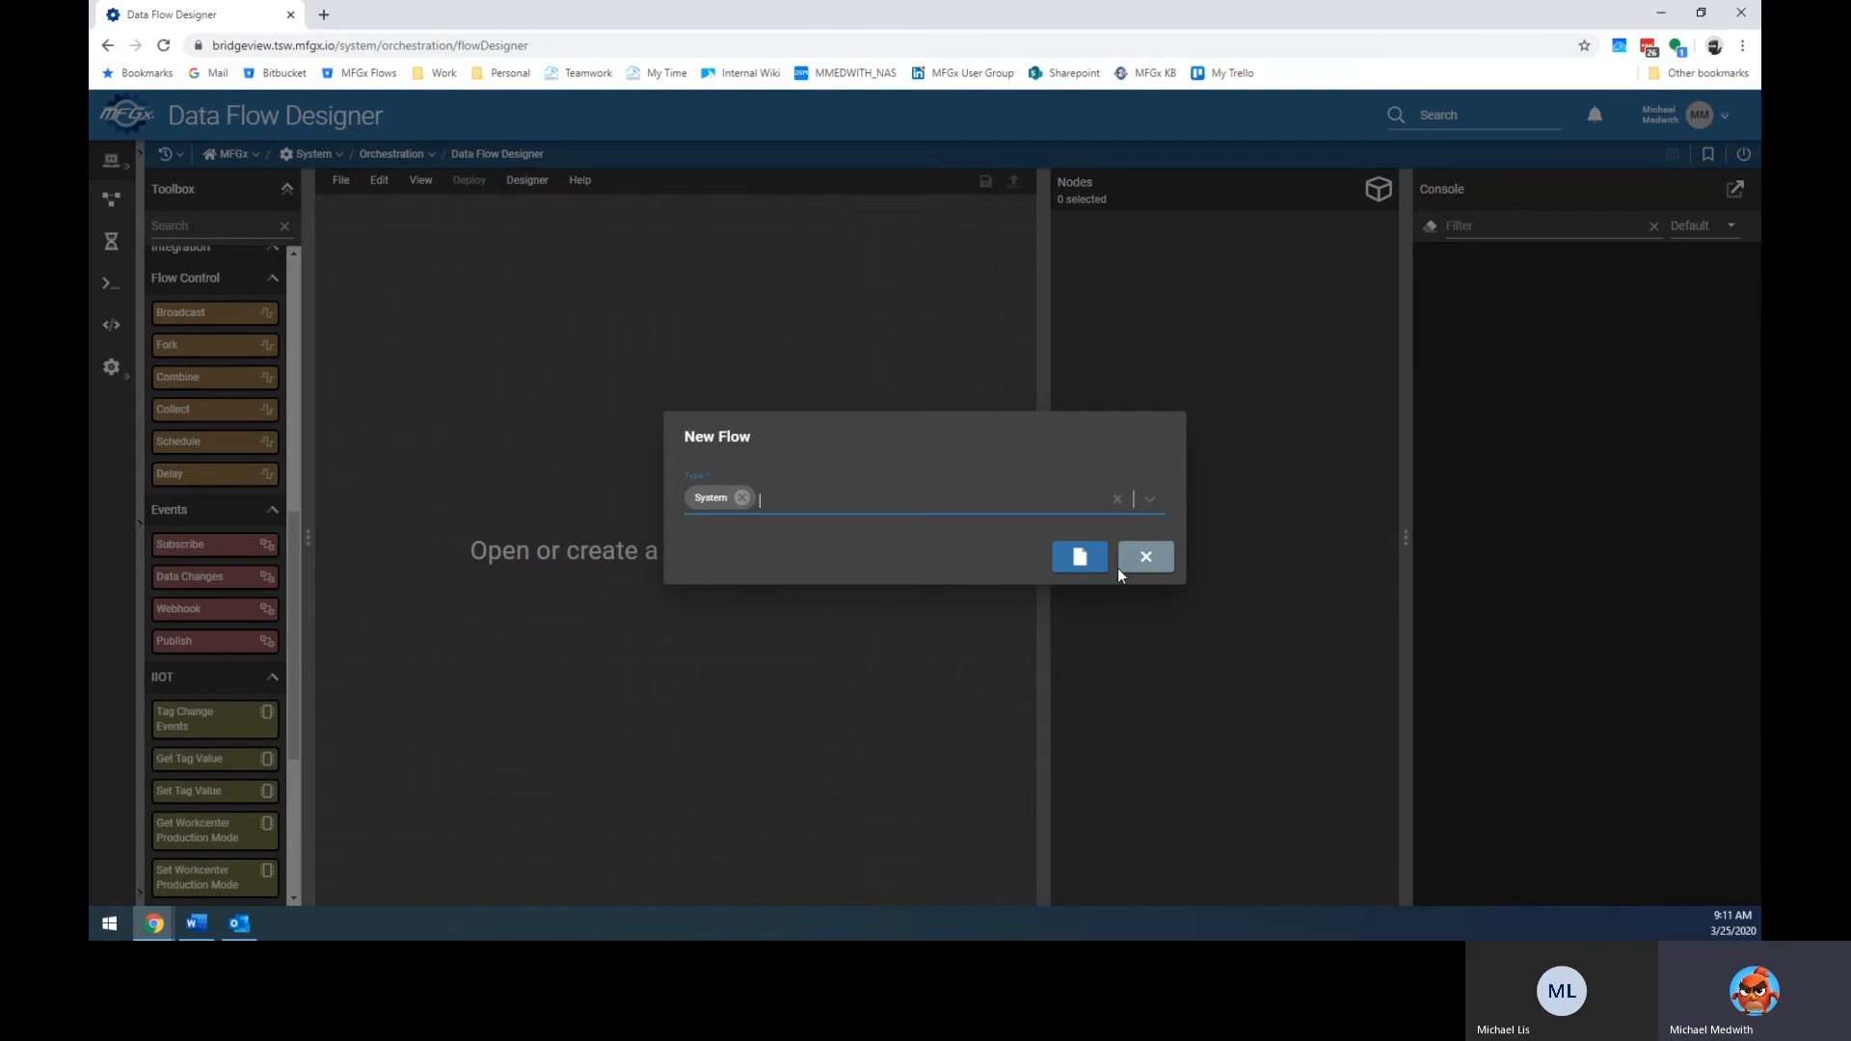
Dismiss the New Flow prompt and drop a Flow Control Schedule node onto the canvas.
{"action": "left_click", "coordinate": [1078, 556]}
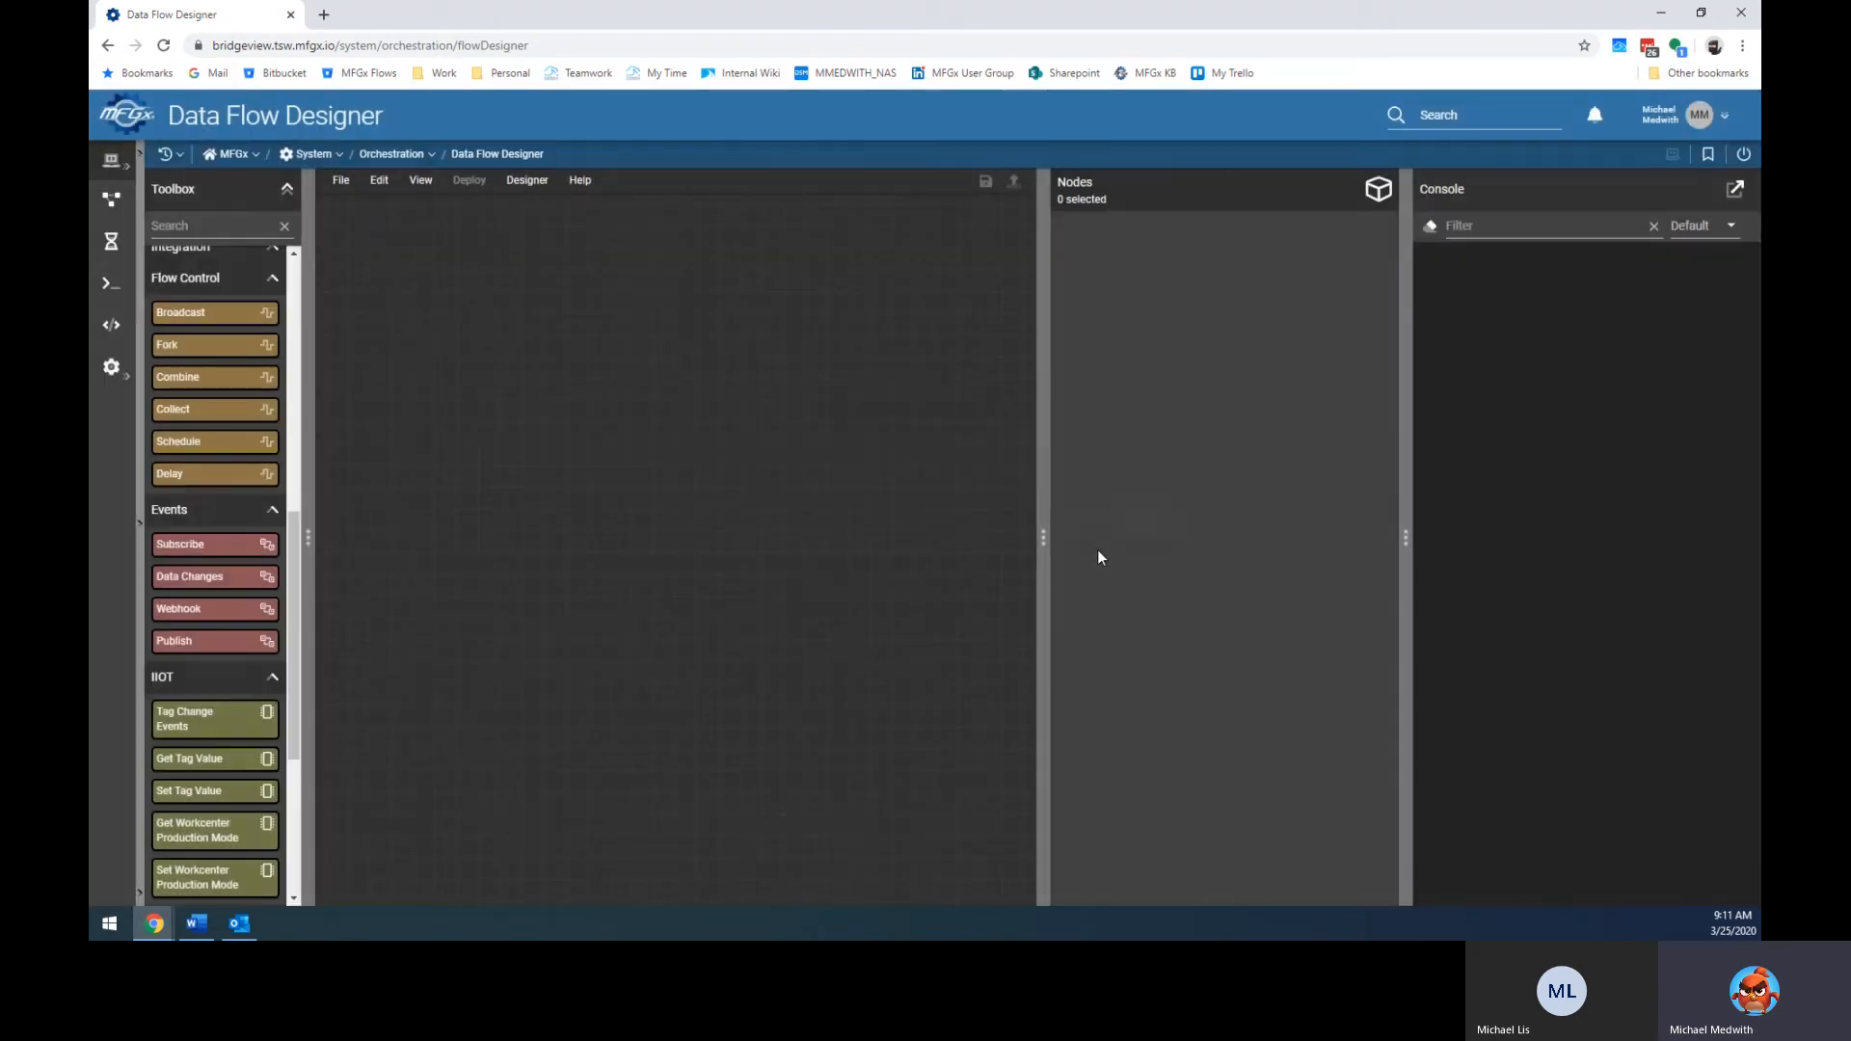
{"action": "left_click_drag", "start_coordinate": [211, 441], "coordinate": [414, 309]}
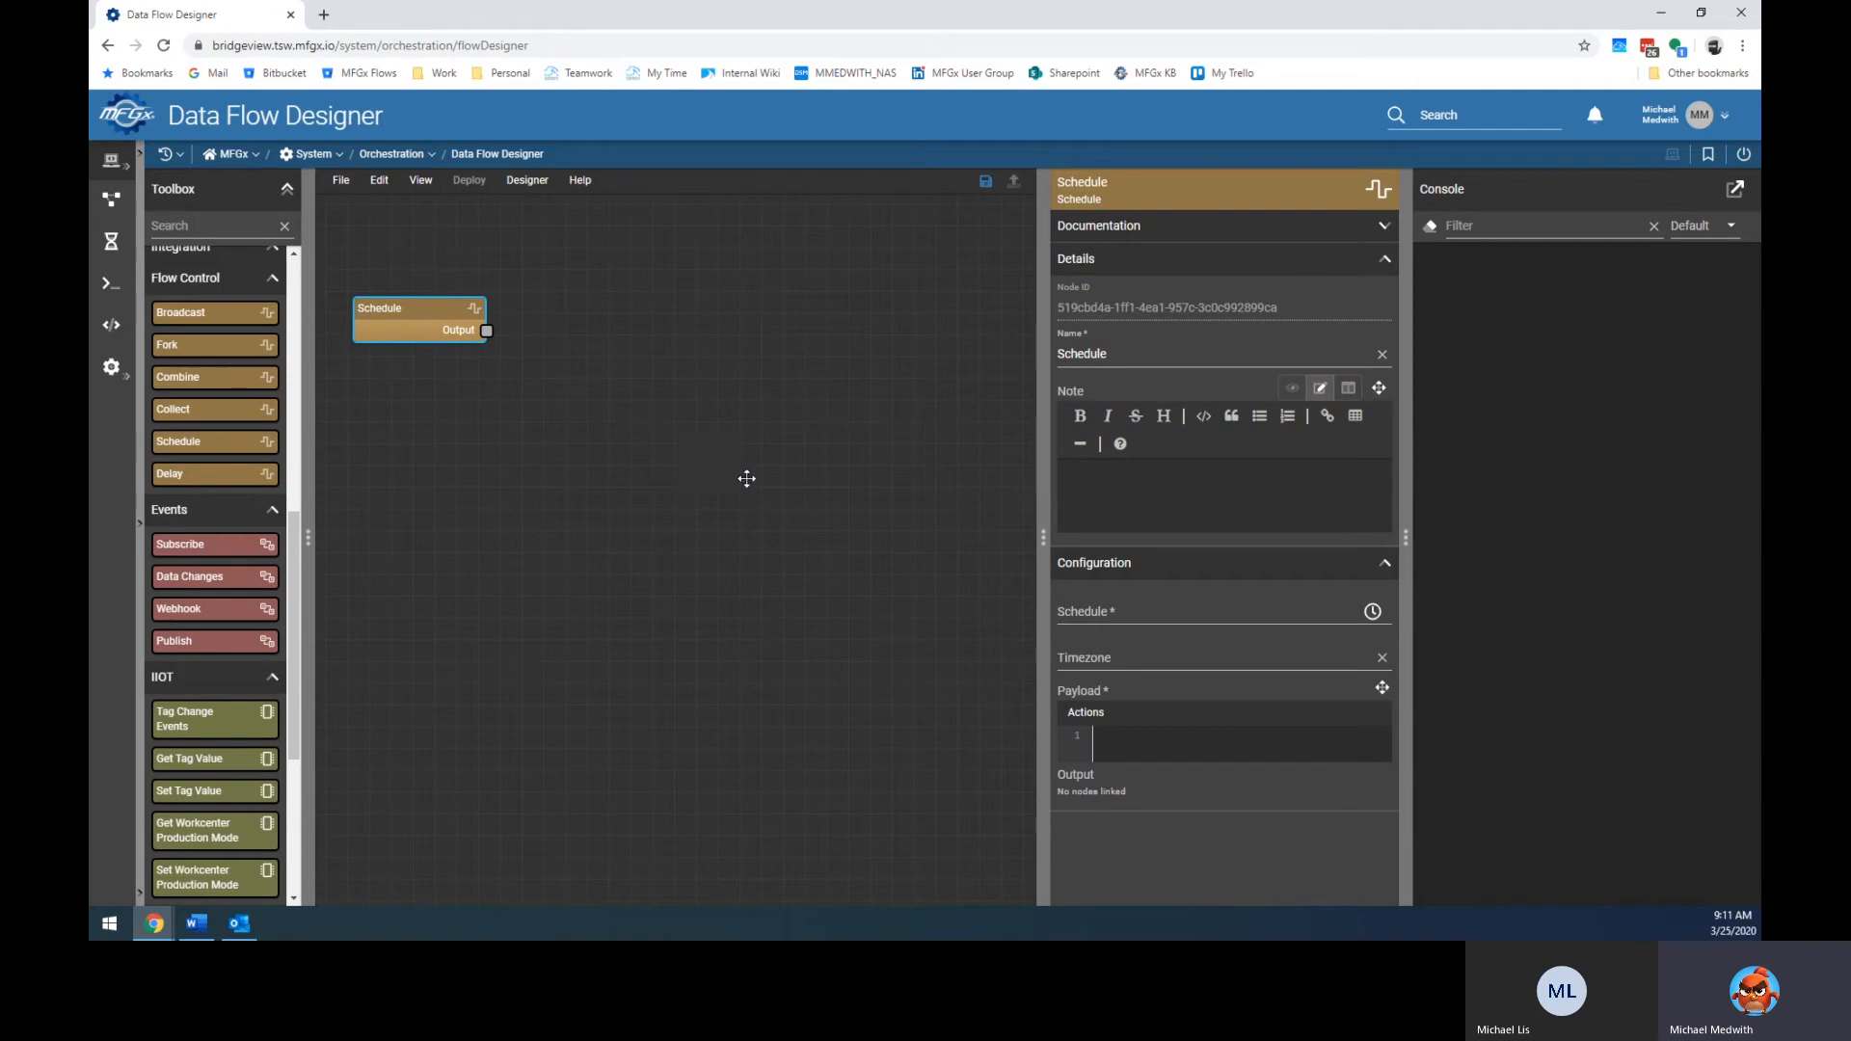
{"action": "left_click", "coordinate": [1177, 612]}
Try typing a schedule expression ('5 **') by hand, then clear it.
{"action": "left_click", "coordinate": [1372, 611]}
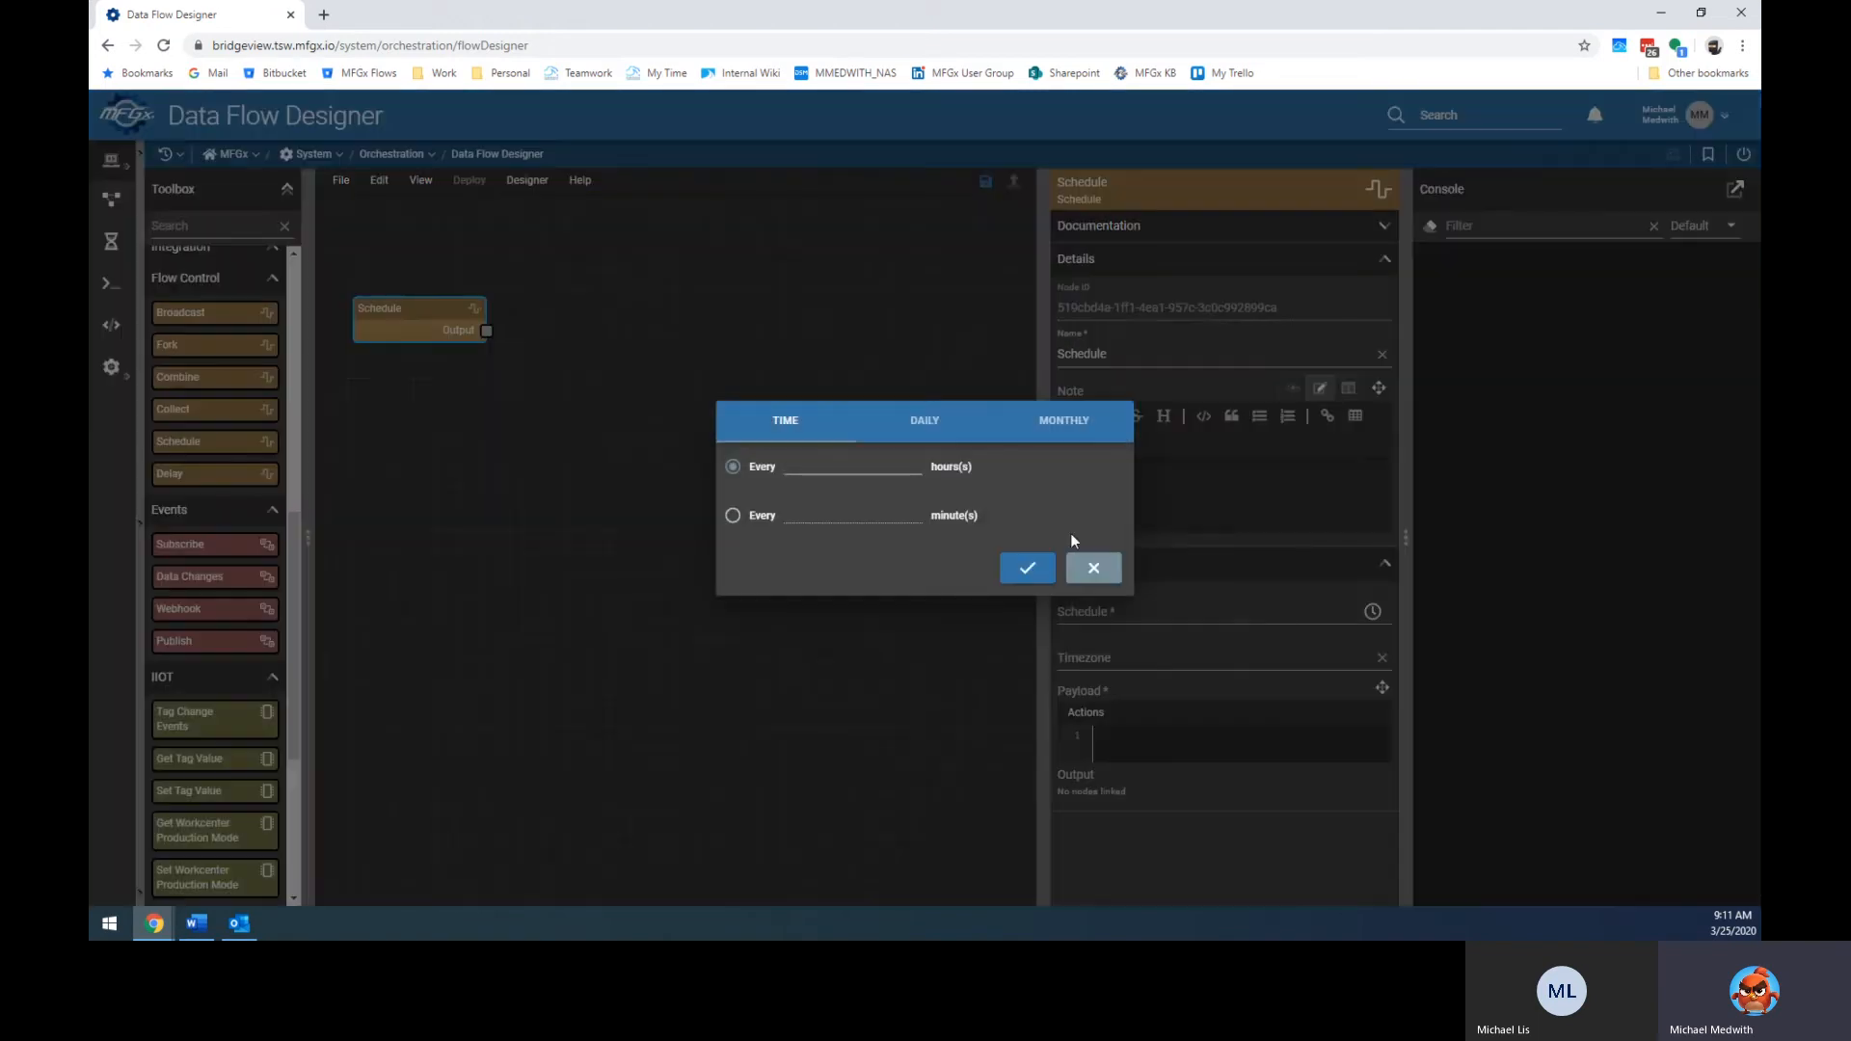
{"action": "left_click", "coordinate": [1093, 568]}
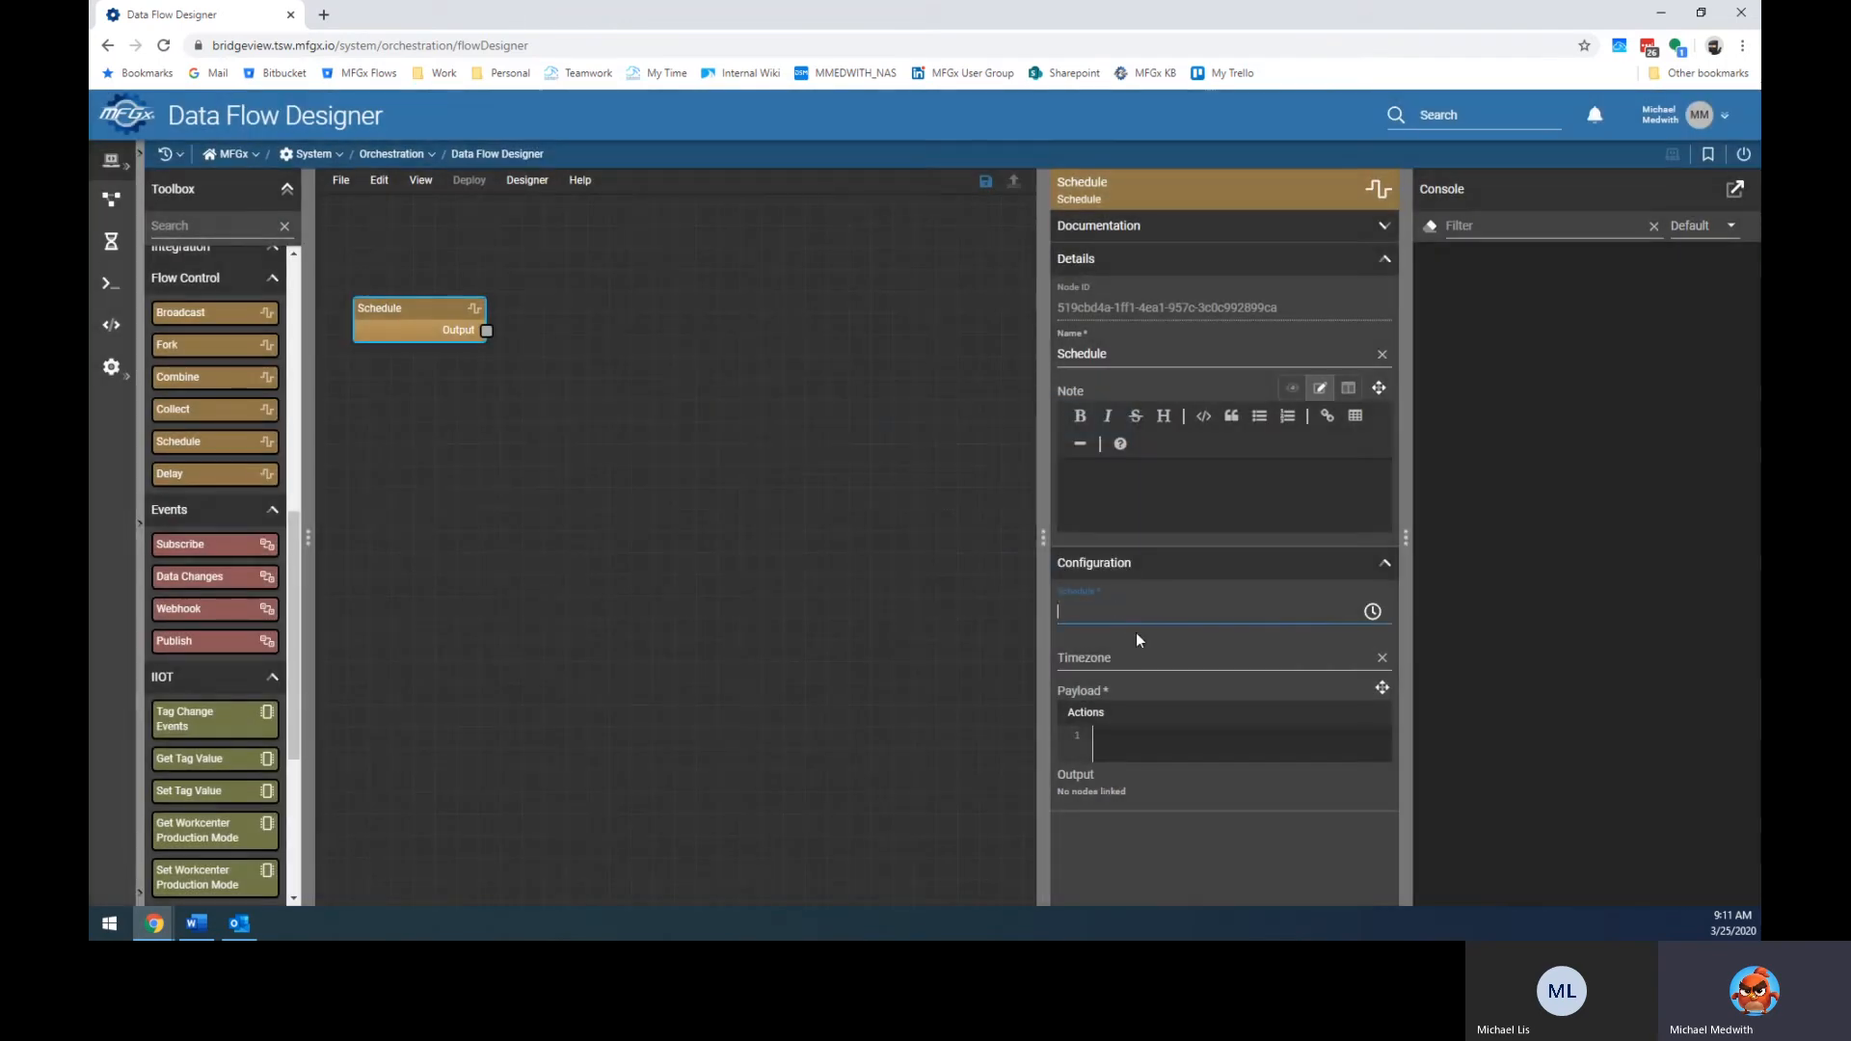
{"action": "type", "text": "5 **"}
{"action": "key", "text": "BackSpace"}
{"action": "key", "text": "BackSpace"}
{"action": "key", "text": "BackSpace"}
{"action": "key", "text": "BackSpace"}
{"action": "key", "text": "BackSpace"}
{"action": "key", "text": "BackSpace"}
{"action": "key", "text": "BackSpace"}
Apply an every-5-minutes schedule (*/5 * * * *), then clear the expression and reopen the picker.
{"action": "left_click", "coordinate": [1372, 611]}
{"action": "left_click", "coordinate": [814, 516]}
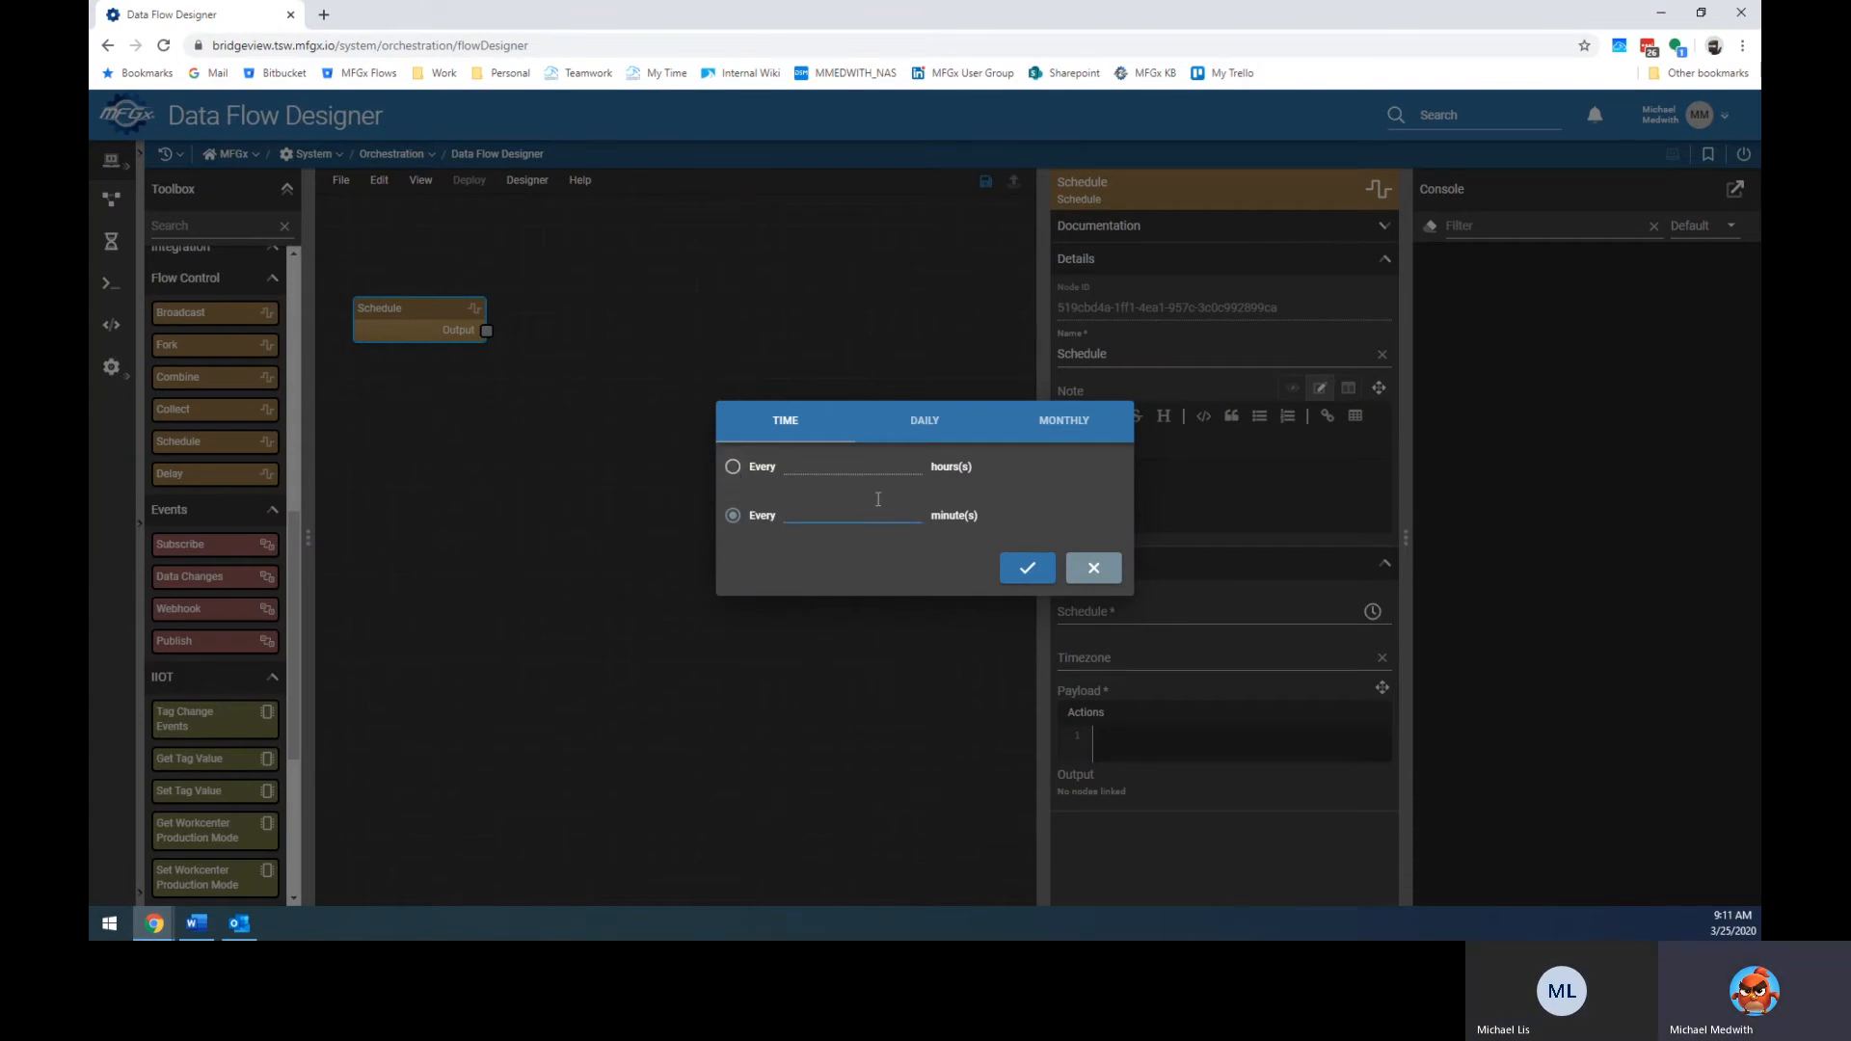
{"action": "left_click", "coordinate": [1027, 568]}
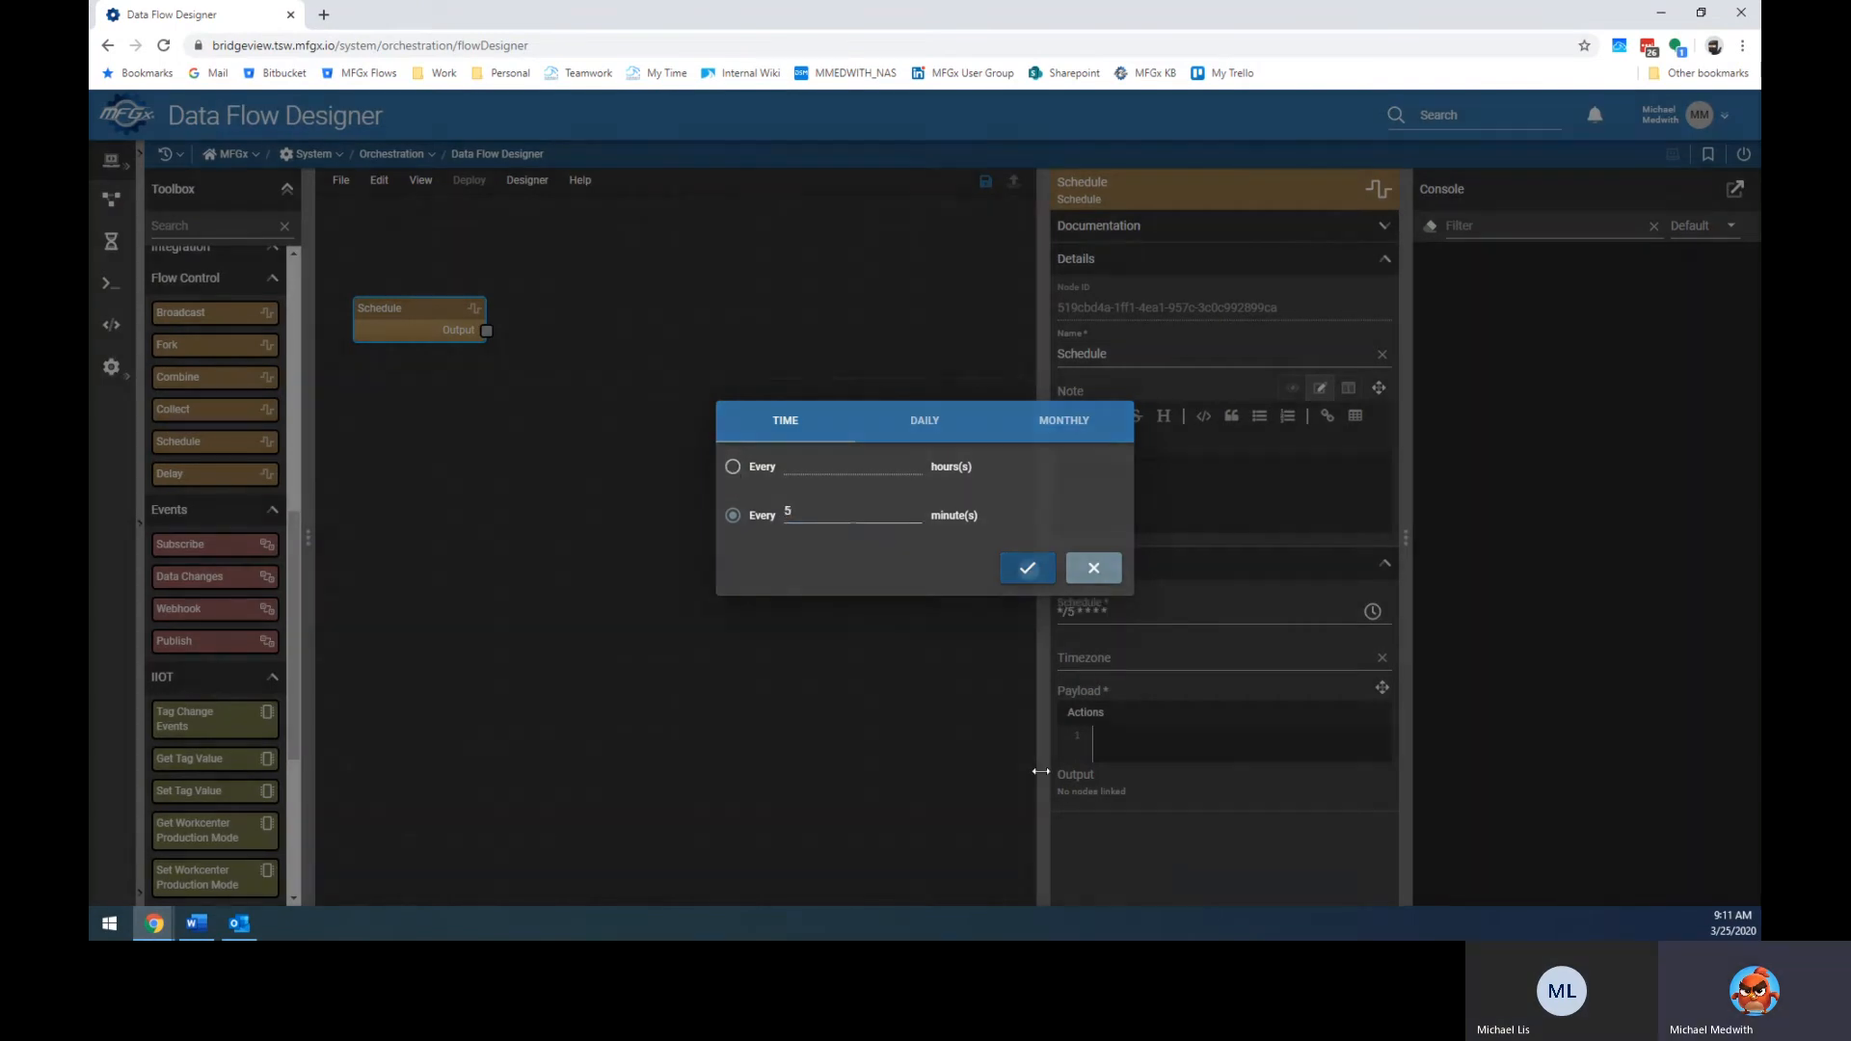
{"action": "left_click_drag", "start_coordinate": [1143, 606], "coordinate": [979, 611]}
{"action": "key", "text": "BackSpace"}
{"action": "left_click", "coordinate": [1370, 613]}
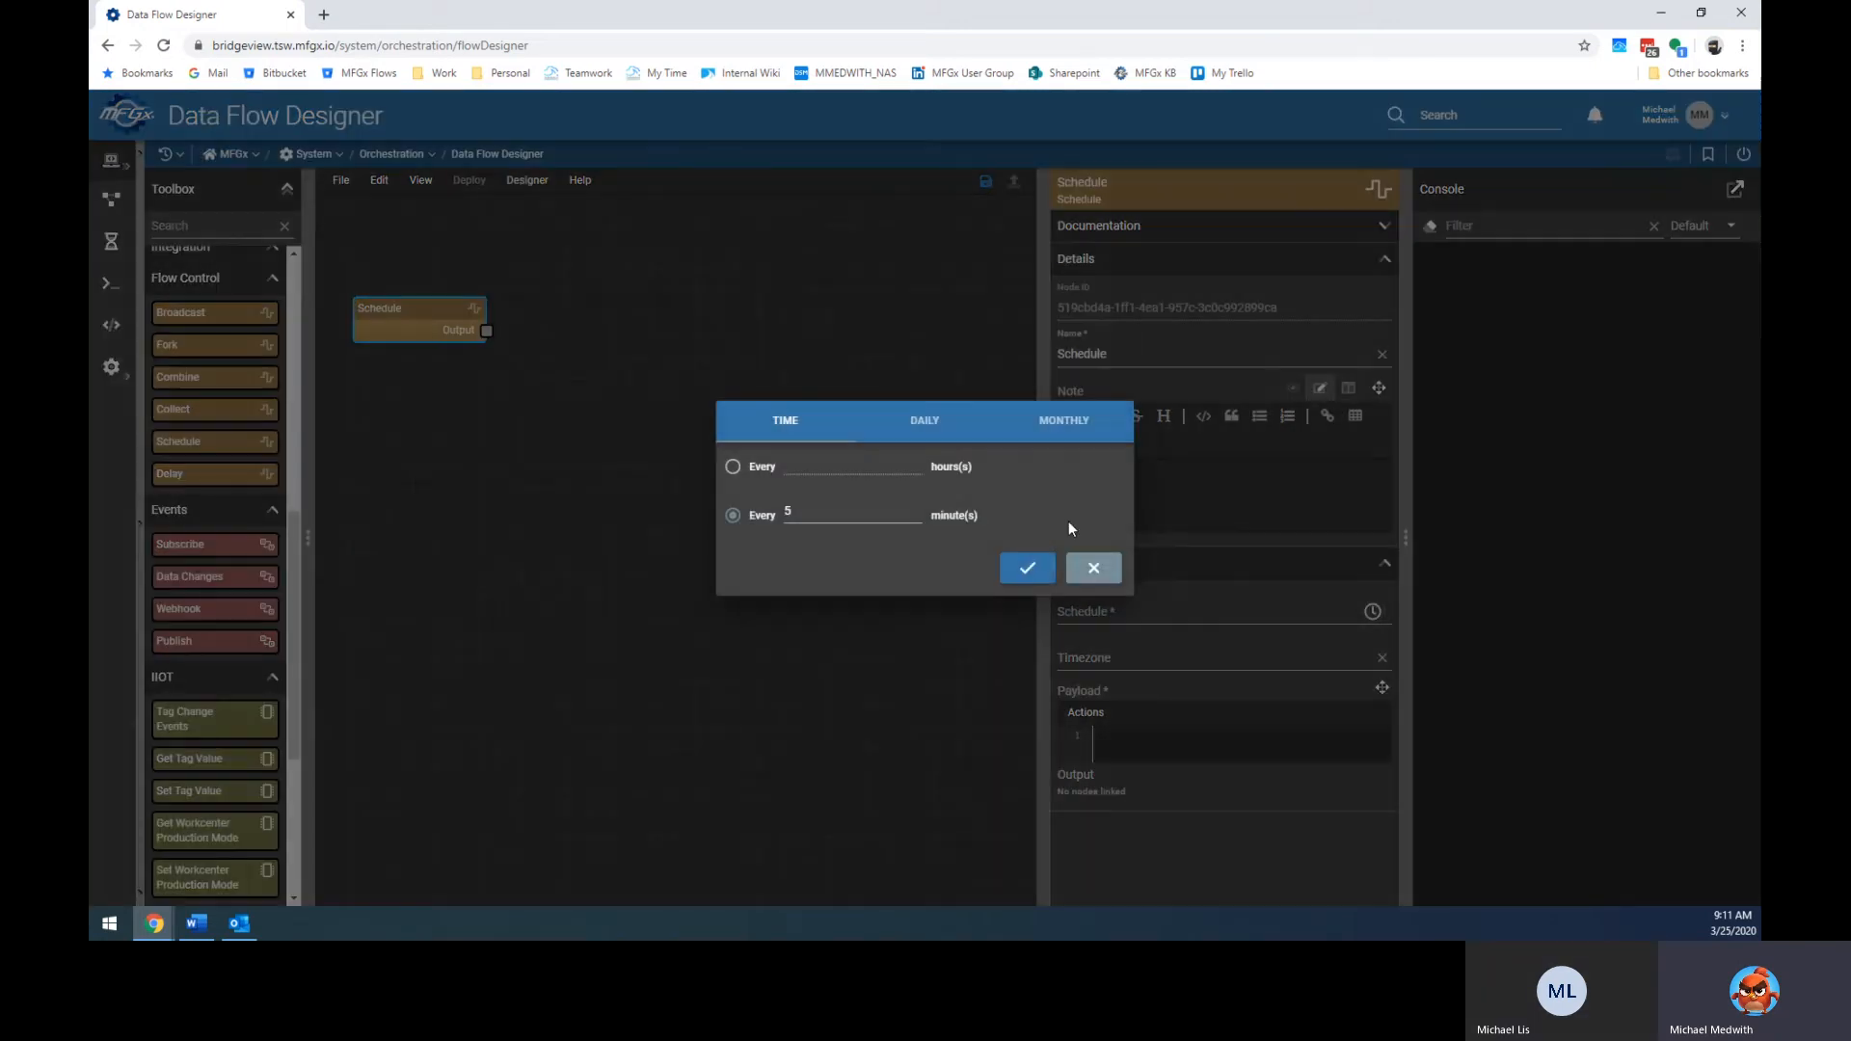
On the DAILY tab, choose specific days of the week: Monday, Wednesday and Friday.
{"action": "left_click", "coordinate": [917, 424]}
{"action": "left_click", "coordinate": [863, 435]}
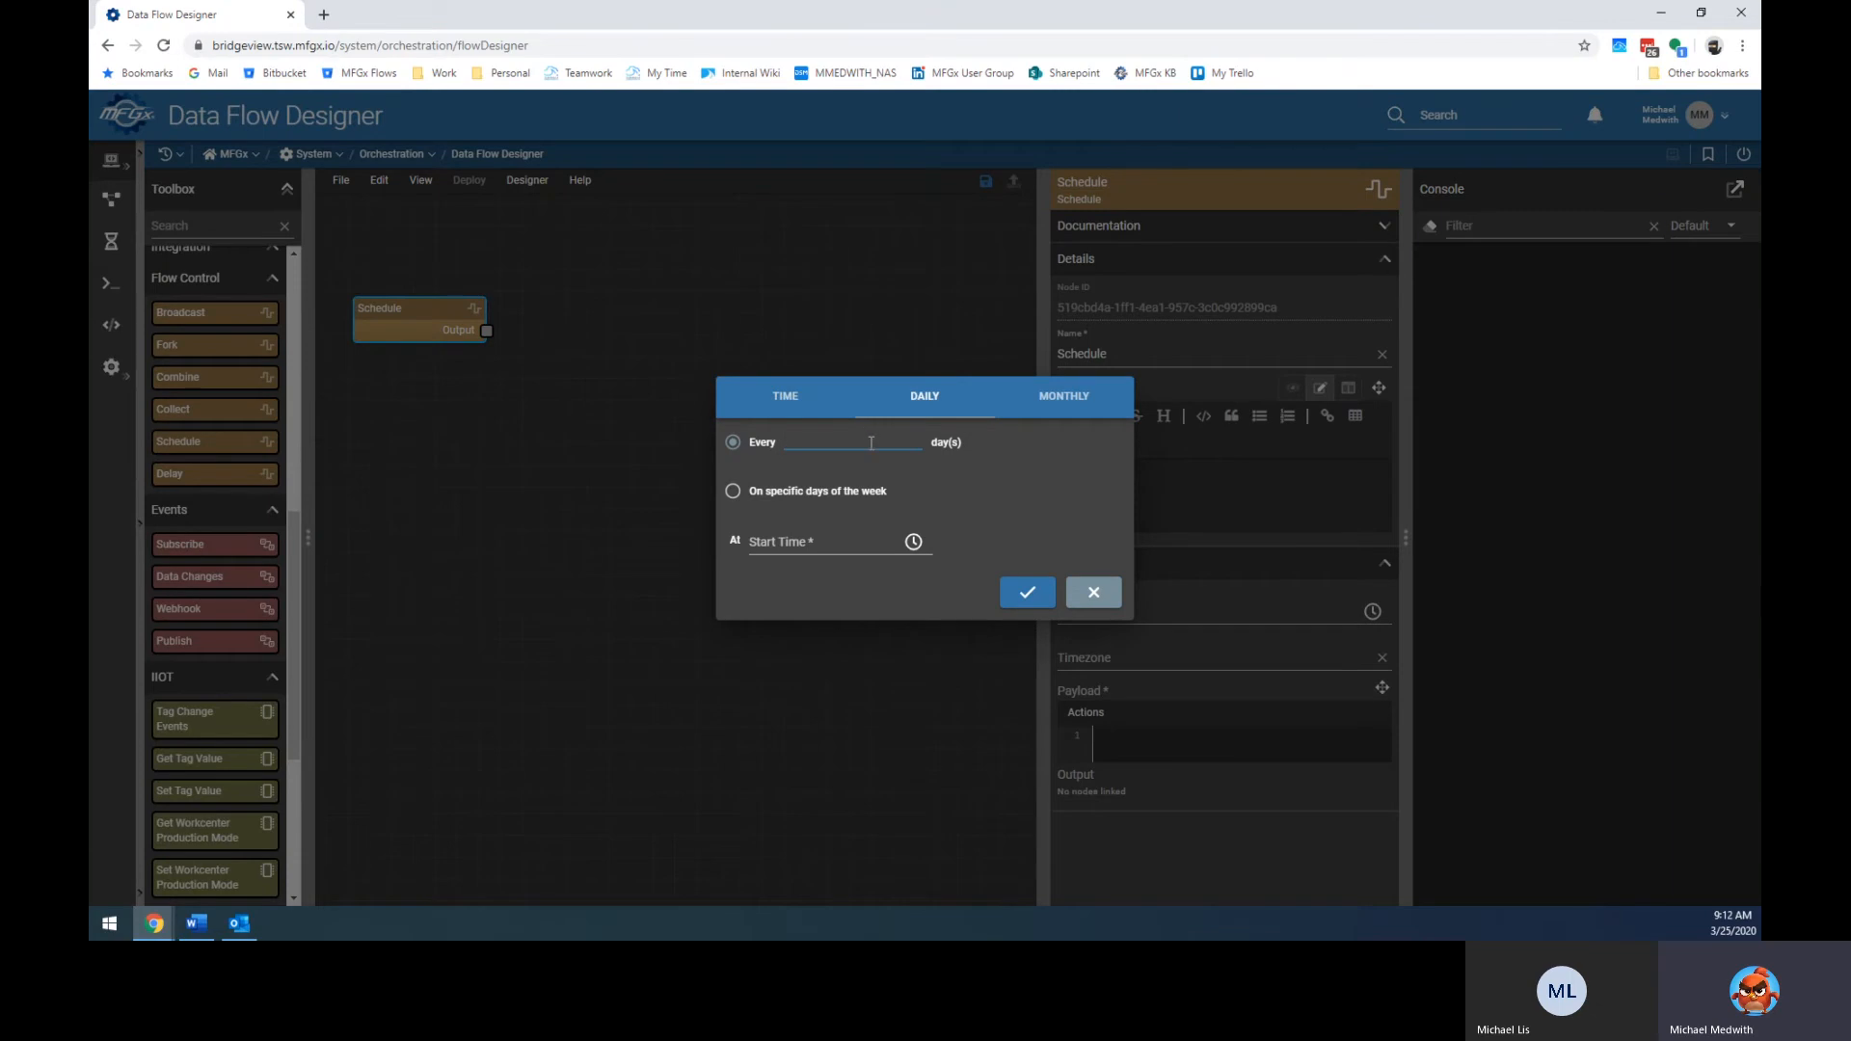
{"action": "left_click", "coordinate": [732, 492]}
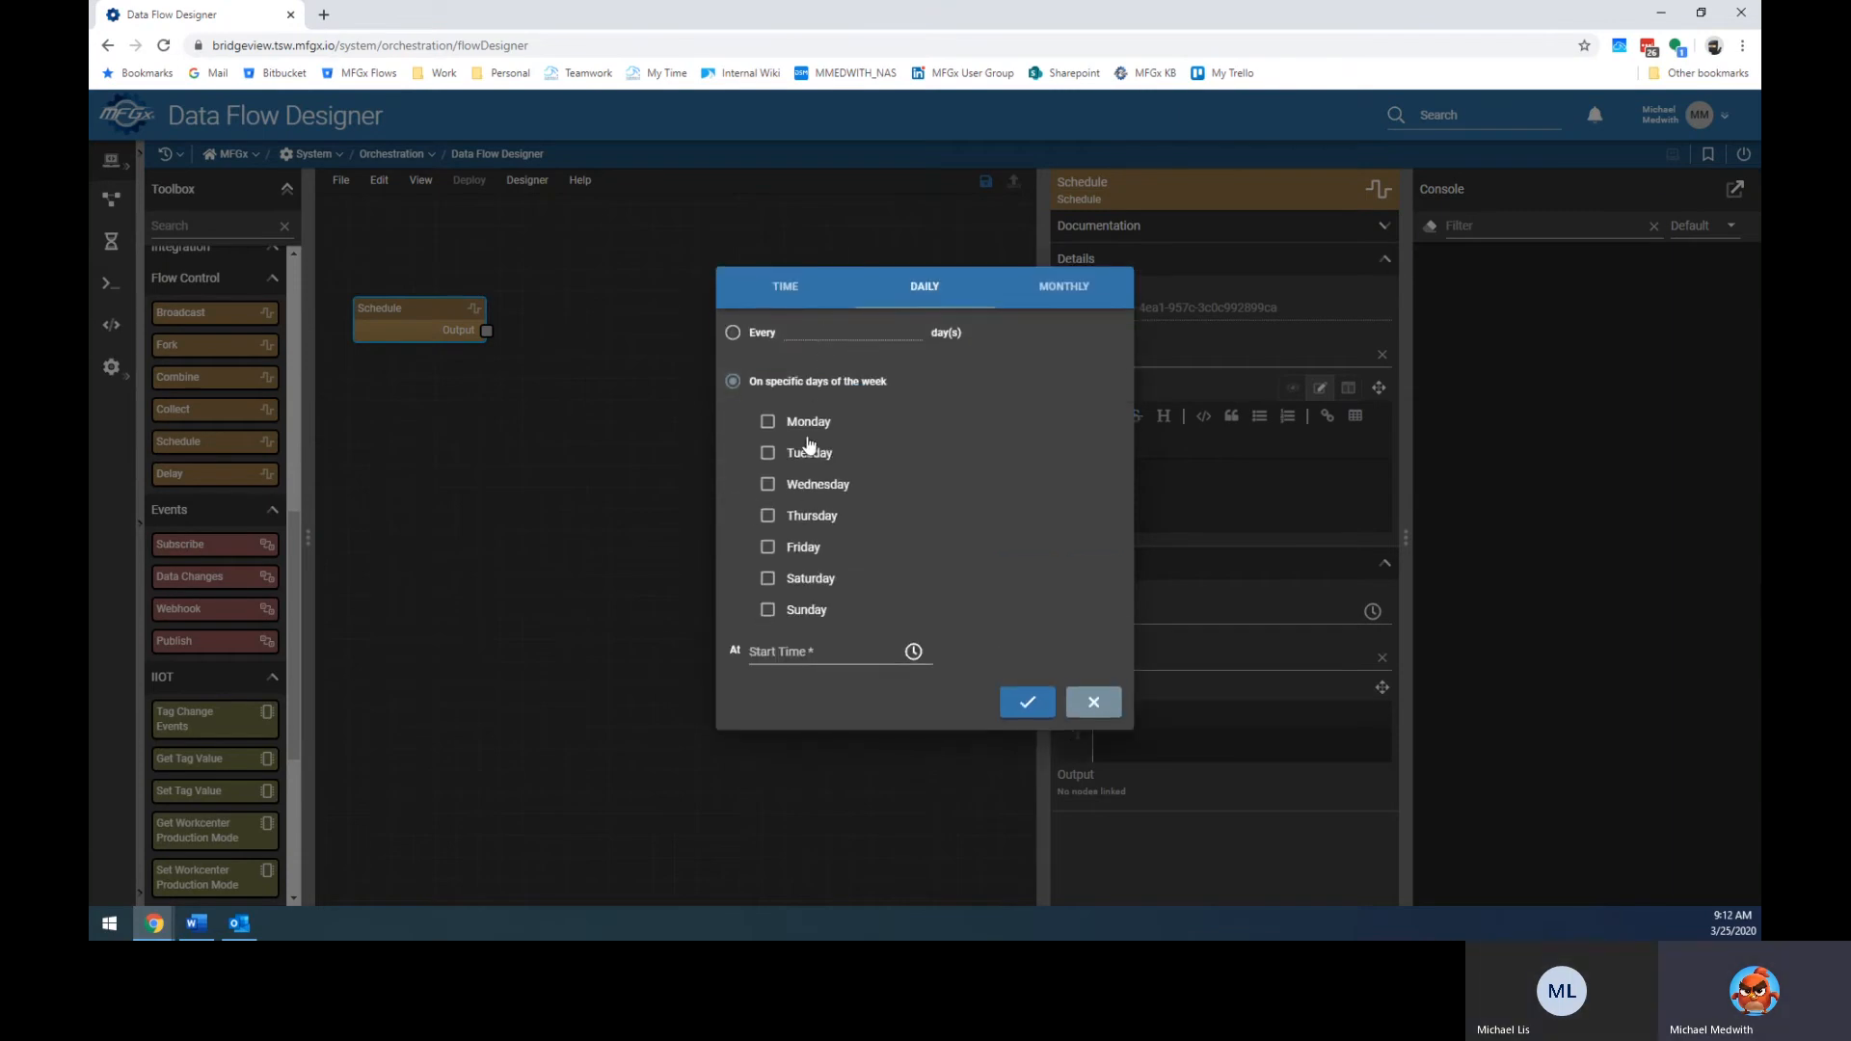
{"action": "left_click", "coordinate": [768, 423]}
{"action": "left_click", "coordinate": [768, 485]}
{"action": "left_click", "coordinate": [768, 548]}
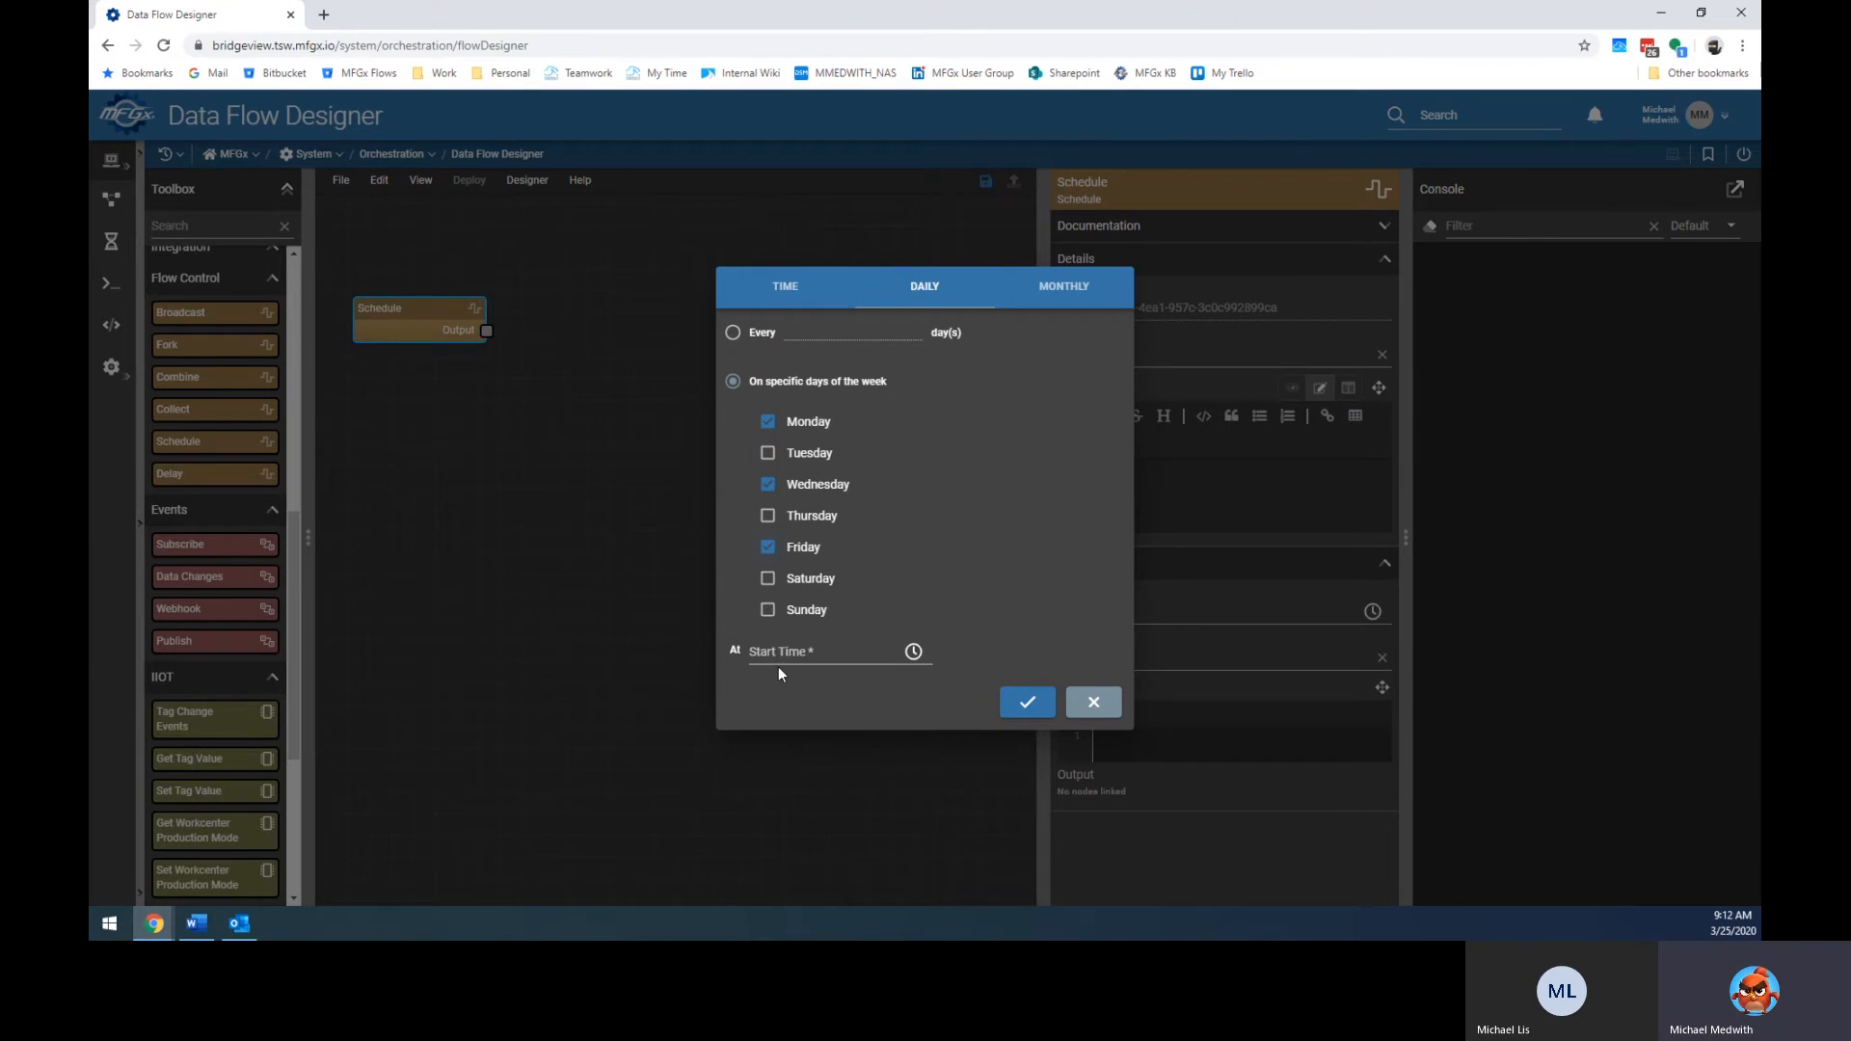
Set the schedule's start time to 05:00 AM.
{"action": "left_click", "coordinate": [914, 652]}
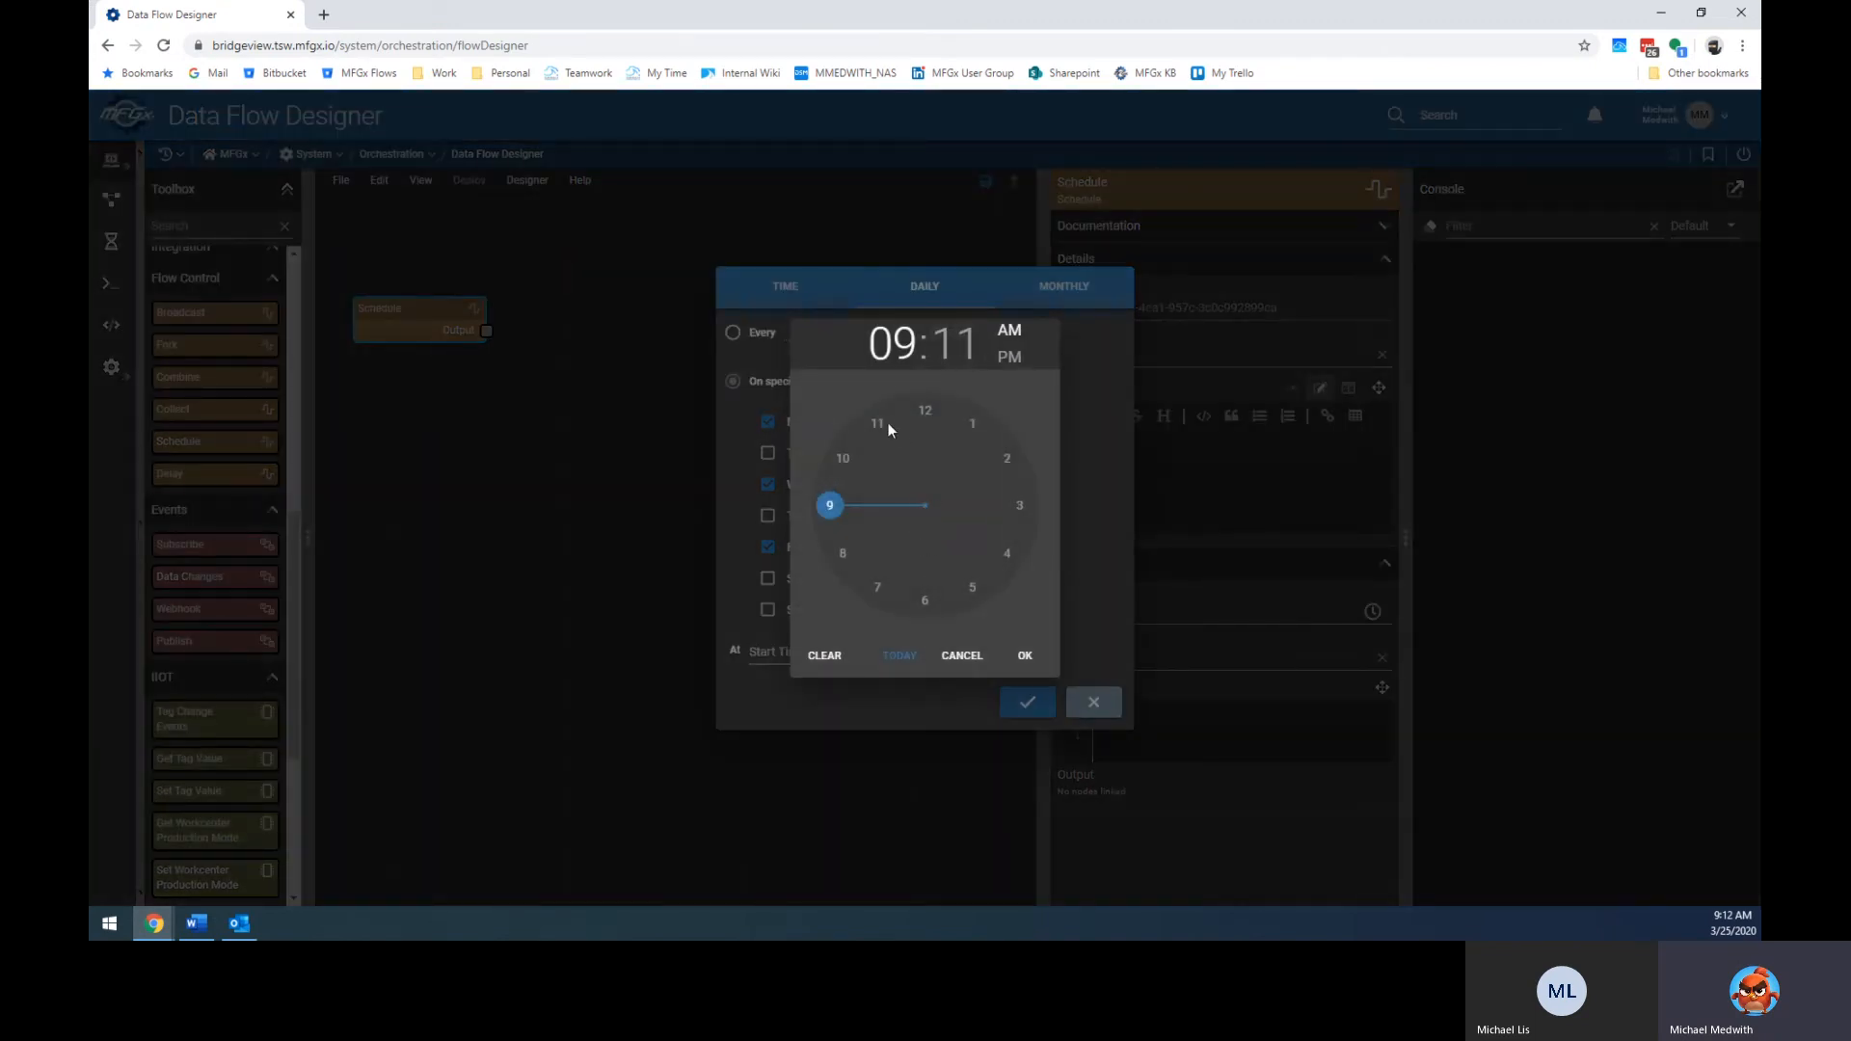
{"action": "left_click", "coordinate": [1006, 553]}
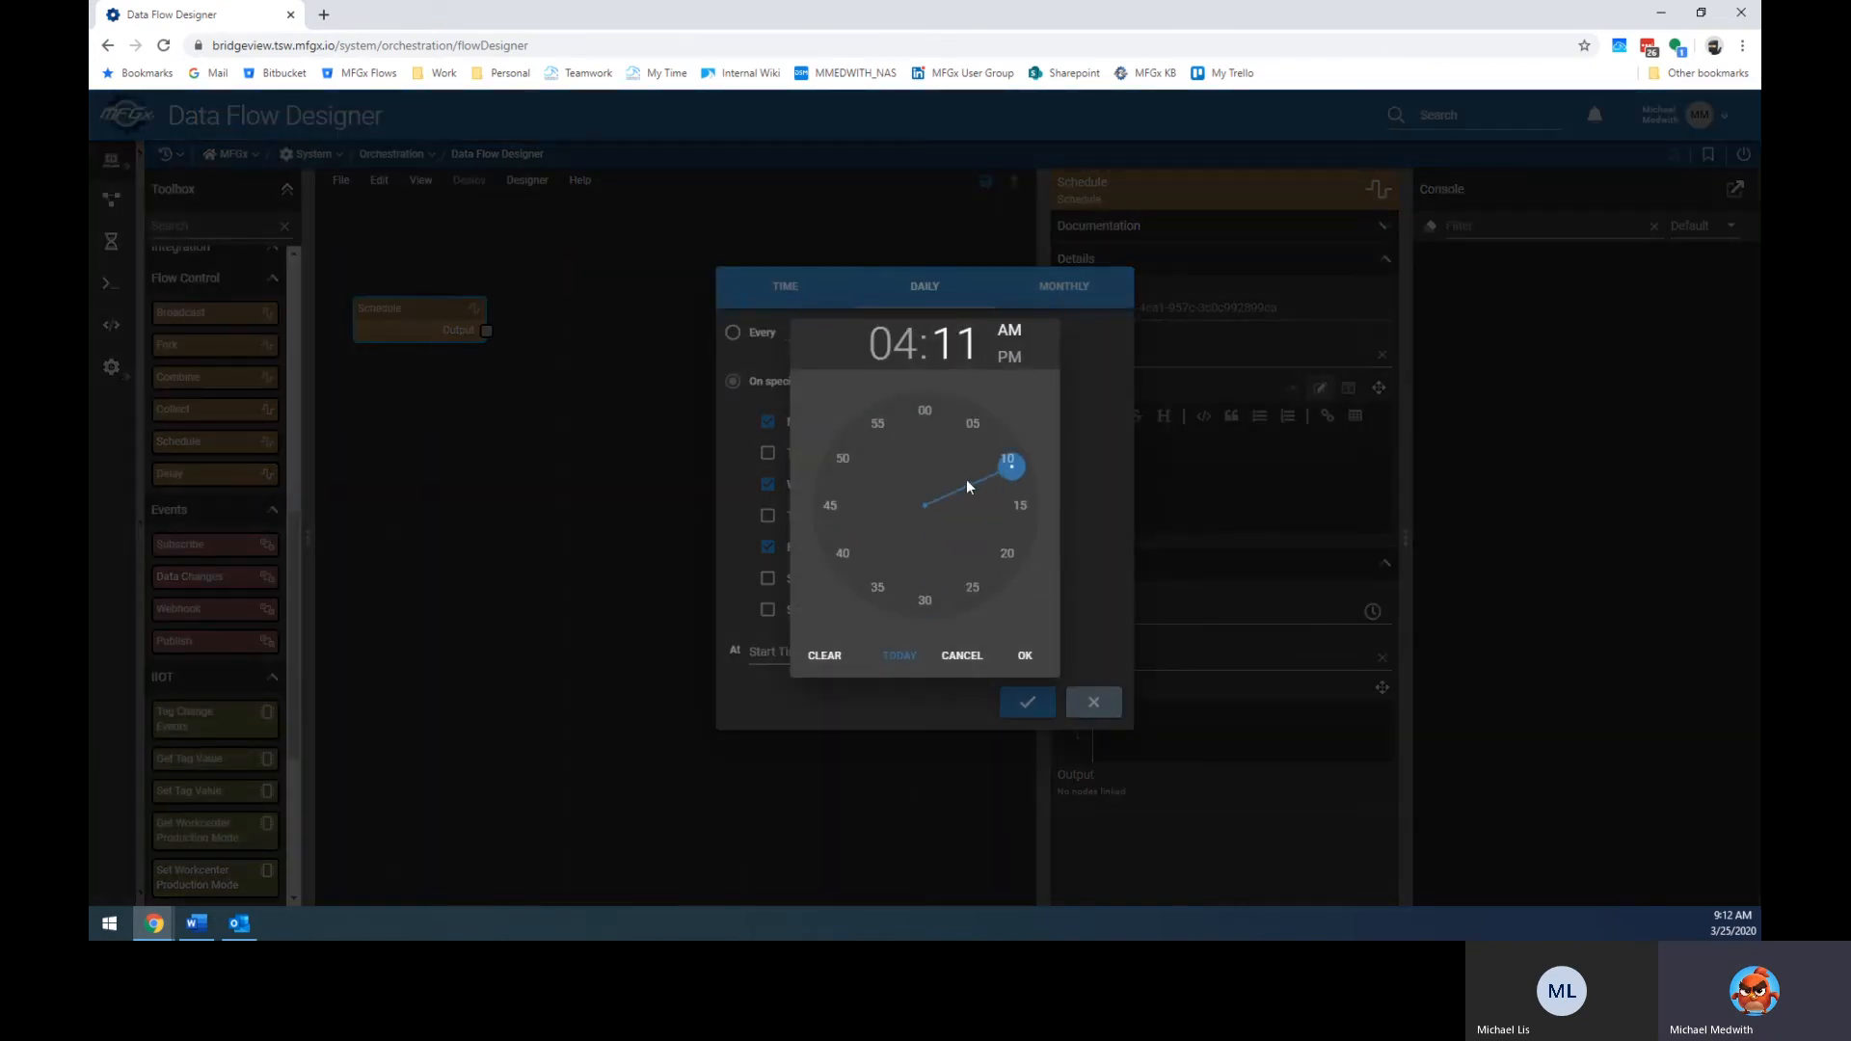
{"action": "left_click", "coordinate": [925, 411]}
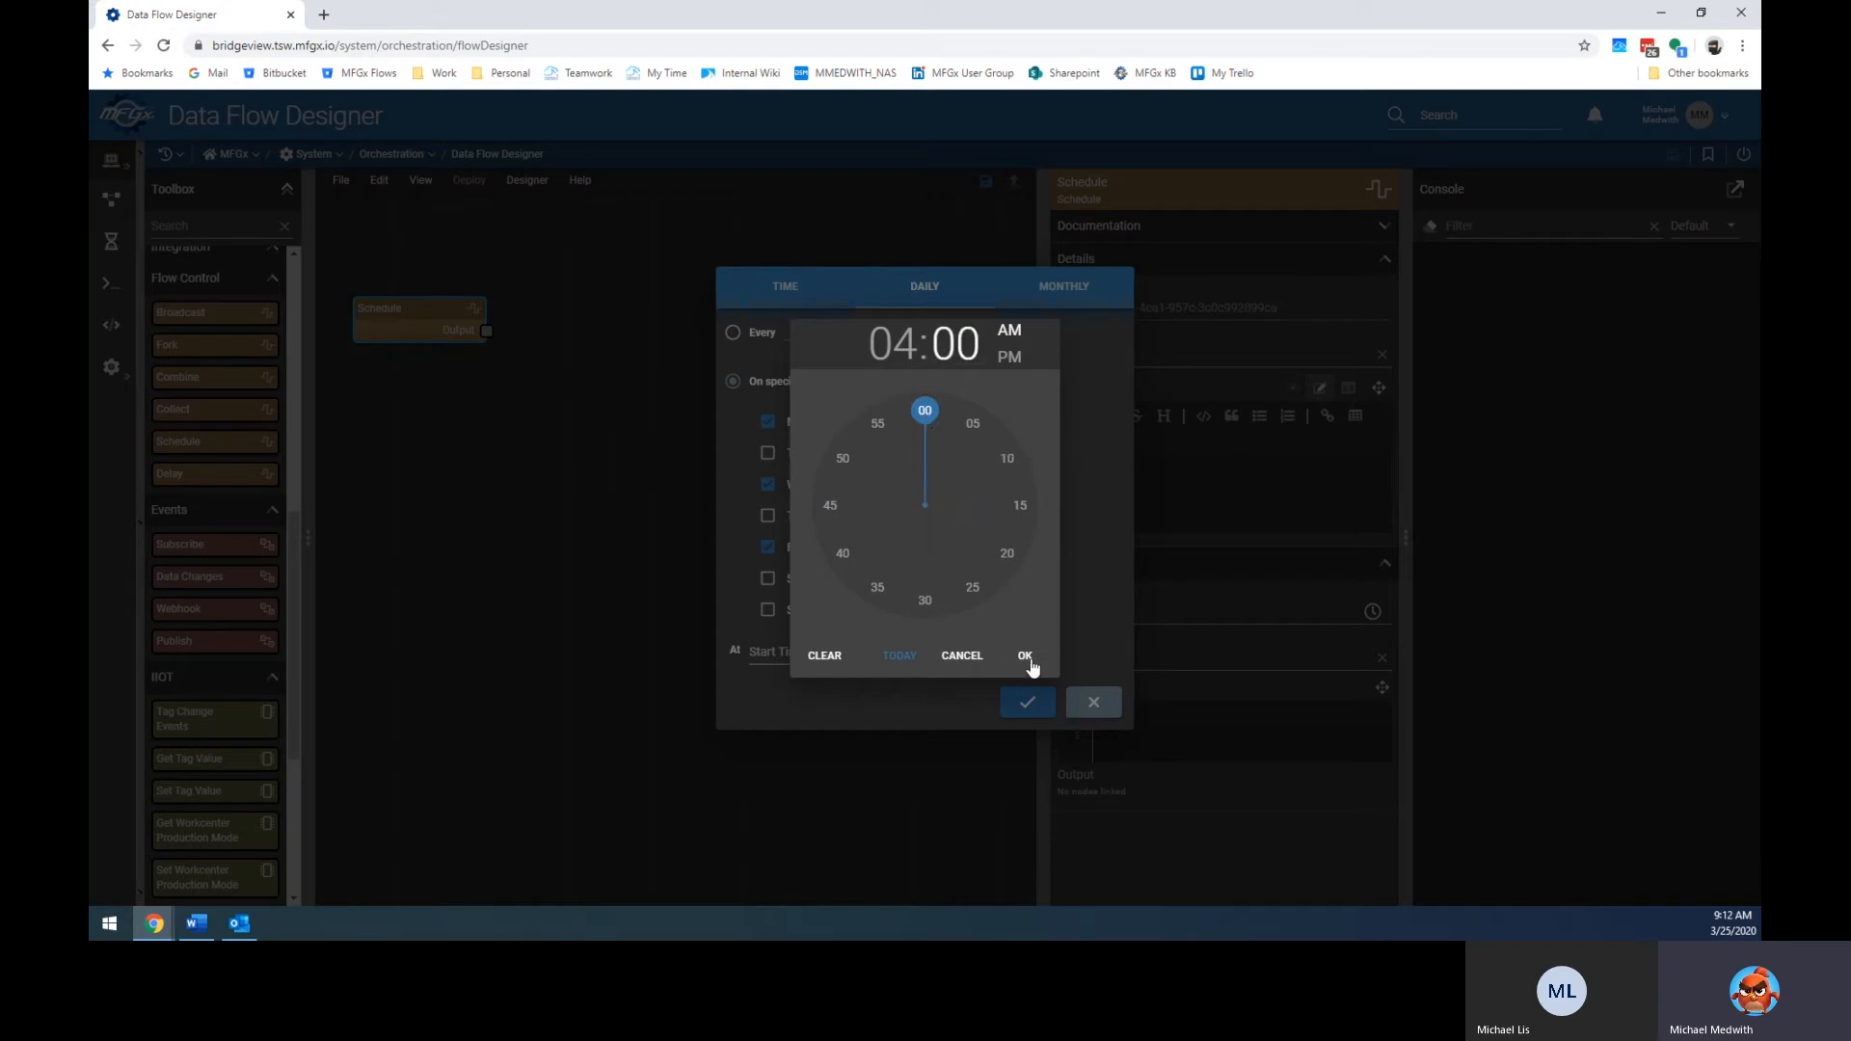
{"action": "left_click", "coordinate": [885, 342]}
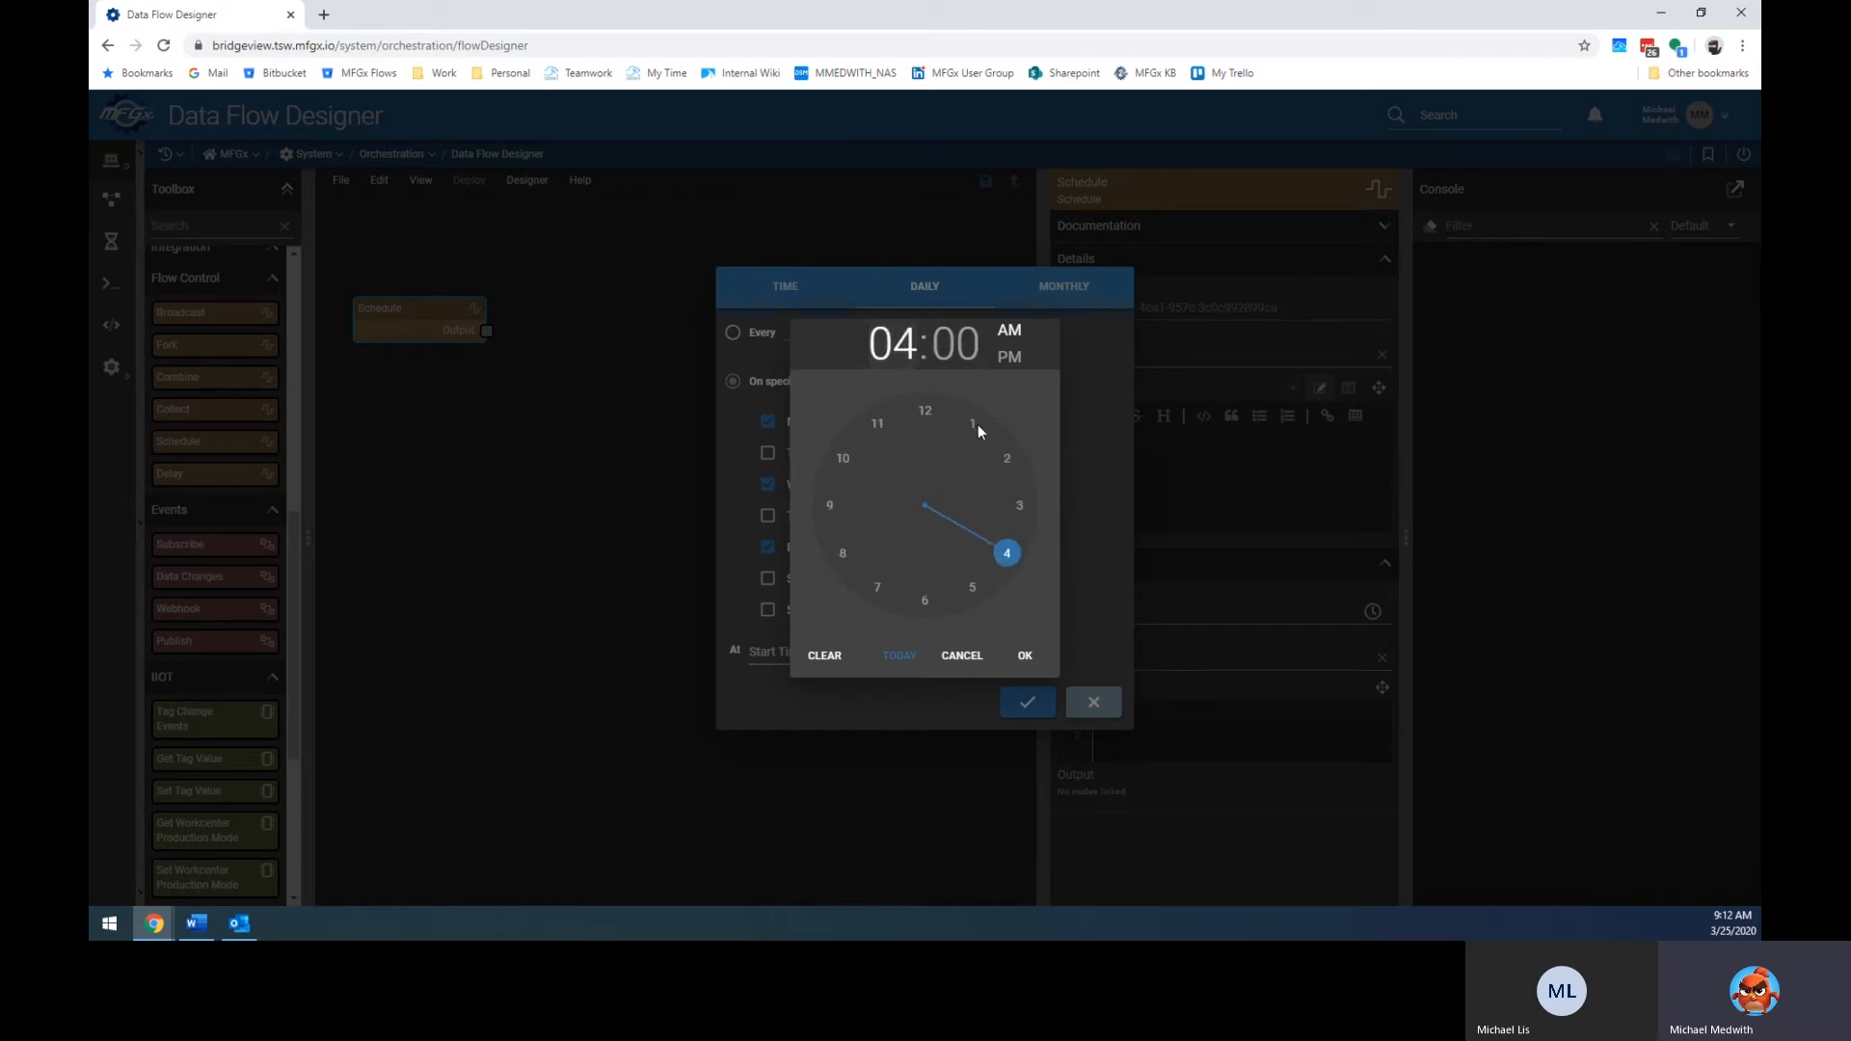
{"action": "left_click", "coordinate": [970, 588]}
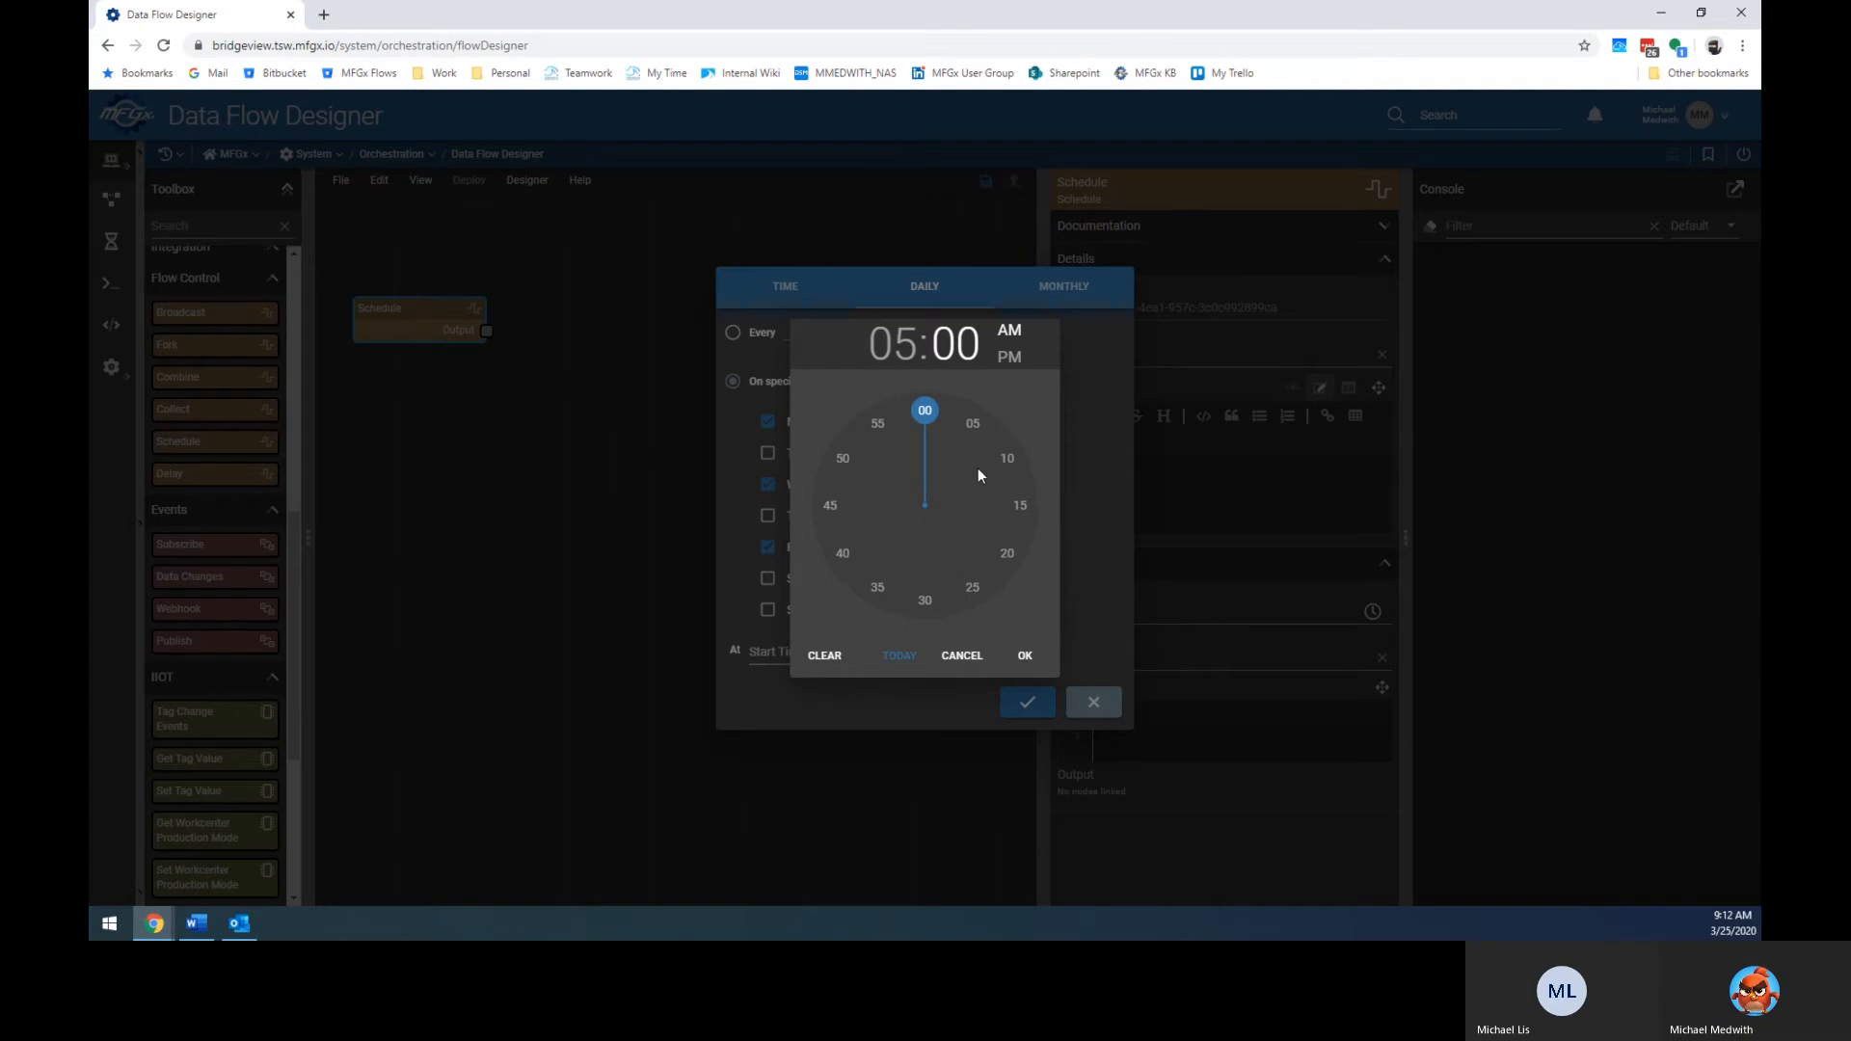
{"action": "left_click", "coordinate": [1025, 657]}
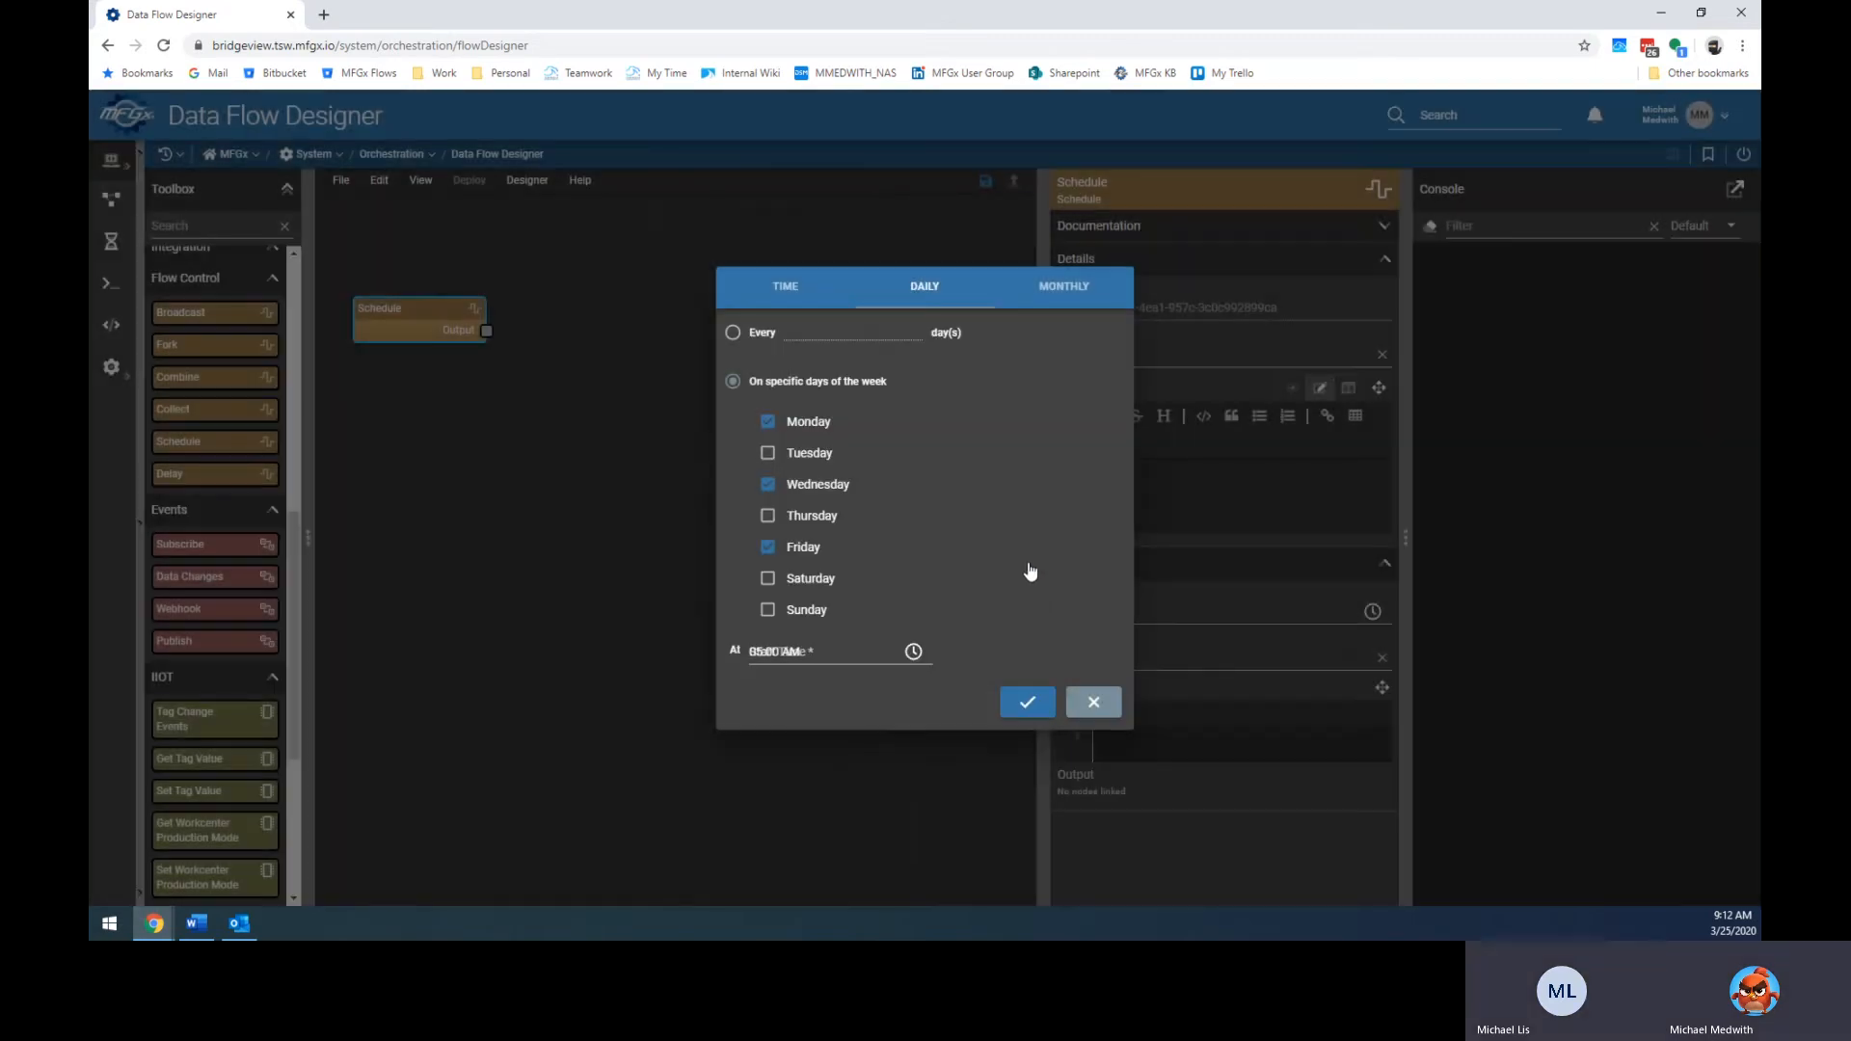
Add Tuesday, Thursday, Saturday and Sunday, then apply the daily 5 AM schedule.
{"action": "left_click", "coordinate": [768, 453]}
{"action": "left_click", "coordinate": [770, 517]}
{"action": "left_click", "coordinate": [767, 578]}
{"action": "left_click", "coordinate": [767, 609]}
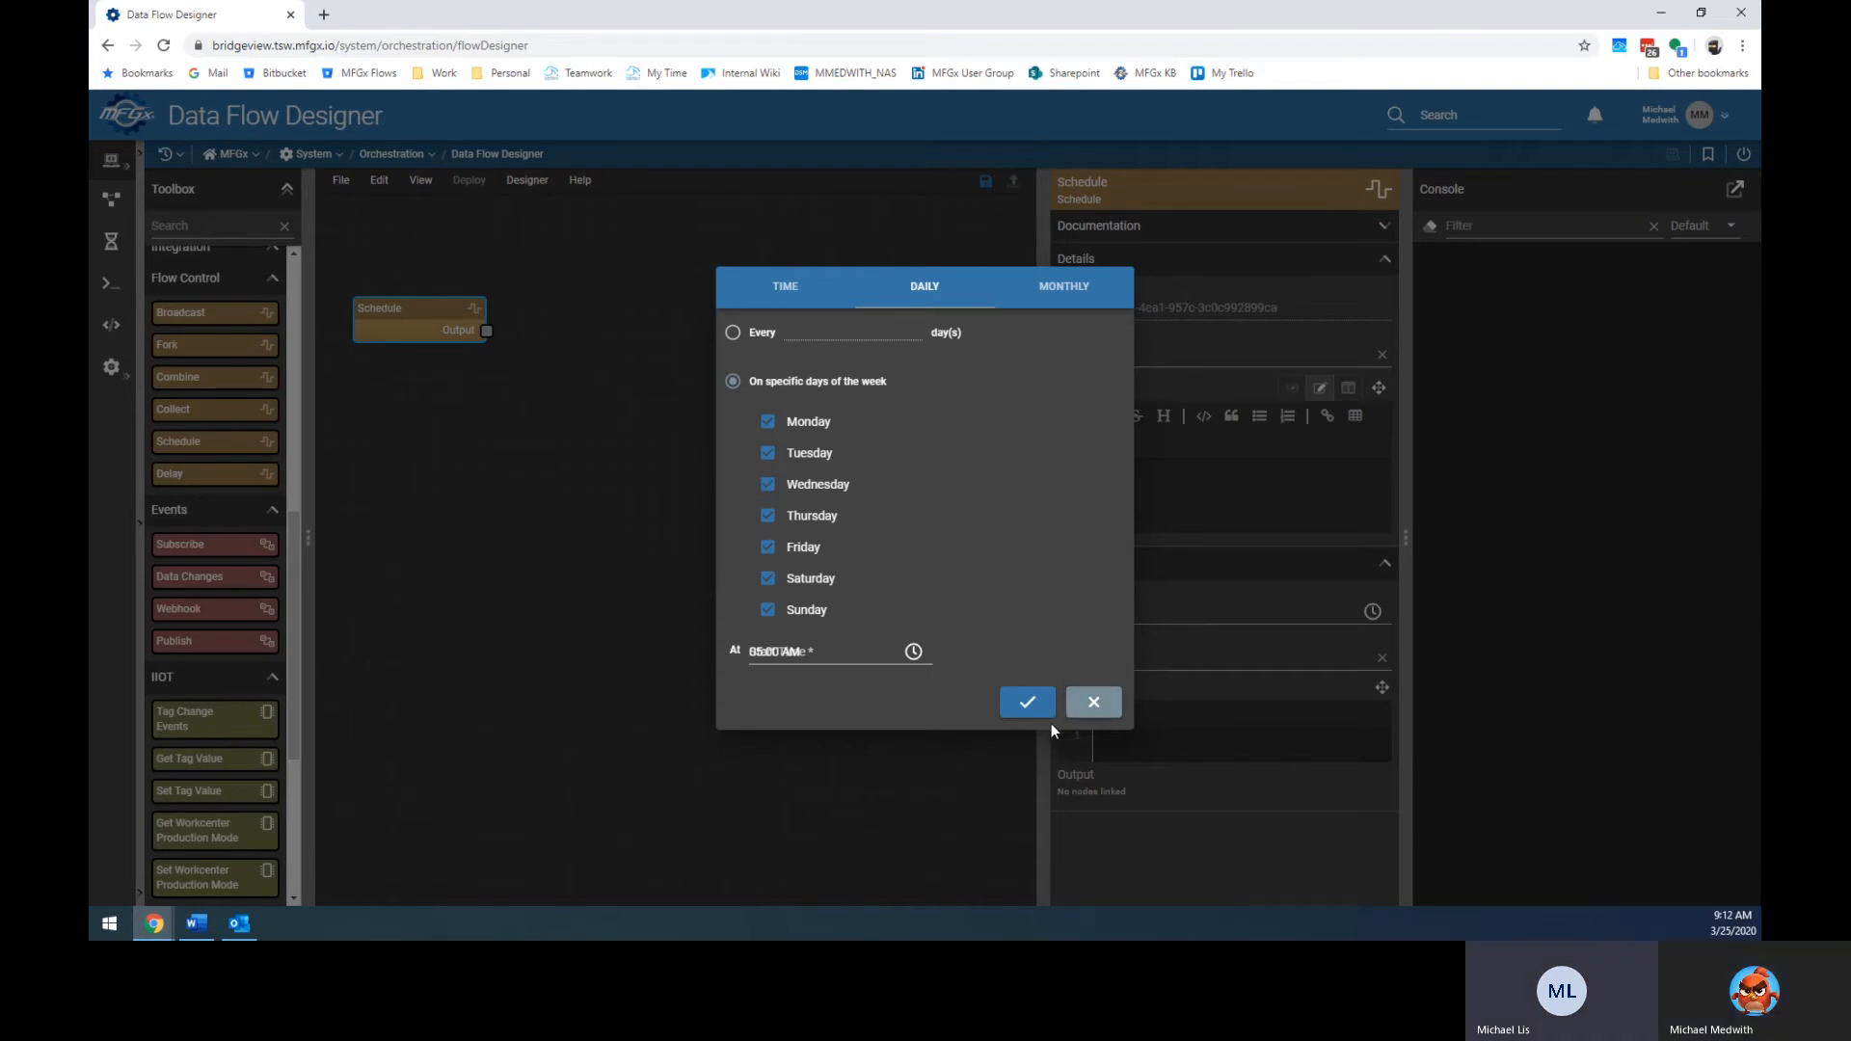
{"action": "left_click", "coordinate": [1026, 702]}
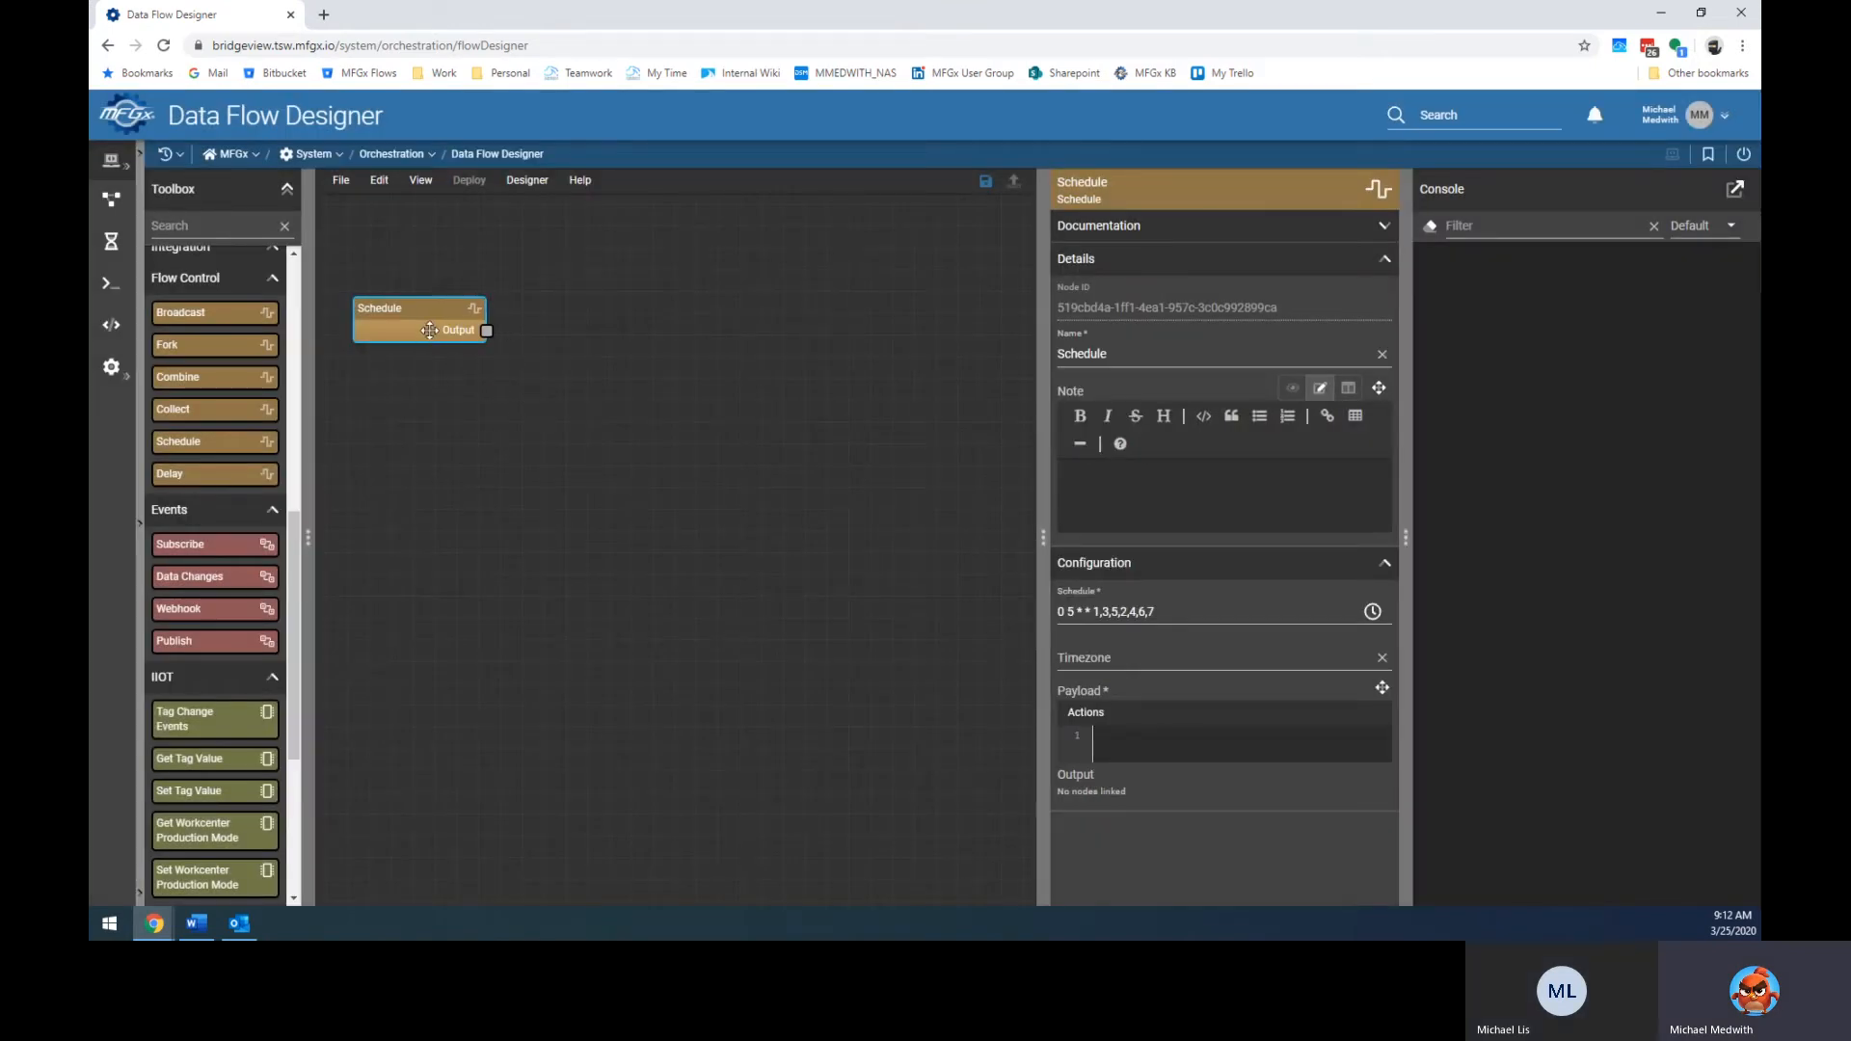
Collapse the console panel fully to the right edge of the designer.
{"action": "left_click_drag", "start_coordinate": [287, 582], "coordinate": [296, 273]}
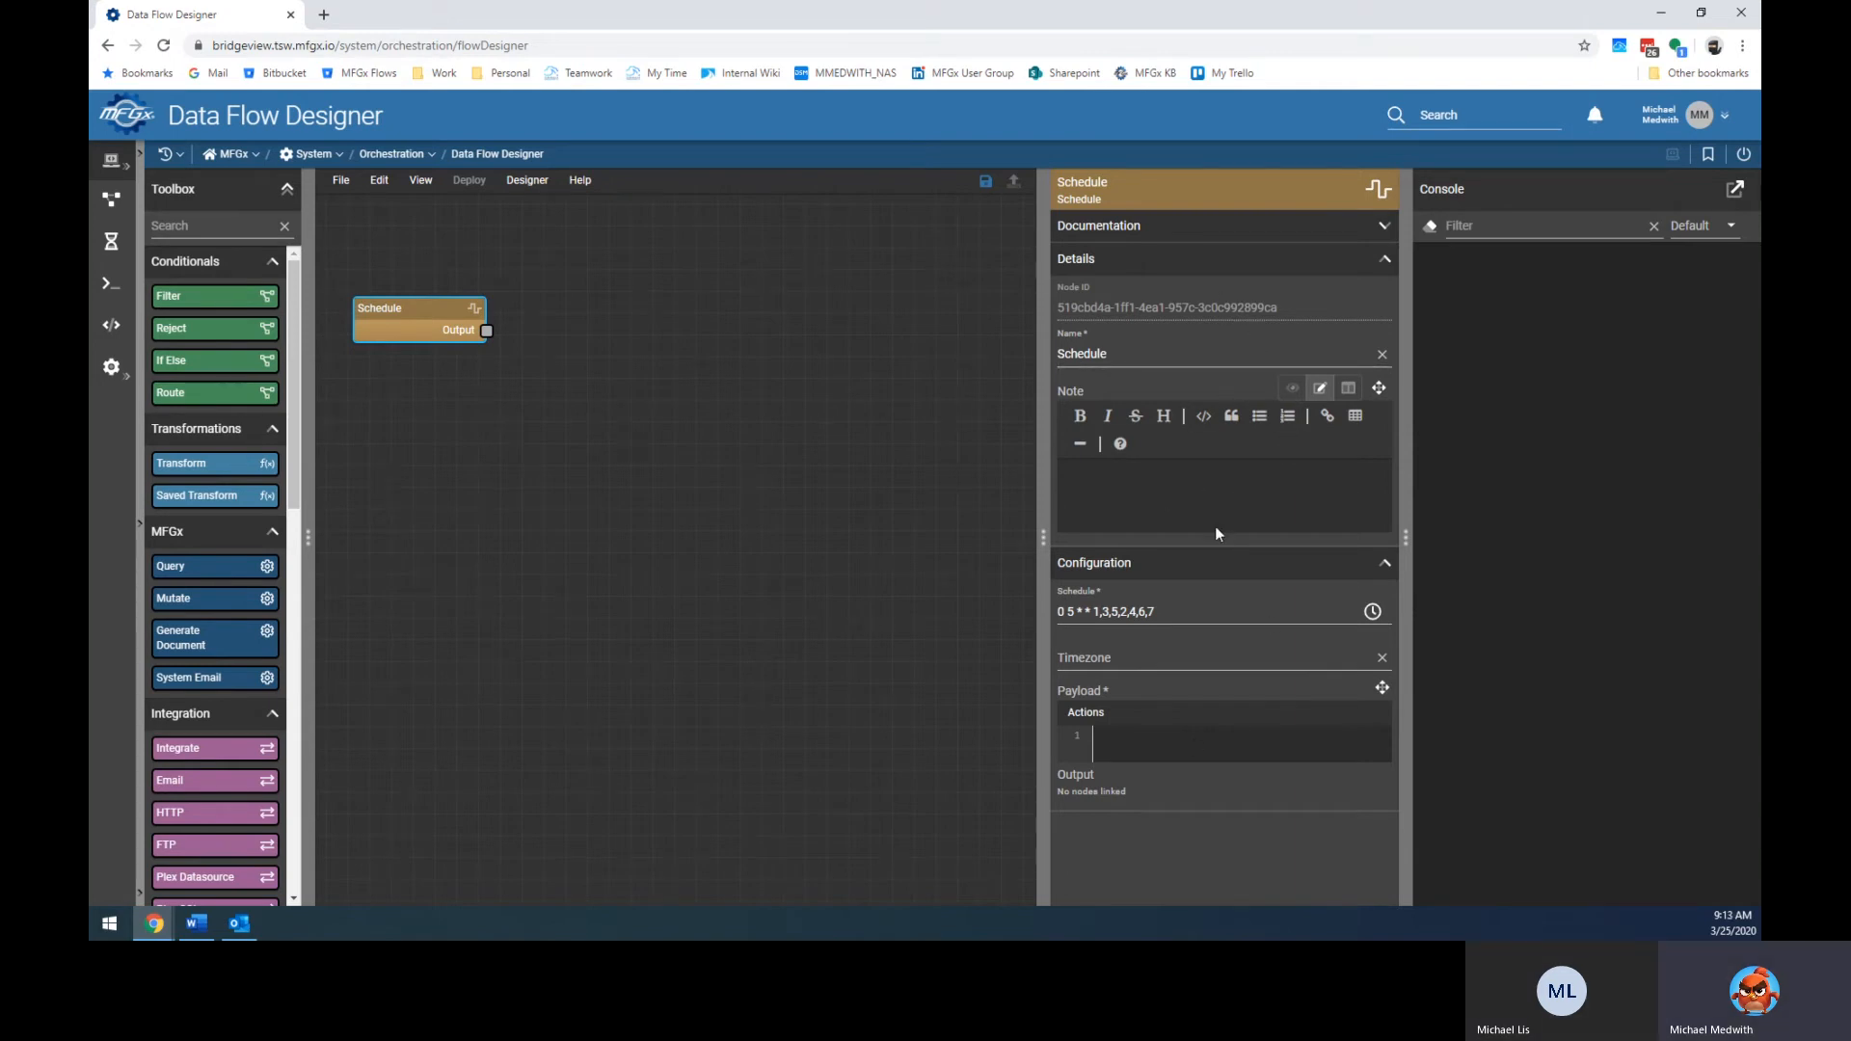
{"action": "left_click", "coordinate": [793, 620]}
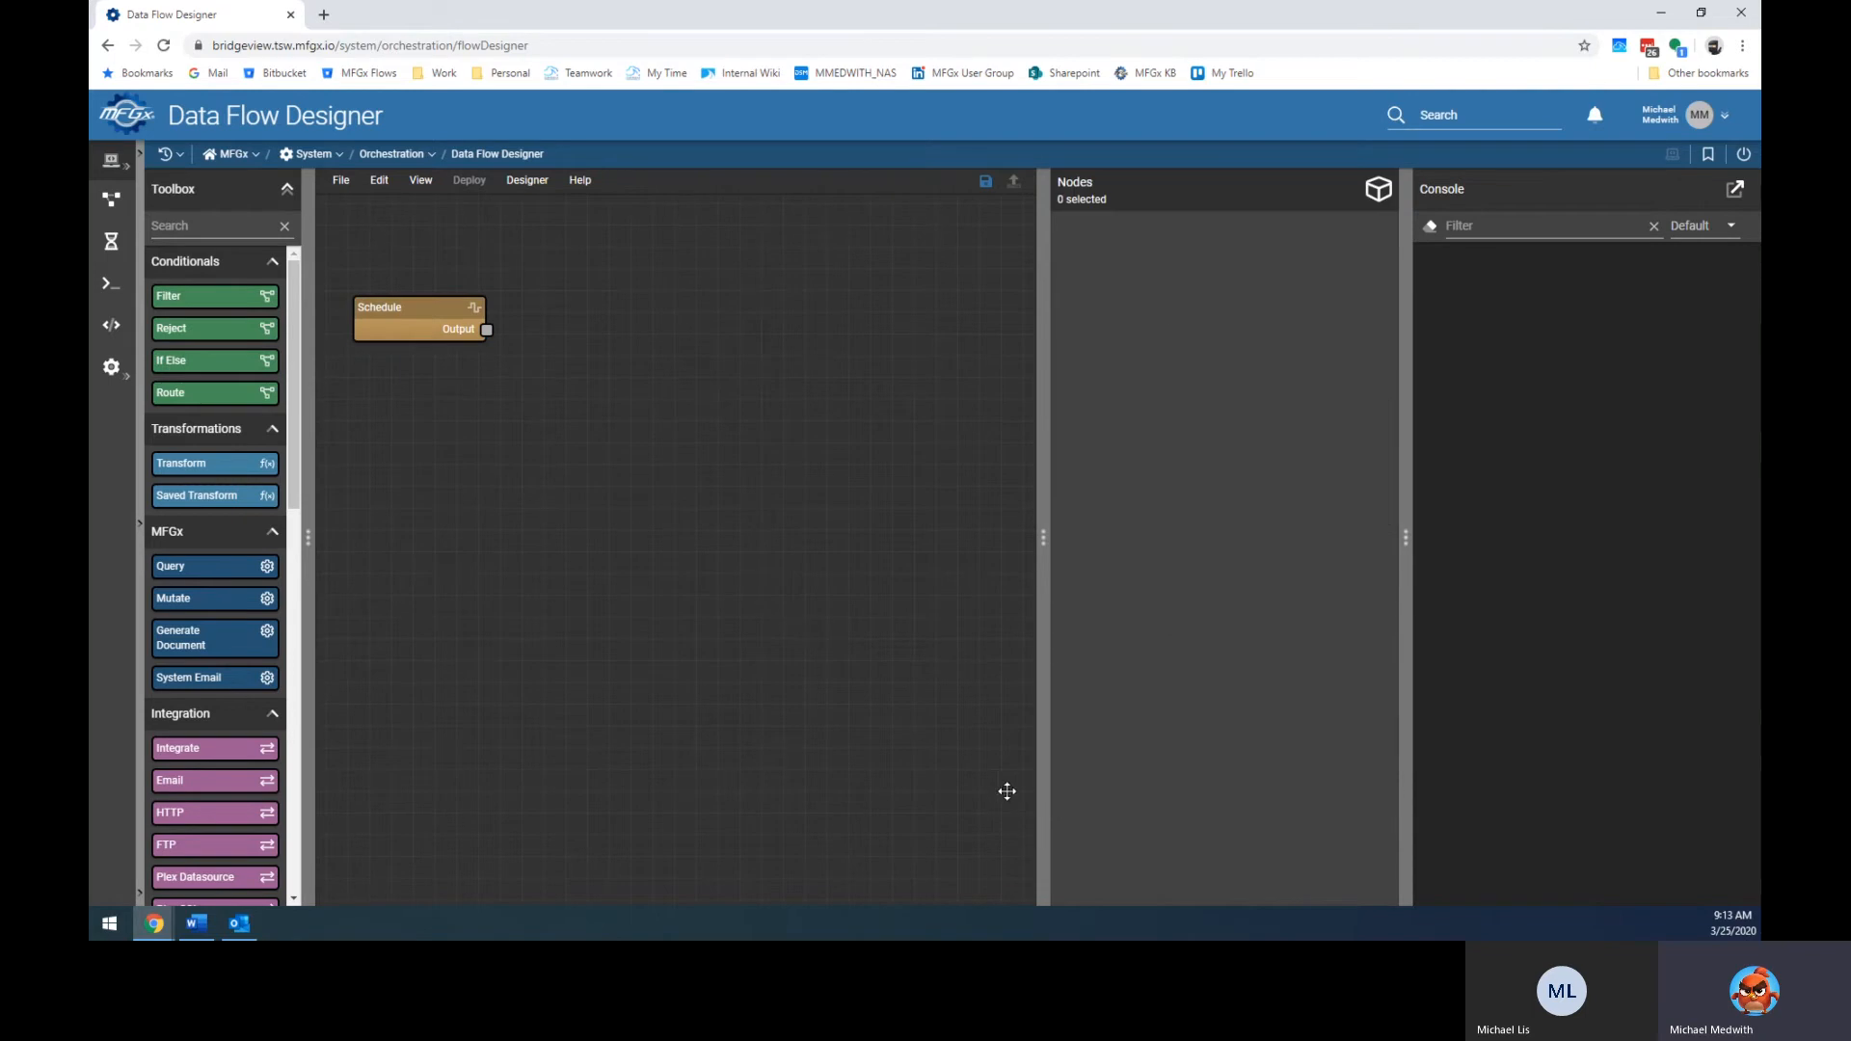
{"action": "left_click", "coordinate": [379, 310]}
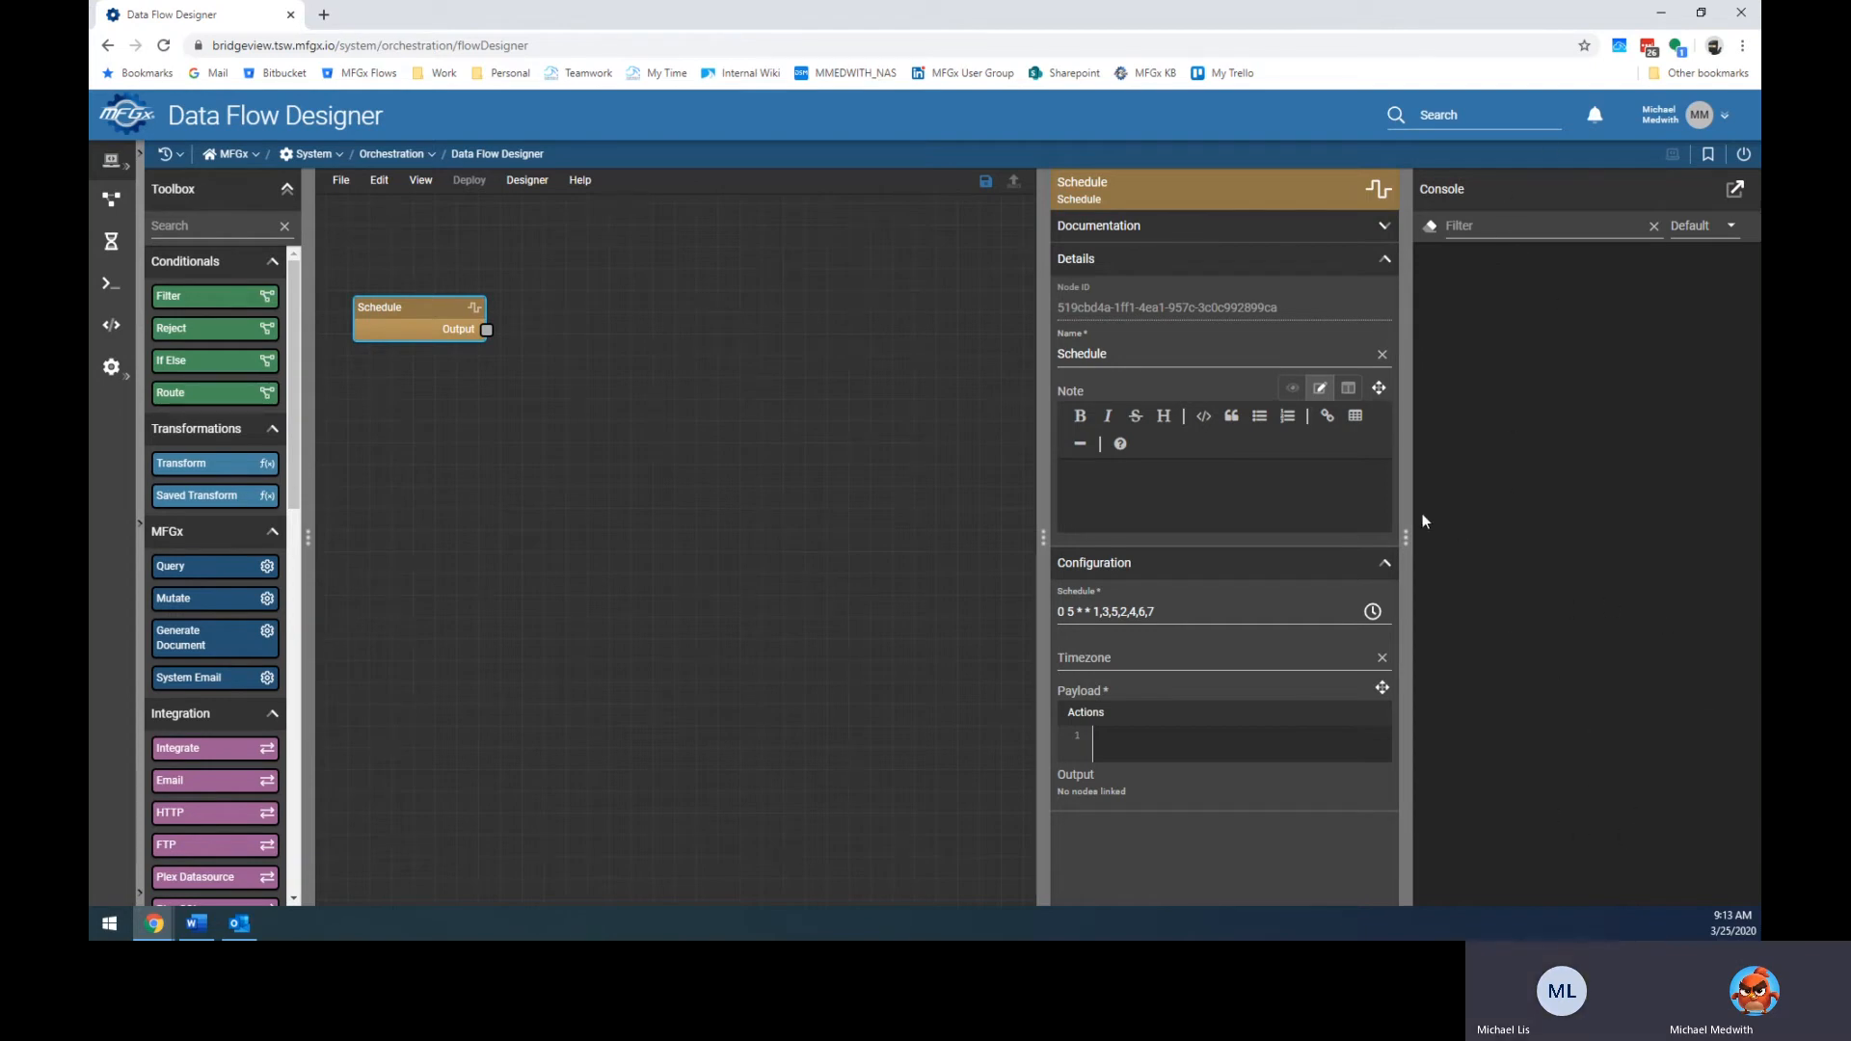
{"action": "mouse_move", "coordinate": [1407, 533]}
{"action": "left_mouse_down"}
{"action": "mouse_move", "coordinate": [1665, 536]}
{"action": "mouse_move", "coordinate": [1429, 547]}
{"action": "left_mouse_up"}
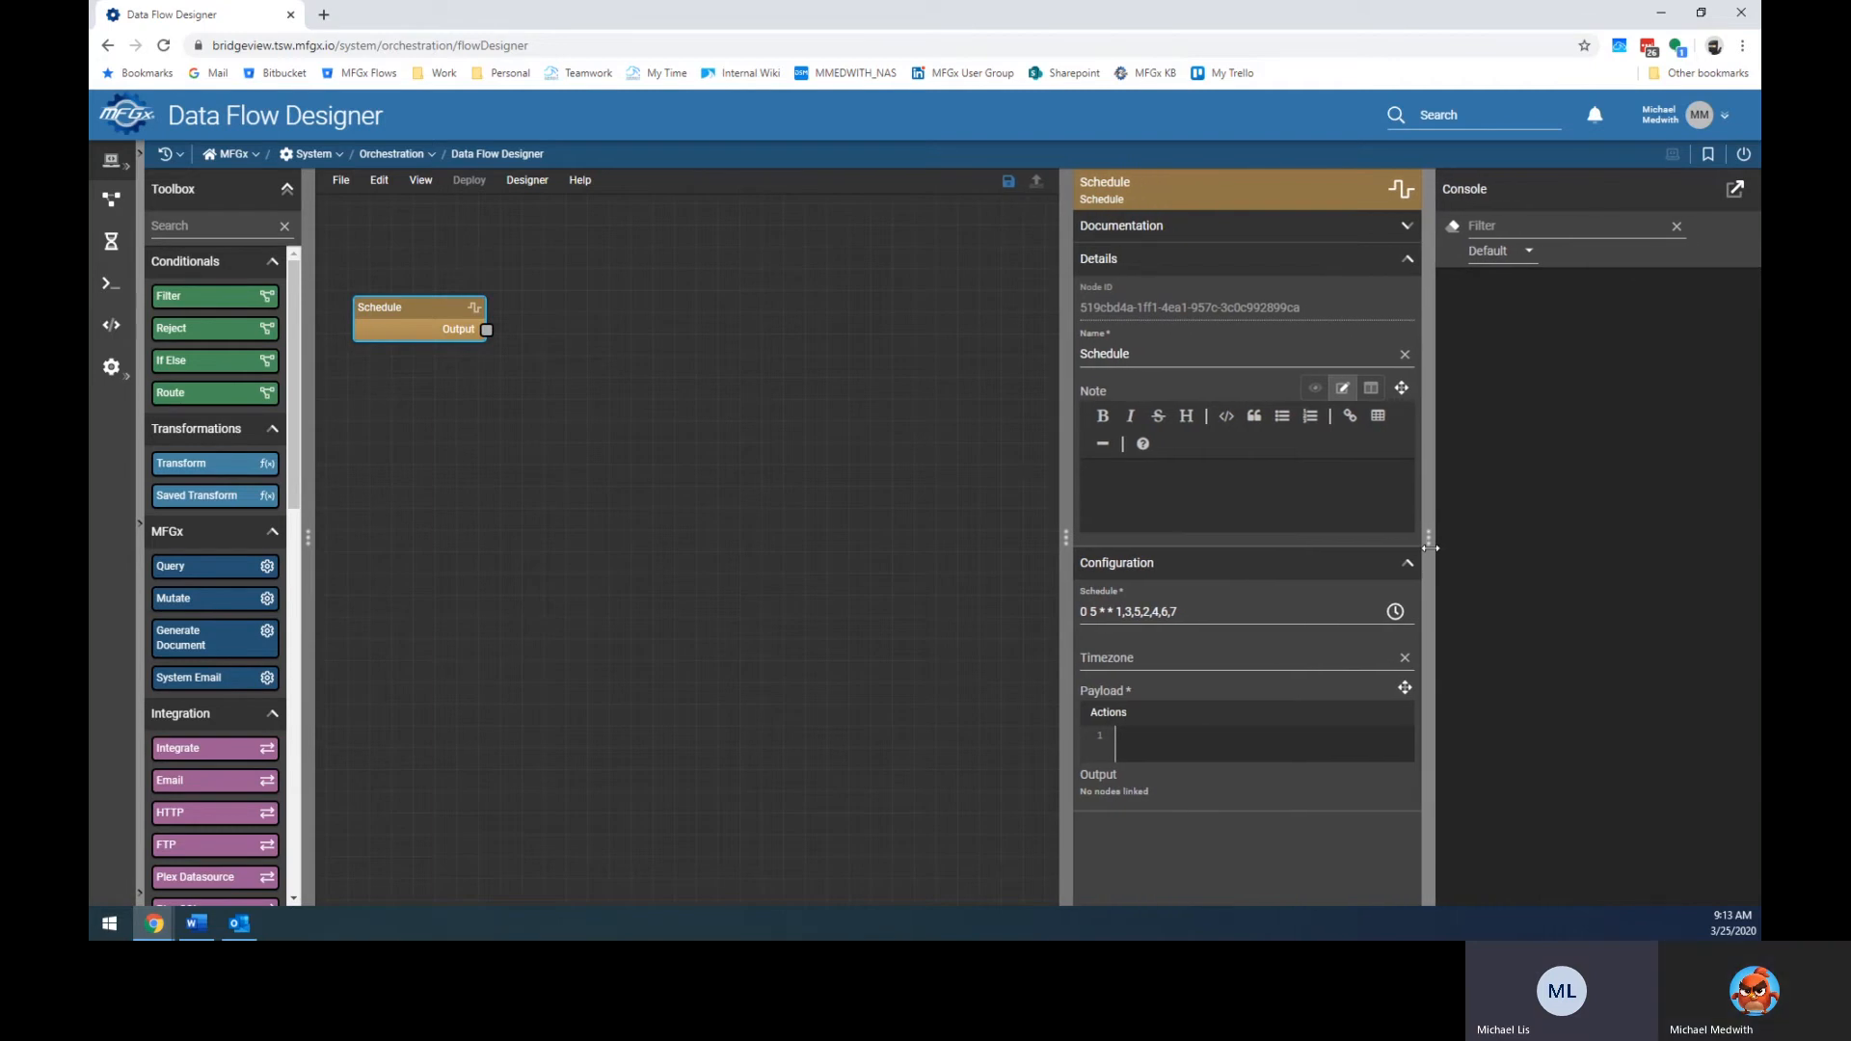
{"action": "left_click_drag", "start_coordinate": [1430, 547], "coordinate": [1756, 548]}
Reselect the Schedule node and paste a copy of it with Ctrl+V.
{"action": "left_click", "coordinate": [967, 608]}
{"action": "left_click", "coordinate": [460, 329]}
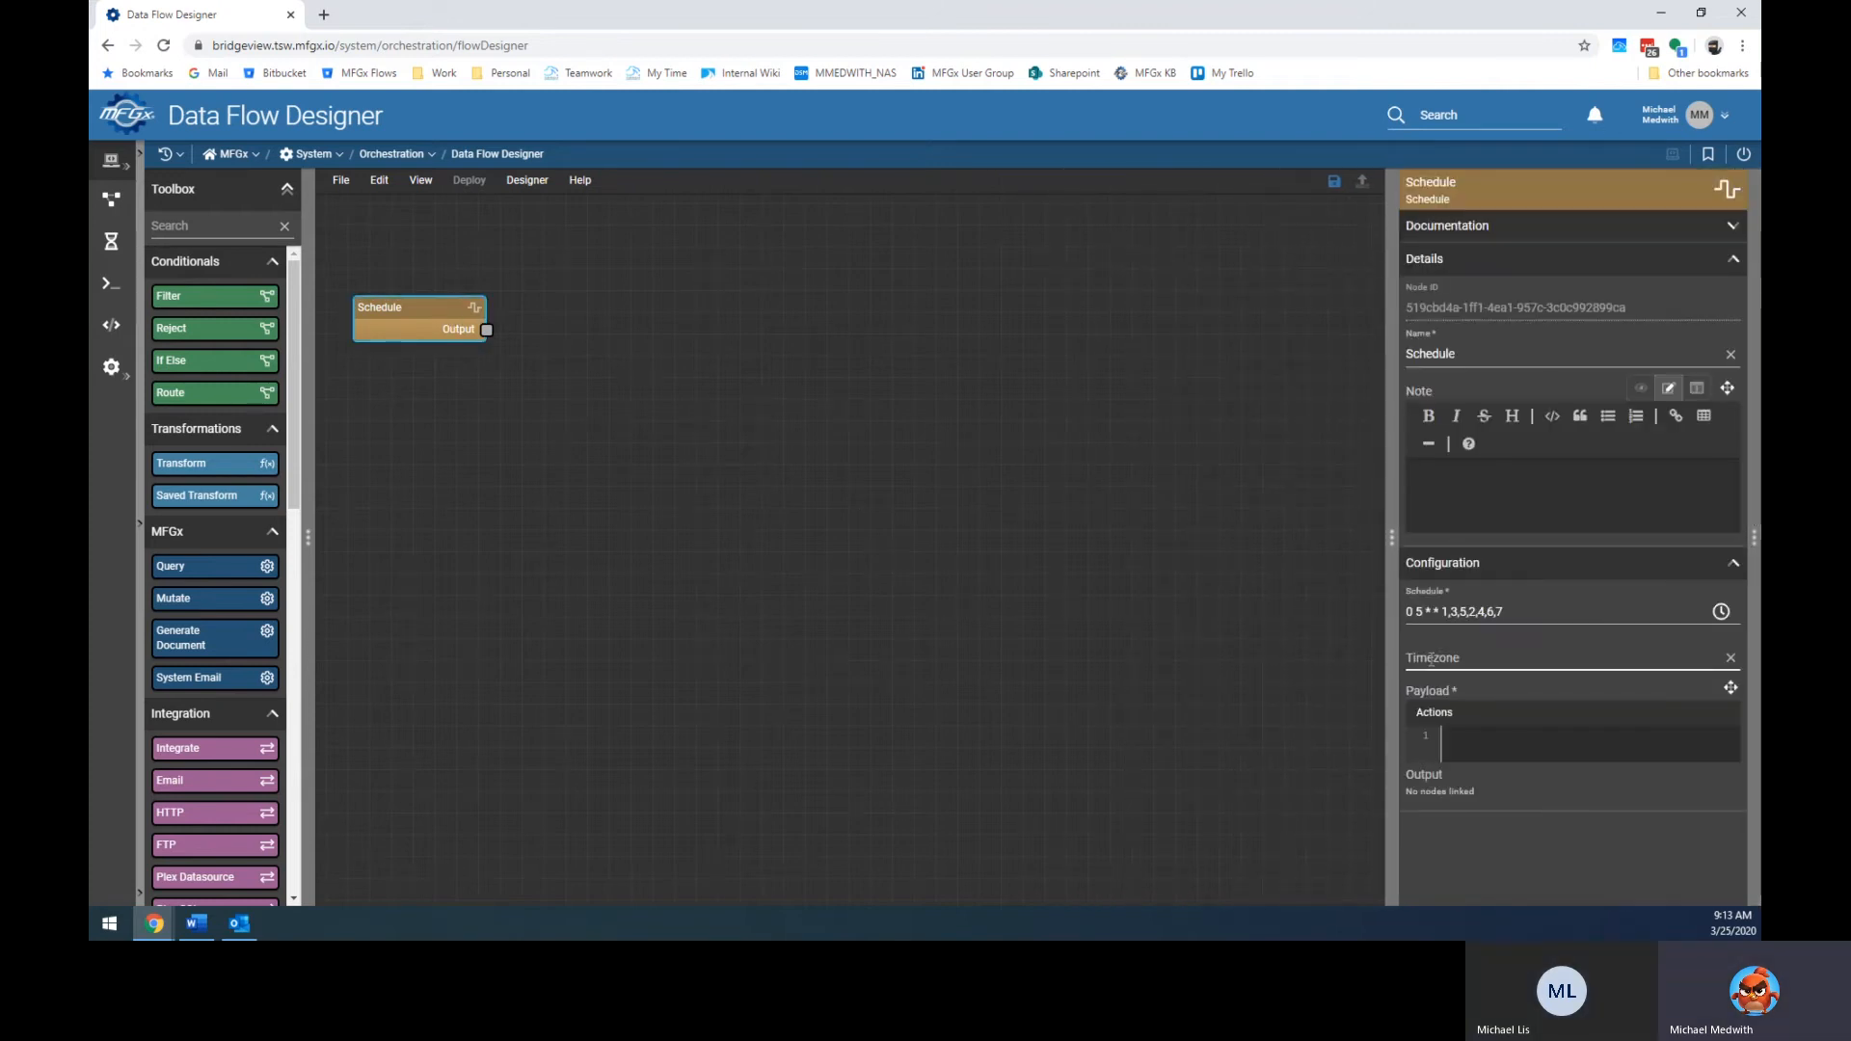
{"action": "left_click", "coordinate": [595, 425]}
{"action": "left_click", "coordinate": [391, 327]}
{"action": "key", "text": "ctrl+v"}
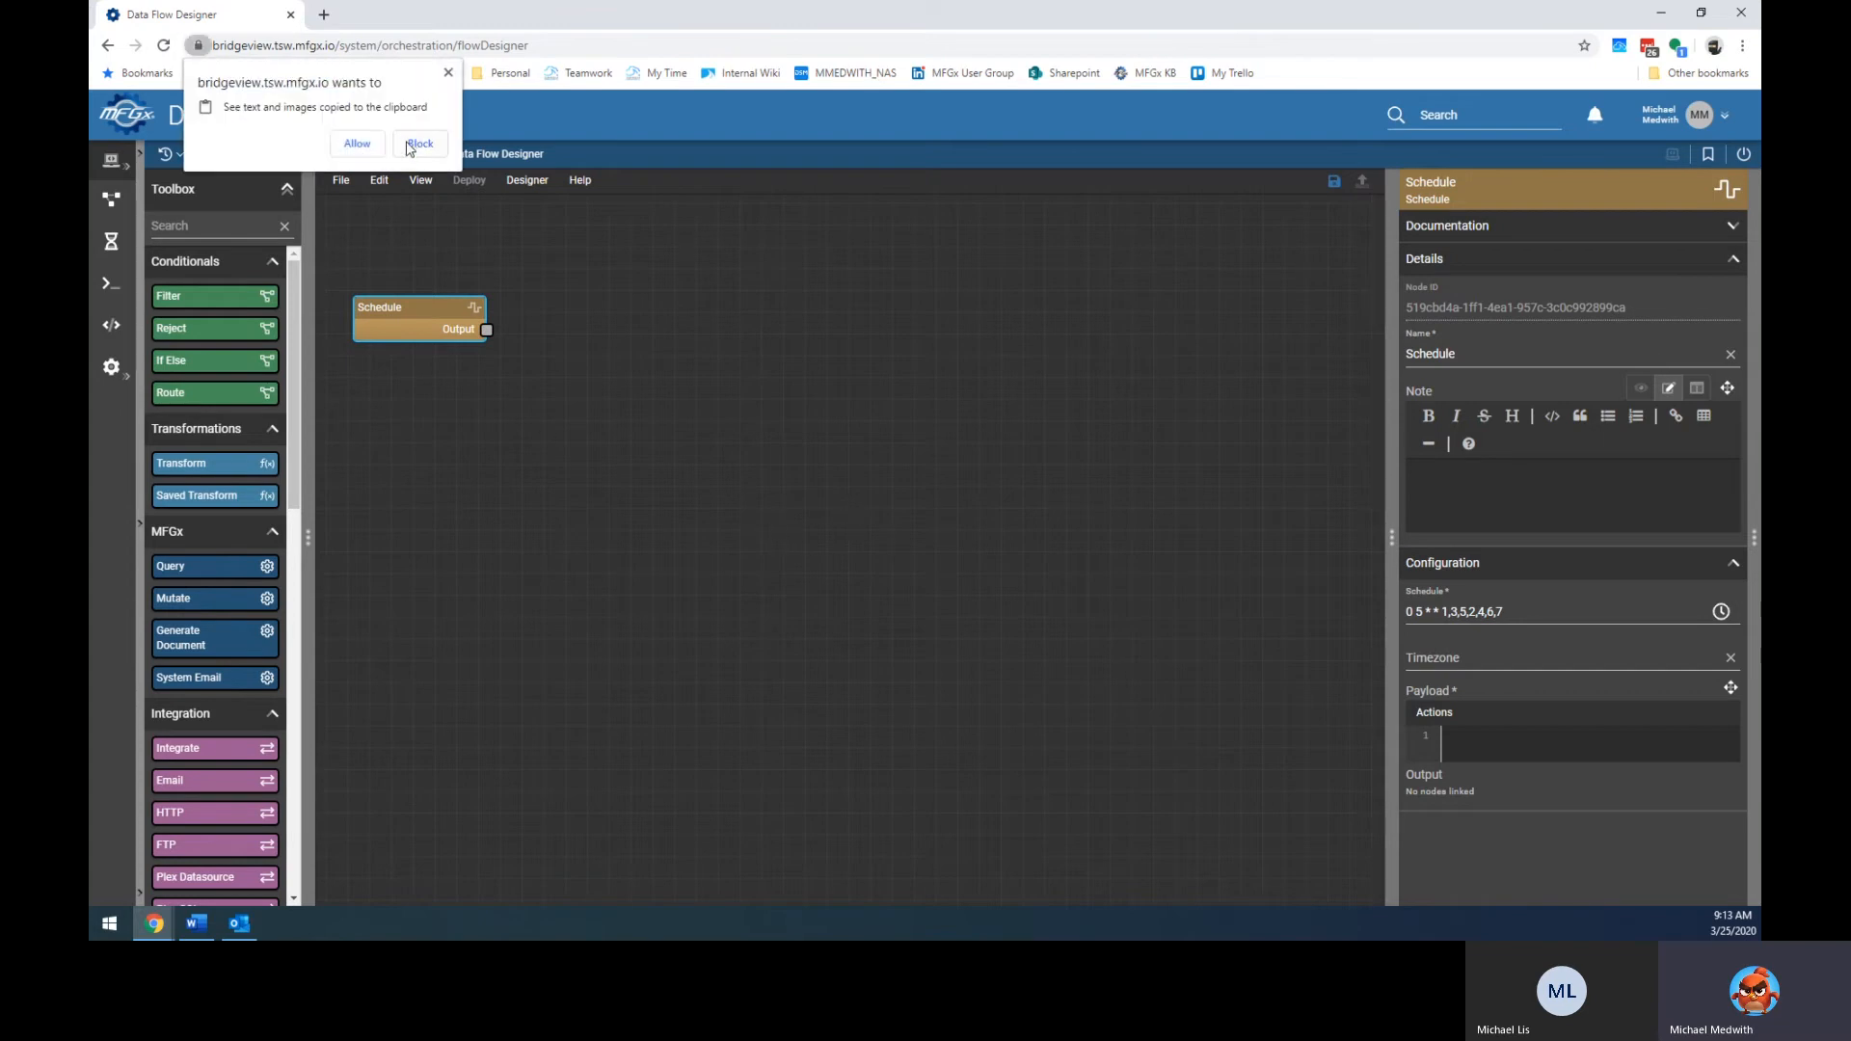
Allow clipboard access and place the pasted Schedule node below the original.
{"action": "left_click", "coordinate": [356, 142]}
{"action": "left_click_drag", "start_coordinate": [438, 344], "coordinate": [405, 405]}
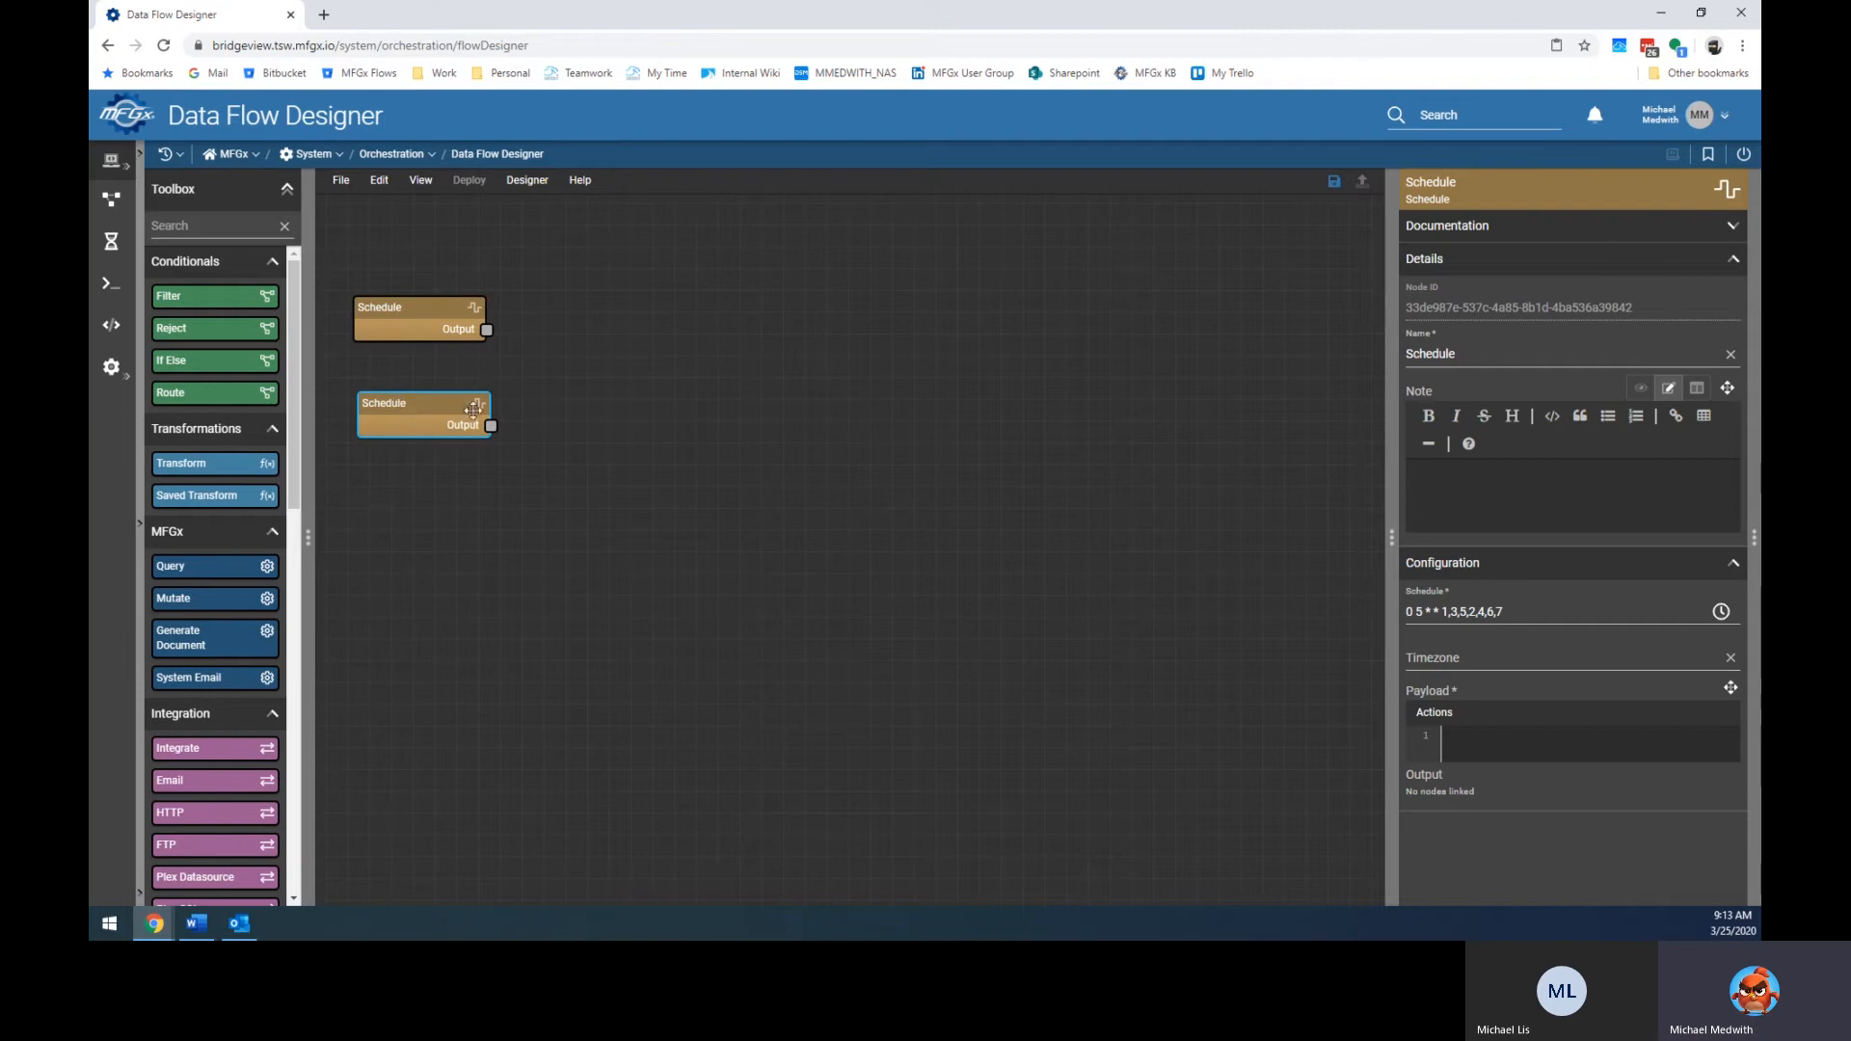
{"action": "left_click", "coordinate": [583, 437]}
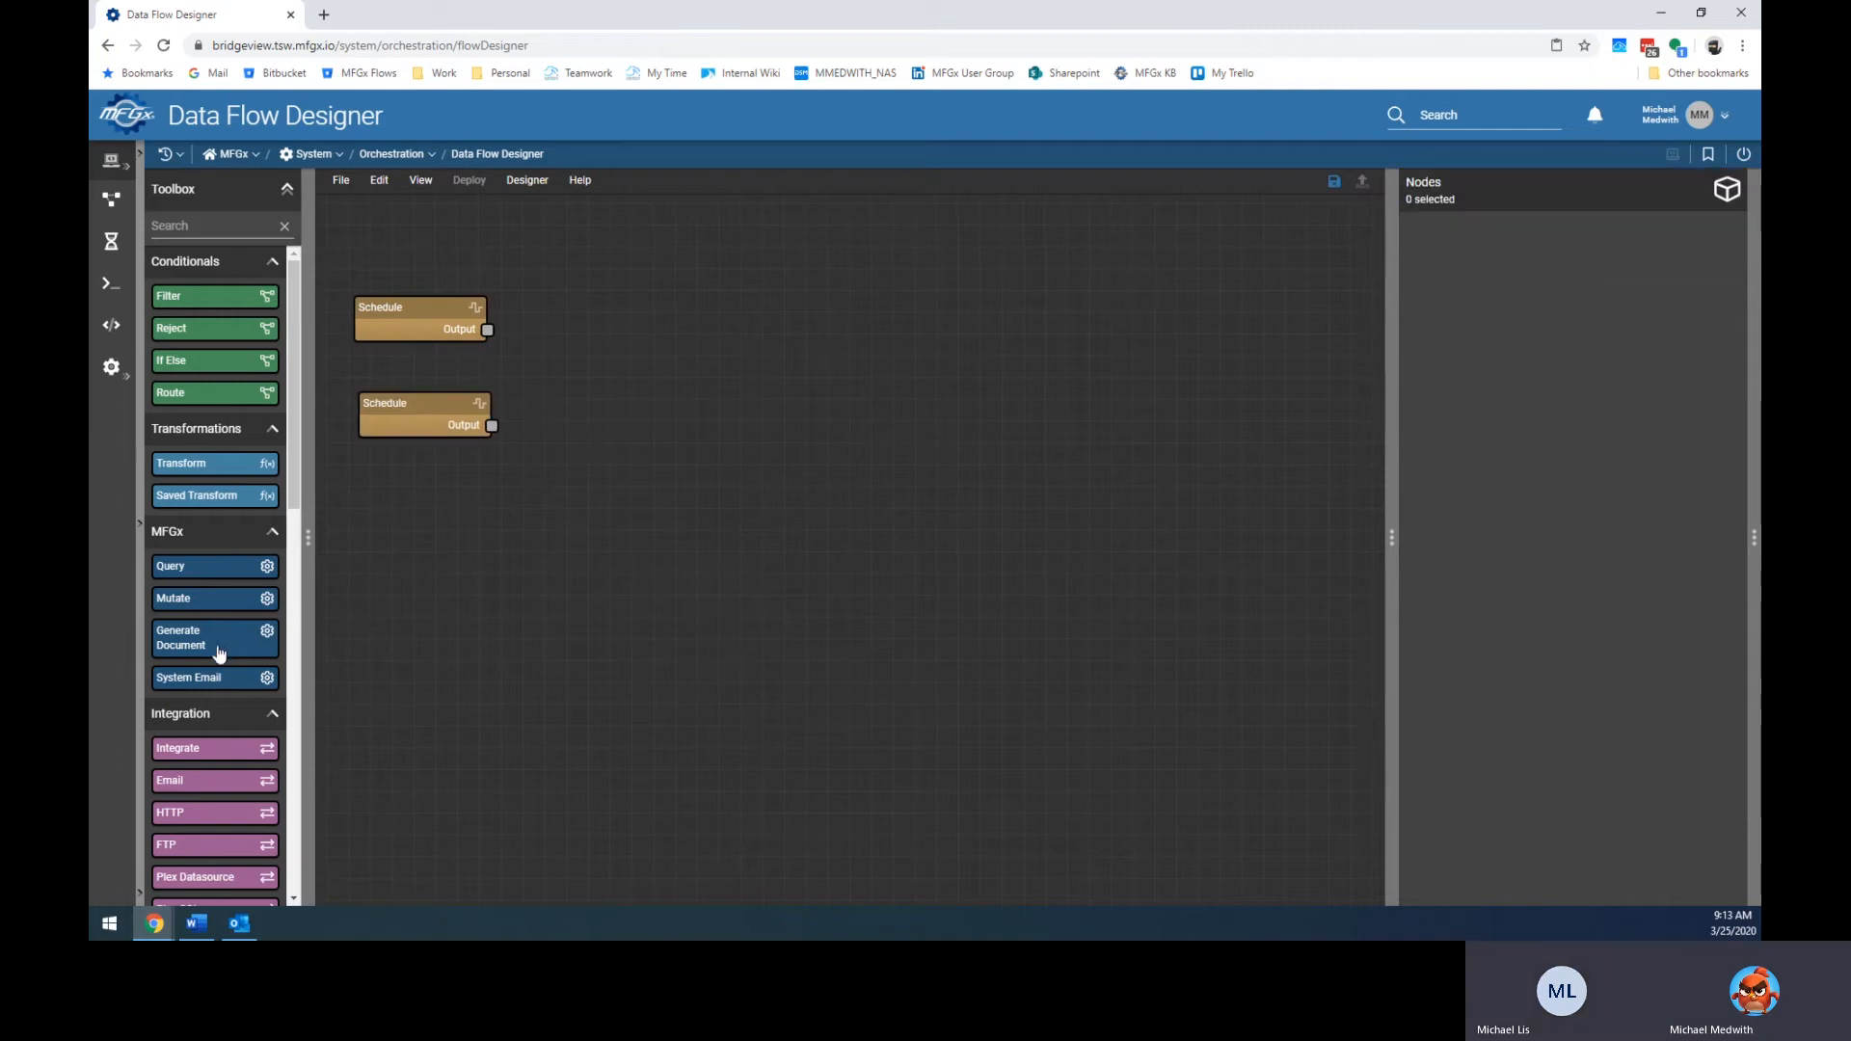
Add a Log node and wire both Schedule nodes' outputs into it.
{"action": "scroll", "coordinate": [214, 655], "scroll_direction": "down", "scroll_amount": 7}
{"action": "scroll", "coordinate": [213, 659], "scroll_direction": "down", "scroll_amount": 3}
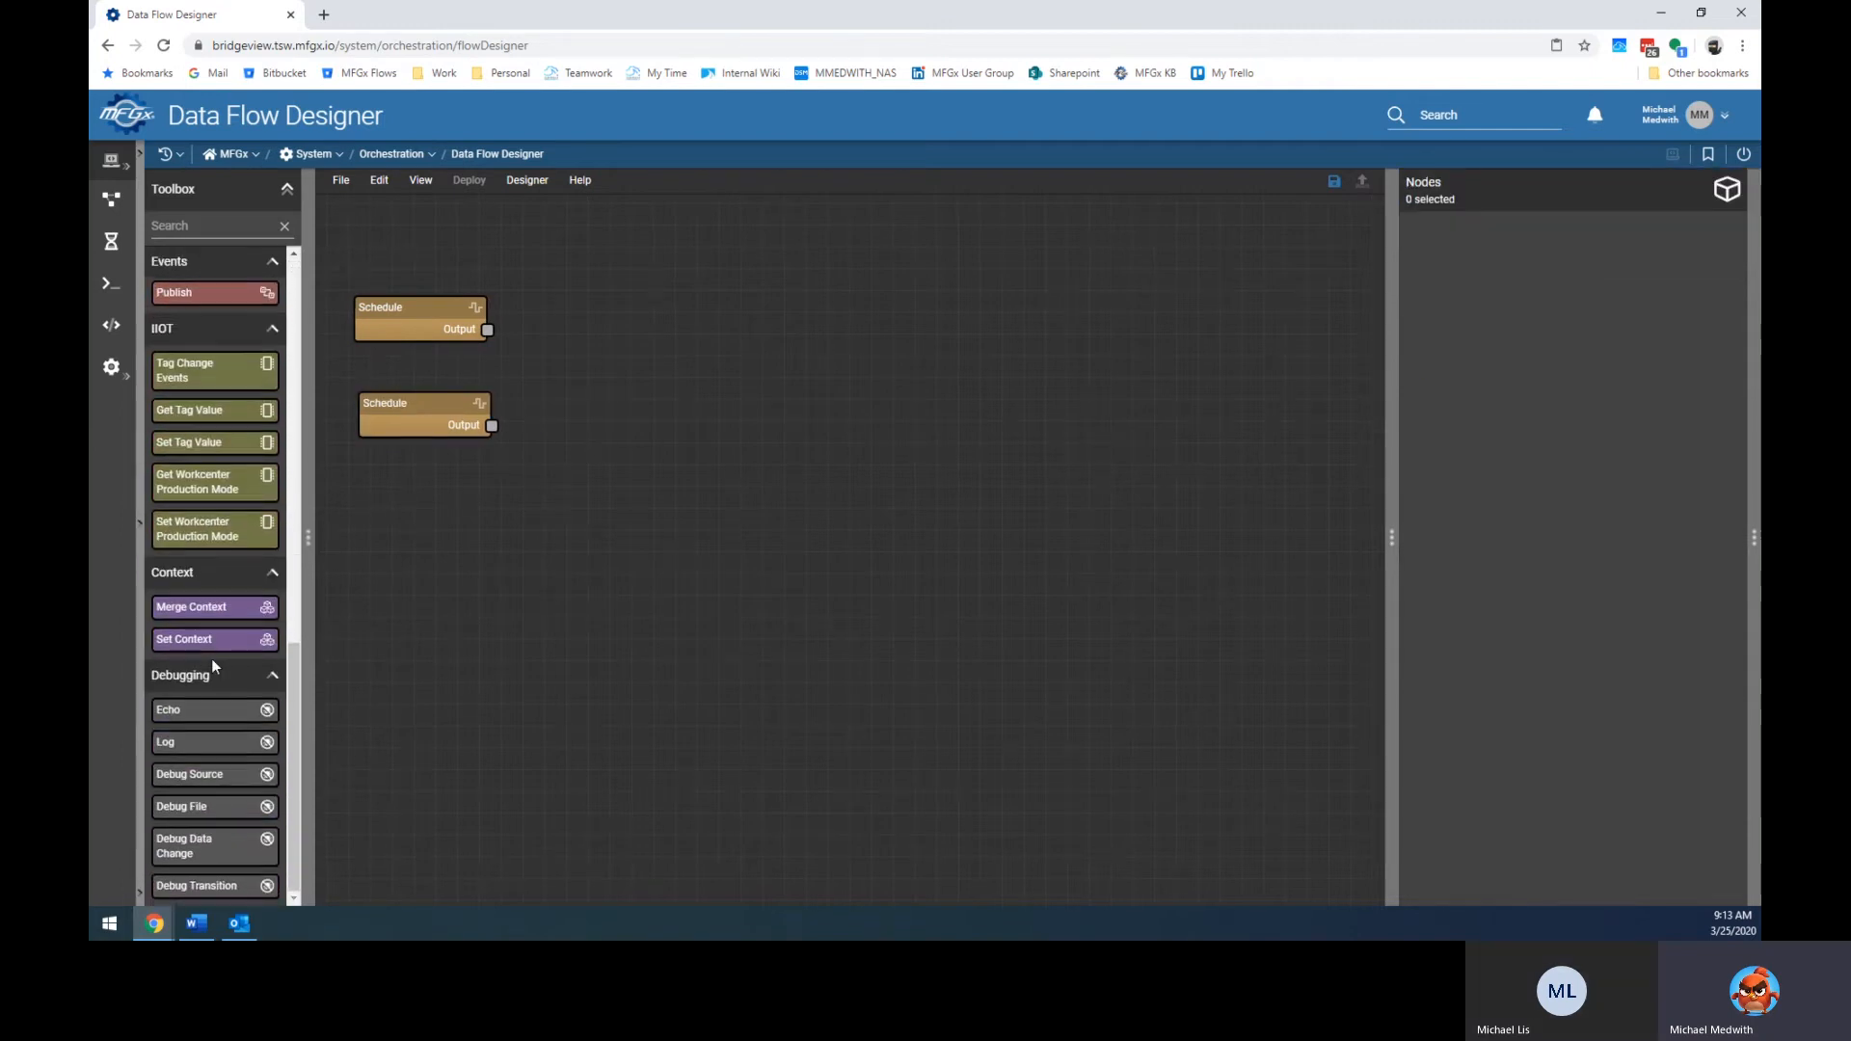
{"action": "left_click_drag", "start_coordinate": [224, 743], "coordinate": [636, 356]}
{"action": "left_click_drag", "start_coordinate": [488, 330], "coordinate": [559, 373]}
{"action": "left_click_drag", "start_coordinate": [492, 425], "coordinate": [611, 360]}
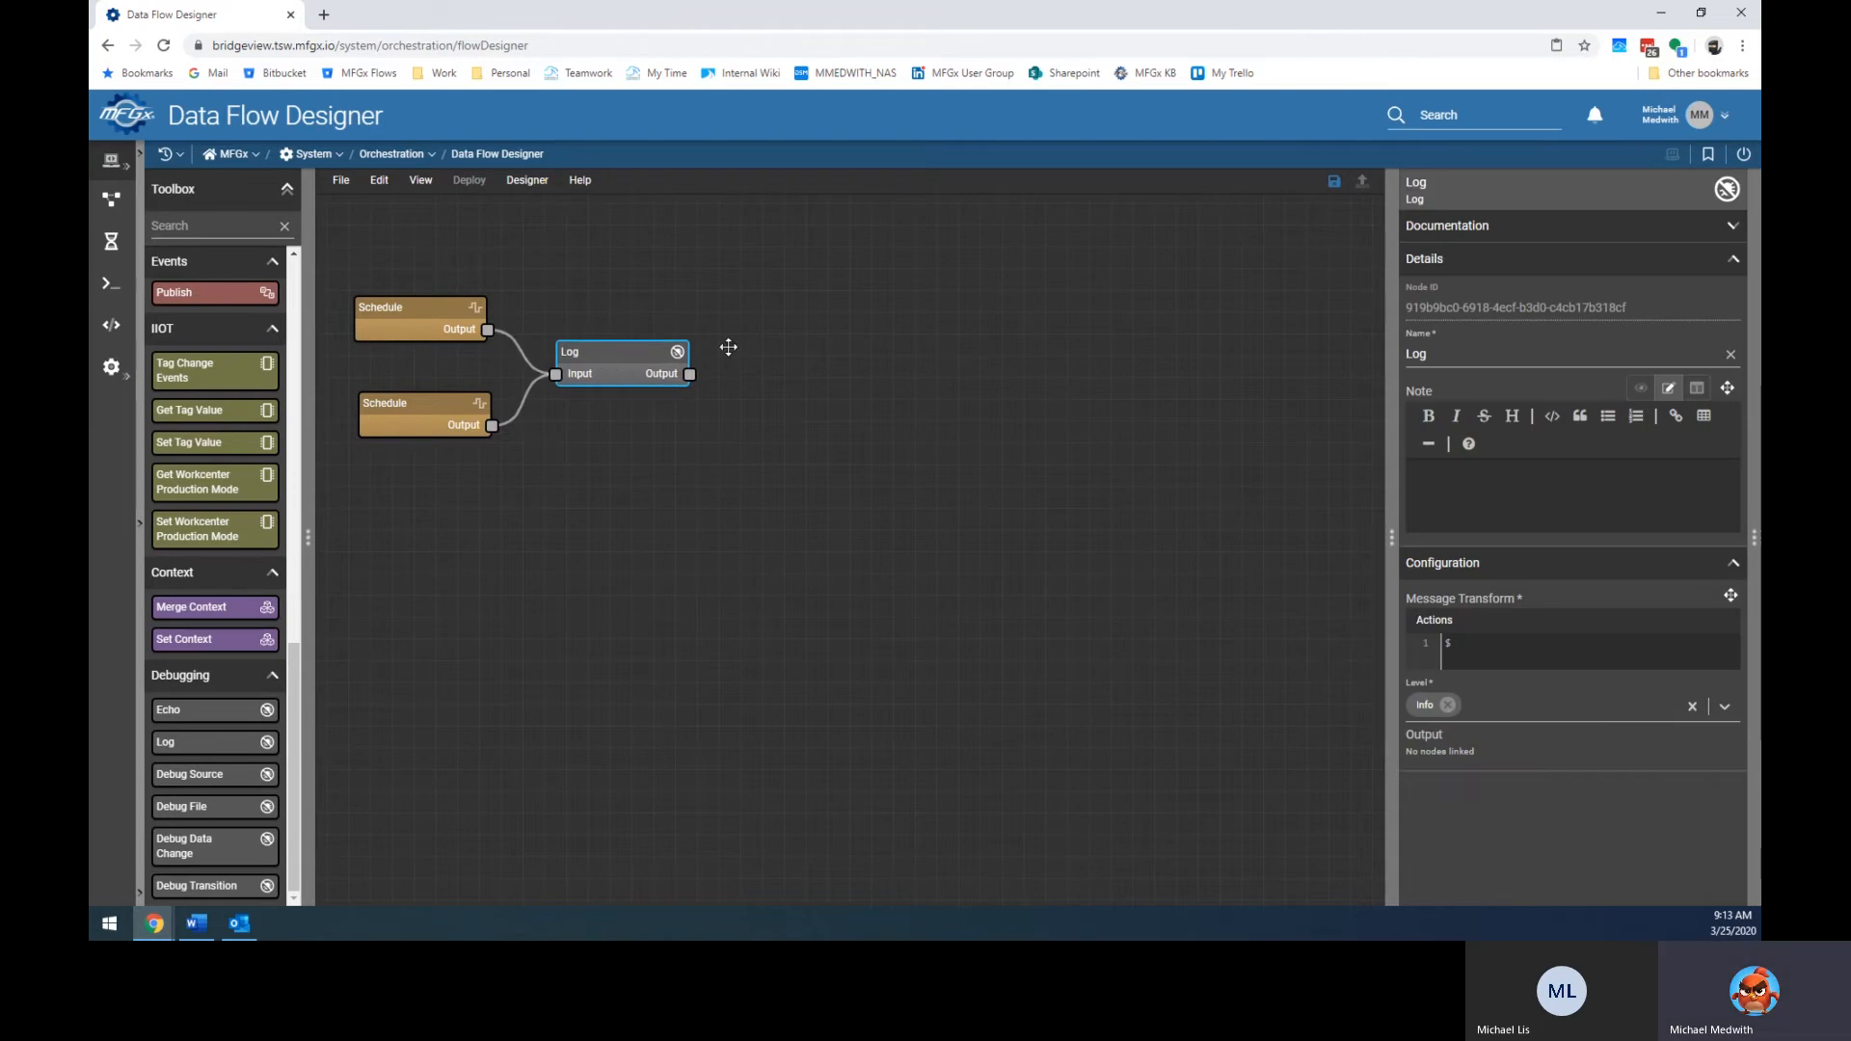
Delete the second Schedule node and the Log node, then widen the properties panel.
{"action": "left_click", "coordinate": [439, 318]}
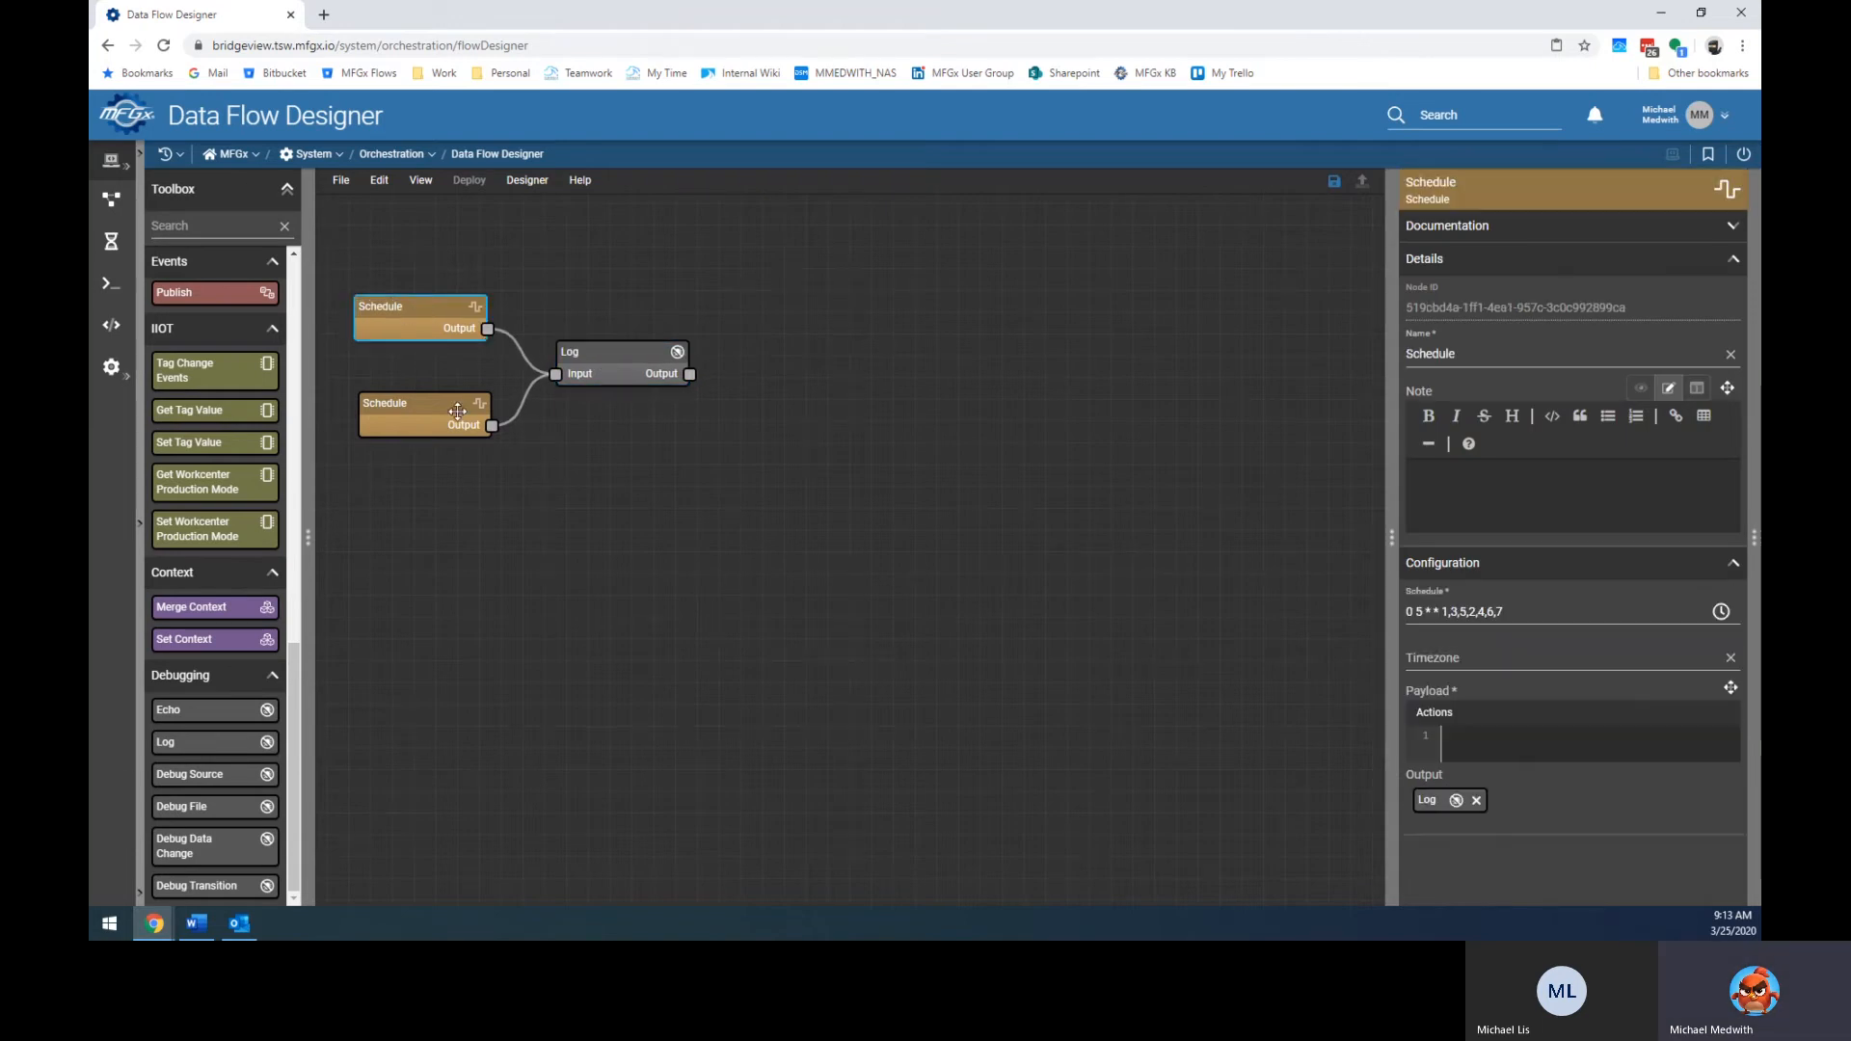
{"action": "left_click_drag", "start_coordinate": [403, 425], "coordinate": [406, 425]}
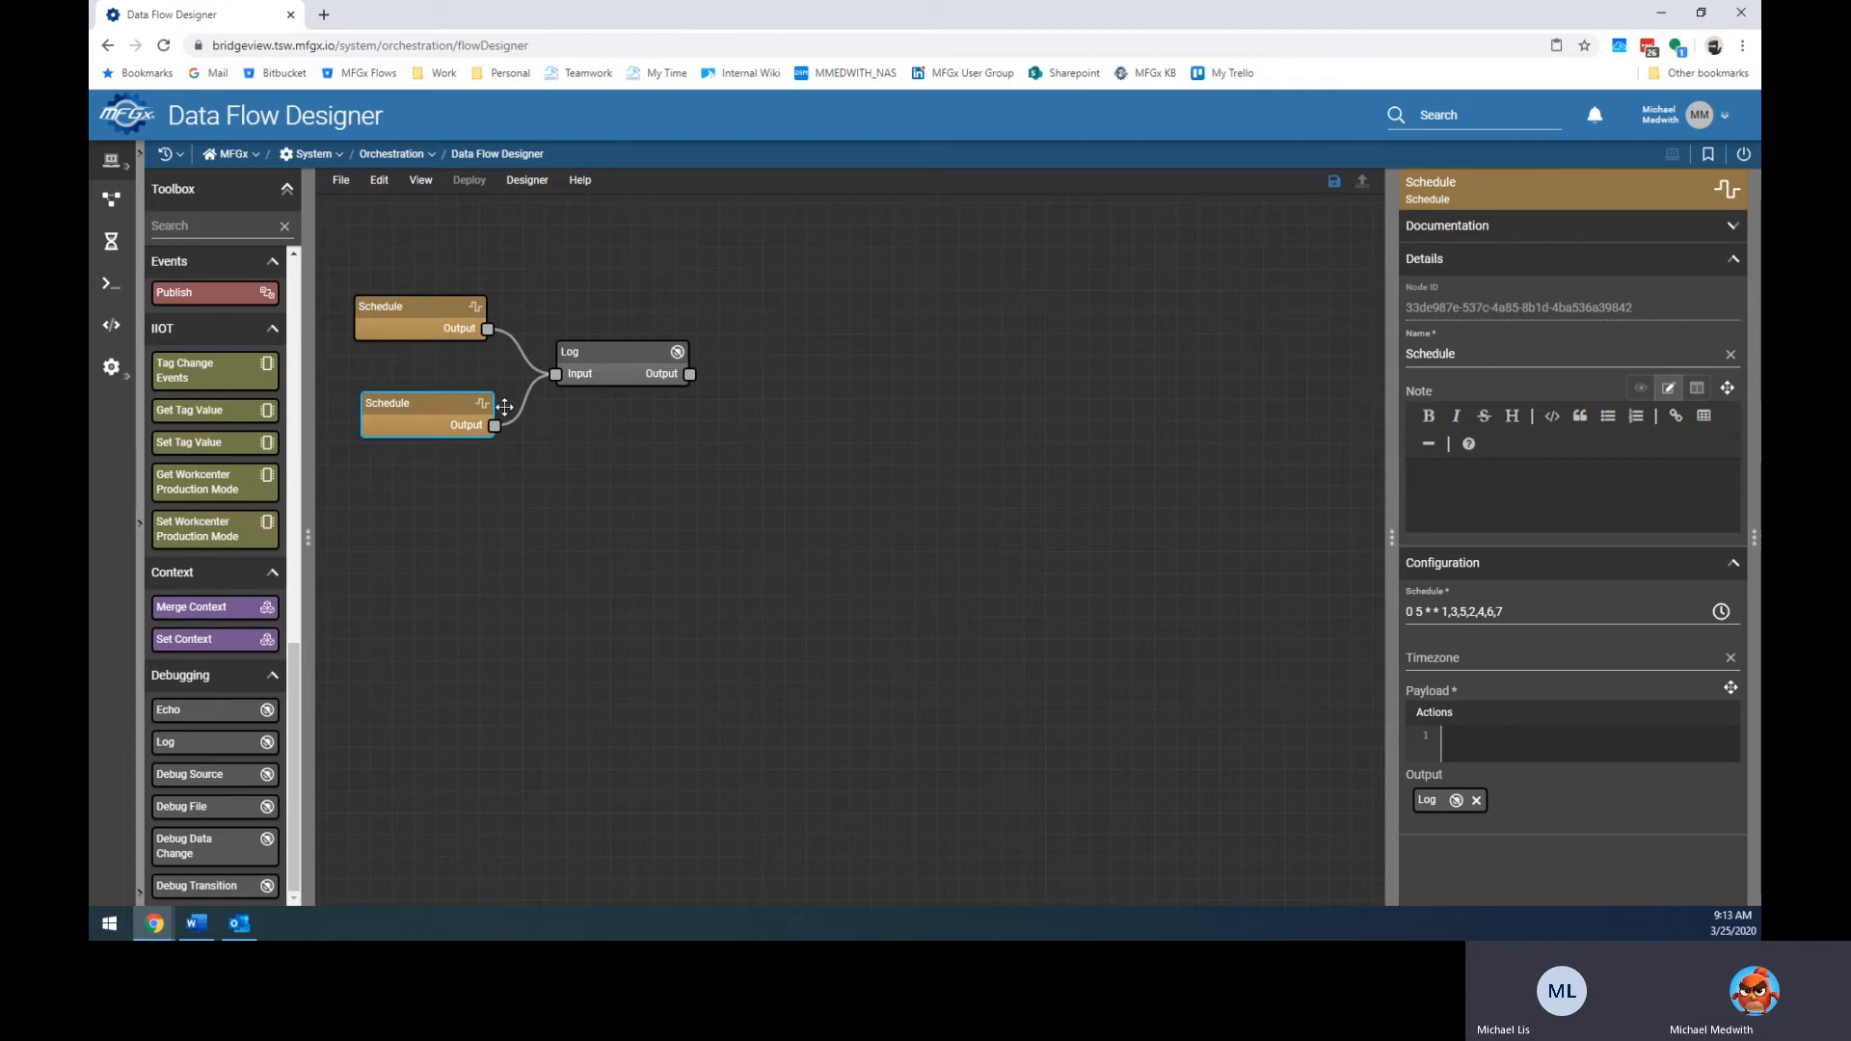
{"action": "key", "text": "Delete"}
{"action": "left_click", "coordinate": [593, 366]}
{"action": "key", "text": "Delete"}
{"action": "left_click", "coordinate": [477, 323]}
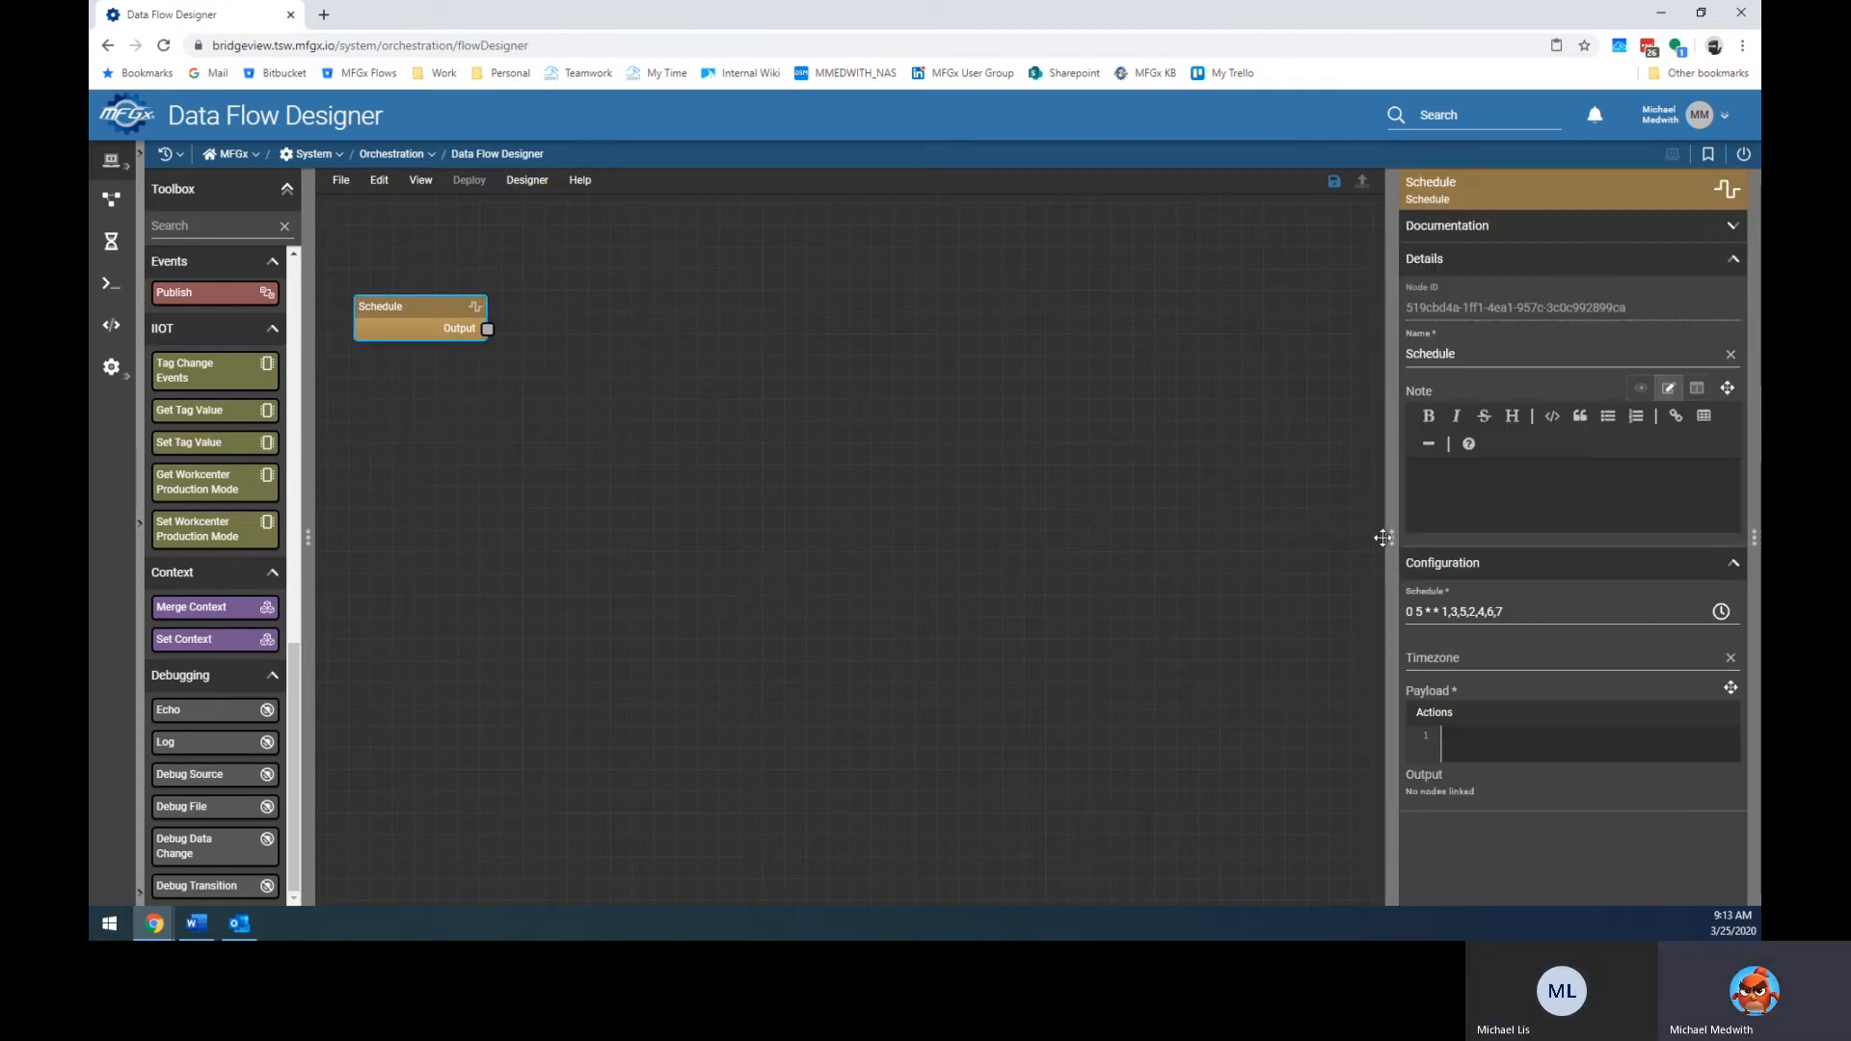
{"action": "left_click_drag", "start_coordinate": [1391, 537], "coordinate": [1276, 537]}
Type {} into the payload, then delete the sample "Plex_Connection_Name": "Test" line.
{"action": "left_click", "coordinate": [1386, 740]}
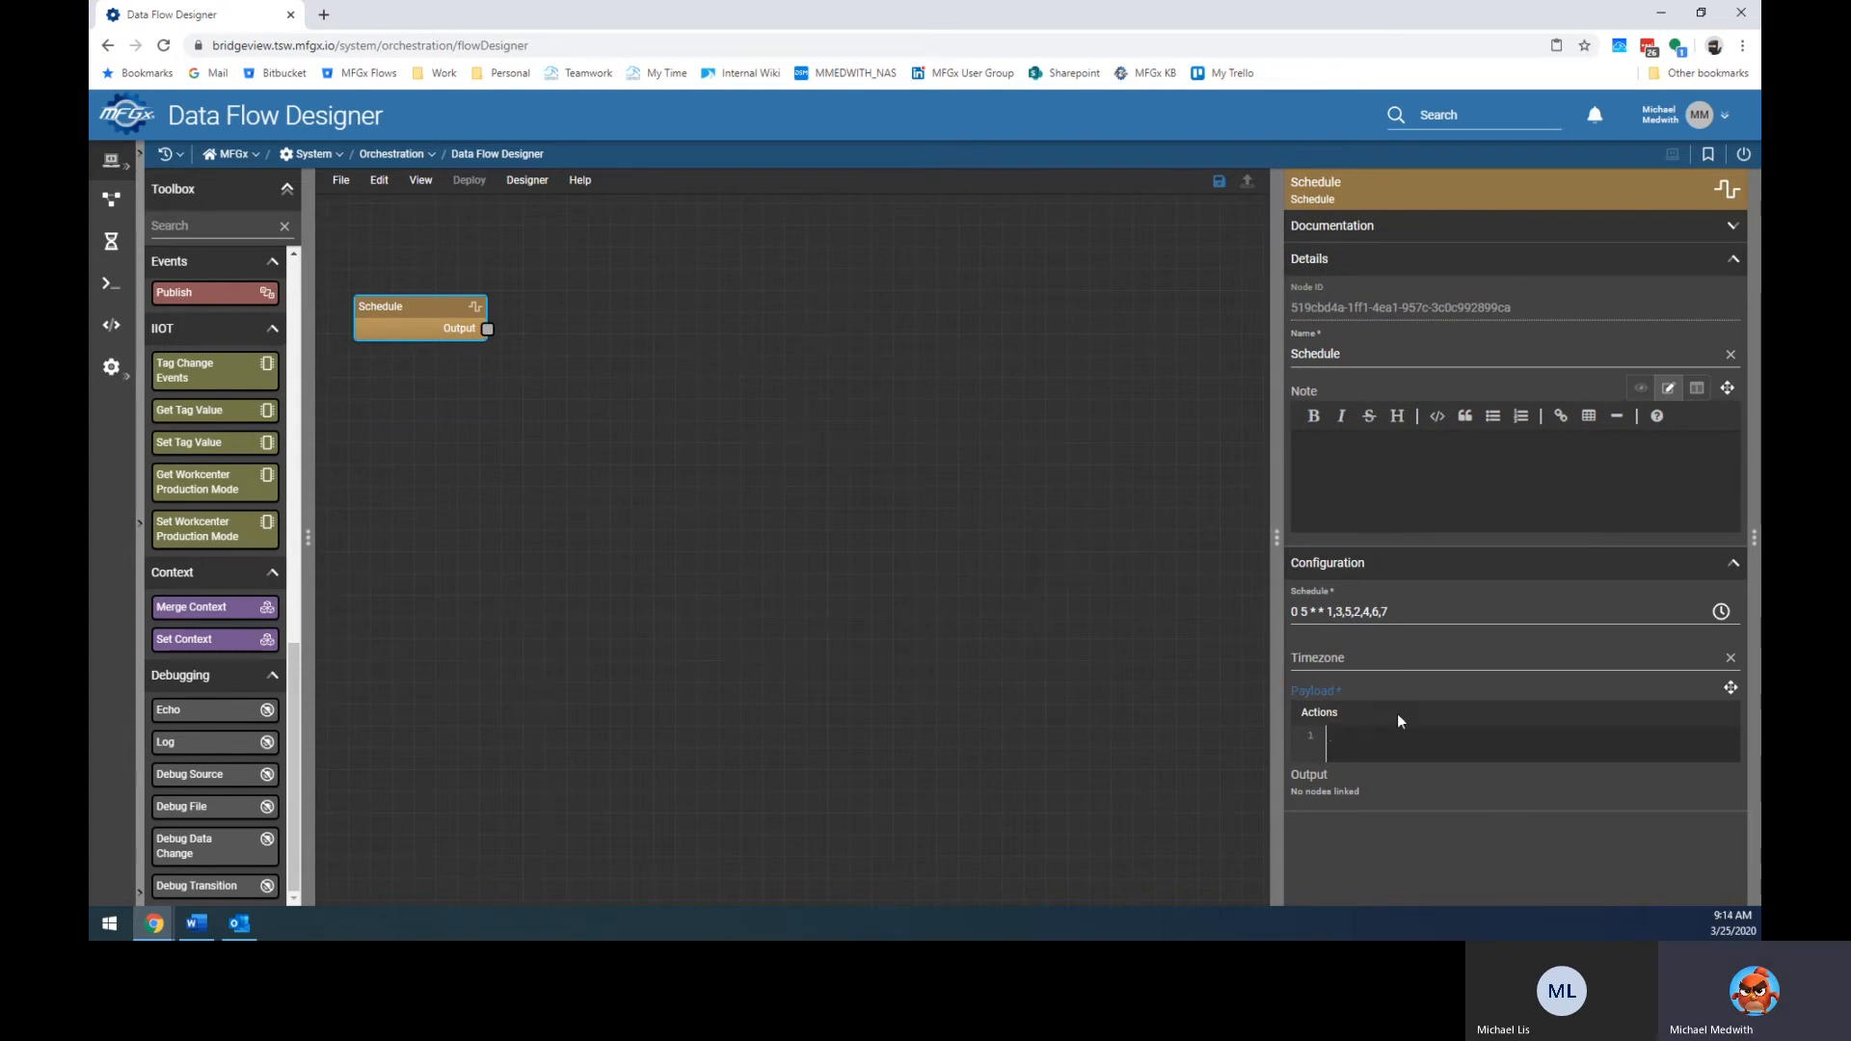
{"action": "type", "text": "{}"}
{"action": "key", "text": "Return"}
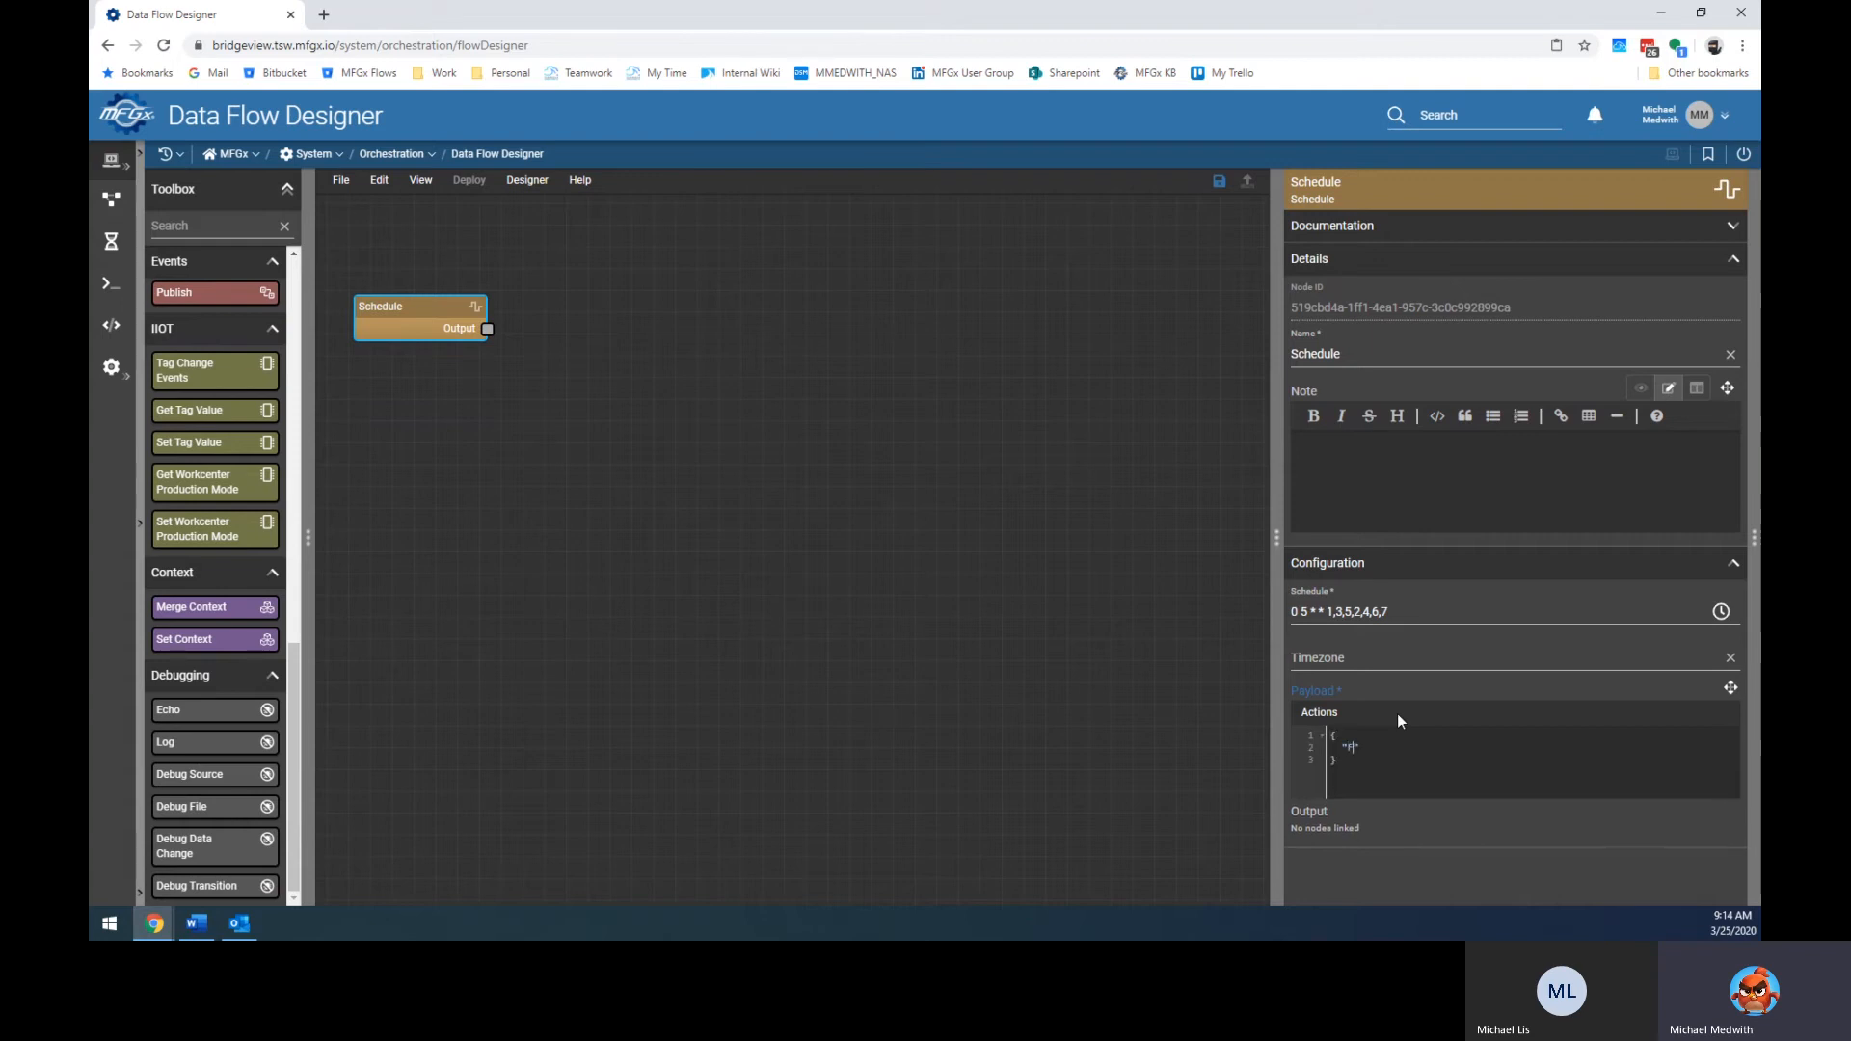
{"action": "type", "text": "\"Plex_Connection_Name\": \"Test"}
{"action": "double_click", "coordinate": [1406, 751]}
{"action": "left_click", "coordinate": [1406, 761]}
{"action": "left_click_drag", "start_coordinate": [1340, 735], "coordinate": [1548, 750]}
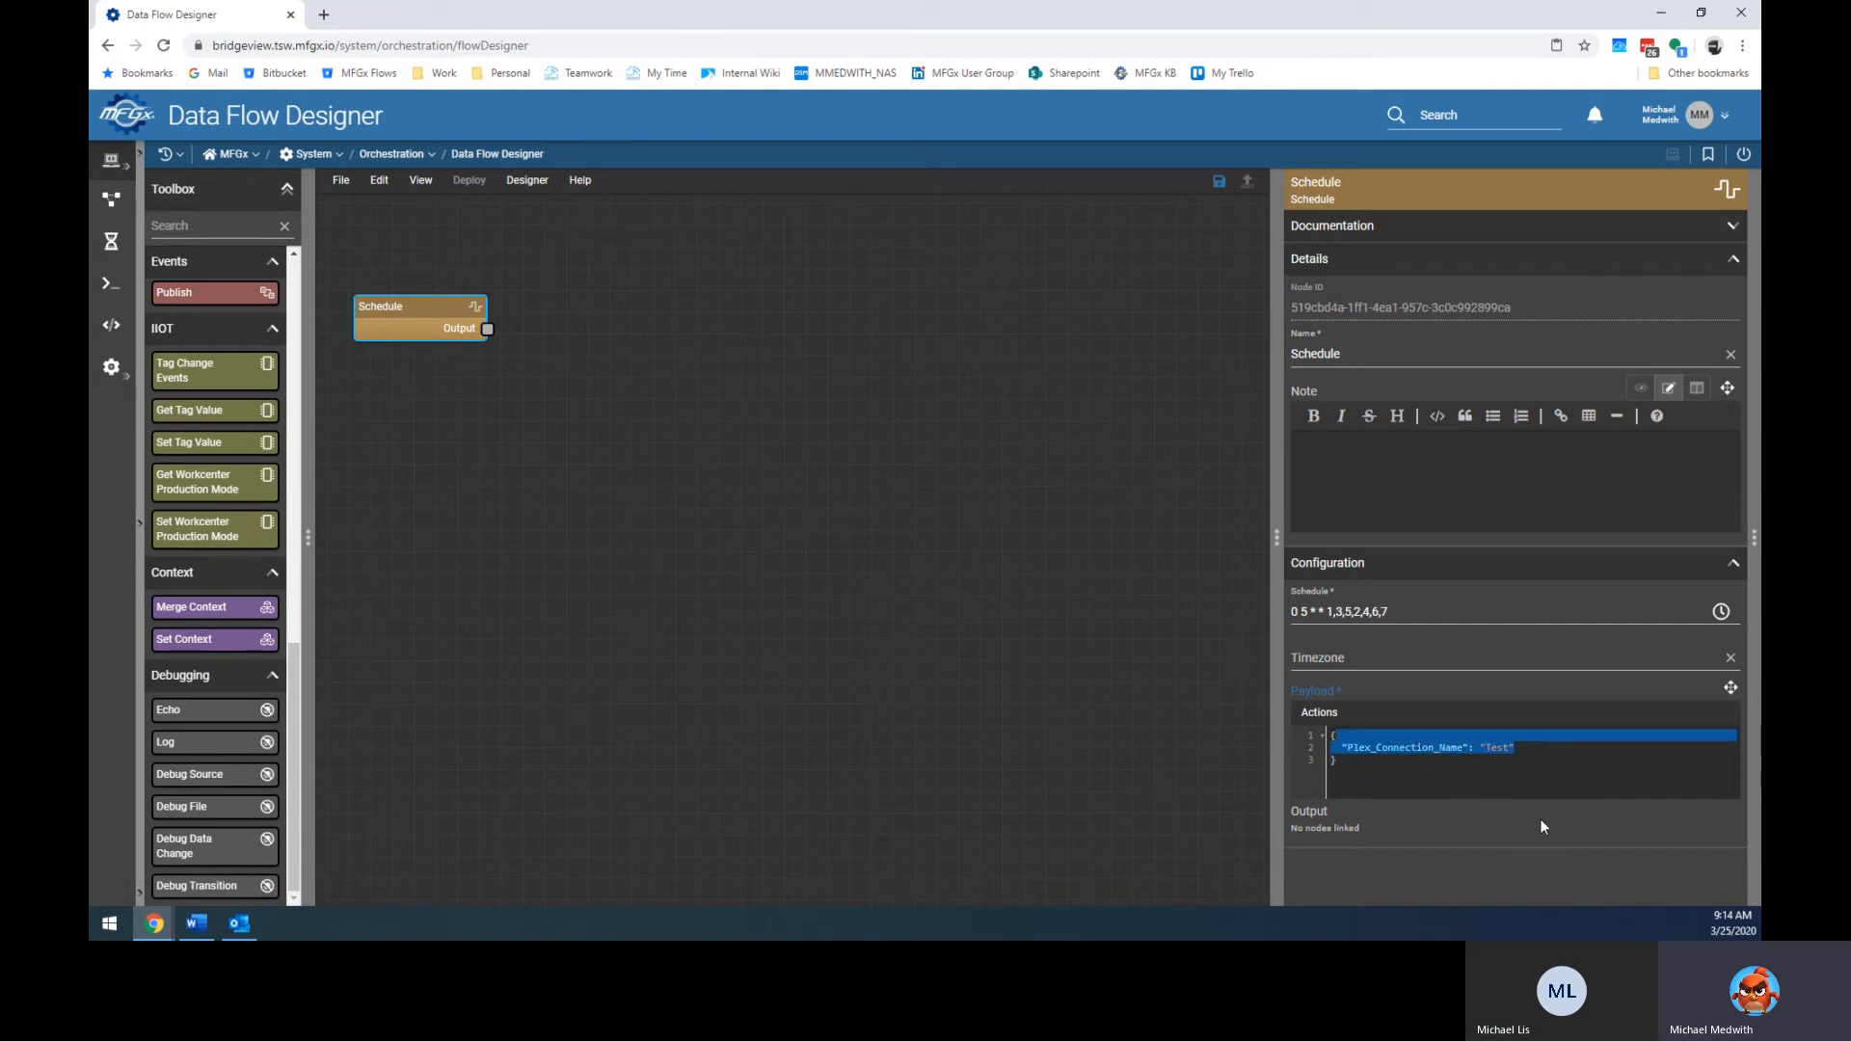
{"action": "key", "text": "BackSpace"}
{"action": "left_click", "coordinate": [974, 582]}
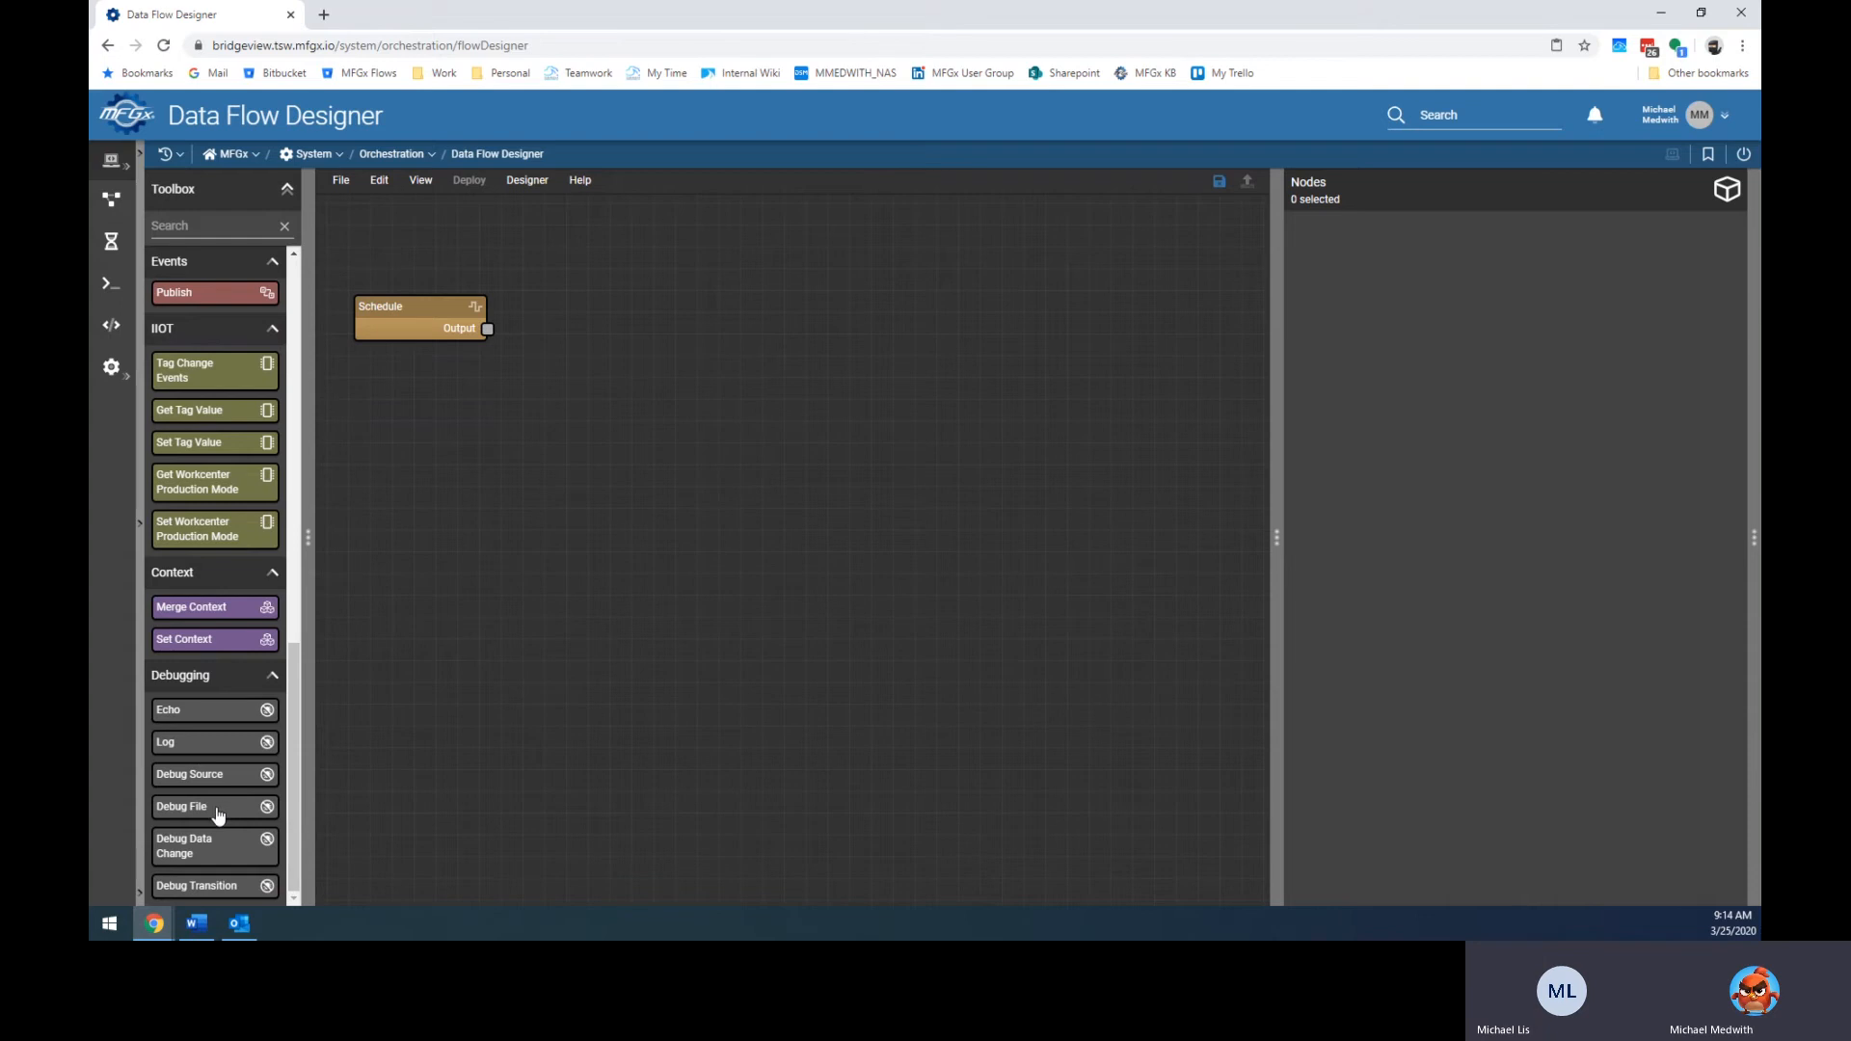
Place a Debug File node below the Schedule node and open File > Flow Library.
{"action": "left_click_drag", "start_coordinate": [219, 815], "coordinate": [416, 408]}
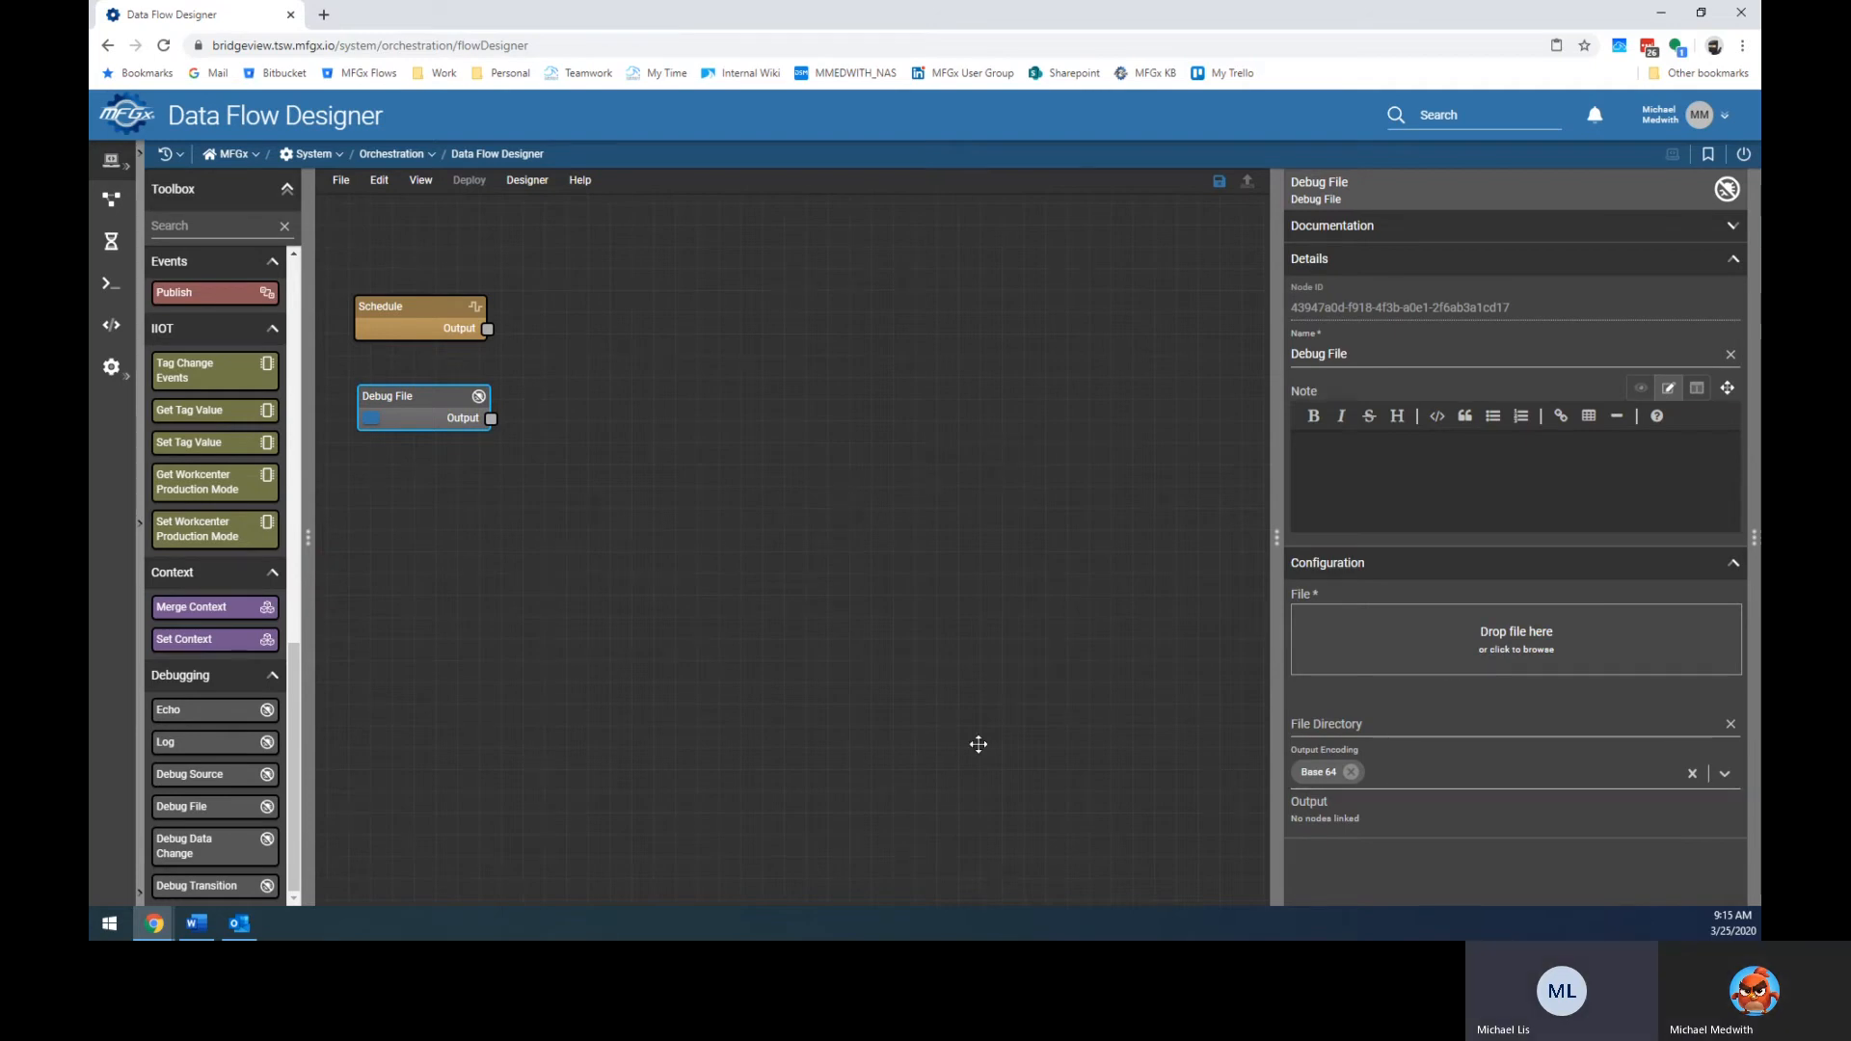
{"action": "left_click", "coordinate": [343, 183]}
{"action": "mouse_move", "coordinate": [605, 188]}
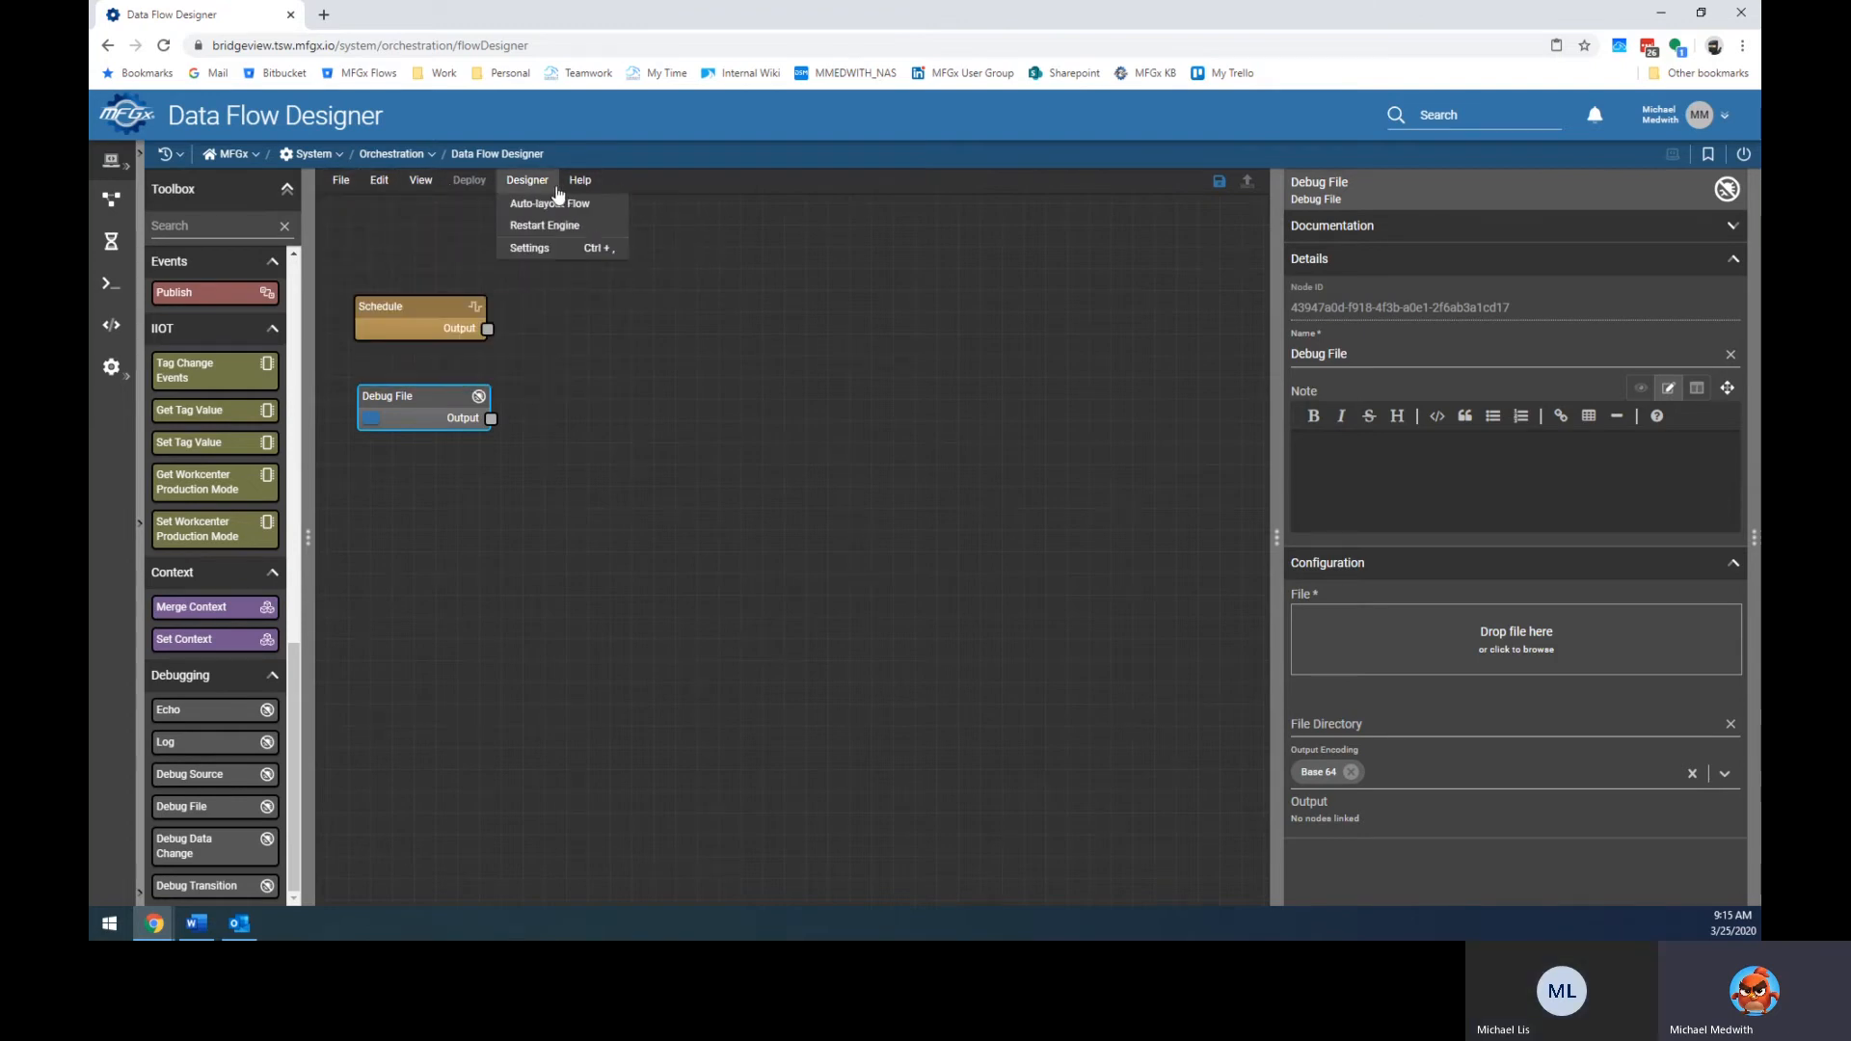
{"action": "left_click", "coordinate": [678, 448]}
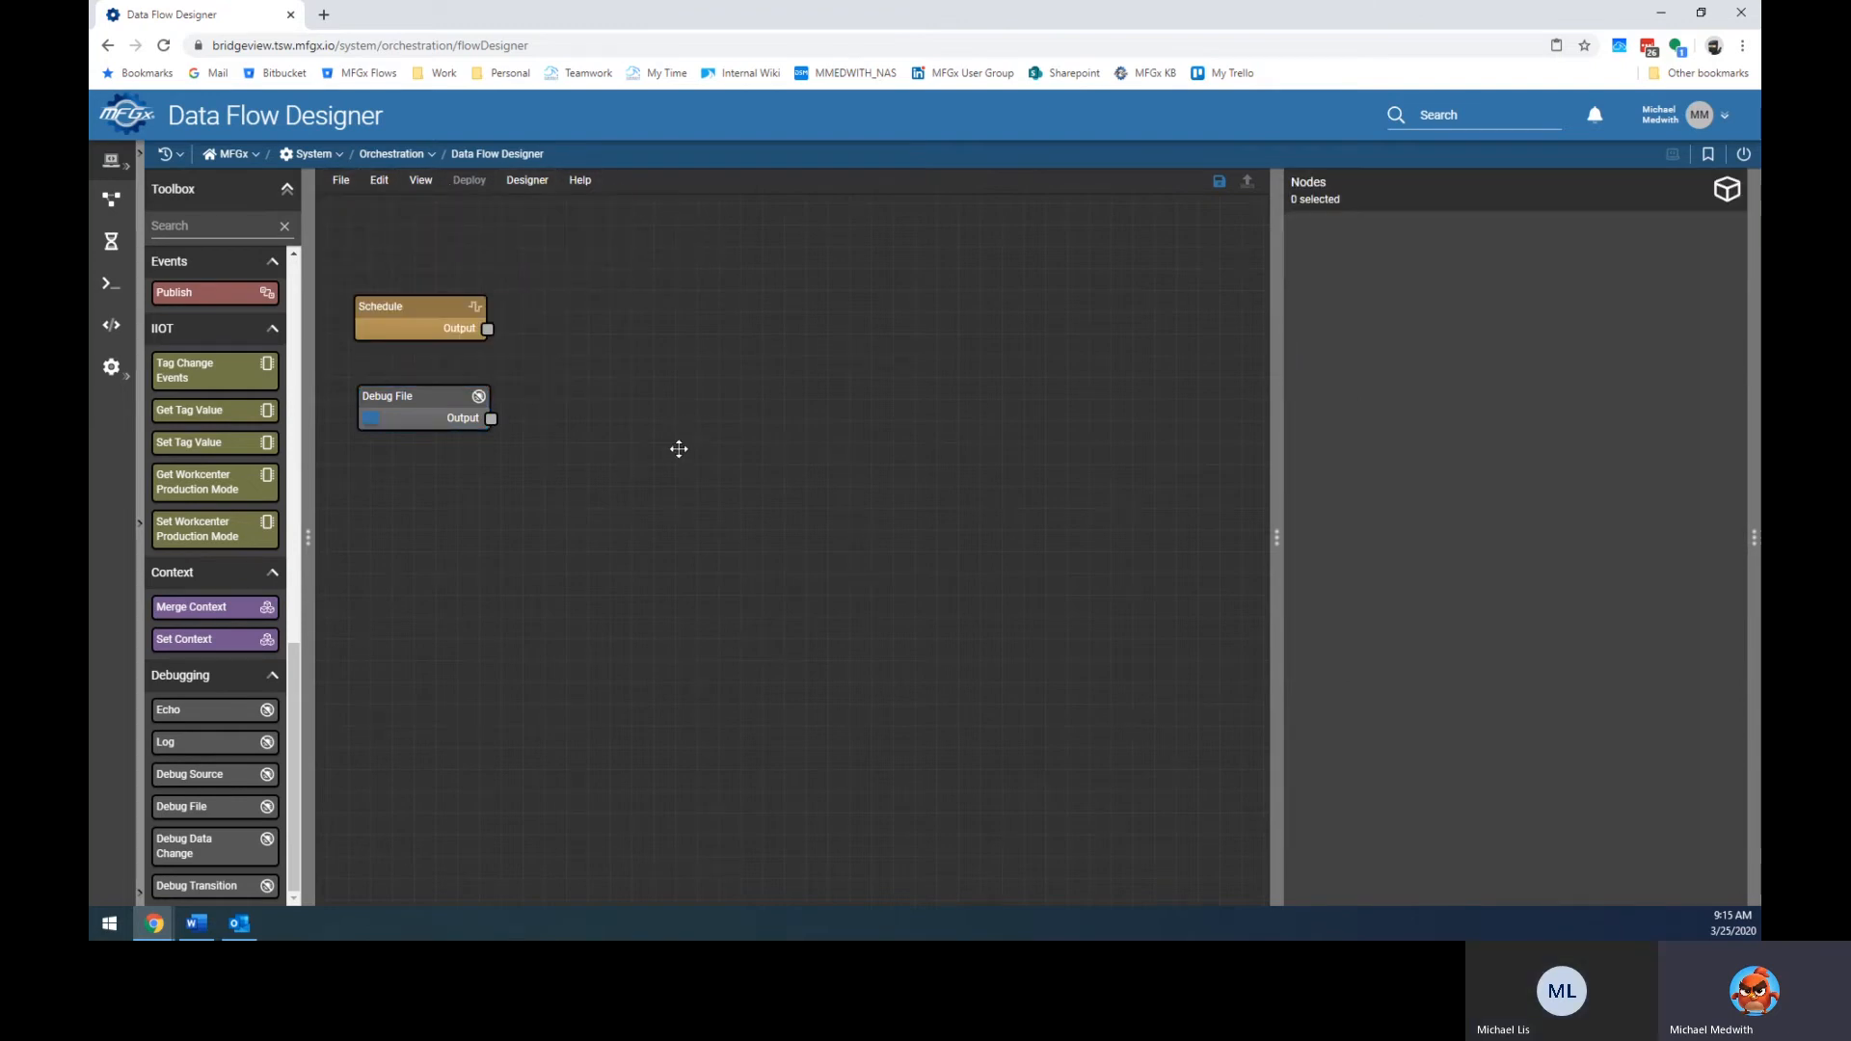
{"action": "left_click", "coordinate": [341, 180]}
{"action": "left_click", "coordinate": [359, 357]}
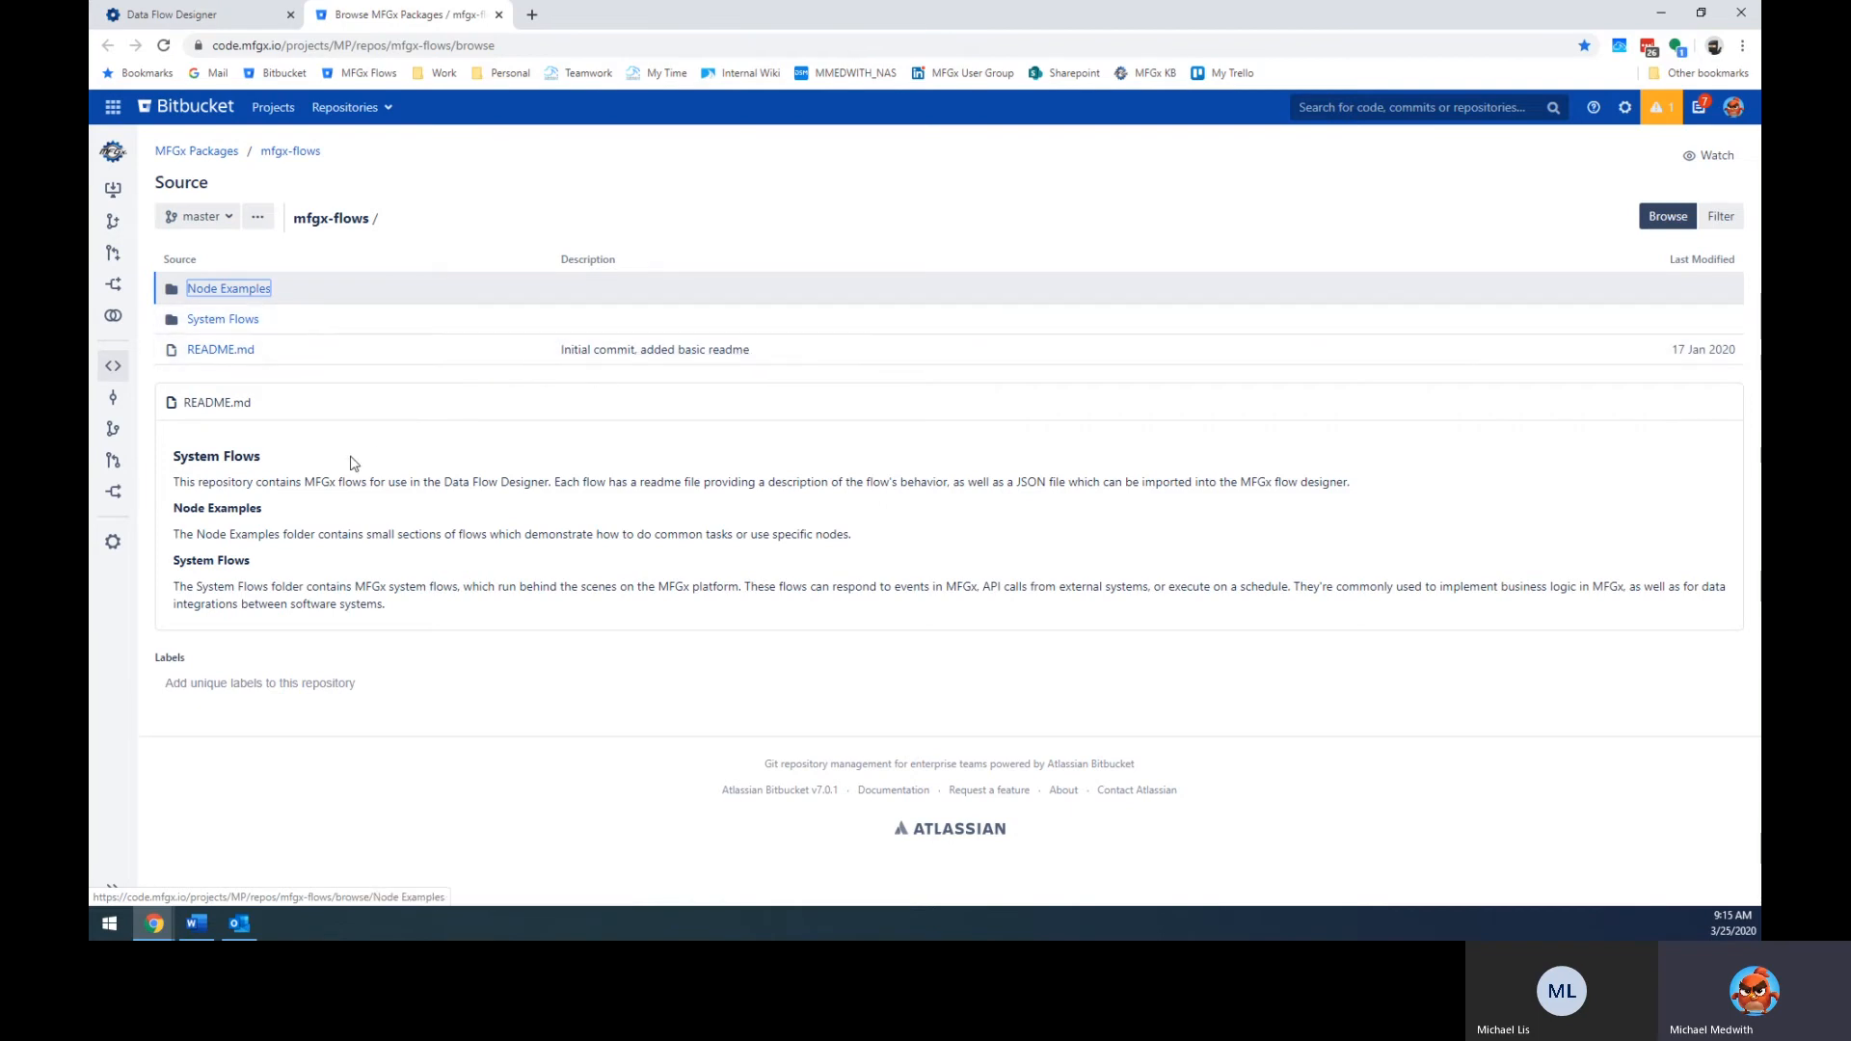
Browse into the Node Examples folder of the mfgx-flows repository.
{"action": "left_click", "coordinate": [243, 289]}
{"action": "left_click", "coordinate": [108, 45]}
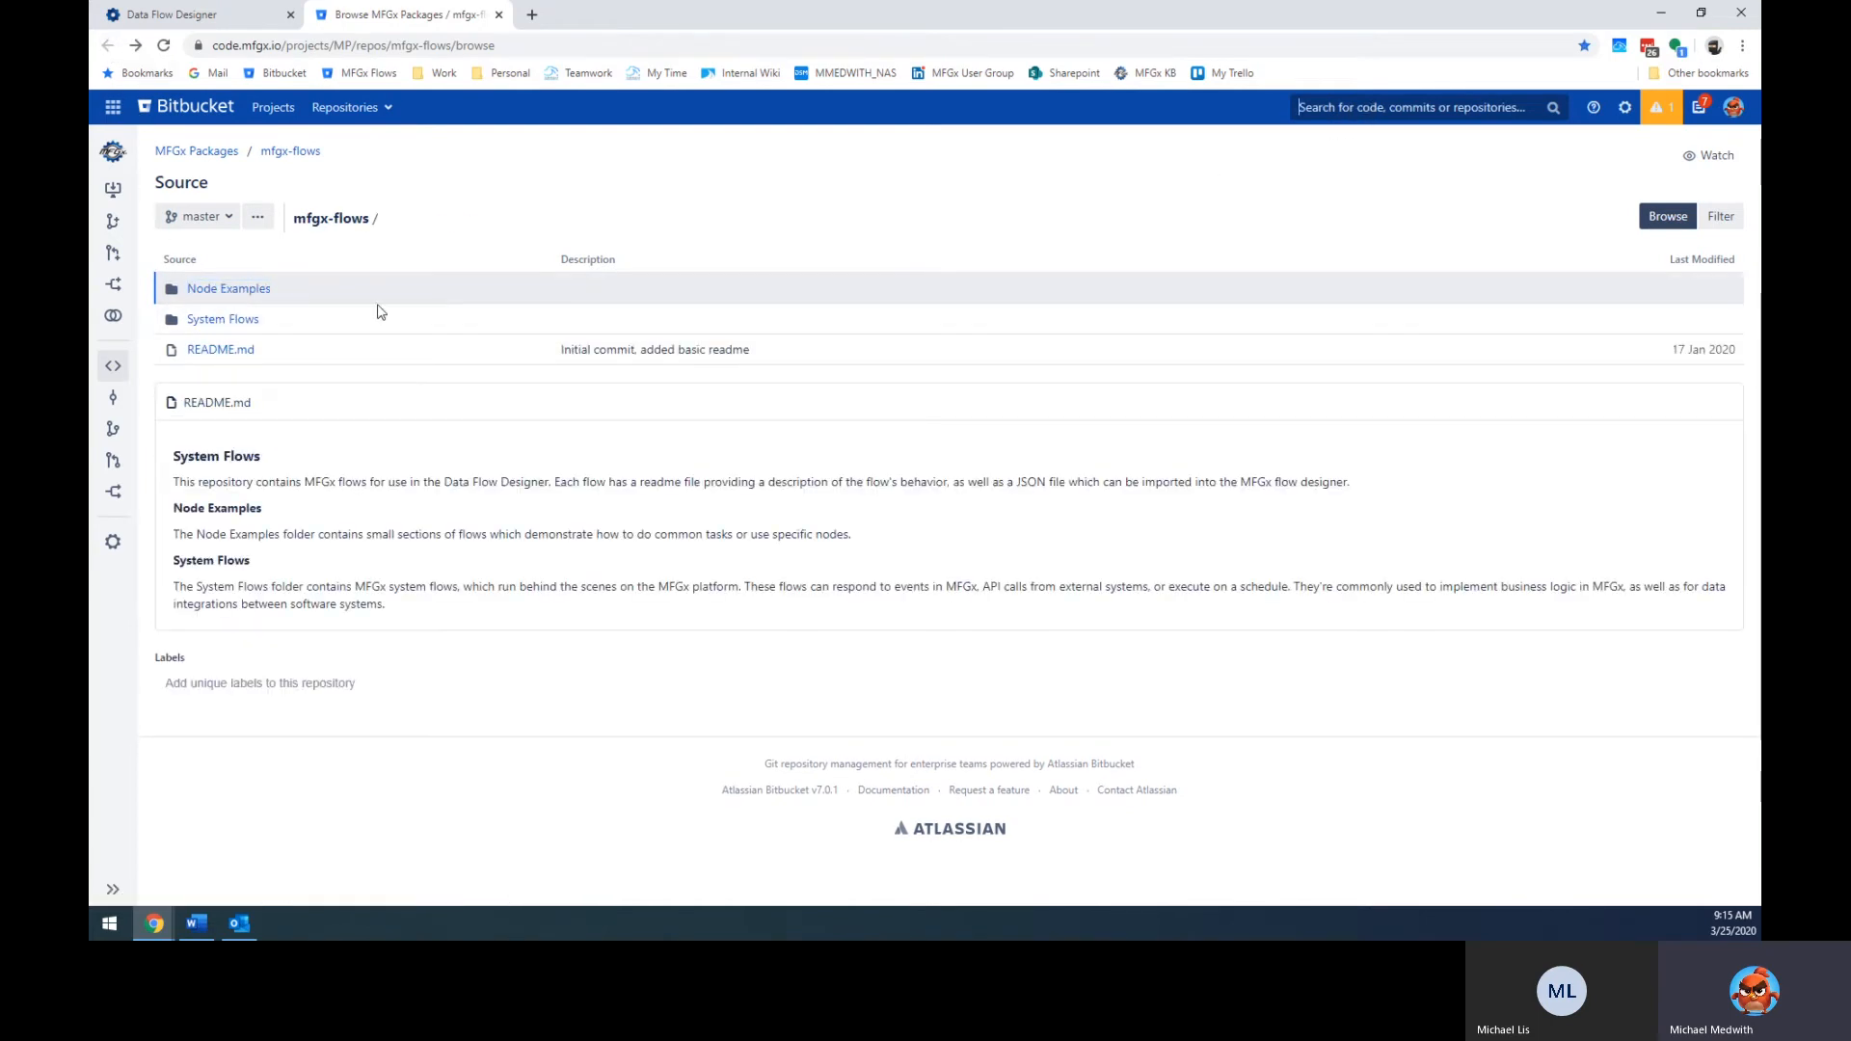
{"action": "left_click", "coordinate": [217, 289]}
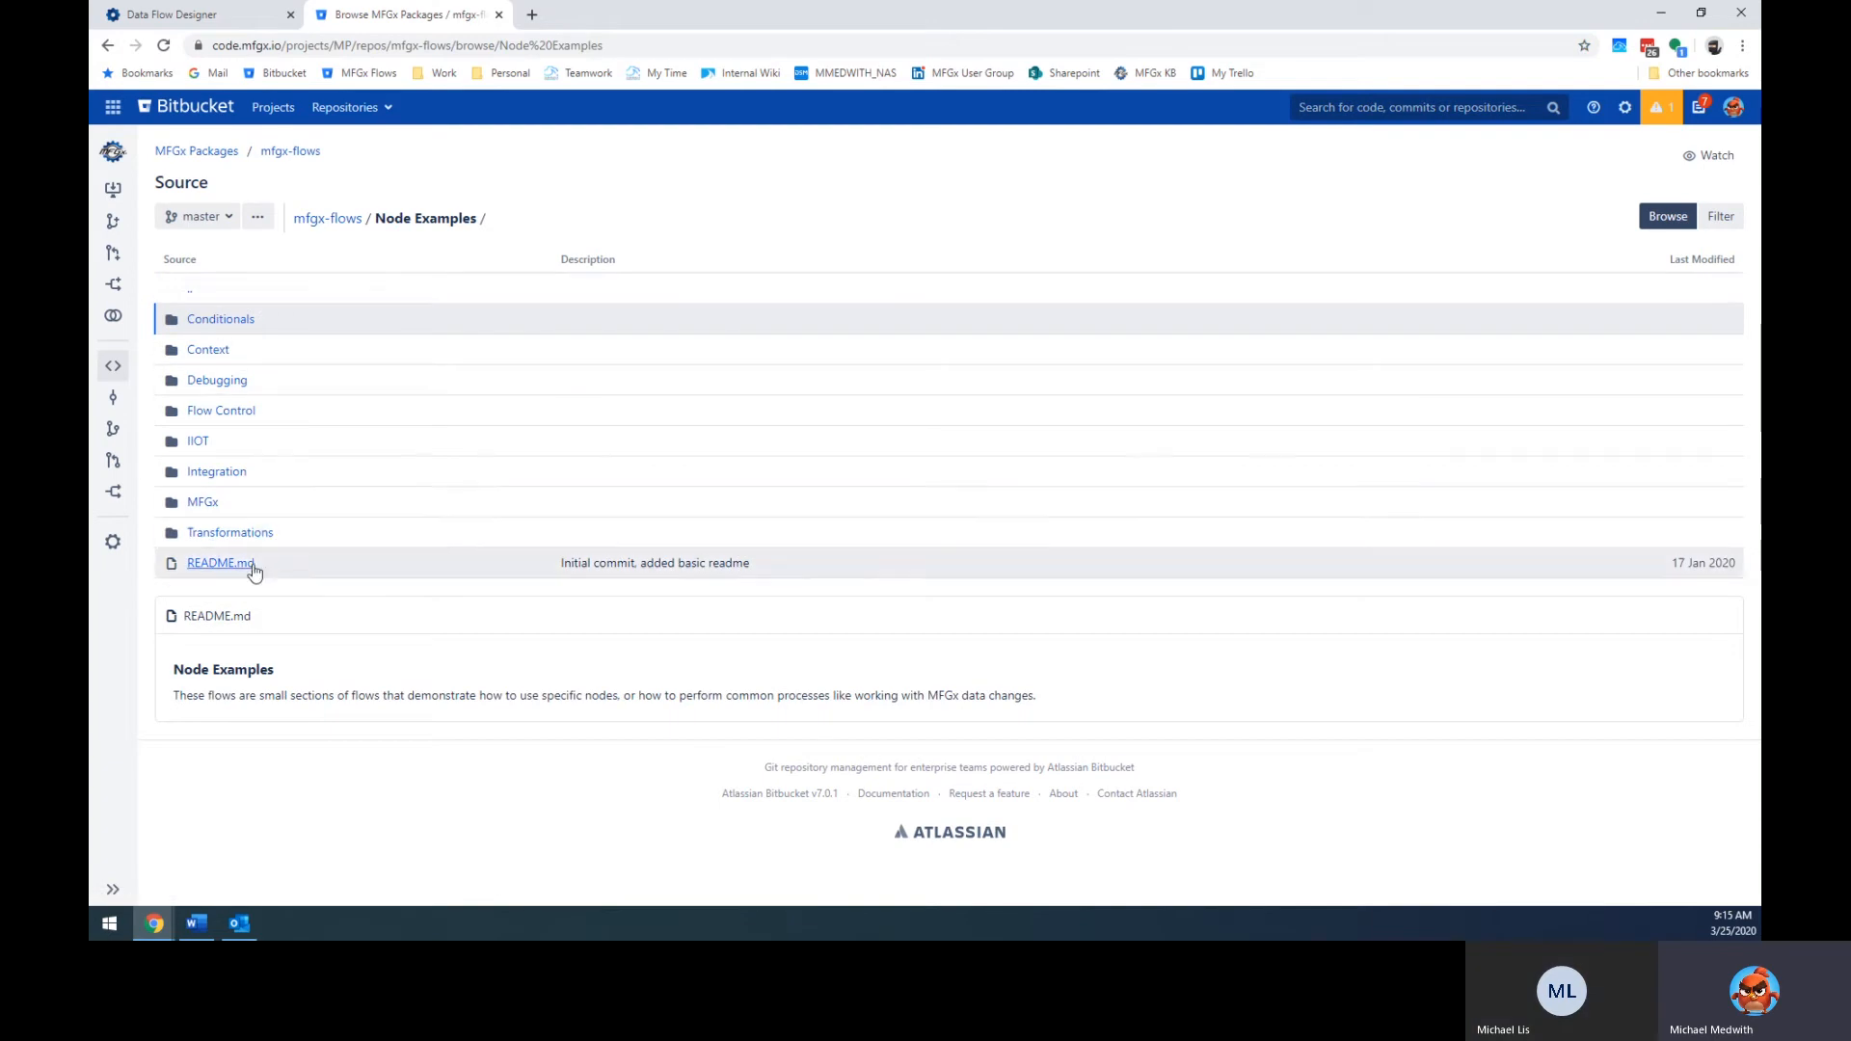
{"action": "left_click", "coordinate": [110, 47]}
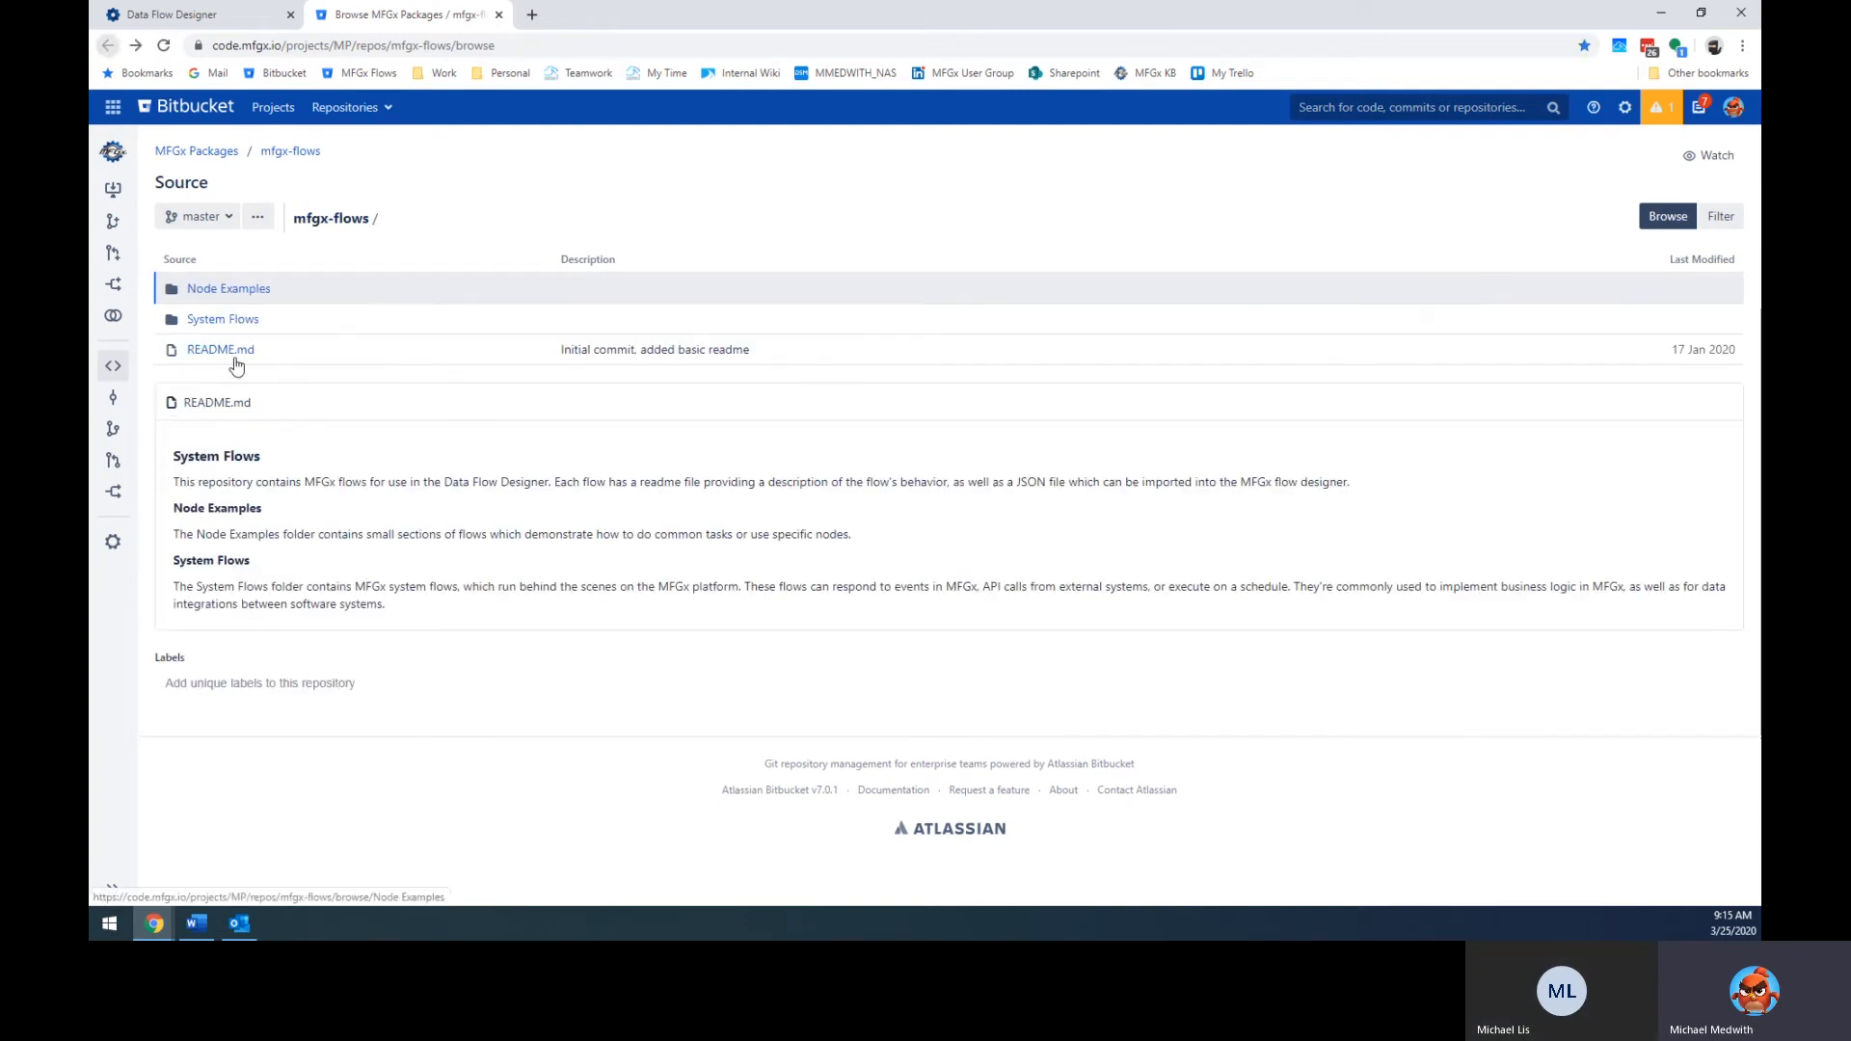
{"action": "left_click", "coordinate": [245, 292]}
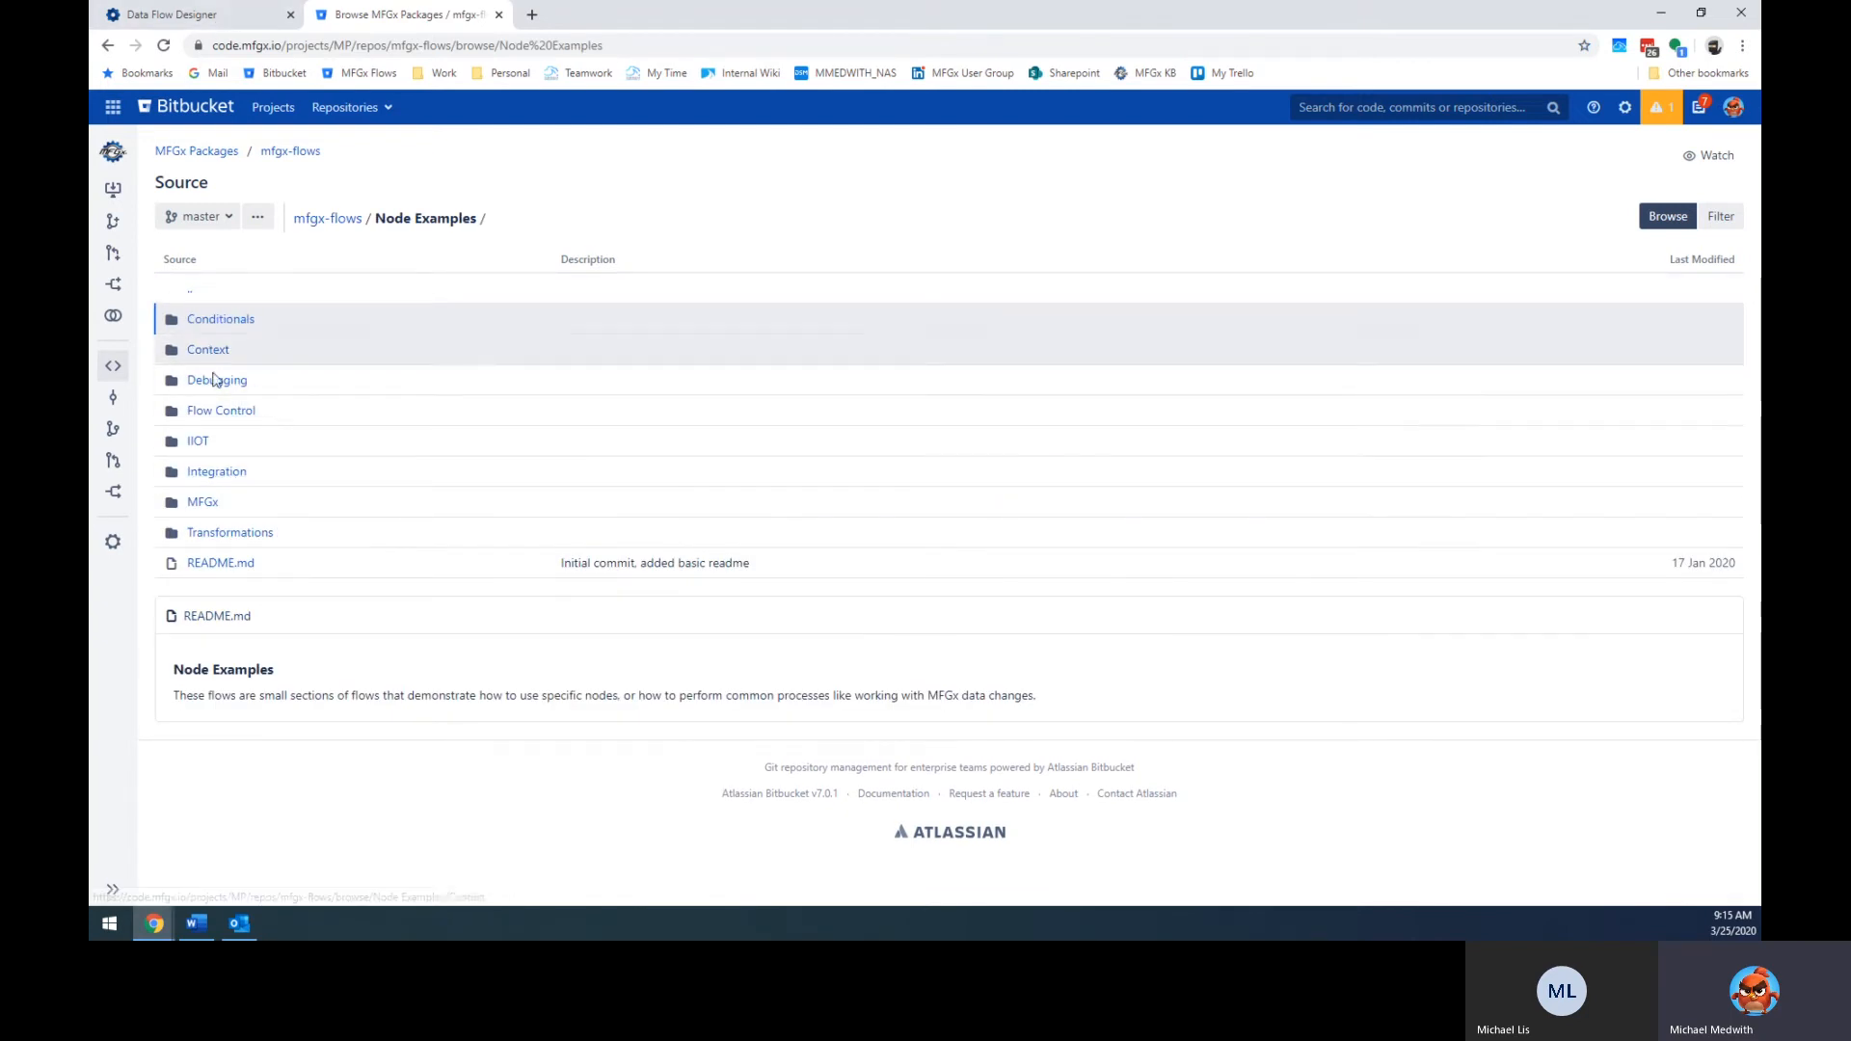
{"action": "left_click", "coordinate": [220, 473]}
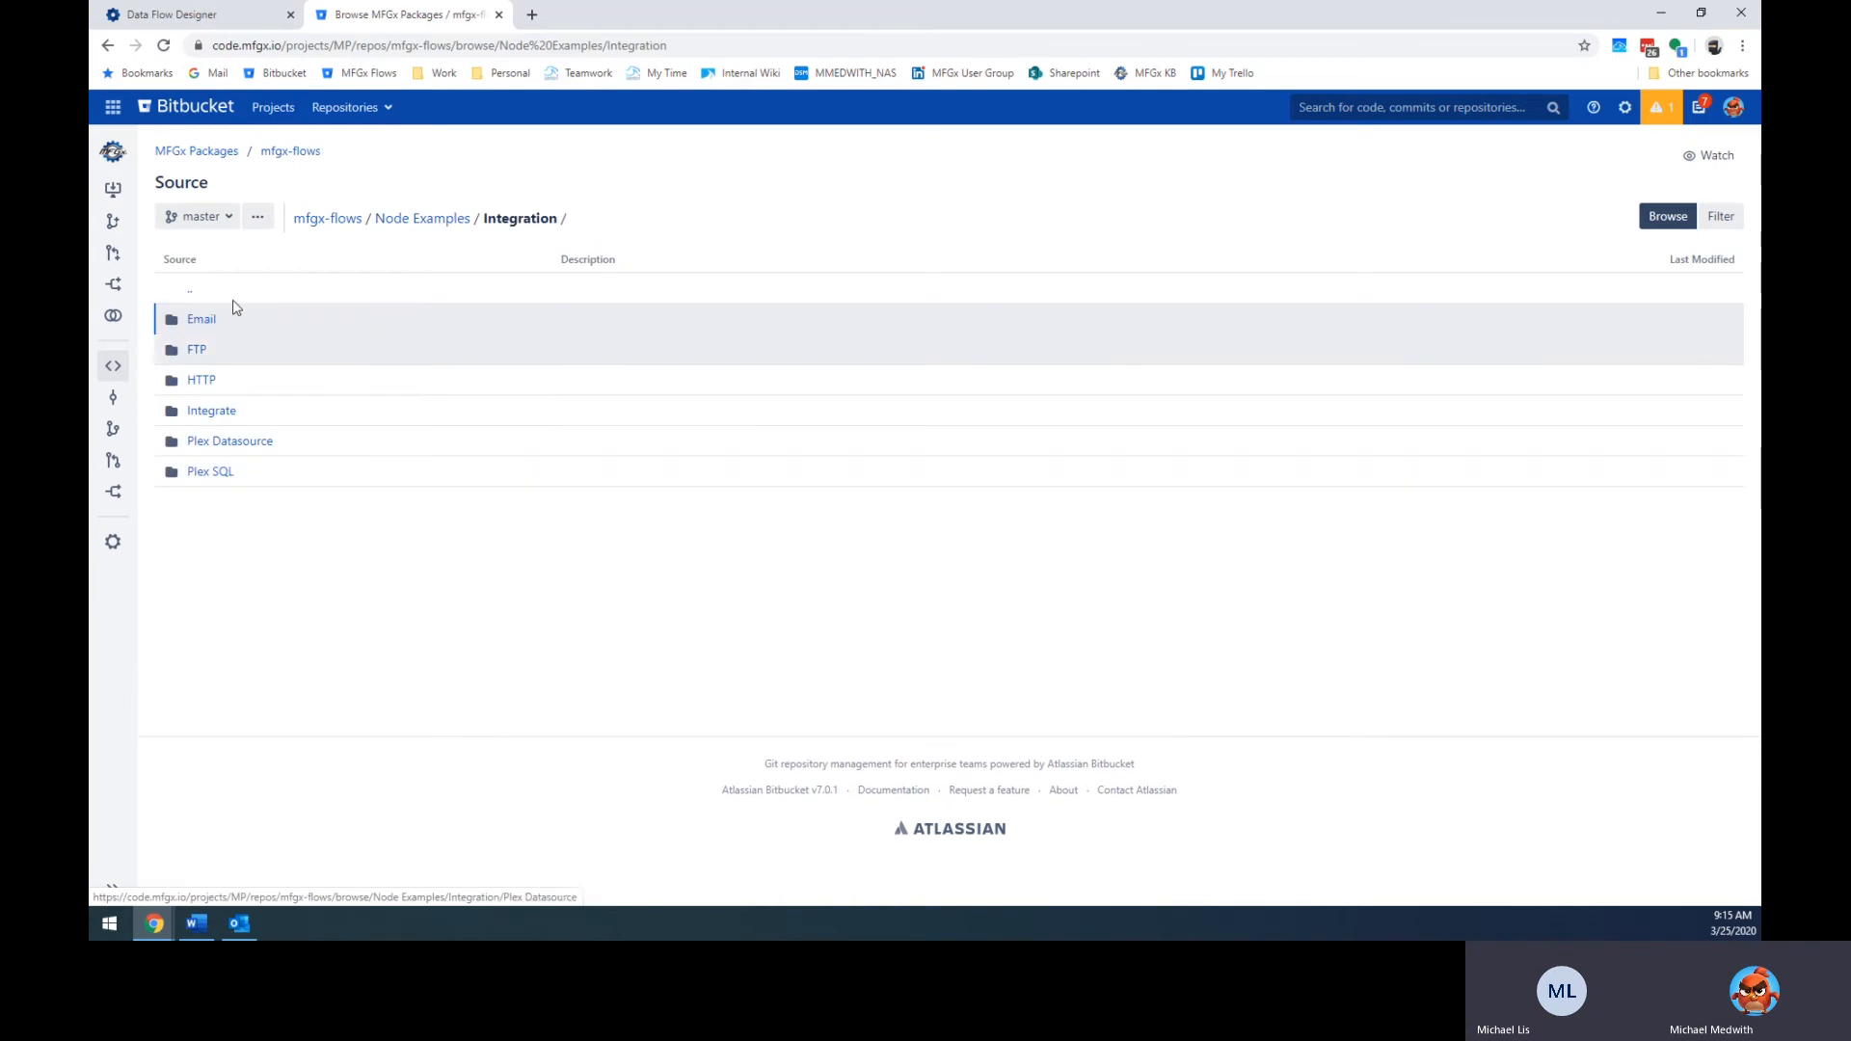
{"action": "left_click", "coordinate": [107, 45]}
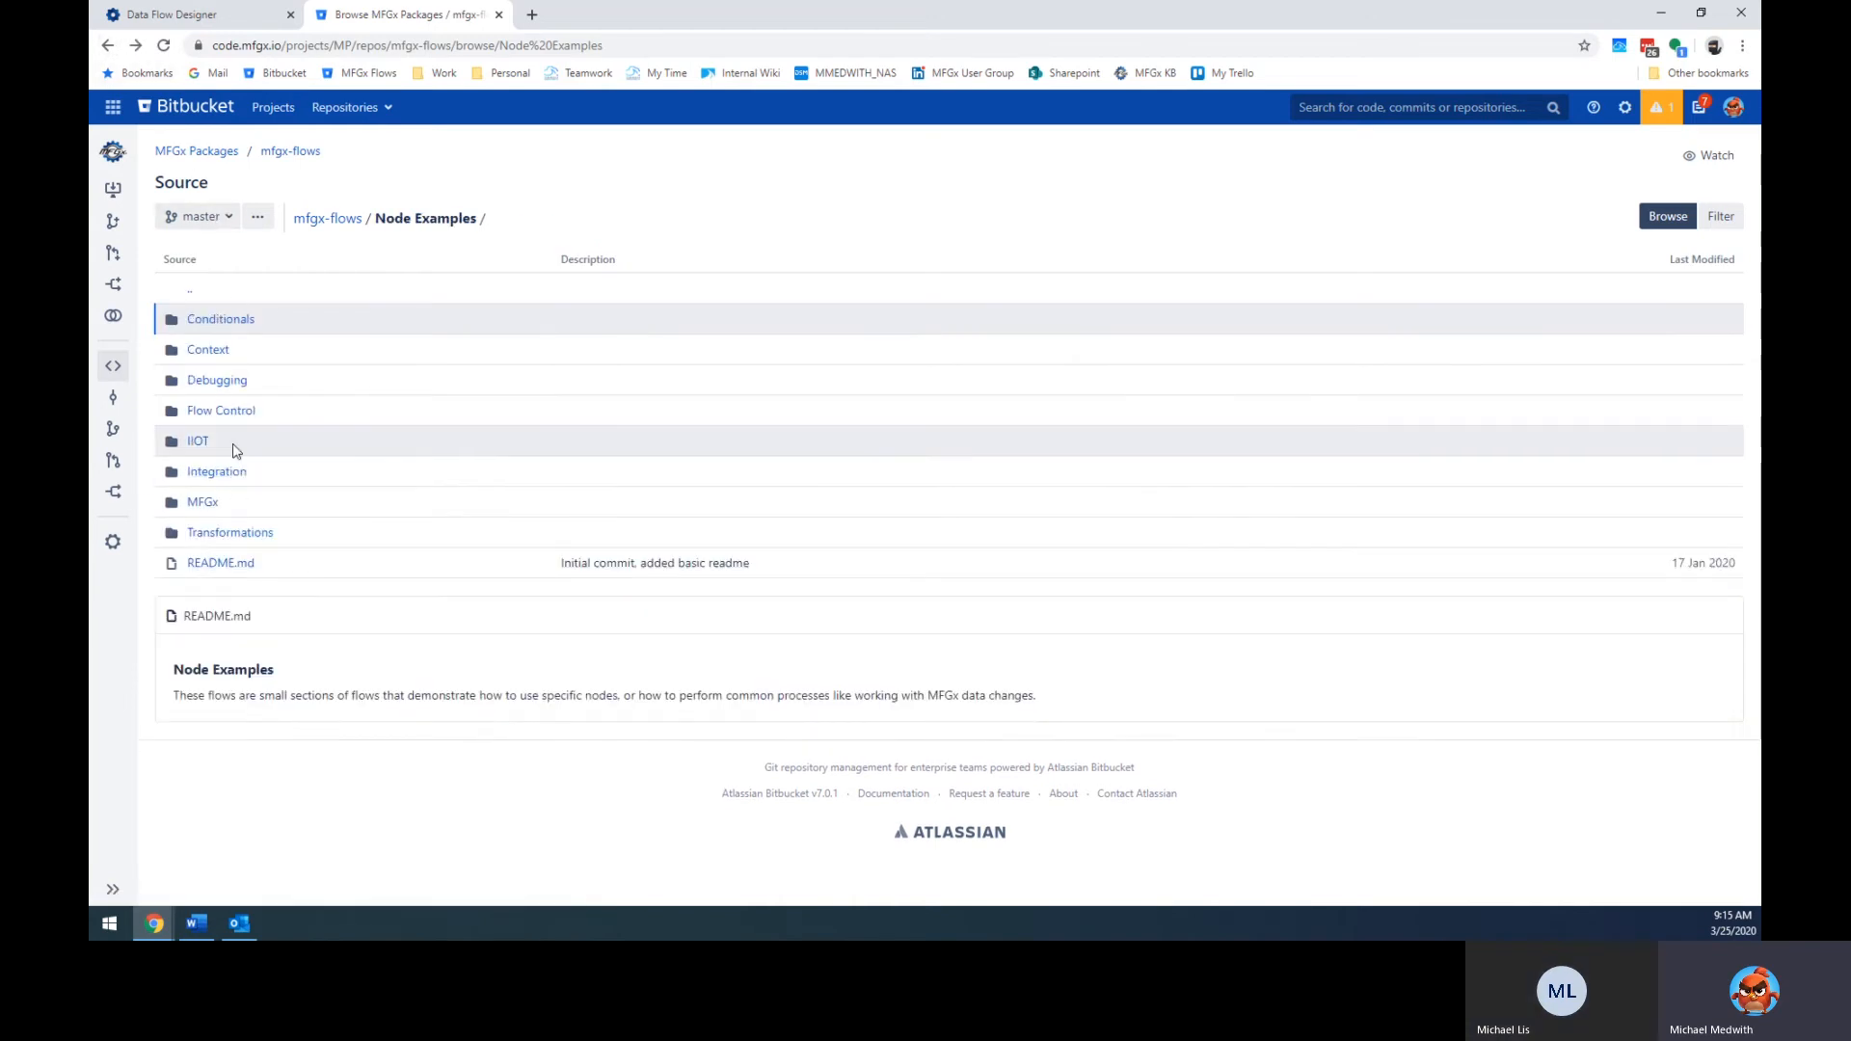
{"action": "left_click", "coordinate": [241, 16]}
{"action": "scroll", "coordinate": [253, 474], "scroll_direction": "up", "scroll_amount": 5}
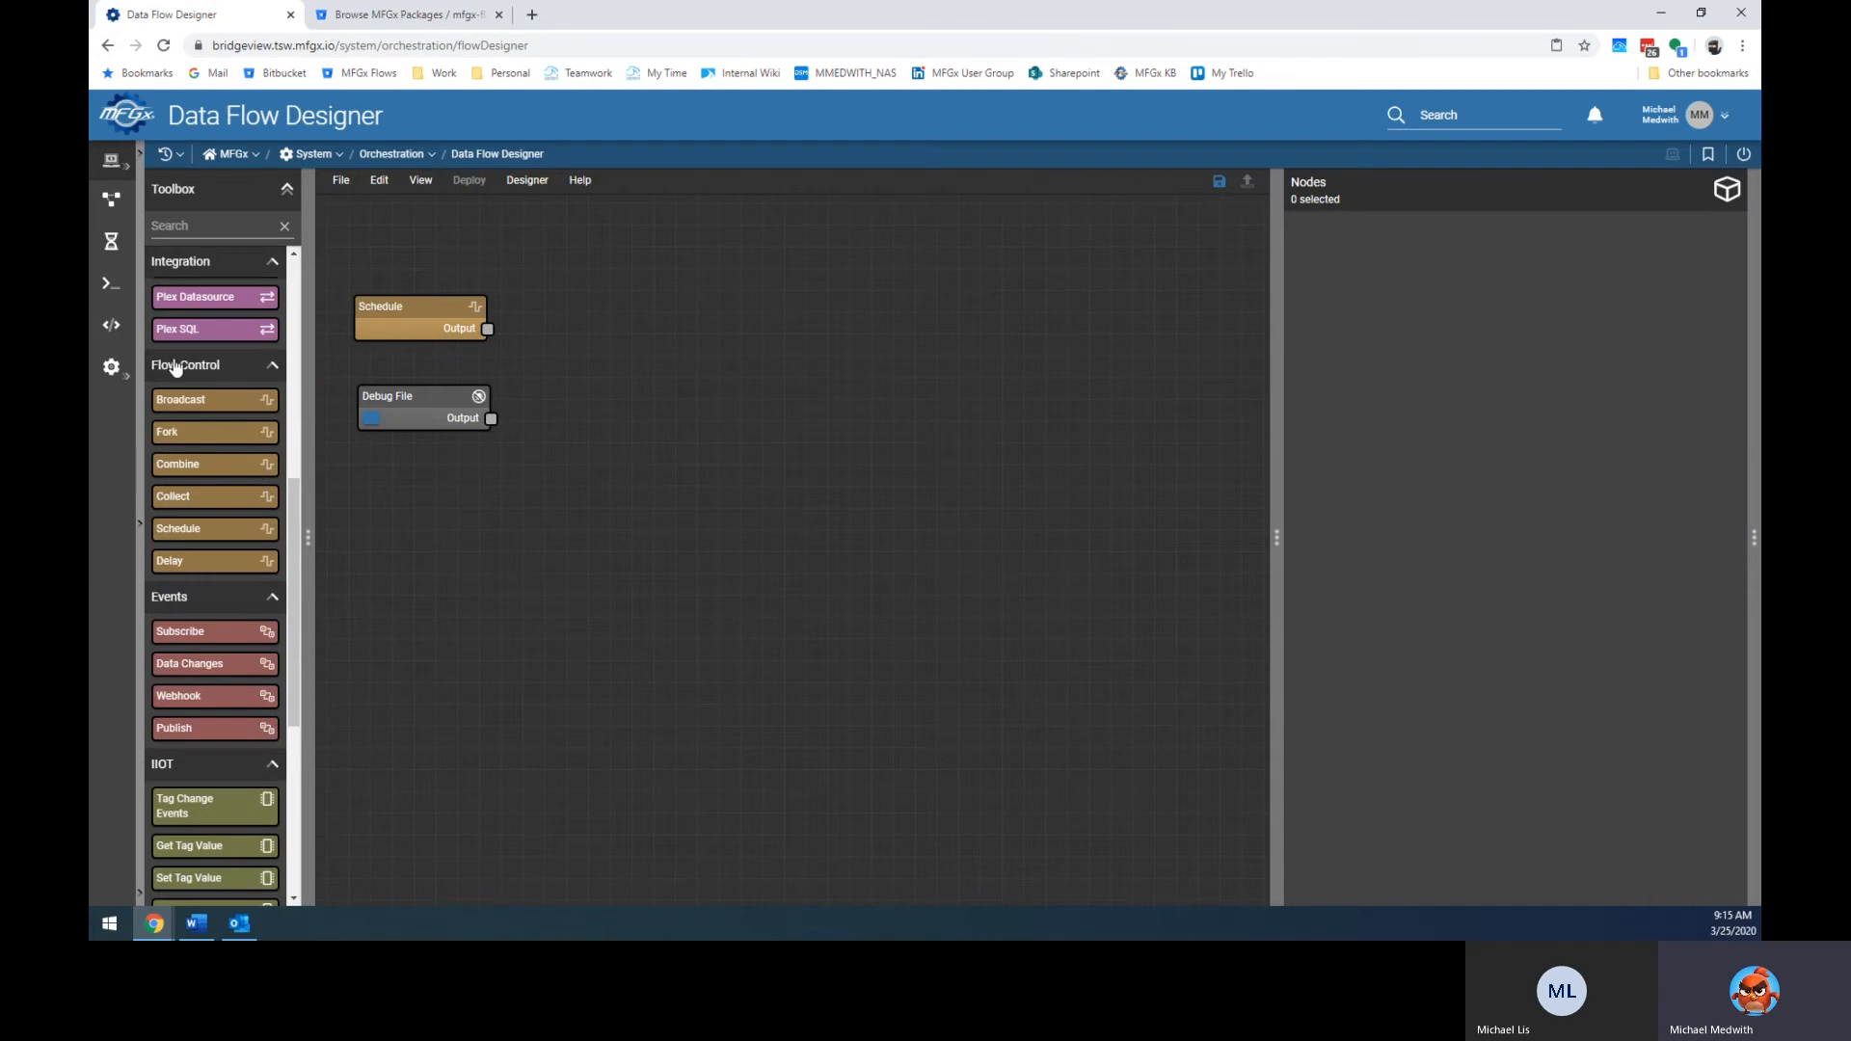
{"action": "left_click", "coordinate": [397, 14]}
Go into Flow Control > Schedule, skim the README, and open flow.json.
{"action": "left_click", "coordinate": [234, 414]}
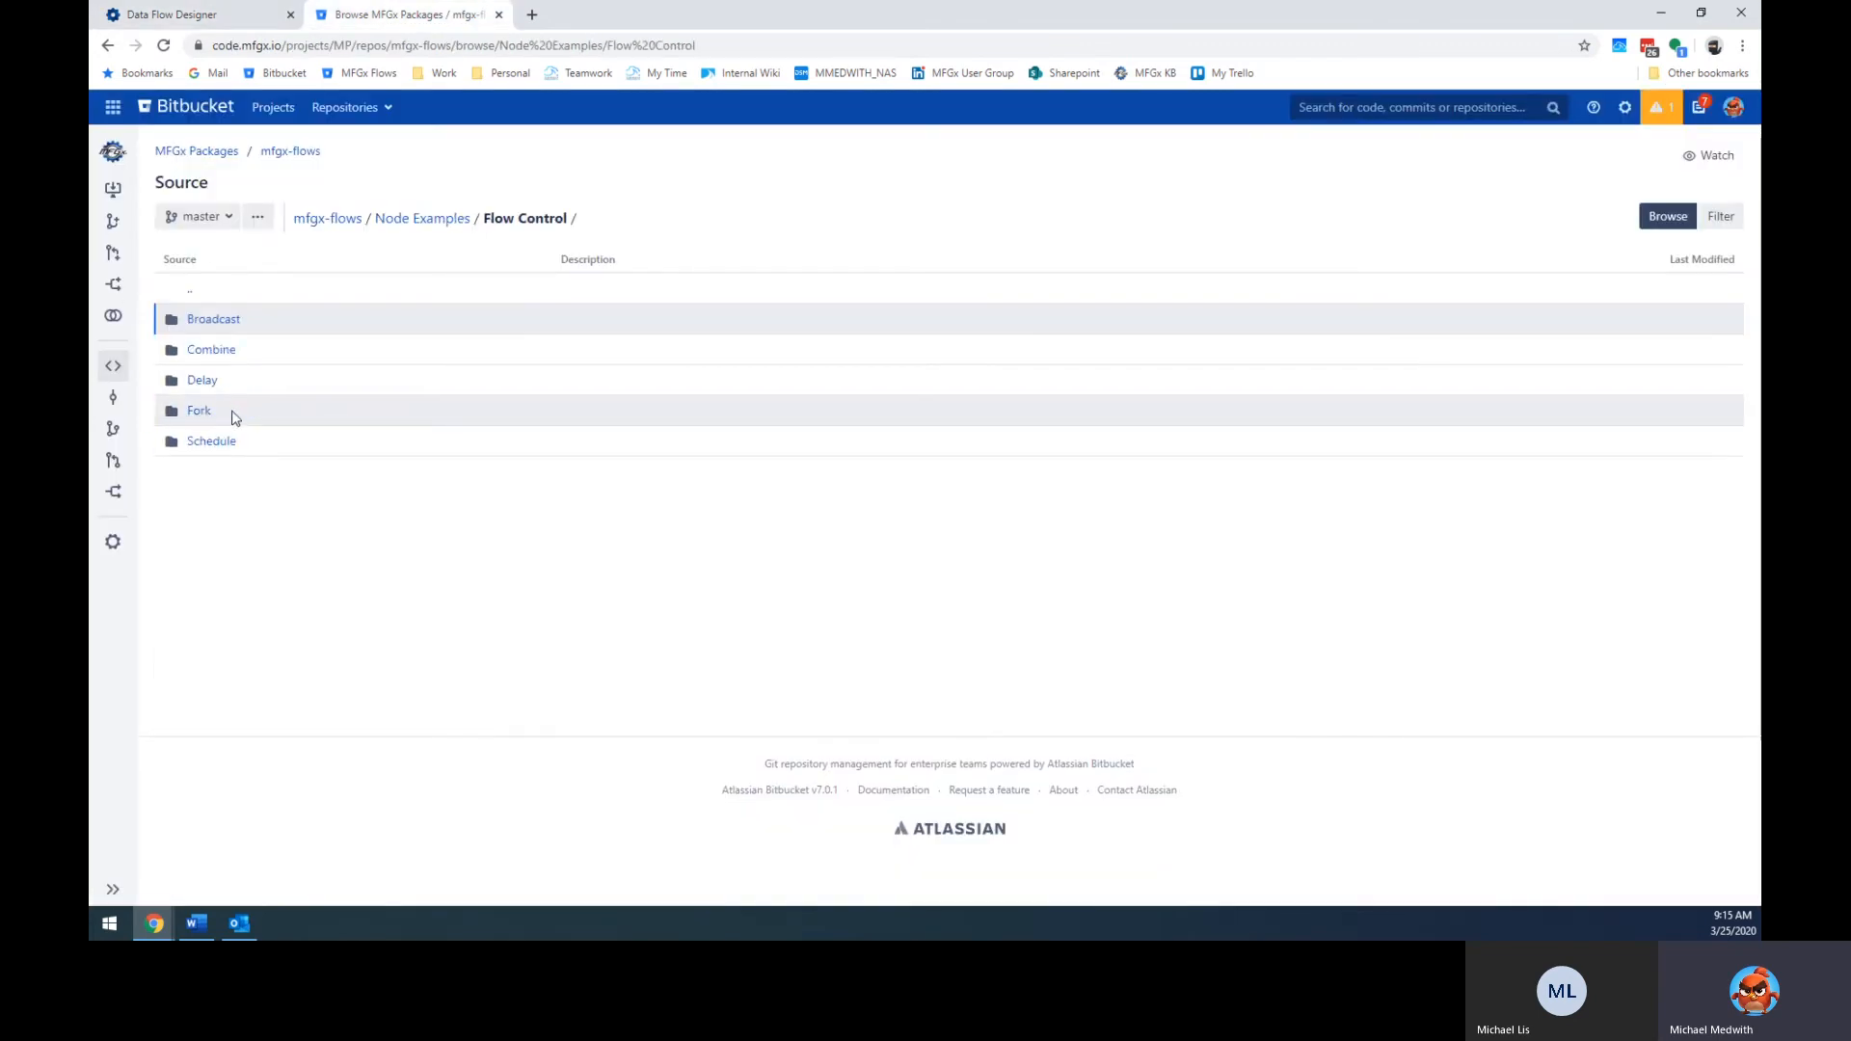
{"action": "left_click", "coordinate": [229, 441]}
{"action": "scroll", "coordinate": [367, 488], "scroll_direction": "down", "scroll_amount": 1}
{"action": "scroll", "coordinate": [414, 472], "scroll_direction": "down", "scroll_amount": 2}
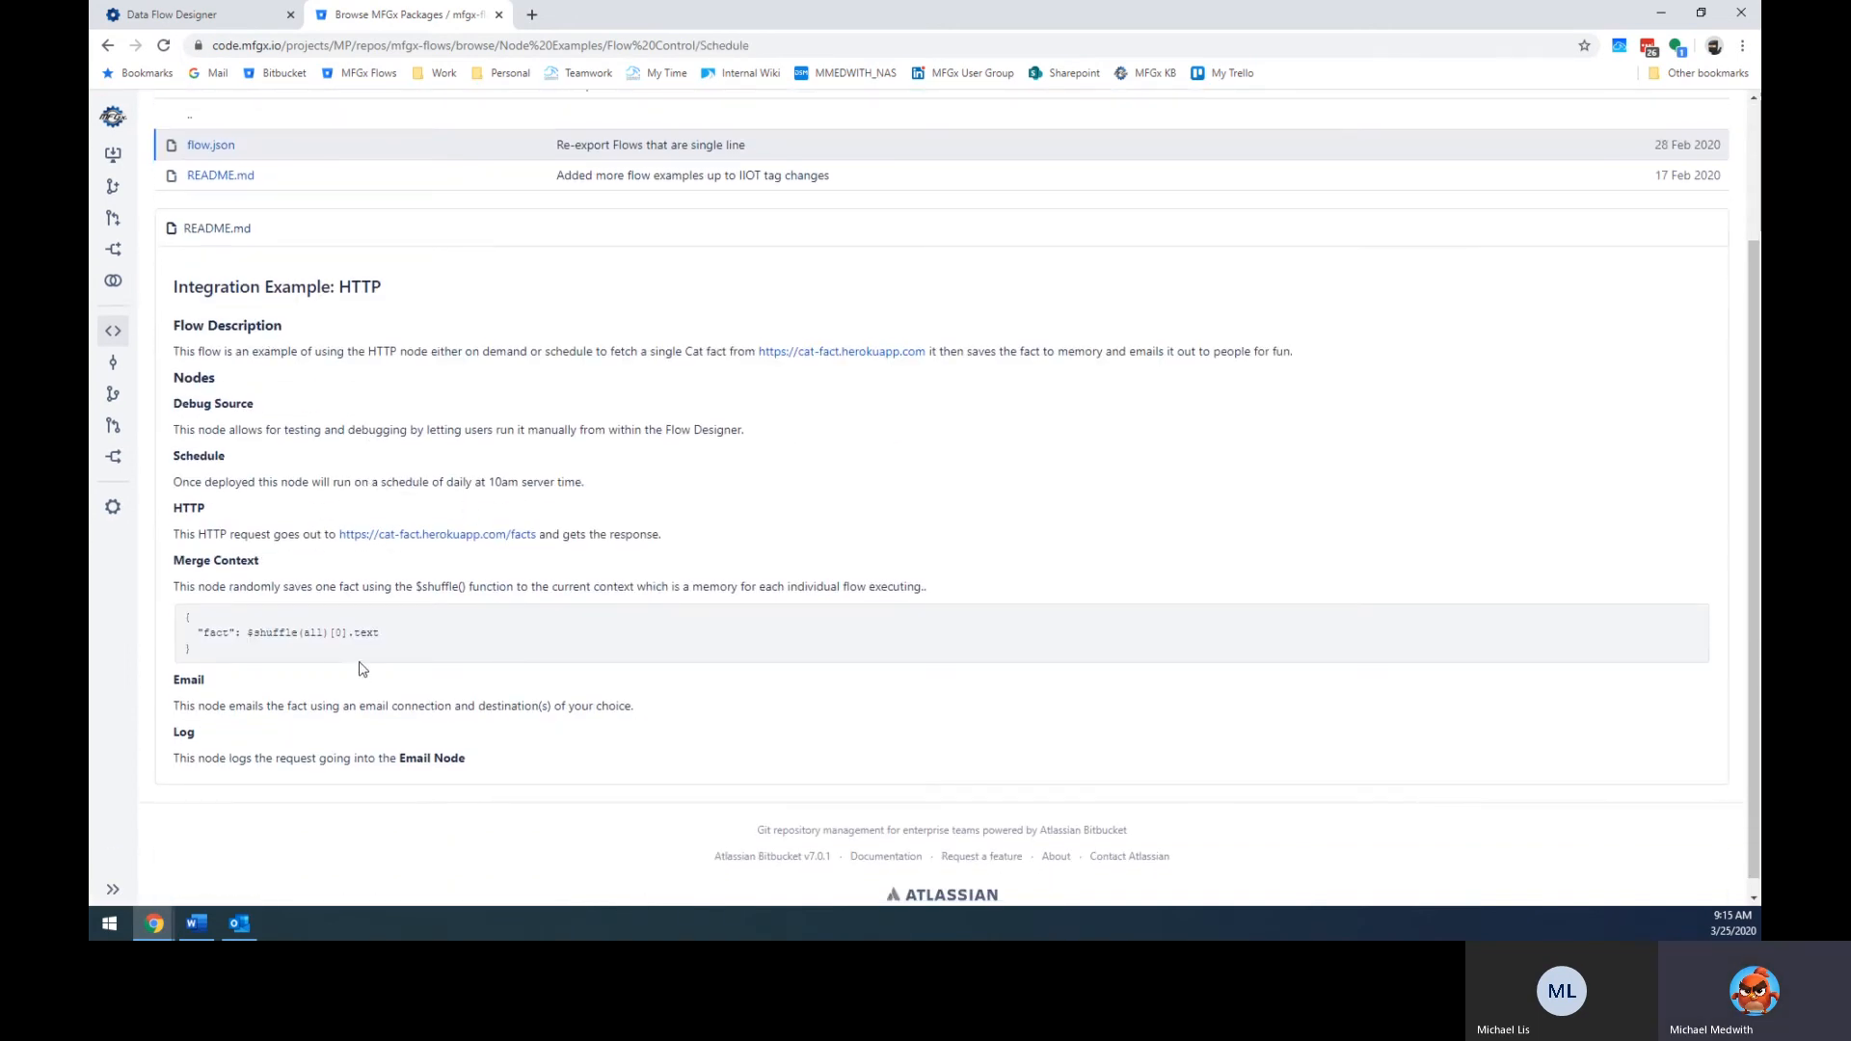
{"action": "left_click_drag", "start_coordinate": [169, 284], "coordinate": [551, 752]}
{"action": "left_click", "coordinate": [551, 755]}
{"action": "scroll", "coordinate": [248, 314], "scroll_direction": "up", "scroll_amount": 2}
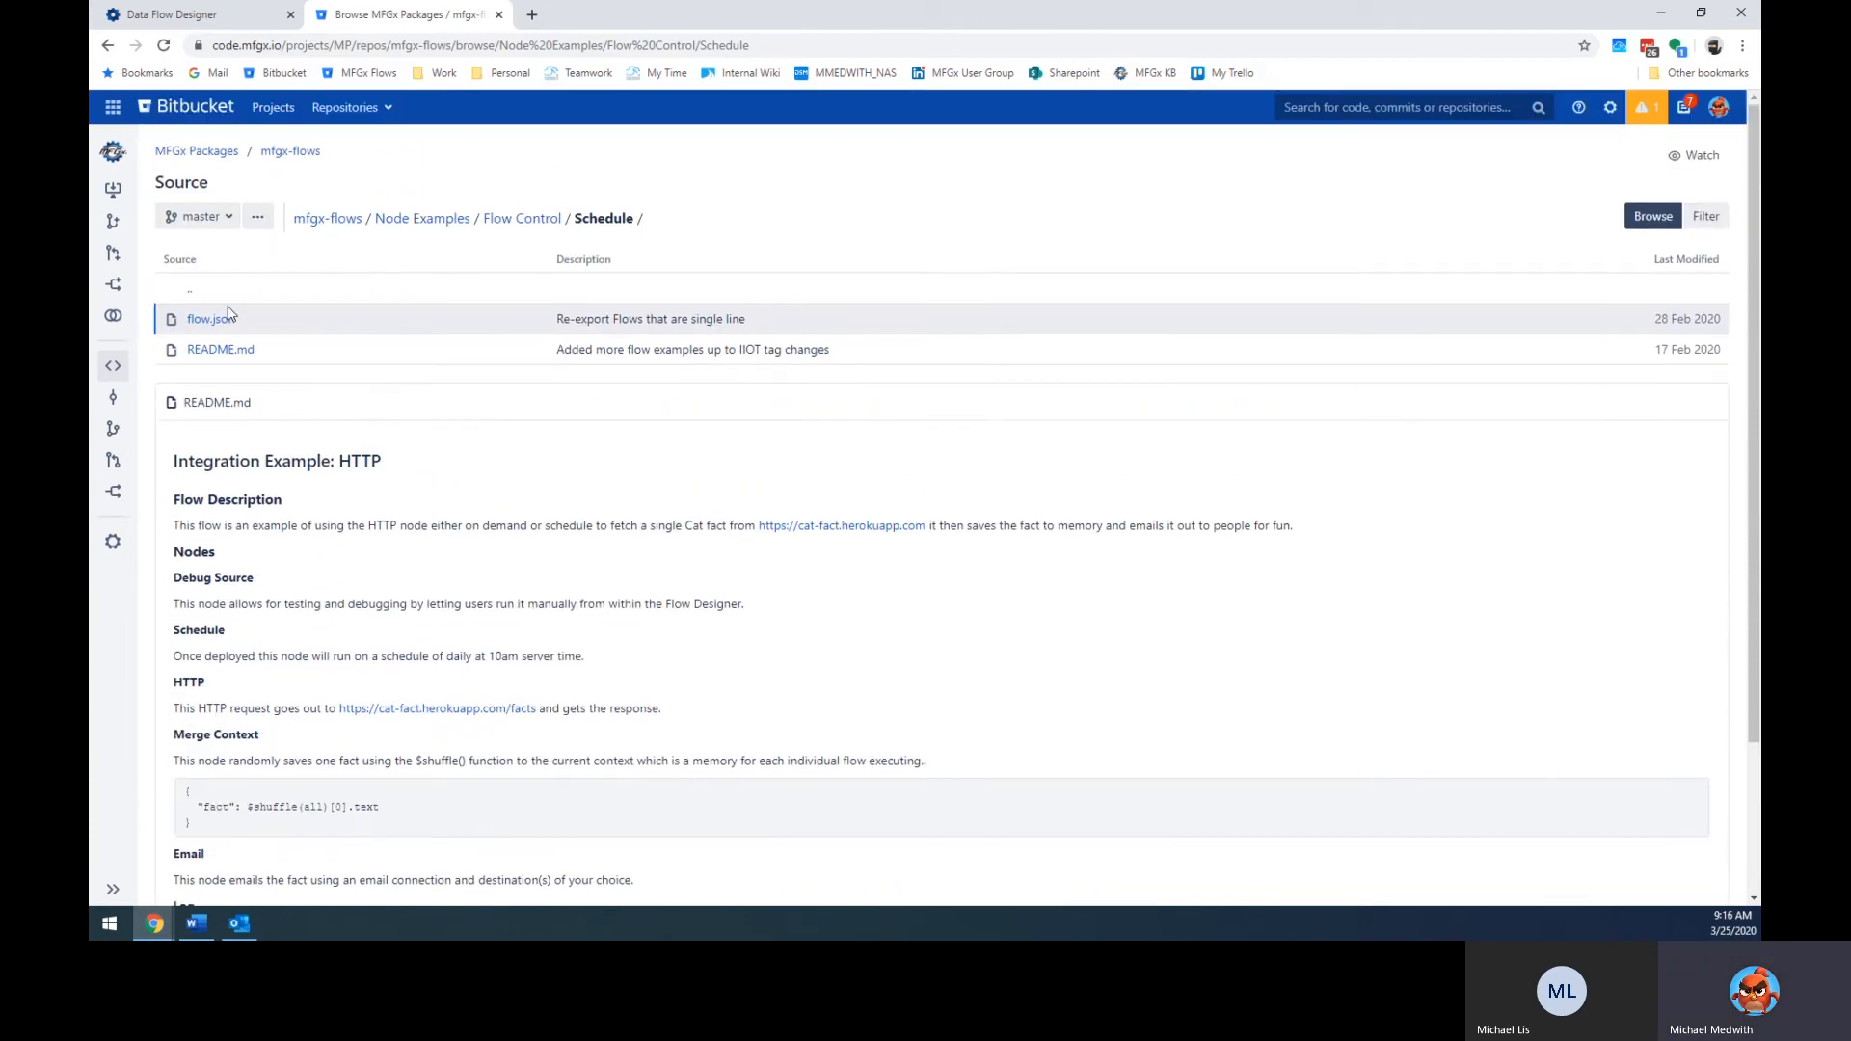
{"action": "left_click", "coordinate": [211, 321]}
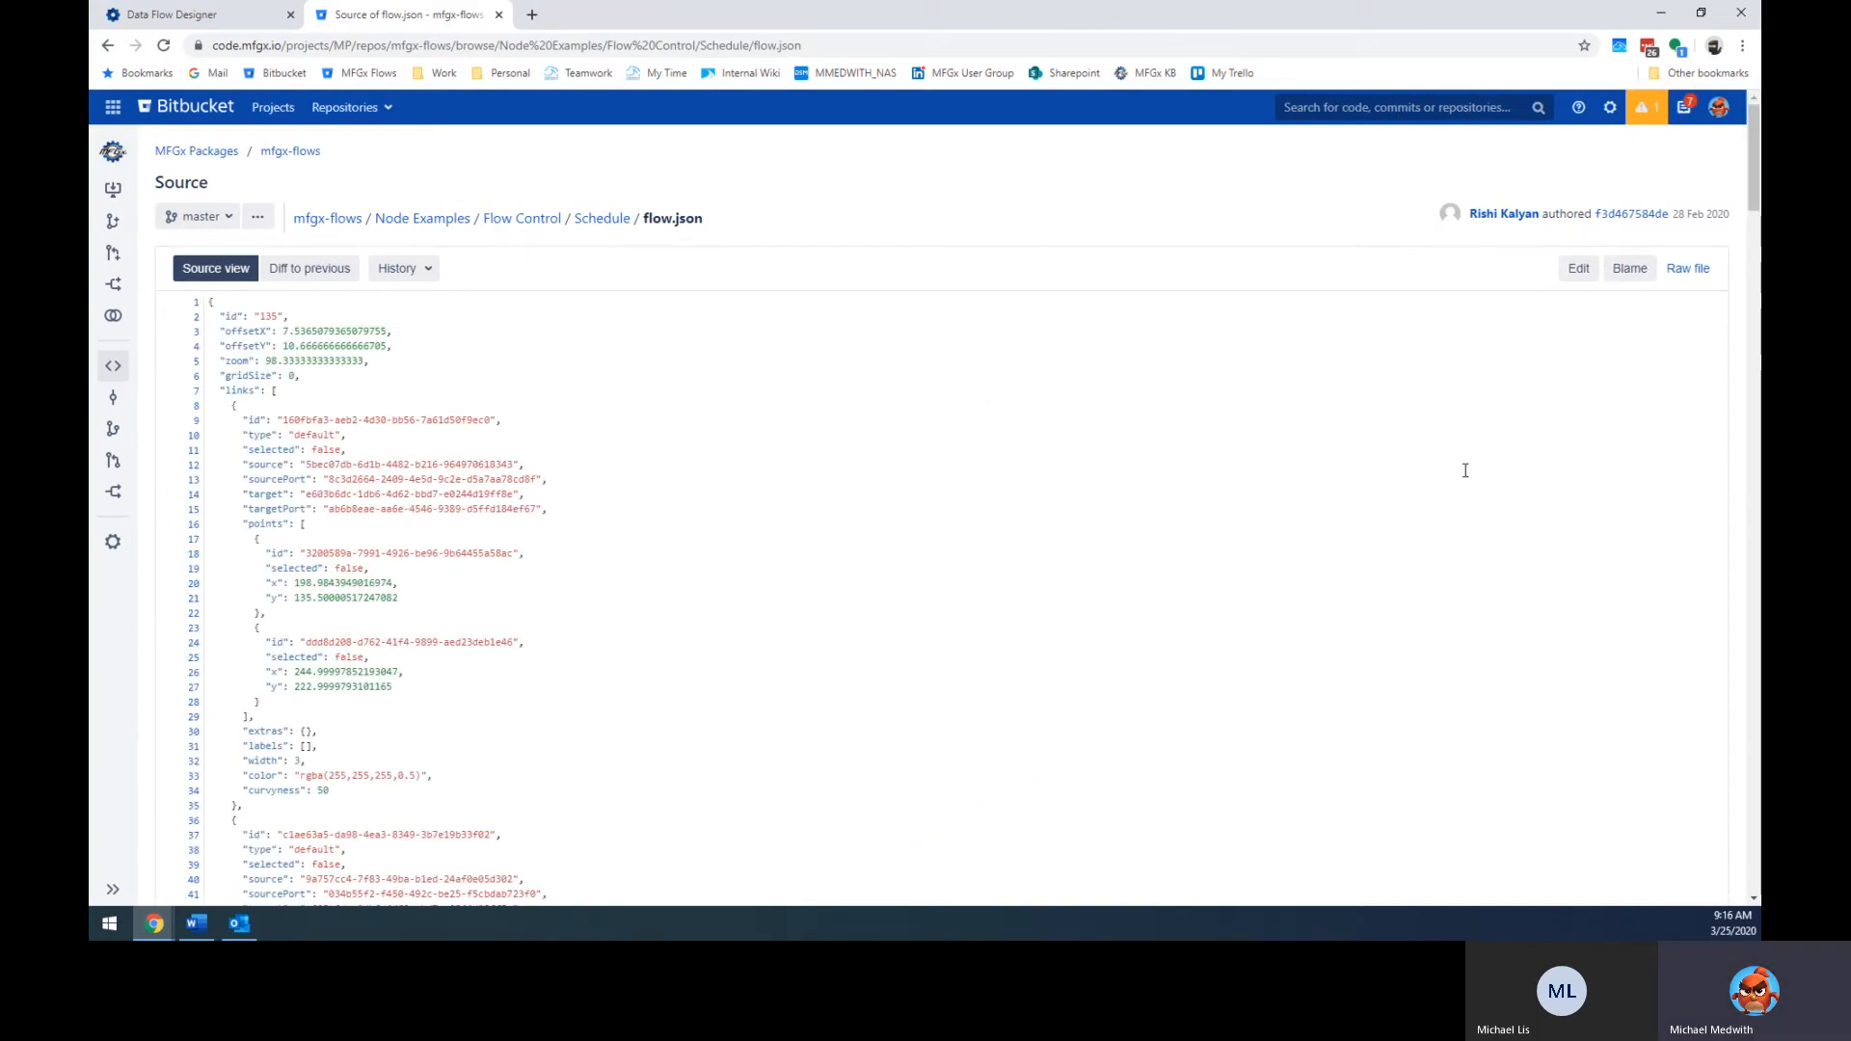
Open the raw view of the Schedule example's flow.json.
{"action": "double_click", "coordinate": [669, 532]}
{"action": "left_click_drag", "start_coordinate": [210, 302], "coordinate": [397, 584]}
{"action": "left_click_drag", "start_coordinate": [493, 713], "coordinate": [542, 698]}
{"action": "scroll", "coordinate": [504, 710], "scroll_direction": "down", "scroll_amount": 5}
{"action": "scroll", "coordinate": [541, 698], "scroll_direction": "up", "scroll_amount": 5}
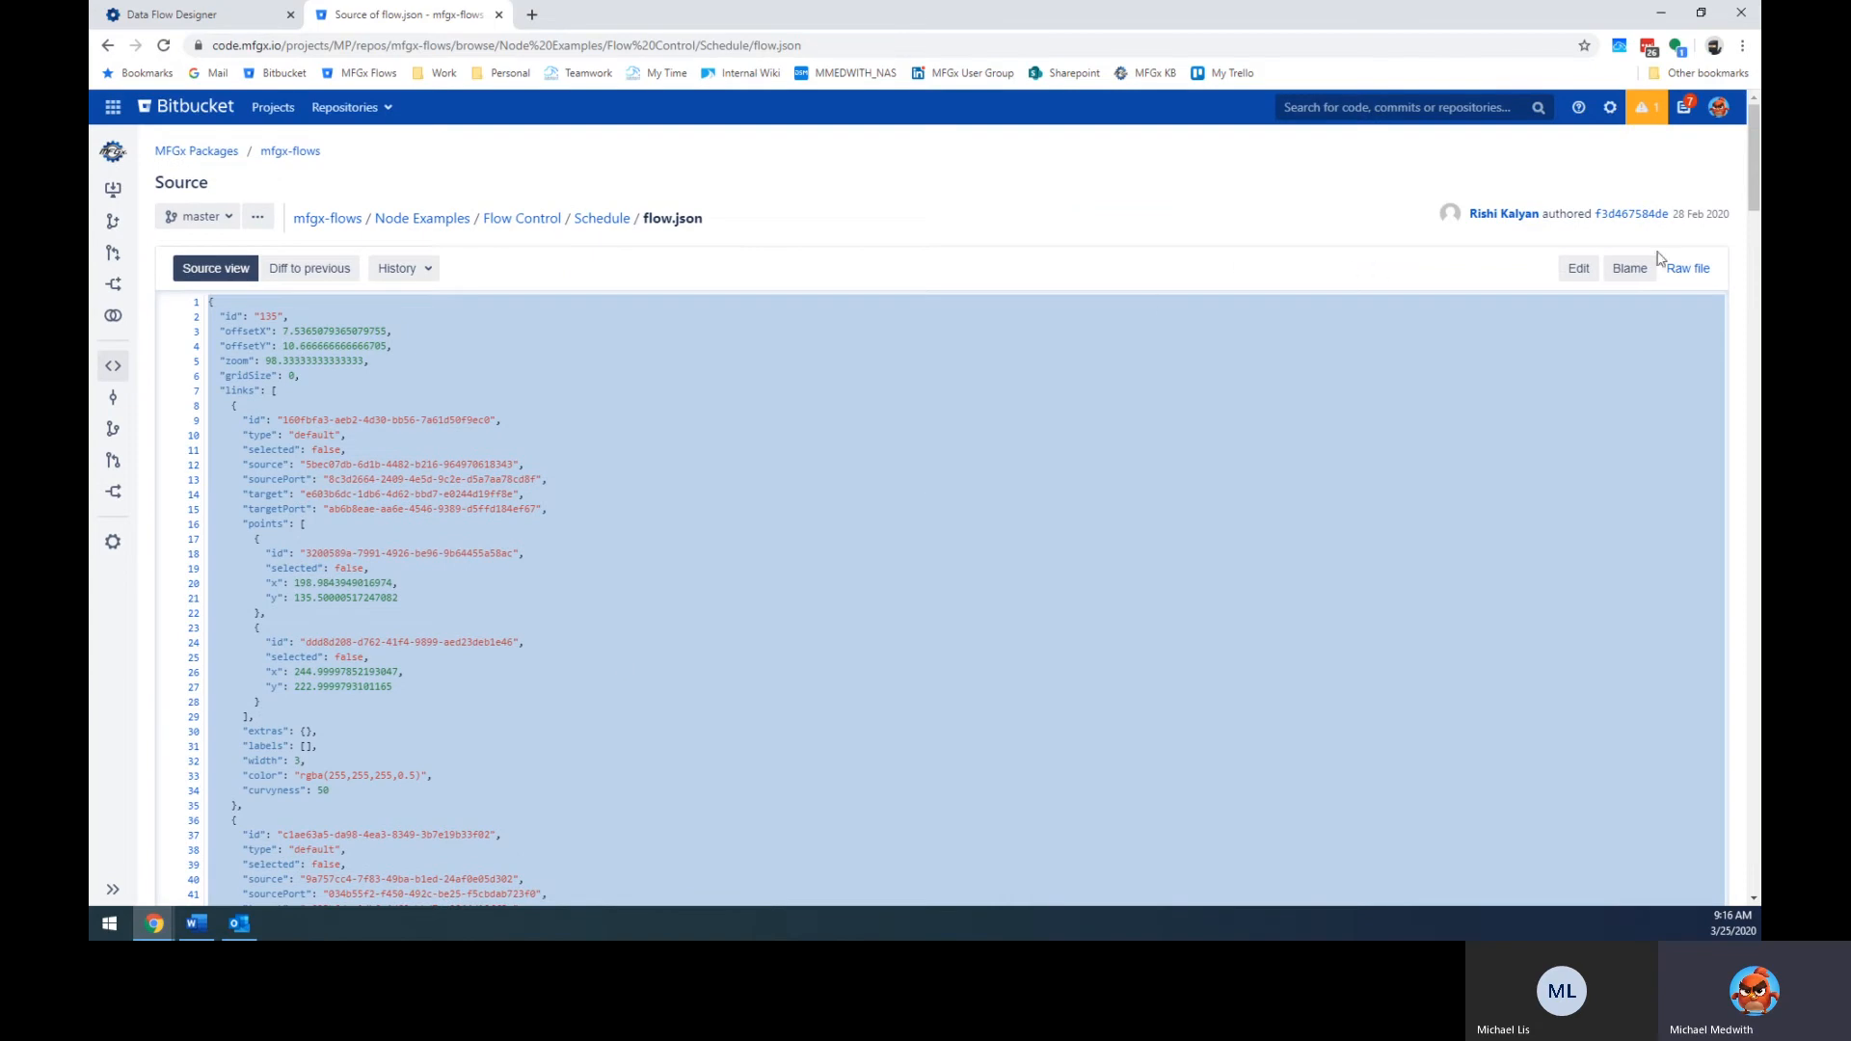
{"action": "left_click", "coordinate": [1685, 270]}
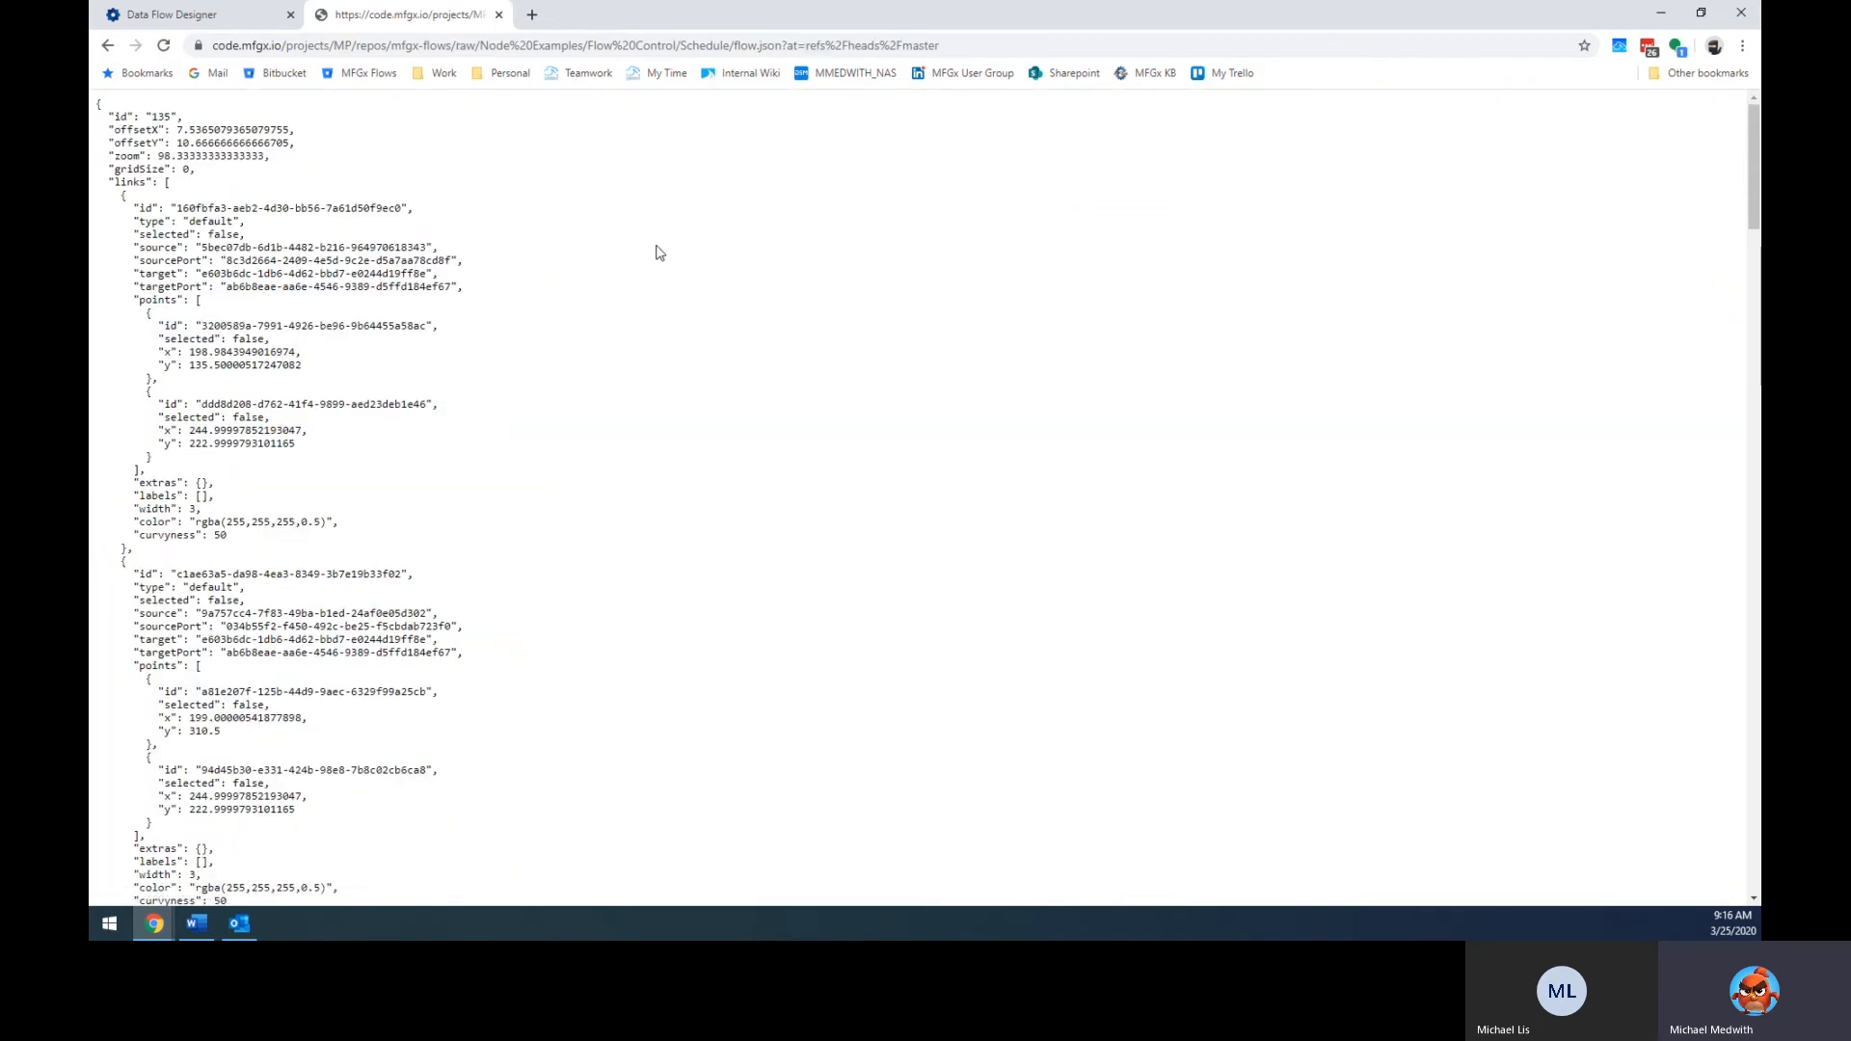
Save the raw page as flow.json on the Desktop, keeping the Text Document type.
{"action": "key", "text": "alt+f"}
{"action": "left_click", "coordinate": [678, 257]}
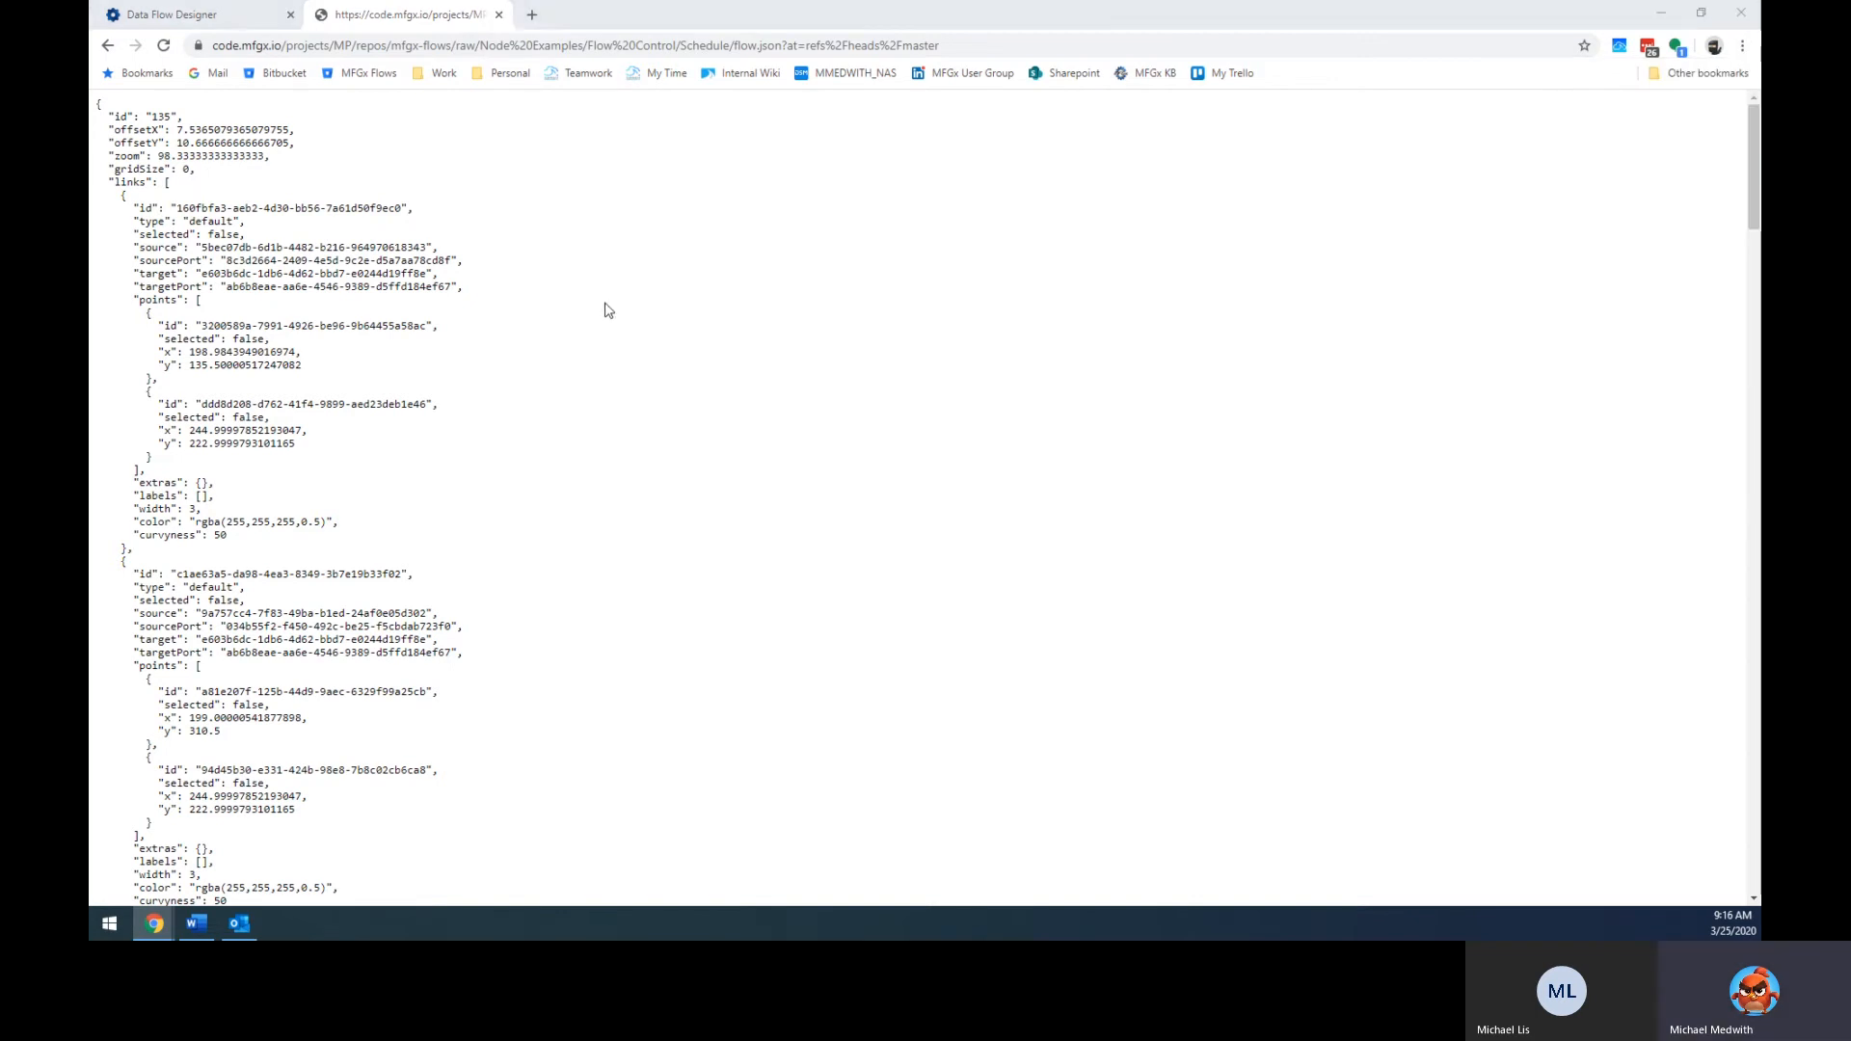
{"action": "key", "text": "ctrl+s"}
{"action": "left_click", "coordinate": [370, 417]}
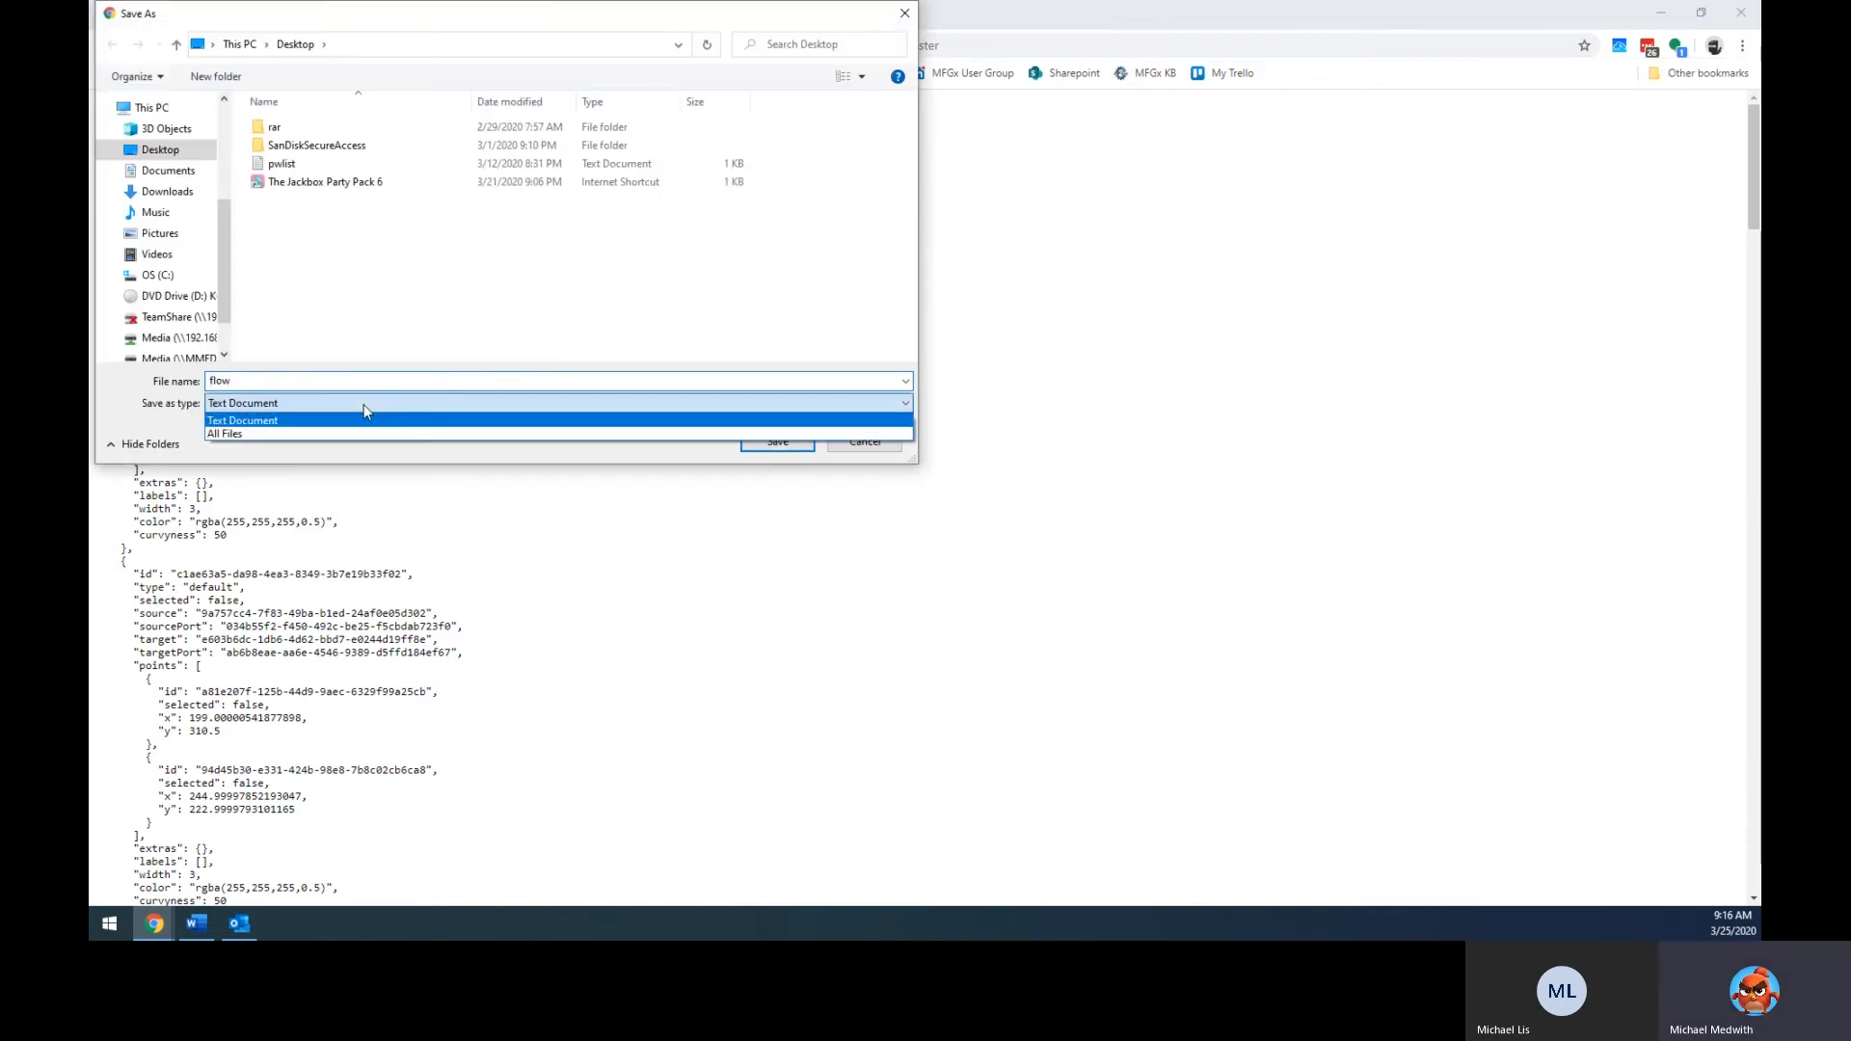
{"action": "left_click", "coordinate": [283, 379]}
{"action": "left_click", "coordinate": [346, 385]}
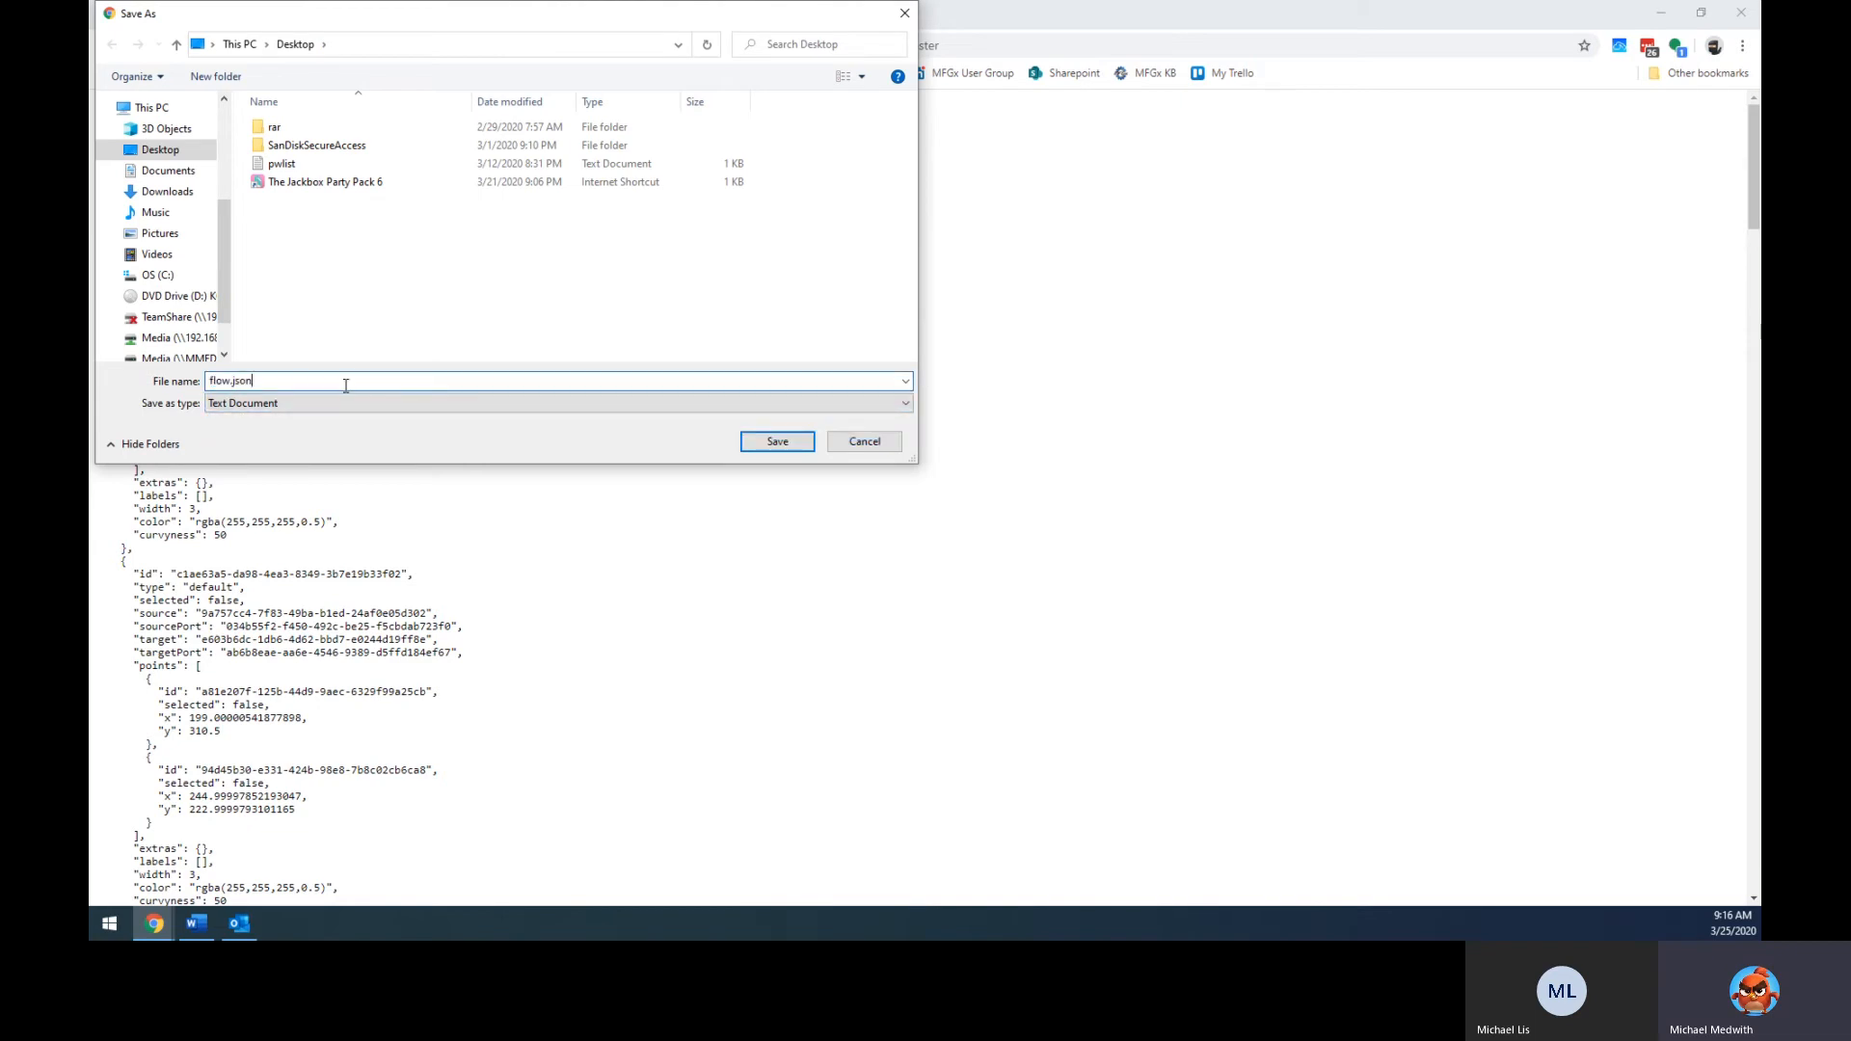
{"action": "key", "text": "Return"}
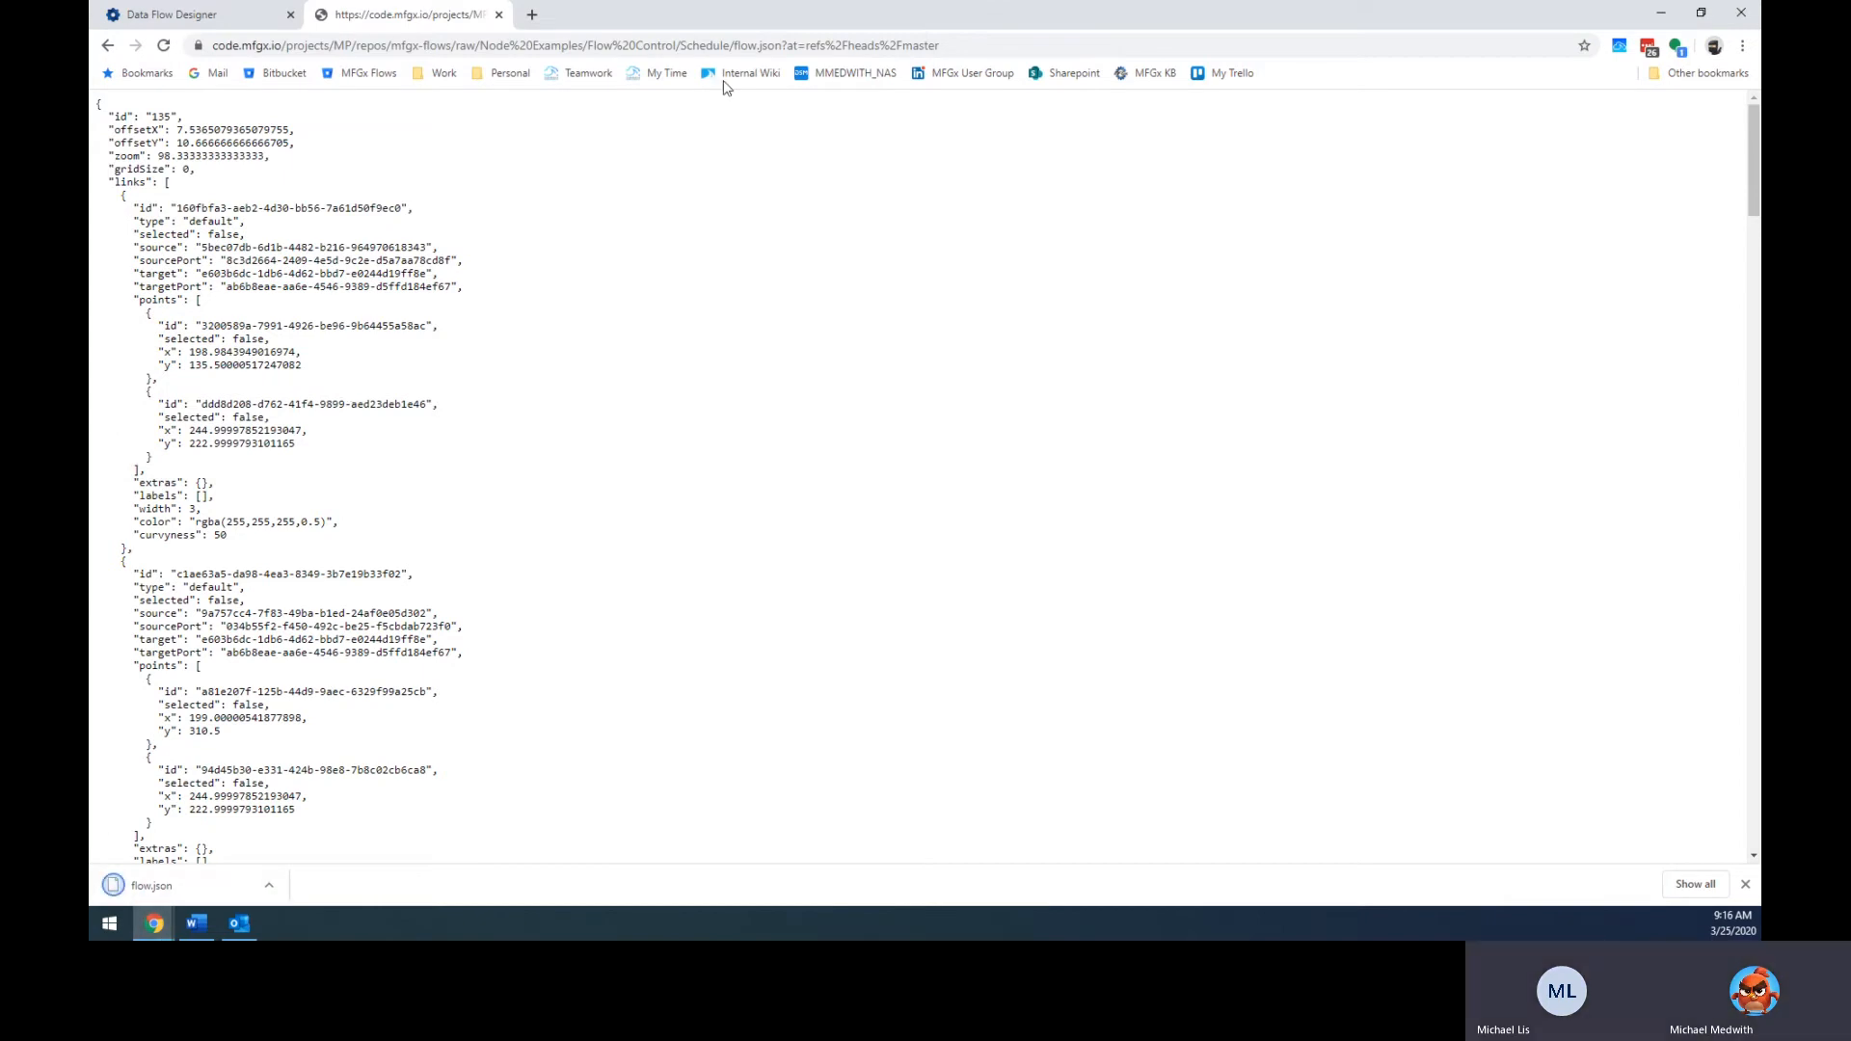
Search screens for 'data' and open the Data Flow Designer in a new tab.
{"action": "left_click", "coordinate": [183, 11]}
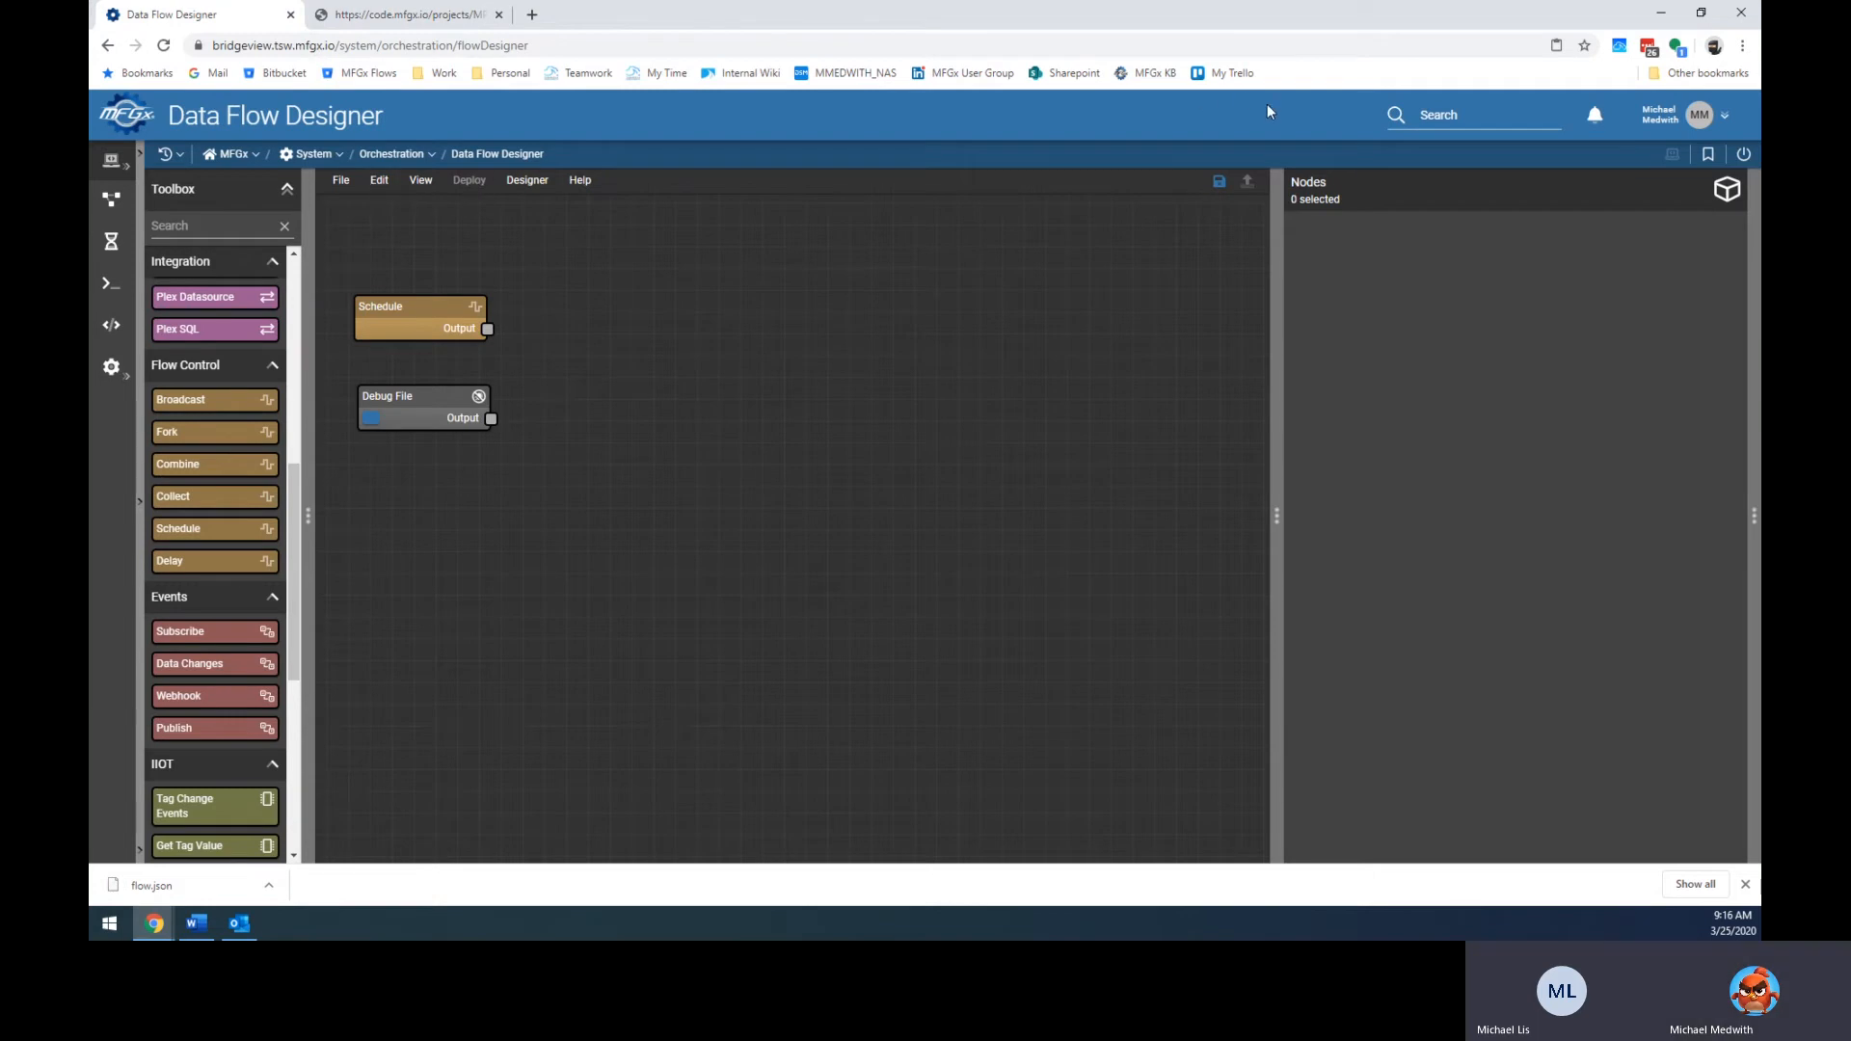
{"action": "left_click", "coordinate": [1468, 123]}
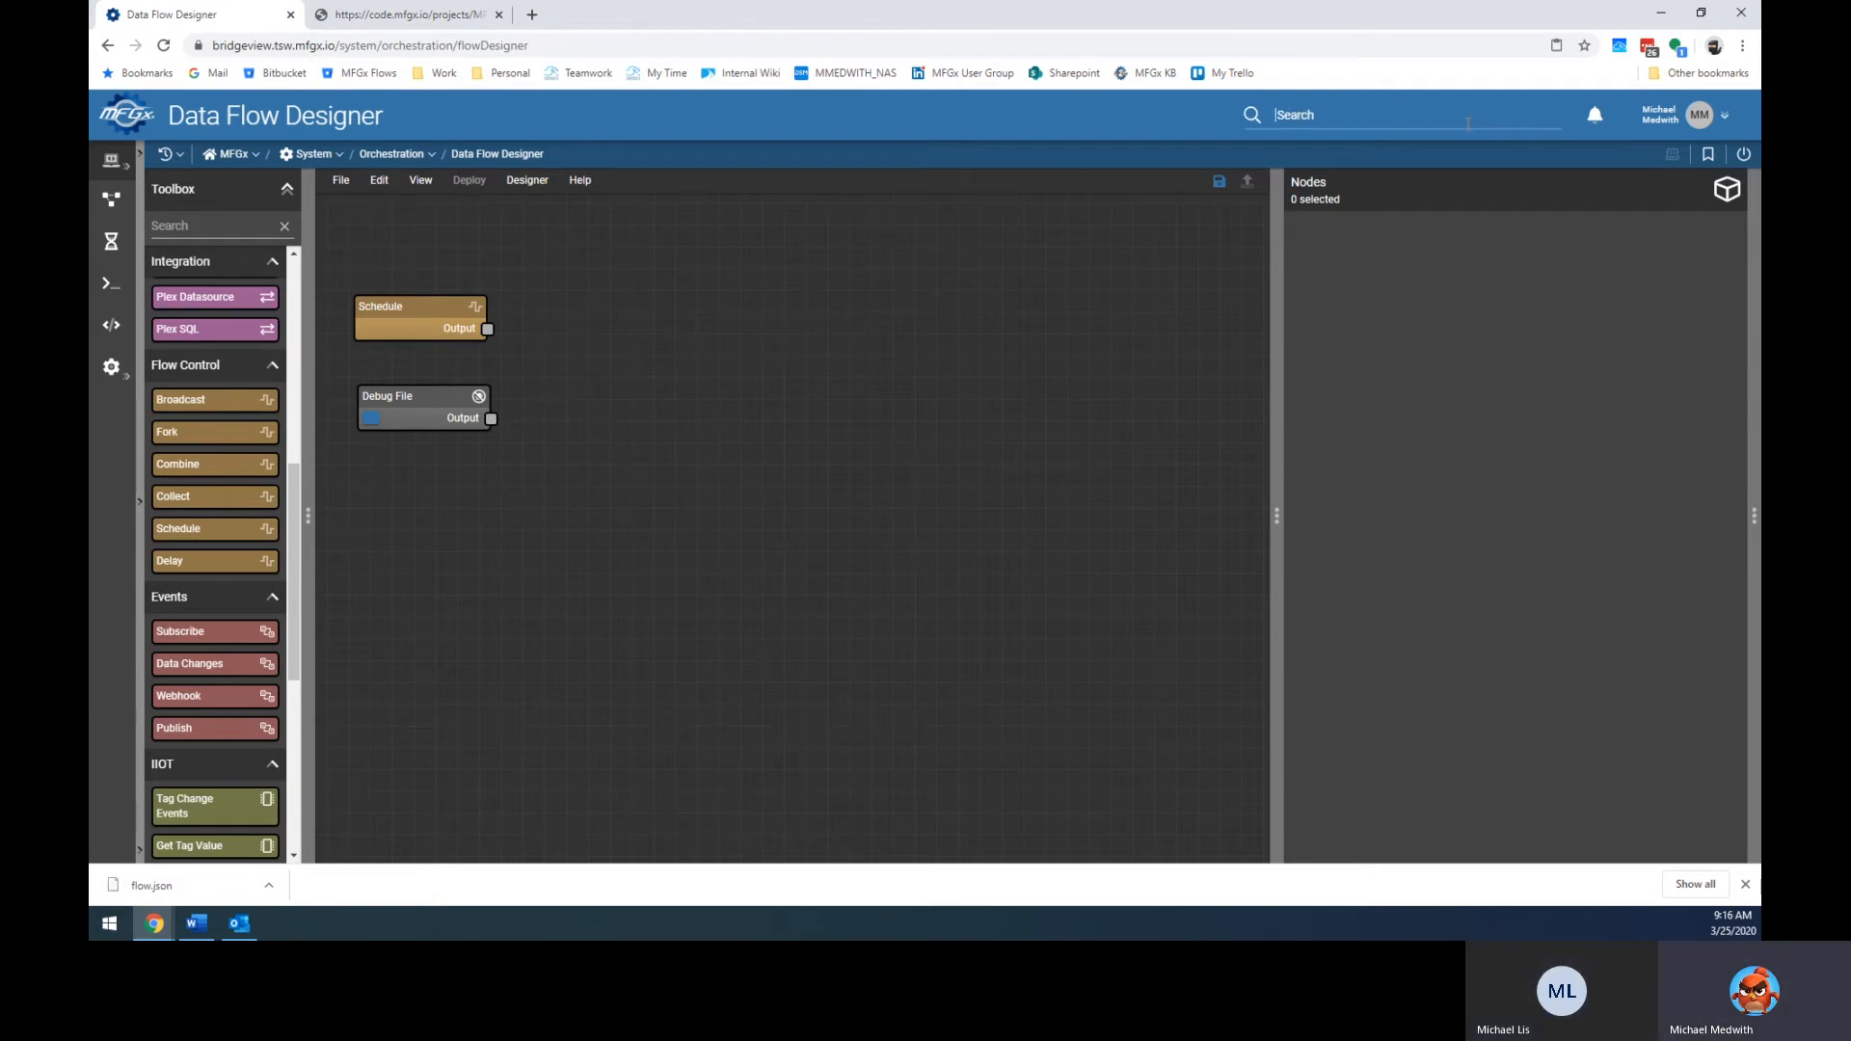
{"action": "type", "text": "data"}
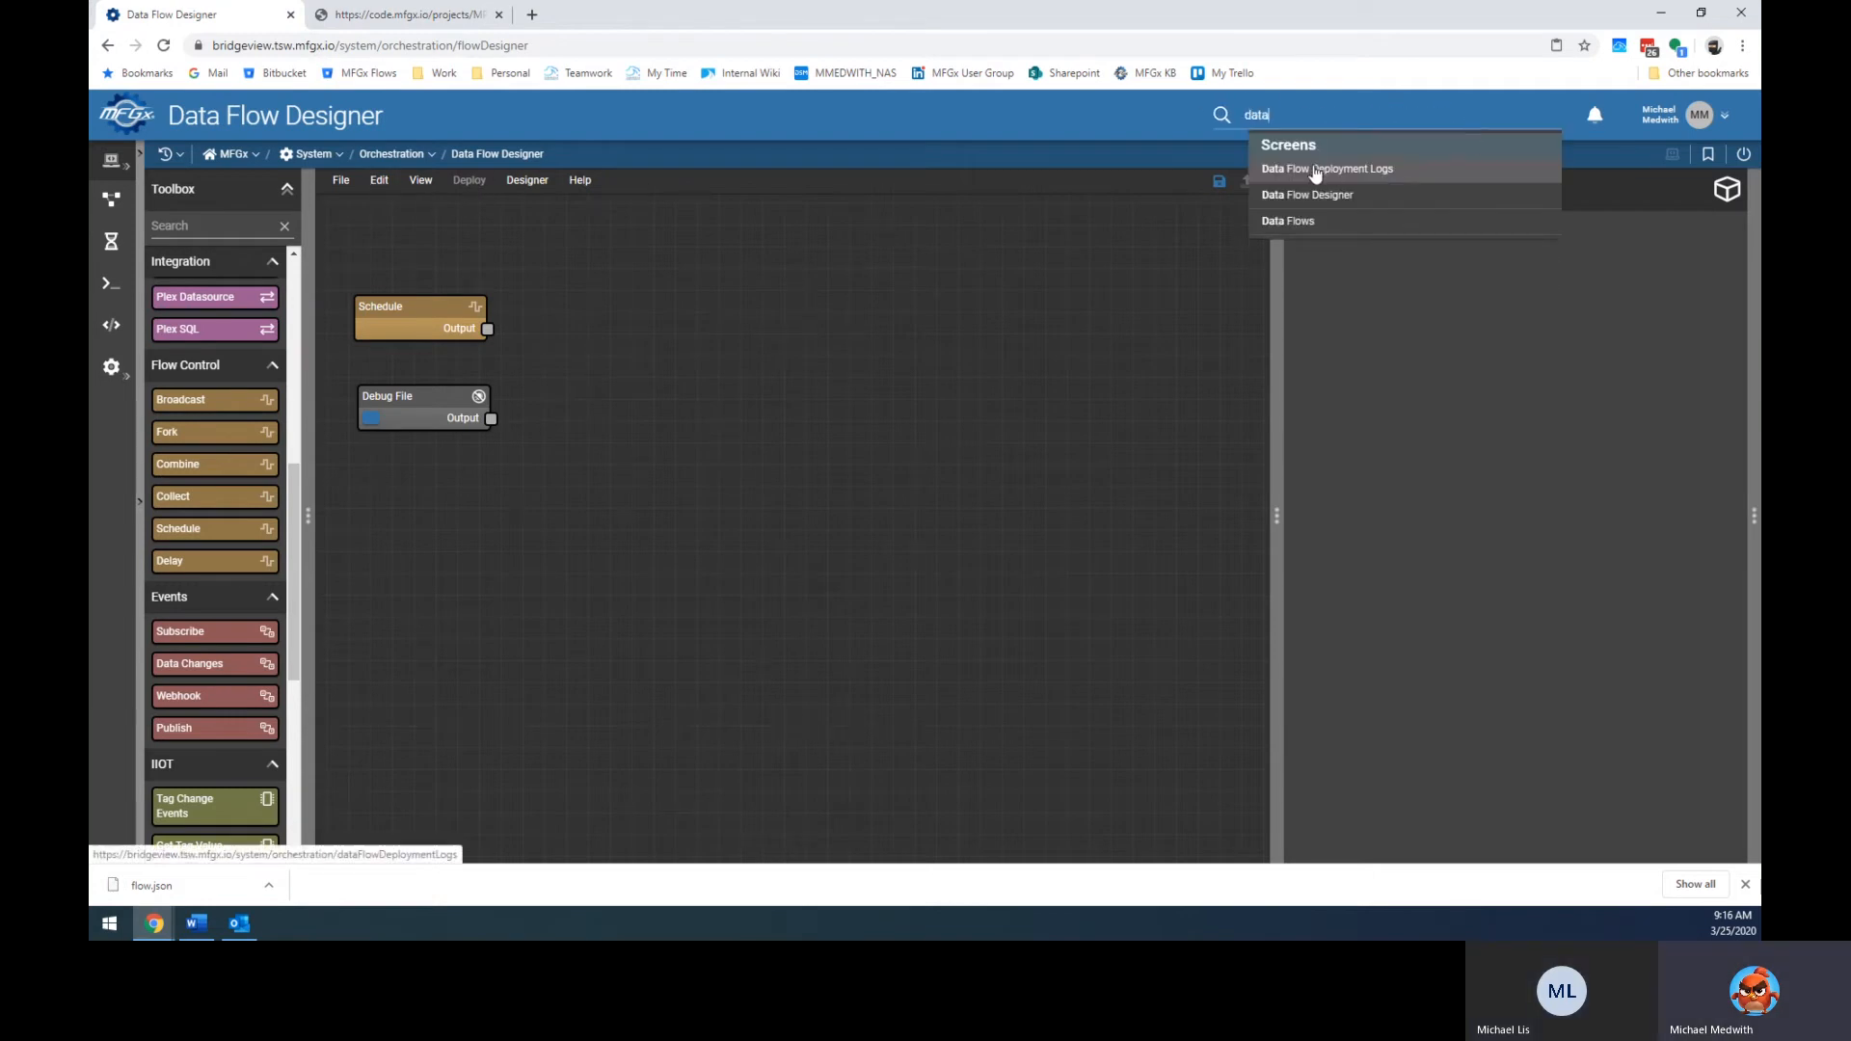
{"action": "left_click", "coordinate": [1297, 197]}
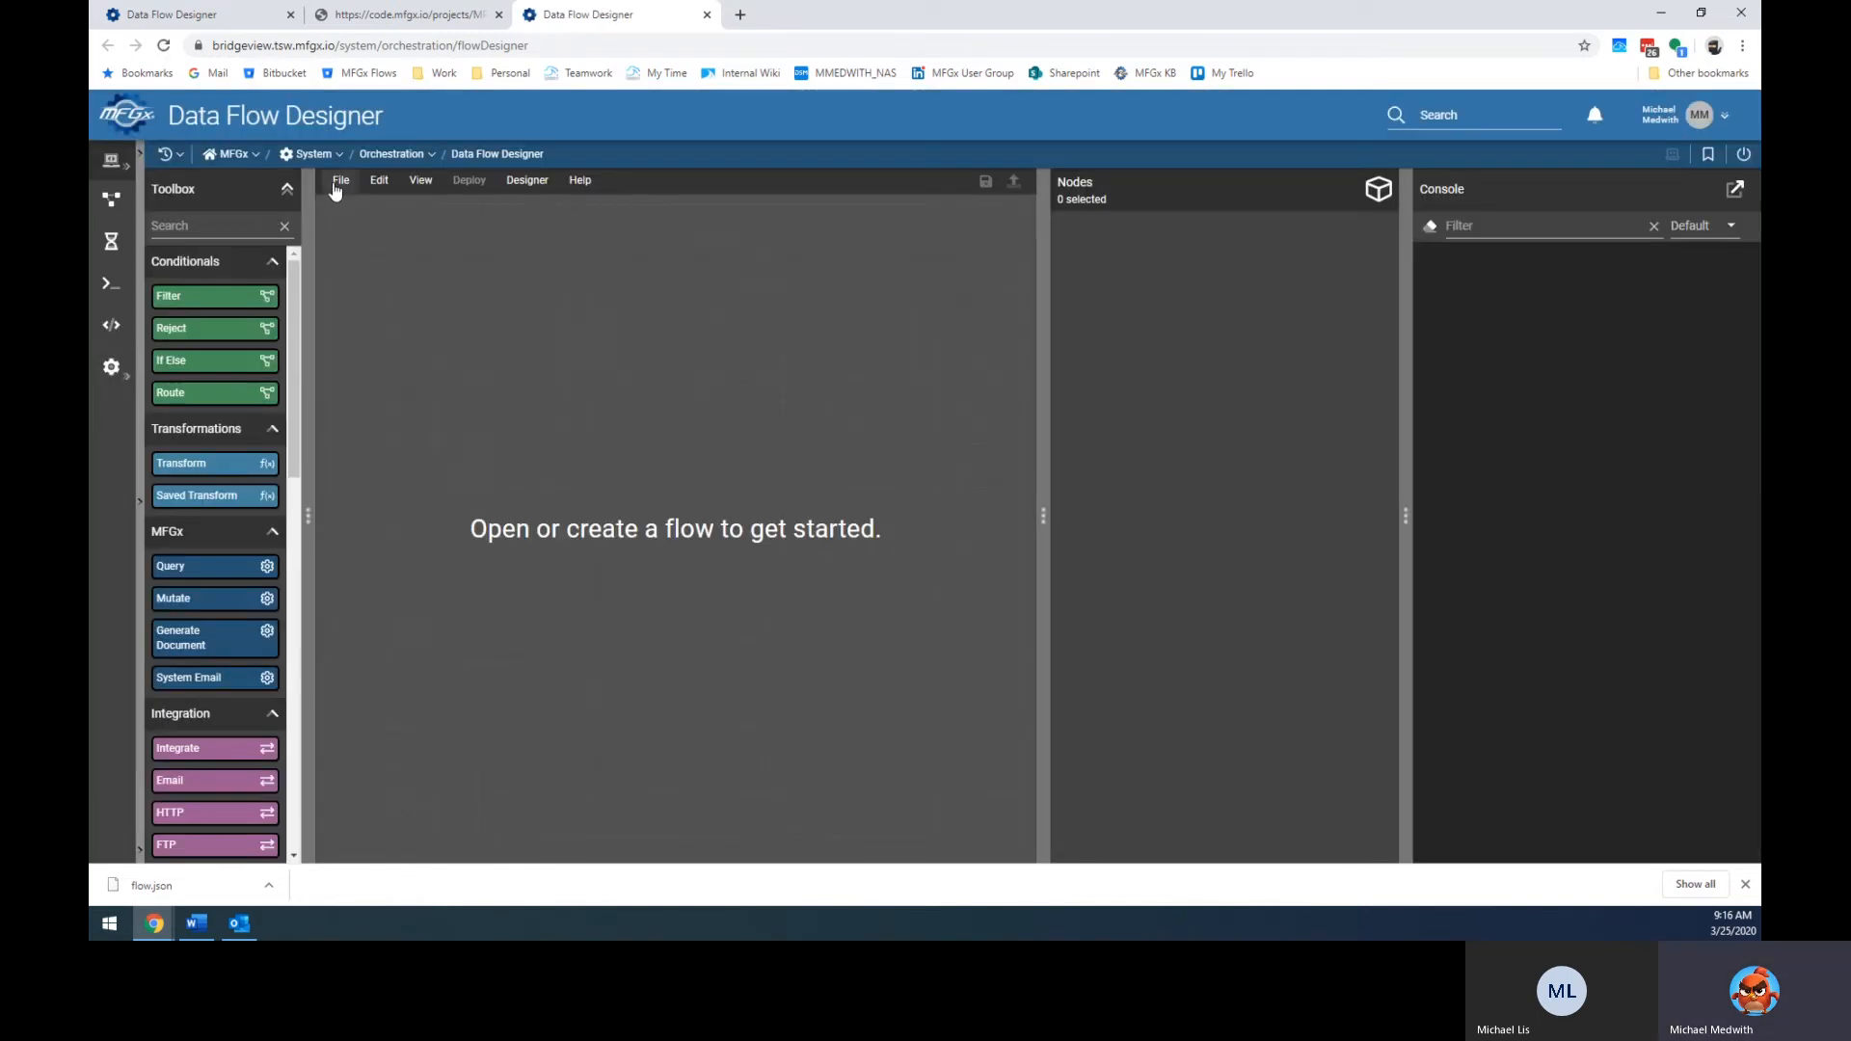
Create a new flow of type System, then choose File > Import.
{"action": "left_click", "coordinate": [342, 182]}
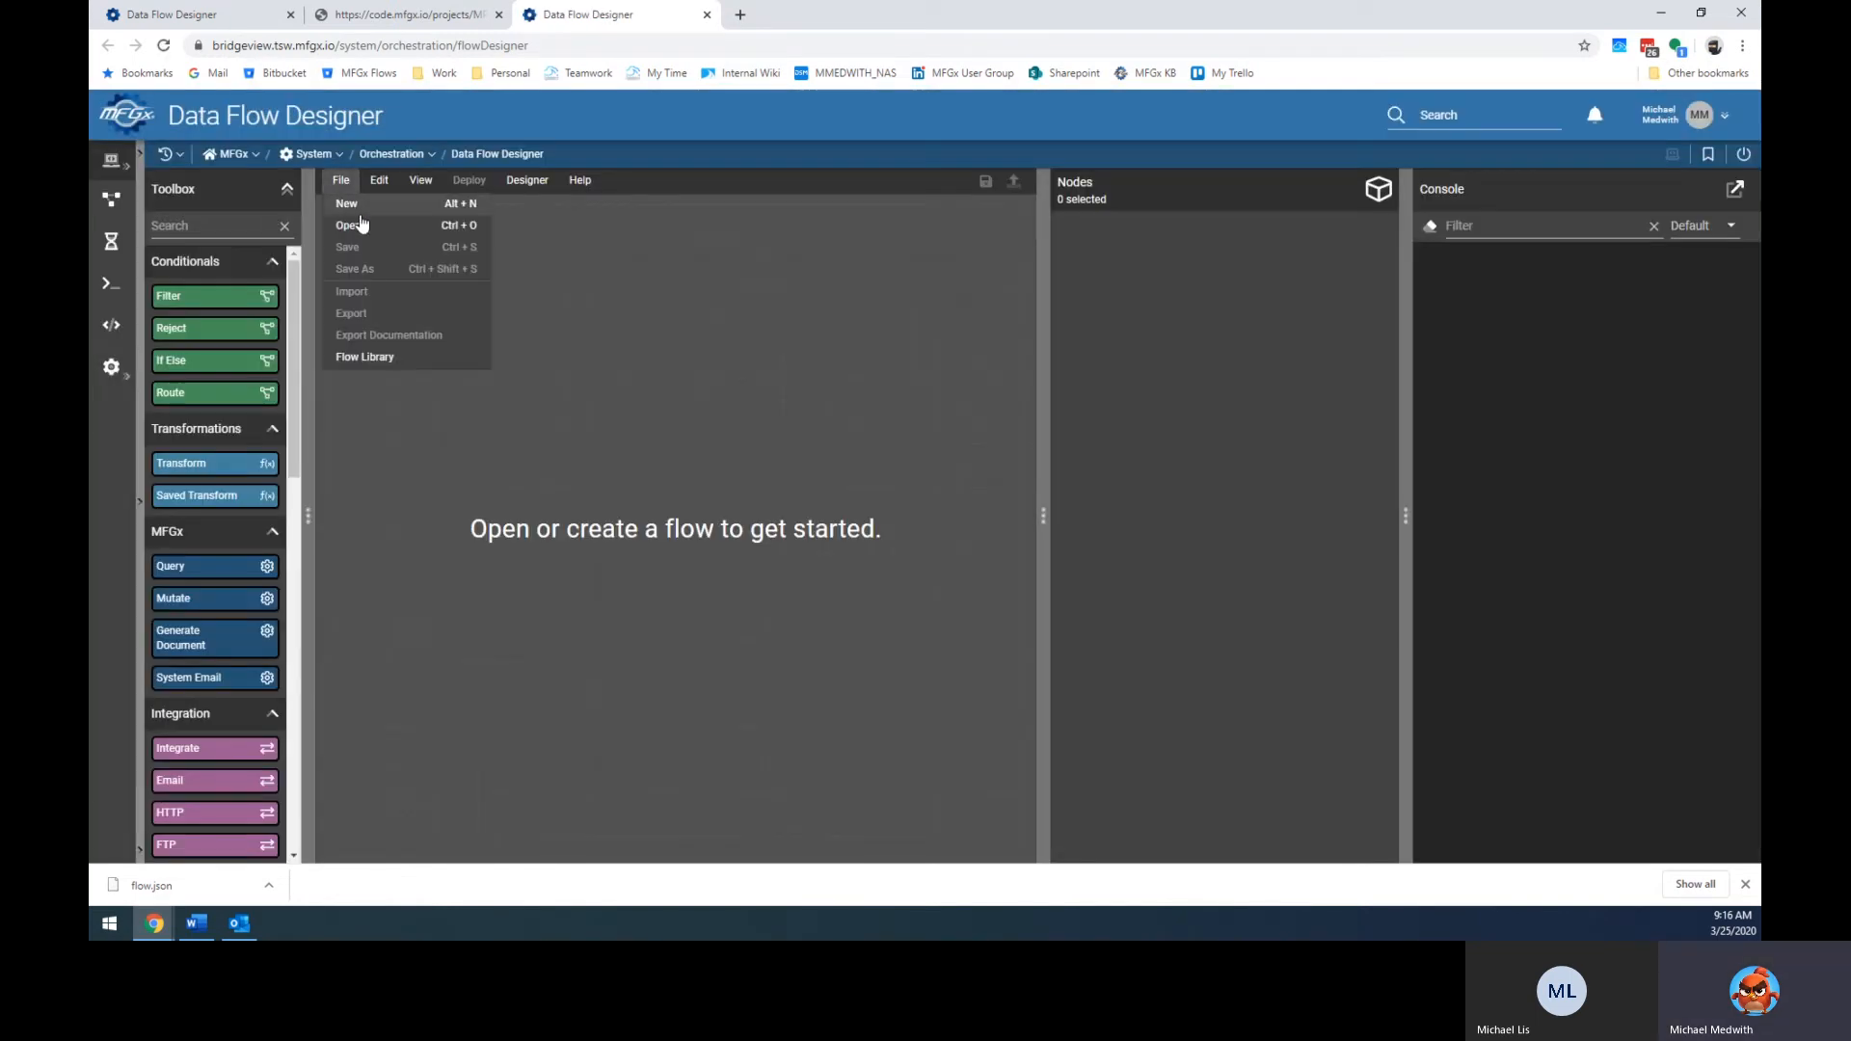
{"action": "left_click", "coordinate": [349, 203]}
{"action": "left_click", "coordinate": [690, 477]}
{"action": "left_click", "coordinate": [731, 548]}
{"action": "left_click", "coordinate": [1081, 537]}
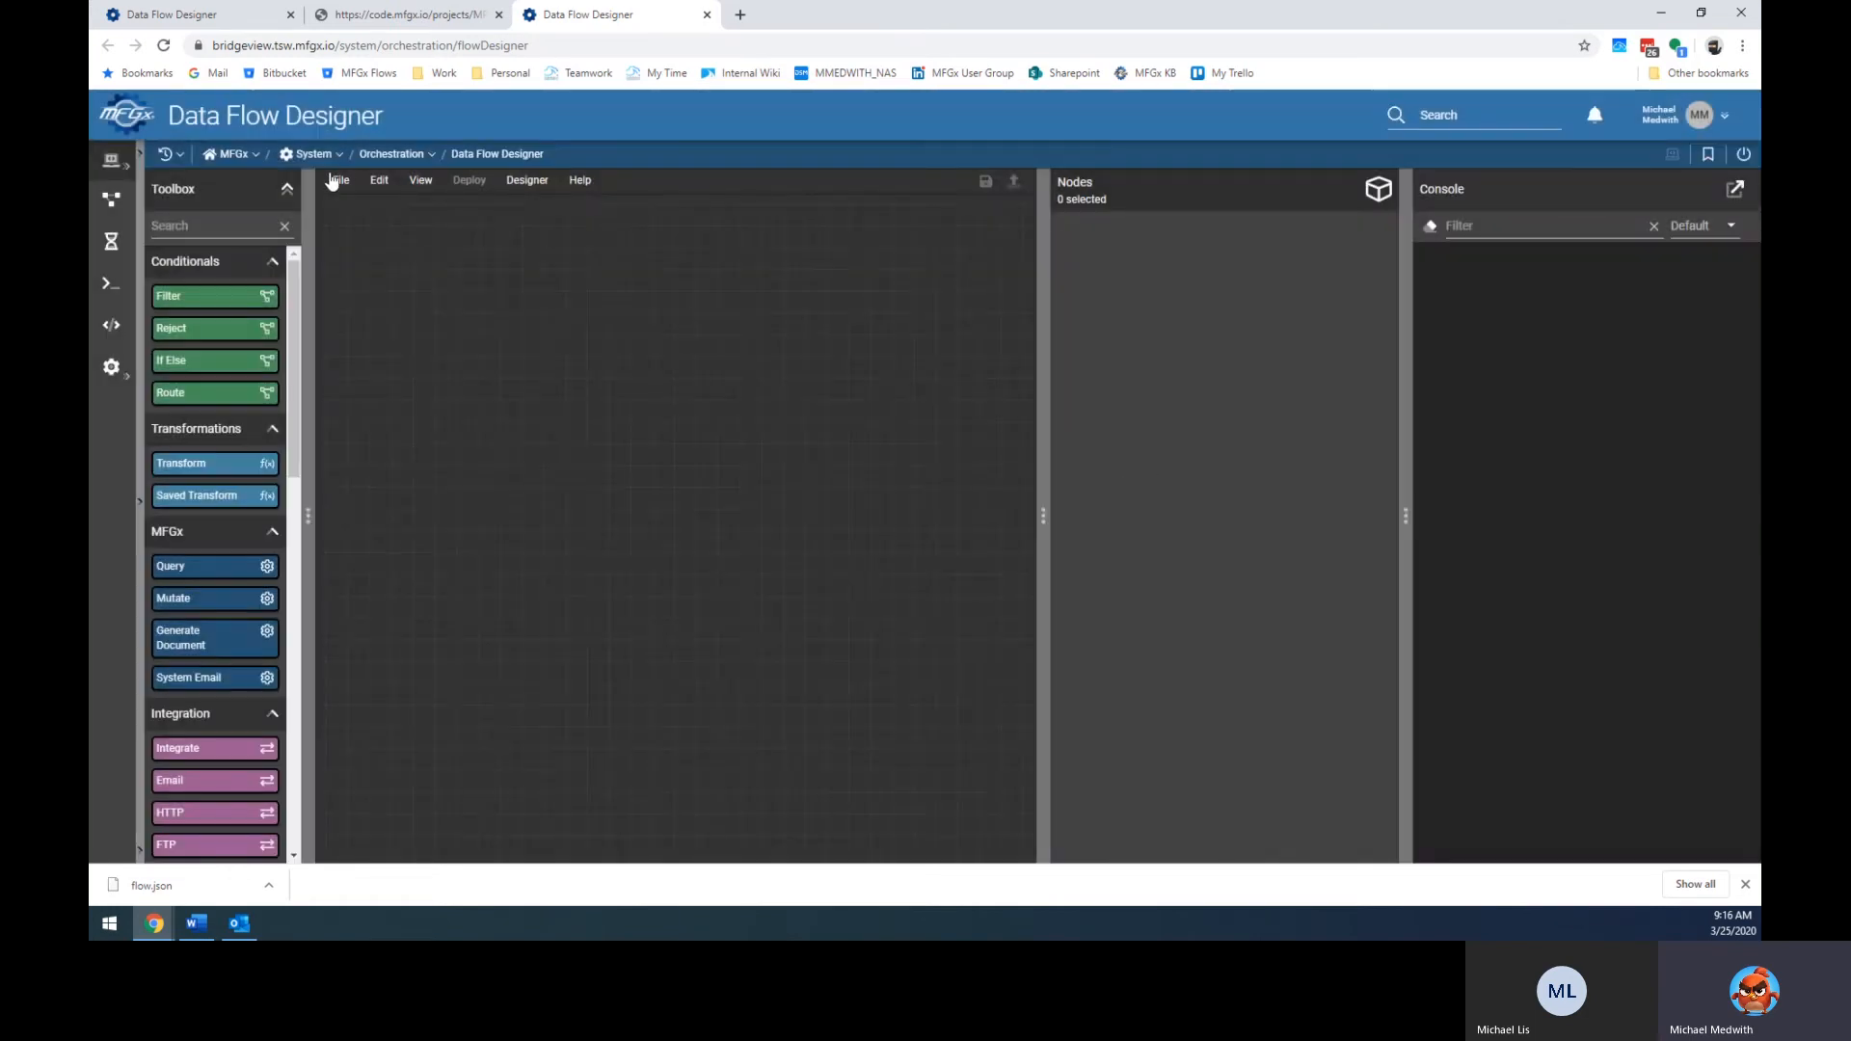
{"action": "left_click", "coordinate": [343, 180]}
{"action": "left_click", "coordinate": [381, 292]}
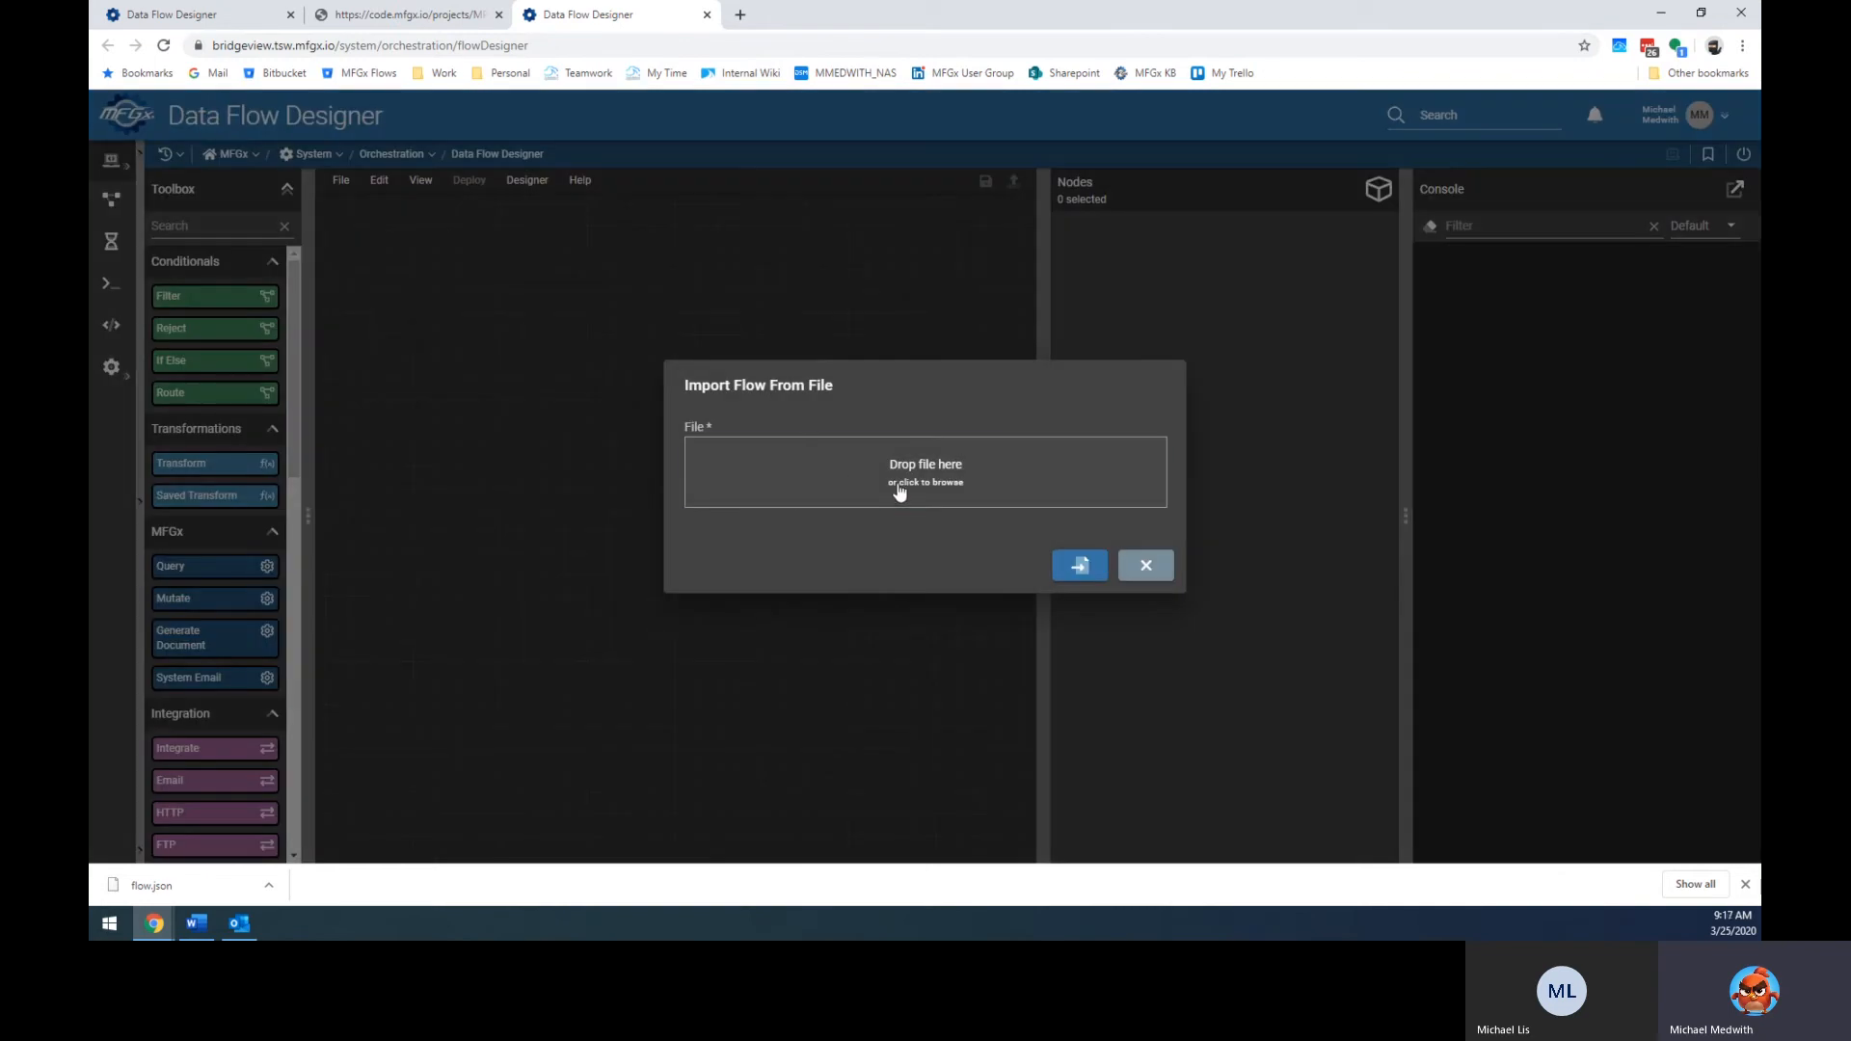
Look for the flow file in Documents and Downloads, then try the downloaded flow.json.
{"action": "left_click", "coordinate": [901, 462]}
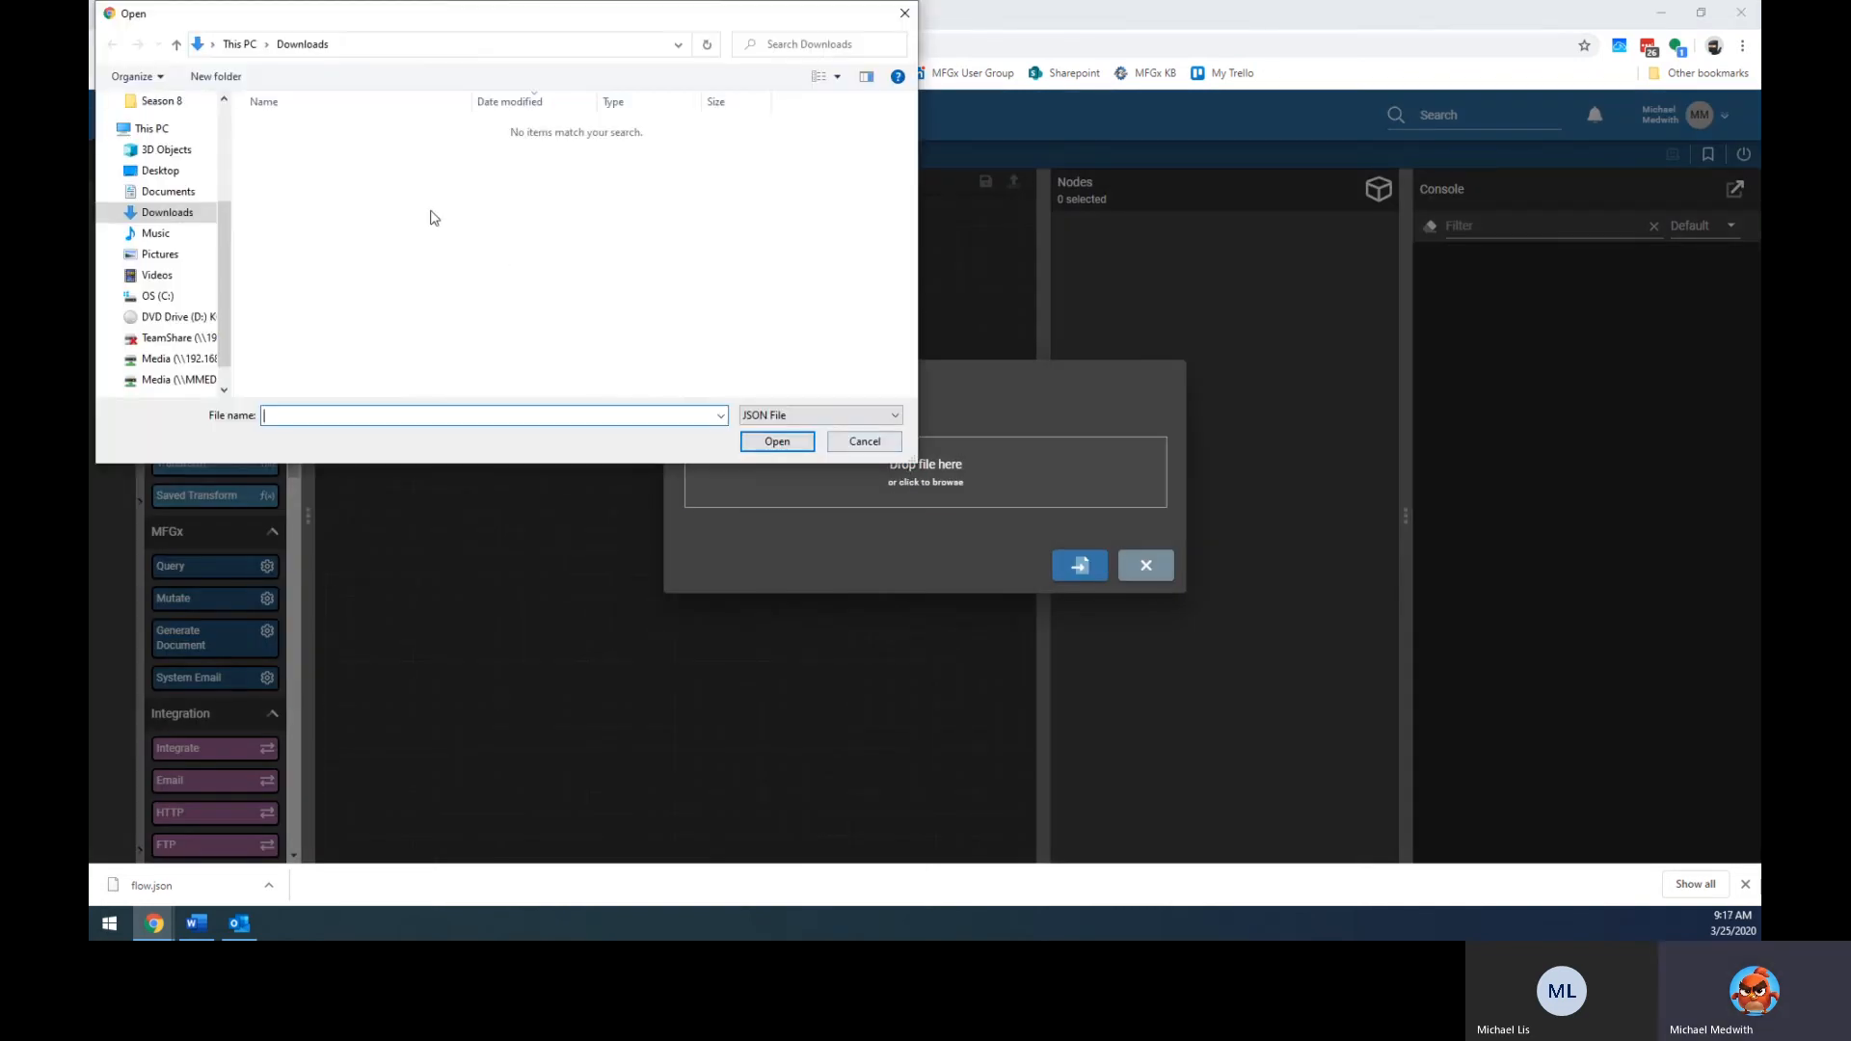
{"action": "left_click", "coordinate": [168, 191]}
{"action": "left_click", "coordinate": [168, 212]}
{"action": "left_click", "coordinate": [416, 412]}
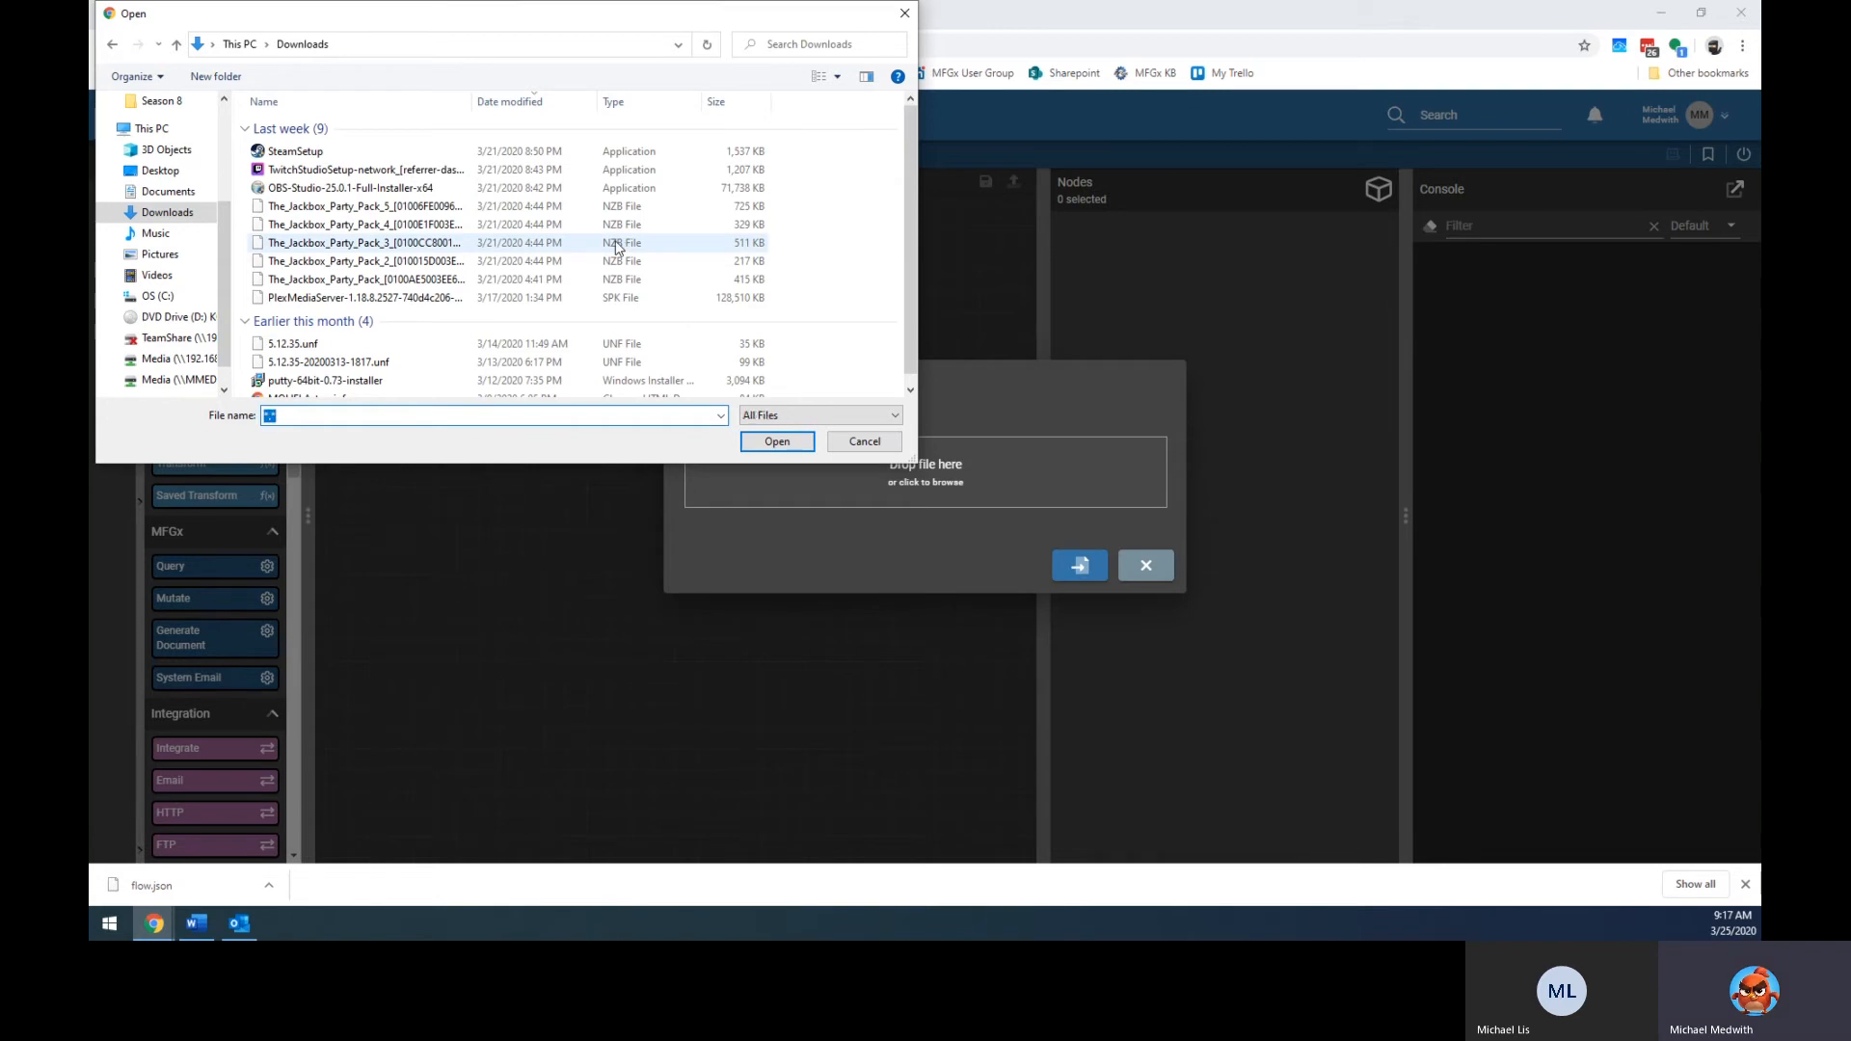
{"action": "left_click", "coordinate": [867, 446]}
{"action": "left_click", "coordinate": [269, 885]}
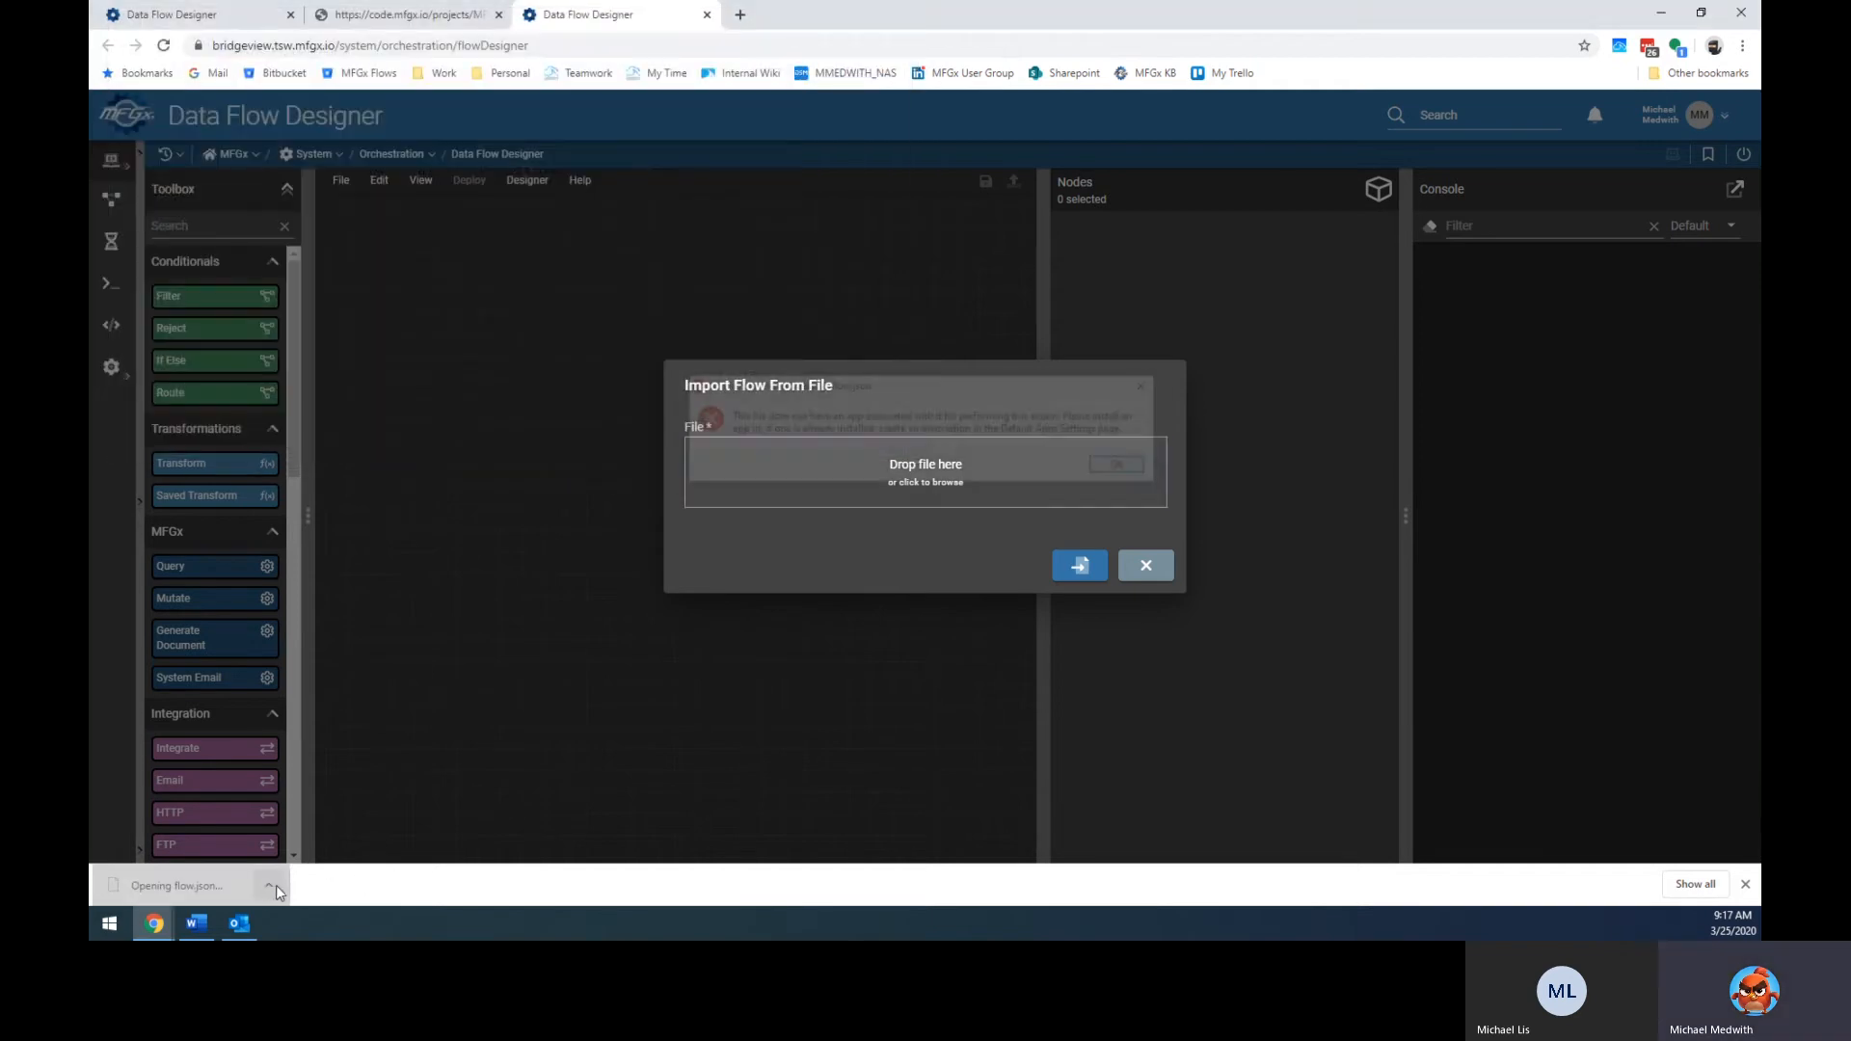
{"action": "left_click", "coordinate": [275, 885]}
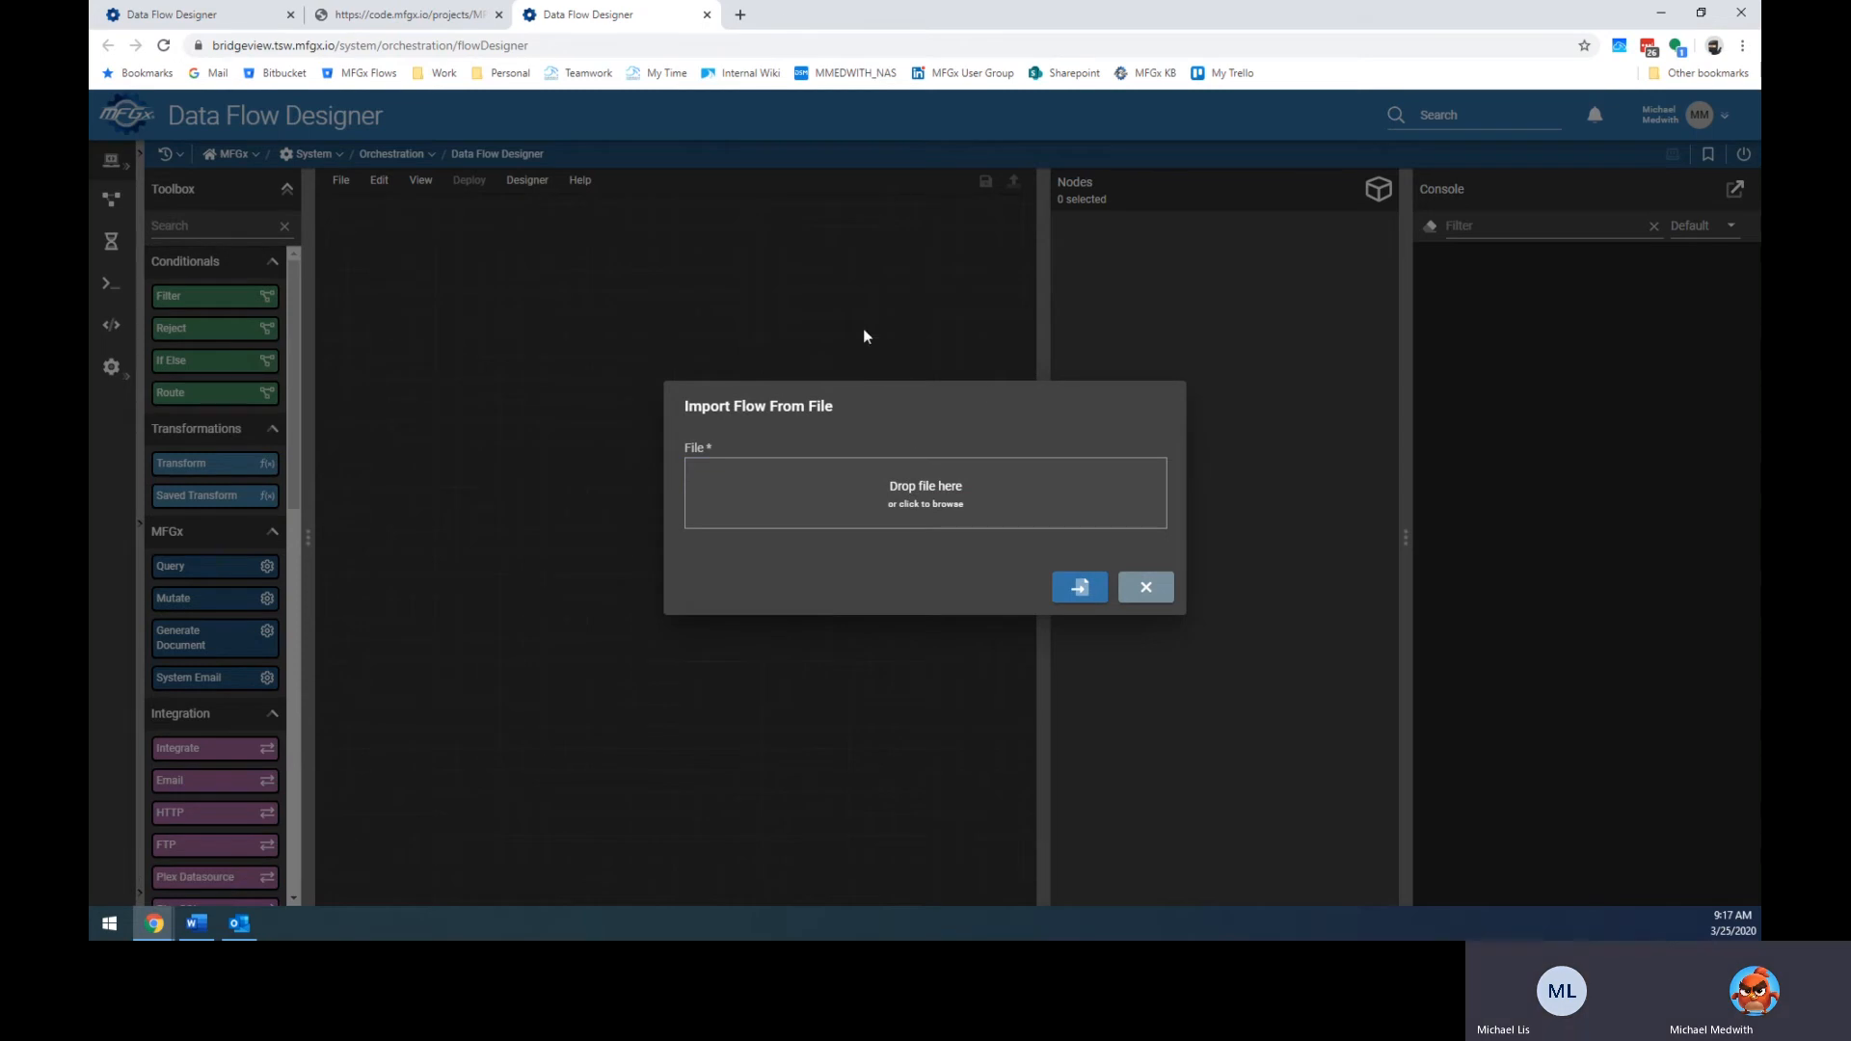
Save the raw flow.json page from the browser to the Desktop.
{"action": "left_click", "coordinate": [741, 15]}
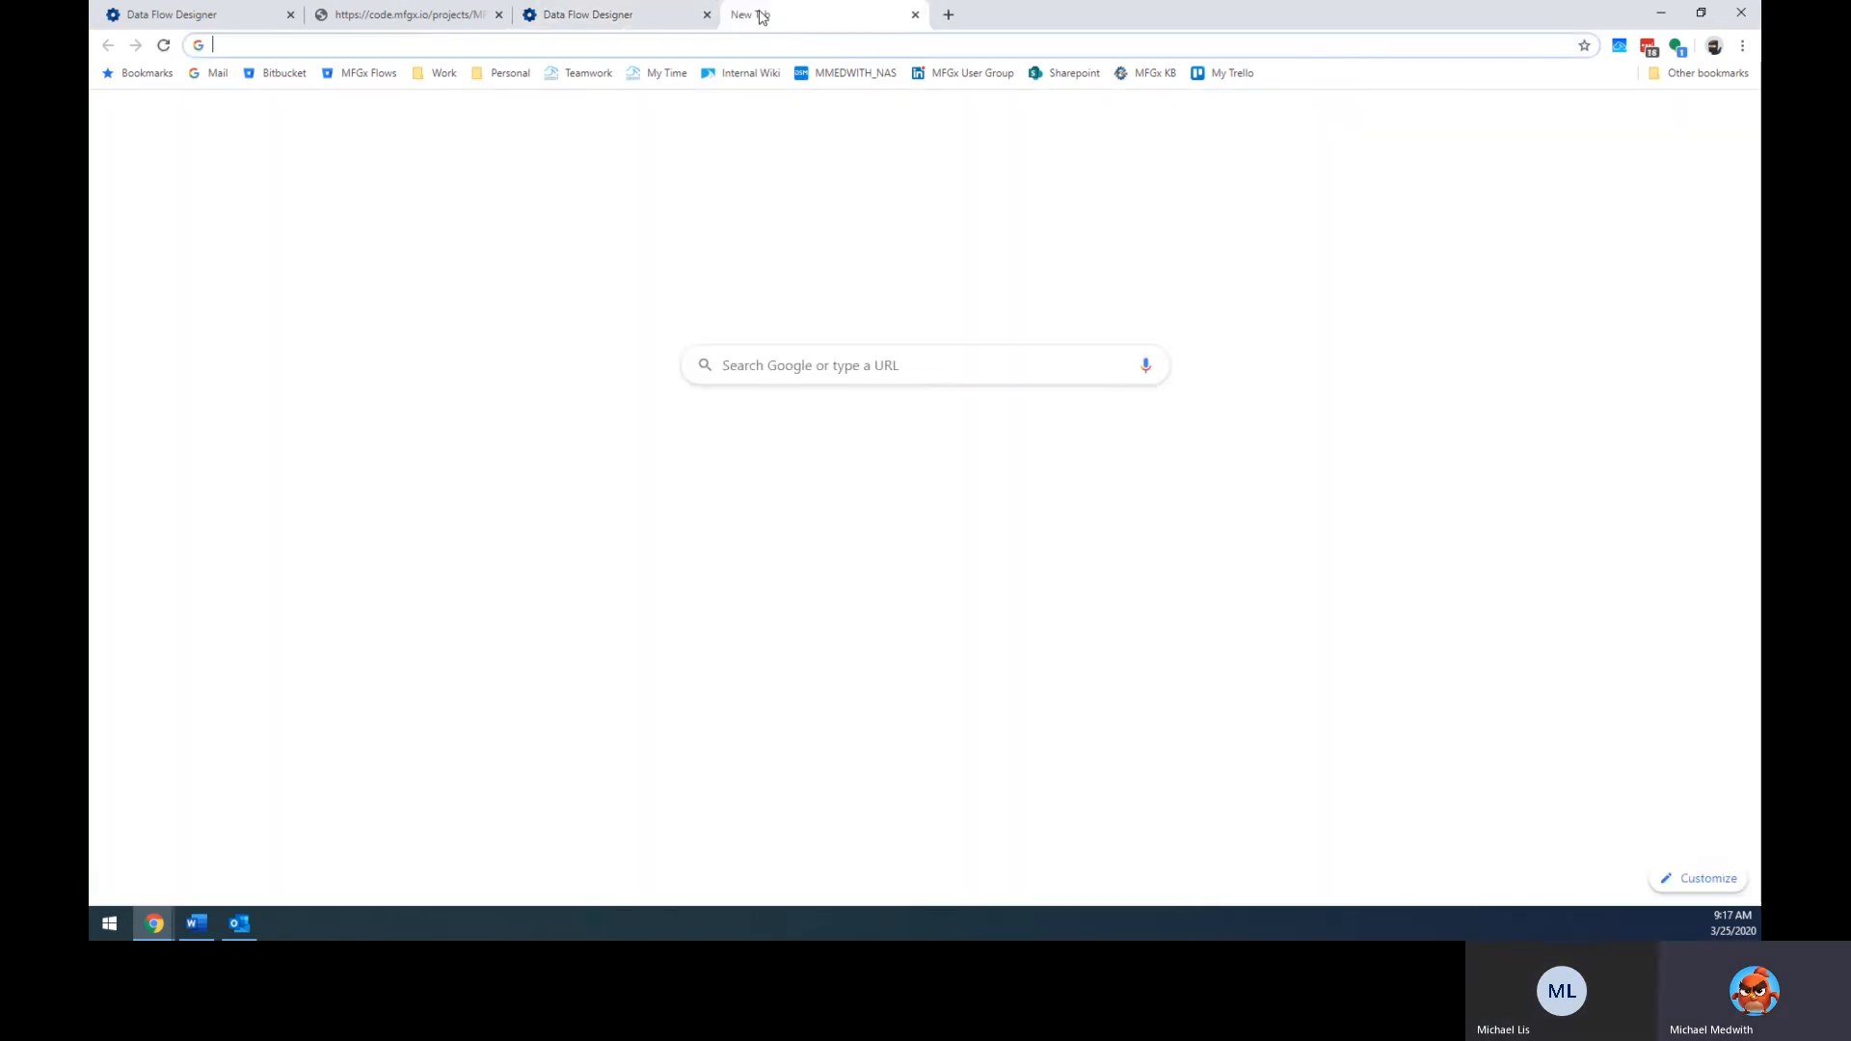
{"action": "key", "text": "ctrl+w"}
{"action": "left_click", "coordinate": [462, 15]}
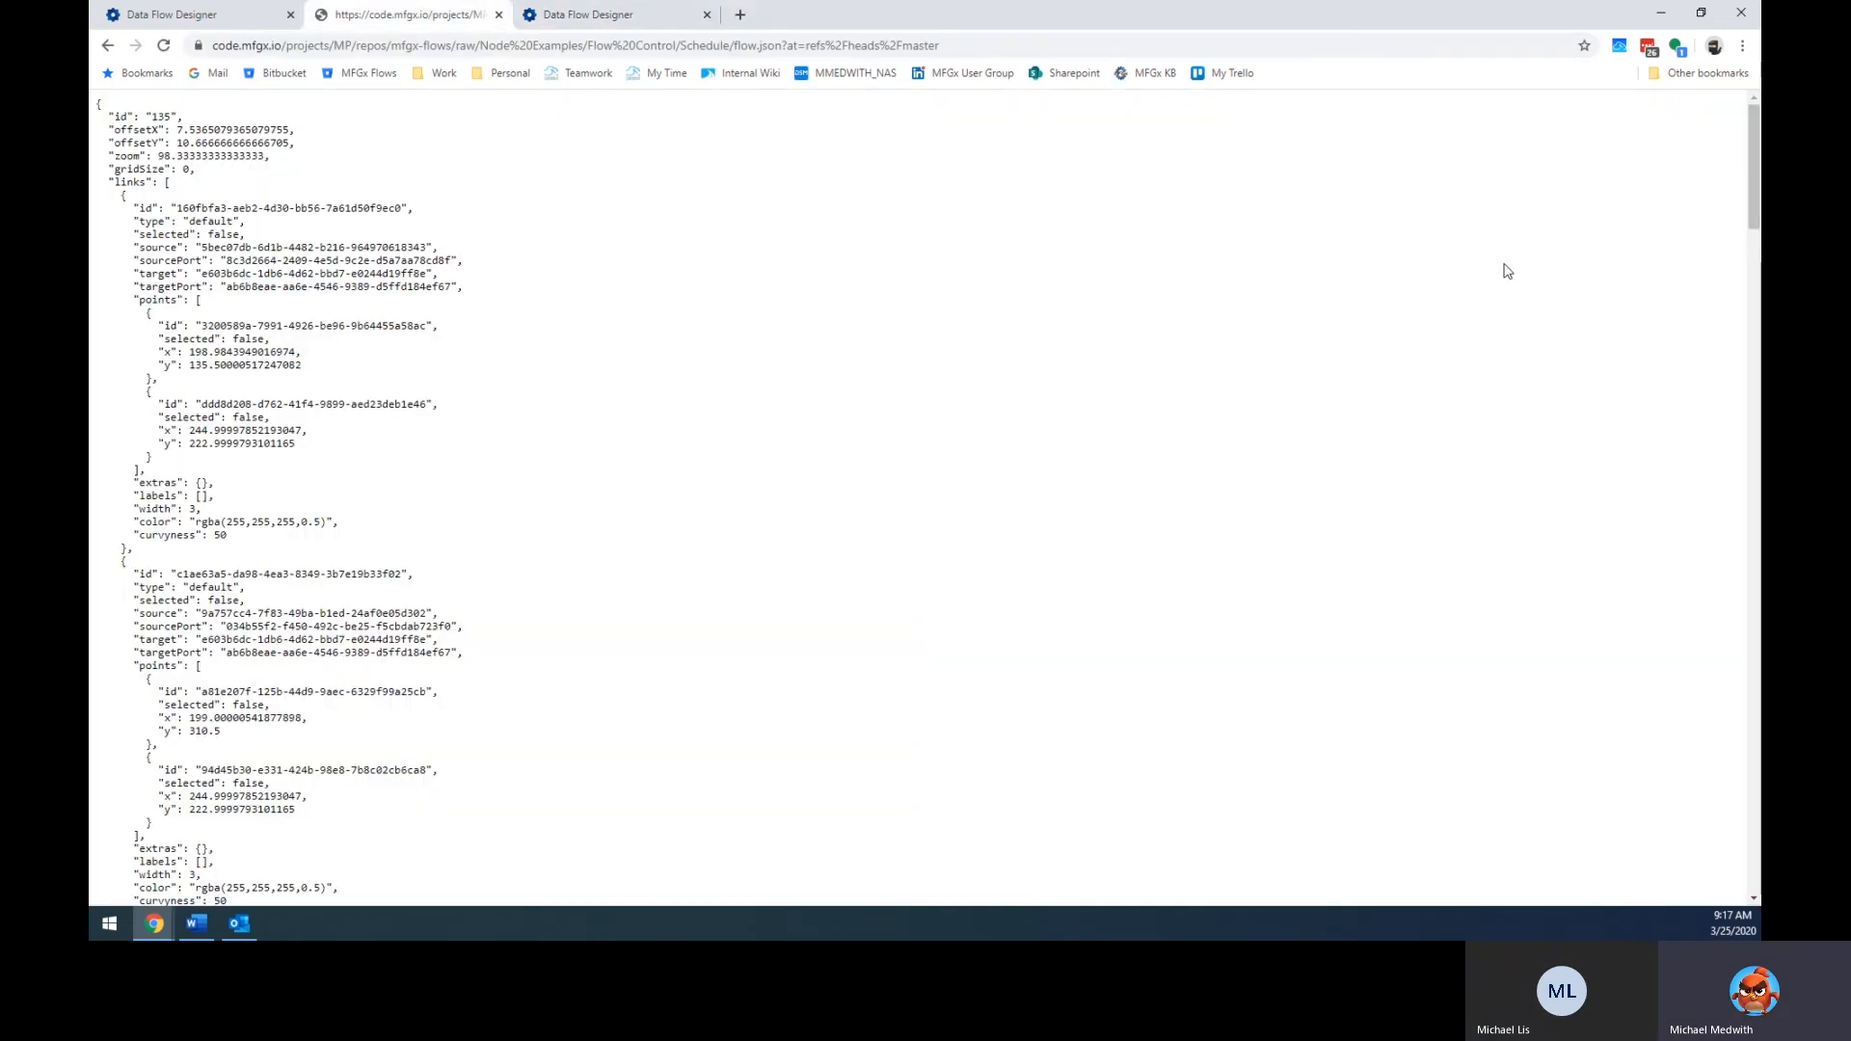
{"action": "key", "text": "alt+f"}
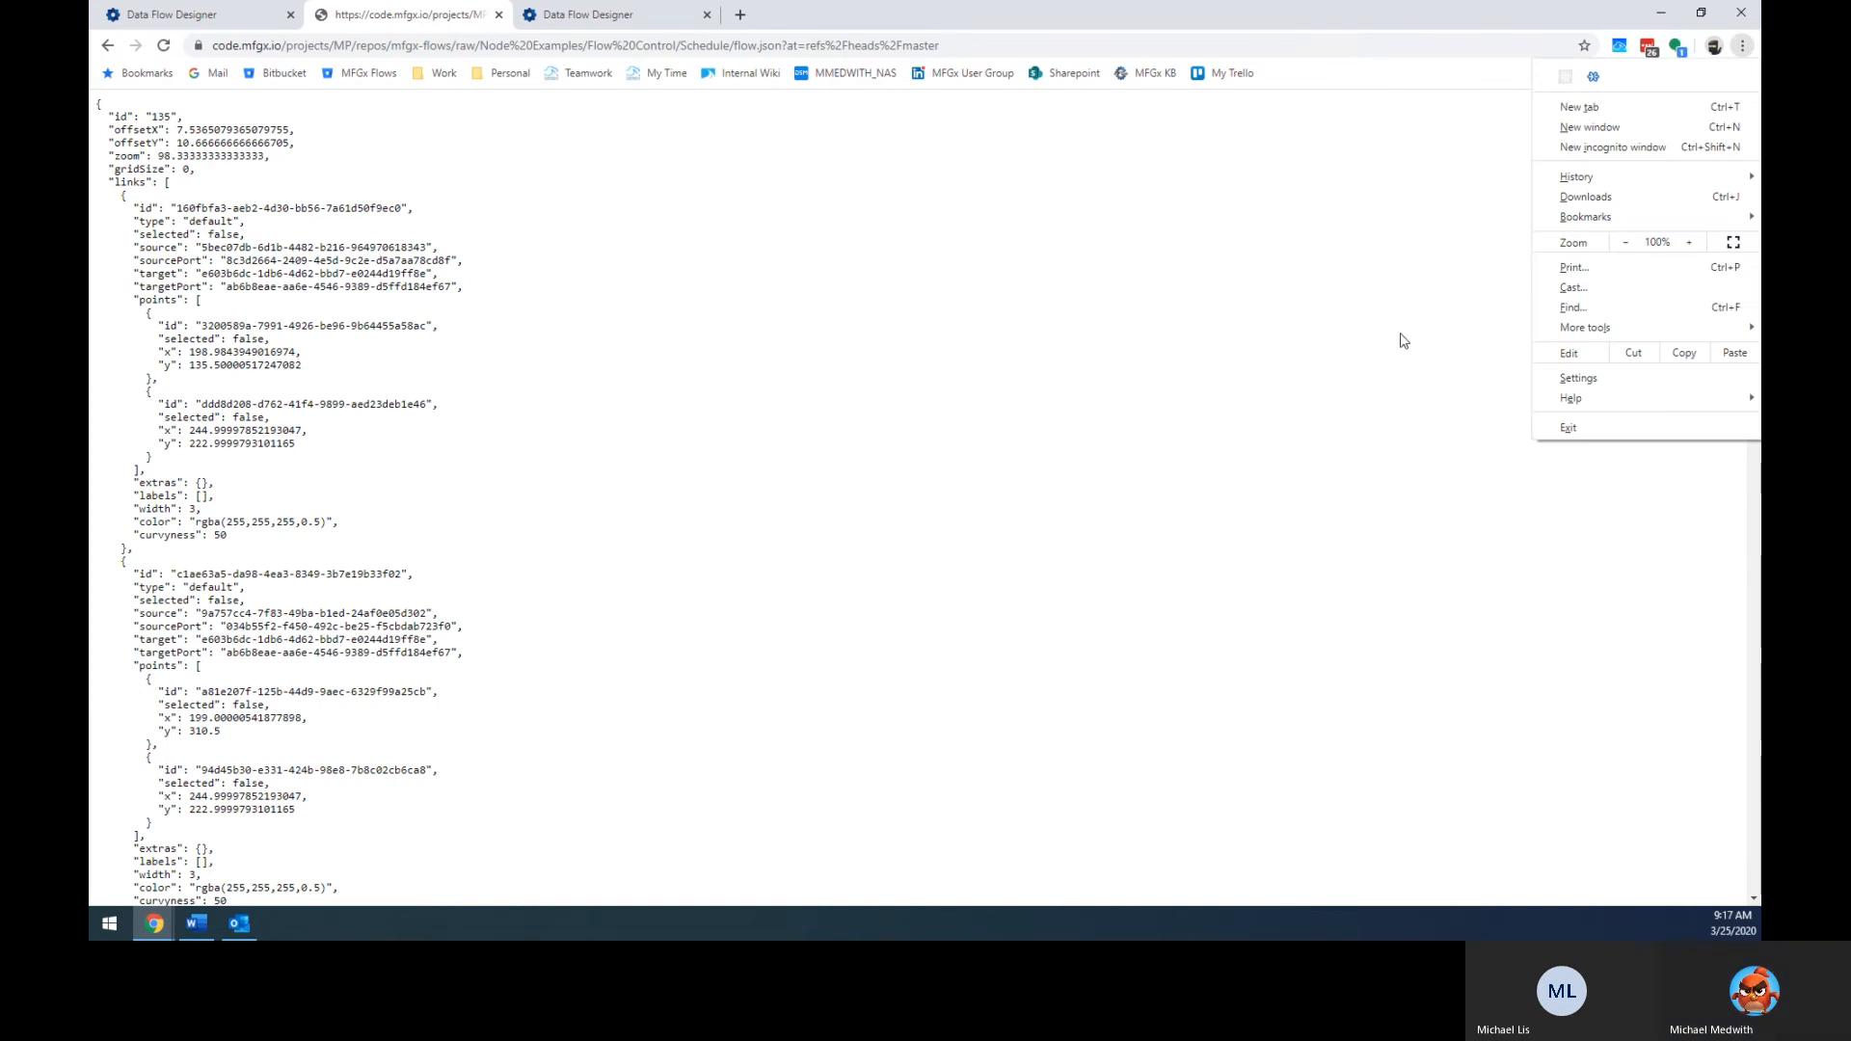
{"action": "left_click", "coordinate": [1359, 355]}
{"action": "key", "text": "ctrl+s"}
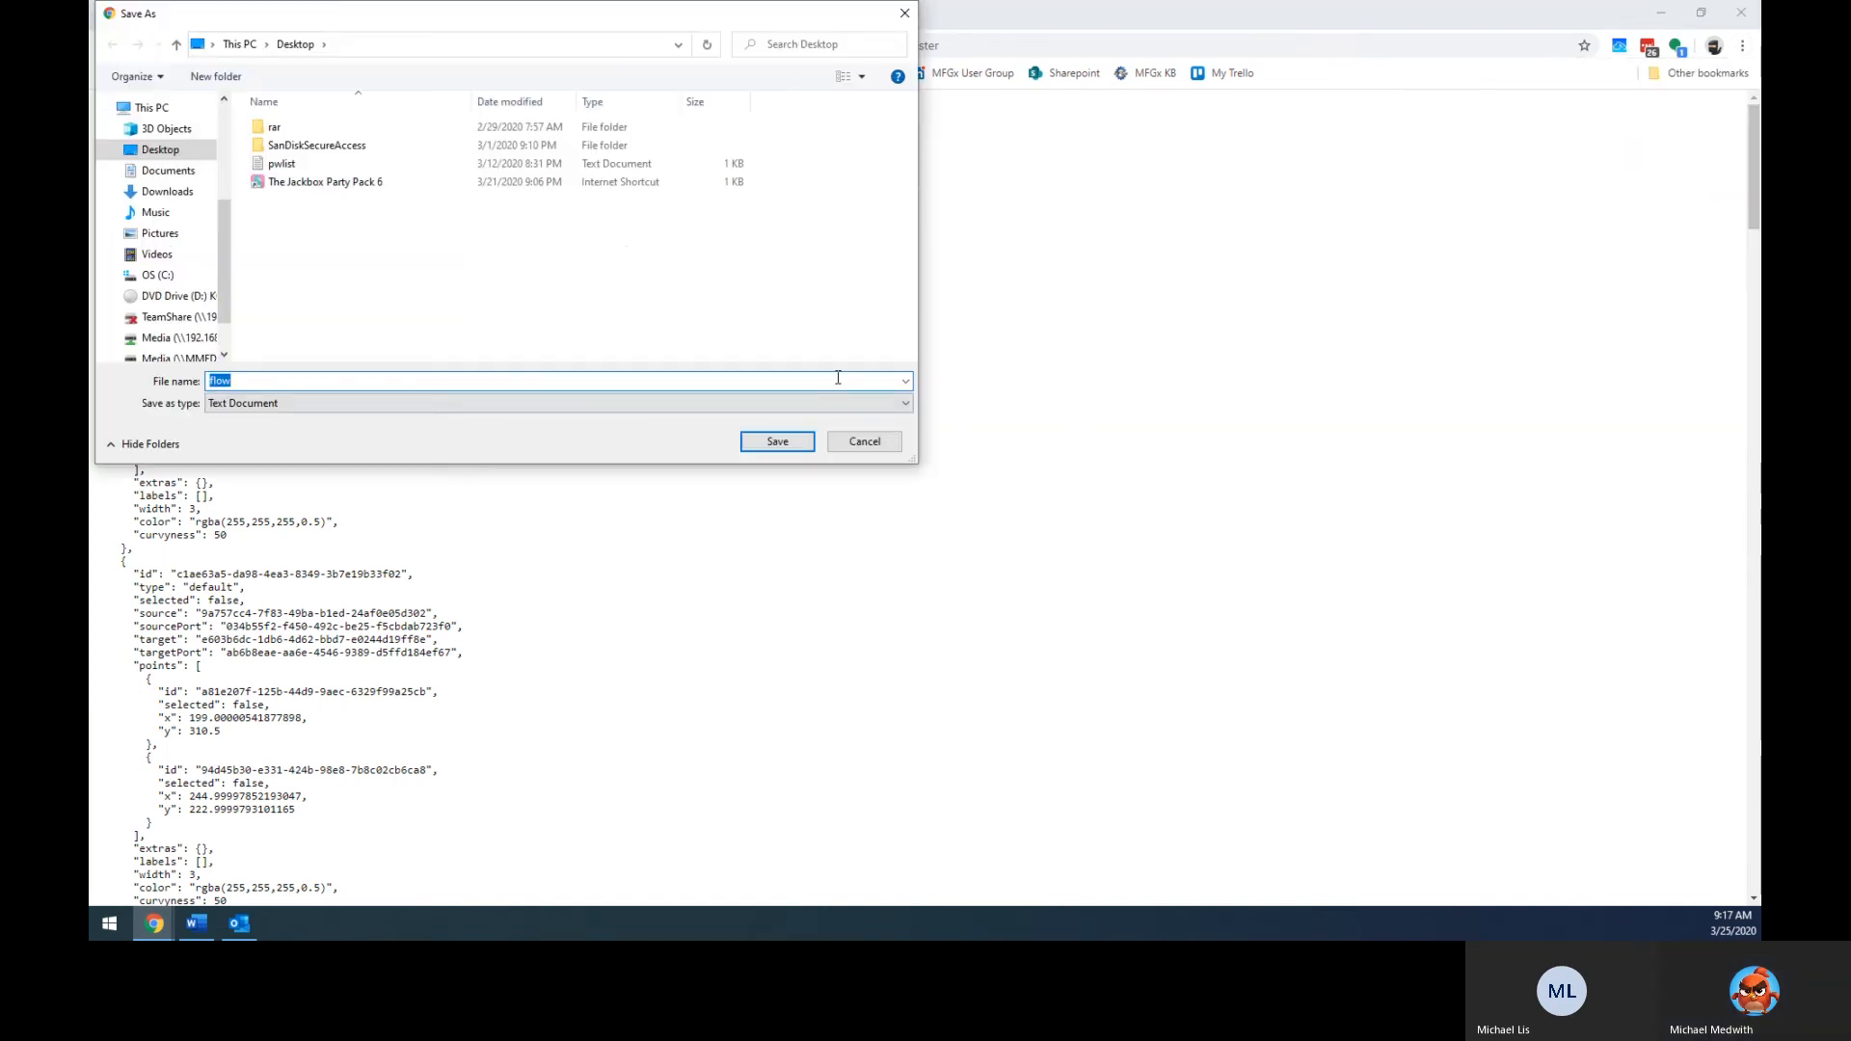
{"action": "left_click", "coordinate": [865, 440]}
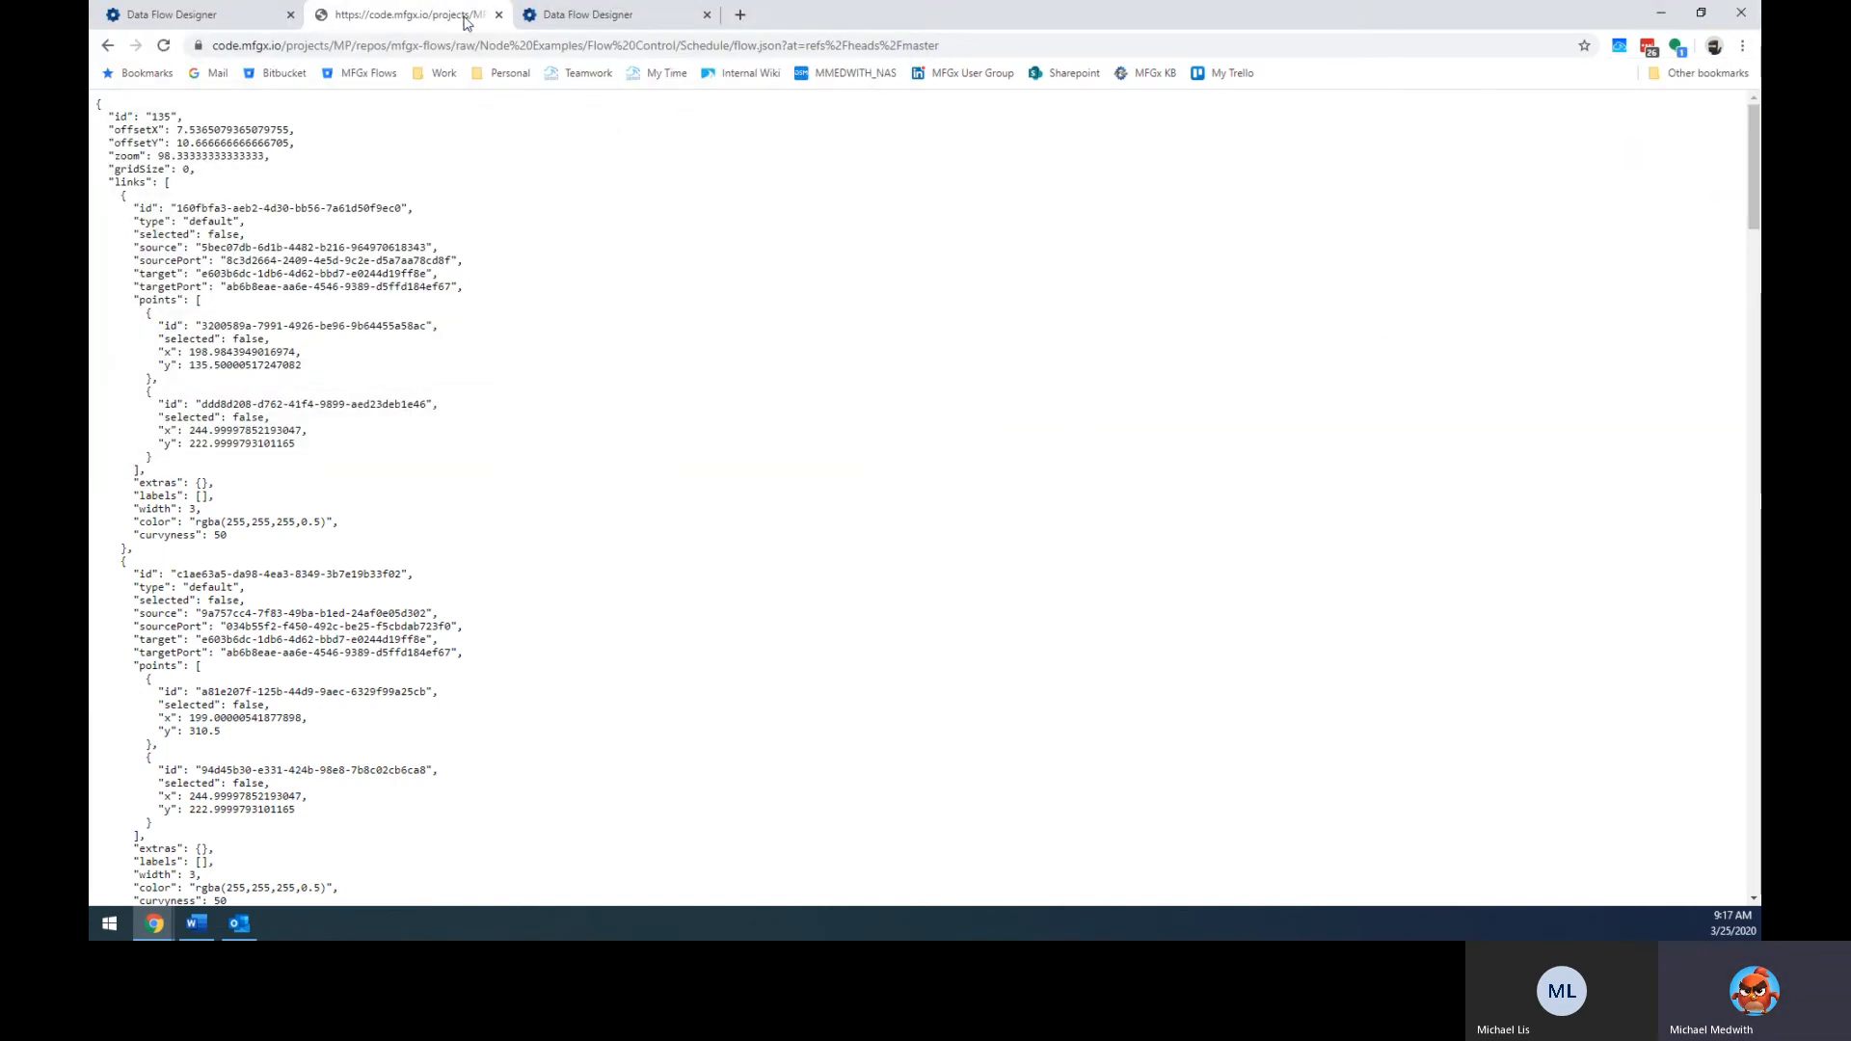
Import flow.json from the Desktop into the designer.
{"action": "left_click", "coordinate": [613, 14]}
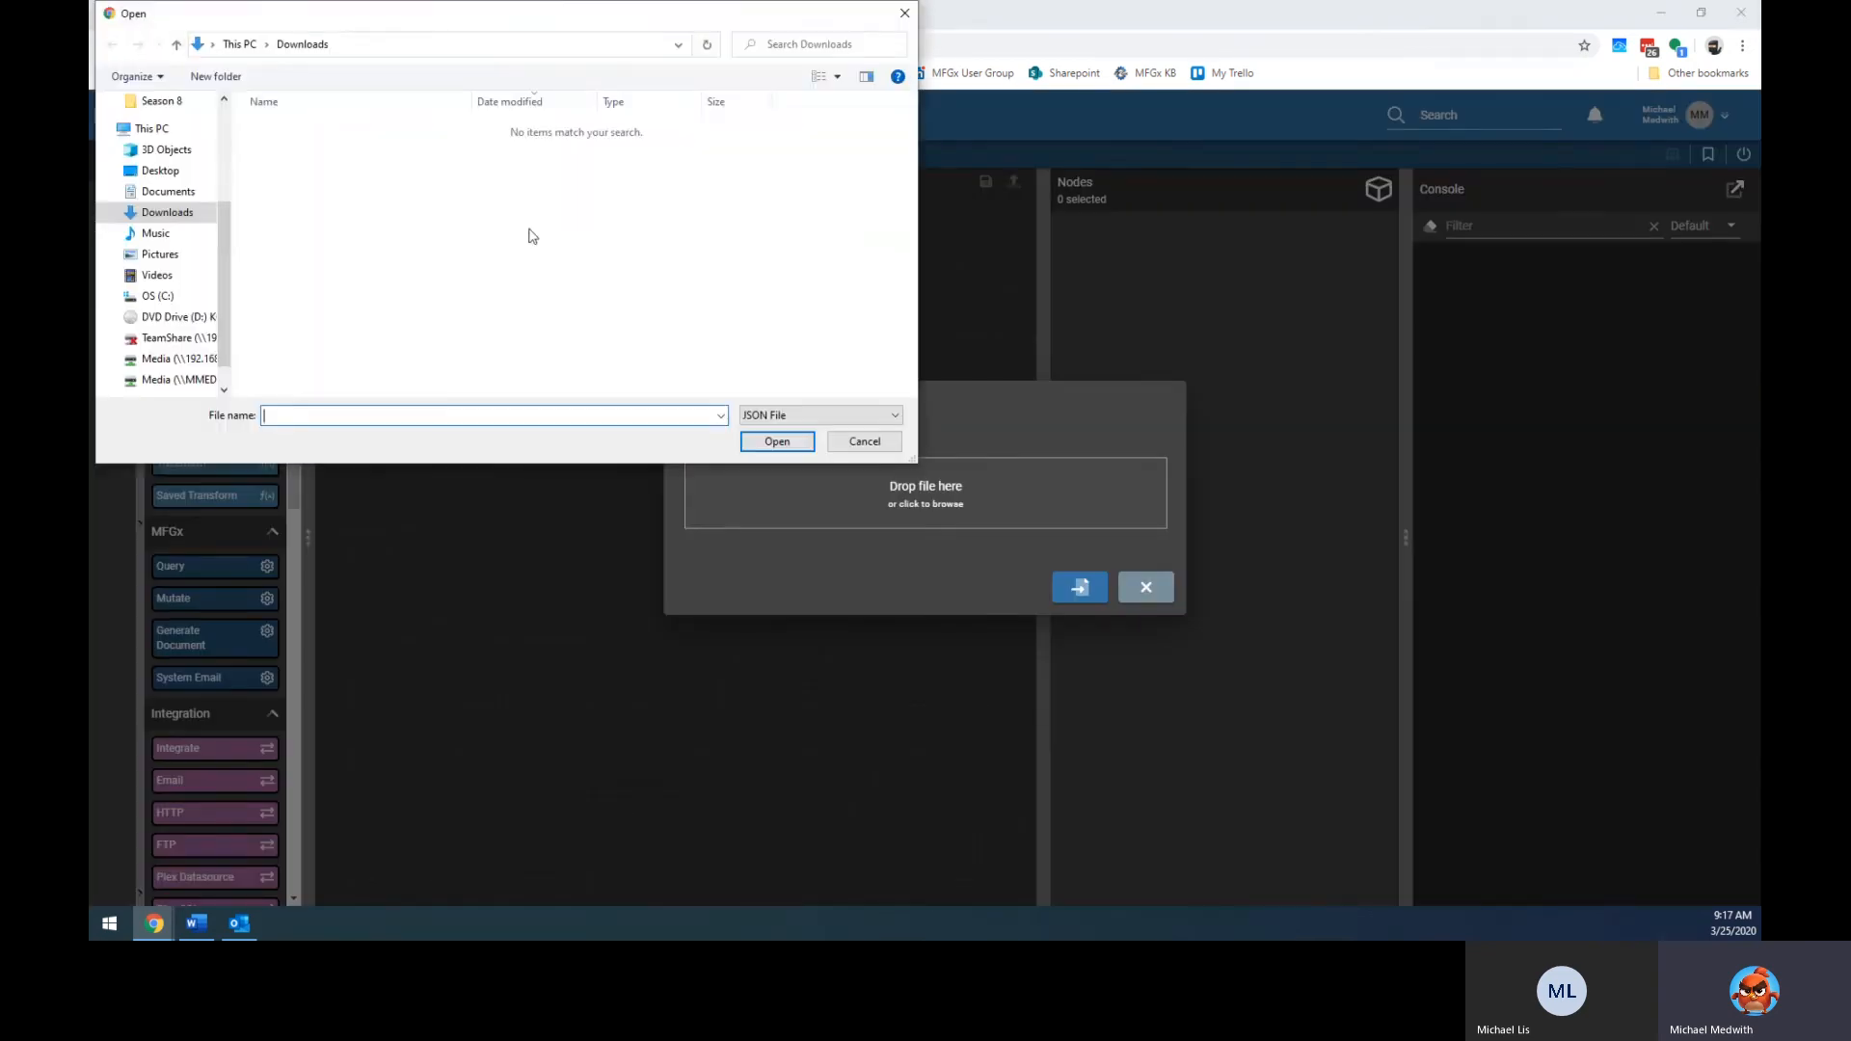
{"action": "left_click", "coordinate": [160, 169]}
{"action": "double_click", "coordinate": [292, 164]}
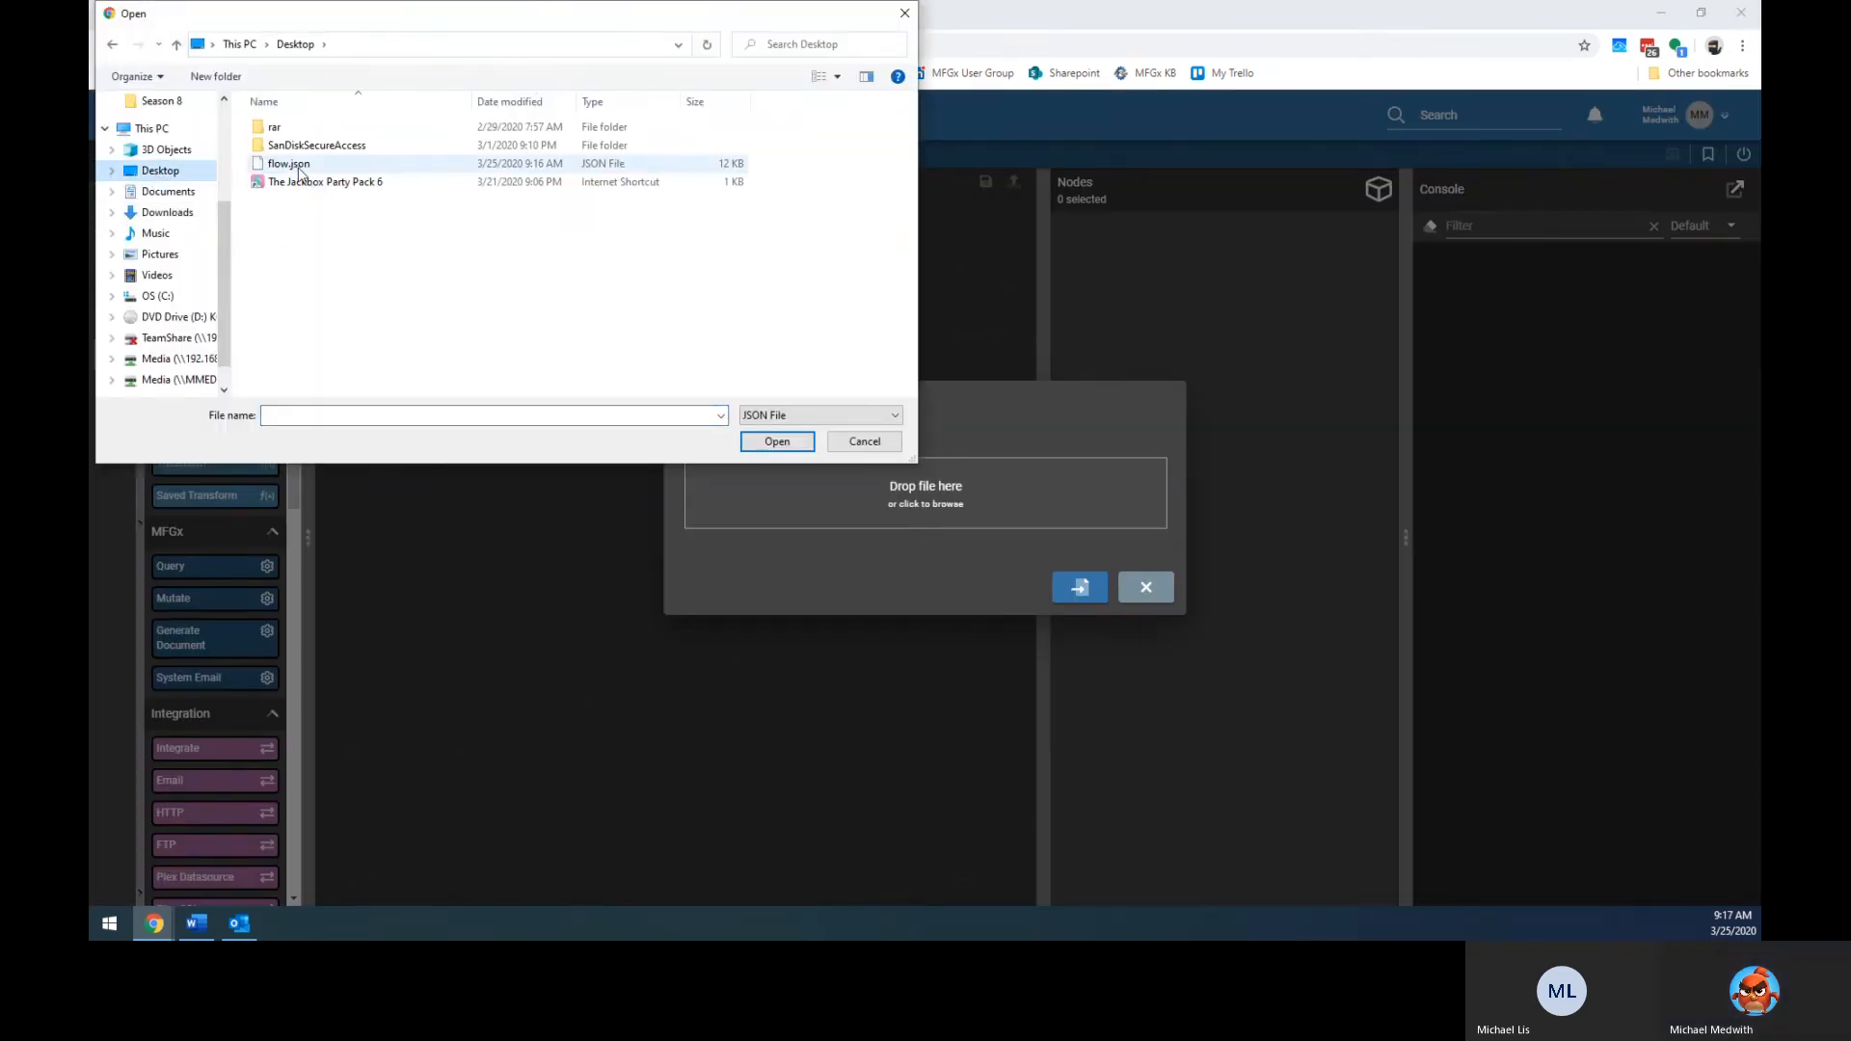
{"action": "left_click", "coordinate": [1077, 586]}
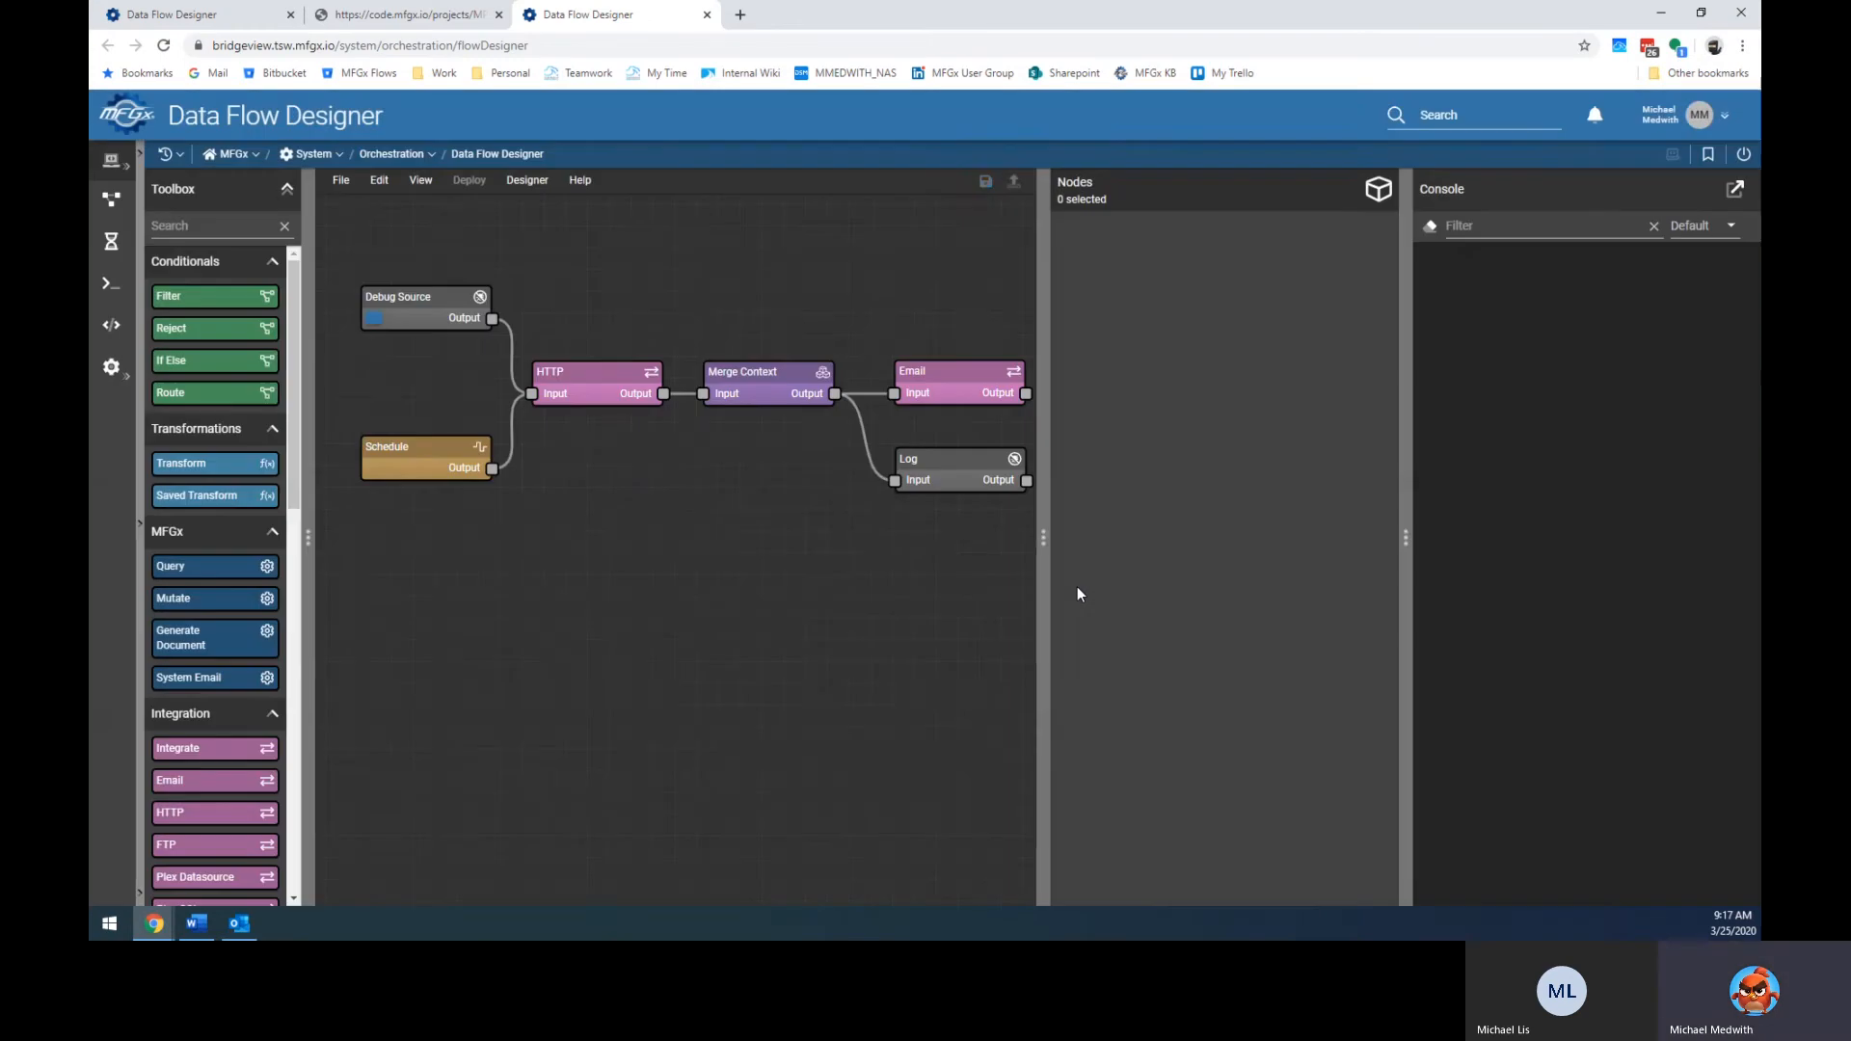
Widen the canvas, inspect the Debug Source node's settings, then collapse its details panel.
{"action": "left_click_drag", "start_coordinate": [1043, 536], "coordinate": [1162, 529]}
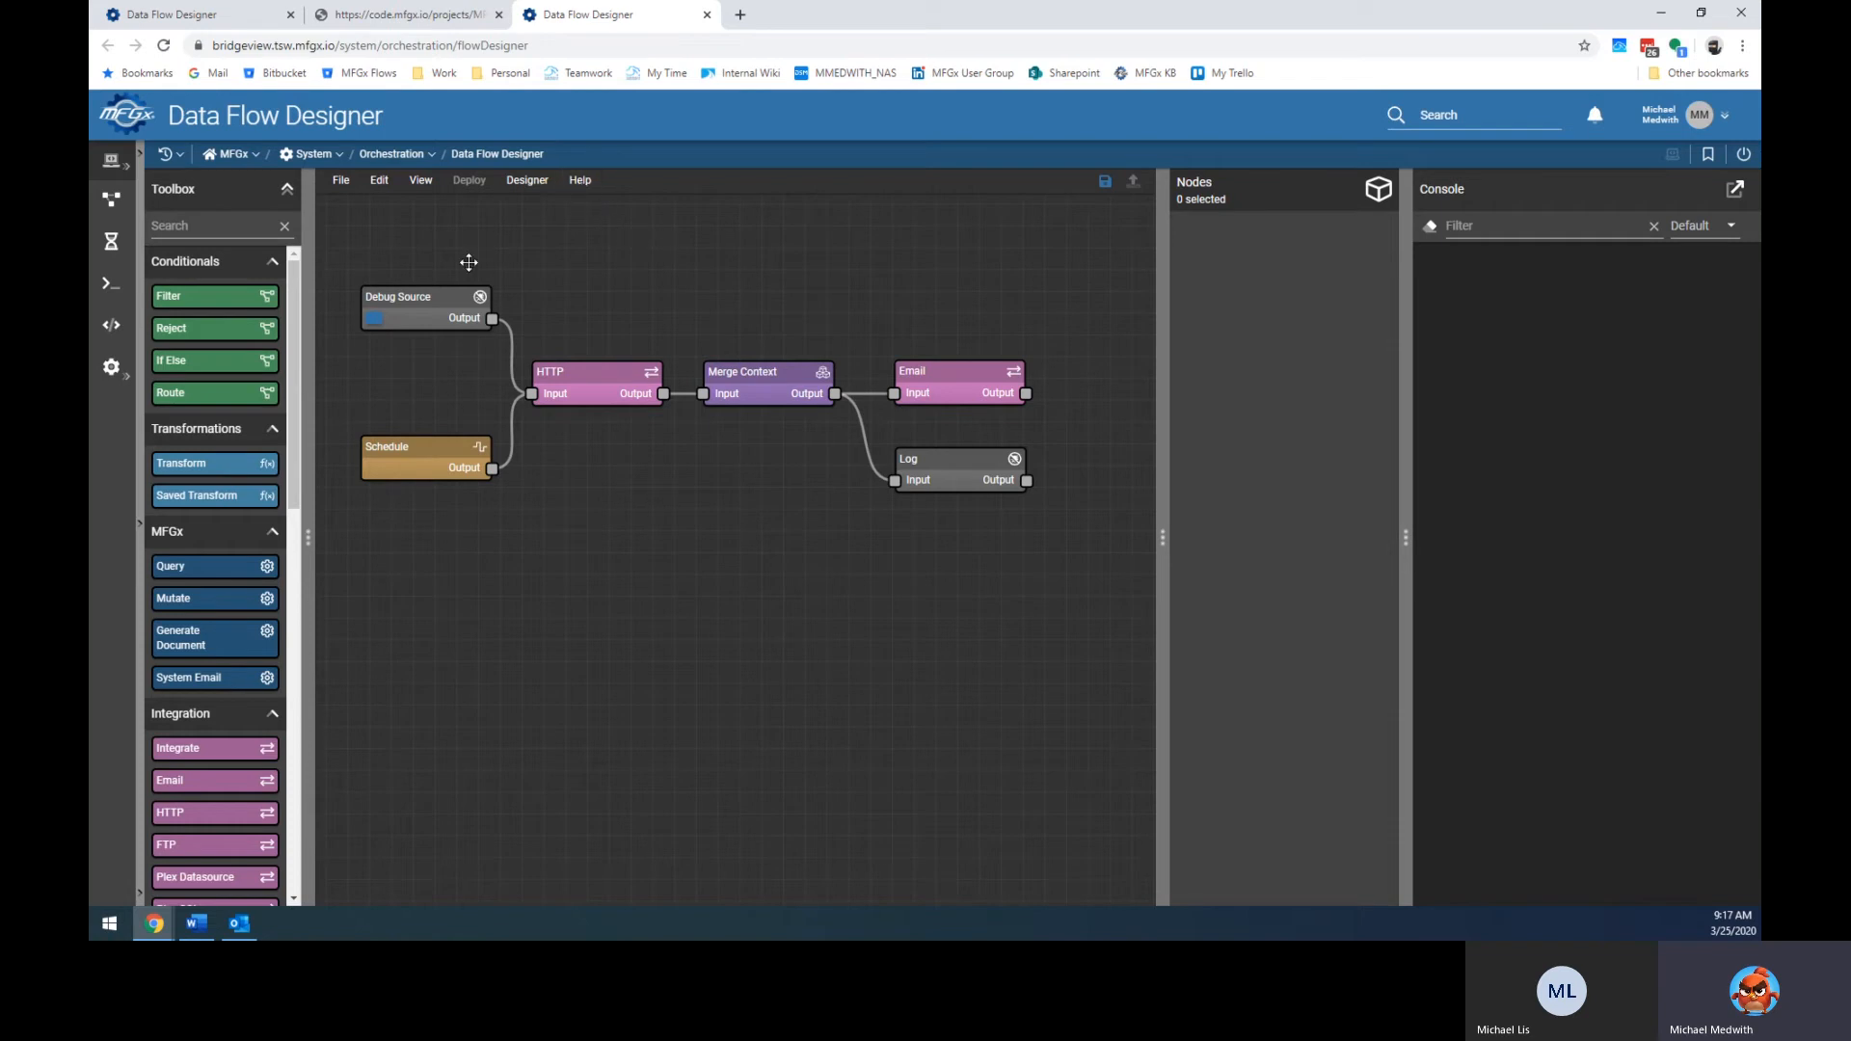
{"action": "left_click", "coordinate": [446, 301]}
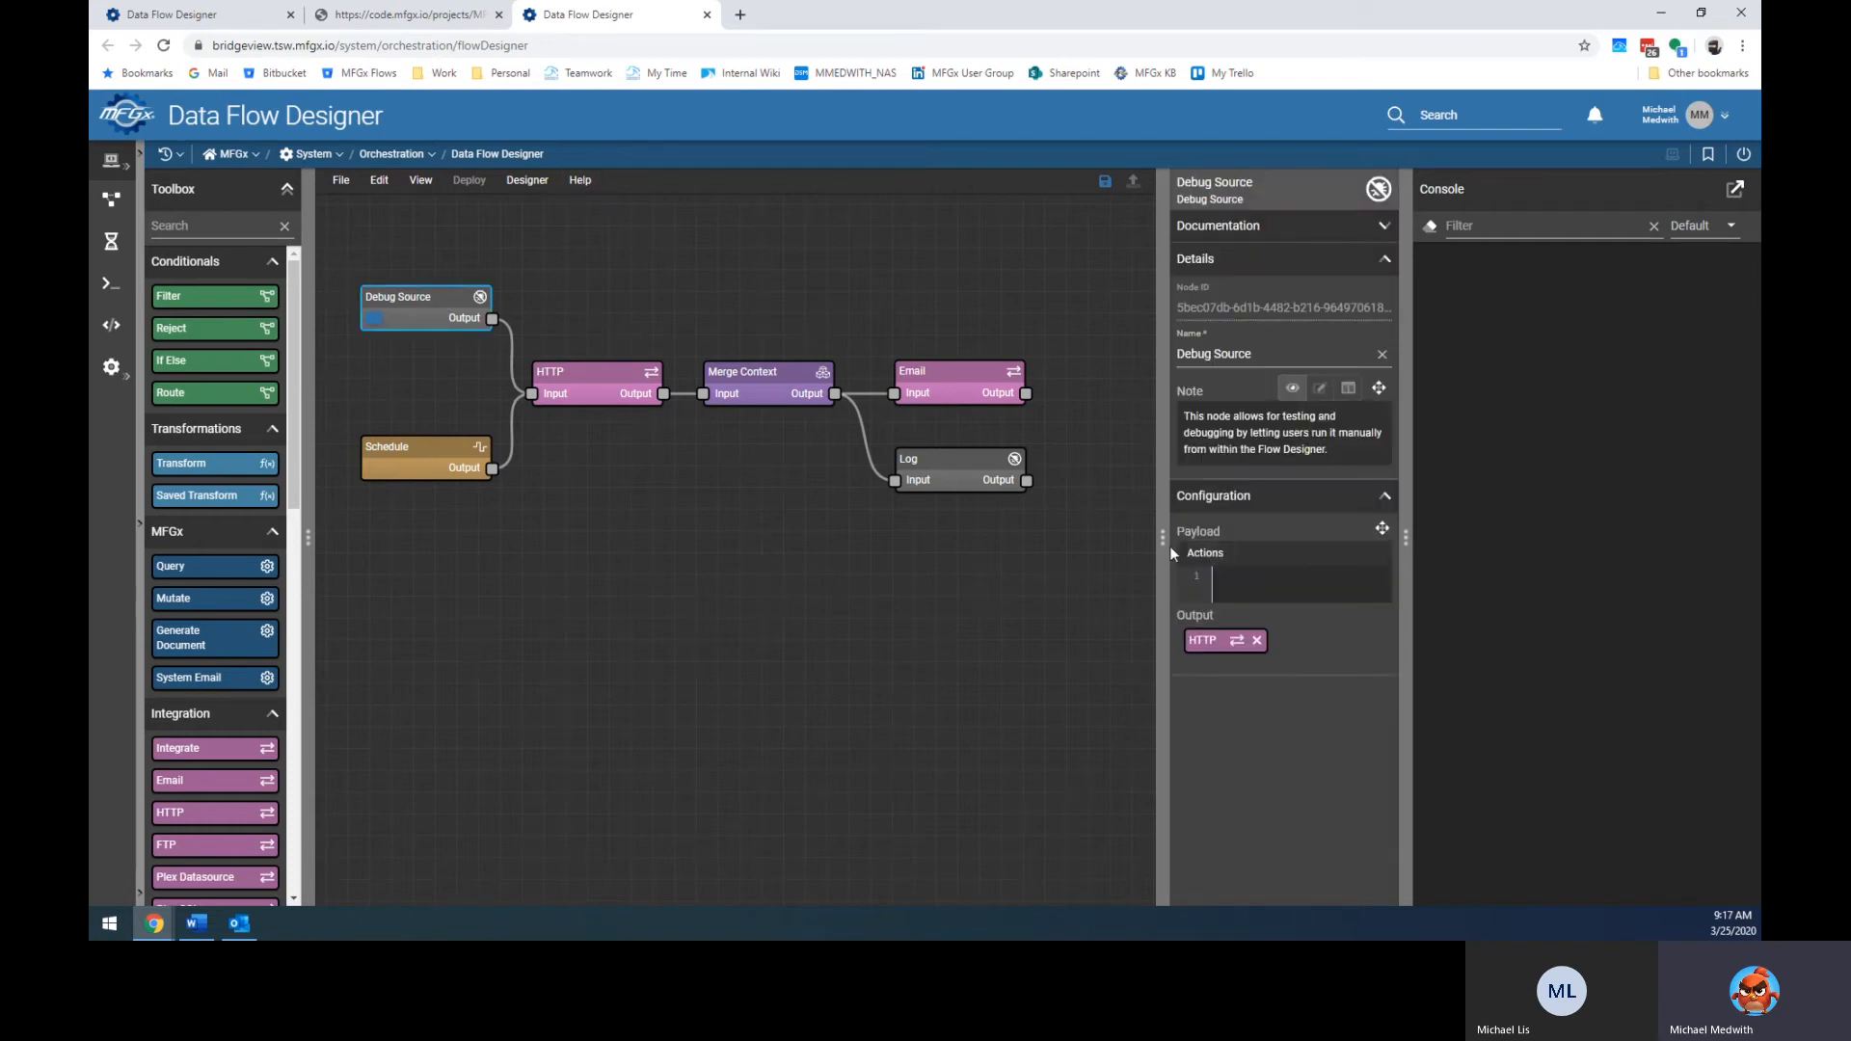
{"action": "left_click_drag", "start_coordinate": [1162, 538], "coordinate": [959, 541]}
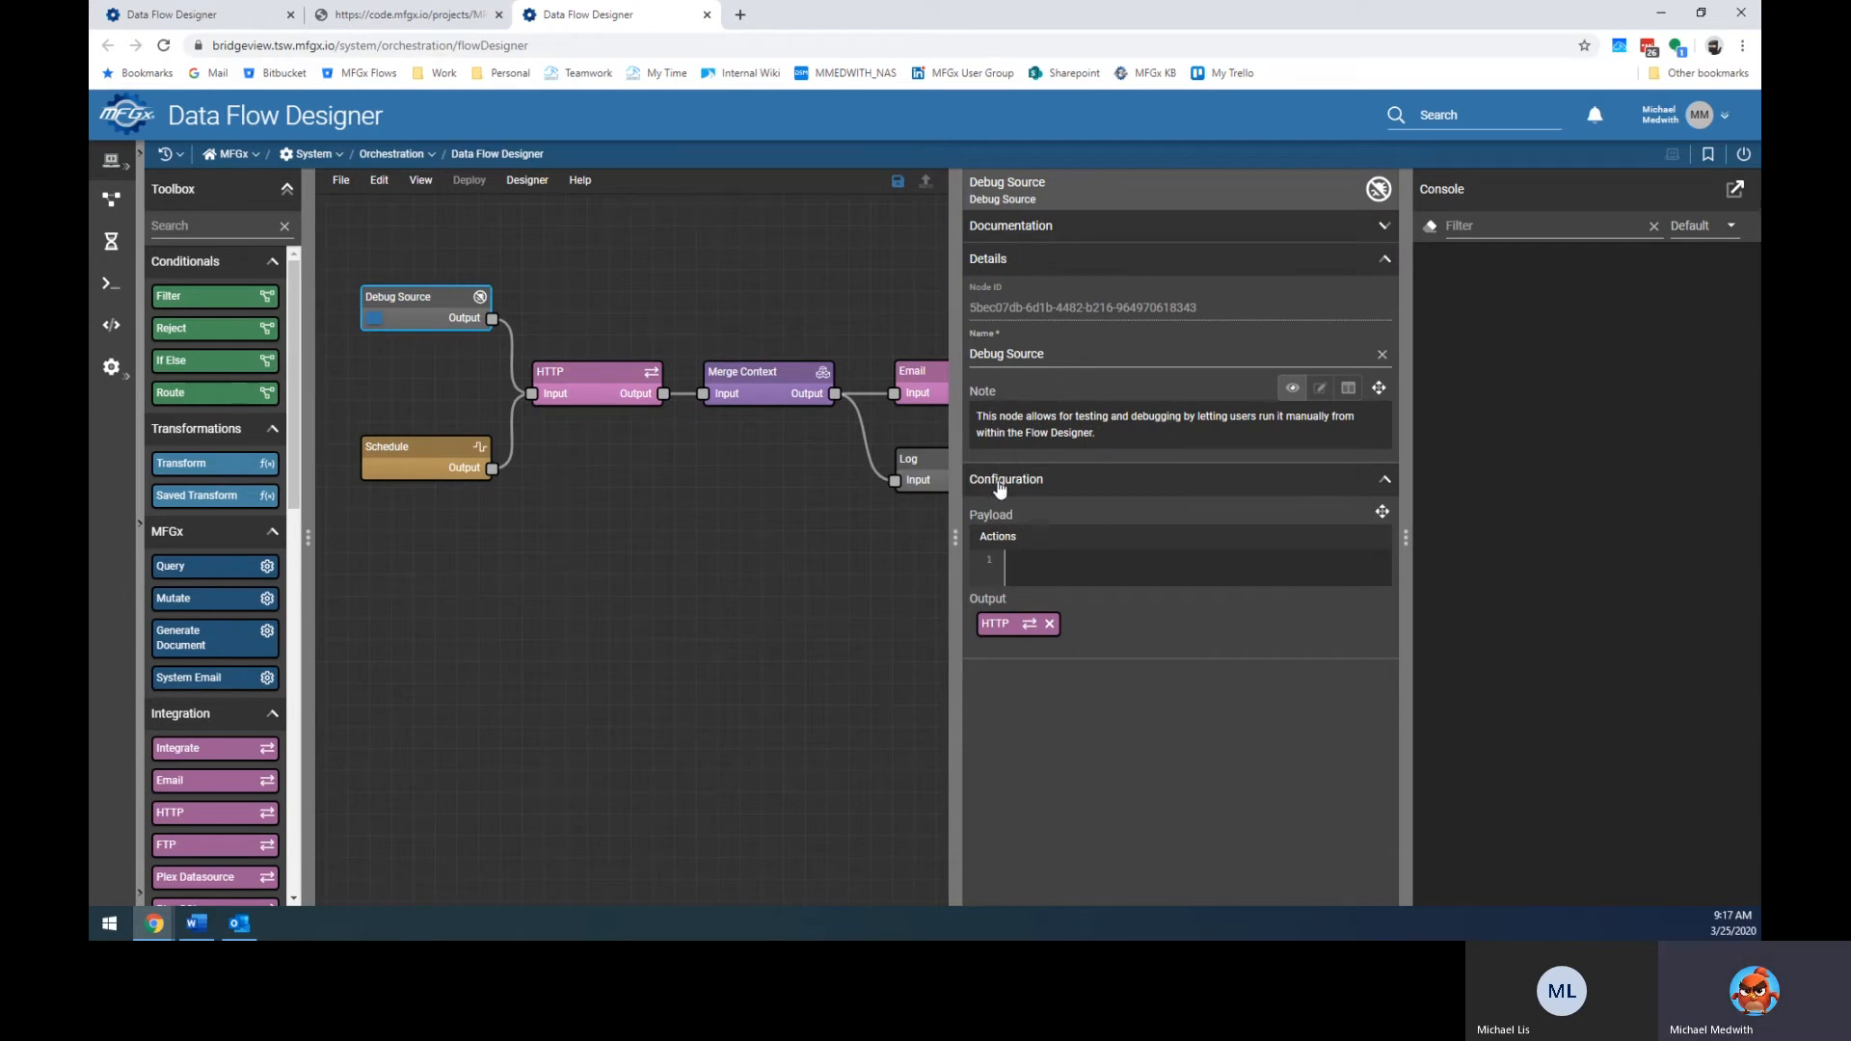
{"action": "double_click", "coordinate": [952, 523]}
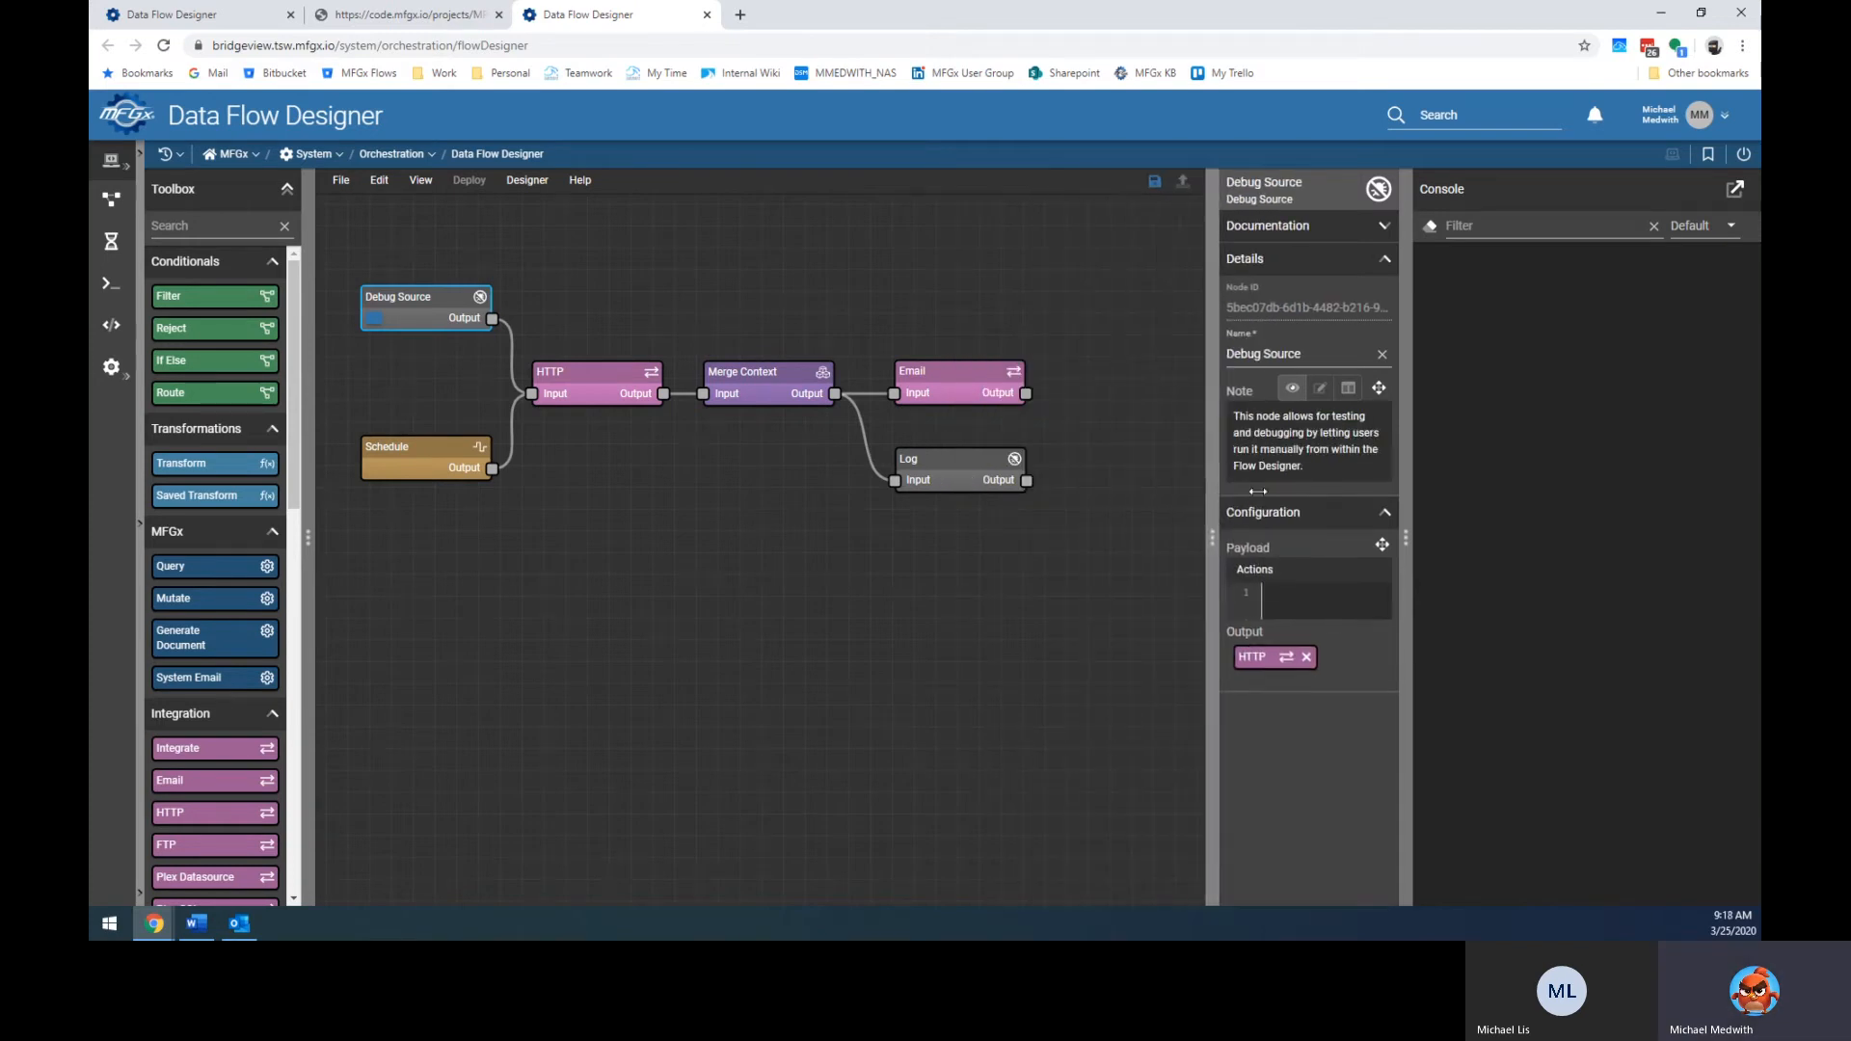
Bring up the Configure Flow Walkthrough dialog from the menus.
{"action": "left_click", "coordinate": [582, 190]}
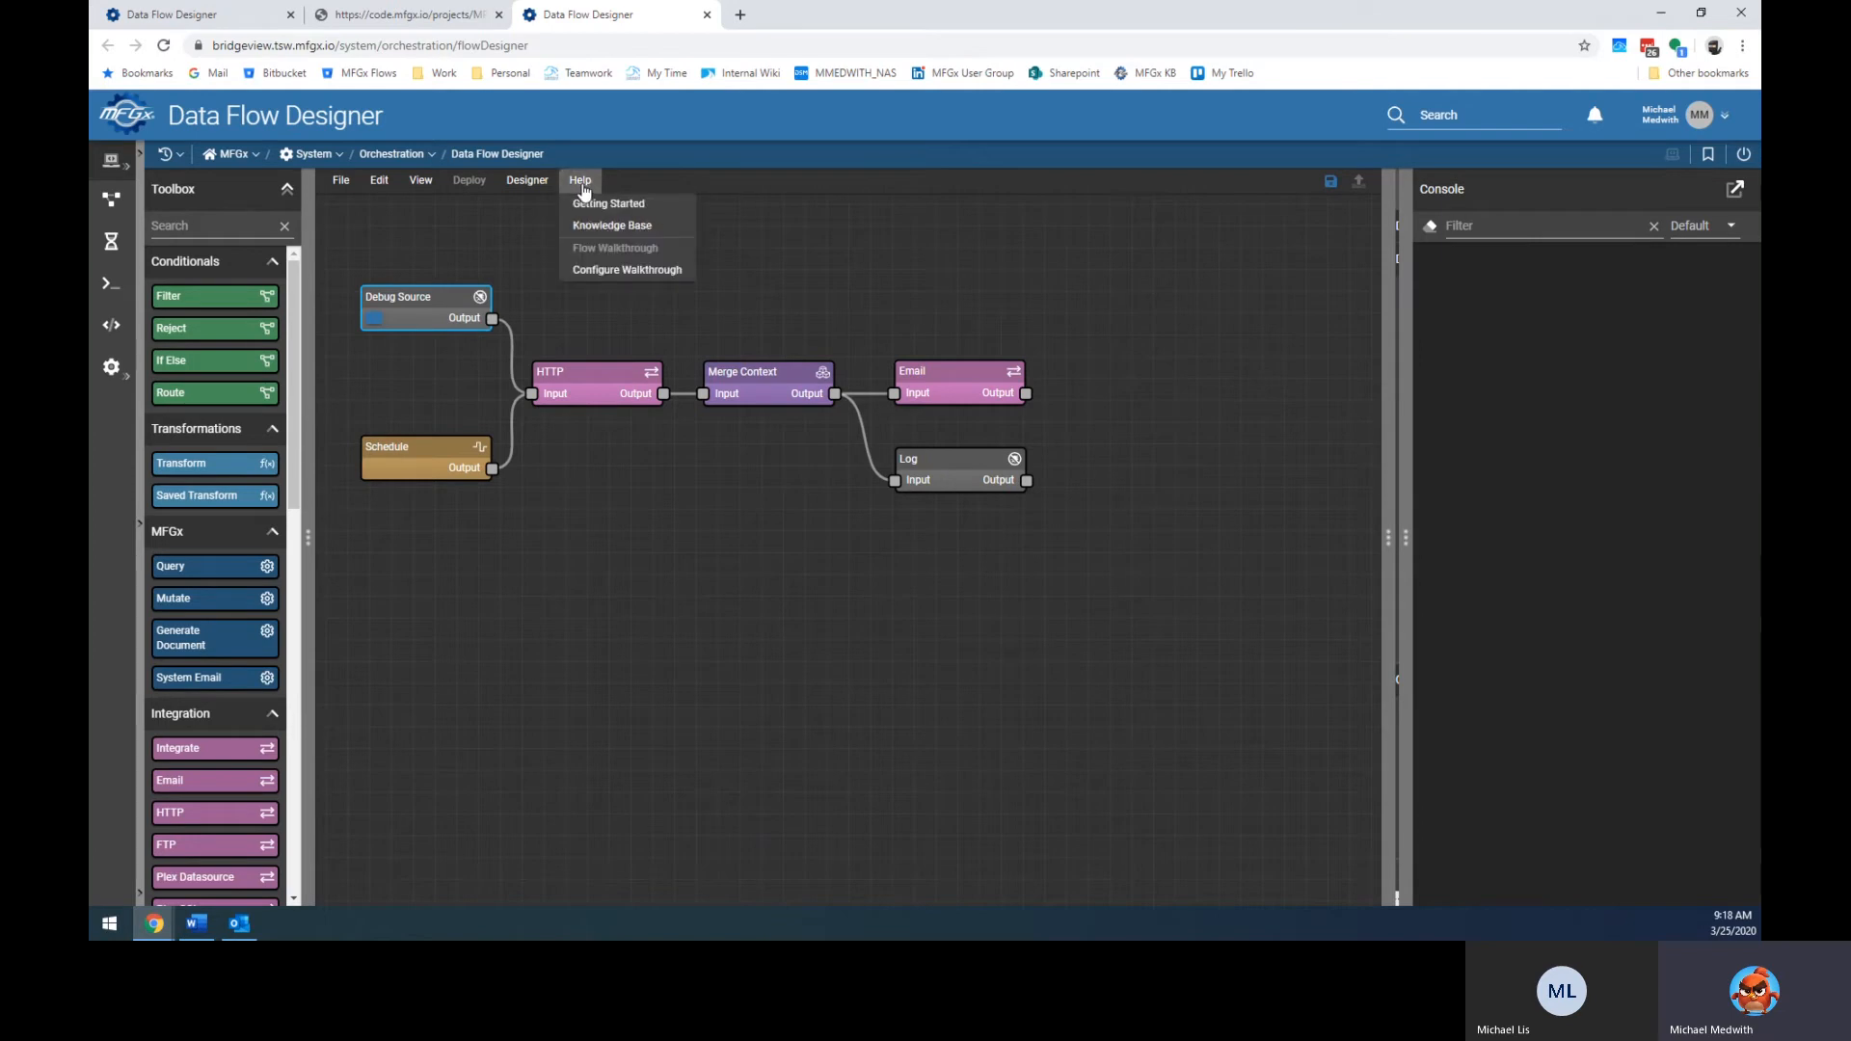
{"action": "left_click", "coordinate": [516, 253]}
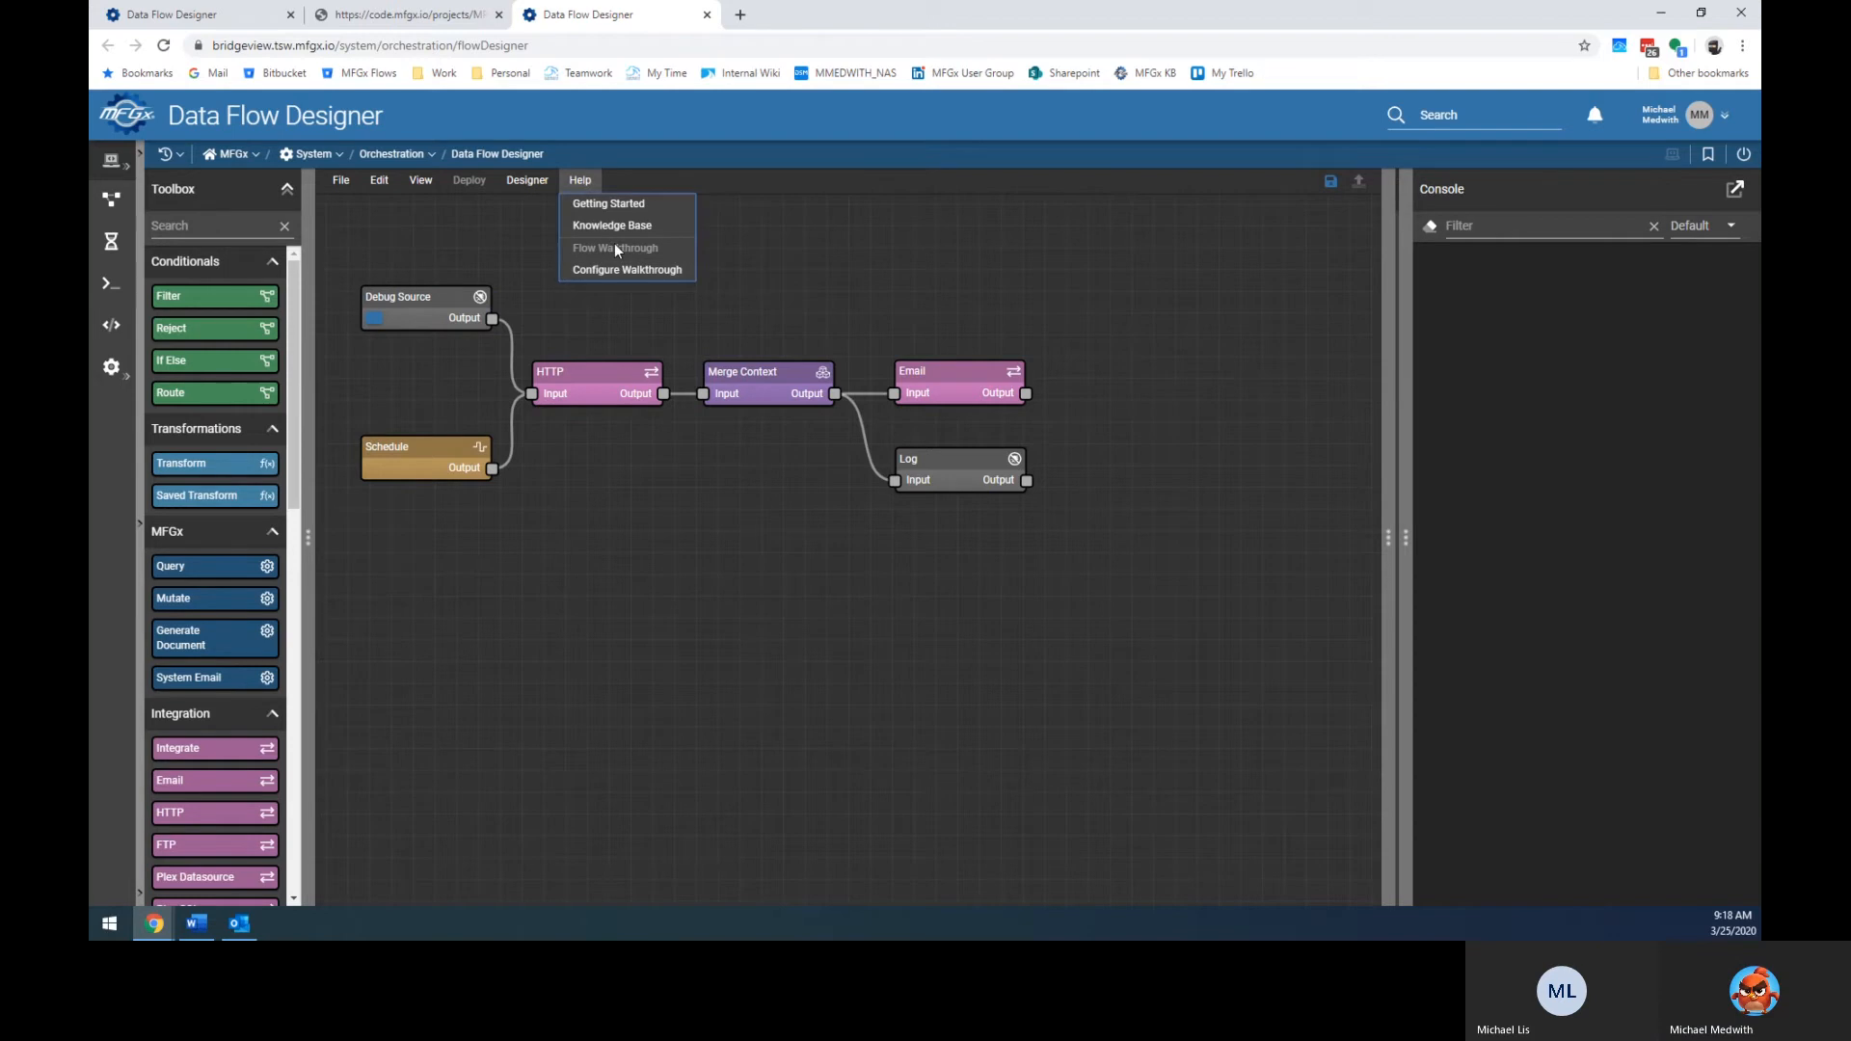
{"action": "left_click", "coordinate": [342, 185]}
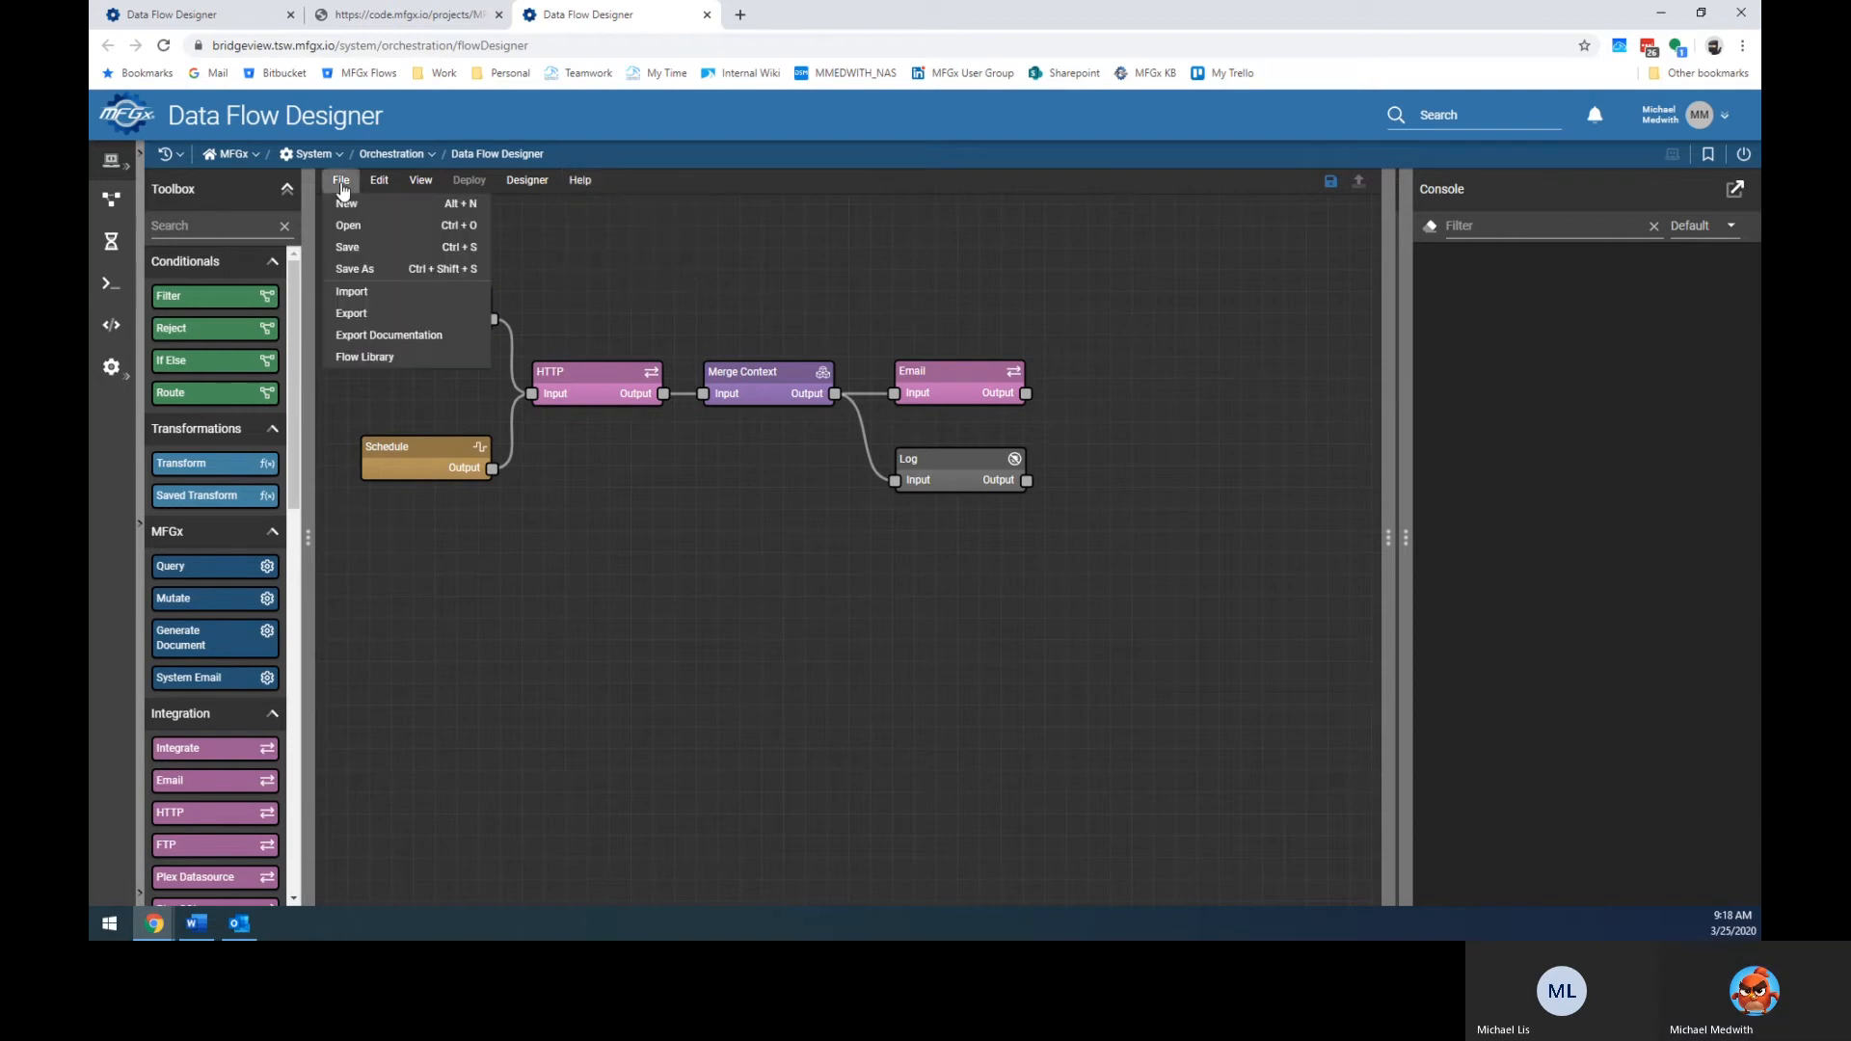
{"action": "mouse_move", "coordinate": [584, 181]}
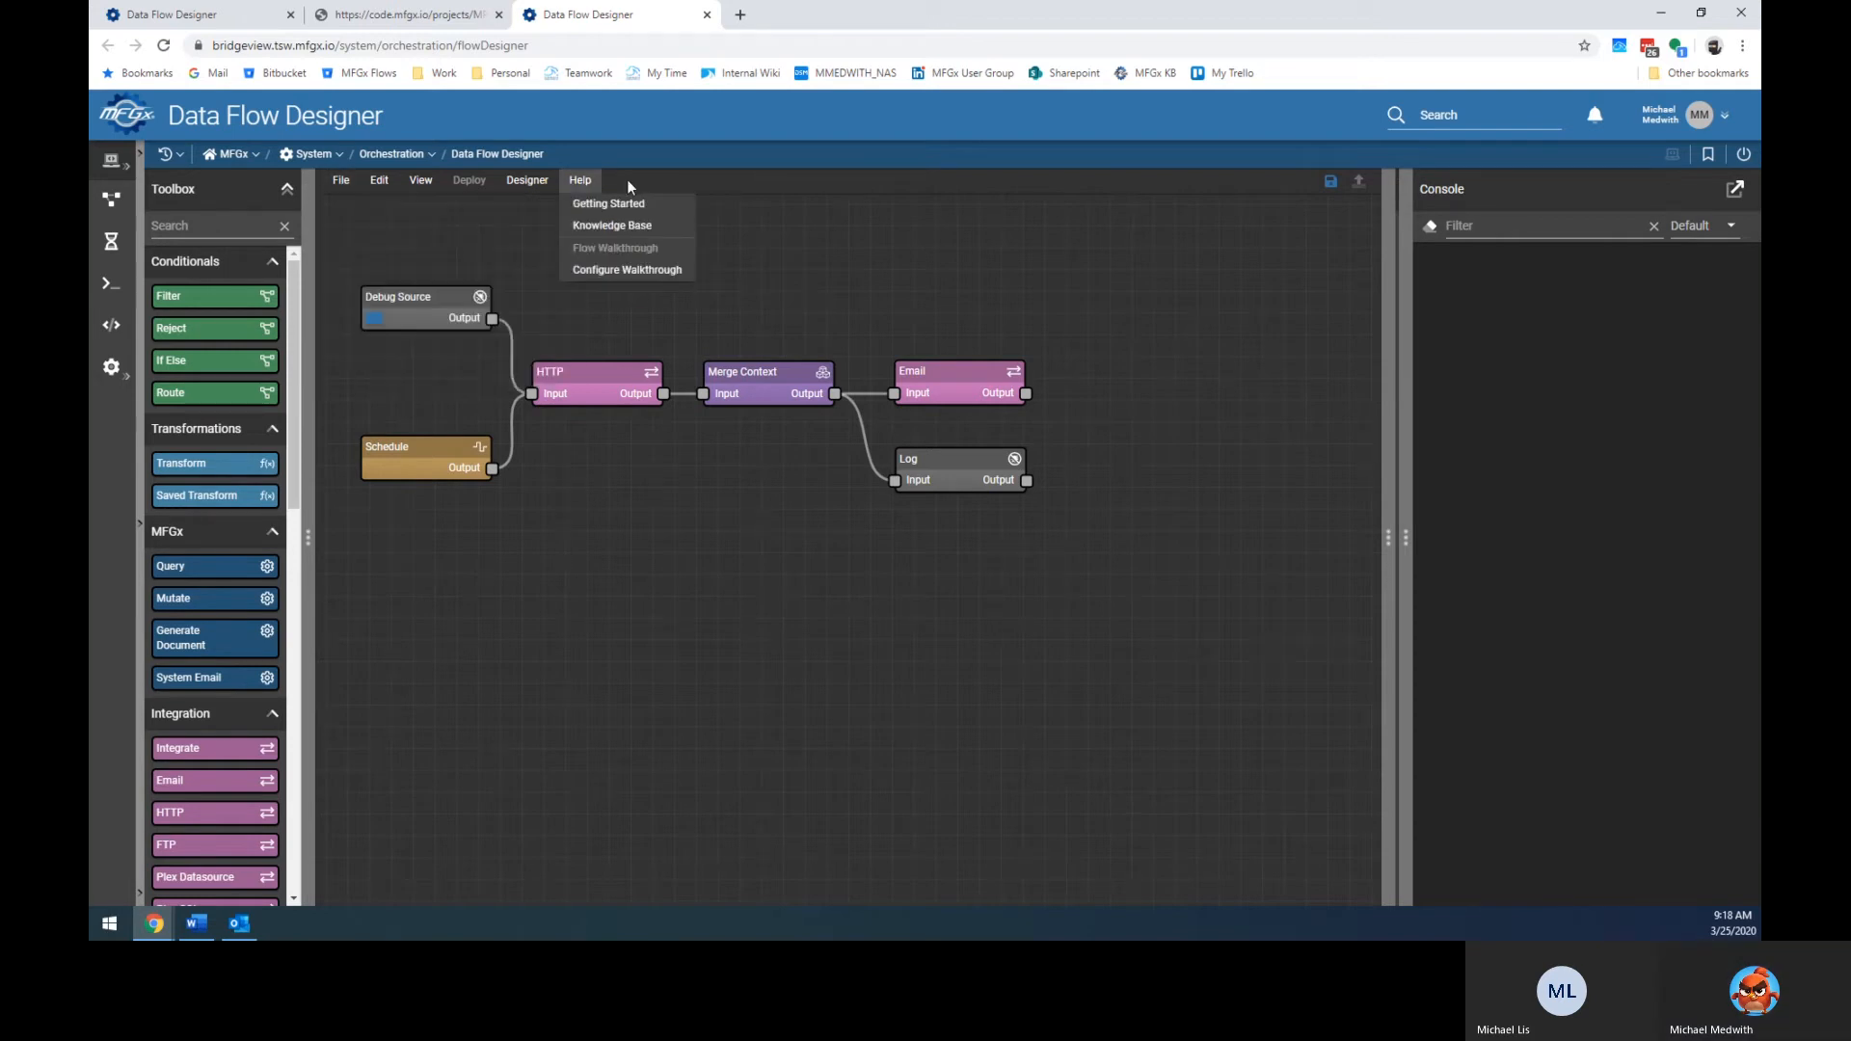
{"action": "left_click", "coordinate": [602, 275]}
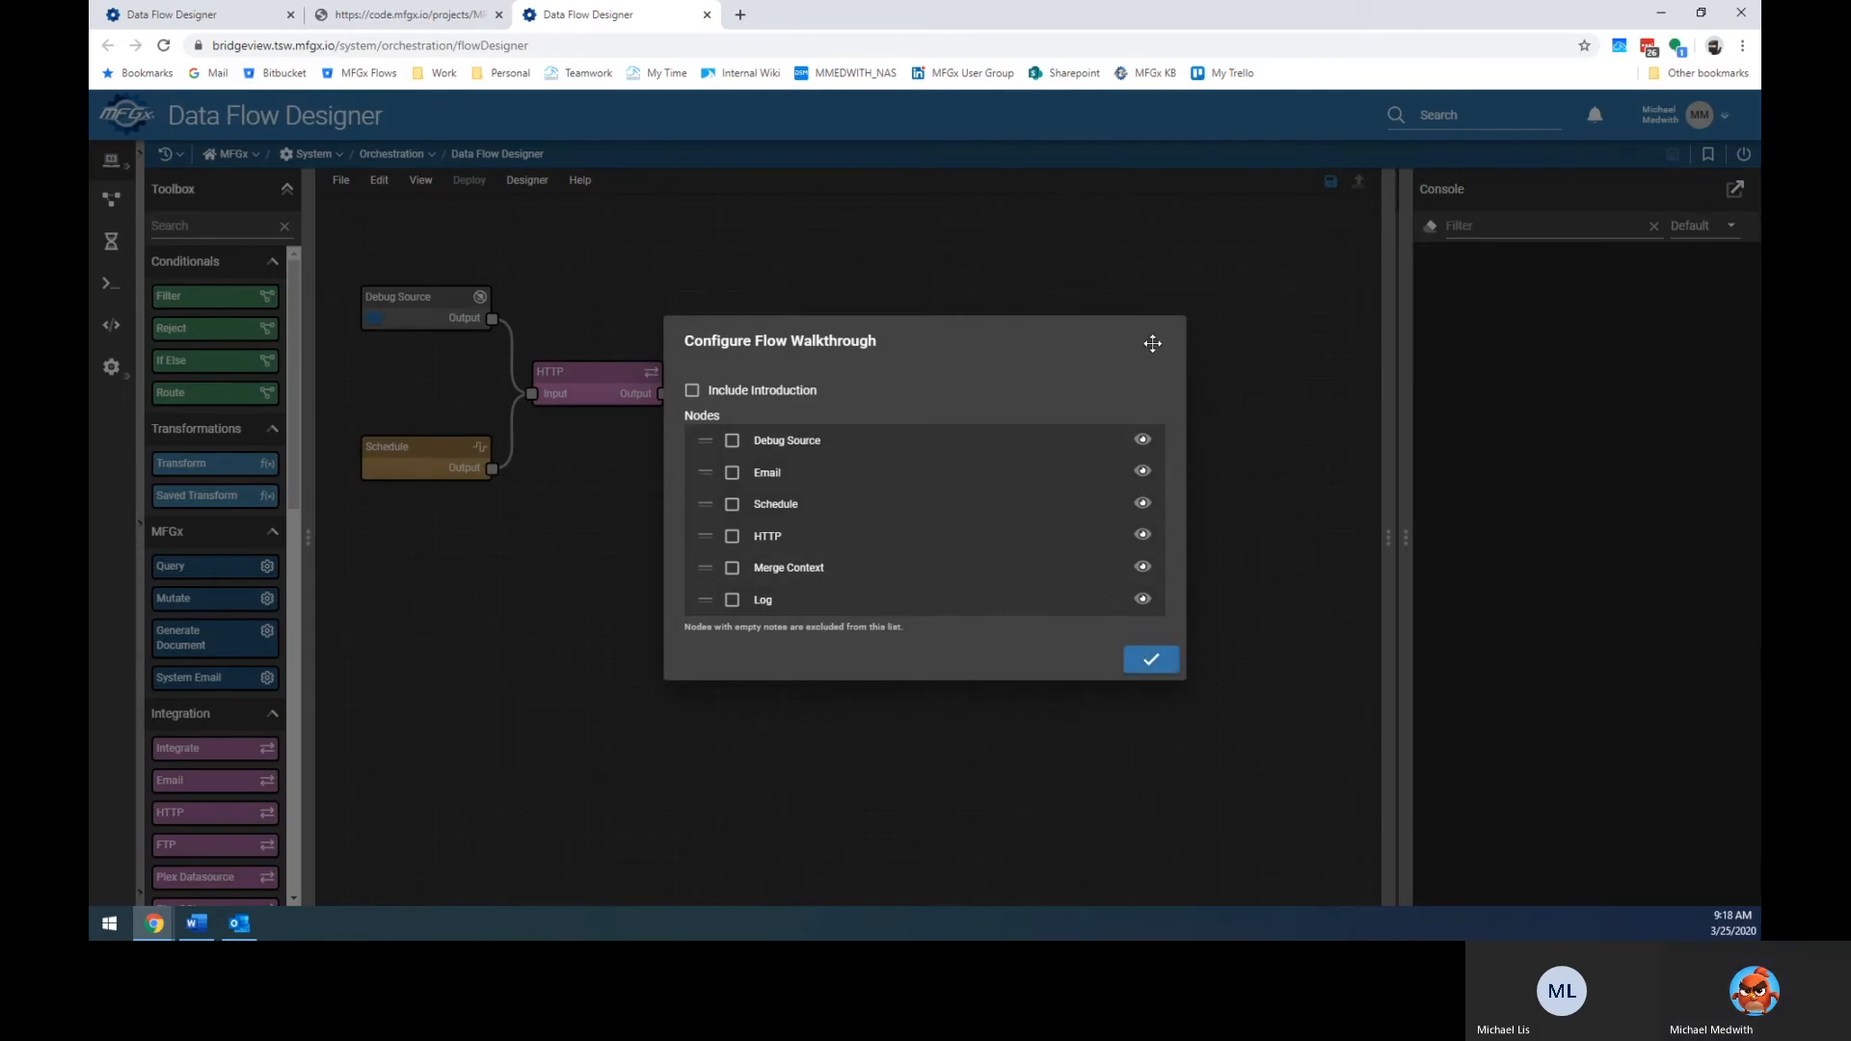
Add the introduction plus Debug Source, Email, Schedule, HTTP, Merge Context and Log to the walkthrough.
{"action": "left_click", "coordinate": [692, 391]}
{"action": "left_click", "coordinate": [732, 441]}
{"action": "left_click", "coordinate": [732, 472]}
{"action": "left_click", "coordinate": [731, 504]}
{"action": "left_click", "coordinate": [731, 536]}
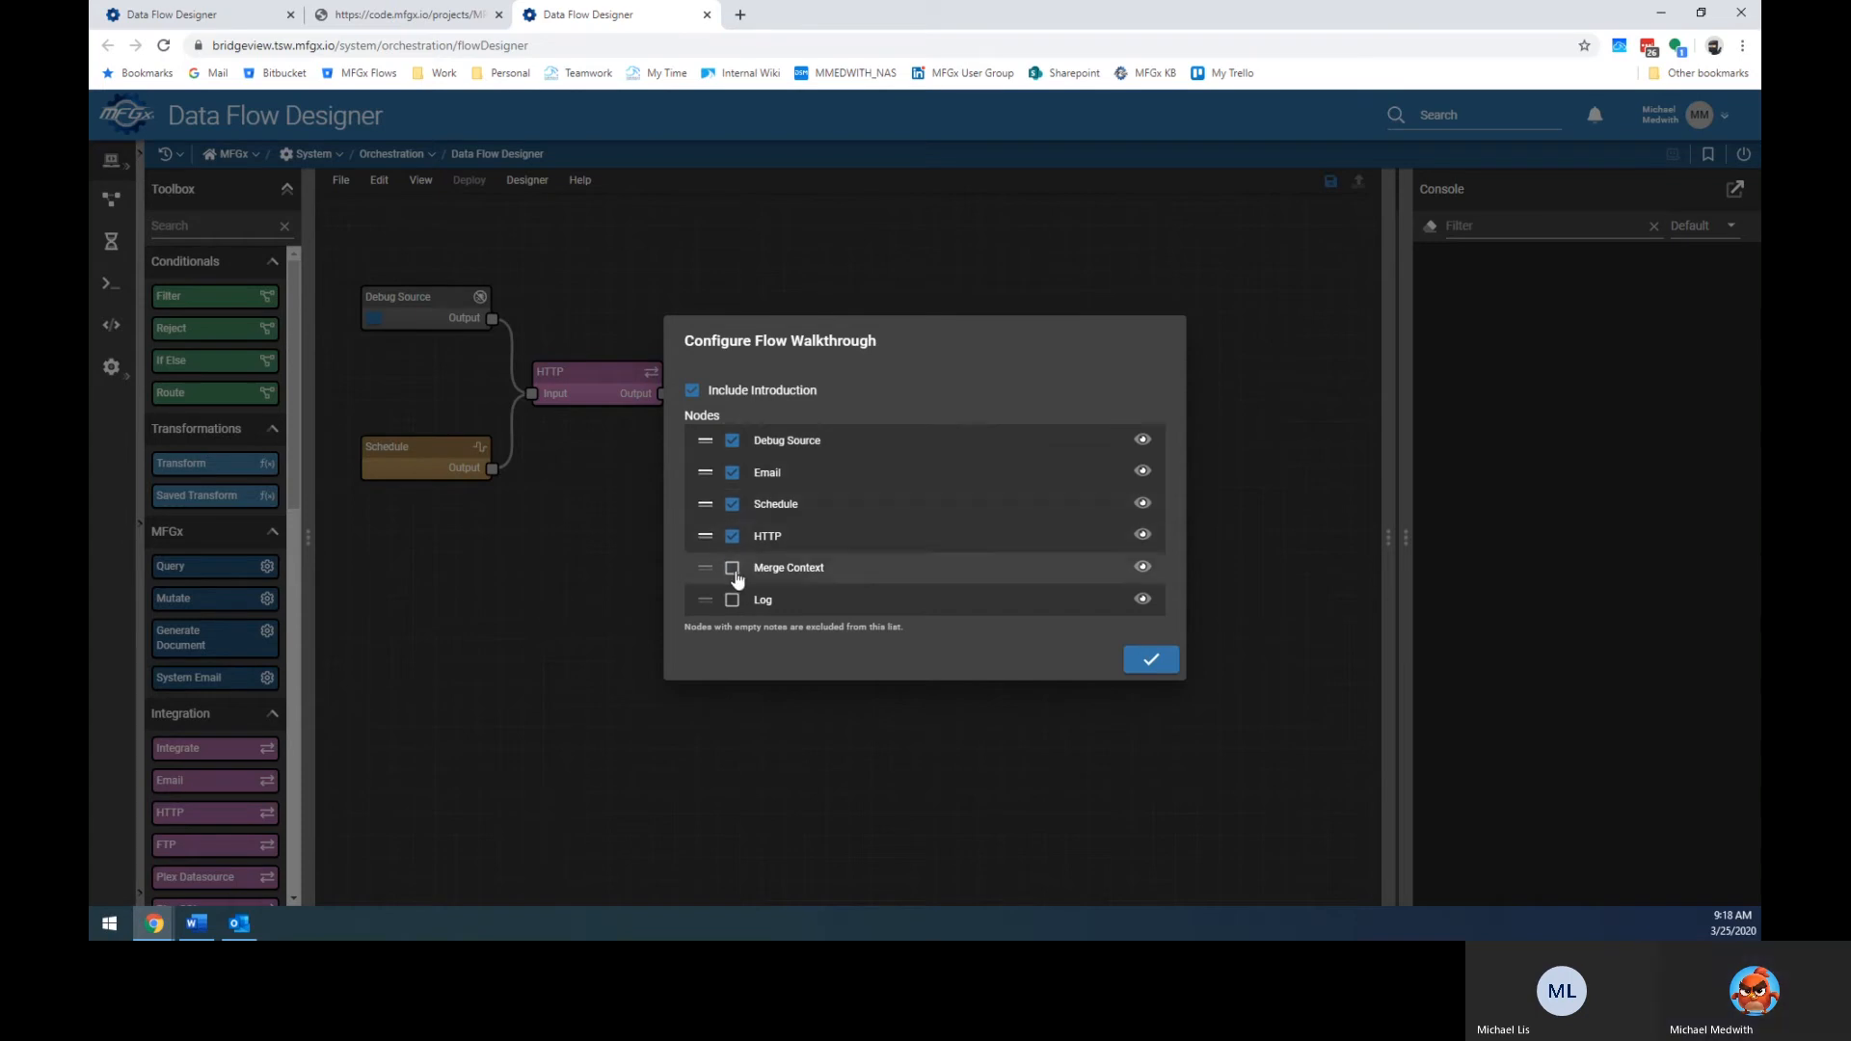
{"action": "left_click", "coordinate": [731, 568]}
{"action": "left_click", "coordinate": [732, 600]}
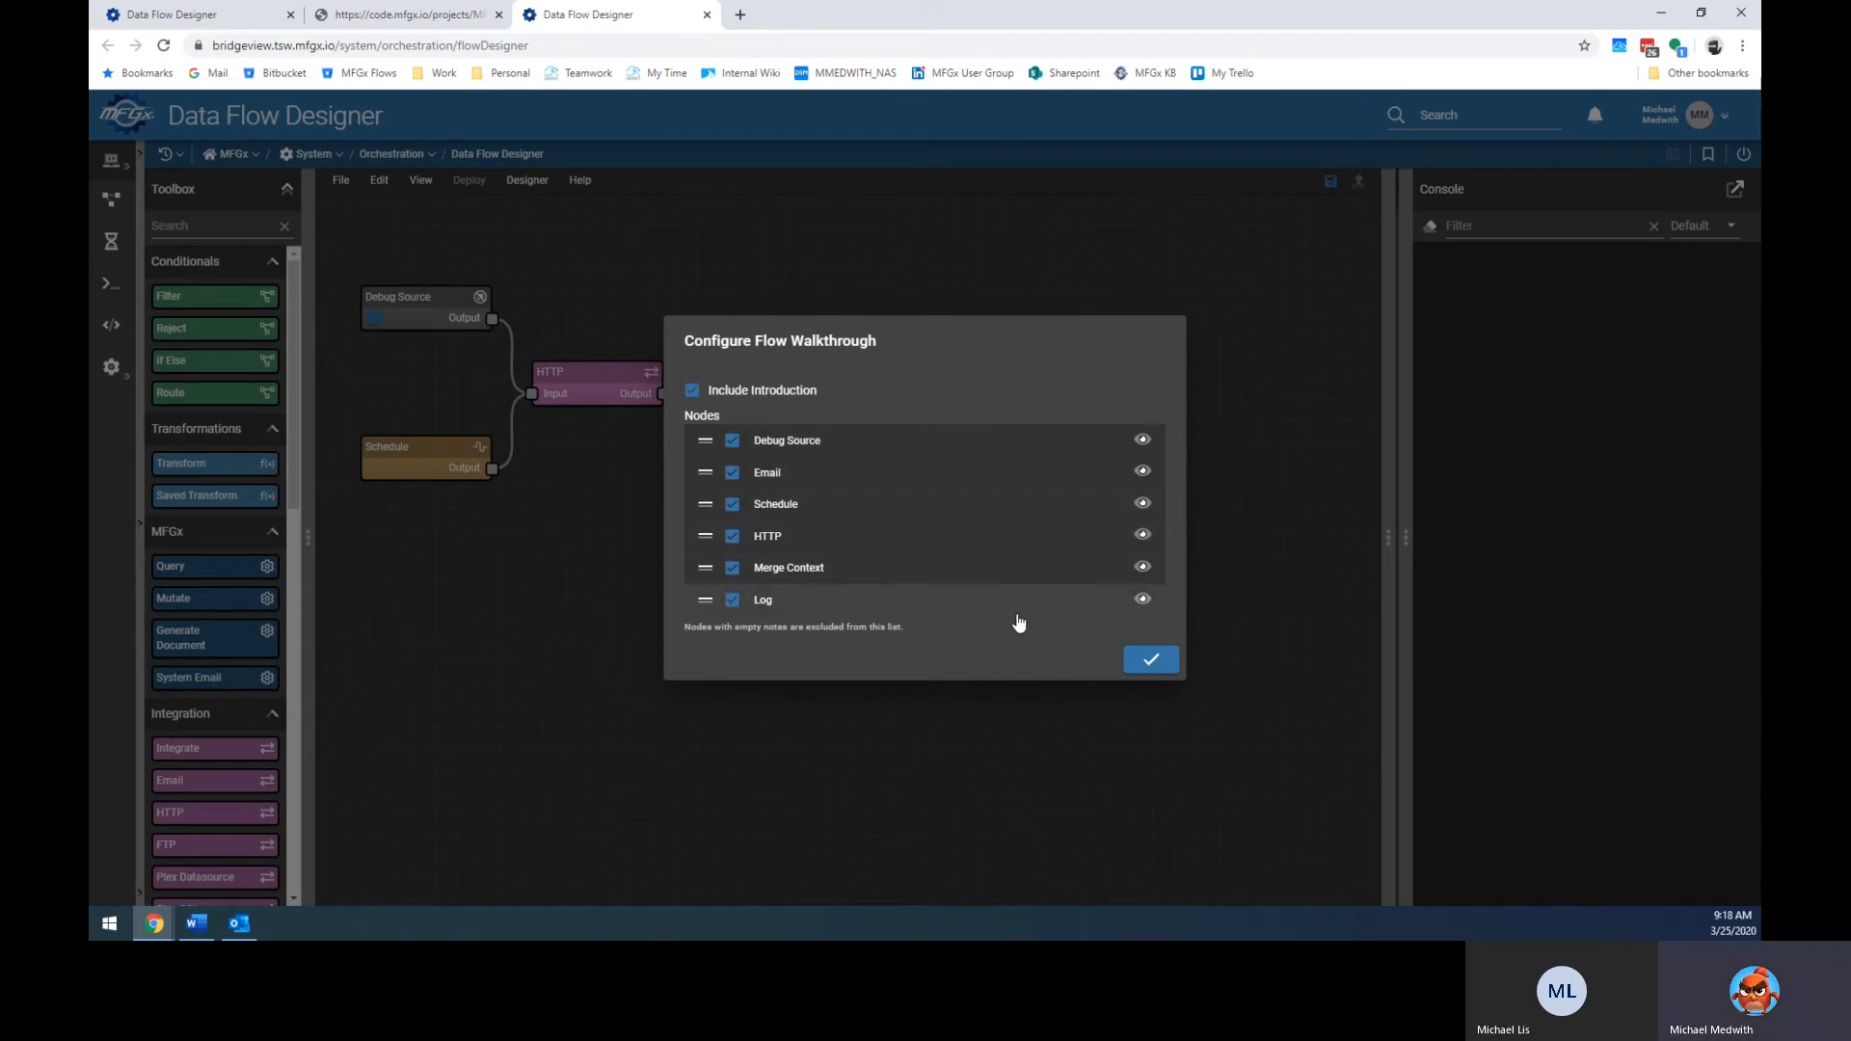
{"action": "left_click", "coordinate": [1152, 660]}
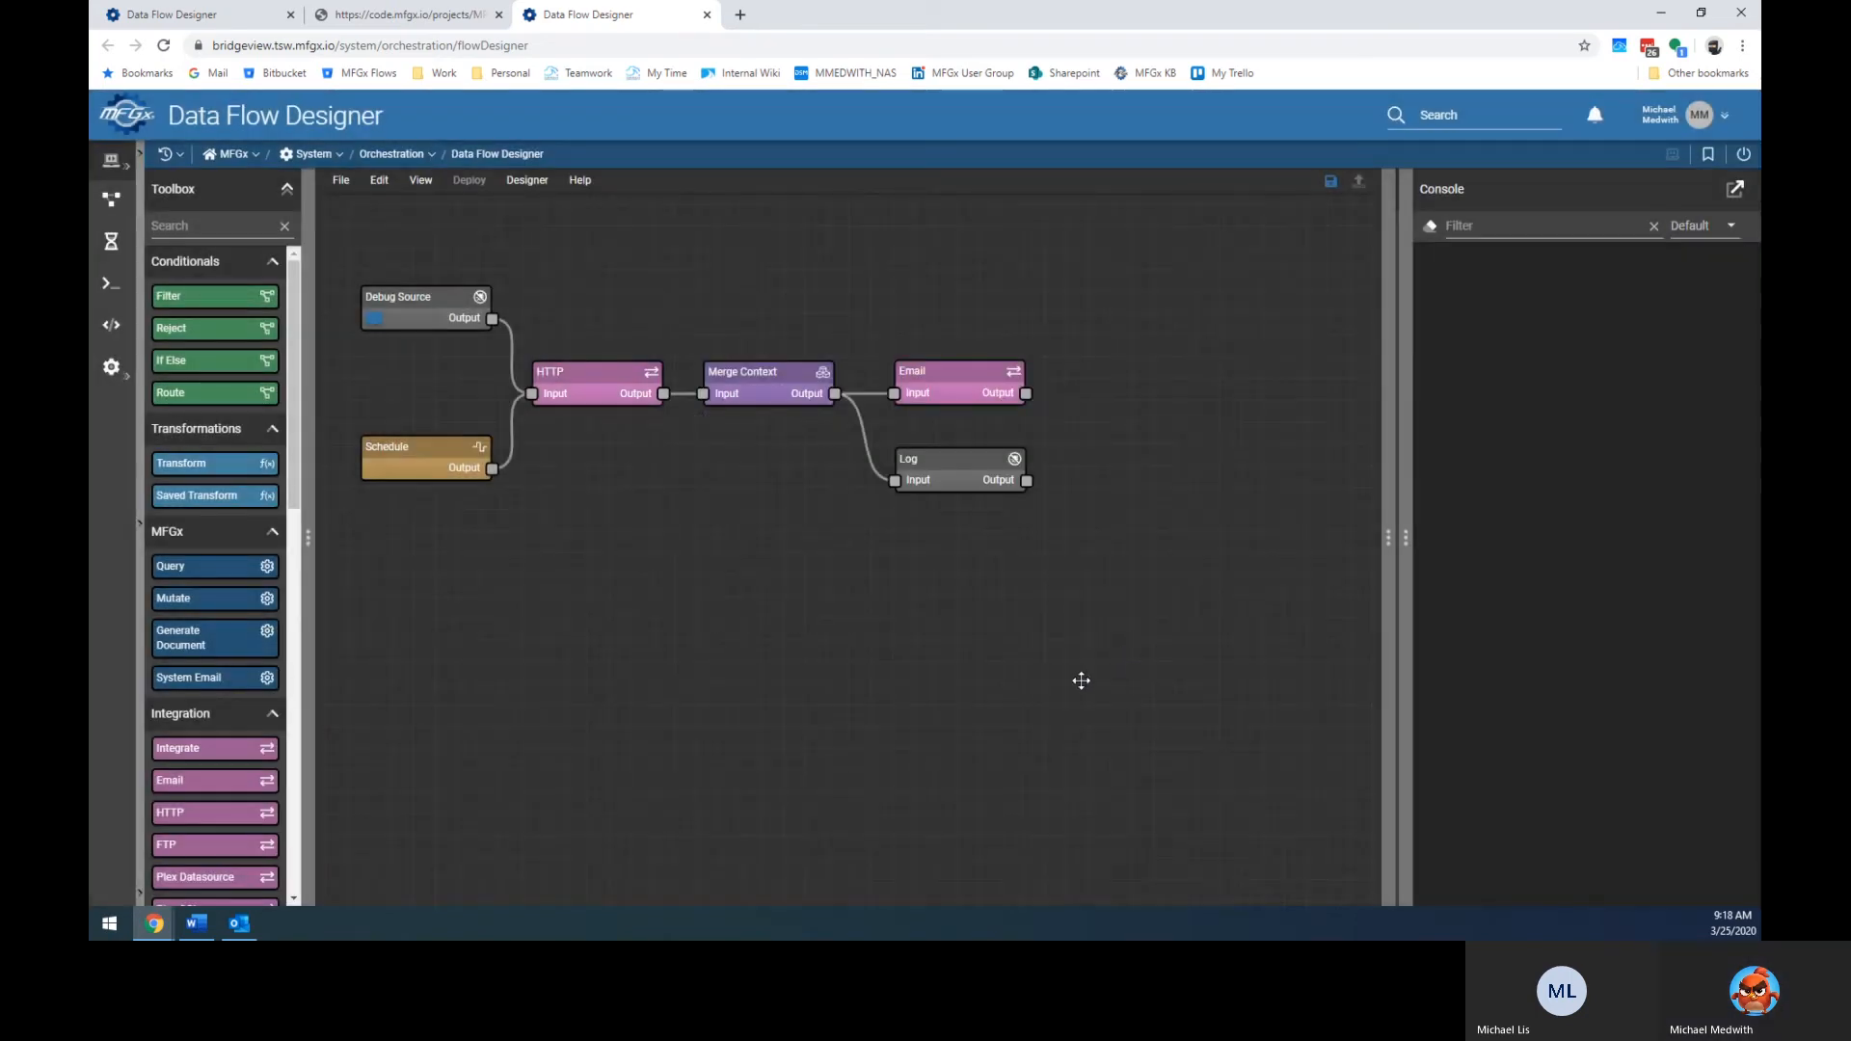
Cancel a save, then play the walkthrough from Debug Source to Email and exit it.
{"action": "left_click", "coordinate": [1330, 184]}
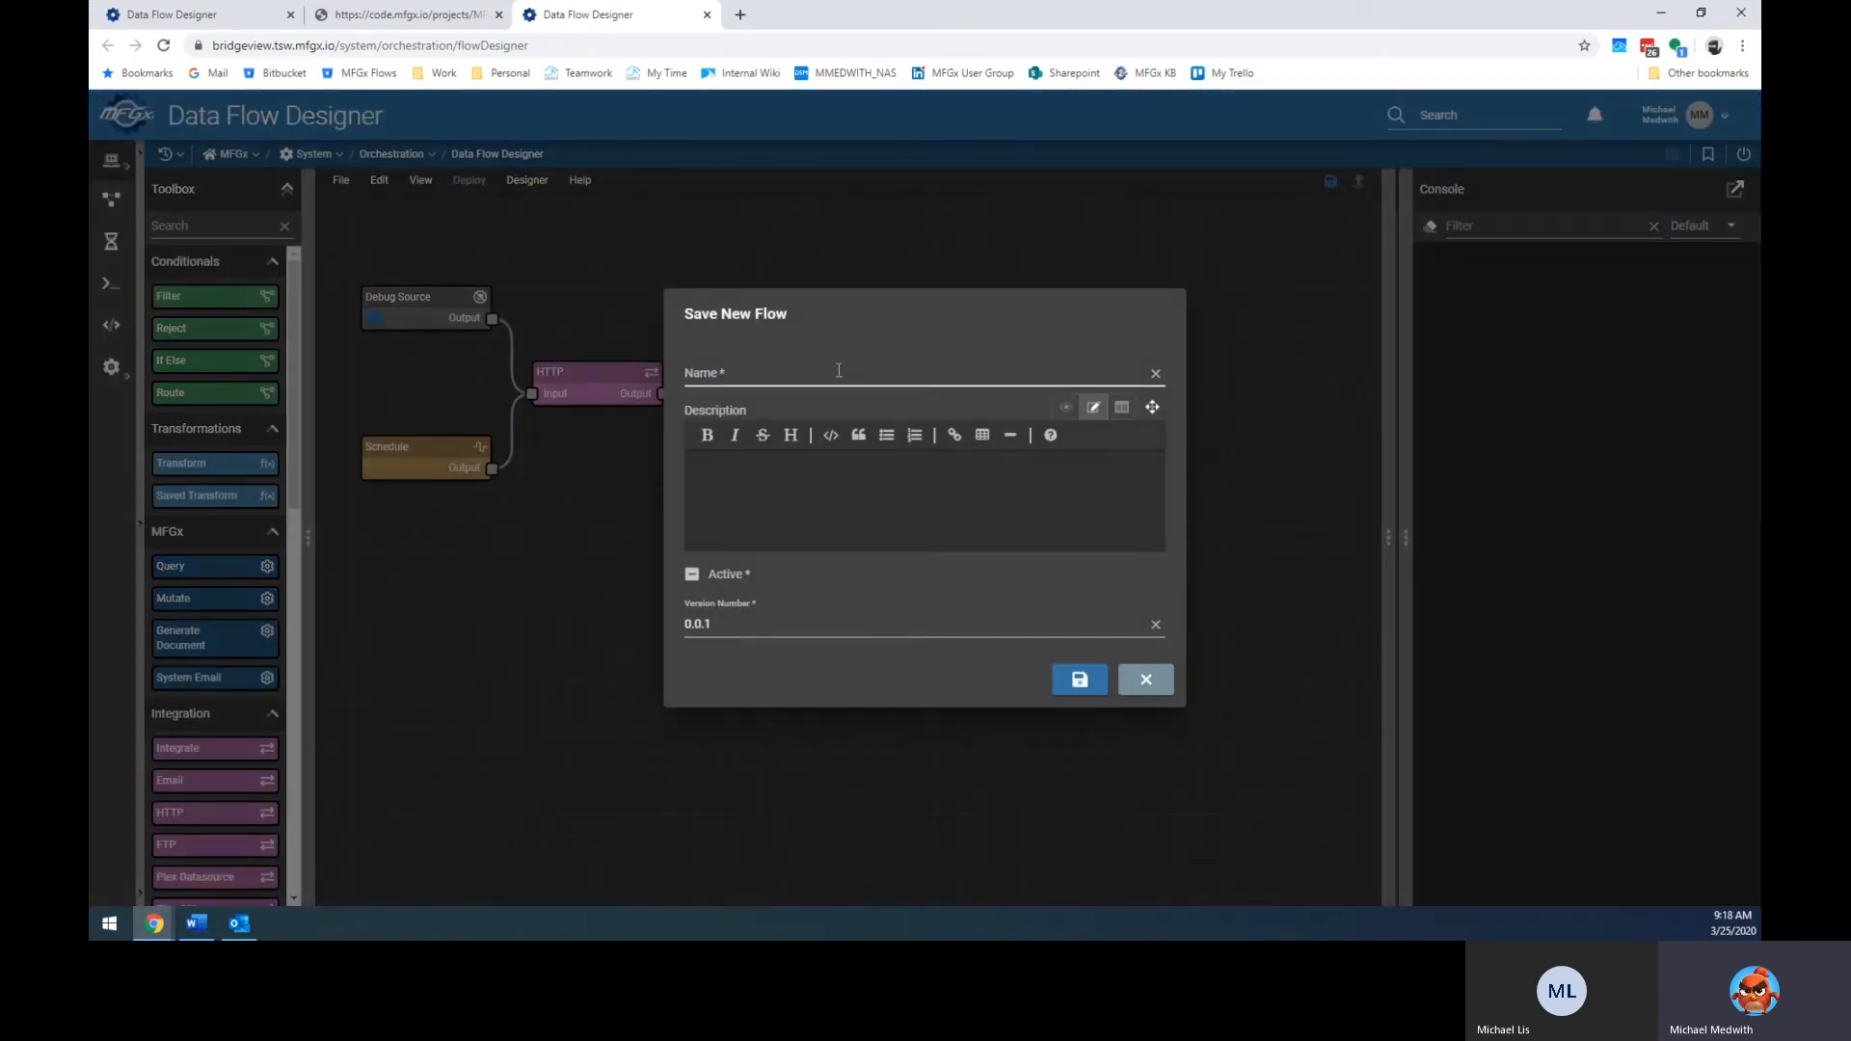
{"action": "left_click", "coordinate": [1145, 678]}
{"action": "left_click", "coordinate": [579, 180]}
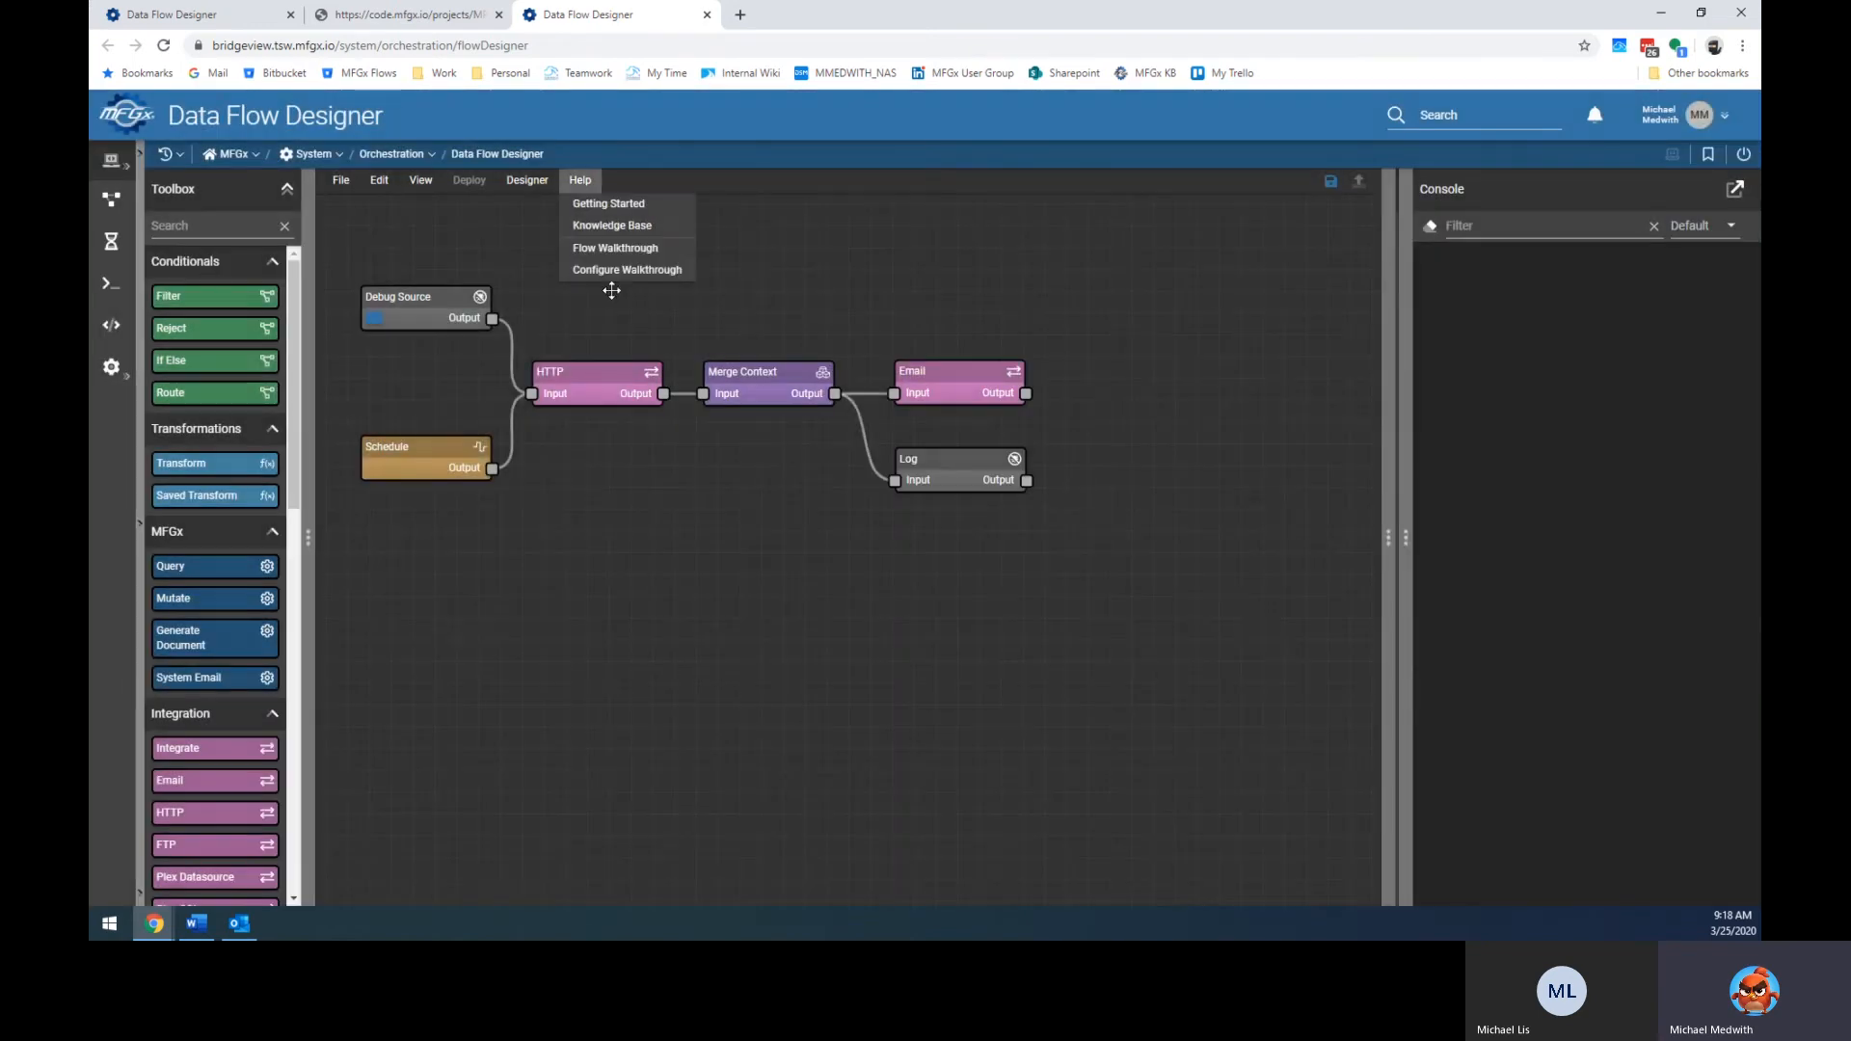
{"action": "left_click", "coordinate": [622, 248]}
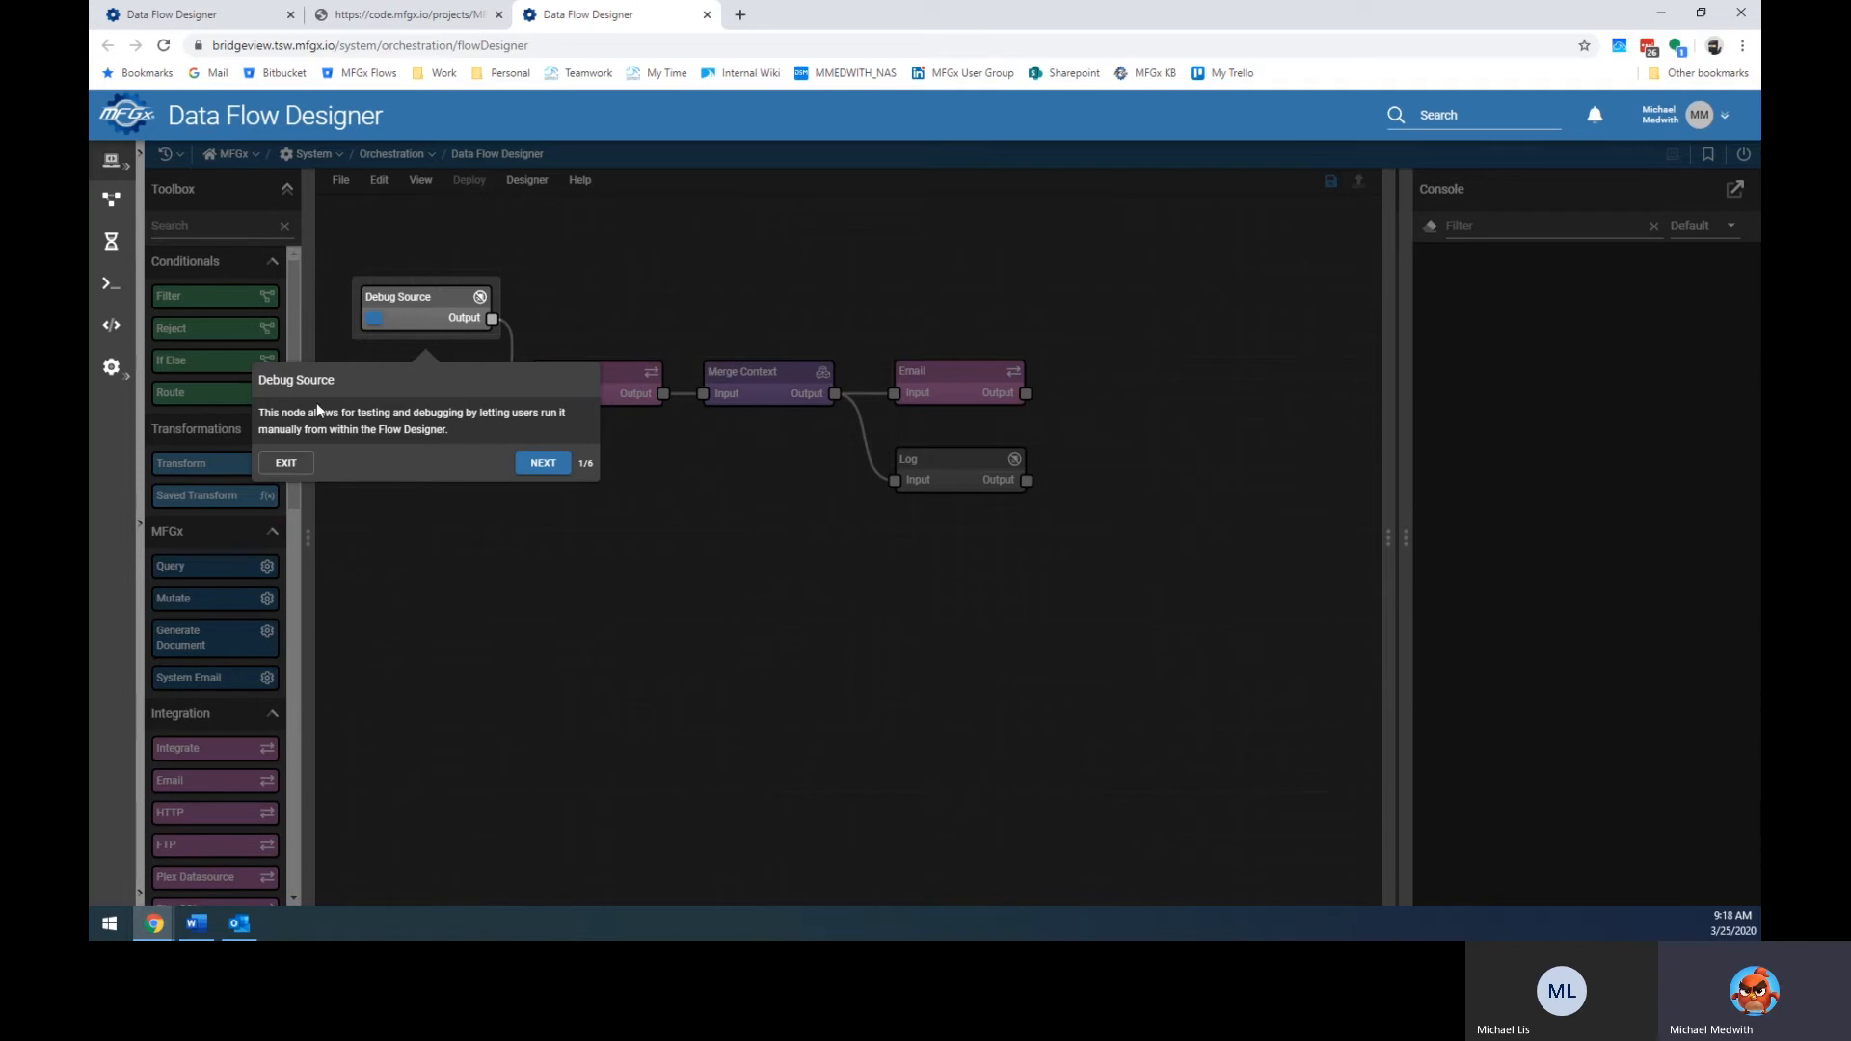
{"action": "left_click", "coordinate": [543, 463]}
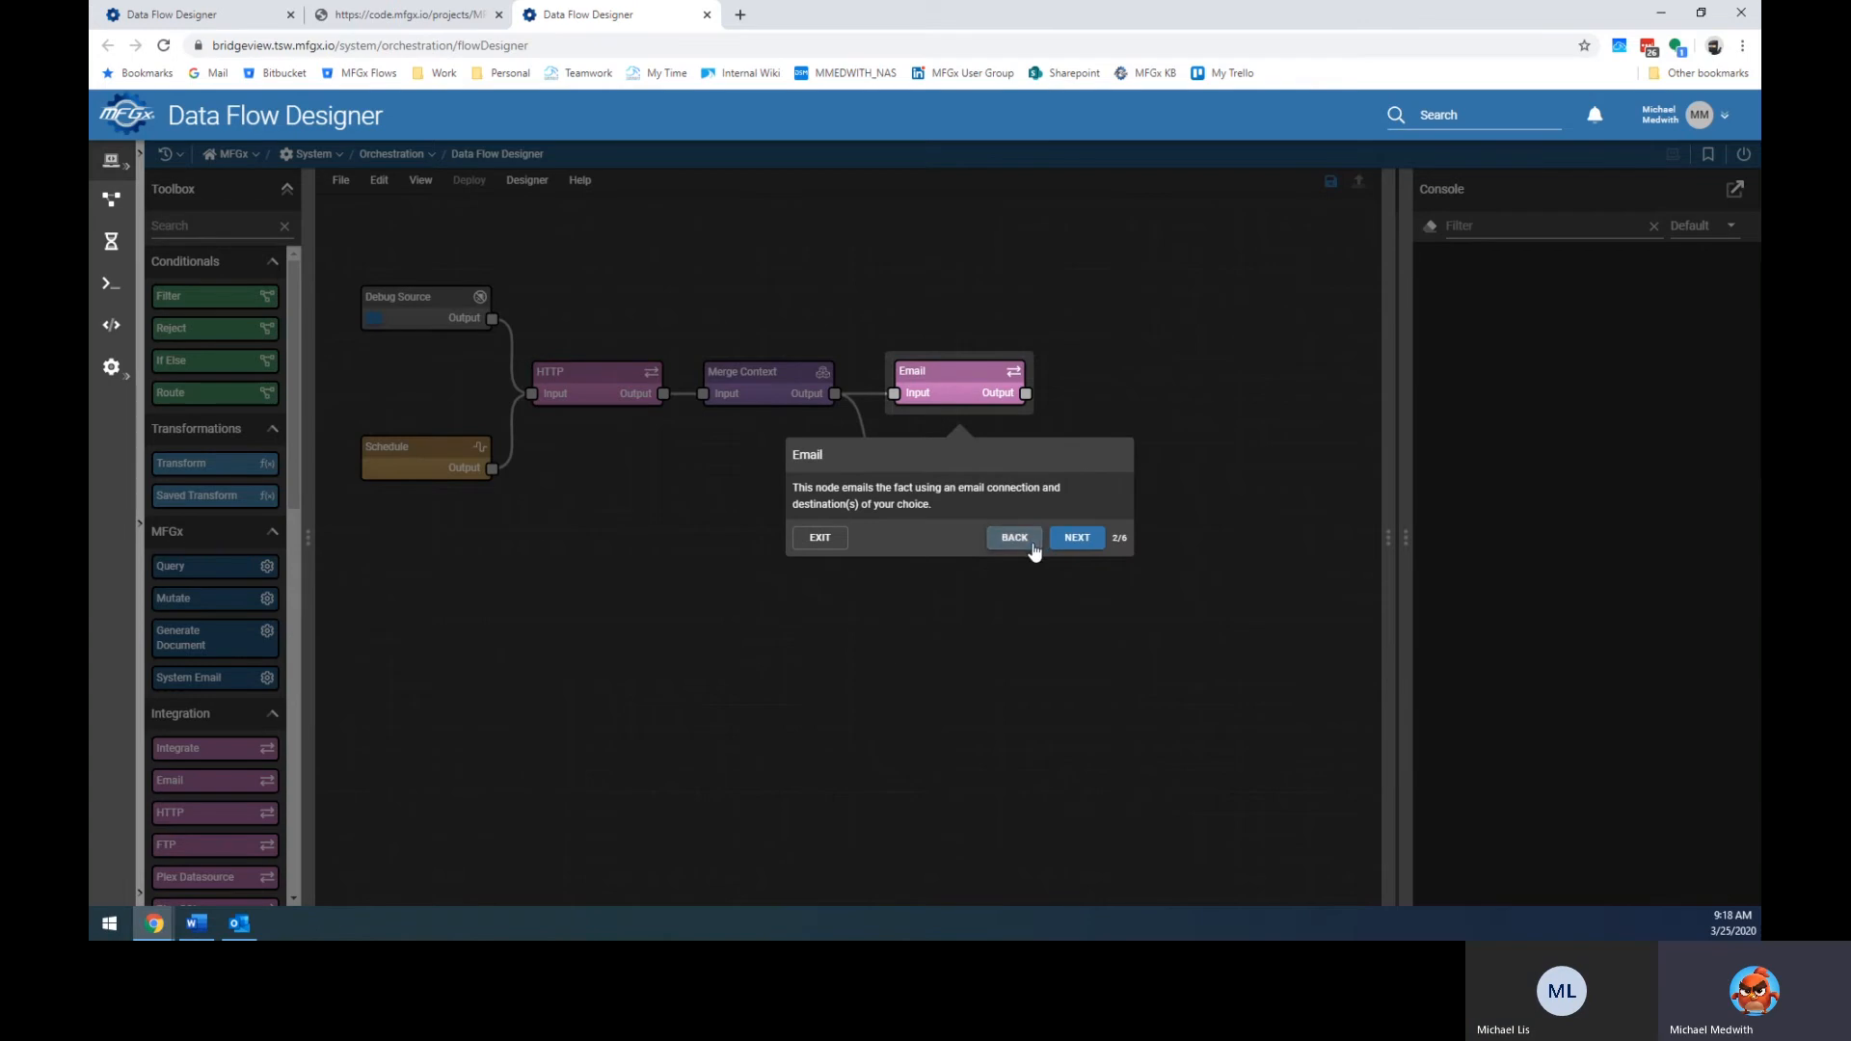
{"action": "left_click", "coordinate": [820, 540]}
{"action": "left_click", "coordinate": [579, 183]}
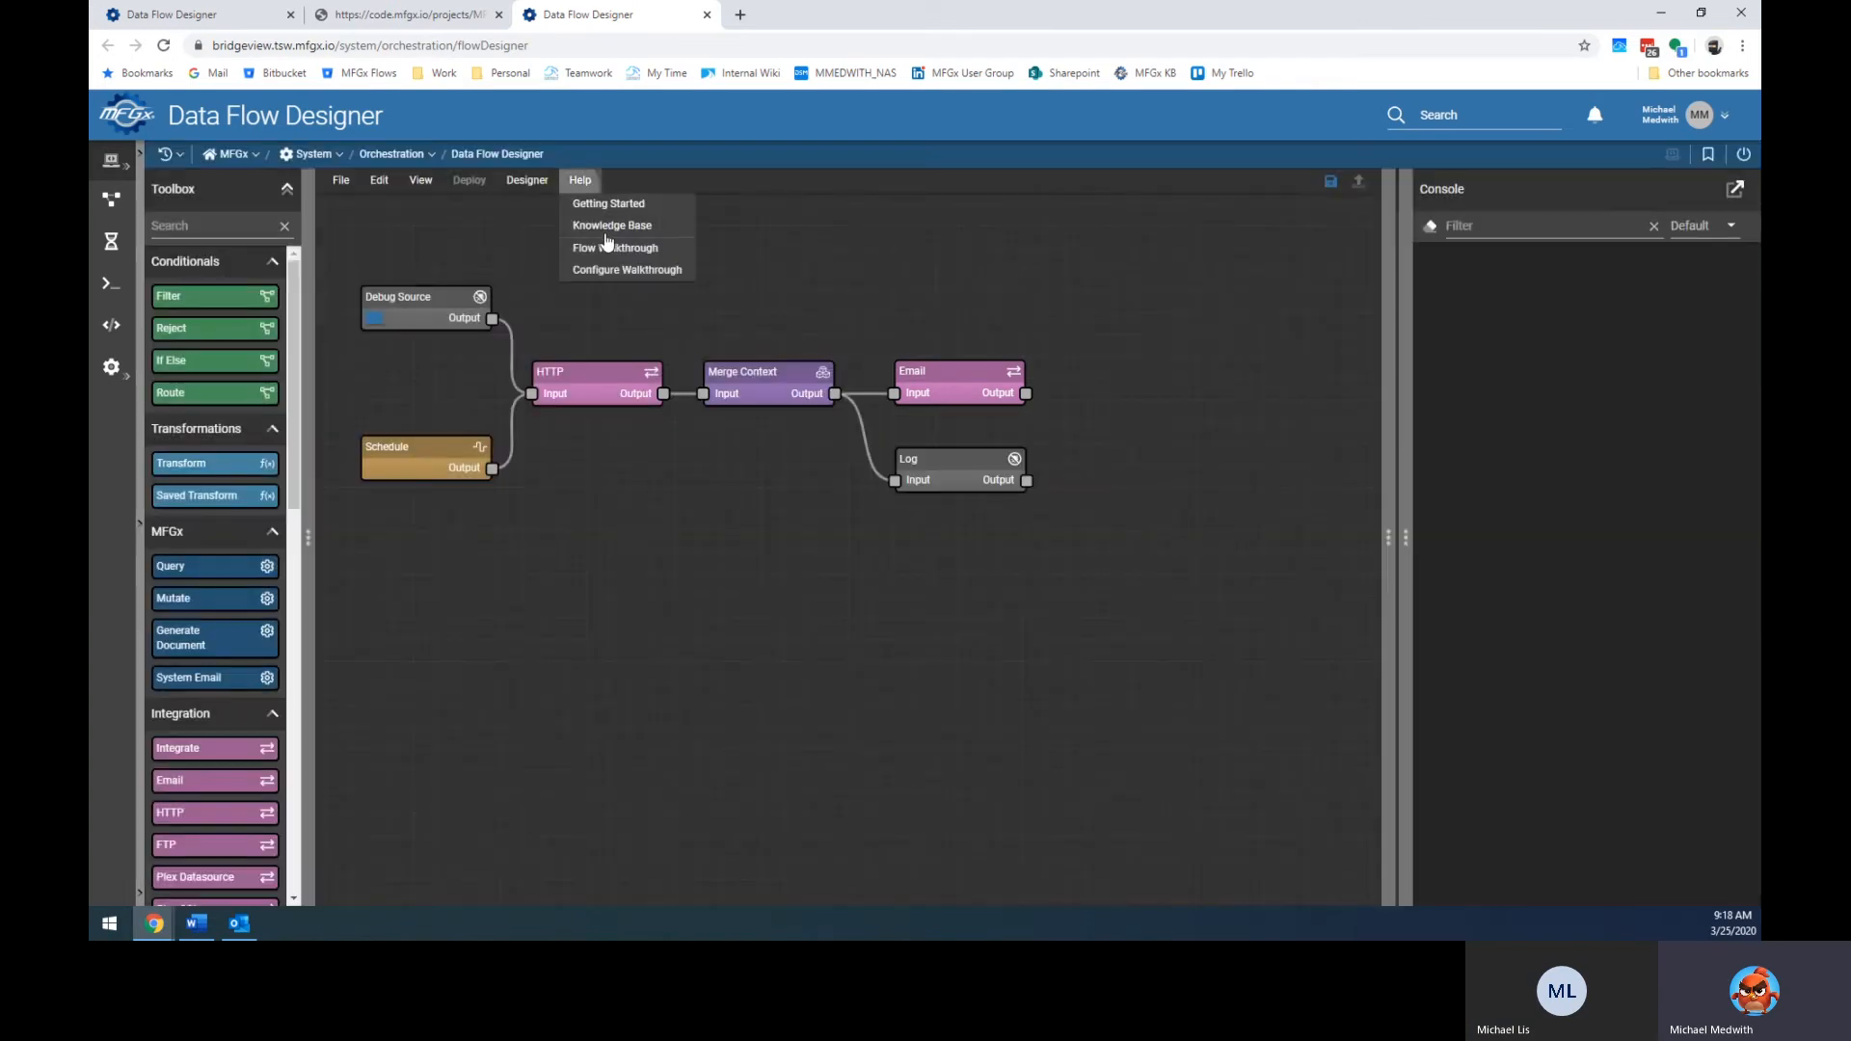
Move Schedule, HTTP and Merge Context above Email in the walkthrough order and save it.
{"action": "left_click", "coordinate": [632, 271]}
{"action": "left_click_drag", "start_coordinate": [957, 376], "coordinate": [736, 555]}
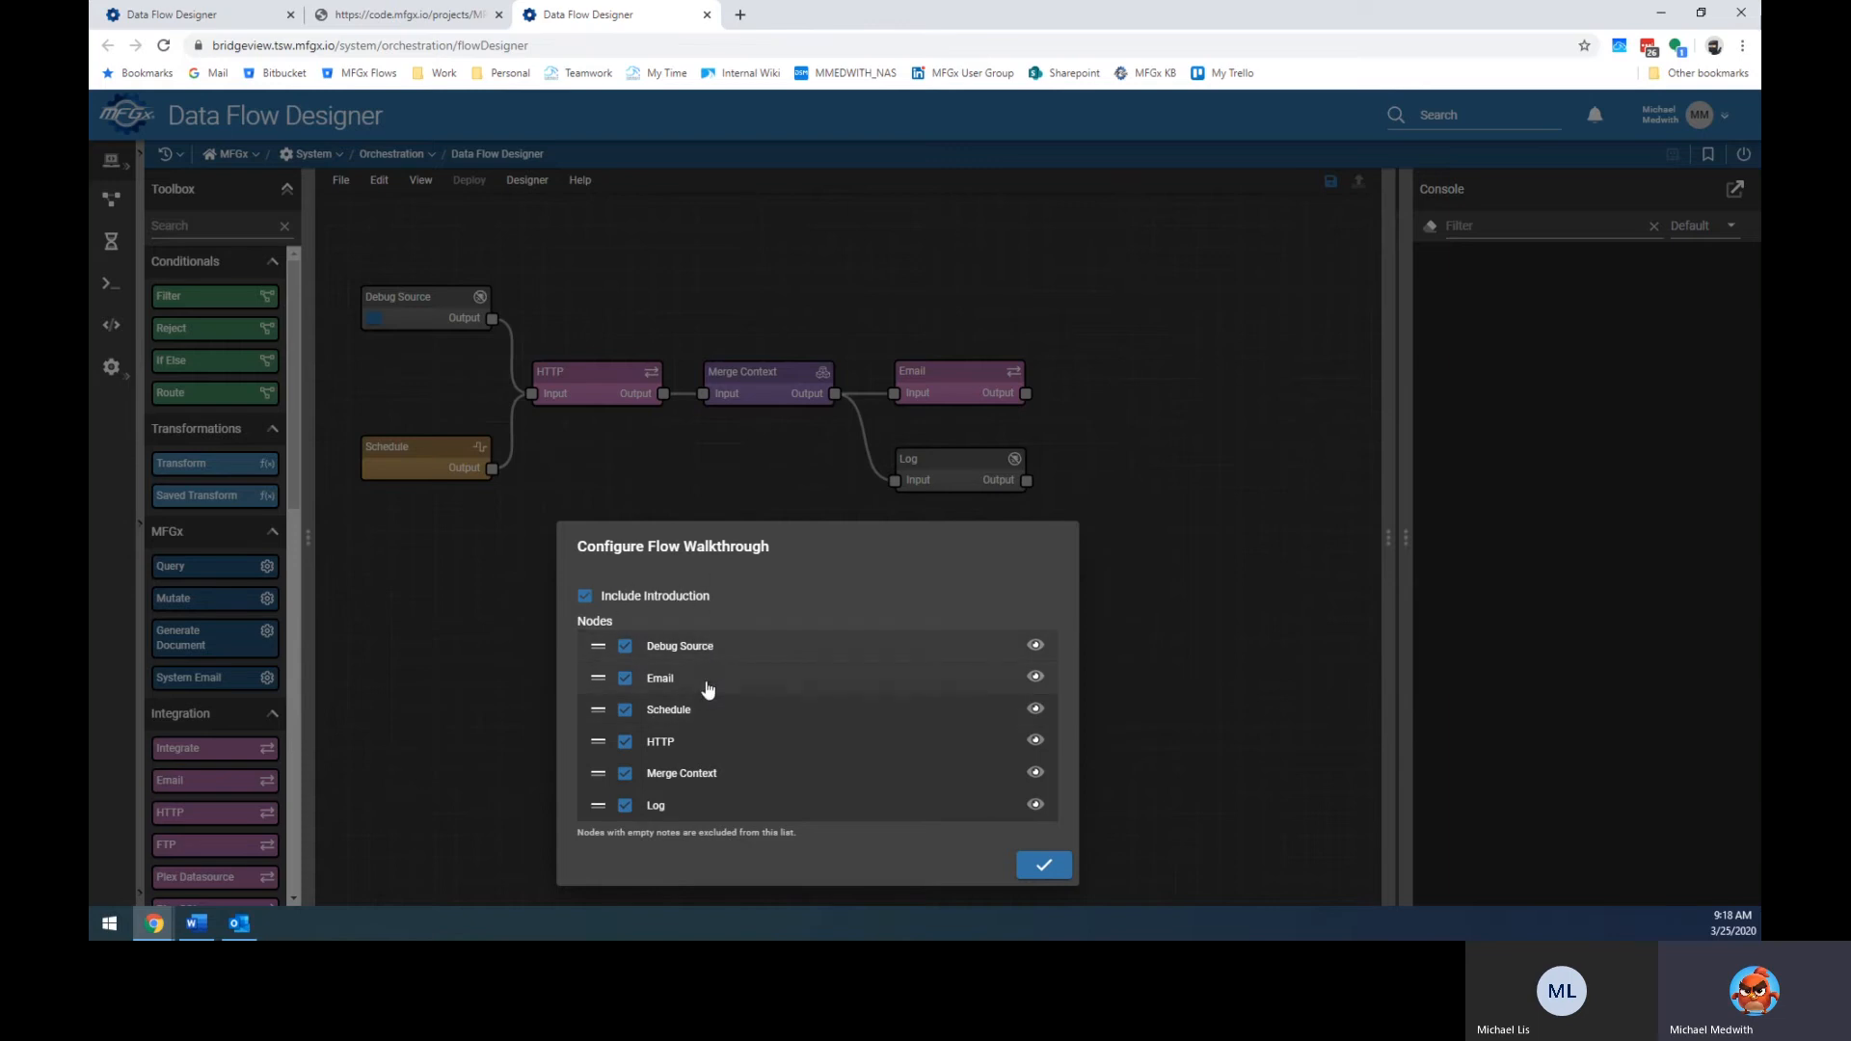
{"action": "left_click_drag", "start_coordinate": [596, 711], "coordinate": [596, 679]}
{"action": "left_click_drag", "start_coordinate": [596, 741], "coordinate": [596, 710]}
{"action": "left_click_drag", "start_coordinate": [592, 776], "coordinate": [596, 741]}
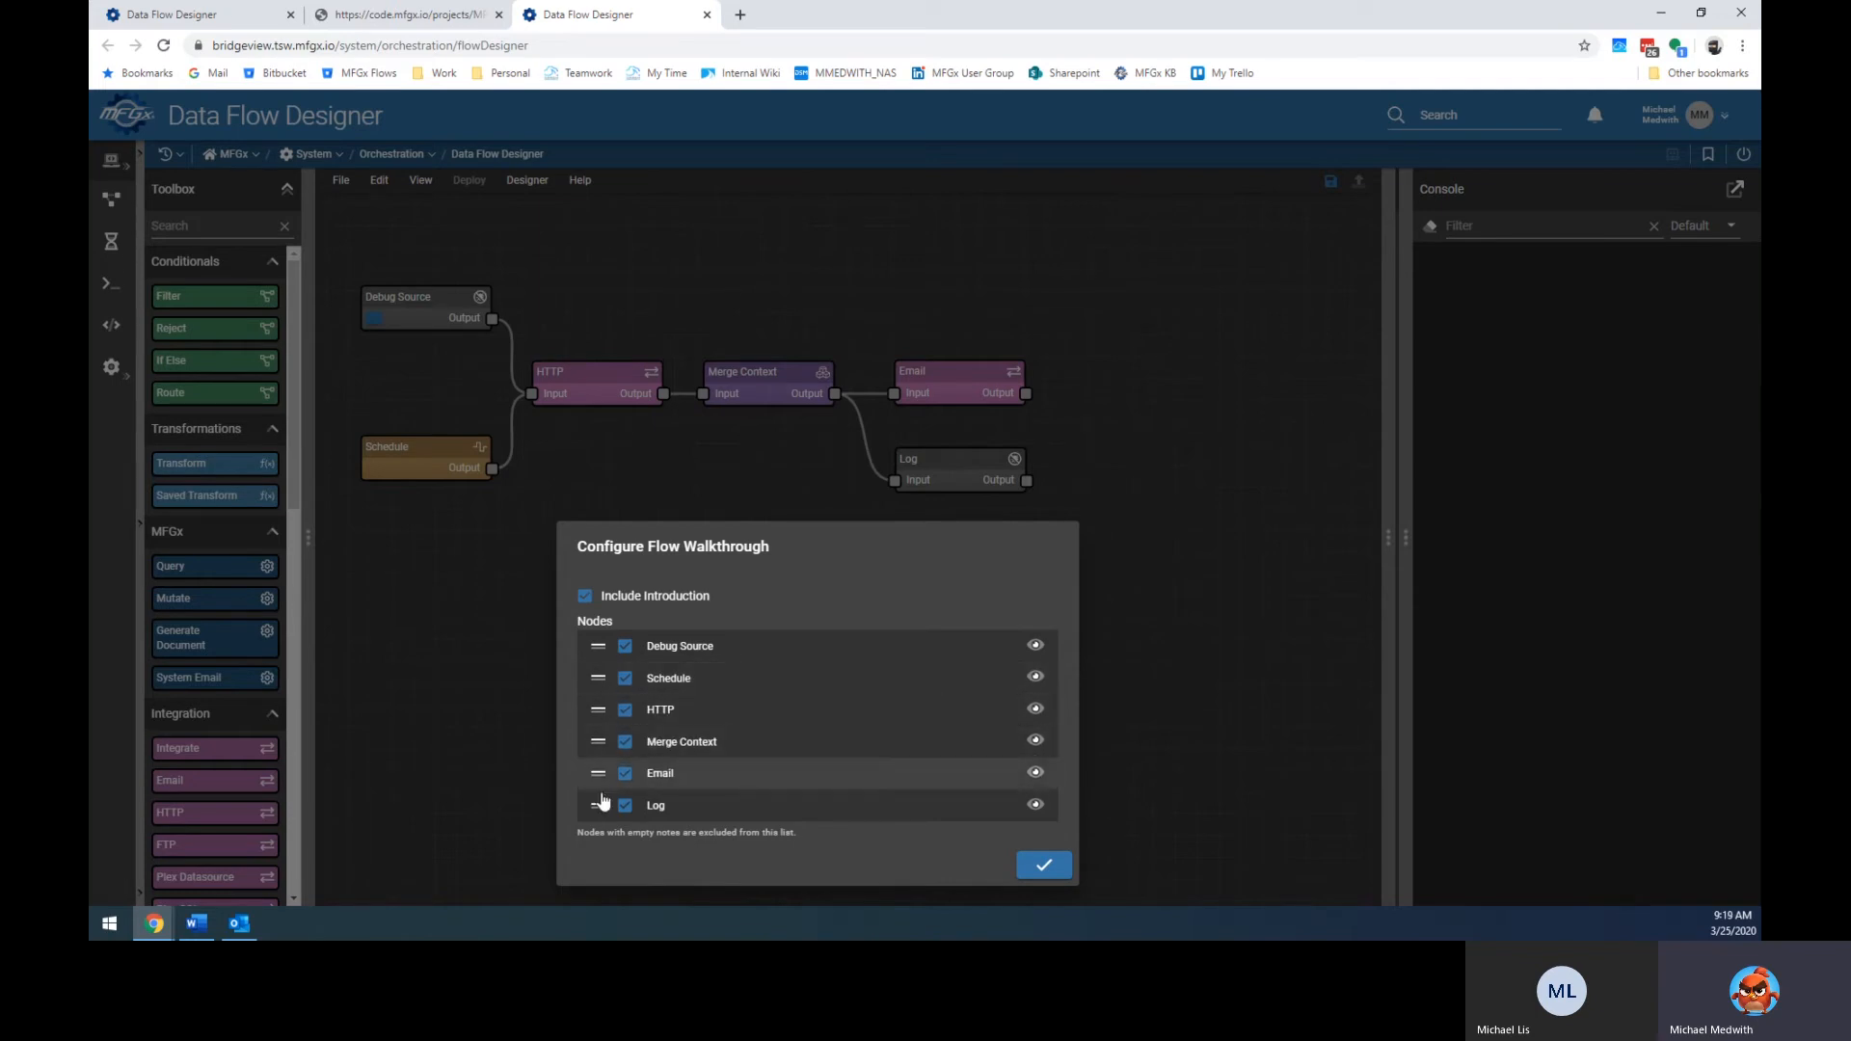
{"action": "left_click", "coordinate": [1045, 865]}
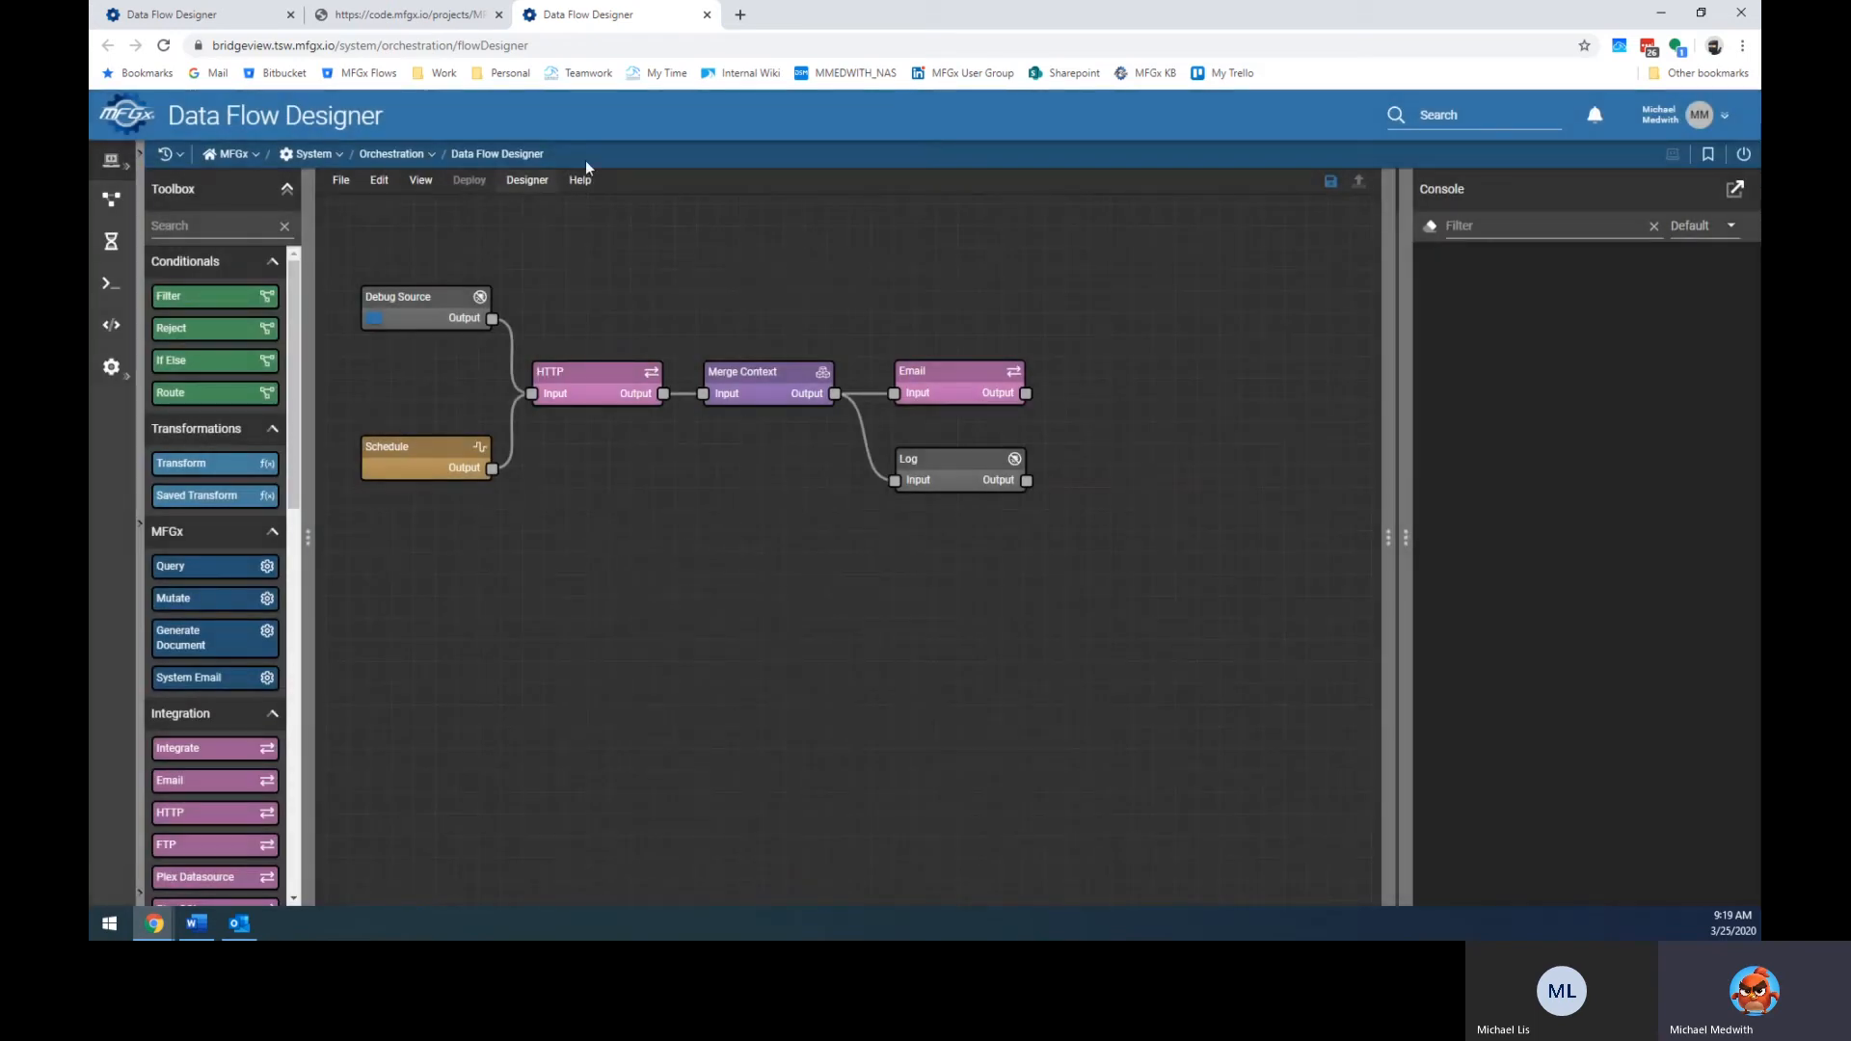
Play the walkthrough through Schedule, HTTP, Merge Context, Email and Log, then open the Email node.
{"action": "left_click", "coordinate": [579, 180]}
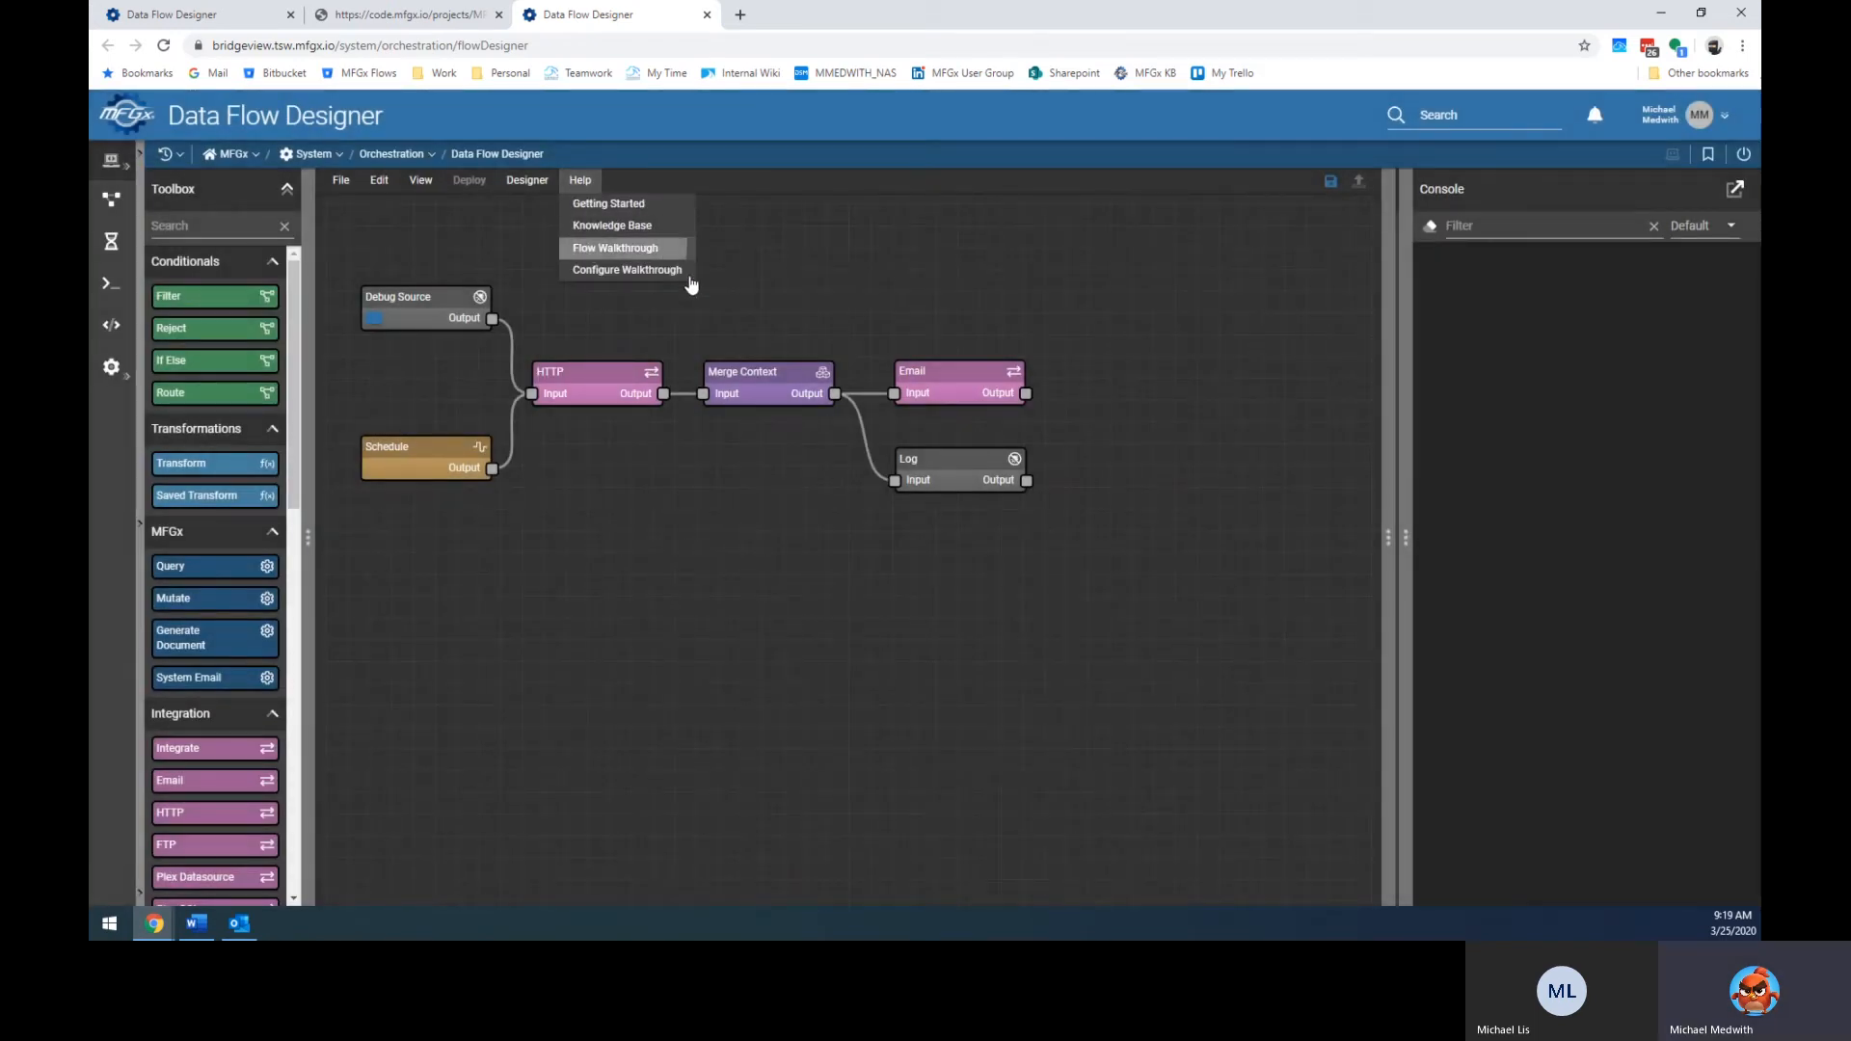
{"action": "left_click", "coordinate": [617, 248]}
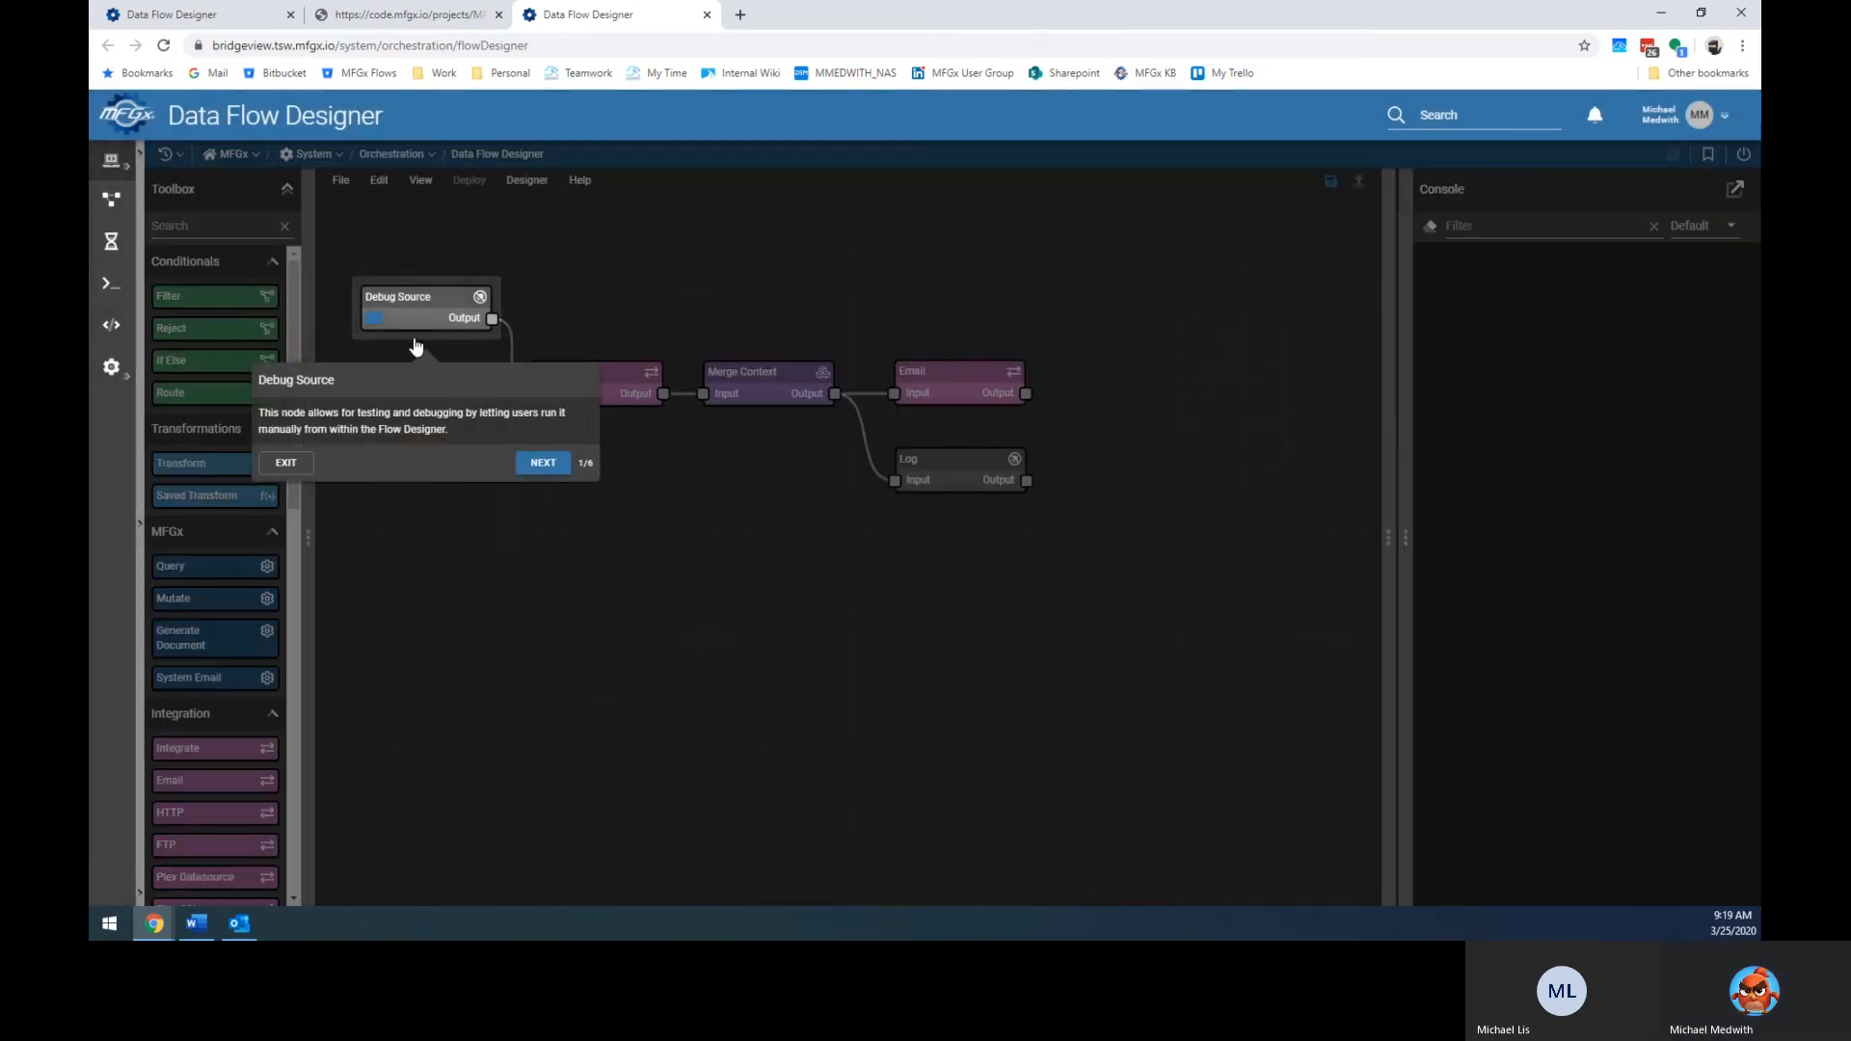
{"action": "left_click", "coordinate": [540, 465]}
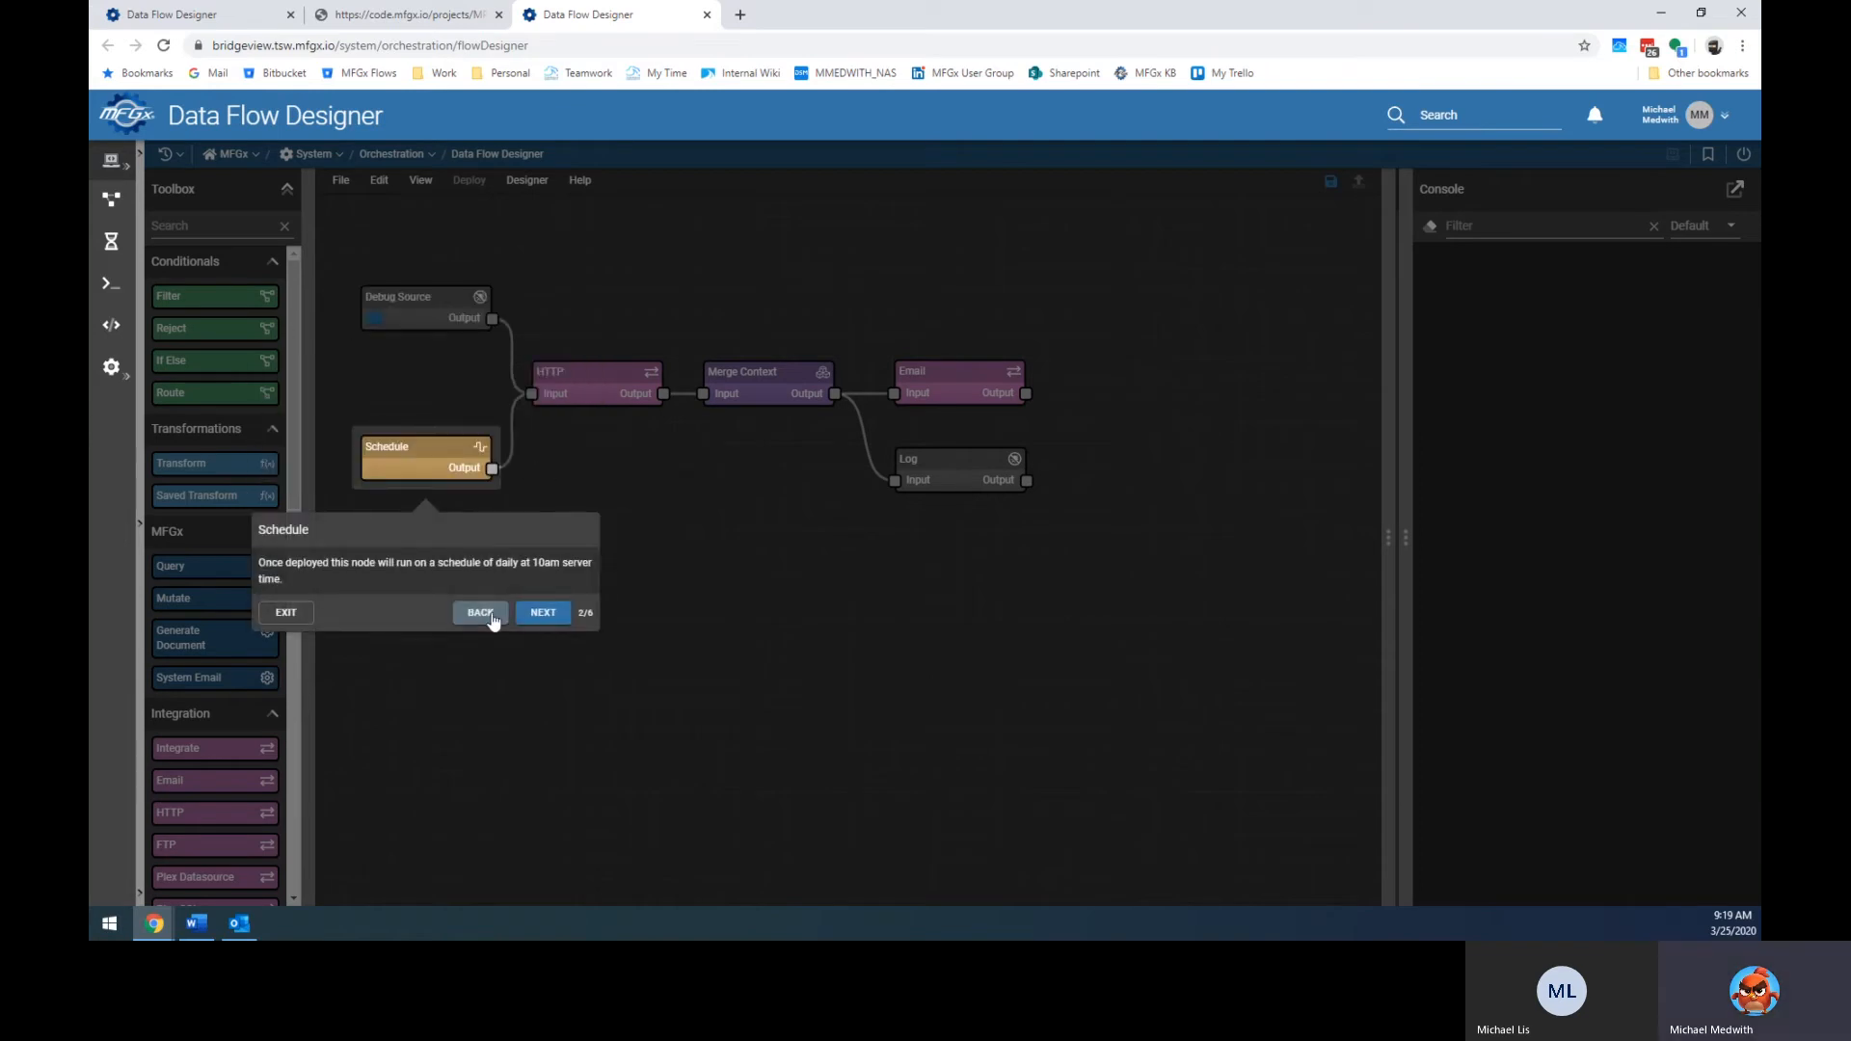
{"action": "left_click", "coordinate": [542, 612]}
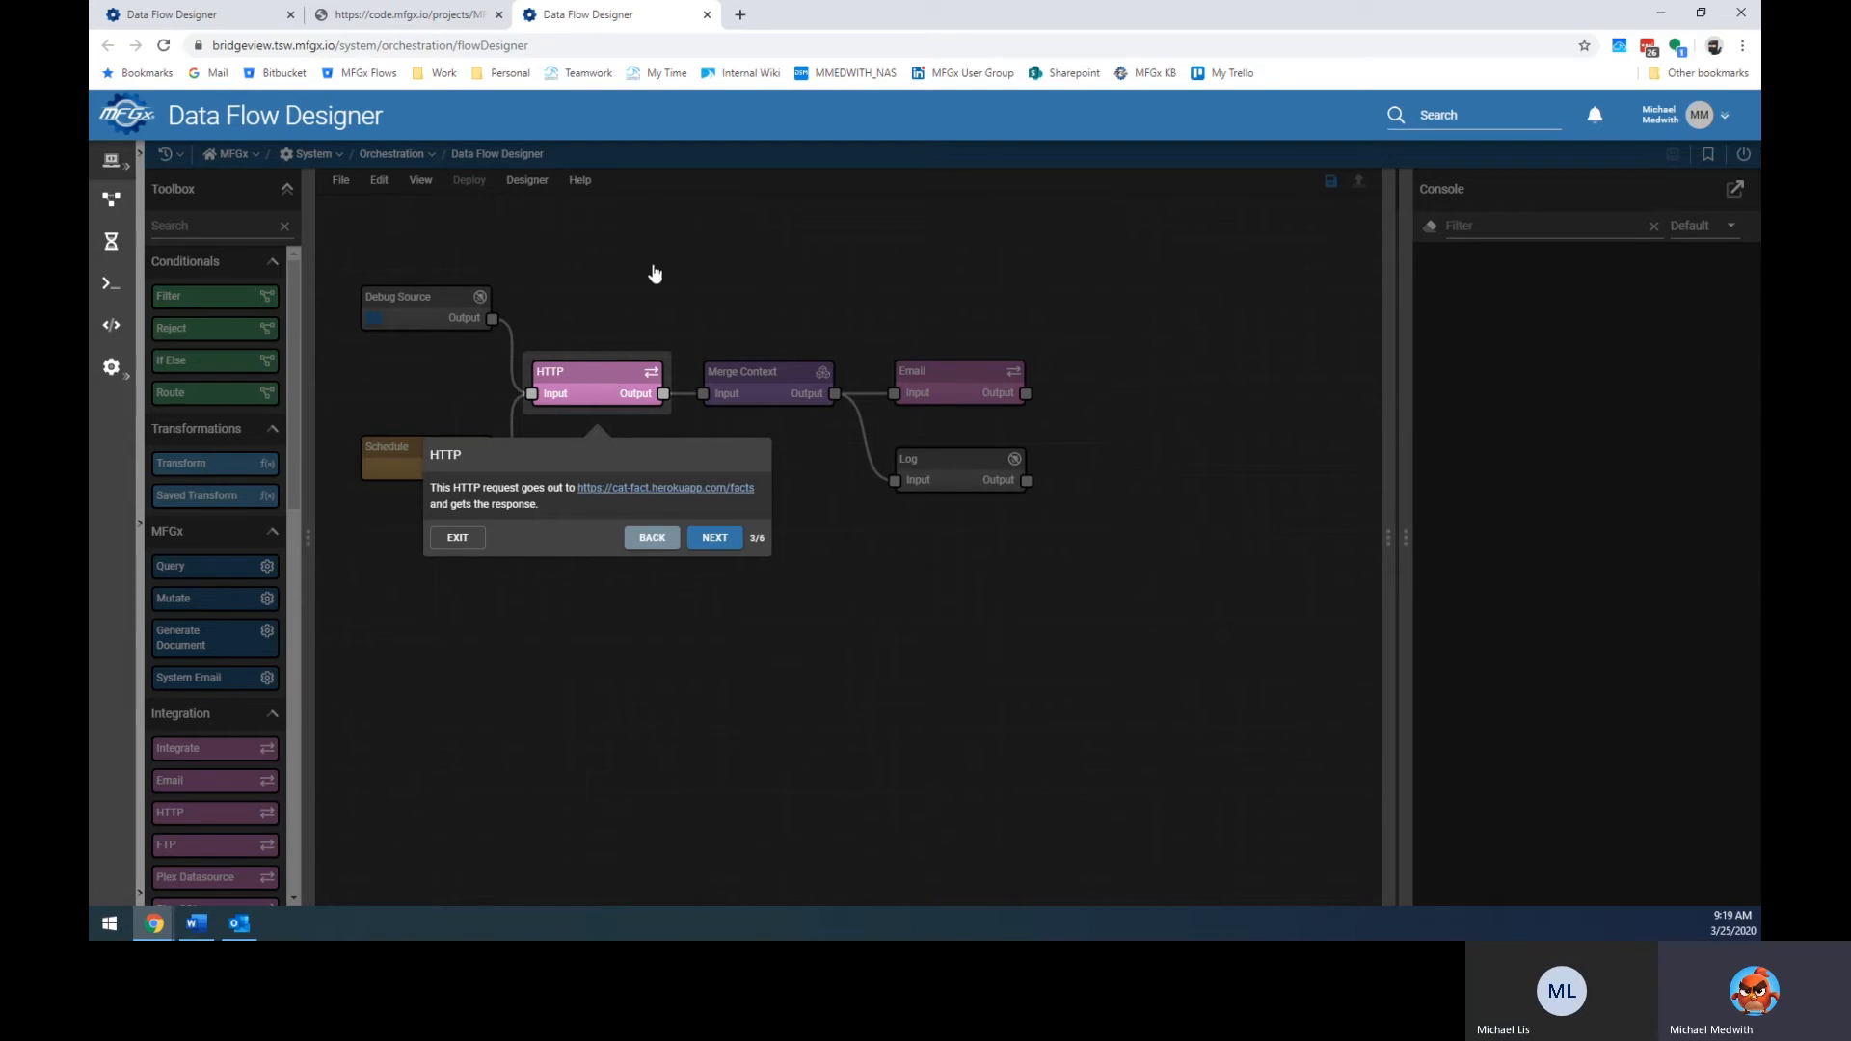
{"action": "left_click", "coordinate": [717, 539]}
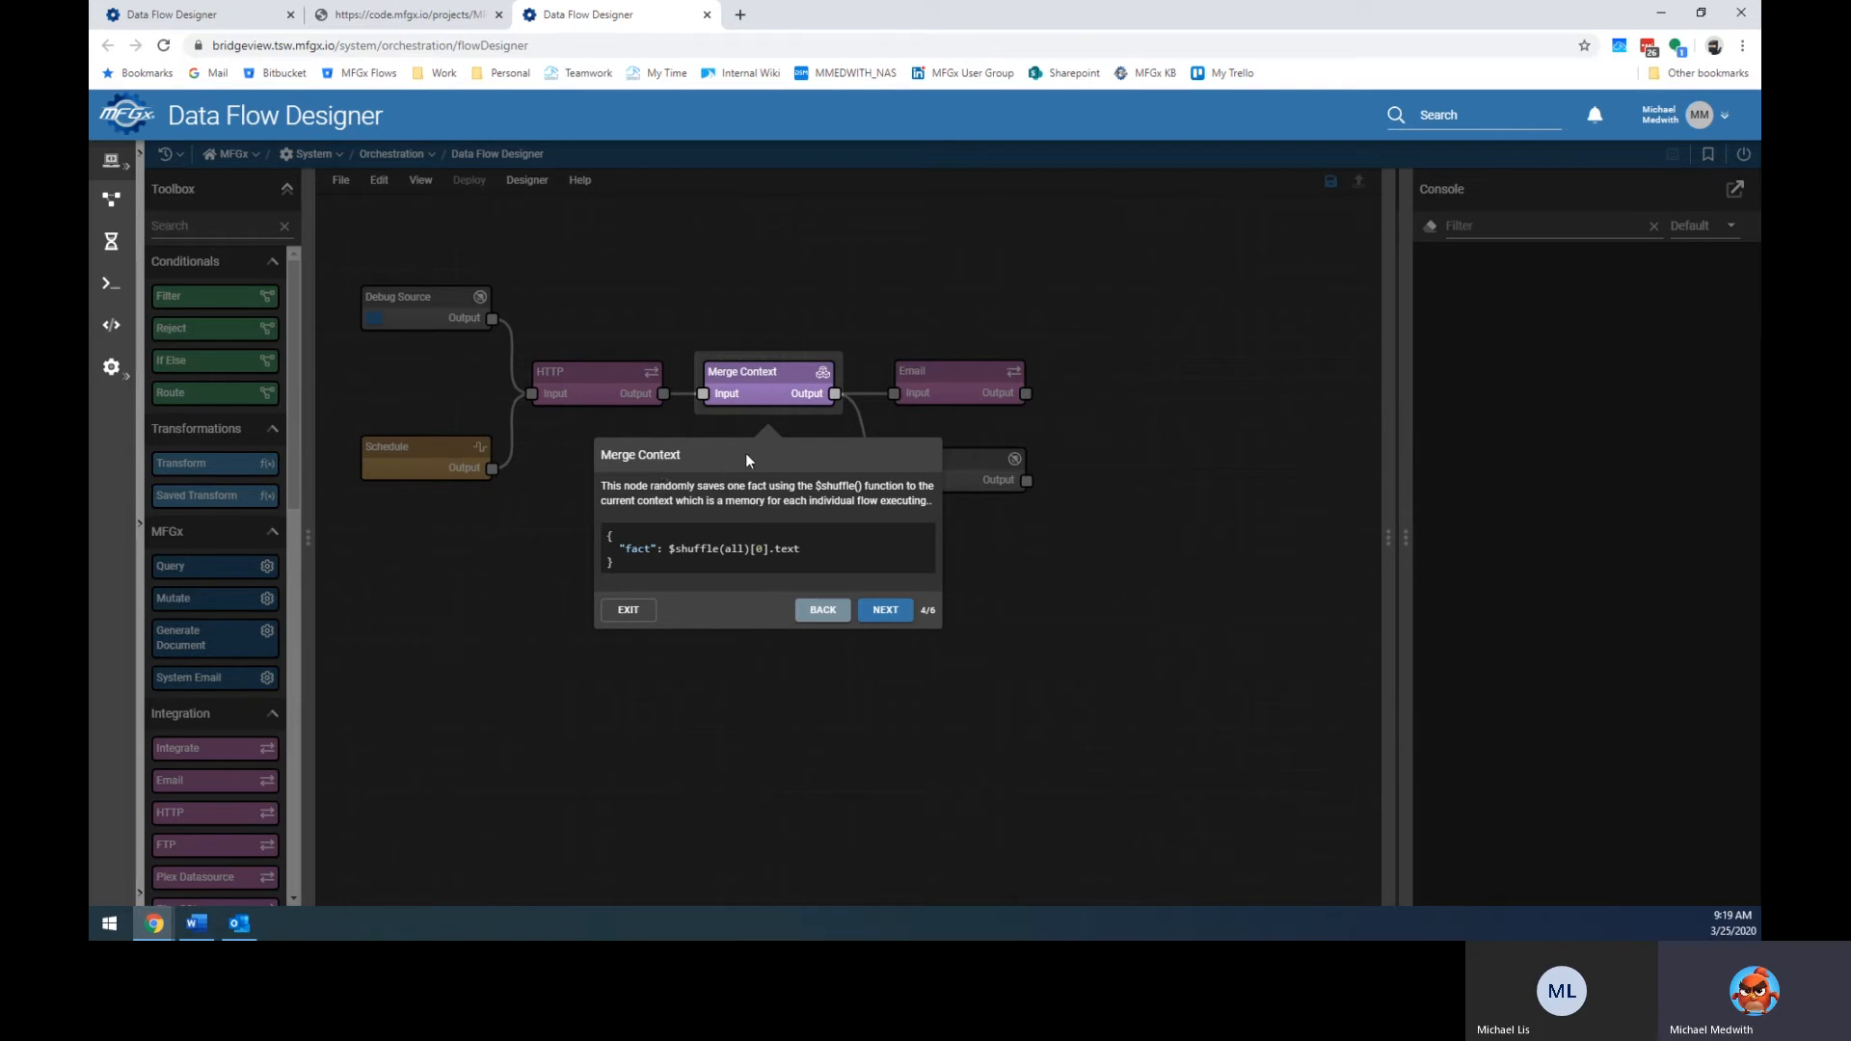
{"action": "left_click", "coordinate": [888, 612]}
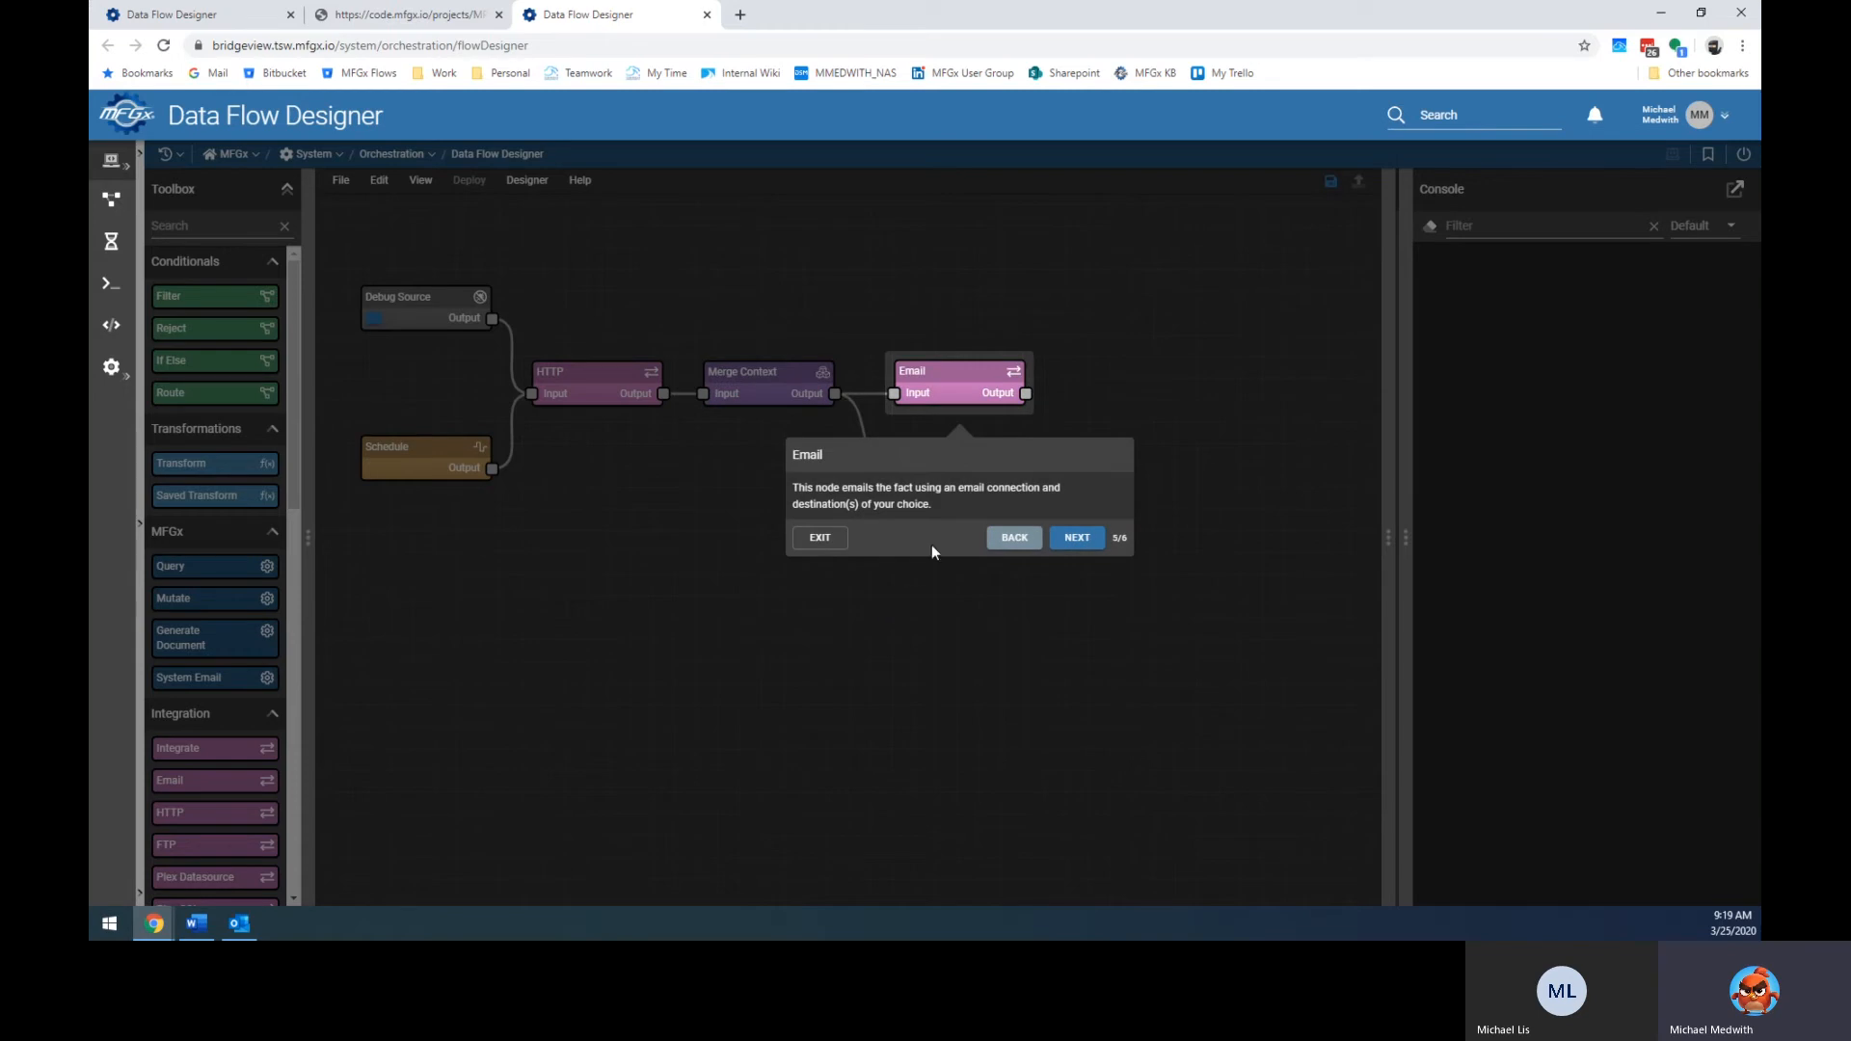
{"action": "left_click", "coordinate": [1095, 542]}
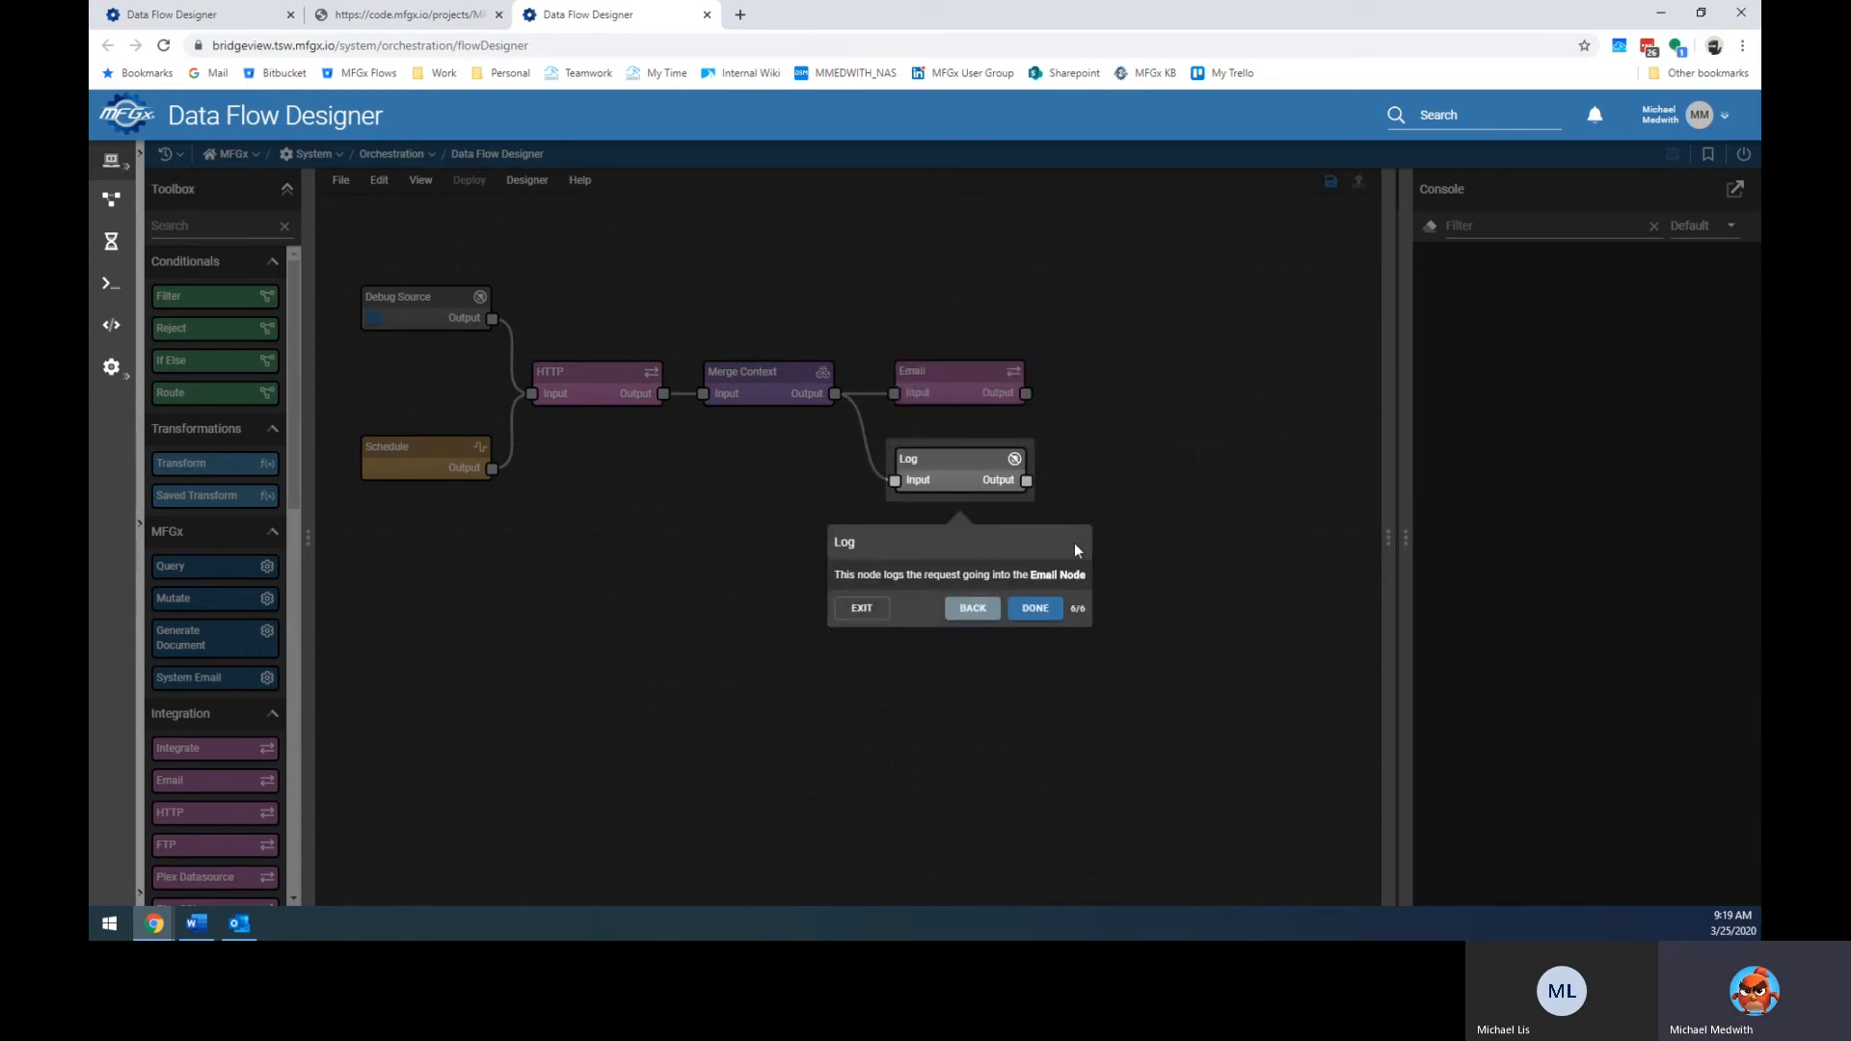
{"action": "left_click", "coordinate": [1022, 609]}
{"action": "left_click", "coordinate": [981, 403]}
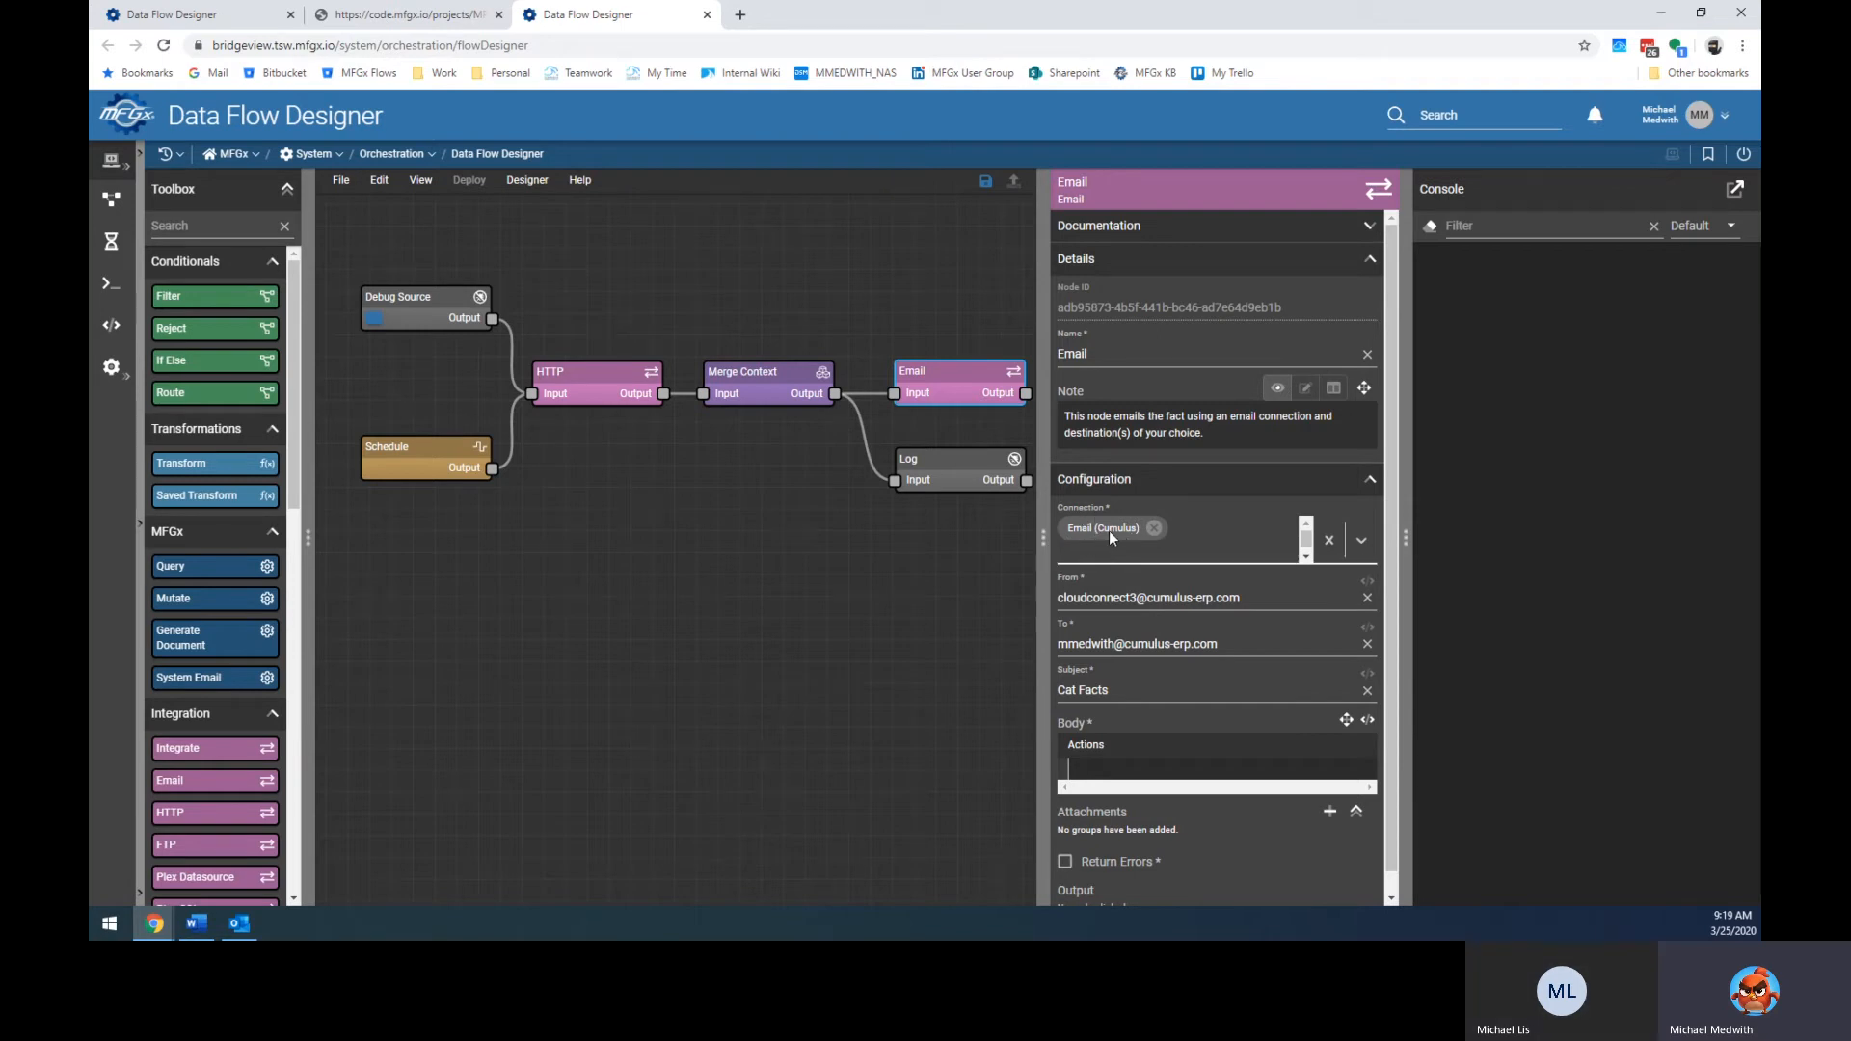
Review the HTTP node's Connection options, then go to the flow.json source page in the browser.
{"action": "left_click", "coordinate": [593, 395]}
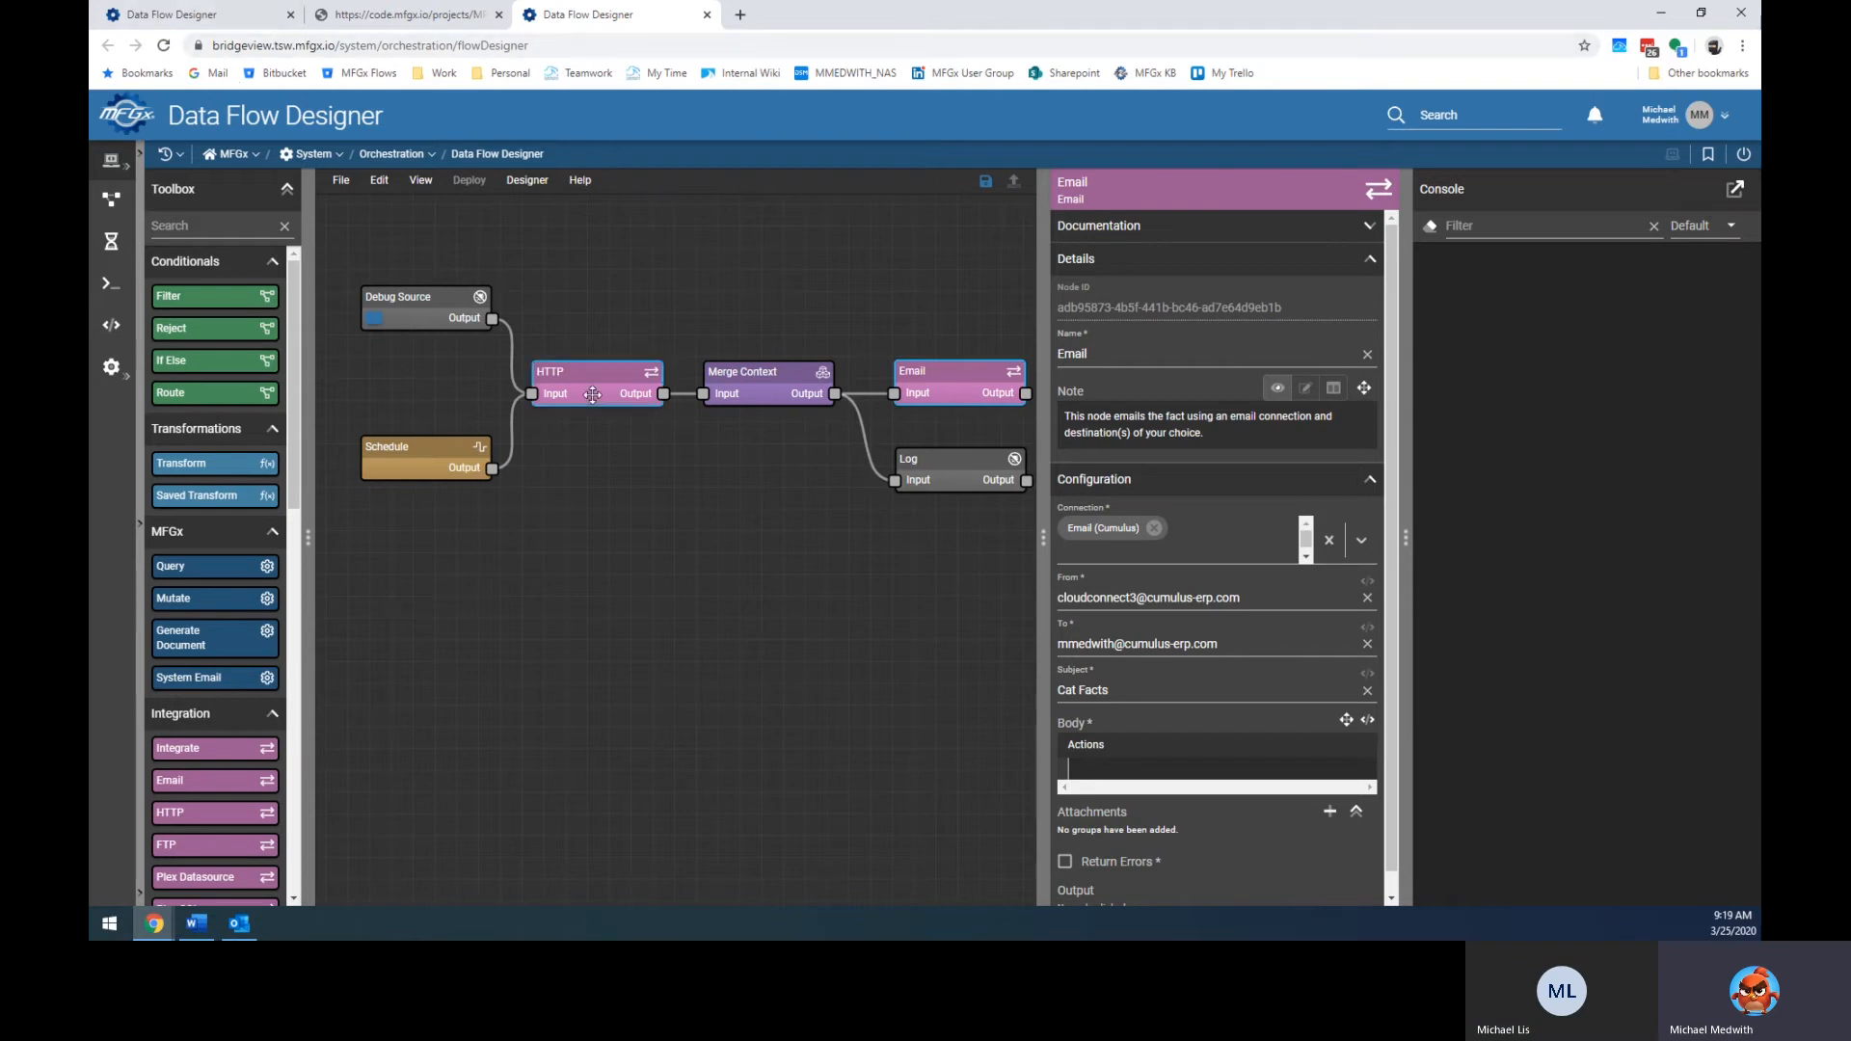
{"action": "left_click", "coordinate": [1100, 536]}
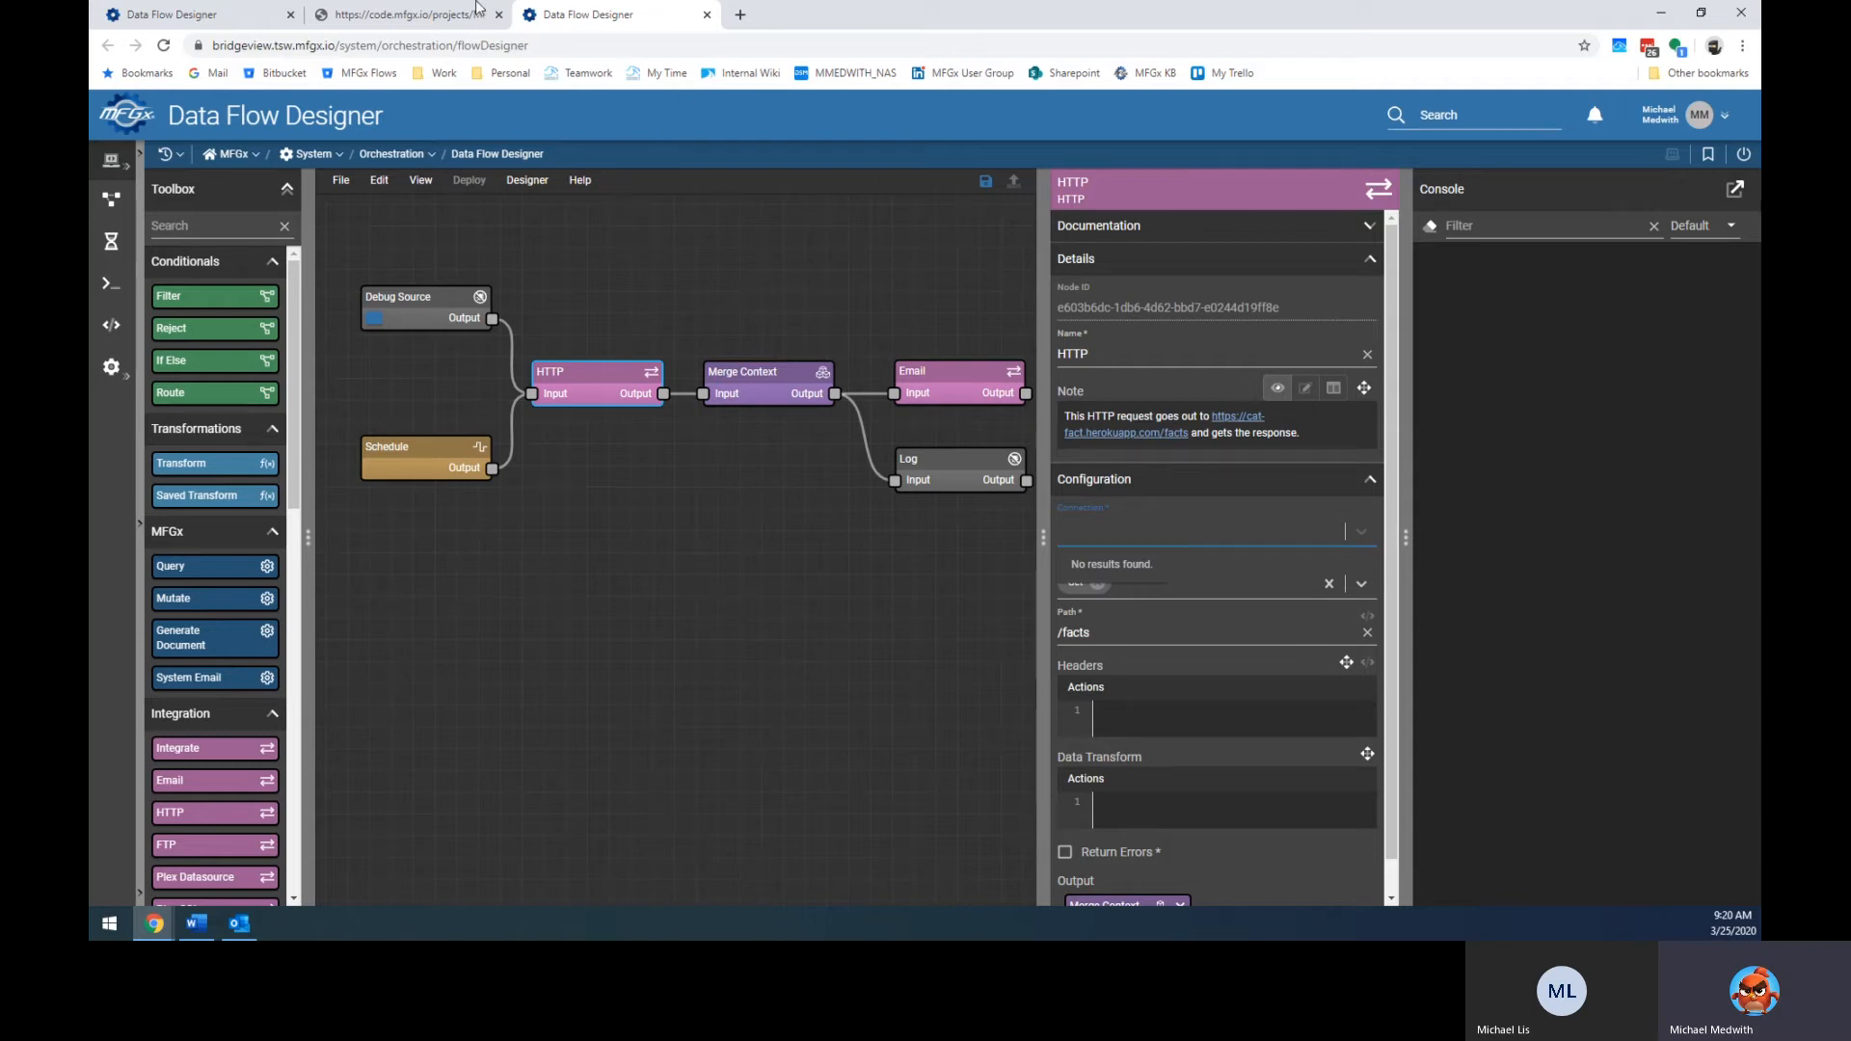
{"action": "left_click", "coordinate": [425, 15]}
{"action": "left_click", "coordinate": [107, 46]}
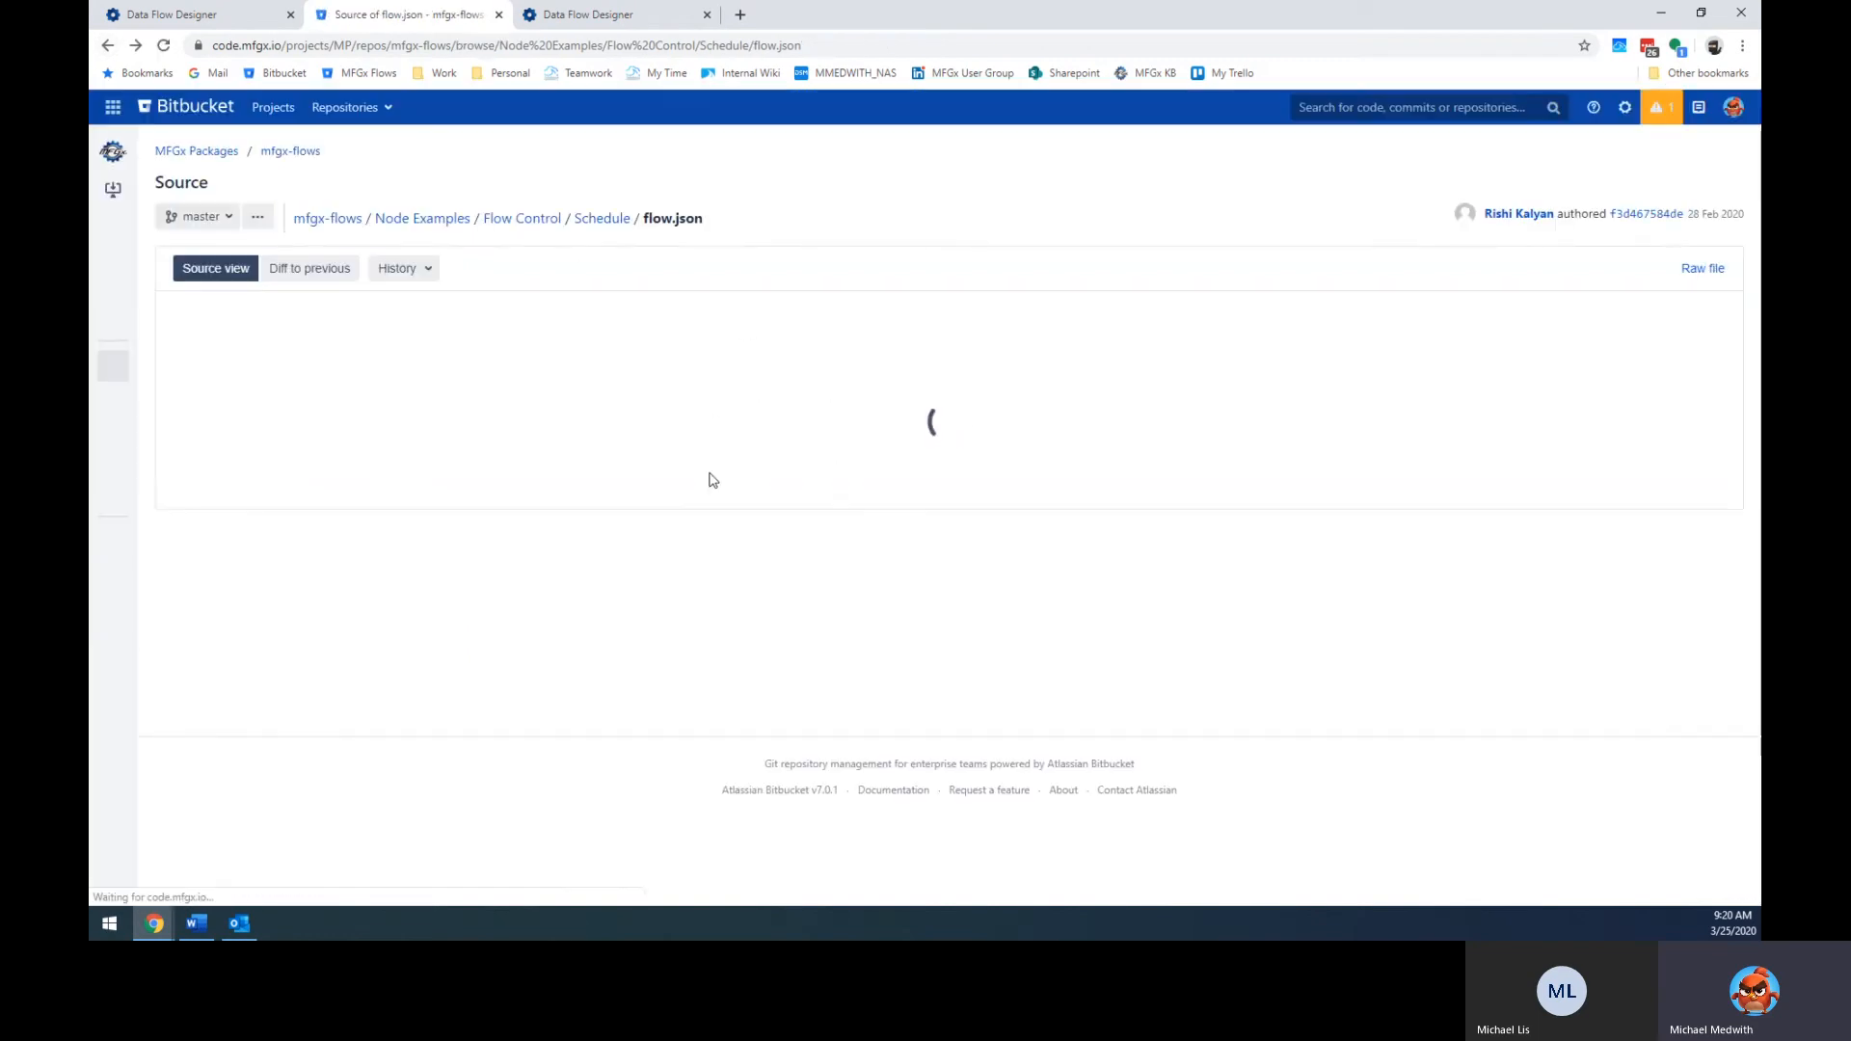
Go back to the Schedule example folder in Bitbucket.
{"action": "scroll", "coordinate": [566, 628], "scroll_direction": "down", "scroll_amount": 1}
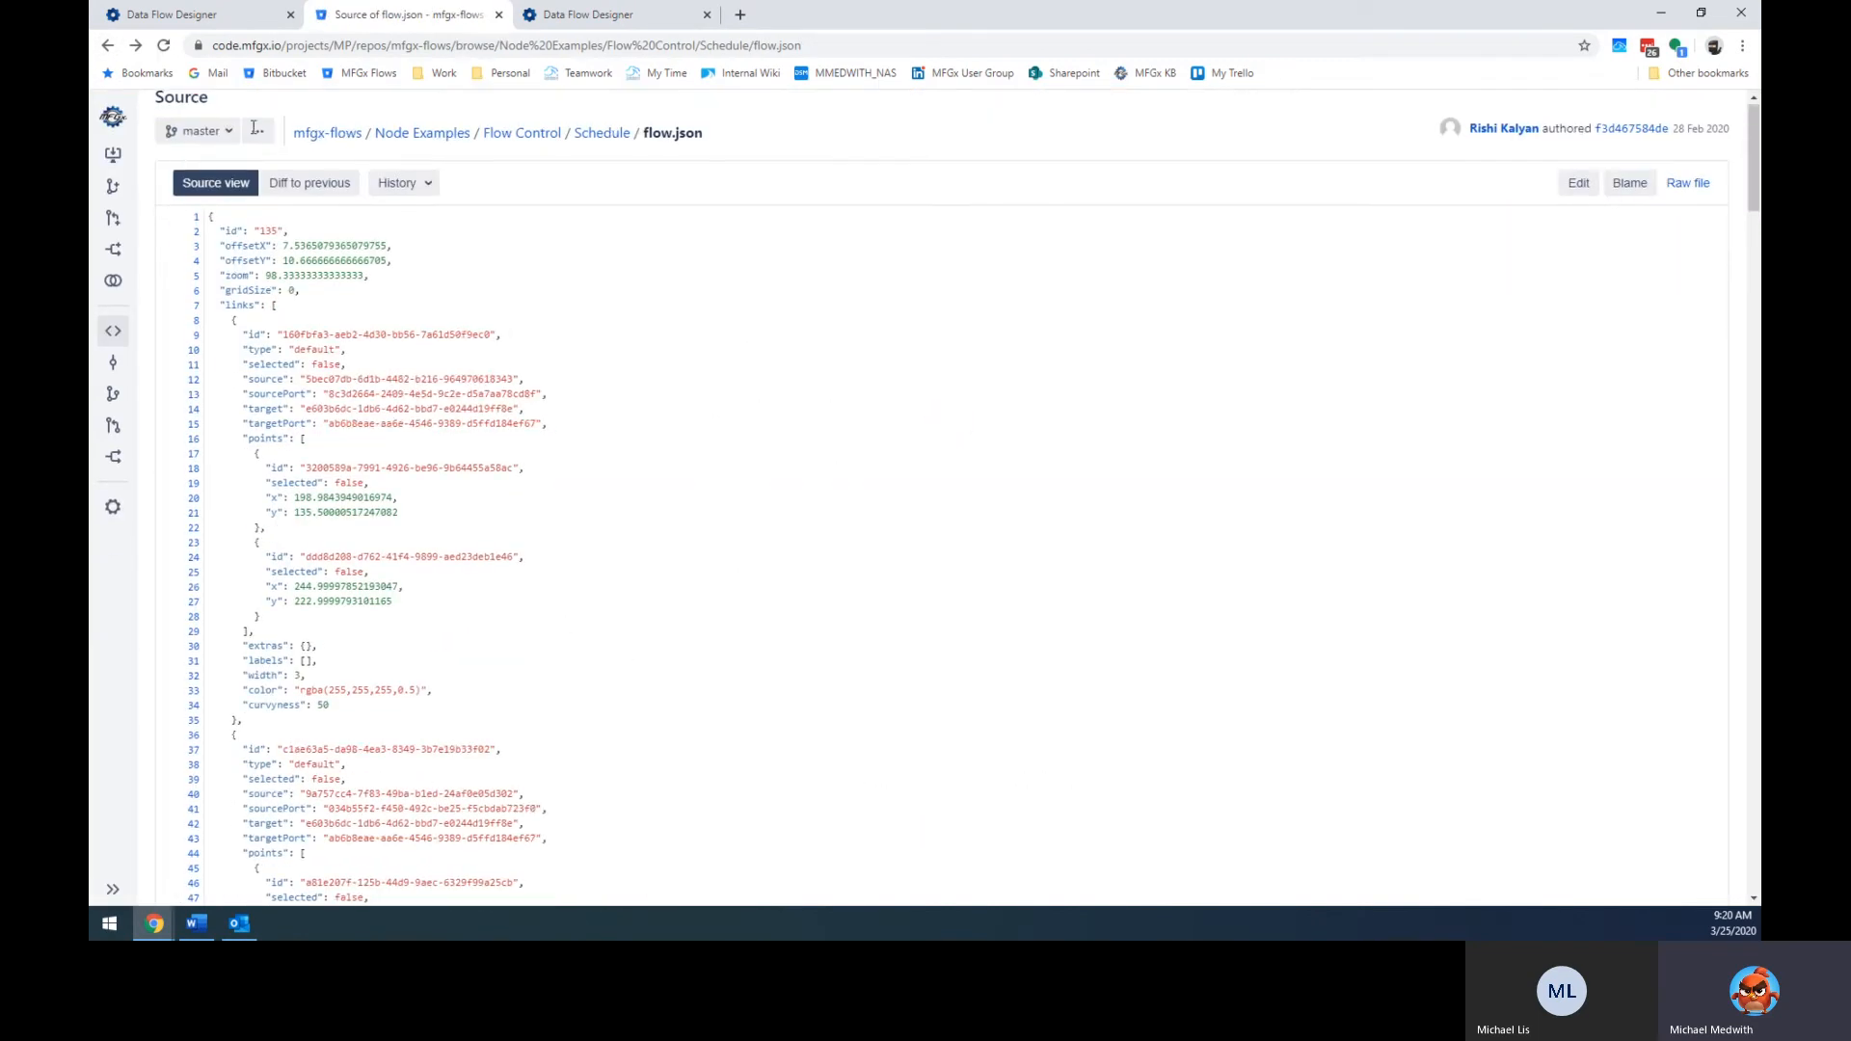
{"action": "scroll", "coordinate": [354, 311], "scroll_direction": "up", "scroll_amount": 1}
{"action": "left_click", "coordinate": [107, 45]}
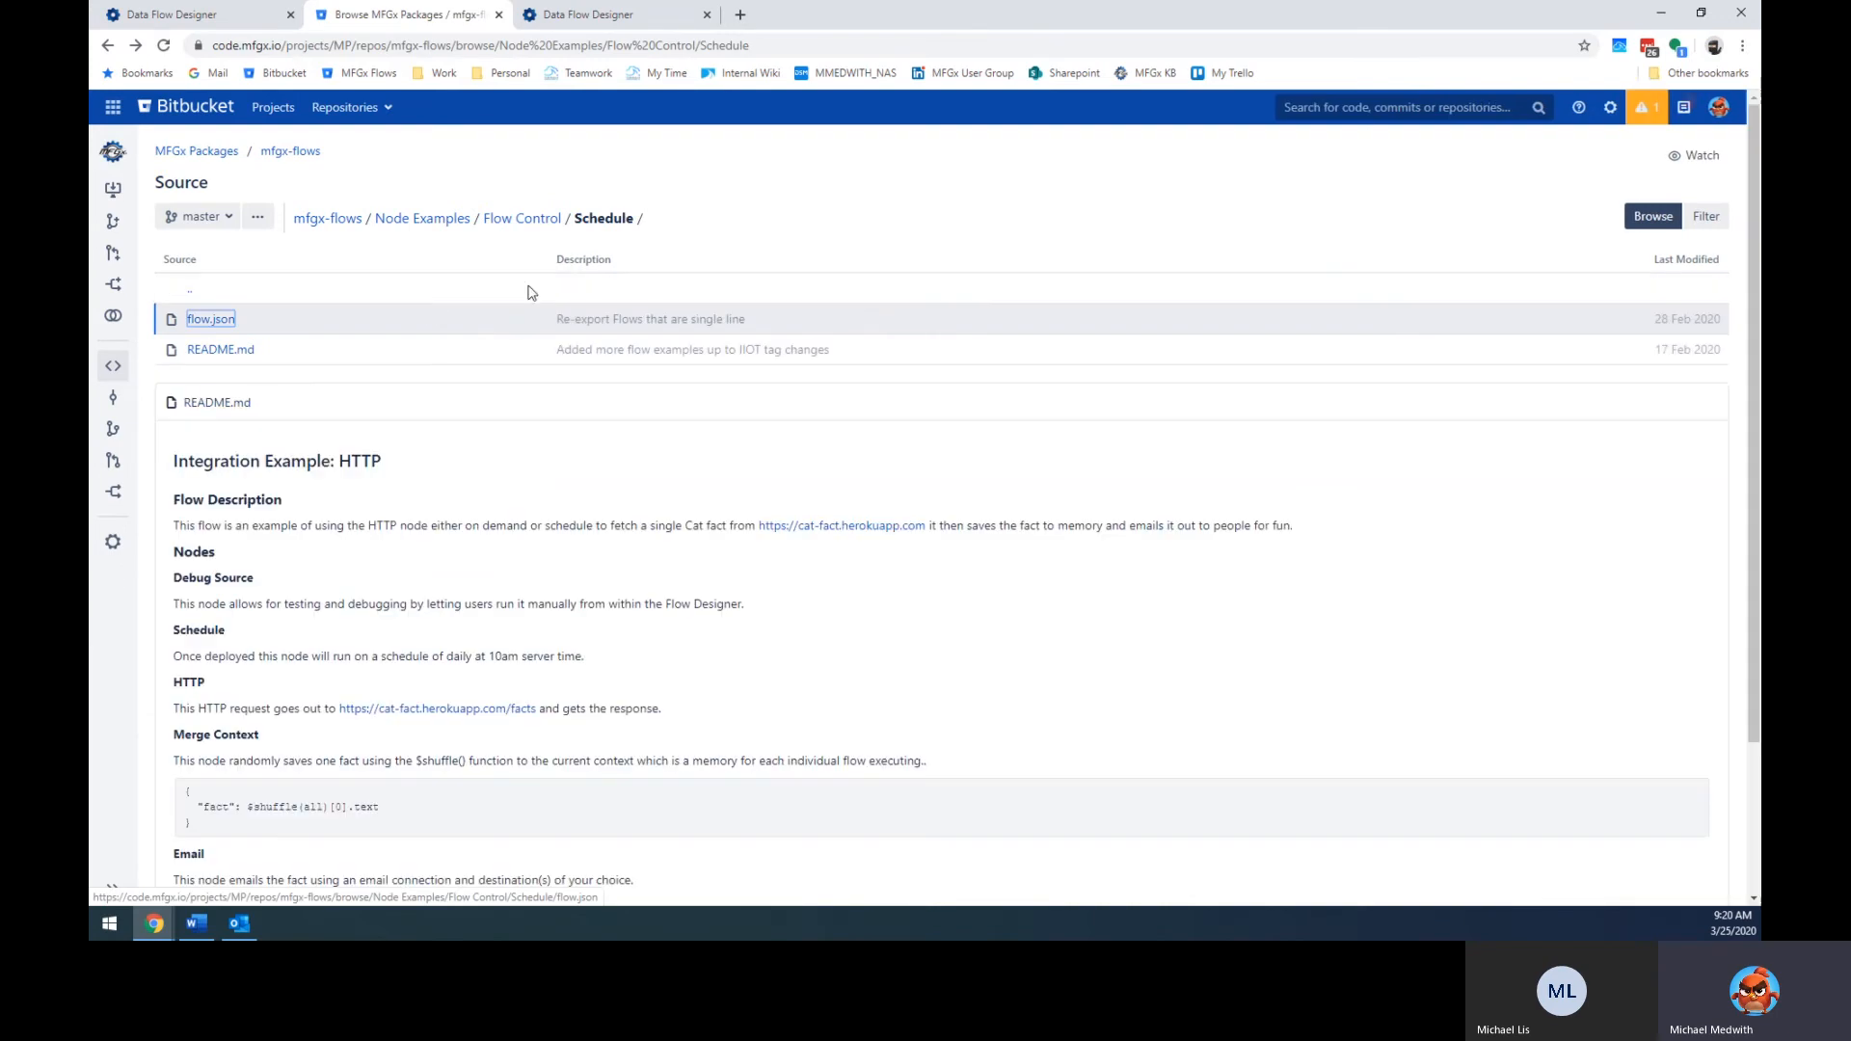
Highlight the README's flow, Debug Source and Schedule descriptions, then return to the designer tab.
{"action": "scroll", "coordinate": [434, 511], "scroll_direction": "down", "scroll_amount": 2}
{"action": "left_click_drag", "start_coordinate": [193, 313], "coordinate": [299, 361]}
{"action": "left_click", "coordinate": [300, 362]}
{"action": "left_click_drag", "start_coordinate": [175, 394], "coordinate": [756, 420]}
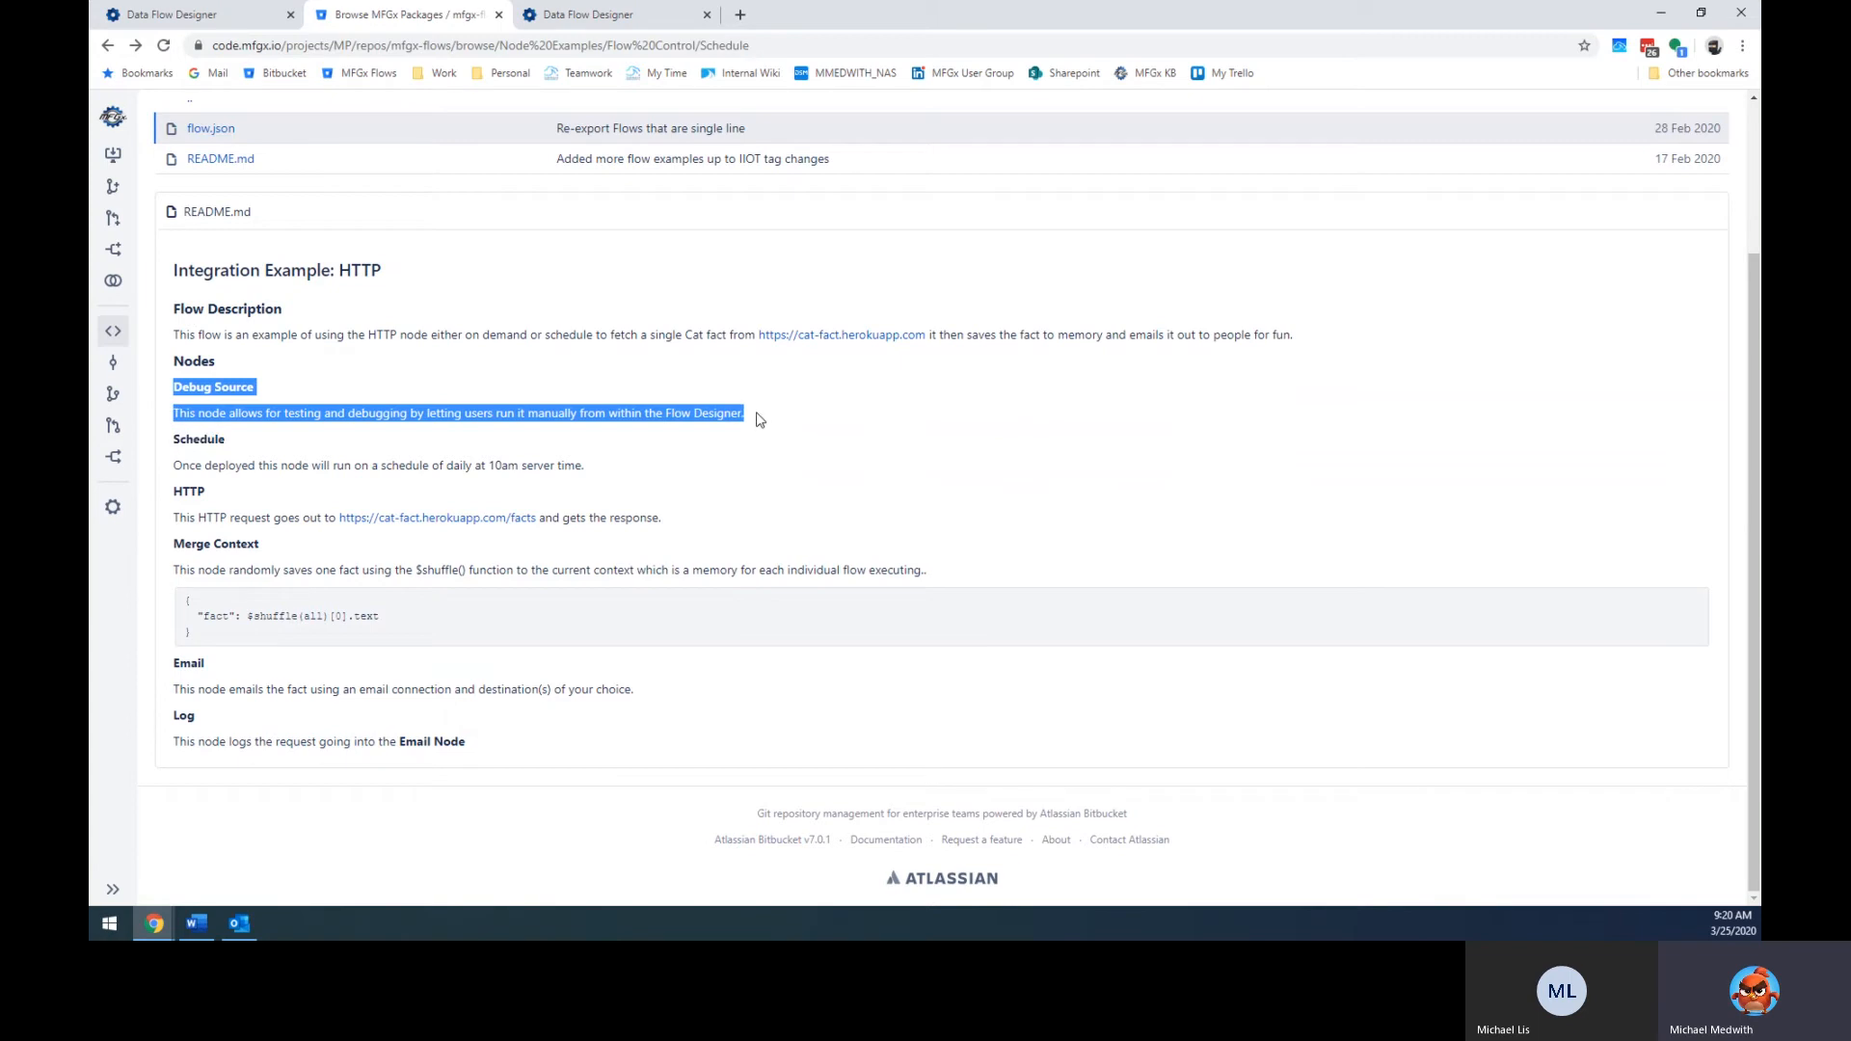
{"action": "left_click", "coordinate": [757, 419]}
{"action": "left_click_drag", "start_coordinate": [173, 445], "coordinate": [622, 479]}
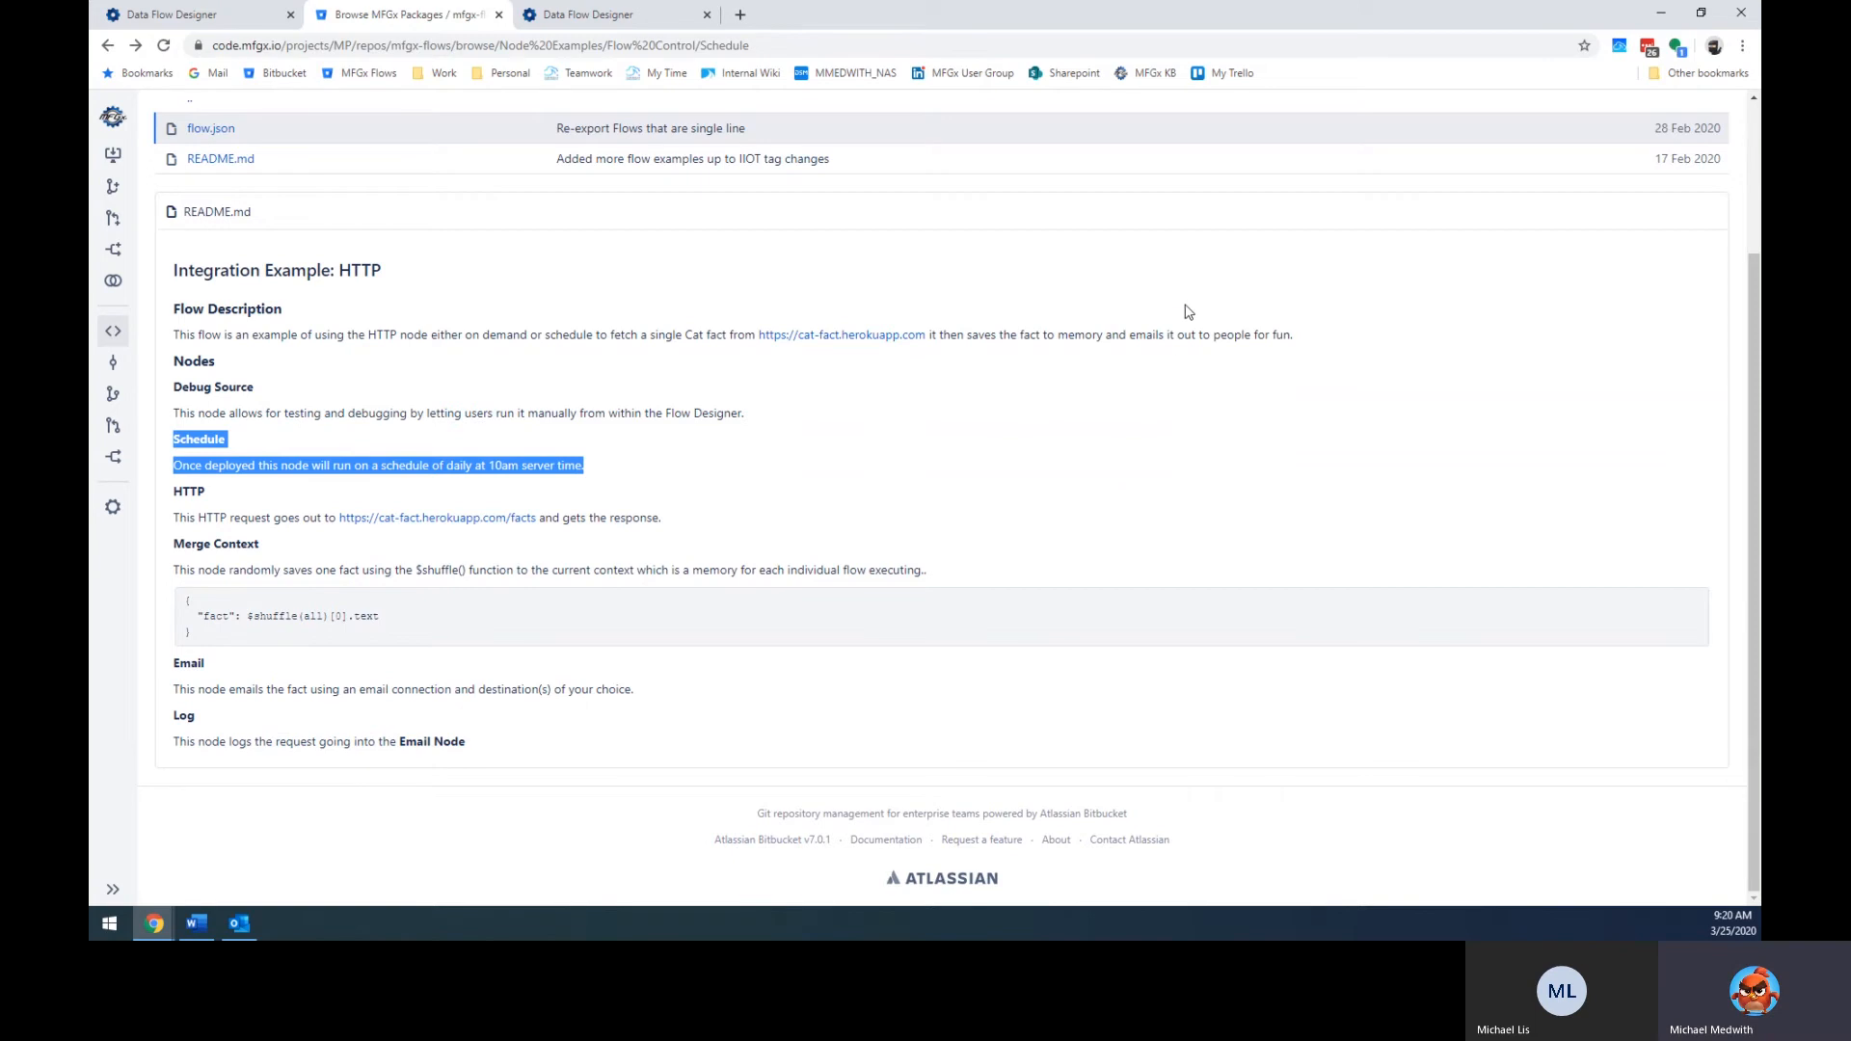
{"action": "scroll", "coordinate": [687, 332], "scroll_direction": "up", "scroll_amount": 2}
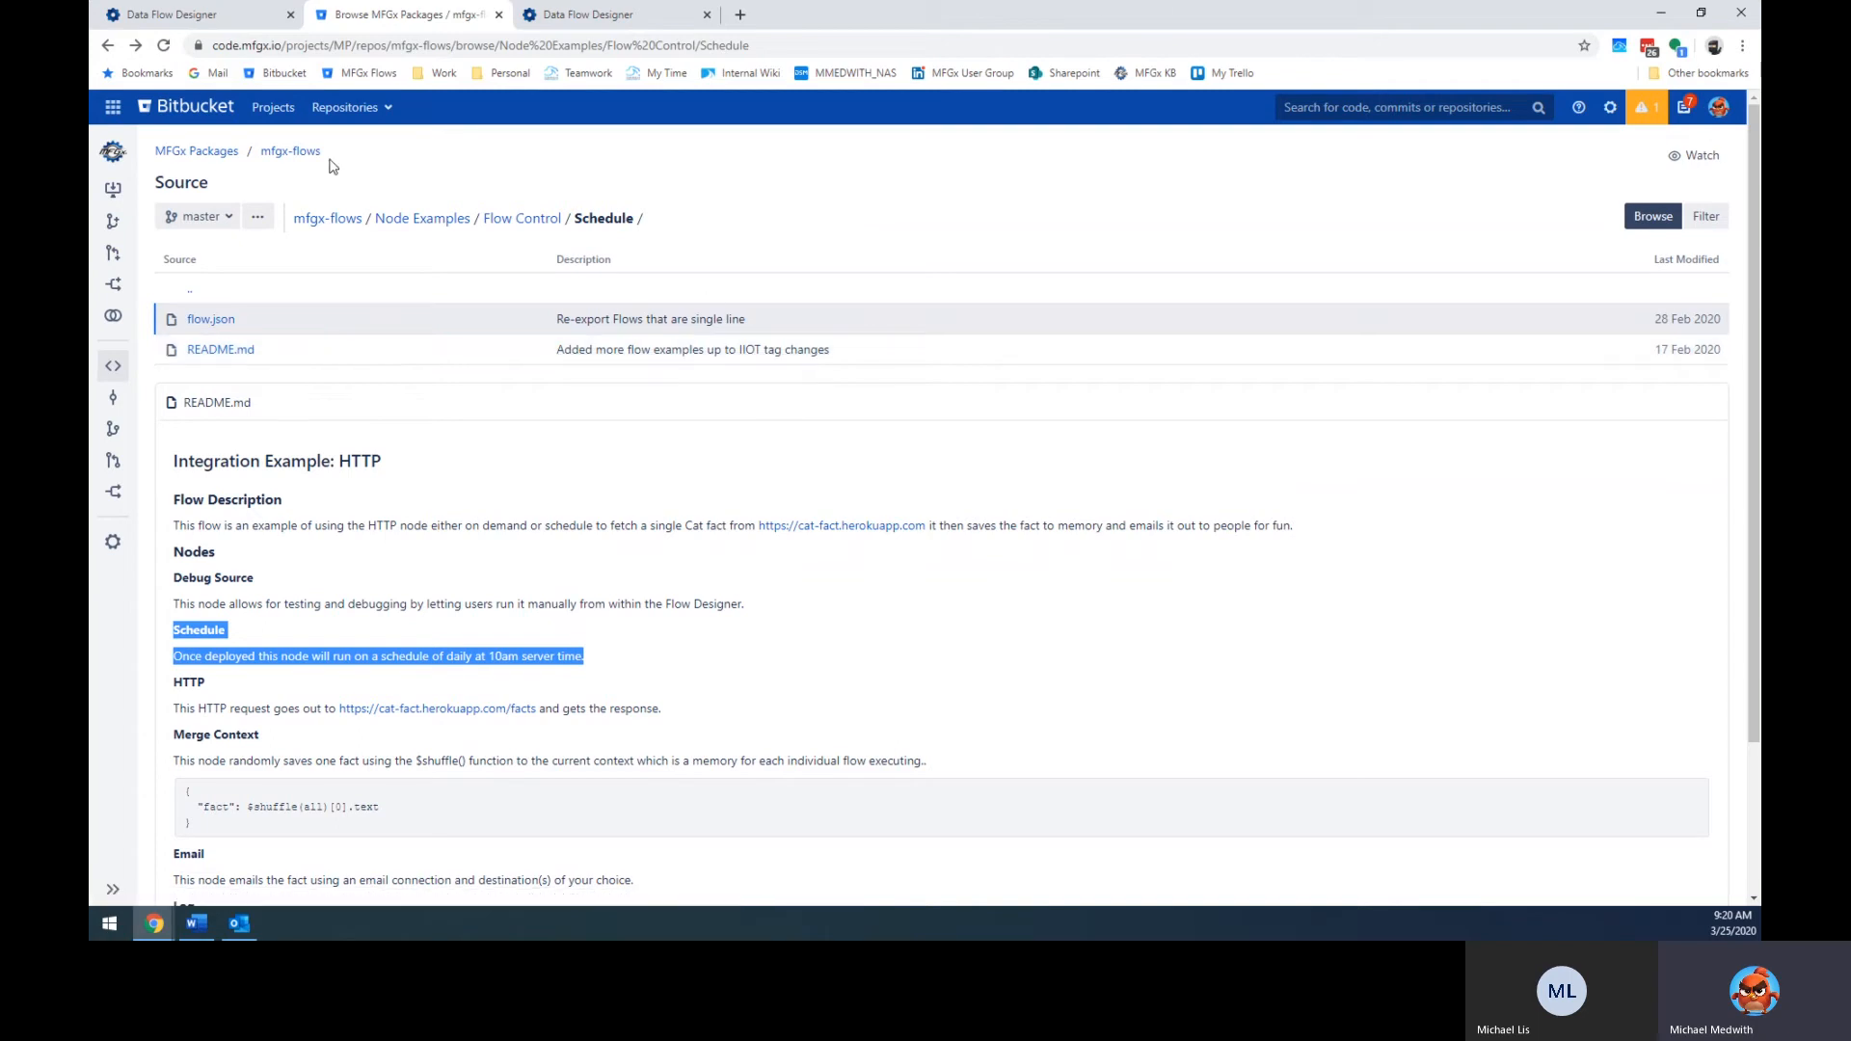
{"action": "left_click", "coordinate": [579, 15]}
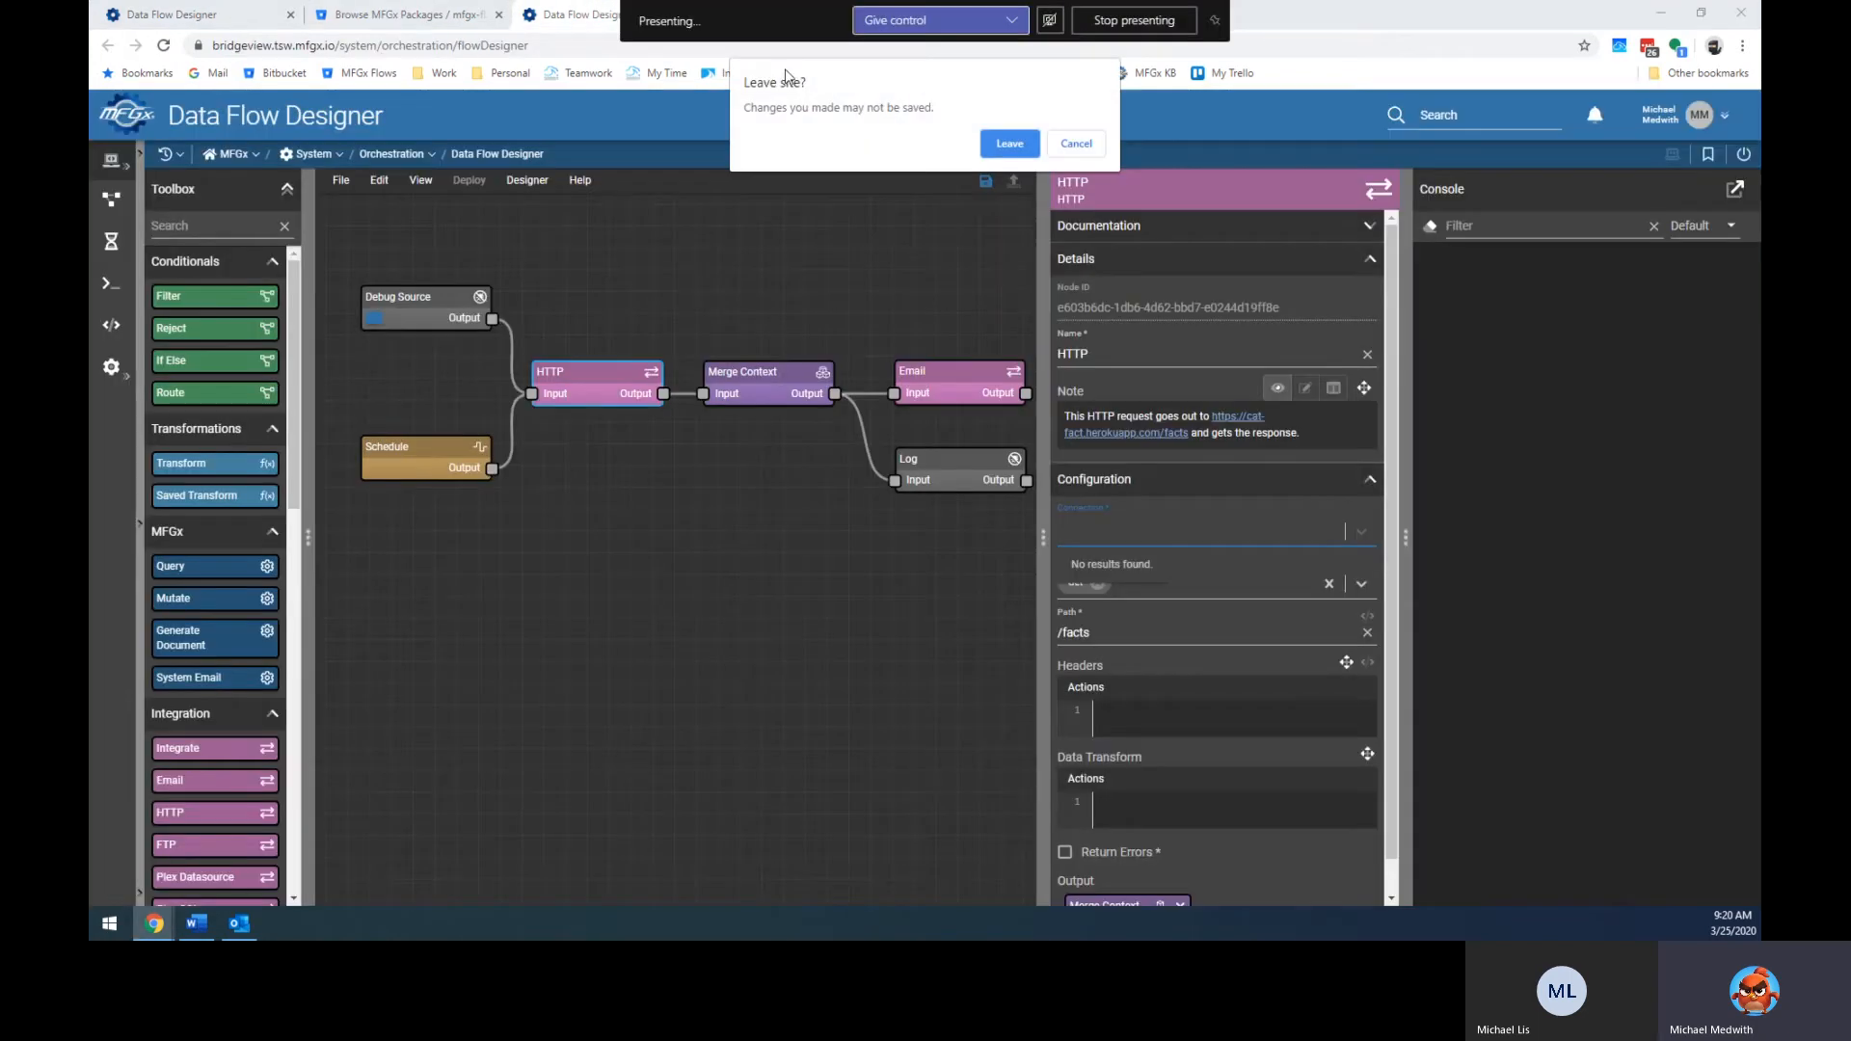
Leave the unsaved example flow, reopen the Schedule and Debug File flow, and scroll the Toolbox to Debugging.
{"action": "left_click", "coordinate": [1009, 145]}
{"action": "left_click", "coordinate": [164, 14]}
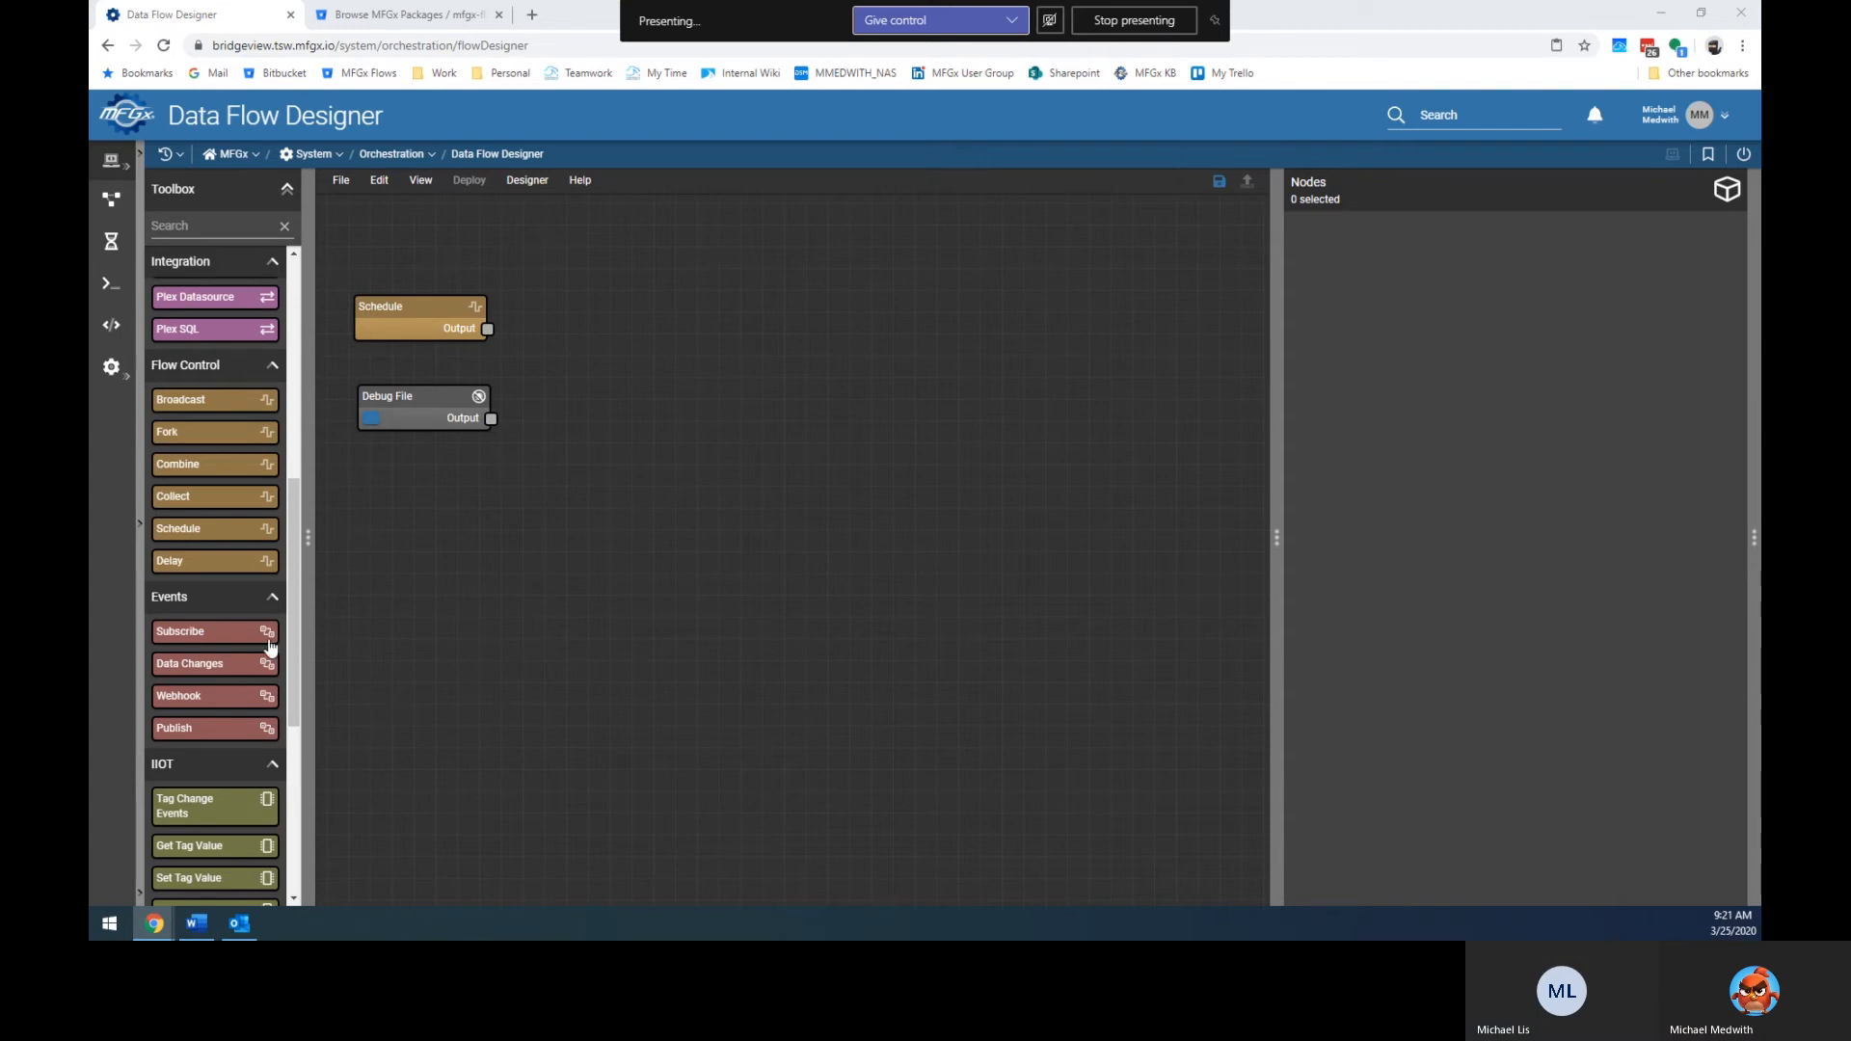
{"action": "scroll", "coordinate": [278, 645], "scroll_direction": "down", "scroll_amount": 3}
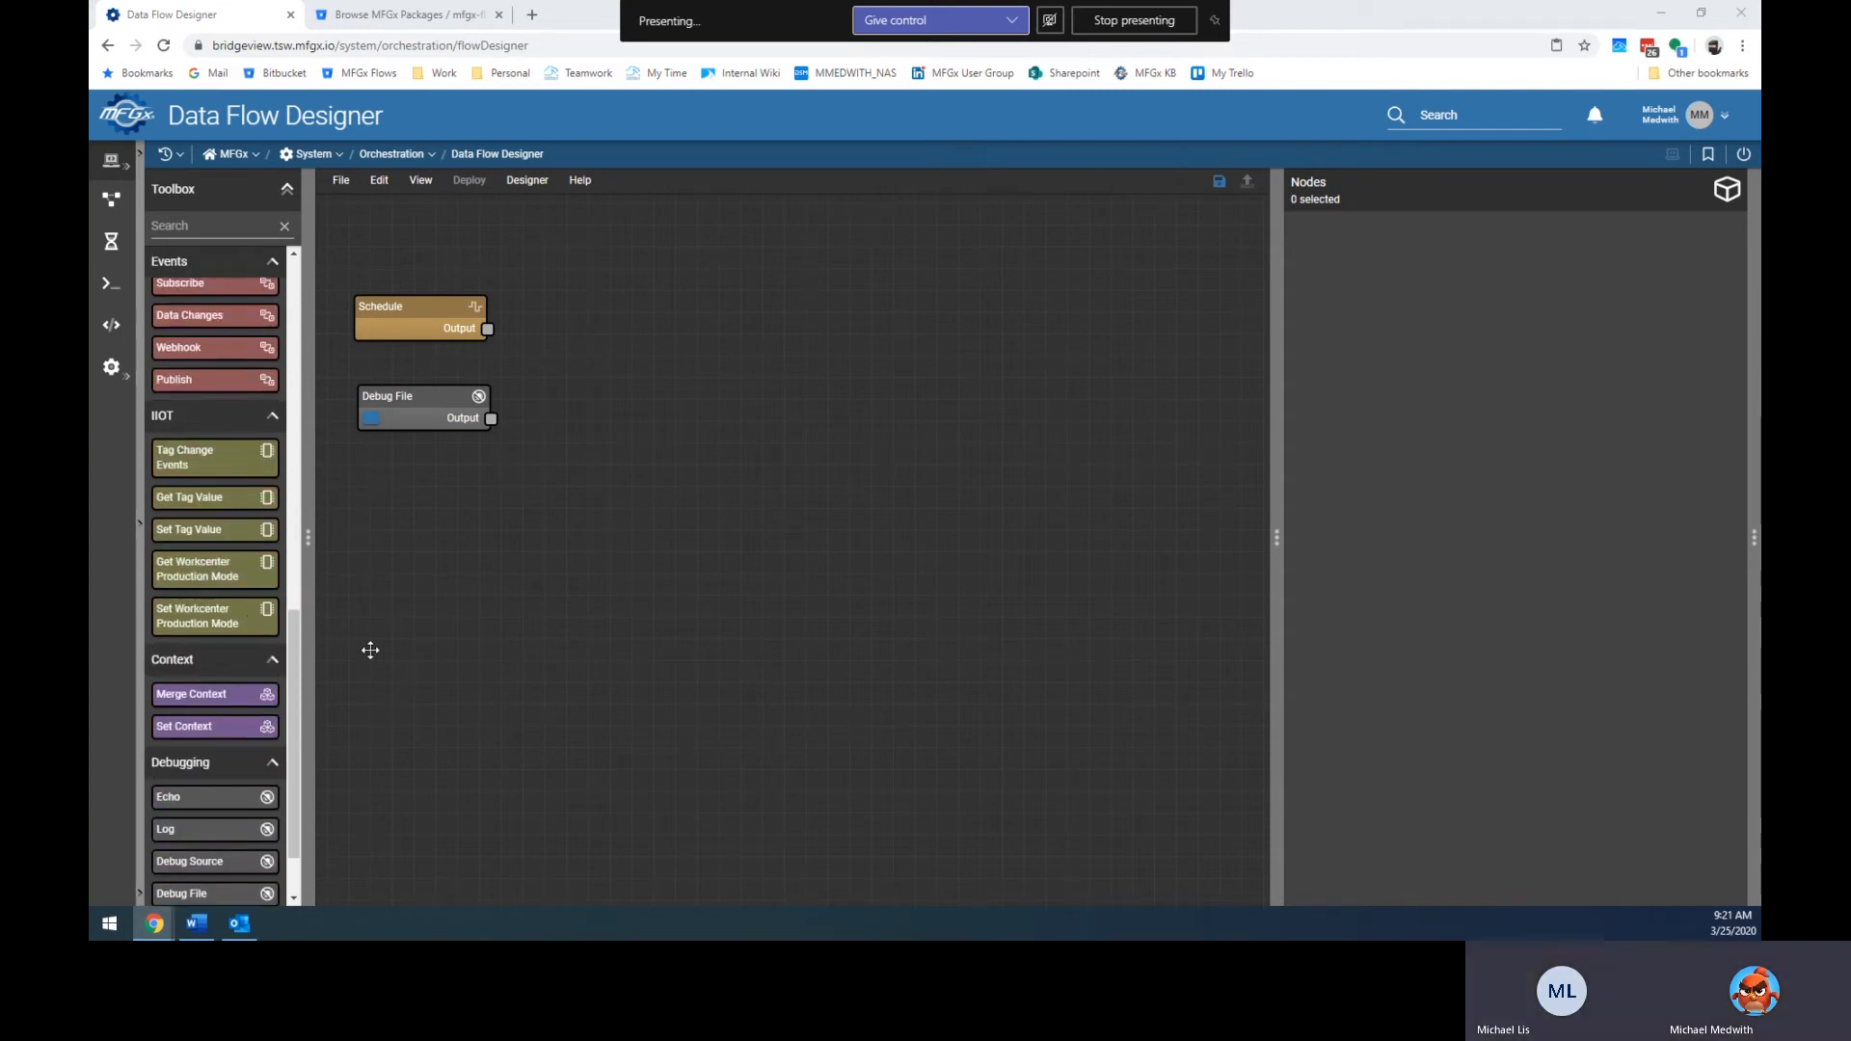
{"action": "scroll", "coordinate": [205, 559], "scroll_direction": "down", "scroll_amount": 1}
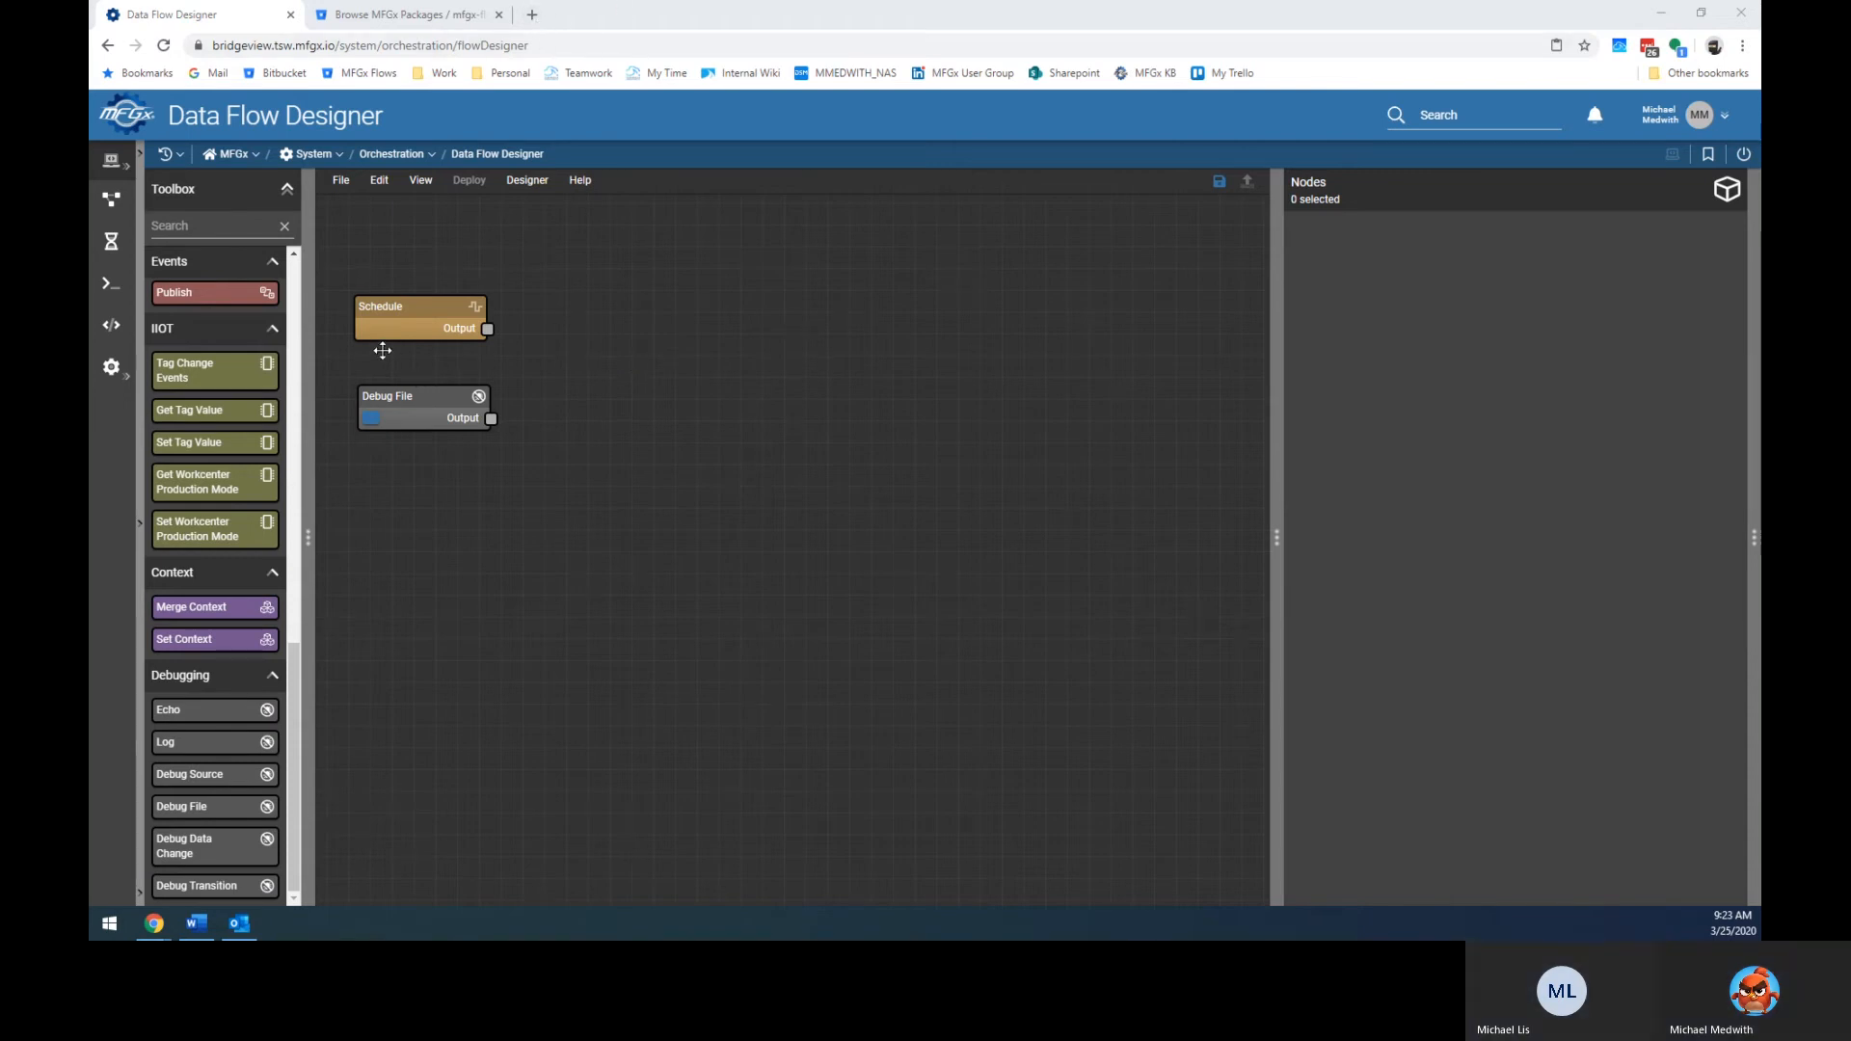
Open System > Connections, view the Plex (Test) connection's details, and return to the list.
{"action": "left_click", "coordinate": [114, 370]}
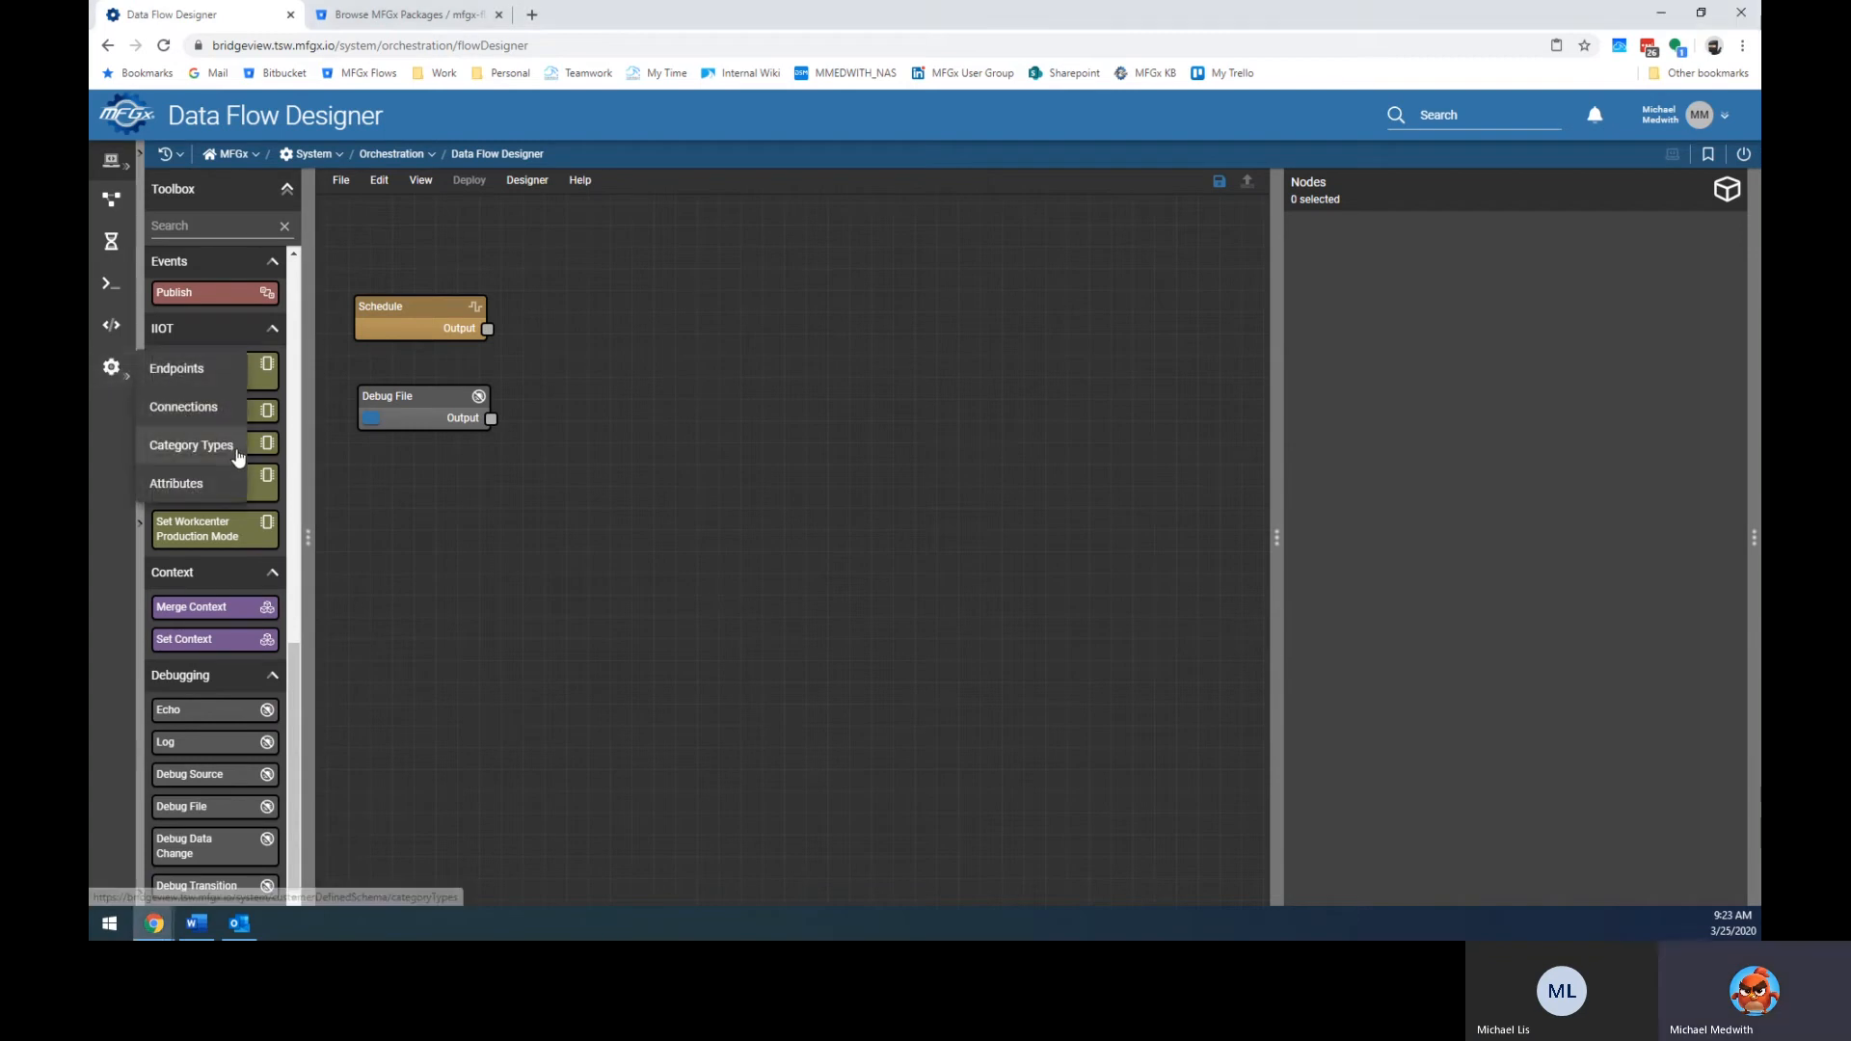
{"action": "left_click", "coordinate": [191, 407]}
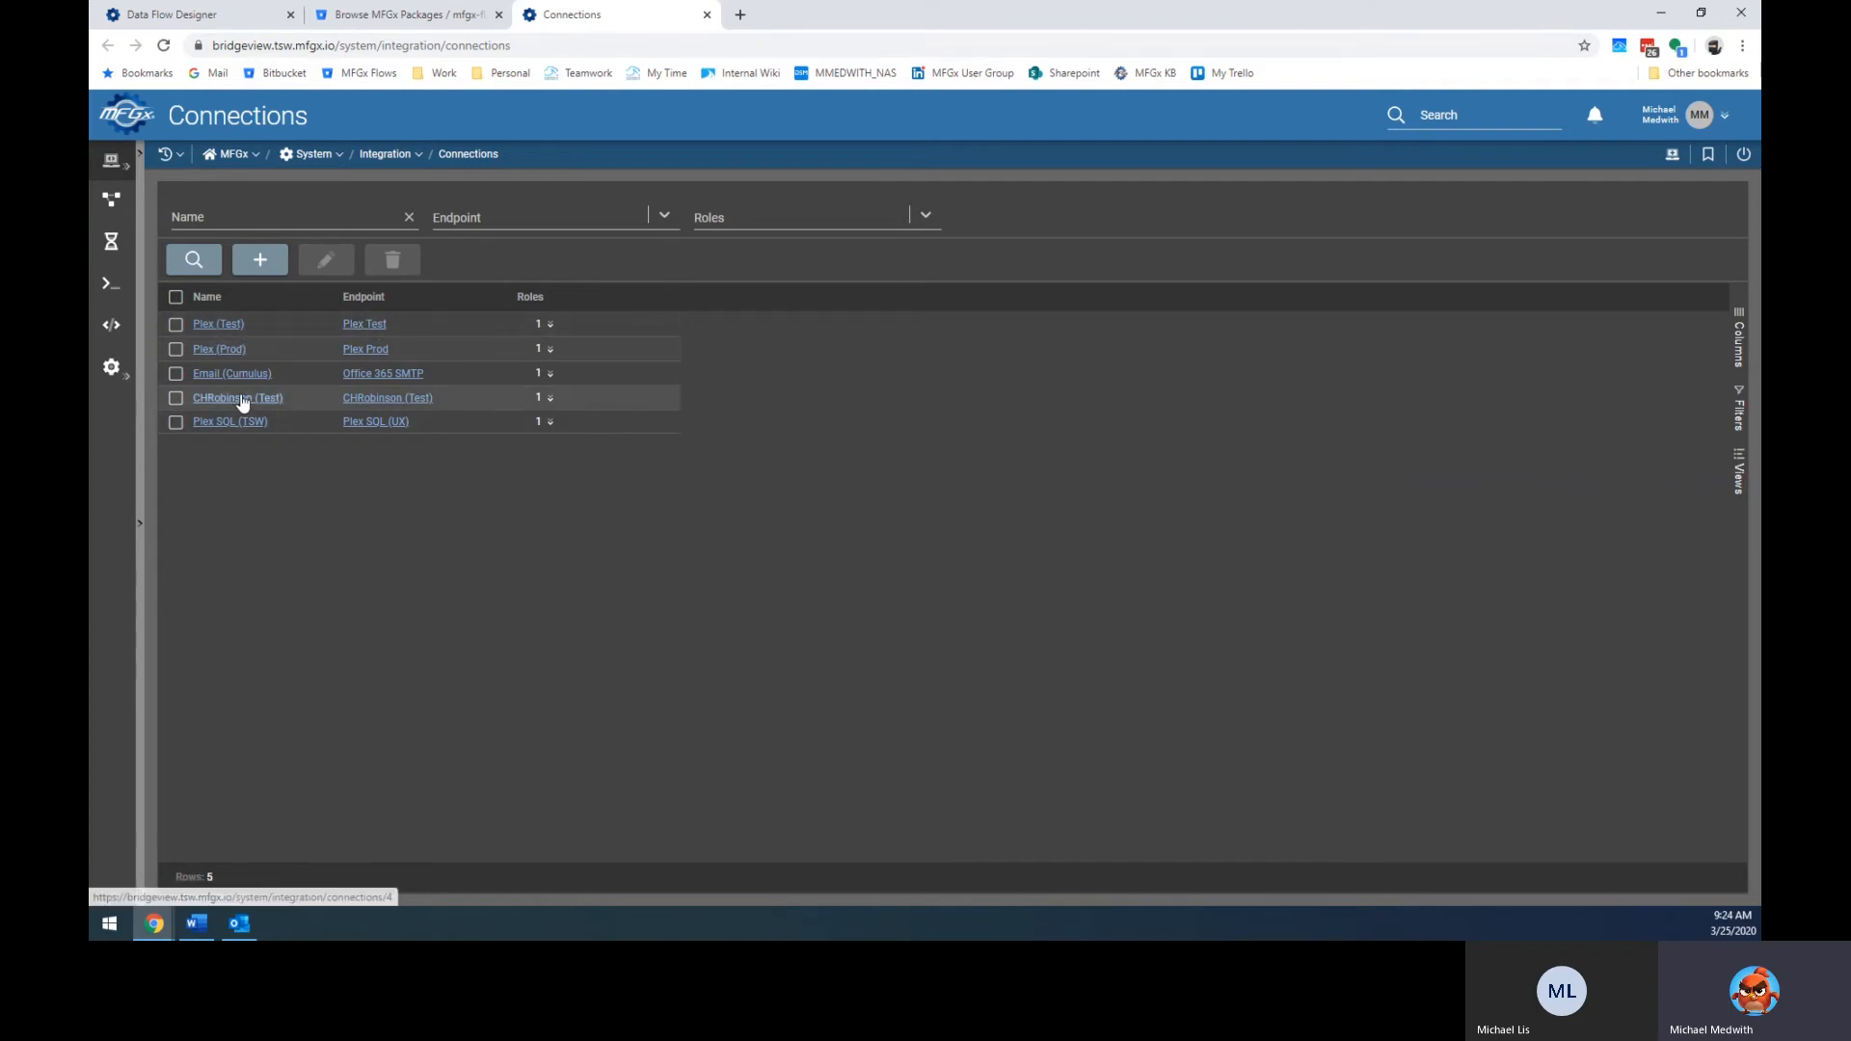
{"action": "left_click", "coordinate": [214, 328]}
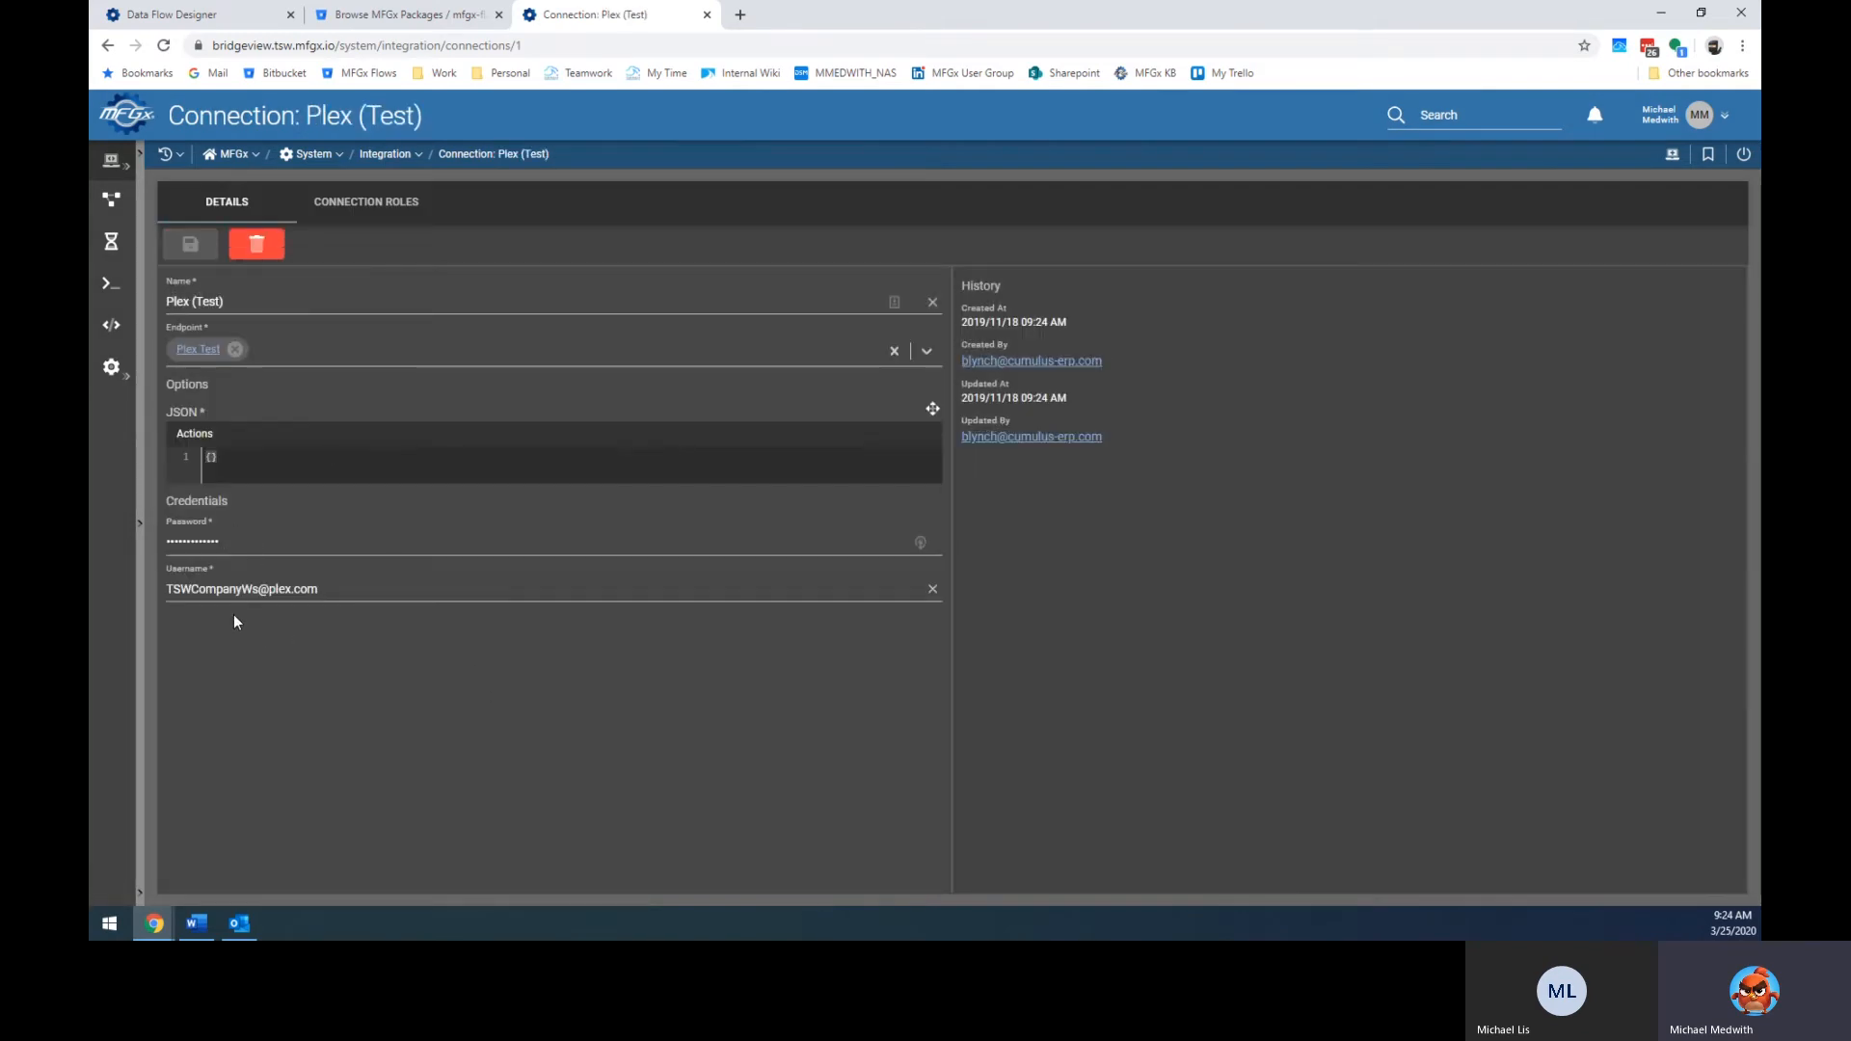
{"action": "left_click", "coordinate": [226, 540]}
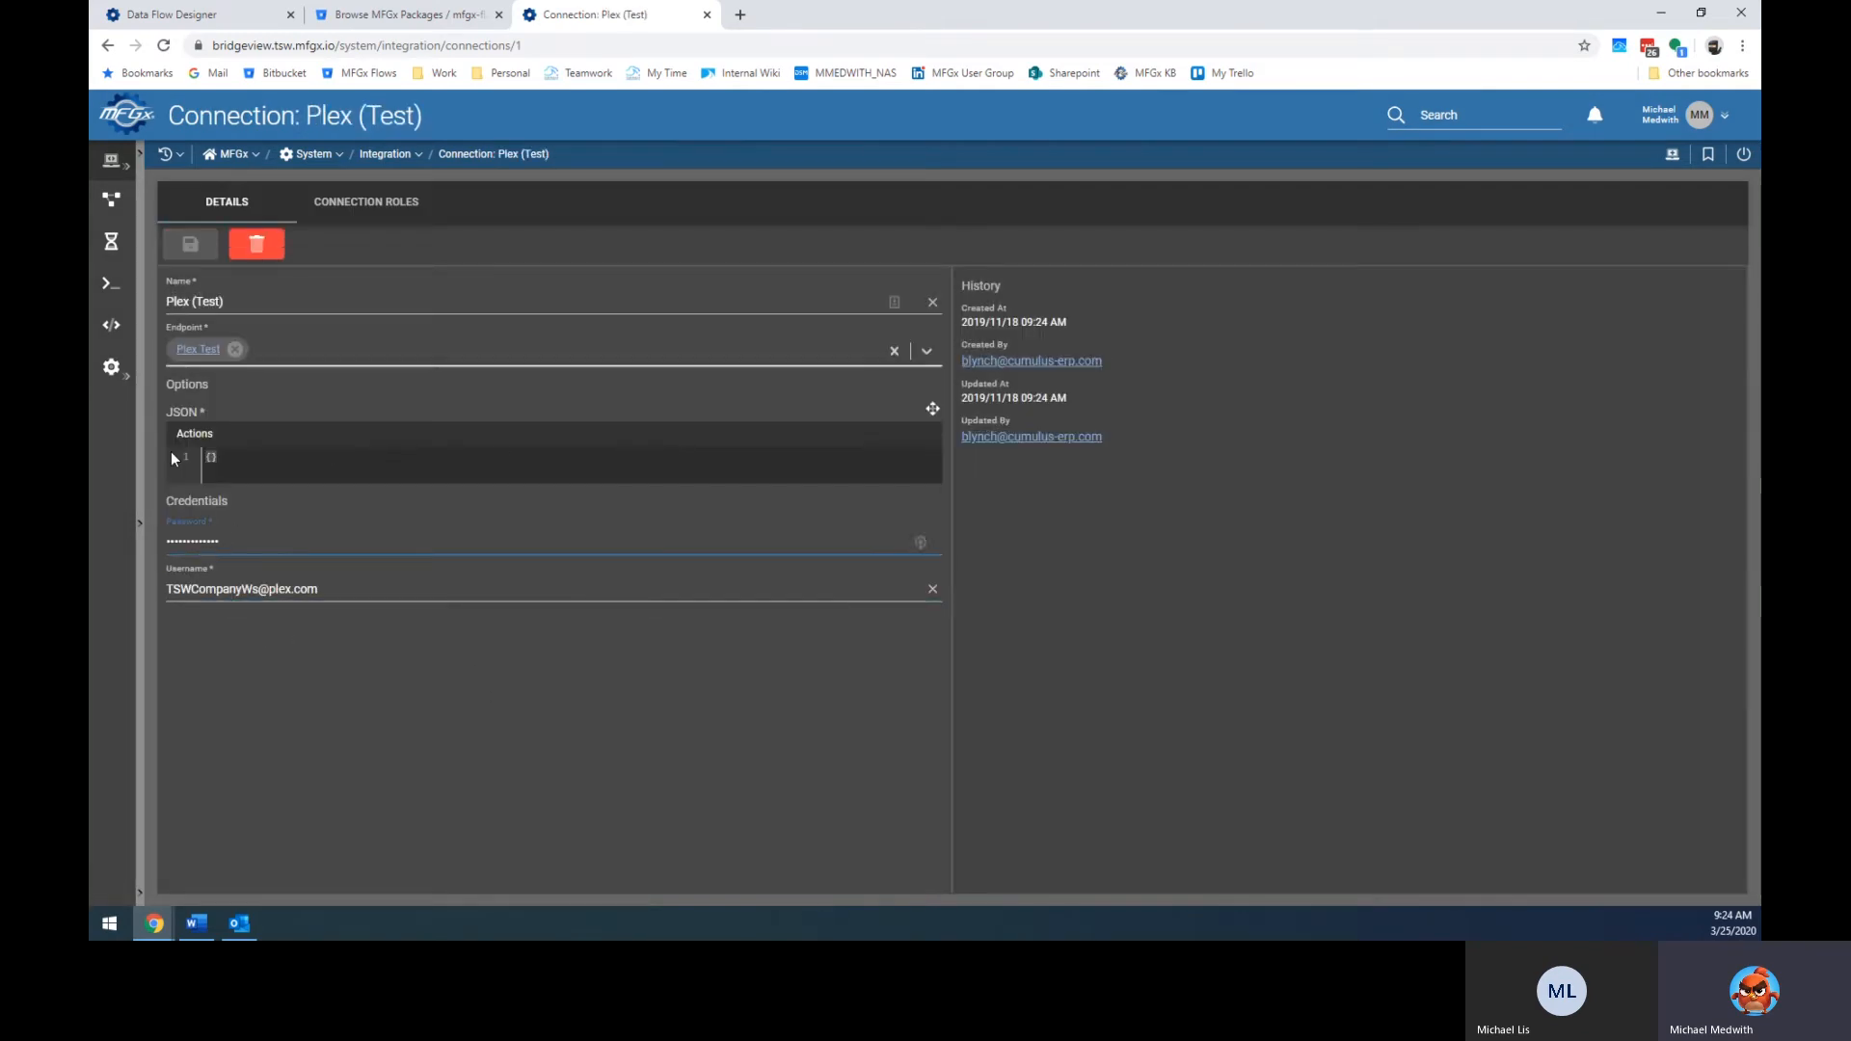
{"action": "left_click", "coordinate": [107, 48]}
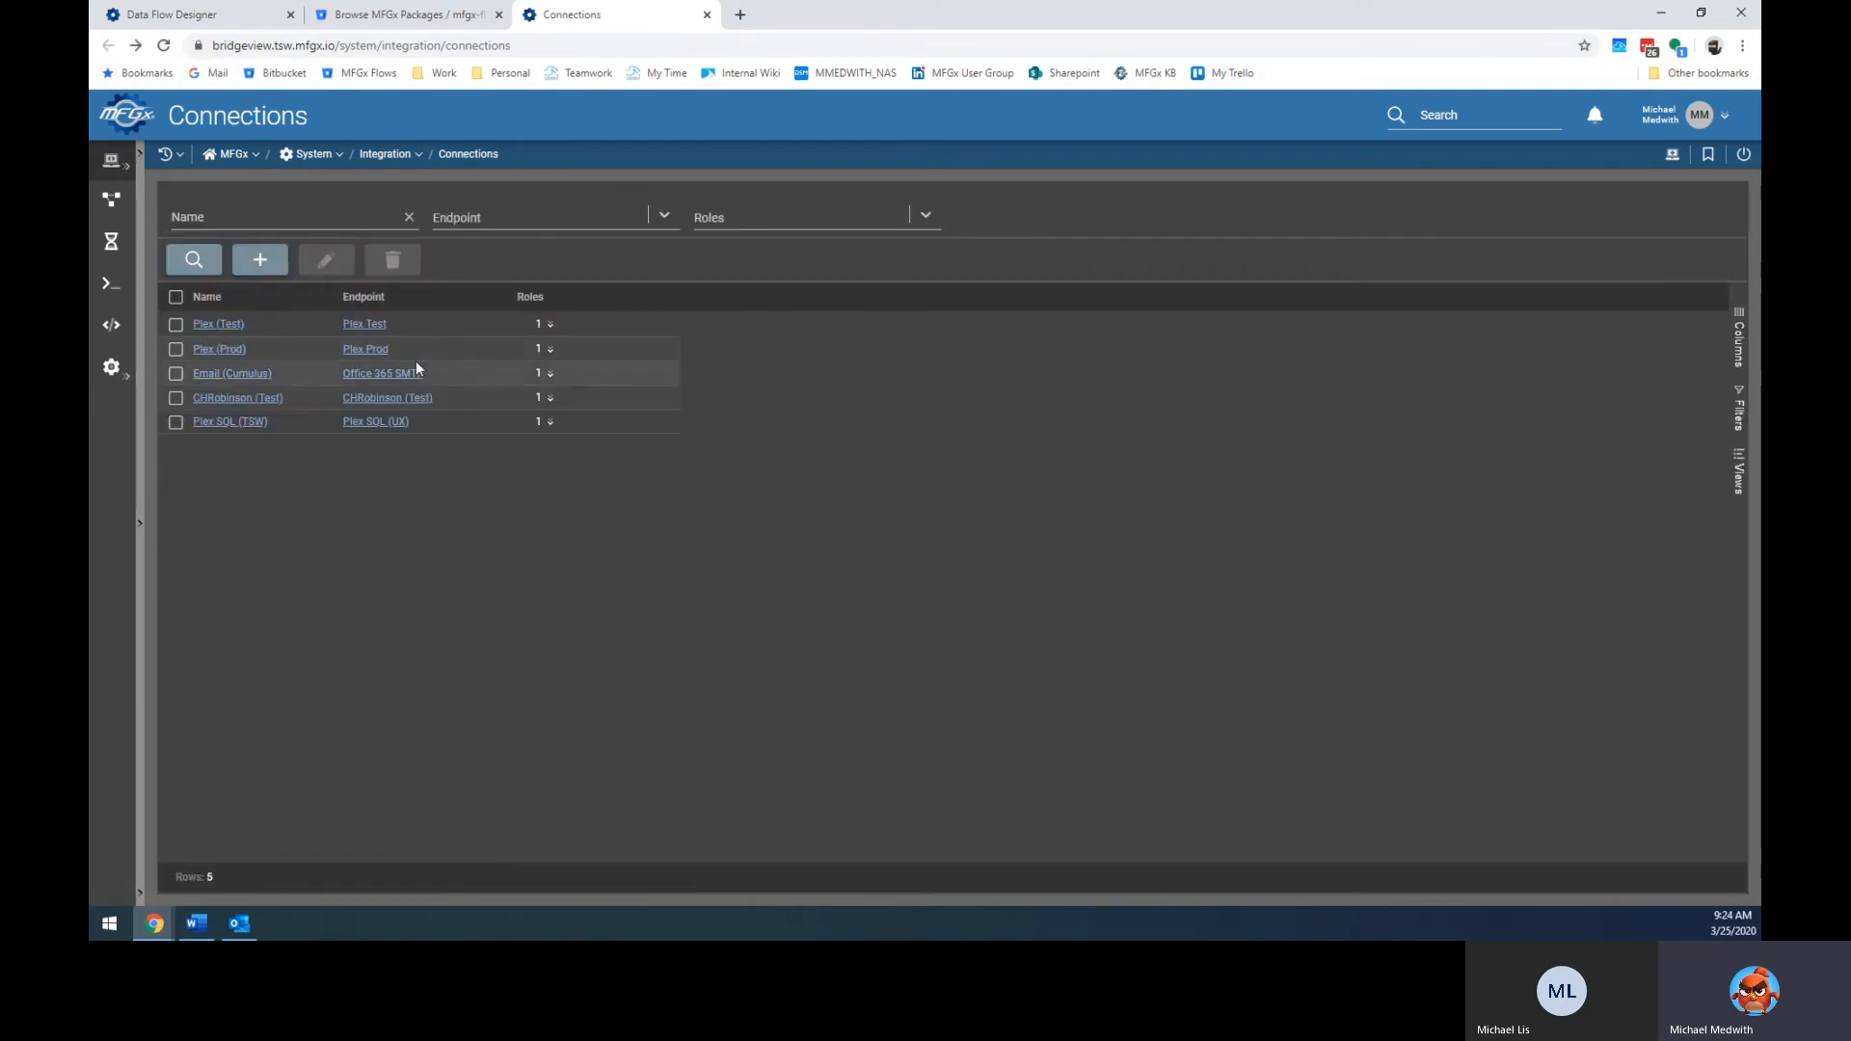
Open the Plex Test endpoint and highlight its service URL and test API host.
{"action": "left_click", "coordinate": [362, 325]}
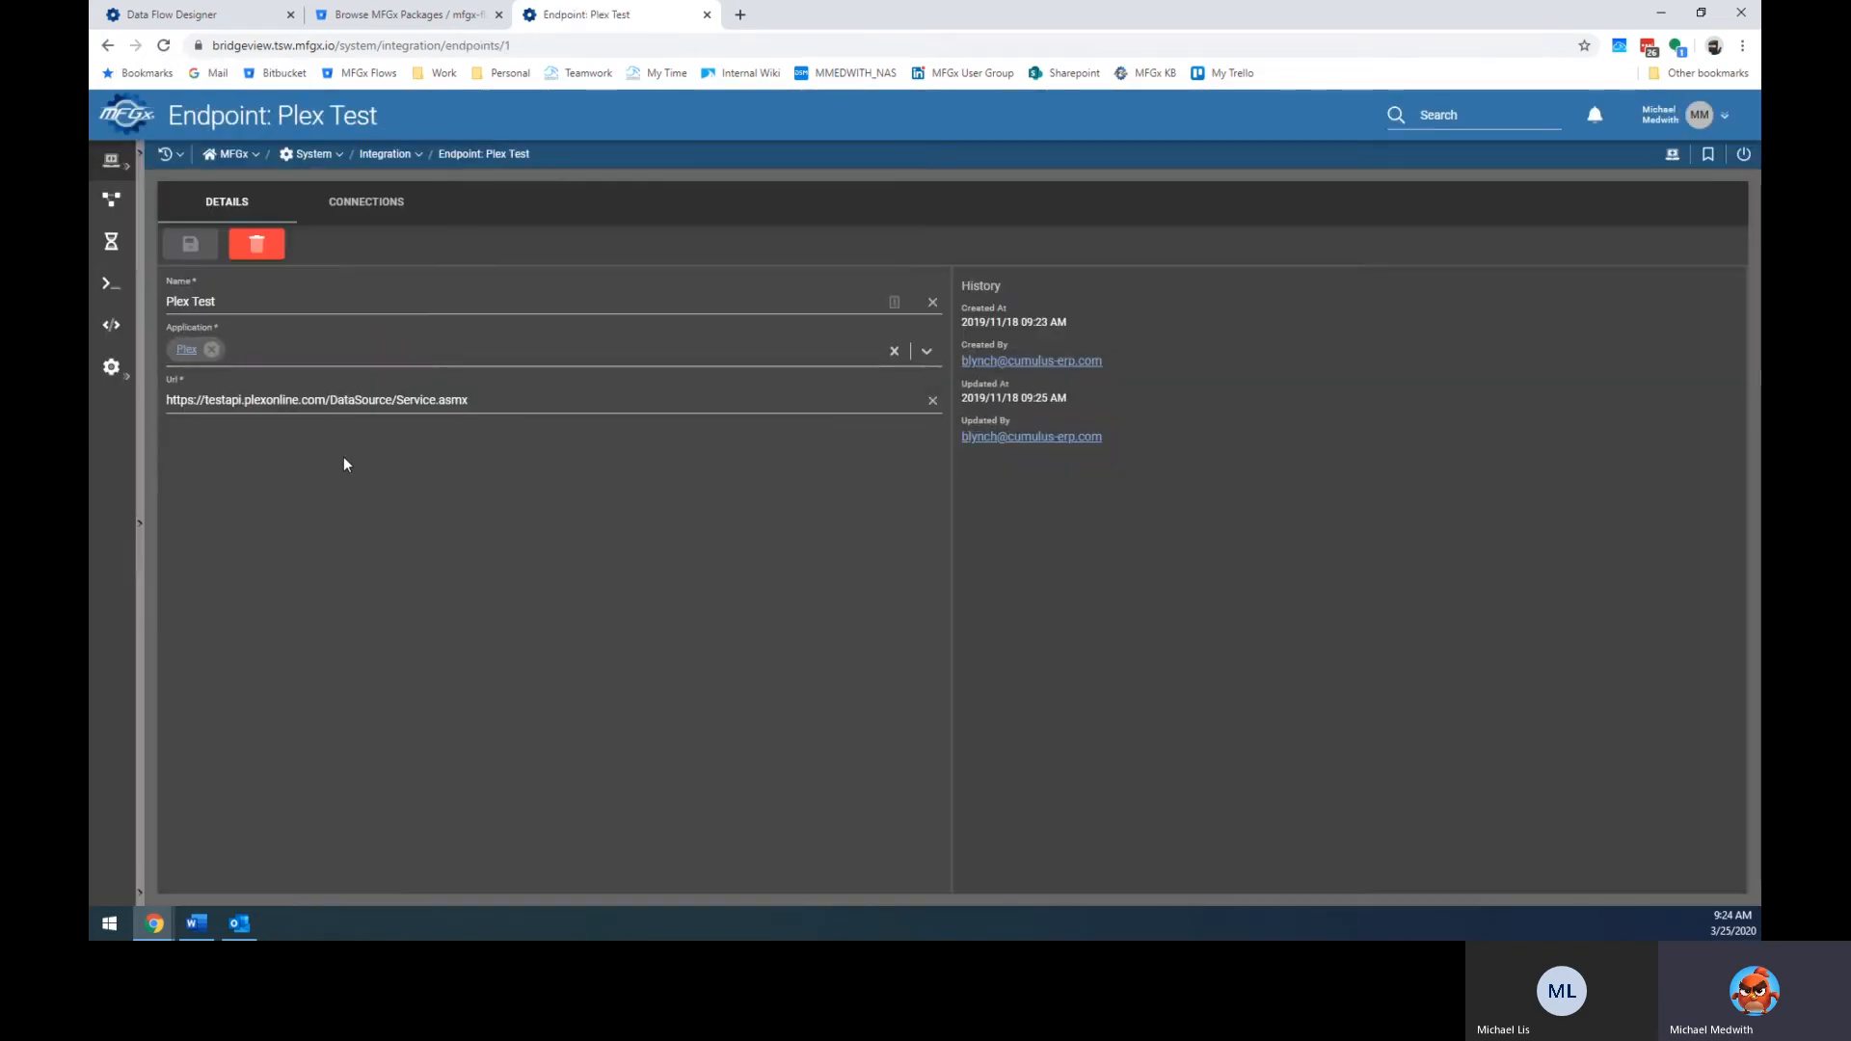
{"action": "left_click", "coordinate": [309, 401]}
{"action": "left_click_drag", "start_coordinate": [202, 400], "coordinate": [543, 409]}
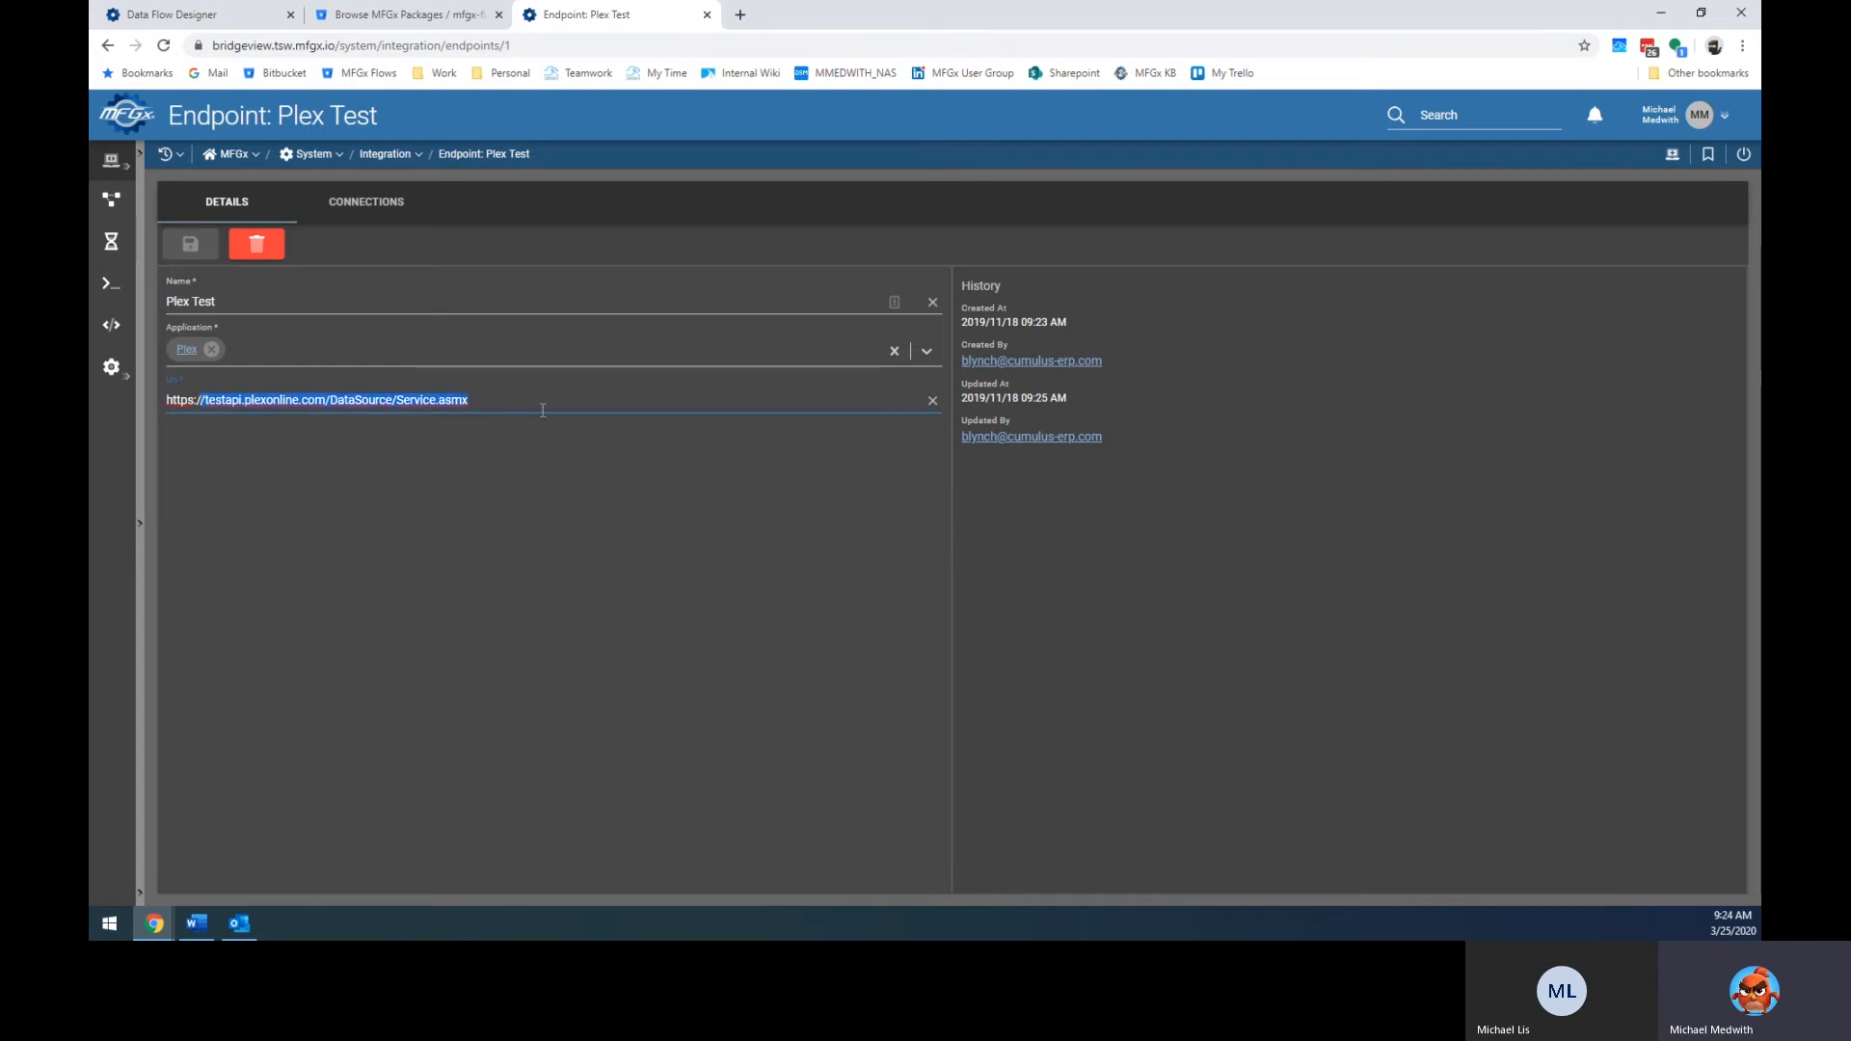
{"action": "left_click", "coordinate": [345, 481]}
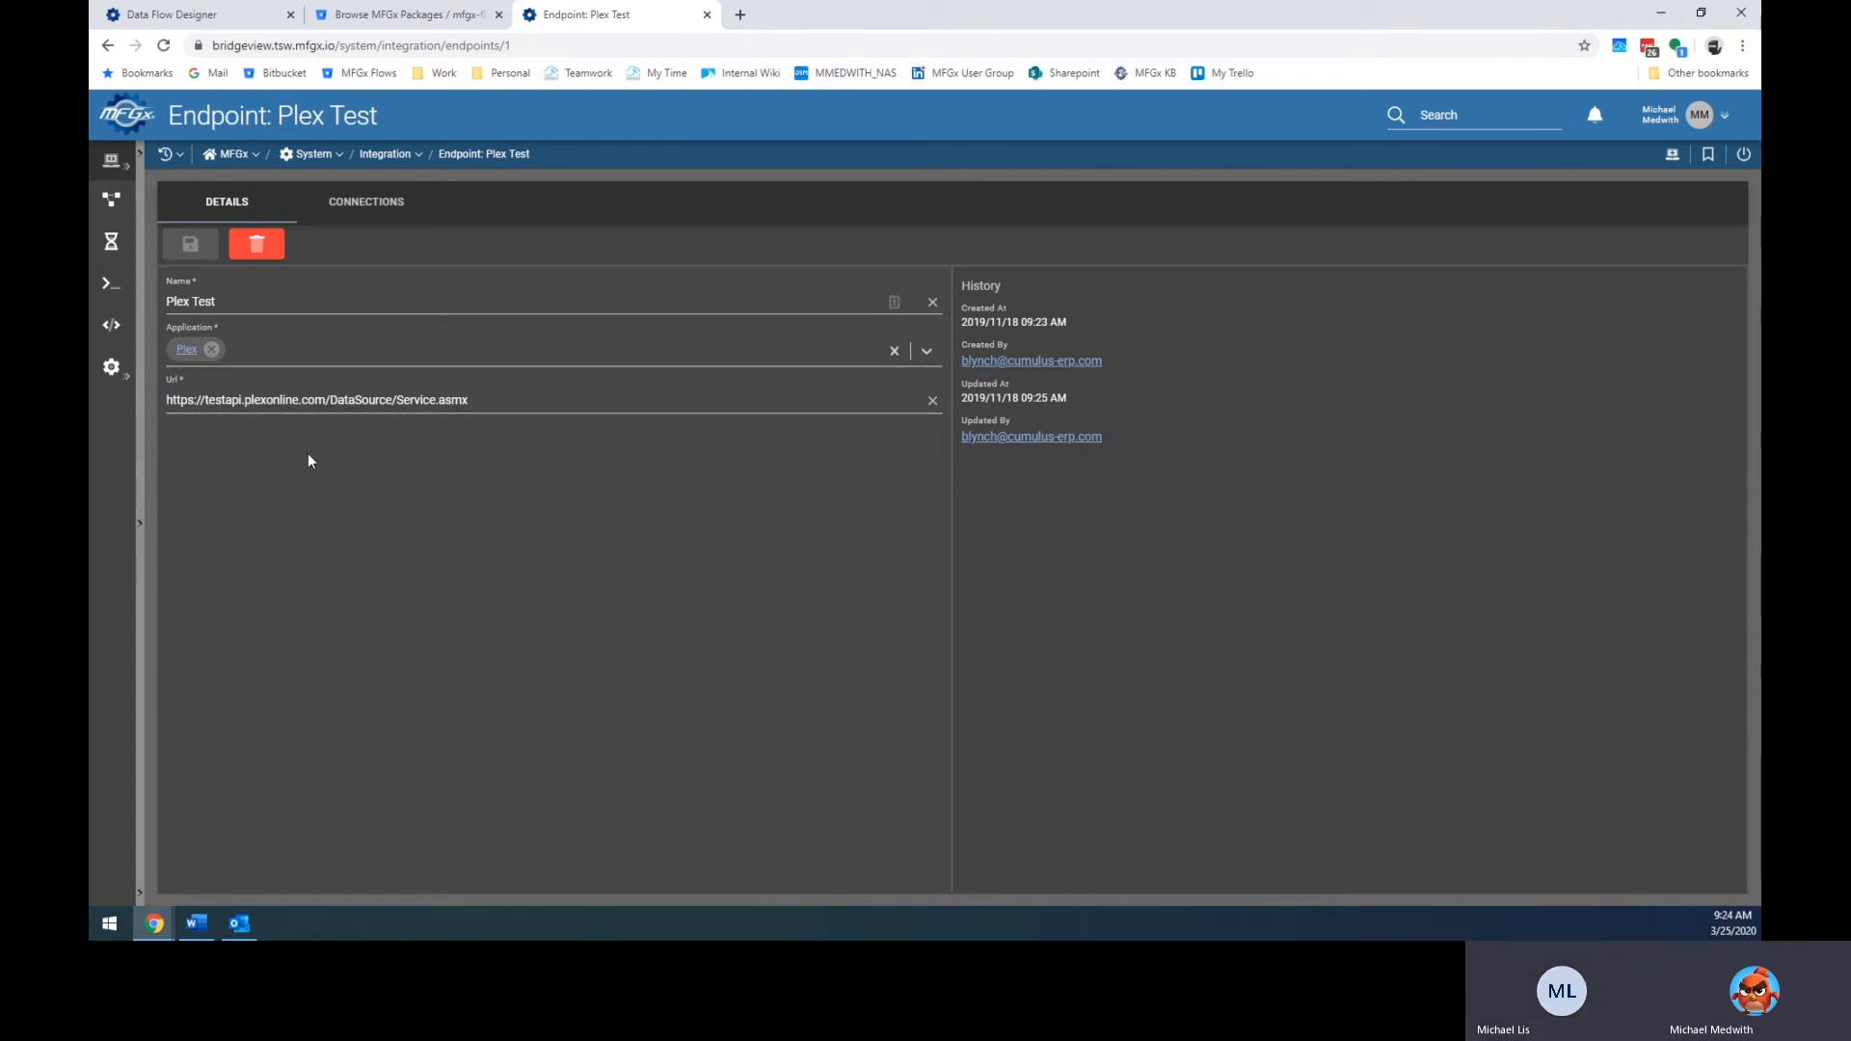
{"action": "double_click", "coordinate": [219, 404]}
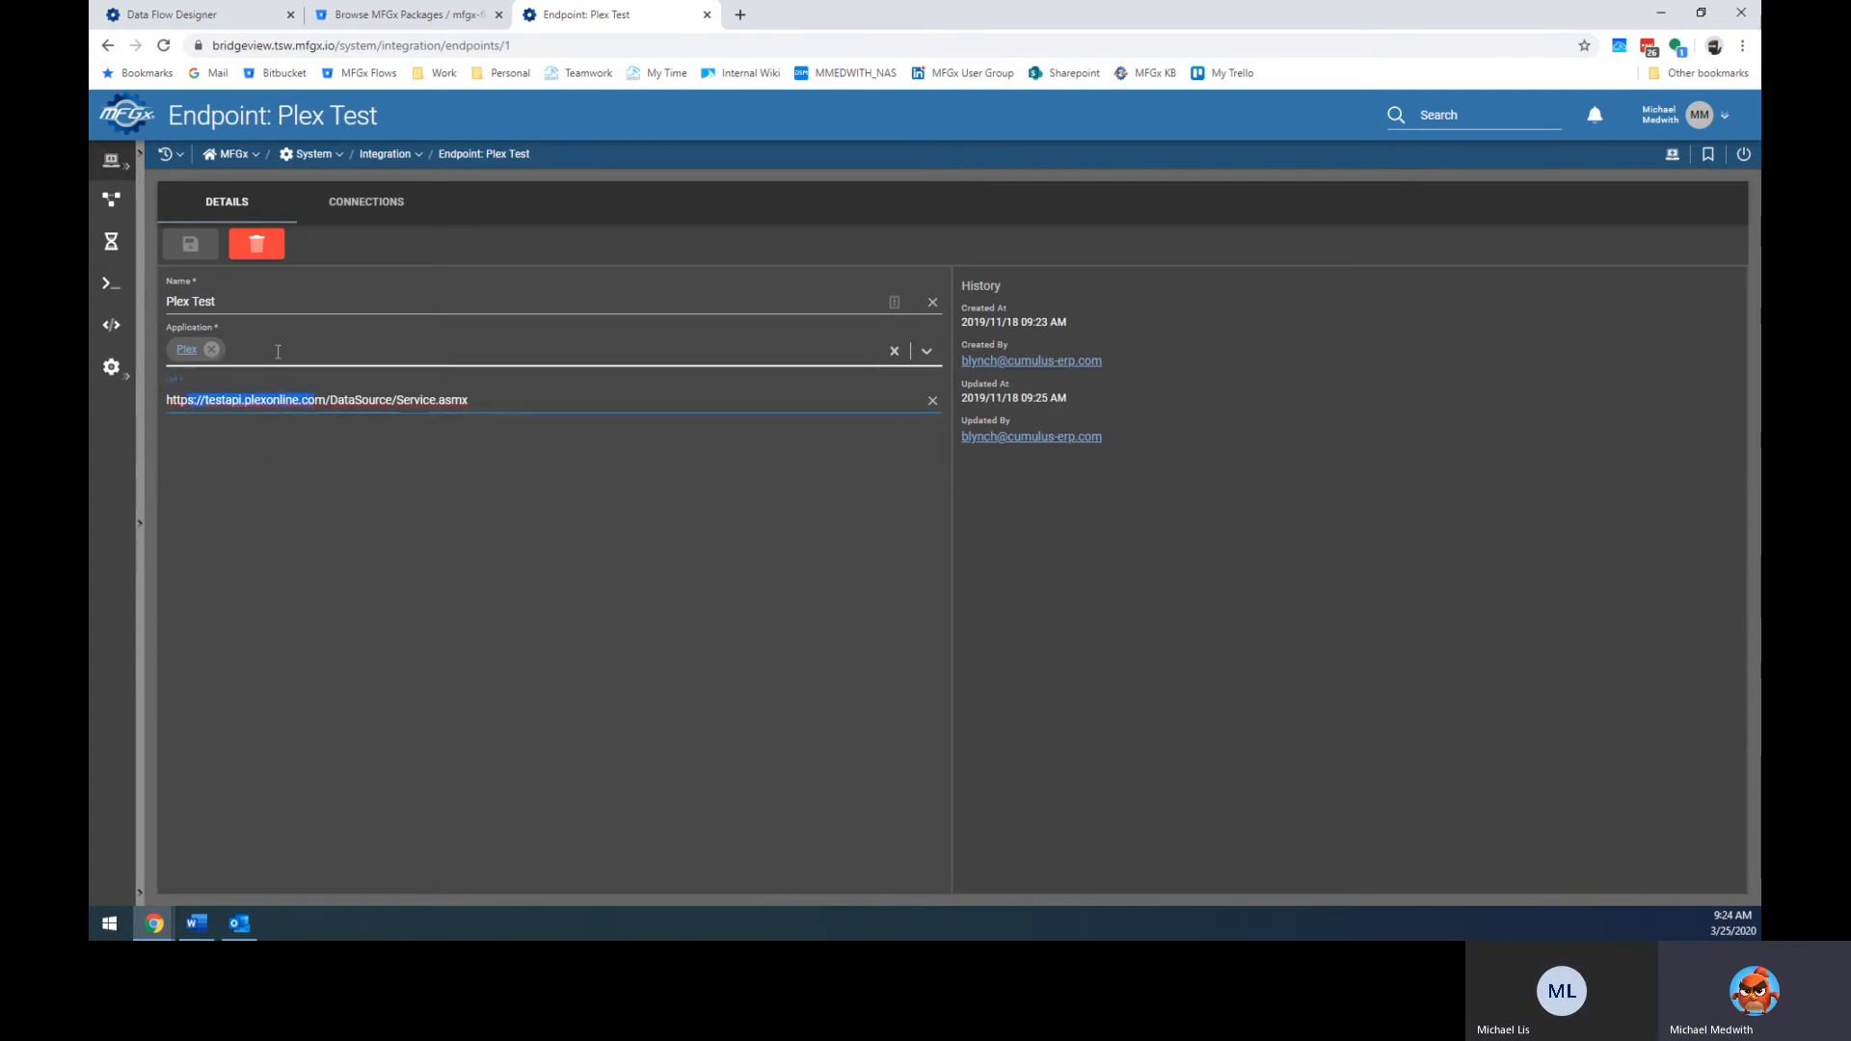
Inspect the Application list and highlight testapi and plexonline, then switch to the Bitbucket tab.
{"action": "left_click", "coordinate": [233, 362]}
{"action": "left_click", "coordinate": [385, 438]}
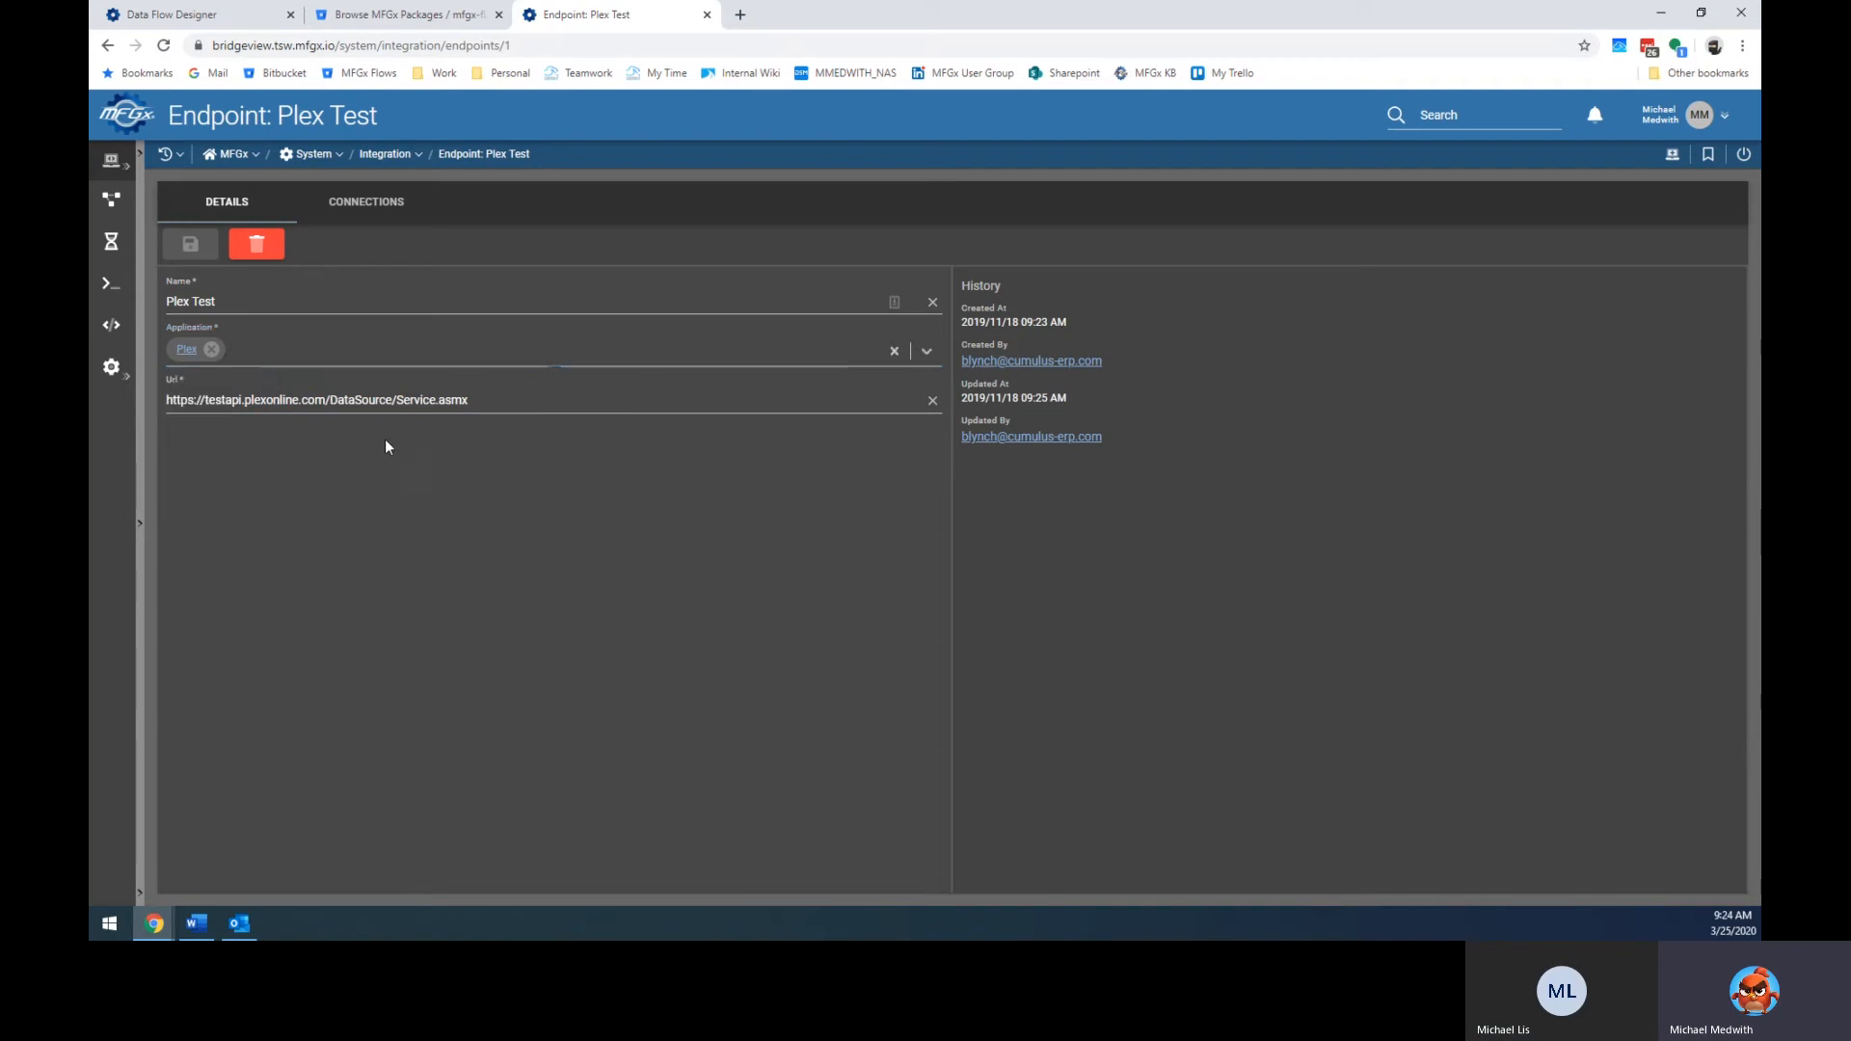
{"action": "double_click", "coordinate": [229, 401]}
{"action": "double_click", "coordinate": [265, 401]}
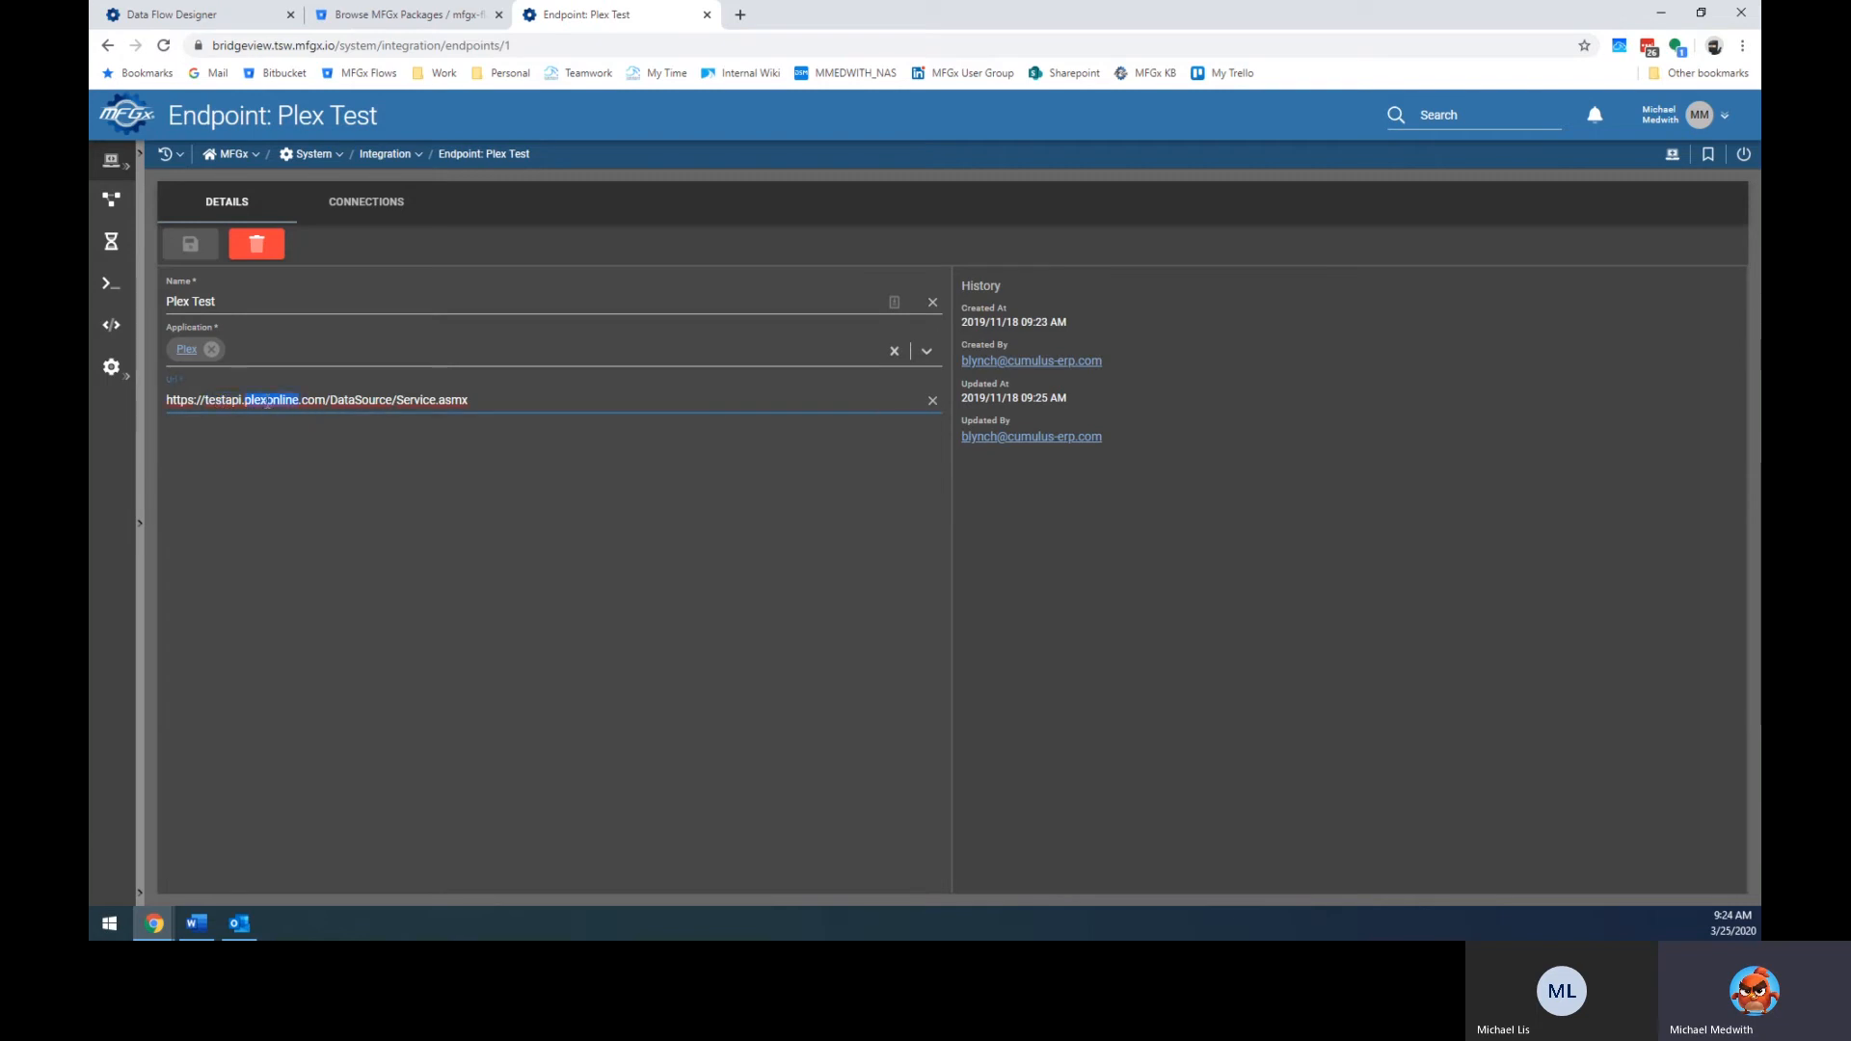
{"action": "left_click", "coordinate": [247, 347]}
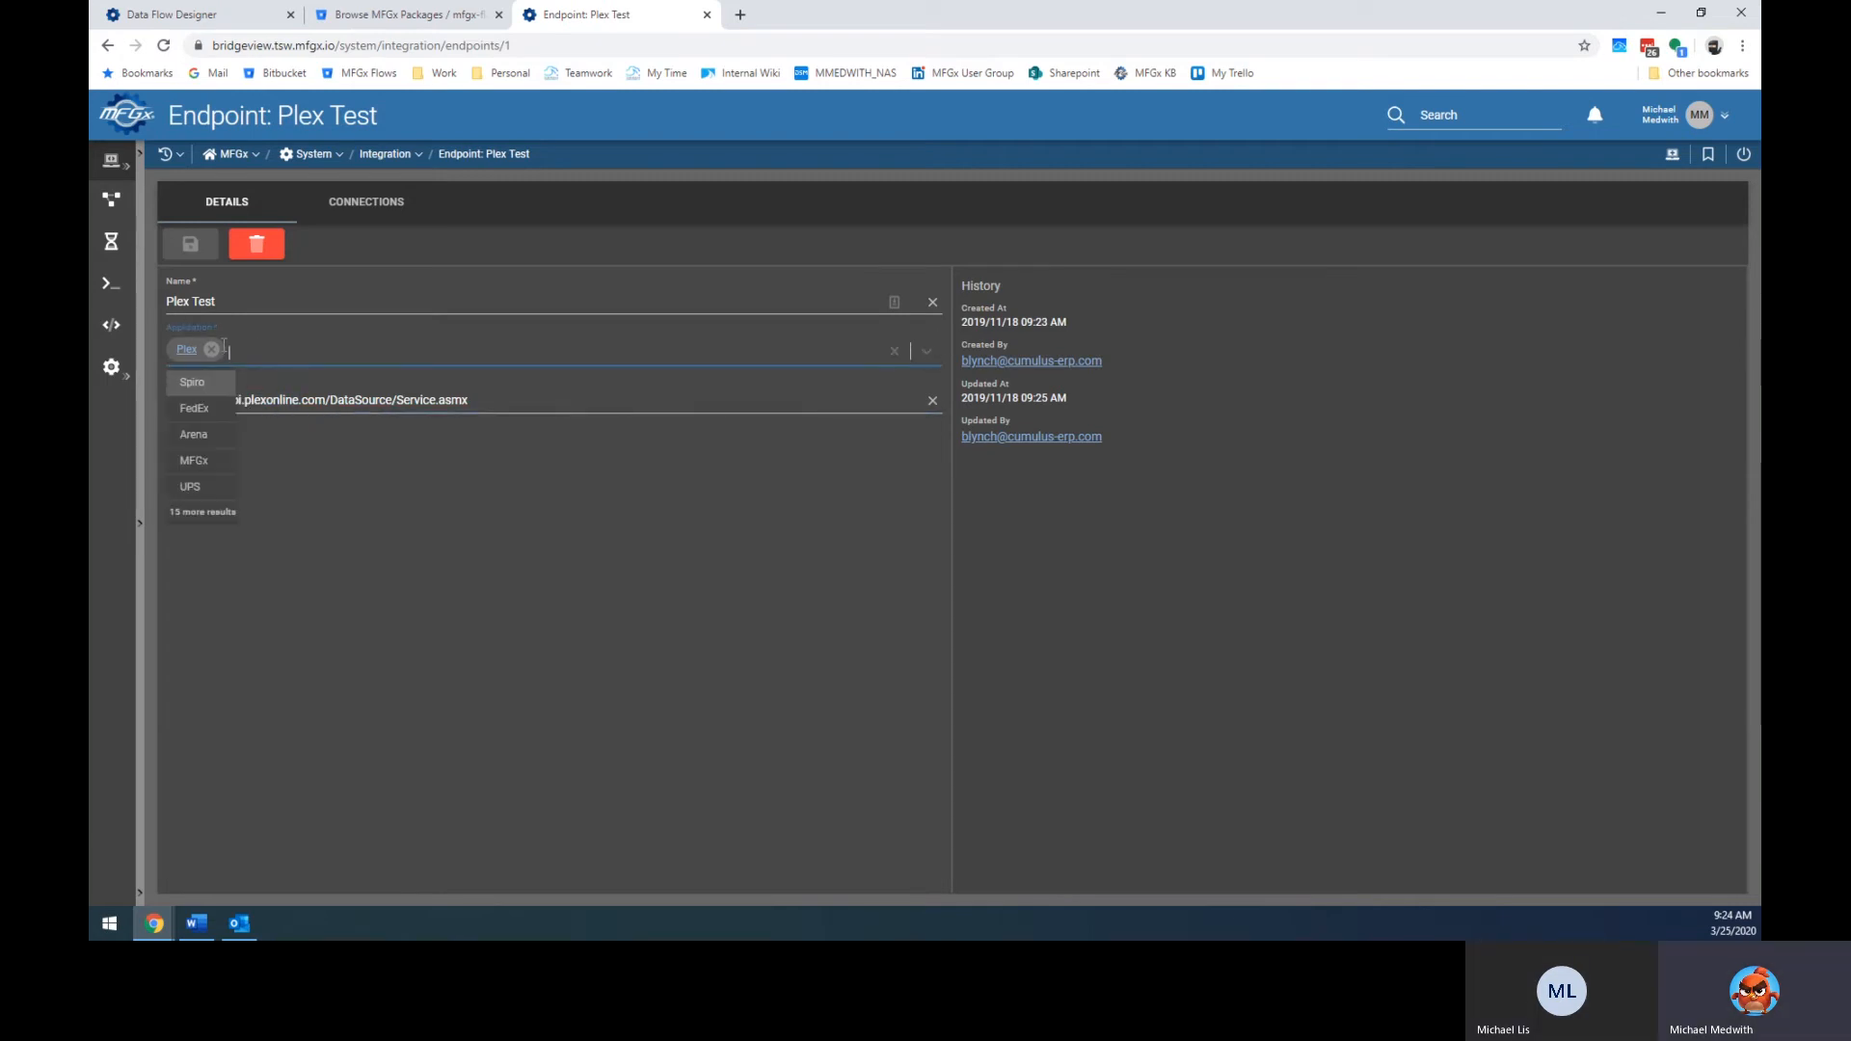
{"action": "left_click", "coordinate": [328, 481]}
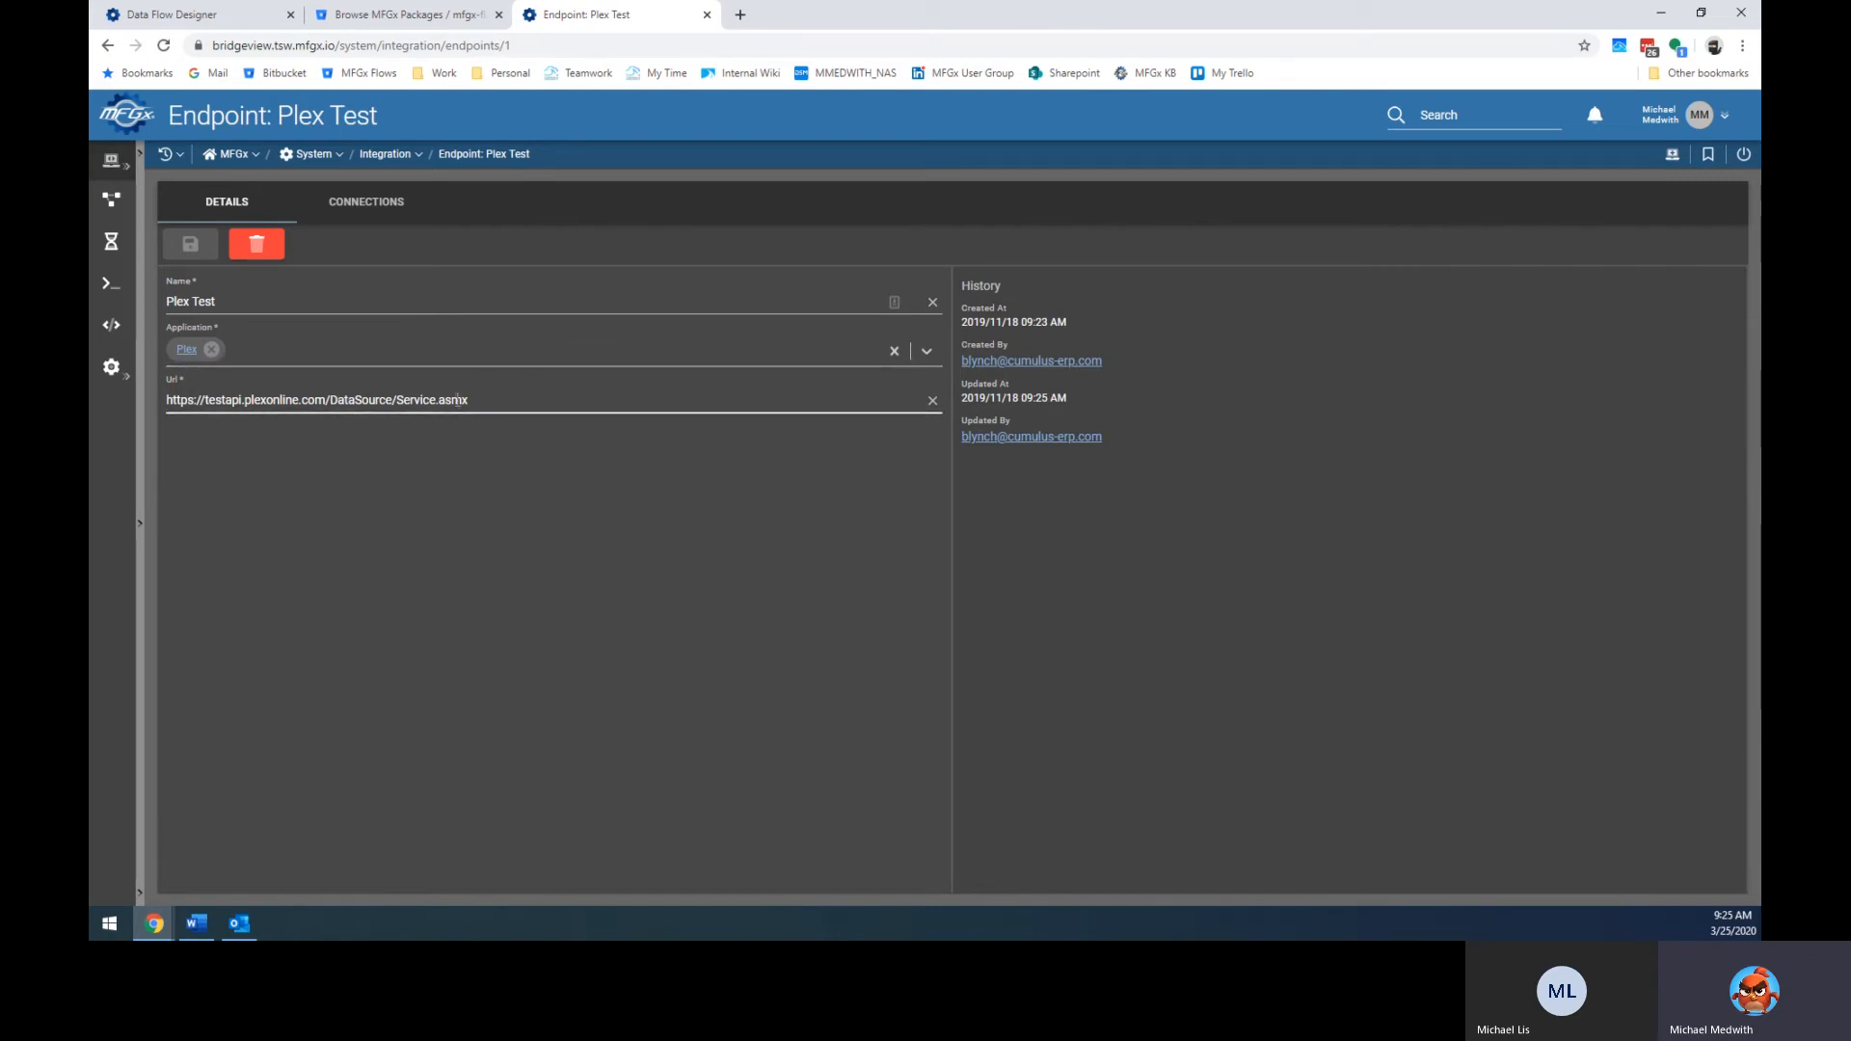
{"action": "left_click", "coordinate": [409, 14]}
Browse from MFGx Packages into mfgx-flows, then System Flows > Integrations by Source > Plex/Datasource > Parts to MFGx.
{"action": "scroll", "coordinate": [617, 757], "scroll_direction": "down", "scroll_amount": 2}
{"action": "scroll", "coordinate": [633, 714], "scroll_direction": "up", "scroll_amount": 2}
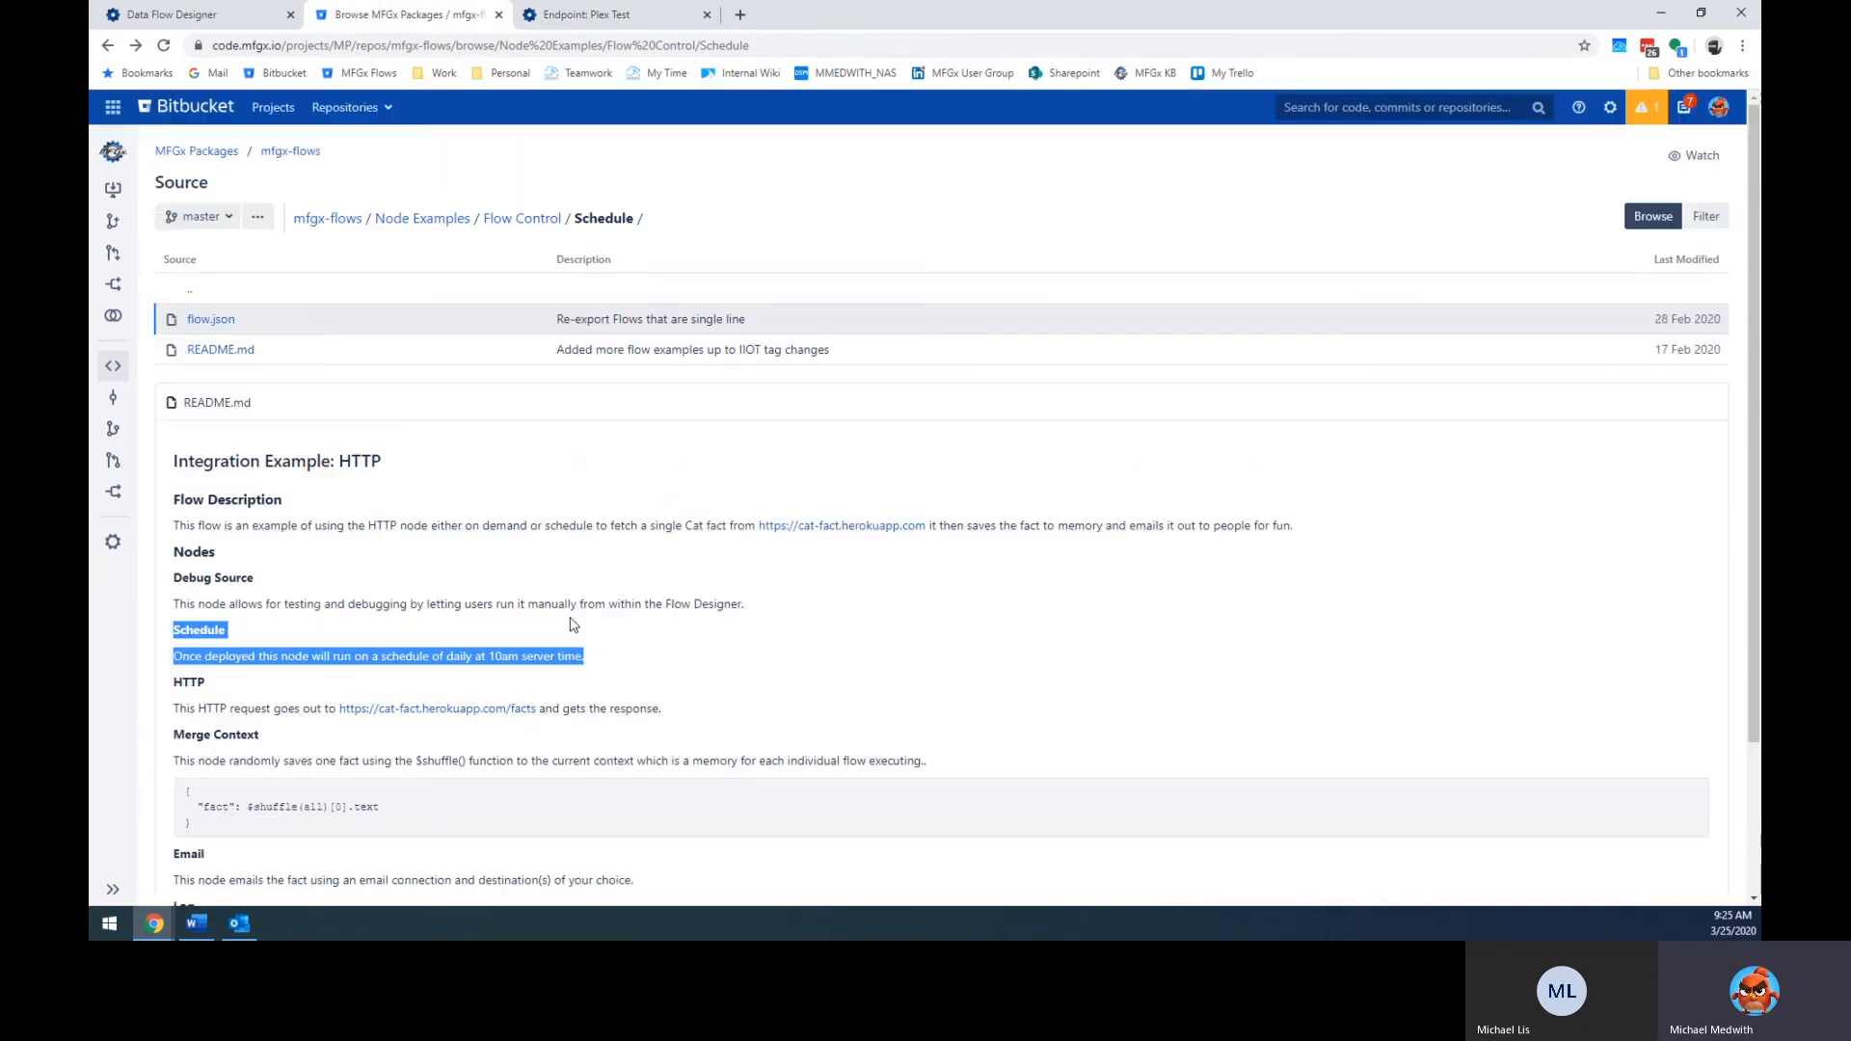
{"action": "left_click", "coordinate": [212, 150]}
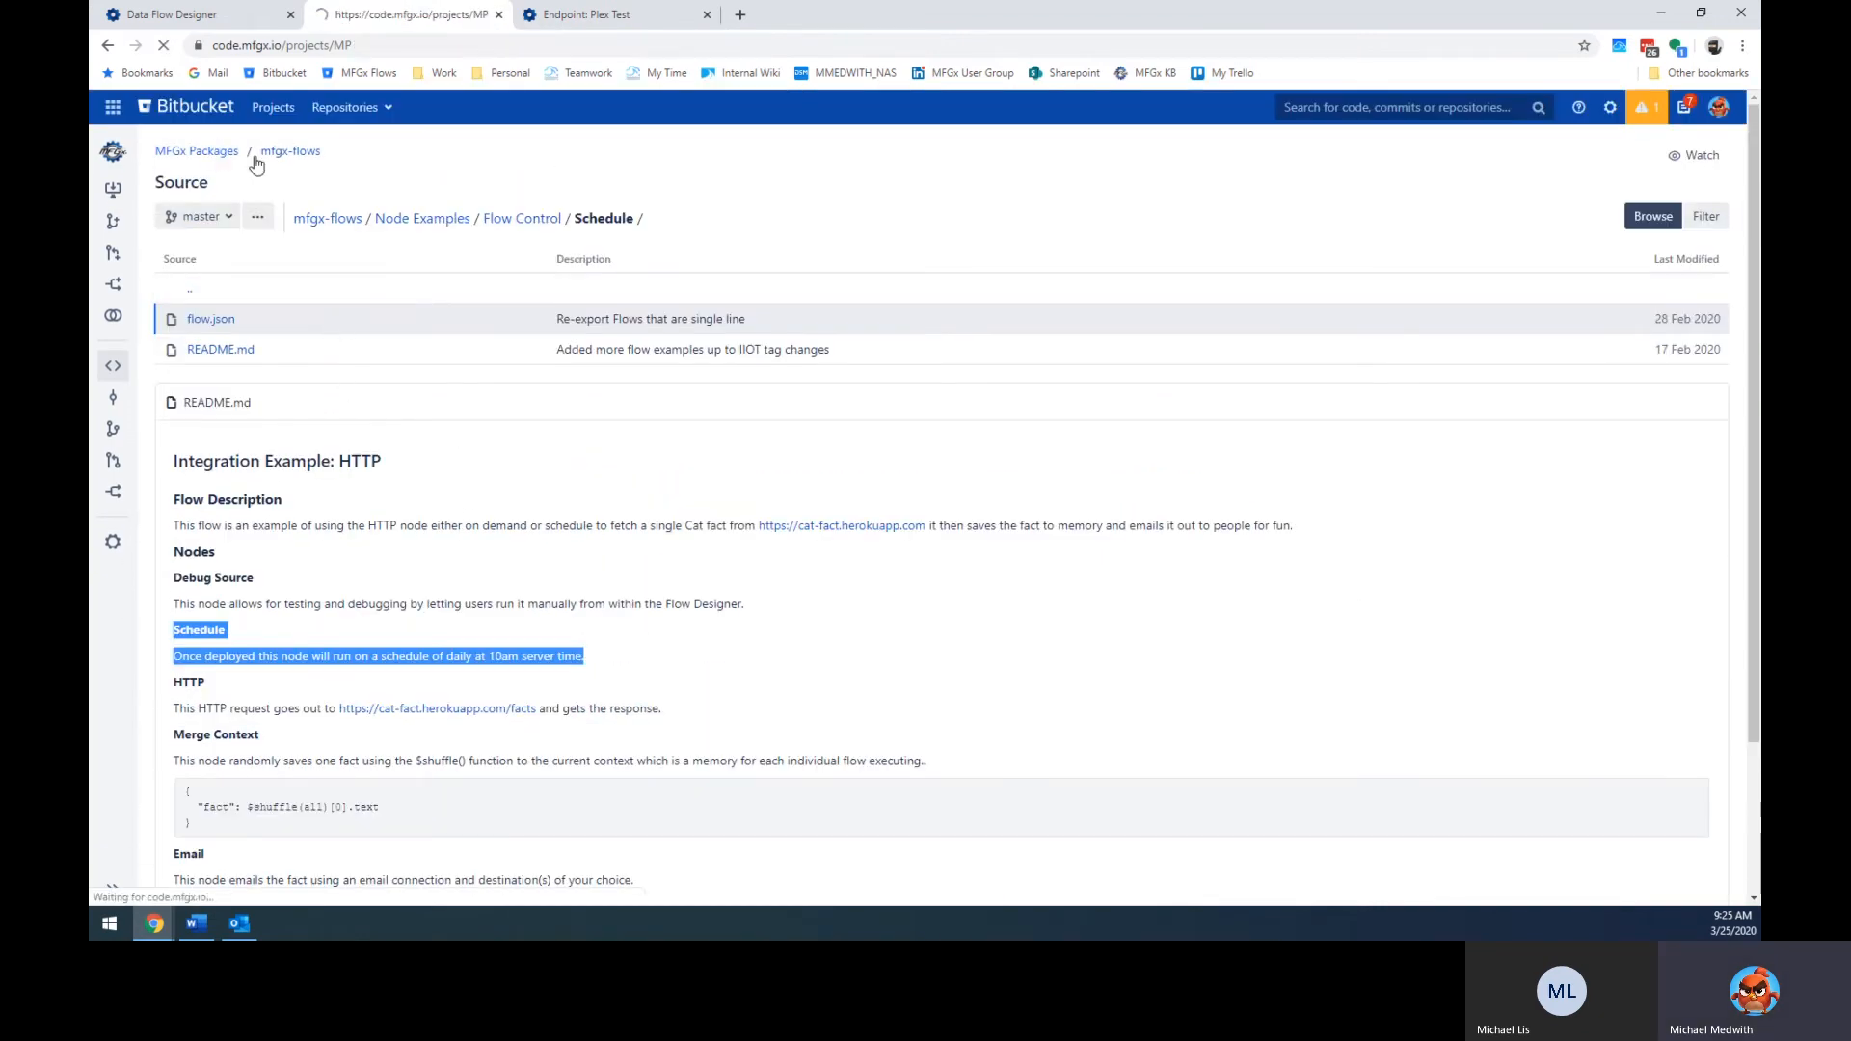
{"action": "left_click", "coordinate": [217, 267]}
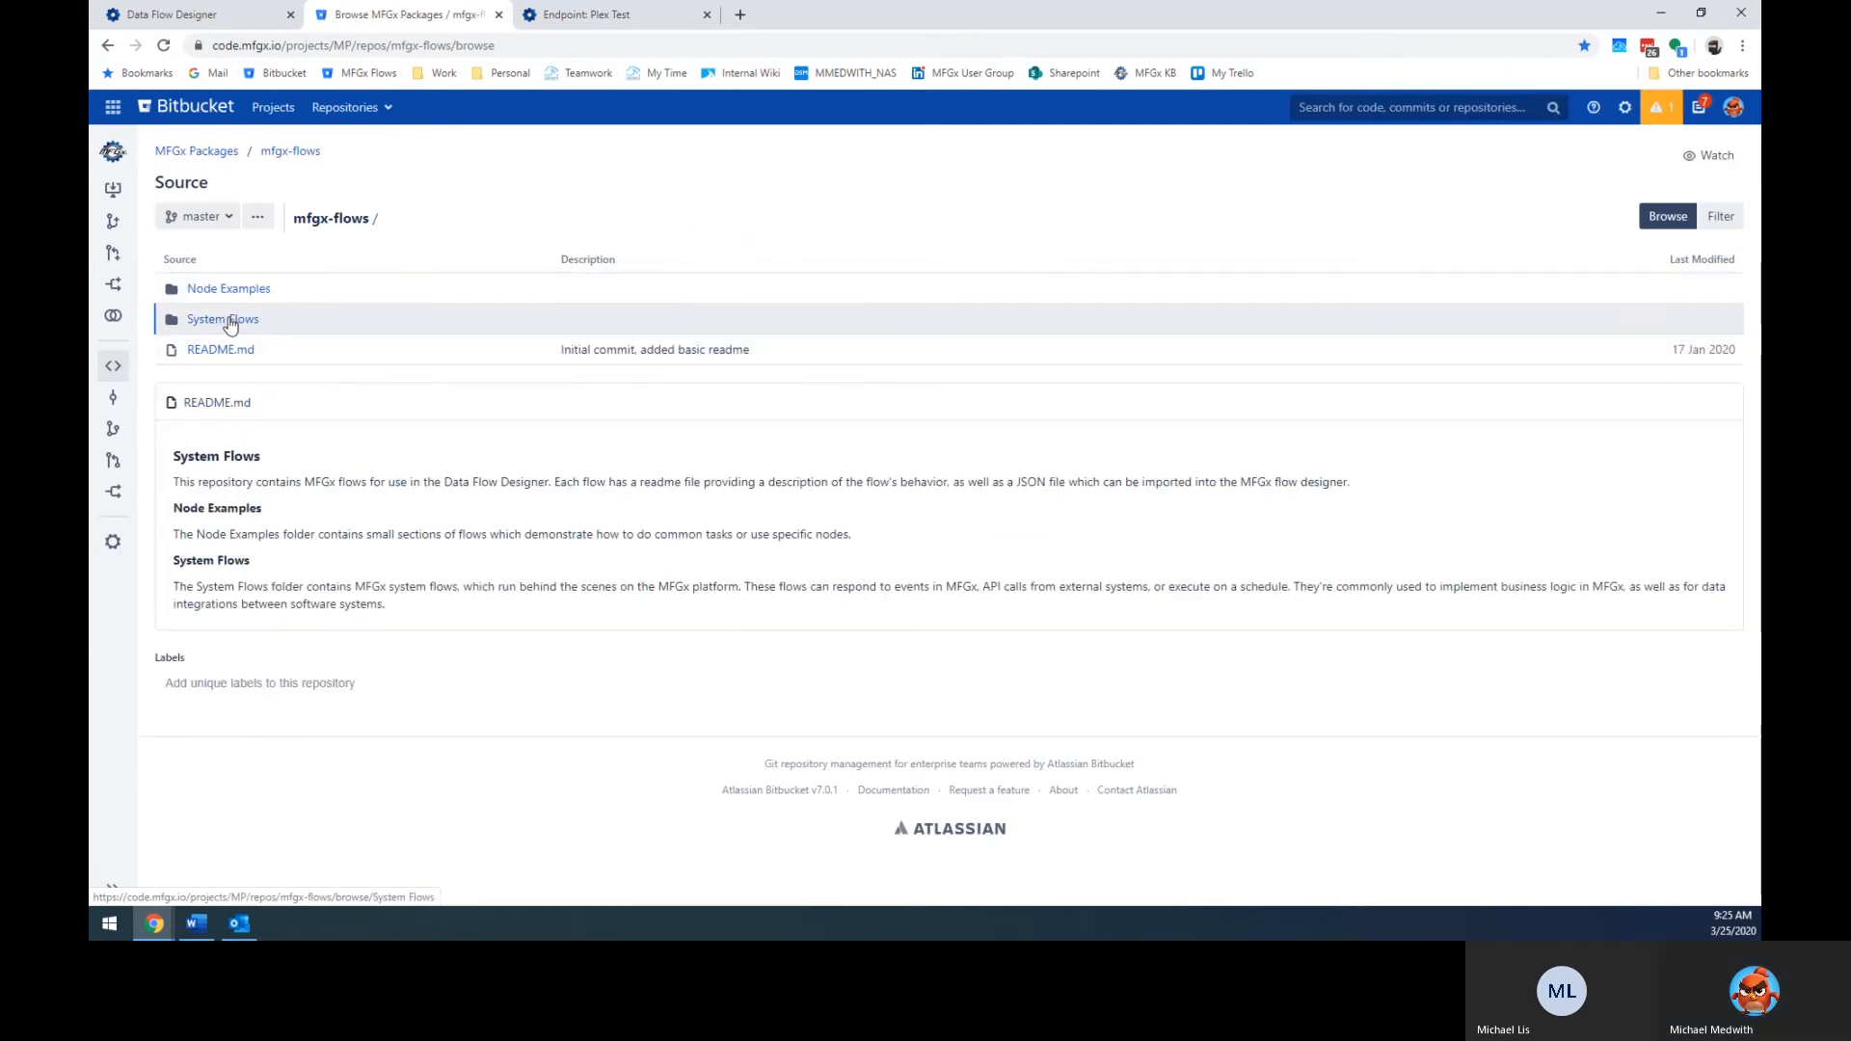
{"action": "left_click", "coordinate": [223, 319]}
{"action": "left_click", "coordinate": [293, 356]}
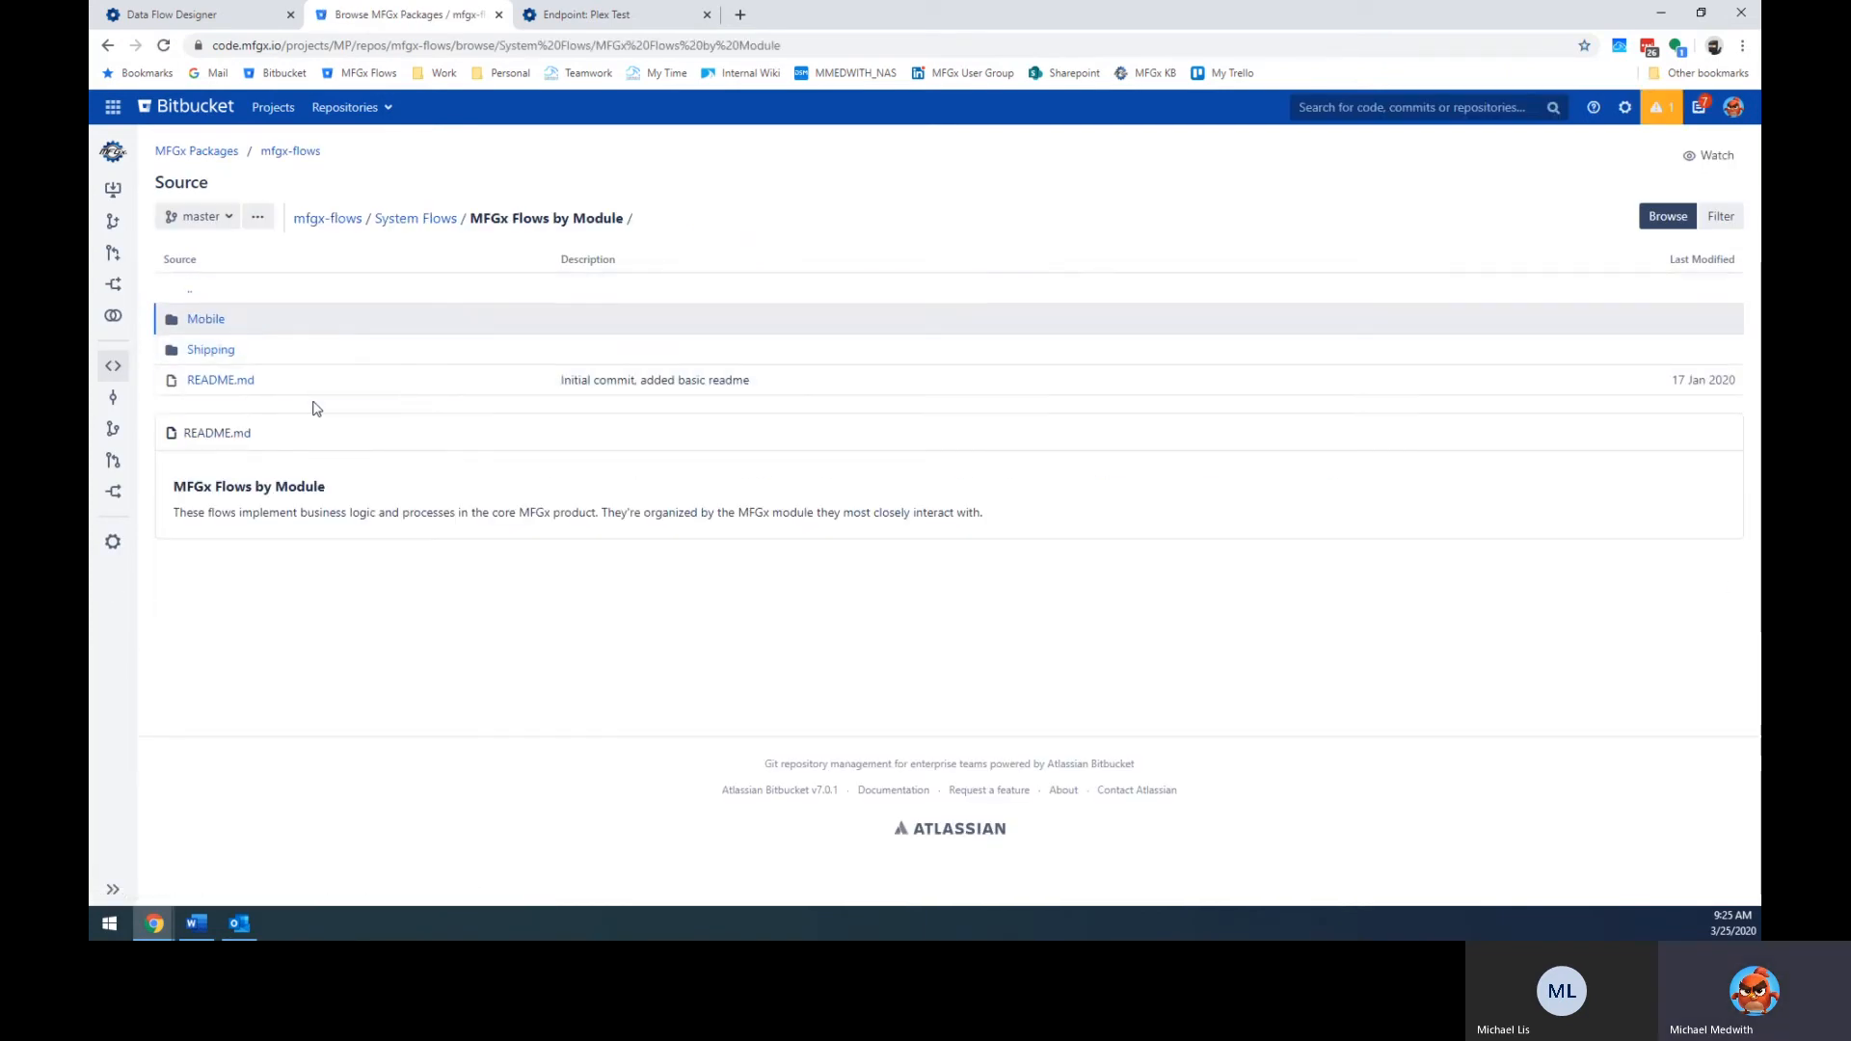
{"action": "left_click", "coordinate": [419, 220]}
{"action": "left_click", "coordinate": [268, 324]}
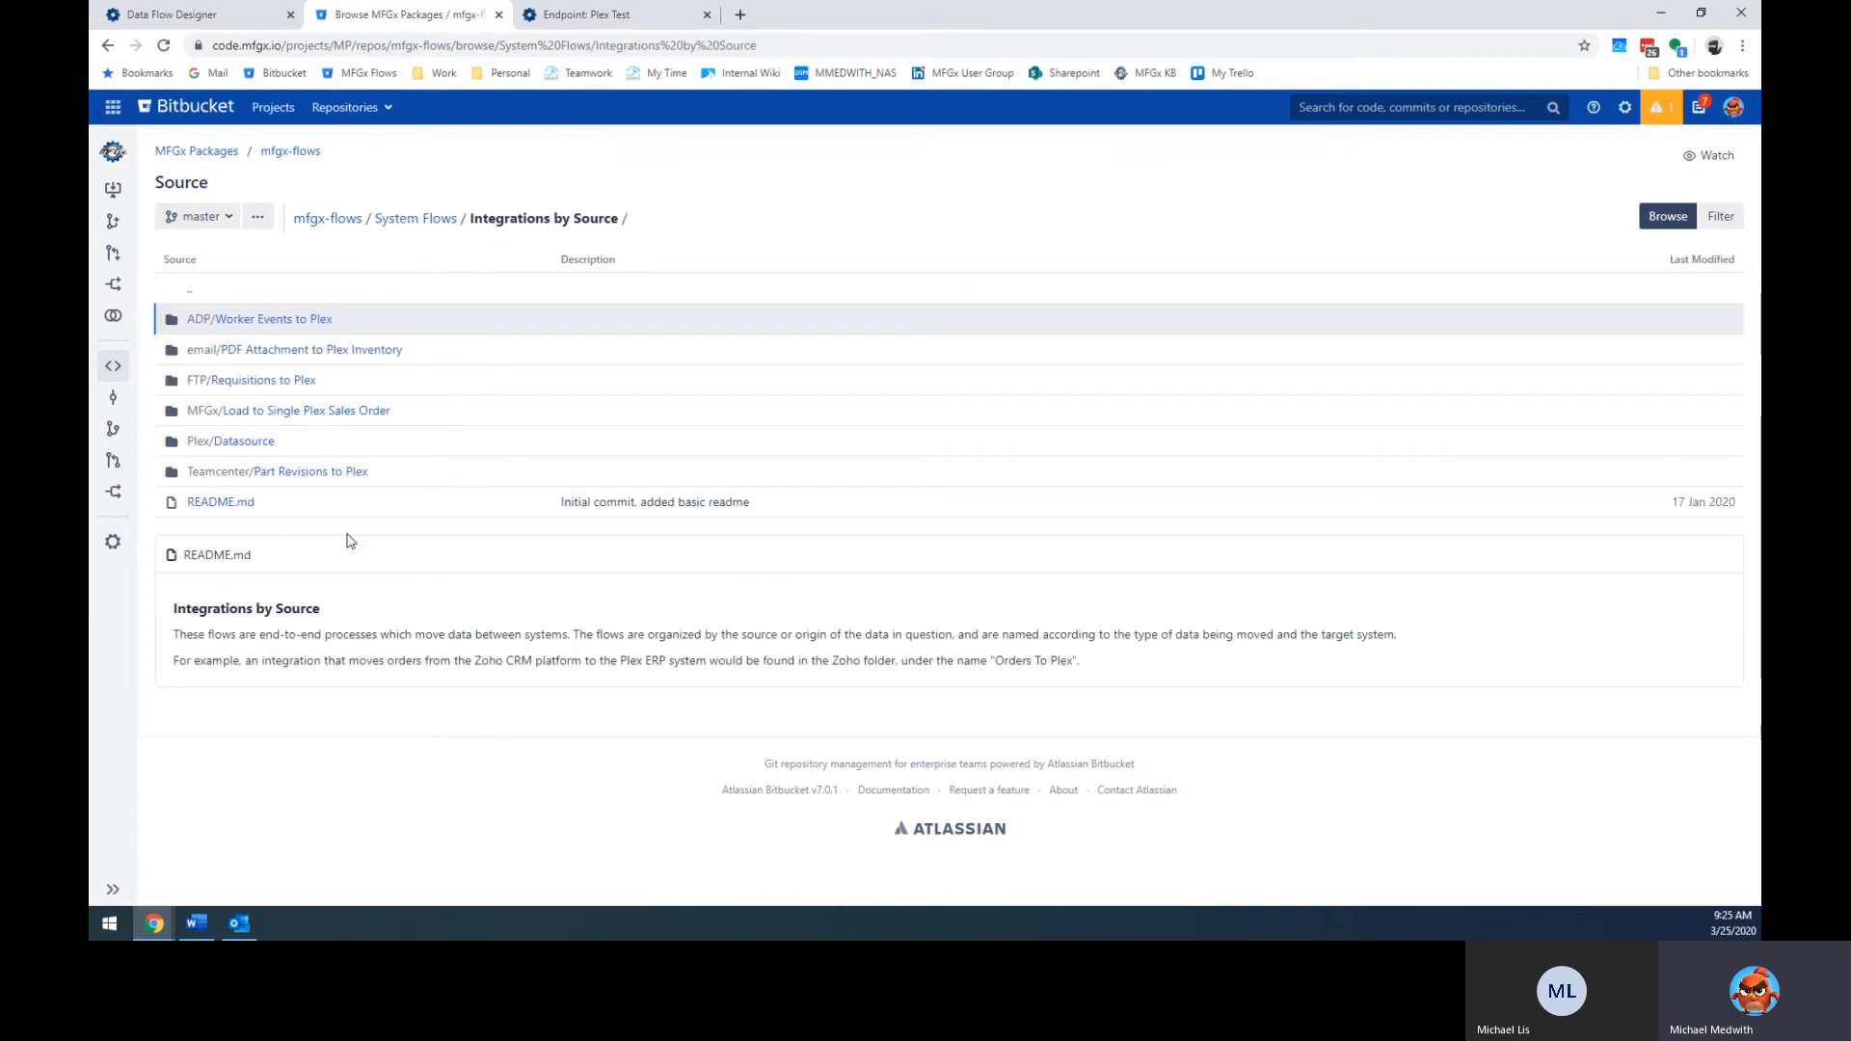
{"action": "left_click", "coordinate": [190, 445]}
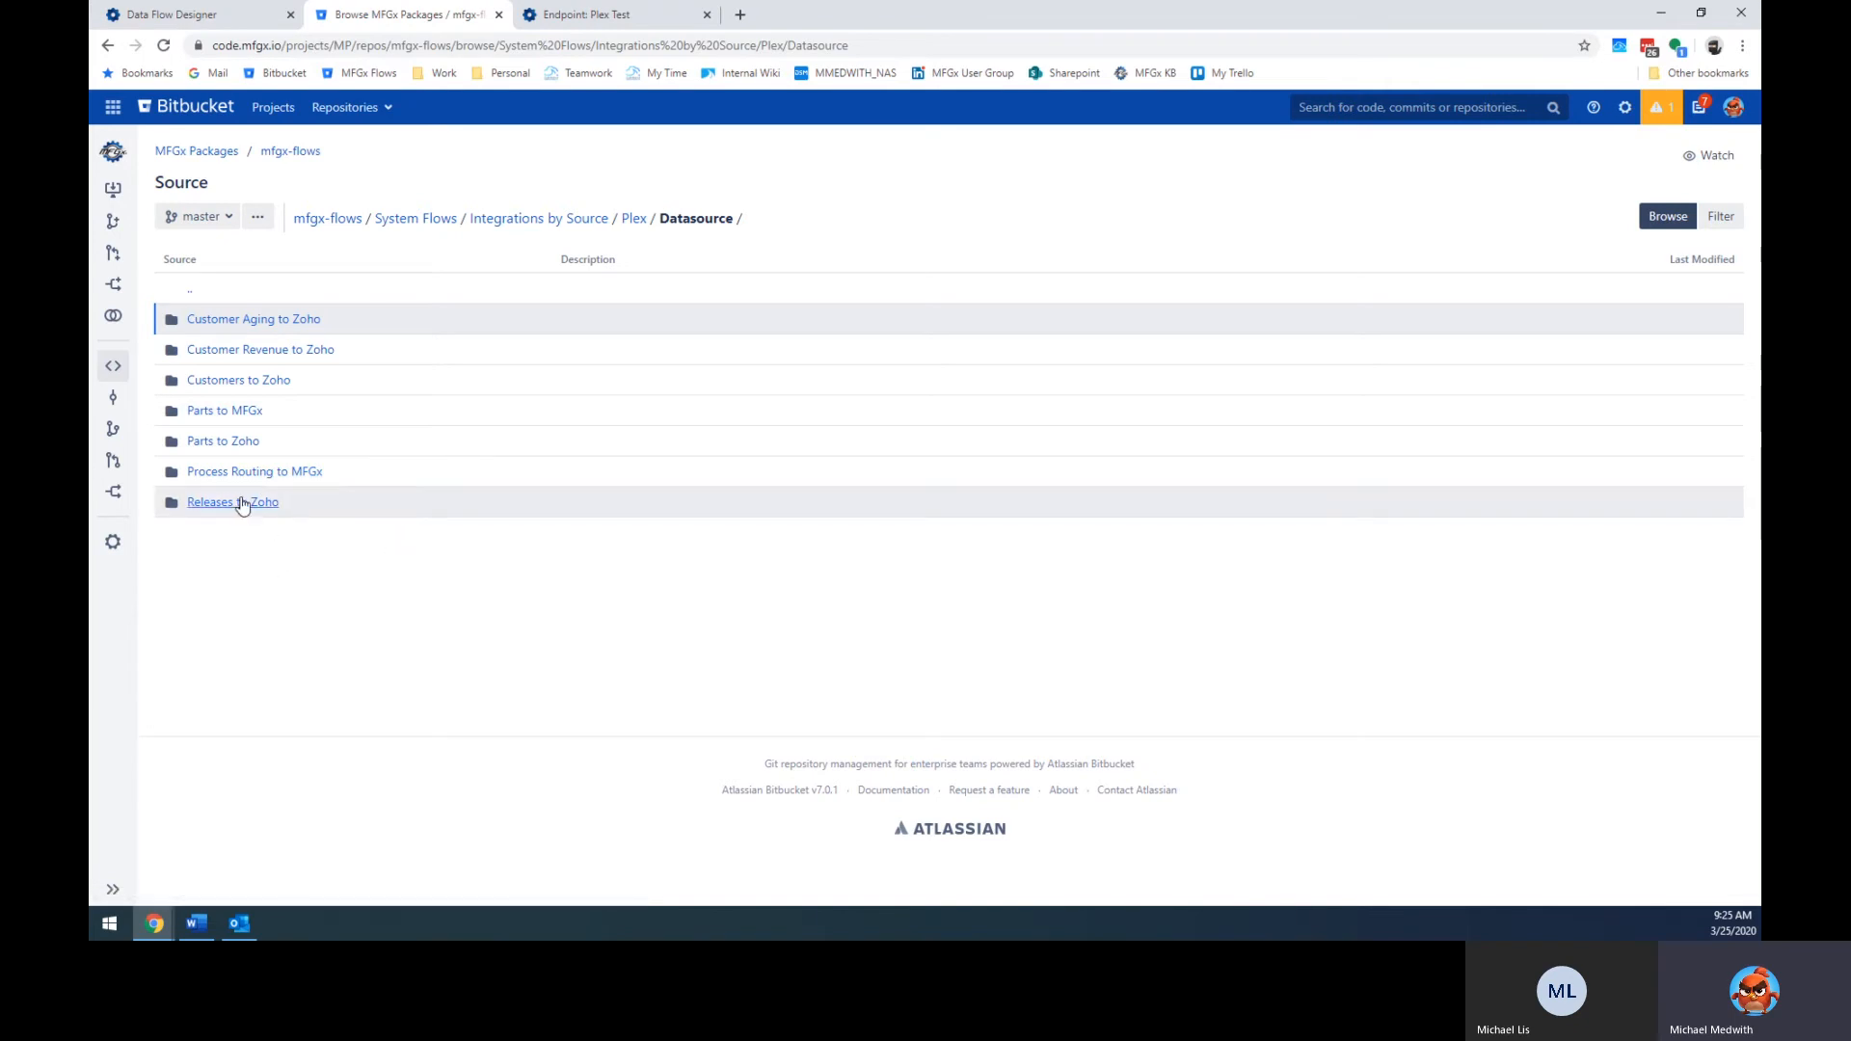
{"action": "left_click", "coordinate": [231, 413]}
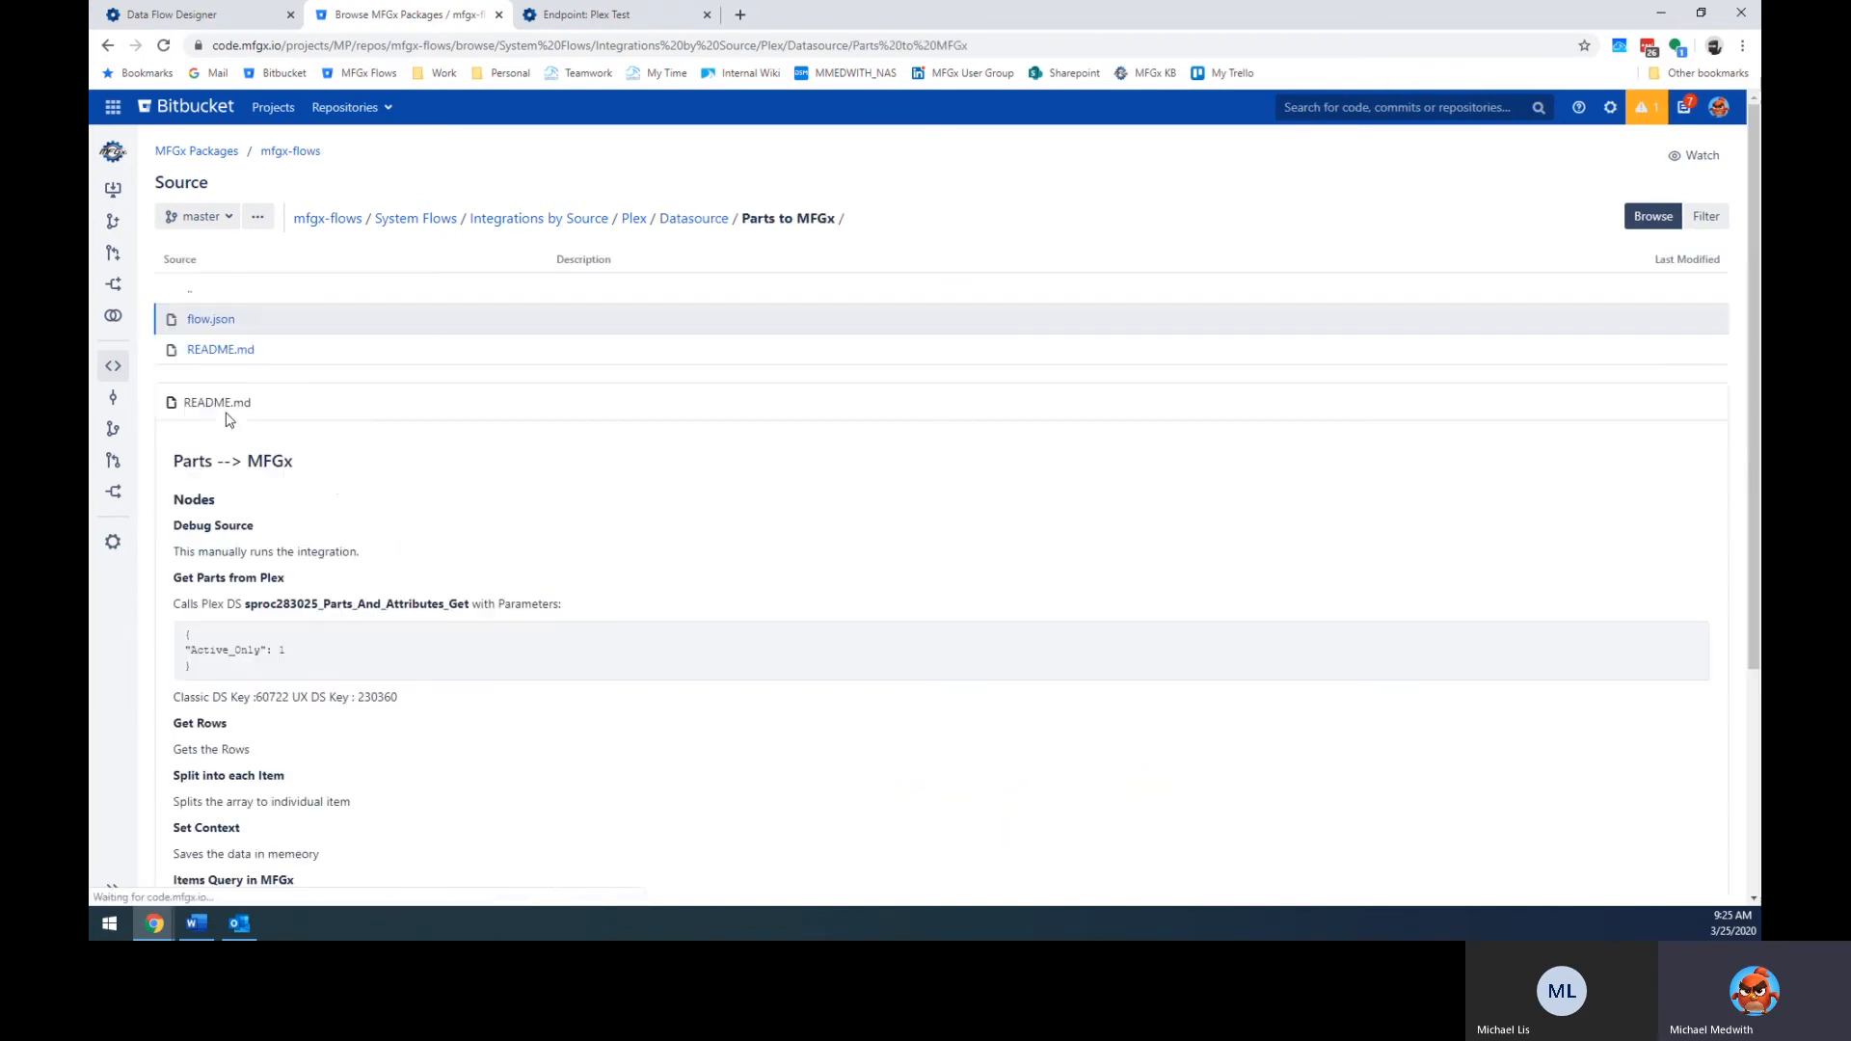
Highlight the README's Get Parts from Plex heading and its stored procedure sproc283025_Parts_And_Attributes_Get.
{"action": "scroll", "coordinate": [342, 491], "scroll_direction": "down", "scroll_amount": 2}
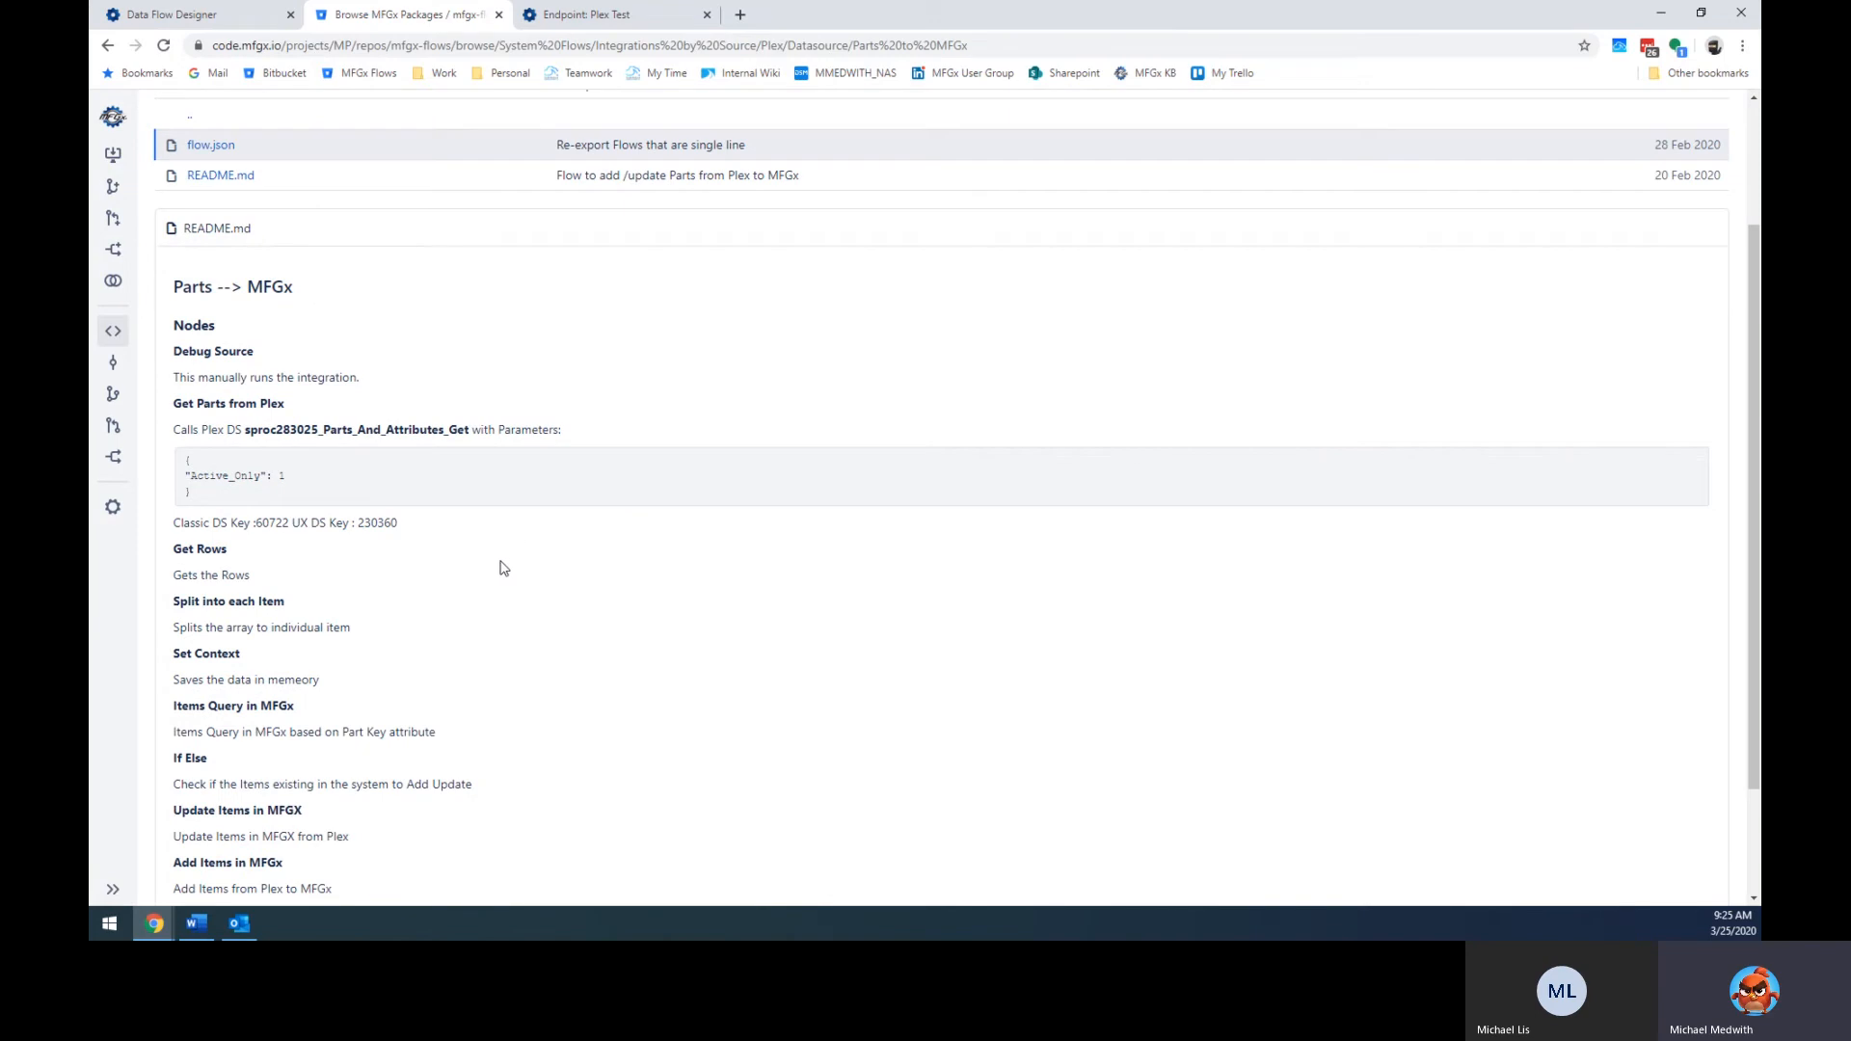
{"action": "left_click_drag", "start_coordinate": [177, 407], "coordinate": [280, 408]}
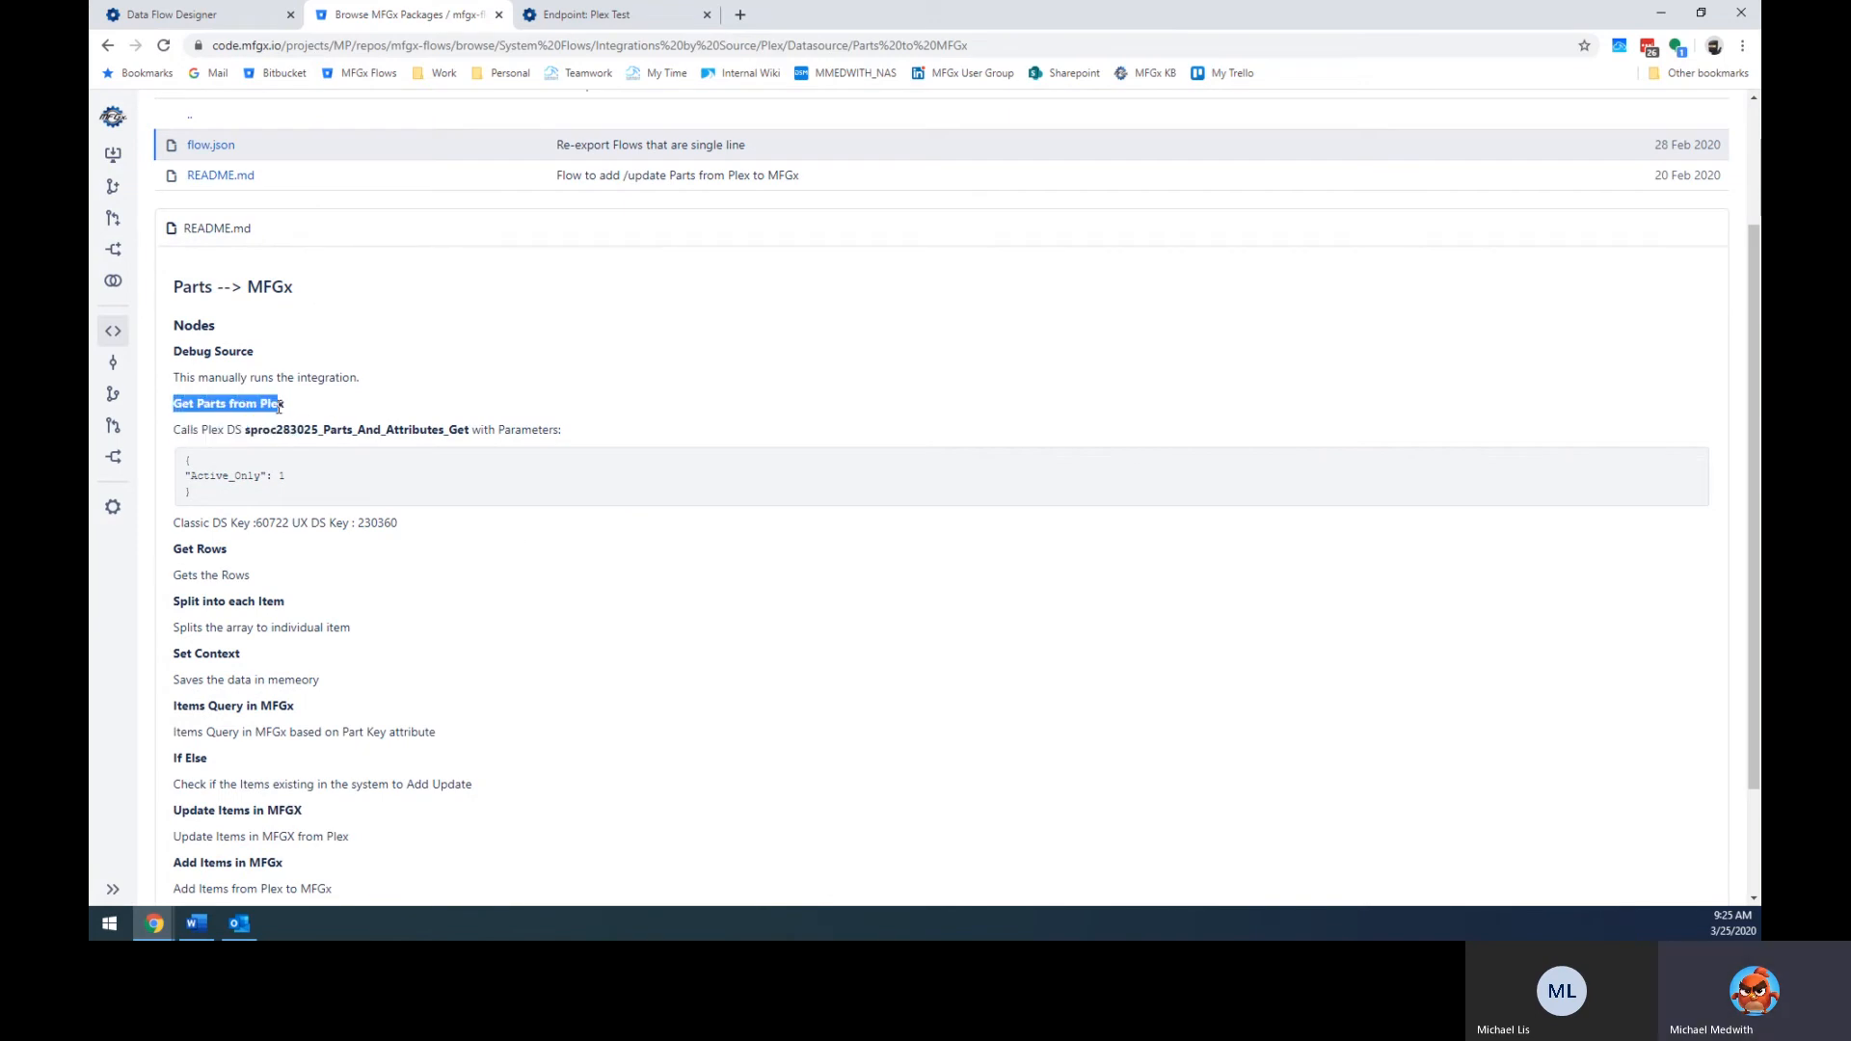
{"action": "double_click", "coordinate": [337, 429]}
{"action": "left_click", "coordinate": [344, 463]}
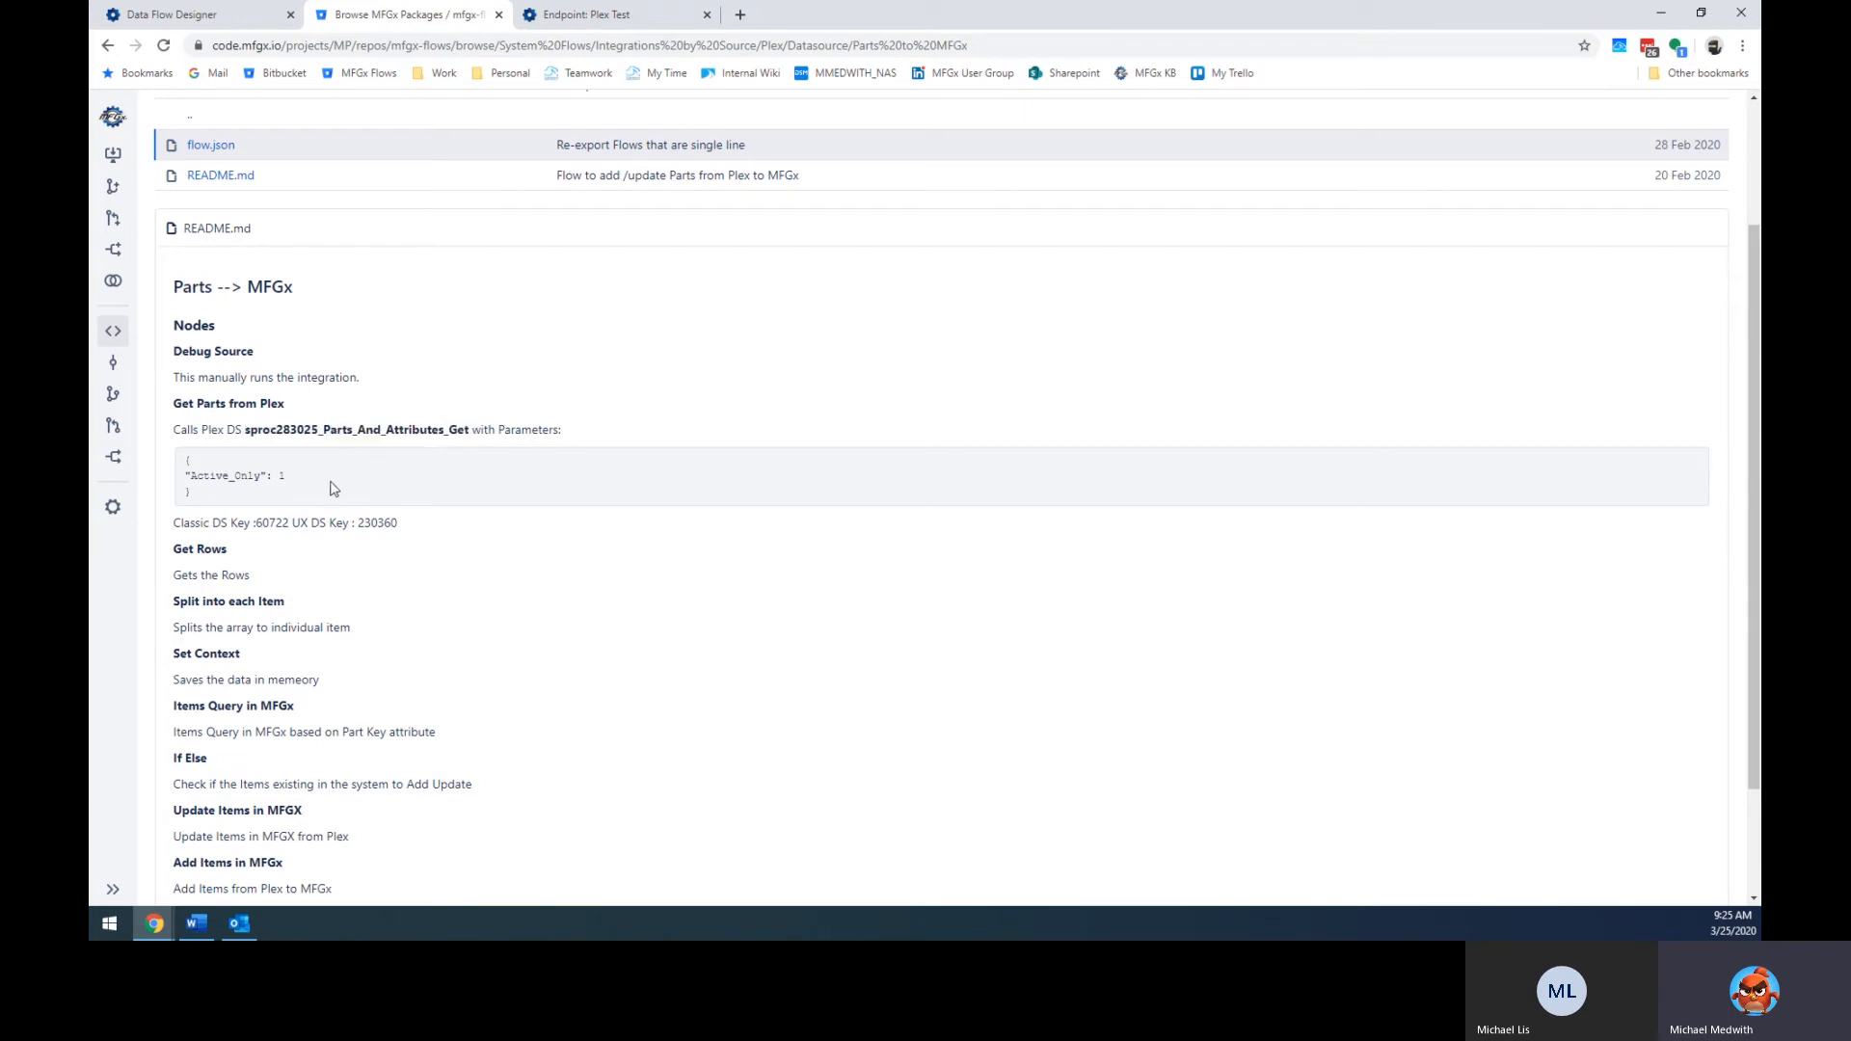
Highlight Classic DS Key 60722 and UX DS Key 230360, then return to the Endpoint: Plex Test tab.
{"action": "left_click_drag", "start_coordinate": [180, 523], "coordinate": [255, 527]}
{"action": "double_click", "coordinate": [273, 525]}
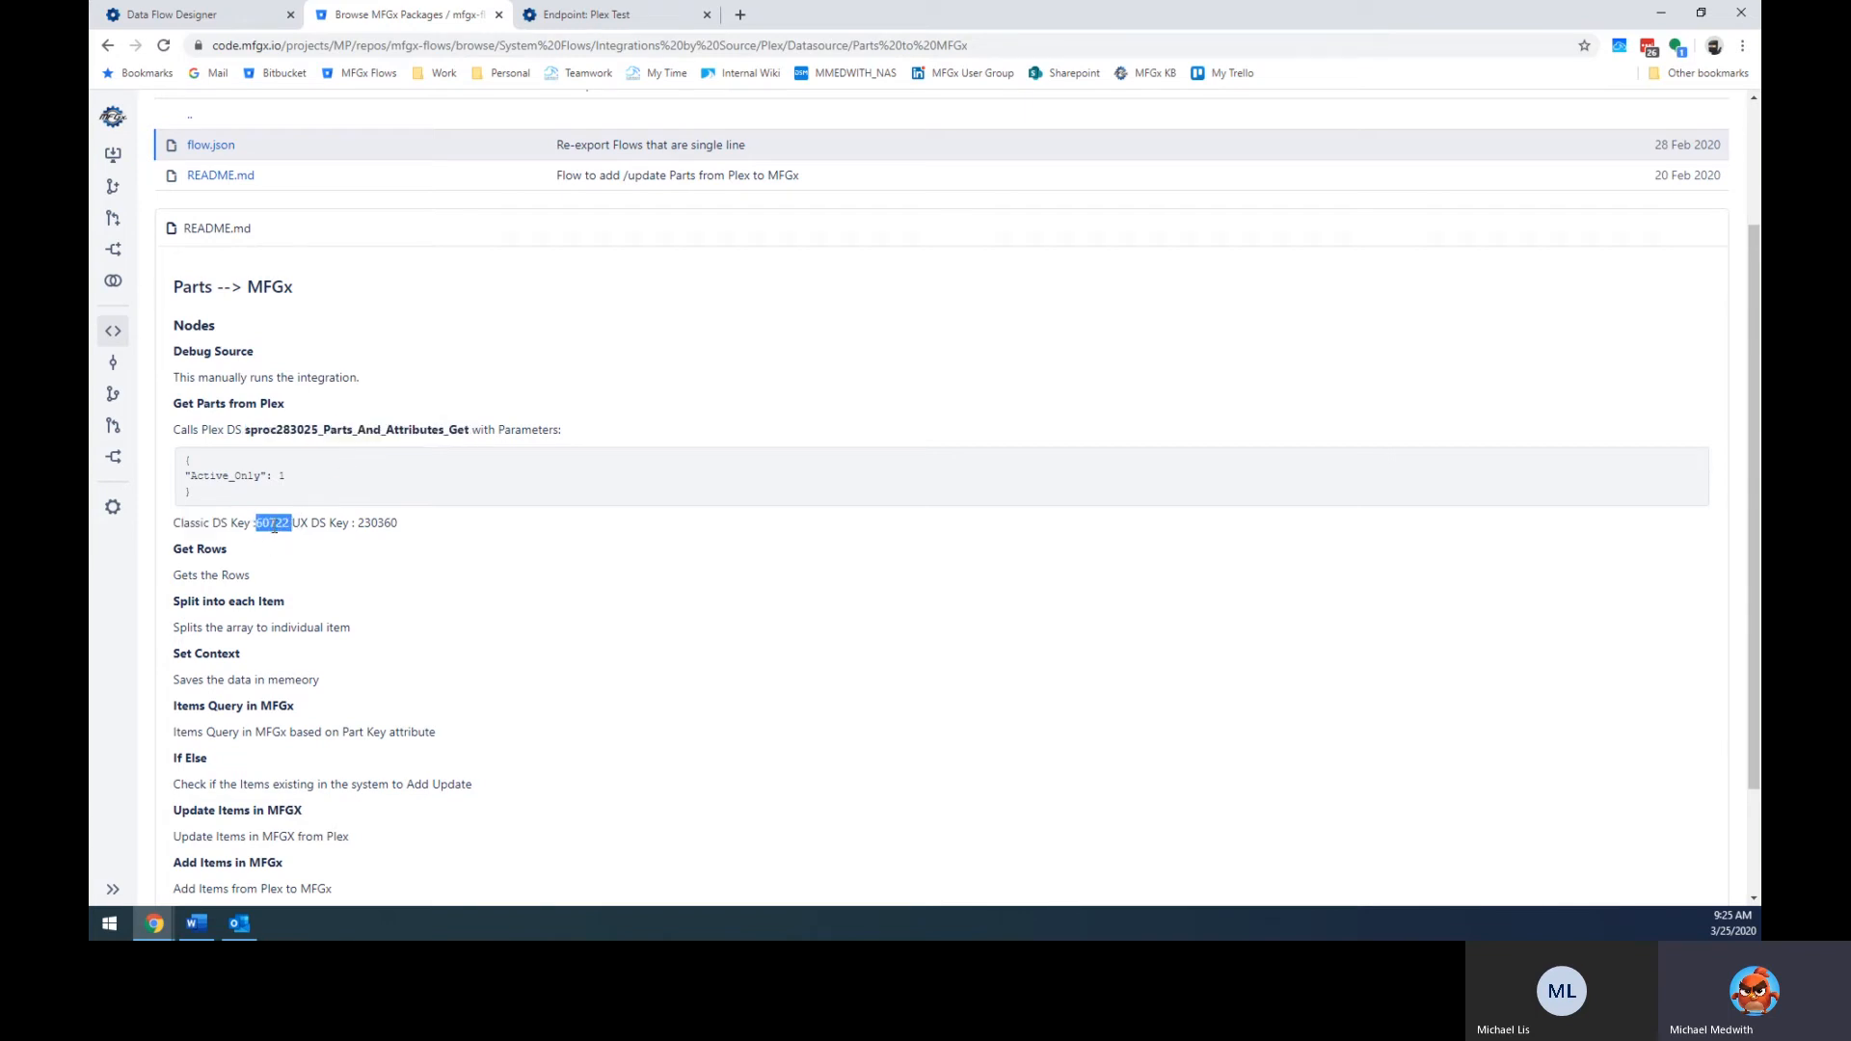
{"action": "double_click", "coordinate": [375, 522]}
{"action": "double_click", "coordinate": [259, 523]}
{"action": "left_click", "coordinate": [596, 19]}
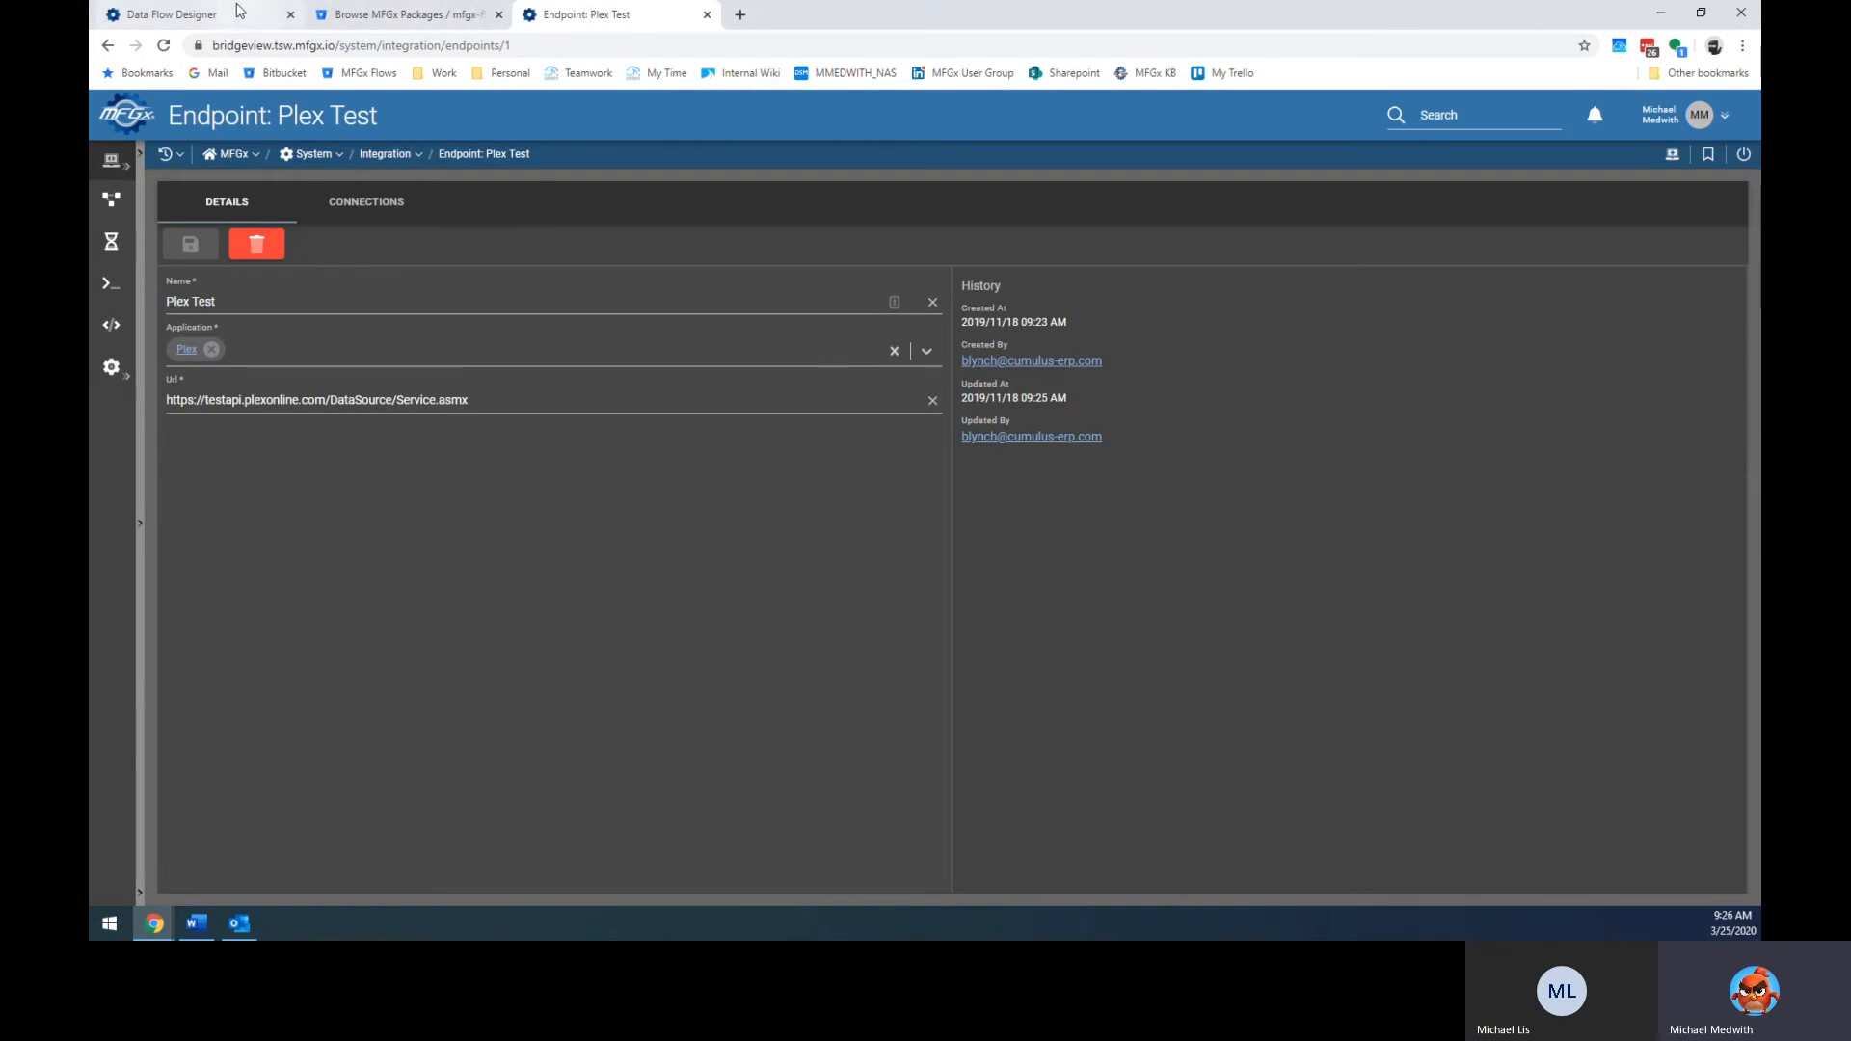
Place a Debug Source node below Debug File and a Plex Datasource node beside it, deleting a stray Plex SQL node.
{"action": "left_click", "coordinate": [183, 15]}
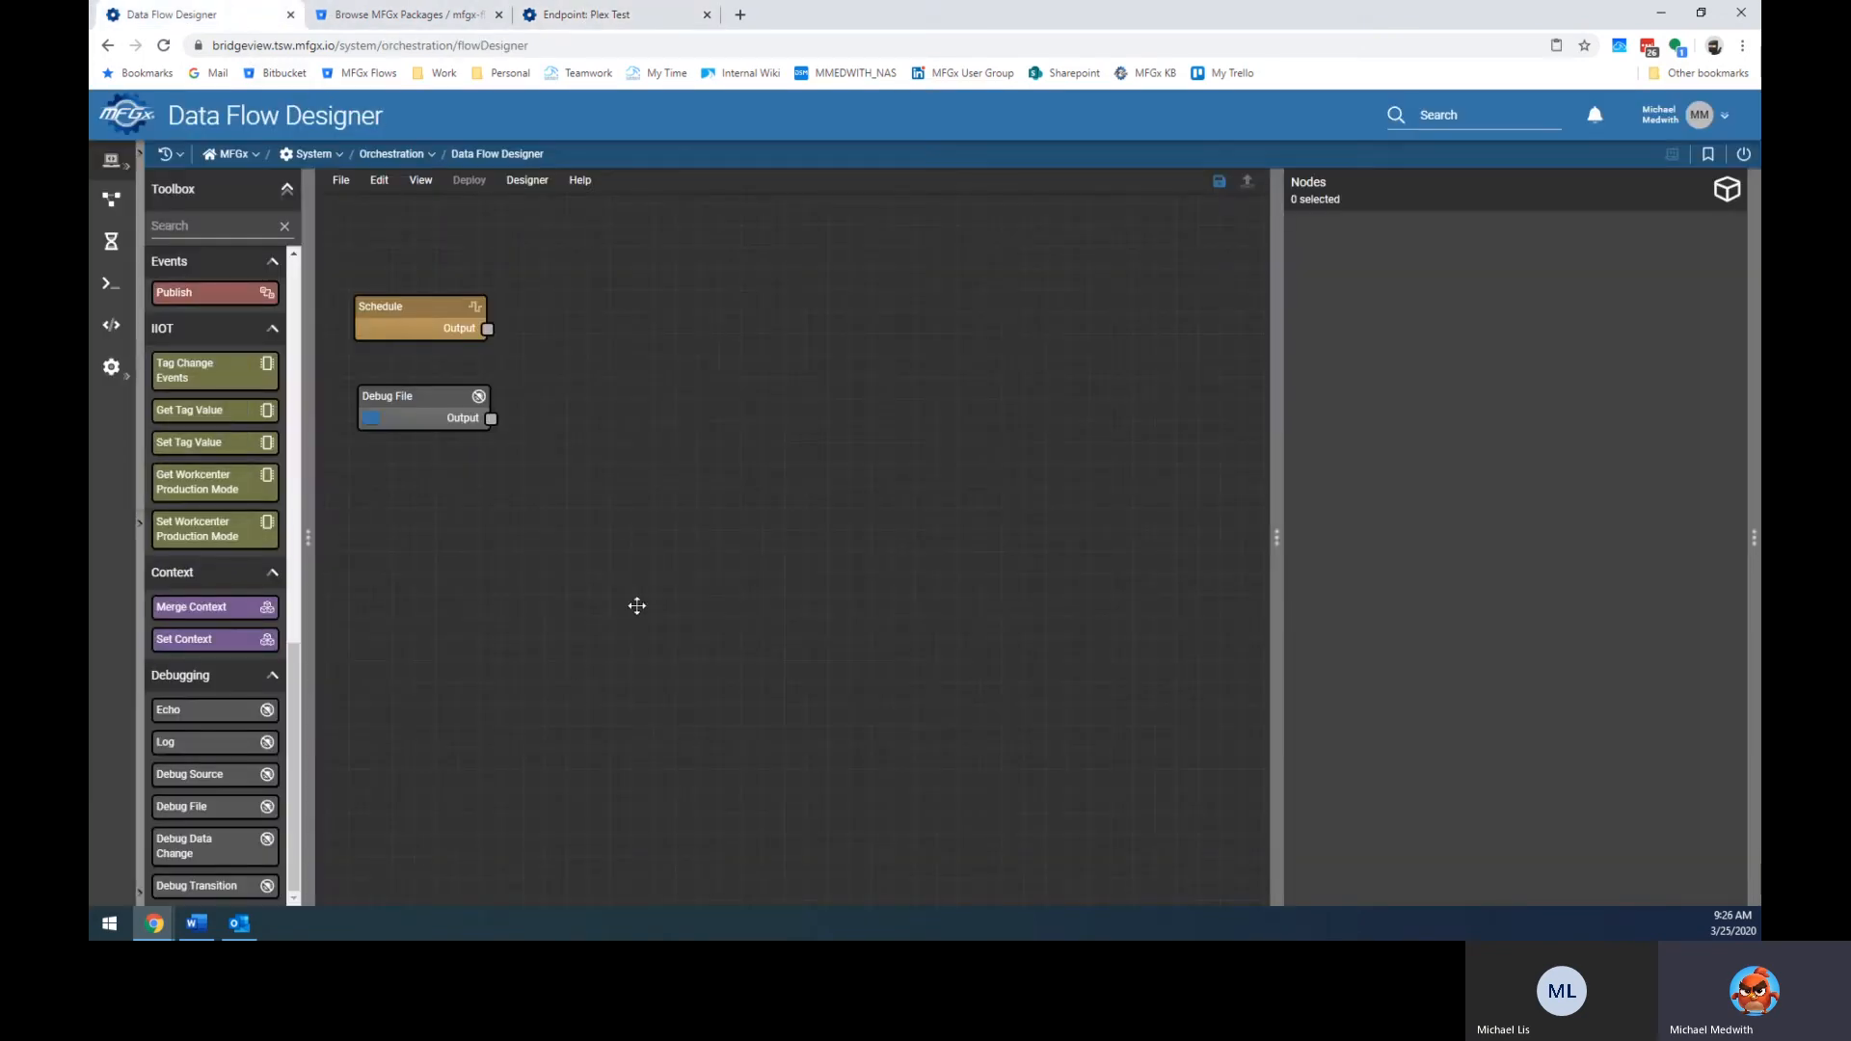
{"action": "left_click_drag", "start_coordinate": [197, 779], "coordinate": [435, 508]}
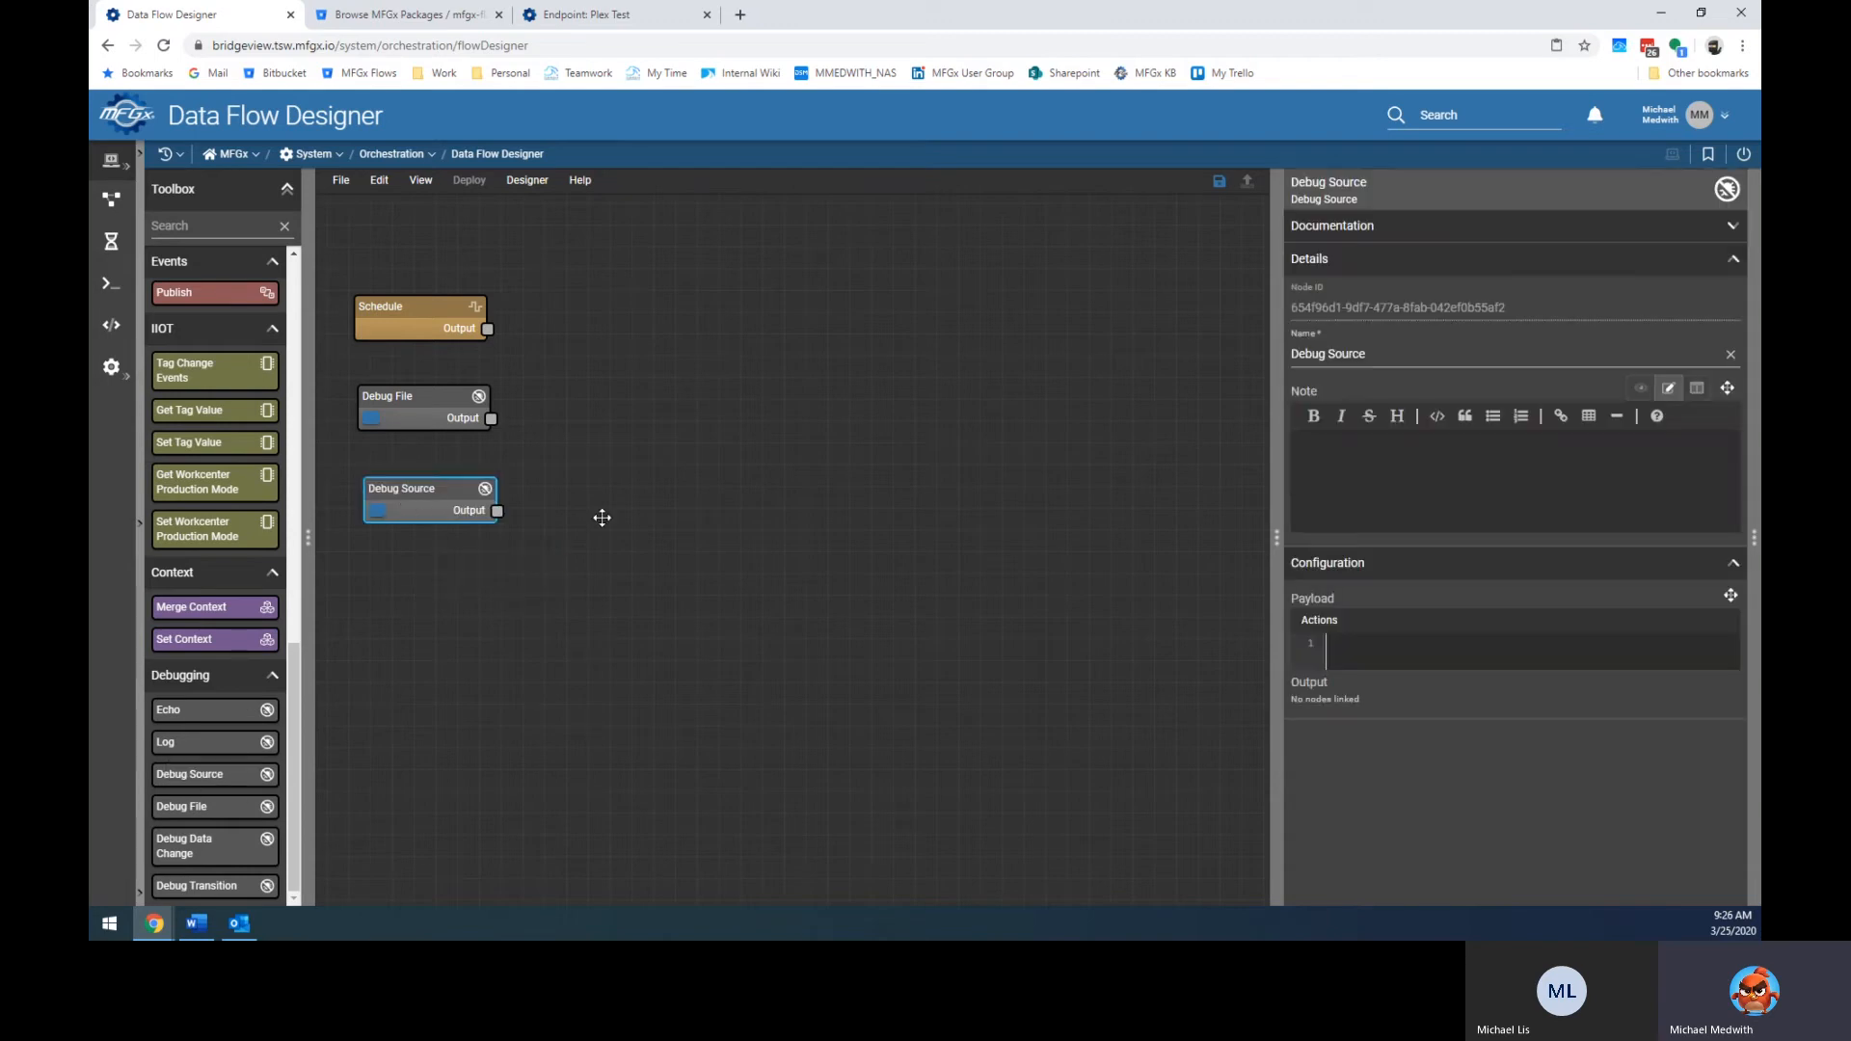
{"action": "scroll", "coordinate": [243, 524], "scroll_direction": "up", "scroll_amount": 6}
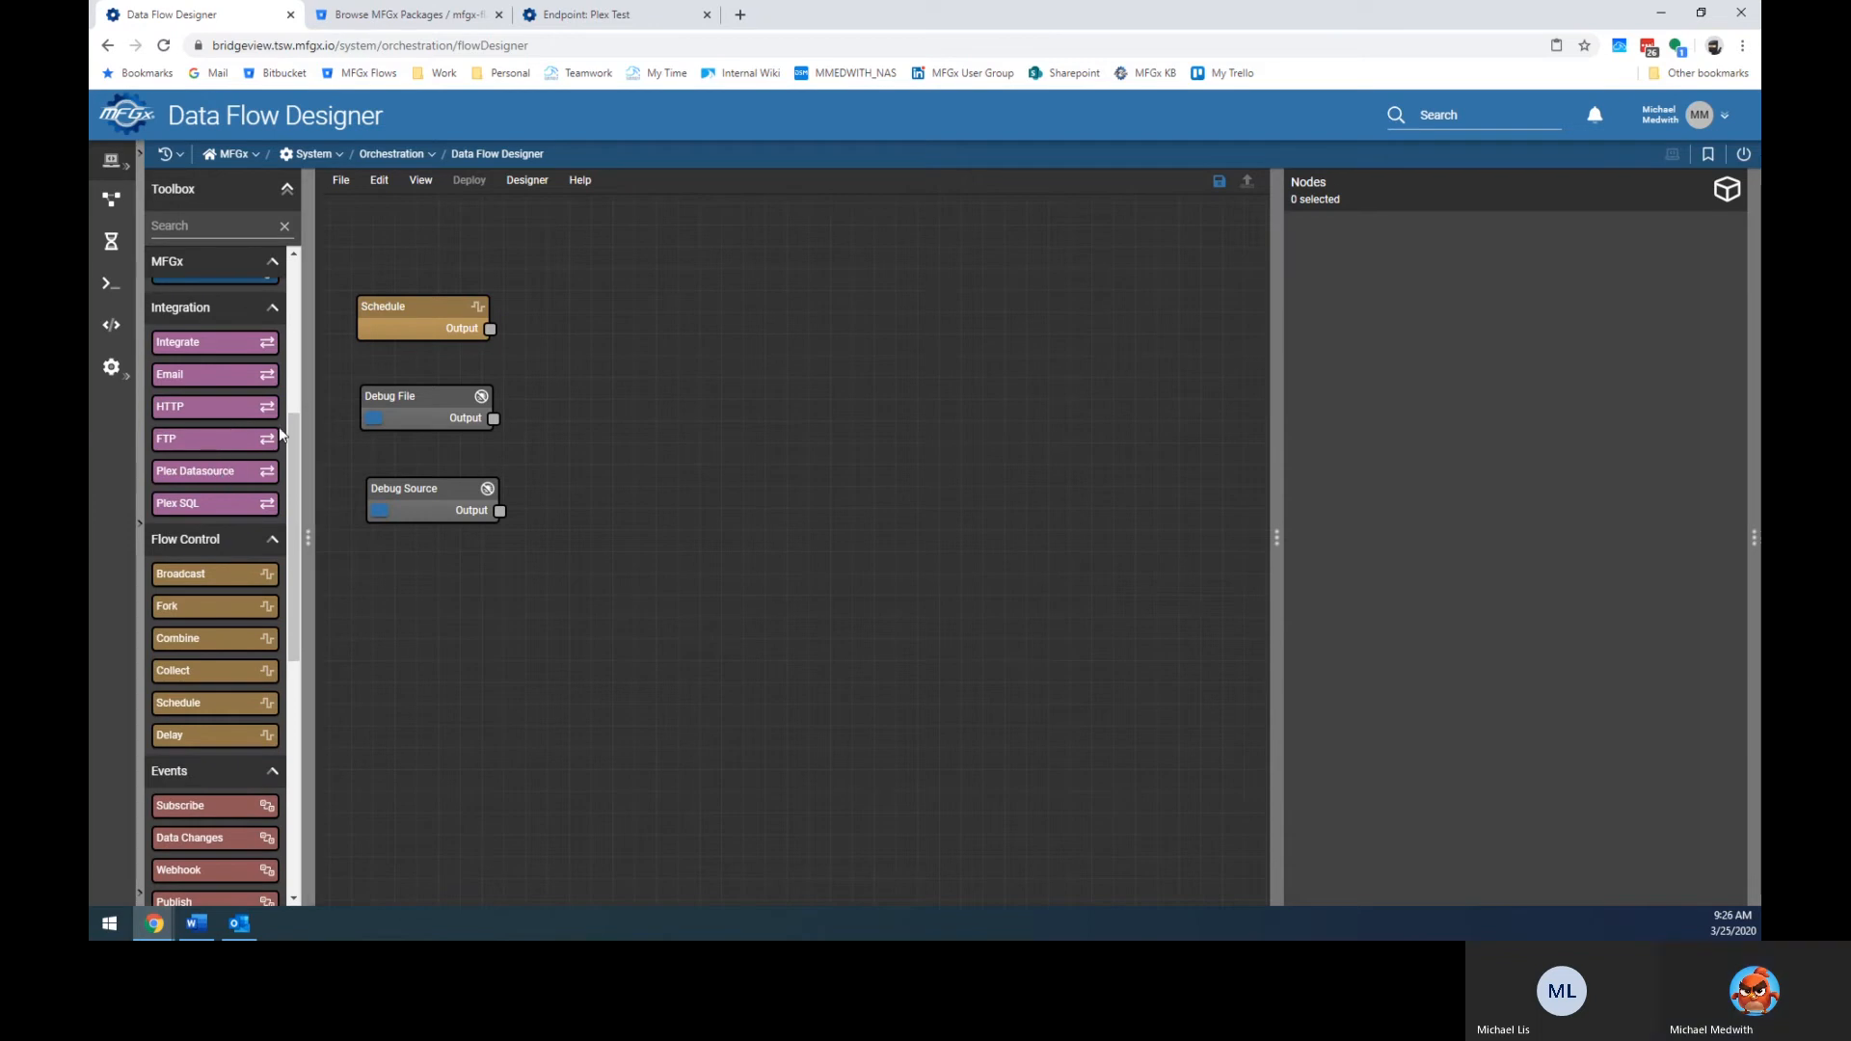
{"action": "scroll", "coordinate": [240, 495], "scroll_direction": "up", "scroll_amount": 2}
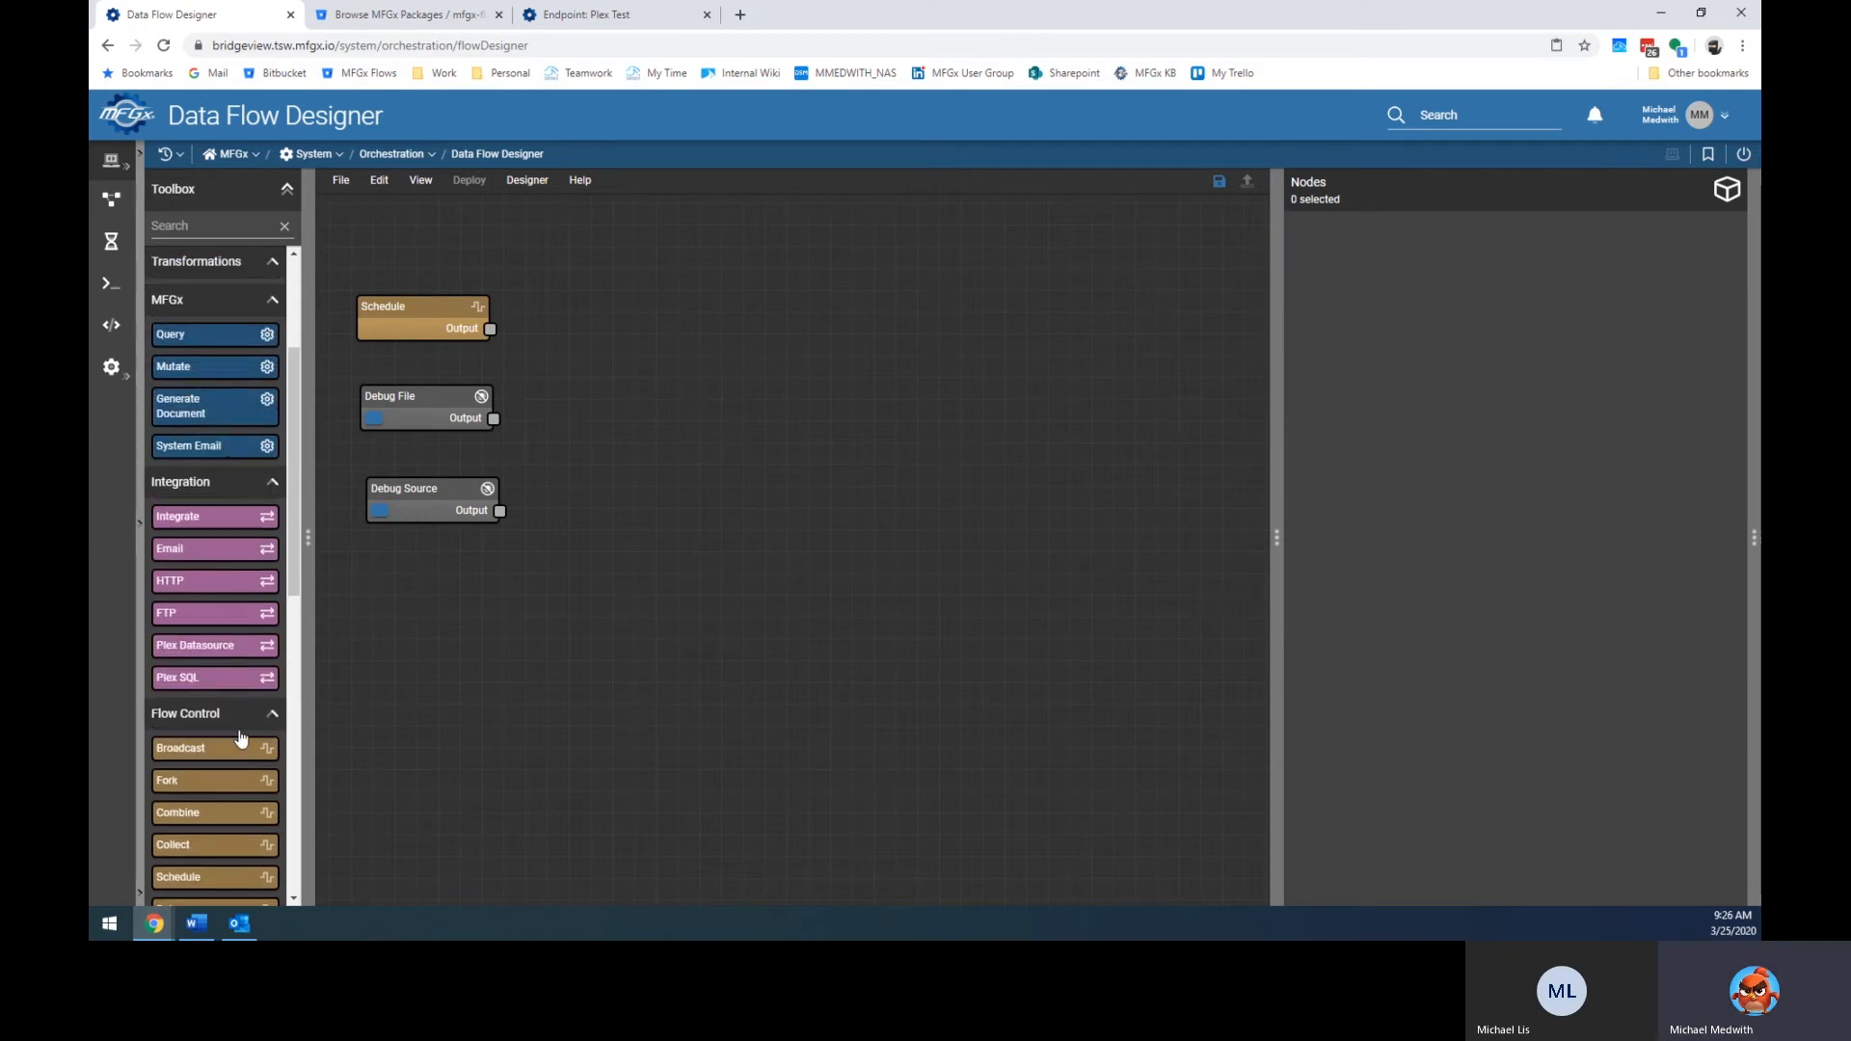
{"action": "left_click_drag", "start_coordinate": [232, 686], "coordinate": [810, 590]}
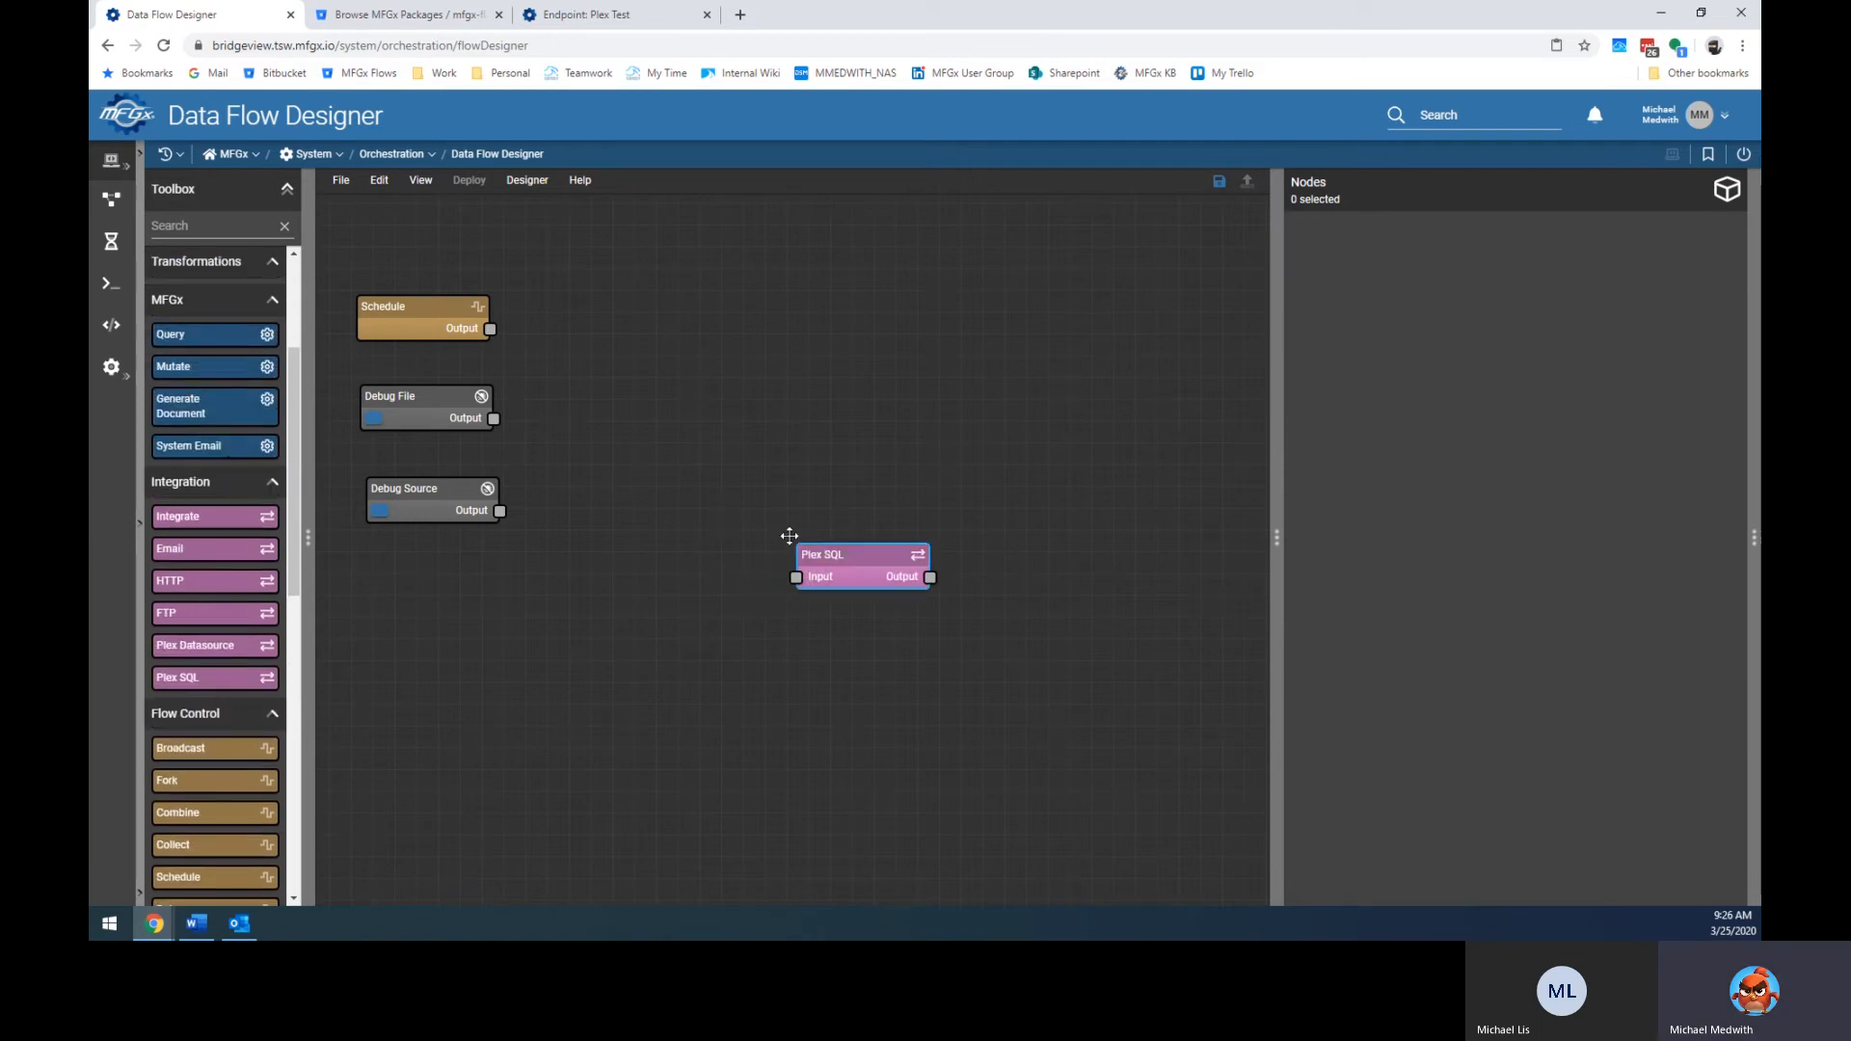
{"action": "key", "text": "Delete"}
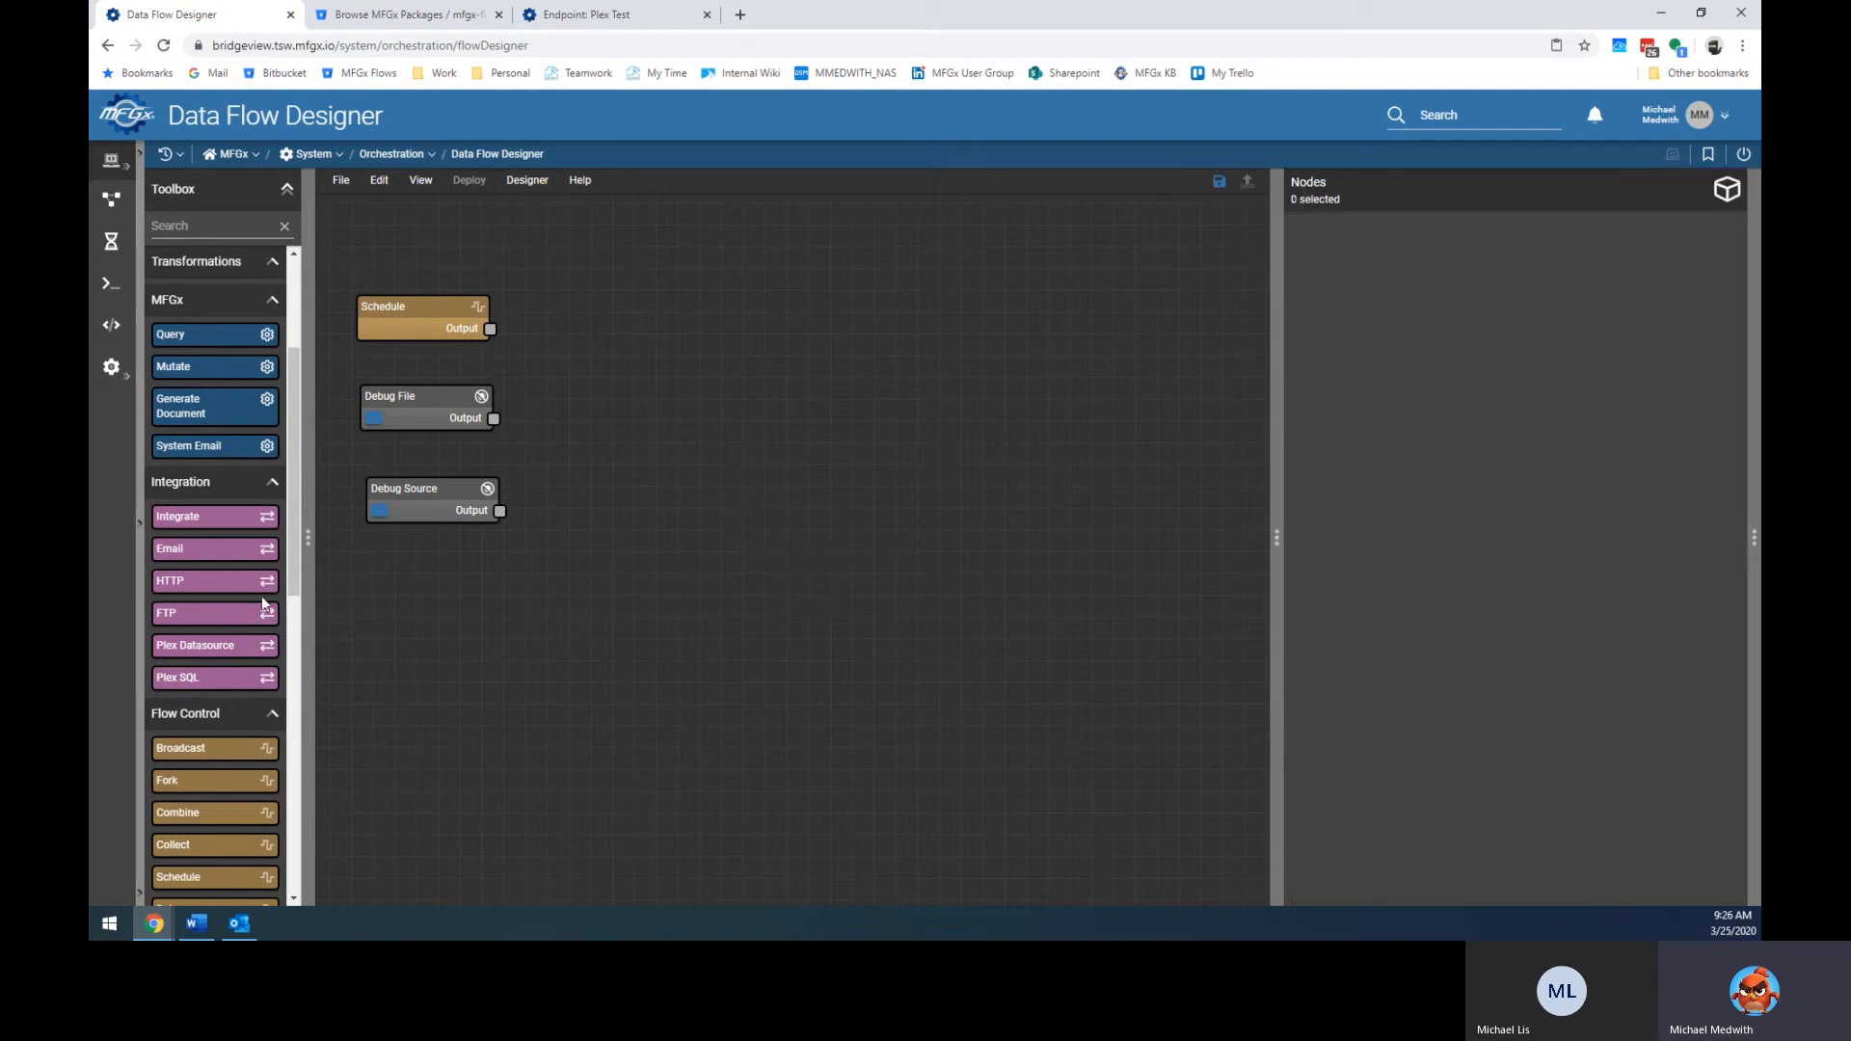
{"action": "left_click_drag", "start_coordinate": [246, 648], "coordinate": [670, 500]}
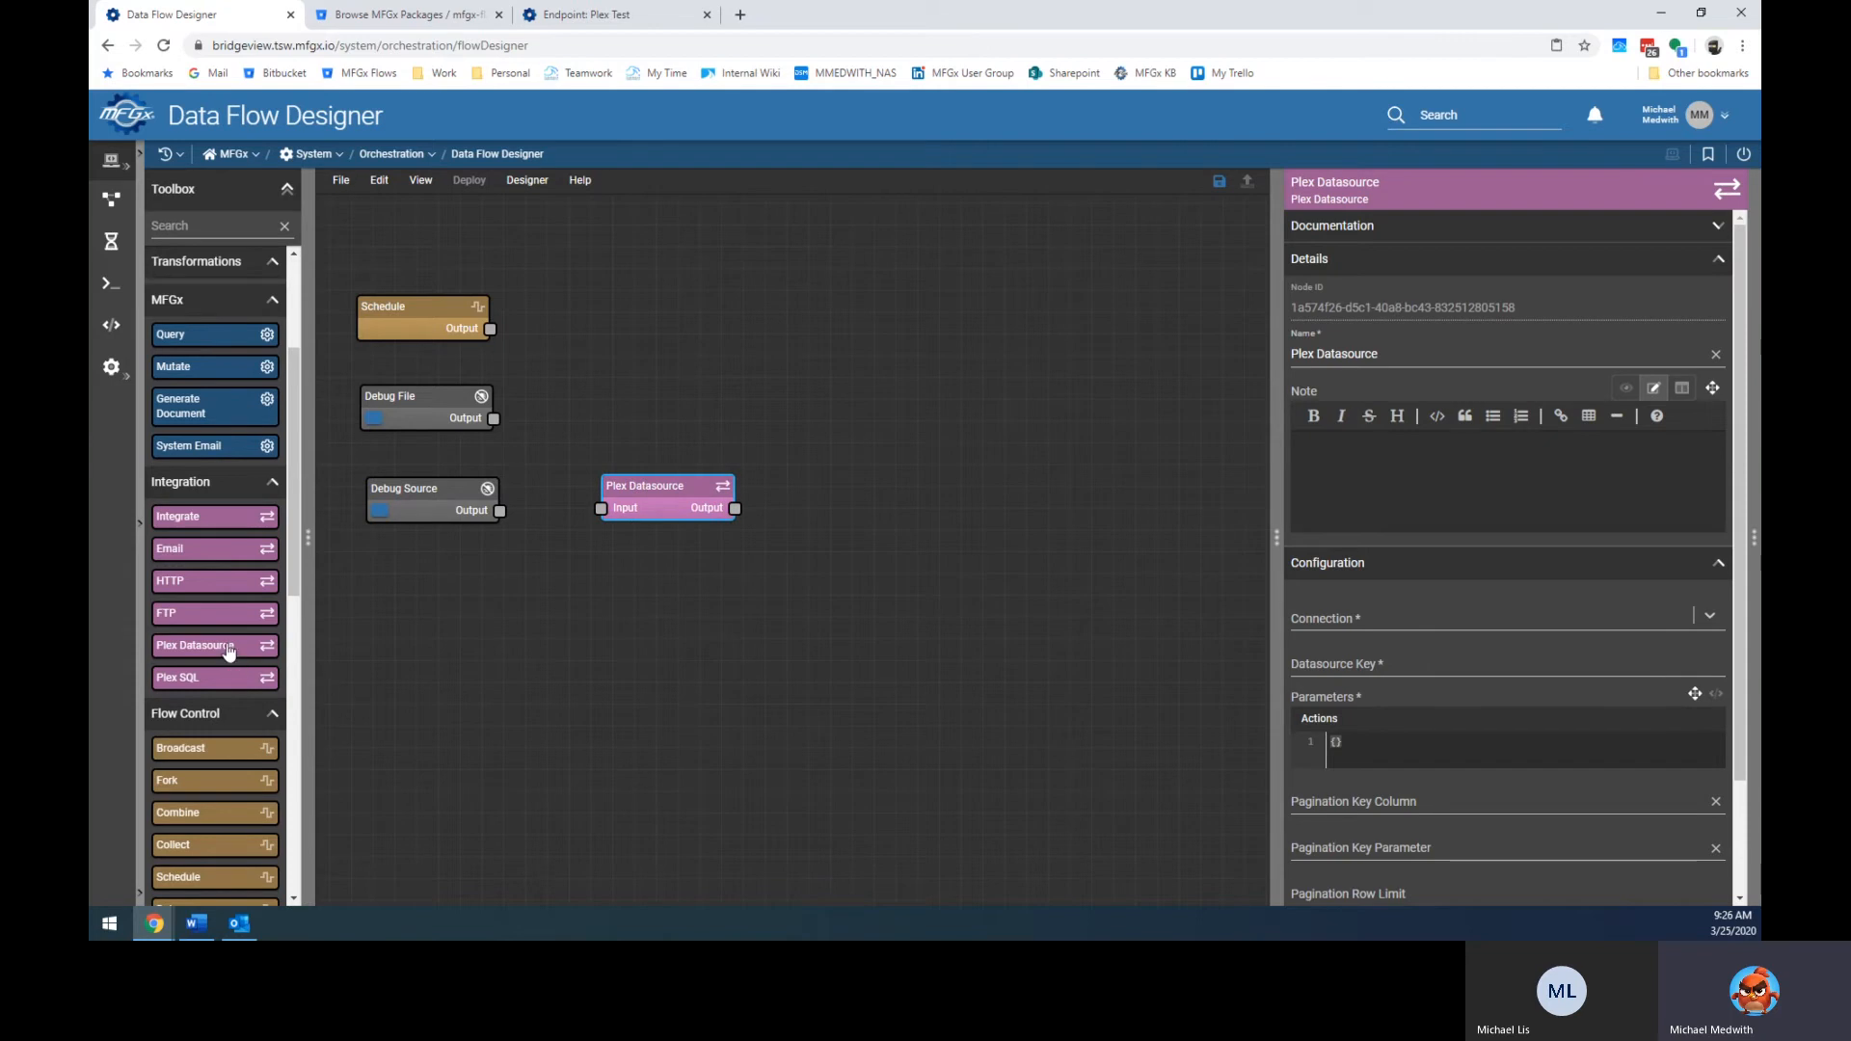
Wire Debug Source into Plex Datasource and set its connection to Plex (Test) with Datasource Key 13682.
{"action": "left_click_drag", "start_coordinate": [513, 513], "coordinate": [639, 511]}
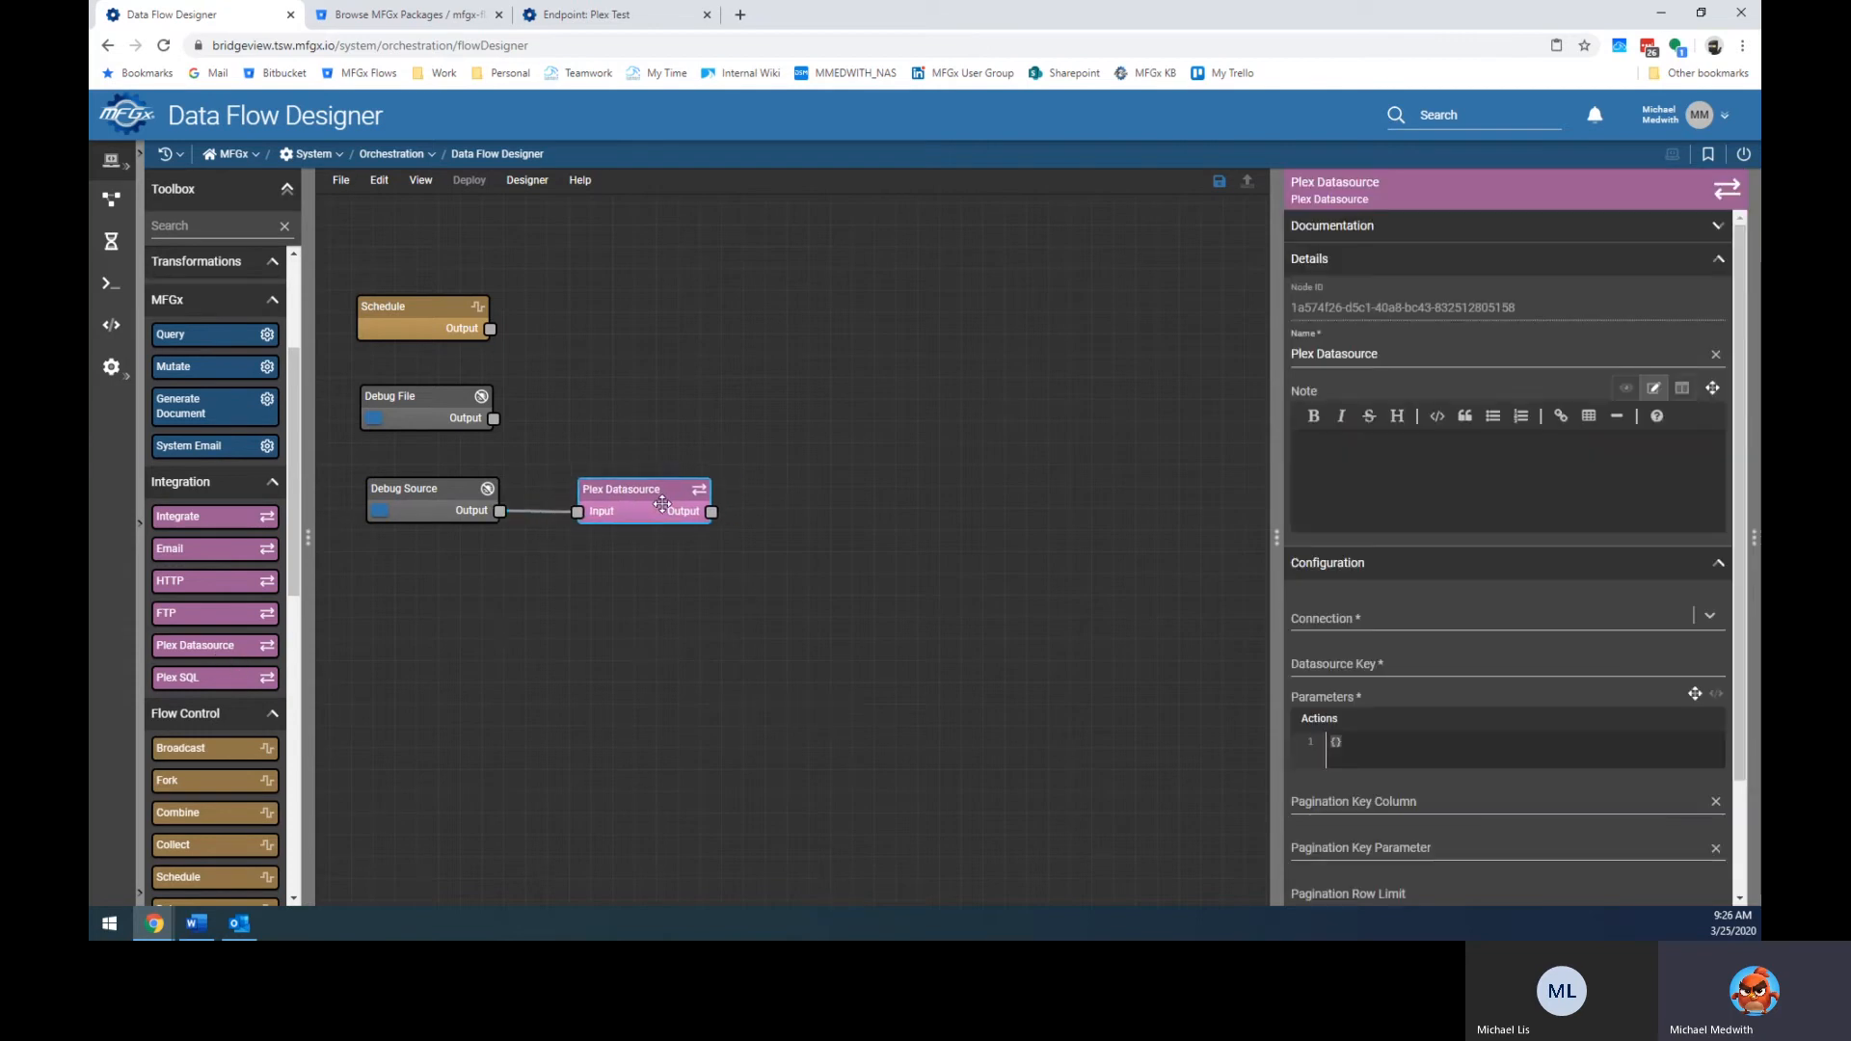
{"action": "left_click", "coordinate": [1342, 615]}
{"action": "left_click", "coordinate": [1334, 672]}
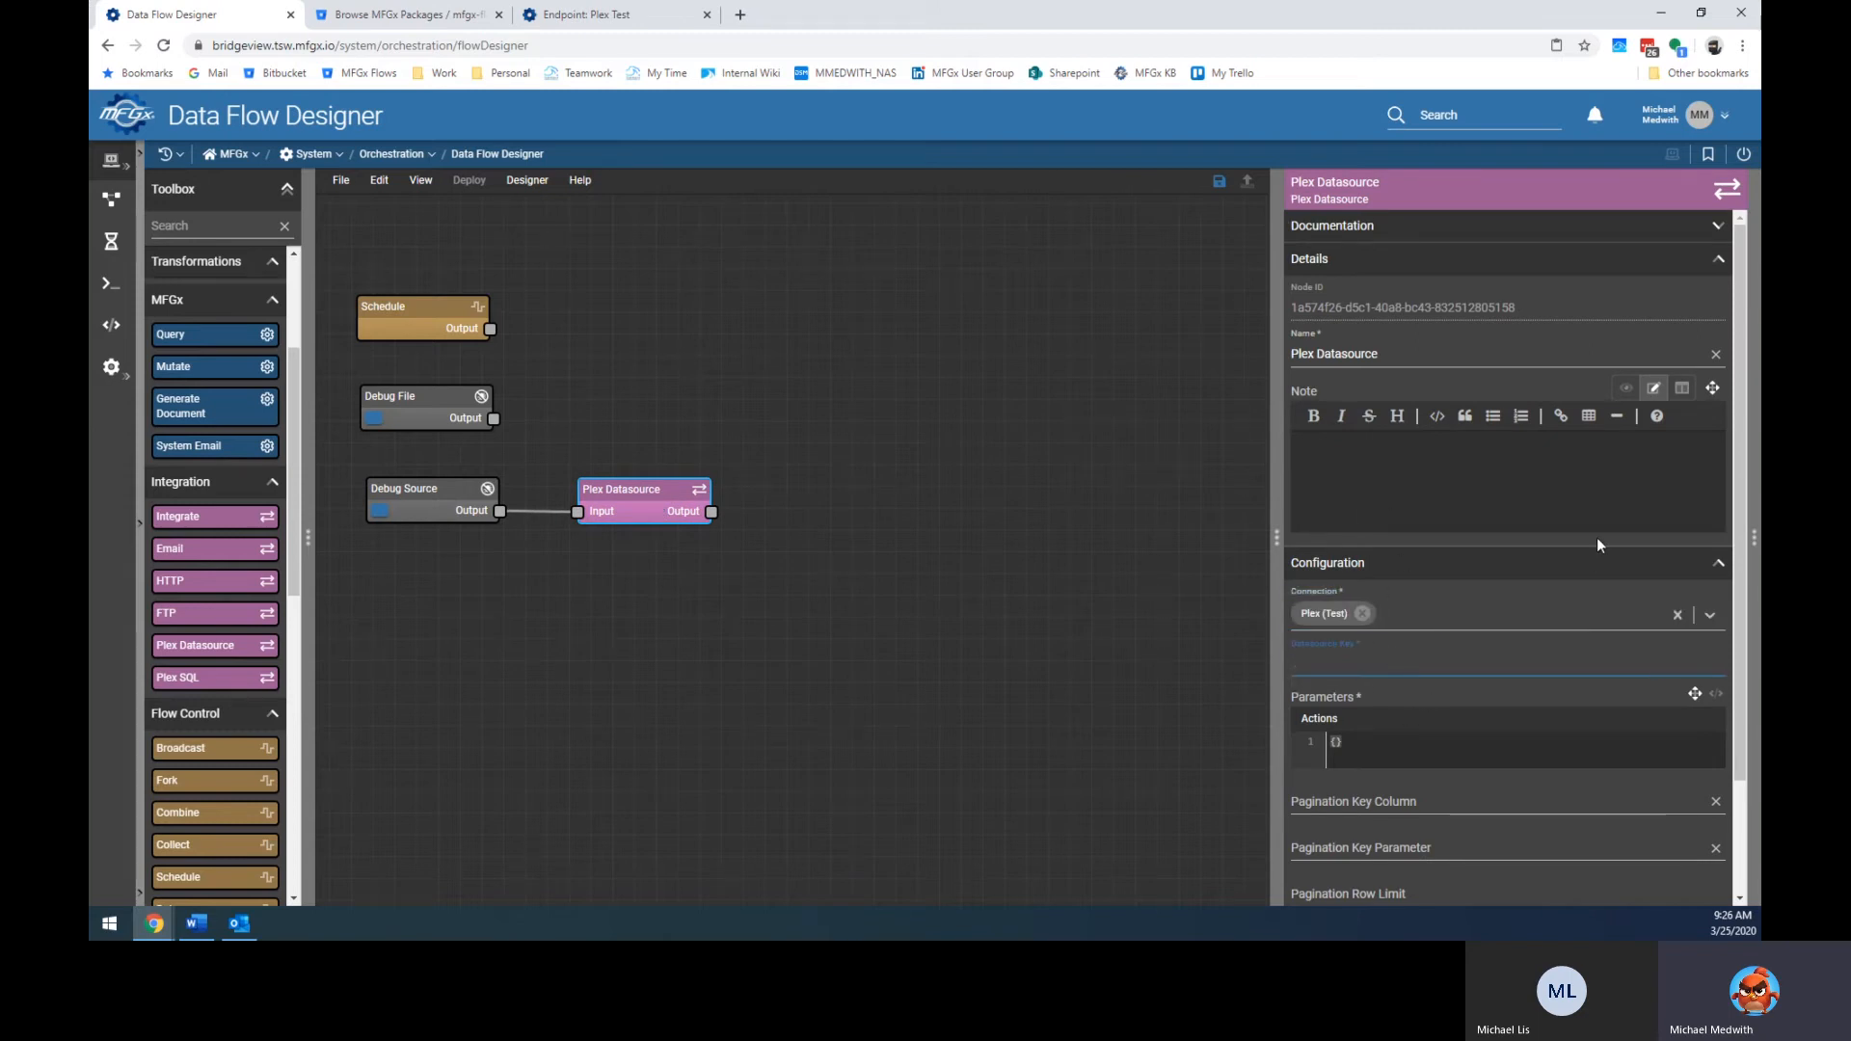
{"action": "type", "text": "13682"}
{"action": "left_click", "coordinate": [1400, 741]}
Close the Plex Datasource settings and run the flow from the Debug Source node.
{"action": "scroll", "coordinate": [1421, 758], "scroll_direction": "down", "scroll_amount": 2}
{"action": "scroll", "coordinate": [1421, 754], "scroll_direction": "down", "scroll_amount": 1}
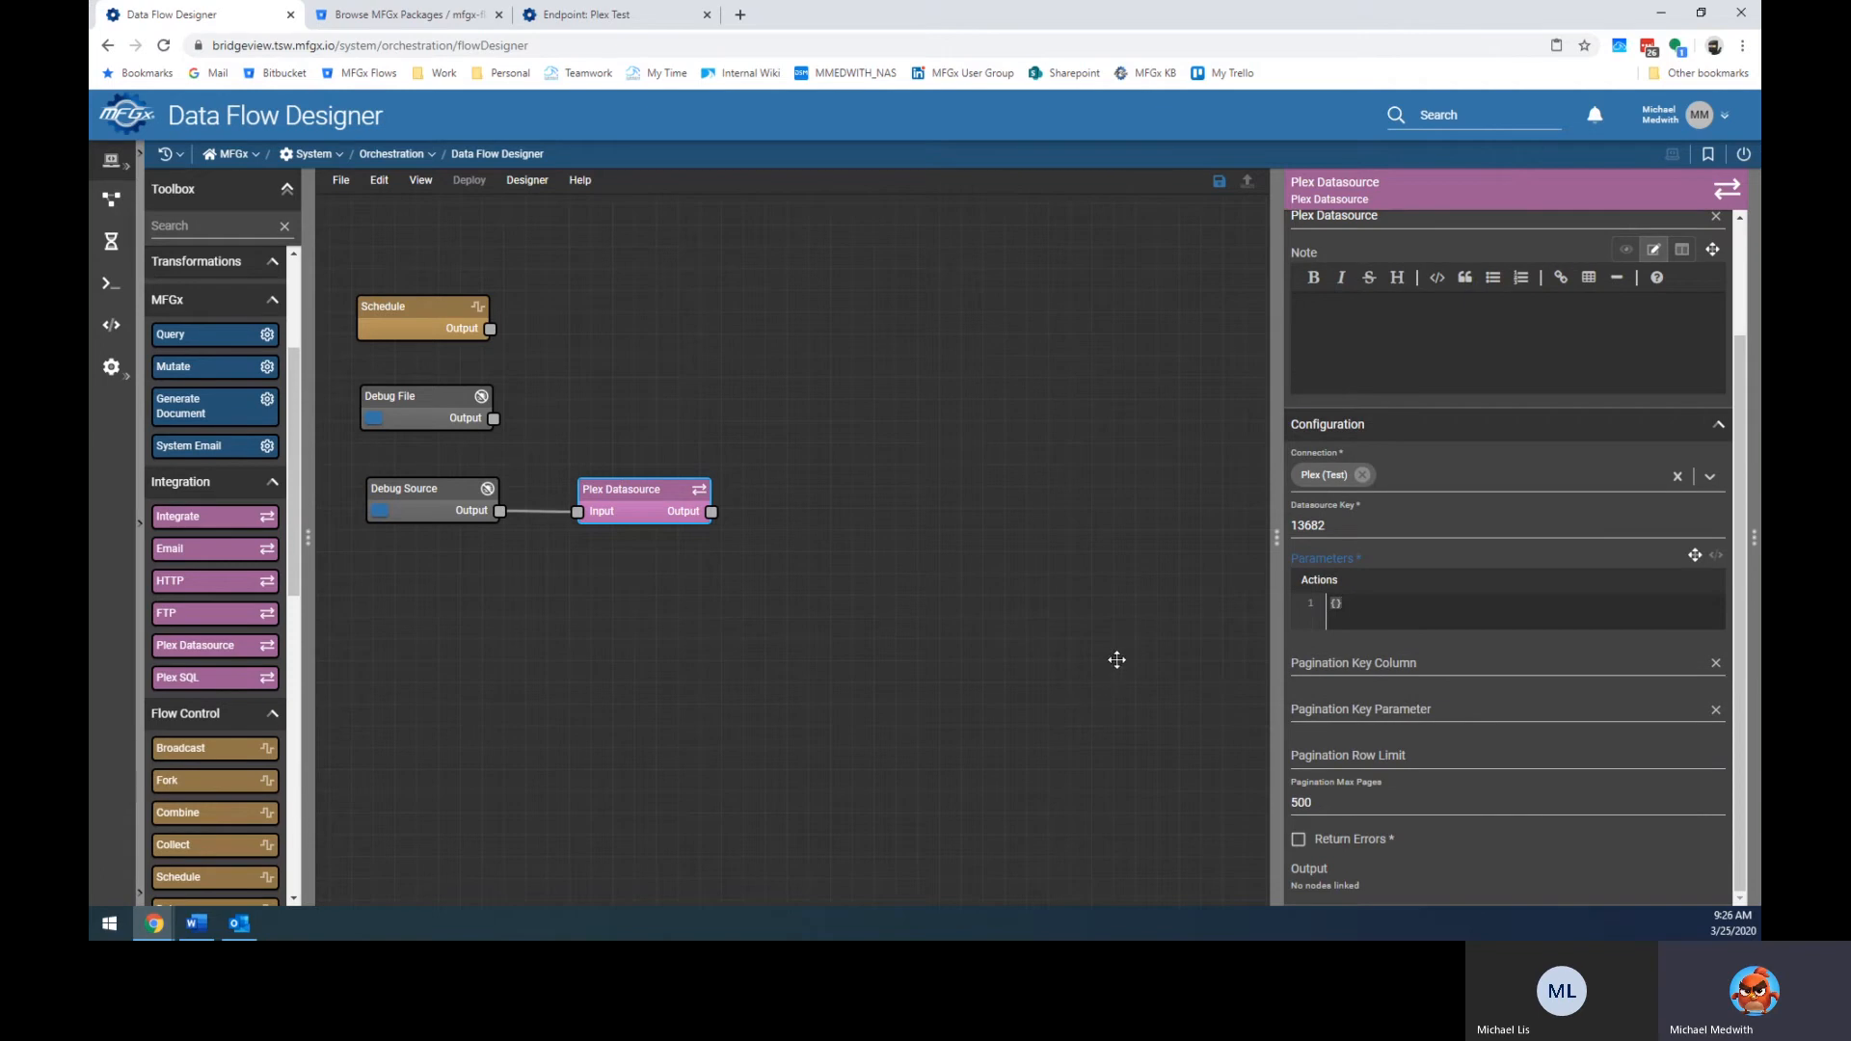
{"action": "left_click_drag", "start_coordinate": [1108, 674], "coordinate": [1095, 668]}
{"action": "left_click", "coordinate": [968, 570]}
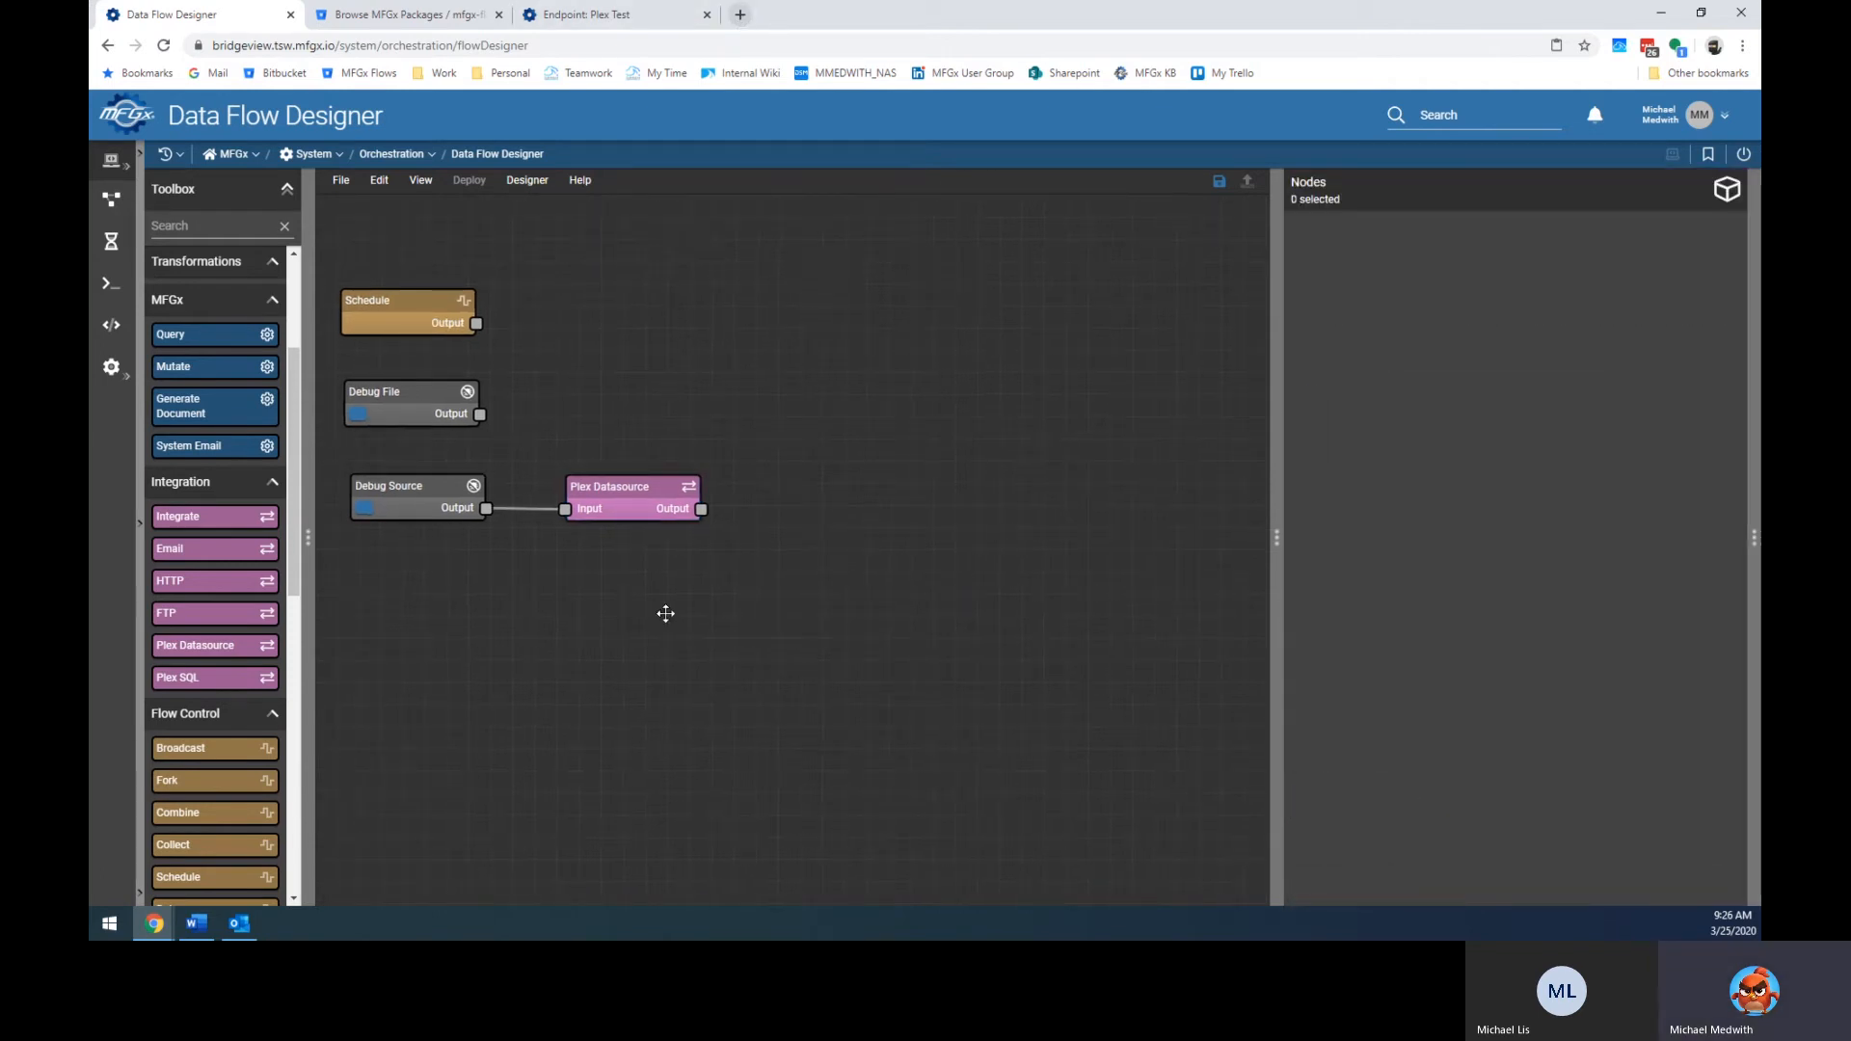
{"action": "left_click", "coordinate": [364, 508]}
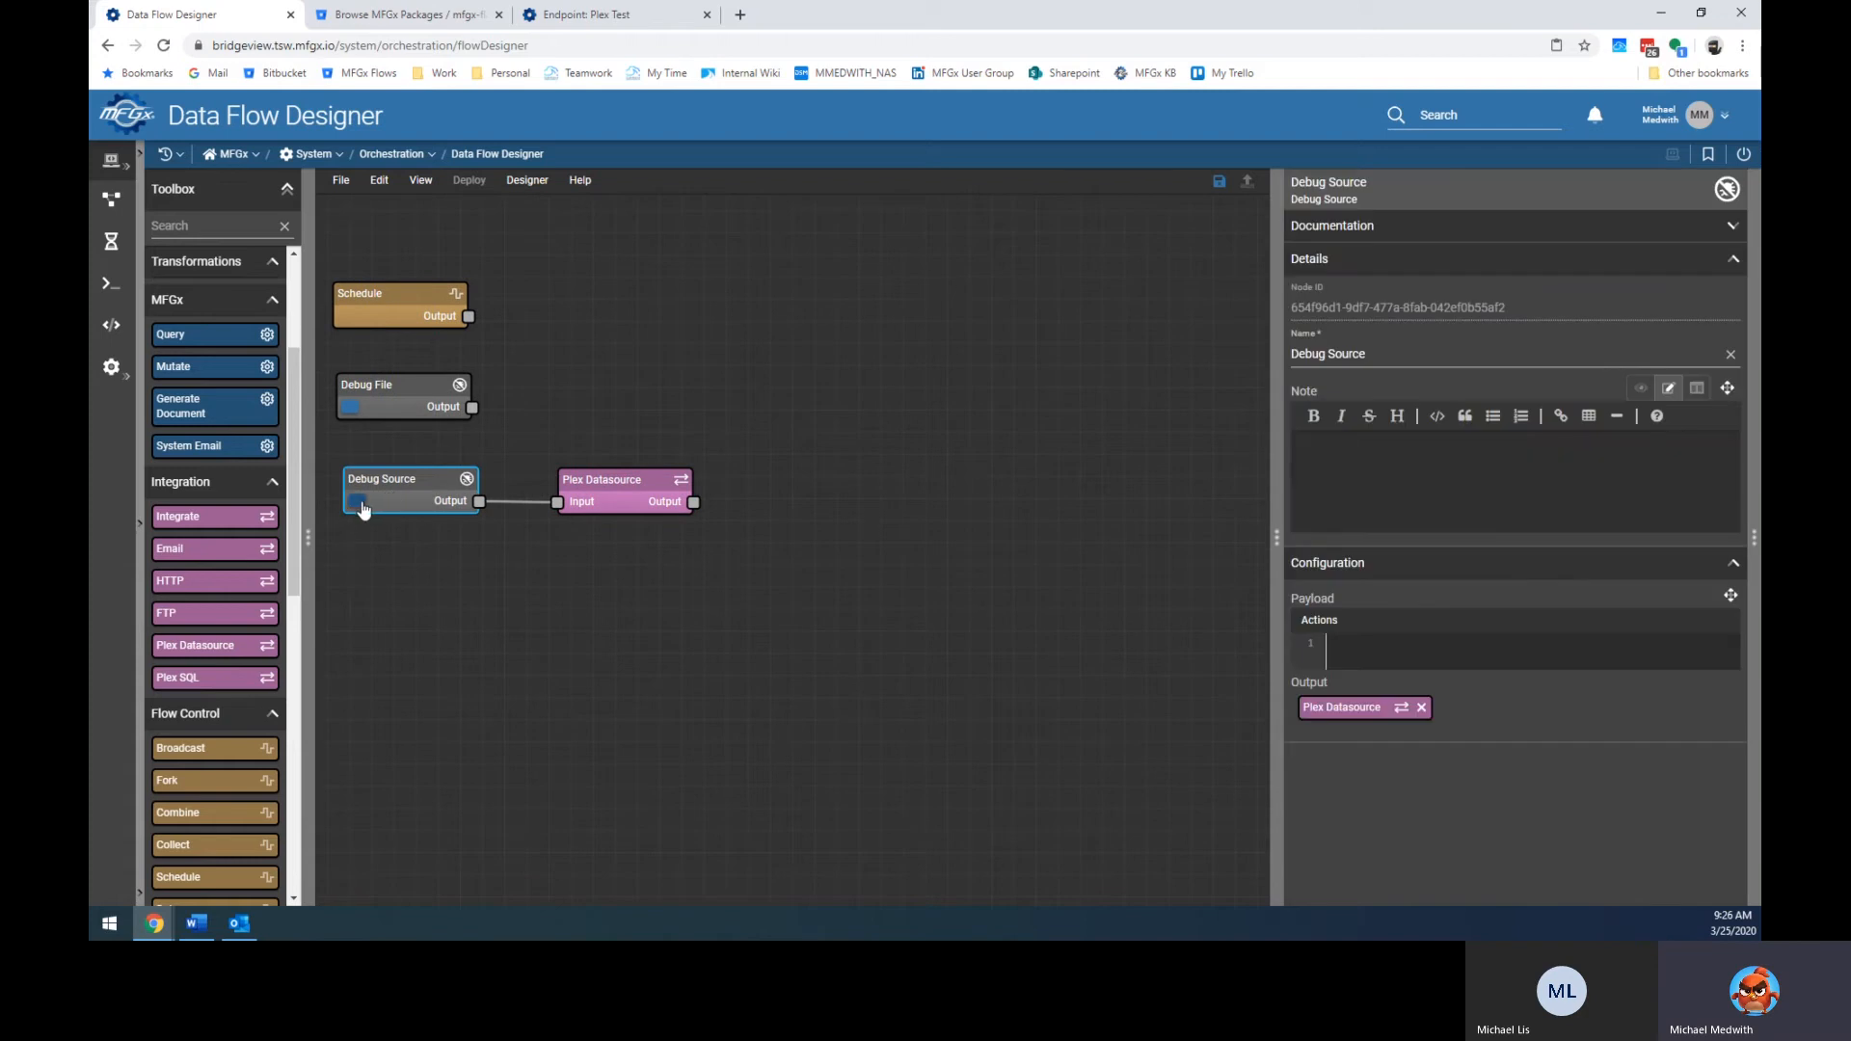
Show the console and expand Plex Datasource's output and Parameters: Success true with empty Rows.
{"action": "left_click_drag", "start_coordinate": [1276, 537], "coordinate": [1350, 529]}
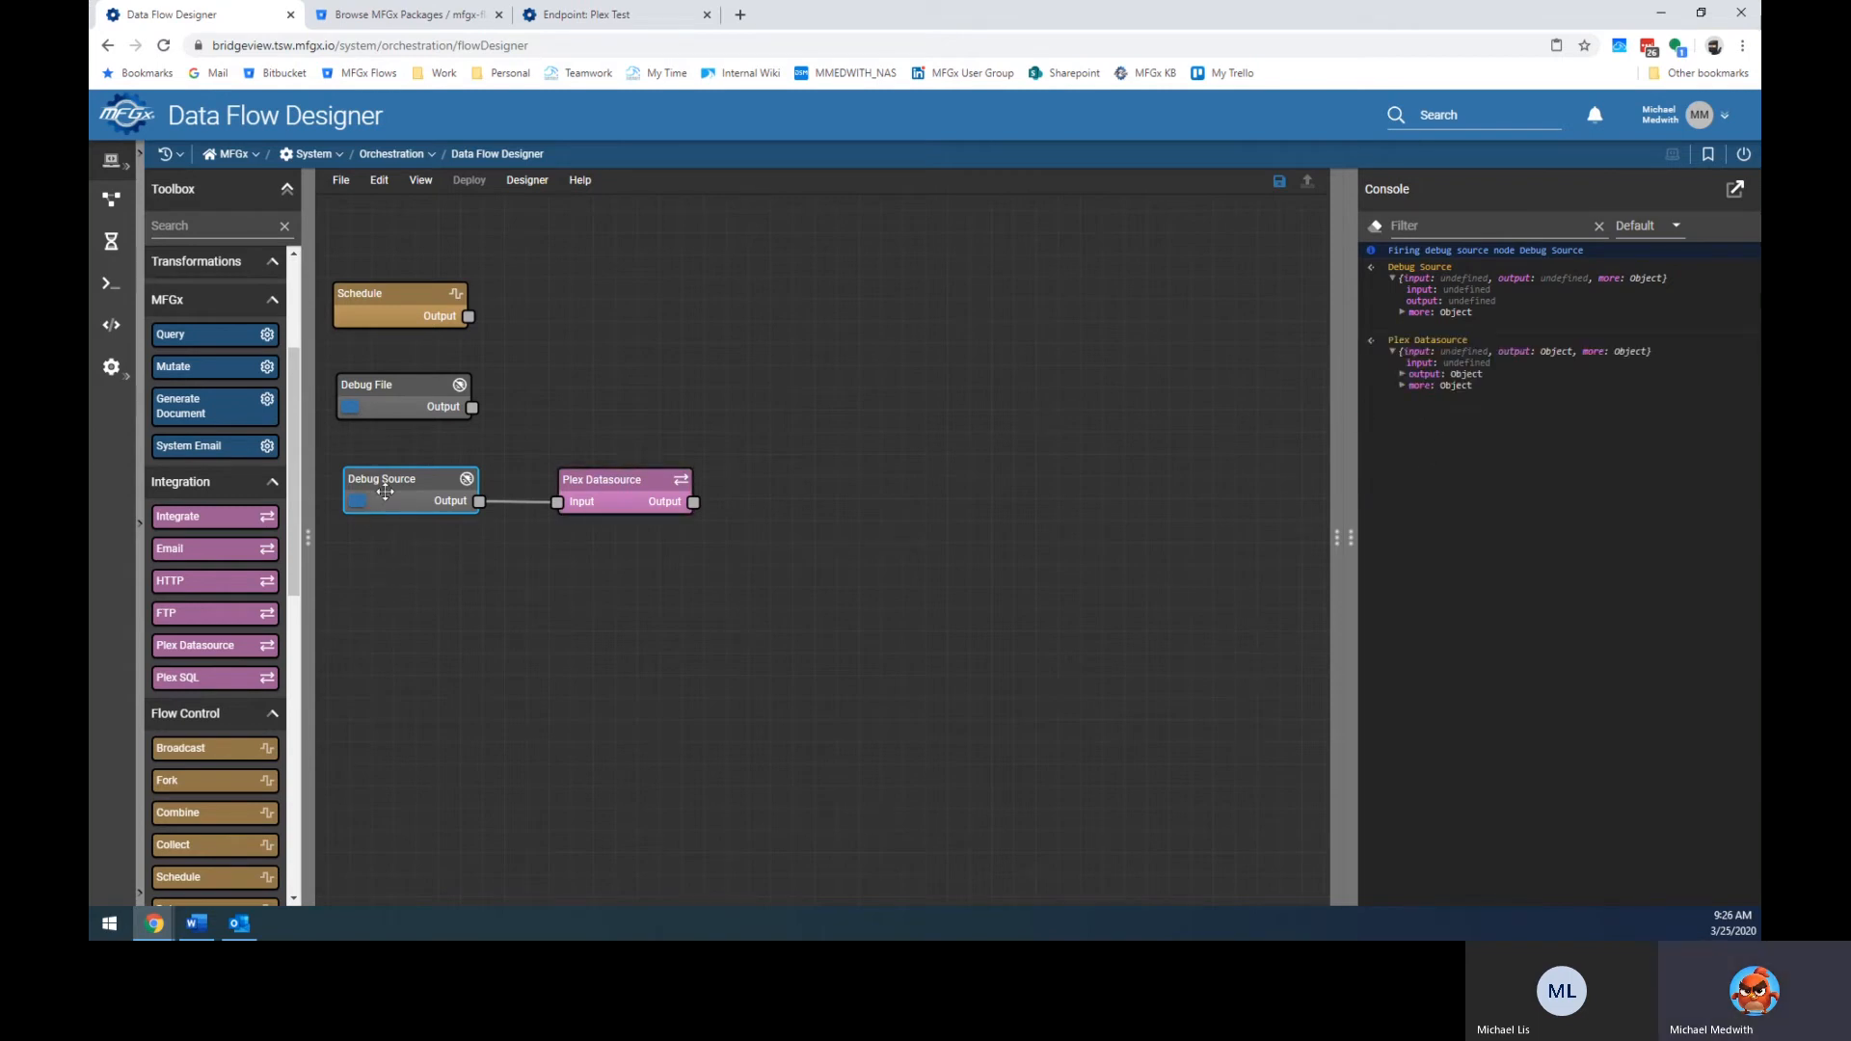
{"action": "left_click", "coordinate": [672, 495]}
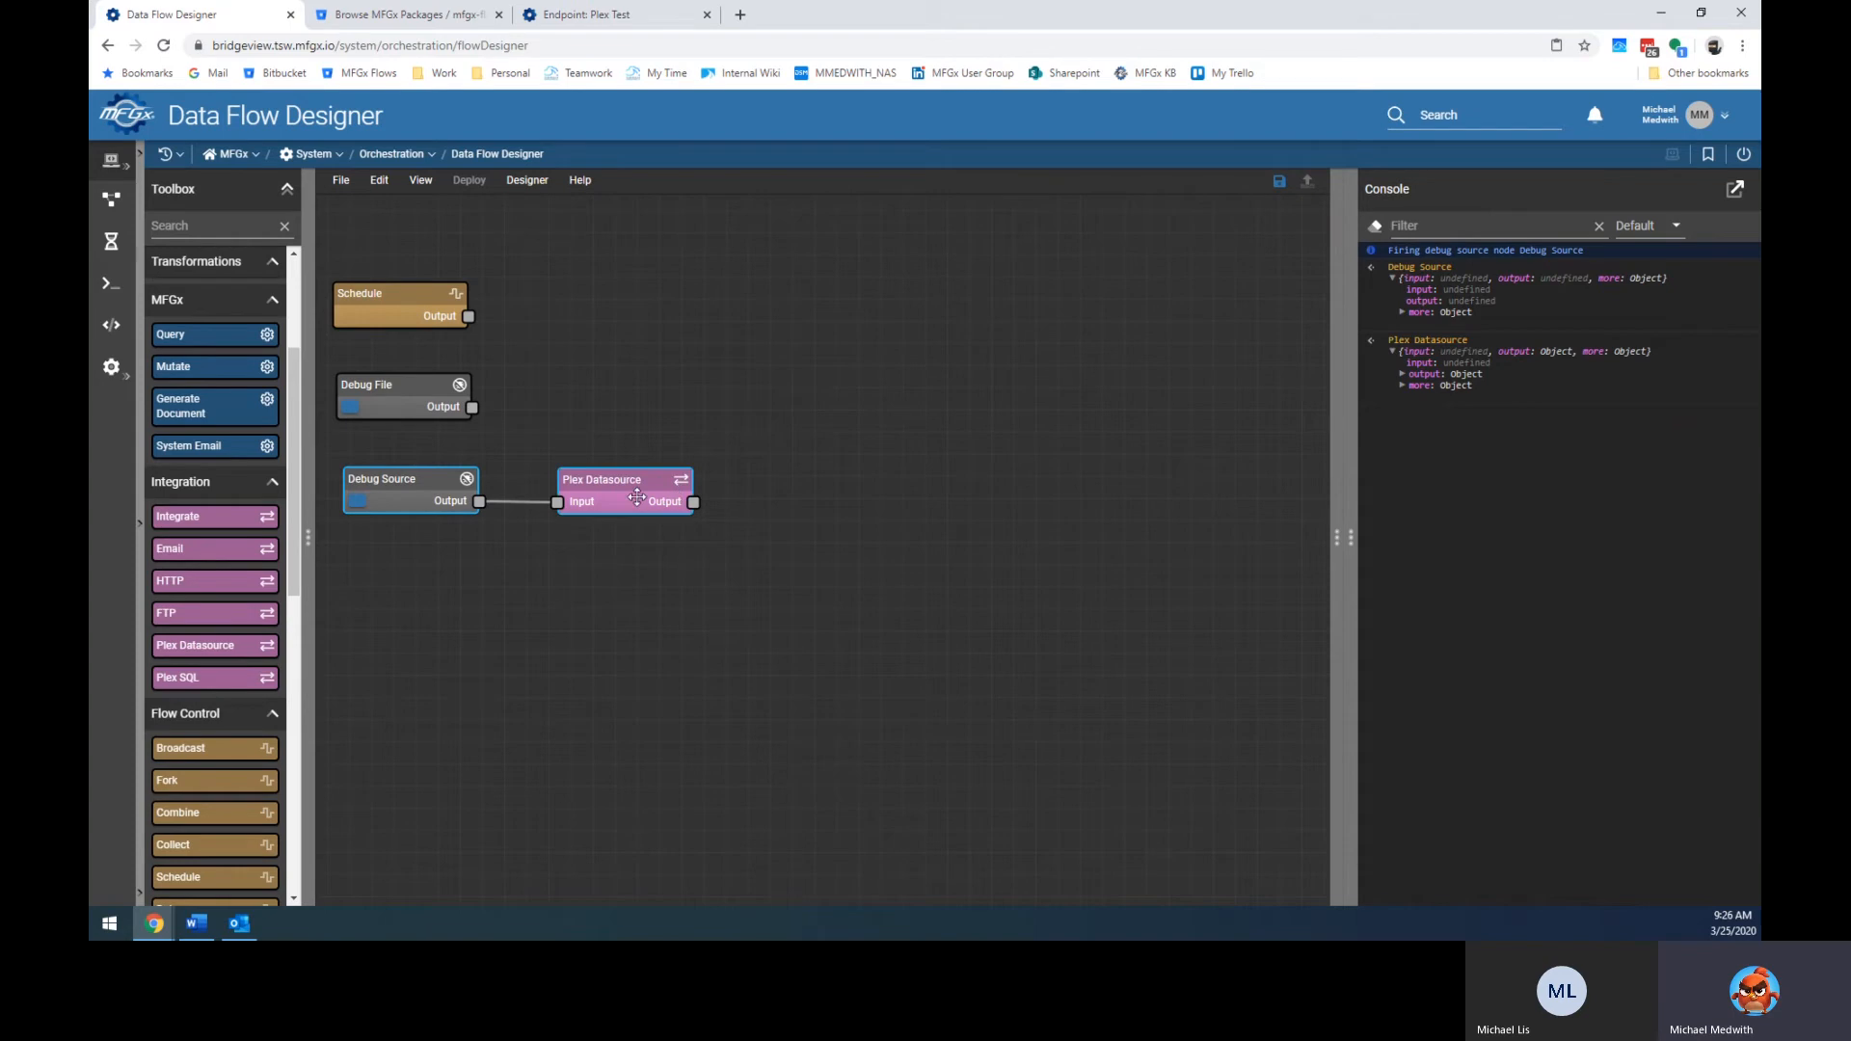
{"action": "left_click", "coordinate": [1402, 374]}
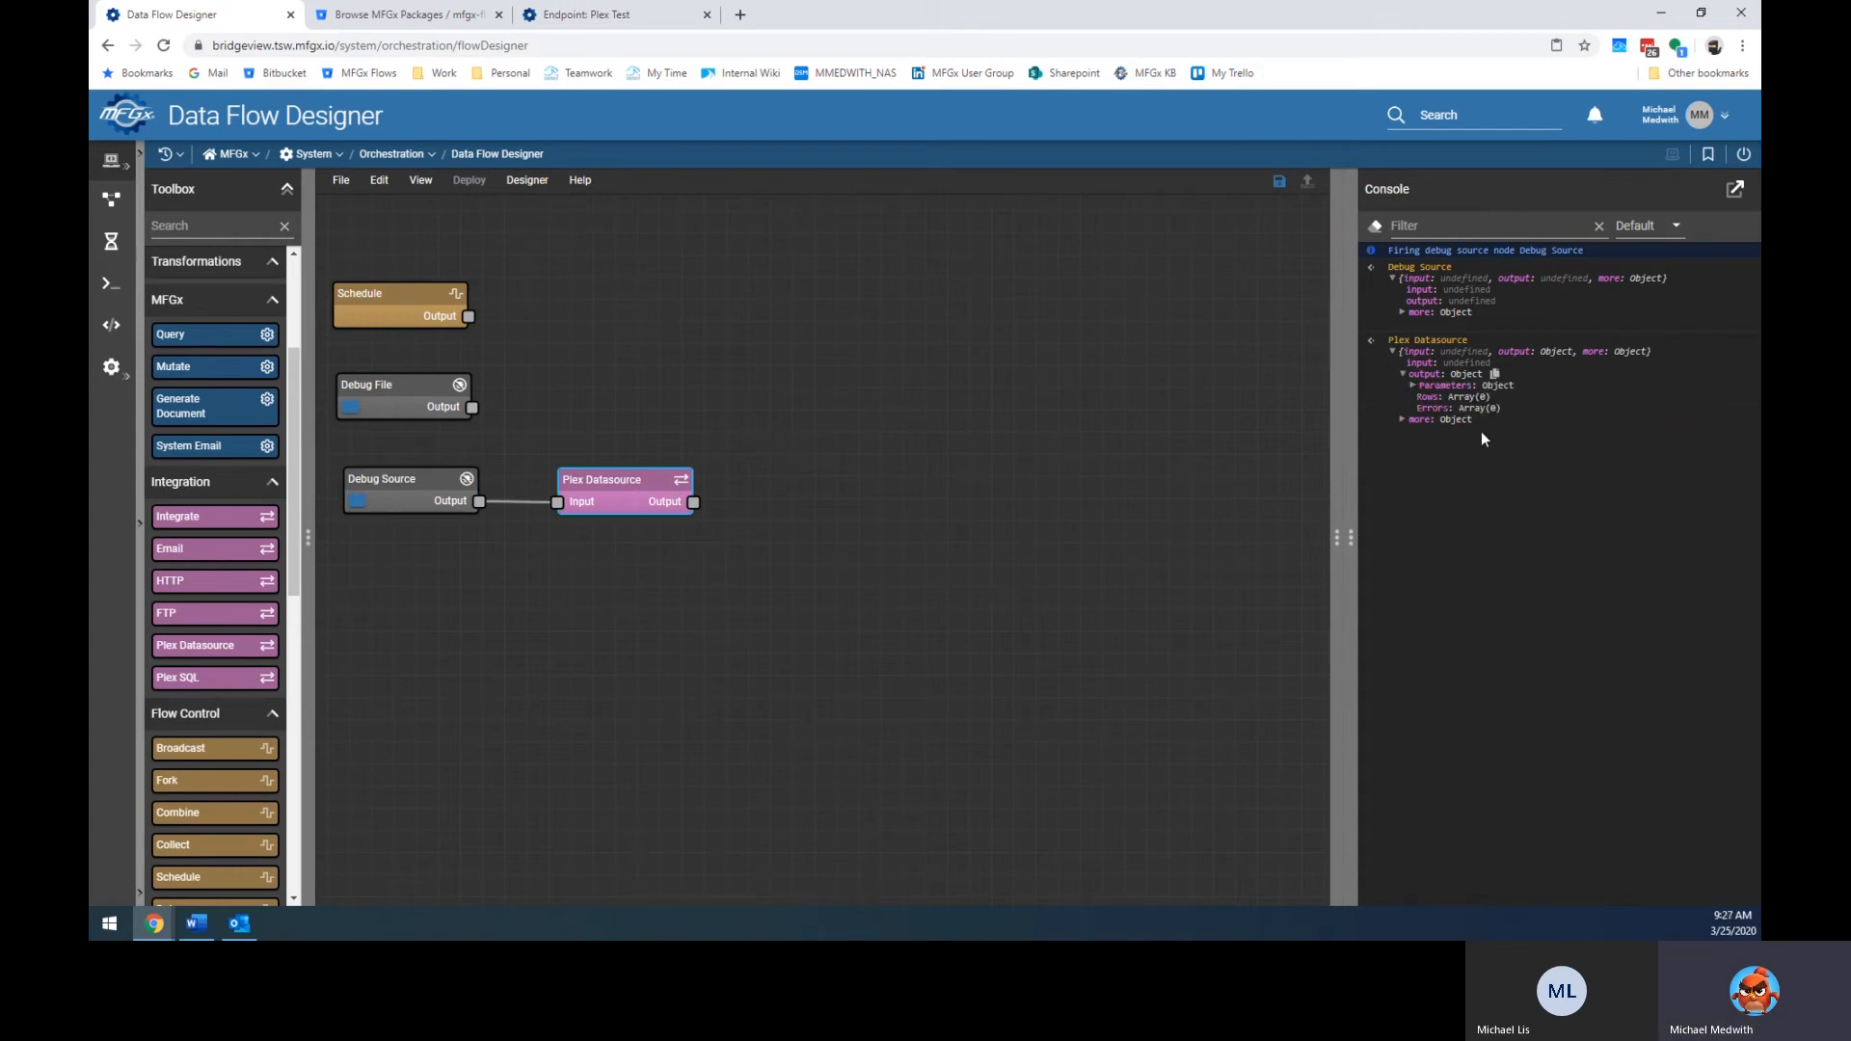
{"action": "left_click", "coordinate": [1413, 386]}
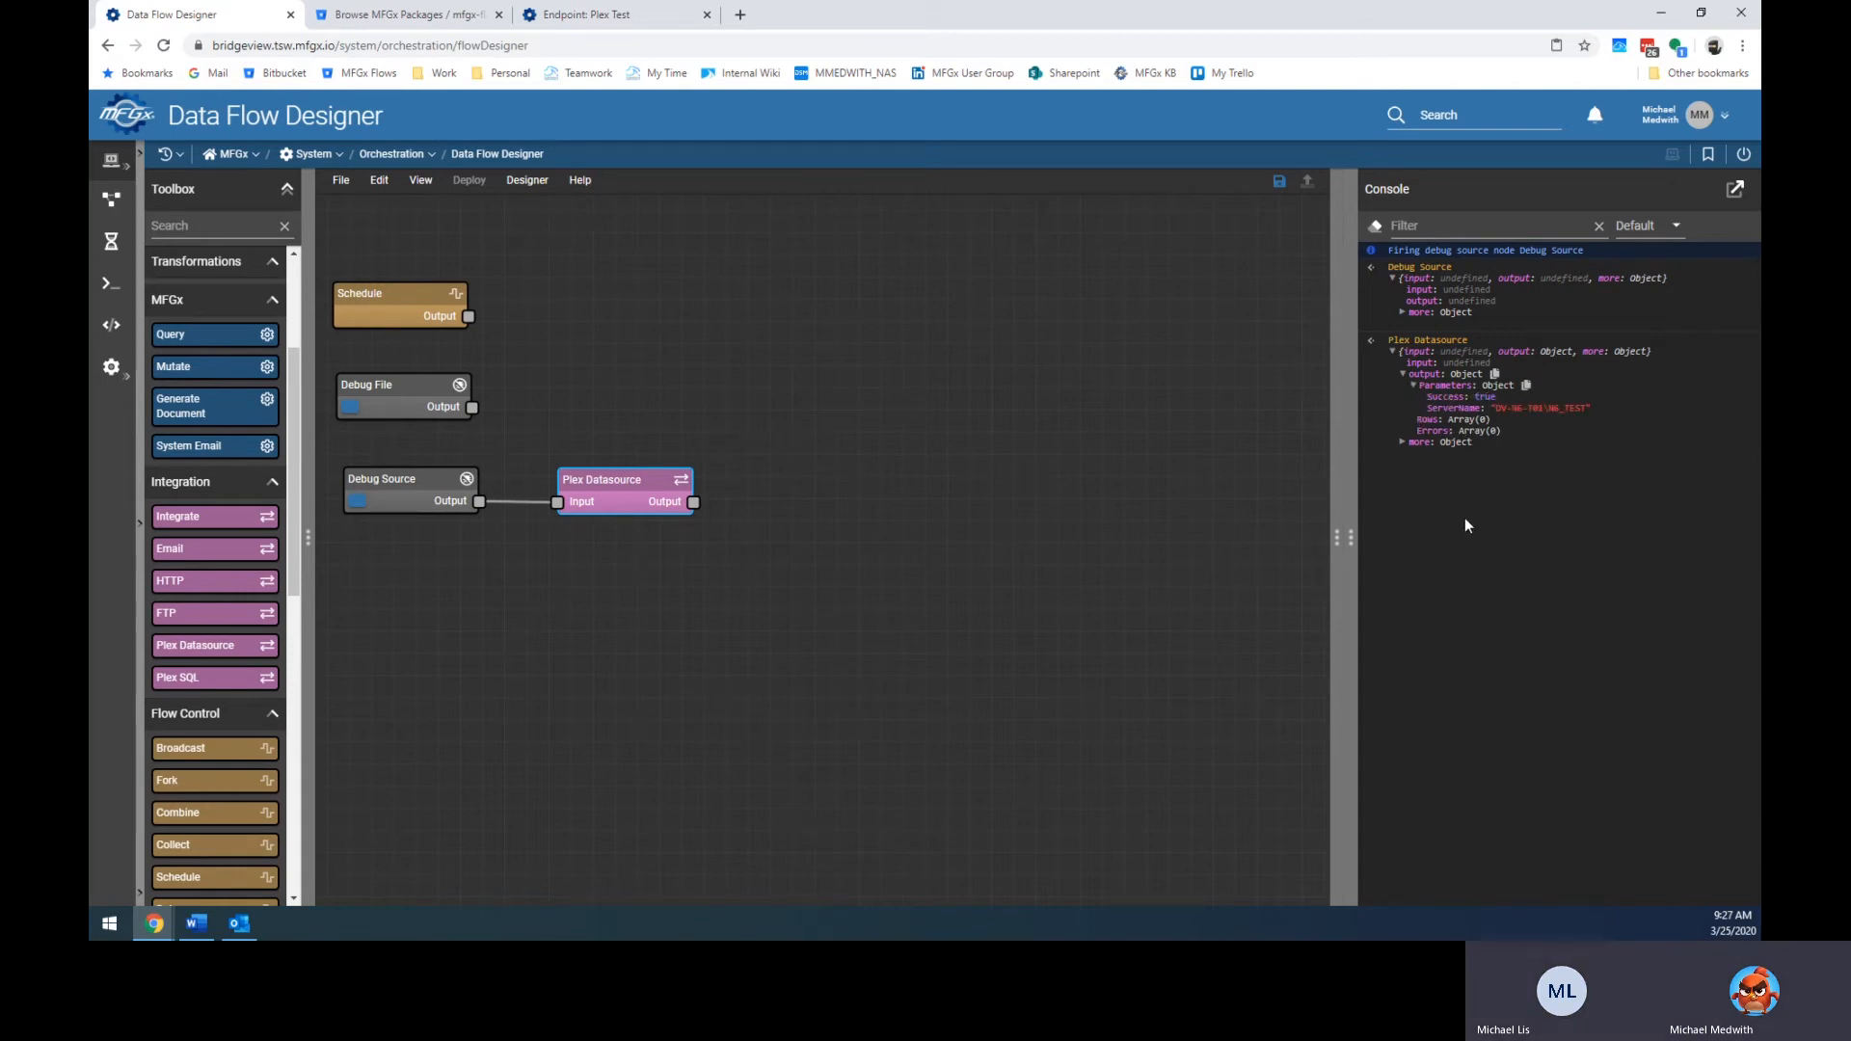
Reselect the Plex Datasource node and bring its settings panel back in place of the console.
{"action": "left_click", "coordinate": [953, 575]}
{"action": "left_click", "coordinate": [627, 490]}
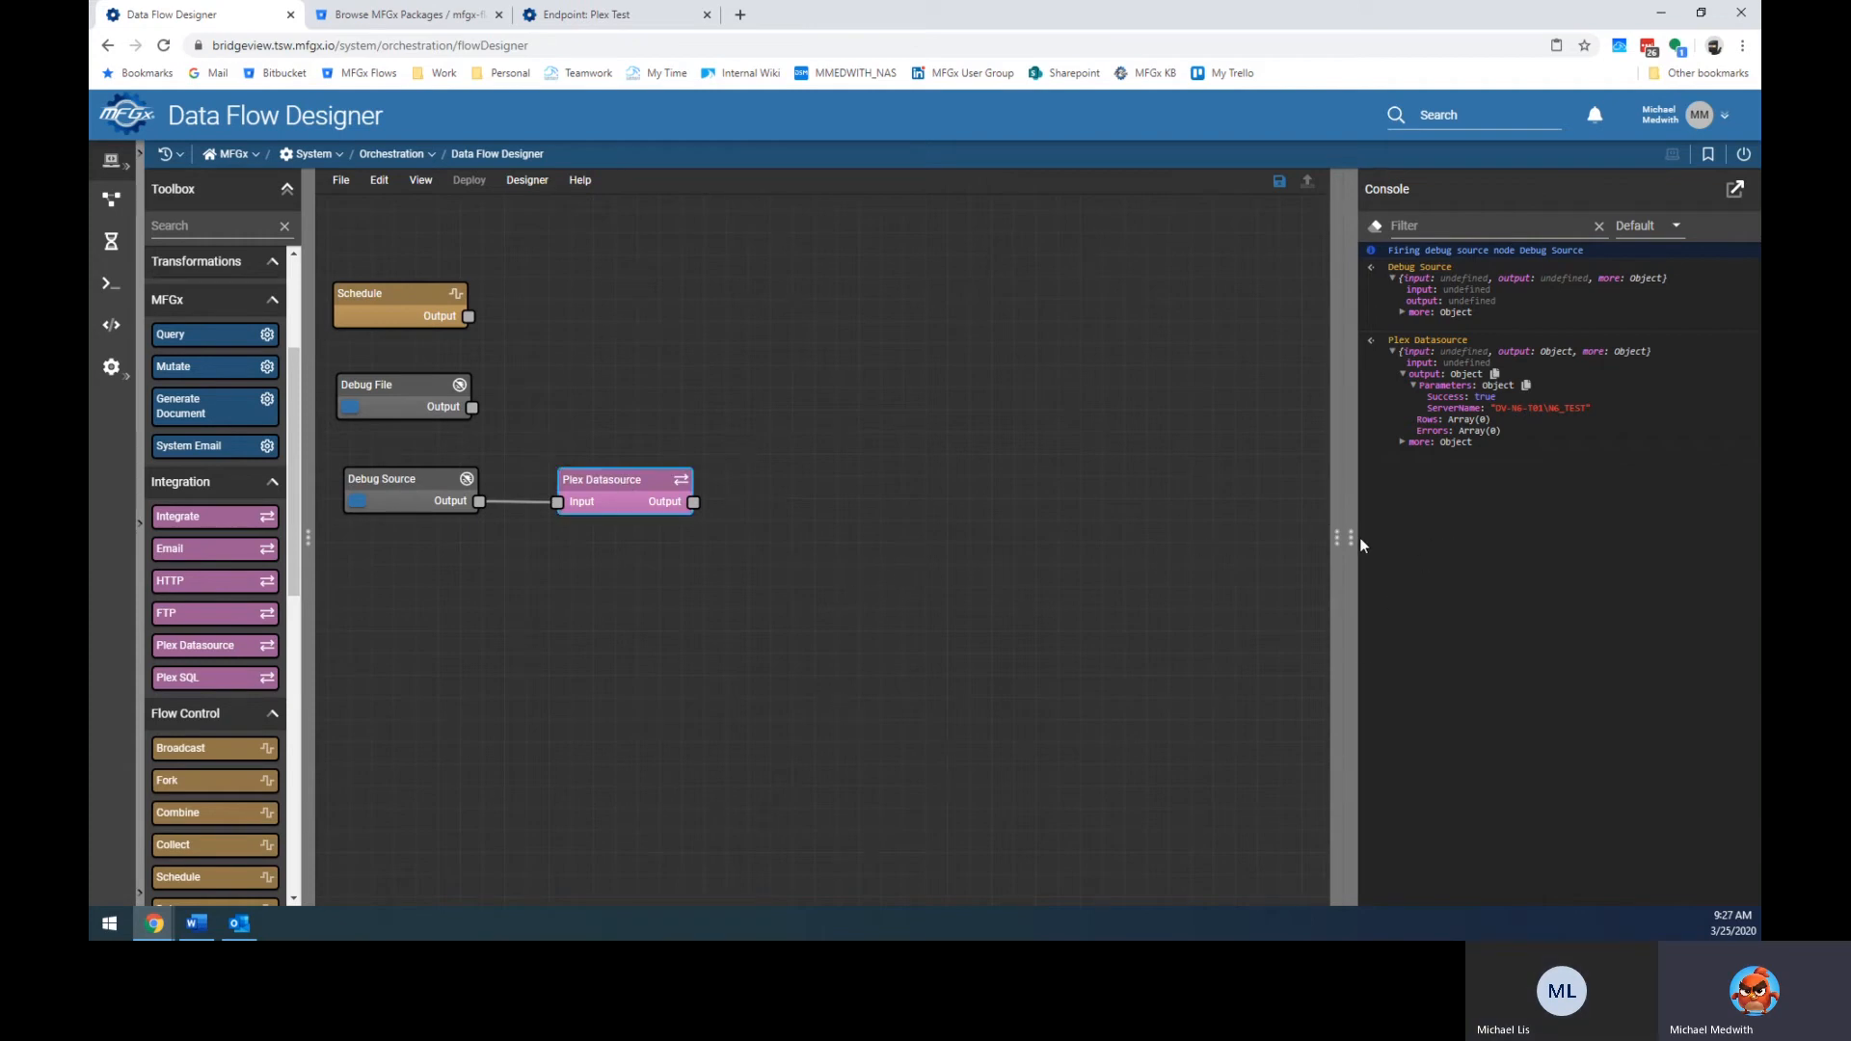
{"action": "mouse_move", "coordinate": [1351, 542]}
{"action": "left_mouse_down"}
{"action": "mouse_move", "coordinate": [1752, 545]}
{"action": "mouse_move", "coordinate": [1366, 559]}
{"action": "left_mouse_up"}
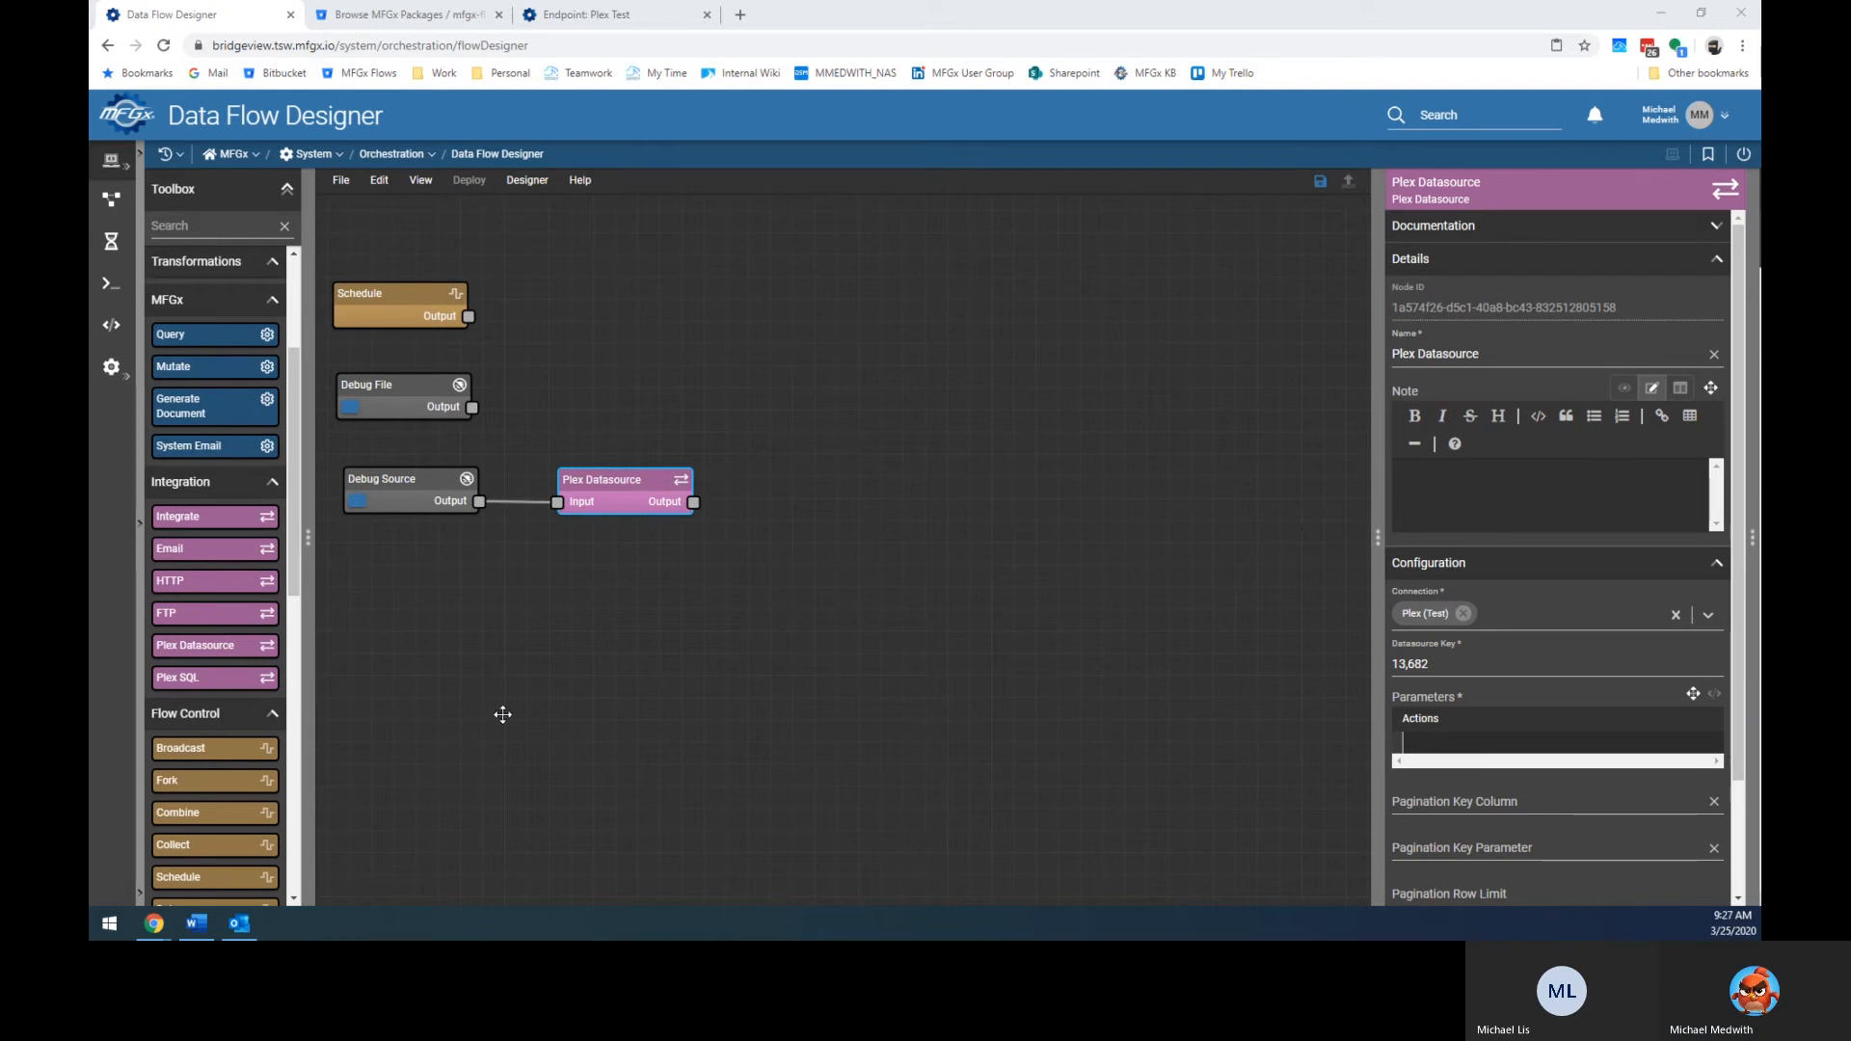
Add a Log node from the Toolbox's Debugging section and wire Debug File's output into it.
{"action": "scroll", "coordinate": [204, 718], "scroll_direction": "down", "scroll_amount": 2}
{"action": "scroll", "coordinate": [203, 719], "scroll_direction": "down", "scroll_amount": 6}
{"action": "left_click_drag", "start_coordinate": [196, 742], "coordinate": [644, 369]}
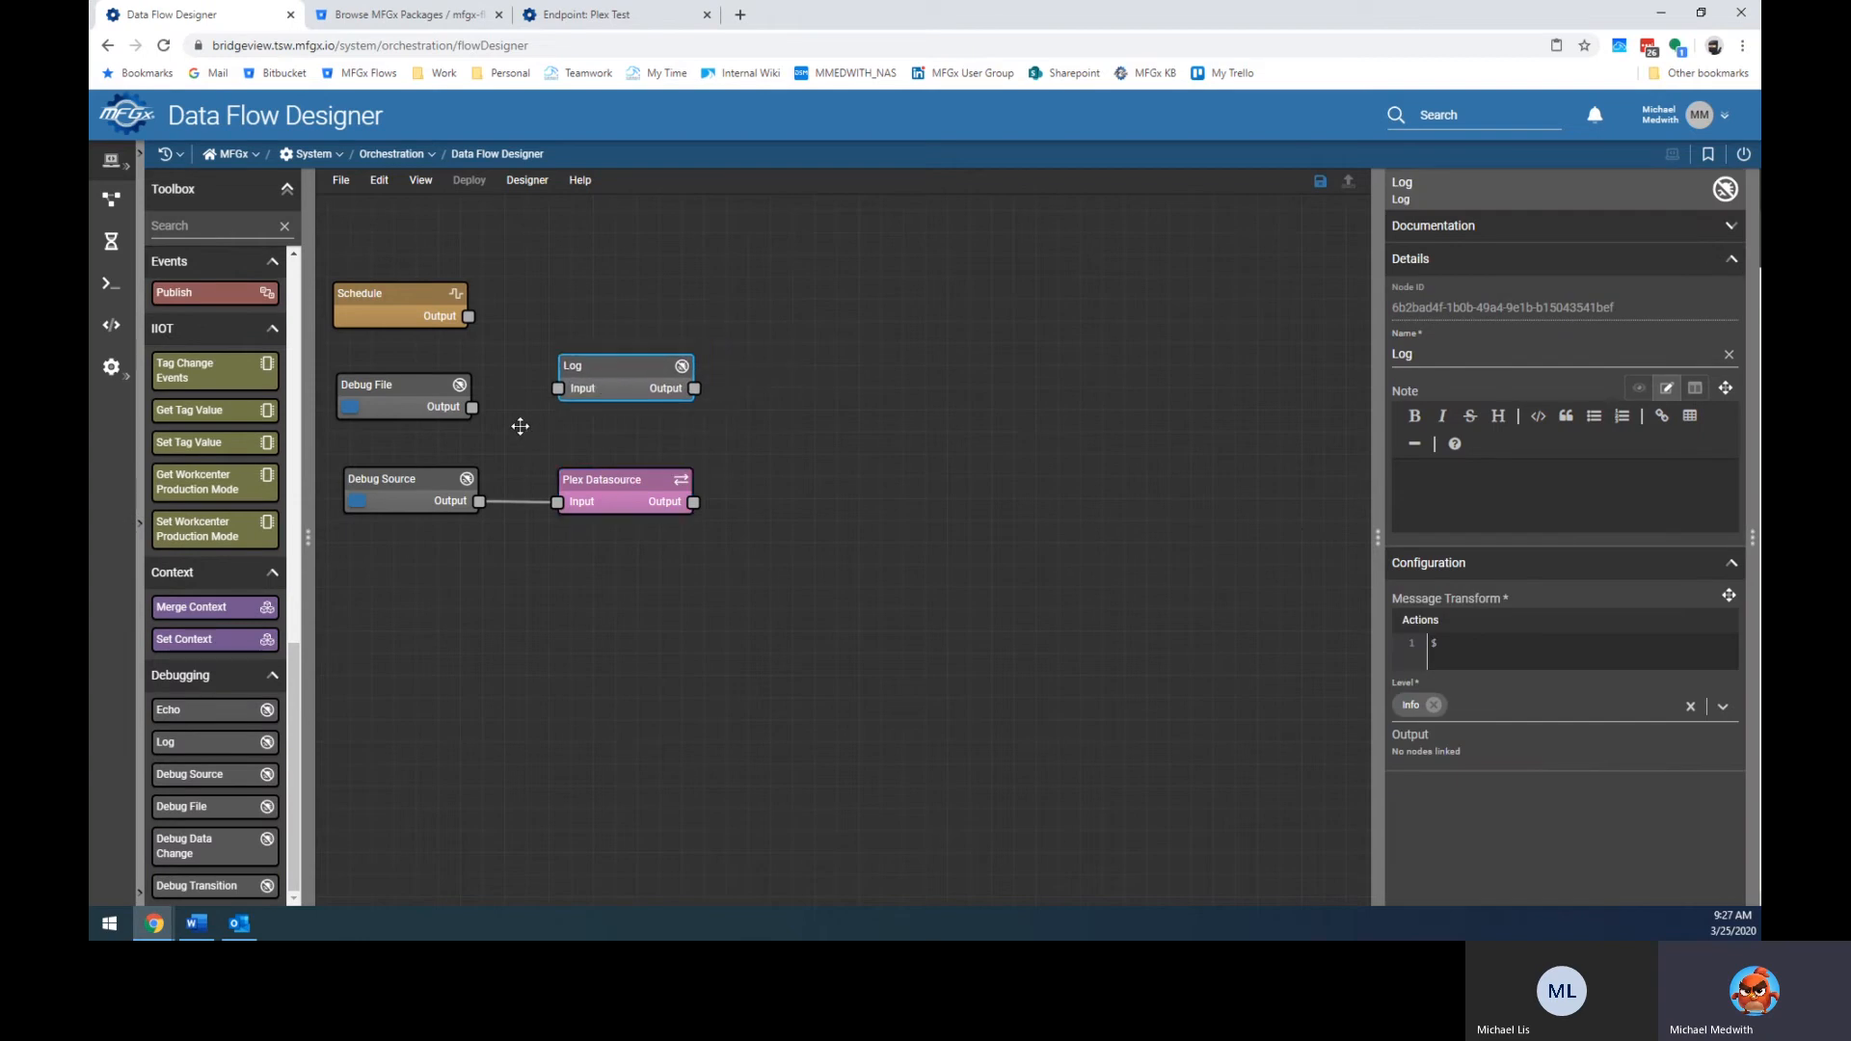
{"action": "left_click_drag", "start_coordinate": [473, 408], "coordinate": [559, 387]}
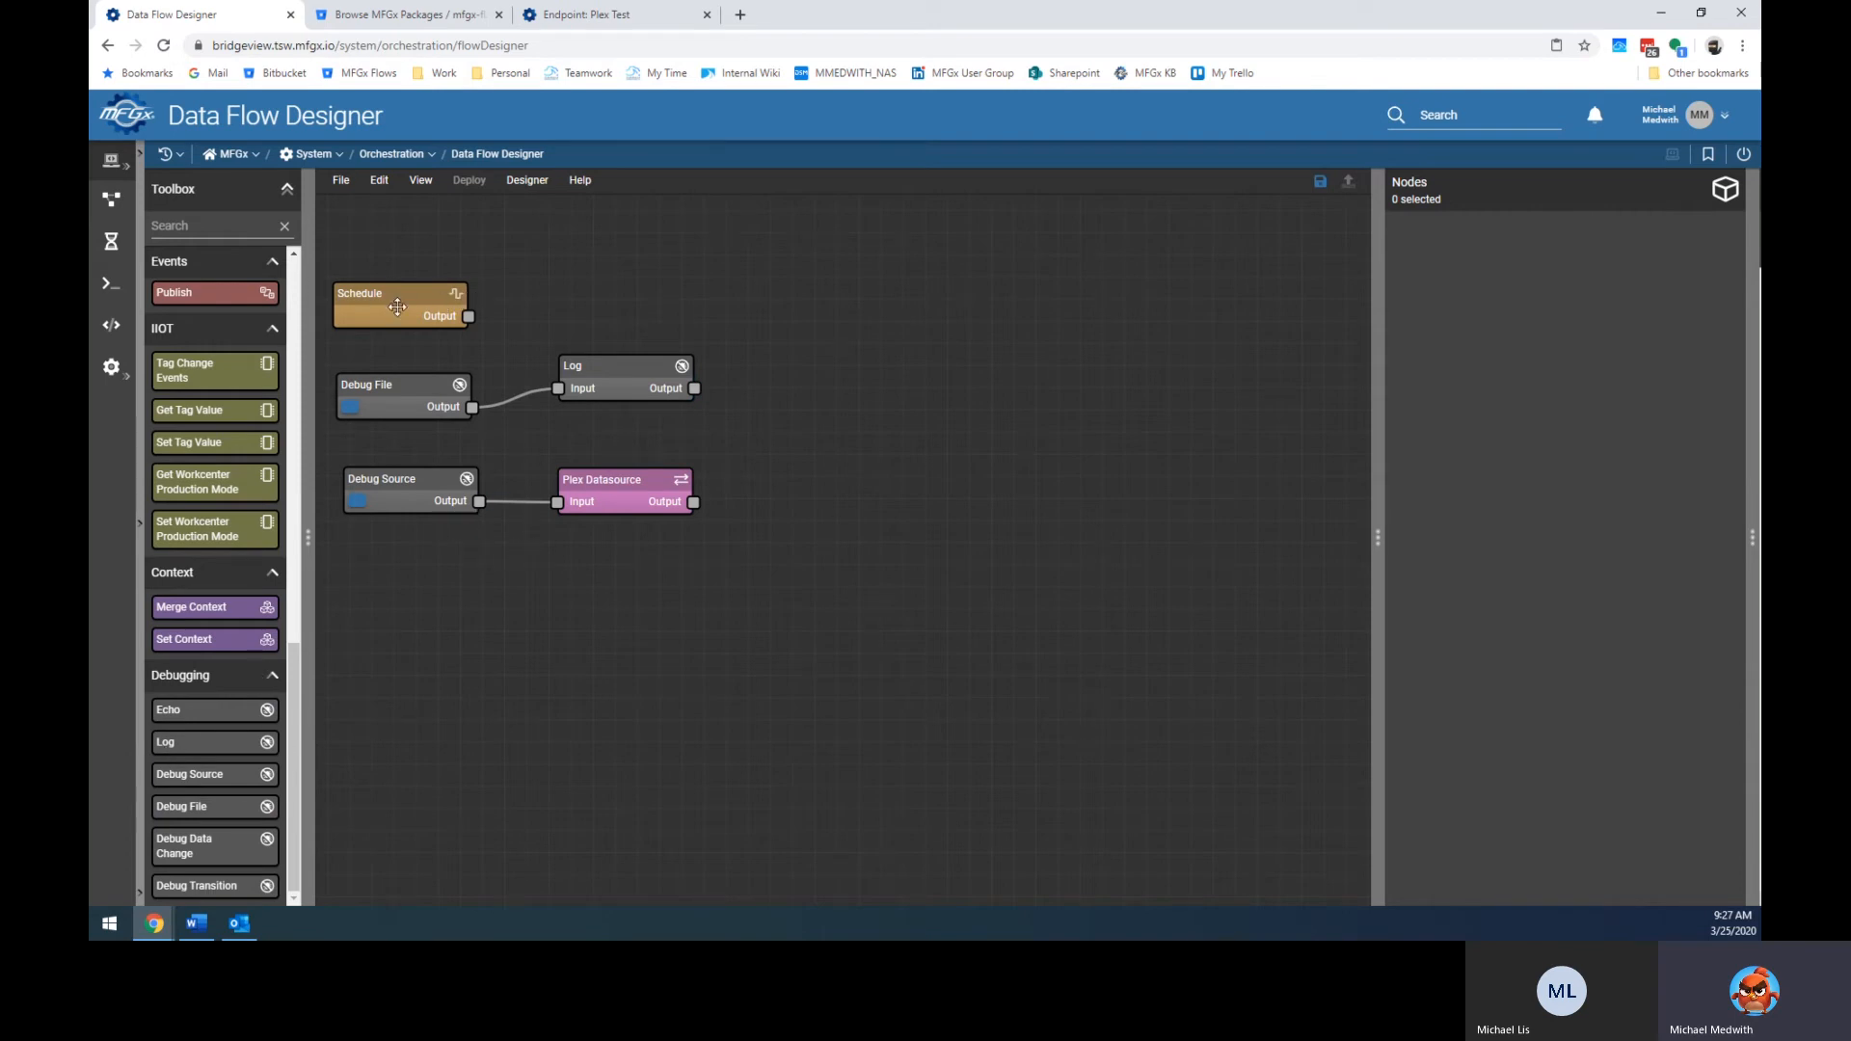
{"action": "scroll", "coordinate": [231, 418], "scroll_direction": "up", "scroll_amount": 3}
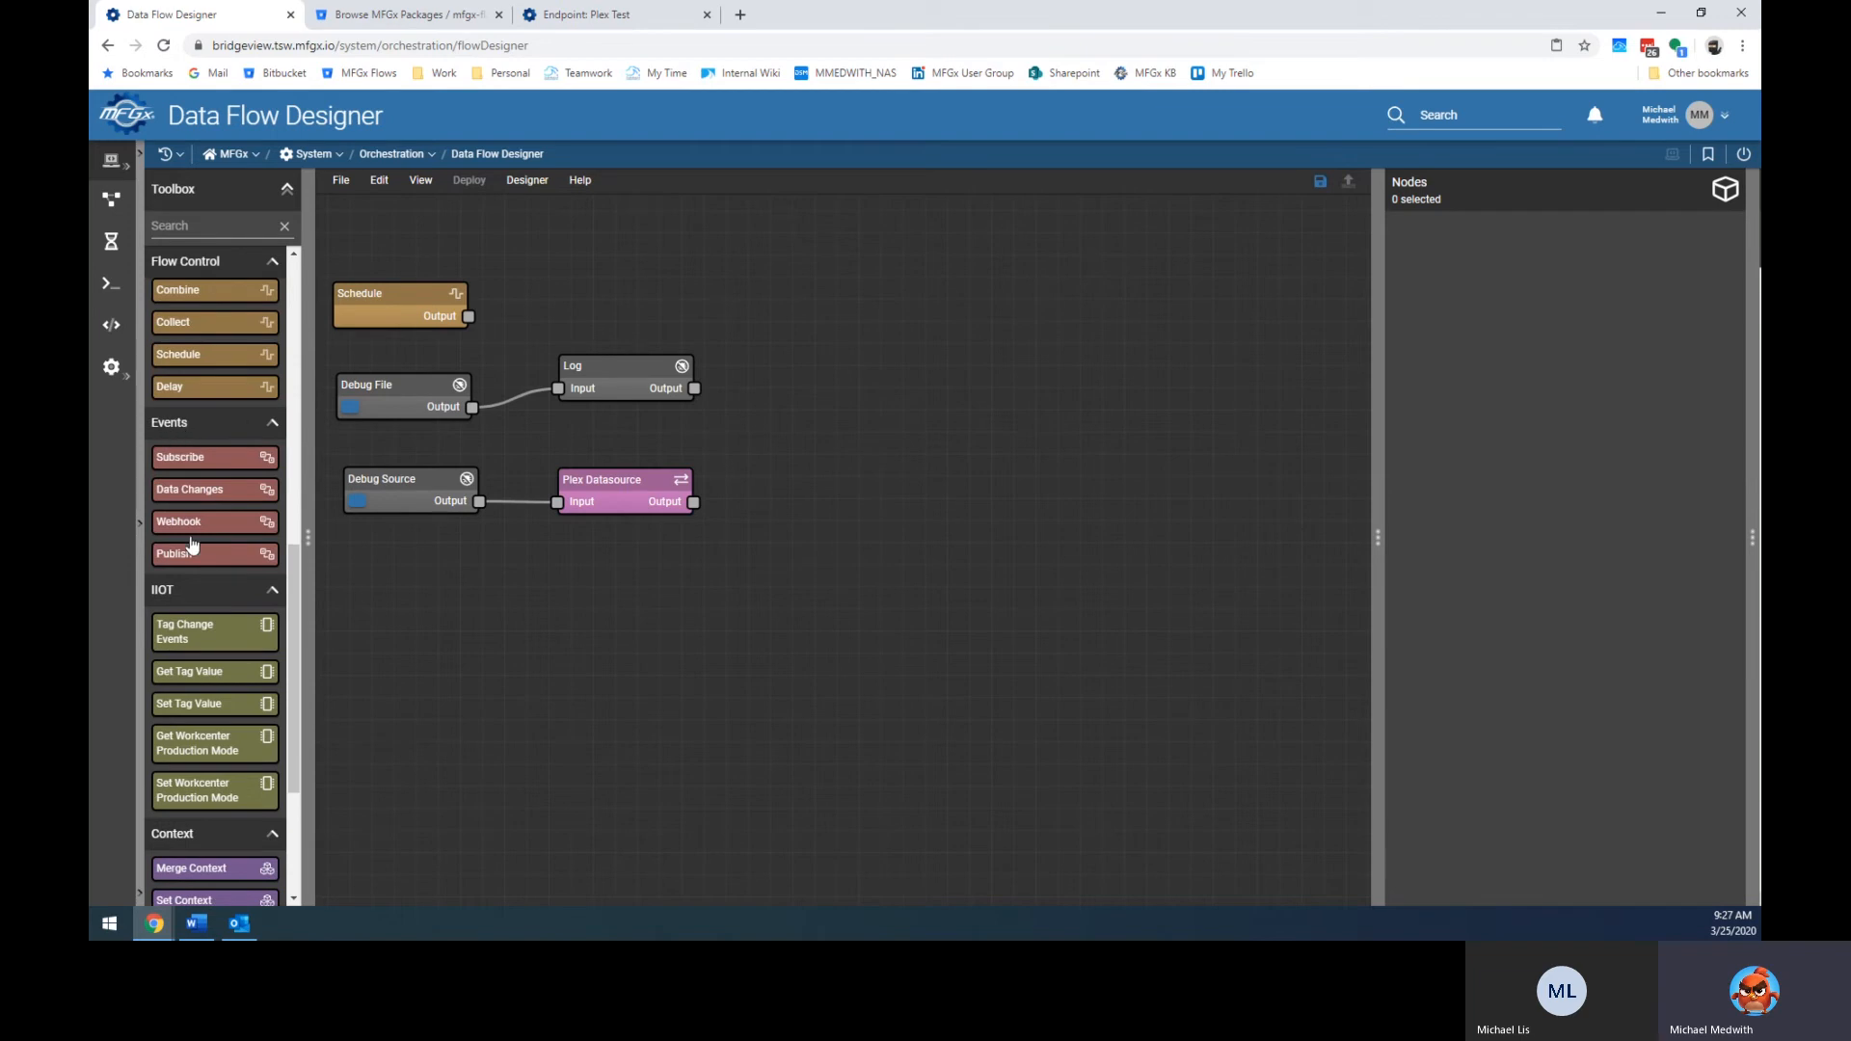
{"action": "scroll", "coordinate": [193, 523], "scroll_direction": "up", "scroll_amount": 5}
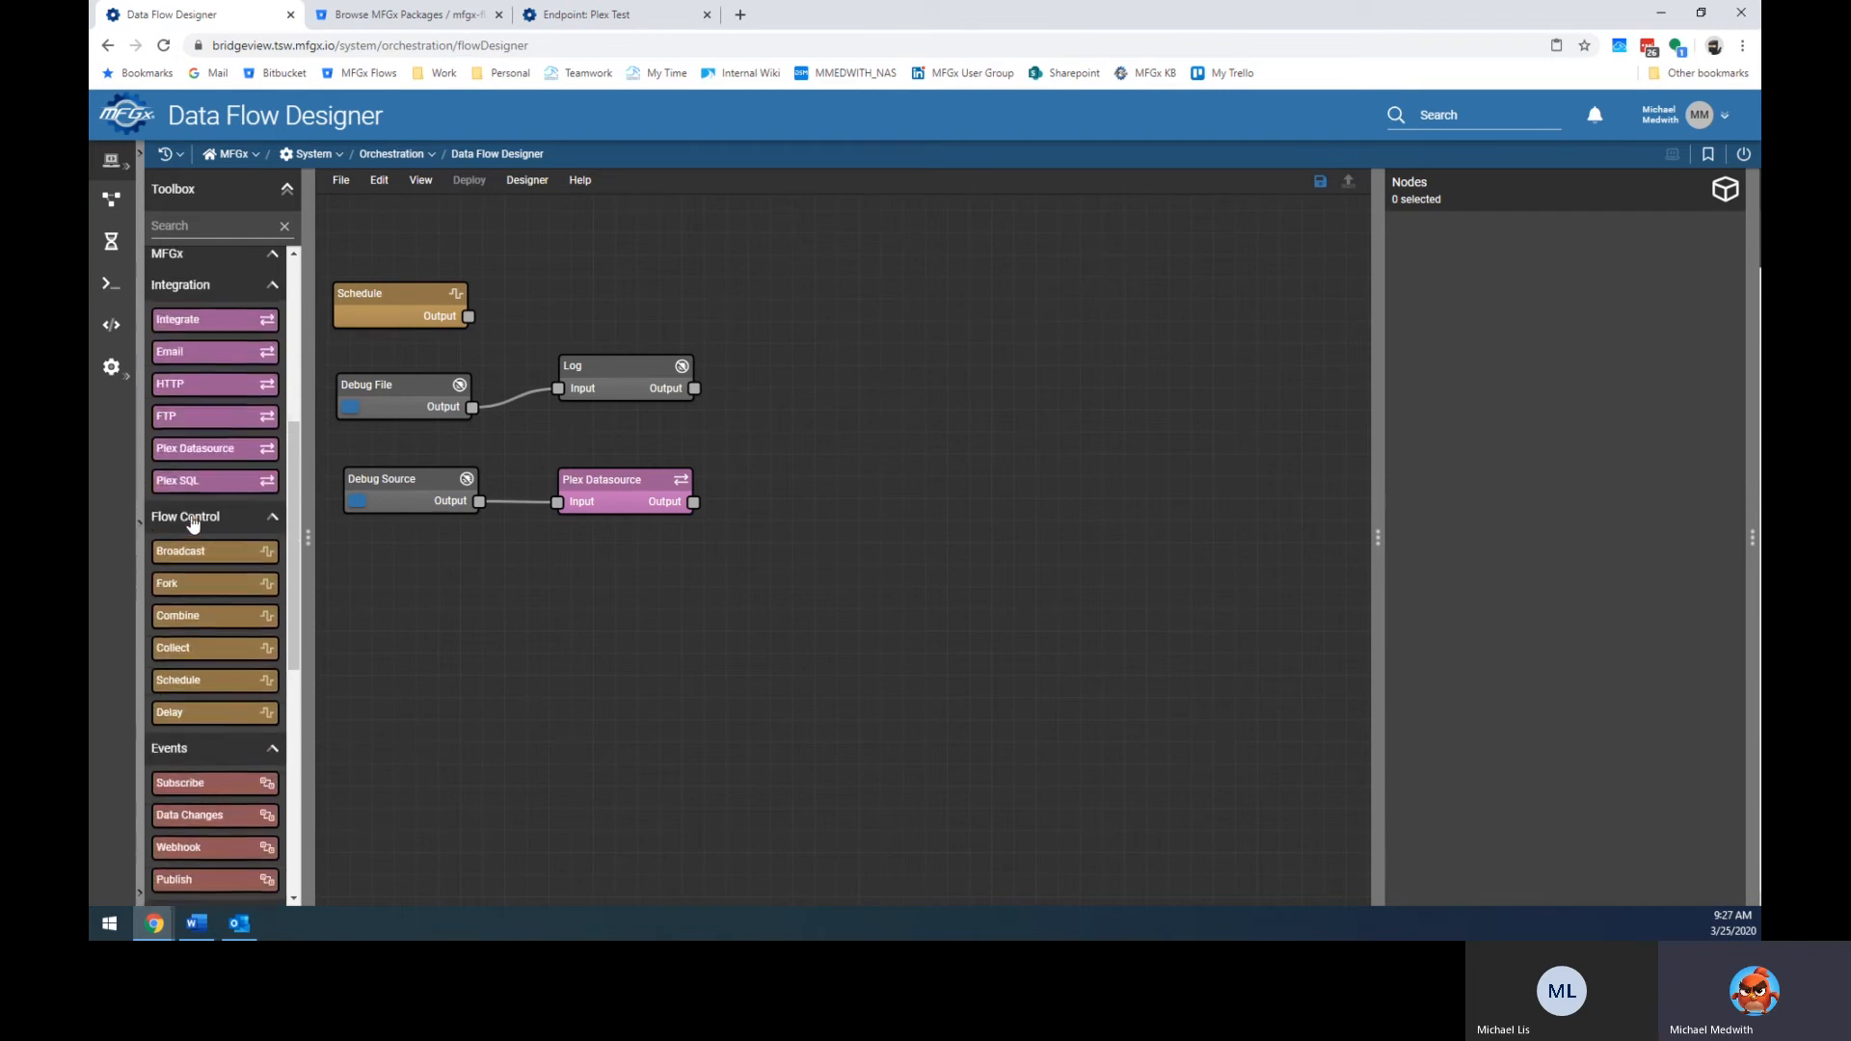
{"action": "scroll", "coordinate": [189, 530], "scroll_direction": "down", "scroll_amount": 2}
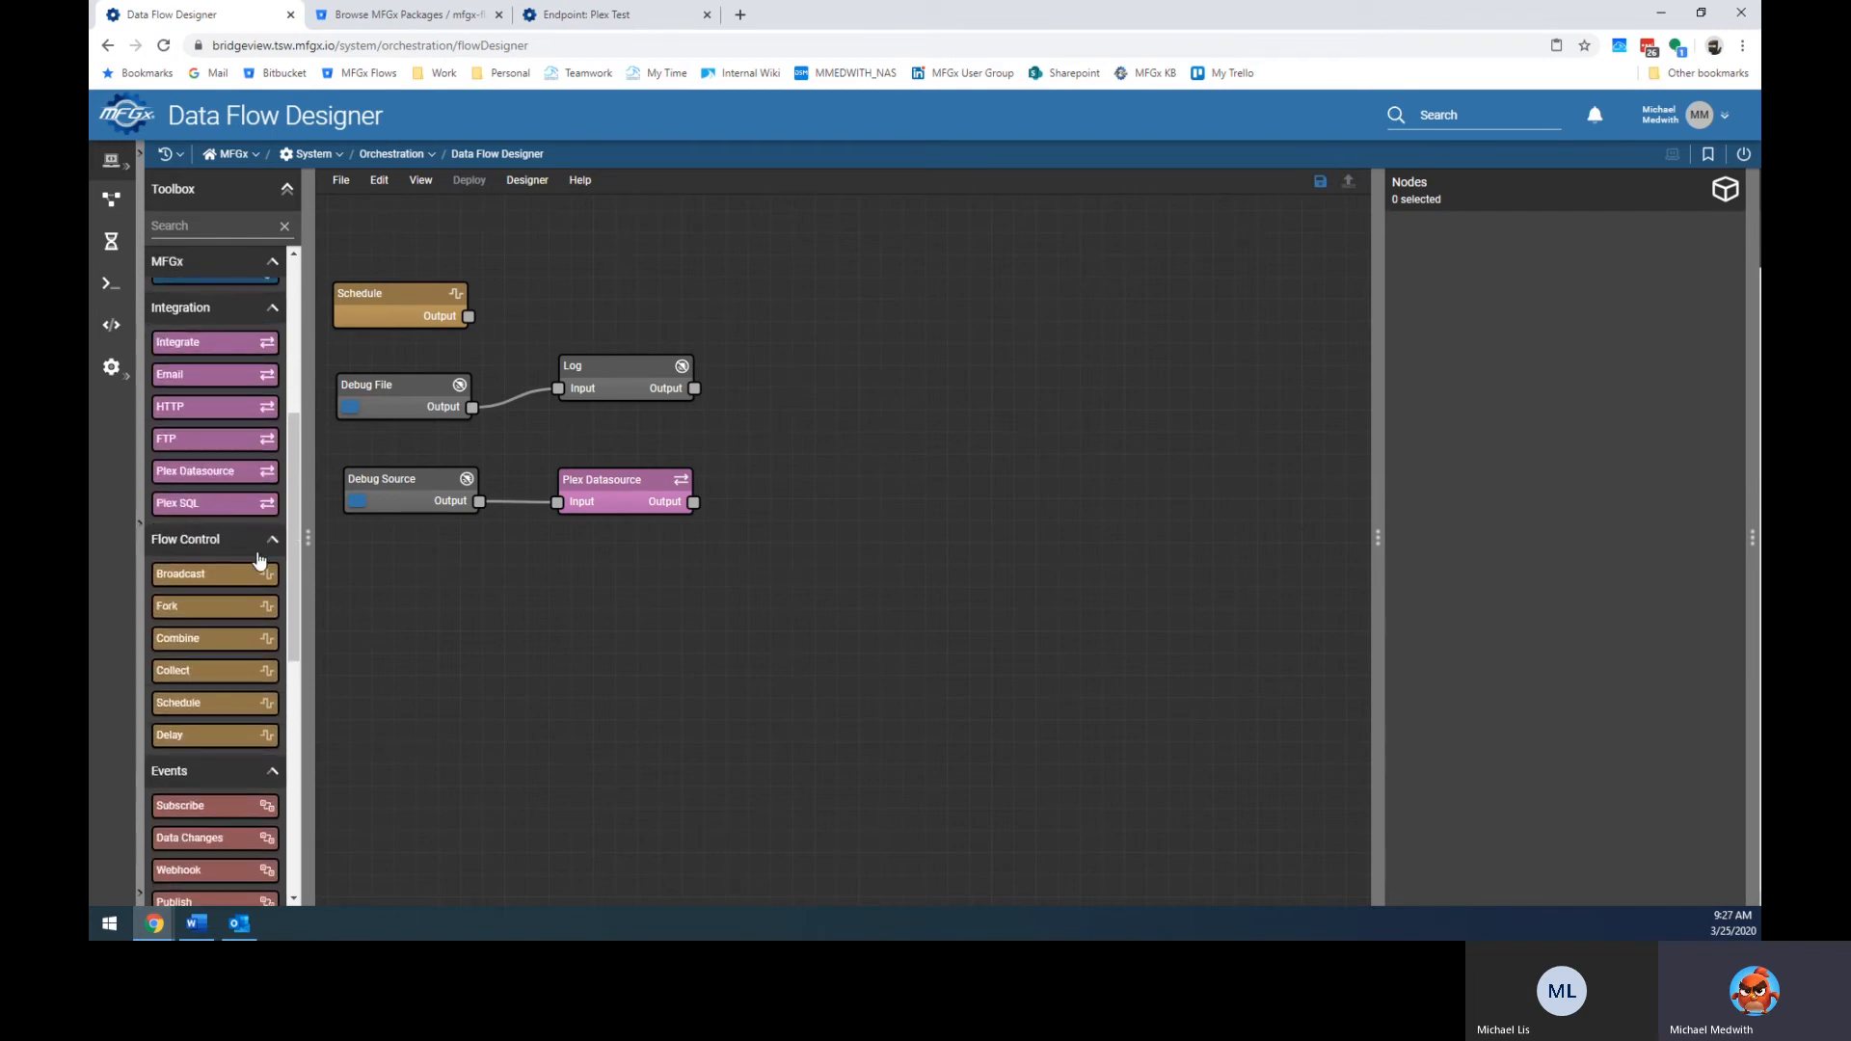
{"action": "scroll", "coordinate": [218, 665], "scroll_direction": "down", "scroll_amount": 6}
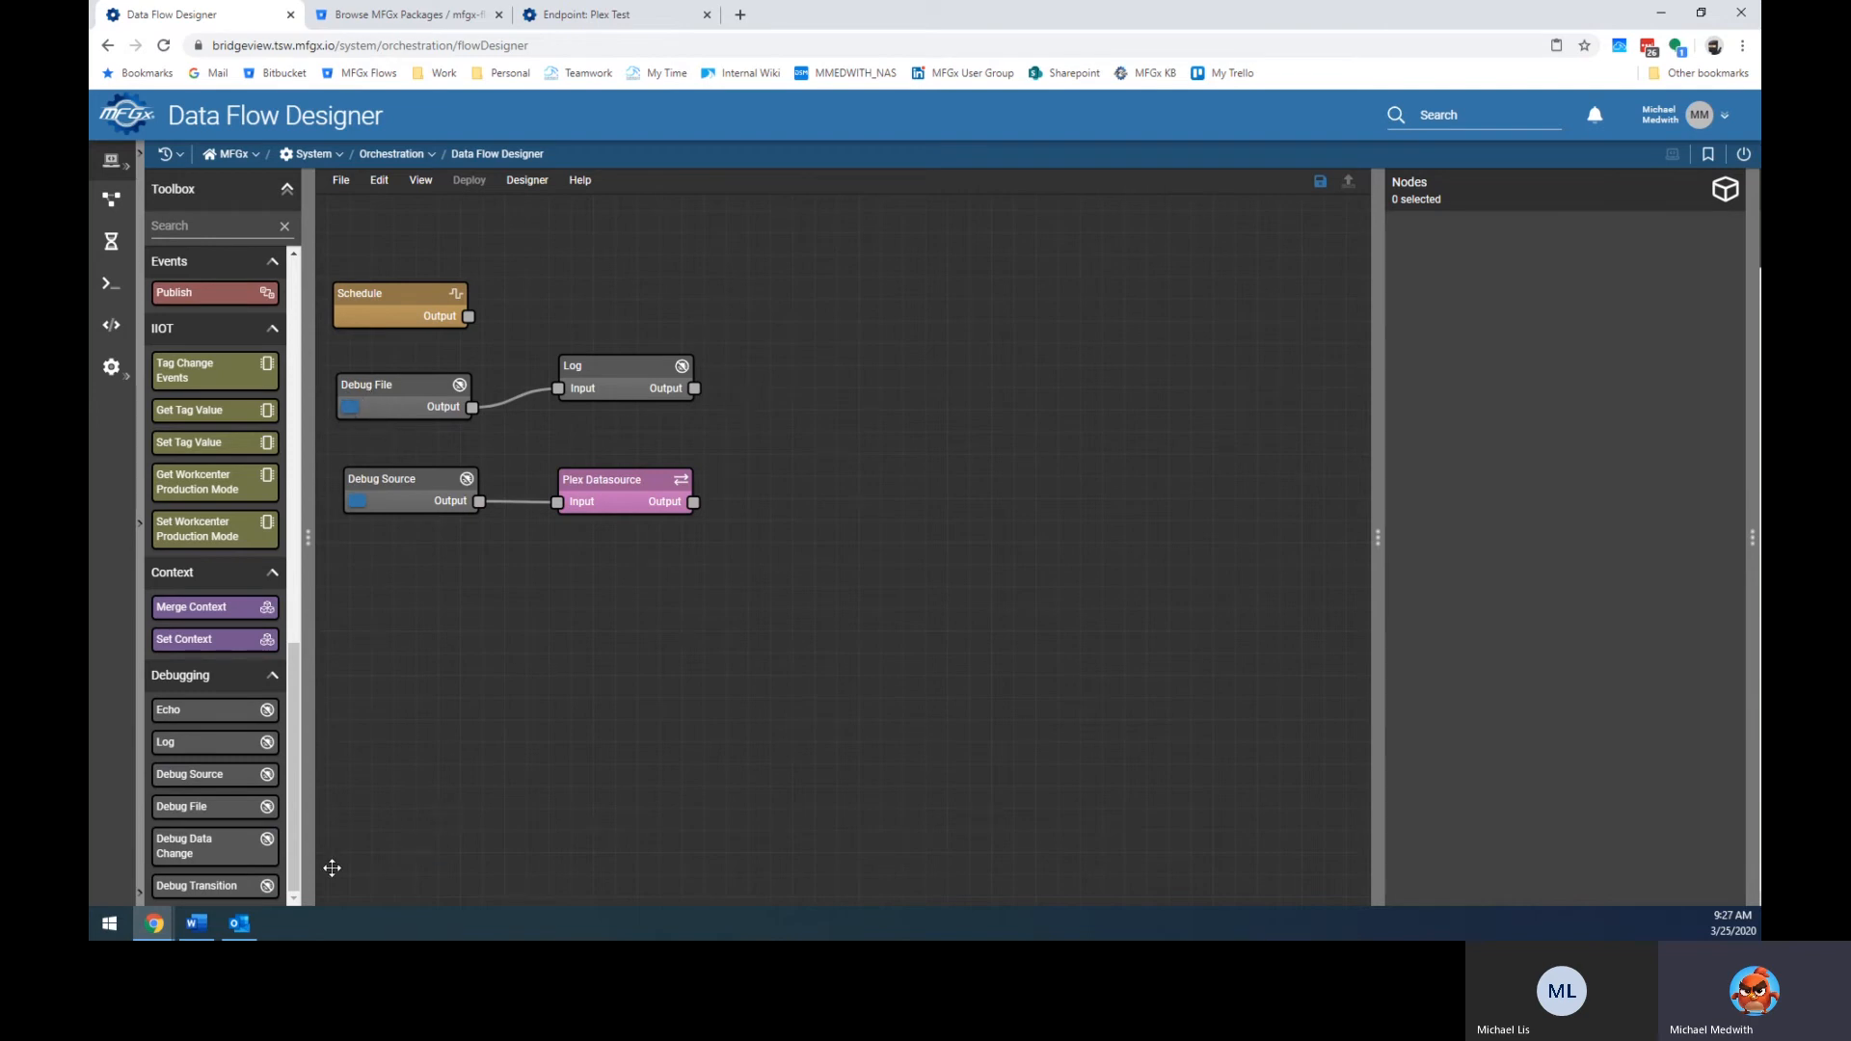
Add Debug Transition and Log nodes, wiring Plex Datasource → Debug Transition → Log.
{"action": "left_click_drag", "start_coordinate": [197, 886], "coordinate": [848, 494]}
{"action": "left_click_drag", "start_coordinate": [694, 501], "coordinate": [804, 485]}
{"action": "left_click_drag", "start_coordinate": [220, 744], "coordinate": [1041, 485]}
{"action": "left_click_drag", "start_coordinate": [892, 508], "coordinate": [986, 499]}
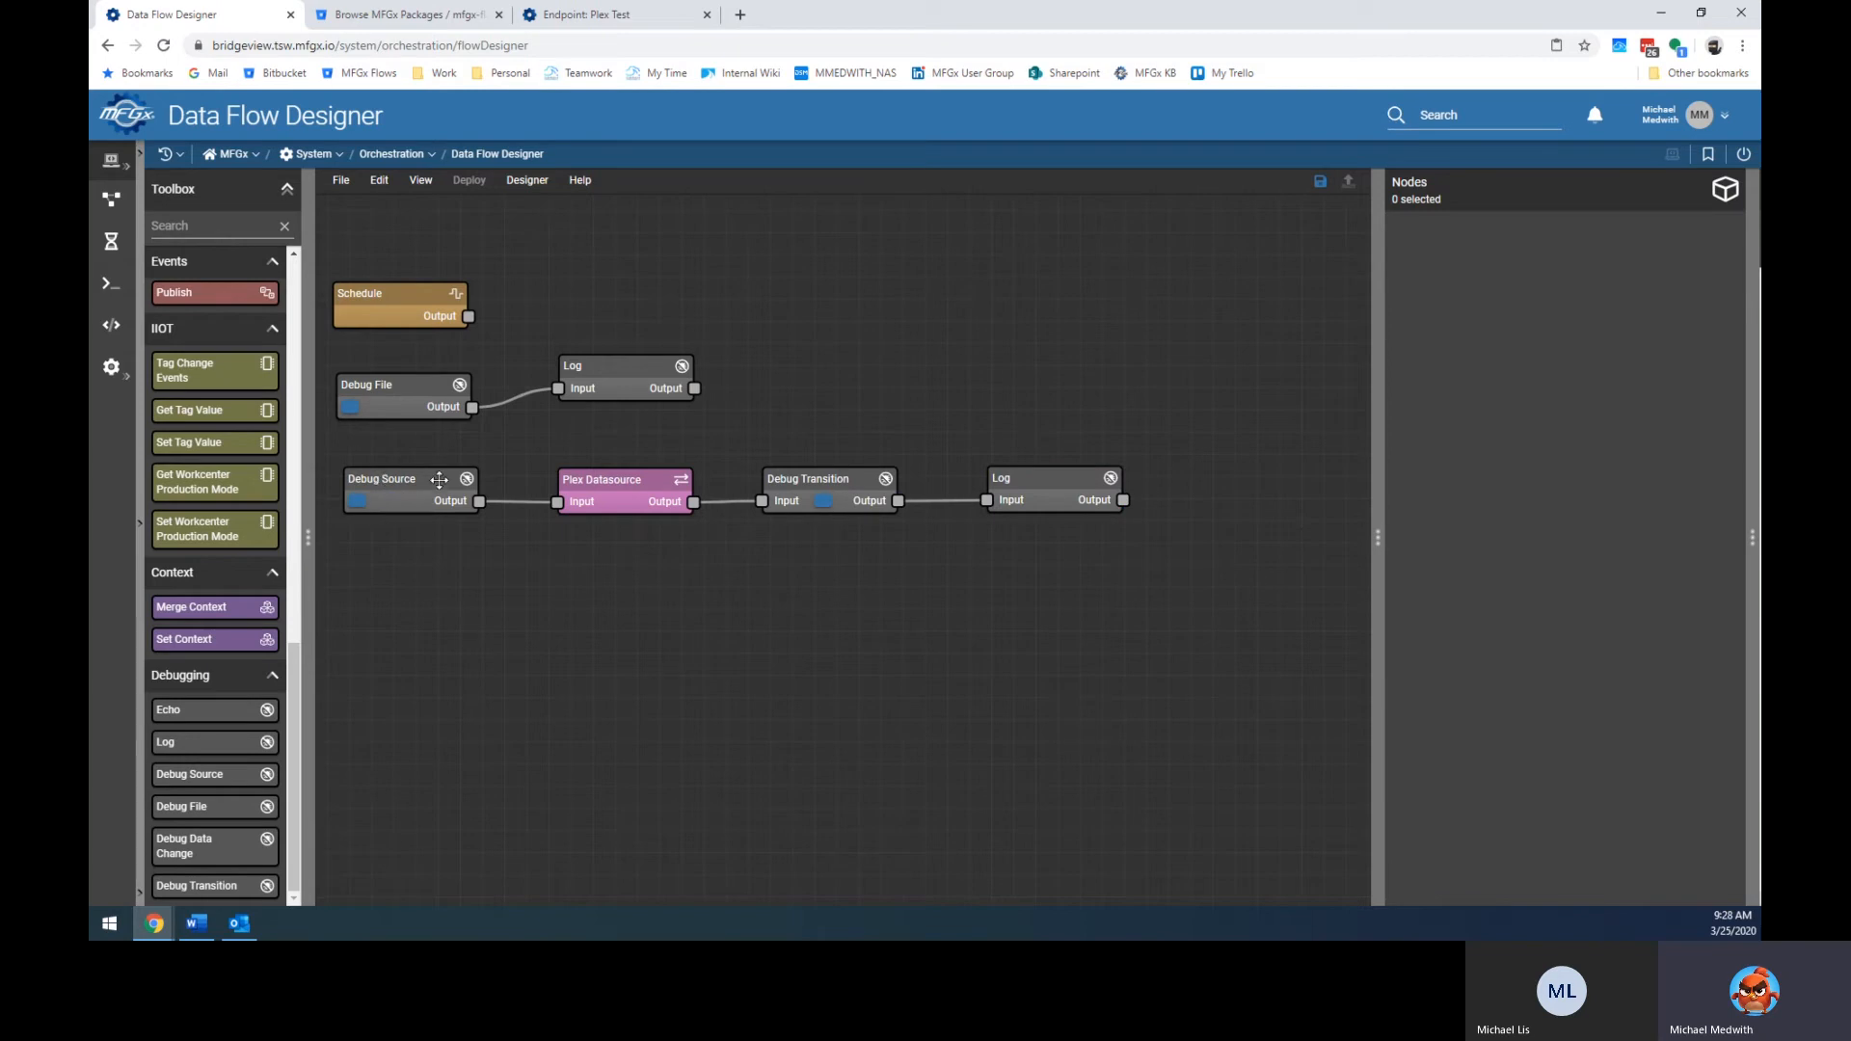
{"action": "left_click", "coordinate": [619, 485]}
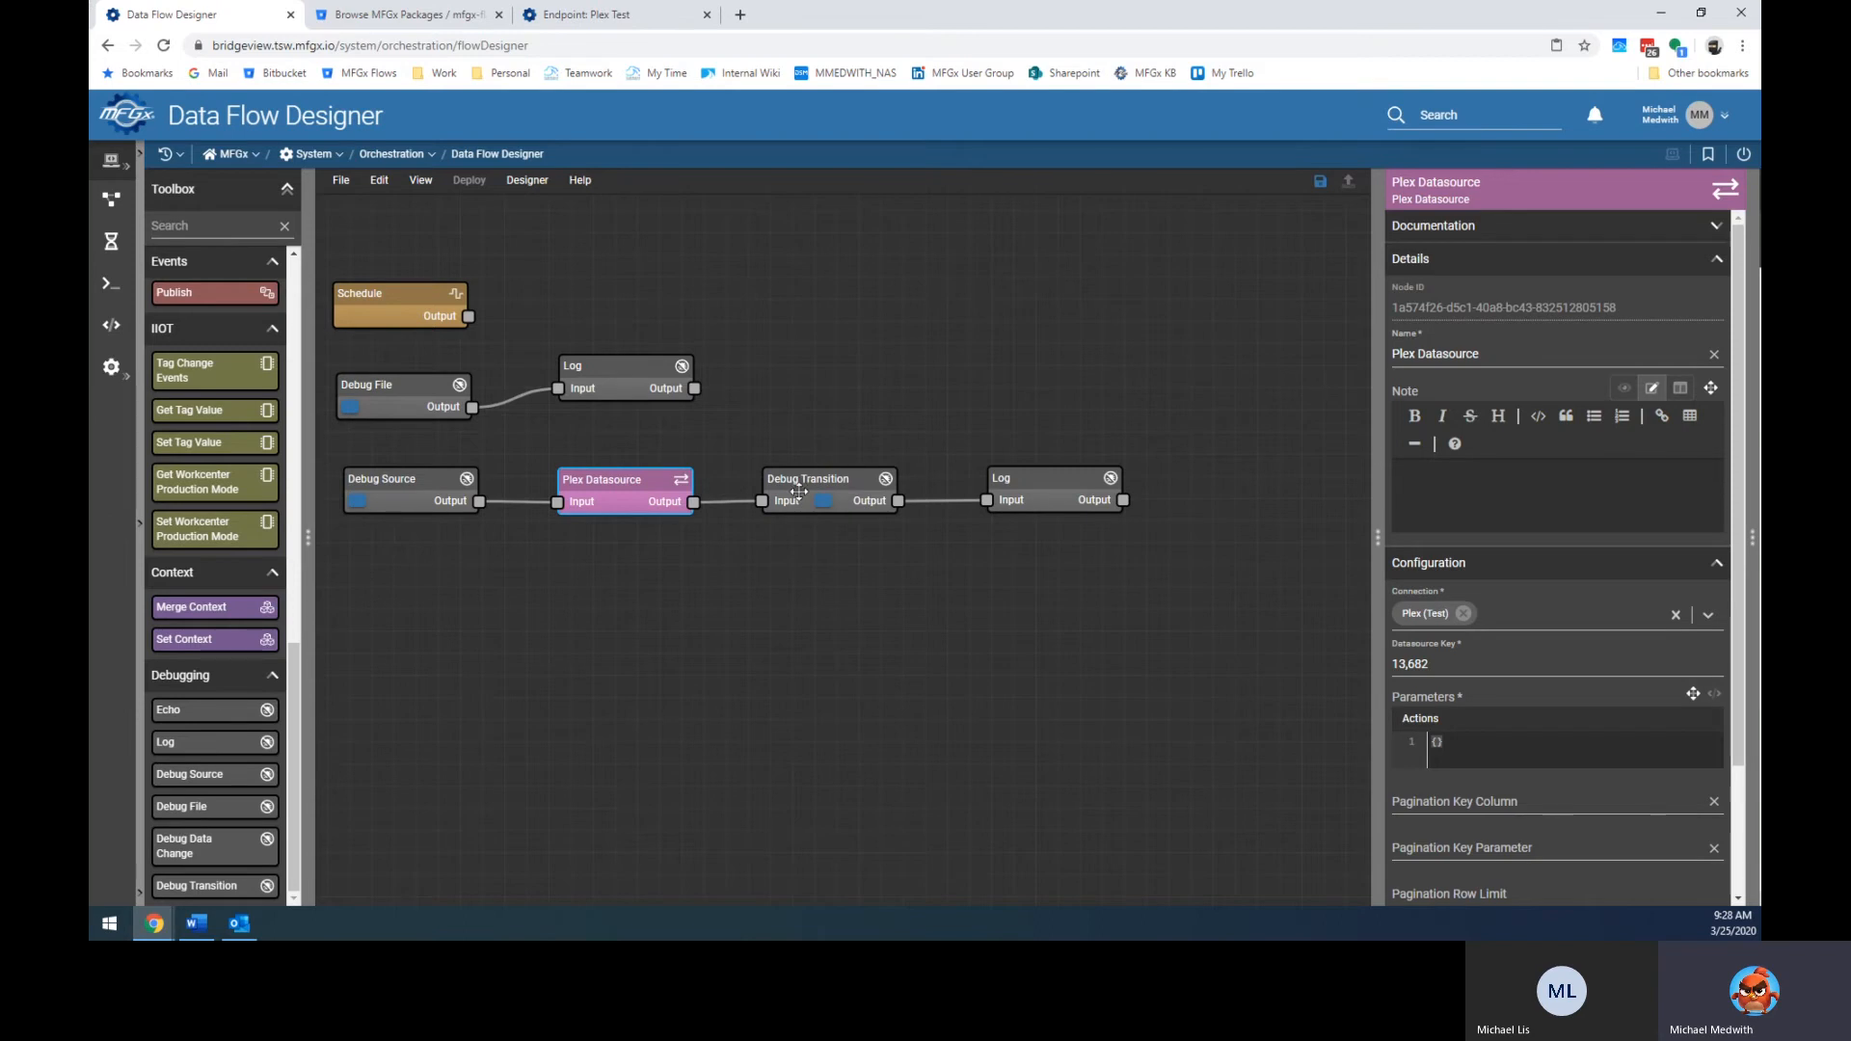
Rerun from Debug Source, then trigger Debug Transition so Log shows Success true, empty Rows and Errors.
{"action": "left_click_drag", "start_coordinate": [1378, 537], "coordinate": [1279, 536]}
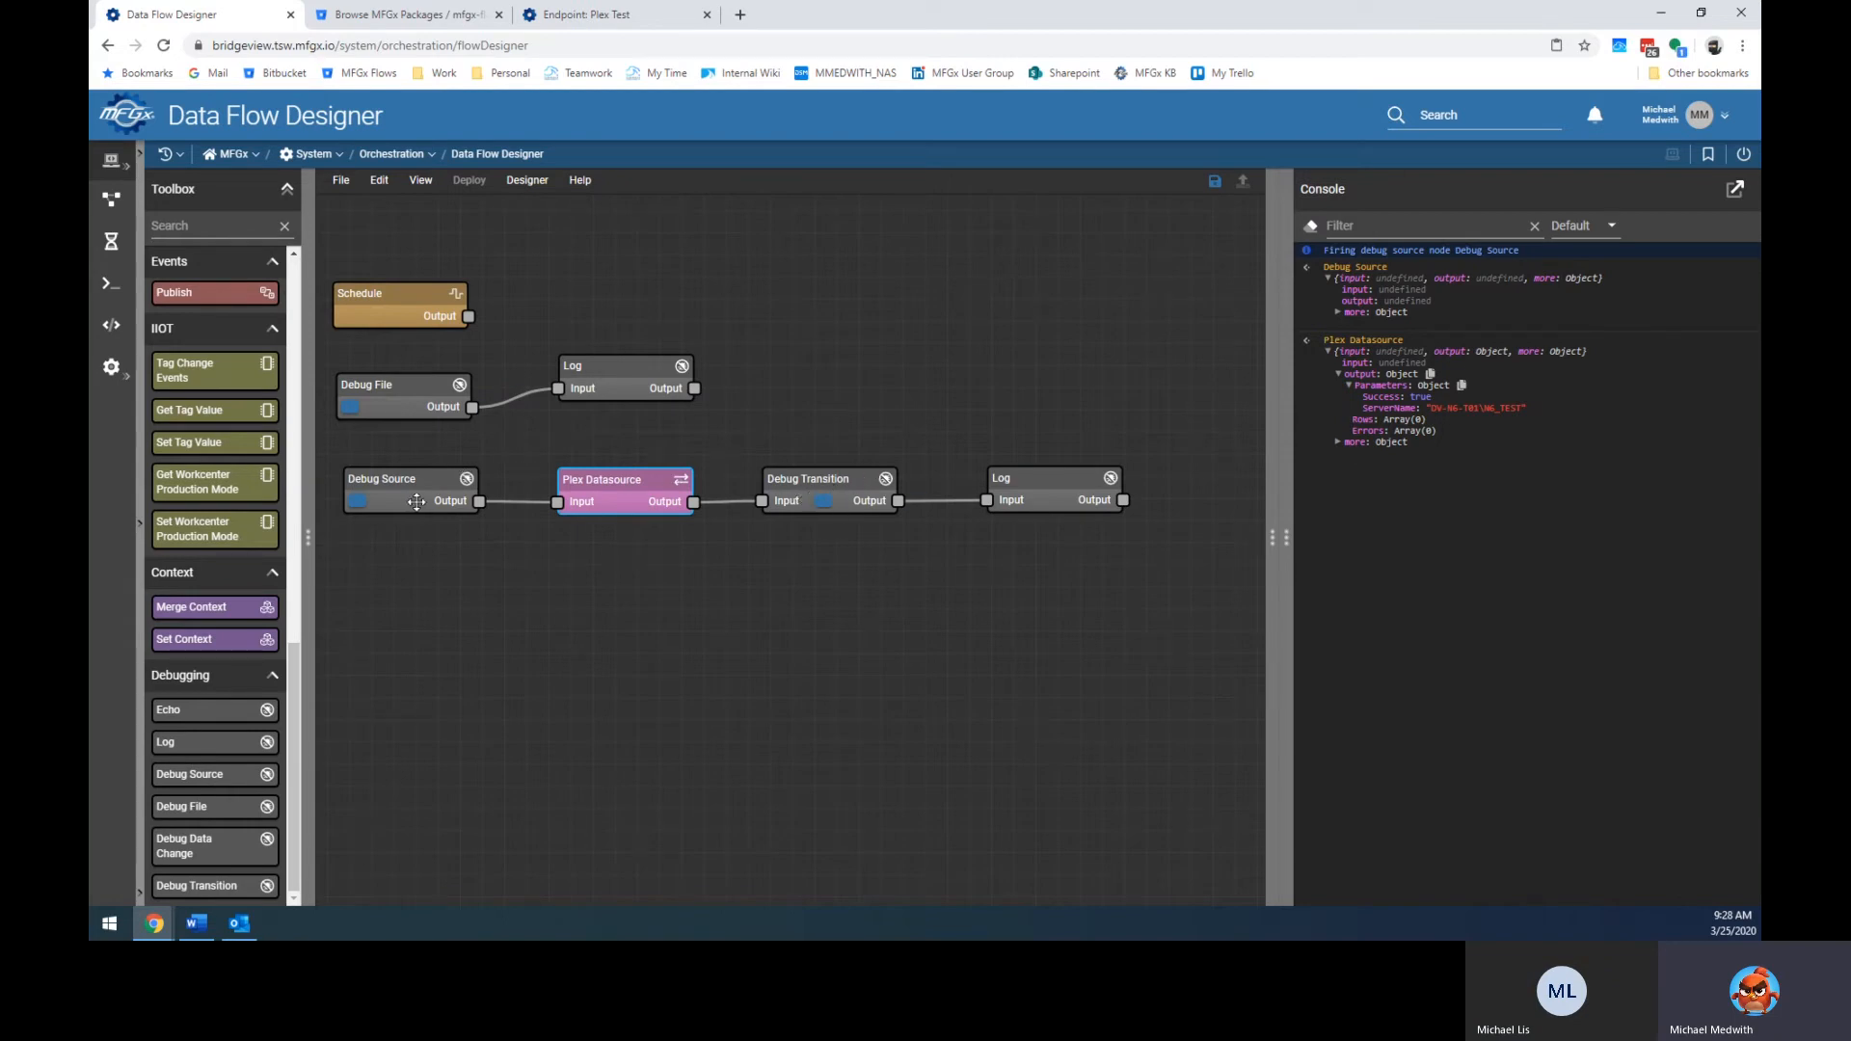
{"action": "left_click", "coordinate": [364, 506]}
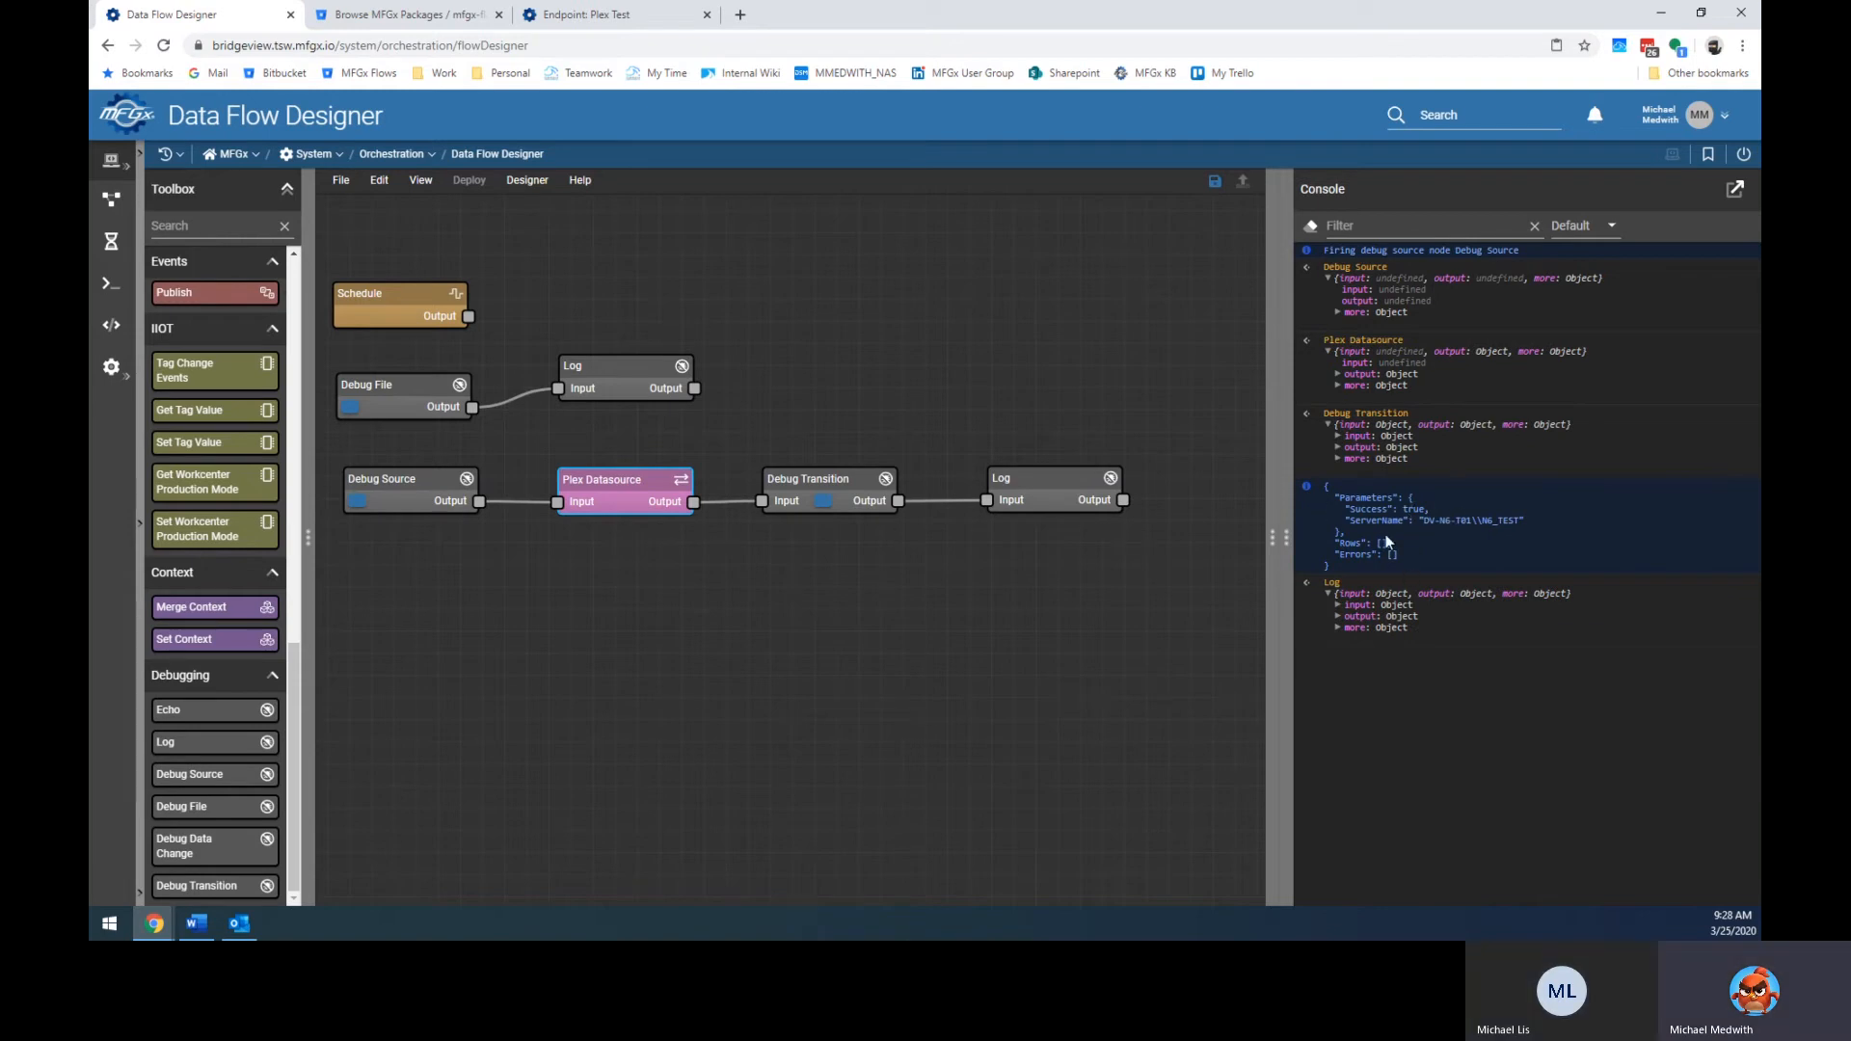
{"action": "left_click", "coordinate": [823, 501]}
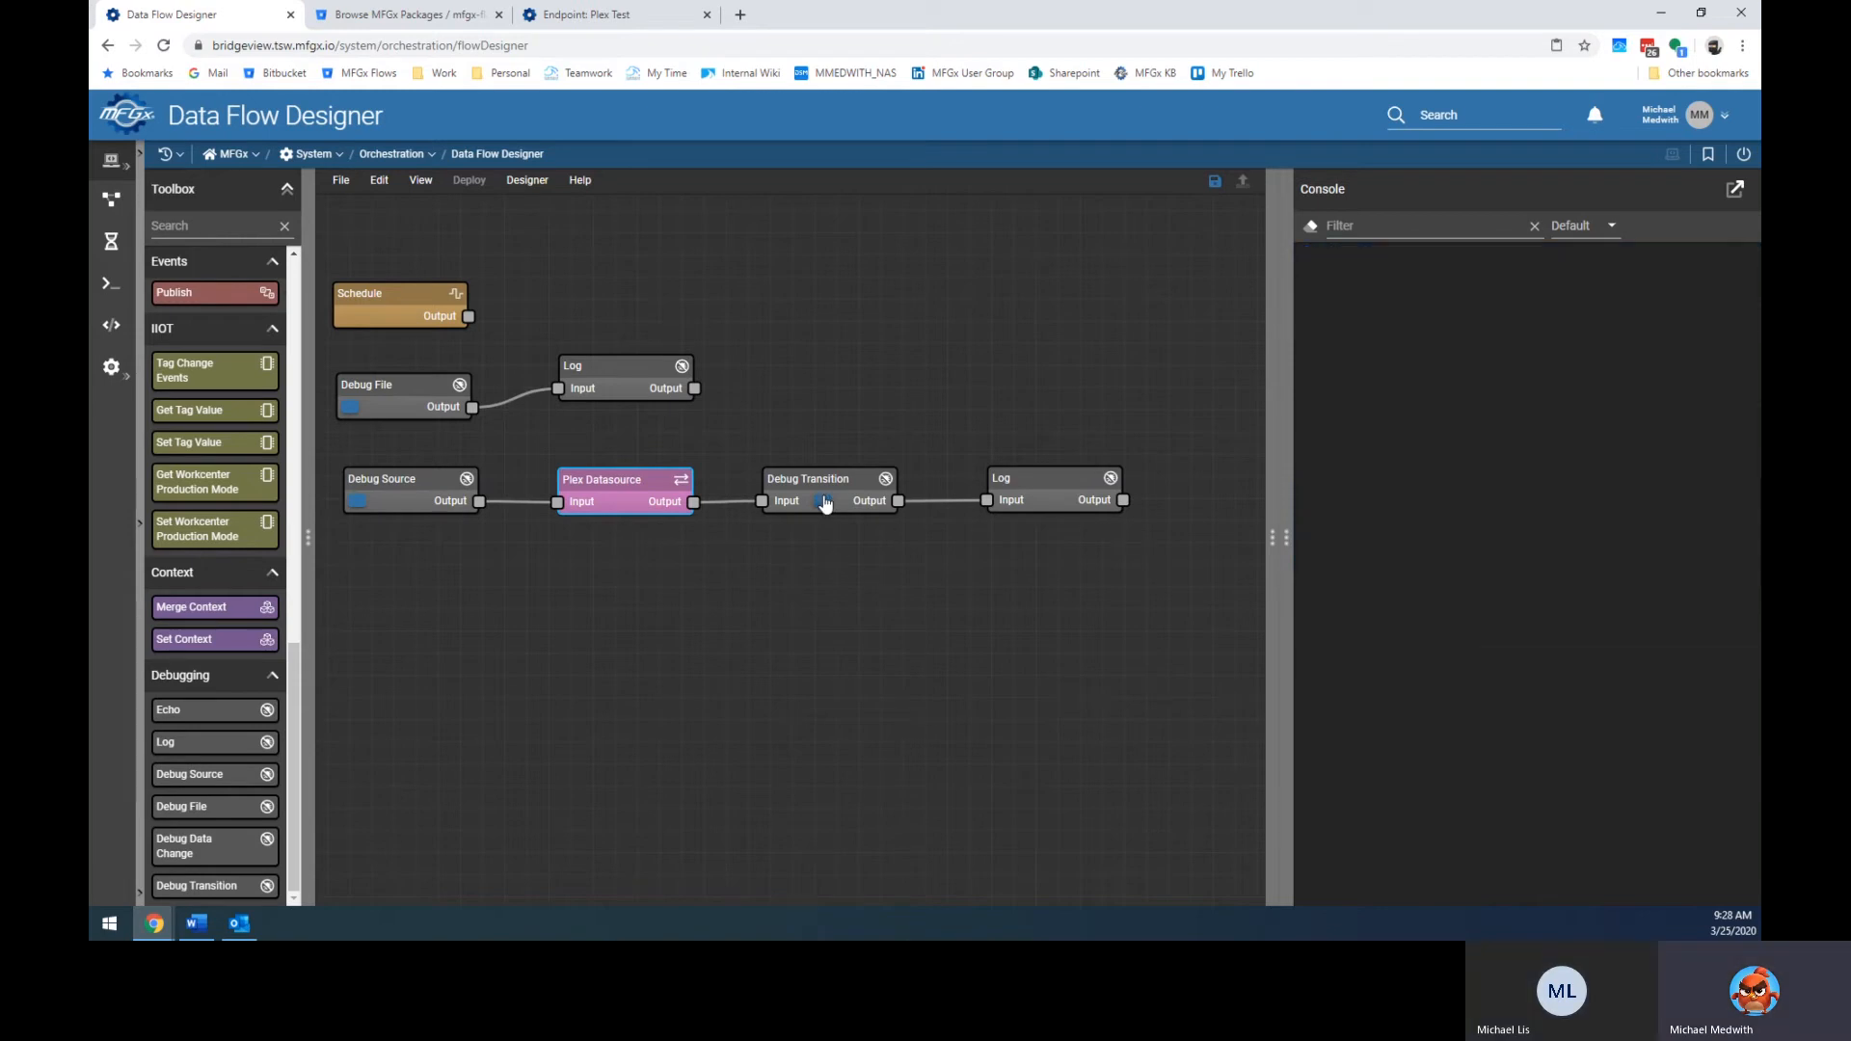
{"action": "left_click", "coordinate": [824, 503]}
{"action": "left_click", "coordinate": [824, 502]}
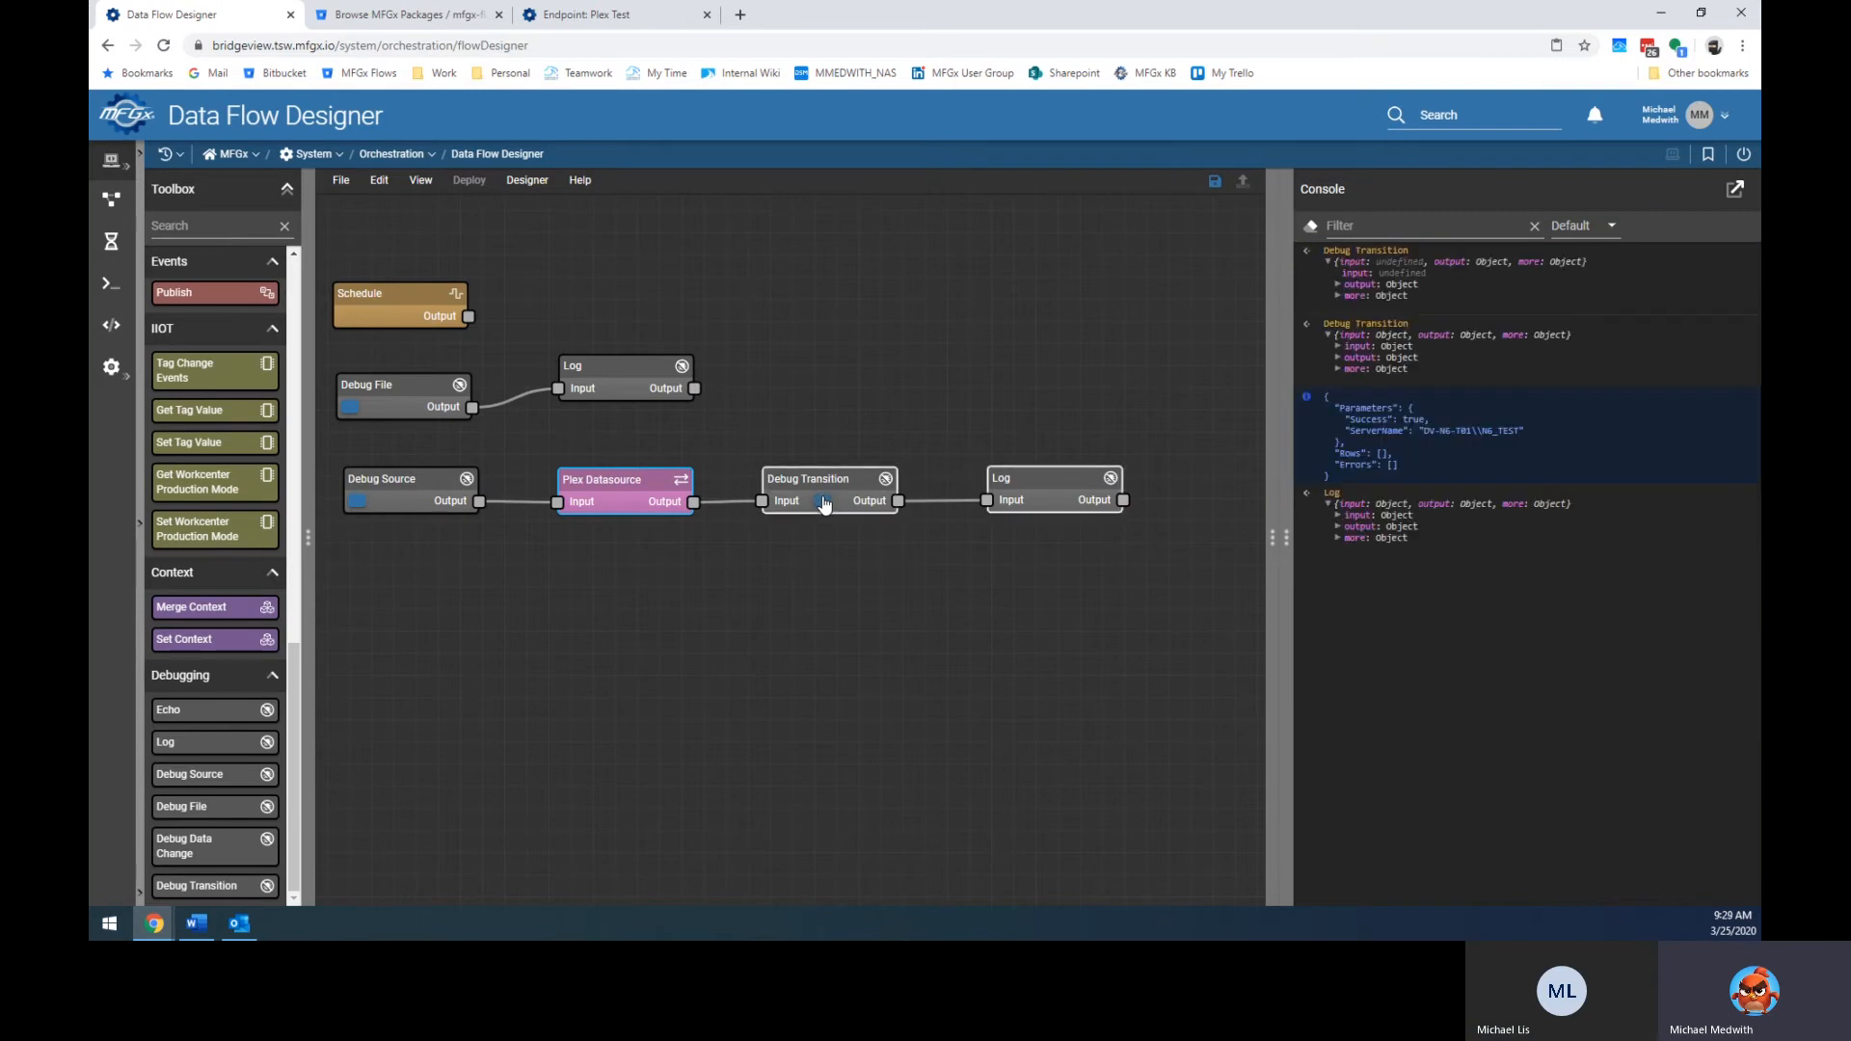
Chain another Log and an Echo after the Log node, rerun from Debug Transition, and select the chain.
{"action": "left_click_drag", "start_coordinate": [212, 747], "coordinate": [945, 636]}
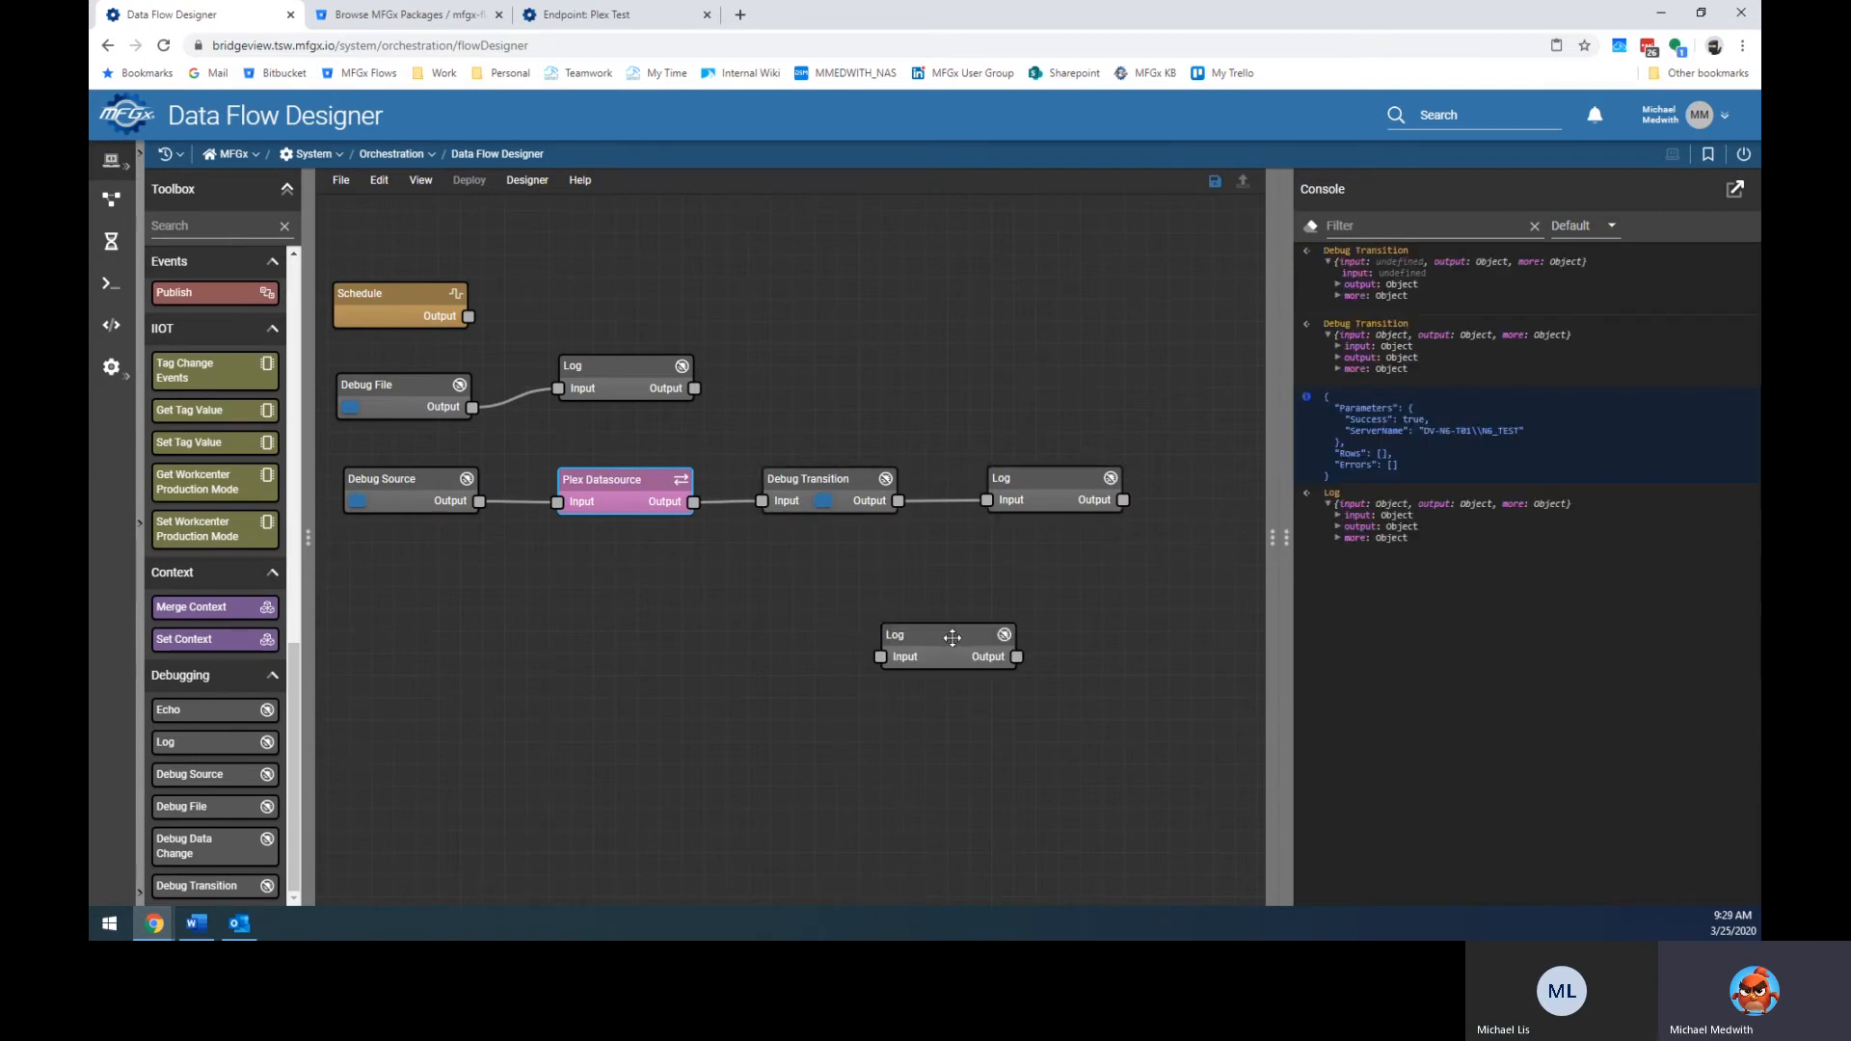
{"action": "left_click_drag", "start_coordinate": [1123, 500], "coordinate": [880, 656]}
{"action": "left_click_drag", "start_coordinate": [212, 701], "coordinate": [1135, 647]}
{"action": "left_click_drag", "start_coordinate": [1016, 657], "coordinate": [1076, 672]}
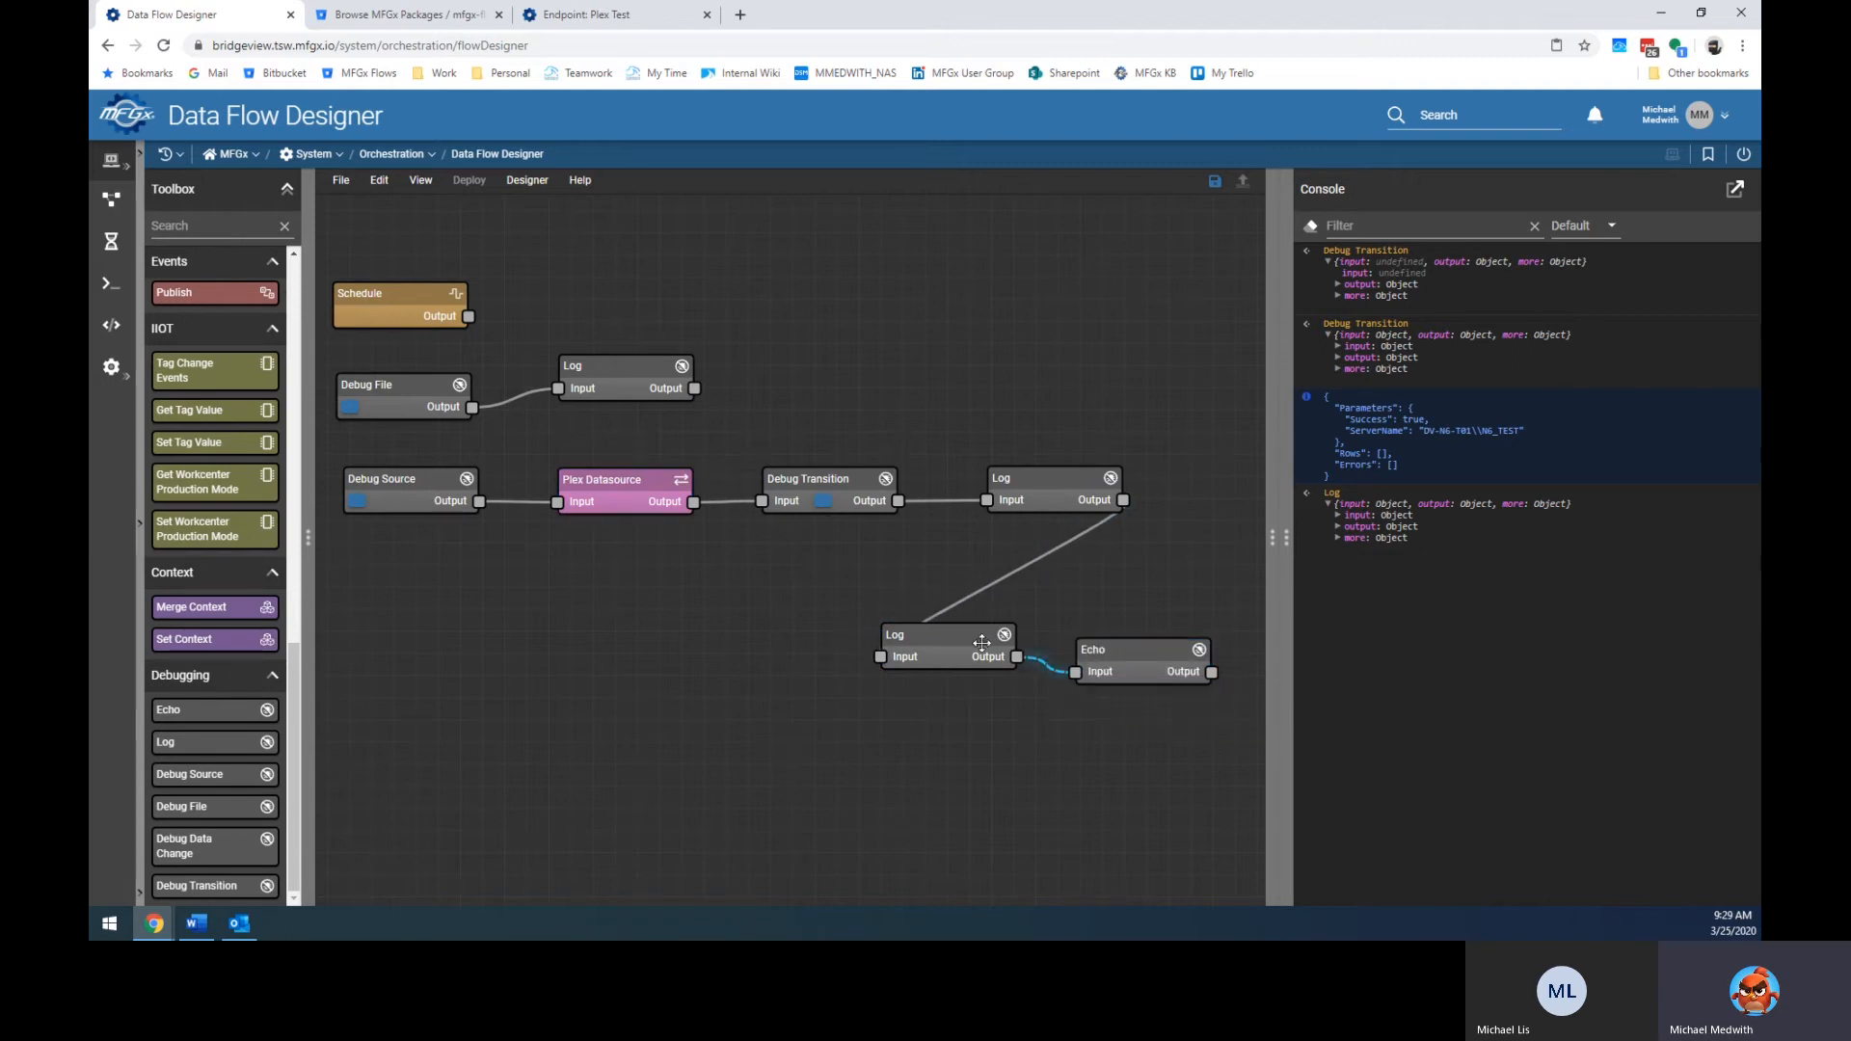
{"action": "left_click", "coordinate": [825, 501]}
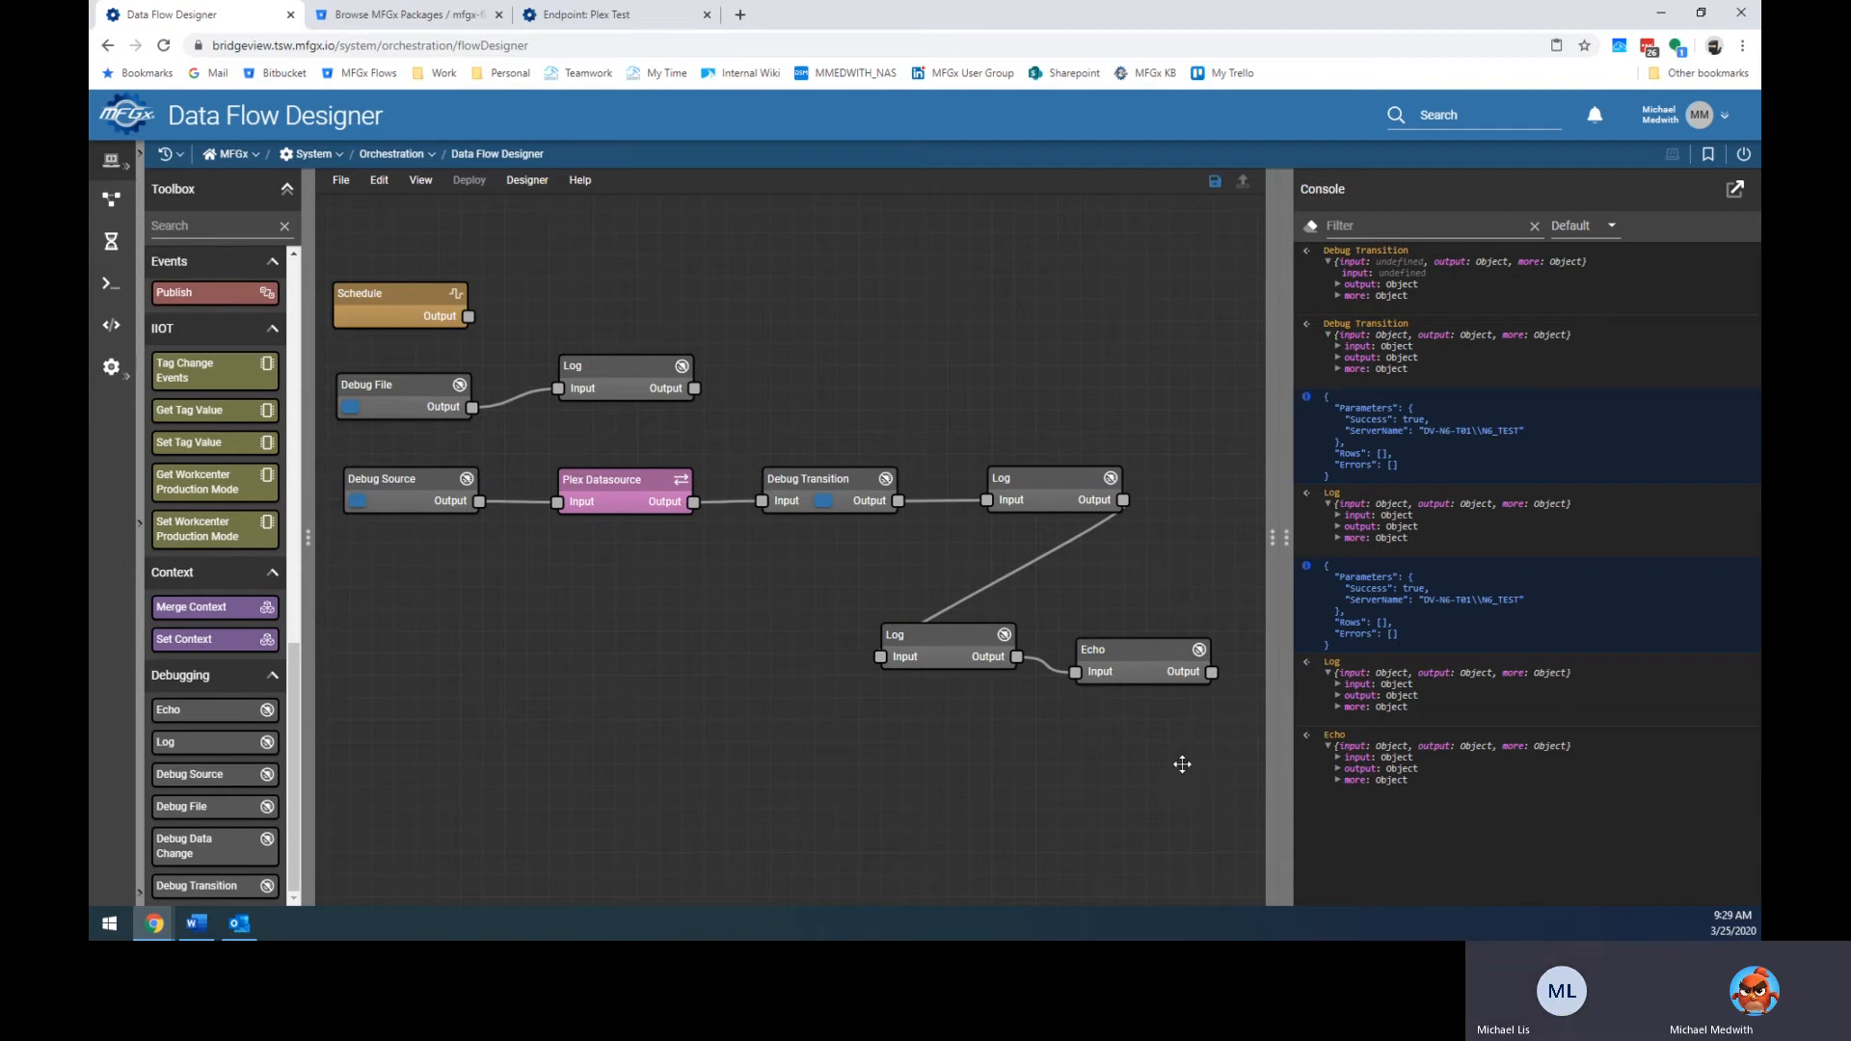
{"action": "left_click_drag", "start_coordinate": [1243, 730], "coordinate": [334, 445]}
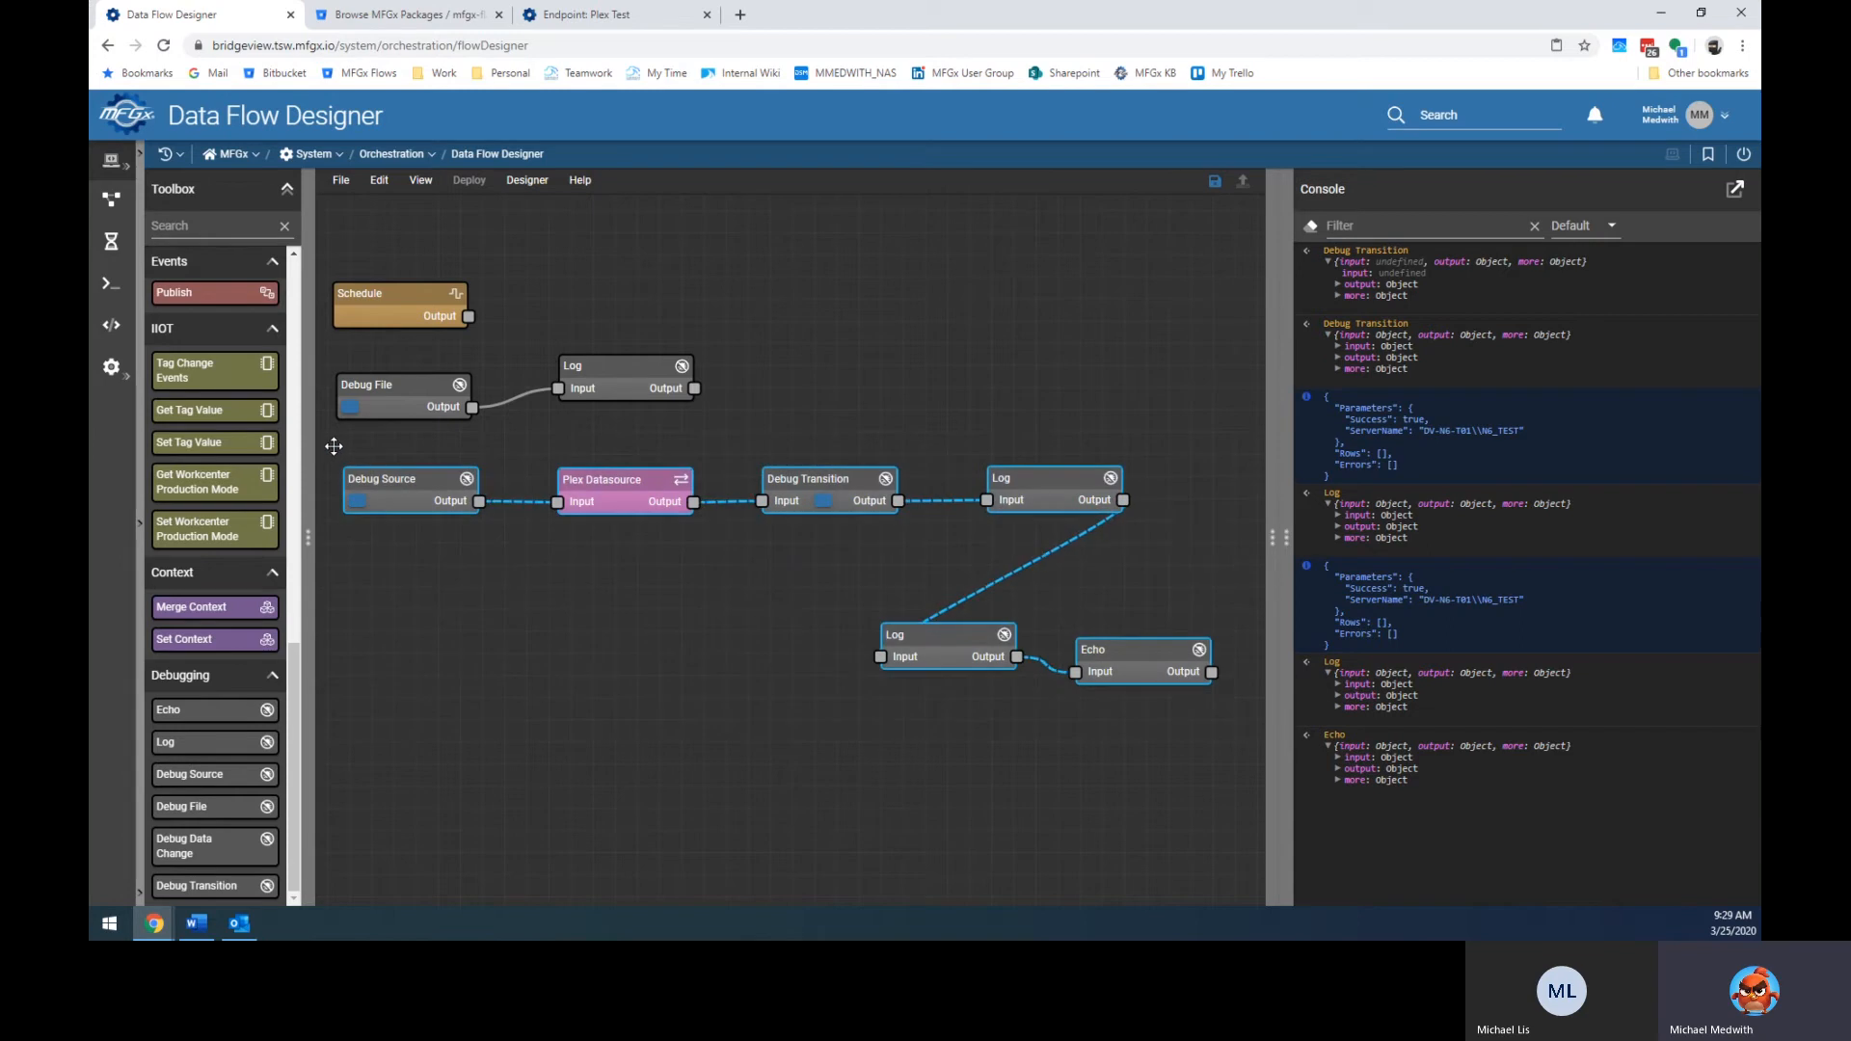
Delete the selected Debug Source chain, nudge the Log node, and hide the console.
{"action": "key", "text": "Delete"}
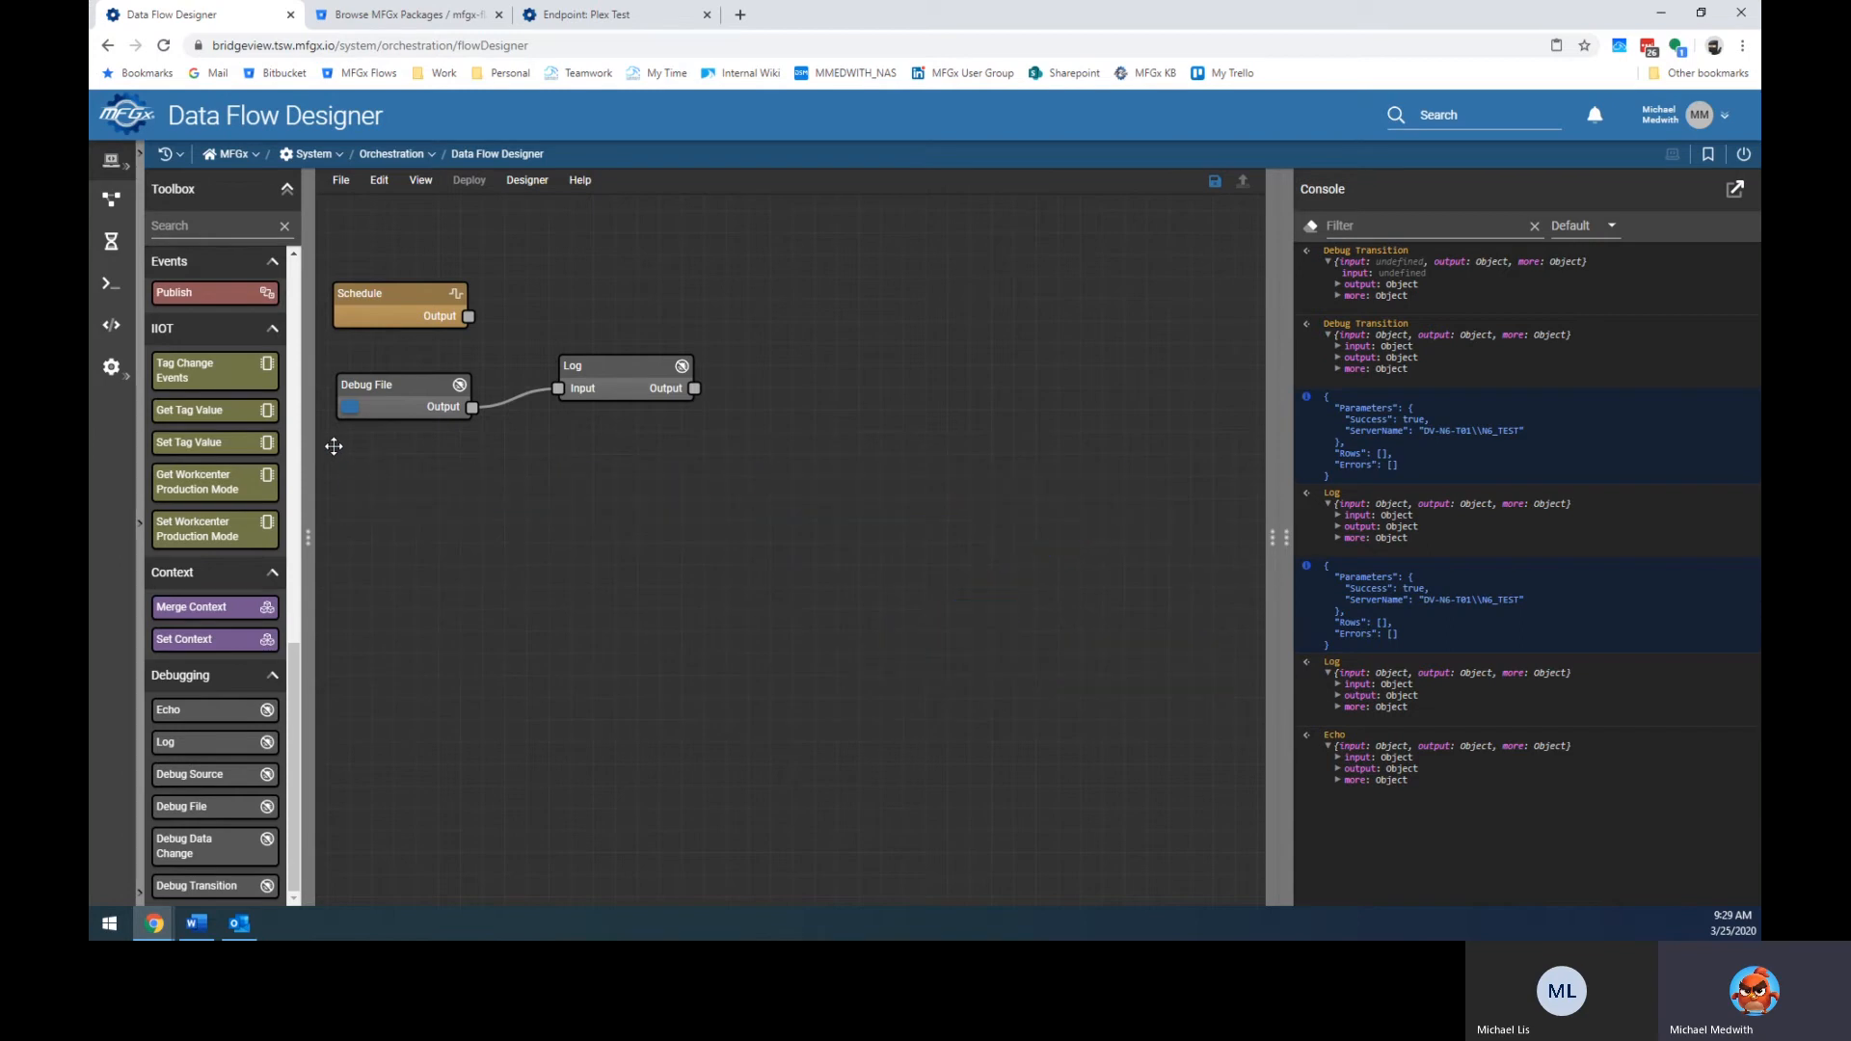
{"action": "left_click_drag", "start_coordinate": [610, 378], "coordinate": [599, 397]}
{"action": "left_click", "coordinate": [430, 414]}
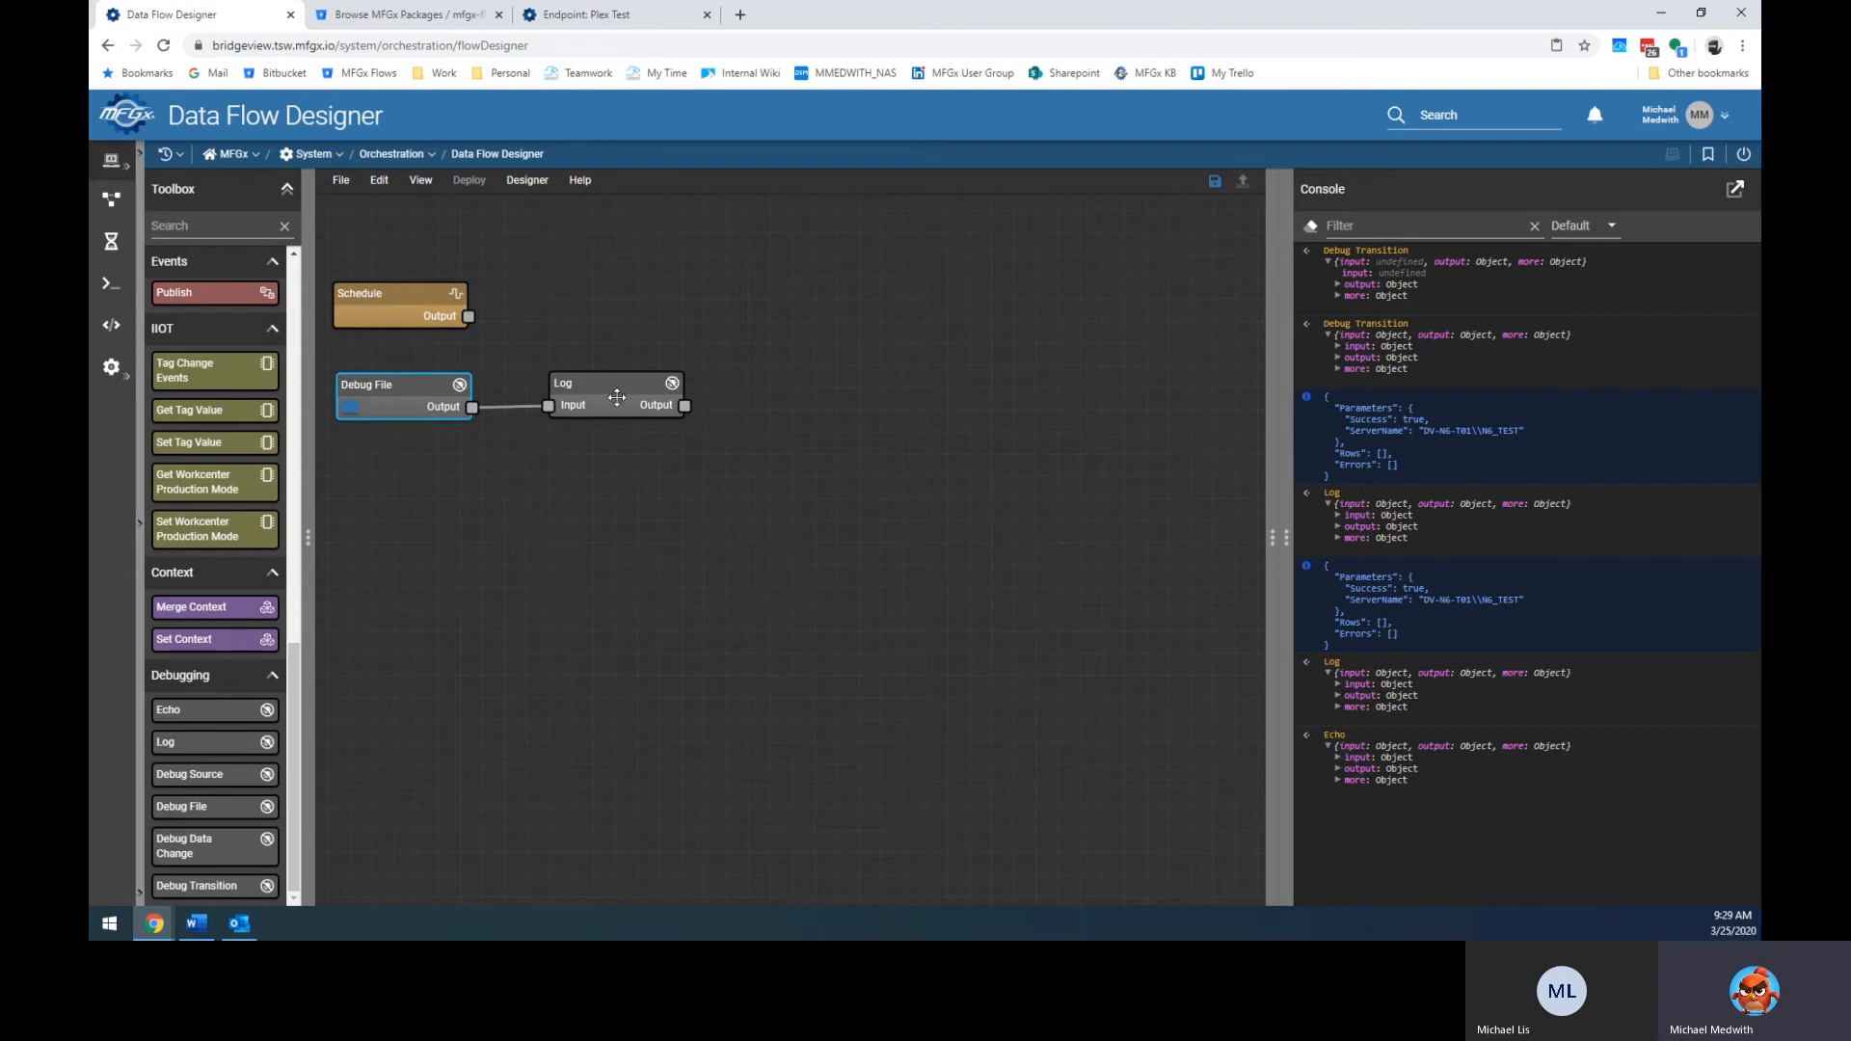
{"action": "left_click_drag", "start_coordinate": [1282, 538], "coordinate": [1504, 515]}
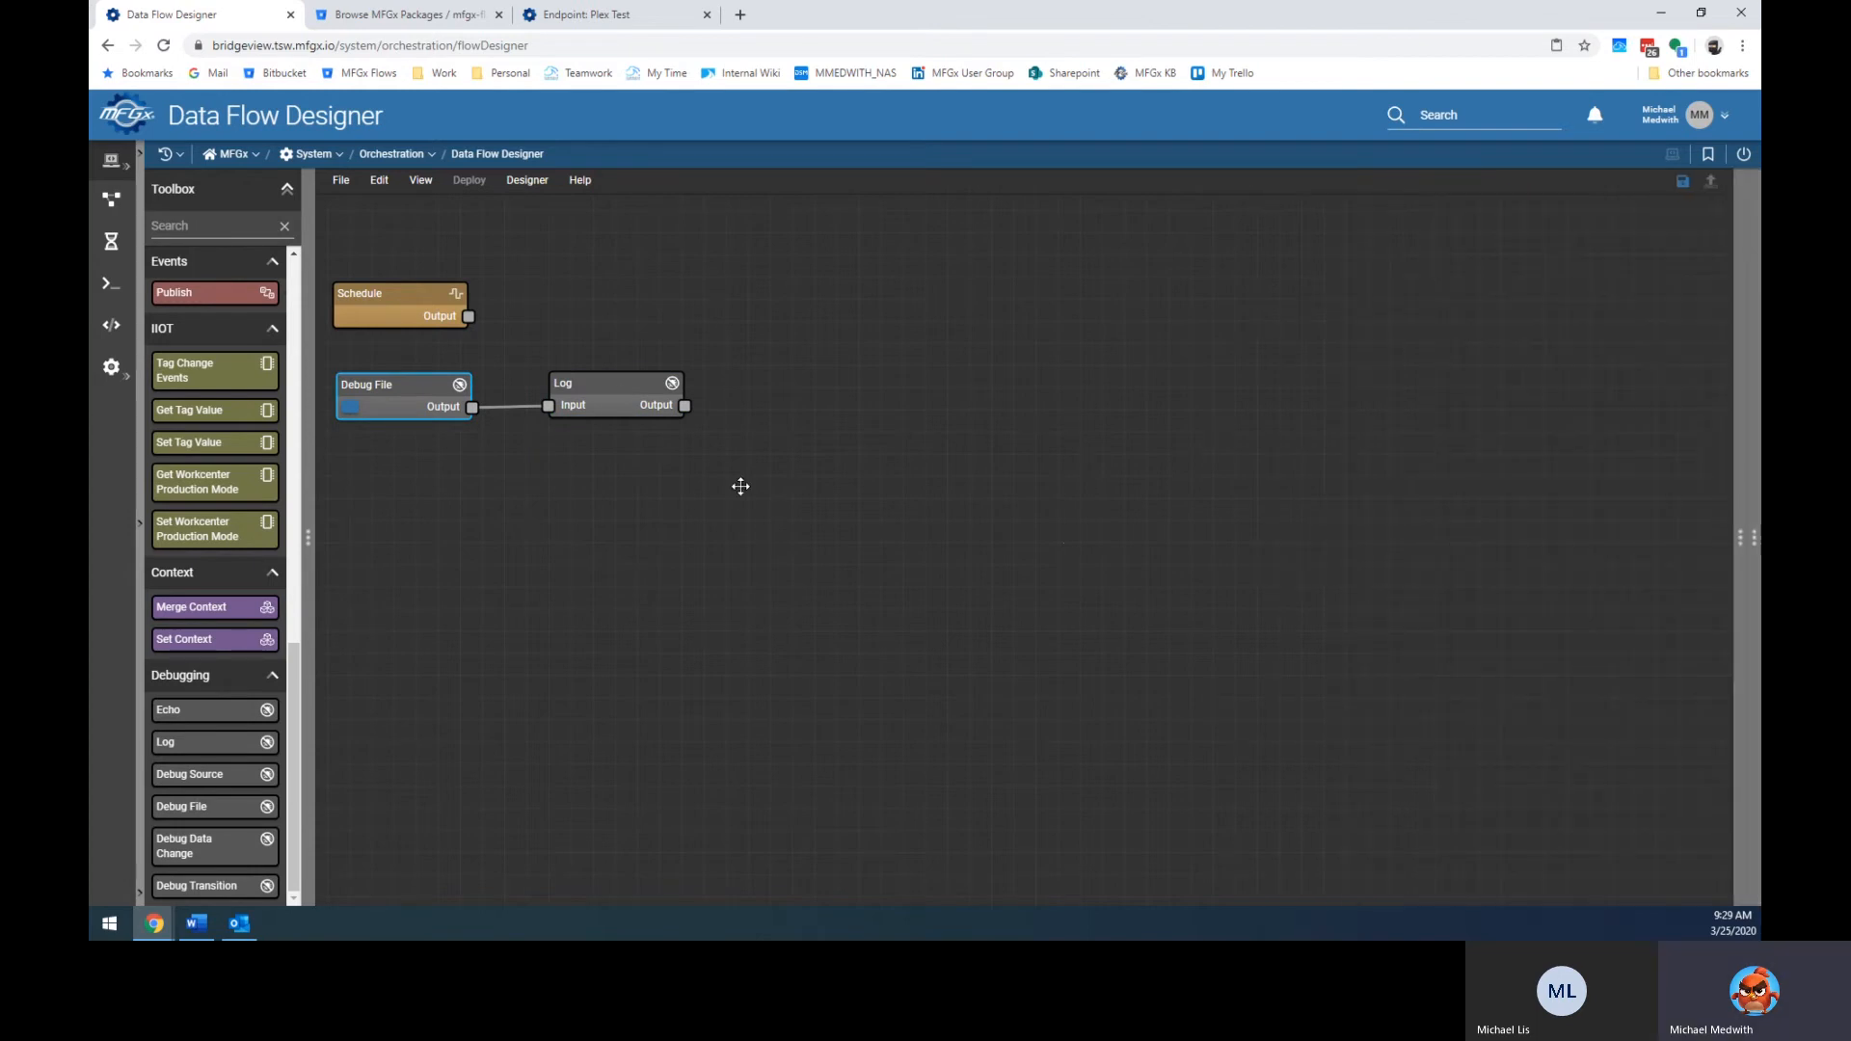
Load Customer_Upload_Template.csv from Downloads into Debug File and switch Output Encoding from Base 64 to UTF-8.
{"action": "double_click", "coordinate": [406, 396]}
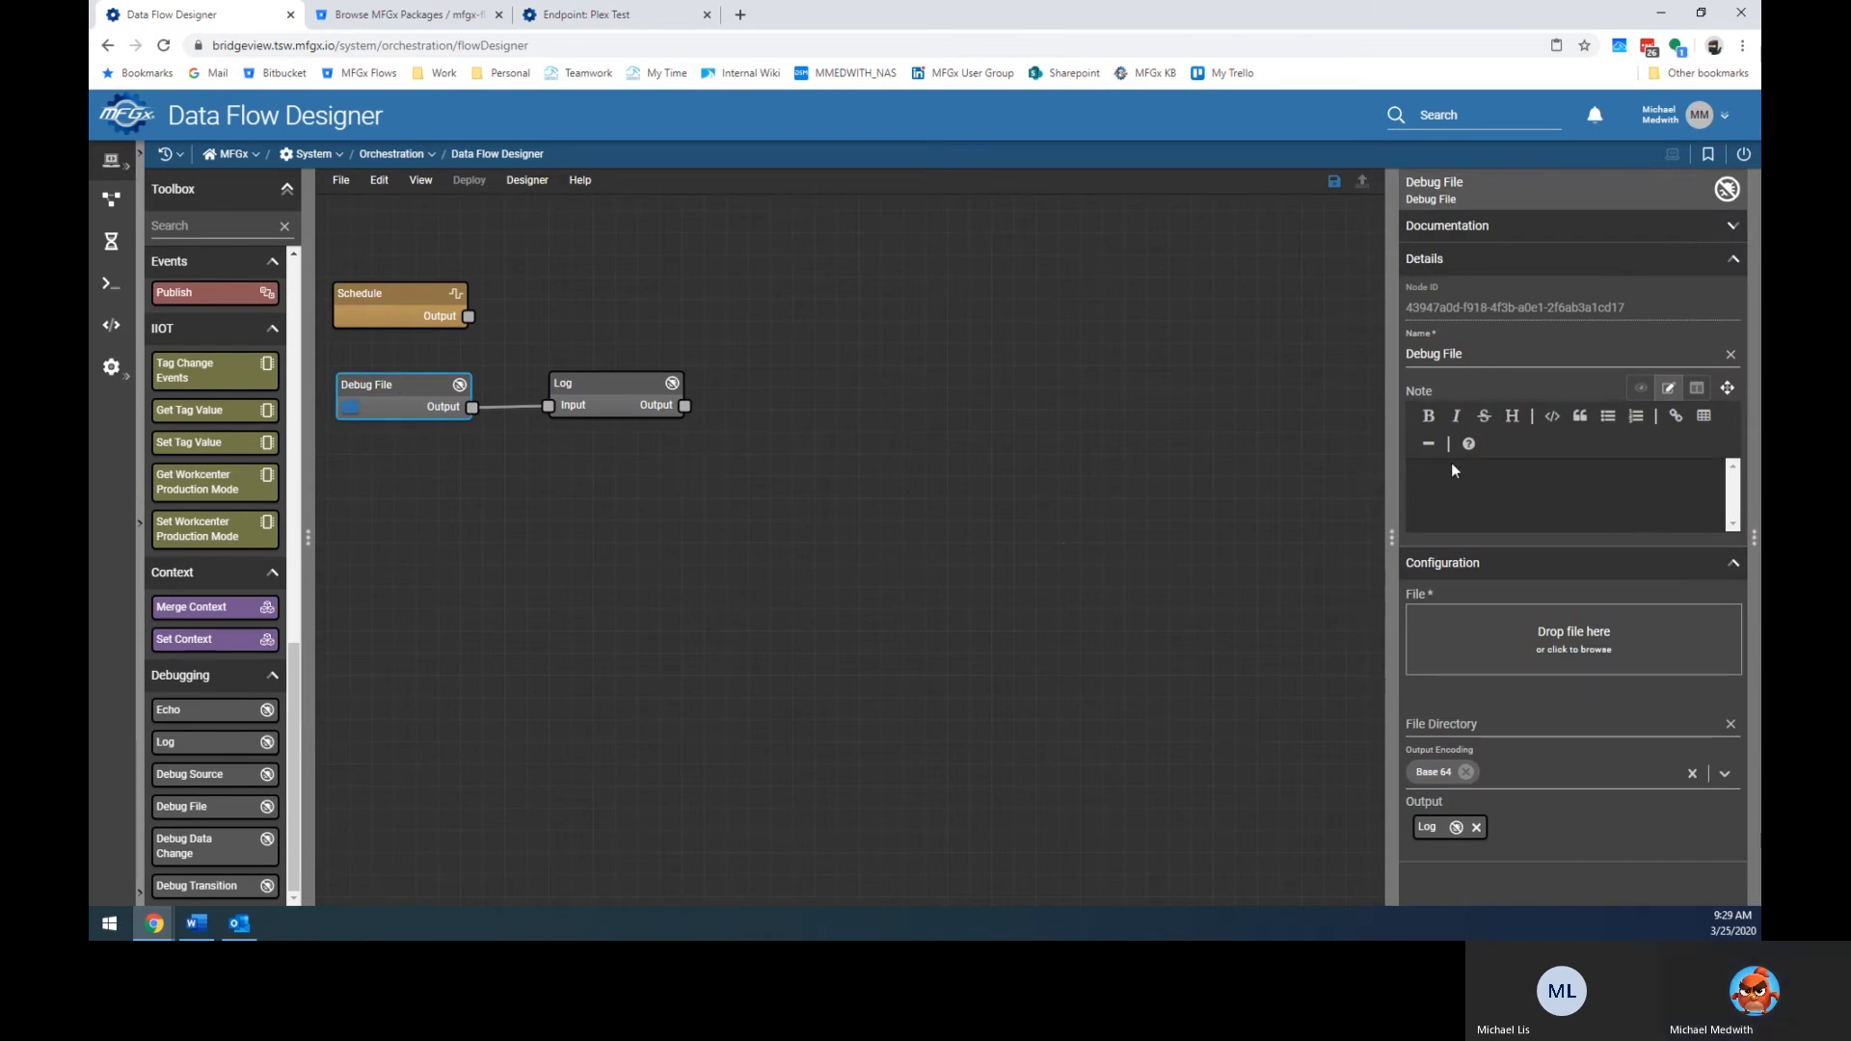
{"action": "left_click", "coordinate": [1562, 634]}
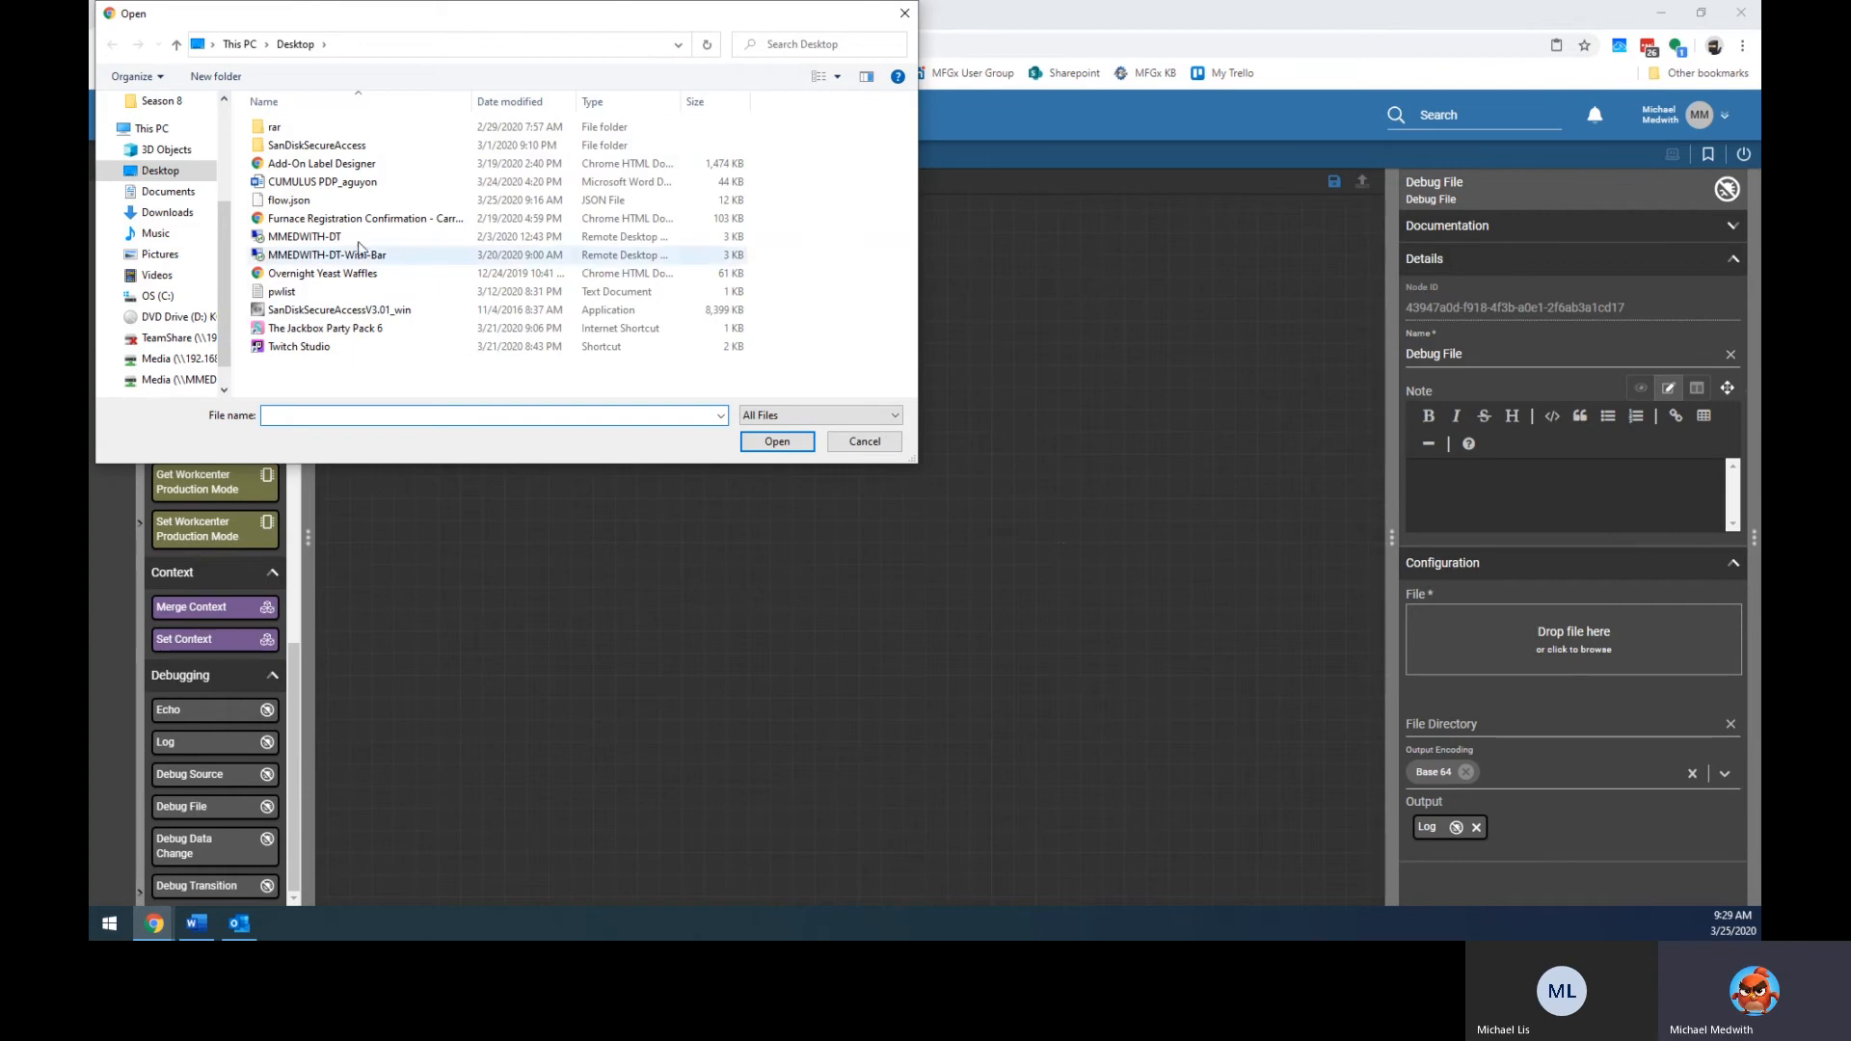
{"action": "left_click", "coordinate": [174, 212]}
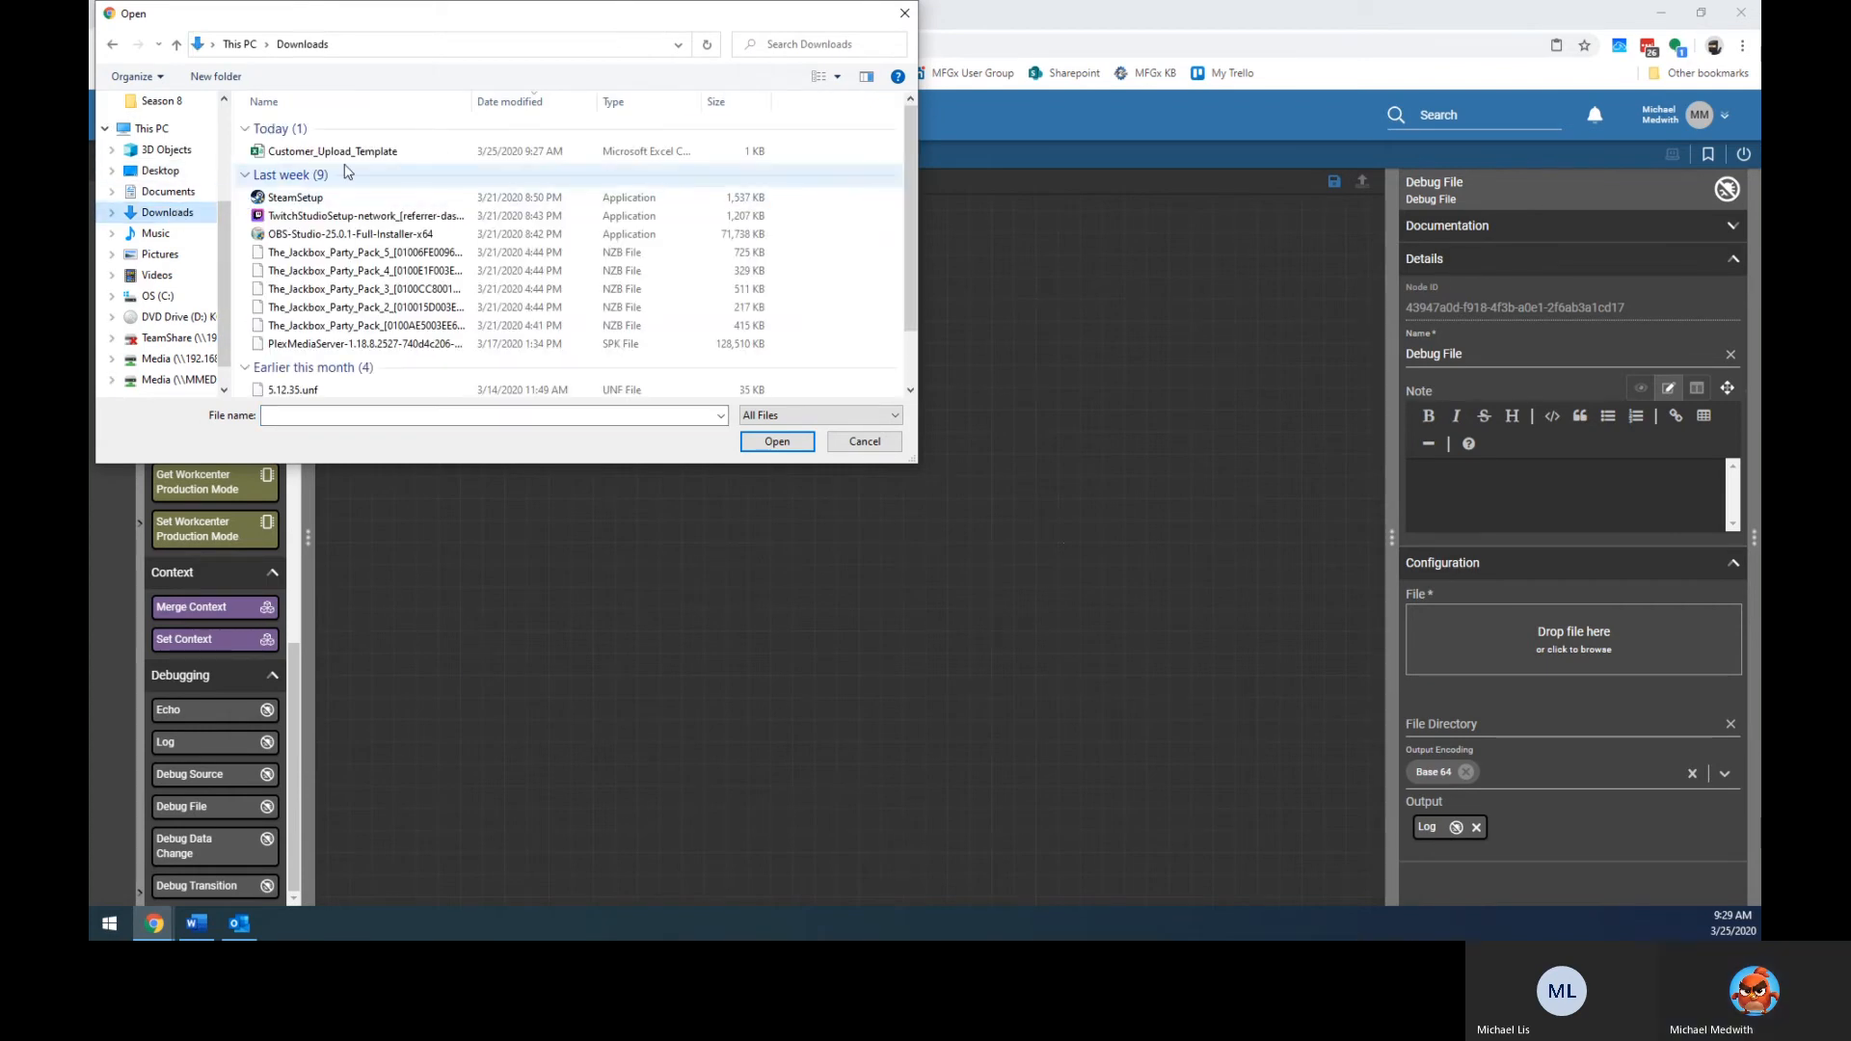
{"action": "double_click", "coordinate": [356, 151]}
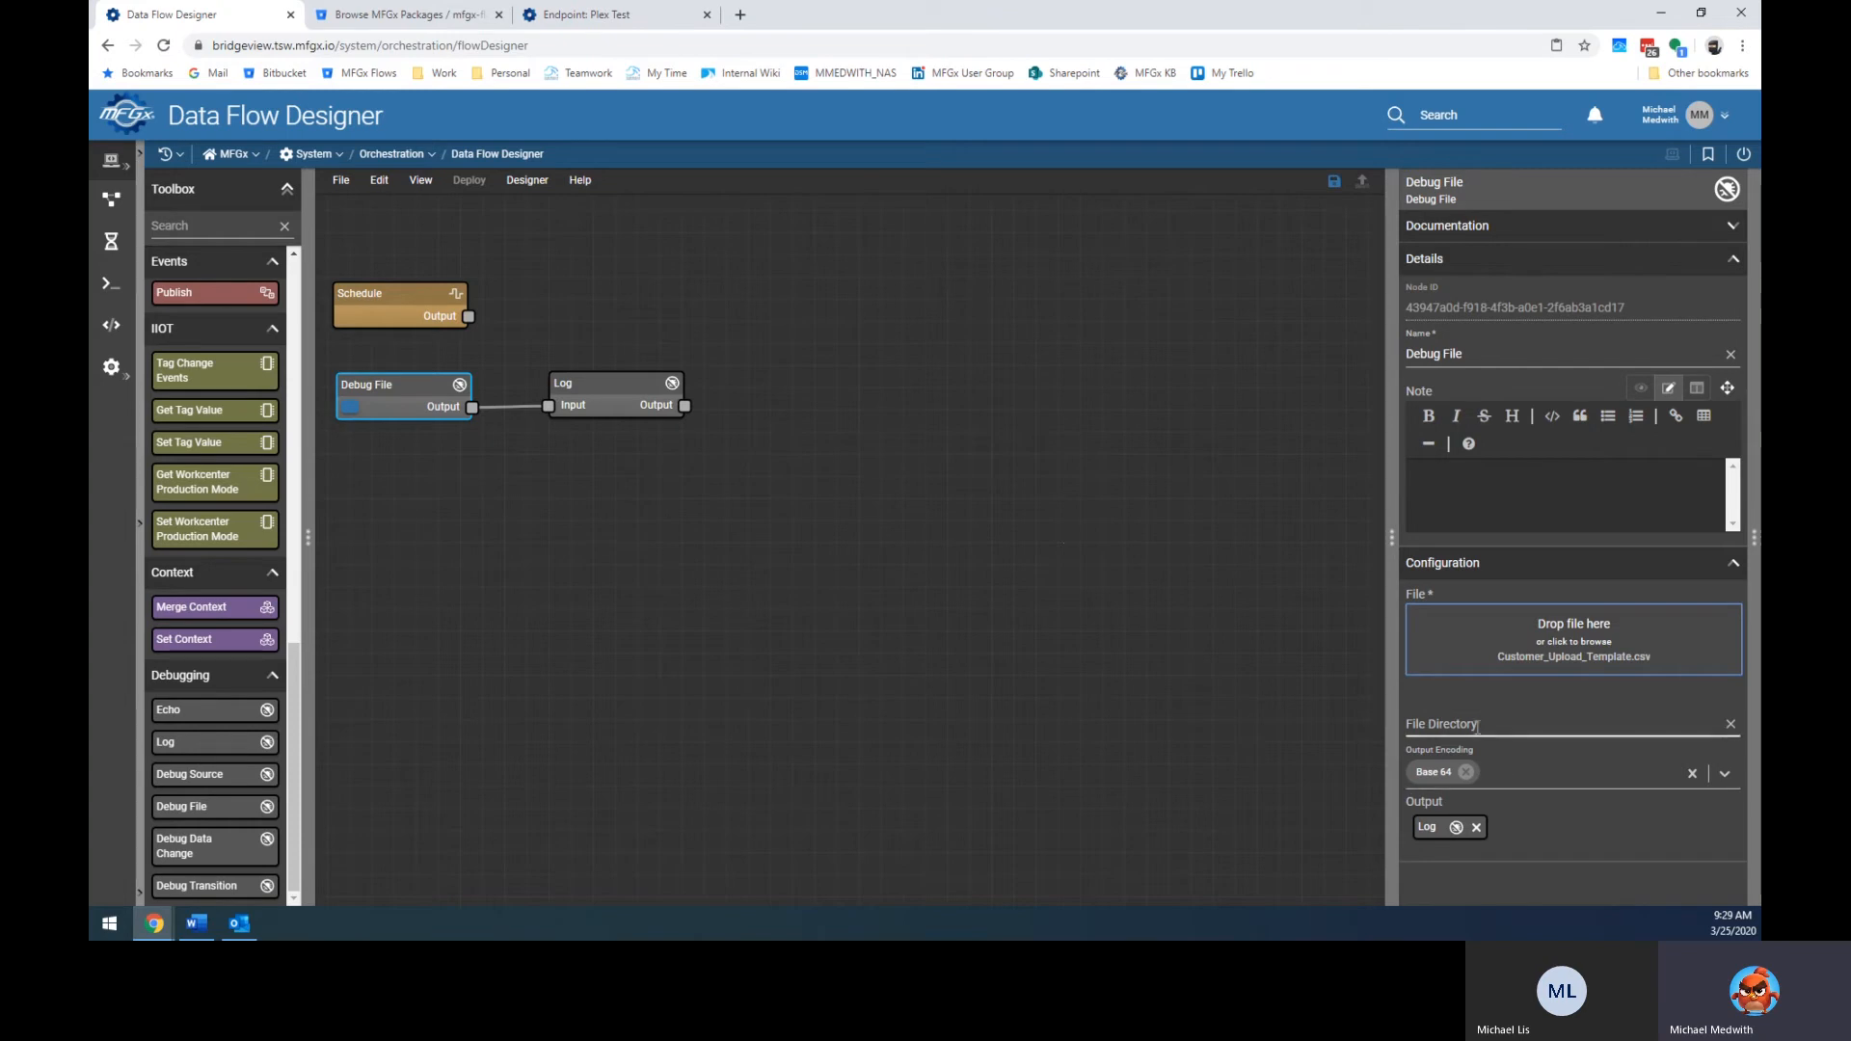
{"action": "left_click", "coordinate": [1466, 773]}
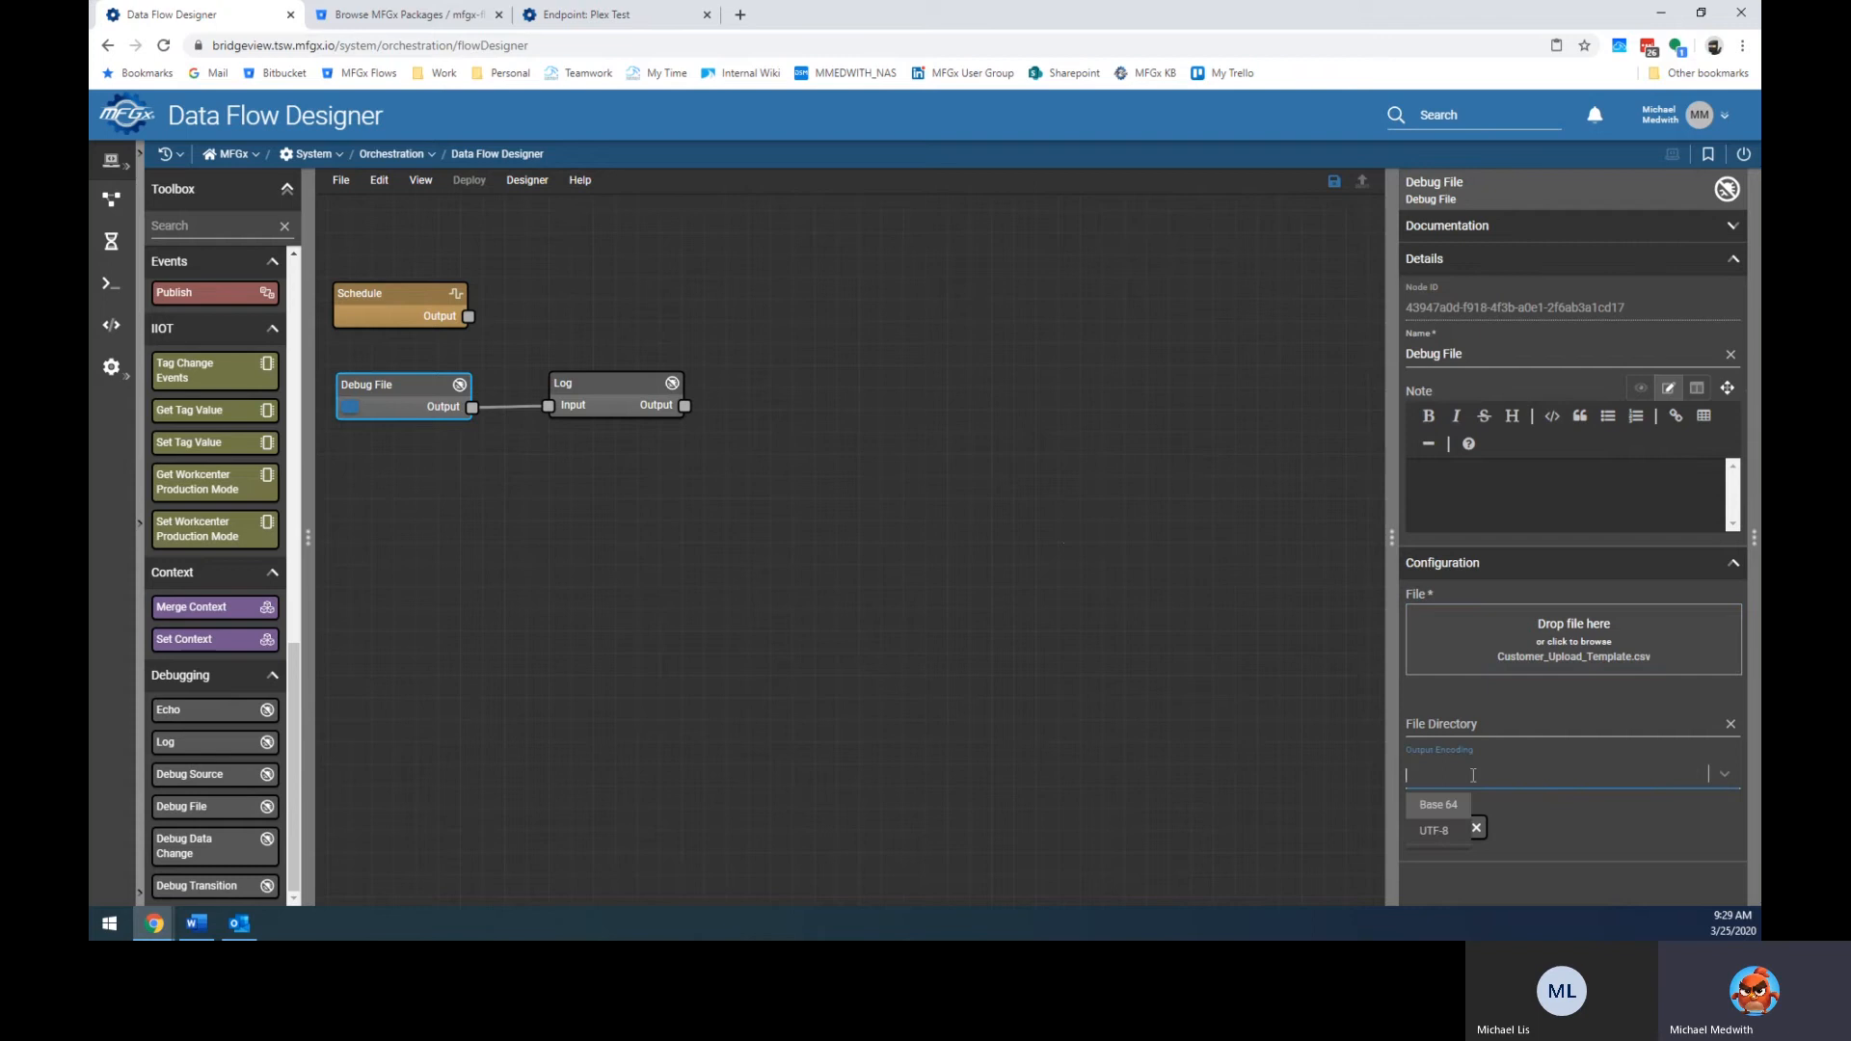
{"action": "left_click", "coordinate": [1458, 830]}
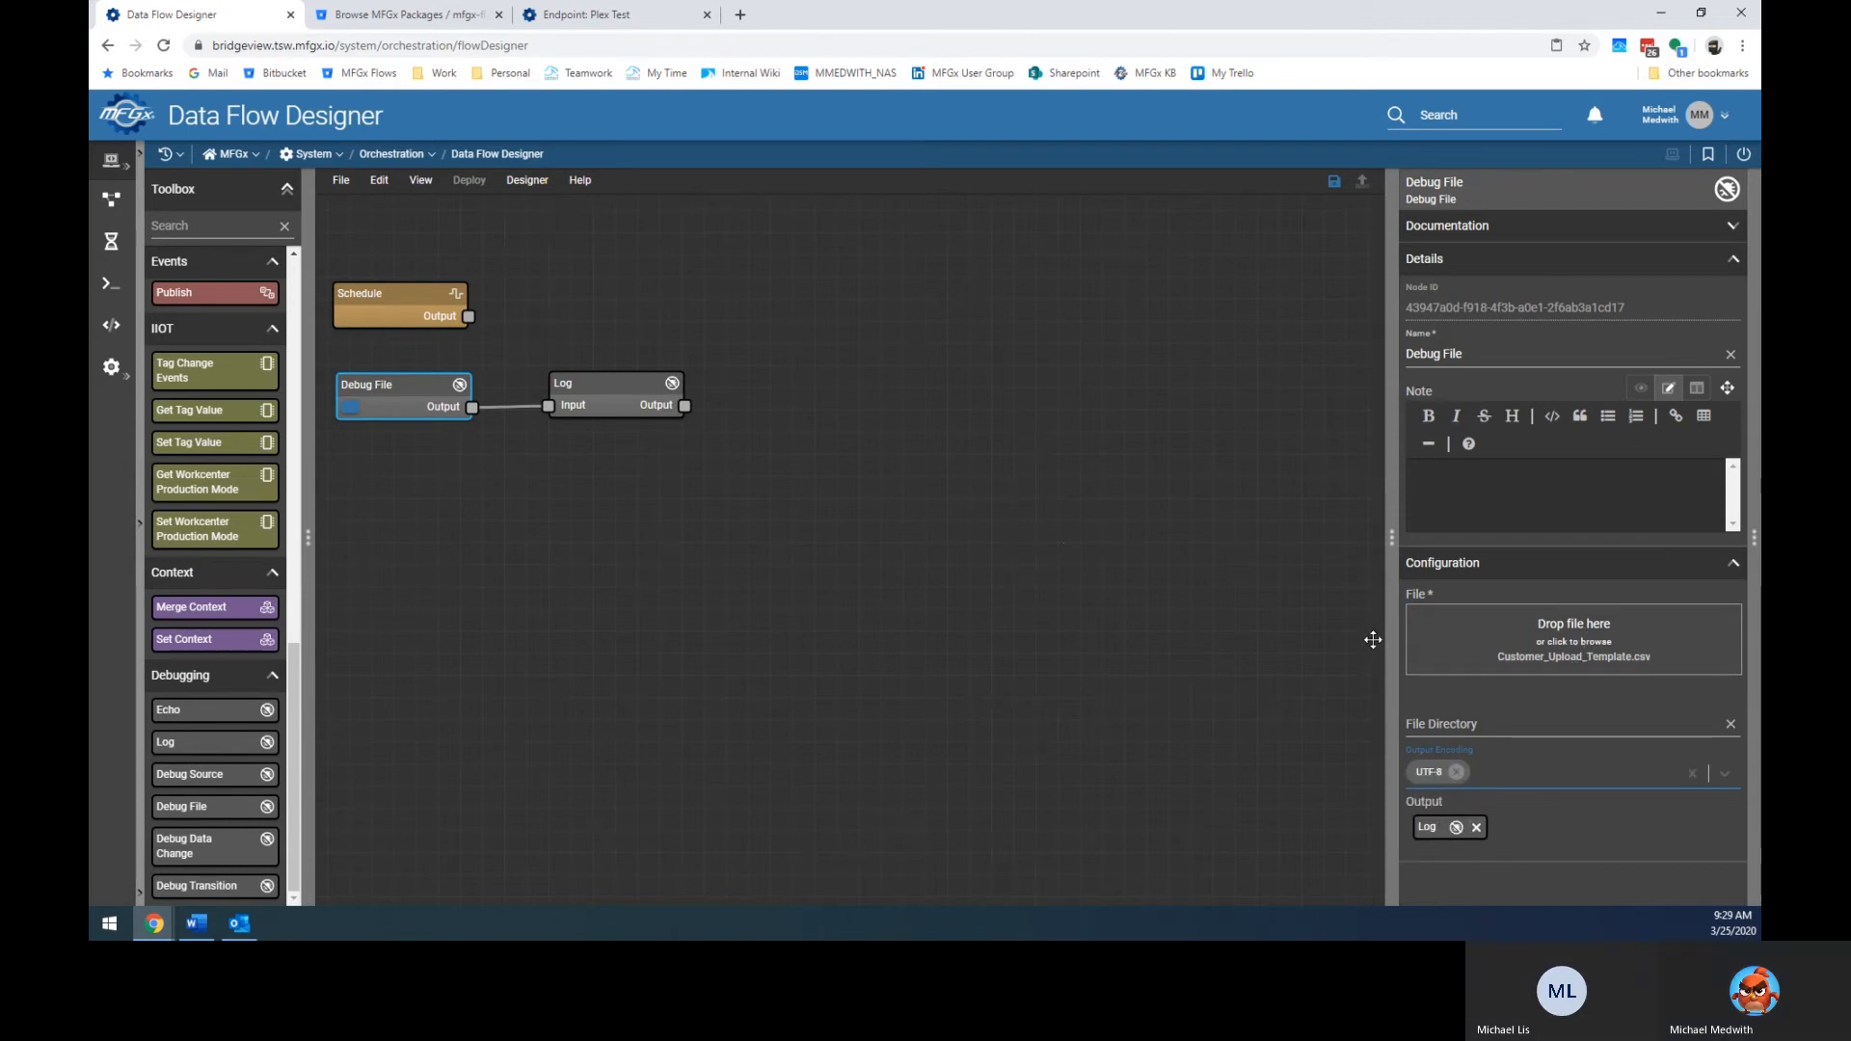
{"action": "left_click", "coordinate": [1058, 657]}
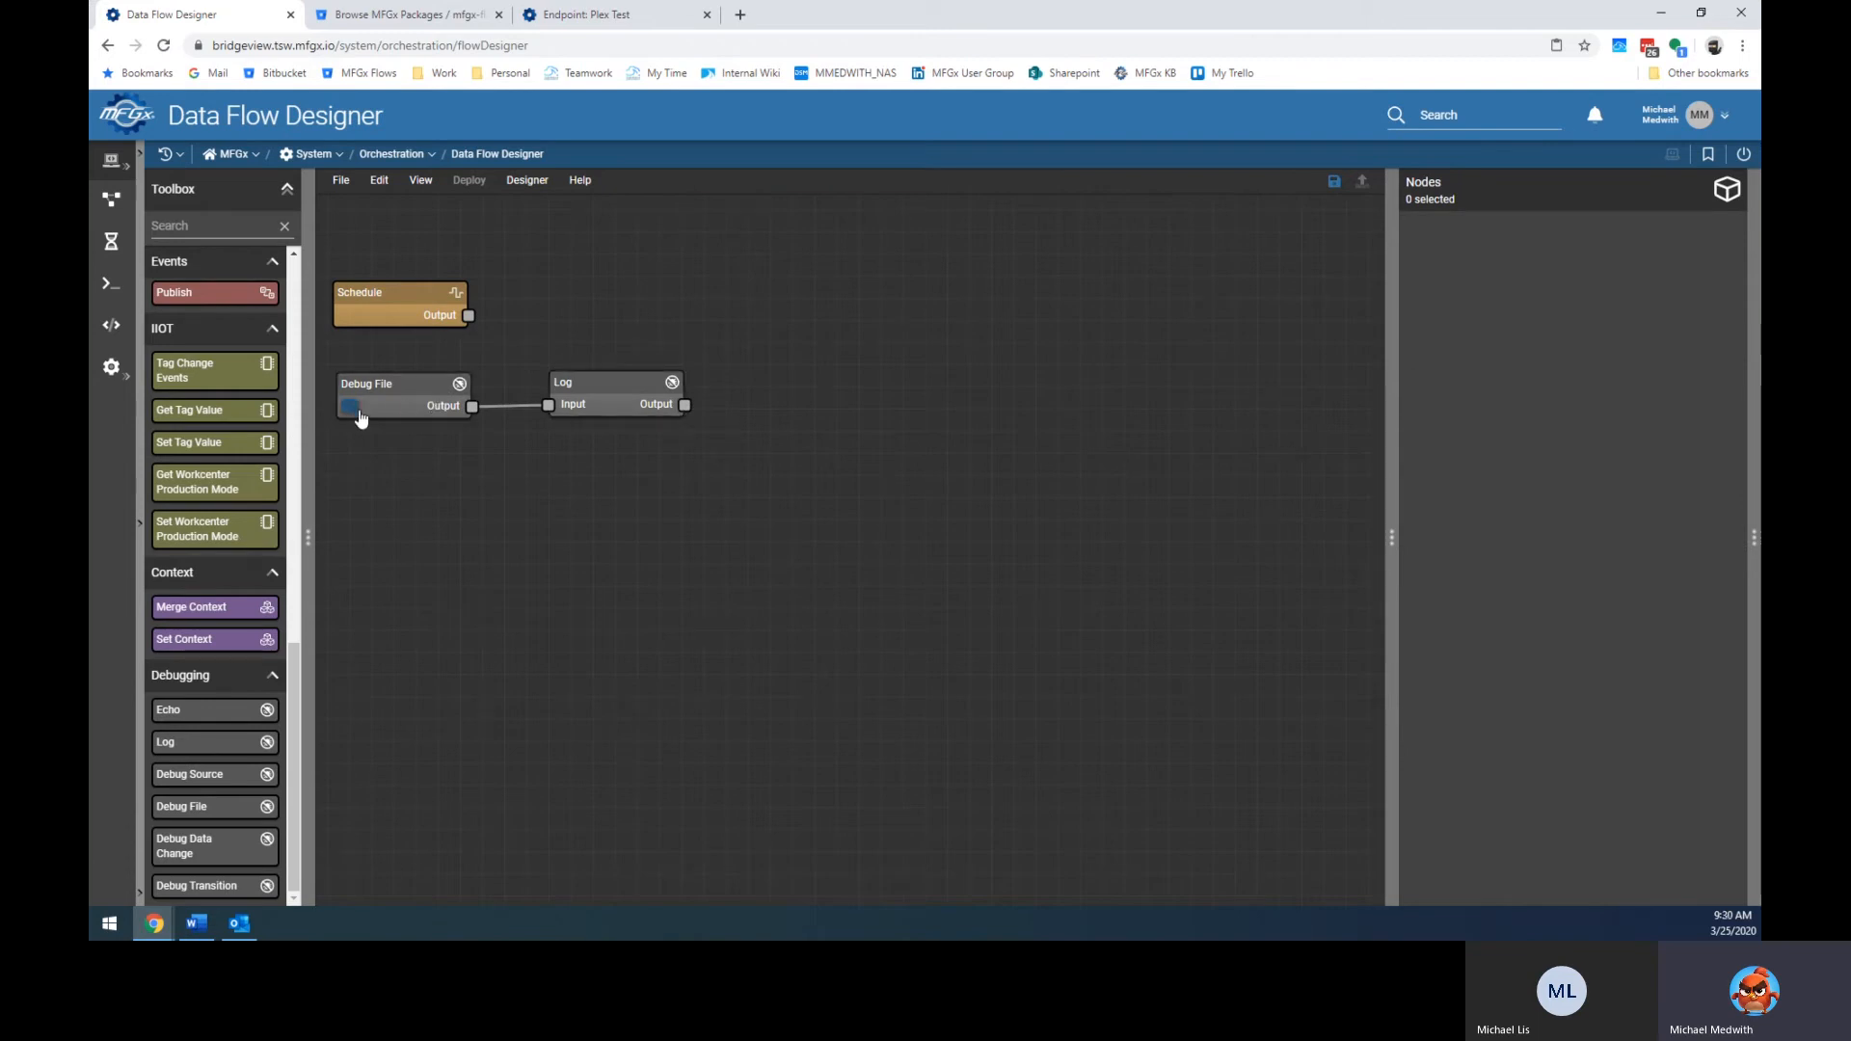
Fire the Debug File node to log the CSV, then collapse the Nodes panel to widen the canvas.
{"action": "left_click", "coordinate": [1753, 453]}
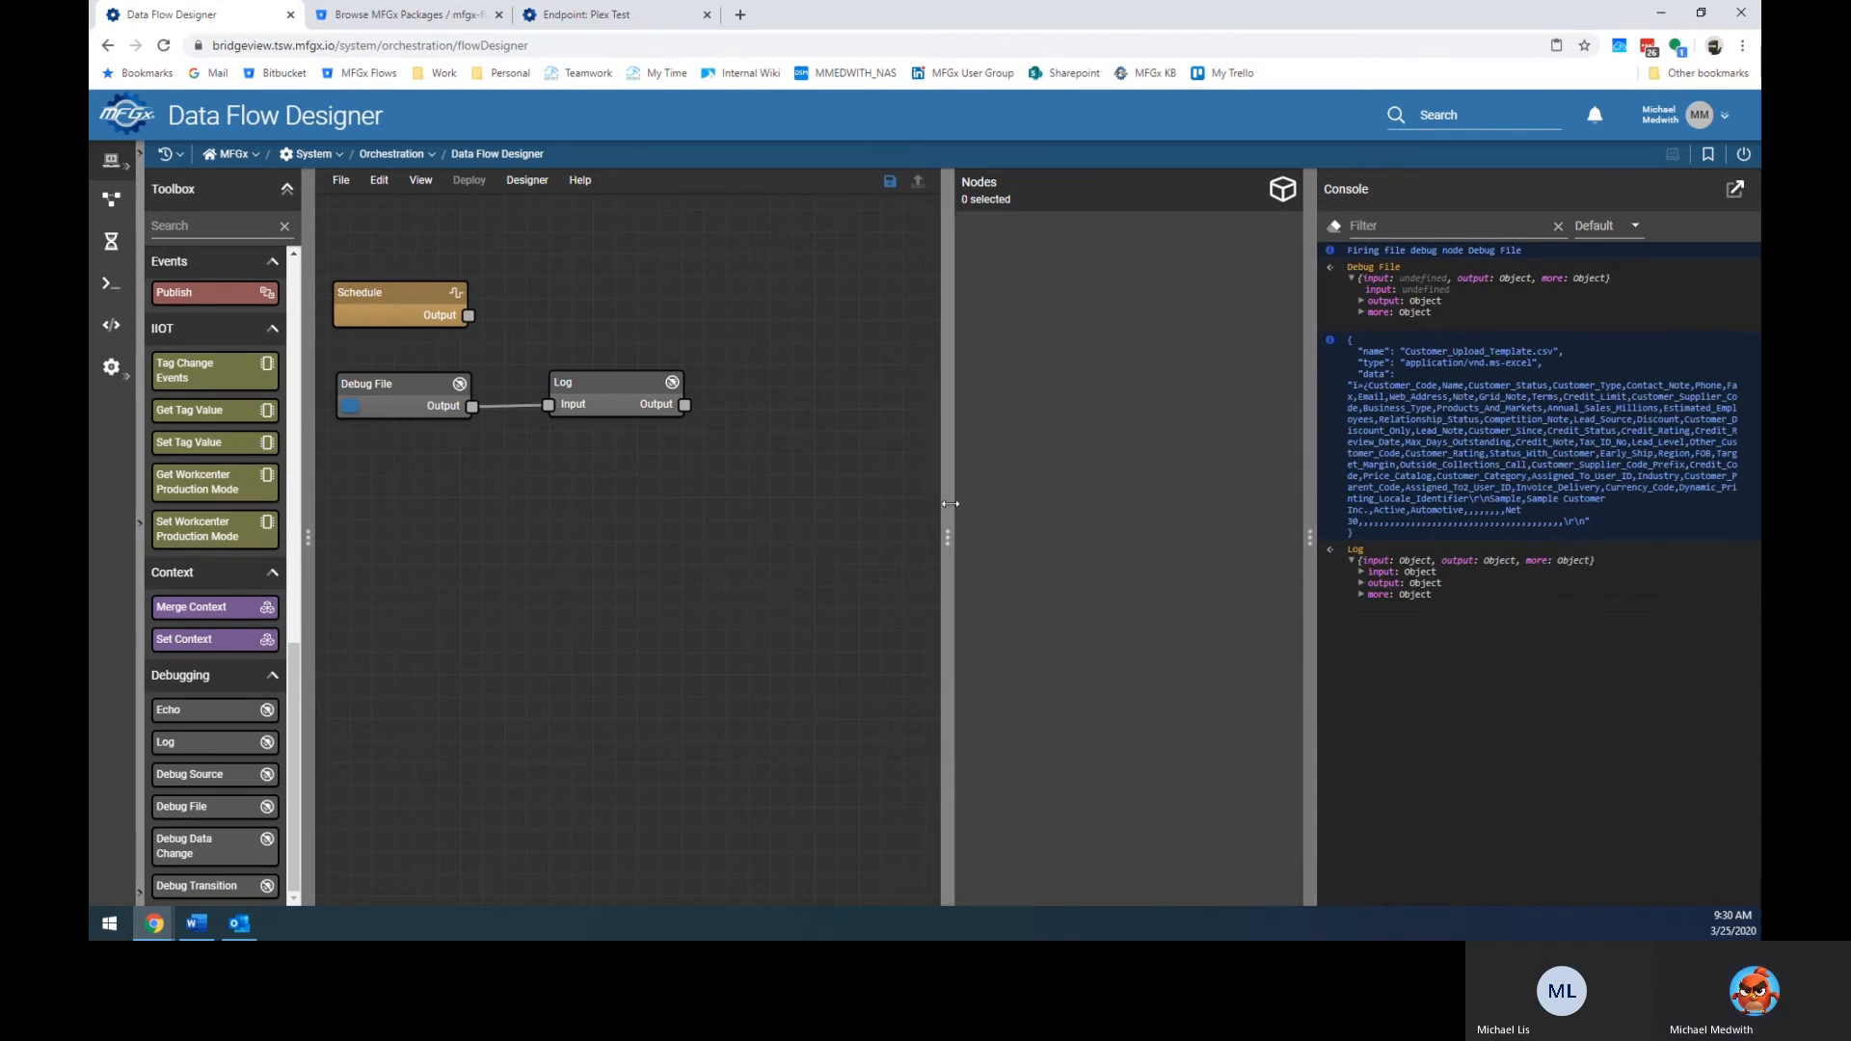
{"action": "left_click_drag", "start_coordinate": [947, 504], "coordinate": [1376, 504]}
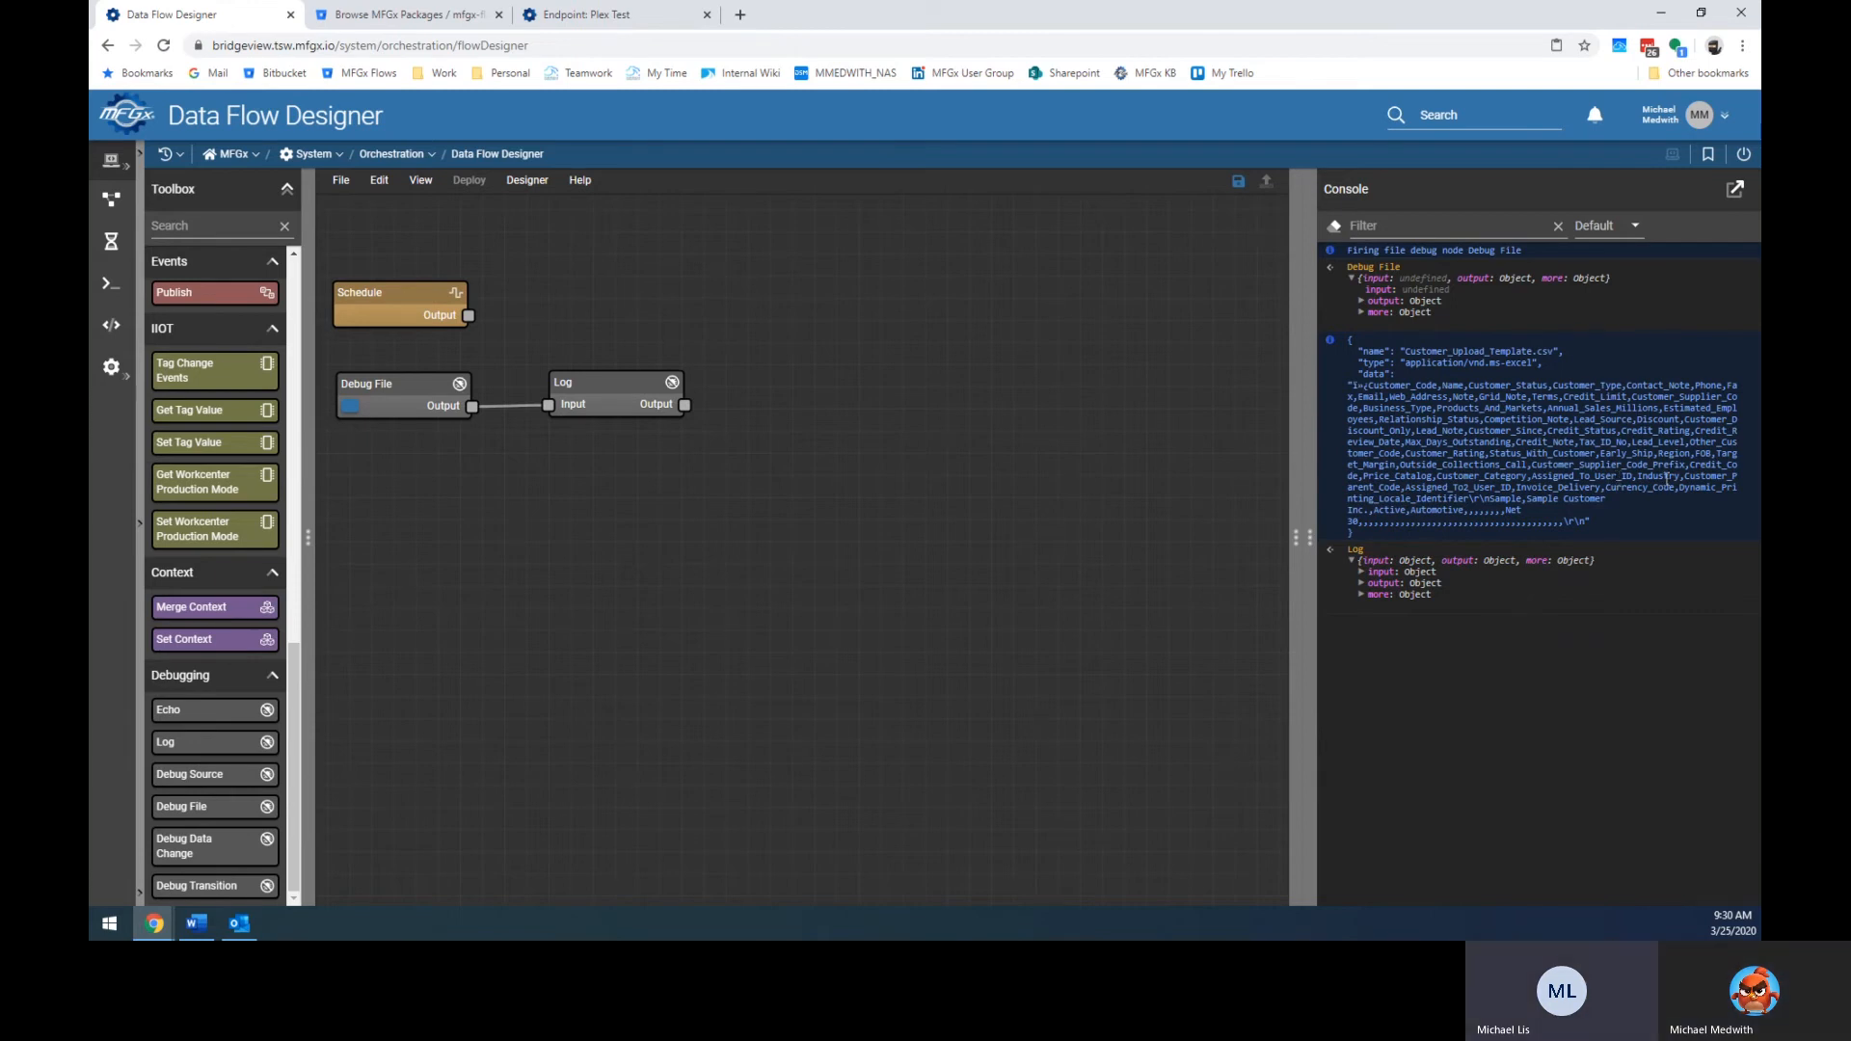
Nudge the Log node left, add a Transform node wired from Log's output, and open a blank browser tab.
{"action": "left_click", "coordinate": [575, 384]}
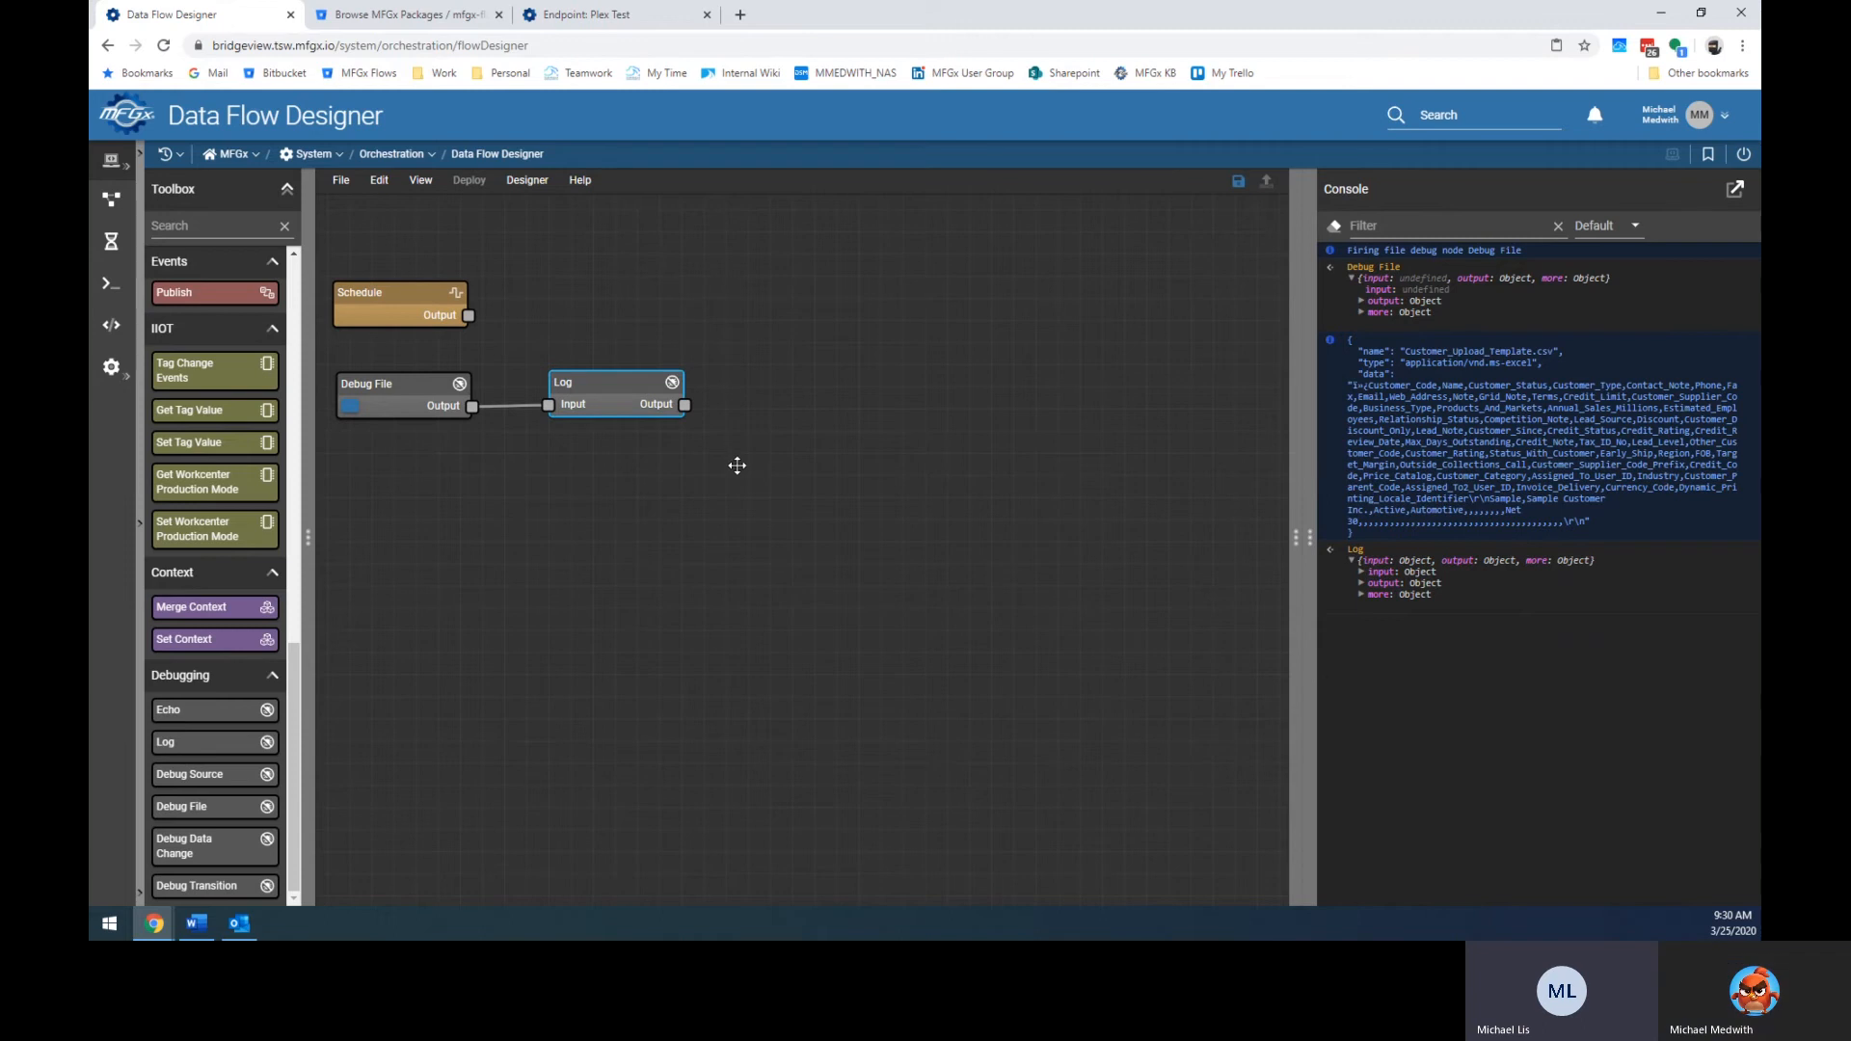
{"action": "left_click_drag", "start_coordinate": [630, 397], "coordinate": [610, 400]}
{"action": "scroll", "coordinate": [202, 528], "scroll_direction": "up", "scroll_amount": 10}
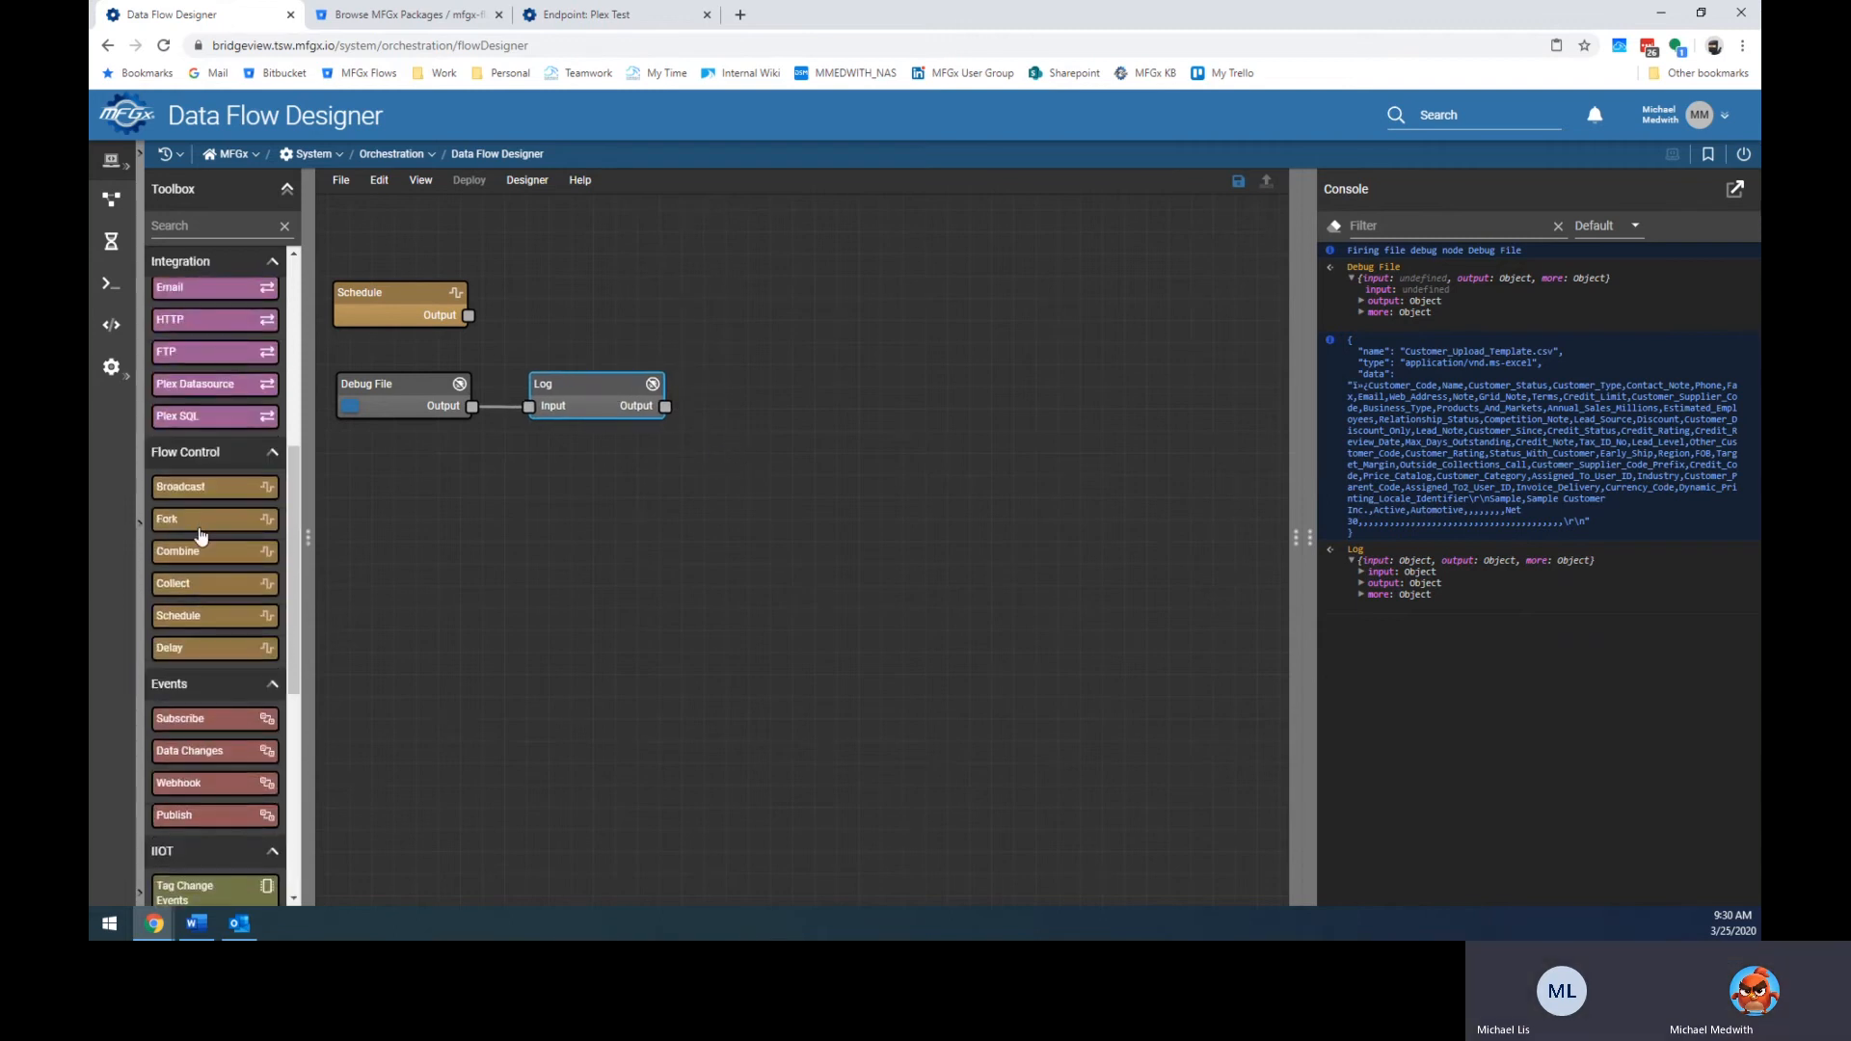
{"action": "left_click_drag", "start_coordinate": [211, 466], "coordinate": [799, 399]}
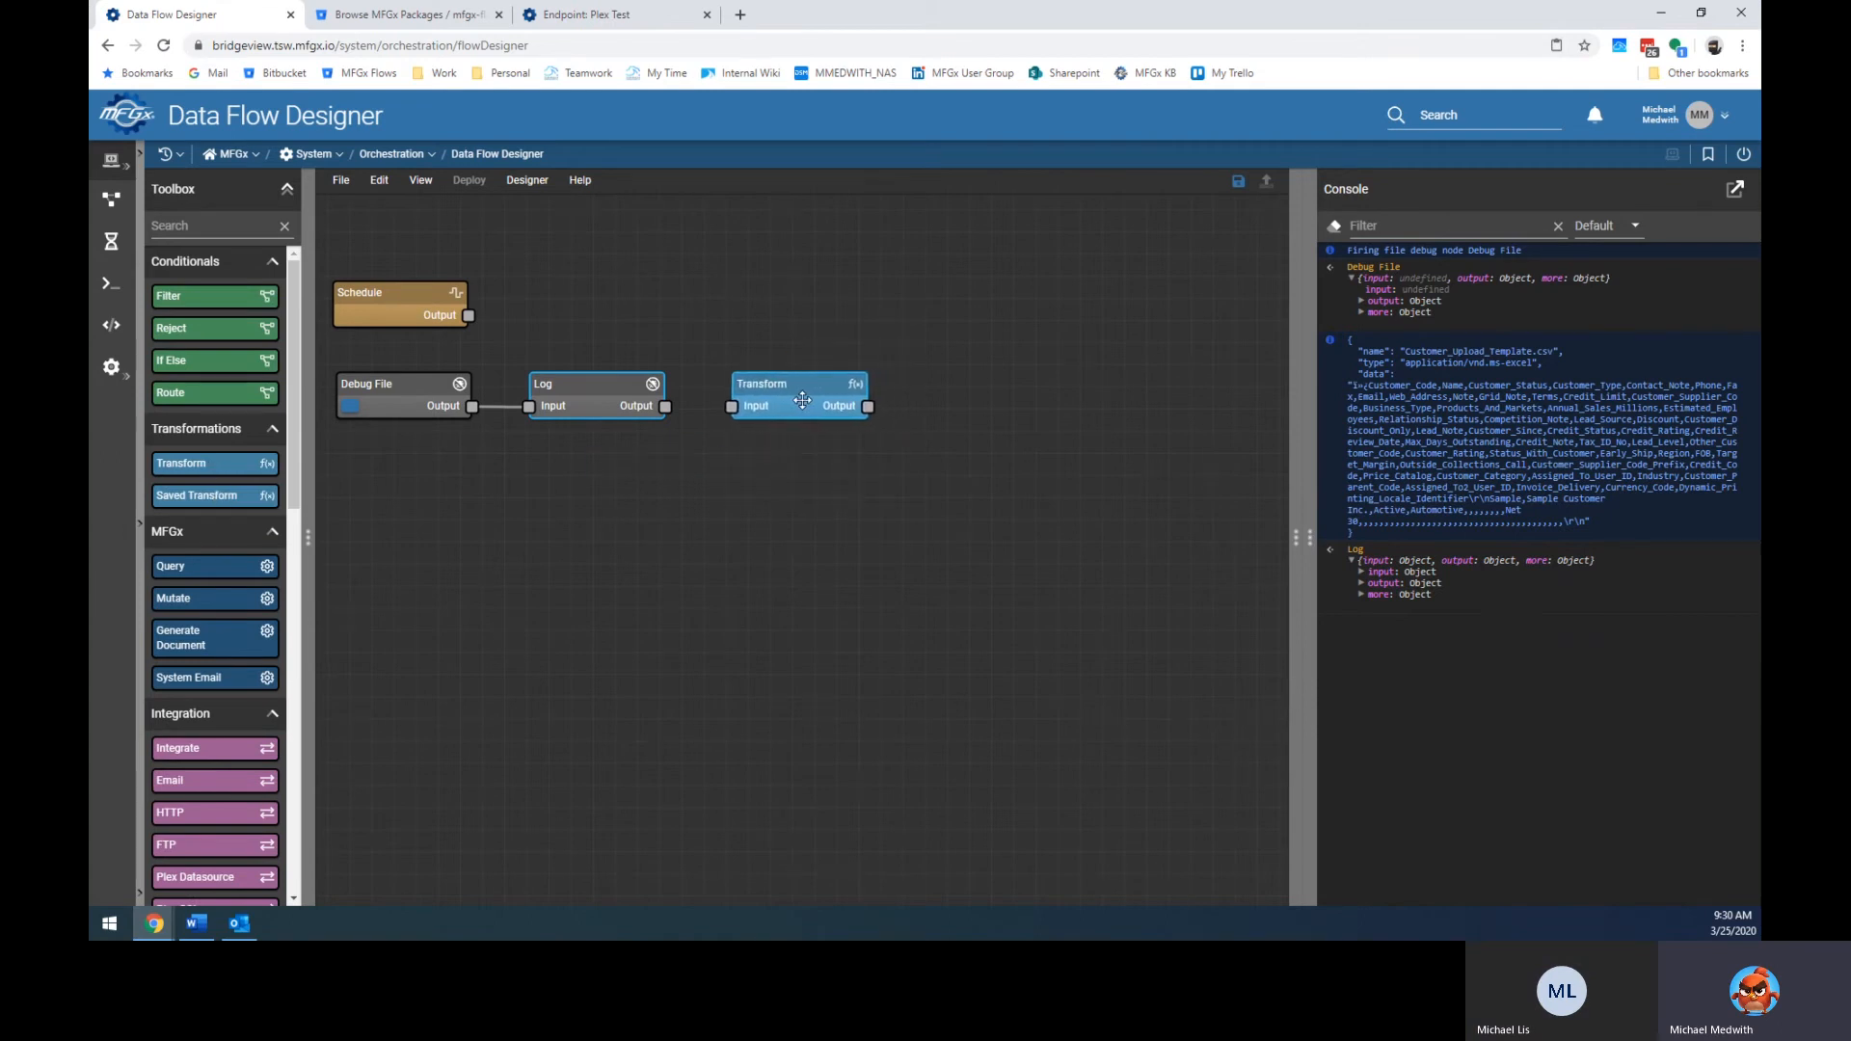
{"action": "left_click_drag", "start_coordinate": [665, 406], "coordinate": [732, 409]}
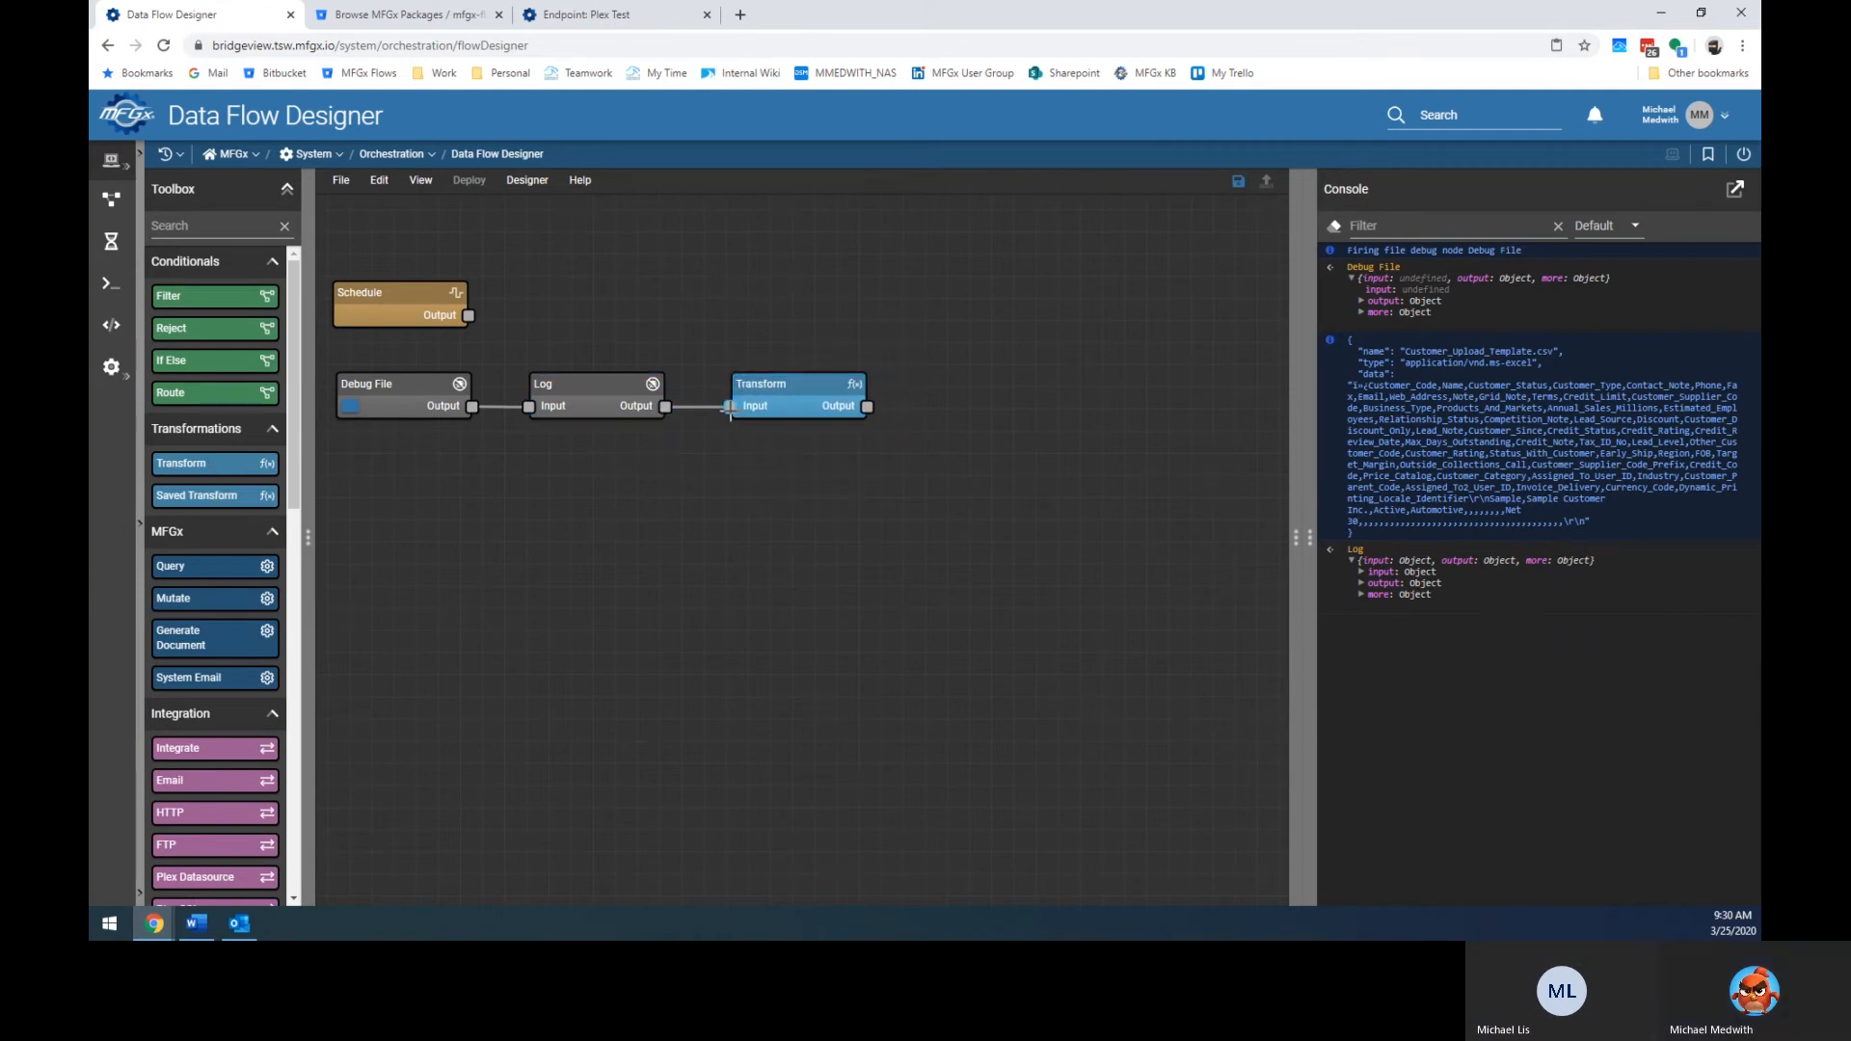
{"action": "left_click", "coordinate": [742, 15]}
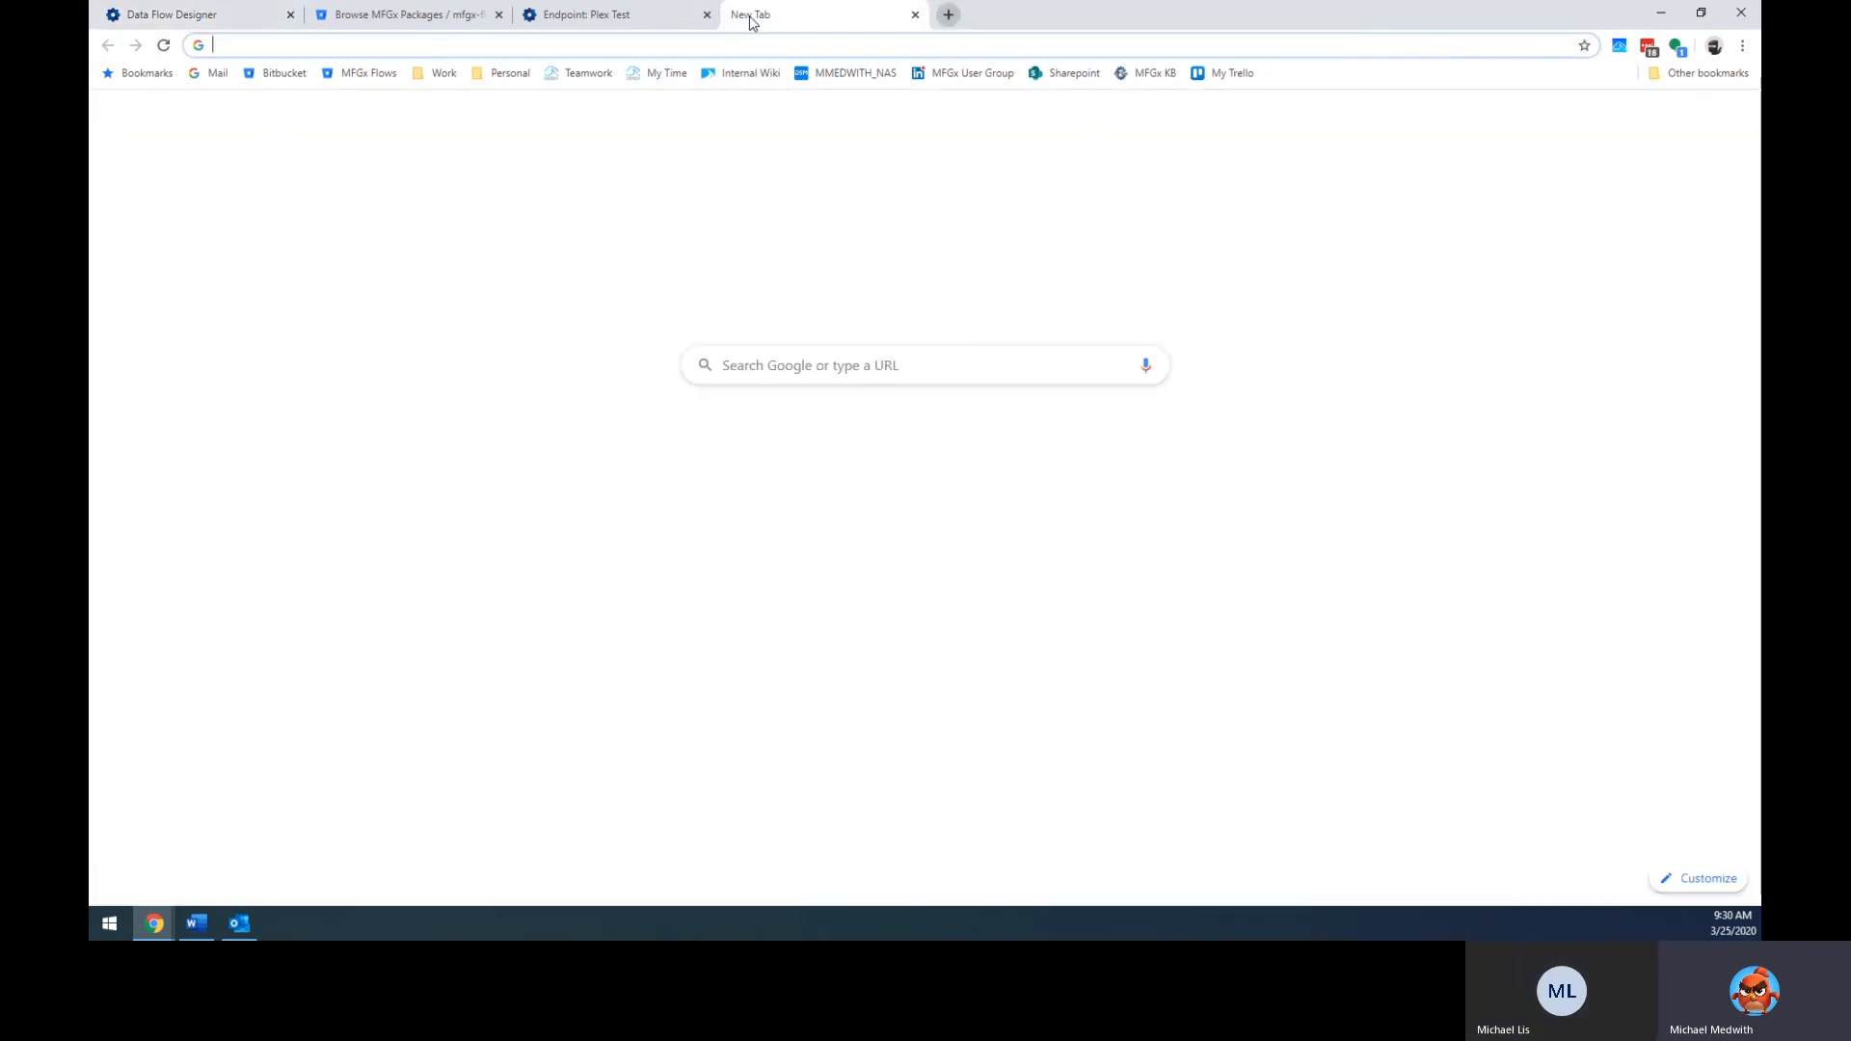
Search for 'jsonata in 5 minutes', open the YouTube video, pause it and restore the window size.
{"action": "type", "text": "json"}
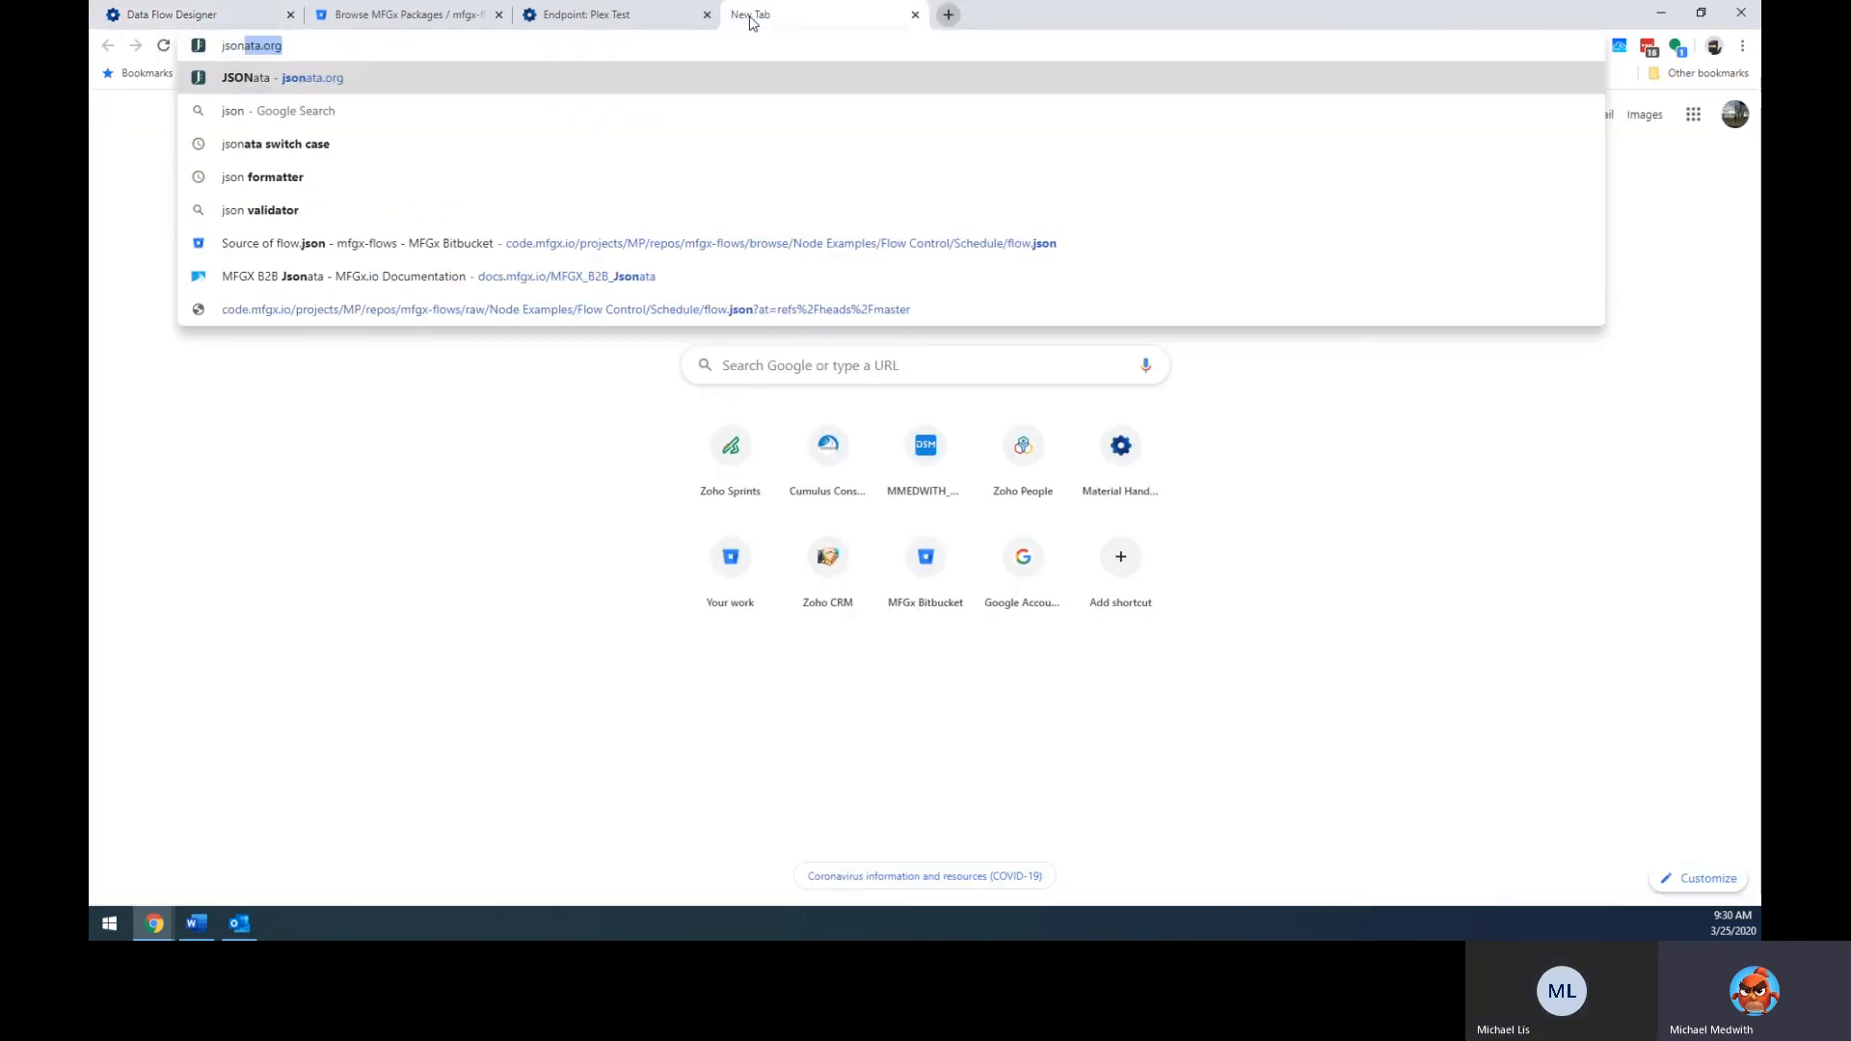
{"action": "type", "text": "ata in 5 min"}
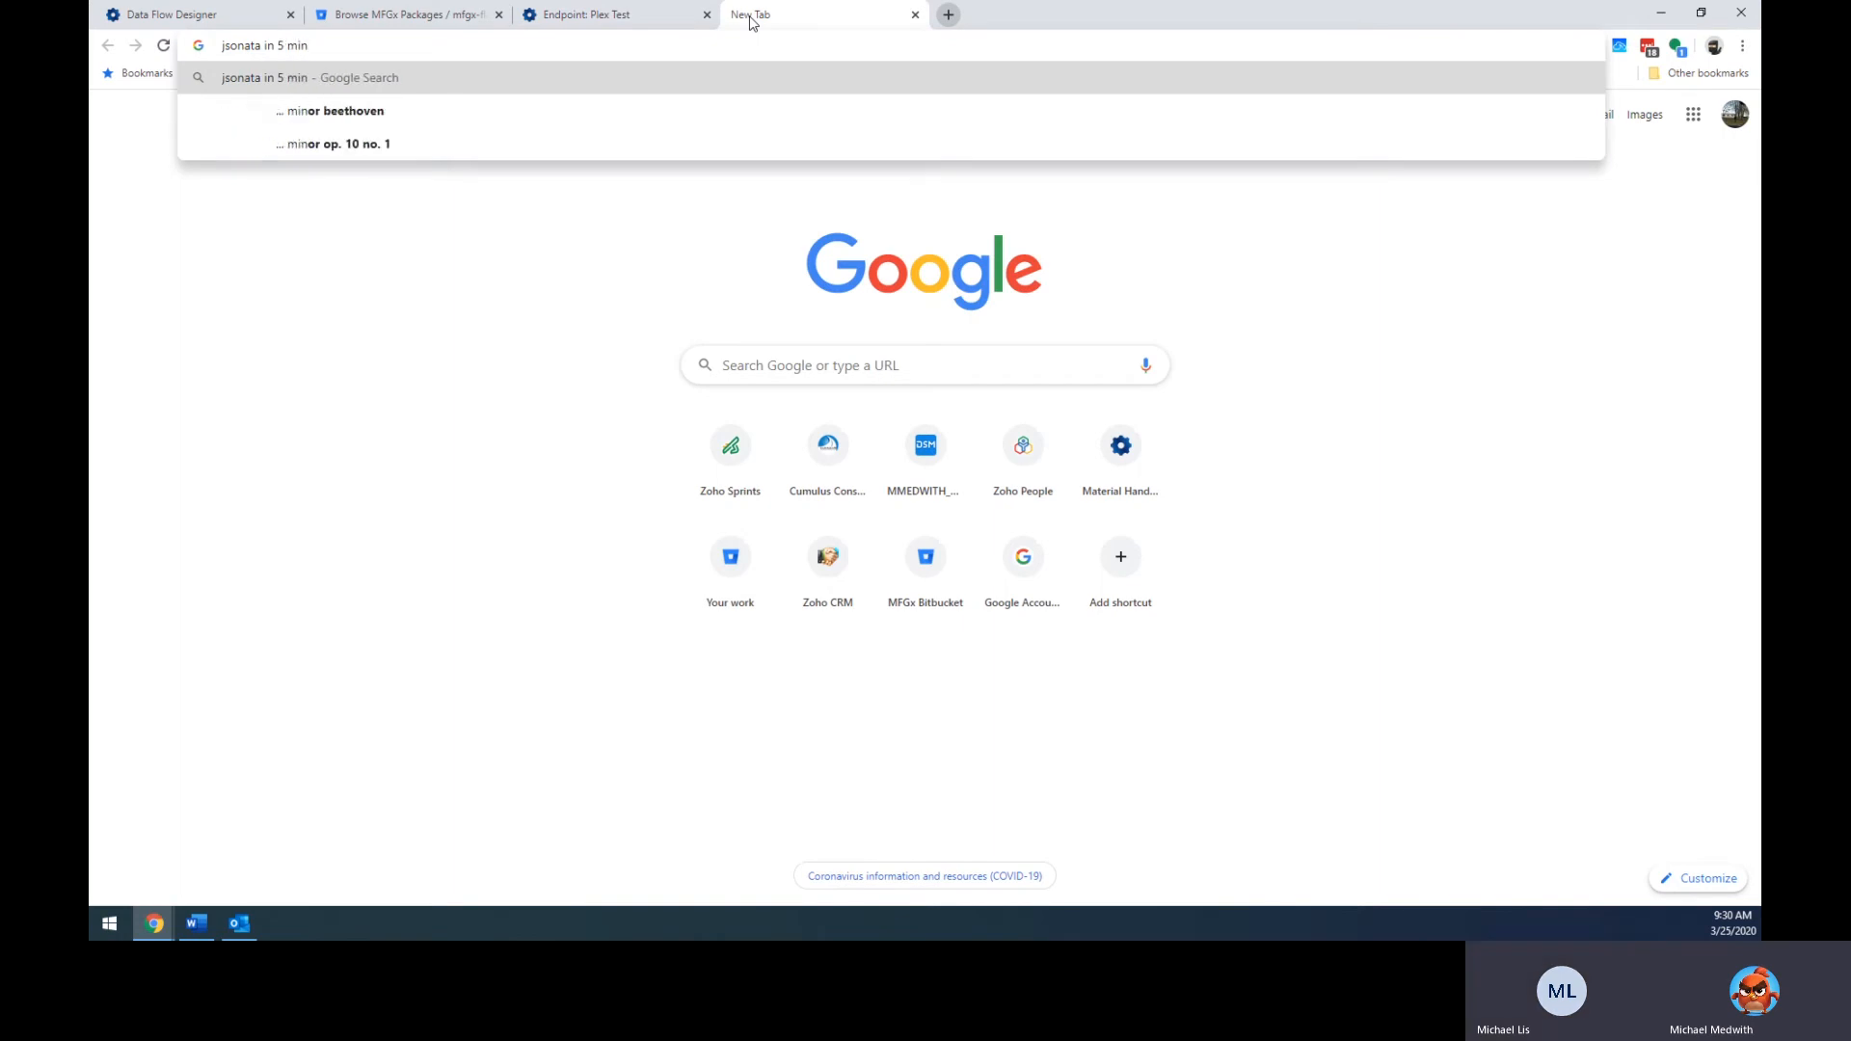
{"action": "key", "text": "BackSpace"}
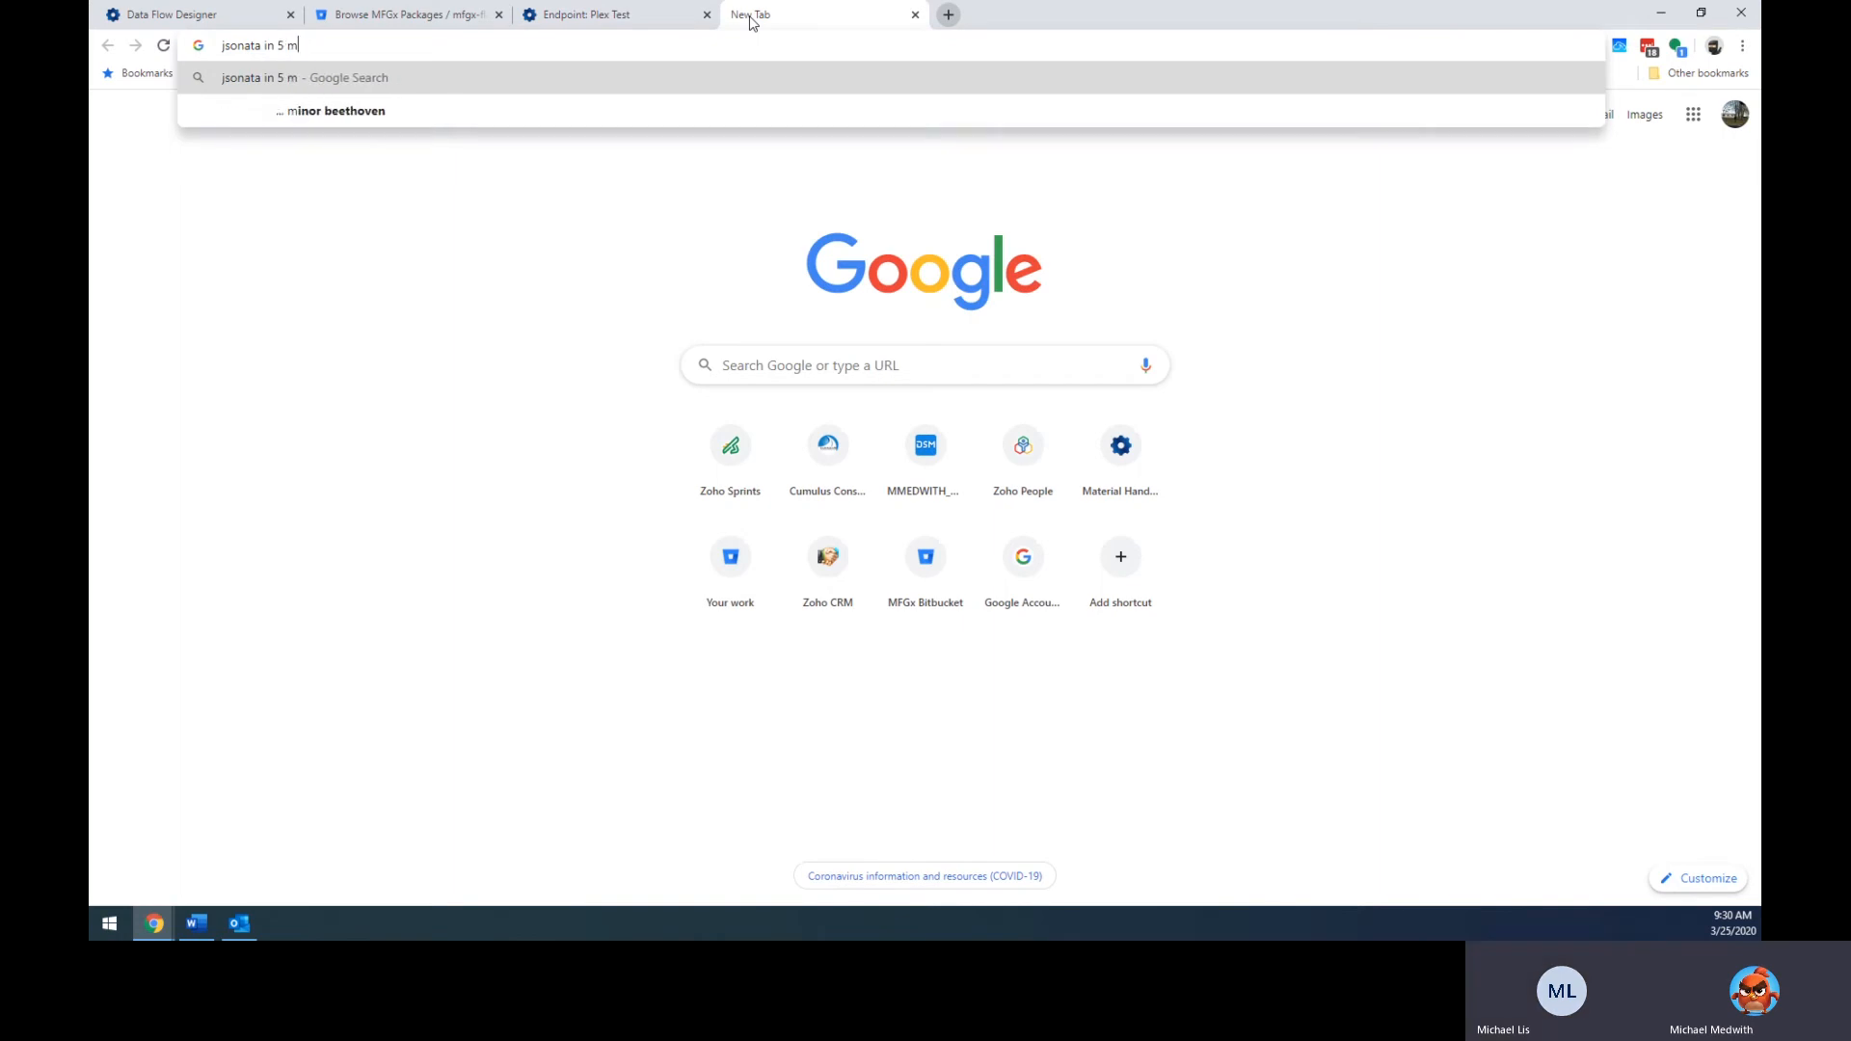
{"action": "key", "text": "BackSpace"}
{"action": "type", "text": "inutes"}
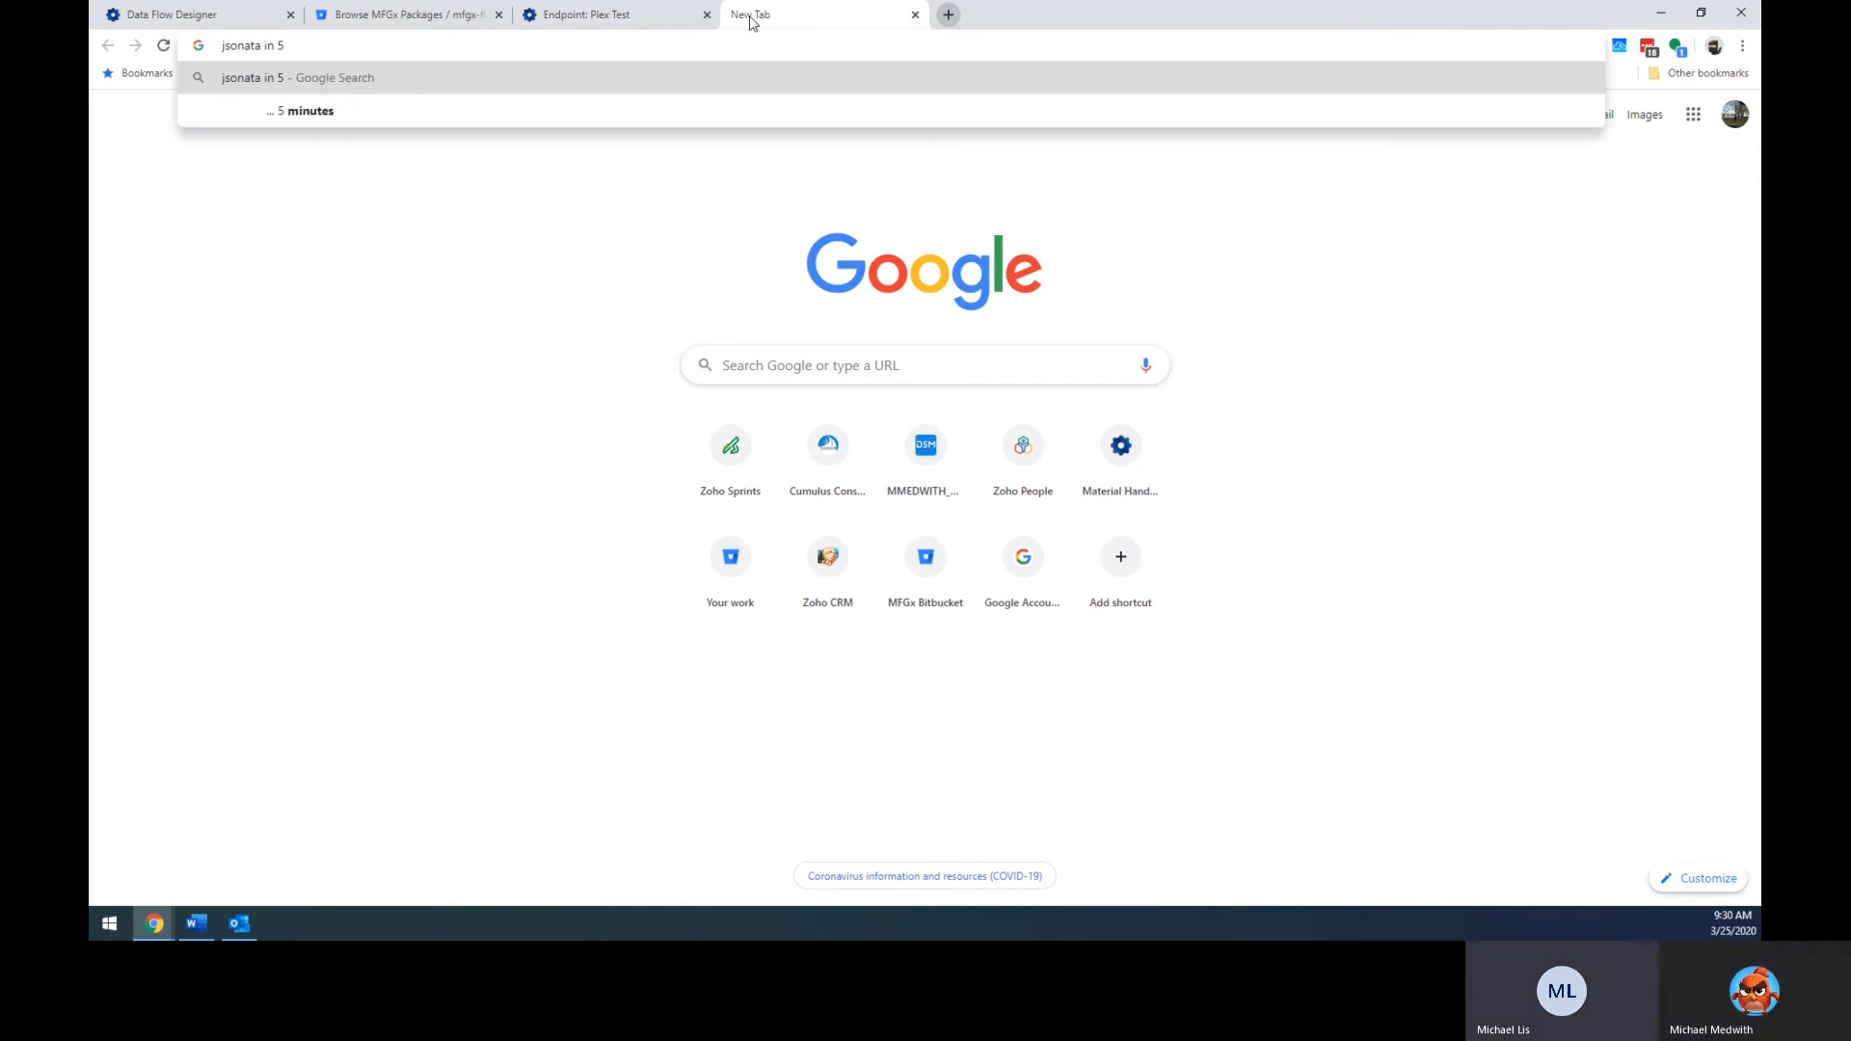
{"action": "key", "text": "Return"}
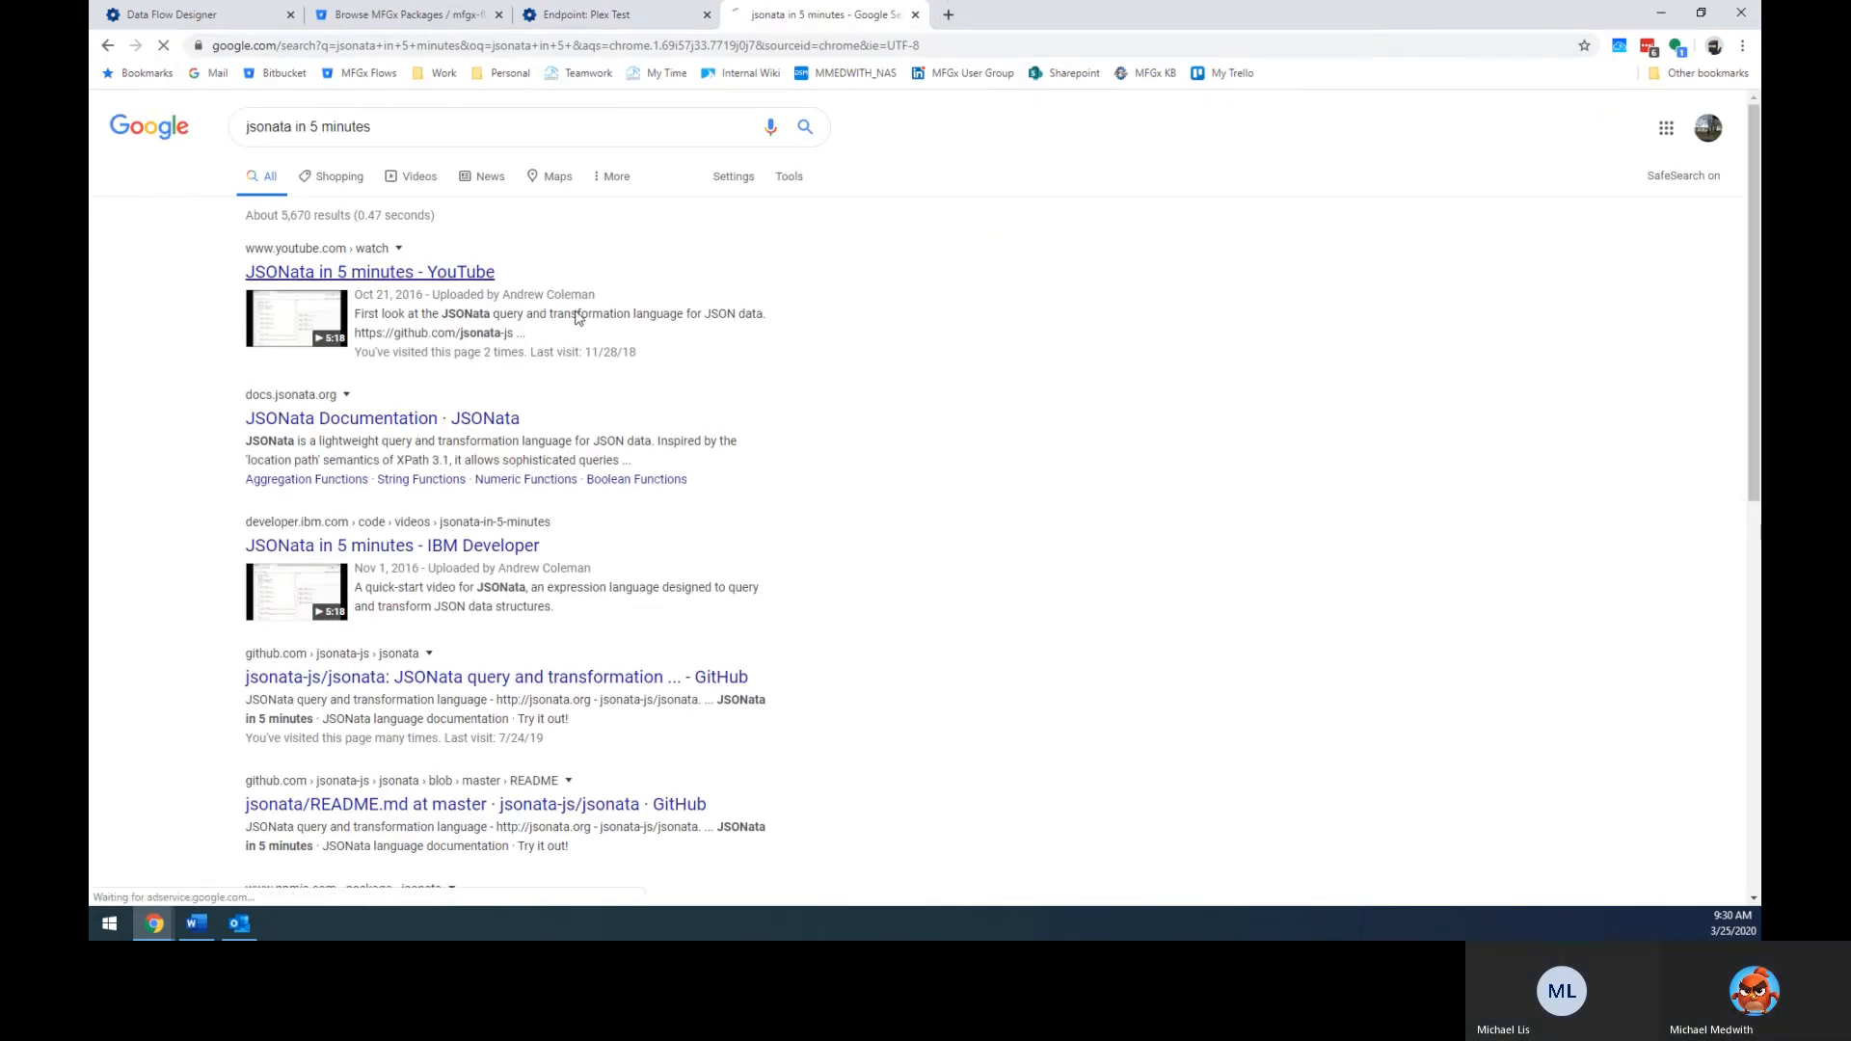
{"action": "left_click", "coordinate": [448, 284]}
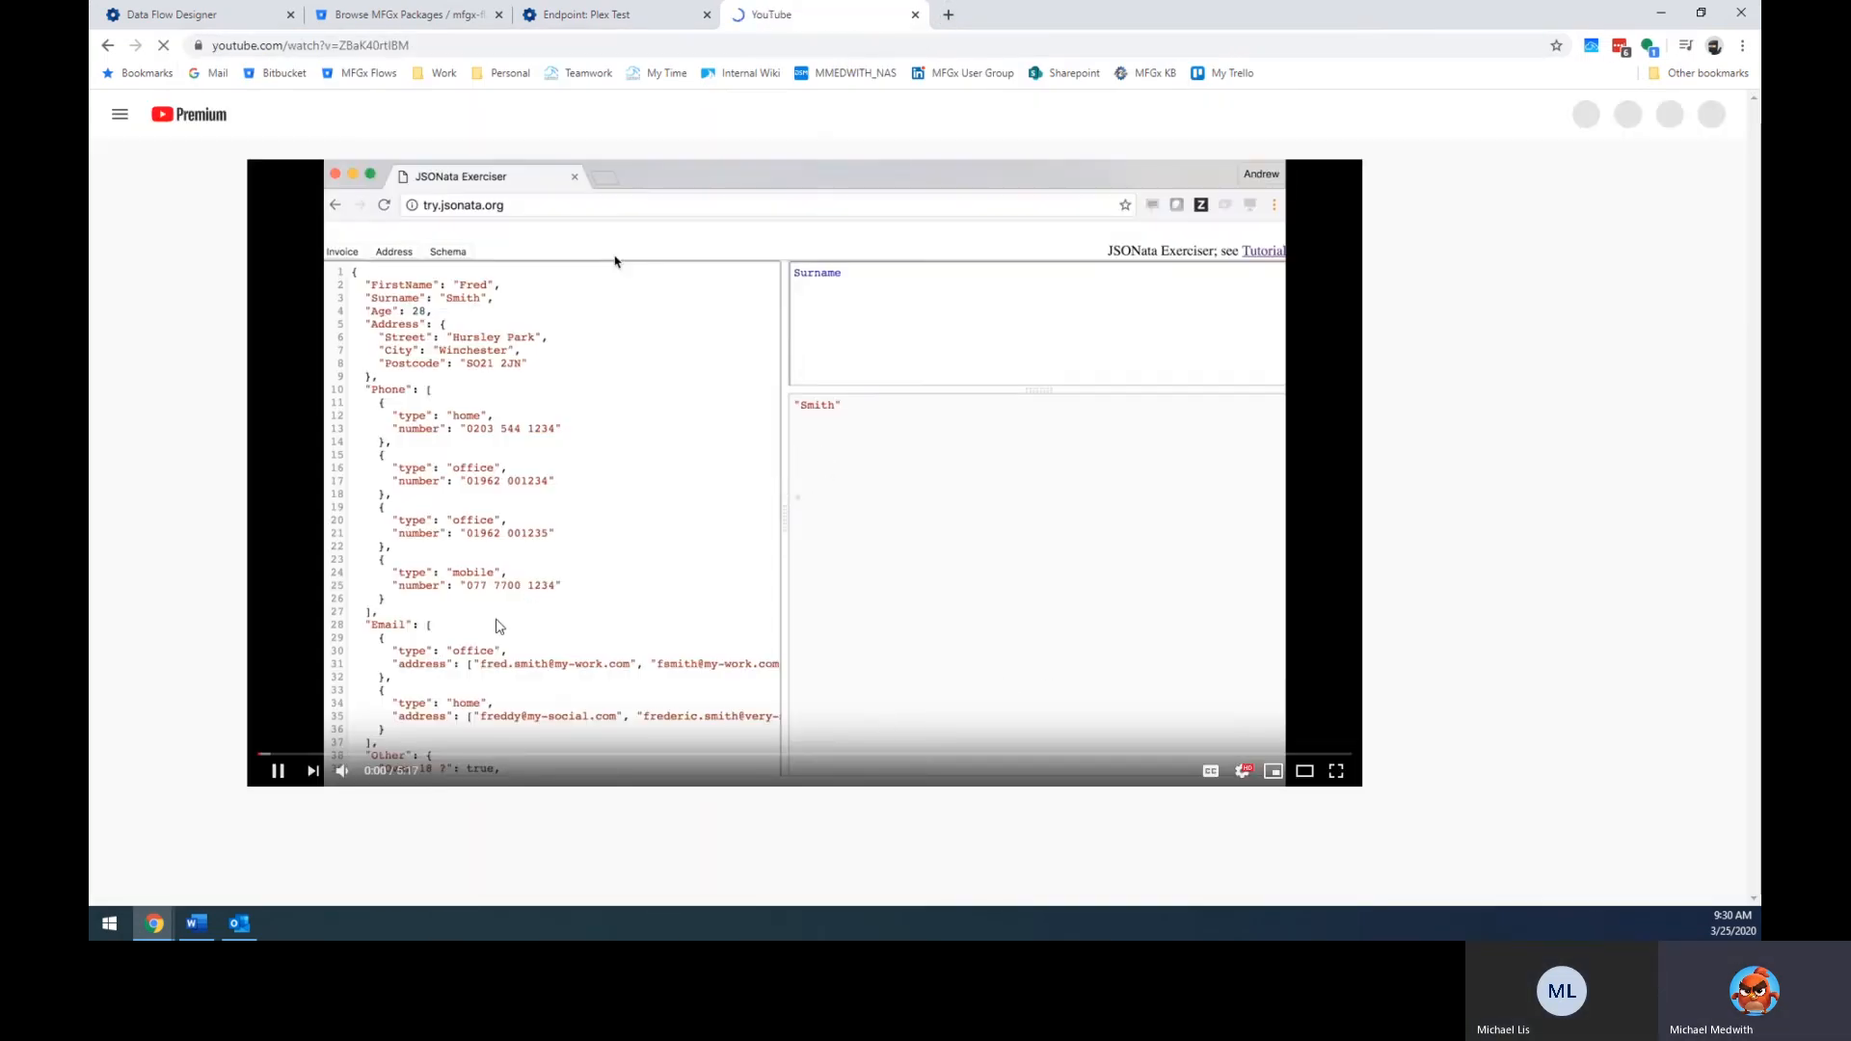
{"action": "left_click", "coordinate": [528, 250]}
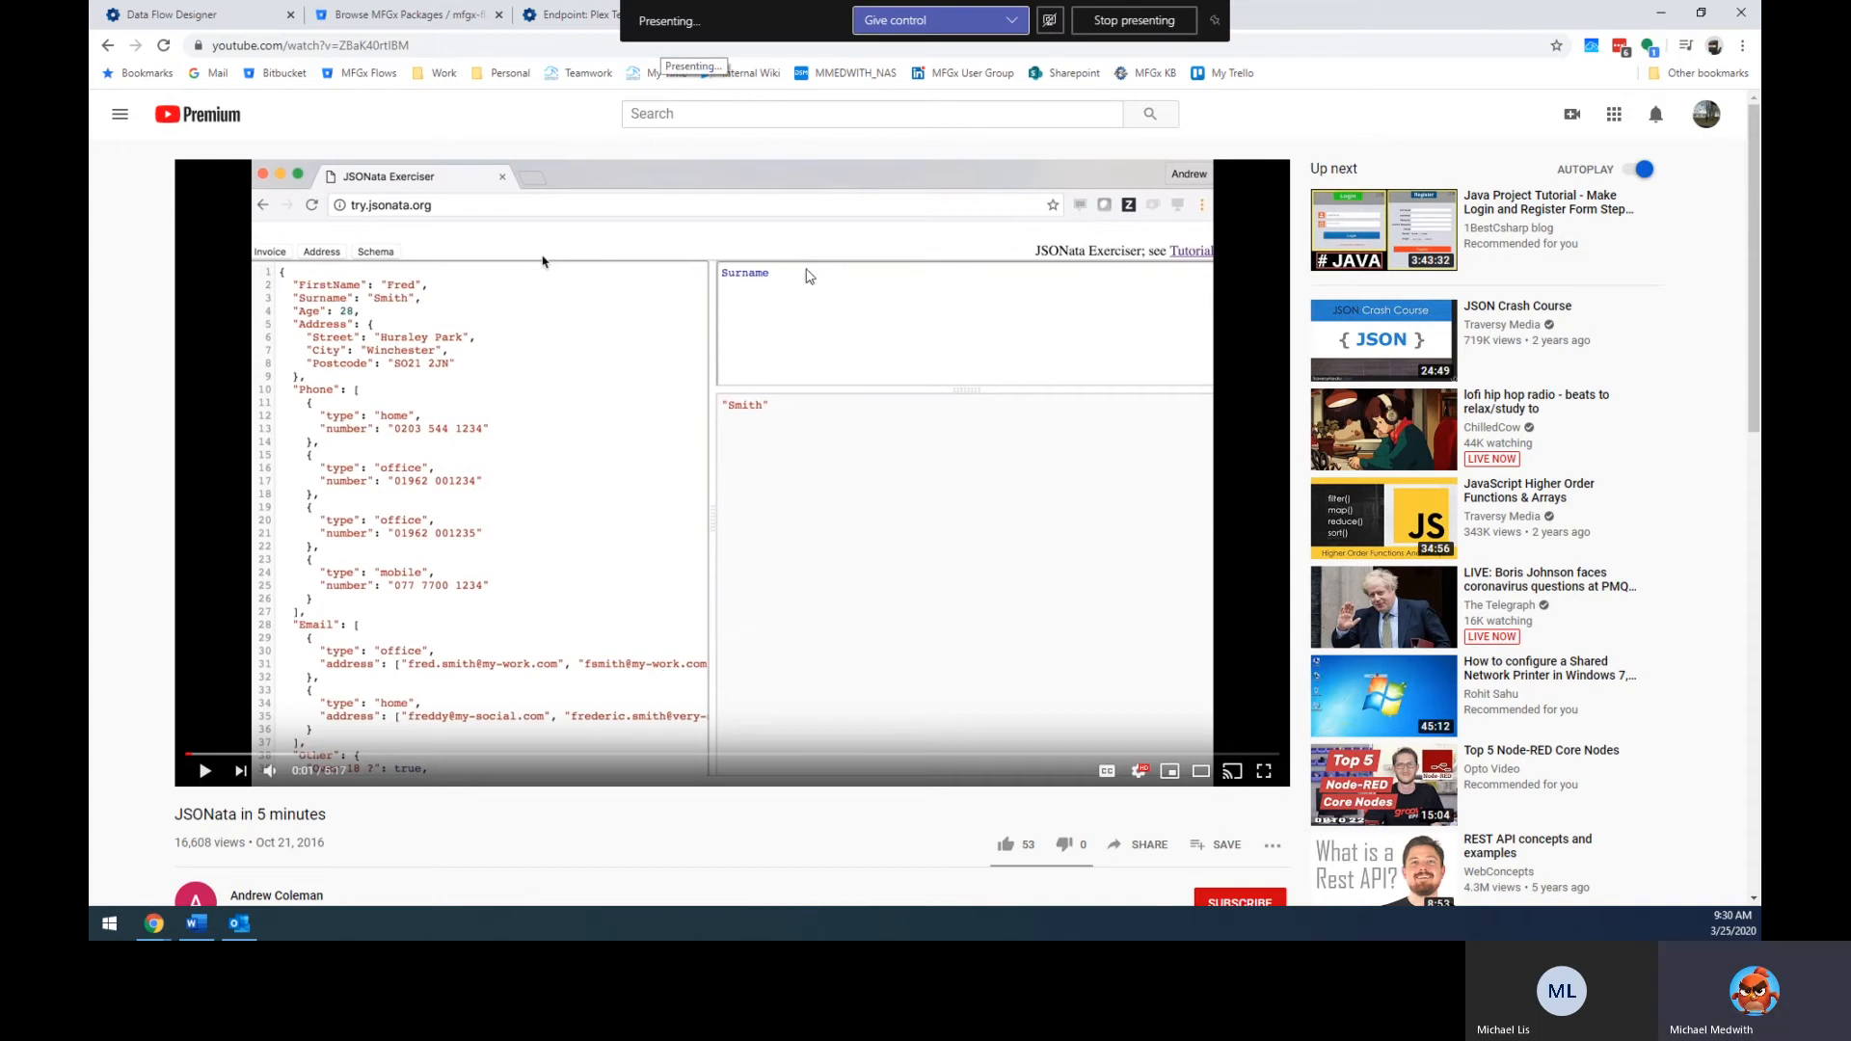
{"action": "double_click", "coordinate": [1389, 23]}
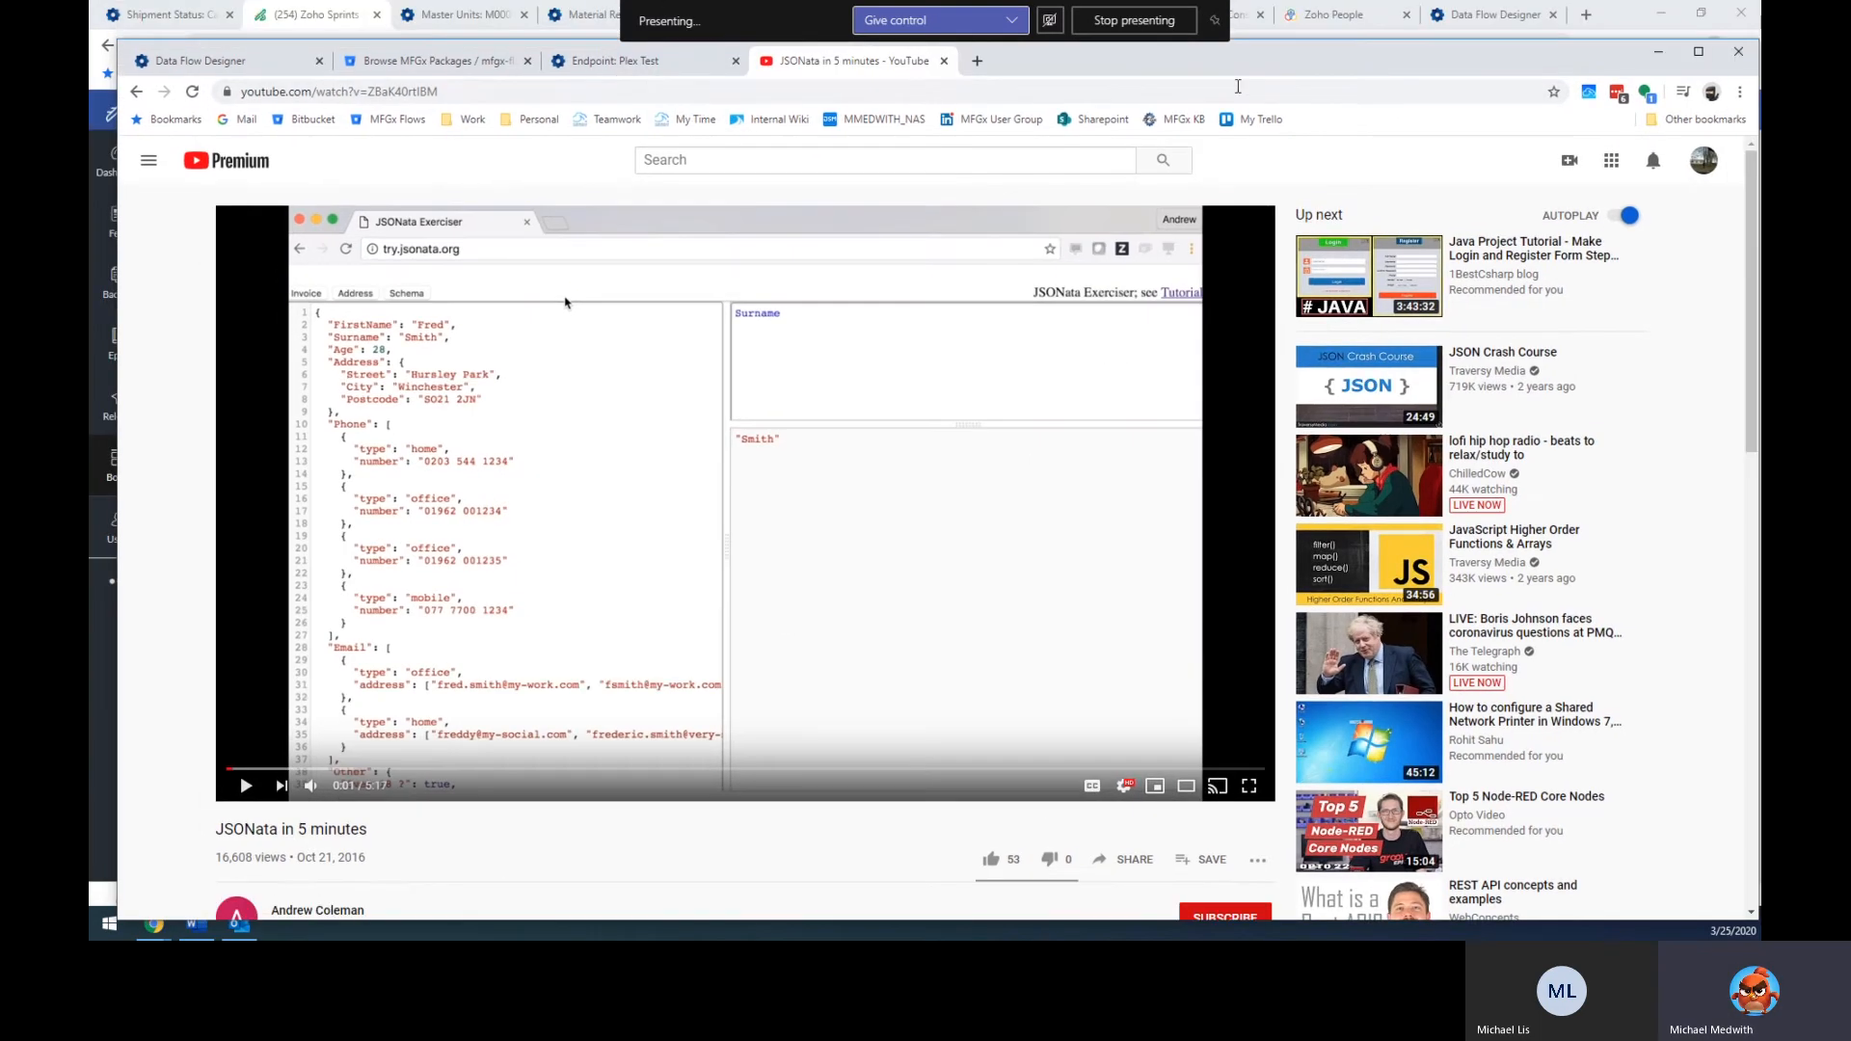
Close the YouTube tab, maximize the designer and review the Transform node's actions expression.
{"action": "key", "text": "ctrl+w"}
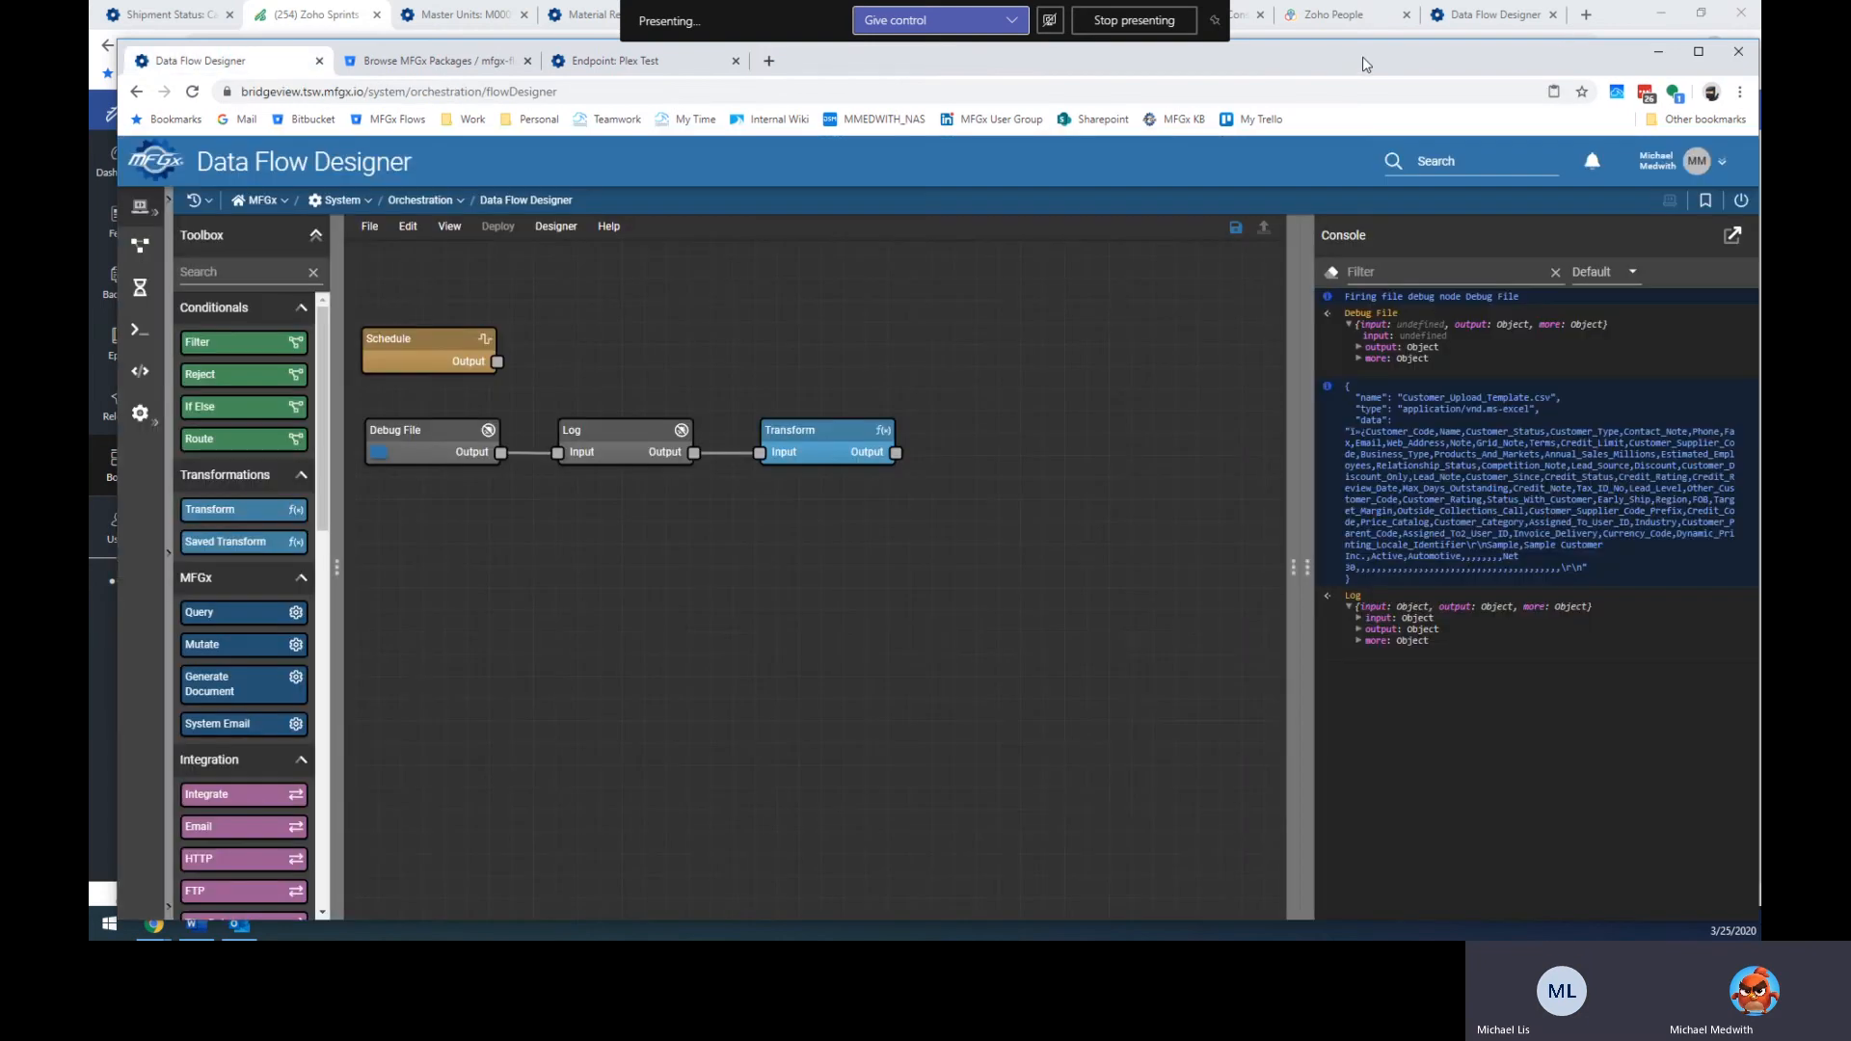
{"action": "double_click", "coordinate": [1365, 64]}
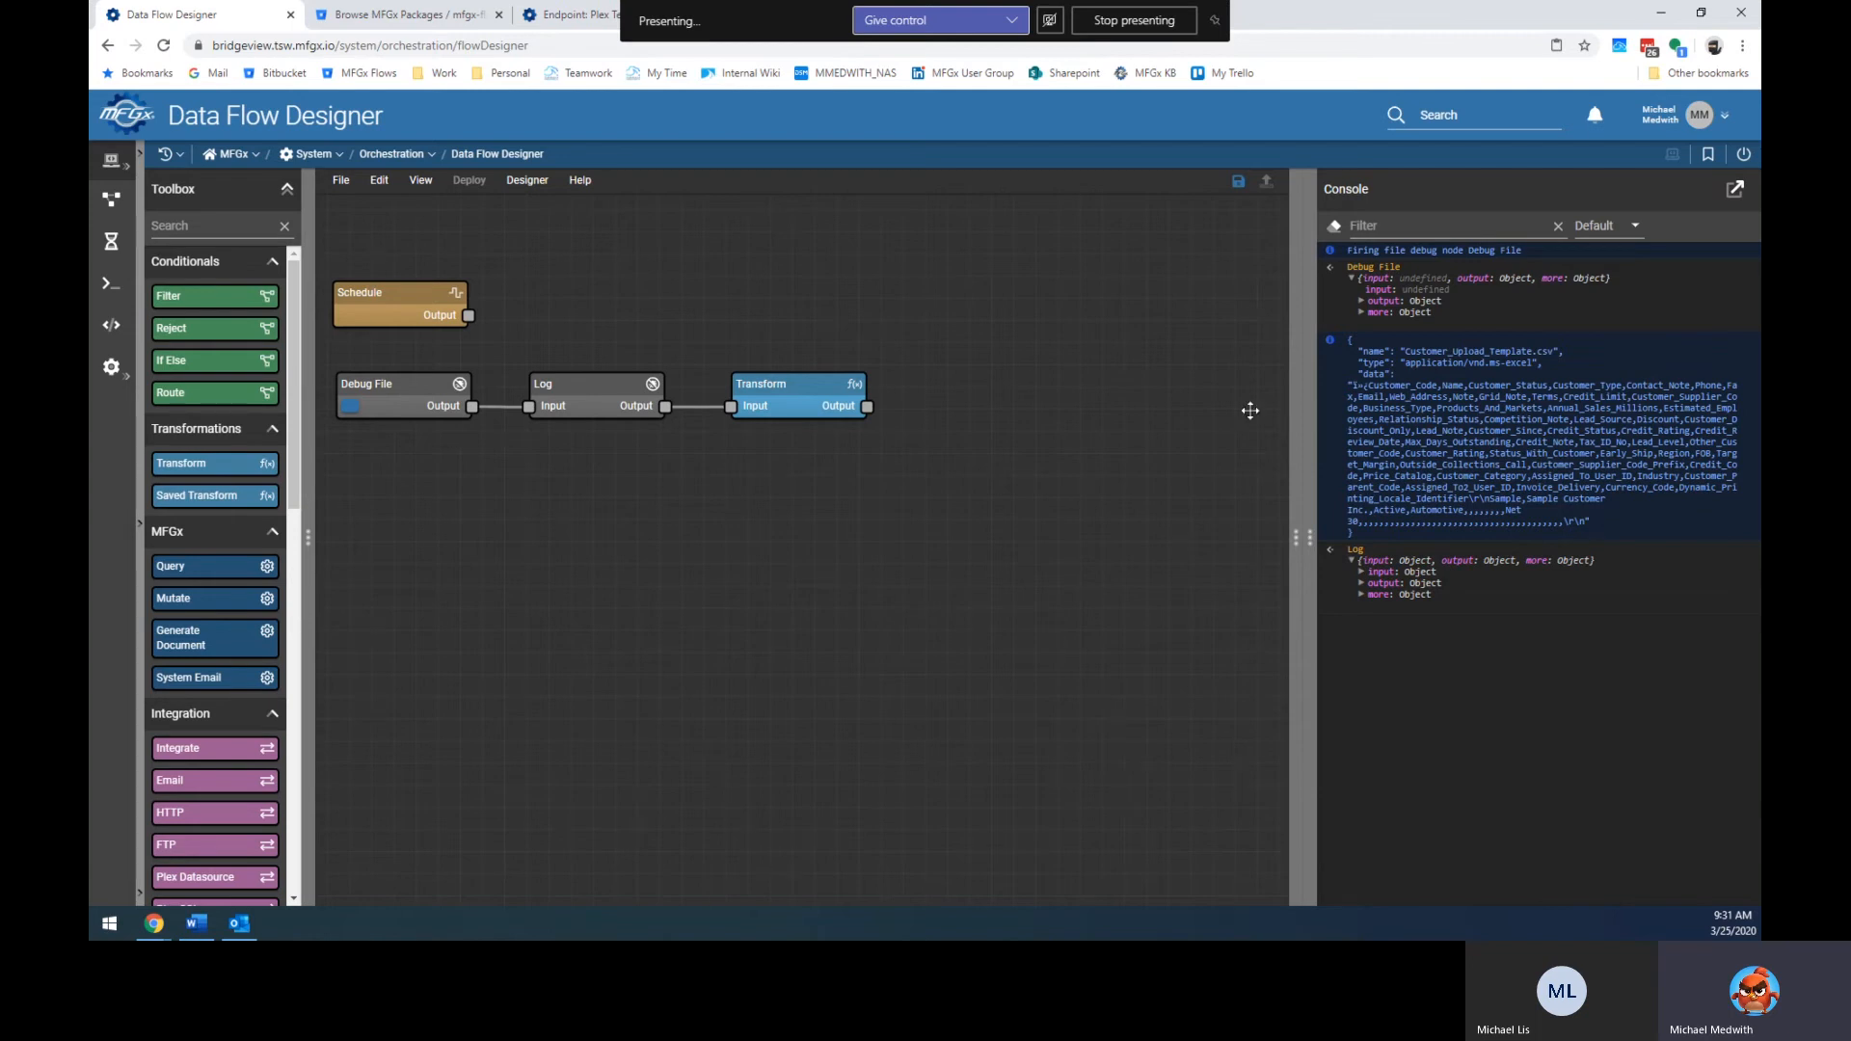
{"action": "left_click", "coordinate": [791, 397]}
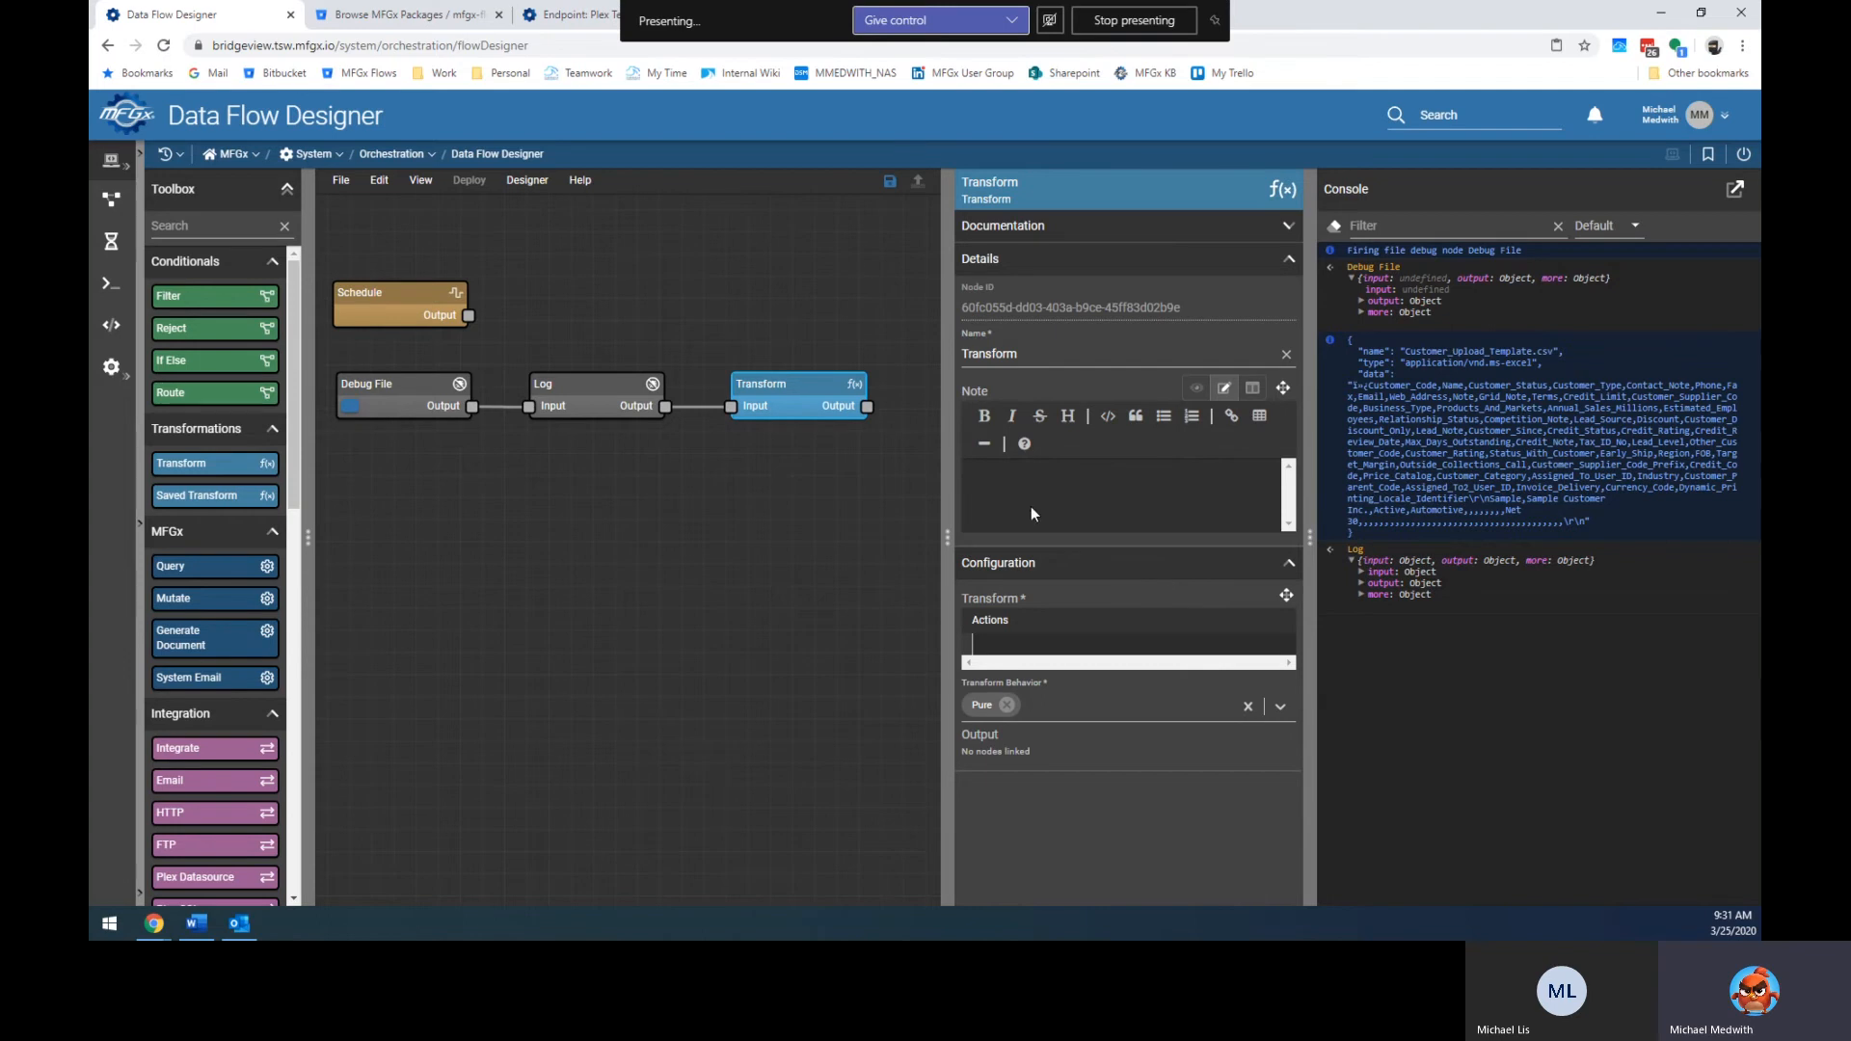
{"action": "left_click", "coordinate": [1074, 646]}
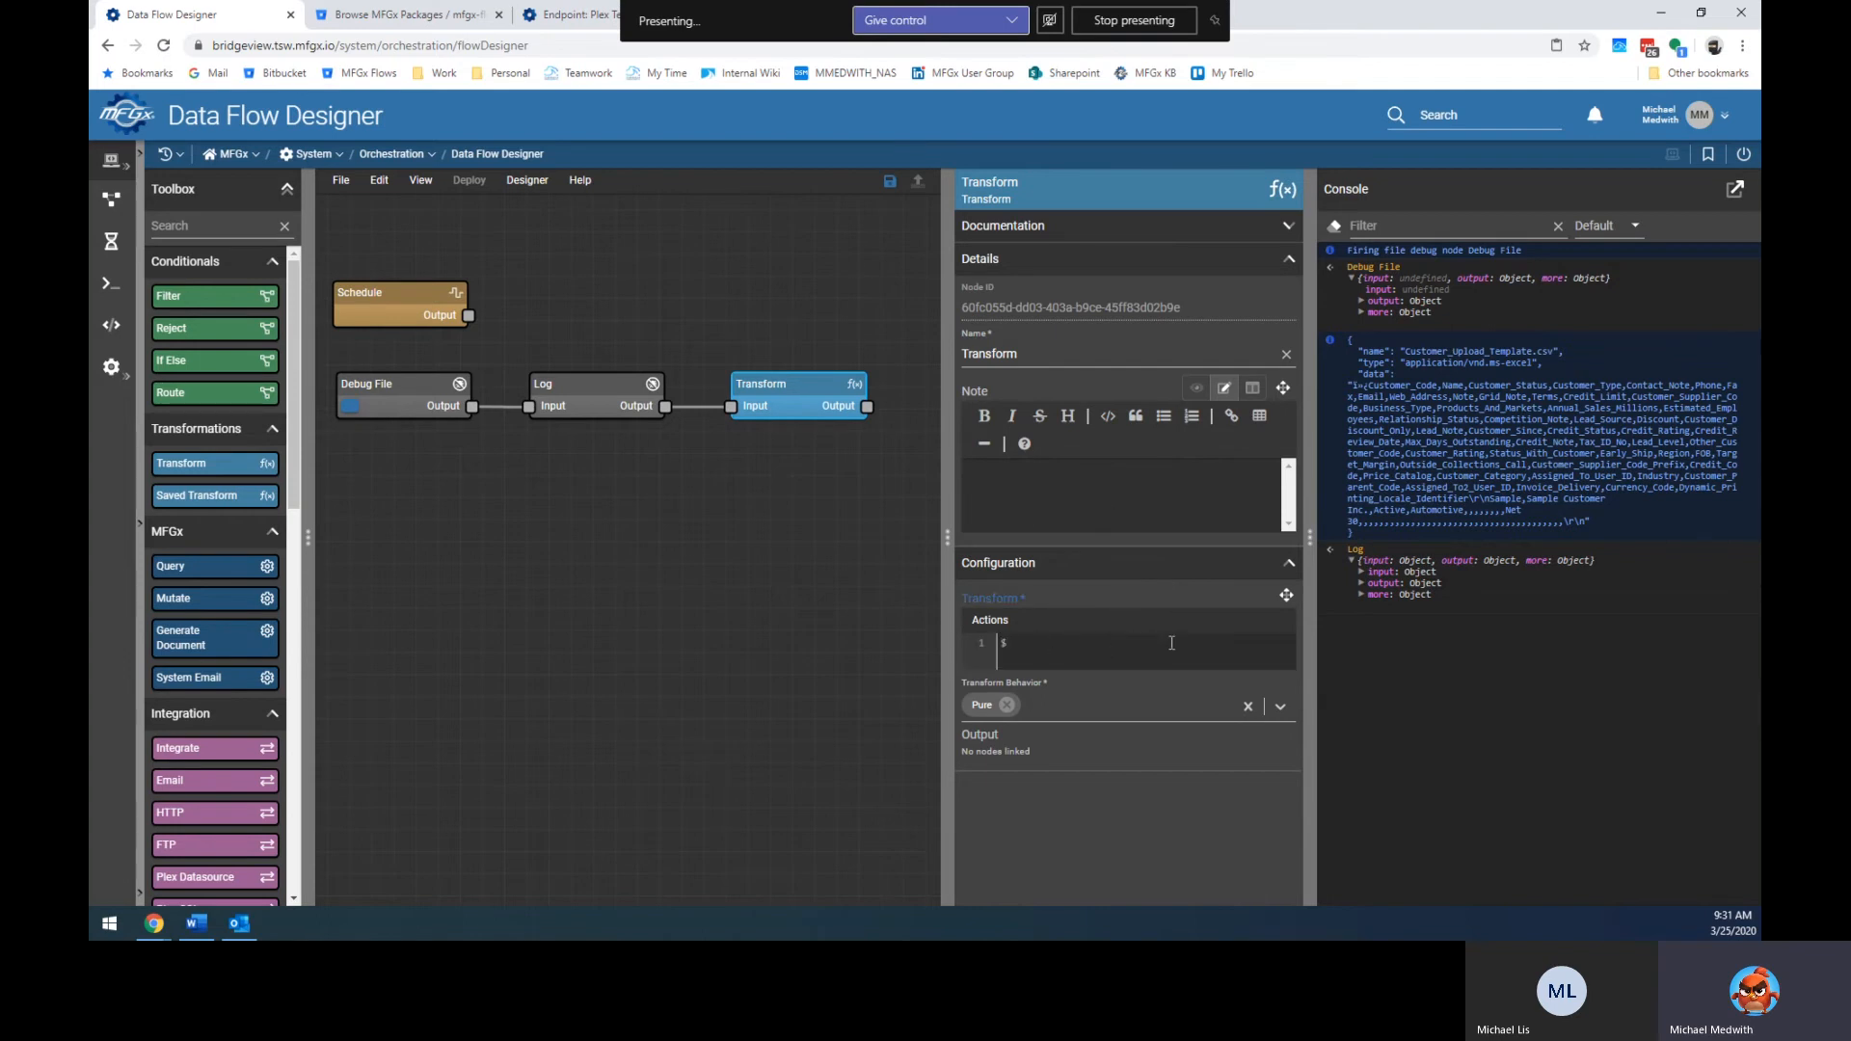
{"action": "left_click", "coordinate": [754, 691]}
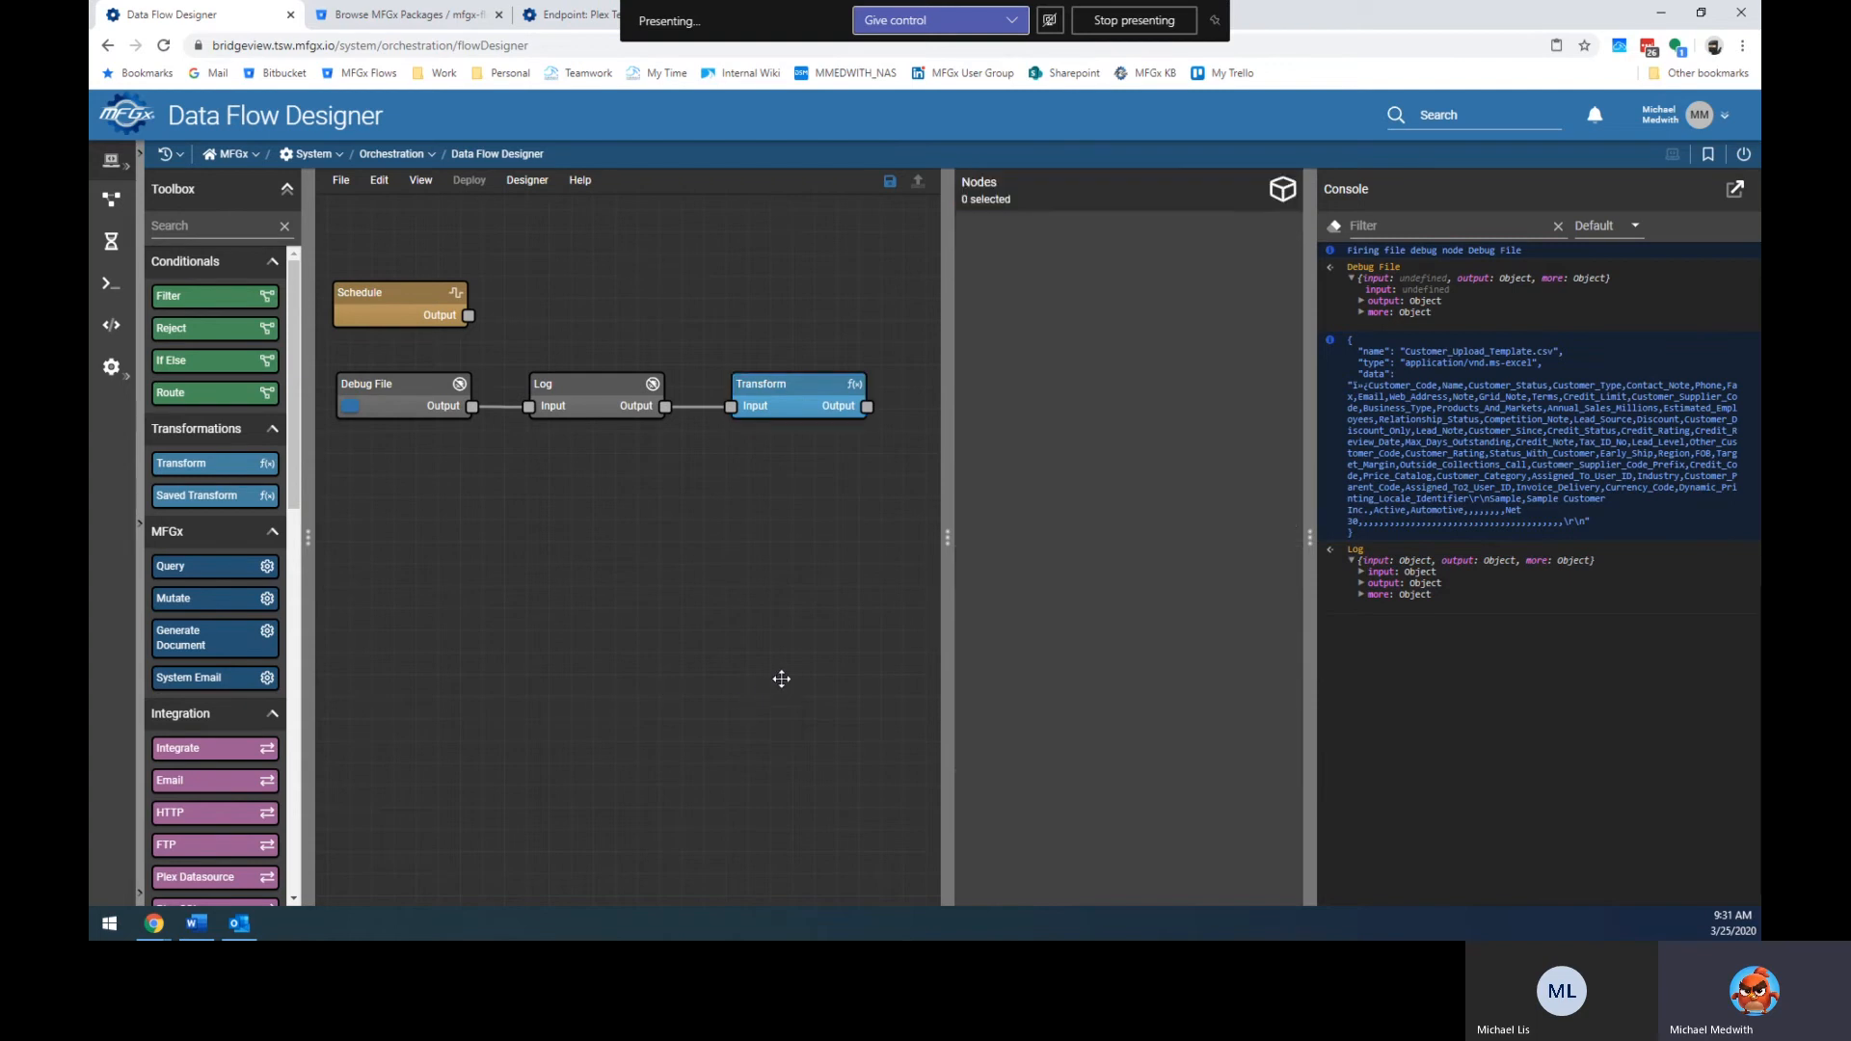
Rerun the flow from Debug File and copy the expanded Transform output from the console.
{"action": "left_click", "coordinate": [350, 406]}
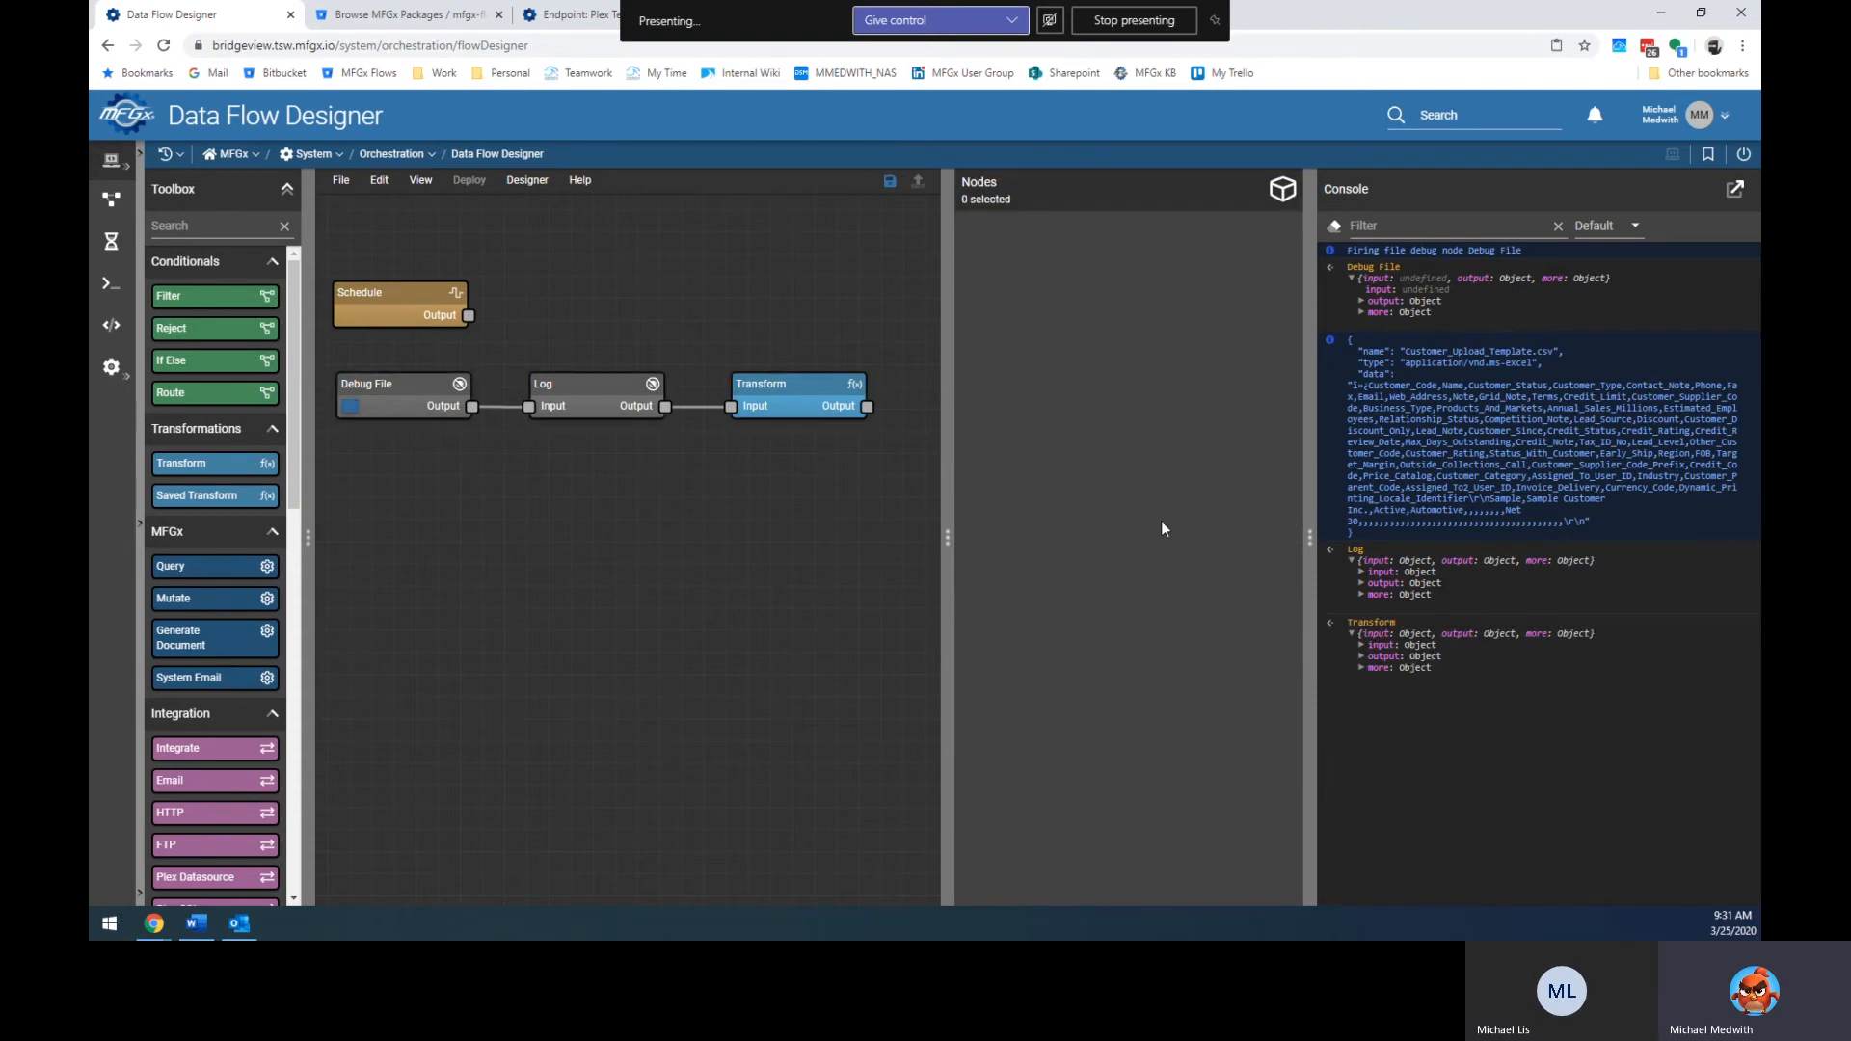
{"action": "left_click", "coordinate": [1363, 656]}
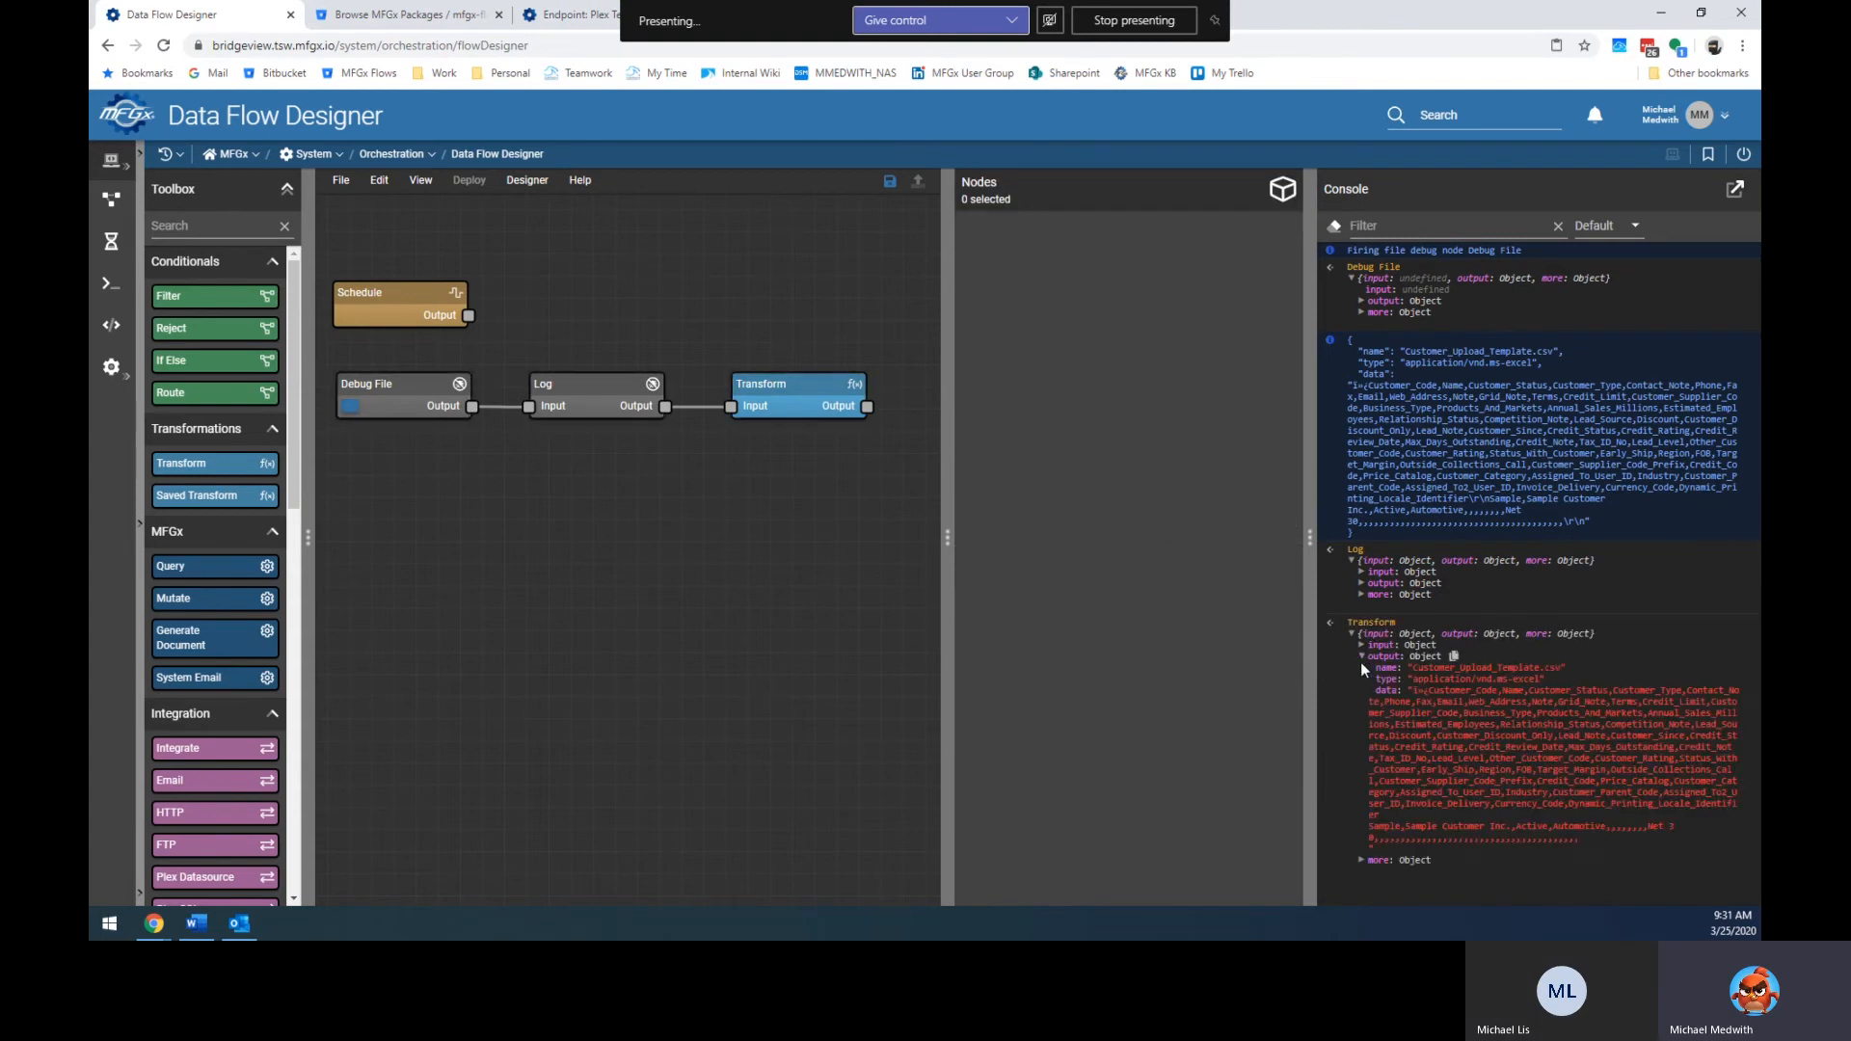
{"action": "left_click", "coordinate": [1455, 658]}
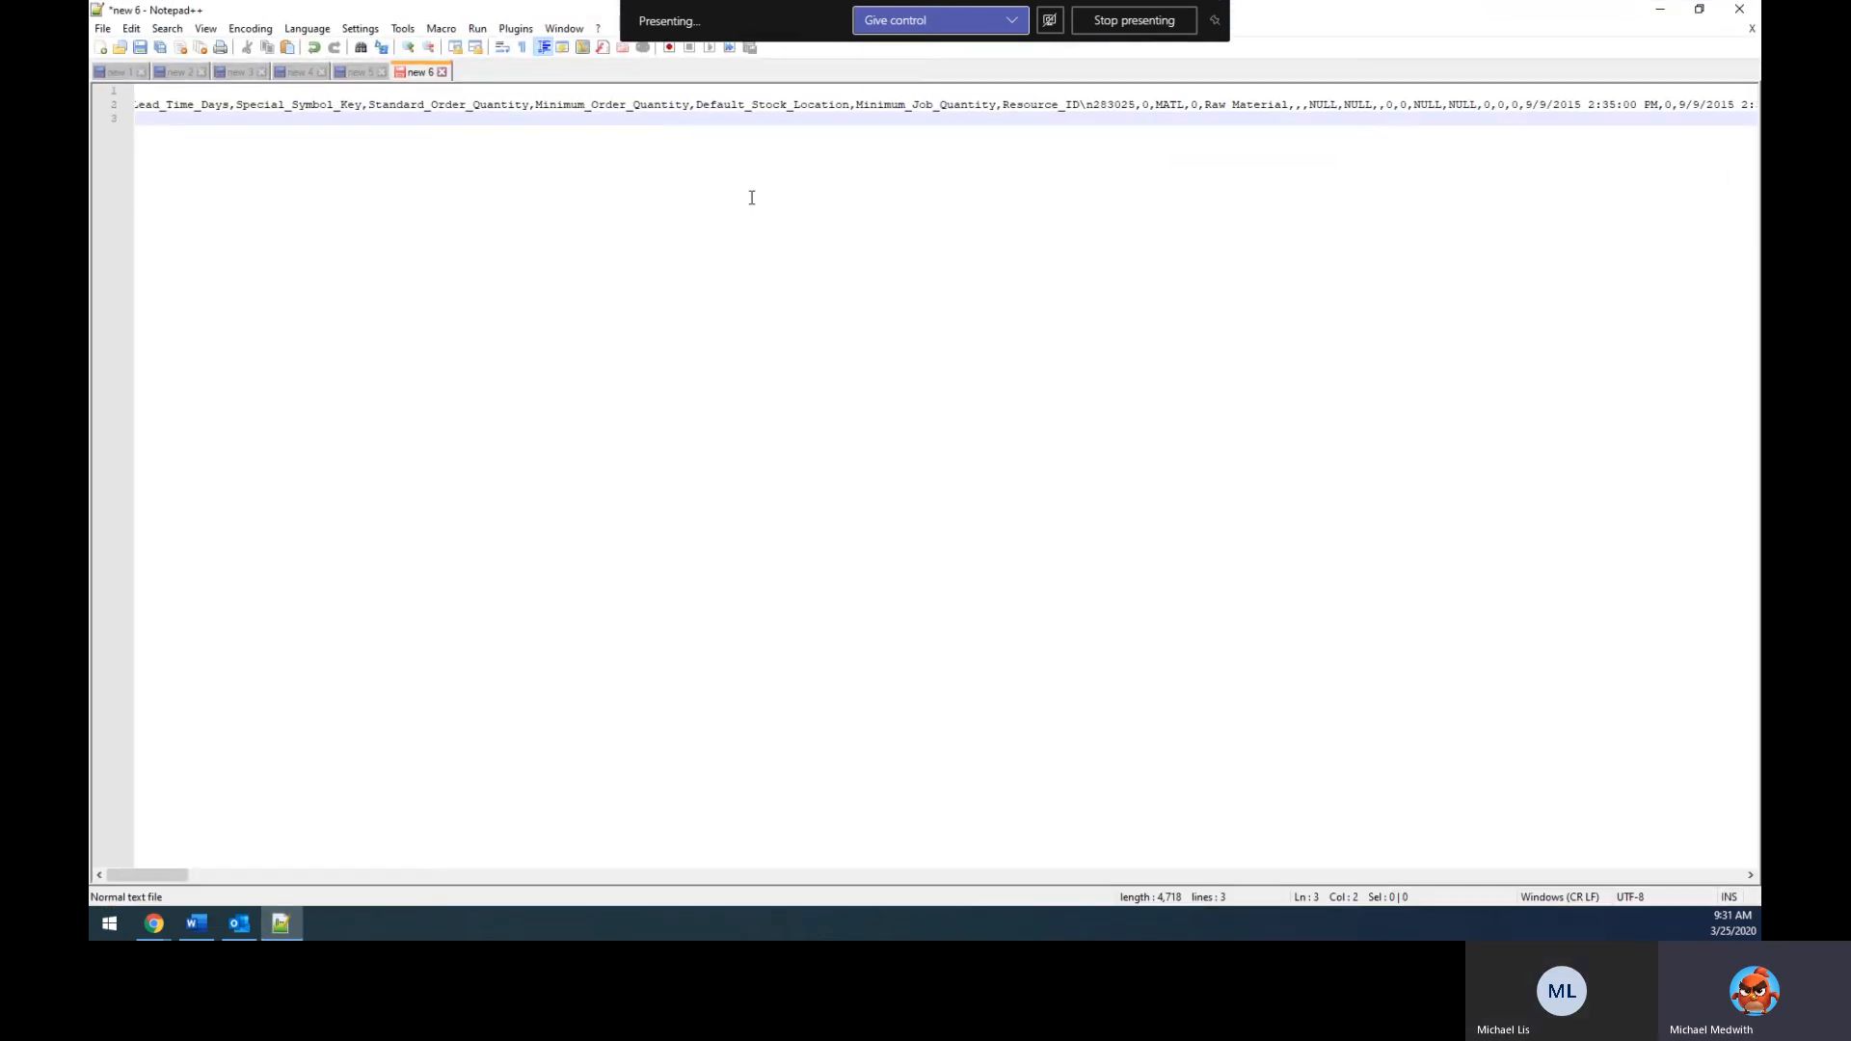
Paste the Transform output into a new Notepad++ tab, inspect its data line, then close Notepad++.
{"action": "key", "text": "ctrl+n"}
{"action": "key", "text": "ctrl+v"}
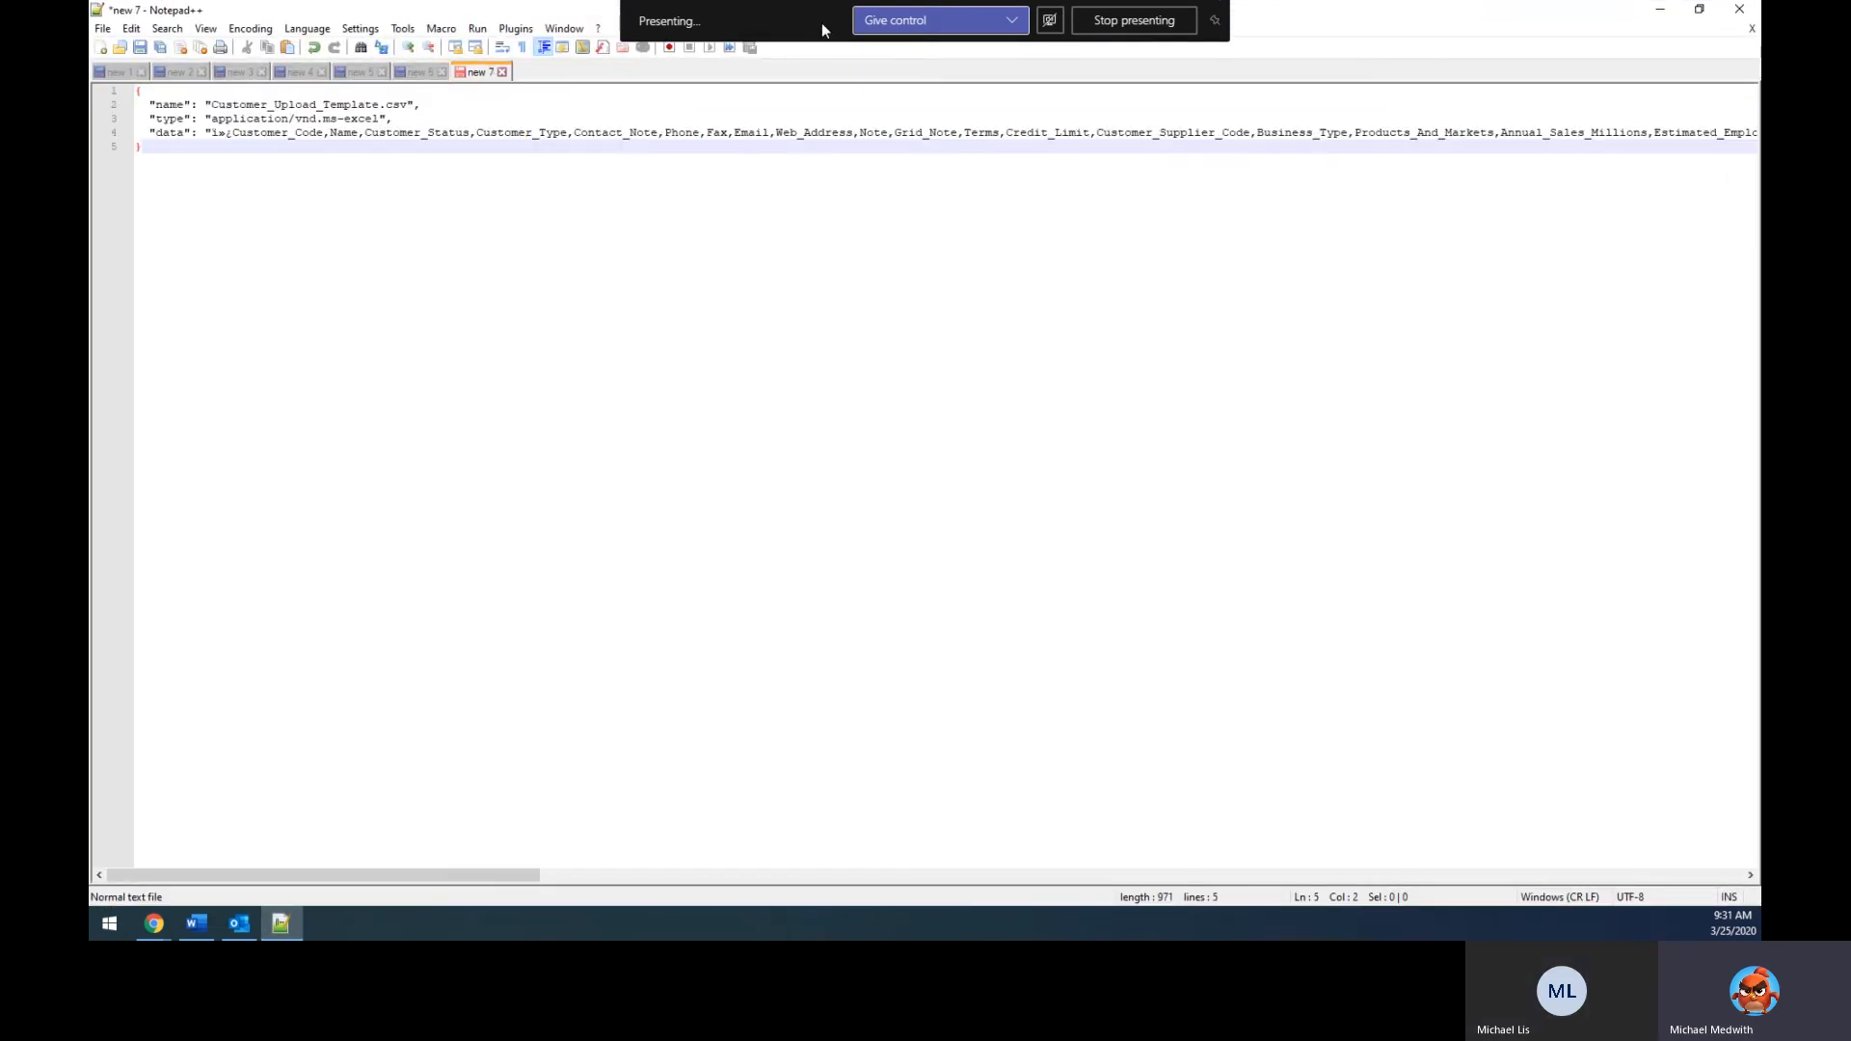
{"action": "left_click", "coordinate": [233, 136]}
{"action": "key", "text": "End"}
{"action": "key", "text": "Home"}
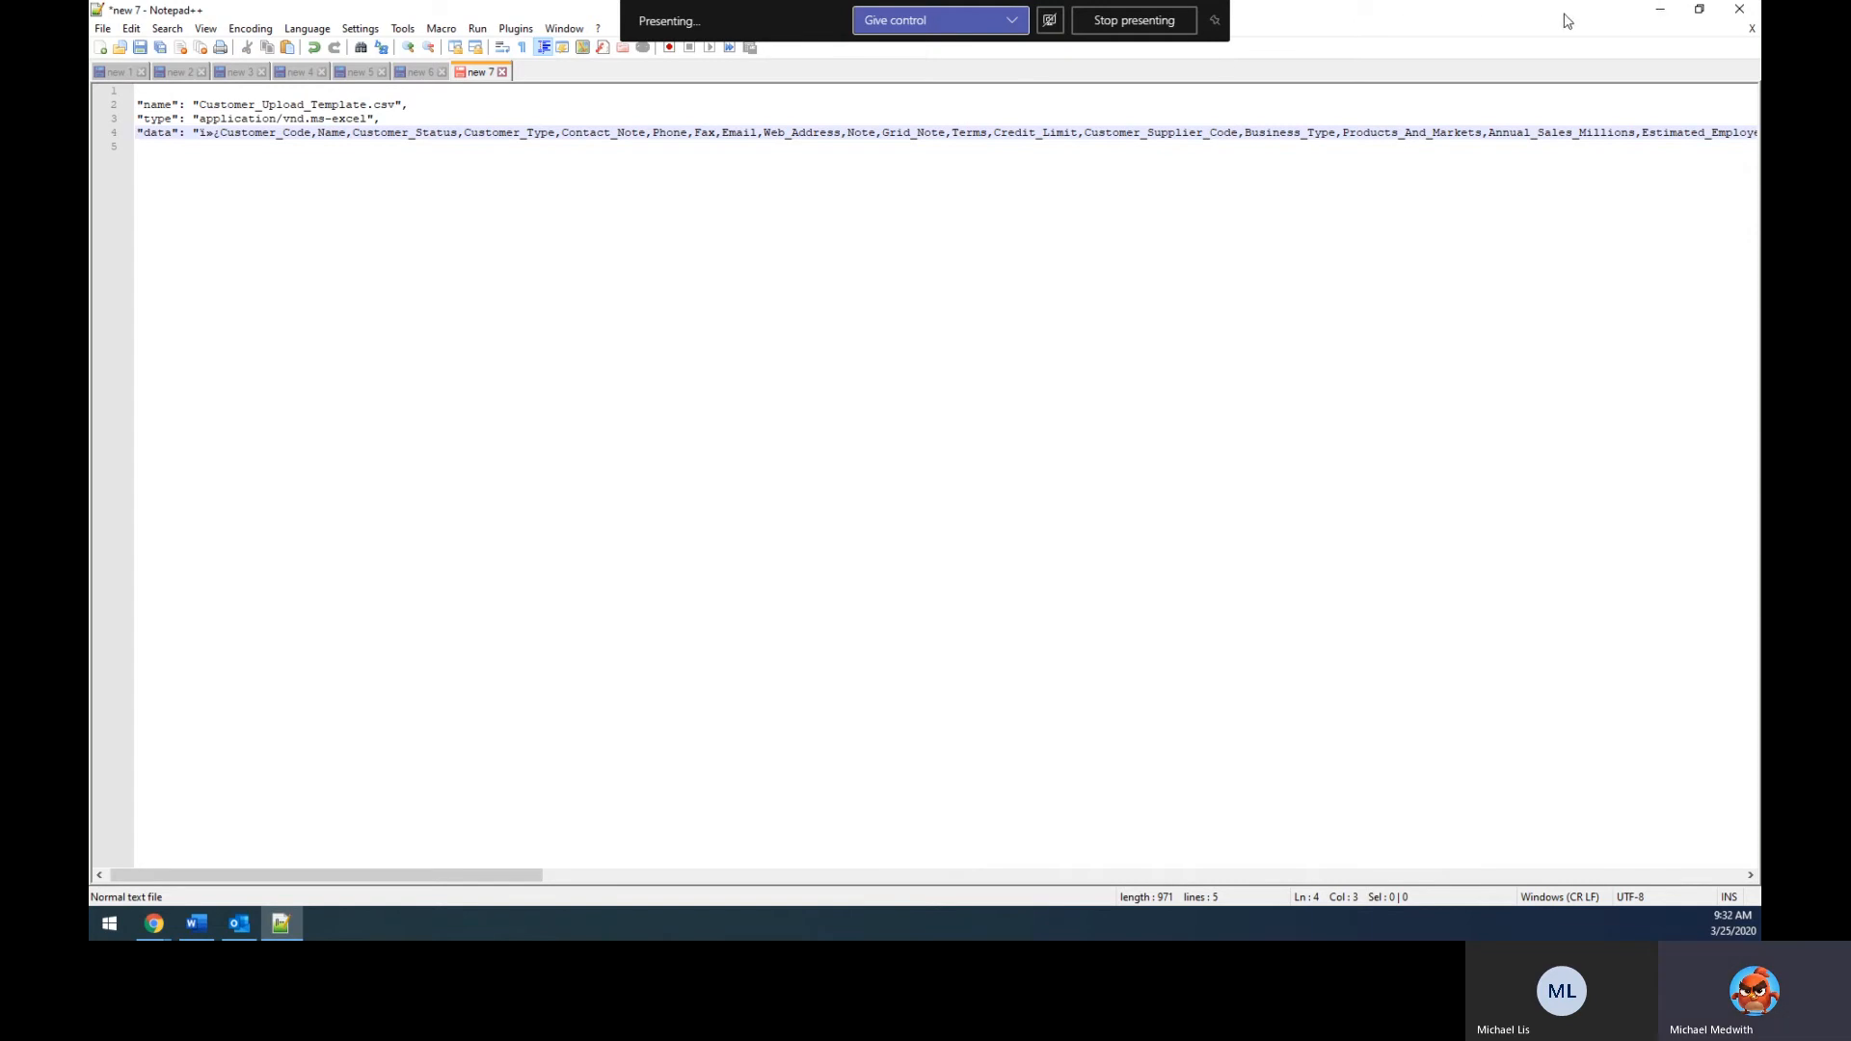
{"action": "left_click", "coordinate": [1739, 9]}
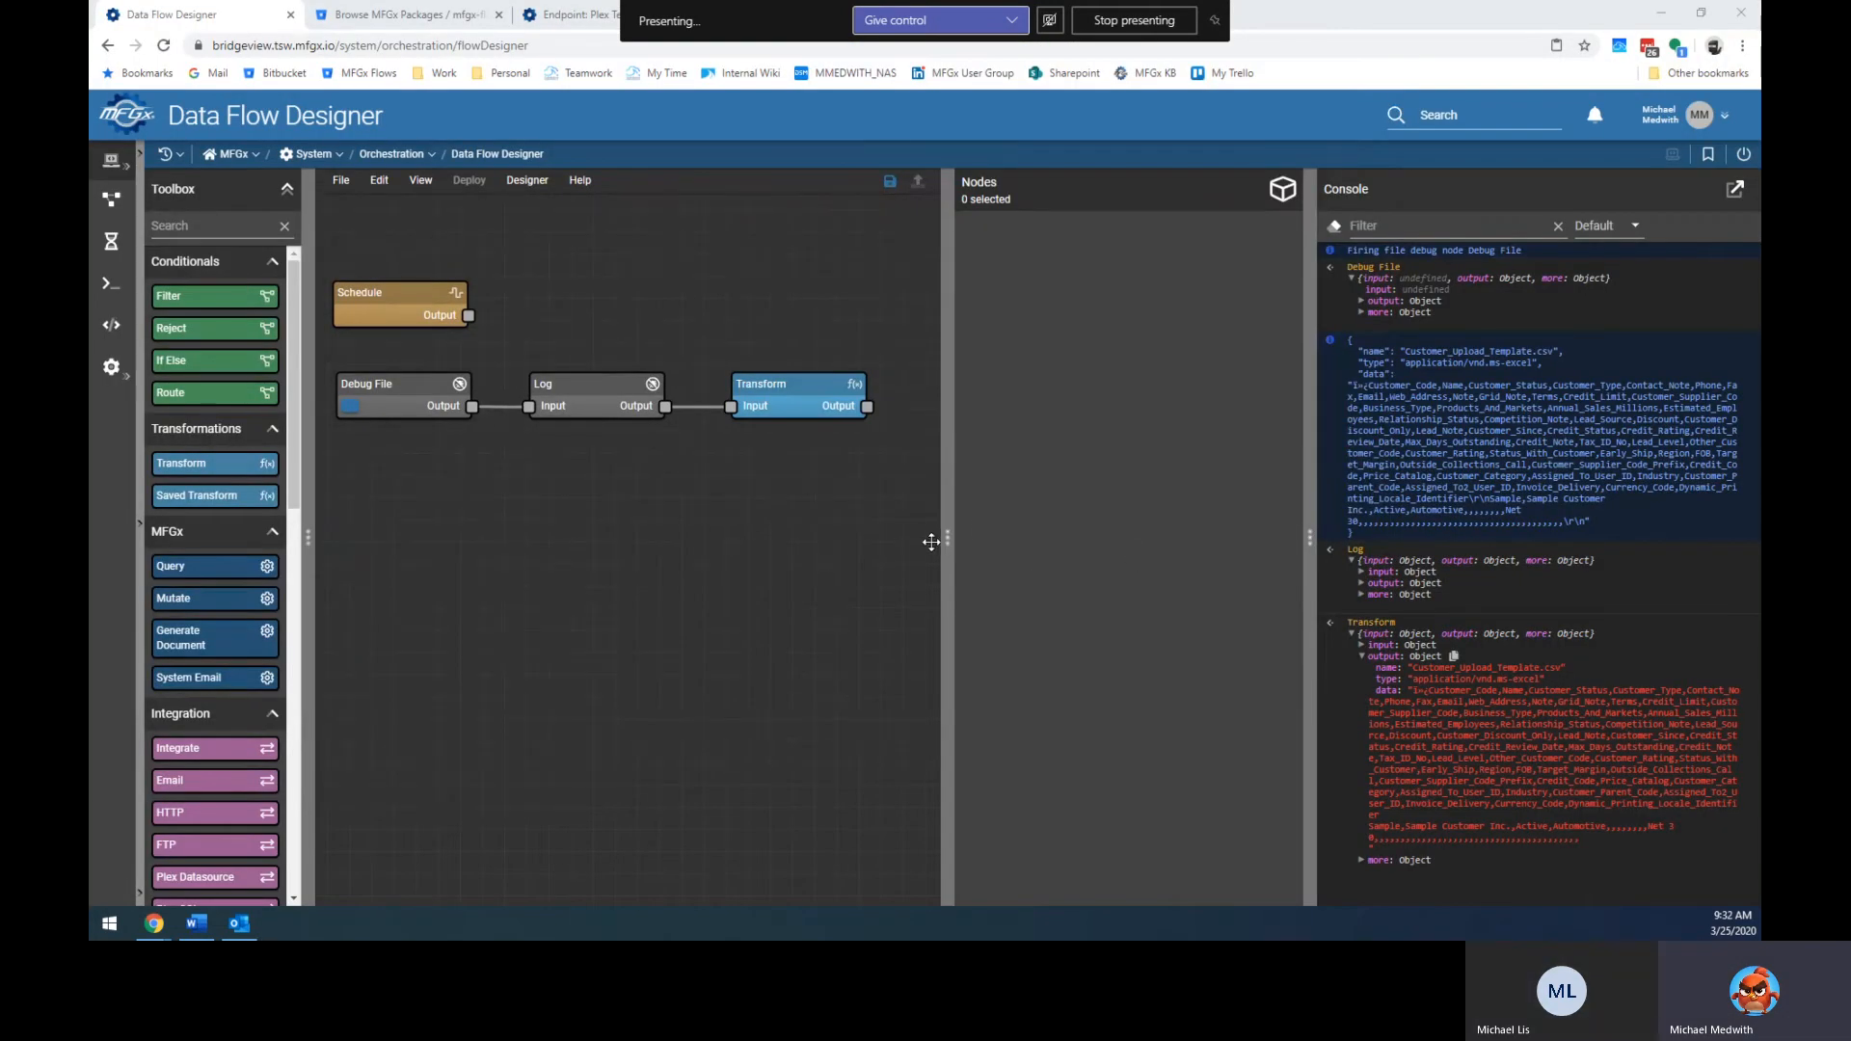
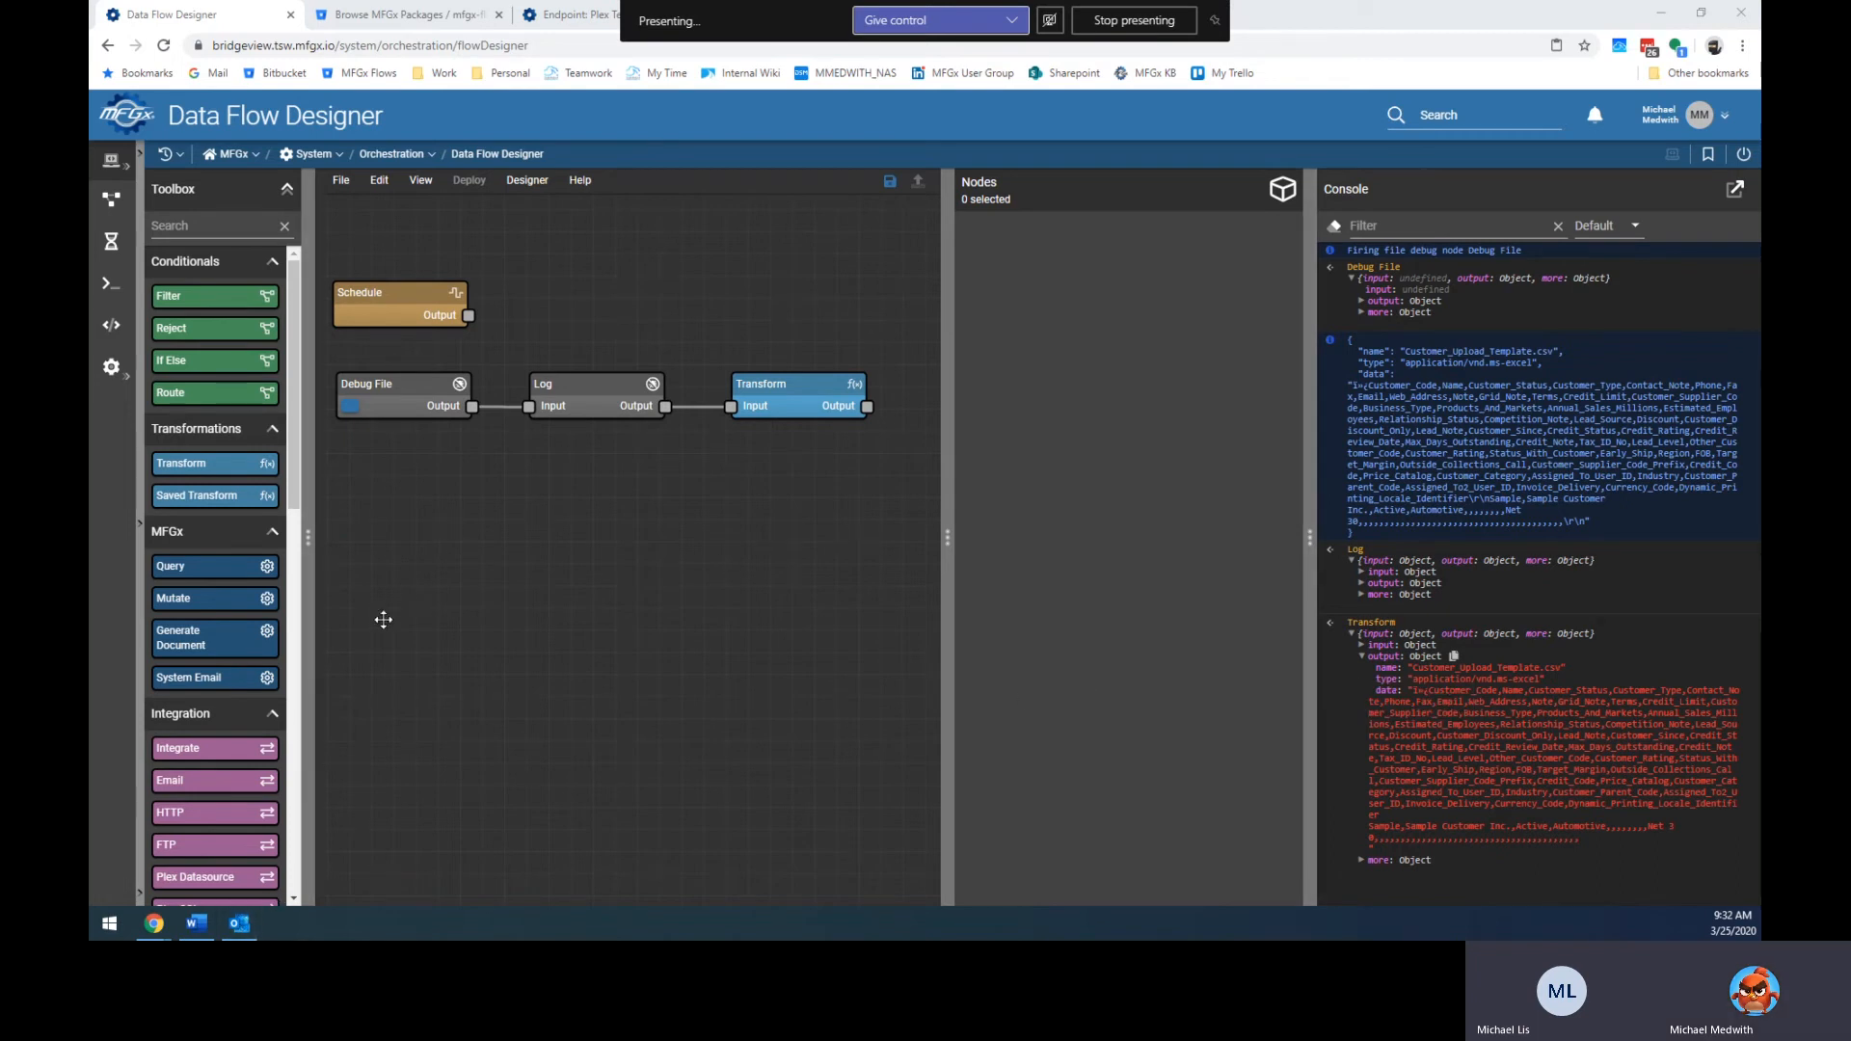
Open Customer_Upload_Template.csv from the Downloads folder in Notepad++.
{"action": "left_click_drag", "start_coordinate": [89, 174], "coordinate": [894, 181]}
{"action": "key", "text": "ctrl+f"}
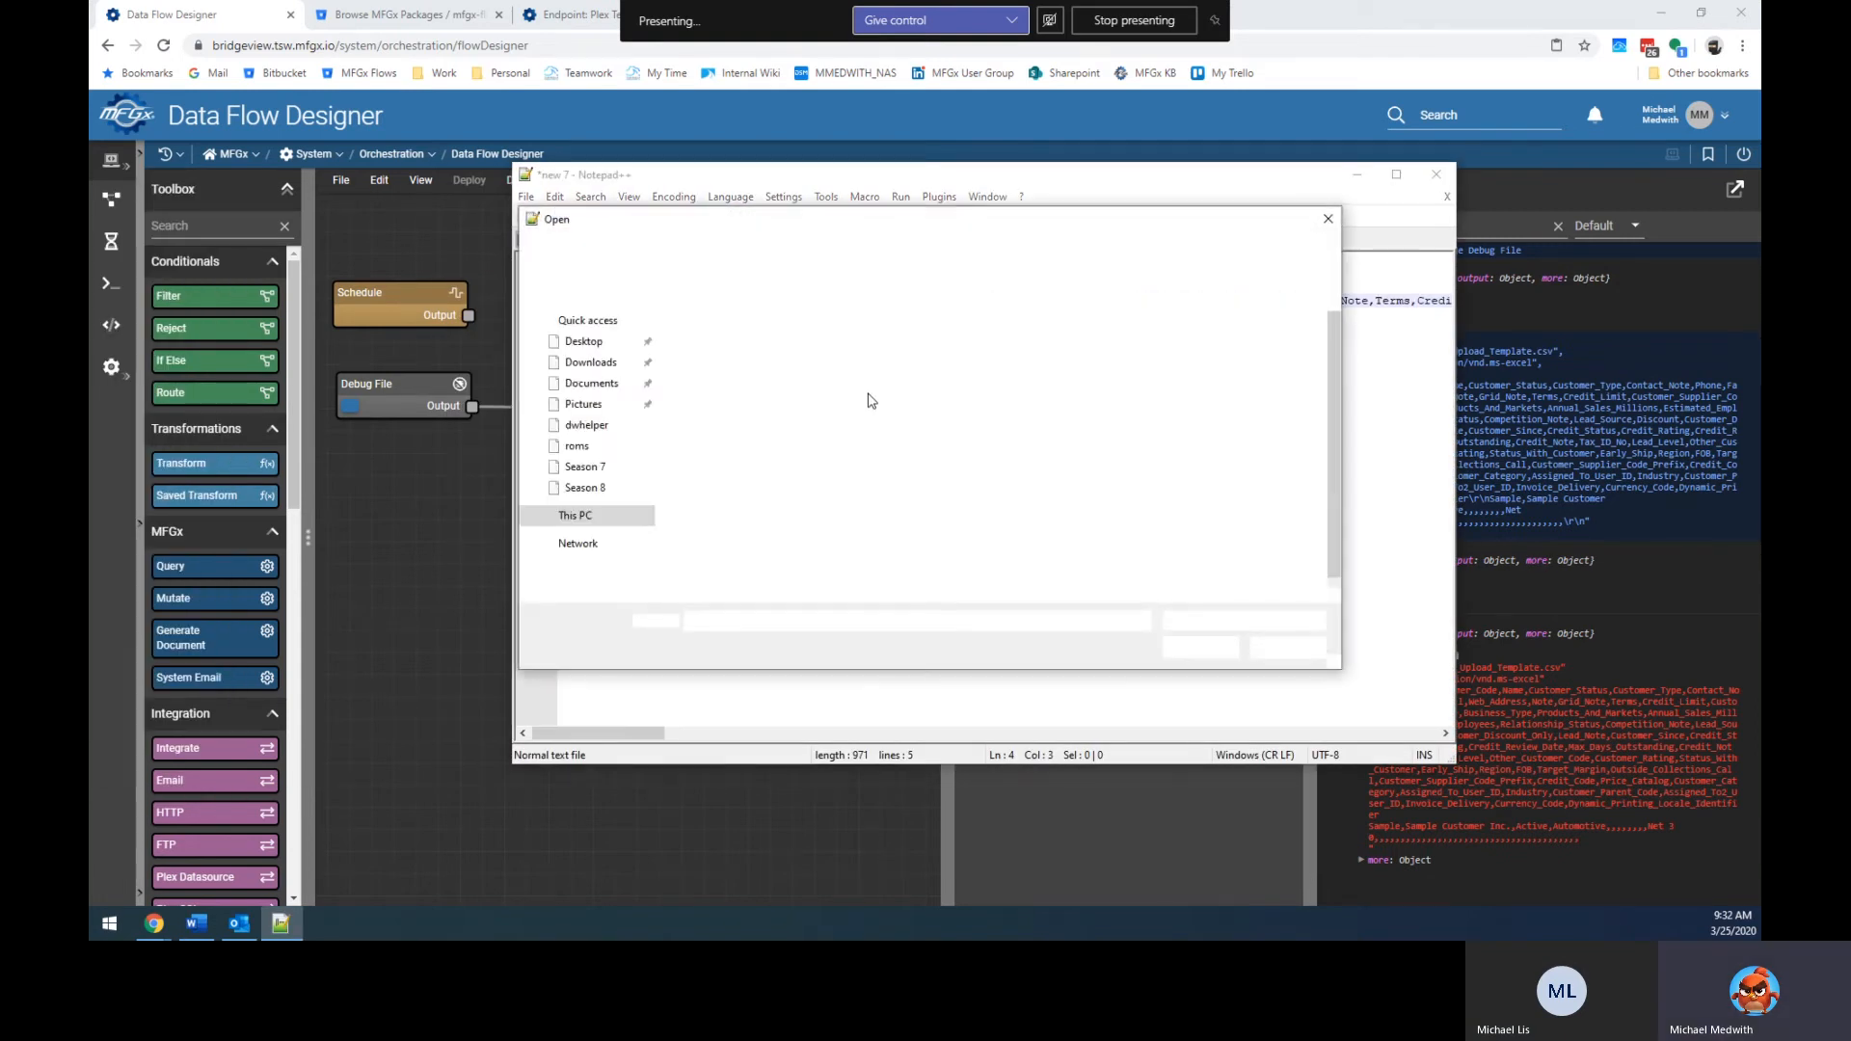
{"action": "left_click", "coordinate": [591, 417]}
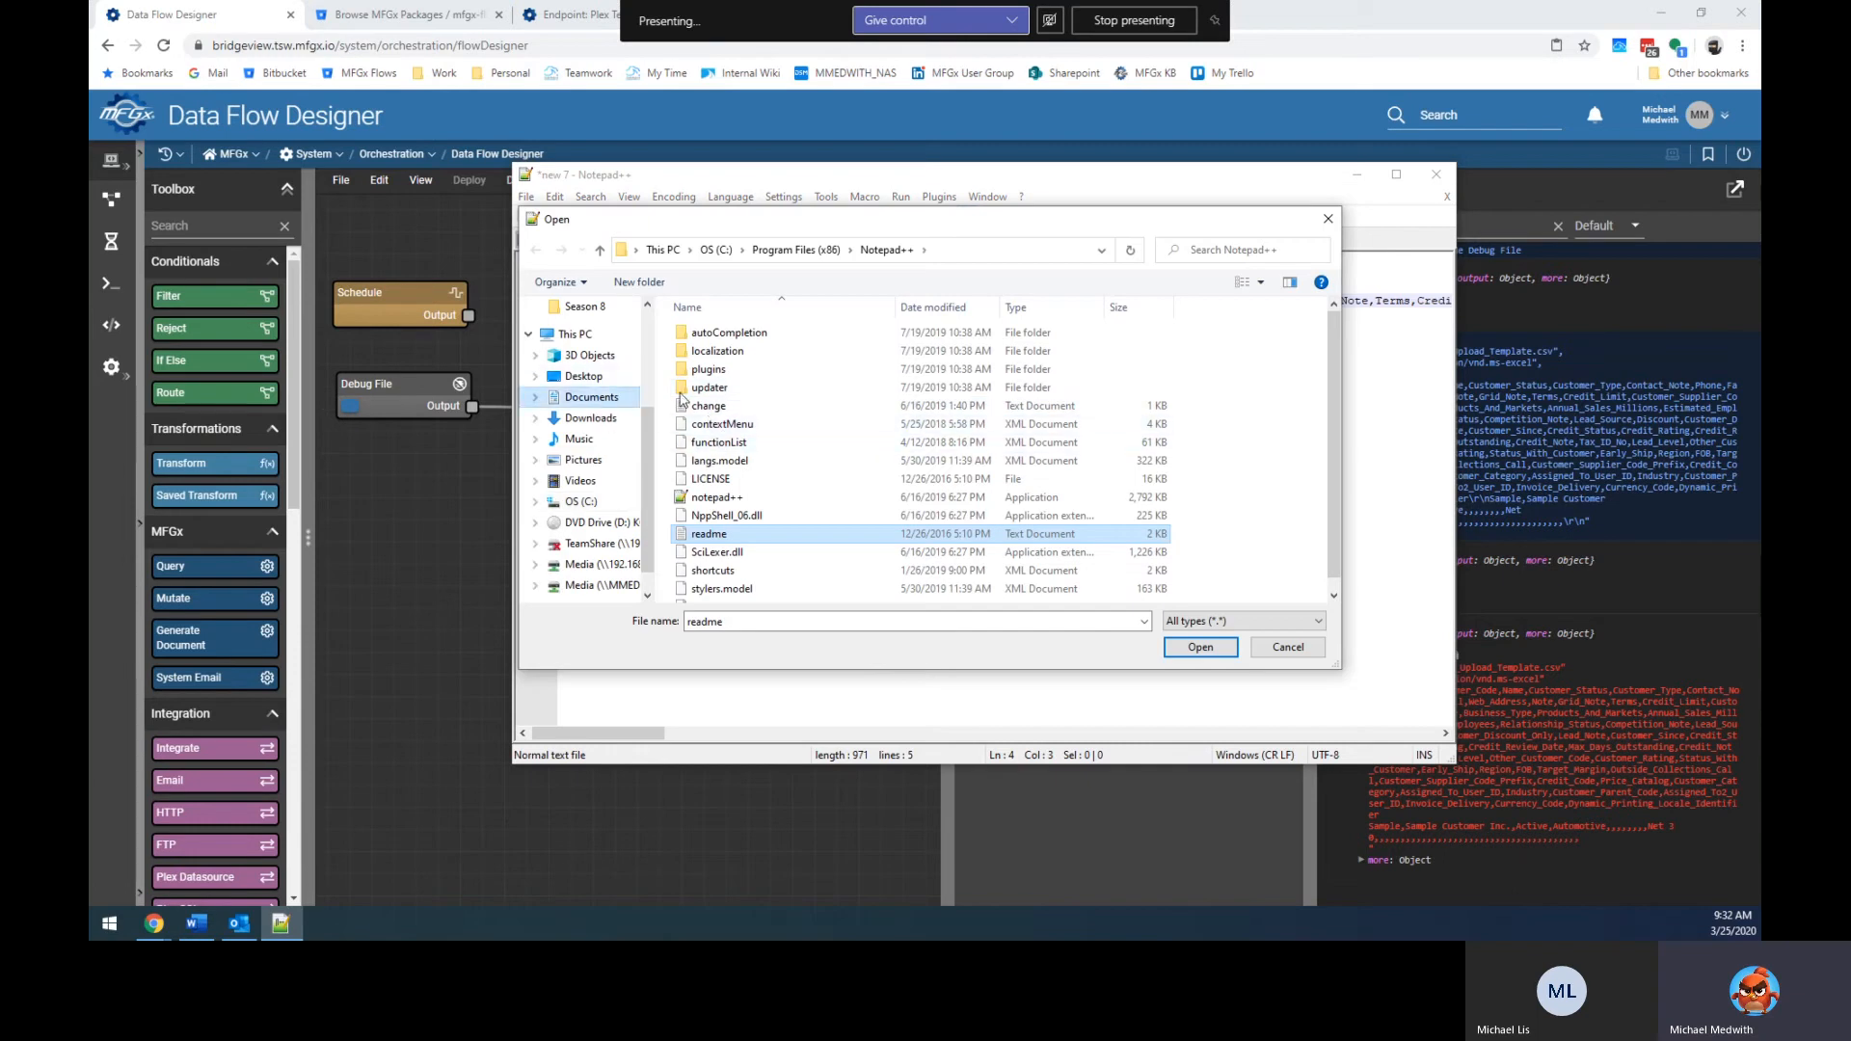
{"action": "double_click", "coordinate": [752, 357]}
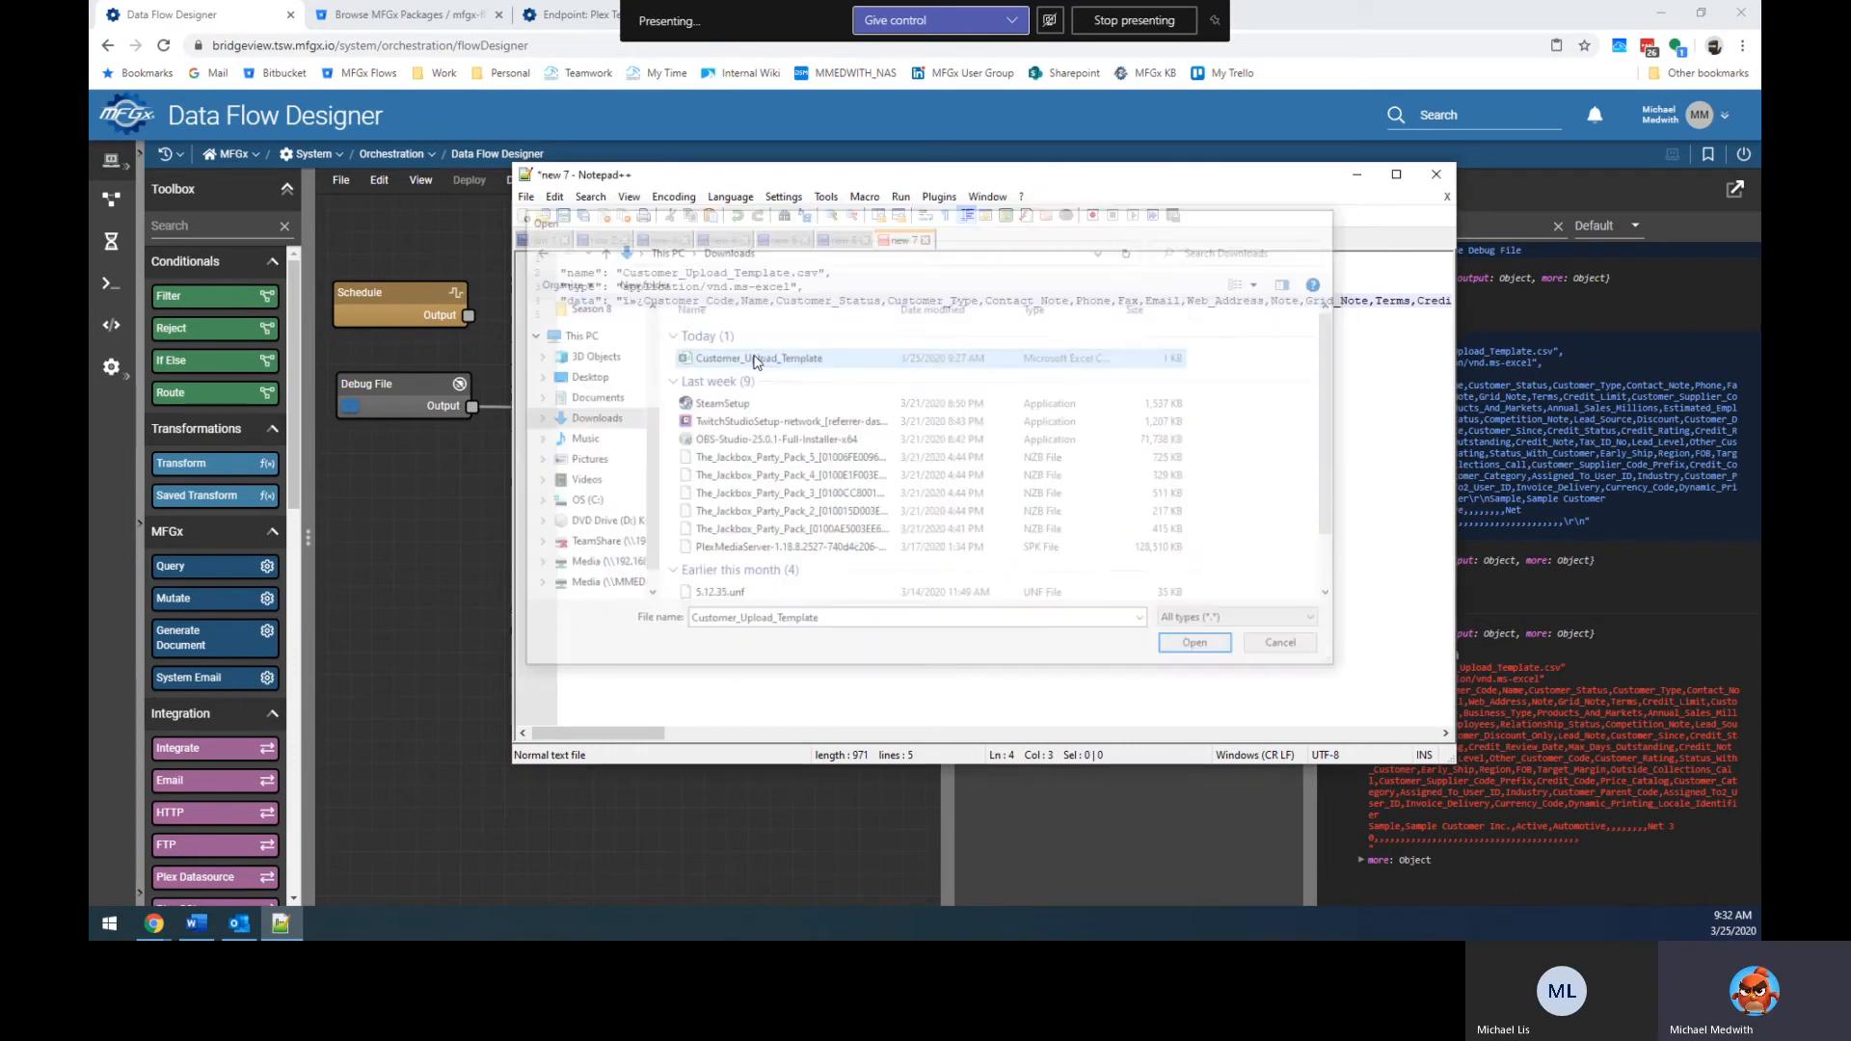
Review the CSV header line, then minimize Notepad++ and select the Transform node.
{"action": "key", "text": "End"}
{"action": "key", "text": "Home"}
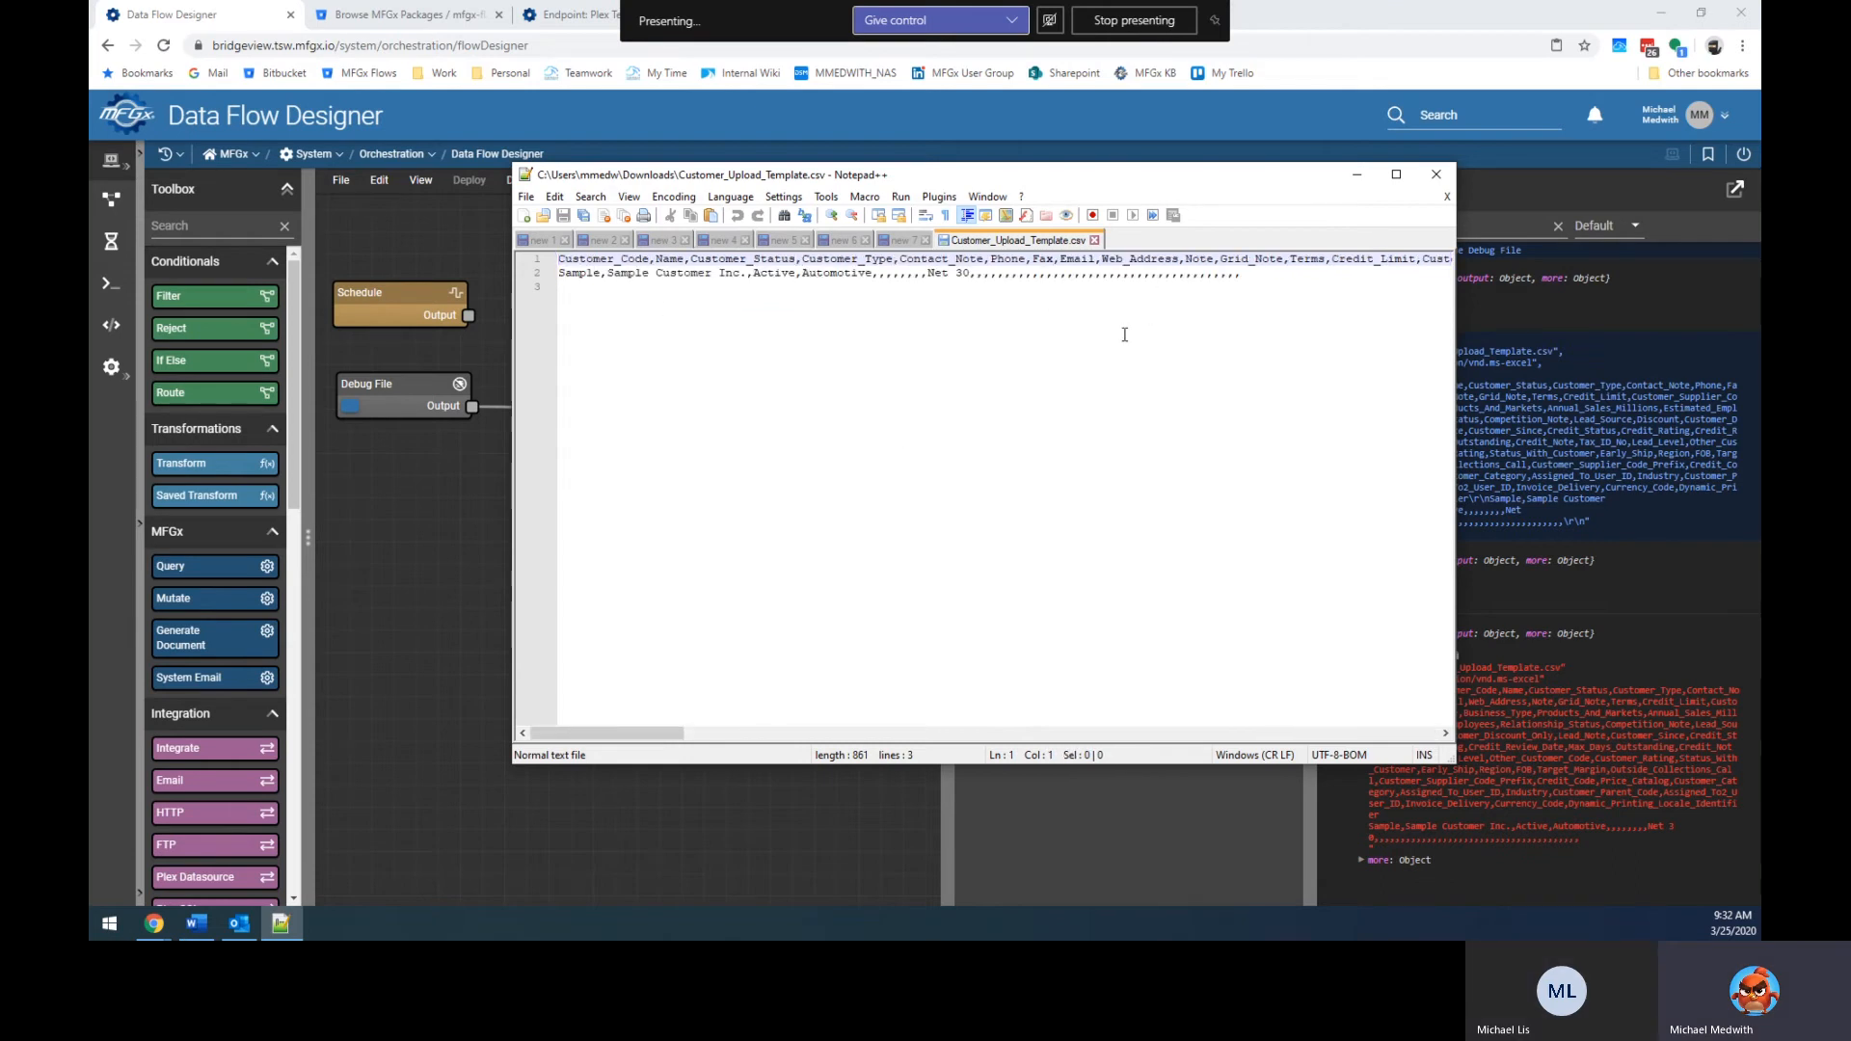
{"action": "left_click", "coordinate": [1356, 174]}
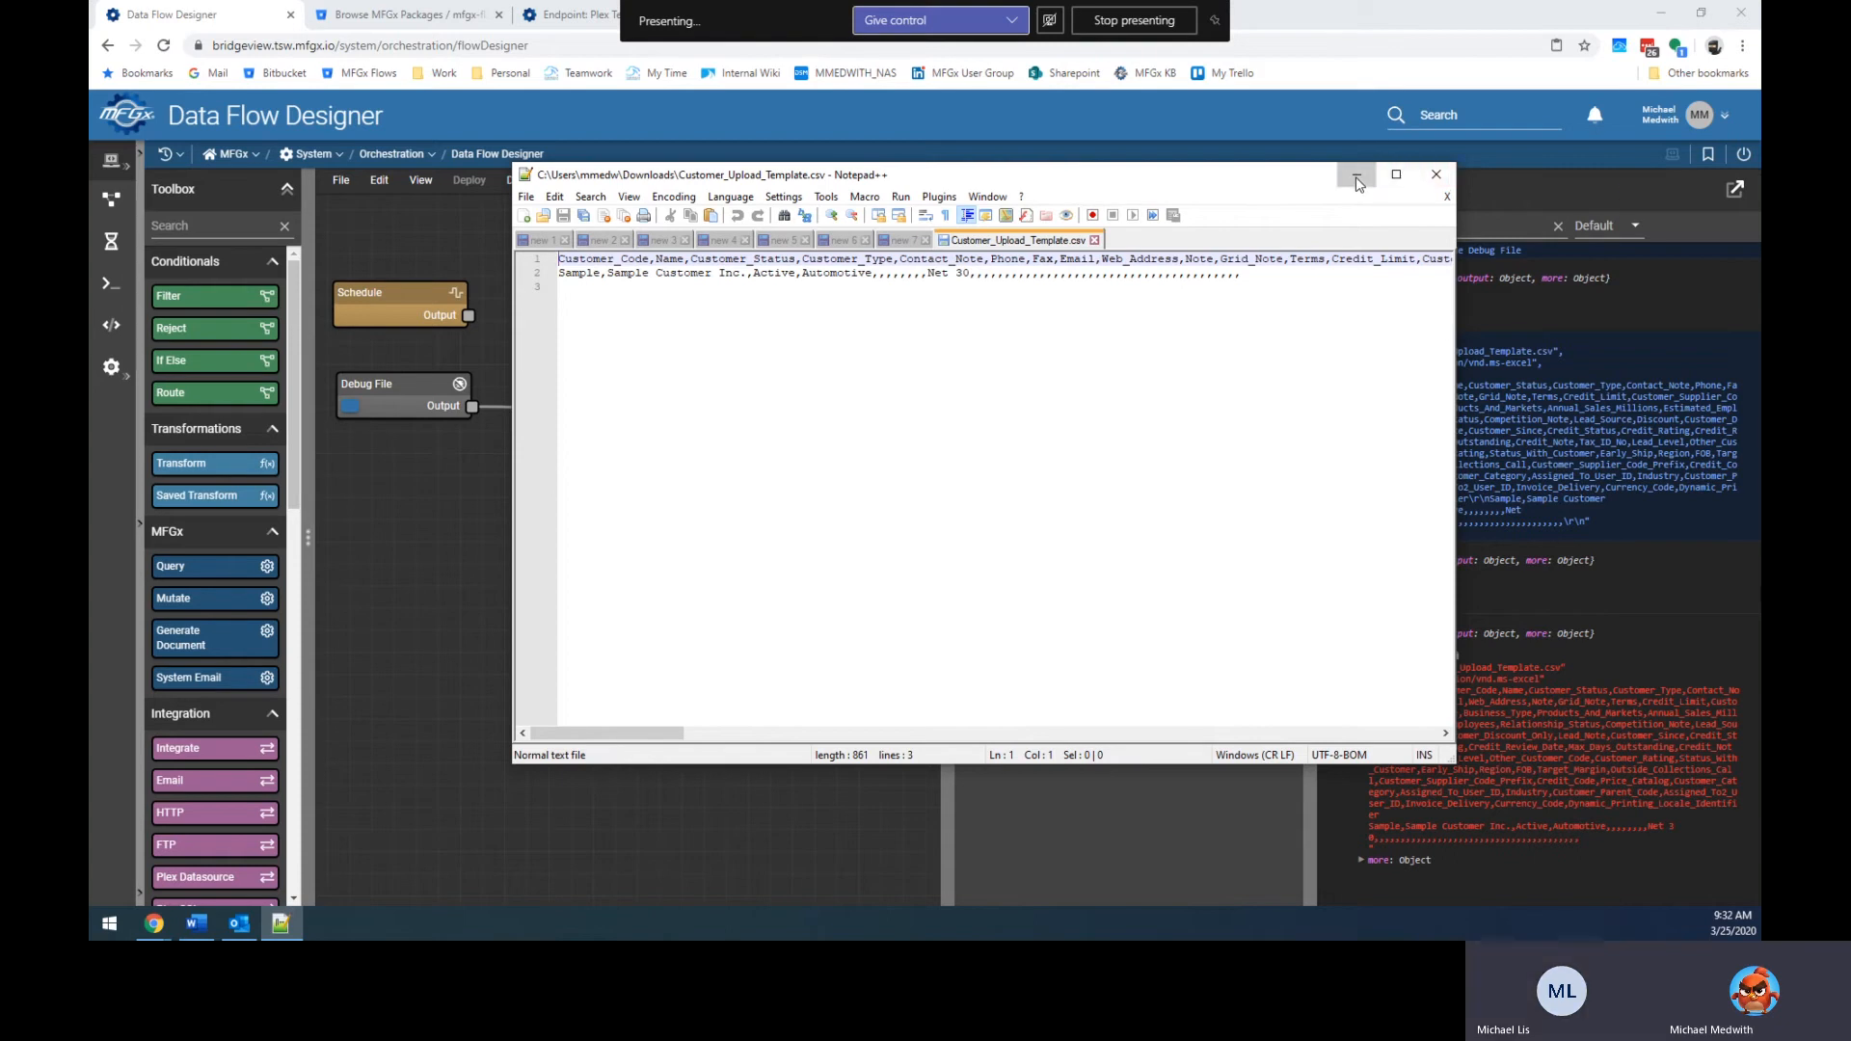
{"action": "left_click", "coordinate": [819, 407]}
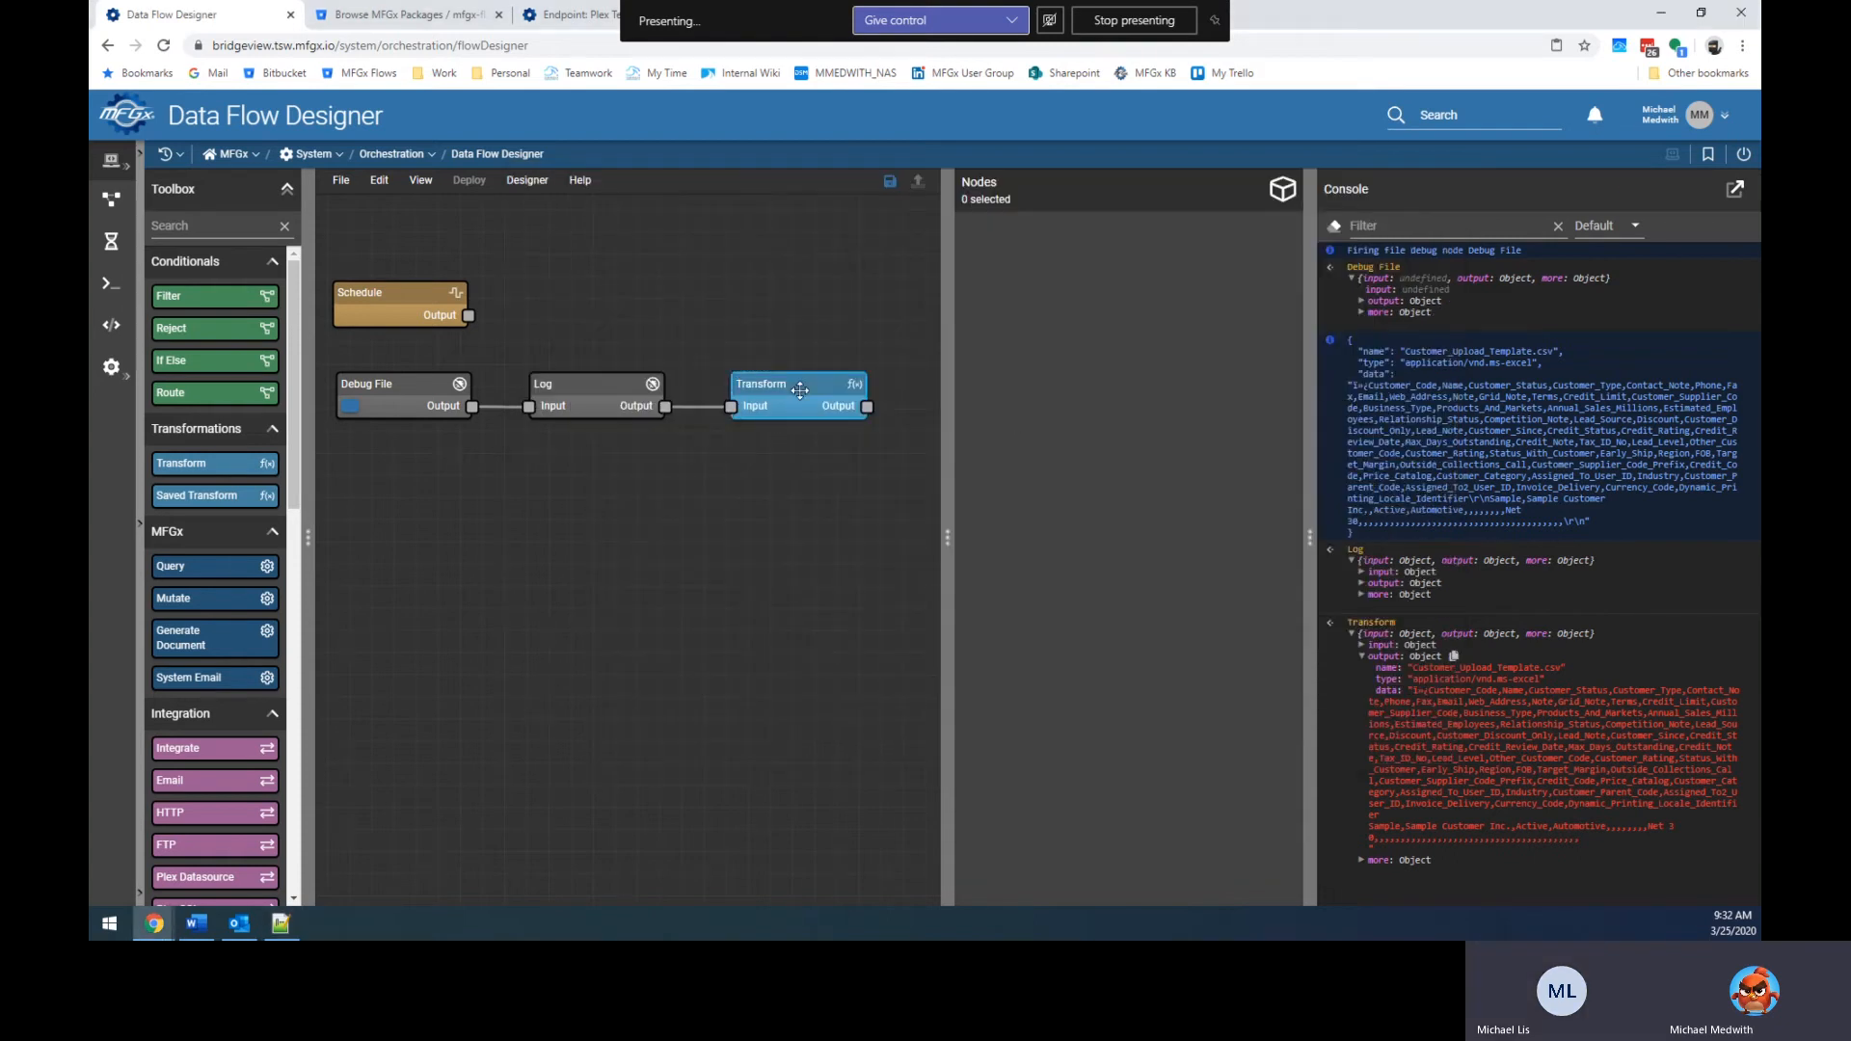
Bring the CSV back up in Notepad++ and recheck its header line.
{"action": "left_click", "coordinate": [1055, 659]}
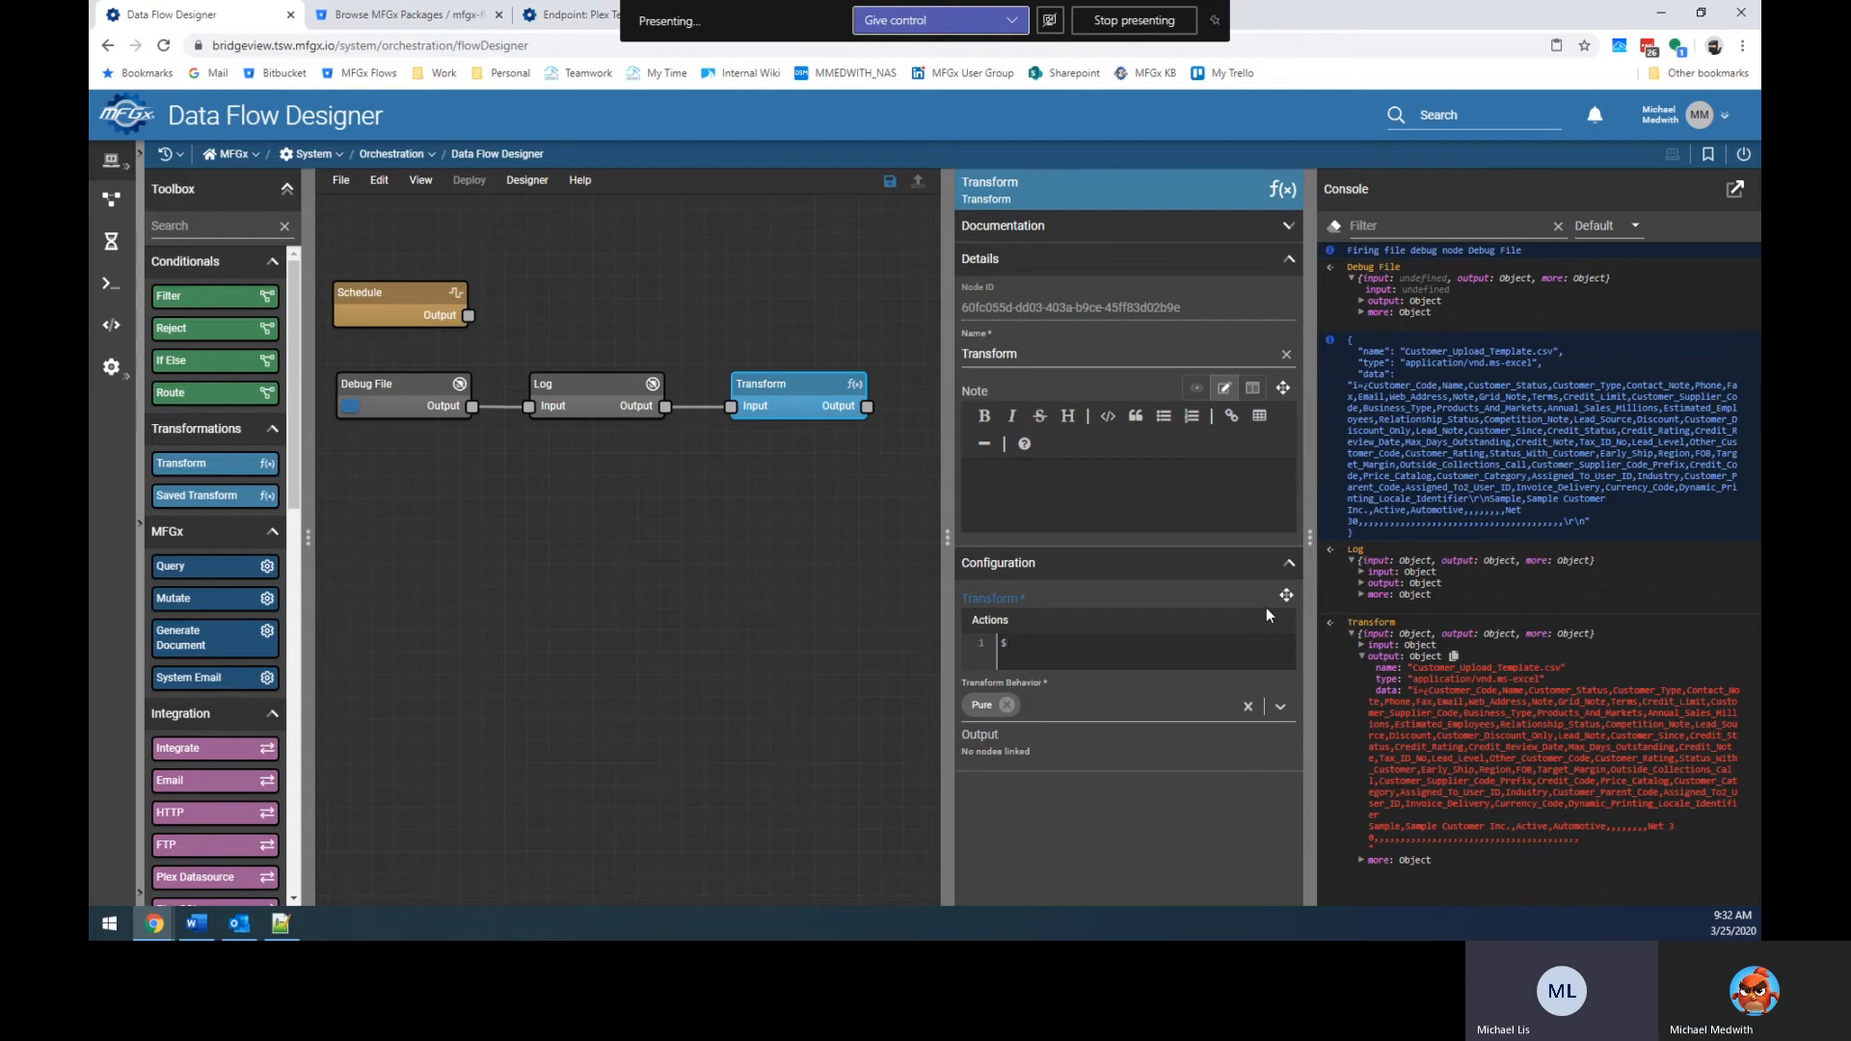
{"action": "left_click", "coordinate": [280, 924]}
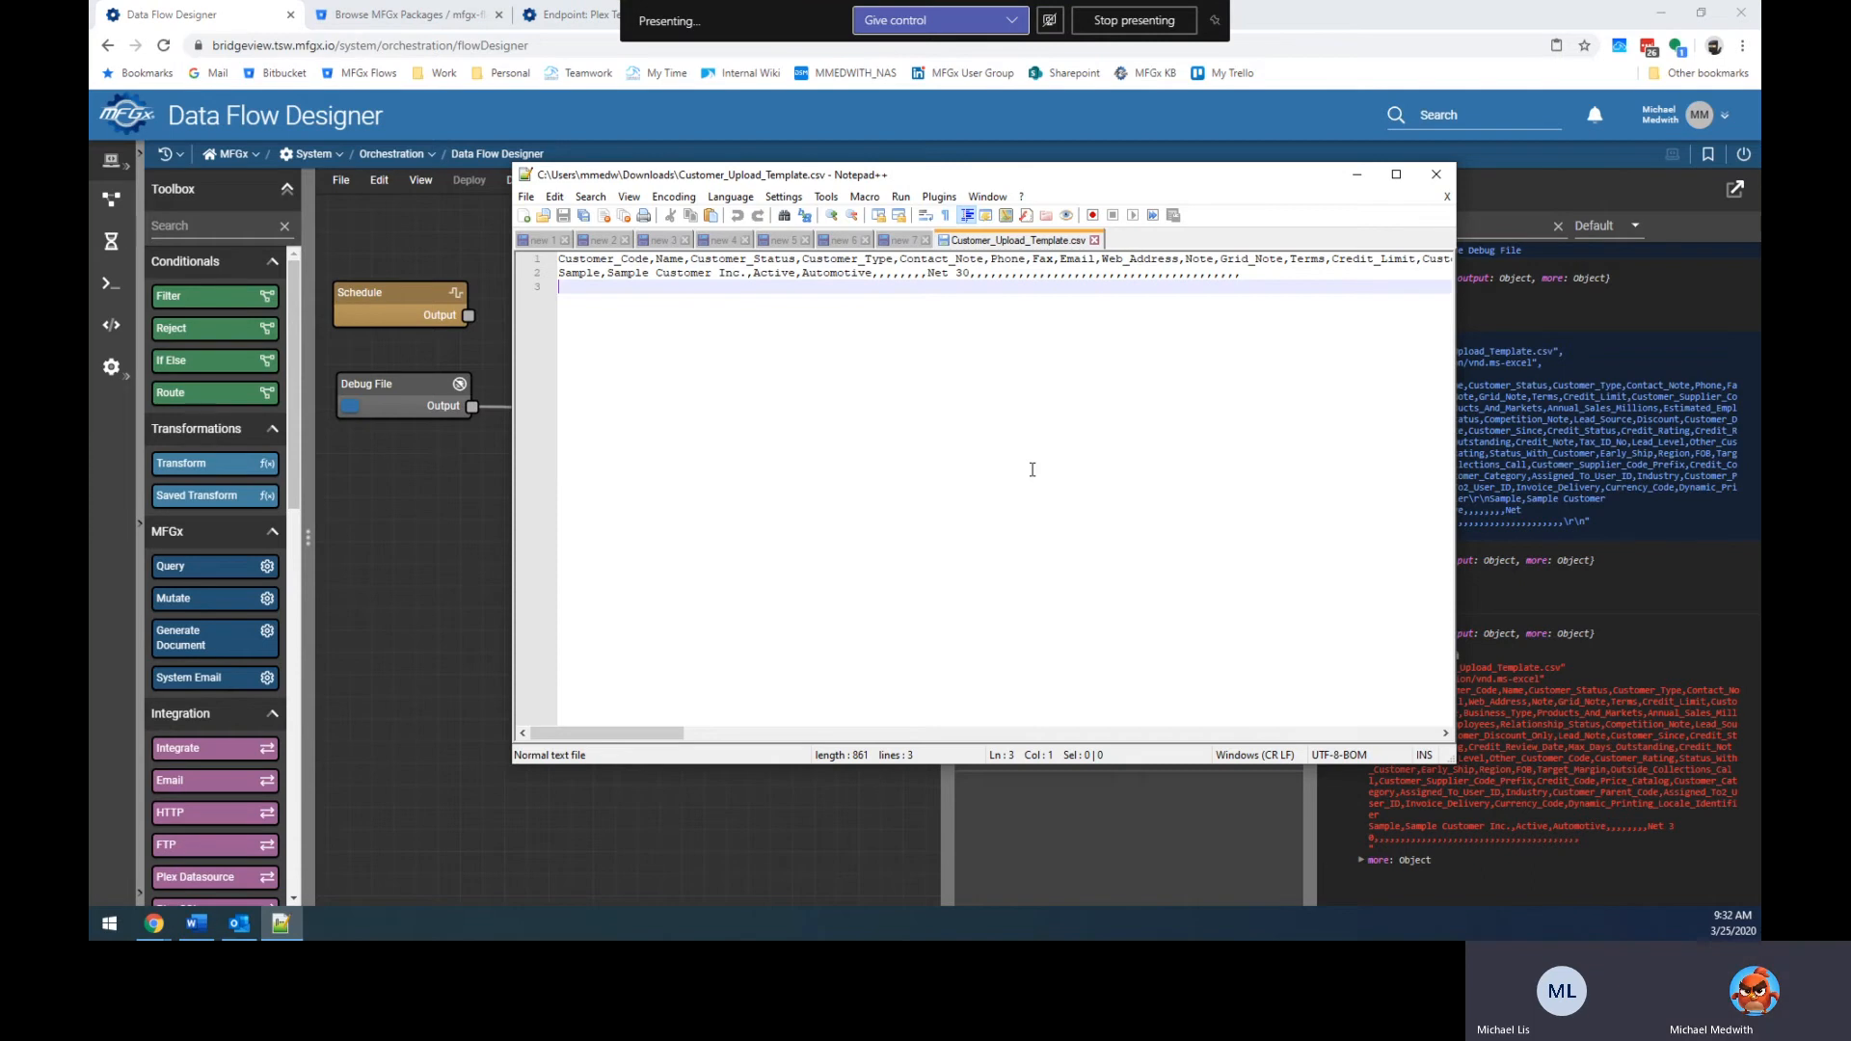
{"action": "key", "text": "ctrl+Home"}
{"action": "key", "text": "End"}
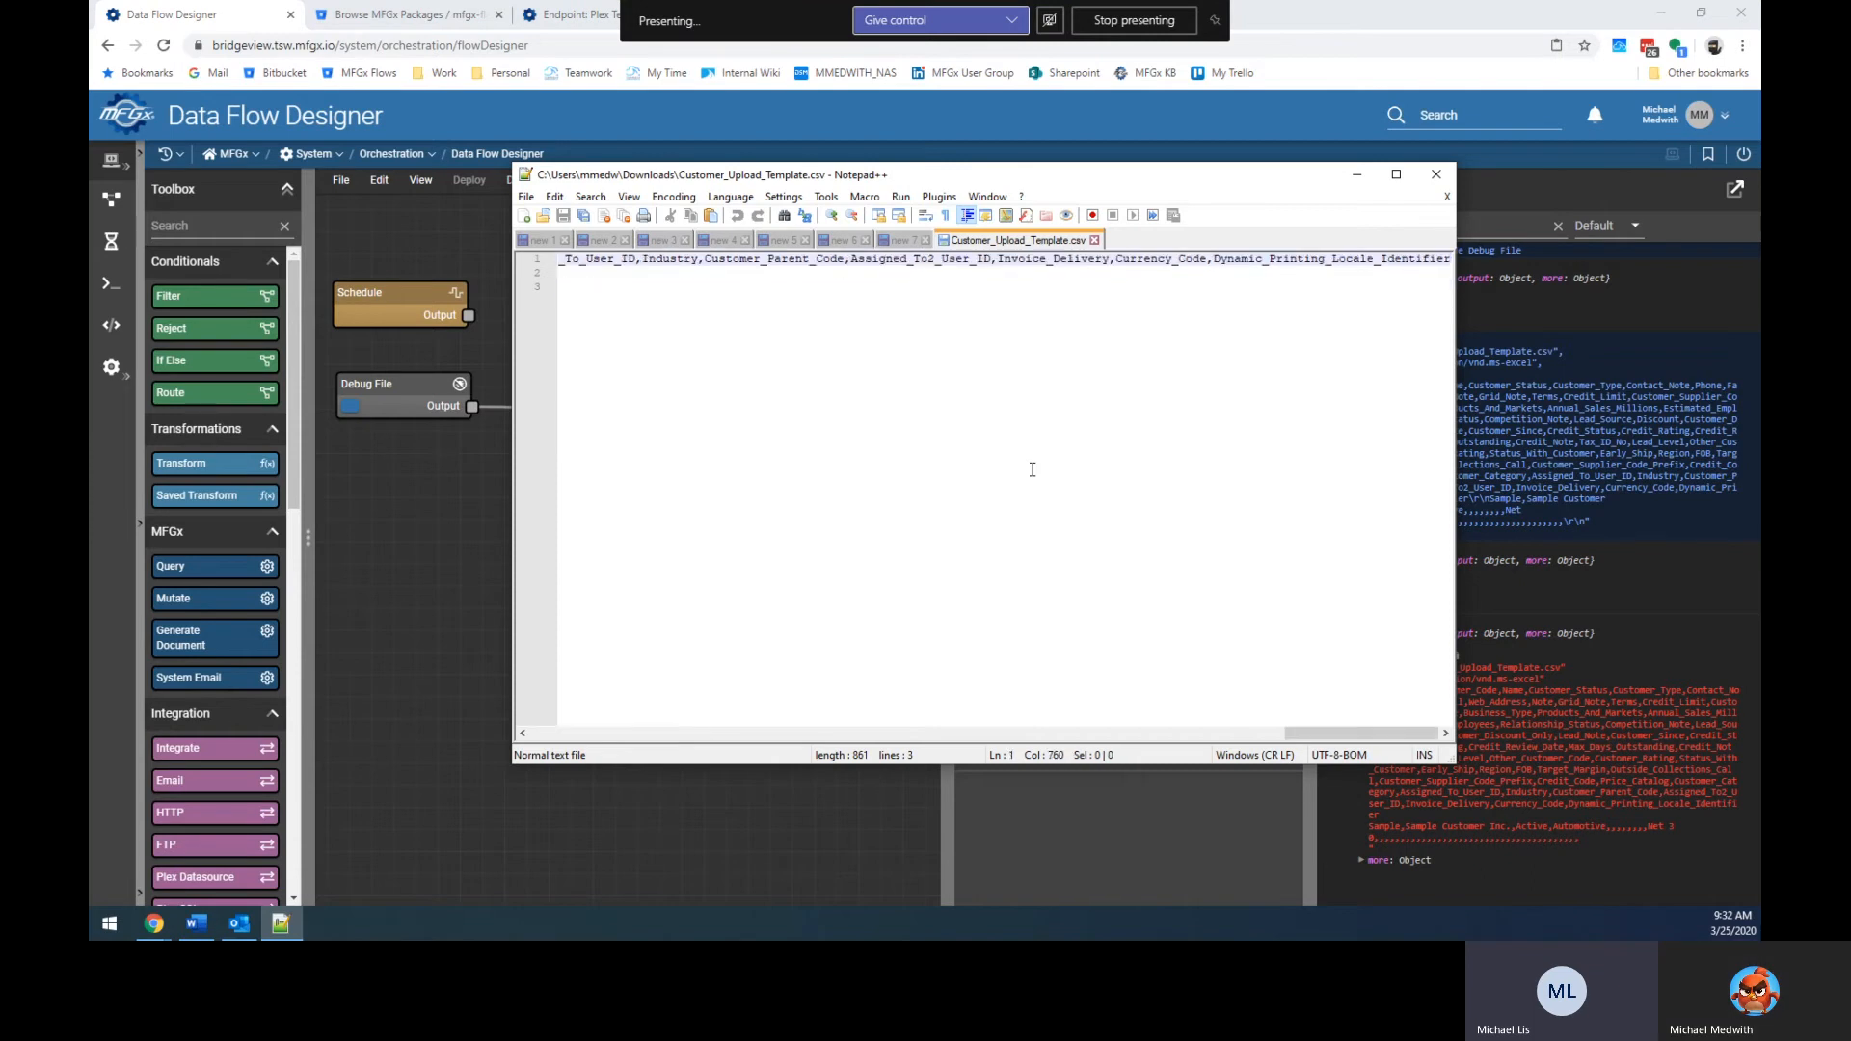
{"action": "key", "text": "Home"}
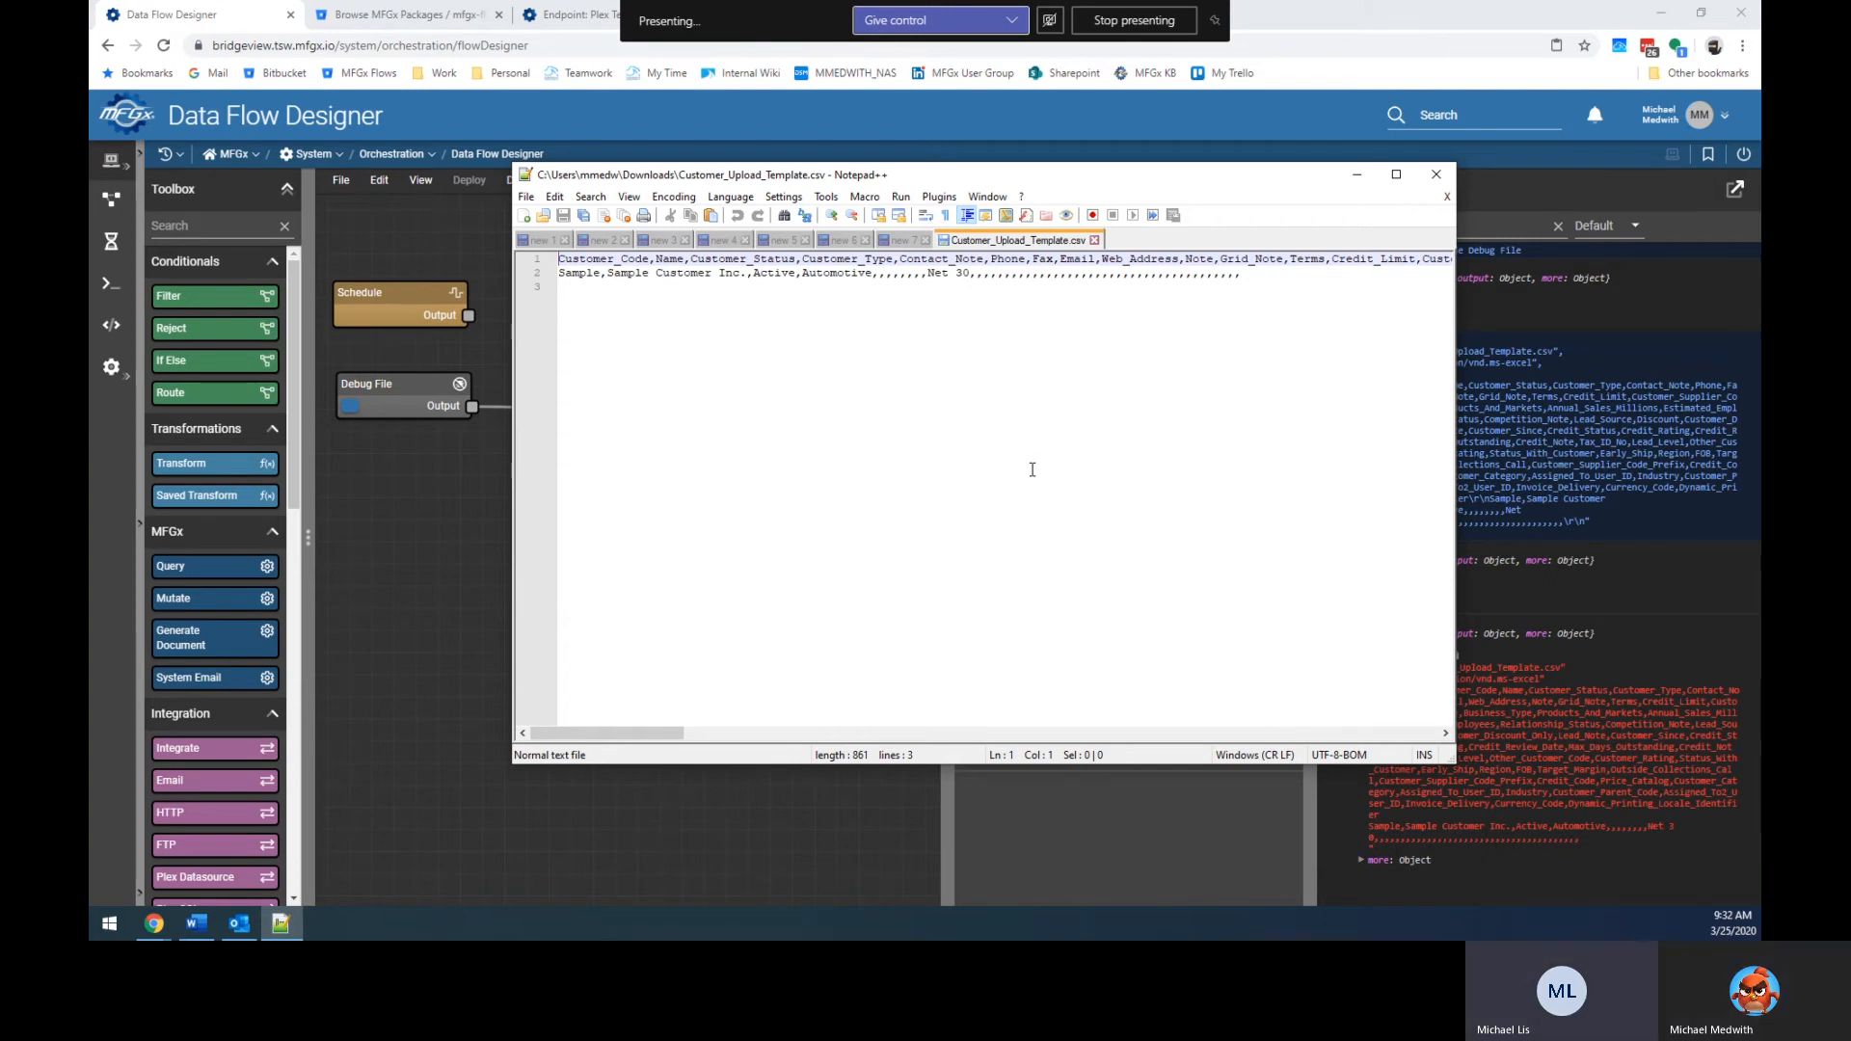
Rerun the flow from Debug File, close the CSV, clear the console and widen the canvas.
{"action": "left_click", "coordinate": [482, 553]}
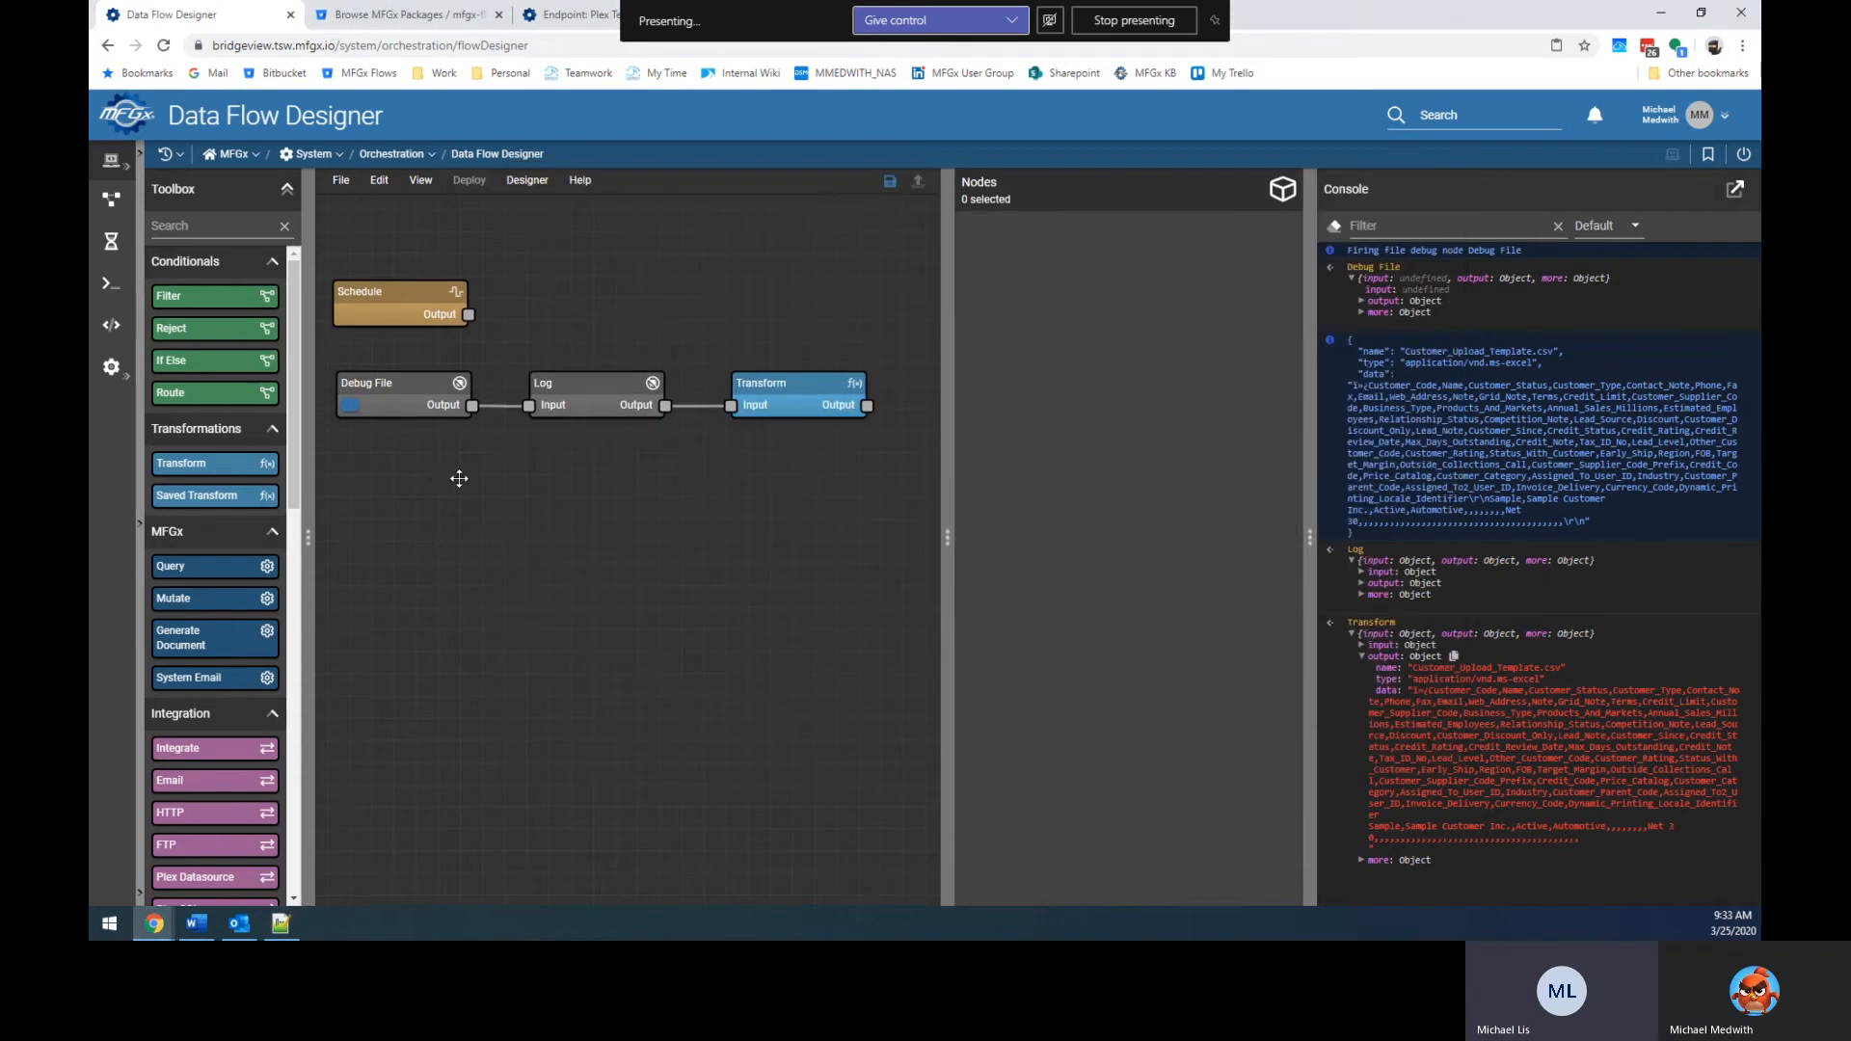
{"action": "left_click", "coordinate": [350, 406]}
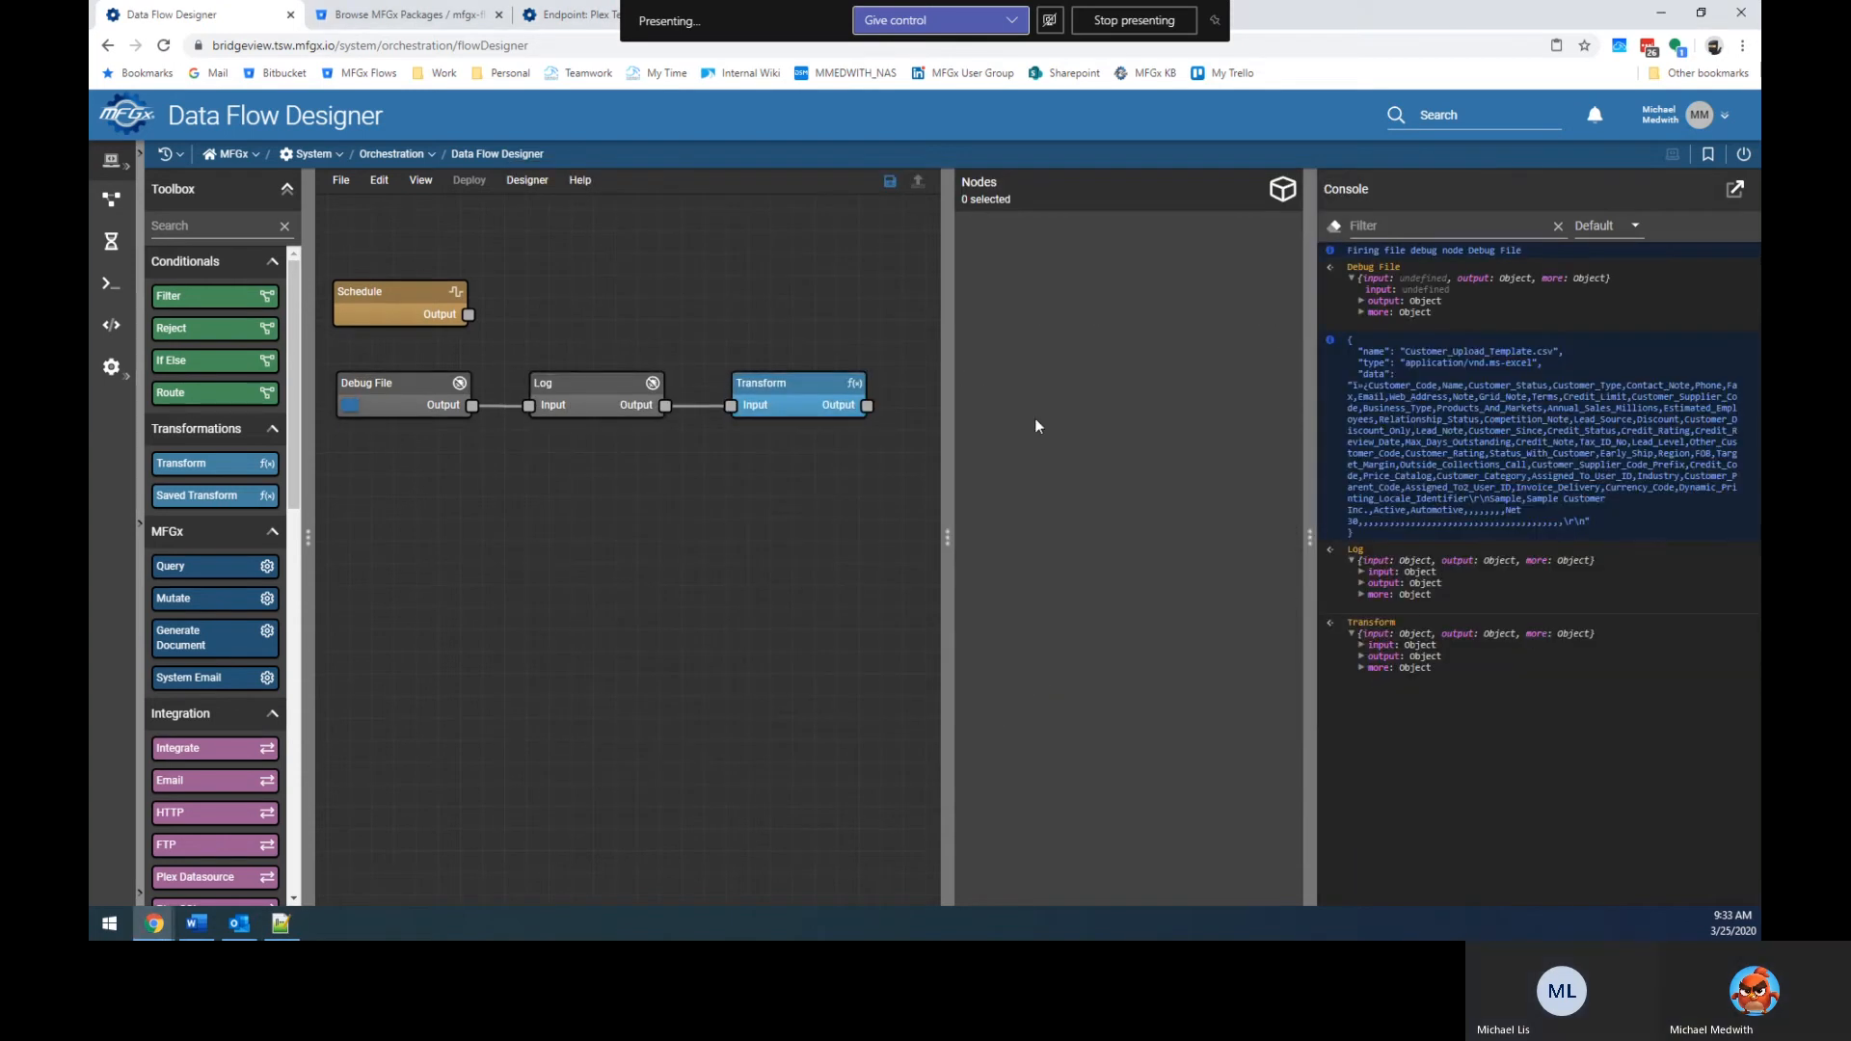
{"action": "left_click", "coordinate": [281, 924]}
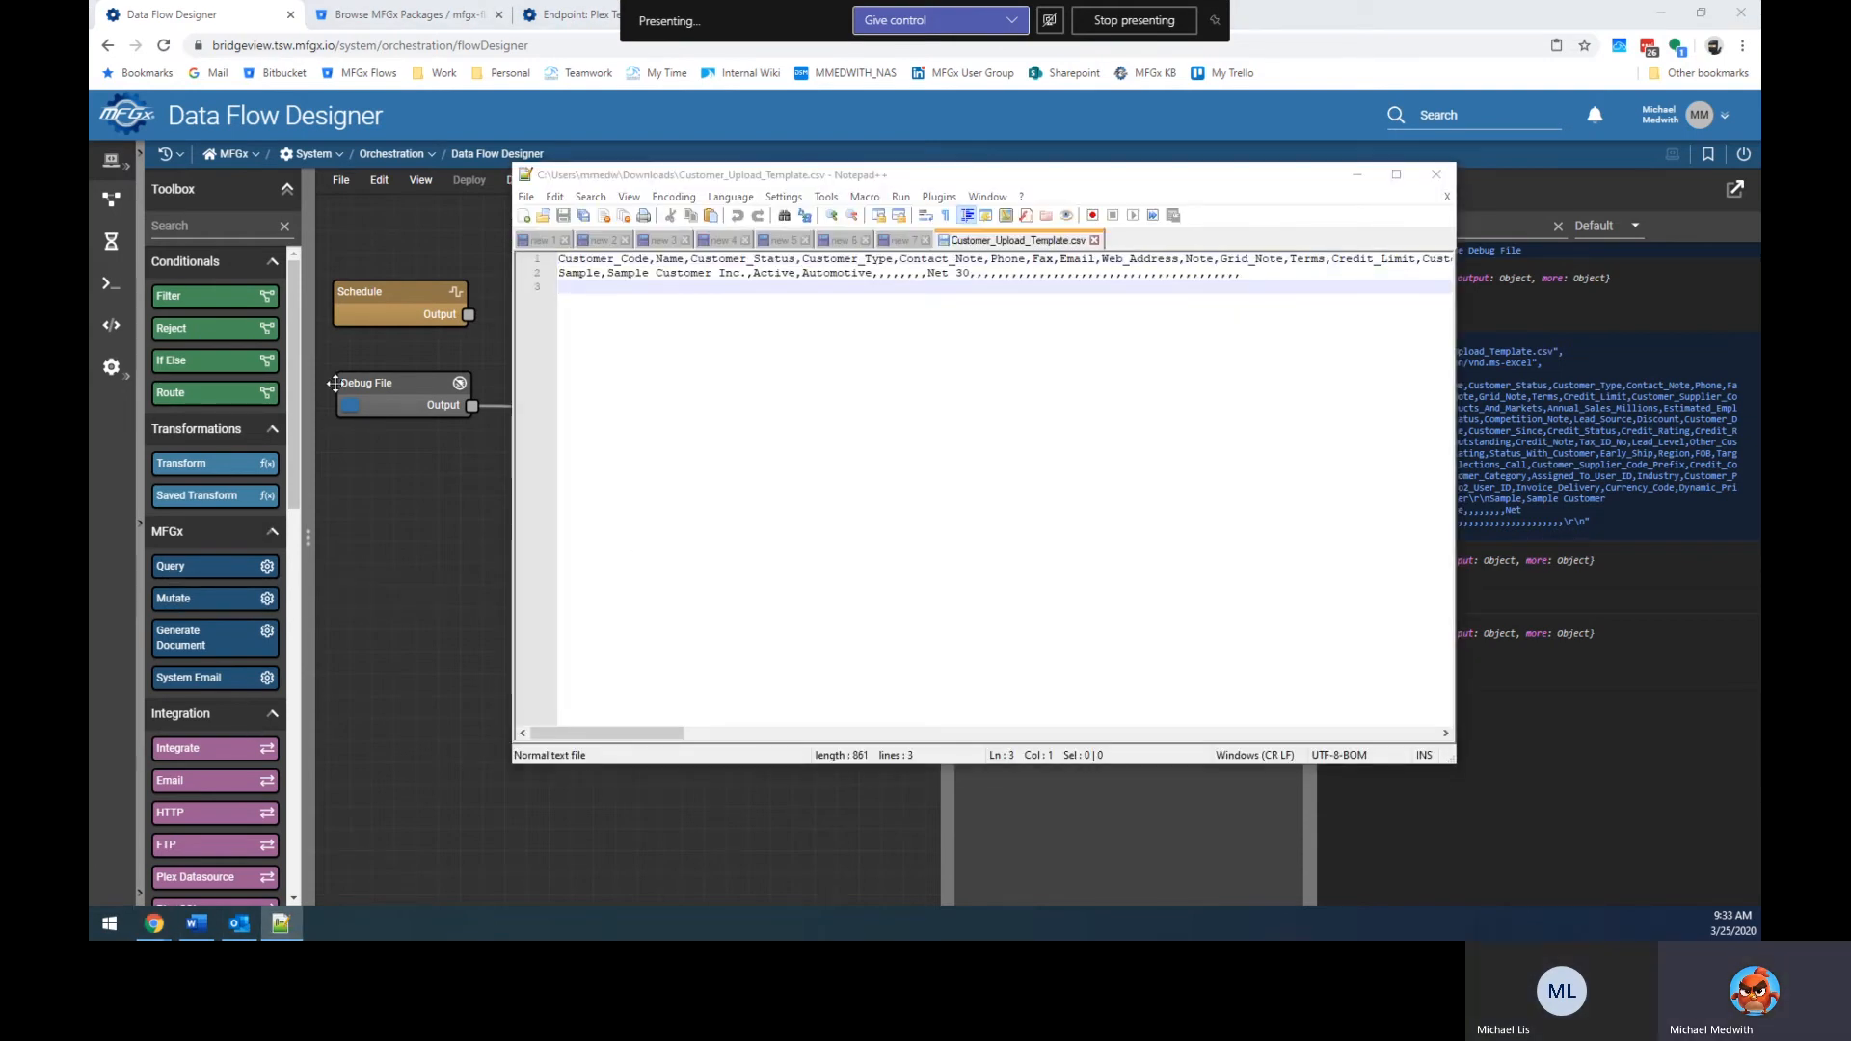
{"action": "left_click", "coordinate": [1436, 174]}
{"action": "left_click_drag", "start_coordinate": [1369, 390], "coordinate": [1351, 385]}
{"action": "left_click", "coordinate": [530, 686]}
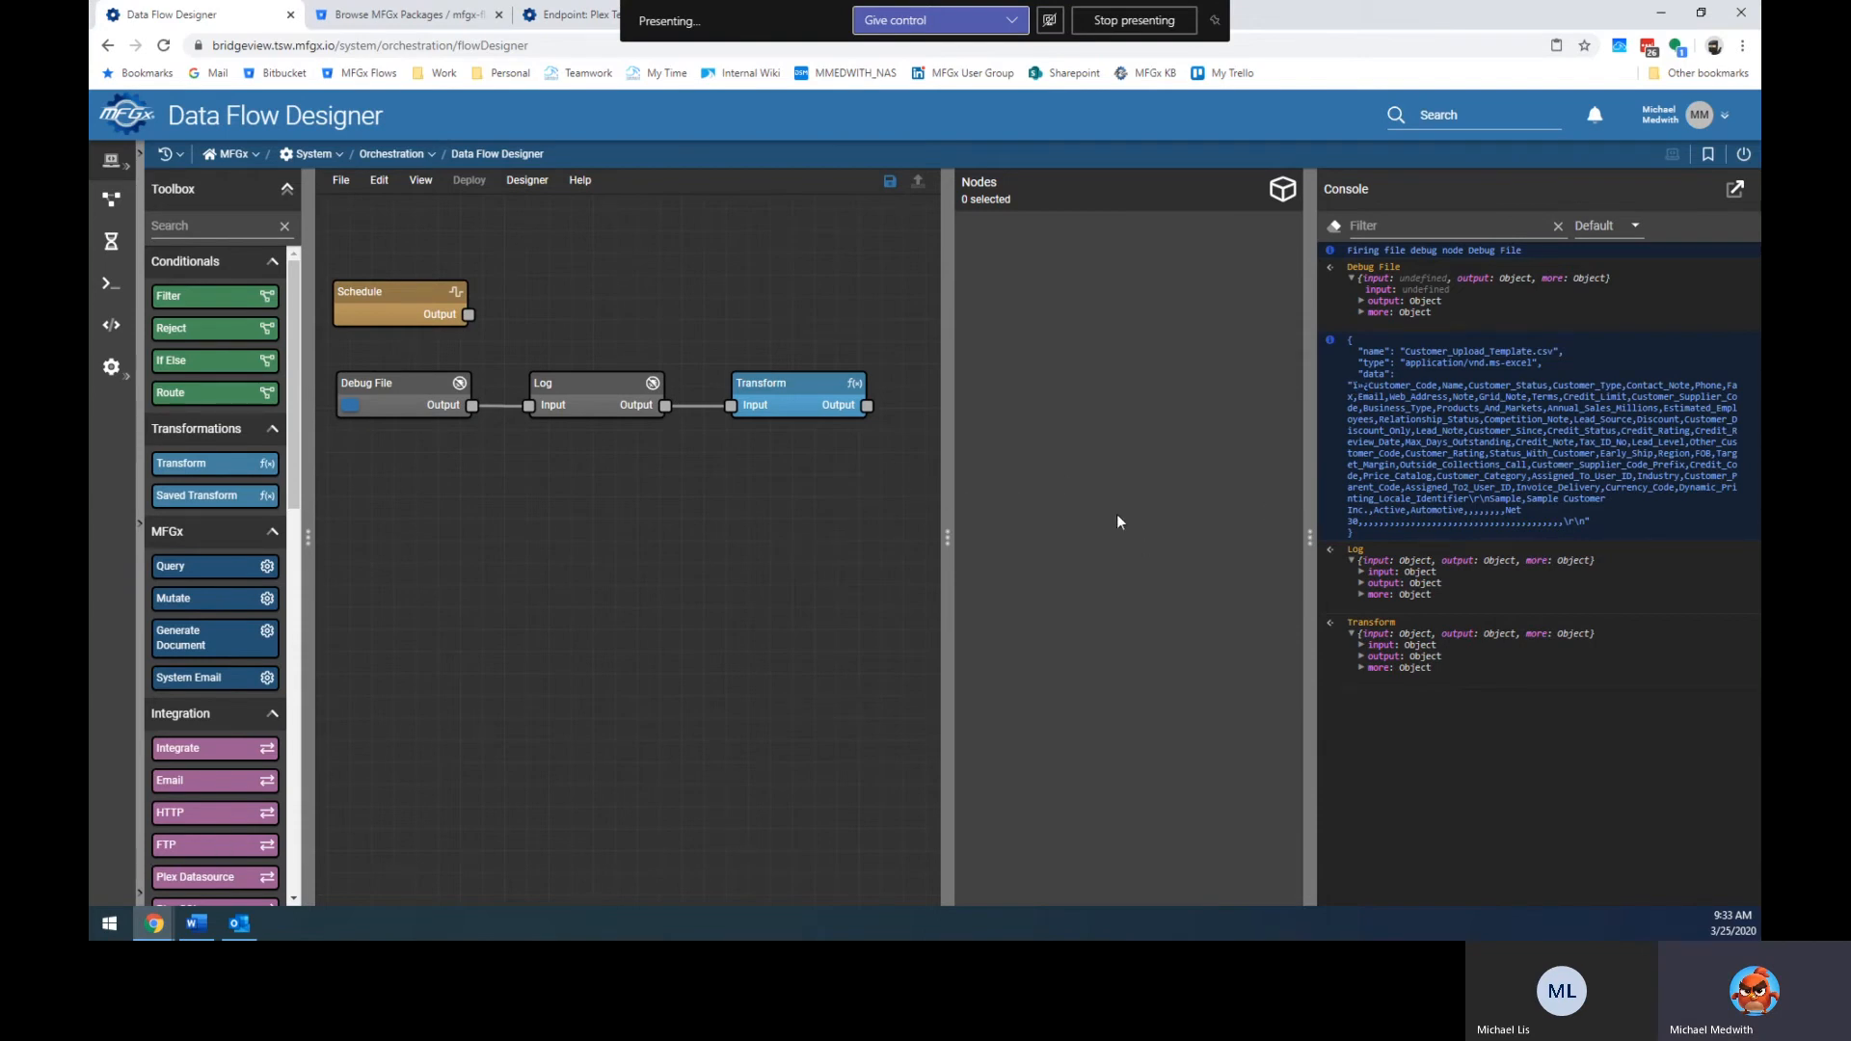
{"action": "left_click_drag", "start_coordinate": [1309, 537], "coordinate": [1389, 538]}
Change the Transform action to $.data, rerun the flow and inspect the console output.
{"action": "left_click", "coordinate": [802, 403]}
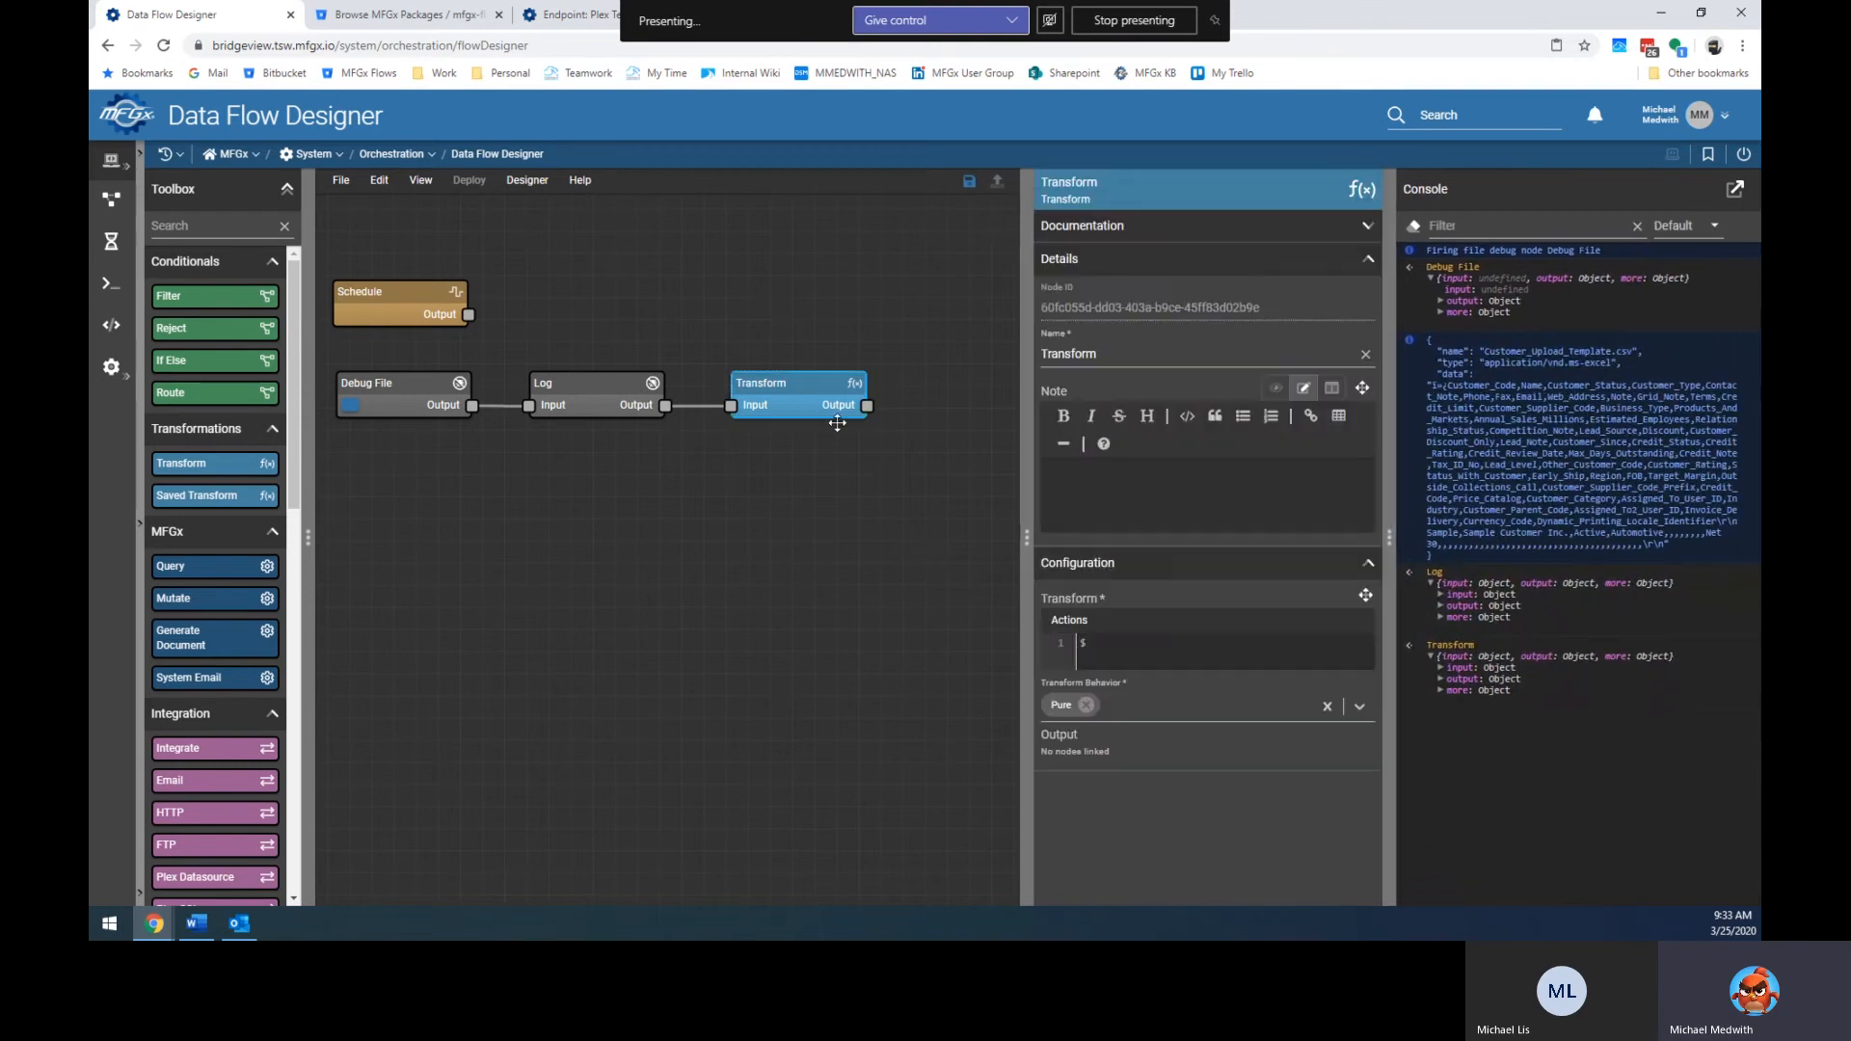
{"action": "left_click", "coordinate": [1141, 654]}
{"action": "type", "text": ".dat"}
{"action": "left_click", "coordinate": [350, 405]}
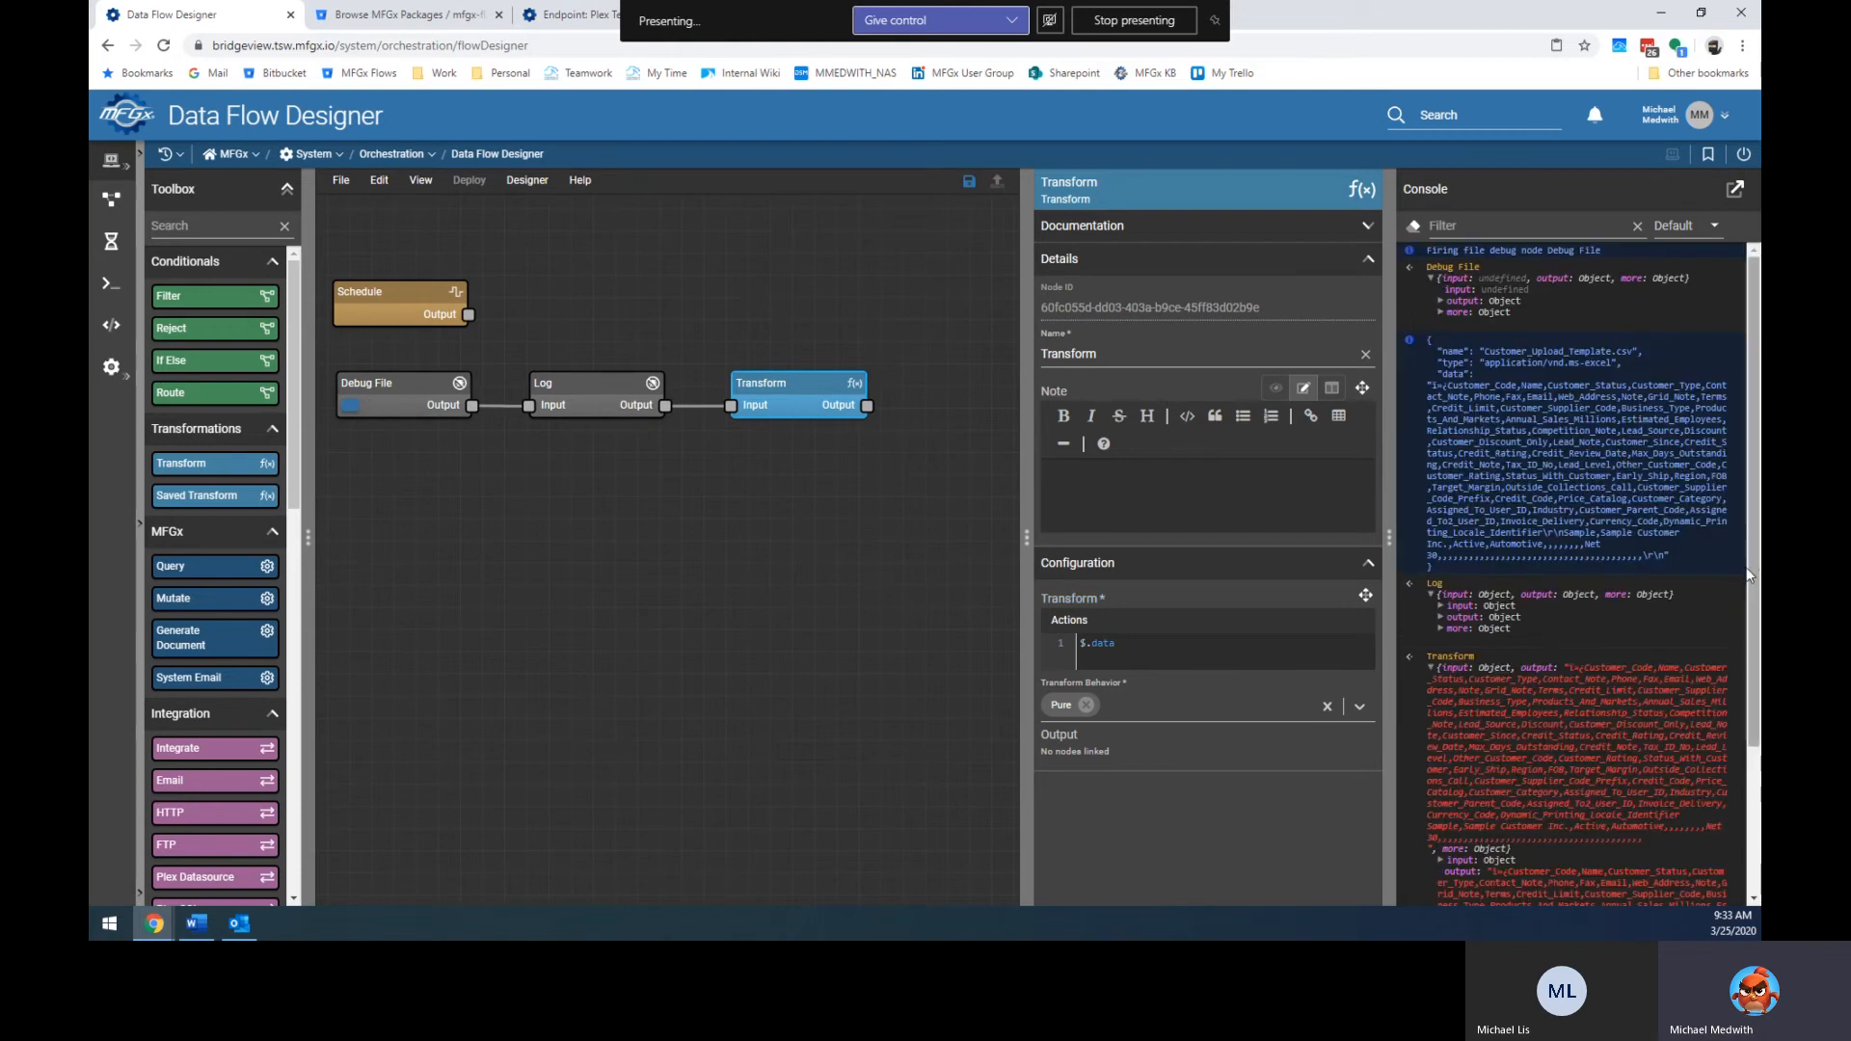
{"action": "scroll", "coordinate": [1594, 569], "scroll_direction": "down", "scroll_amount": 2}
{"action": "scroll", "coordinate": [1523, 461], "scroll_direction": "up", "scroll_amount": 2}
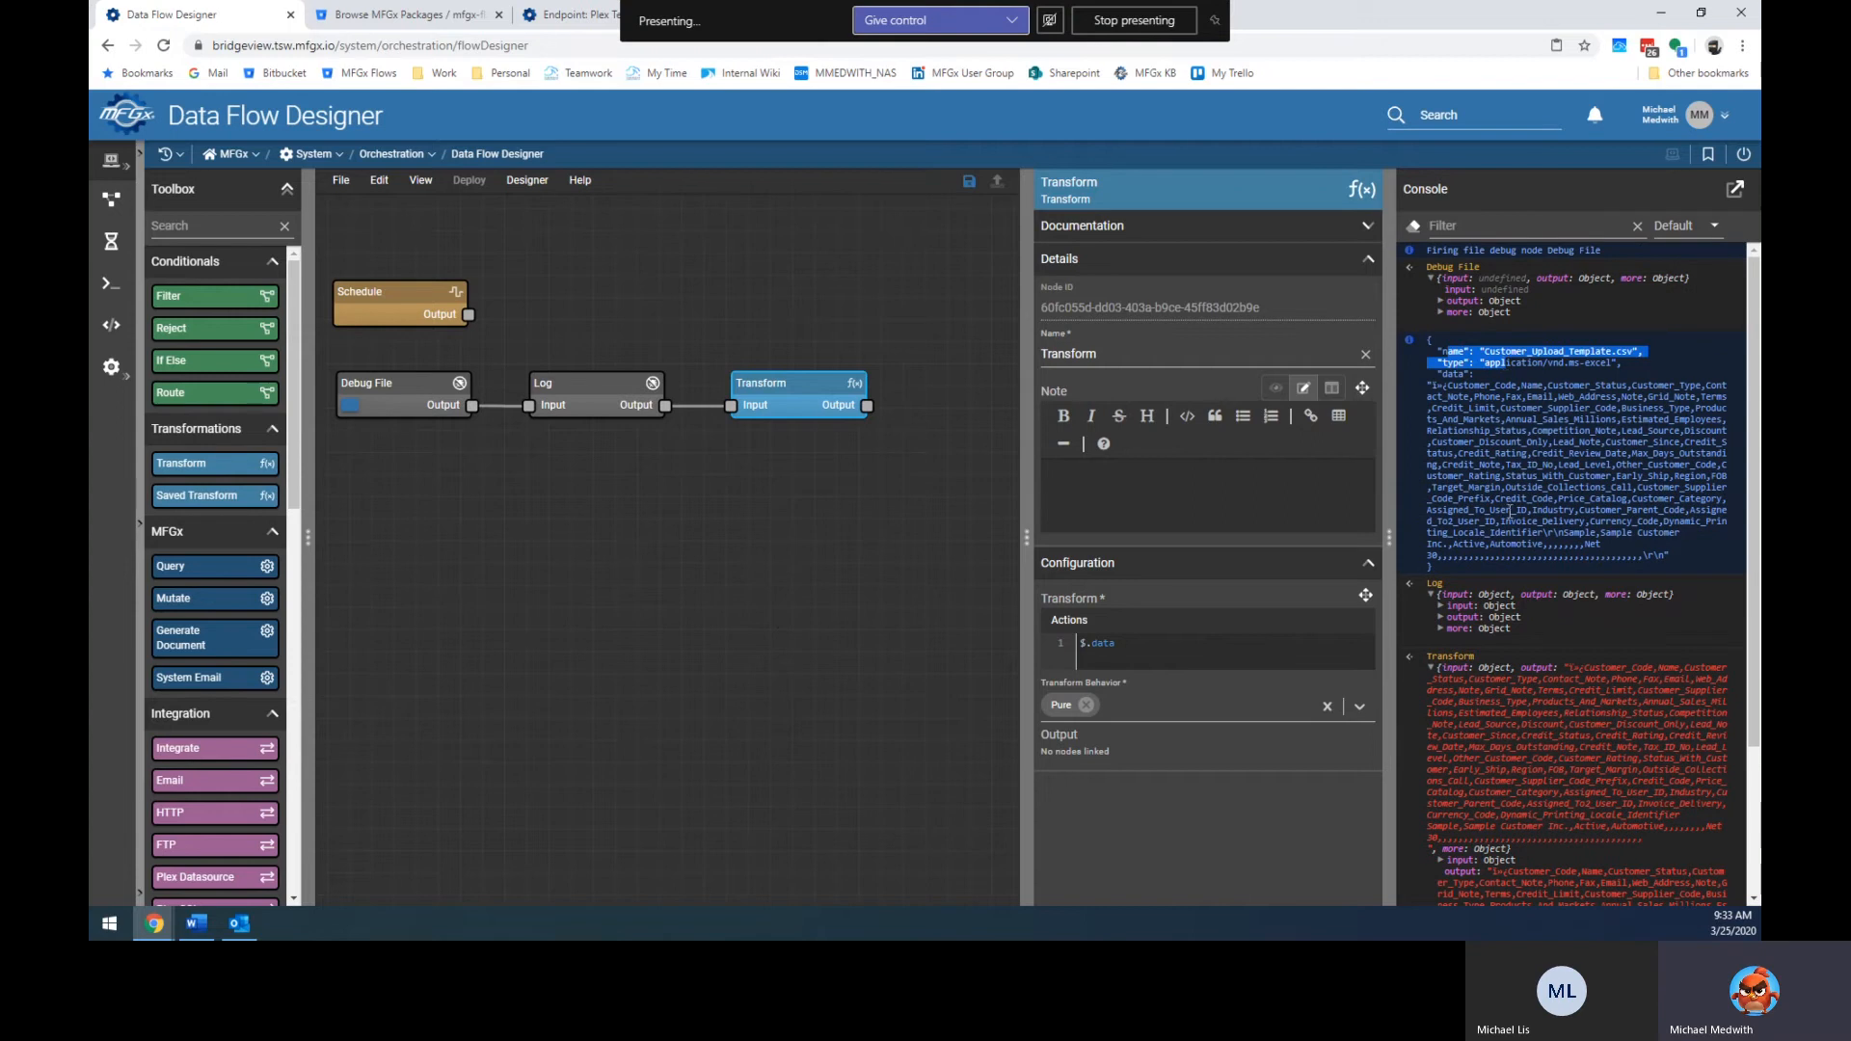
{"action": "scroll", "coordinate": [1498, 609], "scroll_direction": "down", "scroll_amount": 2}
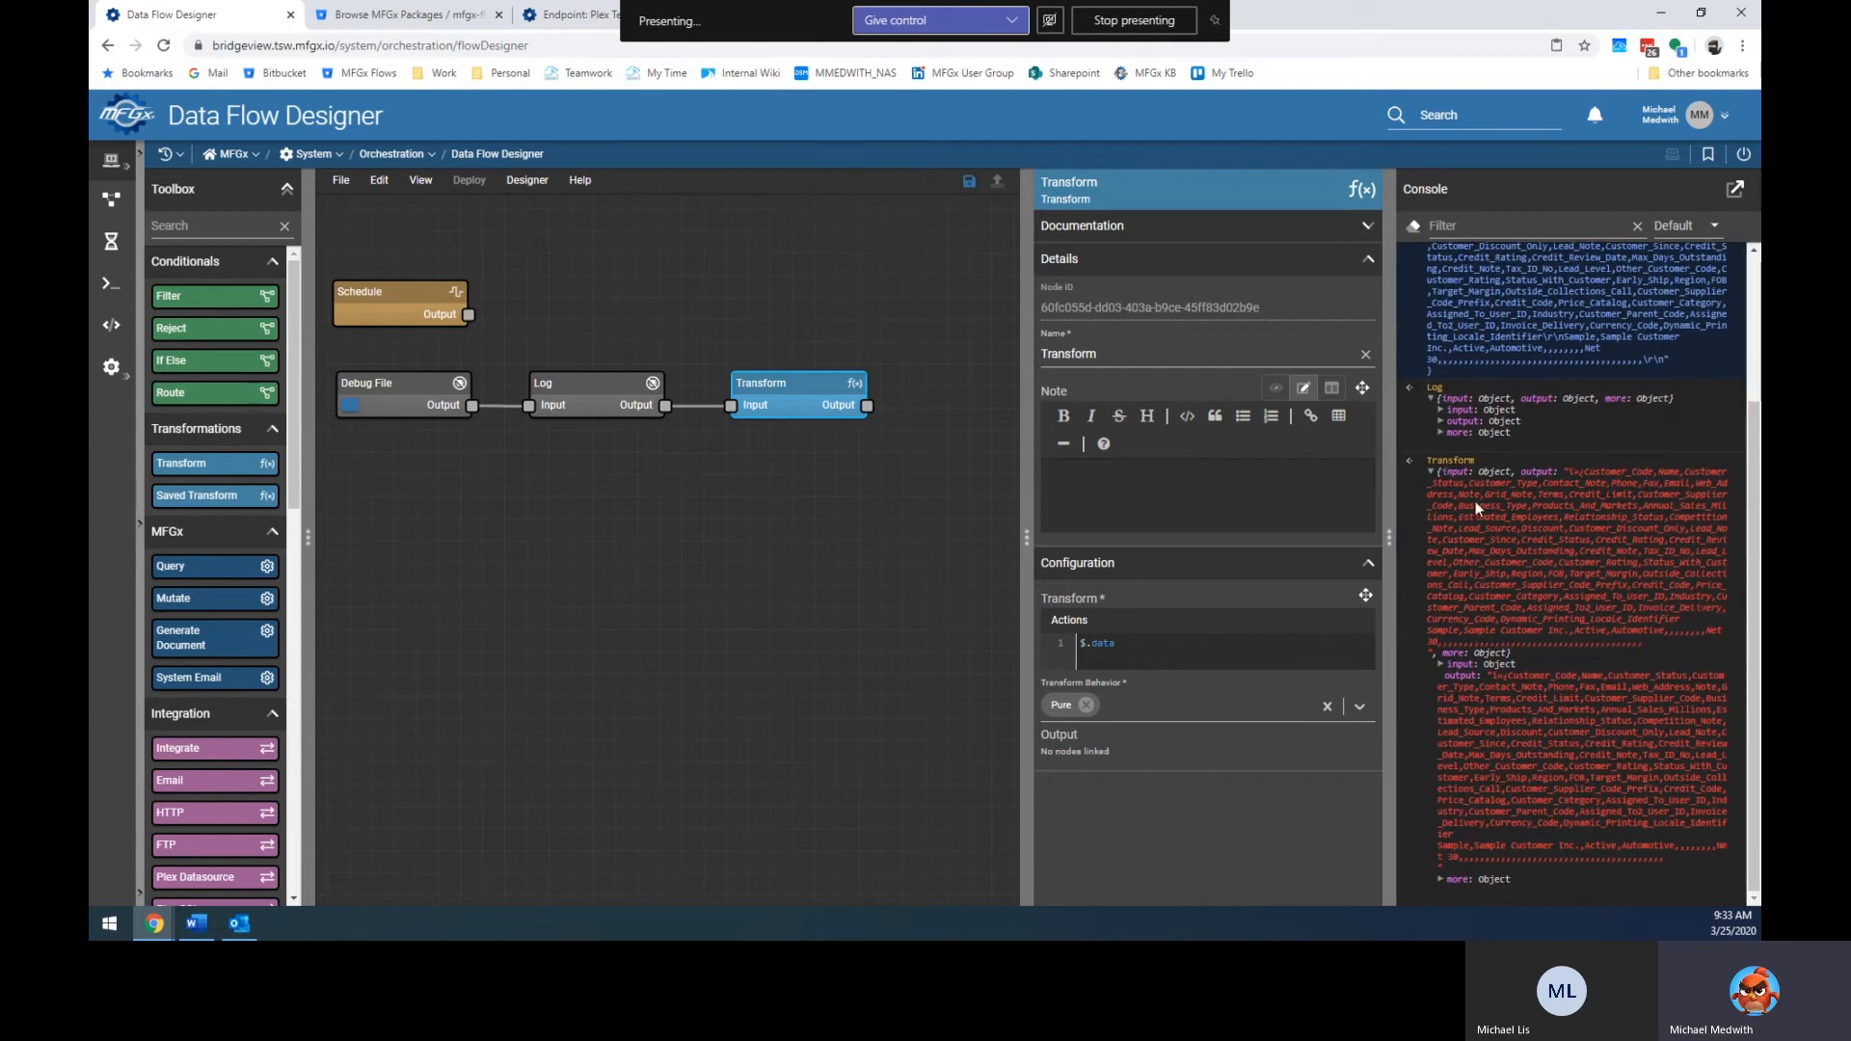
Reselect the Transform node and delete the $.data expression, leaving the editor empty.
{"action": "left_click", "coordinate": [909, 553]}
{"action": "left_click", "coordinate": [848, 413]}
{"action": "left_click", "coordinate": [1139, 640]}
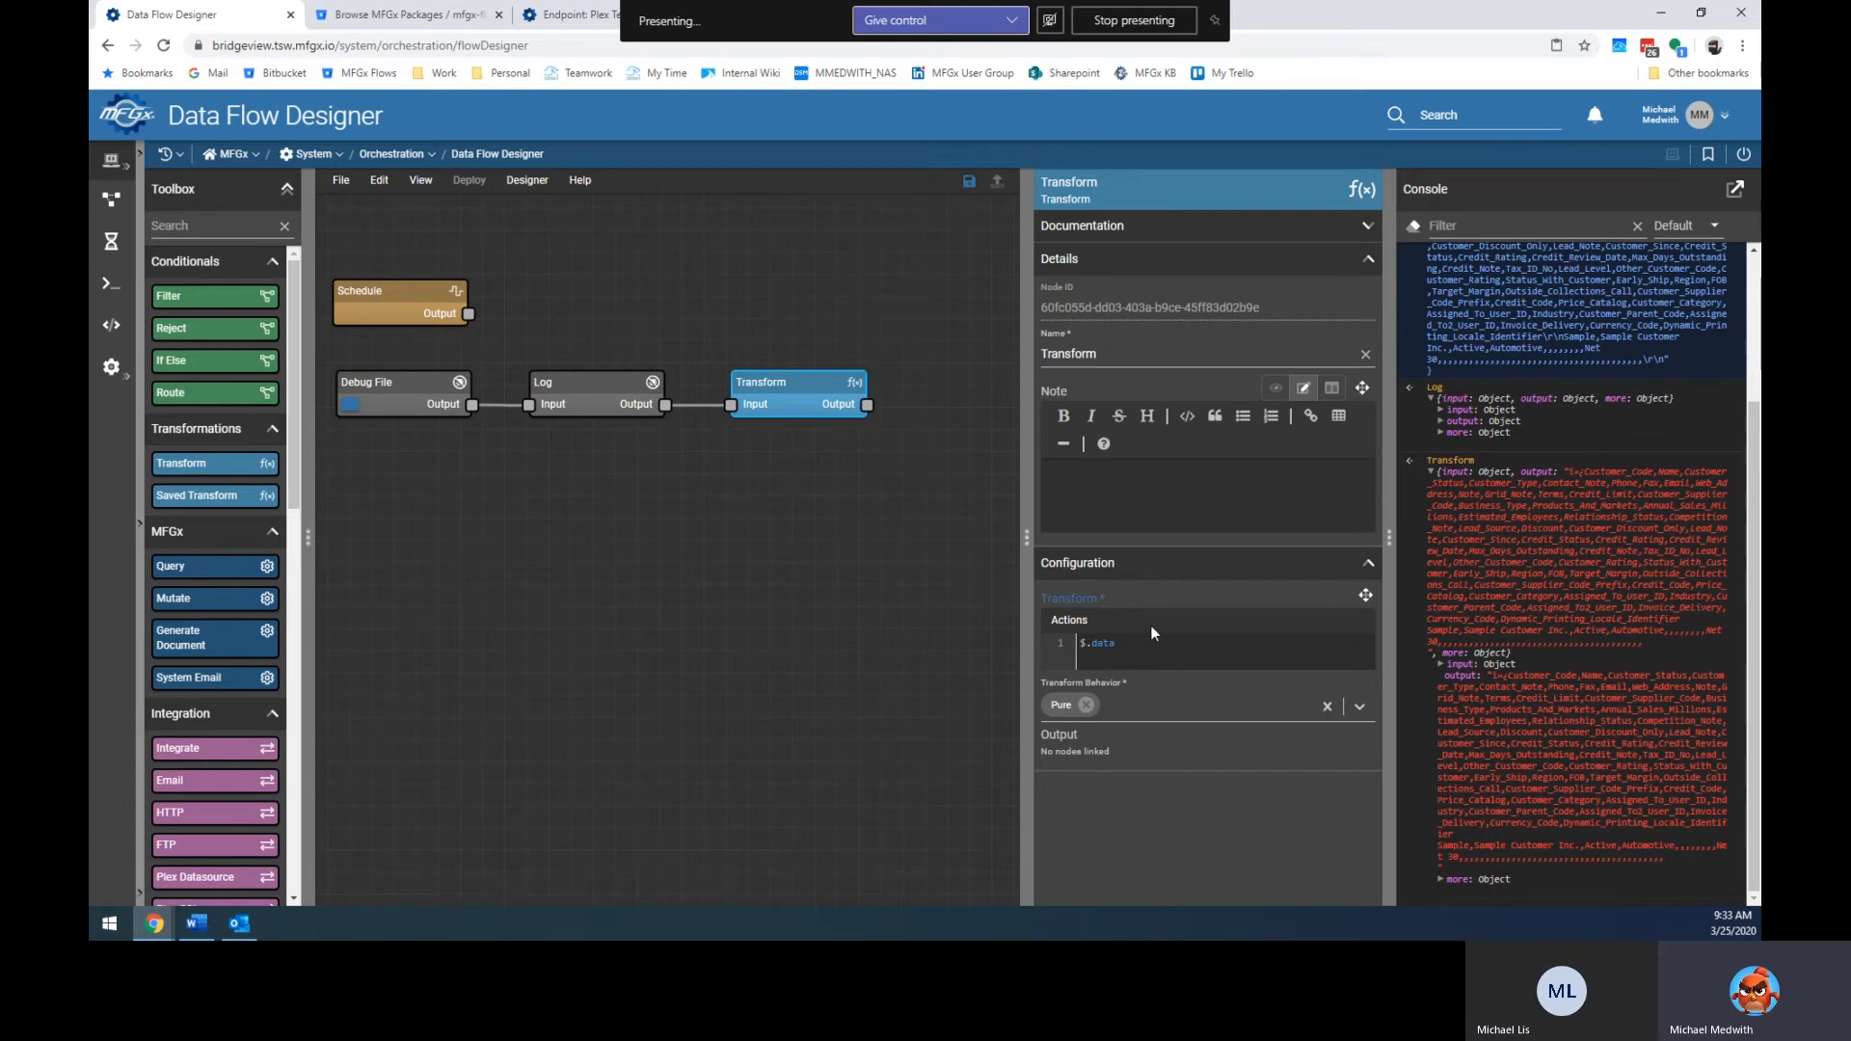
{"action": "key", "text": "ctrl+a"}
{"action": "key", "text": "BackSpace"}
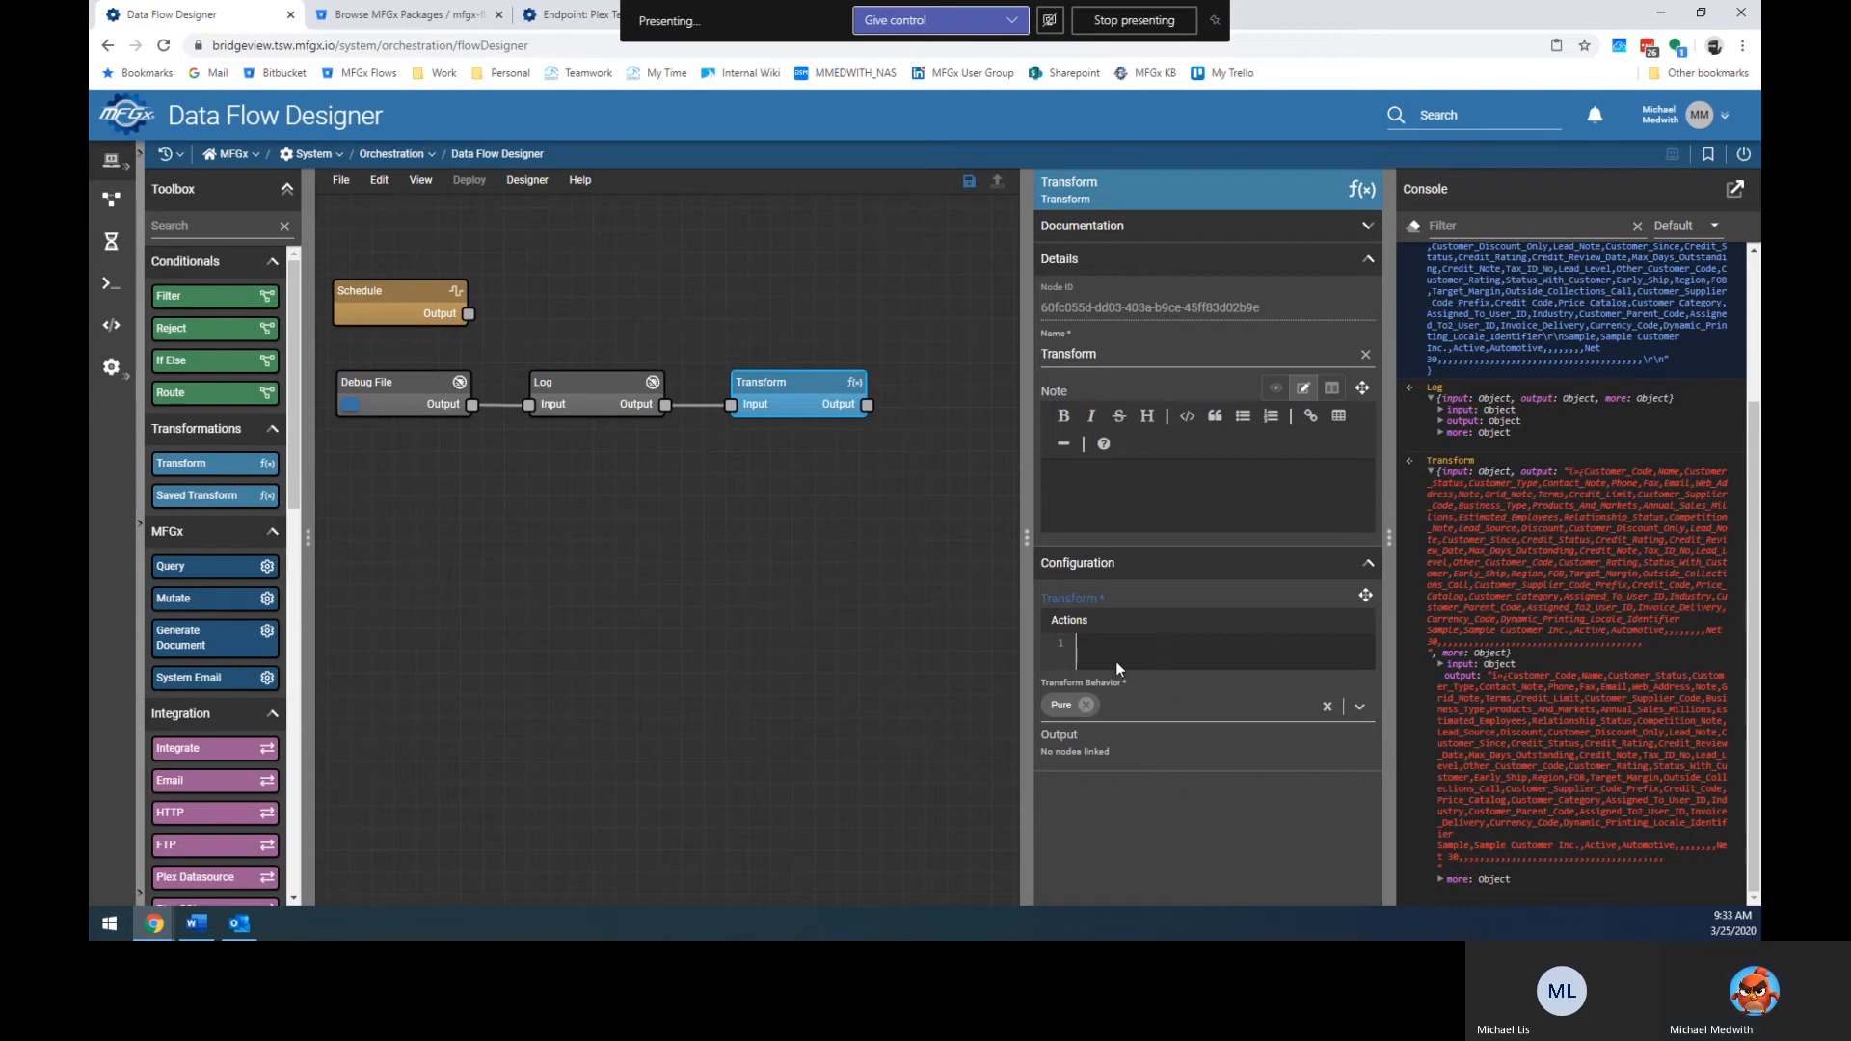
{"action": "left_click", "coordinate": [1072, 619]}
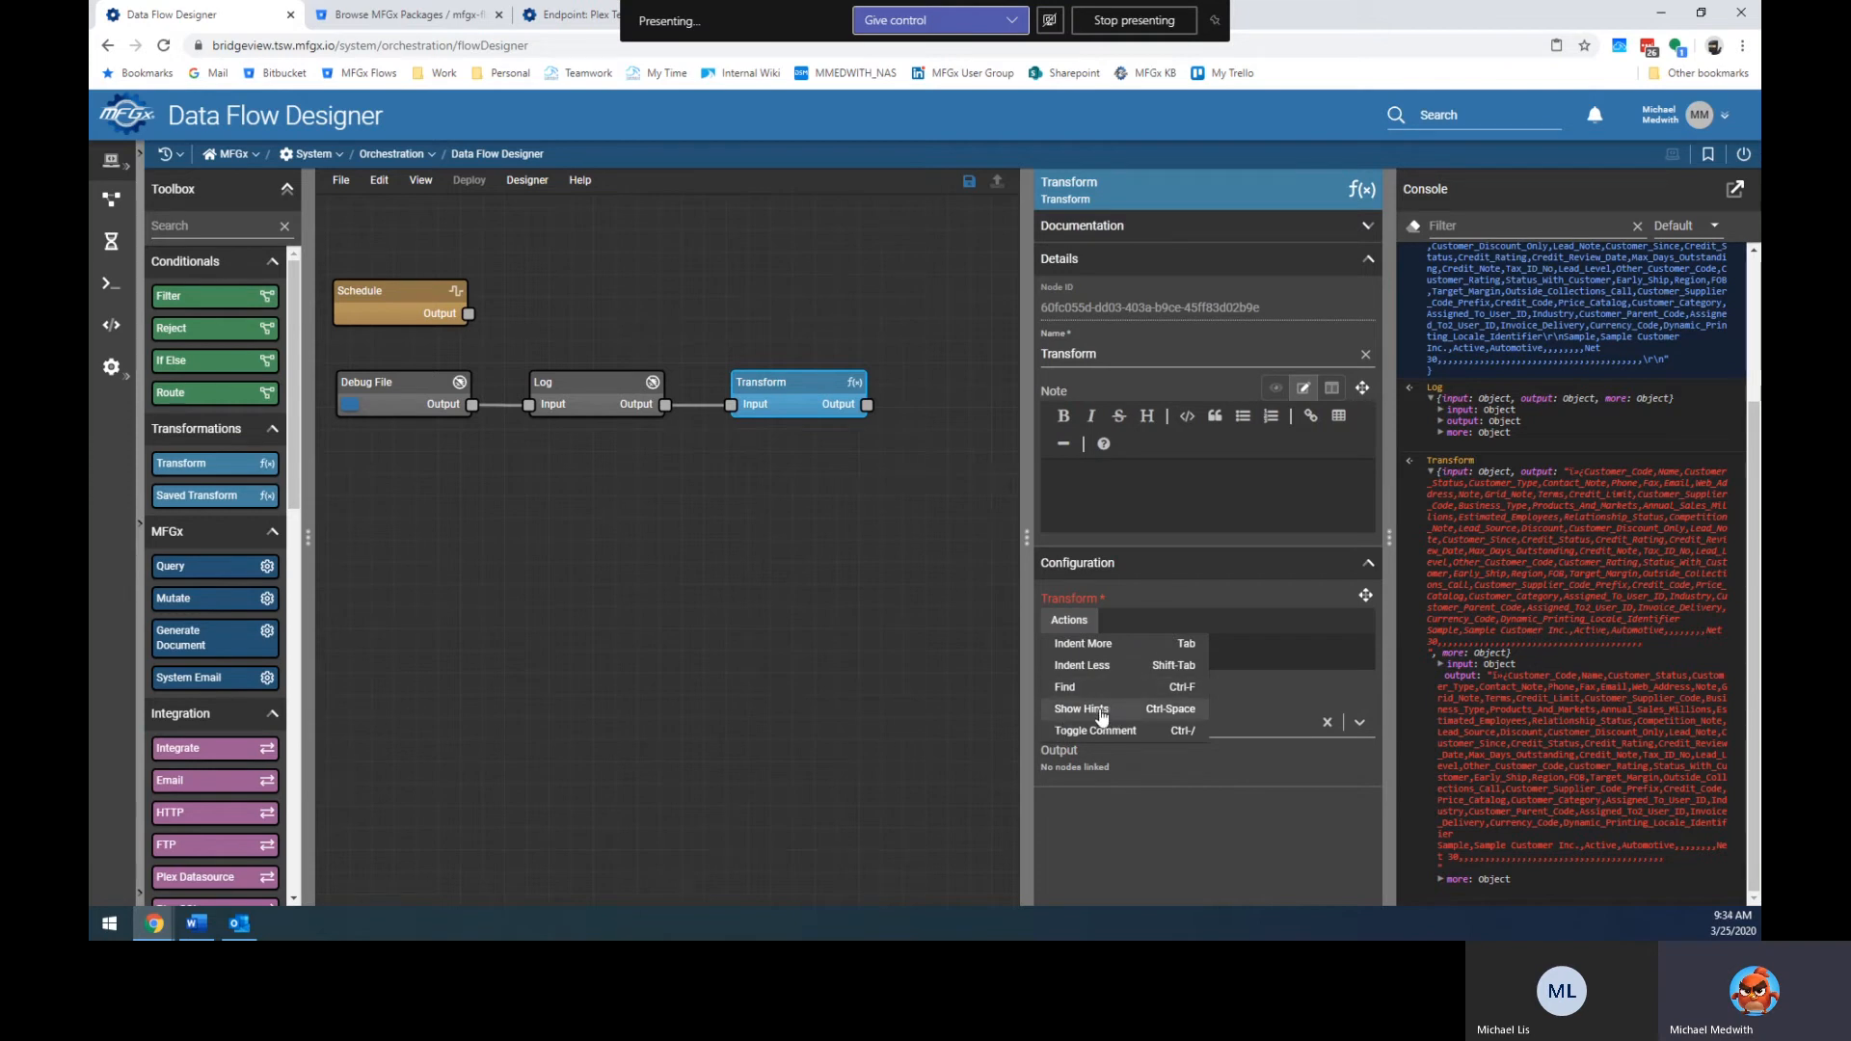
{"action": "left_click", "coordinate": [1270, 648]}
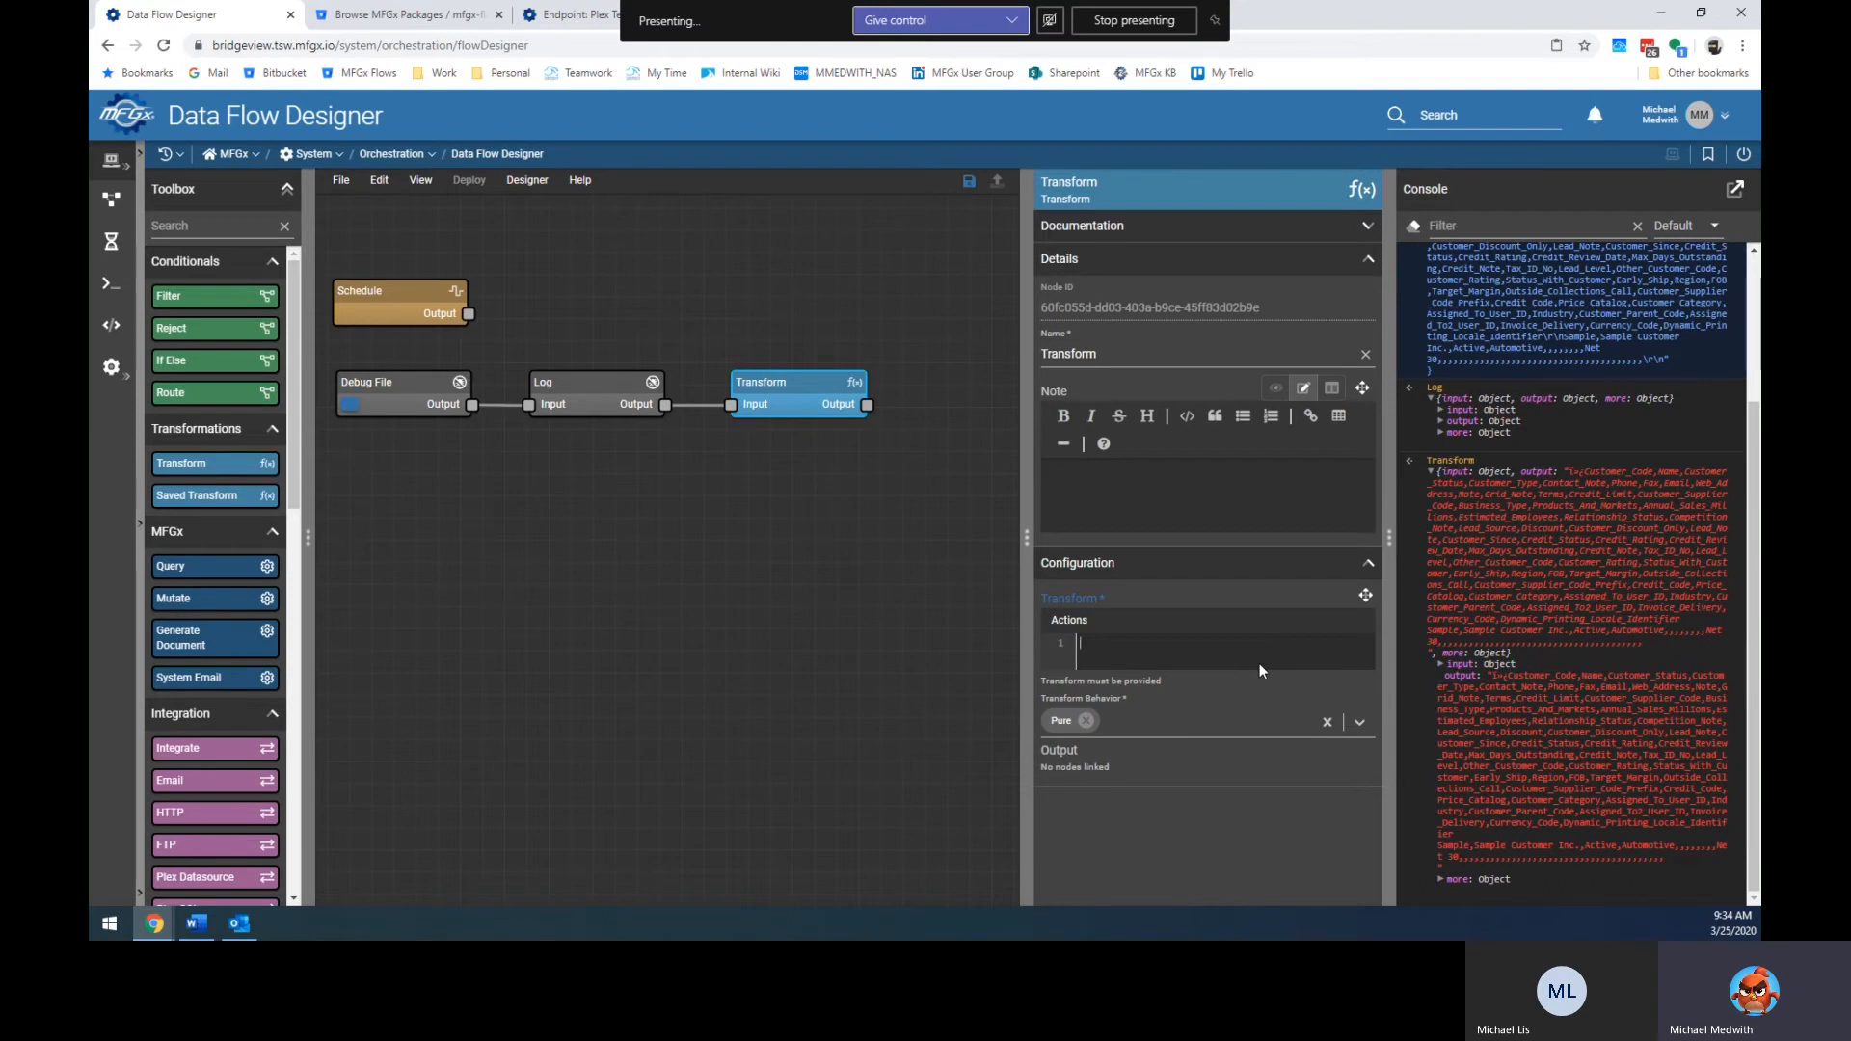
In the expanded Actions editor, insert the $csvToArray snippet with its sample Name,City,State rows.
{"action": "left_click", "coordinate": [1364, 597]}
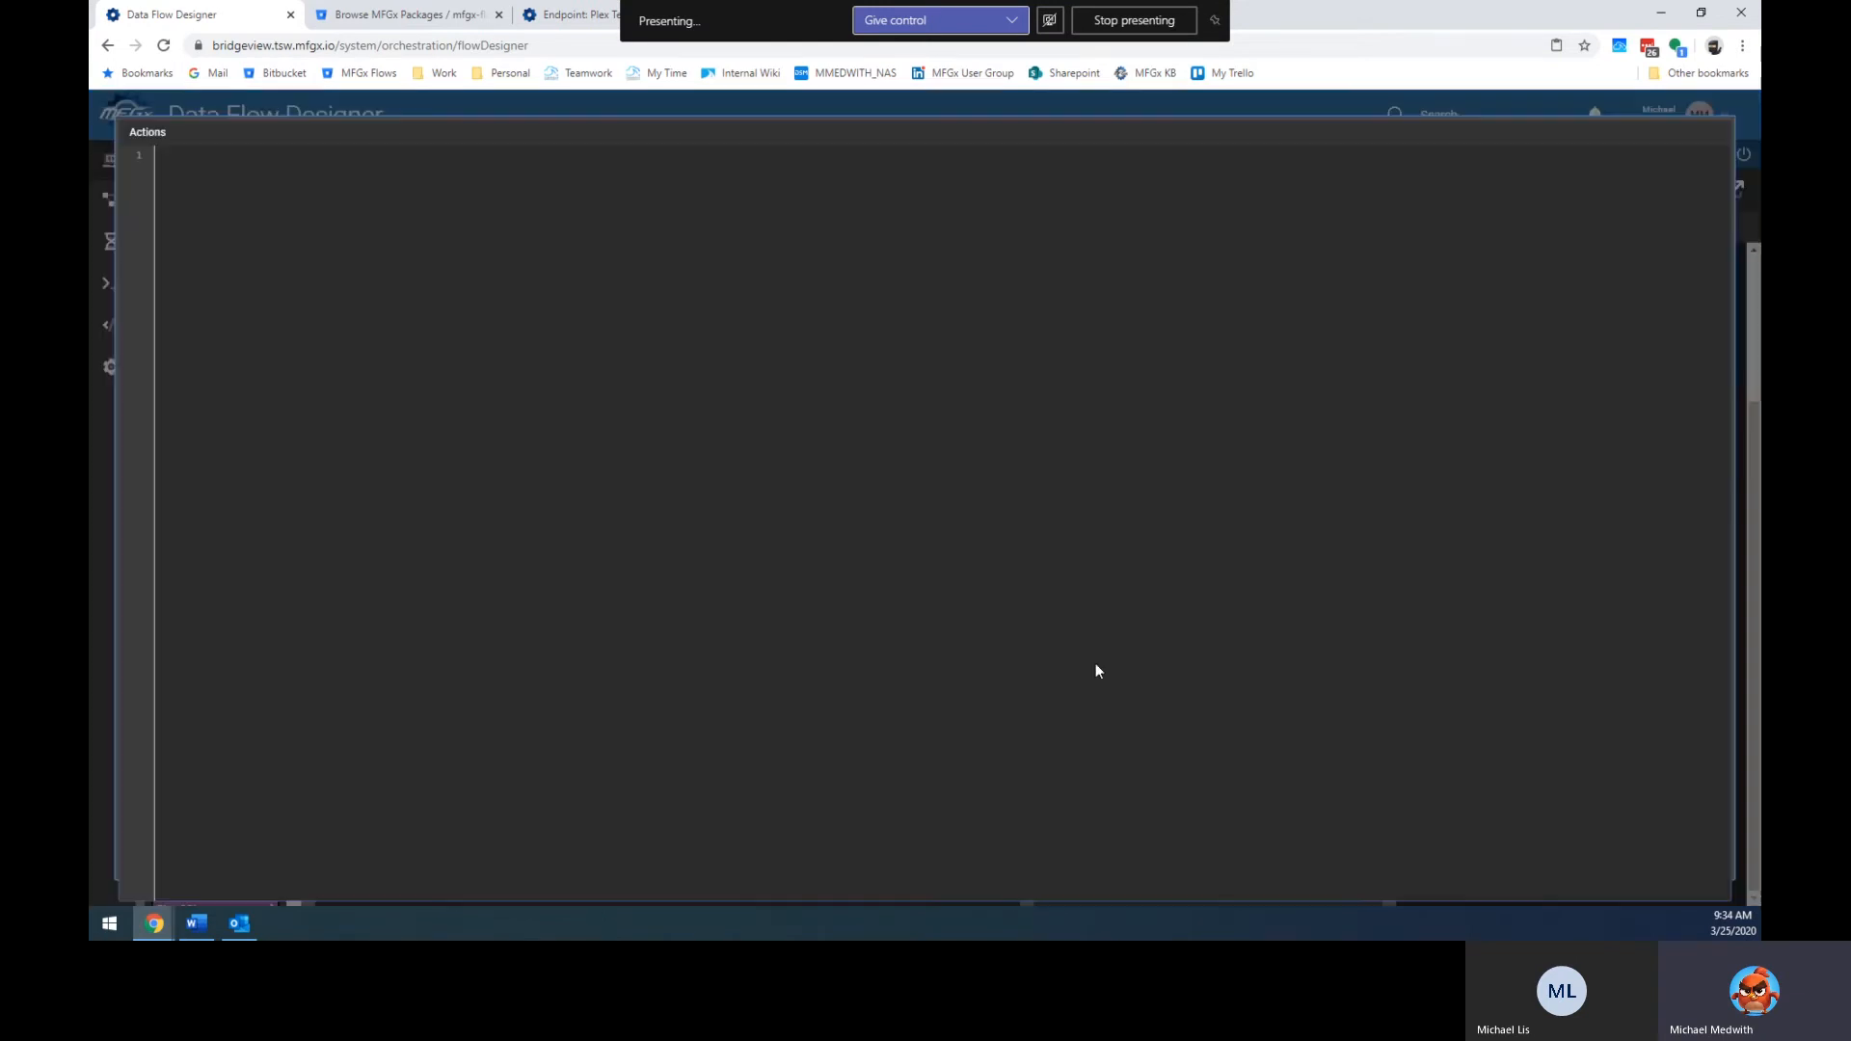
{"action": "type", "text": "$"}
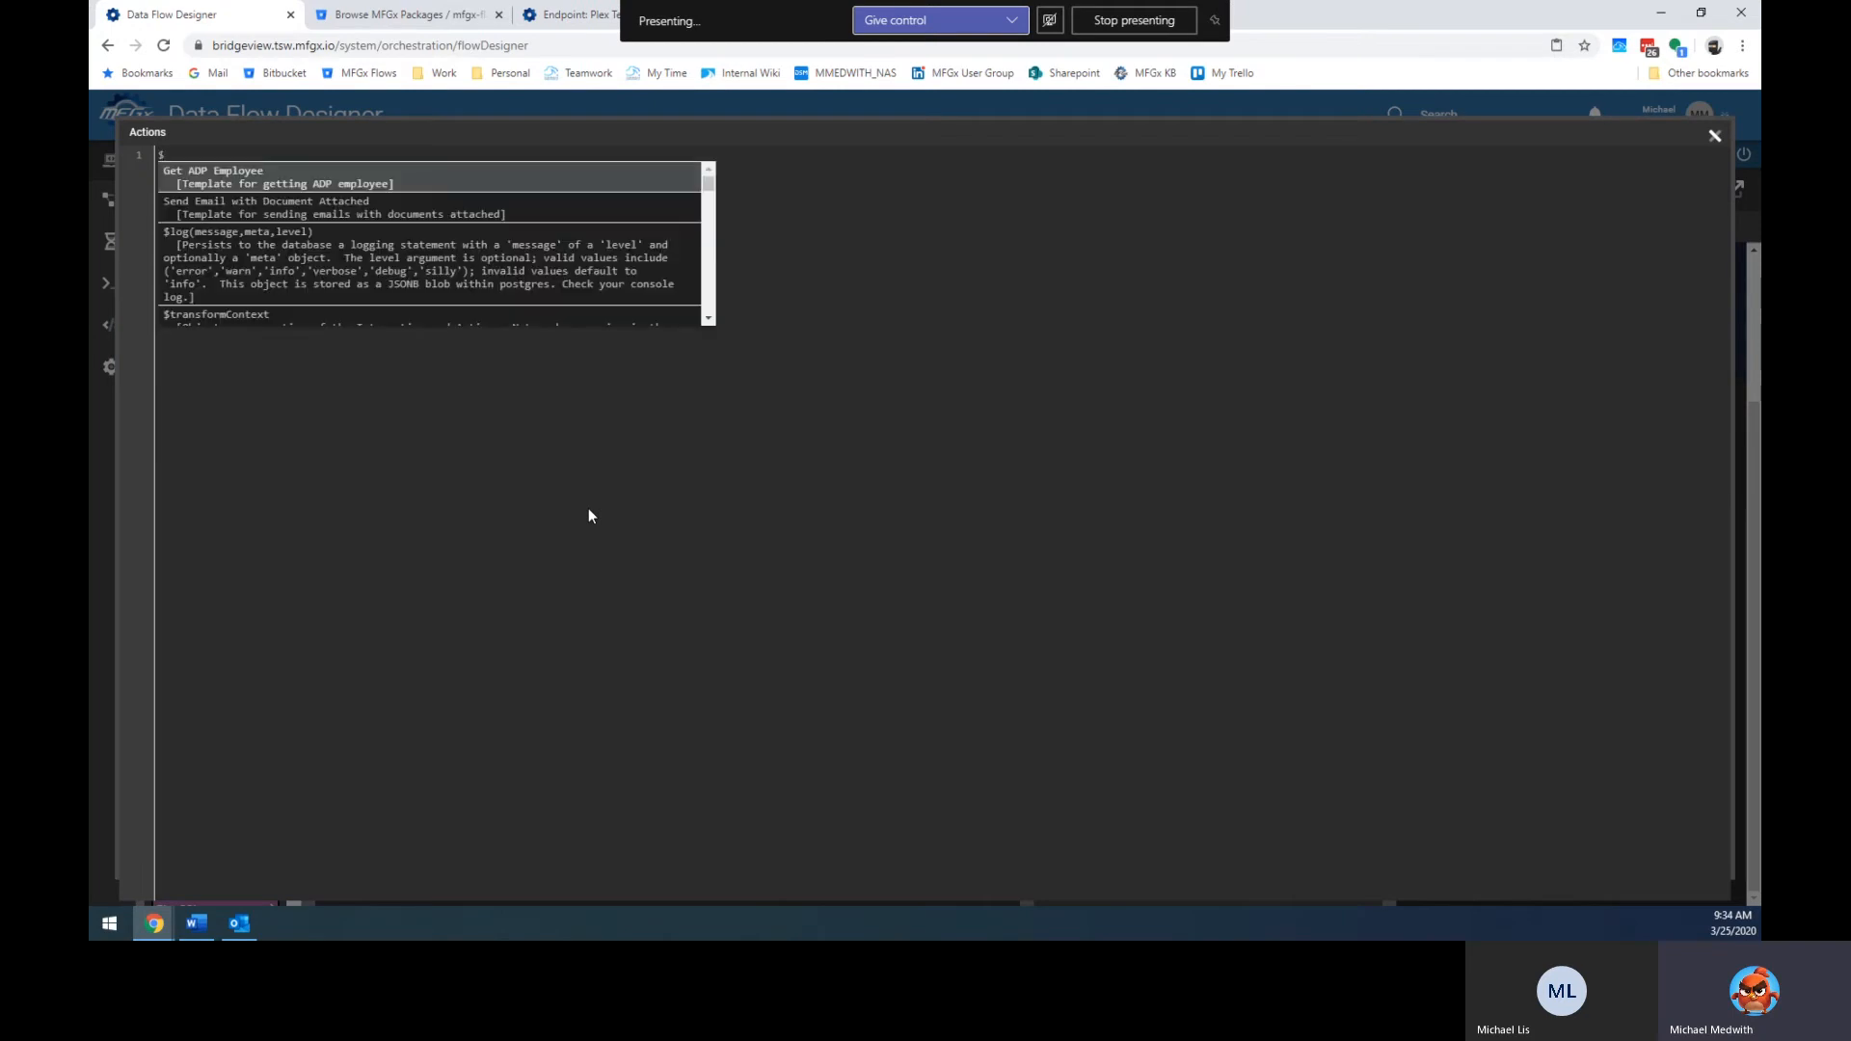
{"action": "type", "text": "arr"}
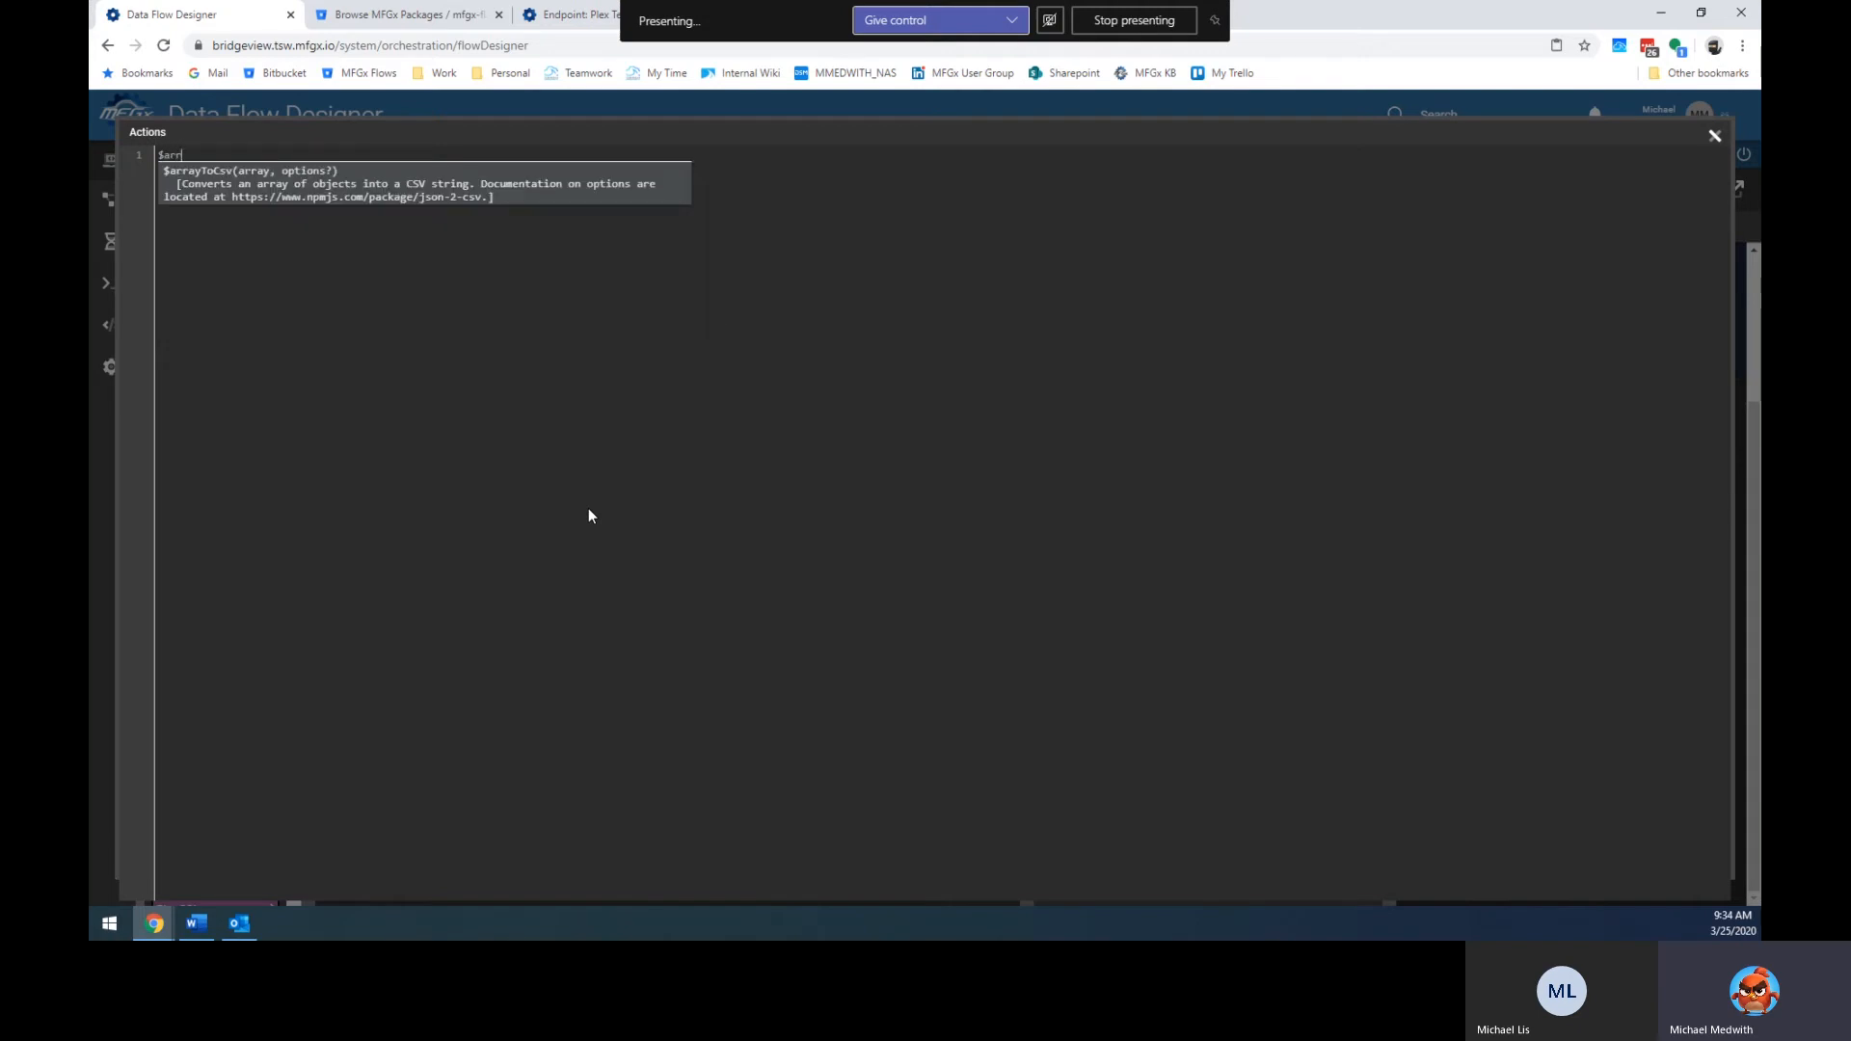
{"action": "key", "text": "BackSpace"}
{"action": "key", "text": "BackSpace"}
{"action": "key", "text": "BackSpace"}
{"action": "type", "text": "cs"}
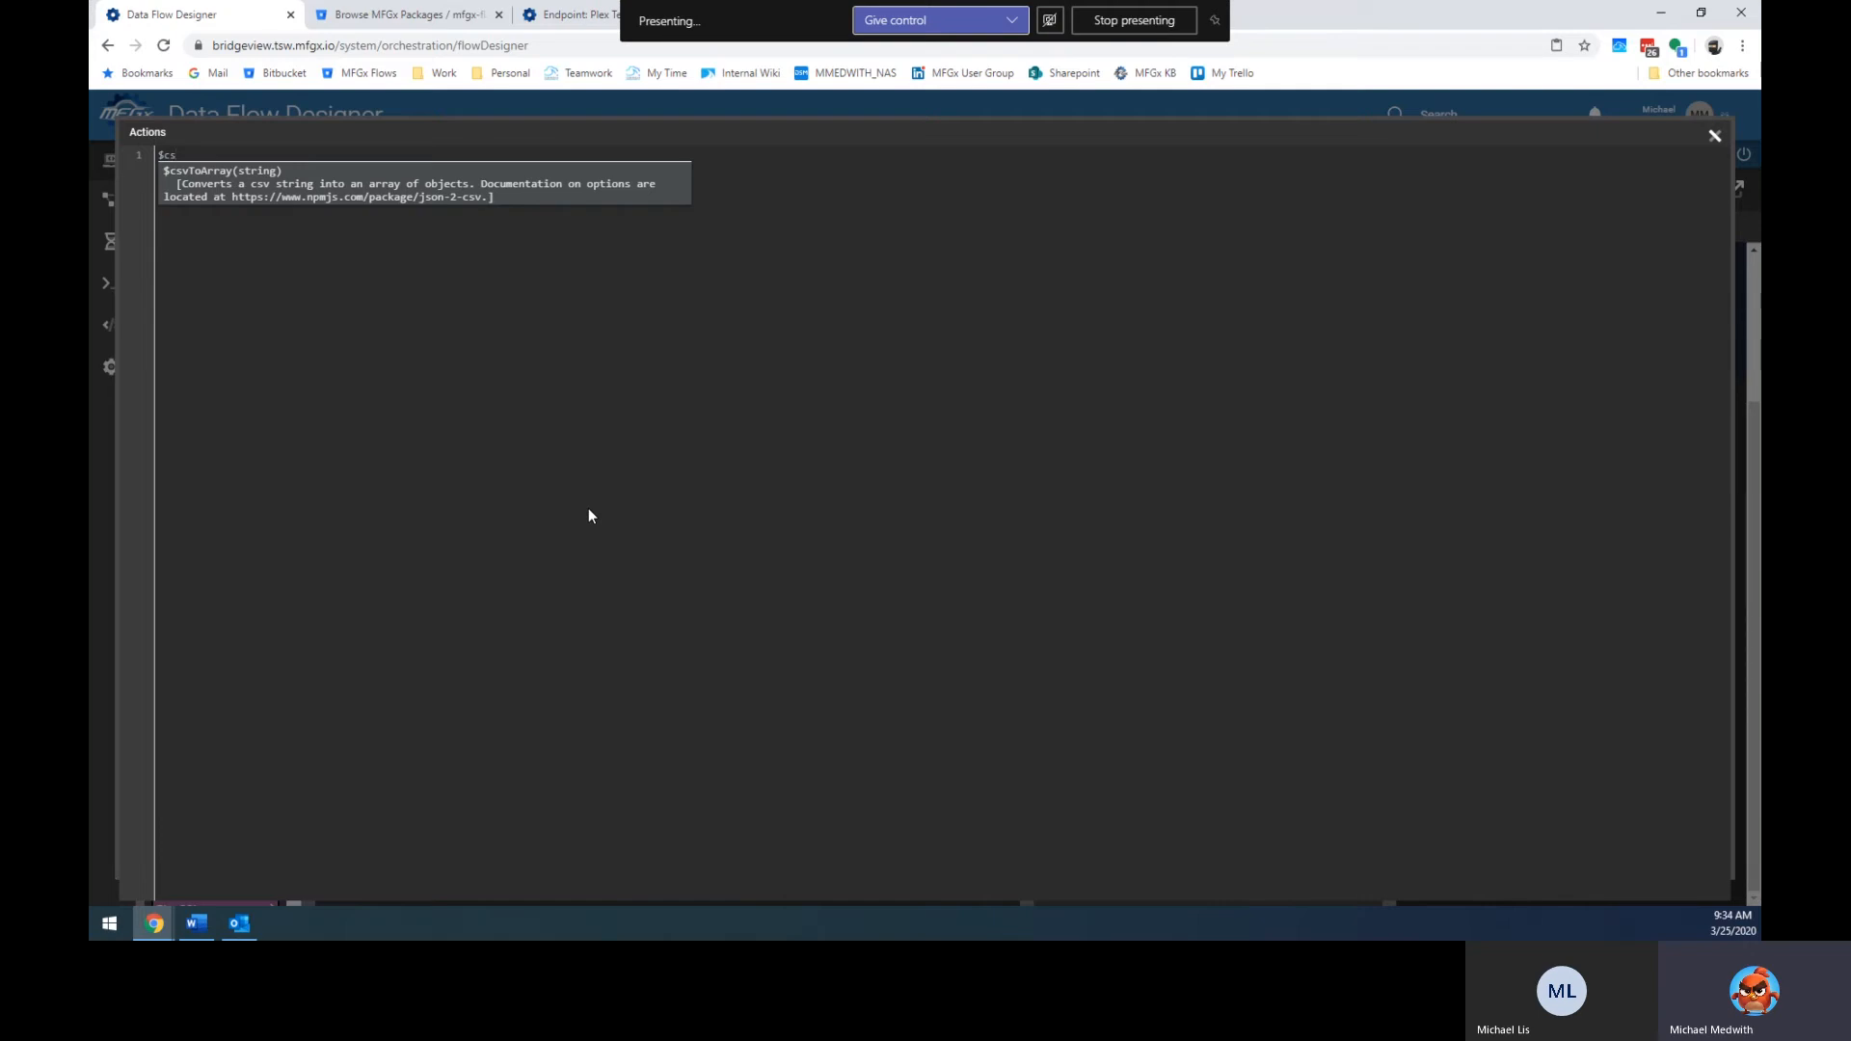
{"action": "key", "text": "Return"}
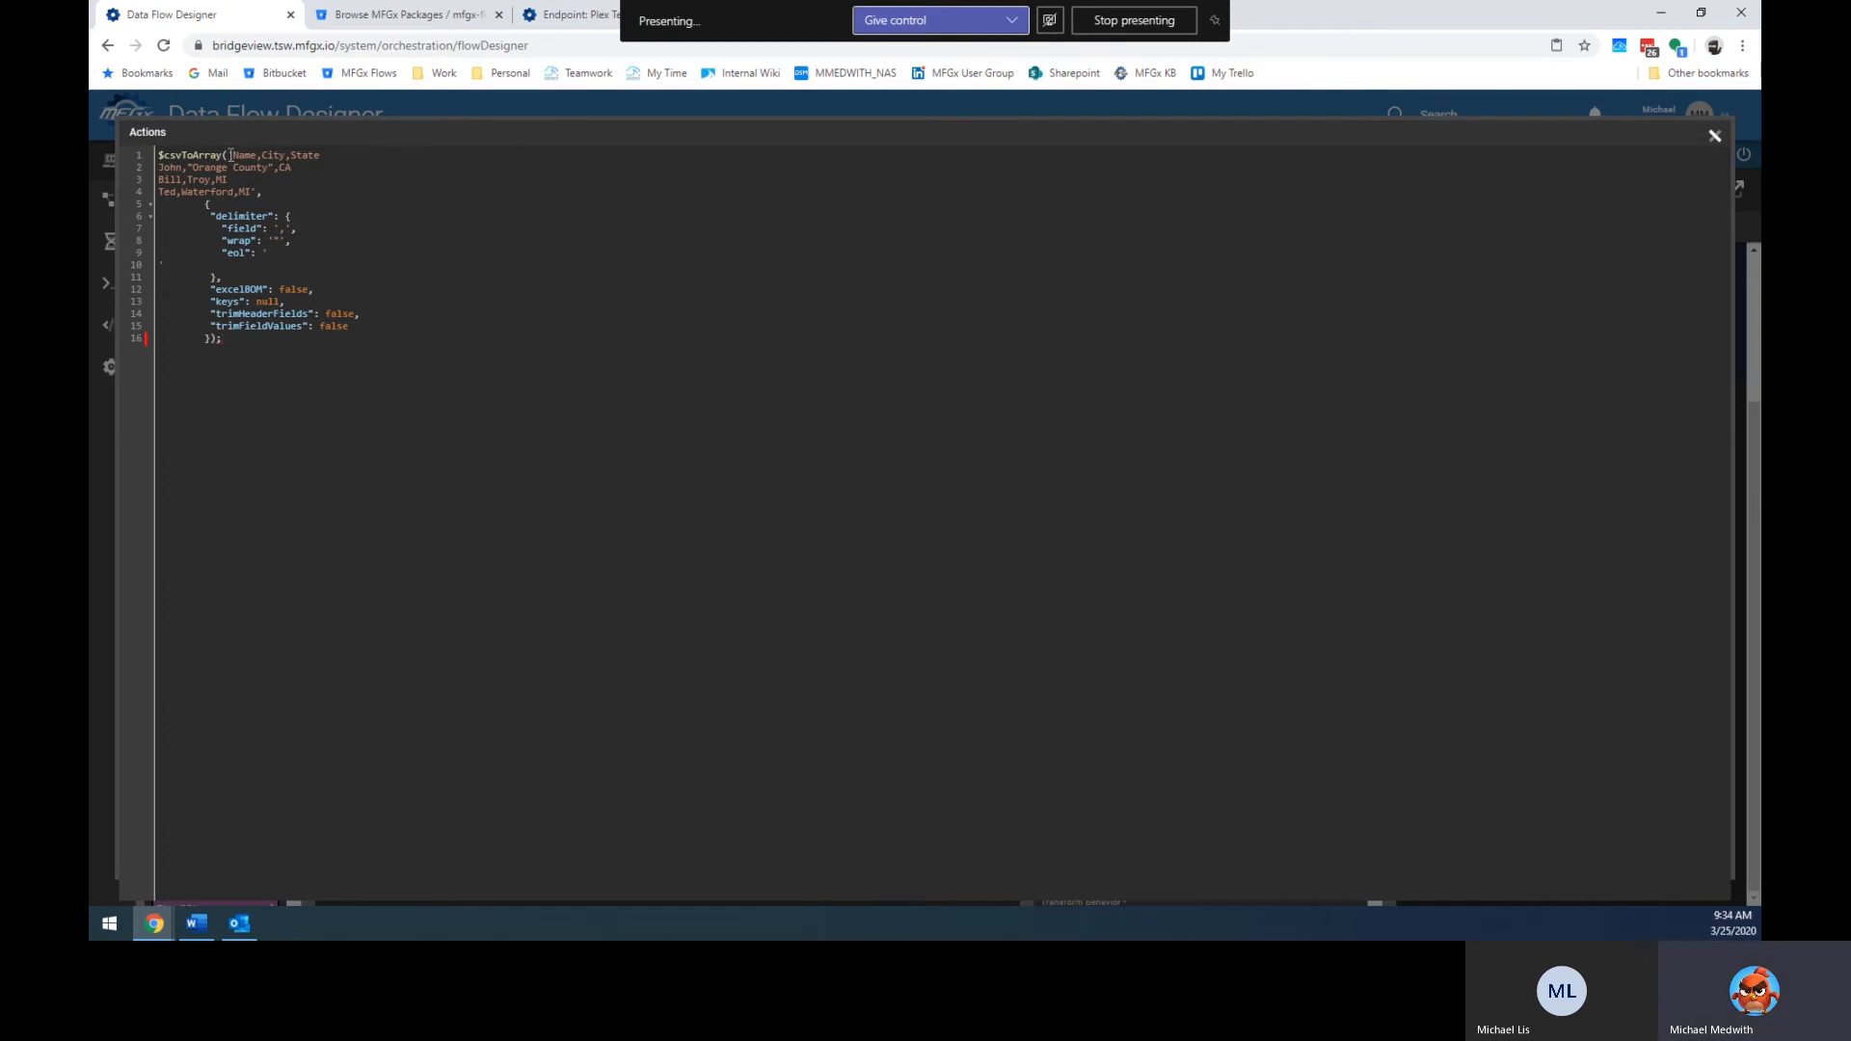
{"action": "left_click", "coordinate": [359, 182]}
{"action": "left_click", "coordinate": [774, 109]}
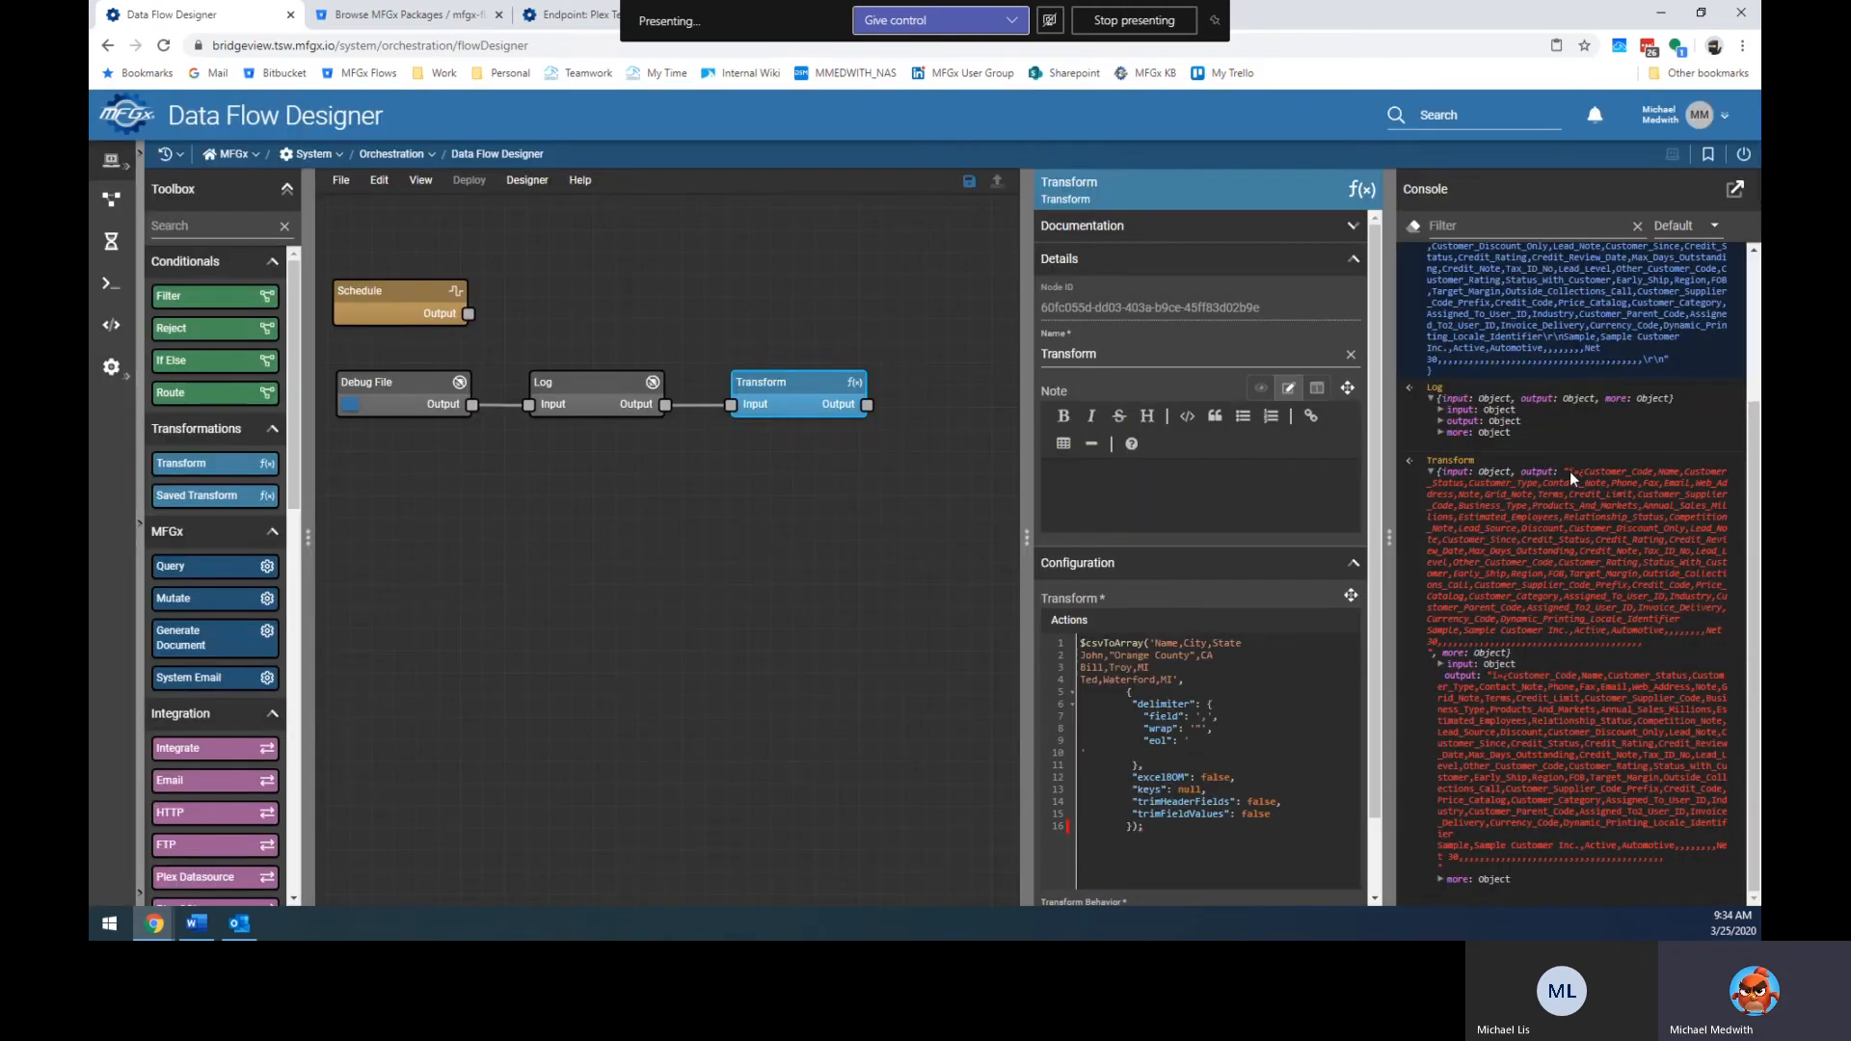
Replace the snippet with $.data and inspect the console output for stray leading characters.
{"action": "scroll", "coordinate": [1569, 471], "scroll_direction": "up", "scroll_amount": 3}
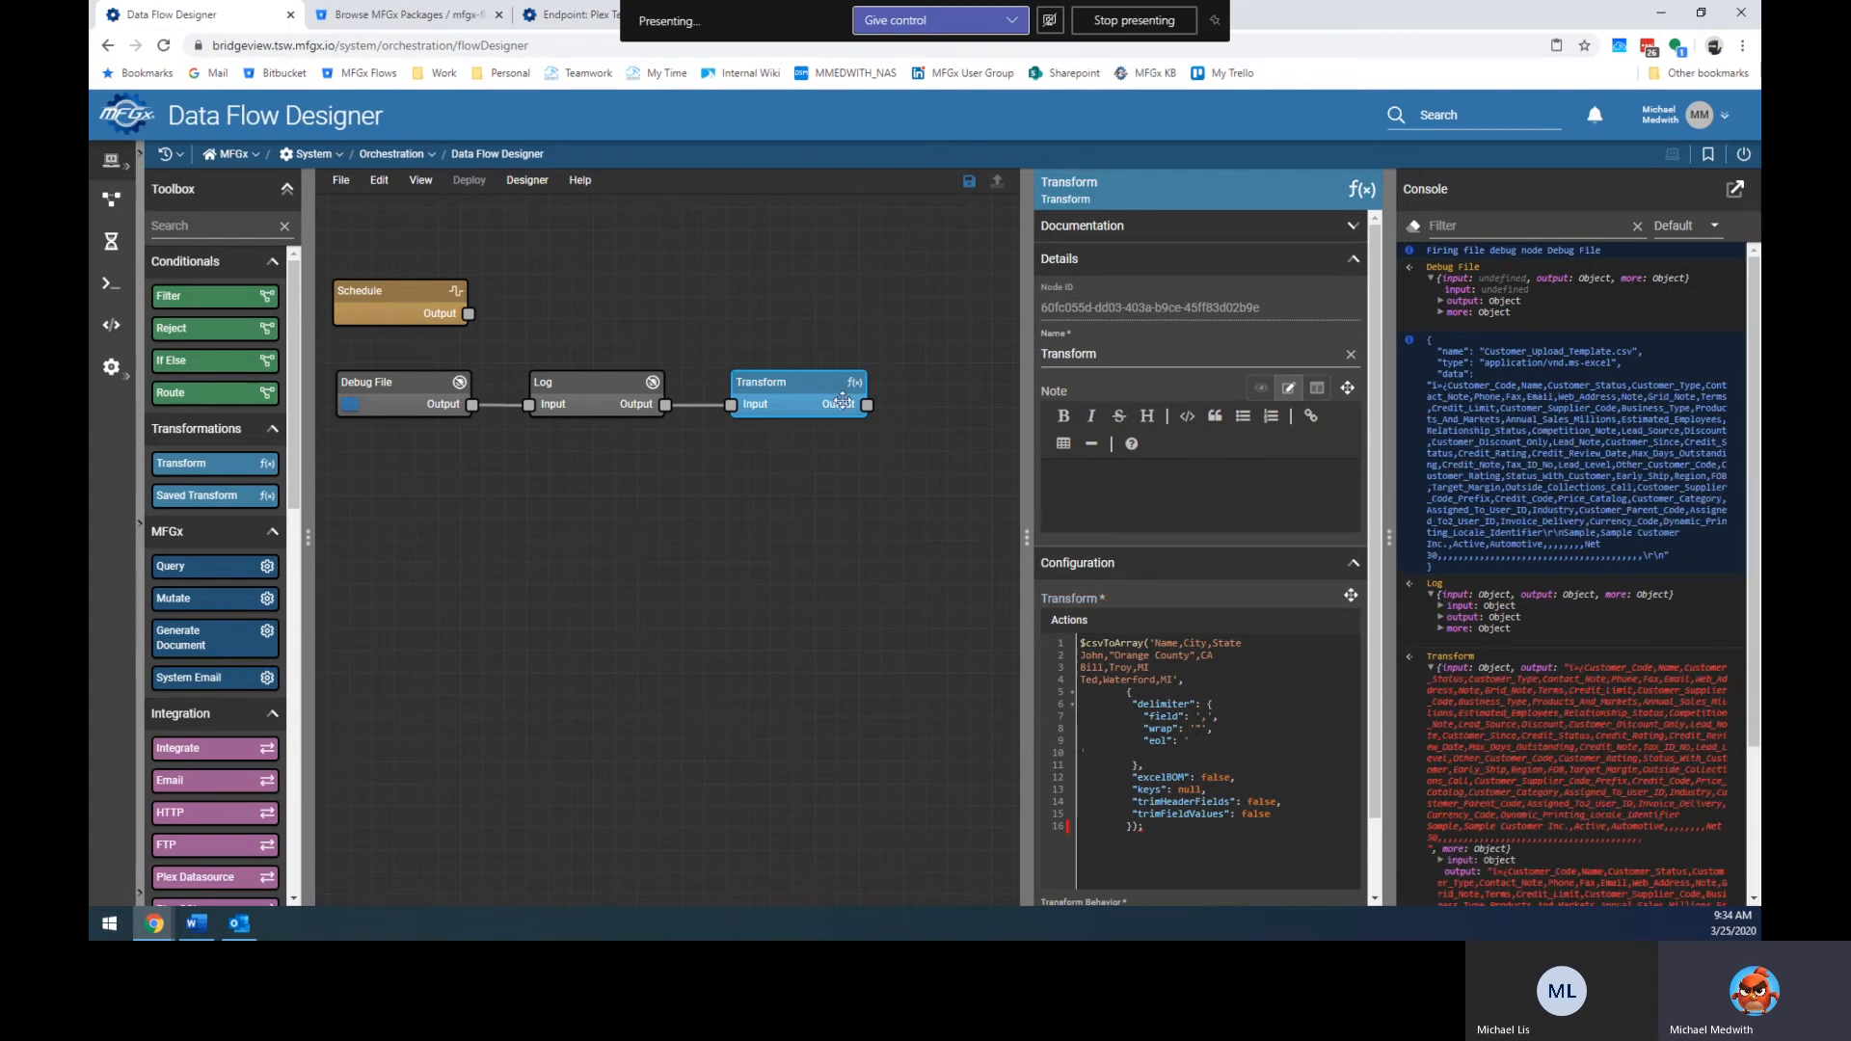
{"action": "left_click", "coordinate": [1142, 680]}
{"action": "key", "text": "ctrl+a"}
{"action": "key", "text": "Delete"}
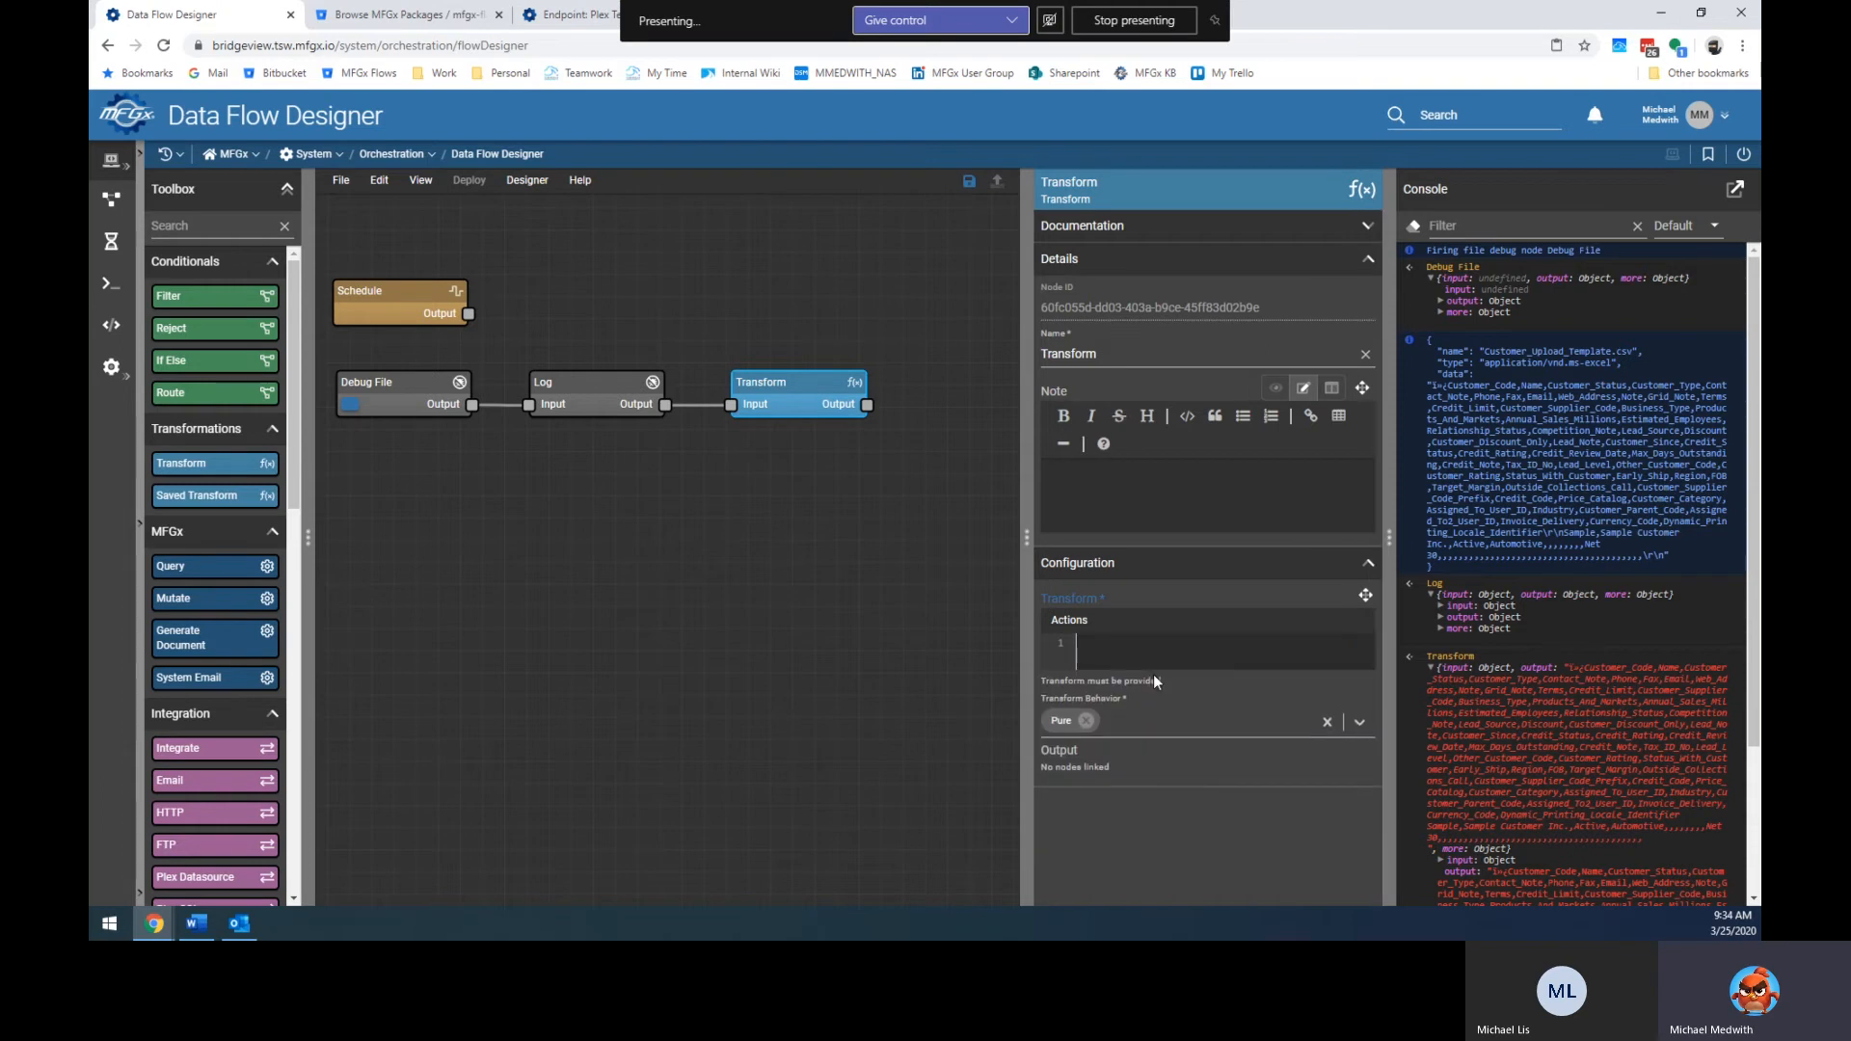
{"action": "type", "text": "$.data"}
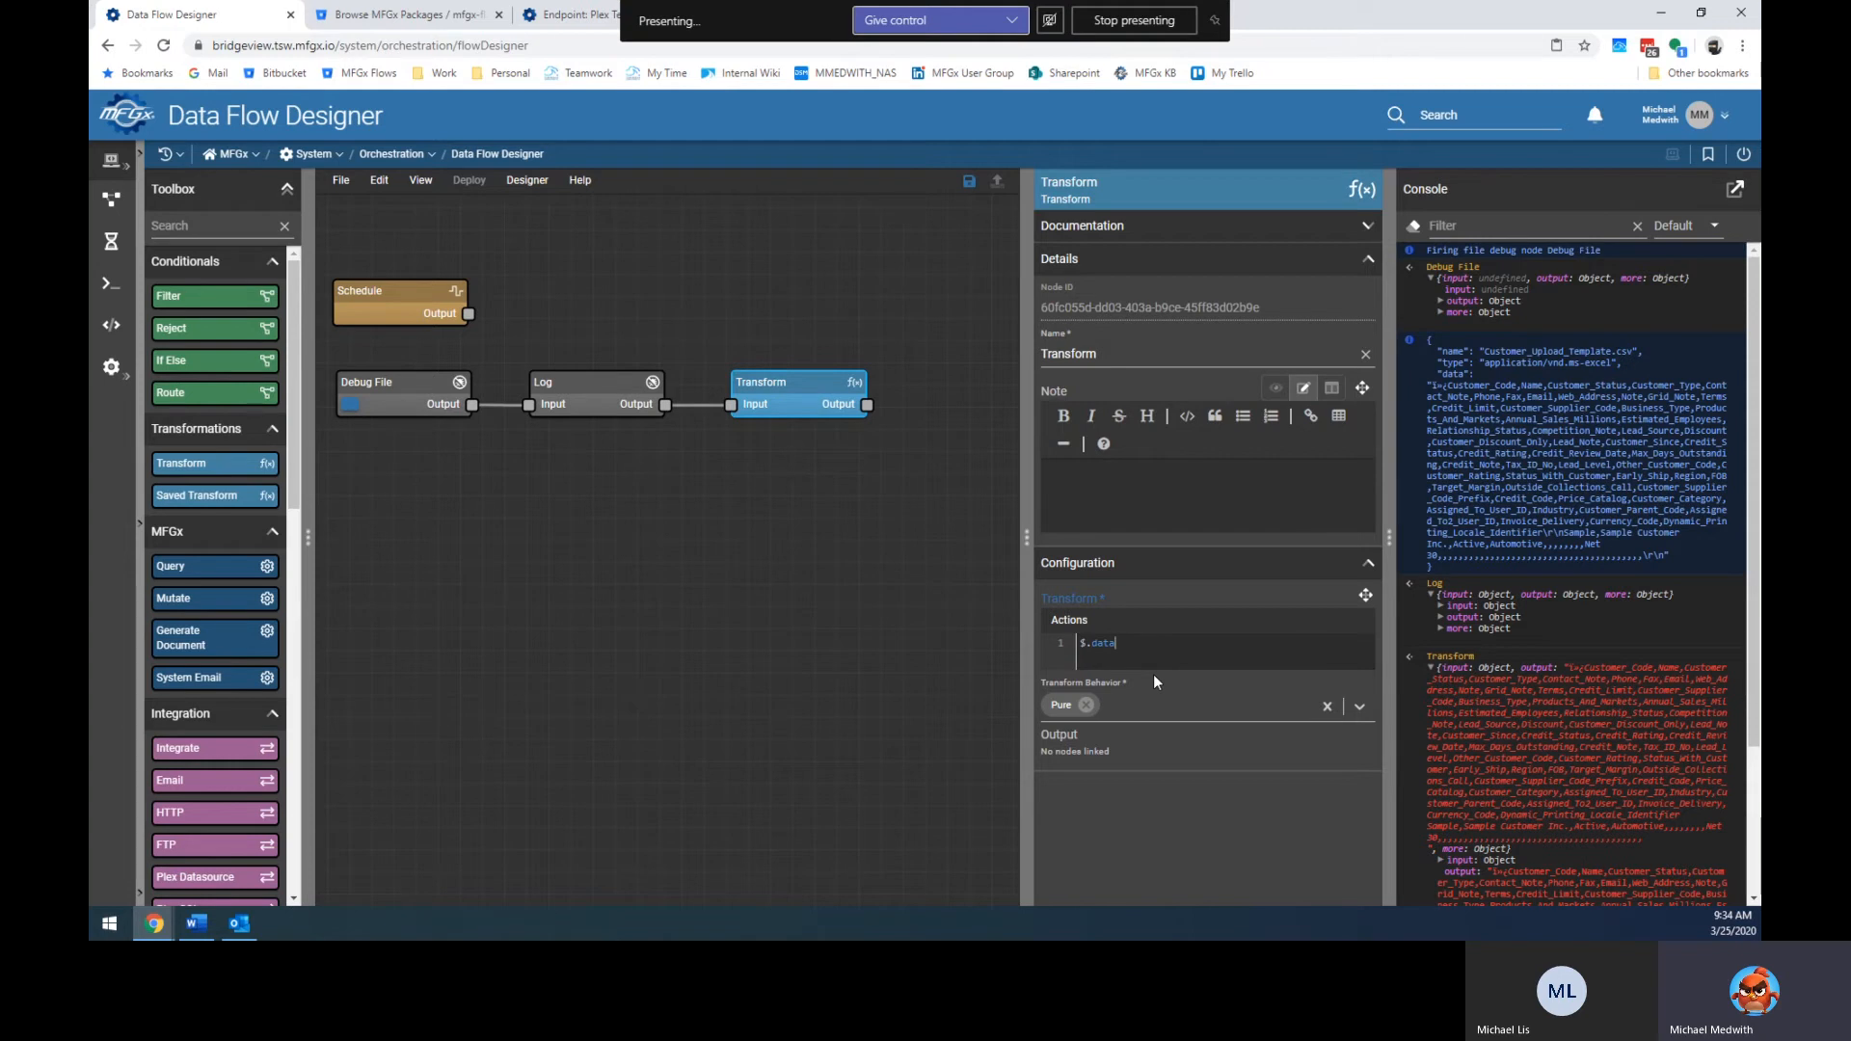
{"action": "scroll", "coordinate": [1522, 562], "scroll_direction": "down", "scroll_amount": 3}
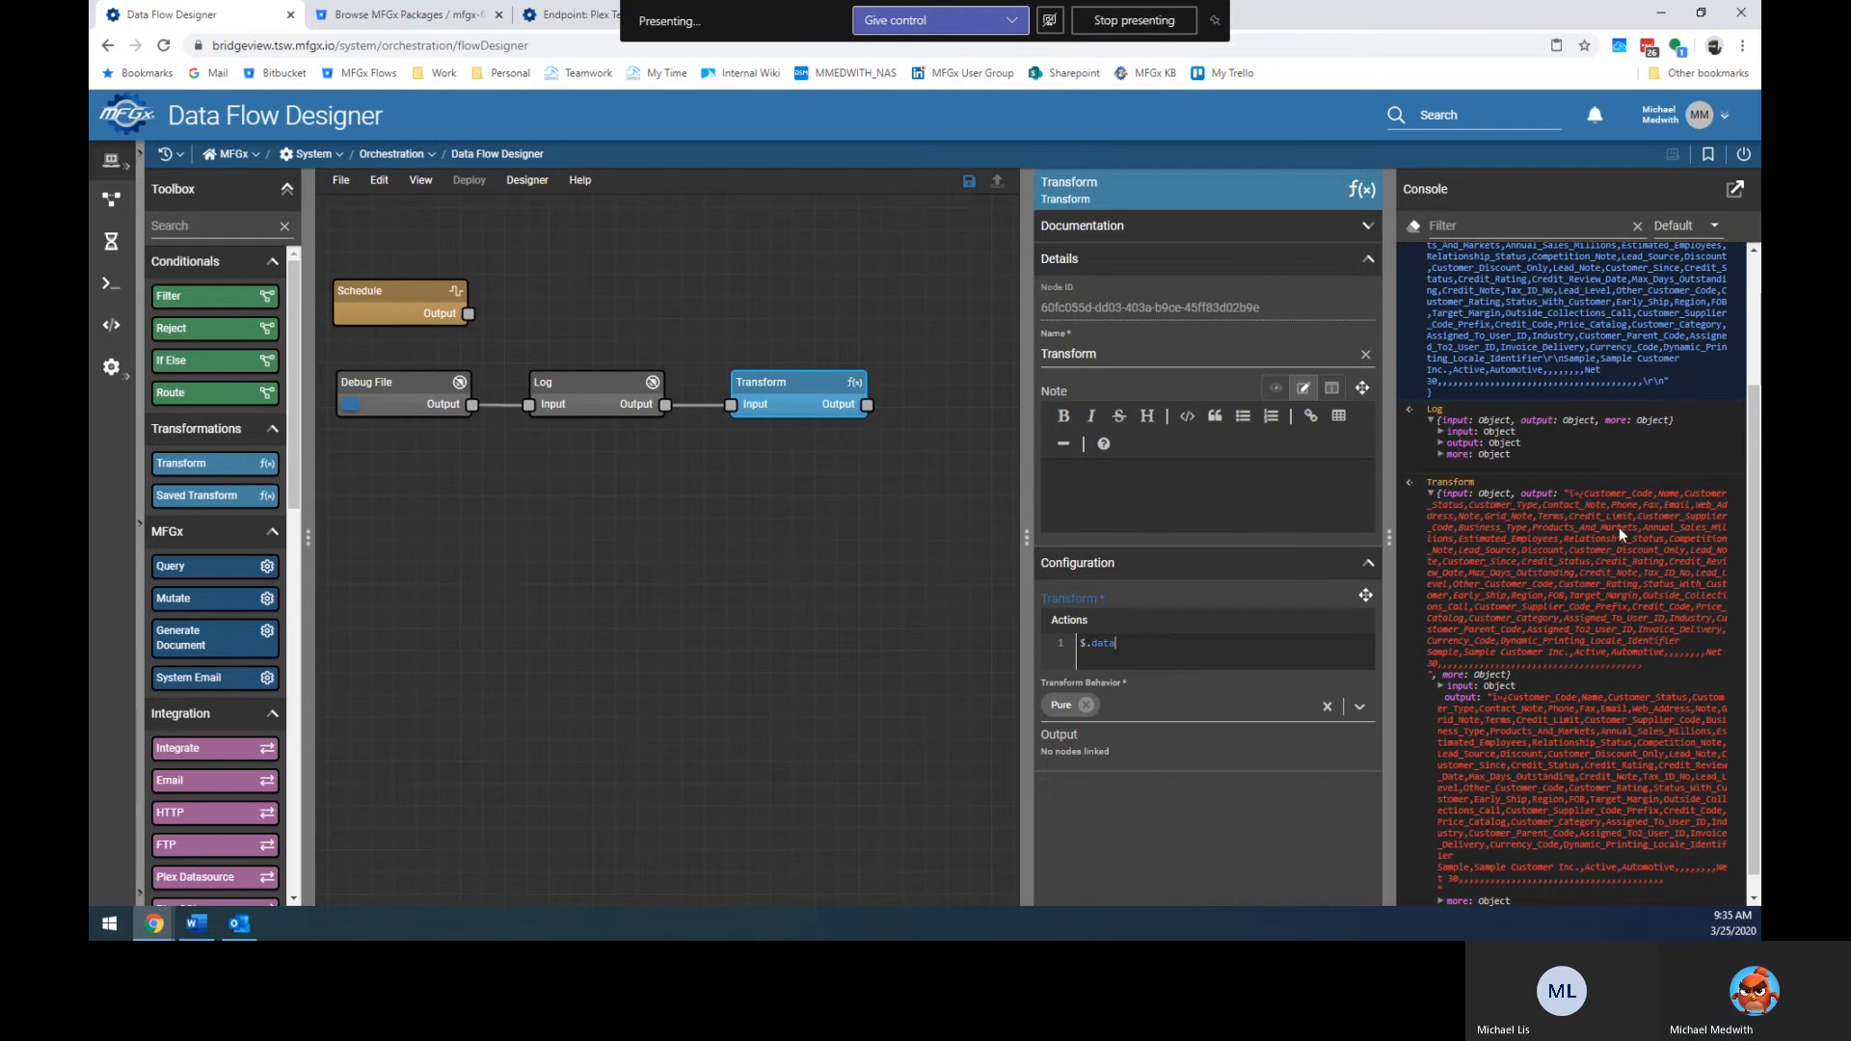
{"action": "left_click_drag", "start_coordinate": [1584, 496], "coordinate": [1570, 496]}
{"action": "left_click", "coordinate": [1569, 496]}
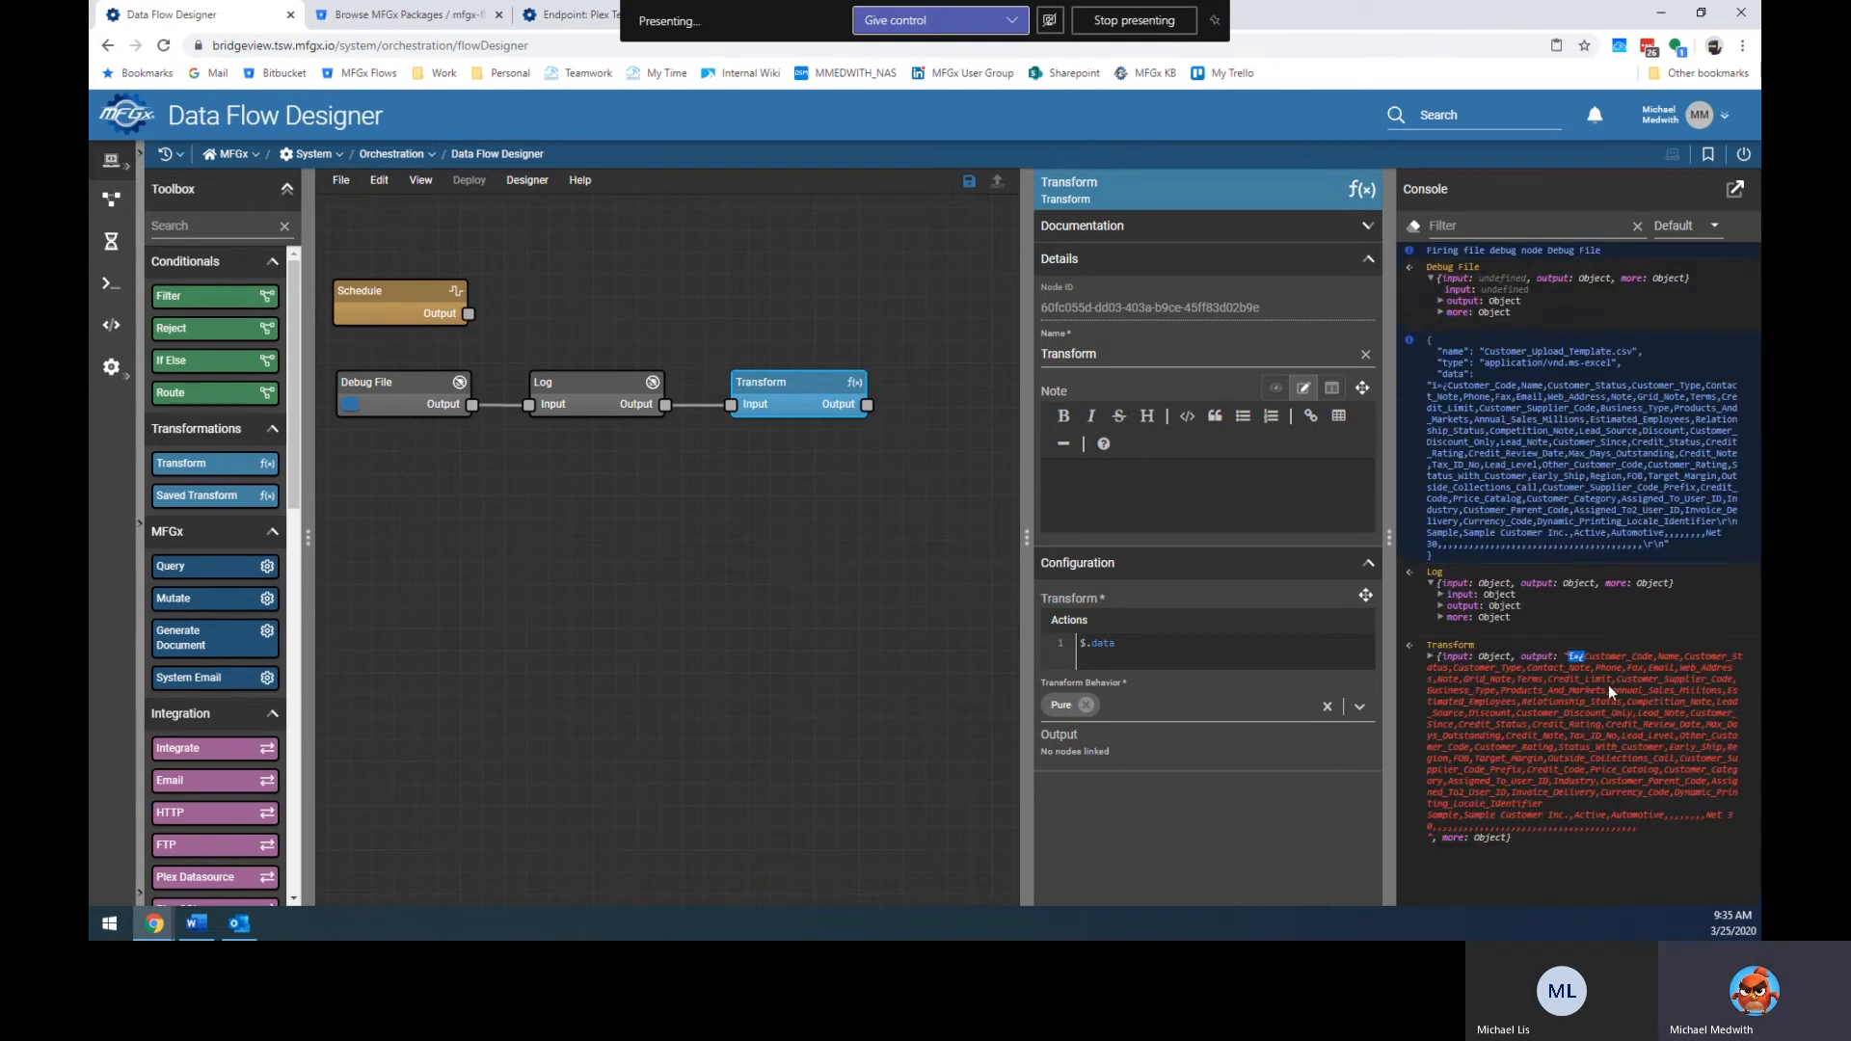
{"action": "left_click", "coordinate": [1255, 663]}
Insert a $replace function template and set its text argument to $.data.
{"action": "type", "text": "$"}
{"action": "key", "text": "ctrl+space"}
{"action": "type", "text": "repl"}
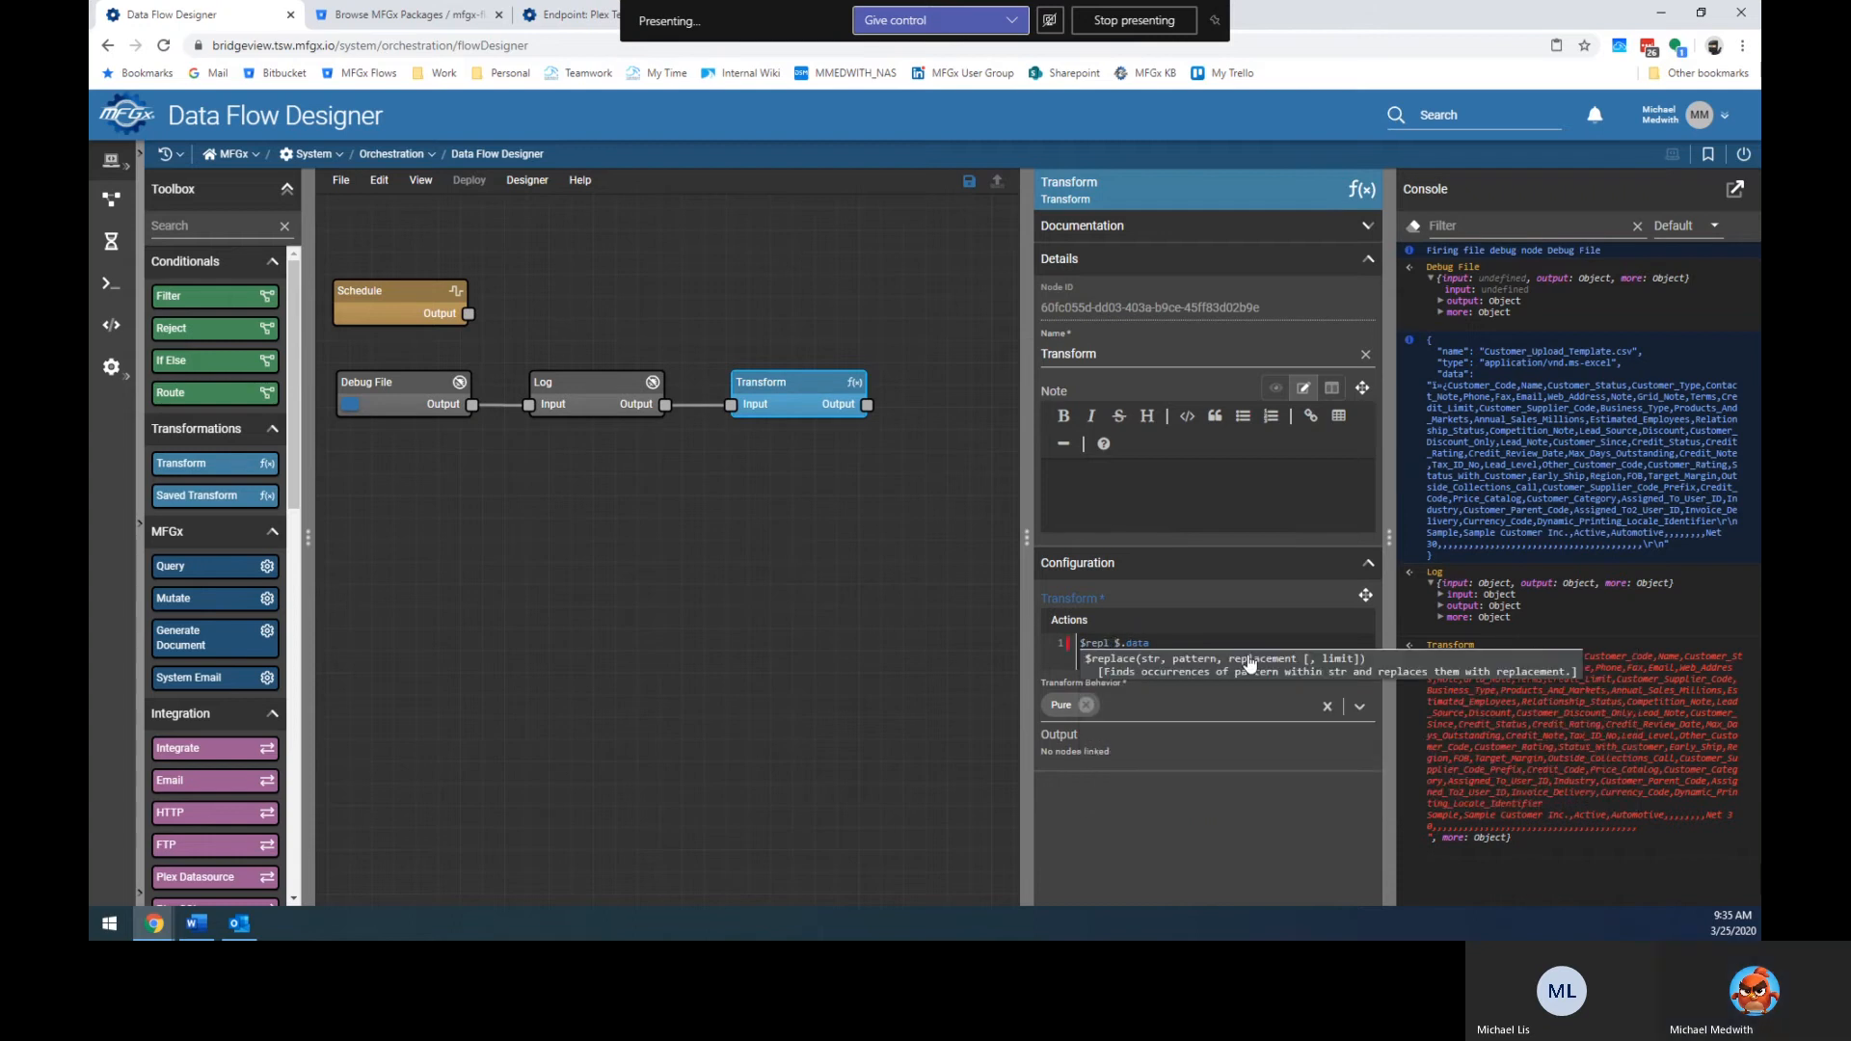
{"action": "left_click", "coordinate": [1249, 663]}
{"action": "key", "text": "Left"}
{"action": "key", "text": "Left"}
{"action": "key", "text": "Left"}
{"action": "key", "text": "Left"}
{"action": "key", "text": "Left"}
{"action": "key", "text": "Left"}
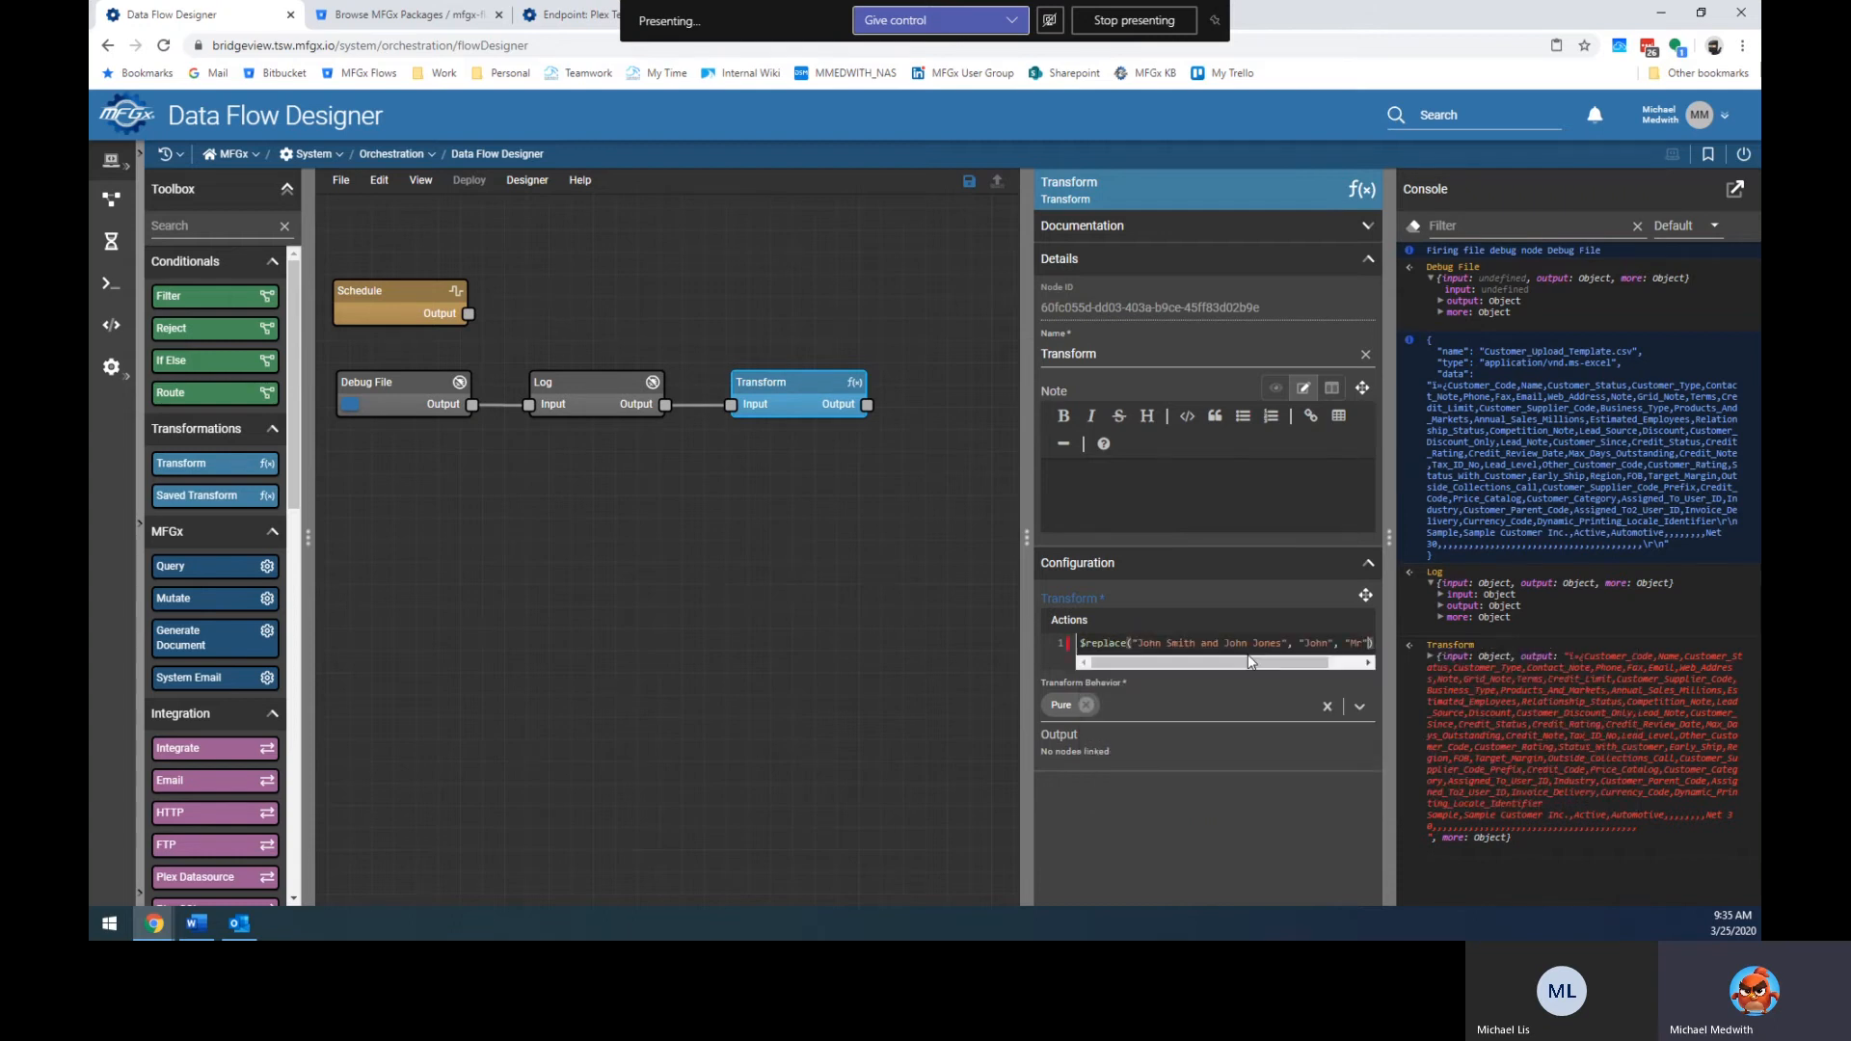
{"action": "key", "text": "Left"}
{"action": "key", "text": "Left"}
{"action": "key", "text": "Left"}
{"action": "key", "text": "ctrl+shift+Left"}
{"action": "key", "text": "ctrl+shift+Left"}
{"action": "key", "text": "ctrl+shift+Left"}
{"action": "key", "text": "ctrl+shift+Left"}
{"action": "key", "text": "ctrl+shift+Left"}
{"action": "type", "text": "$.data"}
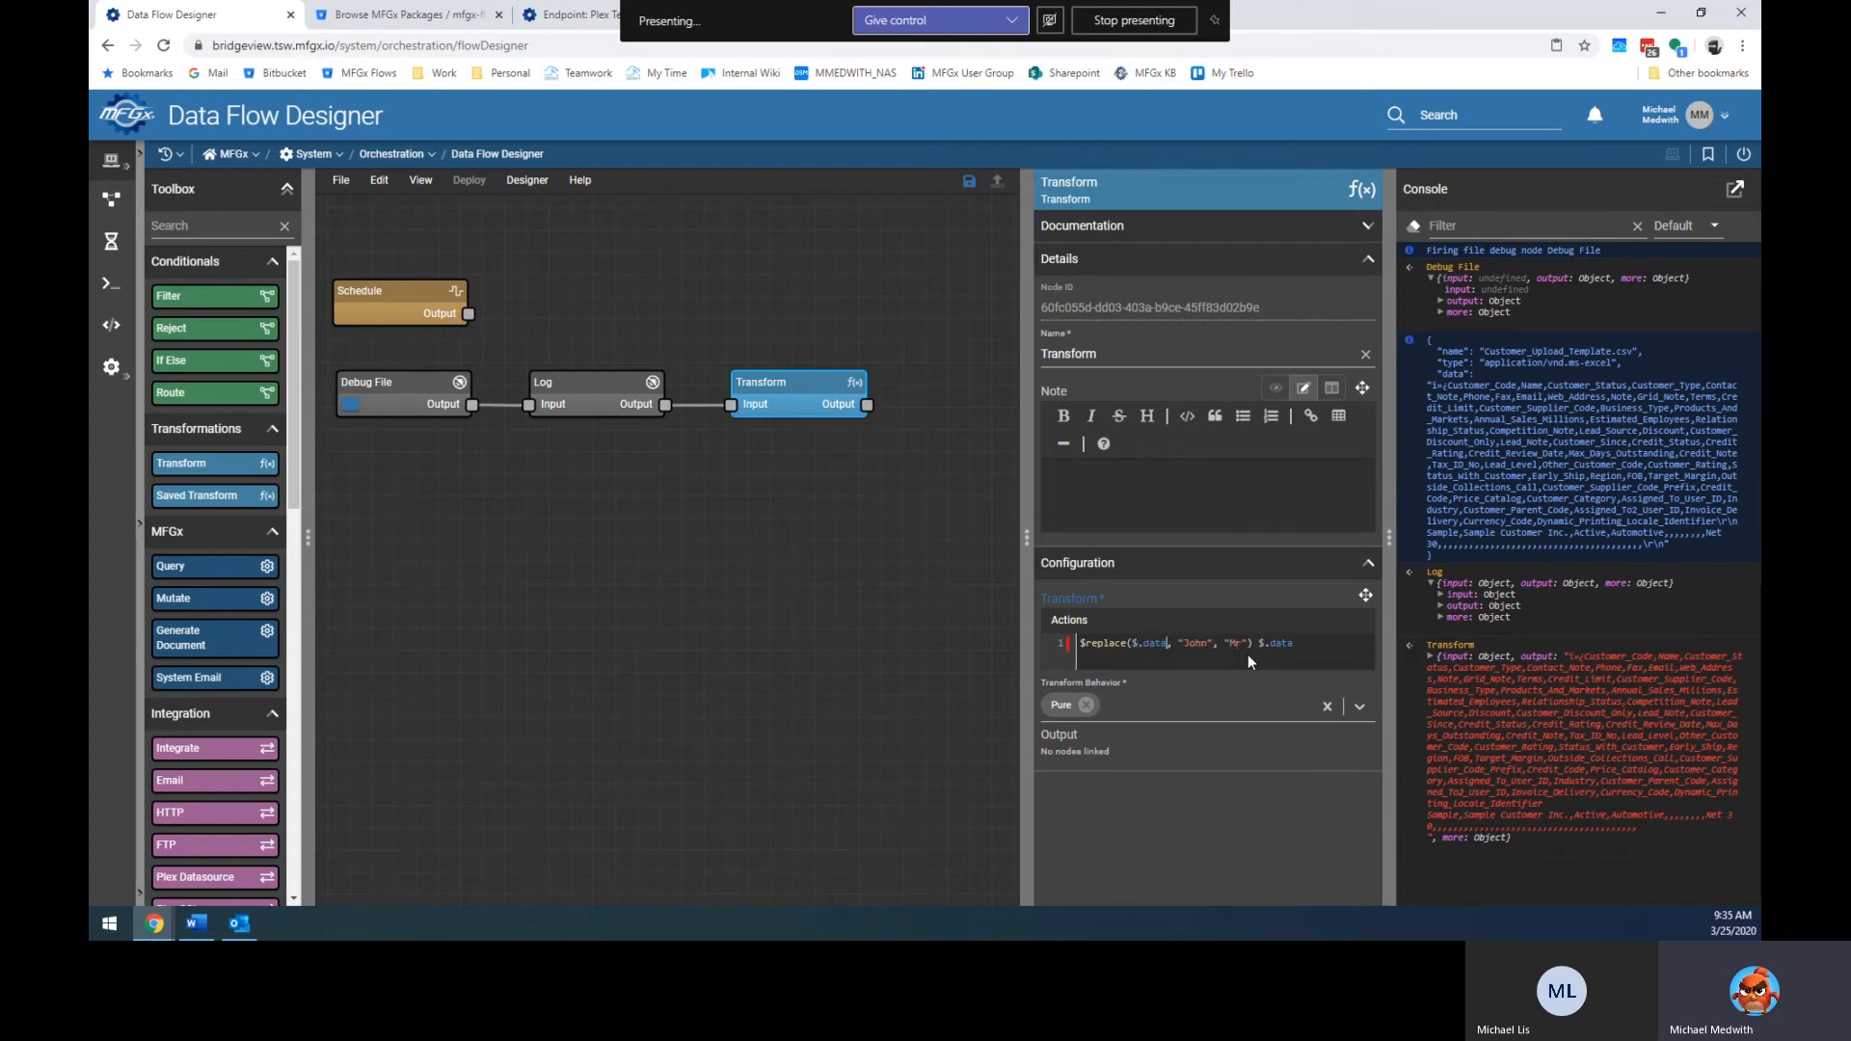
{"action": "key", "text": "Delete"}
{"action": "key", "text": "Delete"}
{"action": "key", "text": "Delete"}
{"action": "key", "text": "Delete"}
{"action": "key", "text": "Delete"}
{"action": "key", "text": "Delete"}
{"action": "key", "text": "ctrl+v"}
{"action": "key", "text": "ctrl+z"}
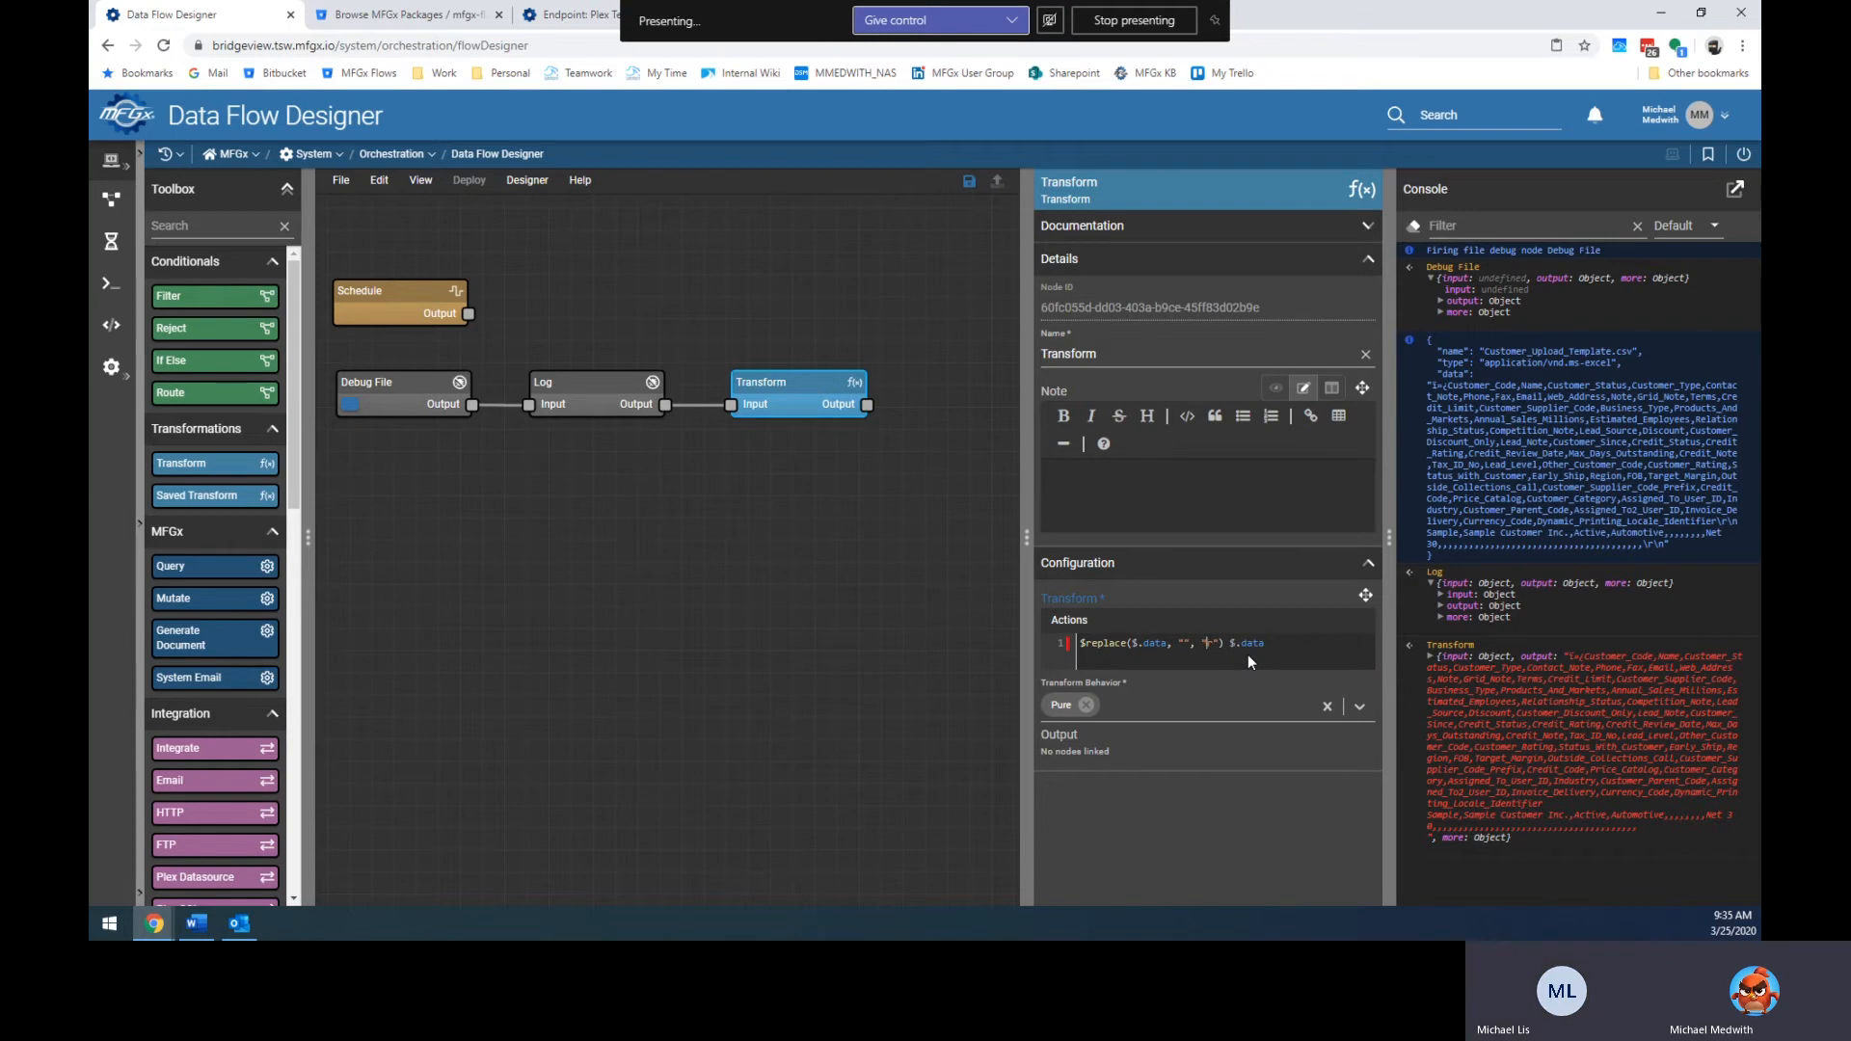
{"action": "key", "text": "ctrl+shift+Left"}
{"action": "key", "text": "ctrl+shift+Left"}
{"action": "key", "text": "BackSpace"}
{"action": "key", "text": "BackSpace"}
Copy the stray ï»¿ characters from the console into the search argument, replacing with "".
{"action": "left_click", "coordinate": [1569, 657]}
{"action": "left_click", "coordinate": [1582, 657]}
{"action": "right_click", "coordinate": [1580, 667]}
{"action": "left_click", "coordinate": [1575, 679]}
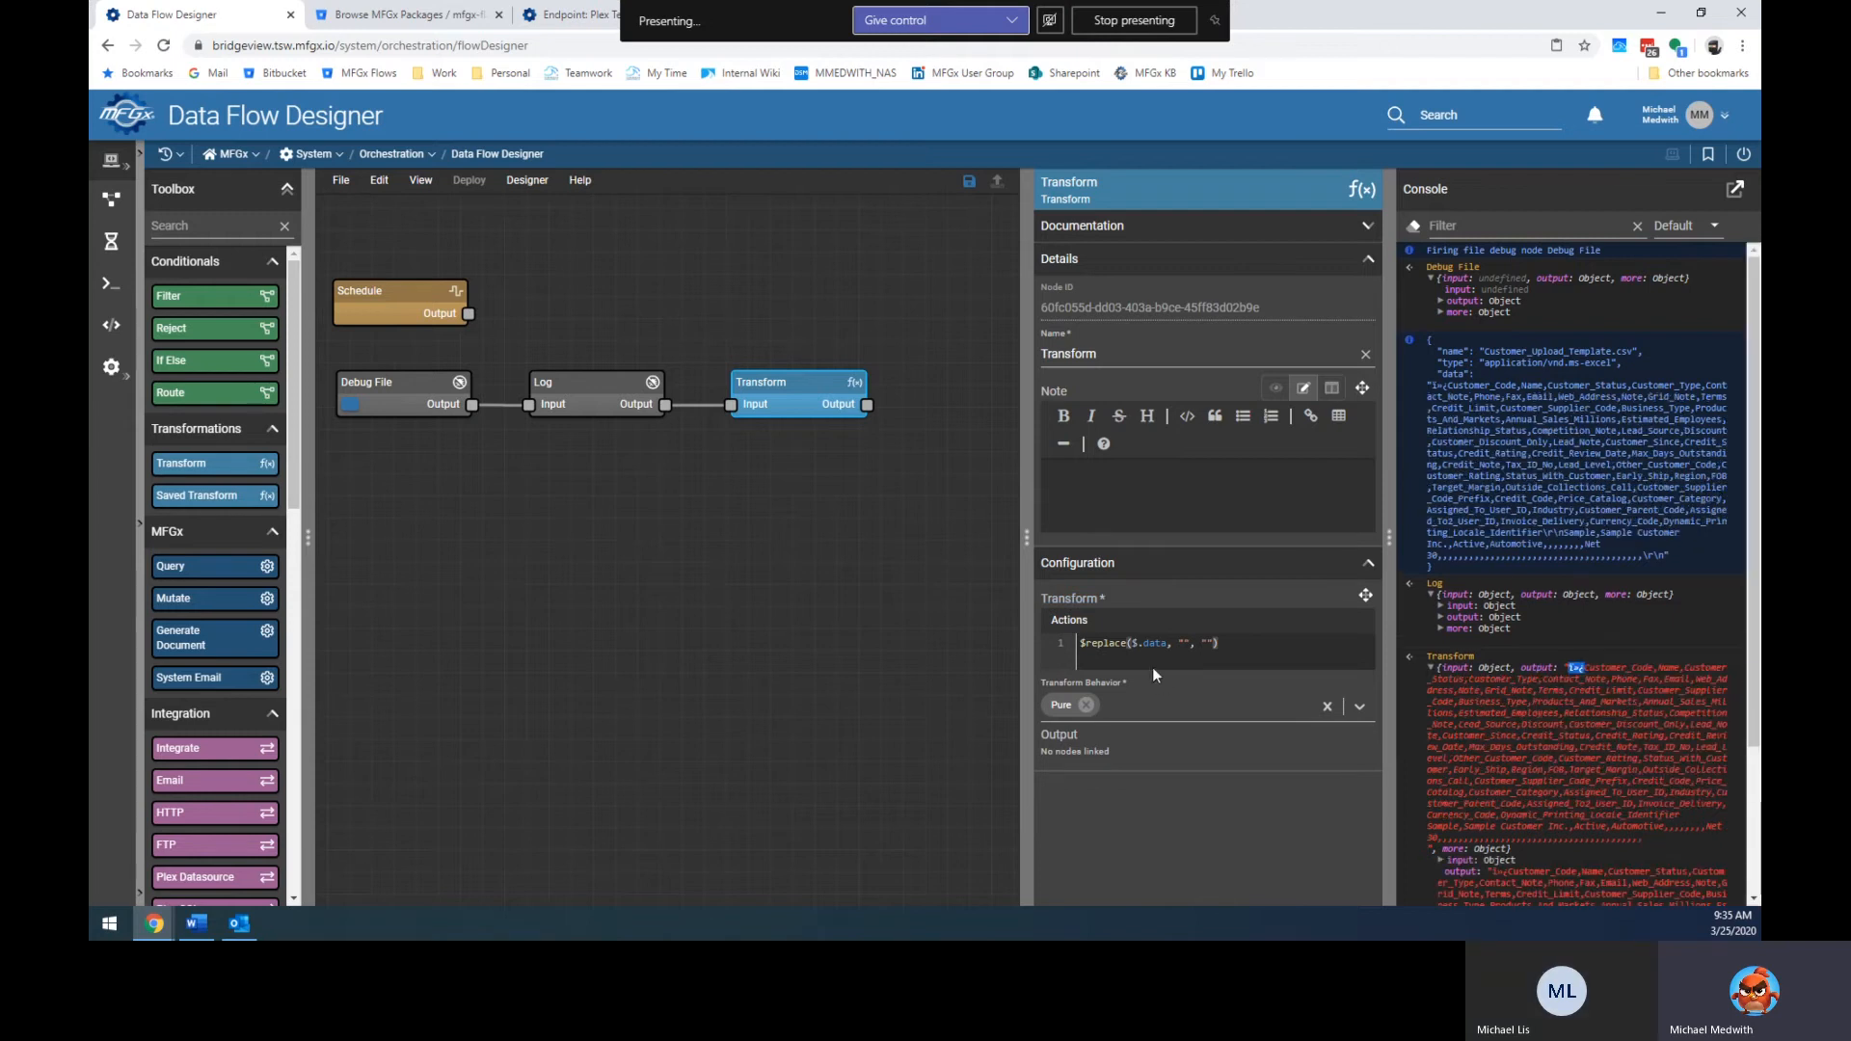
{"action": "left_click", "coordinate": [1185, 643]}
{"action": "key", "text": "ctrl+v"}
{"action": "key", "text": "ctrl+v"}
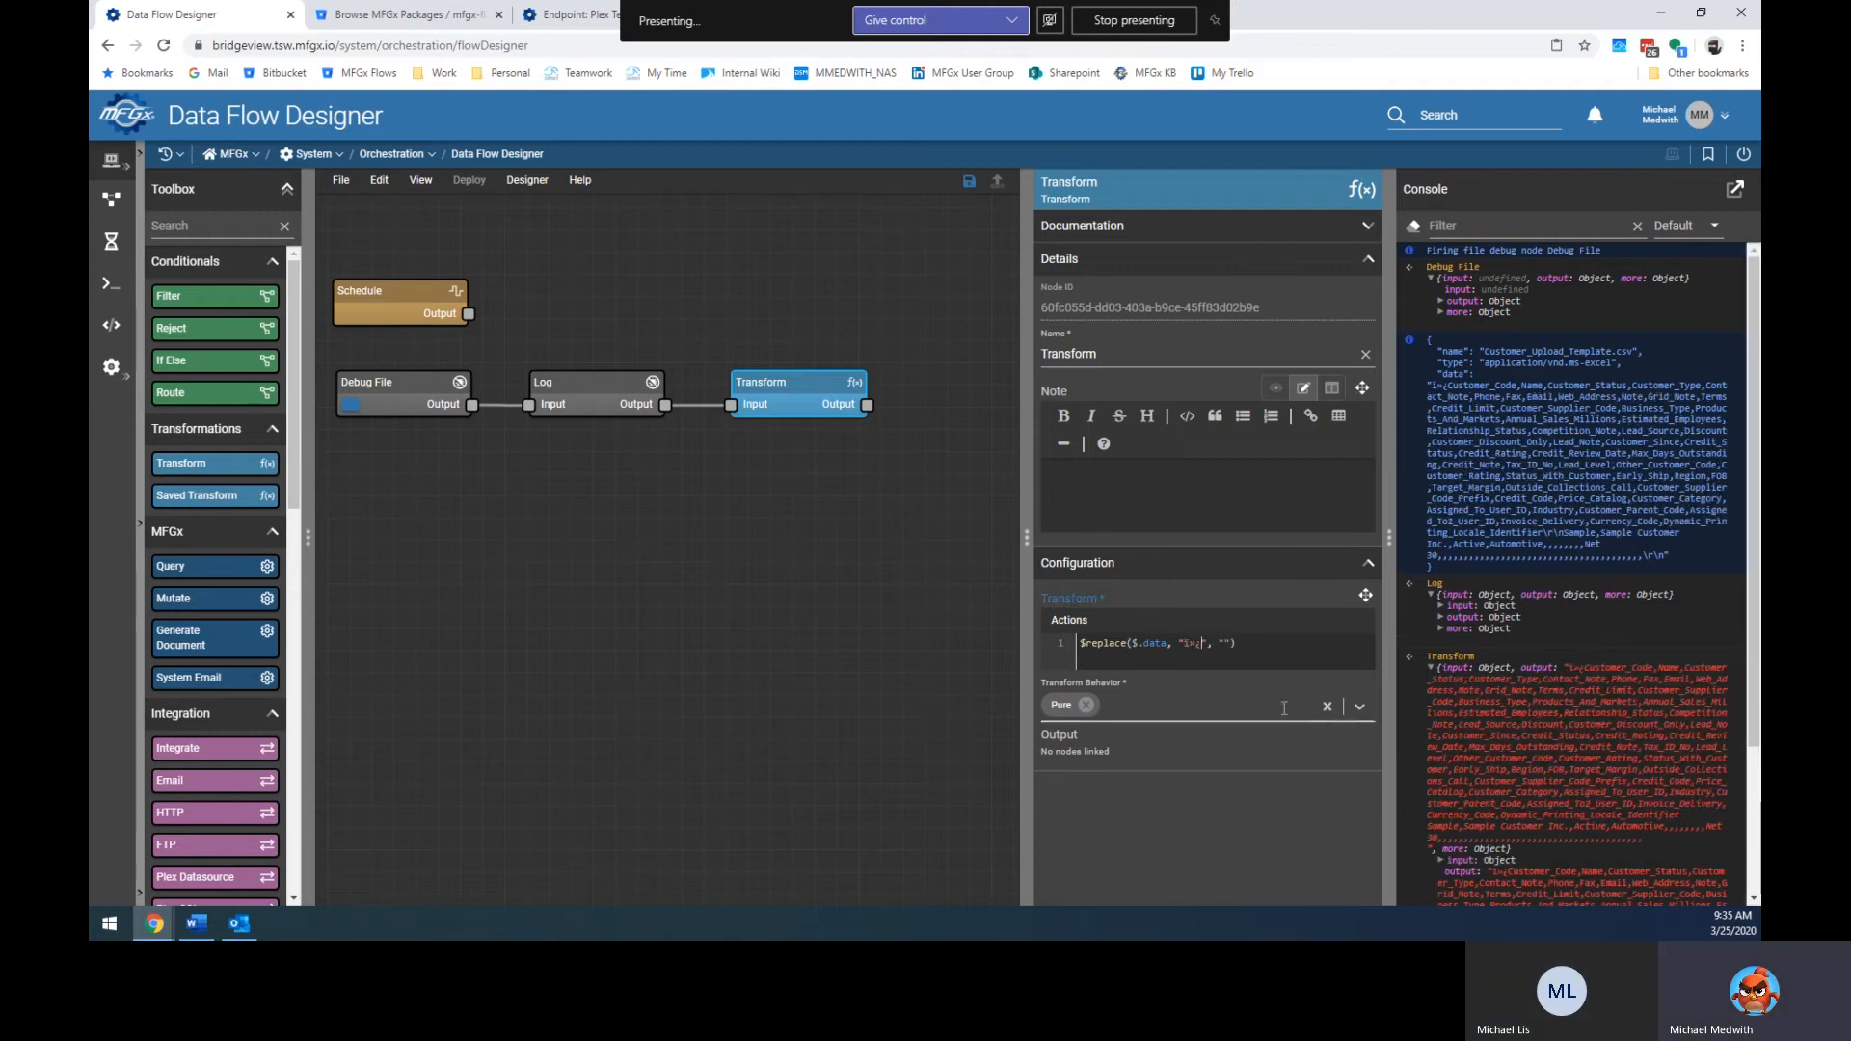
{"action": "left_click", "coordinate": [1271, 650]}
Clear the console and rerun the debug test so output starts at Customer_Code.
{"action": "key", "text": "ctrl+l"}
{"action": "key", "text": "ctrl+Return"}
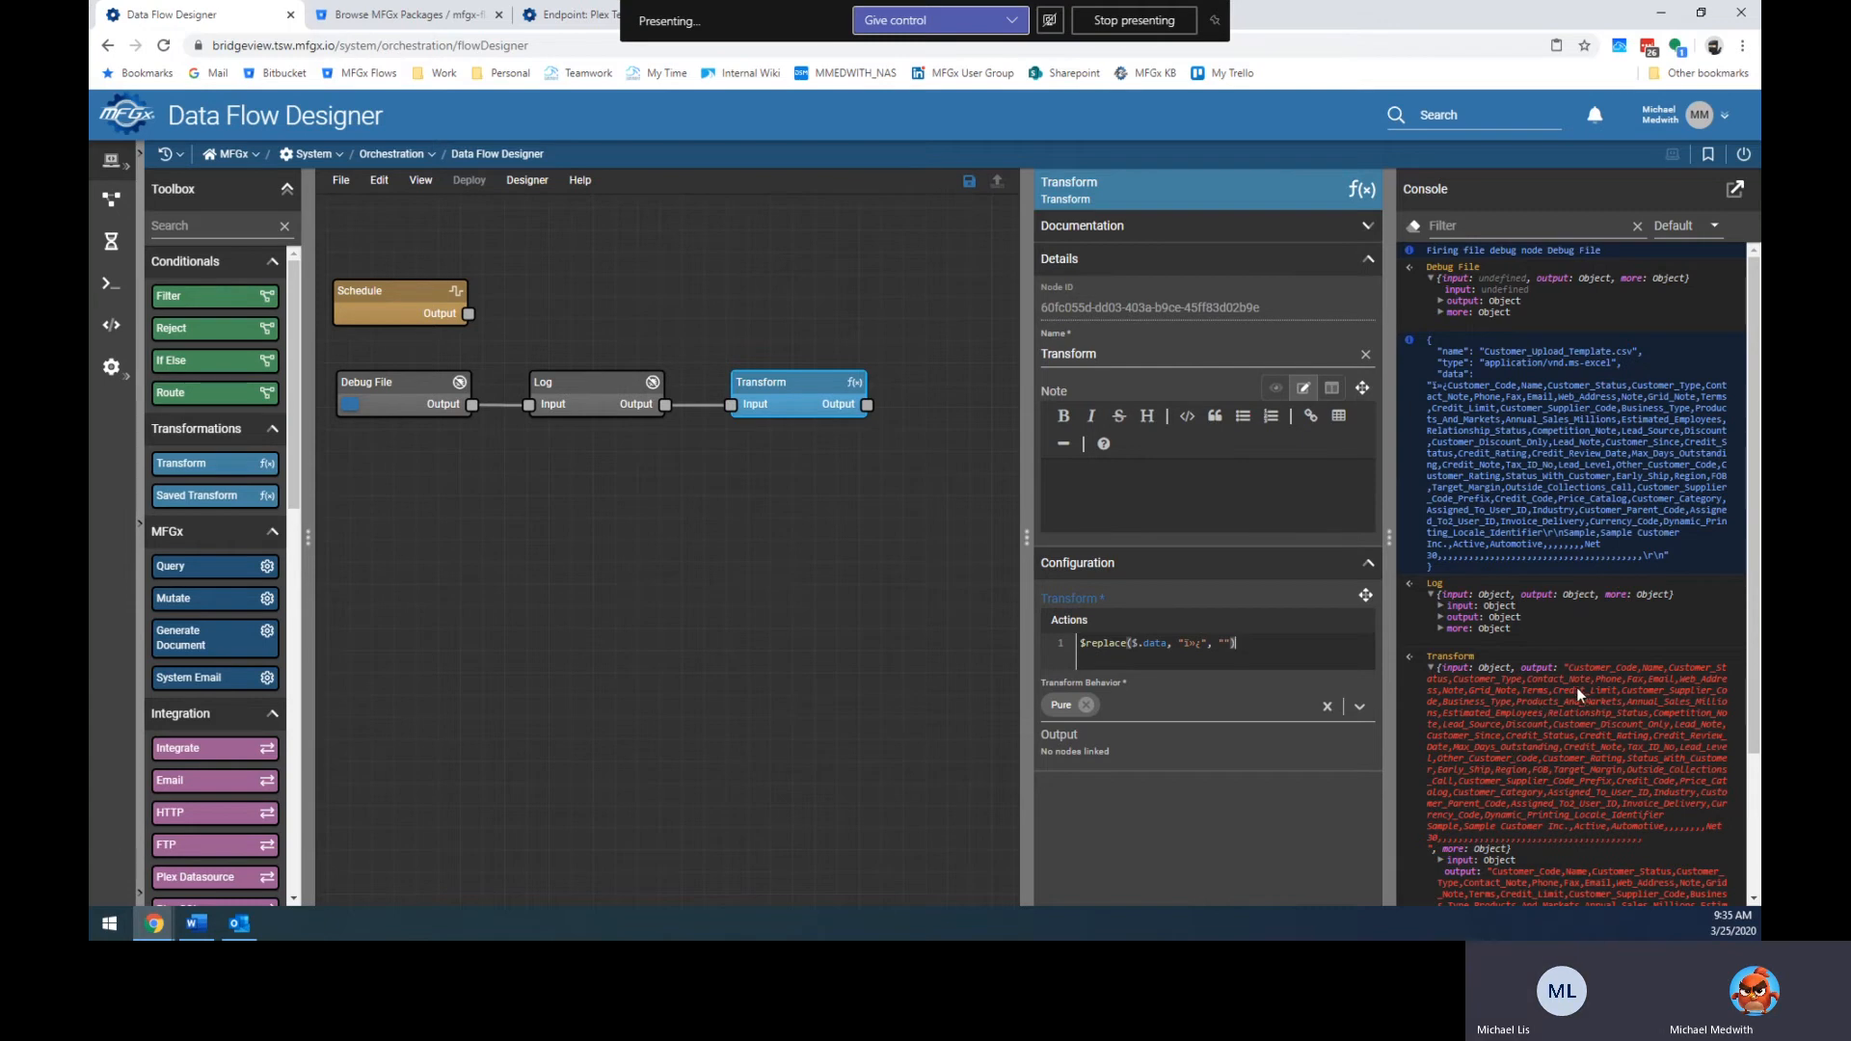
{"action": "left_click_drag", "start_coordinate": [1569, 668], "coordinate": [1575, 679]}
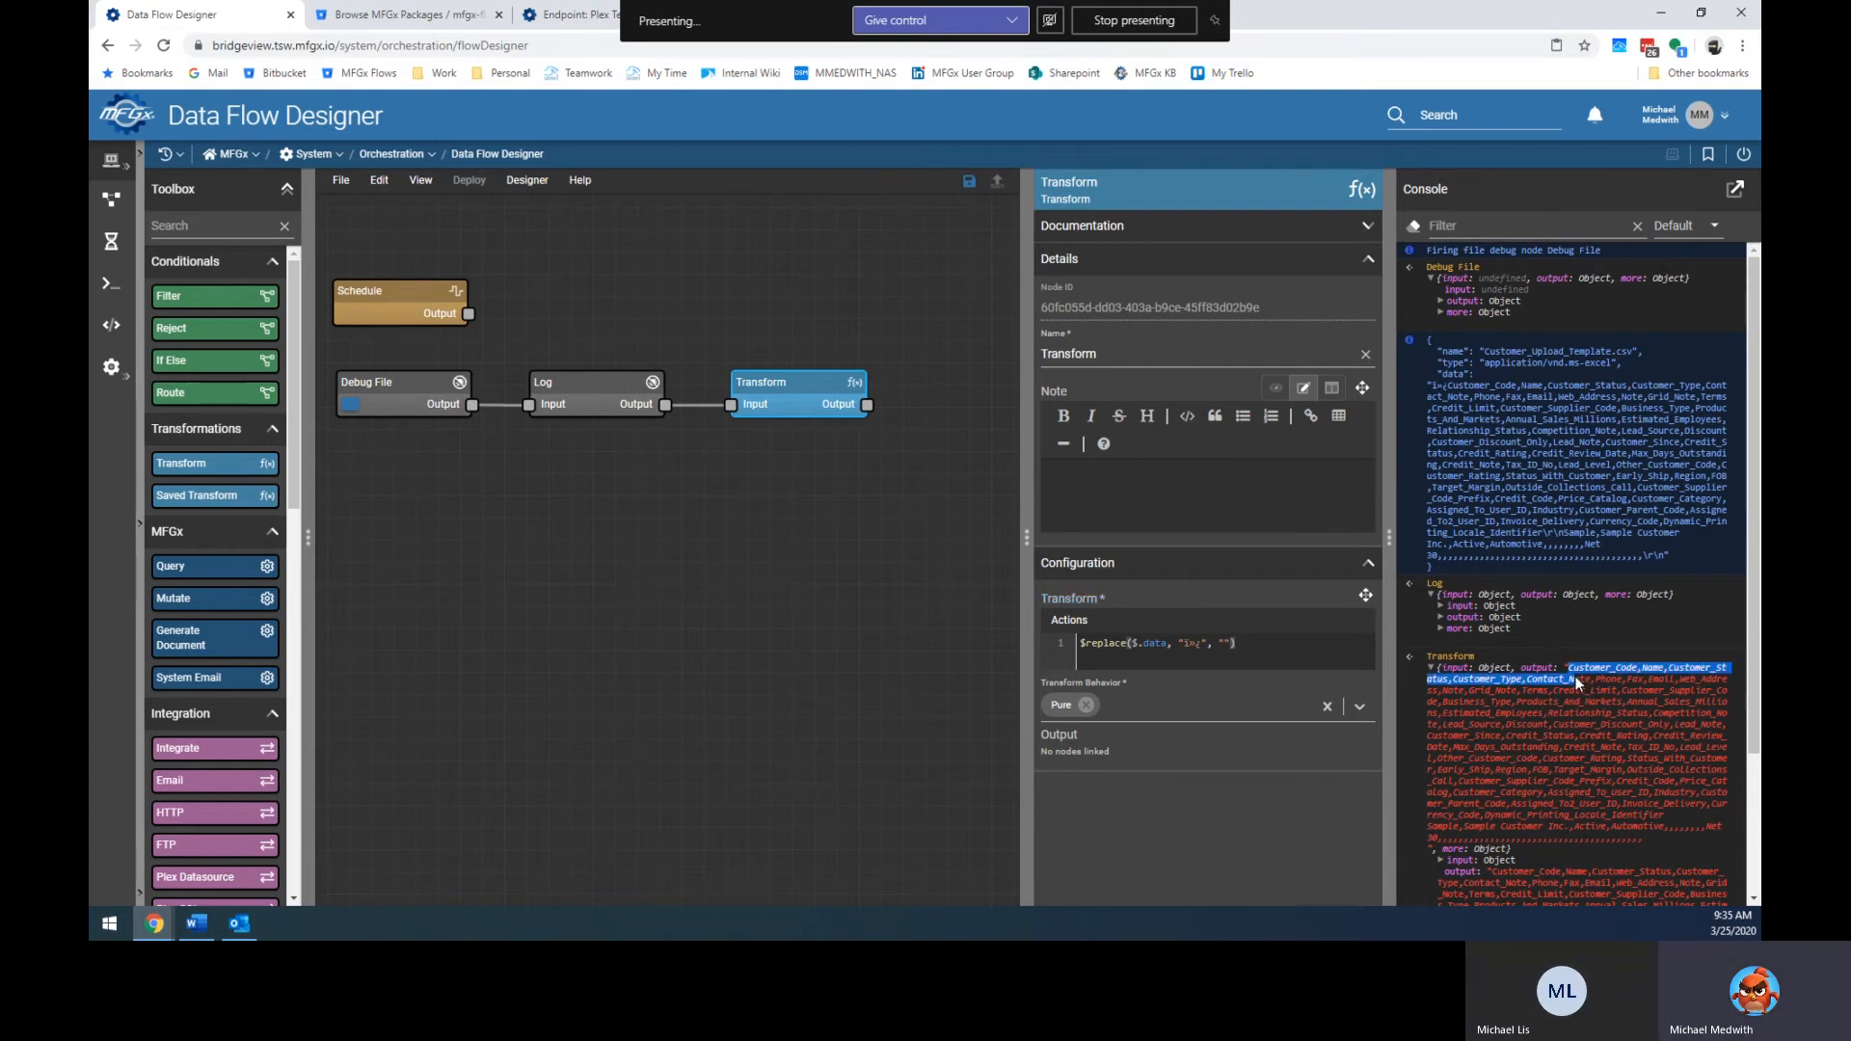
Select the Customer_Code header row in the console's Transform output and copy it.
{"action": "left_click_drag", "start_coordinate": [1575, 675], "coordinate": [1683, 854]}
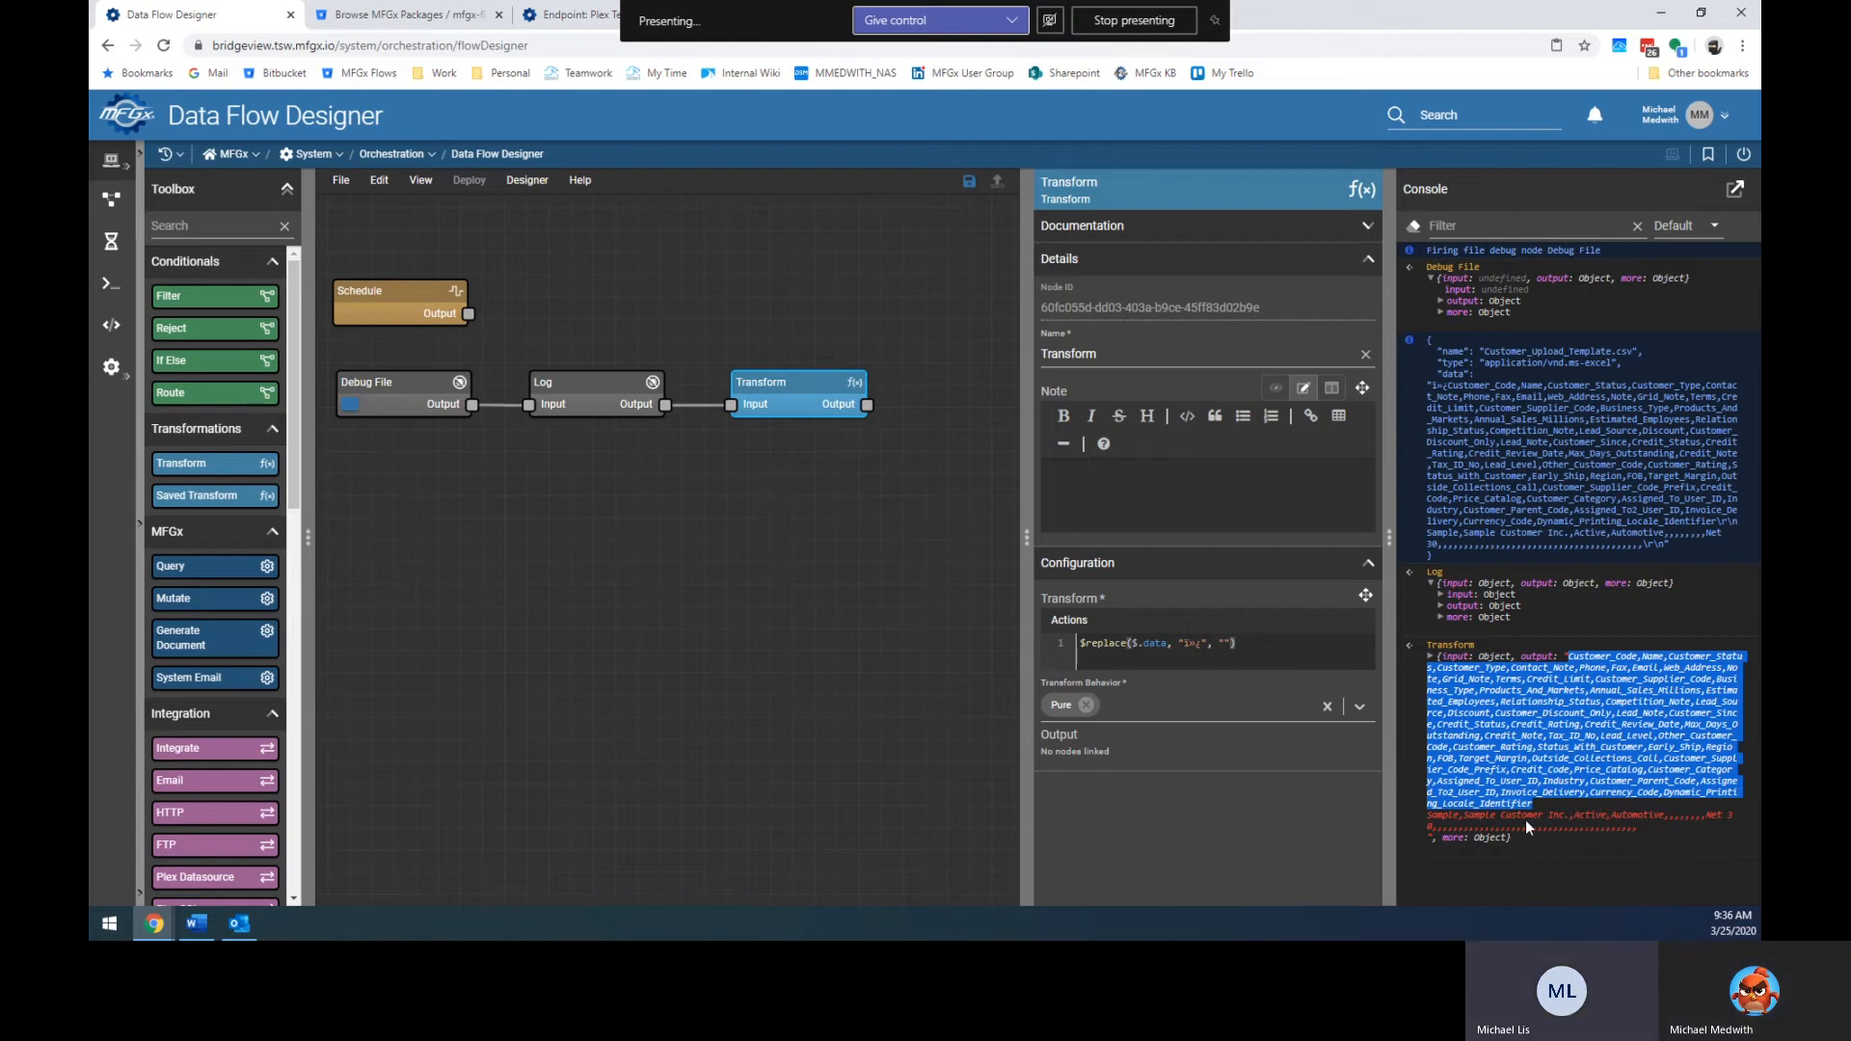
{"action": "right_click", "coordinate": [1538, 733]}
{"action": "left_click", "coordinate": [1389, 752]}
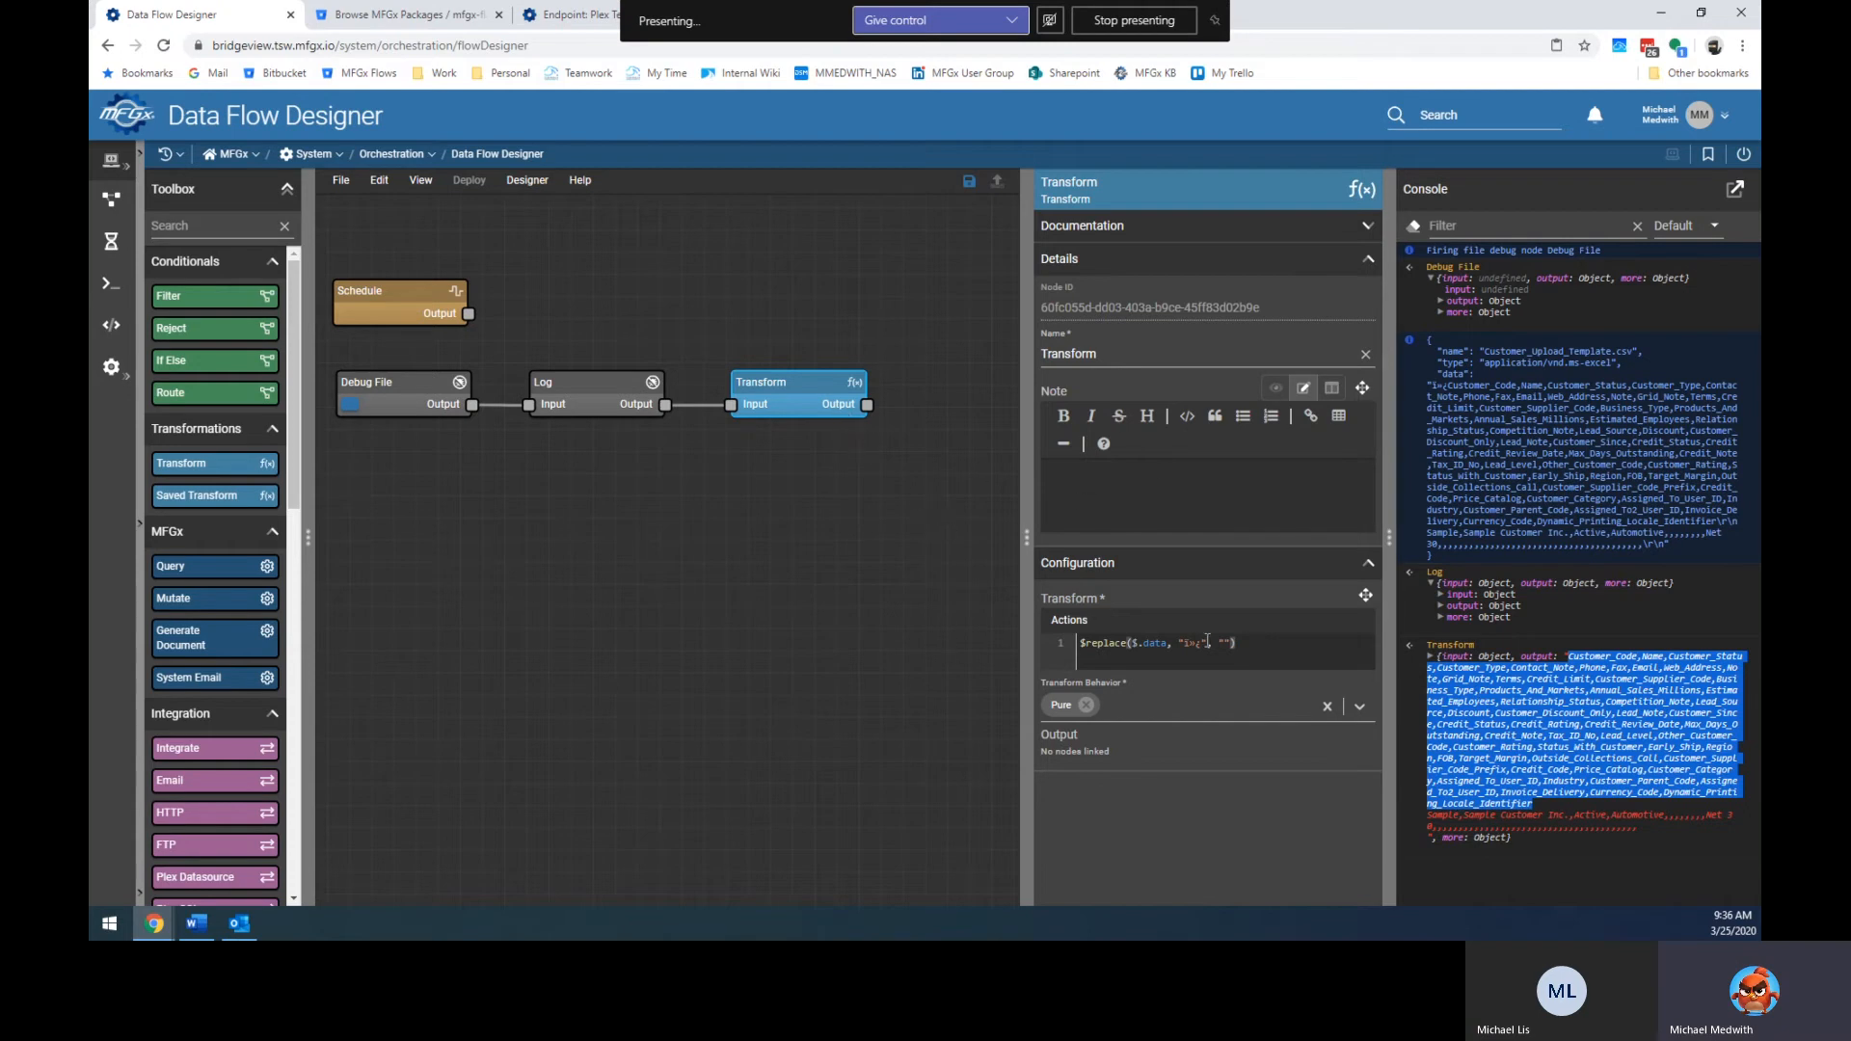
Wrap the $replace expression in a parenthesized code block.
{"action": "left_click", "coordinate": [1262, 646]}
{"action": "key", "text": "Home"}
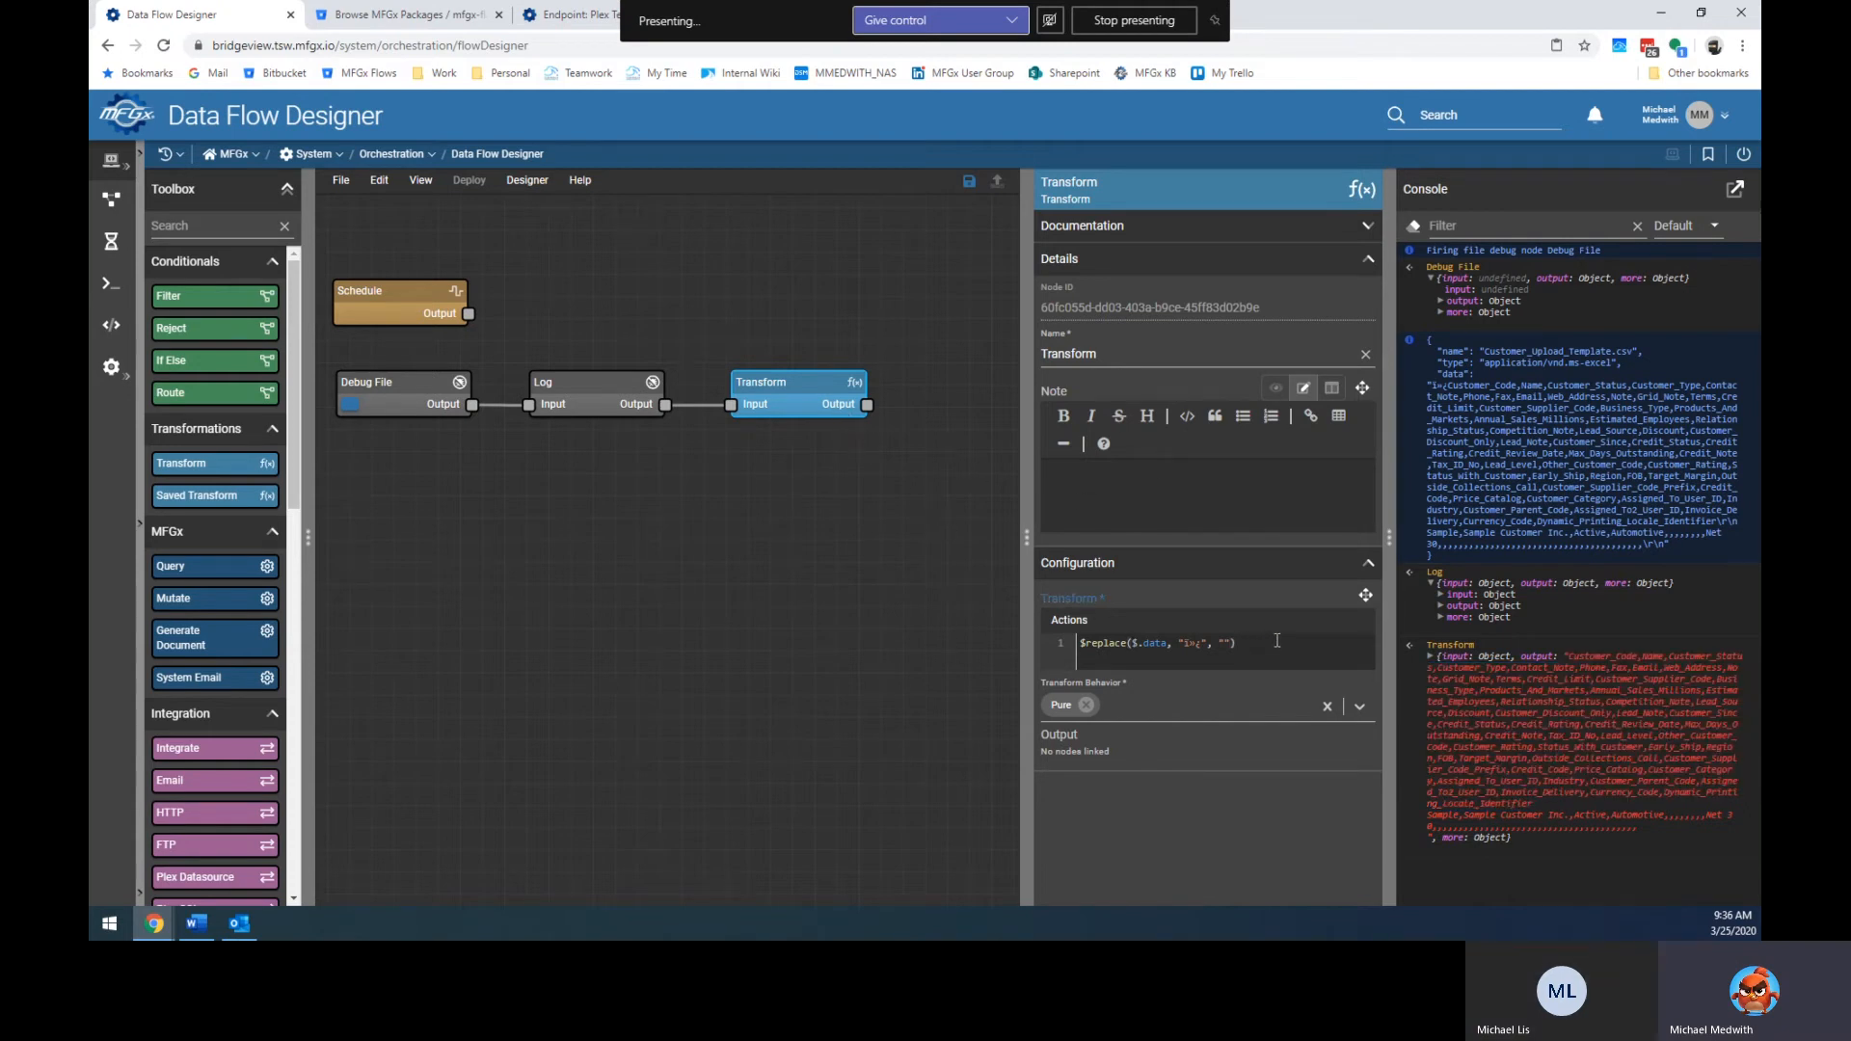
{"action": "key", "text": "Return"}
{"action": "key", "text": "Up"}
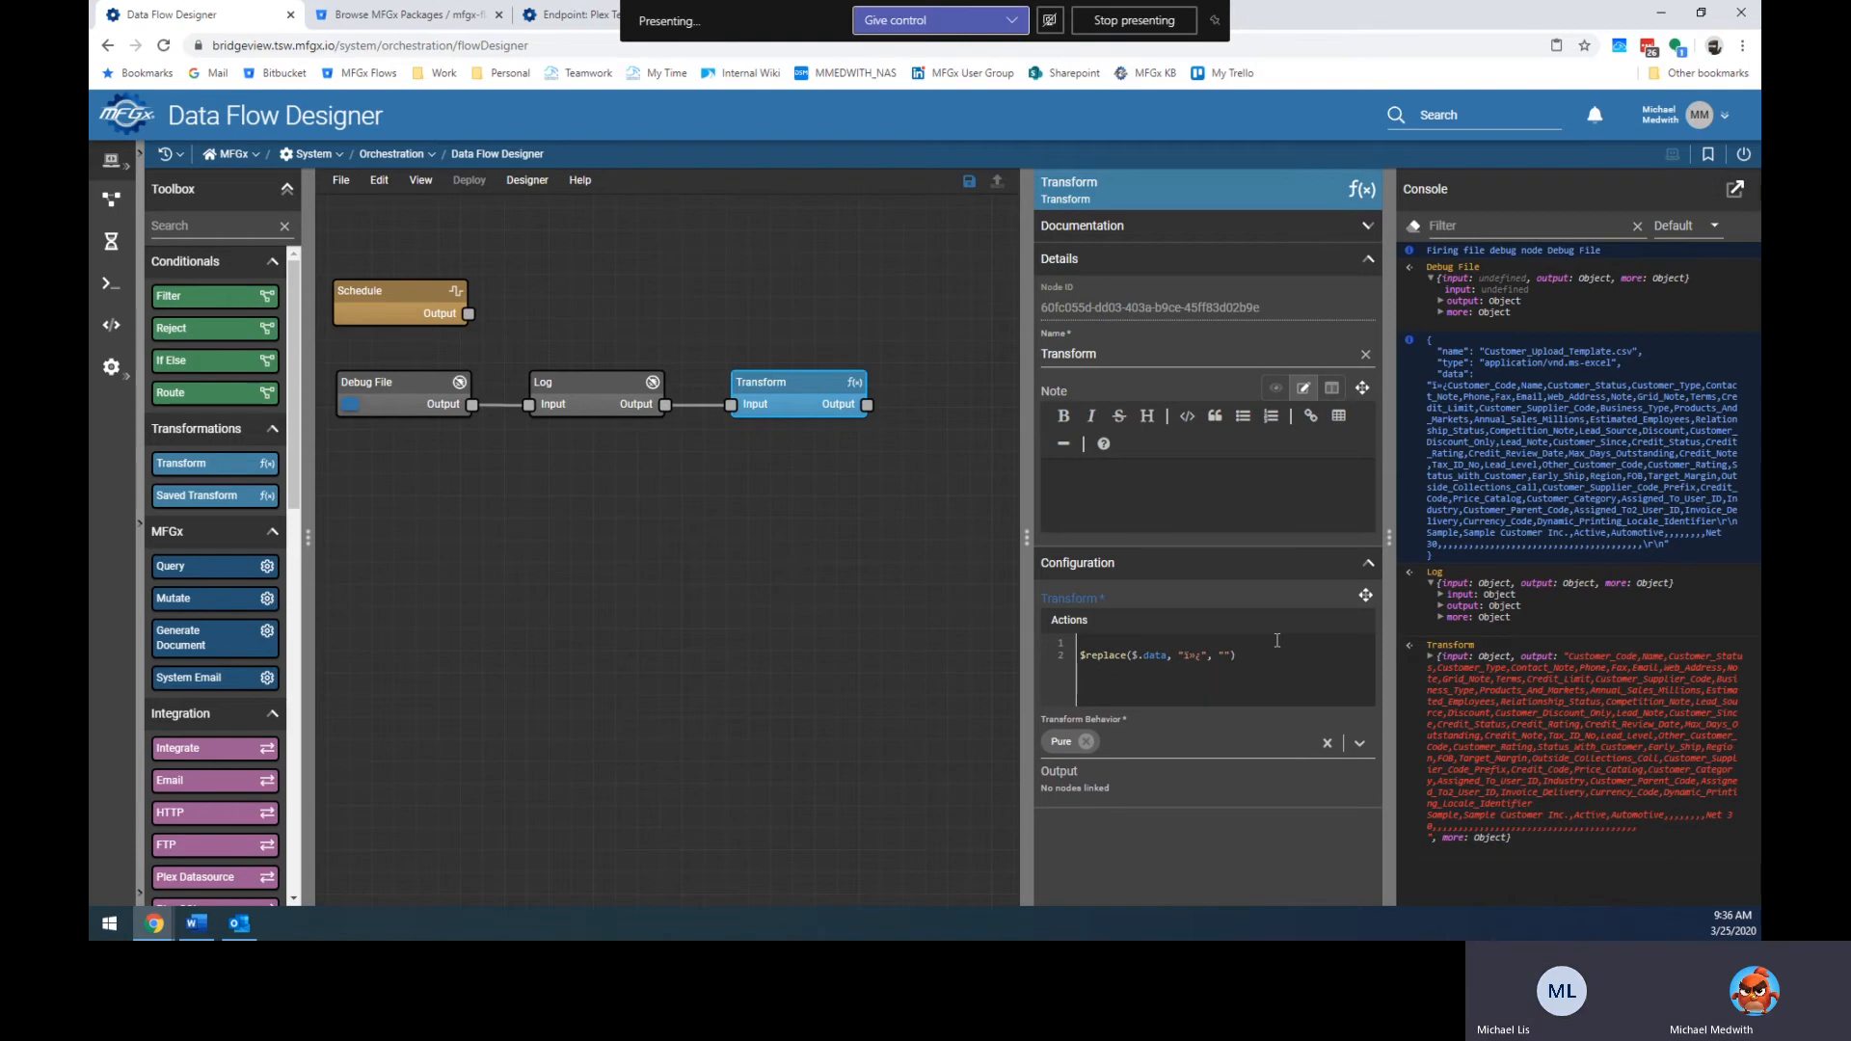
{"action": "key", "text": "Delete"}
{"action": "type", "text": "("}
{"action": "key", "text": "Return"}
{"action": "key", "text": "Return"}
{"action": "key", "text": "End"}
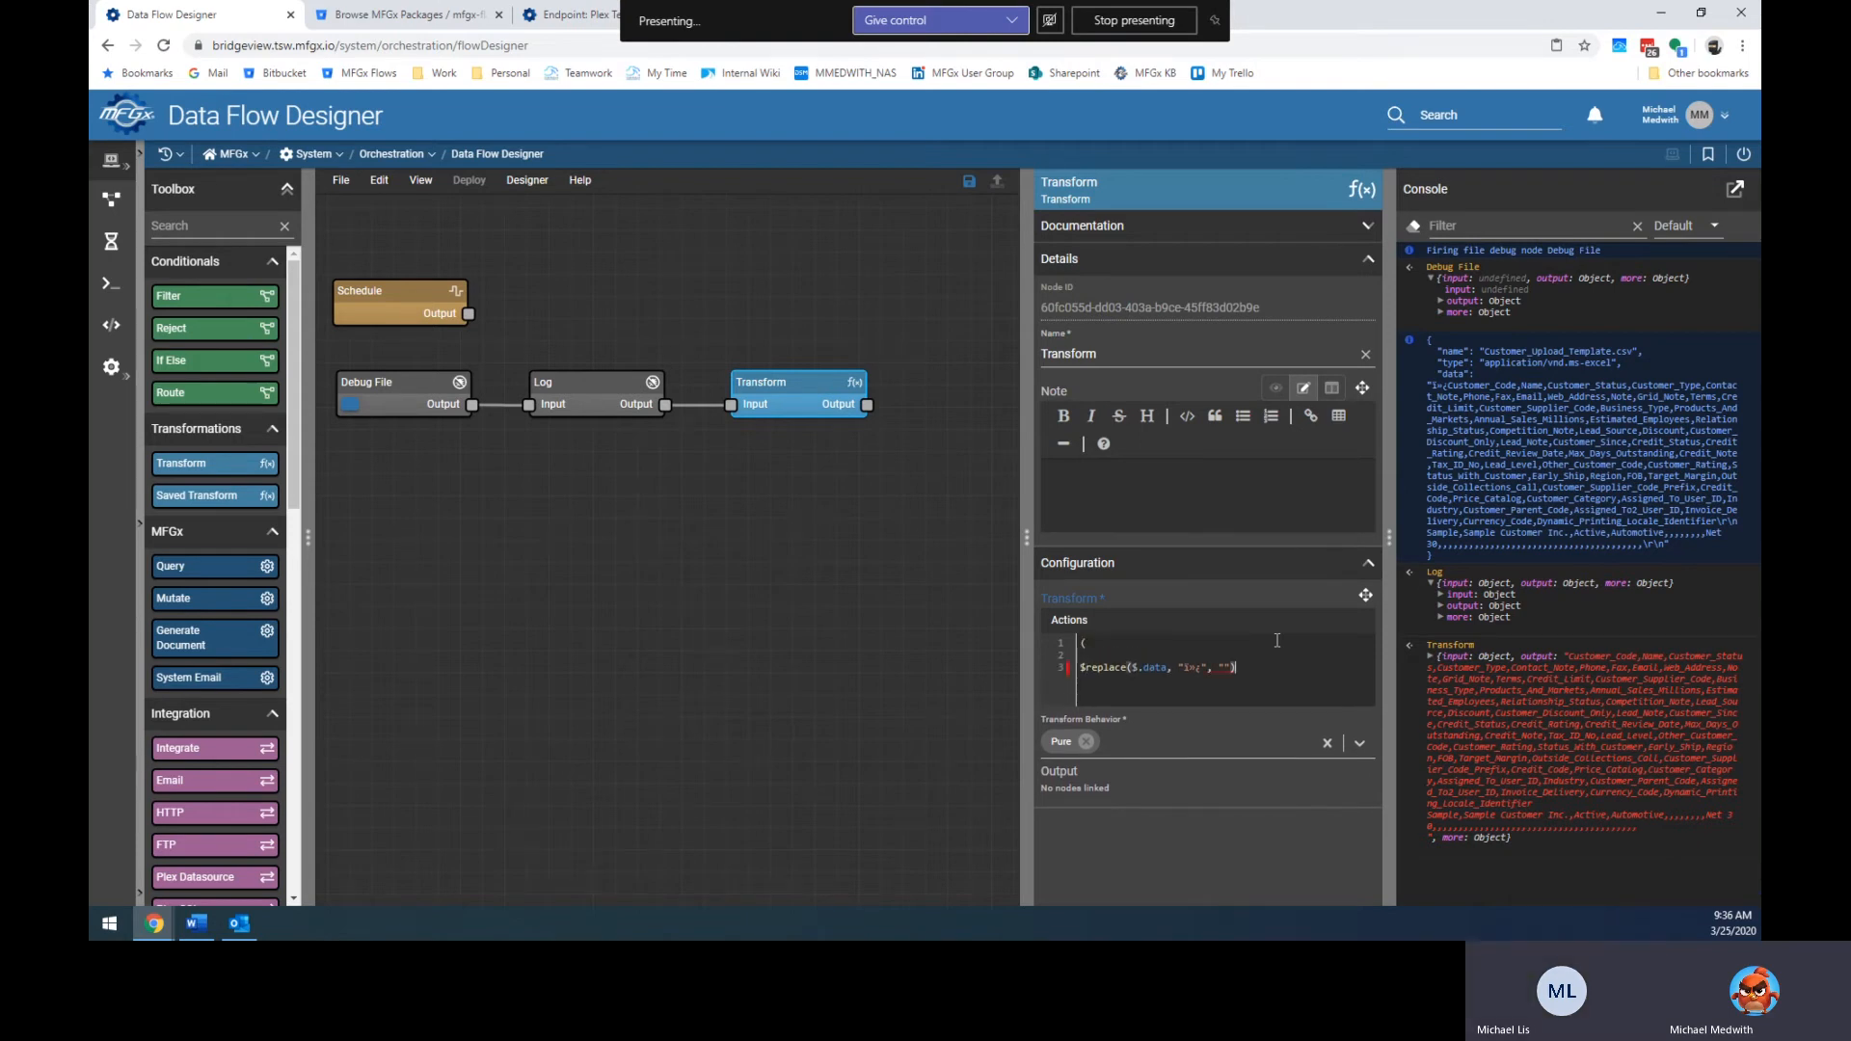
{"action": "key", "text": "Return"}
{"action": "key", "text": "Return"}
{"action": "type", "text": ")"}
{"action": "key", "text": "Up"}
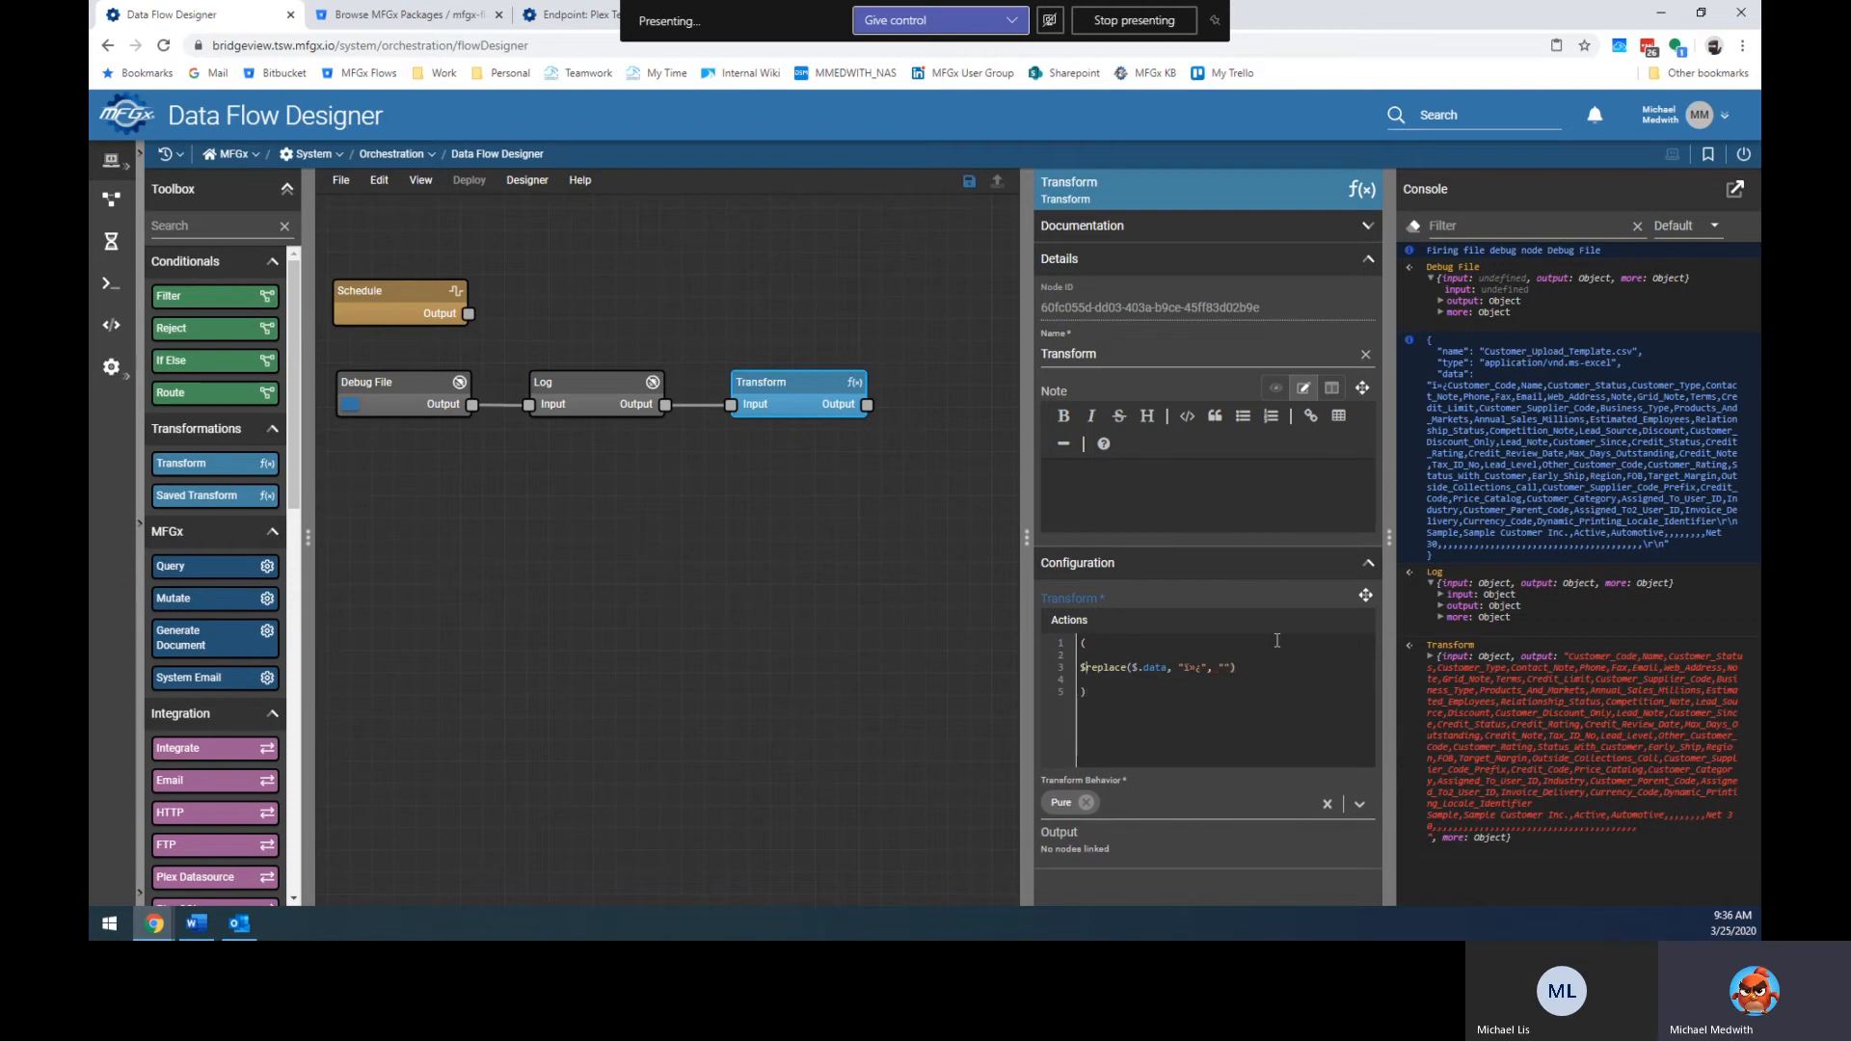
{"action": "type", "text": "$"}
{"action": "type", "text": "contents"}
{"action": "type", "text": "fixed"}
Assign the $replace result to $fixedContents with := and end the line with a semicolon.
{"action": "key", "text": "Delete"}
{"action": "type", "text": "C"}
{"action": "key", "text": "BackSpace"}
{"action": "type", "text": ":="}
{"action": "key", "text": "End"}
{"action": "type", "text": ";"}
Add a new line containing the $csvToArray snippet with its options.
{"action": "key", "text": "Return"}
{"action": "type", "text": "$"}
{"action": "key", "text": "ctrl+space"}
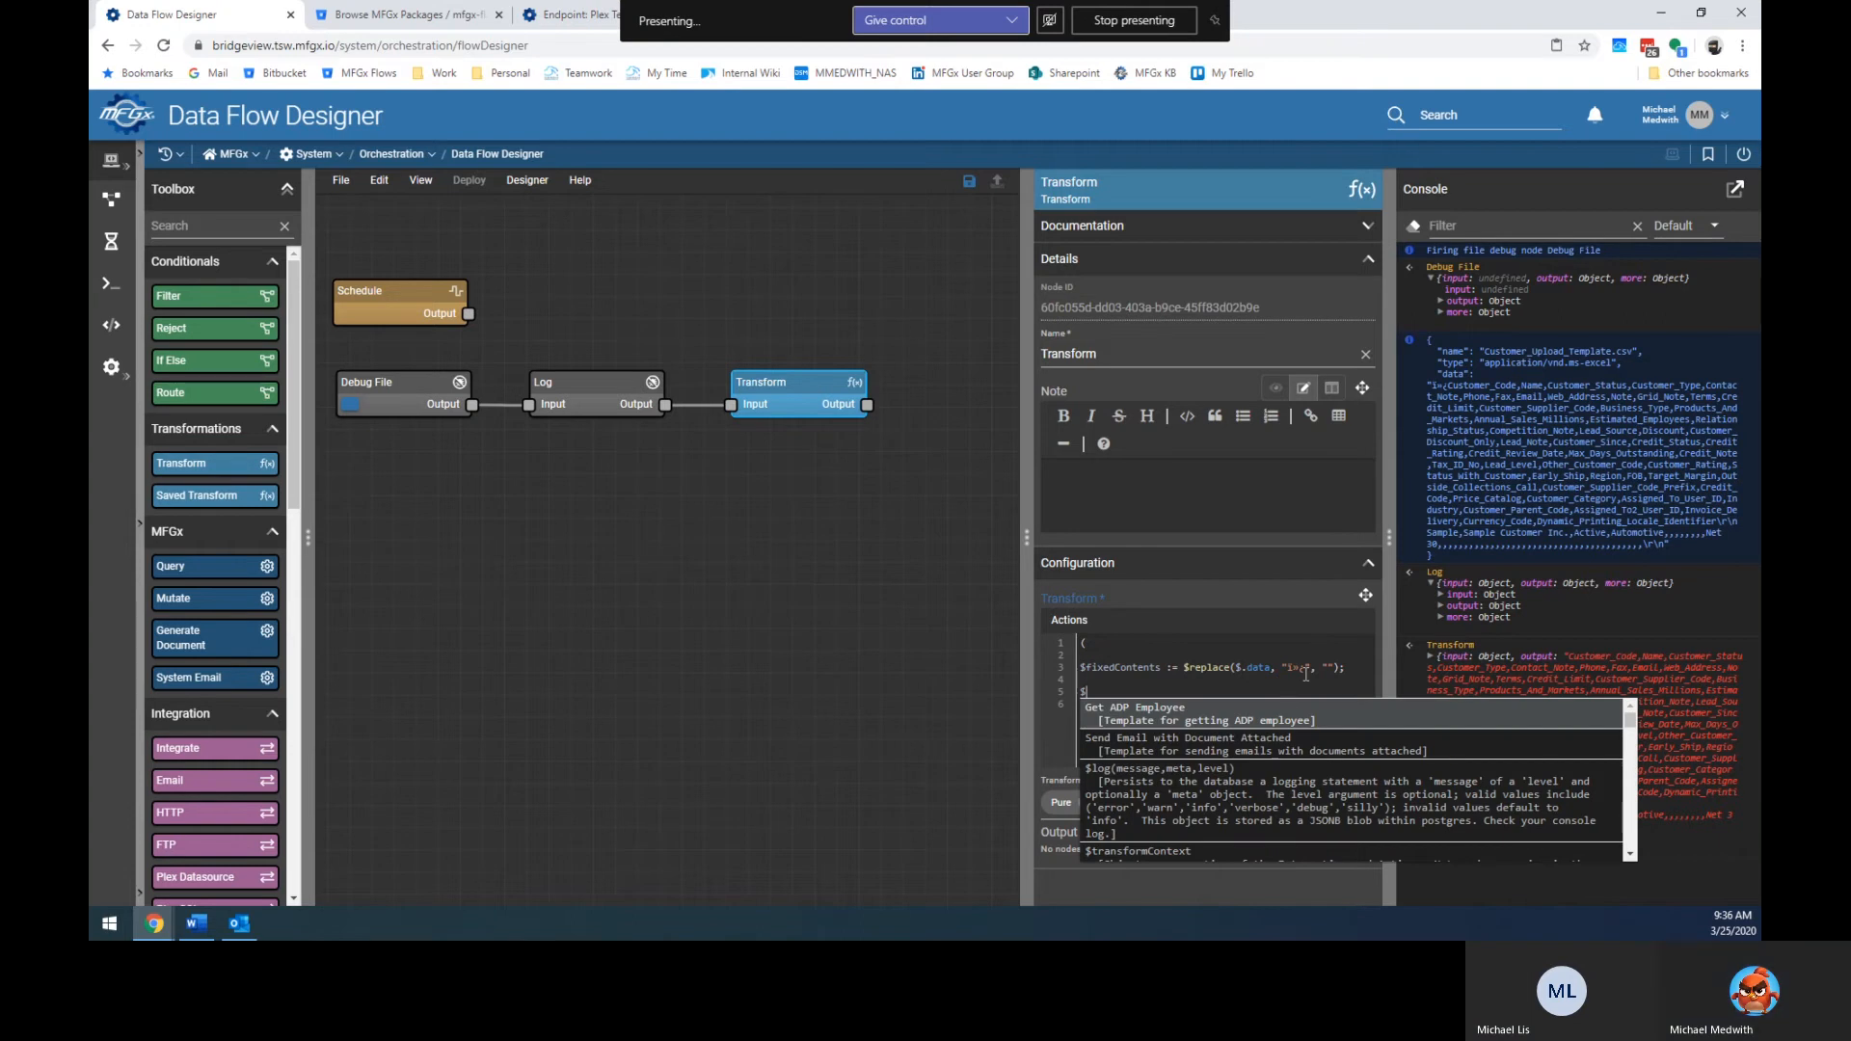
{"action": "type", "text": "csv"}
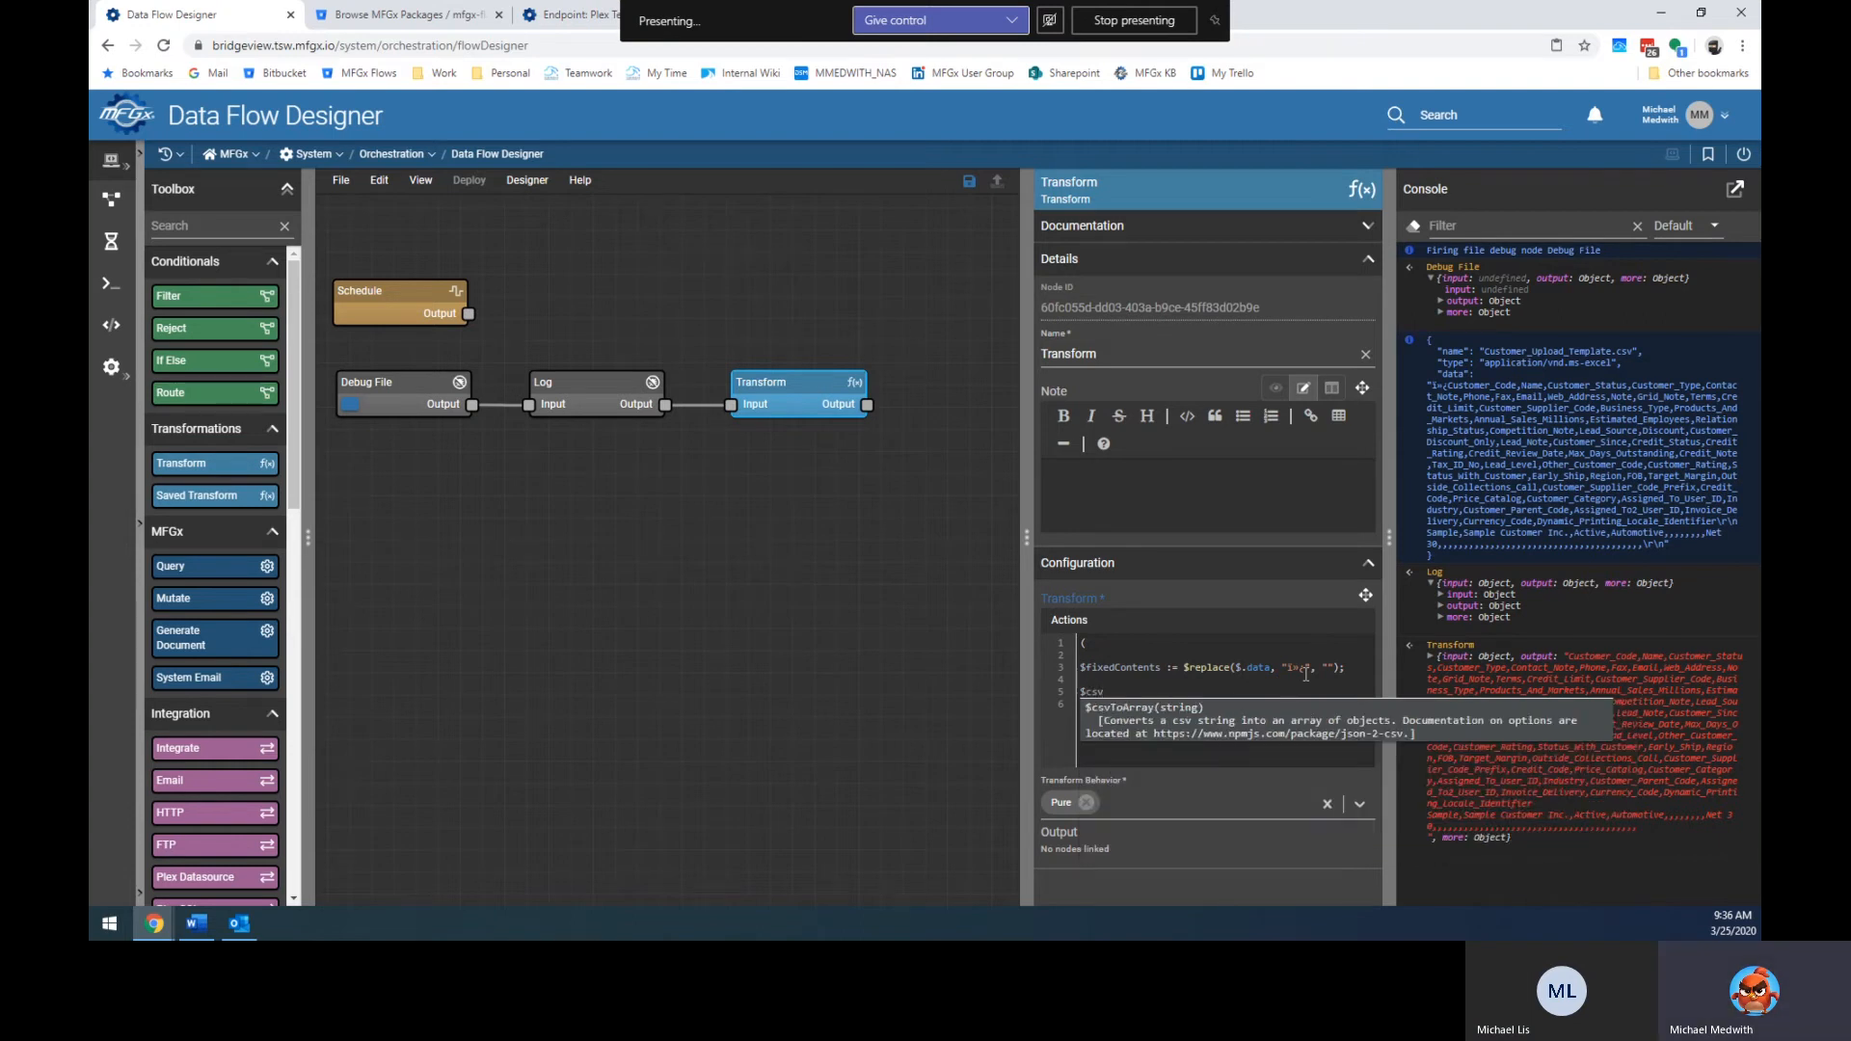
{"action": "key", "text": "Return"}
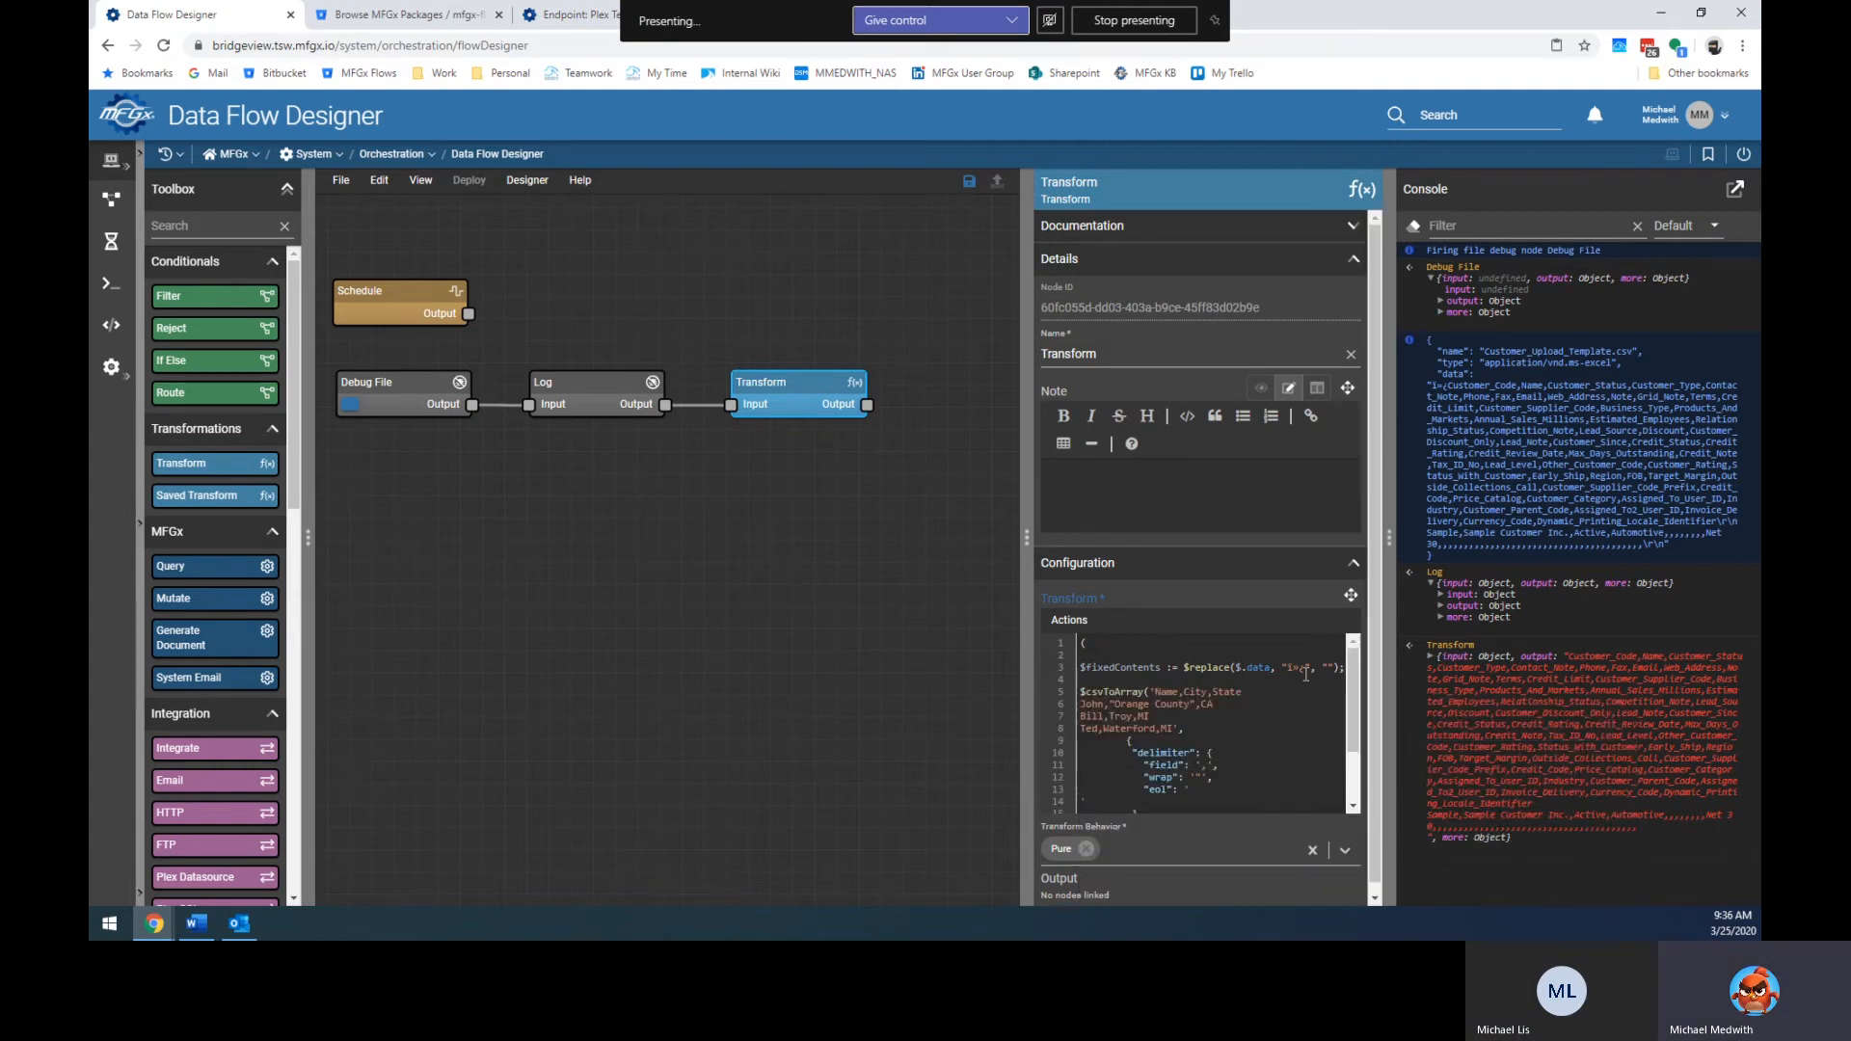
Enlarge the editor and replace the sample CSV text with the copied header row.
{"action": "left_click", "coordinate": [1351, 594]}
{"action": "left_click_drag", "start_coordinate": [839, 339], "coordinate": [838, 326]}
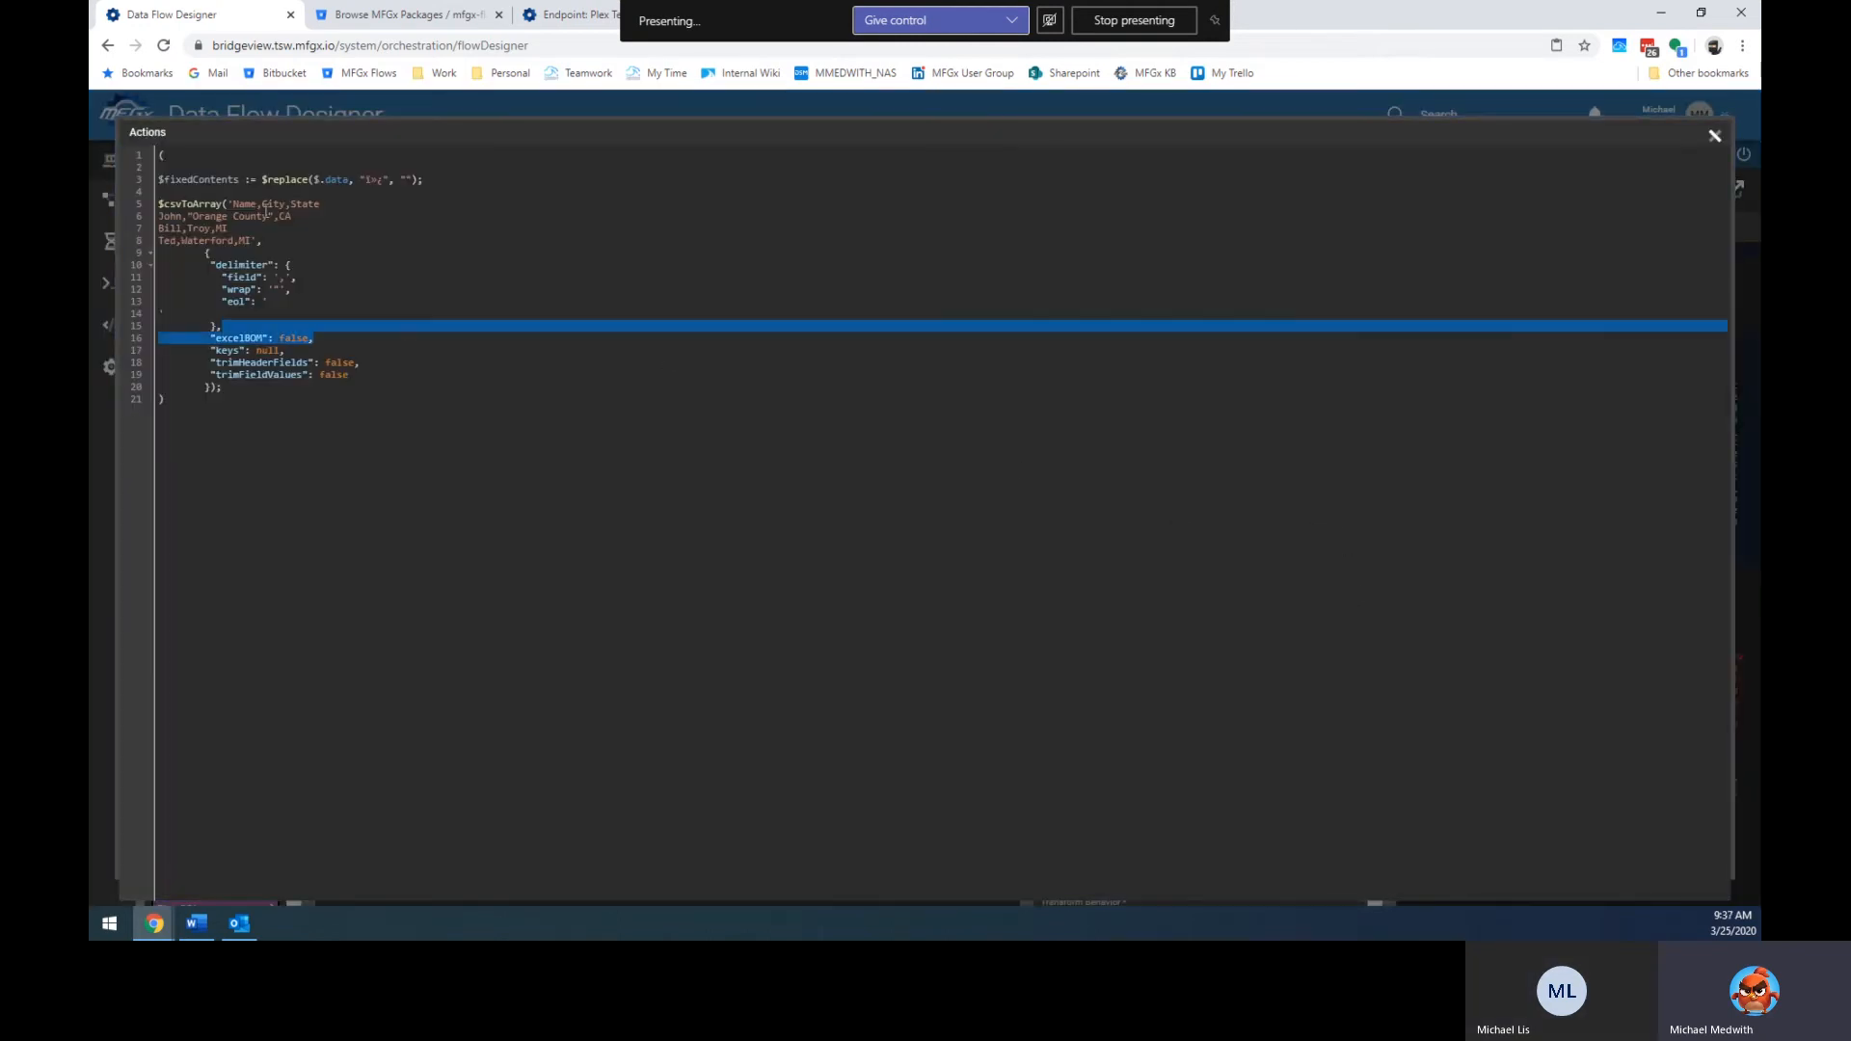
{"action": "left_click_drag", "start_coordinate": [254, 240], "coordinate": [236, 205]}
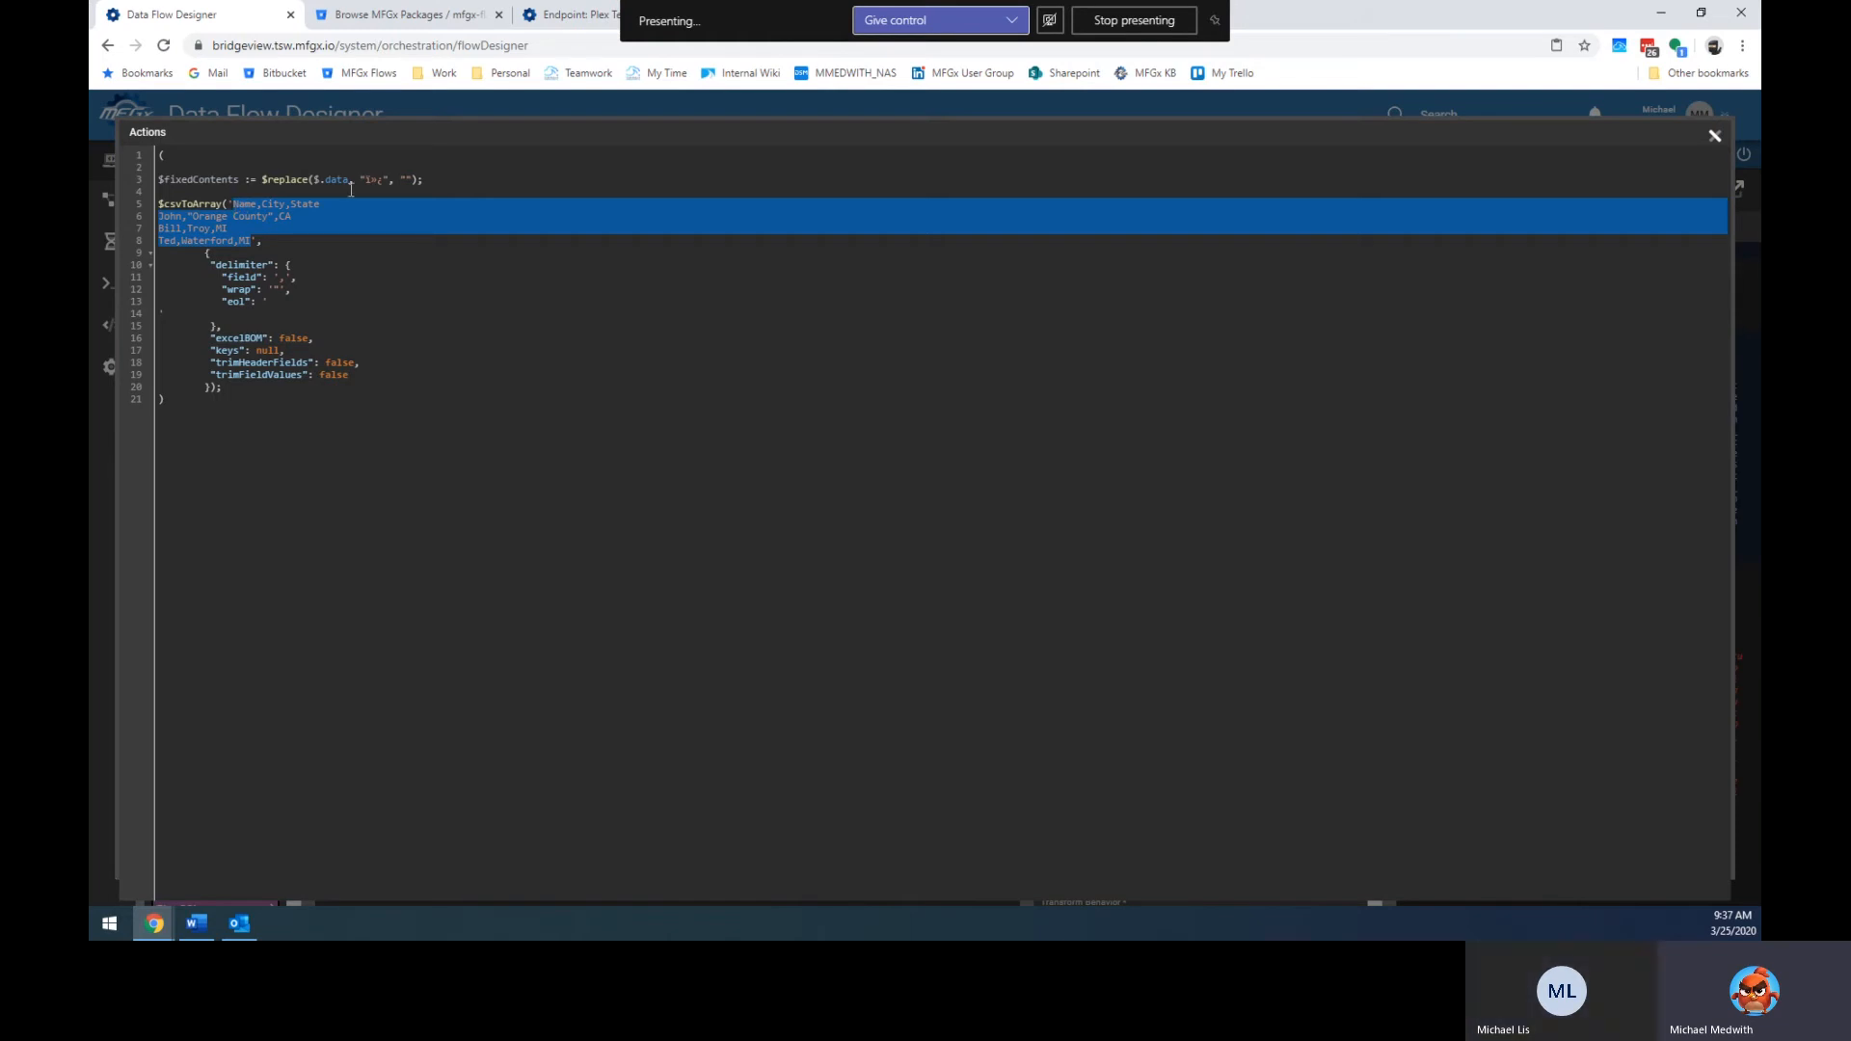
{"action": "key", "text": "BackSpace"}
{"action": "key", "text": "ctrl+v"}
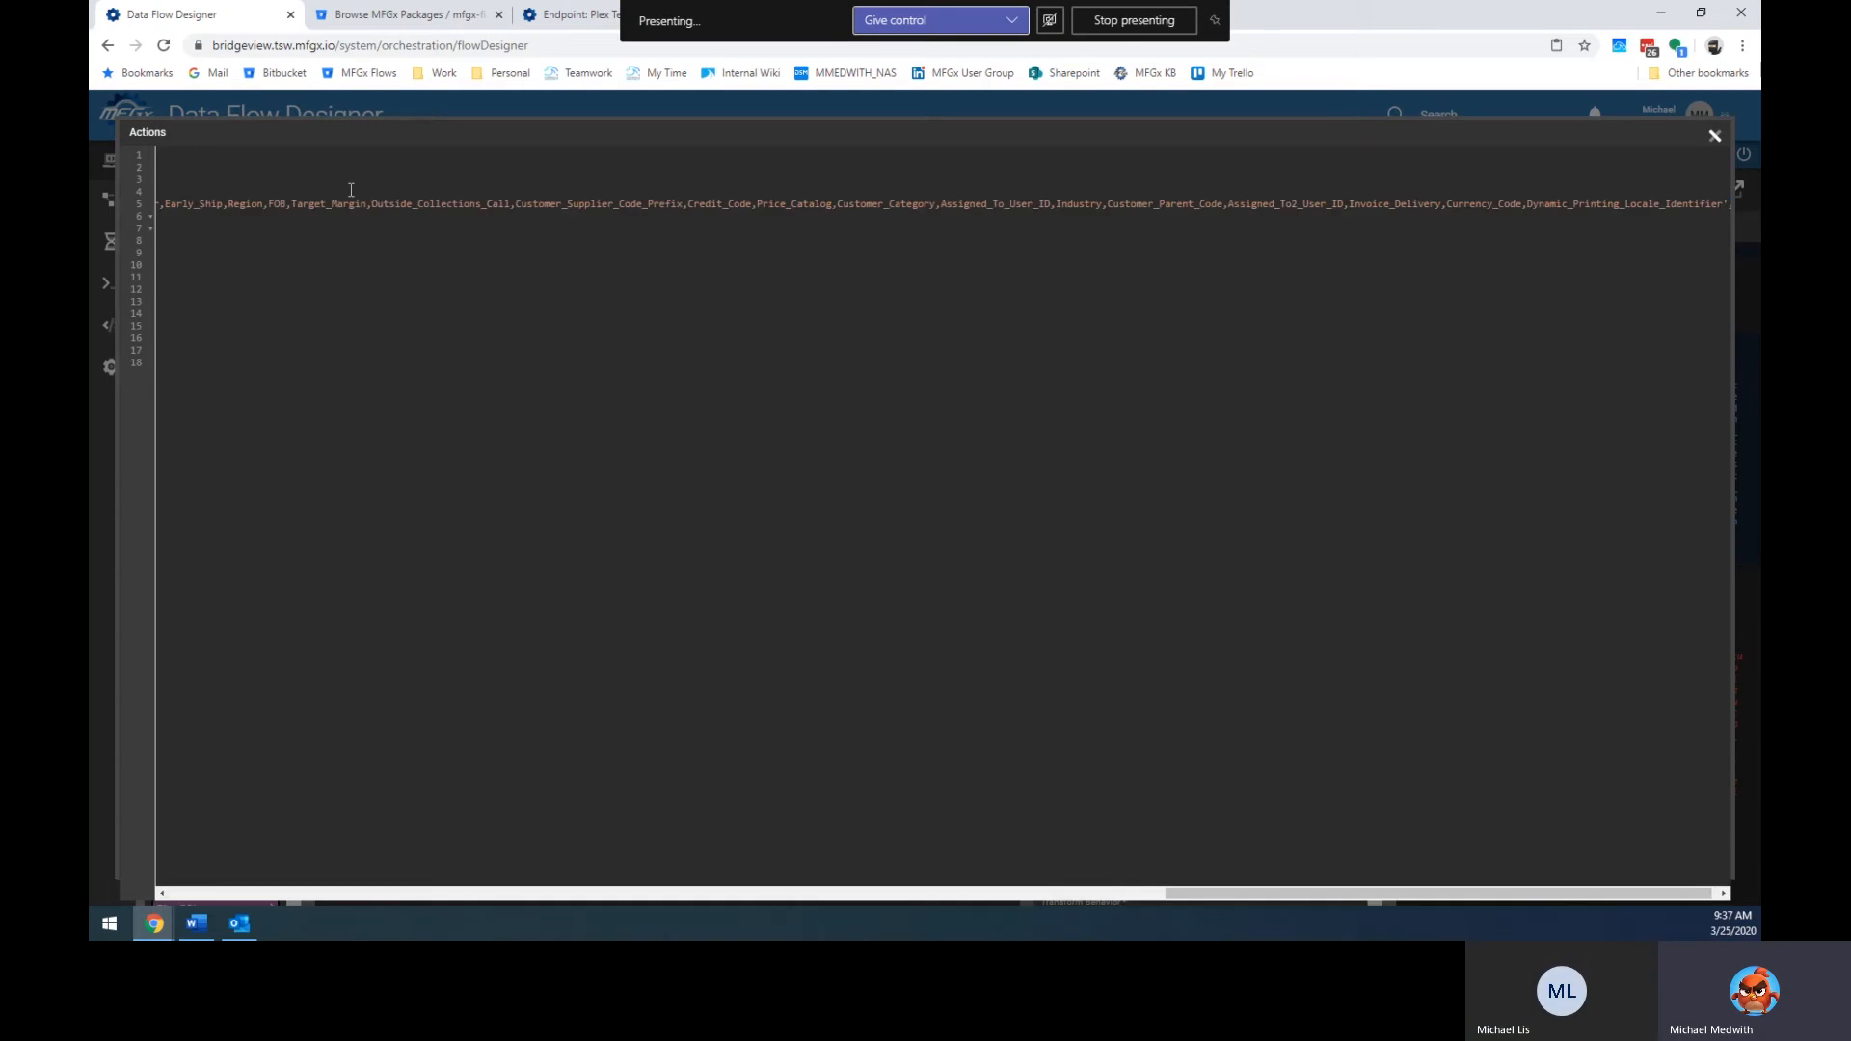
{"action": "key", "text": "Home"}
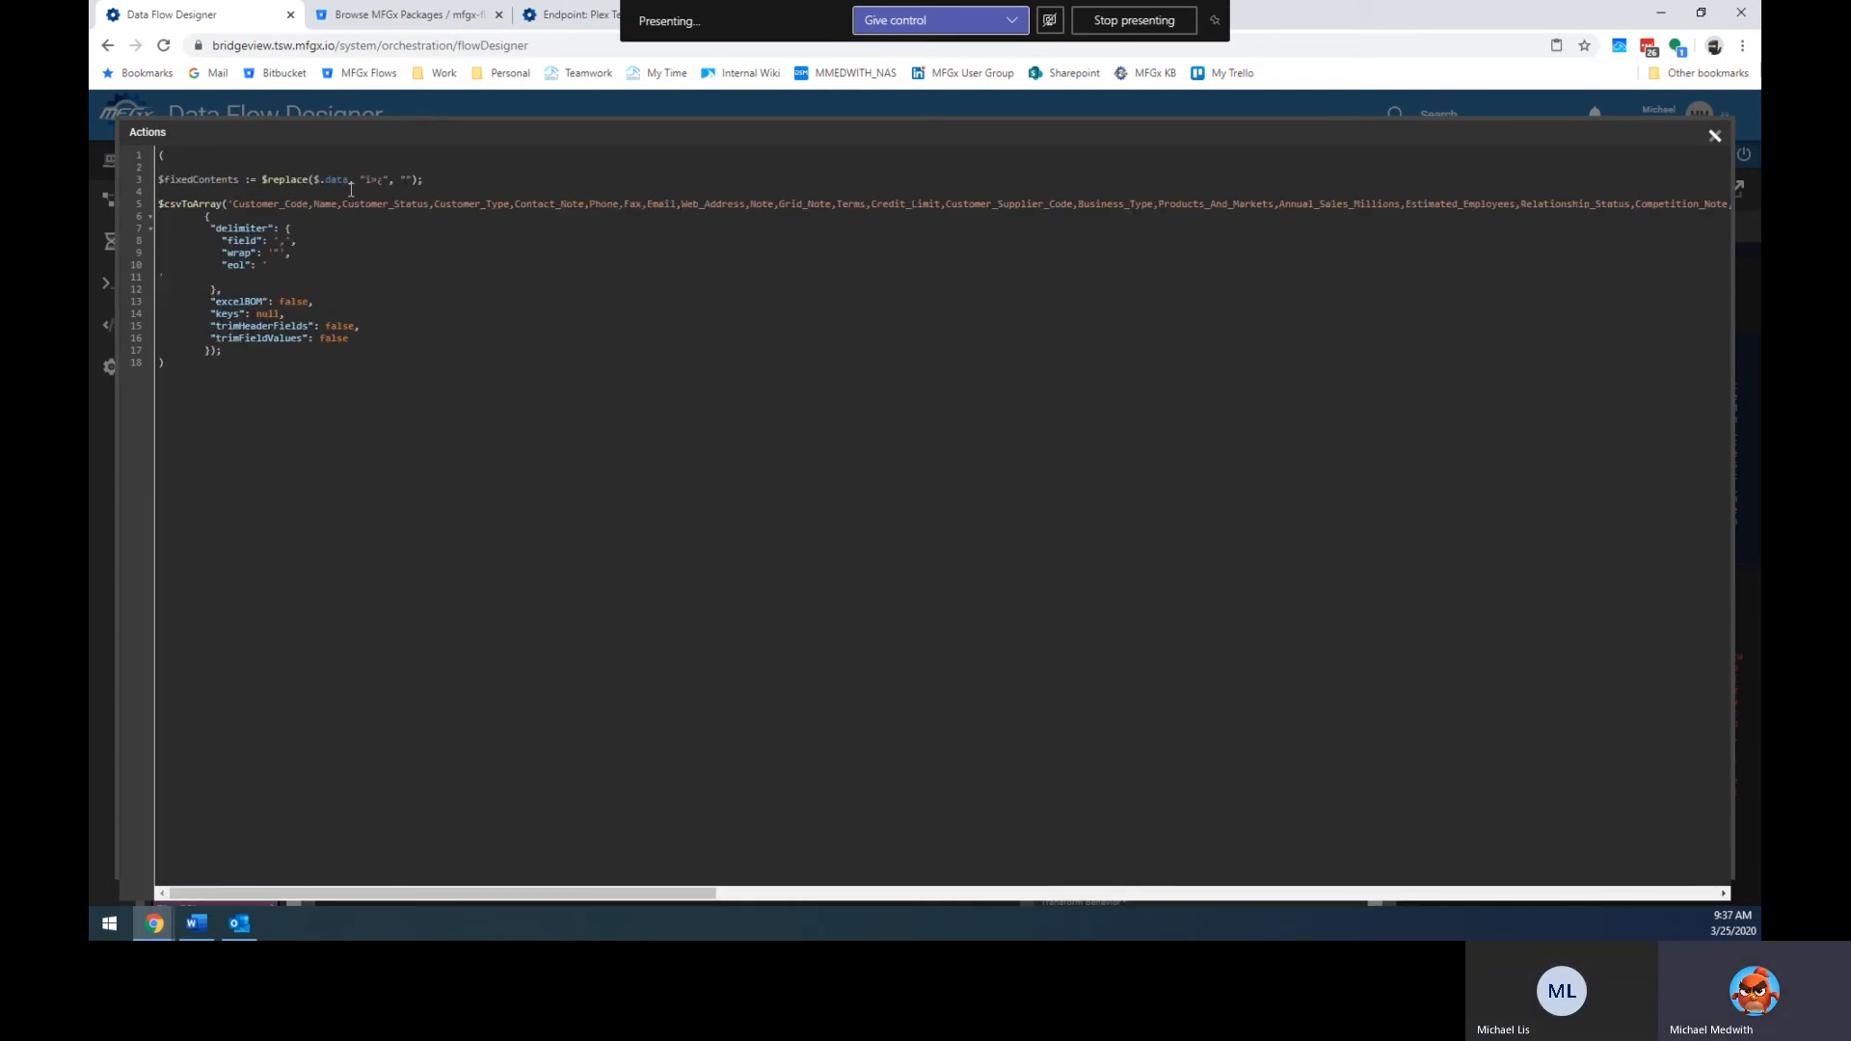
Review the wrap and eol delimiter options in the $csvToArray call.
{"action": "key", "text": "Down"}
{"action": "key", "text": "Down"}
{"action": "key", "text": "End"}
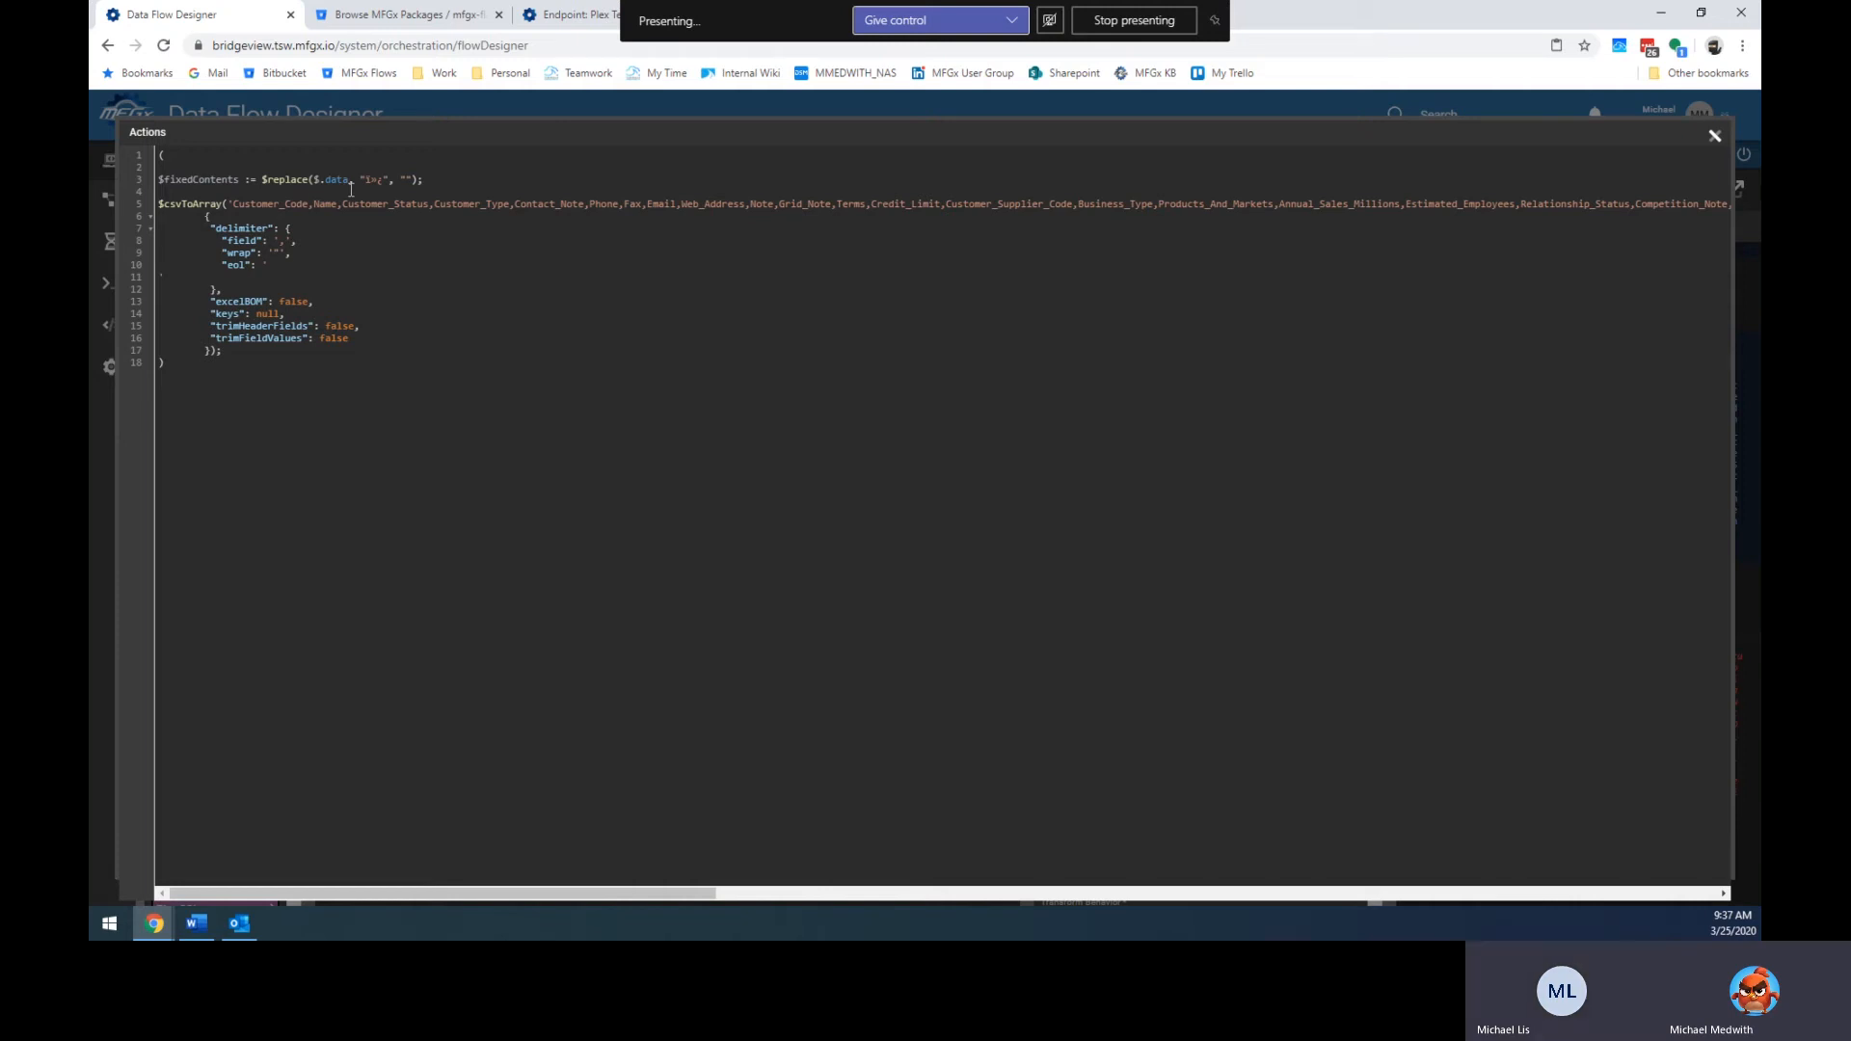
{"action": "key", "text": "Left"}
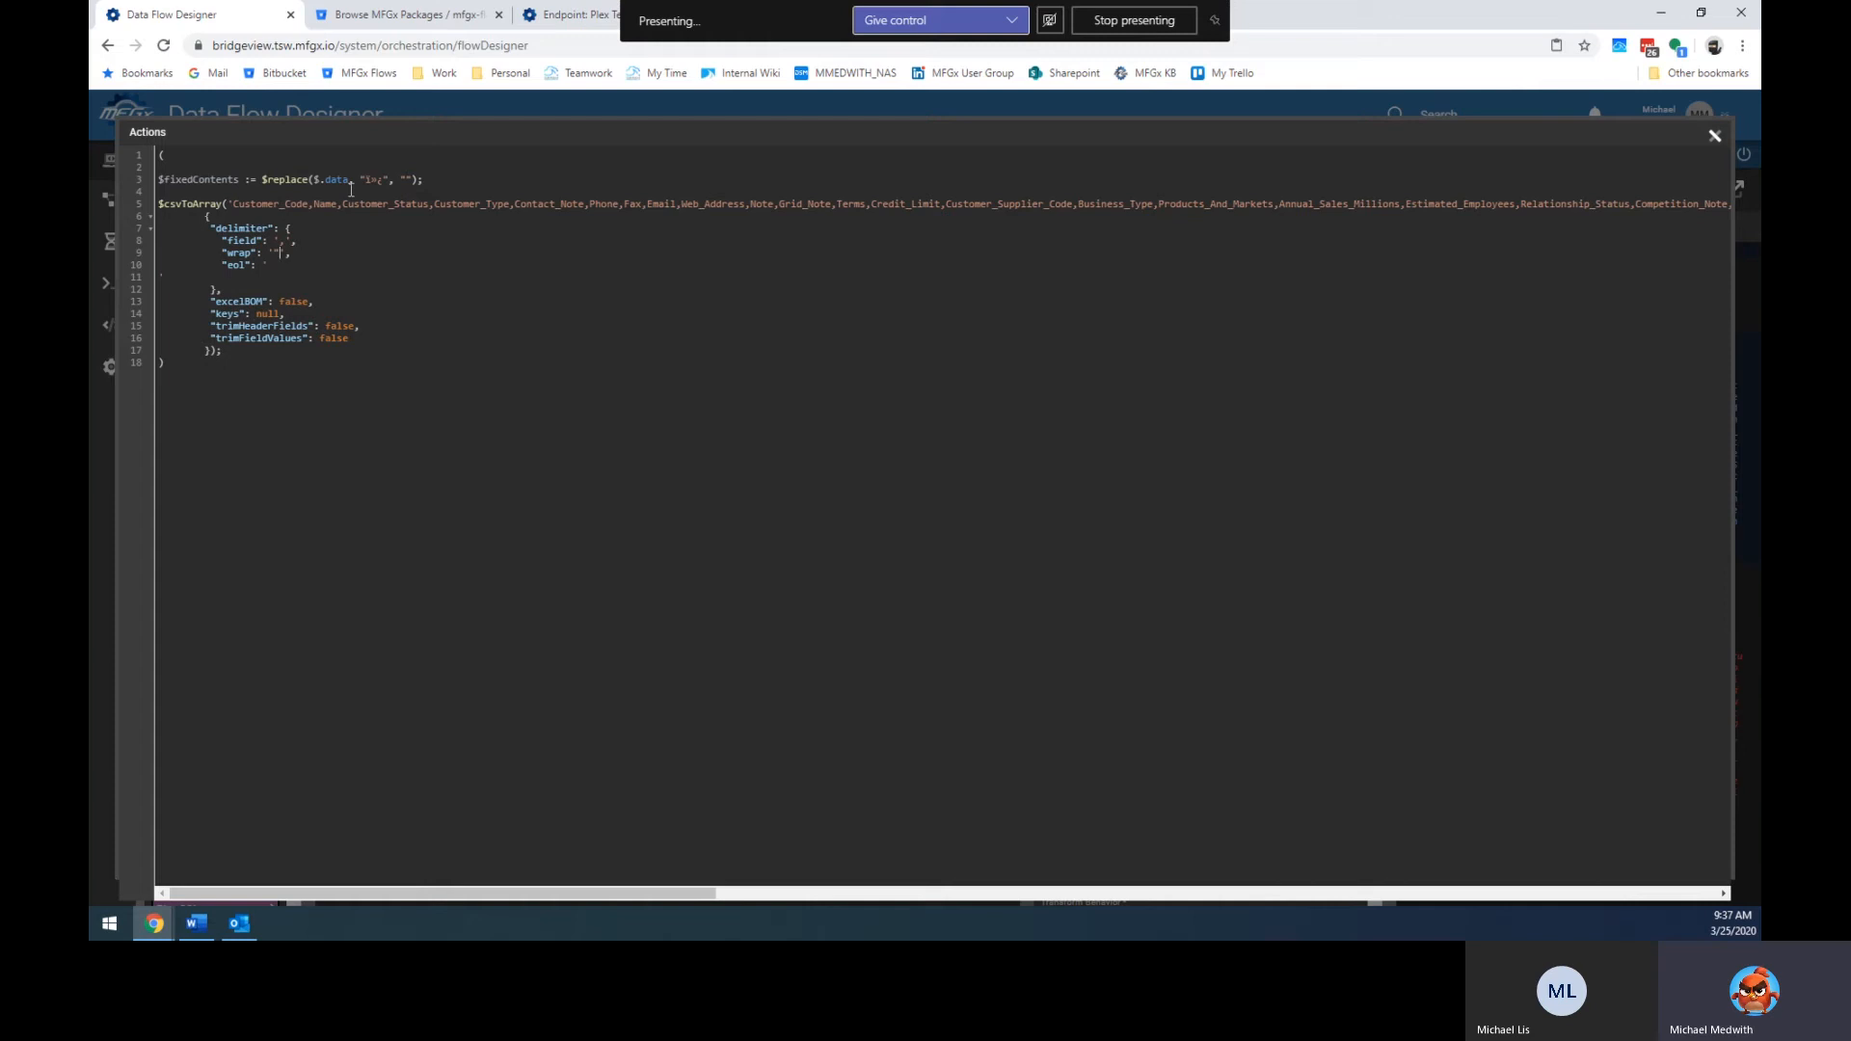
{"action": "key", "text": "Down"}
{"action": "key", "text": "Up"}
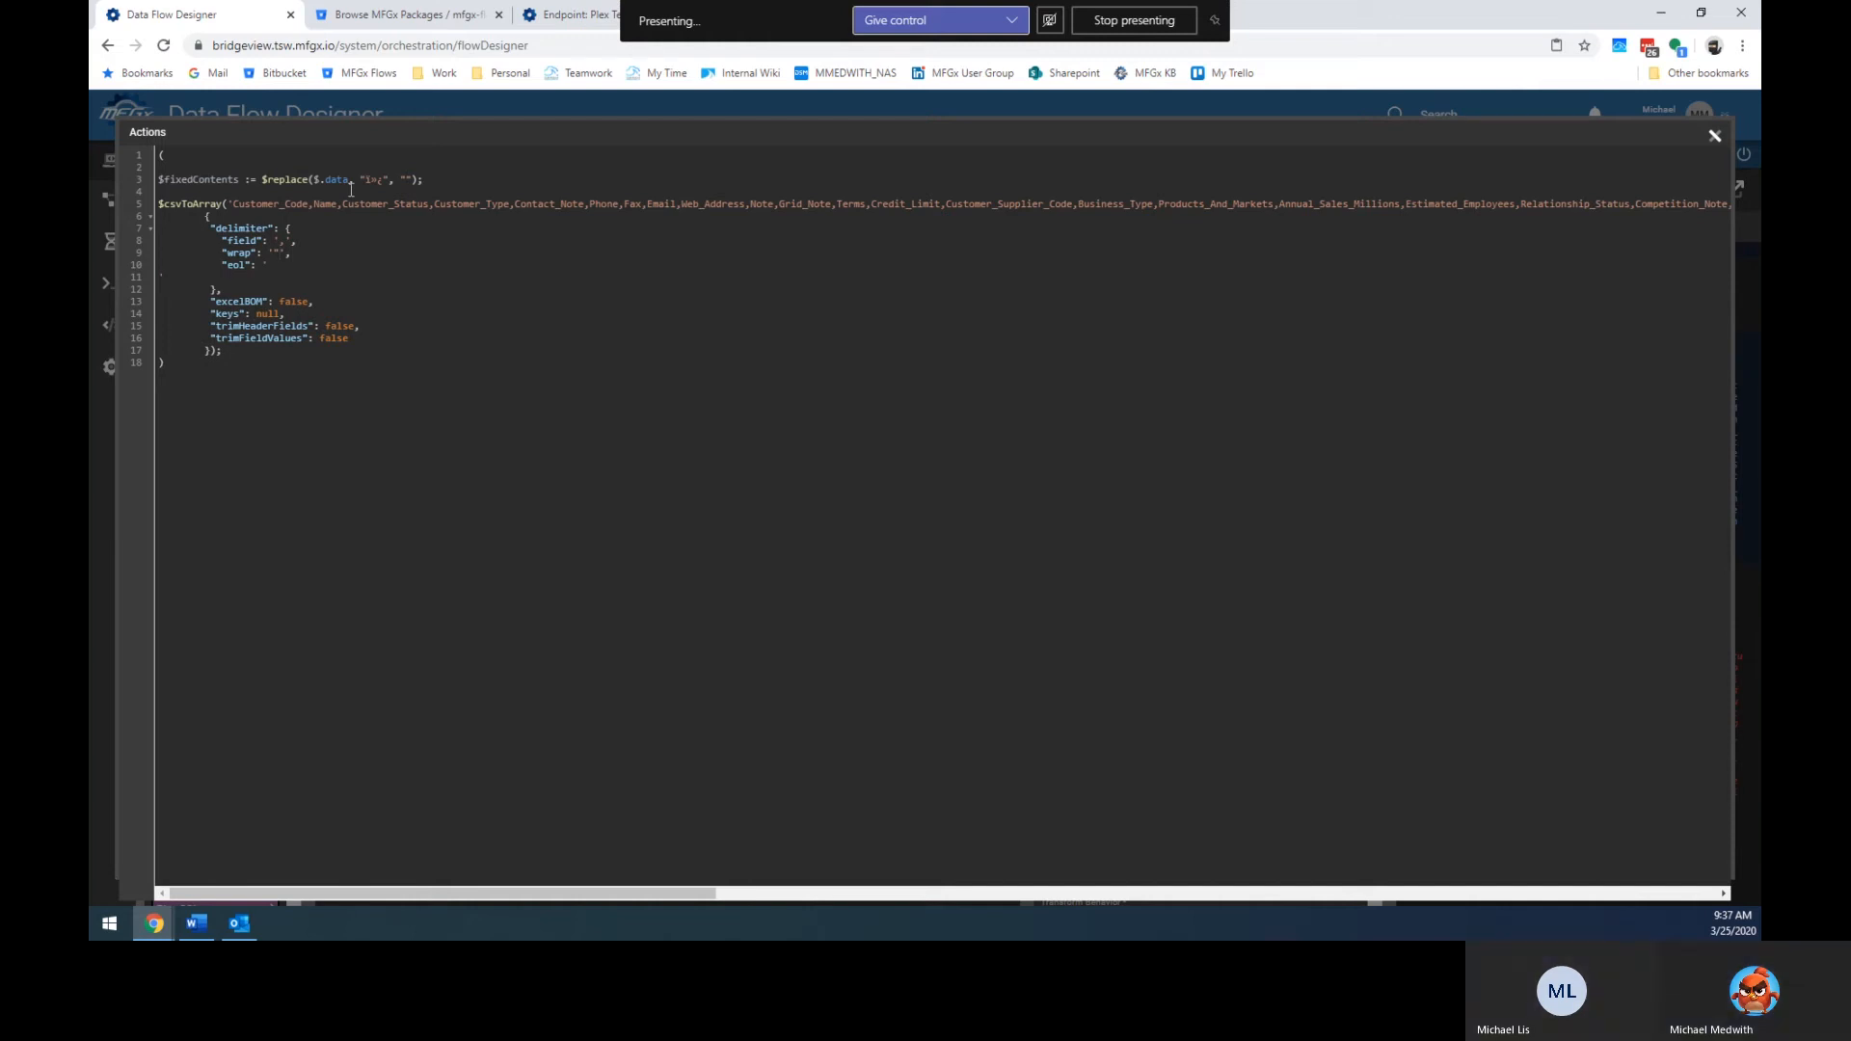
{"action": "key", "text": "Down"}
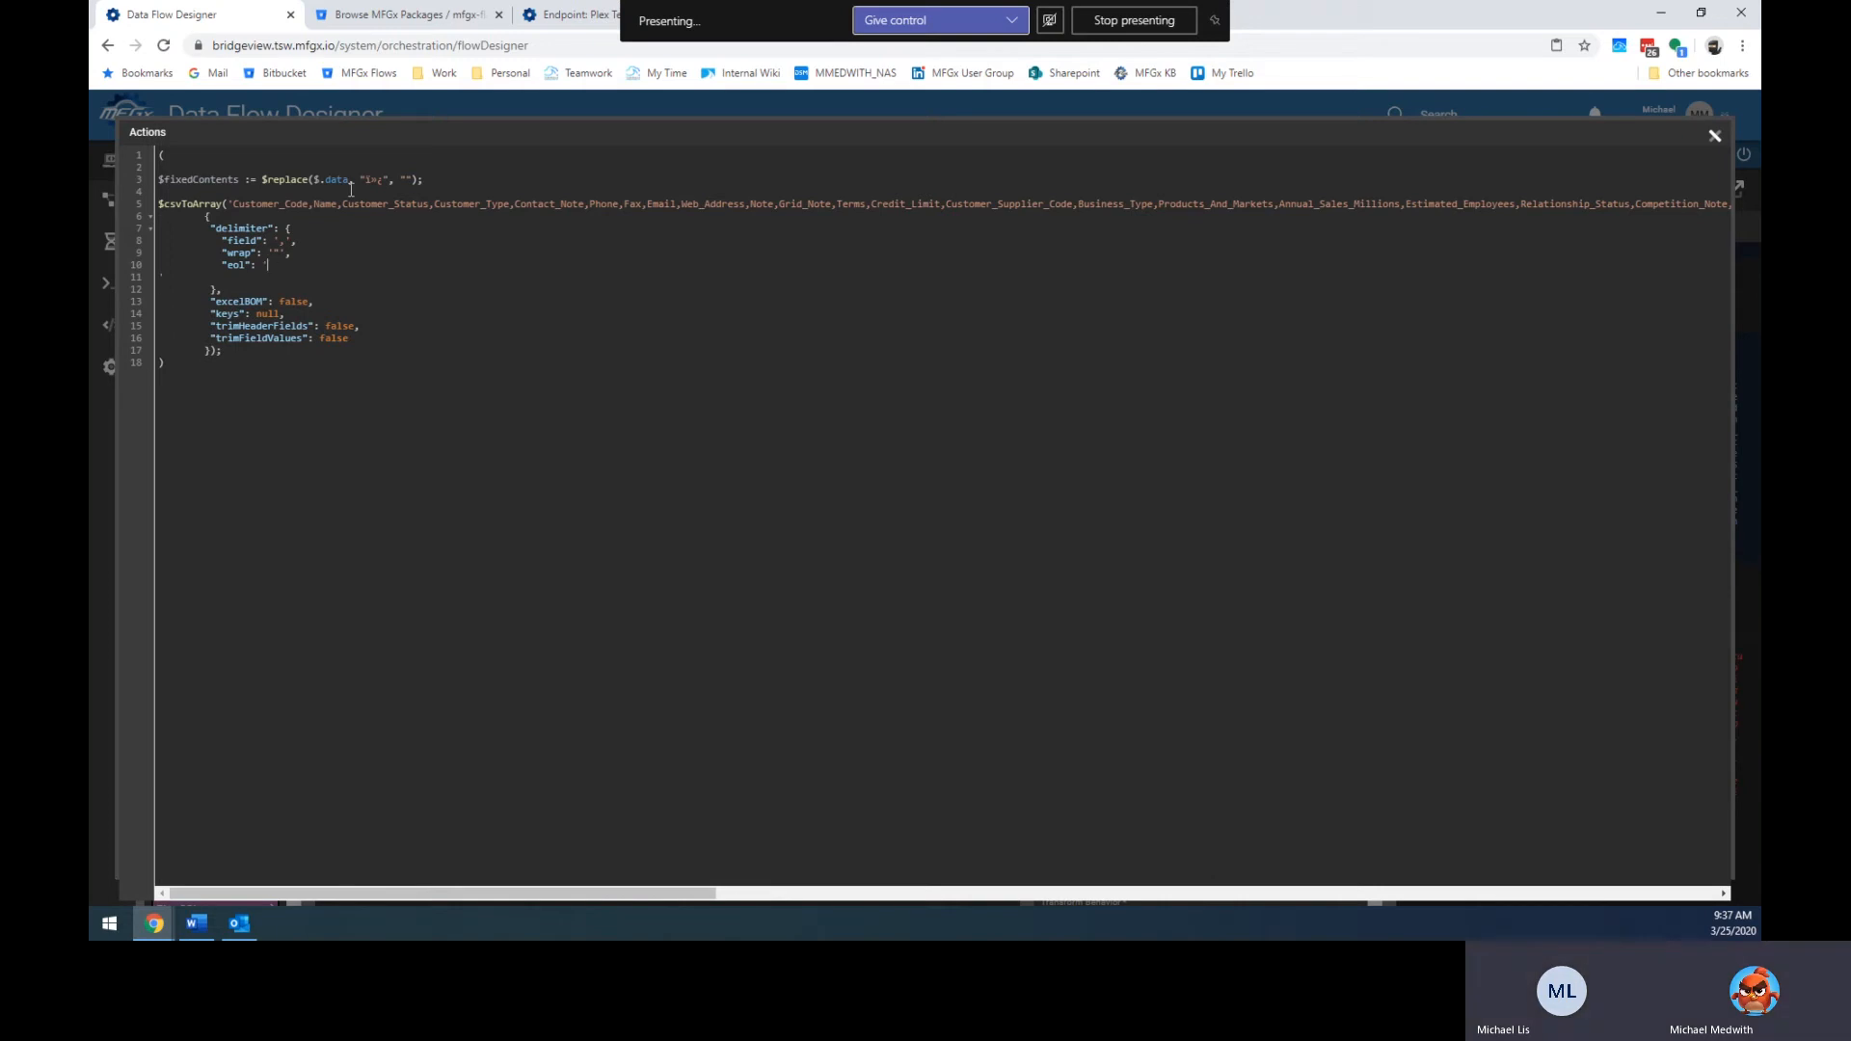
{"action": "key", "text": "shift+Down"}
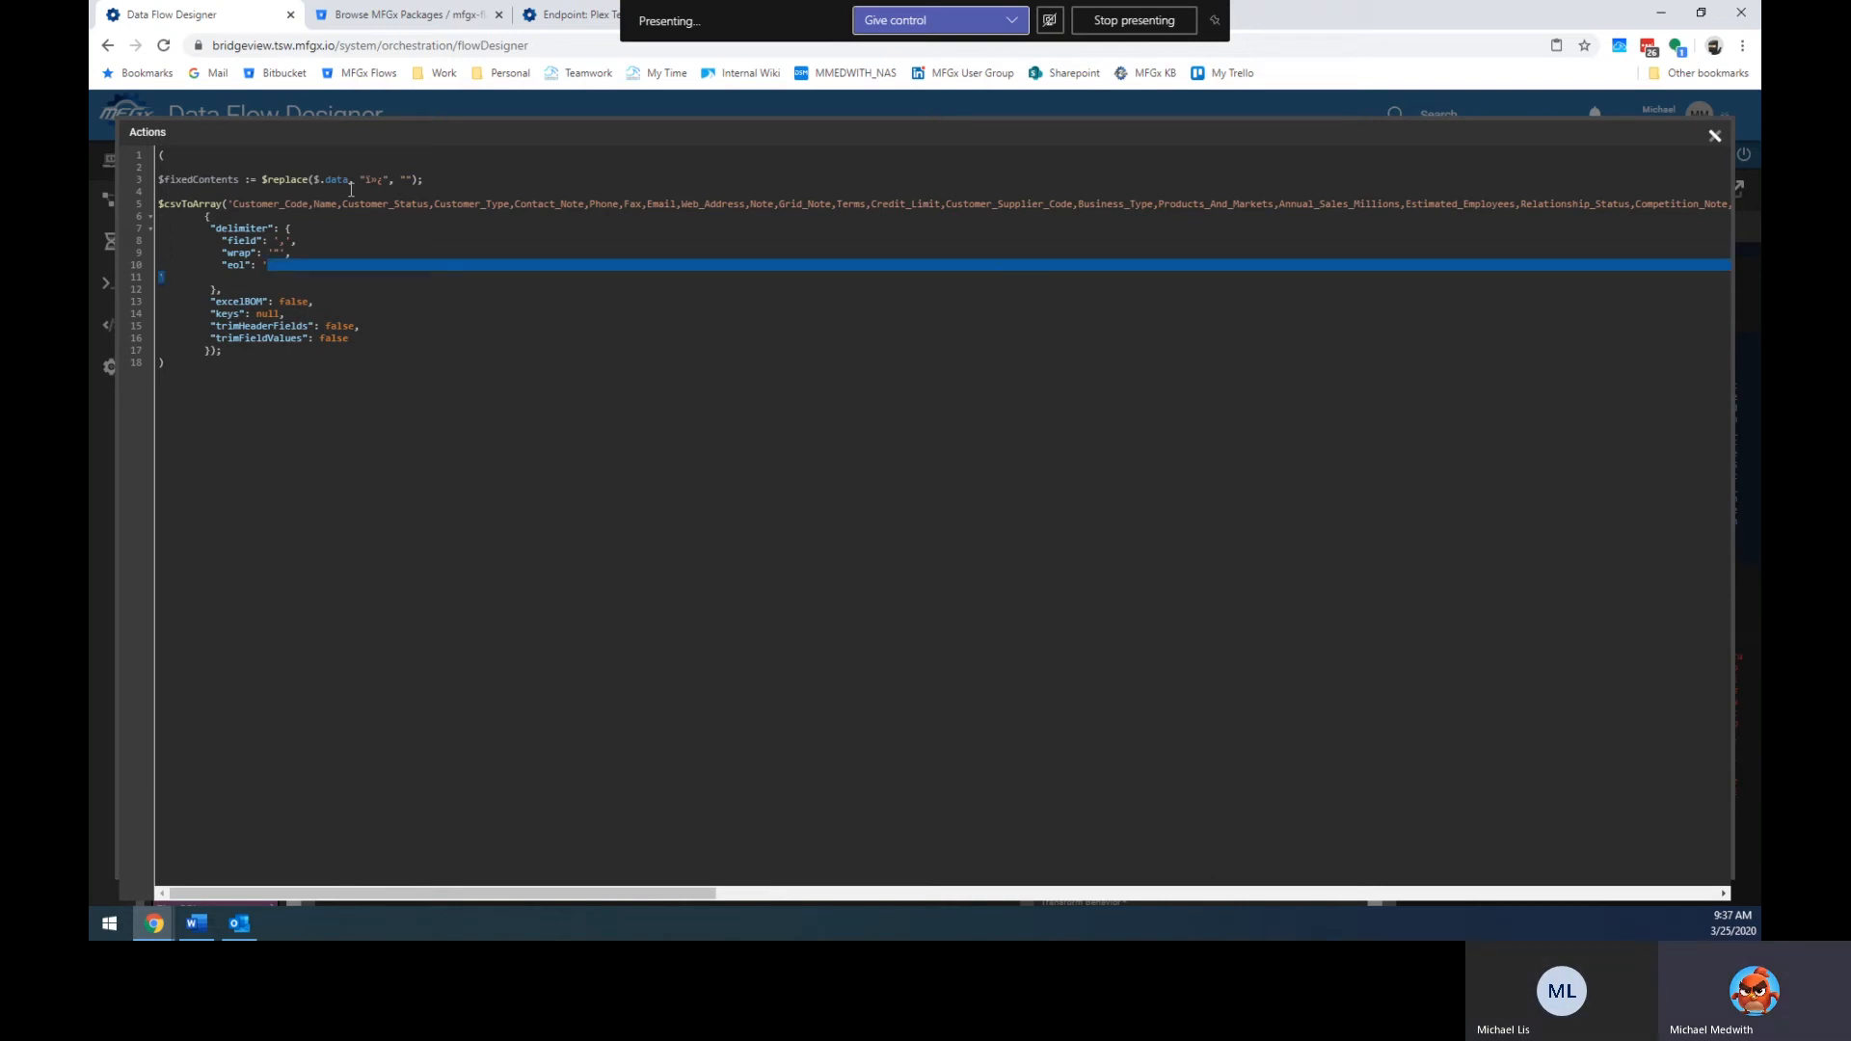
{"action": "key", "text": "shift+Up"}
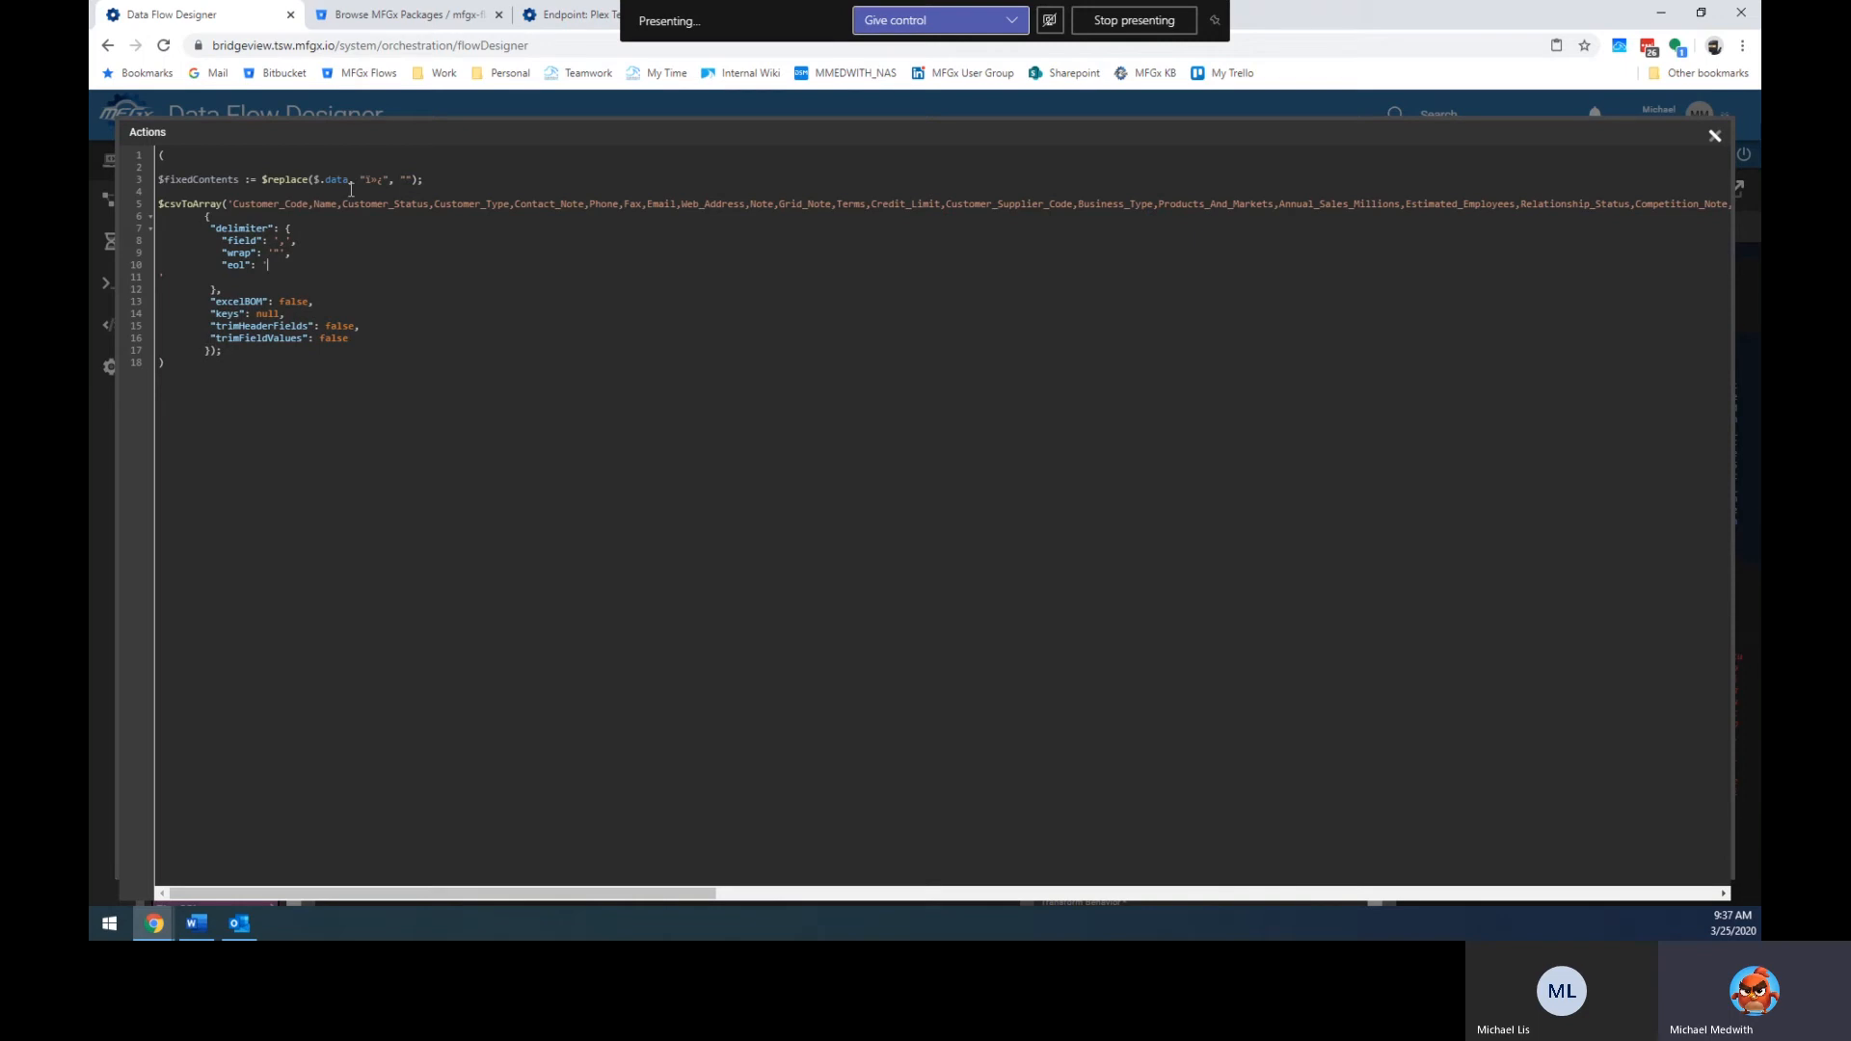
{"action": "key", "text": "shift+Down"}
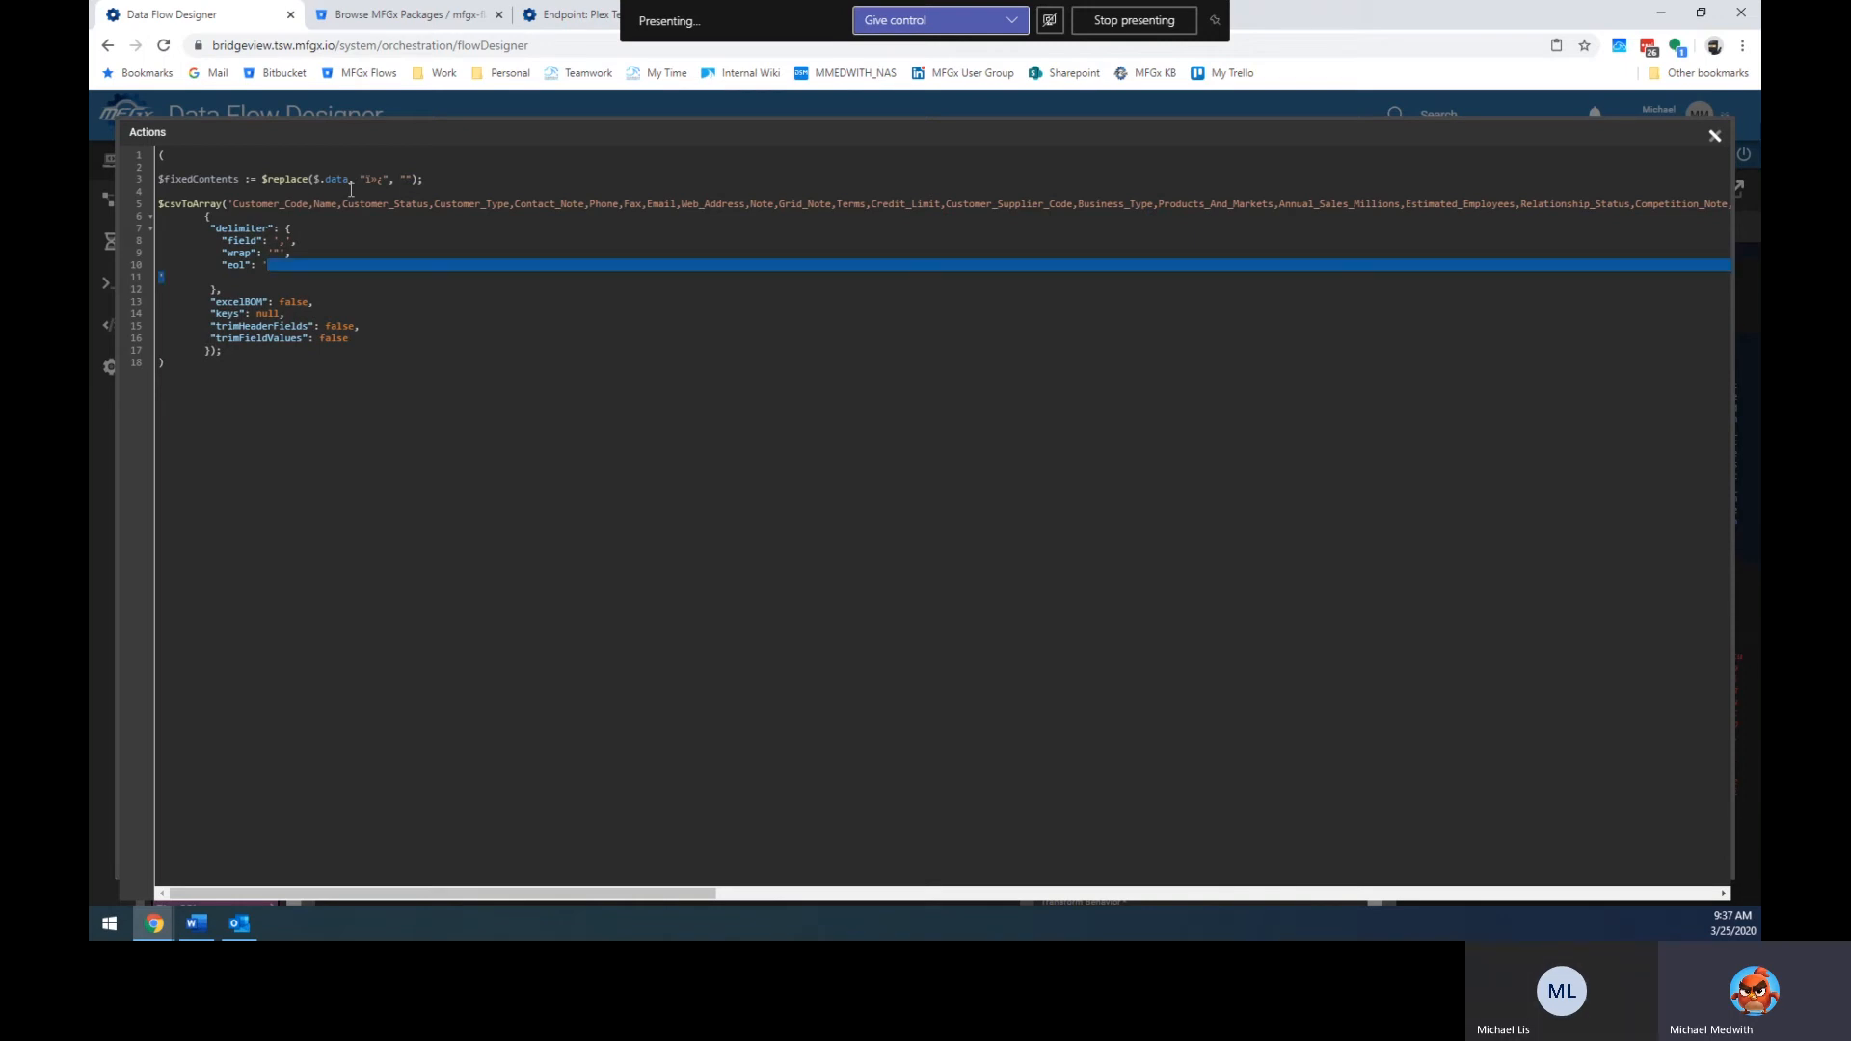
{"action": "key", "text": "Right"}
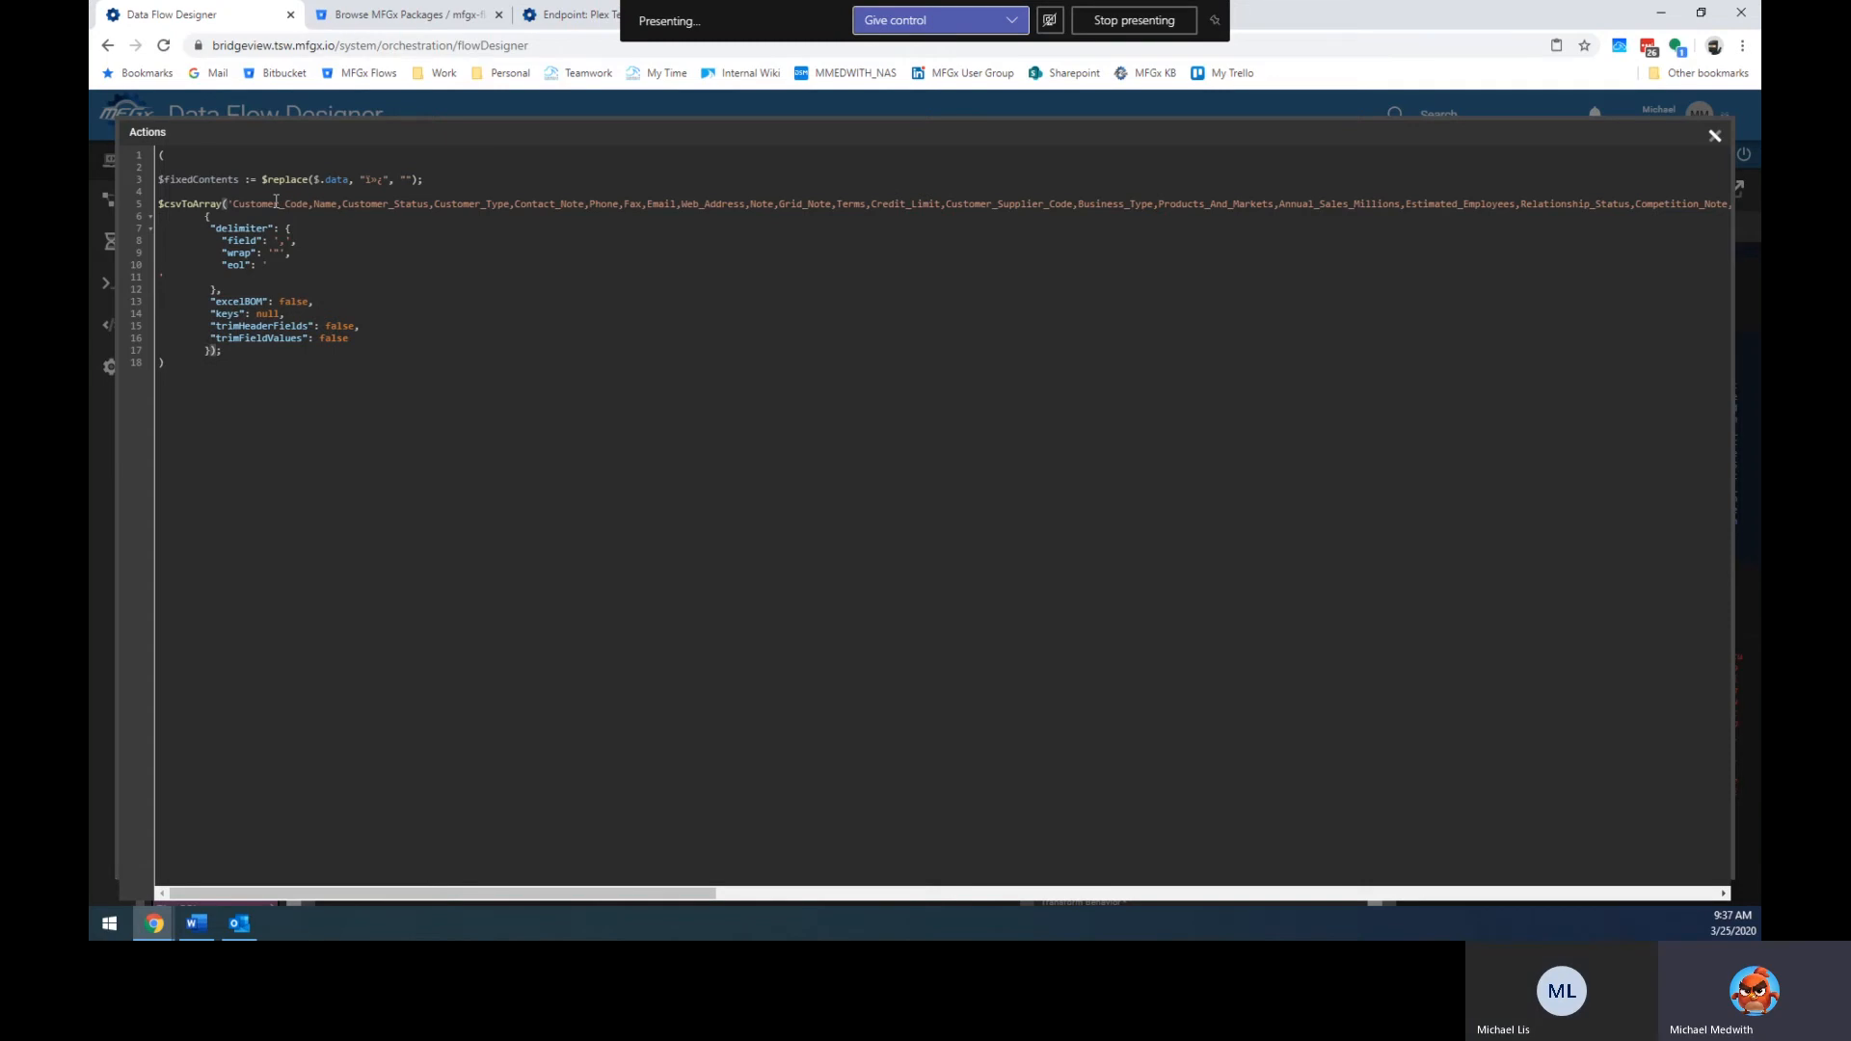
Delete the hard-coded header string on line 5, keeping its trailing comma.
{"action": "key", "text": "shift+End"}
{"action": "key", "text": "shift+Left"}
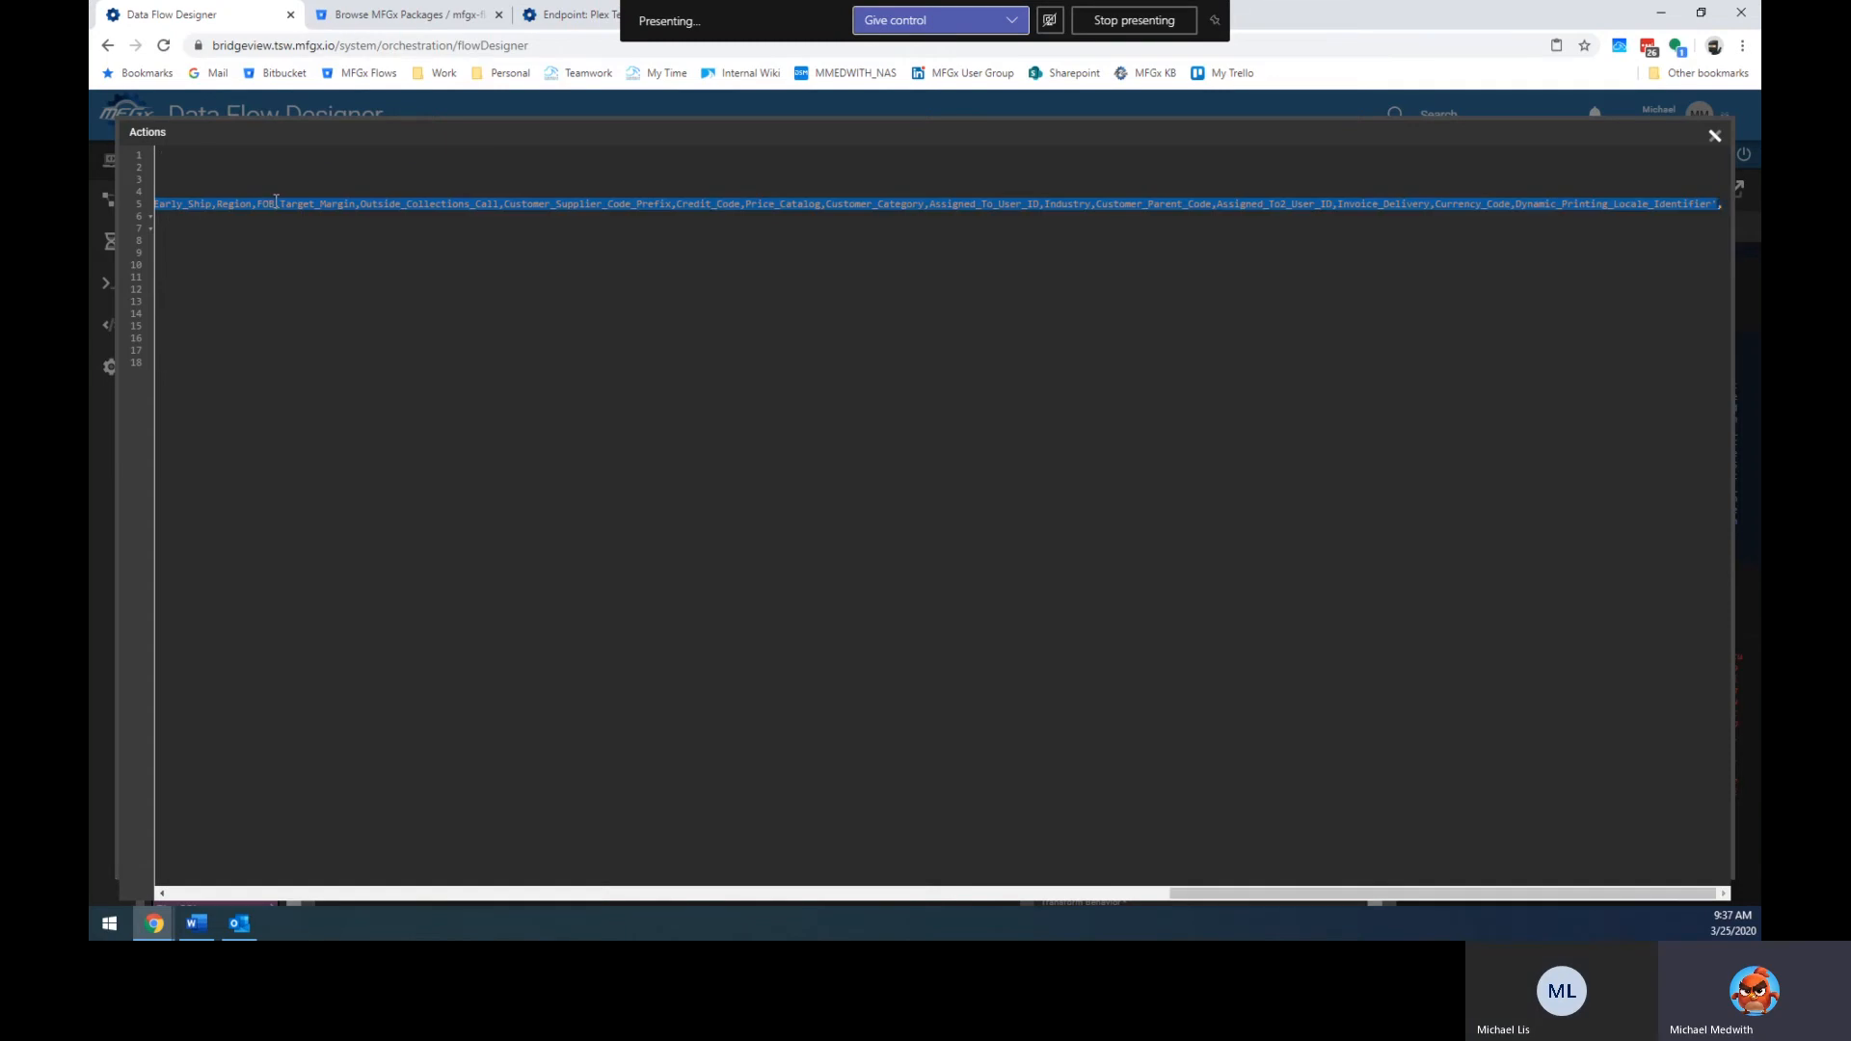
{"action": "key", "text": "BackSpace"}
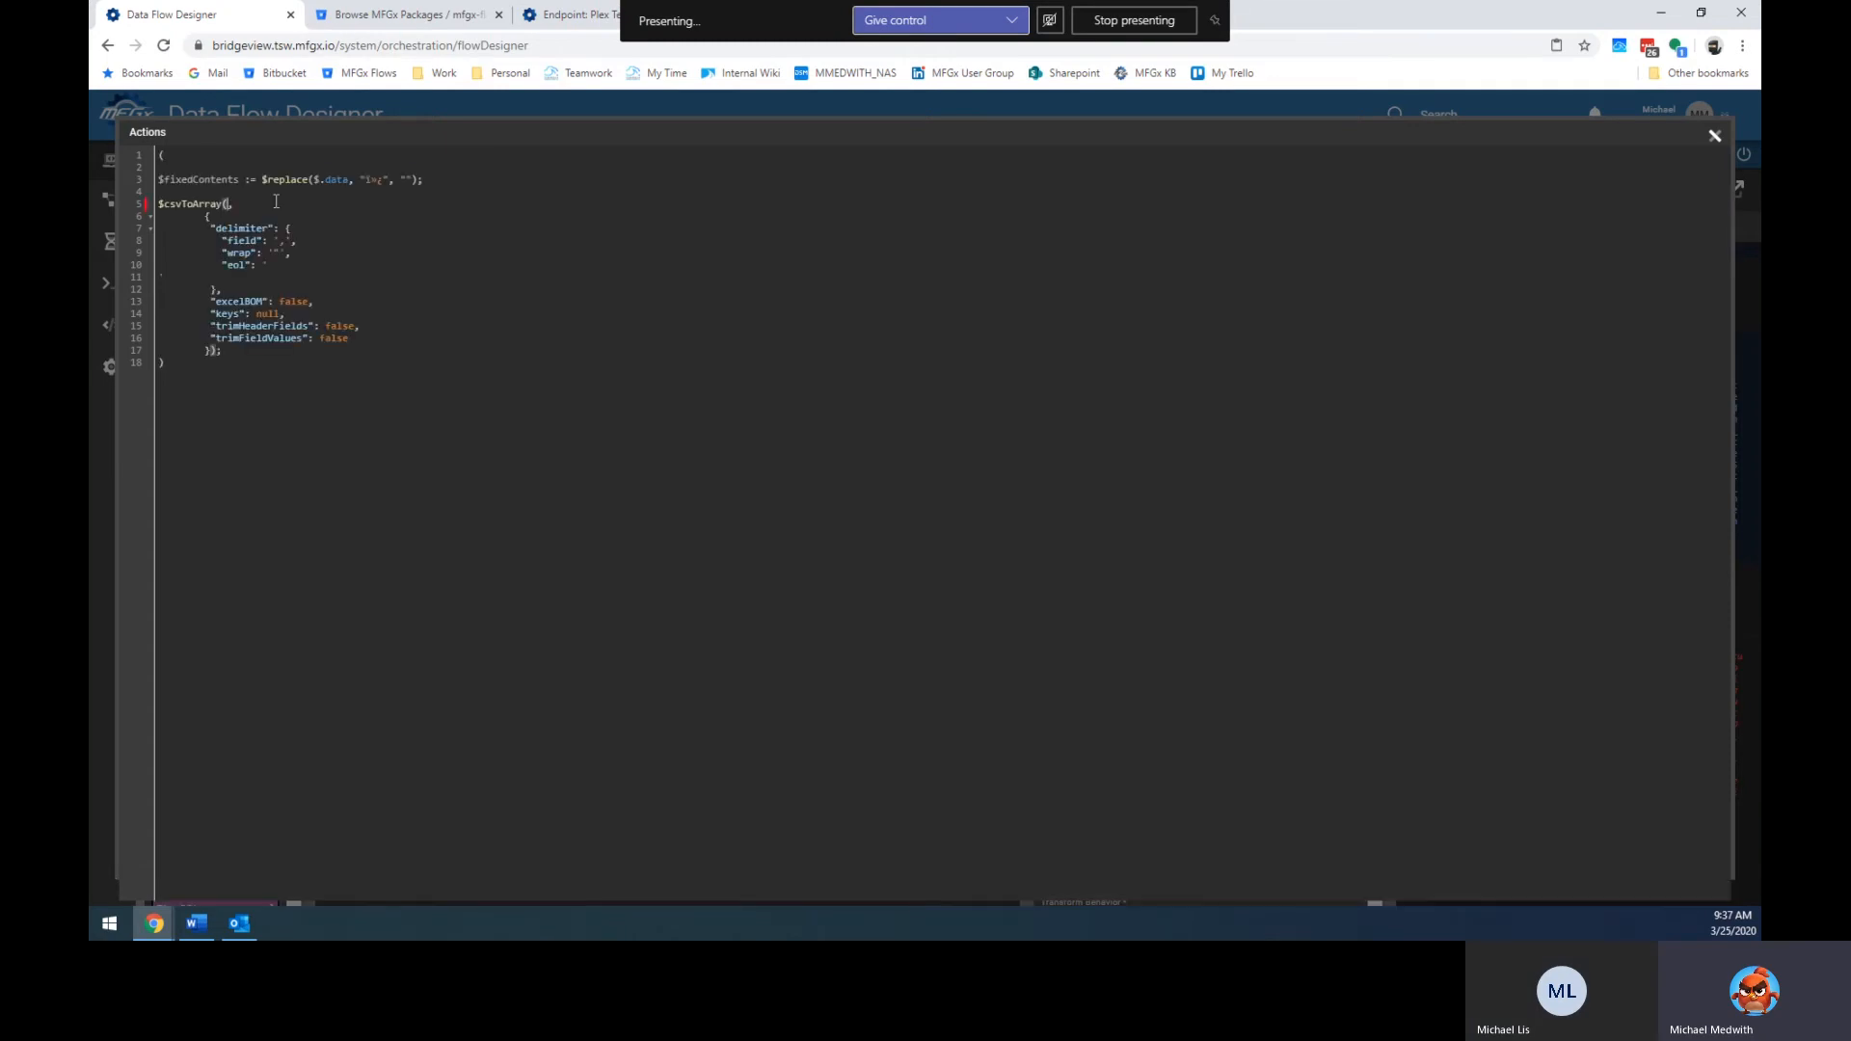
Pass $fixedContents as the input to $csvToArray.
{"action": "double_click", "coordinate": [199, 180]}
{"action": "key", "text": "ctrl+c"}
{"action": "left_click", "coordinate": [228, 204]}
{"action": "type", "text": "$"}
{"action": "key", "text": "ctrl+v"}
Start a return object at the end of the code with a "test": true property.
{"action": "left_click", "coordinate": [270, 359]}
{"action": "key", "text": "Up"}
{"action": "key", "text": "Return"}
{"action": "key", "text": "BackSpace"}
{"action": "type", "text": "("}
{"action": "key", "text": "Return"}
{"action": "type", "text": "\"test\":"}
{"action": "type", "text": " tre"}
{"action": "type", "text": "ue,"}
{"action": "key", "text": "Return"}
Assign $csvContents and add "fixed": $fixedContents and "csvToJson": $csvContents to the return object.
{"action": "type", "text": "\""}
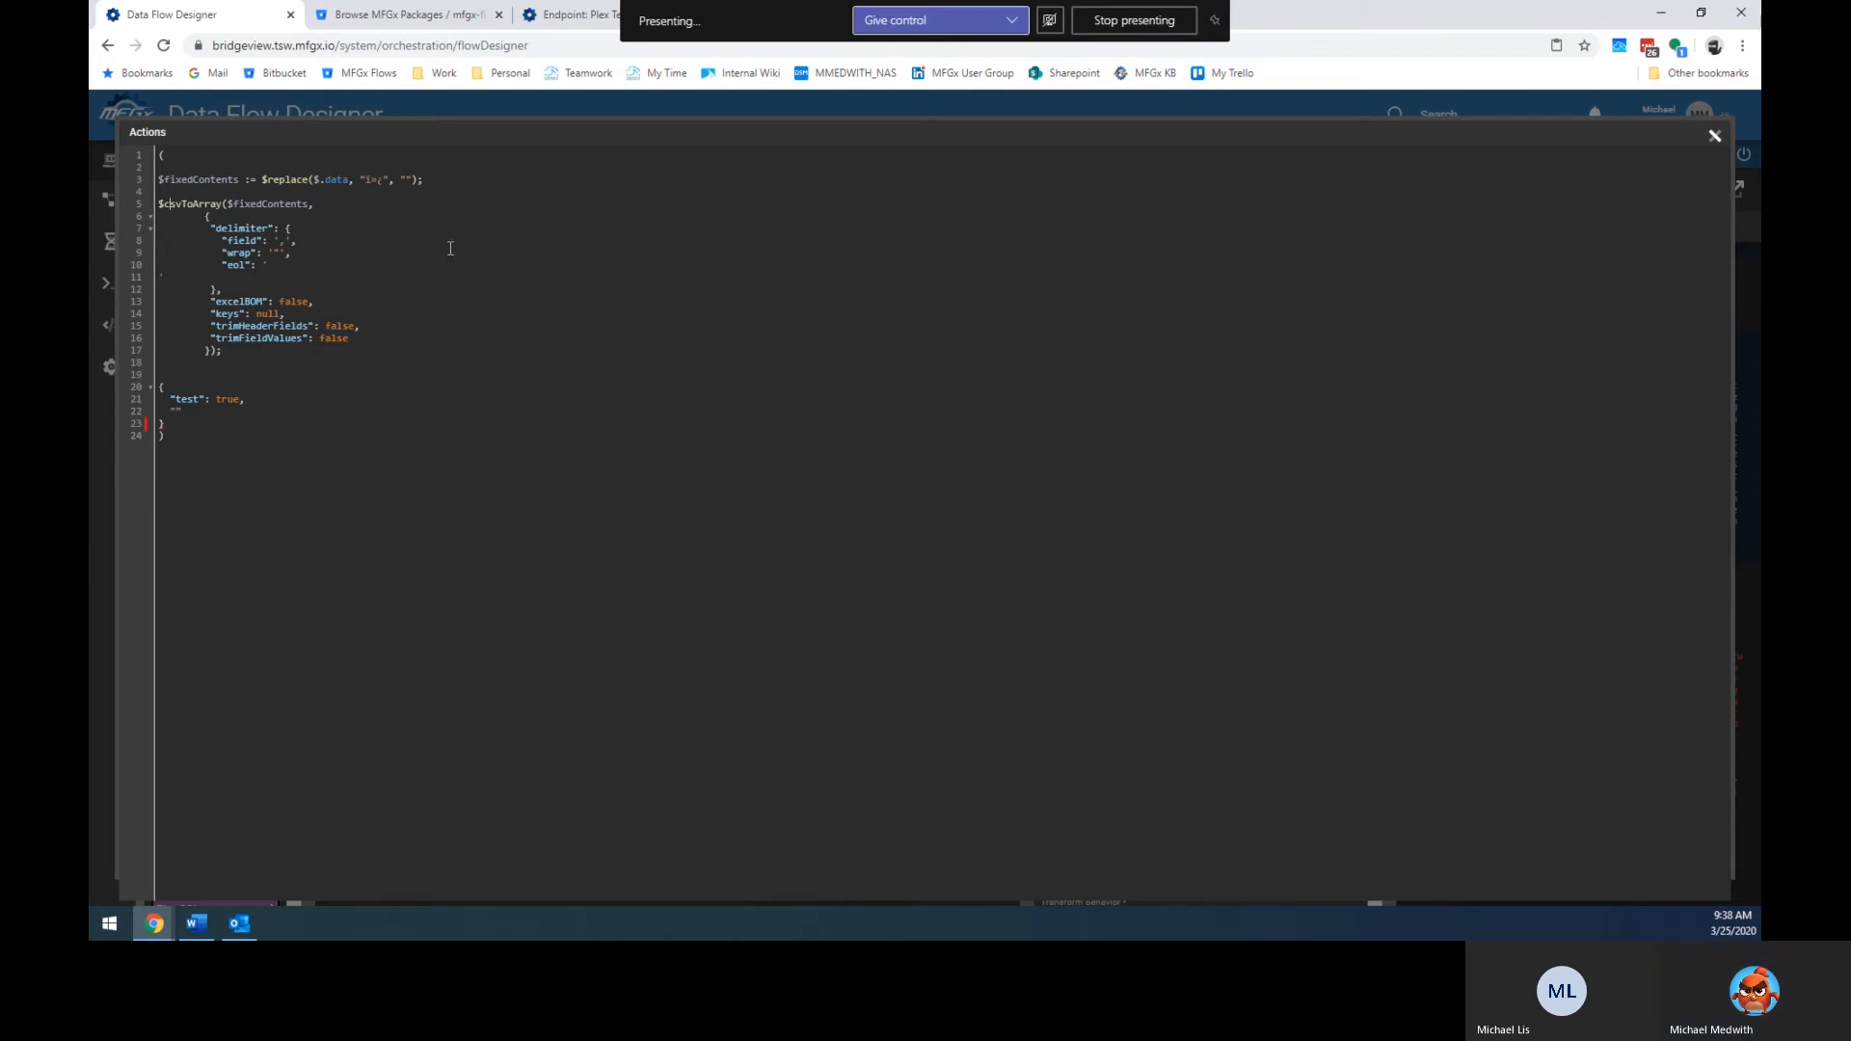
{"action": "type", "text": "$csvContent"}
{"action": "type", "text": "s "}
{"action": "type", "text": ":="}
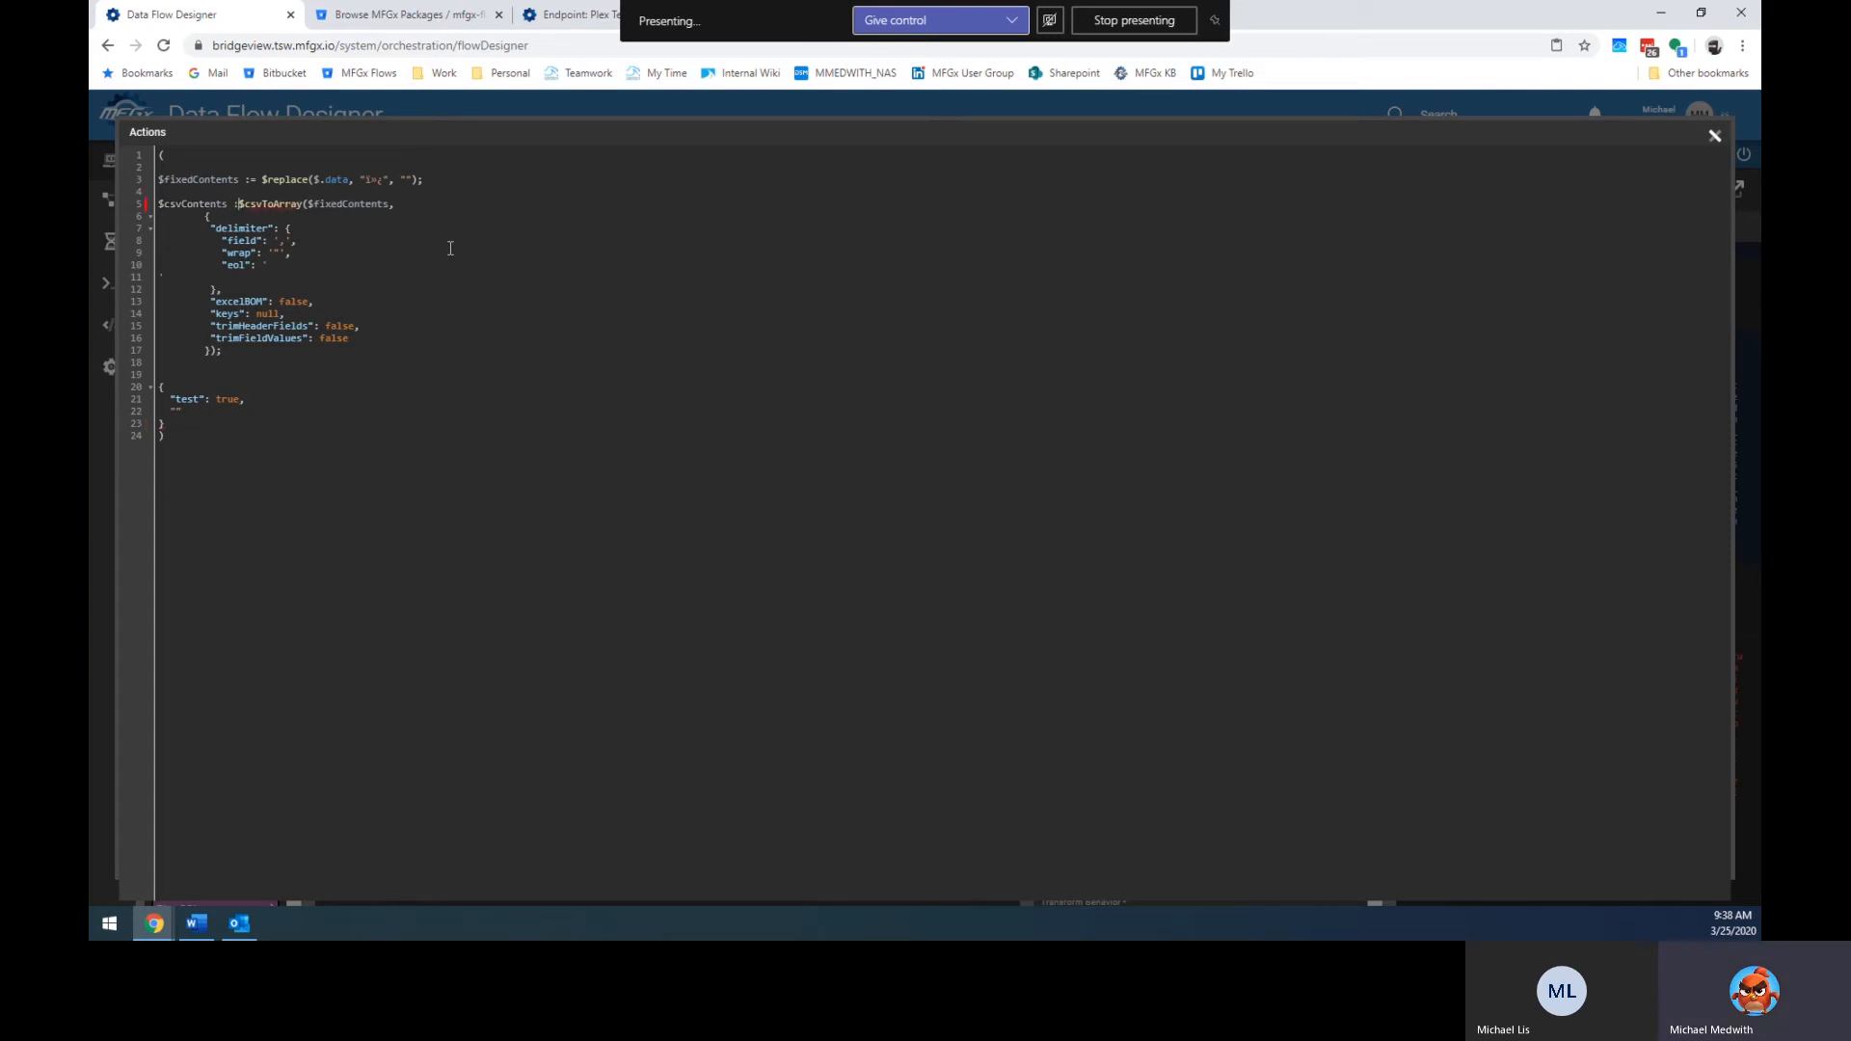
{"action": "left_click", "coordinate": [241, 411]}
{"action": "type", "text": "fixed"}
{"action": "type", "text": "\": $fi"}
{"action": "type", "text": "xed"}
{"action": "type", "text": "Contents,   "}
{"action": "type", "text": "\""}
{"action": "type", "text": "cs"}
{"action": "type", "text": "vContents"}
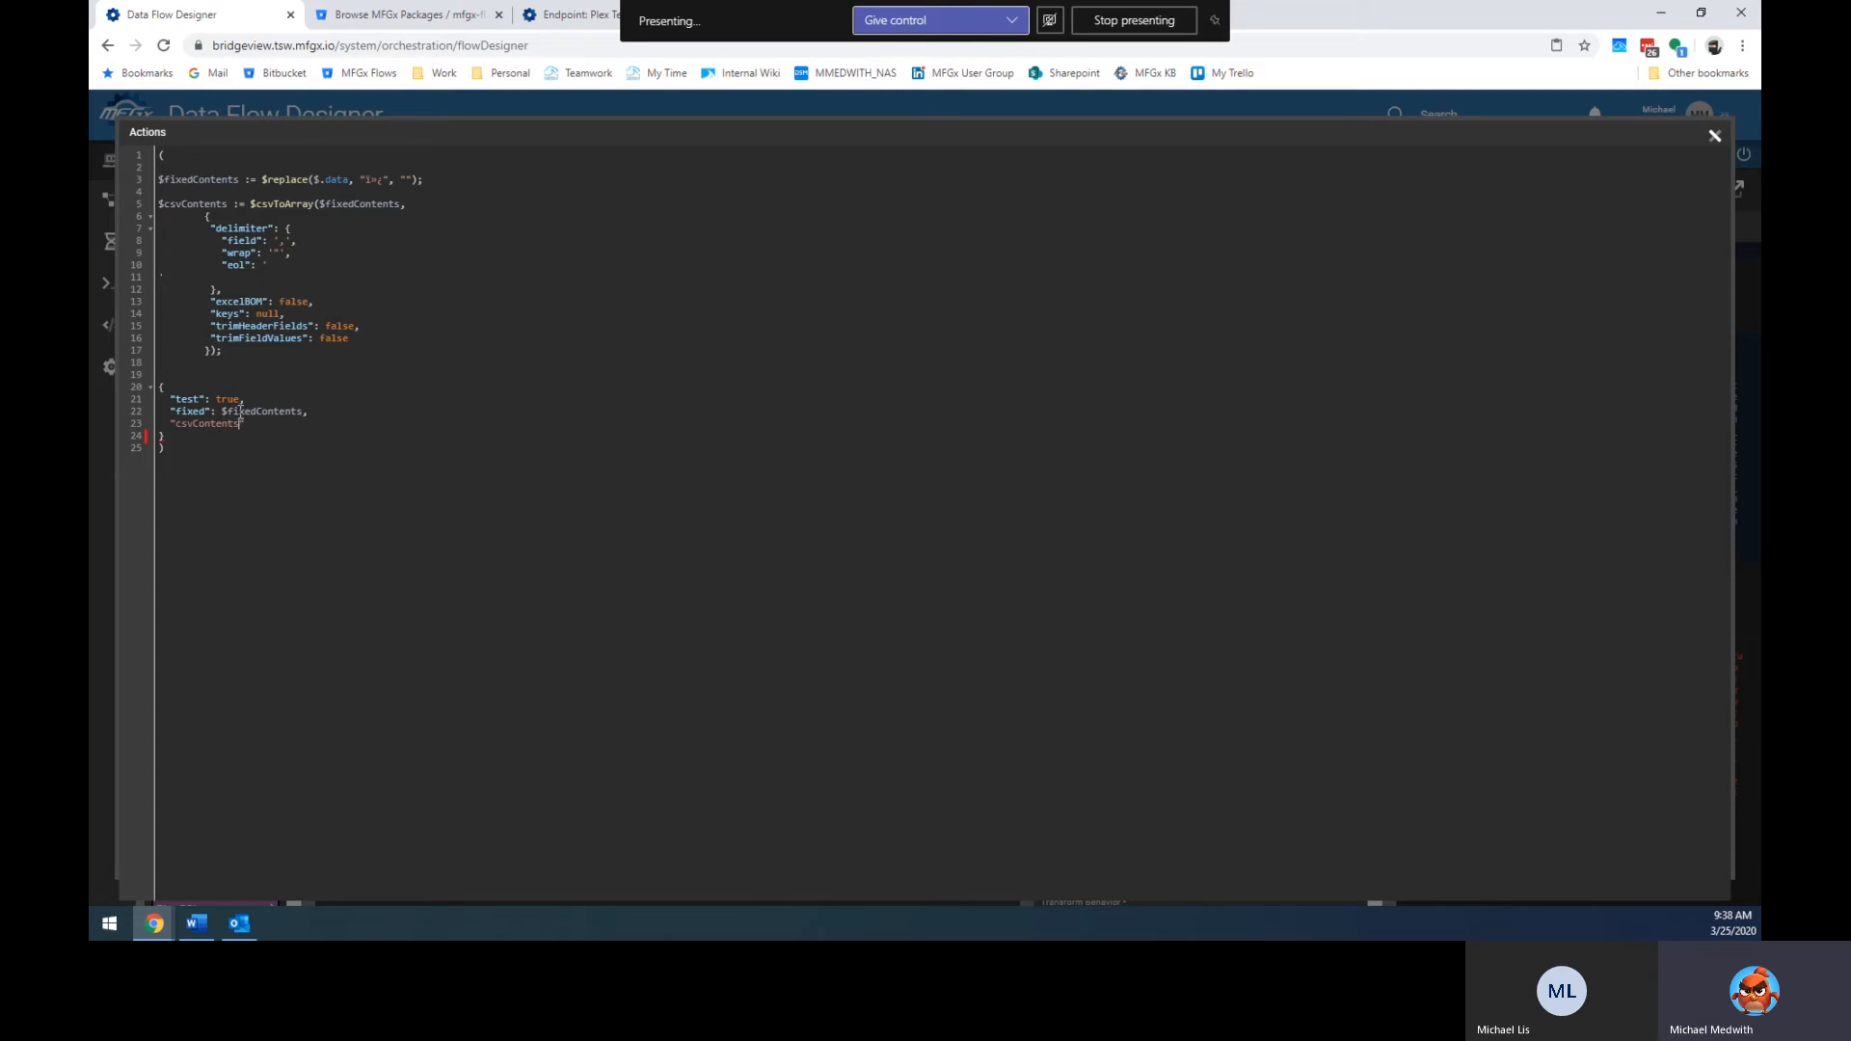
{"action": "key", "text": "shift+Left"}
{"action": "key", "text": "shift+Left"}
{"action": "key", "text": "shift+Left"}
{"action": "key", "text": "shift+Left"}
{"action": "key", "text": "shift+Left"}
{"action": "key", "text": "shift+Left"}
{"action": "key", "text": "shift+Left"}
{"action": "key", "text": "shift+Left"}
{"action": "key", "text": "BackSpace"}
{"action": "key", "text": "BackSpace"}
{"action": "type", "text": "ToJson\":"}
{"action": "double_click", "coordinate": [186, 203]}
{"action": "key", "text": "ctrl+c"}
{"action": "left_click", "coordinate": [328, 428]}
{"action": "type", "text": "$"}
{"action": "key", "text": "ctrl+v"}
Leave the return object uncommented and close the full-screen code editor.
{"action": "left_click_drag", "start_coordinate": [173, 437], "coordinate": [135, 389]}
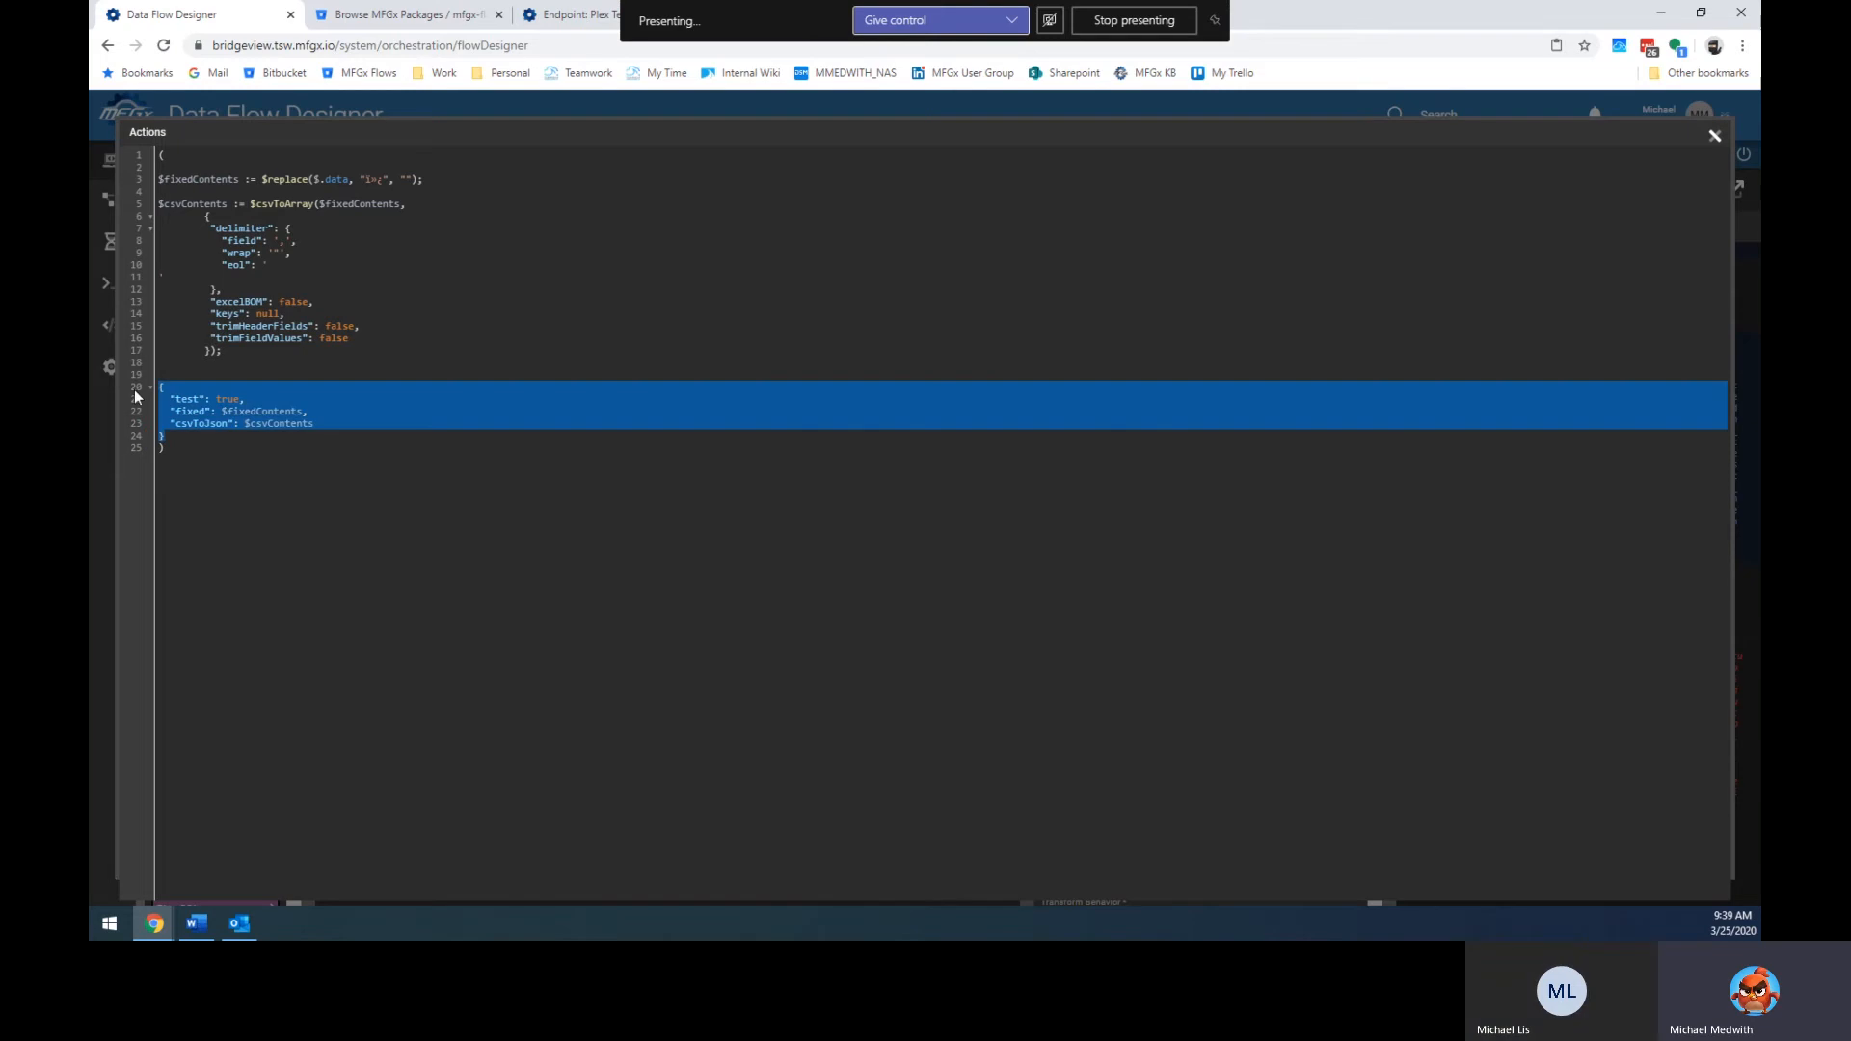
{"action": "key", "text": "ctrl+shift+slash"}
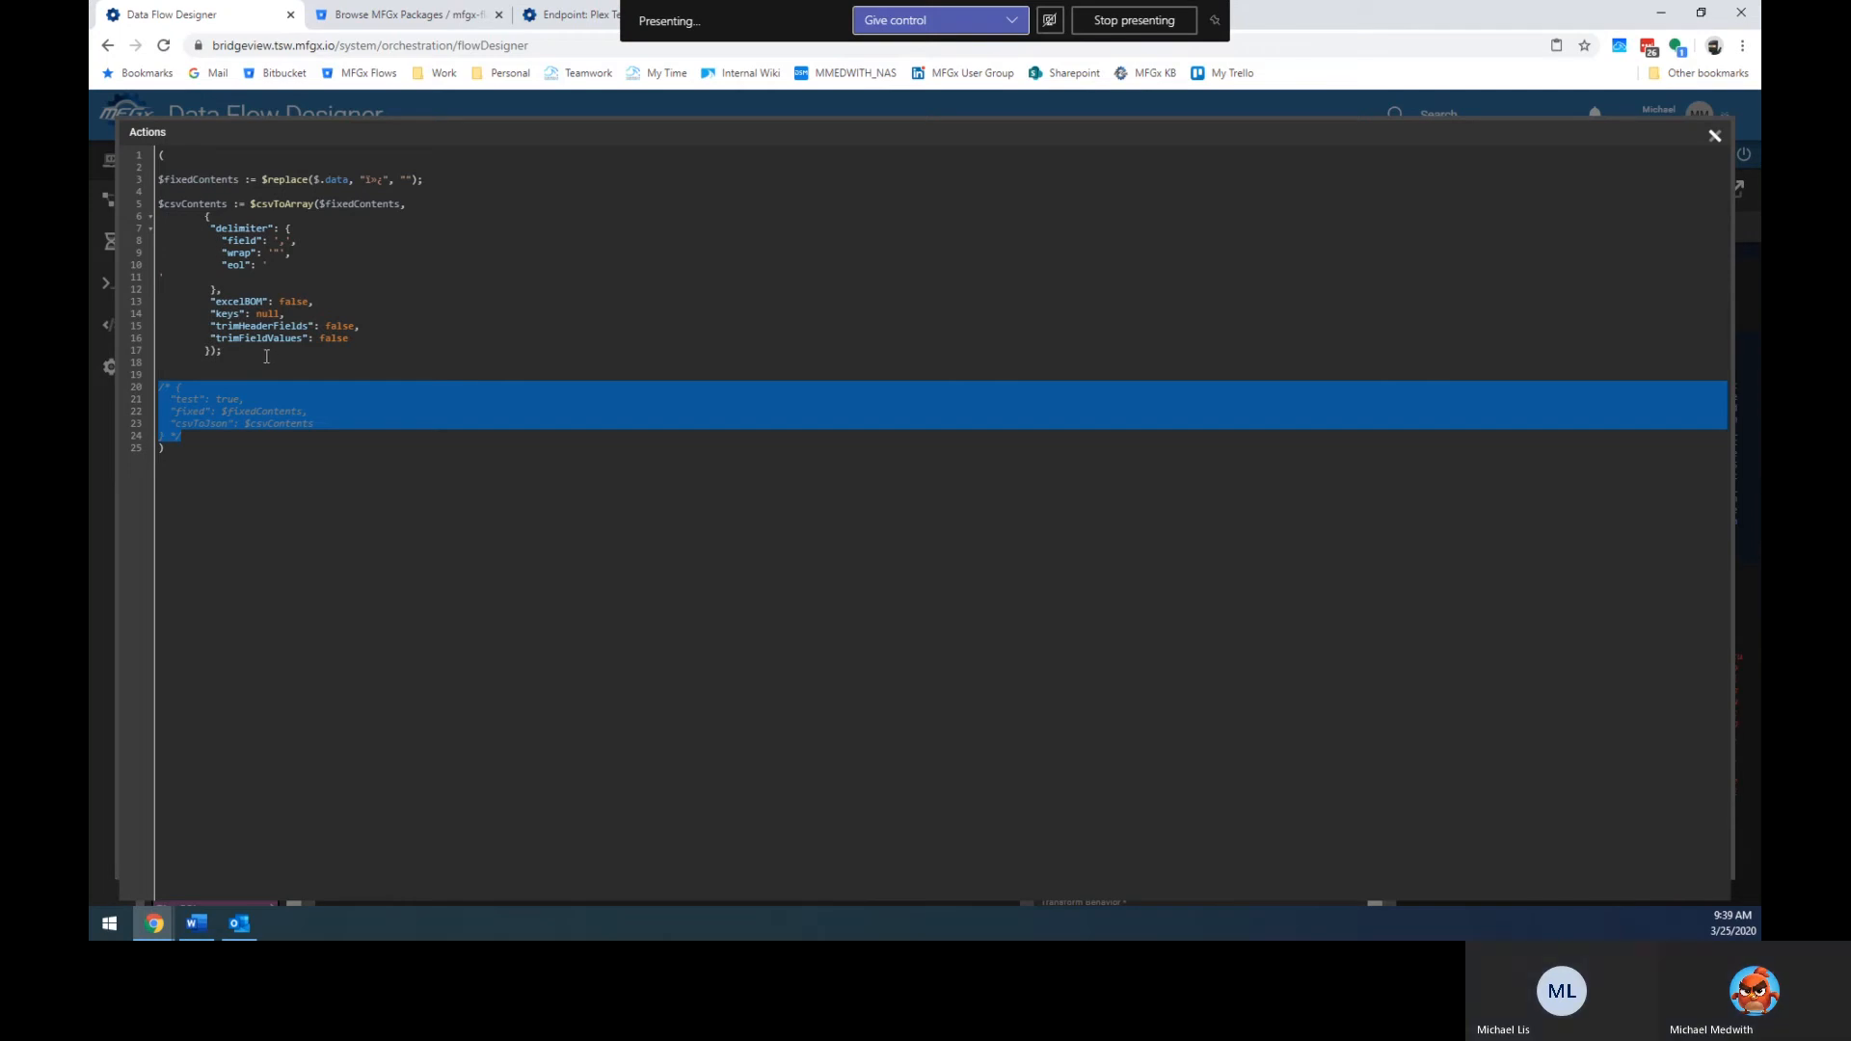
{"action": "key", "text": "ctrl+z"}
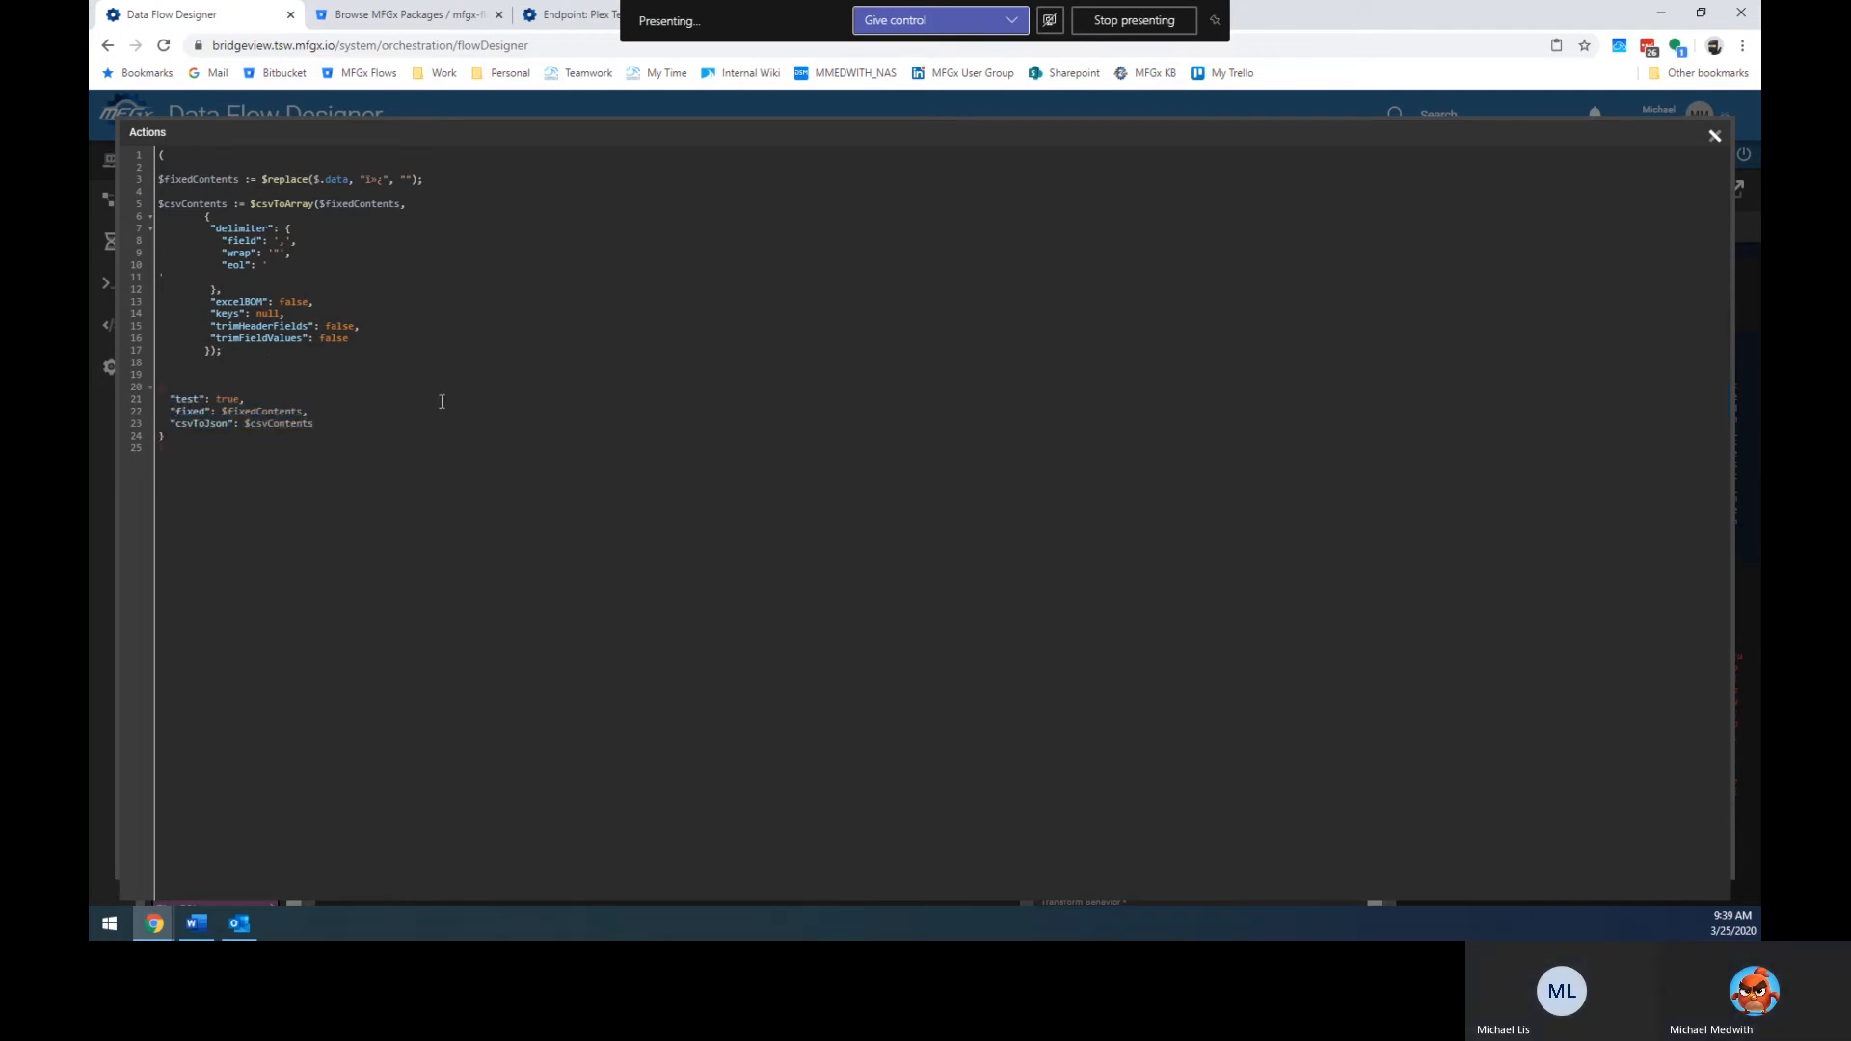
{"action": "left_click", "coordinate": [343, 484]}
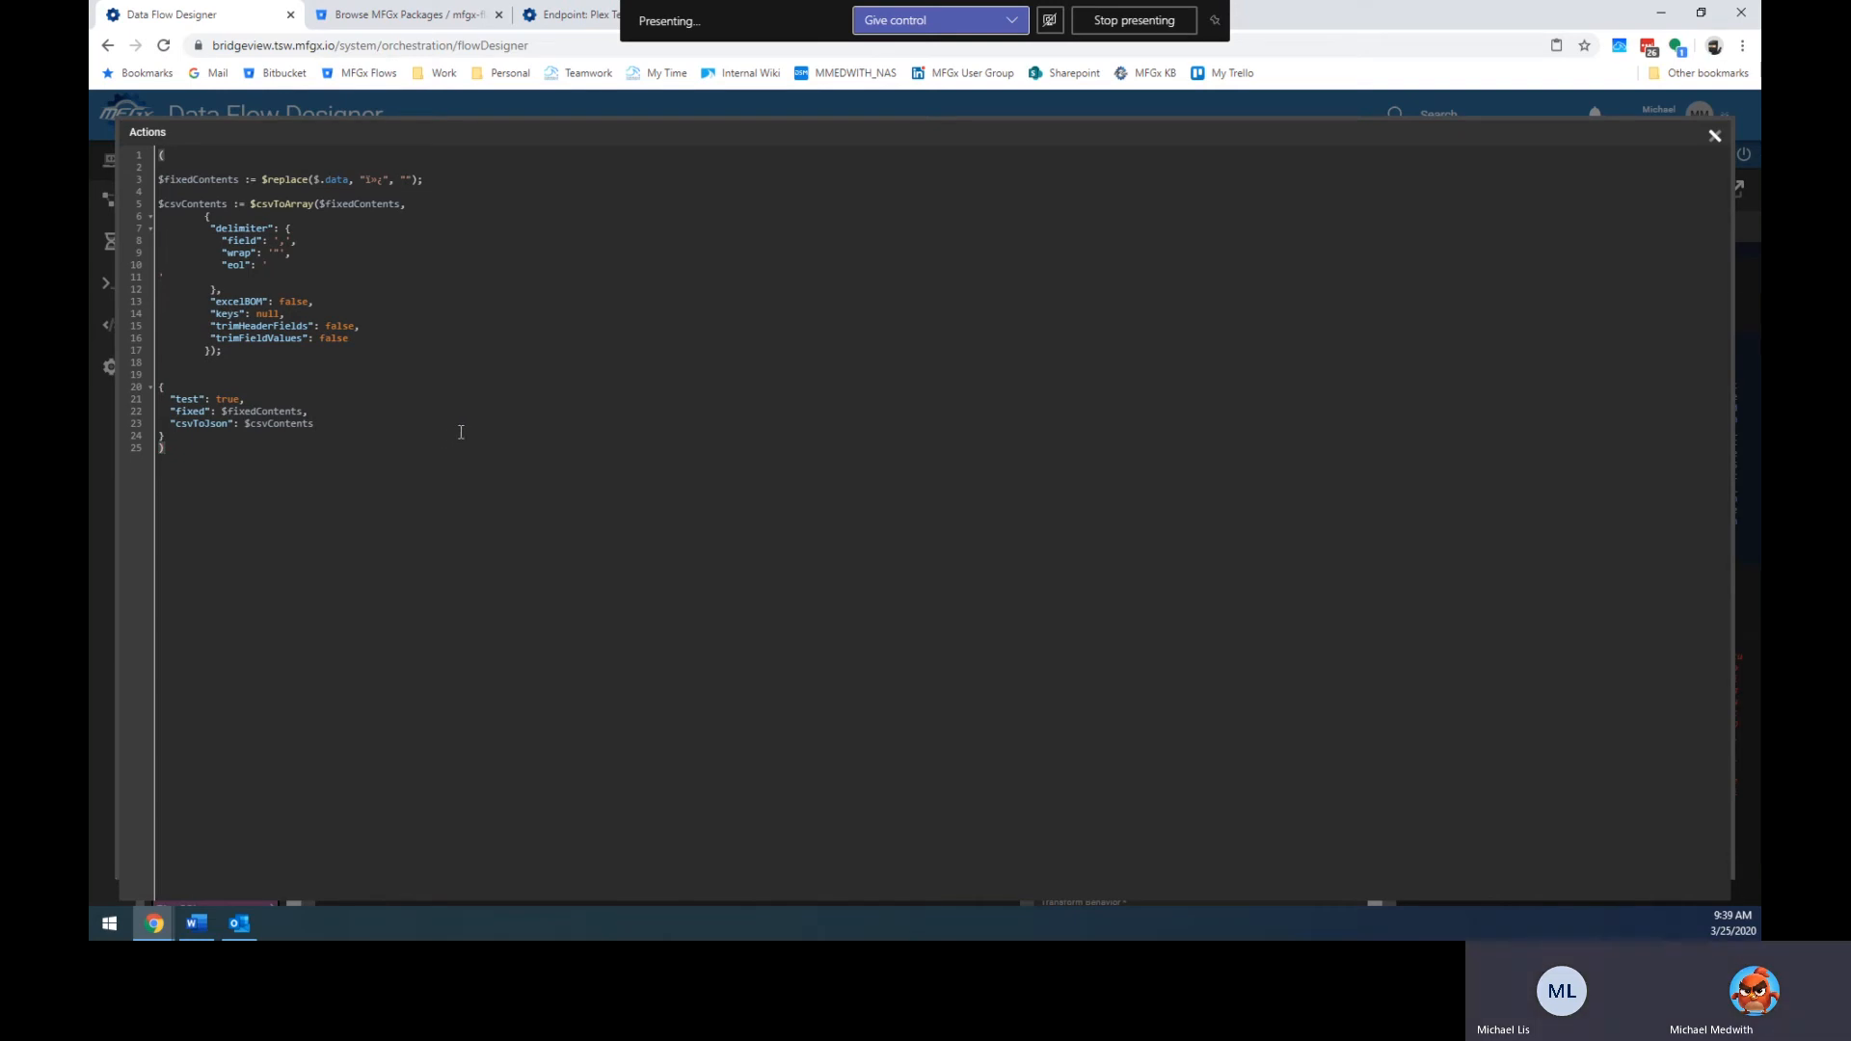
{"action": "left_click", "coordinate": [1708, 152]}
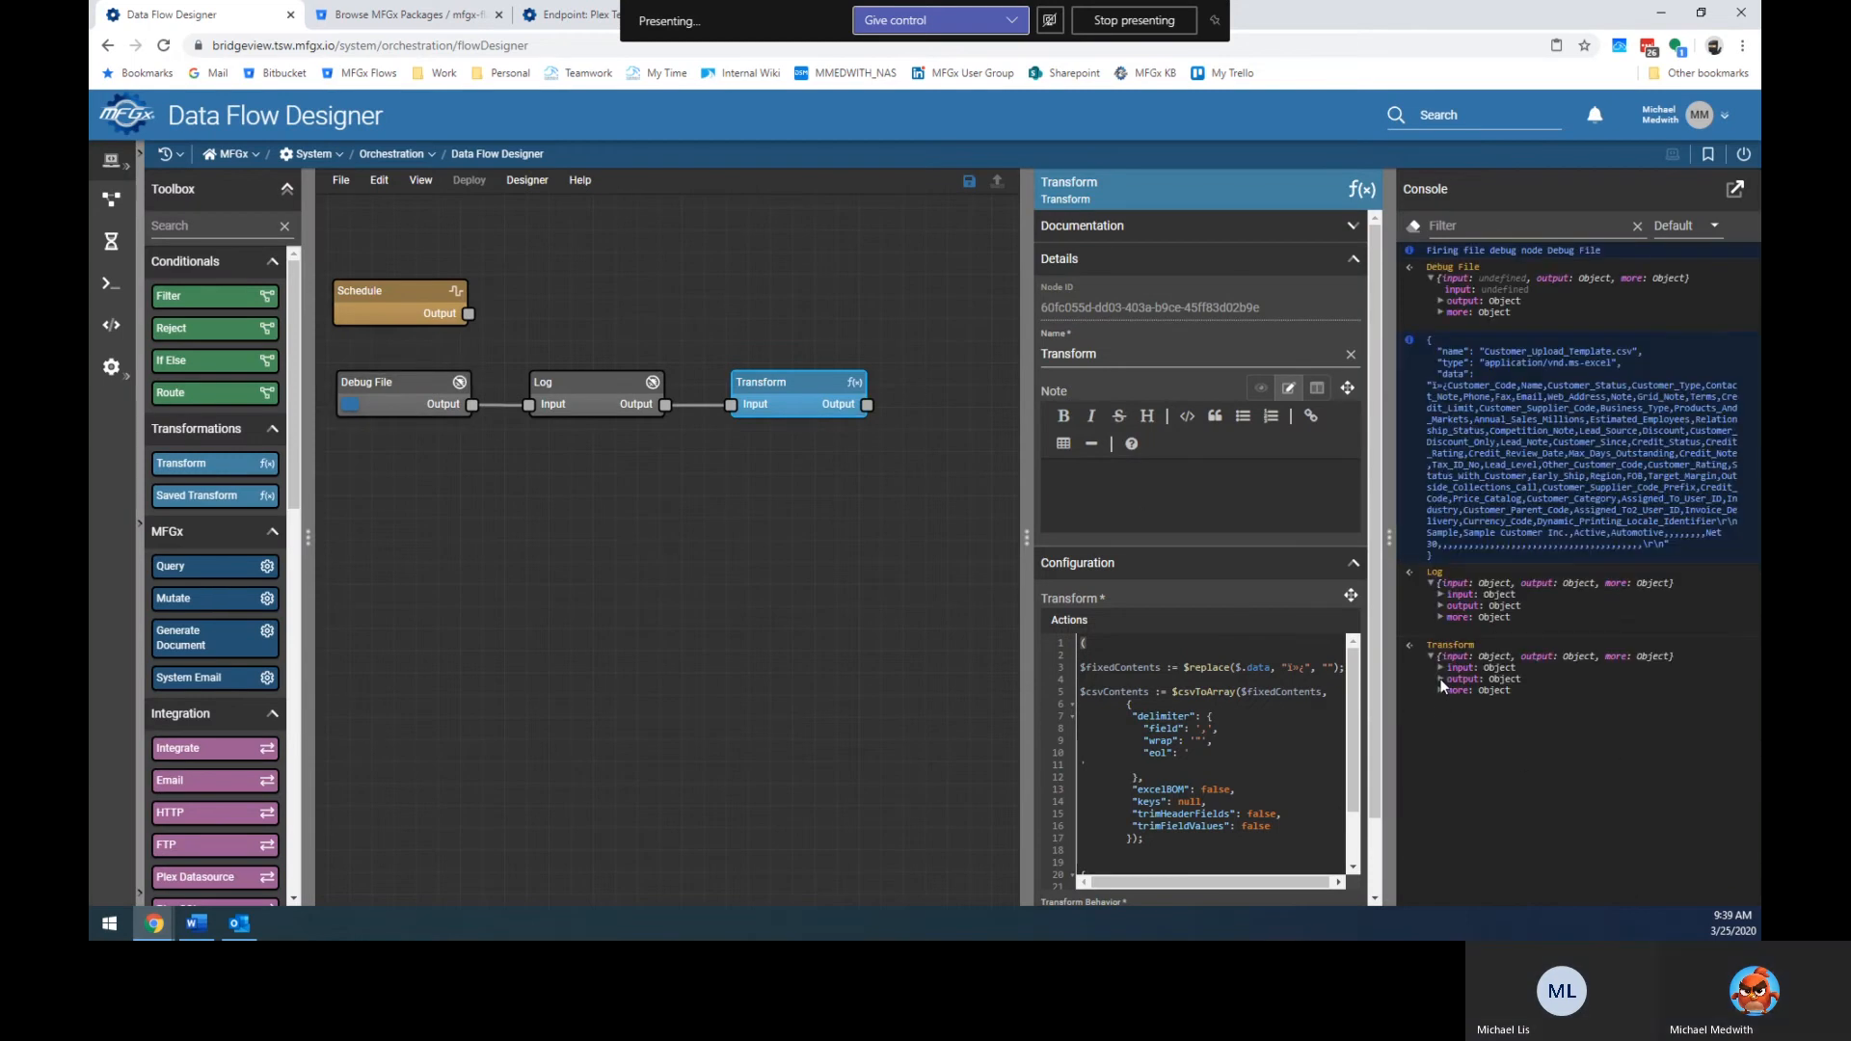
Inspect the Transform output's csvToJson array and first customer record in the Console.
{"action": "left_click", "coordinate": [1441, 680]}
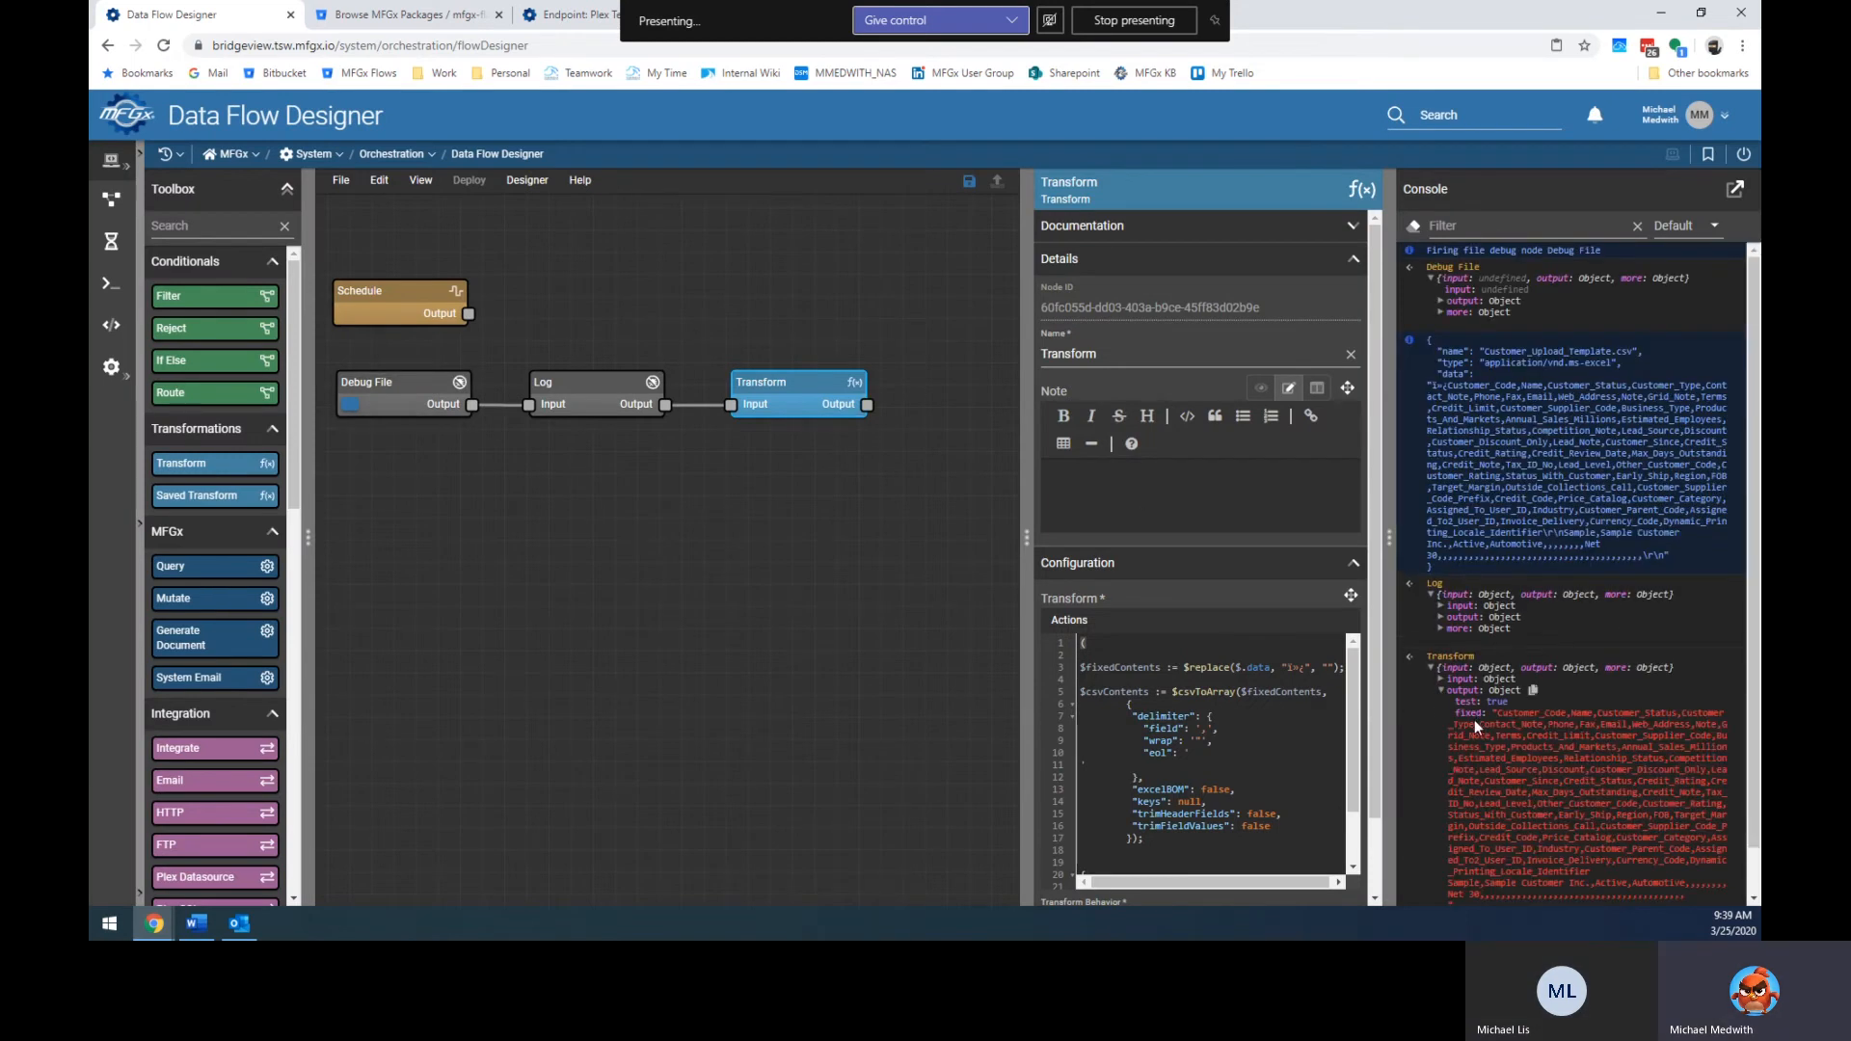
{"action": "scroll", "coordinate": [1488, 733], "scroll_direction": "down", "scroll_amount": 1}
{"action": "left_click", "coordinate": [1452, 868]}
{"action": "left_click", "coordinate": [1462, 870]}
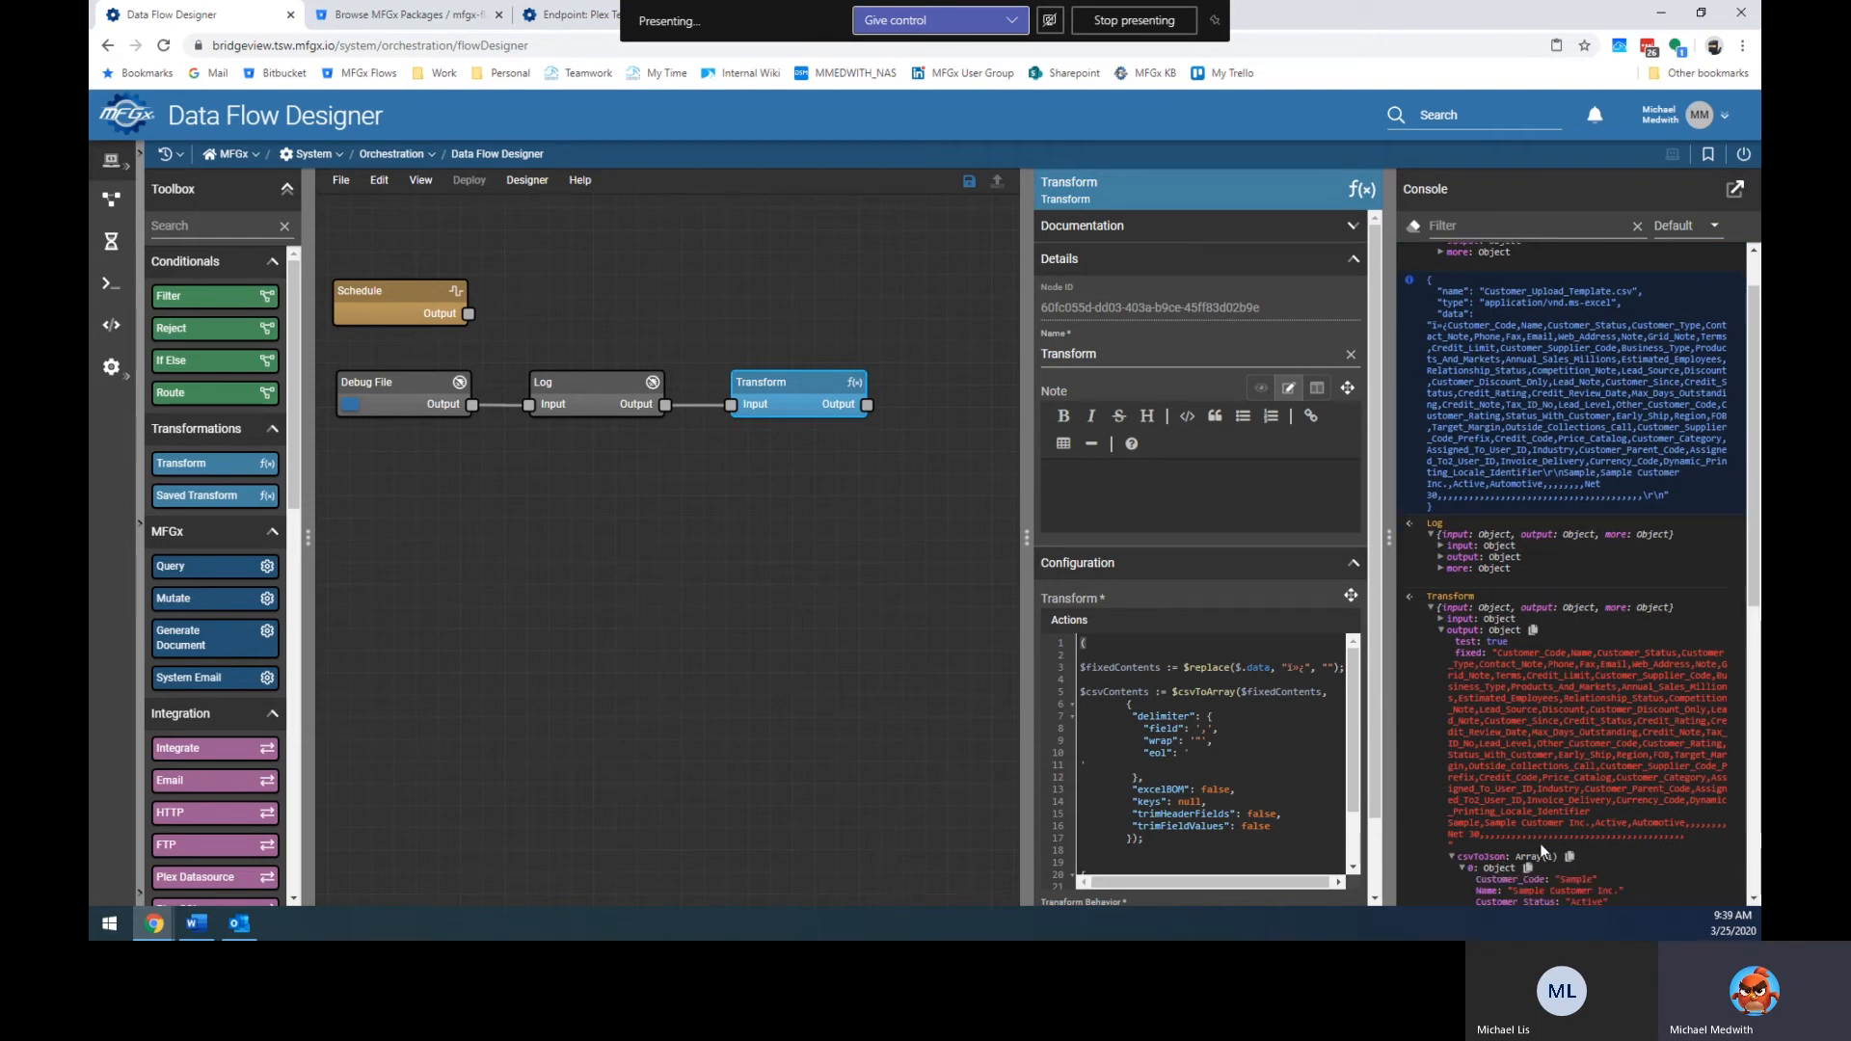
{"action": "scroll", "coordinate": [1547, 840], "scroll_direction": "down", "scroll_amount": 6}
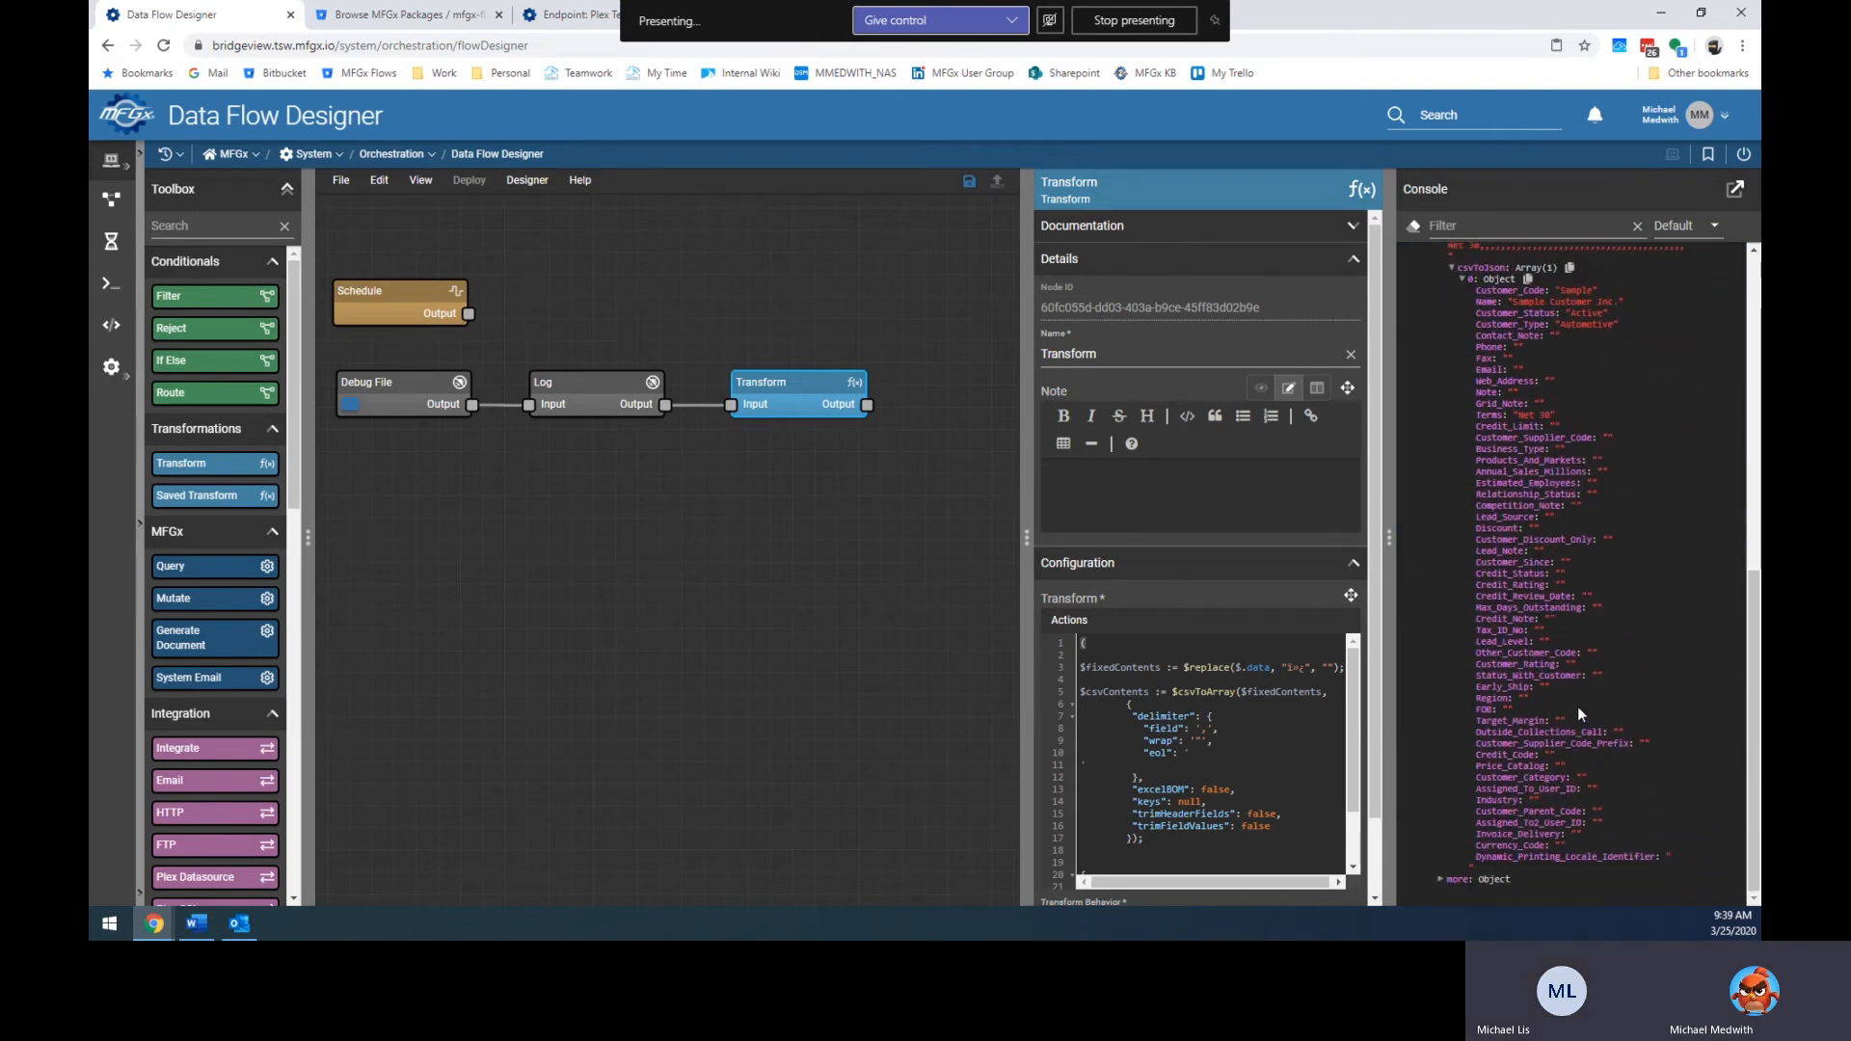
{"action": "scroll", "coordinate": [1559, 525], "scroll_direction": "up", "scroll_amount": 5}
{"action": "scroll", "coordinate": [1570, 538], "scroll_direction": "up", "scroll_amount": 2}
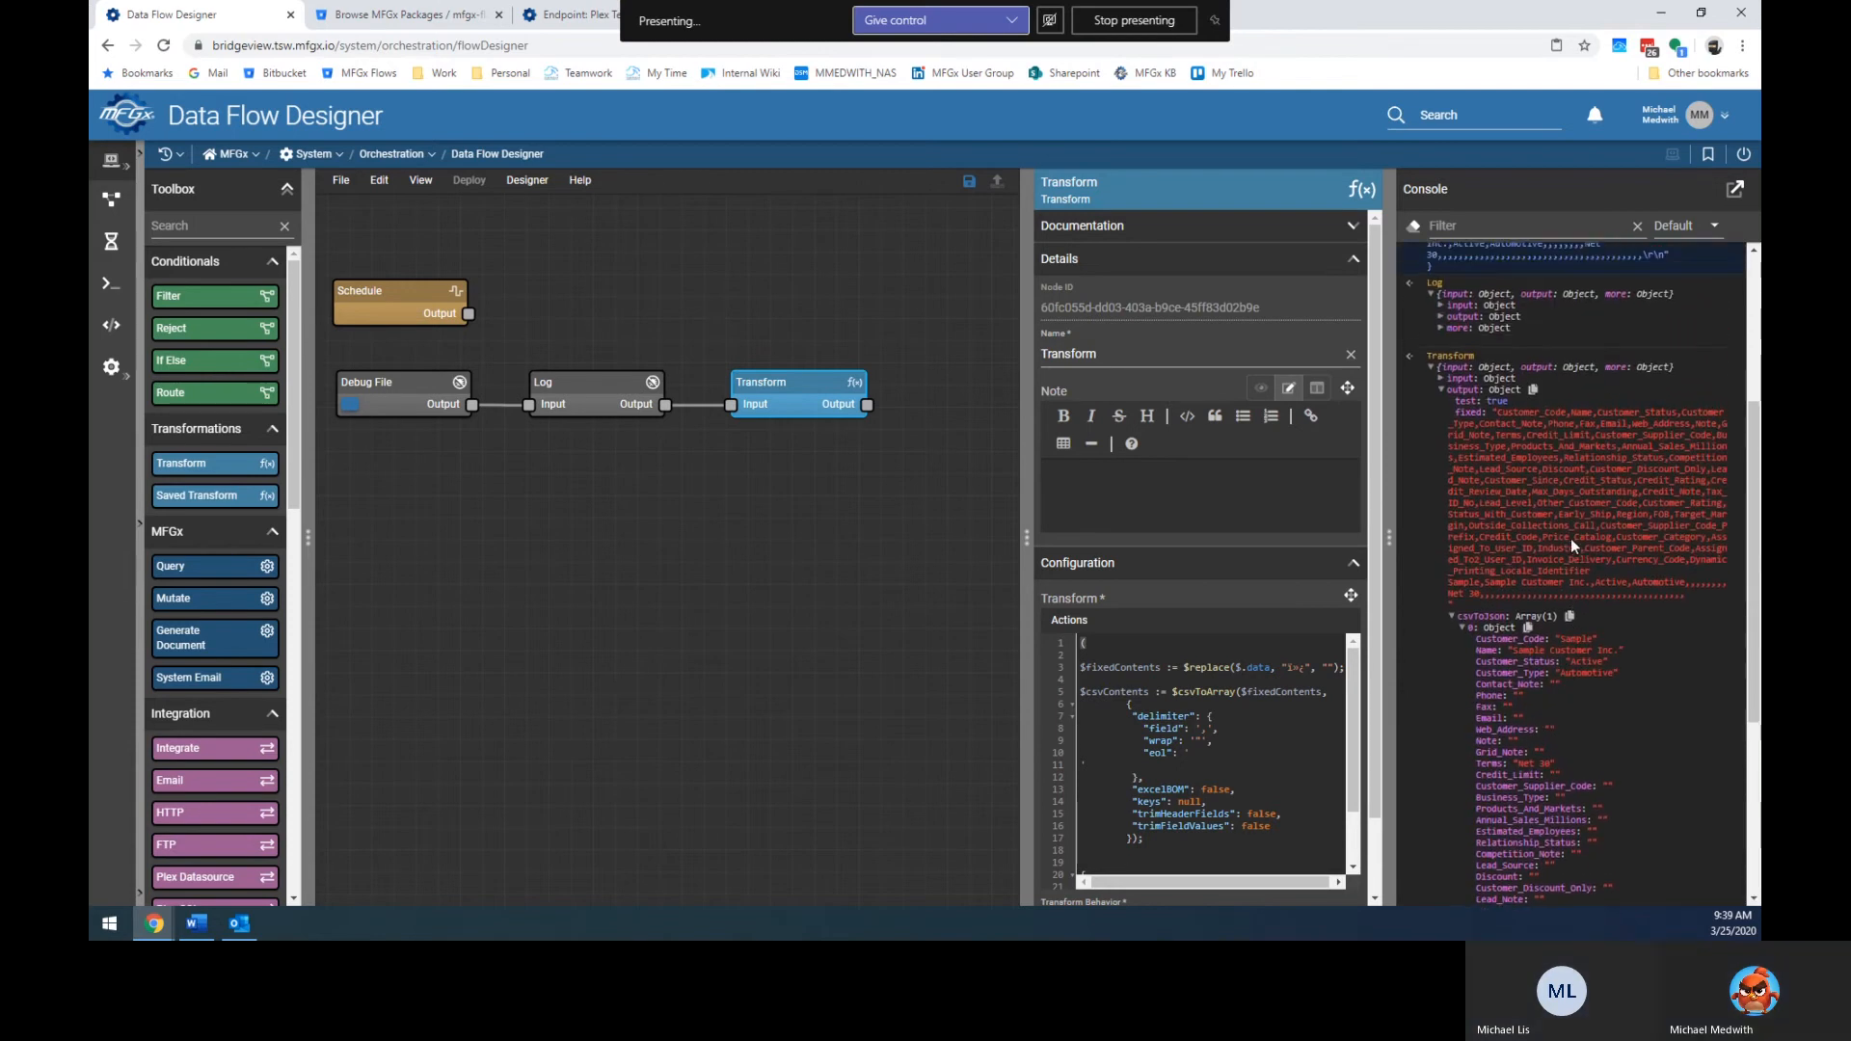
Block-comment the return object on lines 20–24 and check the resulting one-record customer array.
{"action": "left_click", "coordinate": [1164, 763]}
{"action": "scroll", "coordinate": [1161, 771], "scroll_direction": "down", "scroll_amount": 2}
{"action": "left_click_drag", "start_coordinate": [1086, 848], "coordinate": [1058, 814]}
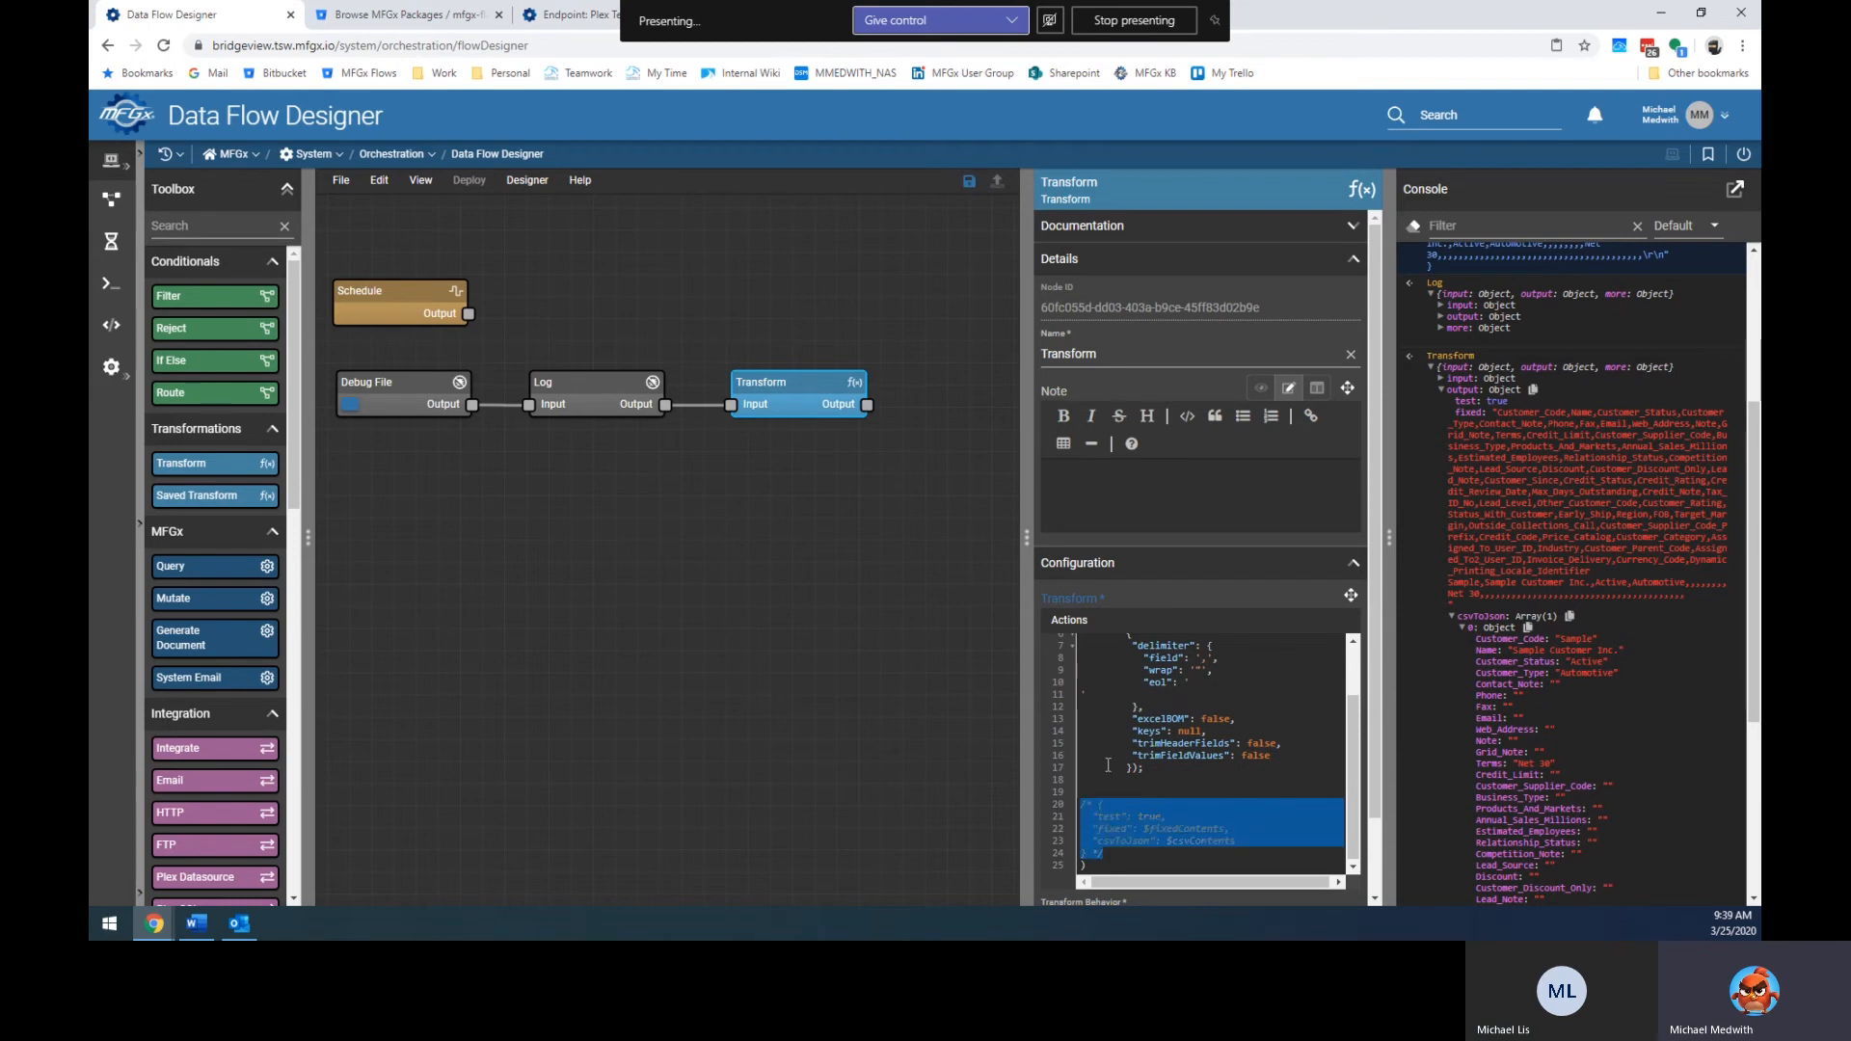
{"action": "key", "text": "ctrl+shift+slash"}
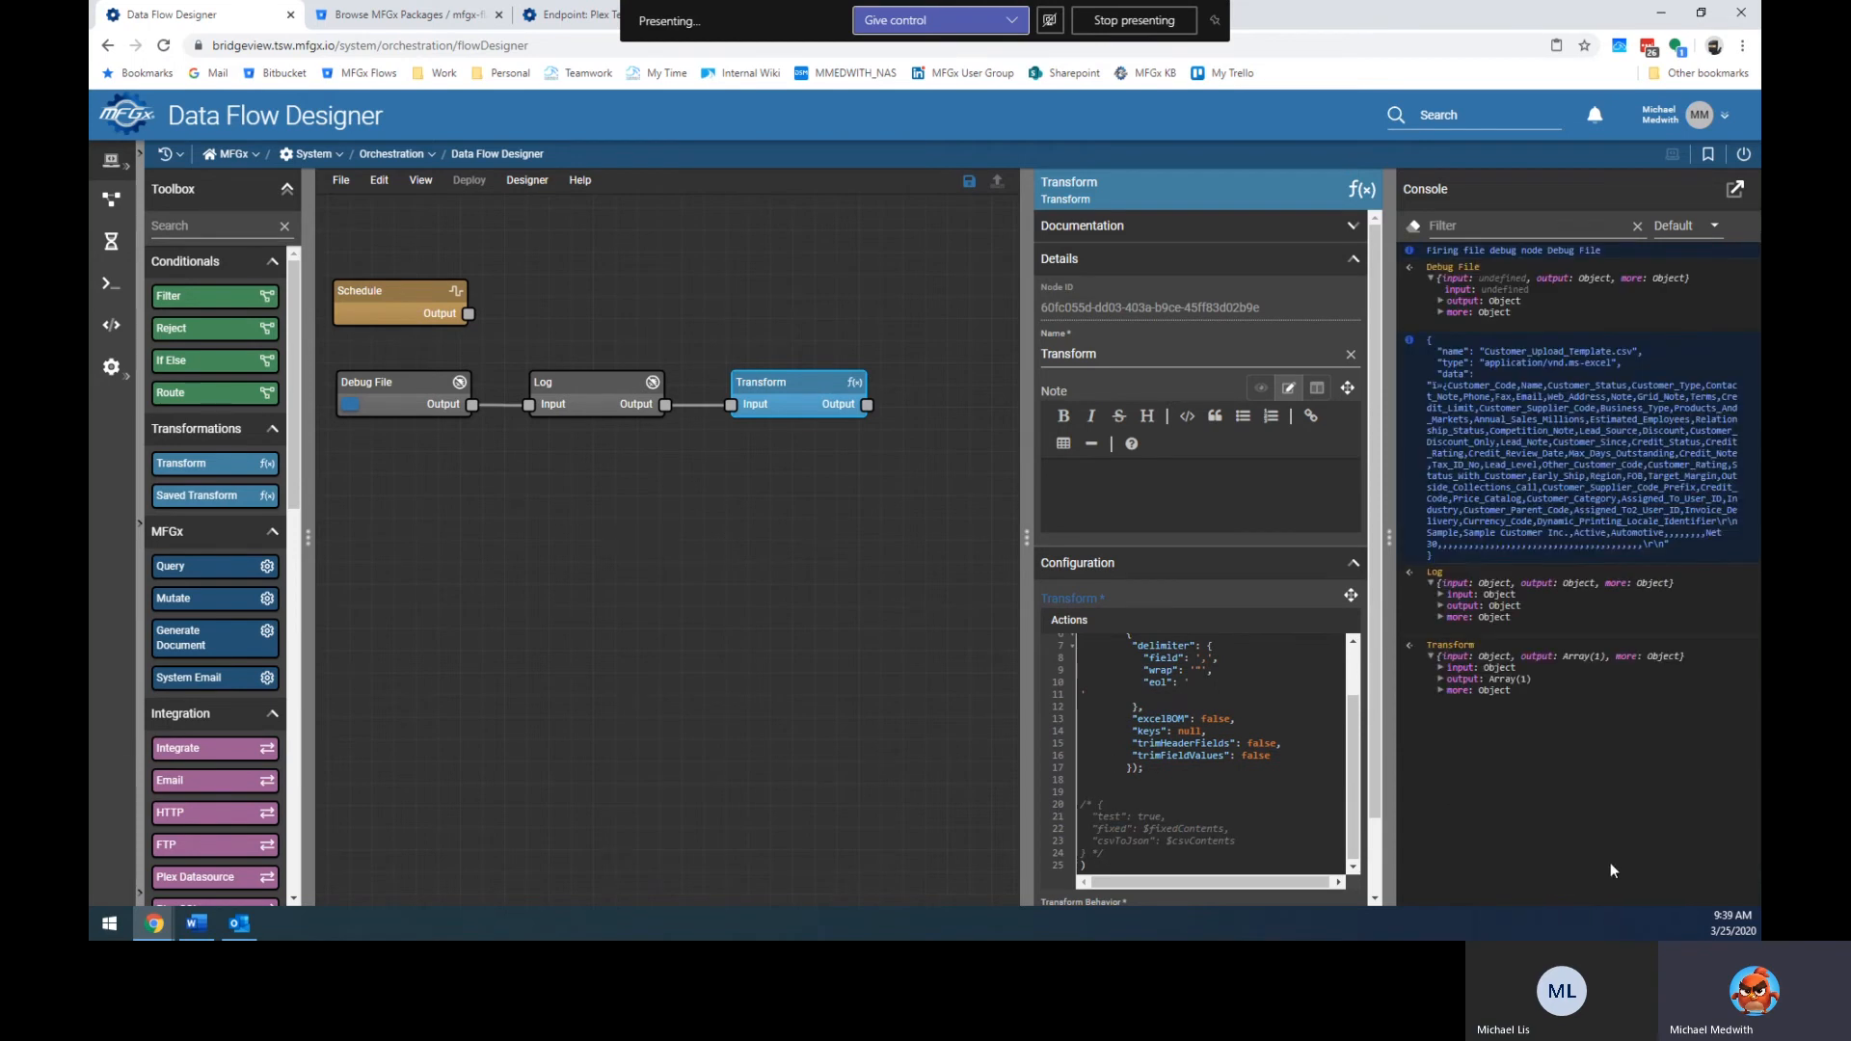
{"action": "left_click", "coordinate": [1439, 679]}
{"action": "left_click", "coordinate": [1452, 690]}
{"action": "scroll", "coordinate": [1534, 757], "scroll_direction": "down", "scroll_amount": 3}
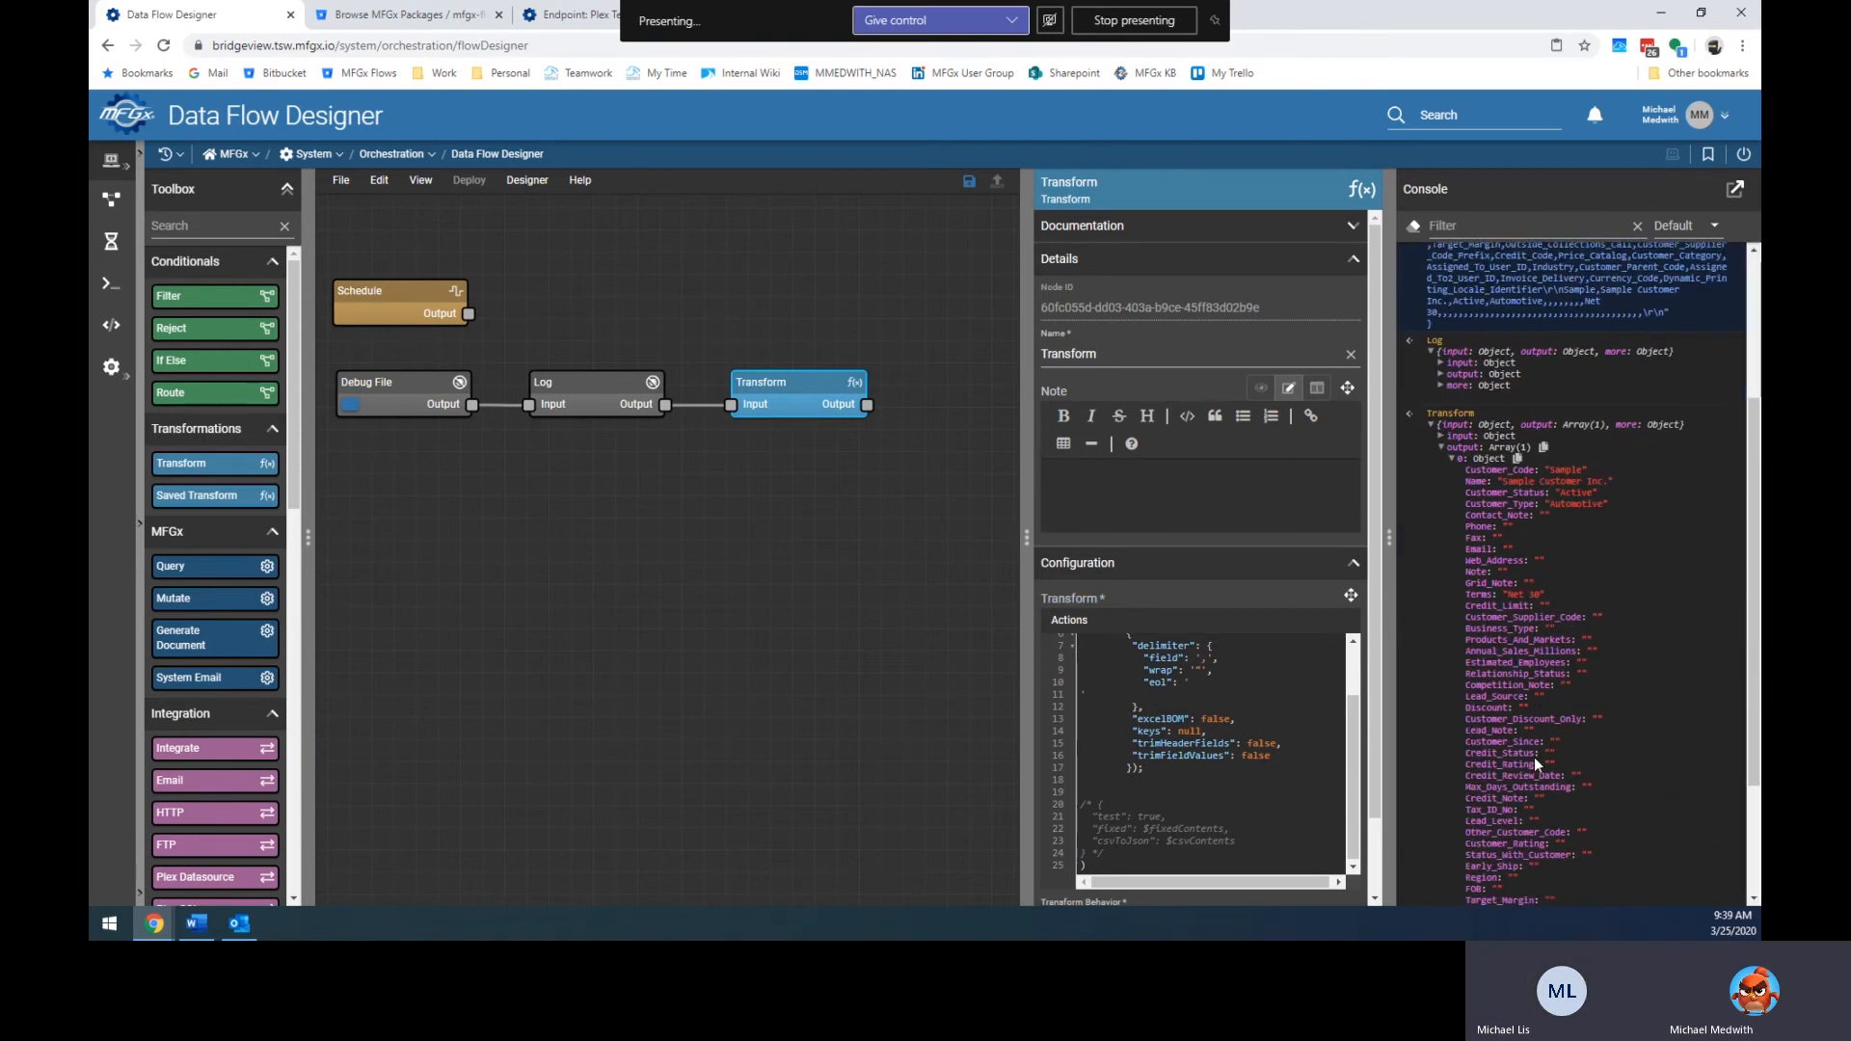
{"action": "scroll", "coordinate": [1534, 758], "scroll_direction": "down", "scroll_amount": 2}
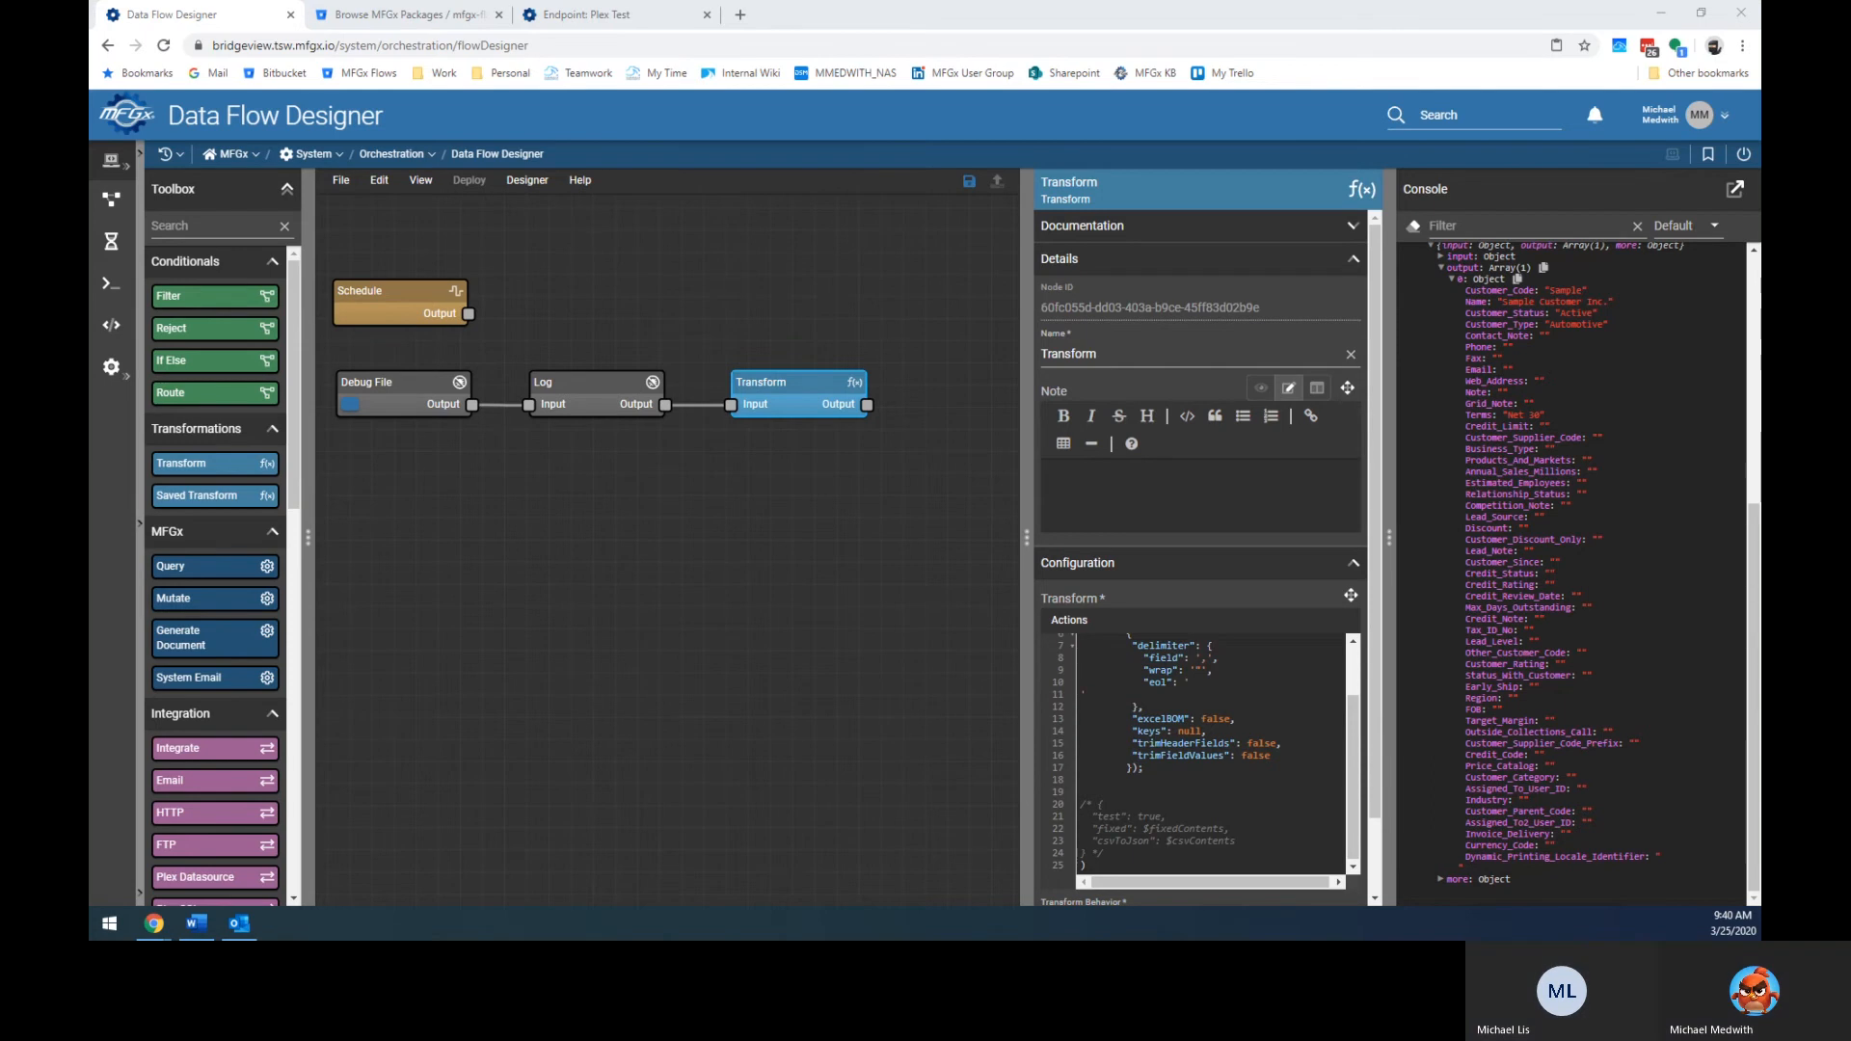
Duplicate the sample data line in Customer_Upload_Template.csv into four rows.
{"action": "key", "text": "super+shift+Right"}
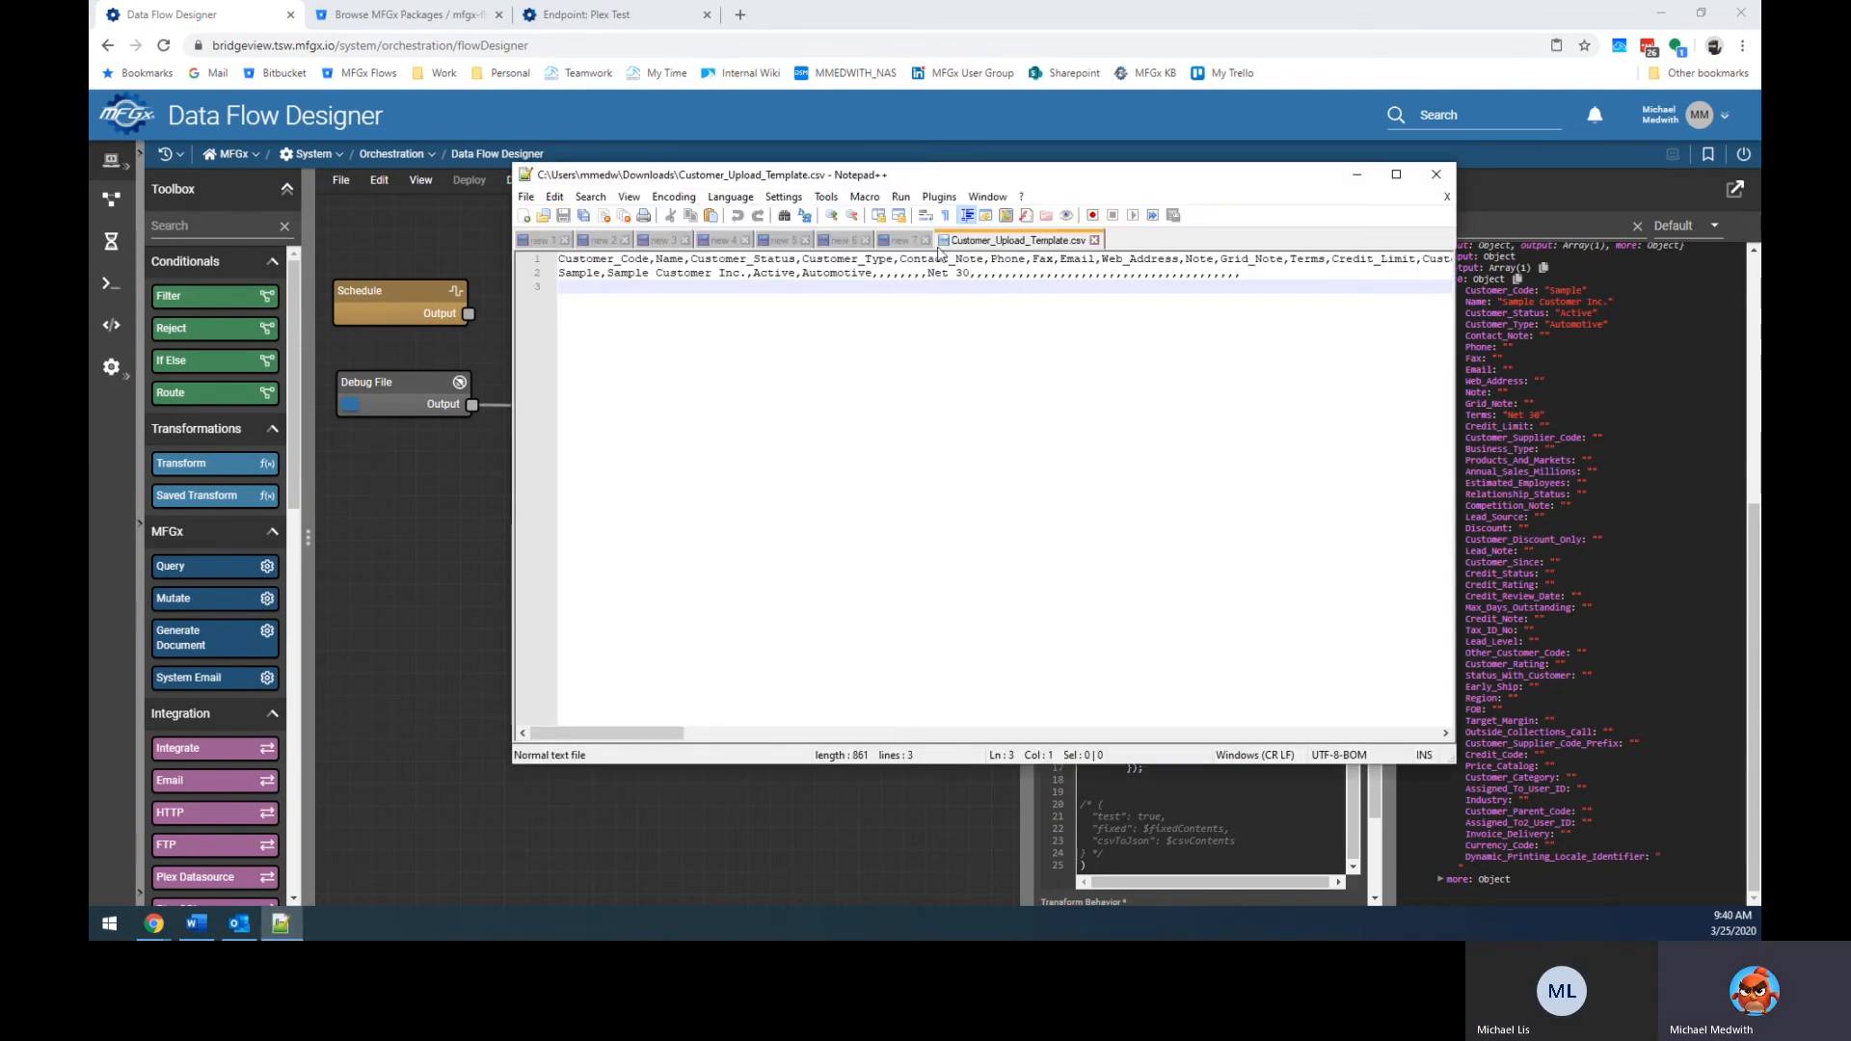
{"action": "key", "text": "Up"}
{"action": "key", "text": "shift+Down"}
{"action": "key", "text": "ctrl+c"}
{"action": "key", "text": "ctrl+v"}
{"action": "key", "text": "ctrl+v"}
{"action": "key", "text": "ctrl+v"}
{"action": "key", "text": "ctrl+v"}
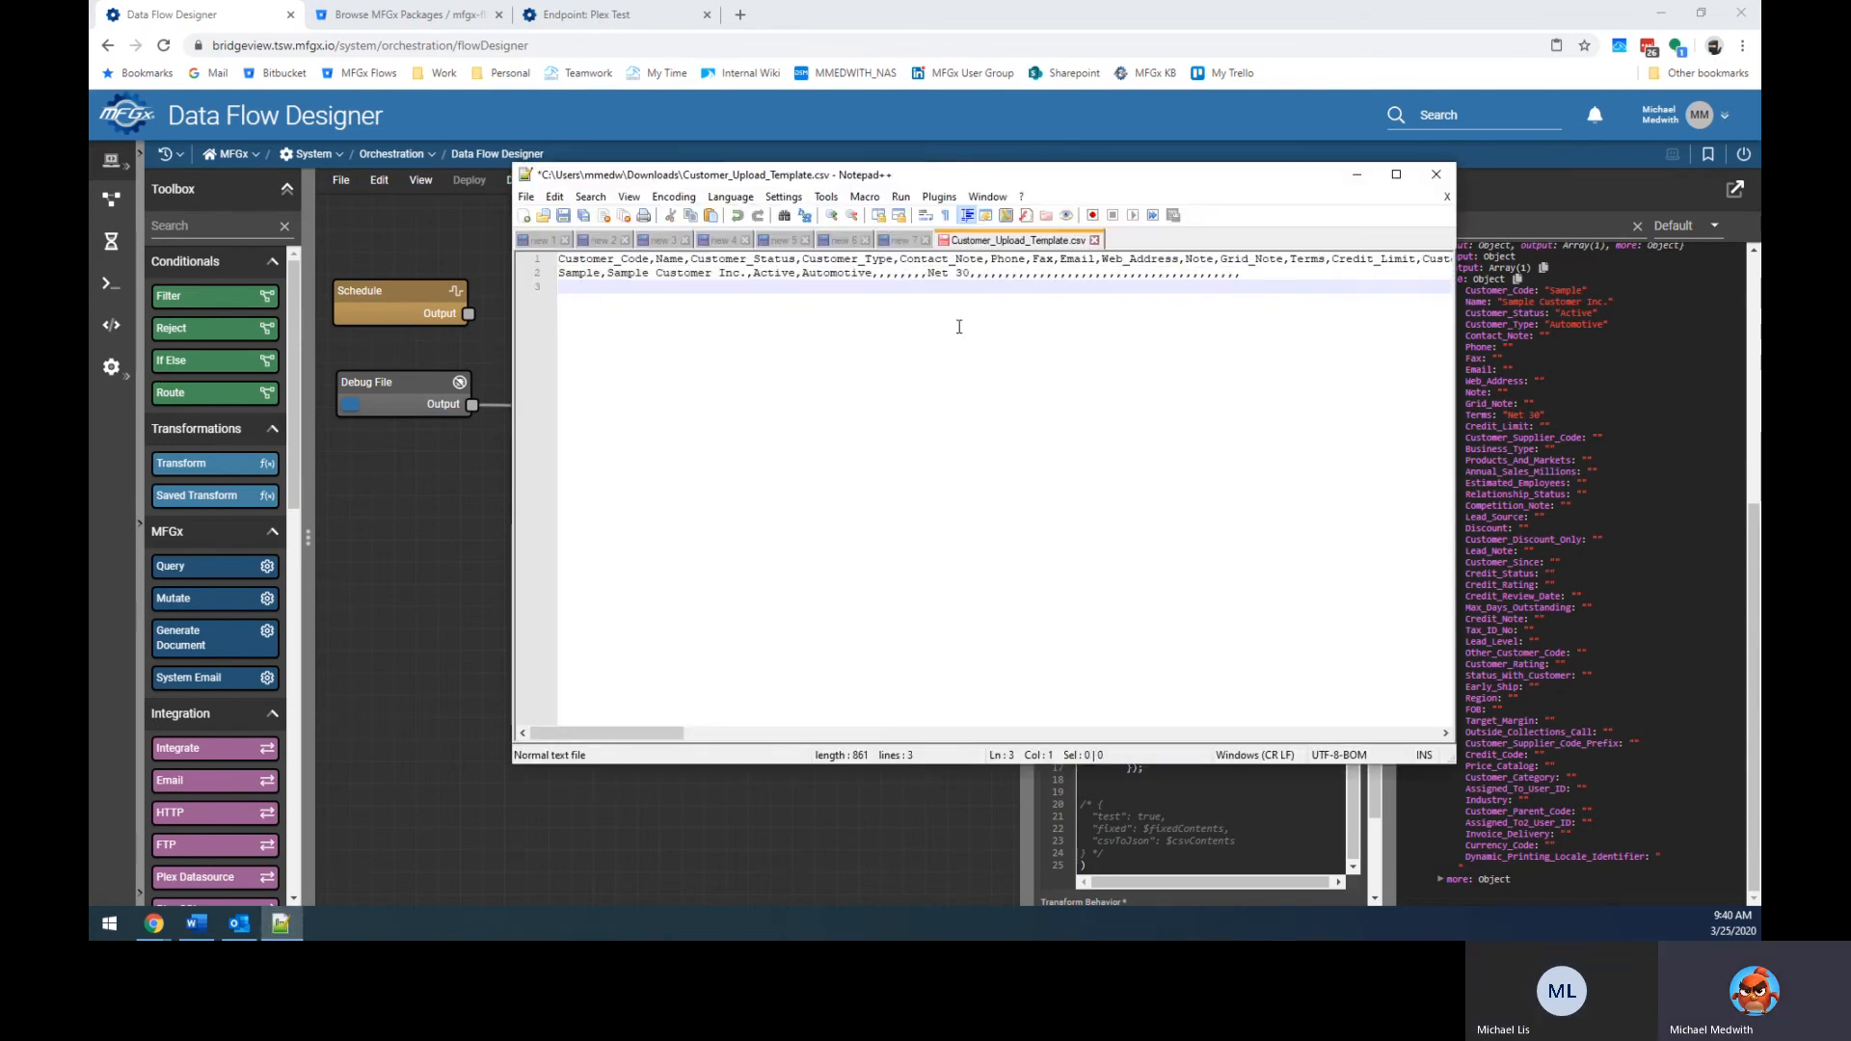
Number the customer names Sample 1 through Sample 4 Customer Inc.
{"action": "key", "text": "Up"}
{"action": "key", "text": "Up"}
{"action": "key", "text": "Up"}
{"action": "key", "text": "Up"}
{"action": "key", "text": "Right"}
{"action": "key", "text": "Right"}
{"action": "key", "text": "Right"}
{"action": "key", "text": "Right"}
{"action": "key", "text": "Right"}
{"action": "key", "text": "Right"}
{"action": "key", "text": "Right"}
{"action": "key", "text": "Right"}
{"action": "key", "text": "Right"}
{"action": "key", "text": "Right"}
{"action": "key", "text": "Right"}
{"action": "key", "text": "Right"}
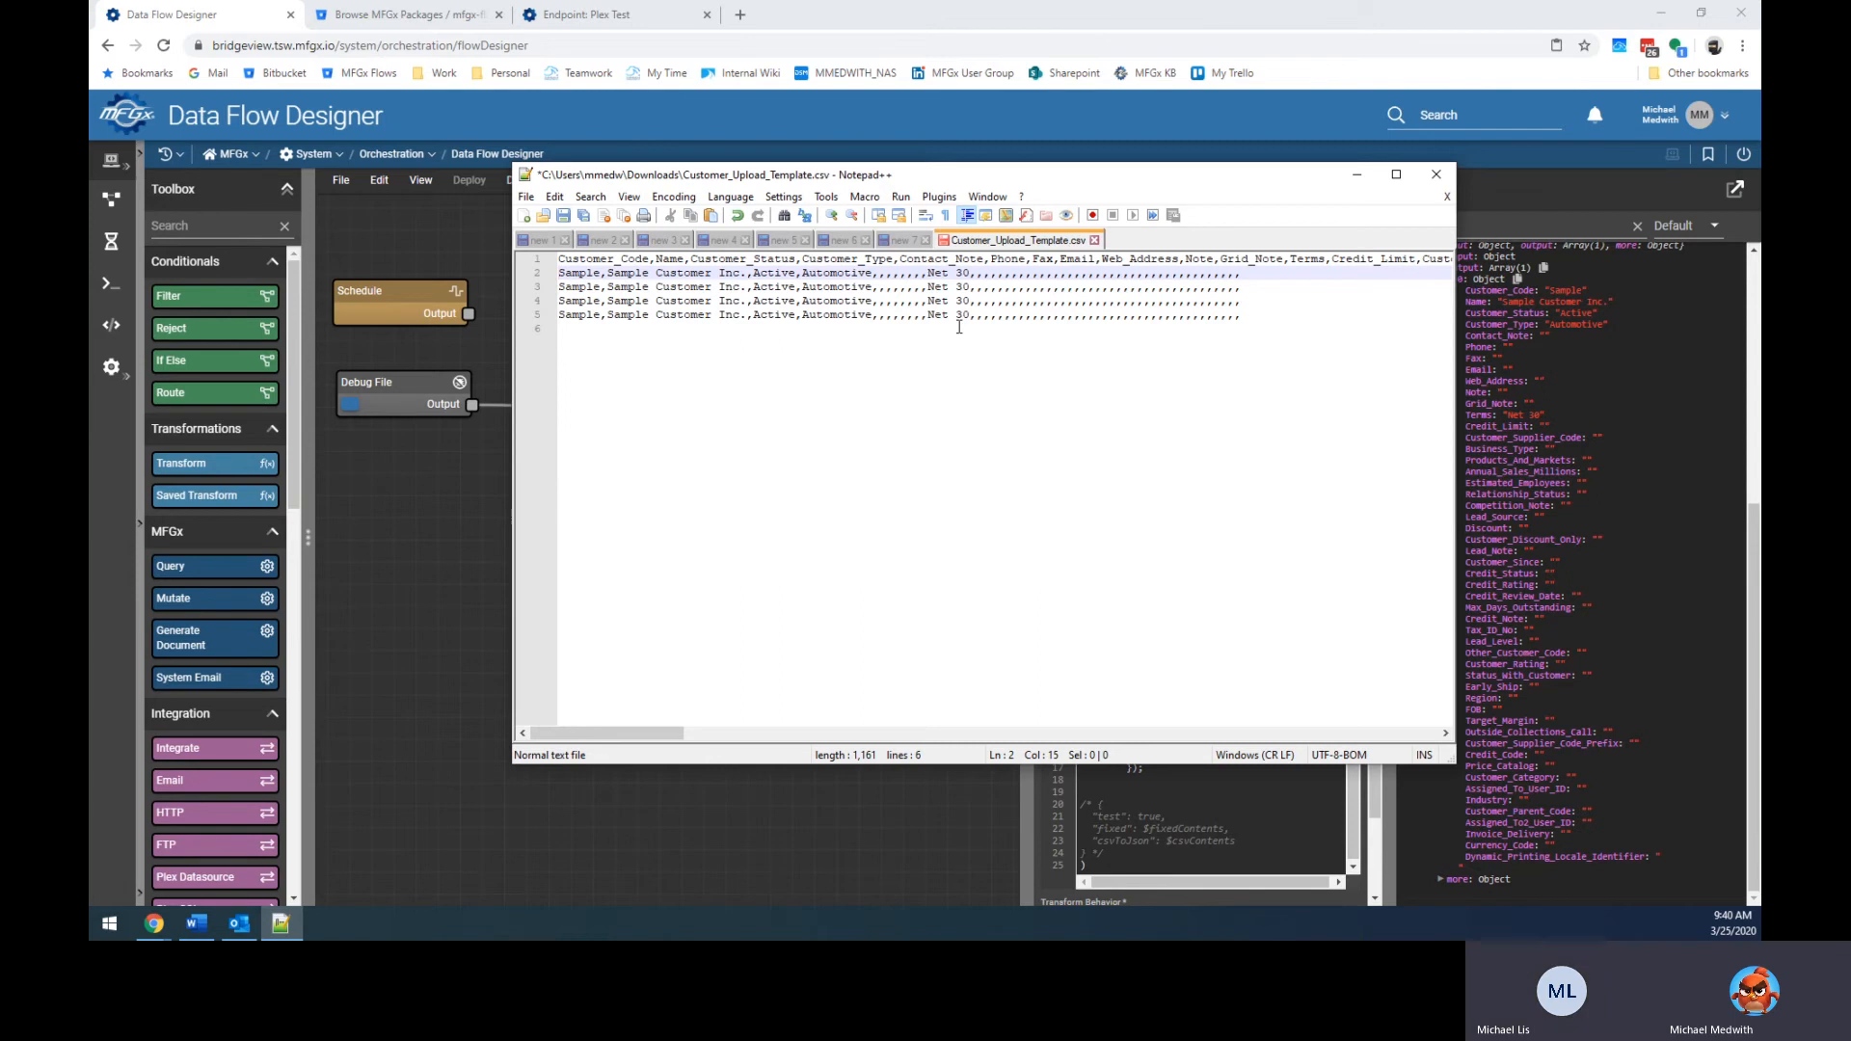
{"action": "type", "text": "1"}
{"action": "key", "text": "Down"}
{"action": "type", "text": "2"}
{"action": "key", "text": "Down"}
{"action": "type", "text": "3"}
{"action": "key", "text": "Down"}
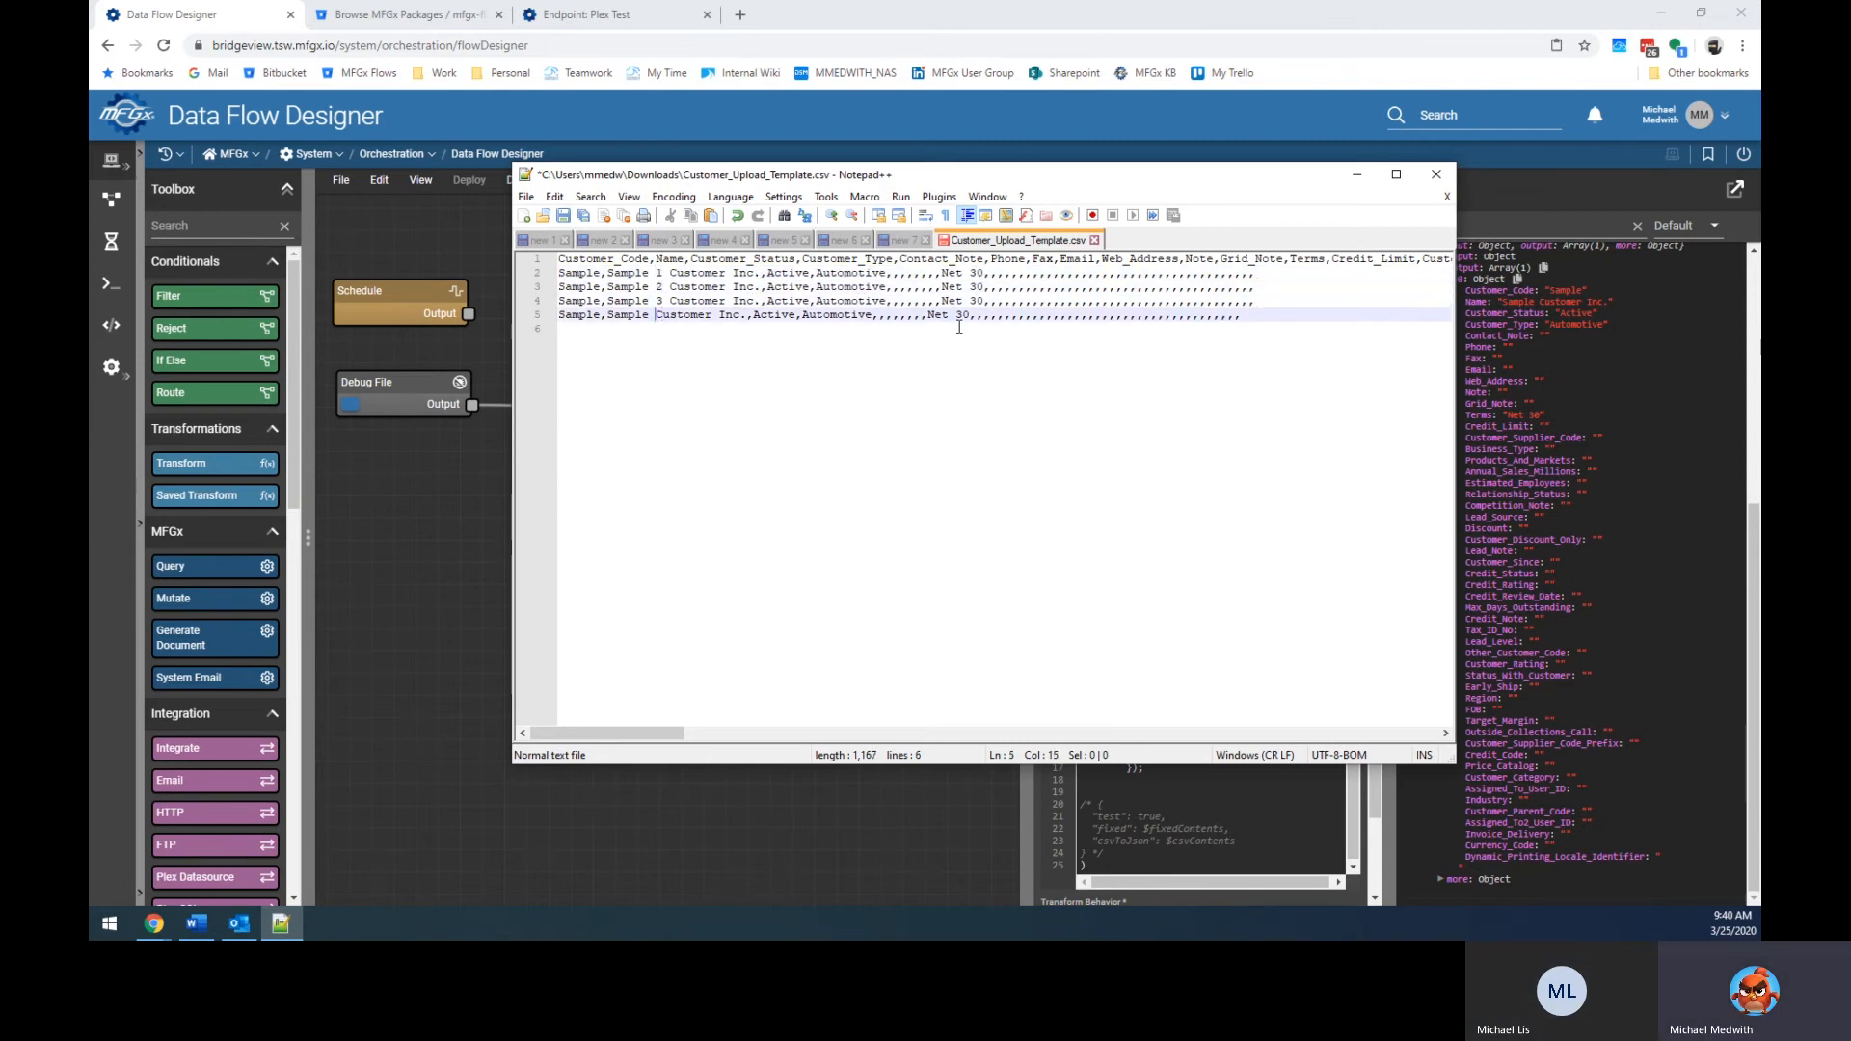
{"action": "key", "text": "End"}
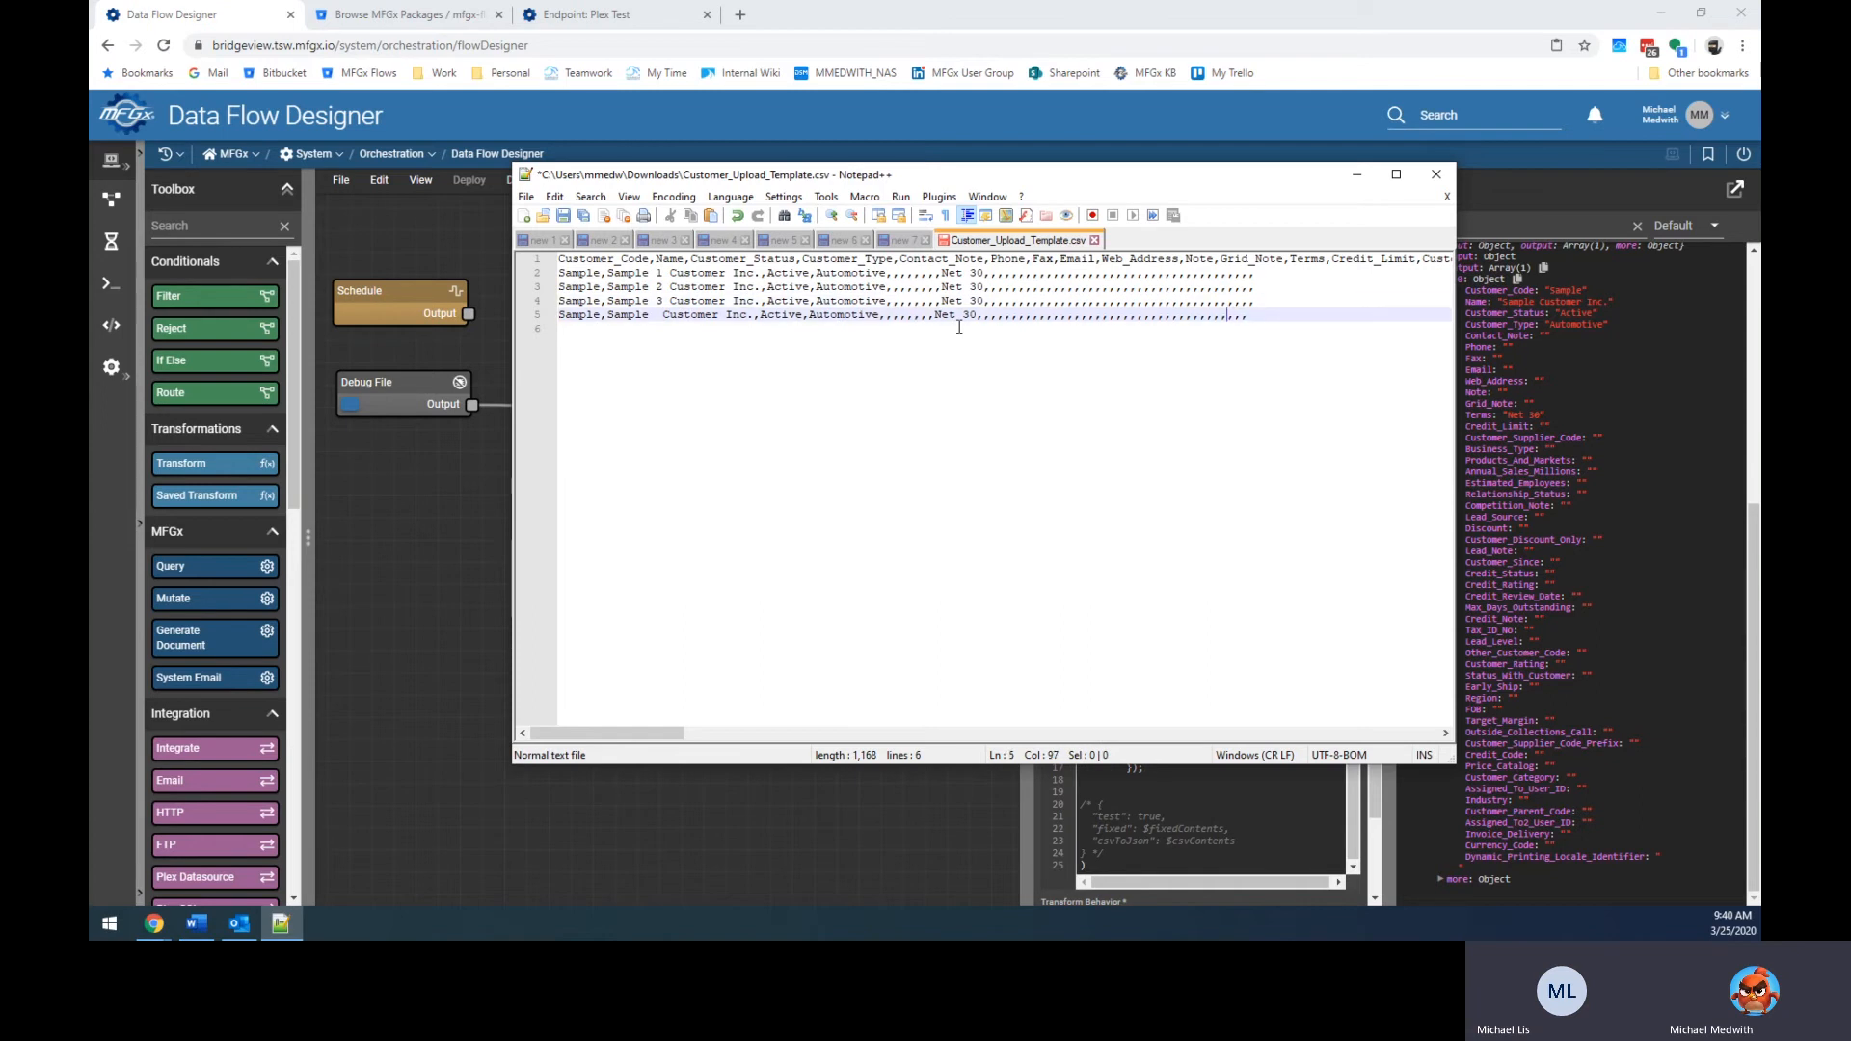
{"action": "left_click", "coordinate": [660, 320]}
{"action": "type", "text": "4"}
Number the customer codes Sample1 through Sample4 and save the CSV.
{"action": "left_click", "coordinate": [594, 274]}
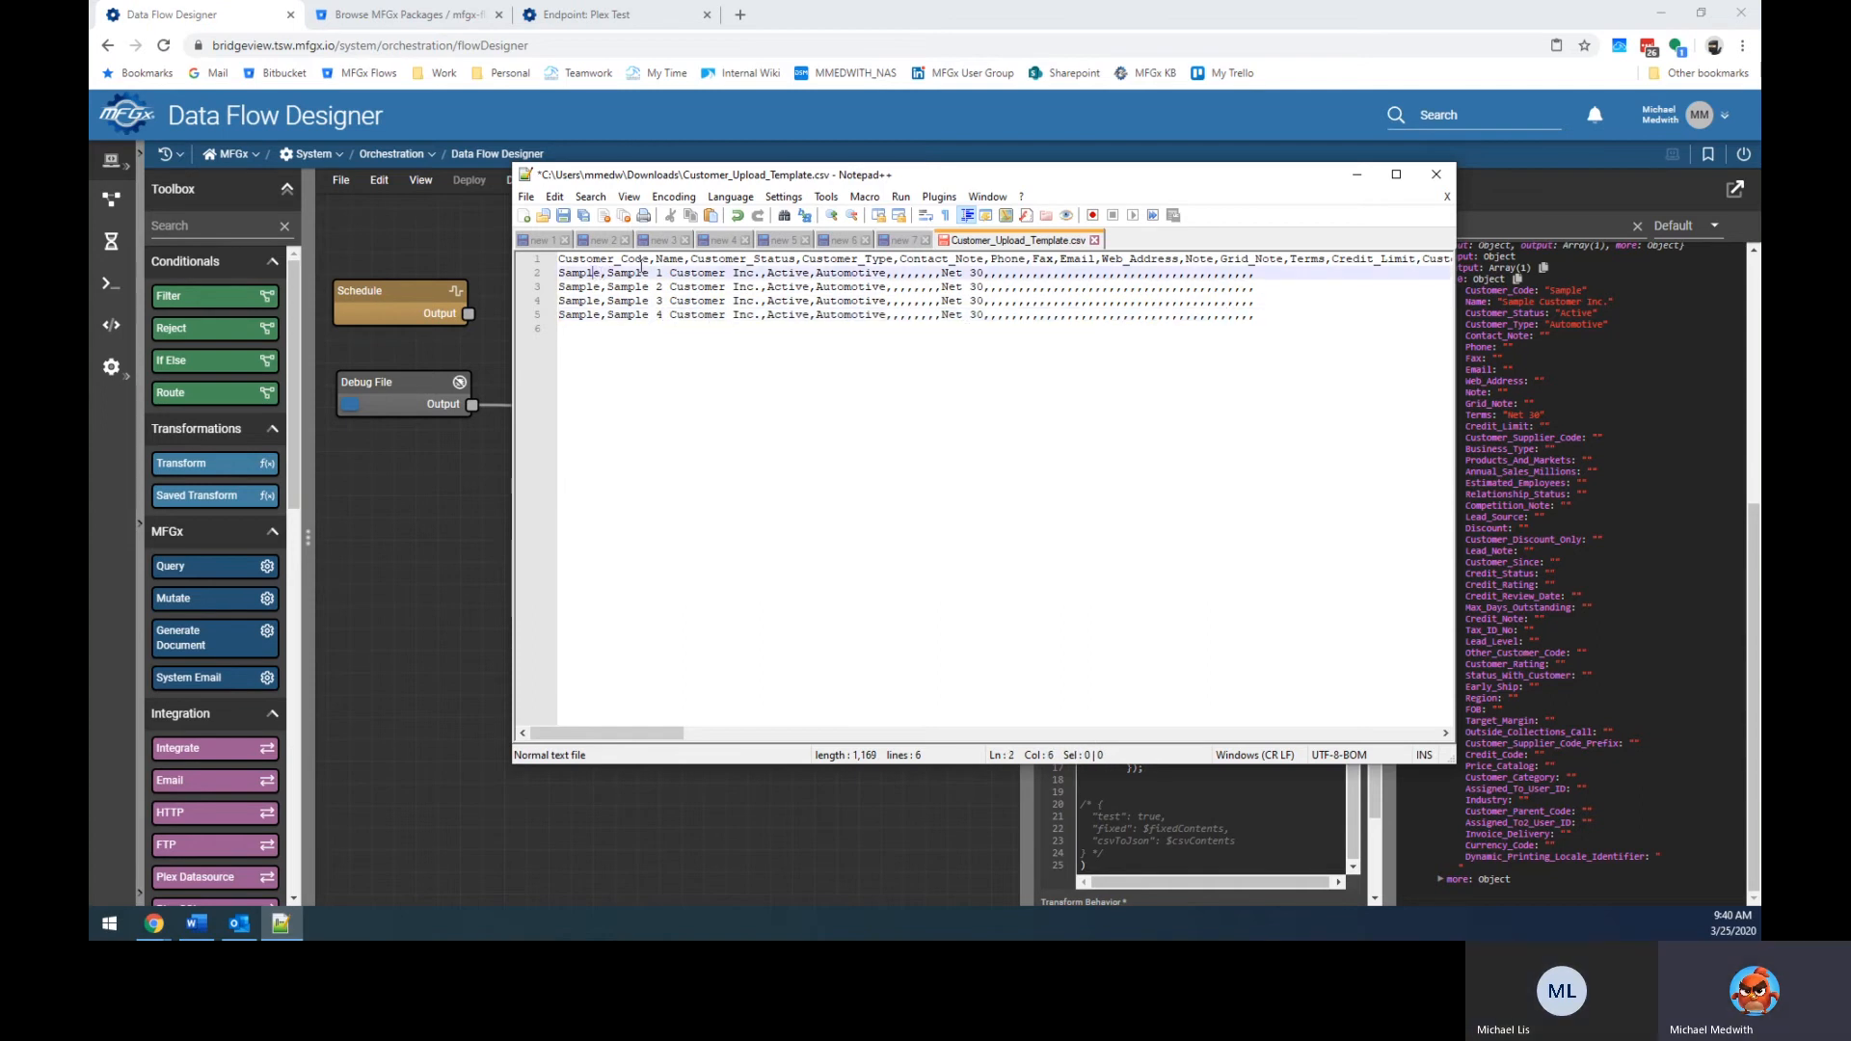
{"action": "type", "text": "1"}
{"action": "key", "text": "Down"}
{"action": "key", "text": "Left"}
{"action": "type", "text": "2"}
{"action": "key", "text": "Down"}
{"action": "key", "text": "Left"}
{"action": "type", "text": "3"}
{"action": "key", "text": "Down"}
{"action": "key", "text": "Left"}
{"action": "type", "text": "4"}
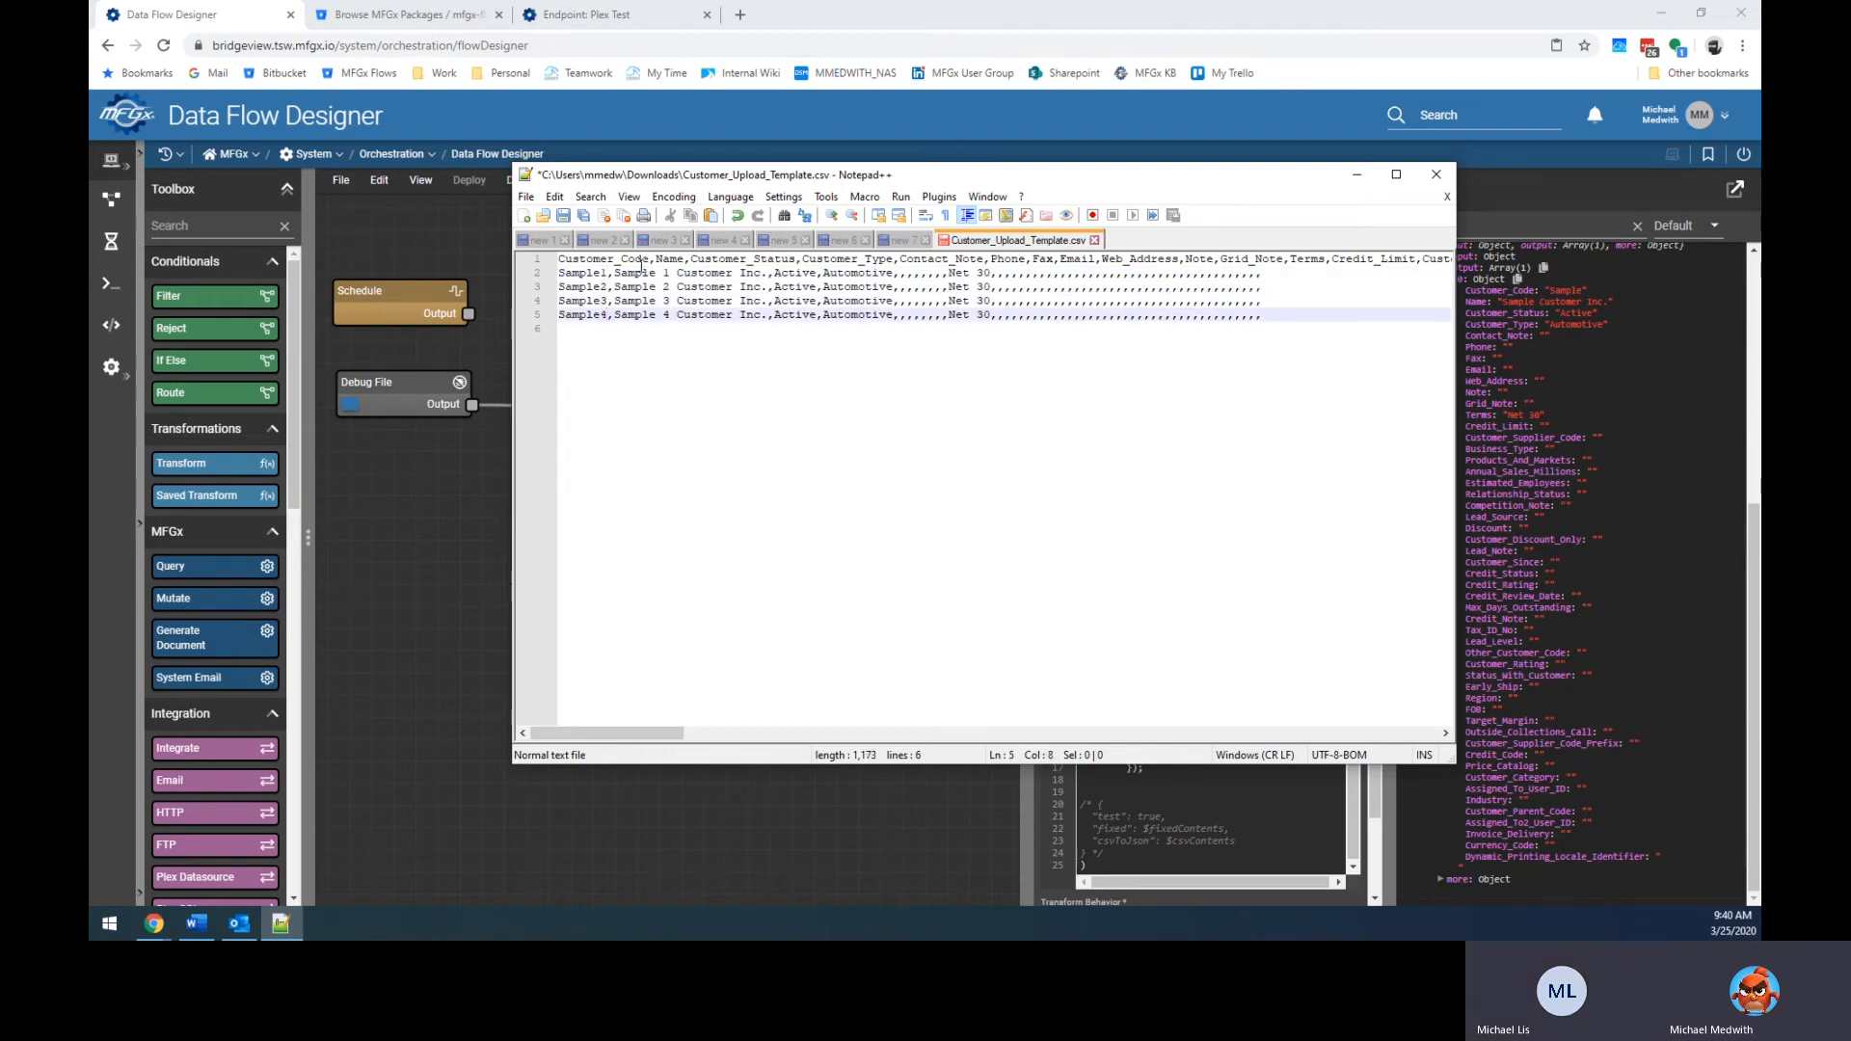
{"action": "key", "text": "ctrl+s"}
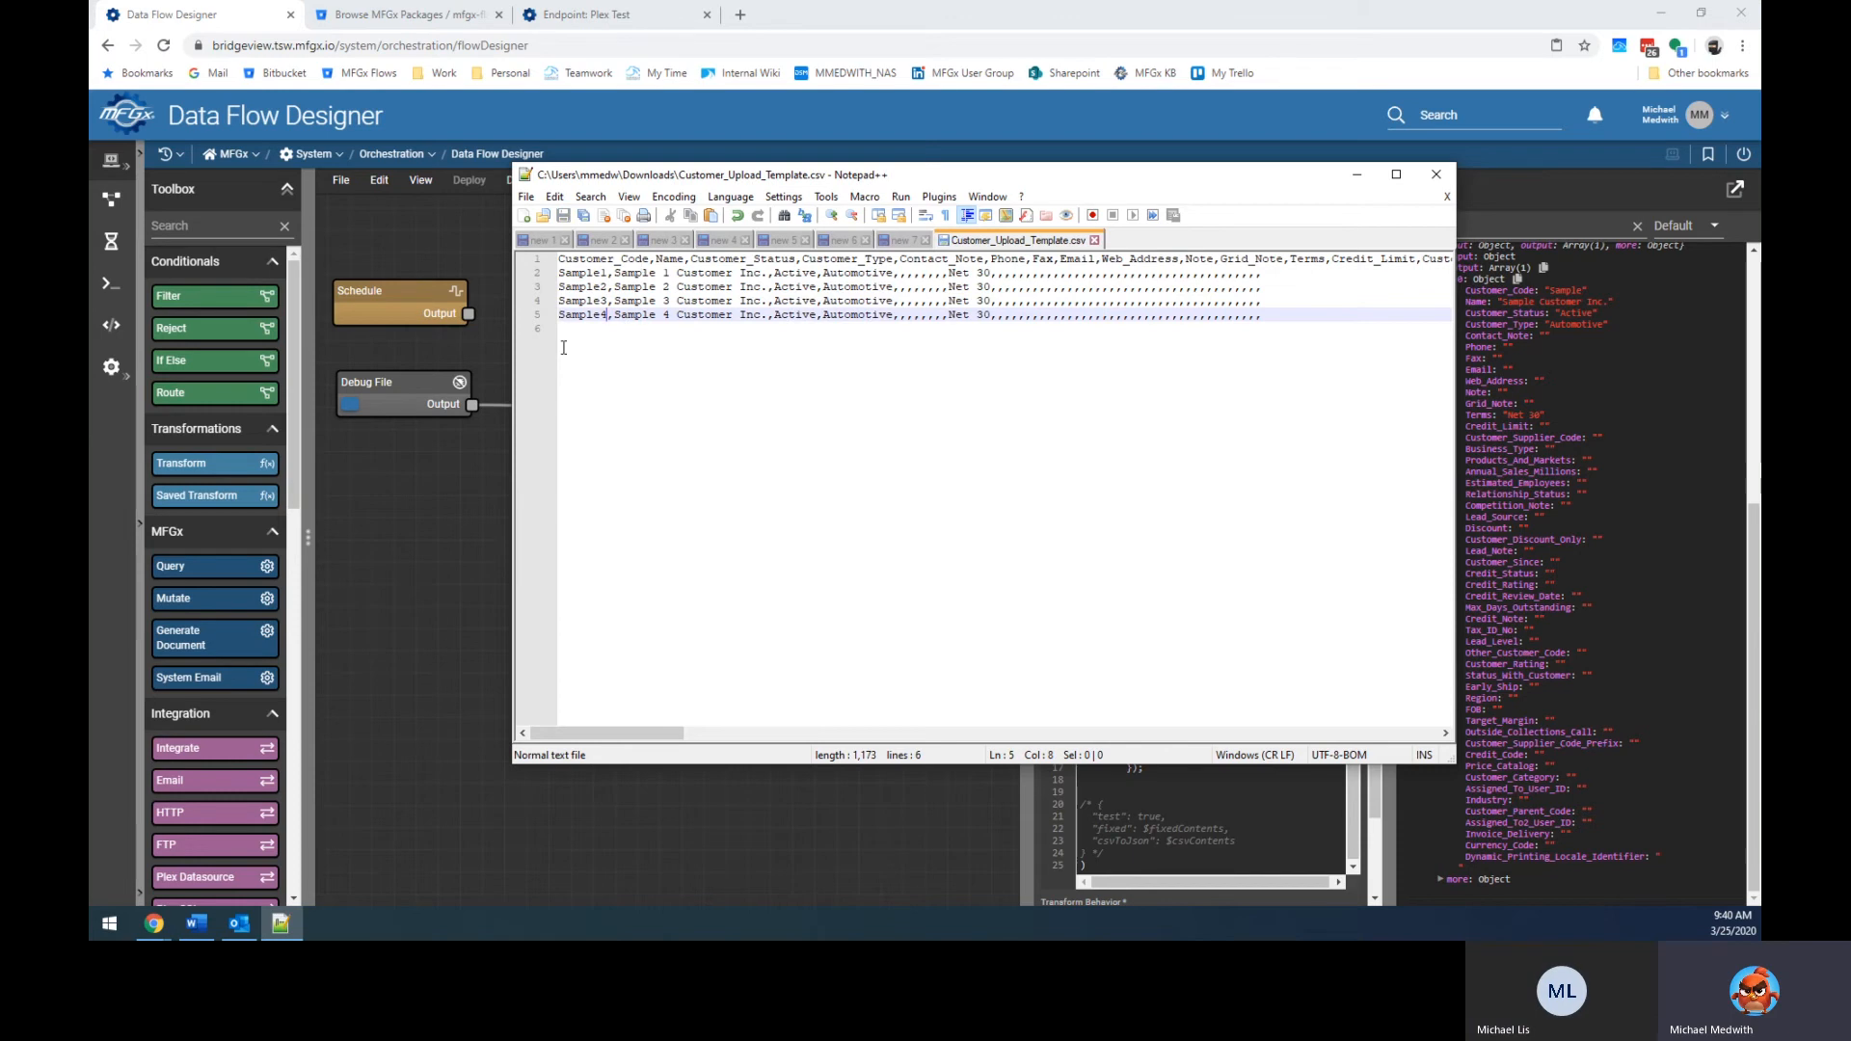
Back in the flow, fire Debug File and expand the Transform output in the Console.
{"action": "left_click", "coordinate": [1356, 175]}
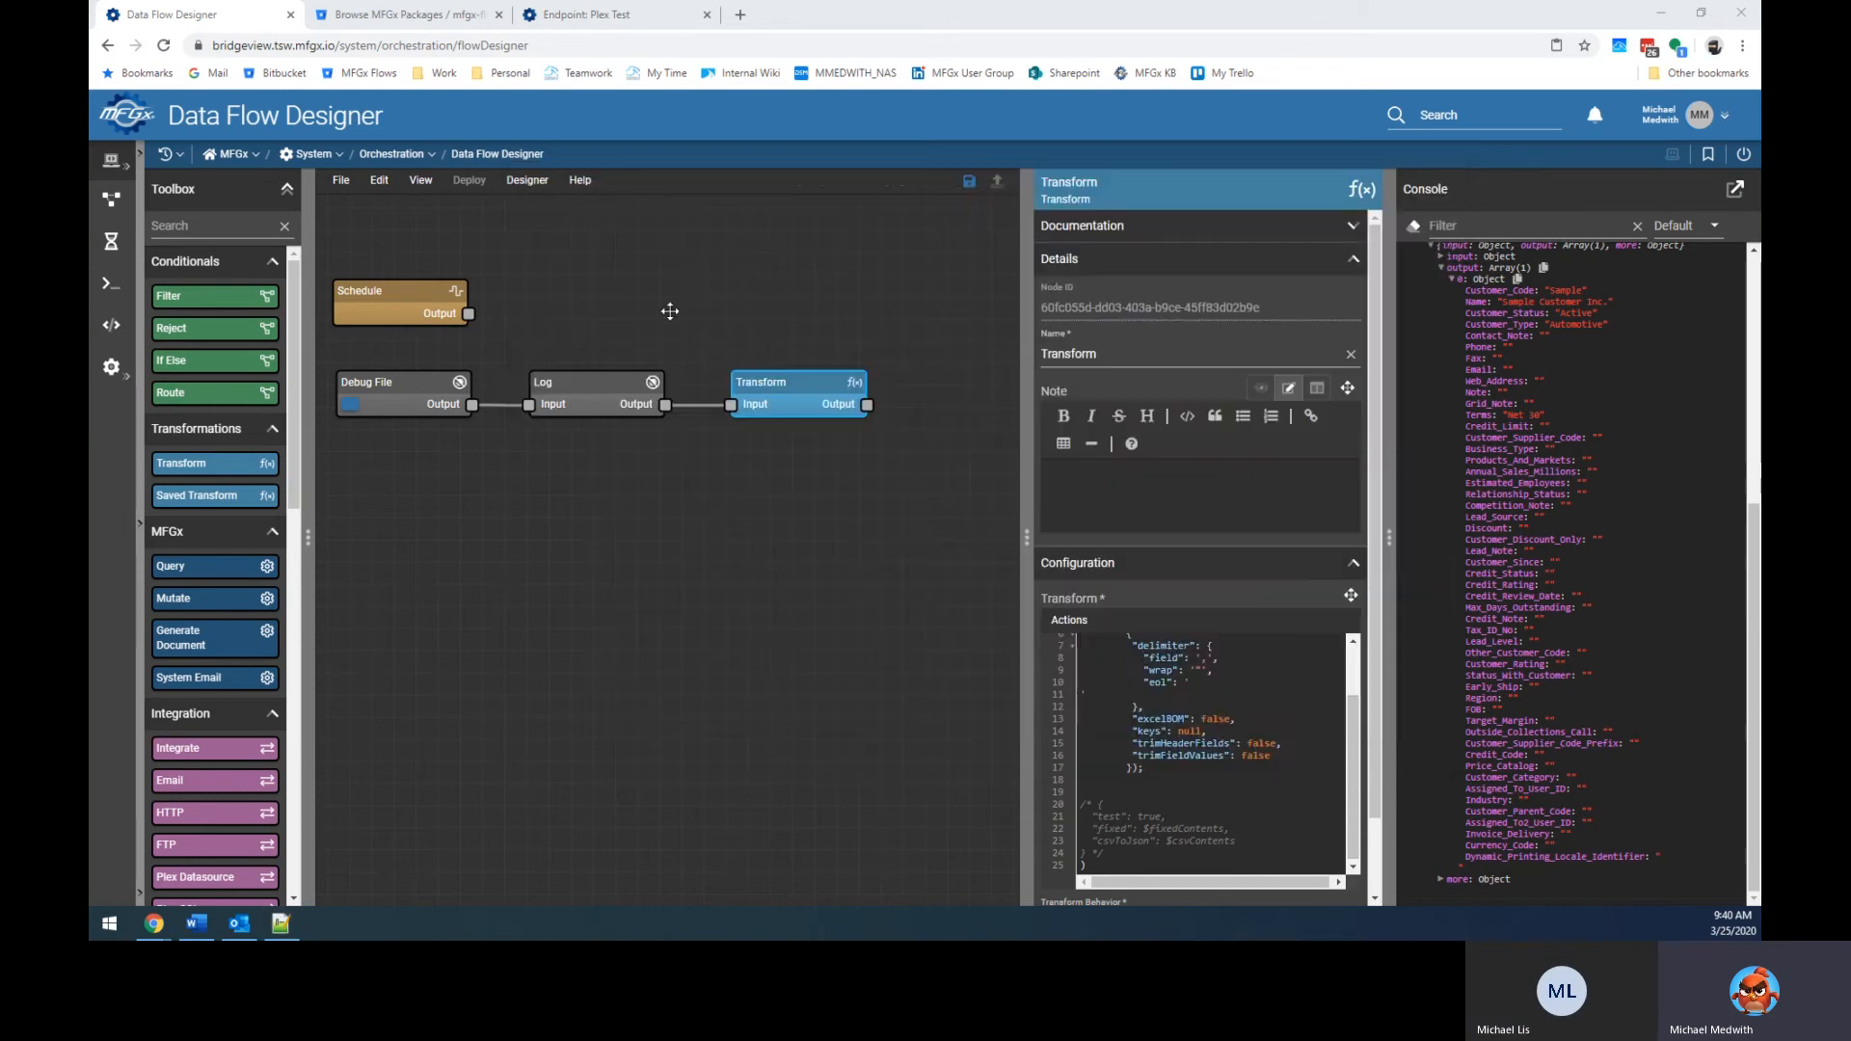
{"action": "left_click", "coordinate": [350, 410]}
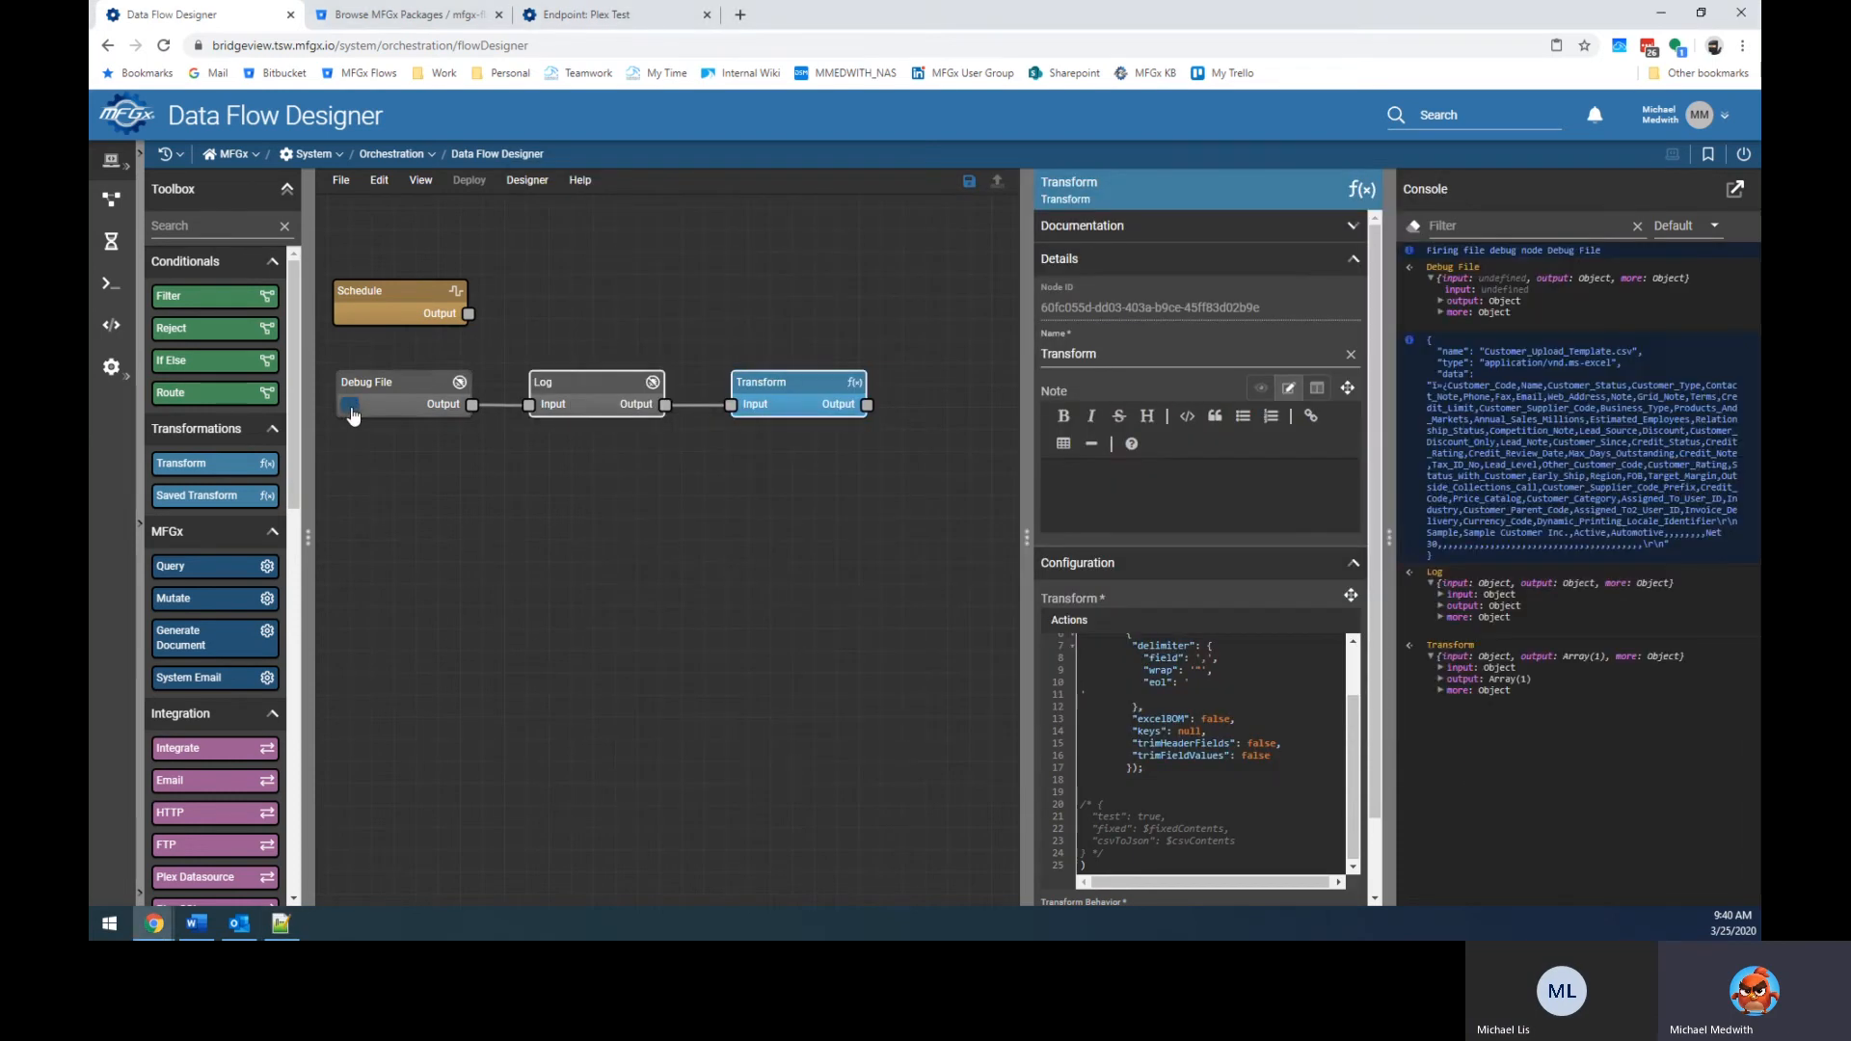
{"action": "left_click", "coordinate": [1442, 679]}
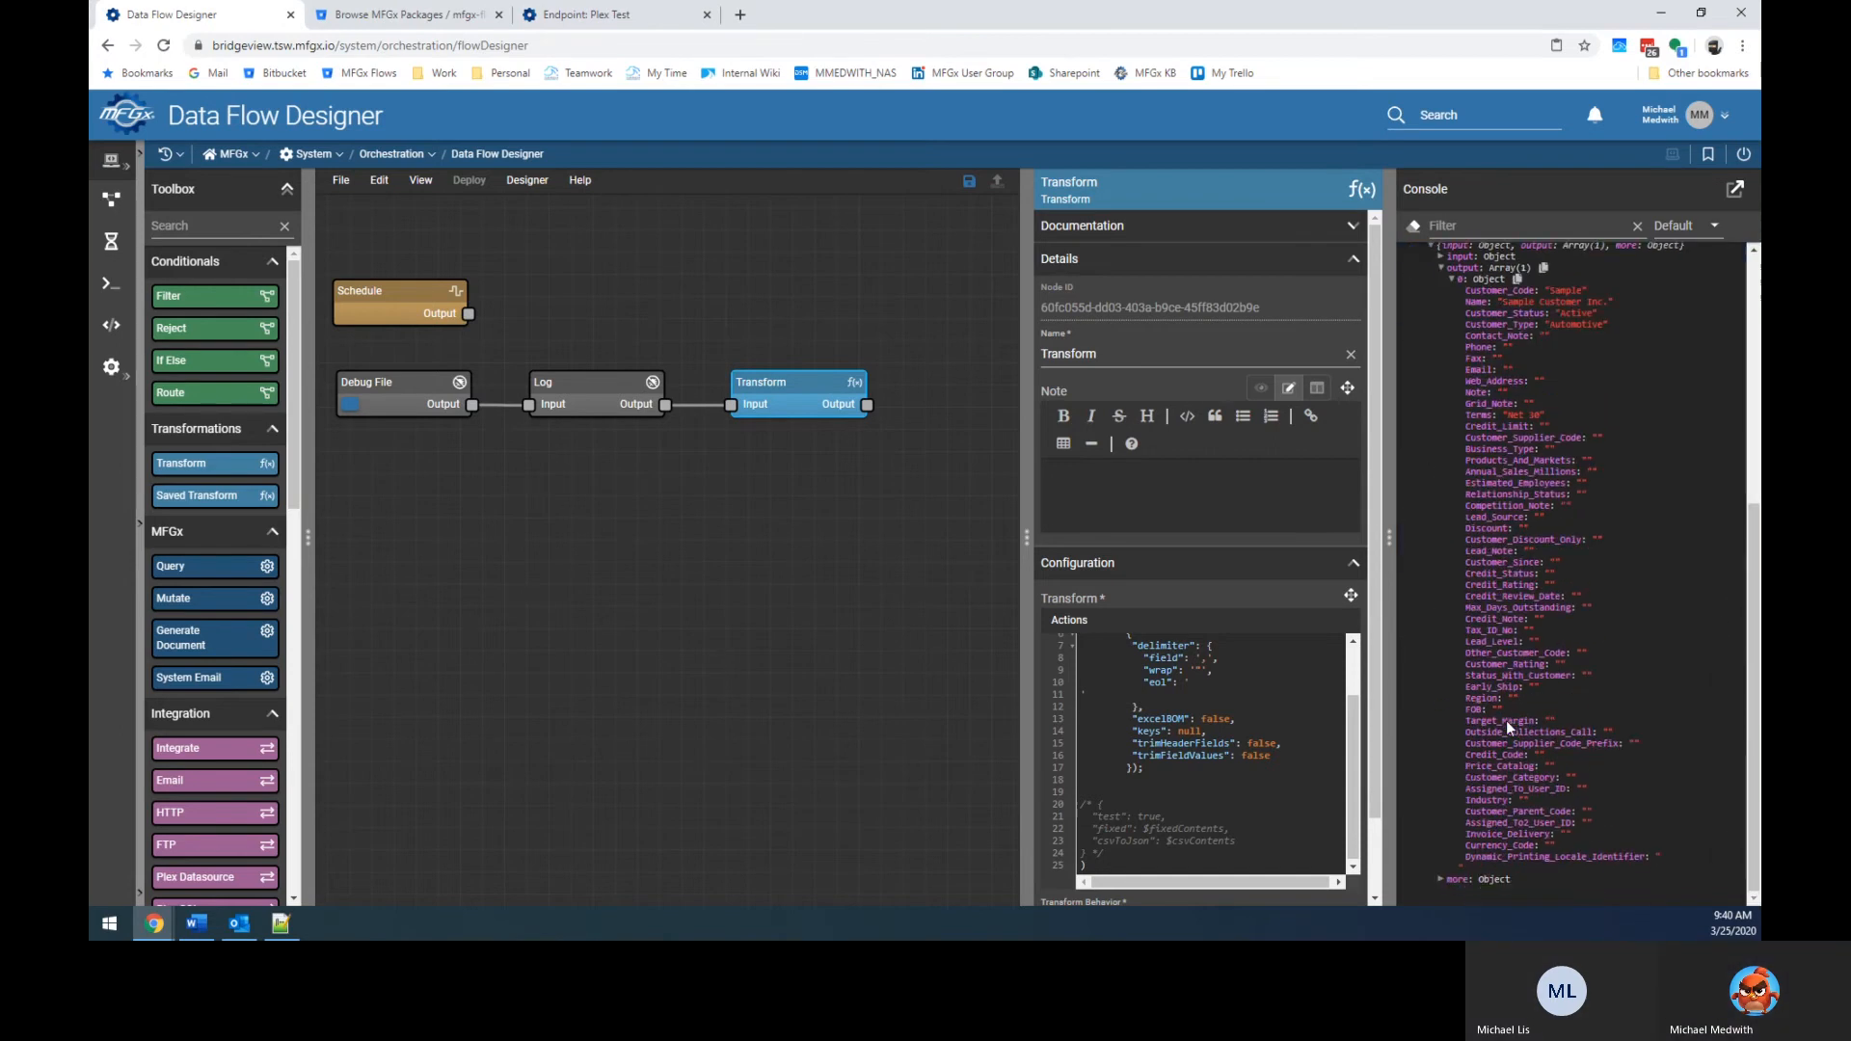
Load Customer_Upload_Template from Downloads as the Debug File node's file.
{"action": "left_click", "coordinate": [424, 396]}
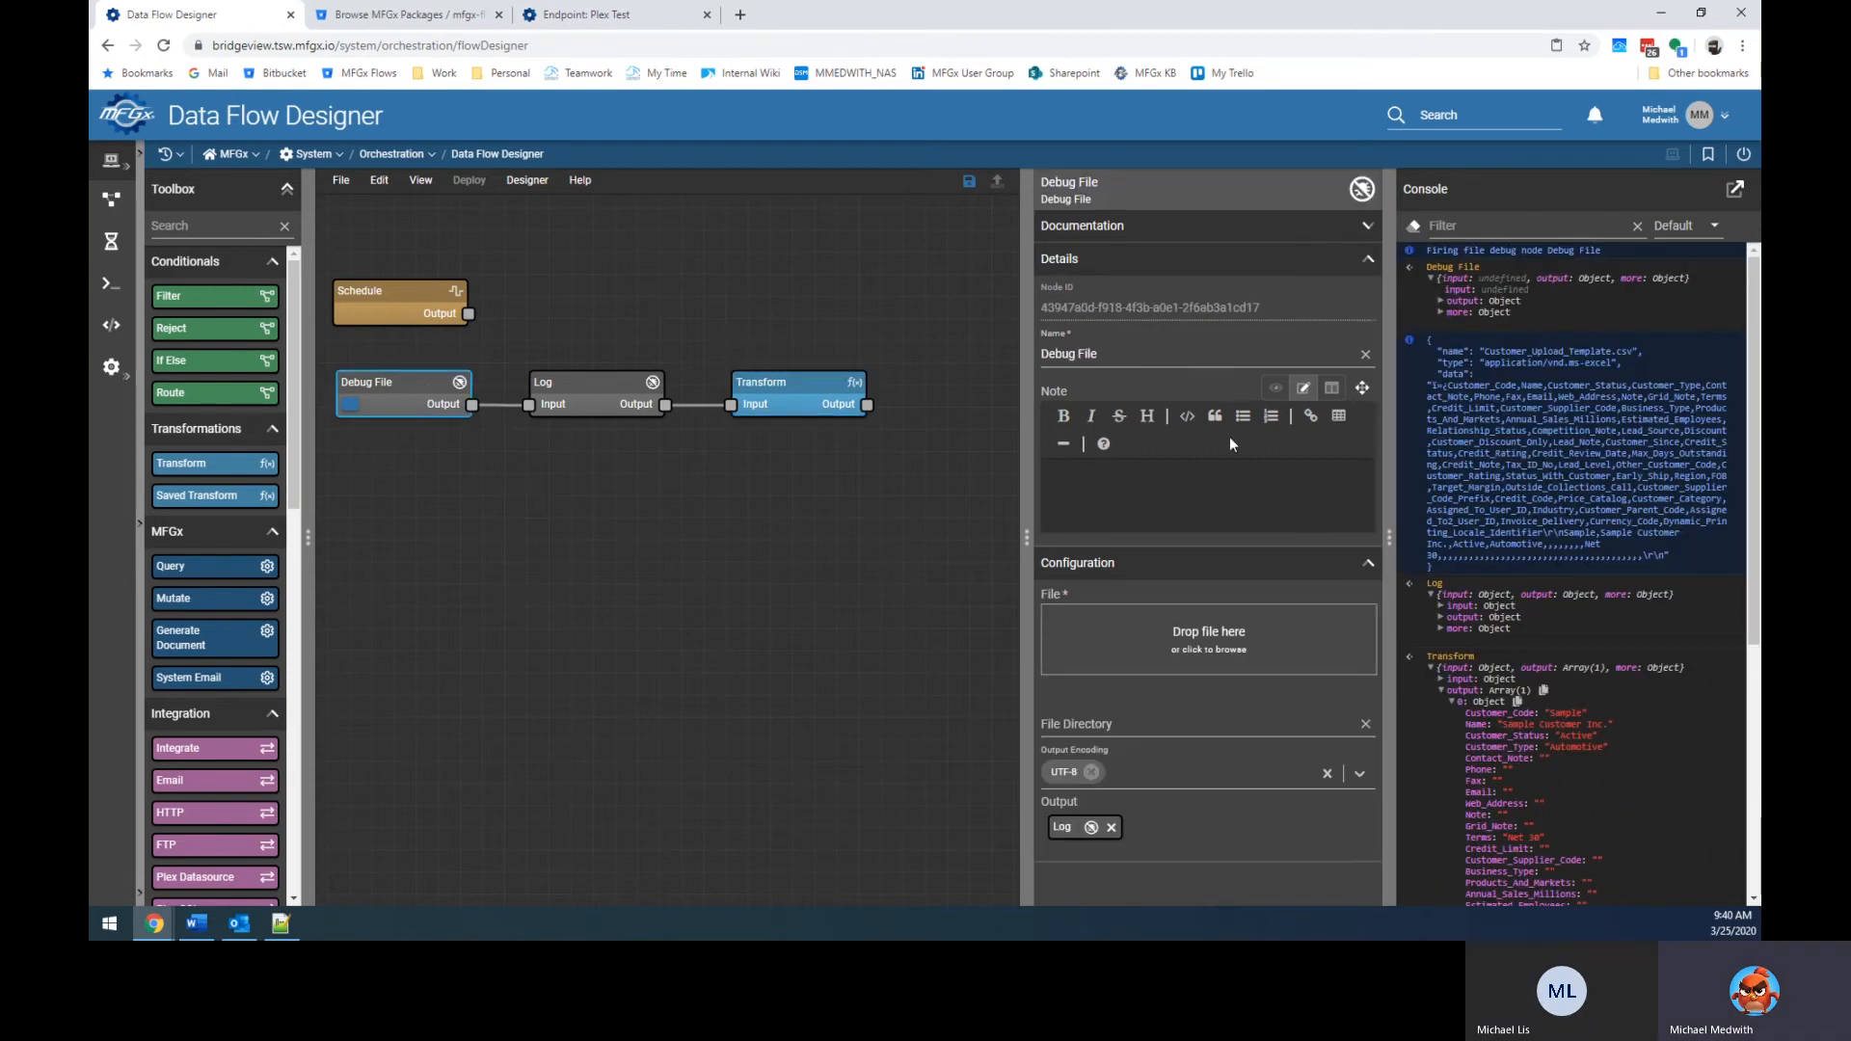
{"action": "left_click", "coordinate": [1220, 653]}
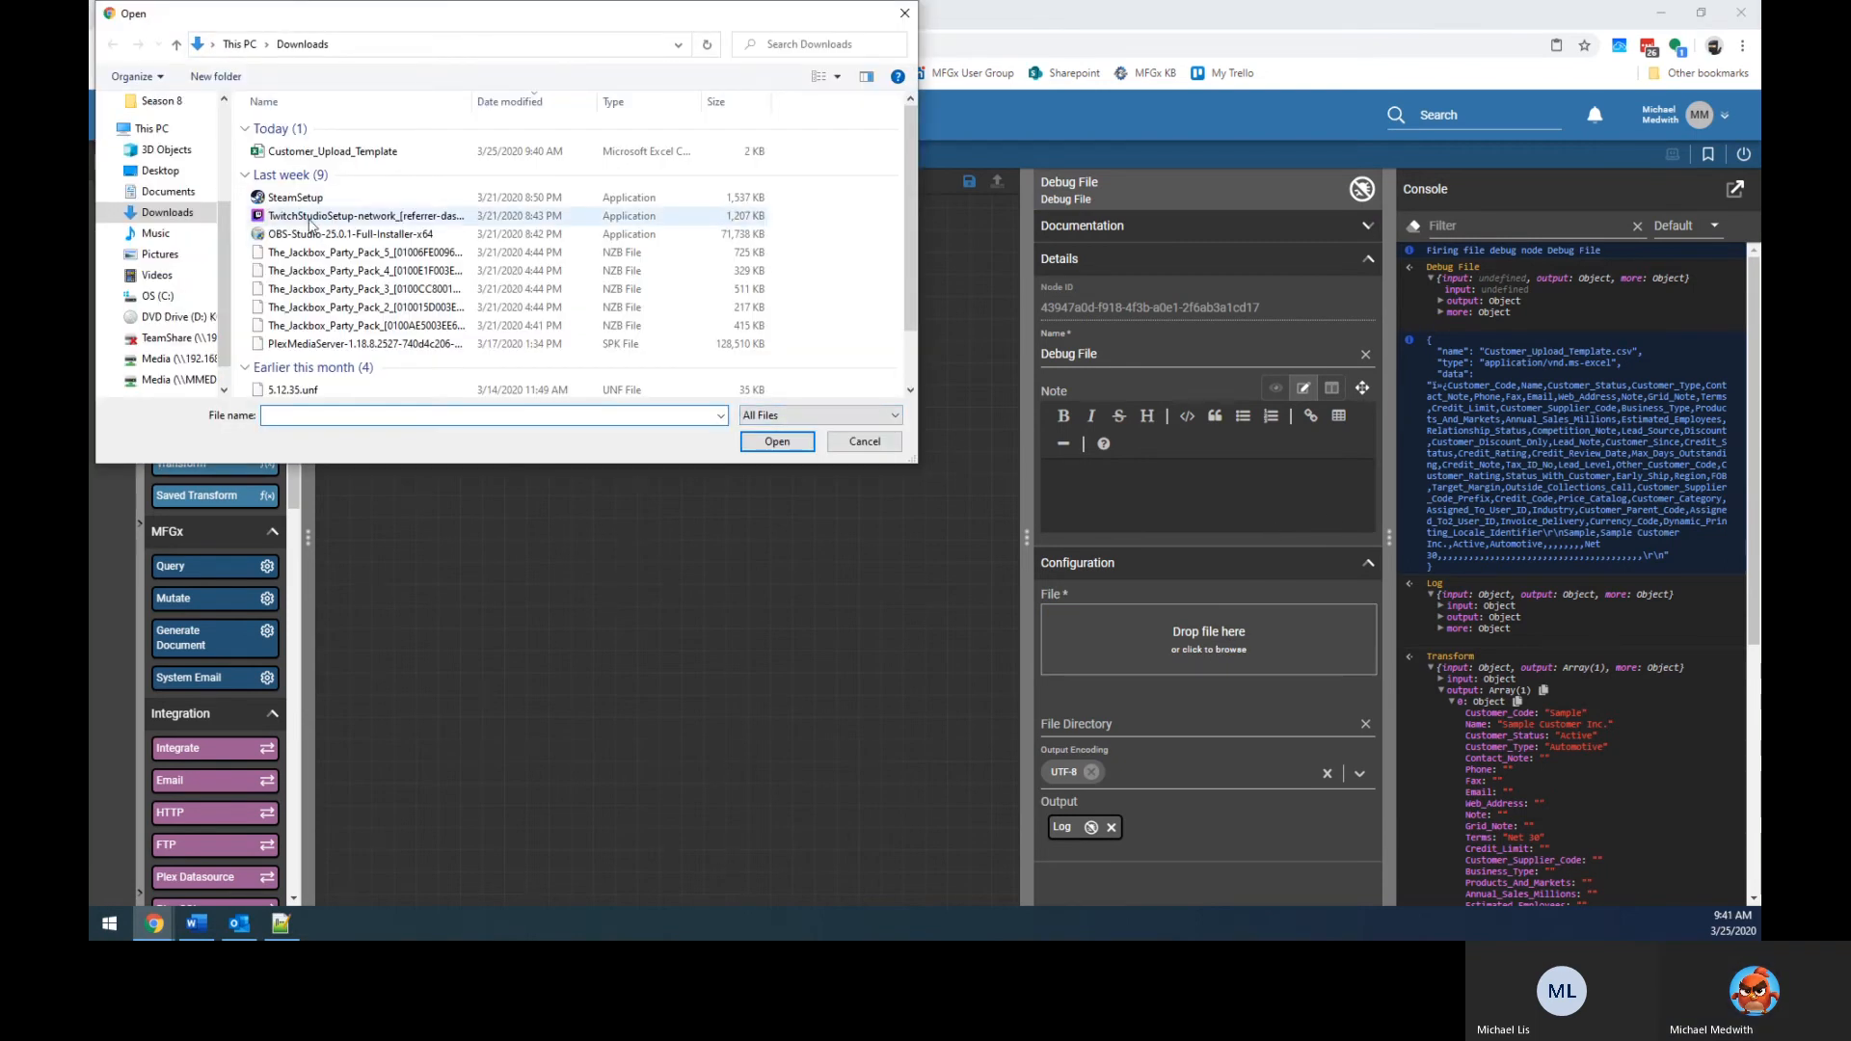
{"action": "left_click", "coordinate": [166, 170]}
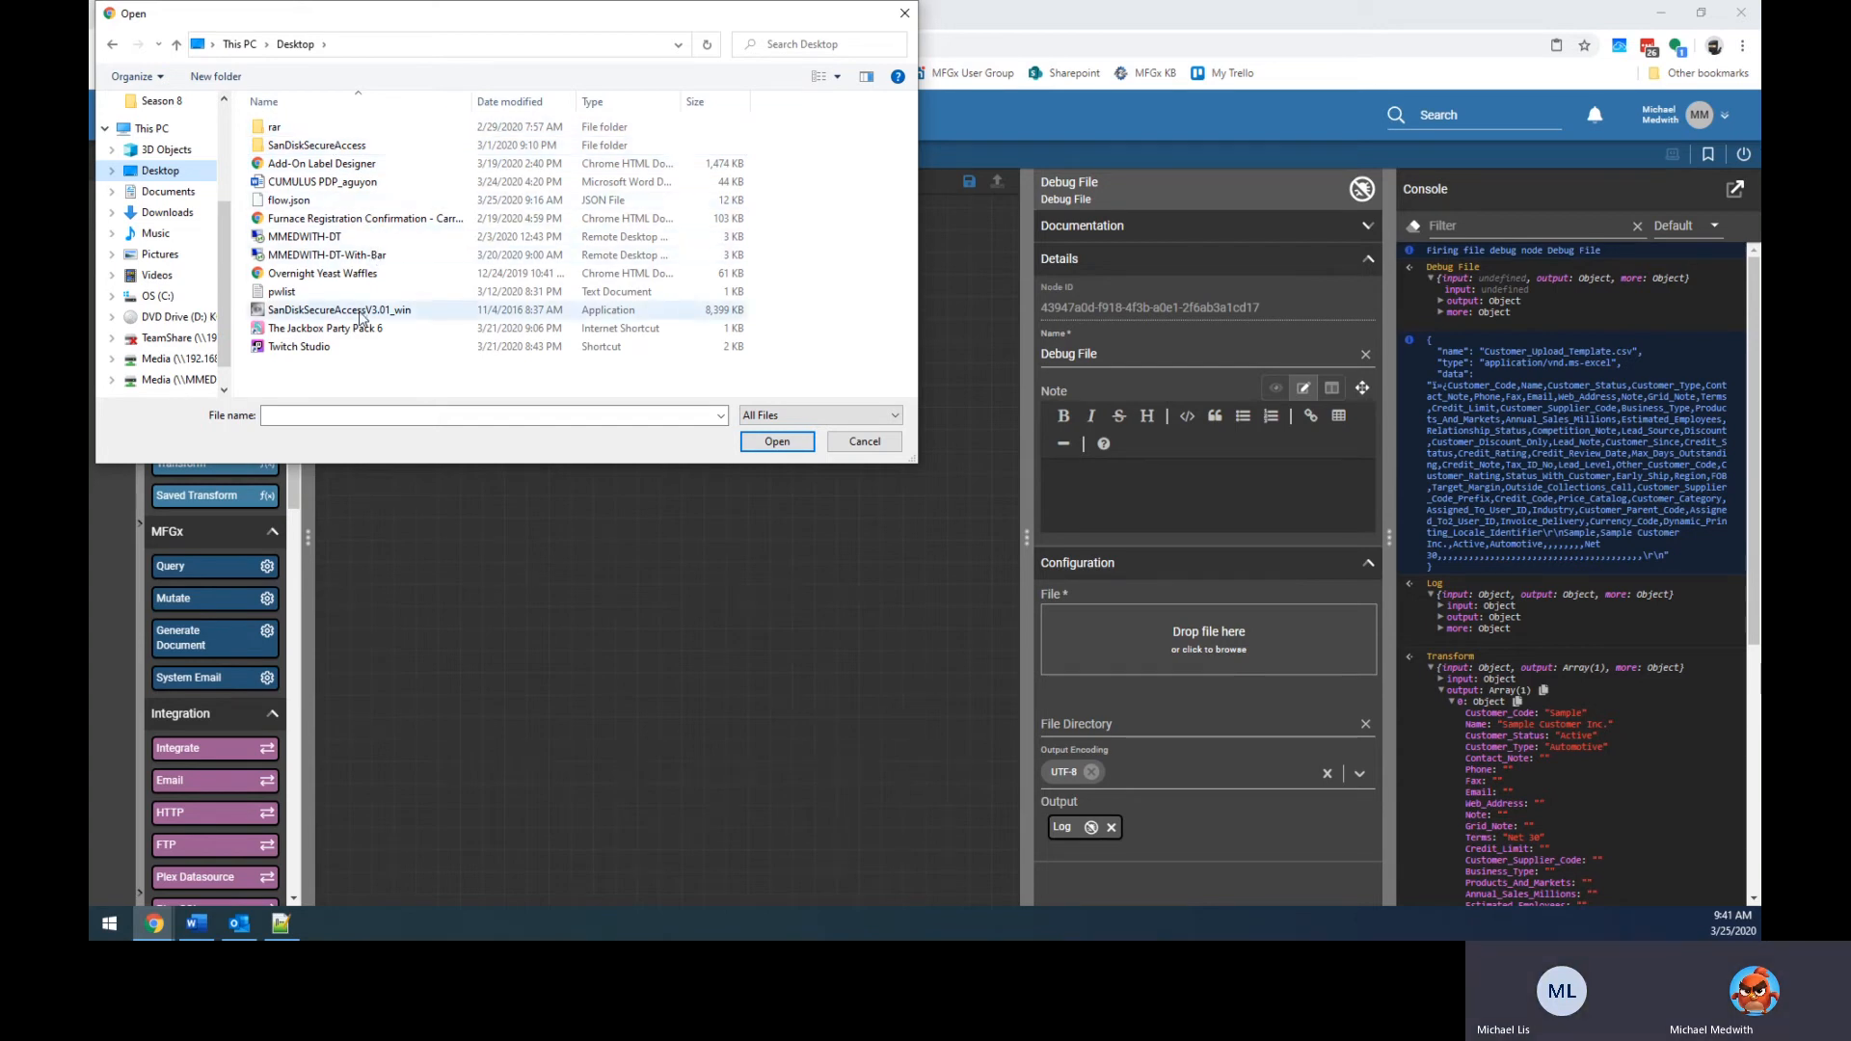
{"action": "left_click", "coordinate": [172, 215]}
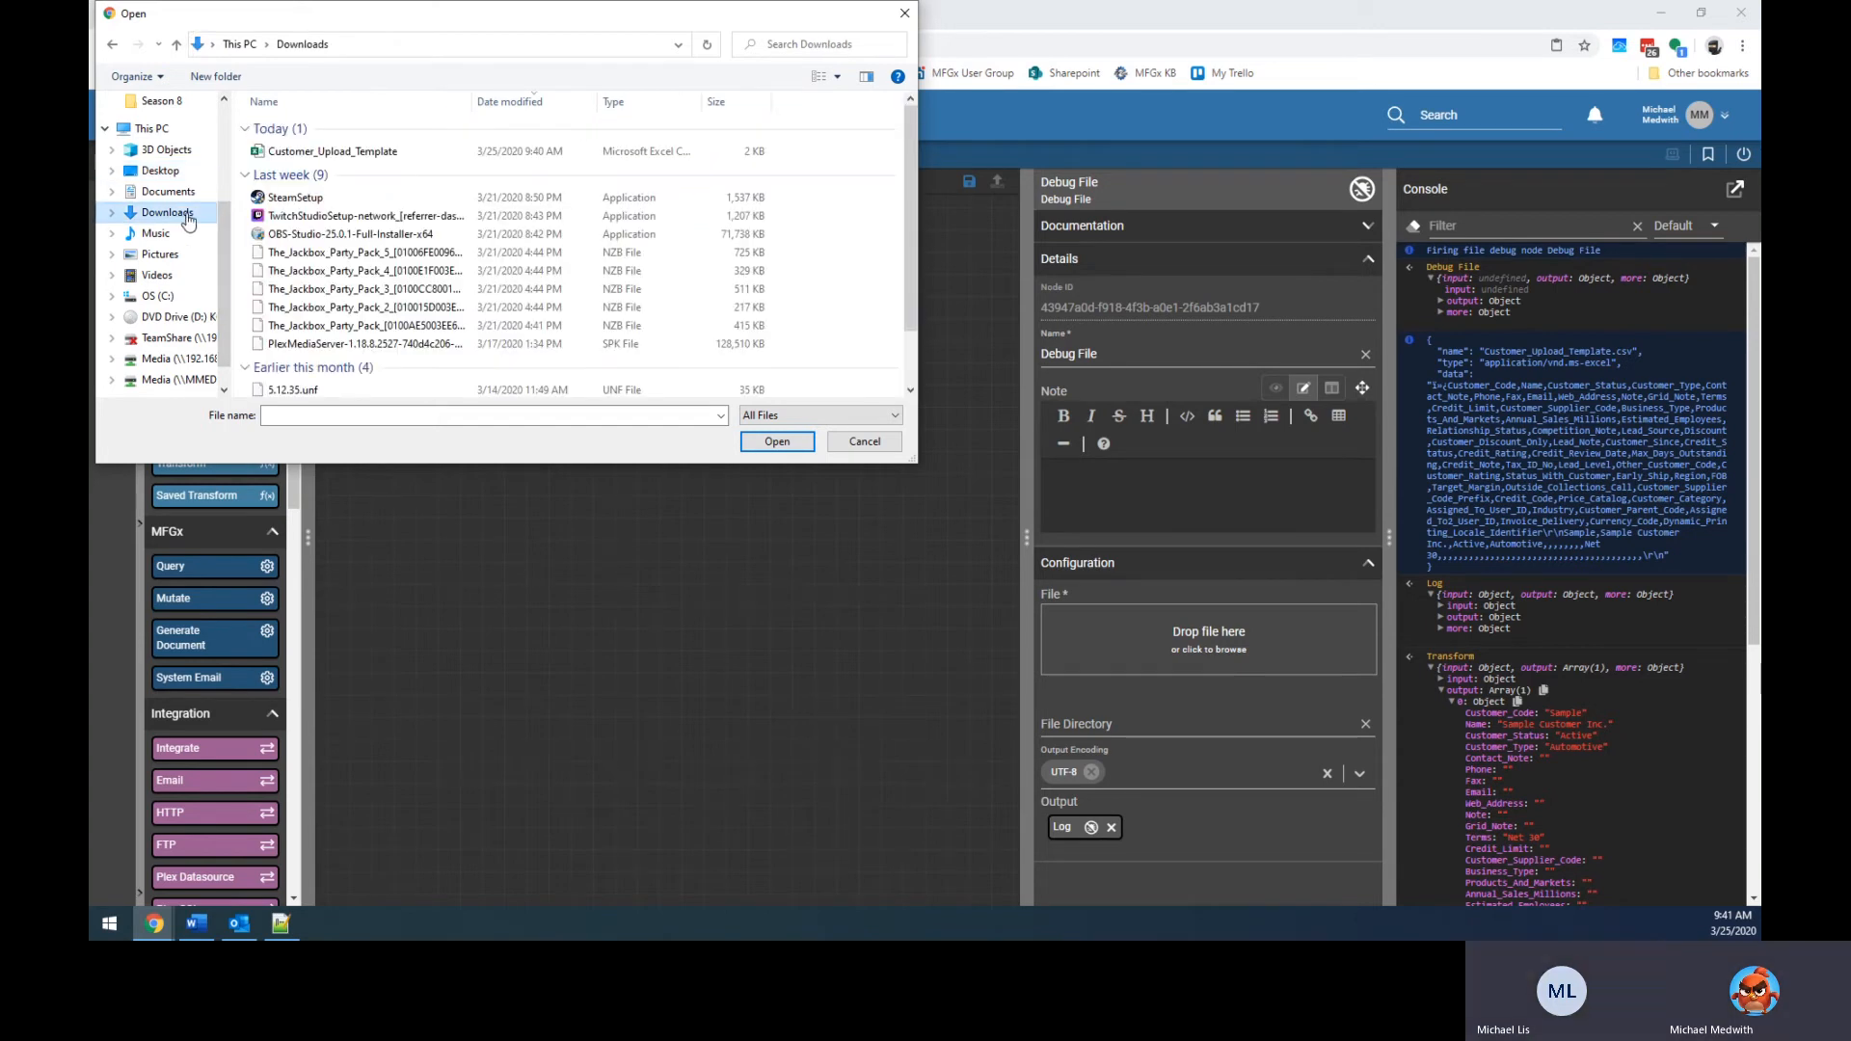
{"action": "double_click", "coordinate": [306, 151]}
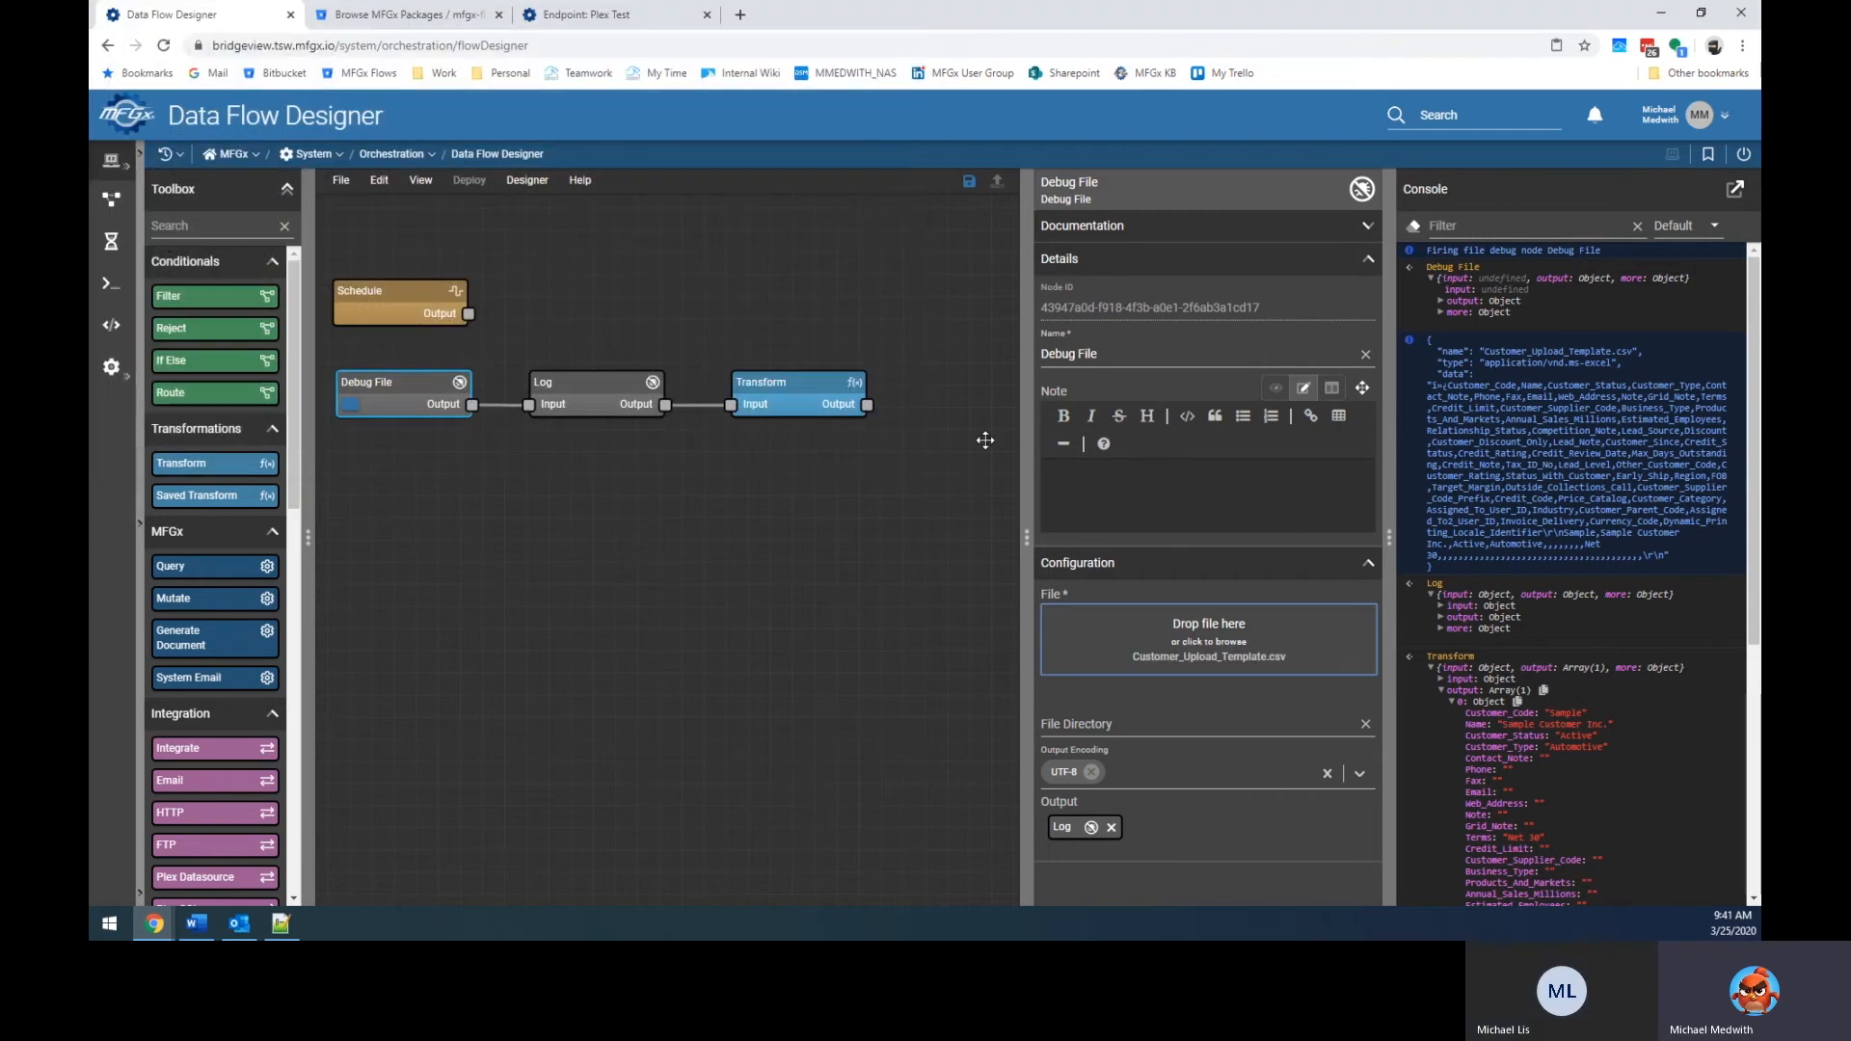
Re-run the flow and inspect the first and fourth of Transform's Array(4) rows.
{"action": "left_click", "coordinate": [351, 405]}
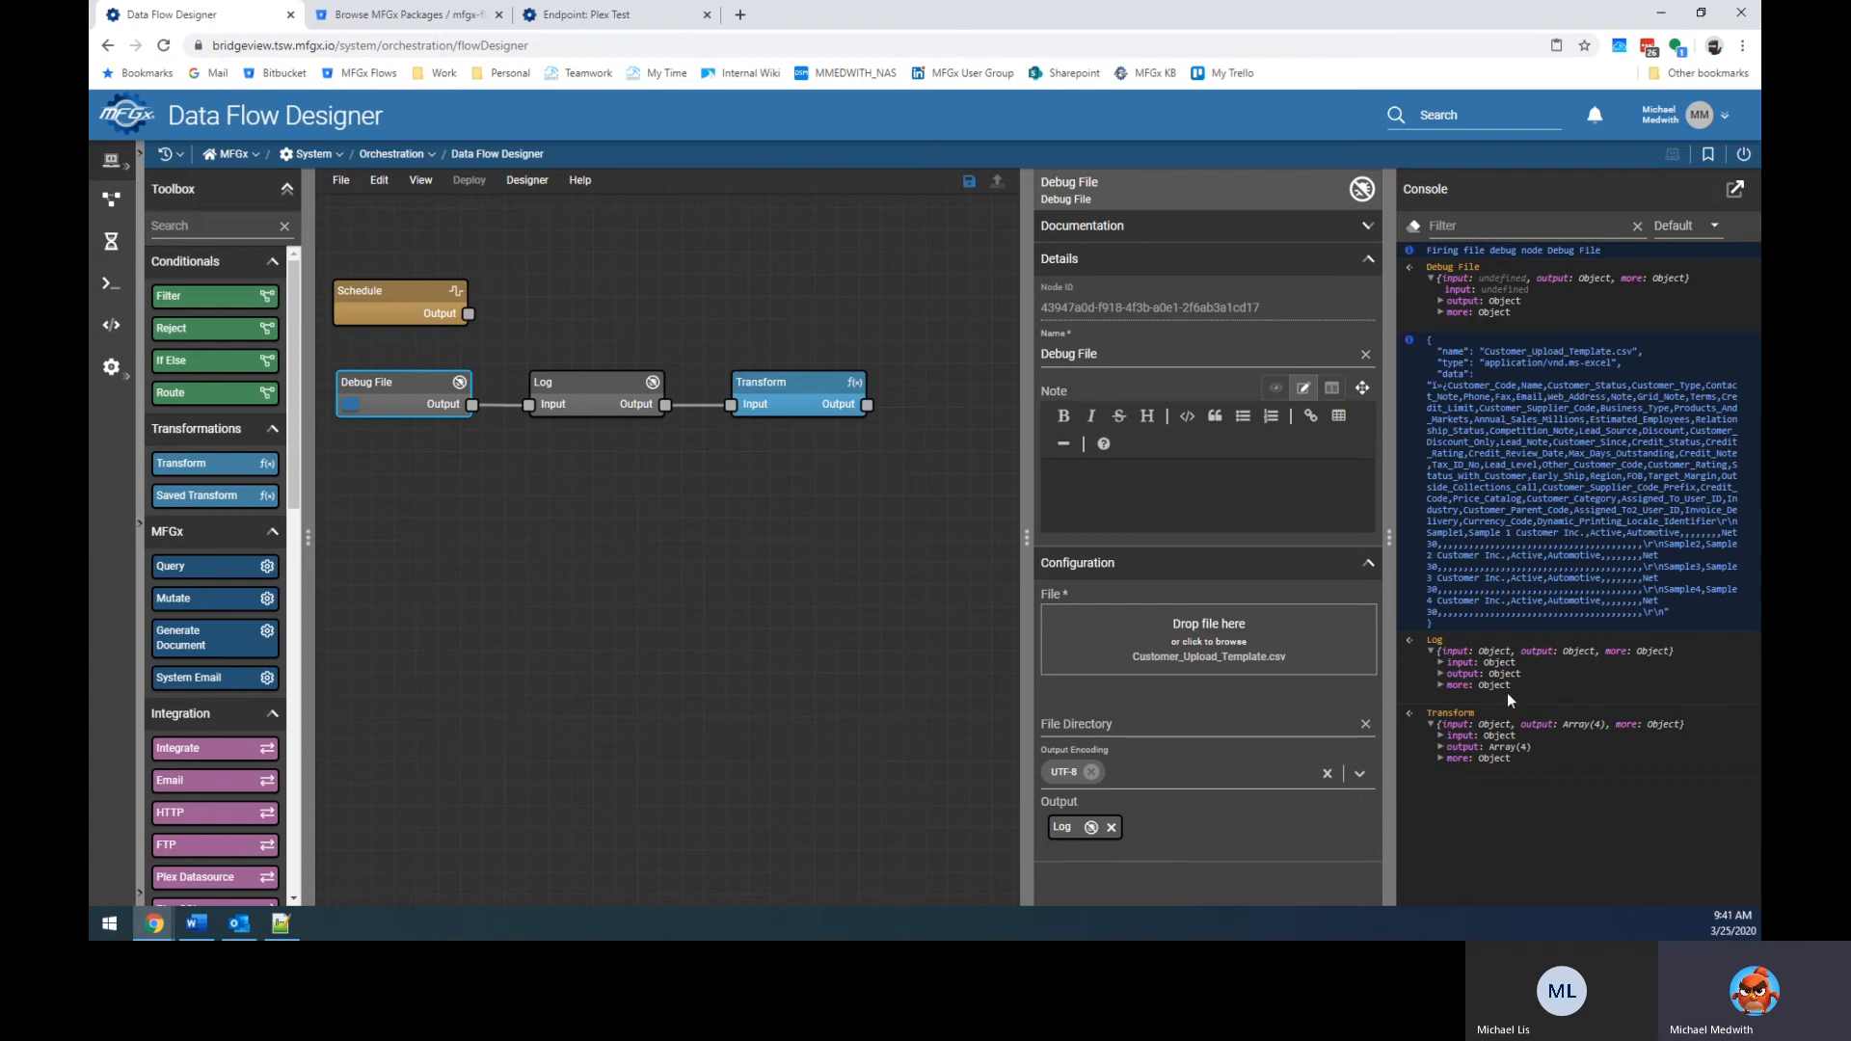
{"action": "left_click", "coordinate": [1439, 747]}
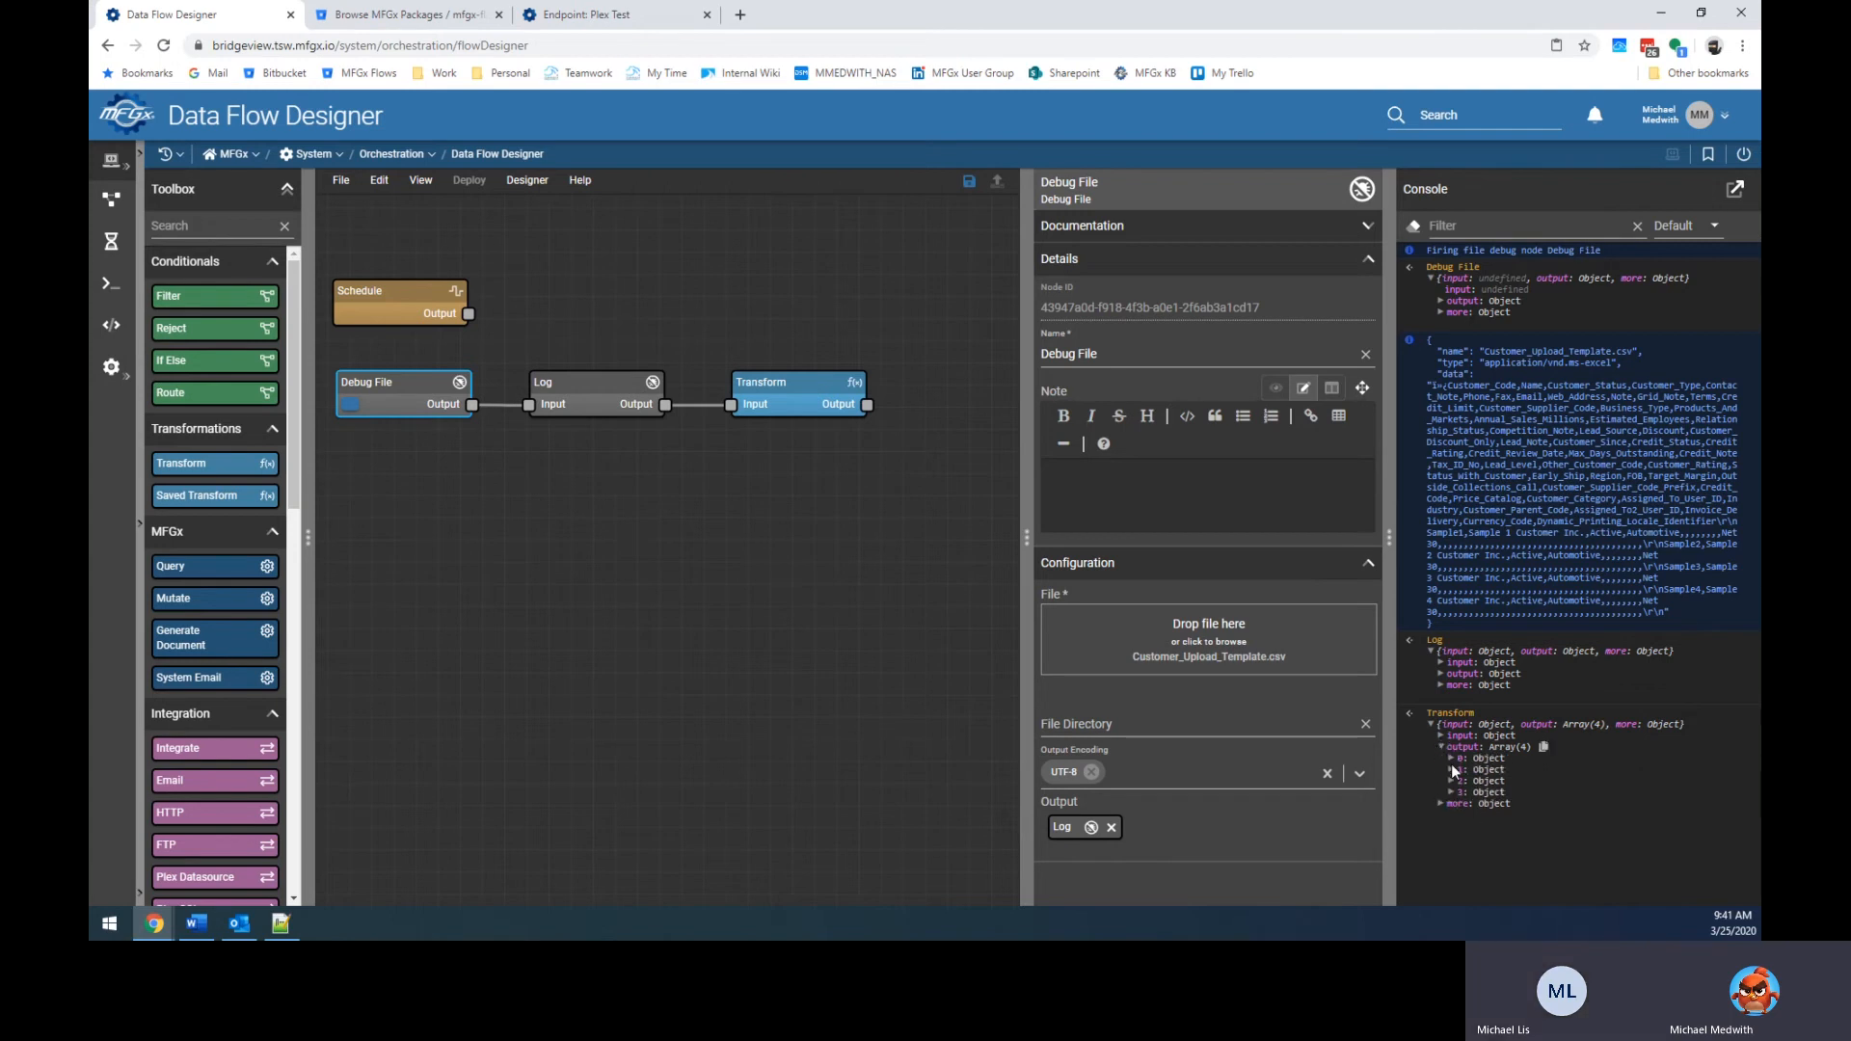
{"action": "left_click", "coordinate": [1450, 758]}
{"action": "scroll", "coordinate": [1457, 784], "scroll_direction": "down", "scroll_amount": 5}
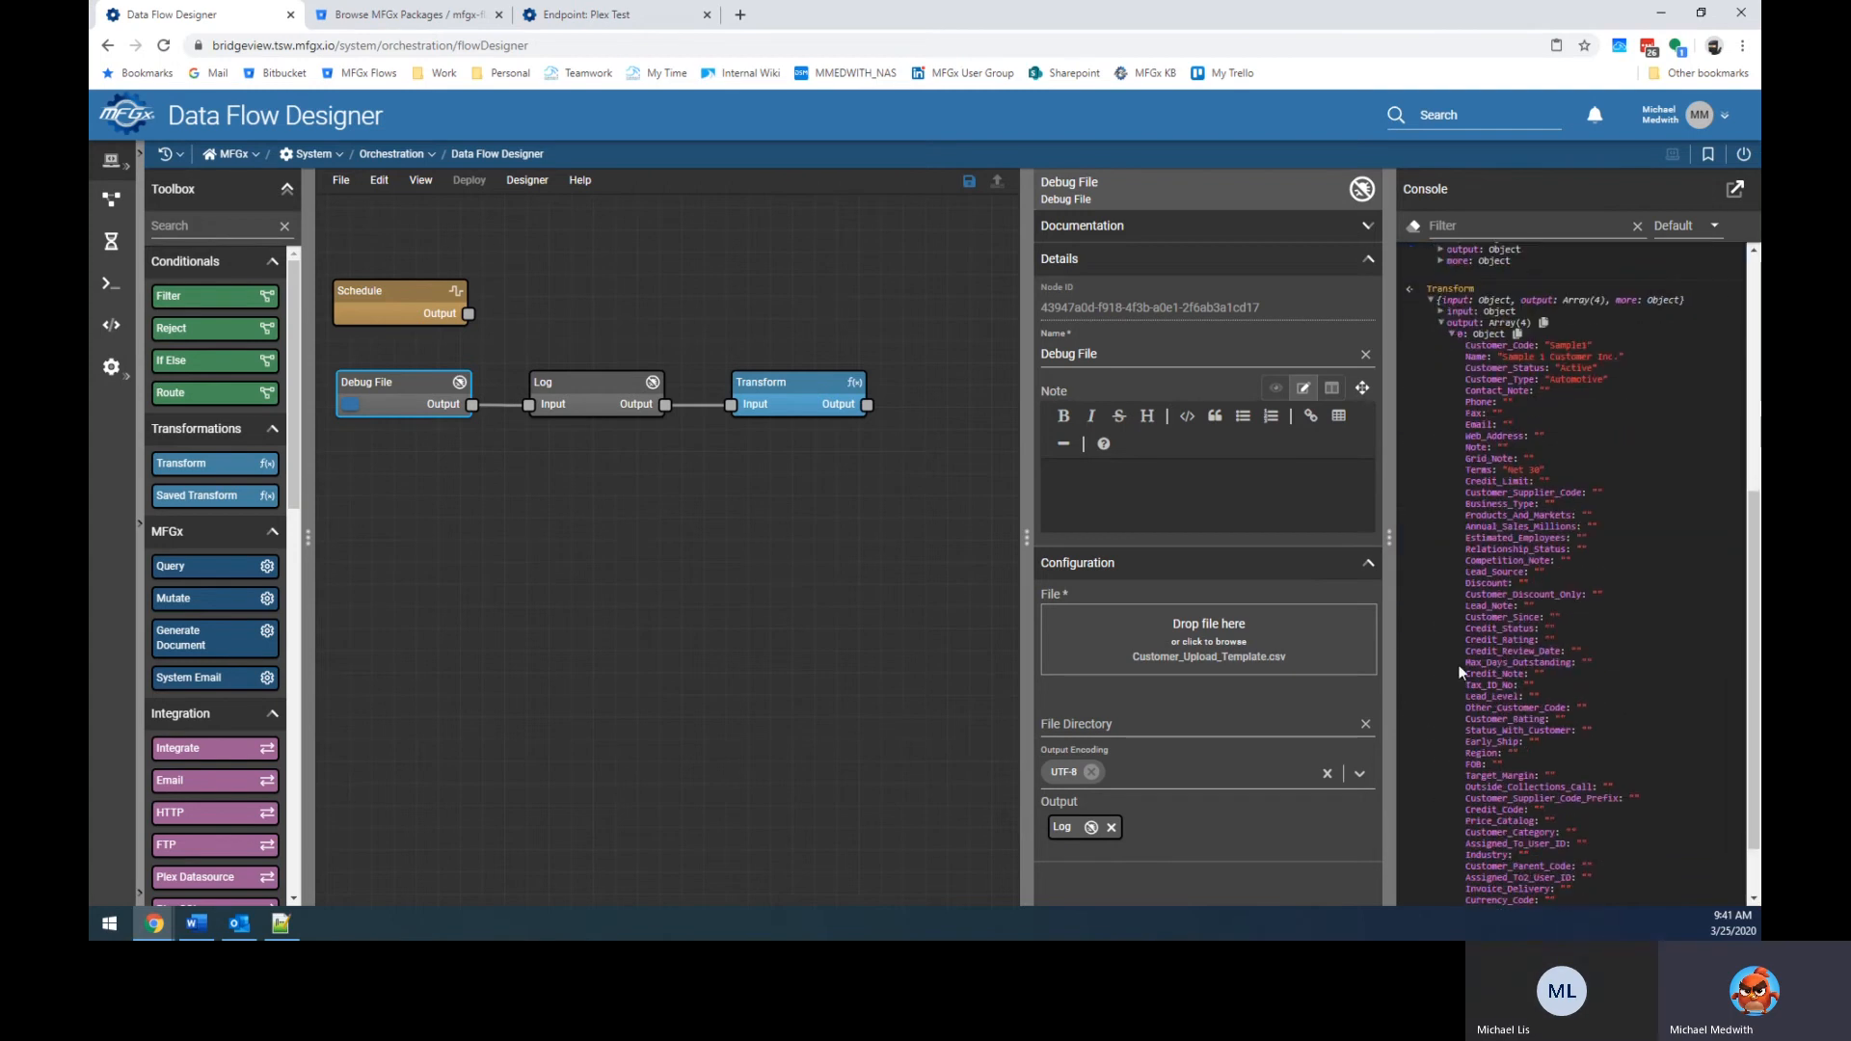
{"action": "left_click", "coordinate": [1450, 333]}
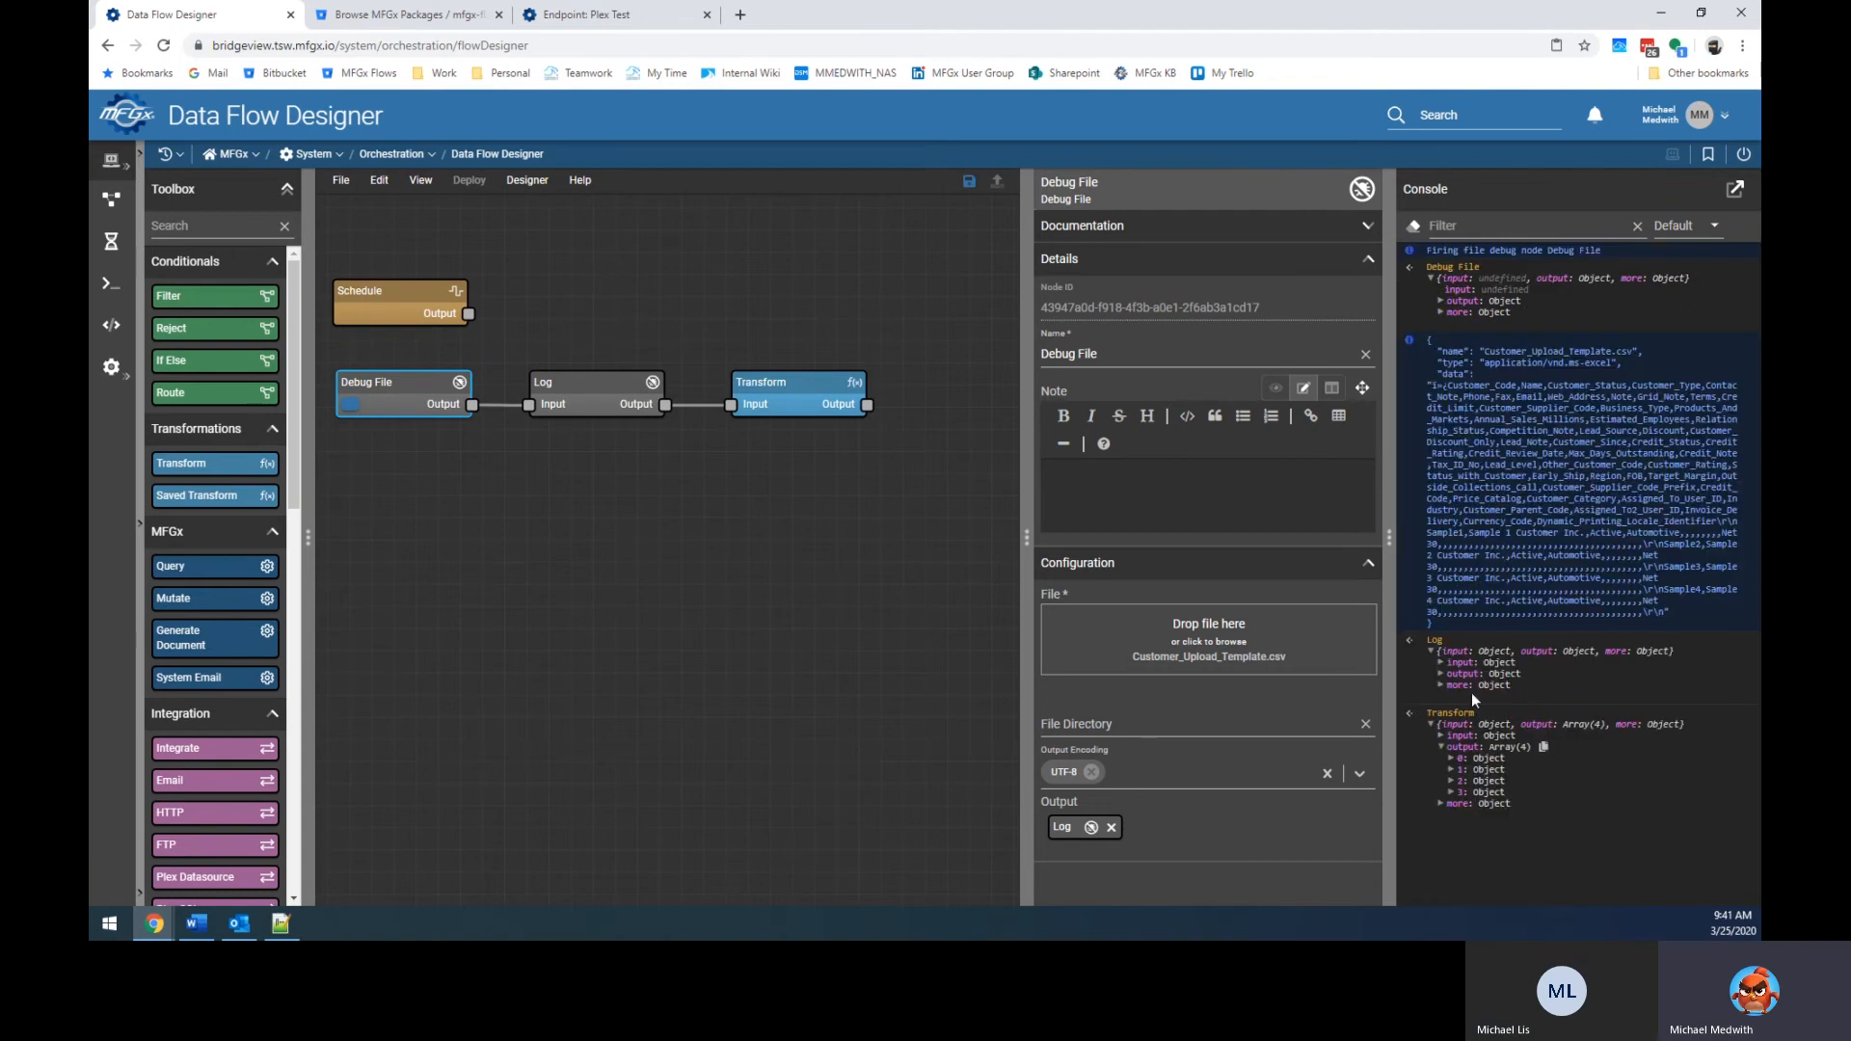
{"action": "left_click", "coordinate": [1452, 791]}
{"action": "scroll", "coordinate": [1517, 714], "scroll_direction": "down", "scroll_amount": 4}
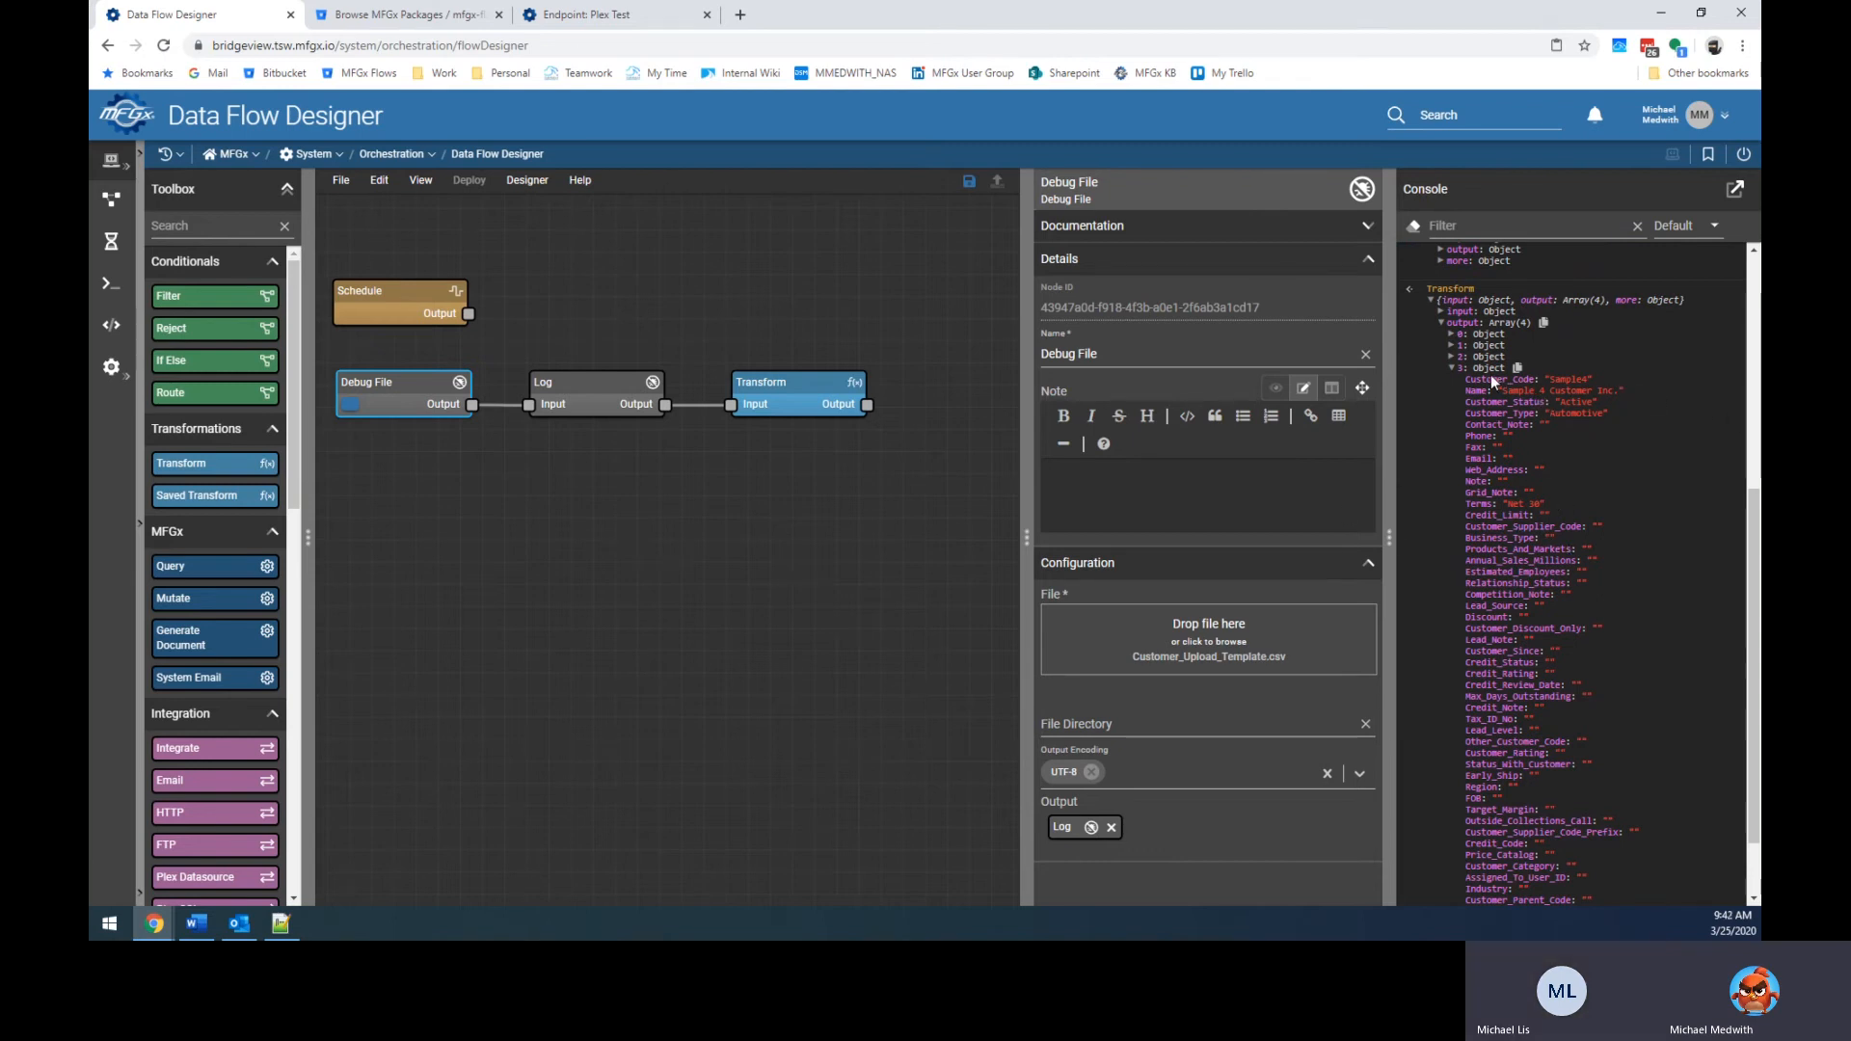
{"action": "left_click", "coordinate": [1452, 368]}
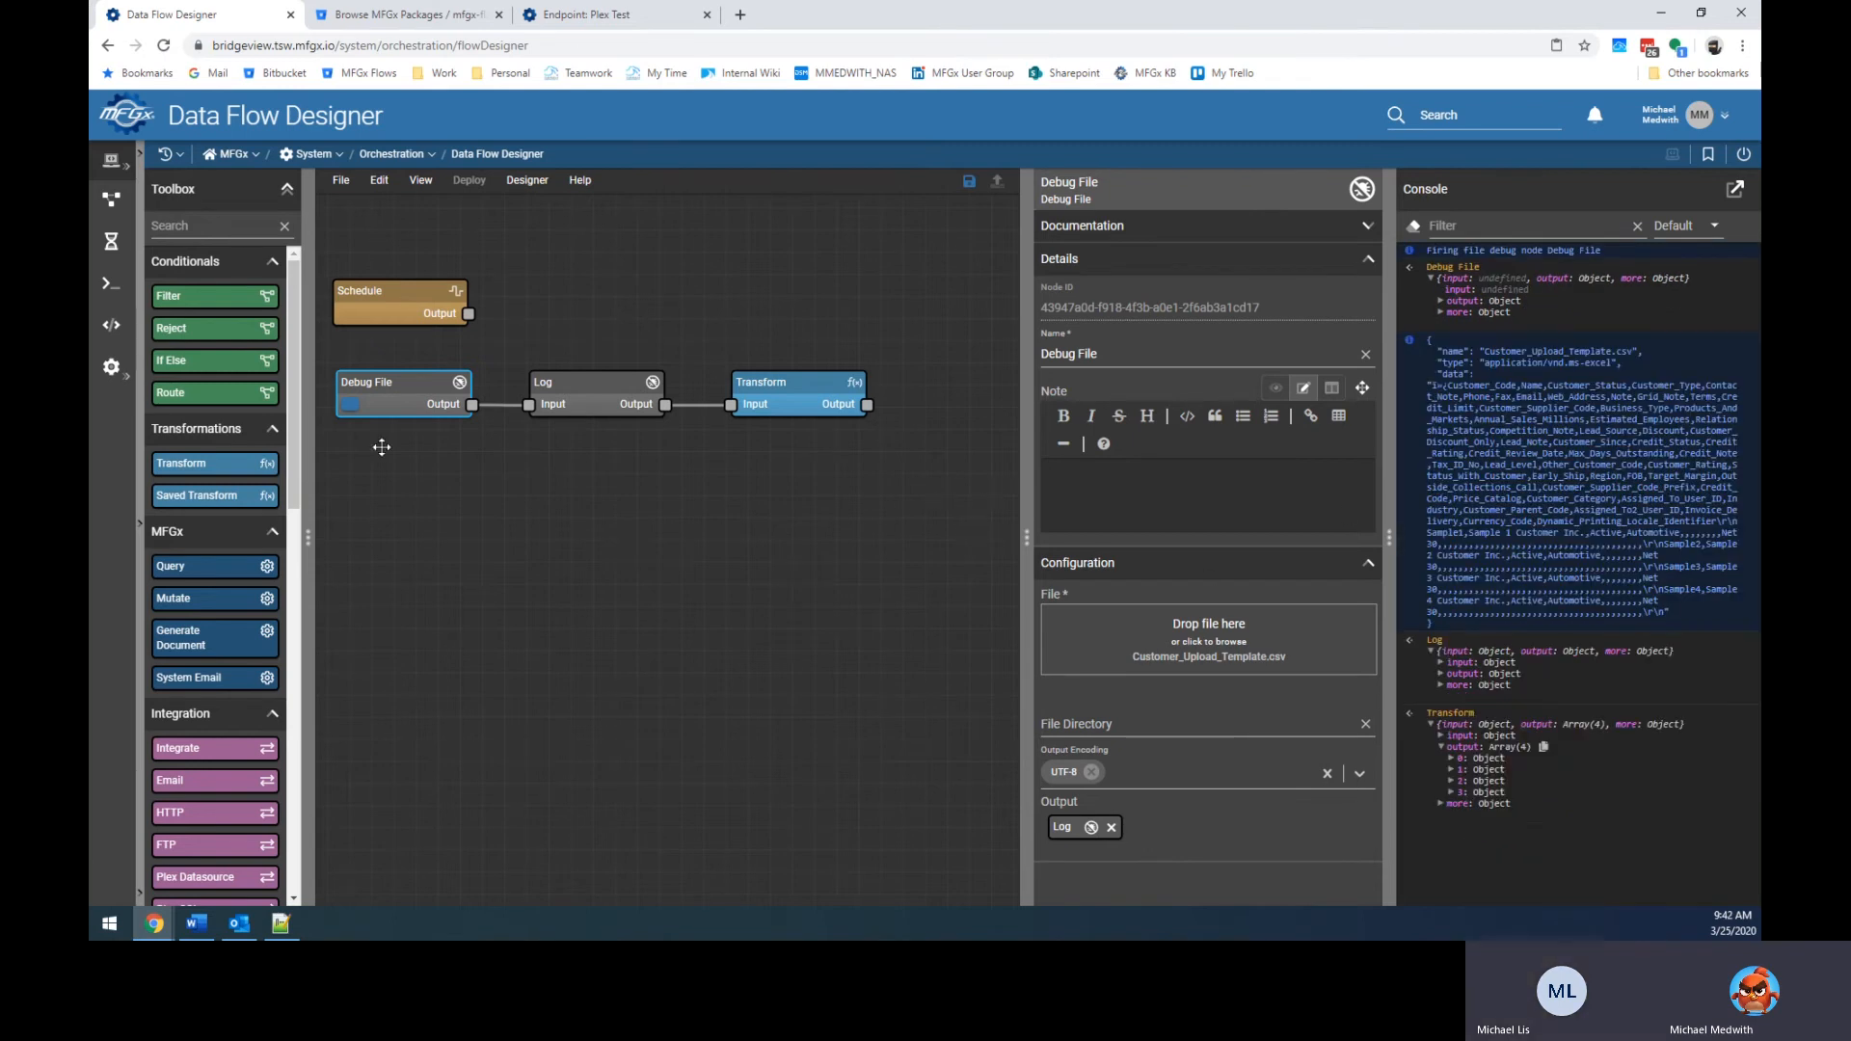
{"action": "scroll", "coordinate": [226, 520], "scroll_direction": "down", "scroll_amount": 5}
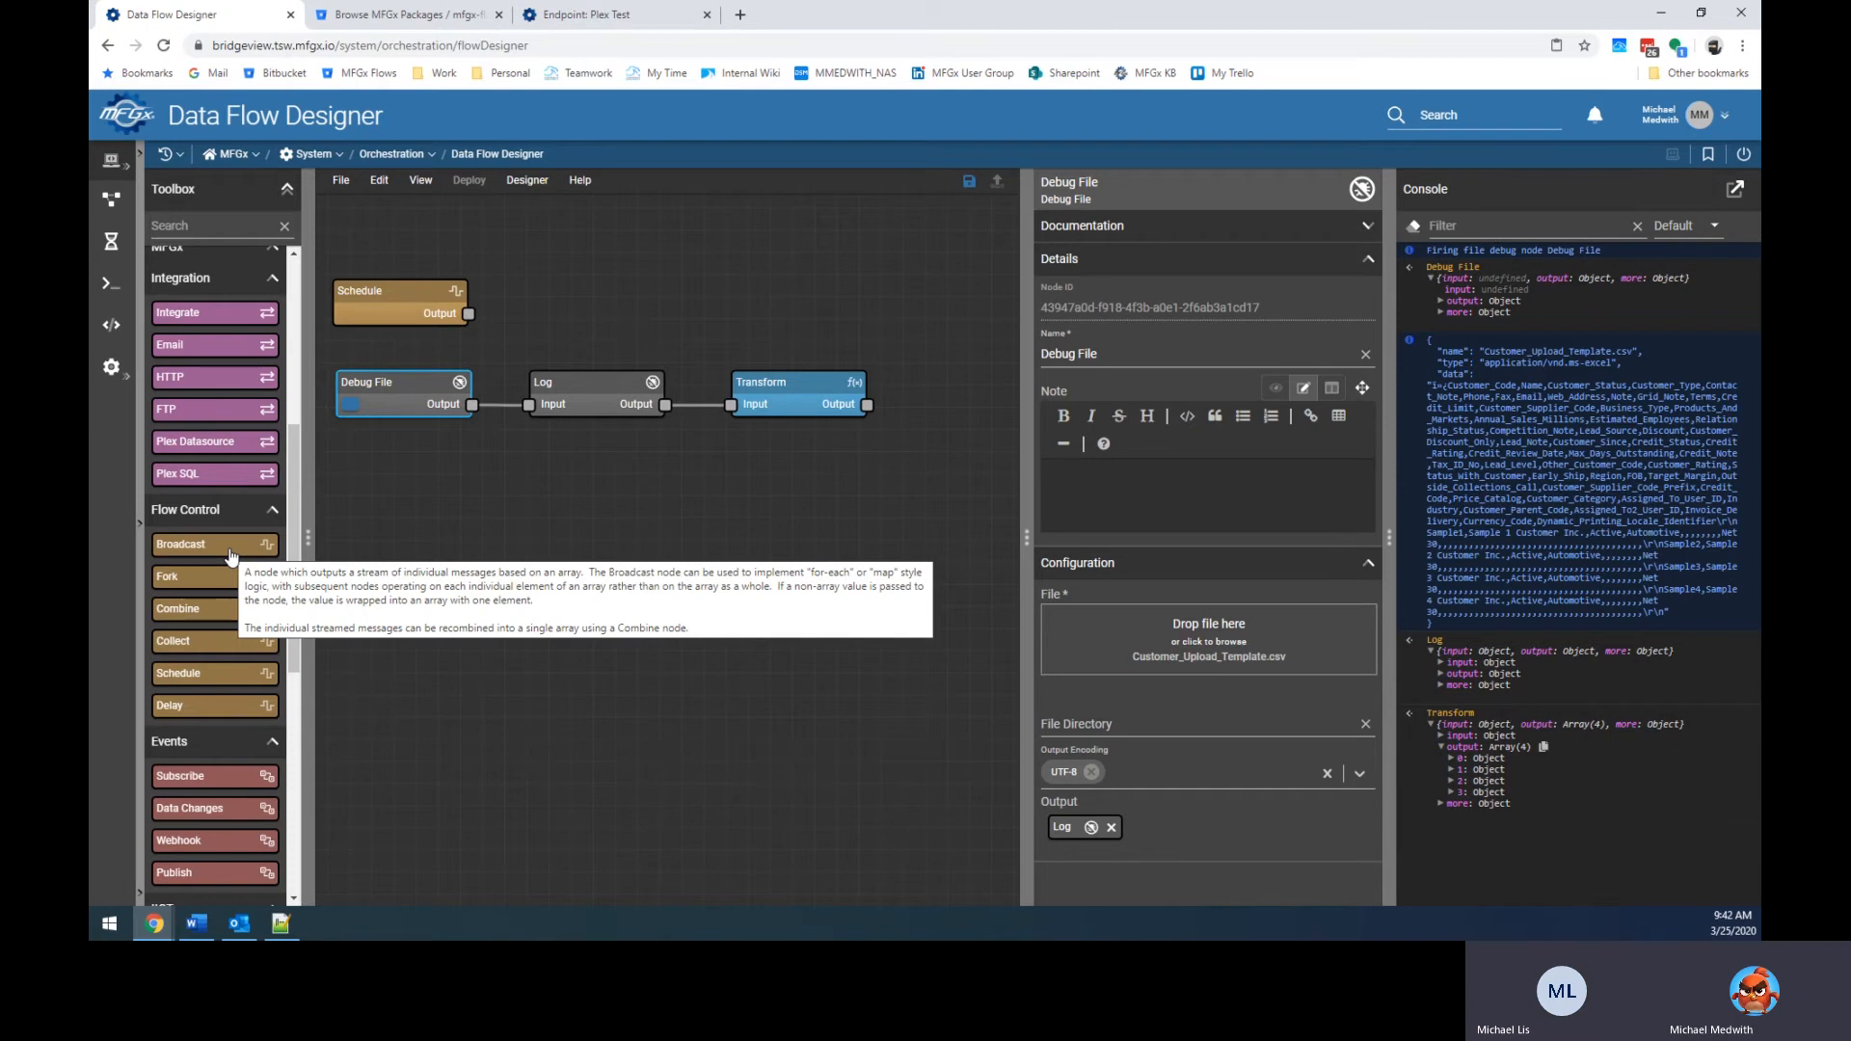
Place a Broadcast node below Debug File, wired from Transform's Output with bend points.
{"action": "left_click_drag", "start_coordinate": [231, 556], "coordinate": [397, 506]}
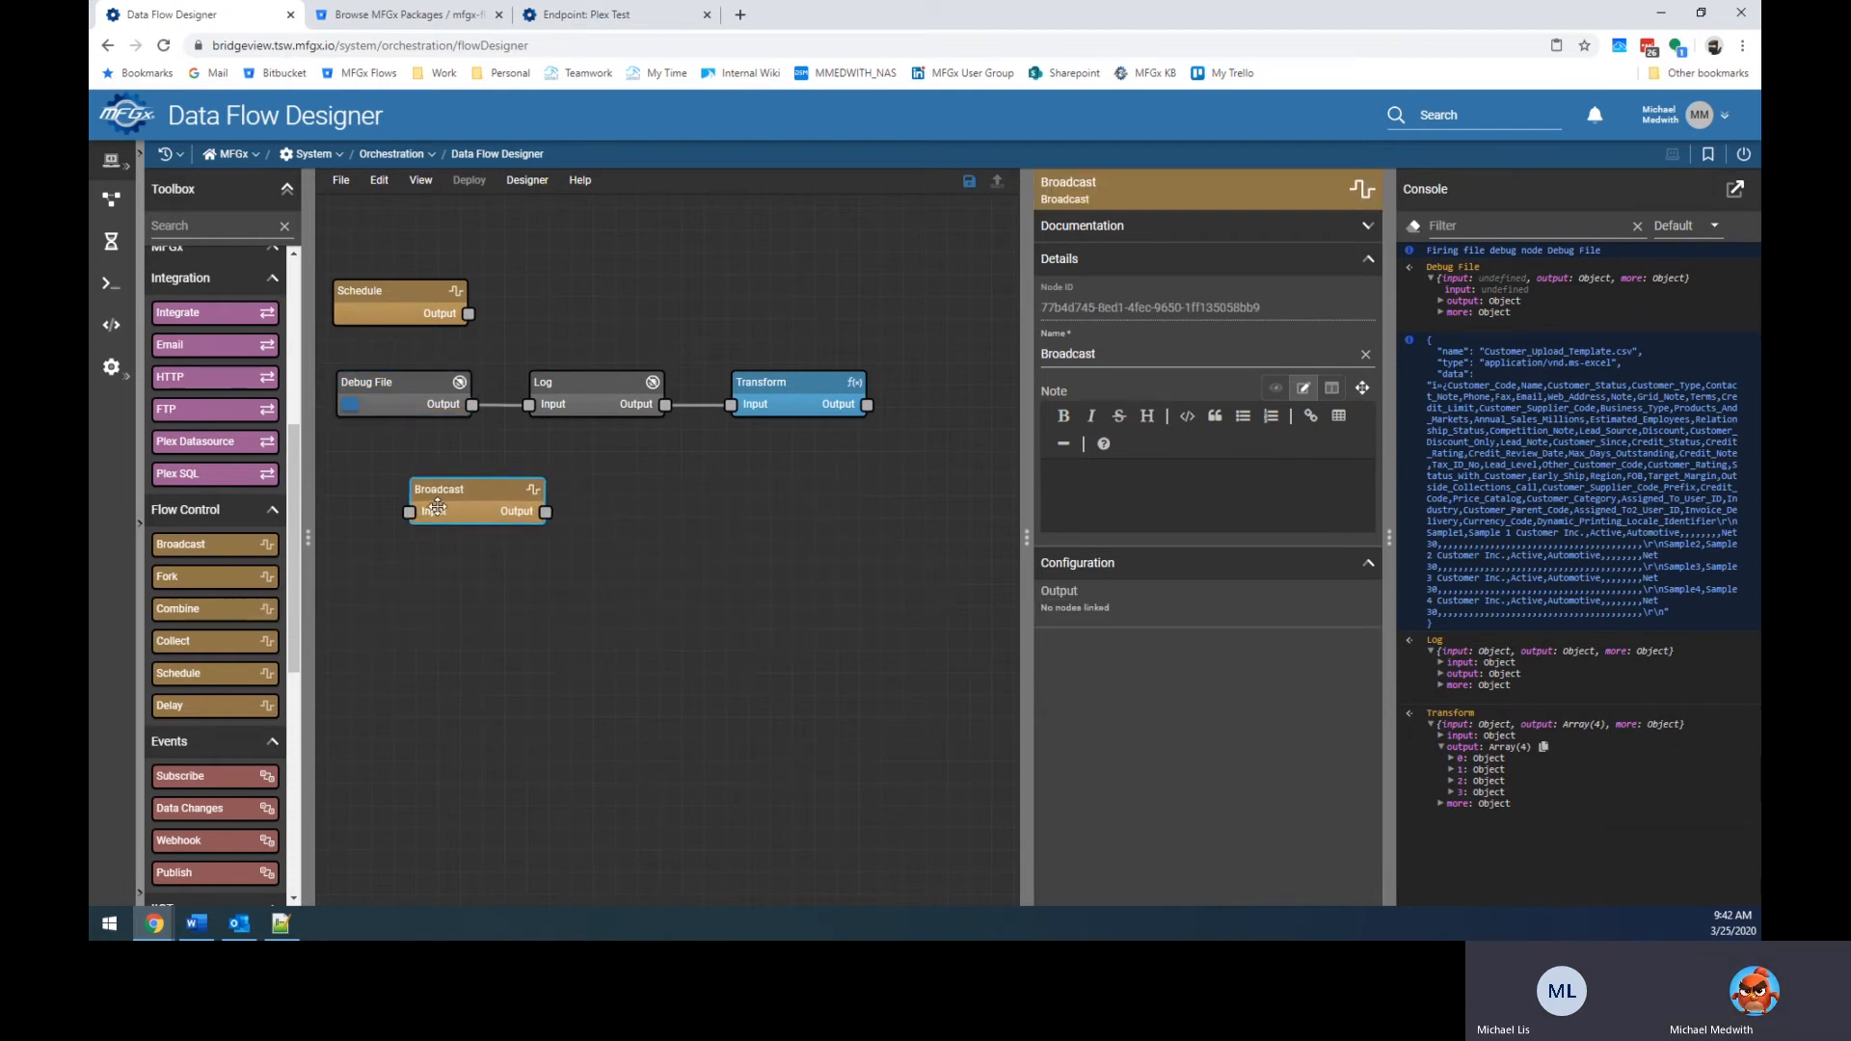
{"action": "left_click_drag", "start_coordinate": [867, 404], "coordinate": [409, 511]}
{"action": "left_click_drag", "start_coordinate": [867, 404], "coordinate": [408, 511]}
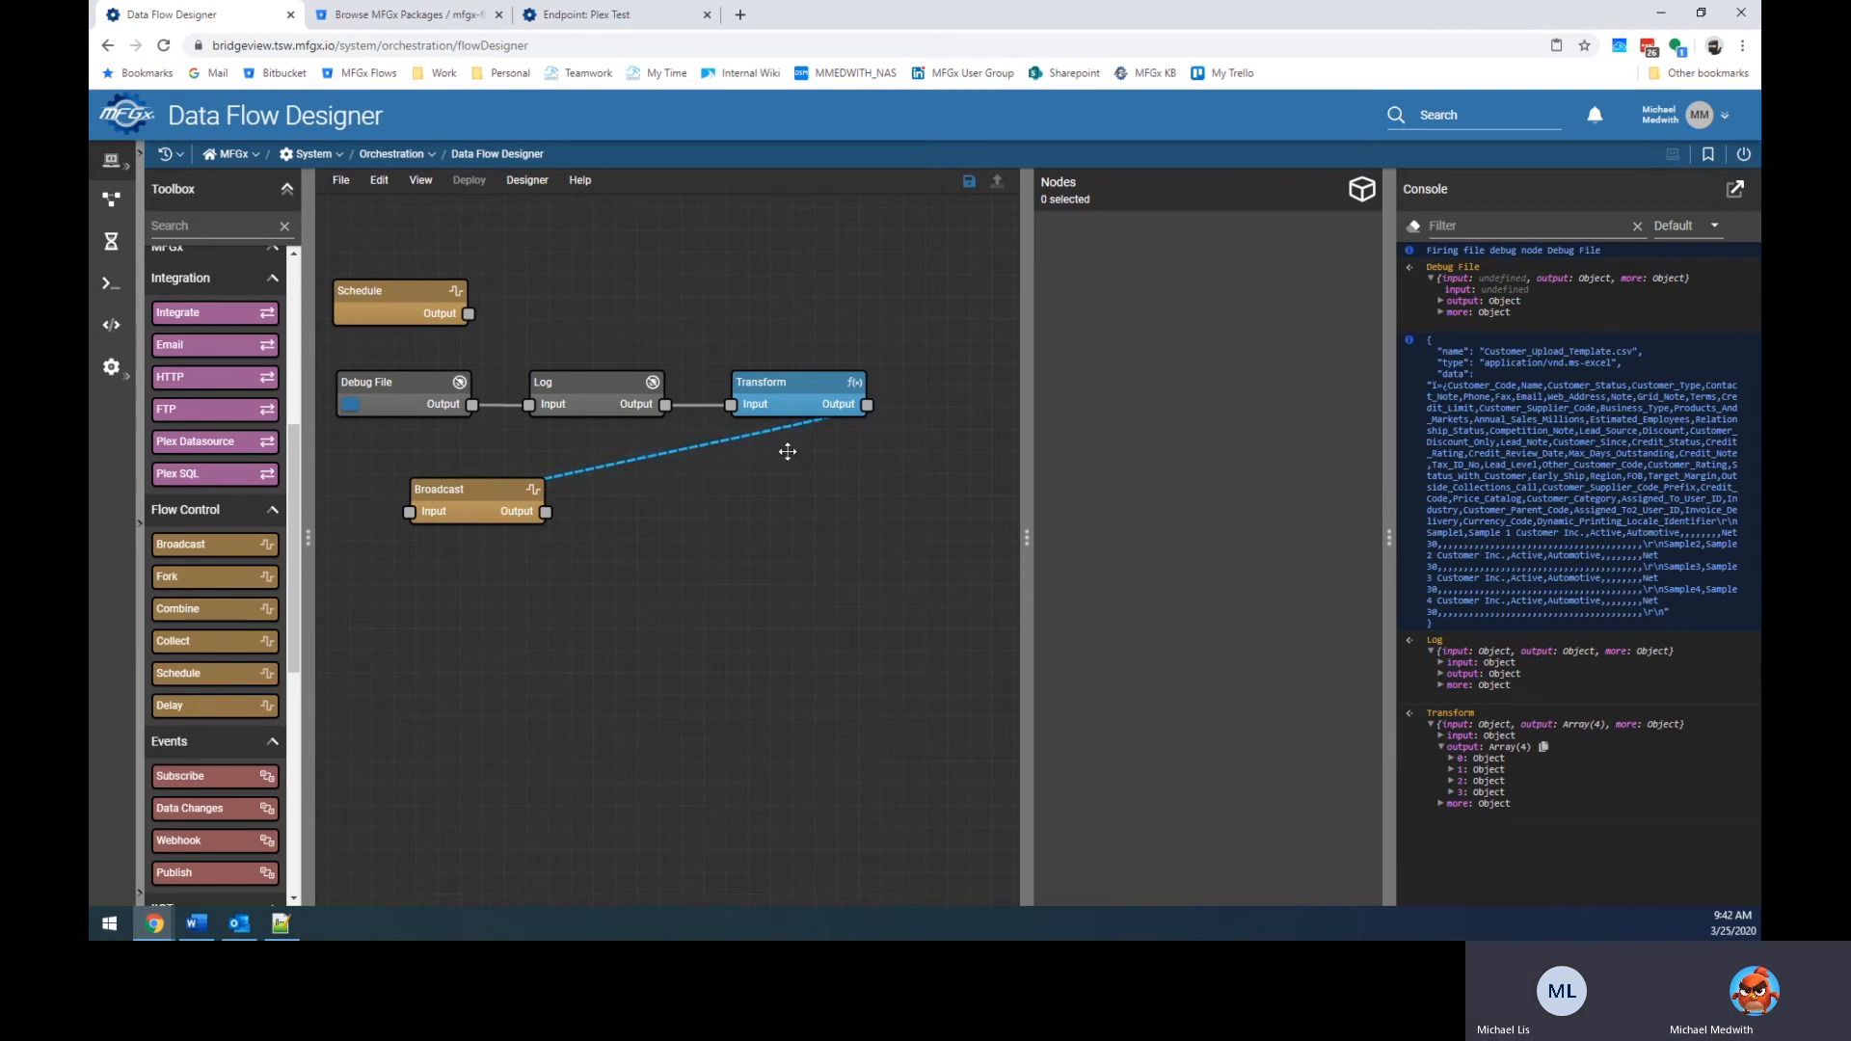
{"action": "left_click_drag", "start_coordinate": [728, 435], "coordinate": [942, 441]}
{"action": "left_click_drag", "start_coordinate": [709, 471], "coordinate": [346, 509]}
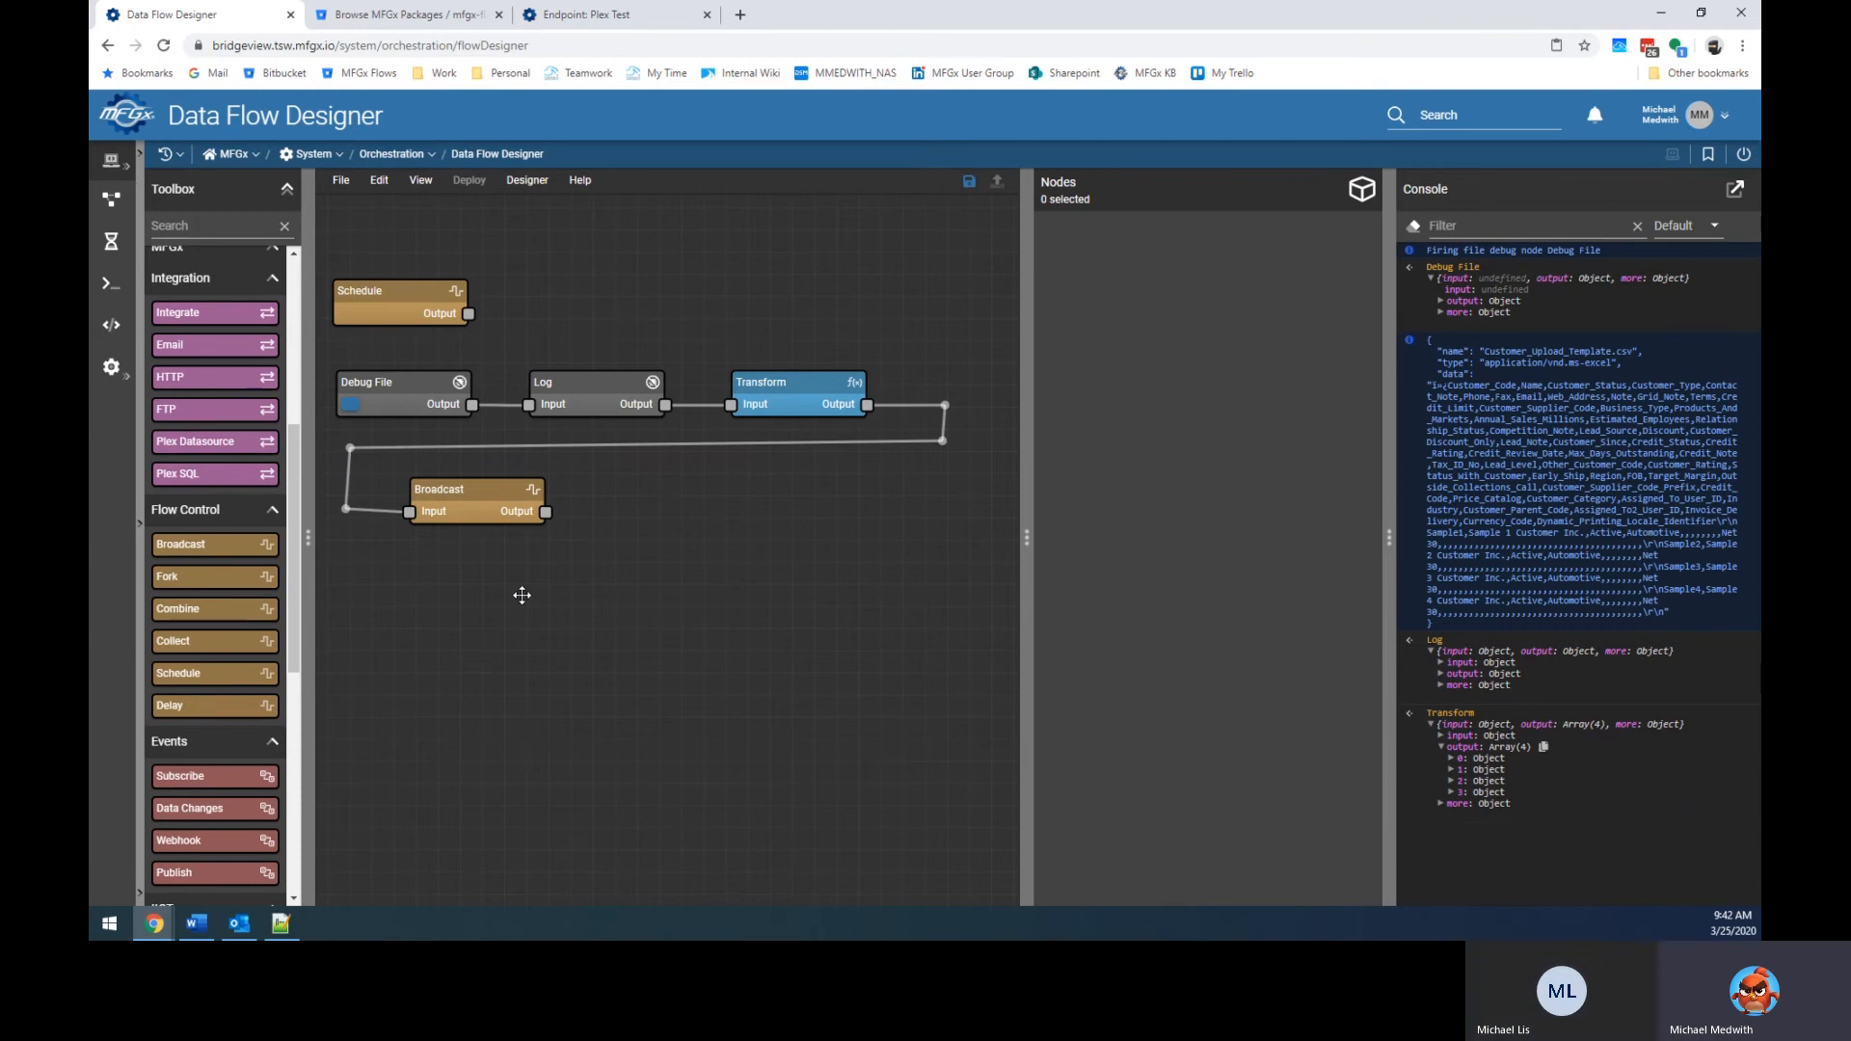
{"action": "mouse_move", "coordinate": [231, 613]}
{"action": "left_mouse_down"}
{"action": "mouse_move", "coordinate": [689, 640]}
{"action": "mouse_move", "coordinate": [354, 655]}
{"action": "mouse_move", "coordinate": [237, 625]}
{"action": "left_mouse_up"}
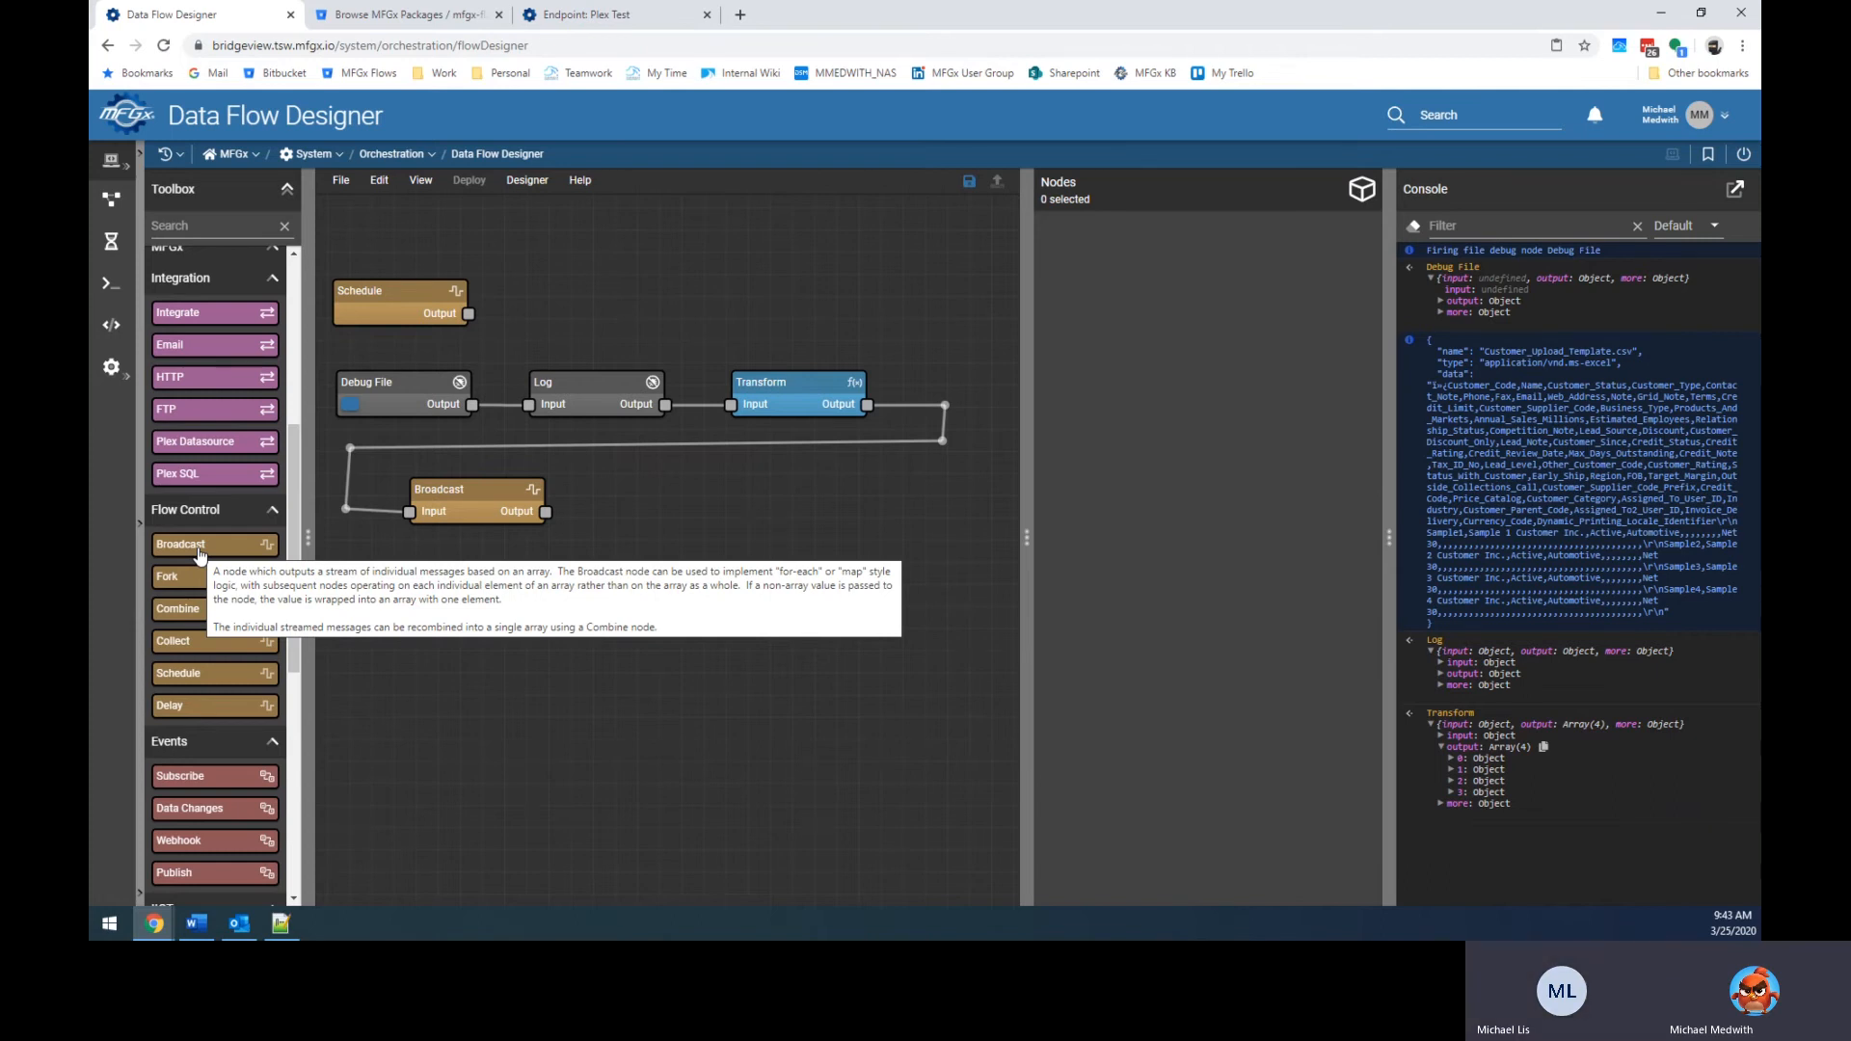
Add a Combine node after Broadcast with a Log node wired between them.
{"action": "left_click_drag", "start_coordinate": [201, 626], "coordinate": [875, 479]}
{"action": "left_click_drag", "start_coordinate": [547, 512], "coordinate": [846, 510]}
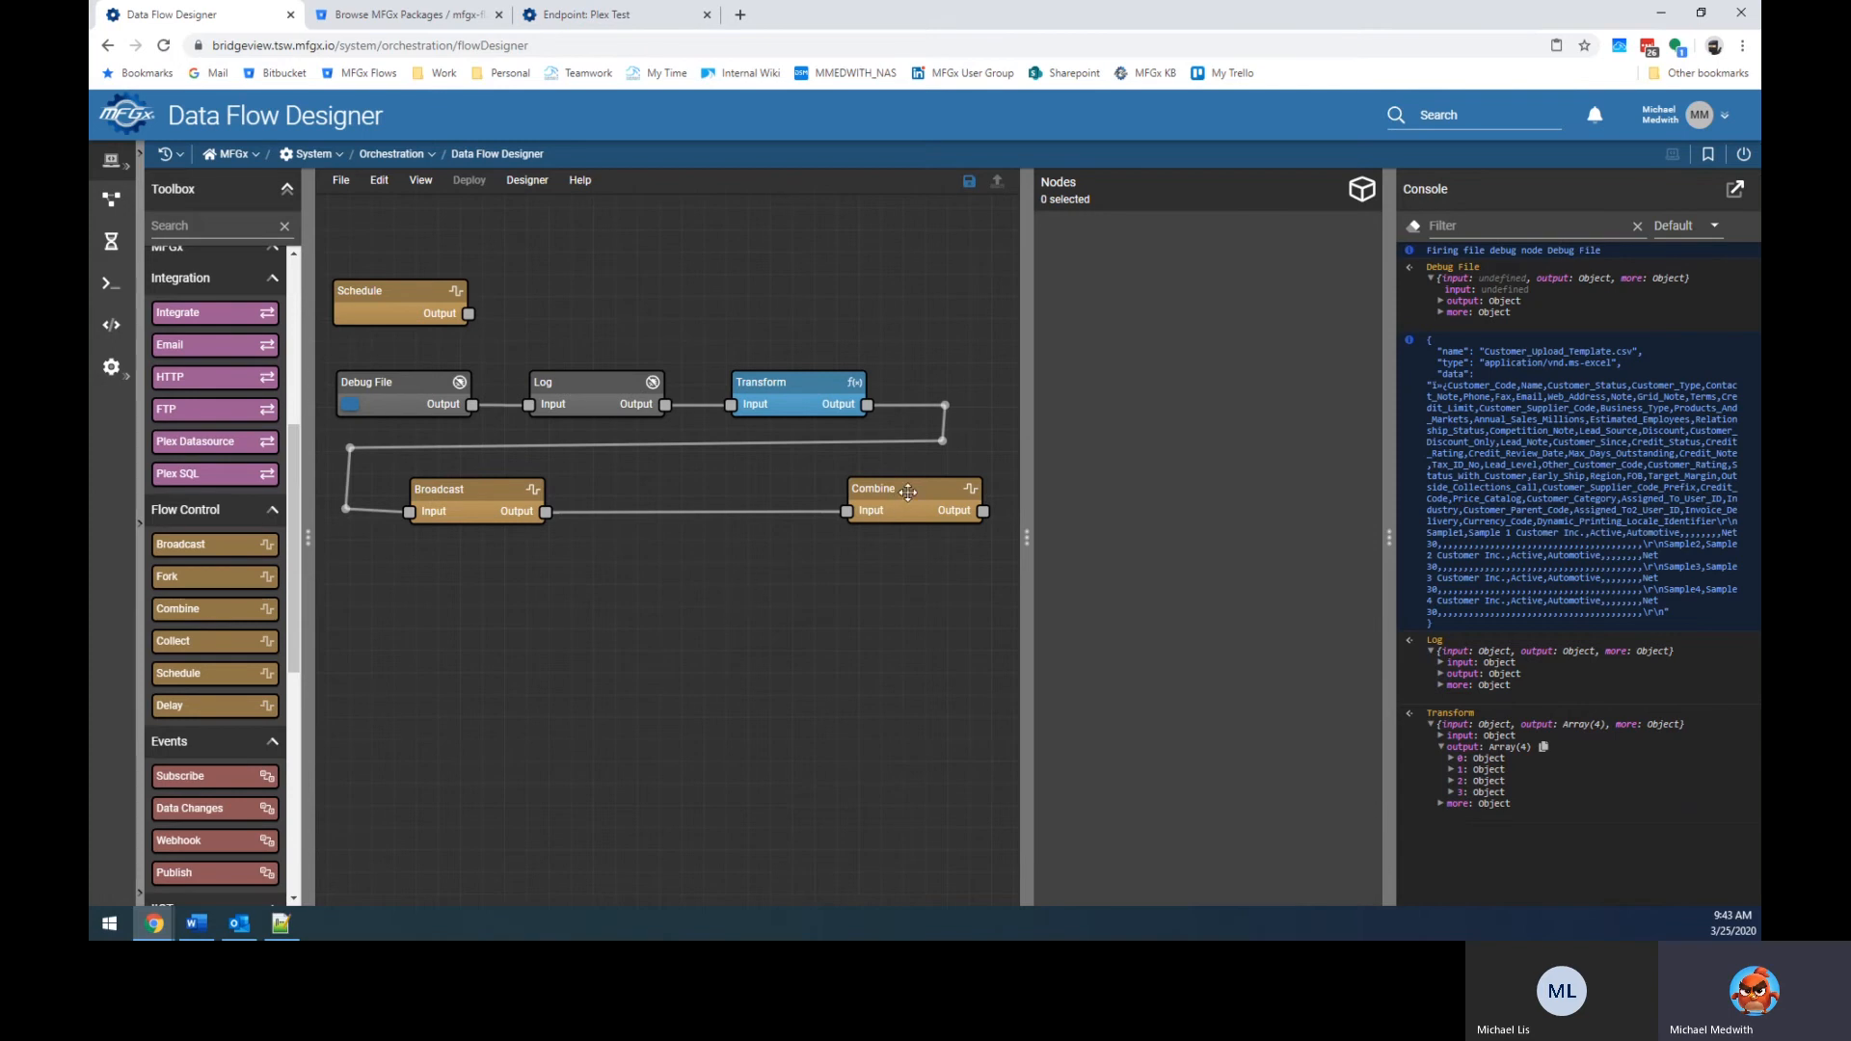
{"action": "scroll", "coordinate": [235, 728], "scroll_direction": "down", "scroll_amount": 5}
{"action": "left_click_drag", "start_coordinate": [235, 732], "coordinate": [670, 504]}
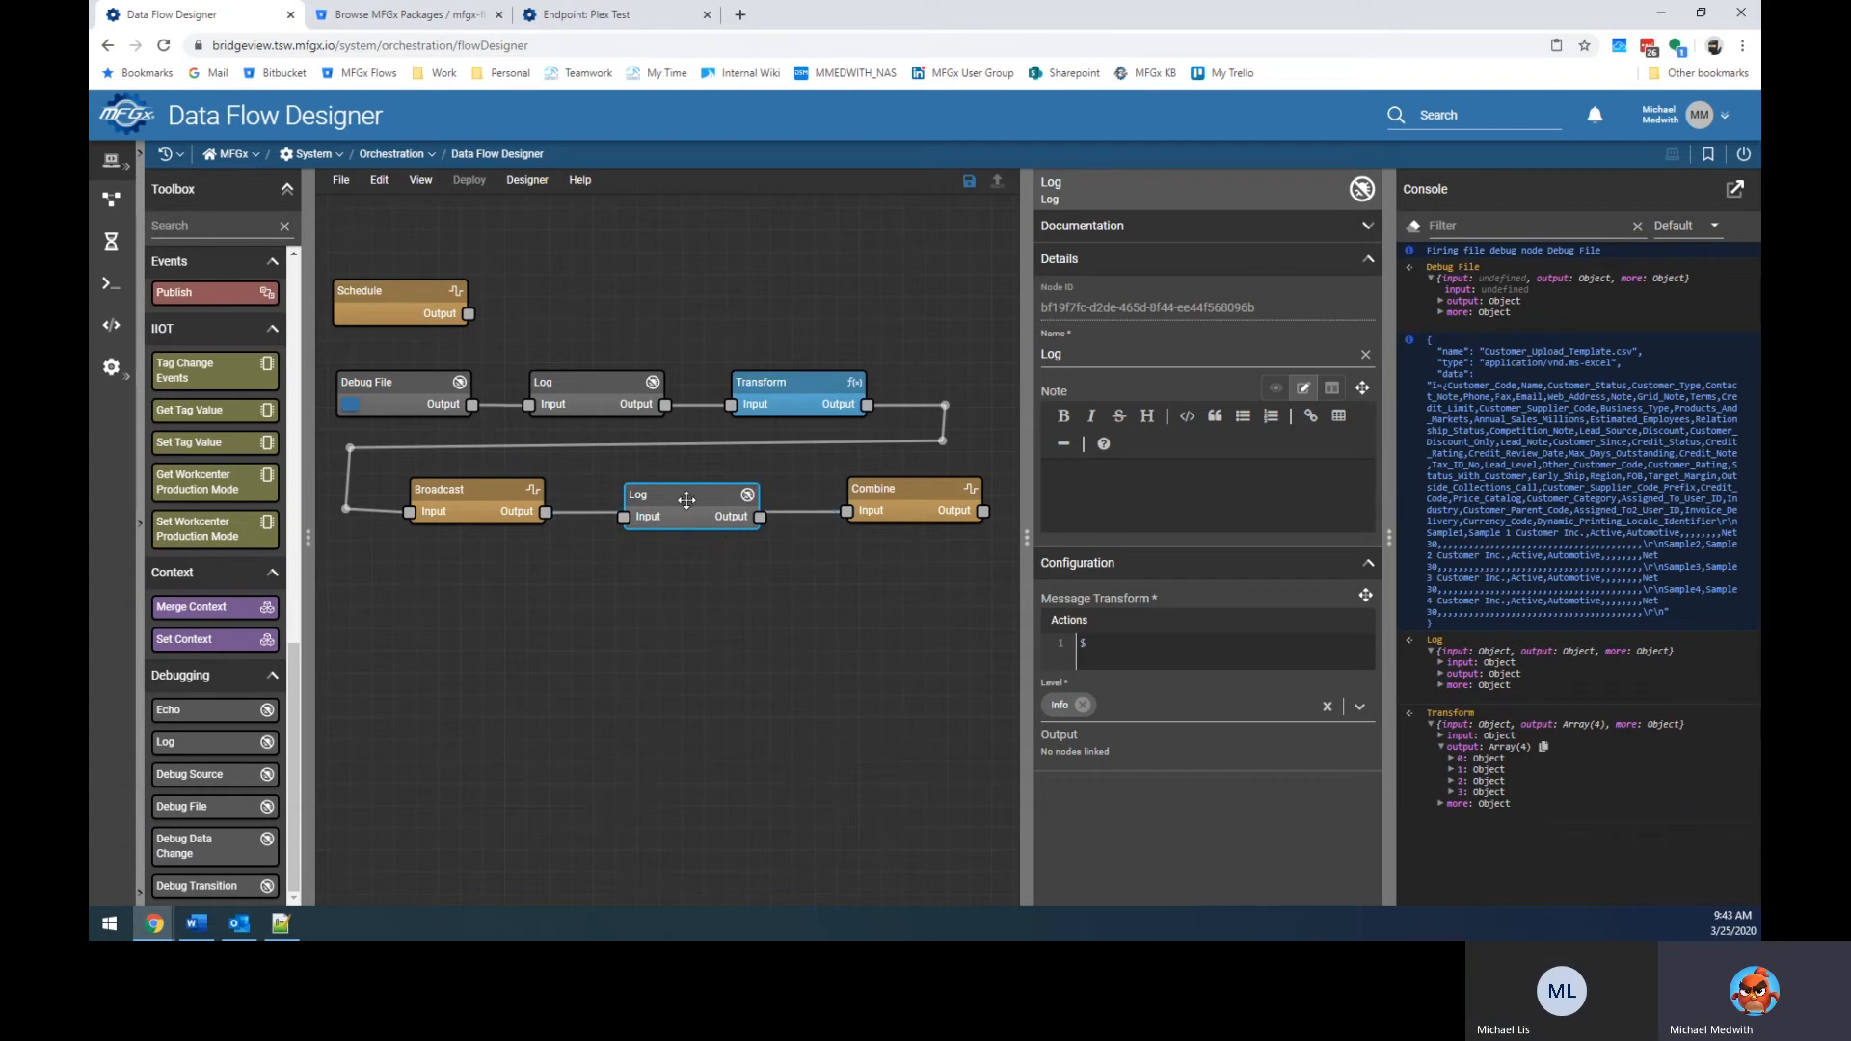
{"action": "mouse_move", "coordinate": [685, 498]}
{"action": "left_mouse_down"}
{"action": "mouse_move", "coordinate": [700, 631]}
{"action": "mouse_move", "coordinate": [678, 504]}
{"action": "left_mouse_up"}
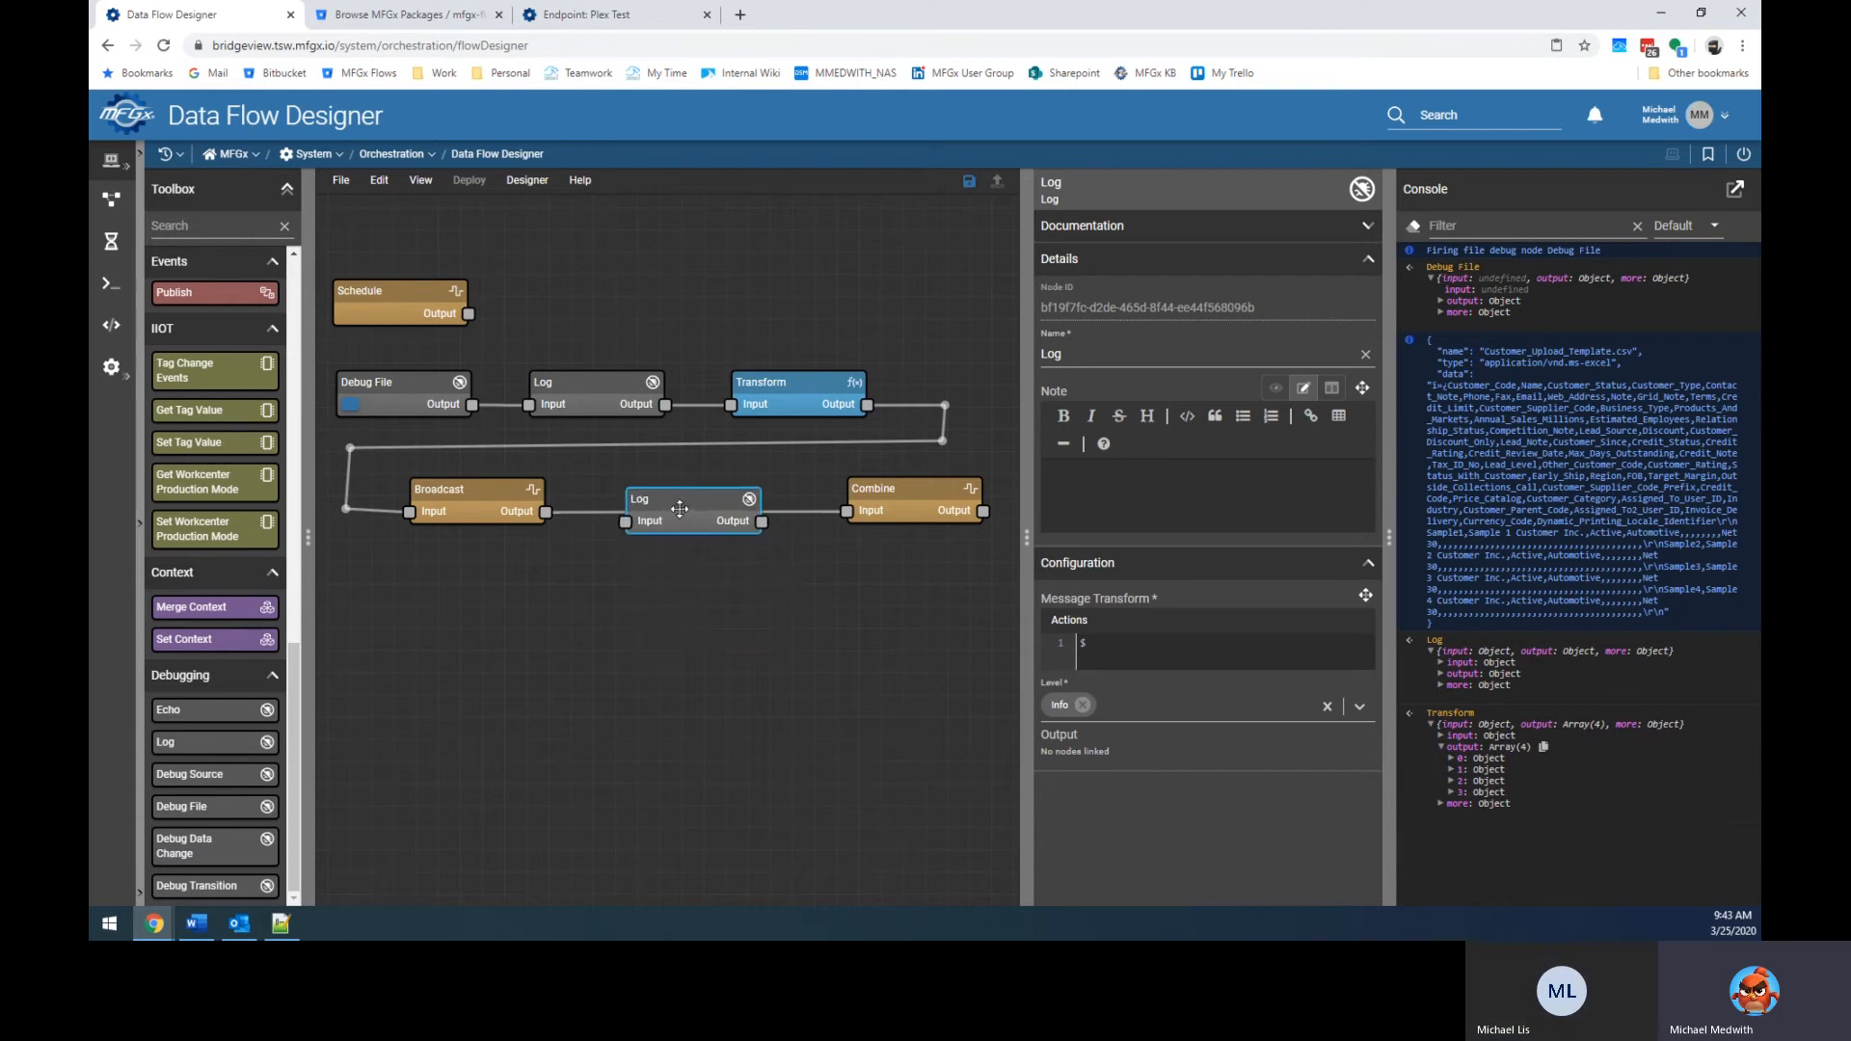
{"action": "left_click_drag", "start_coordinate": [693, 500], "coordinate": [690, 492]}
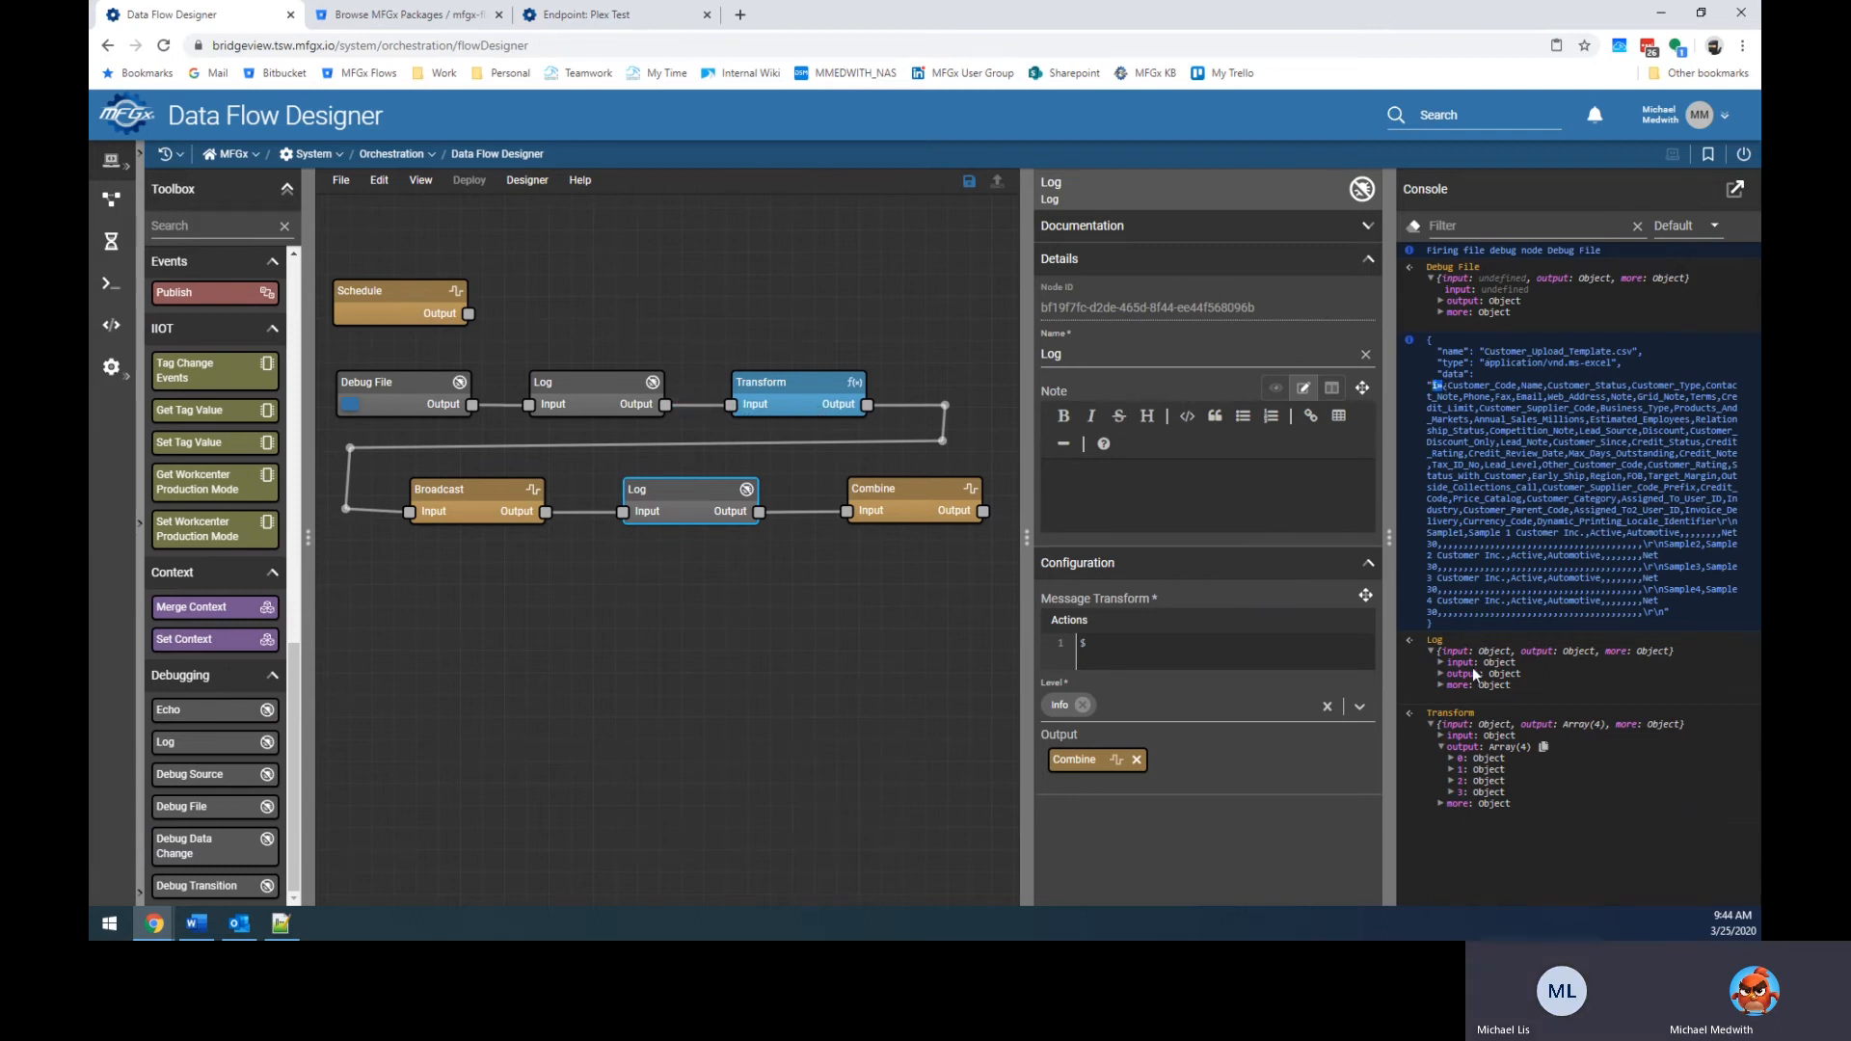
Add another Log node below Broadcast, fed by Combine's output.
{"action": "left_click", "coordinate": [570, 443]}
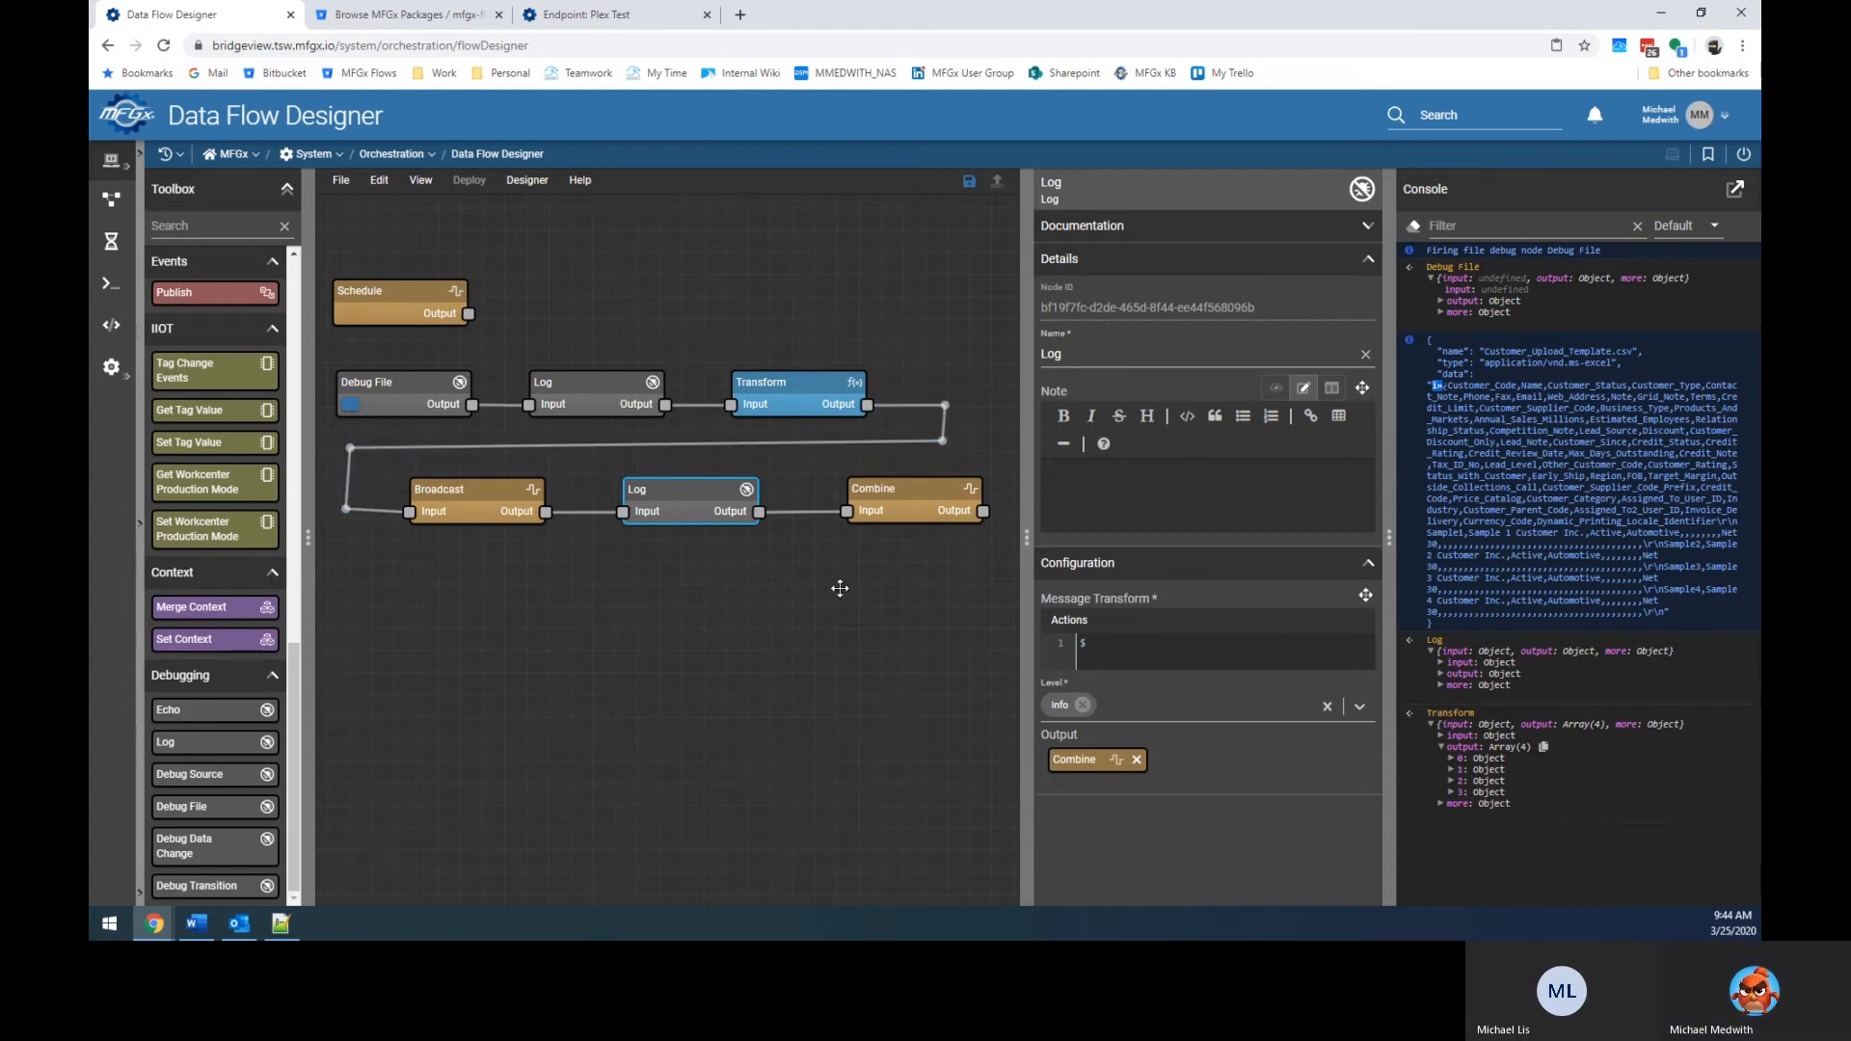
{"action": "left_click_drag", "start_coordinate": [247, 743], "coordinate": [485, 602]}
{"action": "left_click_drag", "start_coordinate": [522, 665], "coordinate": [458, 638]}
{"action": "left_click_drag", "start_coordinate": [982, 511], "coordinate": [420, 632]}
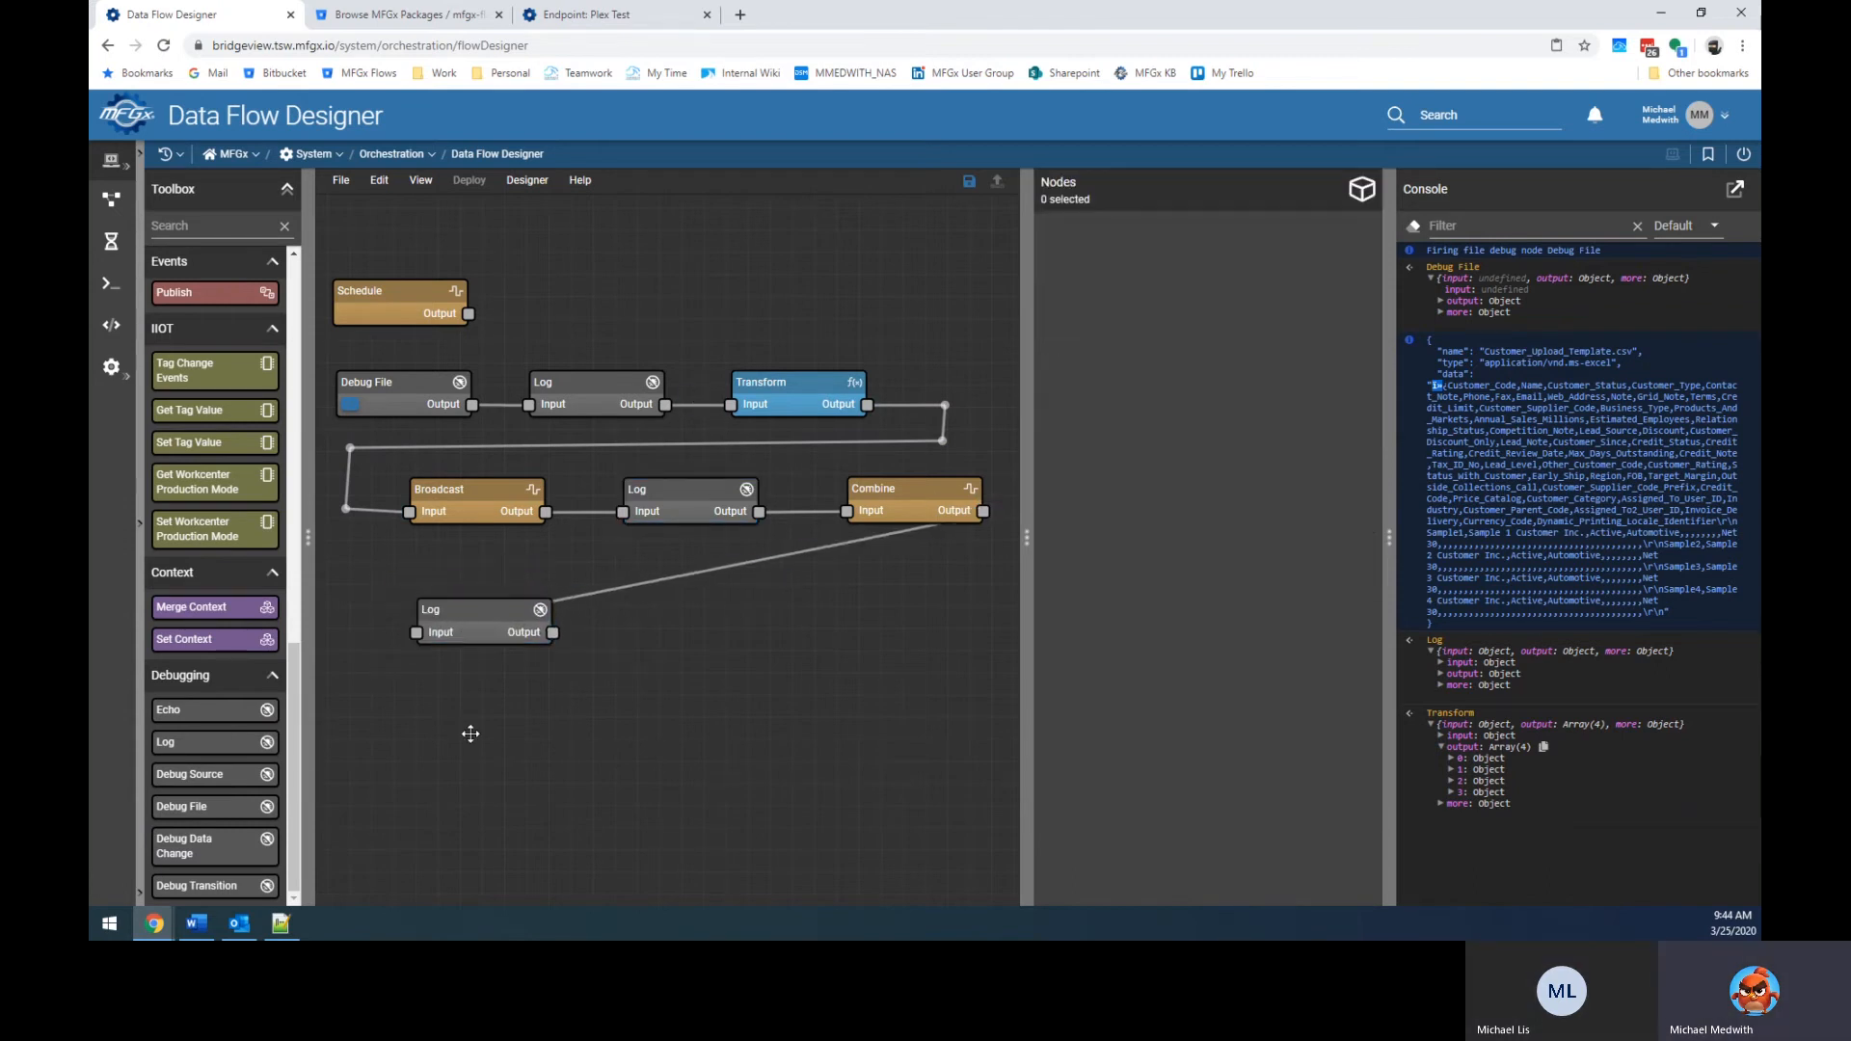
Re-run the flow from Debug File and review the Console output.
{"action": "left_click", "coordinate": [350, 407]}
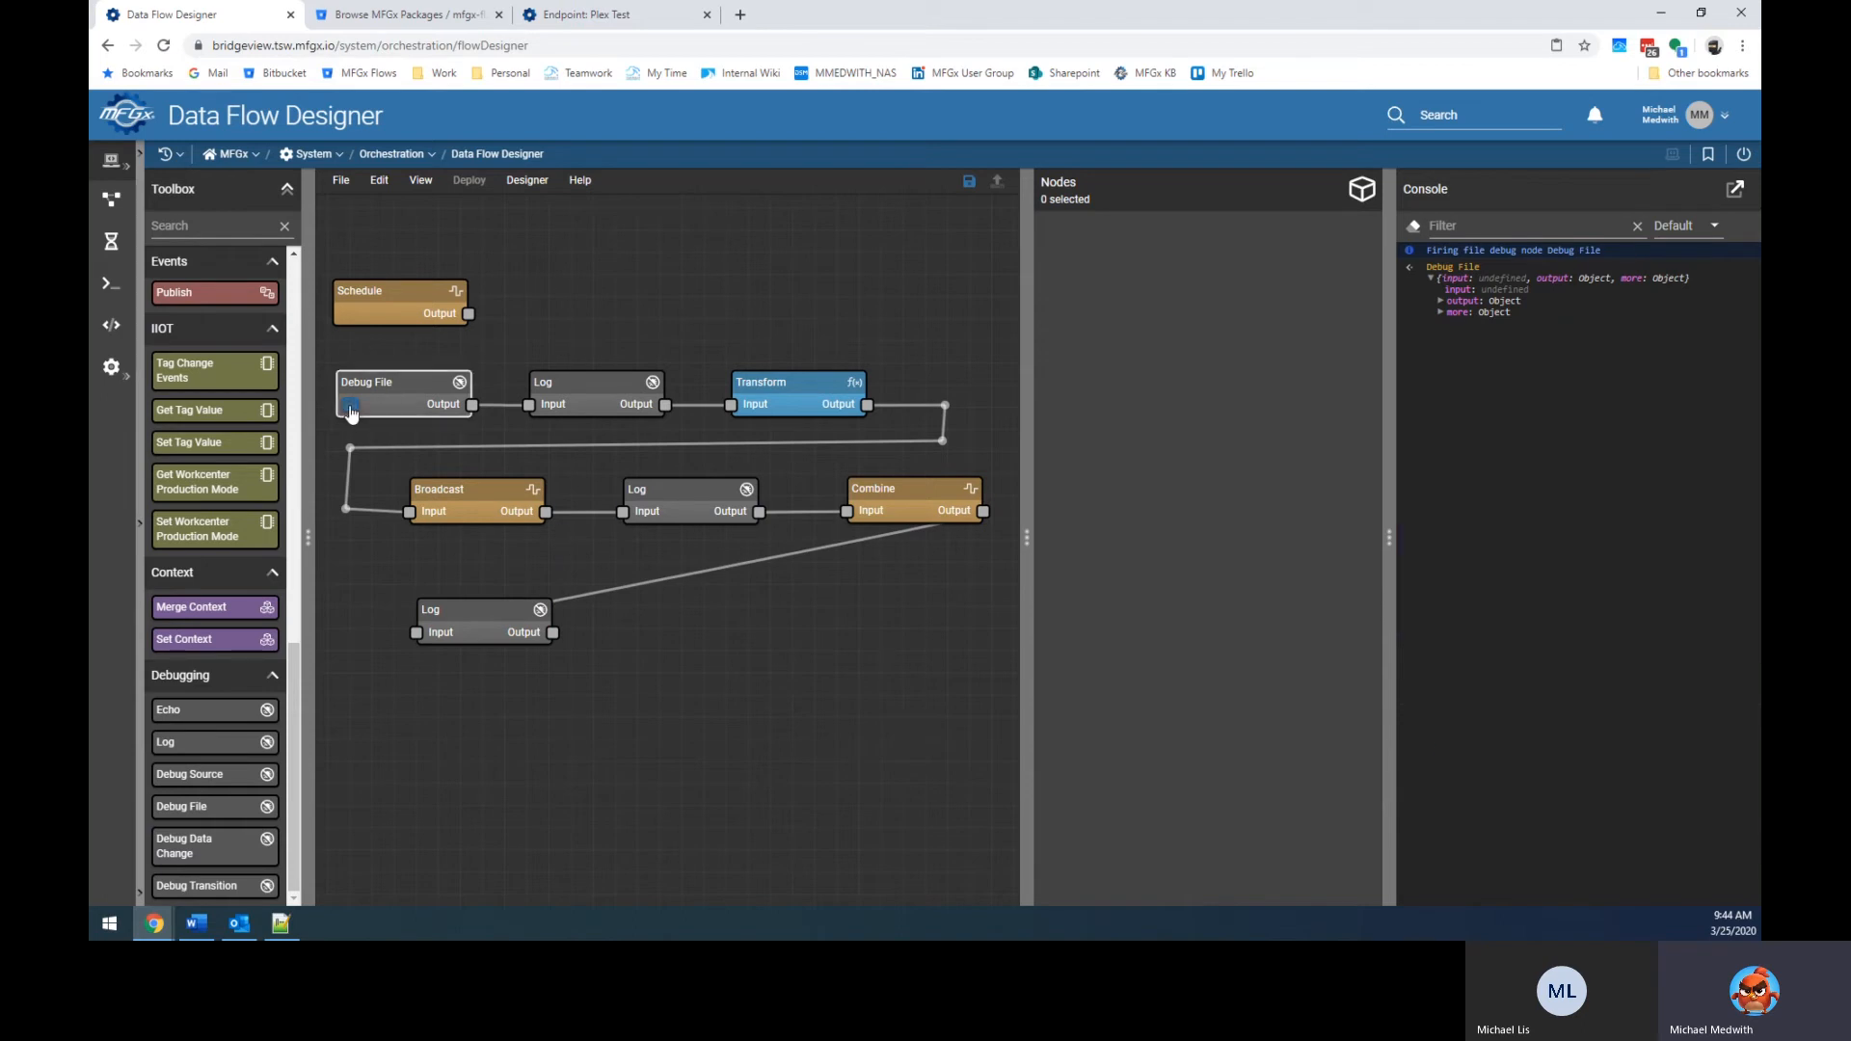
{"action": "scroll", "coordinate": [1587, 611], "scroll_direction": "up", "scroll_amount": 10}
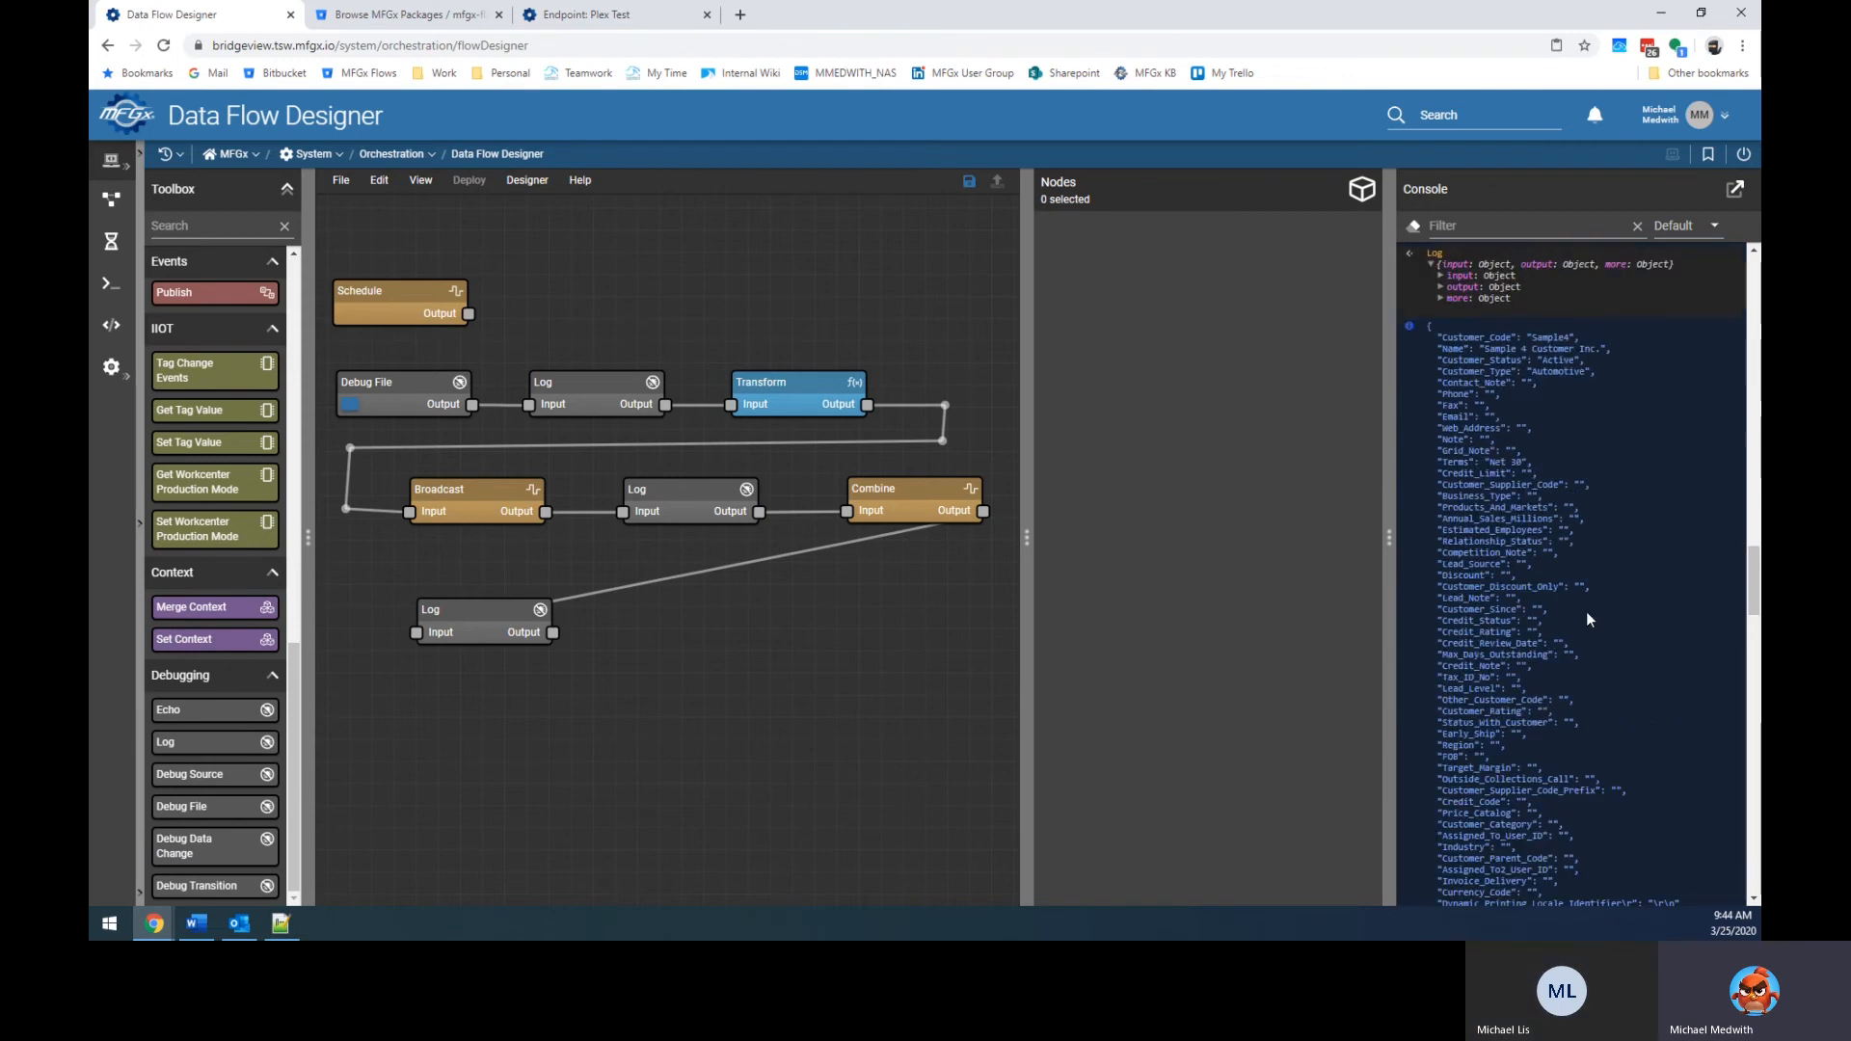
{"action": "scroll", "coordinate": [1588, 617], "scroll_direction": "up", "scroll_amount": 5}
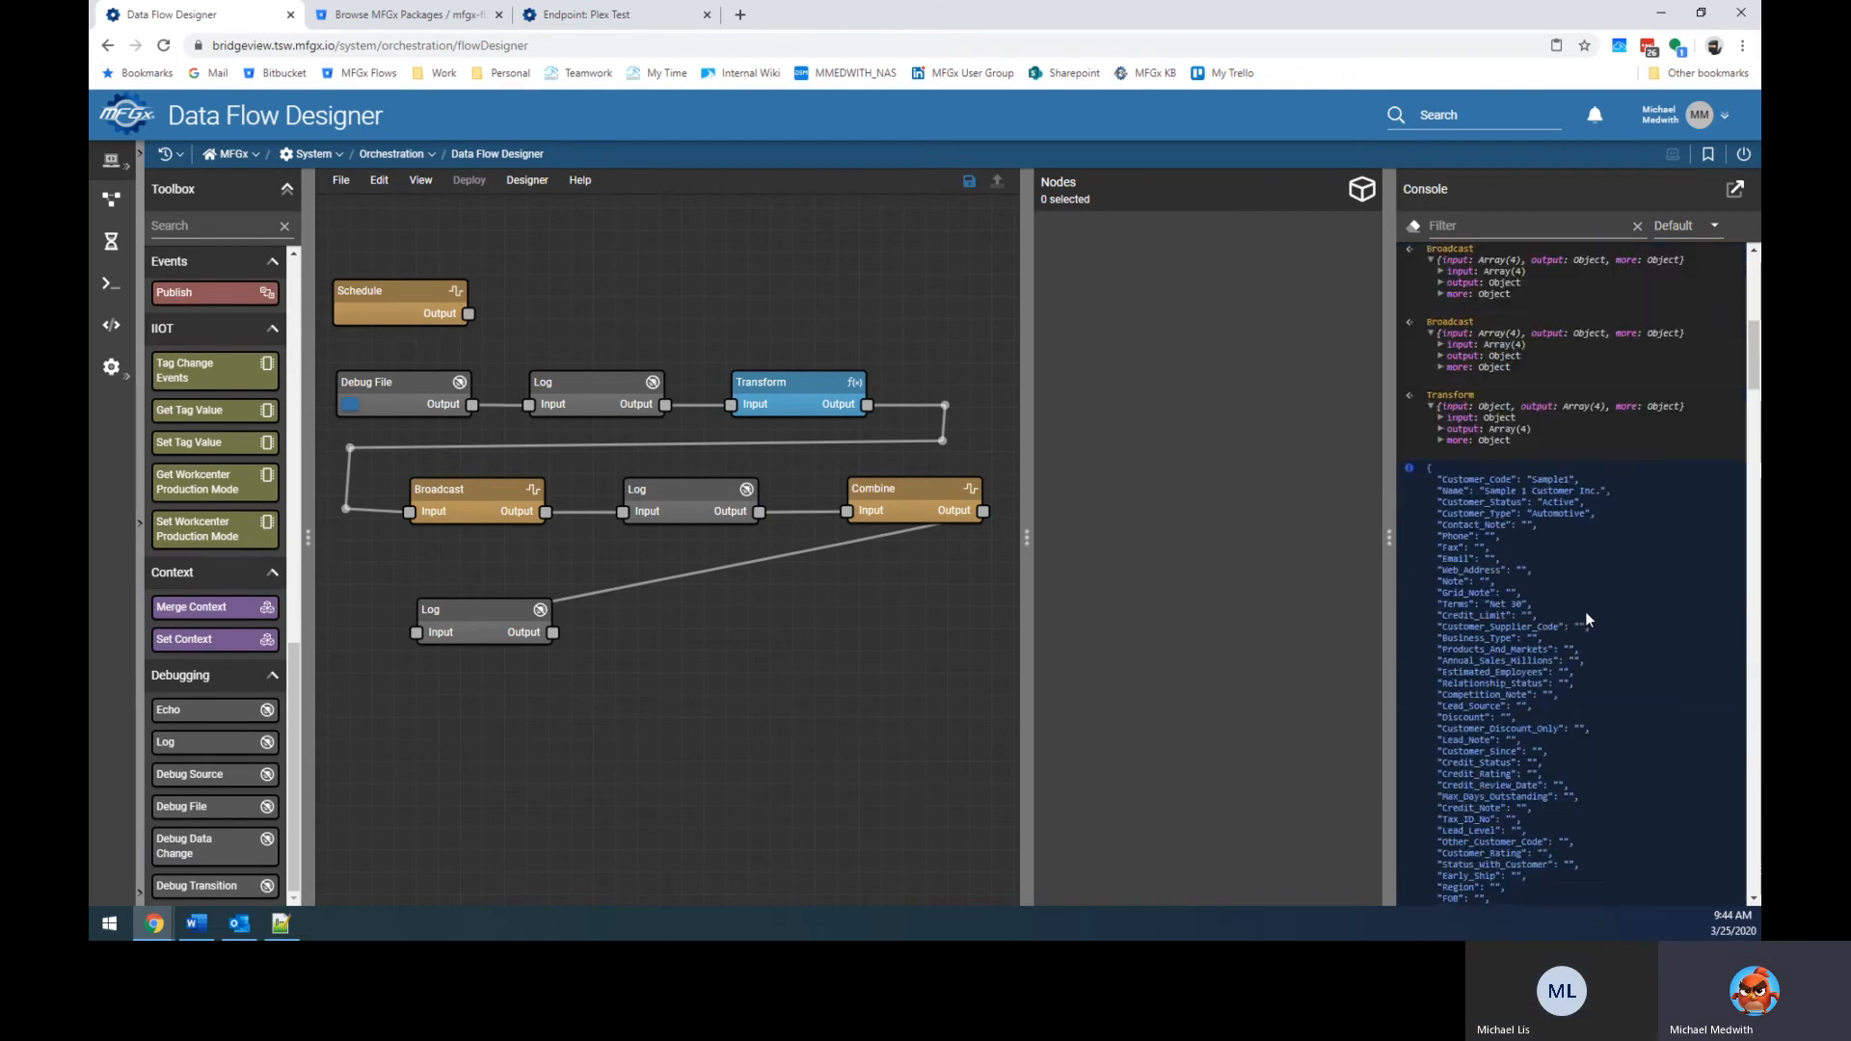
{"action": "scroll", "coordinate": [1507, 502], "scroll_direction": "down", "scroll_amount": 10}
{"action": "scroll", "coordinate": [1505, 528], "scroll_direction": "down", "scroll_amount": 5}
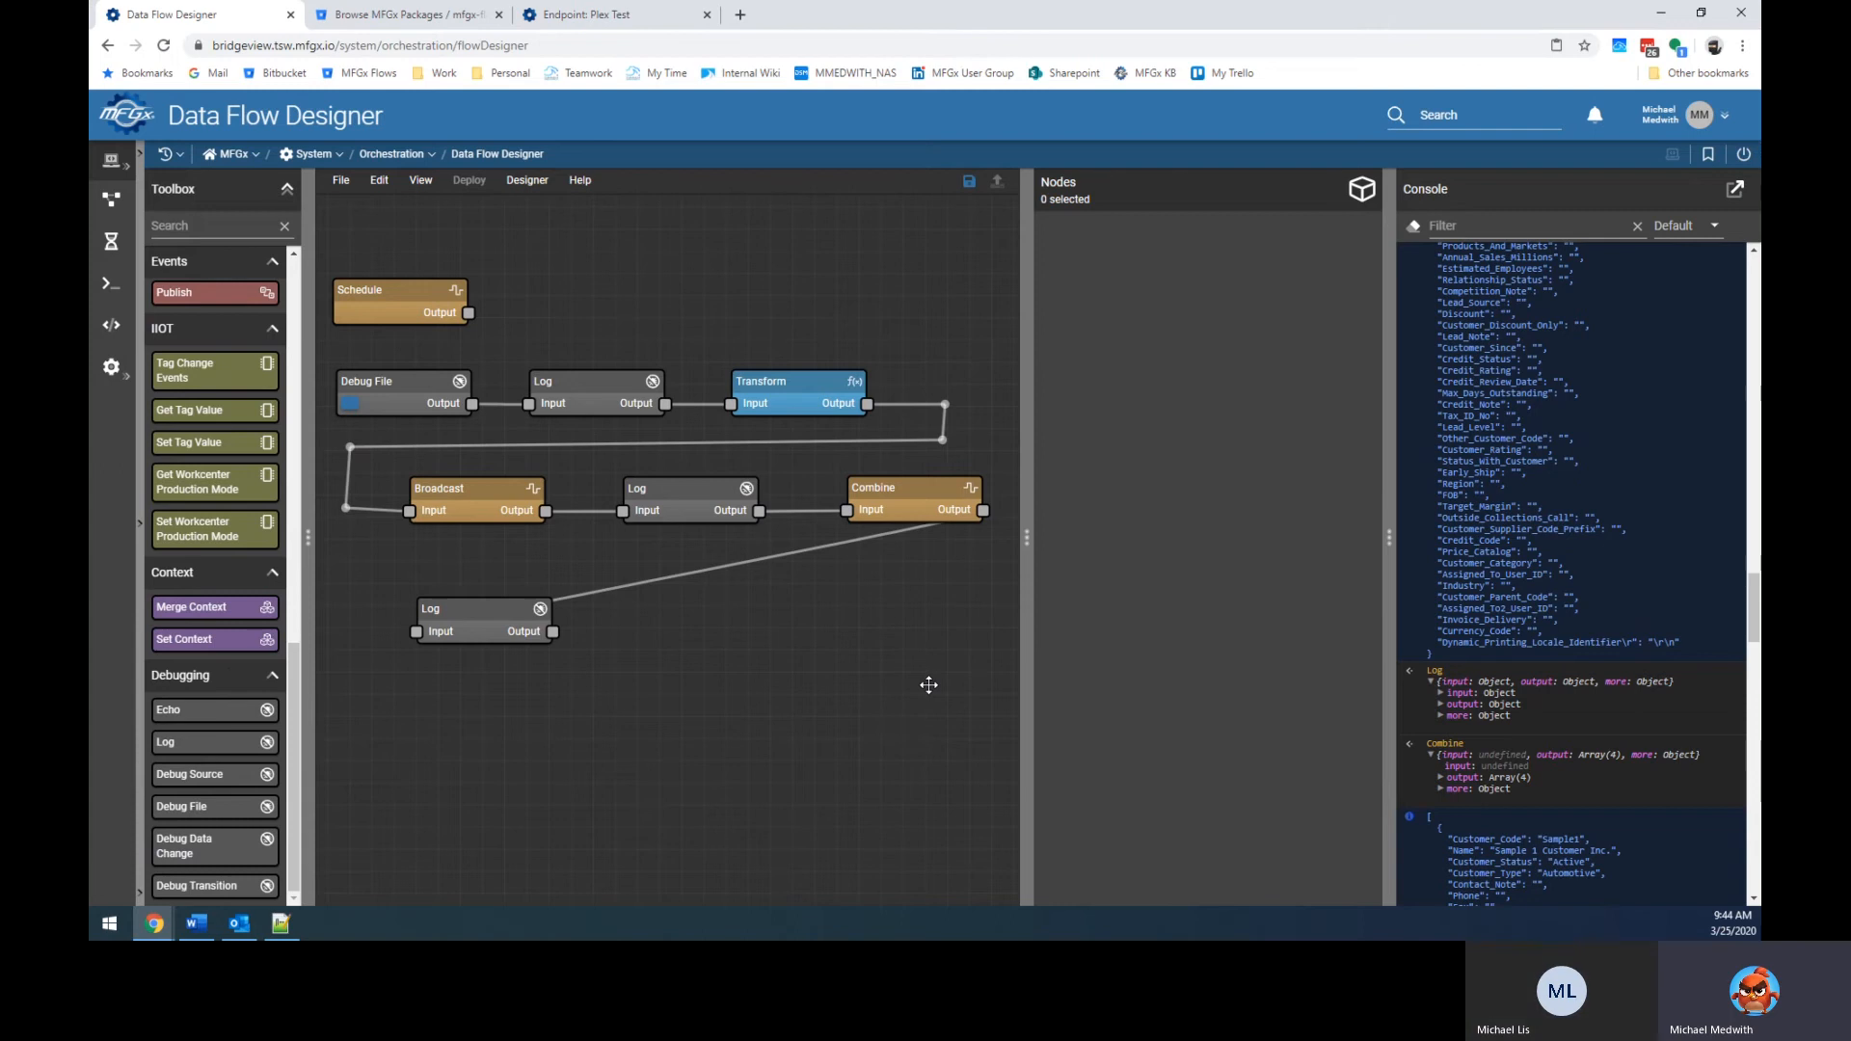
Delete the Combine-to-Log wire and both Log nodes, then add a Plex Datasource node.
{"action": "left_click", "coordinate": [835, 543]}
{"action": "key", "text": "Delete"}
{"action": "left_click", "coordinate": [429, 620]}
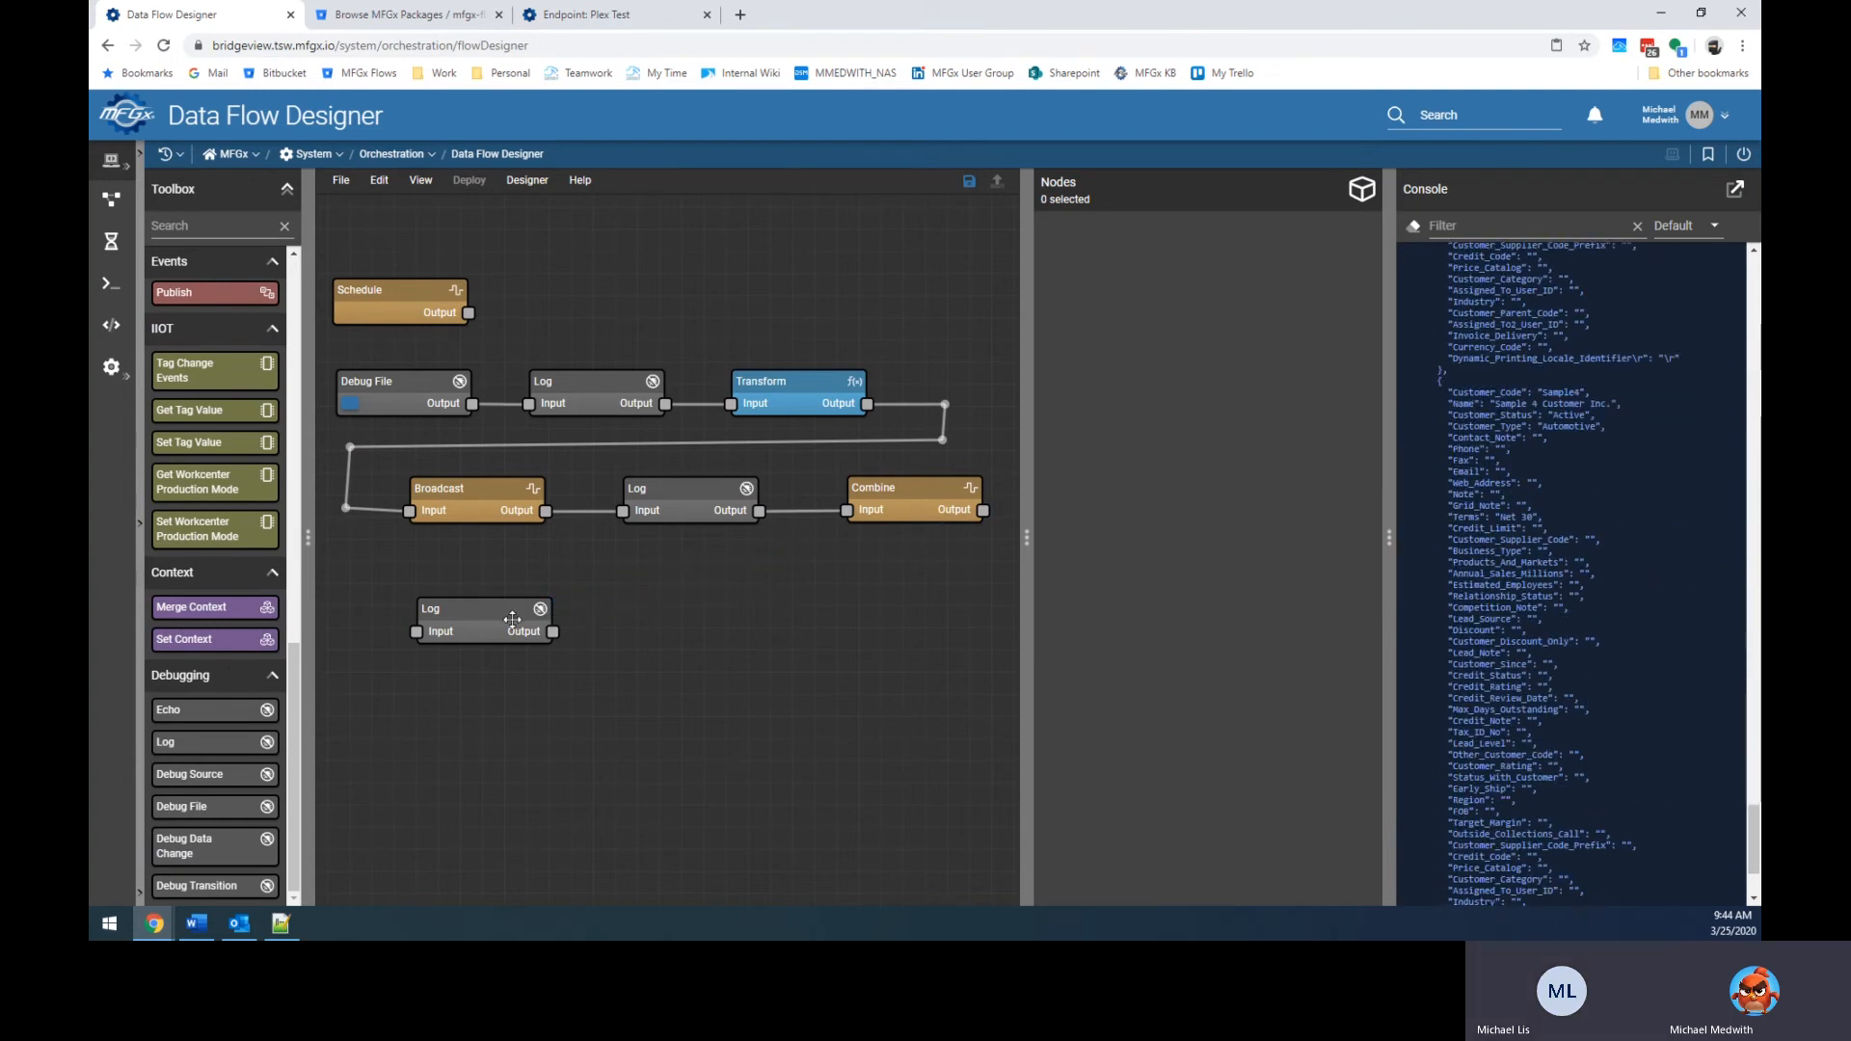
{"action": "key", "text": "Delete"}
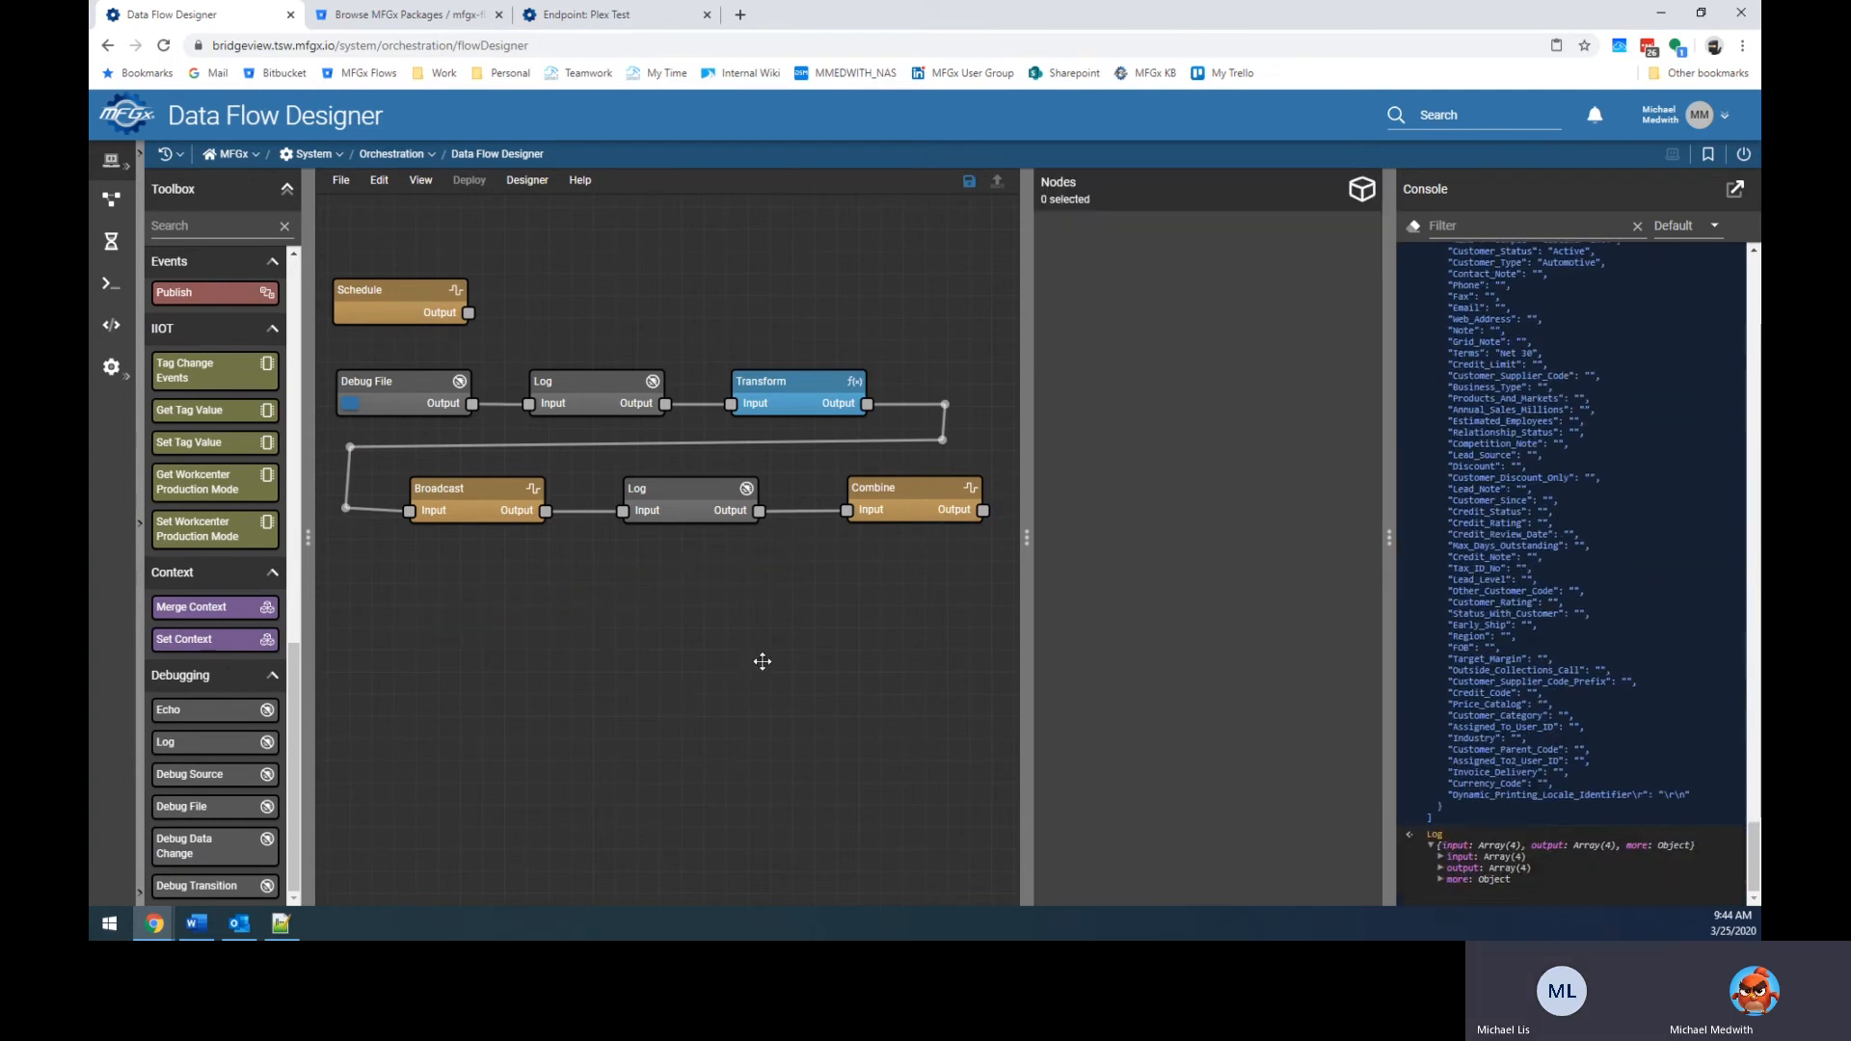
{"action": "left_click", "coordinate": [685, 502]}
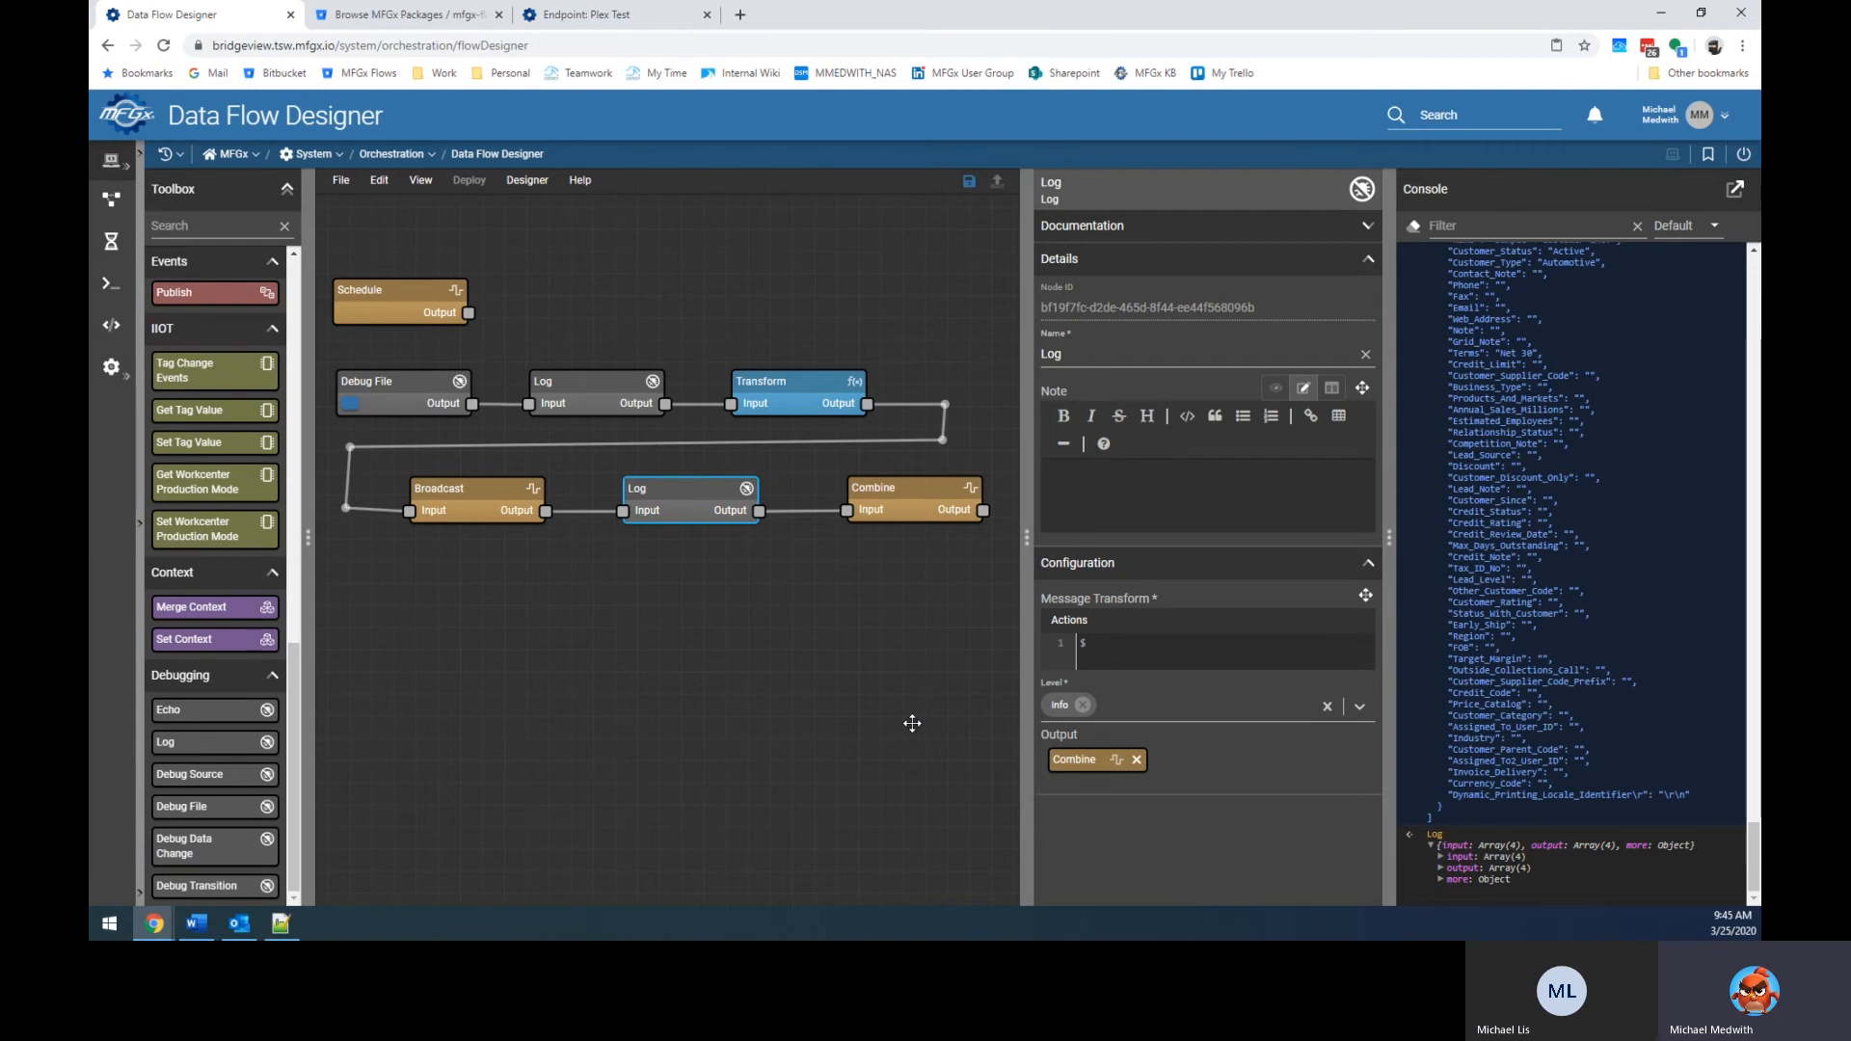
{"action": "key", "text": "Delete"}
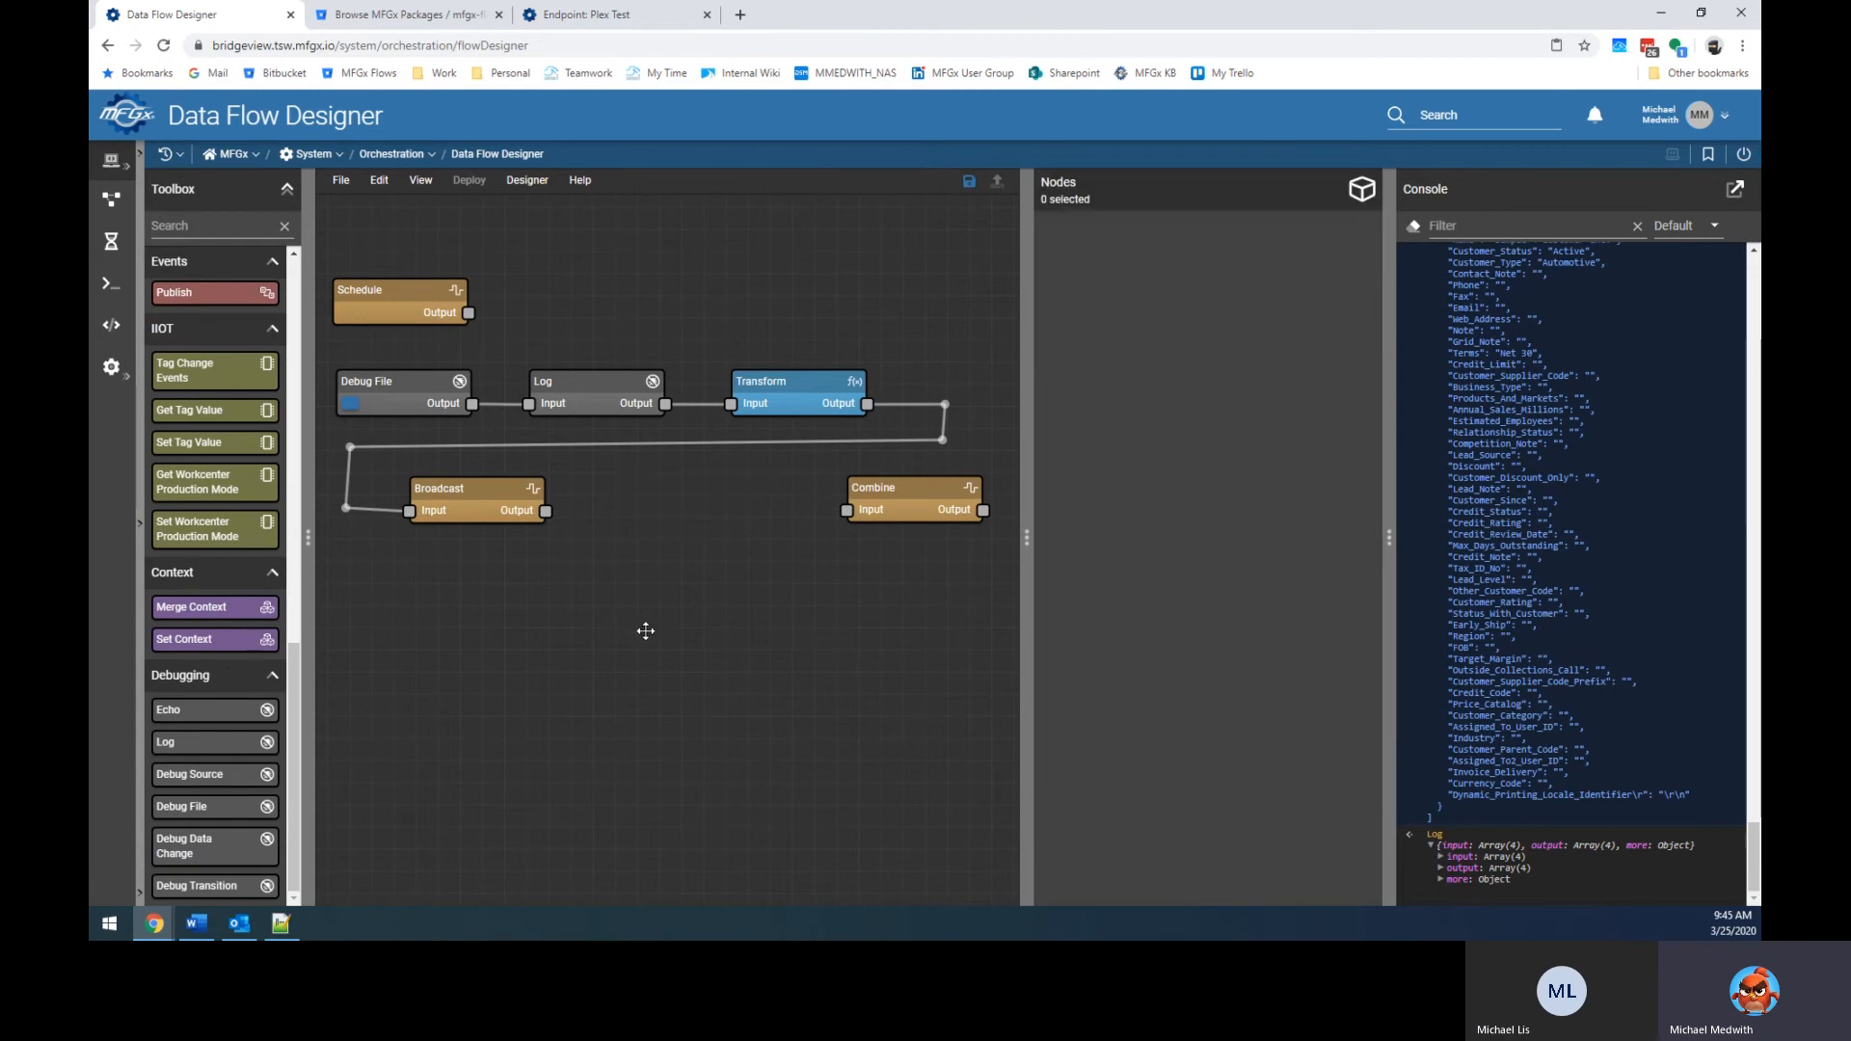
{"action": "scroll", "coordinate": [217, 557], "scroll_direction": "up", "scroll_amount": 10}
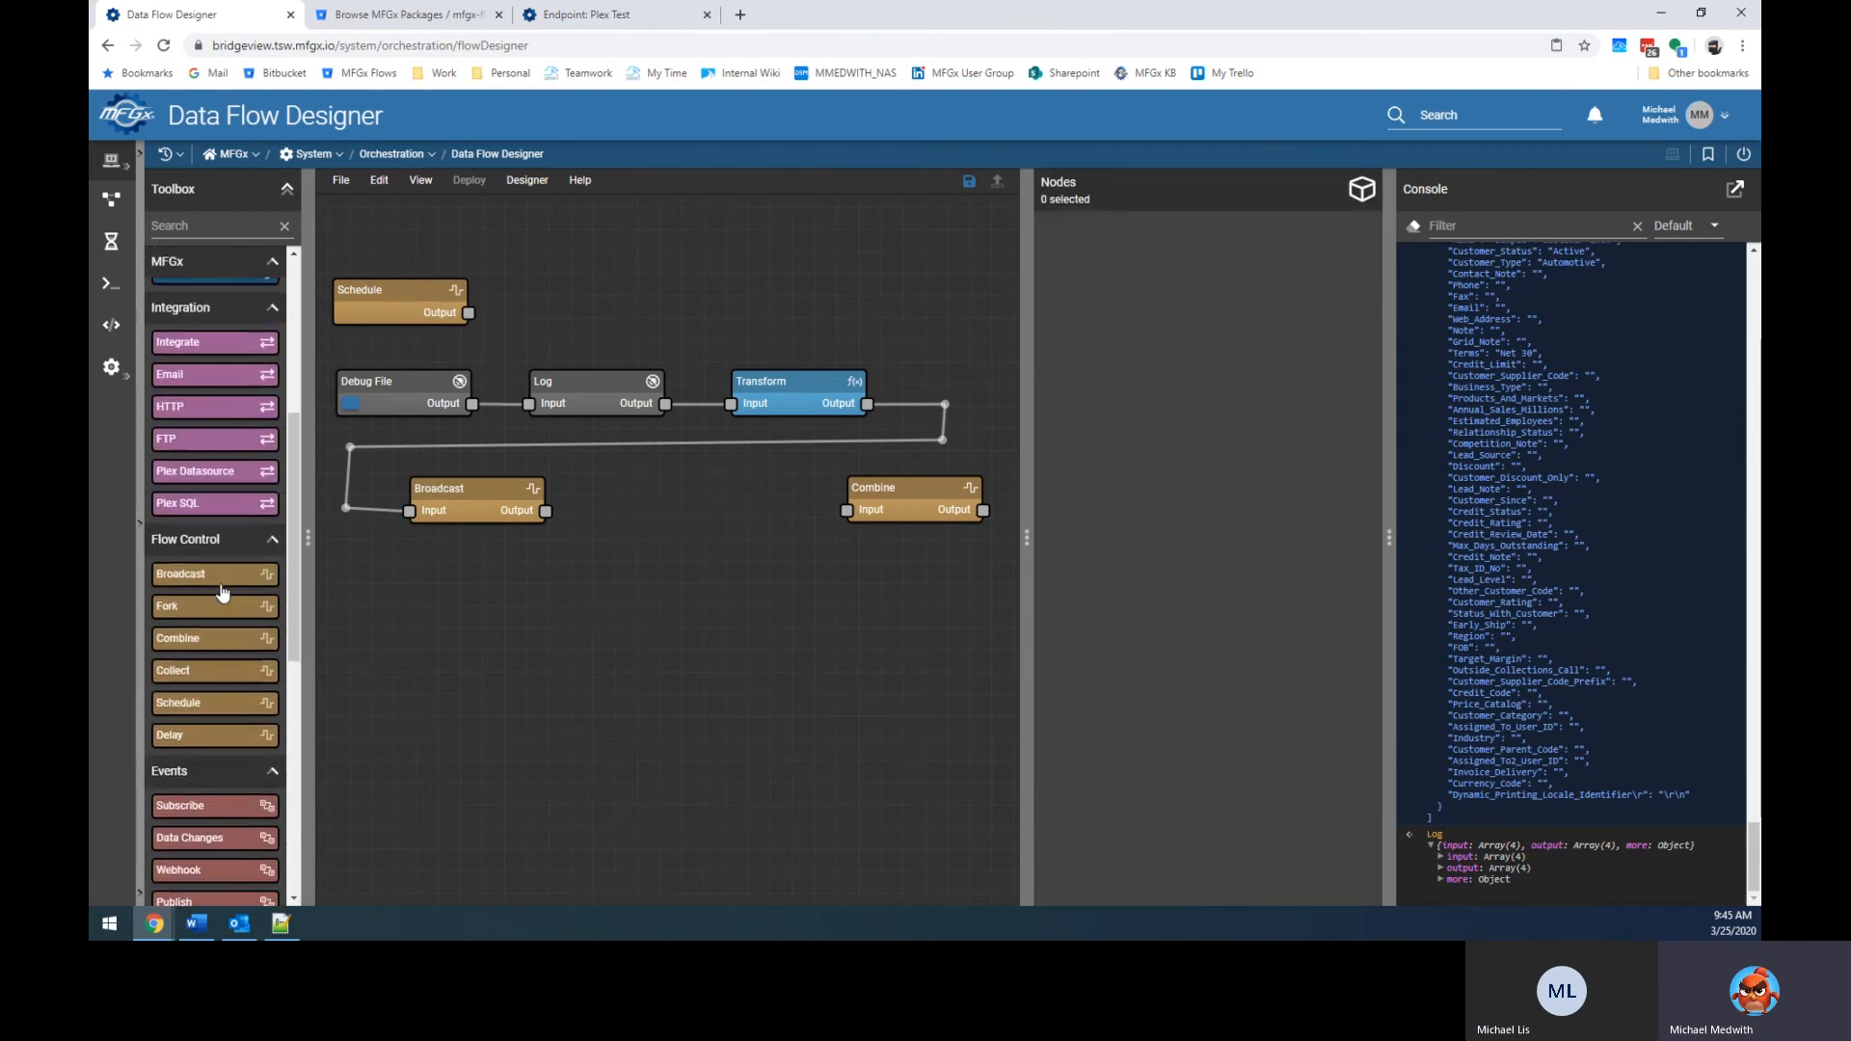
{"action": "left_click_drag", "start_coordinate": [223, 475], "coordinate": [705, 505]}
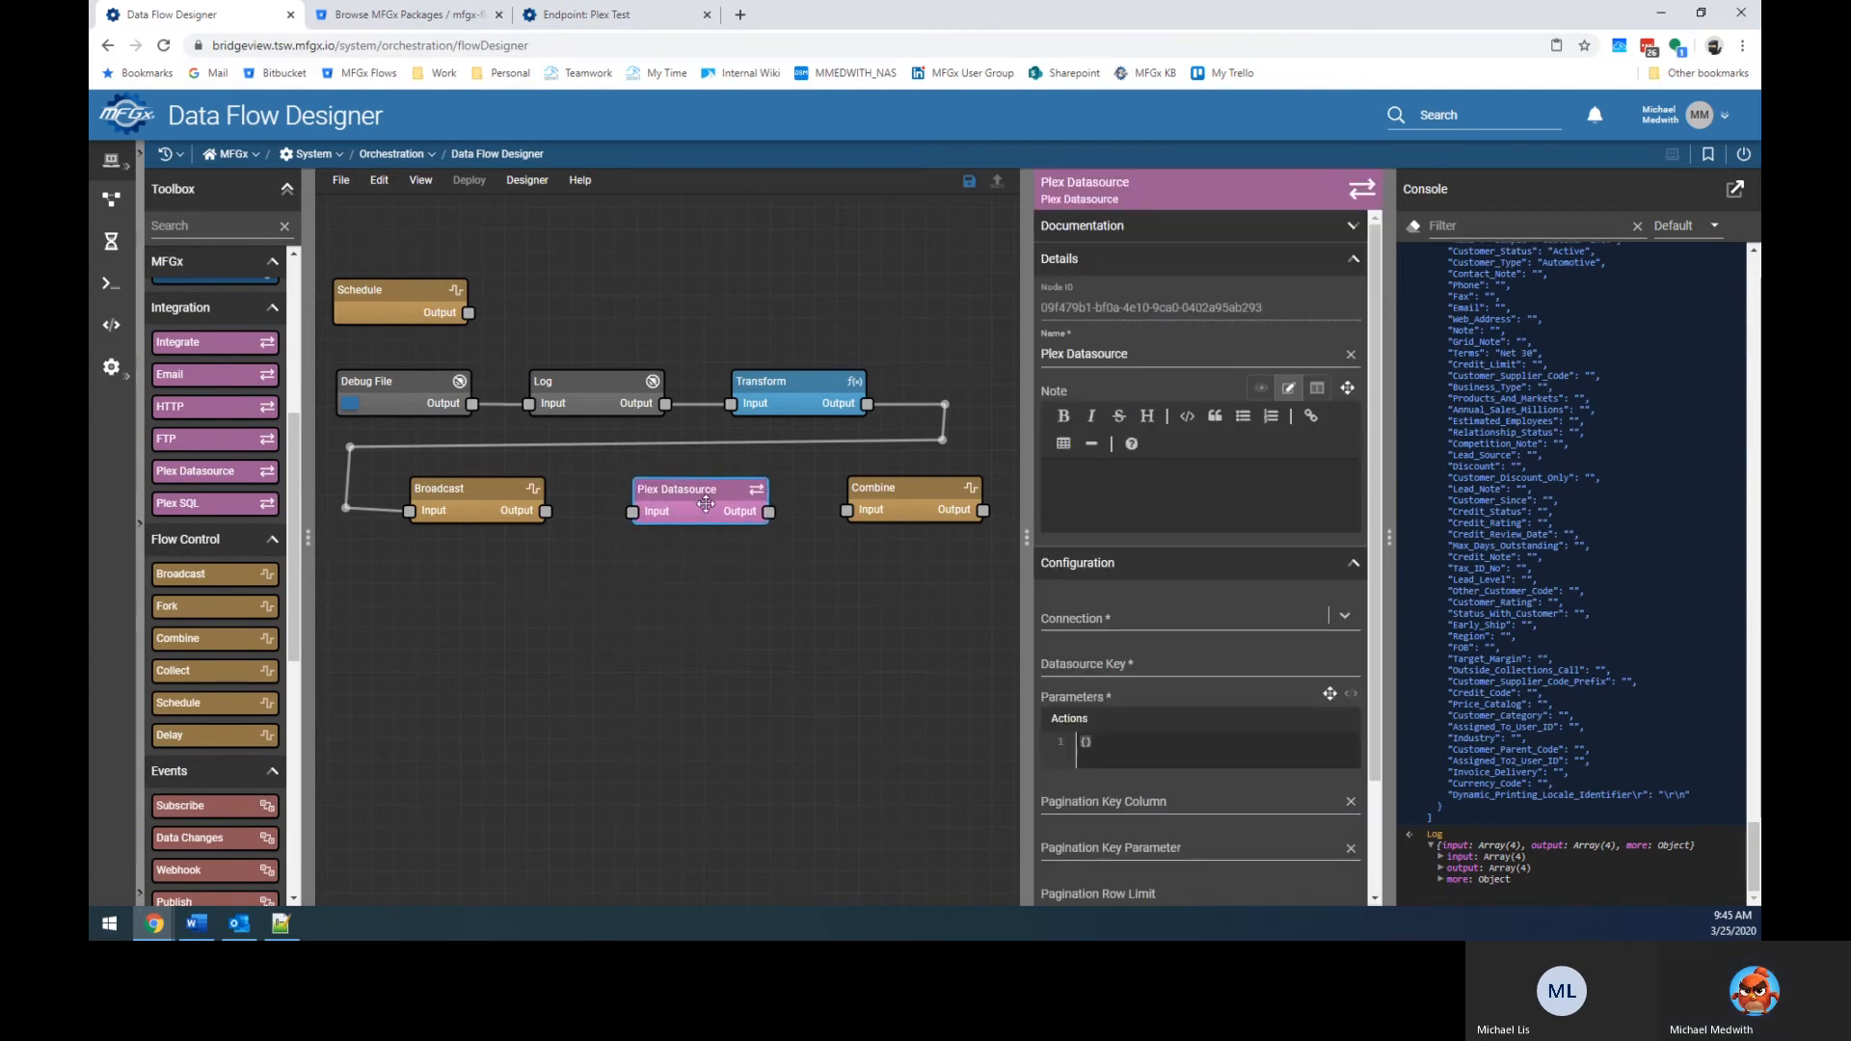
Connect Broadcast's Output to Plex Datasource and Plex Datasource's Output to Combine's Input.
{"action": "left_click", "coordinate": [698, 563]}
{"action": "left_click_drag", "start_coordinate": [546, 512], "coordinate": [633, 512]}
{"action": "left_click_drag", "start_coordinate": [770, 512], "coordinate": [846, 510]}
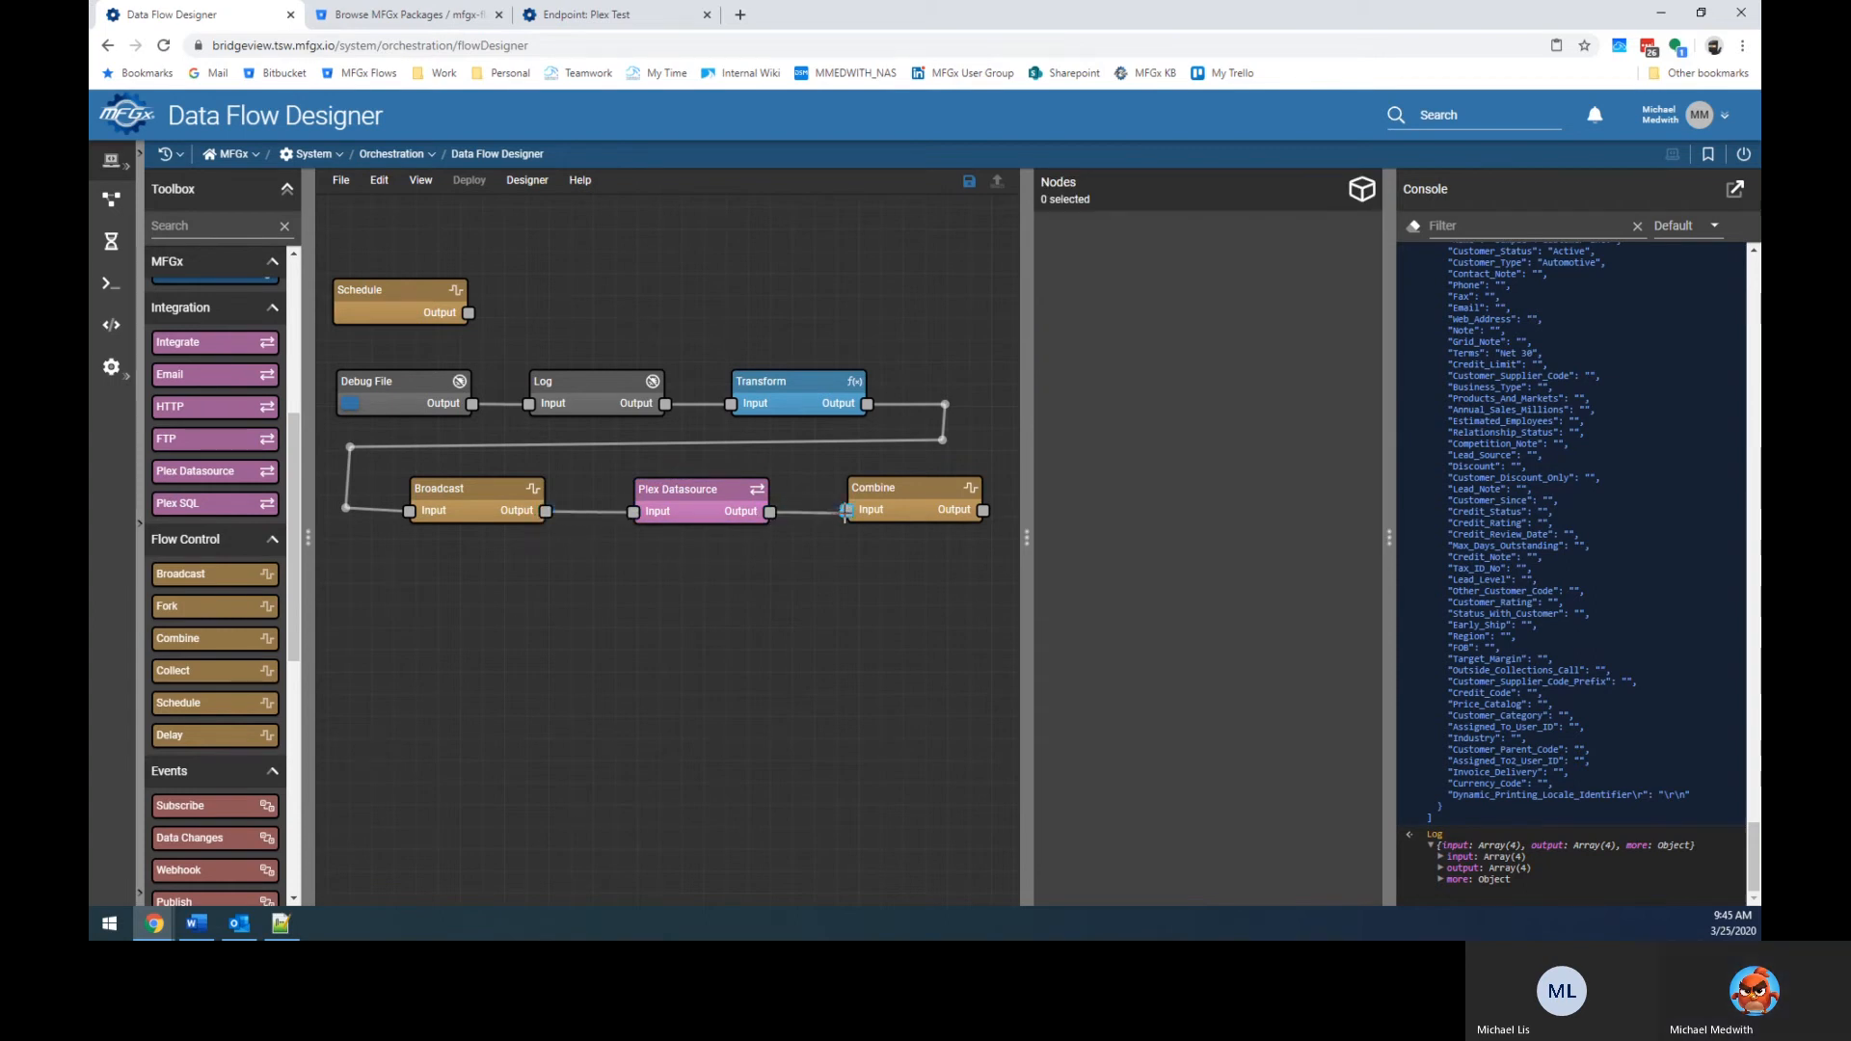
{"action": "left_click", "coordinate": [709, 505]}
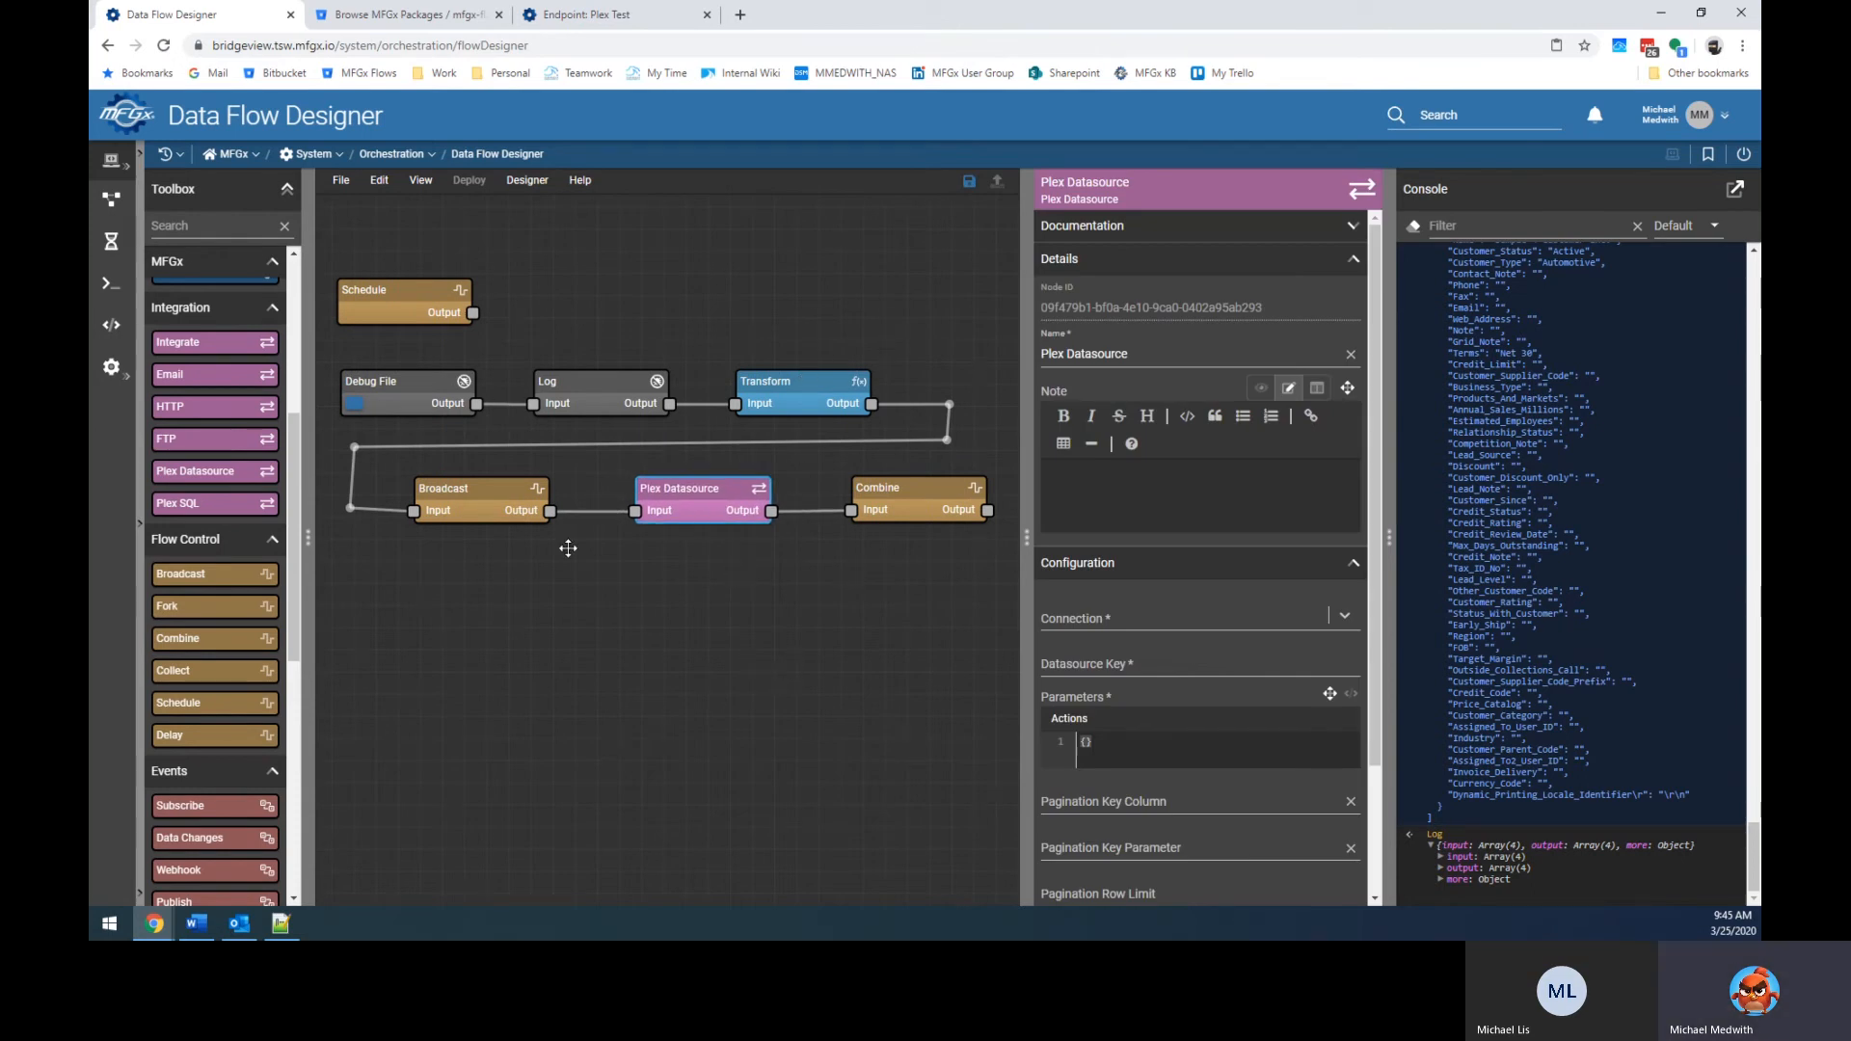
{"action": "left_click", "coordinate": [774, 406]}
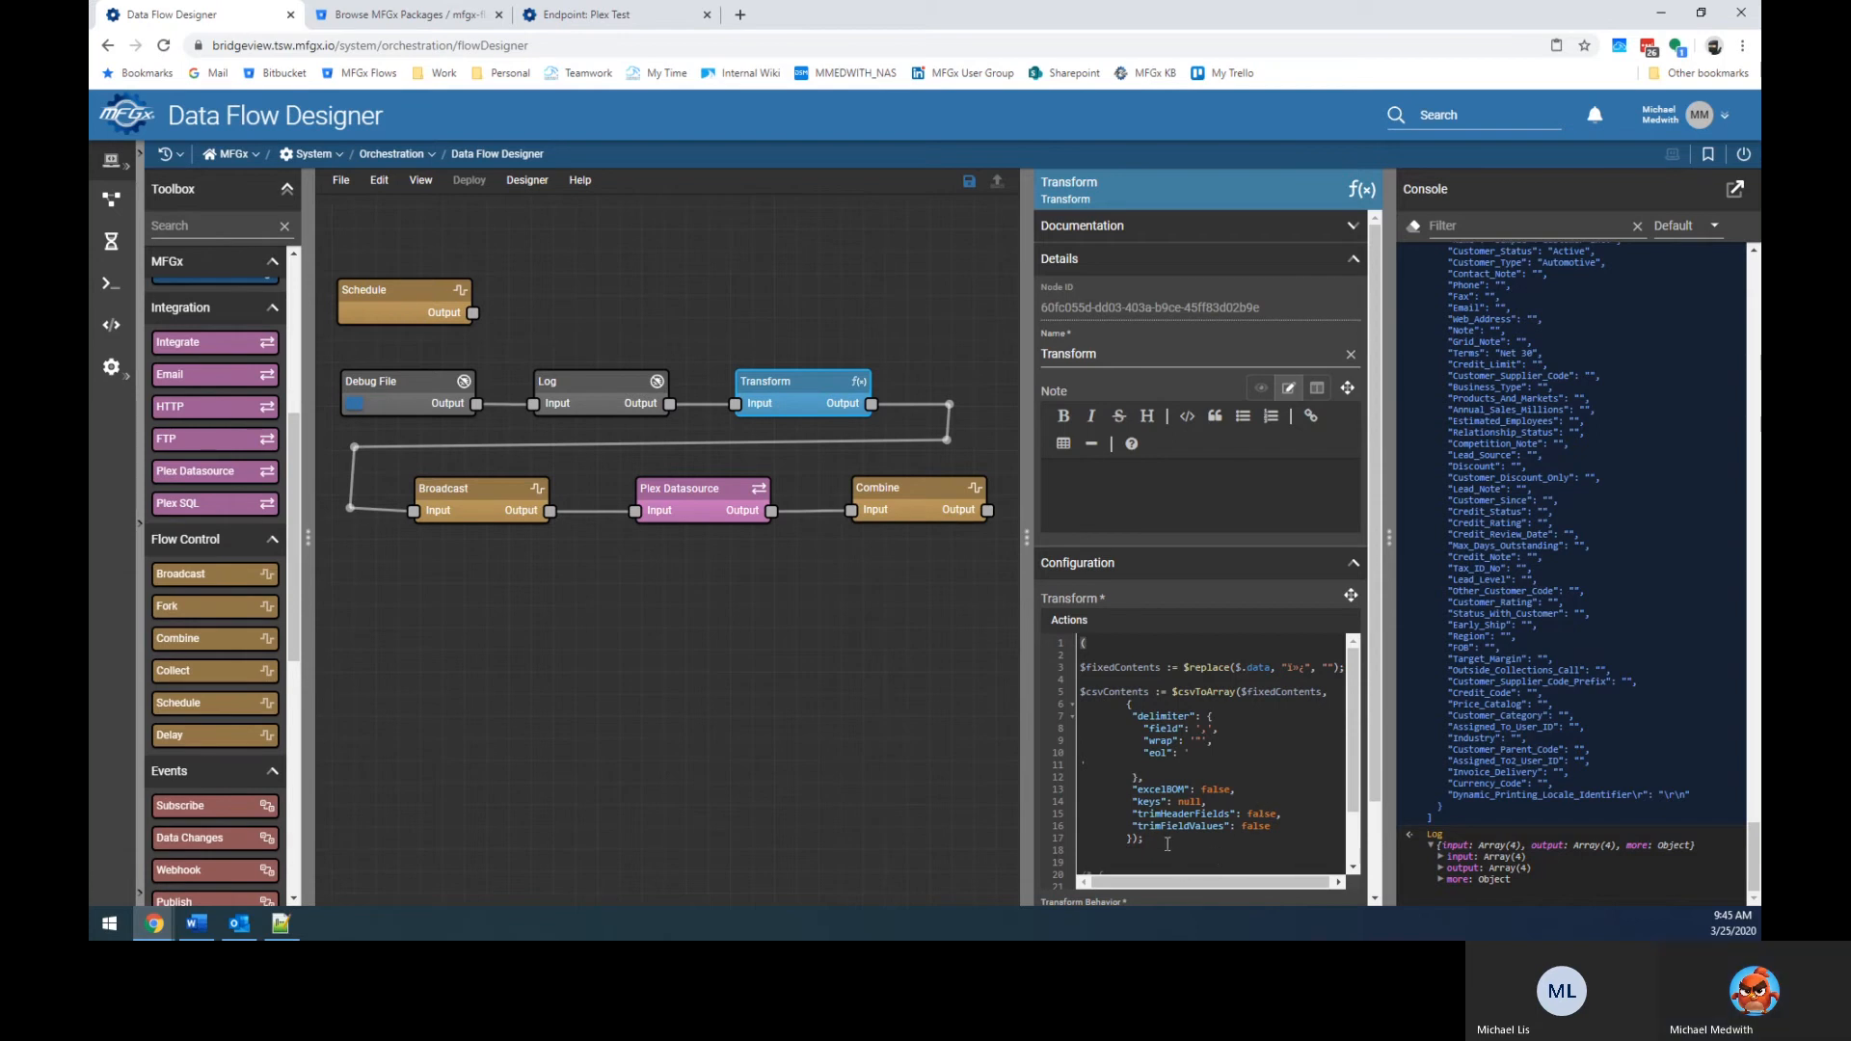
{"action": "left_click", "coordinate": [1212, 837]}
{"action": "scroll", "coordinate": [1224, 852], "scroll_direction": "down", "scroll_amount": 2}
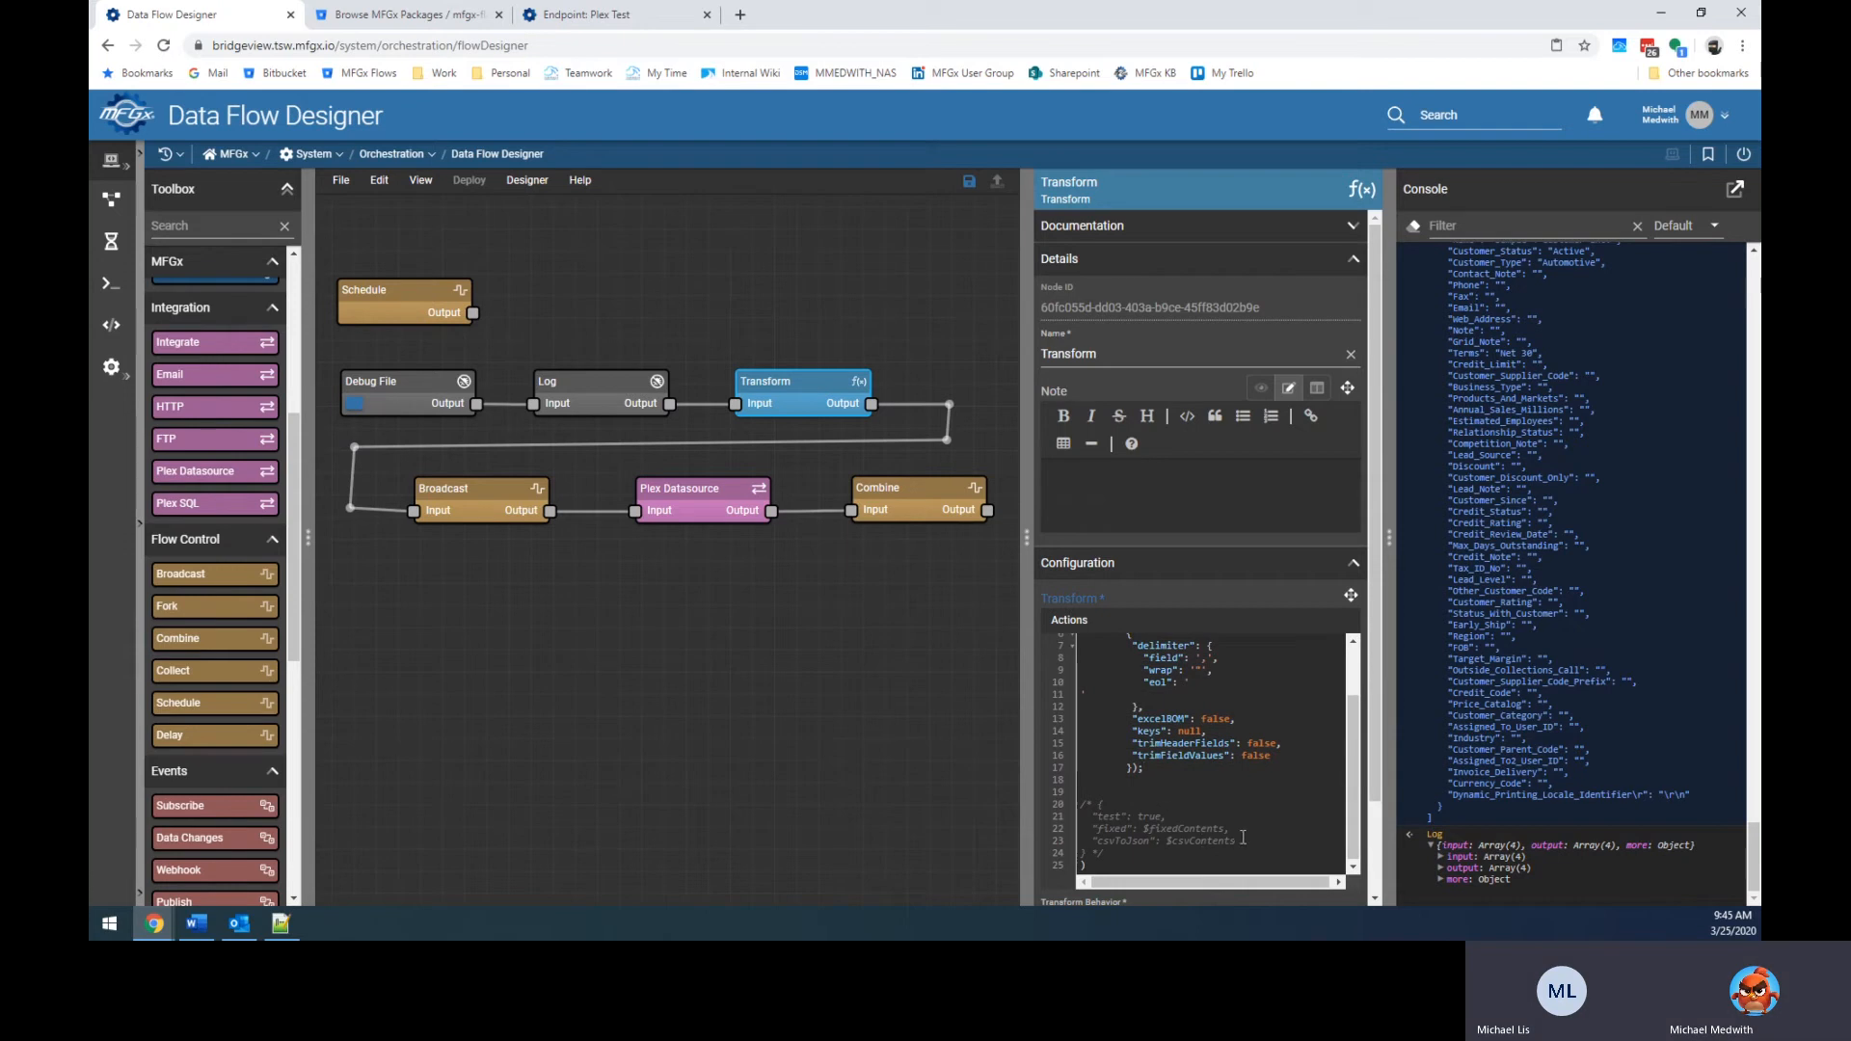
{"action": "scroll", "coordinate": [1229, 840], "scroll_direction": "up", "scroll_amount": 2}
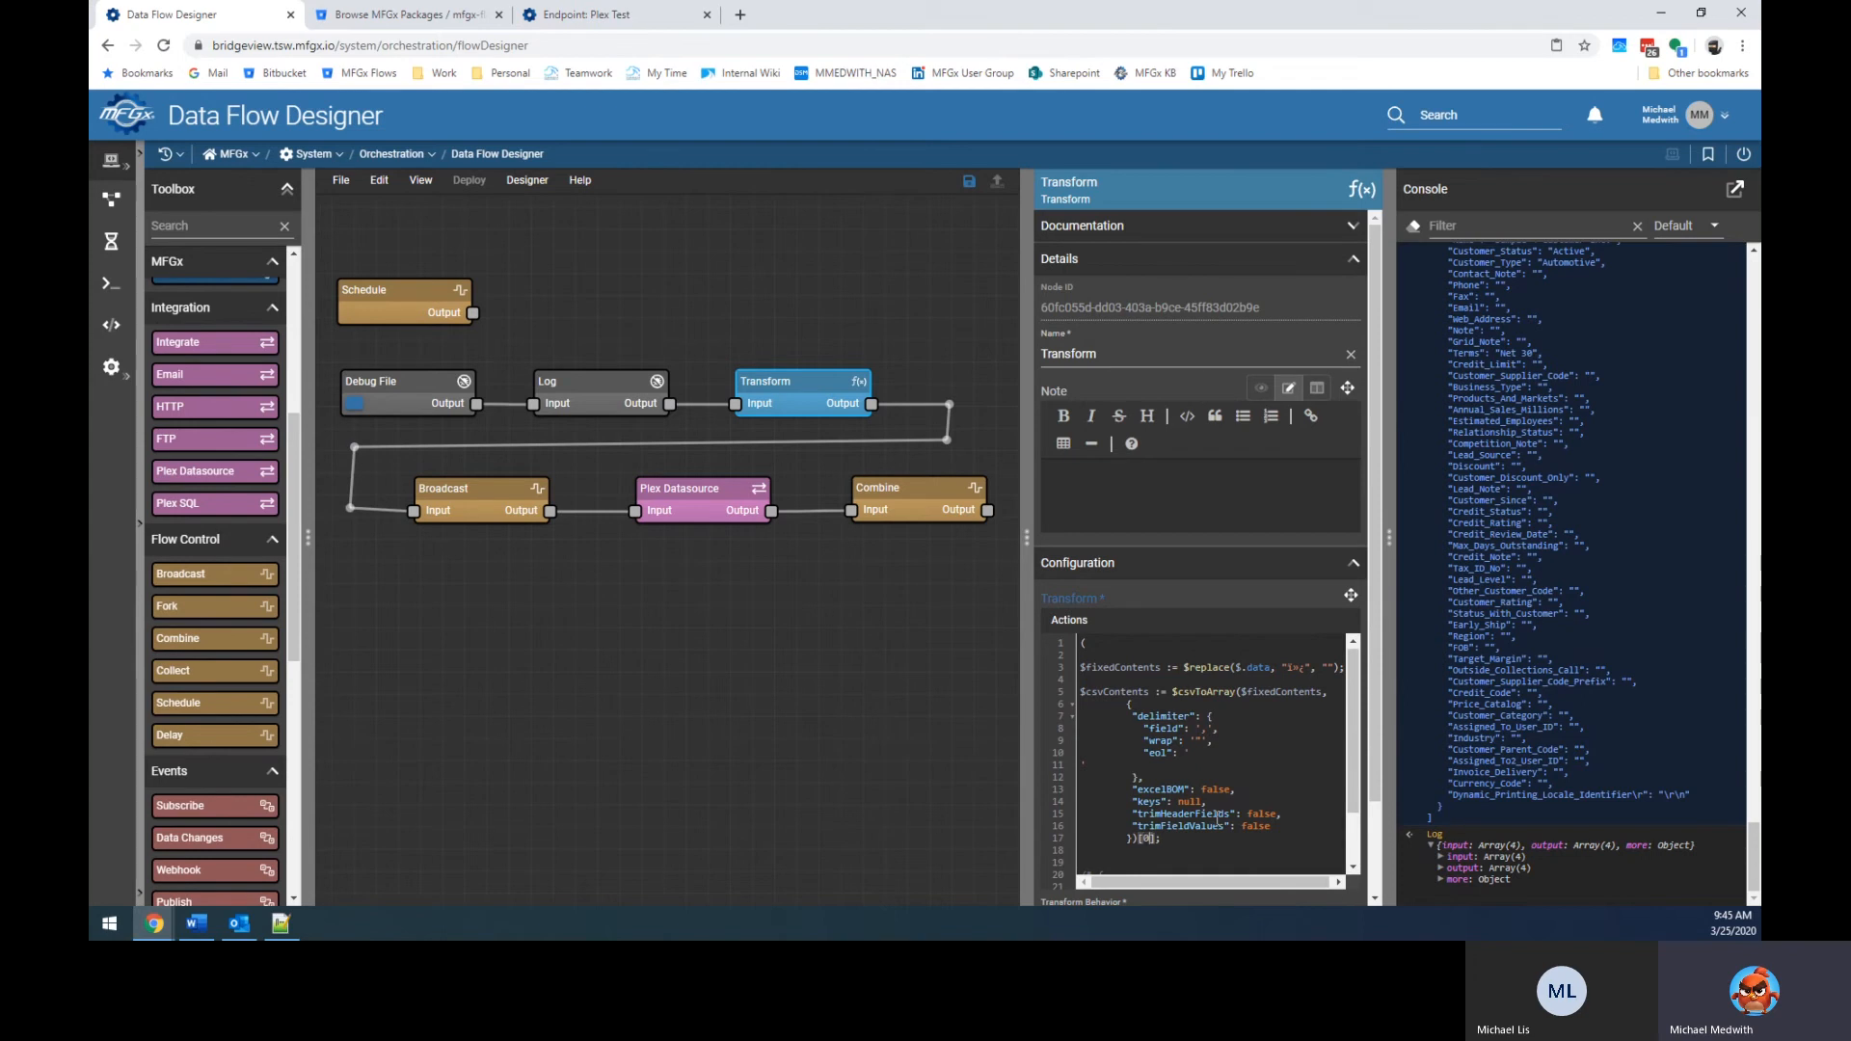
{"action": "left_click", "coordinate": [773, 670]}
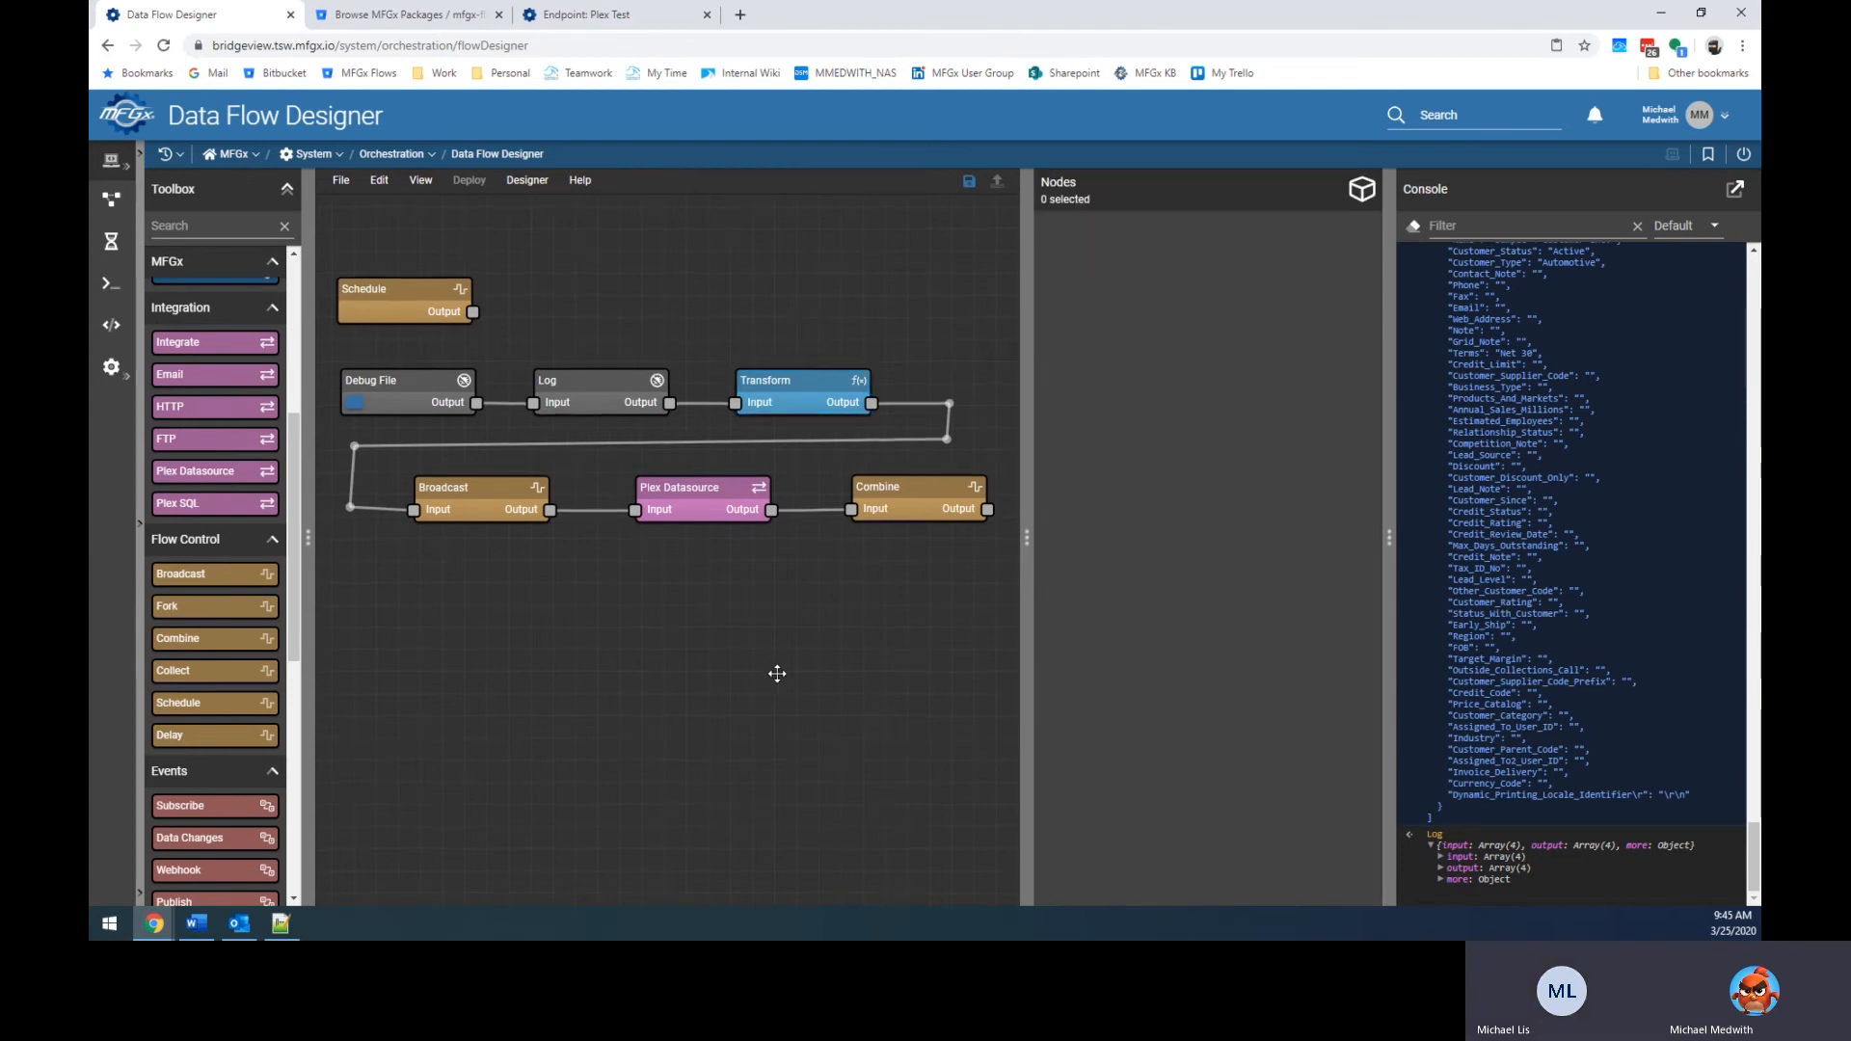
Delete the Plex Datasource node from the flow.
{"action": "left_click", "coordinate": [760, 491]}
{"action": "key", "text": "Delete"}
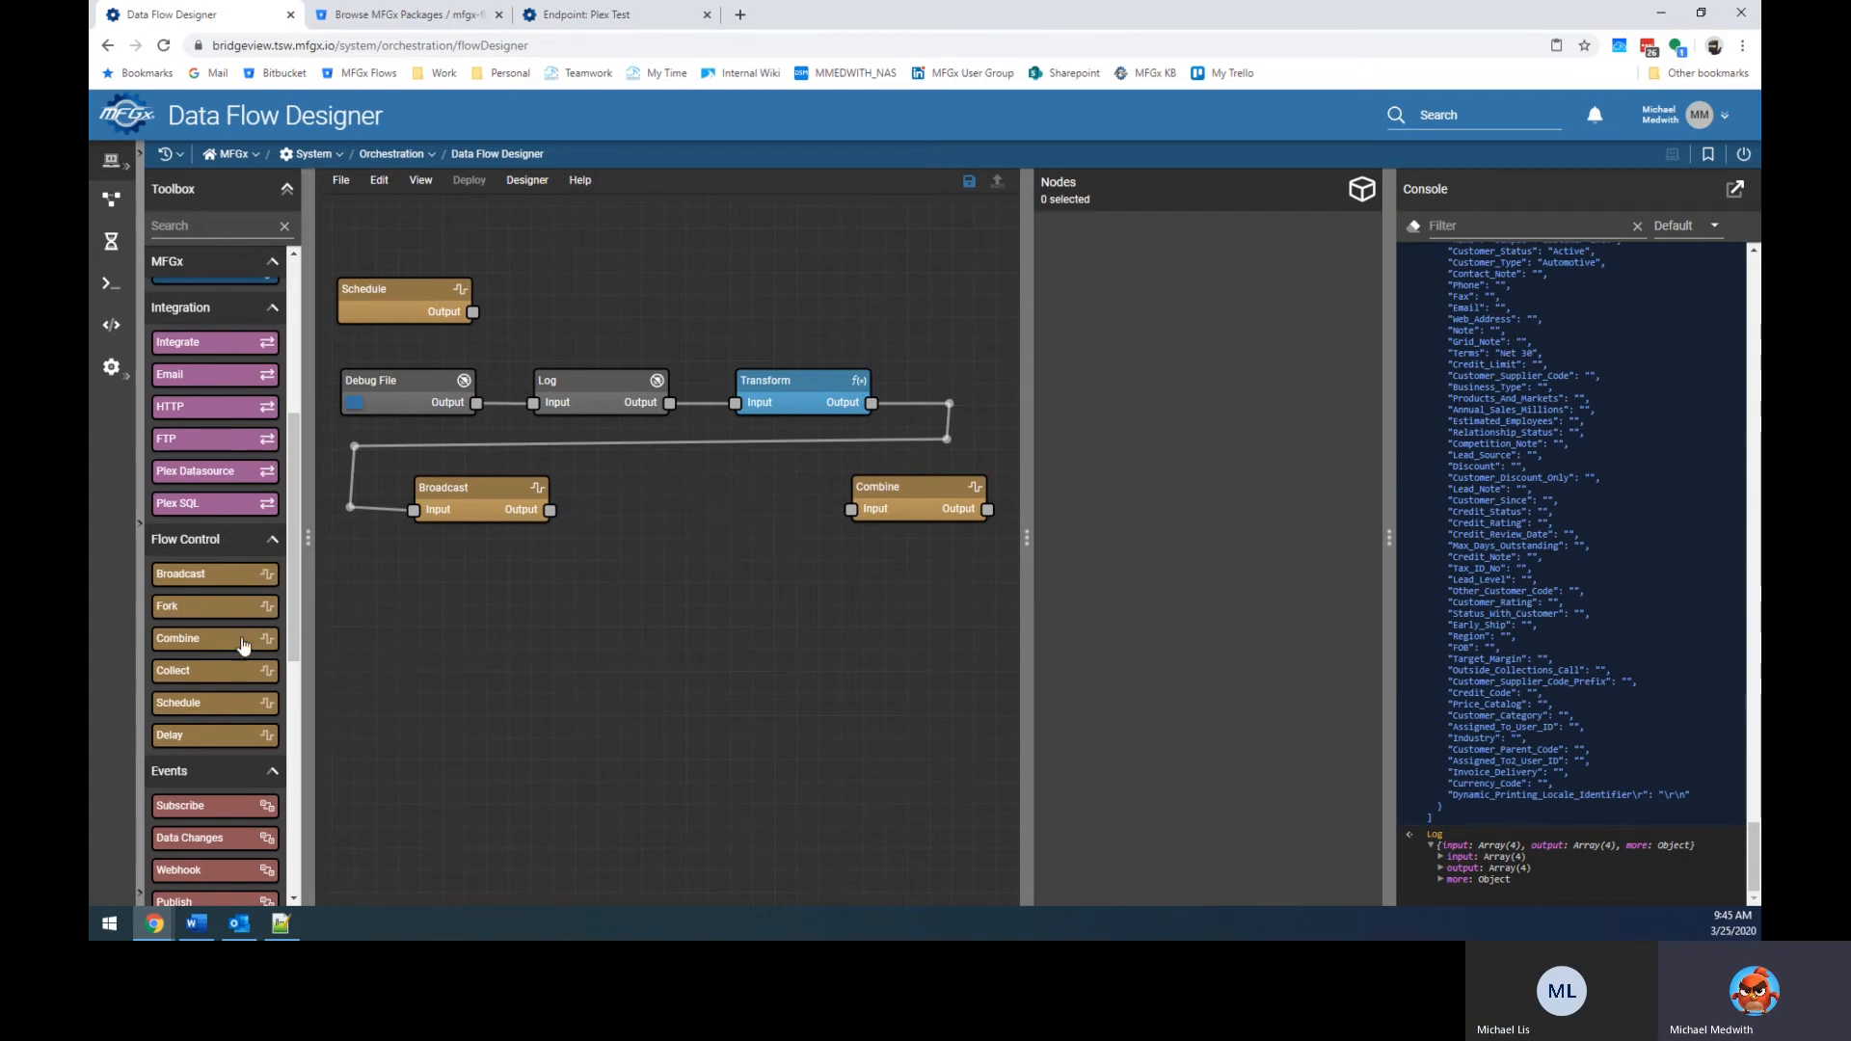
{"action": "scroll", "coordinate": [248, 646], "scroll_direction": "down", "scroll_amount": 3}
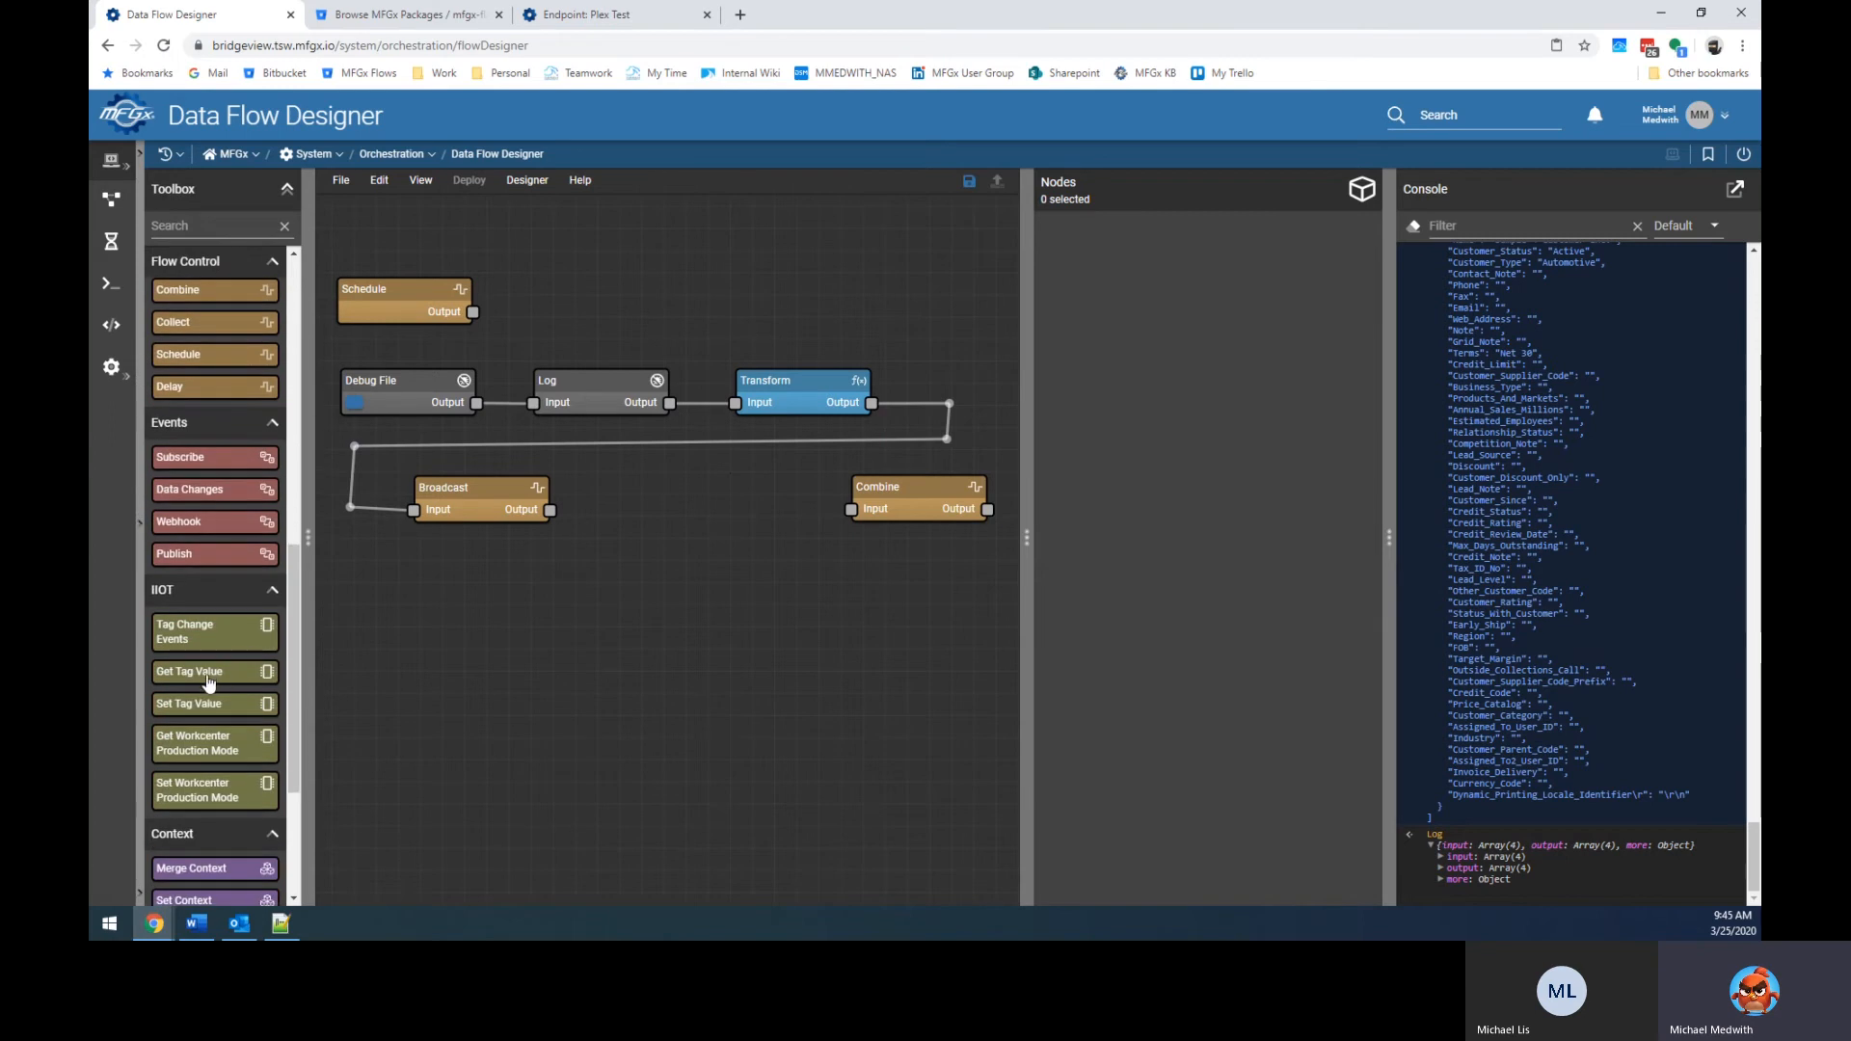
{"action": "scroll", "coordinate": [245, 626], "scroll_direction": "down", "scroll_amount": 3}
{"action": "scroll", "coordinate": [247, 602], "scroll_direction": "up", "scroll_amount": 3}
{"action": "scroll", "coordinate": [248, 626], "scroll_direction": "down", "scroll_amount": 4}
Test-run the flow with a Log node between Broadcast and Combine, then delete that Log.
{"action": "left_click_drag", "start_coordinate": [208, 742], "coordinate": [636, 629]}
{"action": "left_click_drag", "start_coordinate": [549, 510], "coordinate": [851, 509]}
{"action": "left_click_drag", "start_coordinate": [721, 675], "coordinate": [718, 546]}
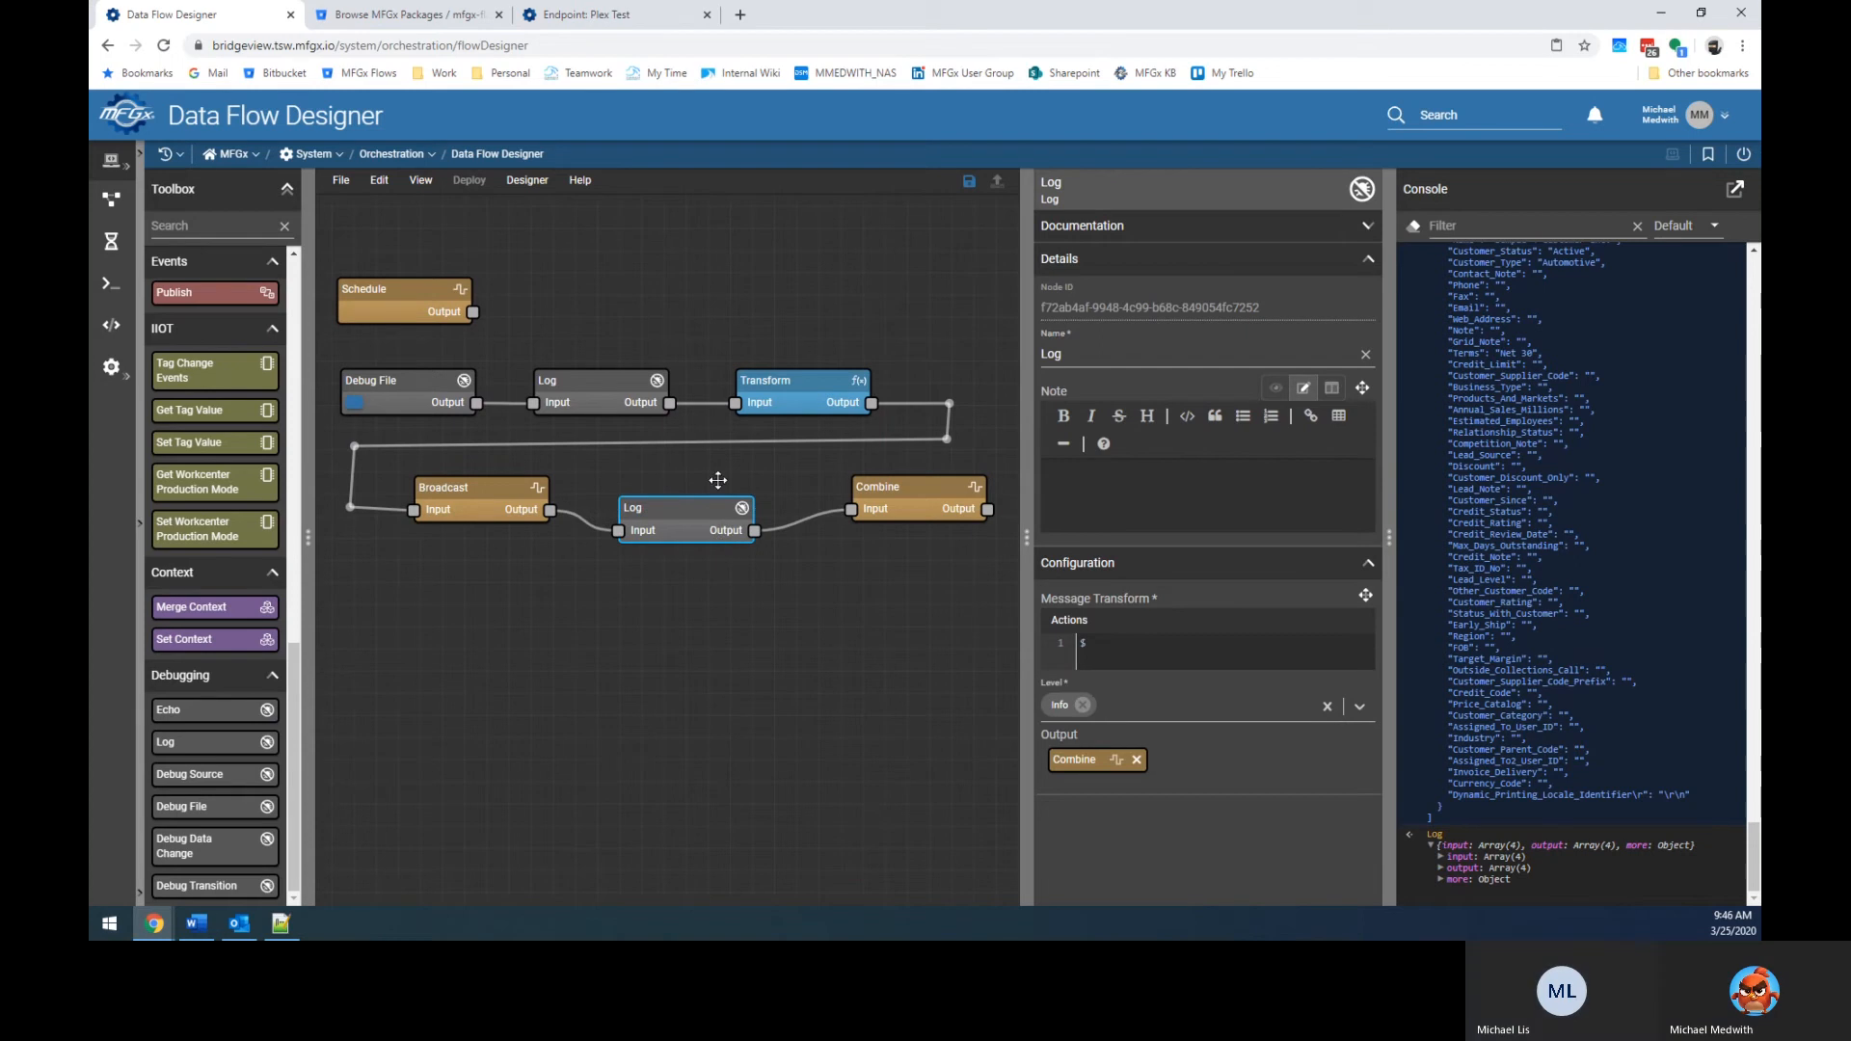
{"action": "left_click", "coordinate": [356, 403]}
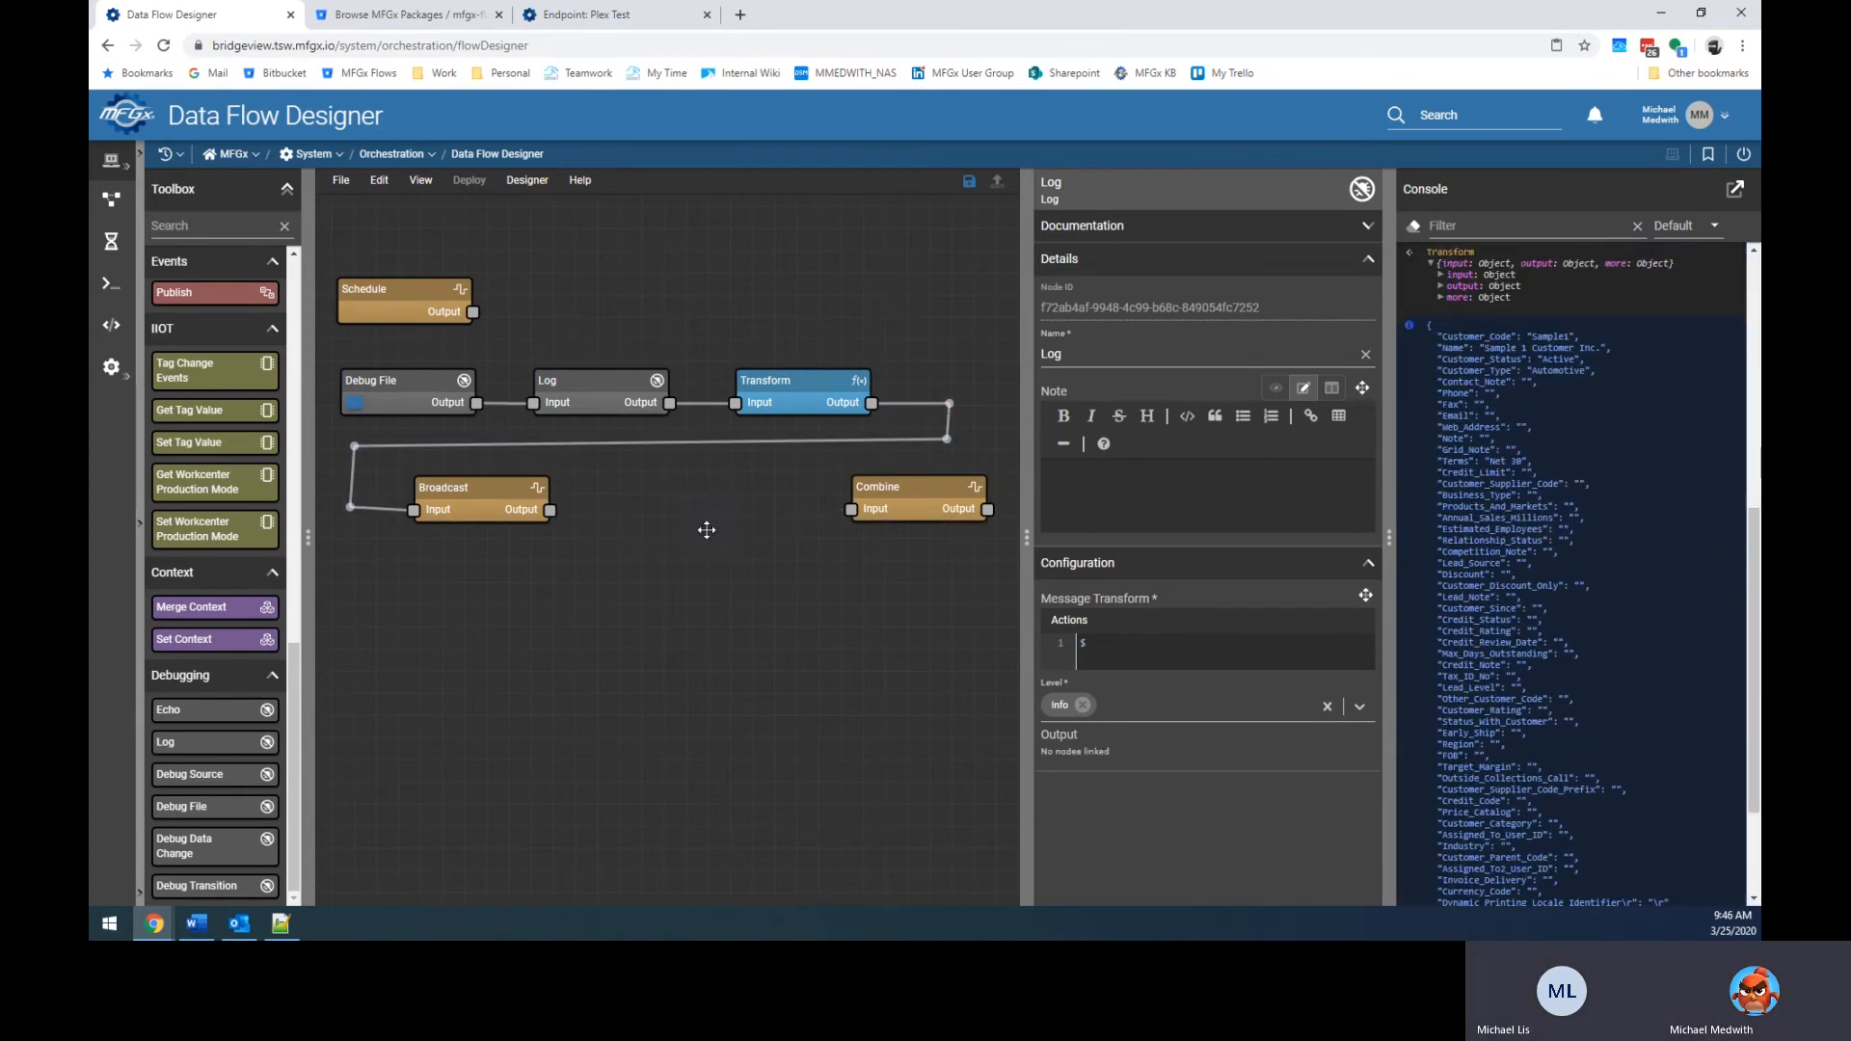
{"action": "key", "text": "Delete"}
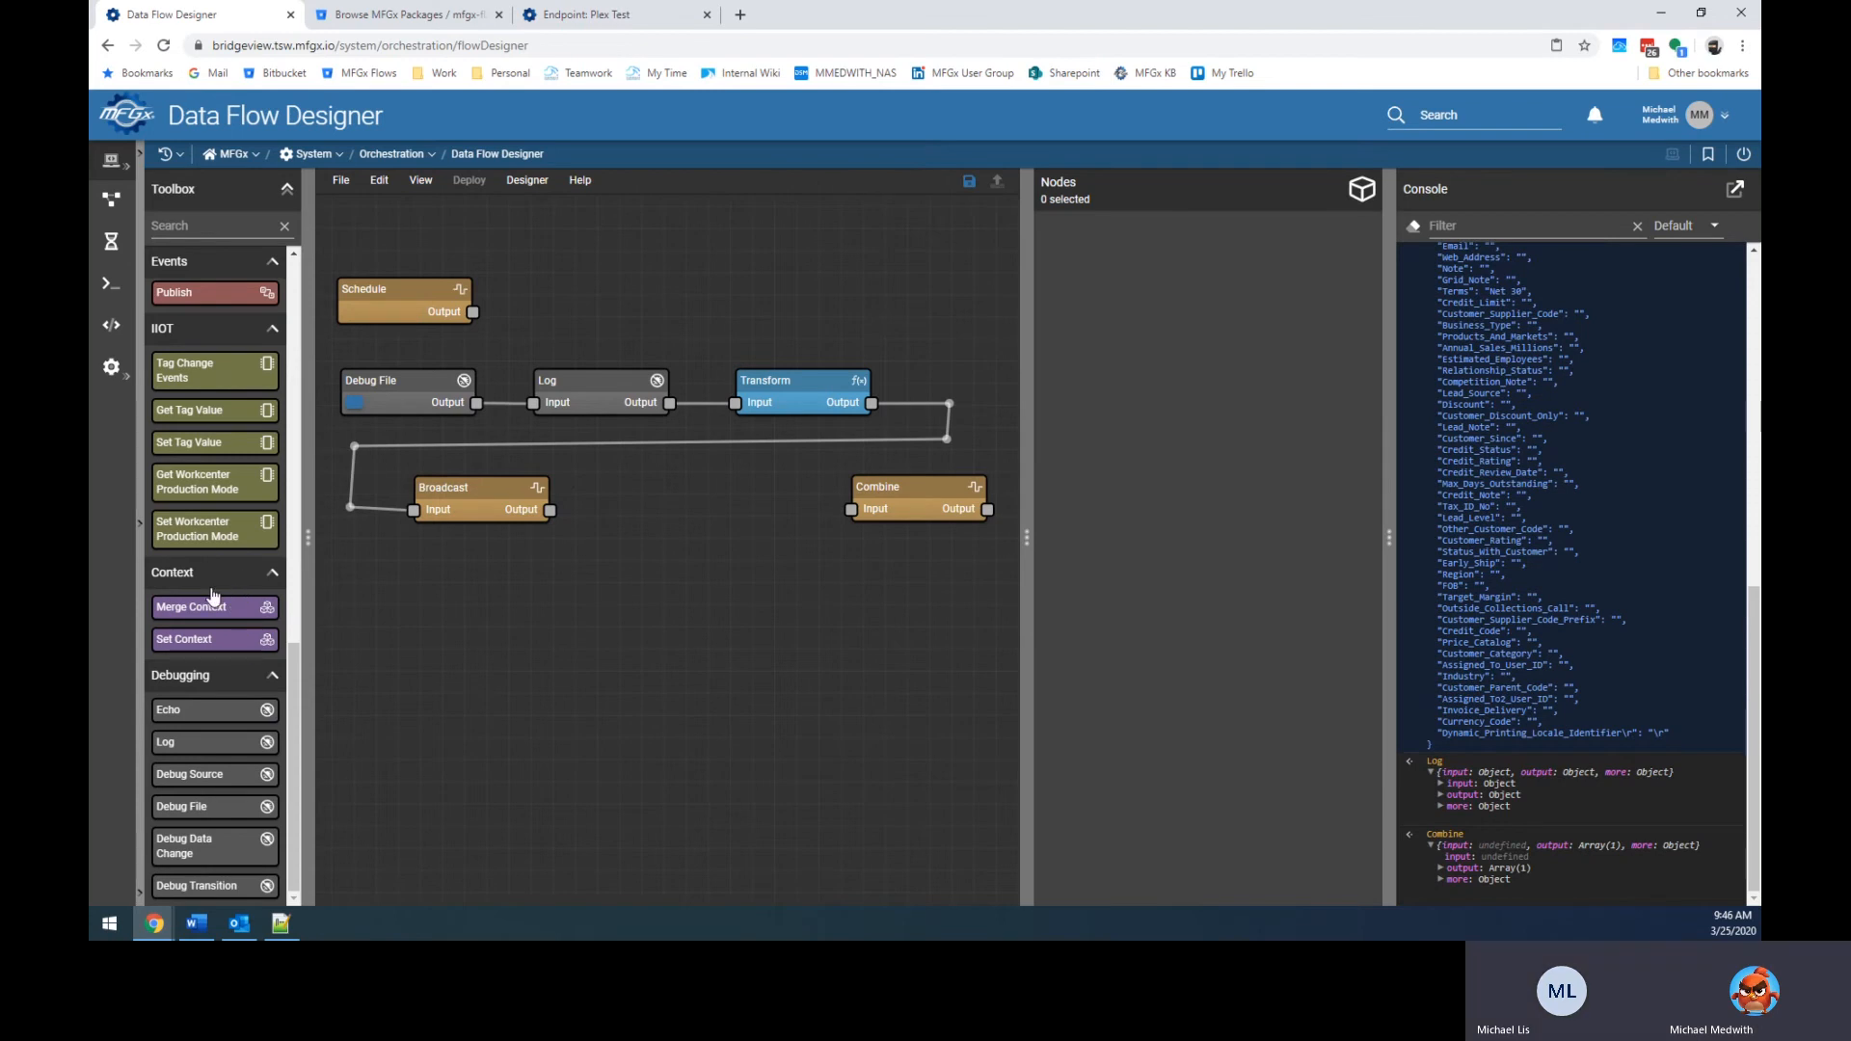
Place a Plex Datasource node on the canvas and wire Broadcast → Plex Datasource → Combine.
{"action": "scroll", "coordinate": [213, 595], "scroll_direction": "up", "scroll_amount": 5}
{"action": "left_click_drag", "start_coordinate": [214, 472], "coordinate": [683, 495]}
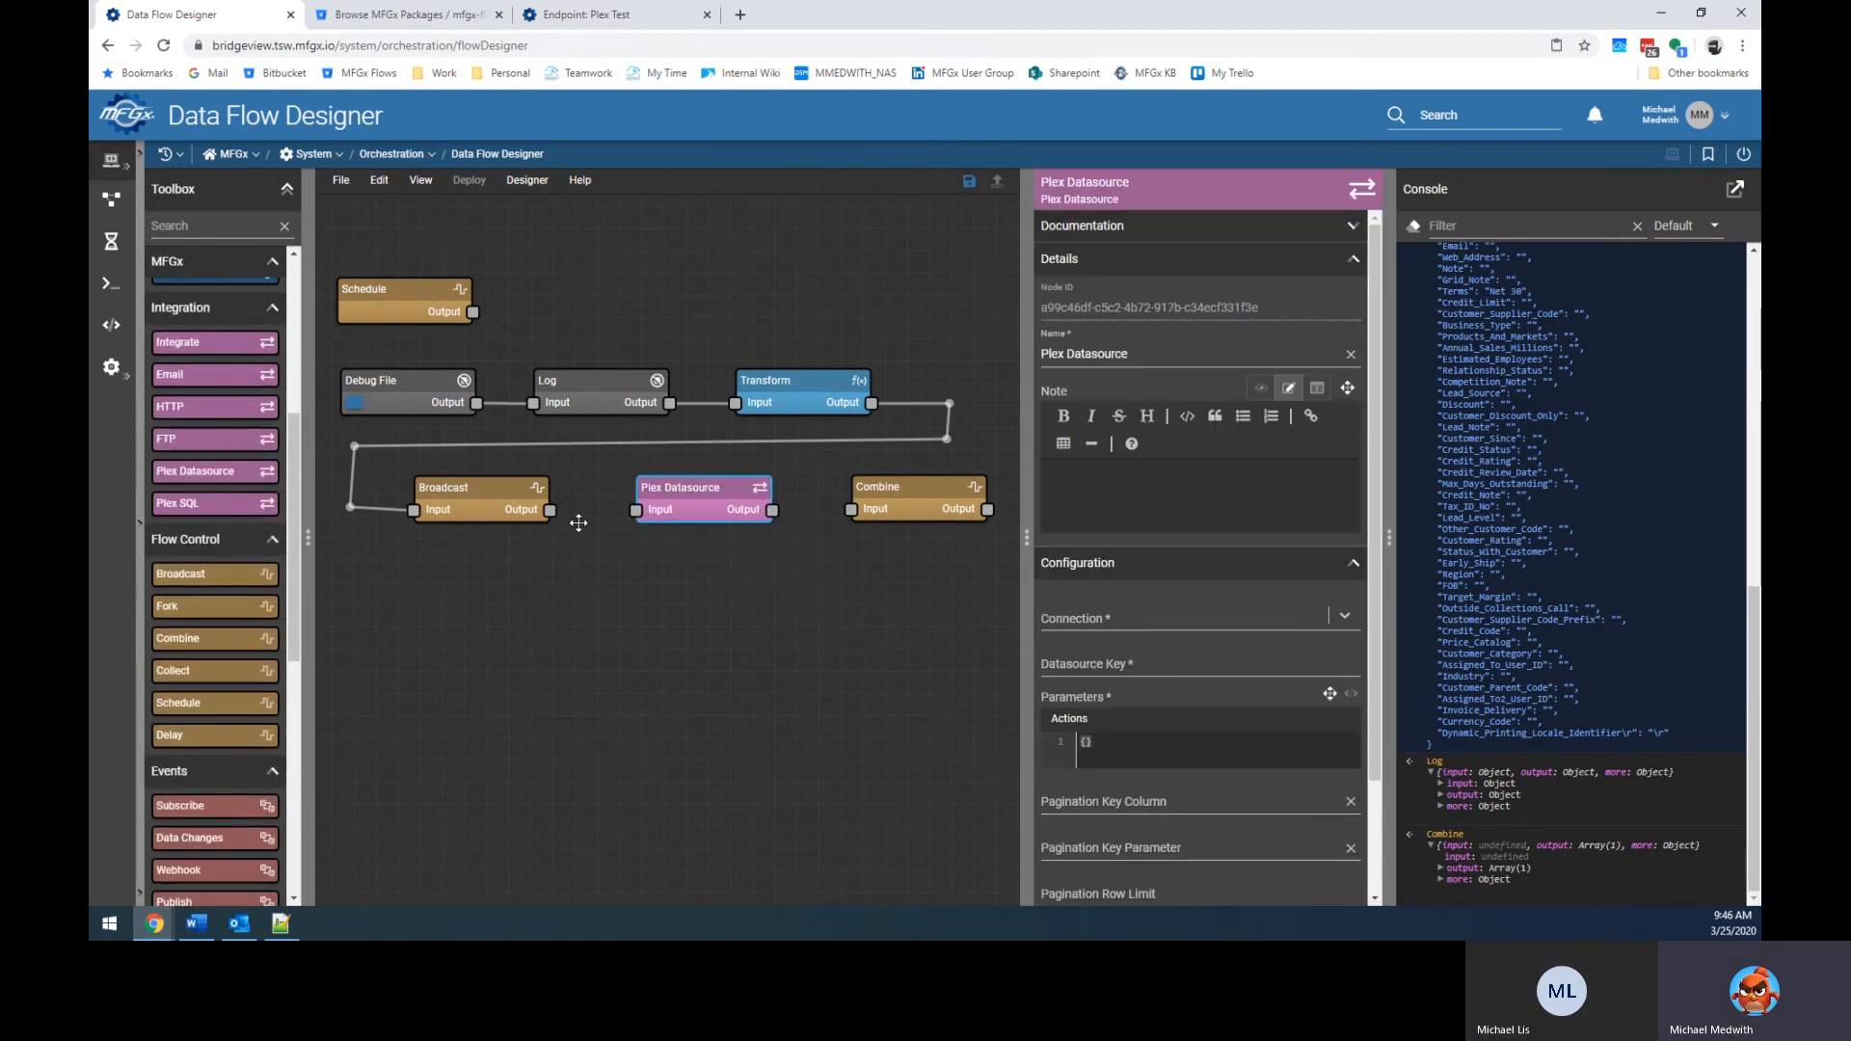
{"action": "left_click_drag", "start_coordinate": [551, 509], "coordinate": [636, 509]}
{"action": "left_click_drag", "start_coordinate": [770, 510], "coordinate": [850, 509]}
{"action": "left_click_drag", "start_coordinate": [708, 494], "coordinate": [700, 491]}
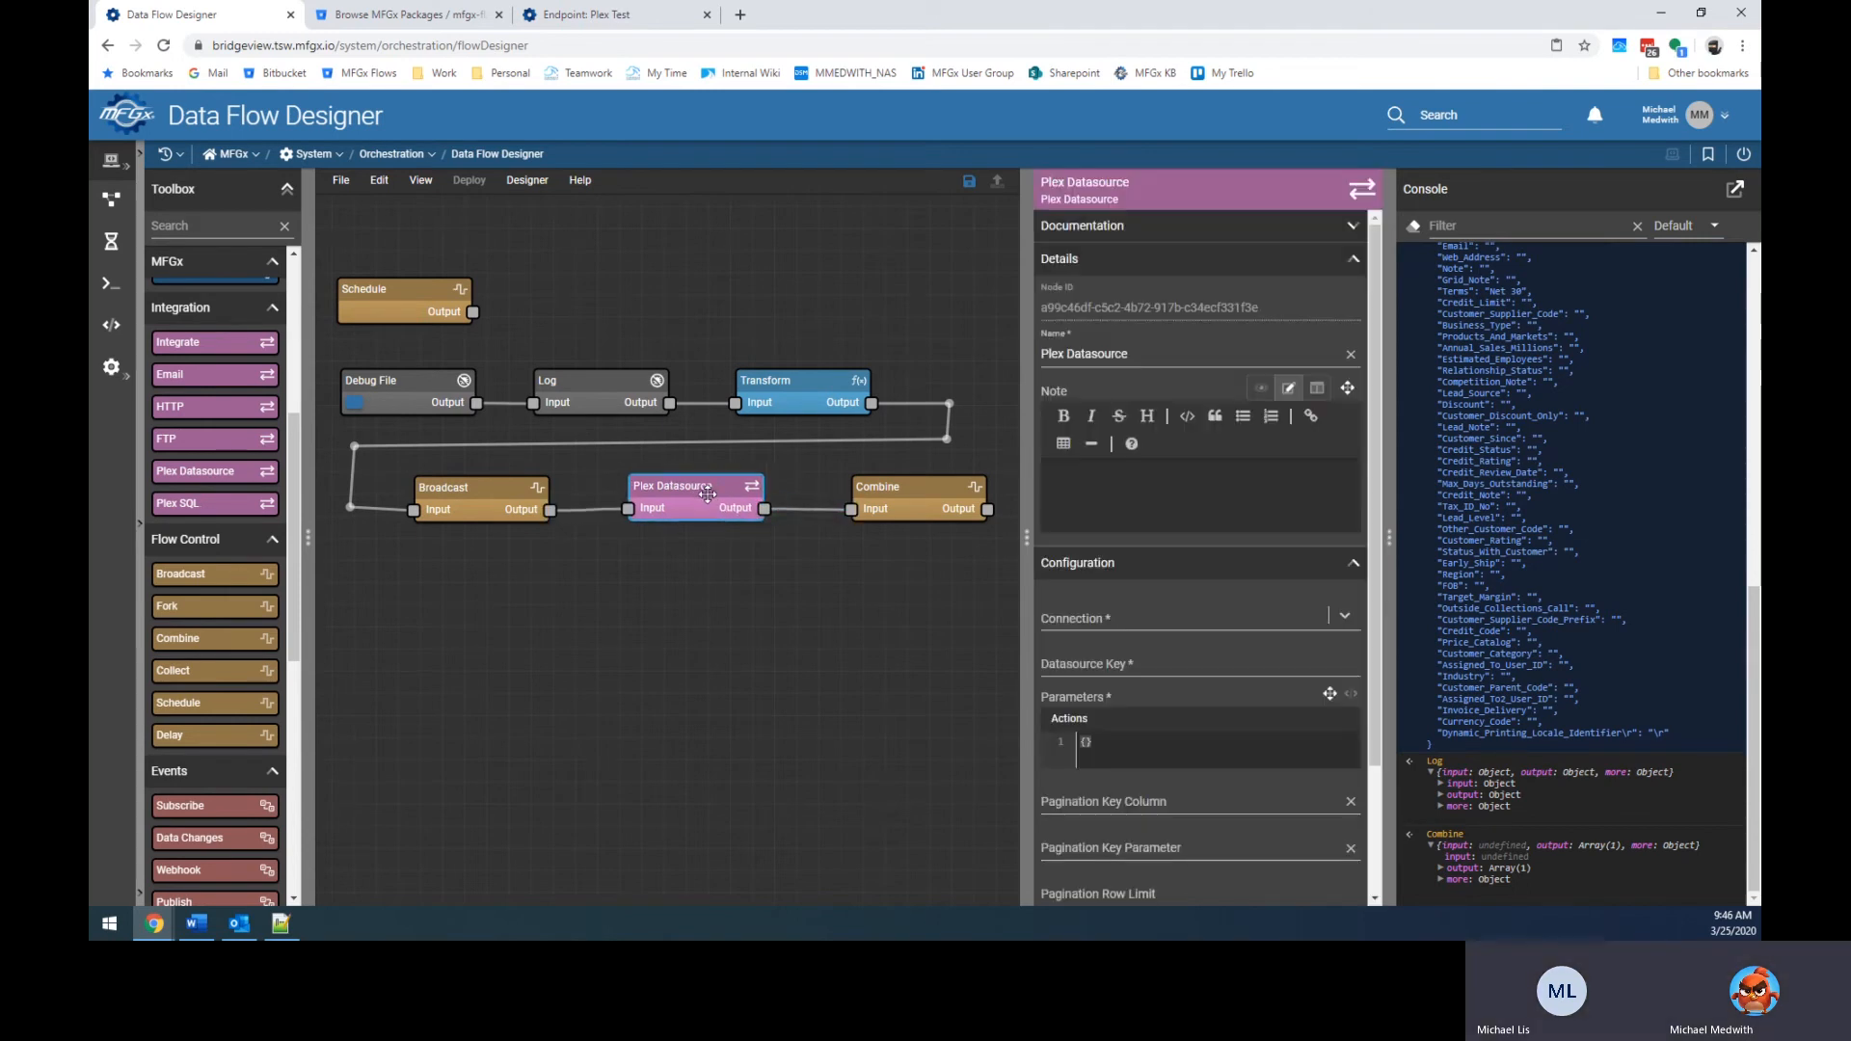
Set the node's Connection to Plex (Test), then open a new browser tab.
{"action": "left_click", "coordinate": [1198, 632]}
{"action": "left_click", "coordinate": [1084, 665]}
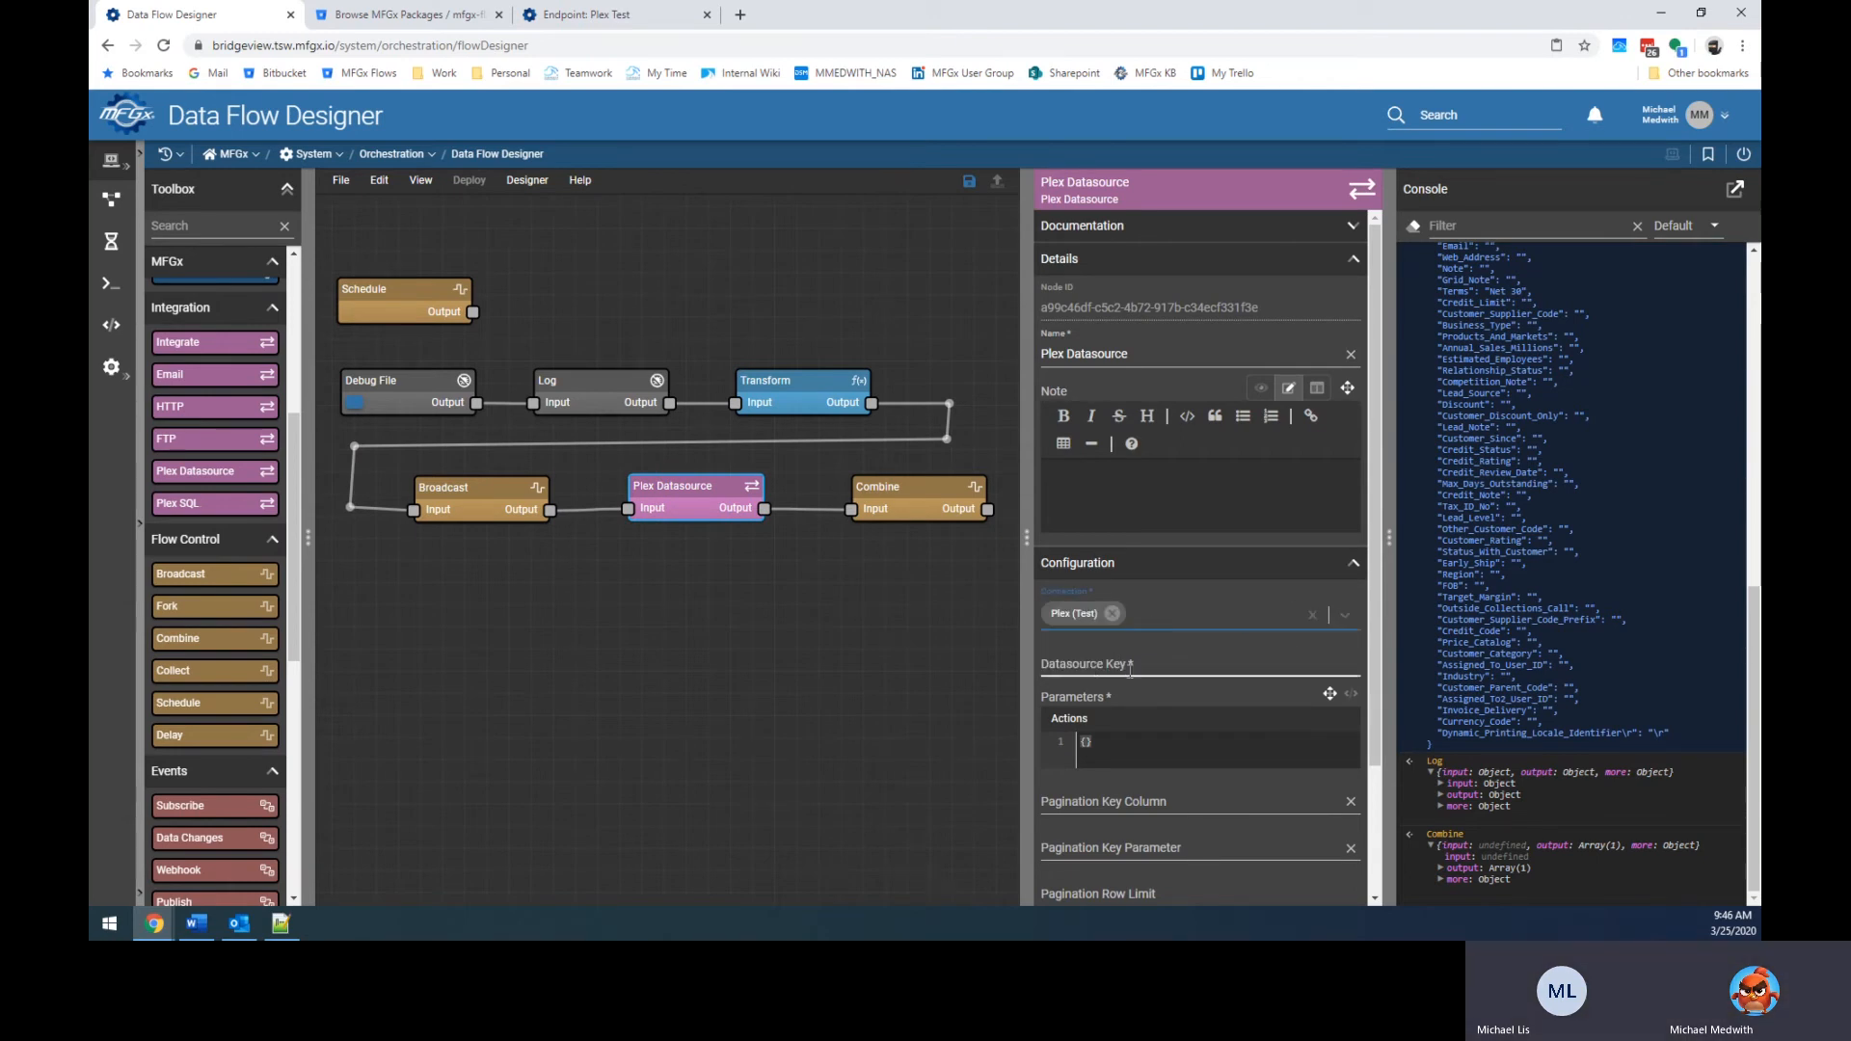
{"action": "left_click", "coordinate": [1081, 663]}
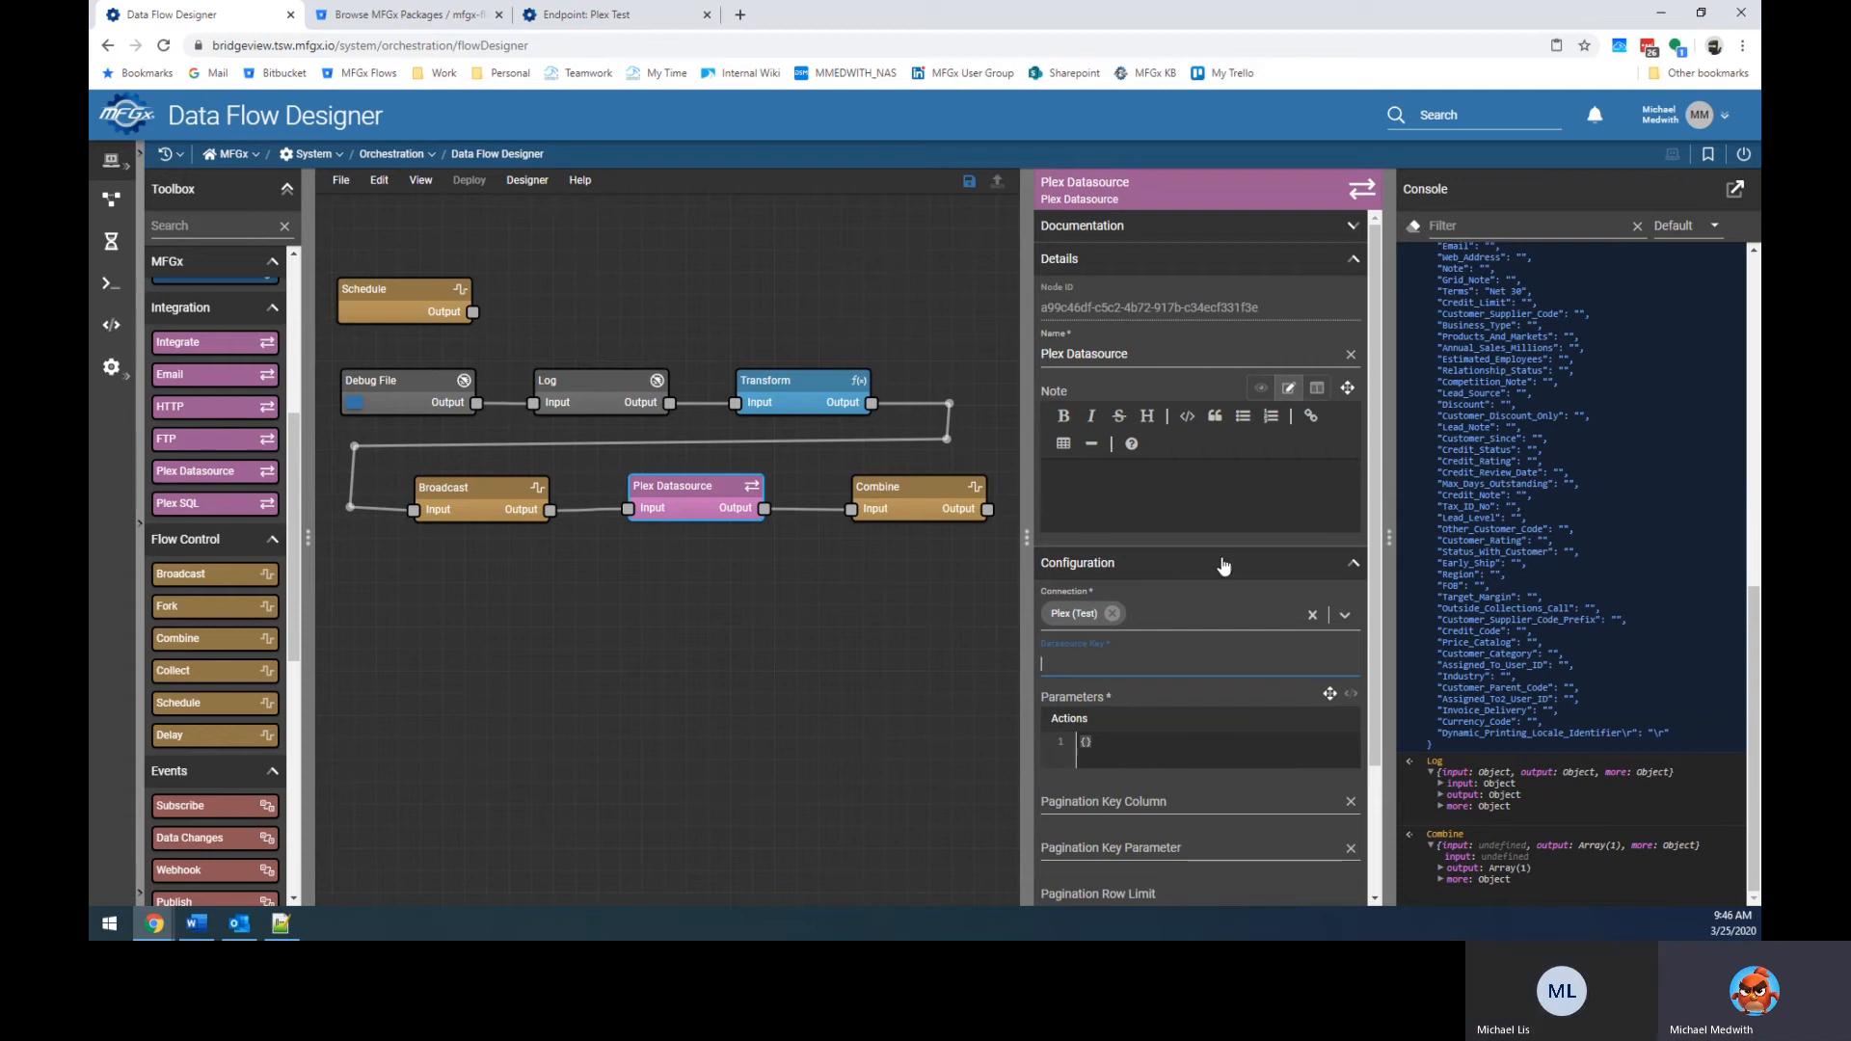
{"action": "left_click", "coordinate": [741, 14]}
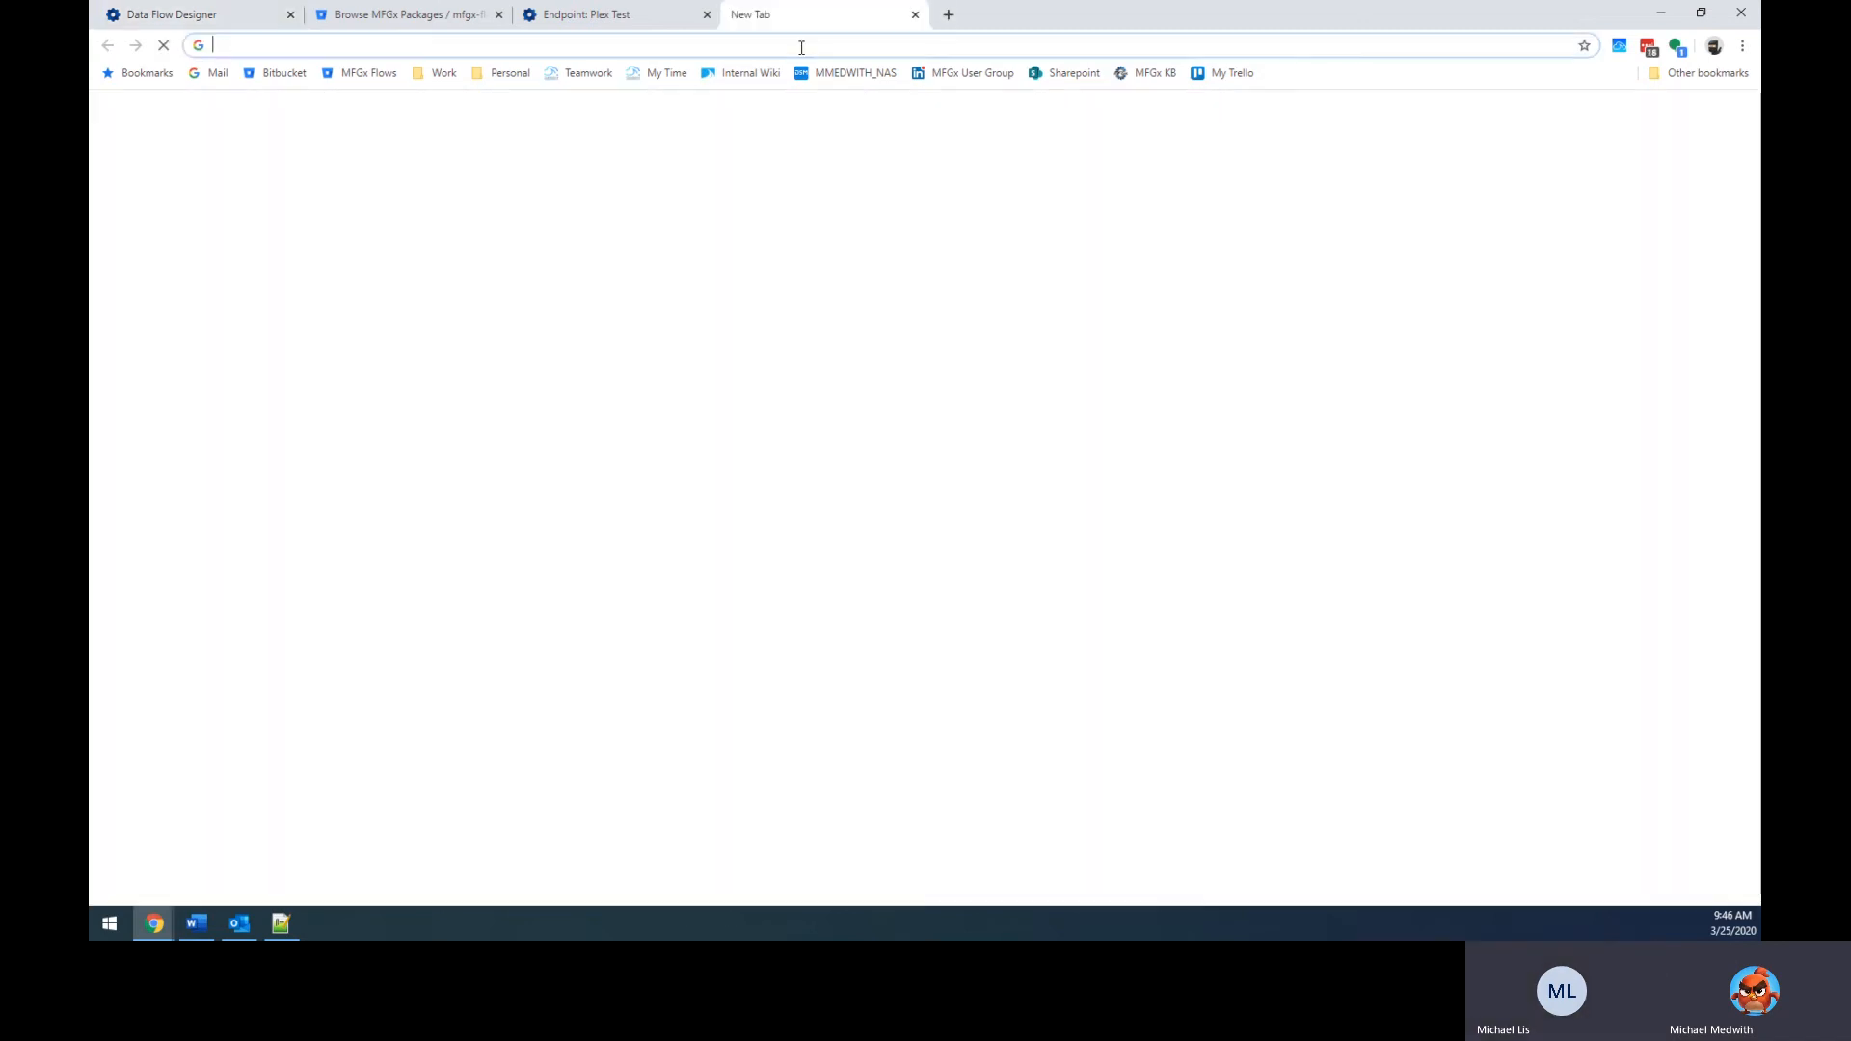
Load the Plex test site and log in, dismissing the password-manager popup.
{"action": "type", "text": "test"}
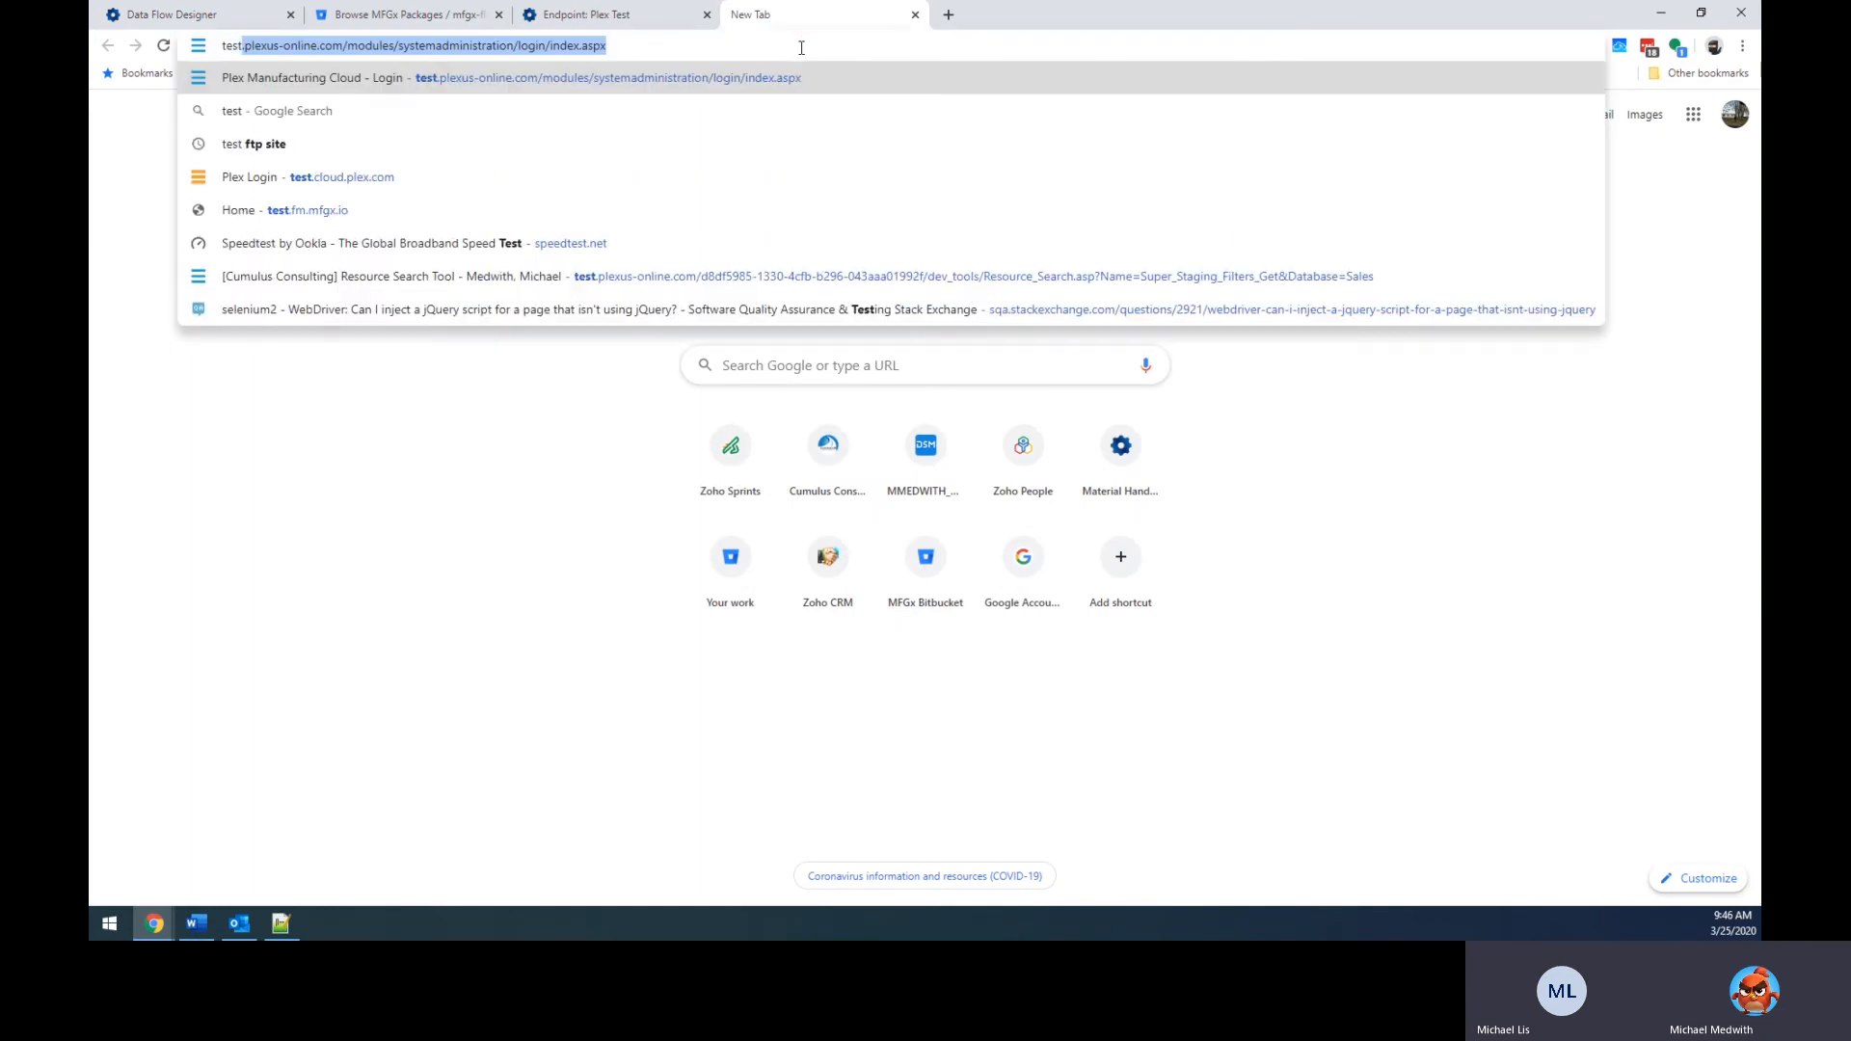
{"action": "key", "text": "Return"}
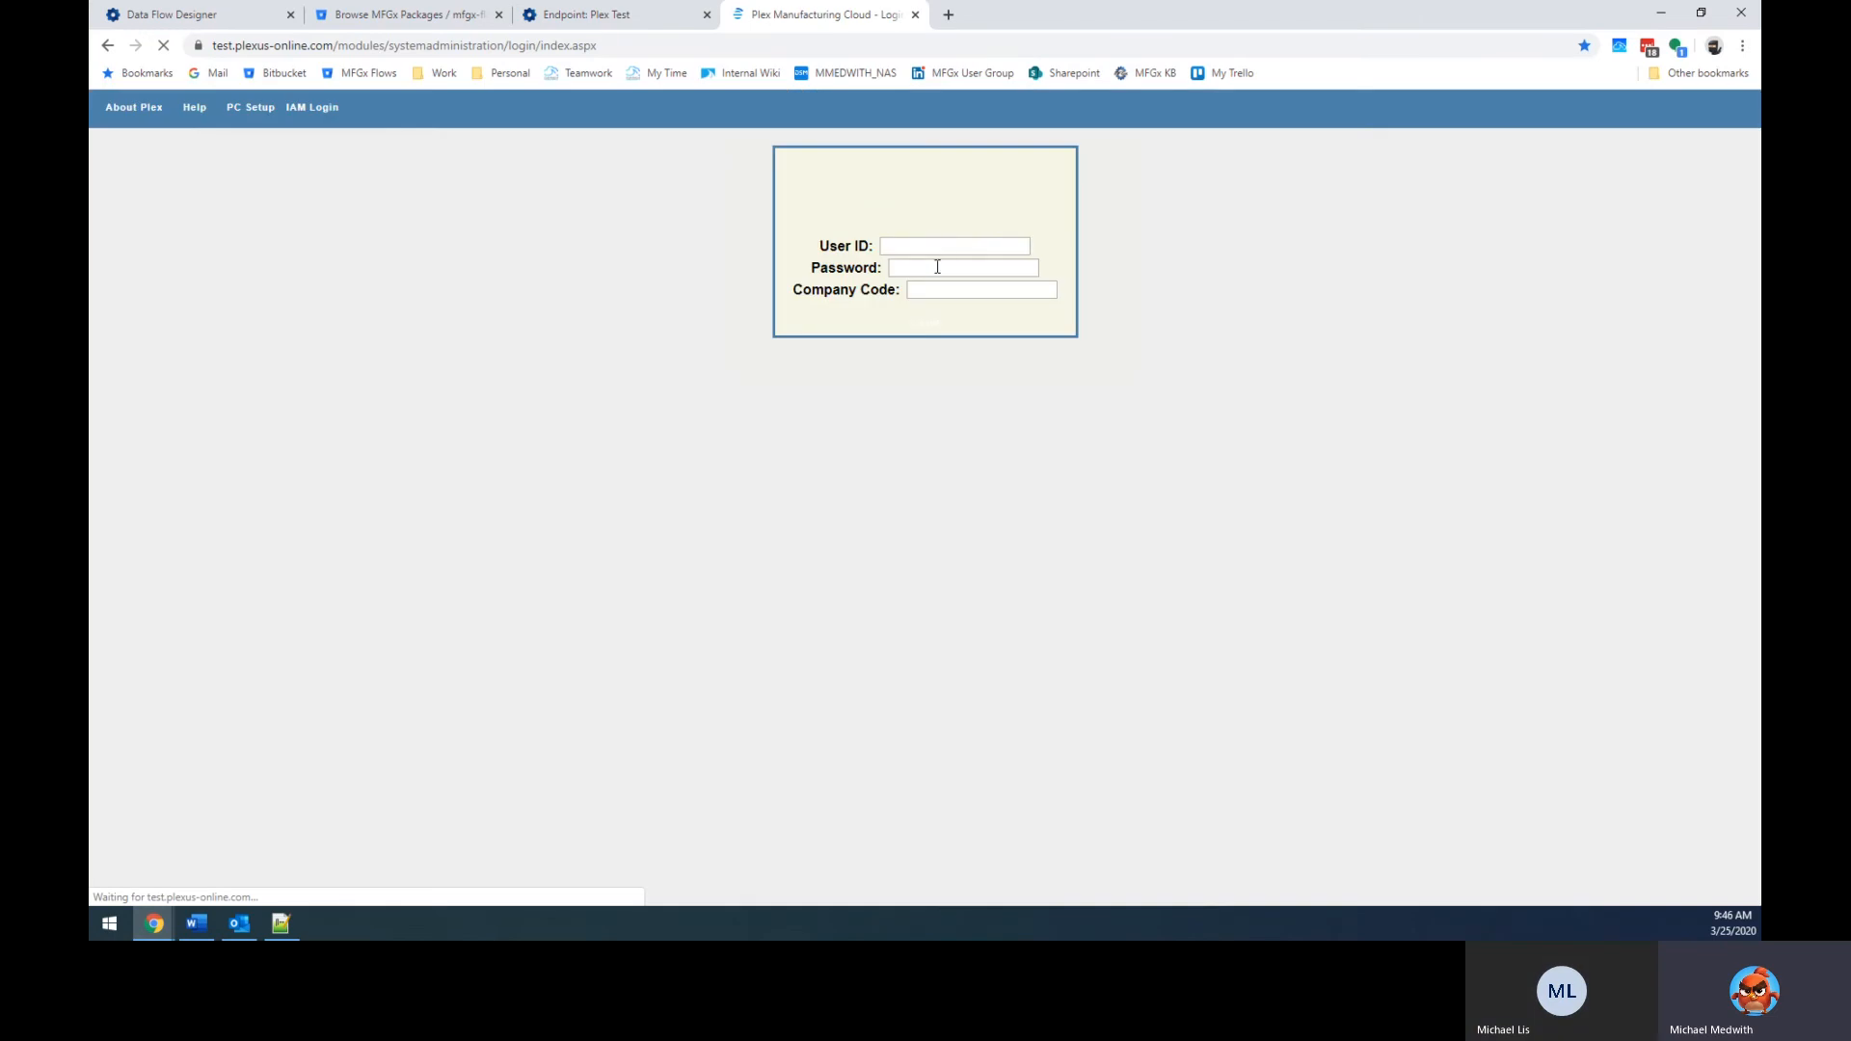
{"action": "left_click", "coordinate": [949, 320]}
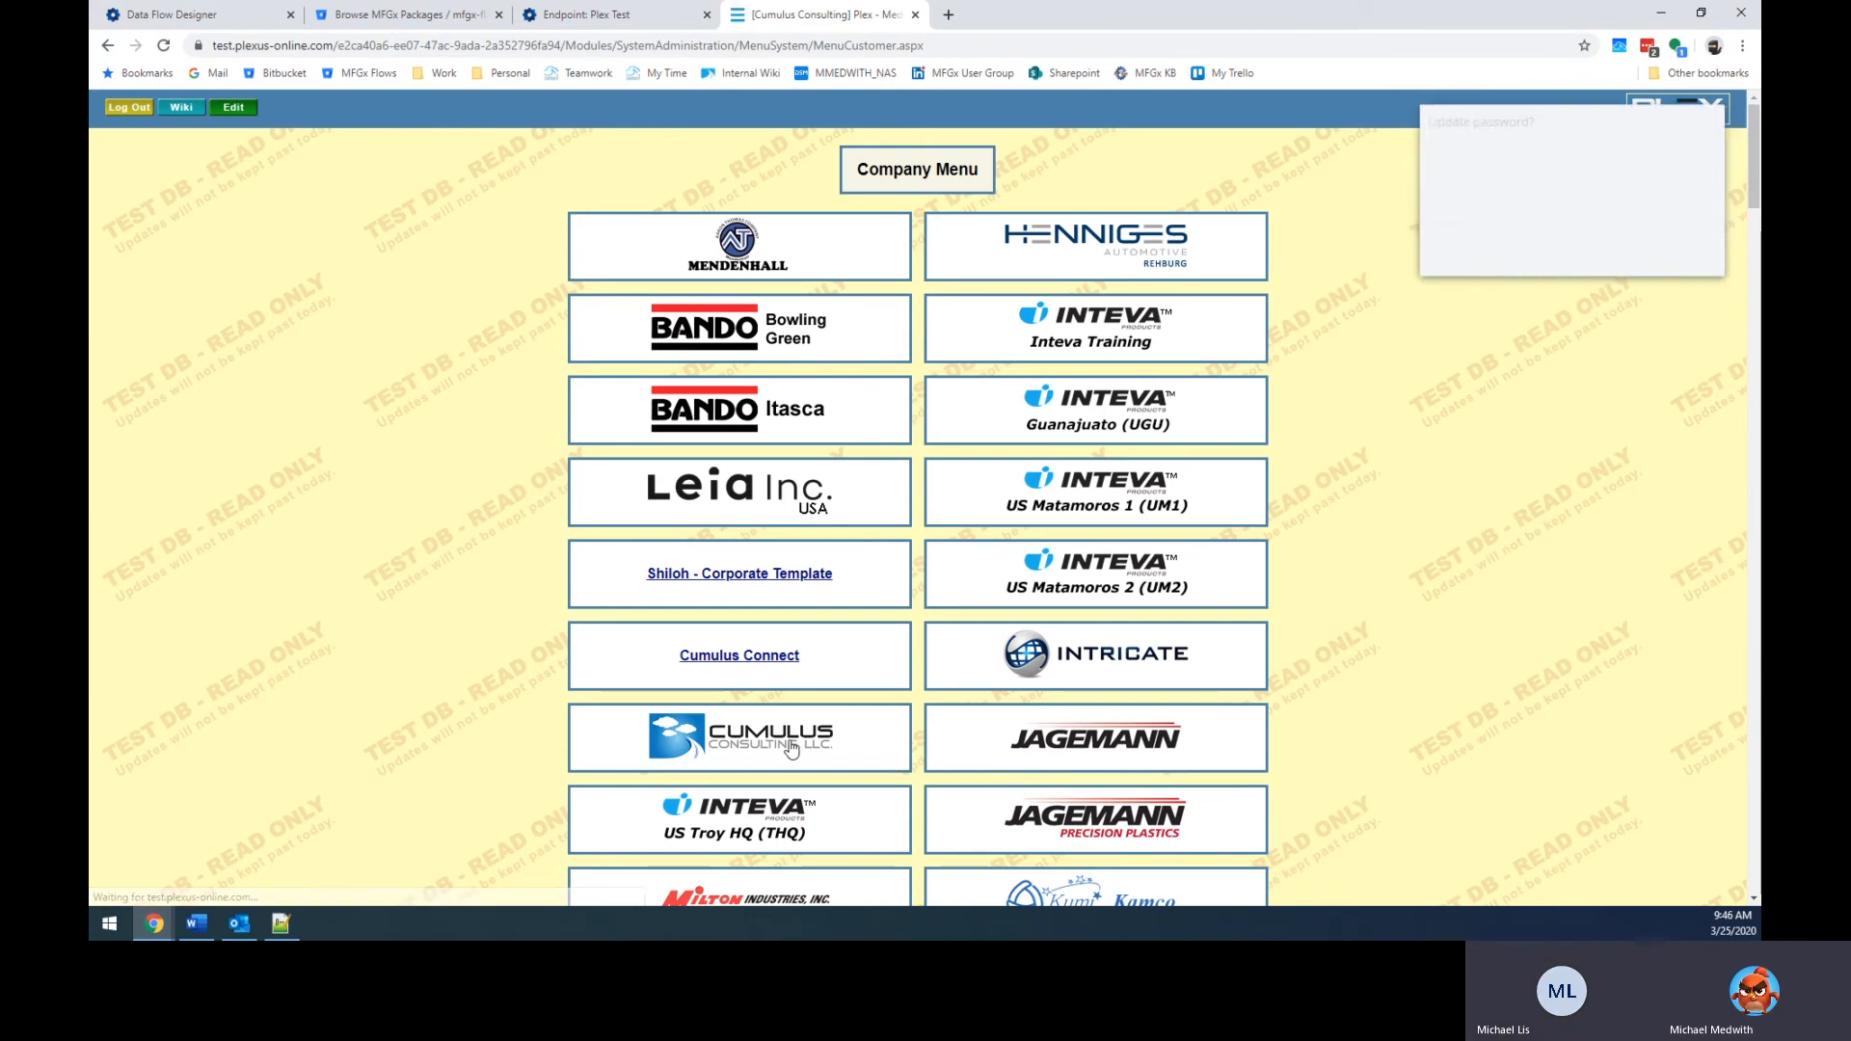
{"action": "left_click", "coordinate": [1597, 254]}
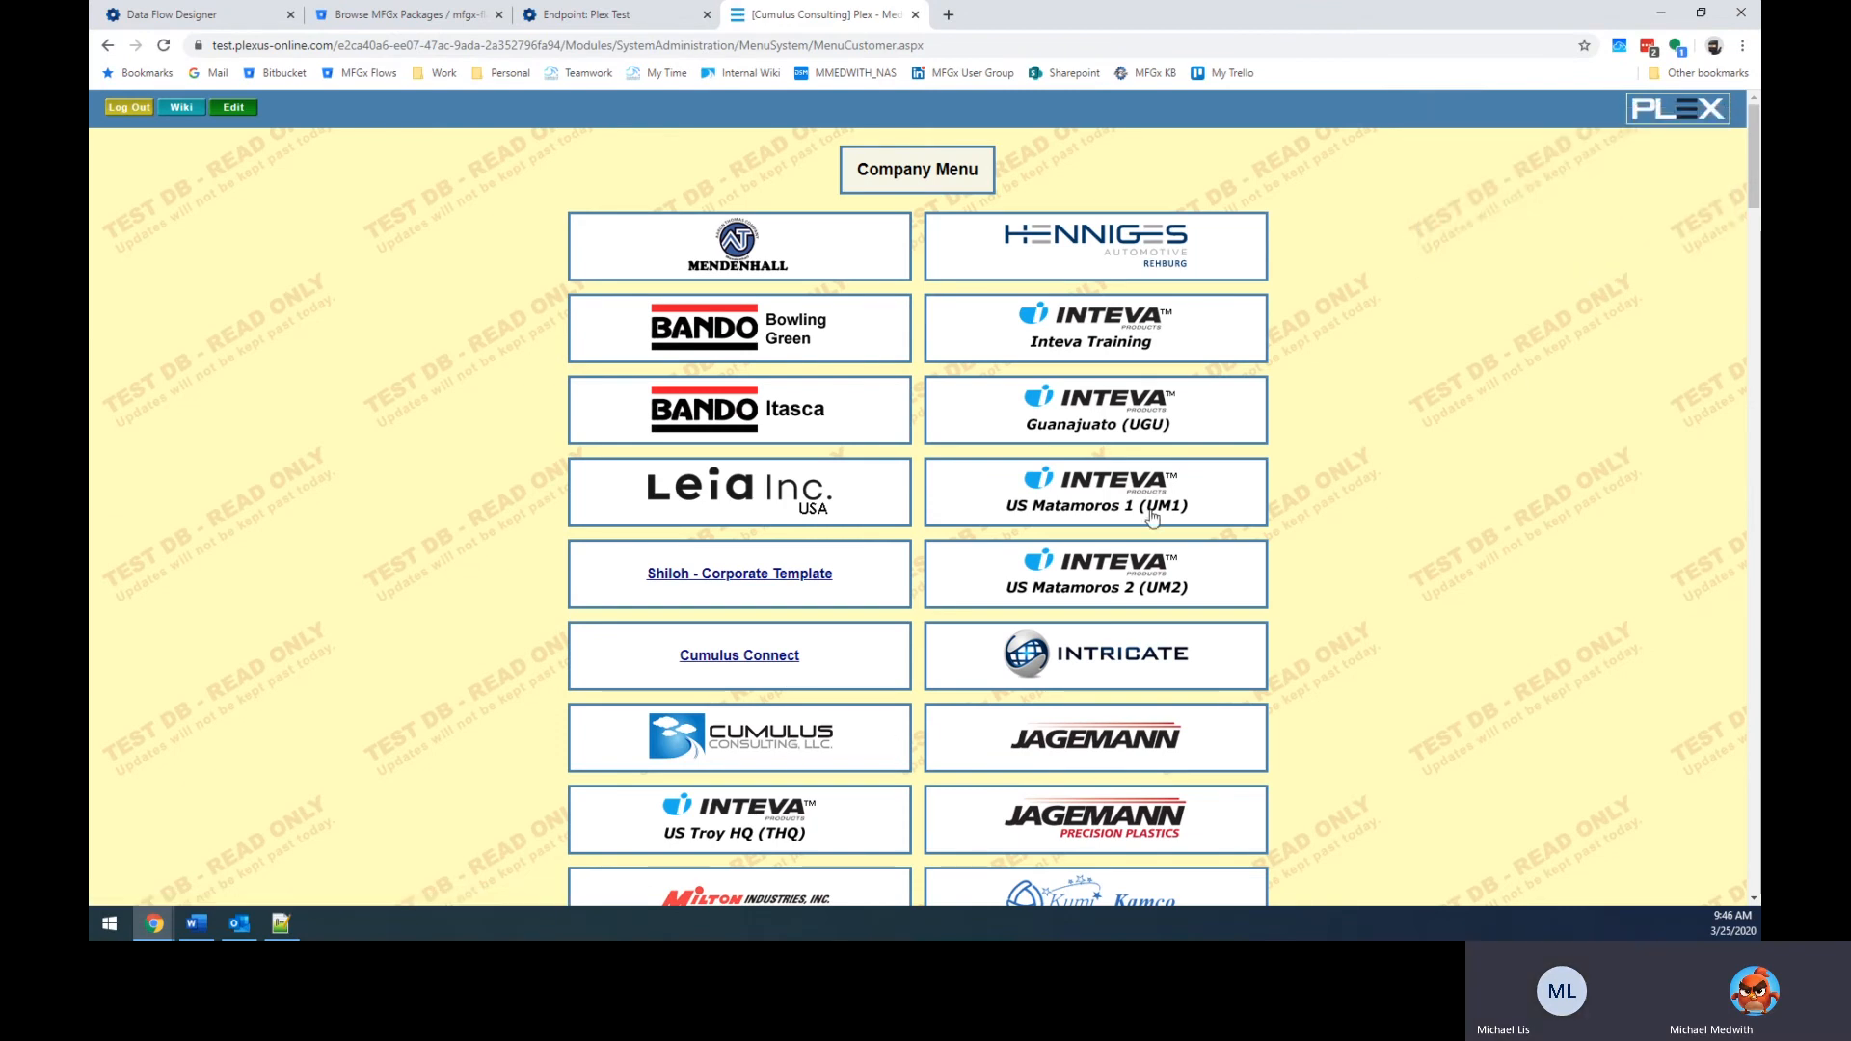
Enter the Cumulus Consulting company and menu-search 'dat' for Data Sources.
{"action": "left_click", "coordinate": [790, 739]}
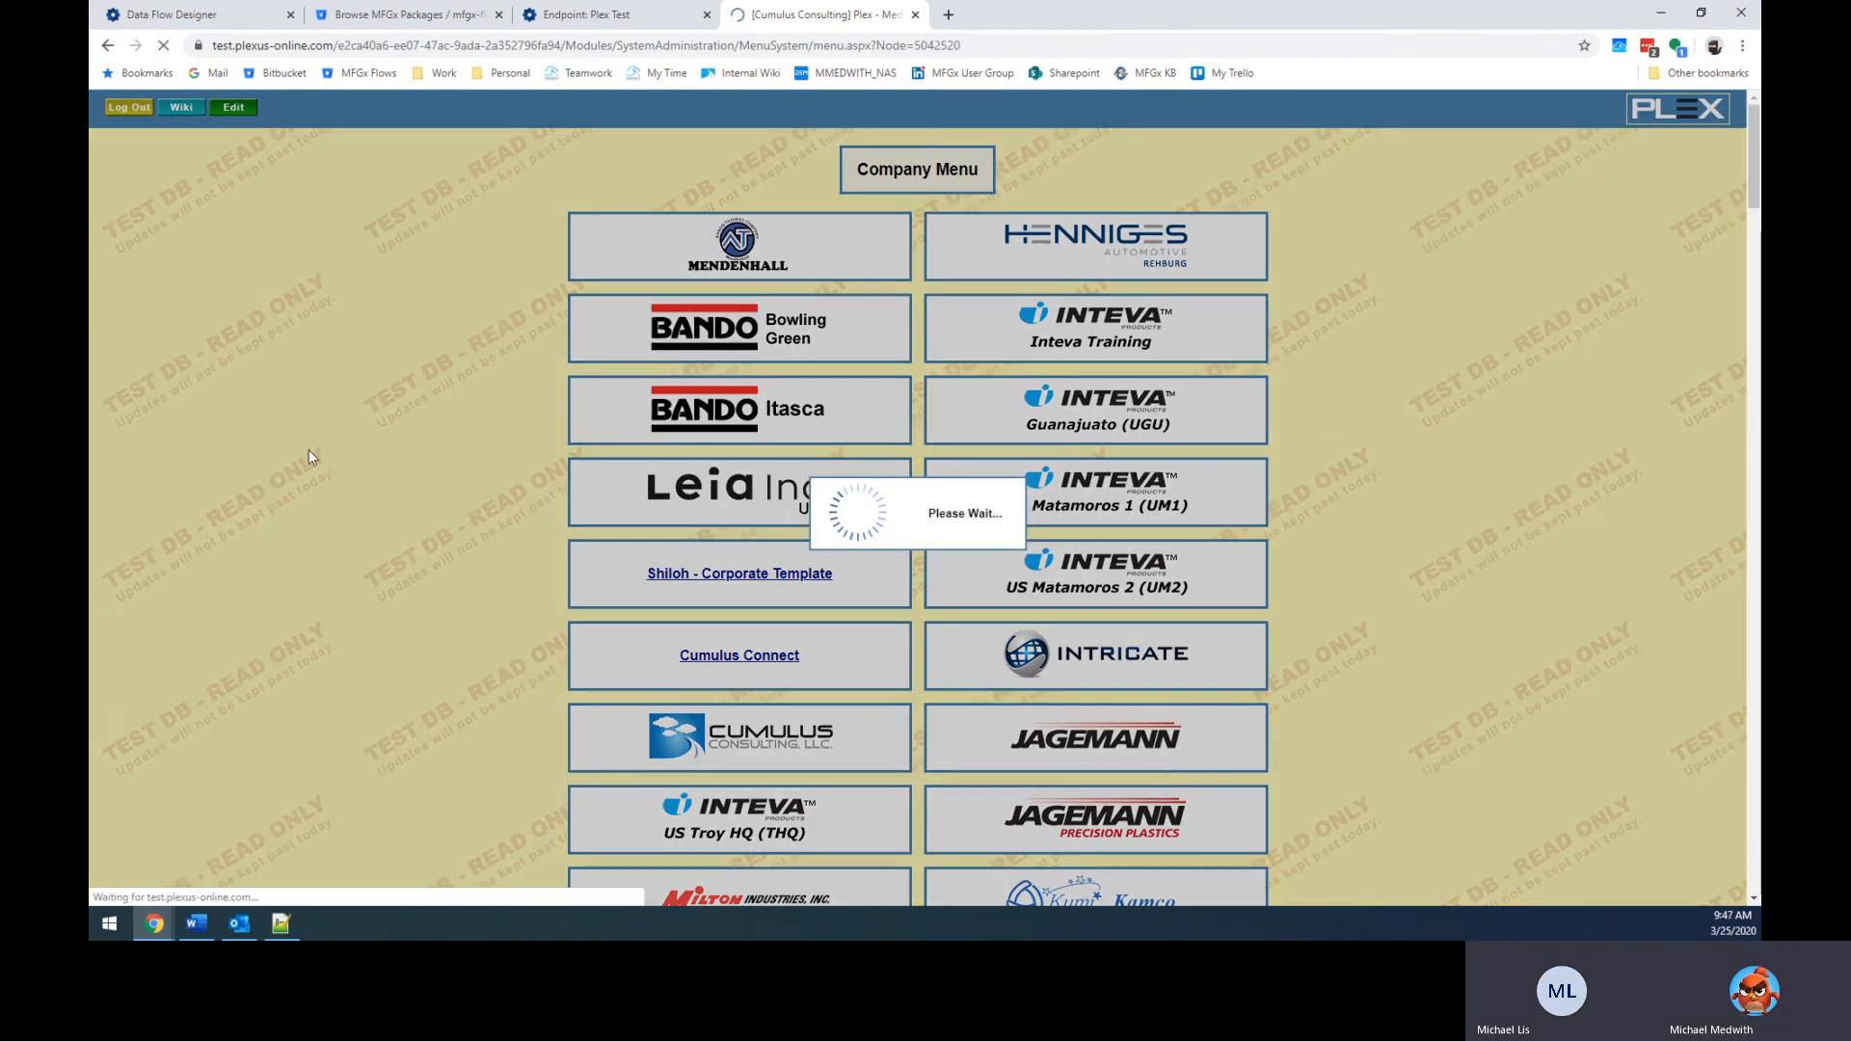
{"action": "type", "text": "datasou"}
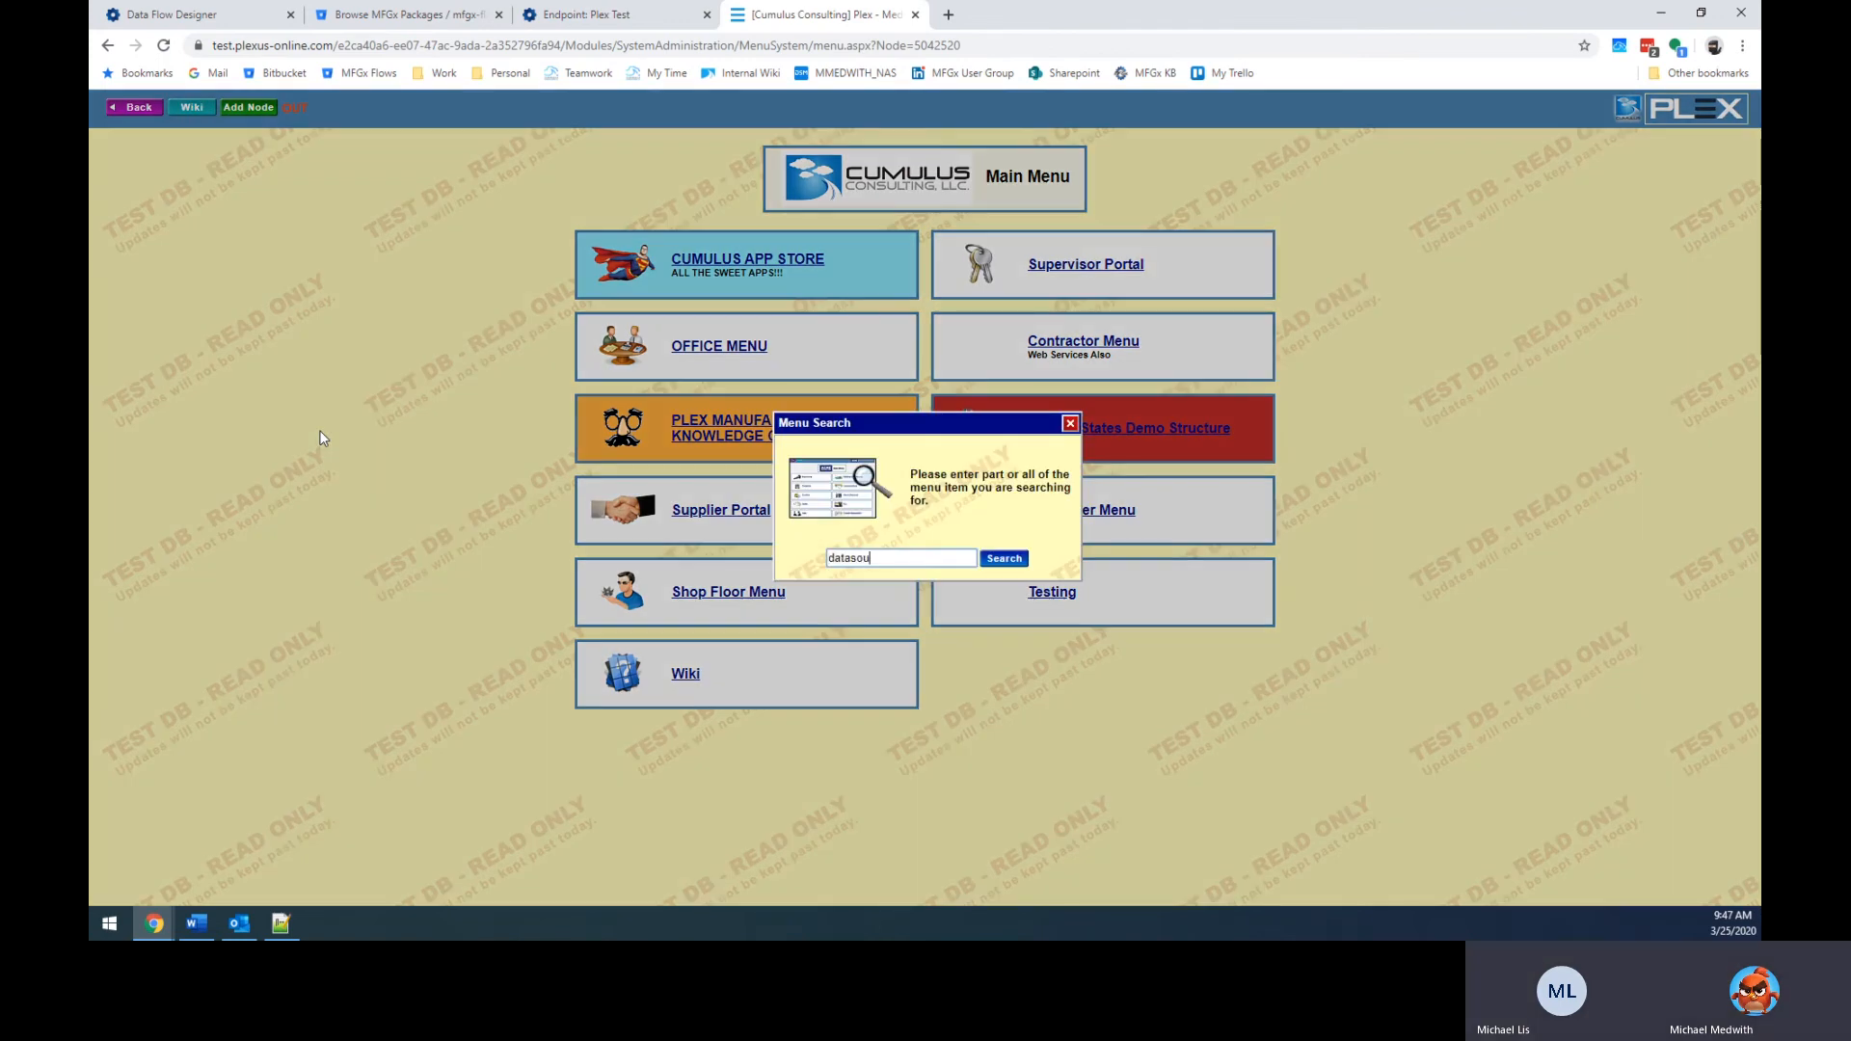
{"action": "key", "text": "Return"}
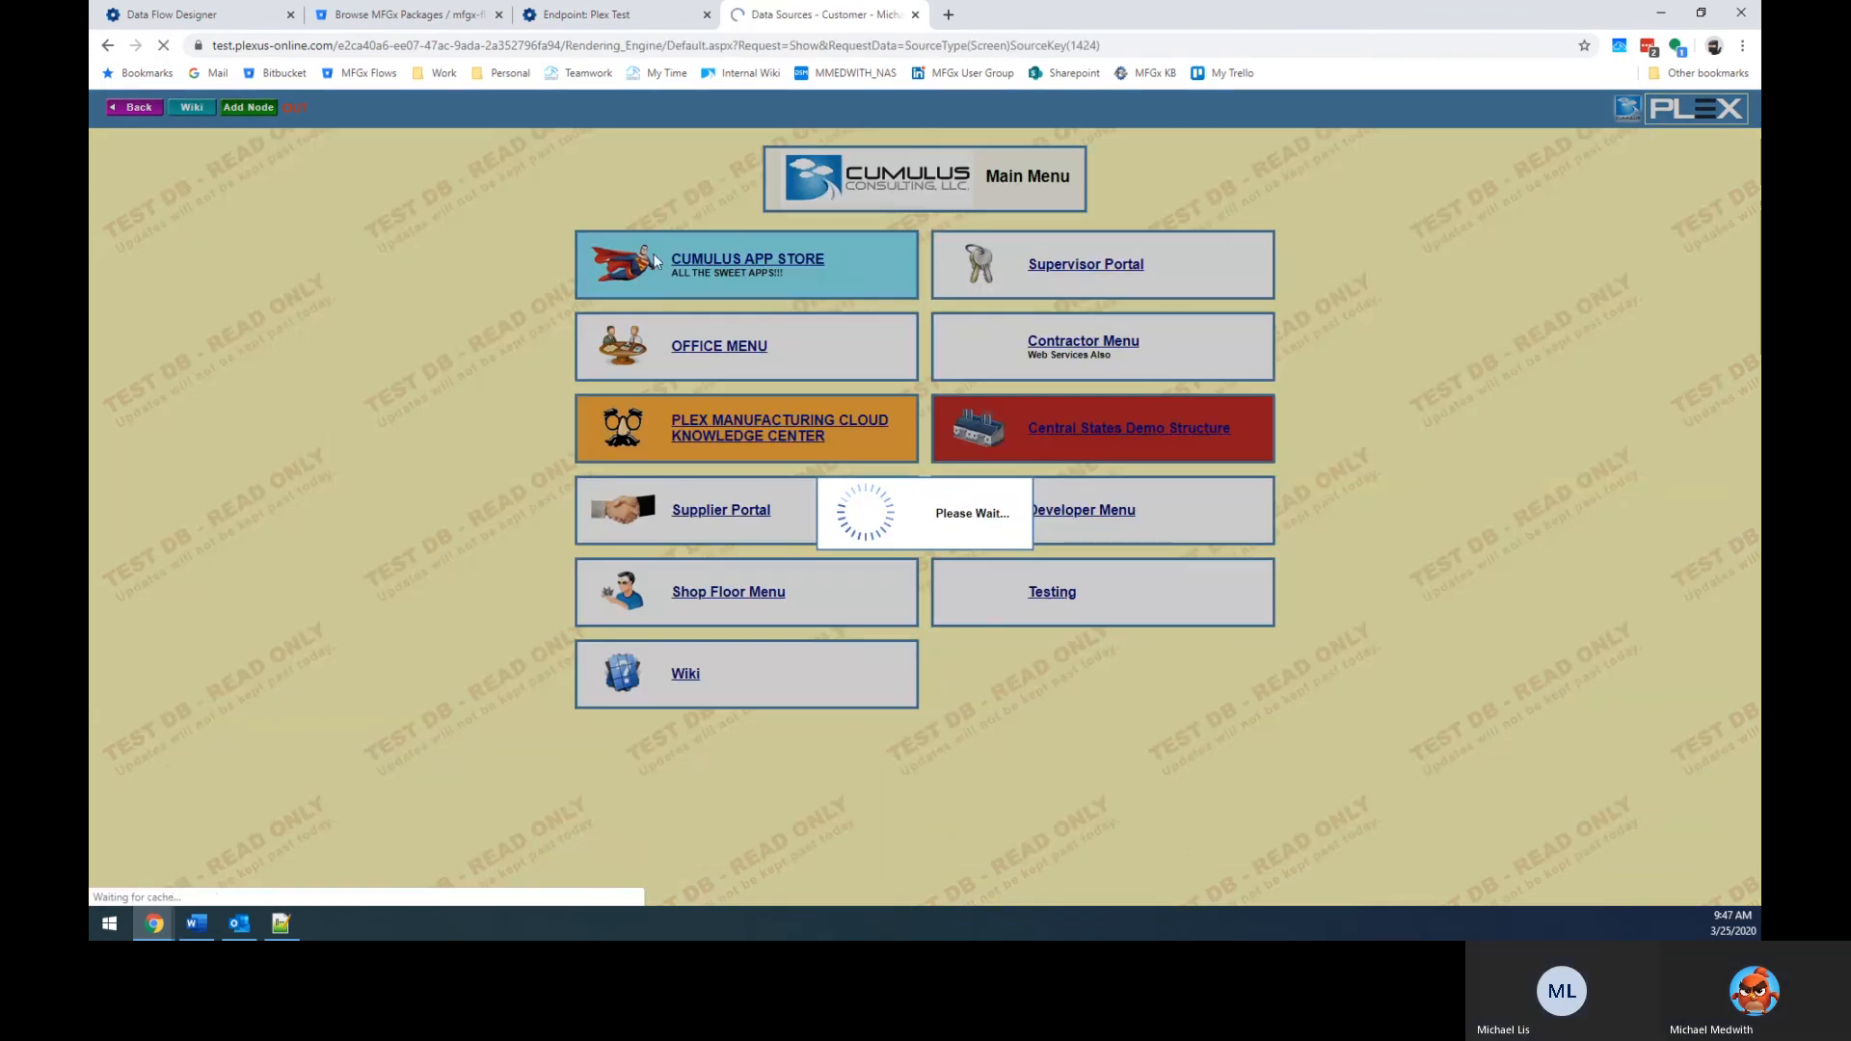
Search Data Source Name for '%cust%upl' and select the Customer_Upload key 21500.
{"action": "type", "text": "%"}
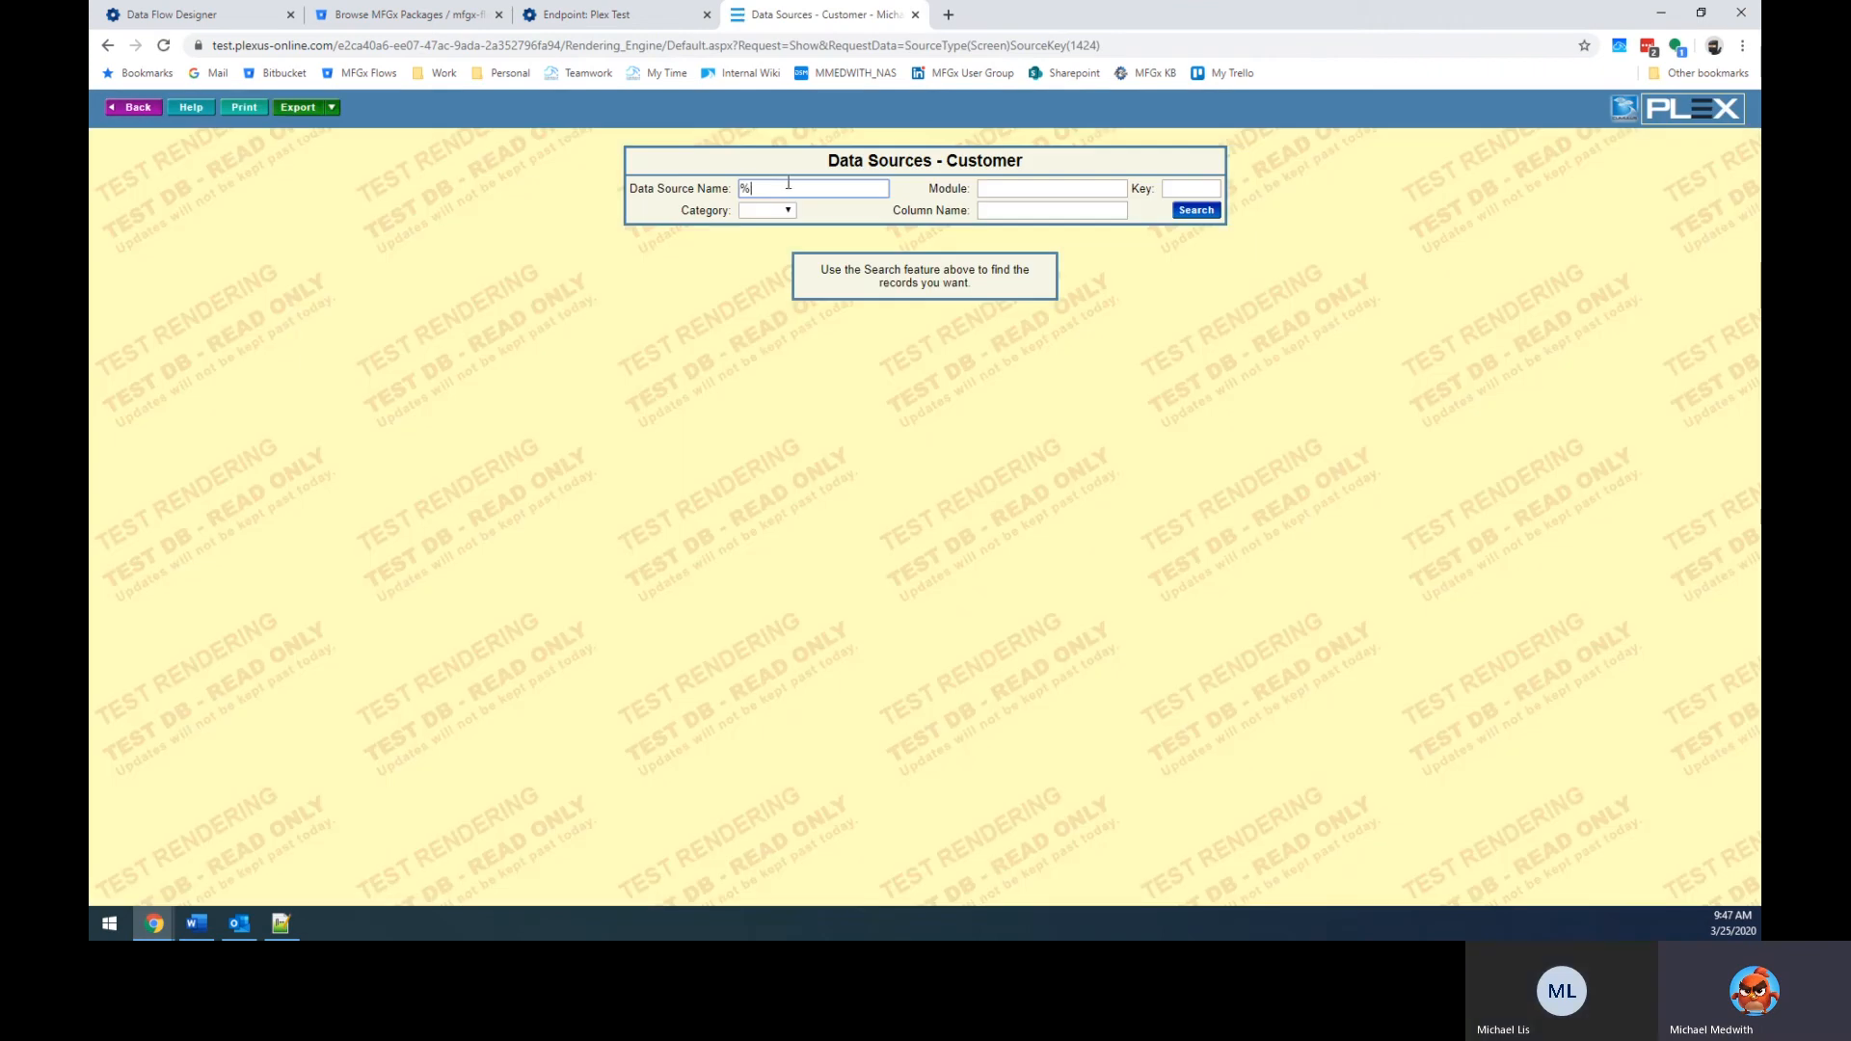
{"action": "type", "text": "cust%upload"}
{"action": "key", "text": "Return"}
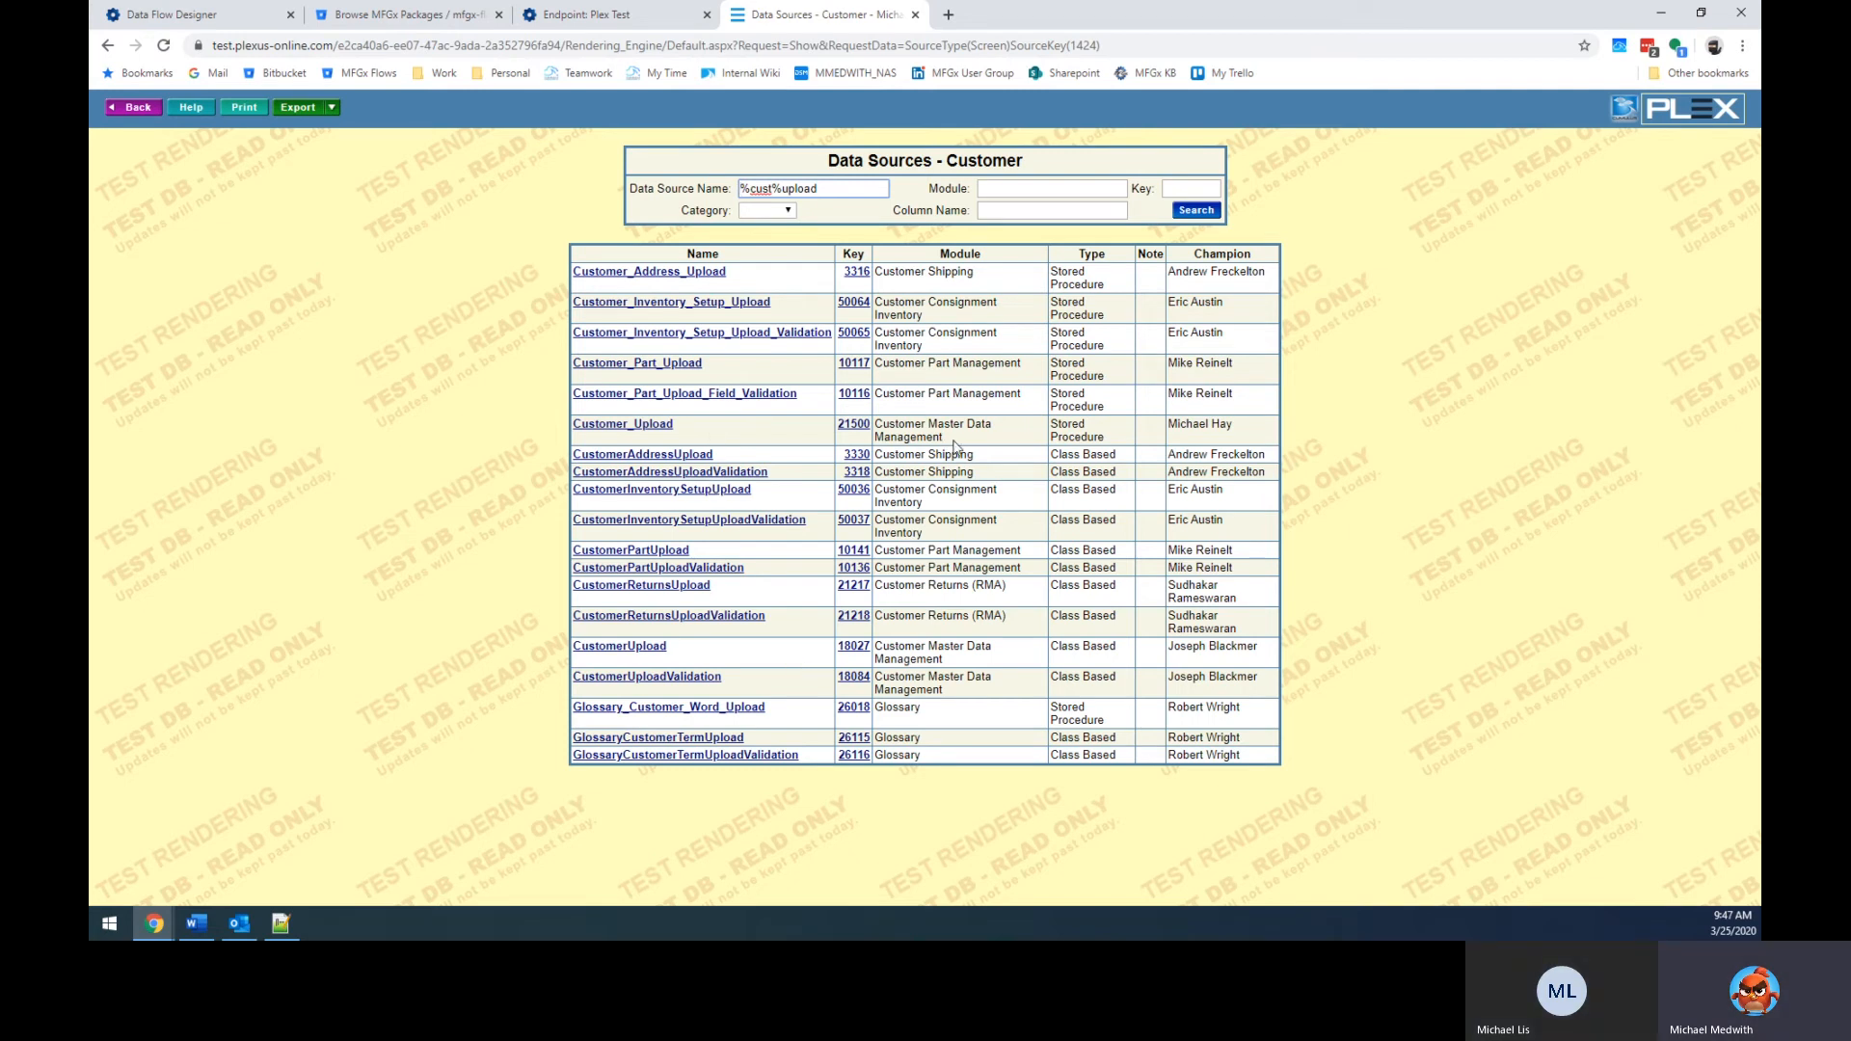
{"action": "left_click_drag", "start_coordinate": [844, 436], "coordinate": [865, 444]}
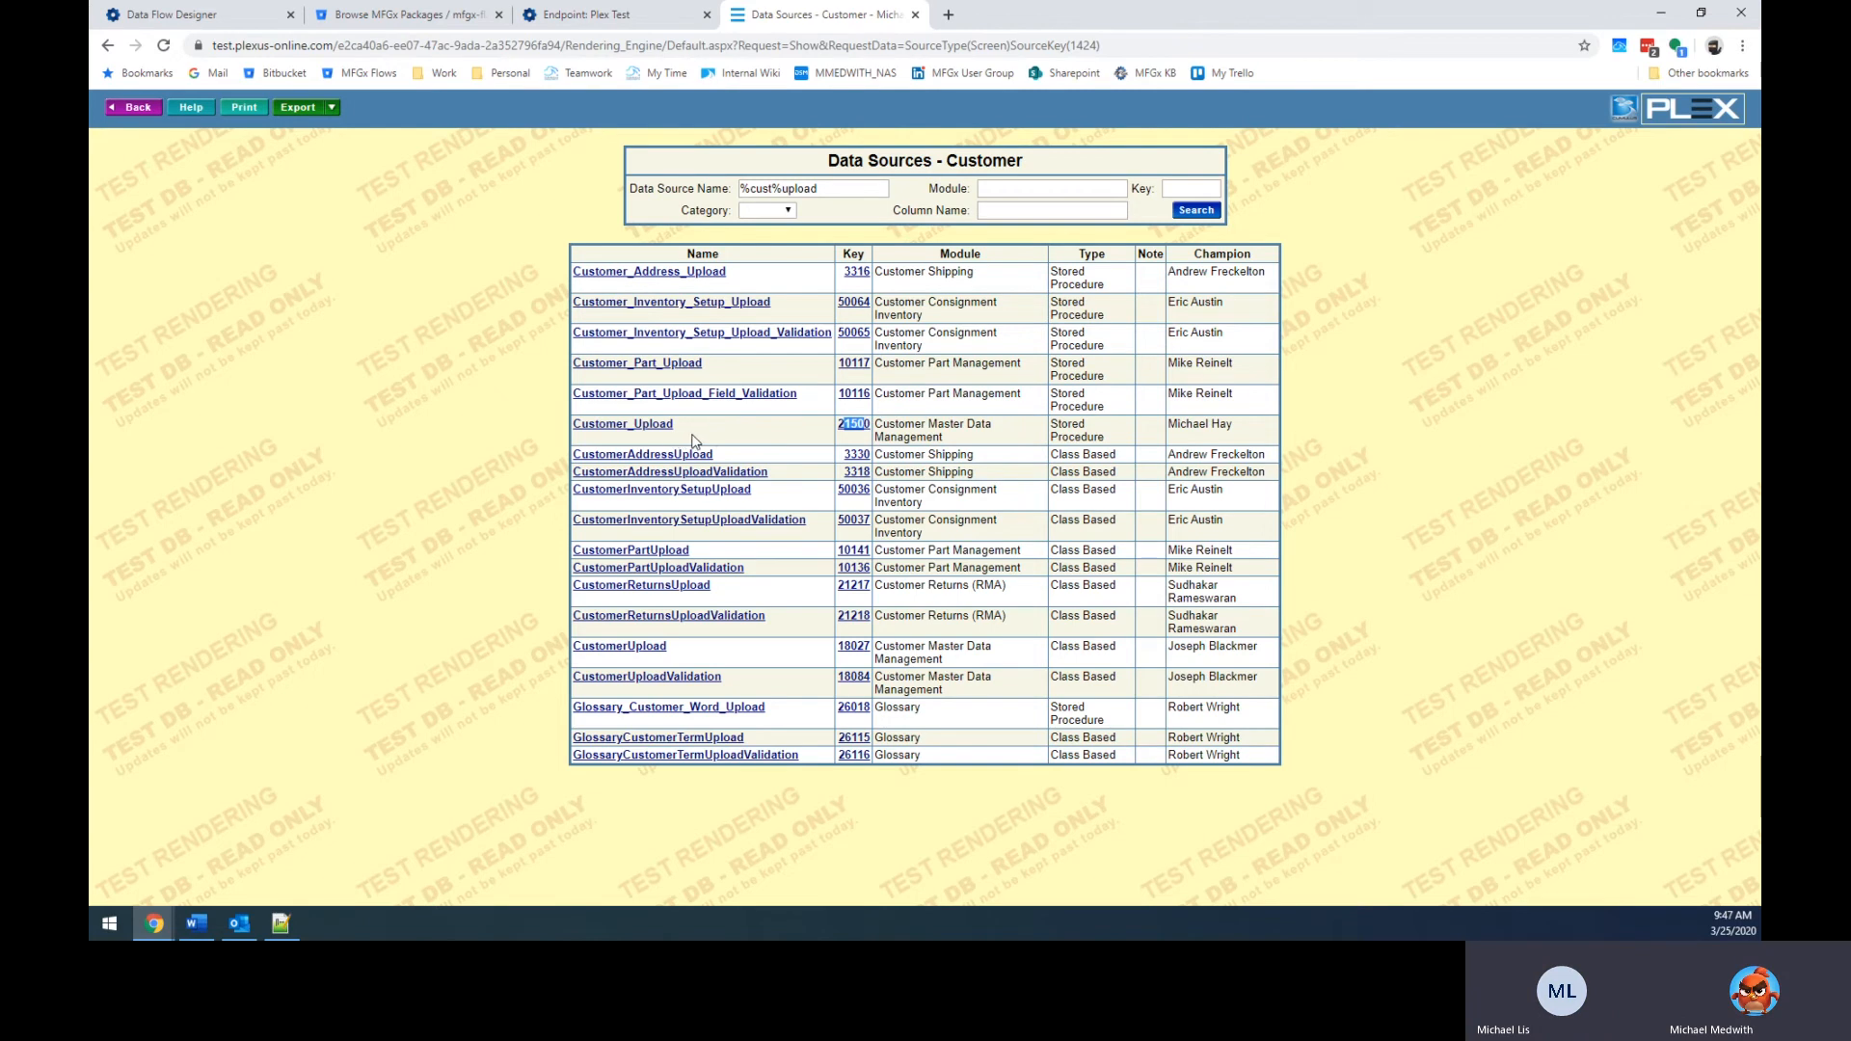
Open the Customer_Upload (21500) form and scroll through its Parameters table.
{"action": "left_click", "coordinate": [648, 427]}
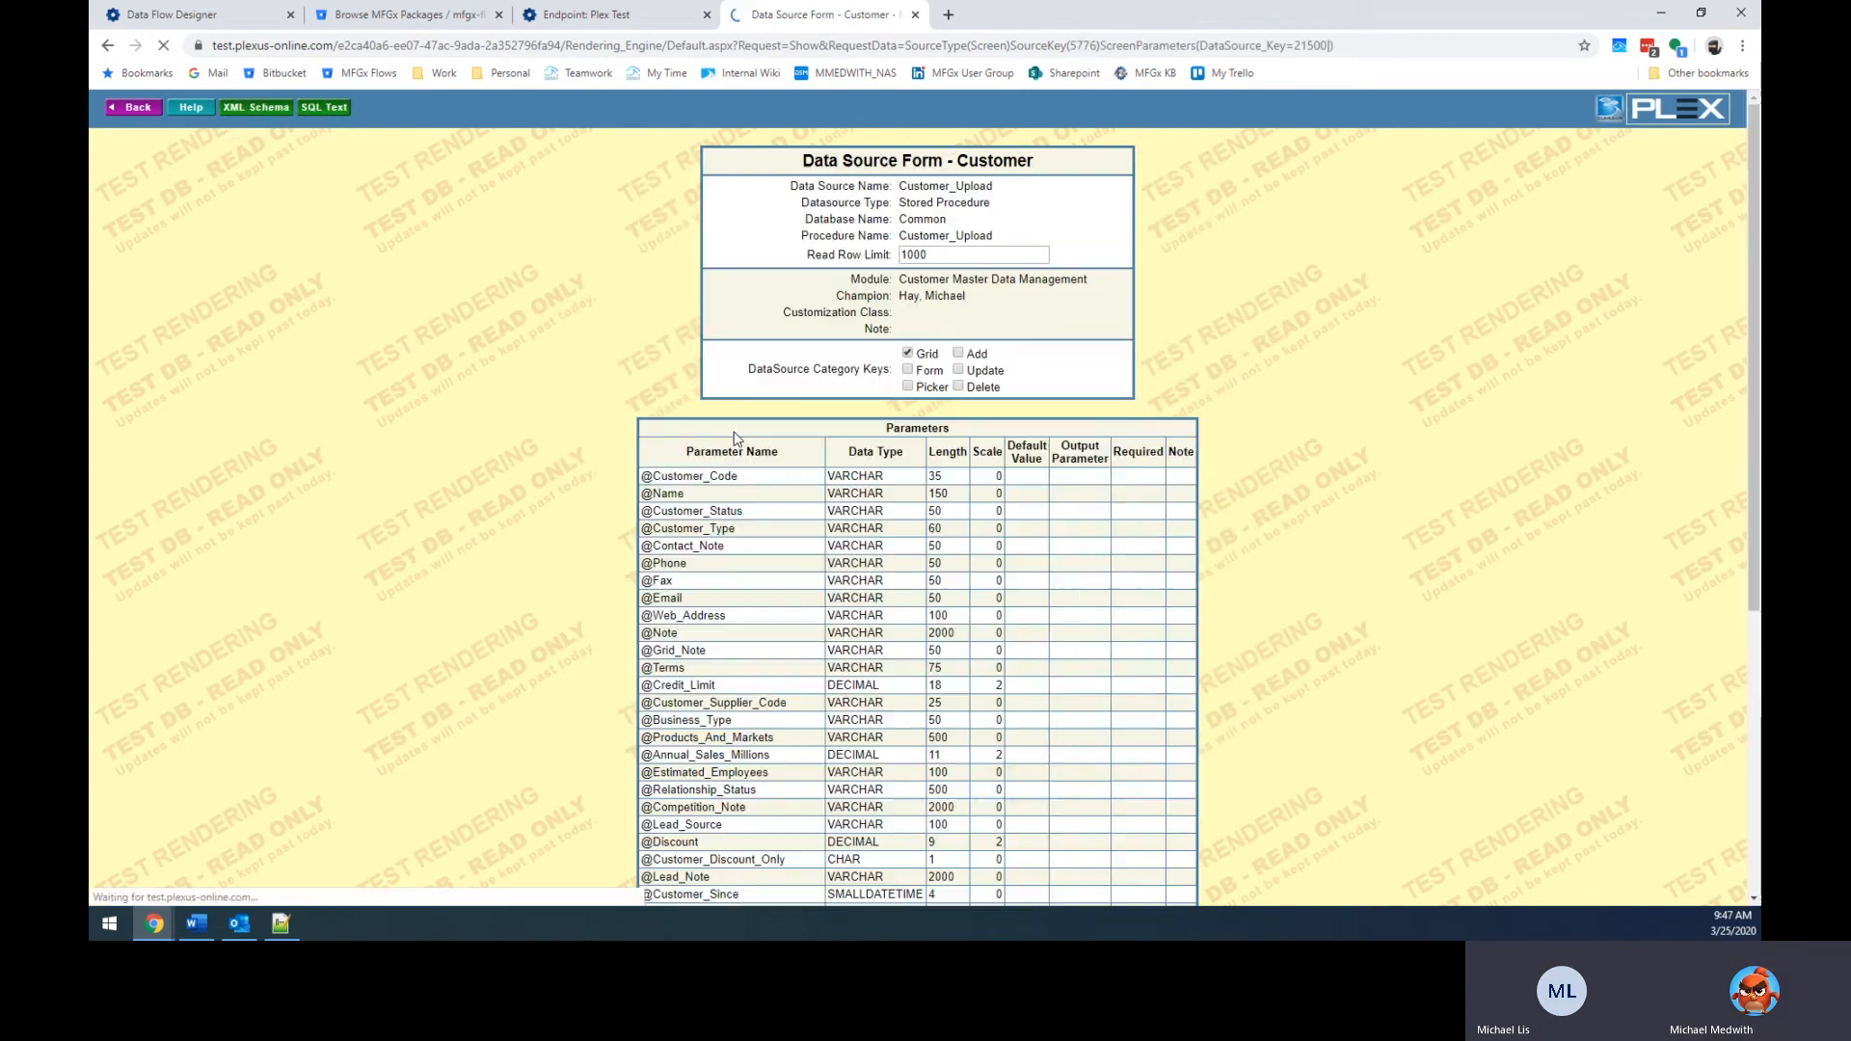
{"action": "scroll", "coordinate": [804, 462], "scroll_direction": "down", "scroll_amount": 5}
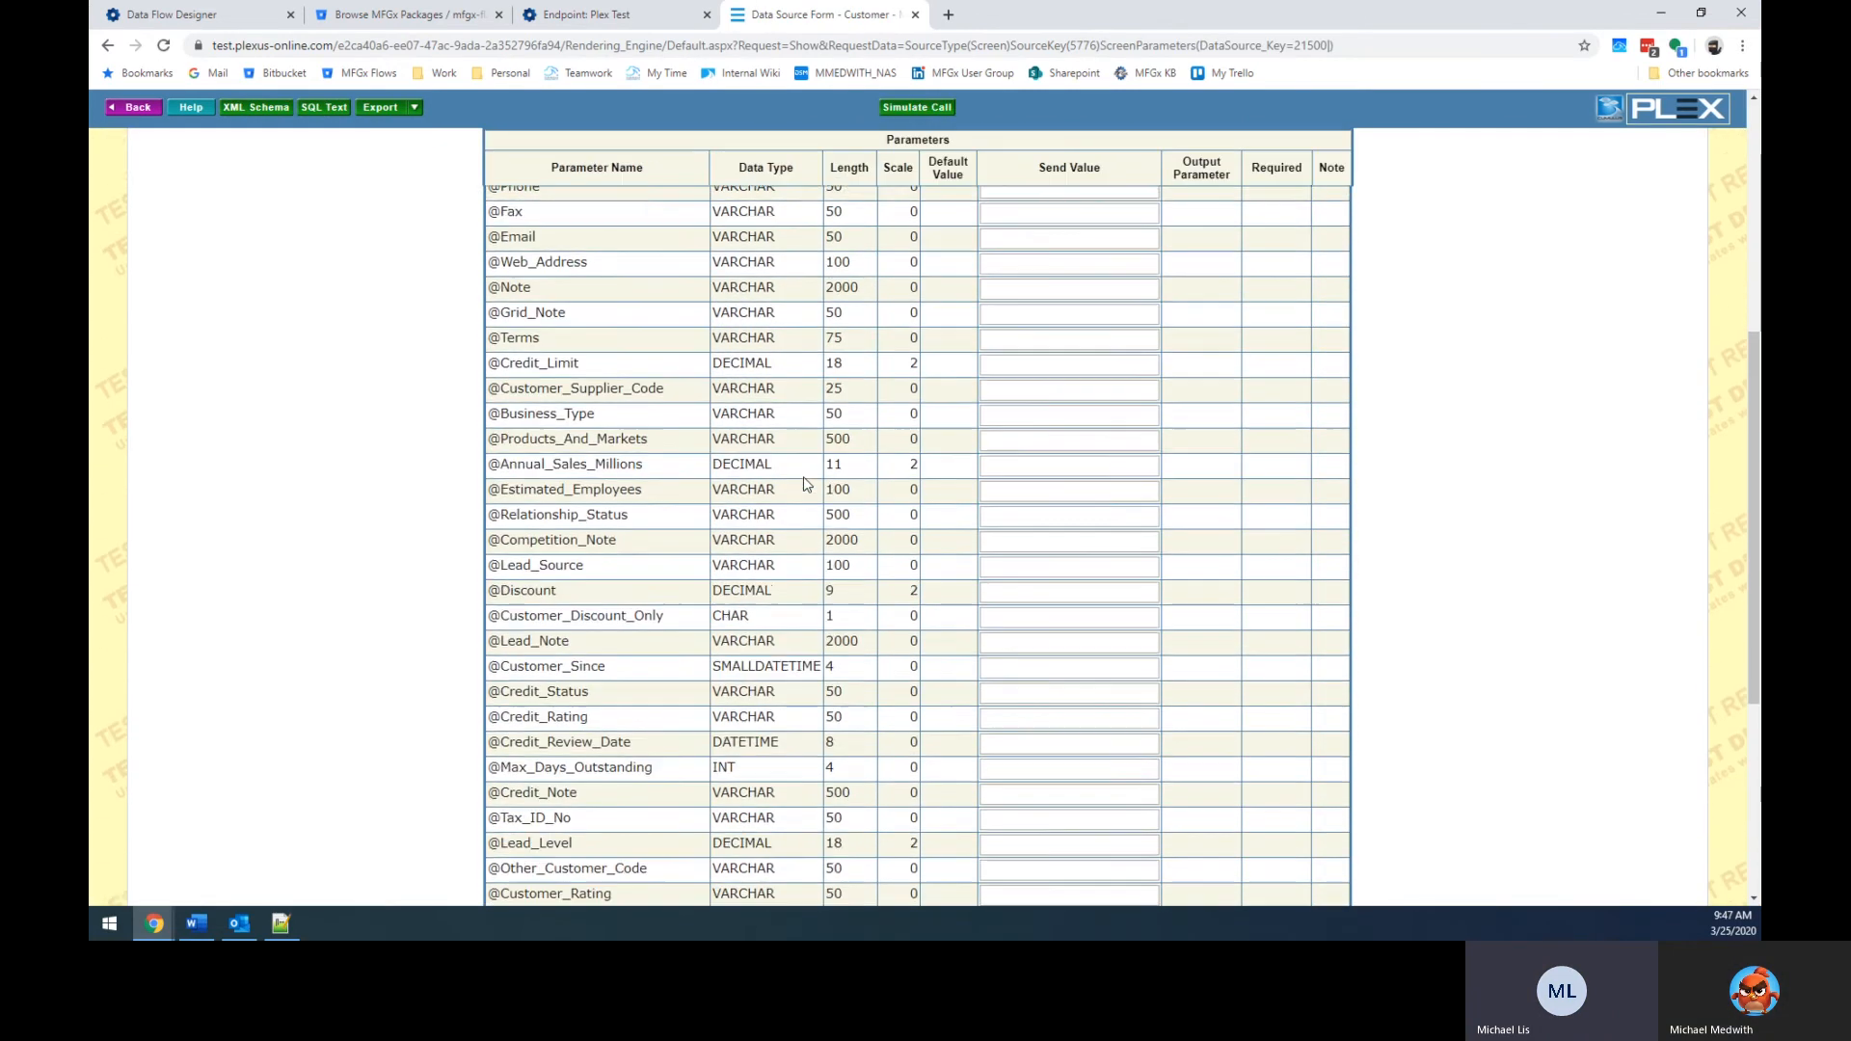
{"action": "scroll", "coordinate": [808, 484], "scroll_direction": "up", "scroll_amount": 5}
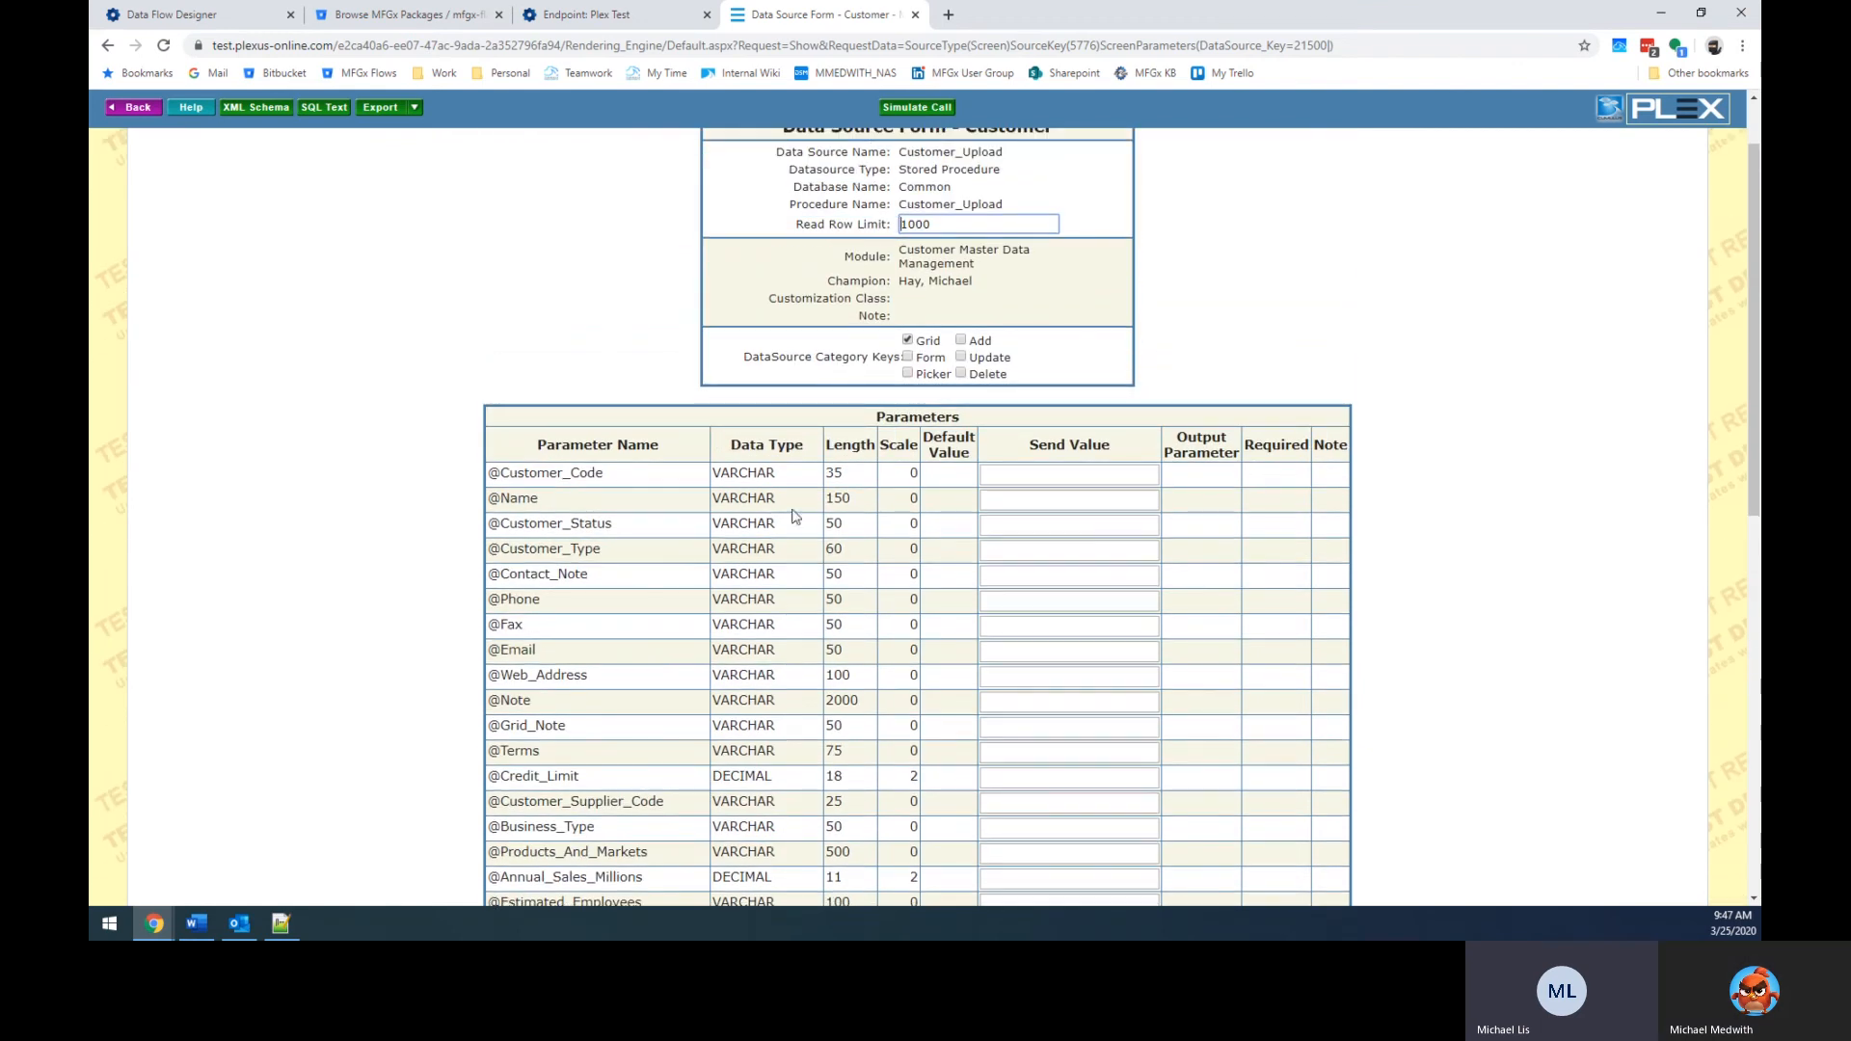
{"action": "scroll", "coordinate": [559, 270], "scroll_direction": "up", "scroll_amount": 1}
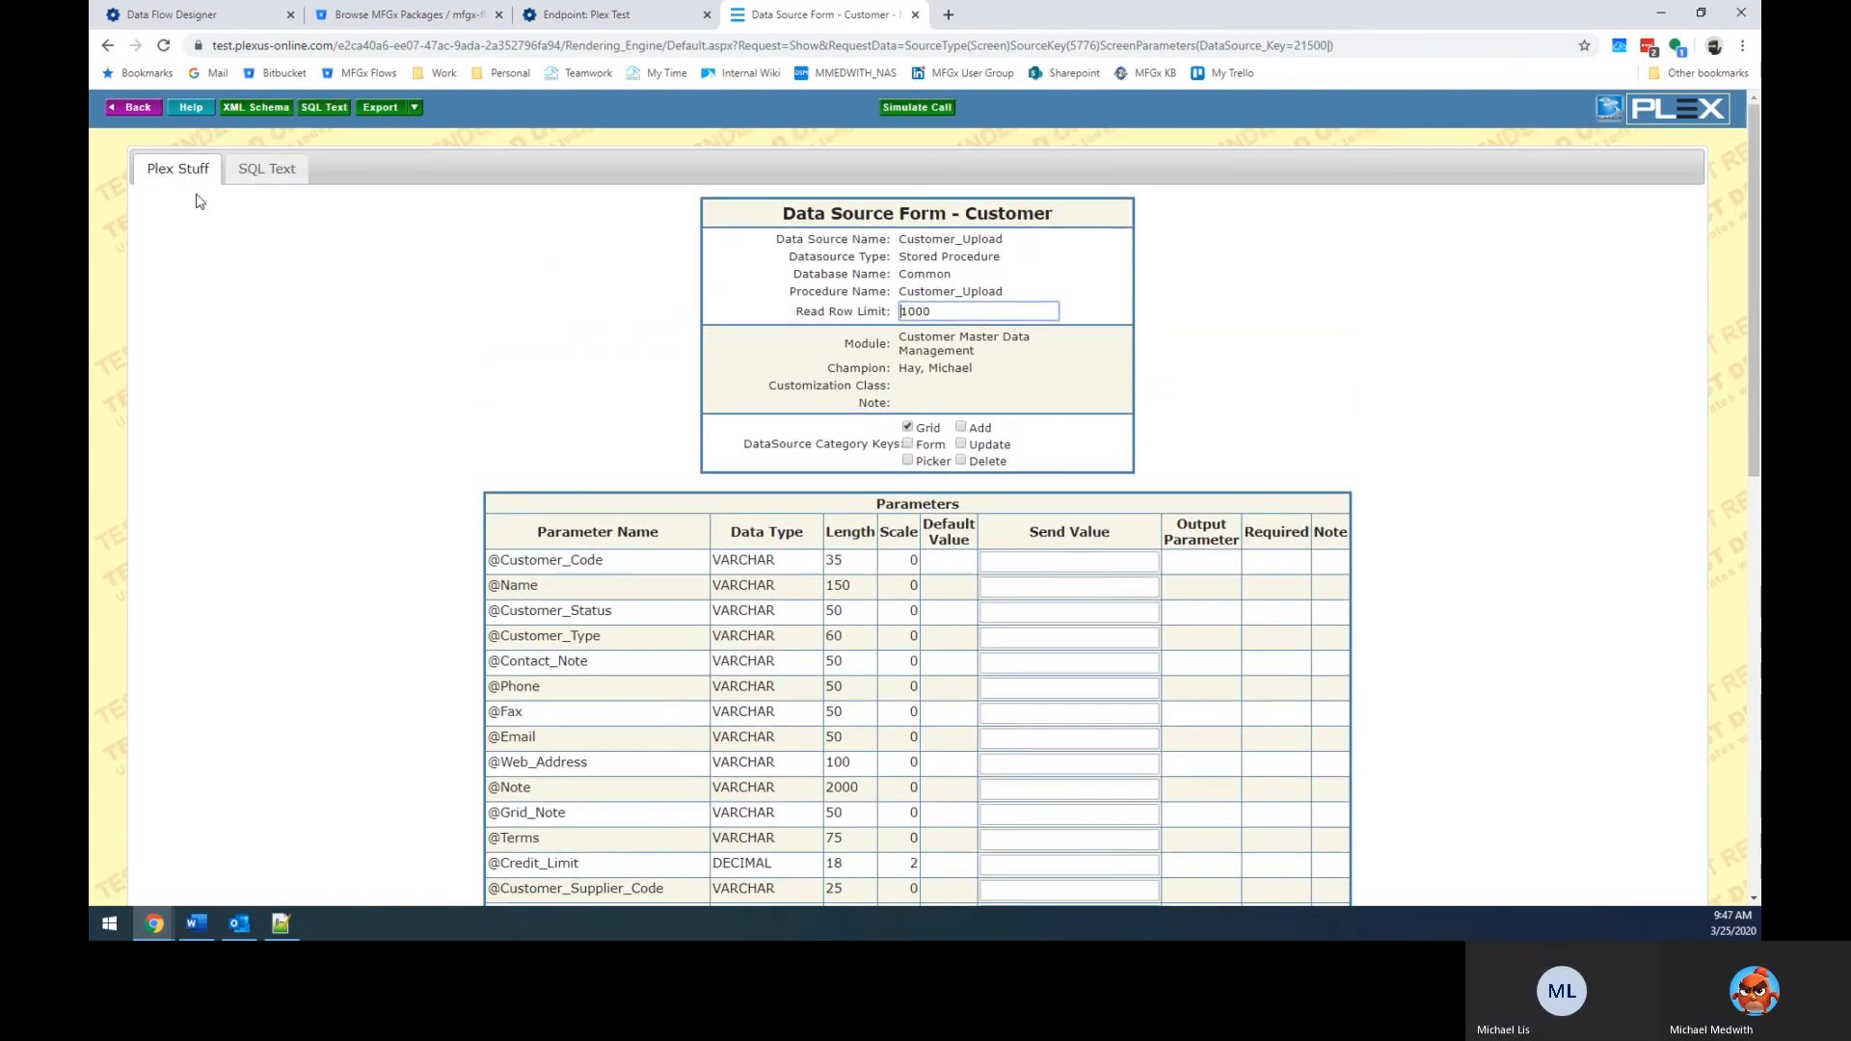
{"action": "scroll", "coordinate": [618, 610], "scroll_direction": "down", "scroll_amount": 10}
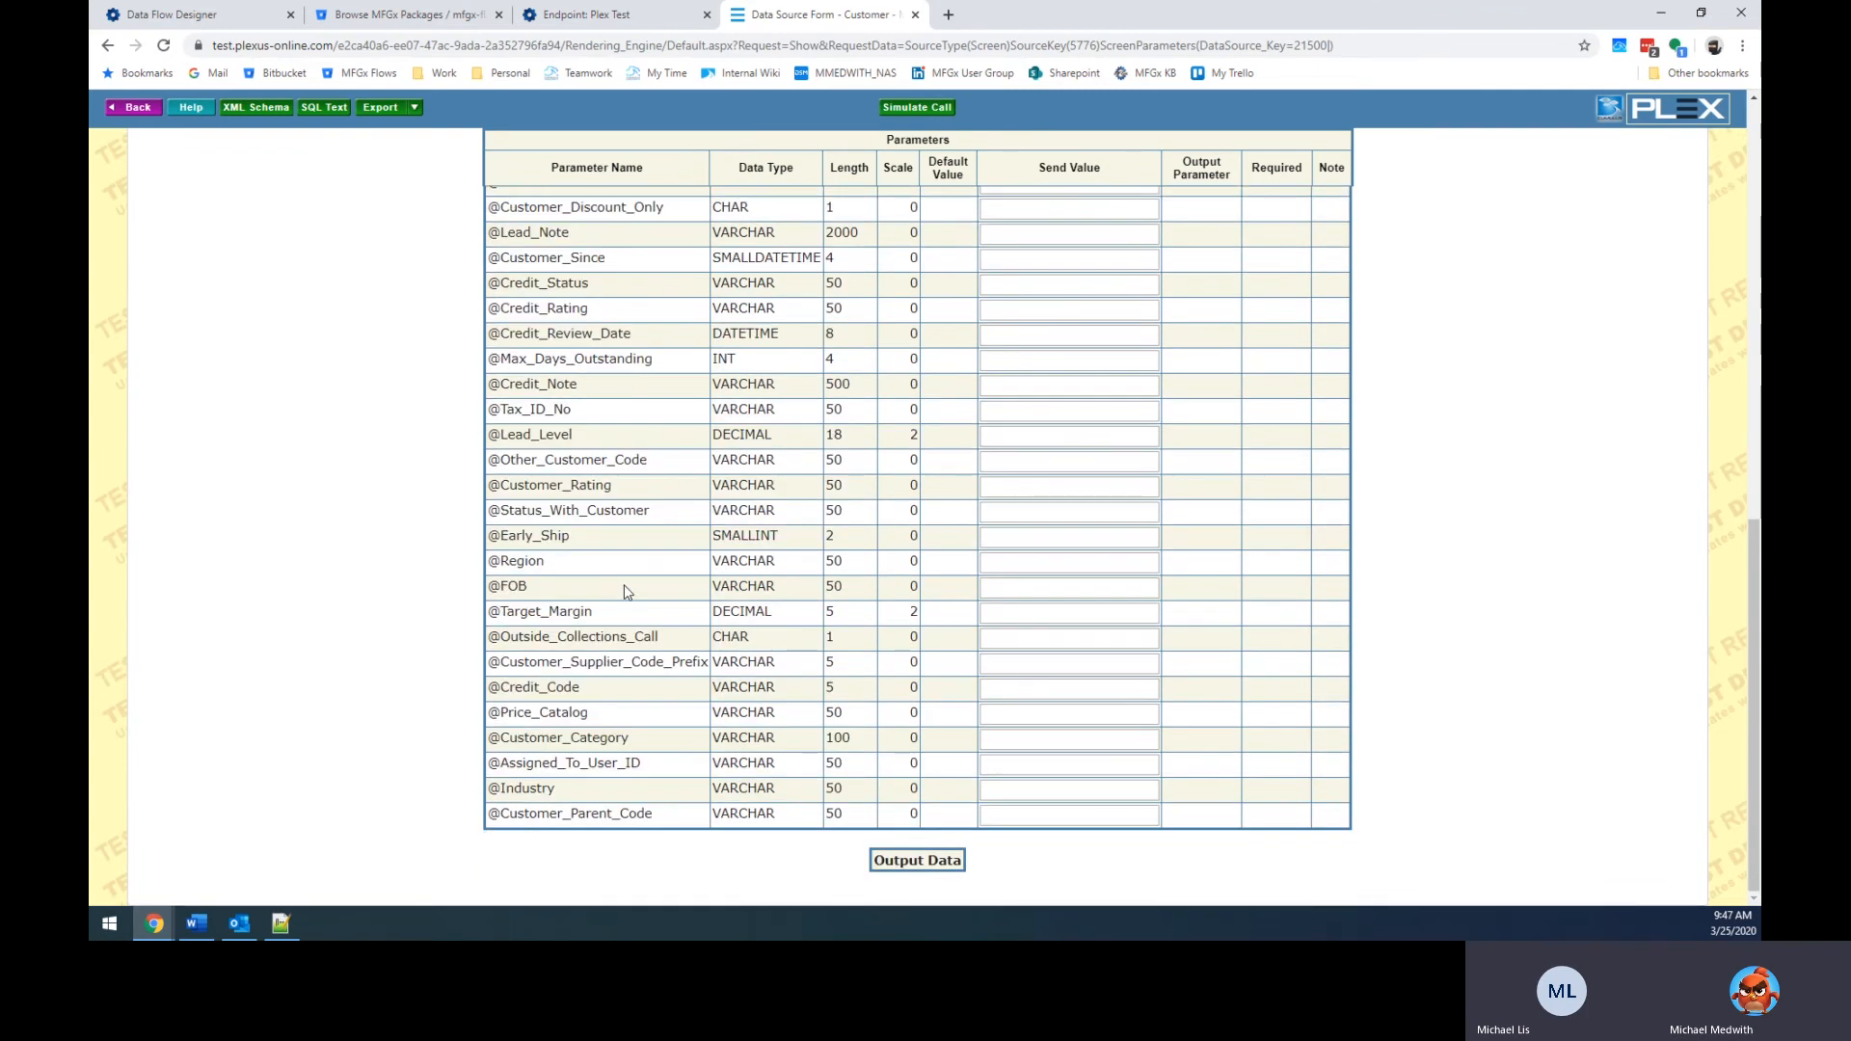
{"action": "scroll", "coordinate": [623, 591], "scroll_direction": "up", "scroll_amount": 5}
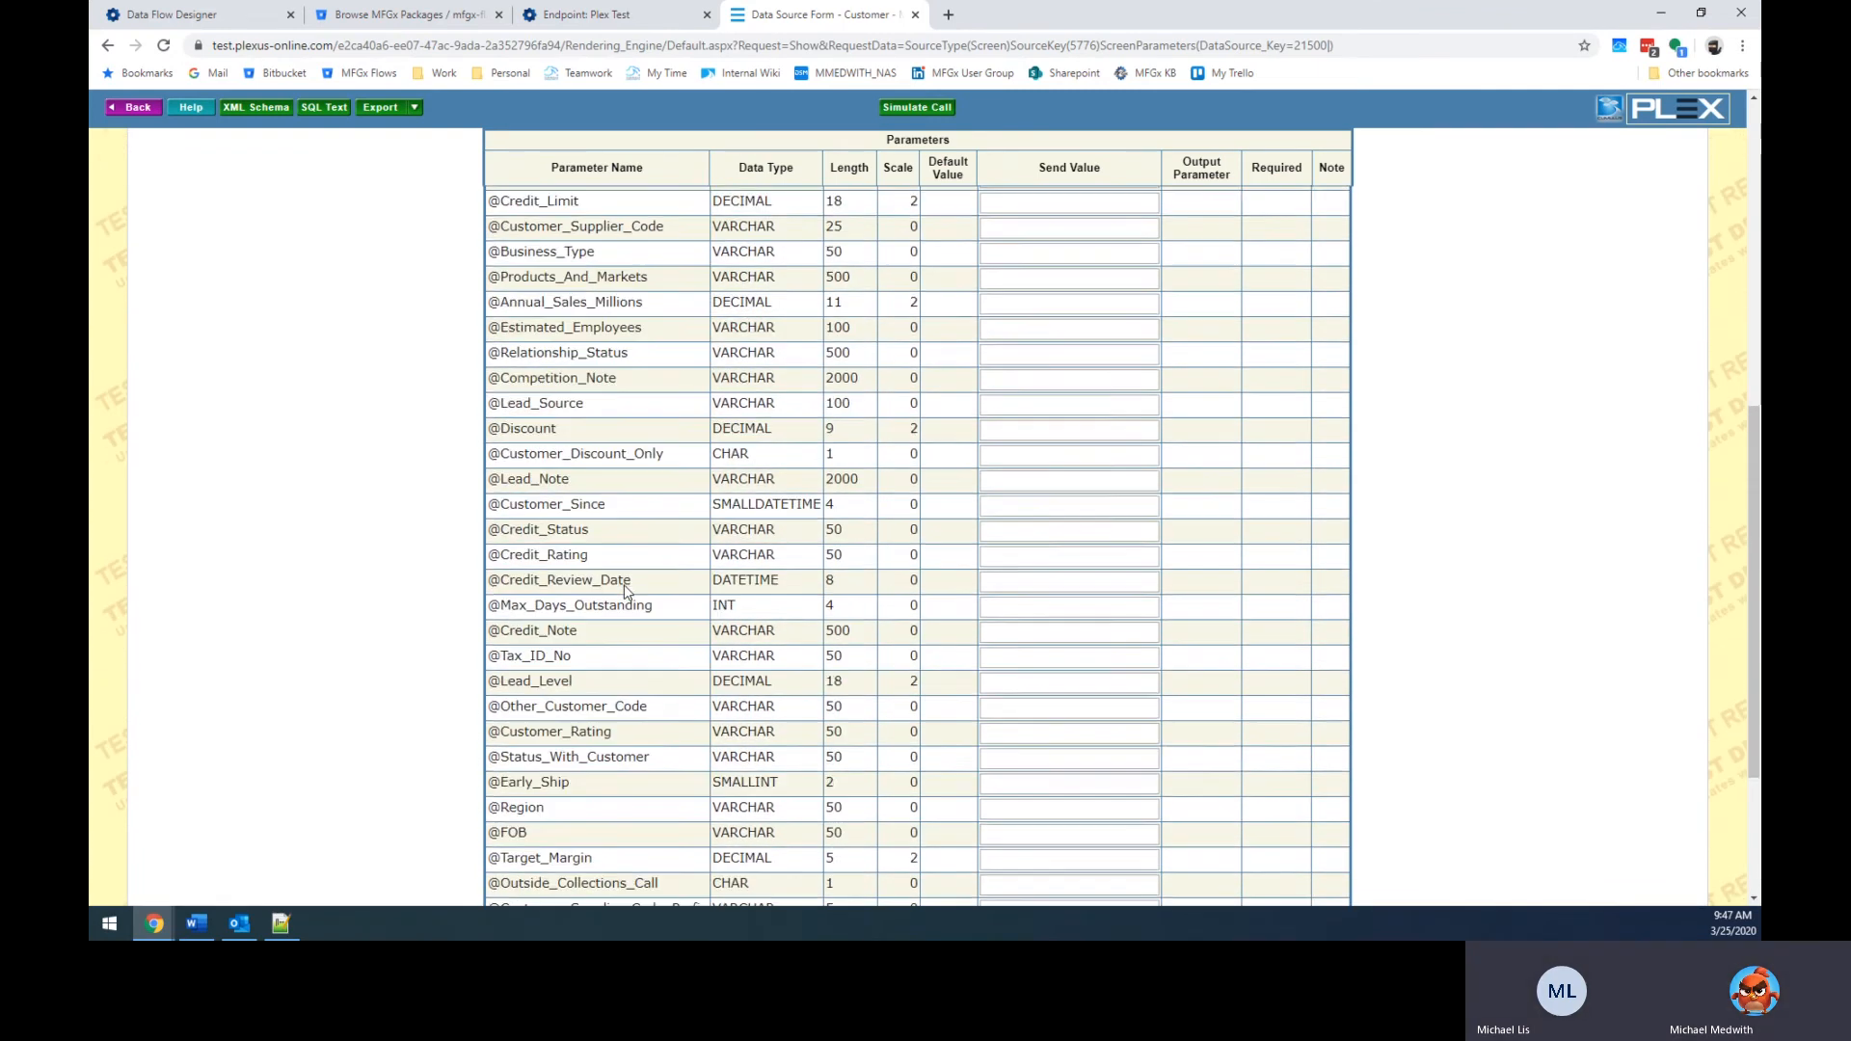
{"action": "scroll", "coordinate": [624, 591], "scroll_direction": "up", "scroll_amount": 3}
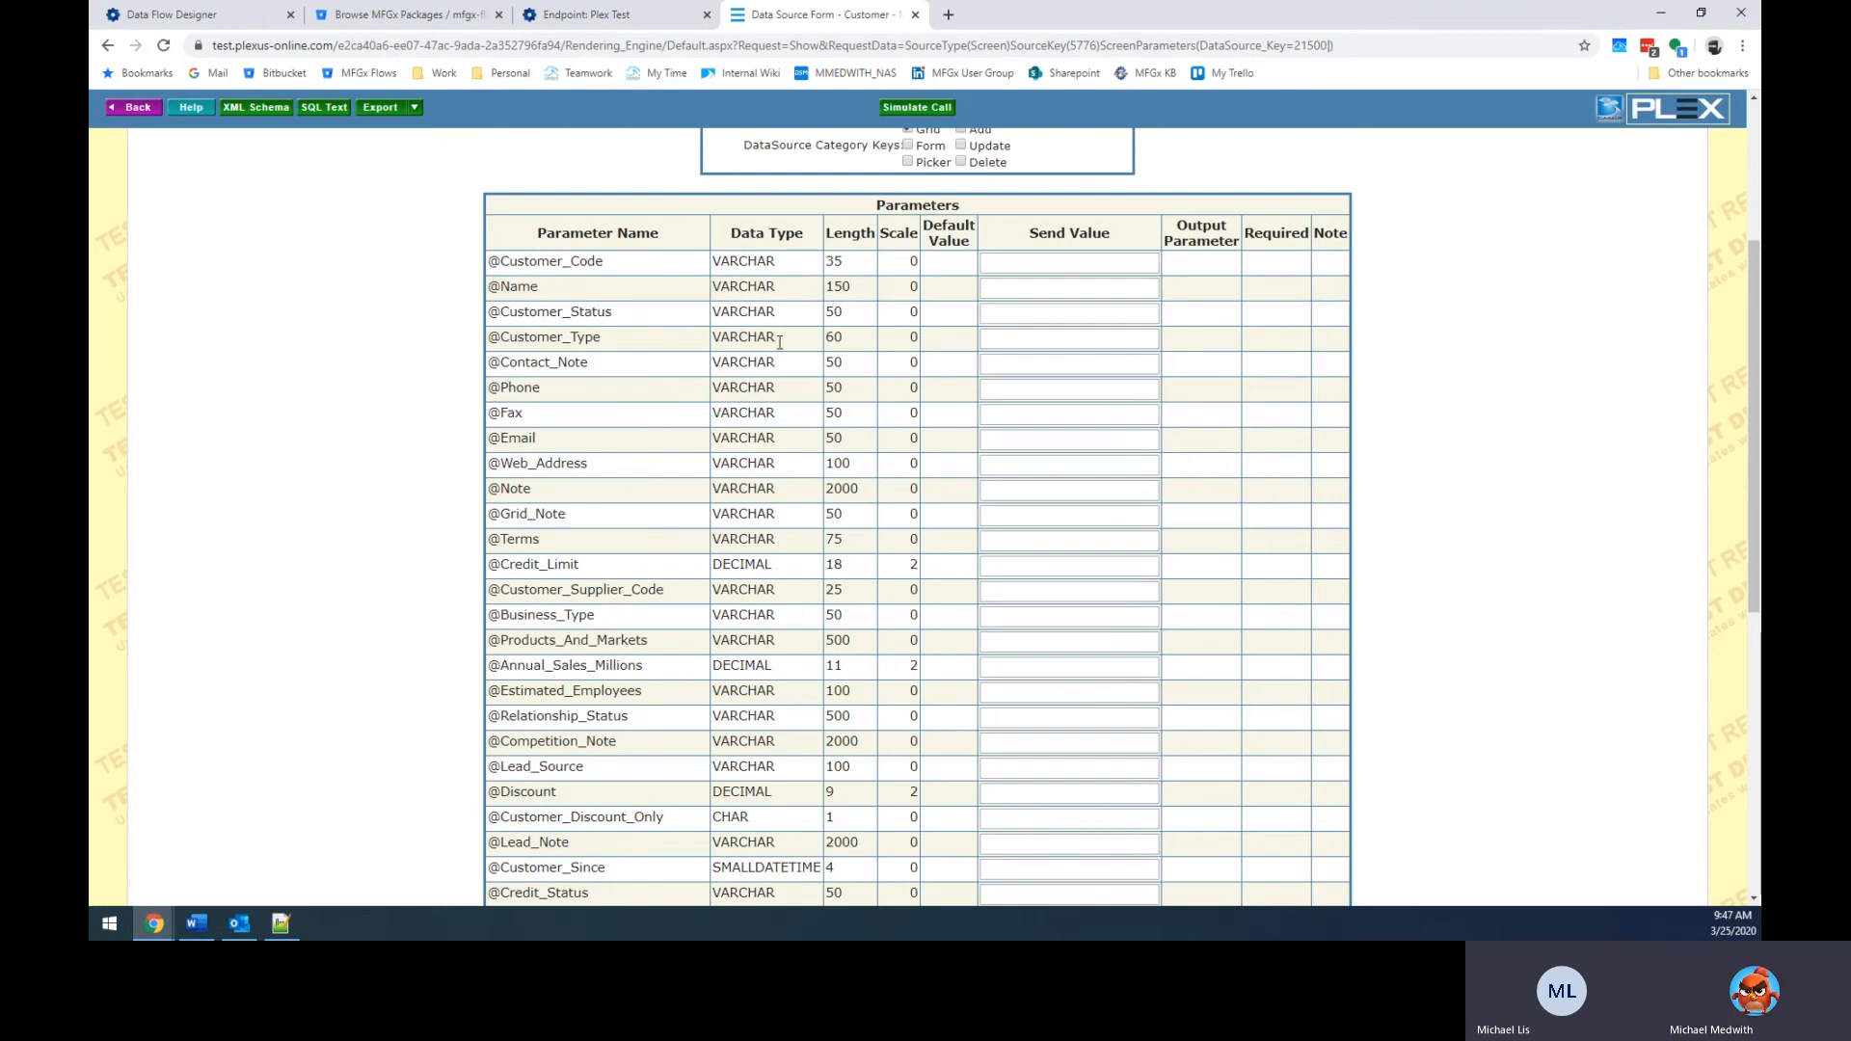
{"action": "left_click_drag", "start_coordinate": [536, 261], "coordinate": [613, 715]}
{"action": "scroll", "coordinate": [595, 720], "scroll_direction": "down", "scroll_amount": 3}
{"action": "scroll", "coordinate": [595, 718], "scroll_direction": "down", "scroll_amount": 1}
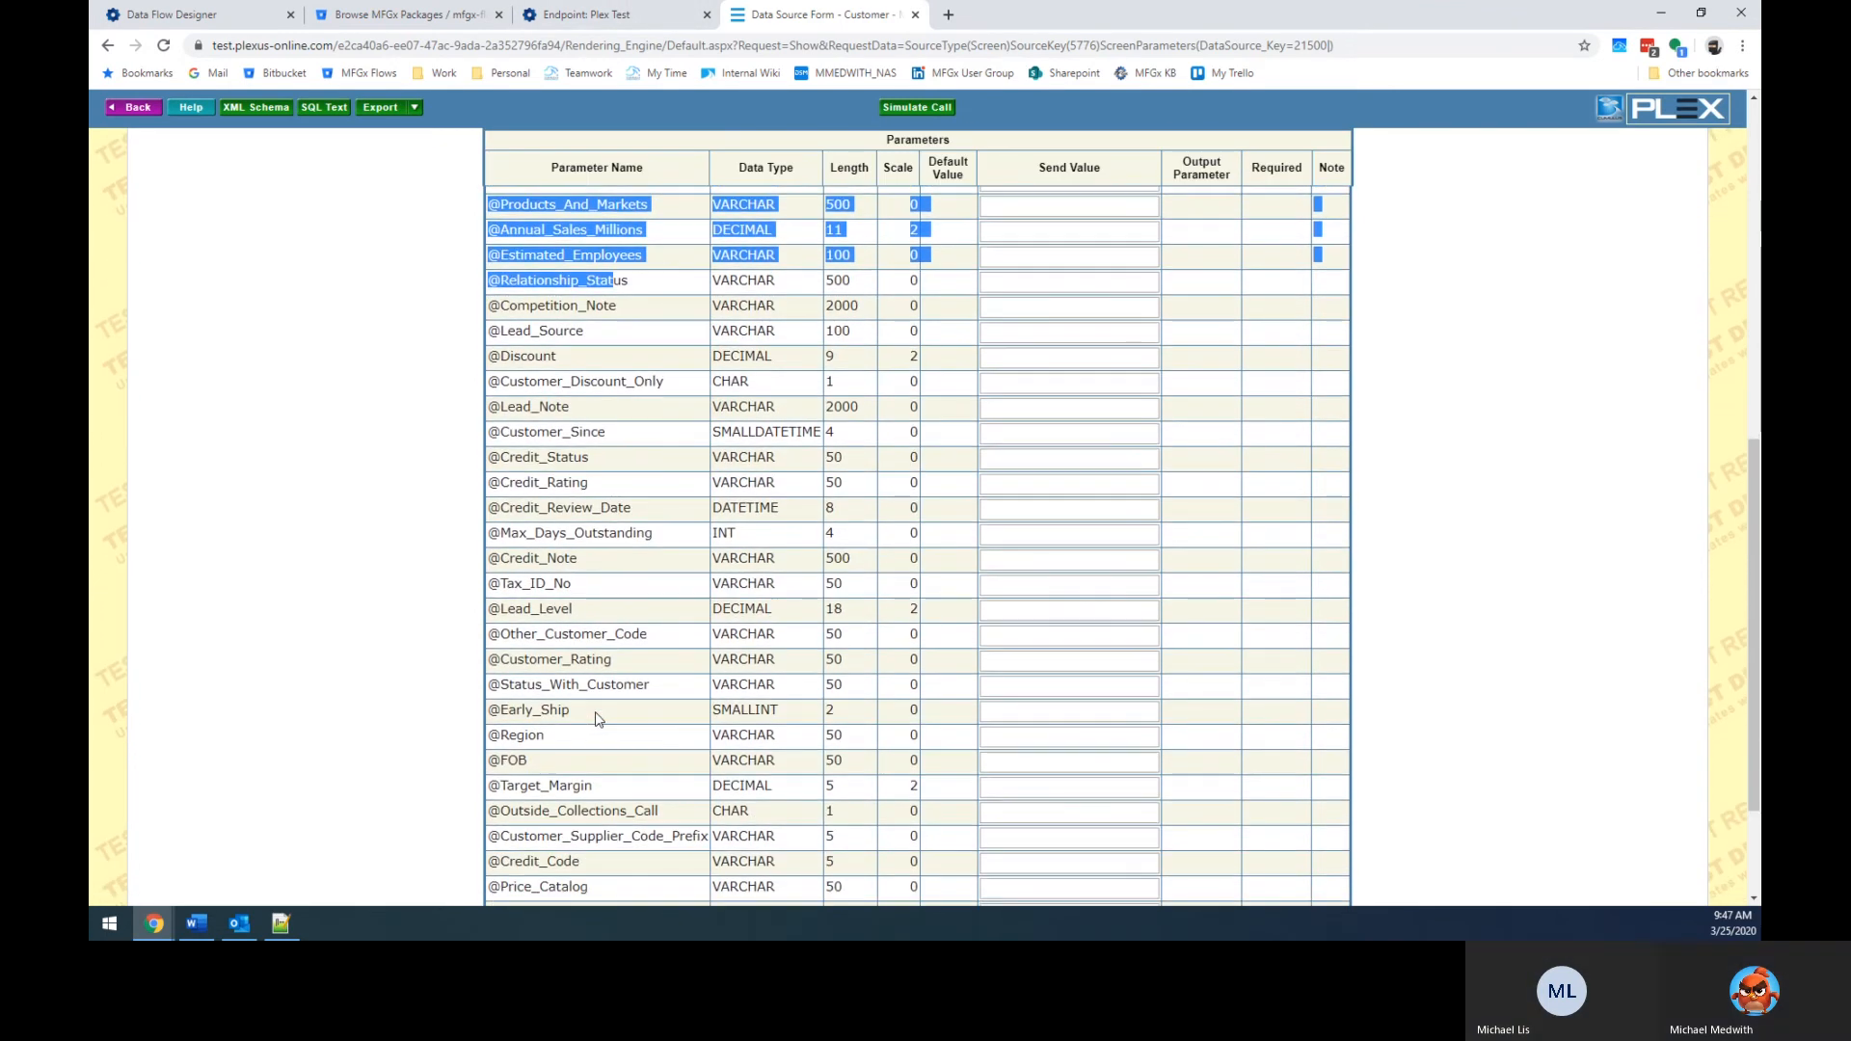
{"action": "scroll", "coordinate": [605, 710], "scroll_direction": "up", "scroll_amount": 10}
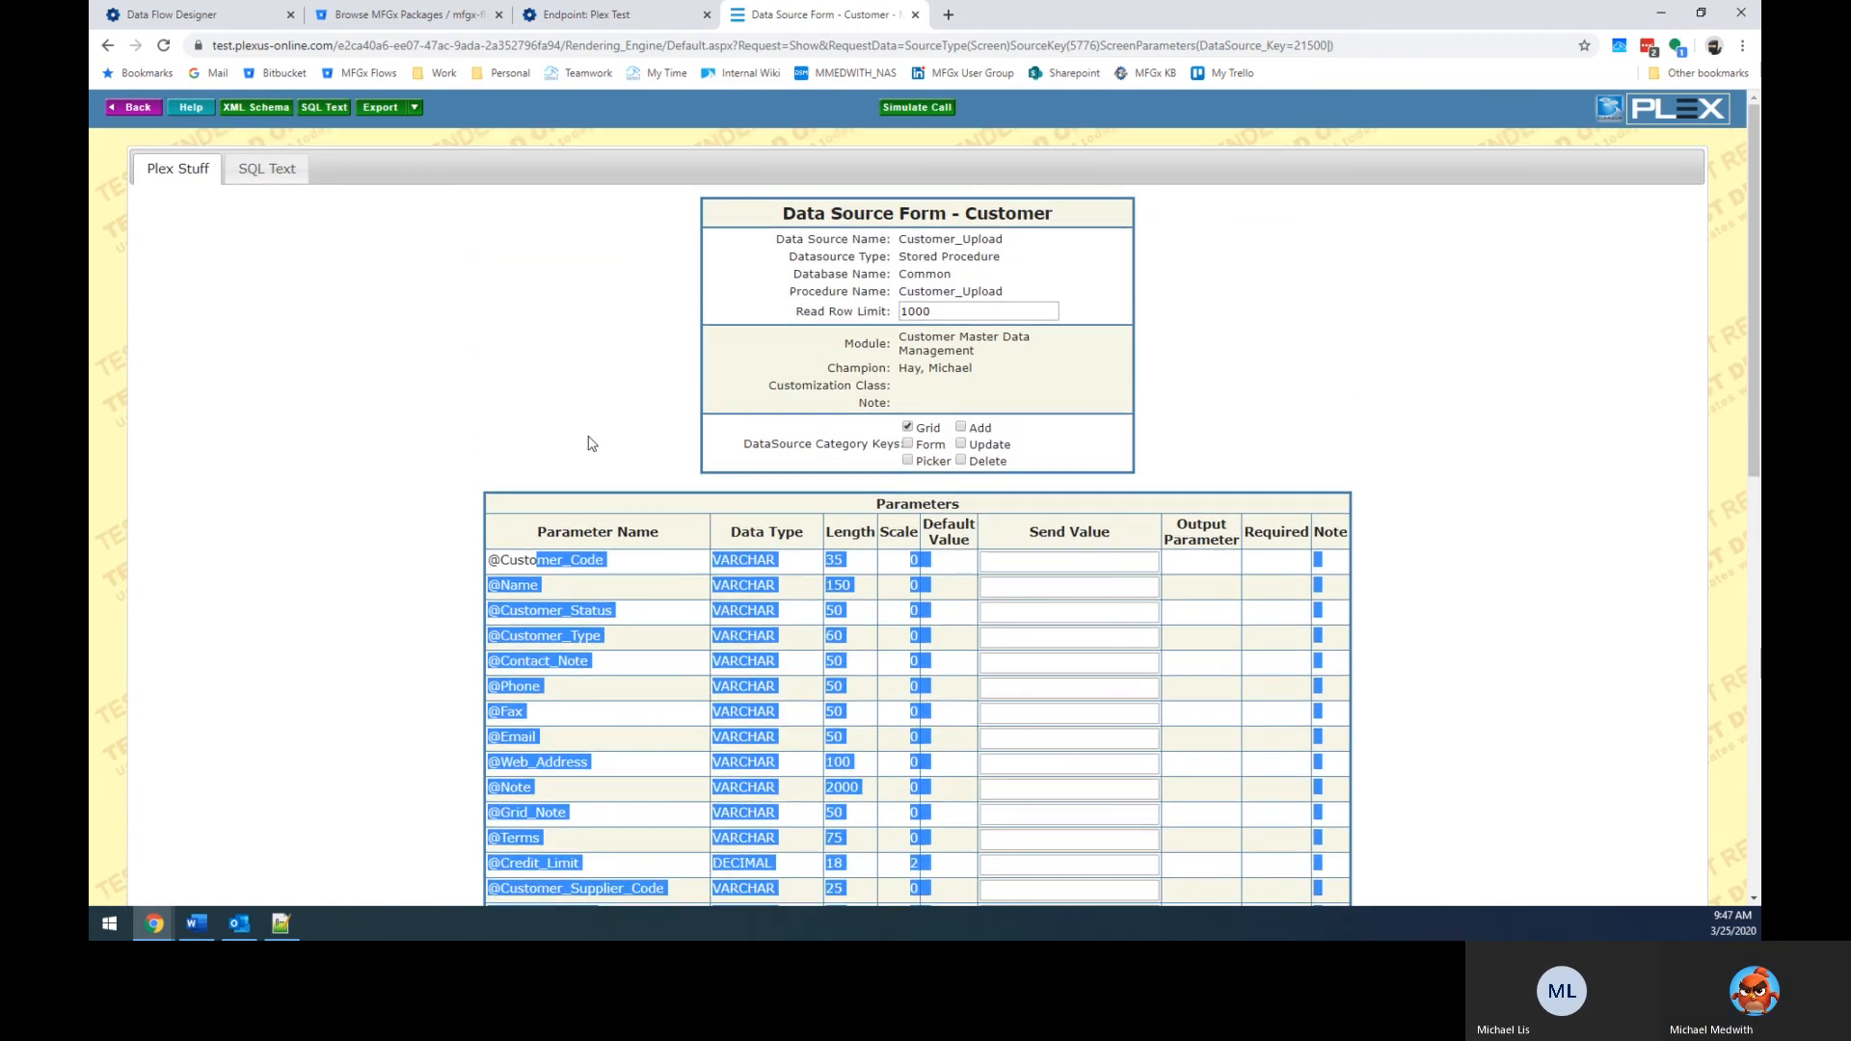
Clear the selection, glance at the MFGx endpoint tab, and return to the form.
{"action": "left_click", "coordinate": [594, 435]}
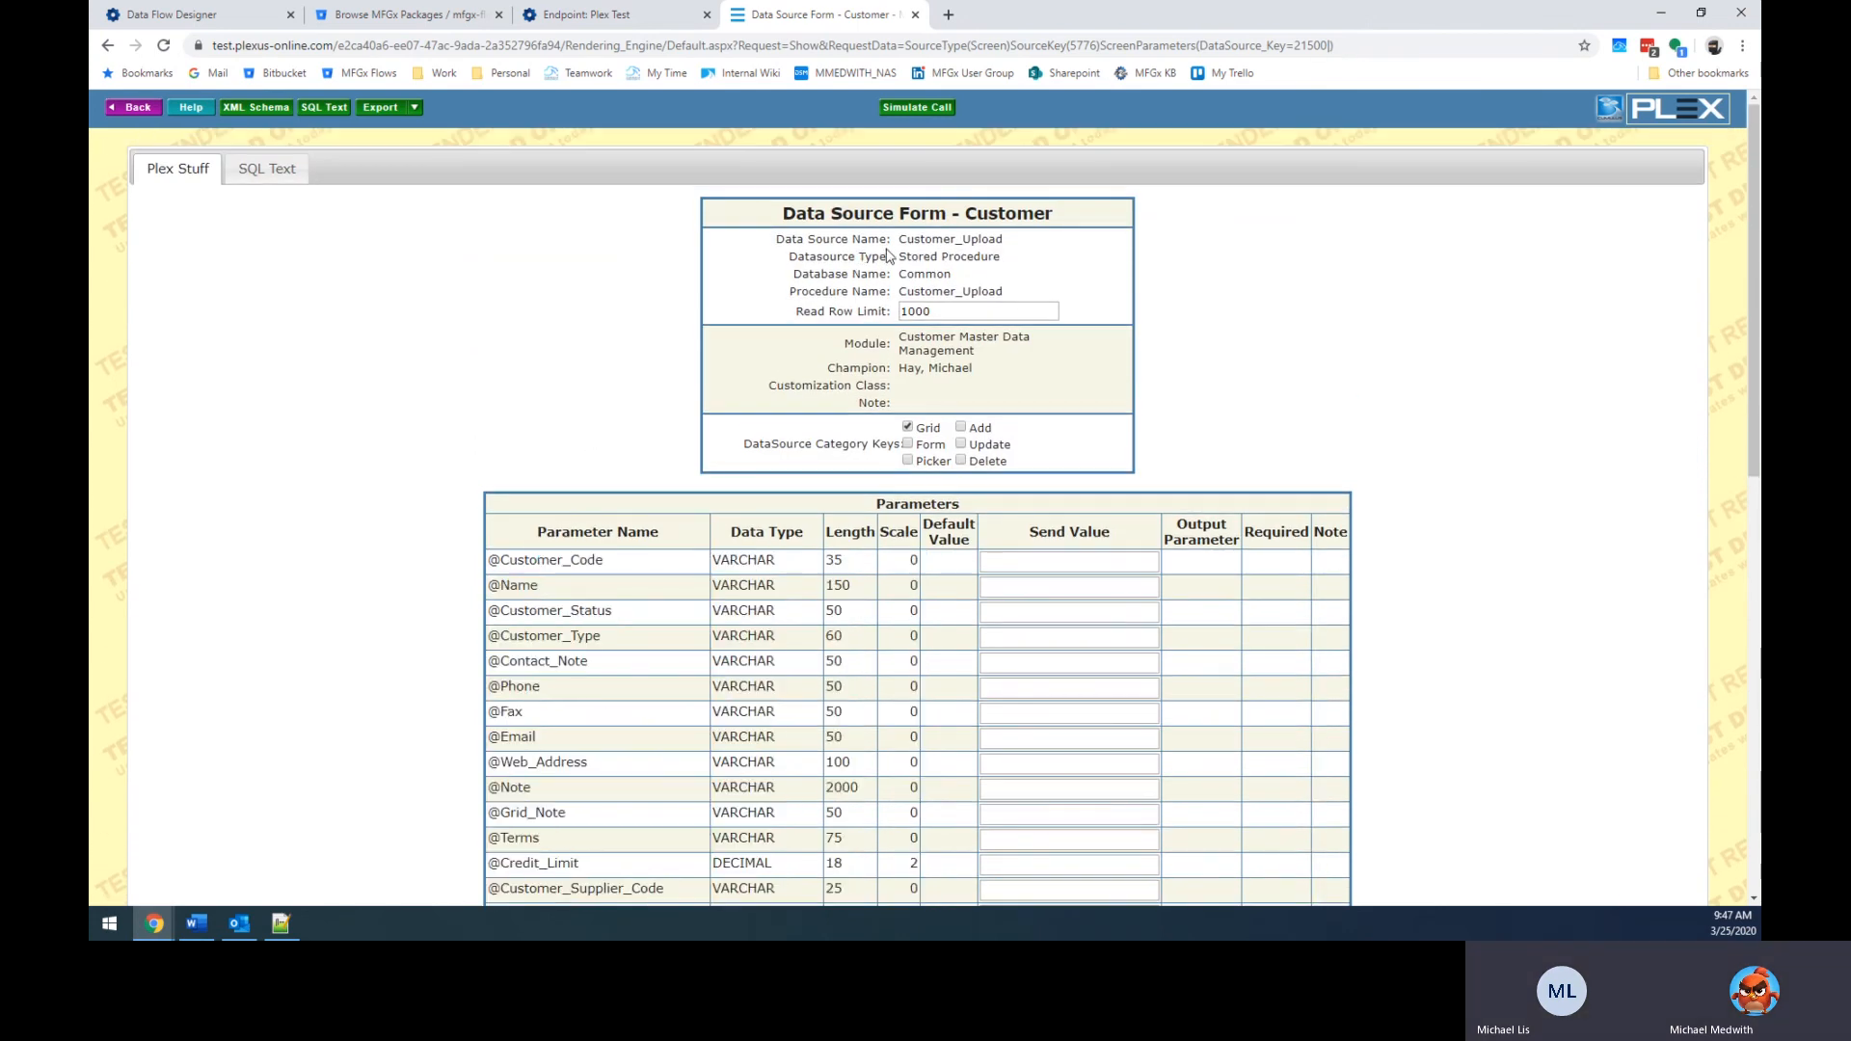
{"action": "scroll", "coordinate": [555, 536], "scroll_direction": "down", "scroll_amount": 10}
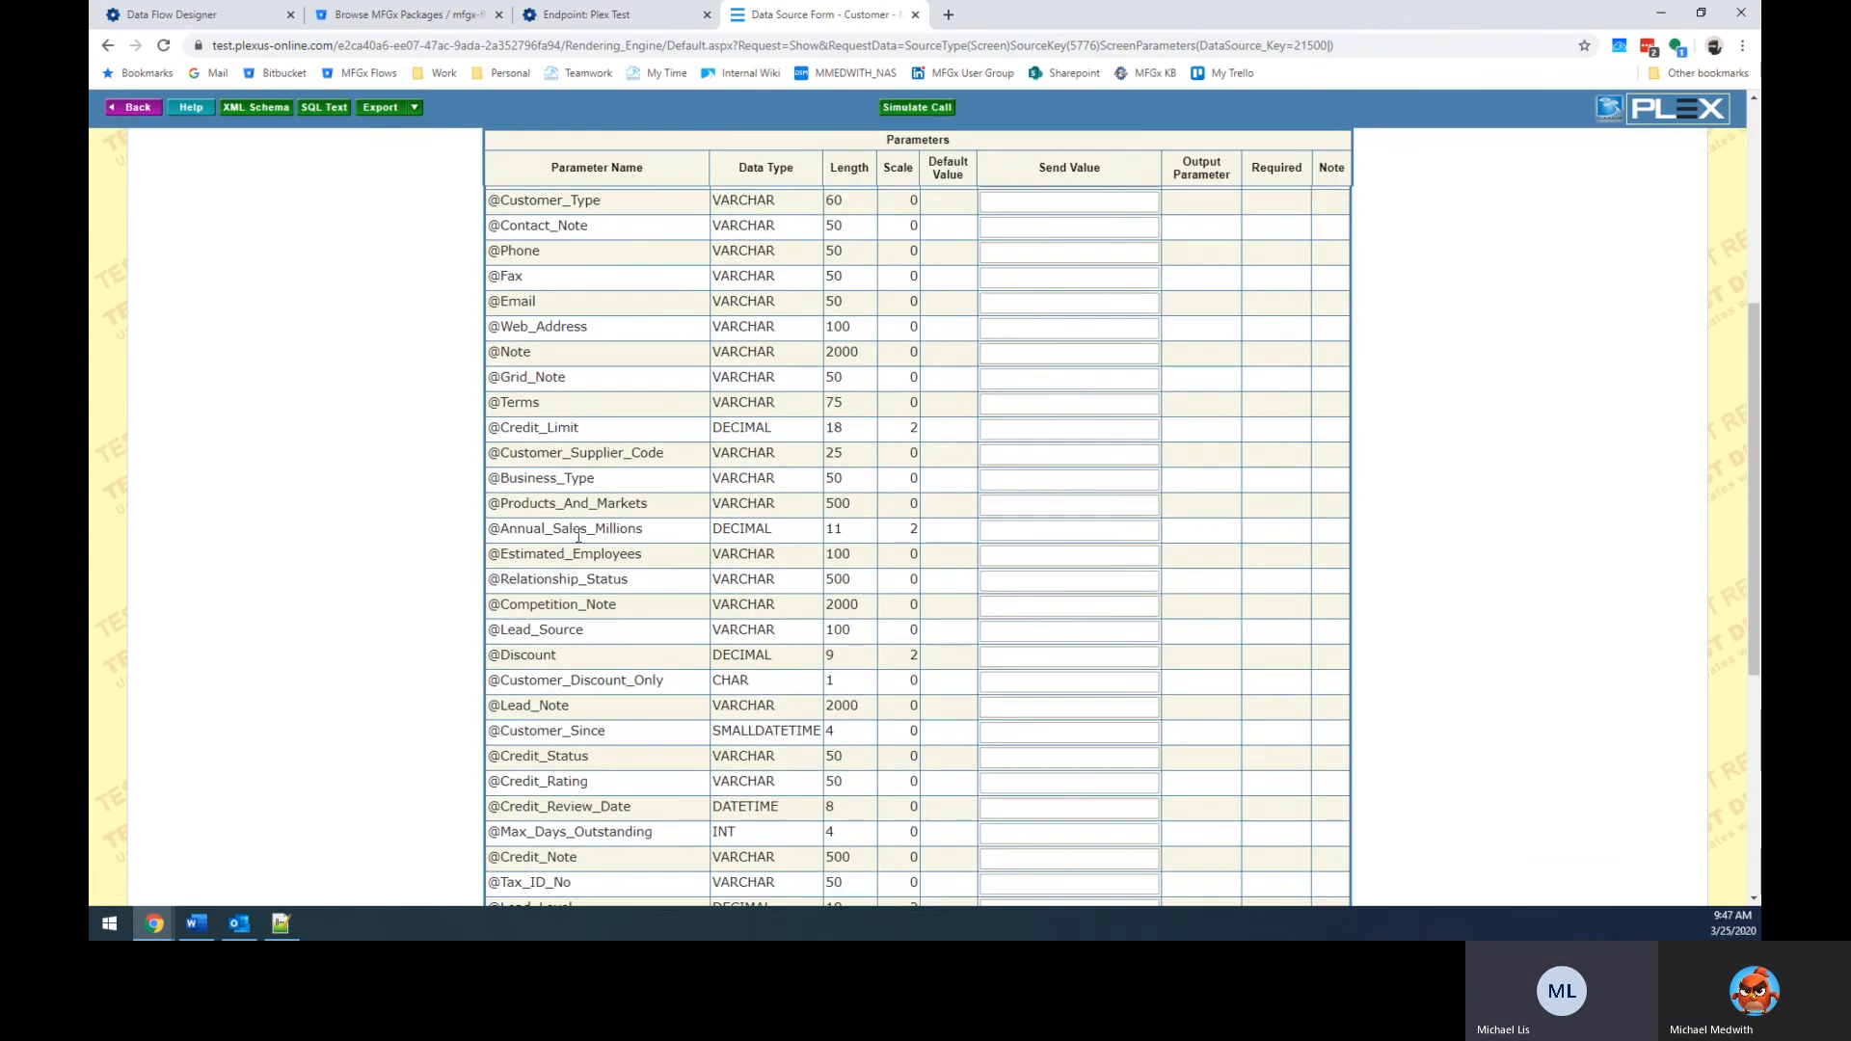
{"action": "scroll", "coordinate": [620, 544], "scroll_direction": "up", "scroll_amount": 10}
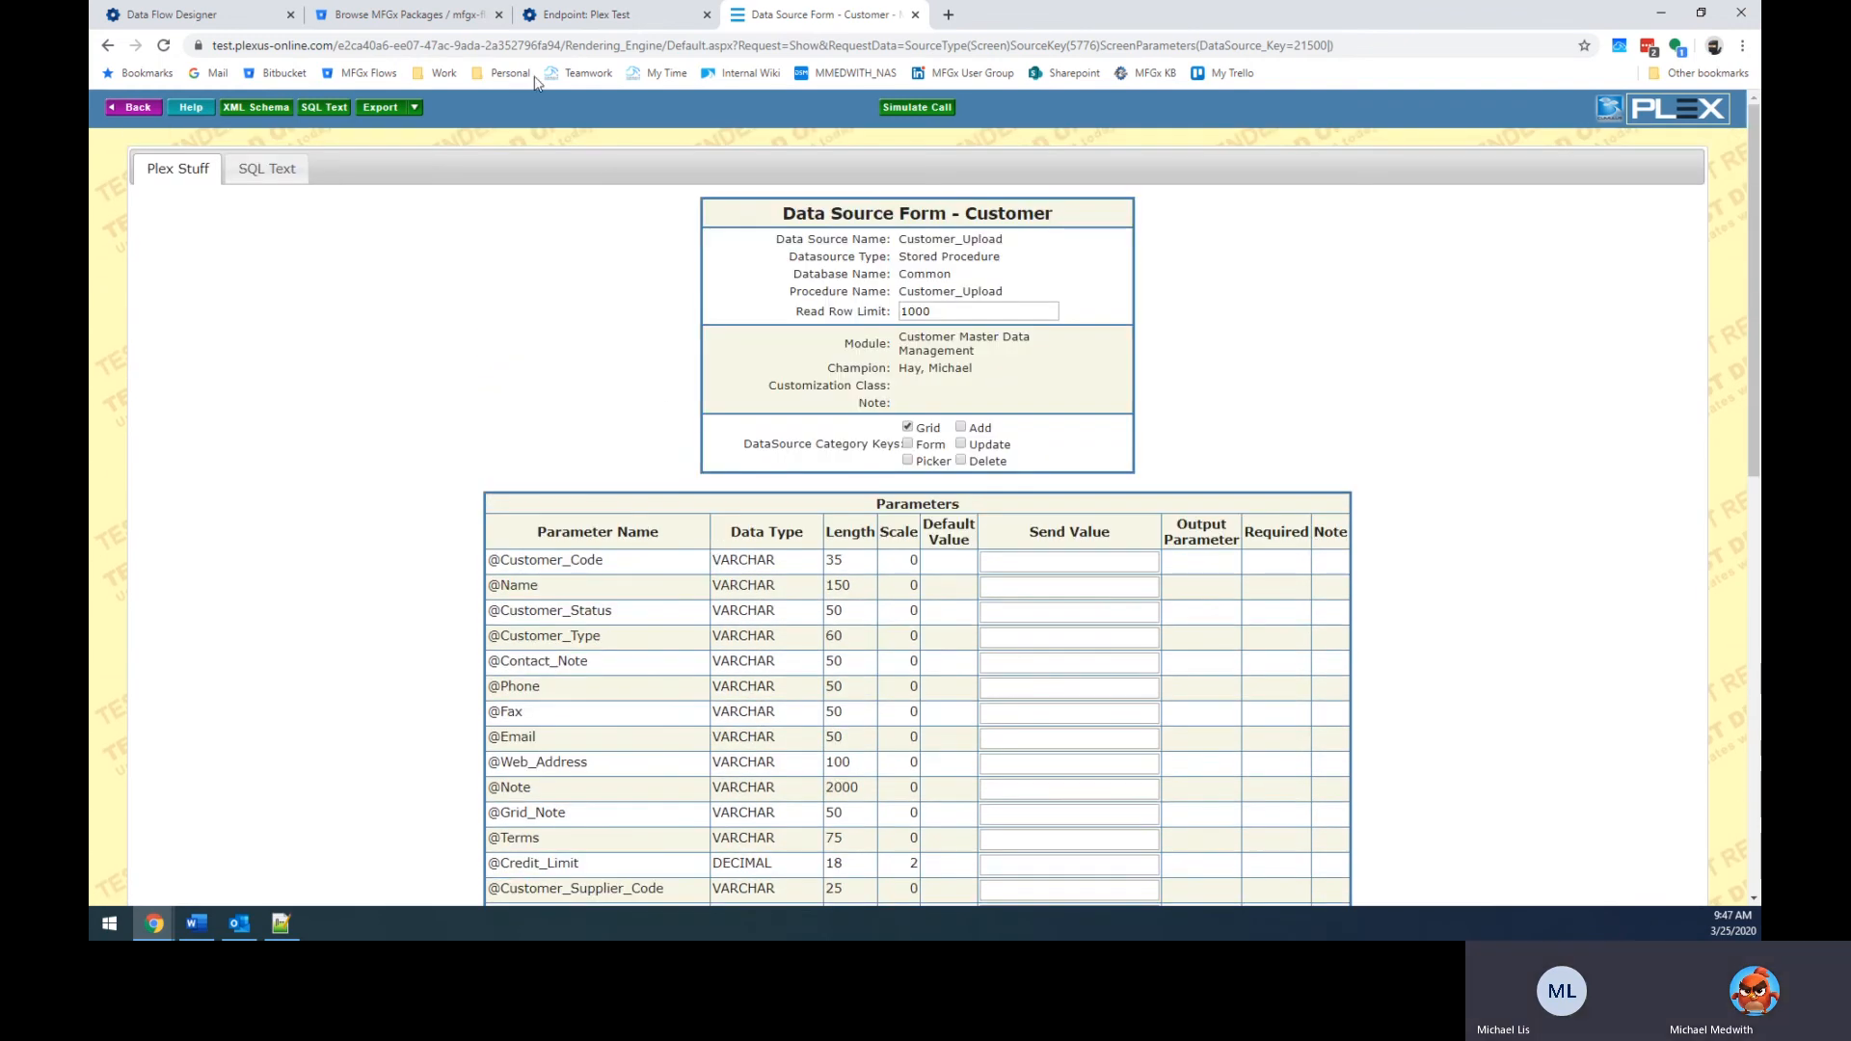
{"action": "left_click", "coordinate": [644, 12]}
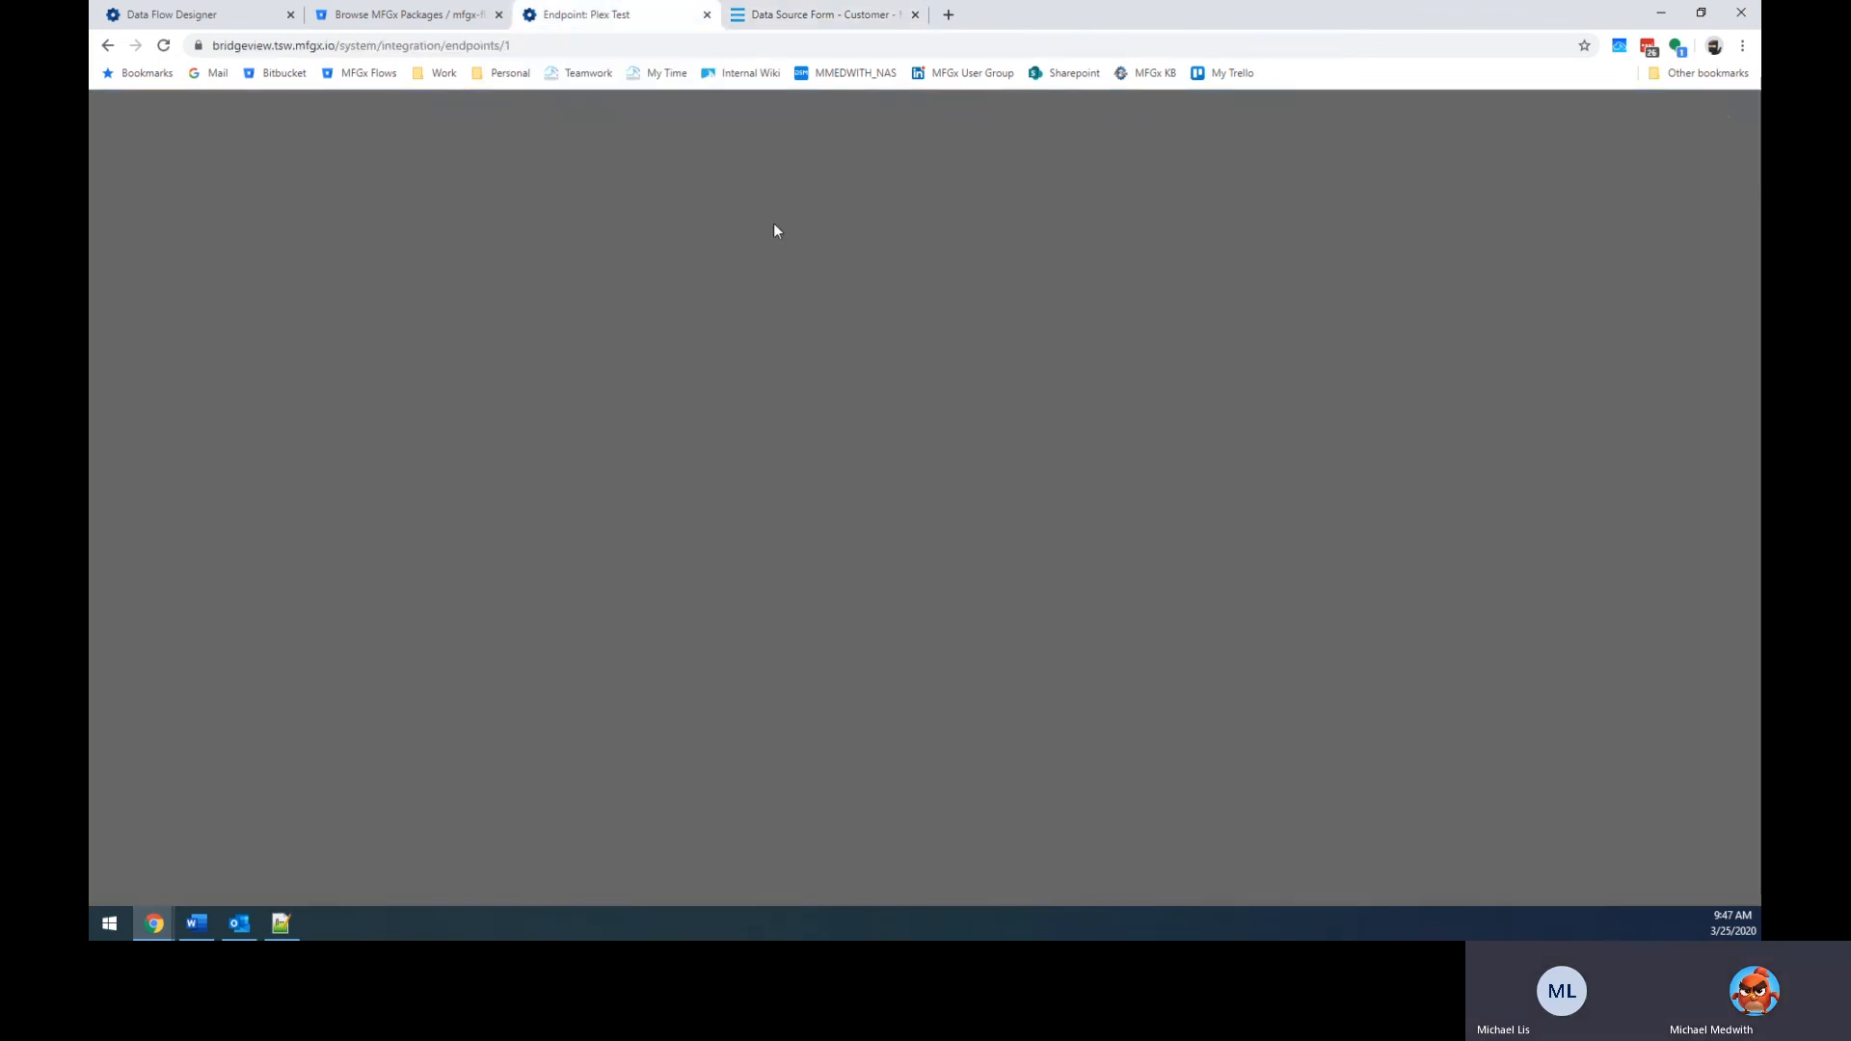
{"action": "left_click", "coordinate": [819, 14]}
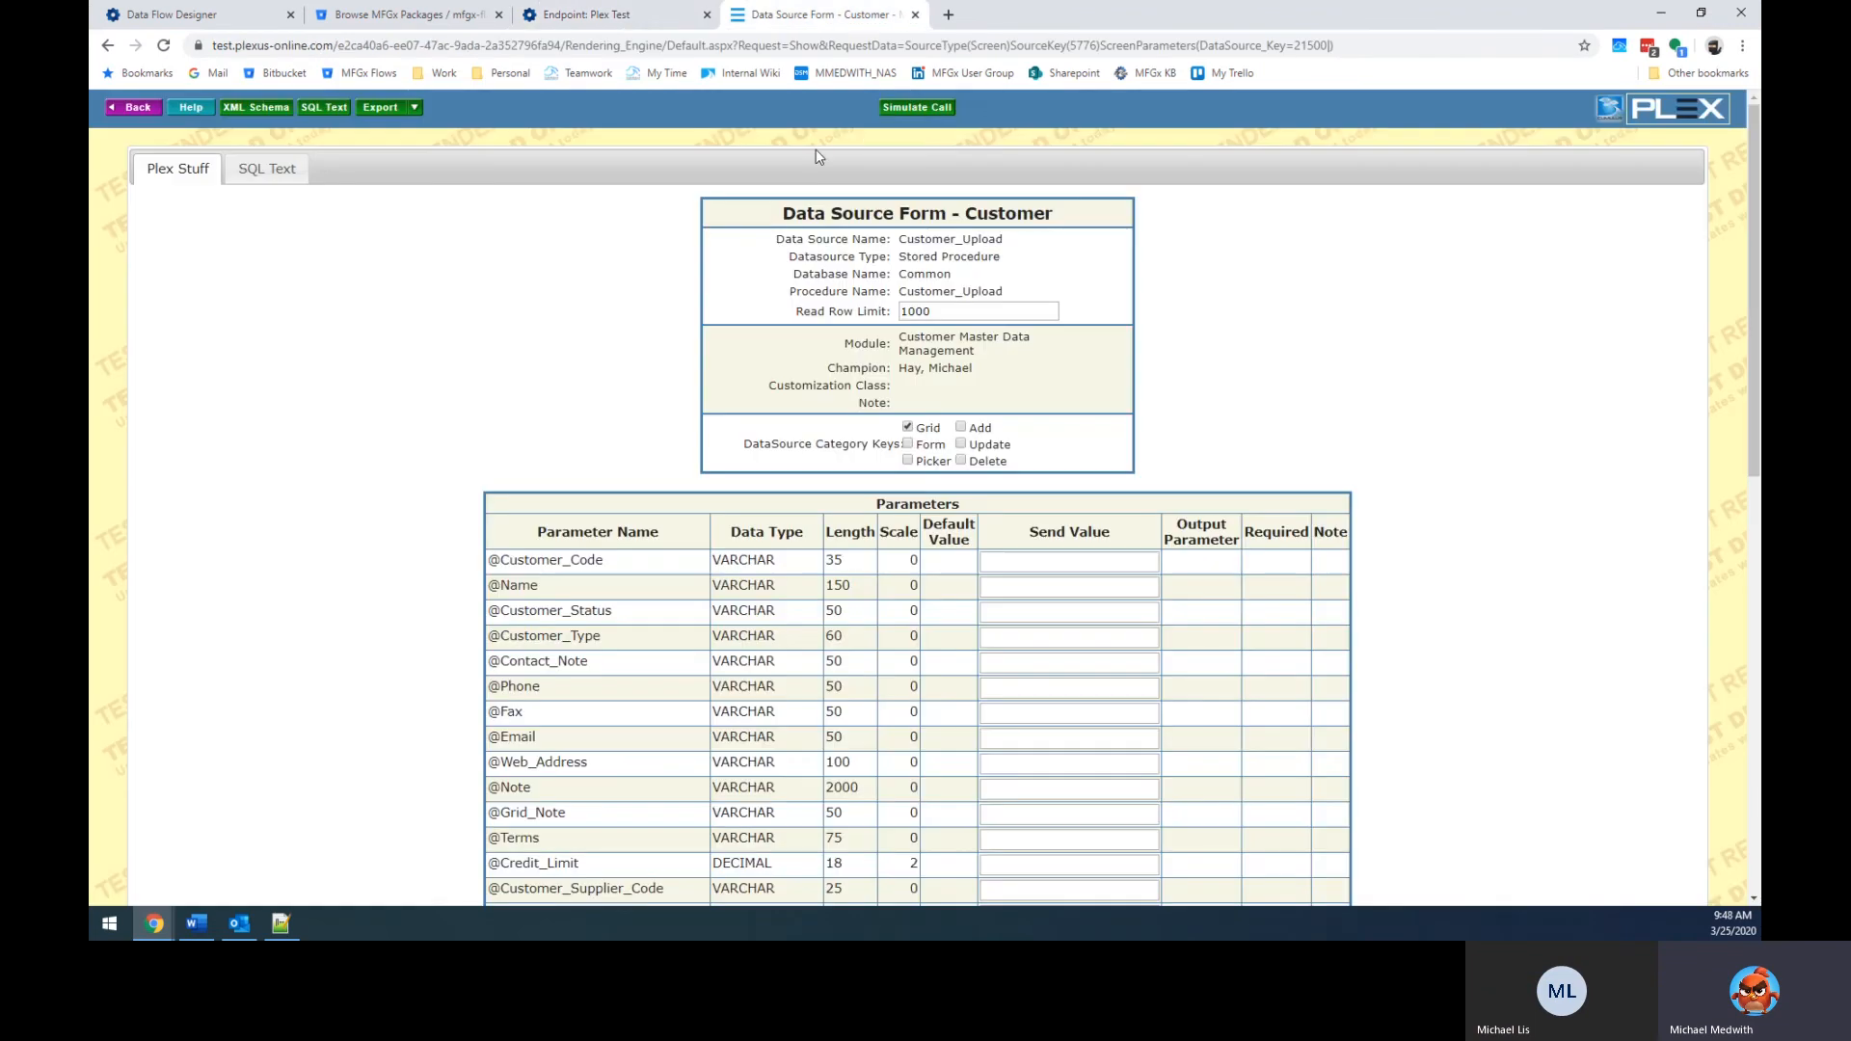
{"action": "mouse_move", "coordinate": [1605, 117]}
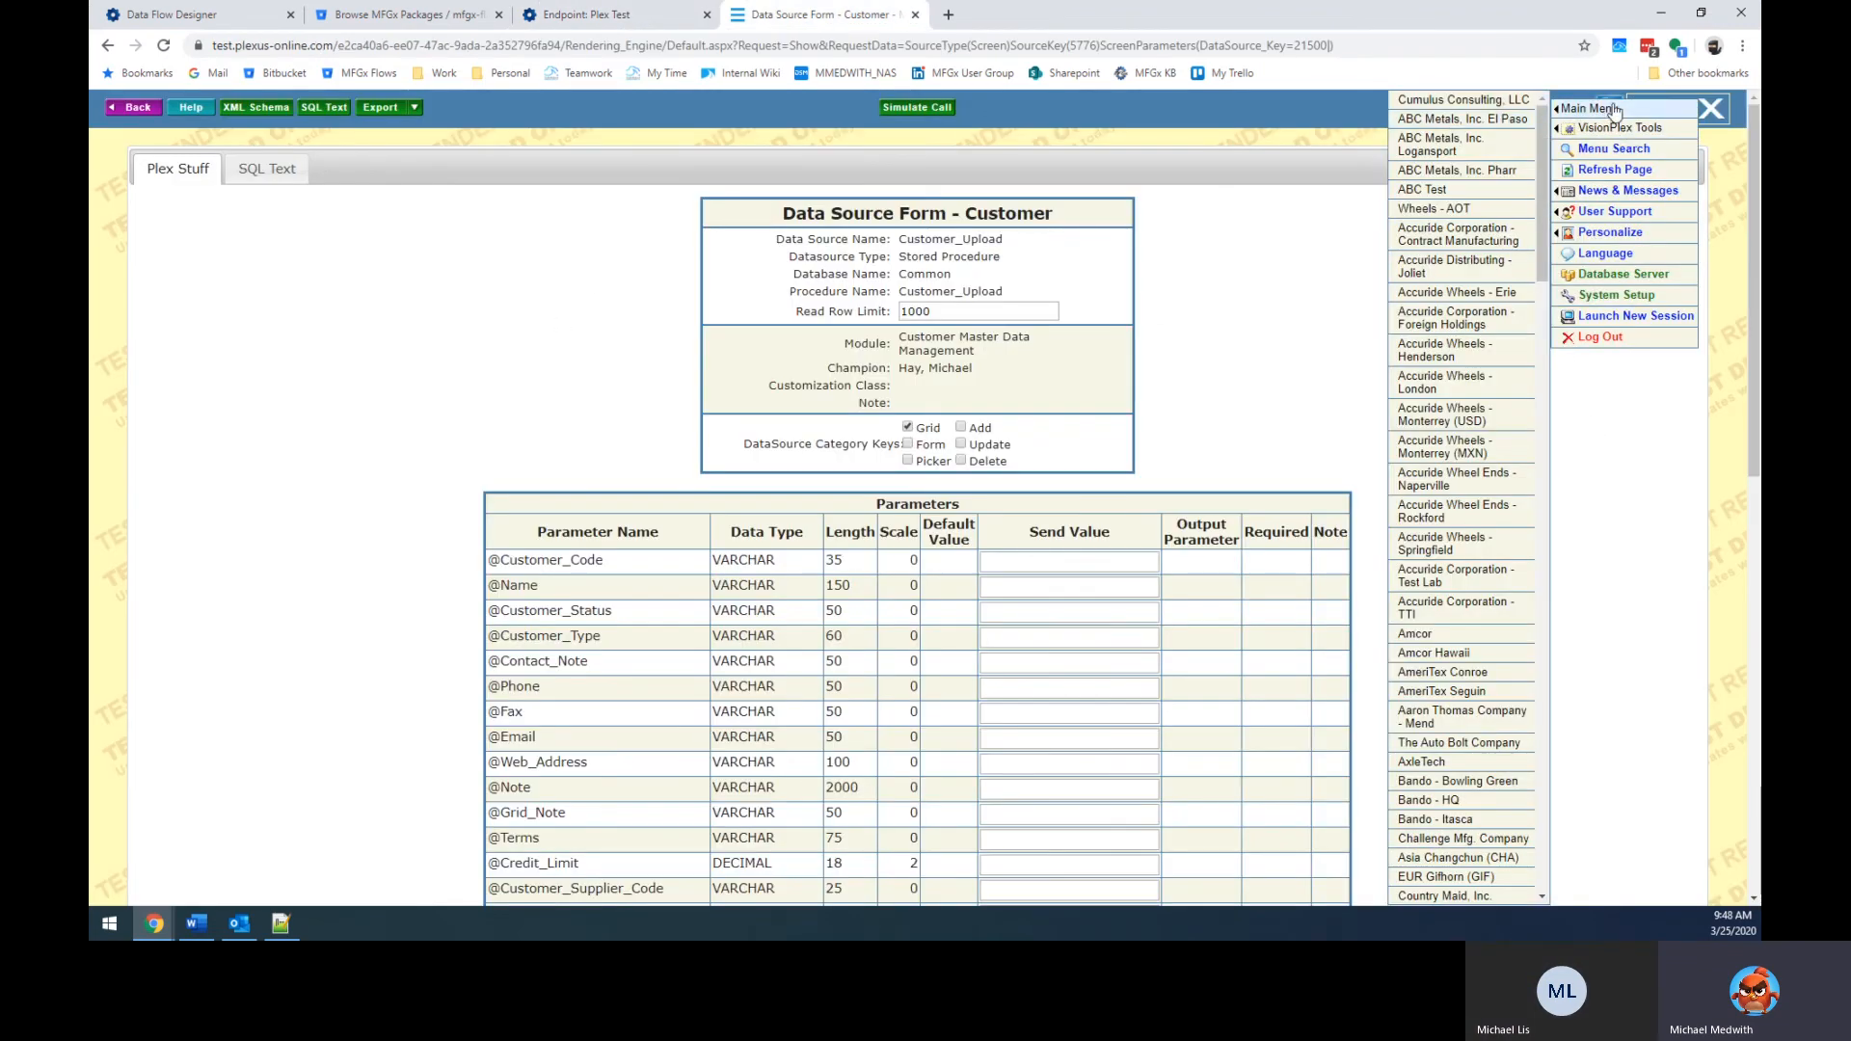
Go to the Plex Main Menu setup and find TSW Company with a page search for 'tsw'.
{"action": "left_click", "coordinate": [1610, 109]}
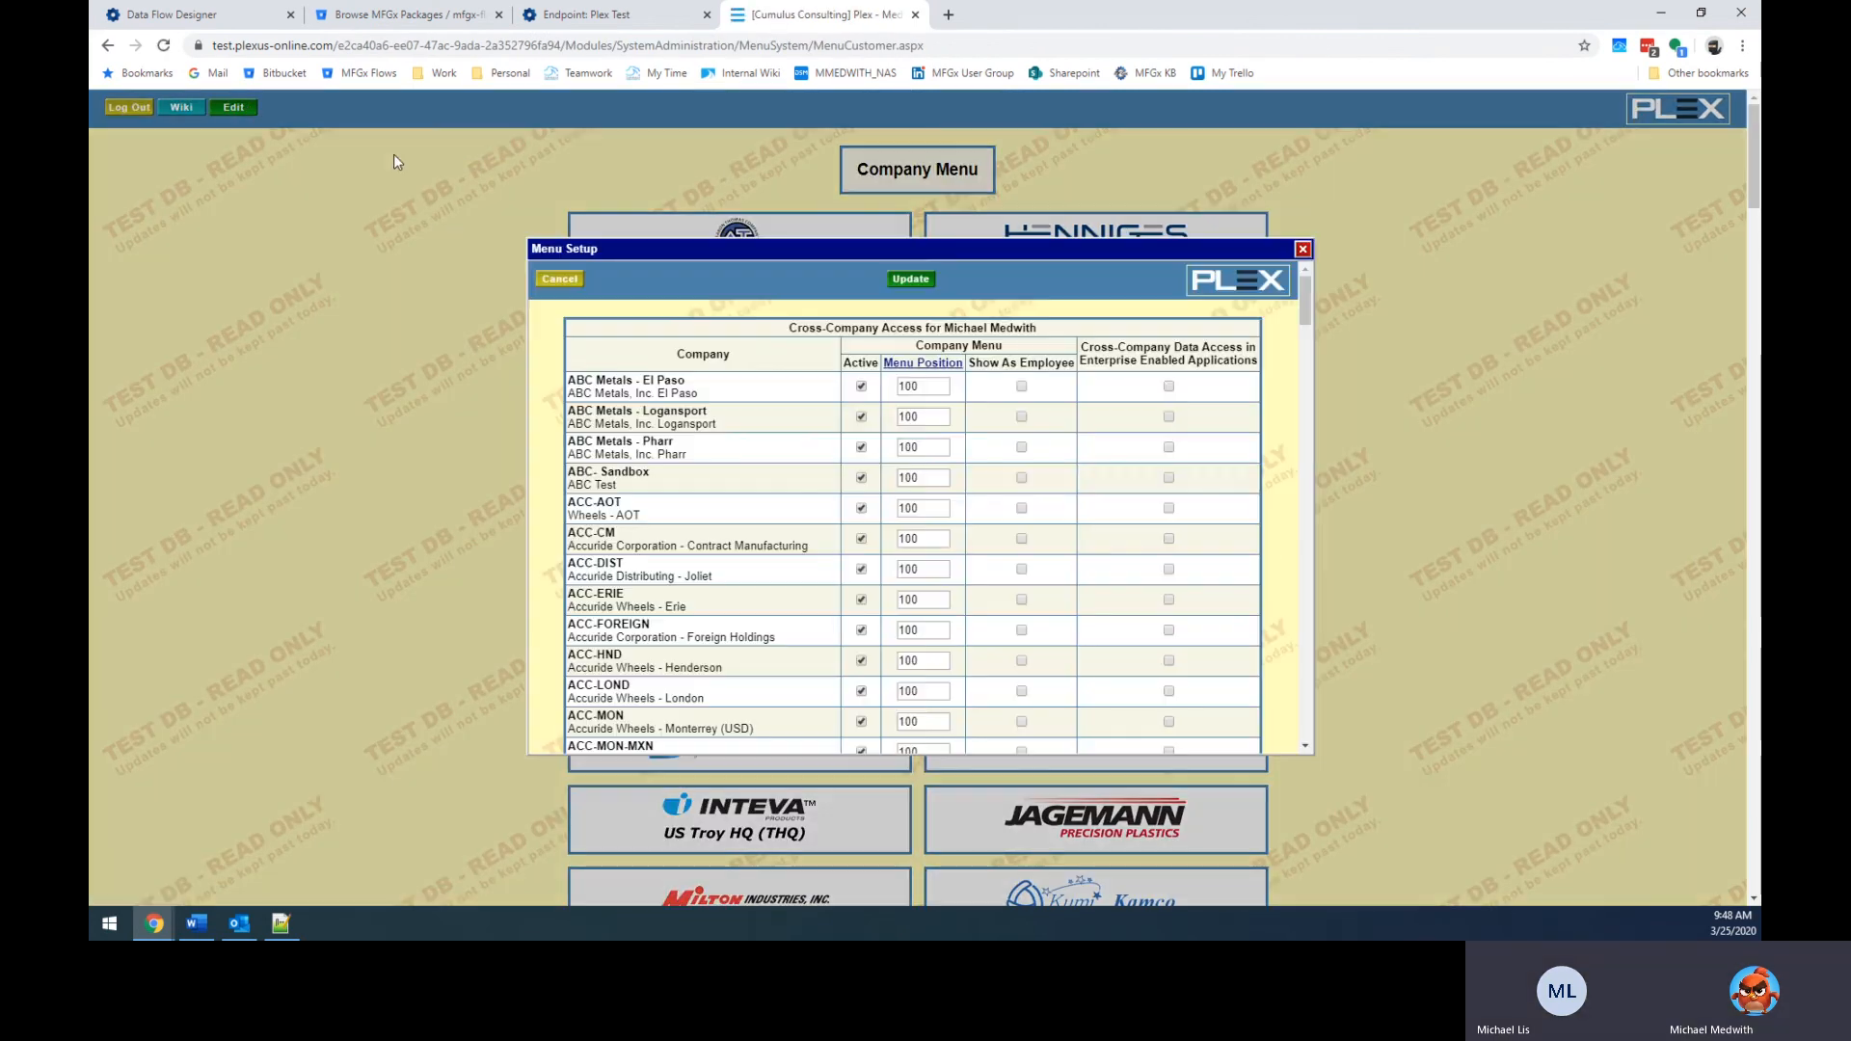
{"action": "key", "text": "ctrl+f"}
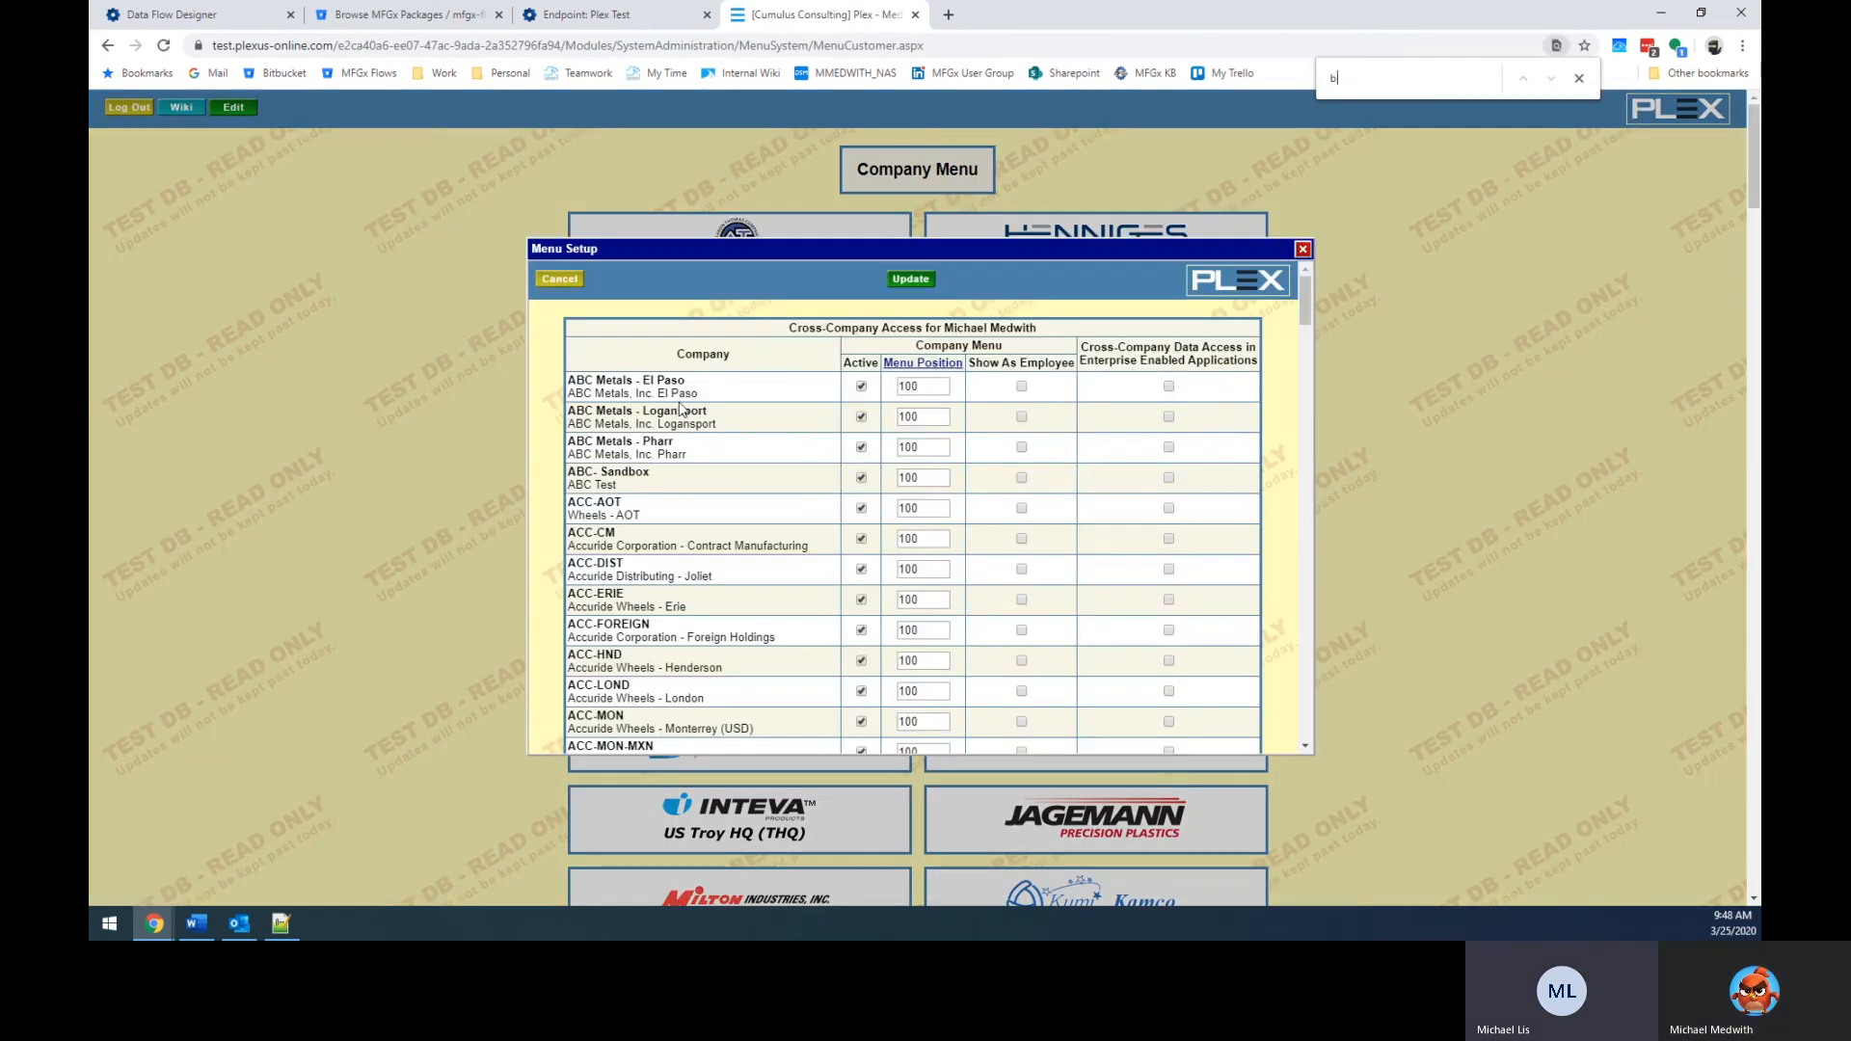
{"action": "type", "text": "brid"}
{"action": "key", "text": "BackSpace"}
{"action": "key", "text": "BackSpace"}
{"action": "key", "text": "BackSpace"}
{"action": "key", "text": "BackSpace"}
{"action": "type", "text": "ts"}
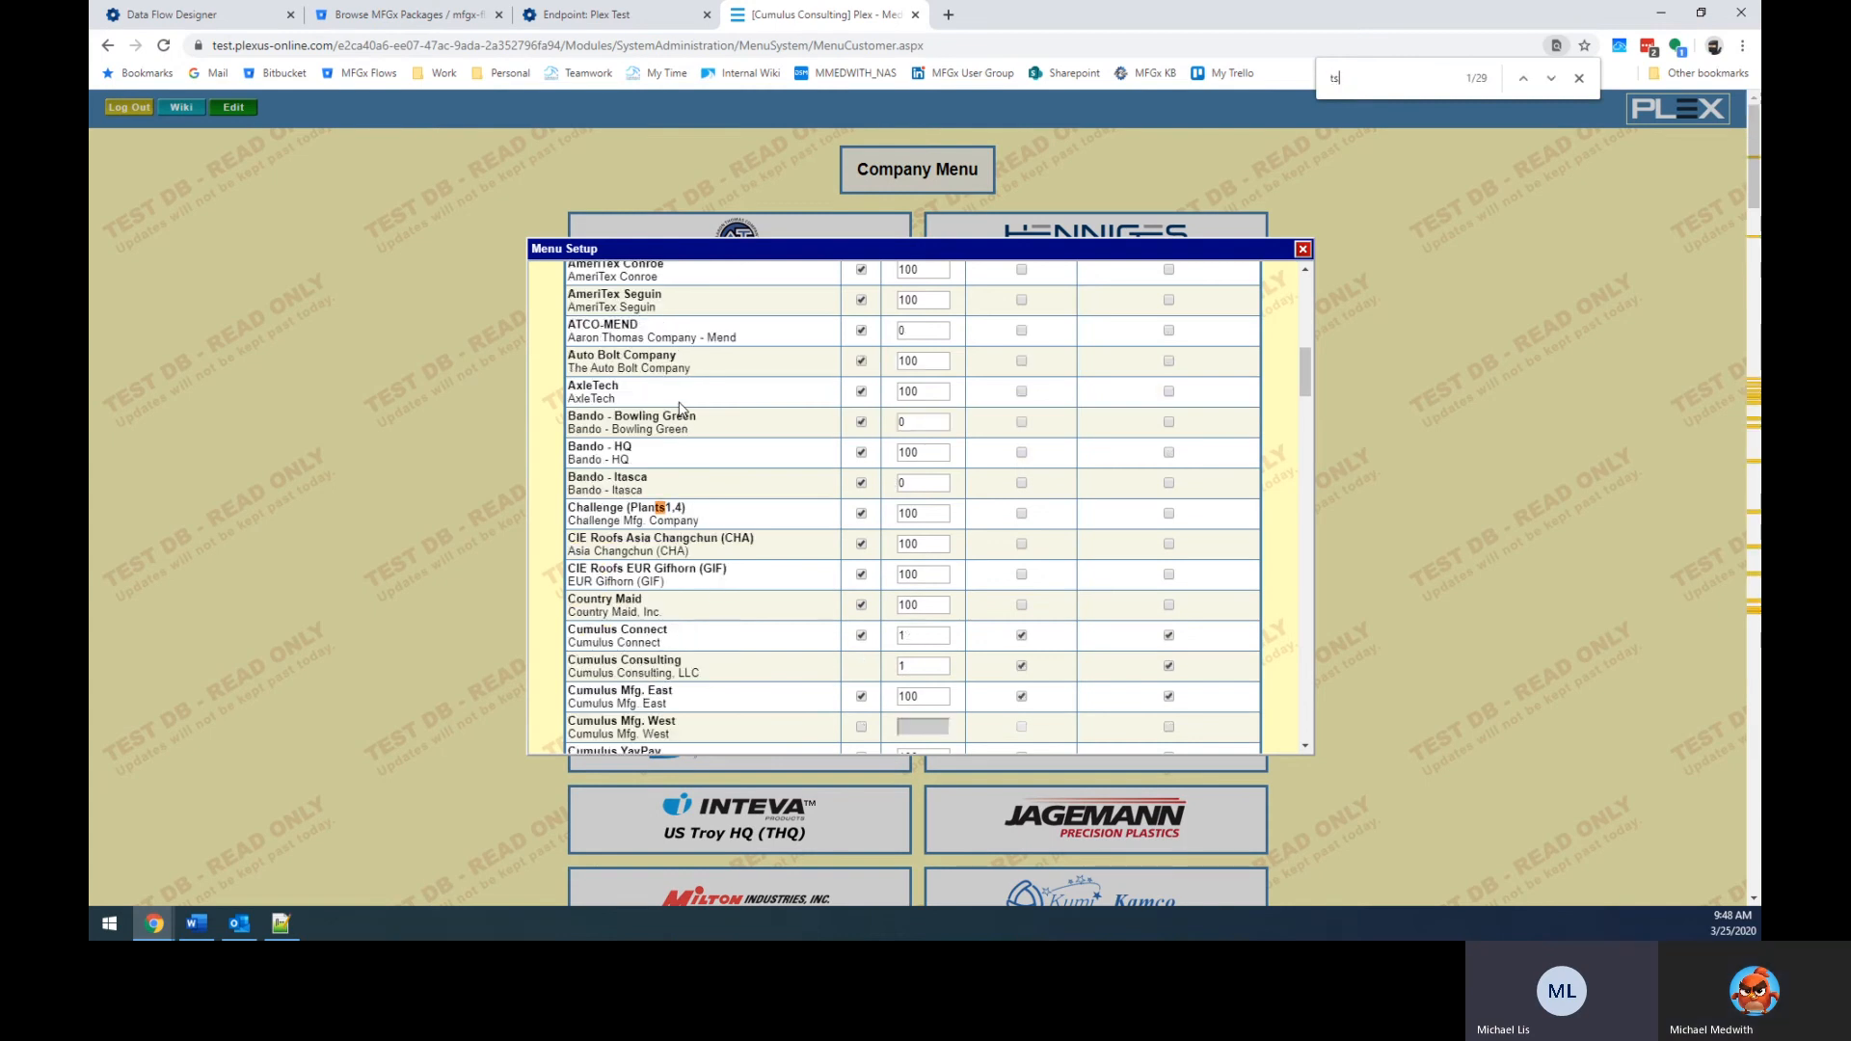
{"action": "type", "text": "w"}
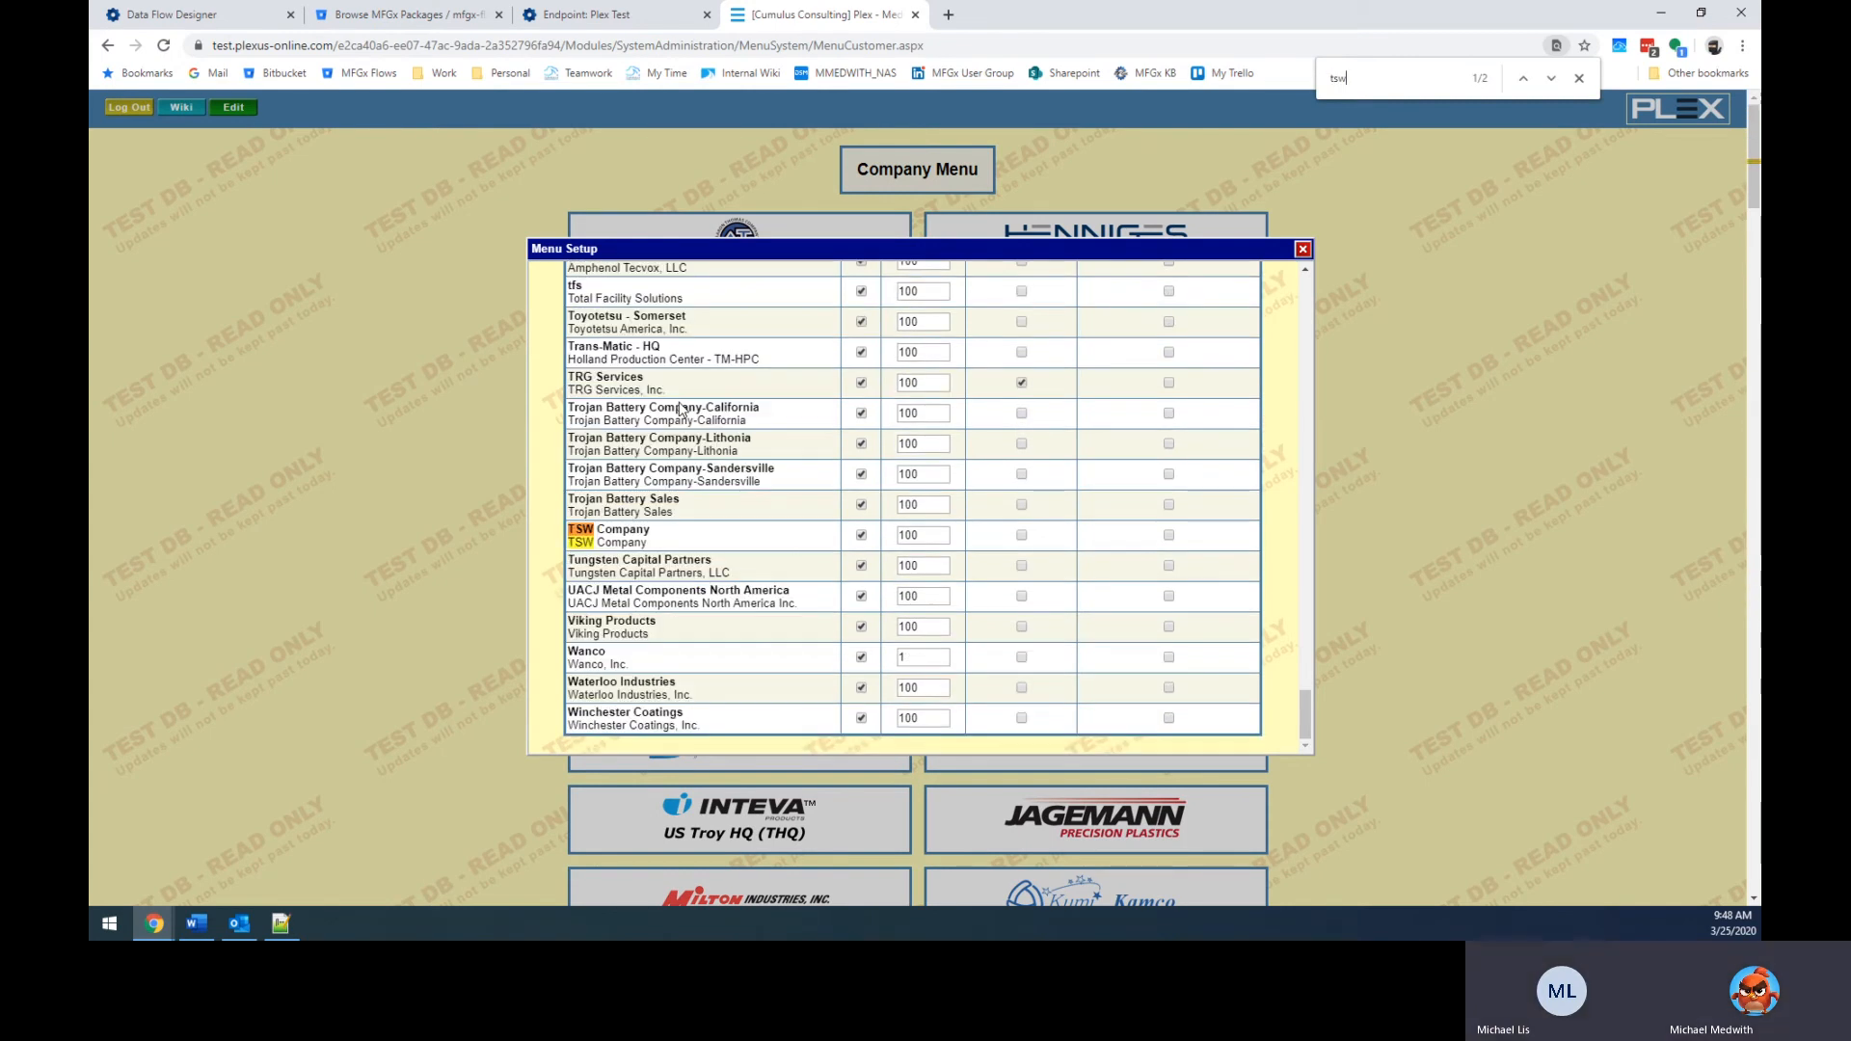
{"action": "key", "text": "Escape"}
Clear TSW Company's Menu Position value and save the cross-company access changes.
{"action": "left_click", "coordinate": [943, 535]}
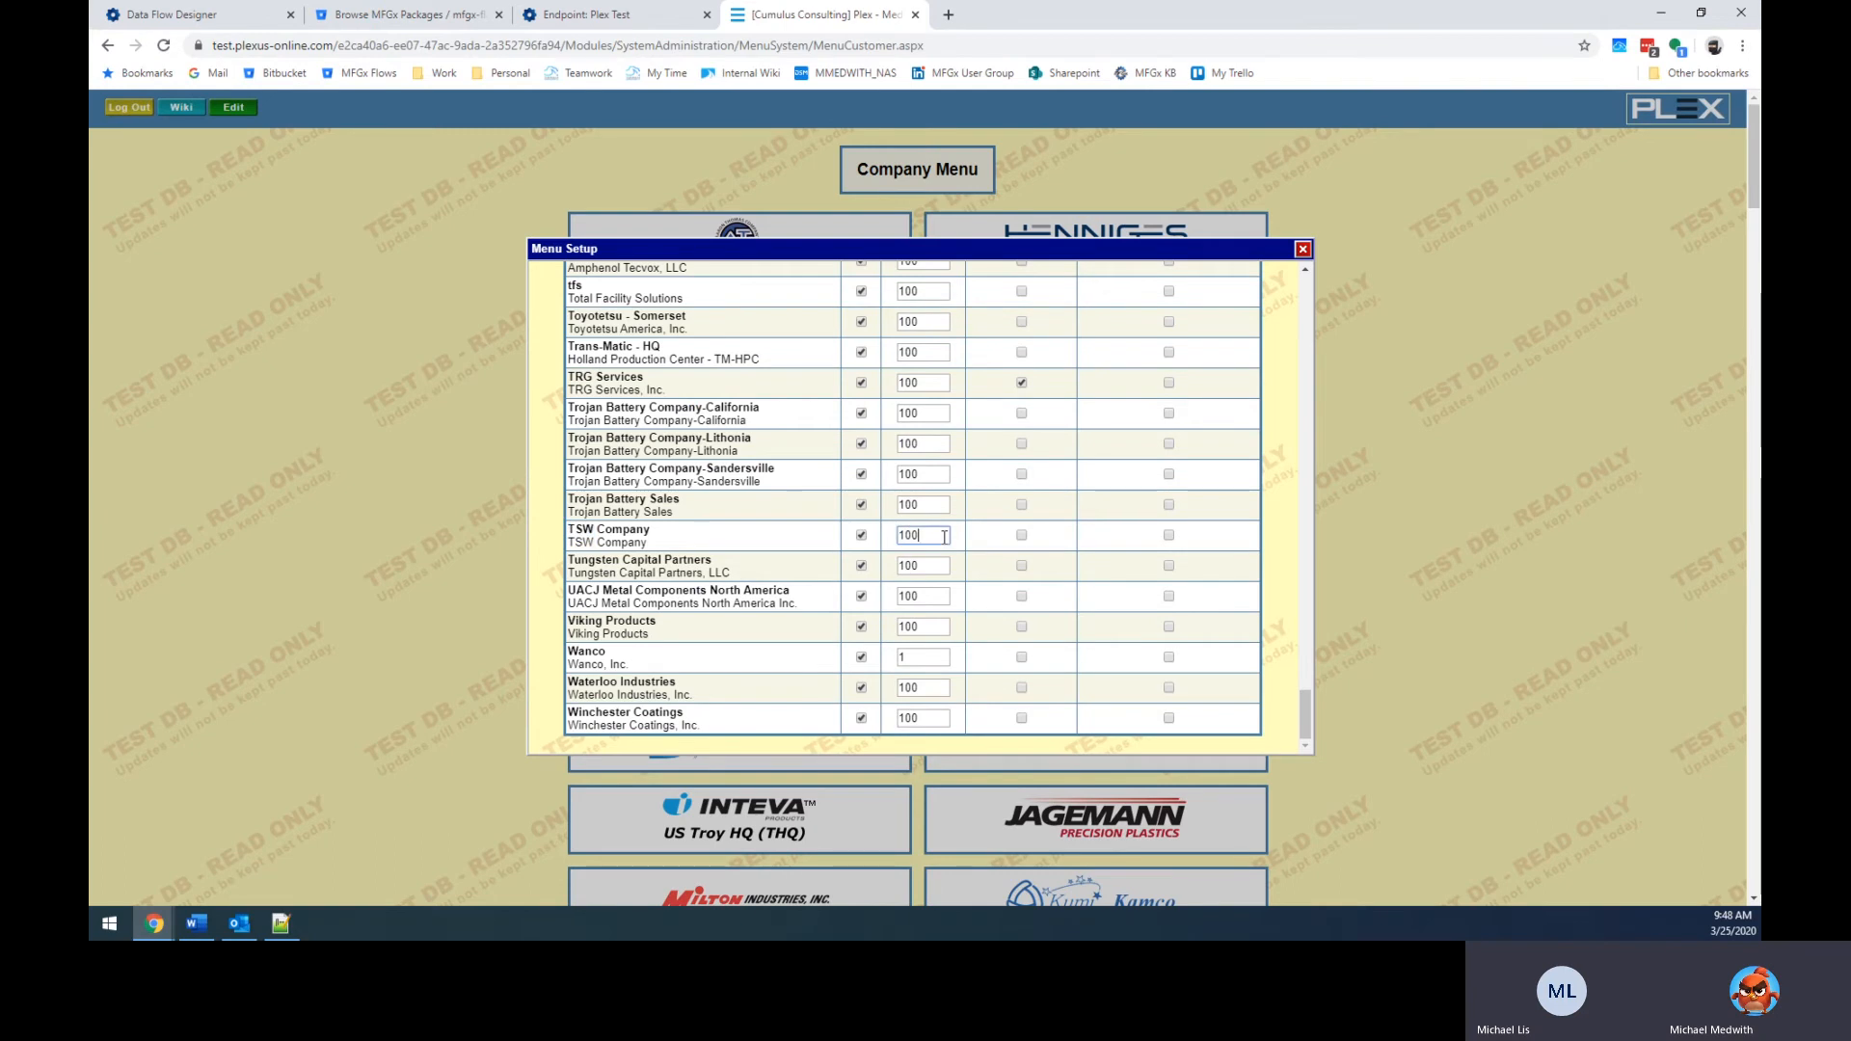
{"action": "key", "text": "BackSpace"}
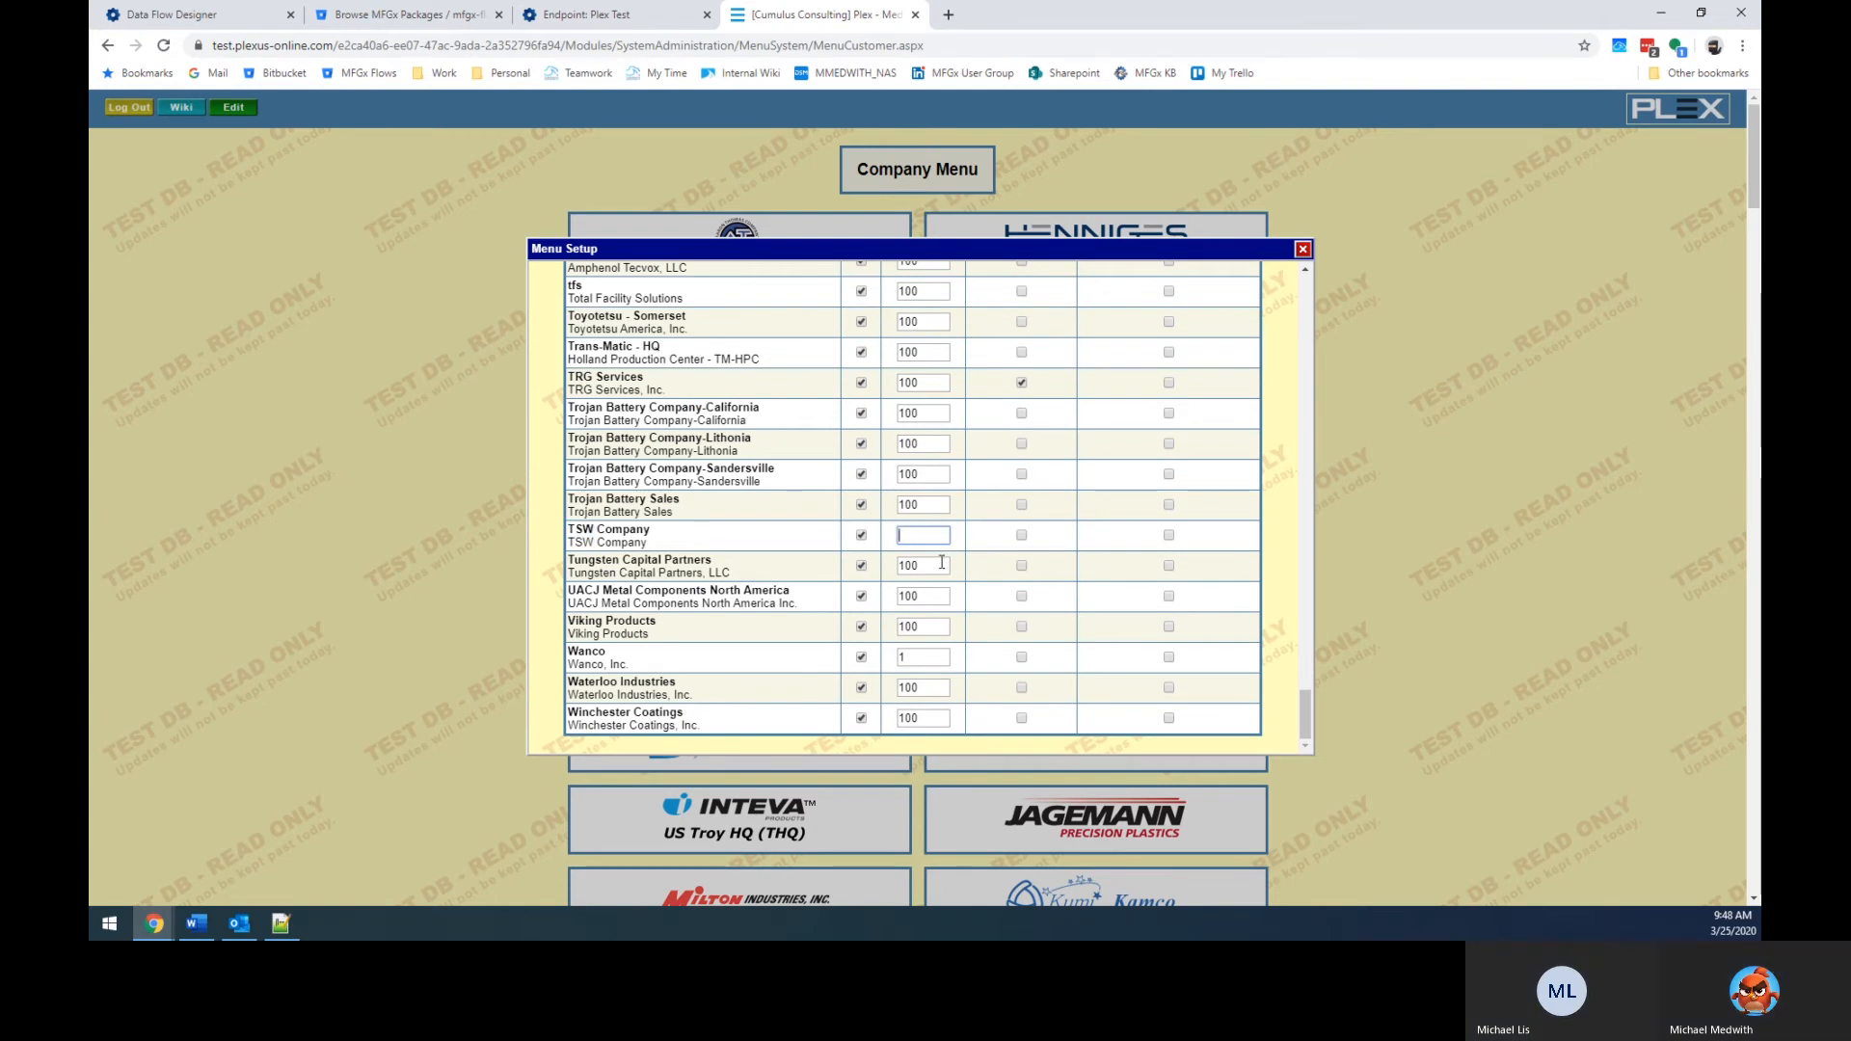
{"action": "scroll", "coordinate": [1061, 578], "scroll_direction": "up", "scroll_amount": 10}
{"action": "left_click_drag", "start_coordinate": [1306, 603], "coordinate": [1232, 299]}
{"action": "left_click", "coordinate": [900, 281]}
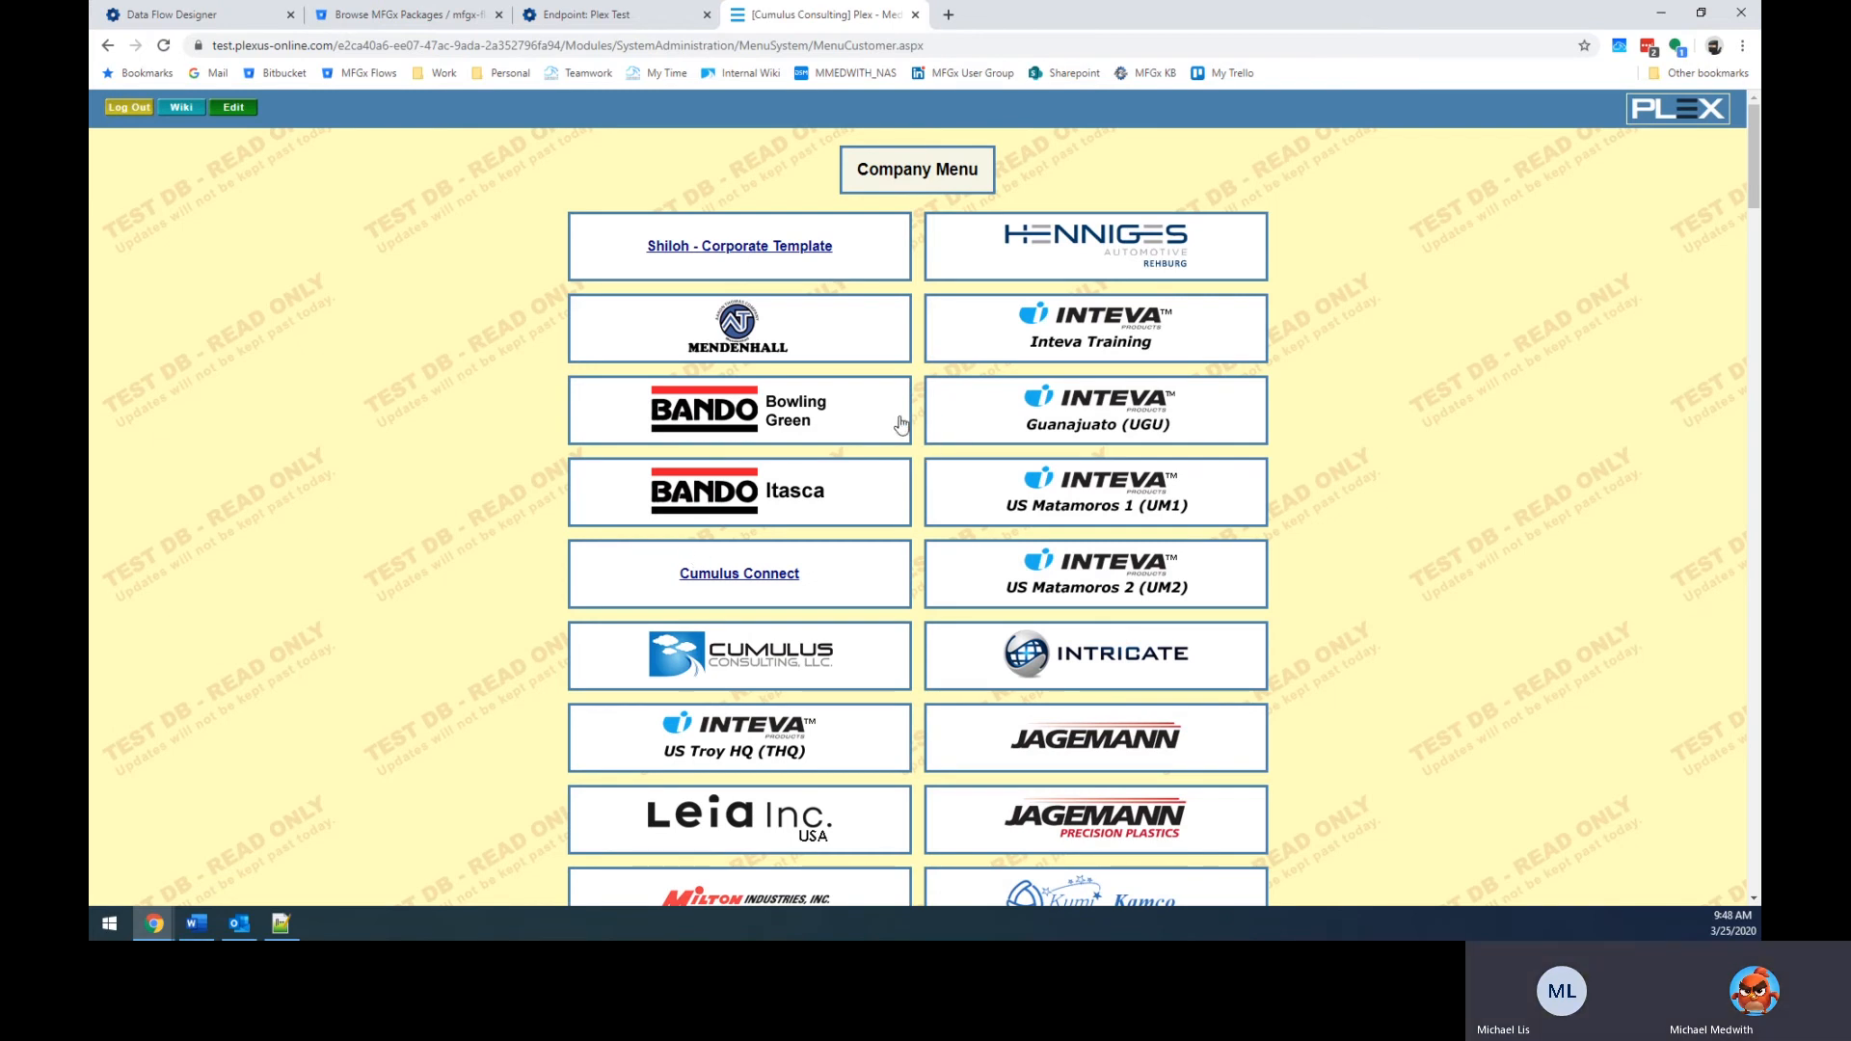
Browse the Company Menu, recheck TSW in the cross-company menu setup, then close it.
{"action": "scroll", "coordinate": [888, 436], "scroll_direction": "down", "scroll_amount": 2}
{"action": "scroll", "coordinate": [771, 347], "scroll_direction": "up", "scroll_amount": 2}
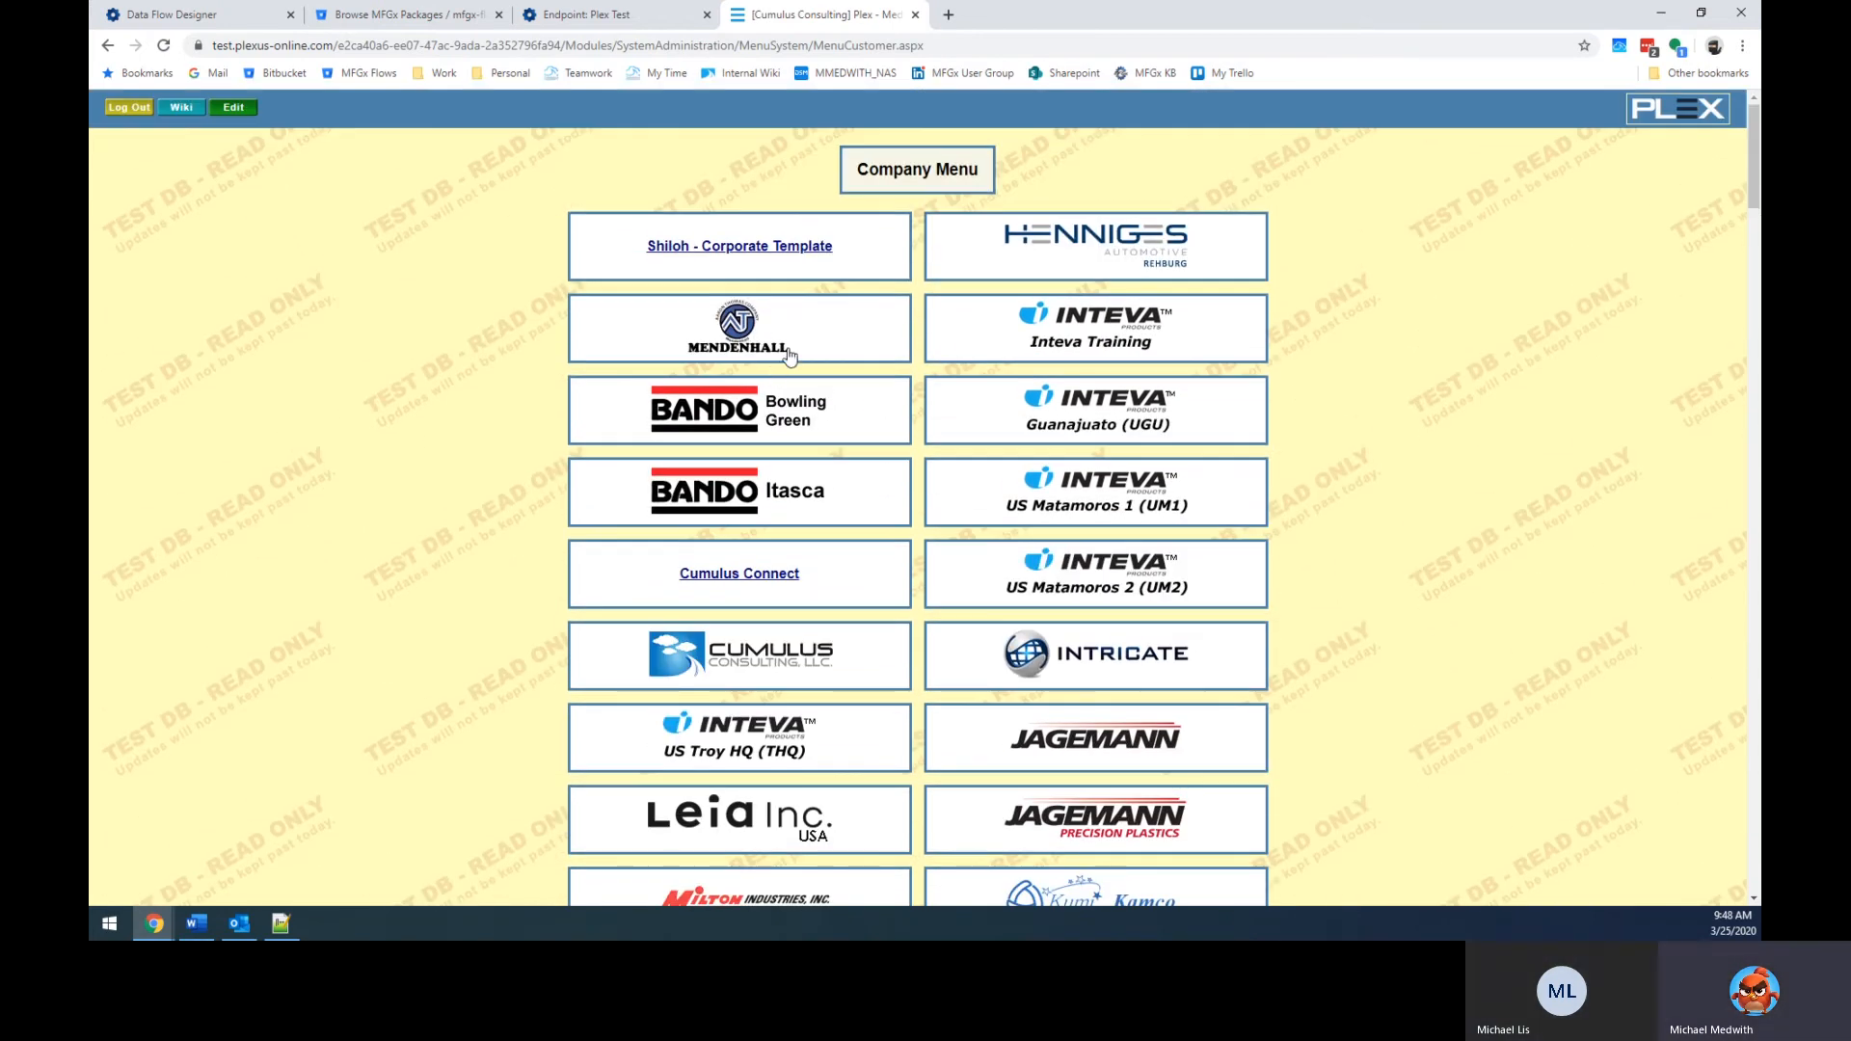
{"action": "scroll", "coordinate": [805, 358], "scroll_direction": "down", "scroll_amount": 3}
{"action": "scroll", "coordinate": [809, 356], "scroll_direction": "down", "scroll_amount": 4}
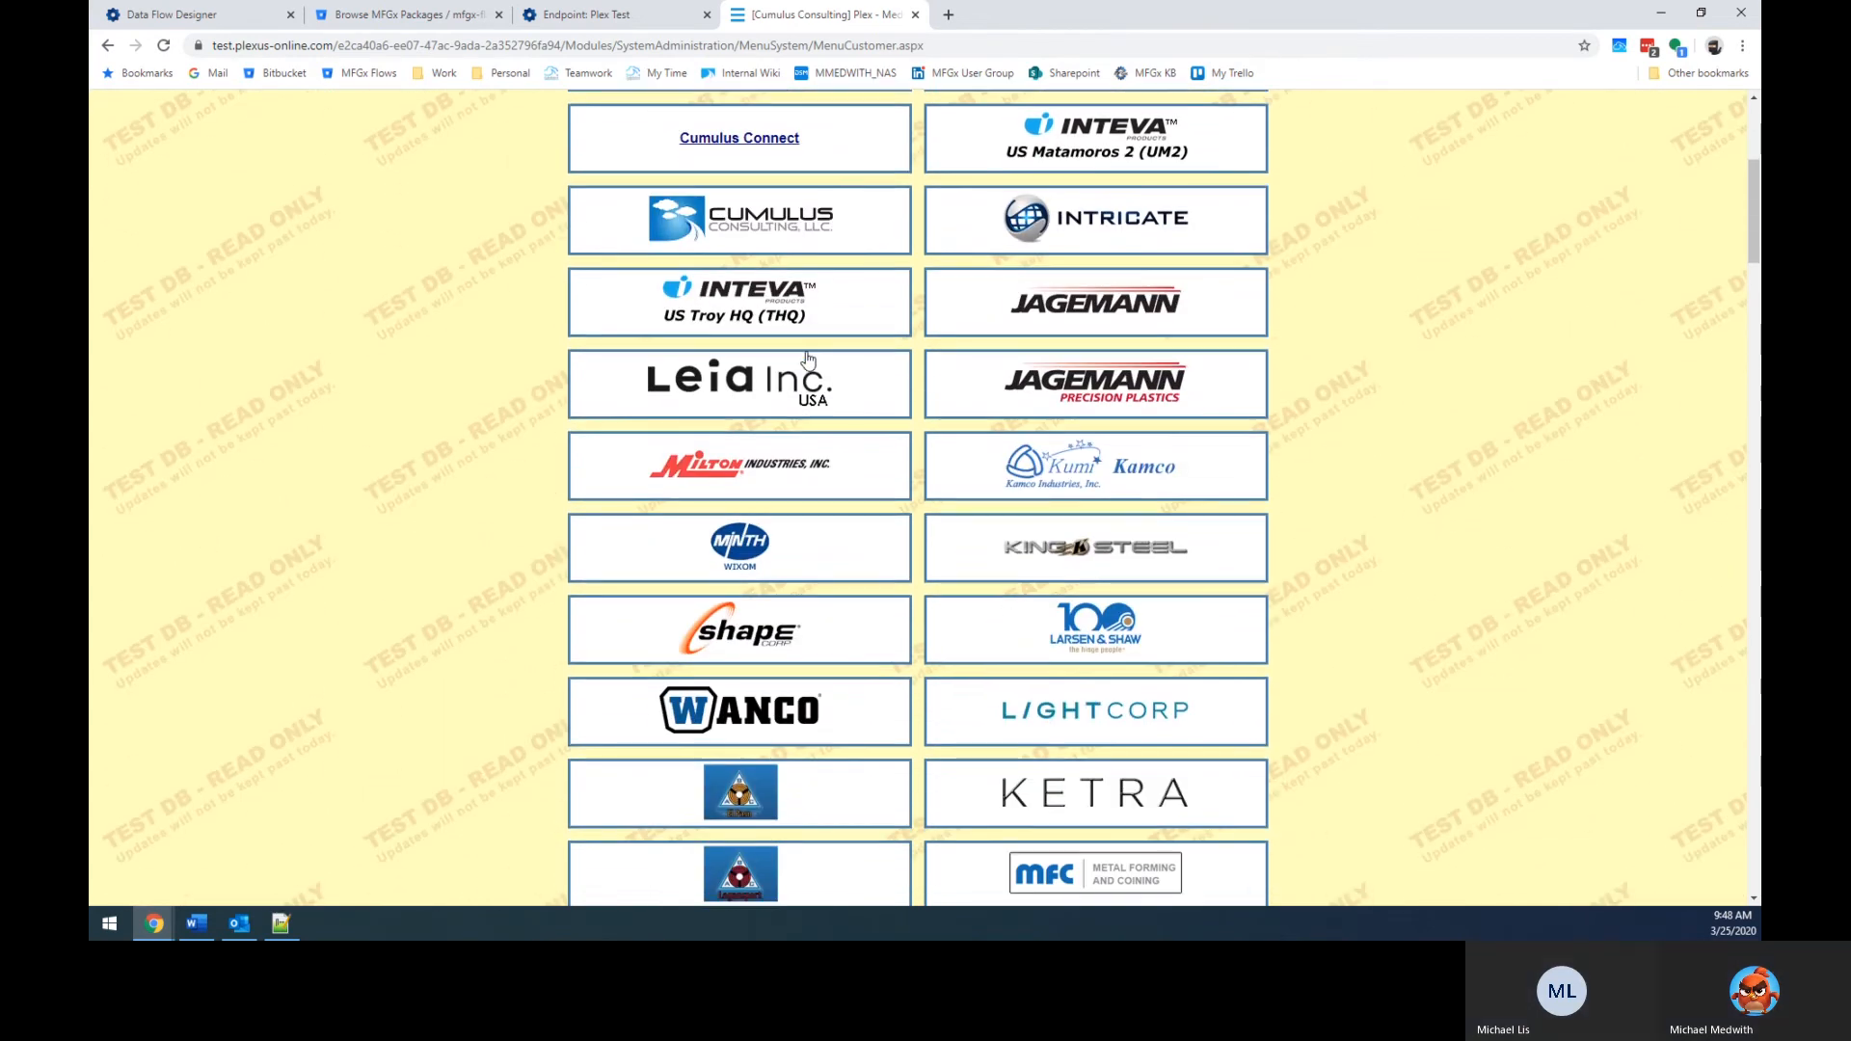
{"action": "scroll", "coordinate": [817, 363], "scroll_direction": "up", "scroll_amount": 3}
{"action": "scroll", "coordinate": [817, 363], "scroll_direction": "up", "scroll_amount": 4}
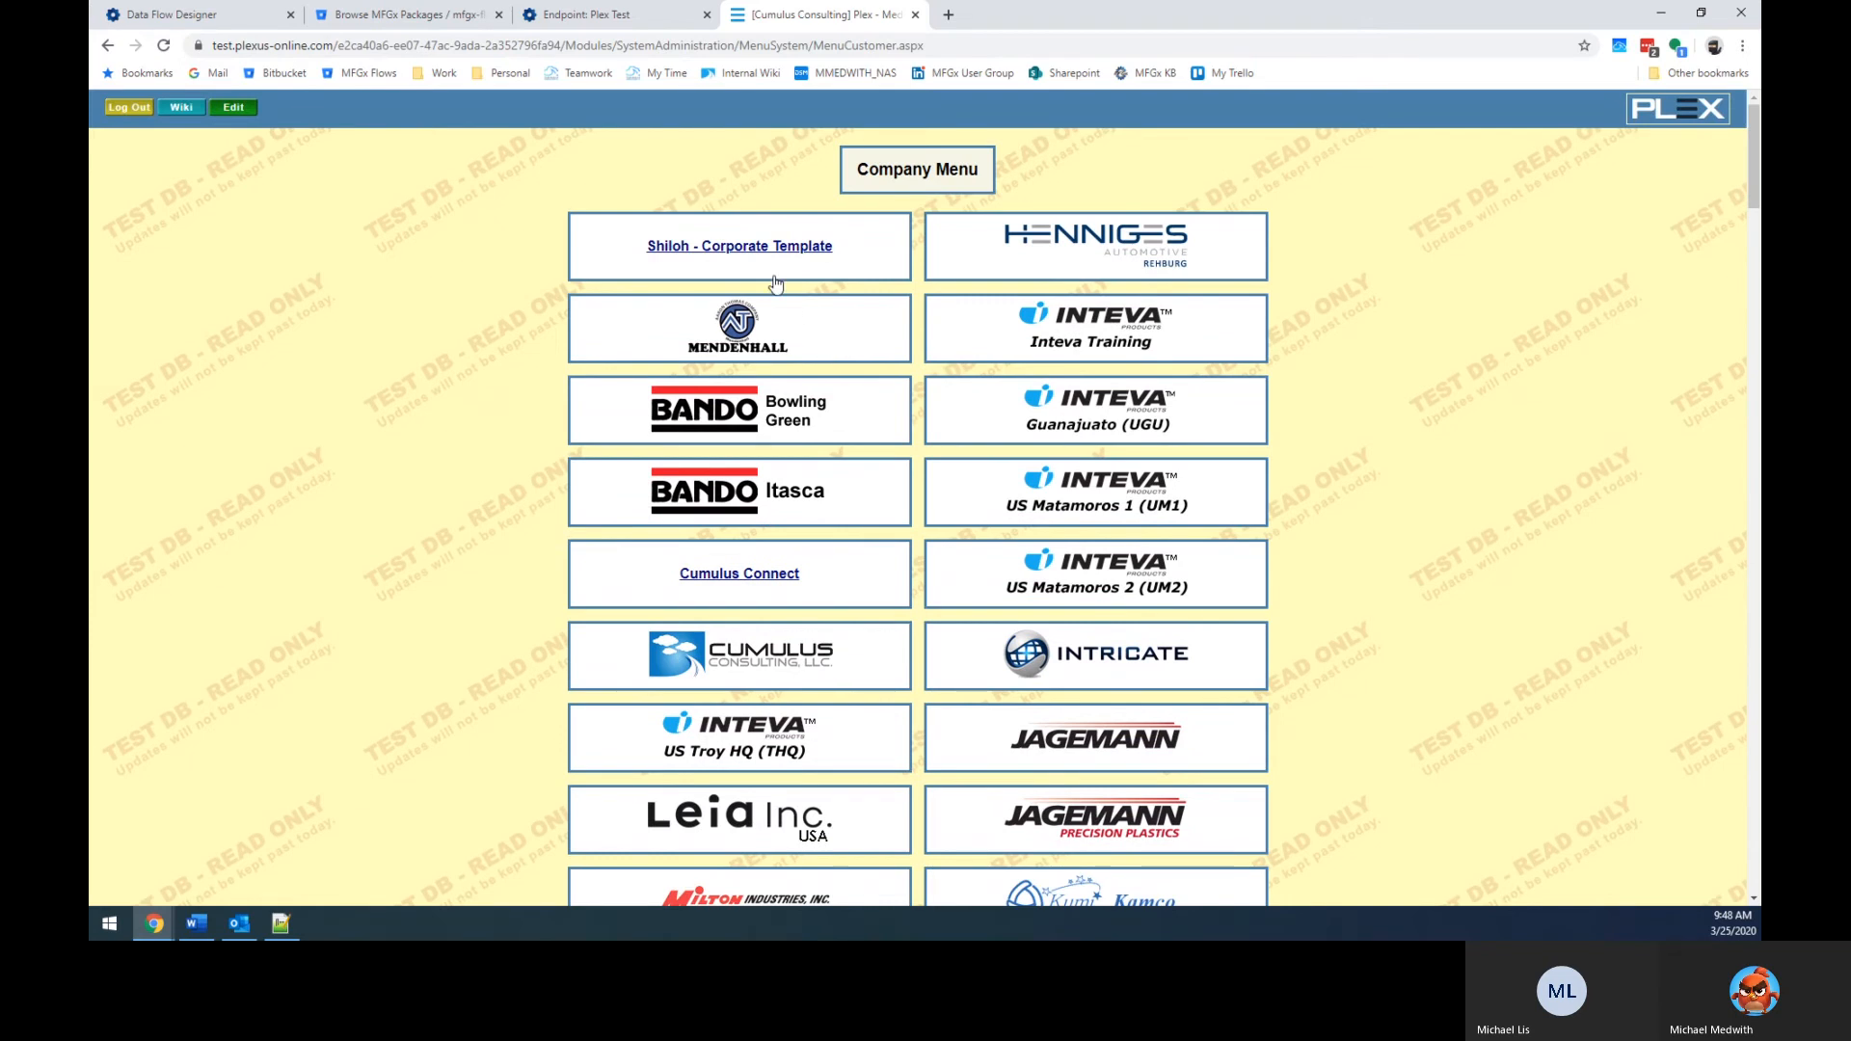
{"action": "scroll", "coordinate": [826, 382], "scroll_direction": "down", "scroll_amount": 2}
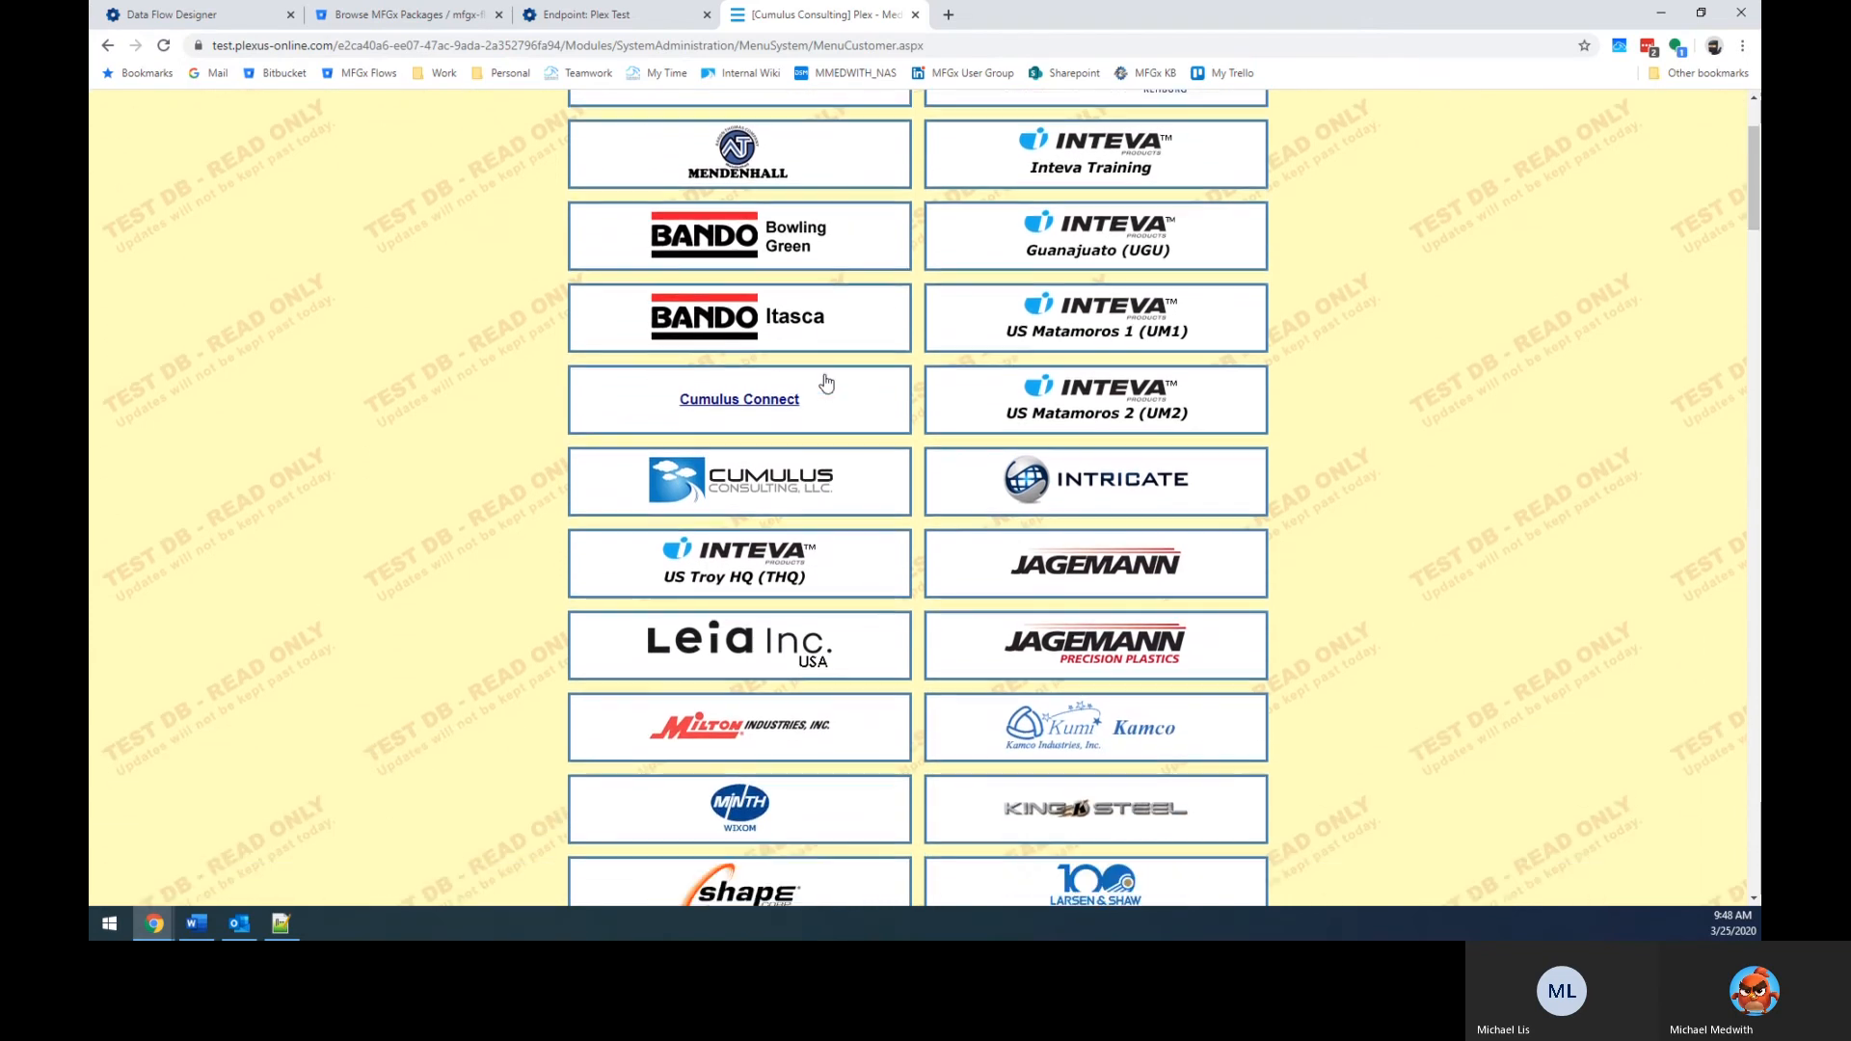
{"action": "scroll", "coordinate": [826, 383], "scroll_direction": "down", "scroll_amount": 3}
{"action": "scroll", "coordinate": [826, 382], "scroll_direction": "down", "scroll_amount": 9}
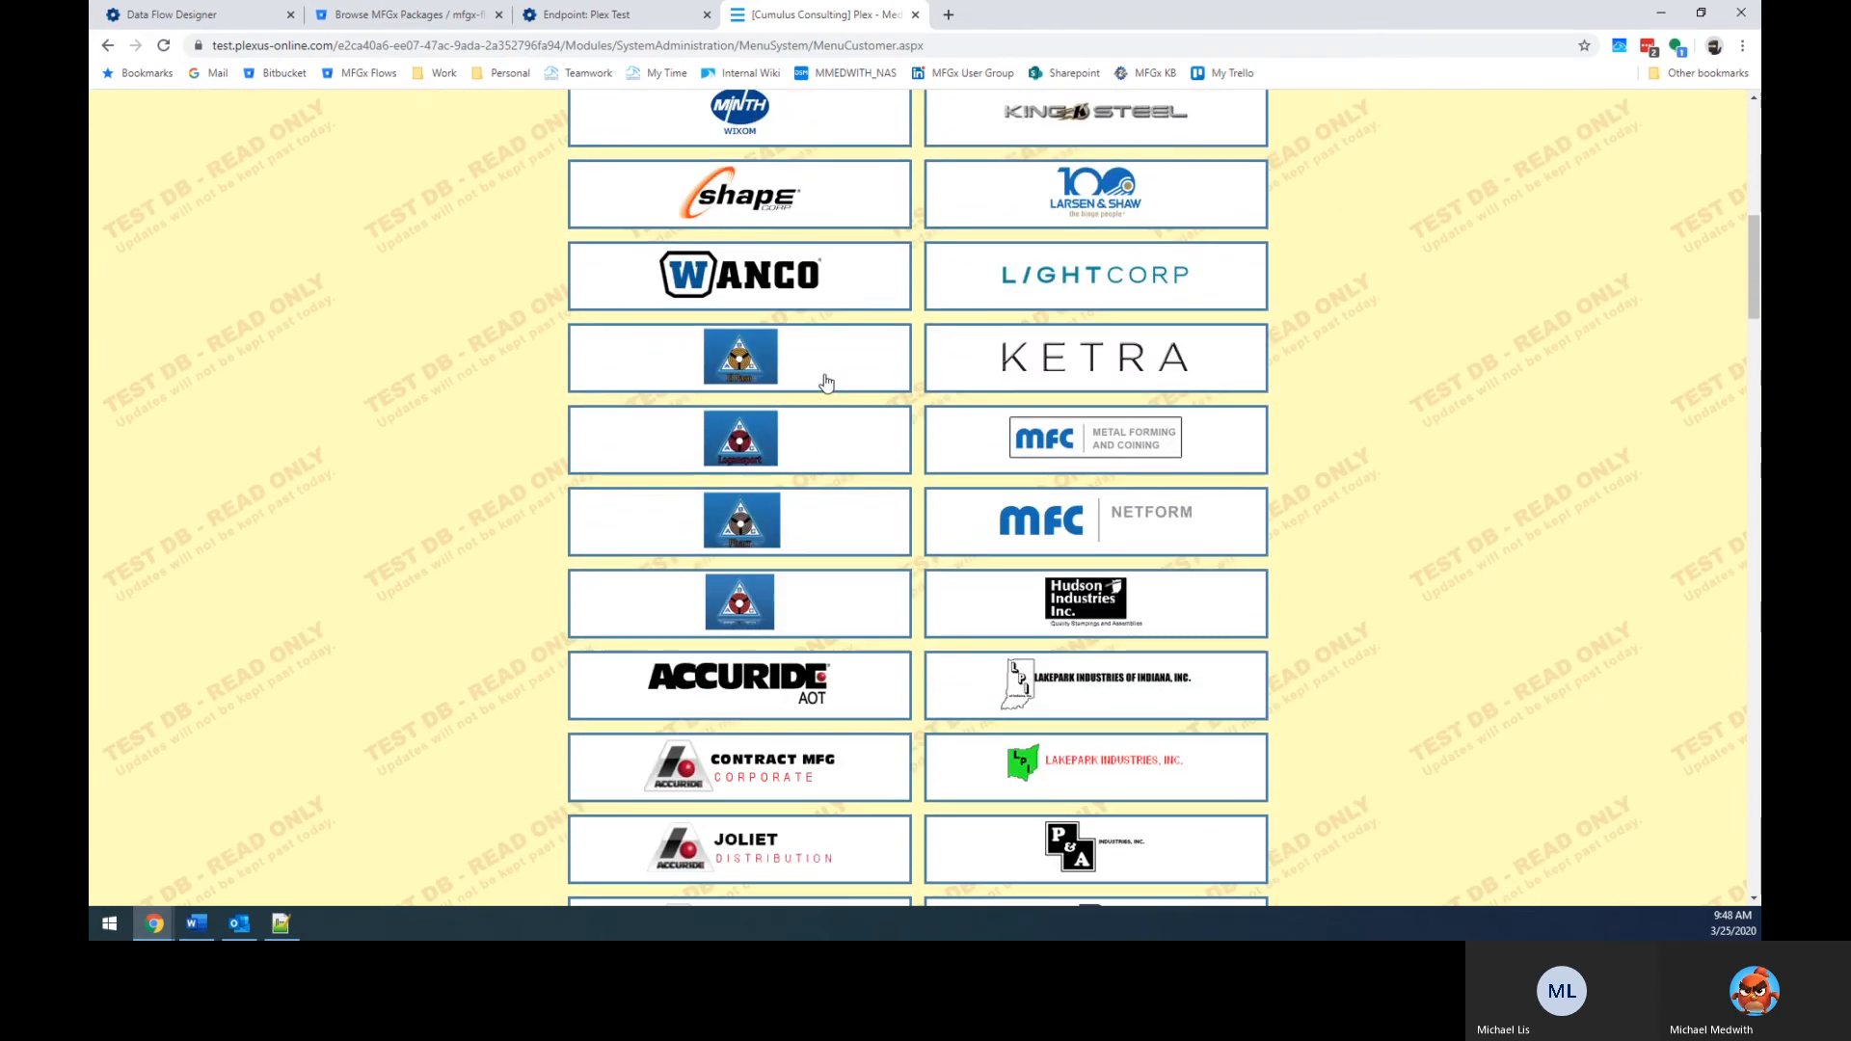
{"action": "scroll", "coordinate": [826, 382], "scroll_direction": "up", "scroll_amount": 5}
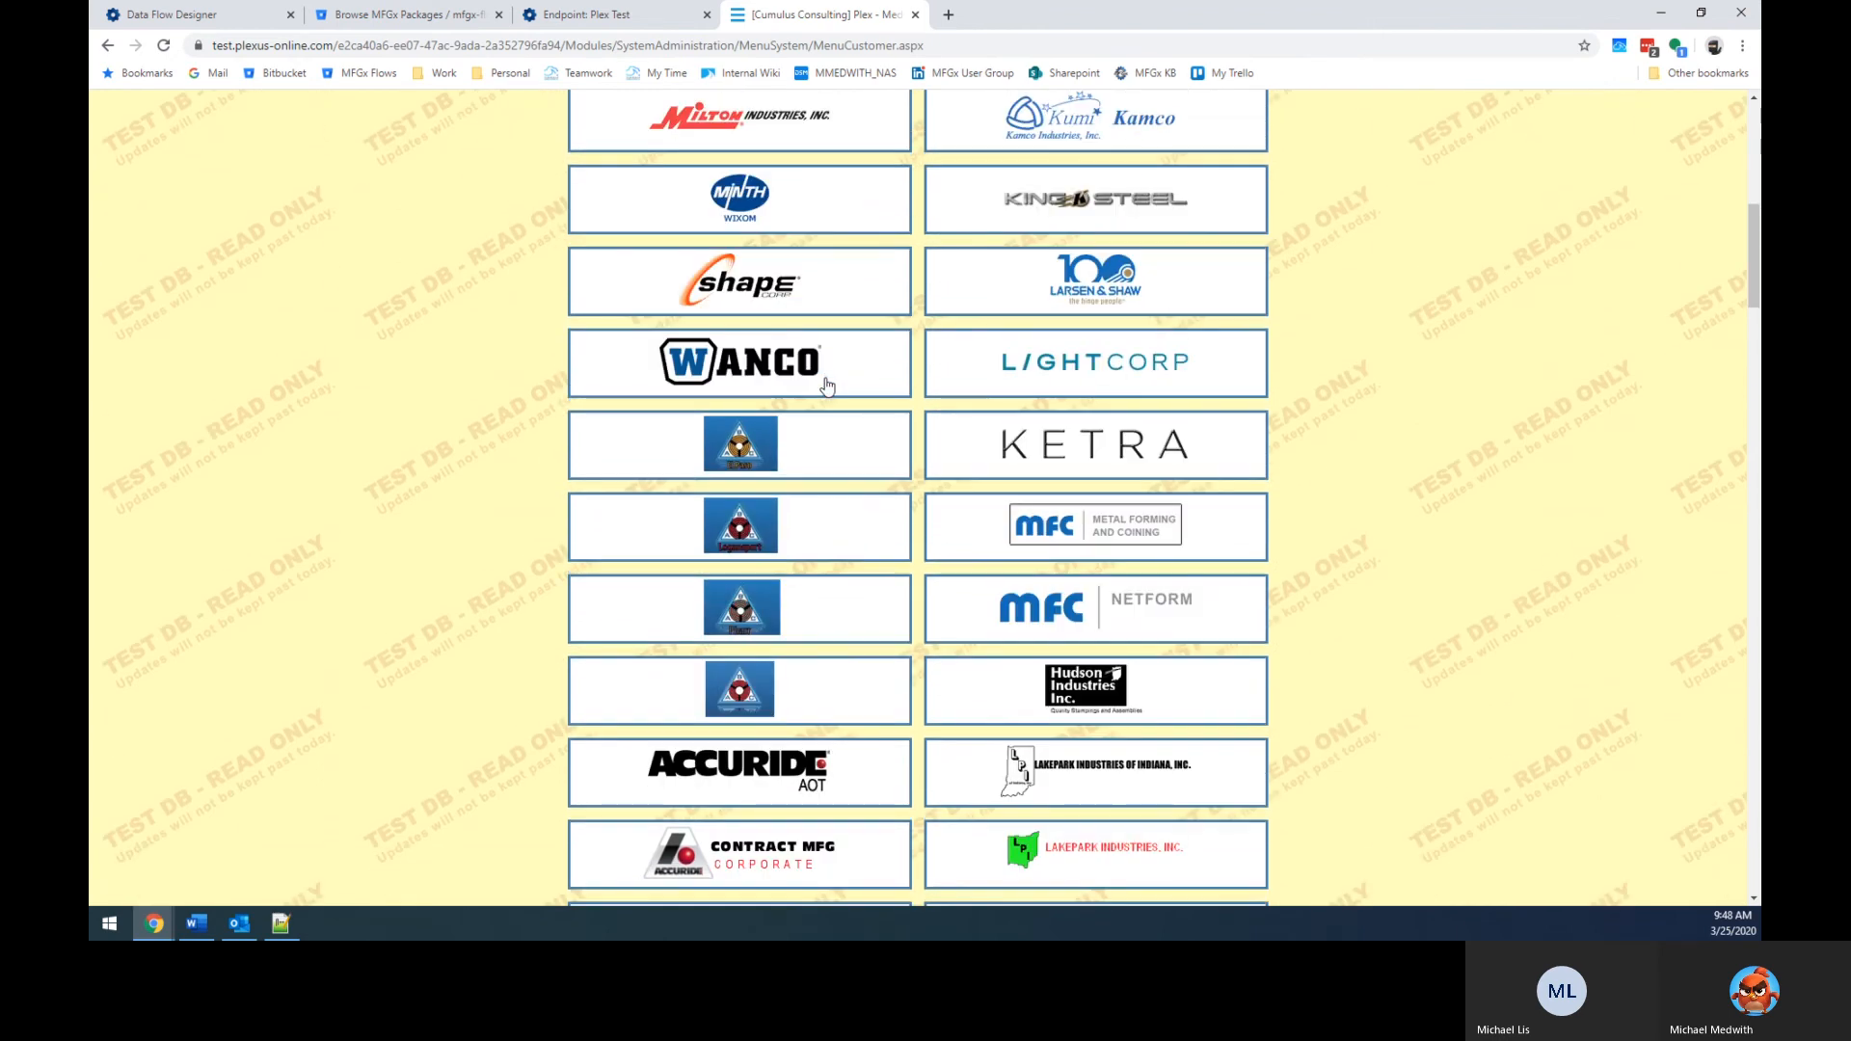
{"action": "scroll", "coordinate": [826, 386], "scroll_direction": "up", "scroll_amount": 5}
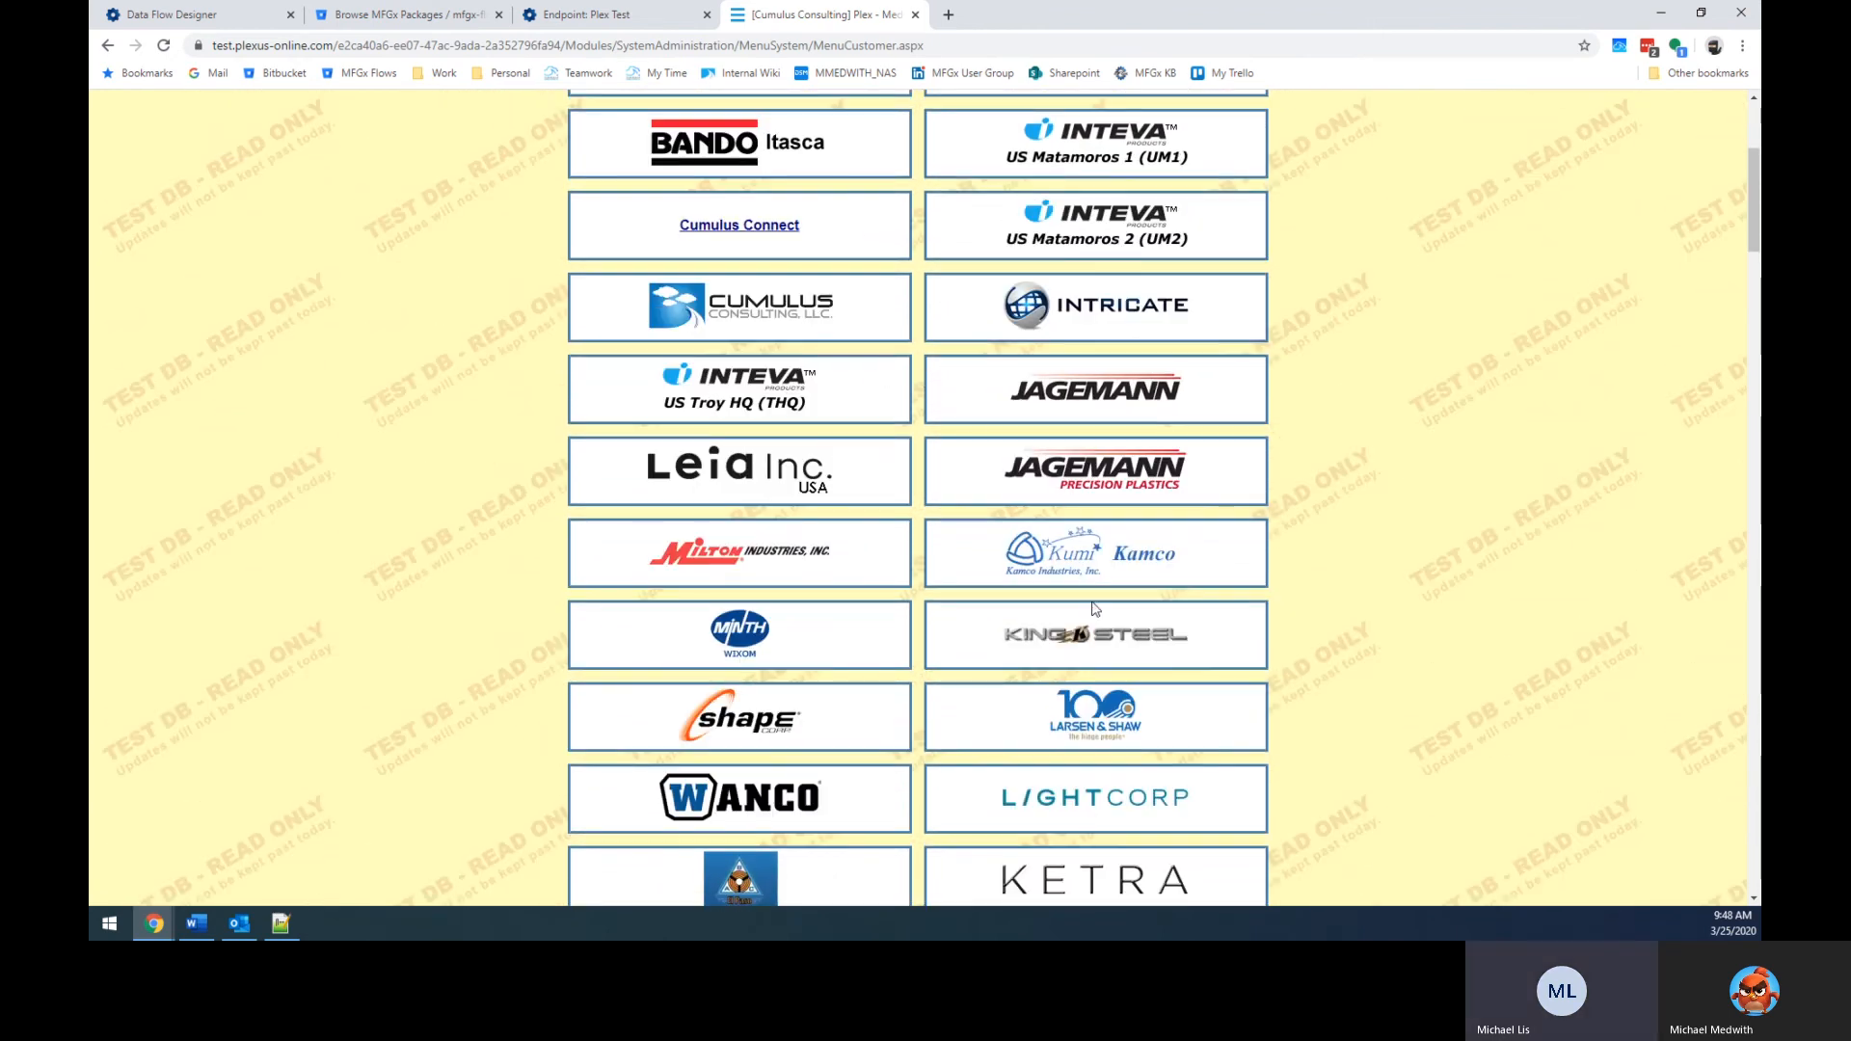
{"action": "scroll", "coordinate": [461, 198], "scroll_direction": "up", "scroll_amount": 4}
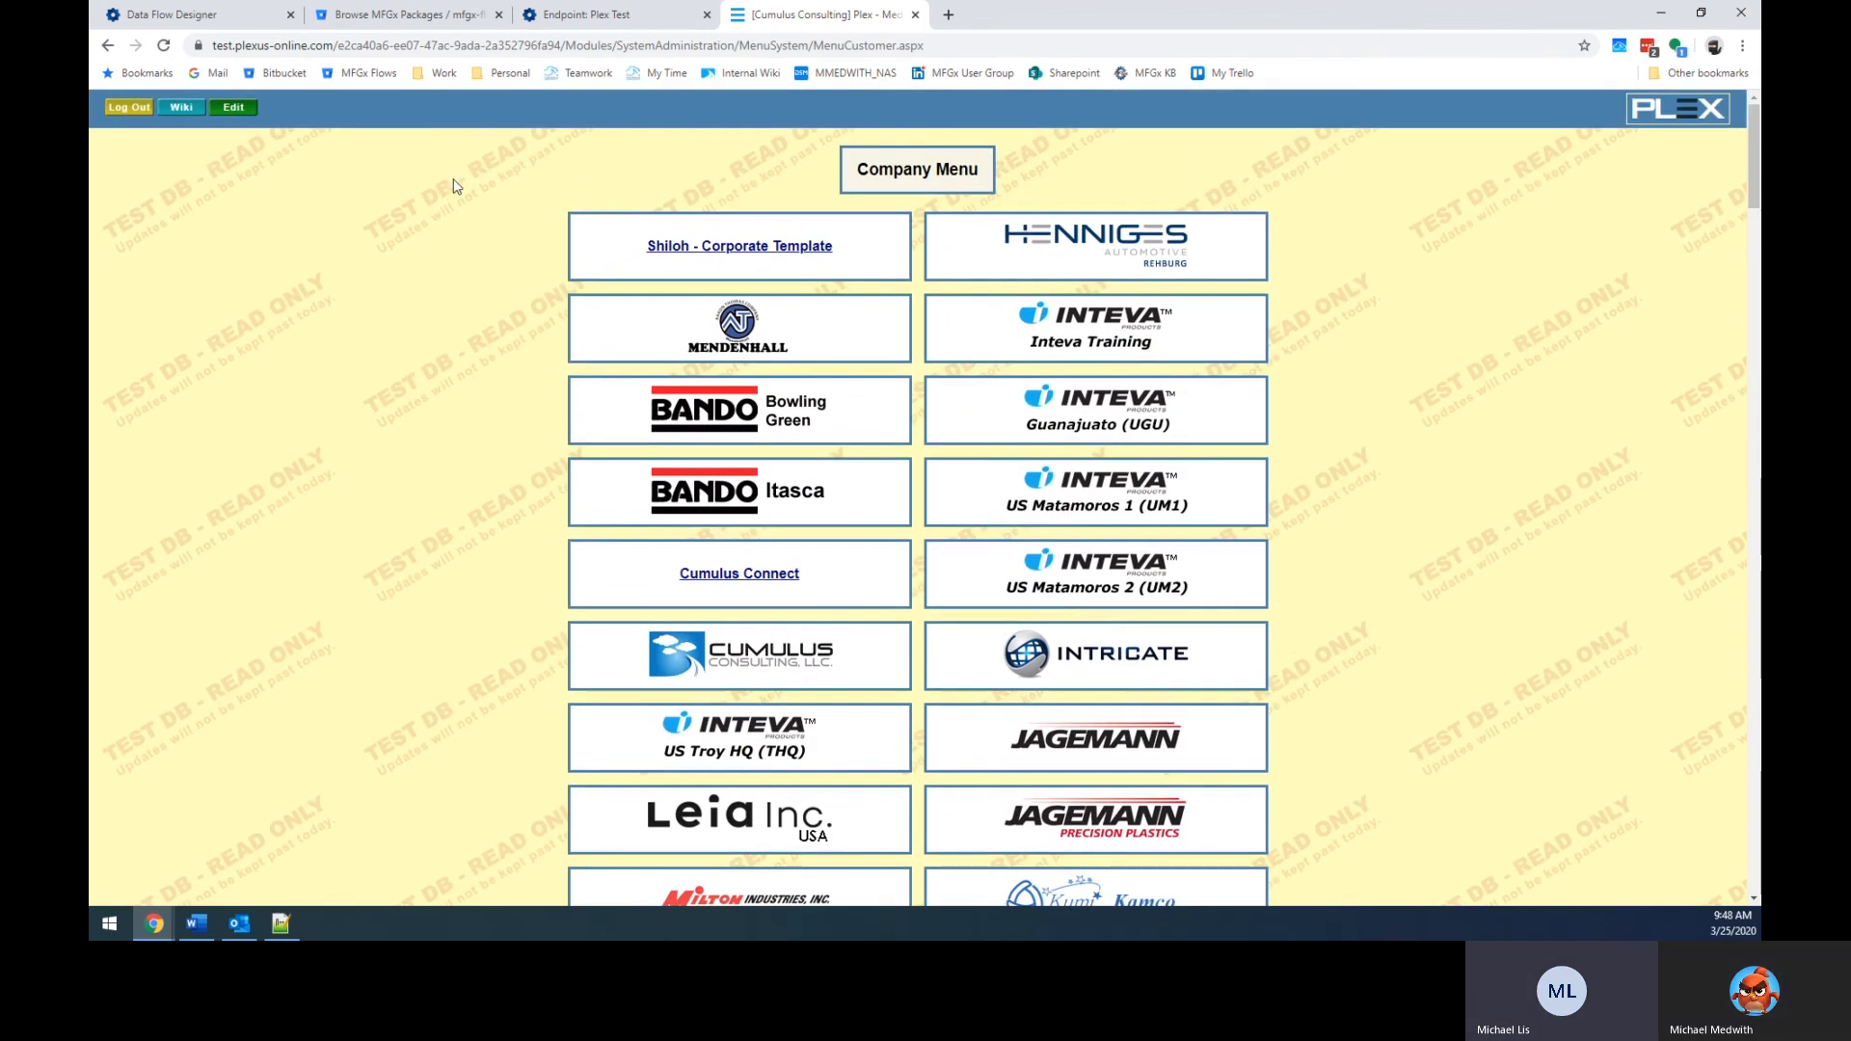
{"action": "left_click", "coordinate": [237, 108]}
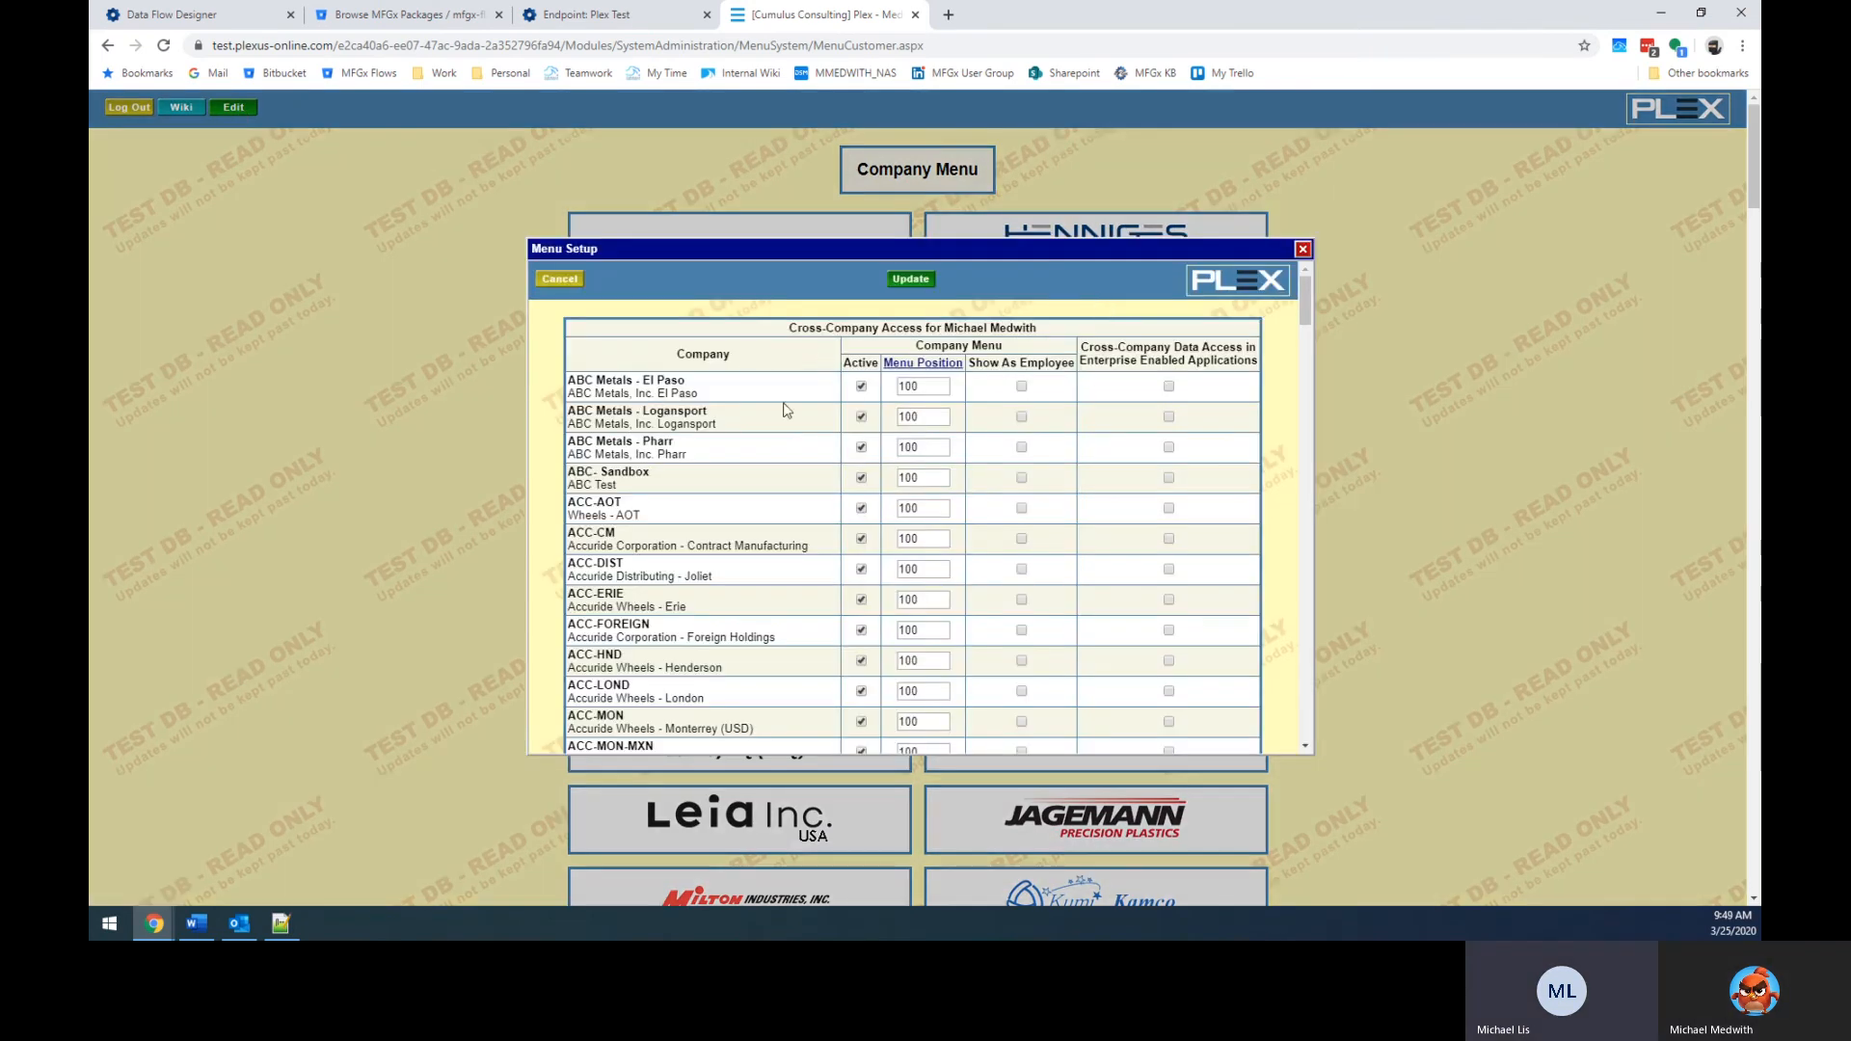
{"action": "key", "text": "ctrl+f"}
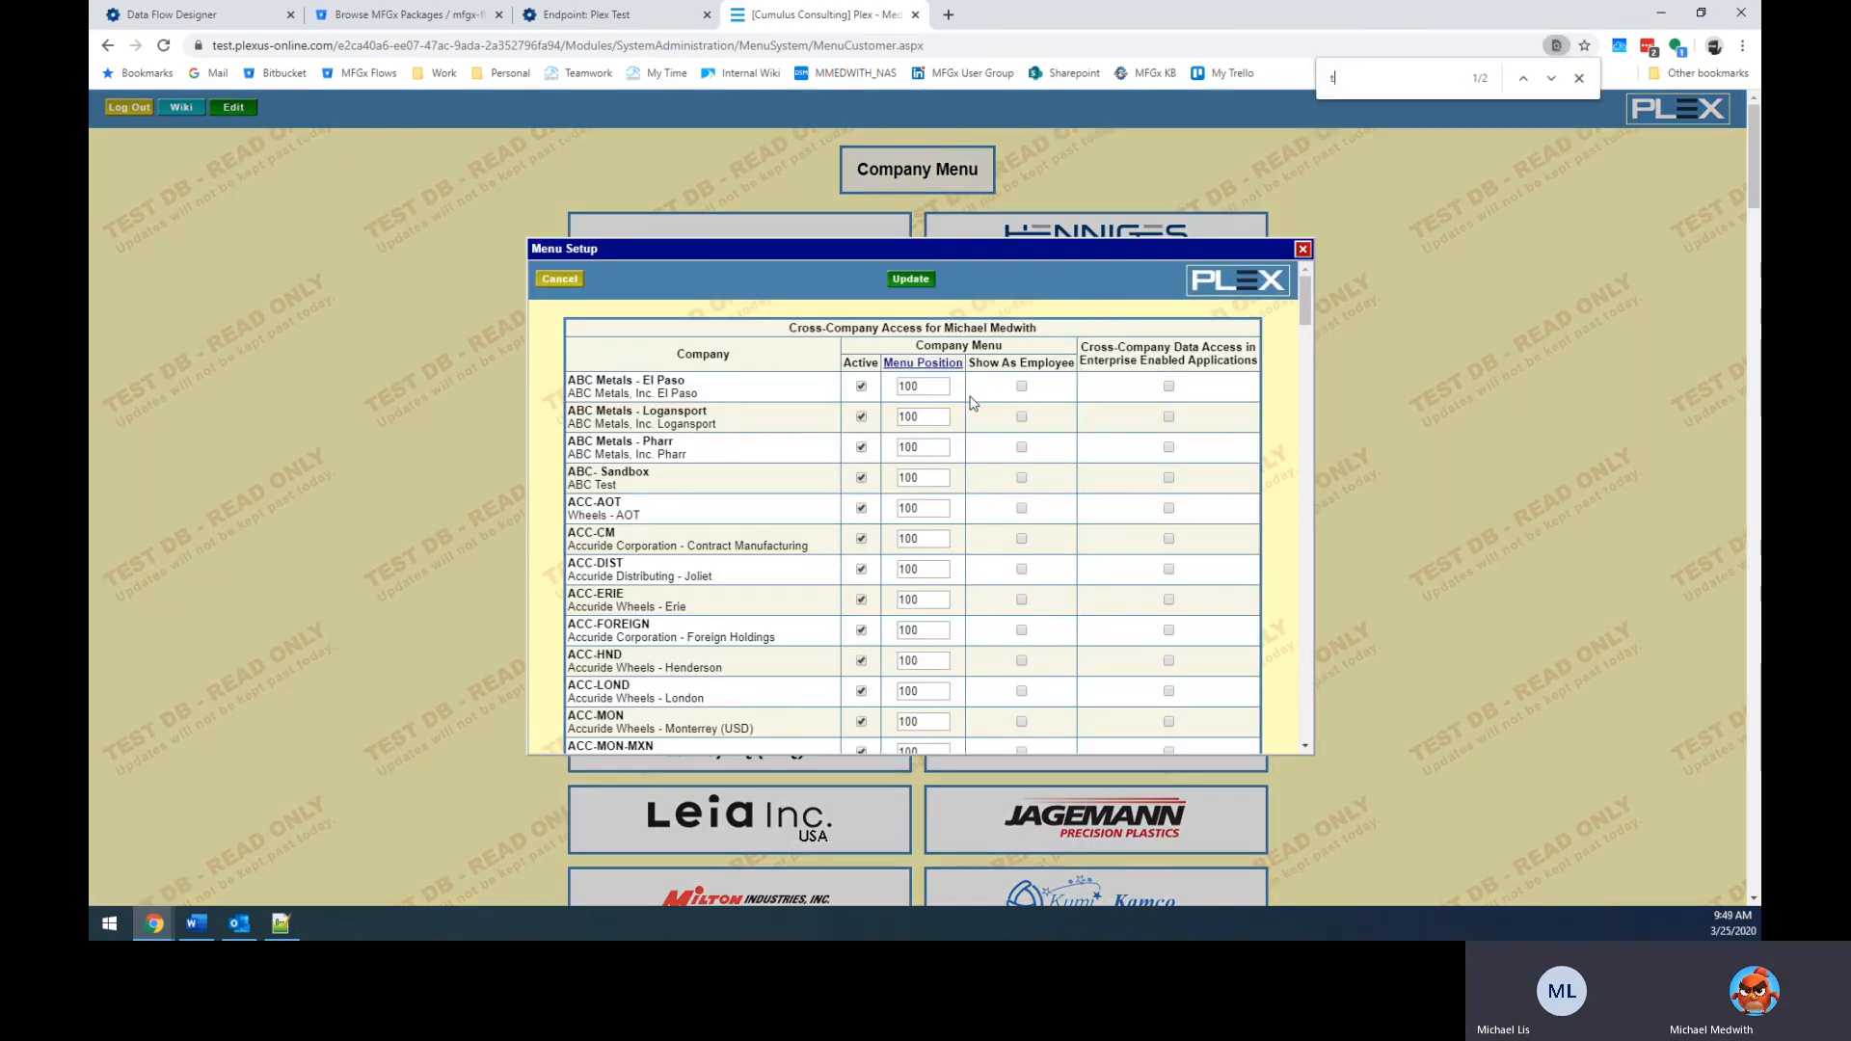
{"action": "type", "text": "tsw"}
{"action": "key", "text": "Escape"}
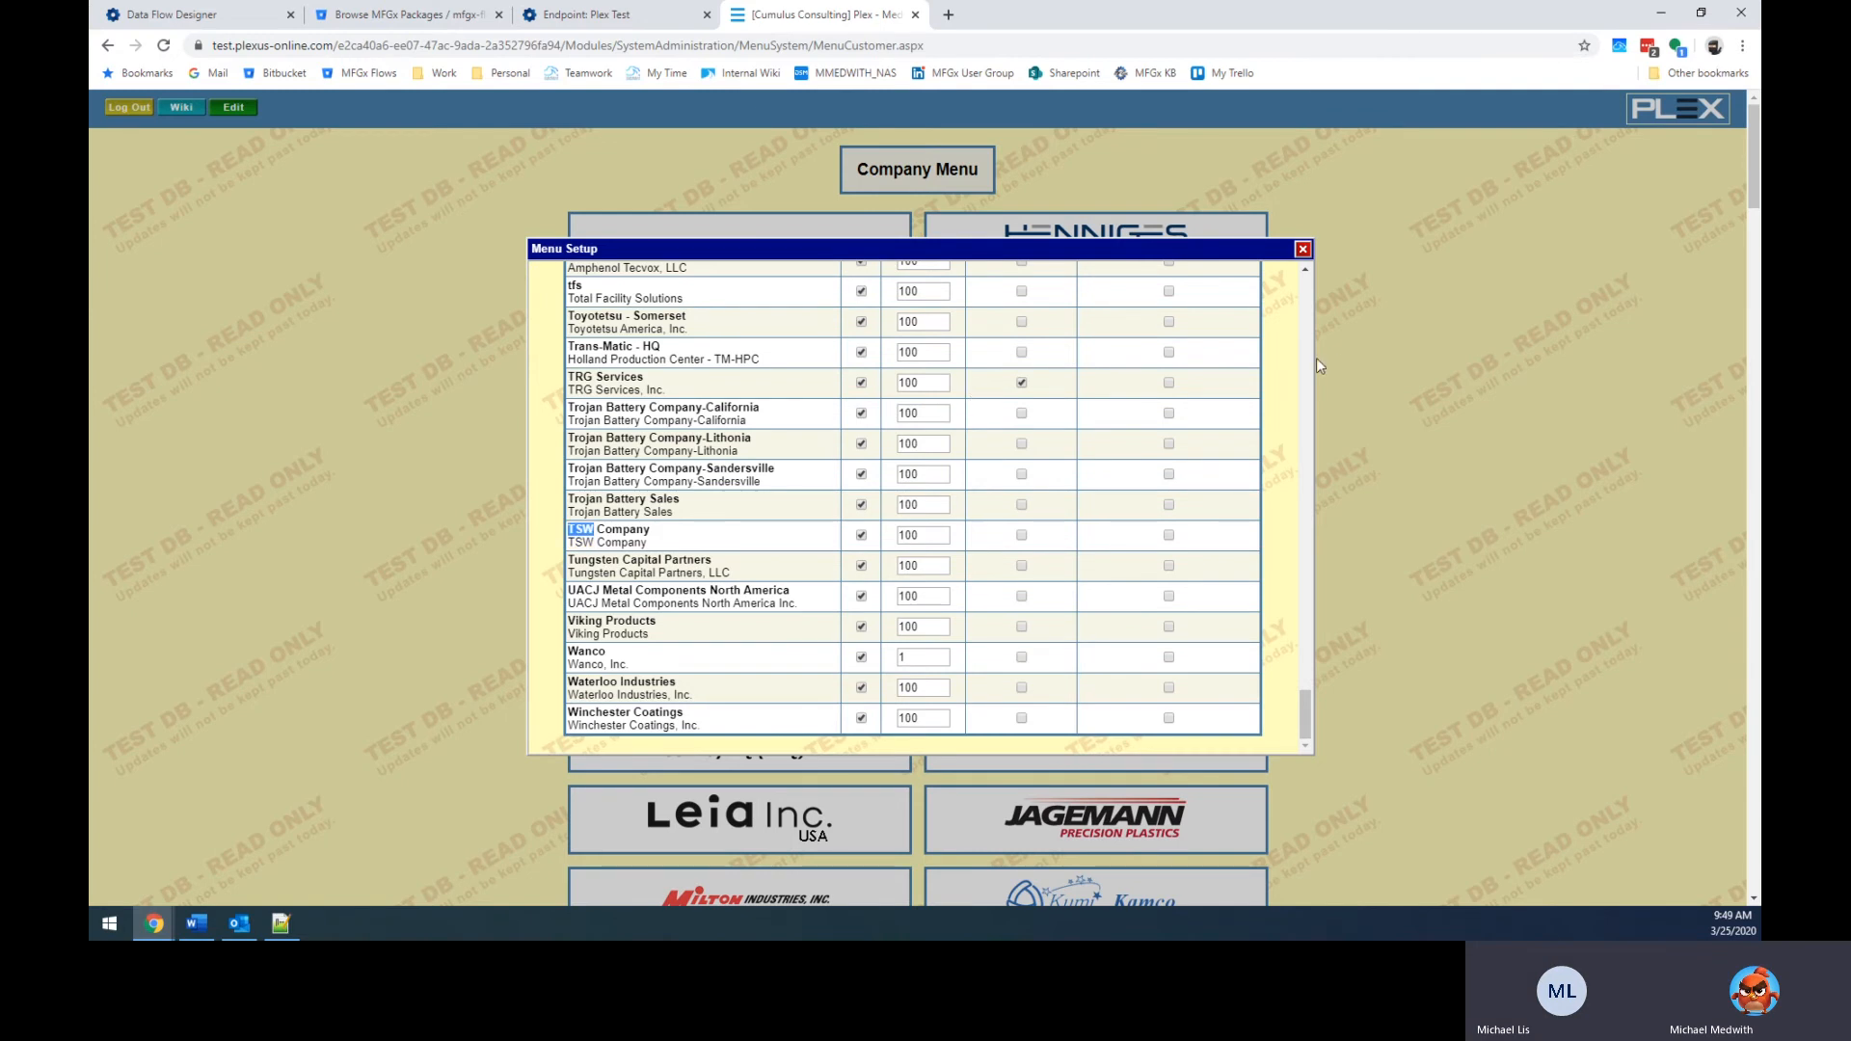
{"action": "left_click", "coordinate": [1302, 249]}
Scroll to the TSW Company tile and switch into TSW Company.
{"action": "scroll", "coordinate": [1359, 506], "scroll_direction": "down", "scroll_amount": 20}
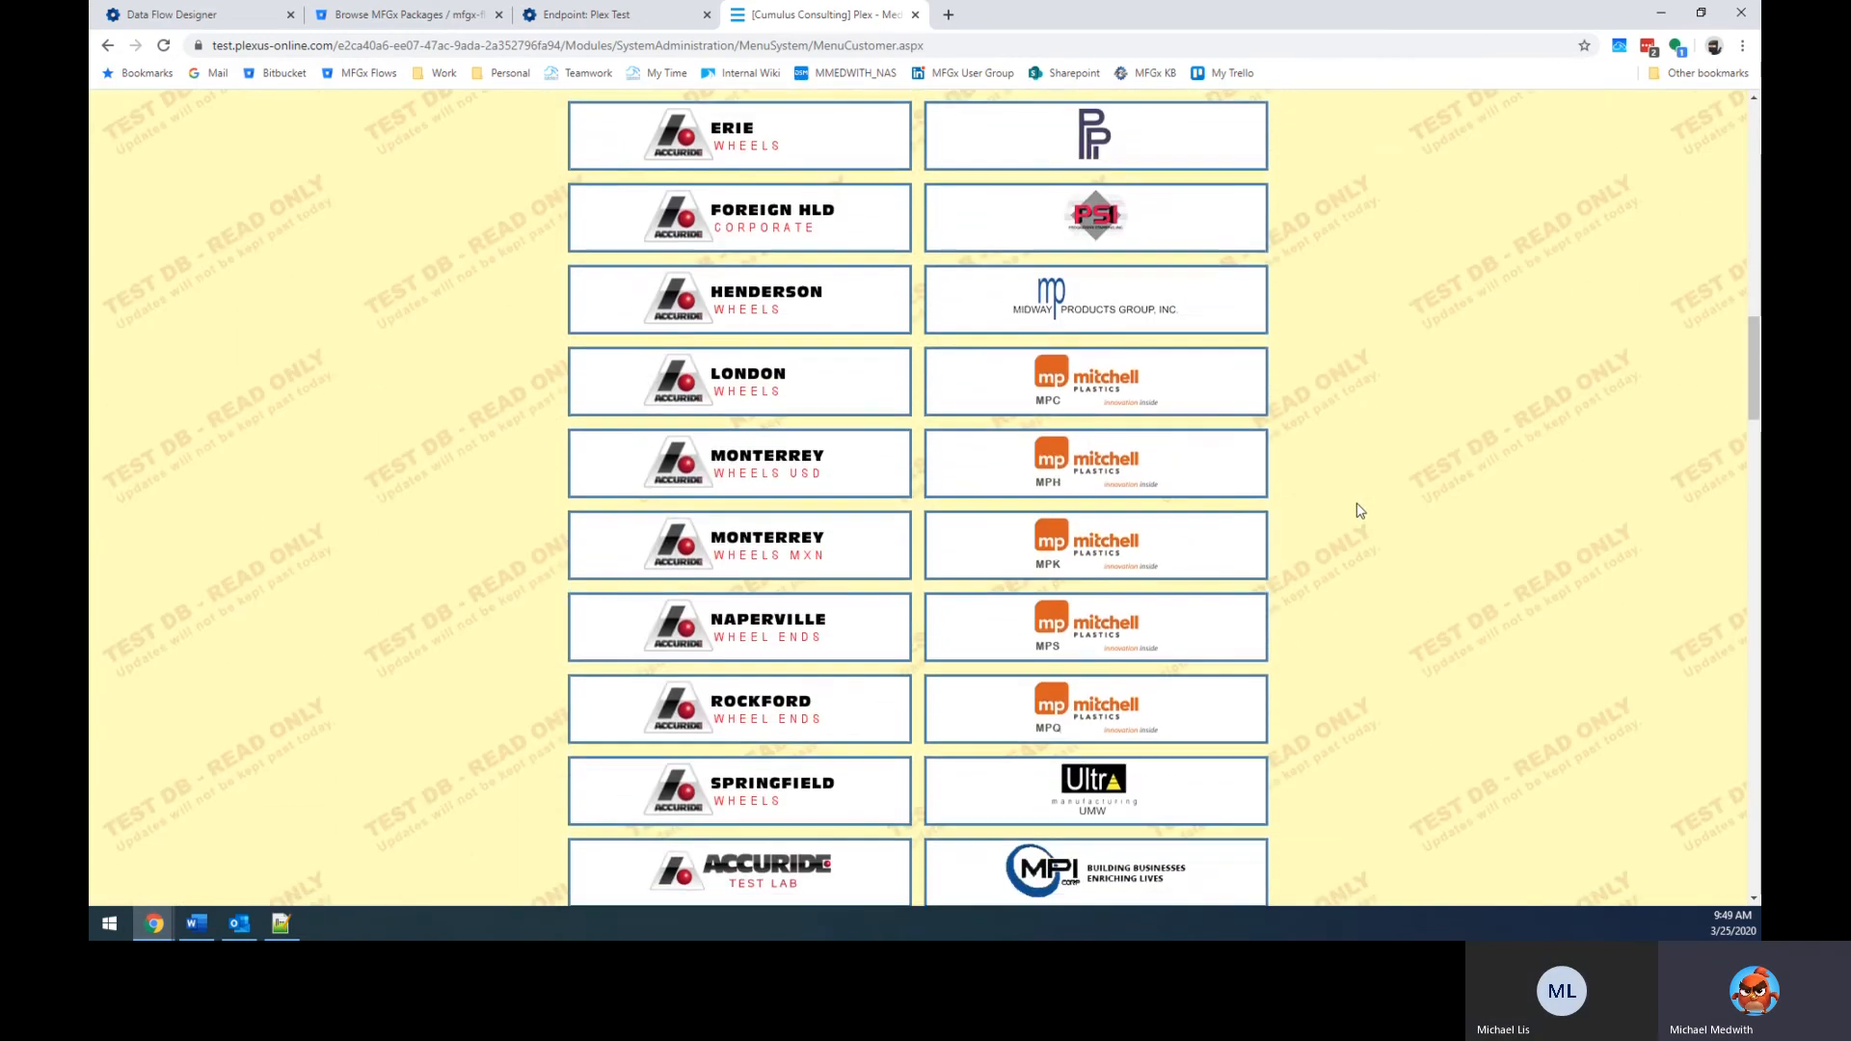
{"action": "scroll", "coordinate": [1354, 519], "scroll_direction": "down", "scroll_amount": 20}
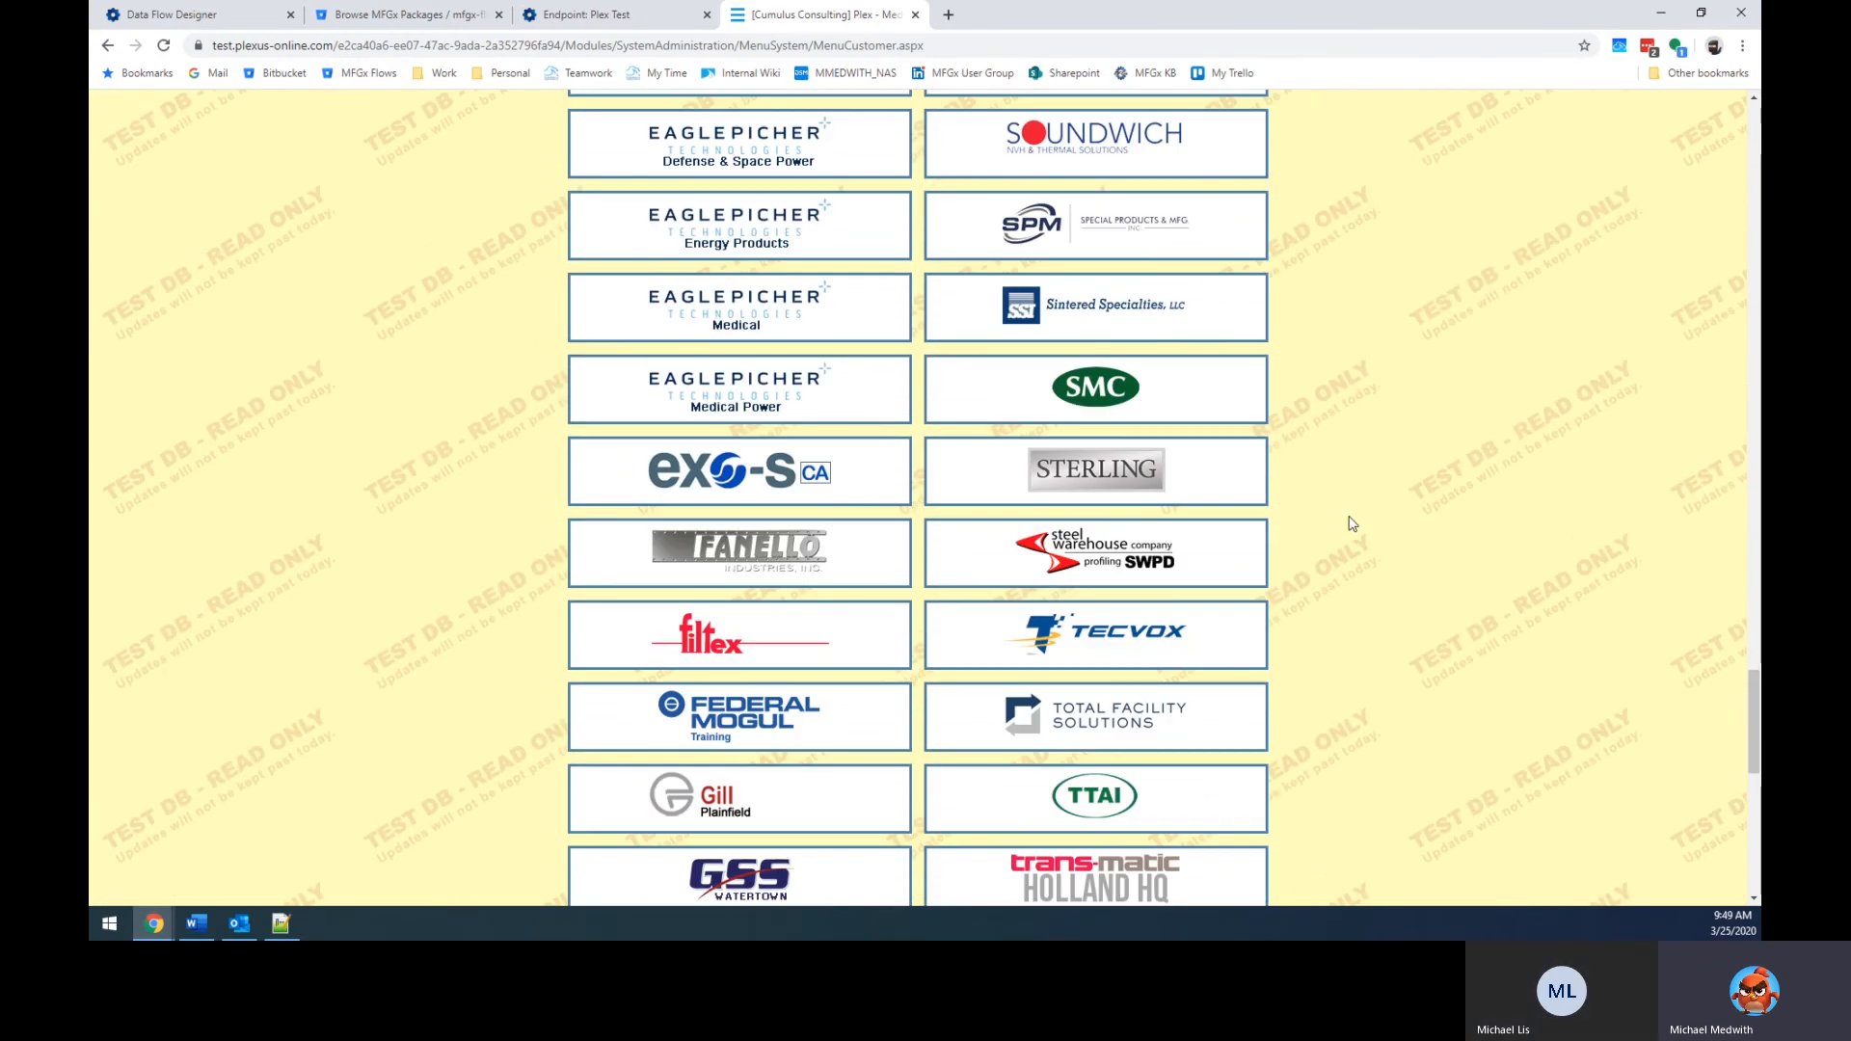
{"action": "scroll", "coordinate": [1320, 532], "scroll_direction": "down", "scroll_amount": 1}
{"action": "scroll", "coordinate": [1293, 541], "scroll_direction": "down", "scroll_amount": 6}
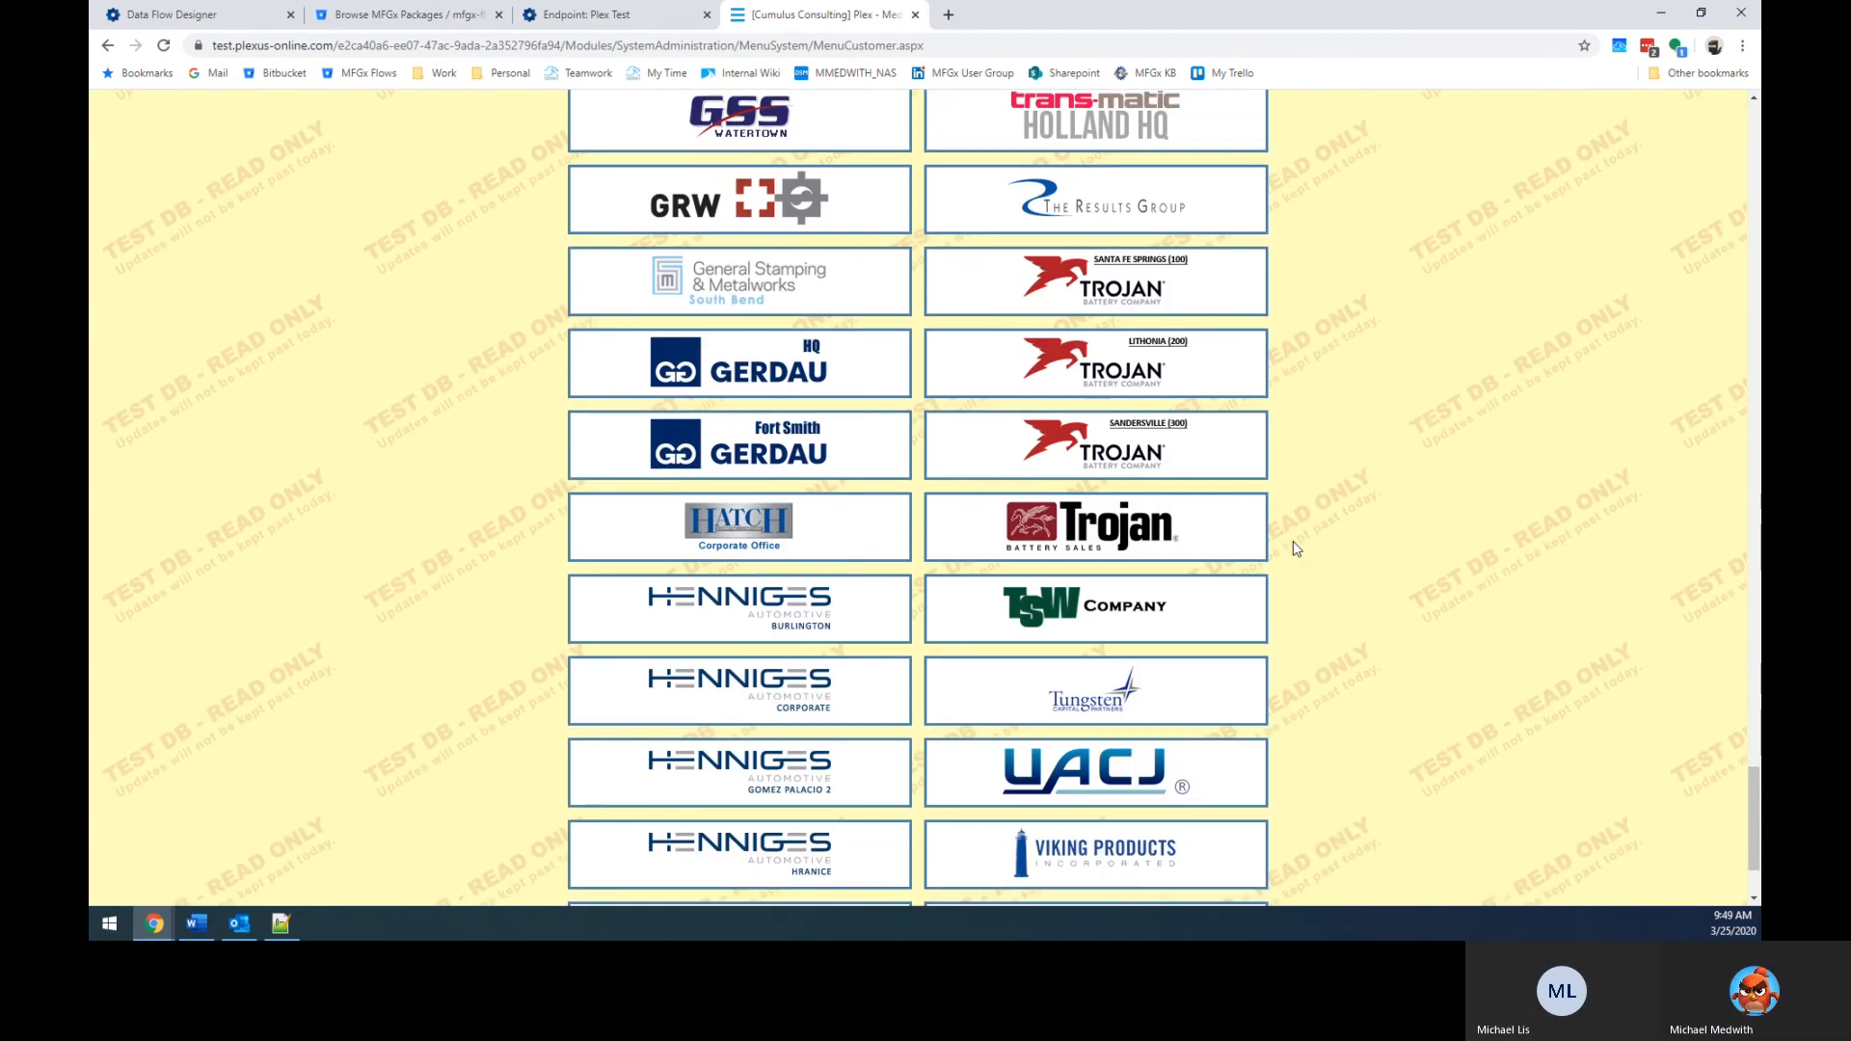
{"action": "left_click", "coordinate": [1098, 453]}
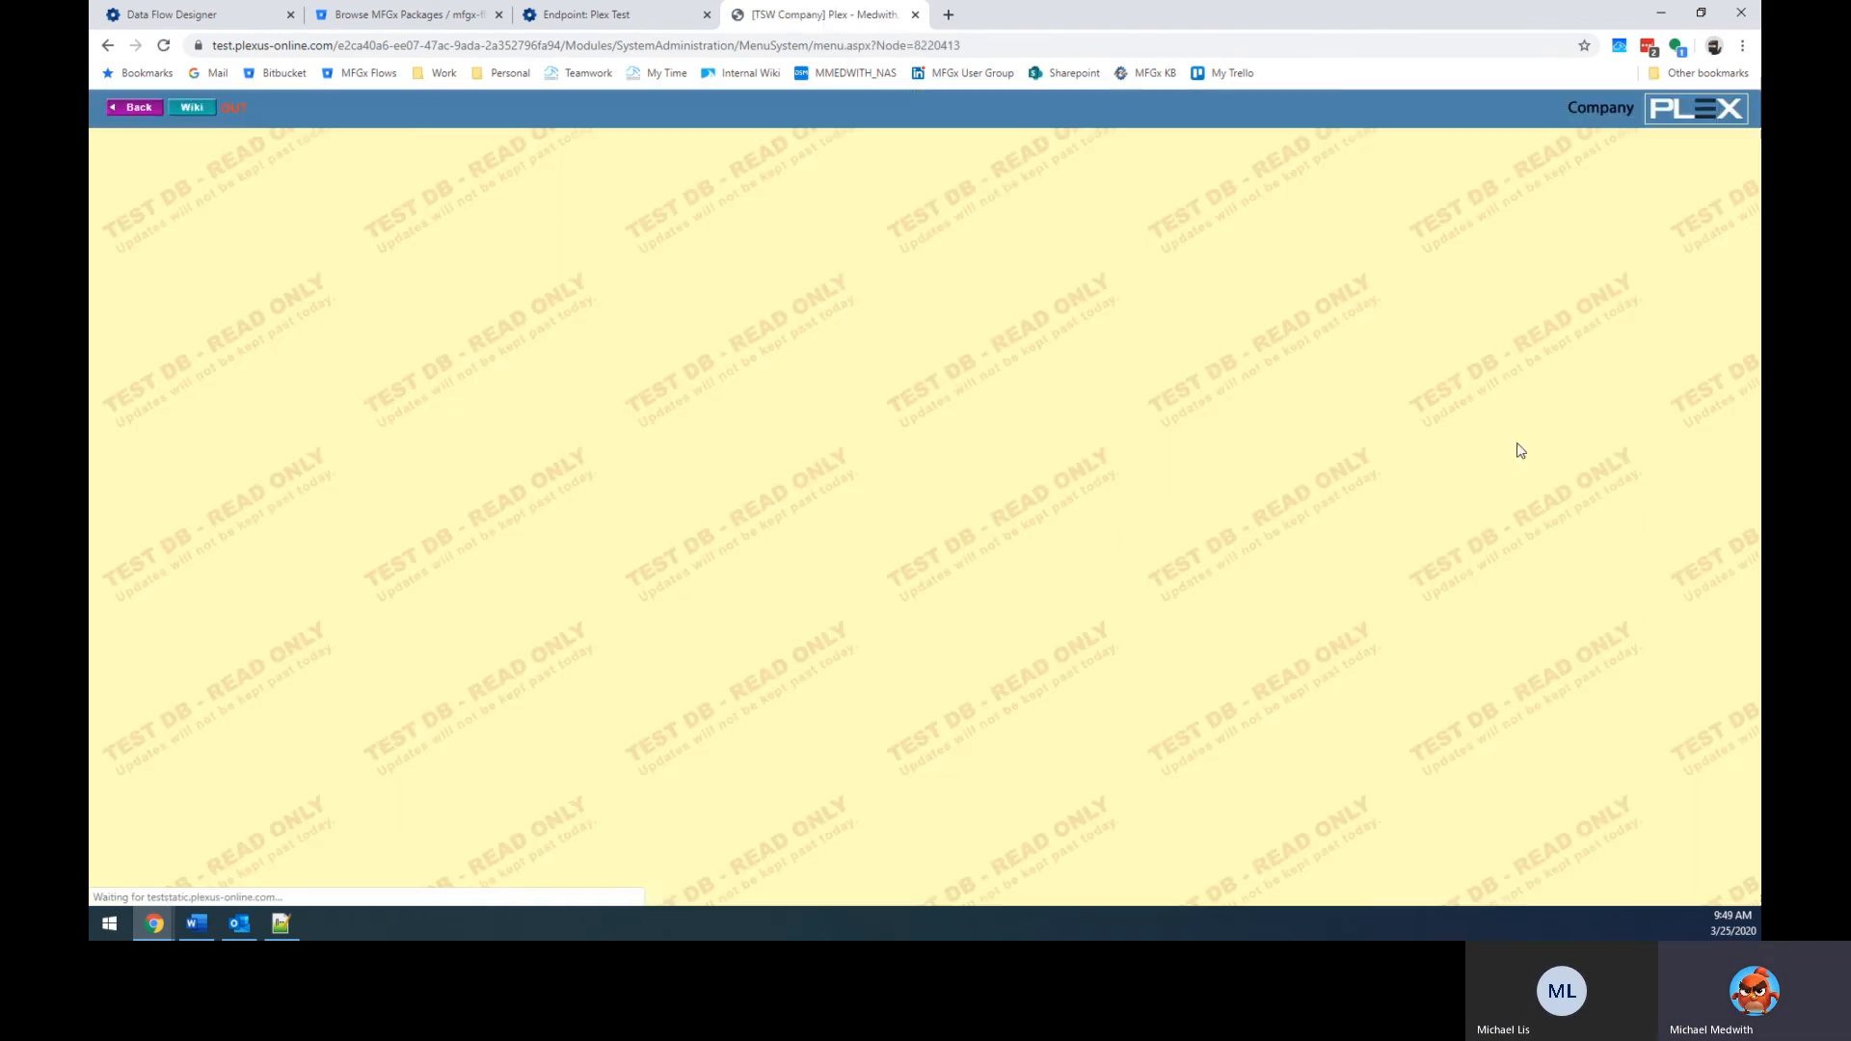
Menu-search 'instance', open the Instances screen, and list today's instances.
{"action": "key", "text": "ctrl+m"}
{"action": "type", "text": "instance"}
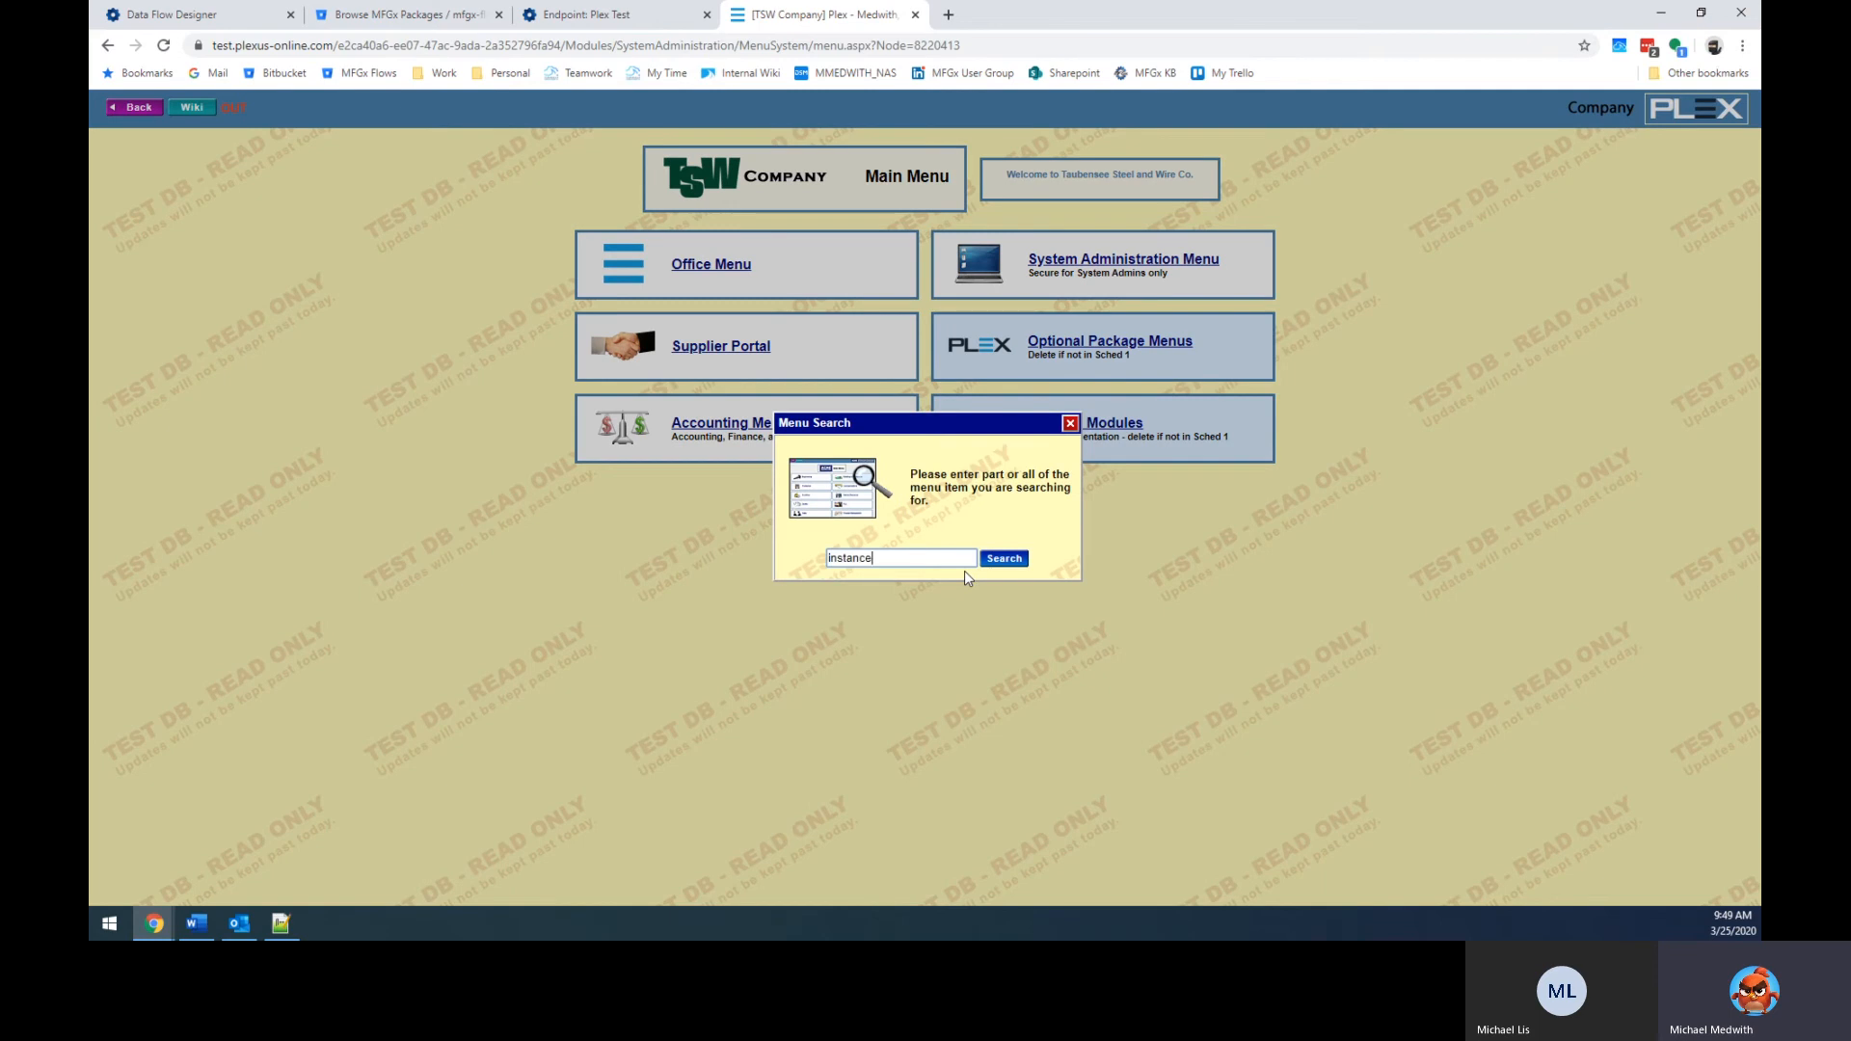
{"action": "key", "text": "Return"}
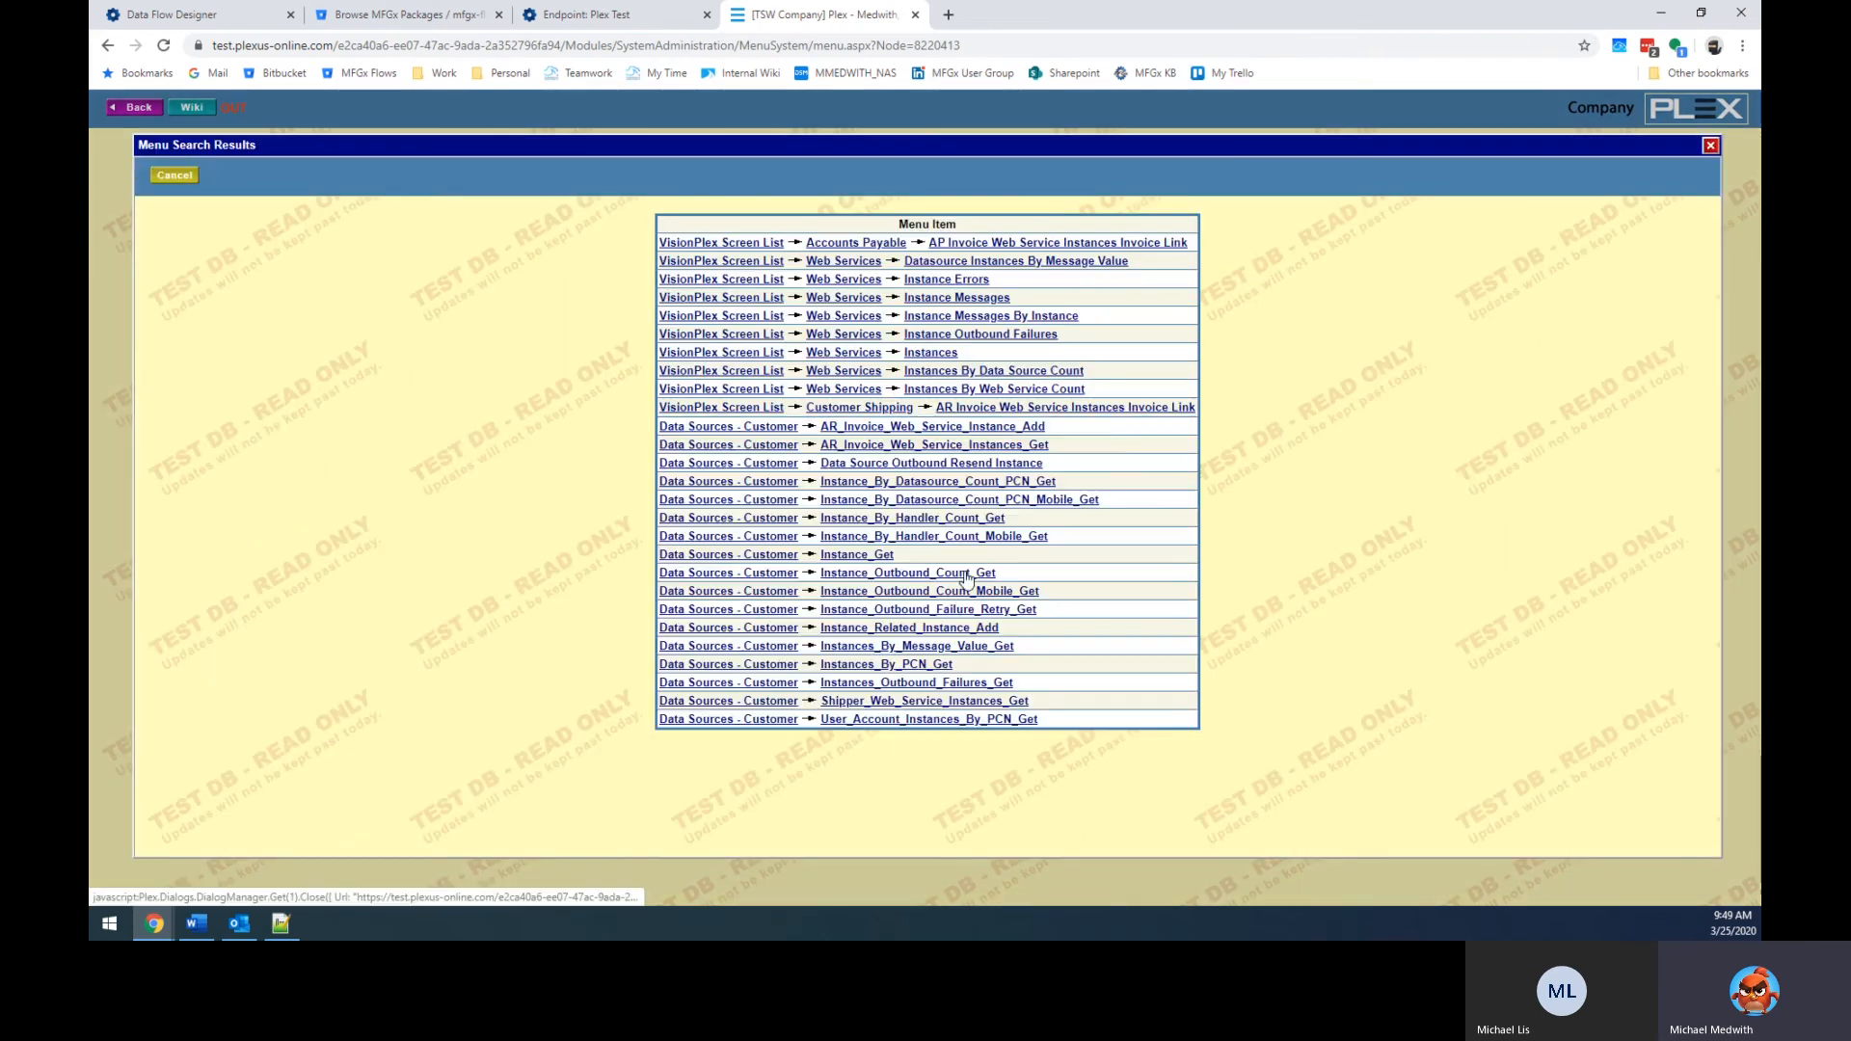
{"action": "left_click", "coordinate": [927, 354]}
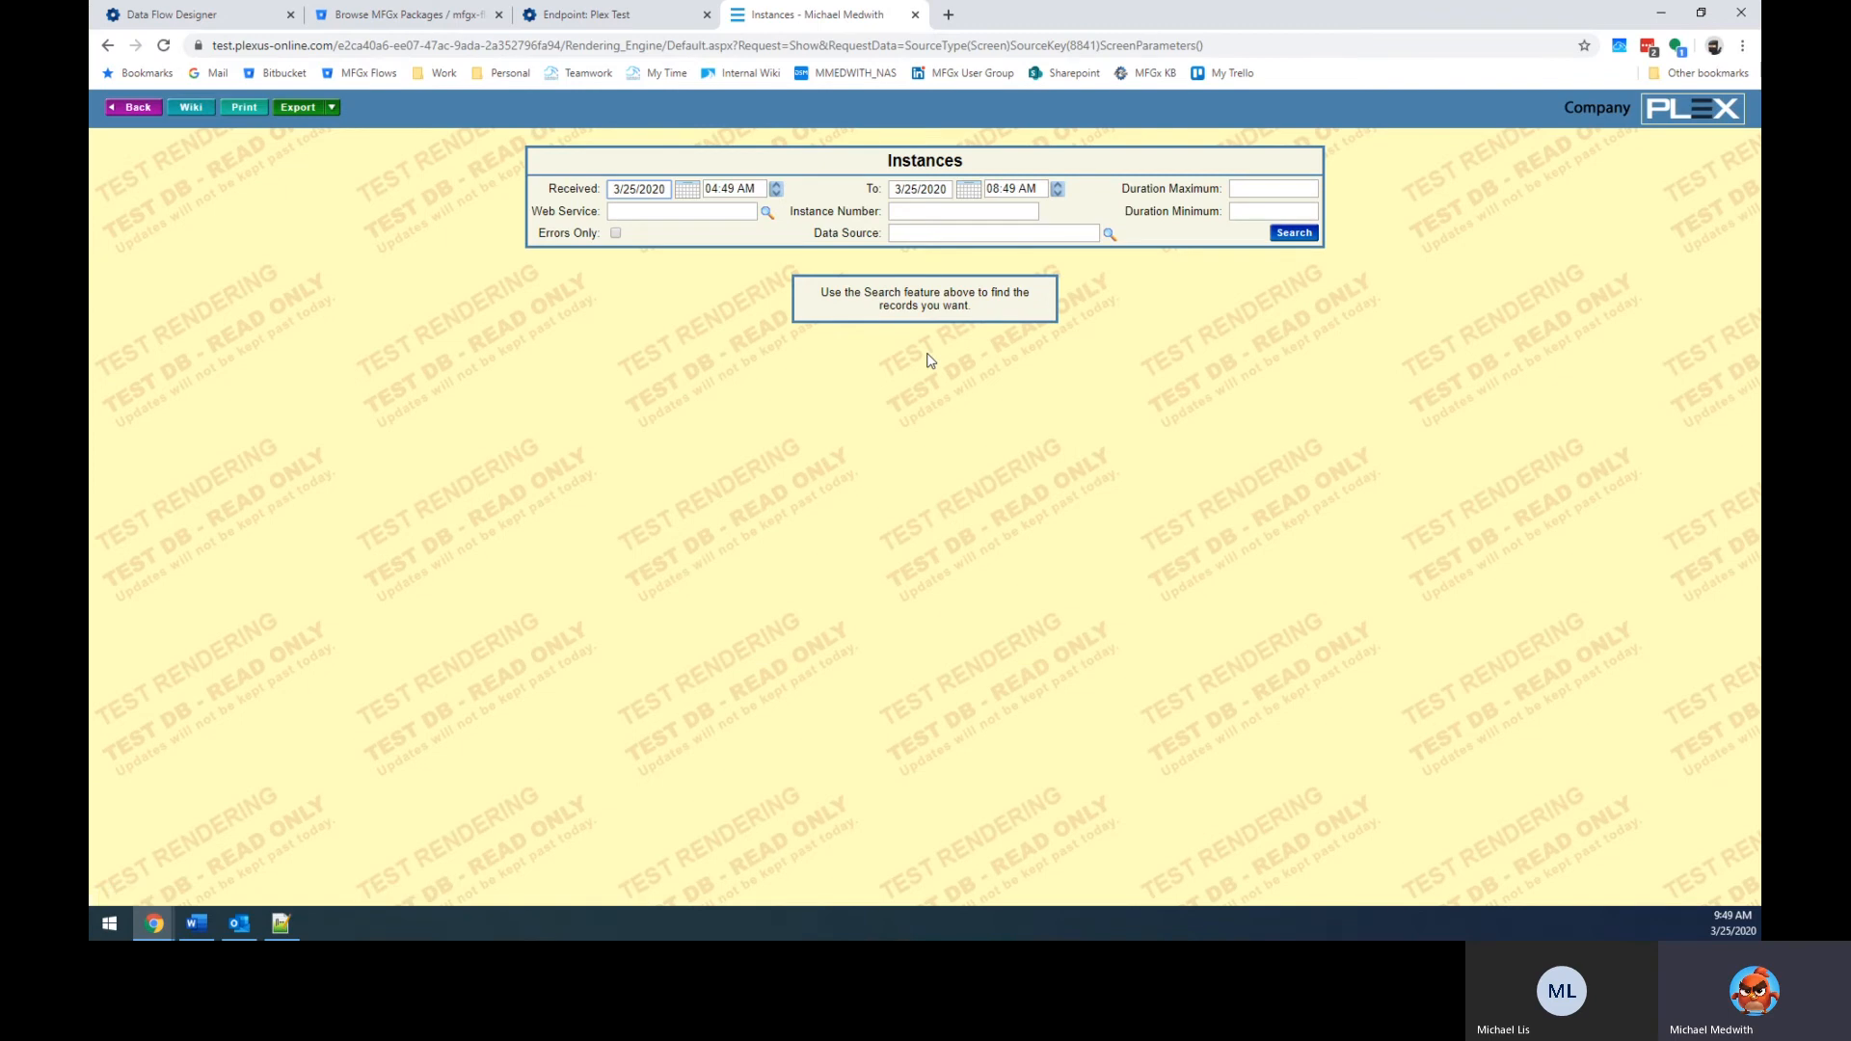
{"action": "left_click", "coordinate": [1293, 233]}
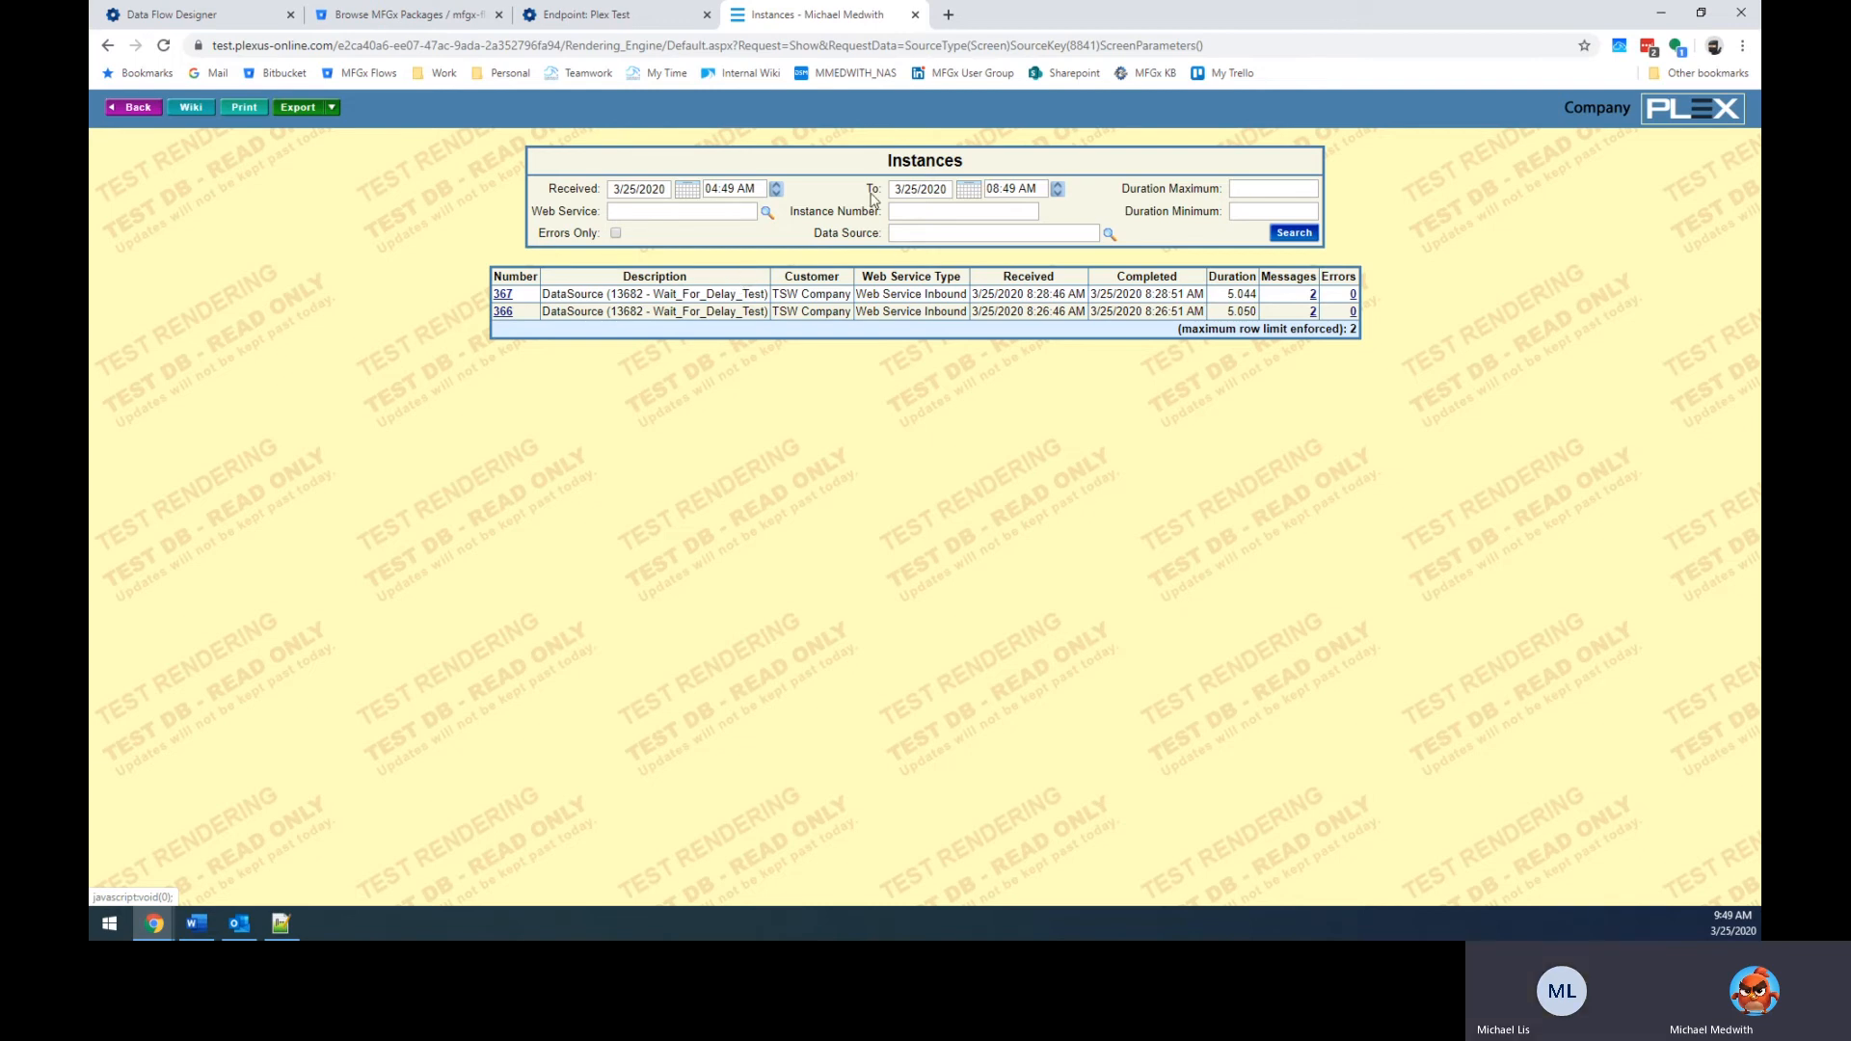
Move the Instances tab beside the designer tab and return to the data flow designer.
{"action": "left_click", "coordinate": [575, 17]}
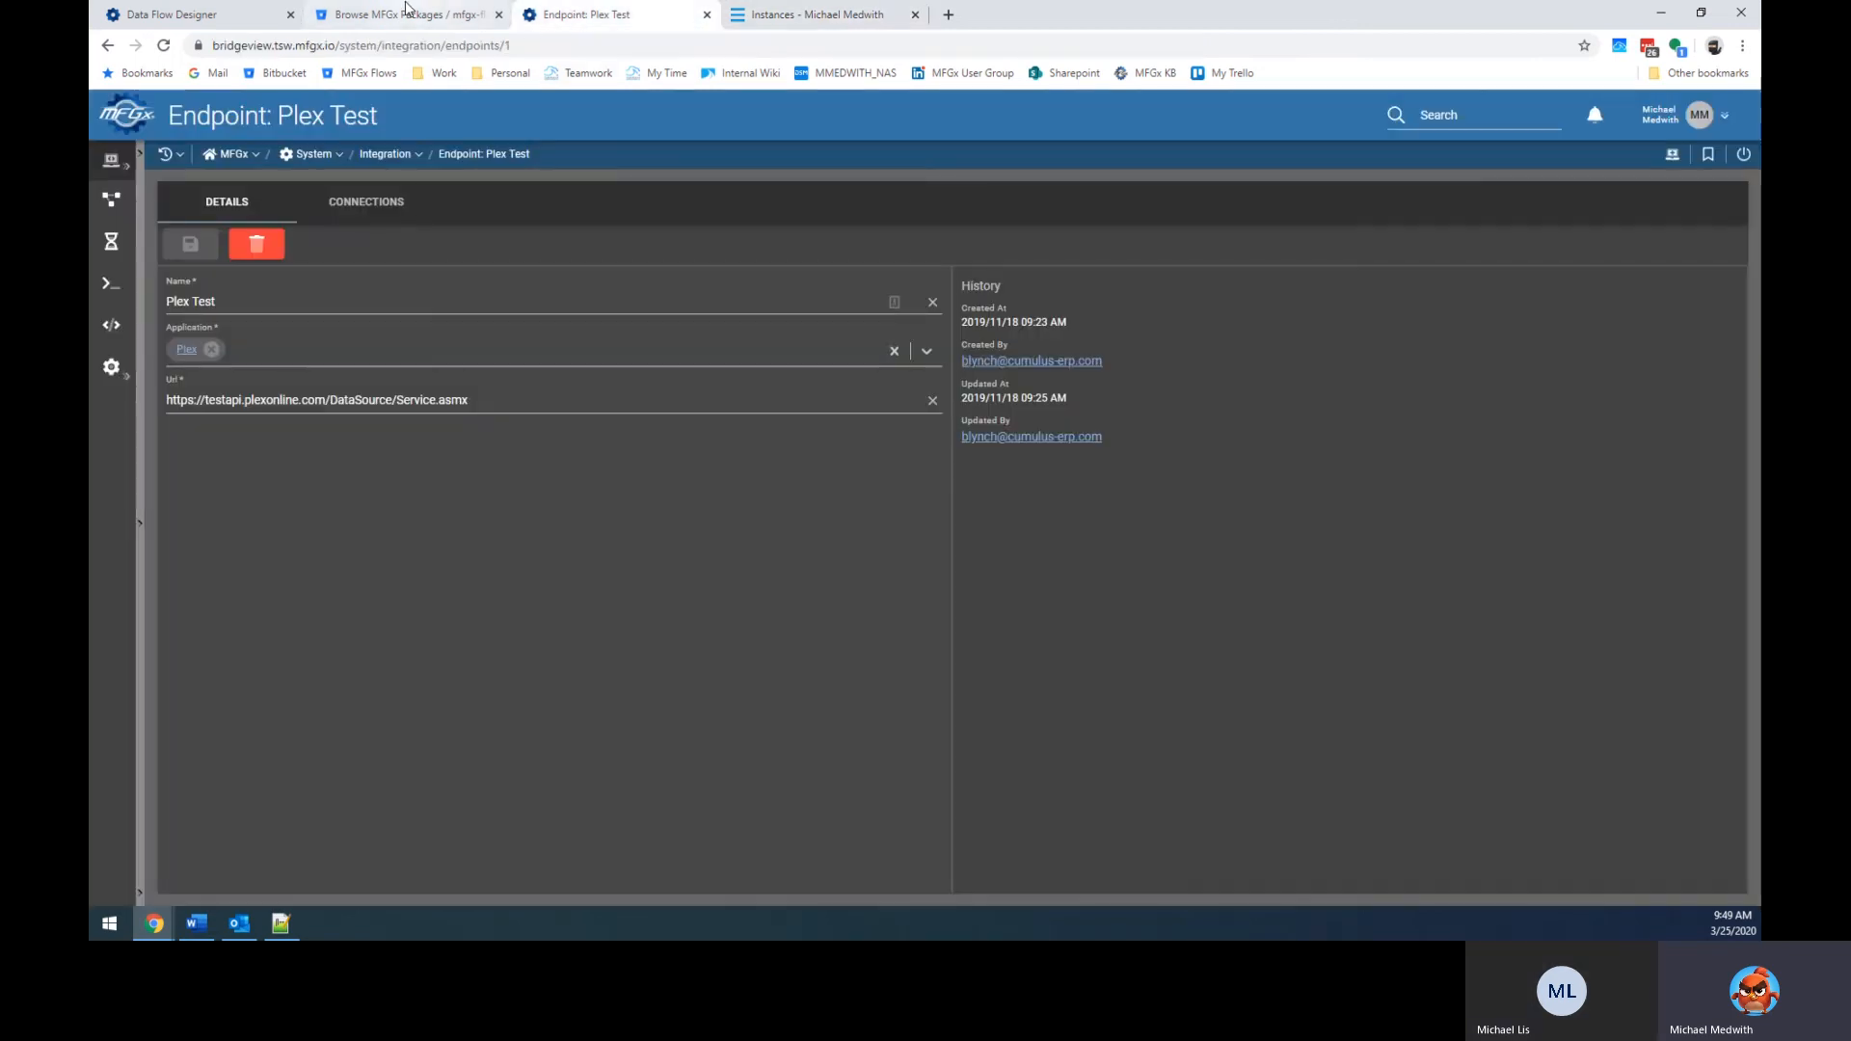
{"action": "left_click", "coordinate": [221, 14]}
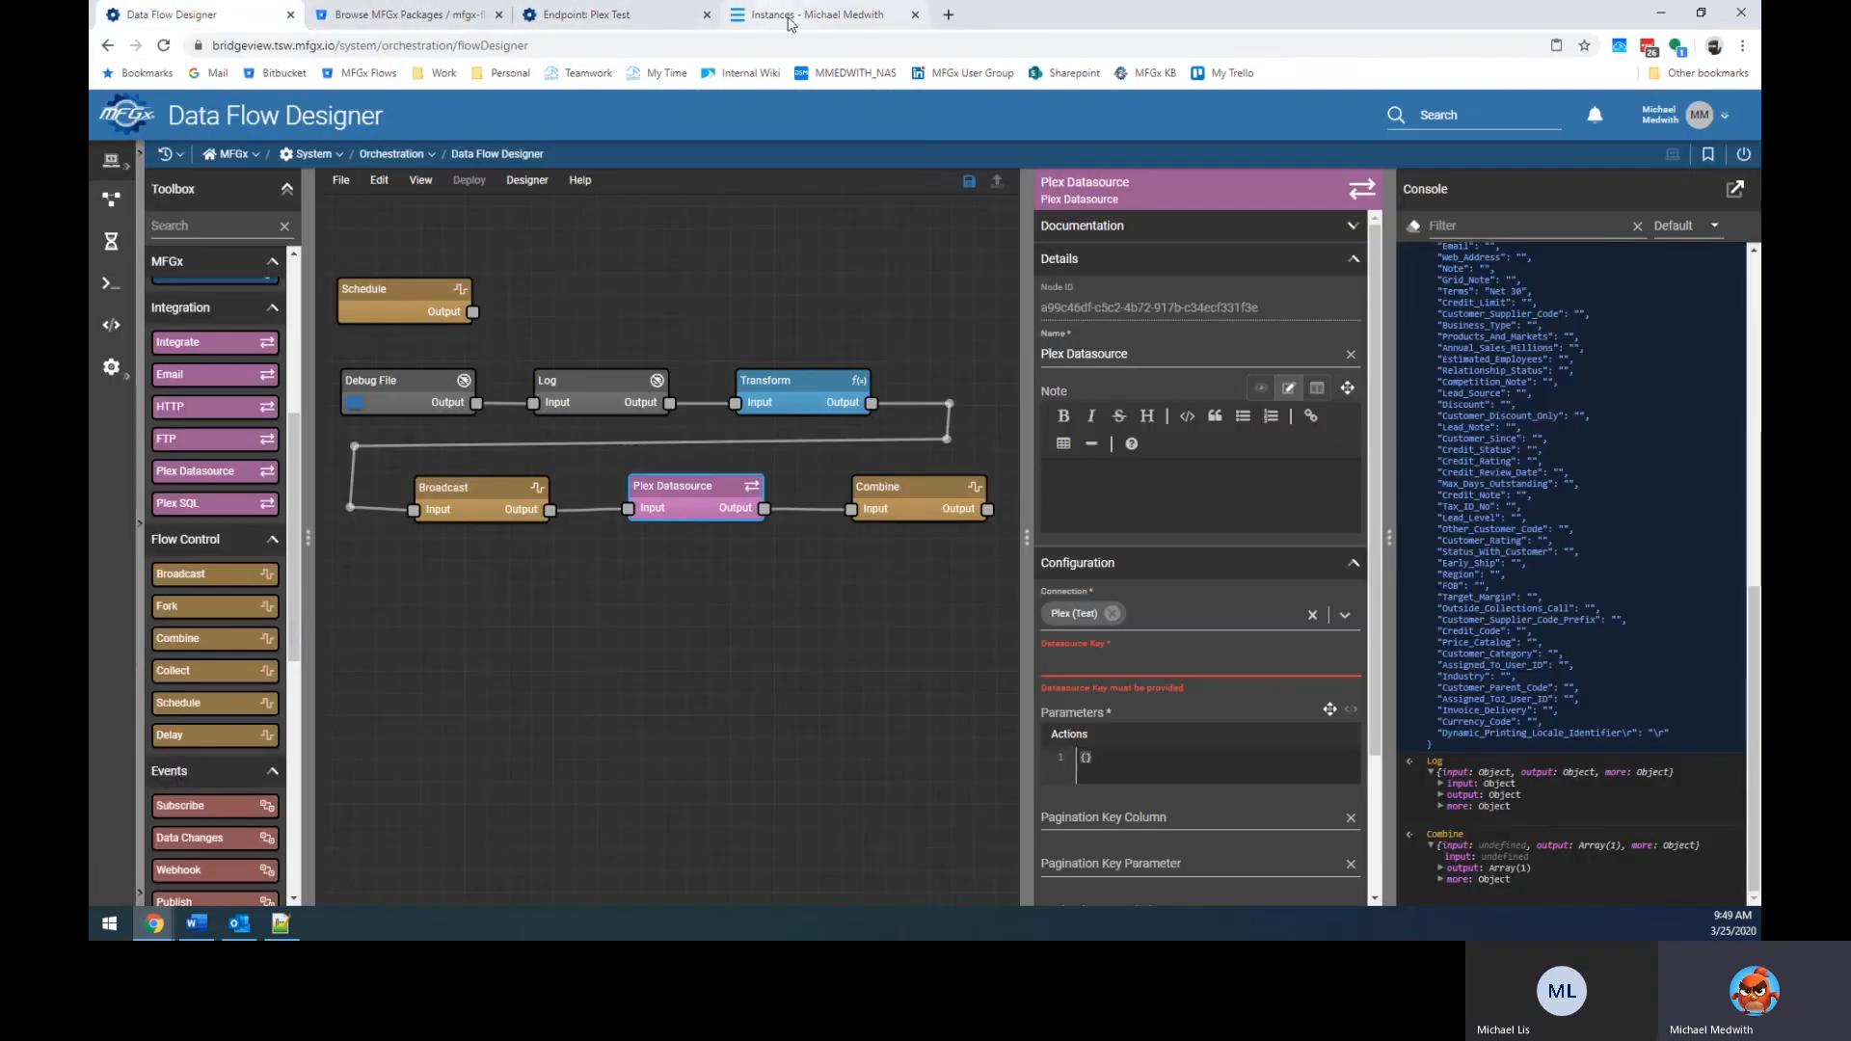
{"action": "left_click_drag", "start_coordinate": [783, 17], "coordinate": [333, 20]}
{"action": "left_click", "coordinate": [249, 21]}
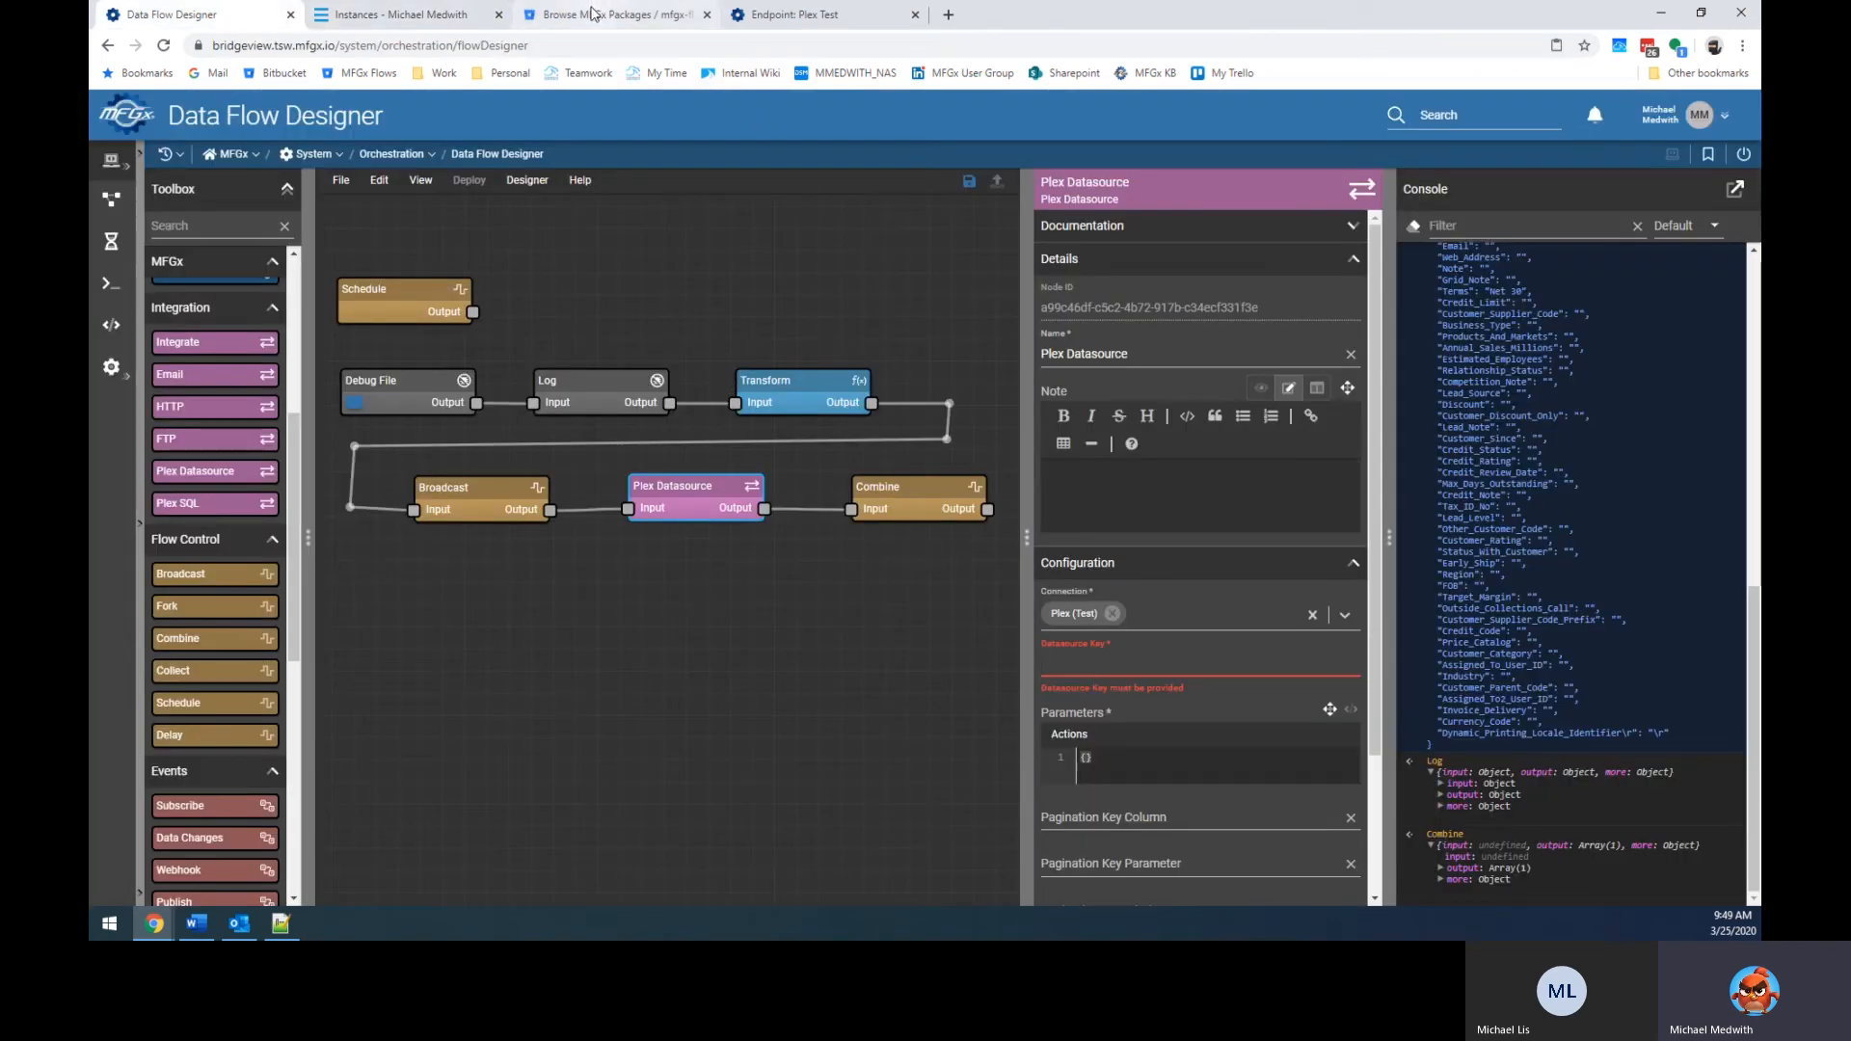
{"action": "left_click", "coordinate": [400, 14]}
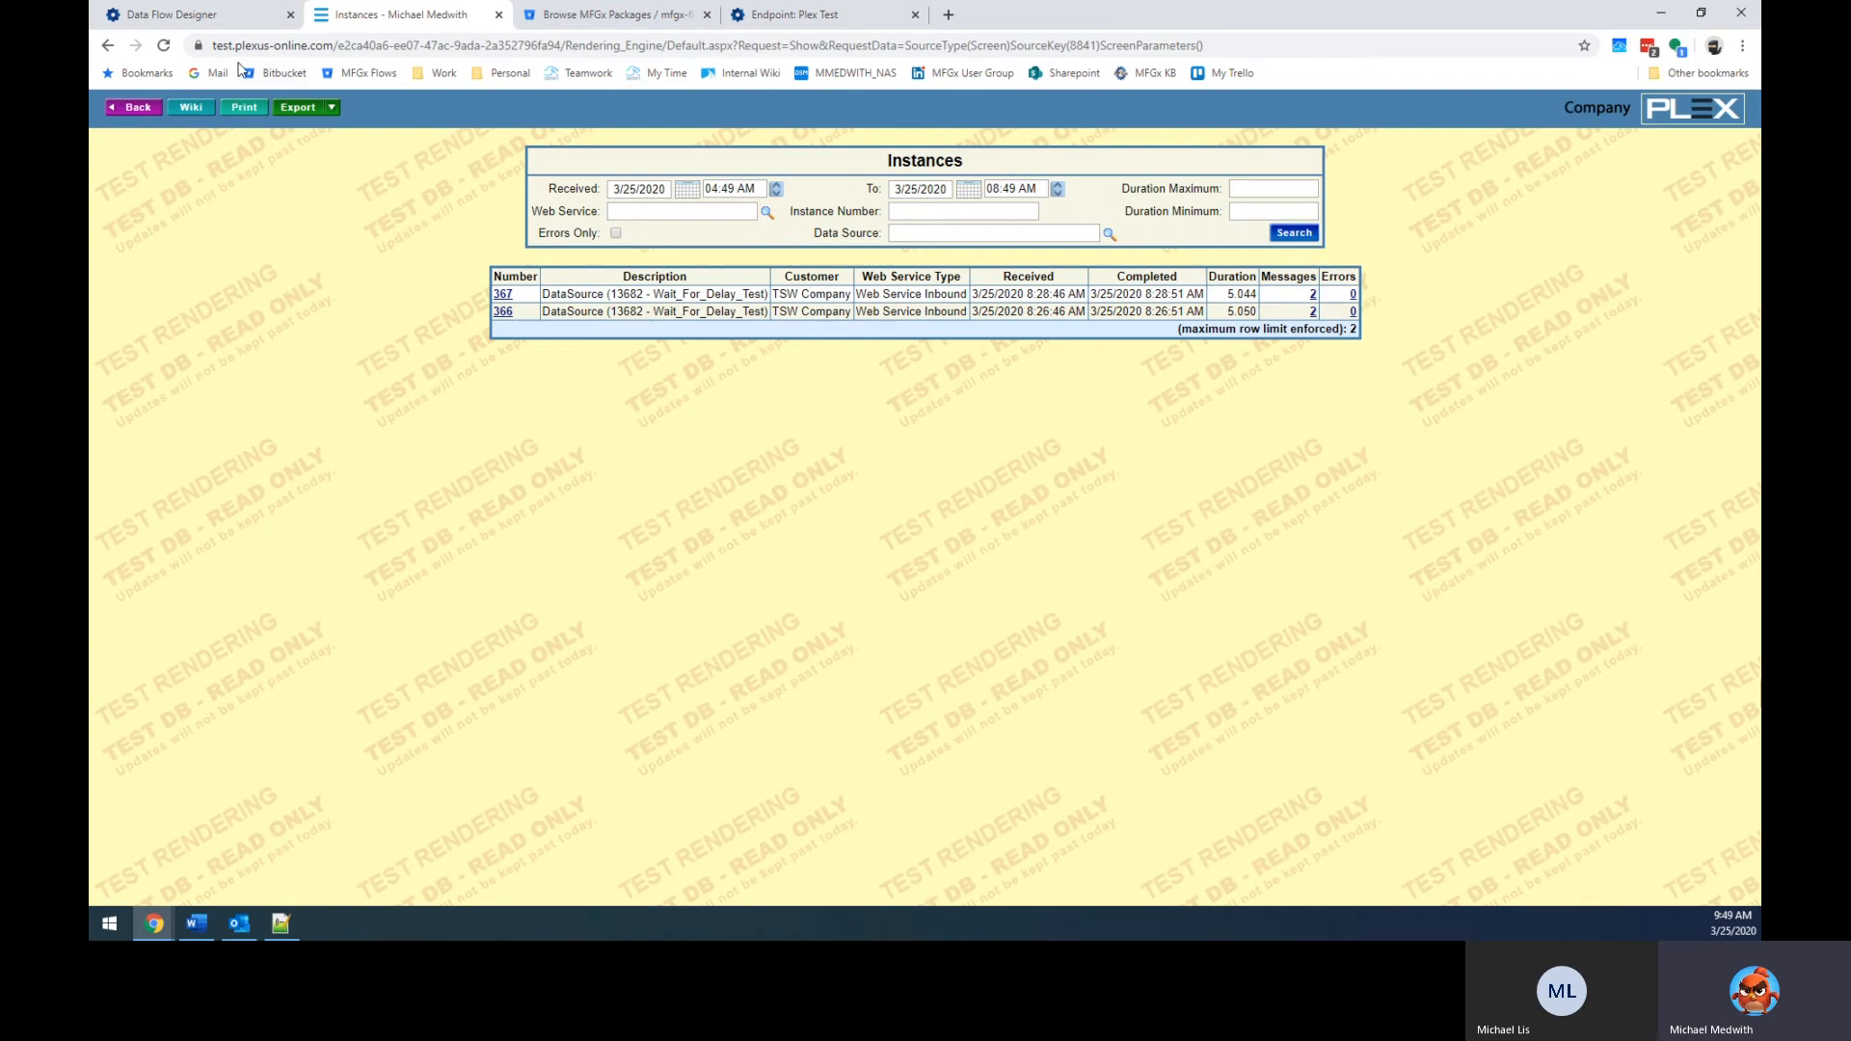
{"action": "left_click", "coordinate": [178, 14]}
Enter Datasource Key 21500, then type and delete test text in Parameters.
{"action": "type", "text": "21500"}
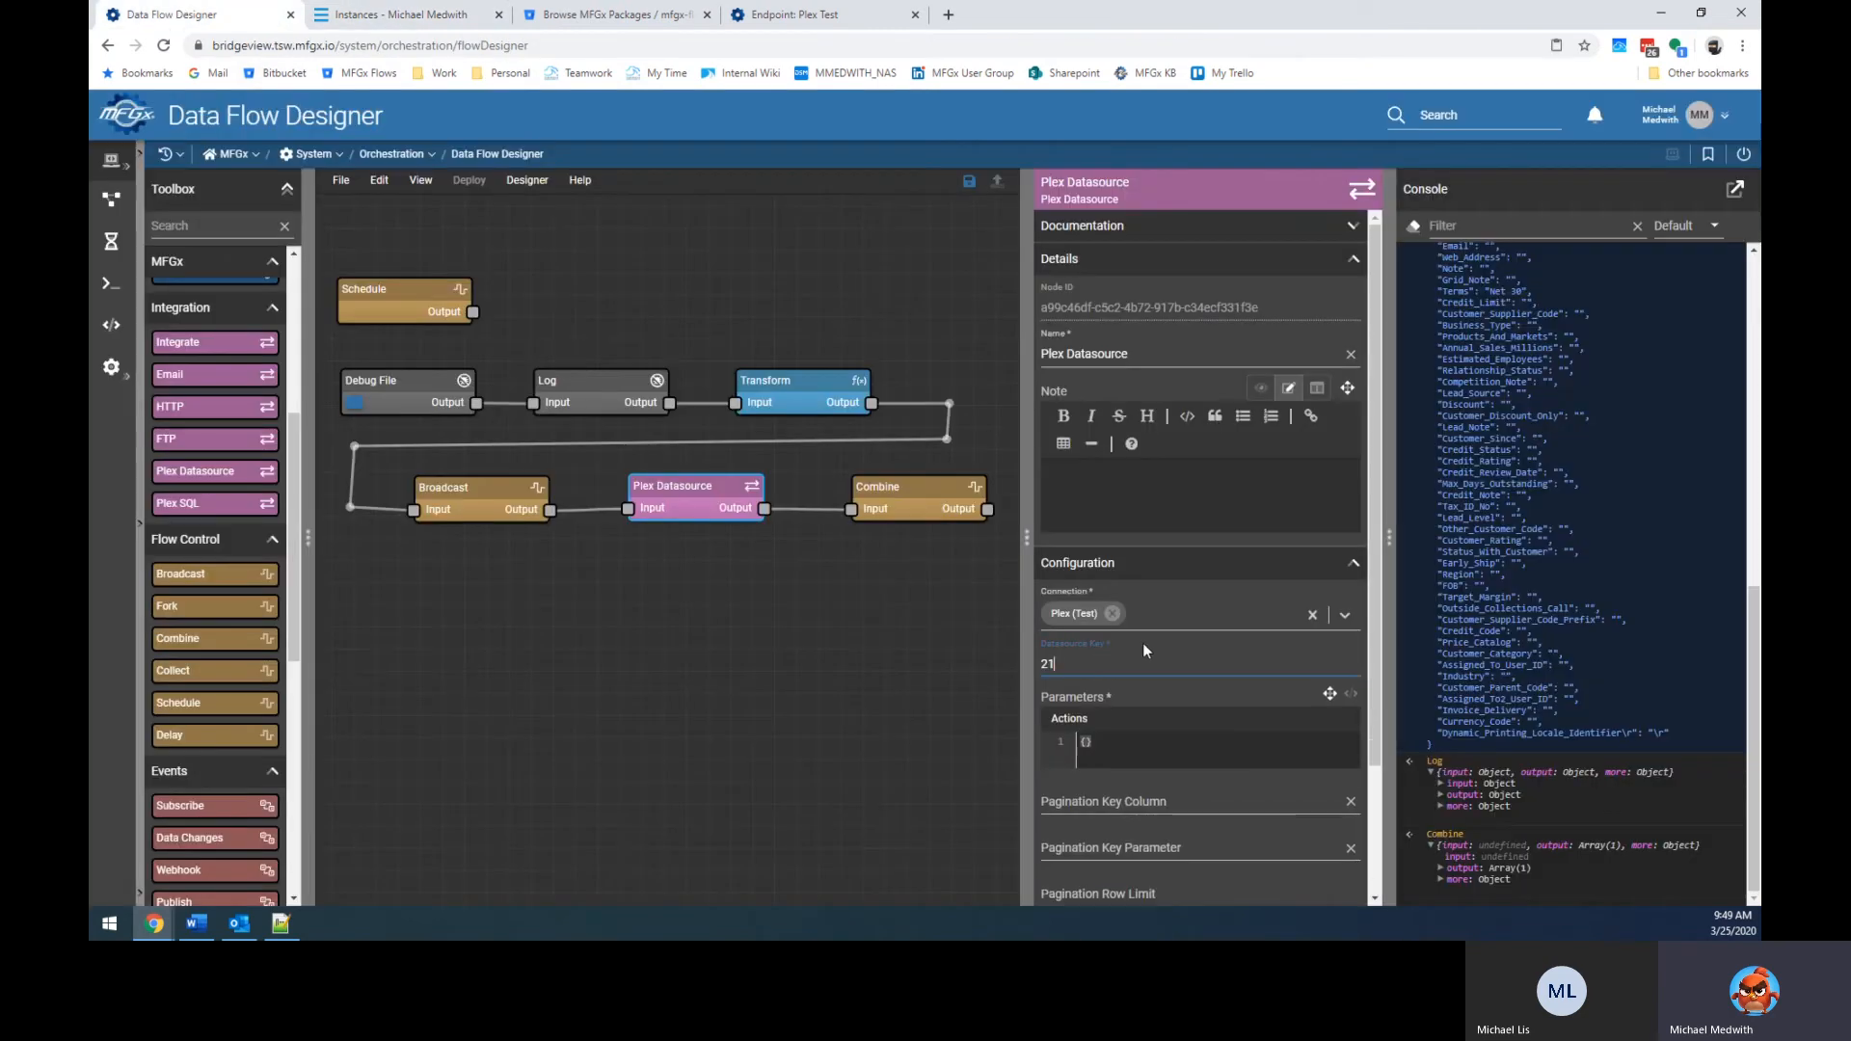
{"action": "left_click", "coordinate": [1160, 758]}
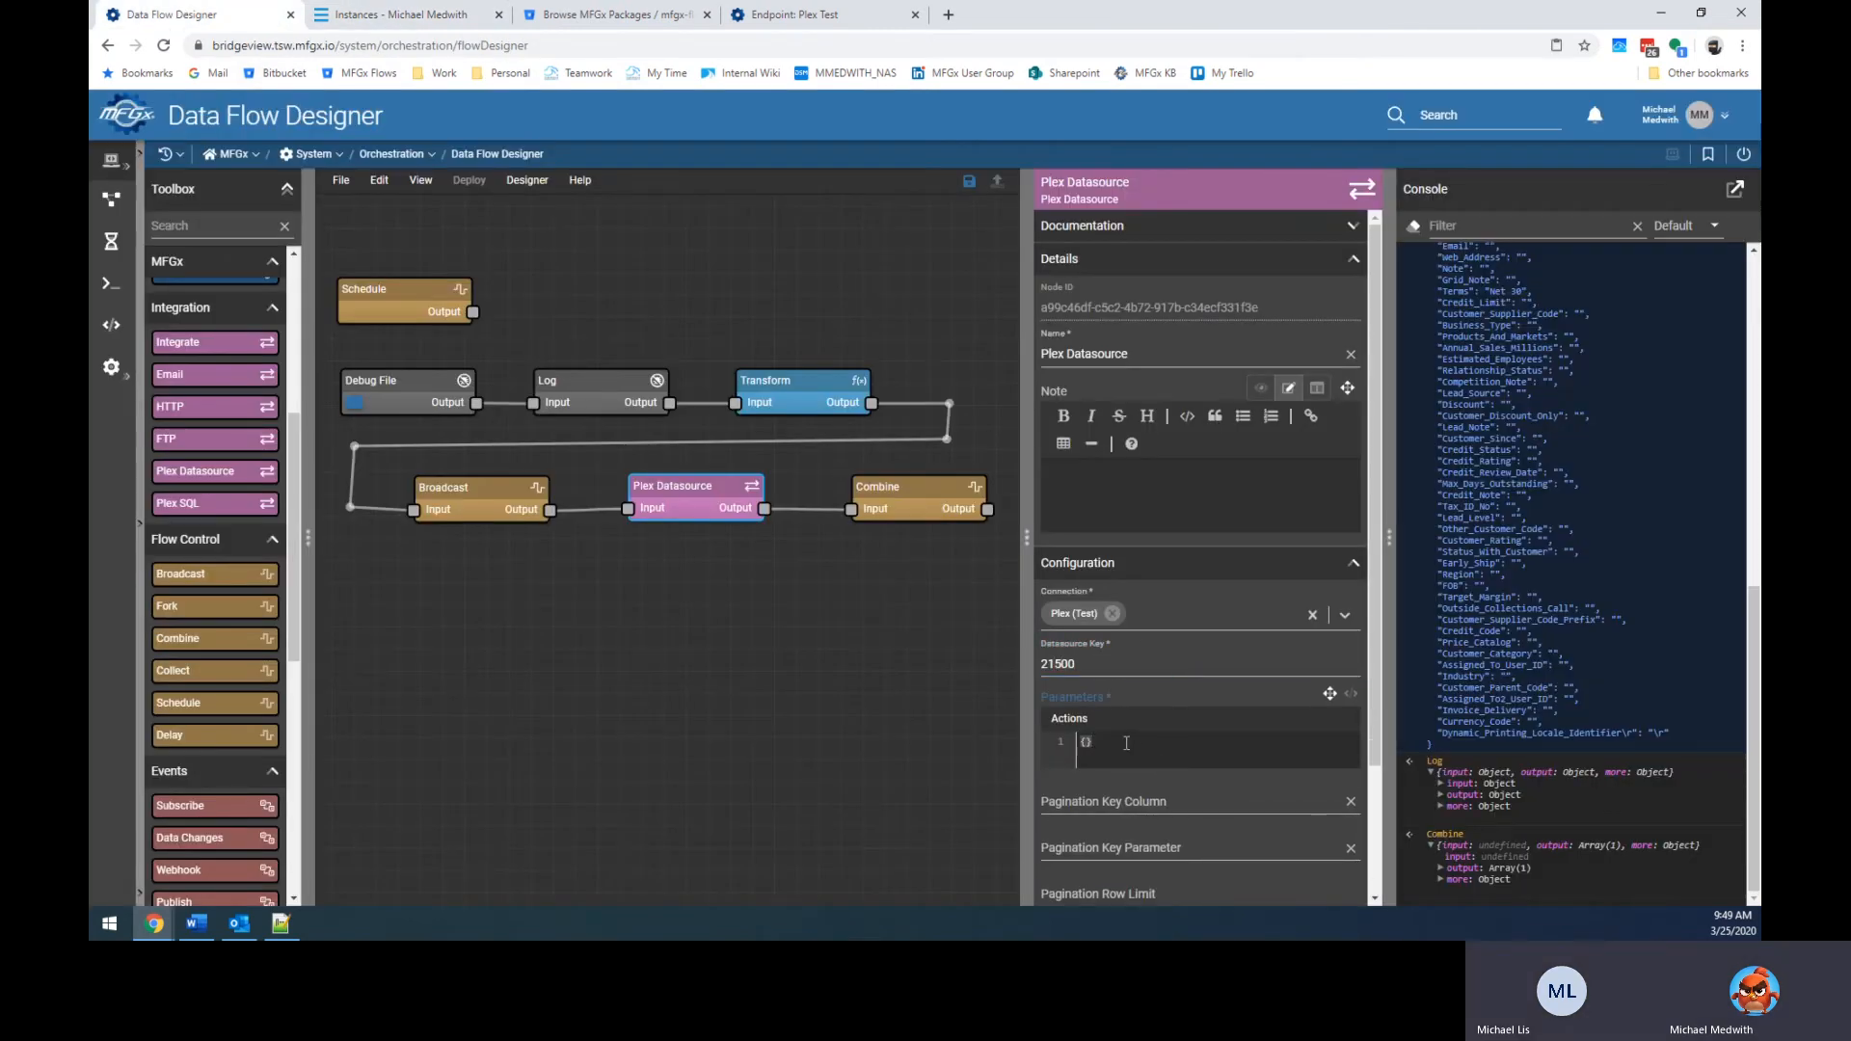
{"action": "scroll", "coordinate": [1230, 753], "scroll_direction": "down", "scroll_amount": 2}
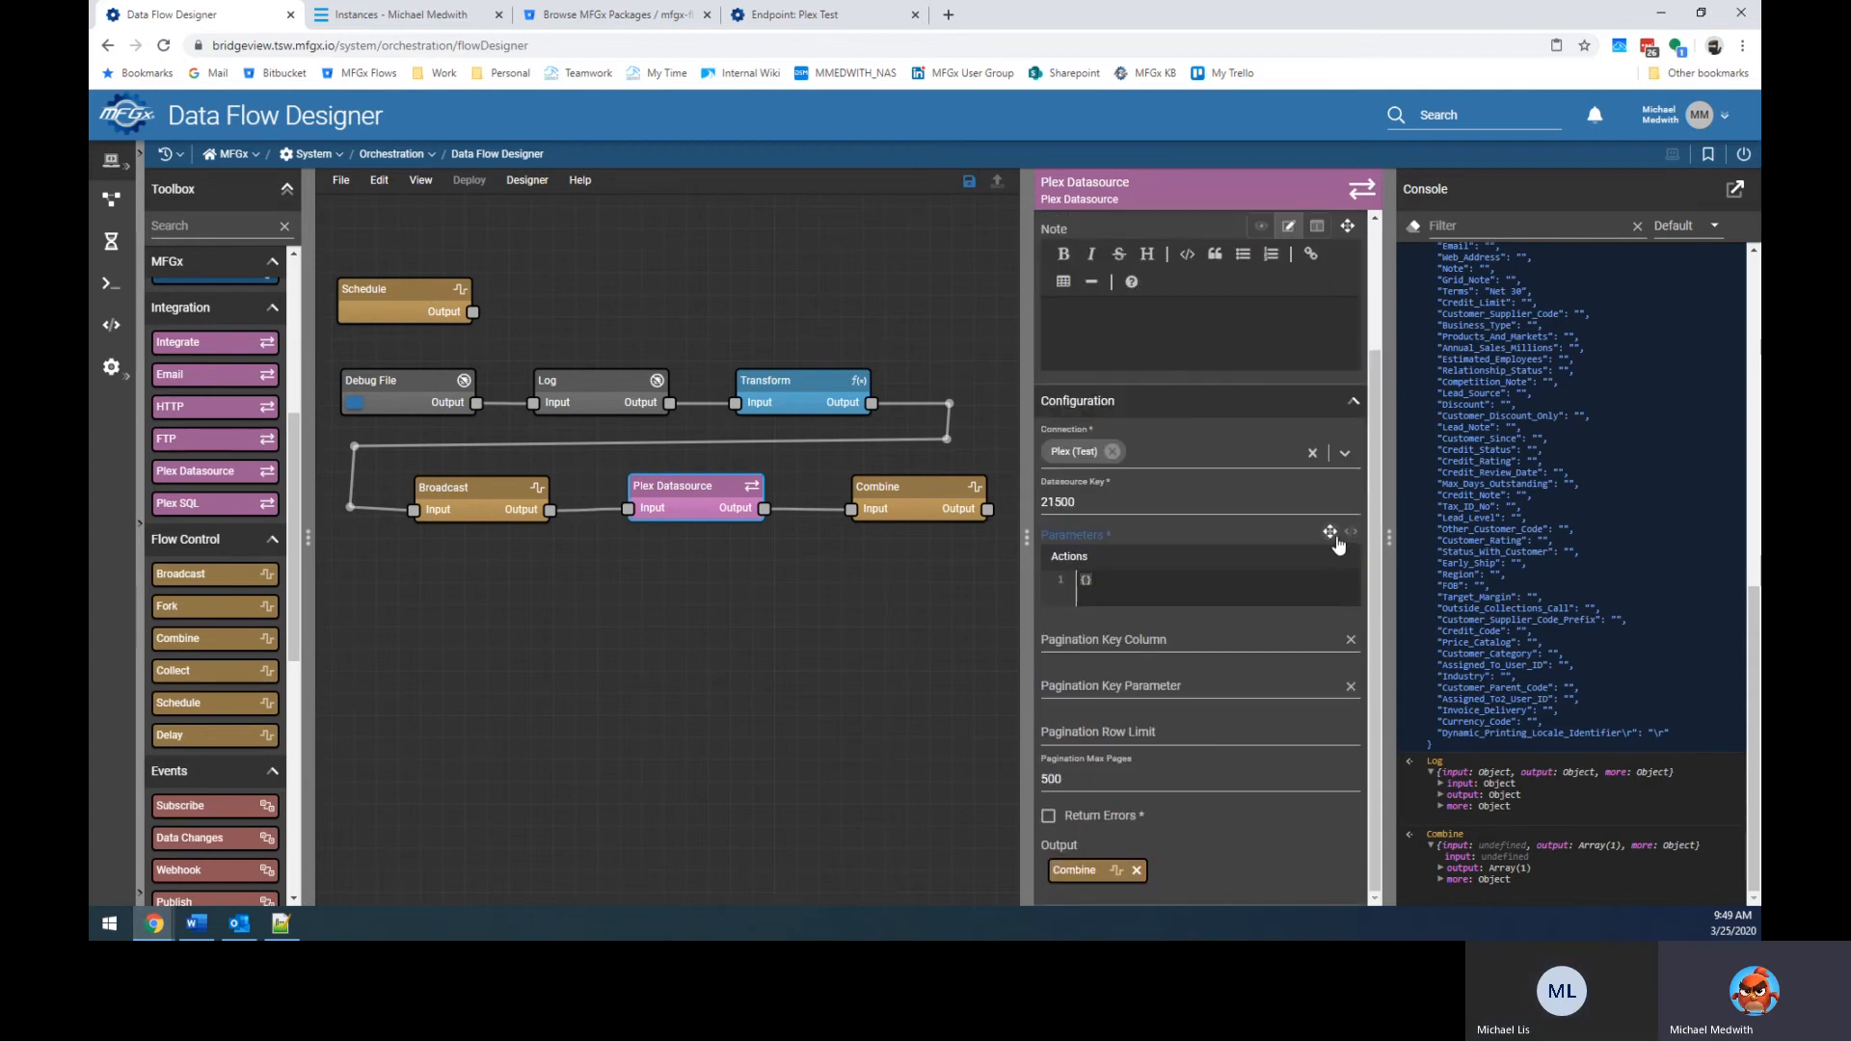
{"action": "key", "text": "Return"}
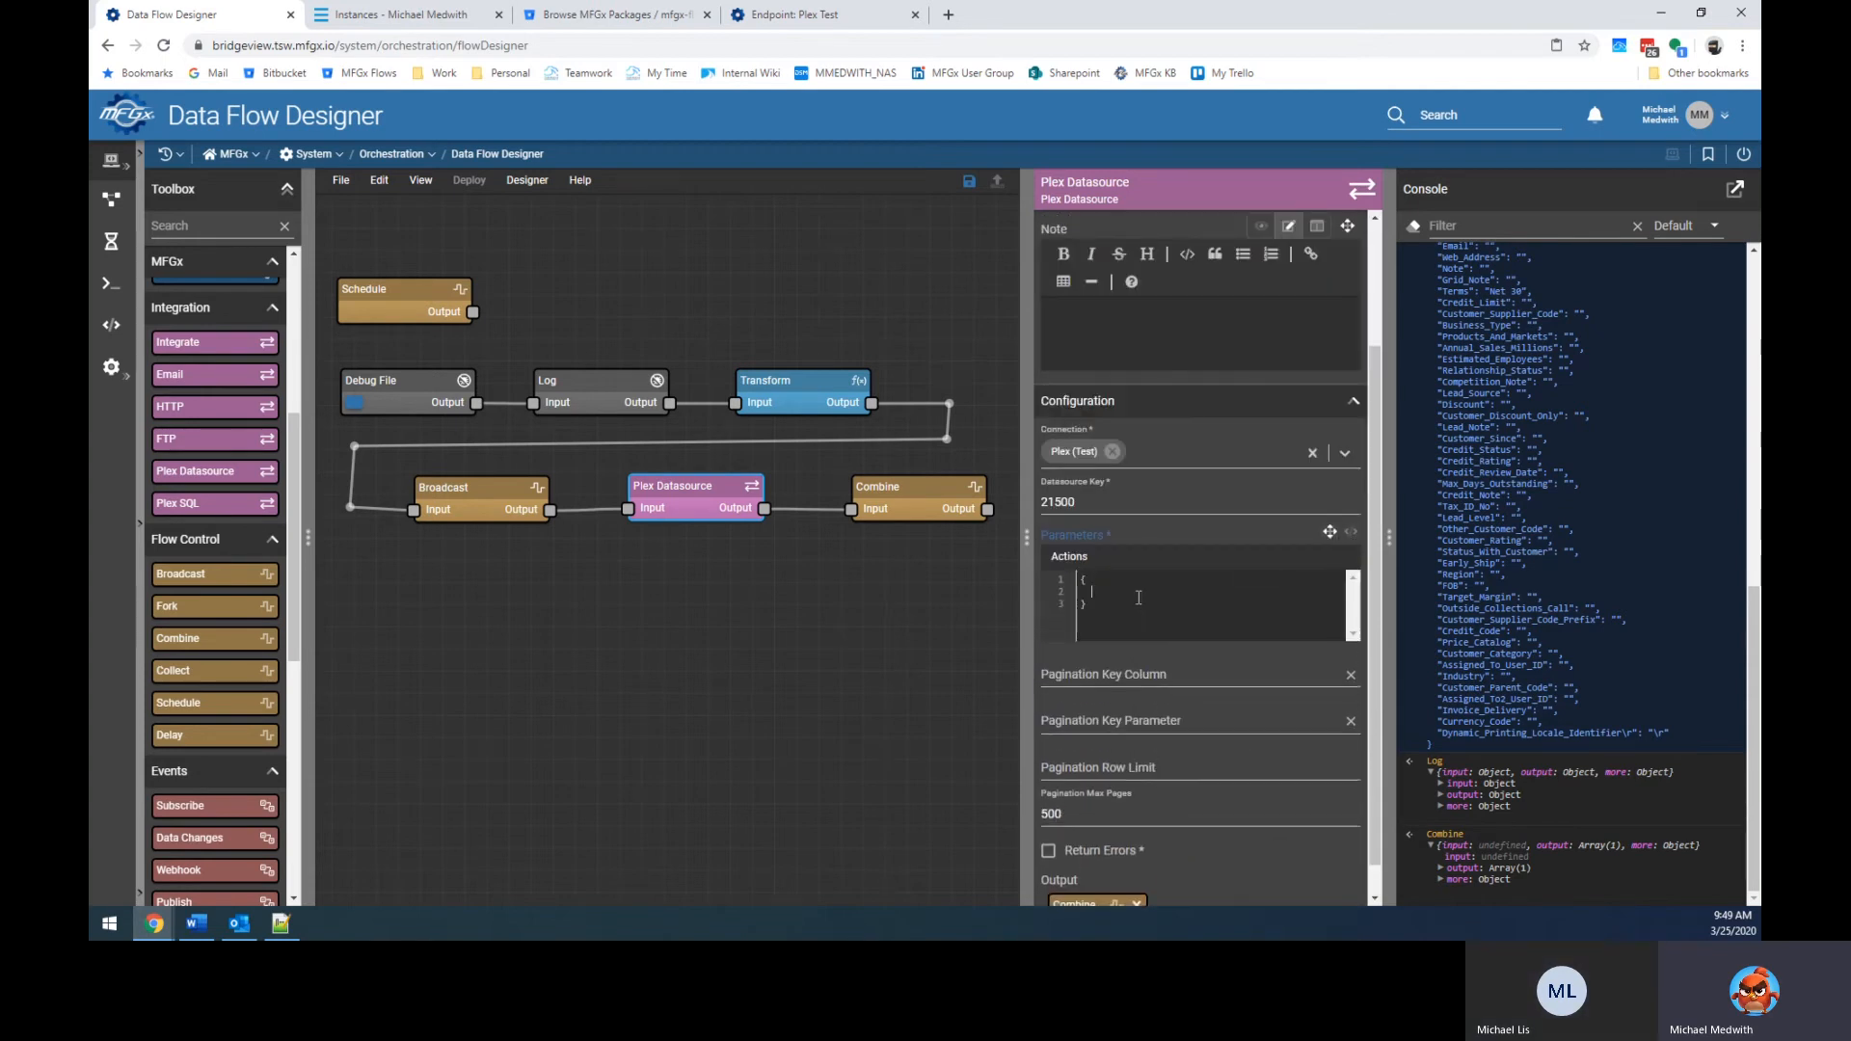
{"action": "type", "text": "\"testdsafdsaf\": \"fdafdfad"}
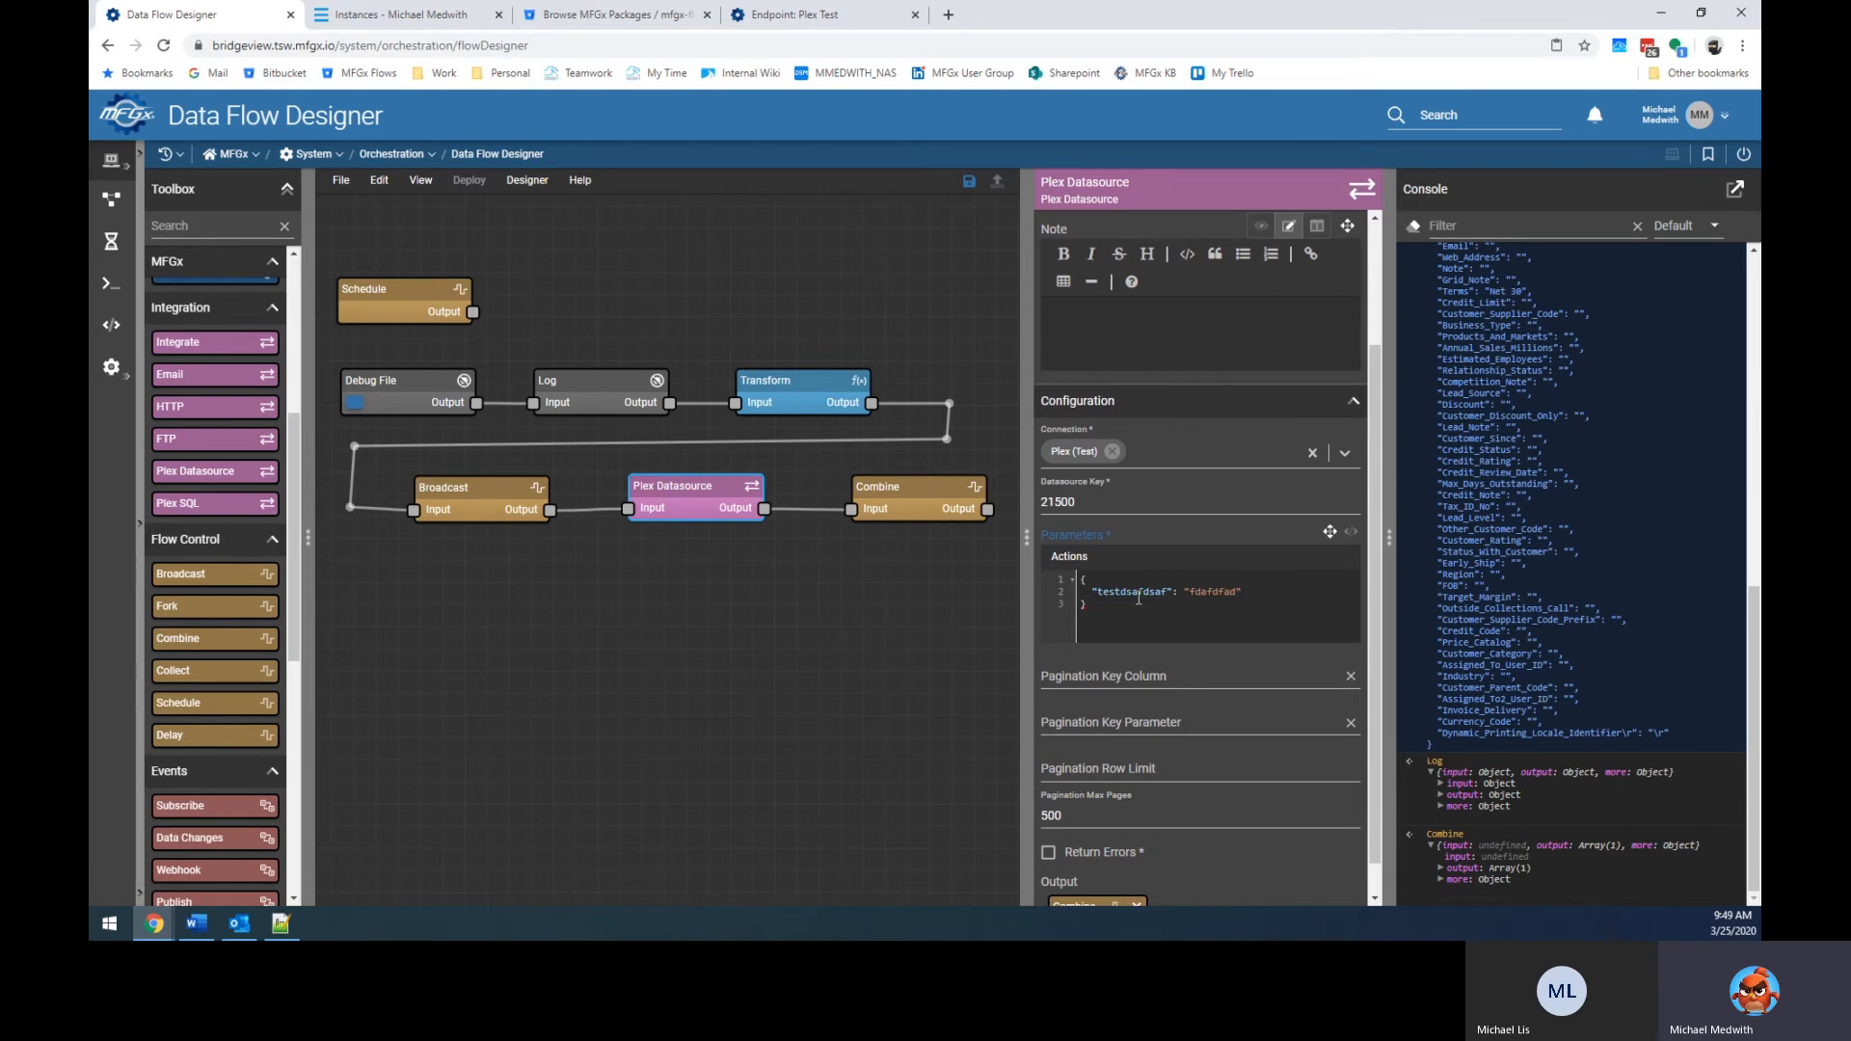
{"action": "key", "text": "ctrl+a"}
{"action": "key", "text": "BackSpace"}
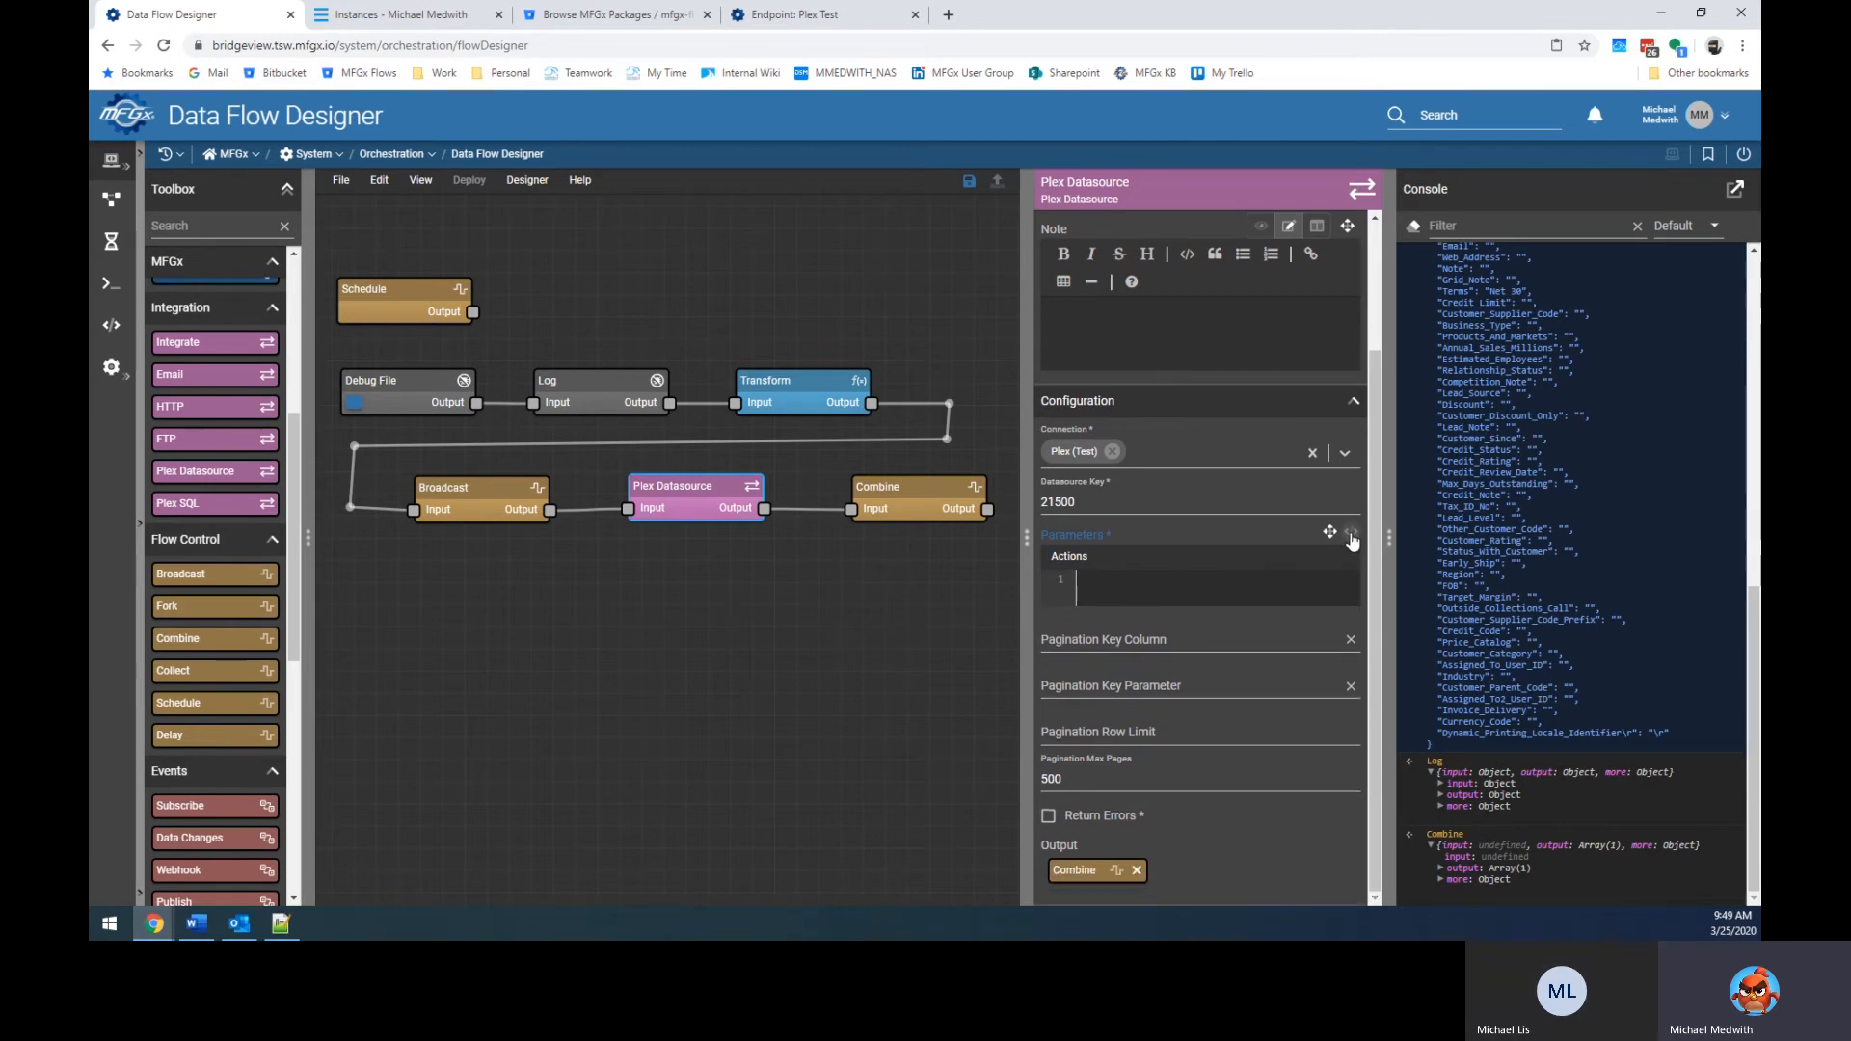
Show Parameters as formatted JSON, clear the editor, and select the Transform→Broadcast link.
{"action": "left_click", "coordinate": [1351, 533]}
{"action": "left_click", "coordinate": [1118, 614]}
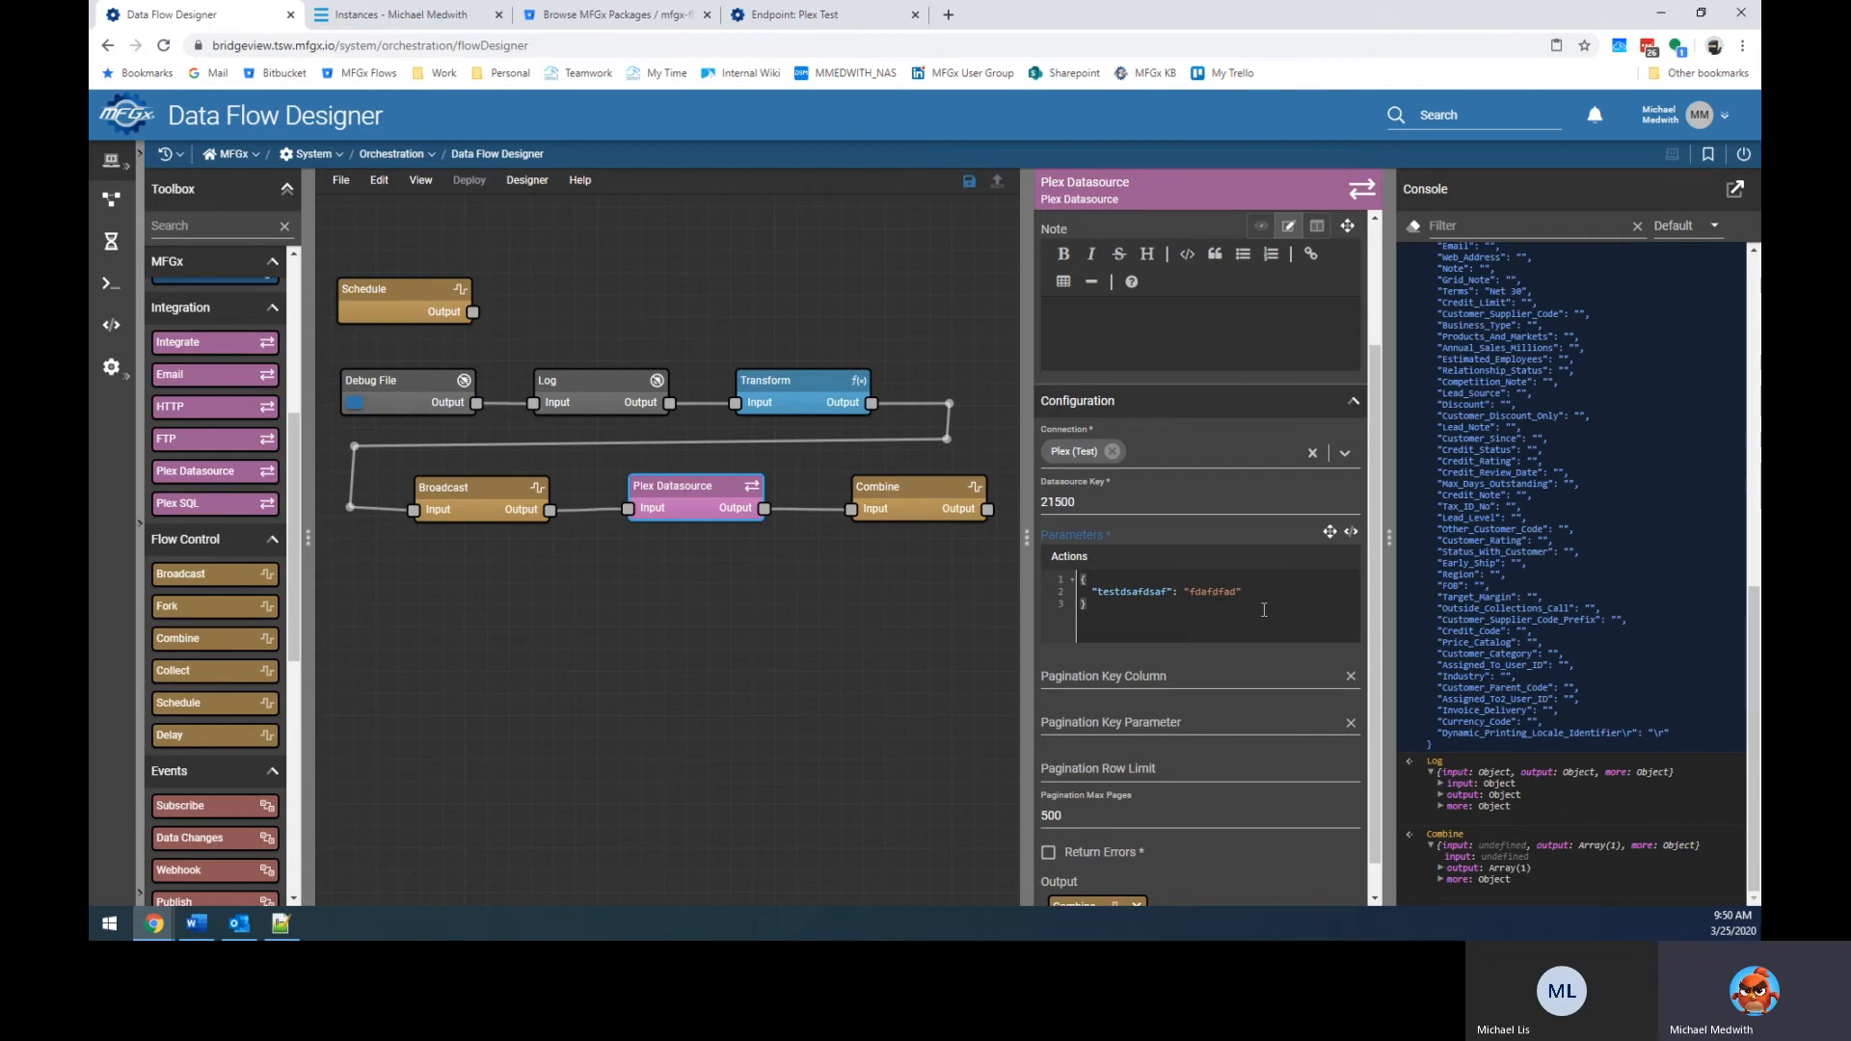
{"action": "key", "text": "ctrl+a"}
{"action": "key", "text": "BackSpace"}
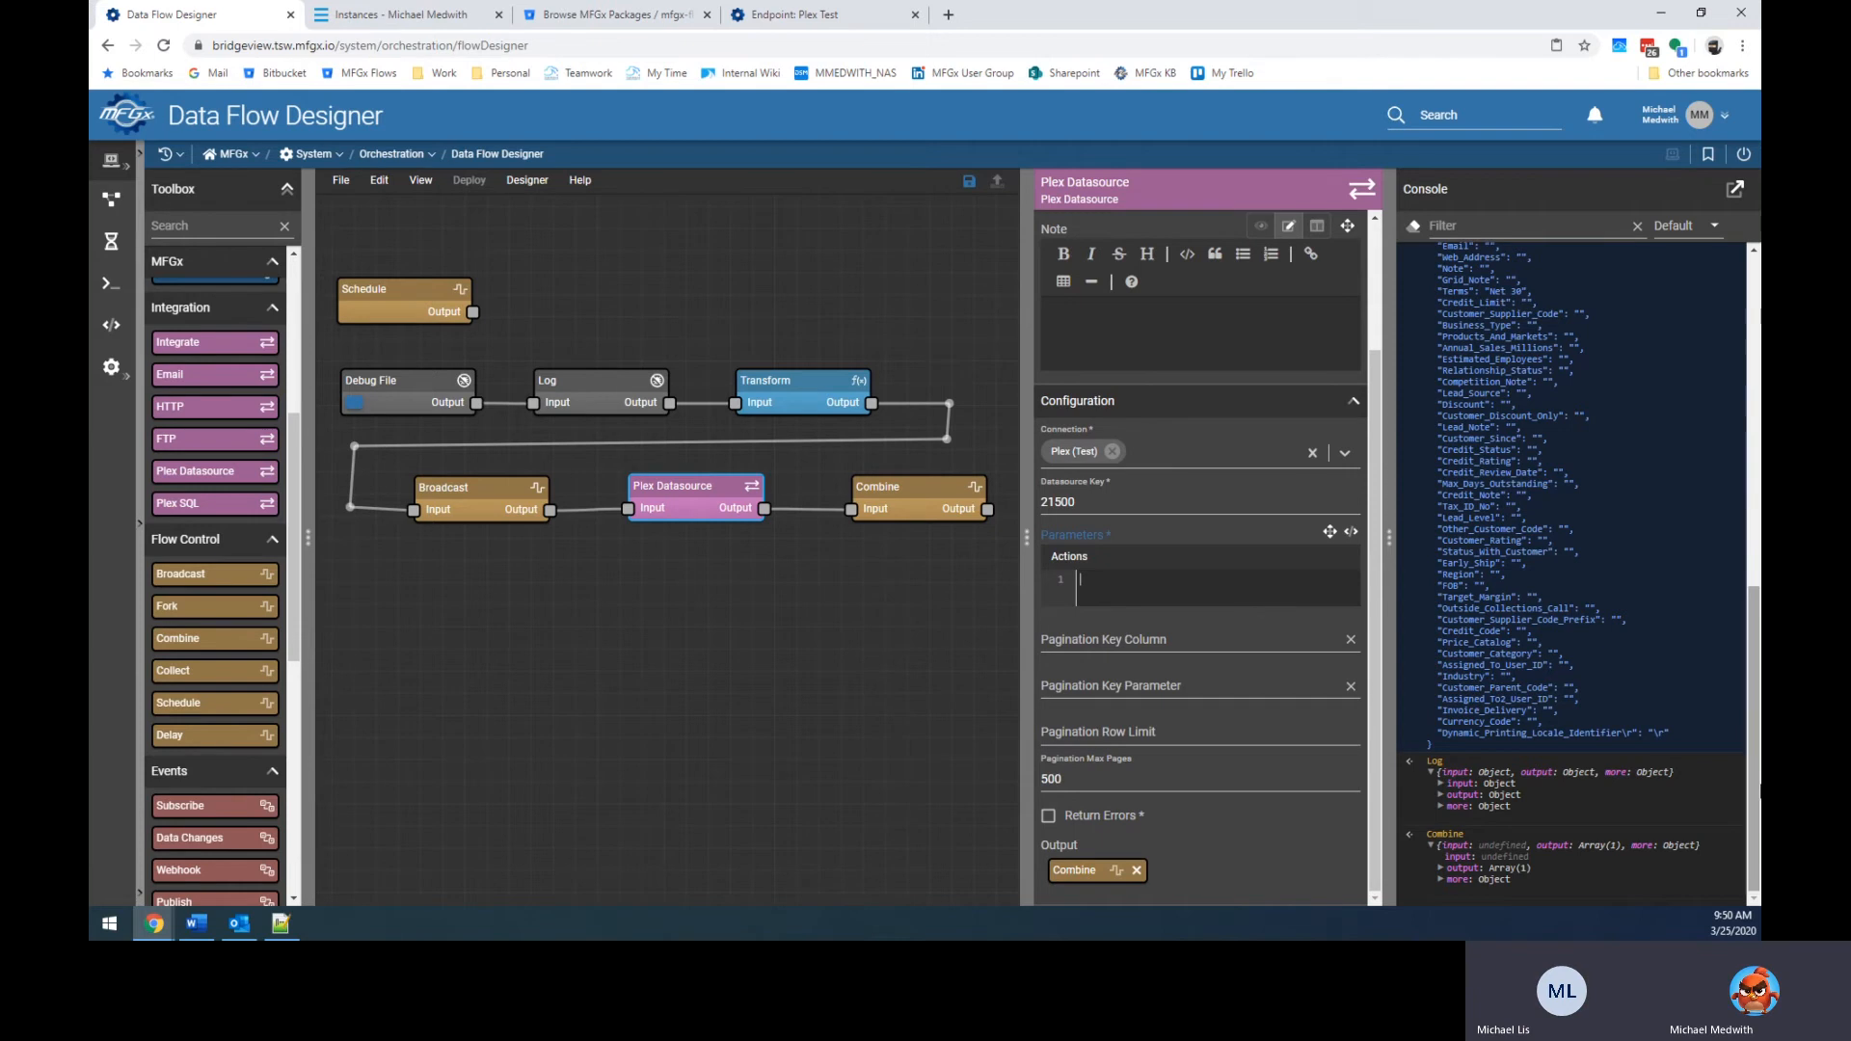
{"action": "scroll", "coordinate": [1591, 673], "scroll_direction": "up", "scroll_amount": 3}
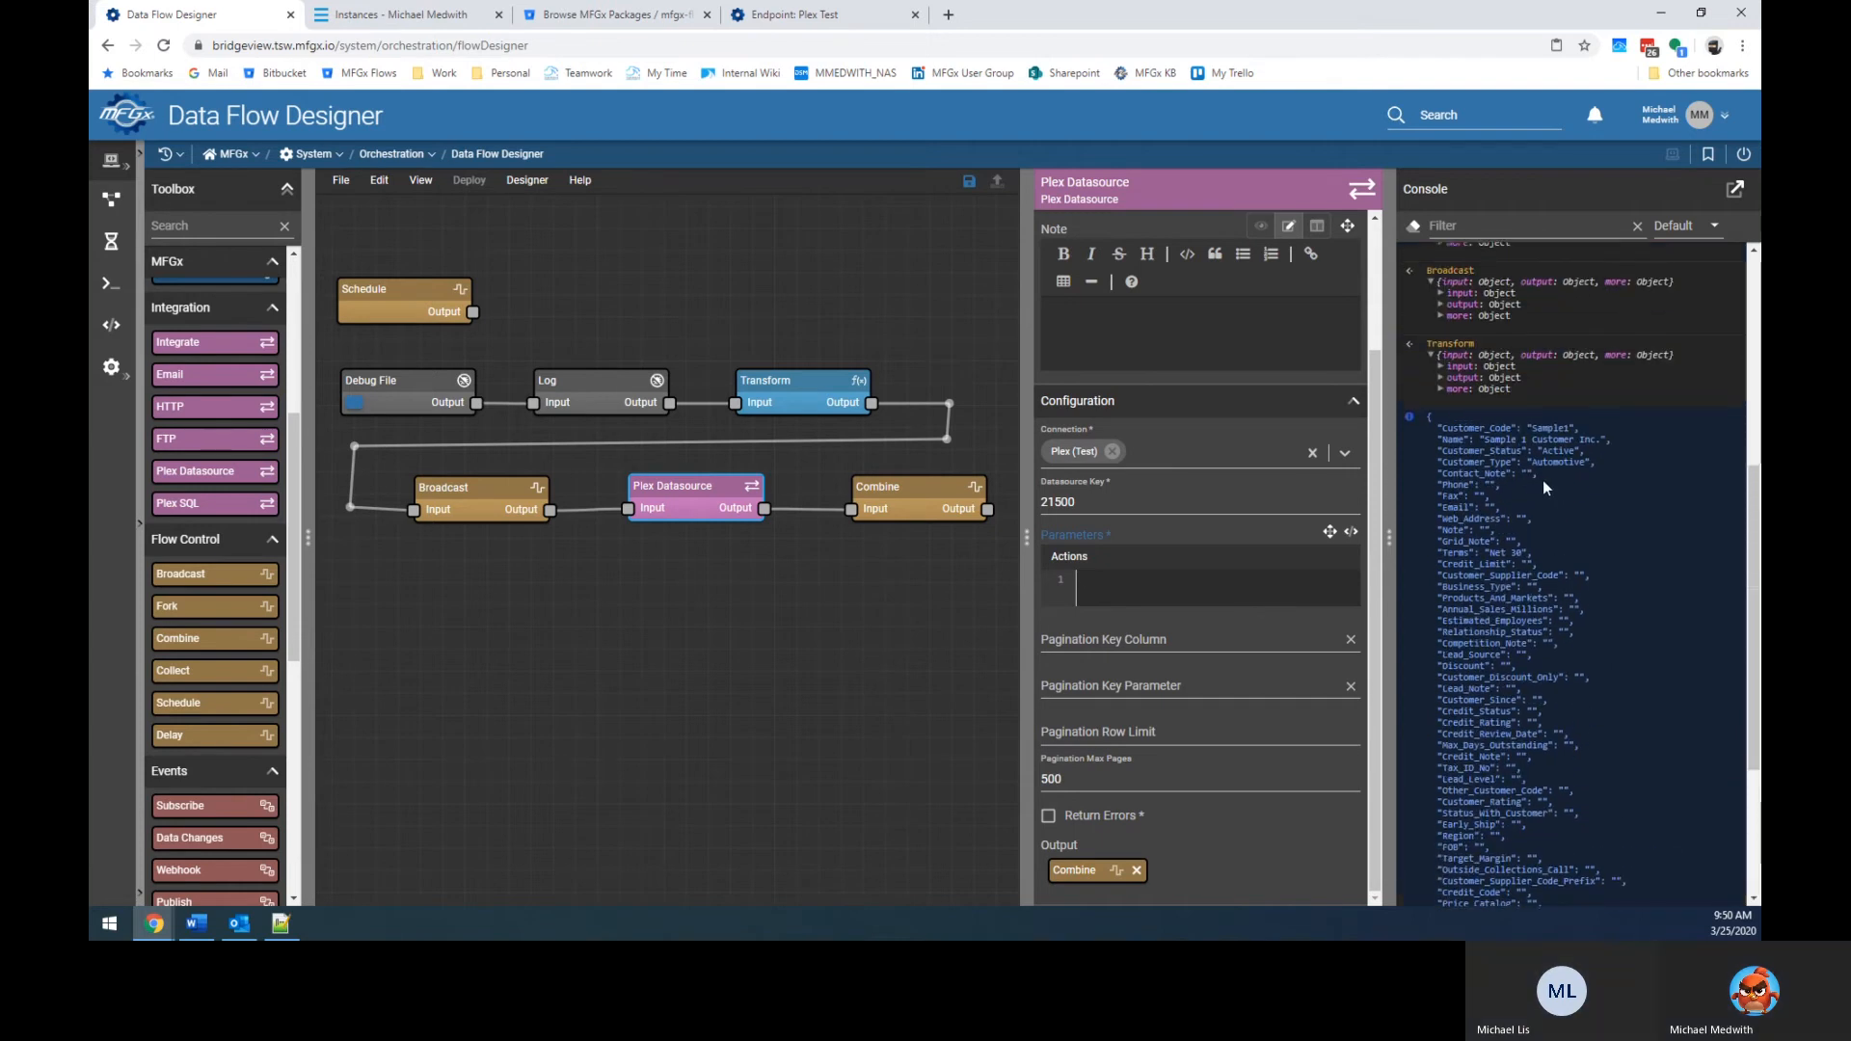
{"action": "left_click", "coordinate": [786, 432]}
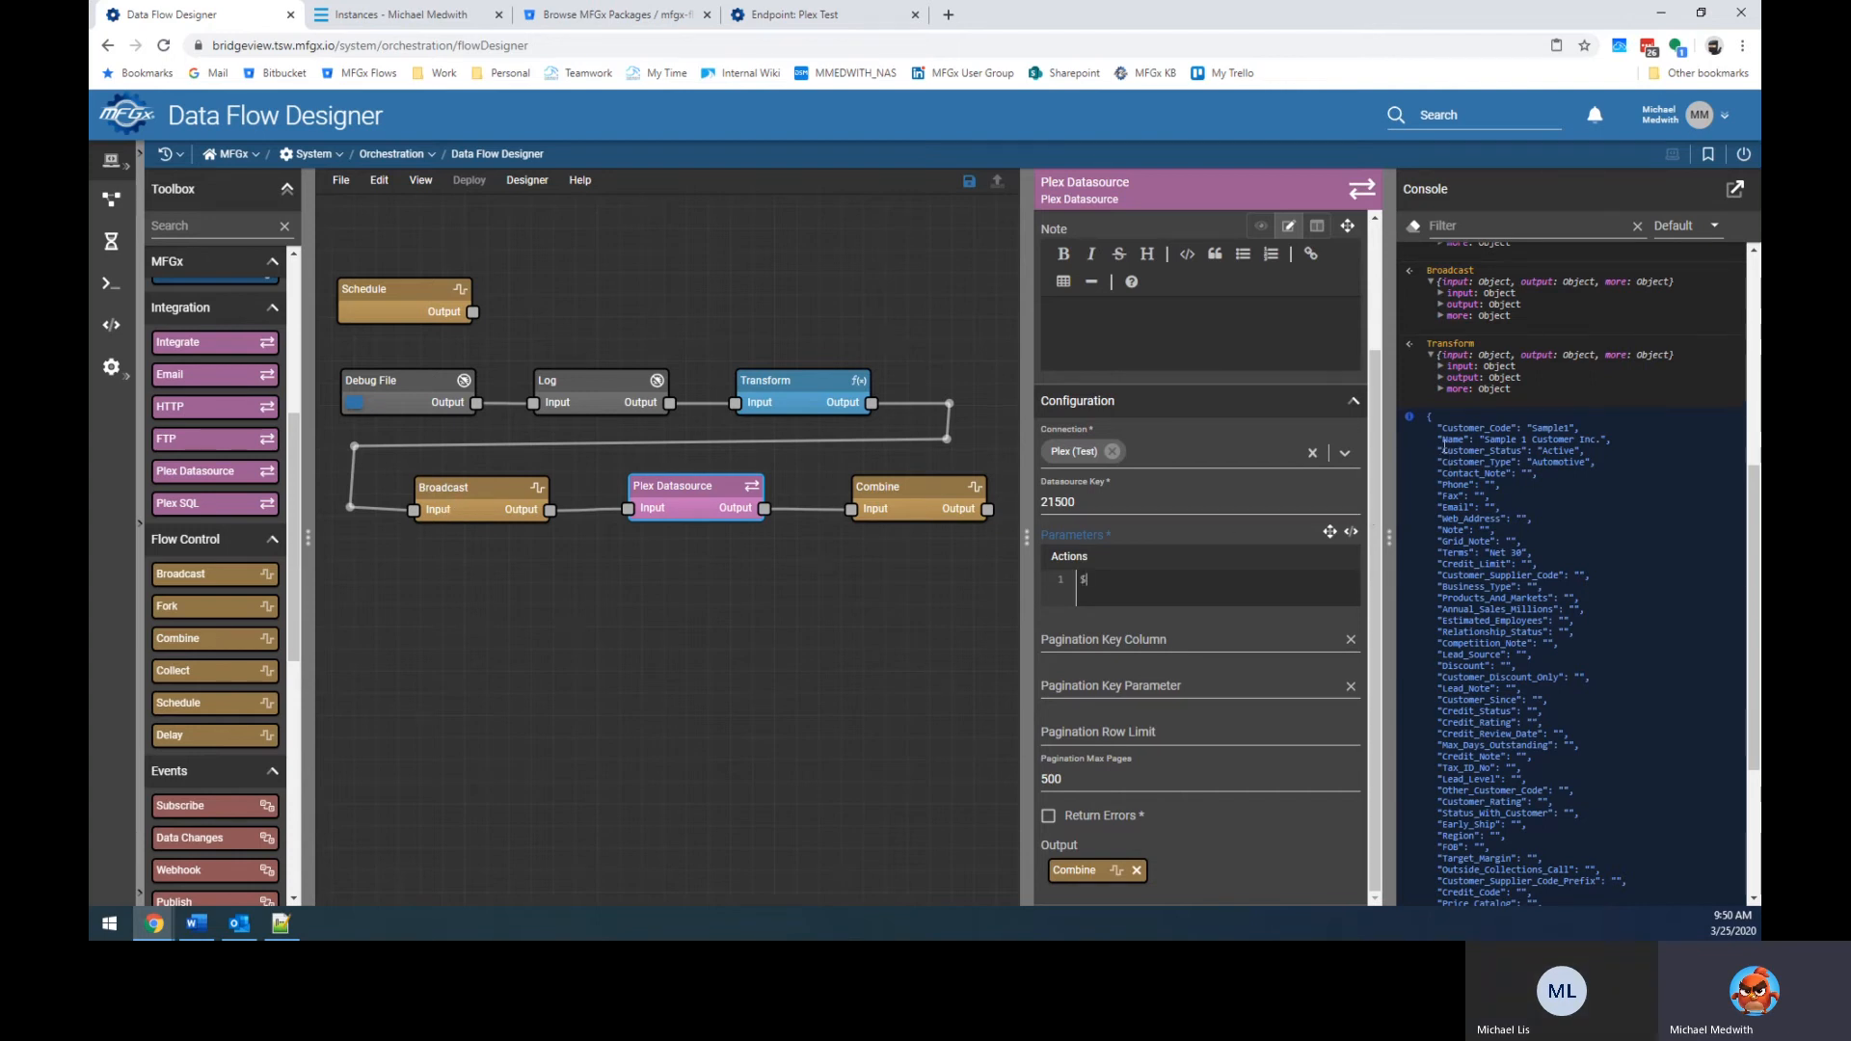
Drag the Plex Datasource node down below the Broadcast and Combine row, clear of the main flow.
{"action": "left_click_drag", "start_coordinate": [1436, 431], "coordinate": [1544, 758]}
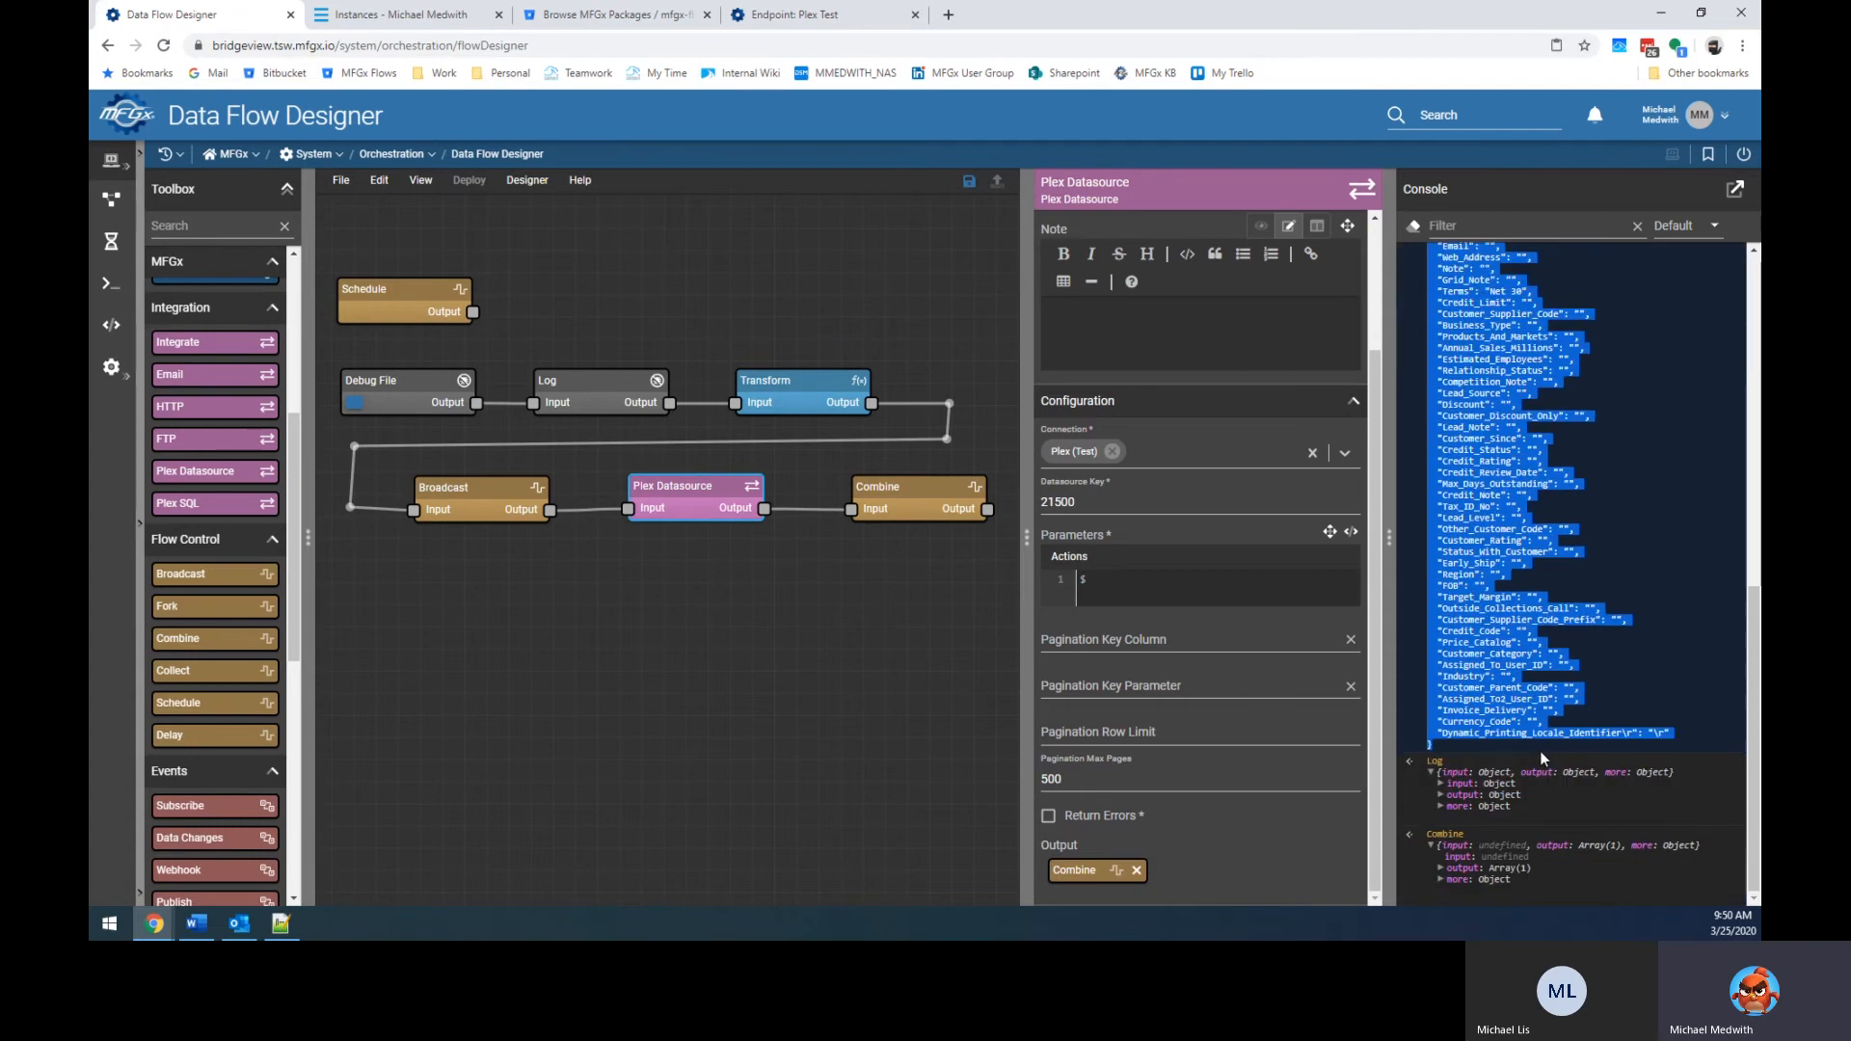
{"action": "left_click", "coordinate": [1111, 601]}
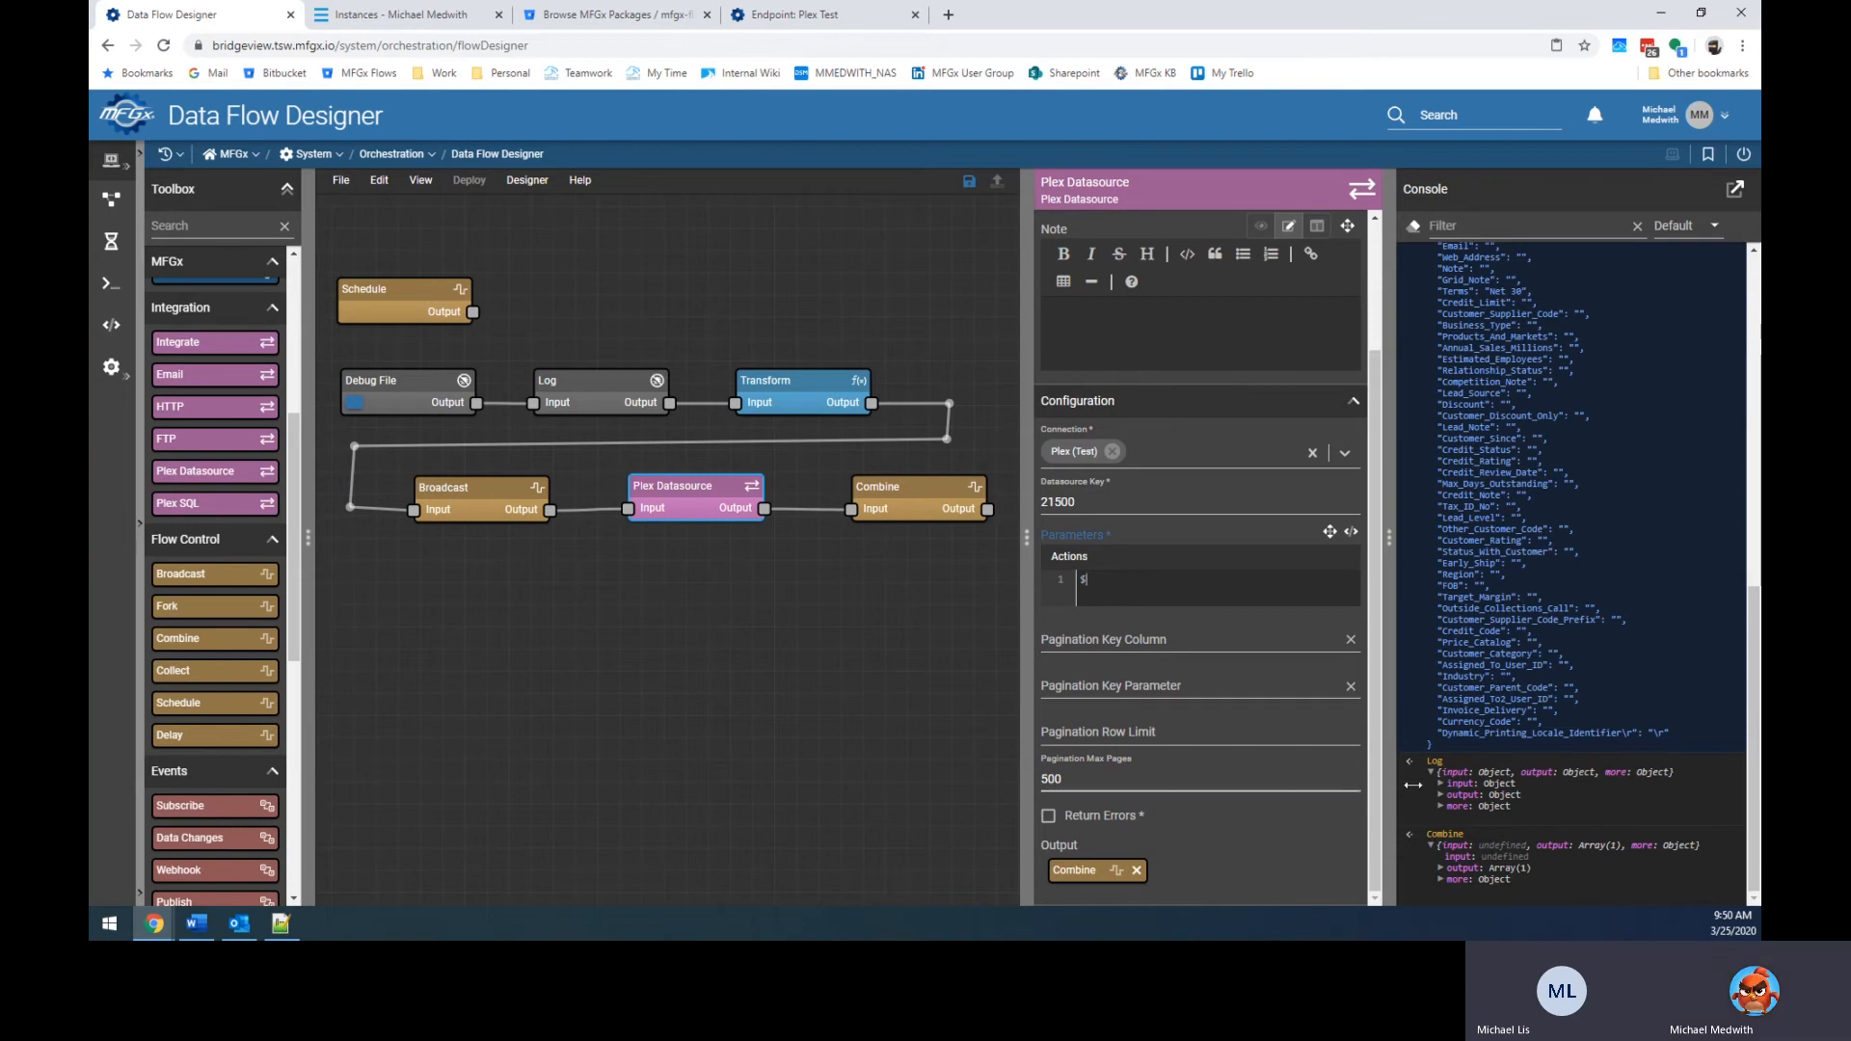
{"action": "scroll", "coordinate": [1604, 656], "scroll_direction": "up", "scroll_amount": 3}
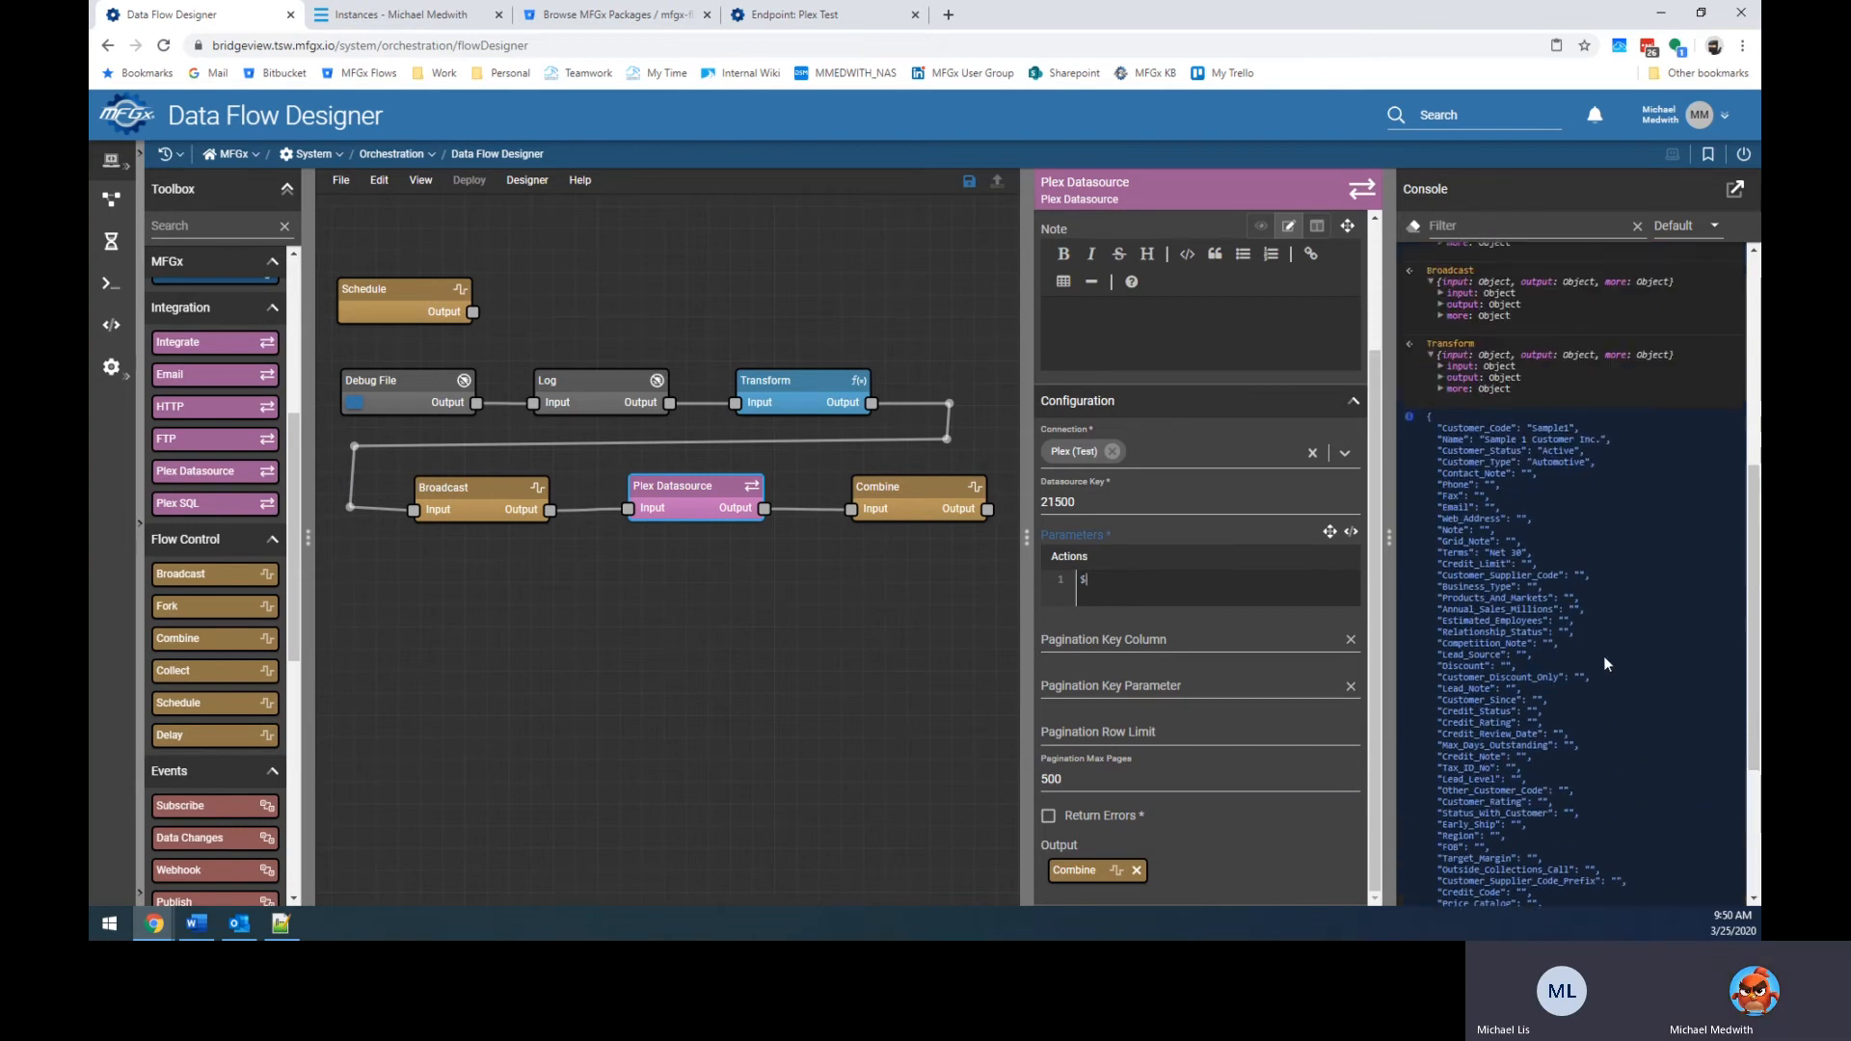
{"action": "scroll", "coordinate": [1585, 510], "scroll_direction": "down", "scroll_amount": 3}
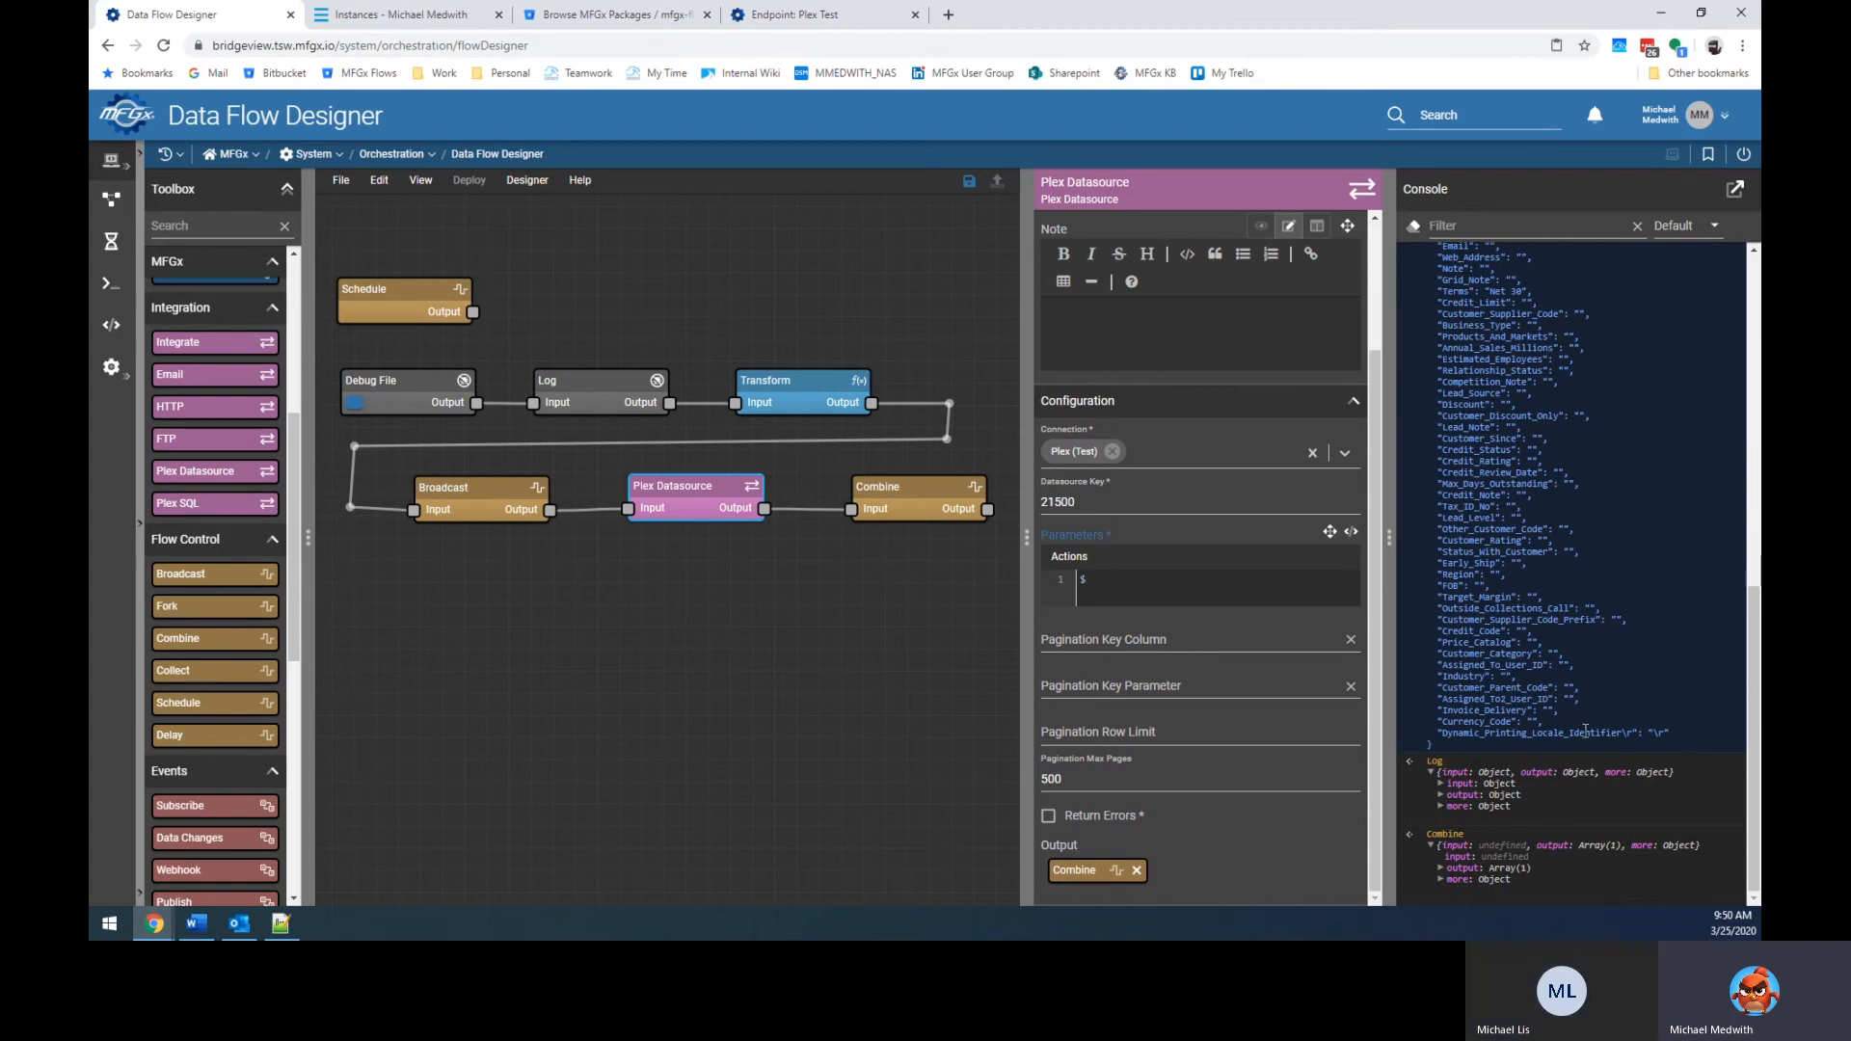
{"action": "left_click_drag", "start_coordinate": [707, 508], "coordinate": [698, 603]}
Delete the links from Broadcast into Plex Datasource and from Plex Datasource into Combine.
{"action": "left_click", "coordinate": [605, 590]}
{"action": "key", "text": "Delete"}
{"action": "left_click", "coordinate": [807, 561]}
{"action": "key", "text": "Delete"}
Wrap line 3 of the Transform expression in $replace(..., "\r", "") to strip carriage returns.
{"action": "left_click", "coordinate": [801, 395]}
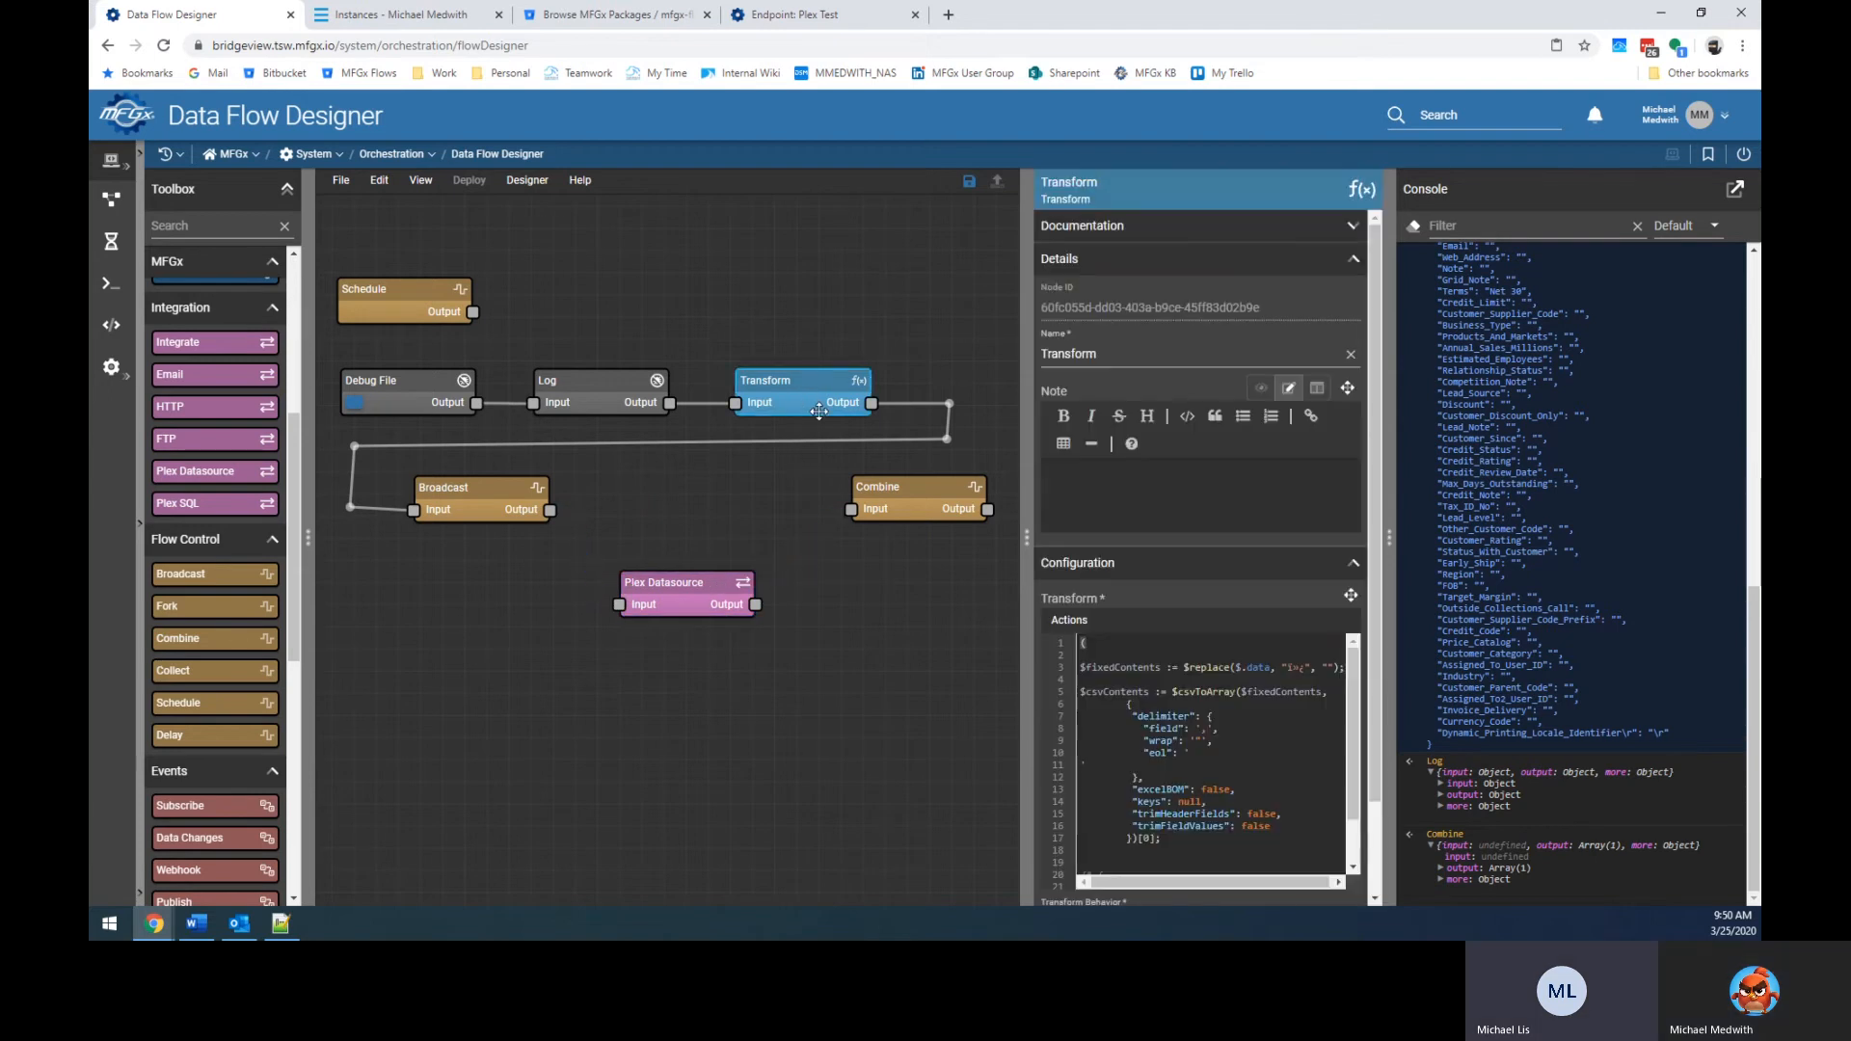
{"action": "left_click", "coordinate": [1188, 667]}
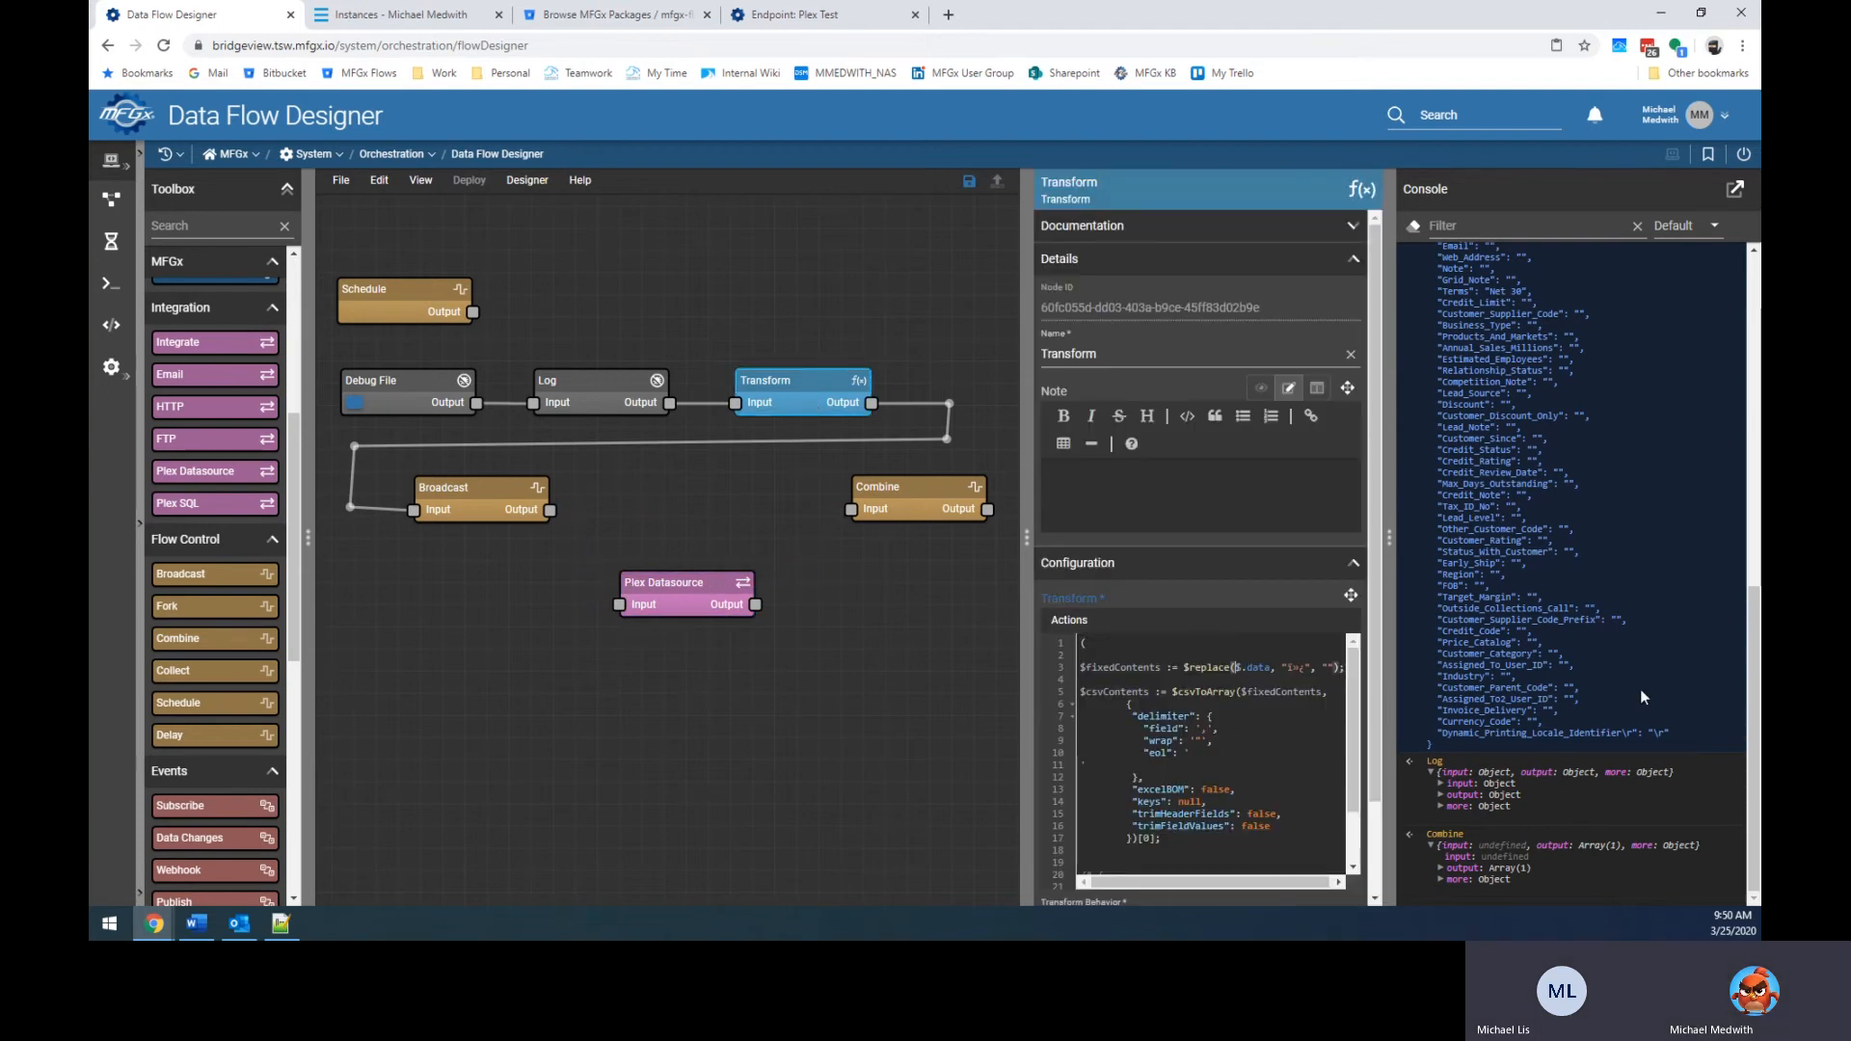
{"action": "key", "text": "shift+End"}
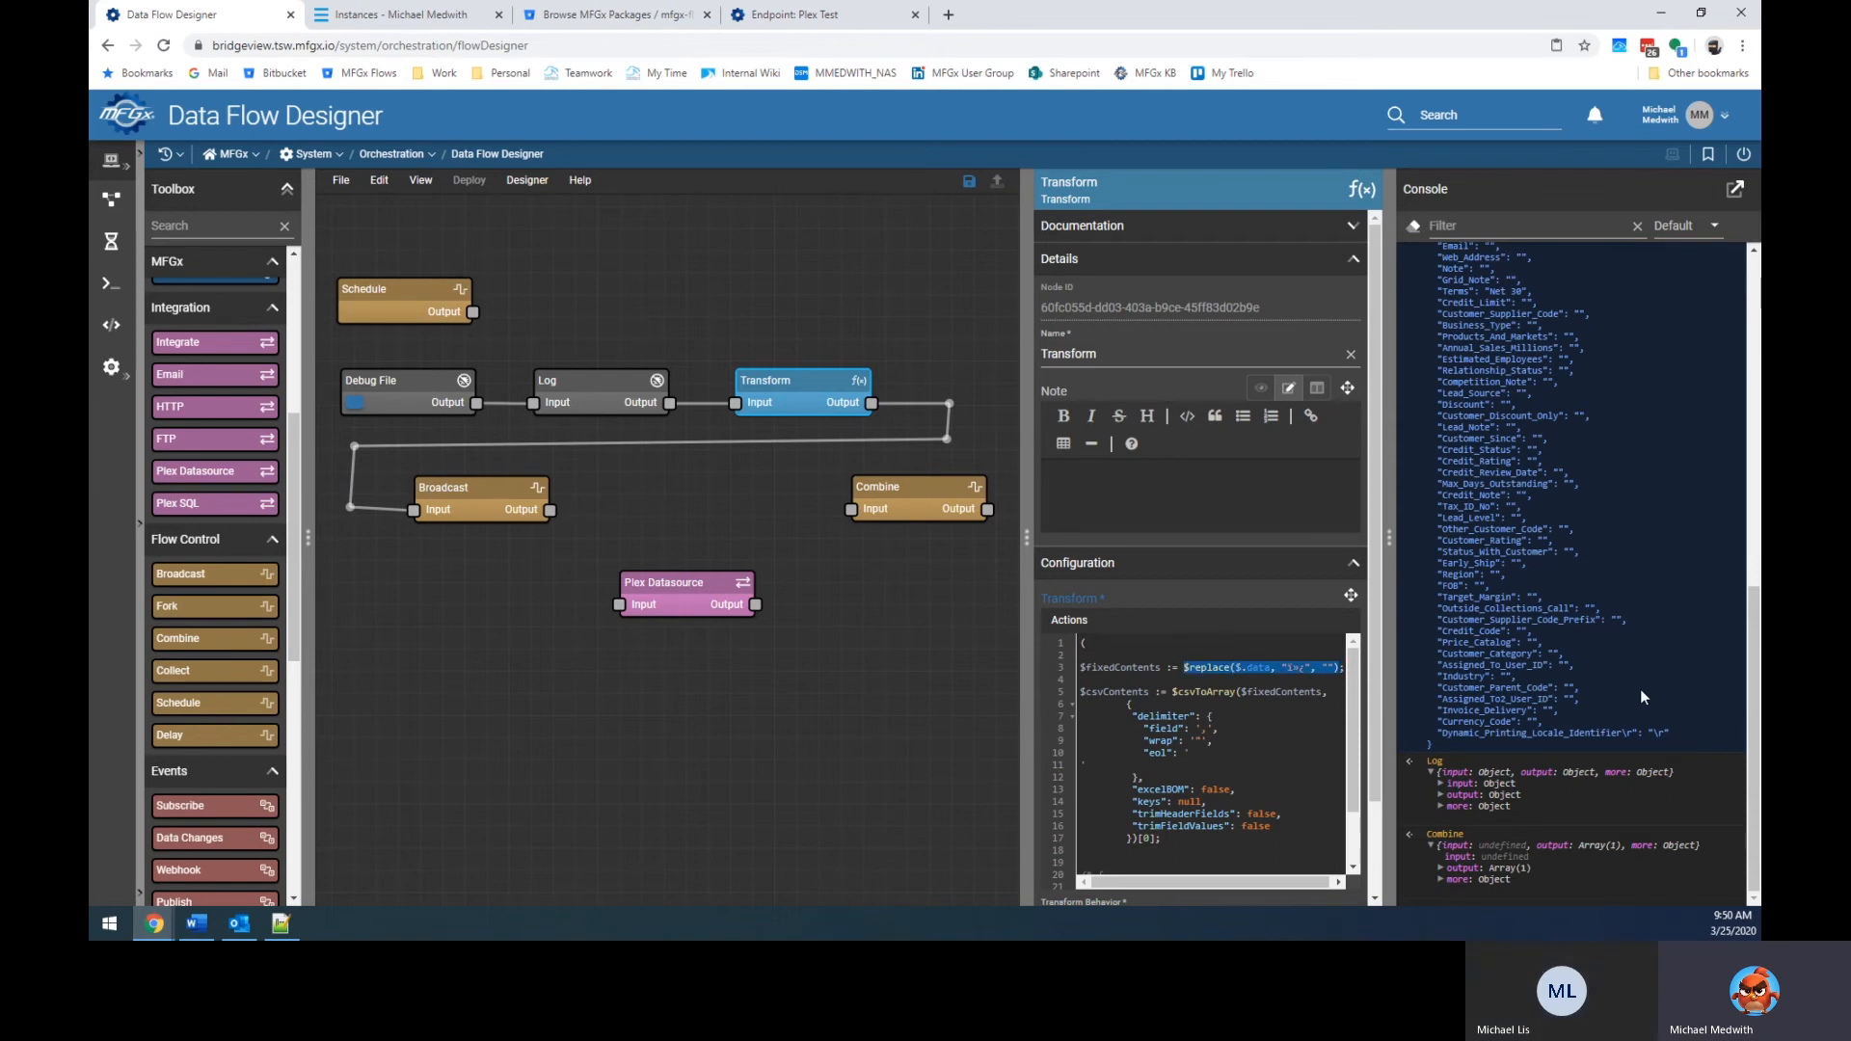
{"action": "key", "text": "Left"}
{"action": "key", "text": "Left"}
{"action": "key", "text": "Left"}
{"action": "key", "text": "Left"}
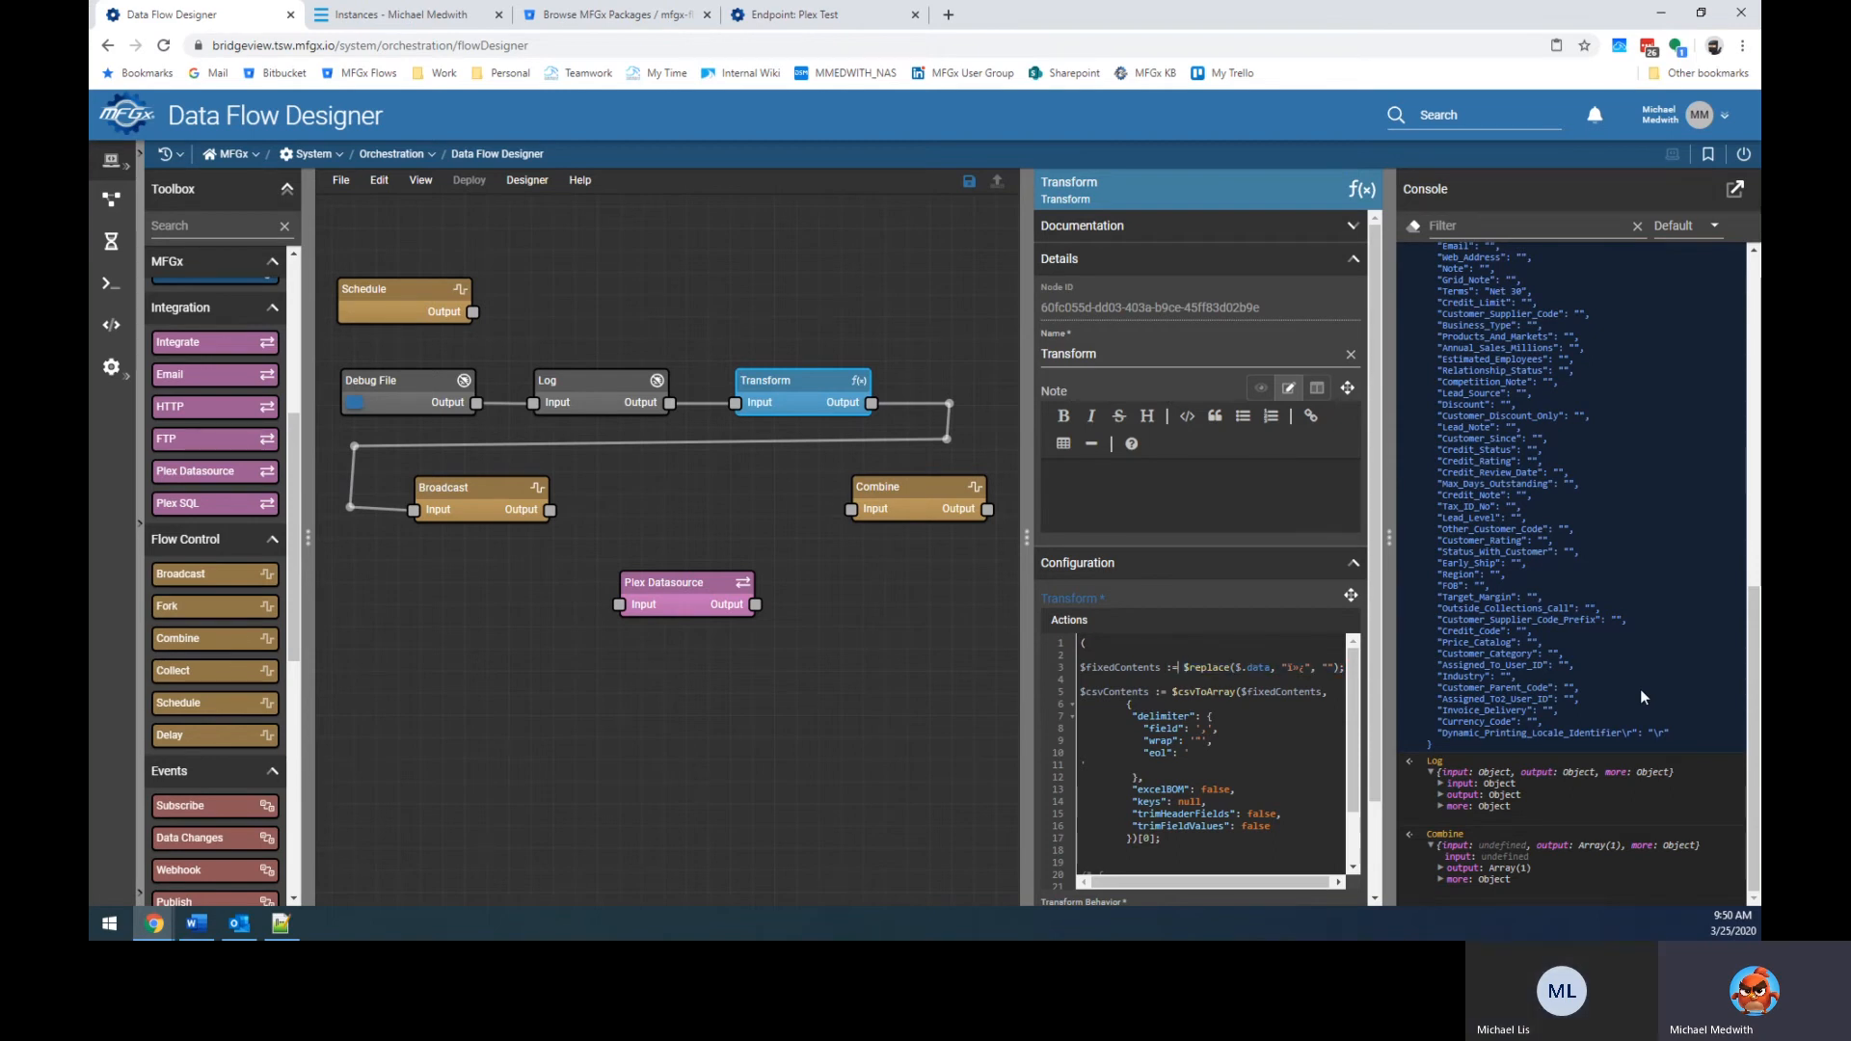
{"action": "type", "text": "$replace($"}
{"action": "key", "text": "End"}
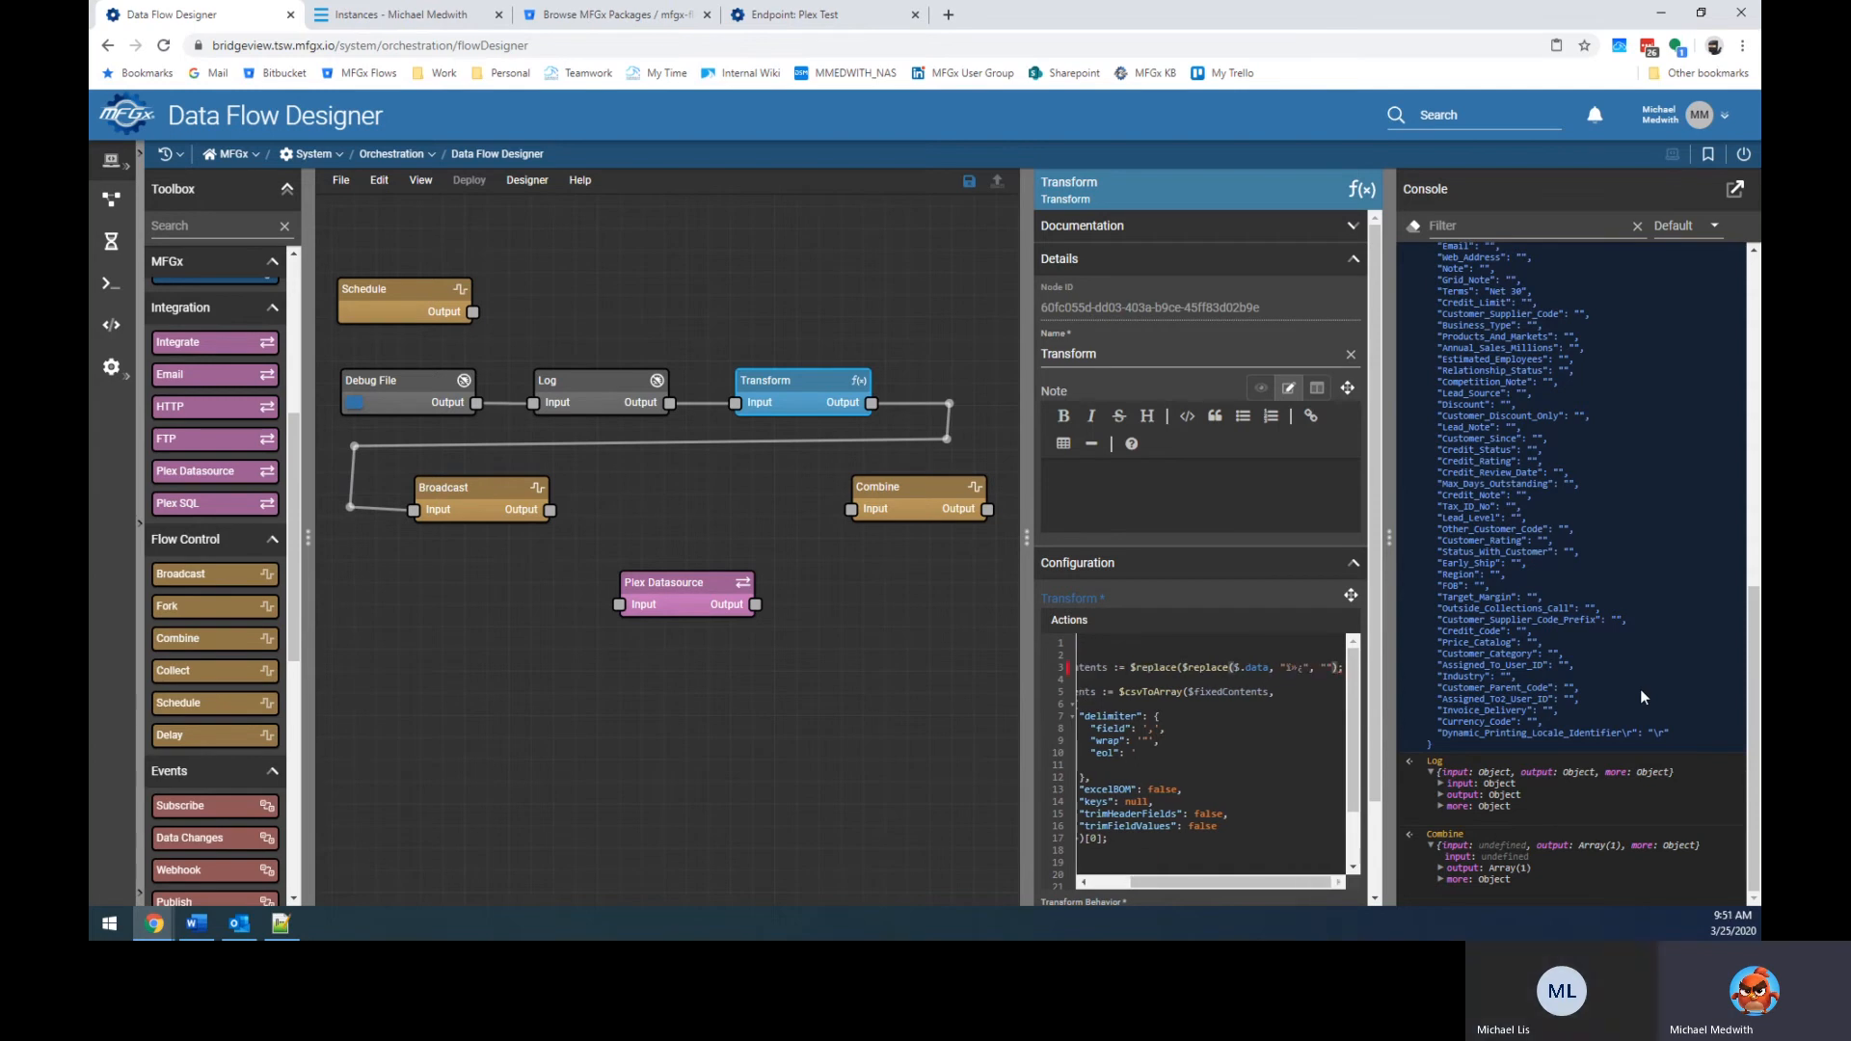
{"action": "type", "text": ", "}
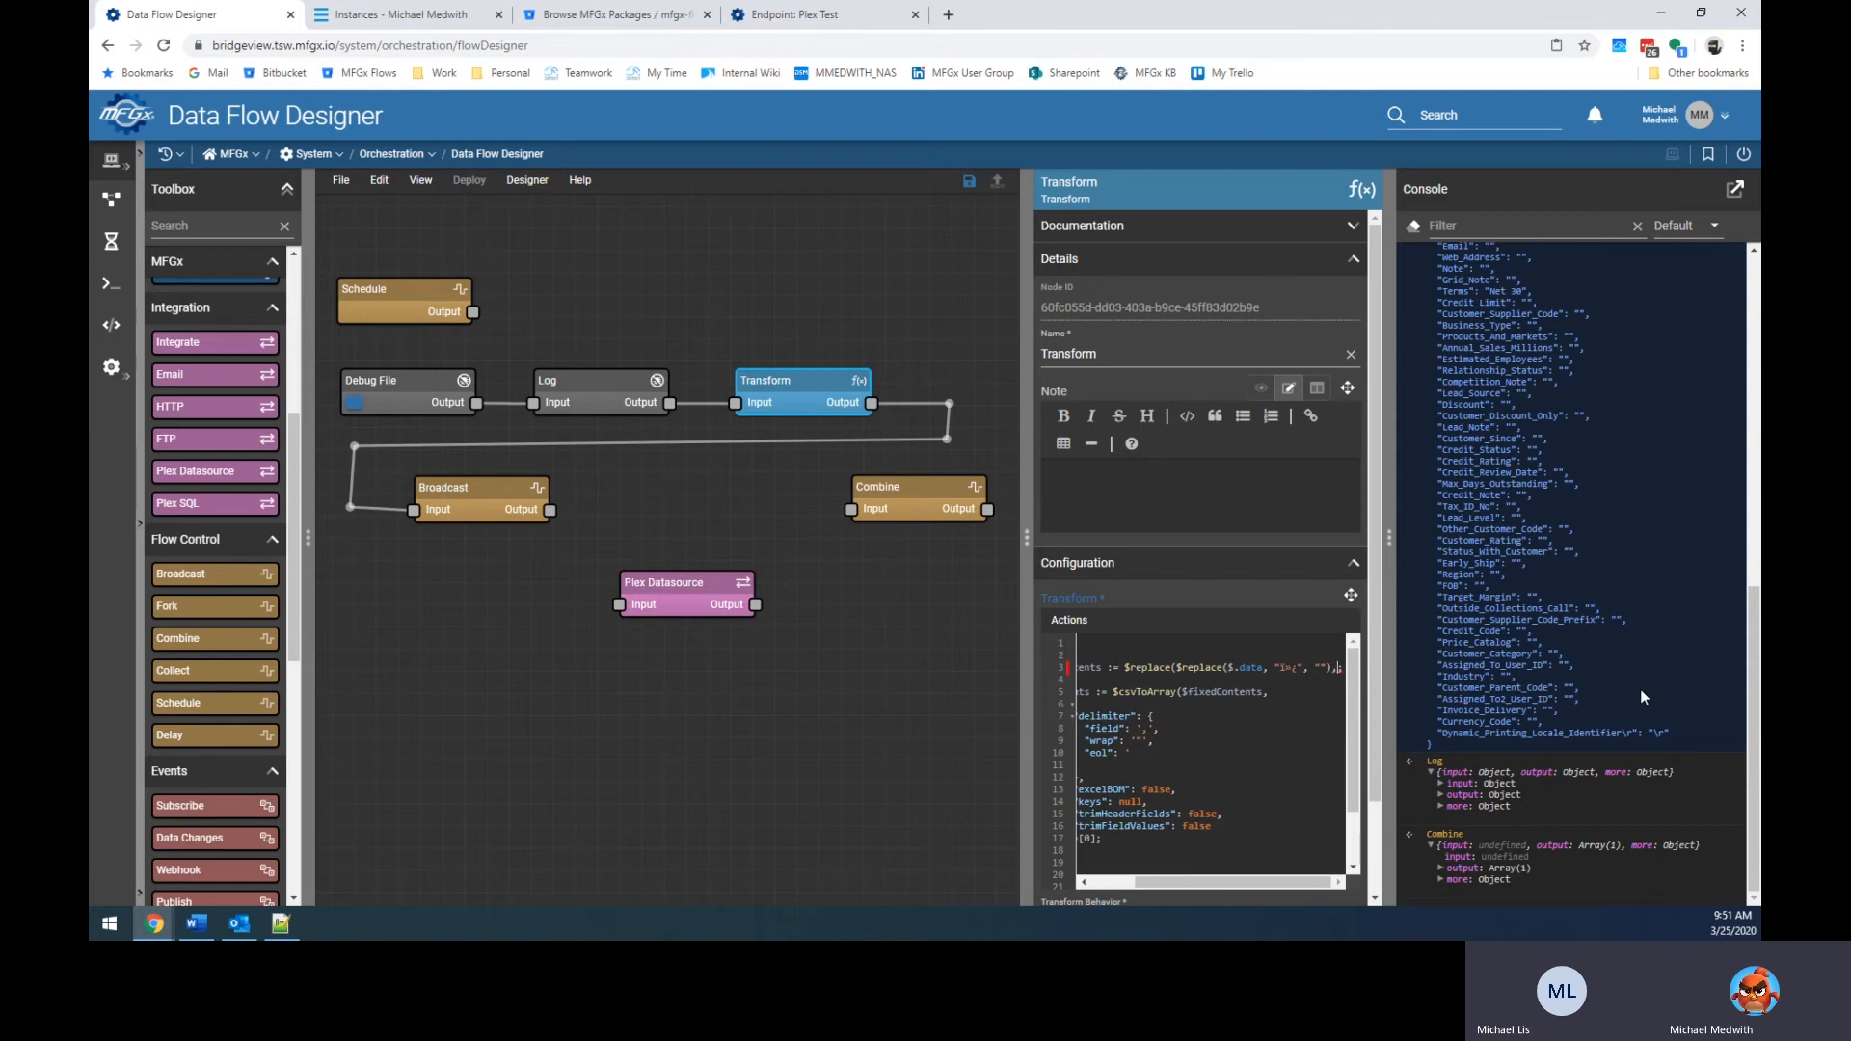
{"action": "type", "text": "\""}
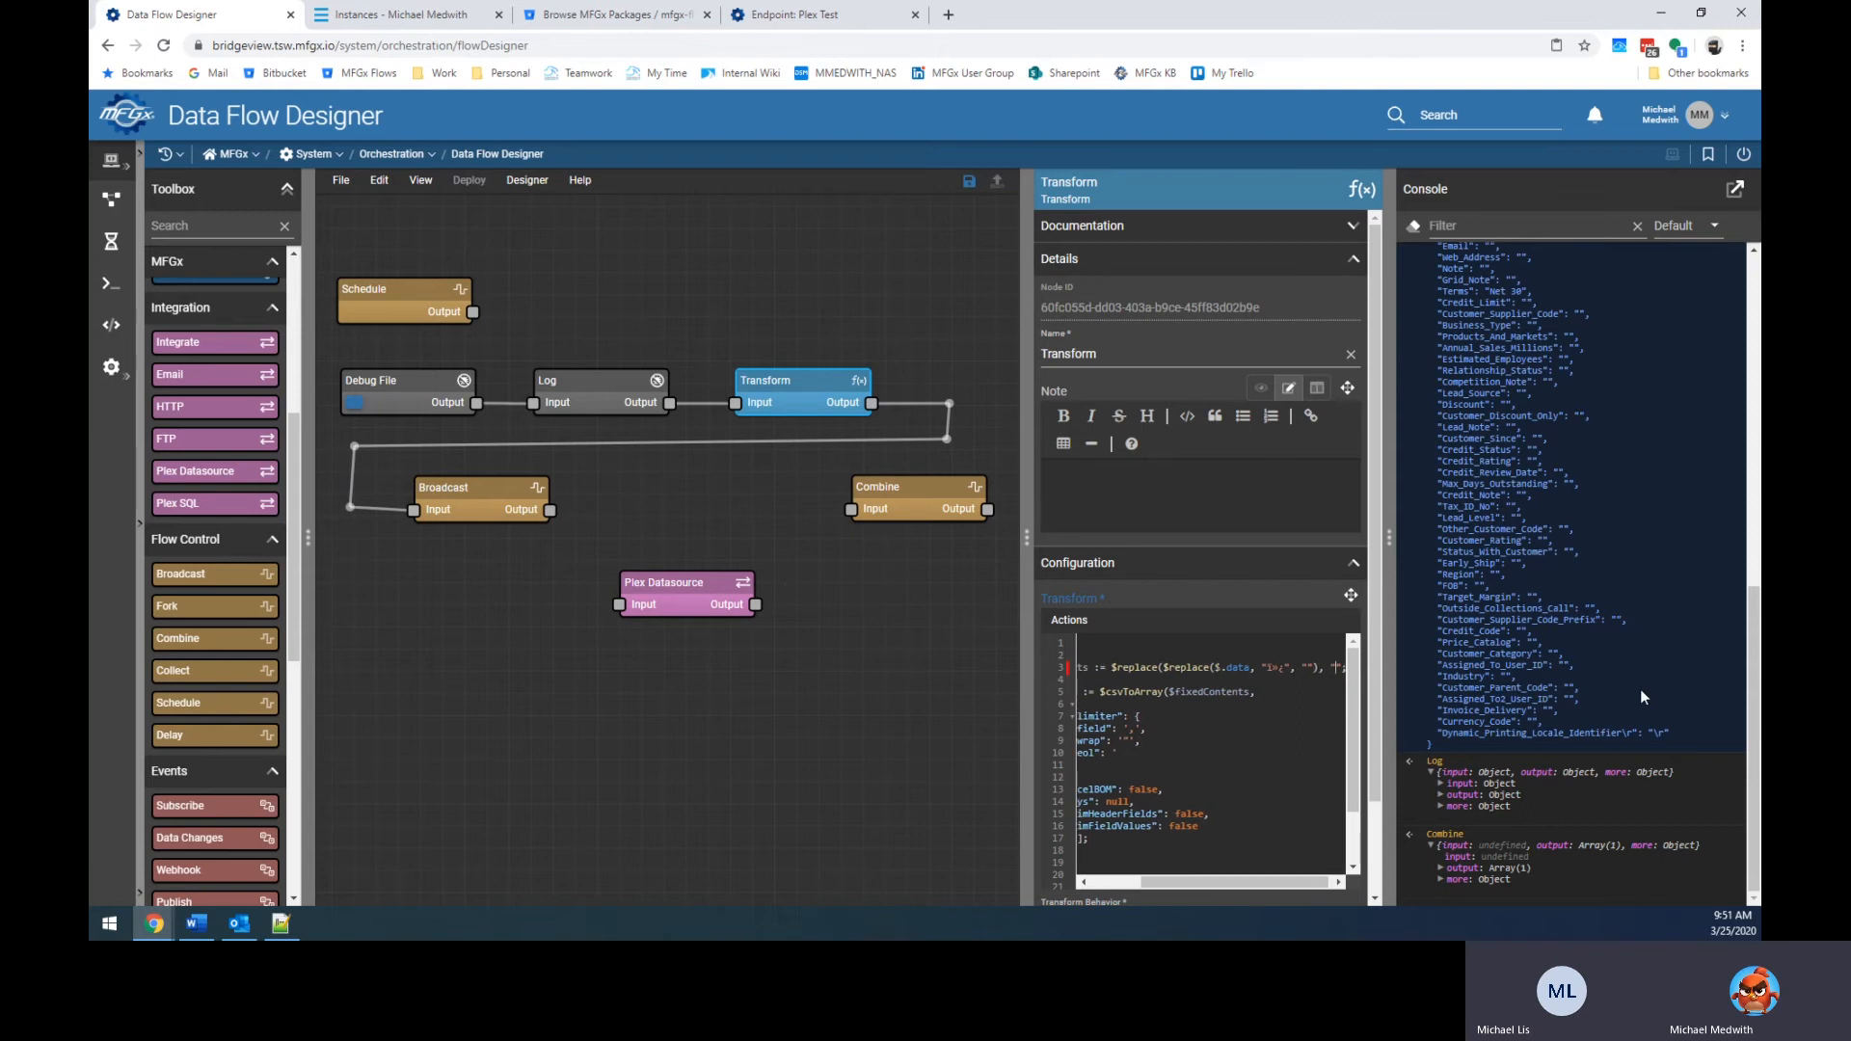
{"action": "type", "text": "\\r\""}
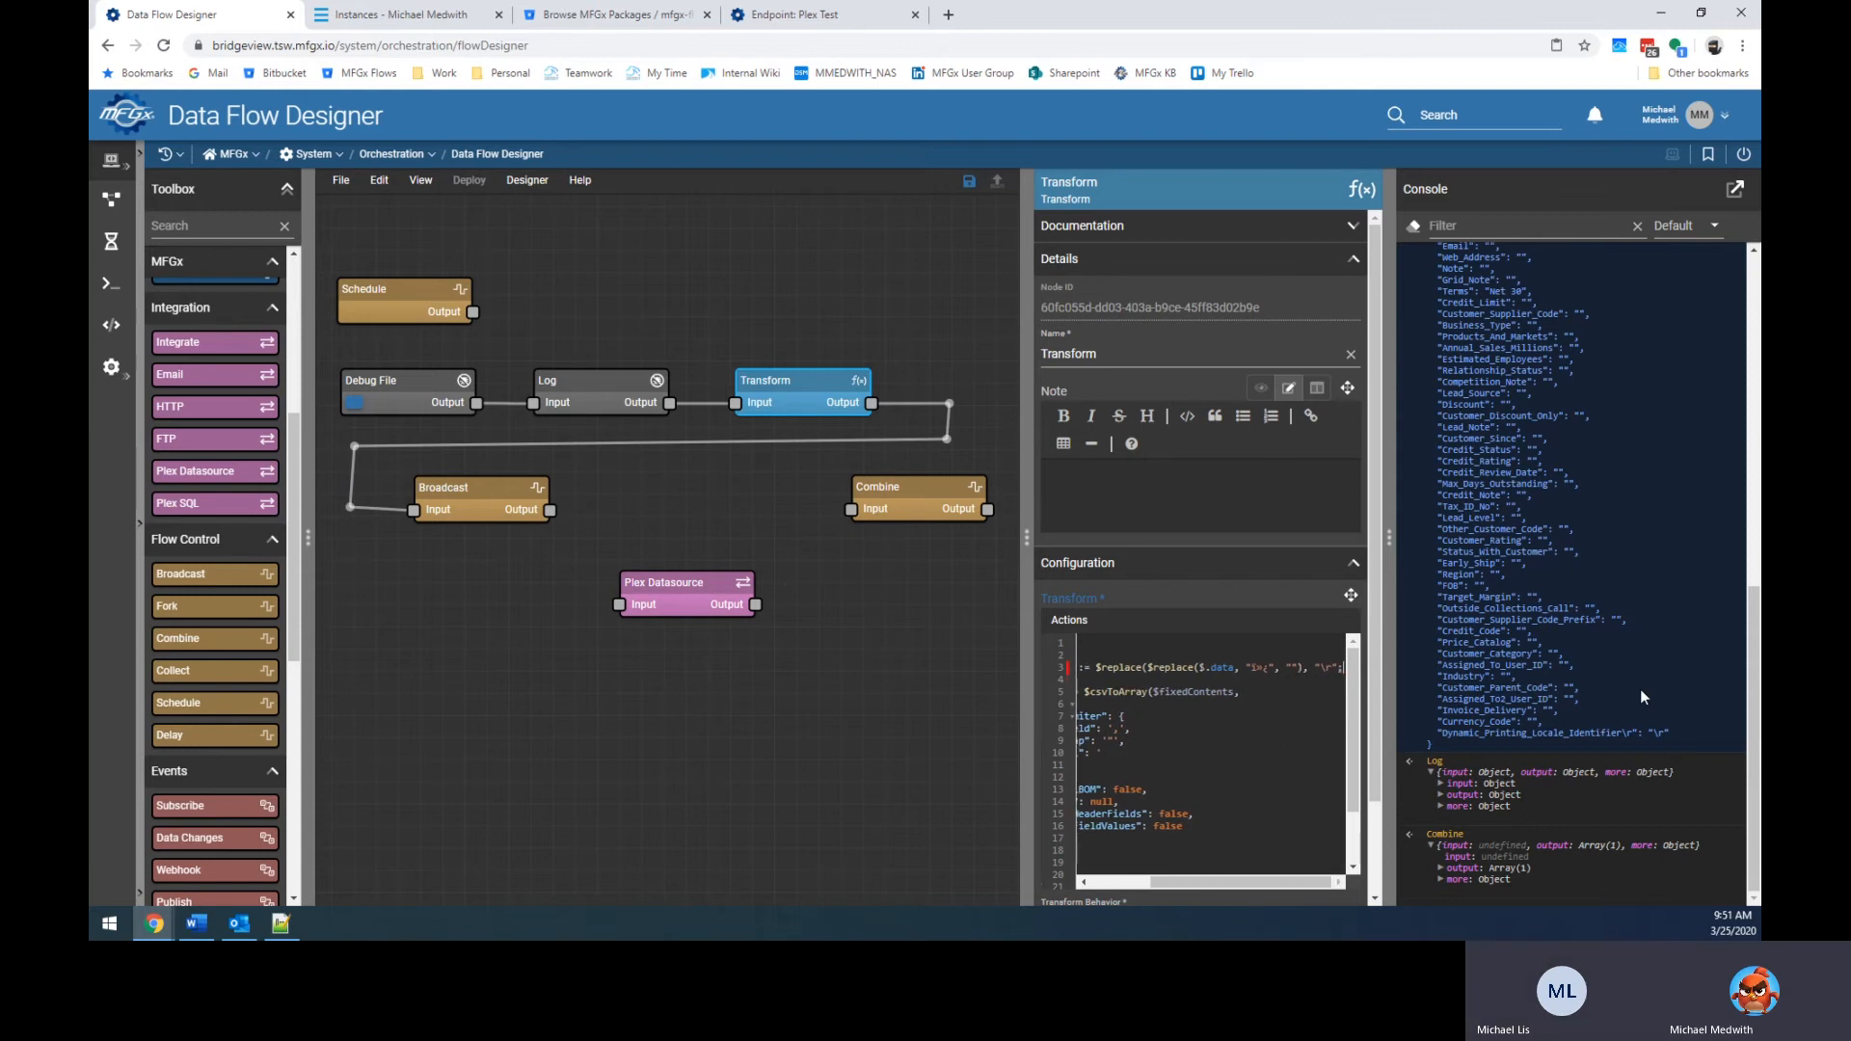
{"action": "type", "text": ", \""}
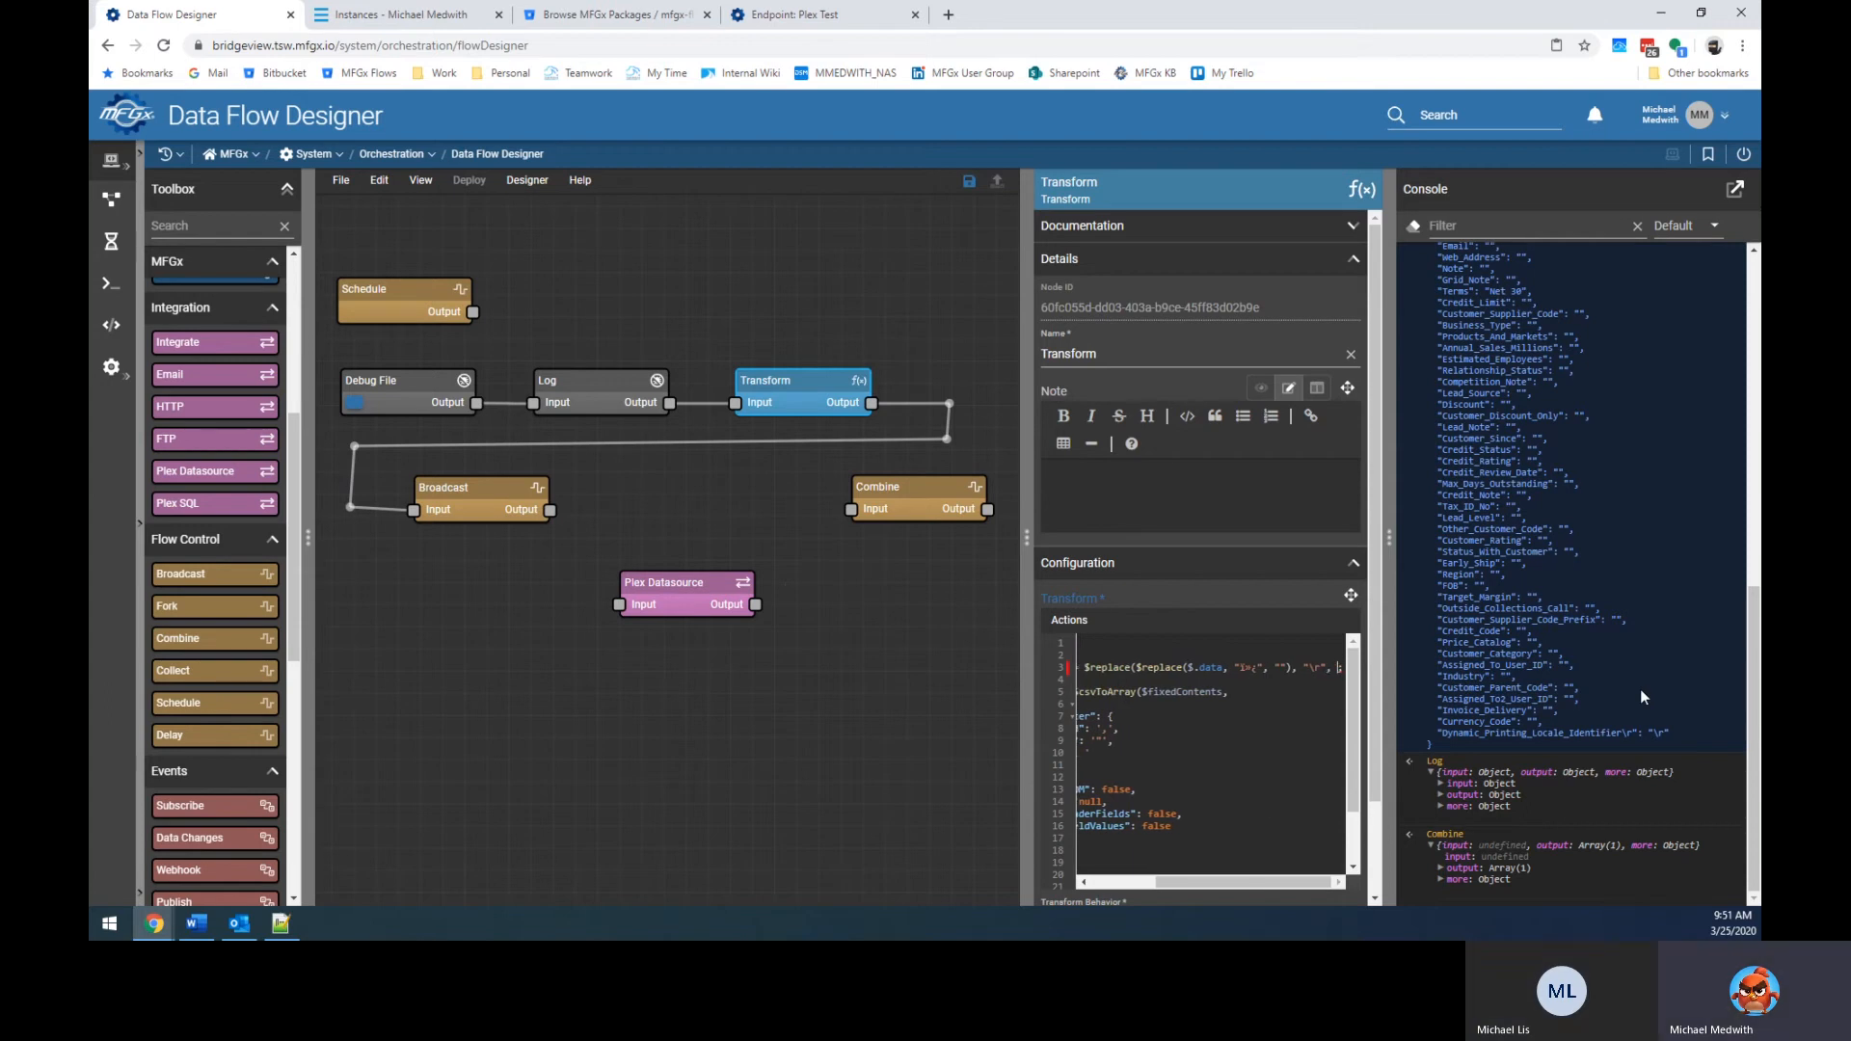
{"action": "type", "text": "\");"}
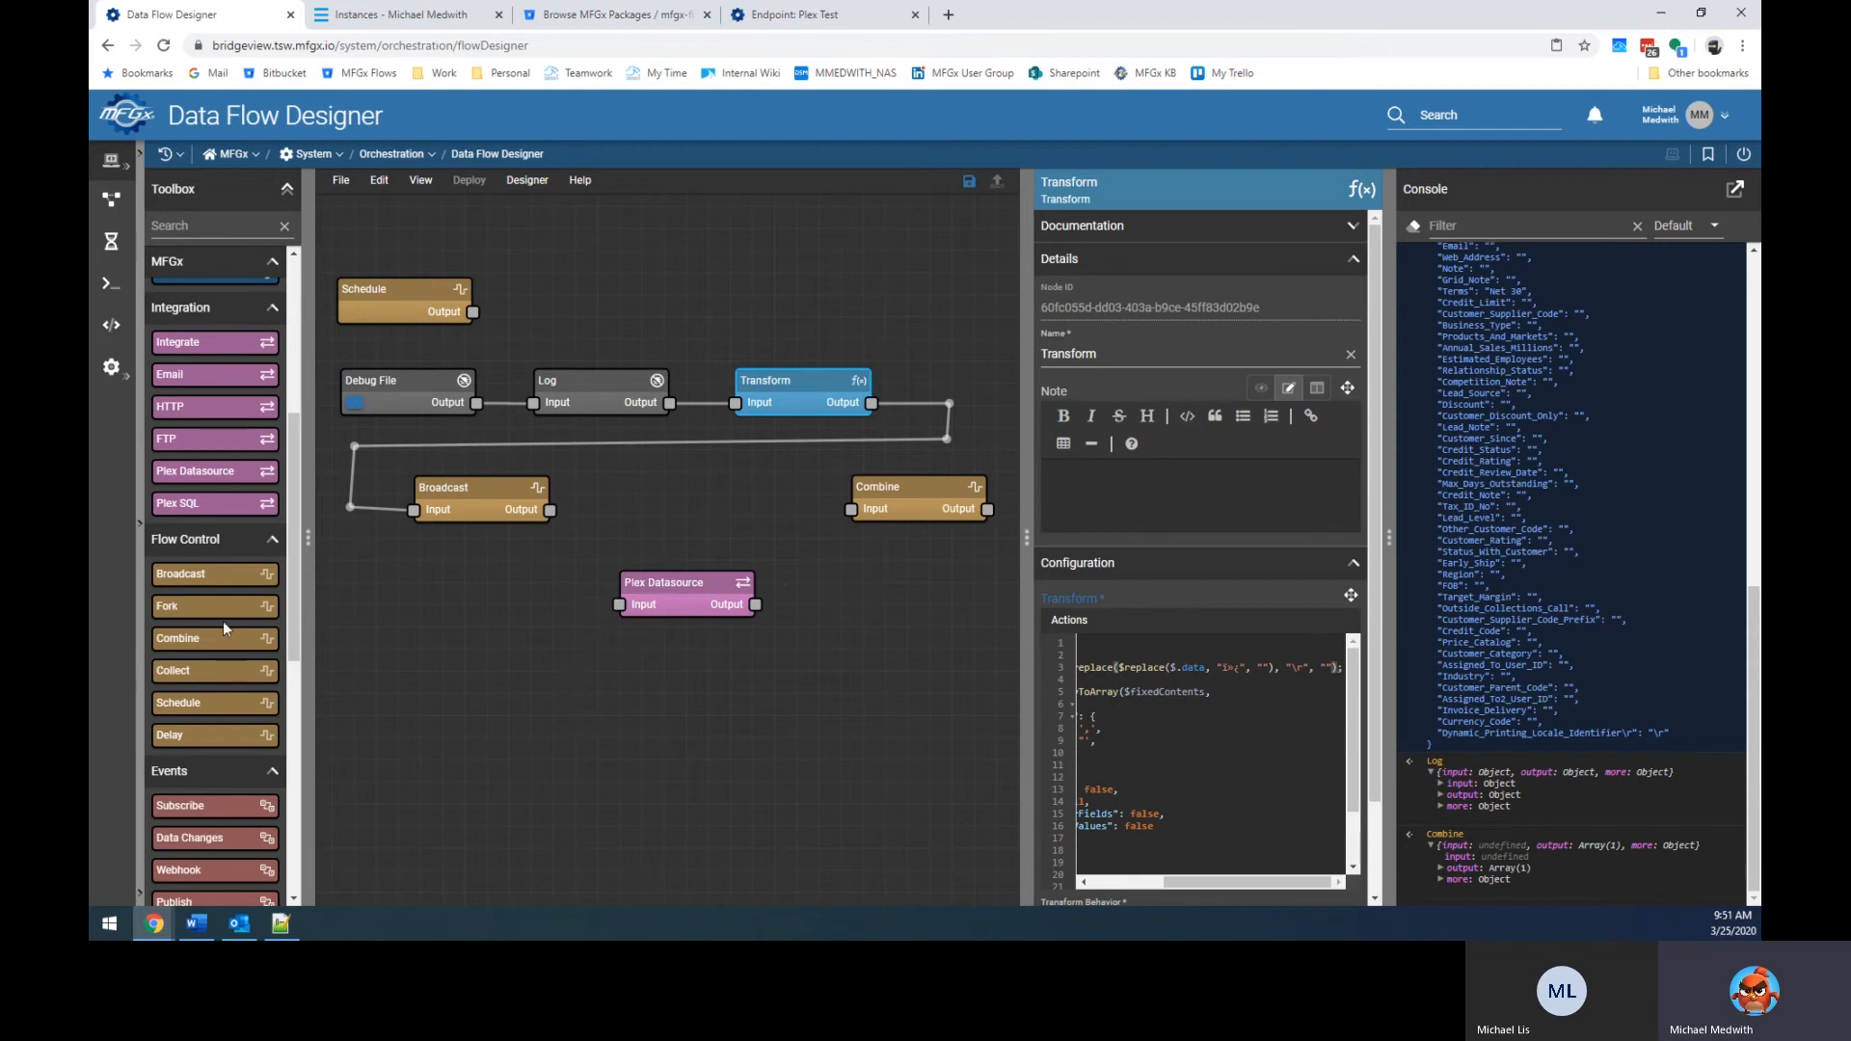
{"action": "scroll", "coordinate": [206, 742], "scroll_direction": "down", "scroll_amount": 5}
Test the Transform fix through a Log node between Broadcast and Combine, then splice Plex Datasource back there.
{"action": "left_click_drag", "start_coordinate": [205, 742], "coordinate": [522, 606]}
{"action": "left_click_drag", "start_coordinate": [549, 510], "coordinate": [851, 508]}
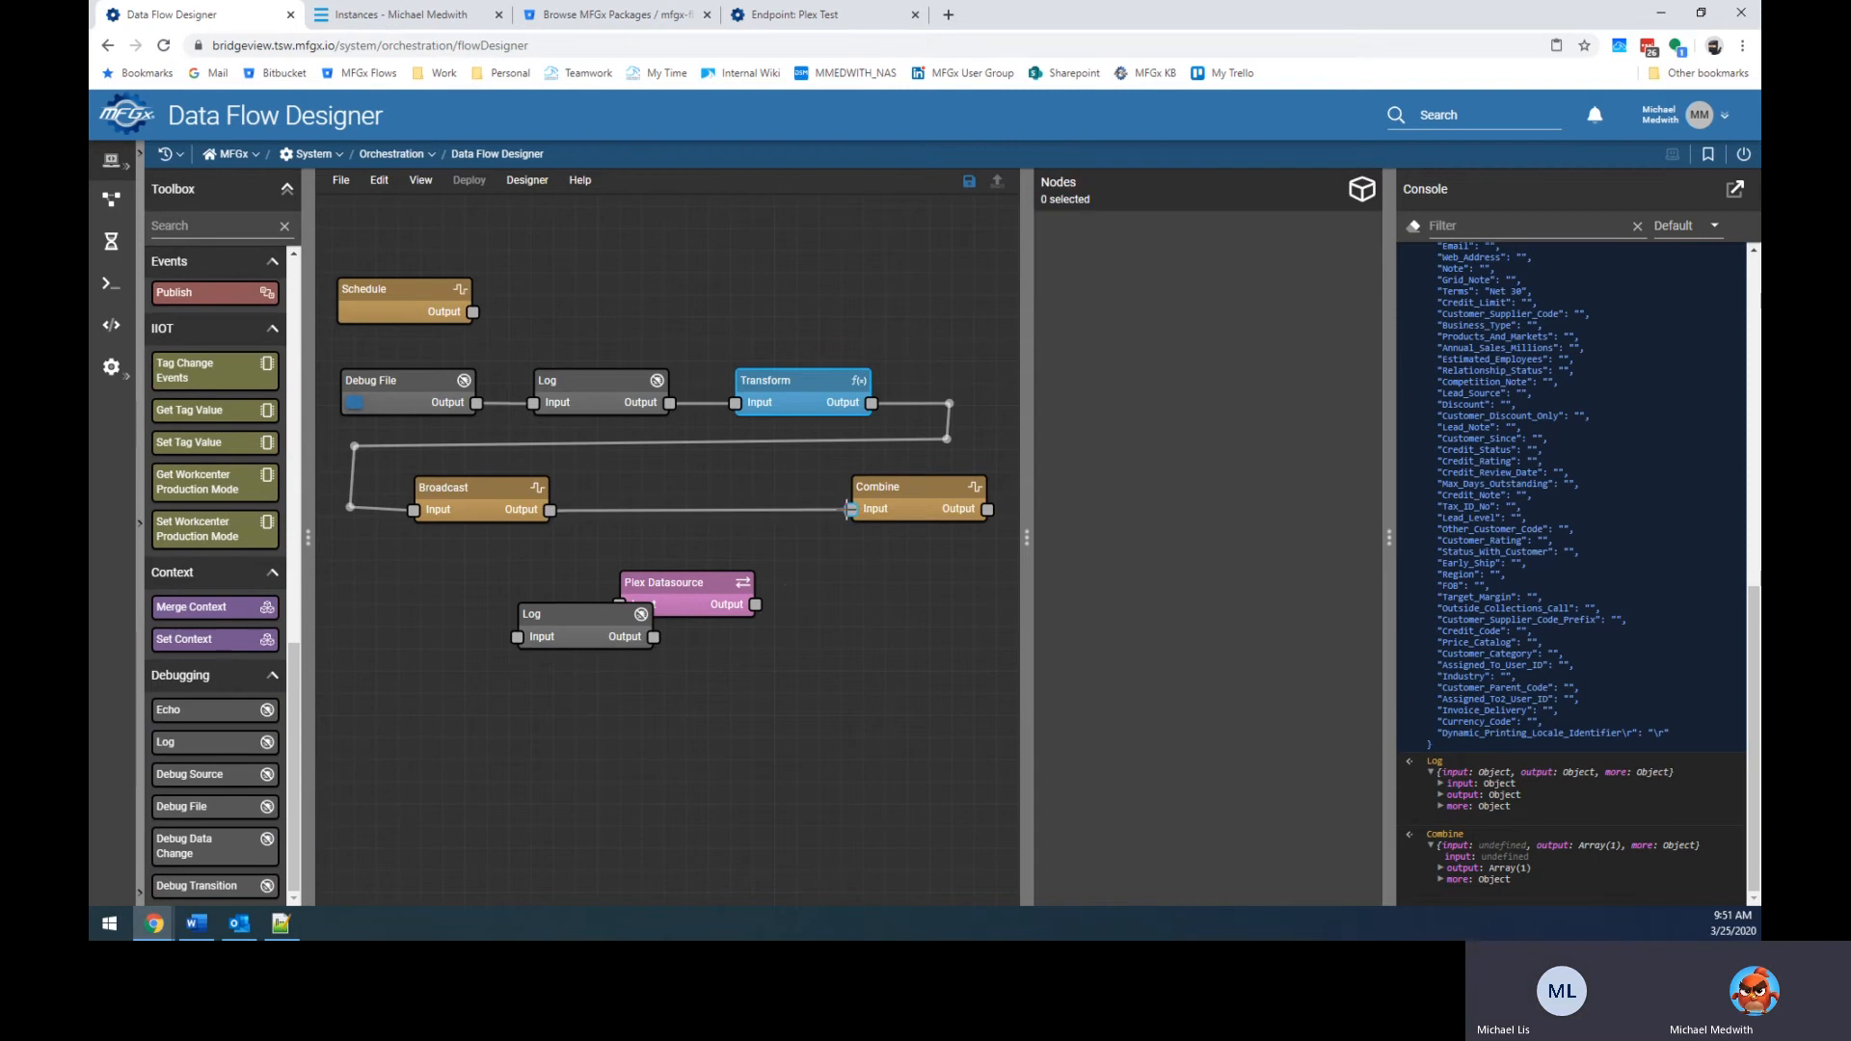
{"action": "left_click_drag", "start_coordinate": [586, 623], "coordinate": [690, 512]}
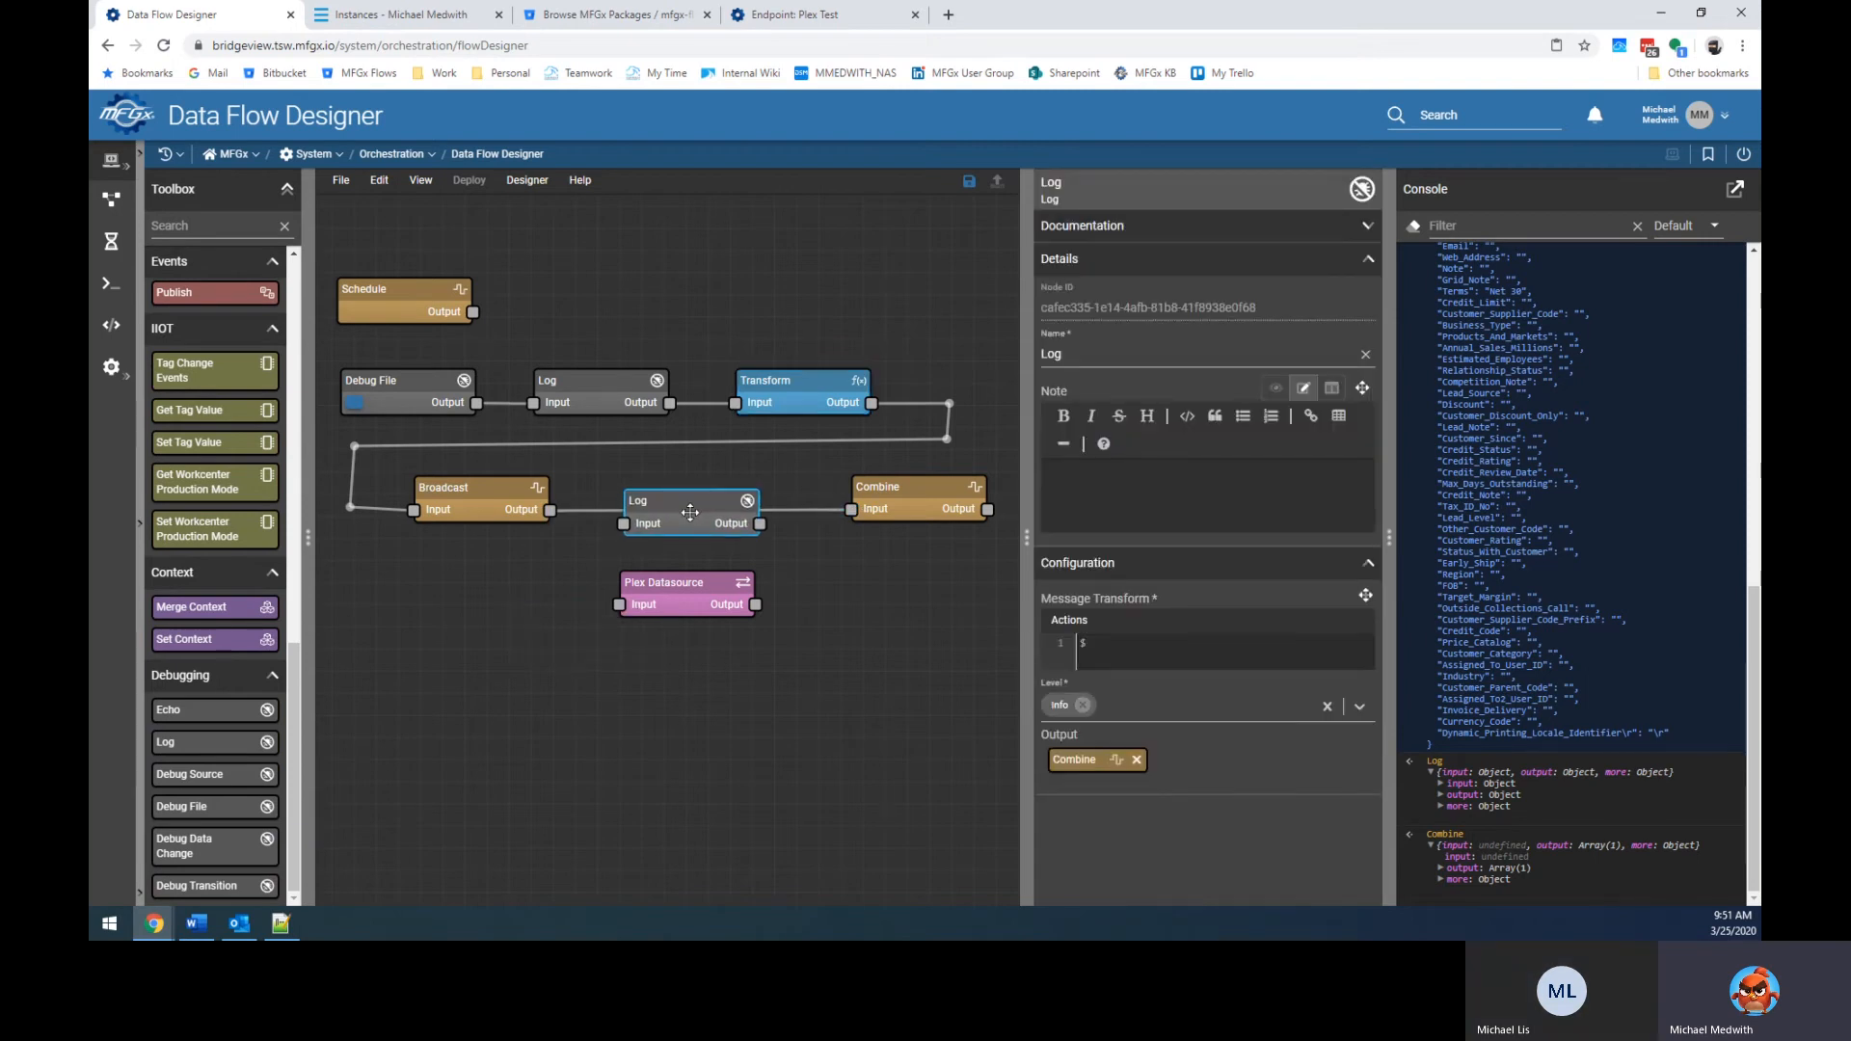
{"action": "left_click", "coordinate": [352, 410]}
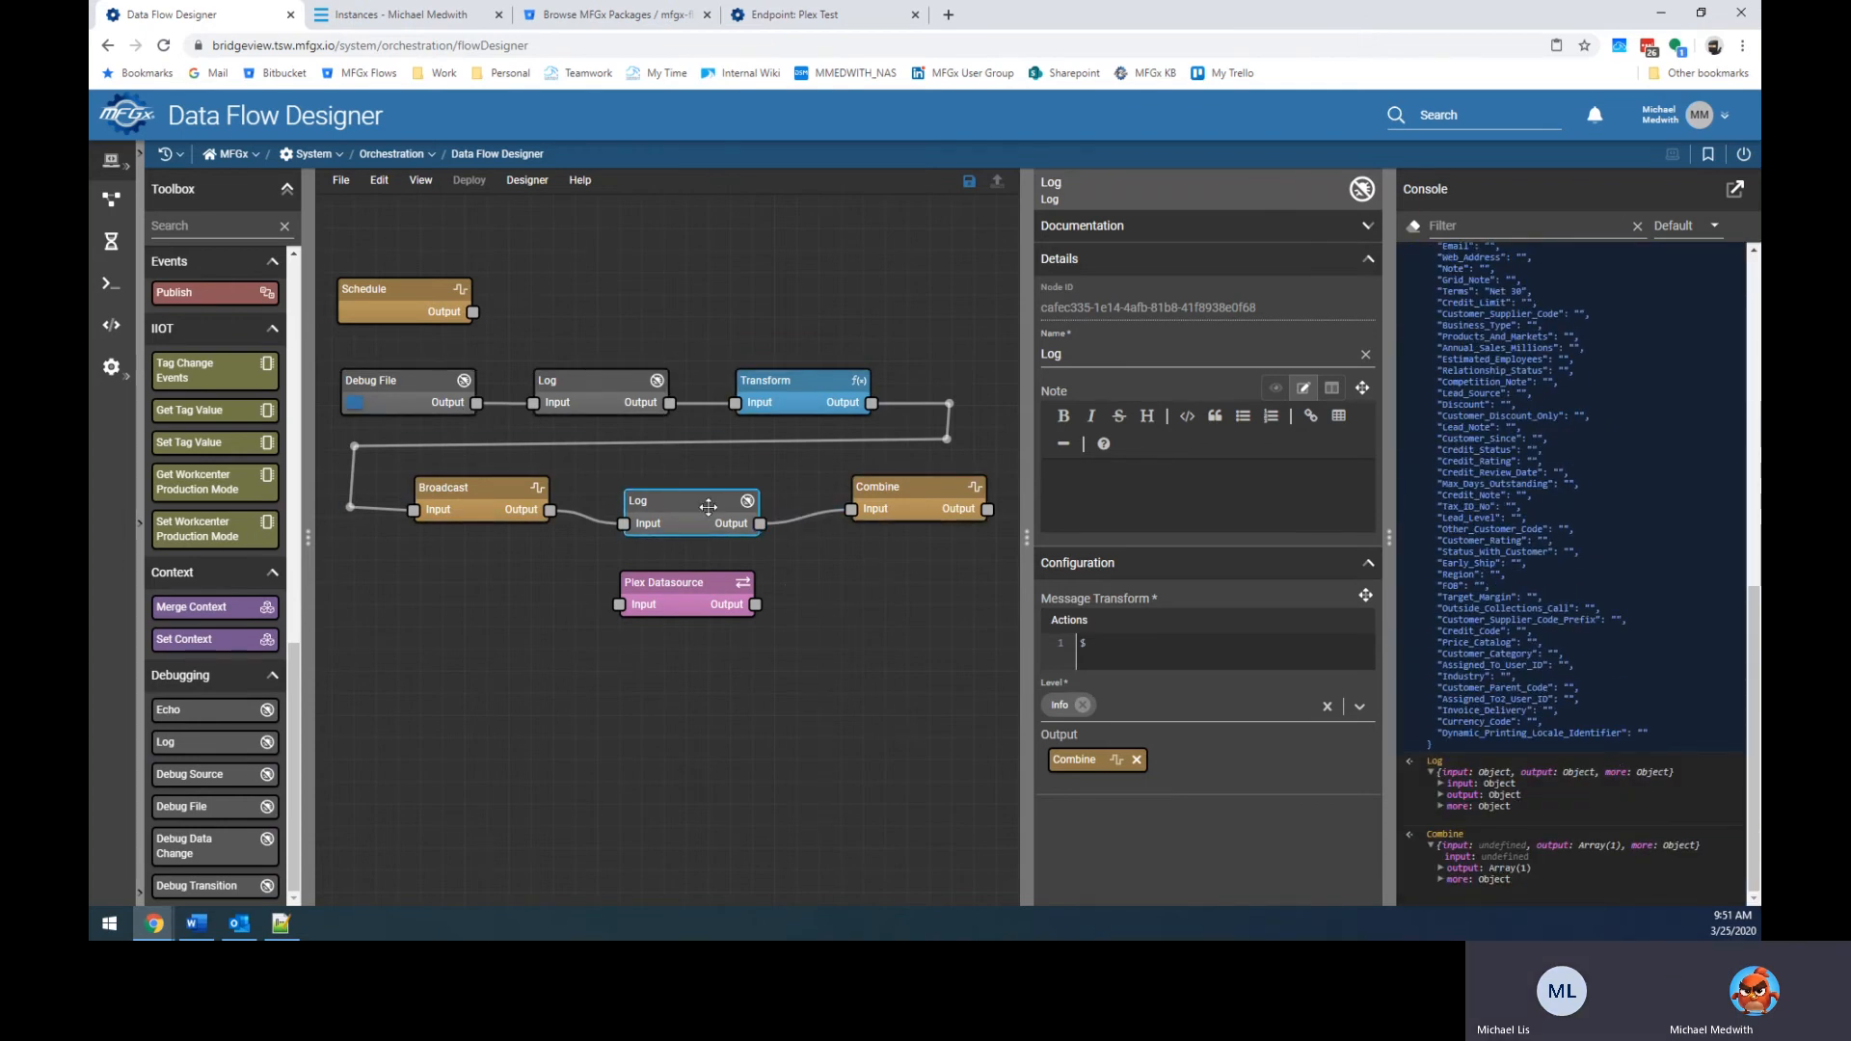
{"action": "left_click_drag", "start_coordinate": [554, 510], "coordinate": [851, 508]}
{"action": "left_click_drag", "start_coordinate": [691, 585], "coordinate": [700, 494]}
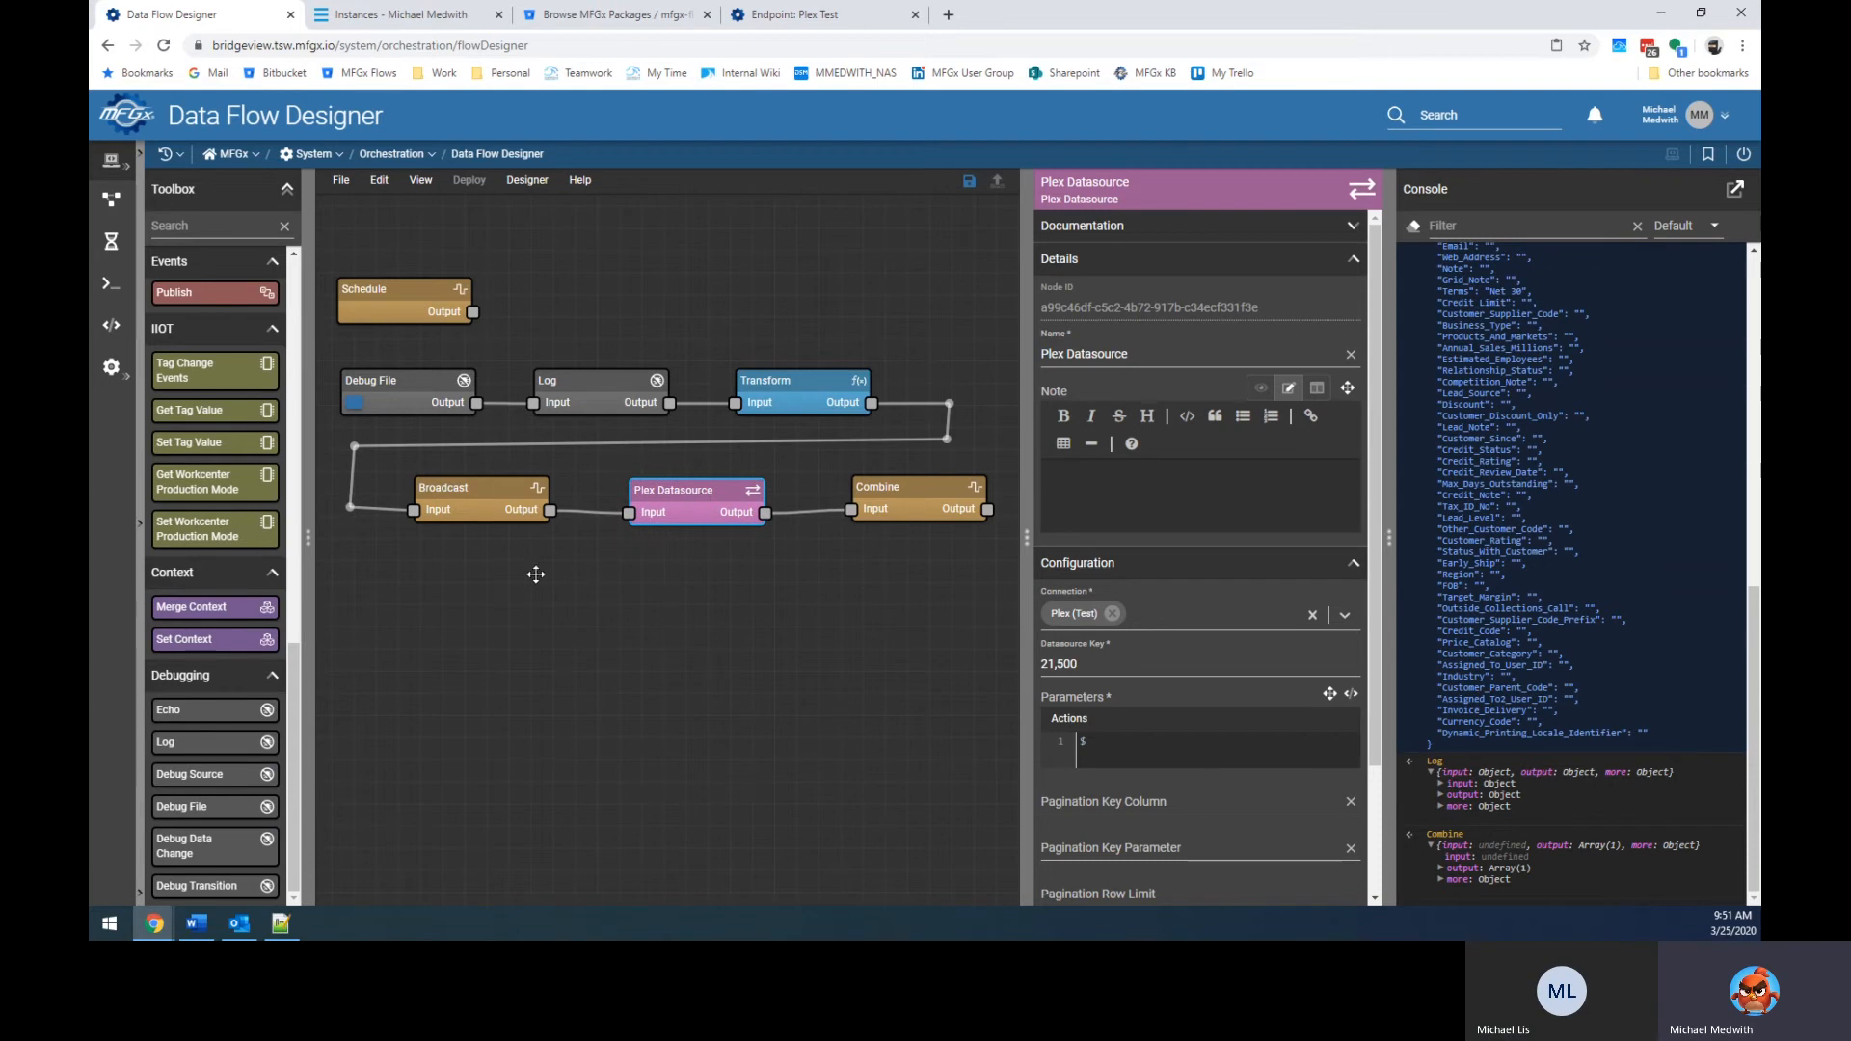
Rerun the flow via Debug File and expand Plex Datasource's console output, showing empty Rows and Errors.
{"action": "left_click_drag", "start_coordinate": [723, 502], "coordinate": [718, 497]}
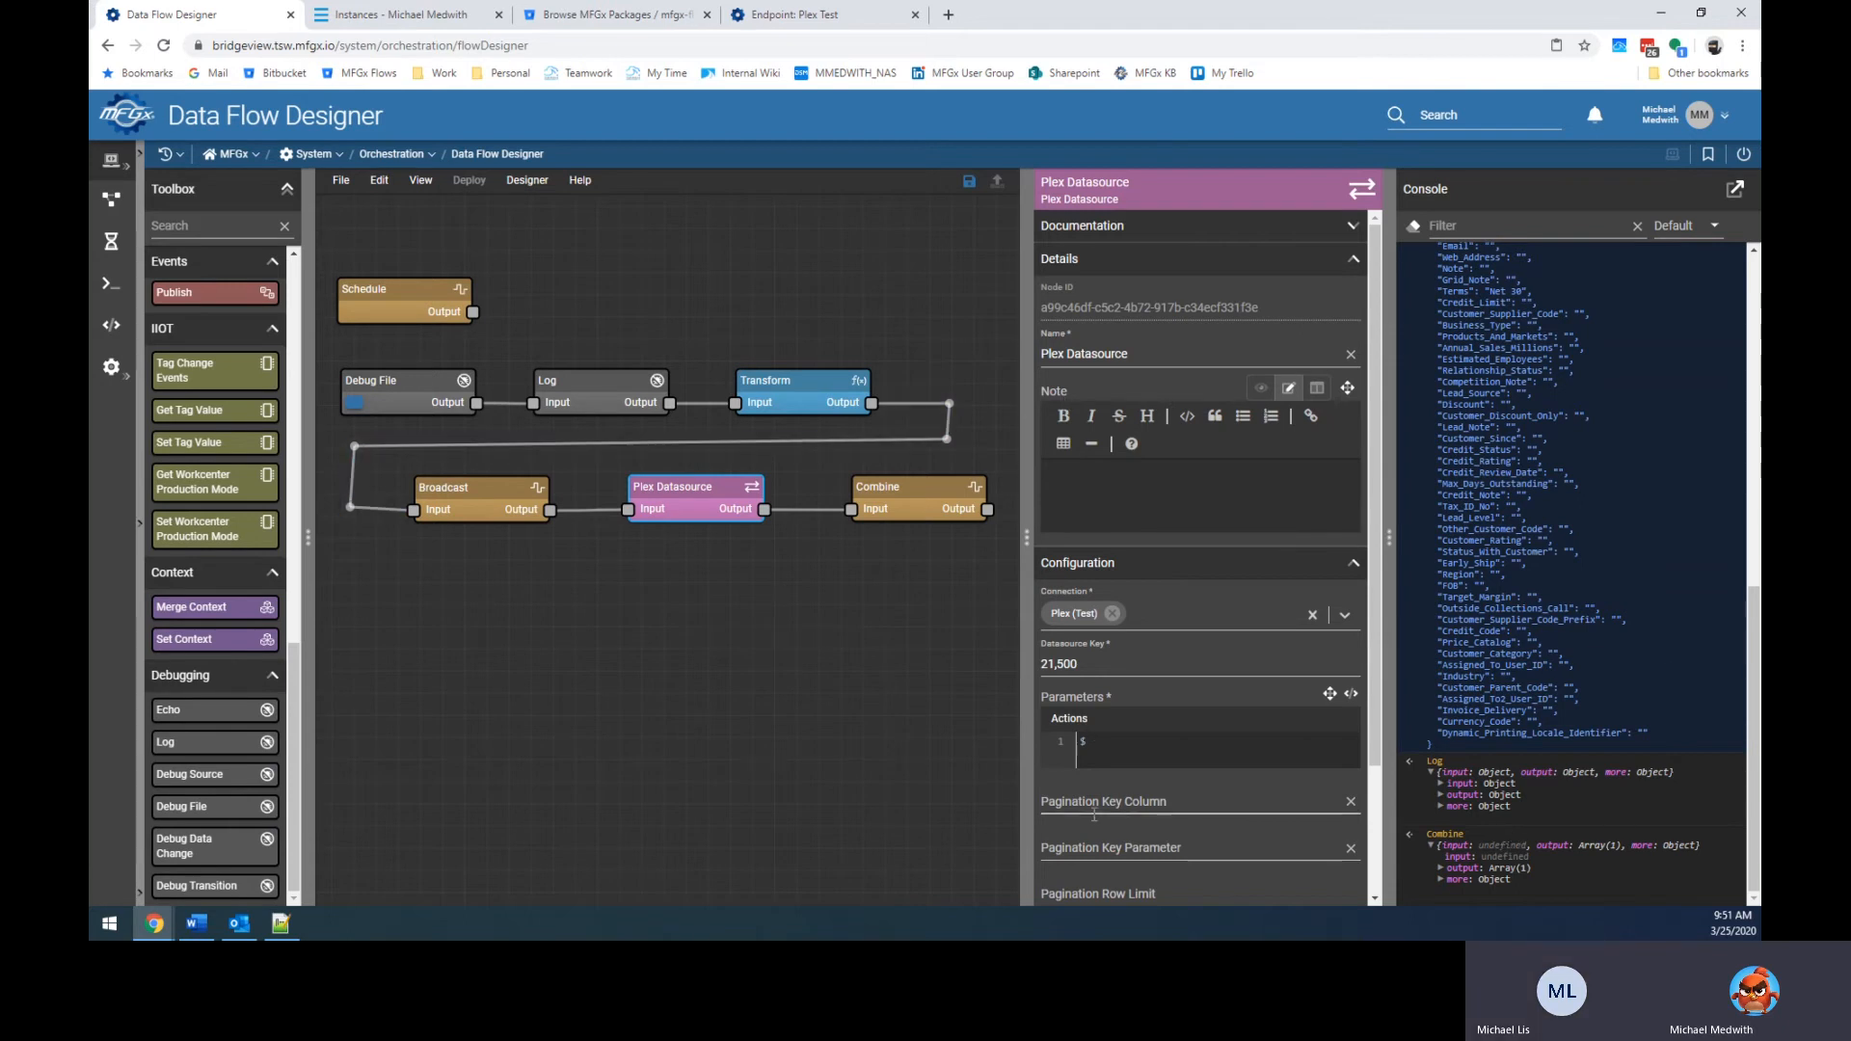
{"action": "left_click", "coordinate": [1134, 751]}
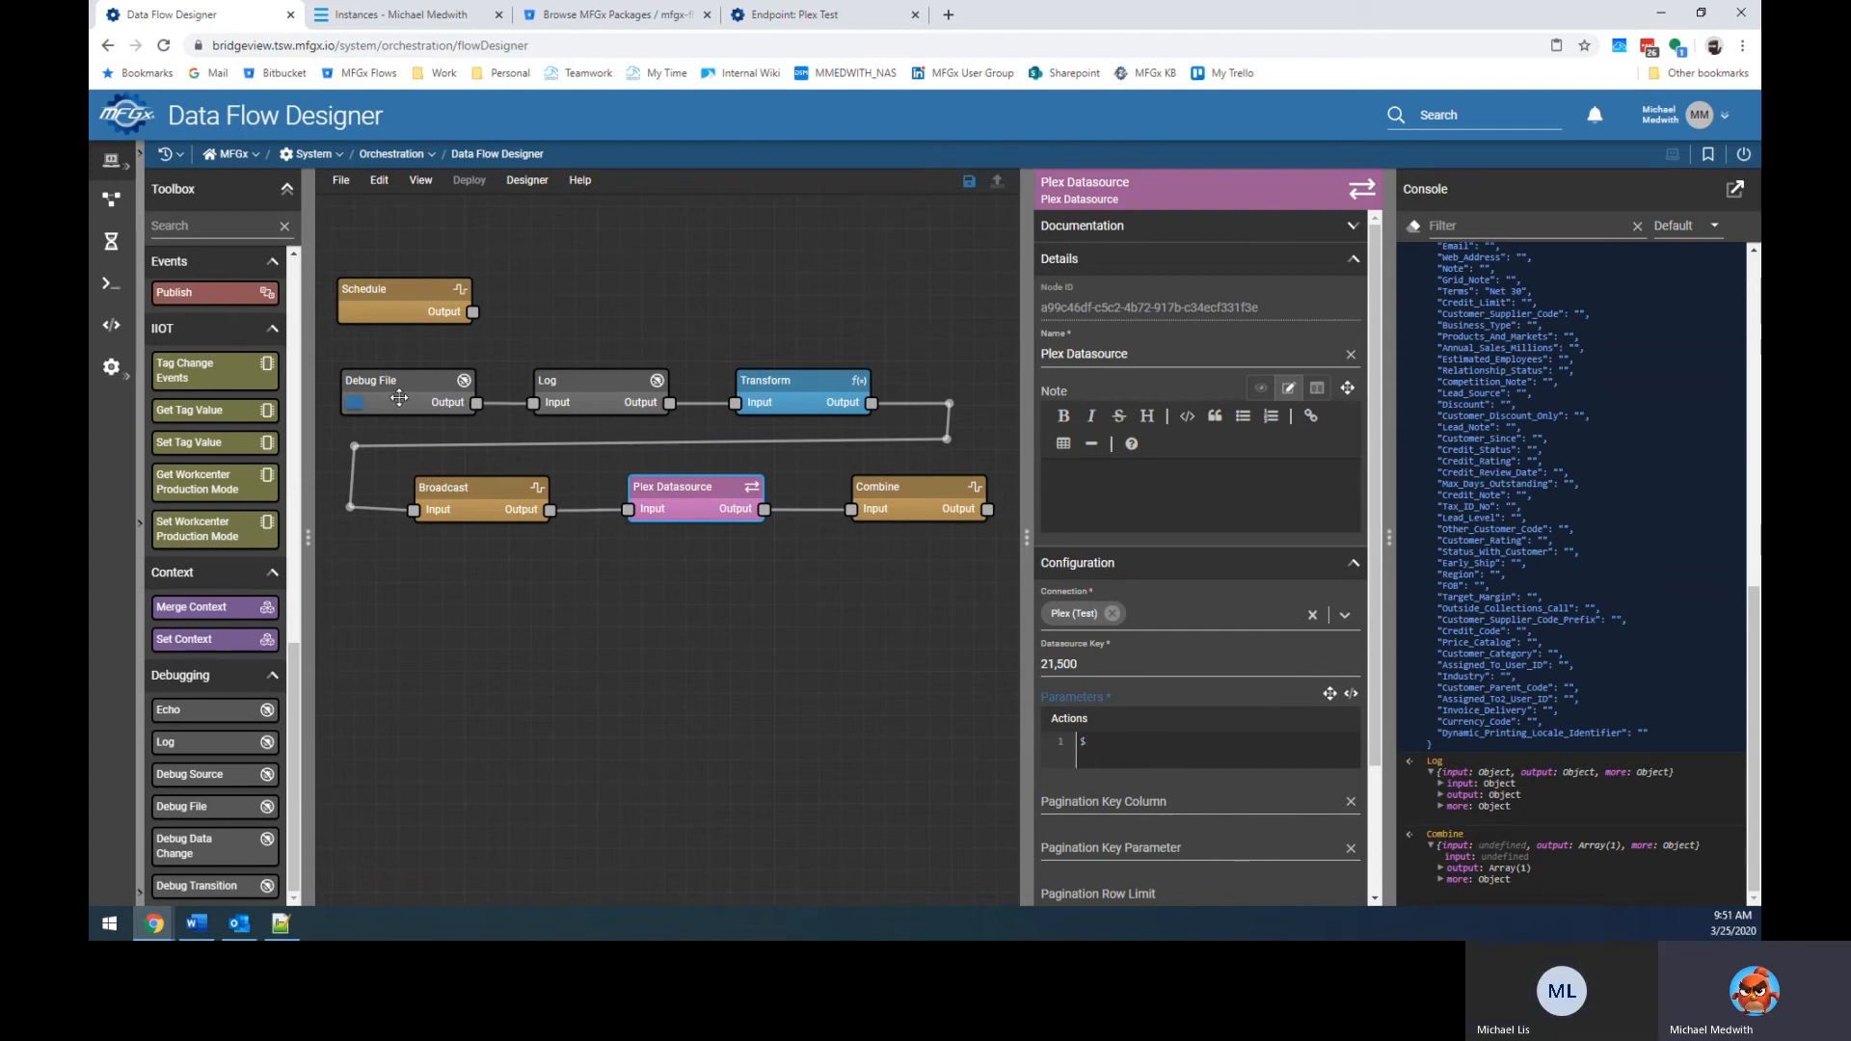
{"action": "left_click", "coordinate": [356, 408]}
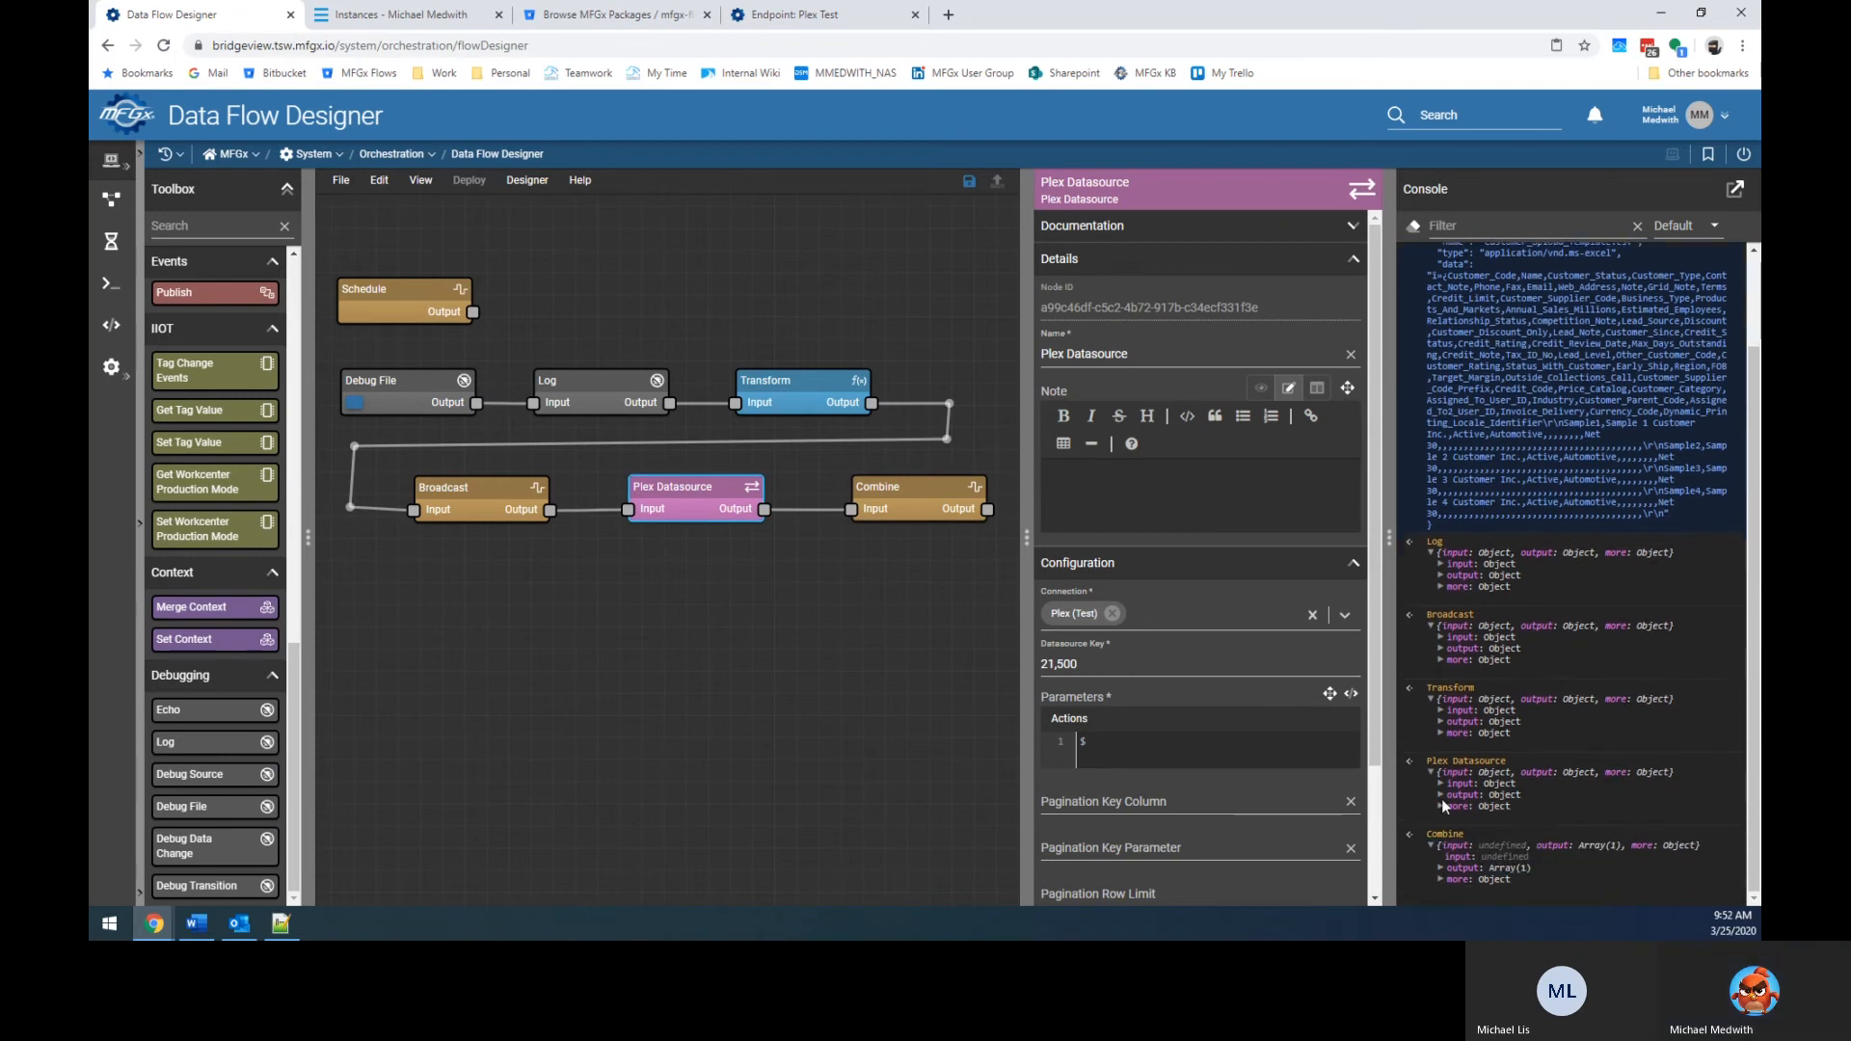
{"action": "left_click", "coordinate": [1439, 795]}
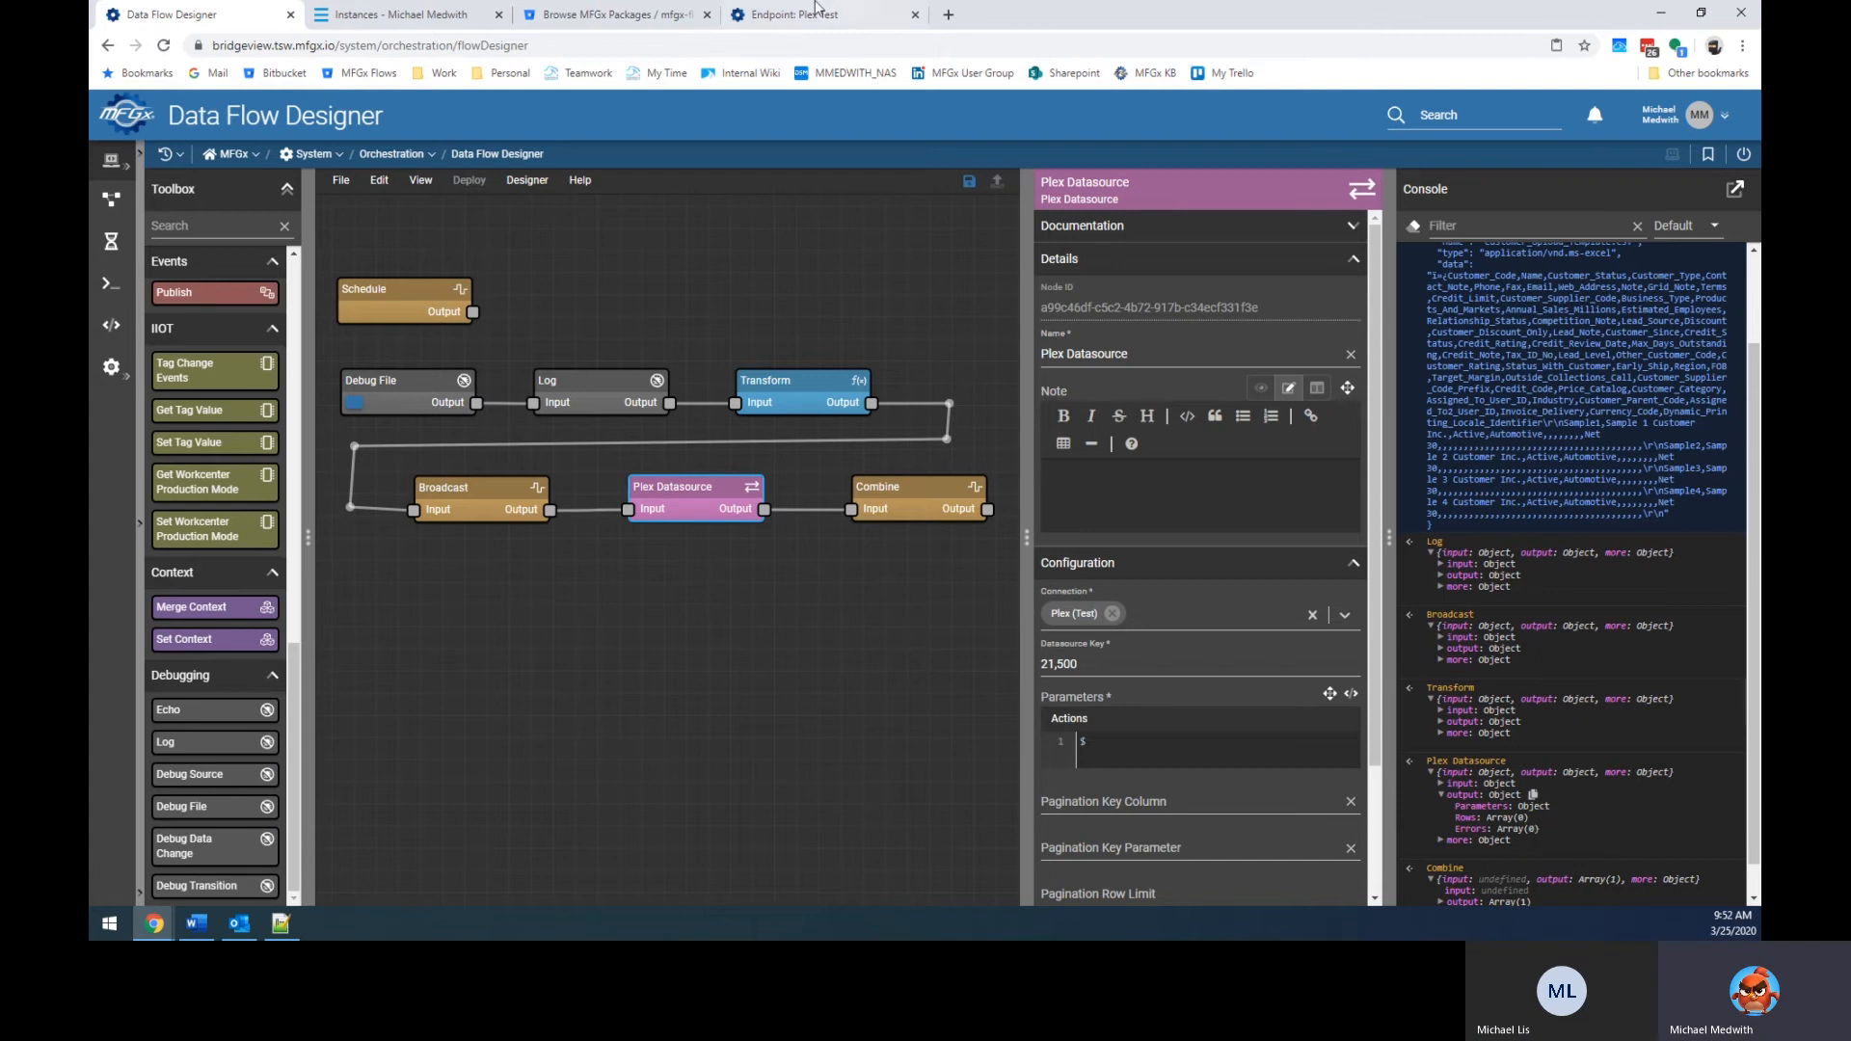
{"action": "left_click", "coordinate": [910, 9]}
Widen the Instances time range, search again, and open web service instance 368.
{"action": "left_click", "coordinate": [405, 13]}
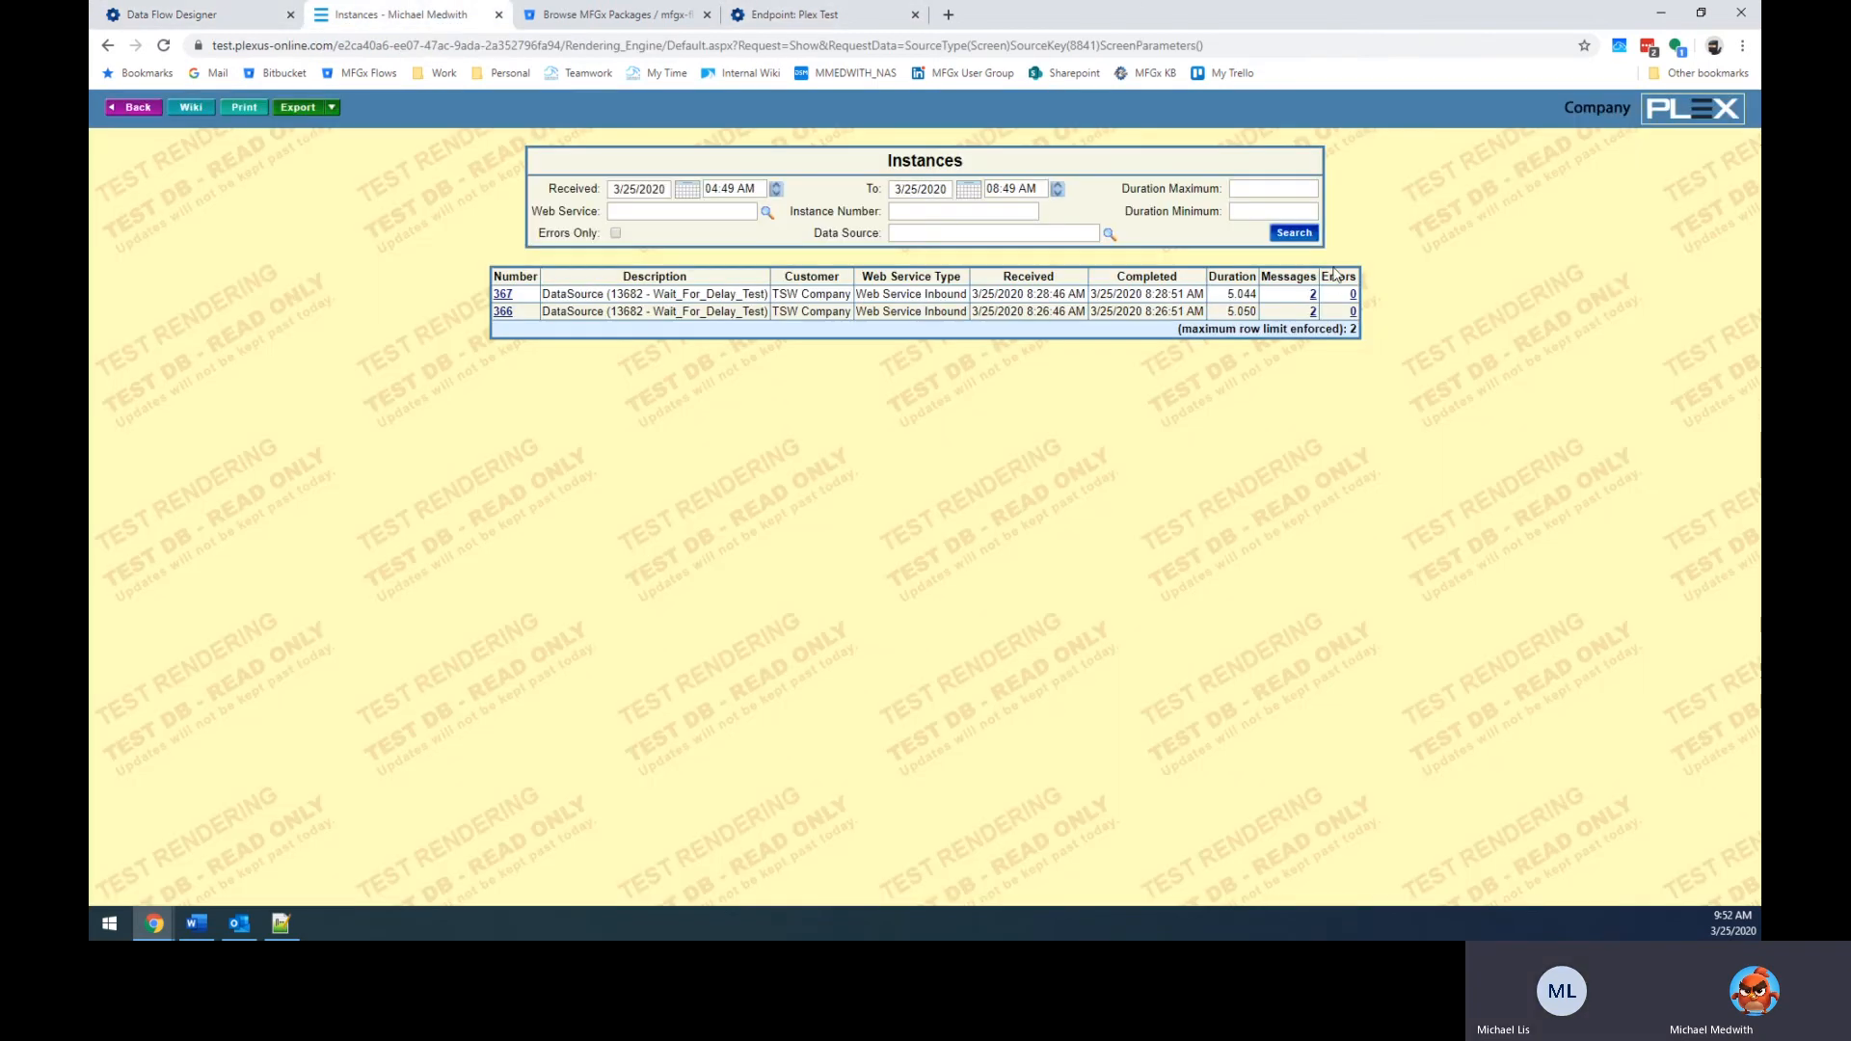
{"action": "left_click", "coordinate": [1296, 235]}
{"action": "left_click", "coordinate": [1022, 189]}
{"action": "left_click", "coordinate": [1294, 234]}
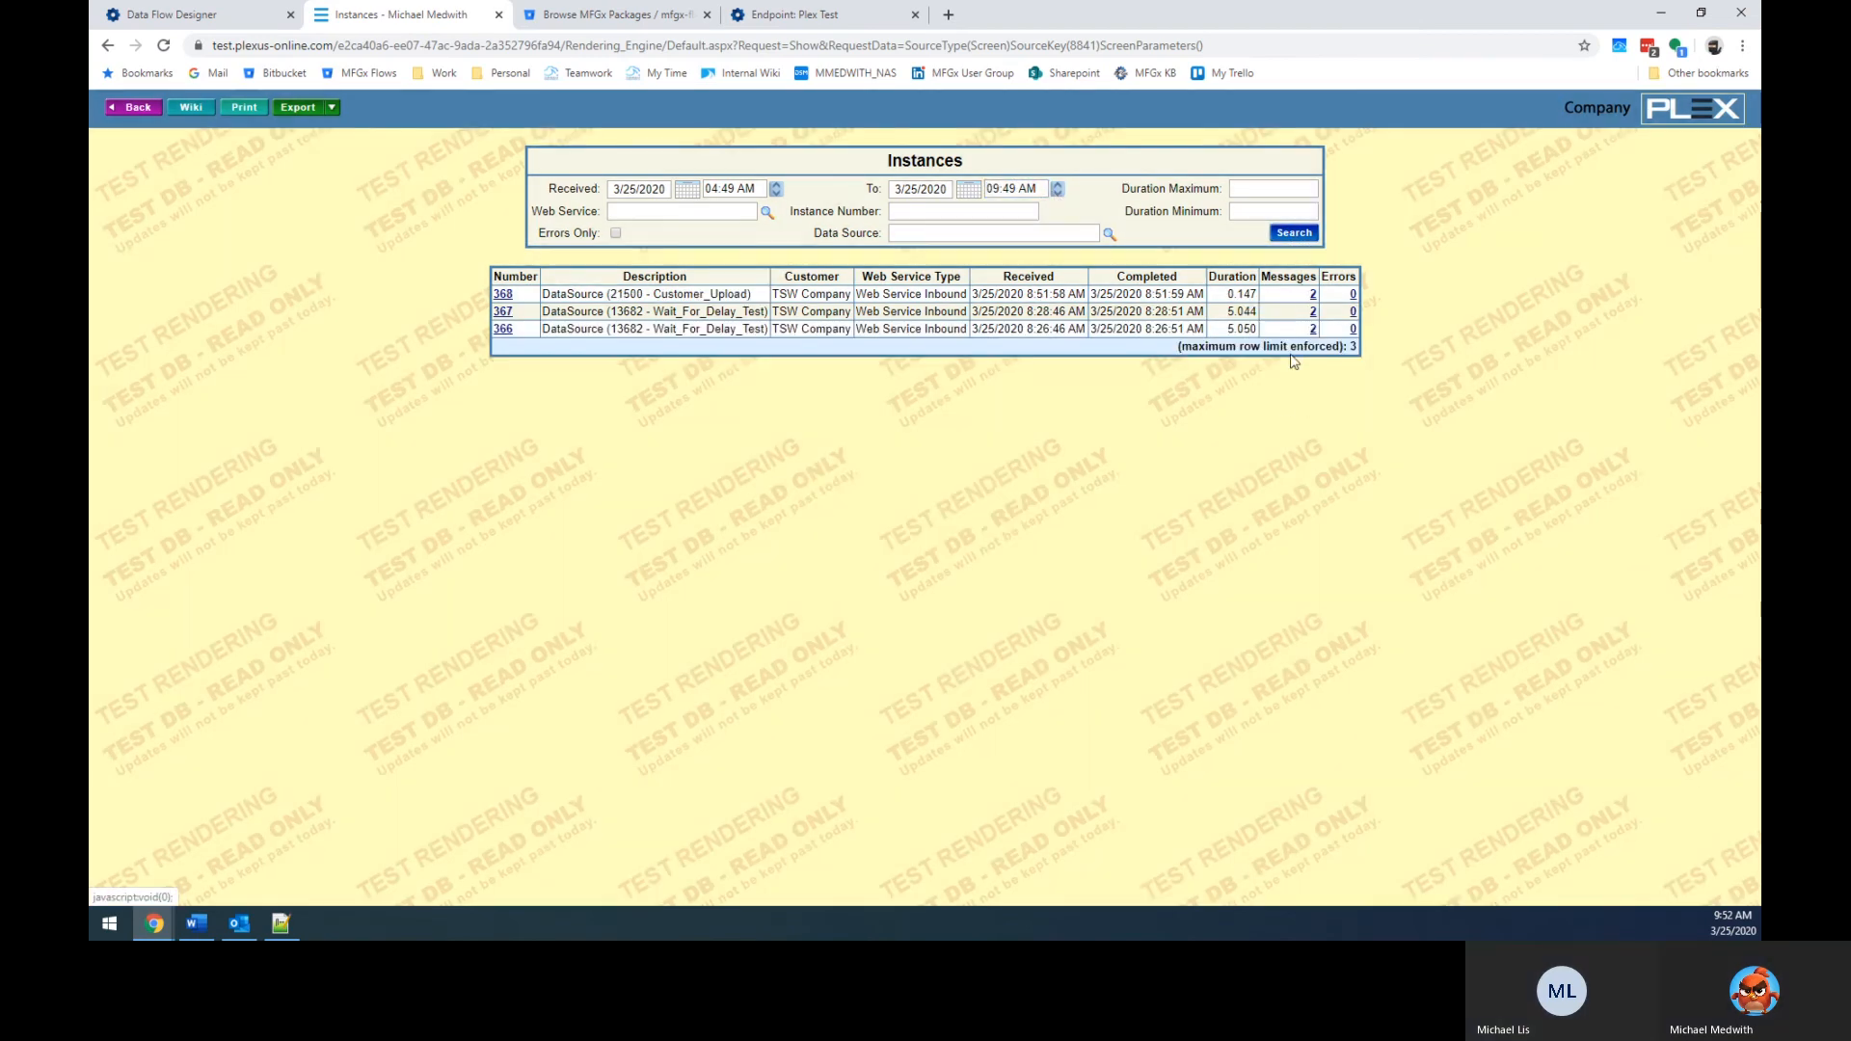
{"action": "left_click", "coordinate": [1312, 294]}
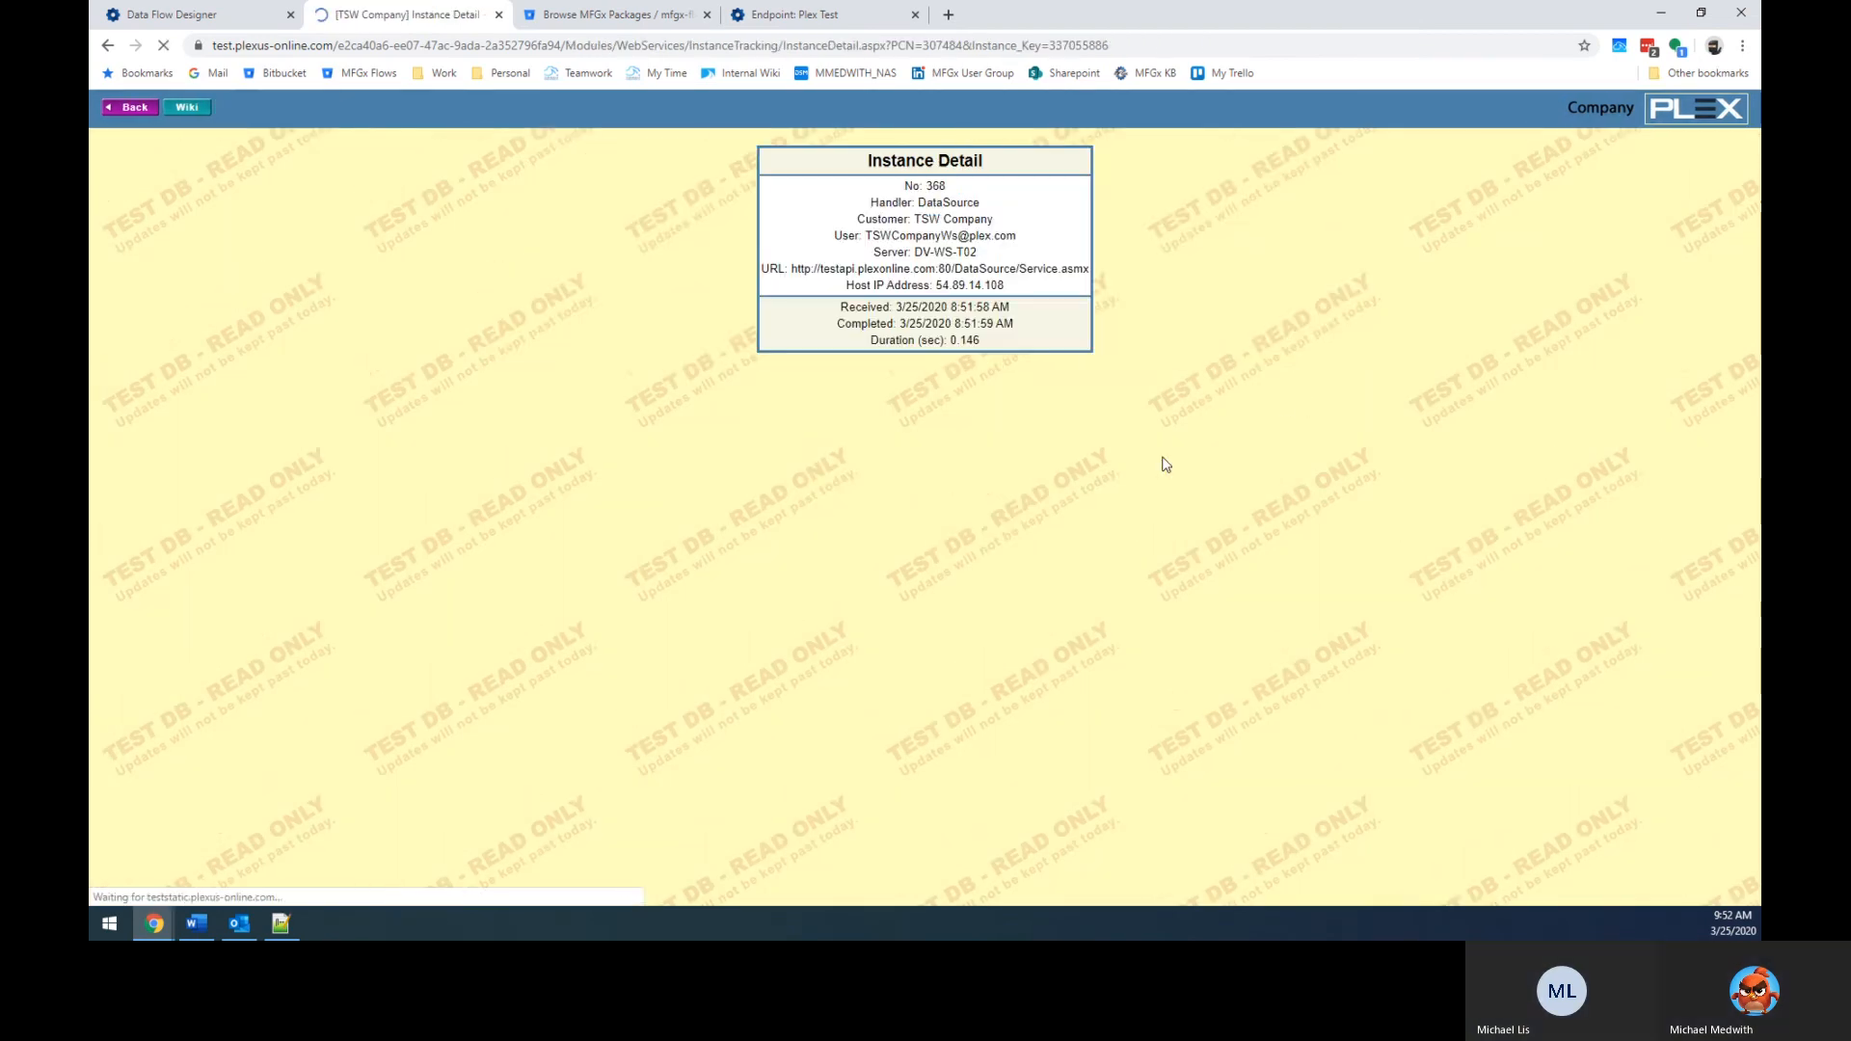
Check instance 368's request XML input parameters, then bring up the menu search.
{"action": "left_click_drag", "start_coordinate": [251, 445], "coordinate": [347, 696]}
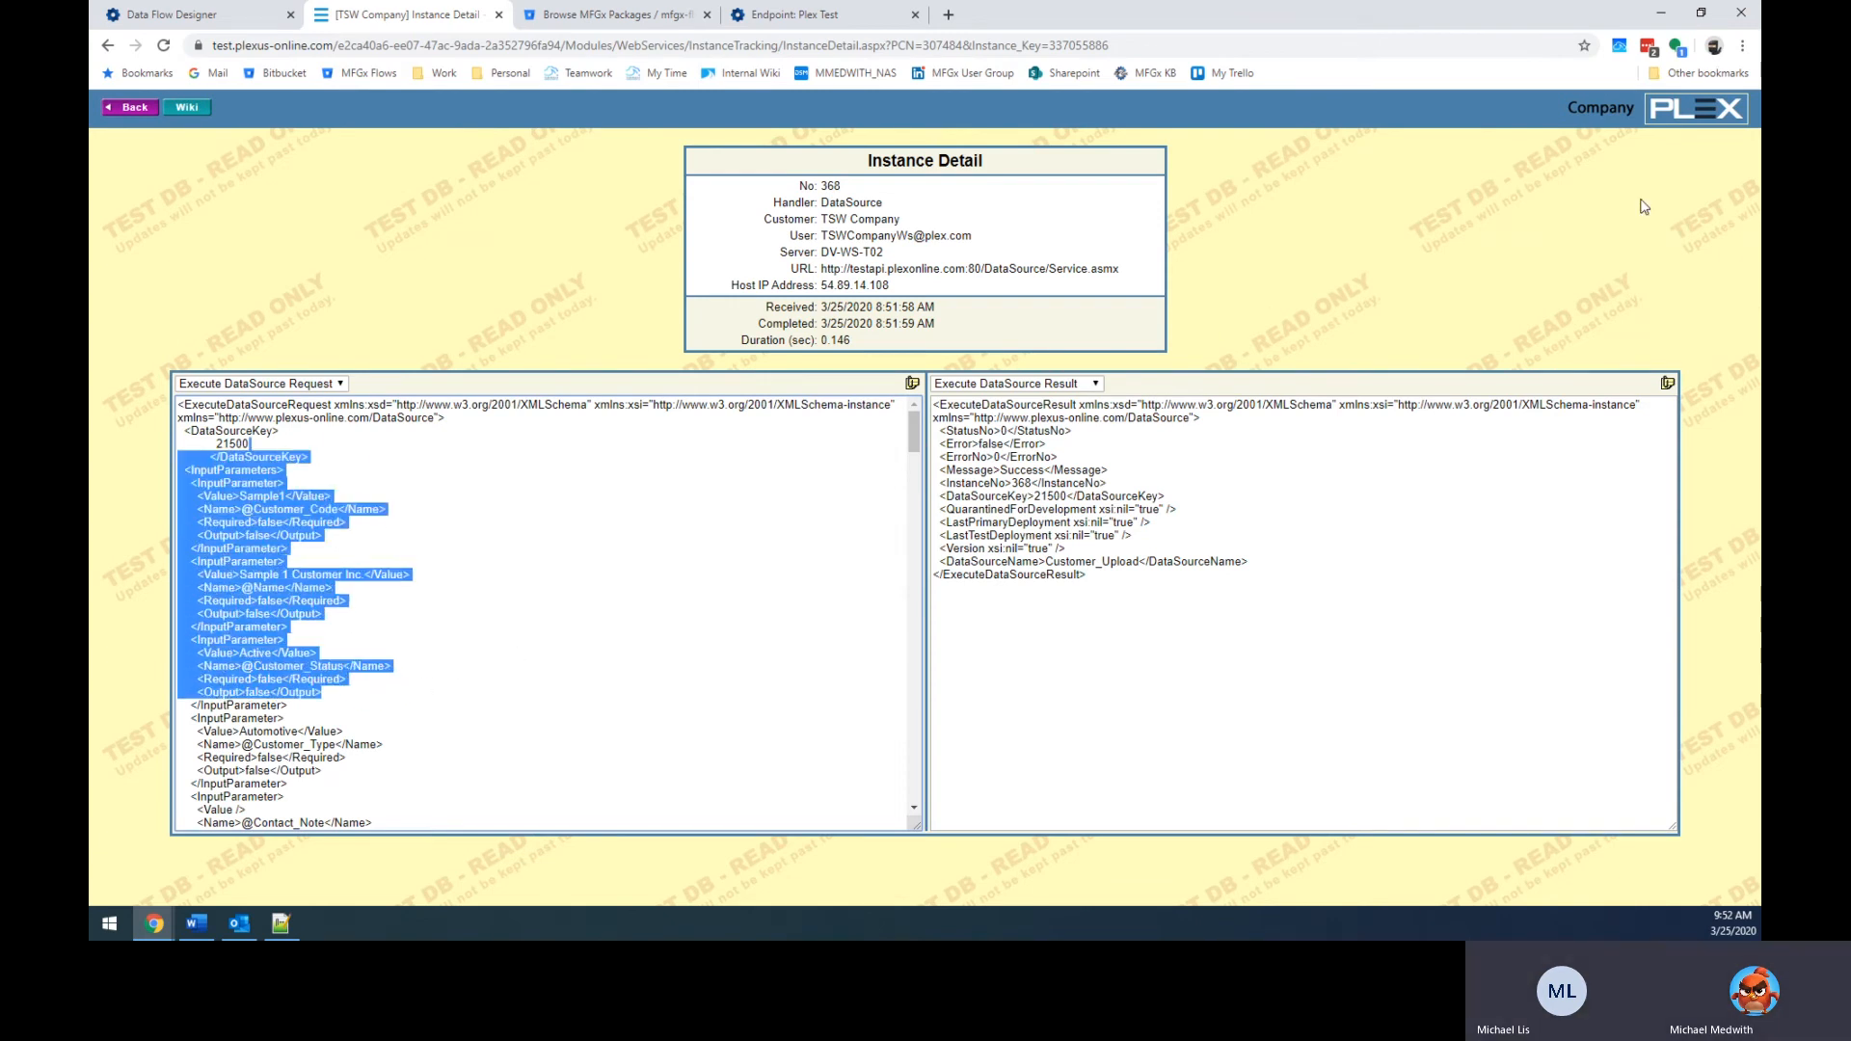
{"action": "left_click", "coordinate": [1581, 228]}
{"action": "key", "text": "ctrl+m"}
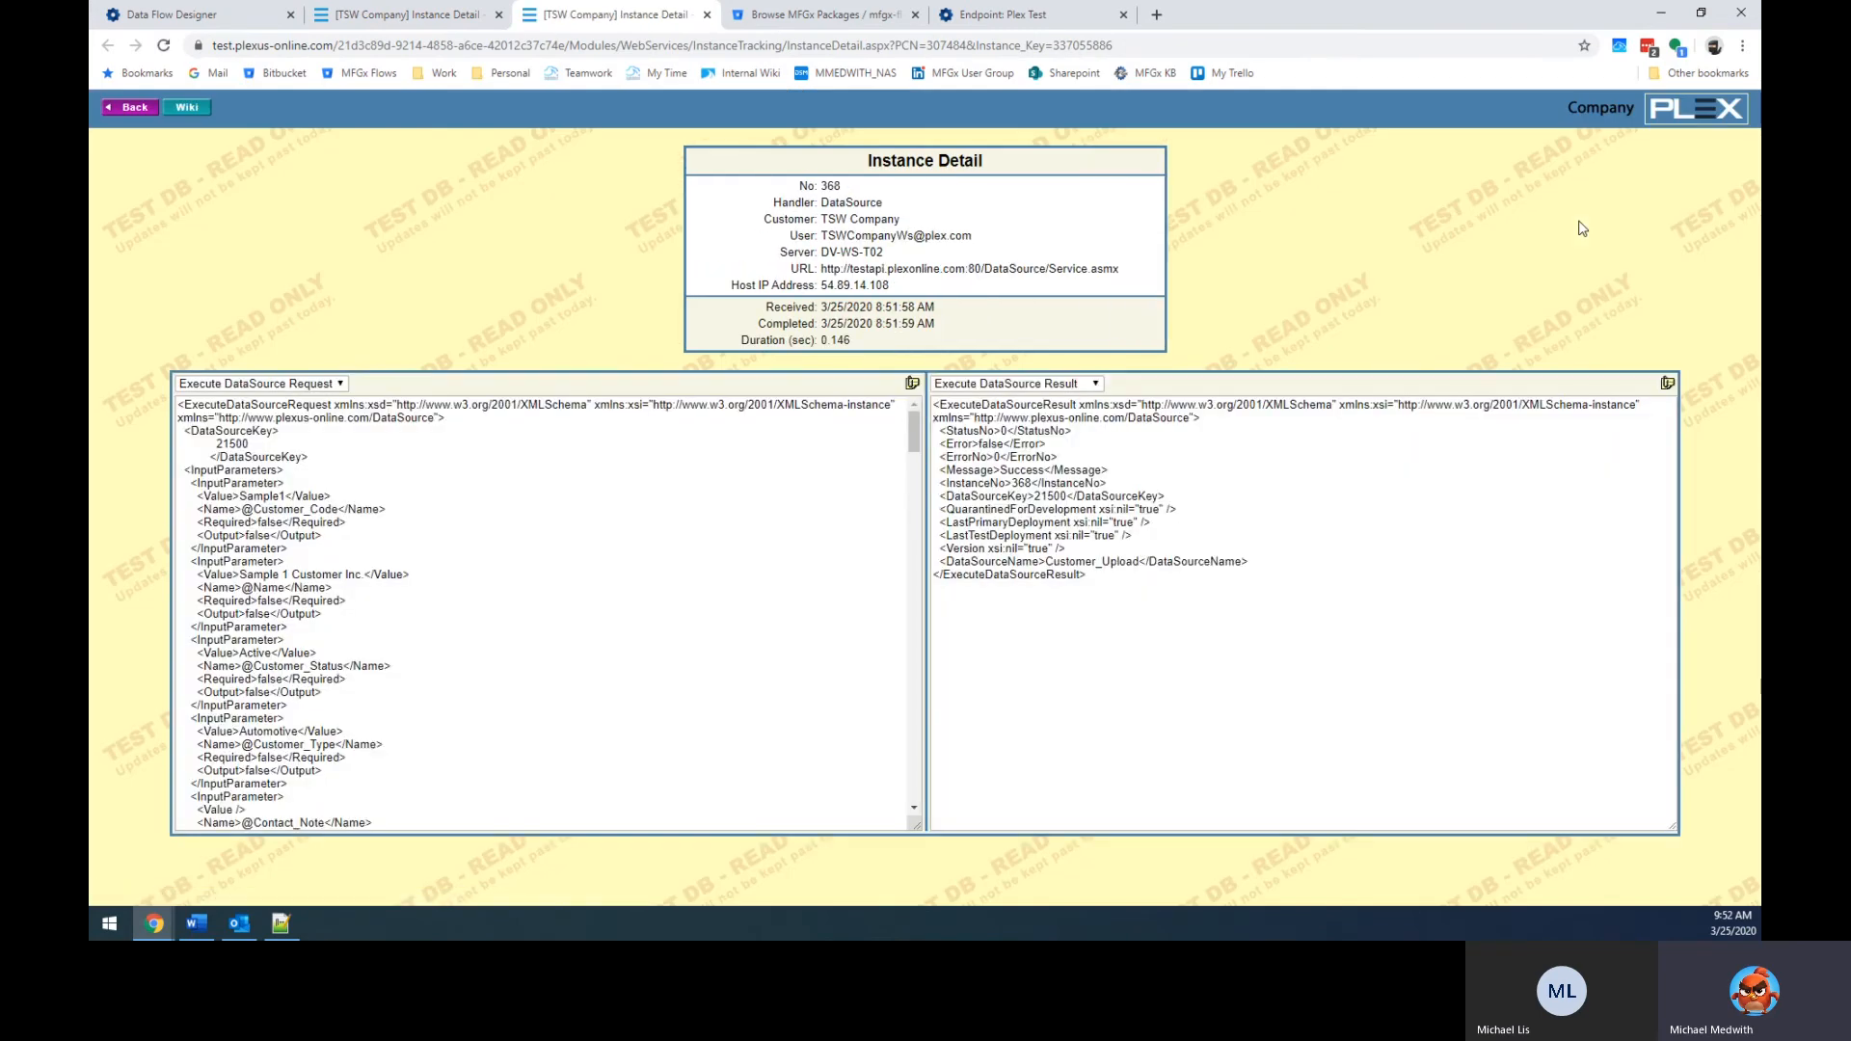
{"action": "key", "text": "ctrl+m"}
Search the menu for 'customer list', list active customers, and open the Sample1 customer record.
{"action": "type", "text": "customer list"}
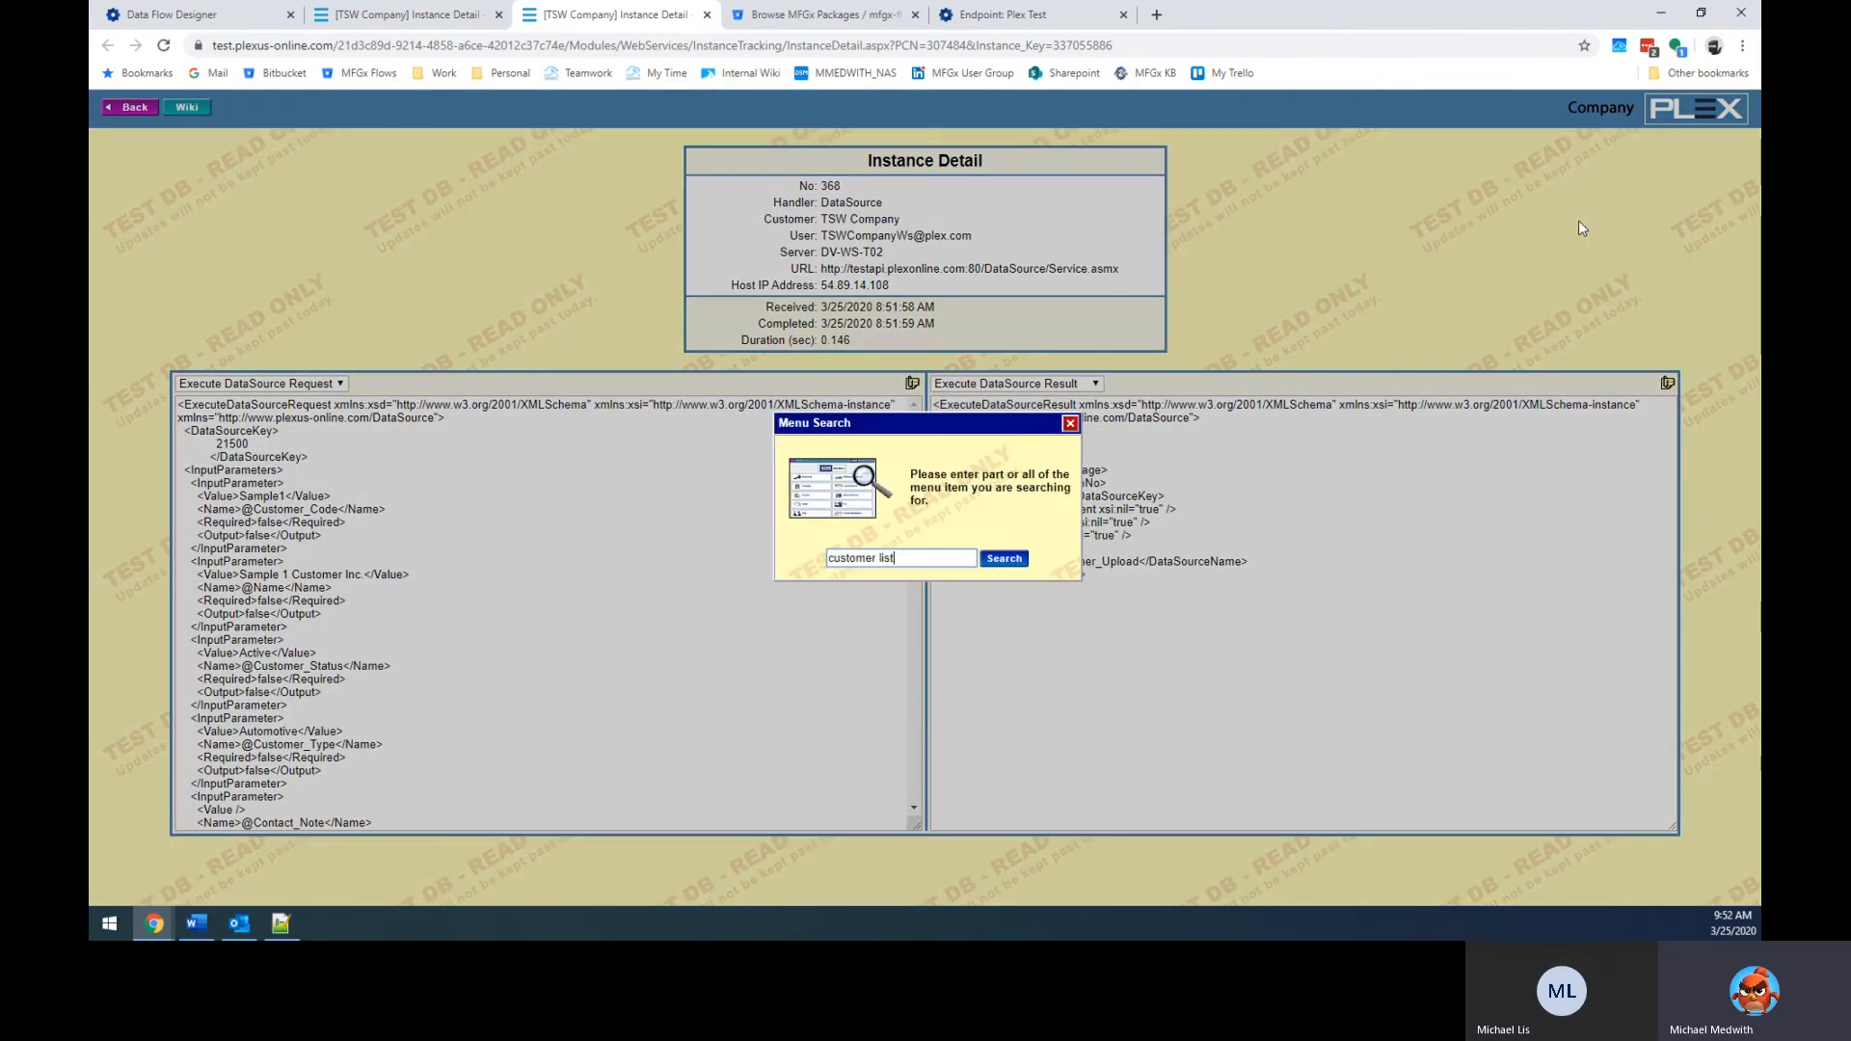
{"action": "key", "text": "Return"}
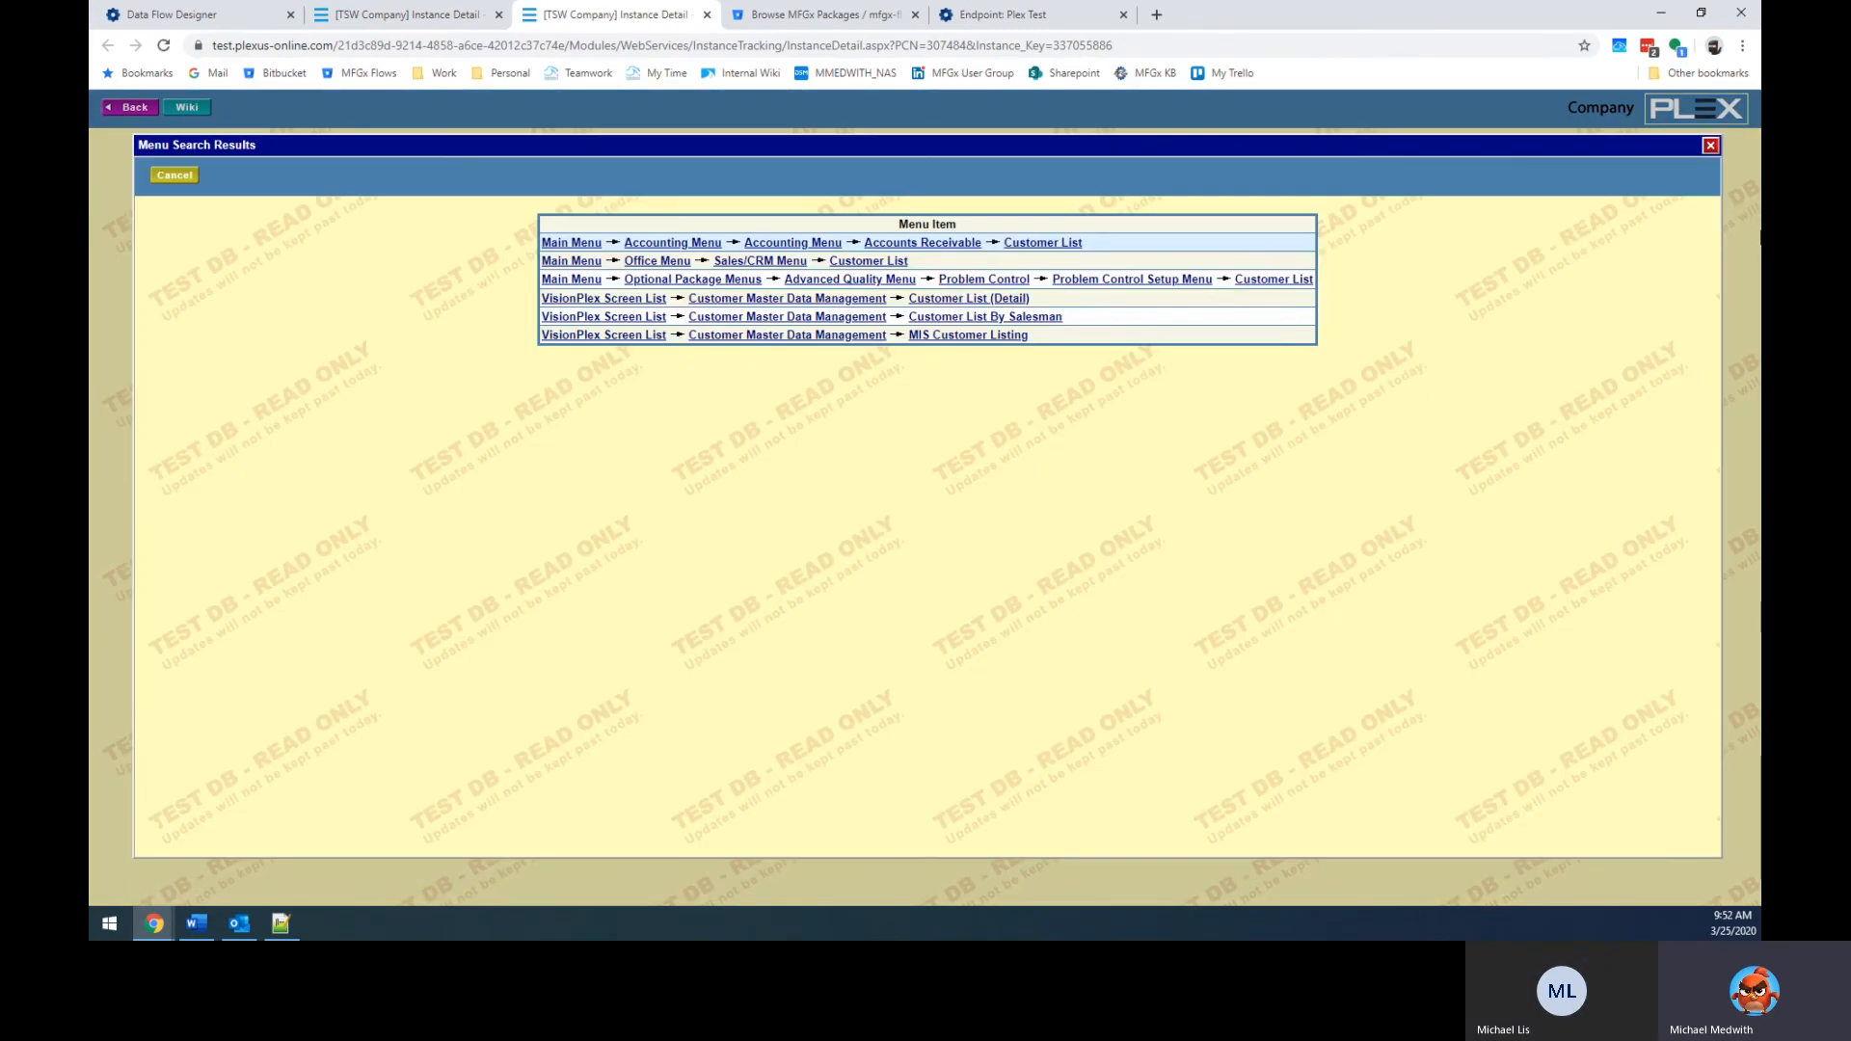
{"action": "left_click", "coordinate": [1041, 243]}
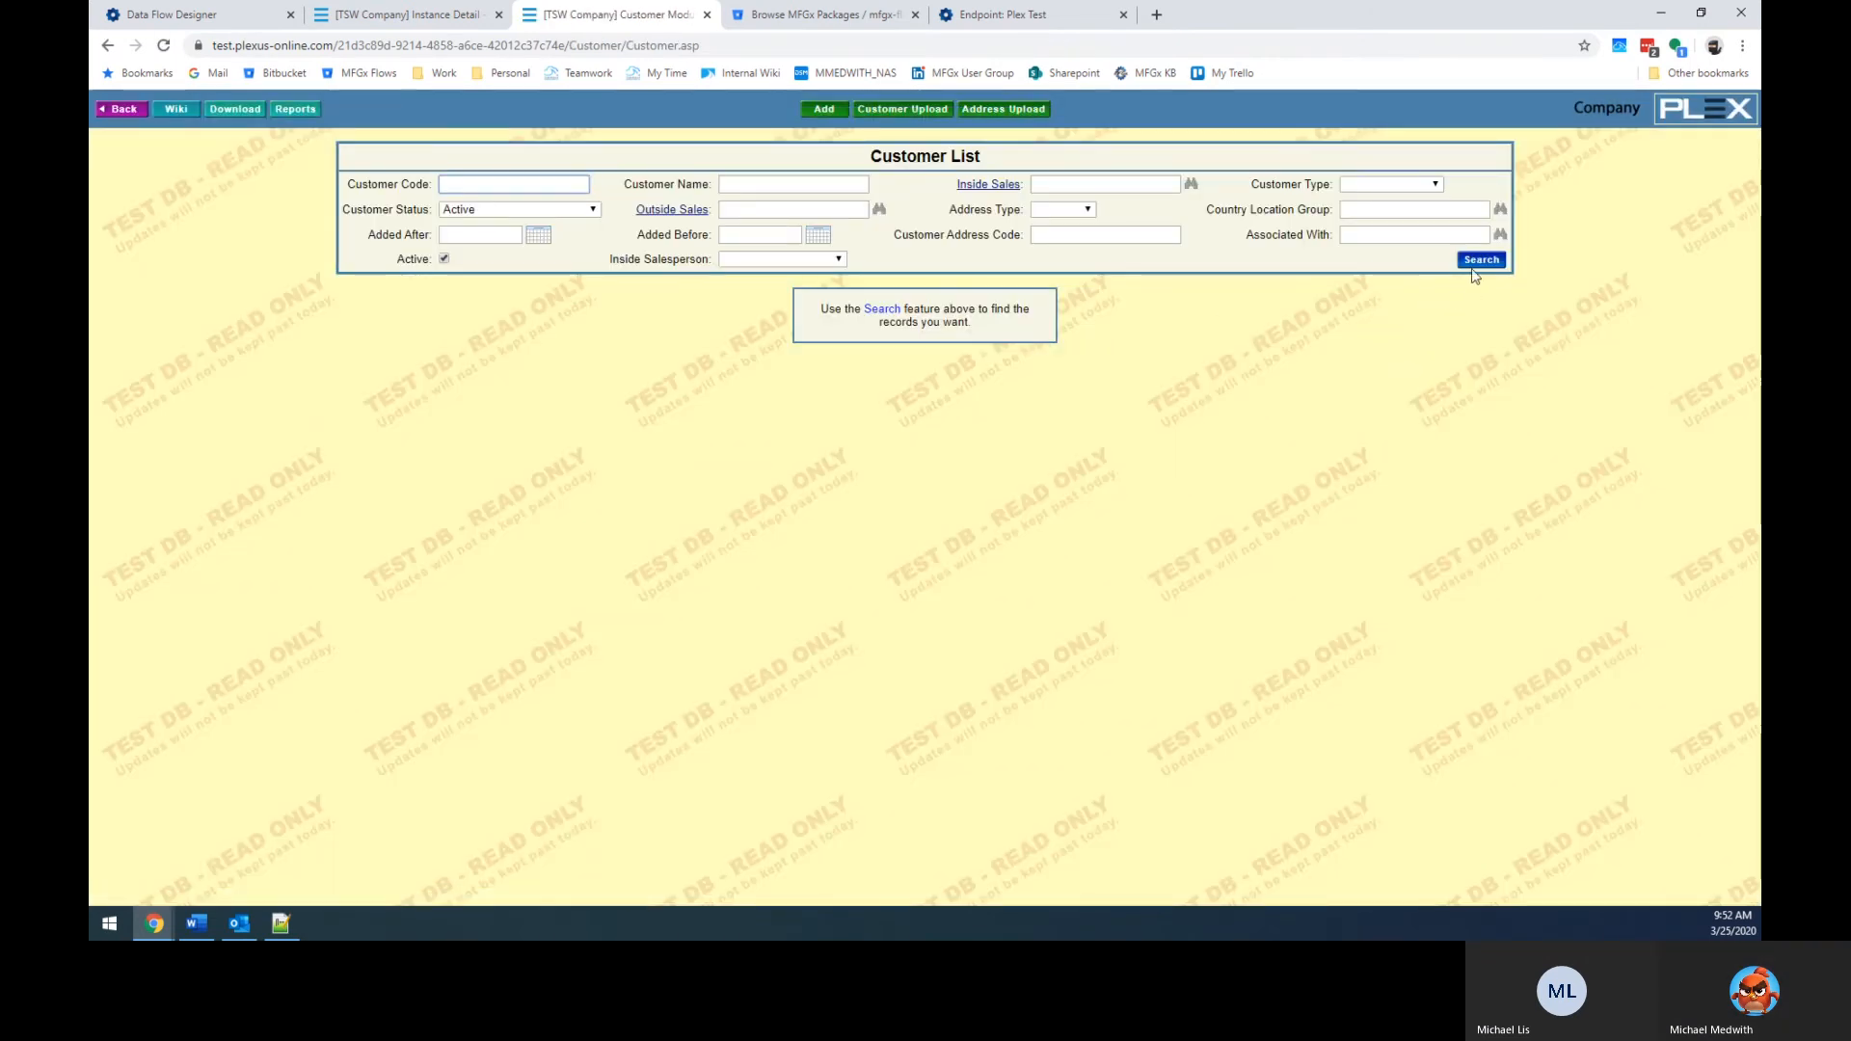
{"action": "left_click", "coordinate": [1470, 267]}
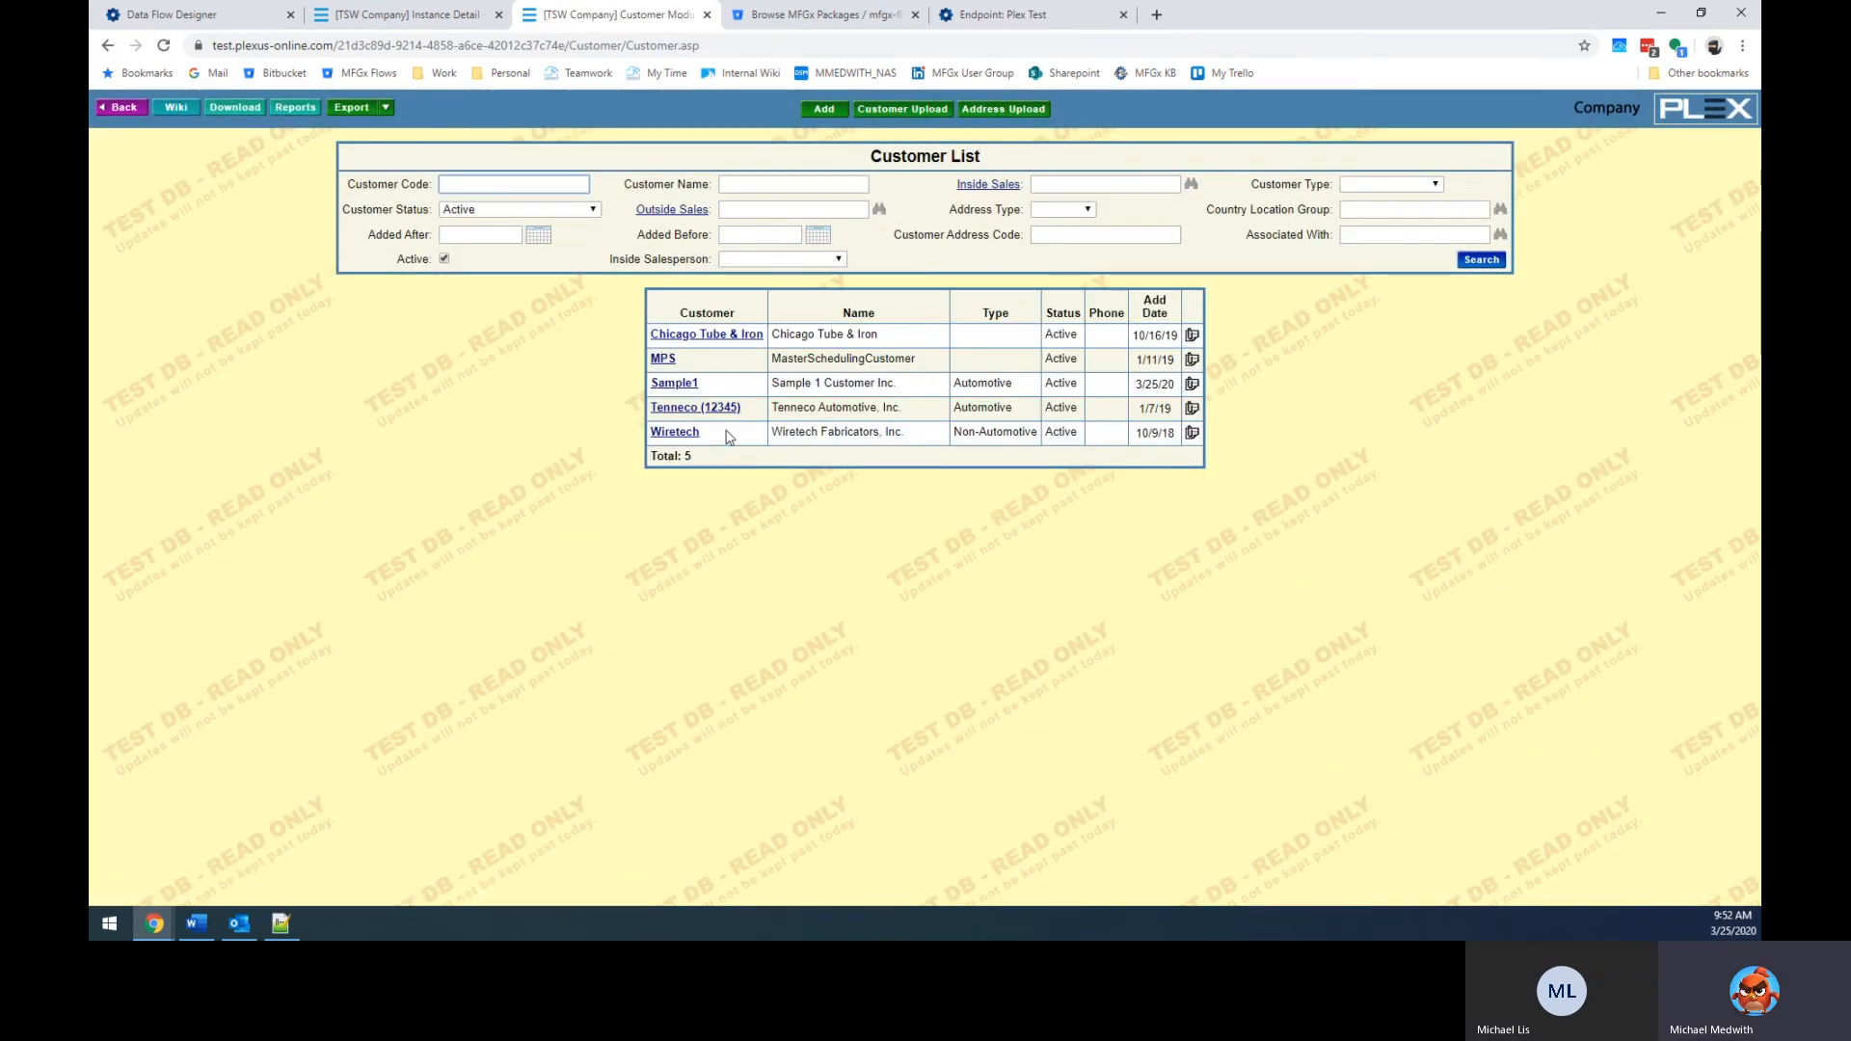
{"action": "left_click", "coordinate": [675, 384]}
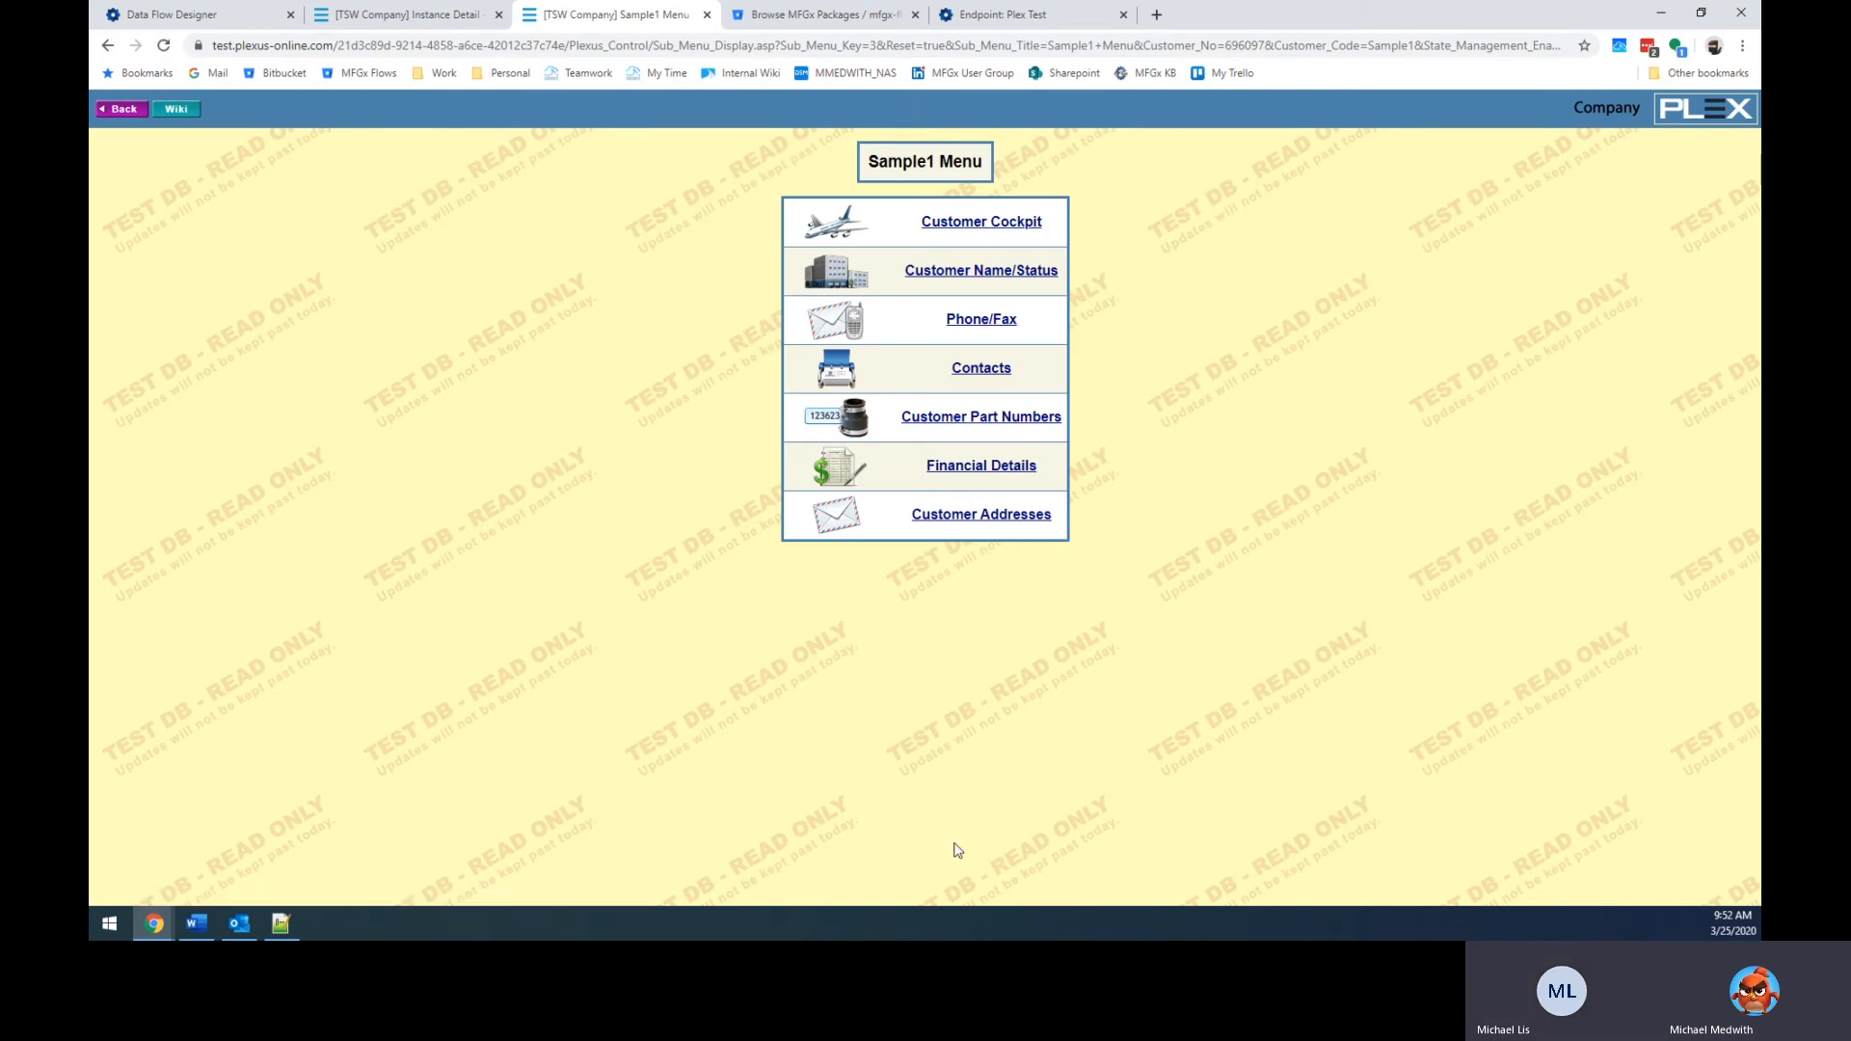
Go back to the Customer List, check the endpoint and instance detail pages, then return to the designer.
{"action": "left_click", "coordinate": [120, 109]}
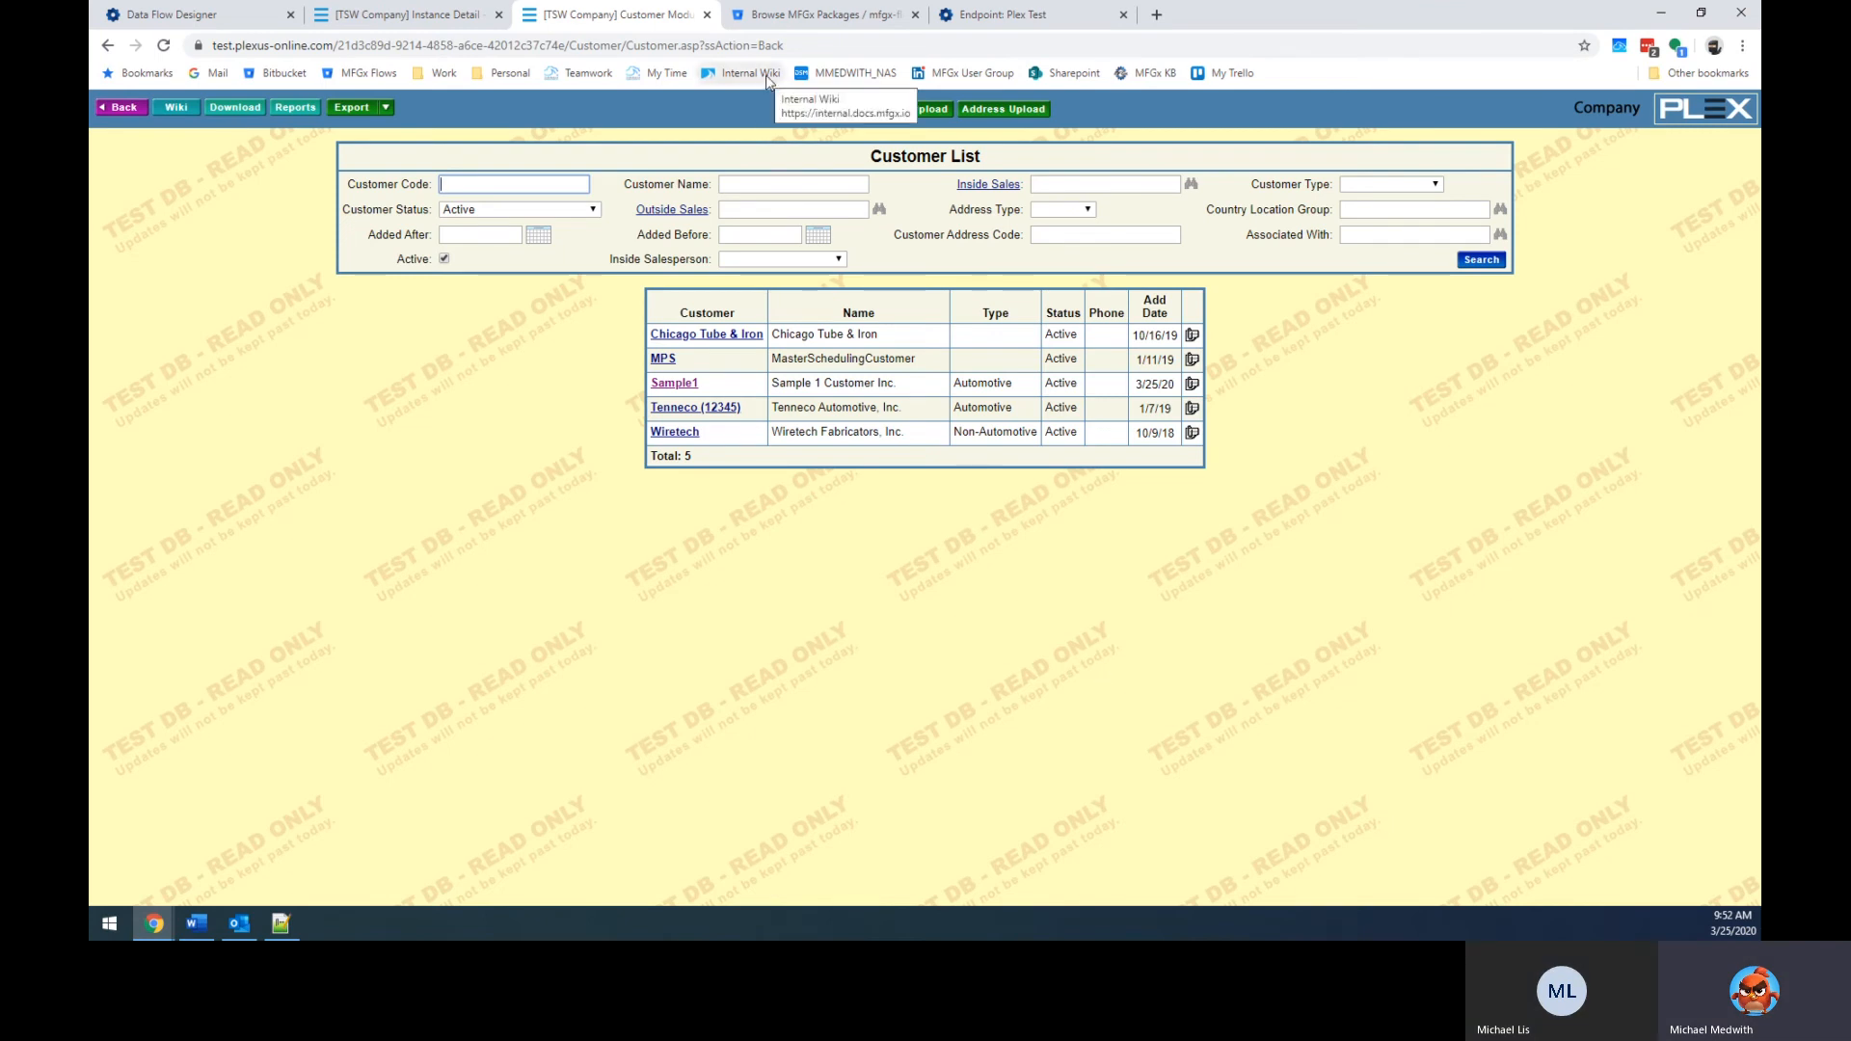
{"action": "left_click", "coordinate": [1007, 14]}
{"action": "left_click", "coordinate": [326, 17]}
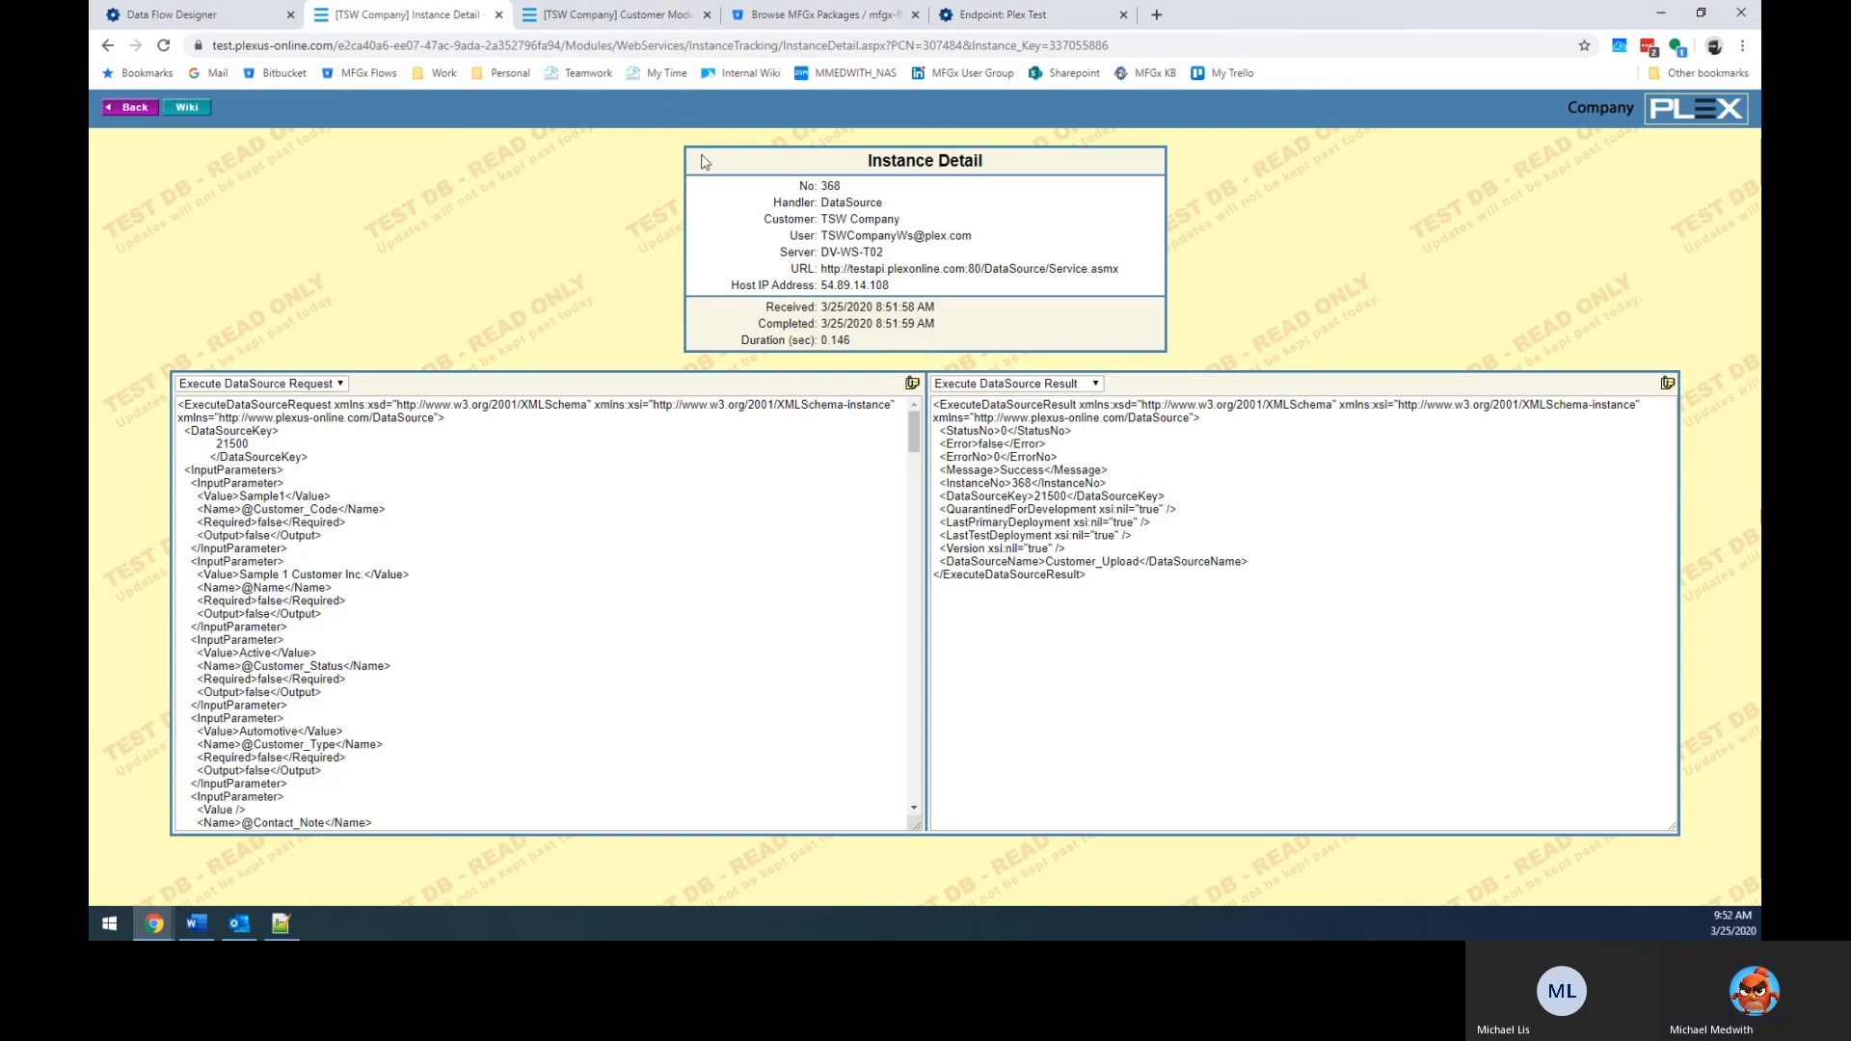
{"action": "left_click", "coordinate": [183, 15]}
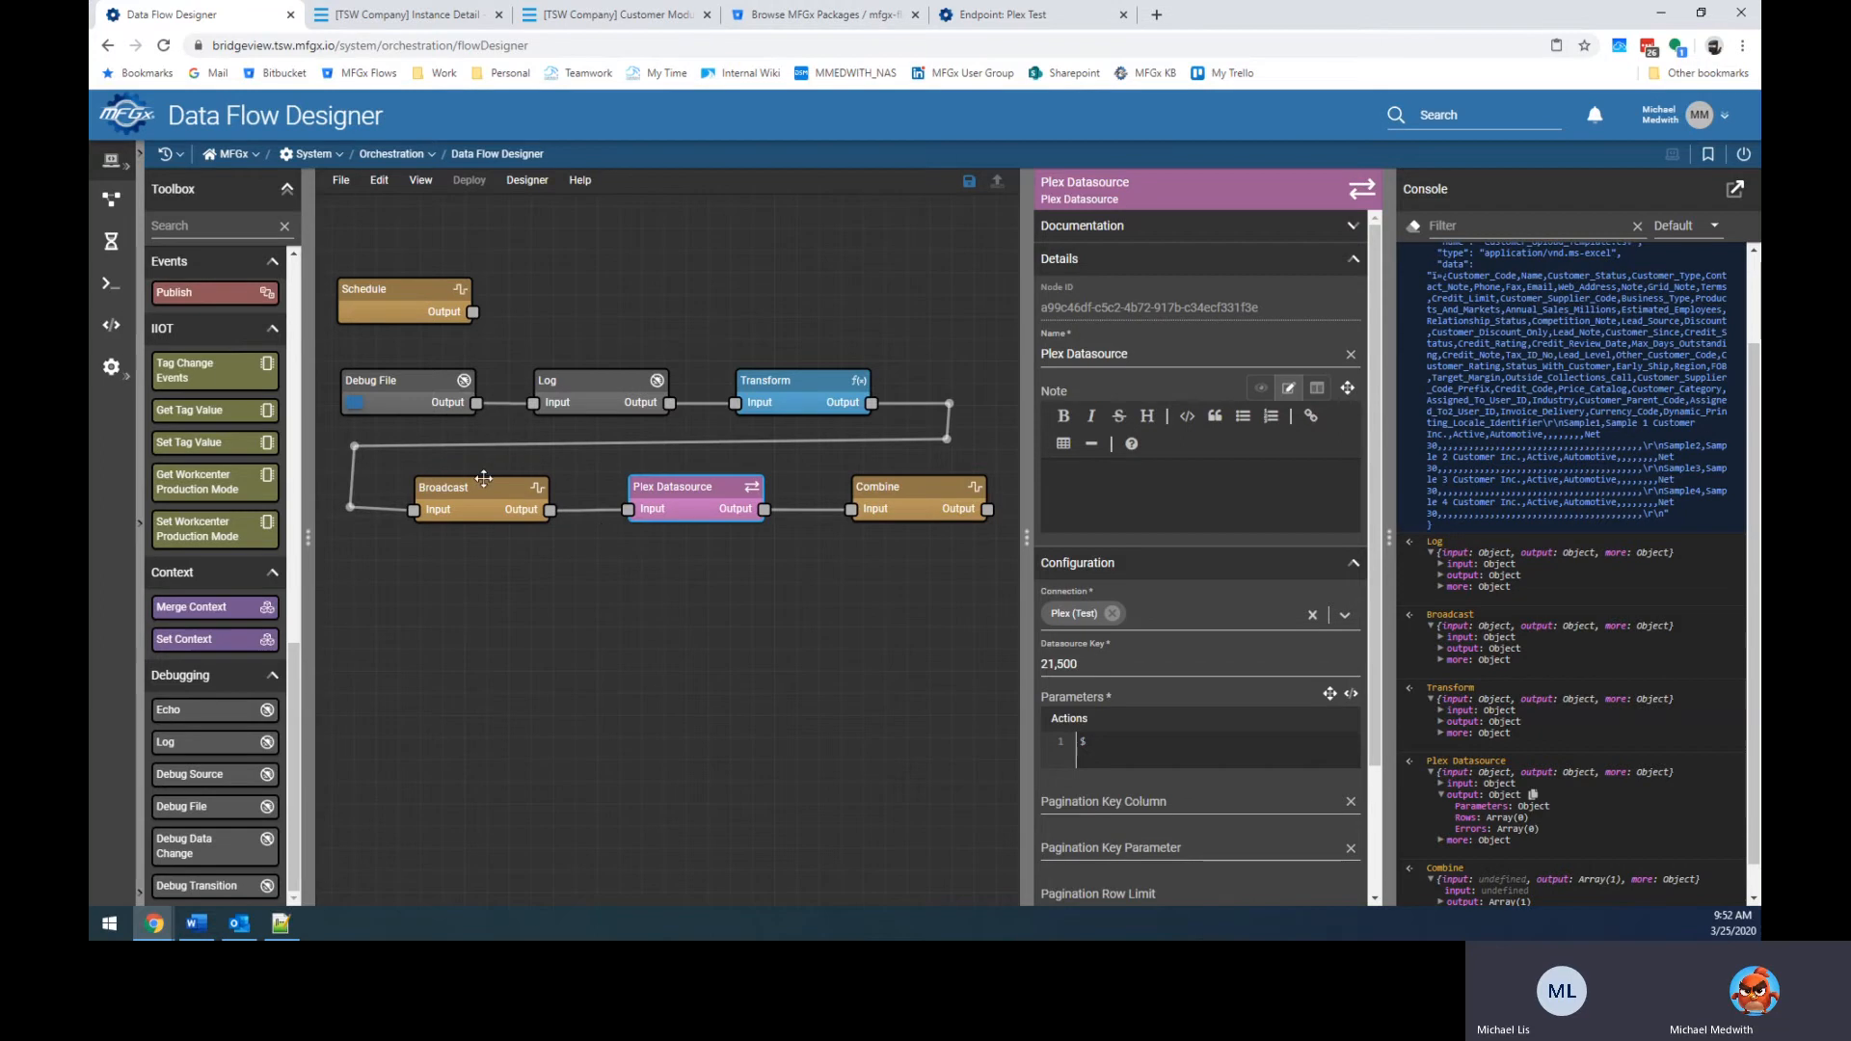
Rerun the flow, inspect the duplicate-key error, and turn on Return Errors for Plex Datasource.
{"action": "left_click", "coordinate": [356, 403]}
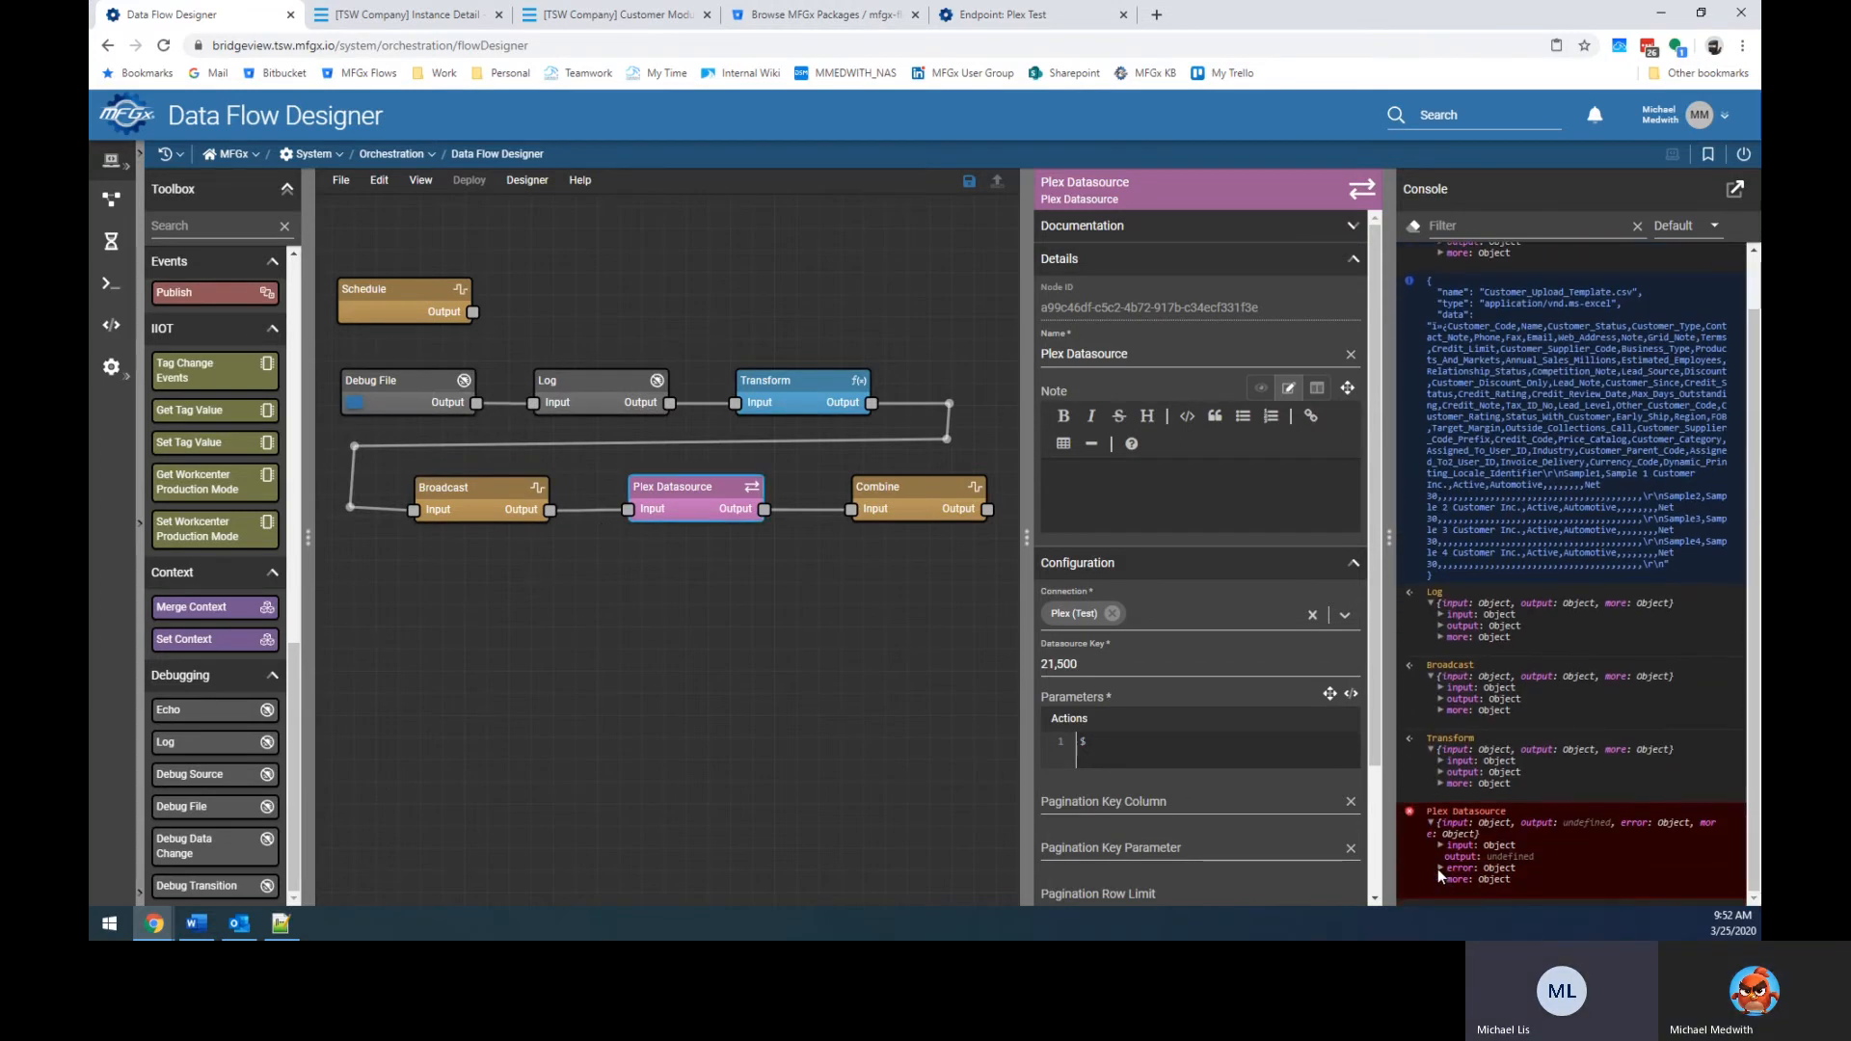
{"action": "left_click", "coordinate": [1440, 869]}
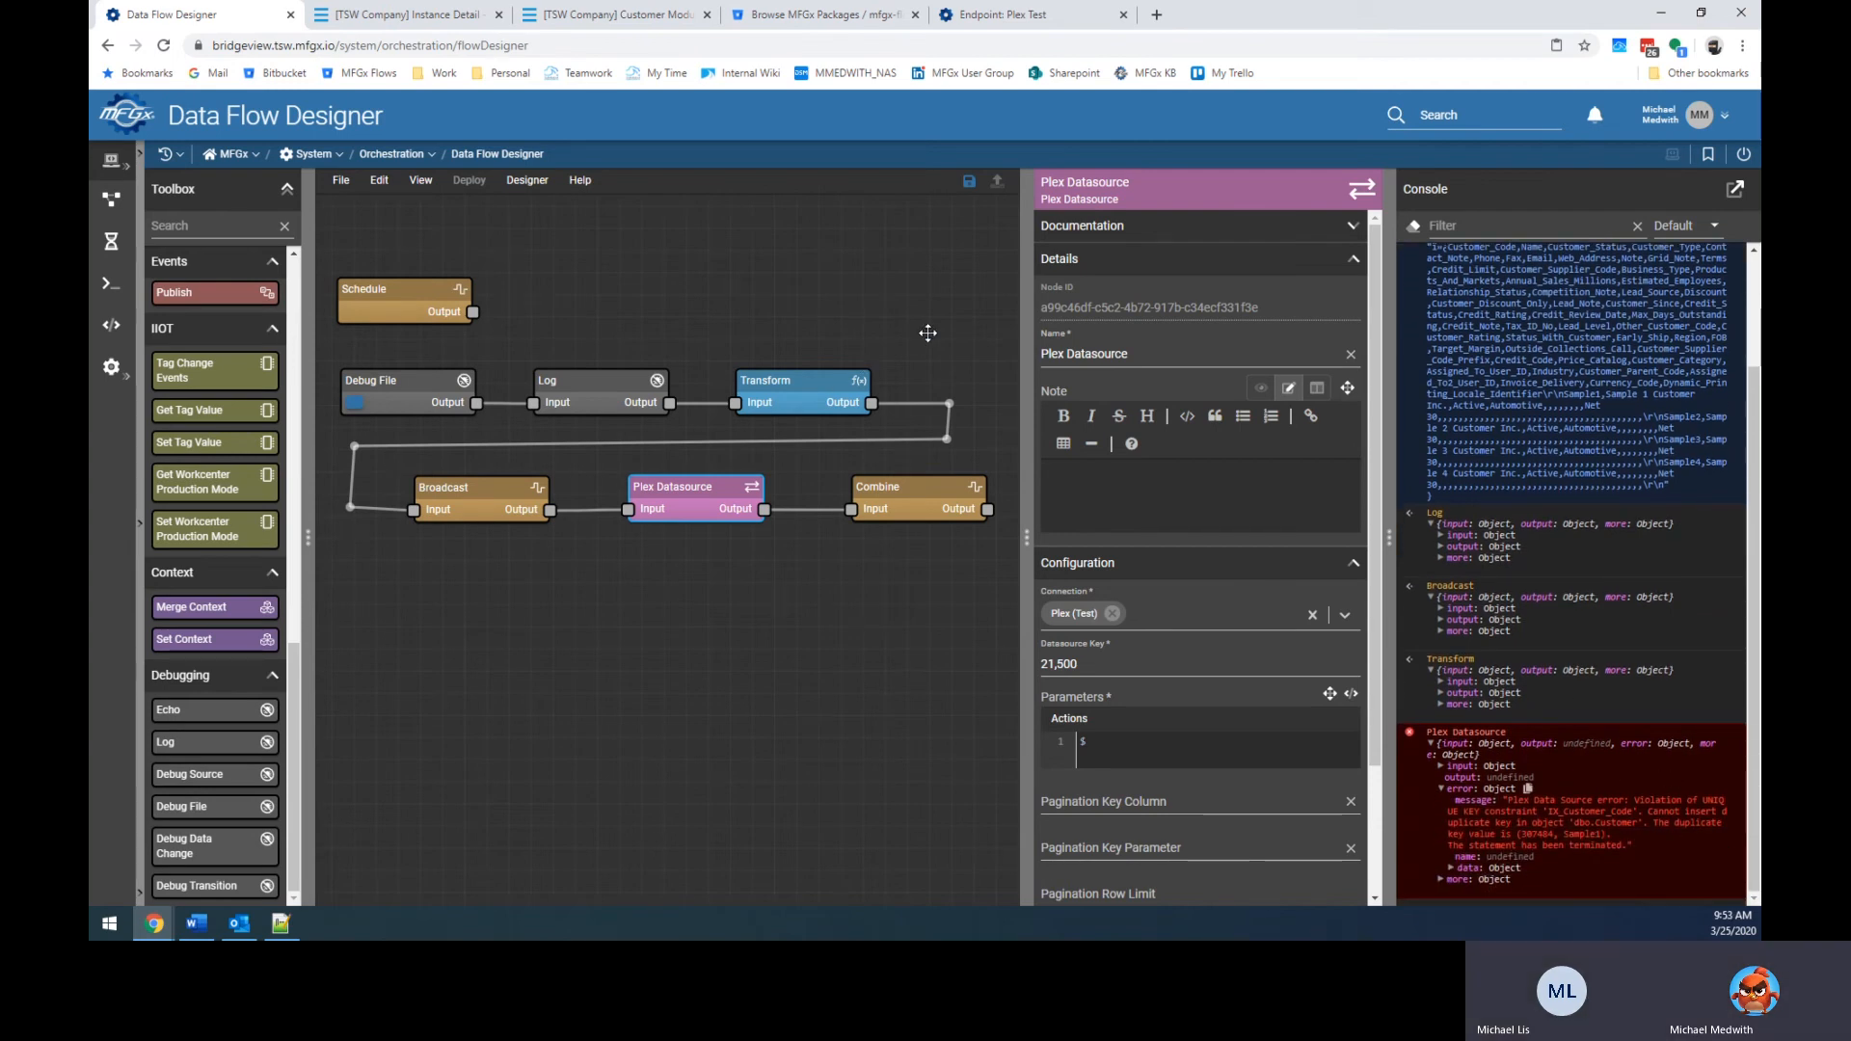
{"action": "left_click", "coordinate": [901, 489]}
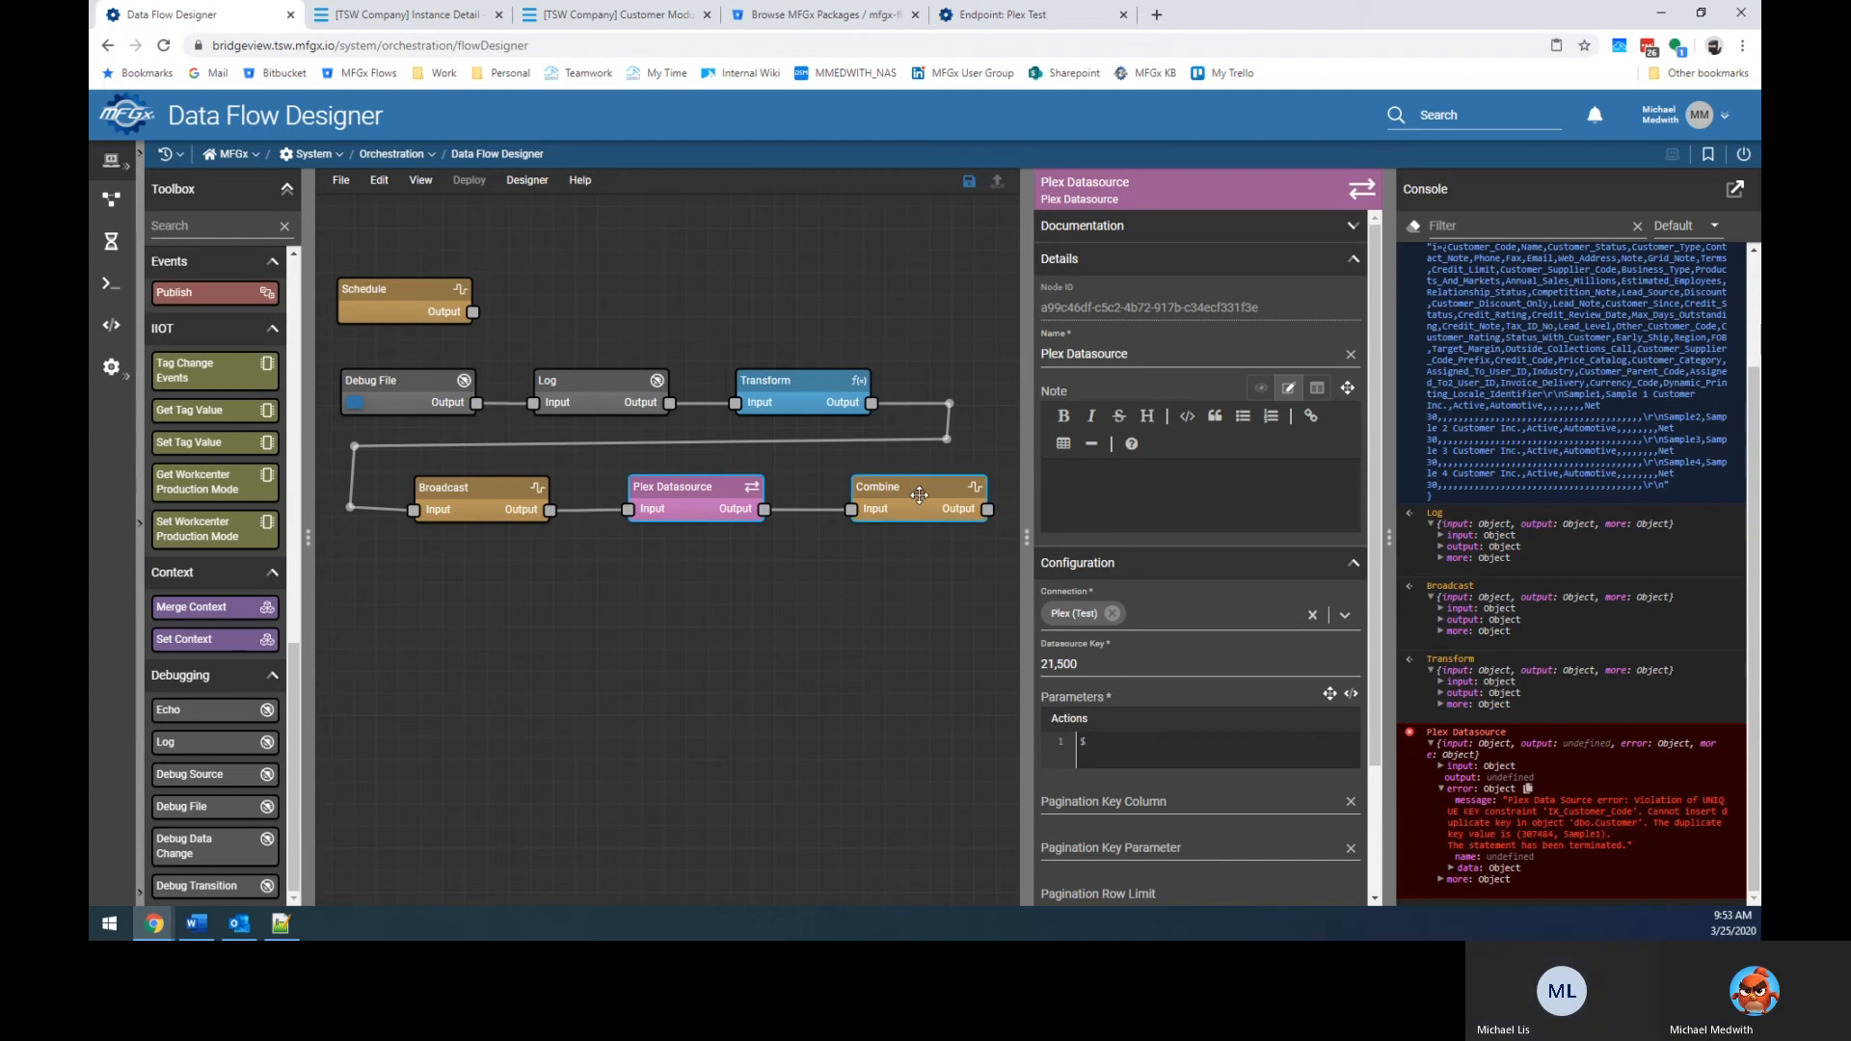
{"action": "left_click", "coordinate": [659, 487]}
{"action": "scroll", "coordinate": [1154, 615], "scroll_direction": "down", "scroll_amount": 3}
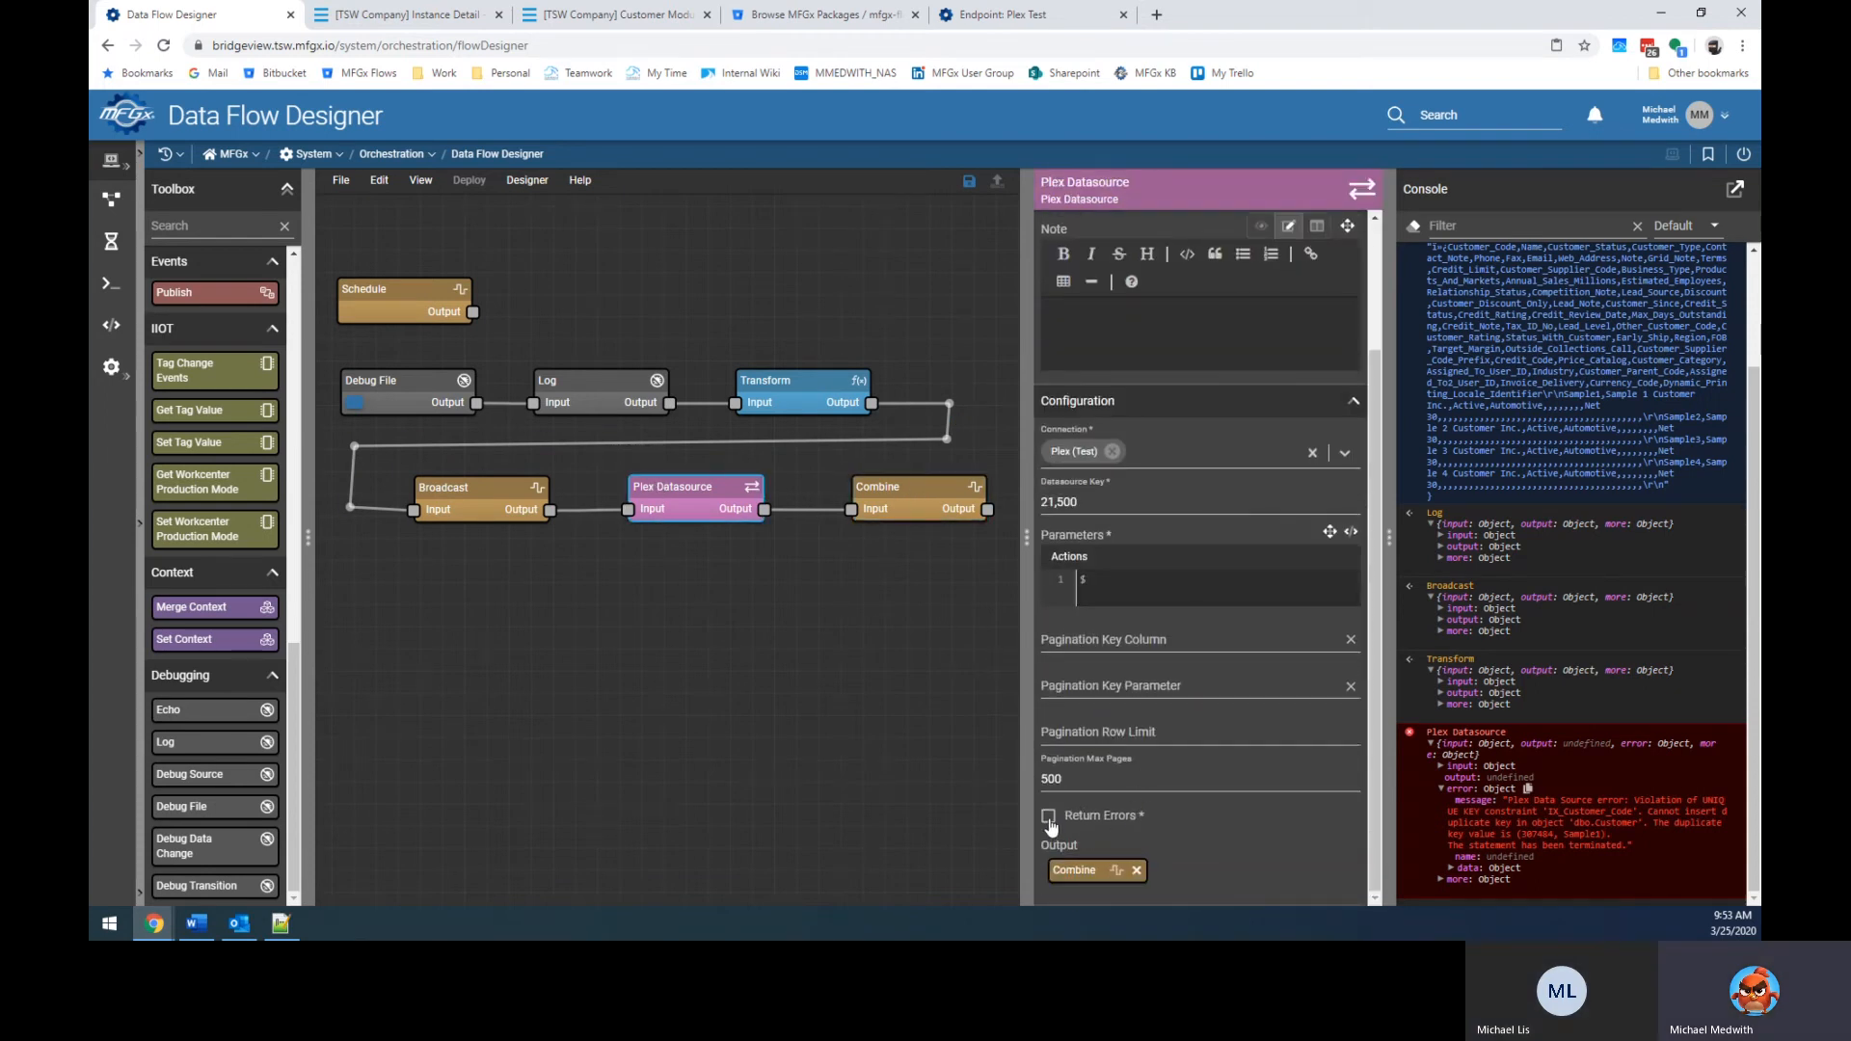
{"action": "left_click", "coordinate": [1048, 816]}
{"action": "left_click", "coordinate": [389, 674]}
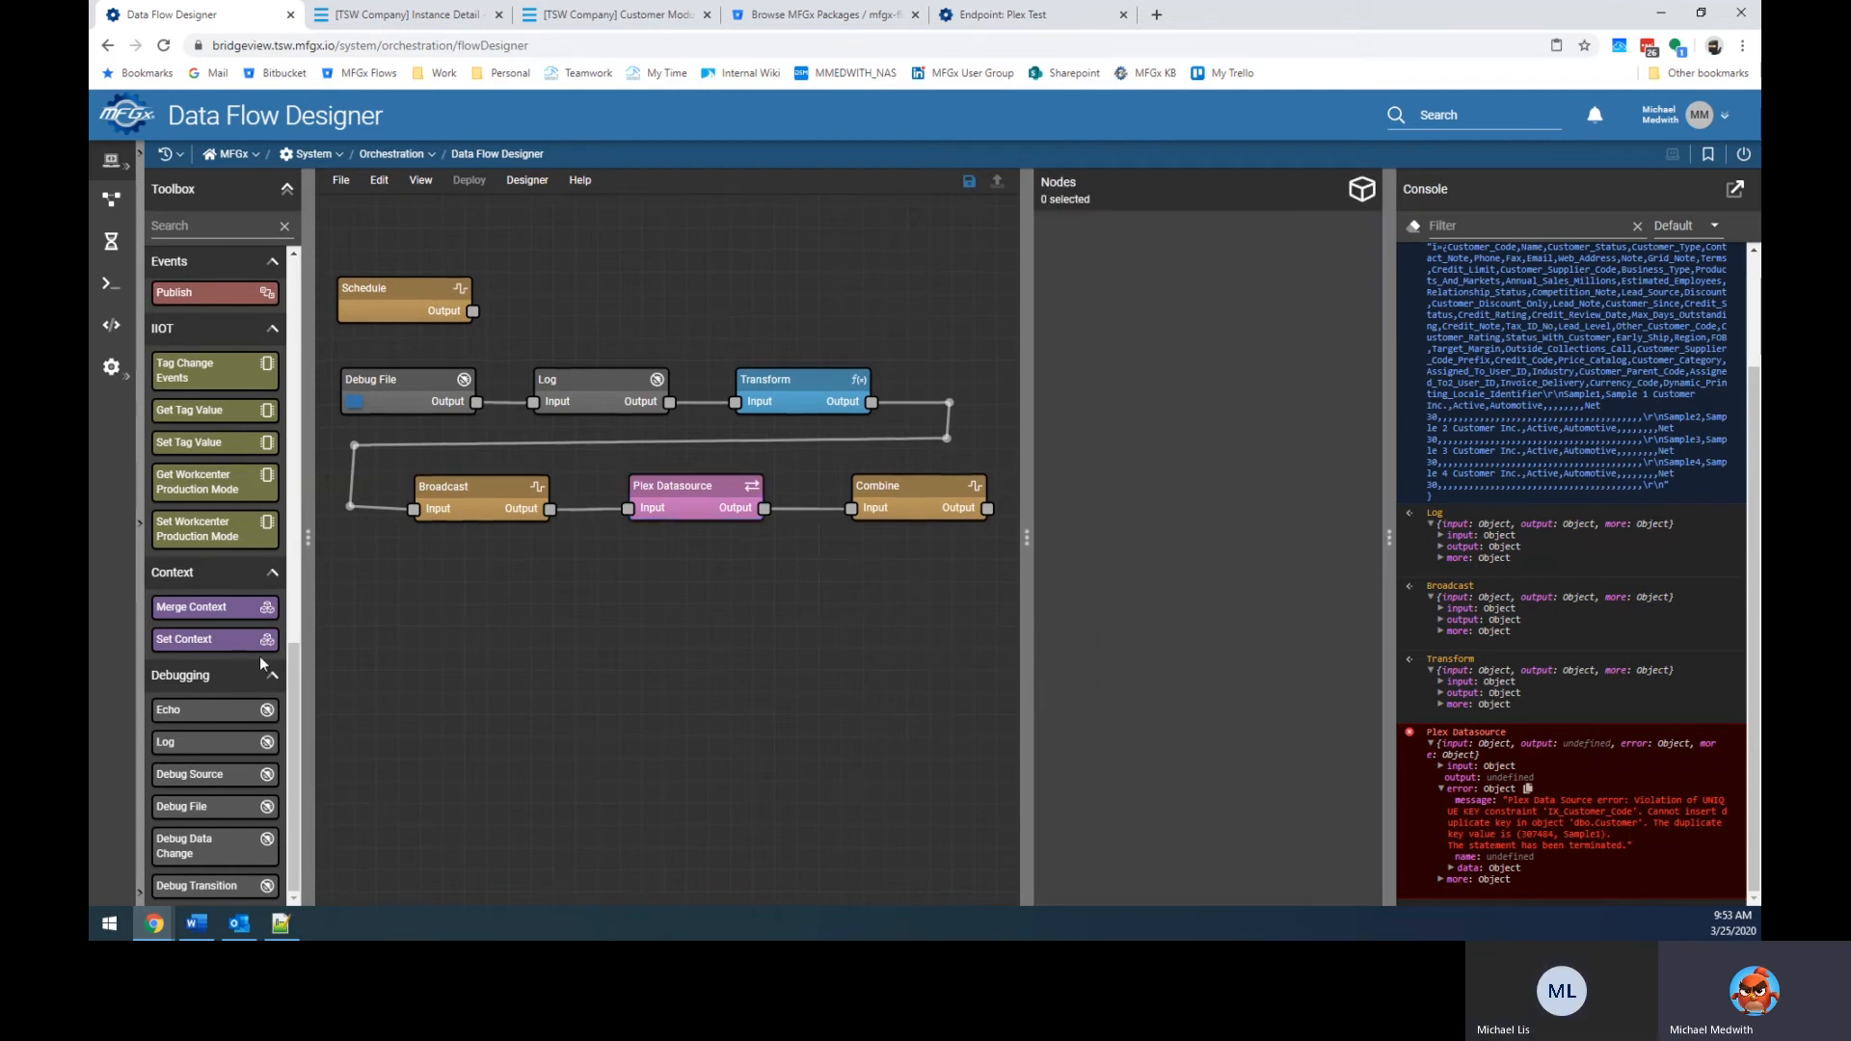
Add a Log node fed by Combine's output and rerun the flow.
{"action": "left_click_drag", "start_coordinate": [197, 747], "coordinate": [602, 648]}
{"action": "left_click_drag", "start_coordinate": [1025, 517], "coordinate": [773, 609]}
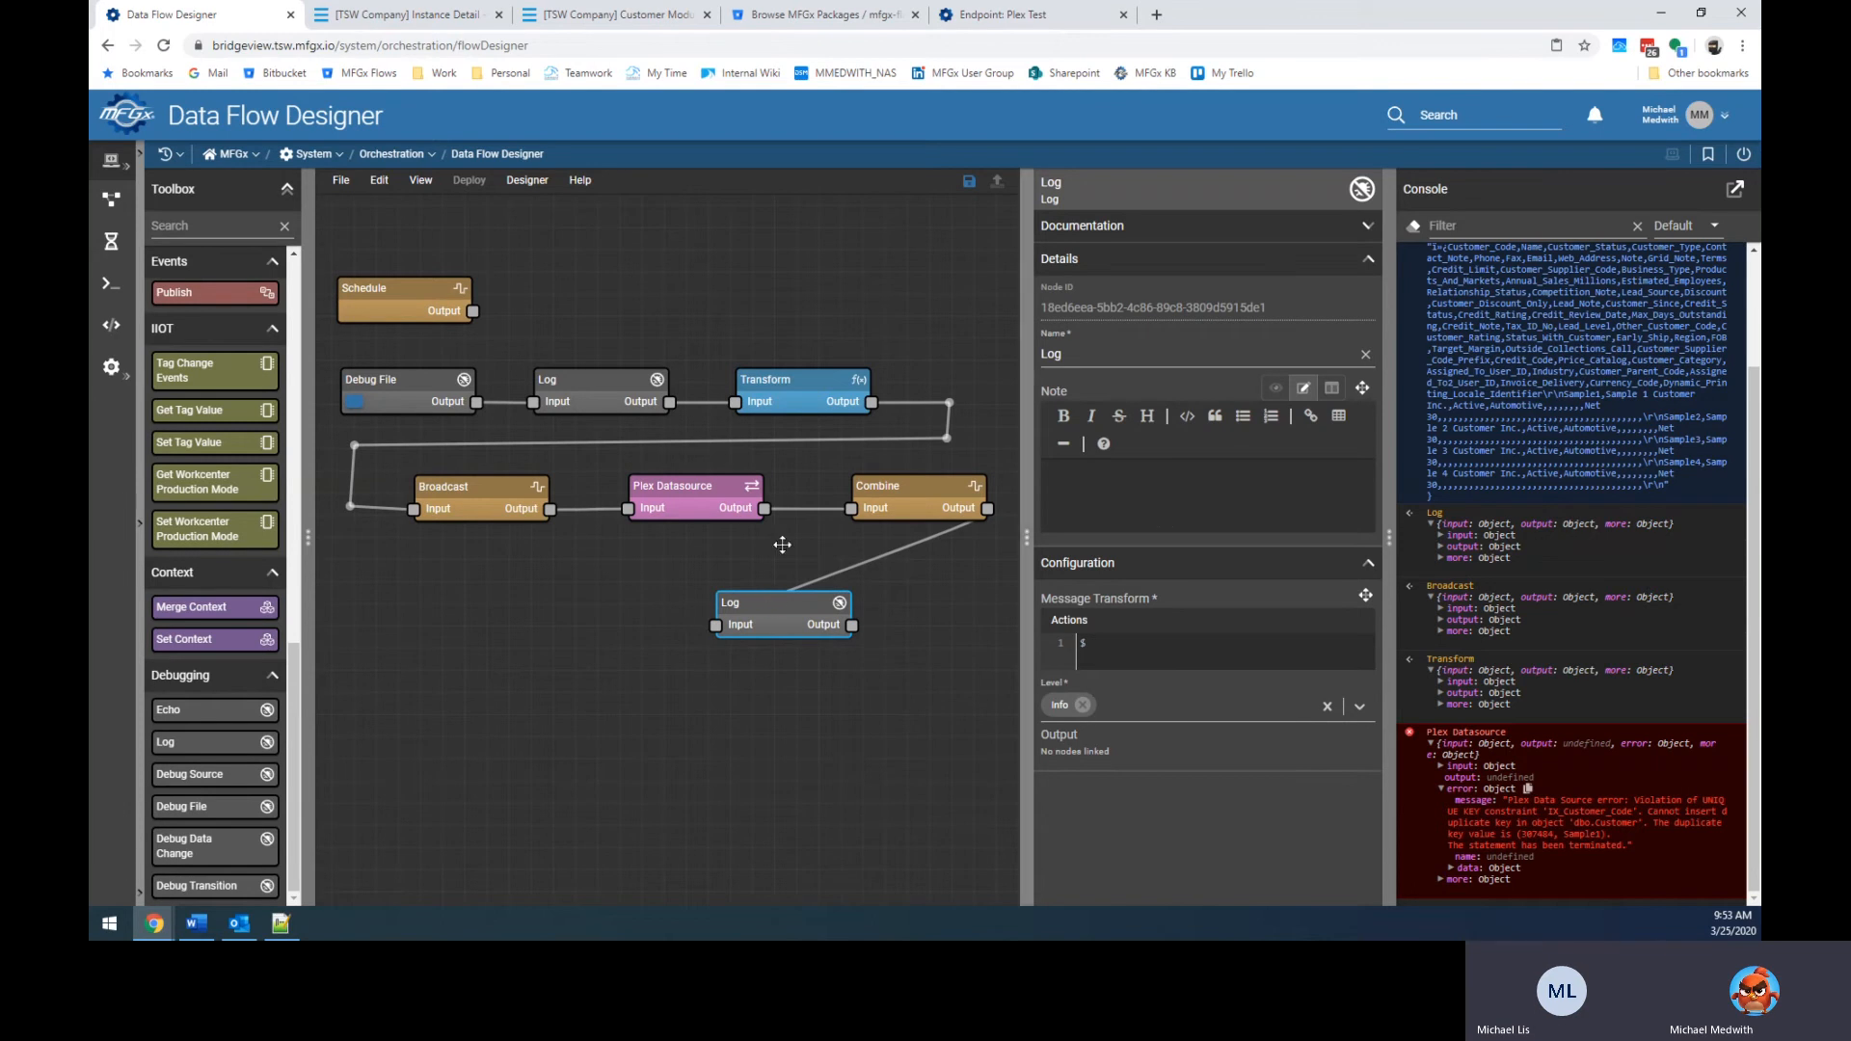
{"action": "left_click", "coordinate": [355, 401]}
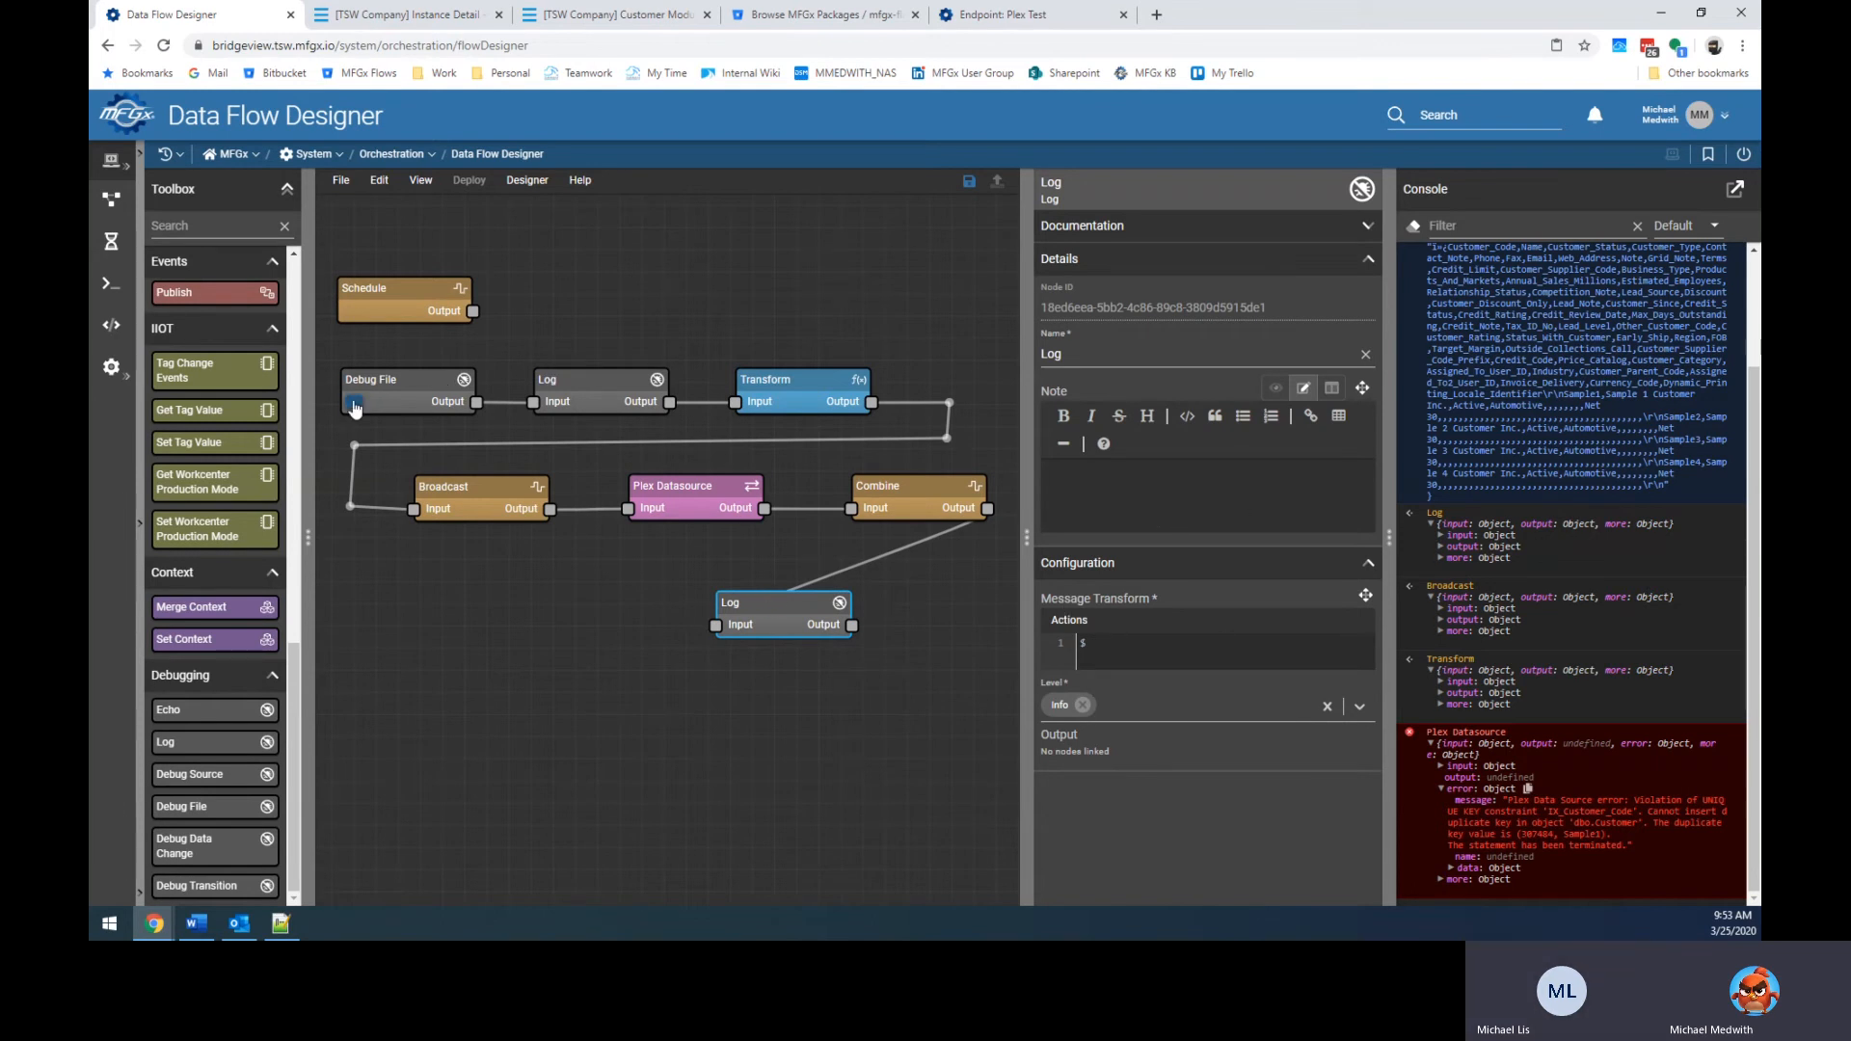
{"action": "scroll", "coordinate": [1530, 627], "scroll_direction": "down", "scroll_amount": 1}
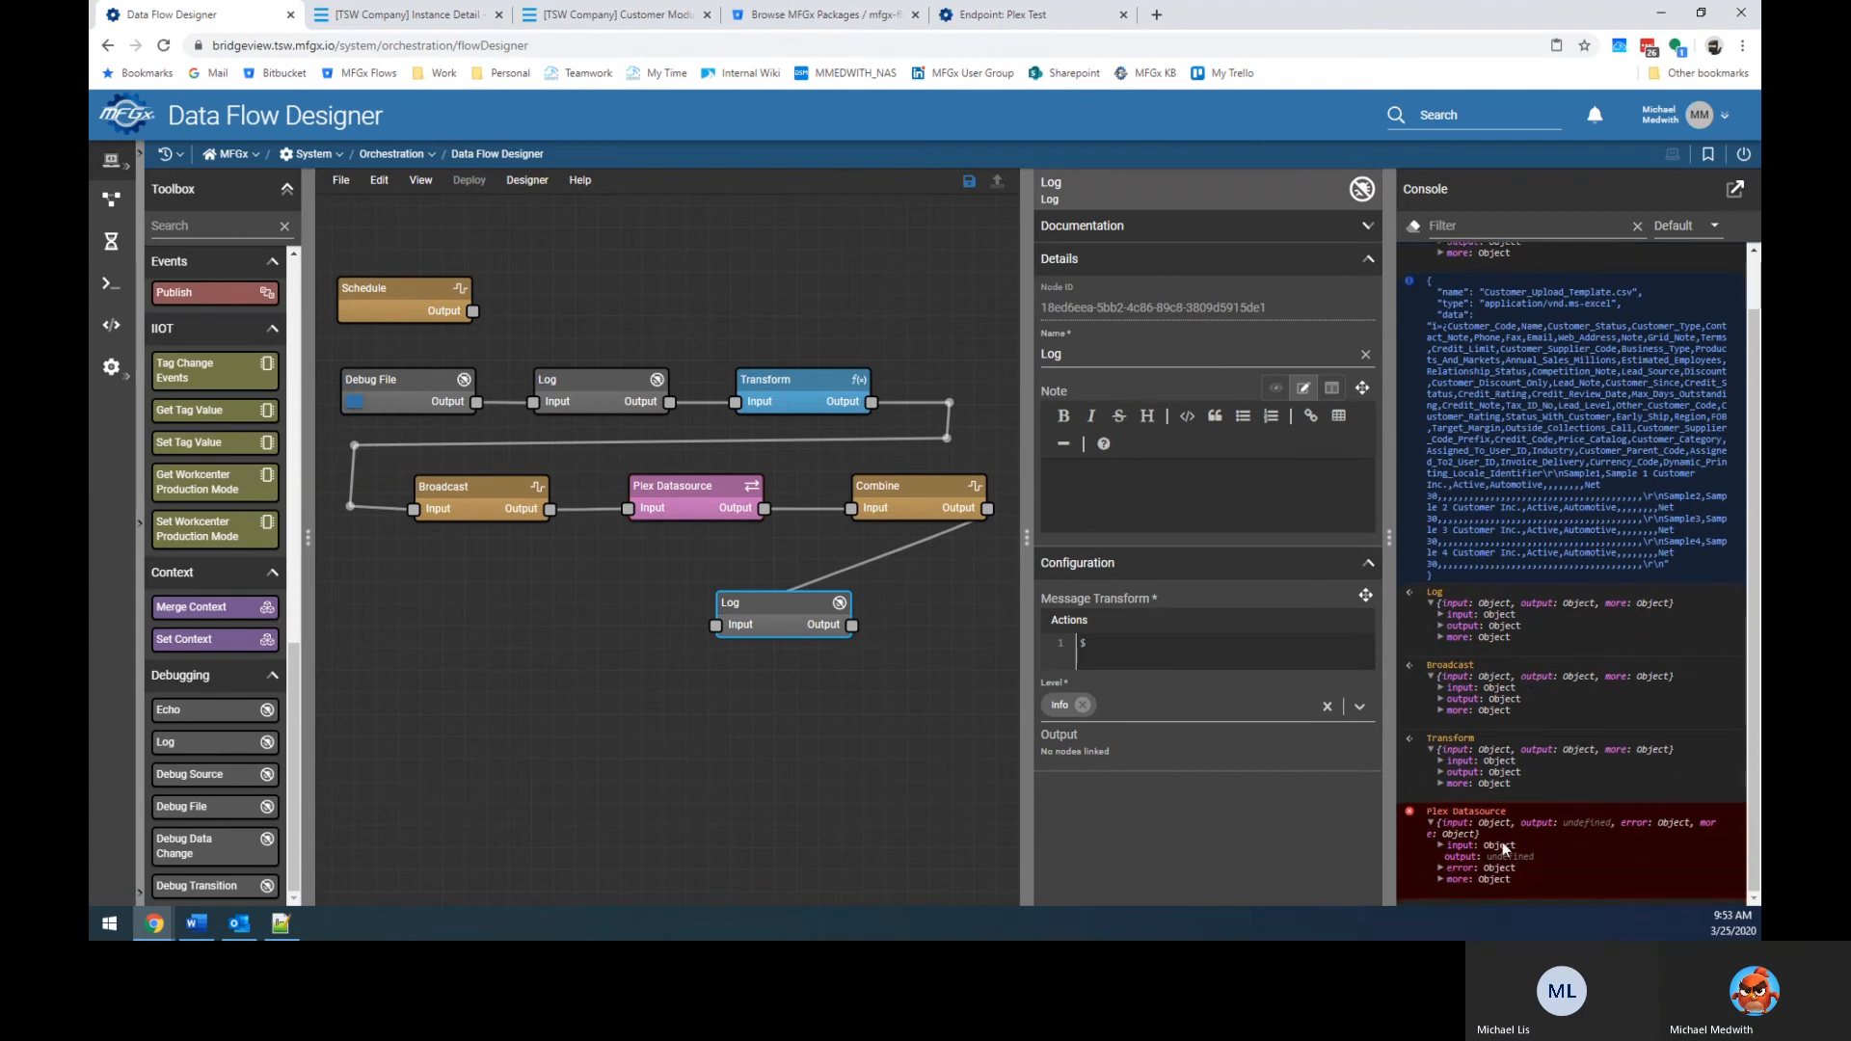
Rerun and expand Plex Datasource's logged output, showing one error entry with its request parameters.
{"action": "left_click", "coordinate": [709, 487]}
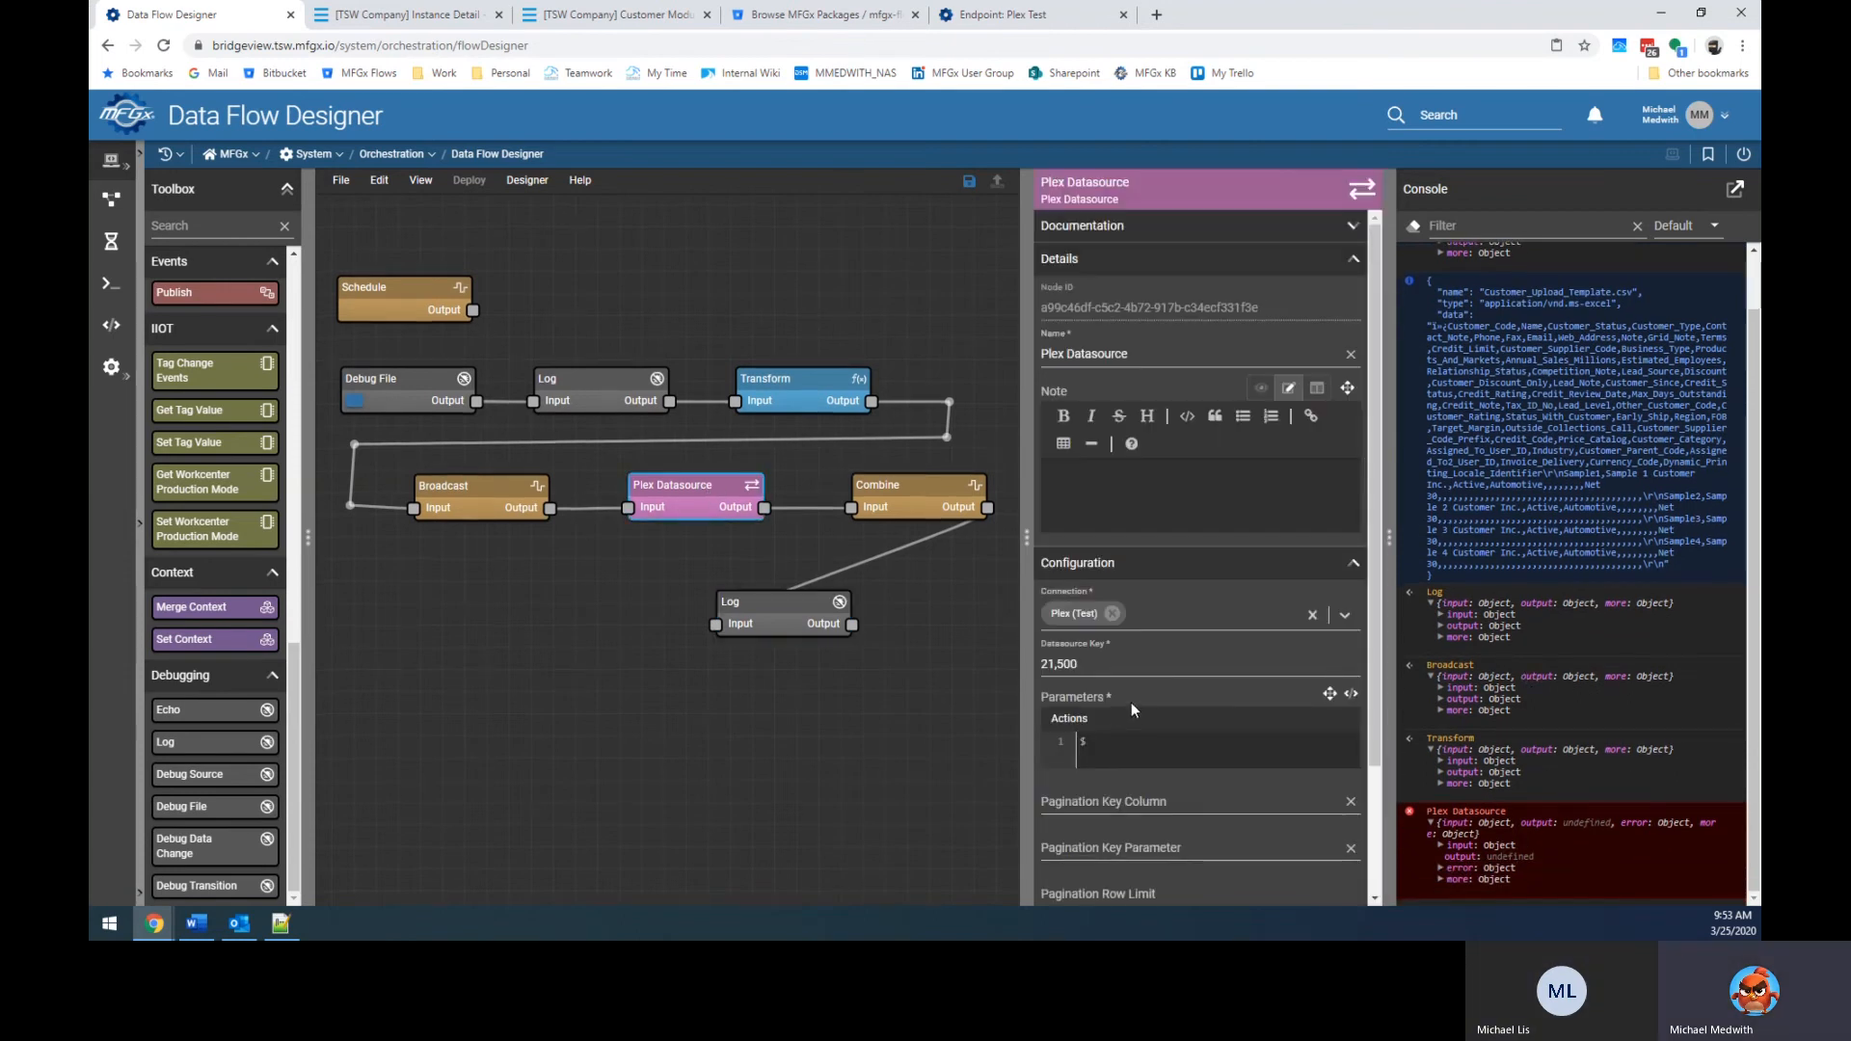
{"action": "scroll", "coordinate": [1118, 718], "scroll_direction": "down", "scroll_amount": 2}
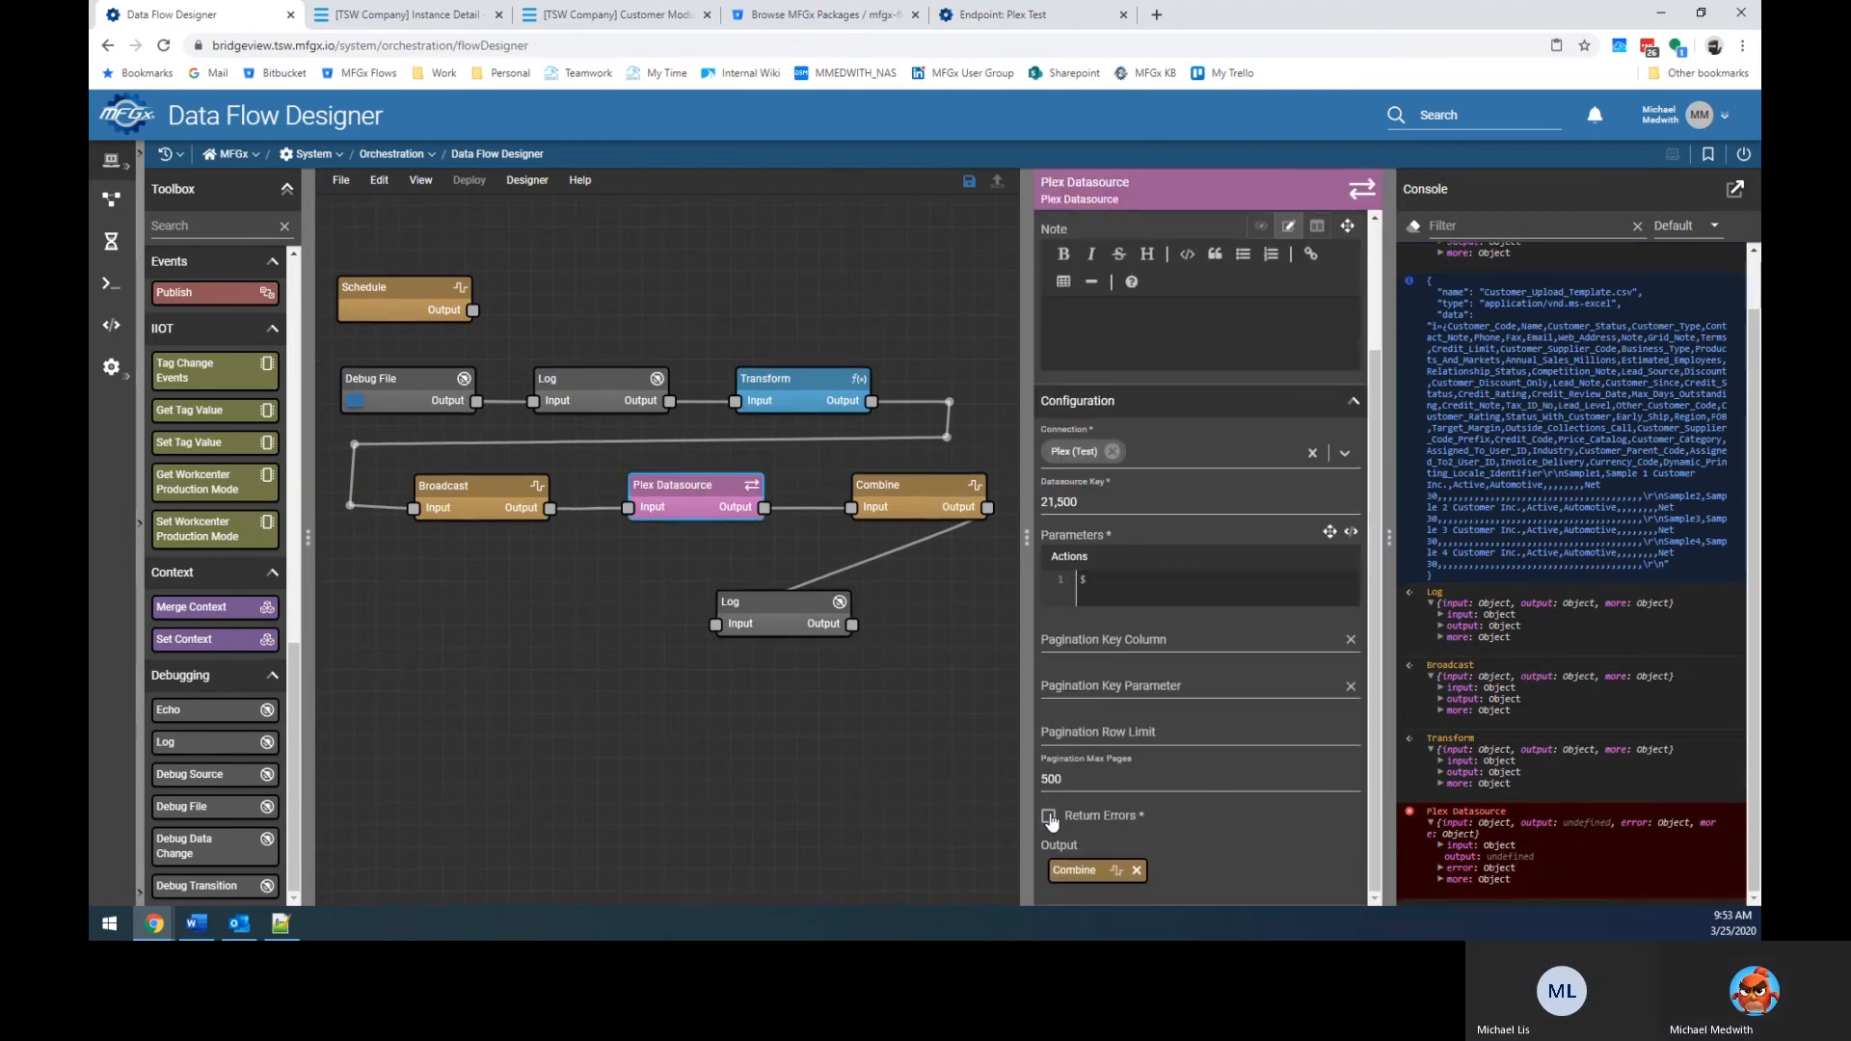
{"action": "left_click", "coordinate": [934, 777]}
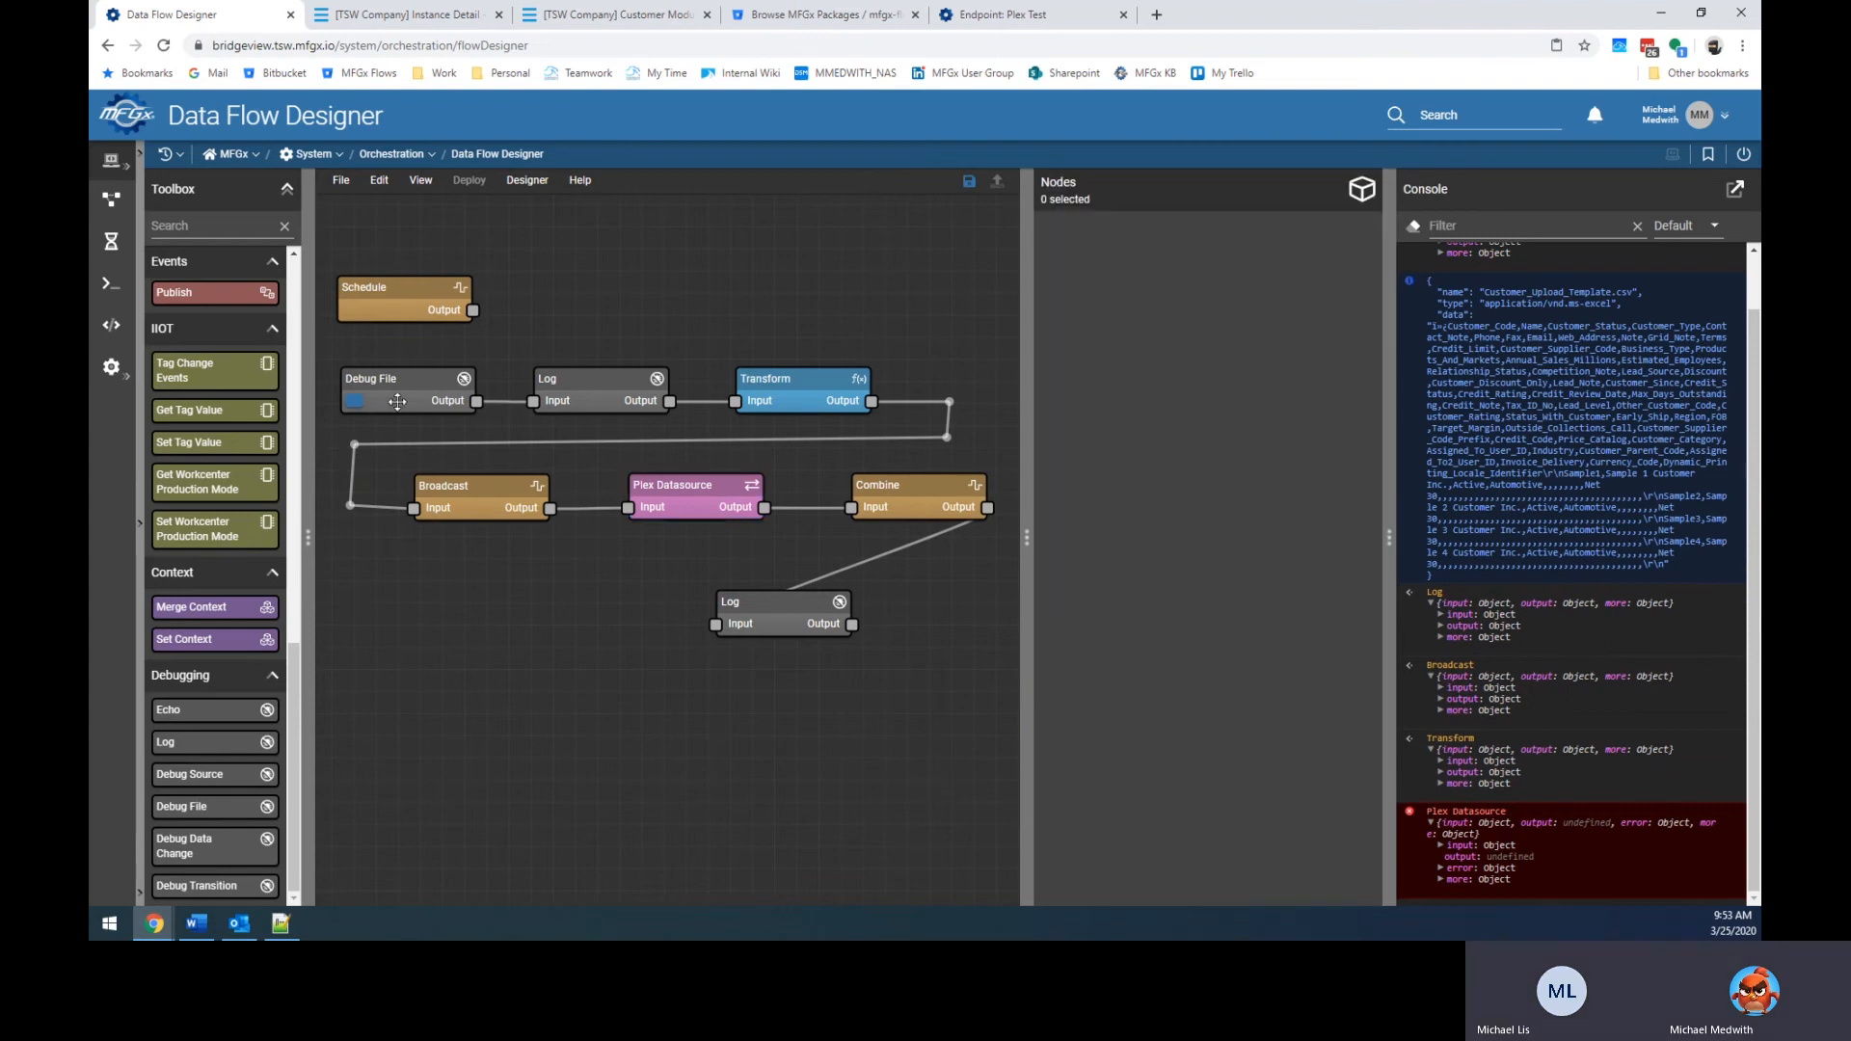
{"action": "left_click", "coordinate": [356, 401]}
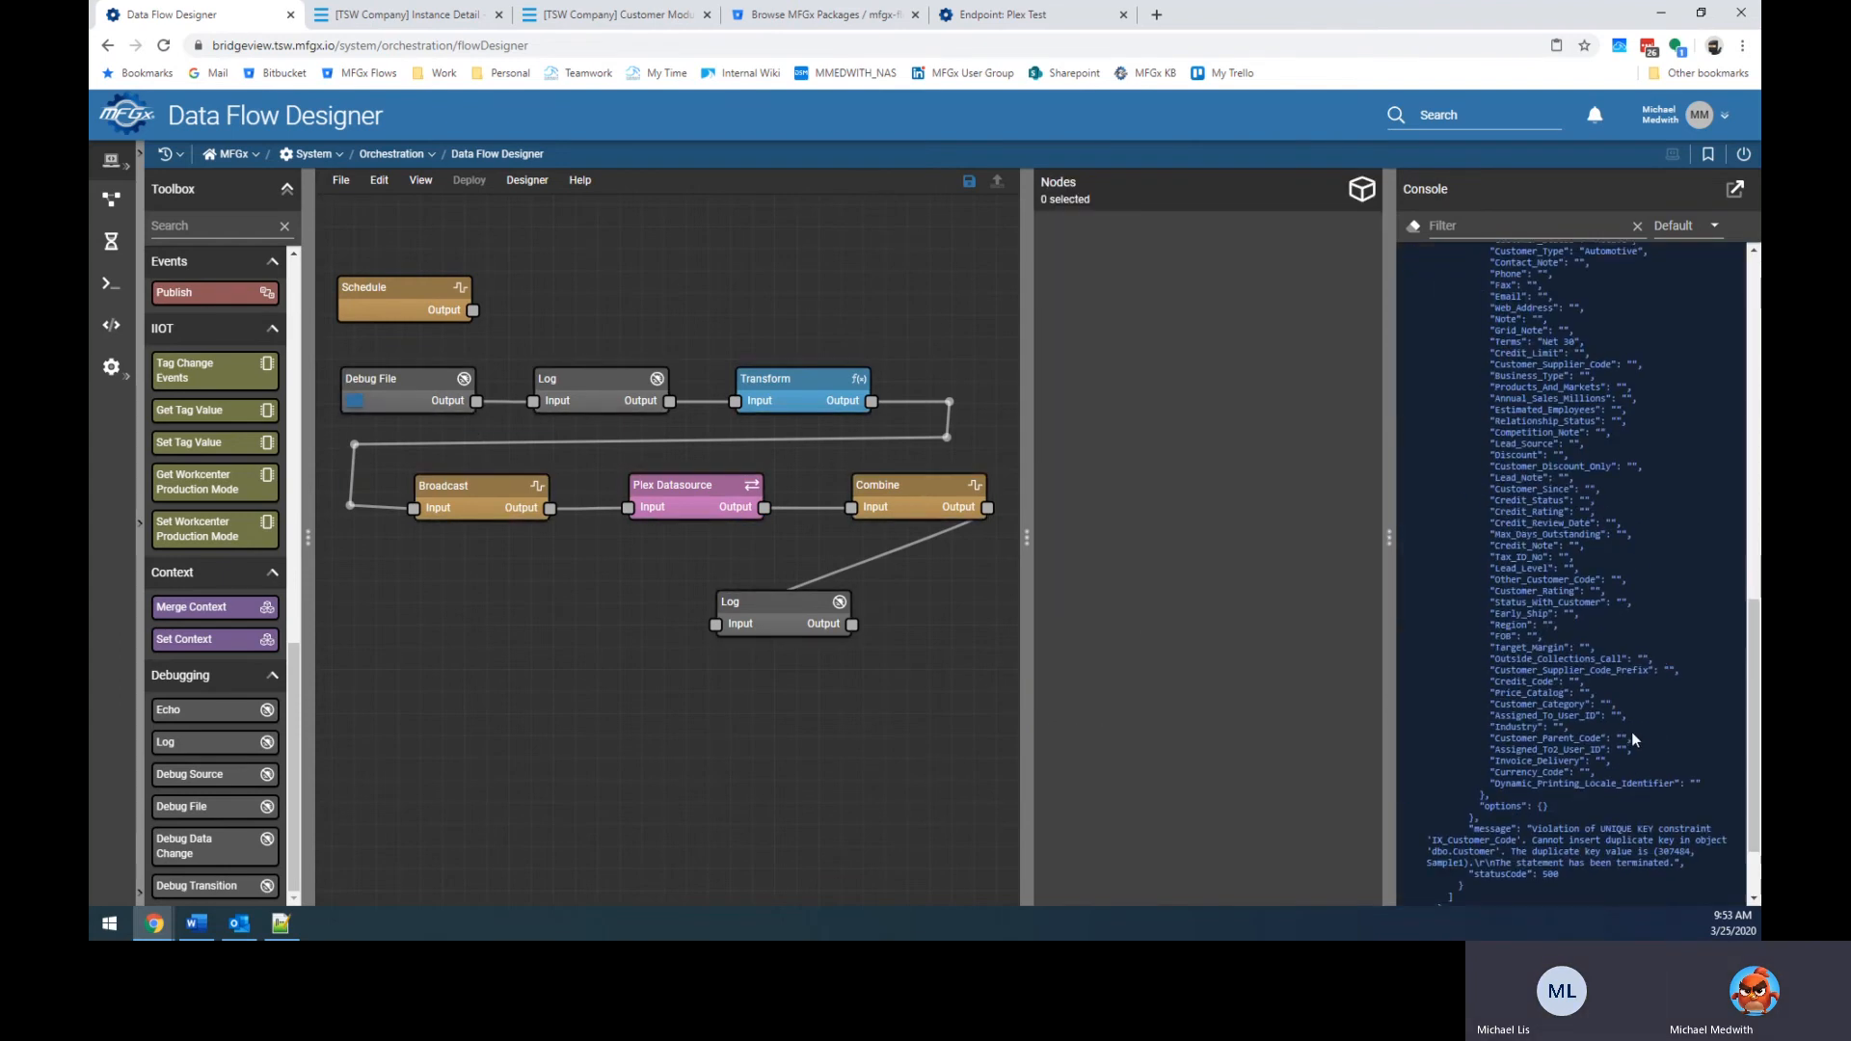
{"action": "scroll", "coordinate": [1634, 739], "scroll_direction": "up", "scroll_amount": 10}
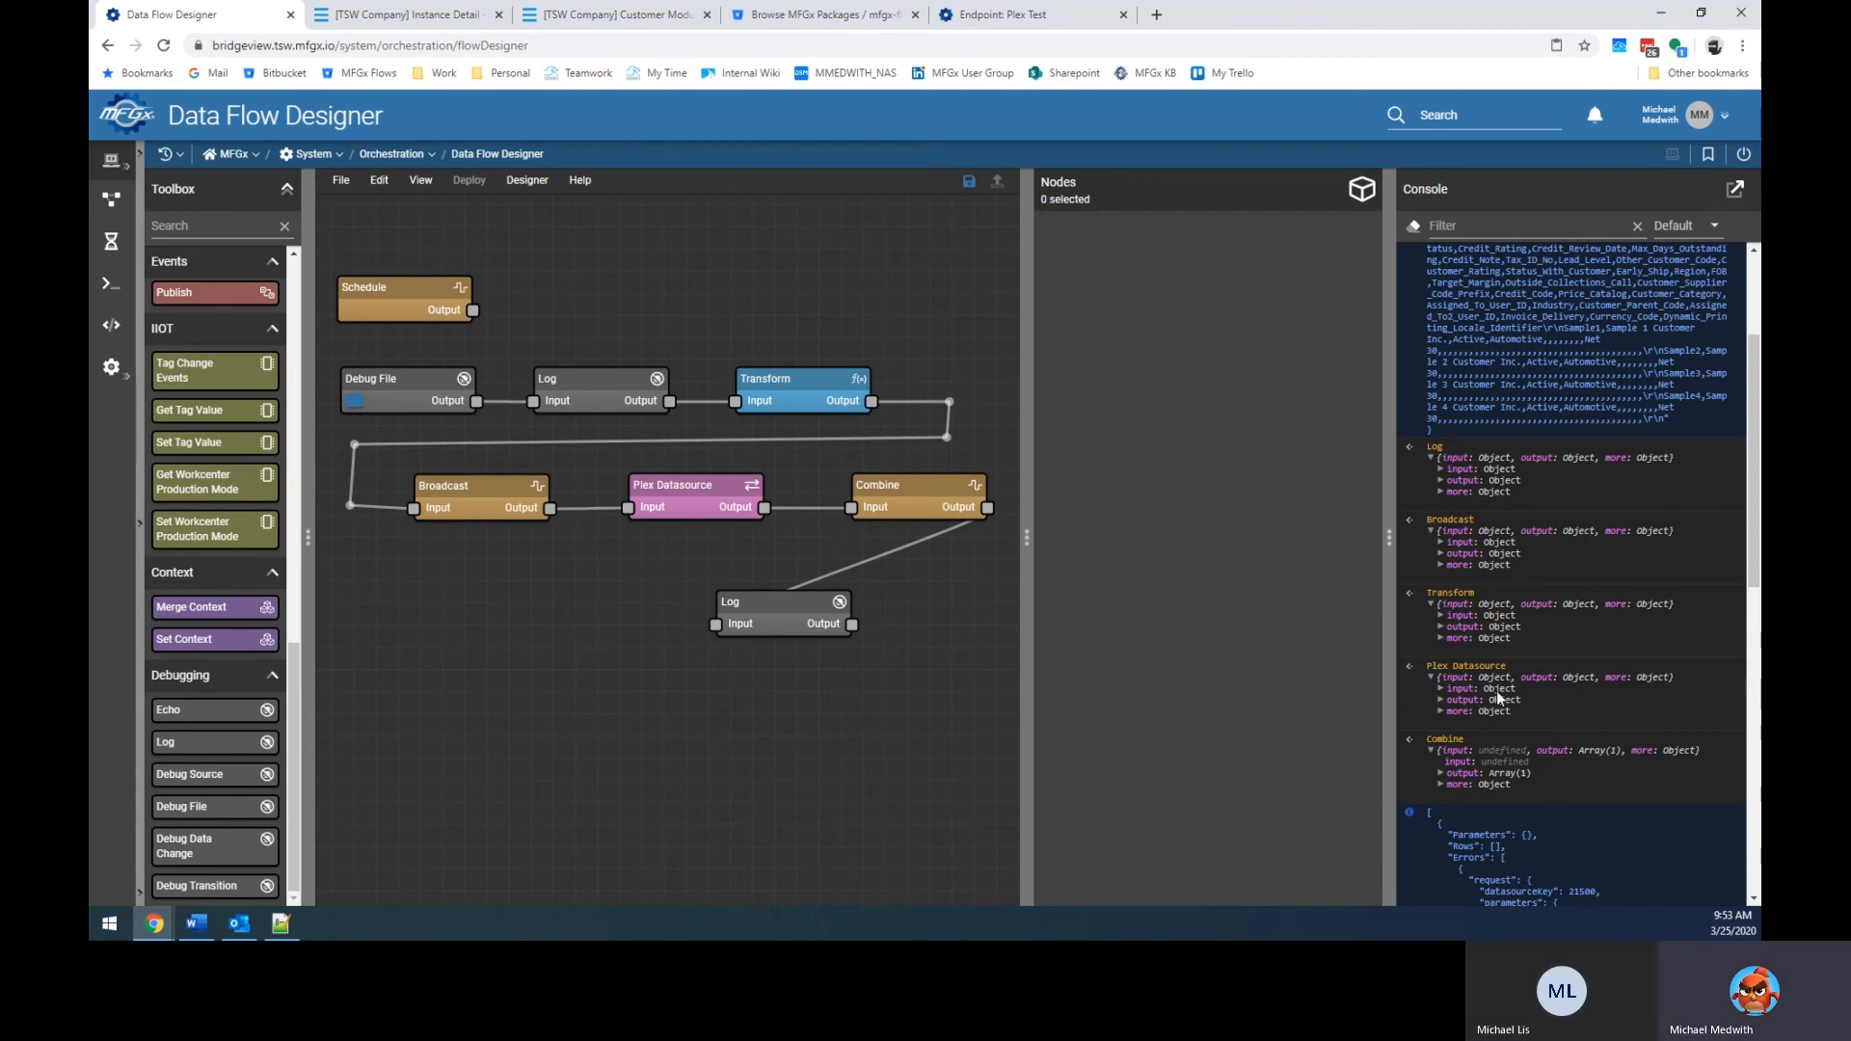
{"action": "left_click", "coordinate": [1440, 701]}
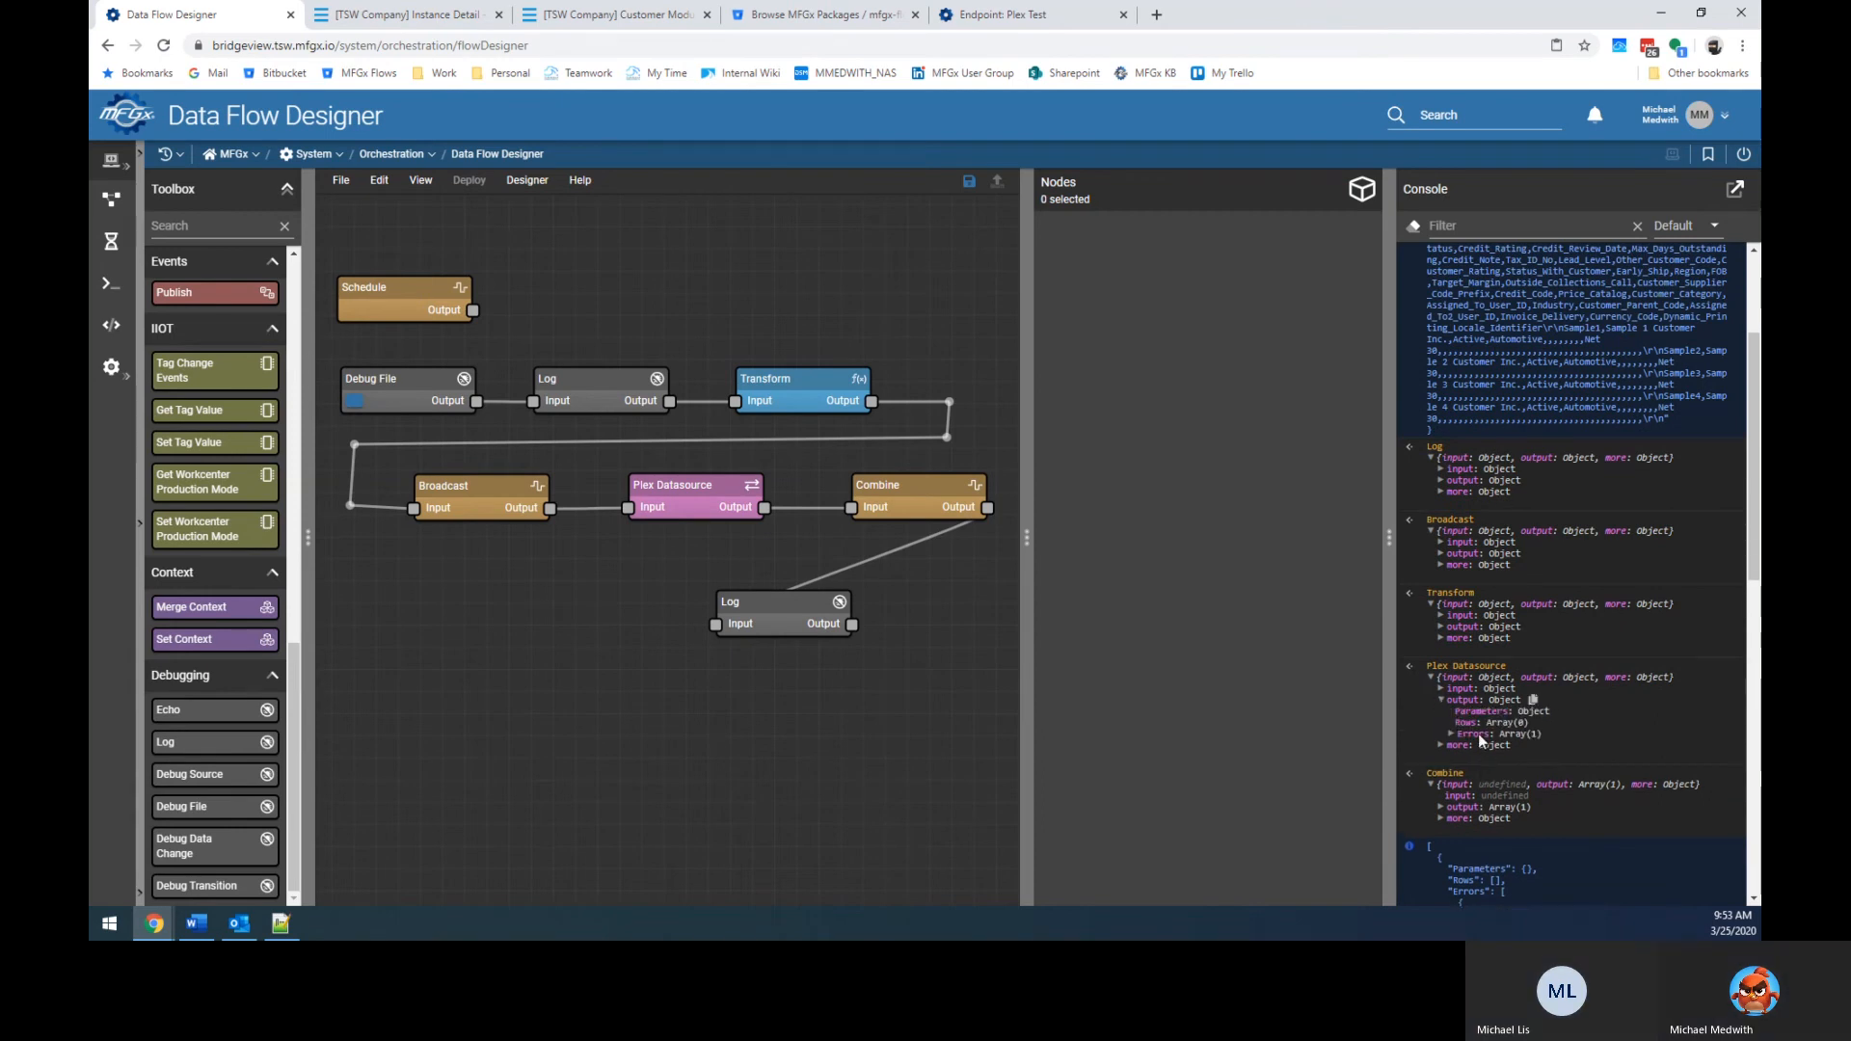
{"action": "scroll", "coordinate": [1481, 740], "scroll_direction": "down", "scroll_amount": 4}
{"action": "scroll", "coordinate": [1516, 615], "scroll_direction": "down", "scroll_amount": 4}
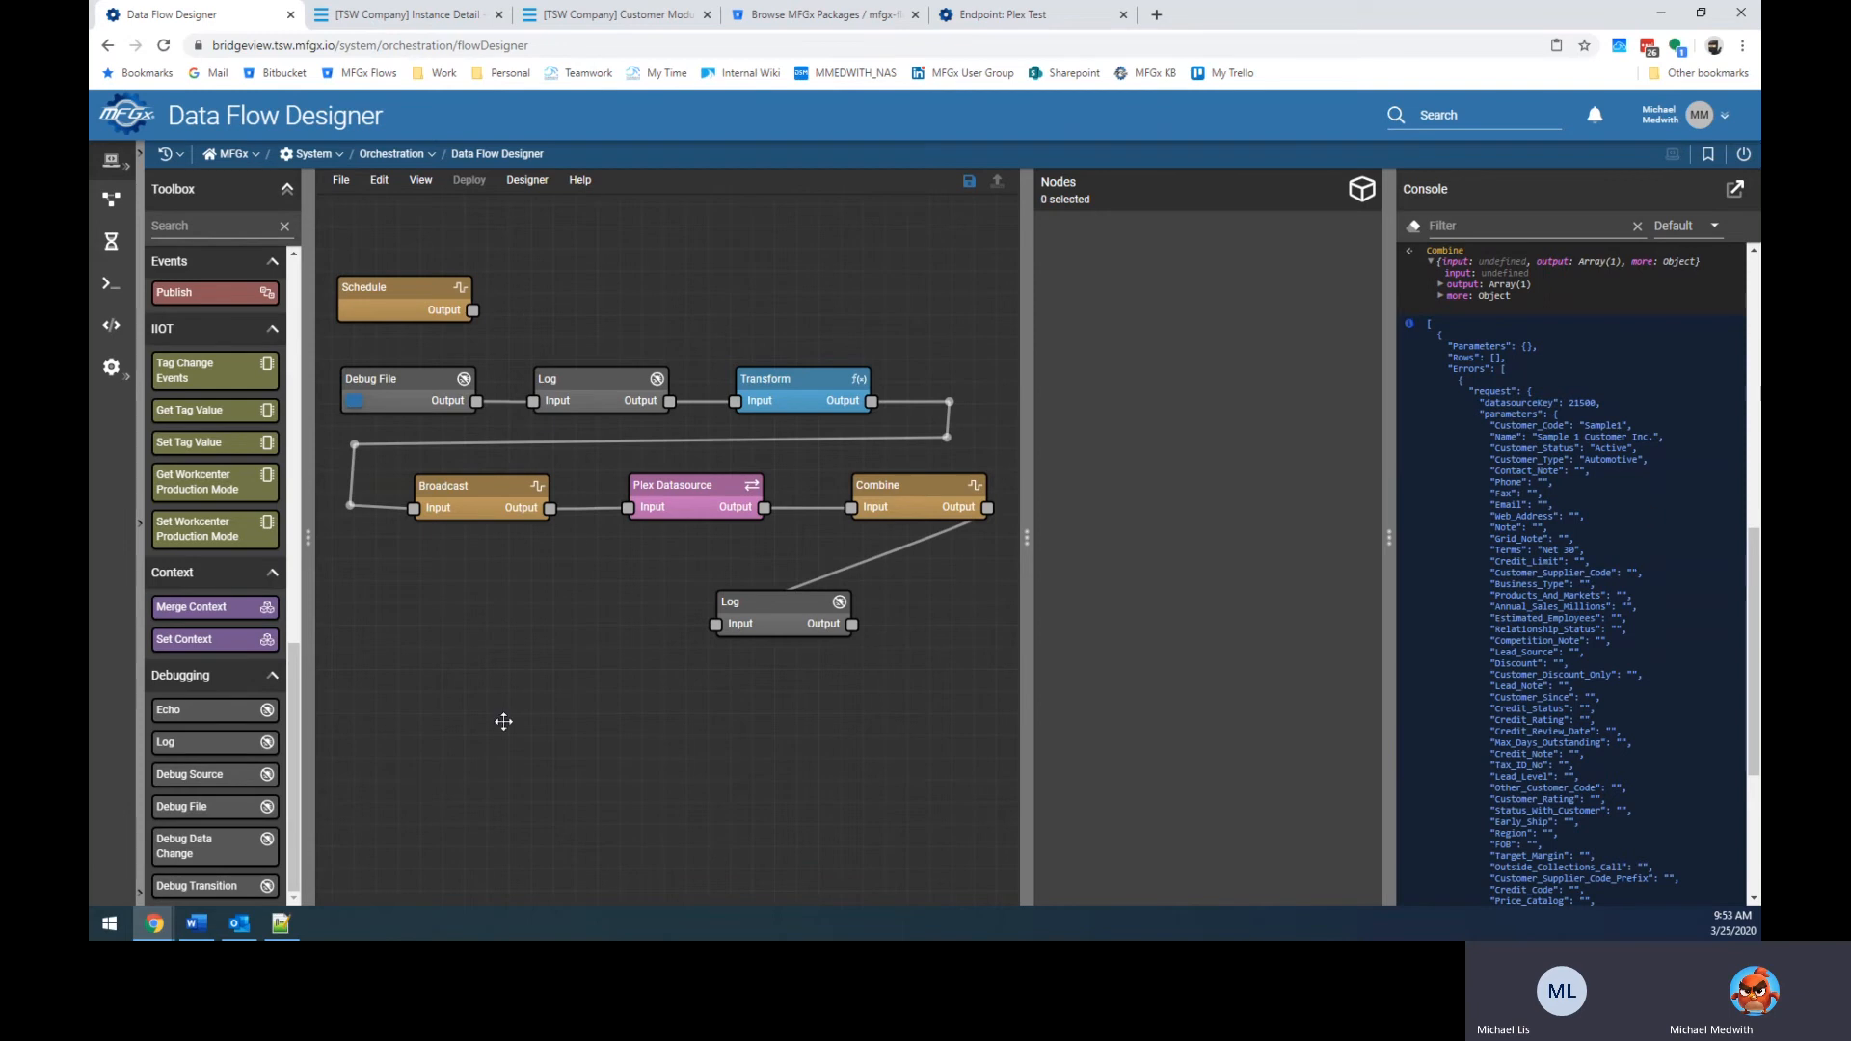
{"action": "scroll", "coordinate": [168, 718], "scroll_direction": "up", "scroll_amount": 10}
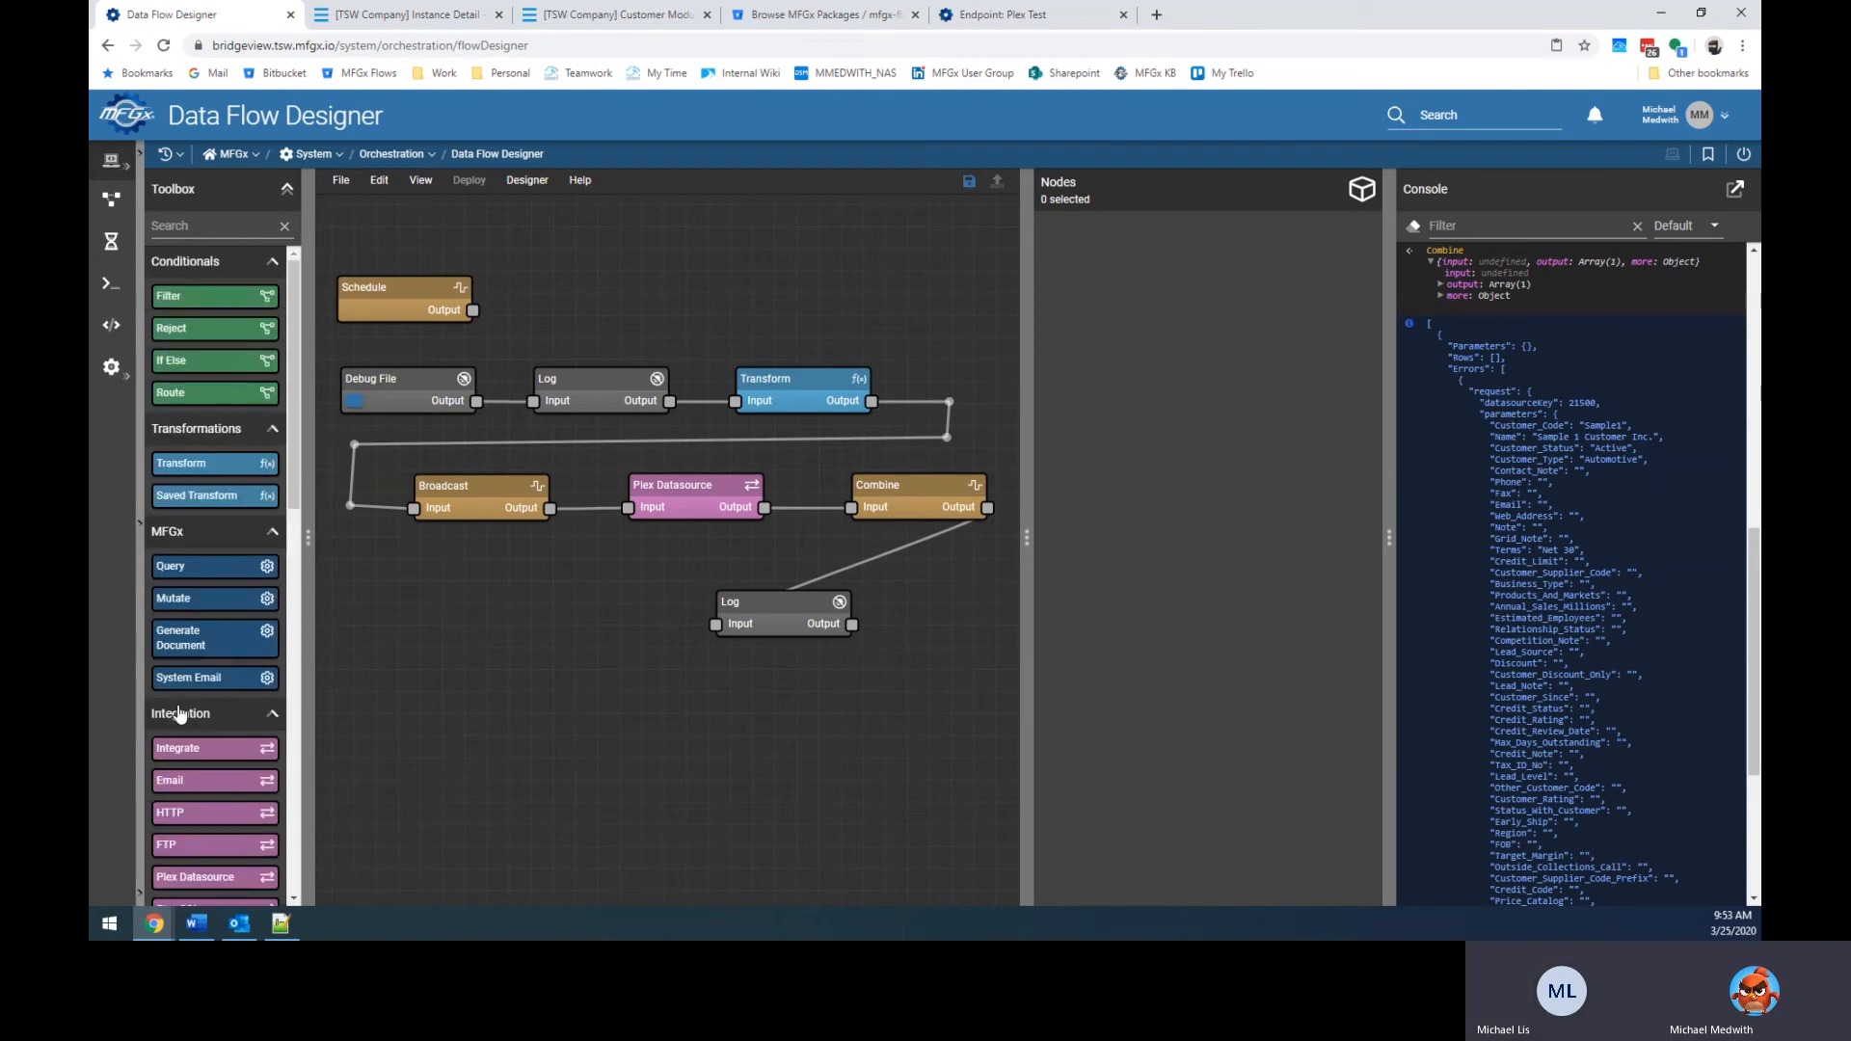
Add a new Transform node fed by Combine's output and delete the Log node and its link.
{"action": "left_click_drag", "start_coordinate": [214, 482], "coordinate": [480, 614]}
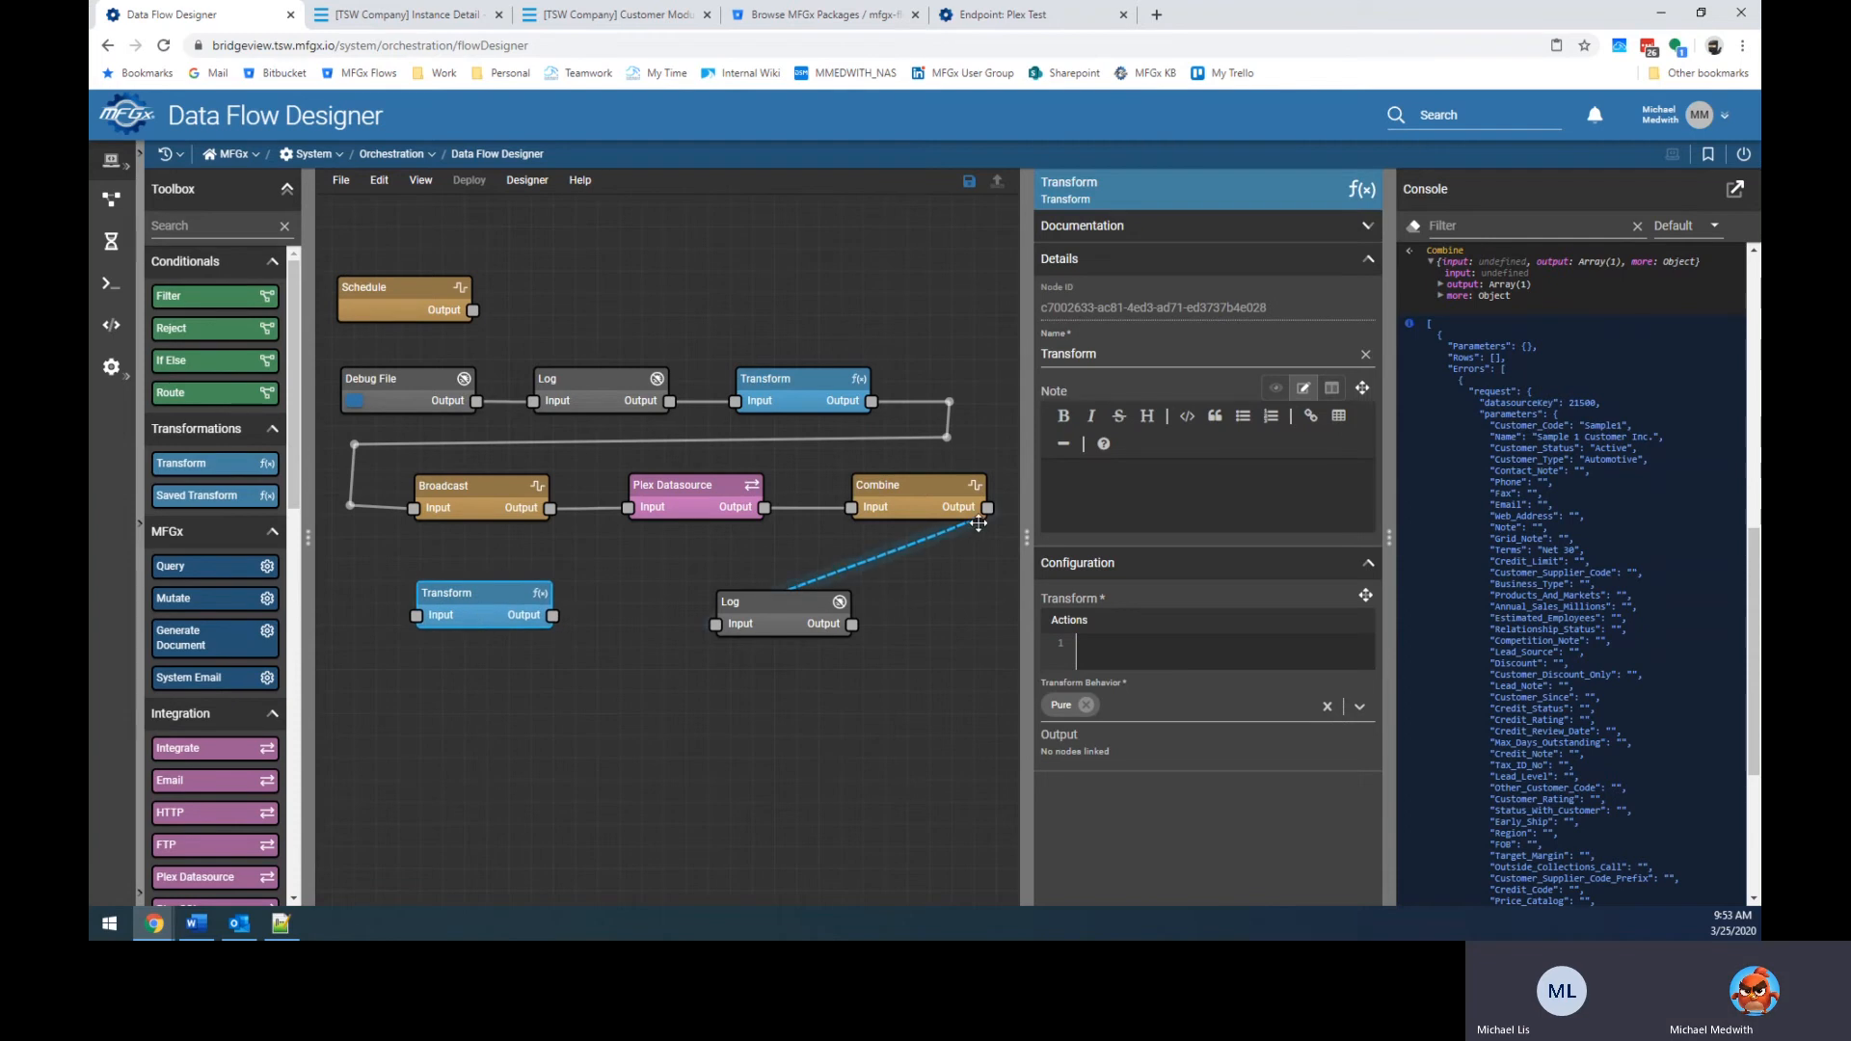
{"action": "left_click_drag", "start_coordinate": [987, 507], "coordinate": [420, 615]}
{"action": "left_click", "coordinate": [893, 555]}
{"action": "key", "text": "Delete"}
{"action": "left_click", "coordinate": [810, 611]}
{"action": "key", "text": "Delete"}
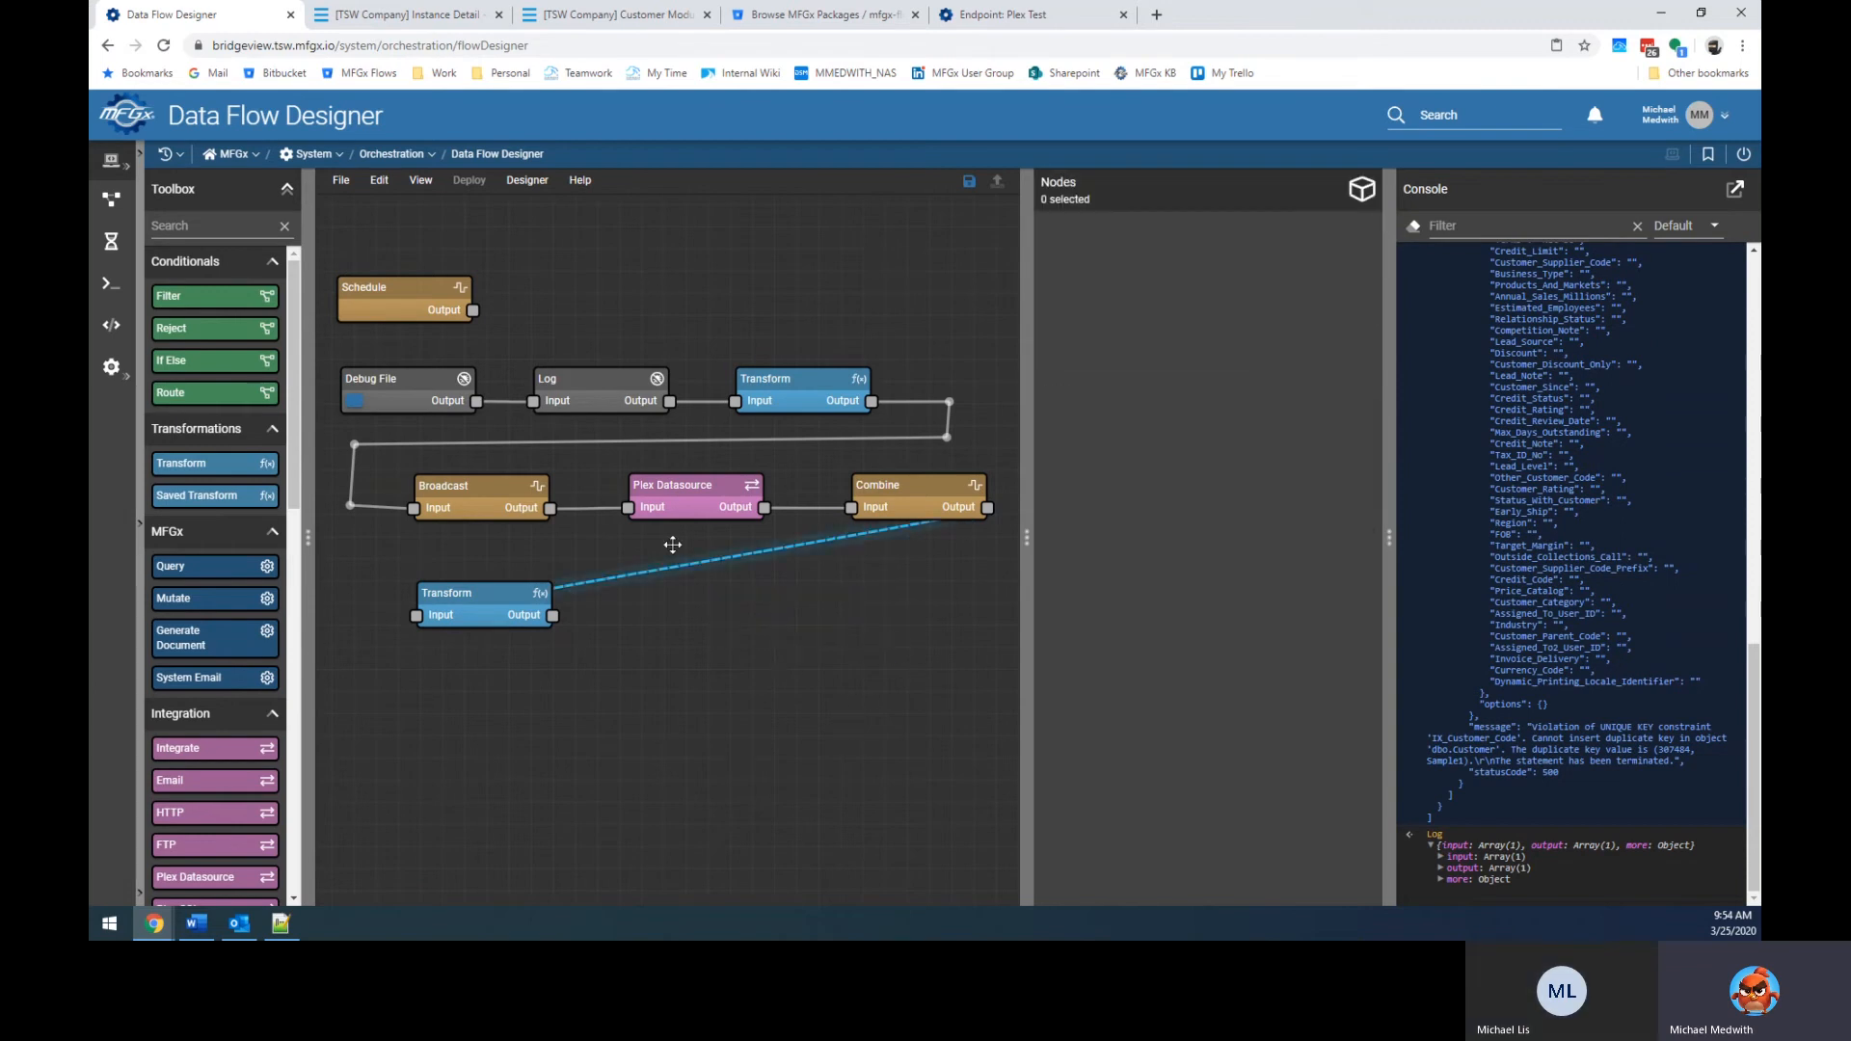
{"action": "left_click", "coordinate": [763, 432]}
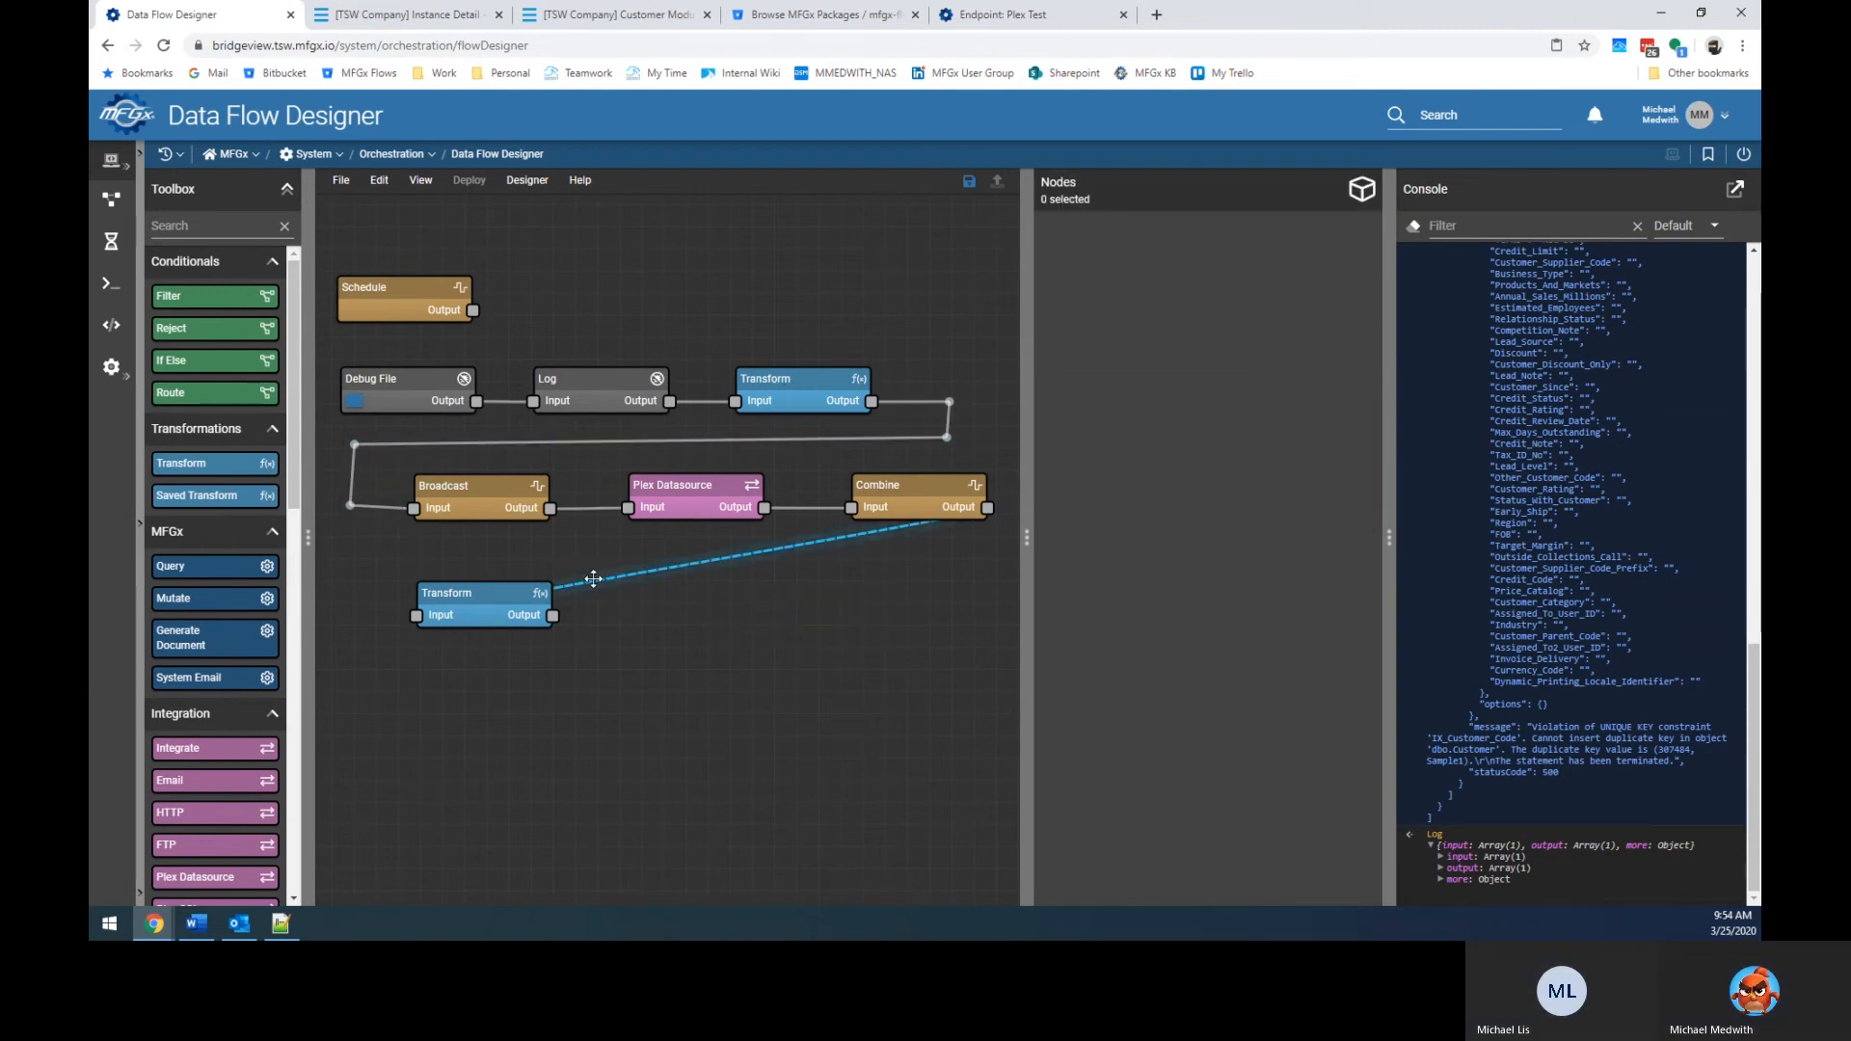
Compare the new Transform's default expression with the upper Transform's actions script.
{"action": "left_click", "coordinate": [501, 607]}
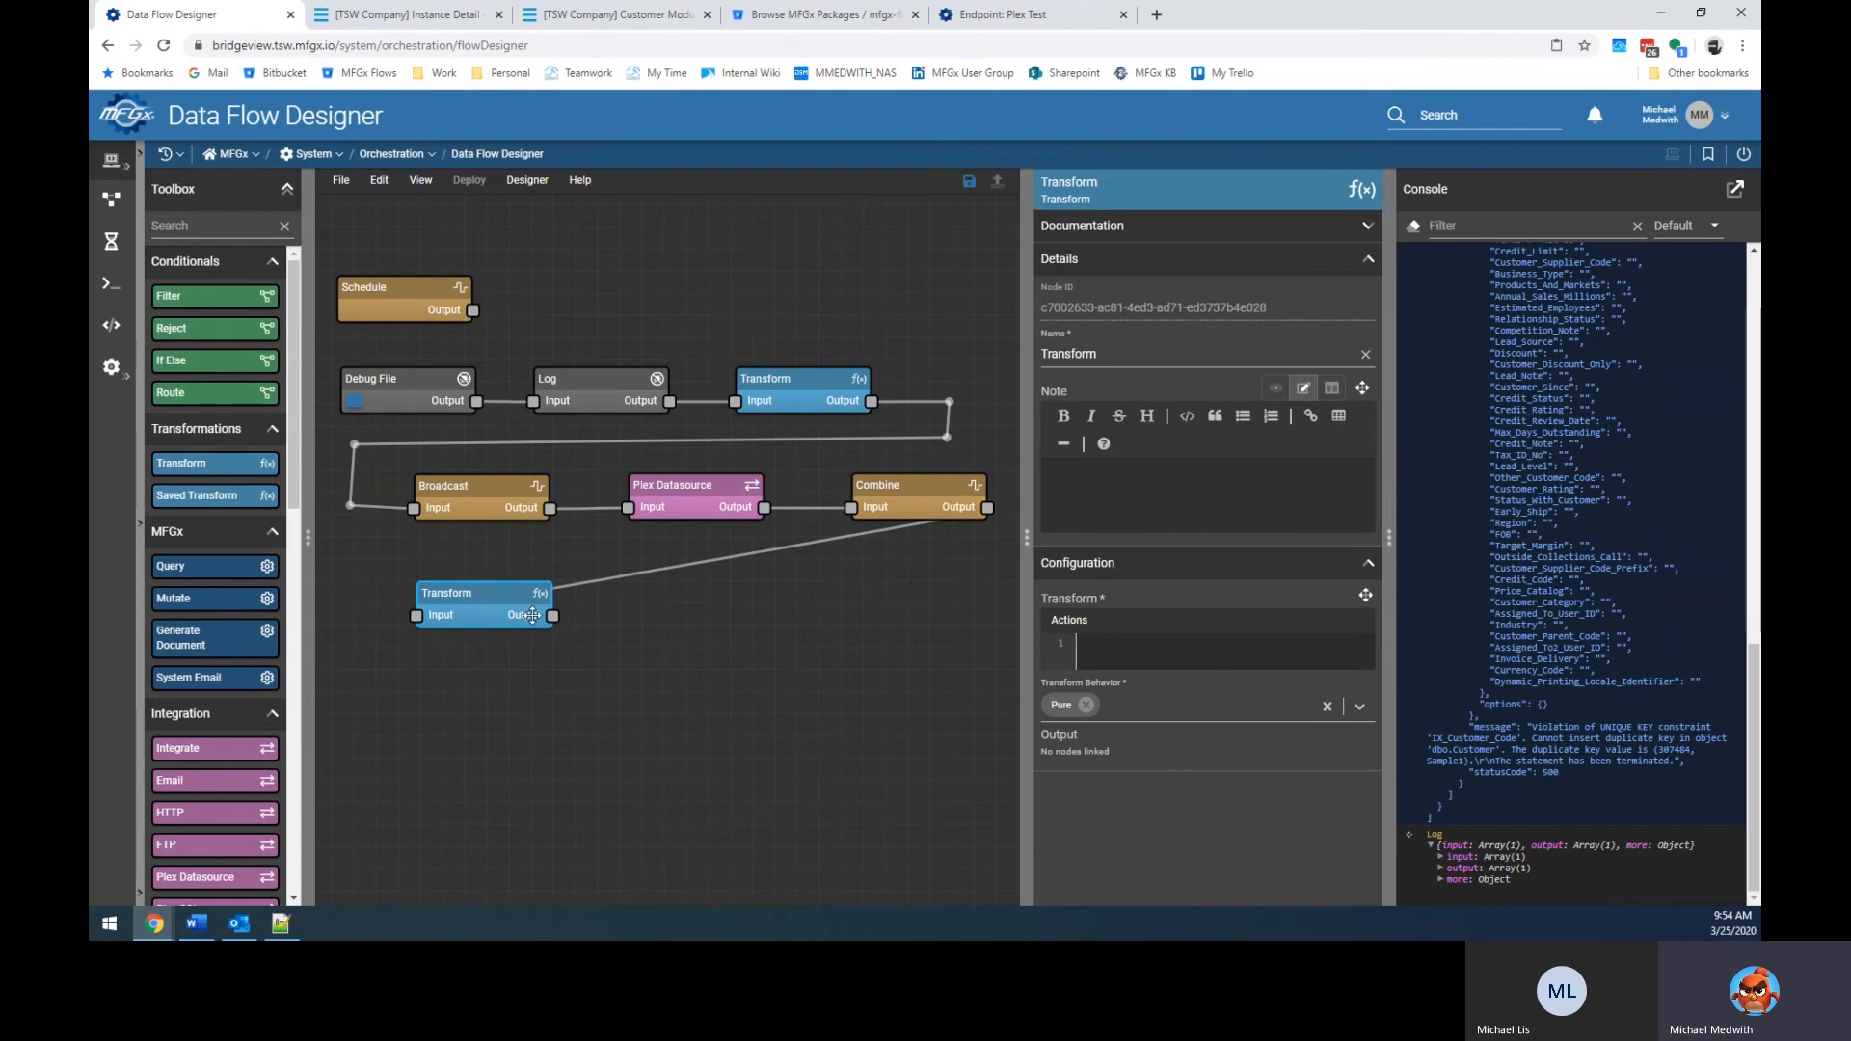
{"action": "scroll", "coordinate": [1572, 635], "scroll_direction": "up", "scroll_amount": 5}
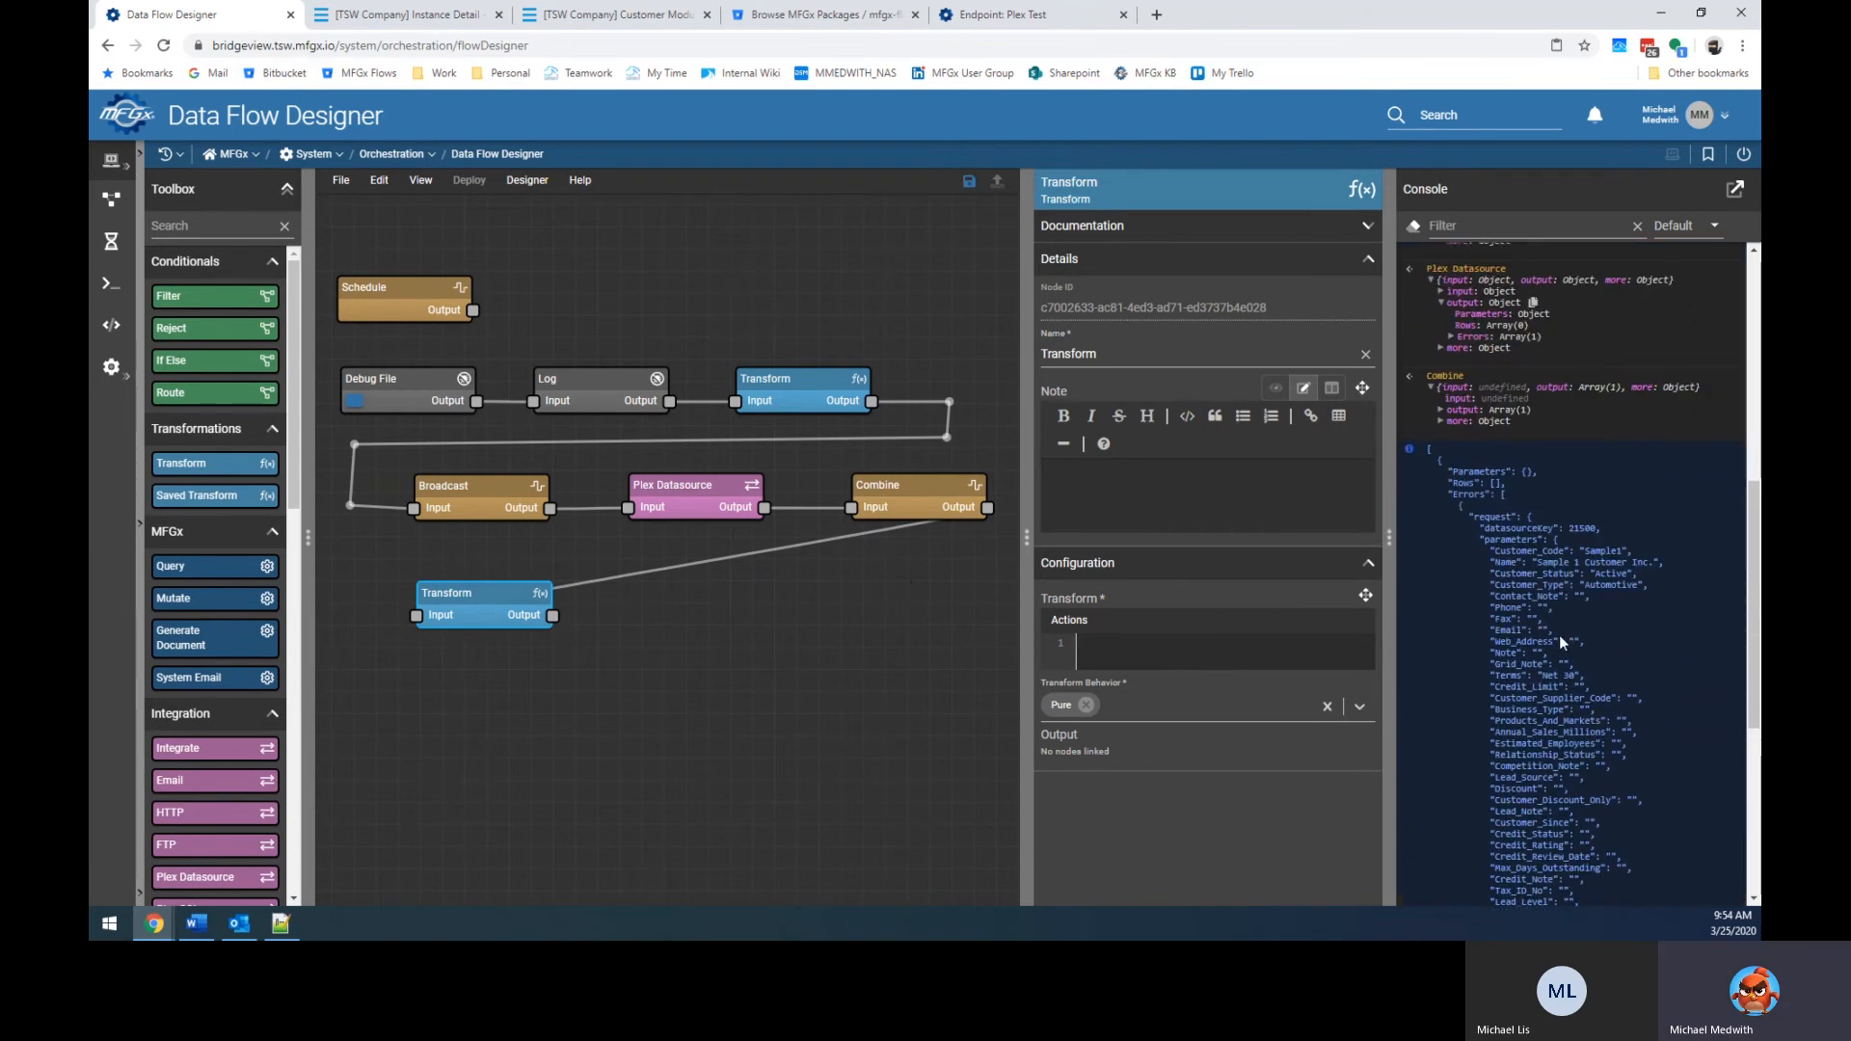
{"action": "left_click", "coordinate": [1163, 652]}
{"action": "left_click", "coordinate": [815, 396]}
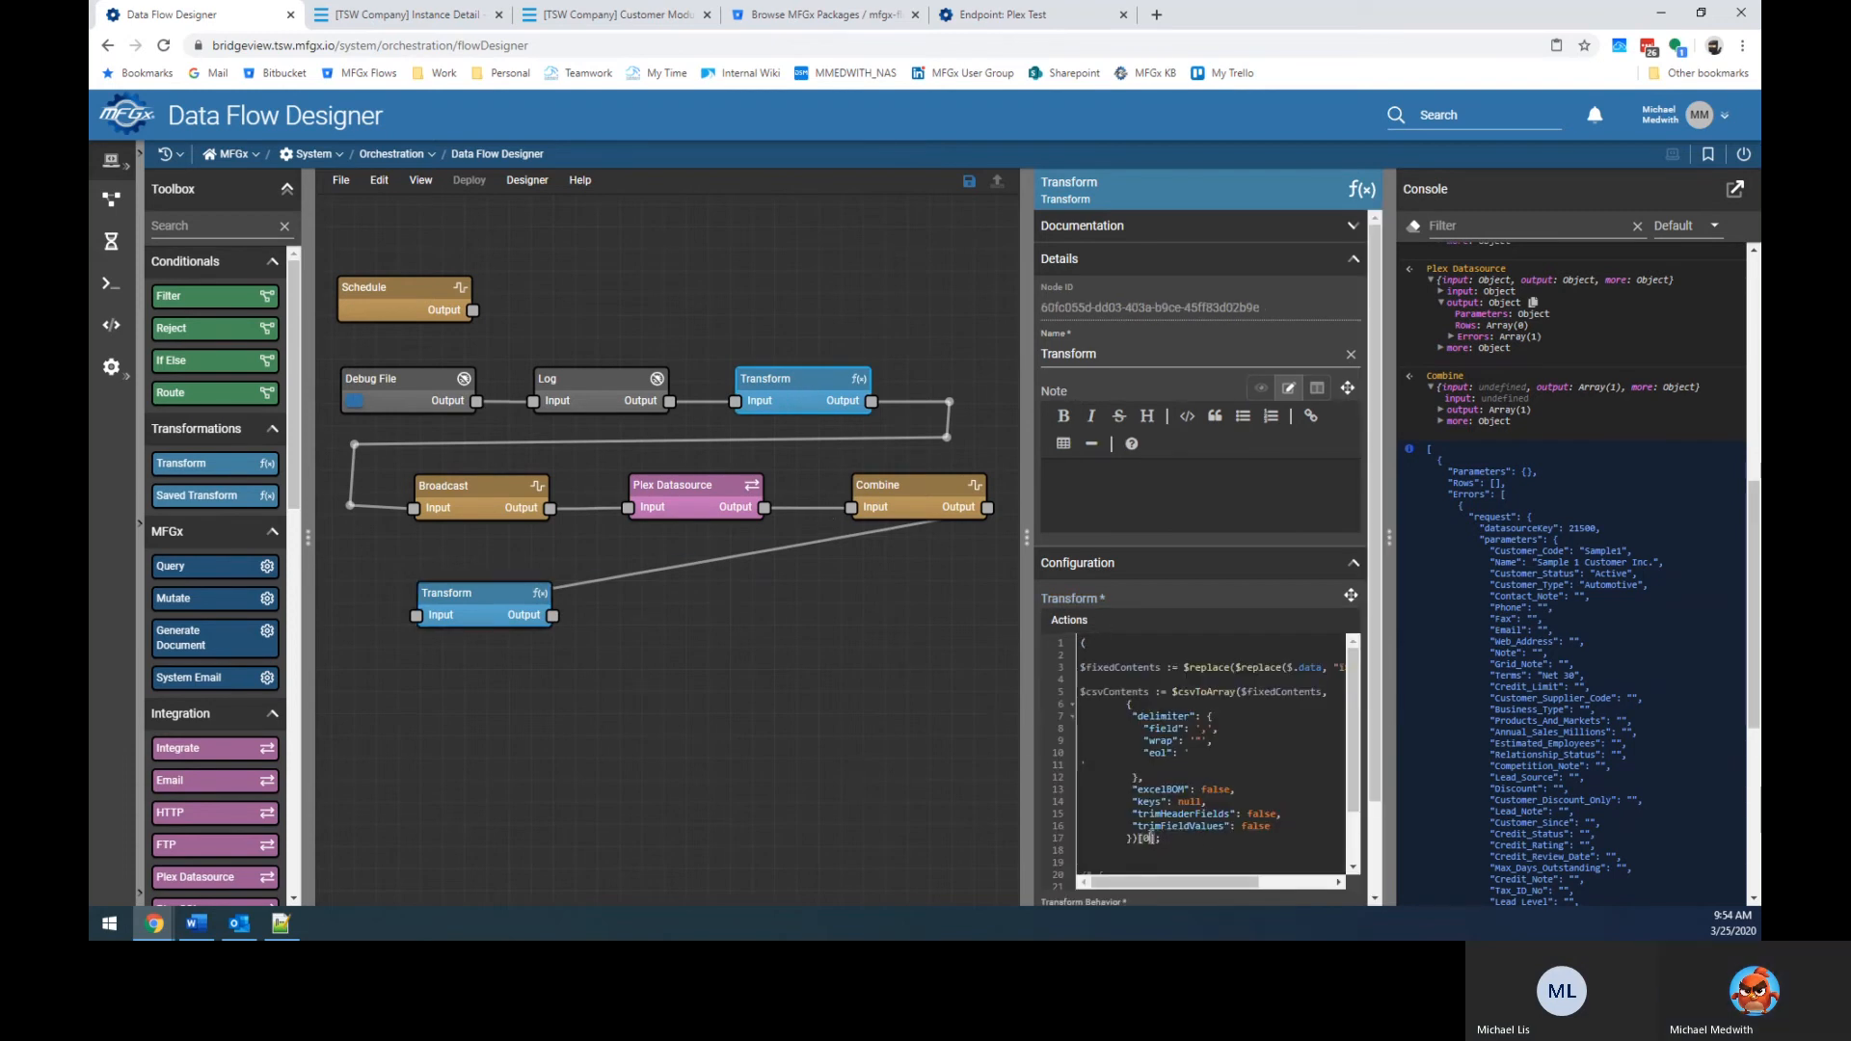
{"action": "left_click", "coordinate": [1212, 840]}
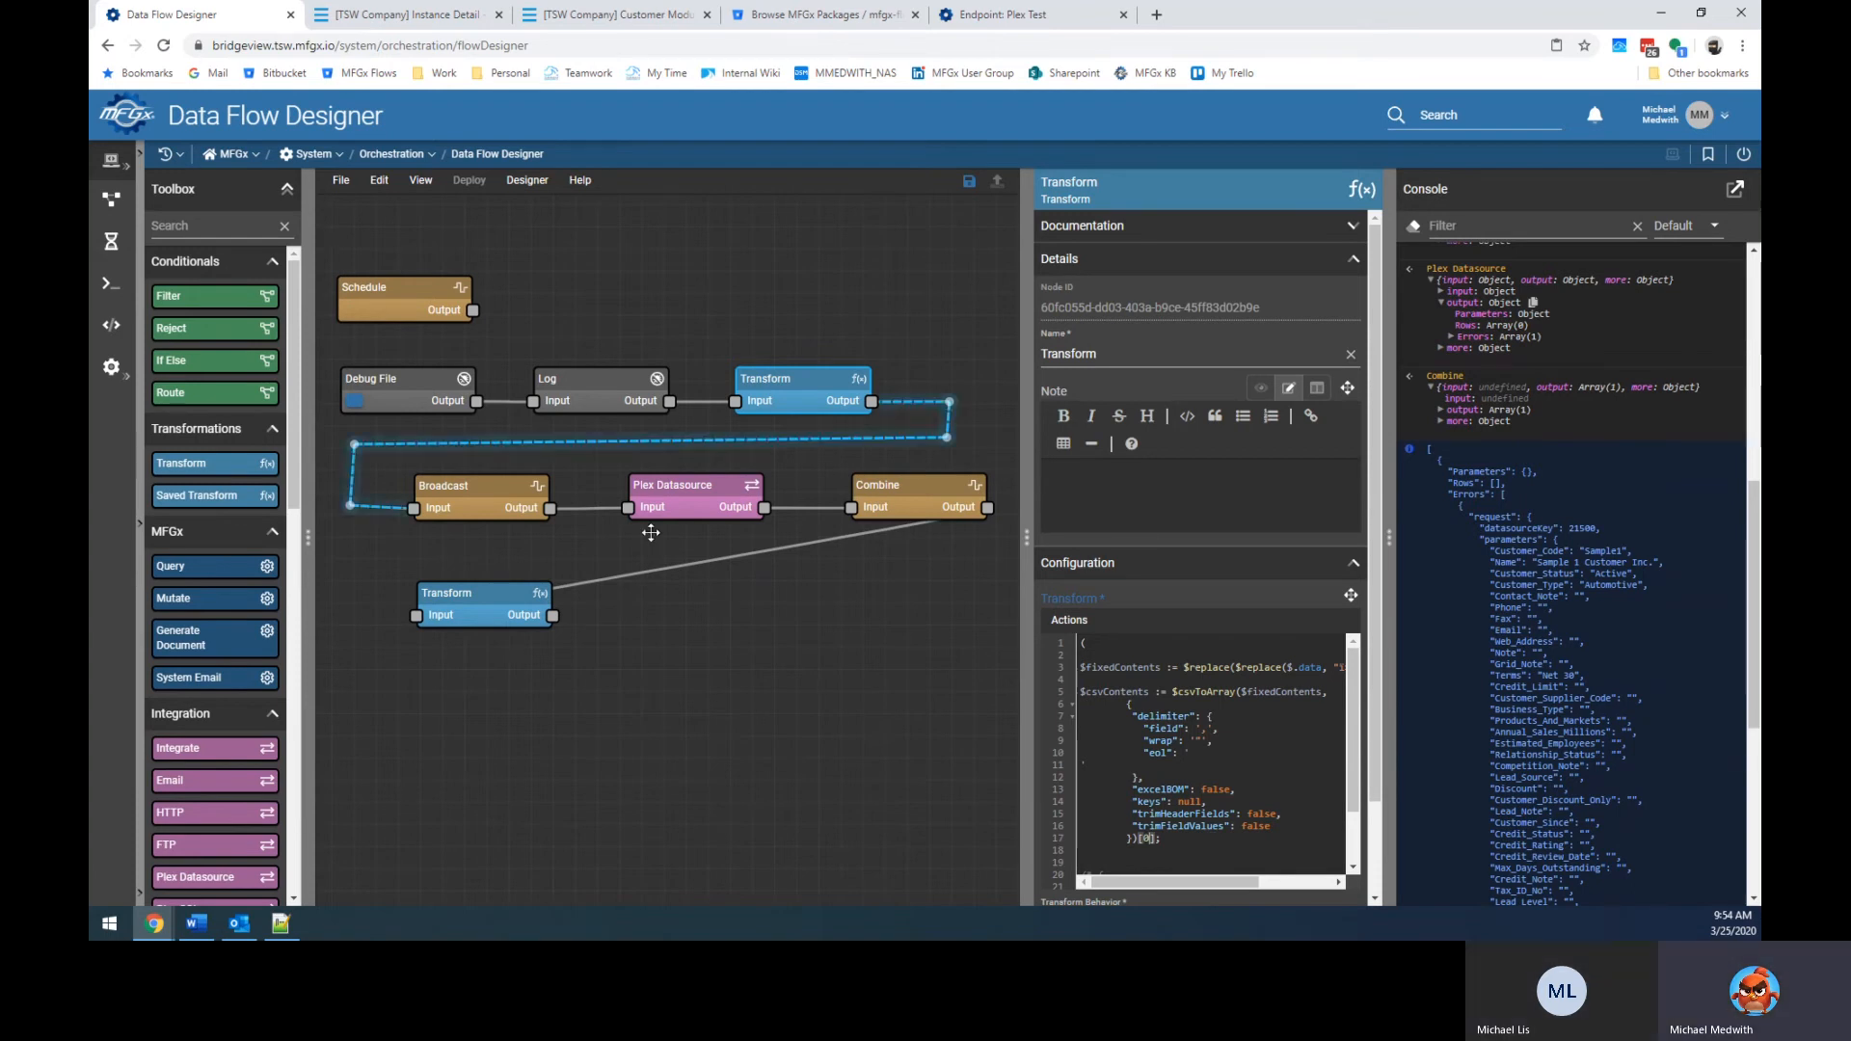
{"action": "left_click", "coordinate": [519, 590]}
Set the lower Transform's expression to $.Errors.request.parameters.Customer_Code and rerun the flow.
{"action": "left_click", "coordinate": [1202, 660]}
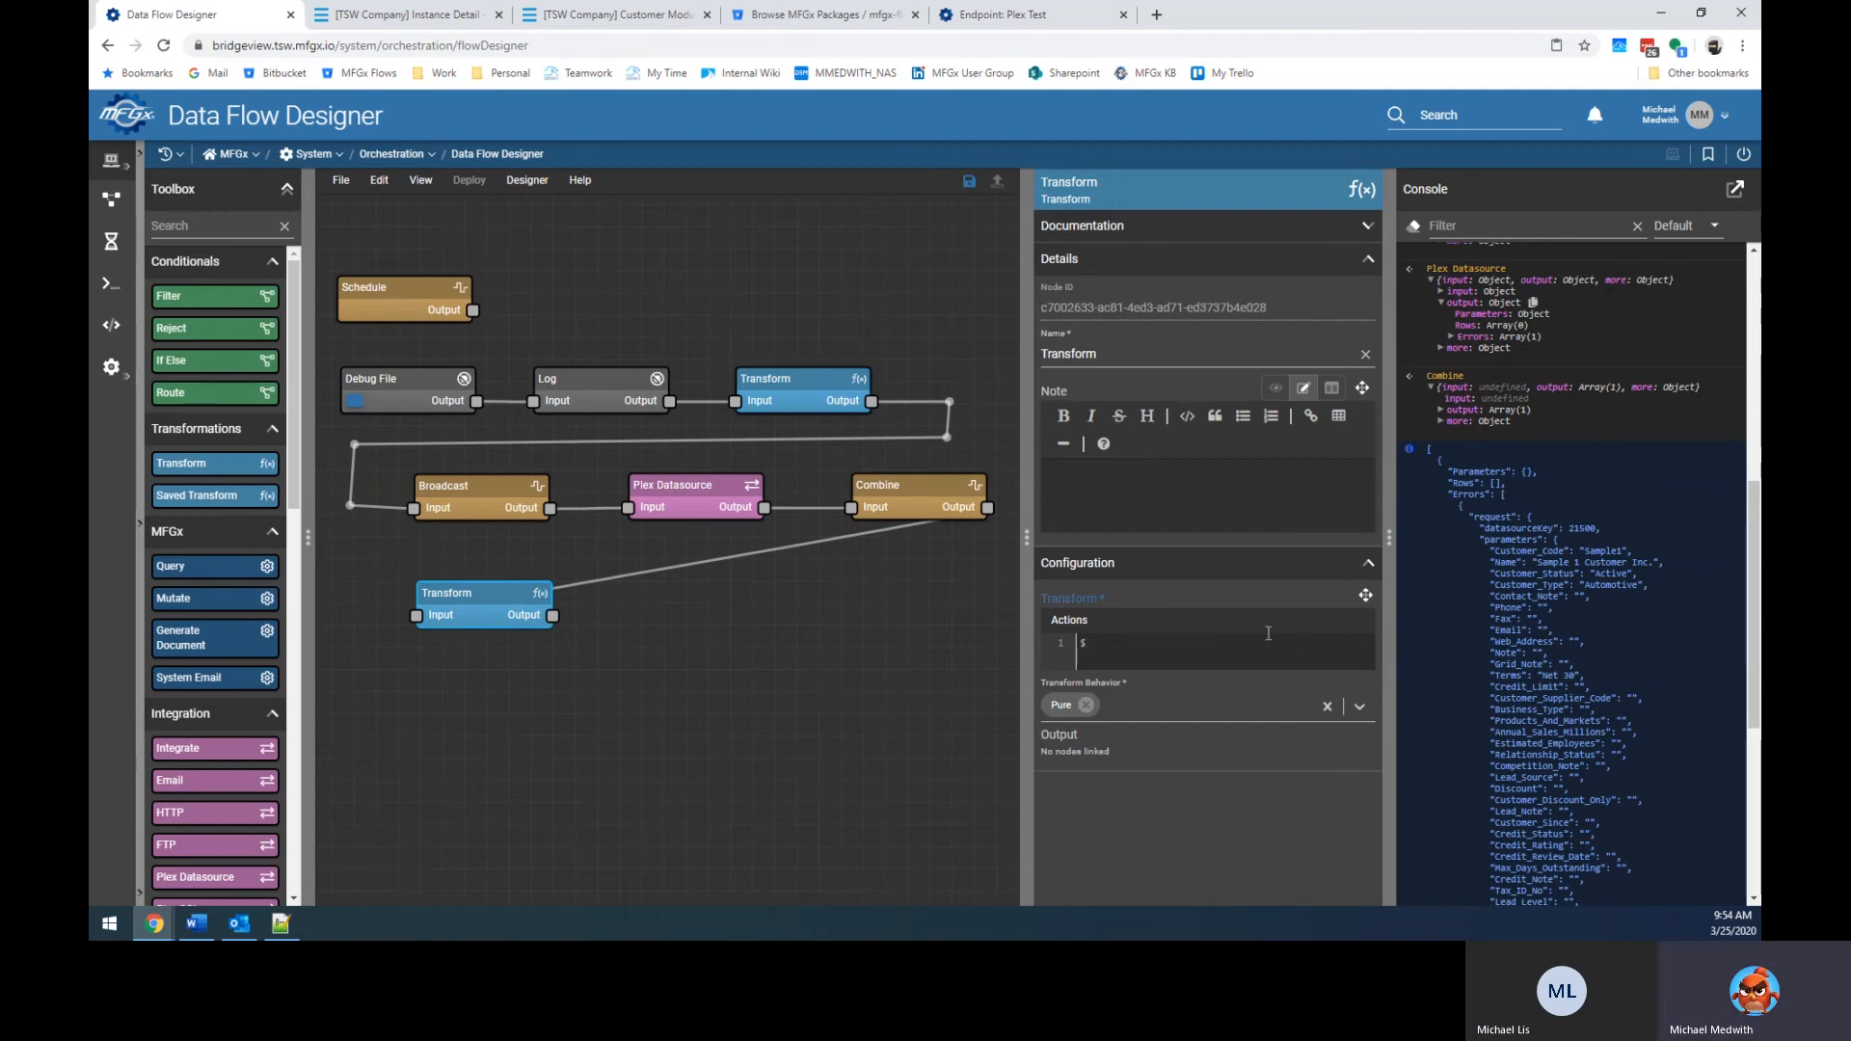
{"action": "type", "text": ".Errors.request."}
{"action": "type", "text": "parameters."}
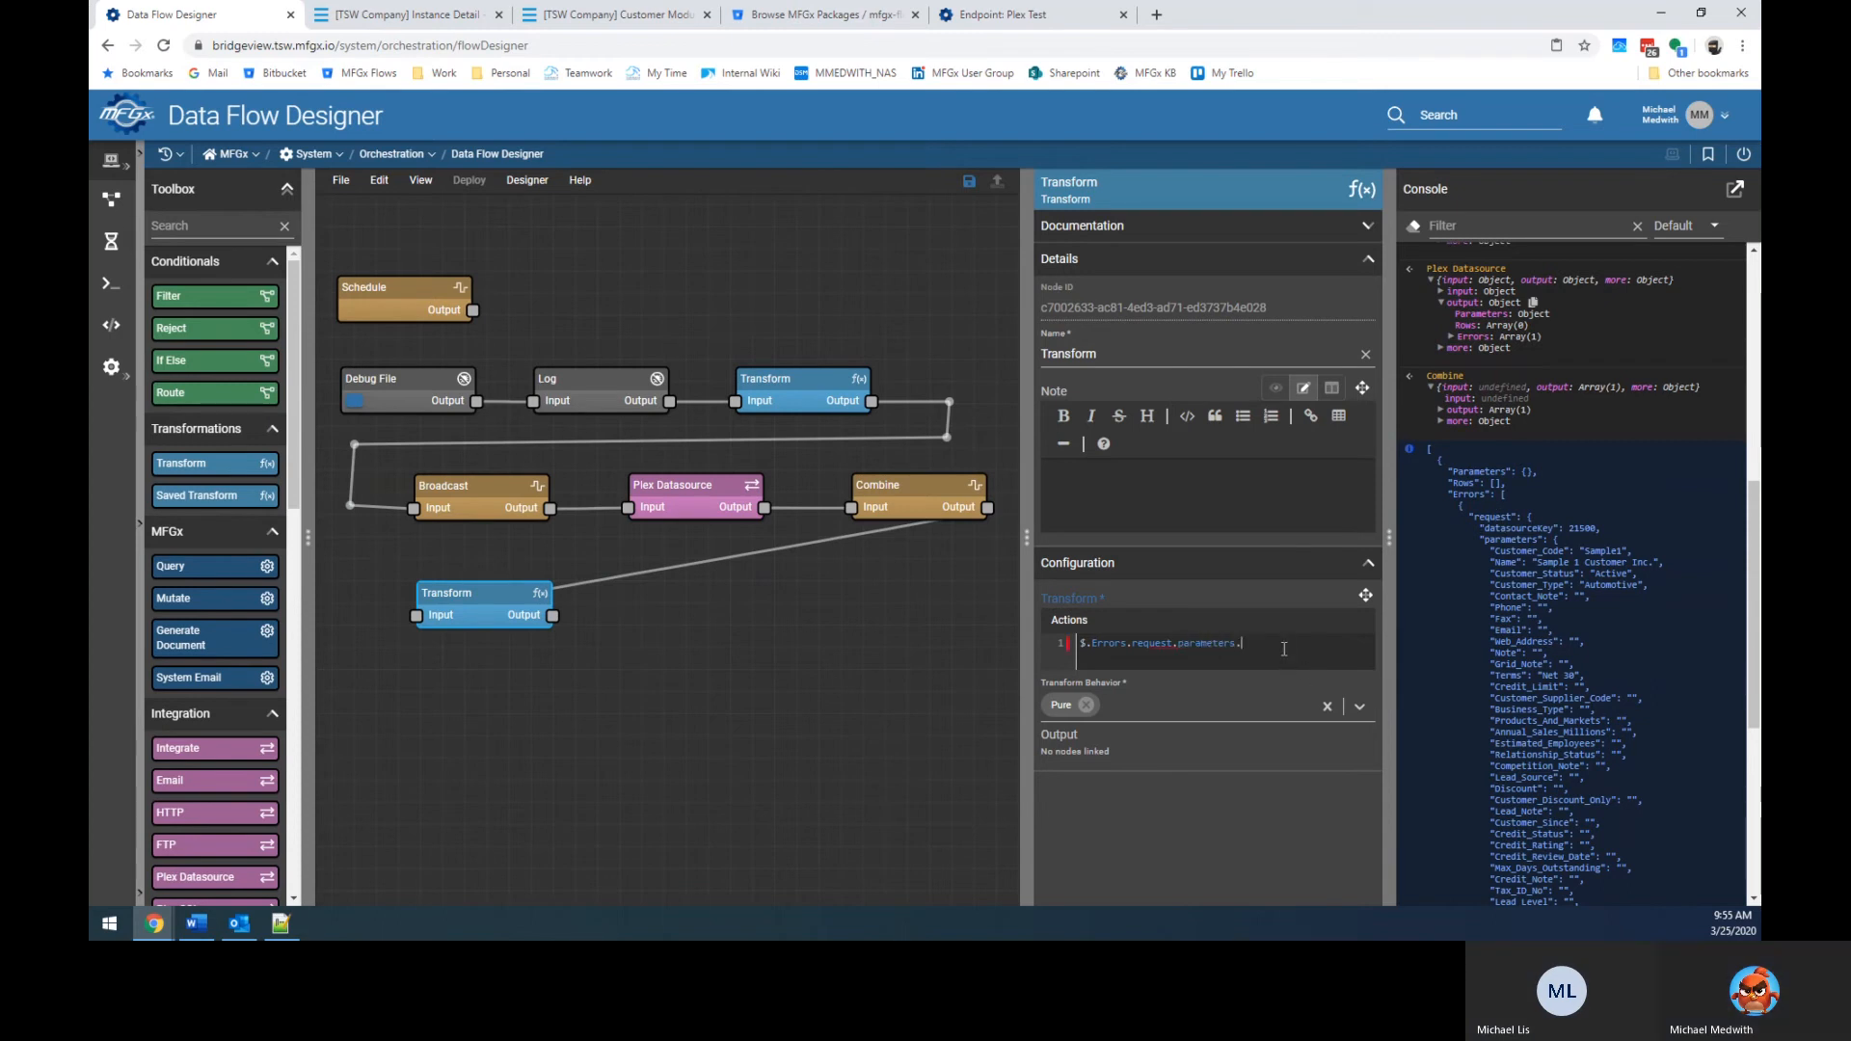
{"action": "type", "text": "Customer_Code"}
{"action": "key", "text": "ctrl+Return"}
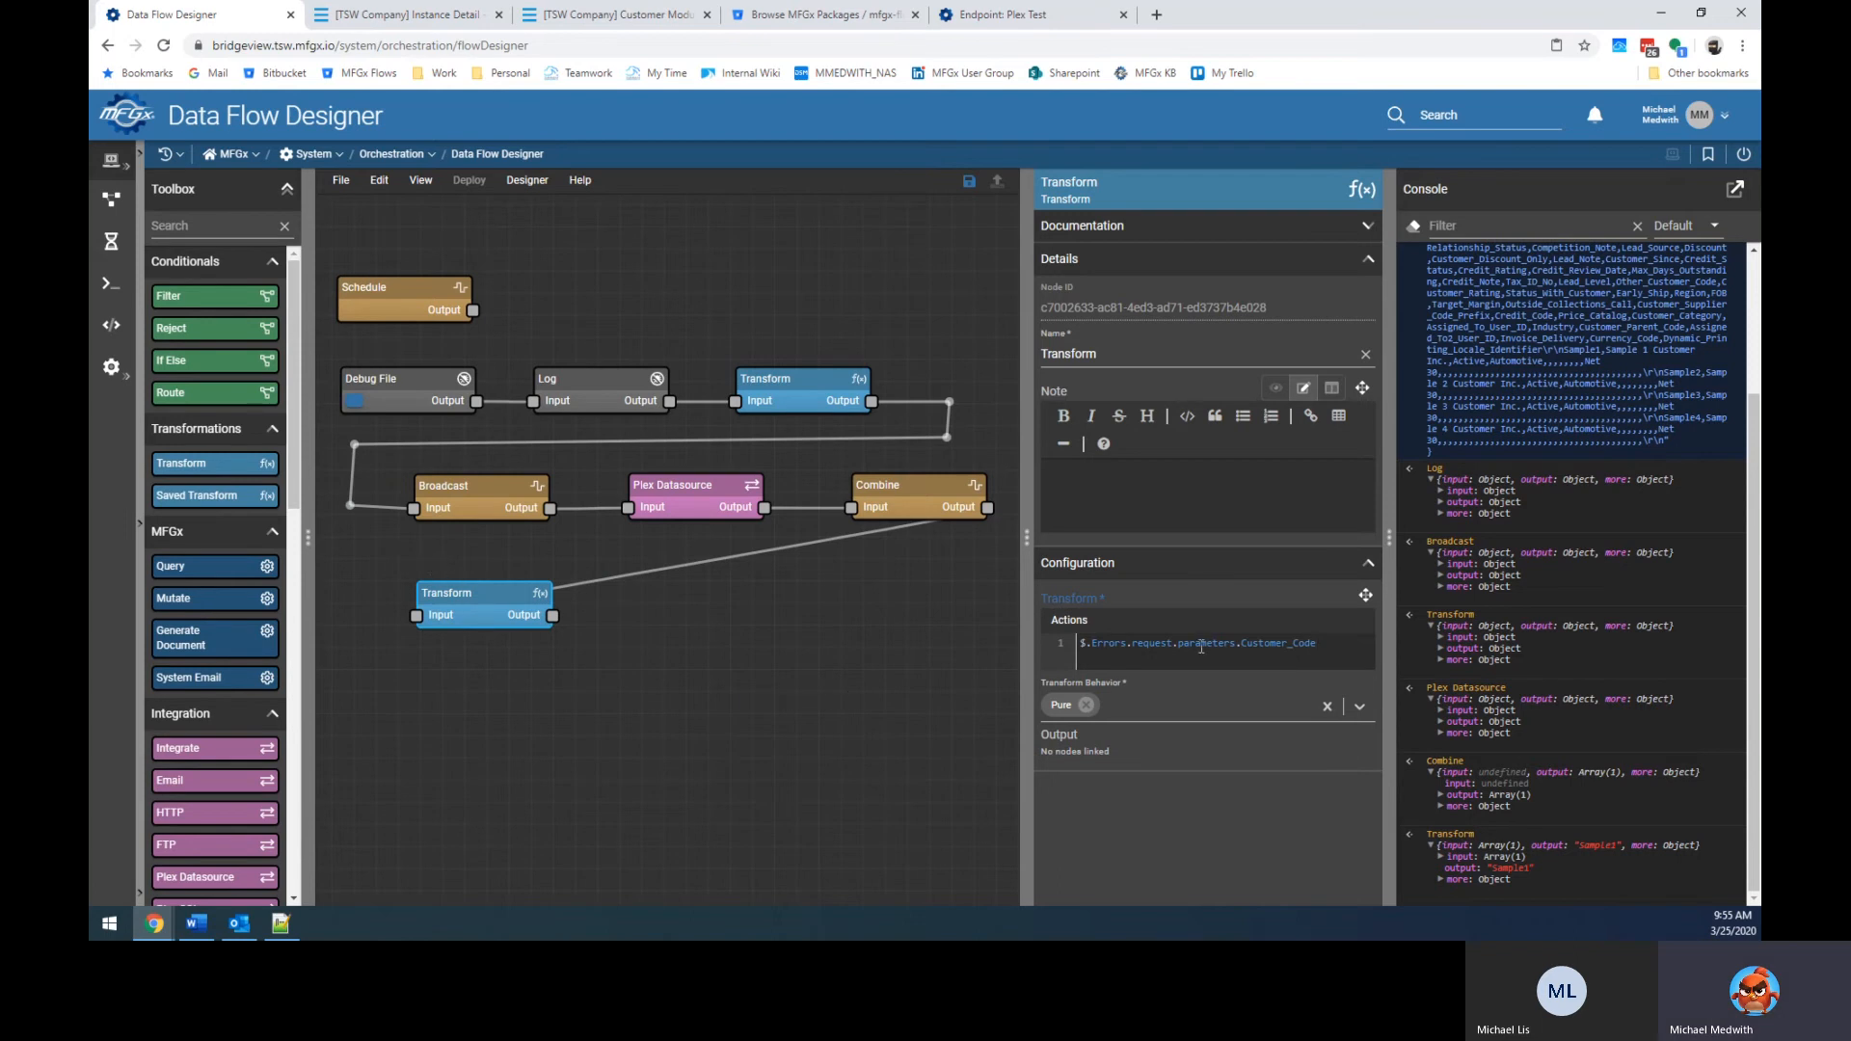
Wrap that expression in an object under the "Customer_Errors" key and add a line break.
{"action": "key", "text": "Home"}
{"action": "key", "text": "Return"}
{"action": "key", "text": "Tab"}
{"action": "key", "text": "Up"}
{"action": "type", "text": "{"}
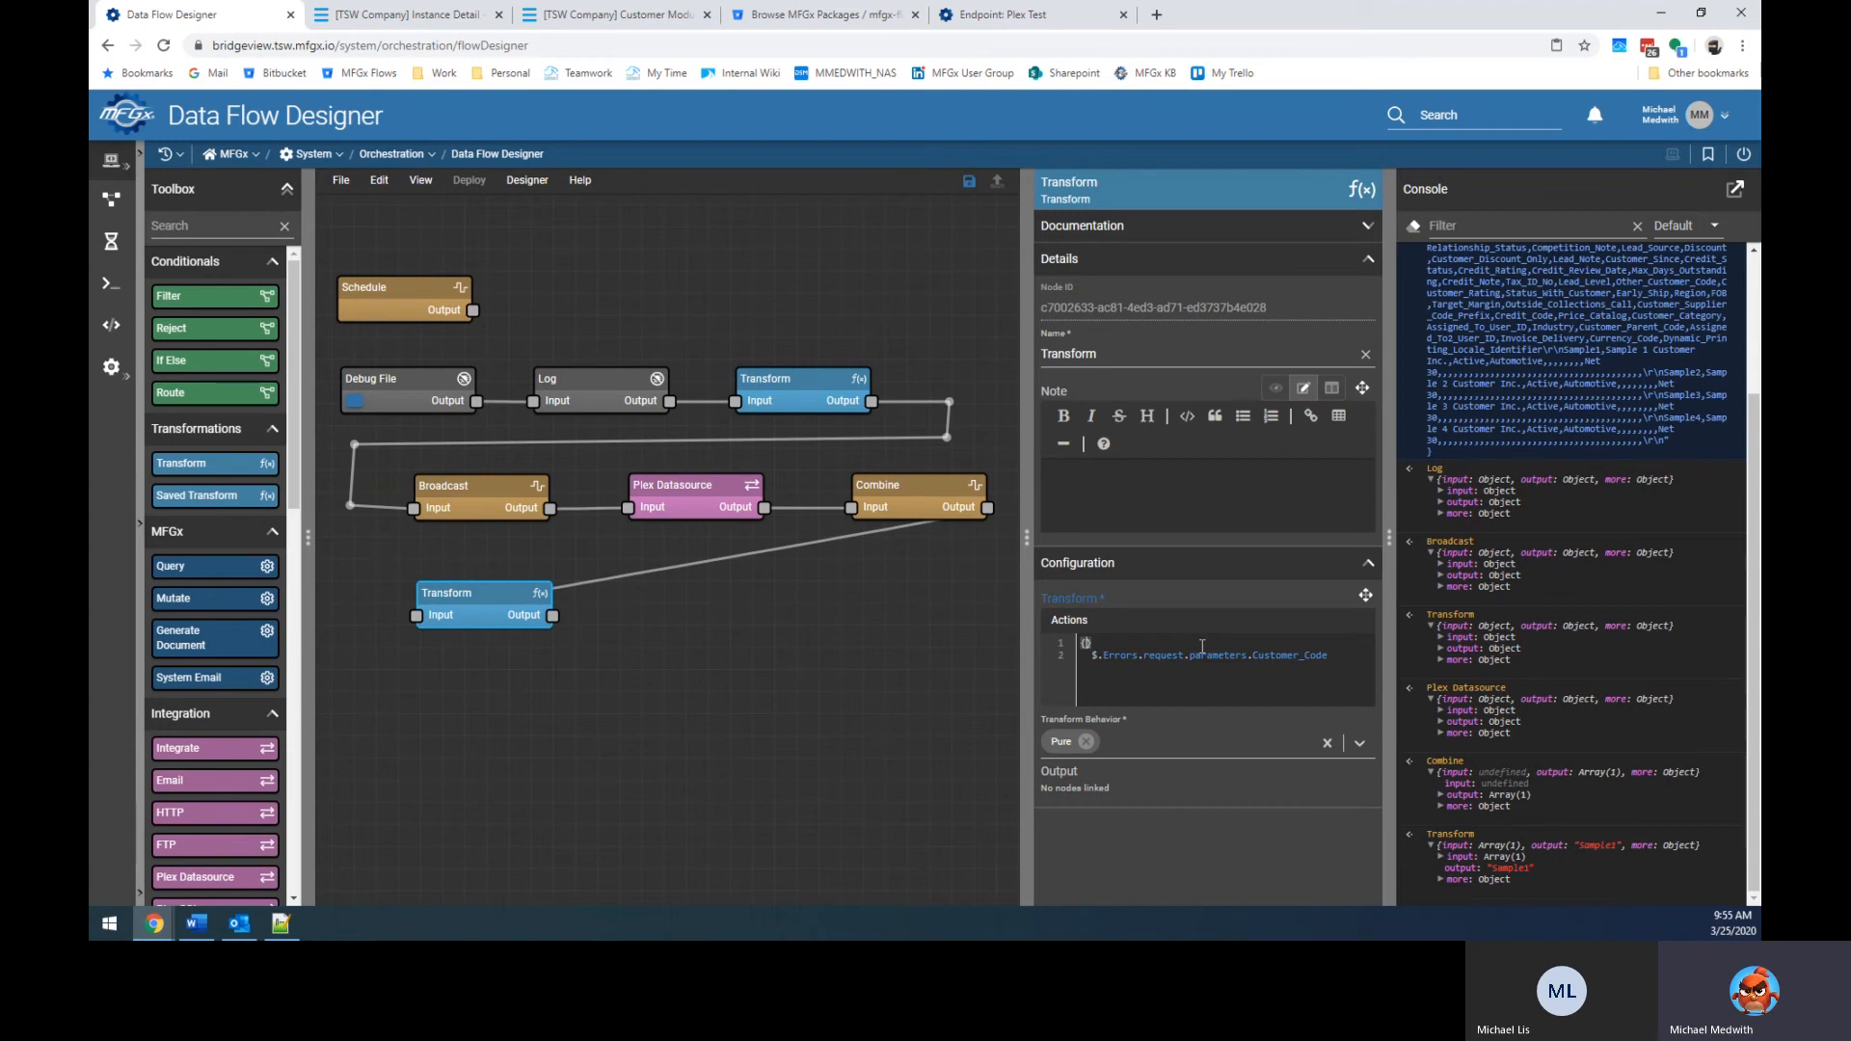
{"action": "key", "text": "Down"}
{"action": "type", "text": "\""}
{"action": "type", "text": ": "}
{"action": "type", "text": "Customer"}
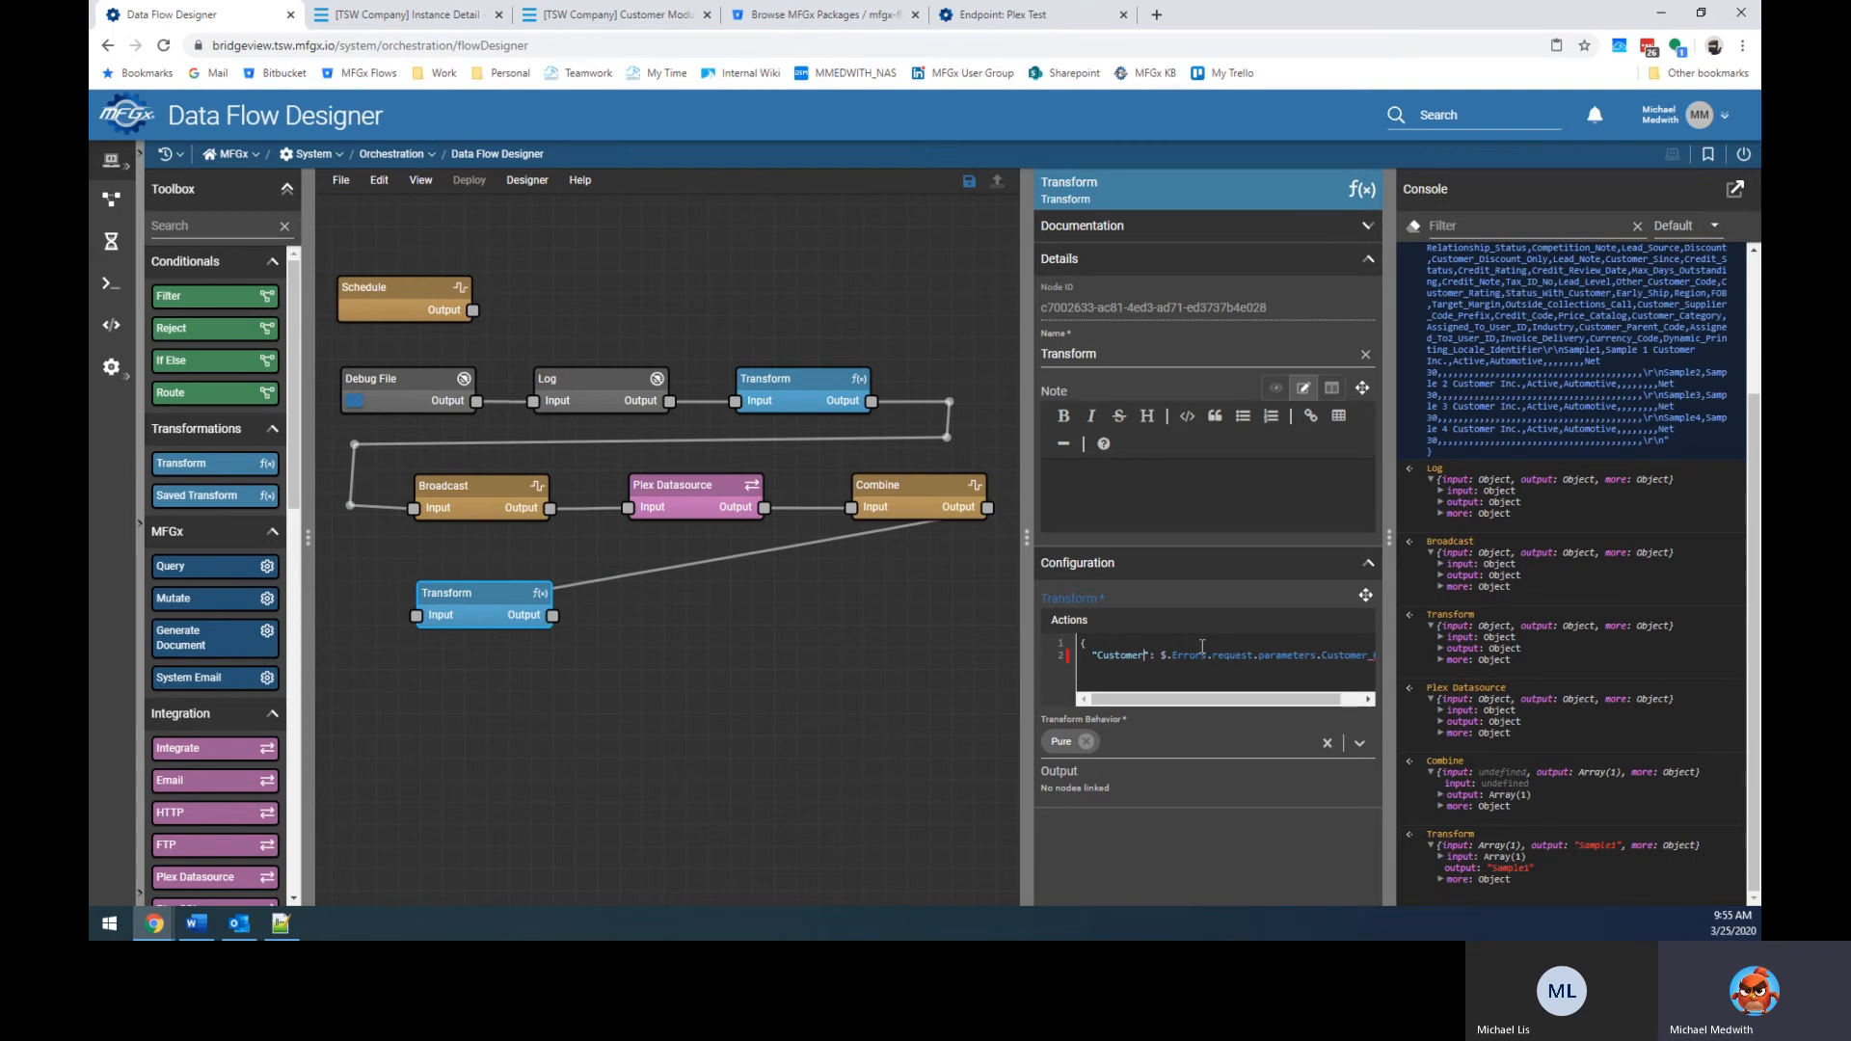
{"action": "type", "text": "_Errors"}
{"action": "left_click", "coordinate": [1202, 646]}
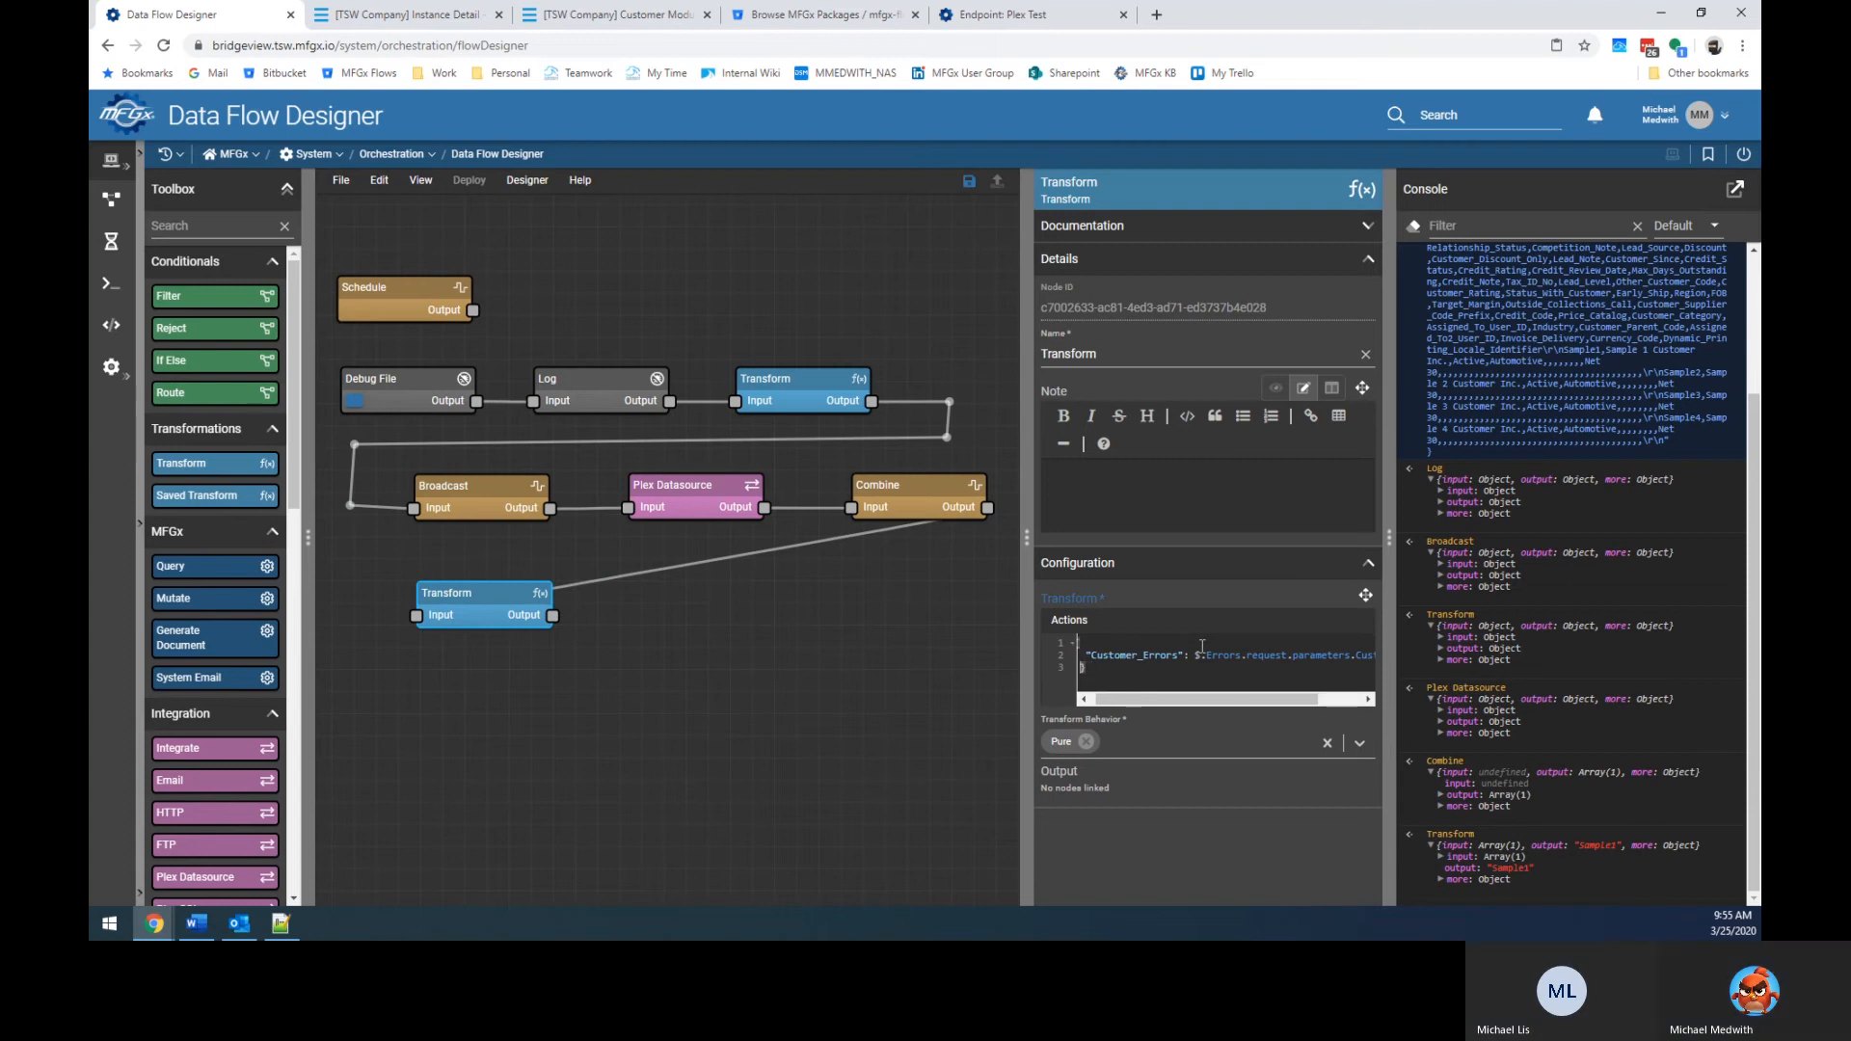
{"action": "key", "text": "Return"}
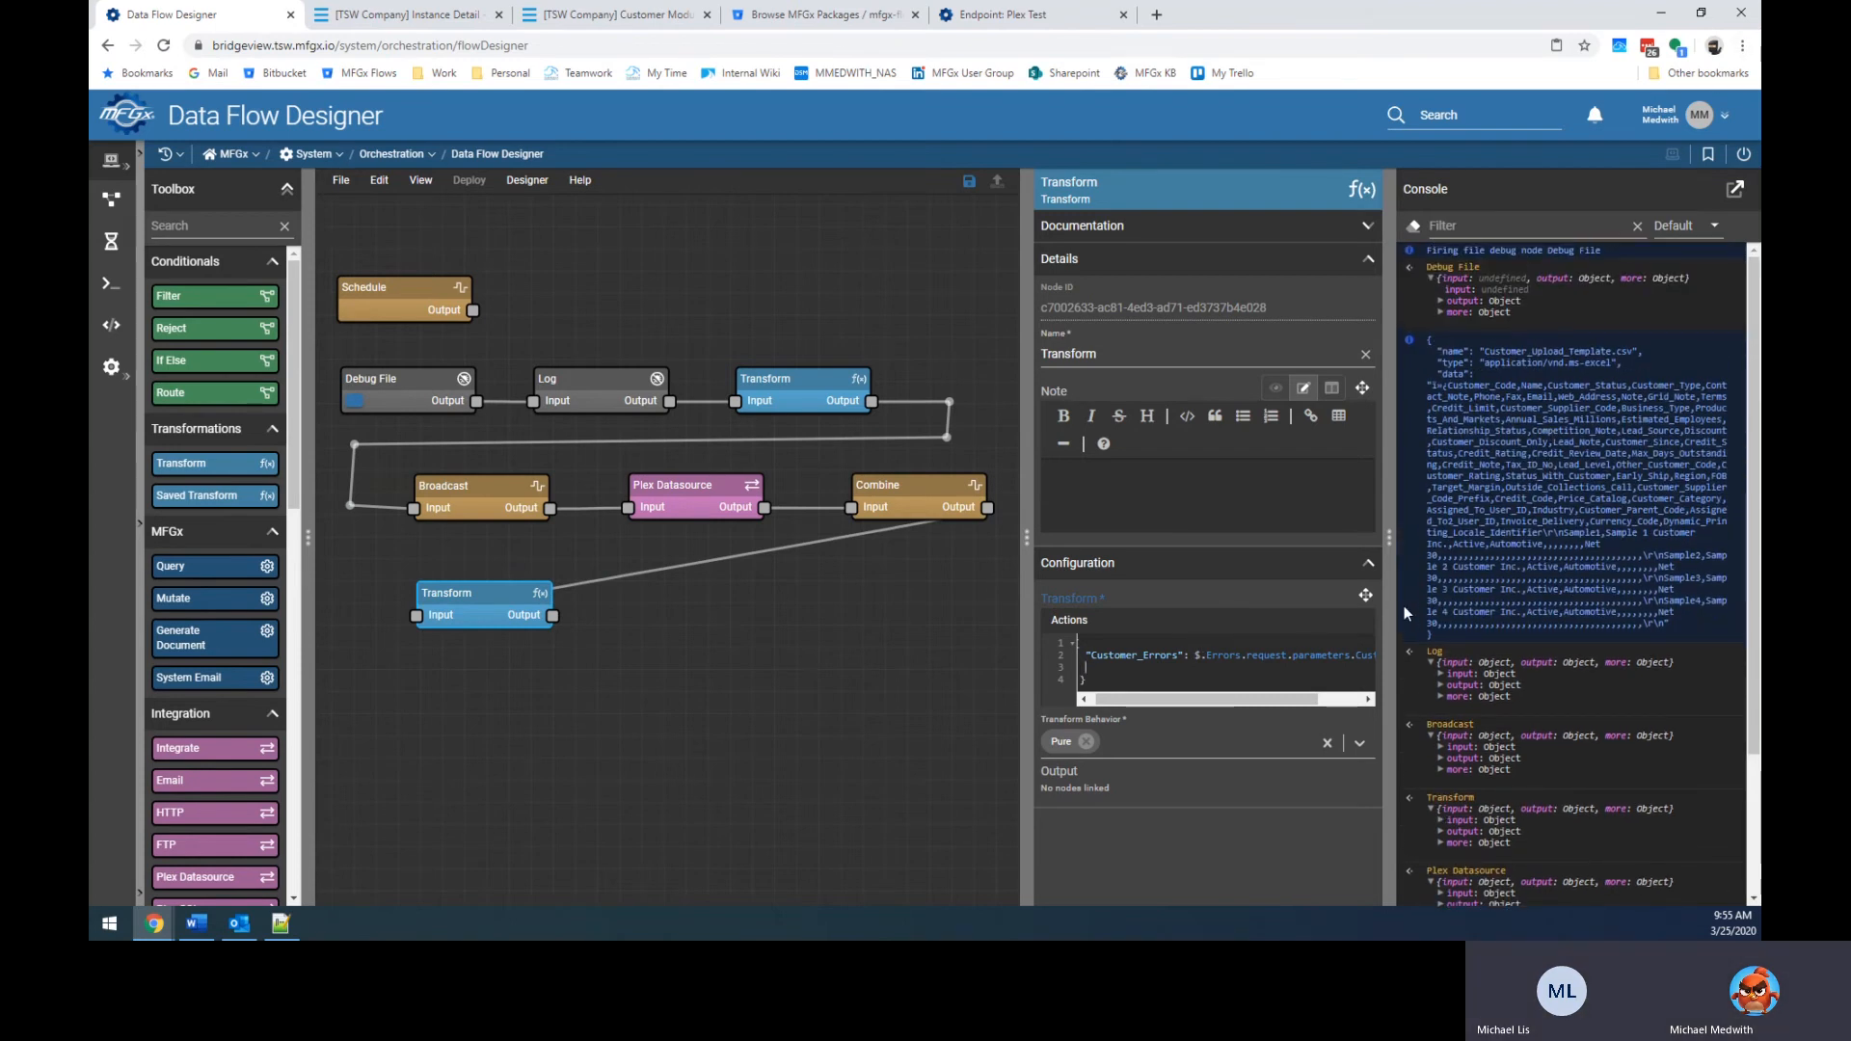
Expand Combine > output > Errors > 0 to show the IX_Customer_Code duplicate-key error with status 500.
{"action": "key", "text": "Up"}
{"action": "key", "text": "End"}
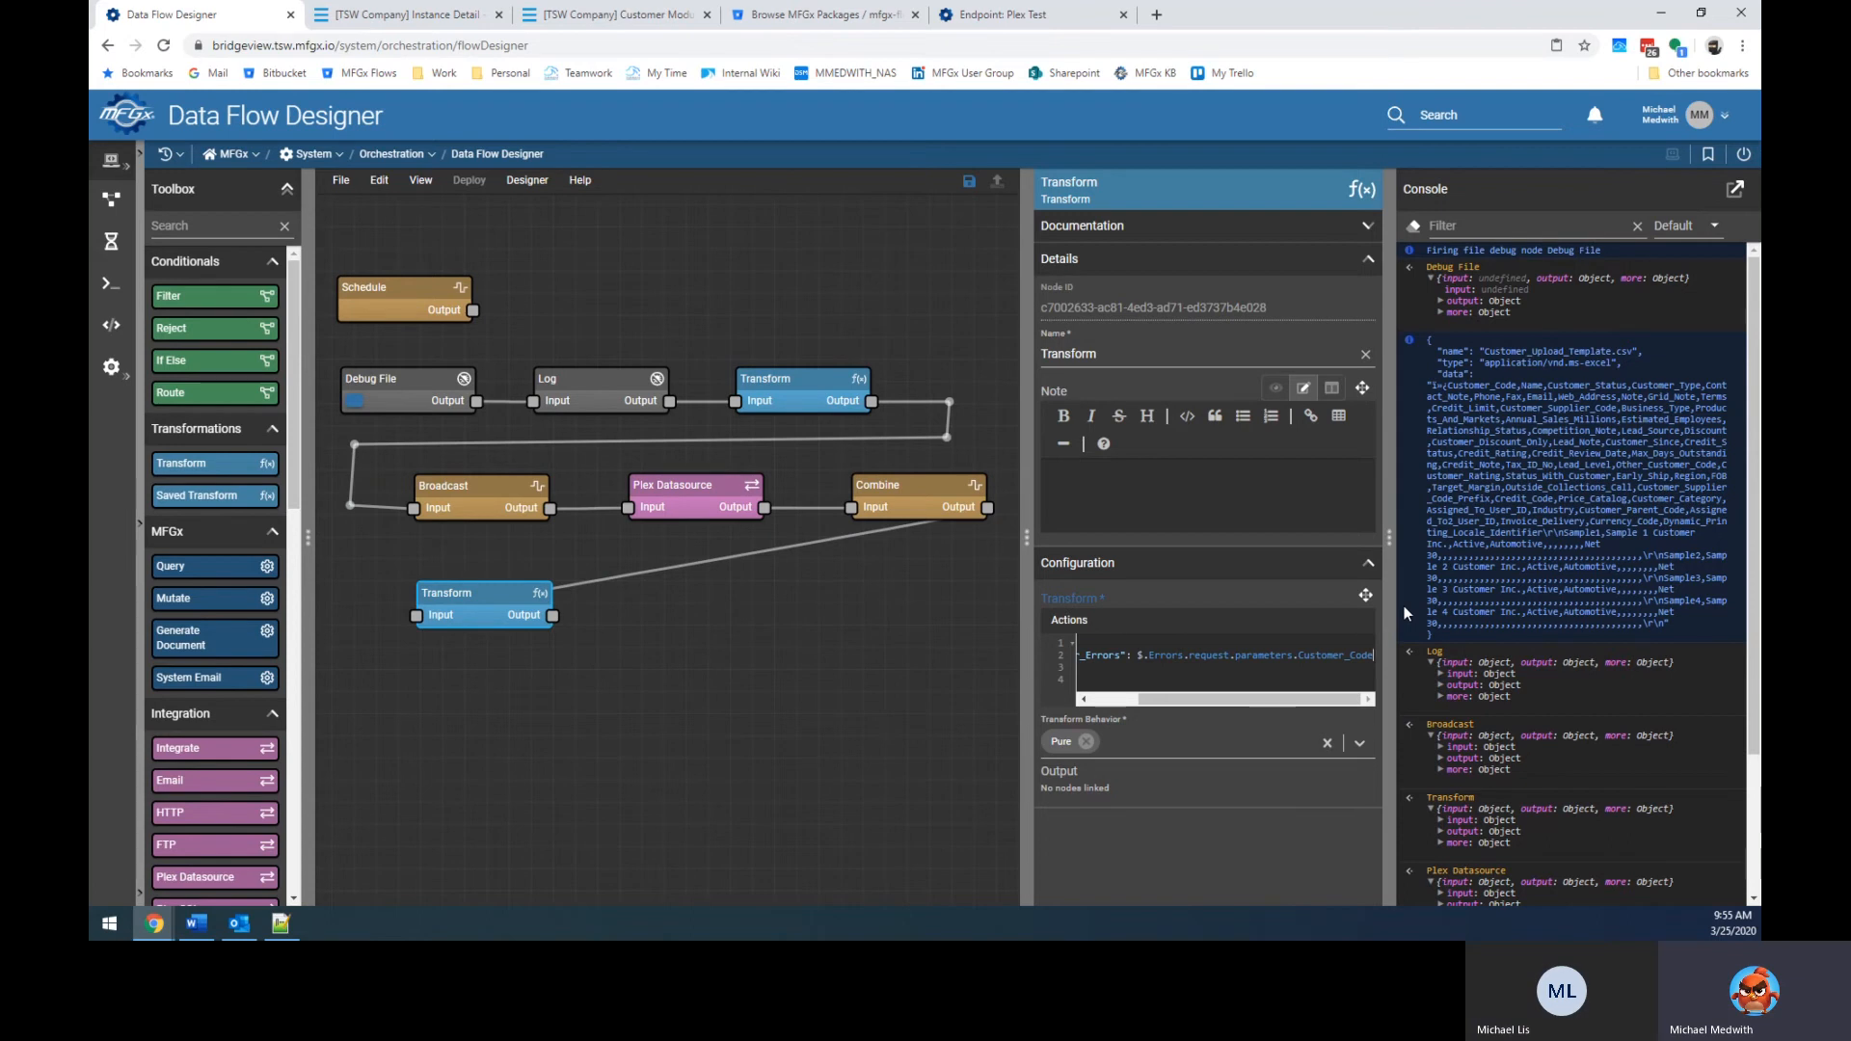
{"action": "scroll", "coordinate": [1622, 498], "scroll_direction": "down", "scroll_amount": 2}
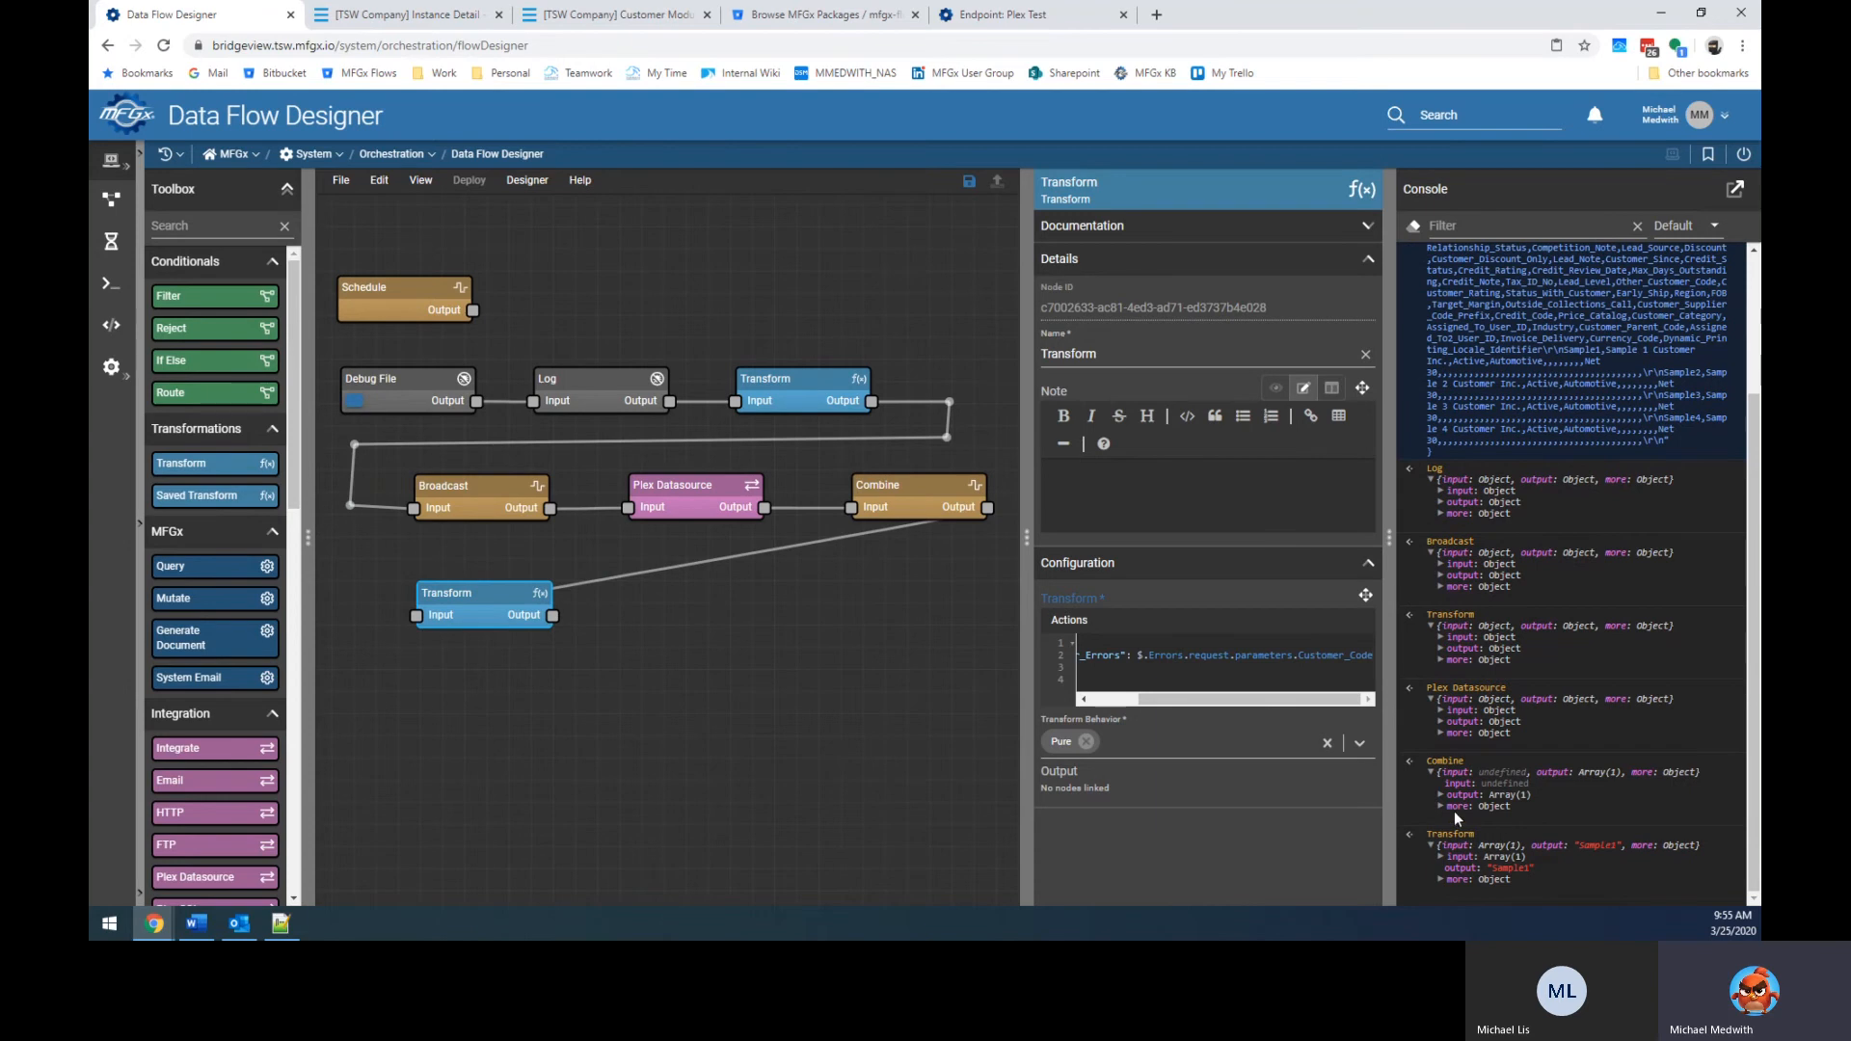
{"action": "scroll", "coordinate": [1471, 594], "scroll_direction": "up", "scroll_amount": 2}
{"action": "scroll", "coordinate": [1471, 601], "scroll_direction": "down", "scroll_amount": 2}
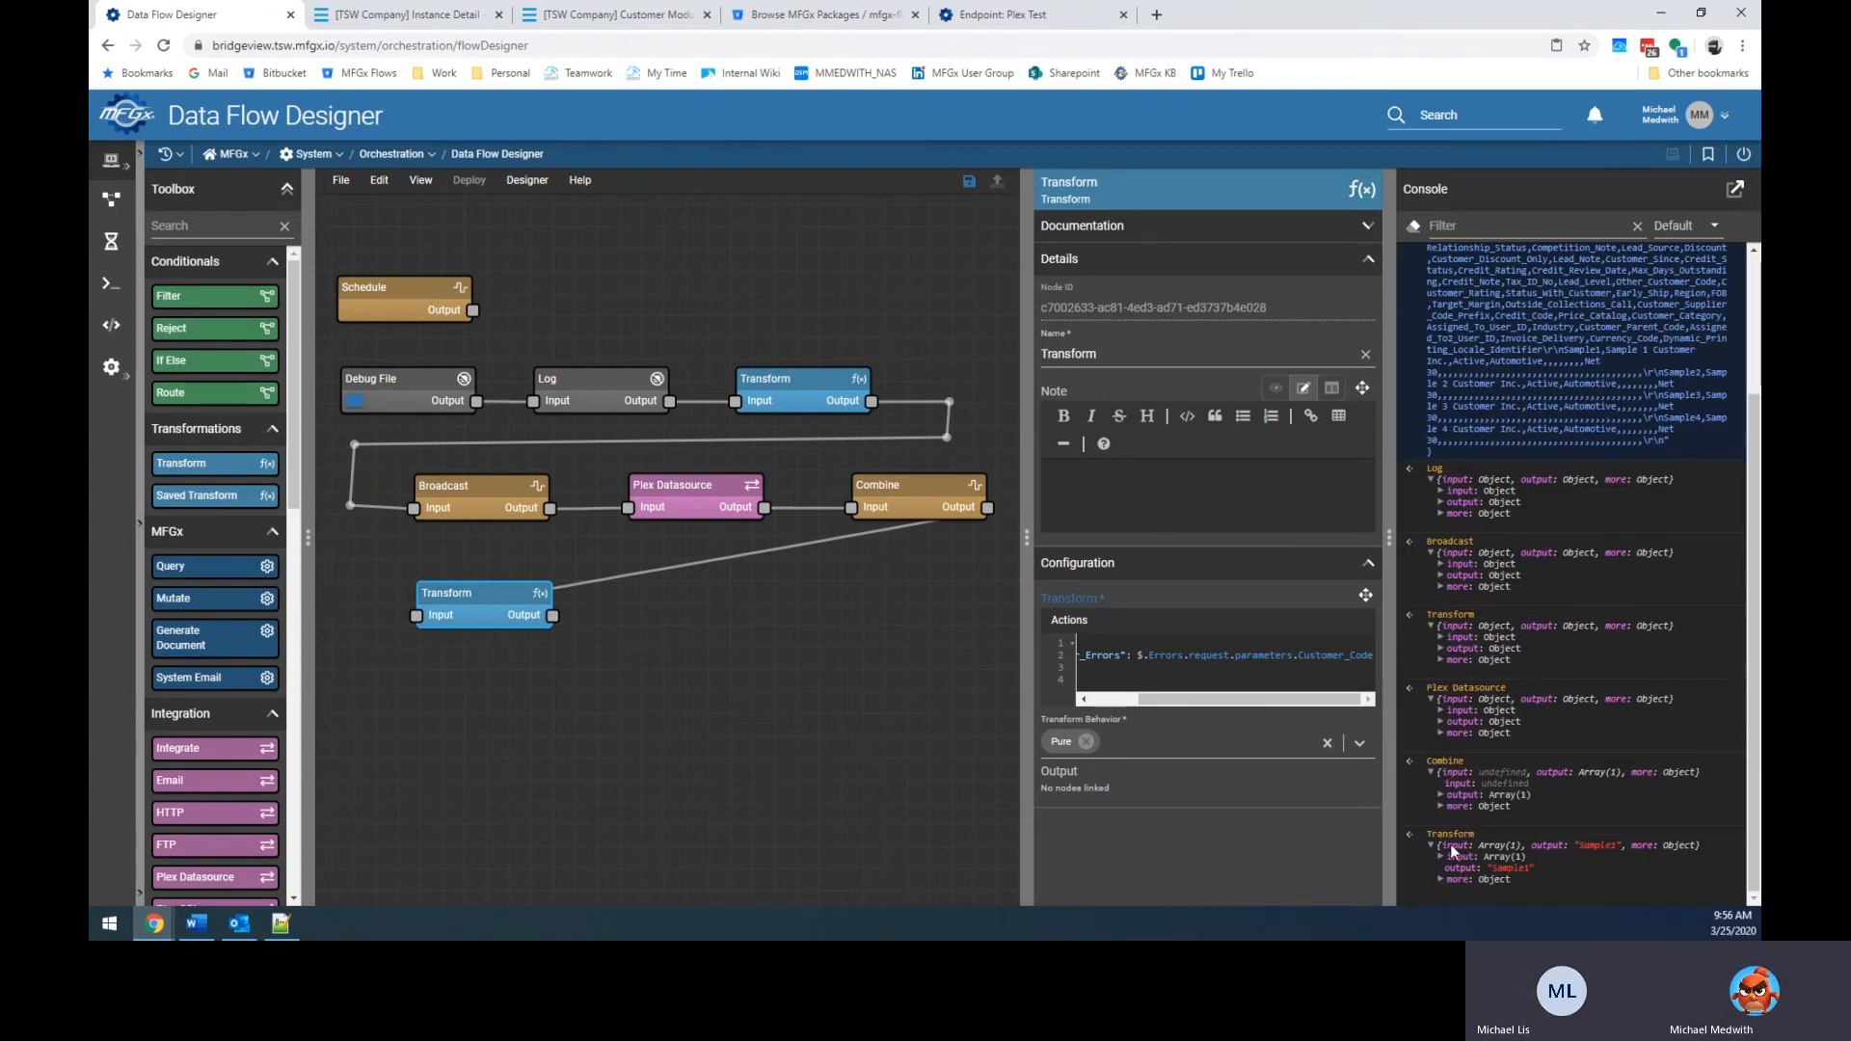
{"action": "left_click", "coordinate": [1440, 795]}
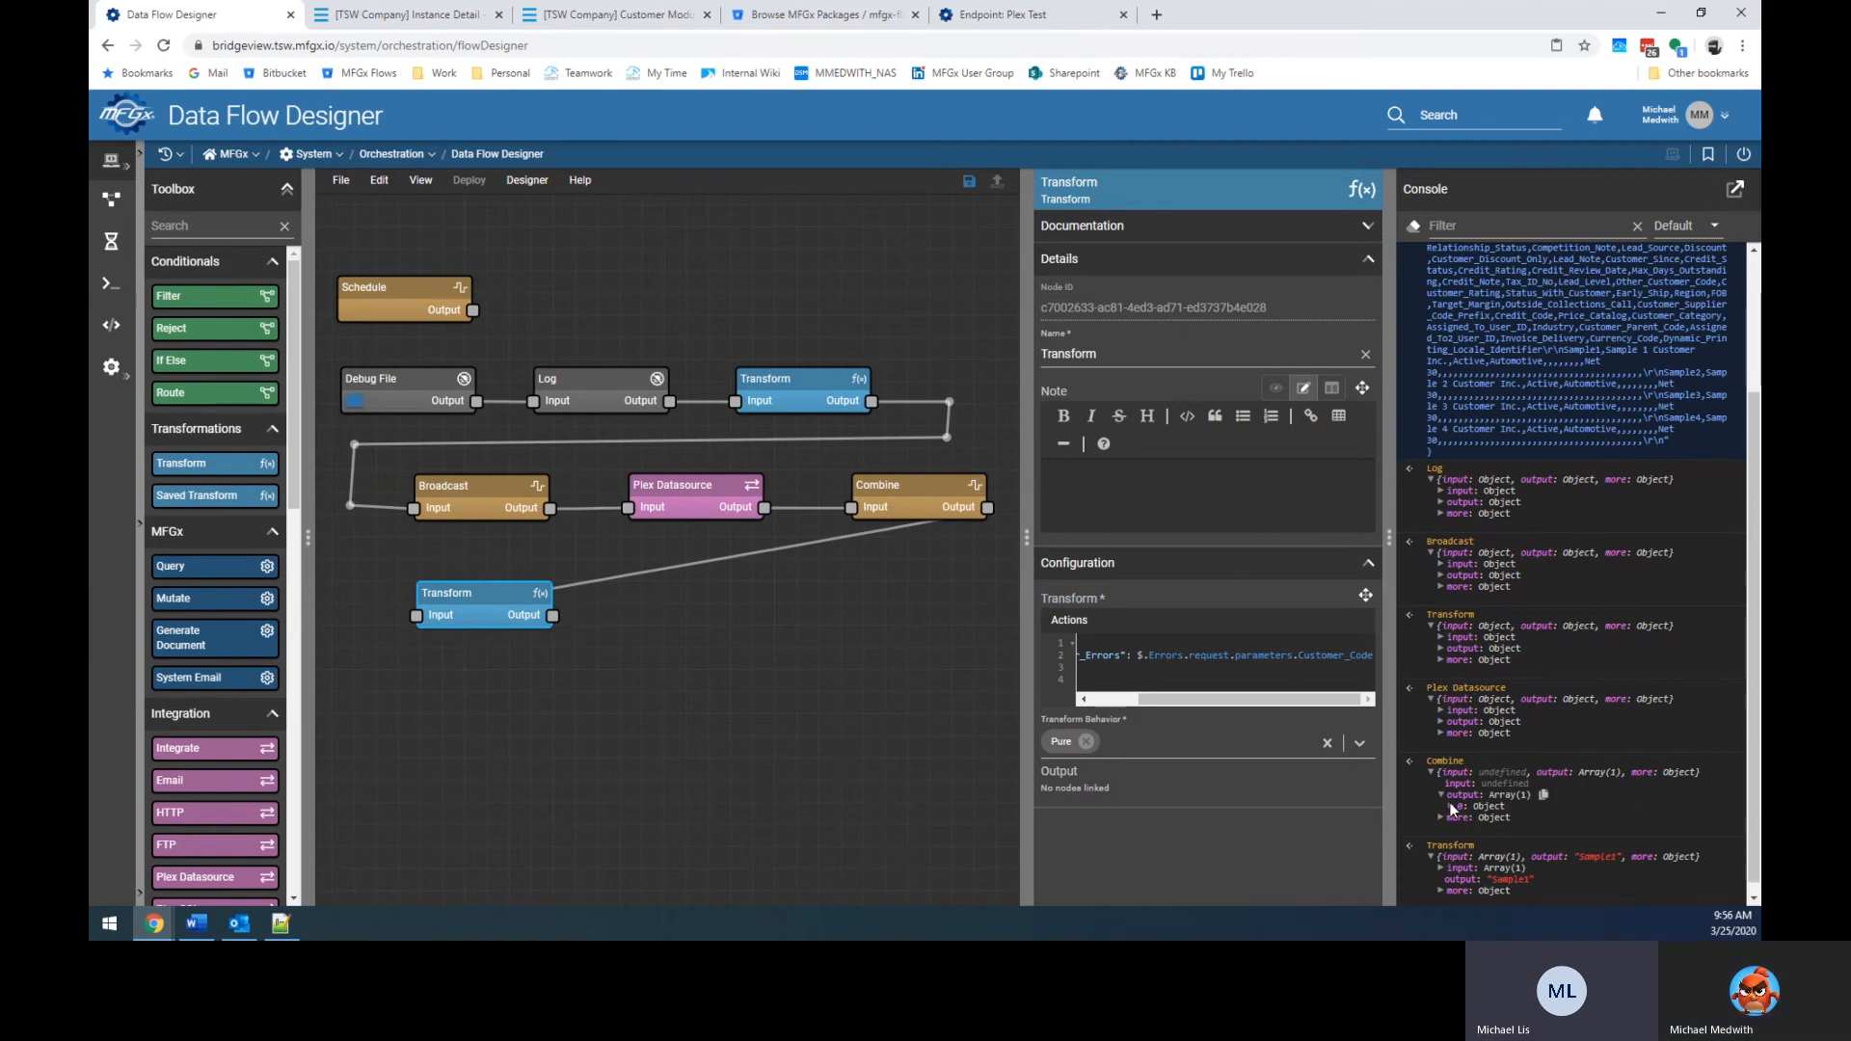
{"action": "left_click", "coordinate": [1461, 839]}
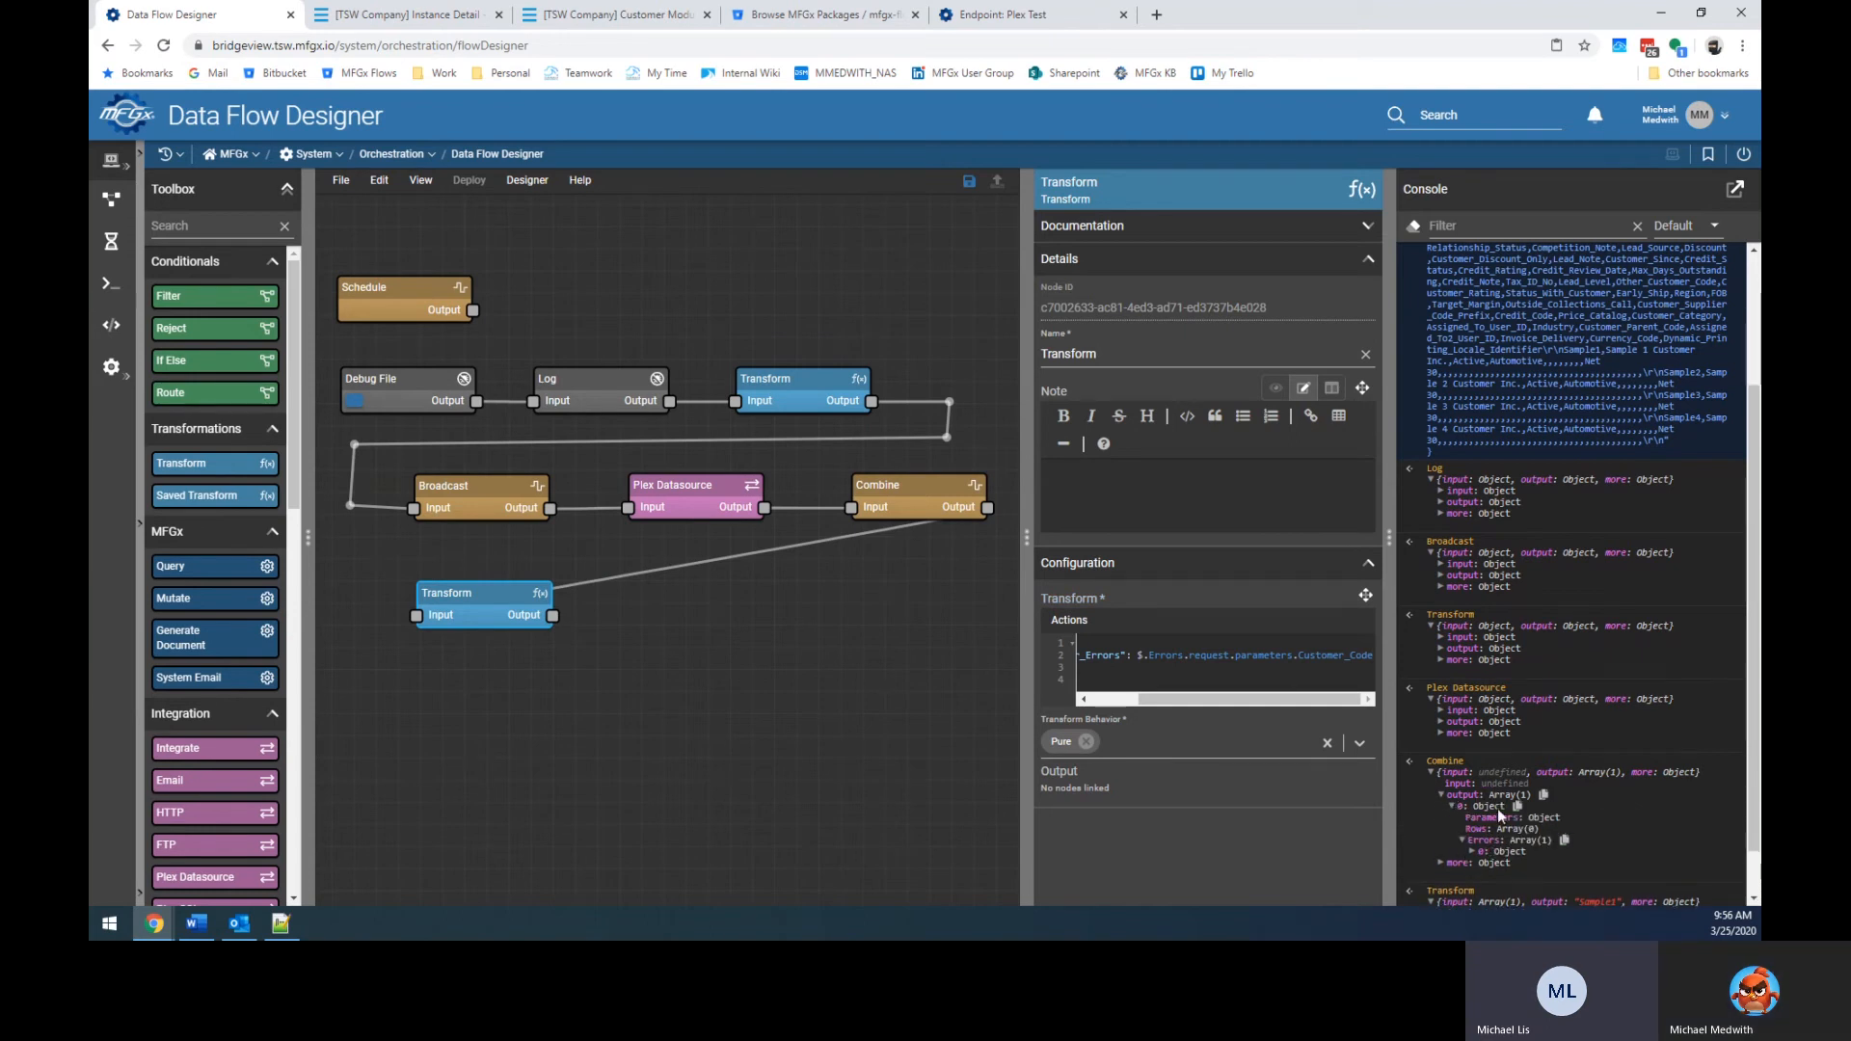
{"action": "left_click", "coordinate": [1472, 852]}
{"action": "scroll", "coordinate": [1558, 737], "scroll_direction": "down", "scroll_amount": 2}
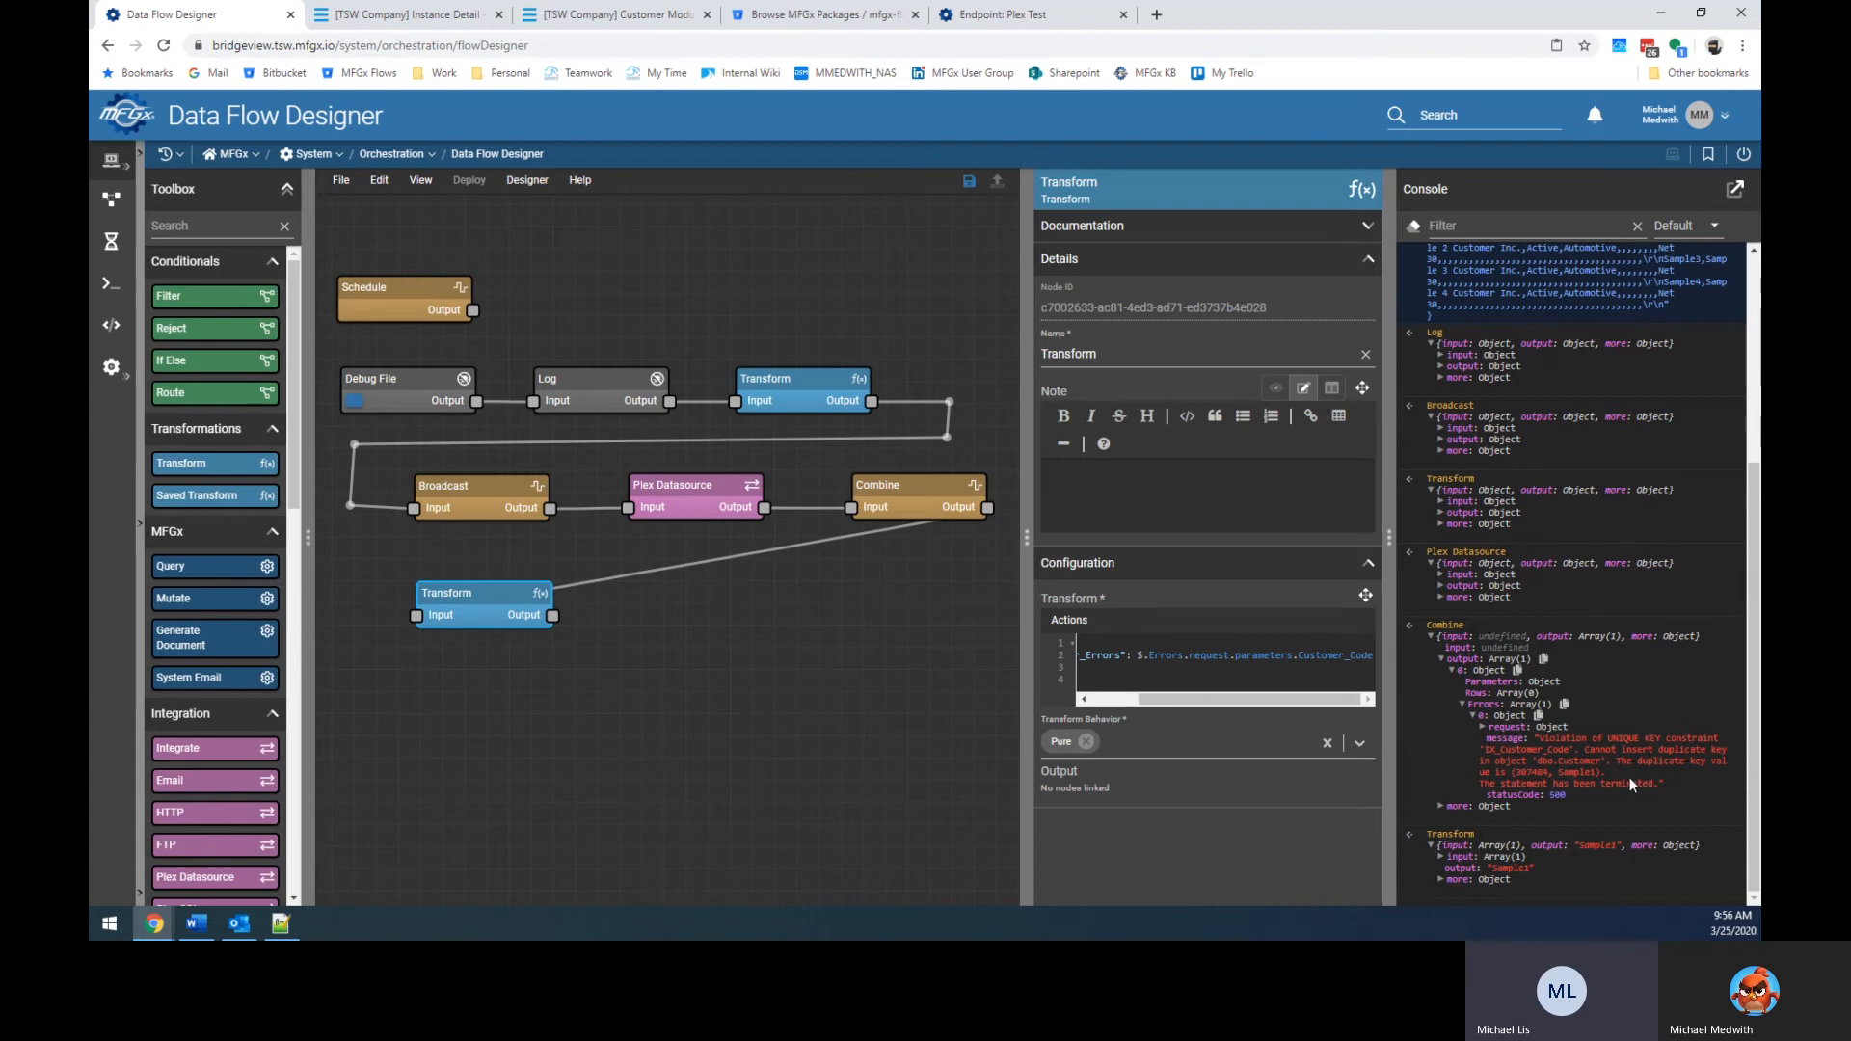
Replace the Transform code with the earlier Customer_Errors expression, stripped of its key and braces.
{"action": "left_click", "coordinate": [1253, 665]}
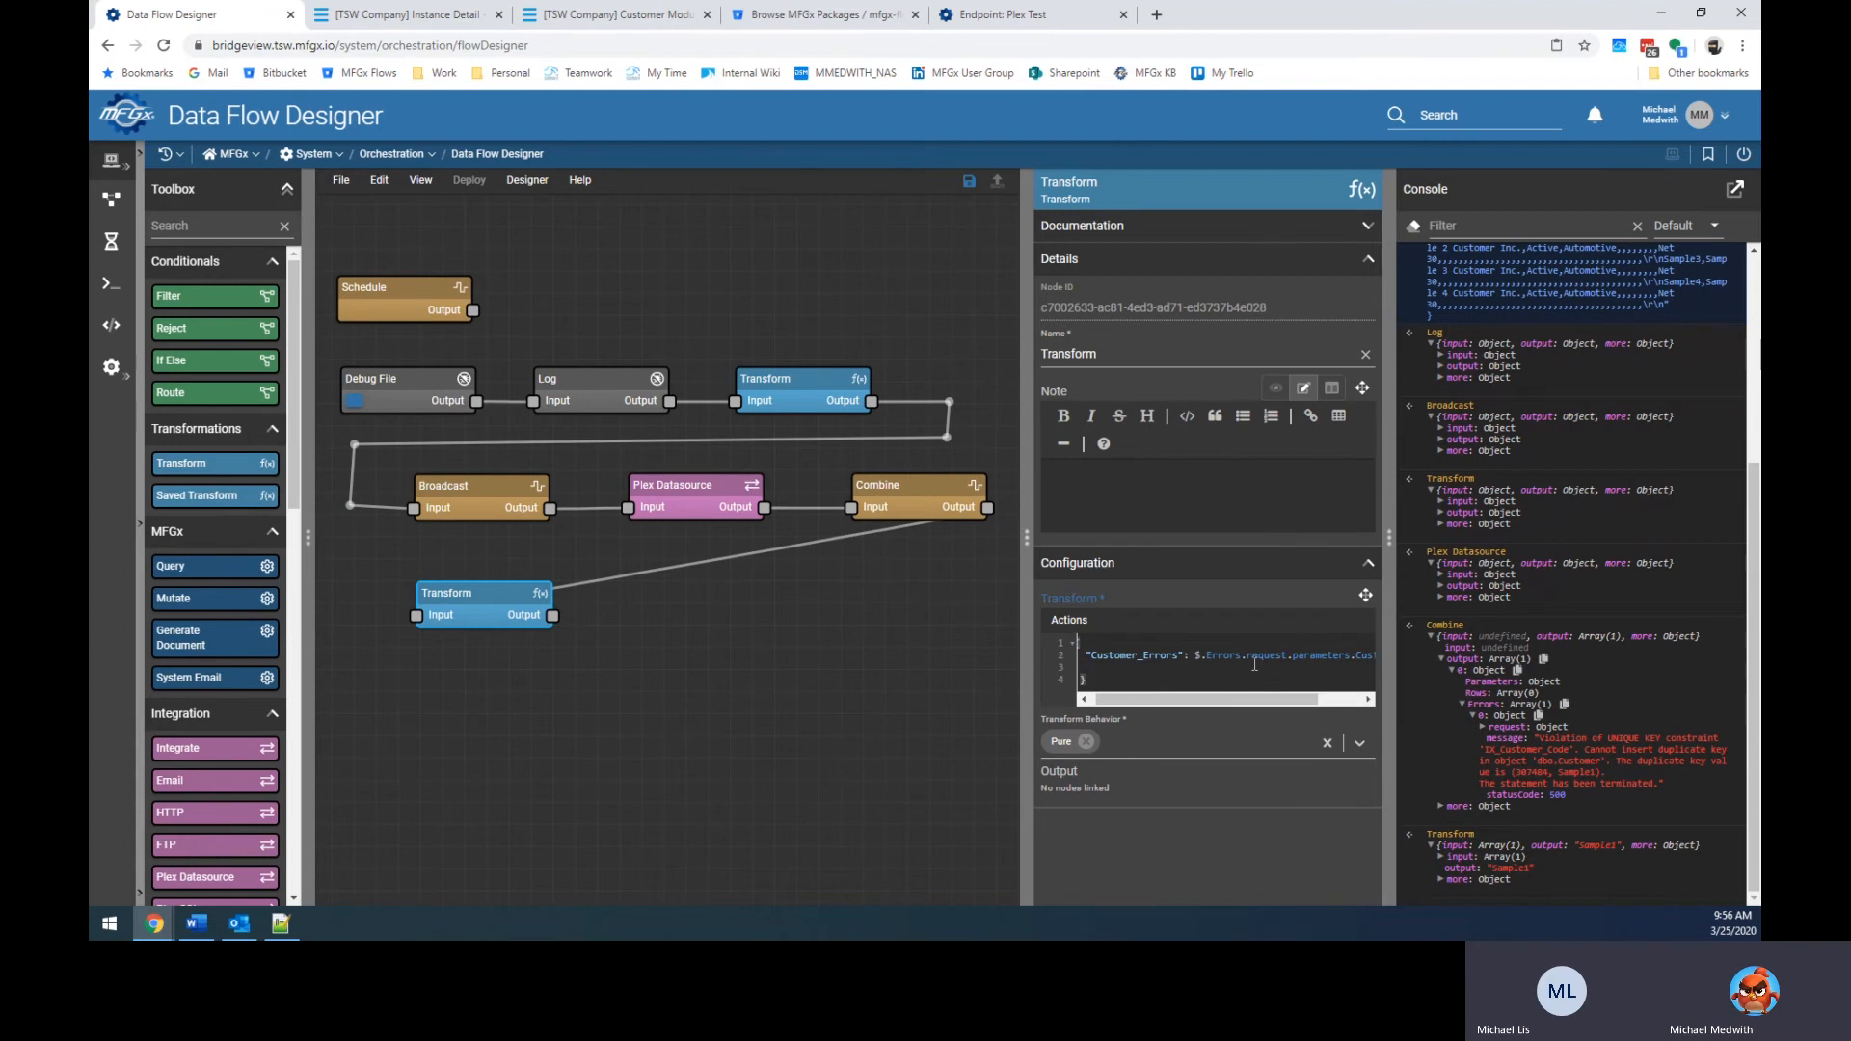
{"action": "key", "text": "ctrl+a"}
{"action": "key", "text": "ctrl+c"}
{"action": "key", "text": "BackSpace"}
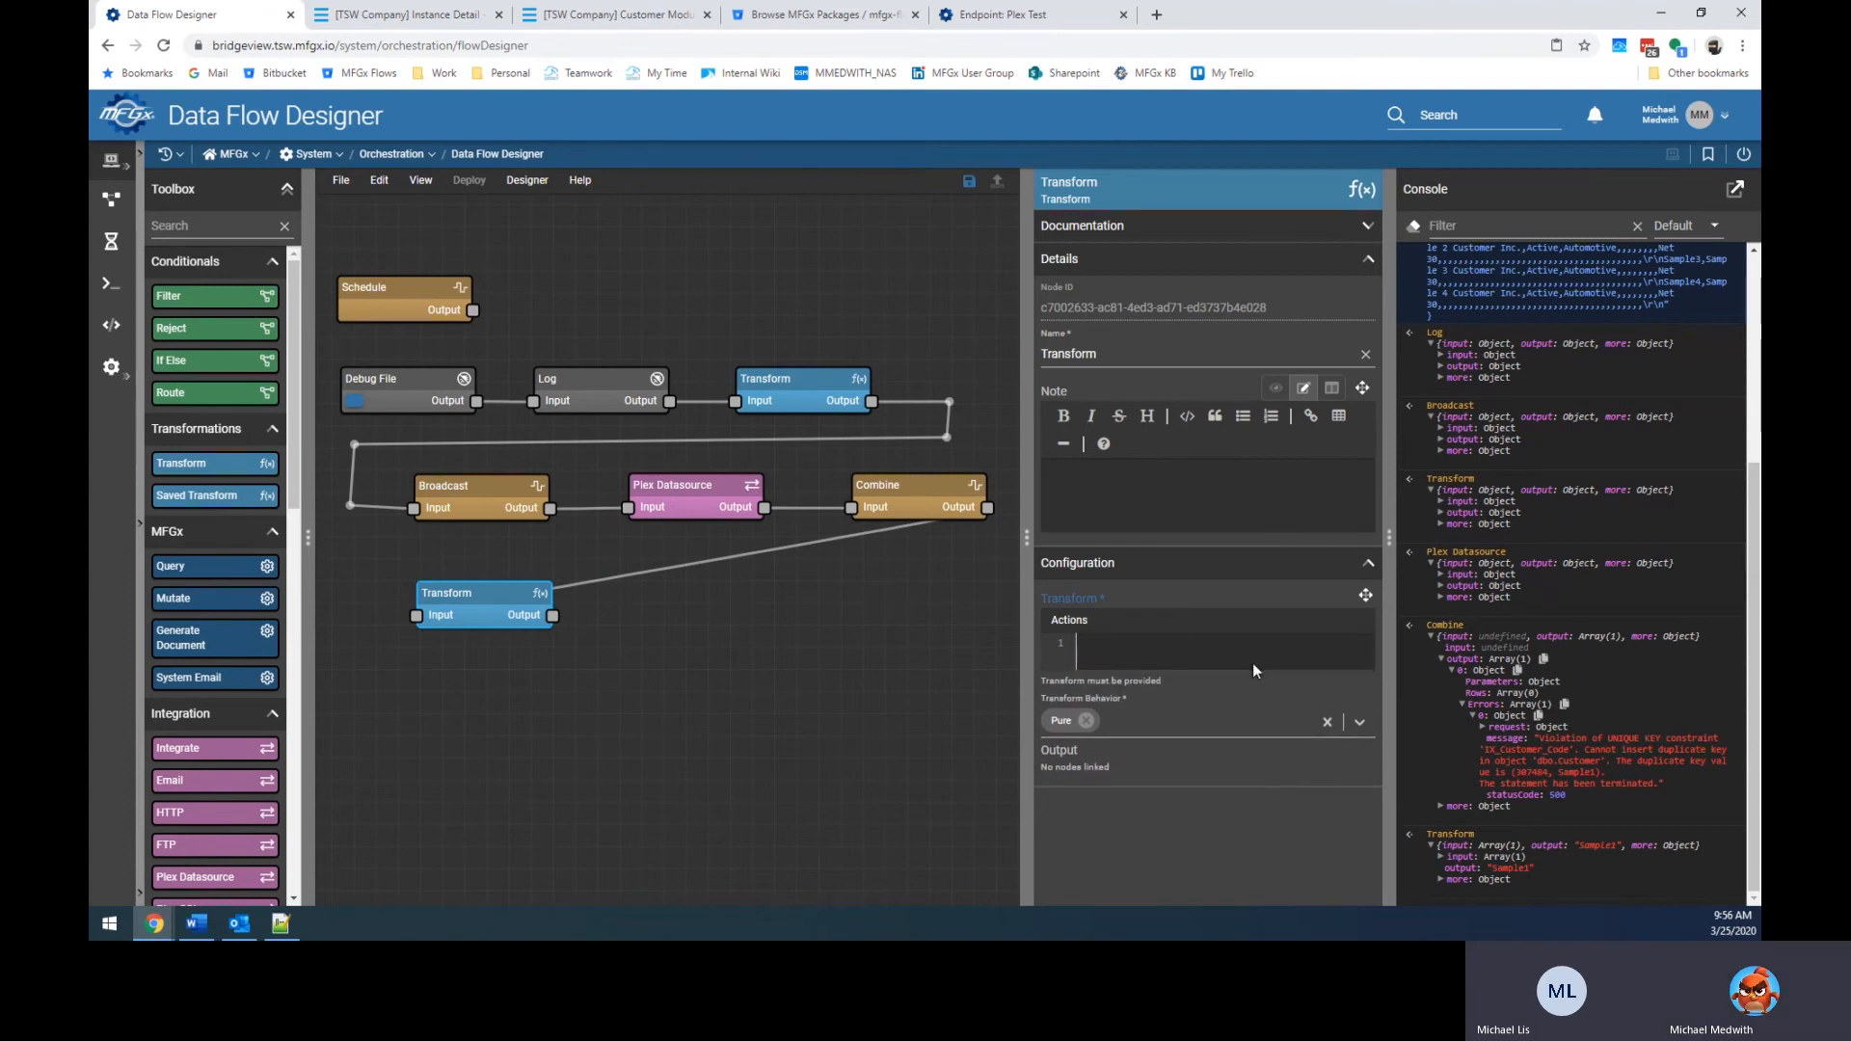
{"action": "type", "text": "{"}
{"action": "key", "text": "Return"}
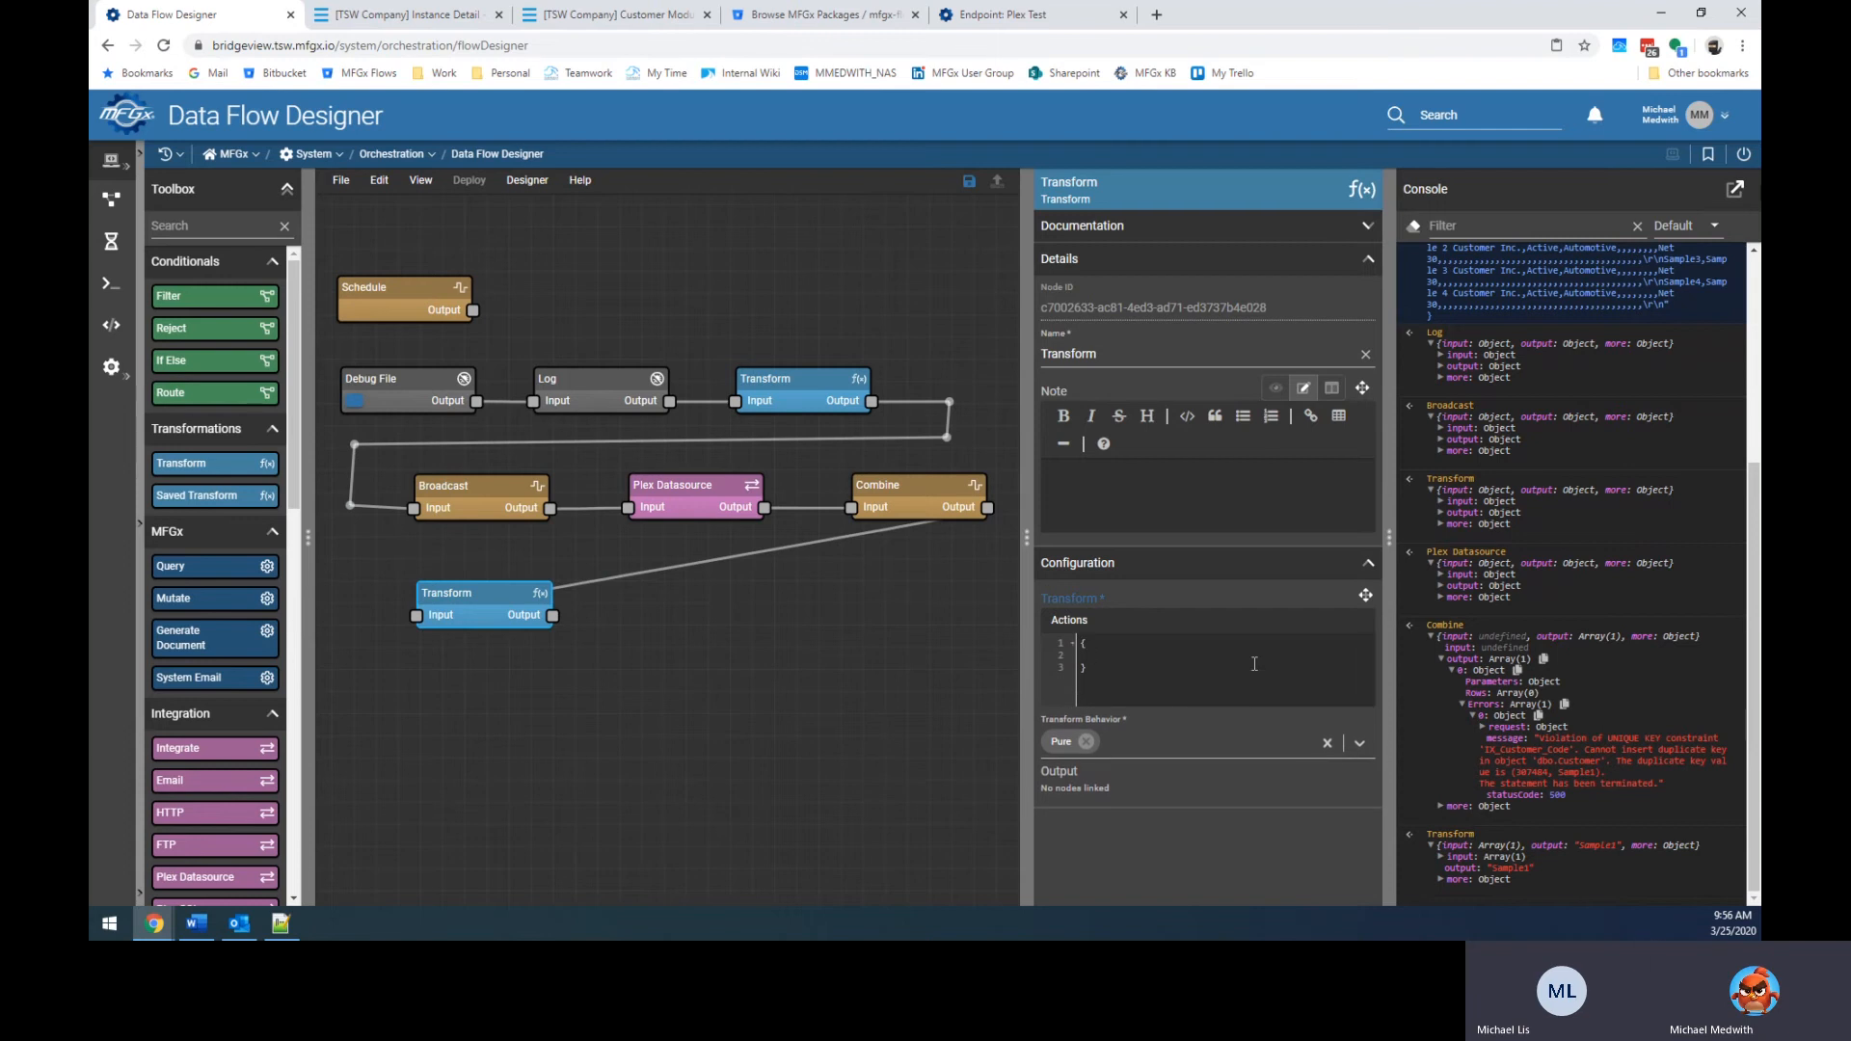
{"action": "key", "text": "ctrl+a"}
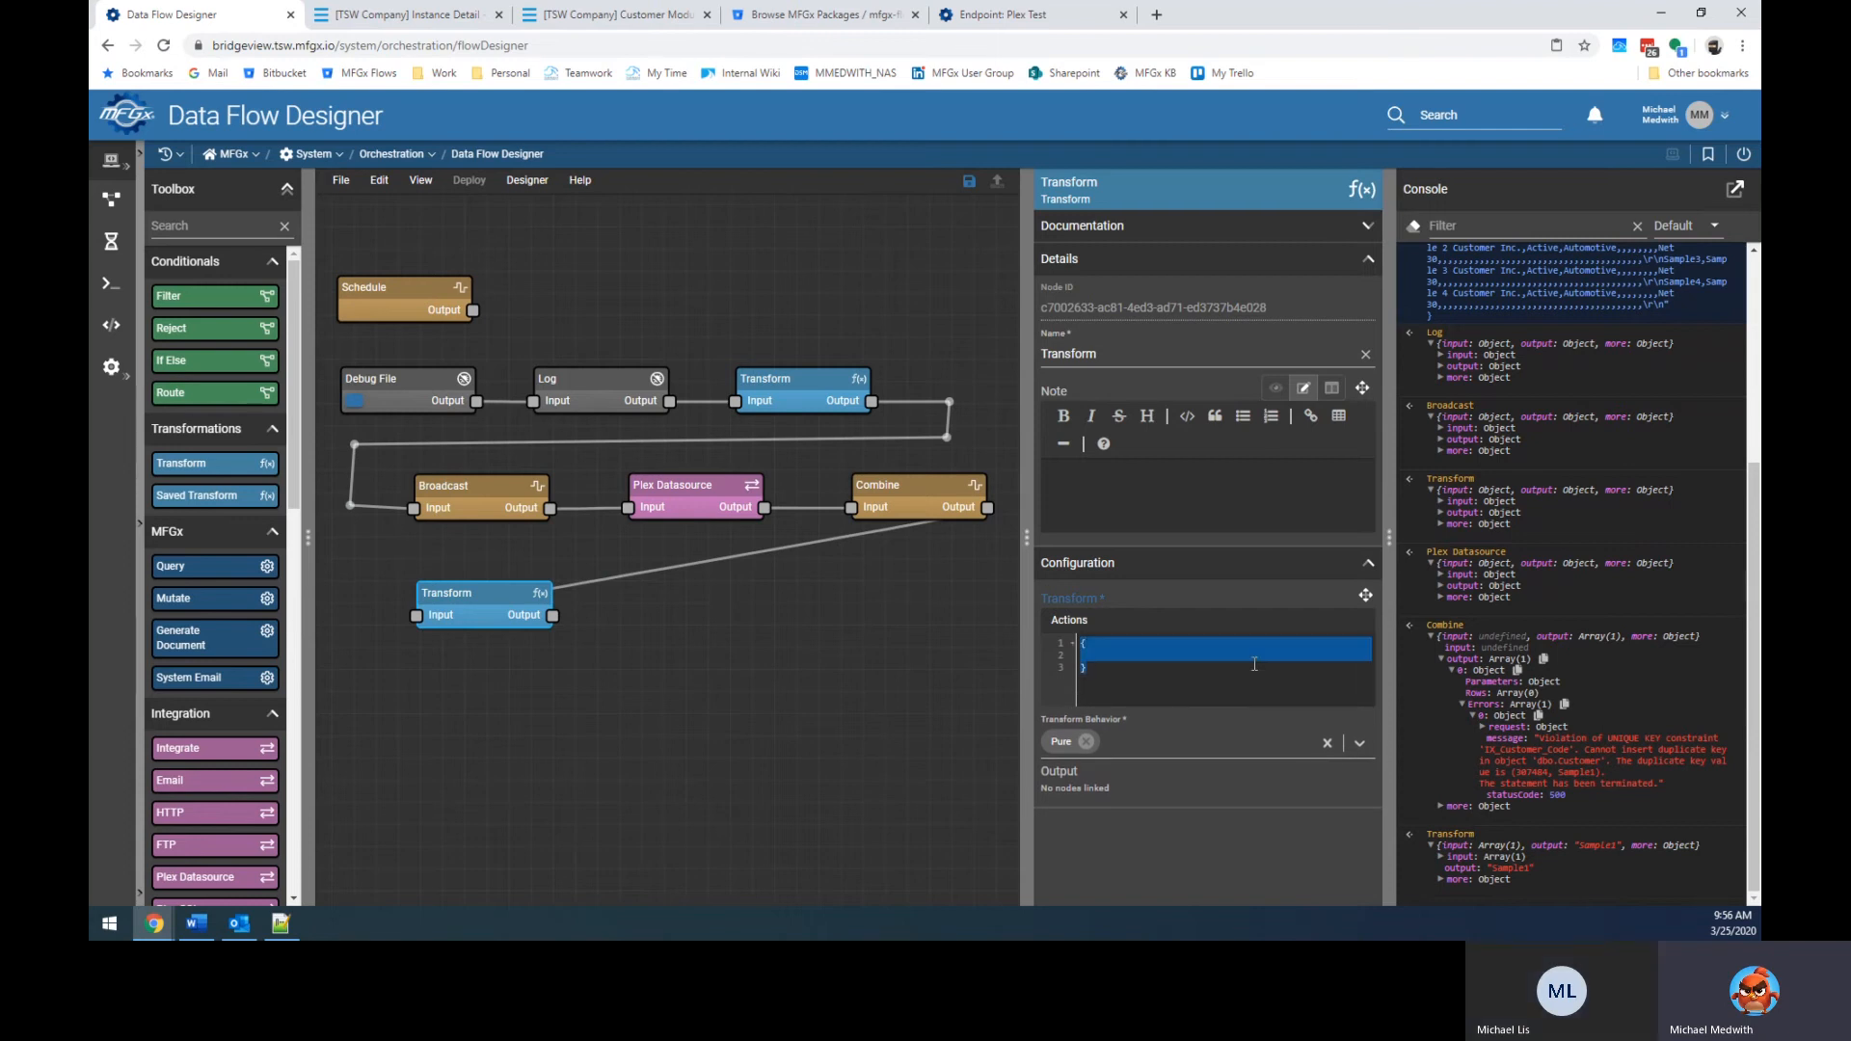
{"action": "key", "text": "BackSpace"}
{"action": "key", "text": "ctrl+v"}
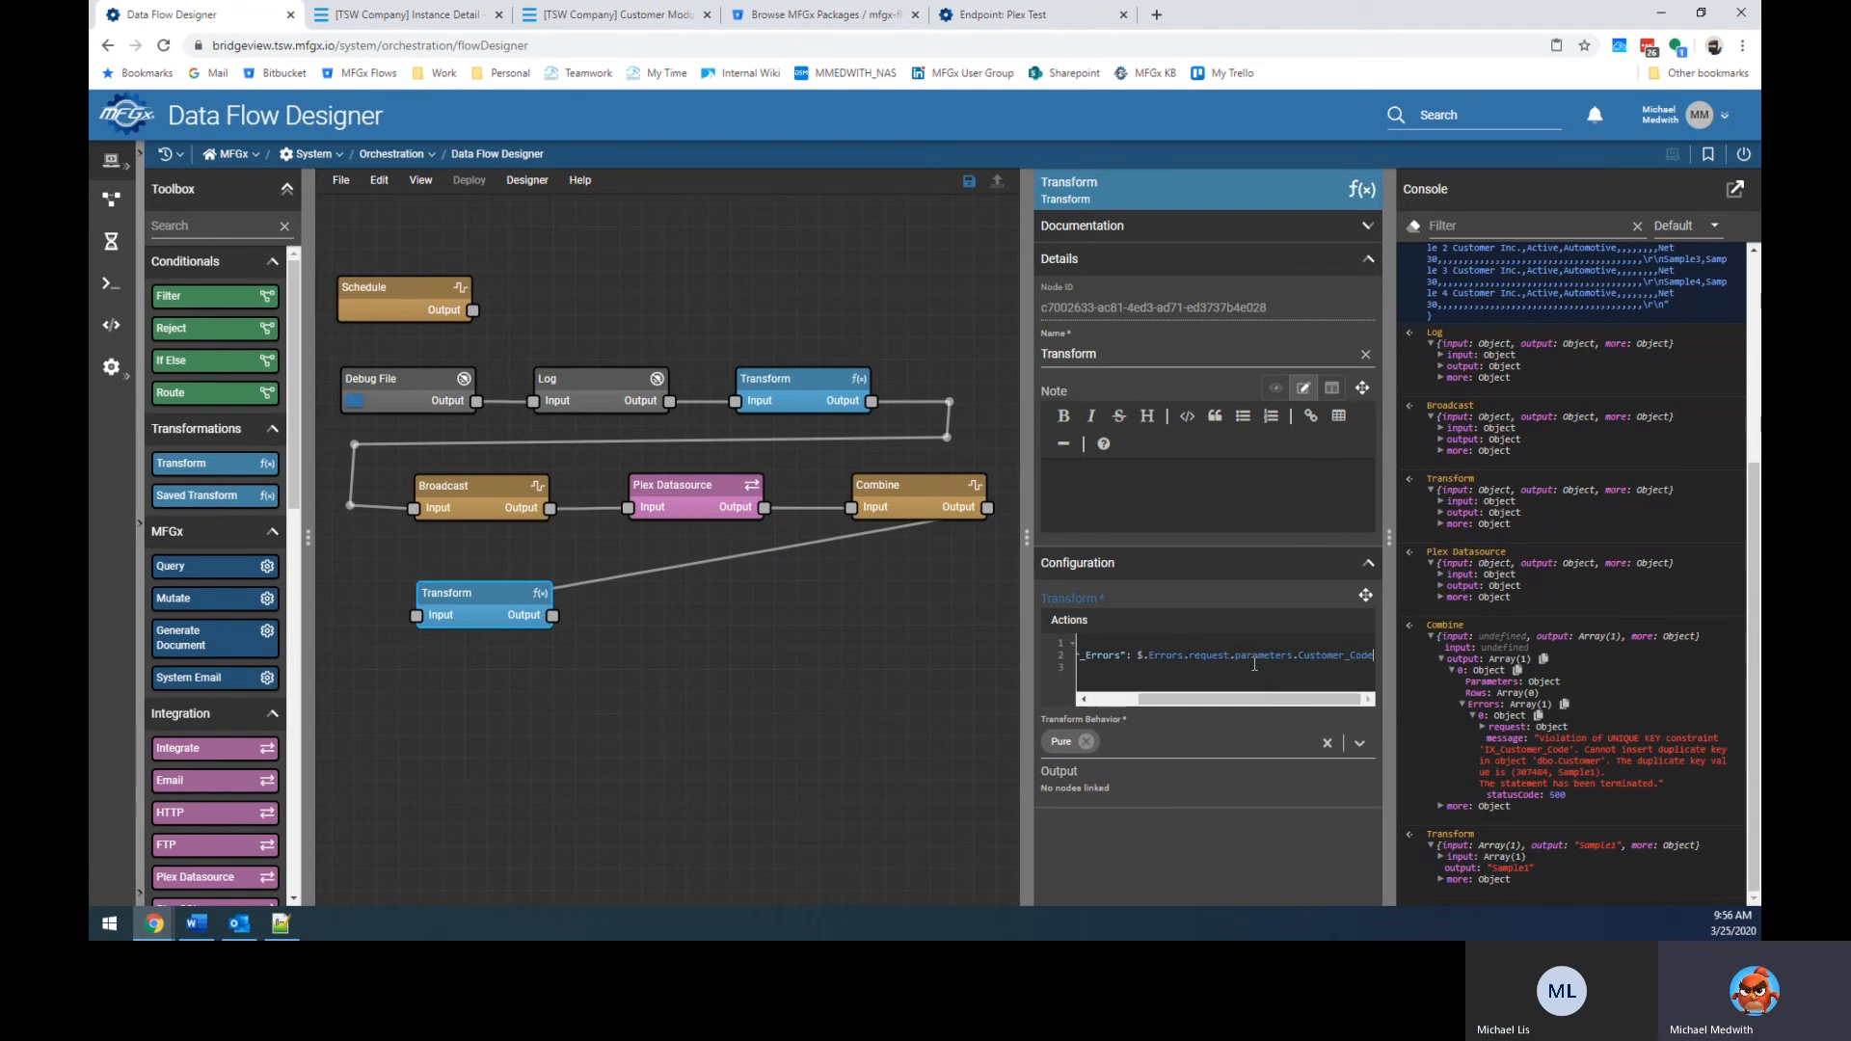
{"action": "key", "text": "Up"}
{"action": "key", "text": "Home"}
{"action": "key", "text": "ctrl+shift+Right"}
{"action": "key", "text": "ctrl+shift+Right"}
{"action": "key", "text": "ctrl+shift+Right"}
{"action": "key", "text": "ctrl+shift+Right"}
{"action": "key", "text": "ctrl+shift+Right"}
{"action": "key", "text": "ctrl+shift+Right"}
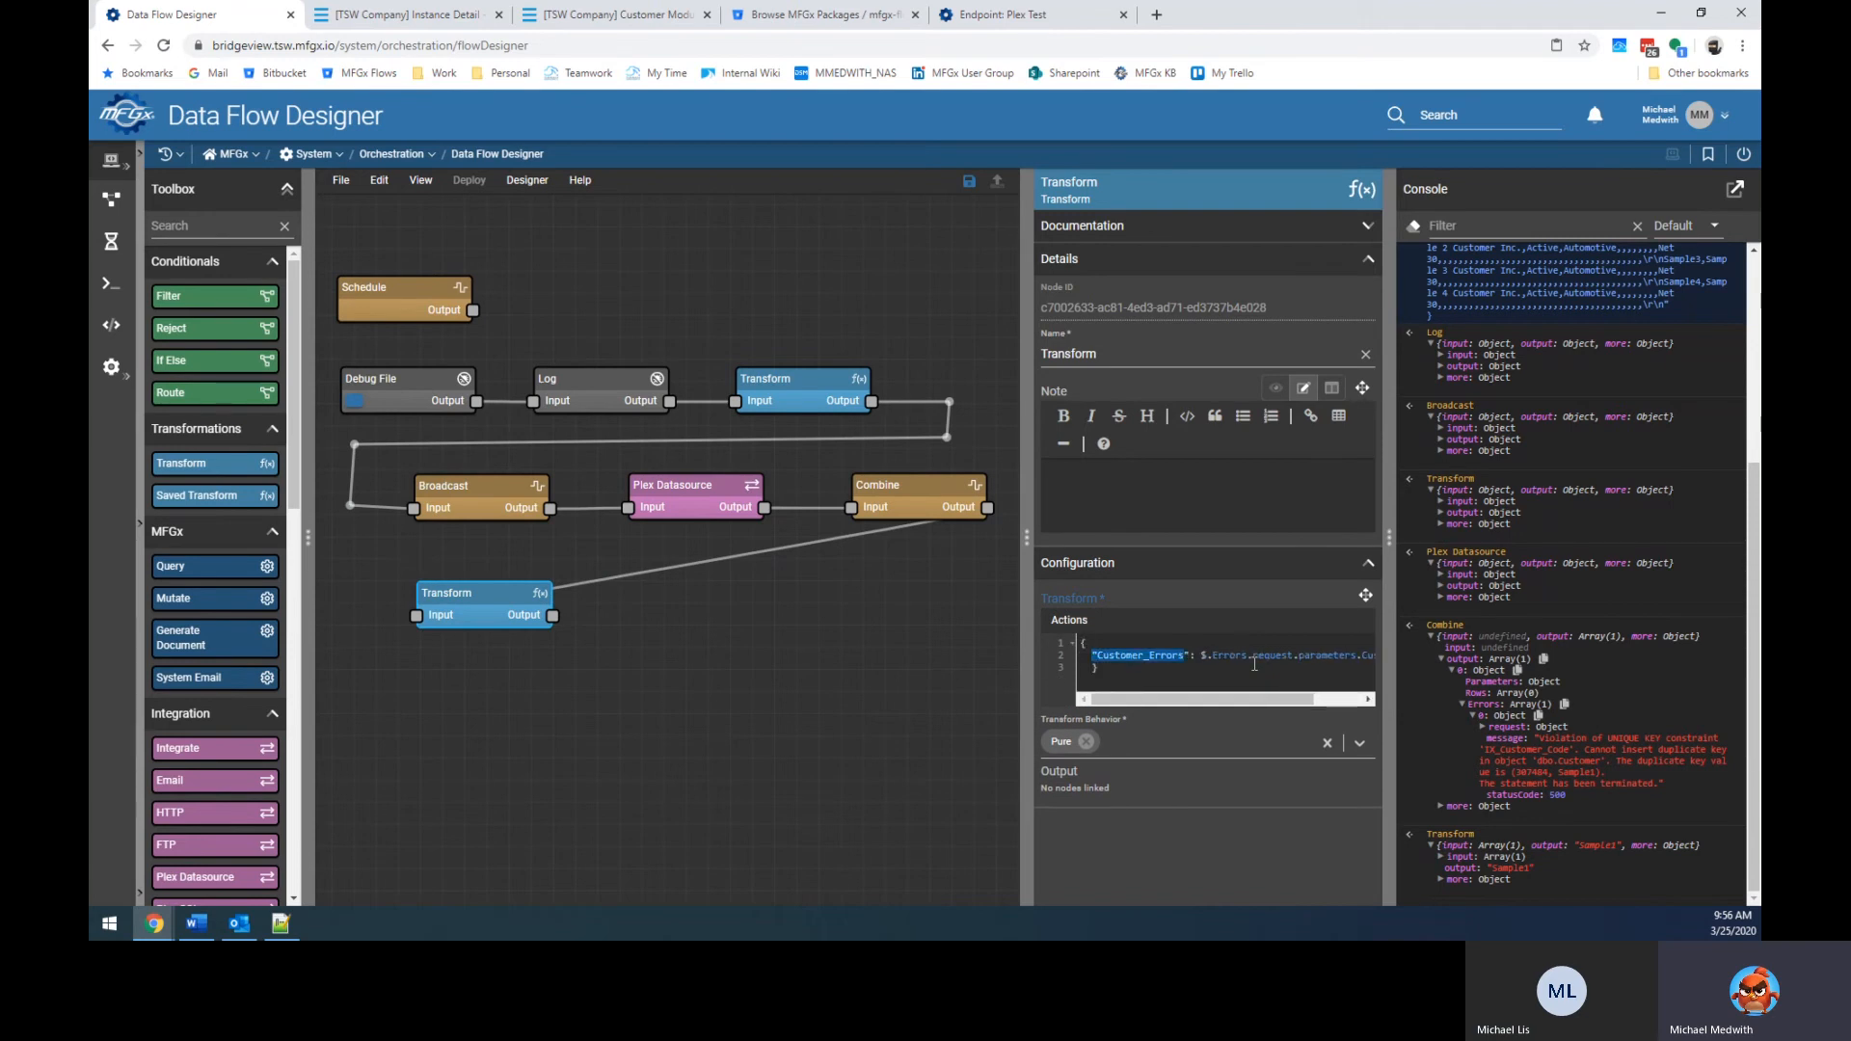
{"action": "key", "text": "ctrl+shift+Left"}
{"action": "key", "text": "ctrl+shift+Left"}
{"action": "key", "text": "BackSpace"}
{"action": "key", "text": "ctrl+shift+Home"}
{"action": "key", "text": "BackSpace"}
{"action": "key", "text": "Down"}
{"action": "key", "text": "shift+End"}
{"action": "key", "text": "BackSpace"}
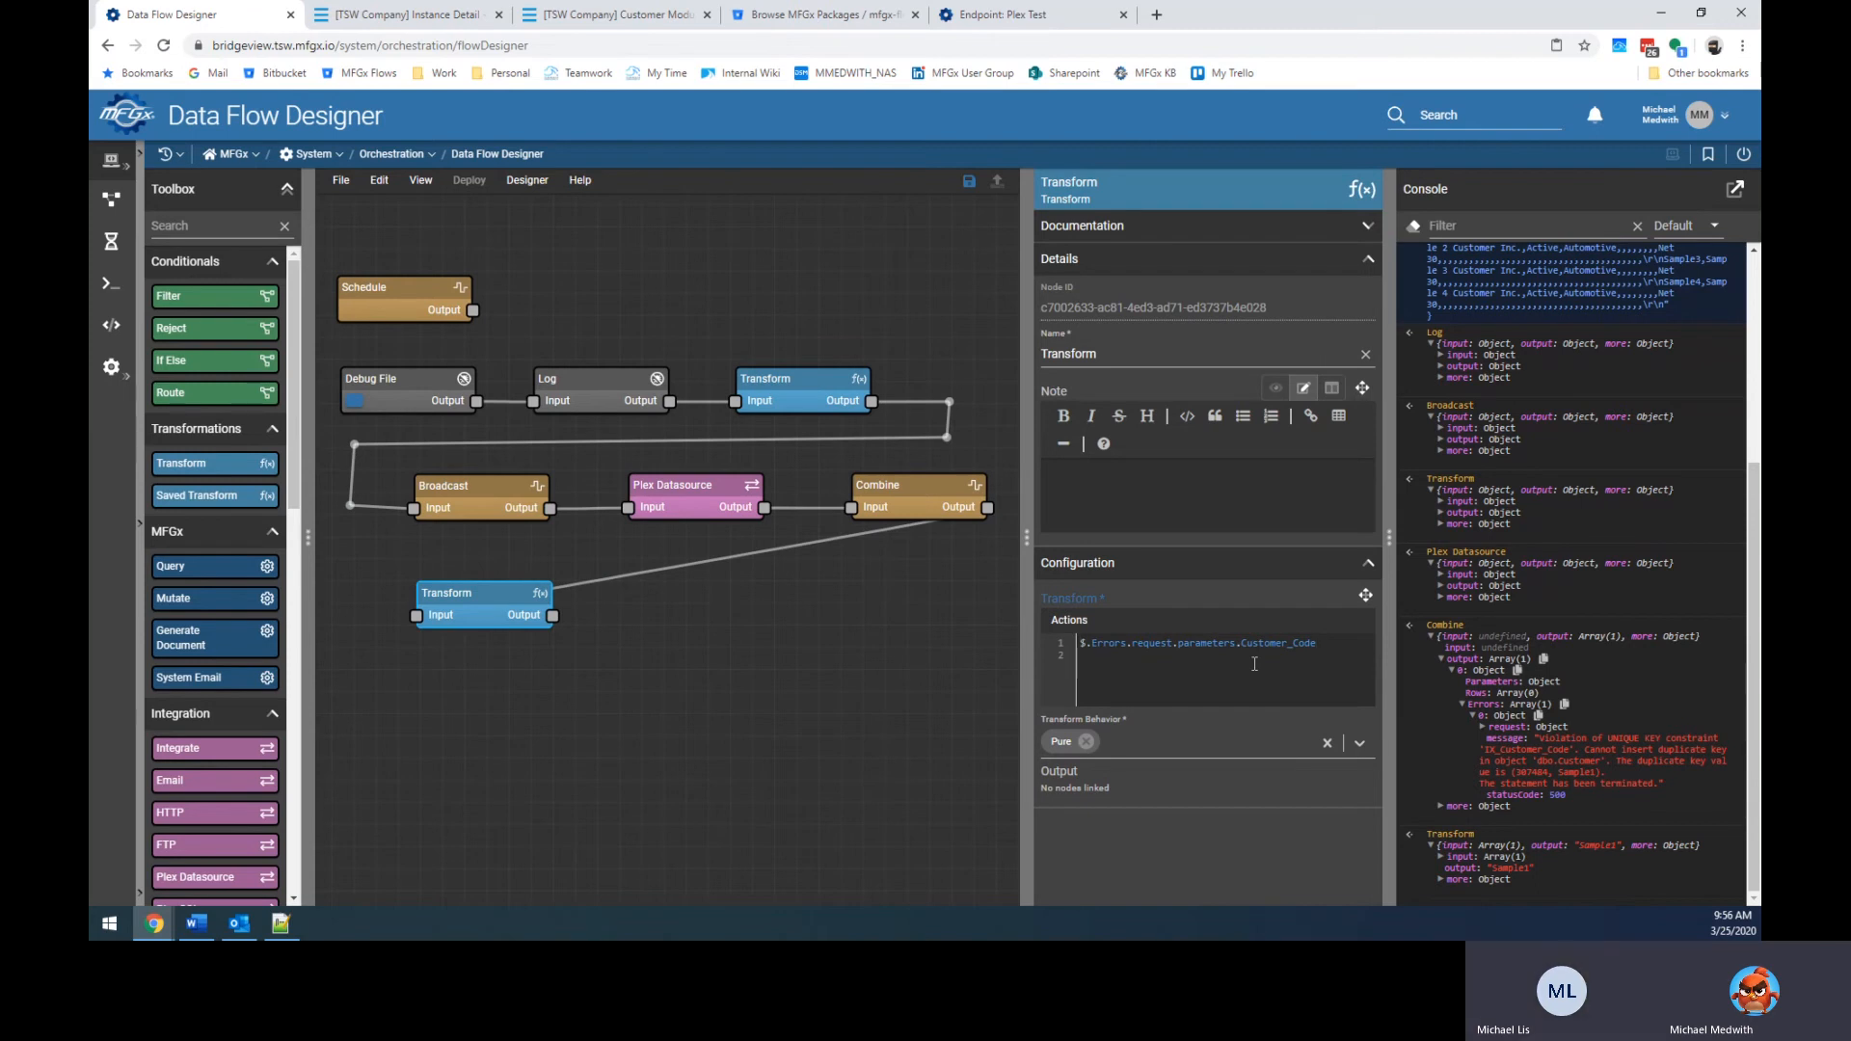
Wrap the Errors path in a { } object with a "Customer_Code": key.
{"action": "key", "text": "Left"}
{"action": "type", "text": "{"}
{"action": "key", "text": "Return"}
{"action": "key", "text": "Tab"}
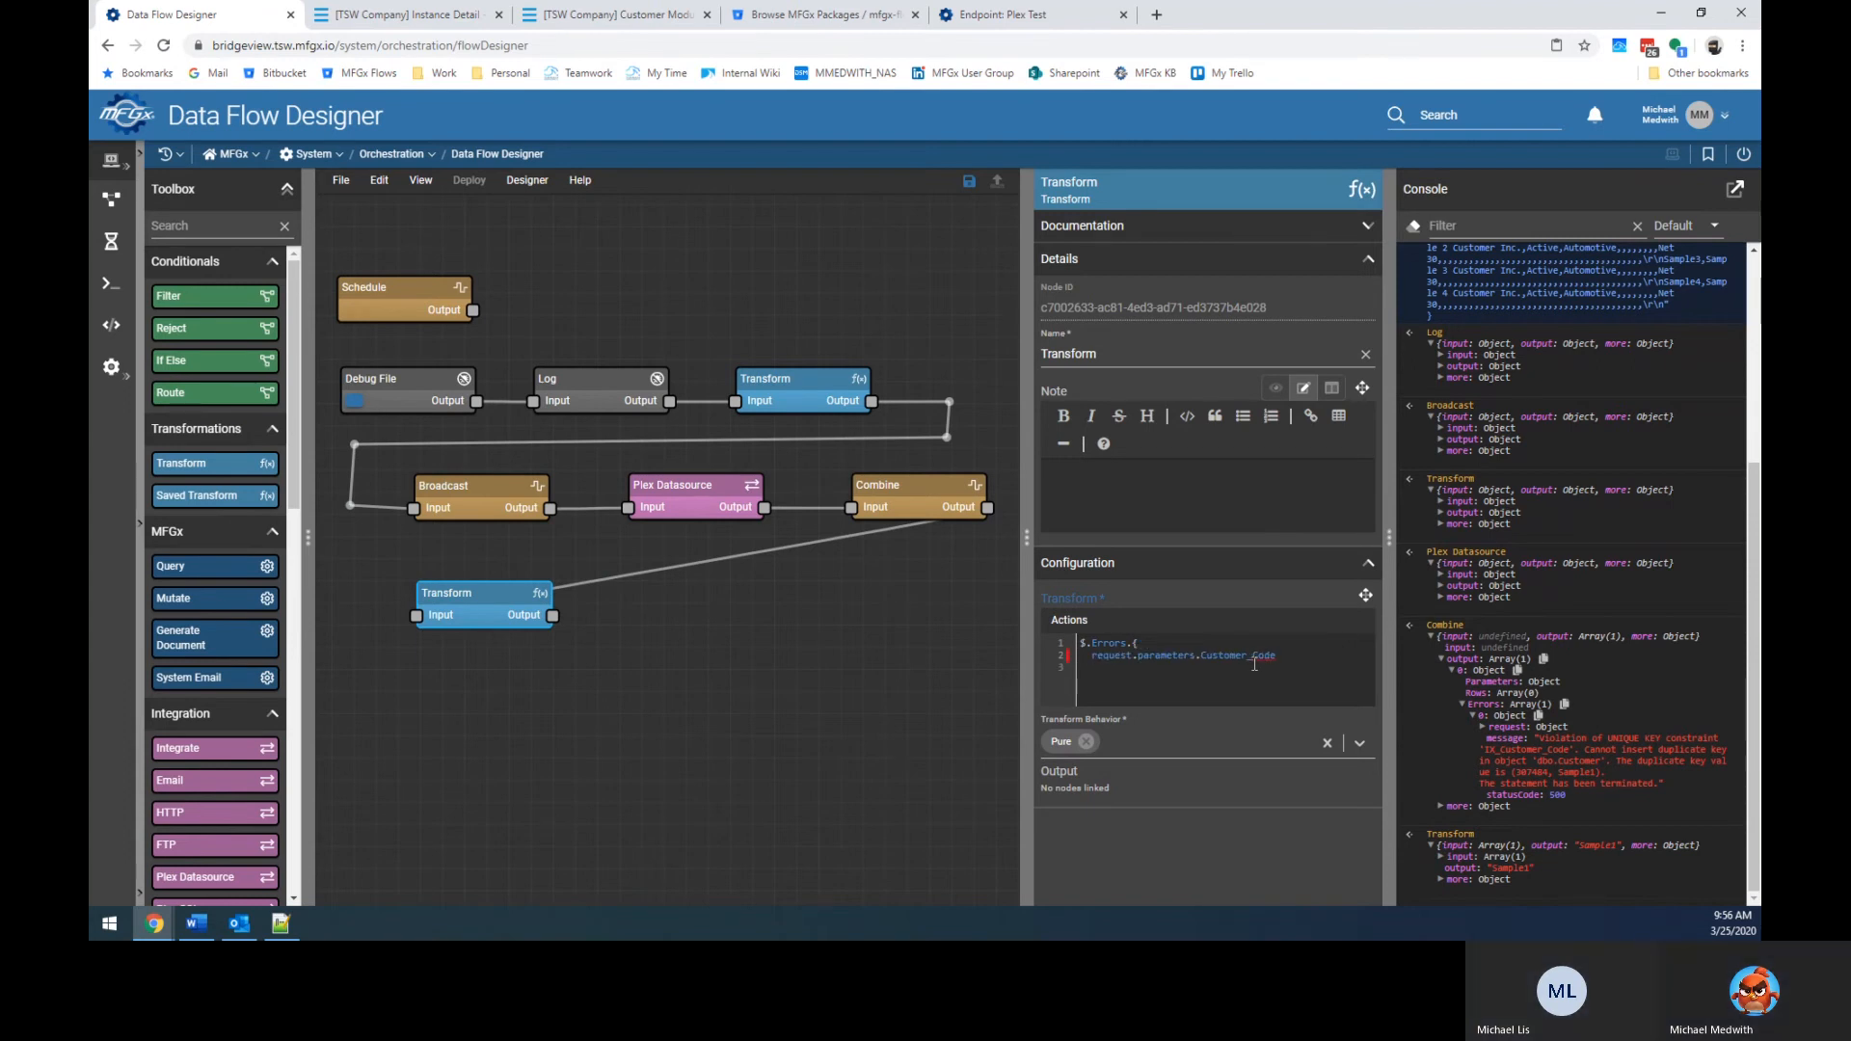
{"action": "type", "text": "}"}
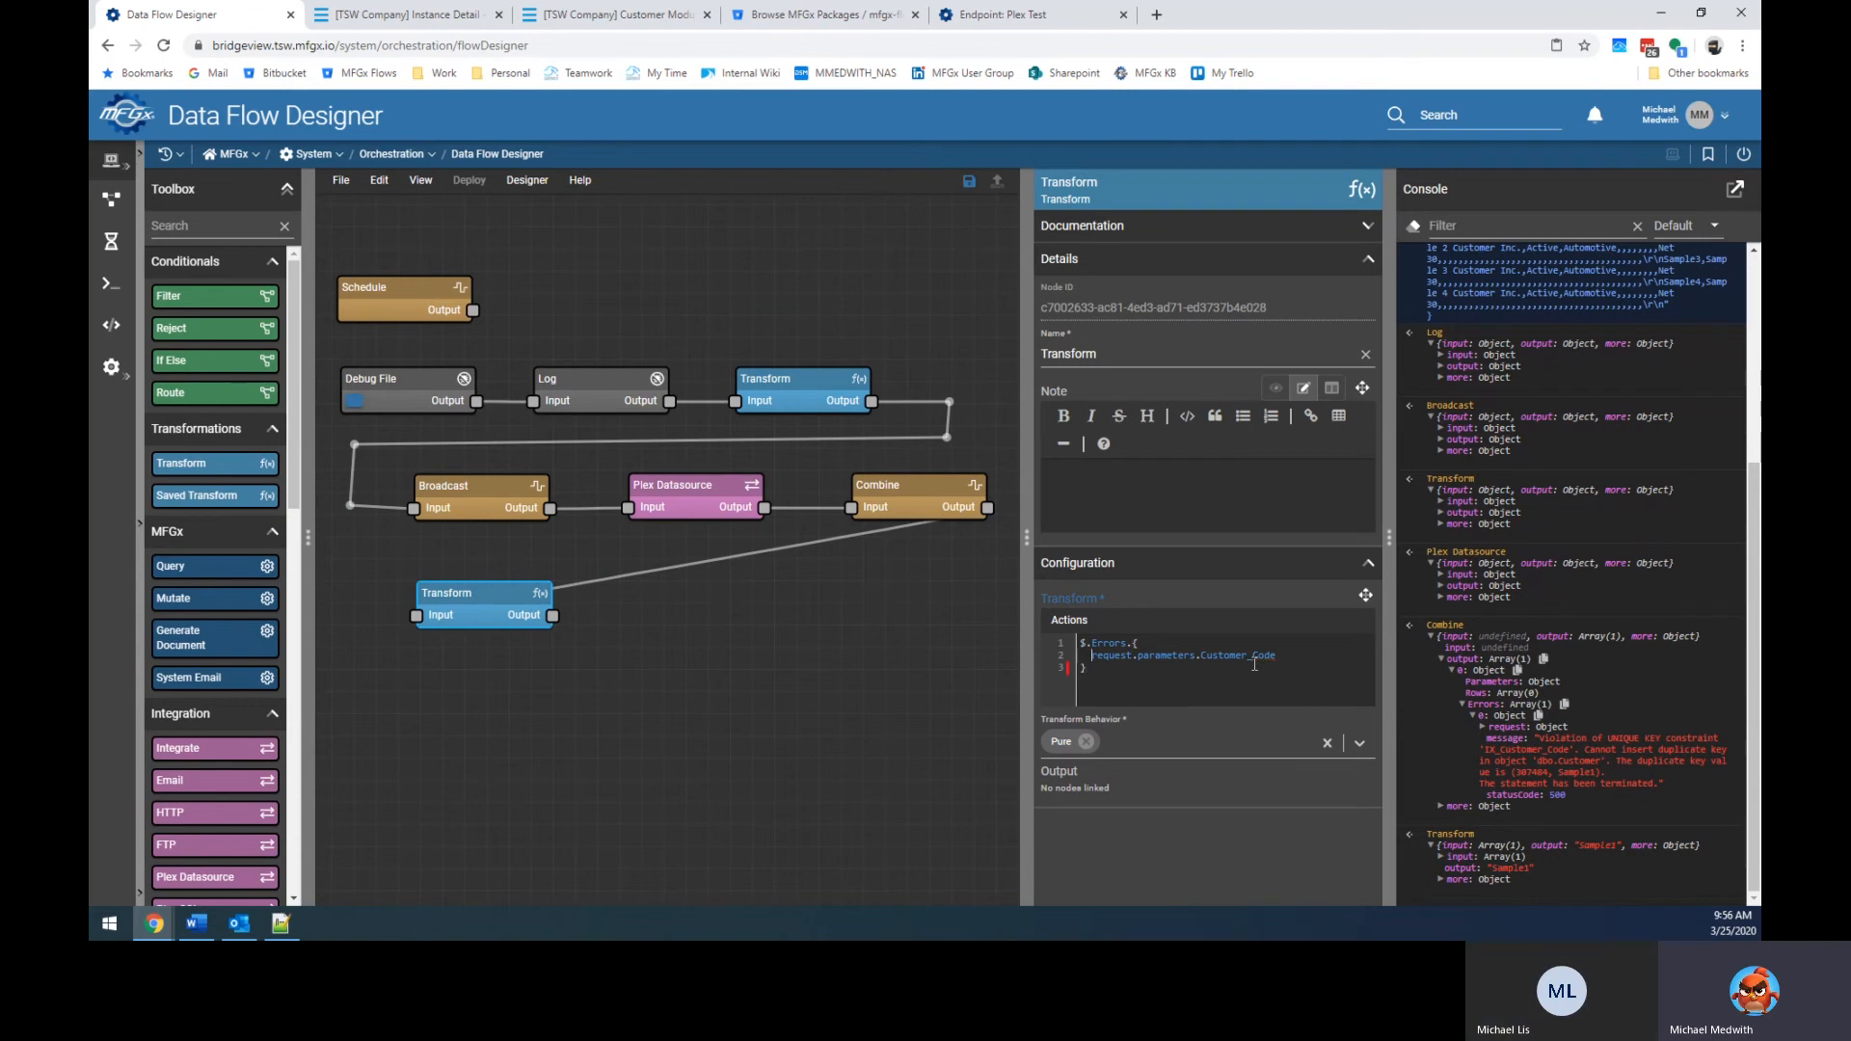
{"action": "type", "text": "\"Customer"}
{"action": "key", "text": "BackSpace"}
{"action": "type", "text": "_Code\":"}
{"action": "key", "text": "ctrl+shift+Right"}
{"action": "key", "text": "ctrl+shift+Right"}
{"action": "key", "text": "ctrl+x"}
{"action": "key", "text": "Up"}
{"action": "key", "text": "Left"}
{"action": "key", "text": "ctrl+v"}
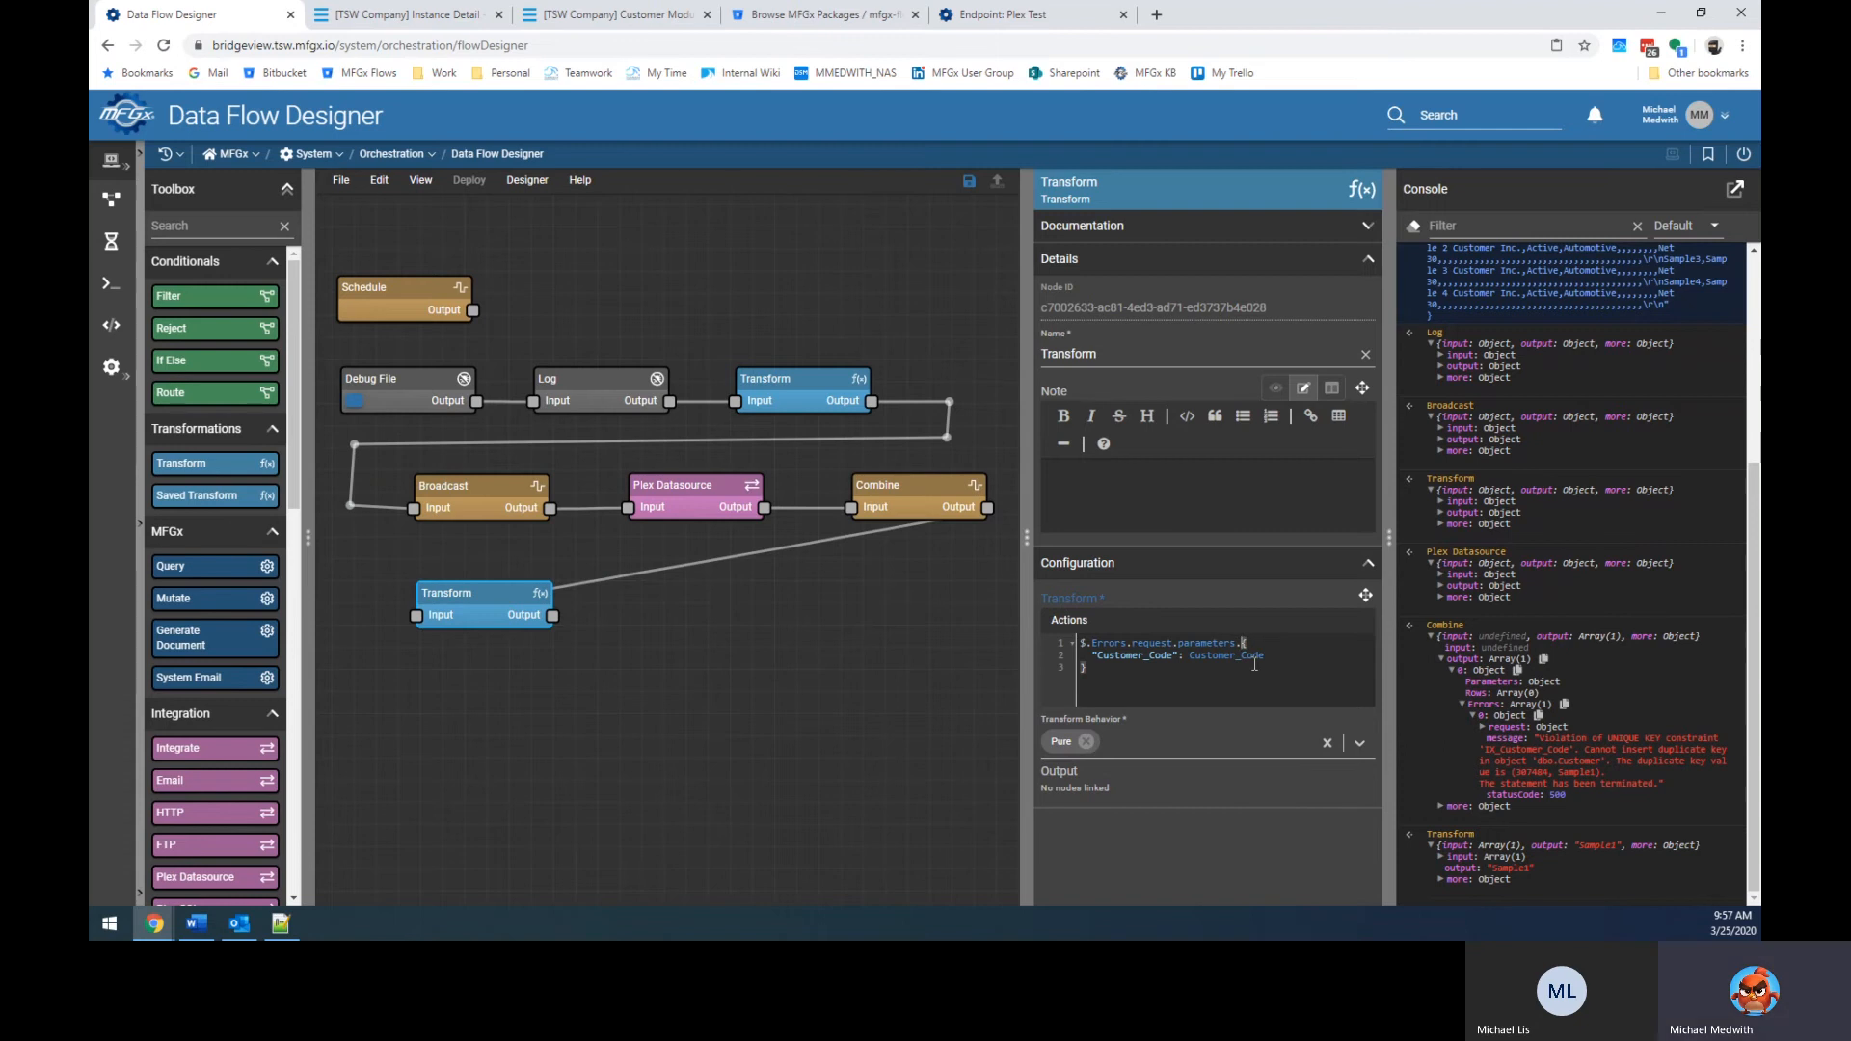
{"action": "left_click", "coordinate": [1300, 659]}
{"action": "type", "text": ","}
{"action": "key", "text": "Return"}
Move request.parameters. from the $.Errors path into the Customer_Code value.
{"action": "left_click", "coordinate": [1484, 727]}
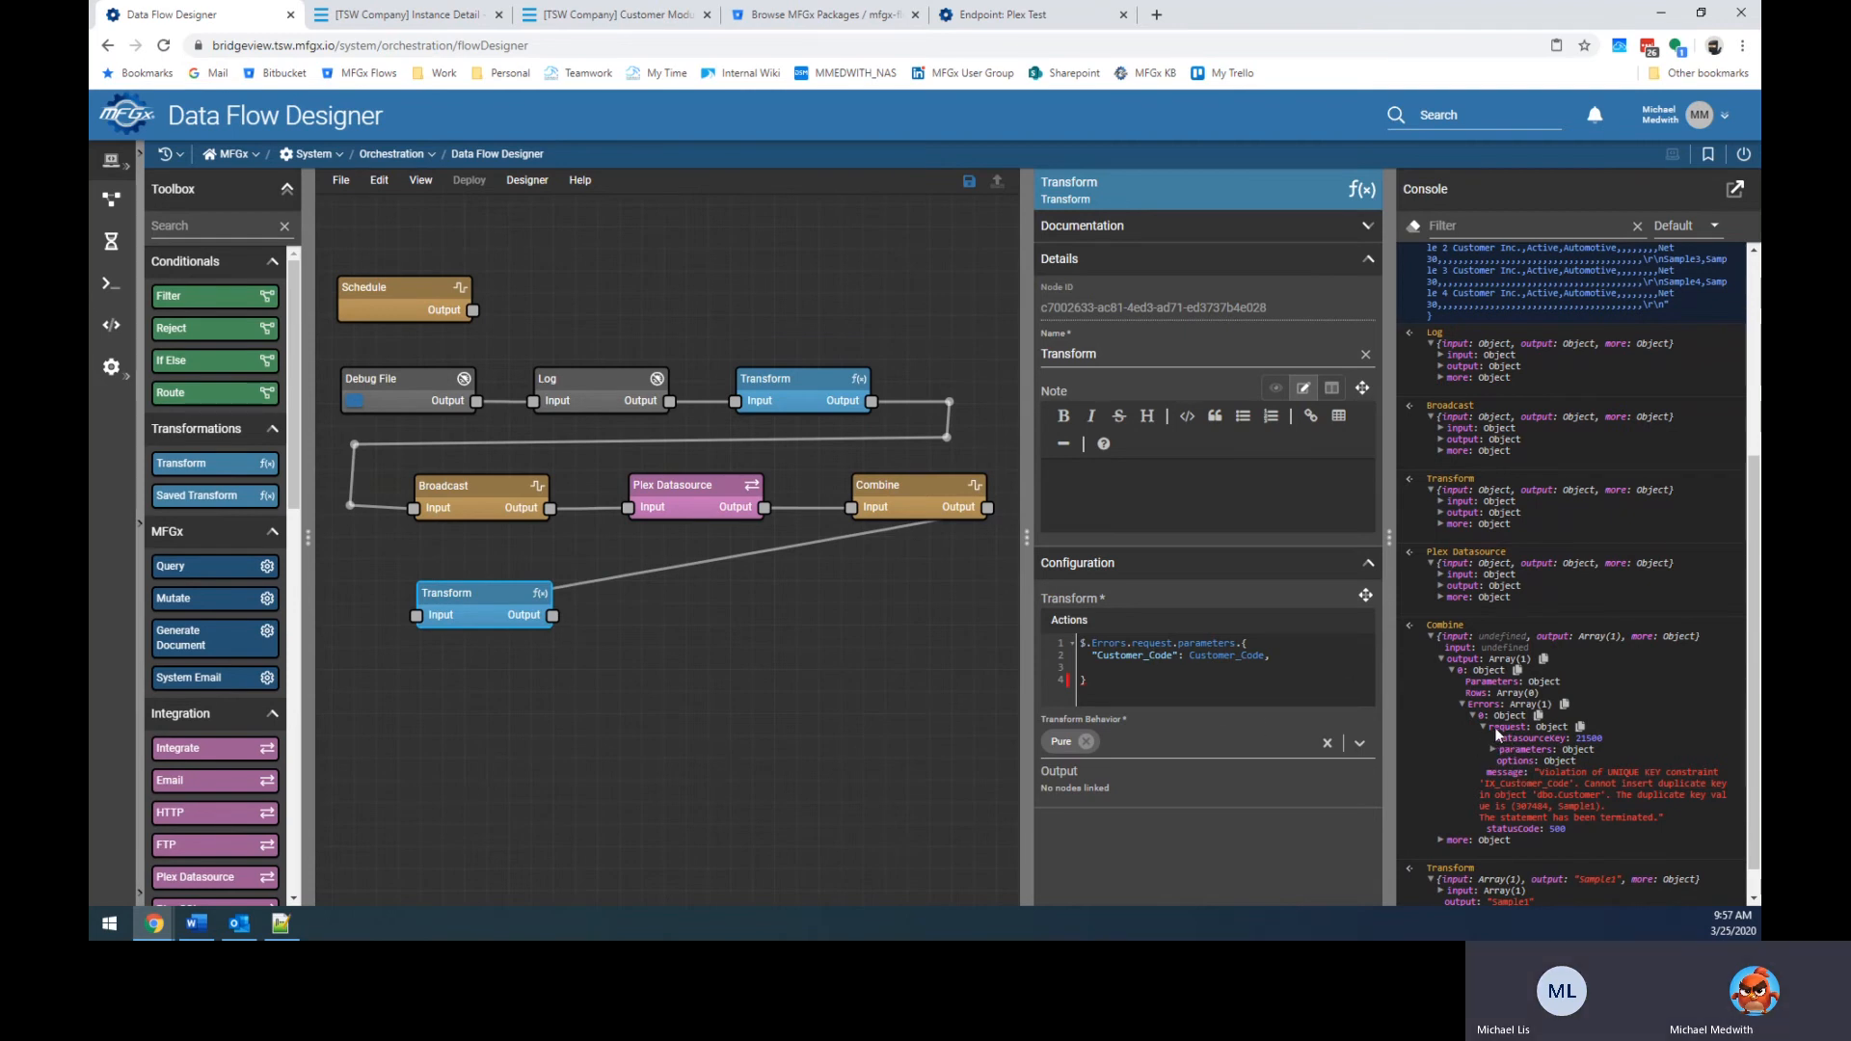
{"action": "left_click", "coordinate": [1137, 642]}
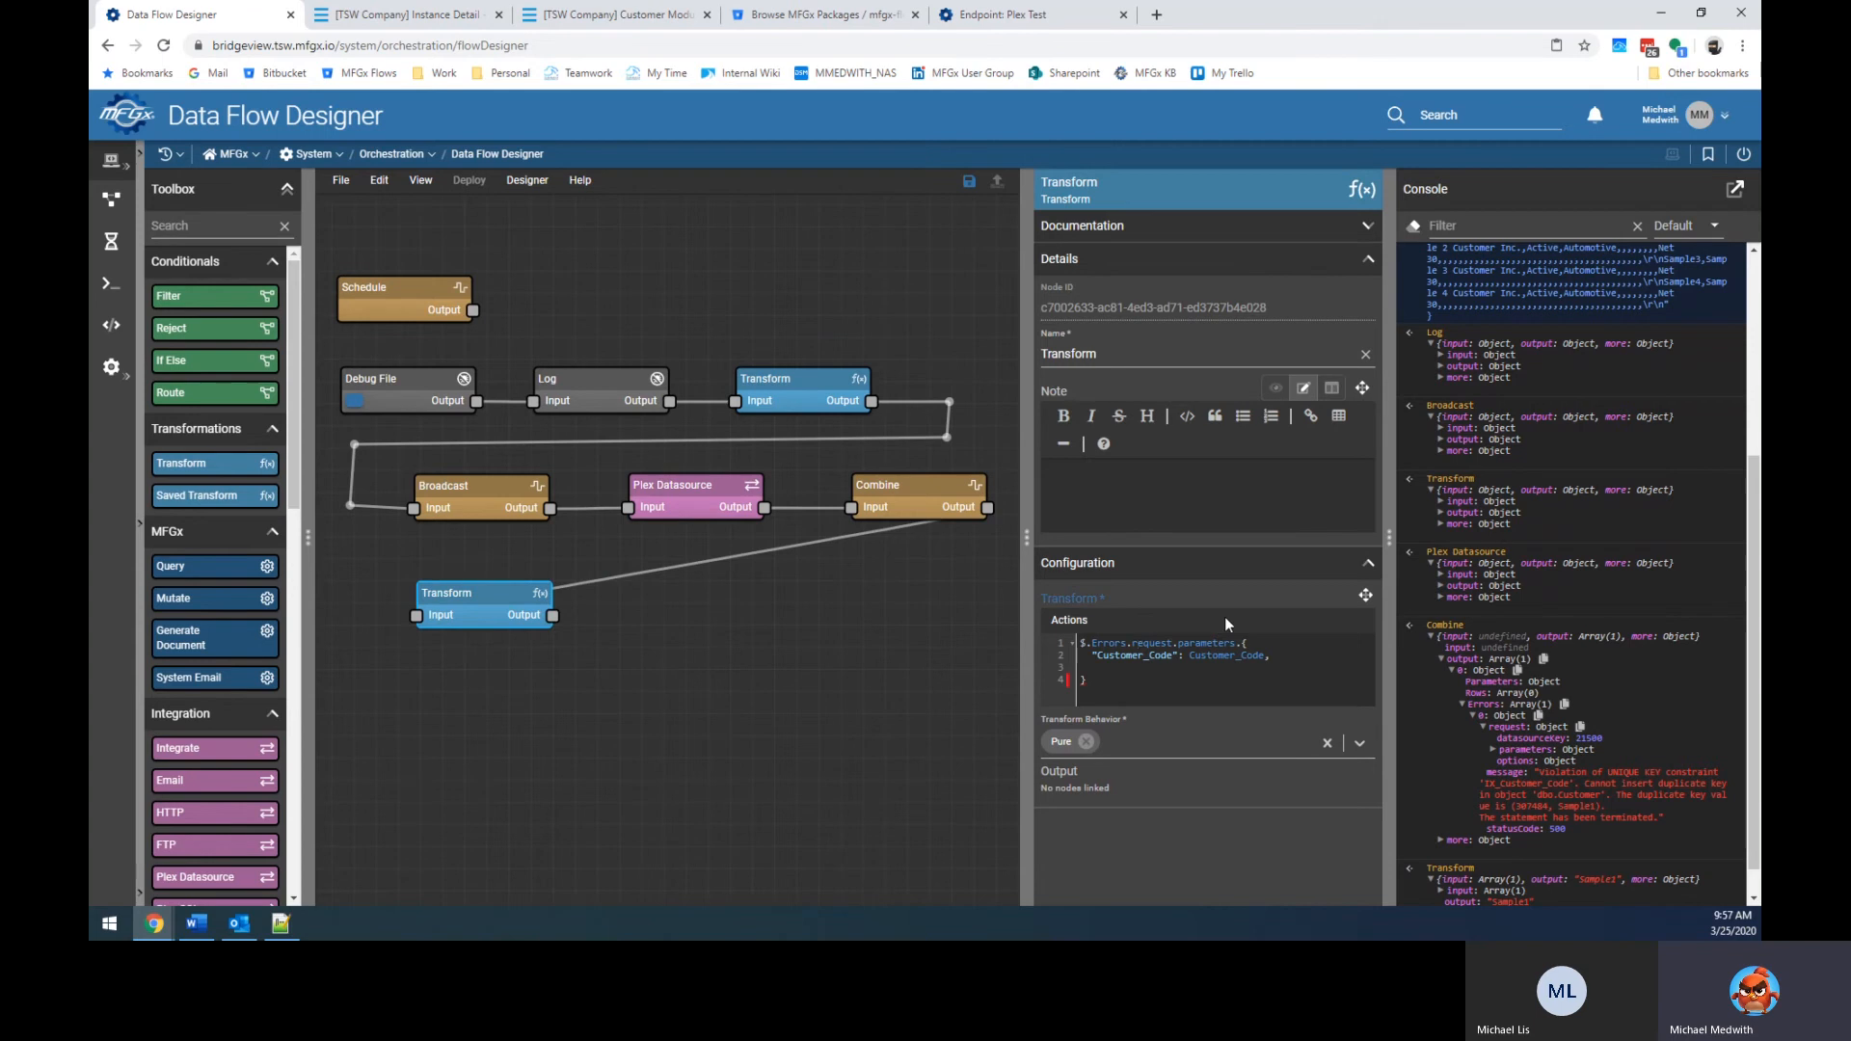
{"action": "key", "text": "shift+End"}
{"action": "key", "text": "Left"}
{"action": "key", "text": "Right"}
{"action": "key", "text": "ctrl+shift+Right"}
{"action": "key", "text": "Delete"}
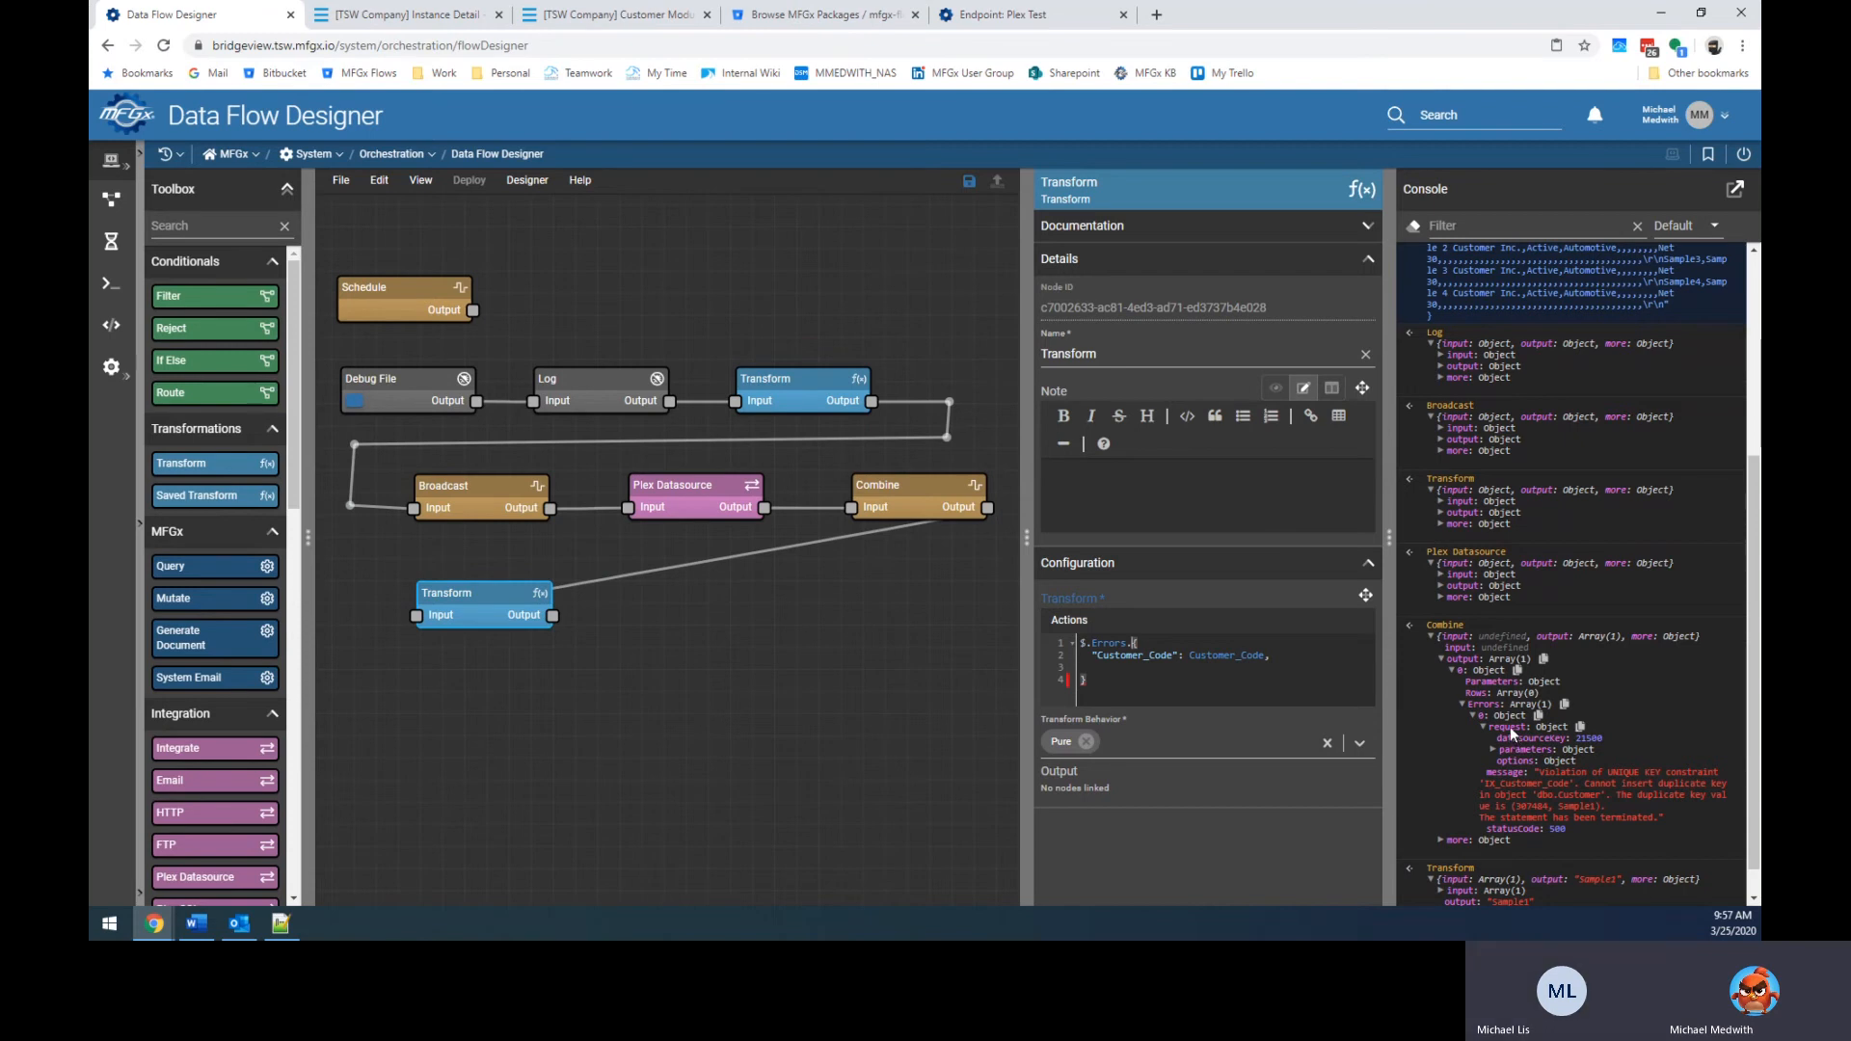
{"action": "left_click", "coordinate": [1191, 656]}
{"action": "key", "text": "ctrl+v"}
Add a "Reason": message field after Customer_Code.
{"action": "key", "text": "End"}
{"action": "type", "text": ","}
{"action": "key", "text": "Return"}
{"action": "type", "text": "\"Reason"}
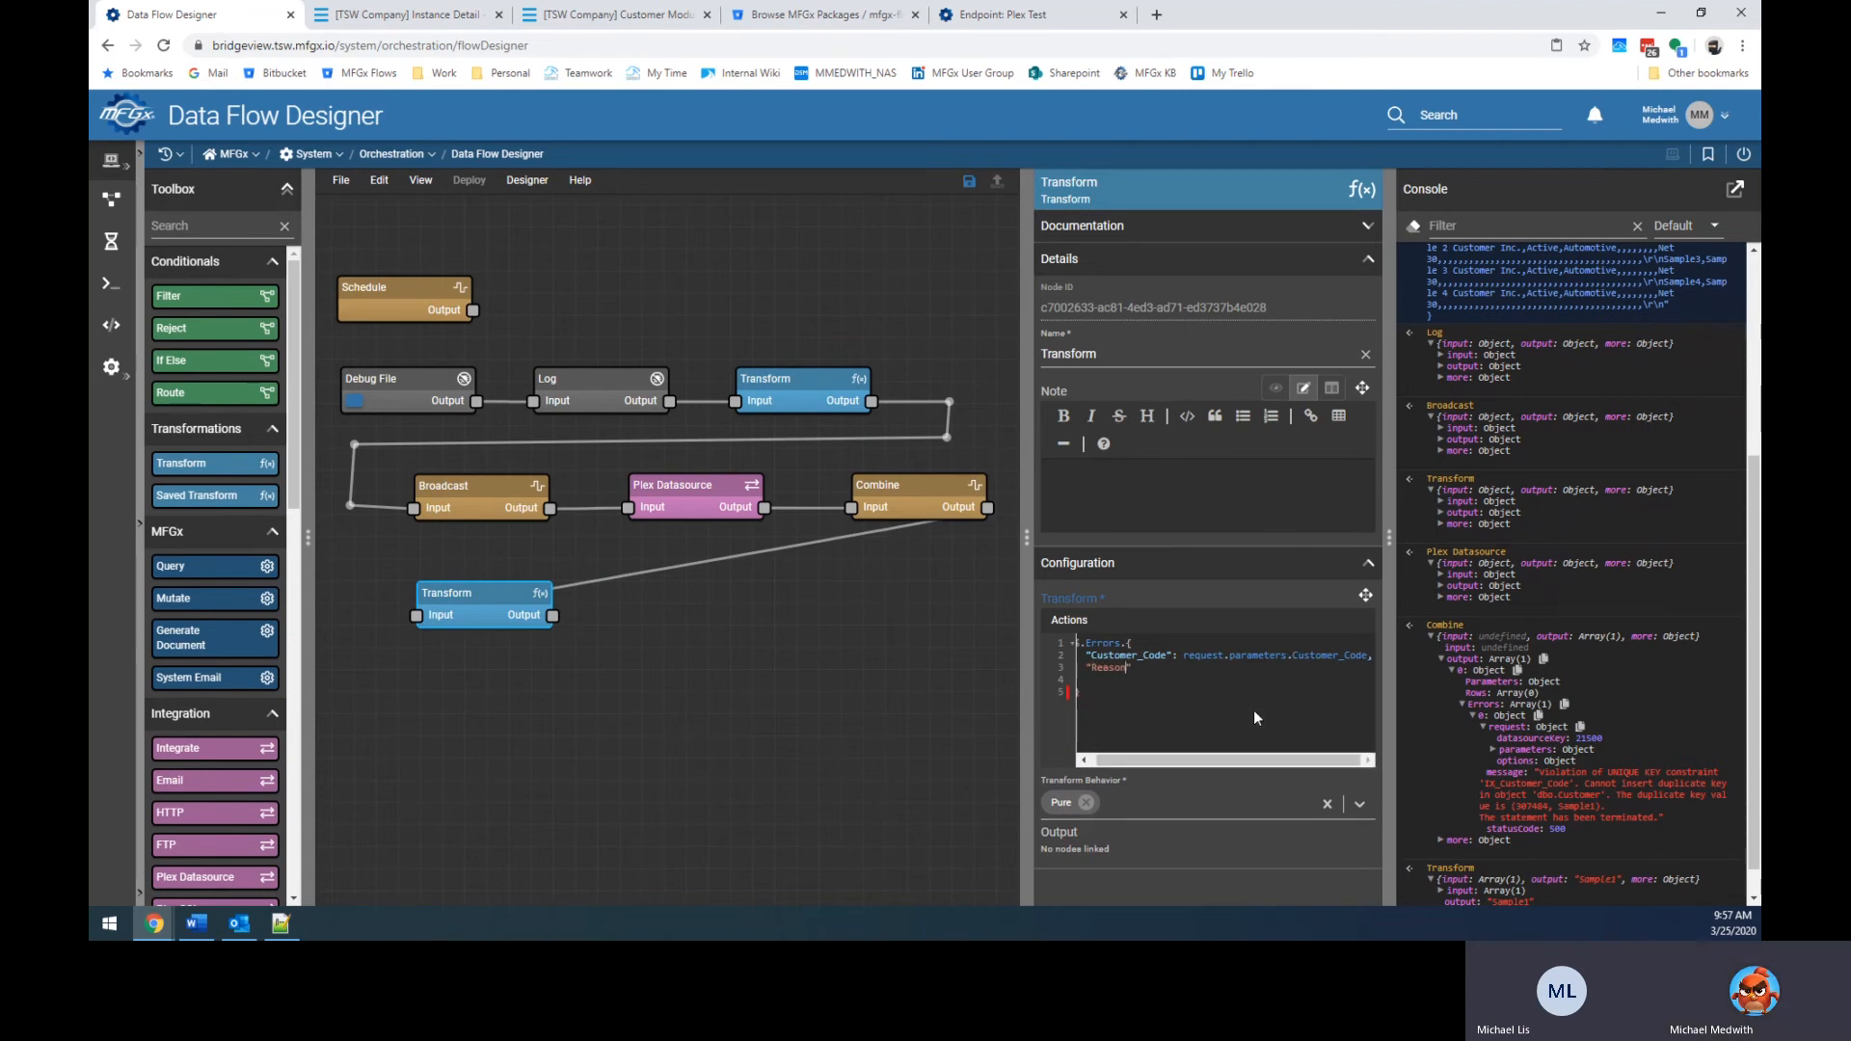
{"action": "type", "text": "\":"}
{"action": "key", "text": "Down"}
{"action": "key", "text": "BackSpace"}
{"action": "type", "text": "message"}
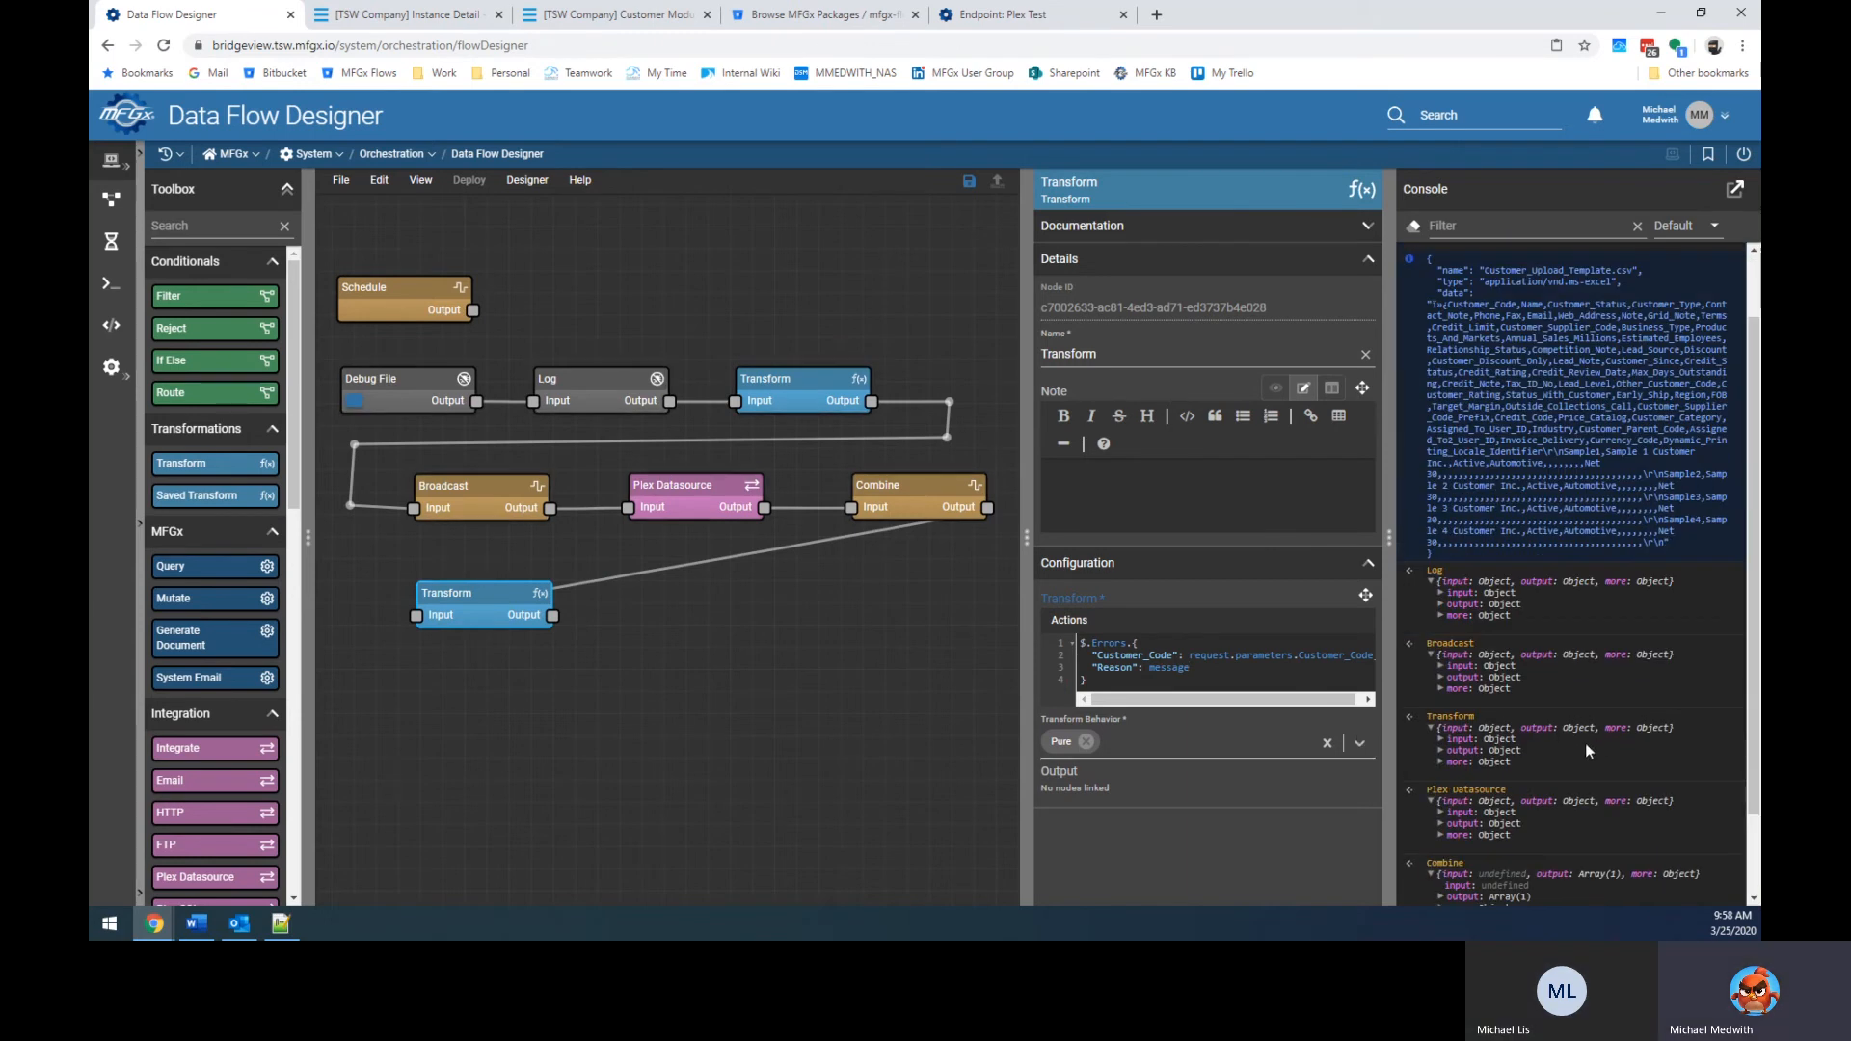
Confirm the Transform output shows Customer_Code and Reason, then place a System Email node.
{"action": "left_click", "coordinate": [1439, 867]}
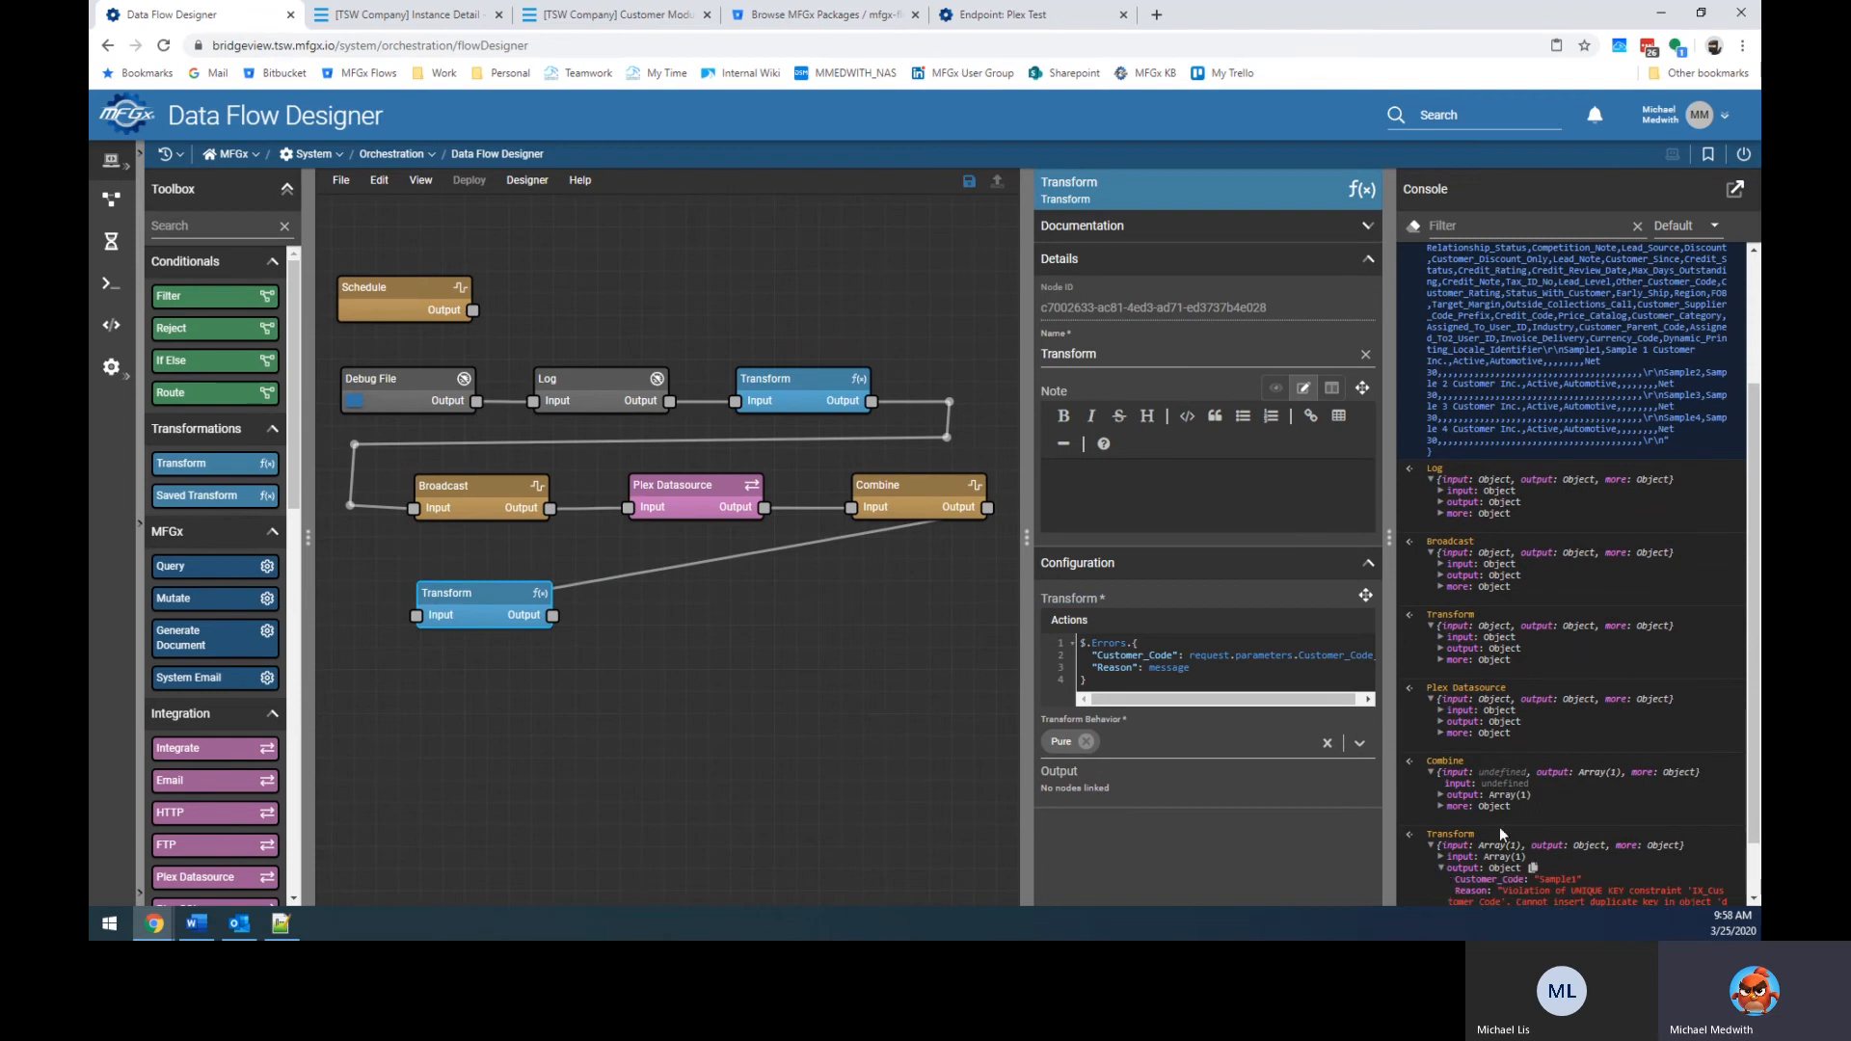
{"action": "scroll", "coordinate": [1570, 879], "scroll_direction": "down", "scroll_amount": 1}
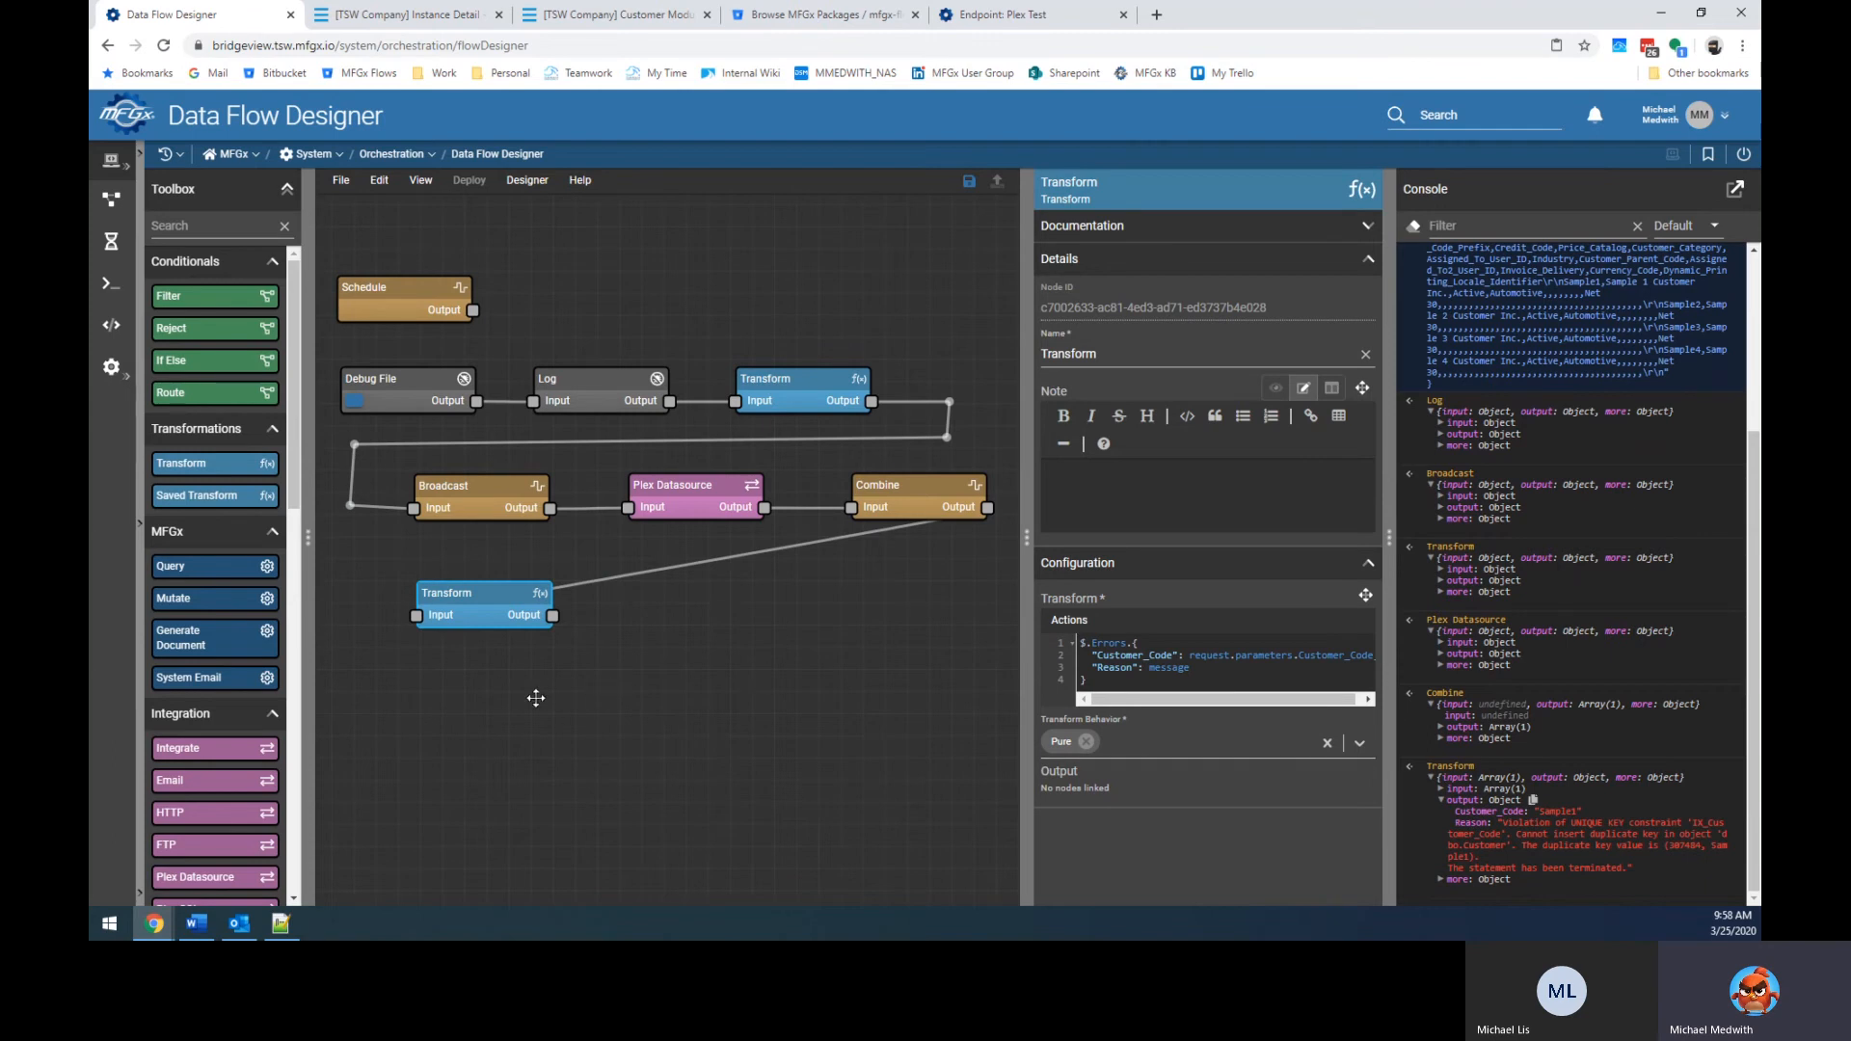
{"action": "left_click_drag", "start_coordinate": [239, 684], "coordinate": [651, 614]}
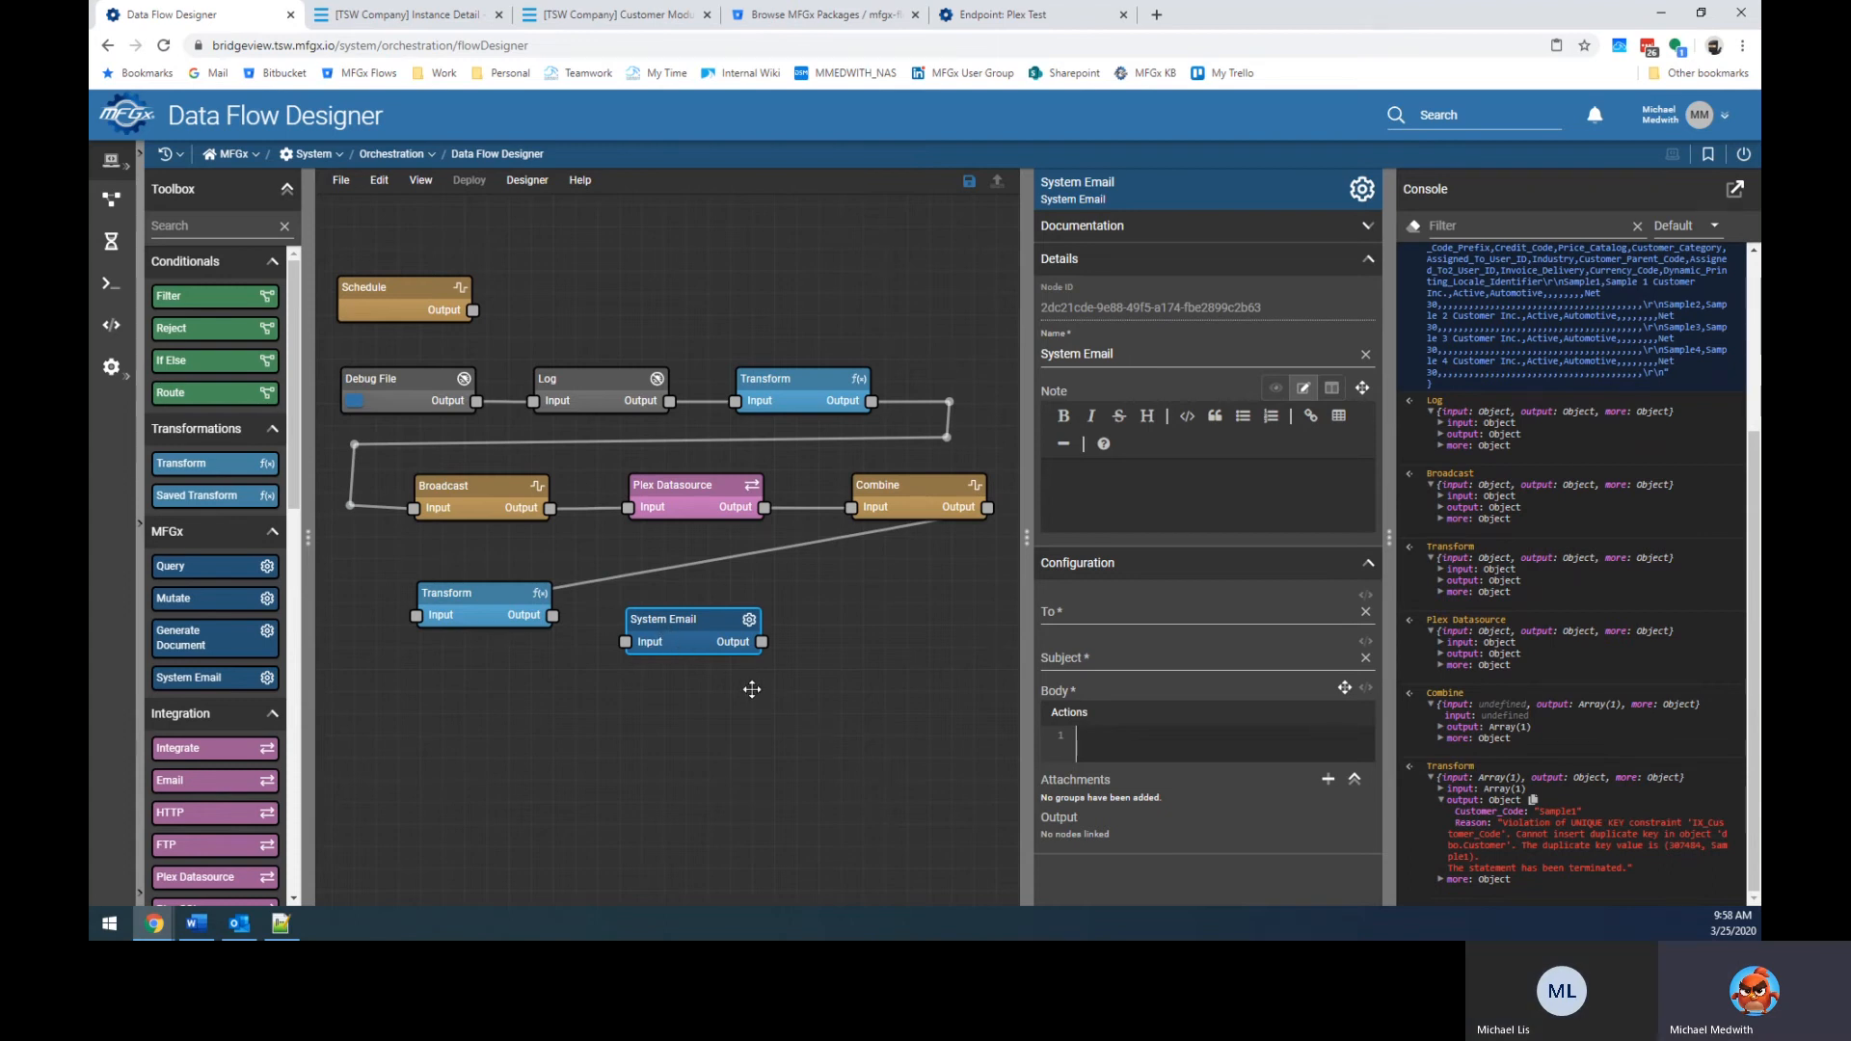
Replace the System Email node with a fresh one and connect the Transform output to it.
{"action": "left_click_drag", "start_coordinate": [704, 635], "coordinate": [899, 664]}
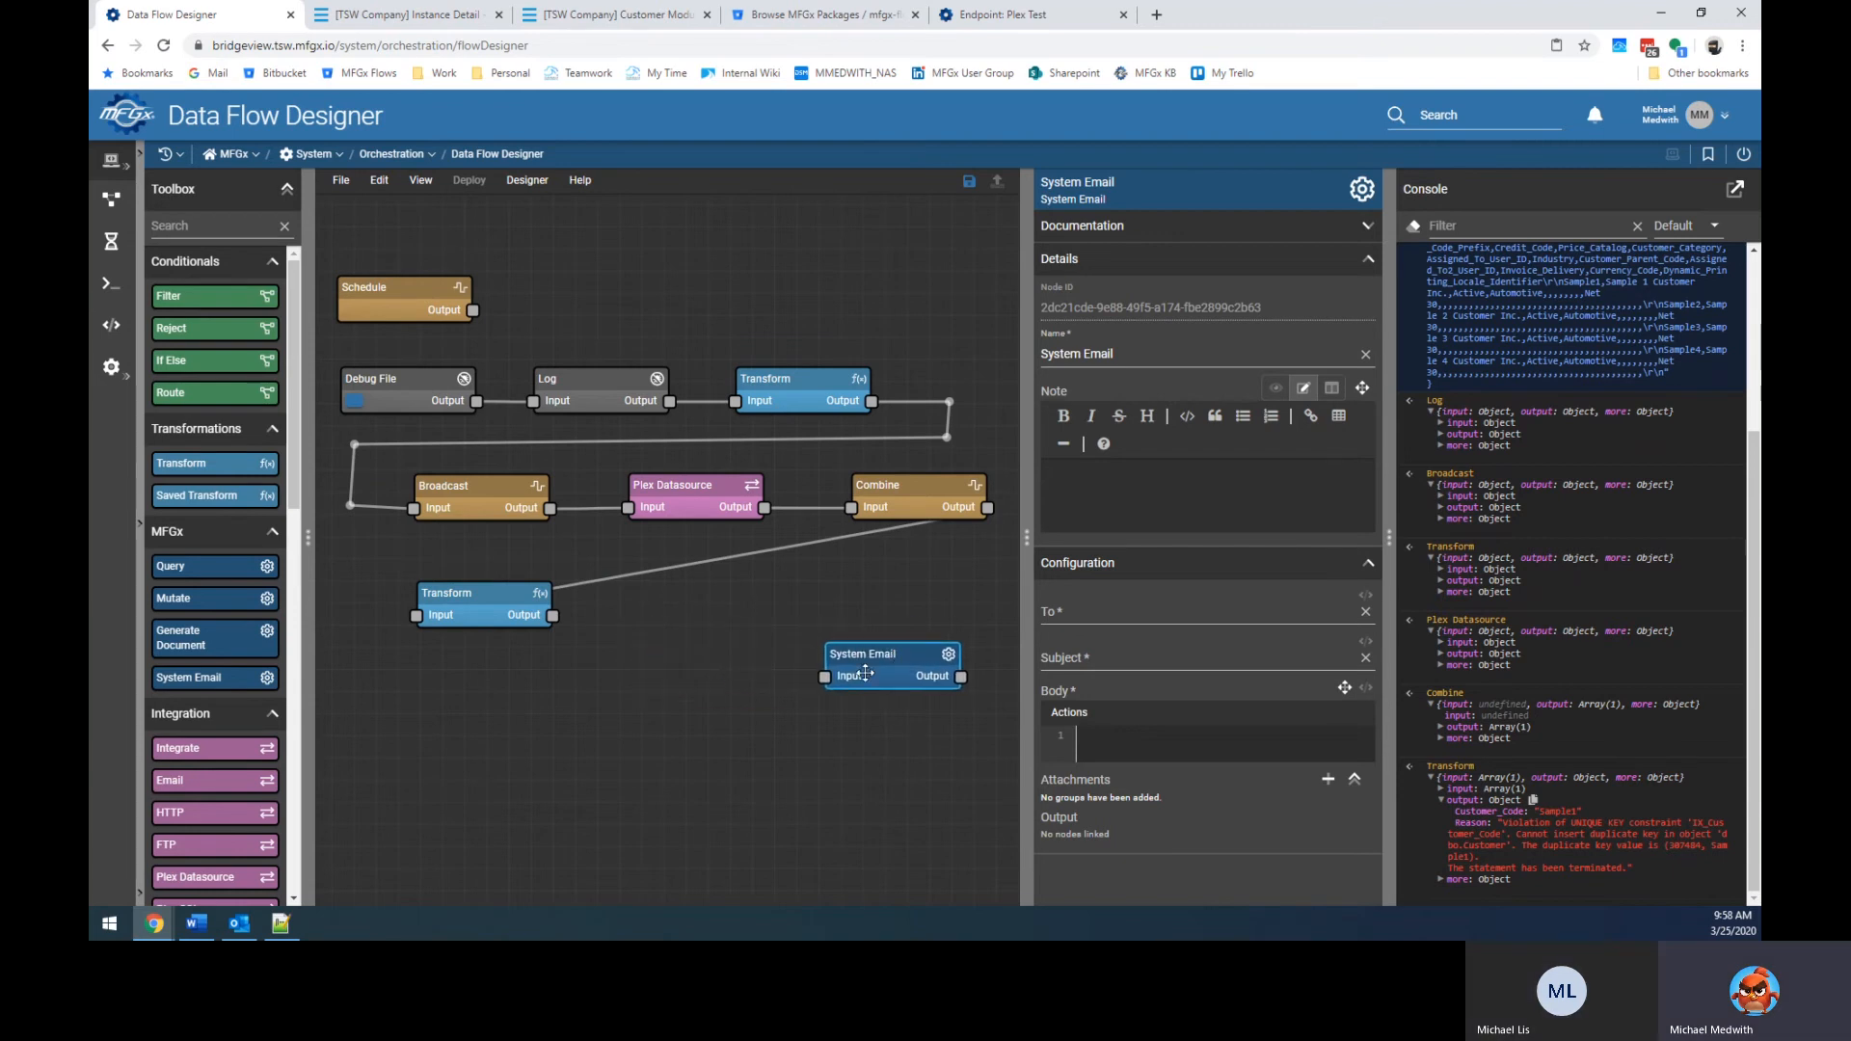
{"action": "key", "text": "Delete"}
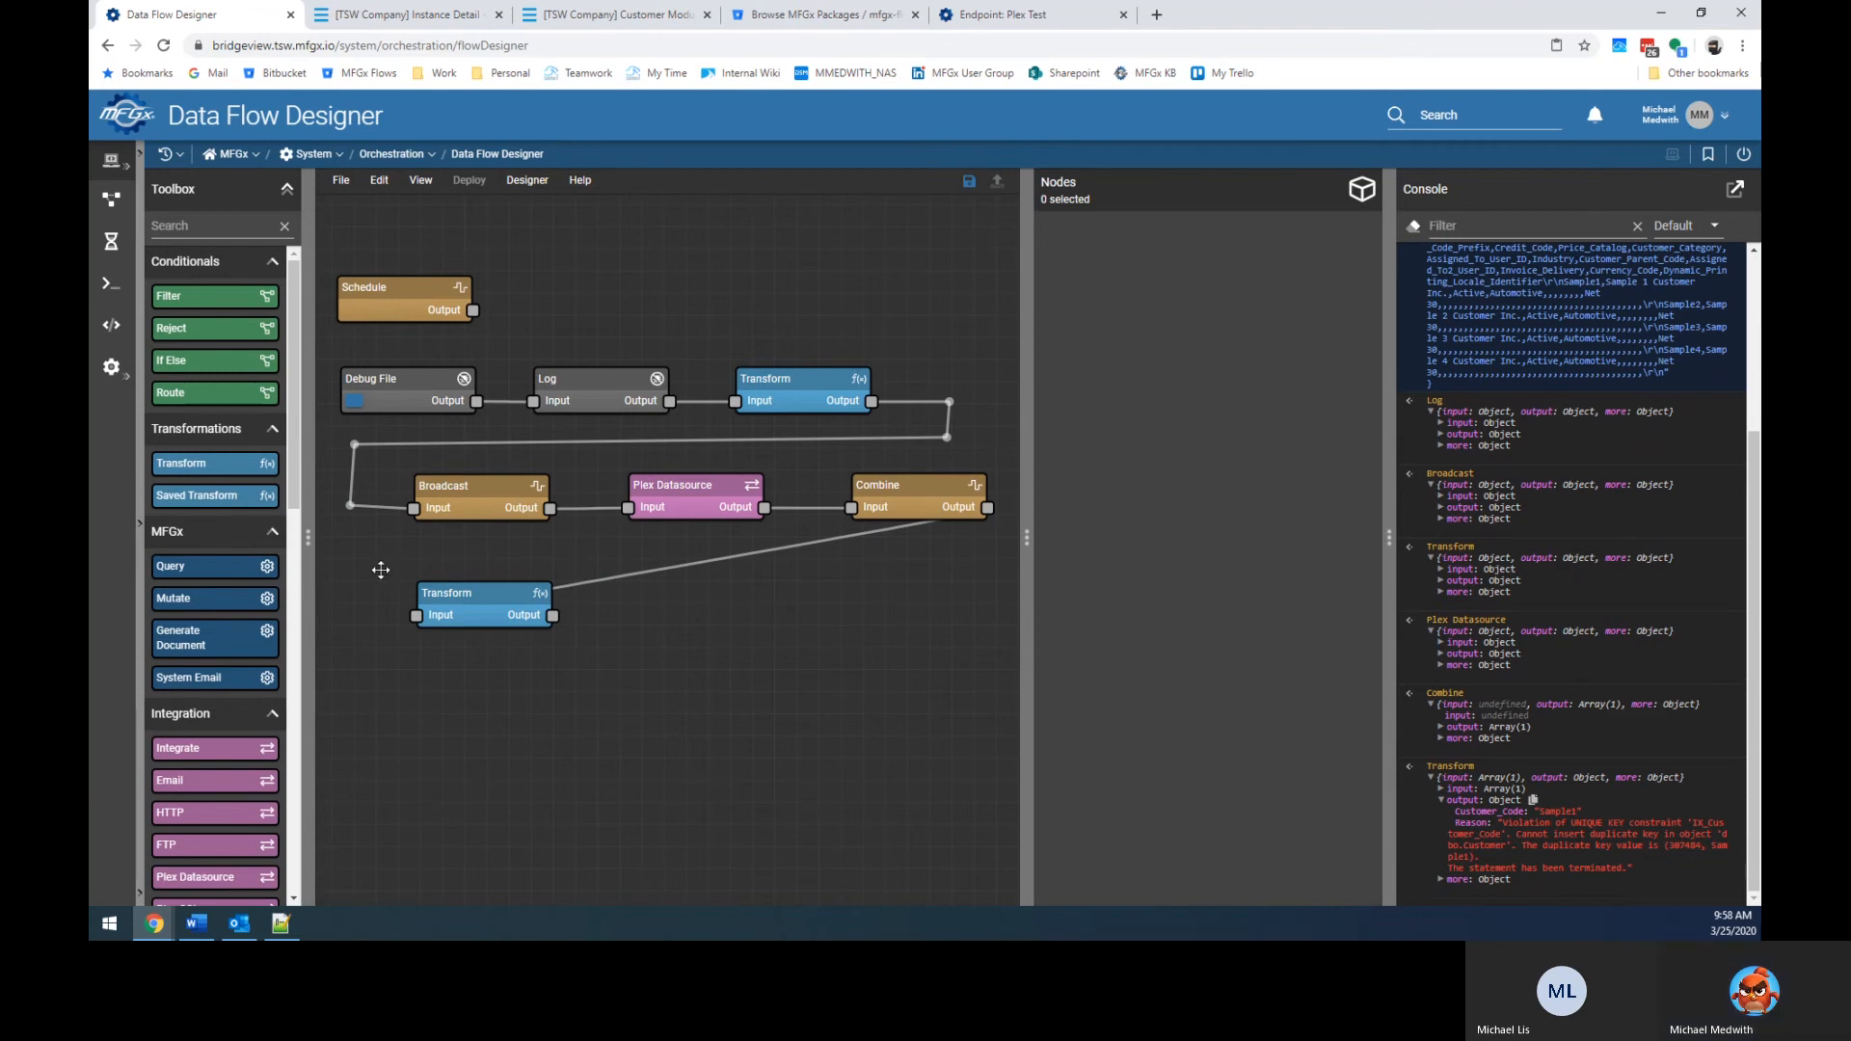
{"action": "left_click", "coordinate": [598, 579]}
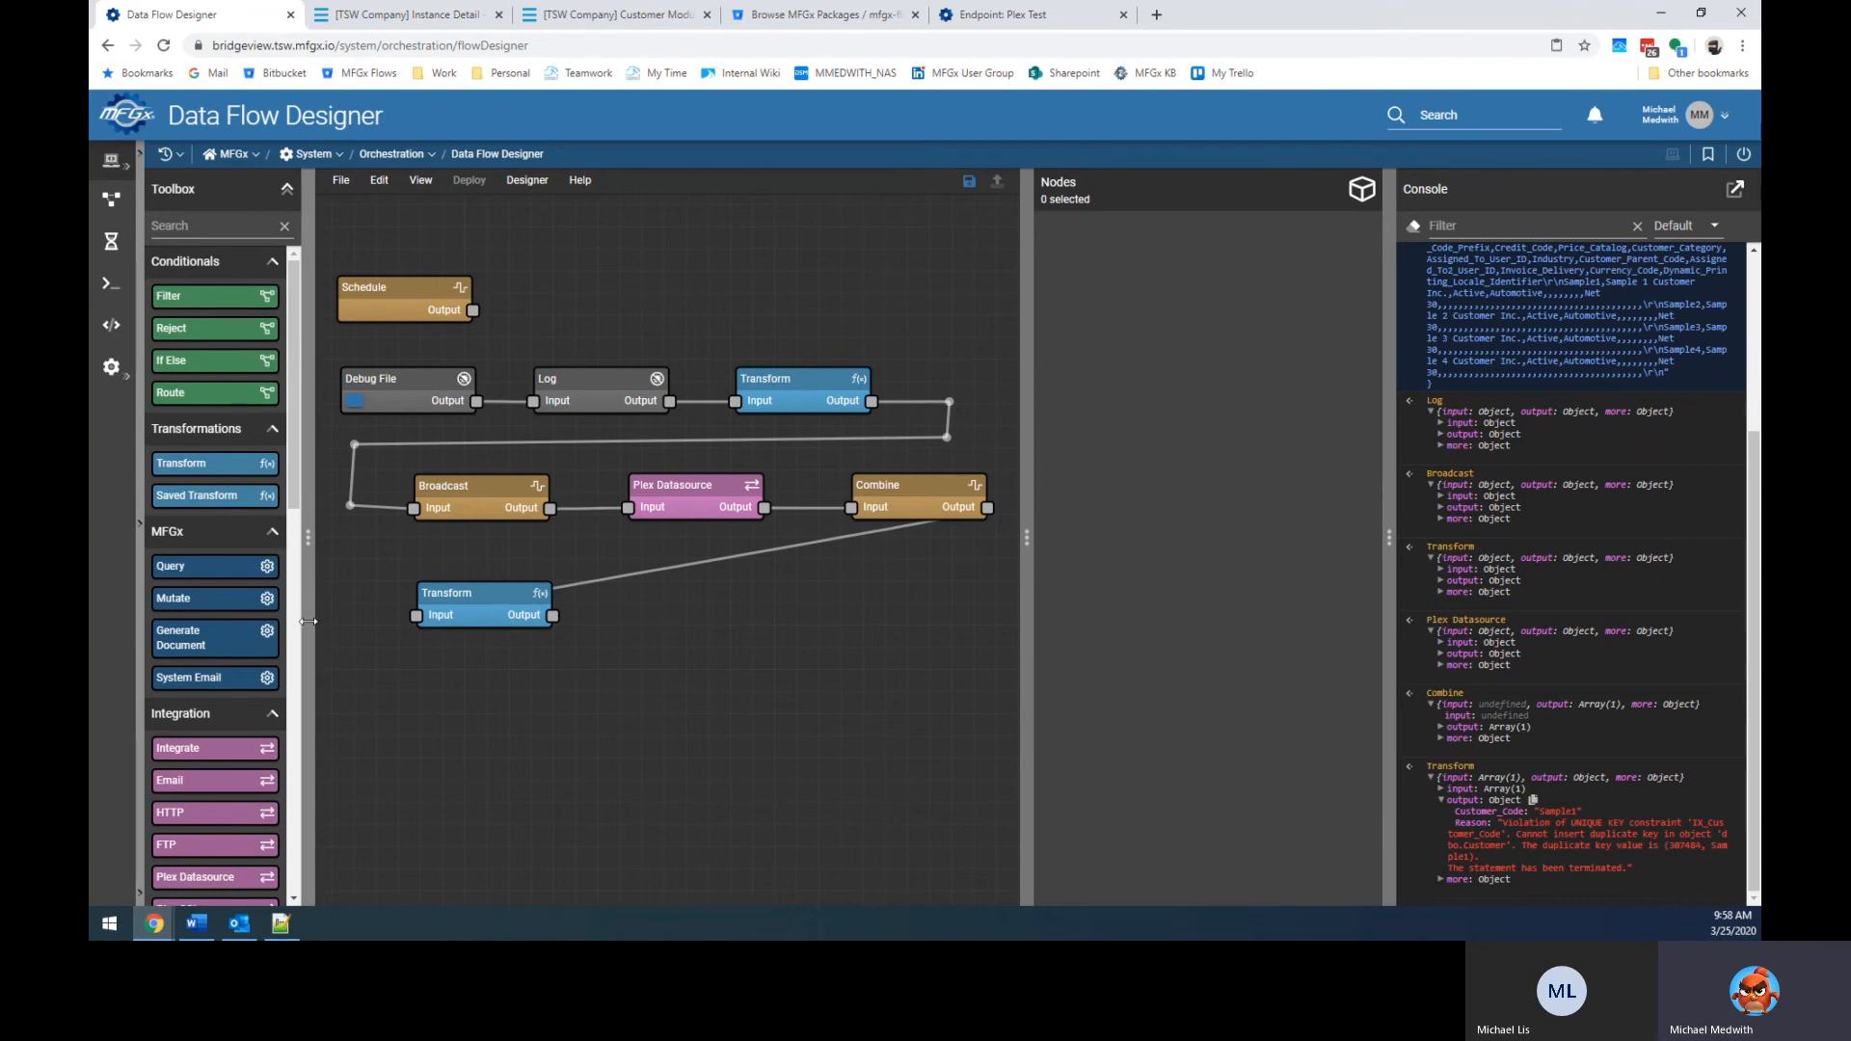
{"action": "left_click_drag", "start_coordinate": [241, 686], "coordinate": [690, 624]}
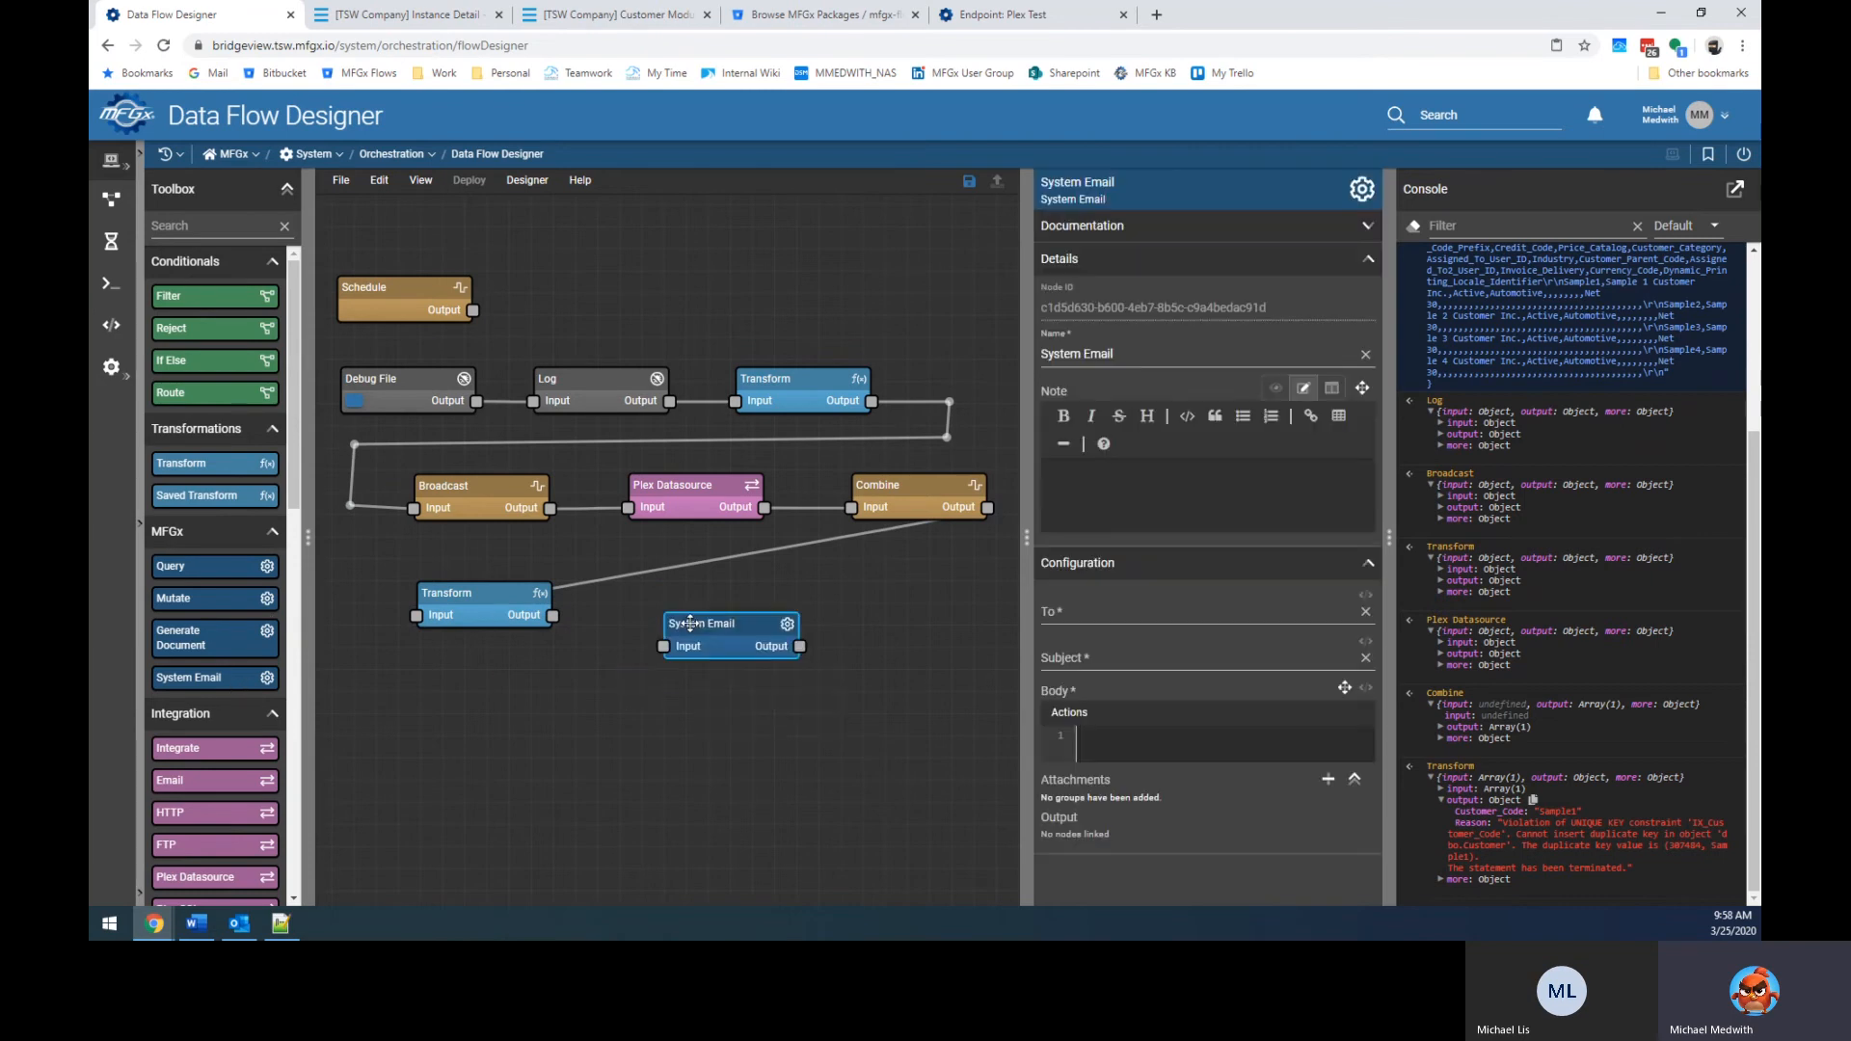
{"action": "left_click_drag", "start_coordinate": [552, 615], "coordinate": [708, 626]}
Enter the two recipient e-mail addresses and set the subject to 'Customer Errors'.
{"action": "left_click", "coordinate": [1133, 612]}
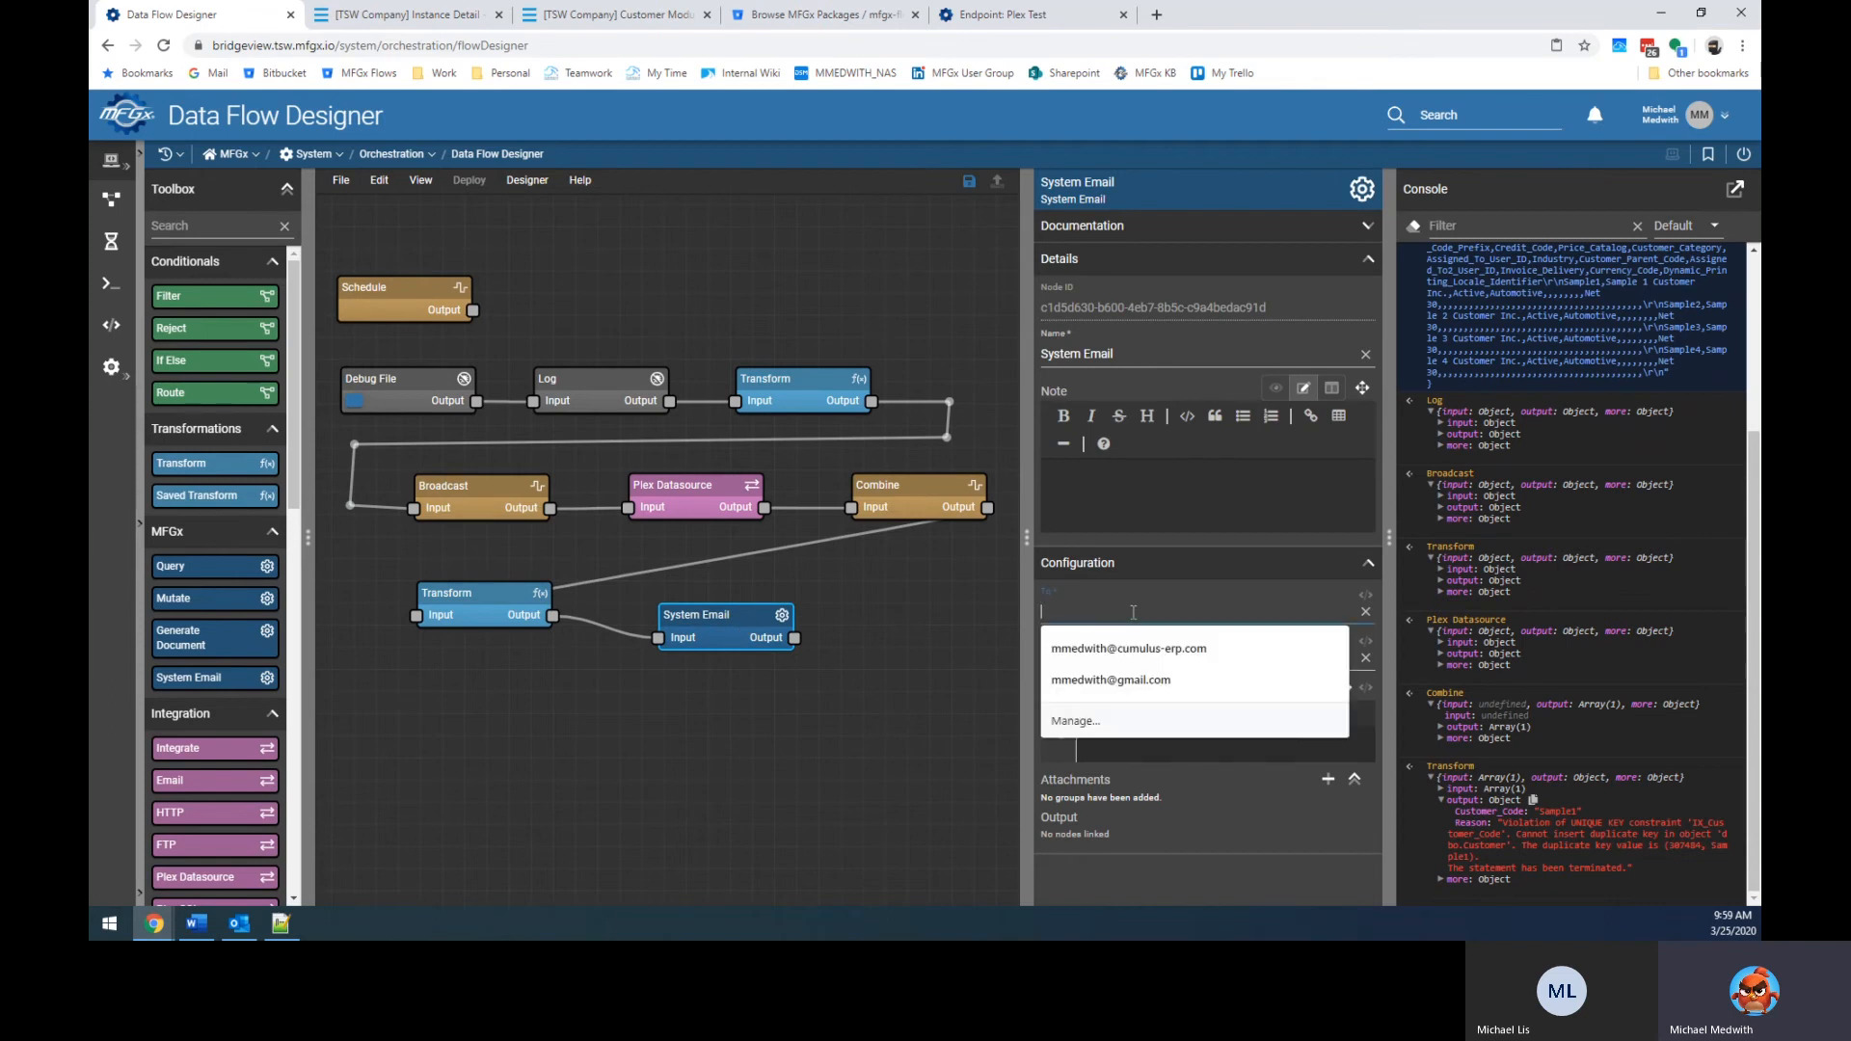
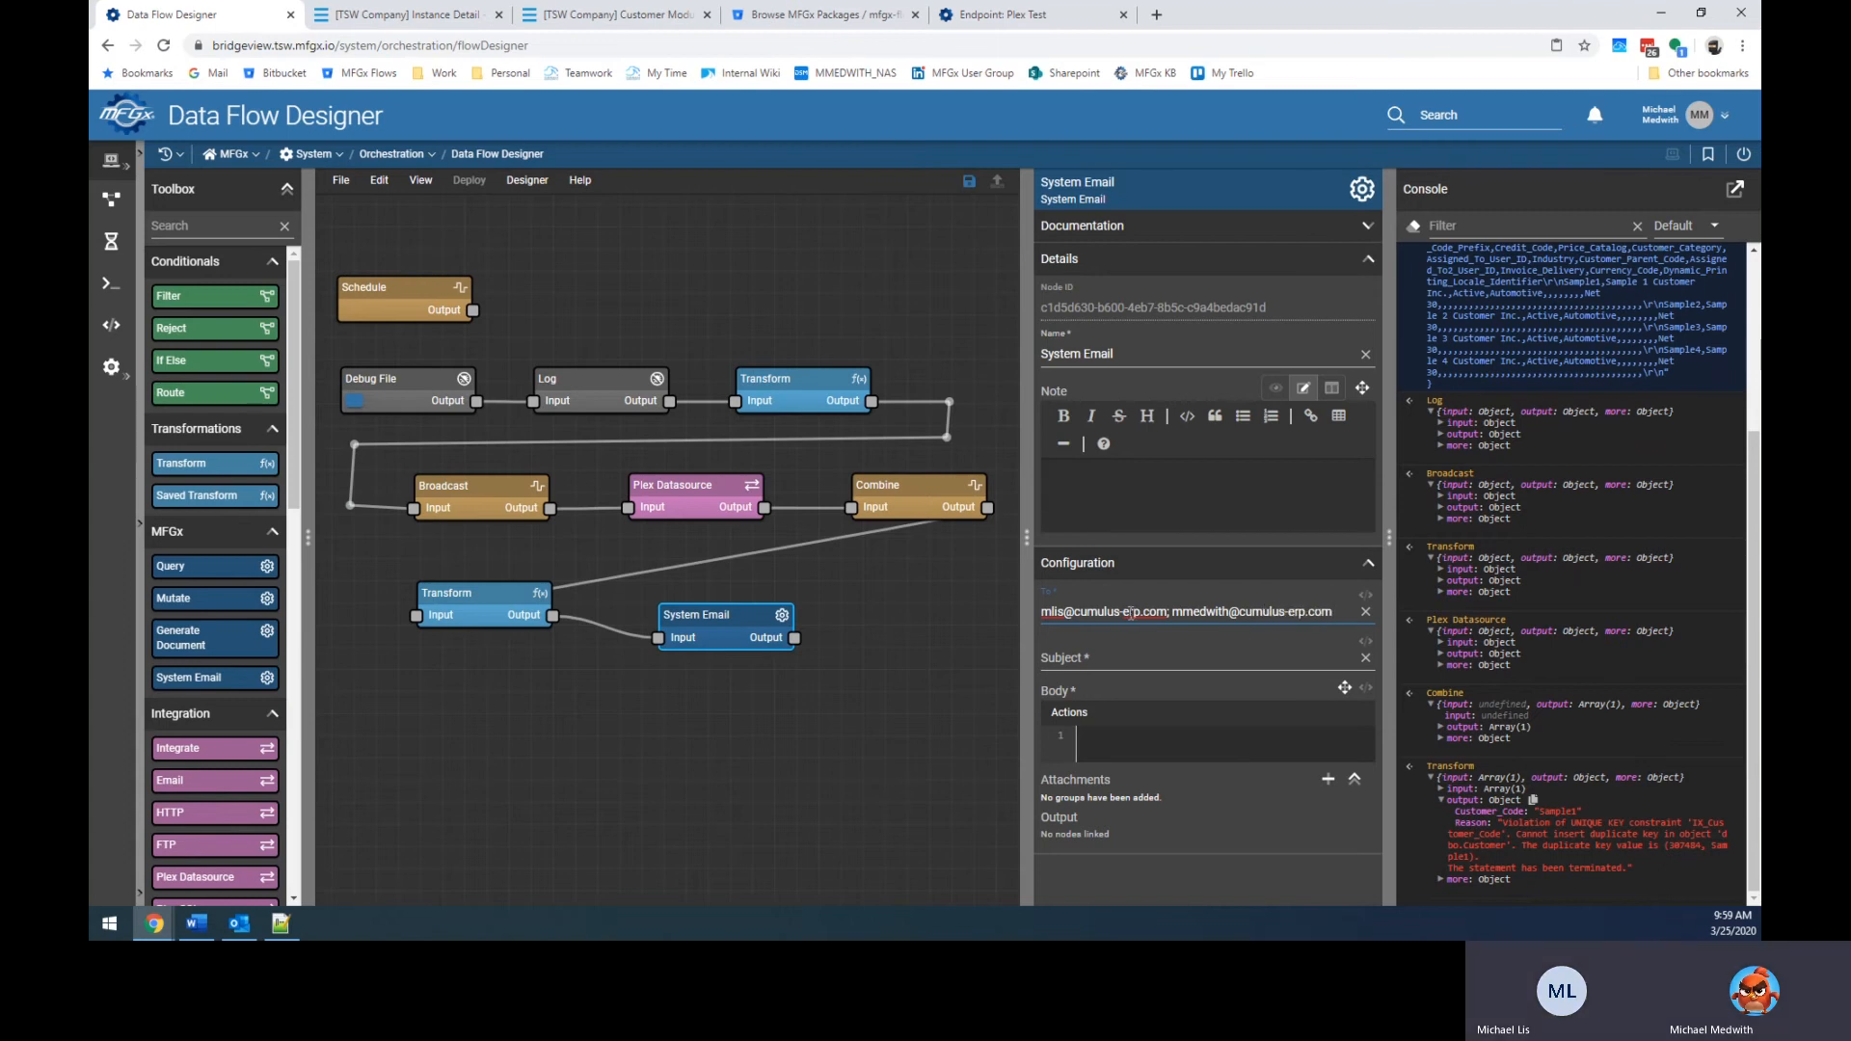
{"action": "key", "text": "Tab"}
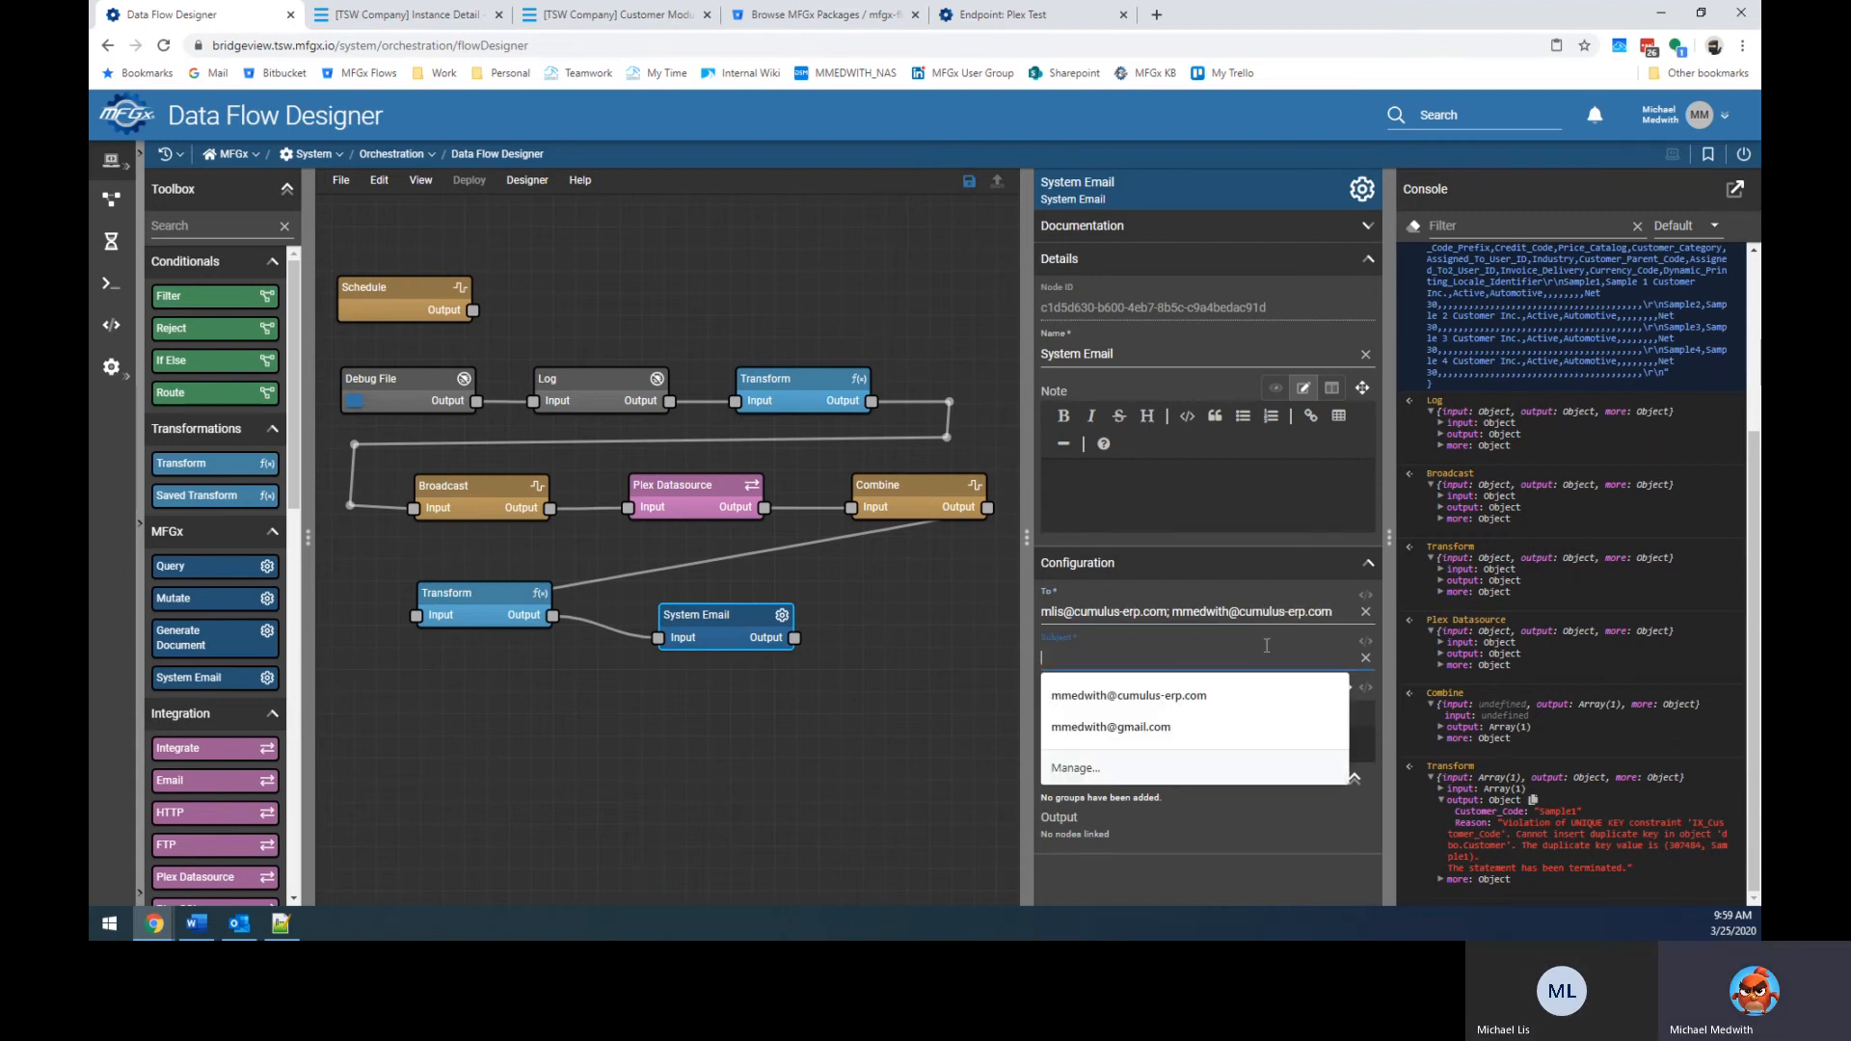
{"action": "type", "text": "Customer"}
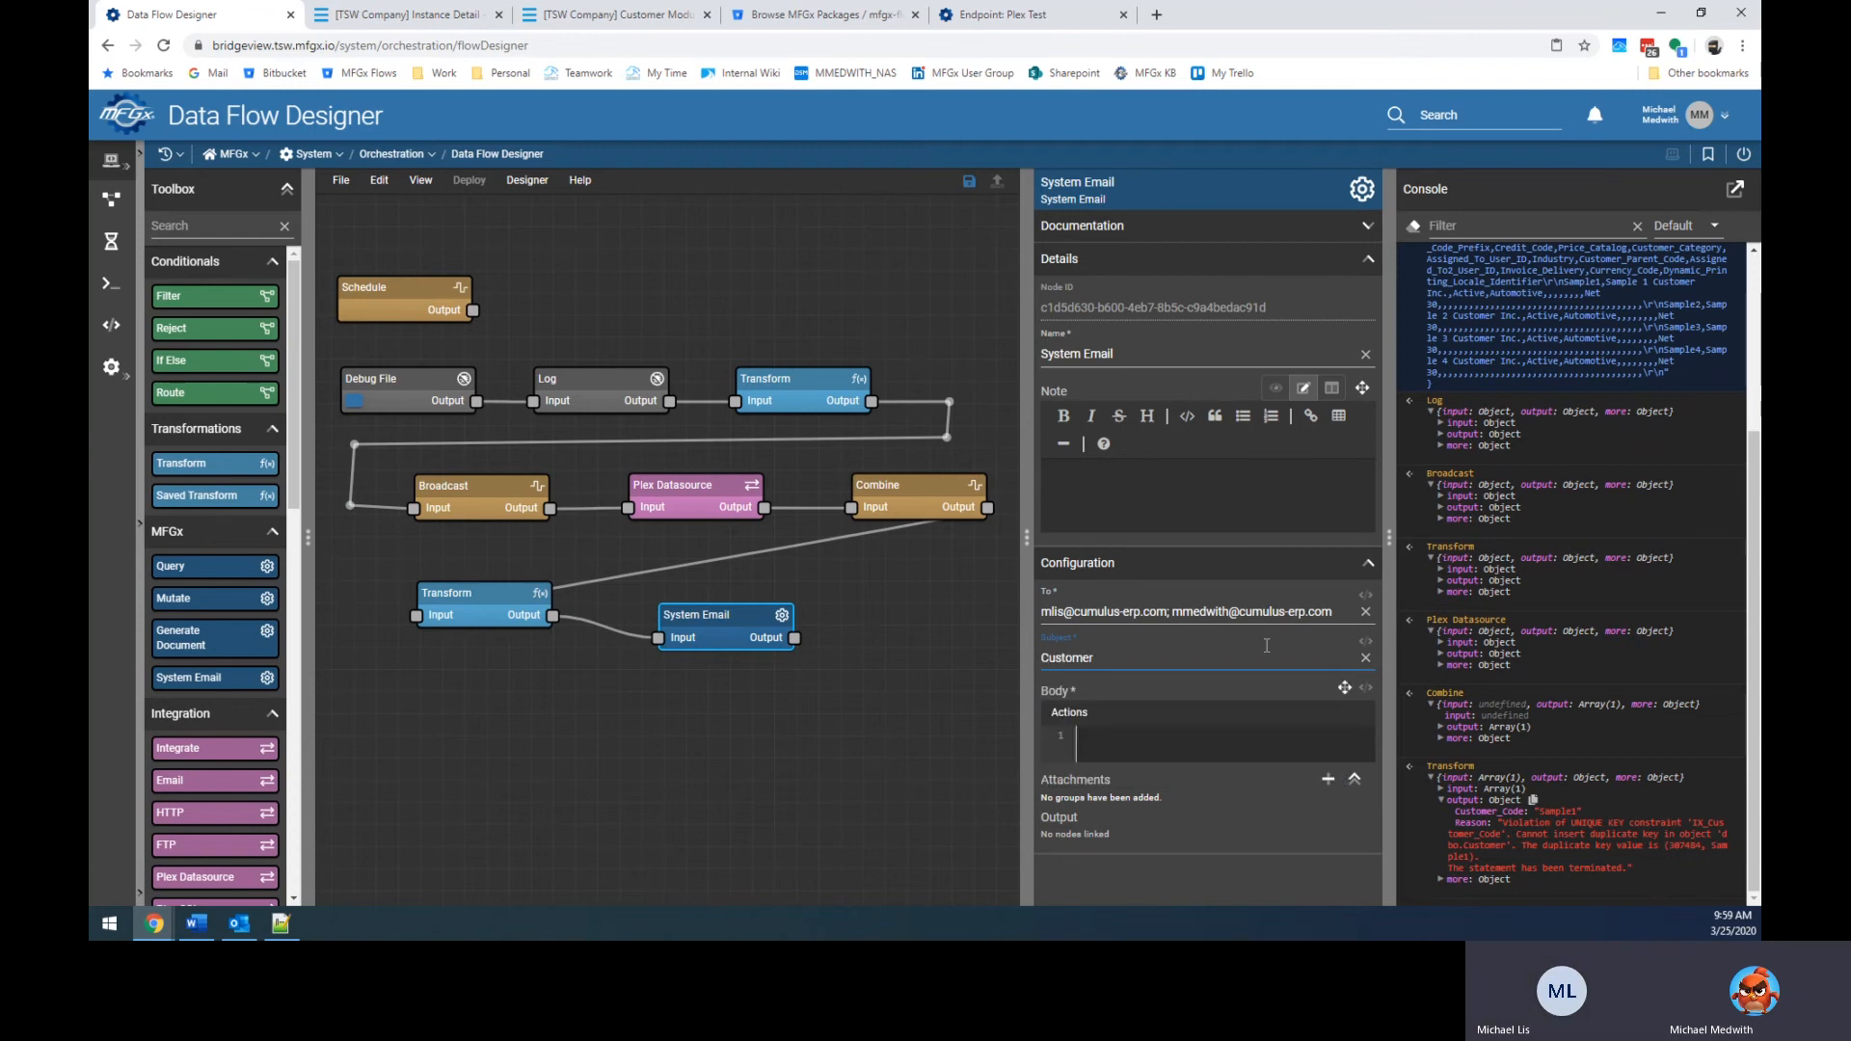
{"action": "type", "text": " Error"}
{"action": "key", "text": "BackSpace"}
{"action": "key", "text": "BackSpace"}
{"action": "key", "text": "BackSpace"}
{"action": "key", "text": "BackSpace"}
{"action": "key", "text": "BackSpace"}
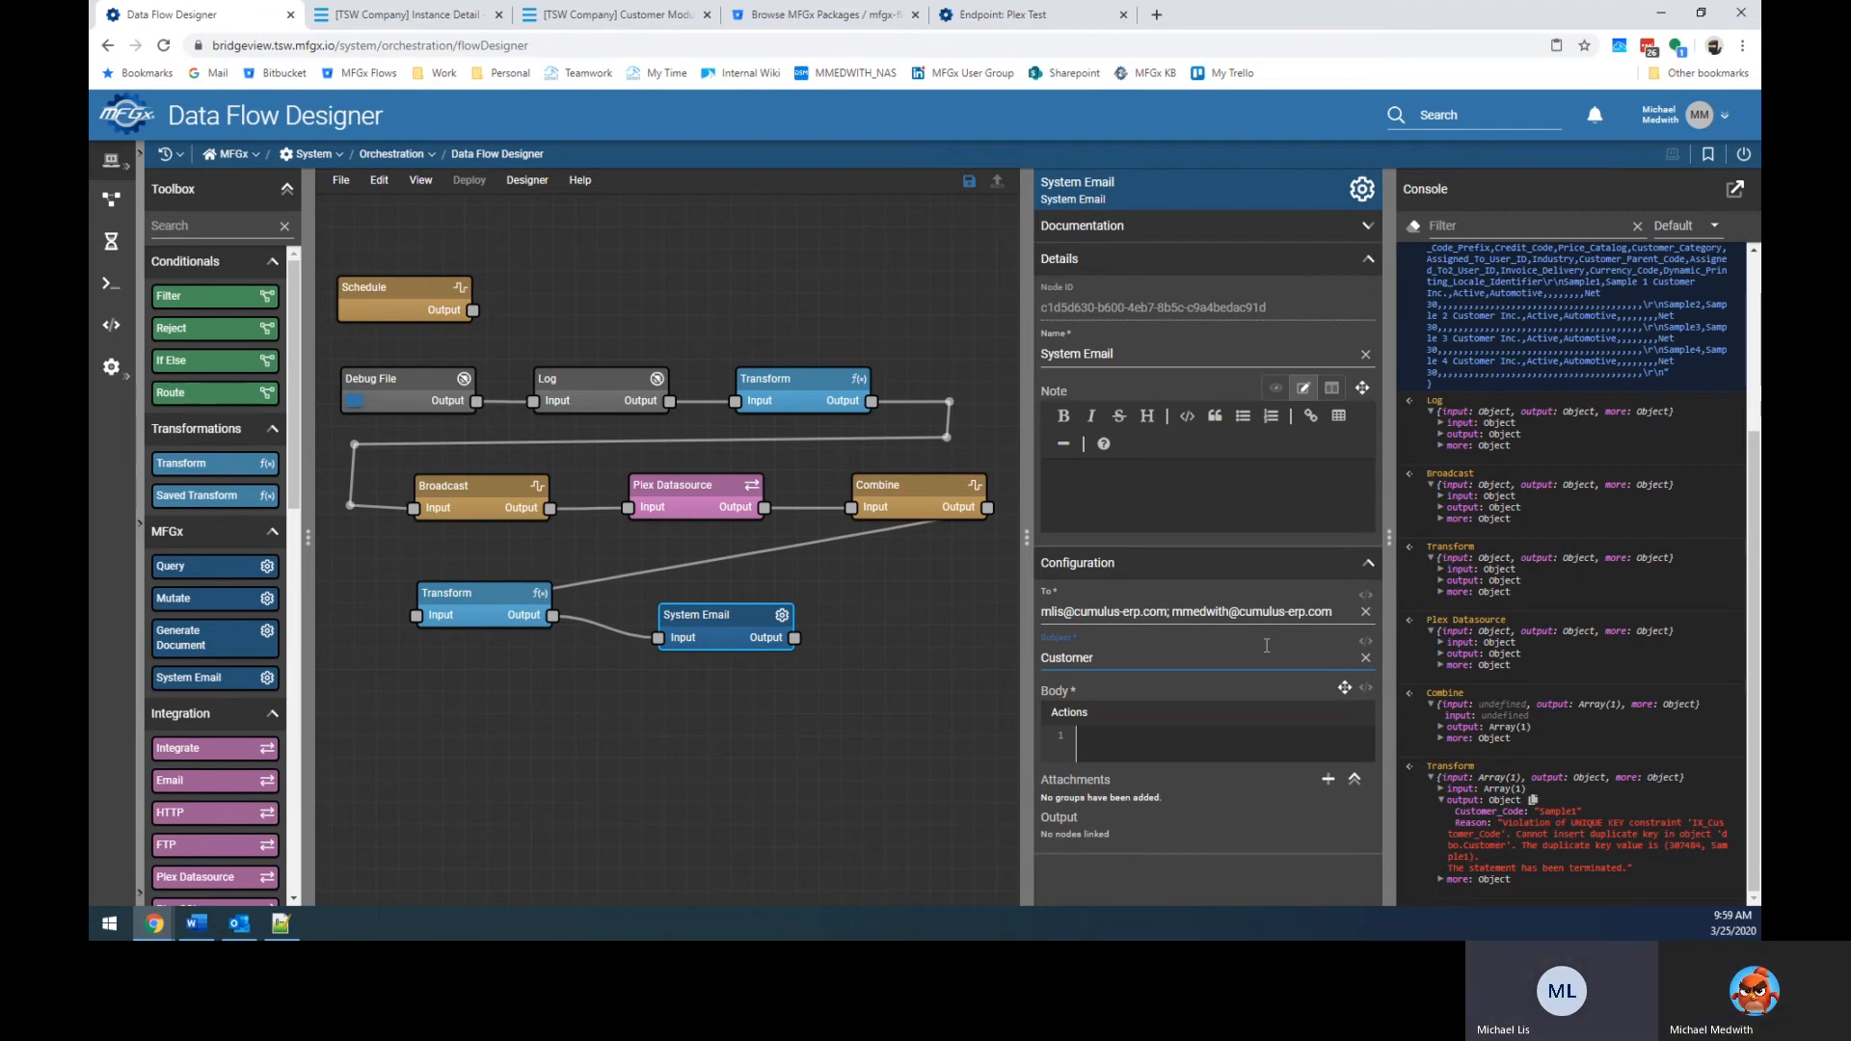
{"action": "type", "text": "Errors"}
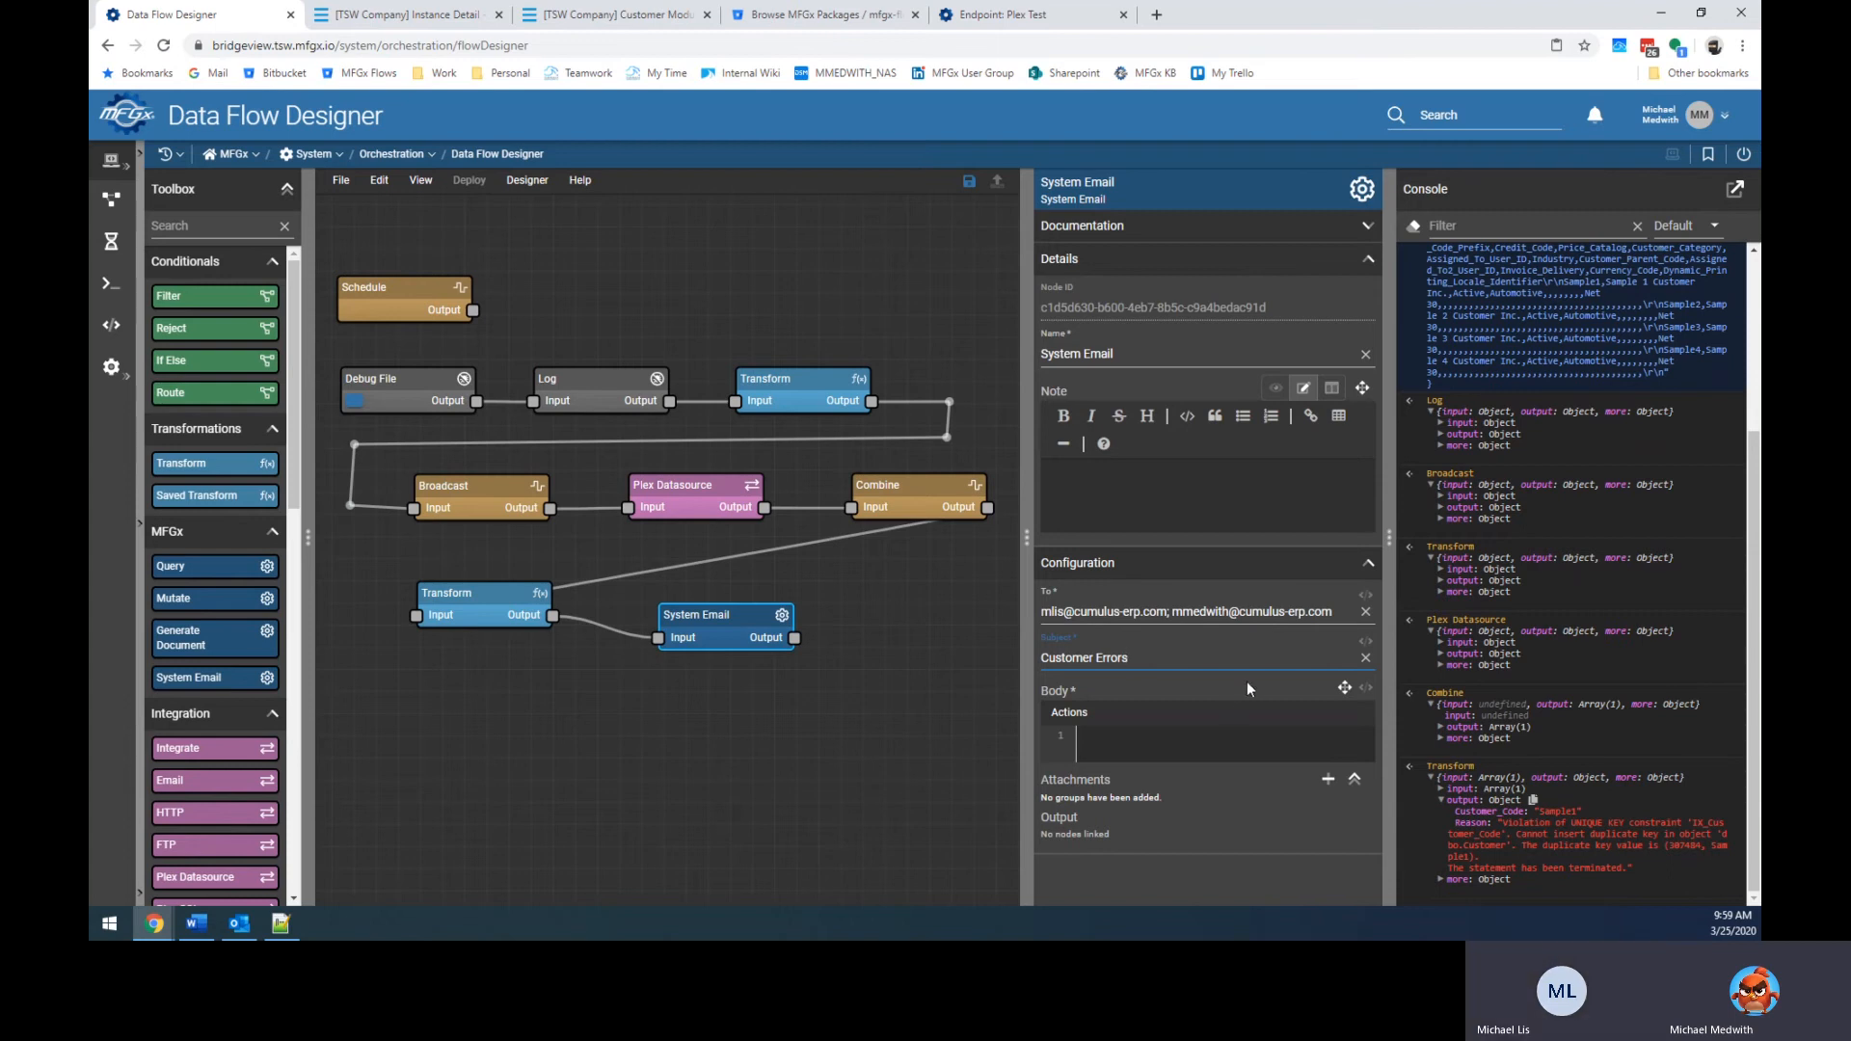
Switch the email body to an expression and open it in the full-window editor.
{"action": "left_click", "coordinate": [1185, 743]}
{"action": "left_click", "coordinate": [1329, 780]}
{"action": "left_click", "coordinate": [1197, 736]}
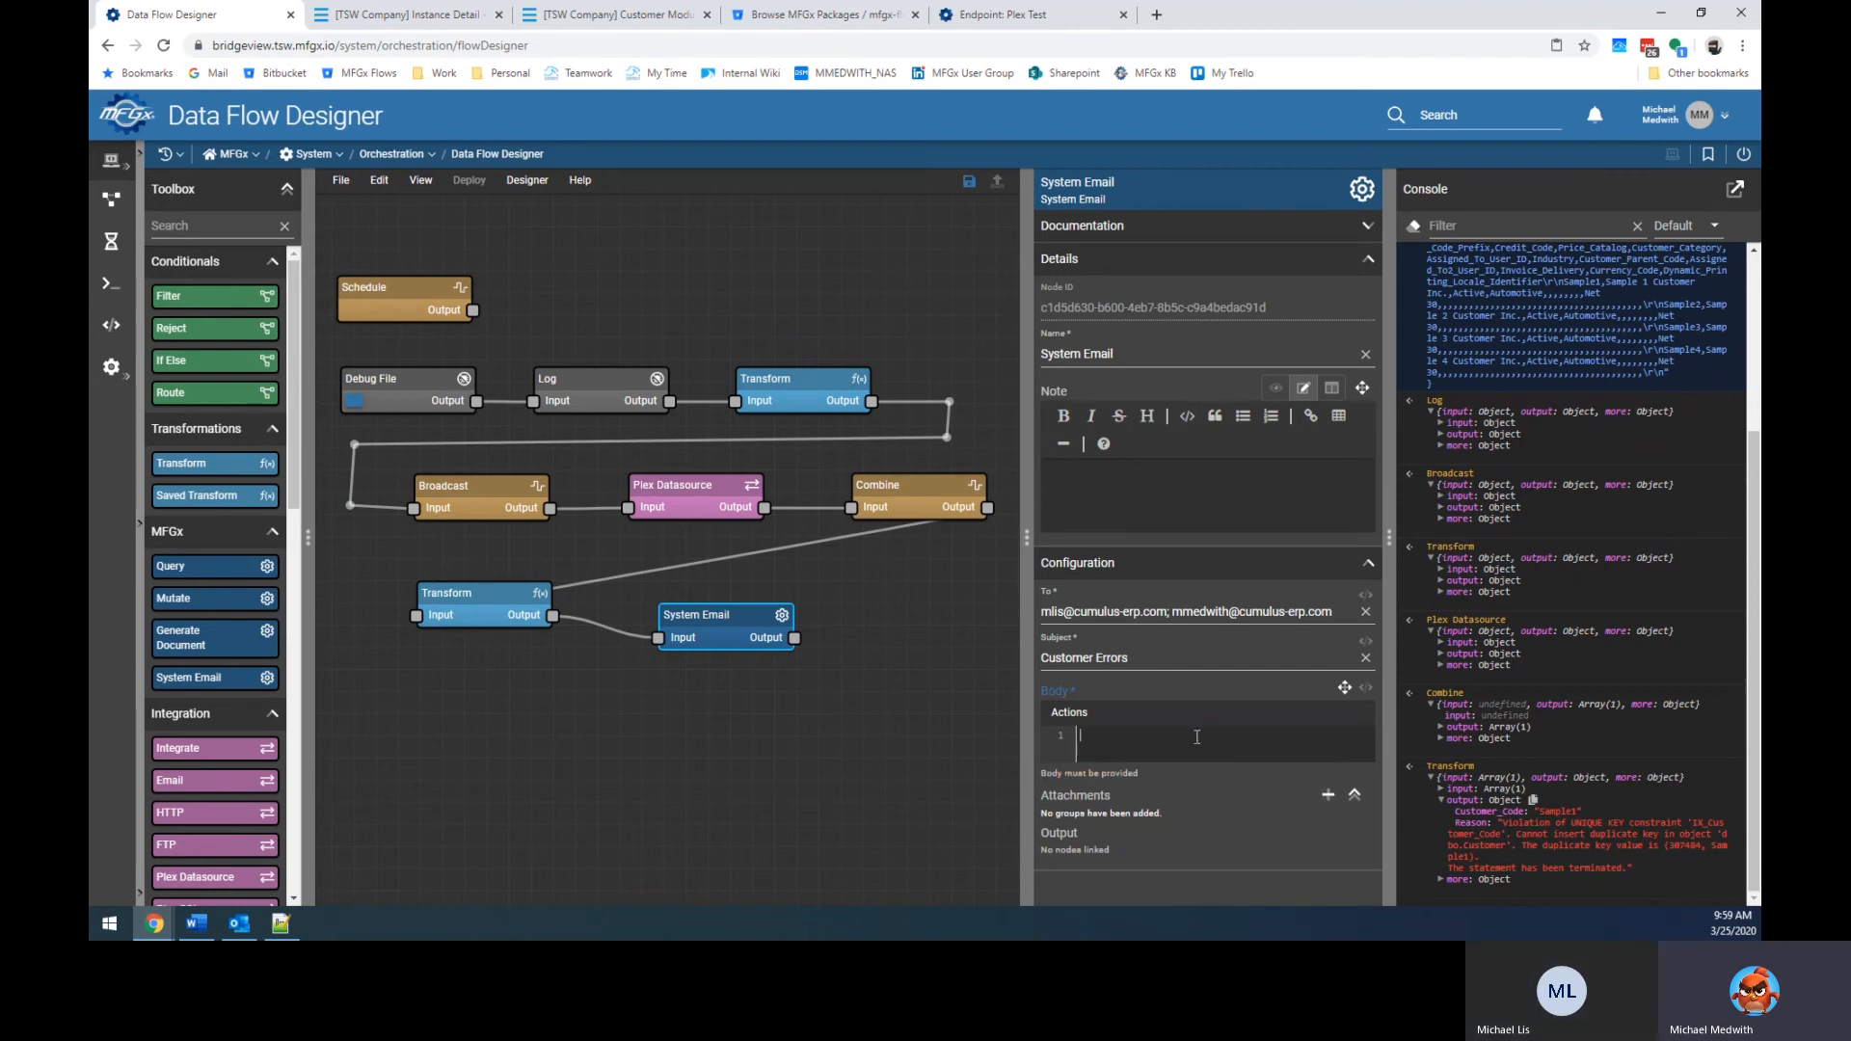
{"action": "left_click", "coordinate": [1329, 794]}
{"action": "scroll", "coordinate": [1226, 775], "scroll_direction": "down", "scroll_amount": 2}
{"action": "left_click", "coordinate": [1312, 638]}
{"action": "left_click", "coordinate": [1156, 741]}
{"action": "type", "text": "Her"}
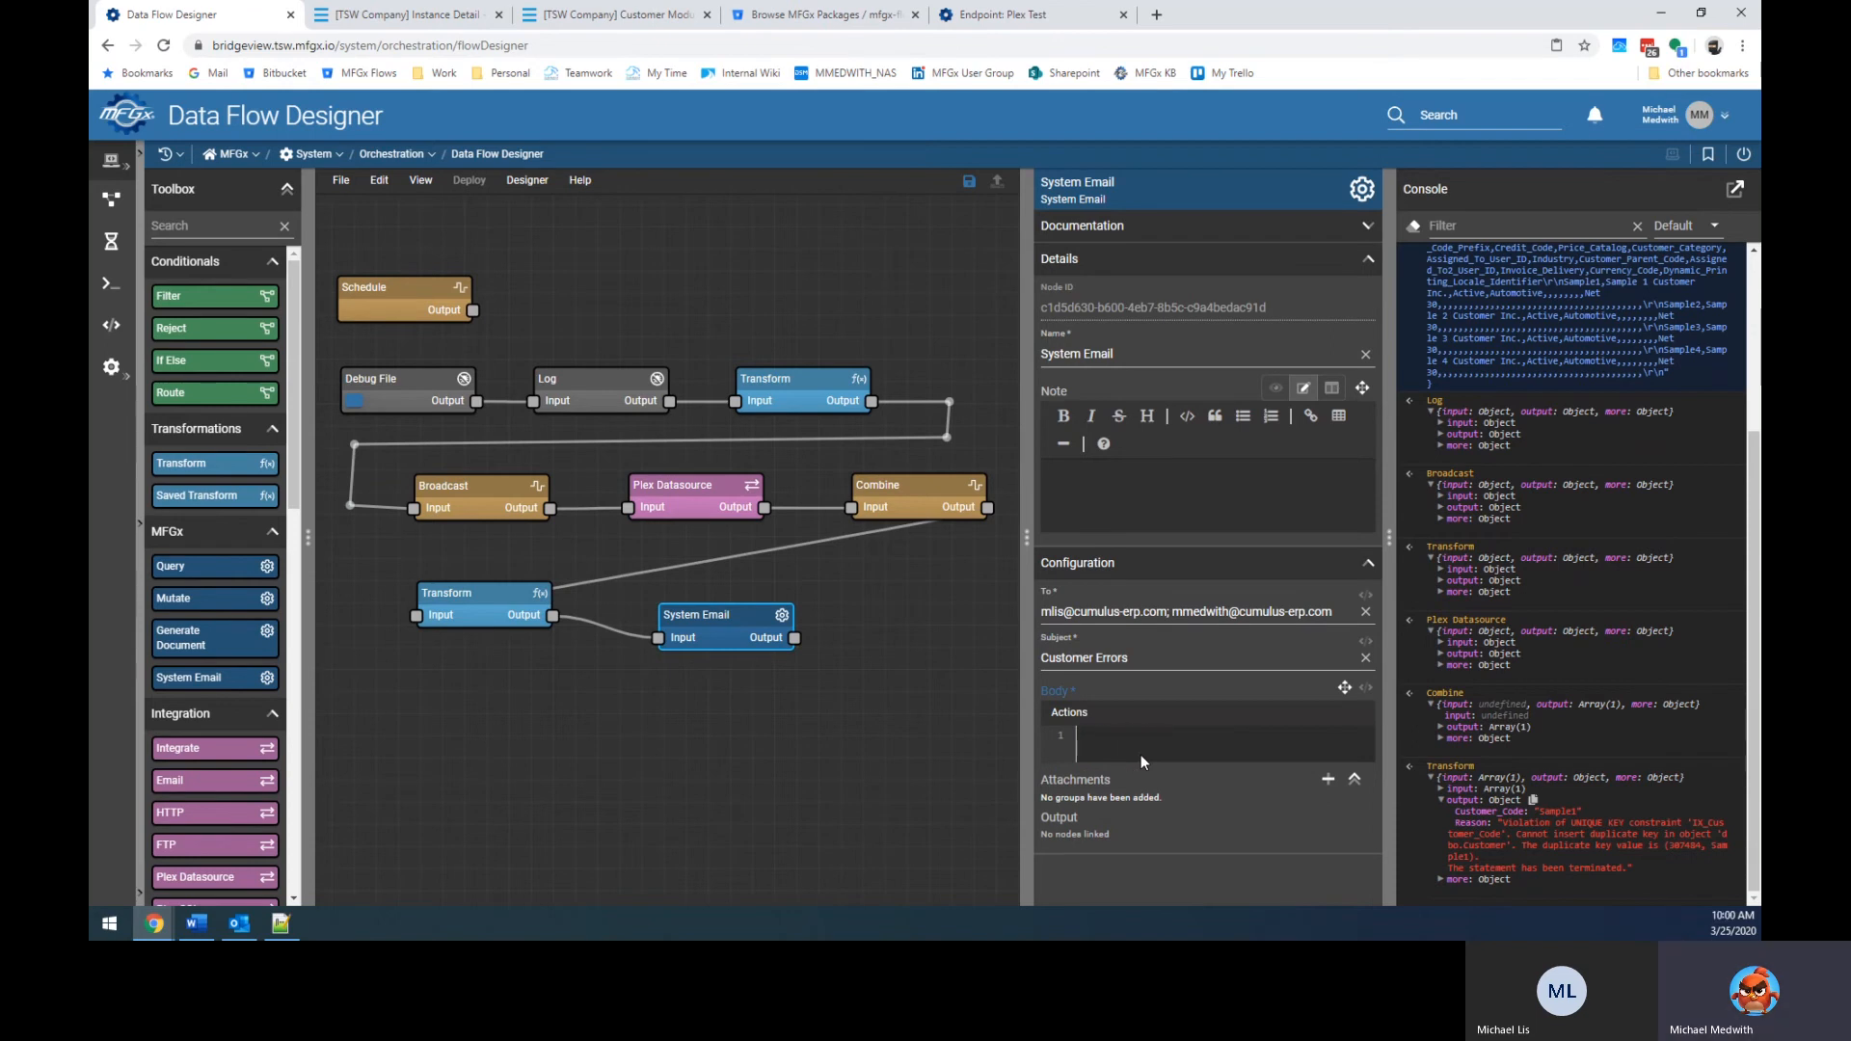
{"action": "left_click", "coordinate": [1365, 688]}
{"action": "left_click", "coordinate": [1344, 688]}
Type "The follwoing customers failed our upload:" inside the body's quotes.
{"action": "key", "text": "Left"}
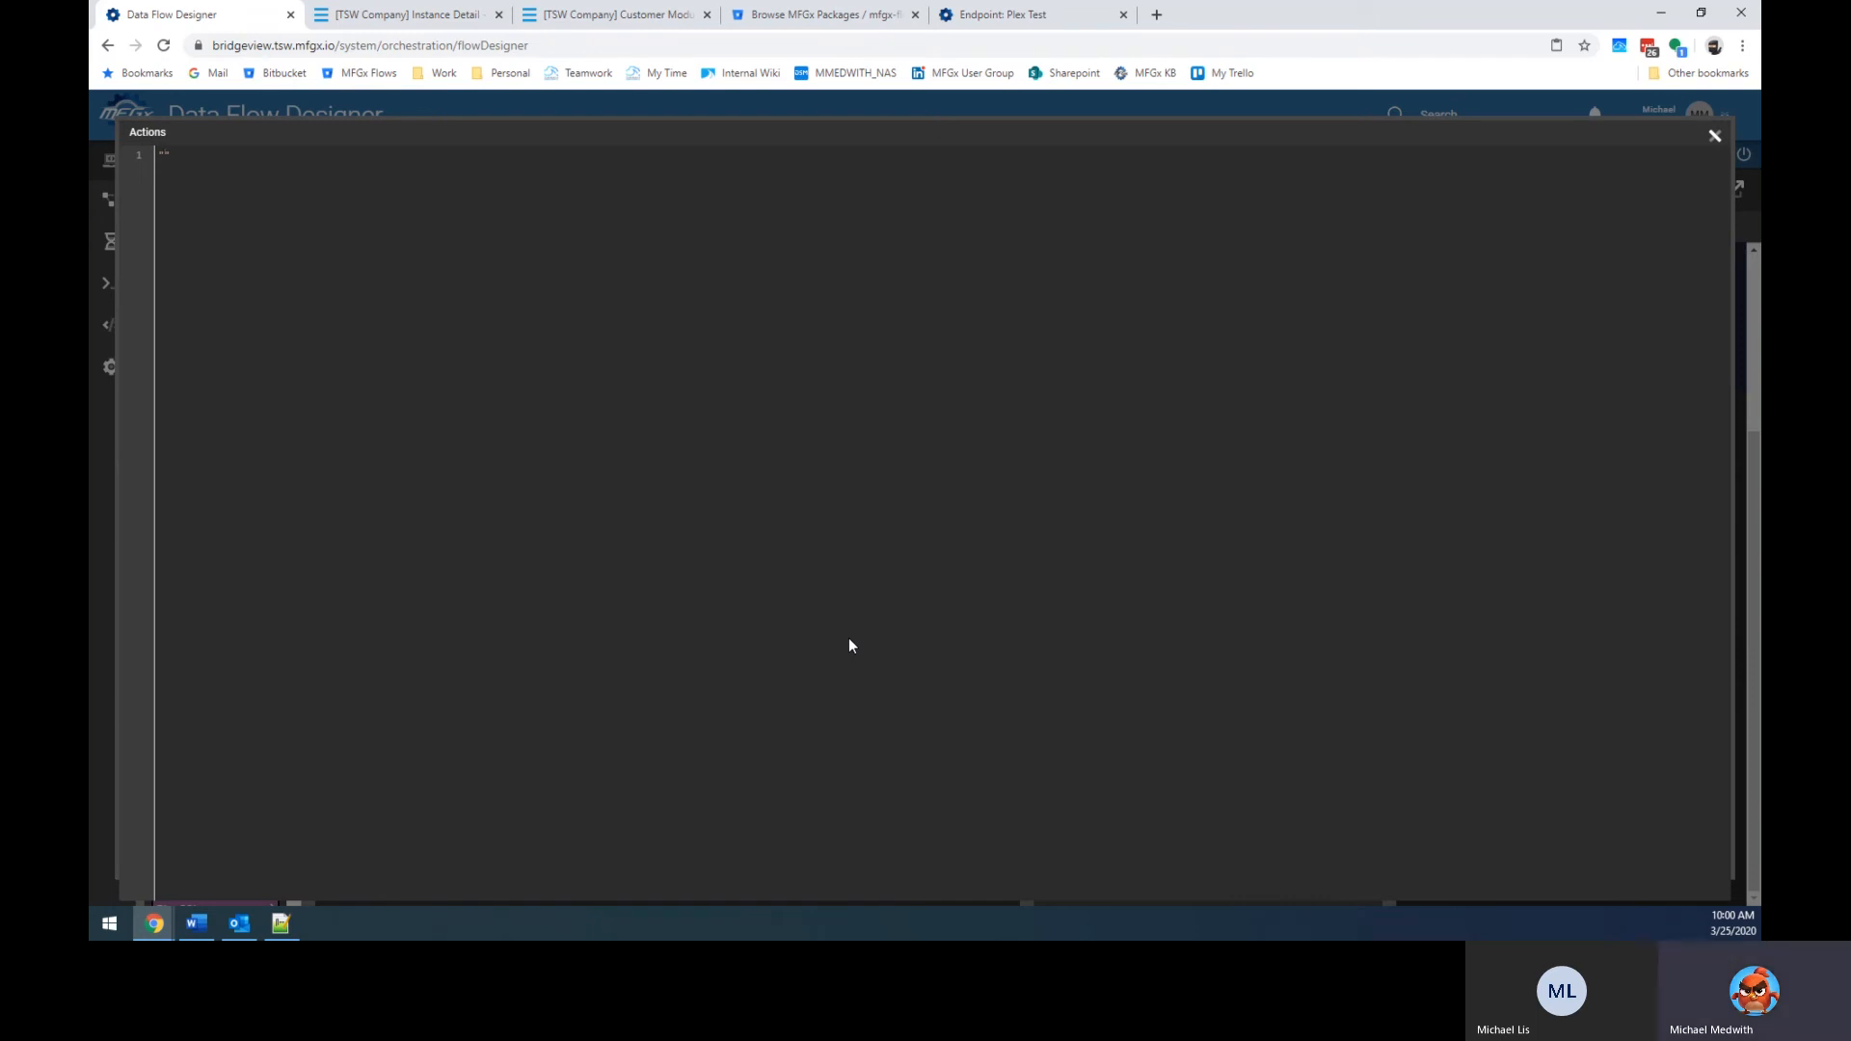
{"action": "type", "text": "The follwoing"}
{"action": "key", "text": "BackSpace"}
{"action": "key", "text": "BackSpace"}
{"action": "key", "text": "BackSpace"}
{"action": "key", "text": "BackSpace"}
{"action": "type", "text": "wing customers from"}
{"action": "key", "text": "BackSpace"}
{"action": "key", "text": "BackSpace"}
{"action": "key", "text": "BackSpace"}
{"action": "type", "text": "ailed our upload:"}
Add a \n line break inside the quotes and append & with a data reference.
{"action": "key", "text": "ctrl+a"}
{"action": "key", "text": "Right"}
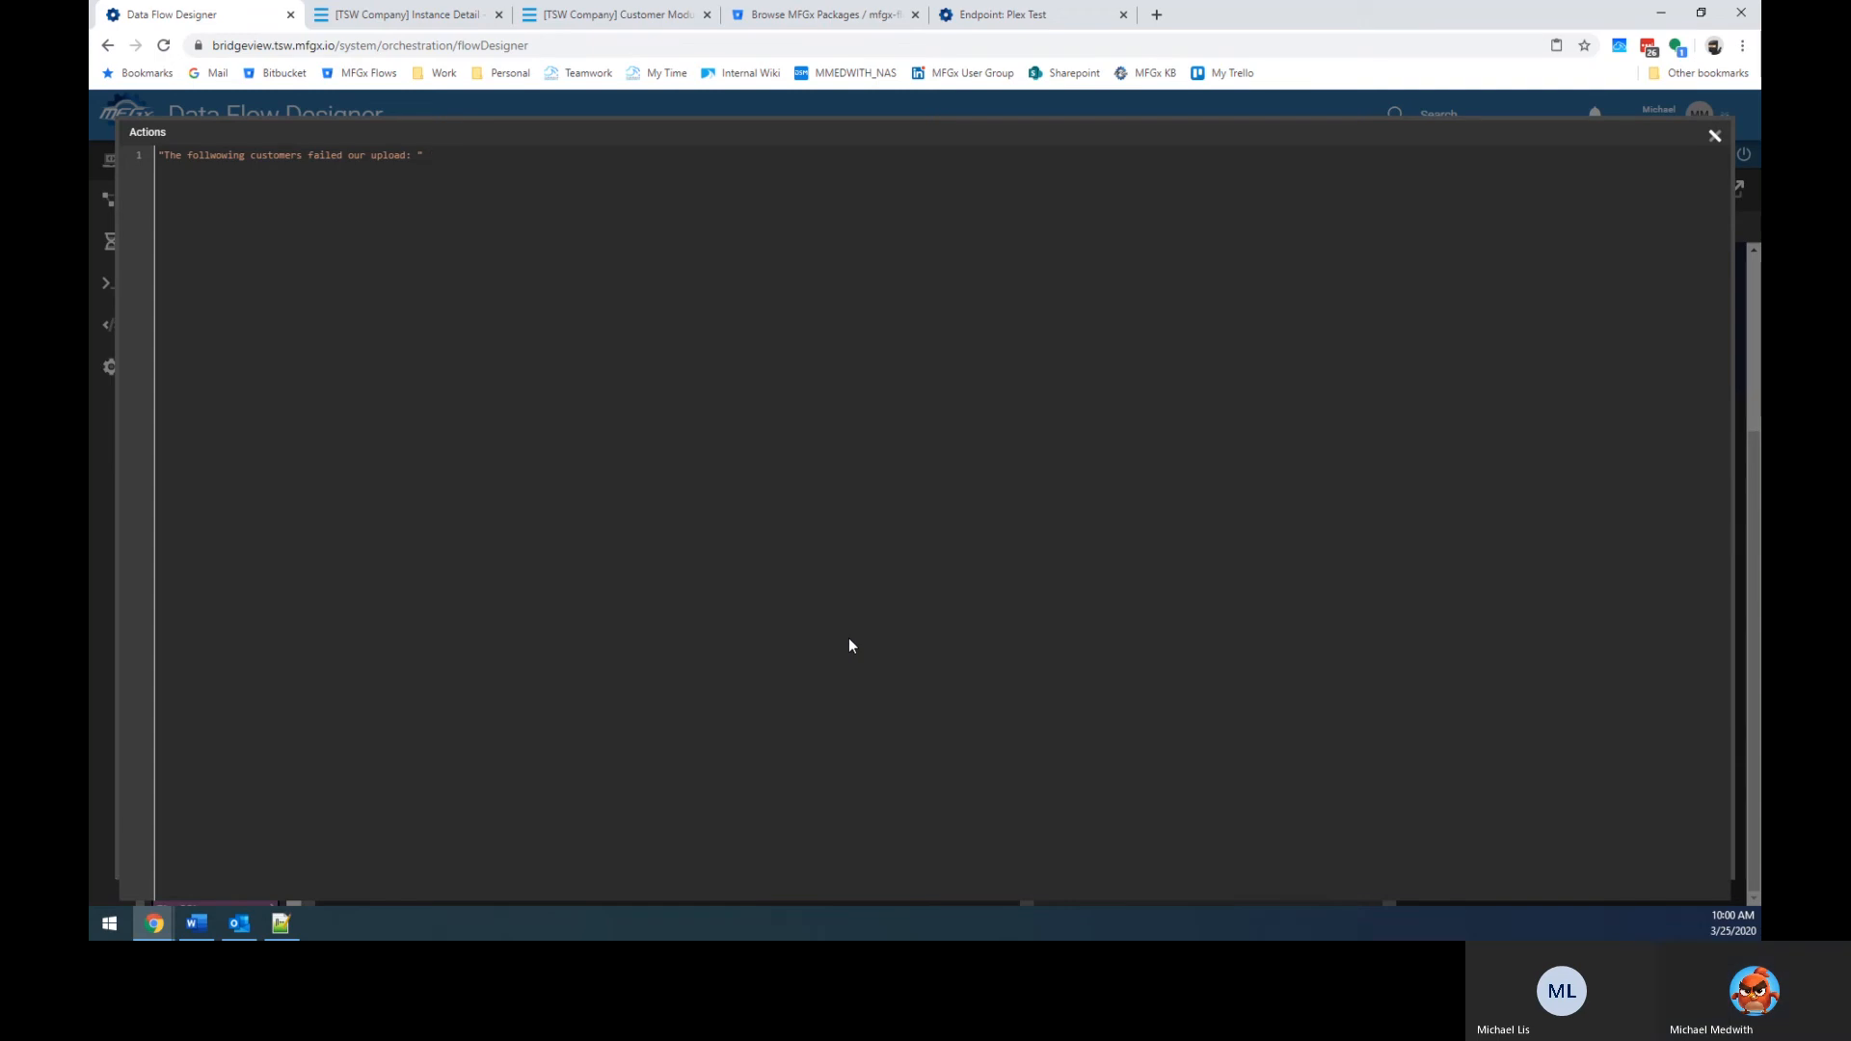
{"action": "type", "text": "& "}
{"action": "type", "text": "\\n"}
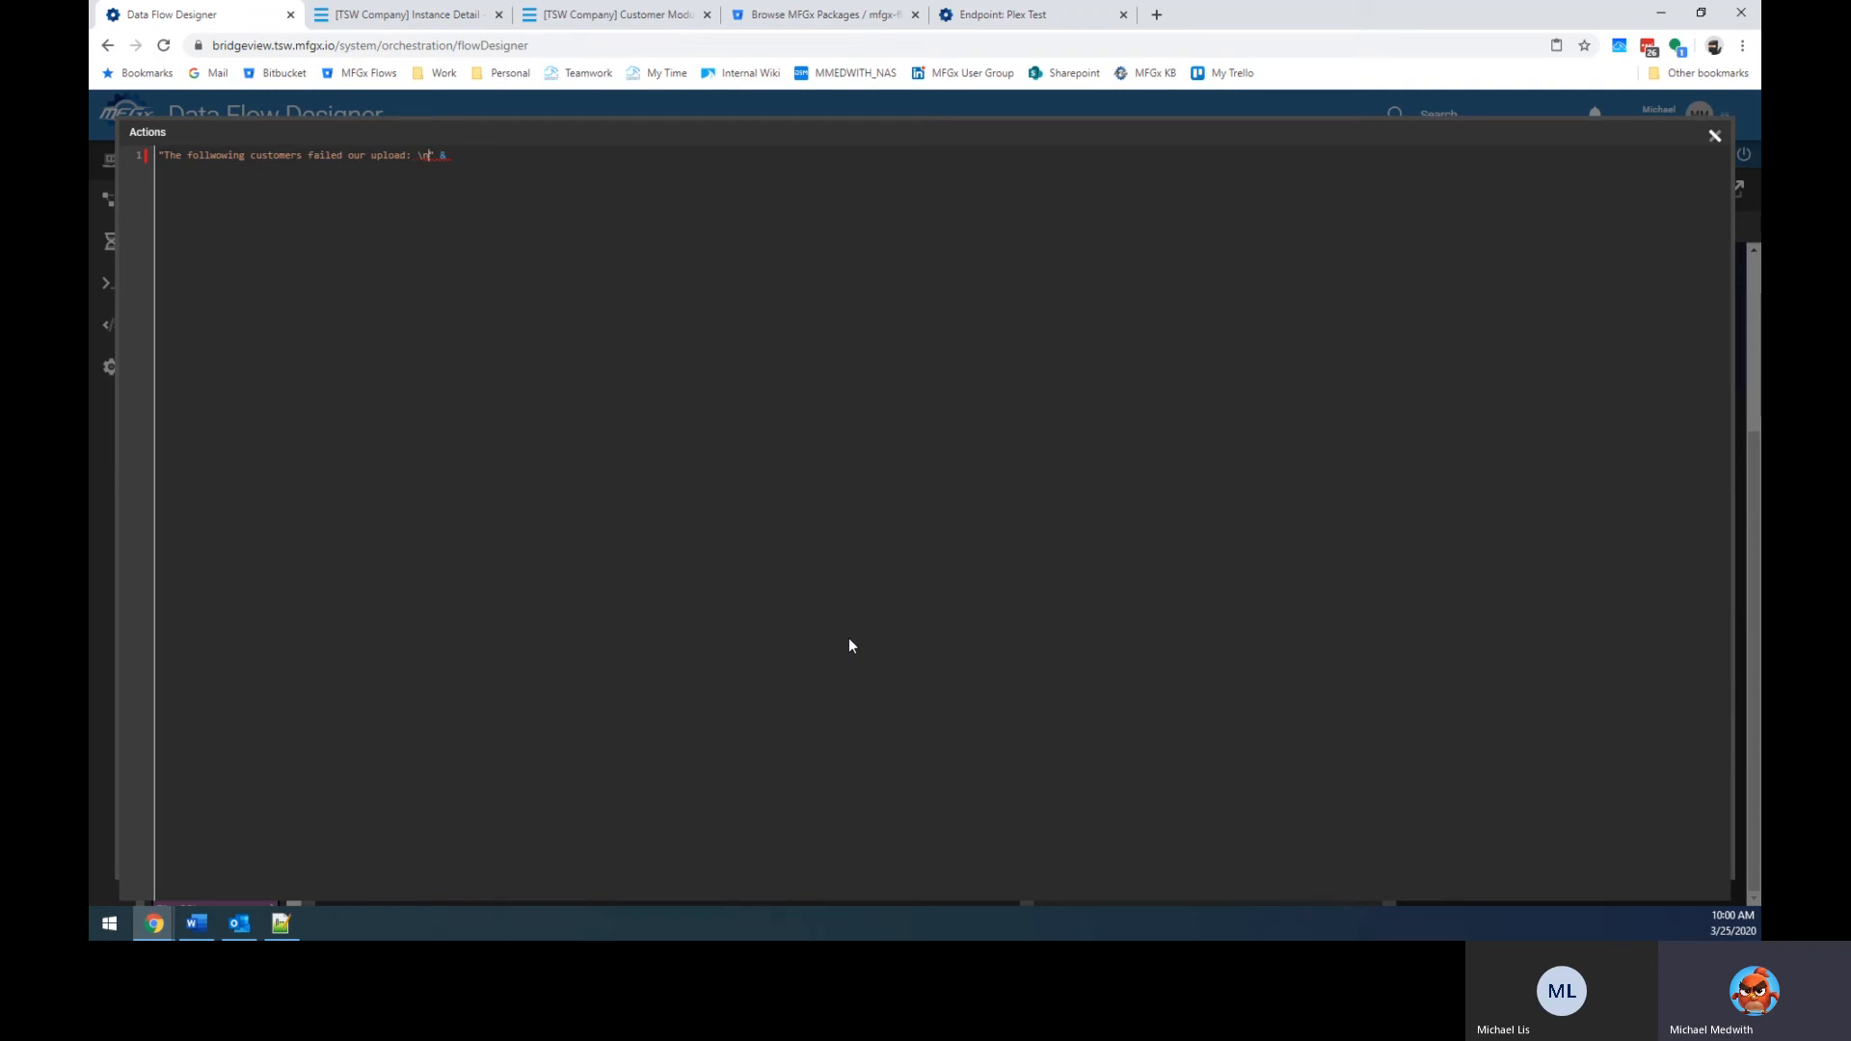
{"action": "key", "text": "BackSpace"}
{"action": "key", "text": "BackSpace"}
{"action": "type", "text": "\\n"}
{"action": "key", "text": "End"}
{"action": "type", "text": "{"}
{"action": "key", "text": "ctrl+shift+Left"}
{"action": "key", "text": "ctrl+shift+Left"}
Add an "Email_Line" field to the lower Transform combining the customer code and message.
{"action": "left_click", "coordinate": [1714, 136]}
{"action": "left_click", "coordinate": [1174, 656]}
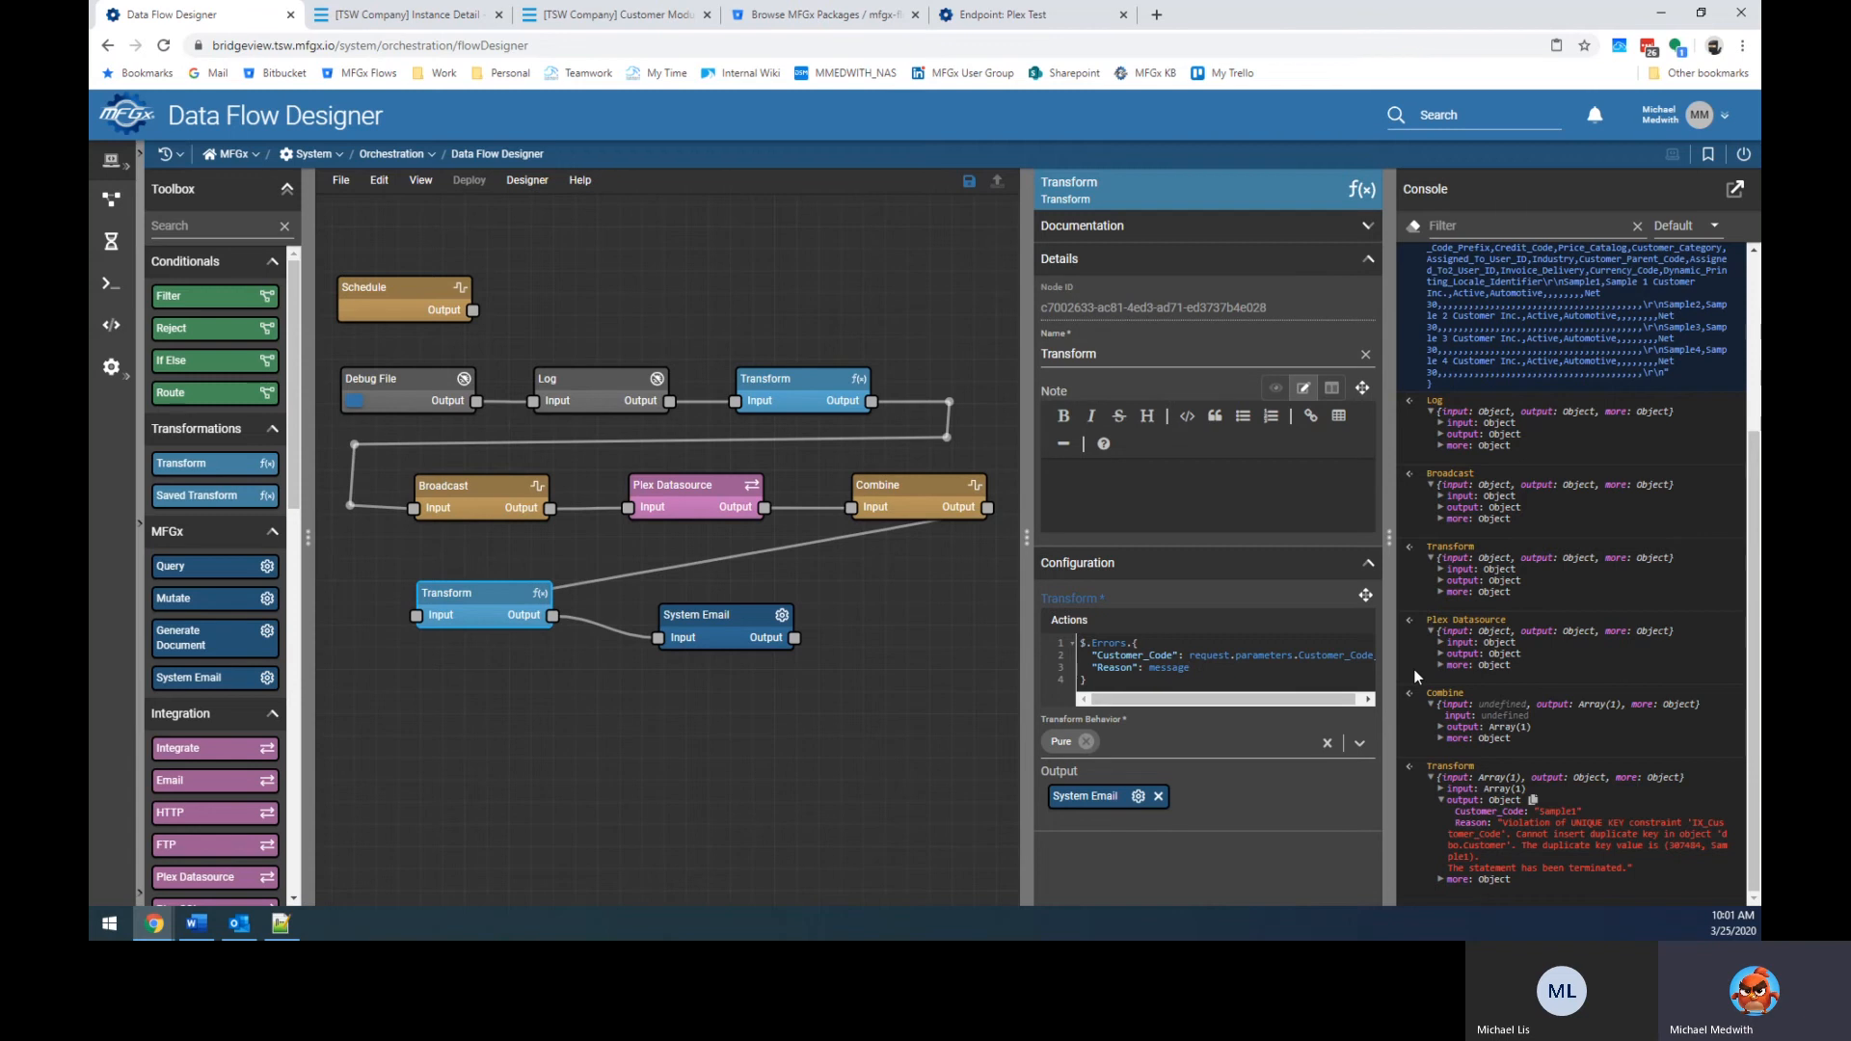
{"action": "type", "text": ","}
{"action": "key", "text": "Return"}
{"action": "type", "text": "\"Emaile"}
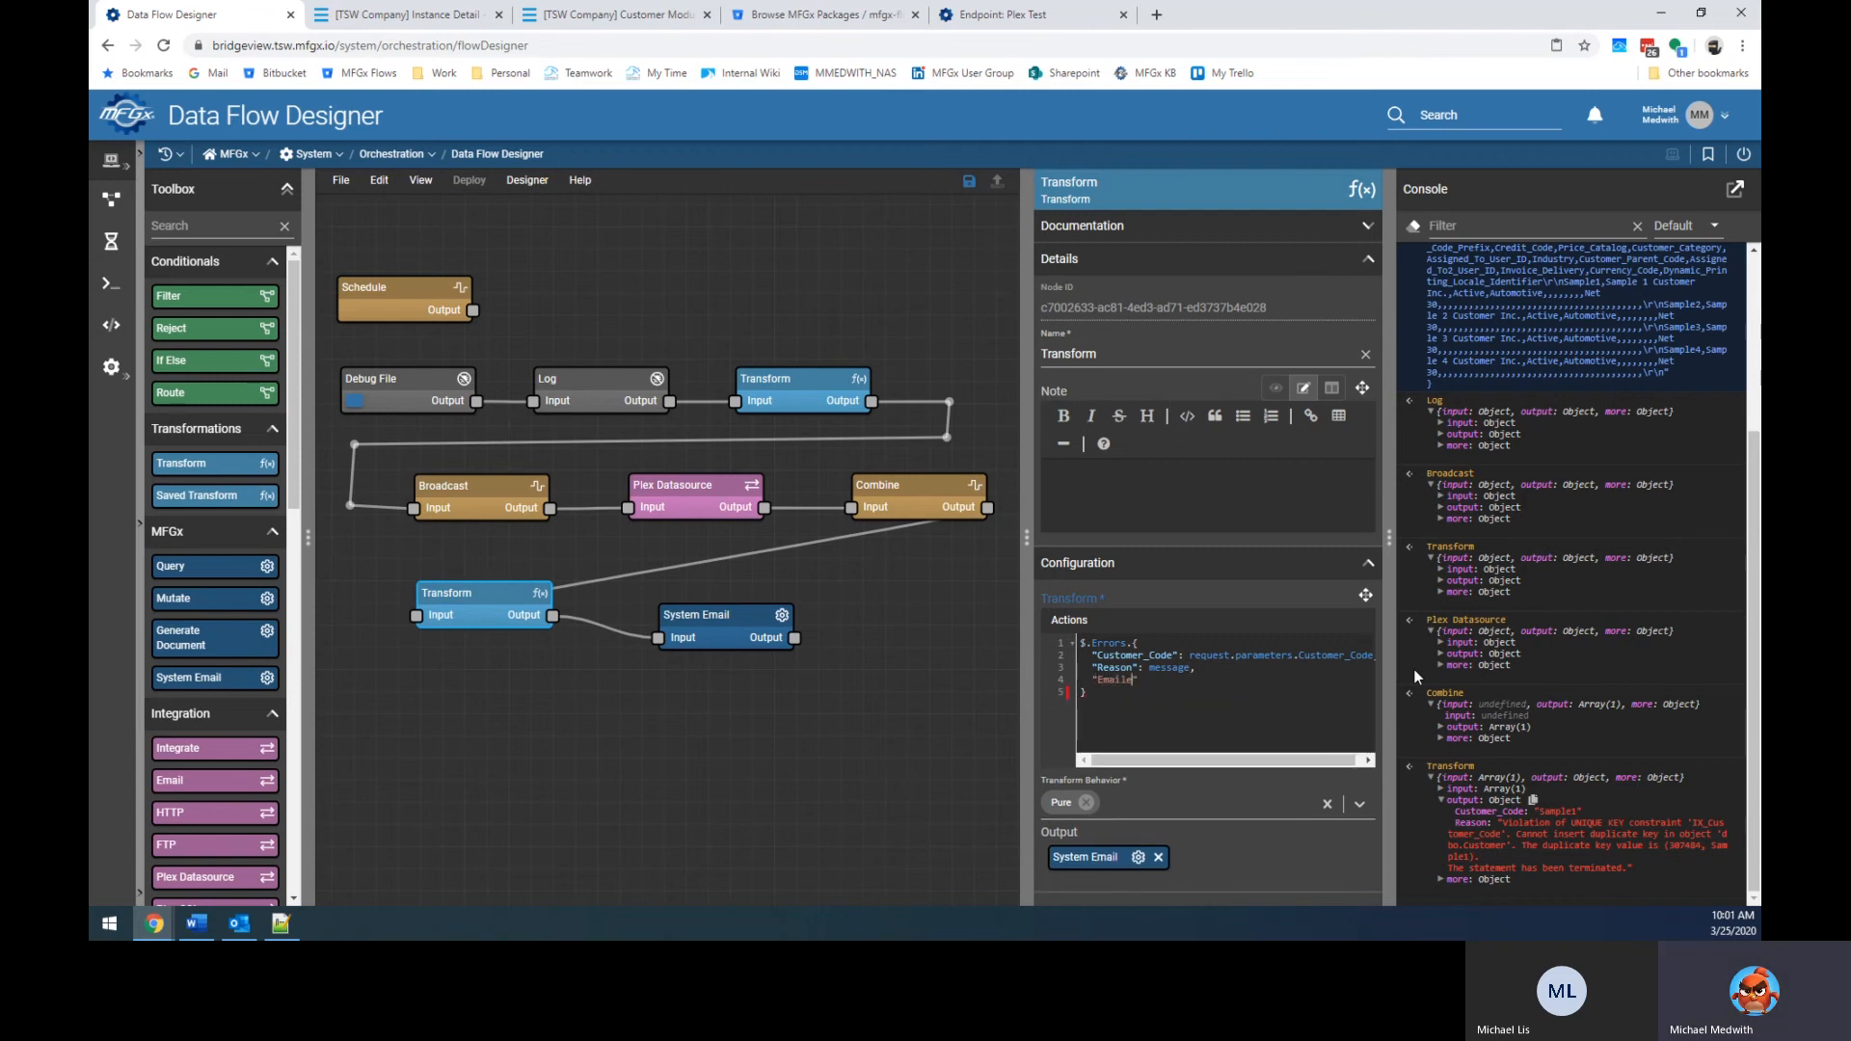
{"action": "type", "text": "l_Line"}
{"action": "type", "text": ":"}
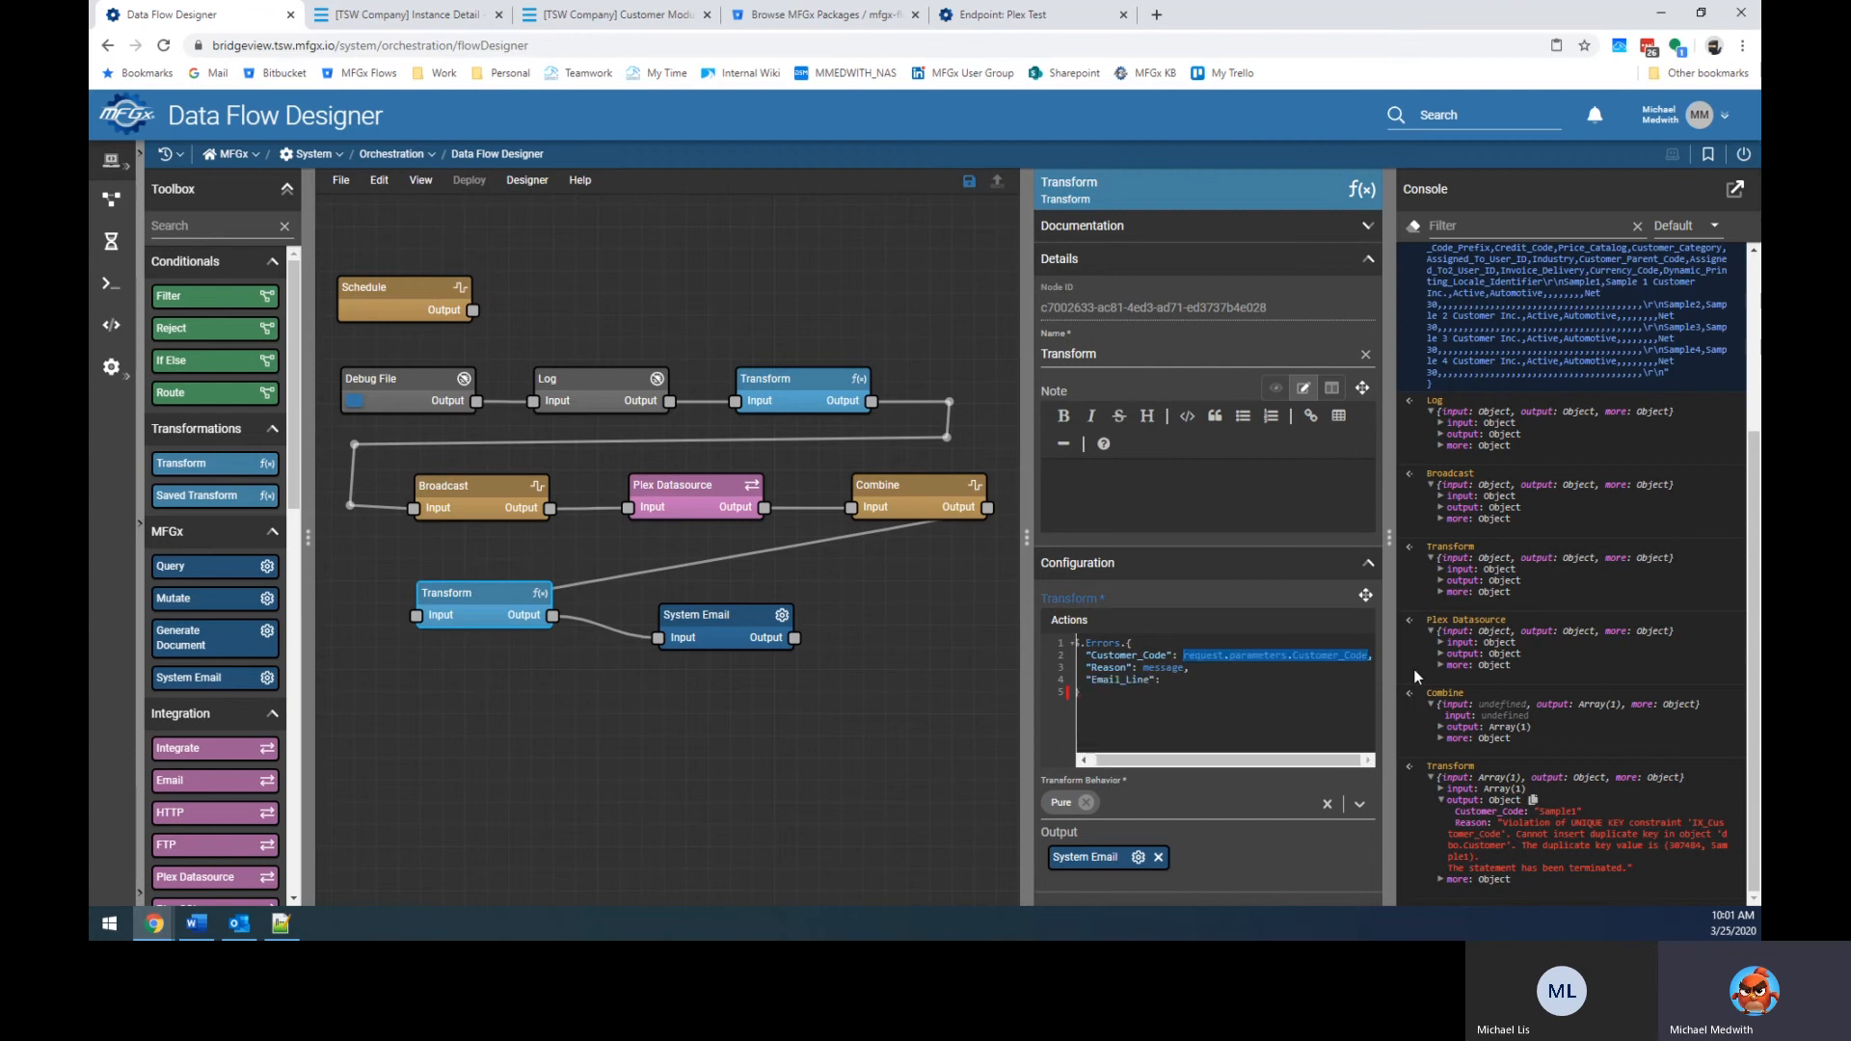
{"action": "key", "text": "Right"}
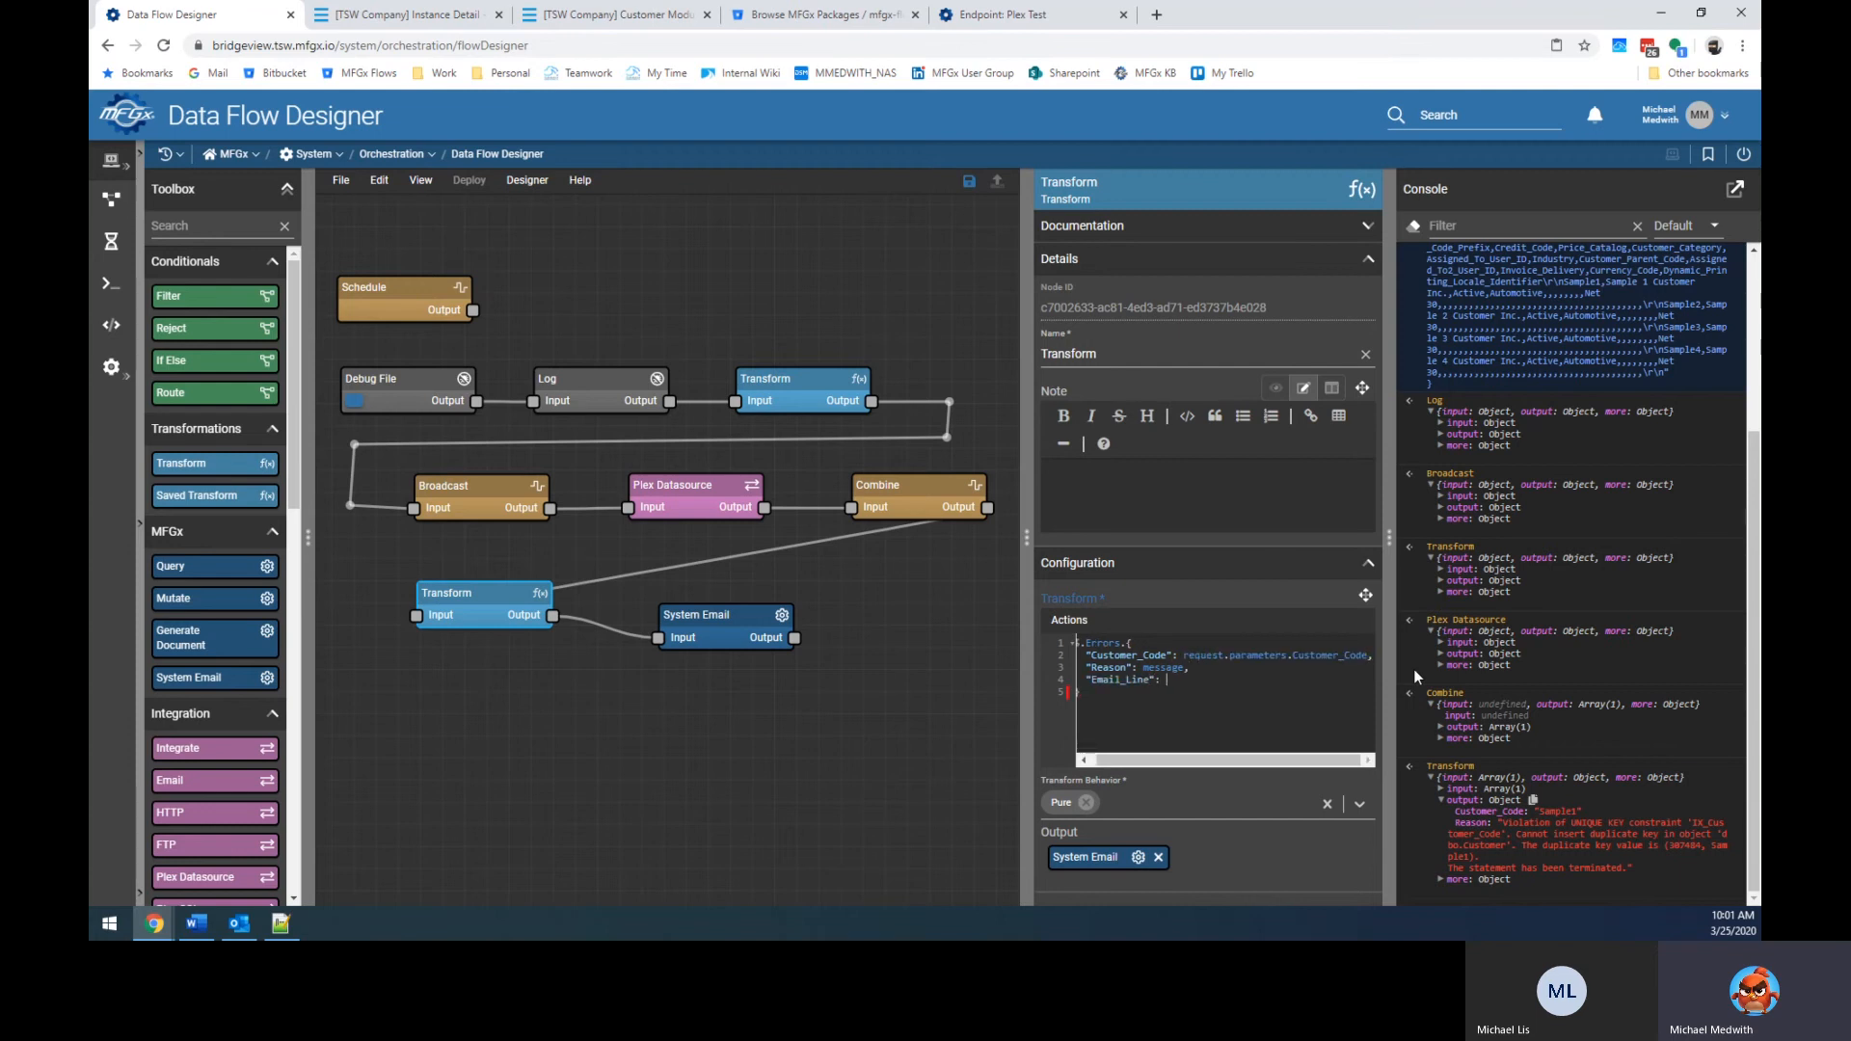
{"action": "key", "text": "Down"}
{"action": "type", "text": "request.parameters.Customer_Code"}
{"action": "type", "text": "& \": \" "}
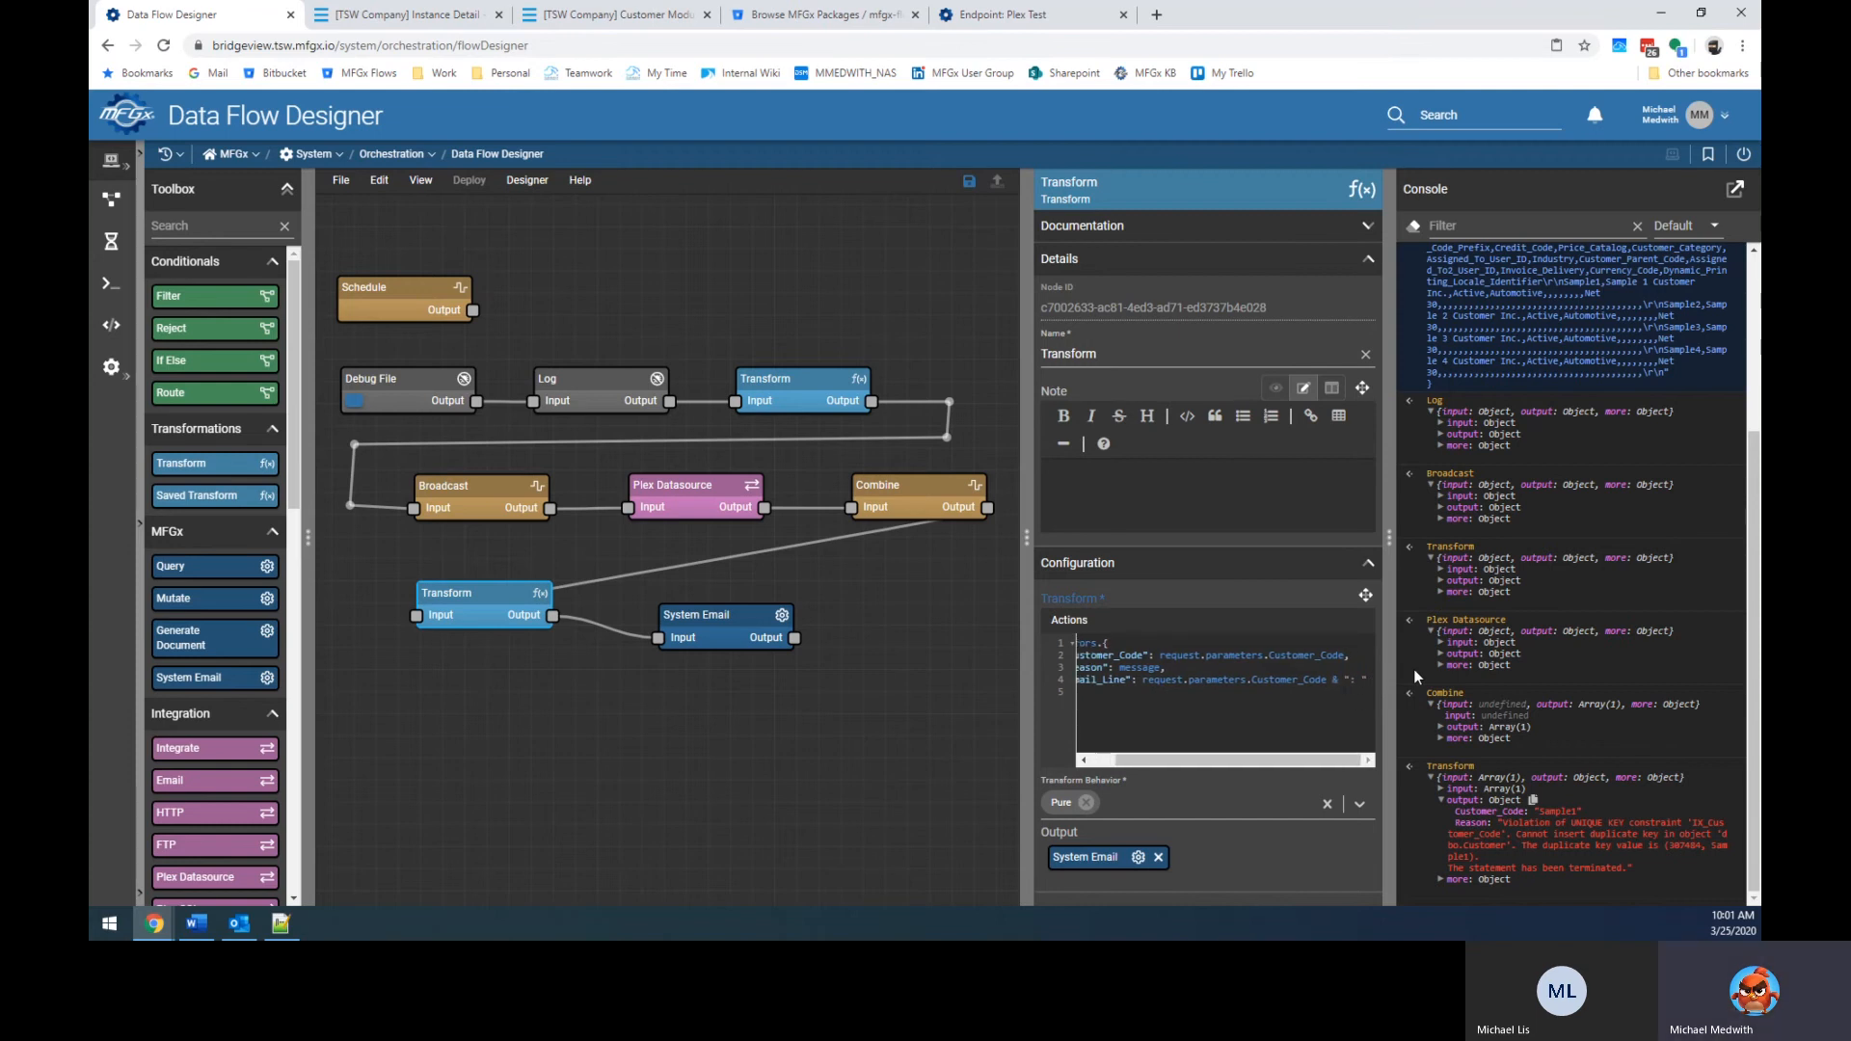
{"action": "type", "text": "message"}
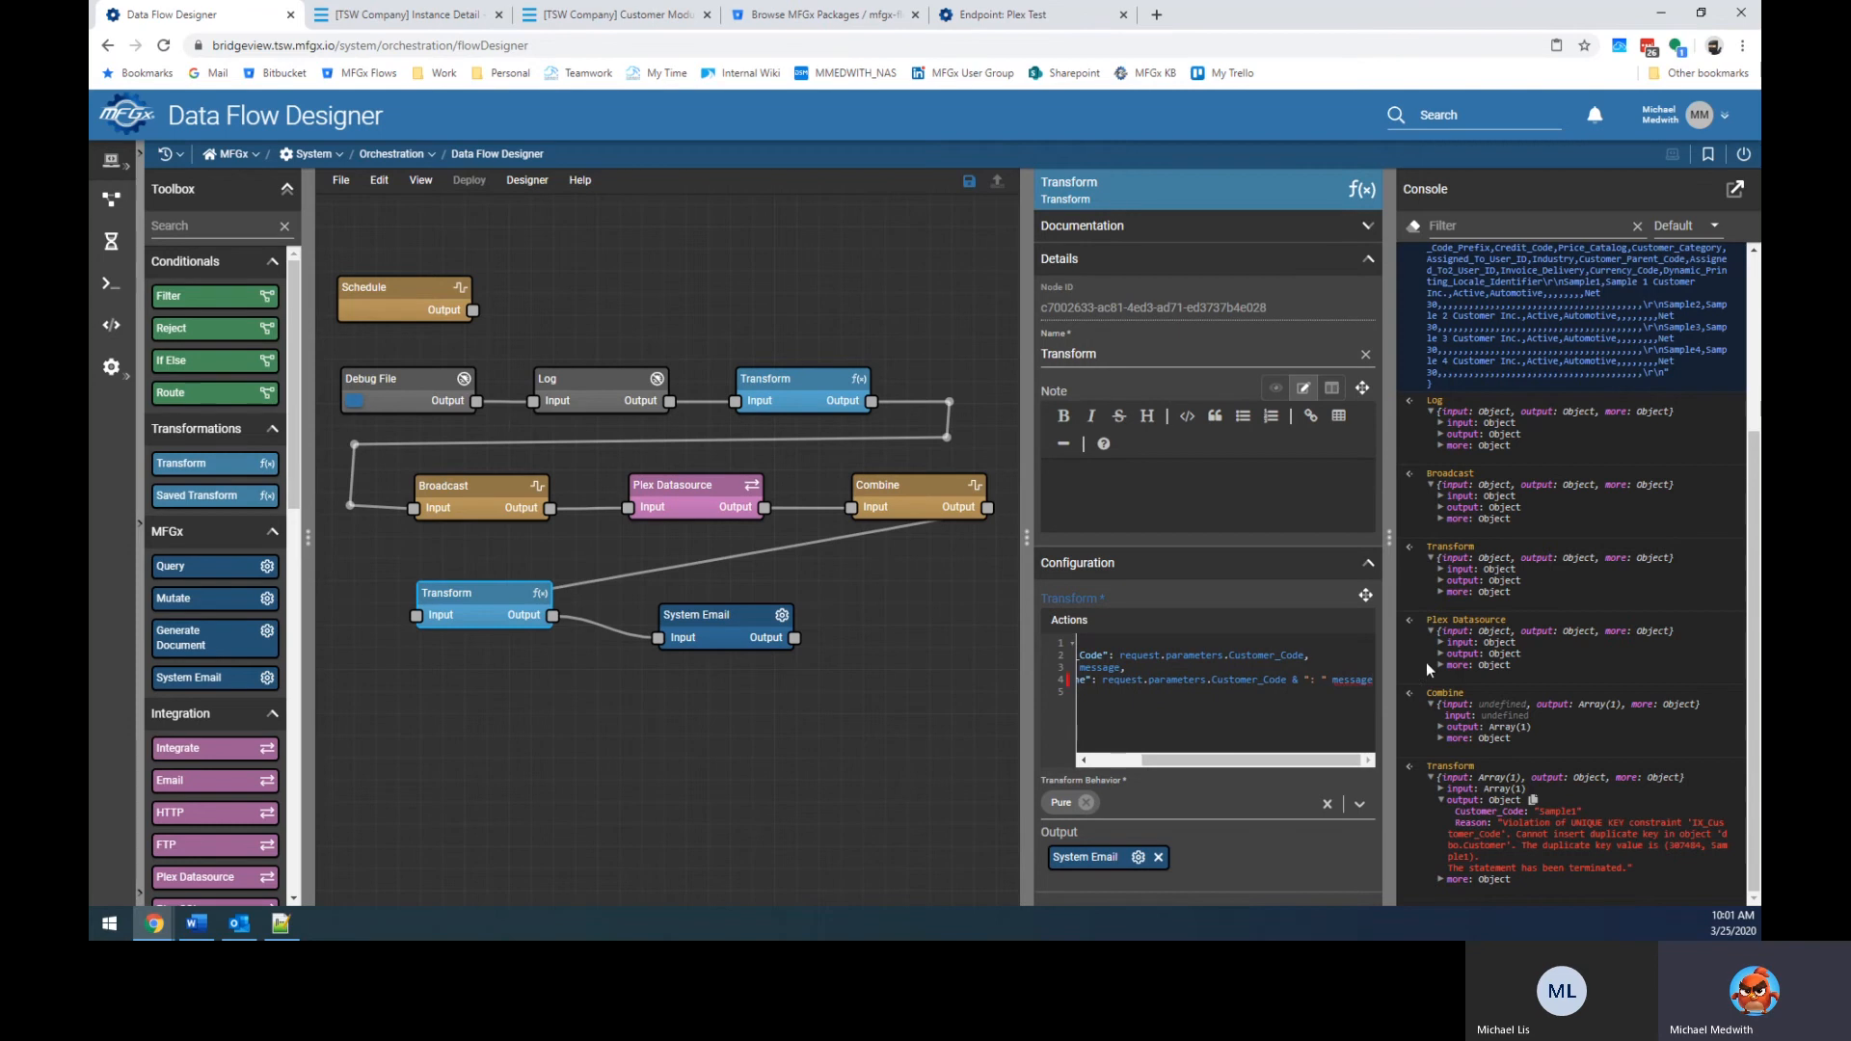
Phrase Email_Line as "Customer Code '…' failed because '" & message & "'\n" in the enlarged editor.
{"action": "left_click", "coordinate": [1366, 594]}
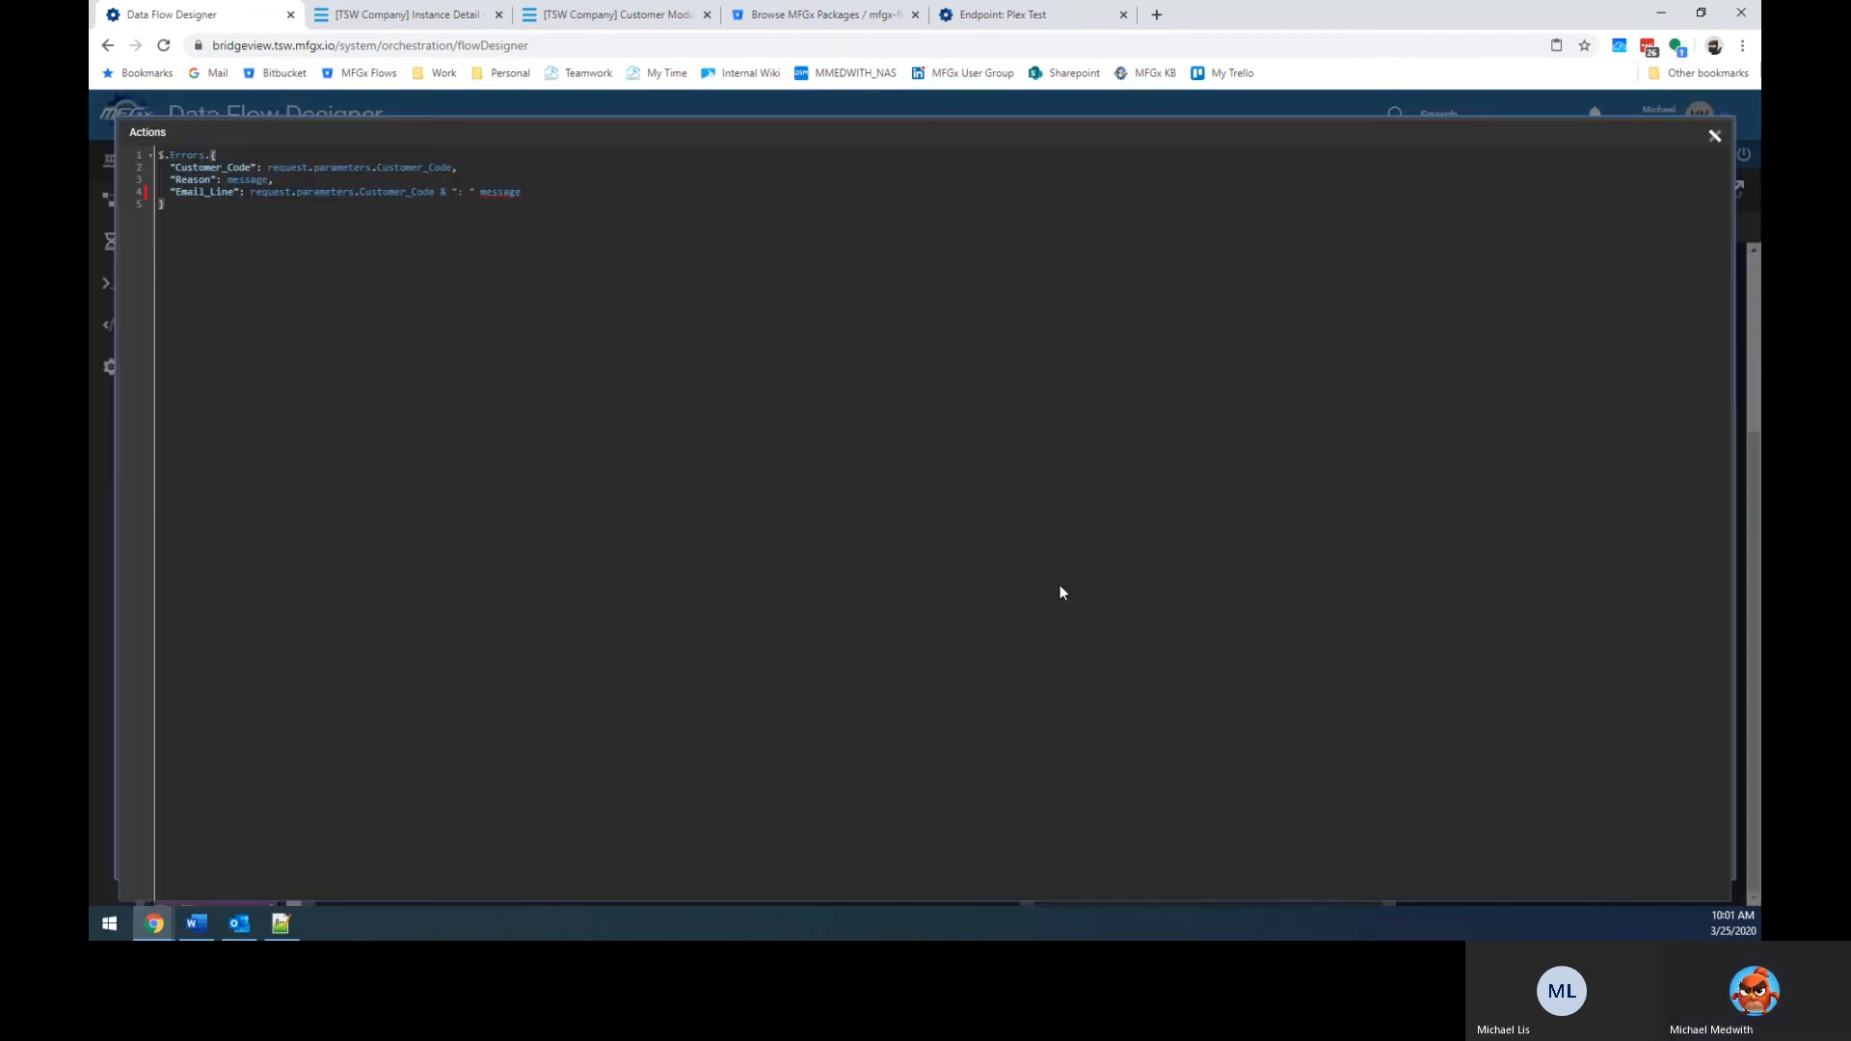
{"action": "left_click", "coordinate": [482, 193]}
{"action": "type", "text": "& "}
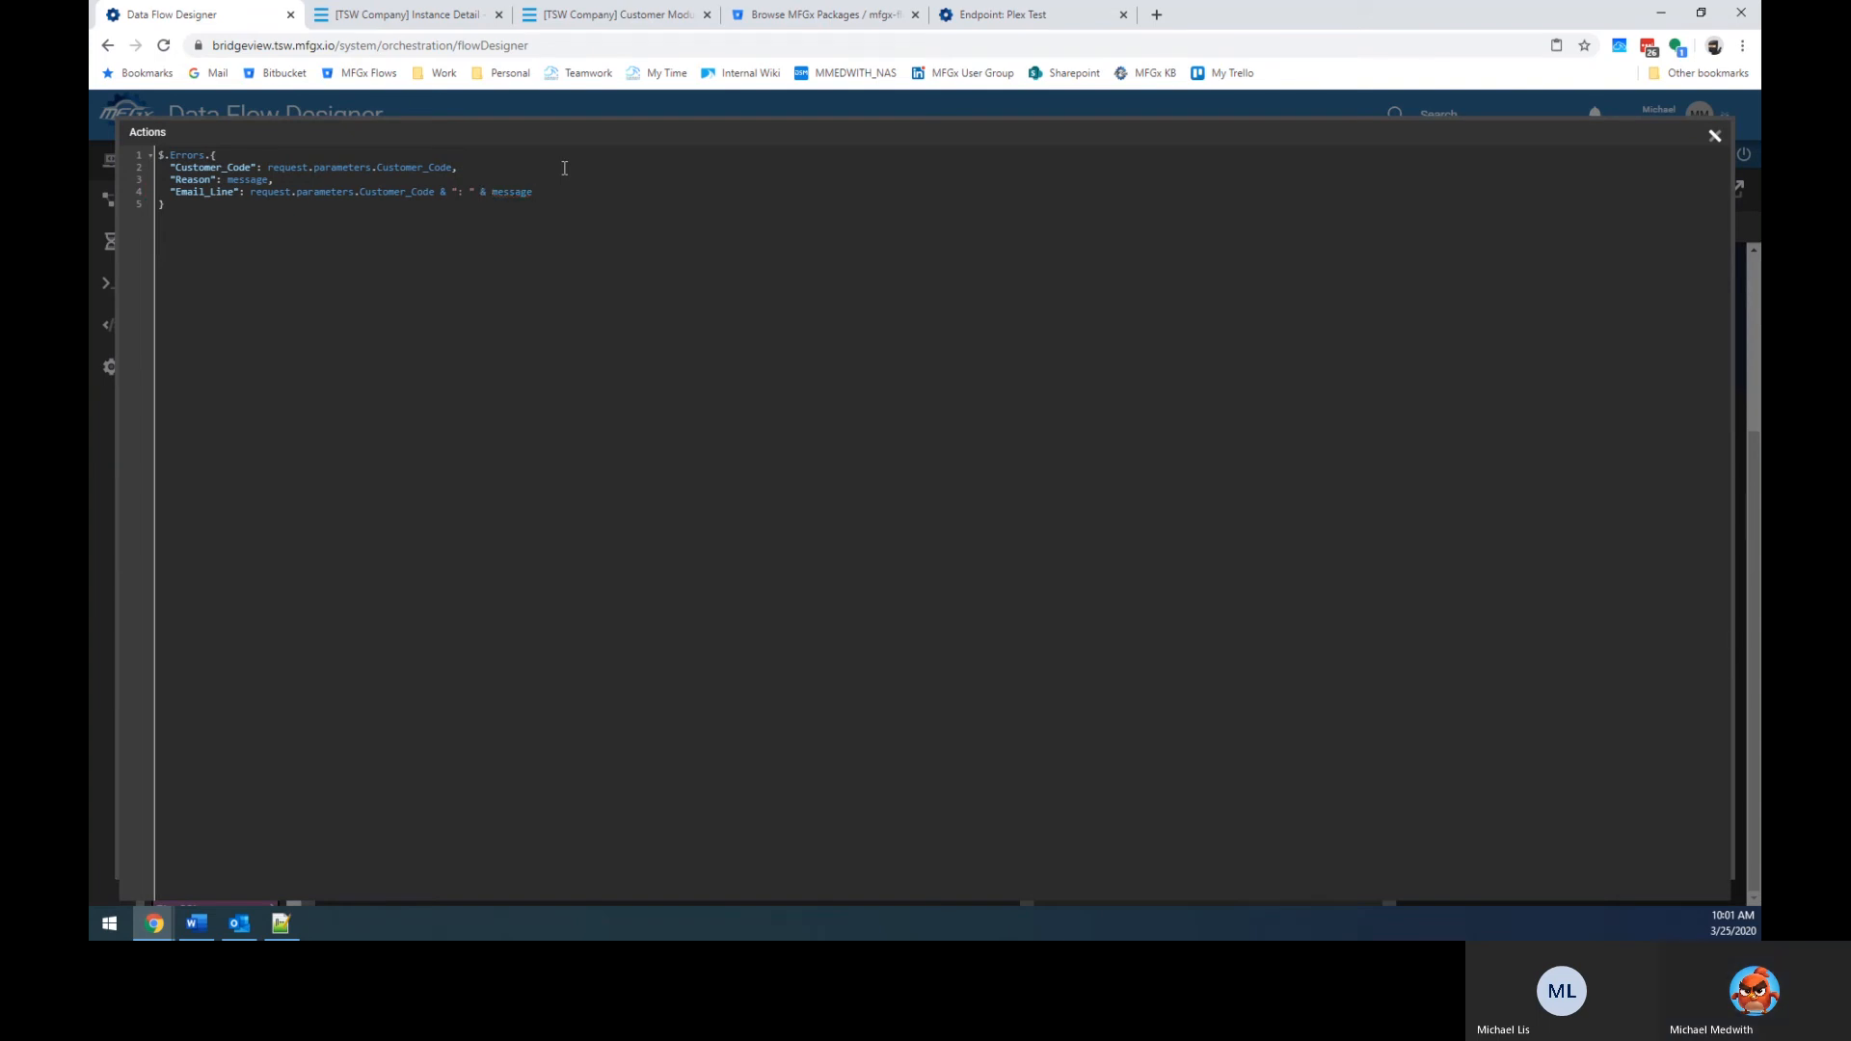
{"action": "type", "text": "\"\\n"}
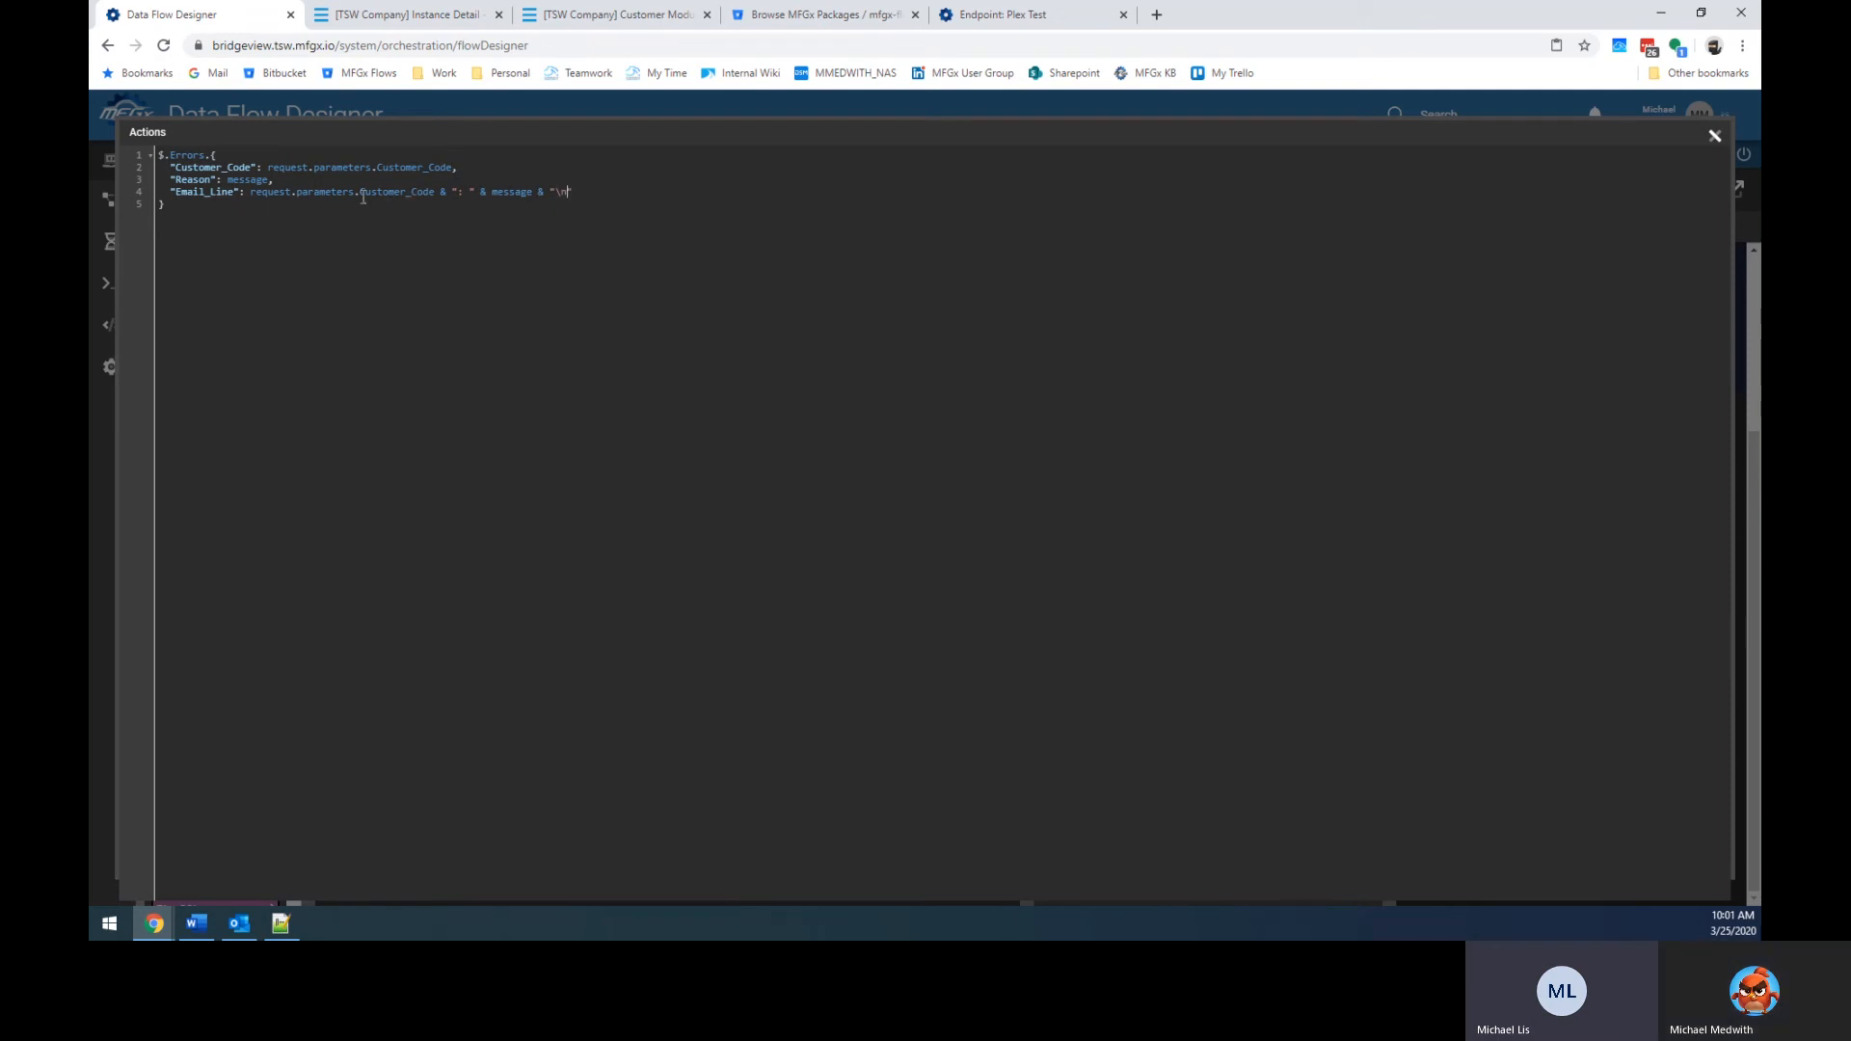
{"action": "left_click", "coordinate": [253, 192]}
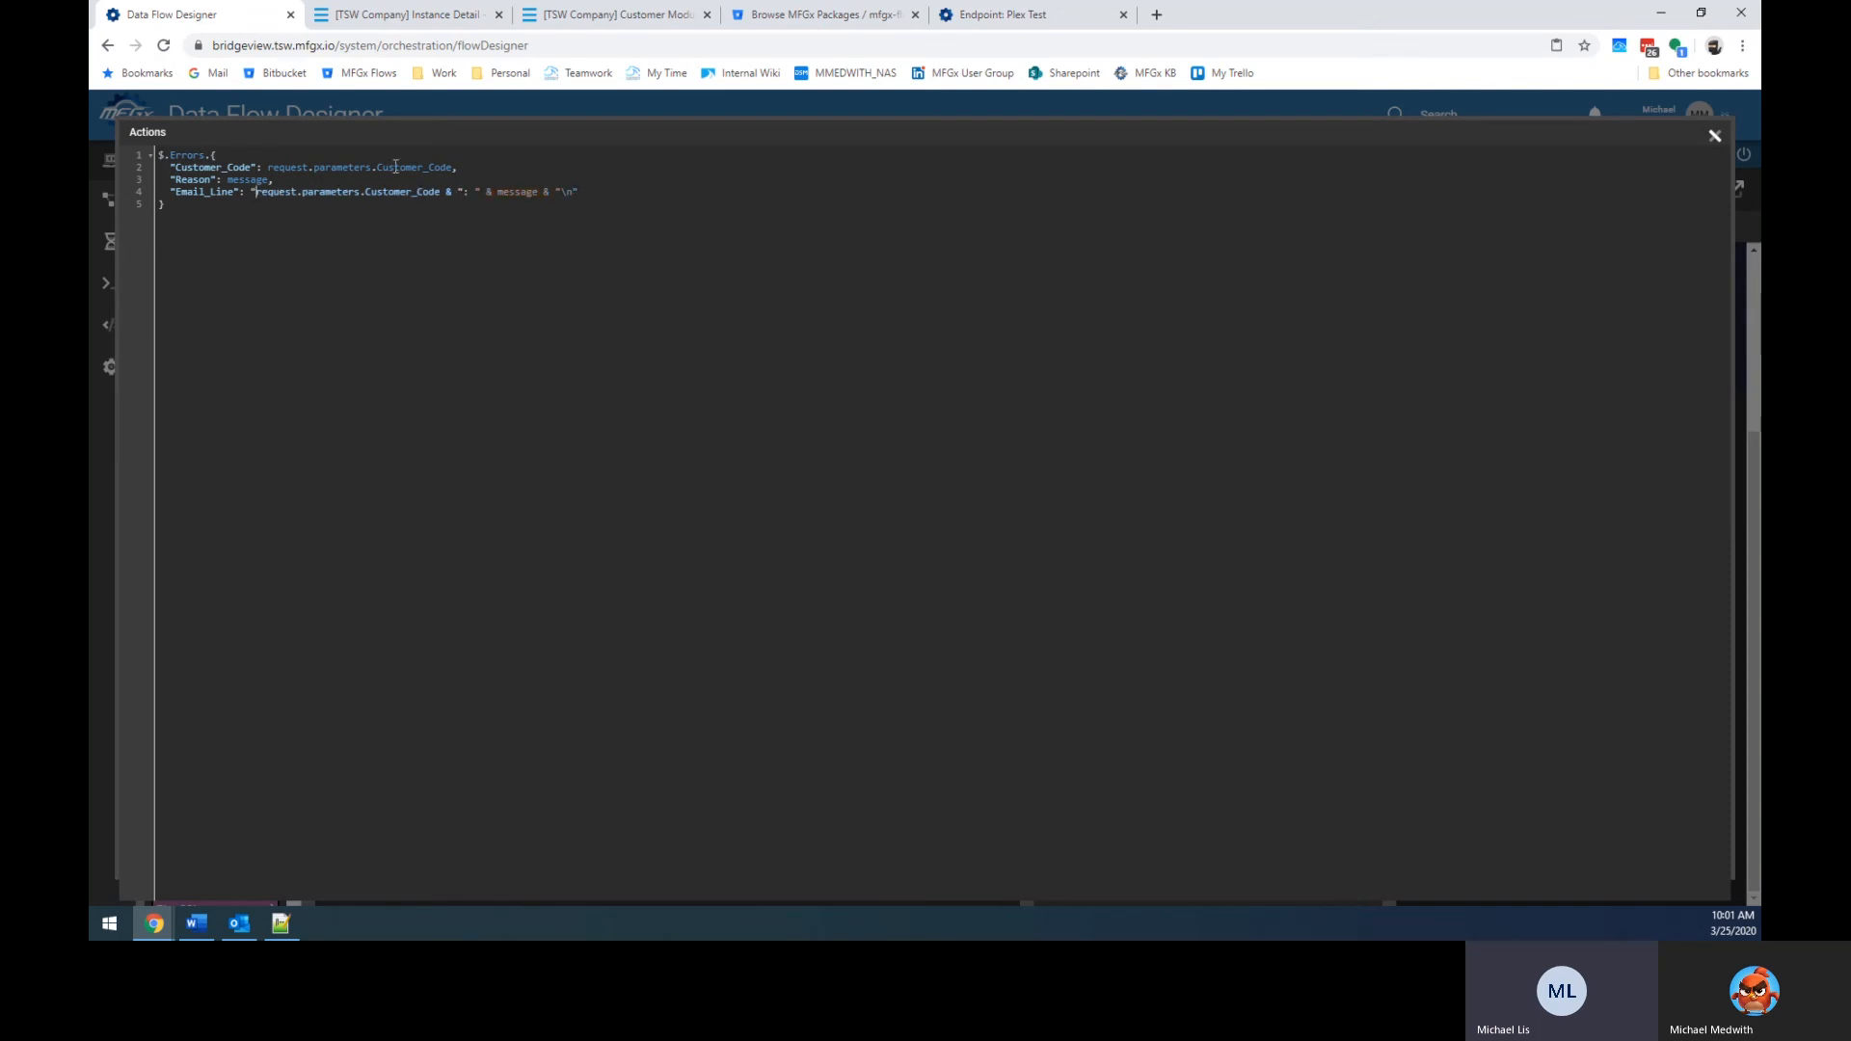
{"action": "type", "text": "\"customer \""}
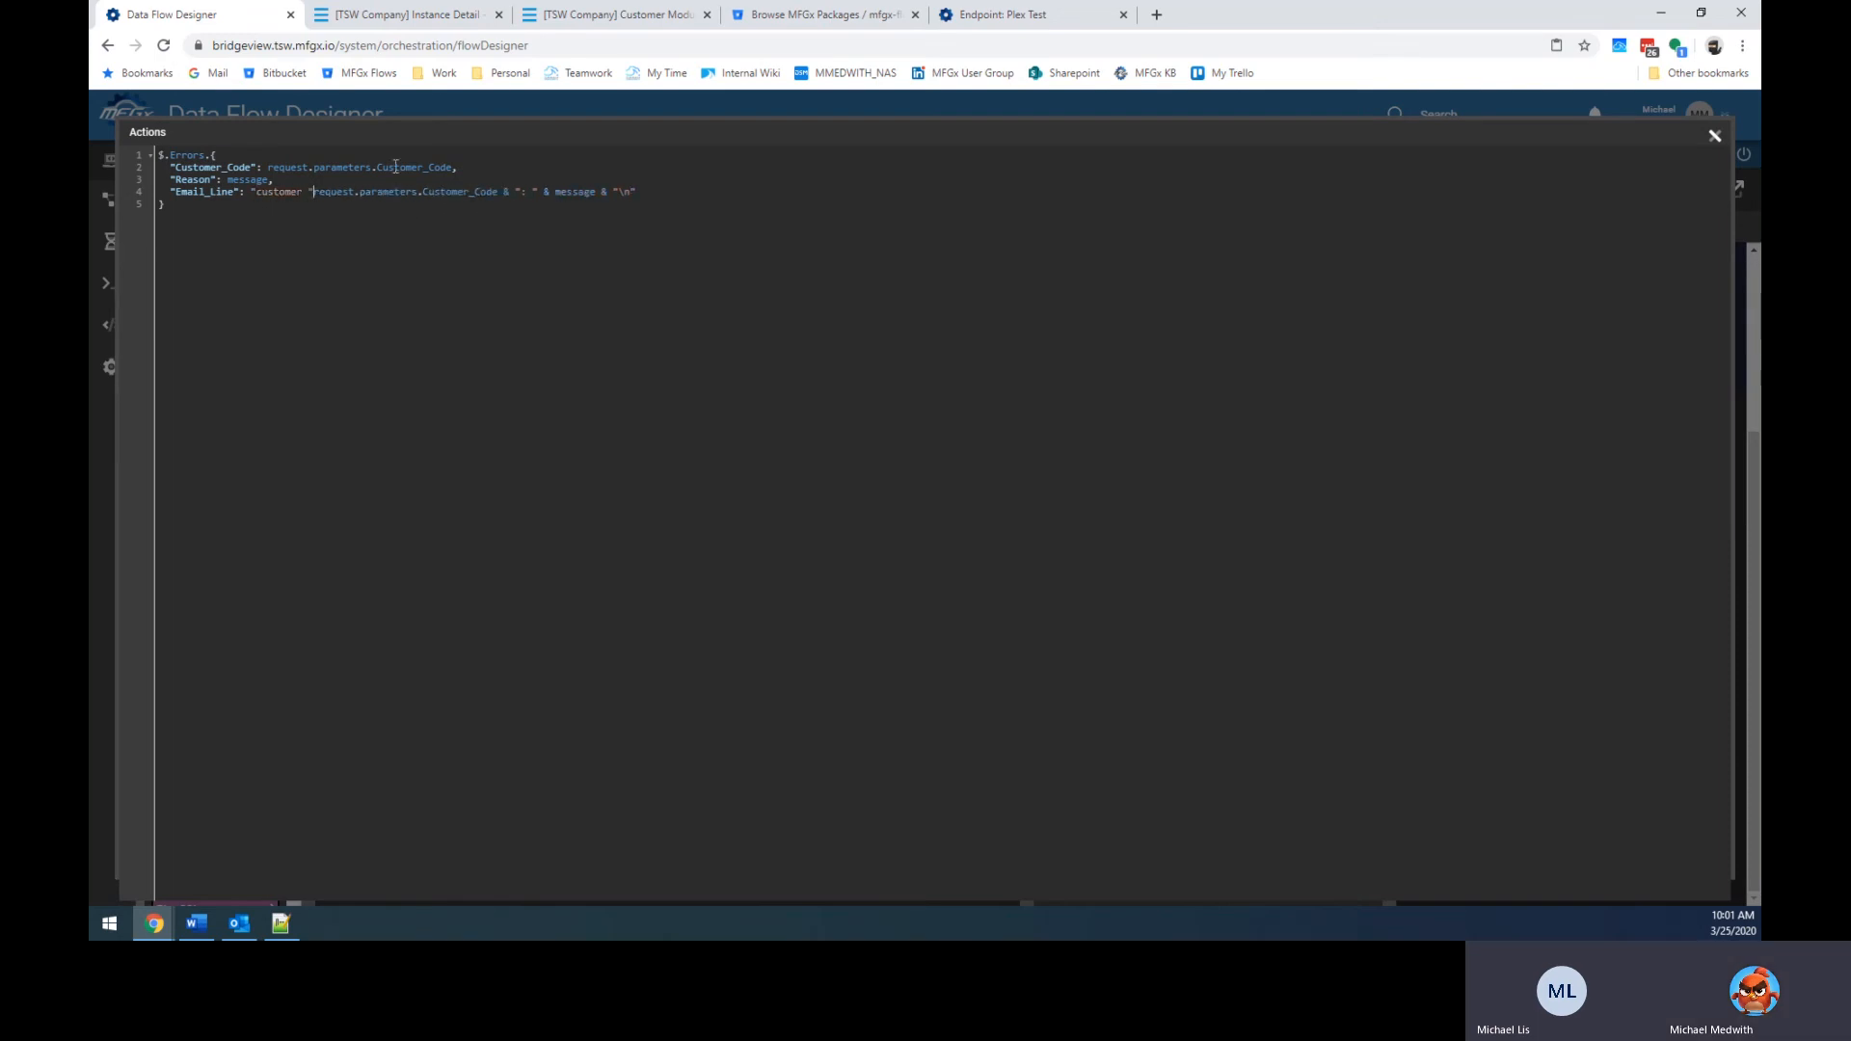
{"action": "key", "text": "Delete"}
{"action": "type", "text": "C"}
{"action": "key", "text": "Right"}
{"action": "key", "text": "Right"}
{"action": "key", "text": "Right"}
{"action": "key", "text": "Right"}
{"action": "type", "text": "Code "}
{"action": "type", "text": "''\""}
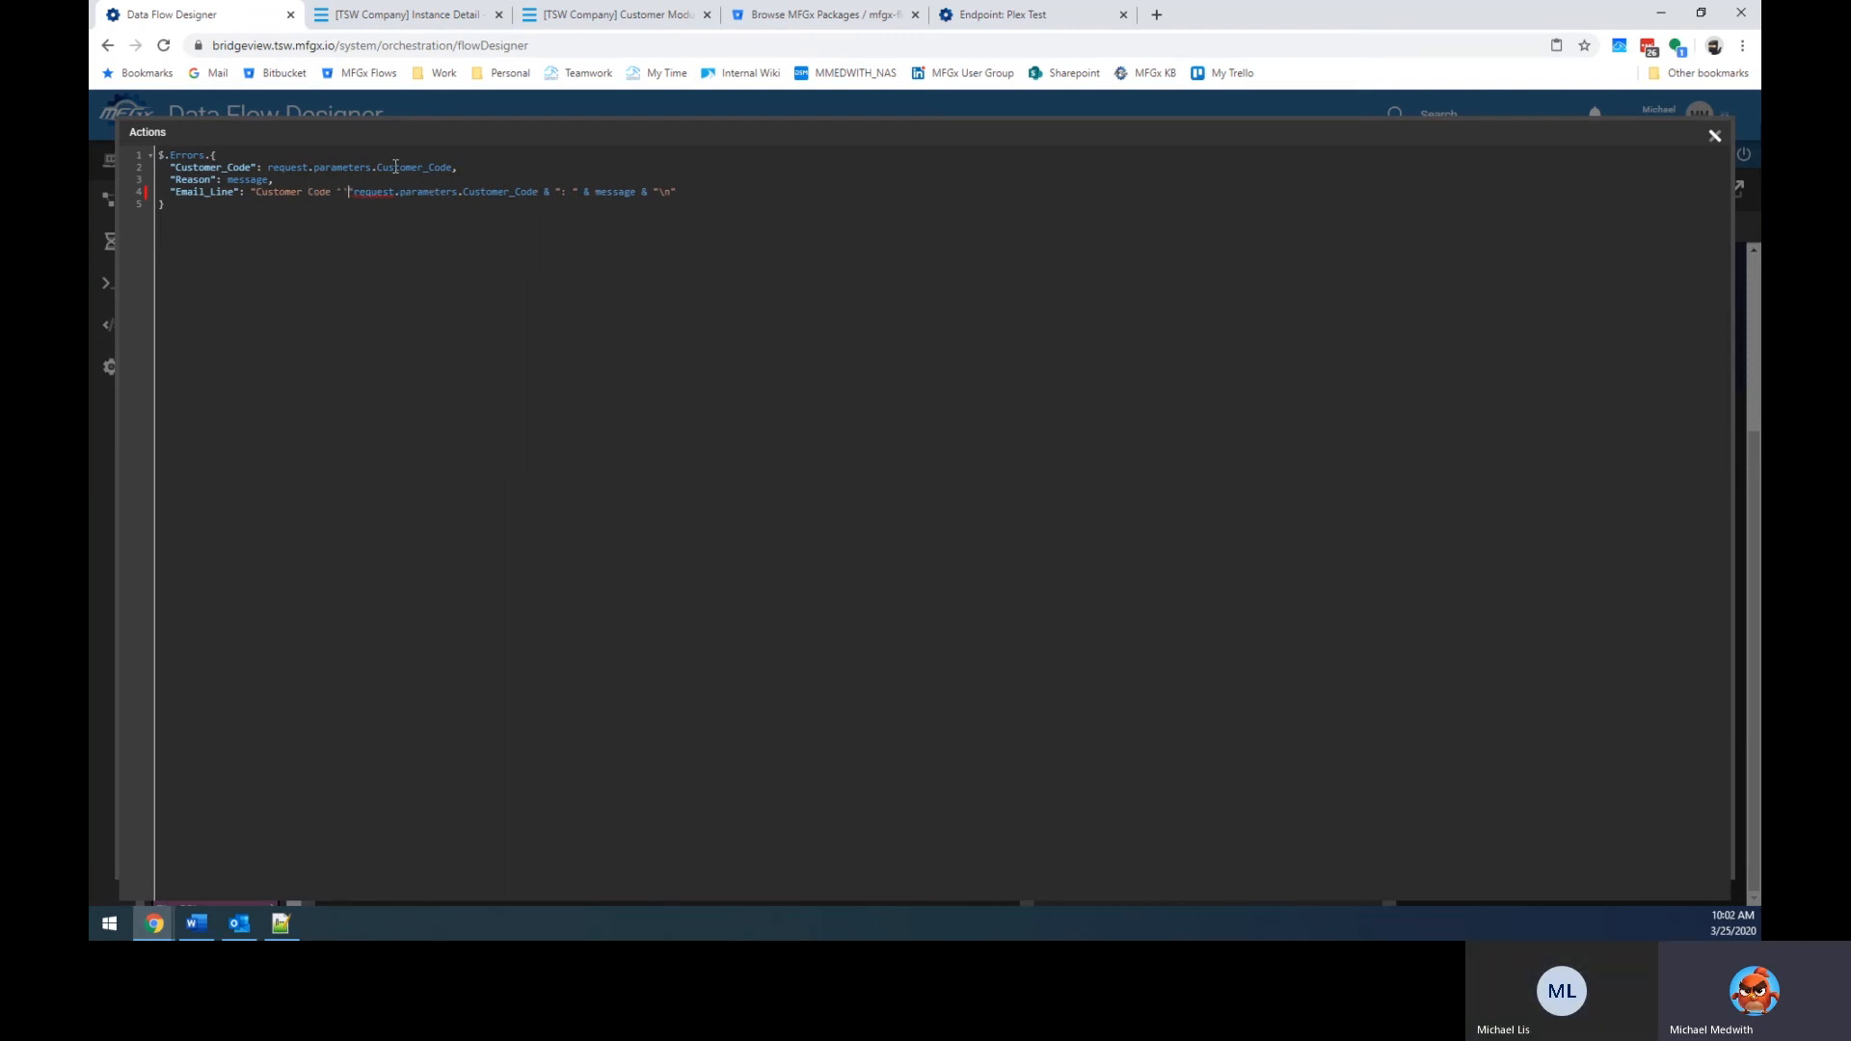
{"action": "key", "text": "BackSpace"}
{"action": "key", "text": "Right"}
{"action": "key", "text": "Right"}
{"action": "key", "text": "Right"}
{"action": "key", "text": "Right"}
{"action": "key", "text": "Right"}
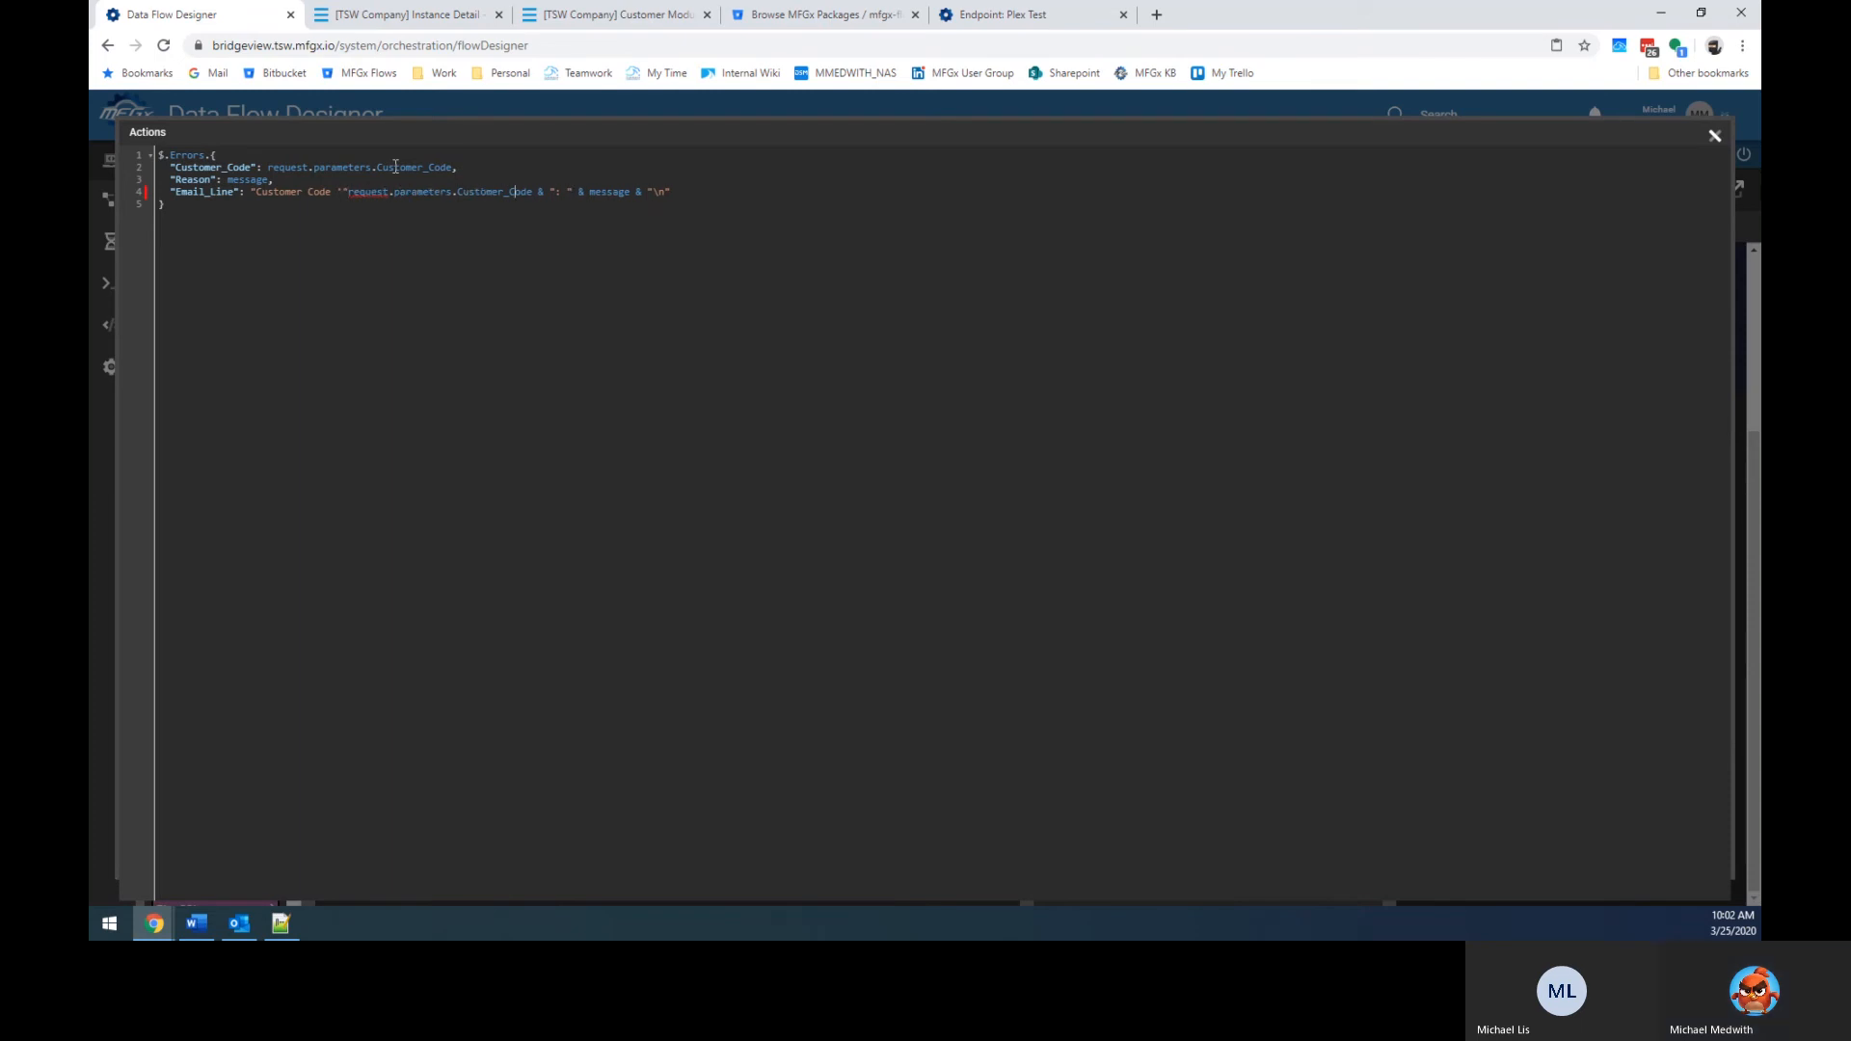
{"action": "key", "text": "Right"}
{"action": "type", "text": "'"}
{"action": "key", "text": "Delete"}
{"action": "key", "text": "Delete"}
{"action": "type", "text": "faile"}
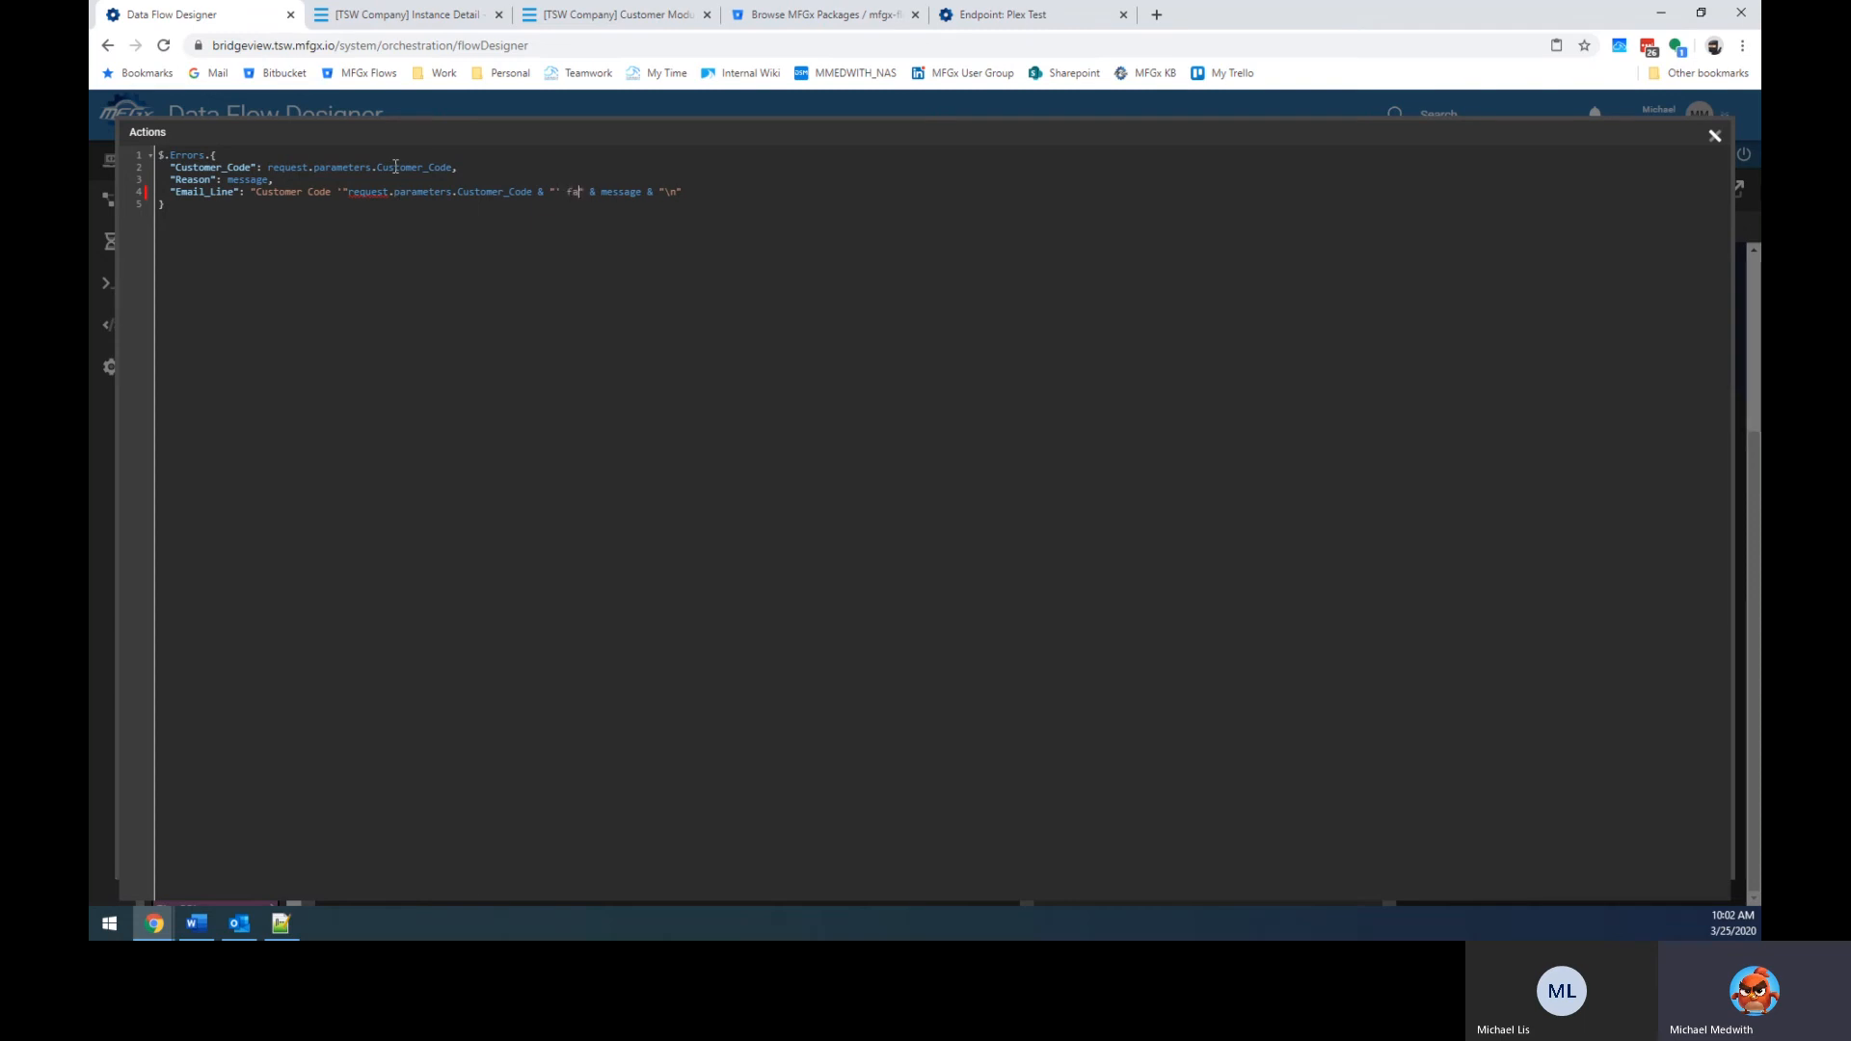
{"action": "type", "text": "d because '\" & message & \"'"}
Fix the stray quote and missing & in the Email_Line expression, then close the editor.
{"action": "left_click", "coordinate": [659, 191]}
{"action": "key", "text": "Delete"}
{"action": "type", "text": "\""}
{"action": "left_click", "coordinate": [347, 192]}
{"action": "type", "text": "&"}
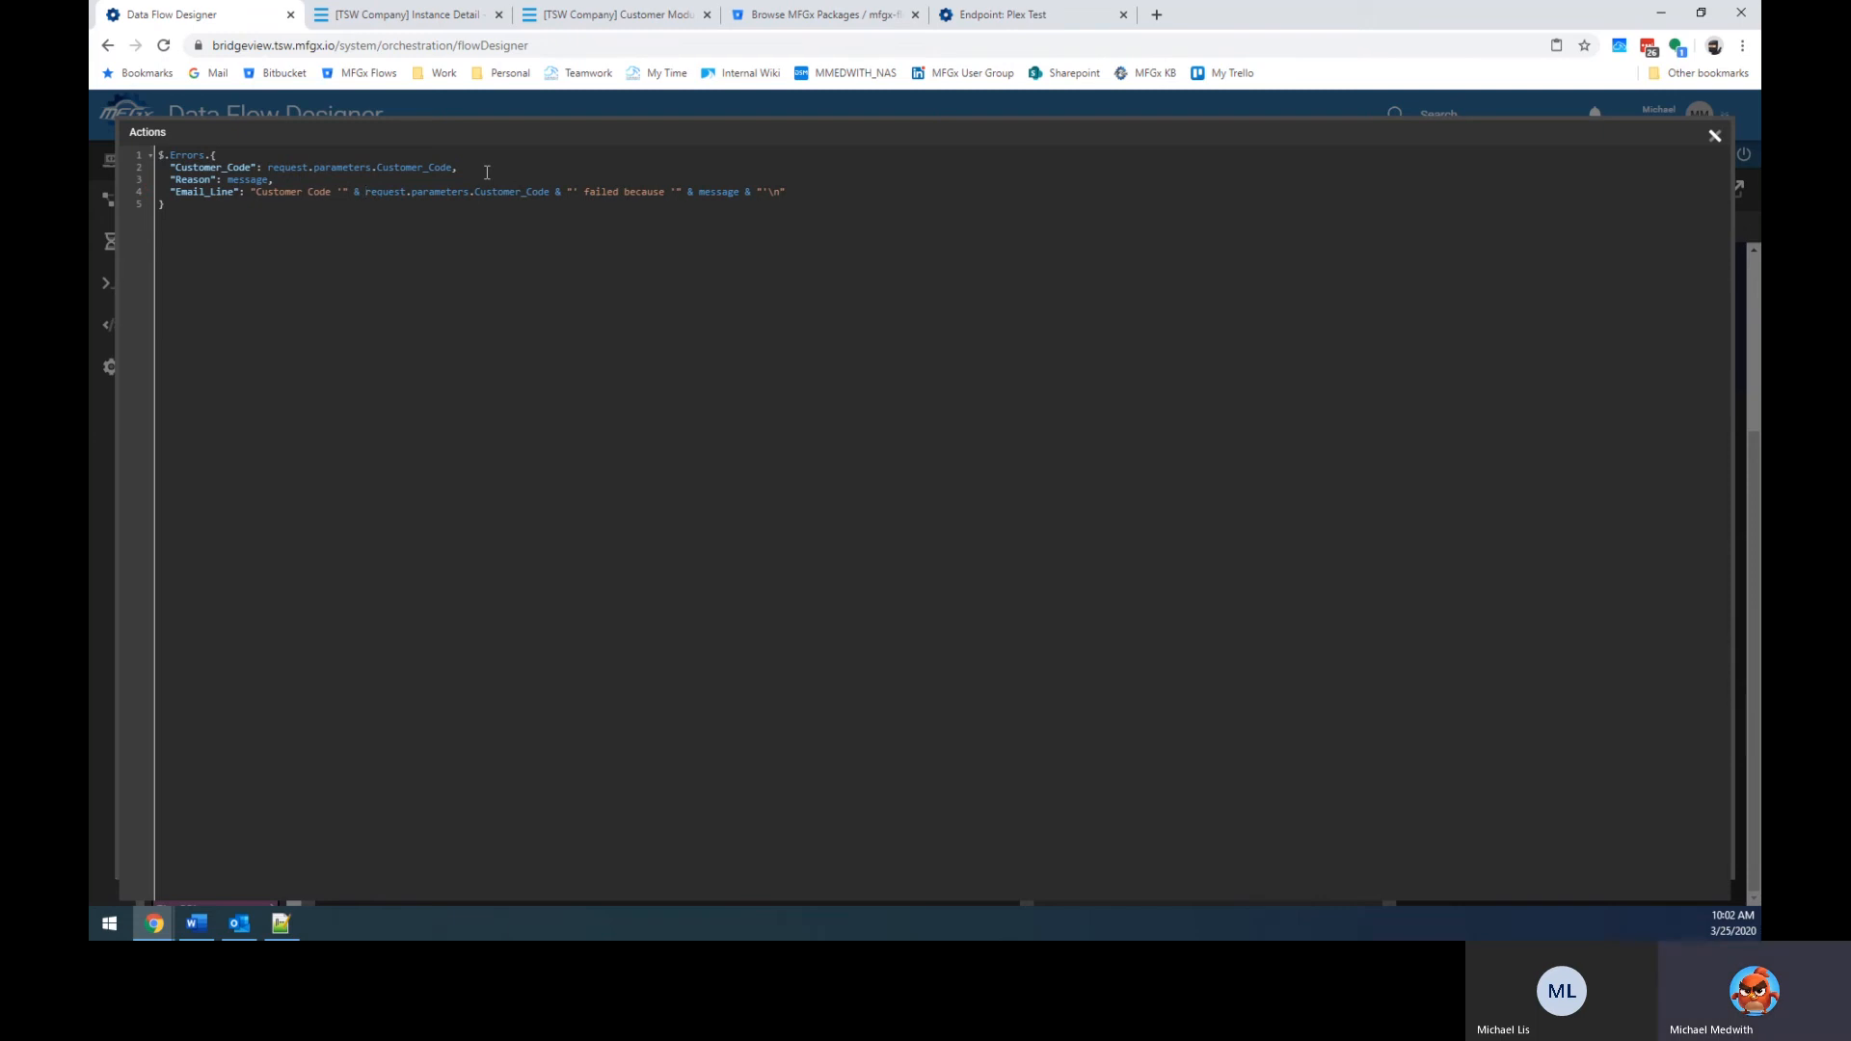
{"action": "left_click_drag", "start_coordinate": [278, 179], "coordinate": [800, 195]}
{"action": "left_click", "coordinate": [249, 202]}
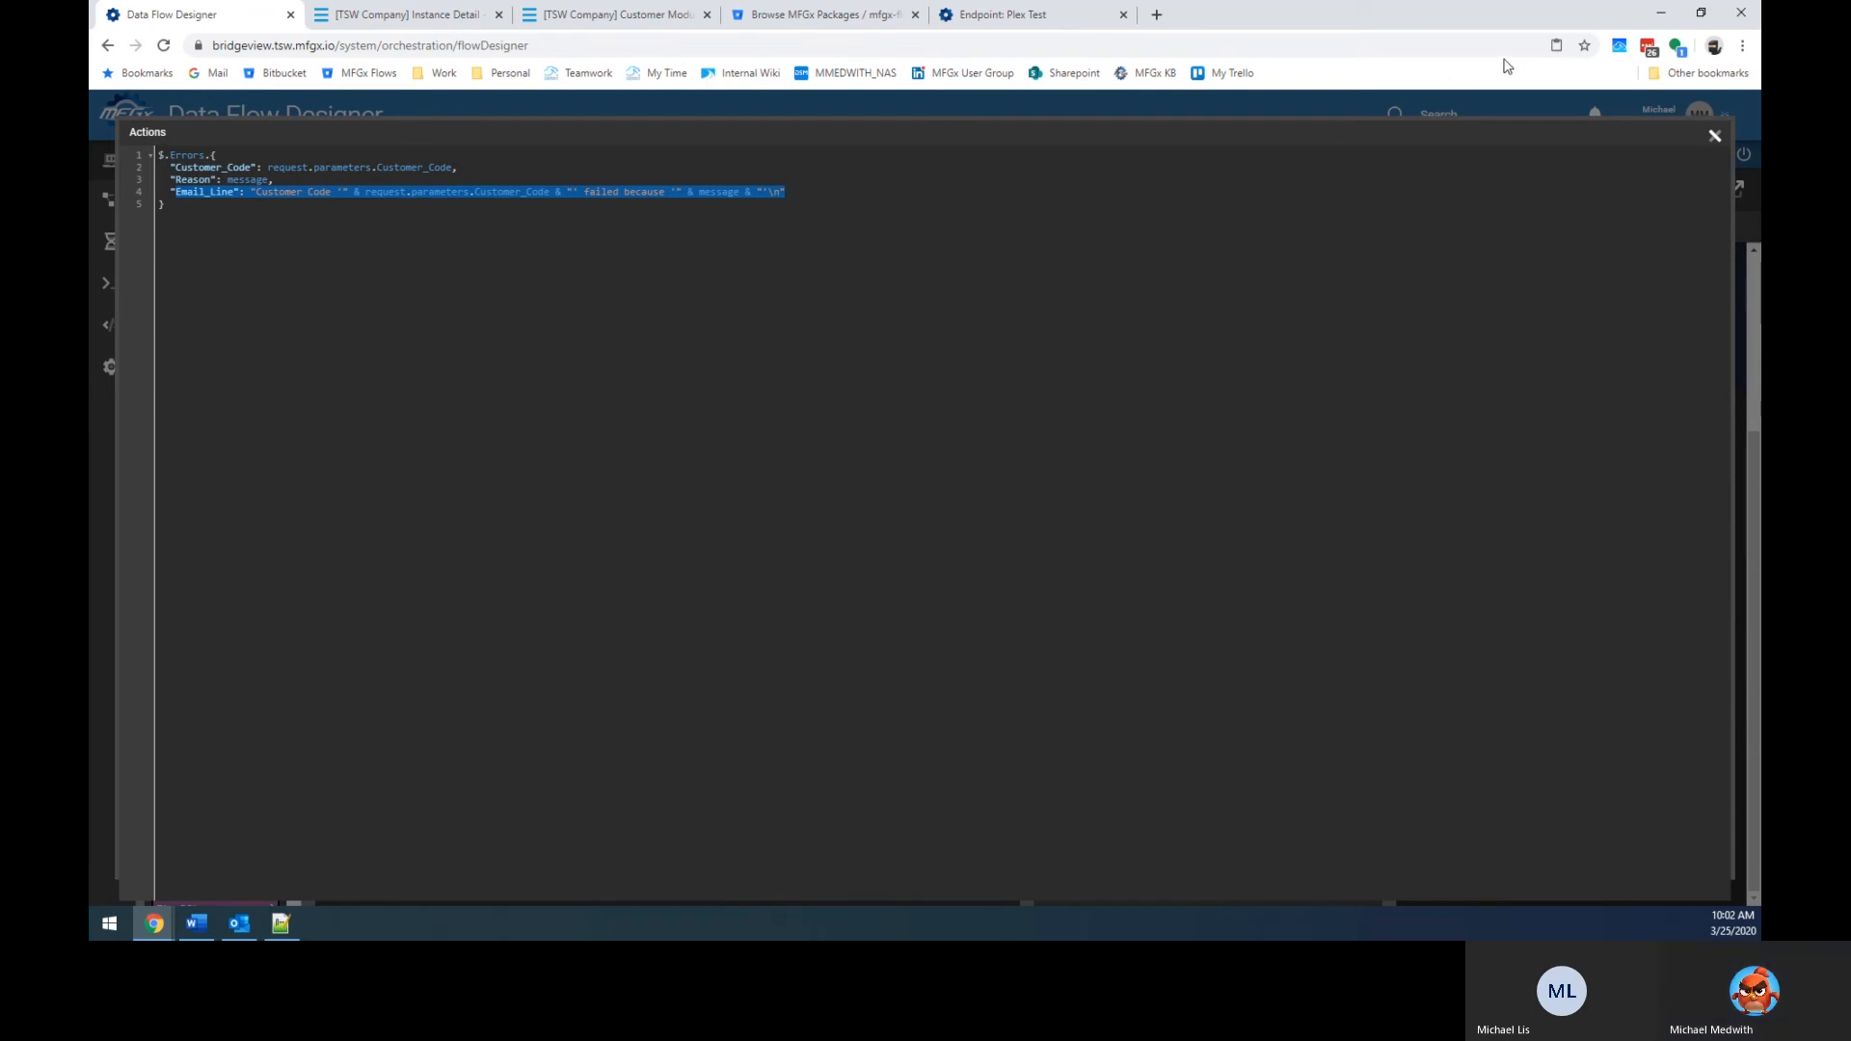
{"action": "left_click", "coordinate": [781, 366]}
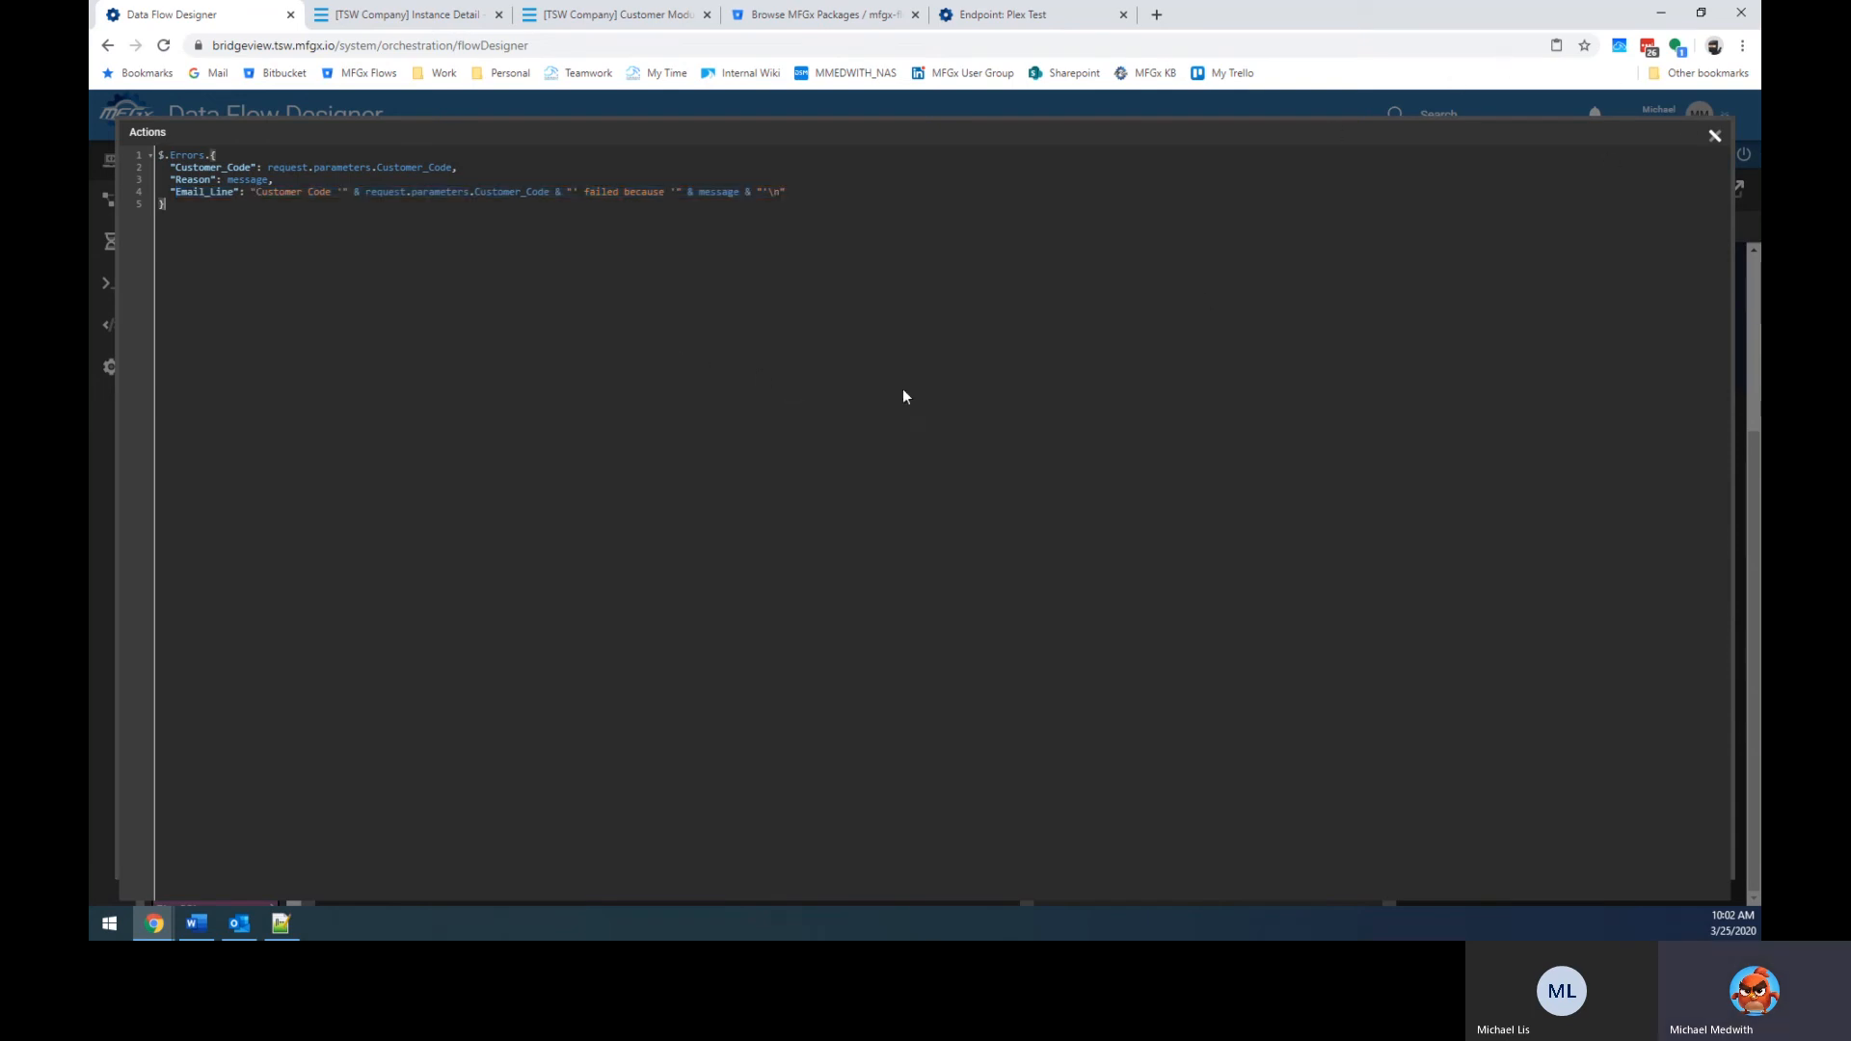
{"action": "left_click", "coordinate": [1715, 137]}
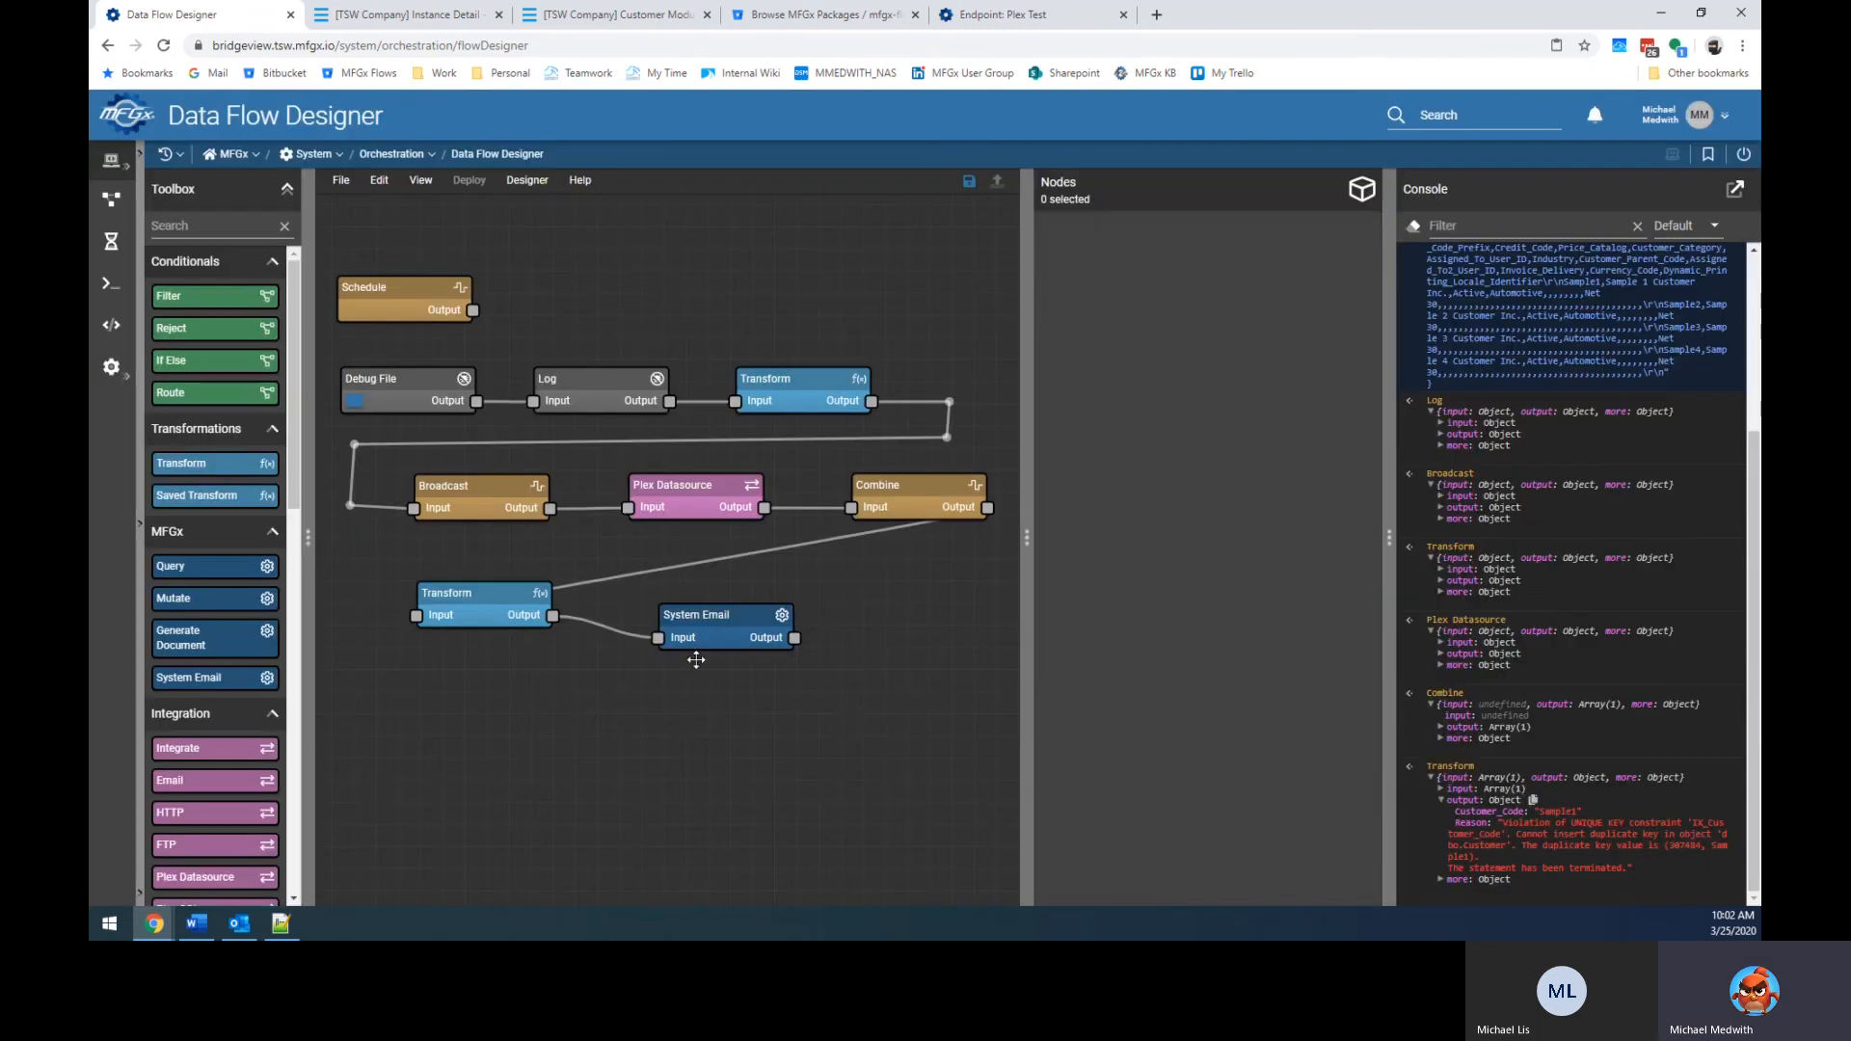
Delete the Transform–System Email link and expand the Transform's output in the console.
{"action": "left_click", "coordinate": [733, 636]}
{"action": "left_click", "coordinate": [613, 636]}
{"action": "key", "text": "Delete"}
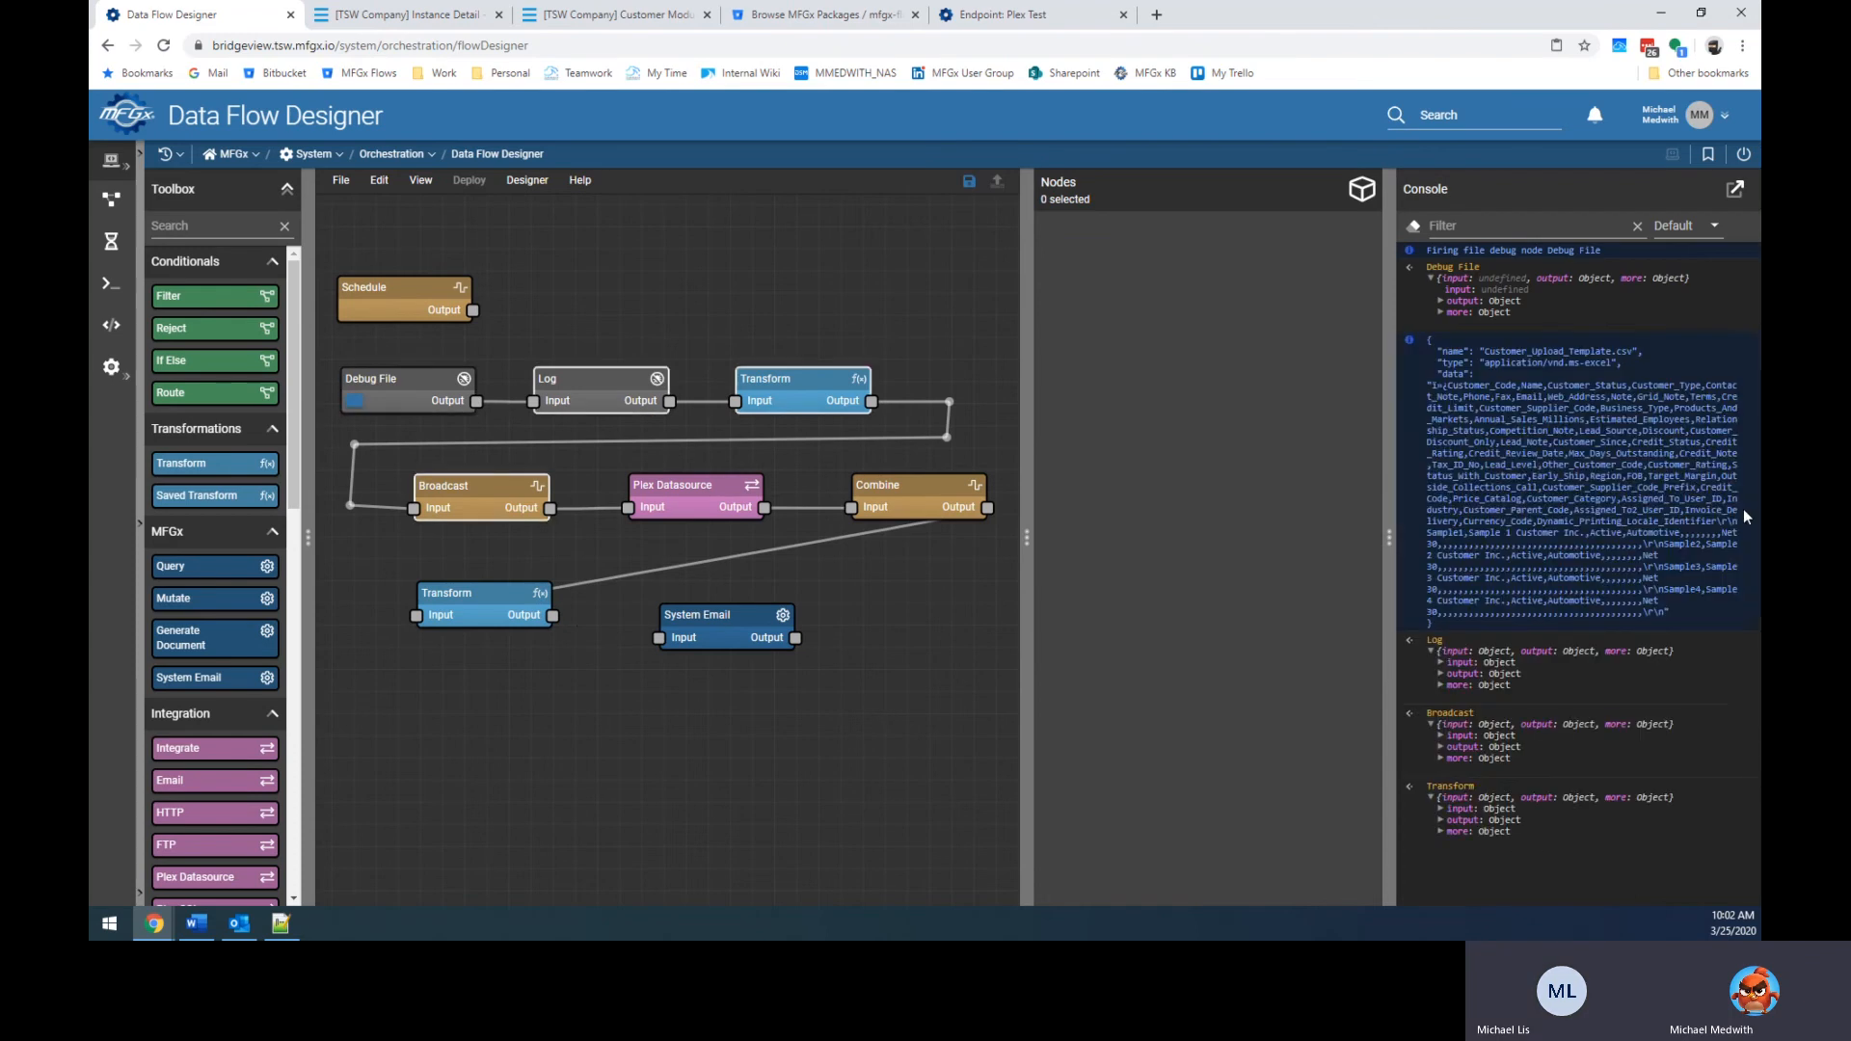
{"action": "left_click", "coordinate": [1442, 868]}
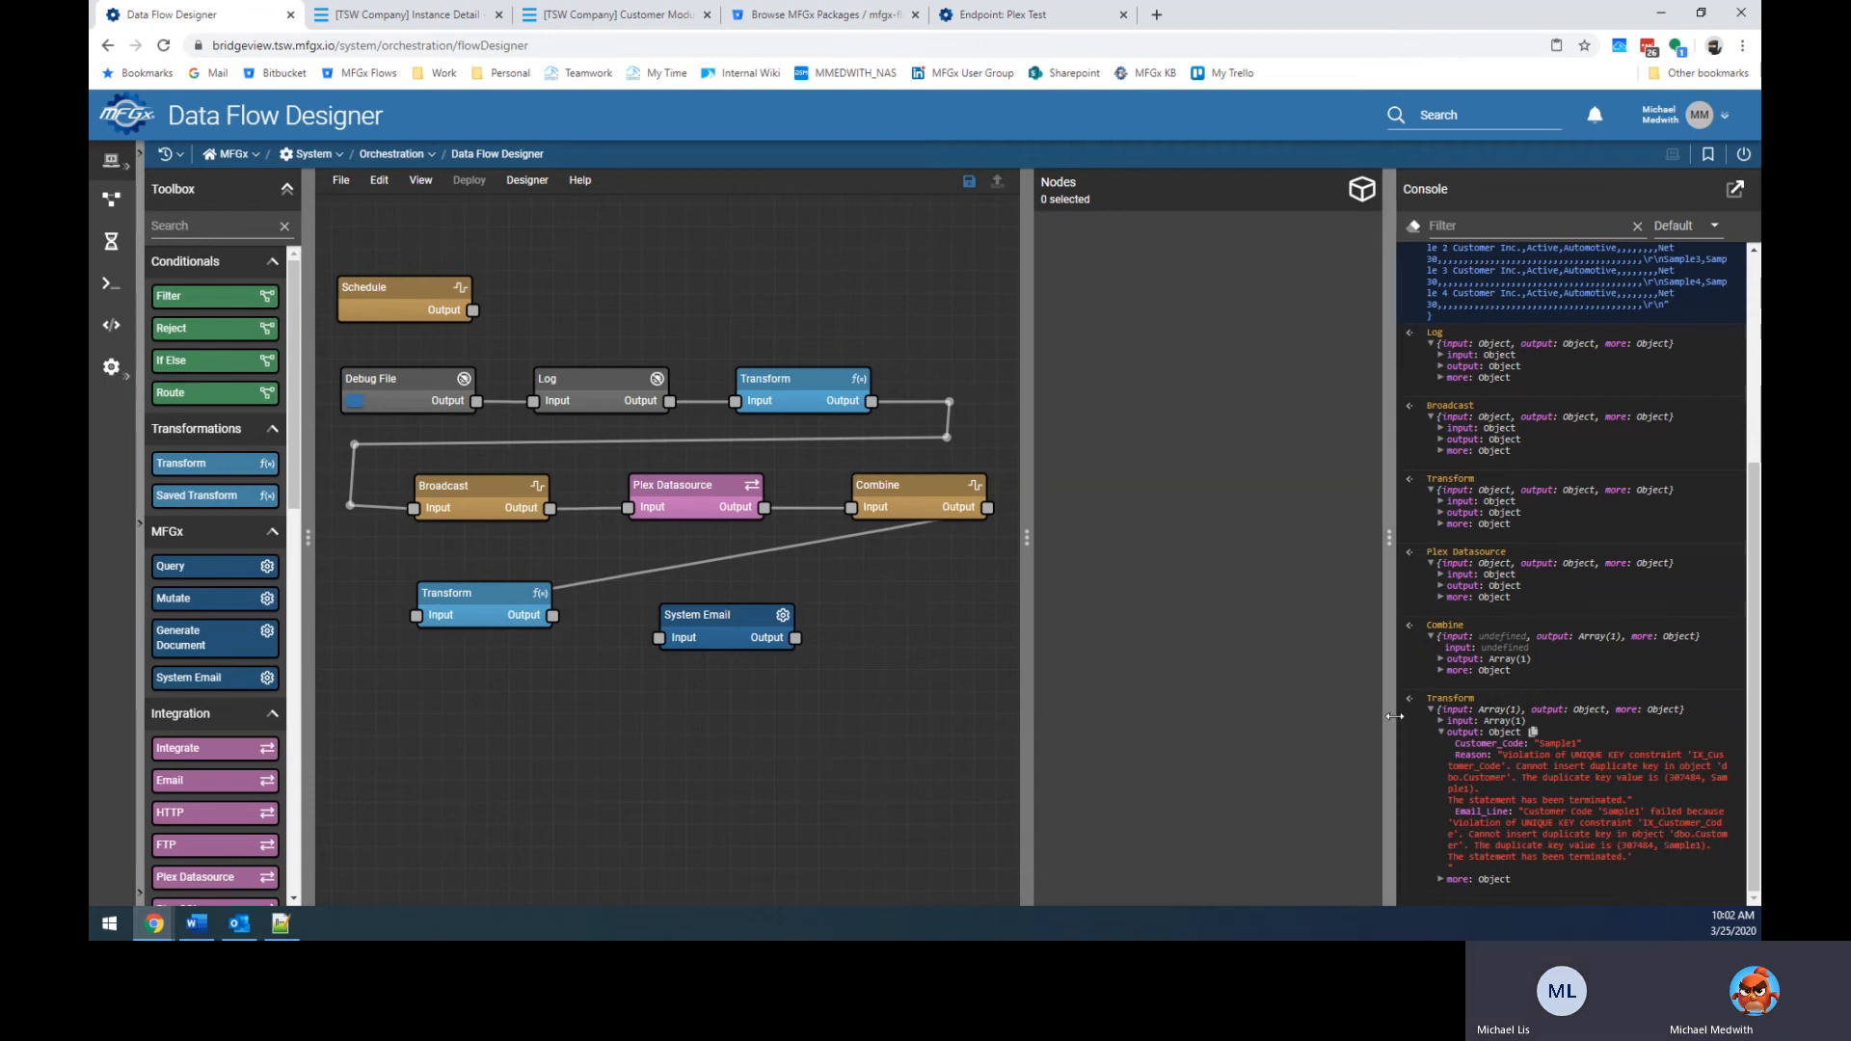
Remove the single quotes around the reason in the Transform's Email_Line expression.
{"action": "left_click", "coordinate": [513, 611]}
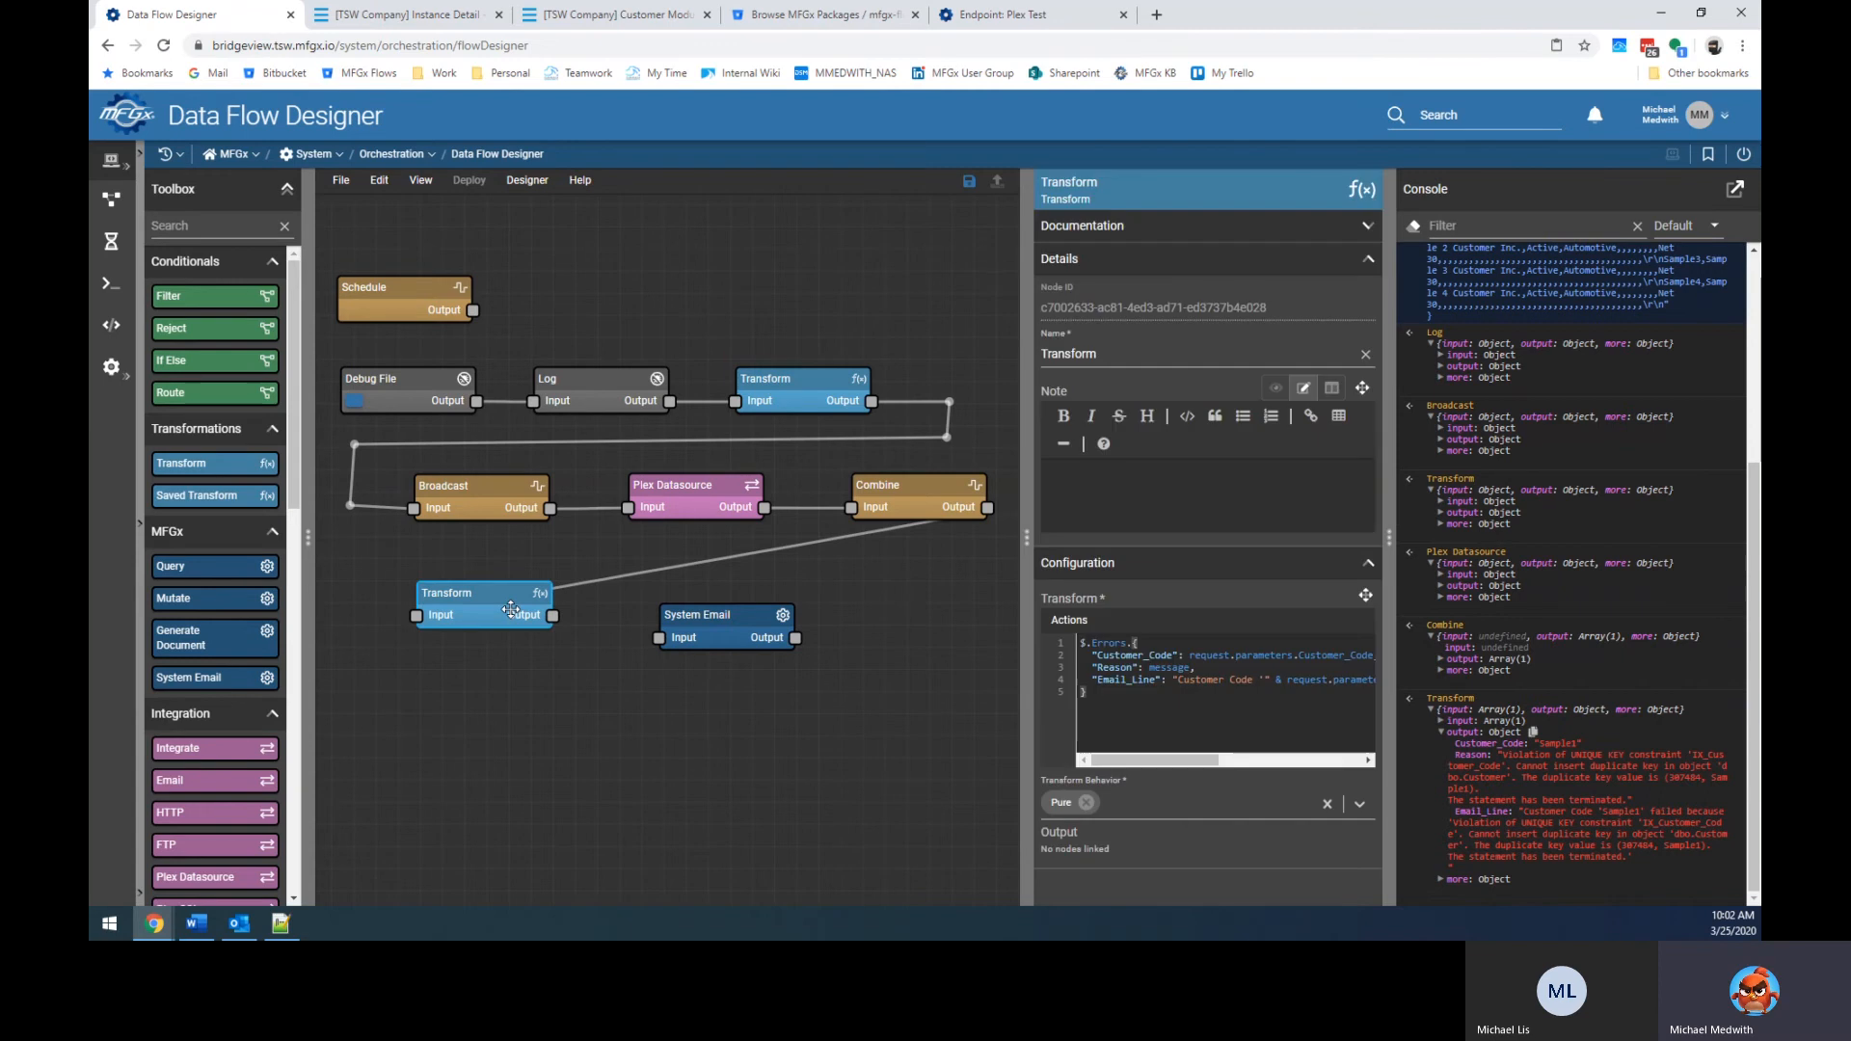
{"action": "key", "text": "End"}
{"action": "key", "text": "Left"}
{"action": "key", "text": "Left"}
{"action": "key", "text": "Left"}
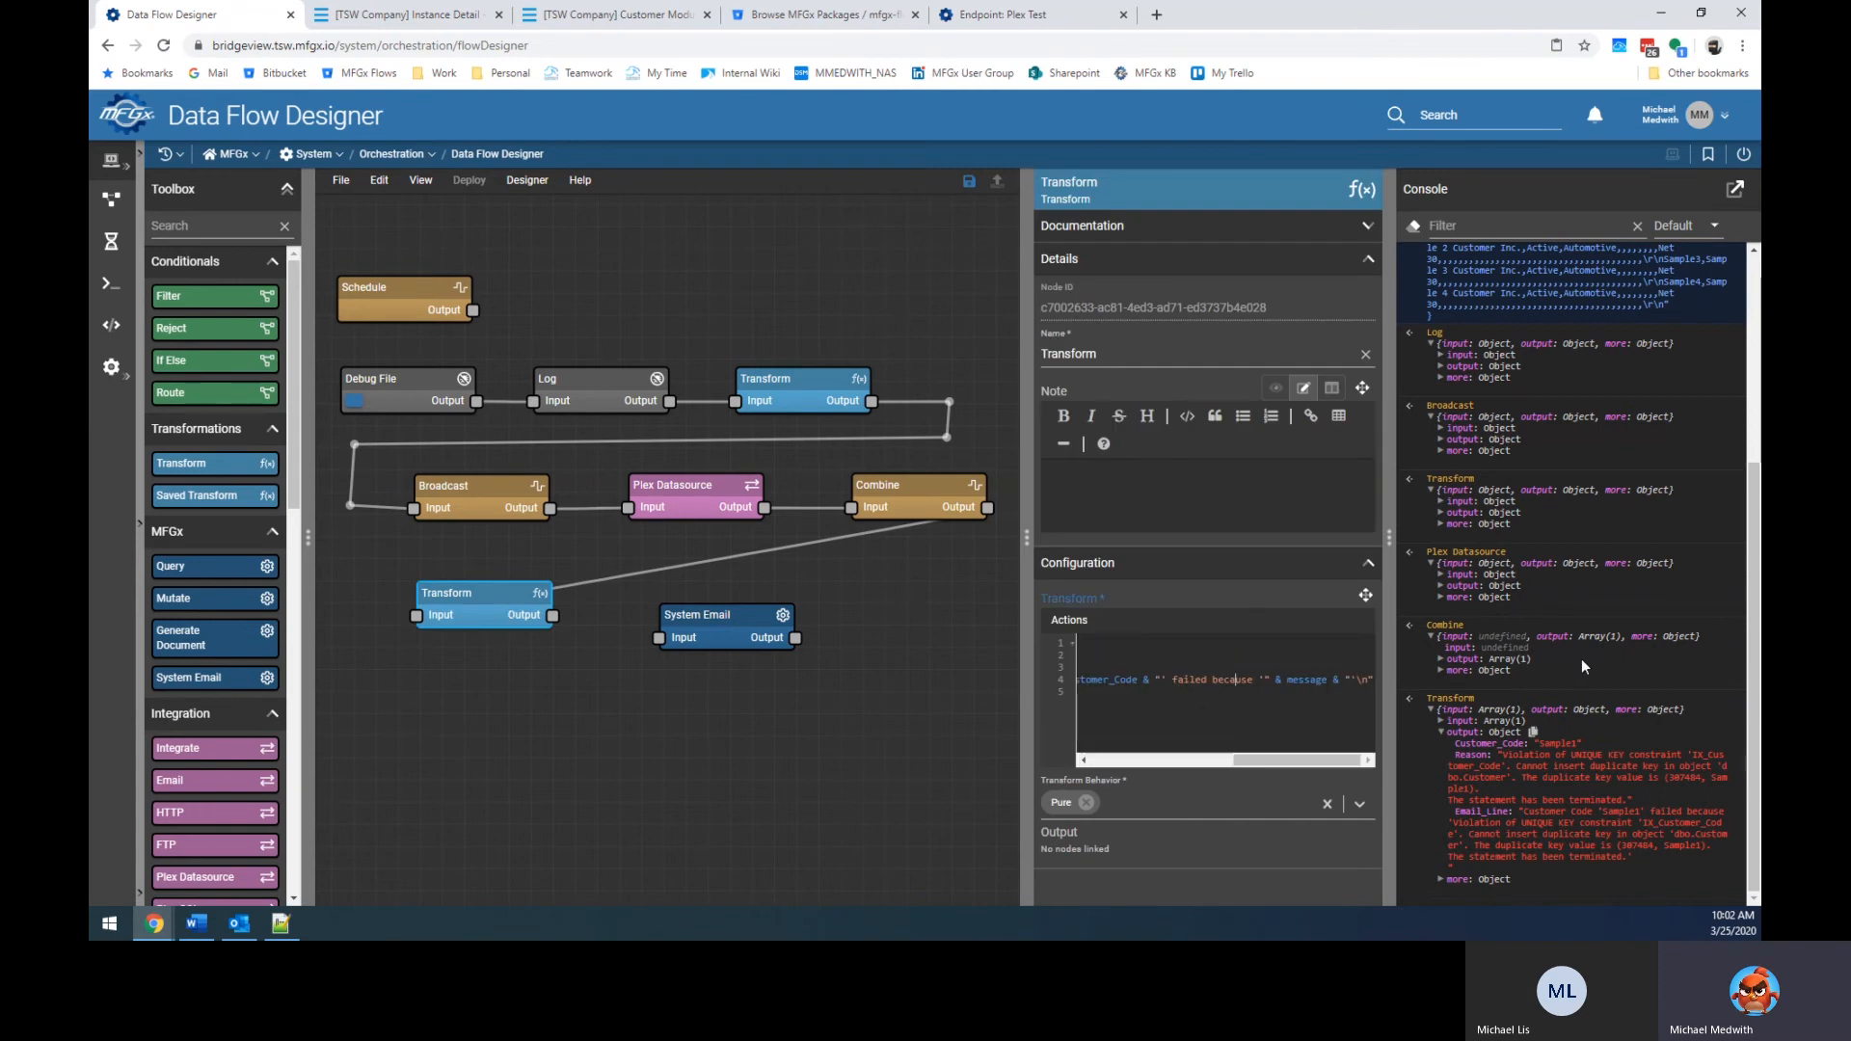
{"action": "key", "text": "Right"}
{"action": "key", "text": "Right"}
{"action": "key", "text": "Right"}
{"action": "key", "text": "Delete"}
{"action": "key", "text": "Right"}
{"action": "key", "text": "Right"}
{"action": "key", "text": "End"}
{"action": "key", "text": "Left"}
{"action": "key", "text": "Left"}
{"action": "key", "text": "Left"}
{"action": "key", "text": "Left"}
{"action": "key", "text": "Delete"}
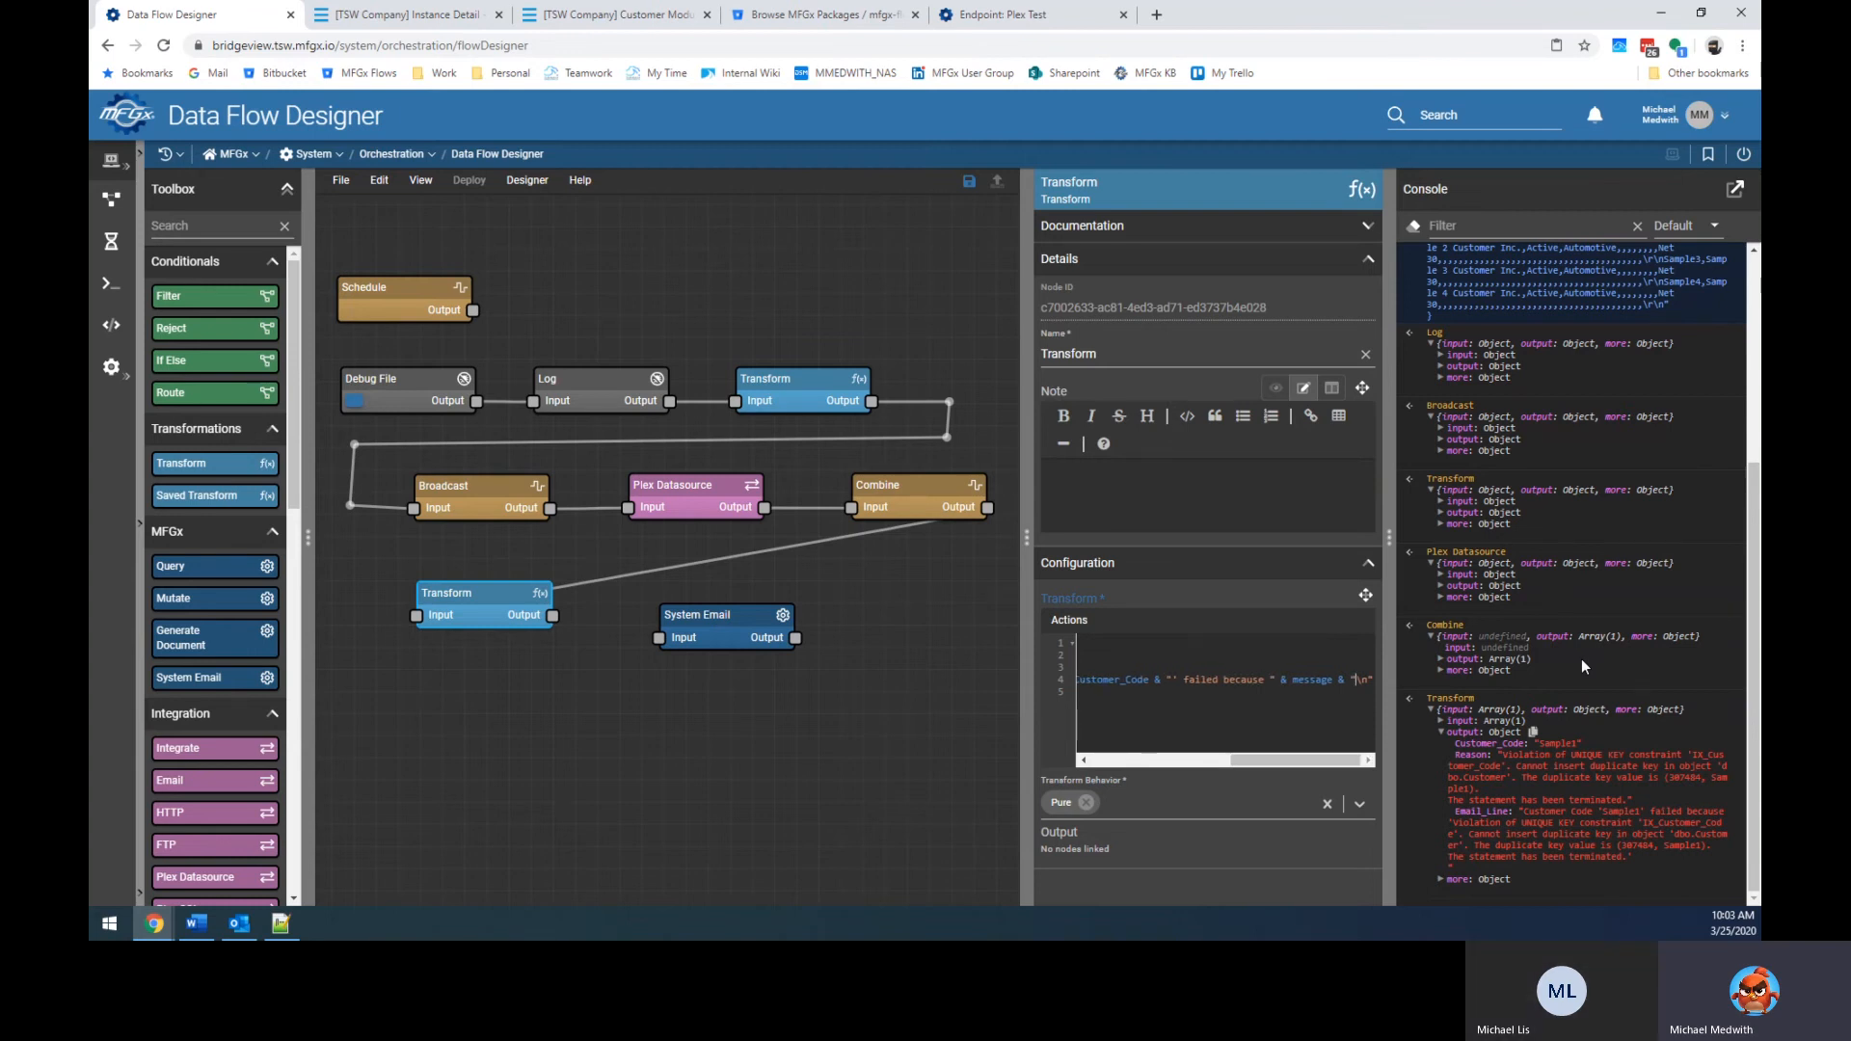
Reconnect Transform to System Email and replace the email body with $.Email_Line.
{"action": "left_click", "coordinate": [655, 625]}
{"action": "left_click_drag", "start_coordinate": [551, 614], "coordinate": [670, 612]}
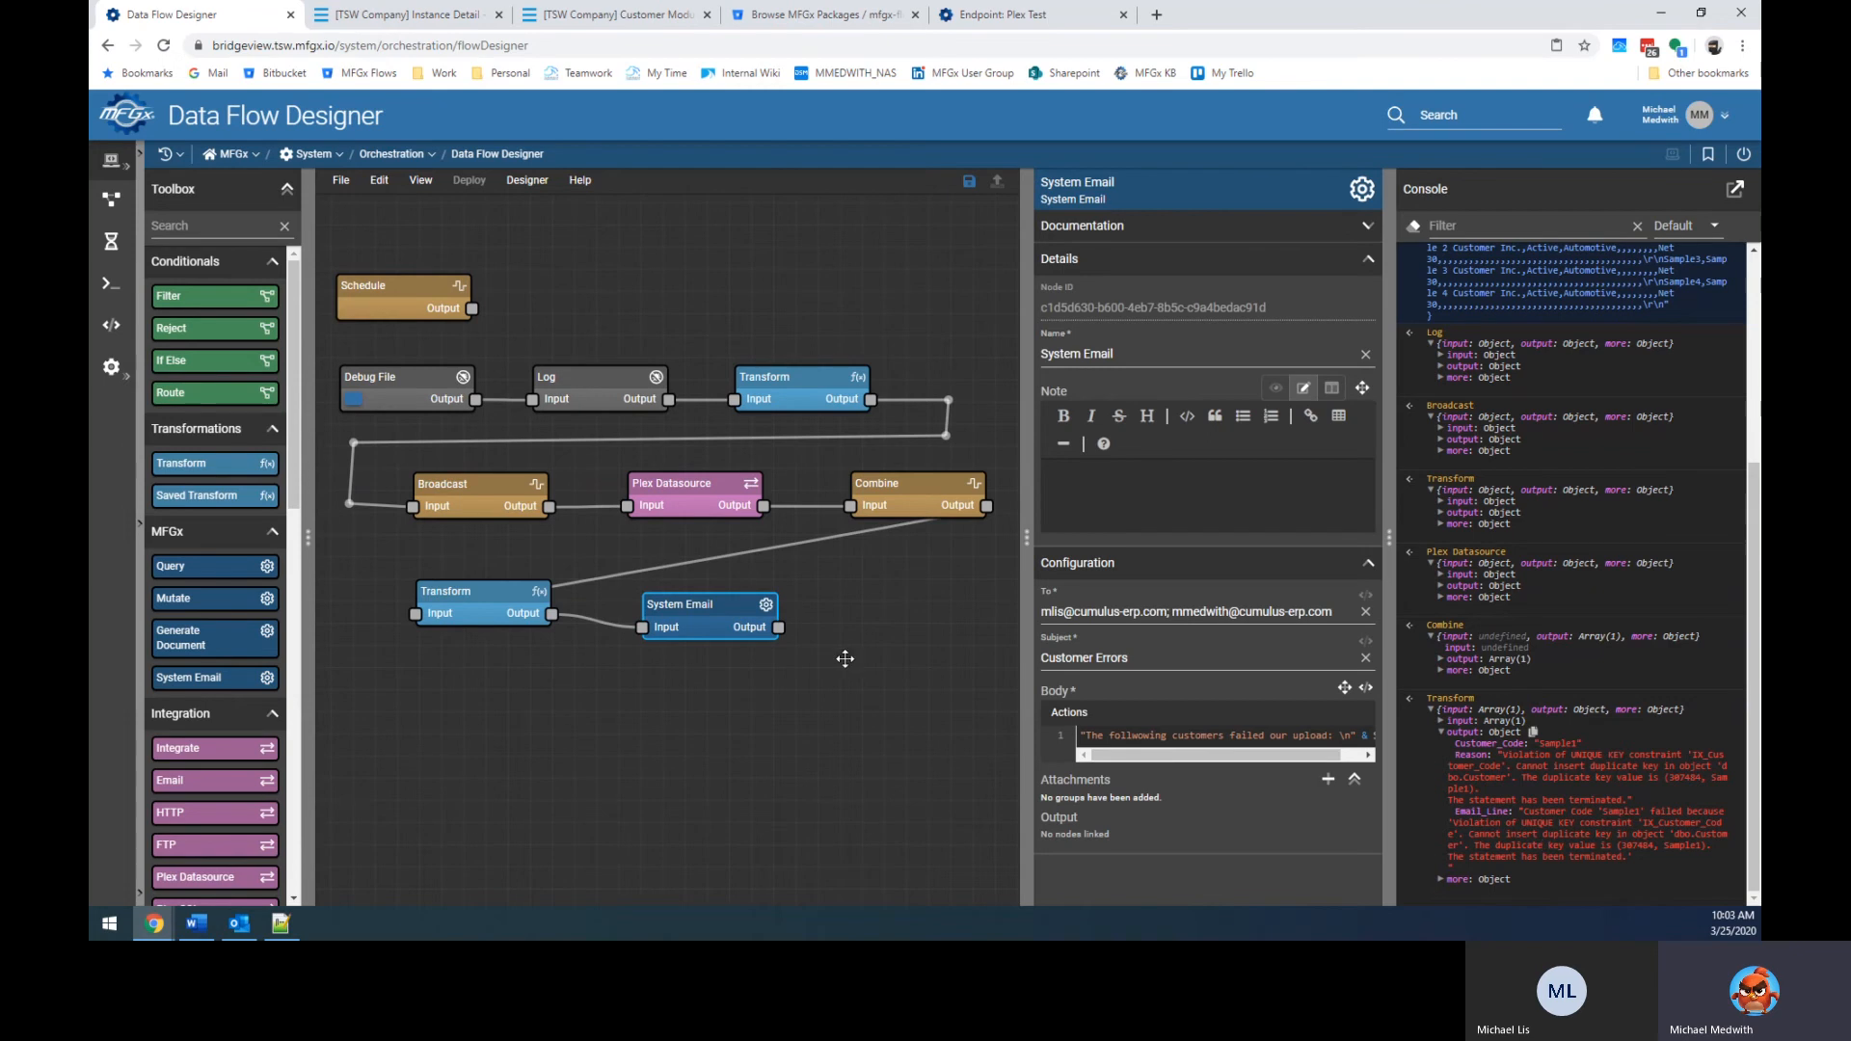
{"action": "left_click", "coordinate": [1238, 735]}
{"action": "key", "text": "ctrl+a"}
{"action": "key", "text": "Delete"}
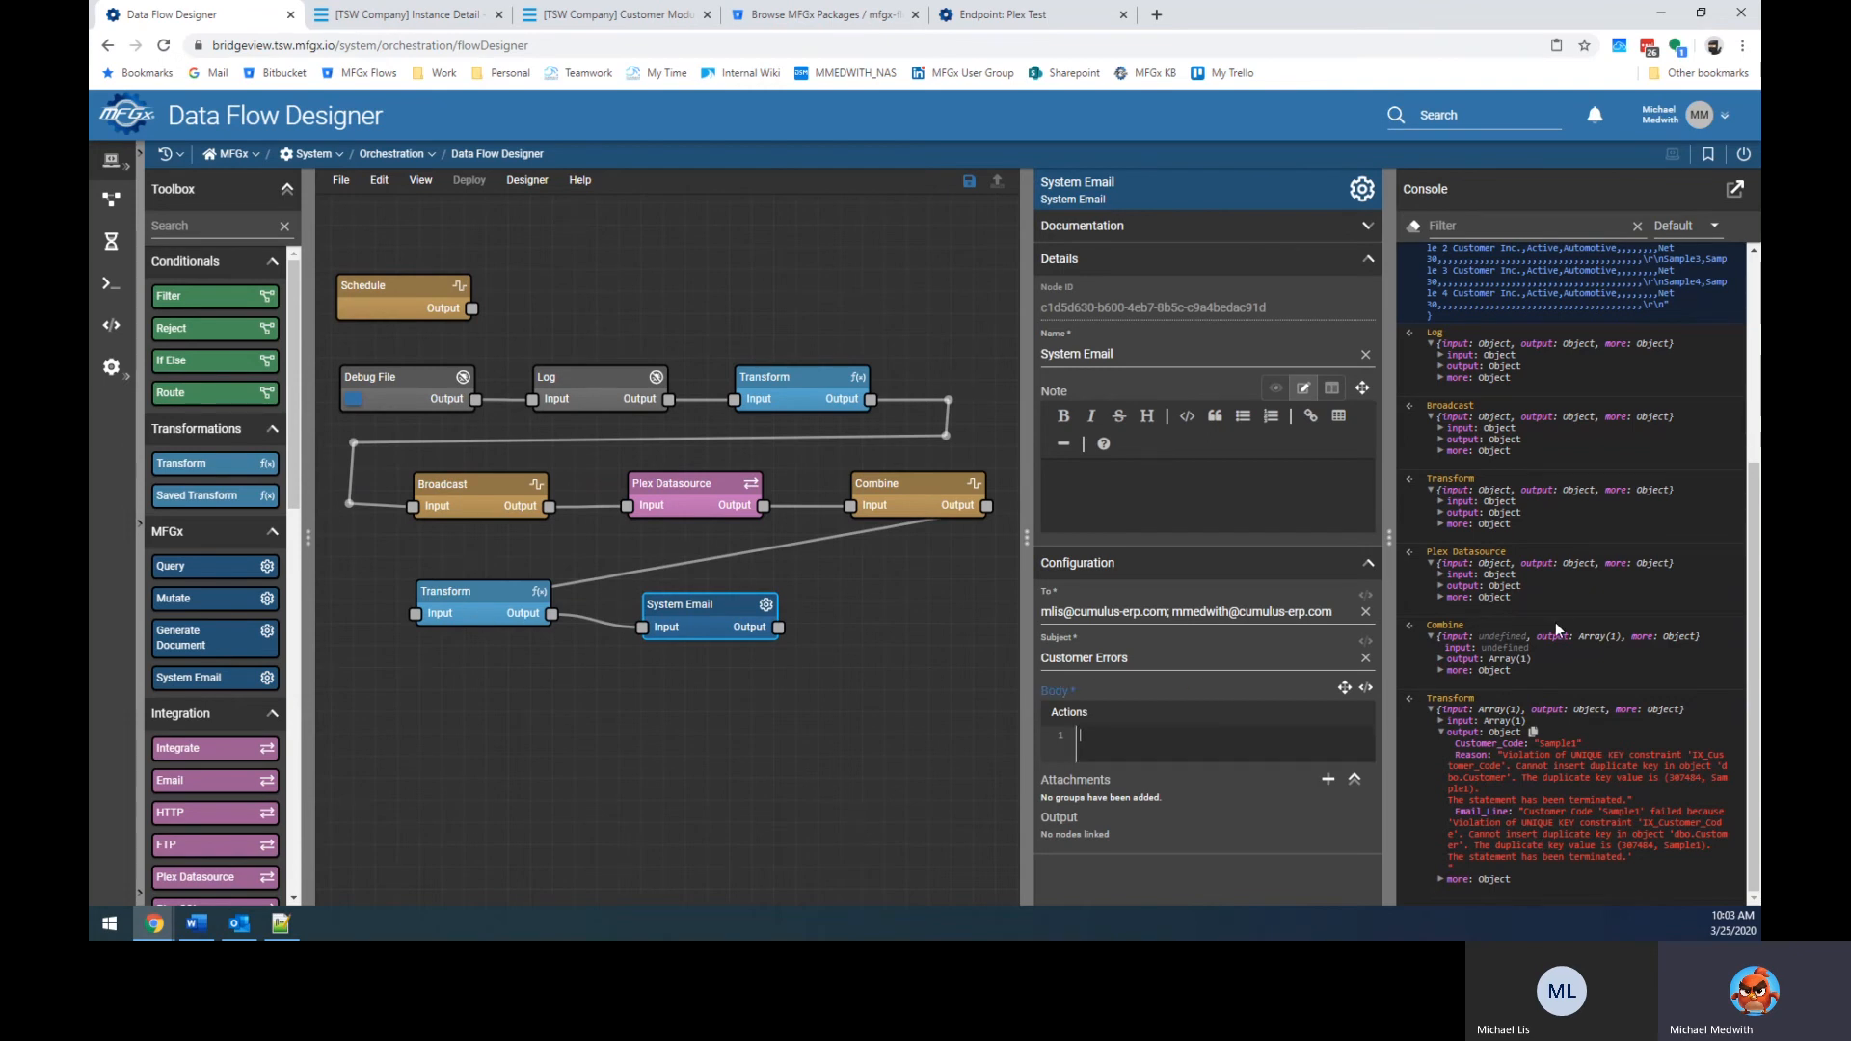
{"action": "type", "text": "$.Email_Line"}
Run the flow from Debug File and check System Email's error output and the resulting email.
{"action": "left_click", "coordinate": [969, 787]}
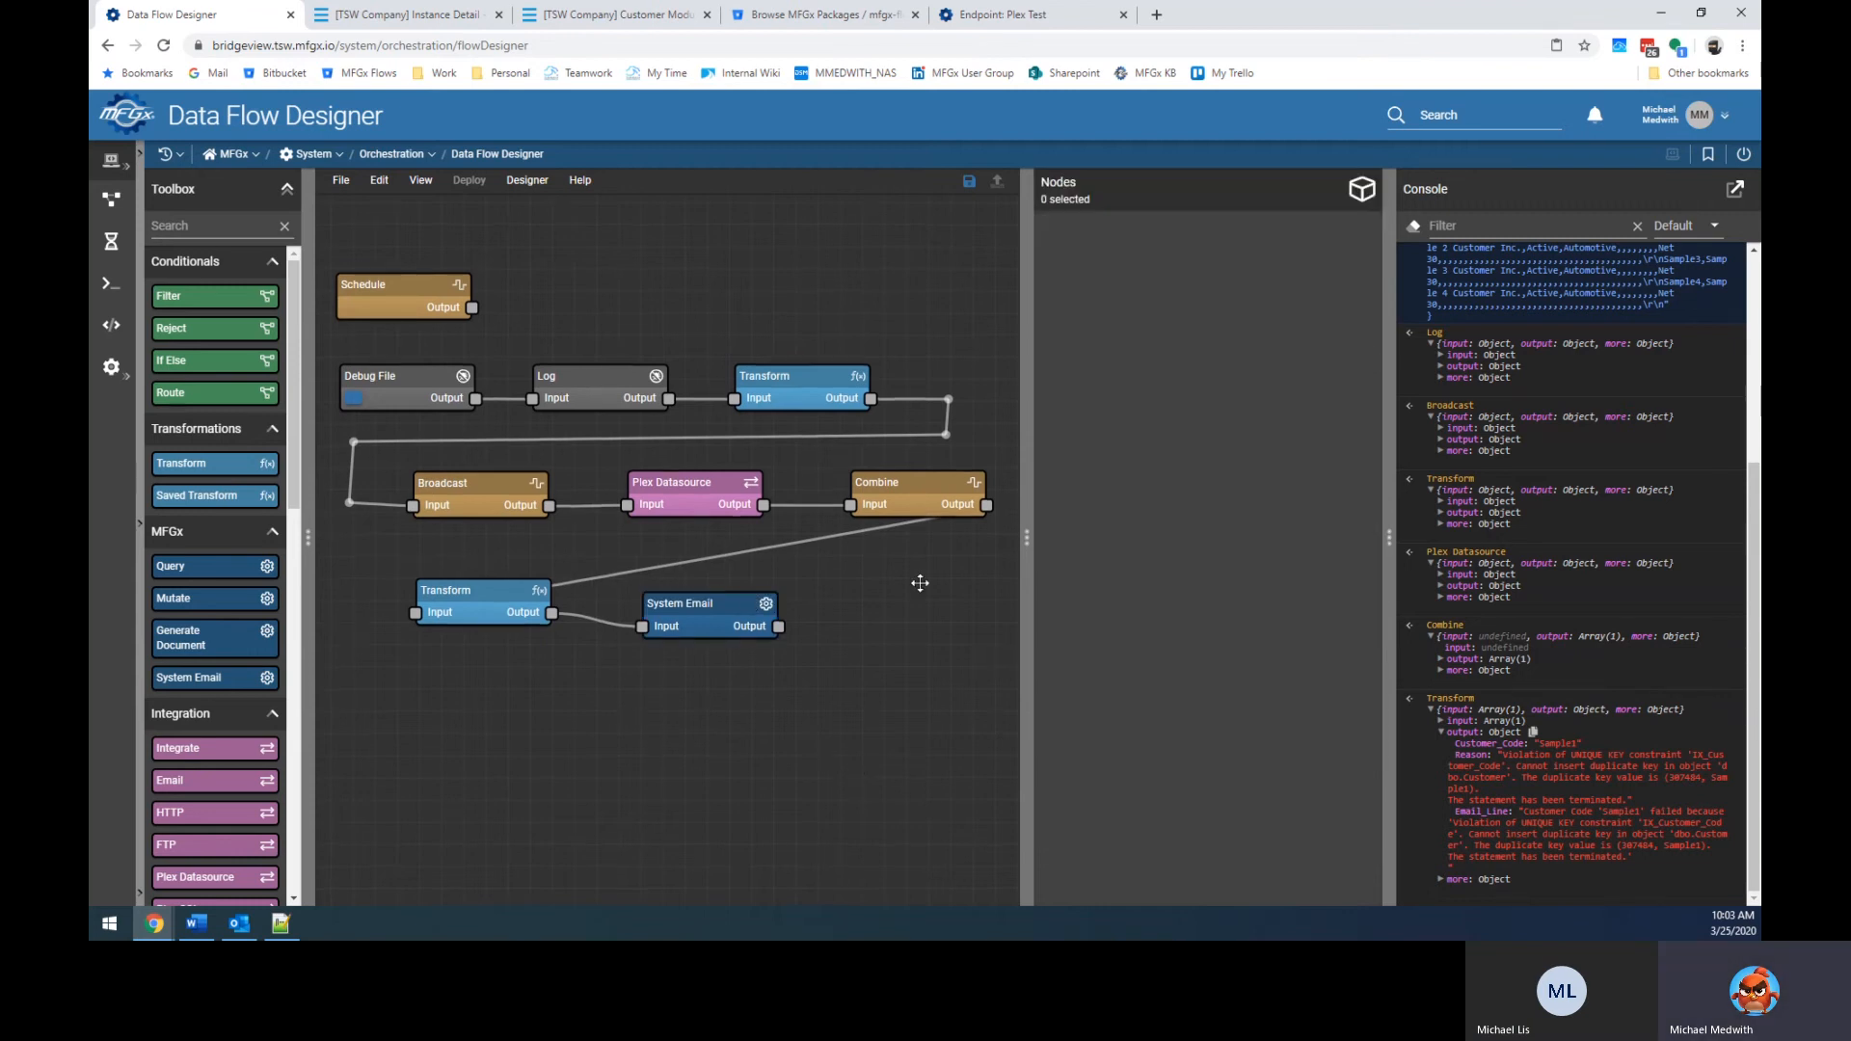
{"action": "left_click", "coordinate": [355, 403]}
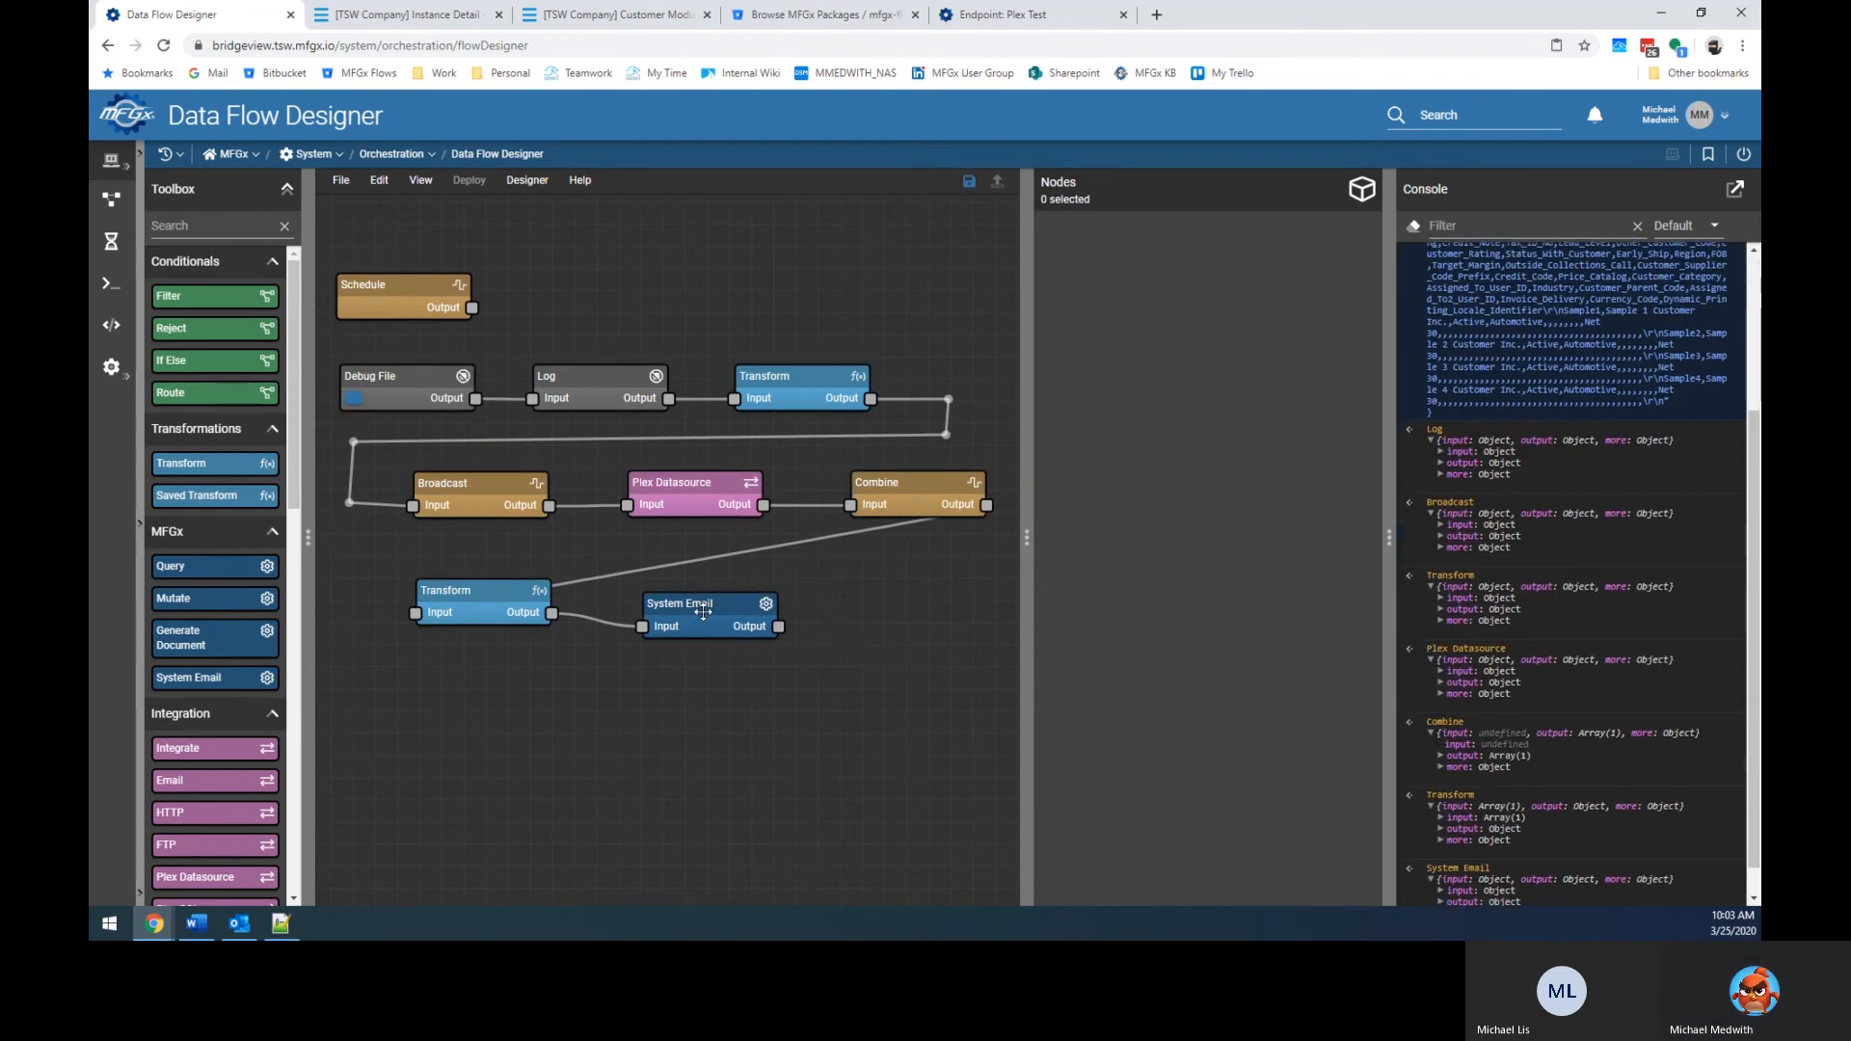
{"action": "scroll", "coordinate": [1539, 717], "scroll_direction": "down", "scroll_amount": 1}
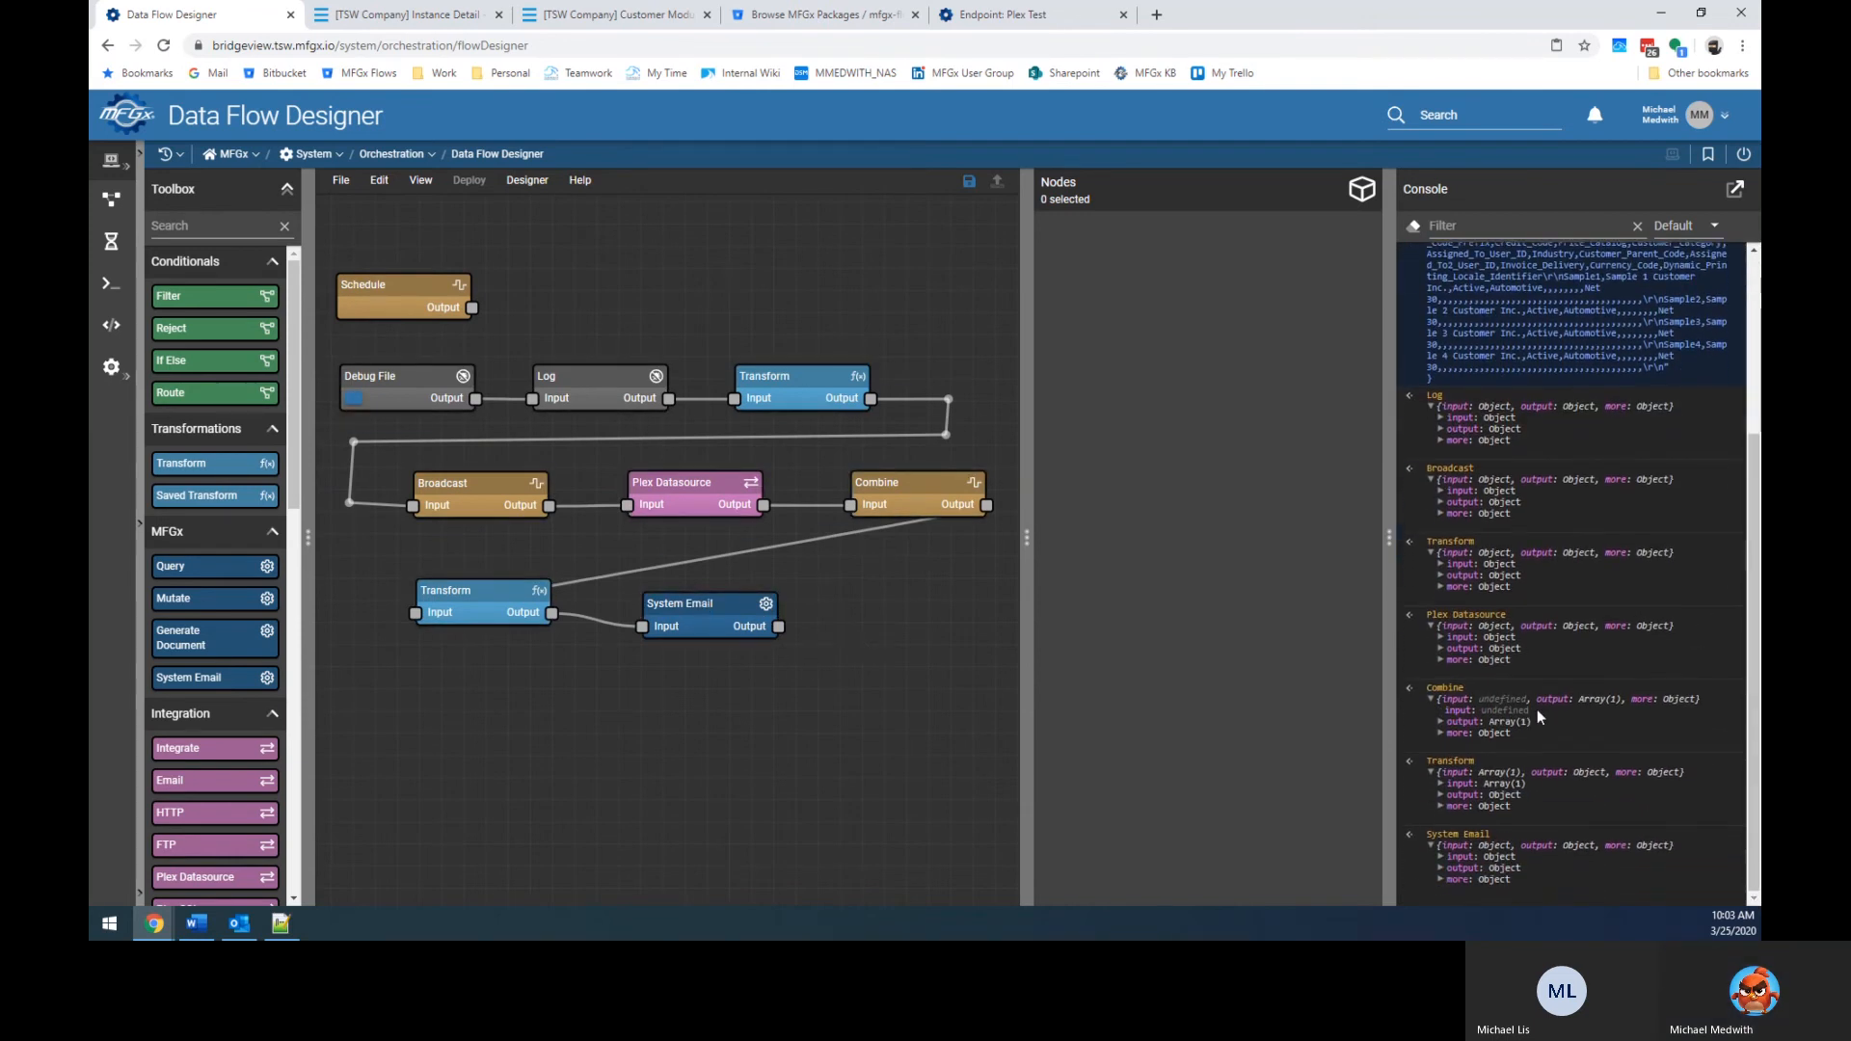
{"action": "left_click", "coordinate": [1441, 868]}
{"action": "scroll", "coordinate": [1548, 812], "scroll_direction": "down", "scroll_amount": 4}
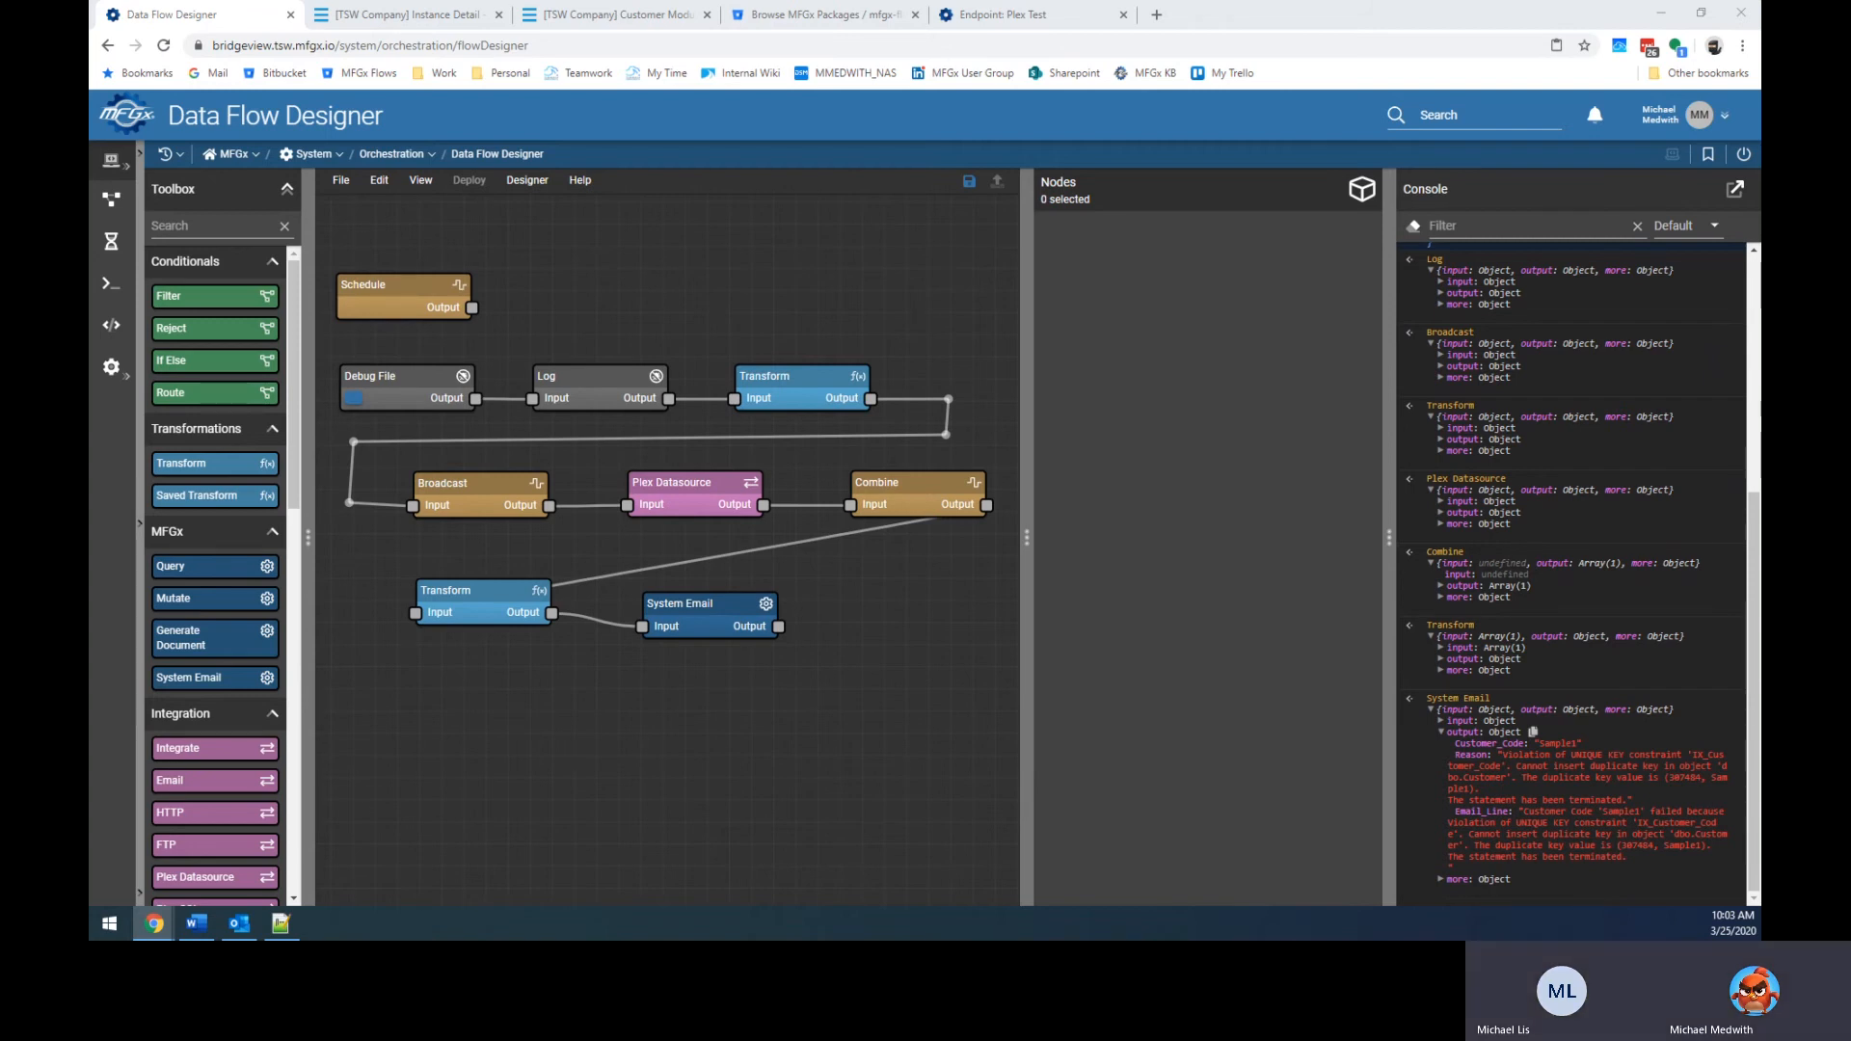
{"action": "left_click_drag", "start_coordinate": [90, 180], "coordinate": [615, 181]}
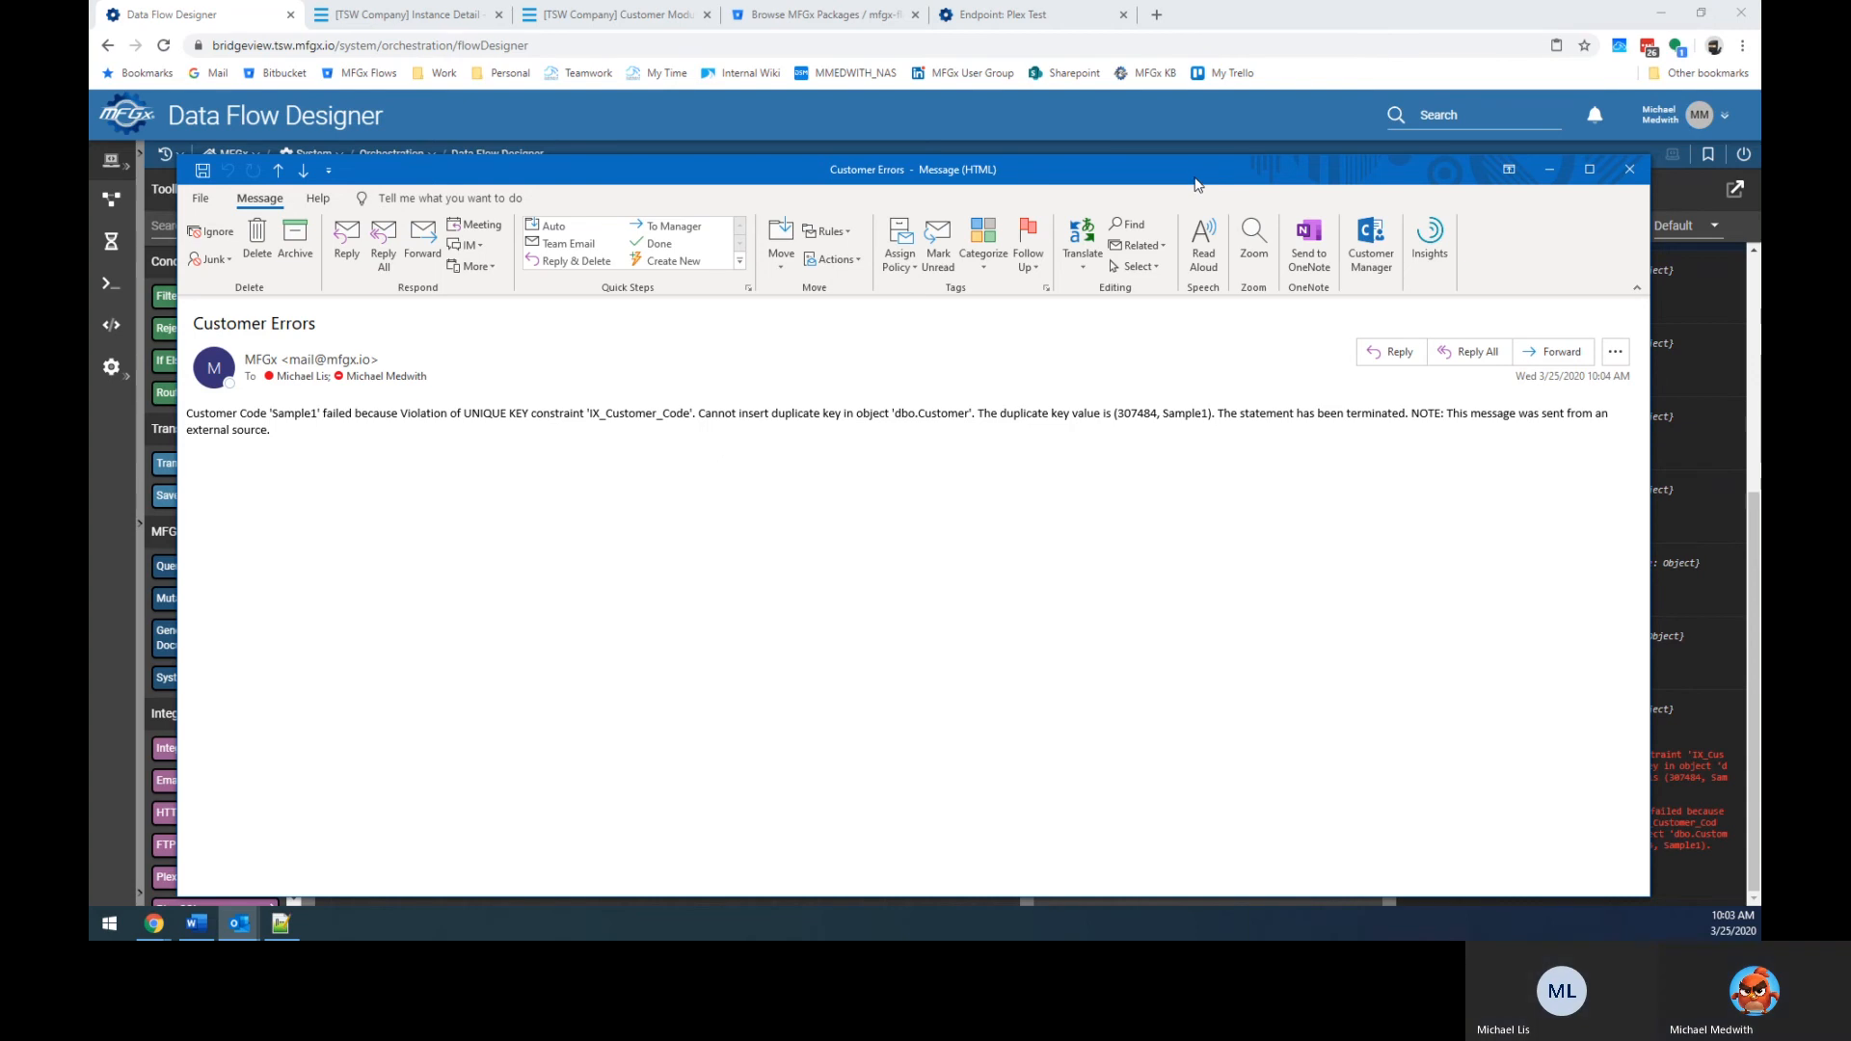
Drag the Customer Errors email window about Sample1's duplicate key off the screen.
{"action": "left_click_drag", "start_coordinate": [1195, 179], "coordinate": [89, 183]}
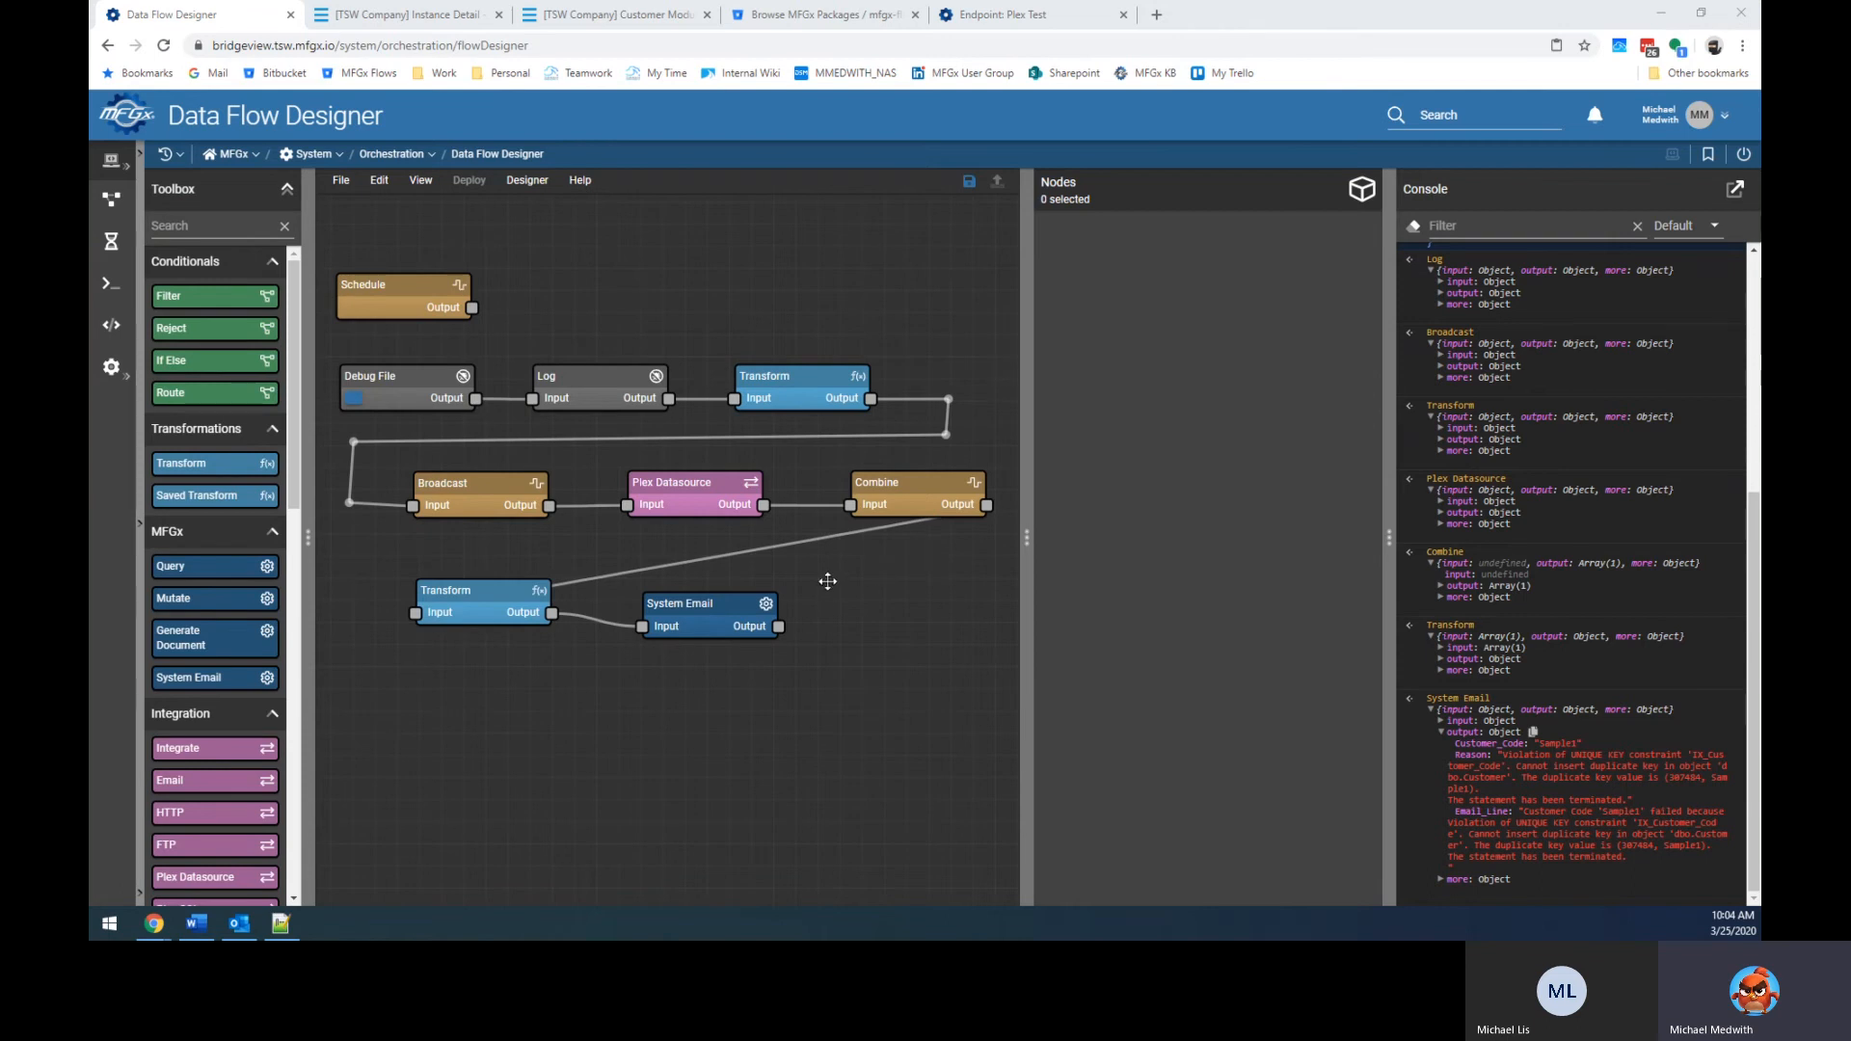
Nudge System Email down-right and look over the CSV-parsing Transform's code.
{"action": "left_click", "coordinate": [744, 627]}
{"action": "left_click_drag", "start_coordinate": [744, 627], "coordinate": [779, 656]}
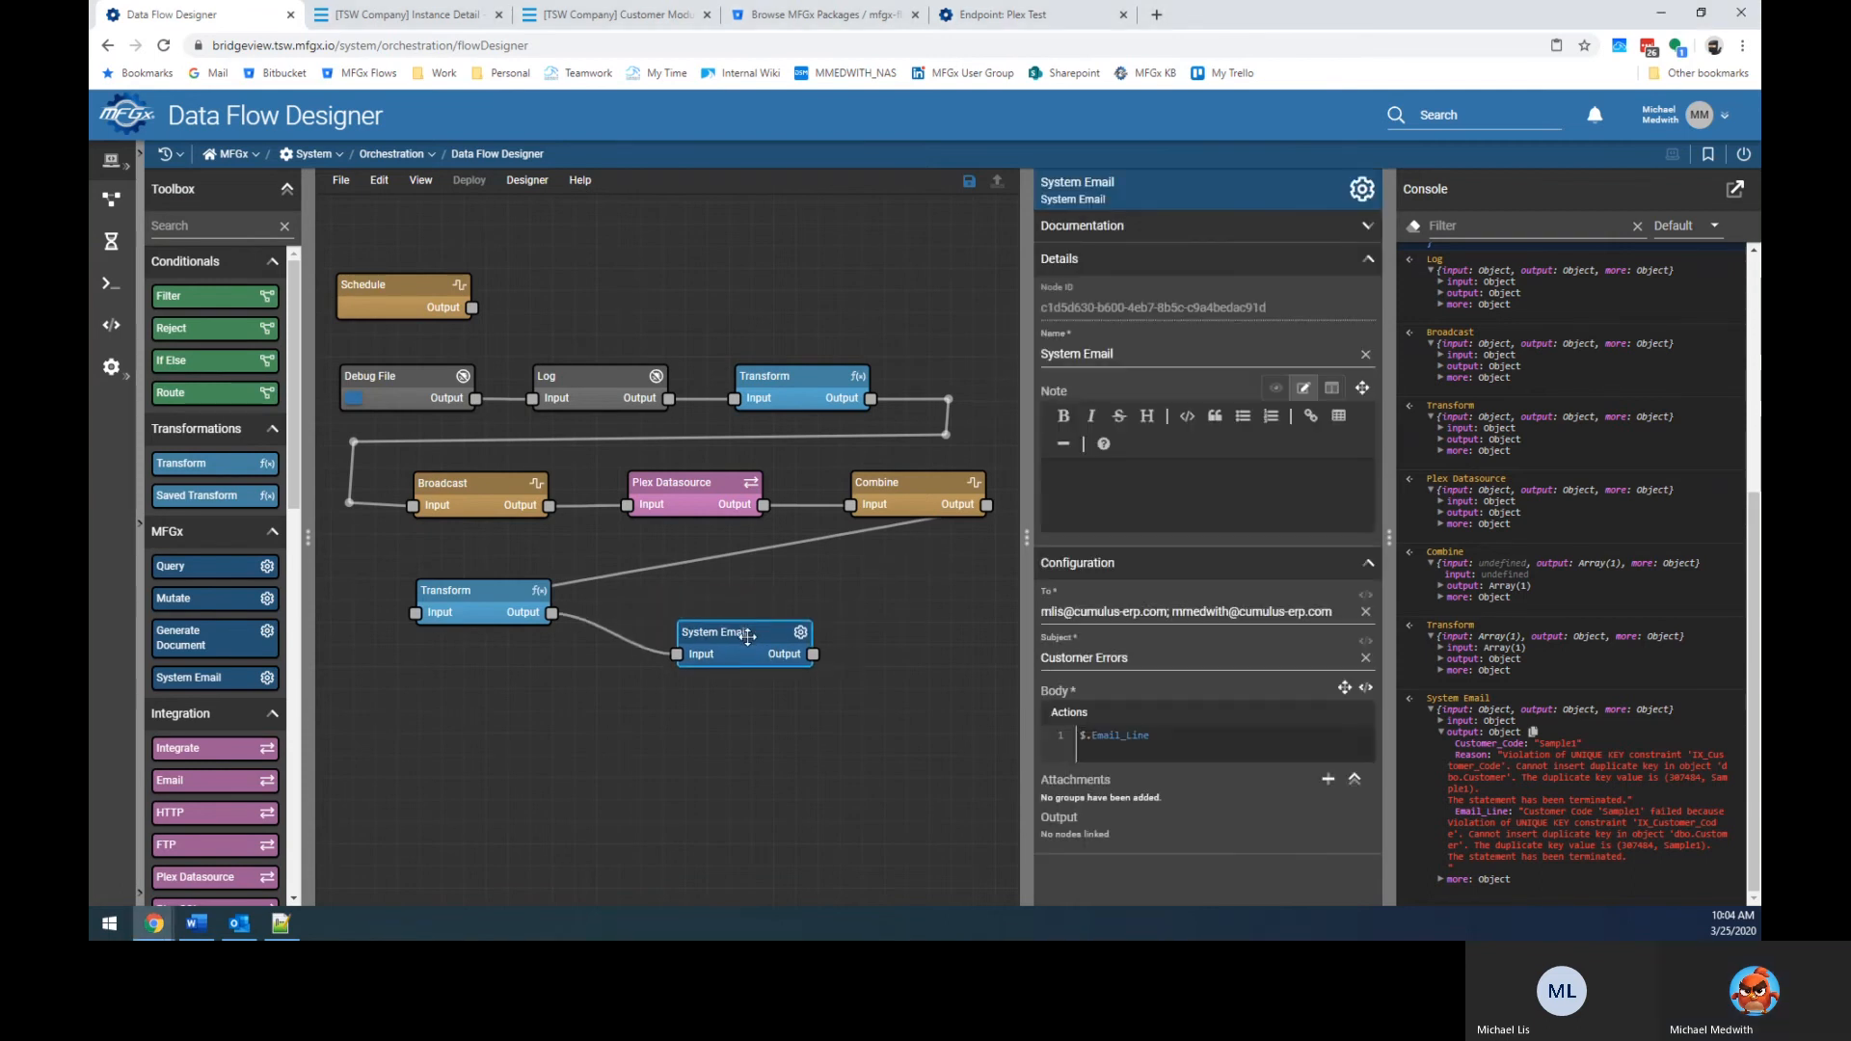
{"action": "left_click", "coordinate": [779, 413]}
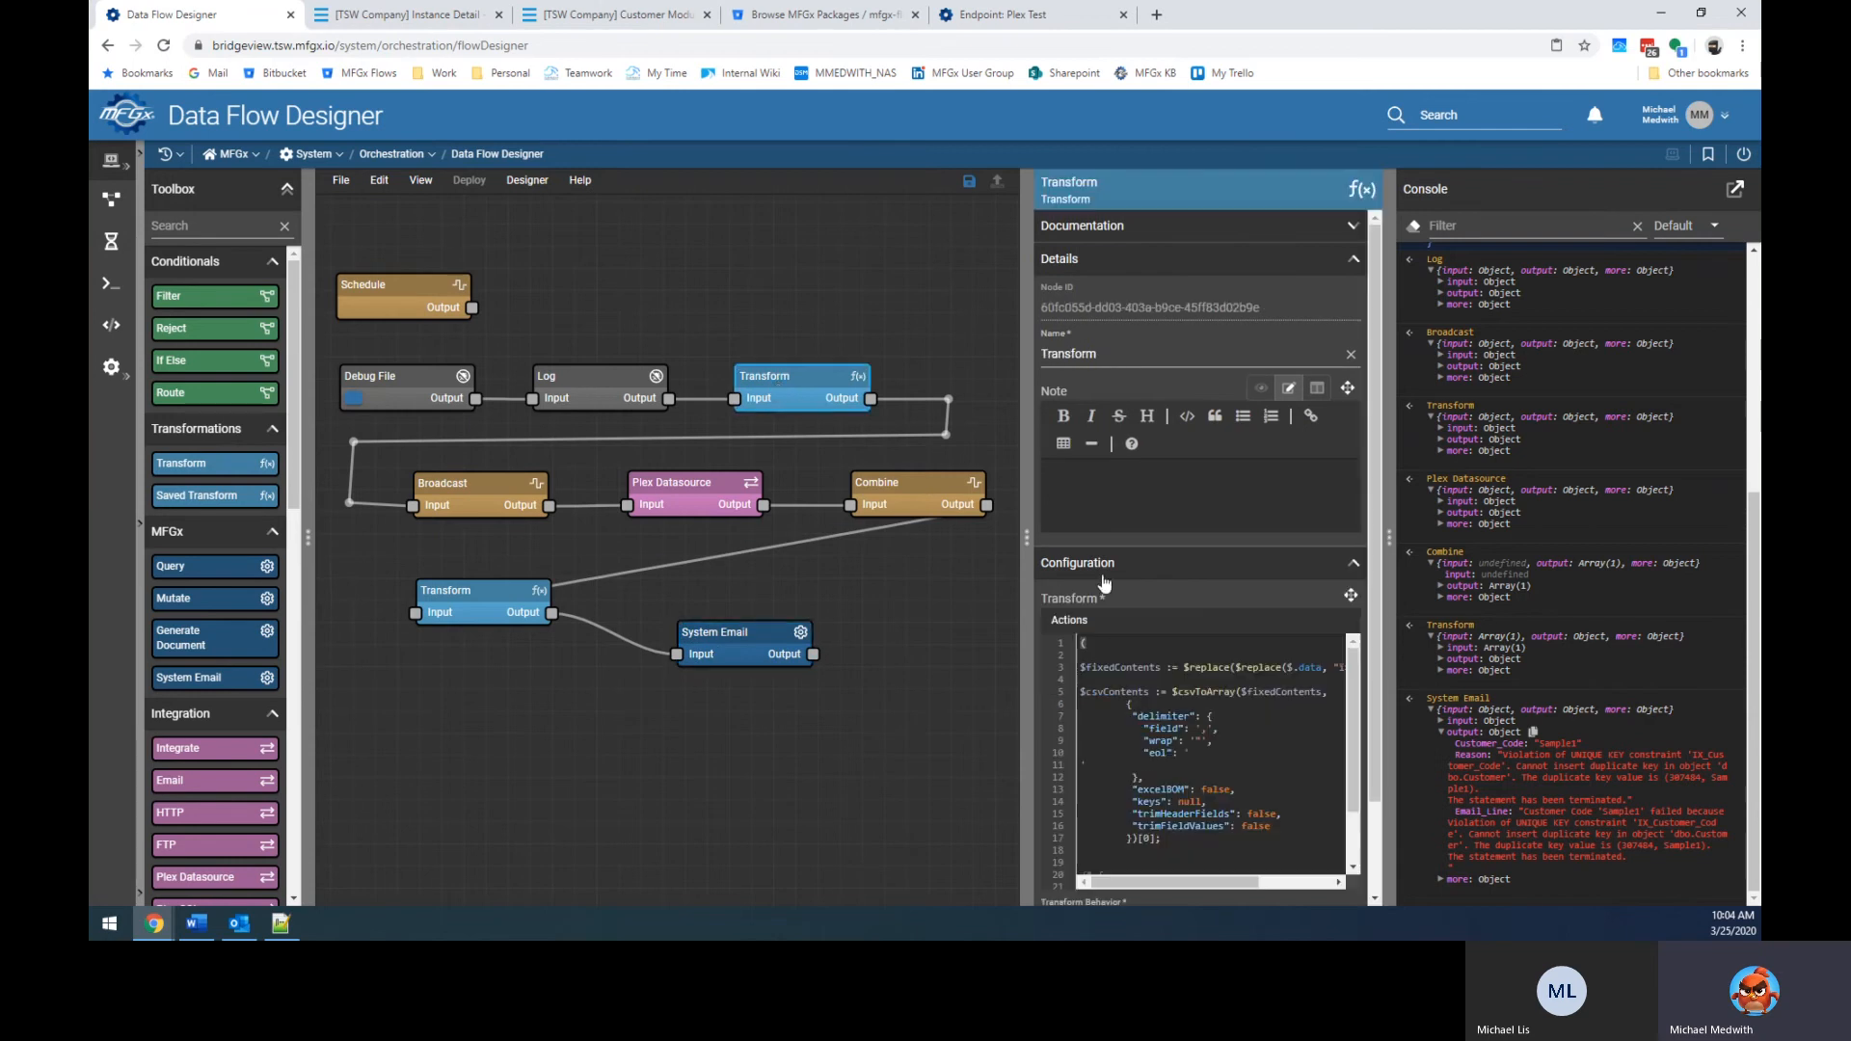
{"action": "scroll", "coordinate": [1227, 748], "scroll_direction": "down", "scroll_amount": 1}
{"action": "scroll", "coordinate": [1227, 748], "scroll_direction": "down", "scroll_amount": 1}
{"action": "left_click", "coordinate": [1250, 765]}
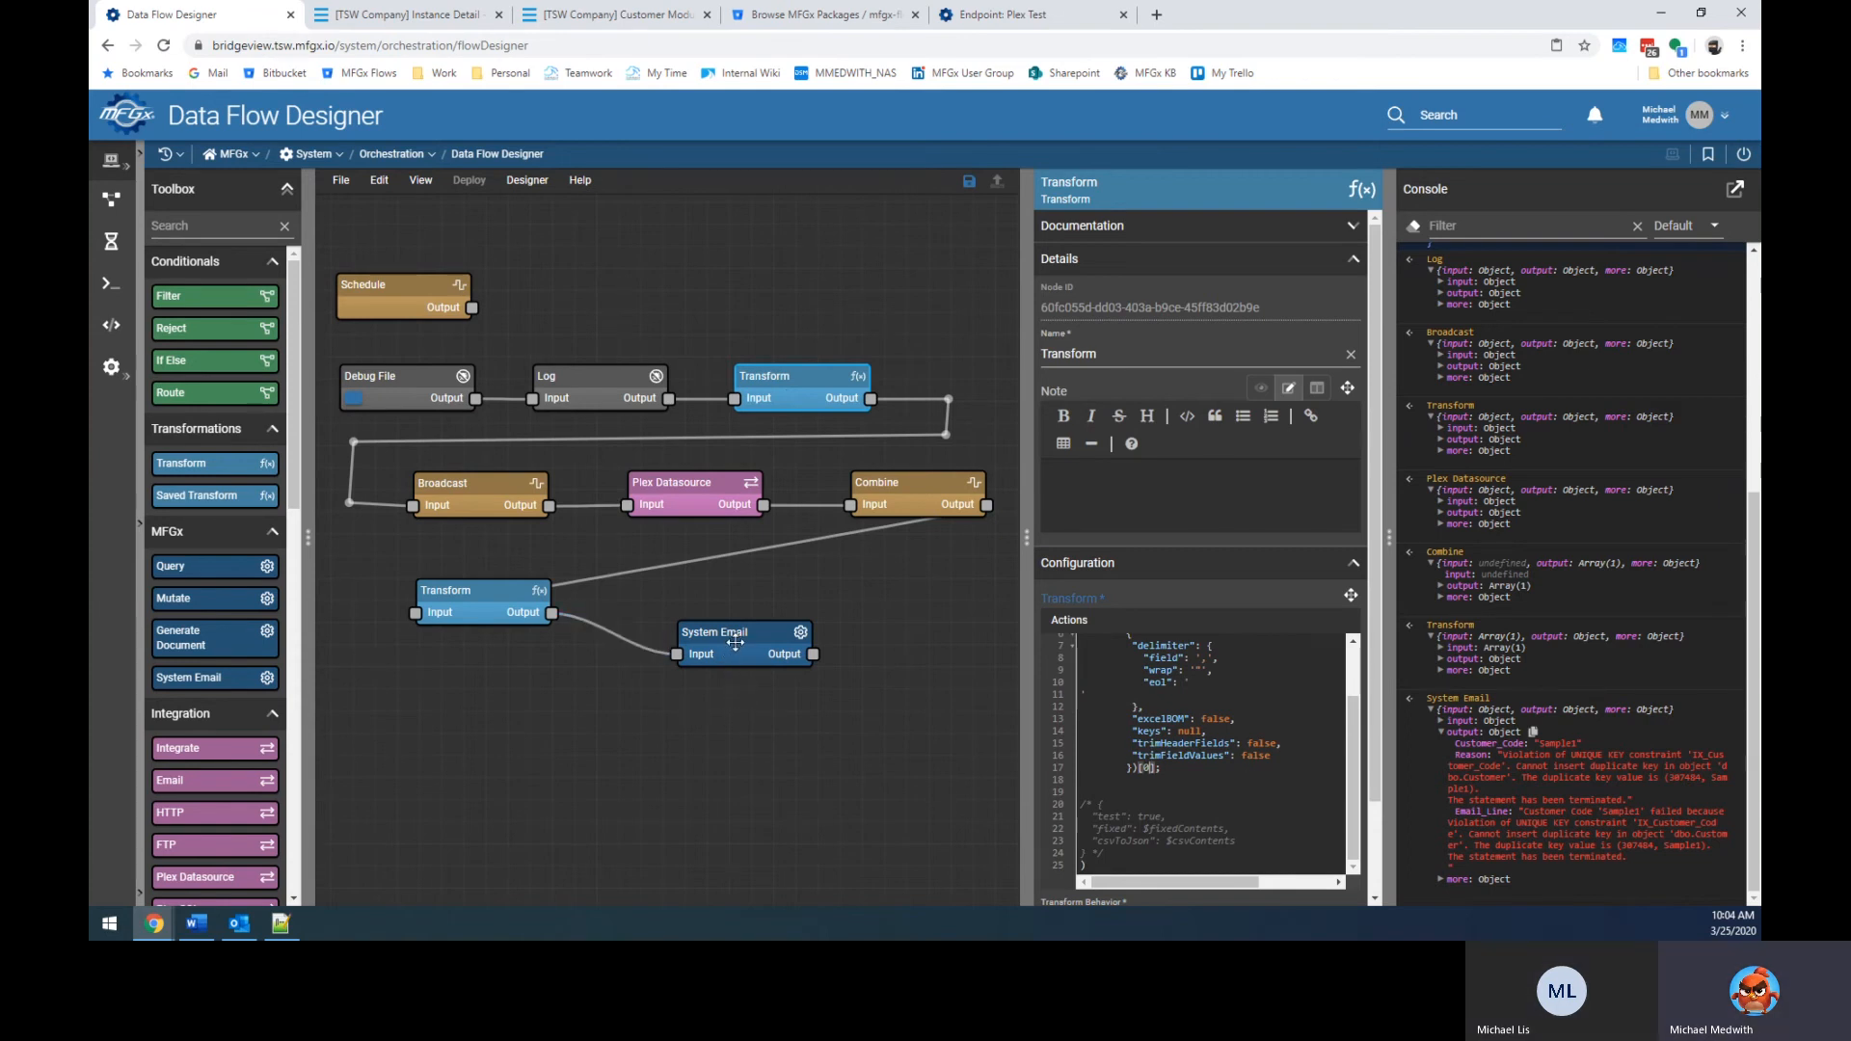
Delete the Transform–System Email link and move System Email further right.
{"action": "left_click", "coordinate": [625, 636]}
{"action": "key", "text": "Delete"}
{"action": "left_click_drag", "start_coordinate": [759, 675], "coordinate": [839, 684]}
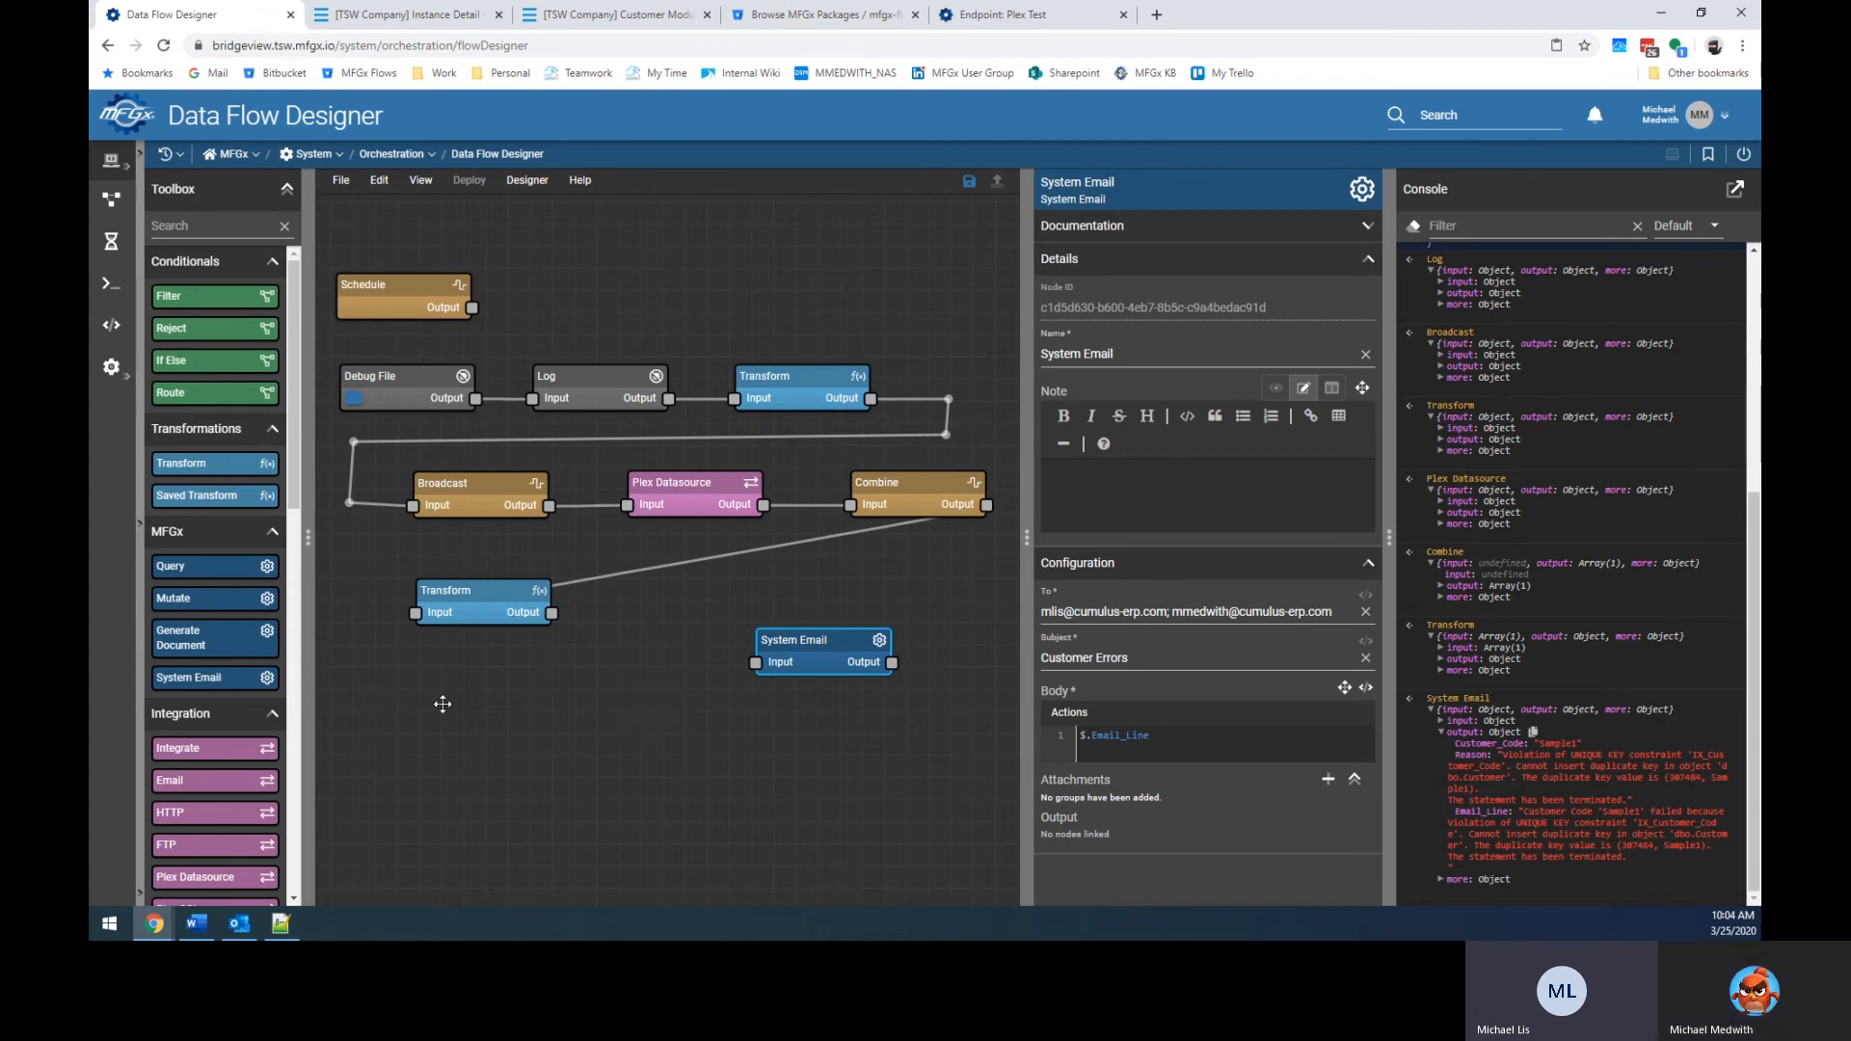
{"action": "mouse_move", "coordinate": [196, 304]}
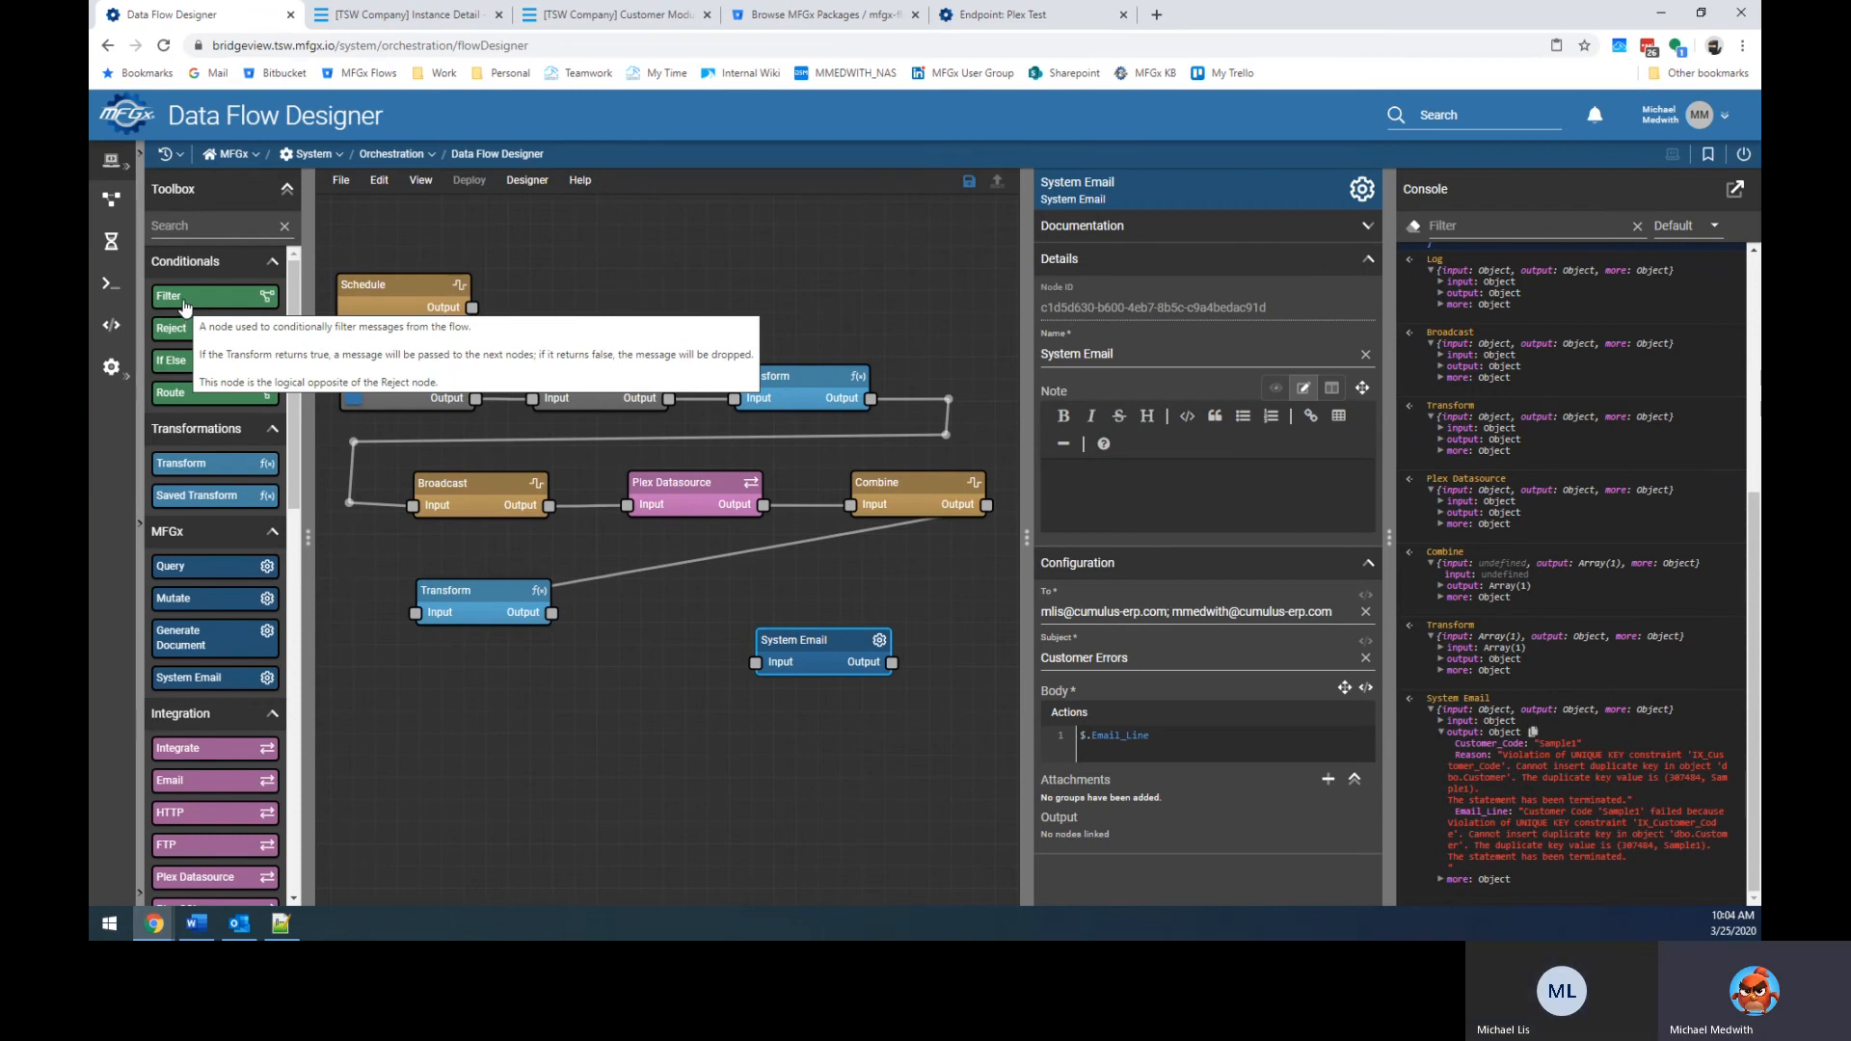
Add a Filter fed by the Transform output and a Log node fed by the Filter.
{"action": "left_click_drag", "start_coordinate": [185, 305], "coordinate": [618, 667]}
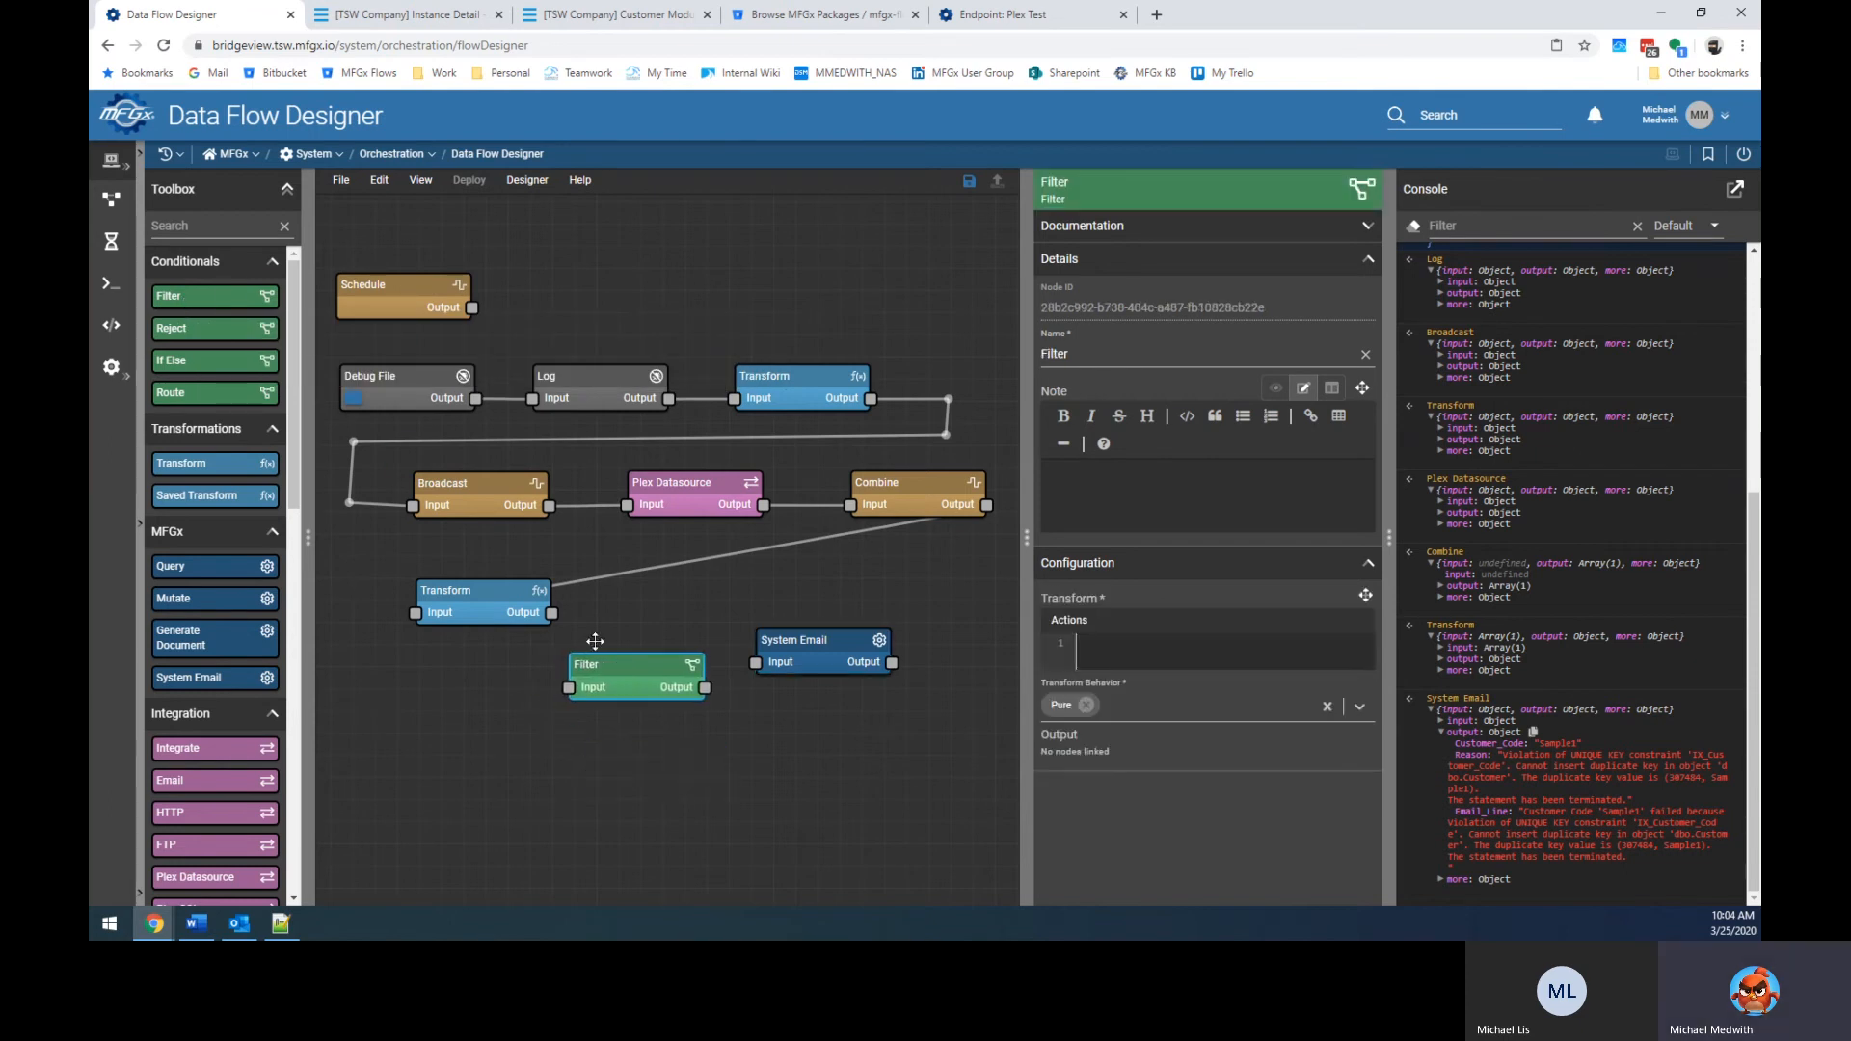
{"action": "left_click_drag", "start_coordinate": [553, 613], "coordinate": [642, 689]}
{"action": "scroll", "coordinate": [192, 771], "scroll_direction": "down", "scroll_amount": 10}
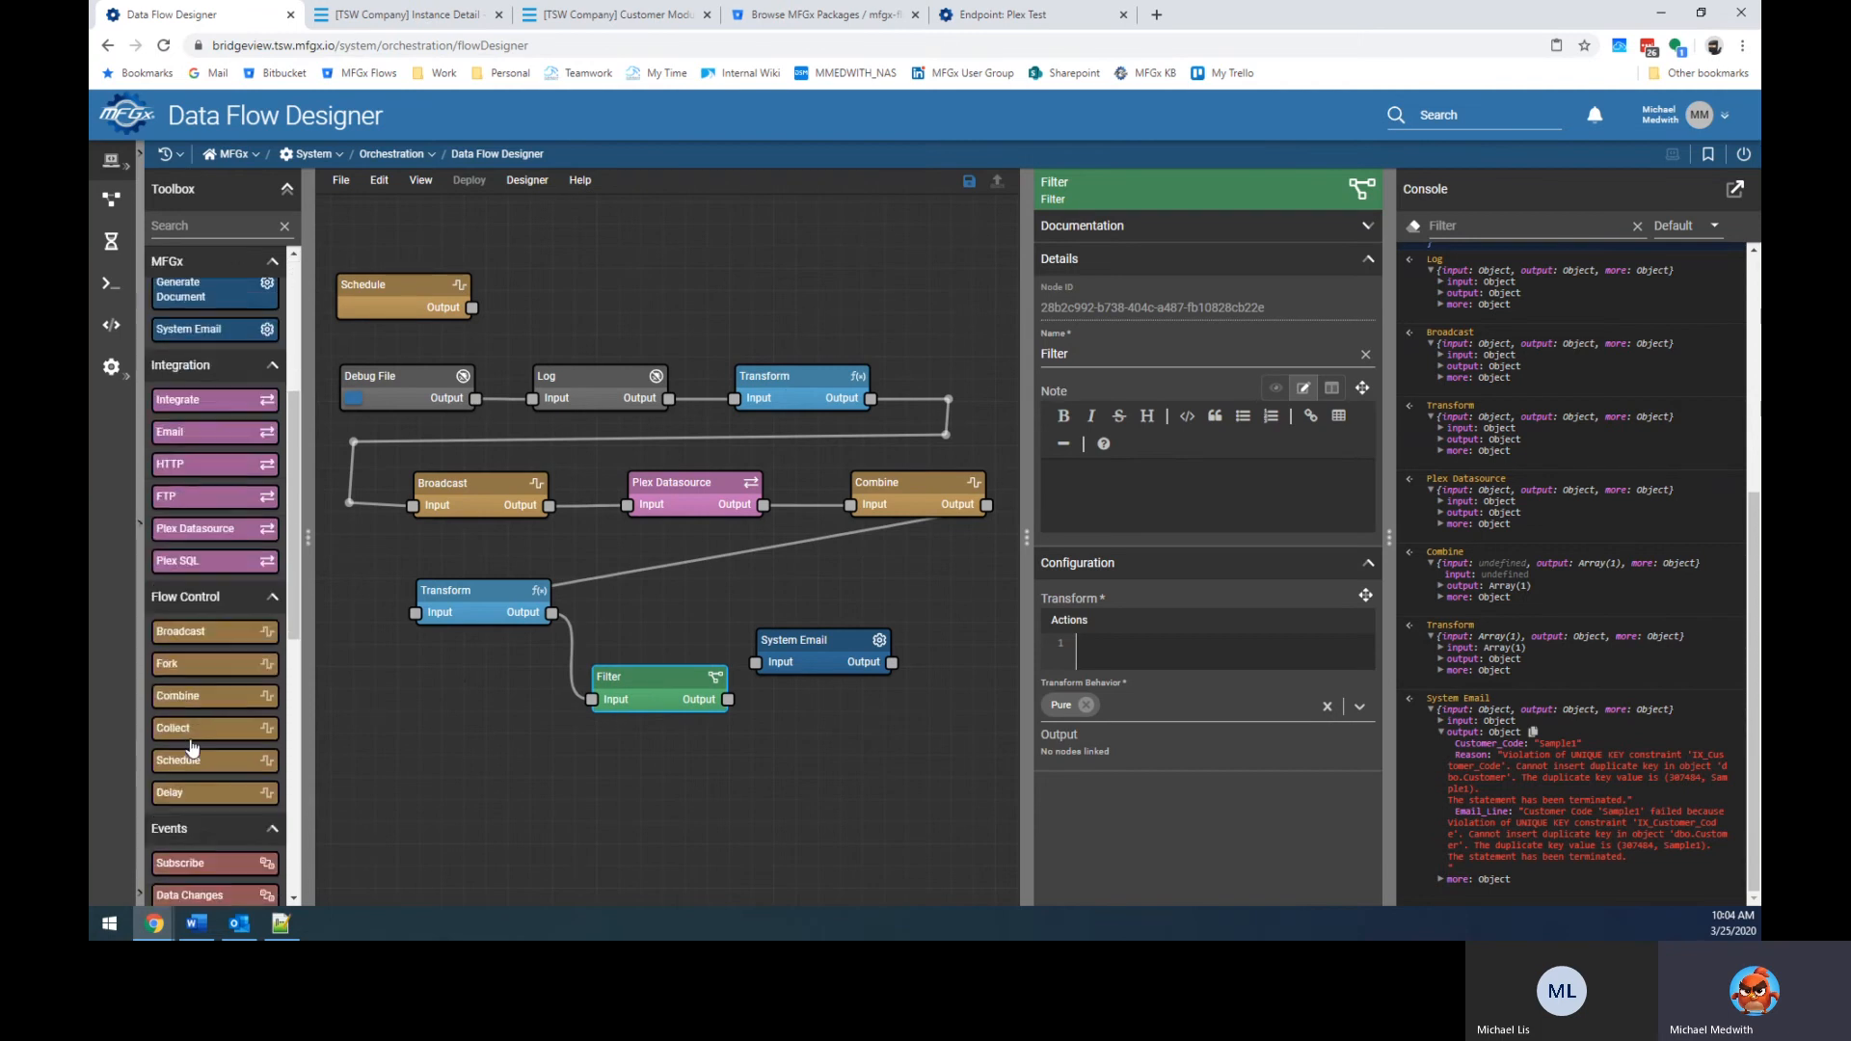
{"action": "left_click_drag", "start_coordinate": [194, 757], "coordinate": [827, 756]}
{"action": "left_click_drag", "start_coordinate": [732, 700], "coordinate": [756, 769]}
{"action": "left_click", "coordinate": [665, 676]}
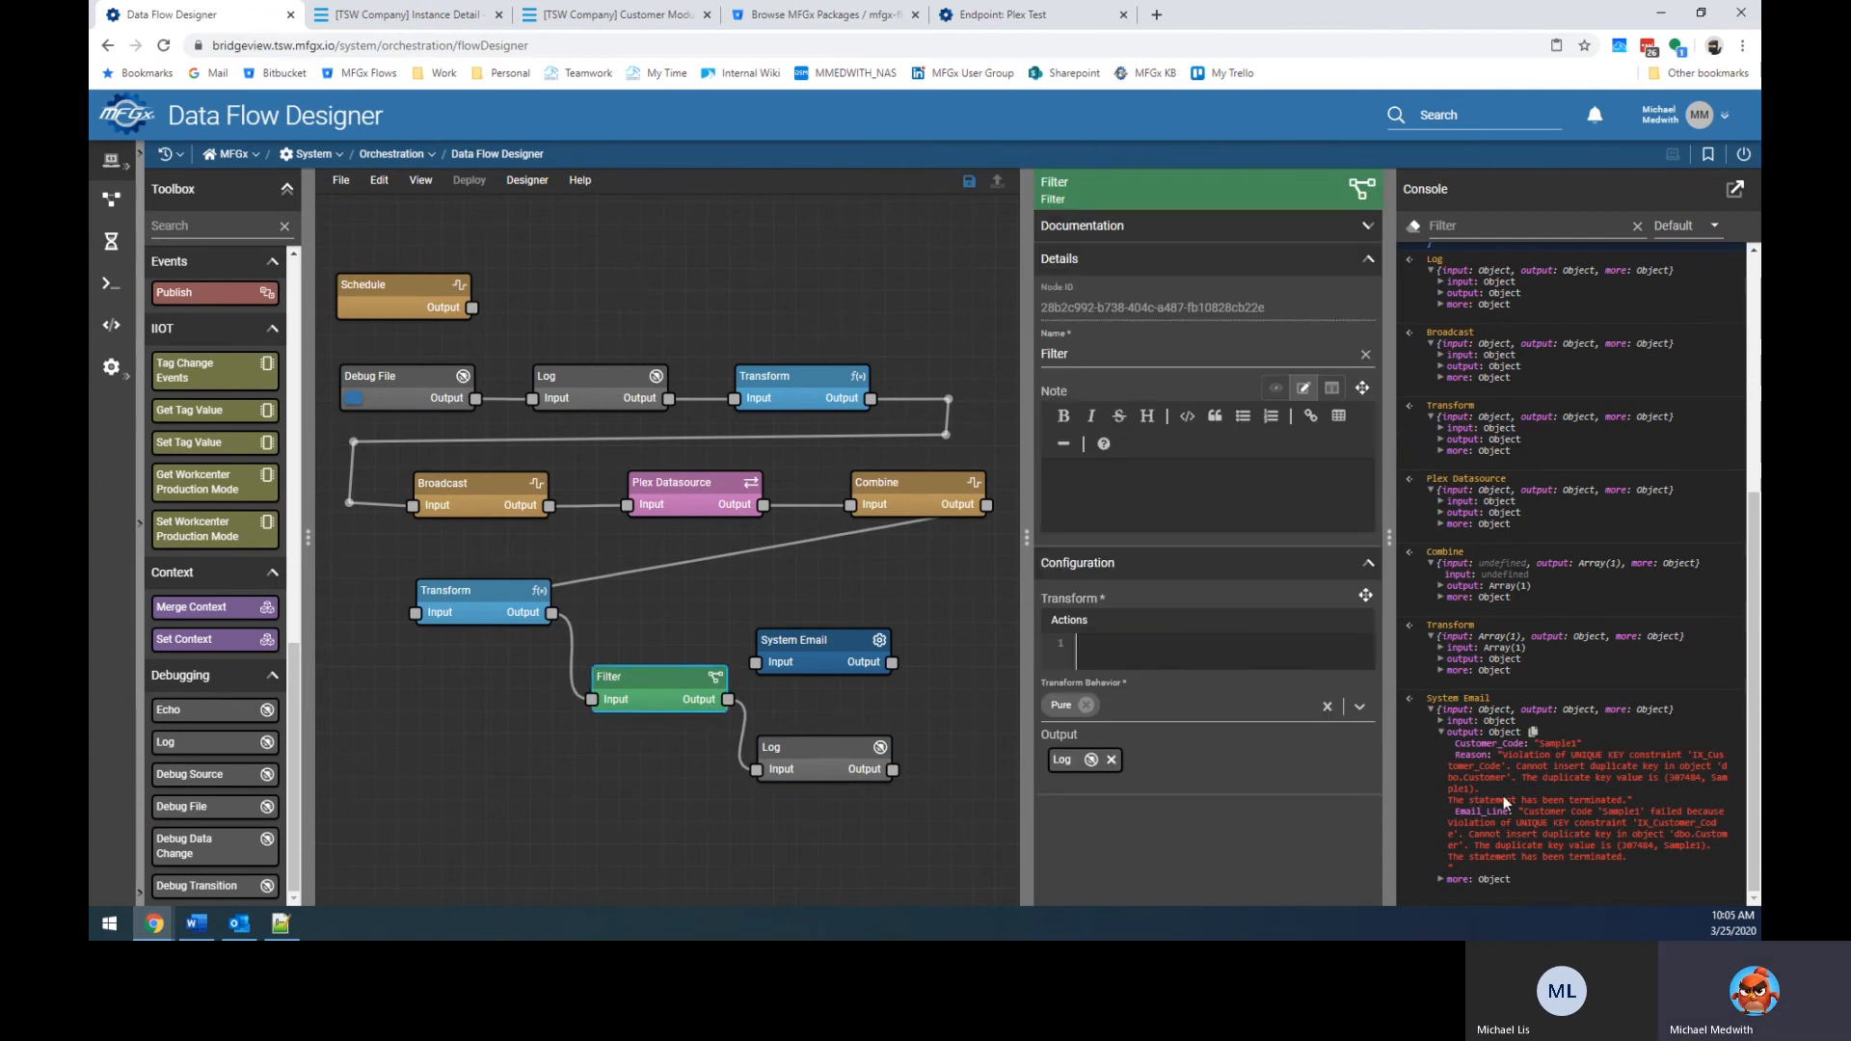
{"action": "left_click_drag", "start_coordinate": [664, 693], "coordinate": [655, 697]}
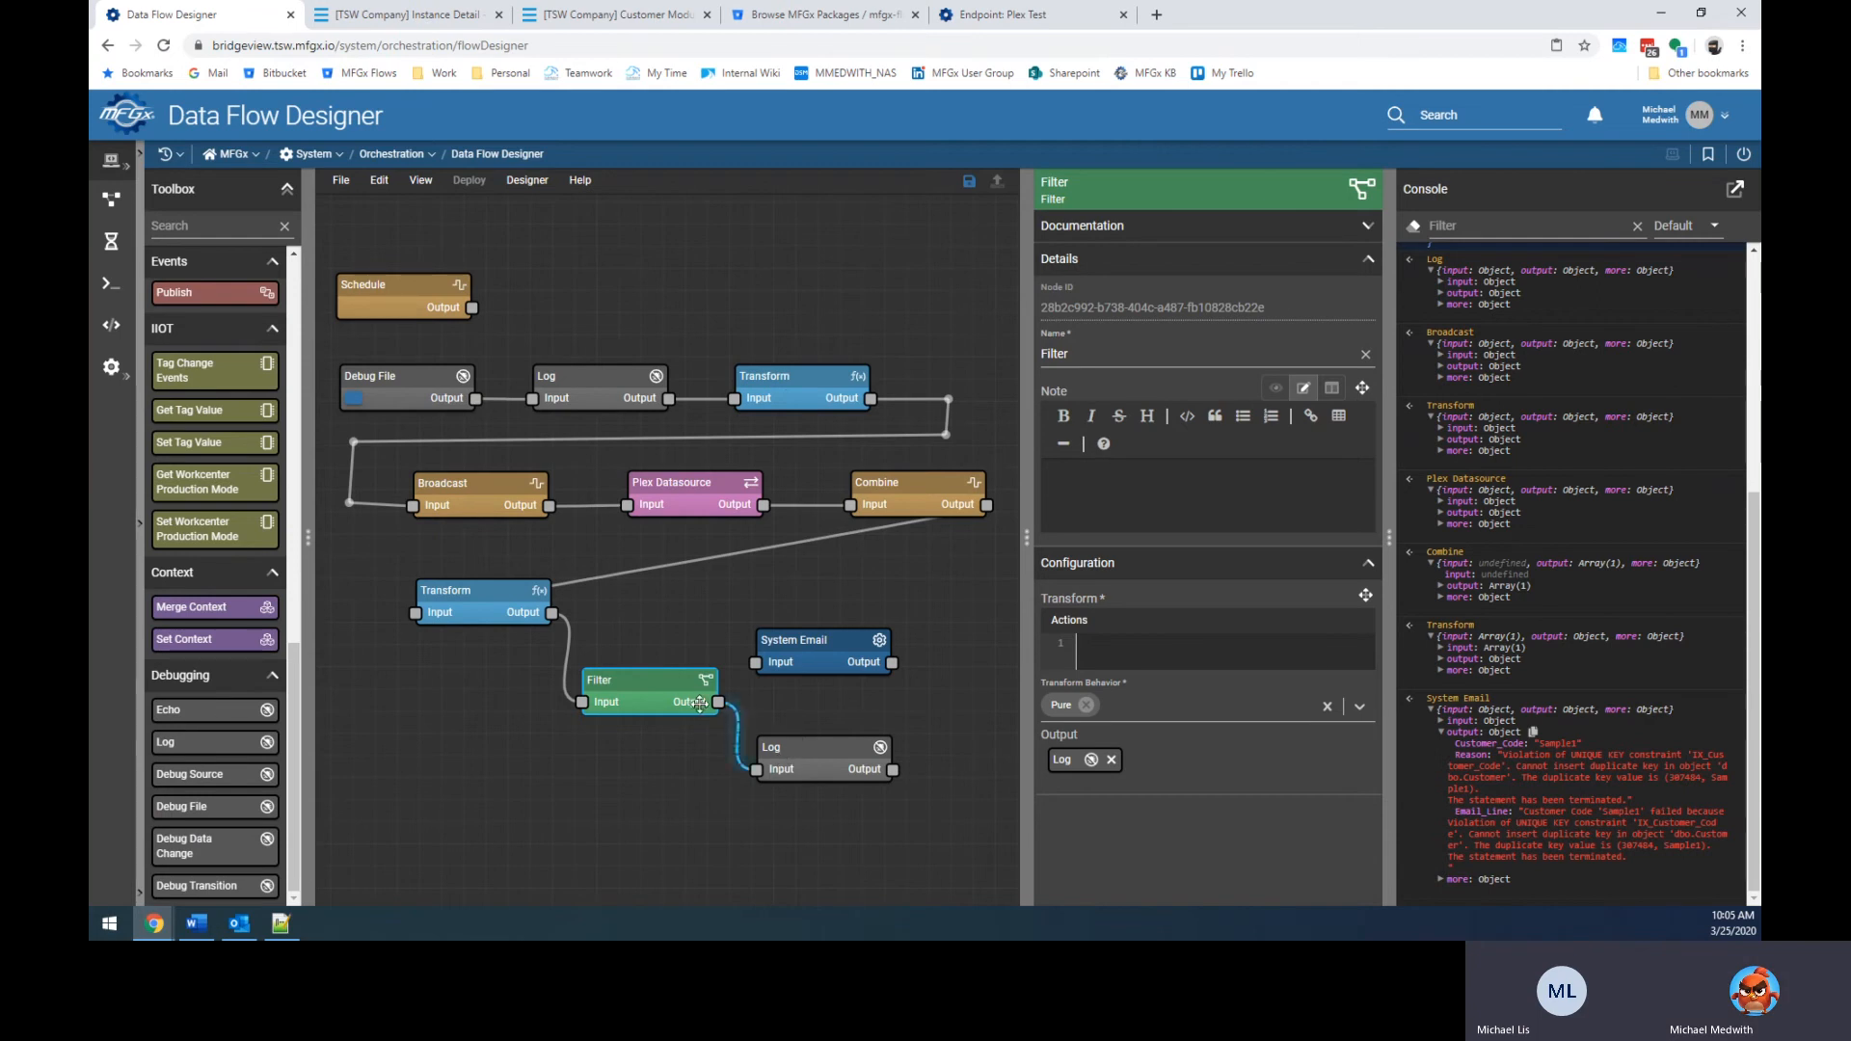
Review the Transform, Log and Filter node settings and shift System Email up-right.
{"action": "left_click", "coordinate": [491, 605]}
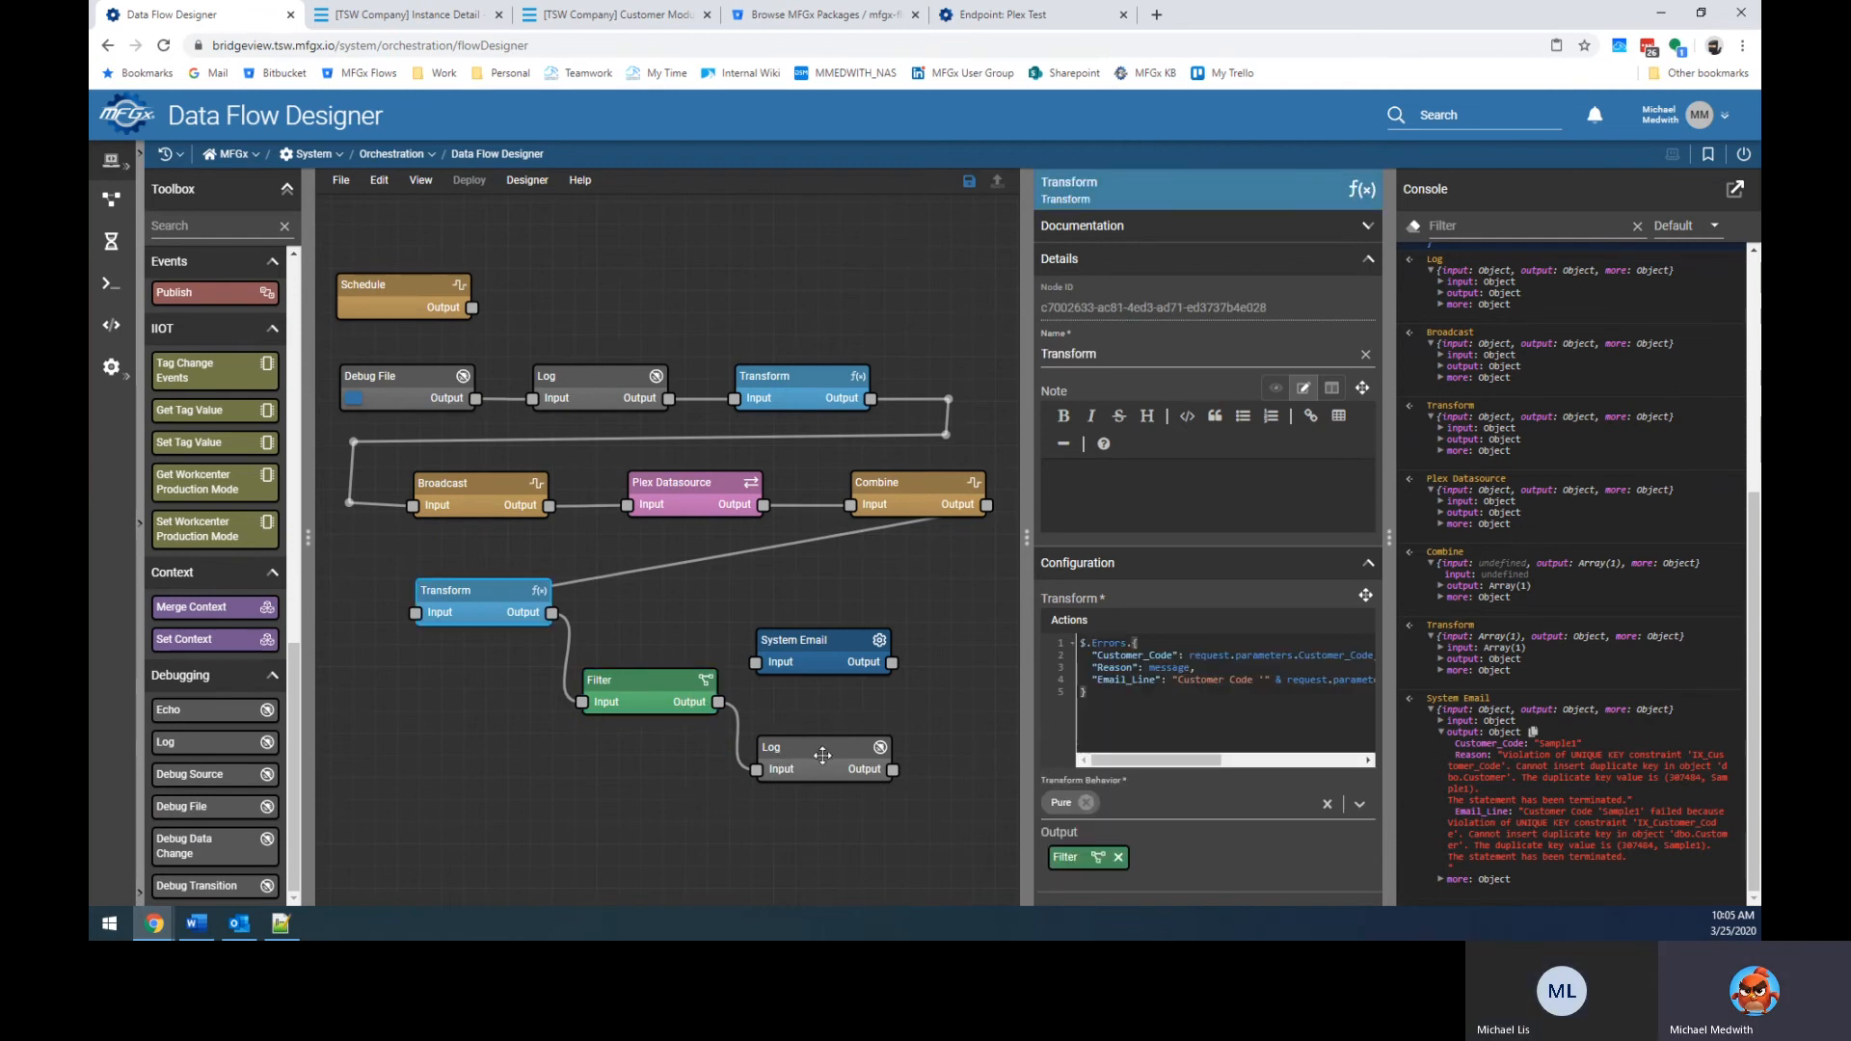
{"action": "left_click", "coordinate": [788, 760]}
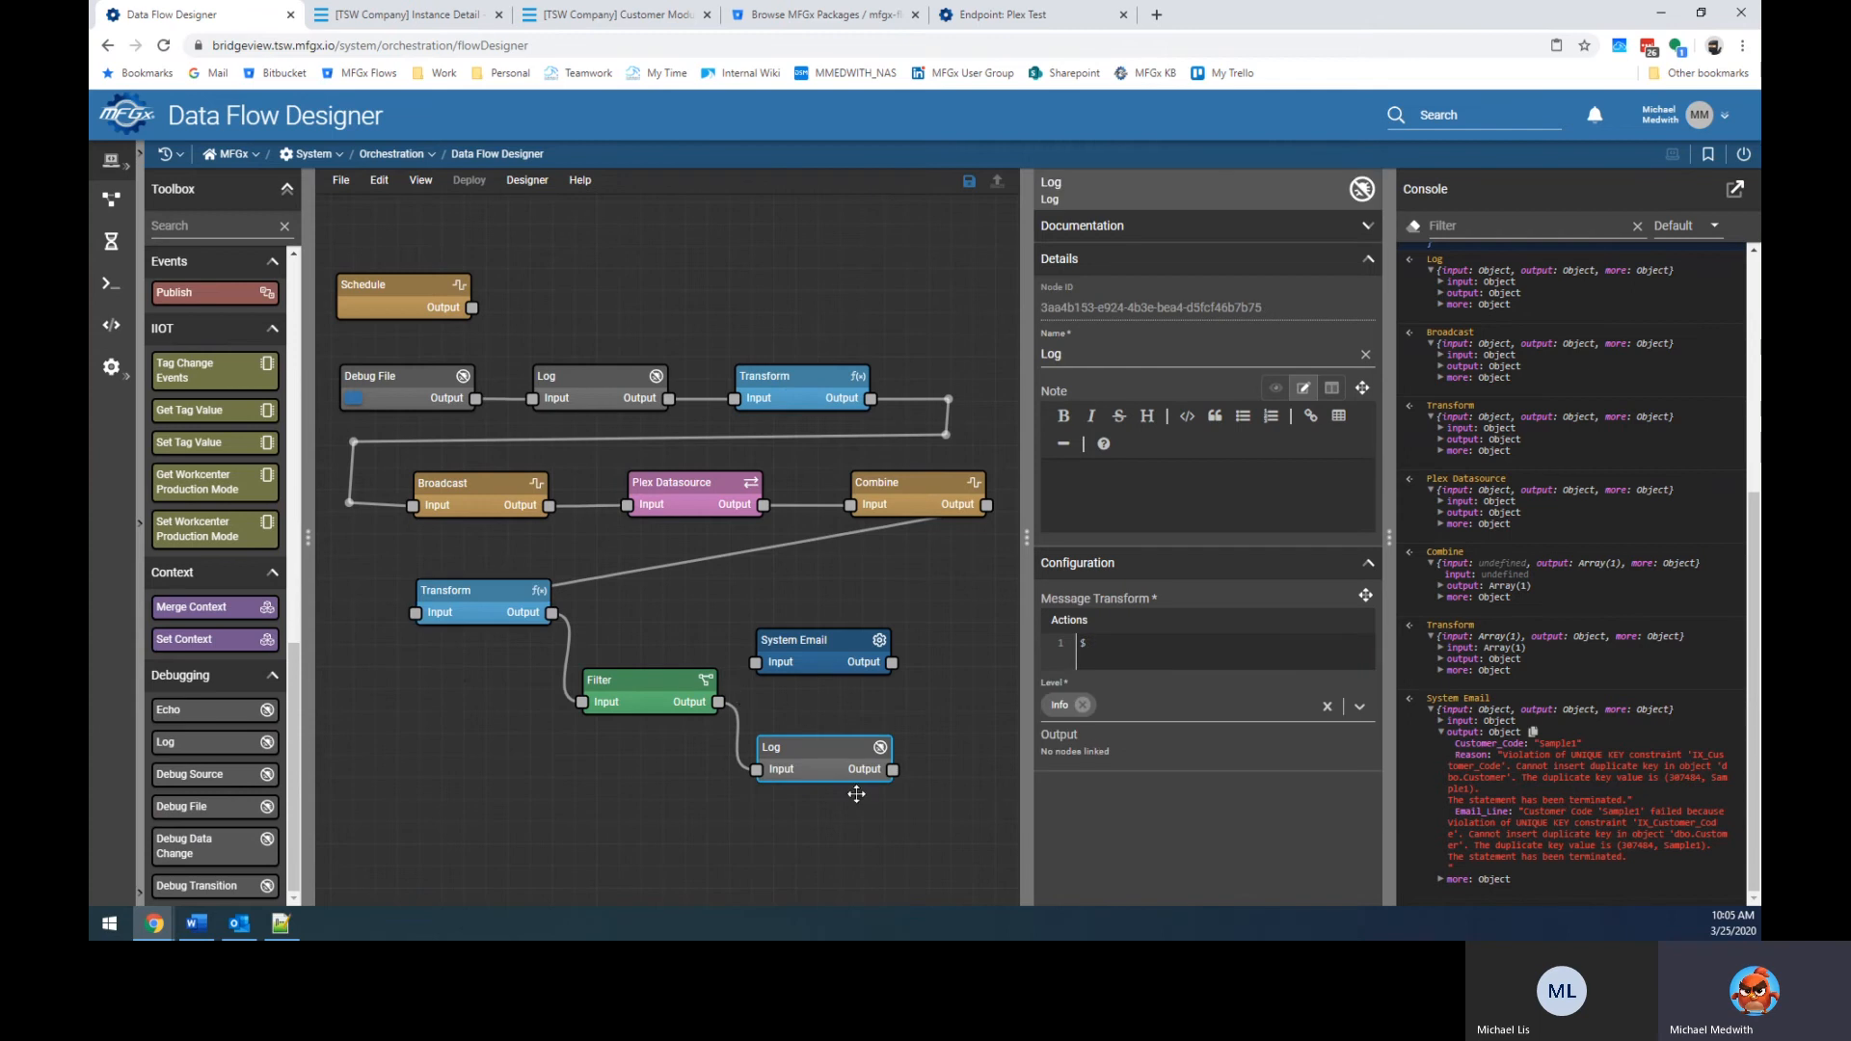
{"action": "left_click", "coordinate": [649, 696]}
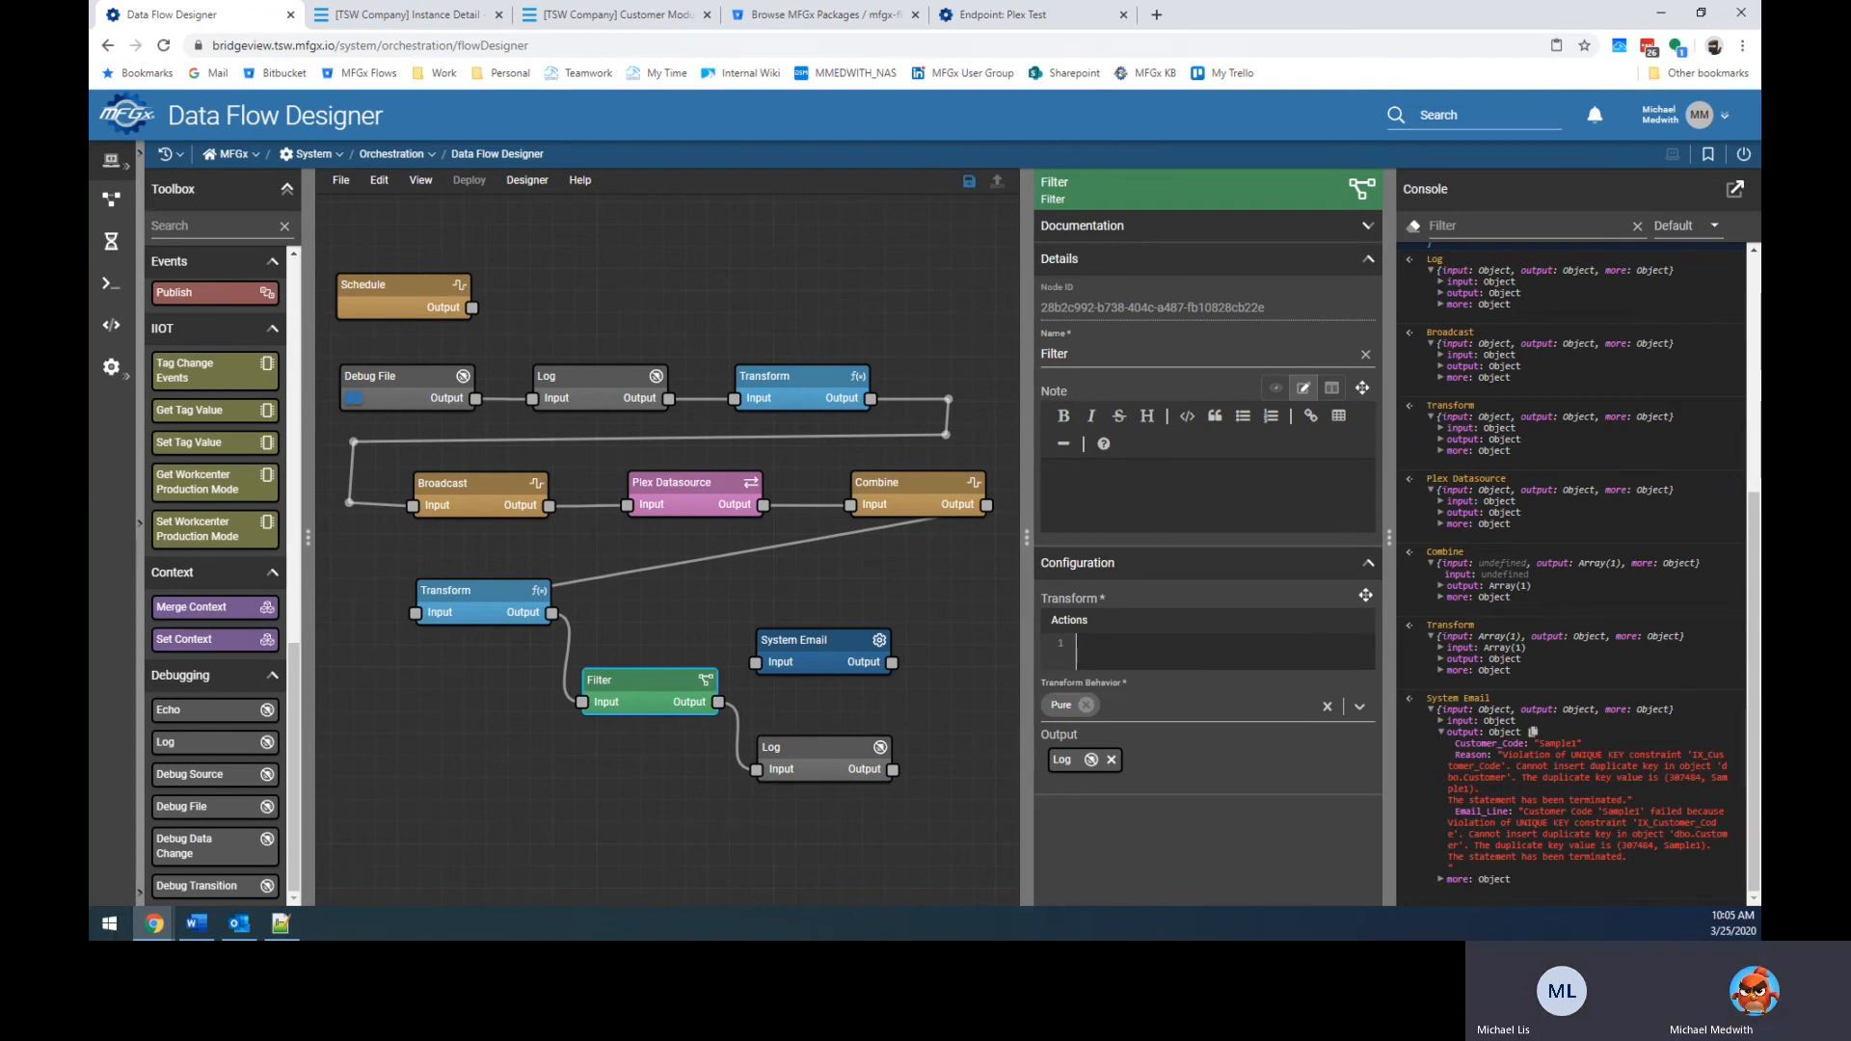
{"action": "left_click_drag", "start_coordinate": [845, 648], "coordinate": [872, 626]}
{"action": "left_click", "coordinate": [644, 694]}
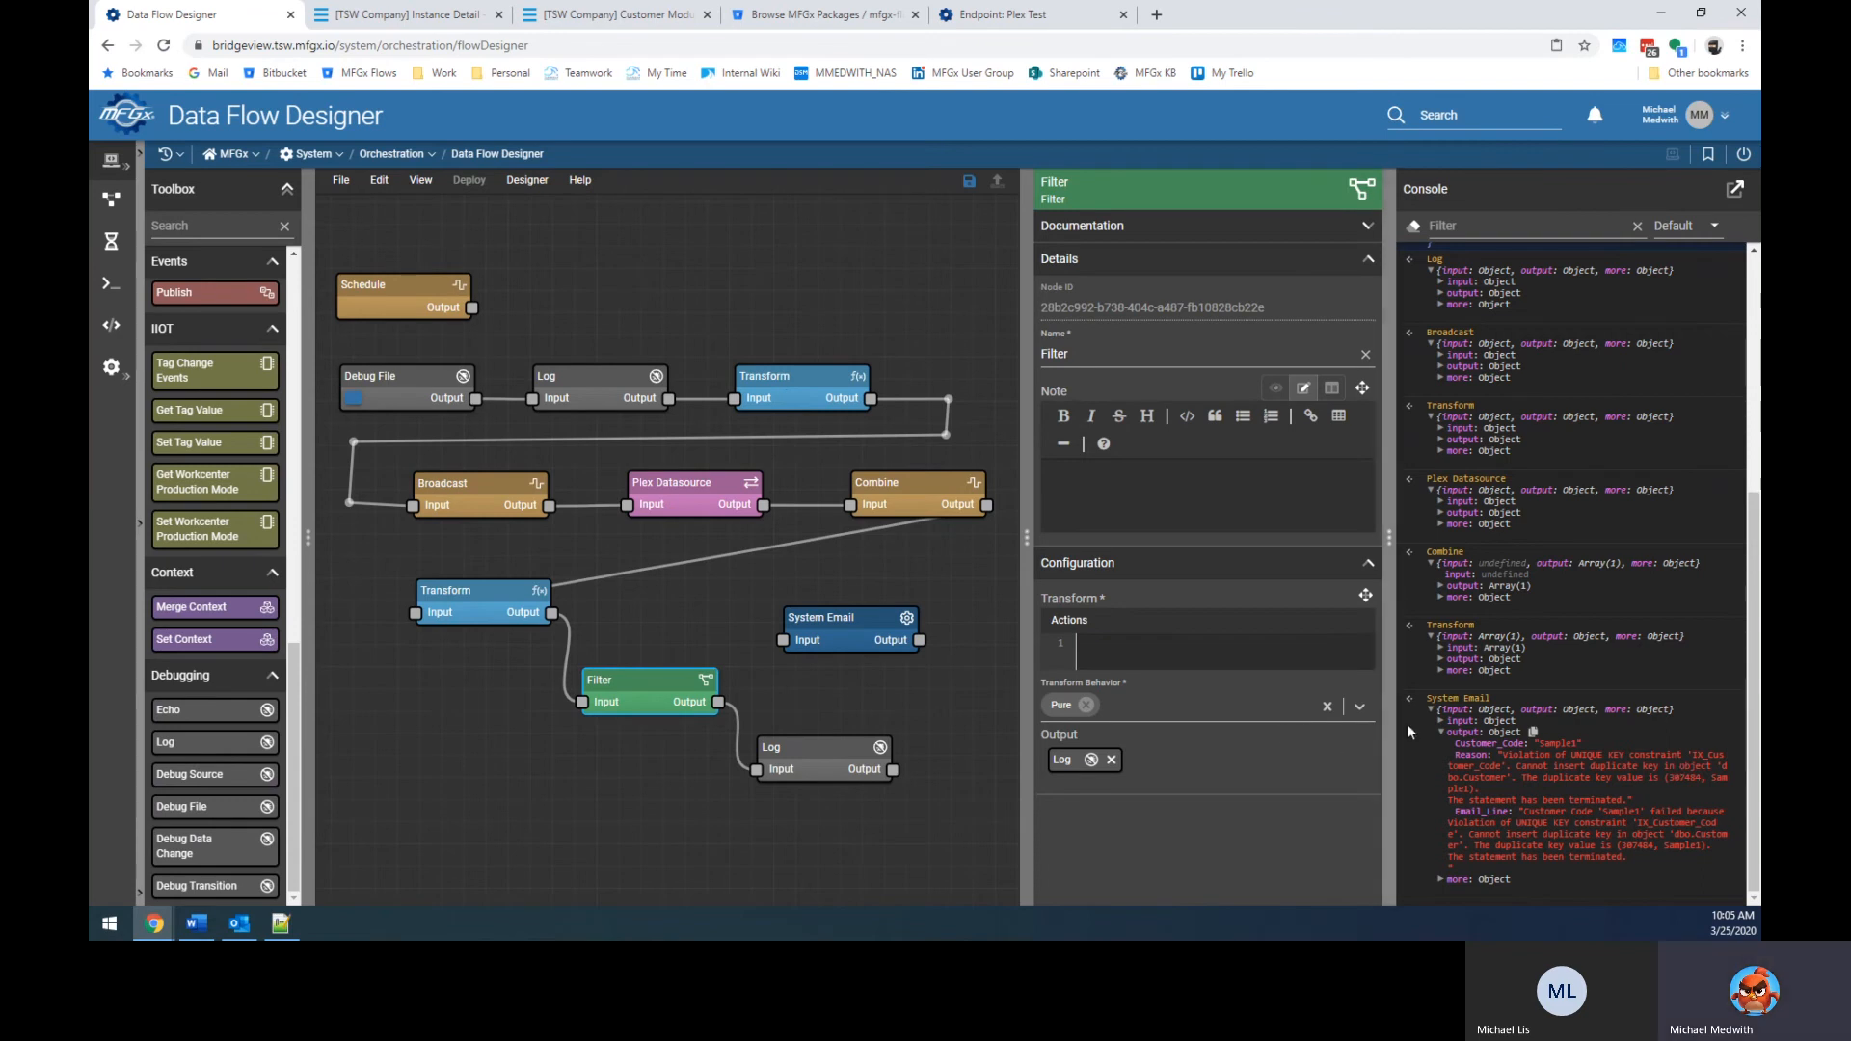
Comment out all of the lower Transform's action code.
{"action": "left_click", "coordinate": [499, 609]}
{"action": "left_click", "coordinate": [1155, 692]}
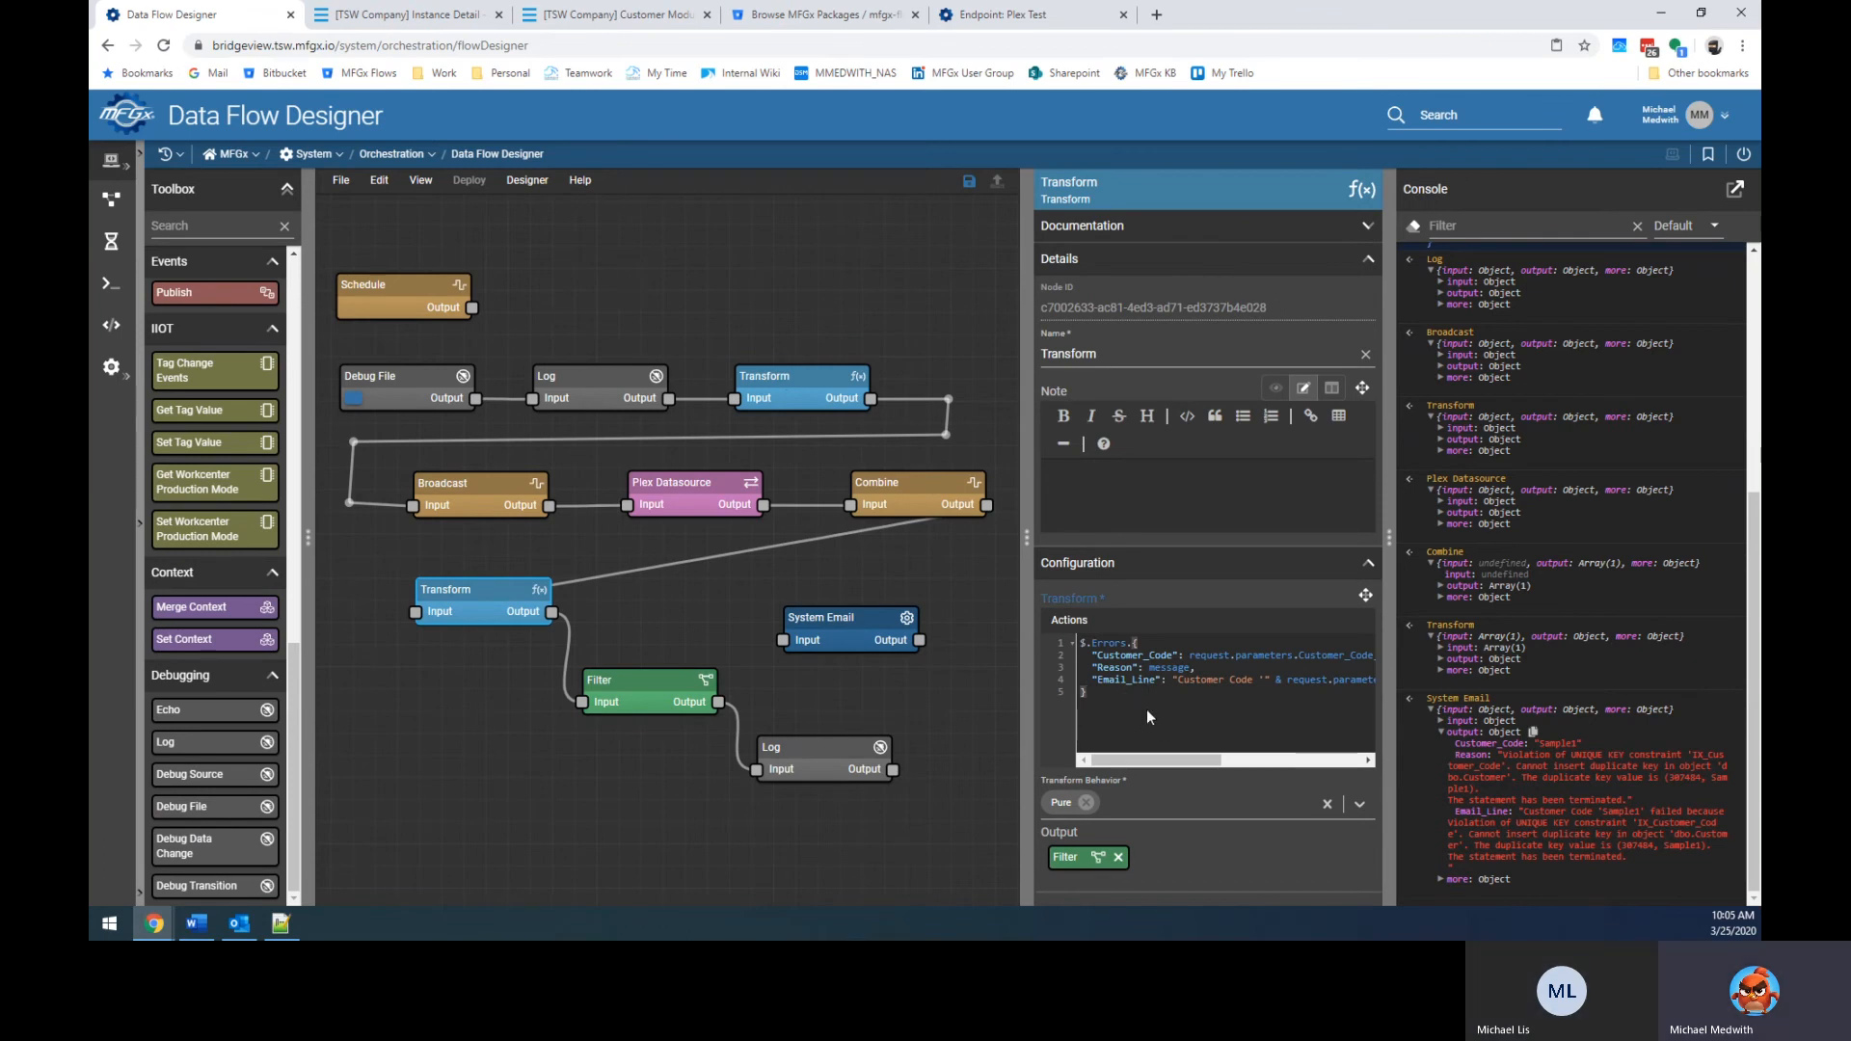
{"action": "key", "text": "ctrl+a"}
{"action": "key", "text": "ctrl+slash"}
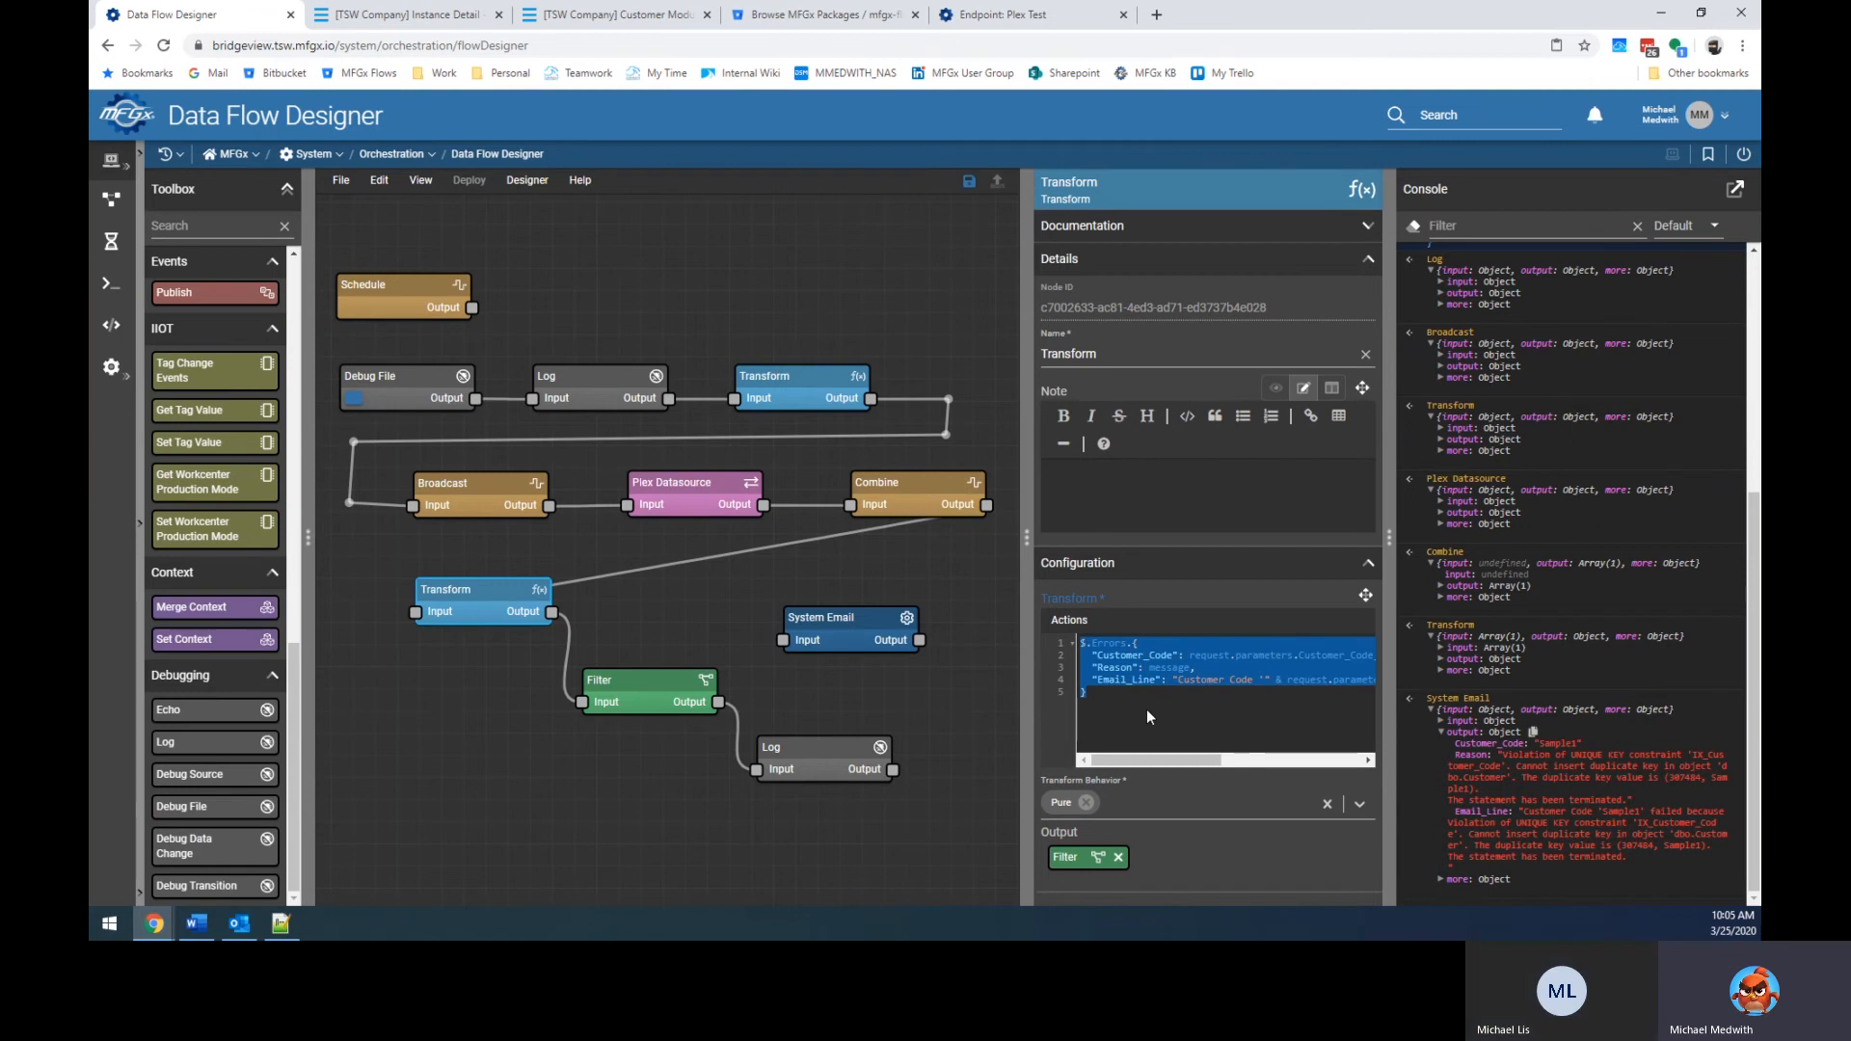
{"action": "left_click", "coordinate": [1148, 709]}
{"action": "key", "text": "Return"}
{"action": "key", "text": "Return"}
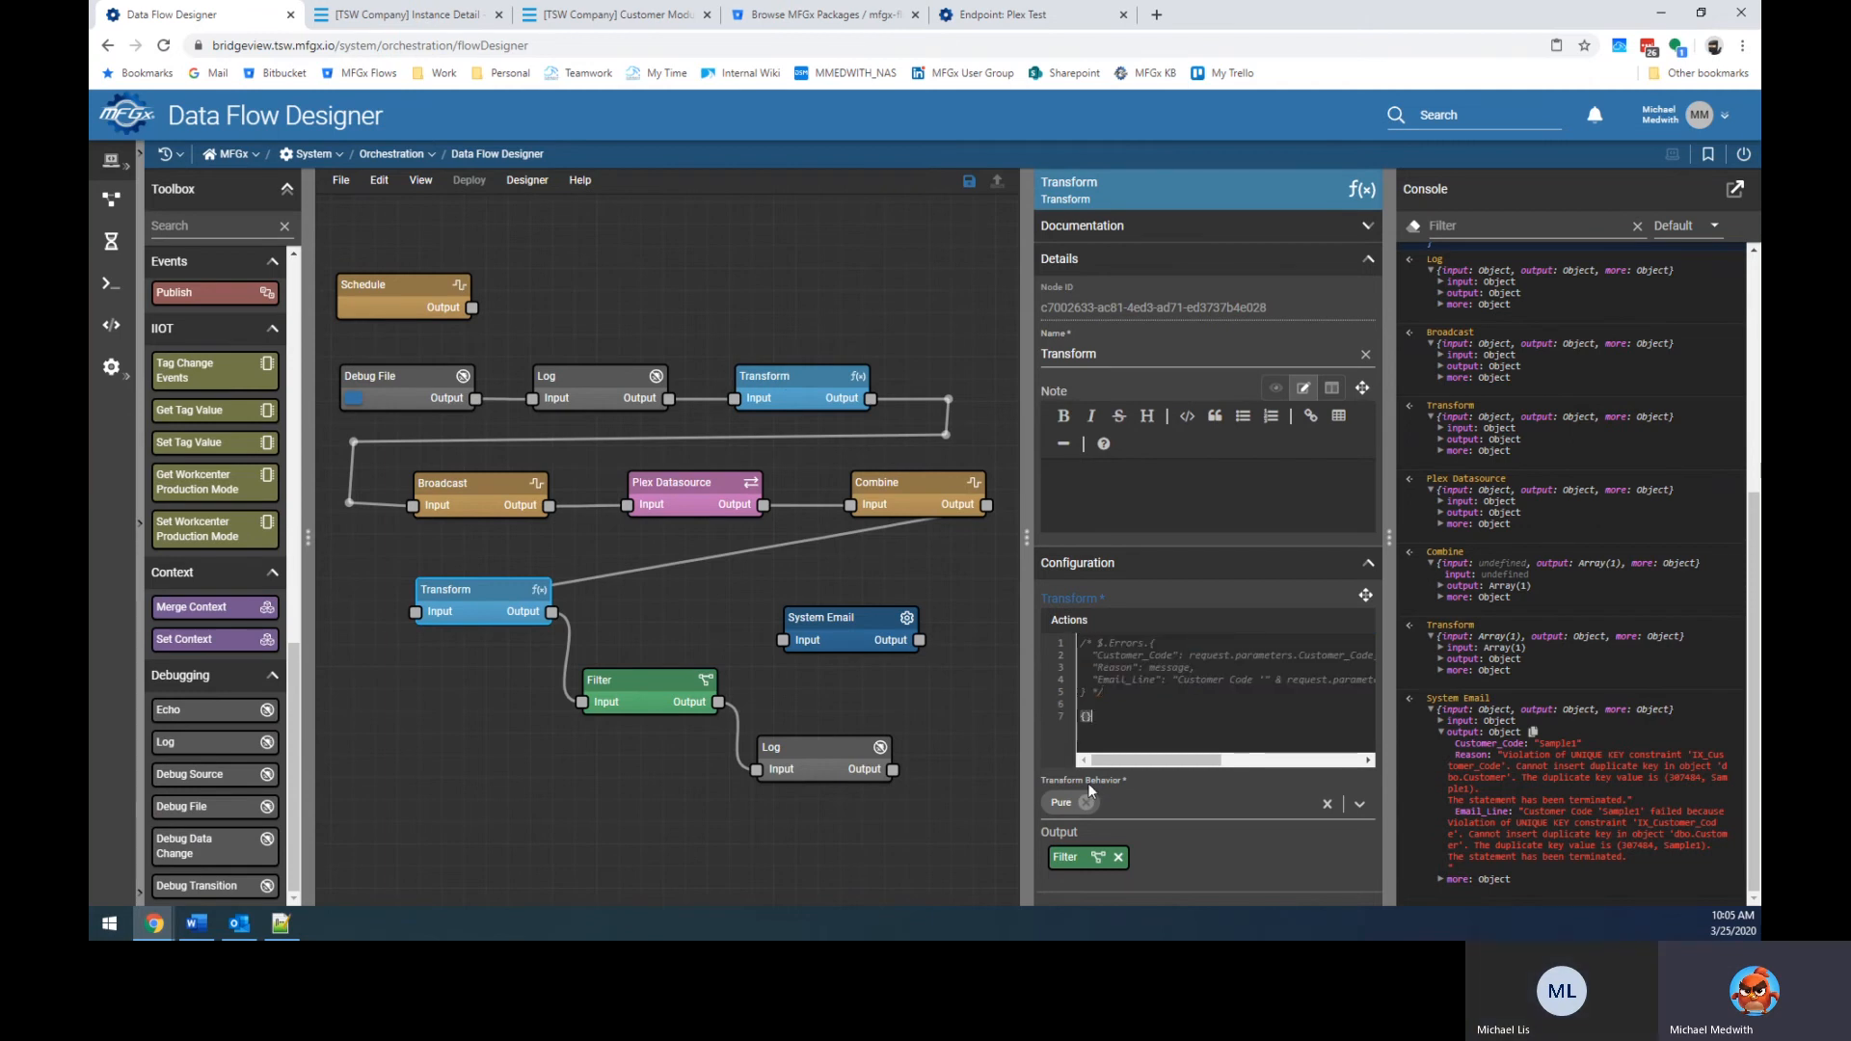
Enter $count($)>0 as the Filter node's condition.
{"action": "left_click", "coordinate": [694, 784]}
{"action": "left_click", "coordinate": [665, 684]}
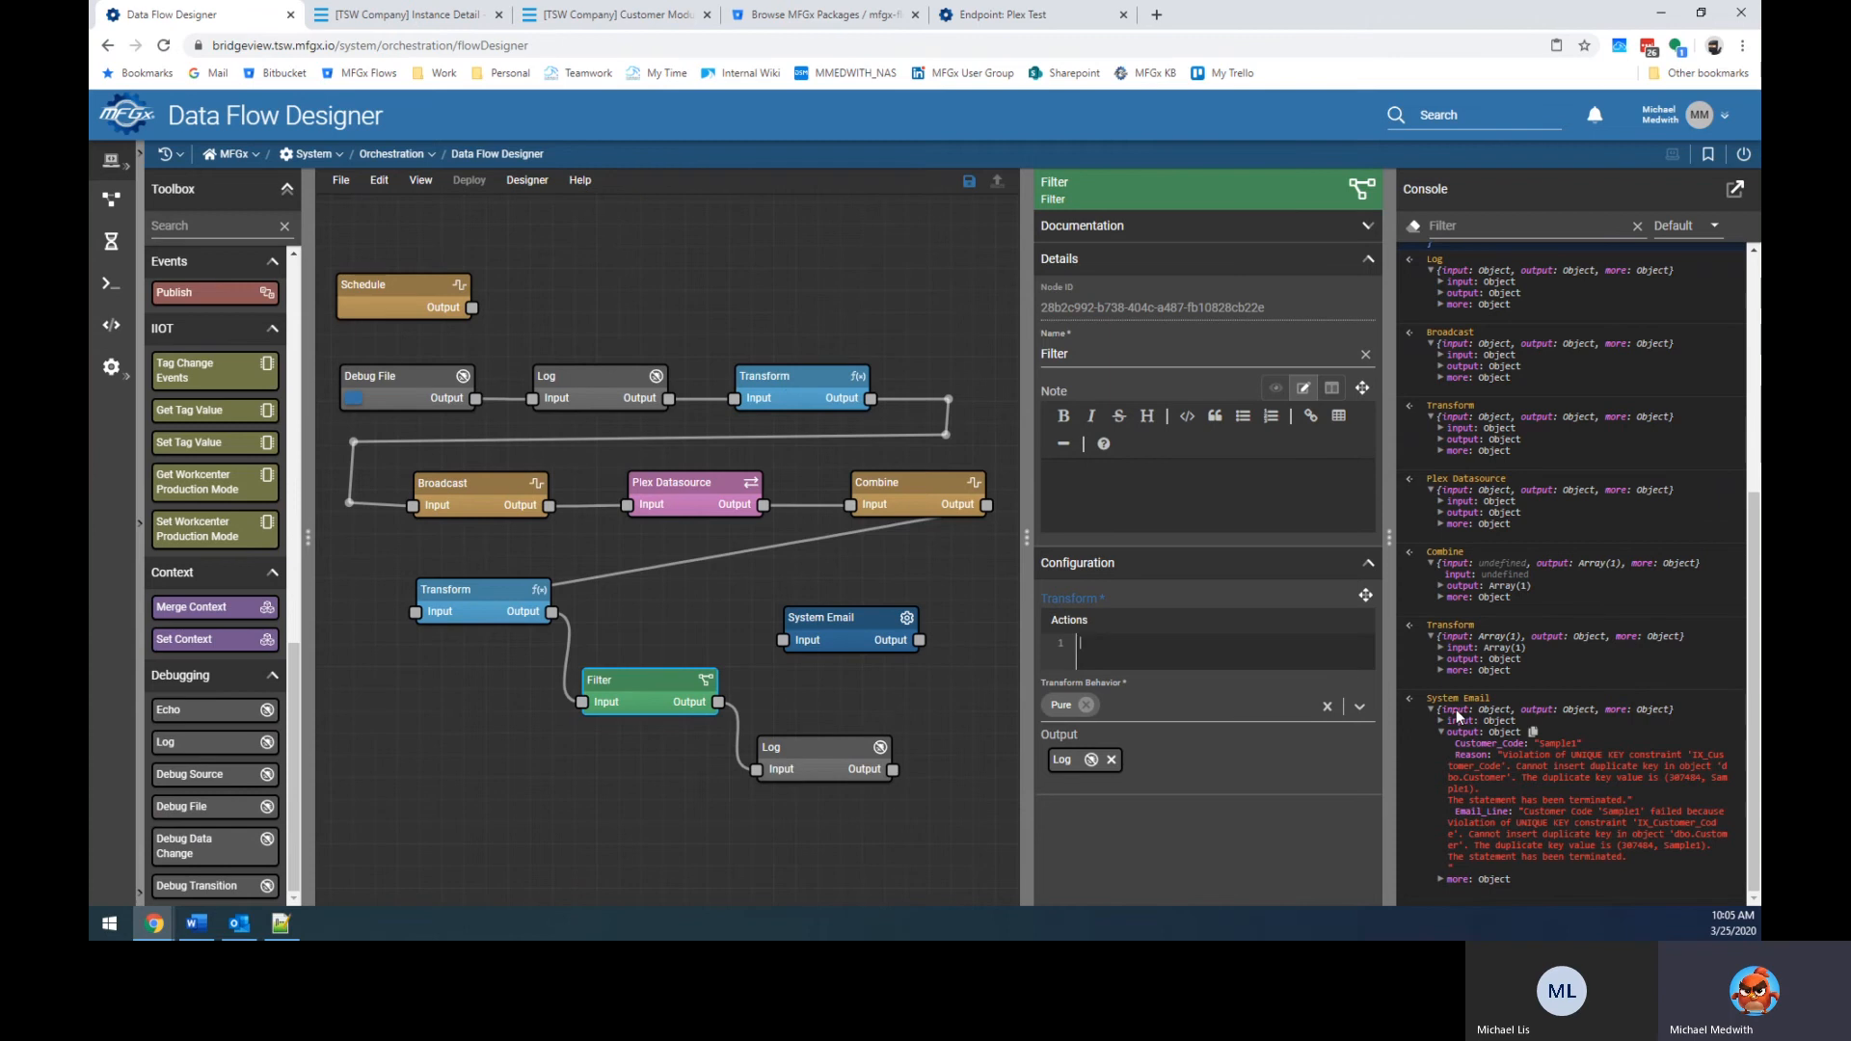
{"action": "type", "text": "count($)>0"}
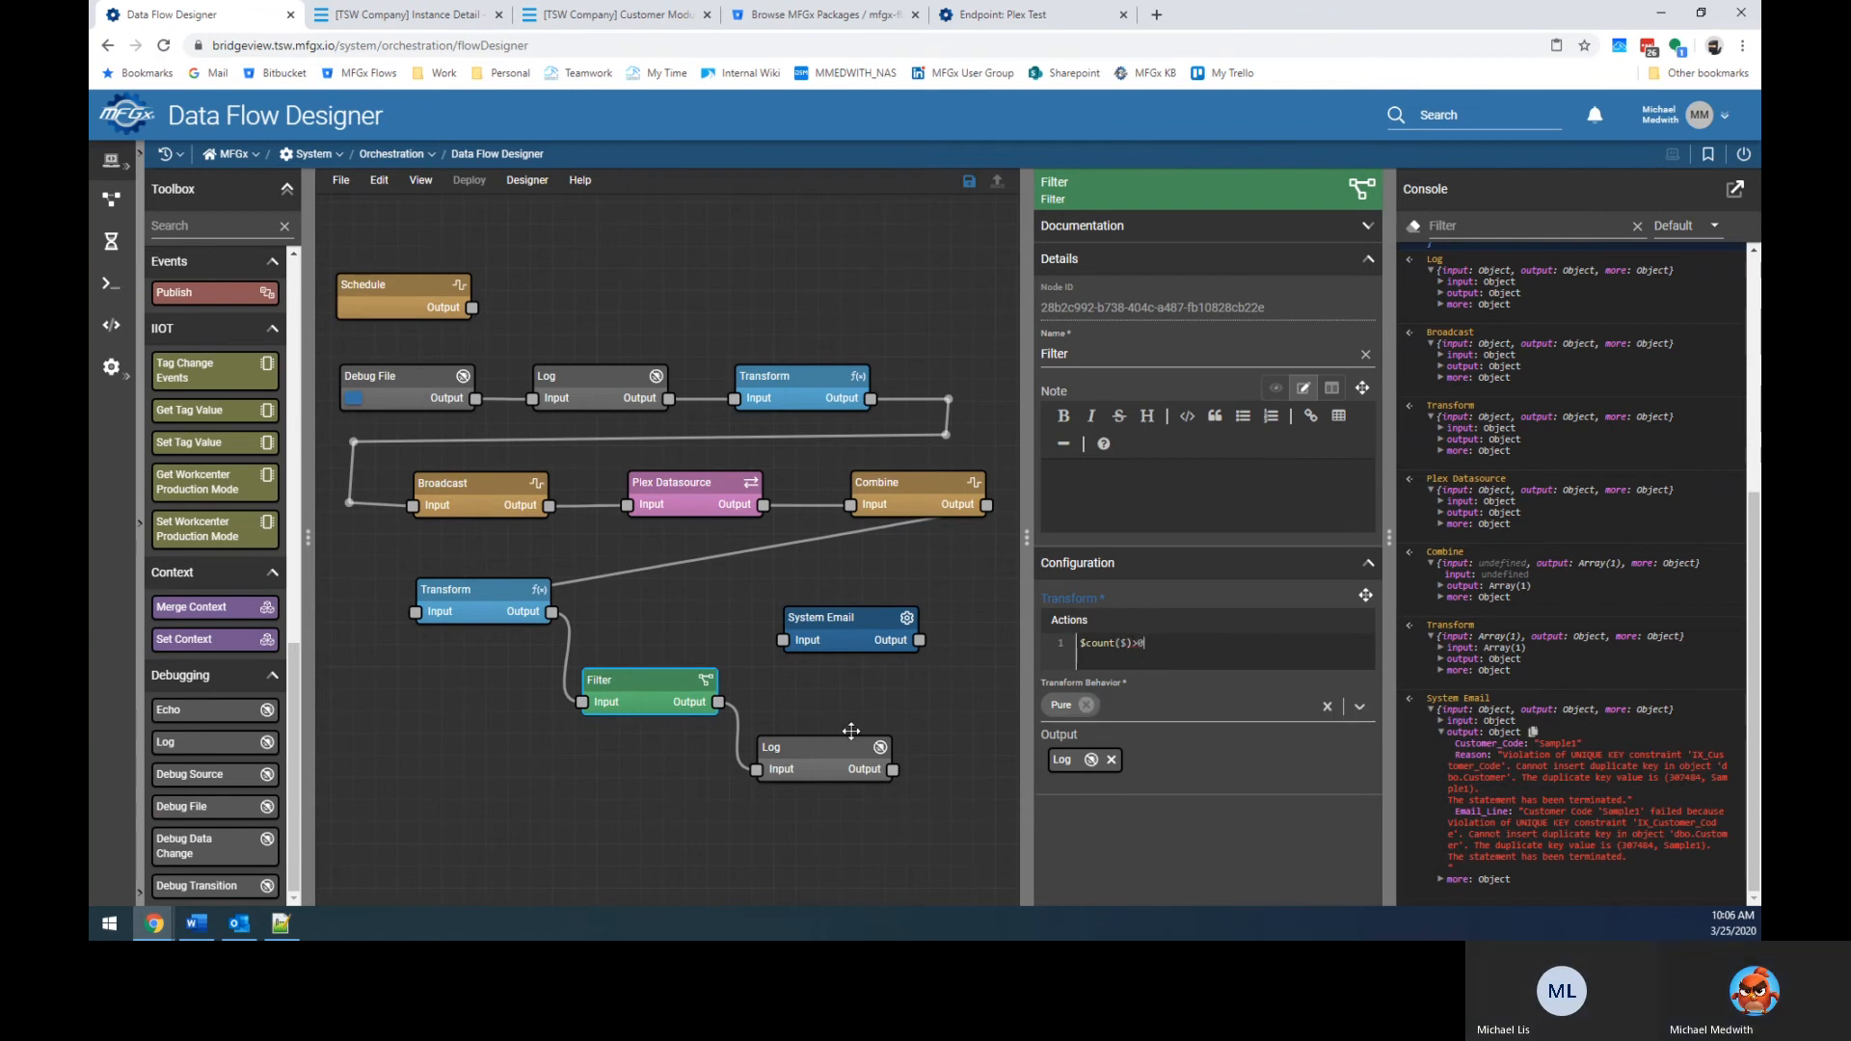
Save the flow and rerun it from Debug File.
{"action": "left_click", "coordinate": [970, 188]}
{"action": "left_click", "coordinate": [689, 260]}
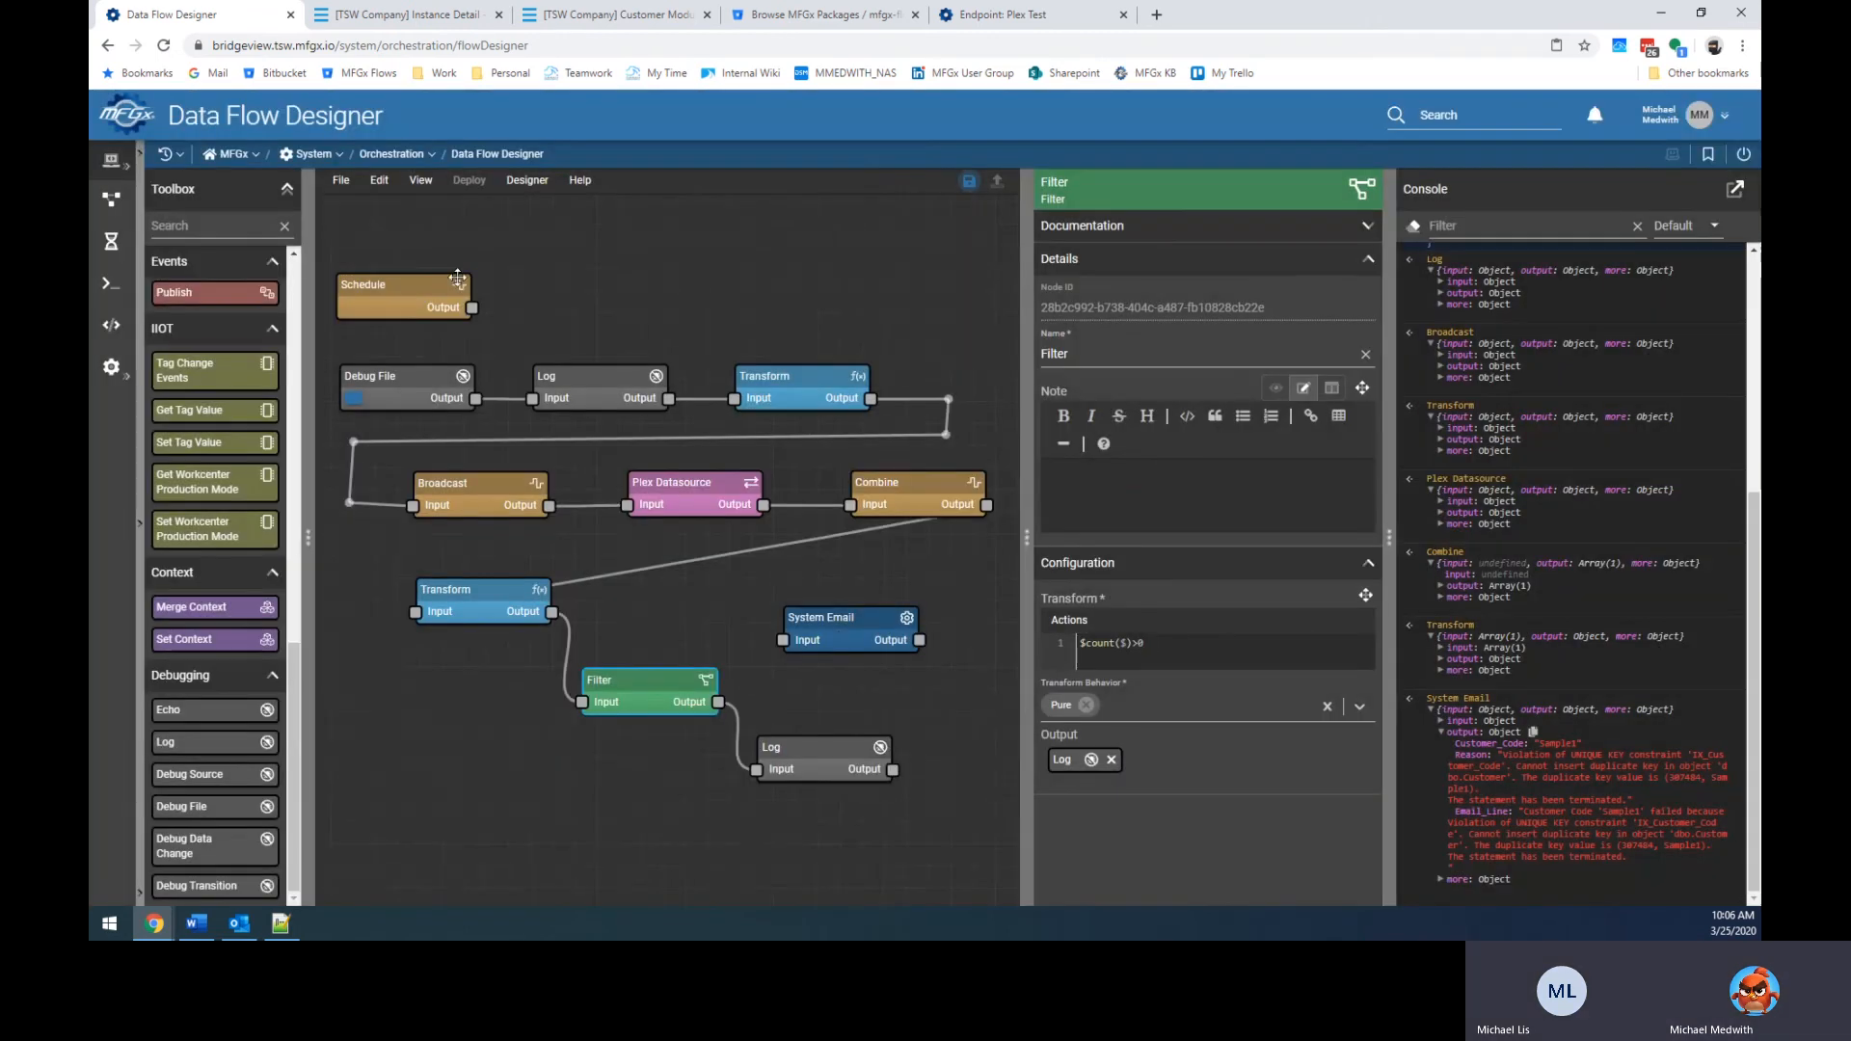
{"action": "left_click", "coordinate": [358, 402]}
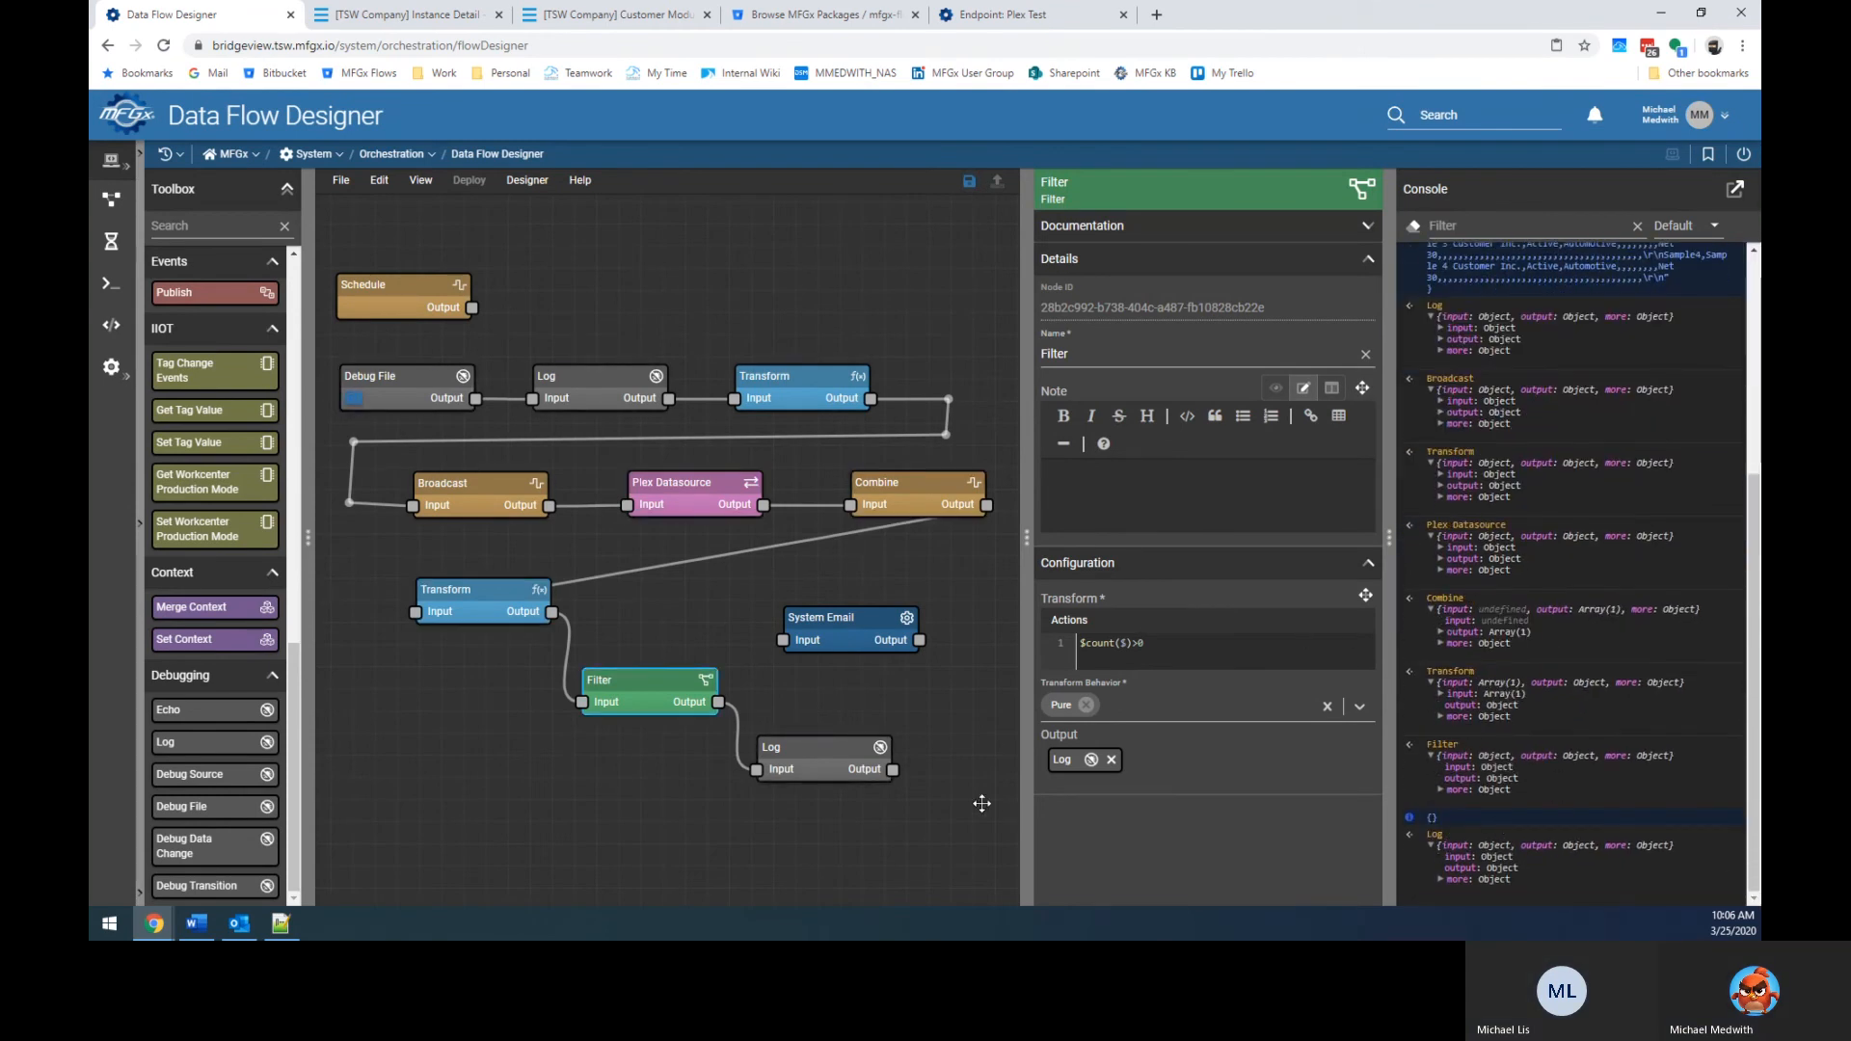
Make the Filter count Customer_Code instead of $ and rerun the flow.
{"action": "left_click", "coordinate": [1132, 646]}
{"action": "left_click", "coordinate": [516, 613]}
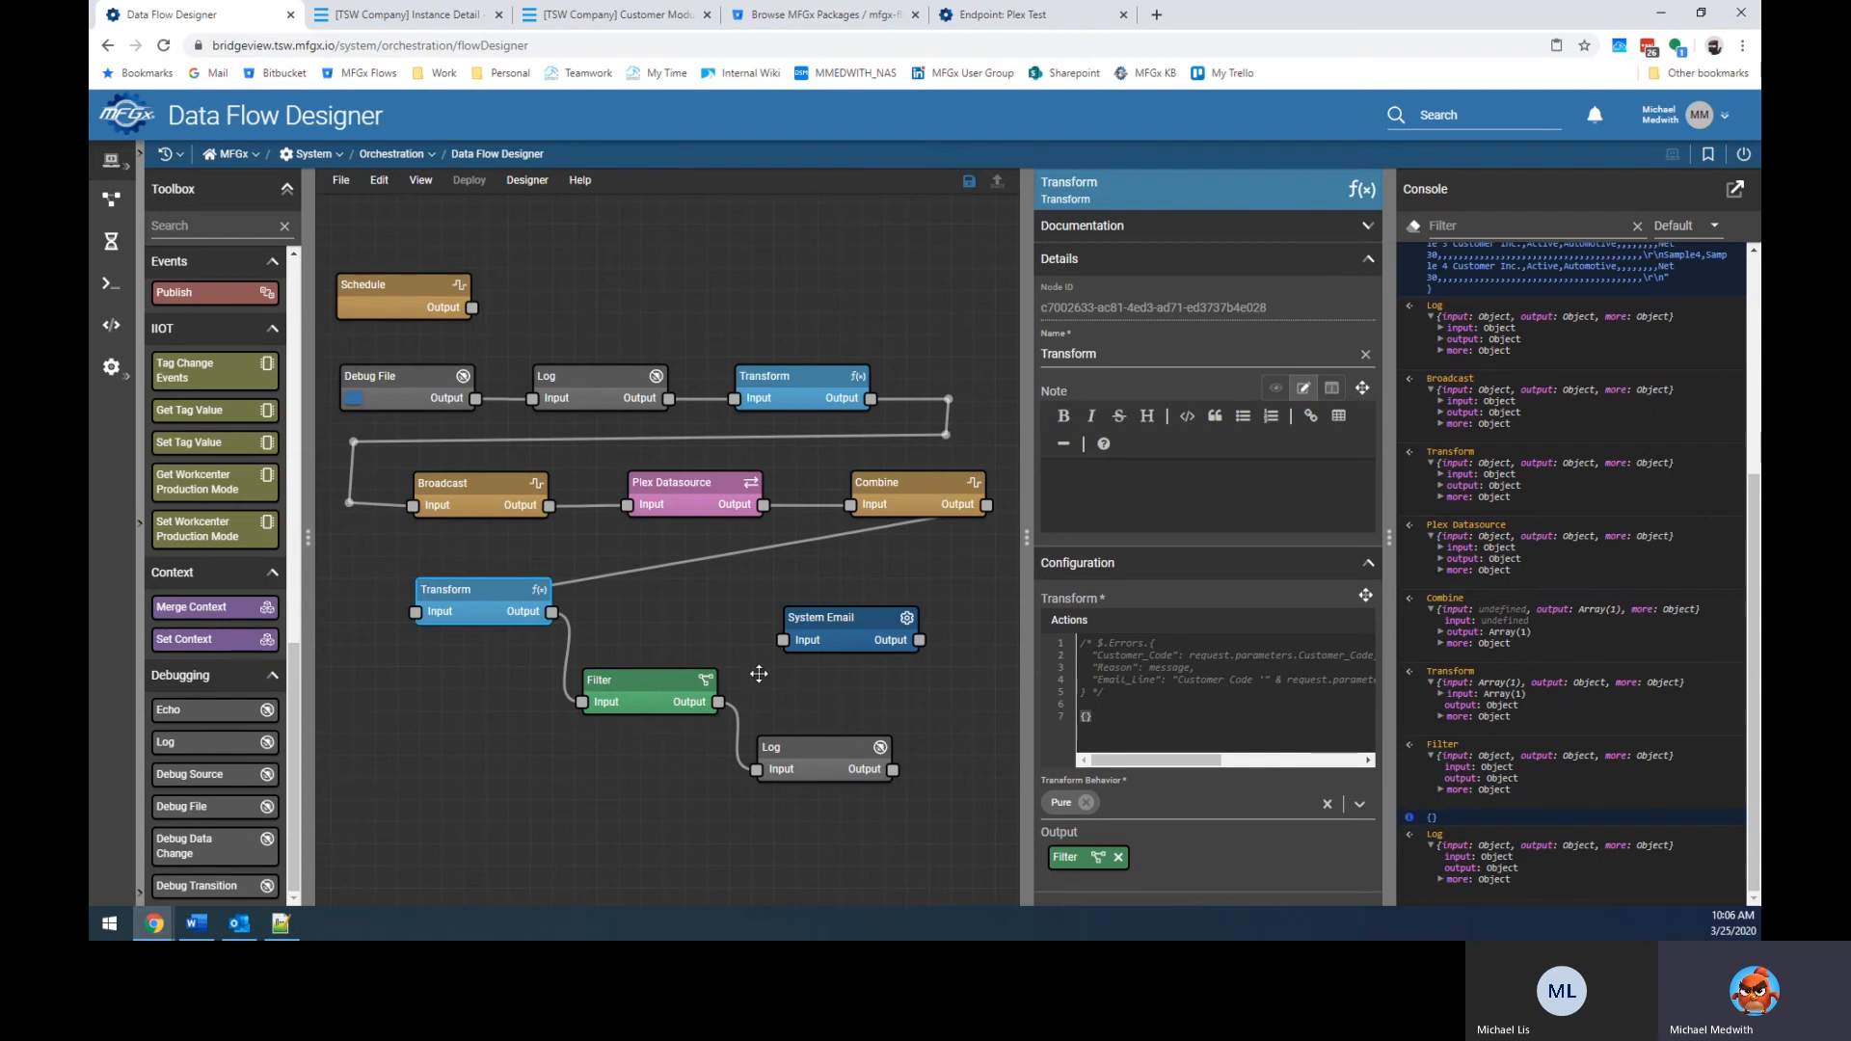
{"action": "left_click", "coordinate": [622, 676]}
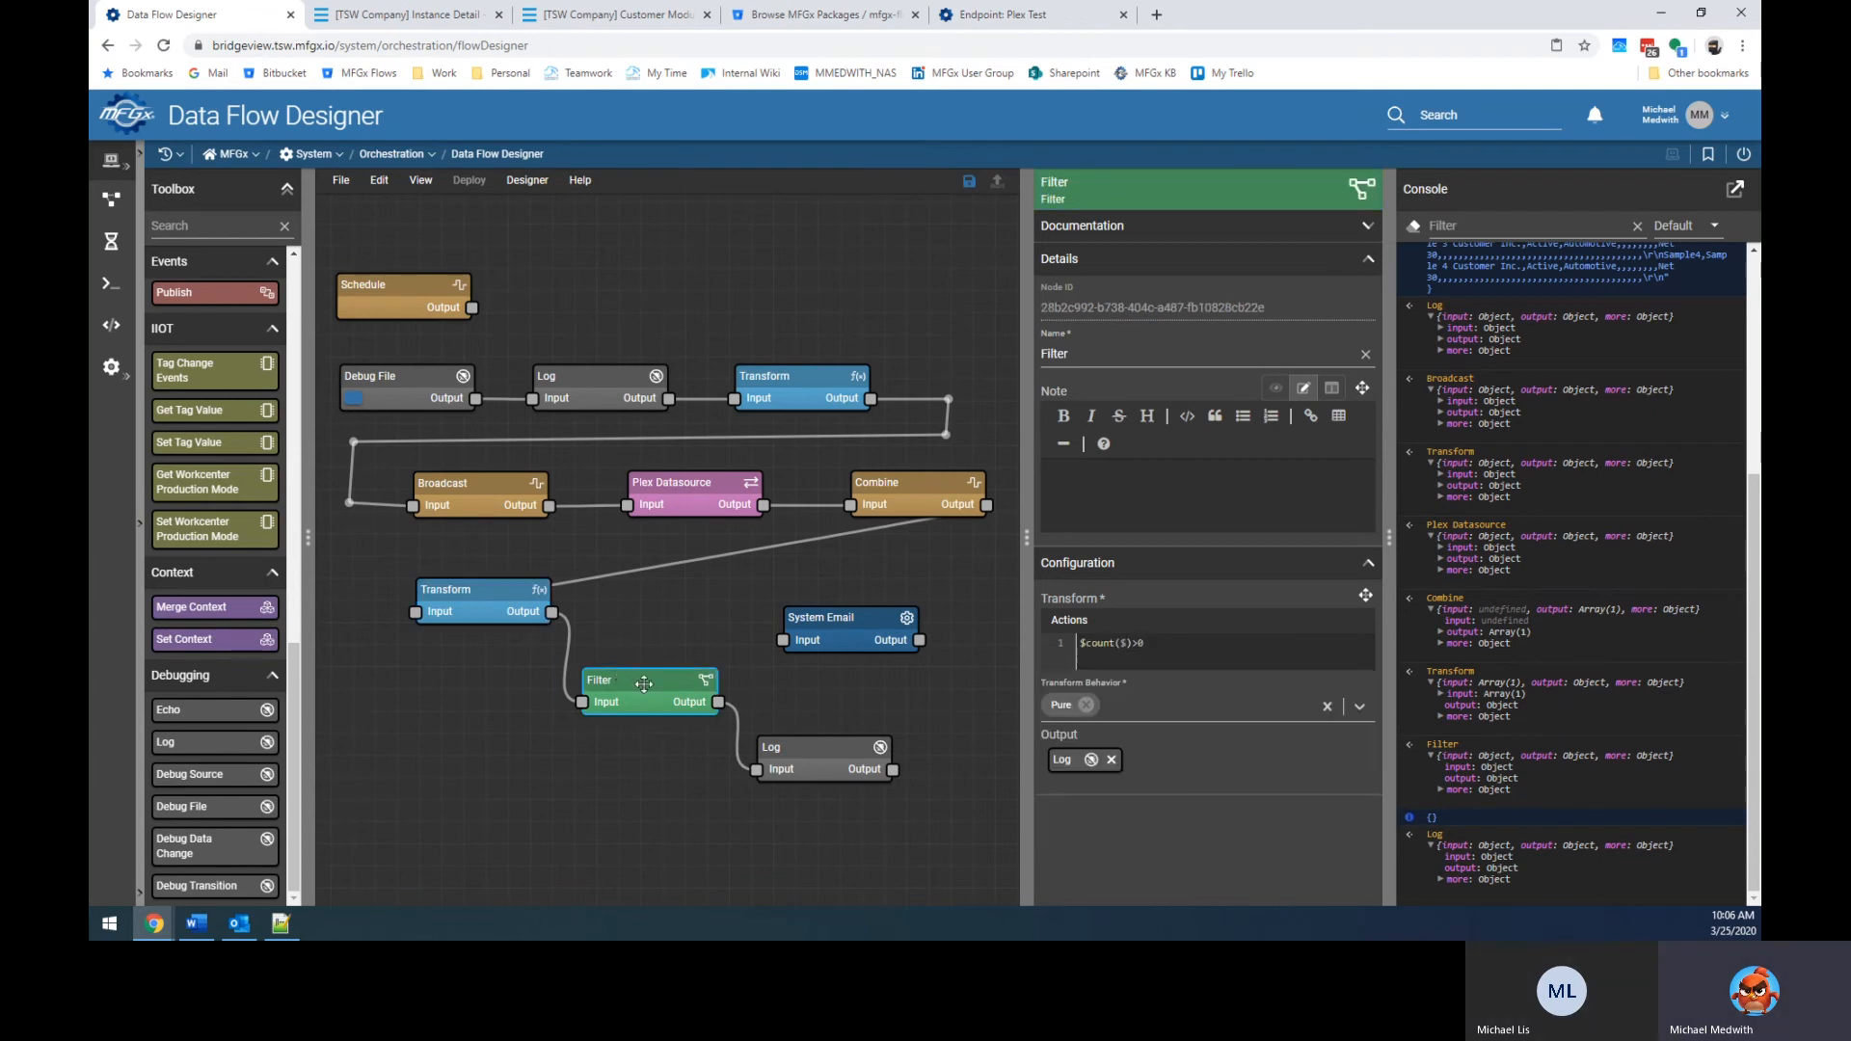
{"action": "left_click", "coordinate": [466, 602]}
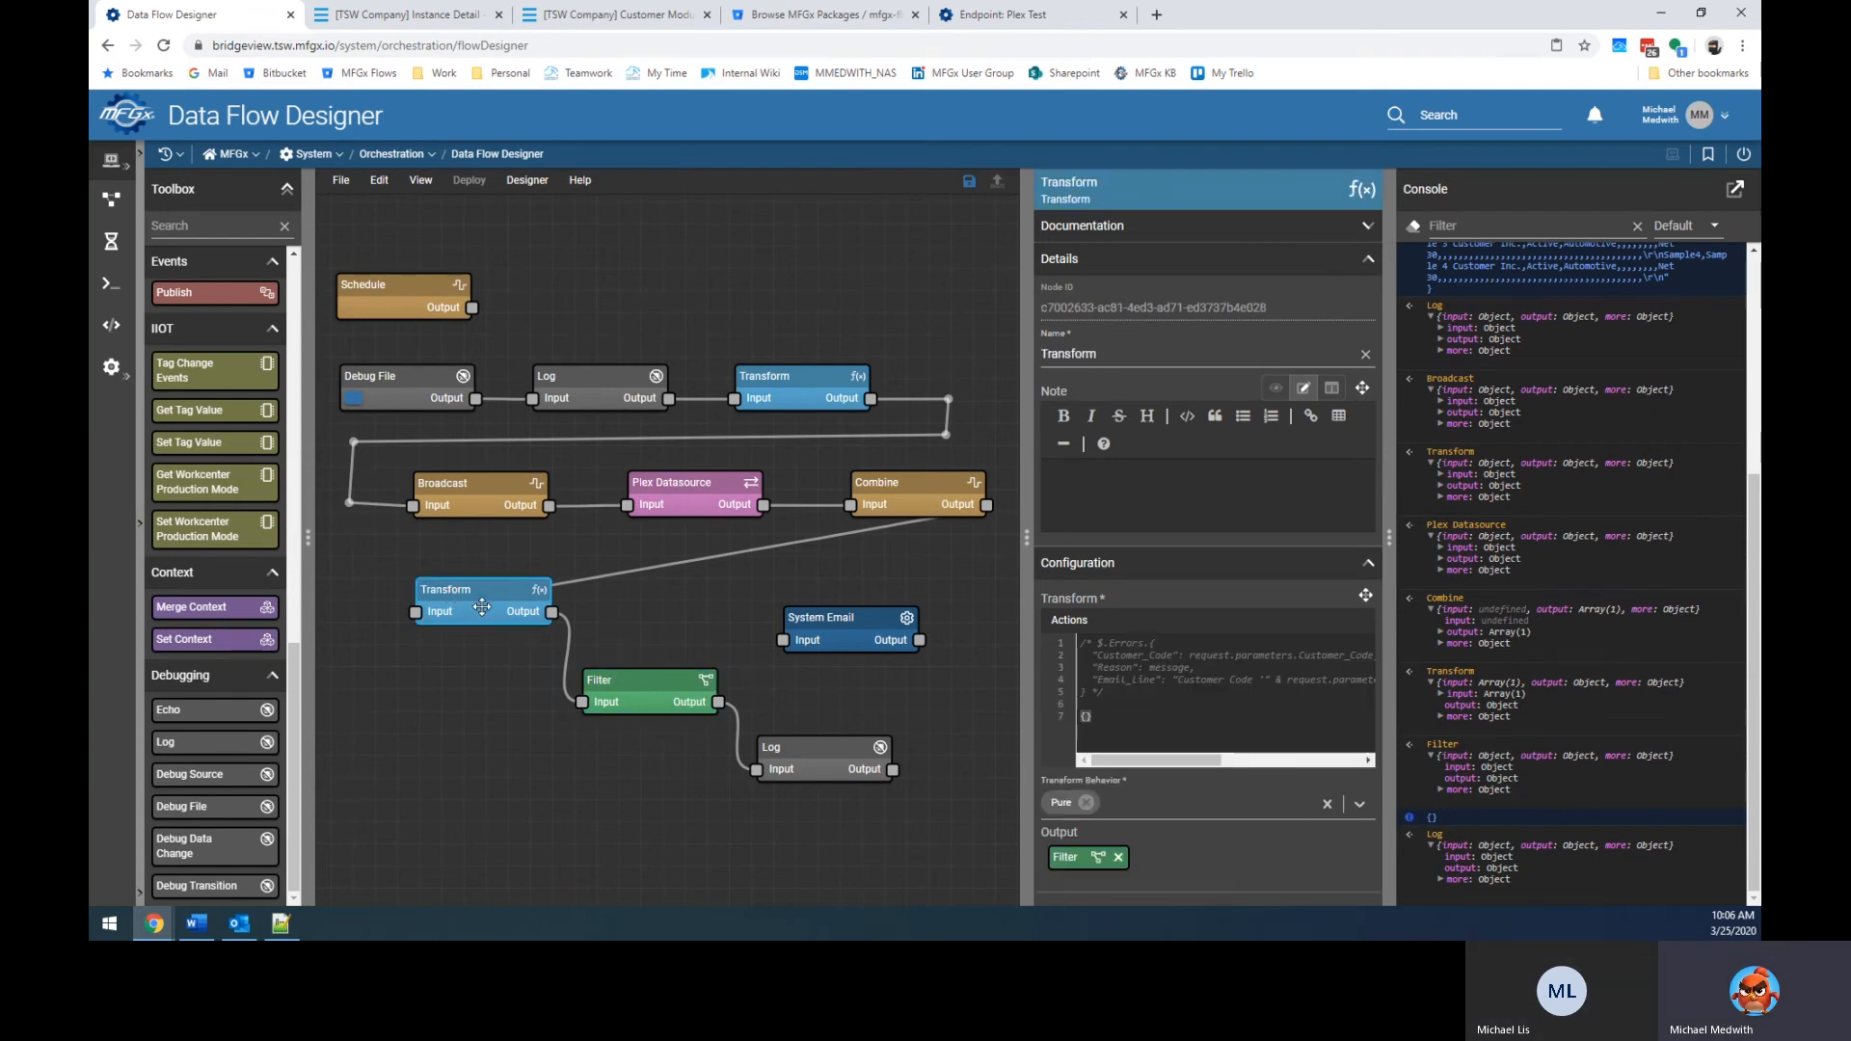
{"action": "double_click", "coordinate": [1147, 654]}
{"action": "key", "text": "ctrl+c"}
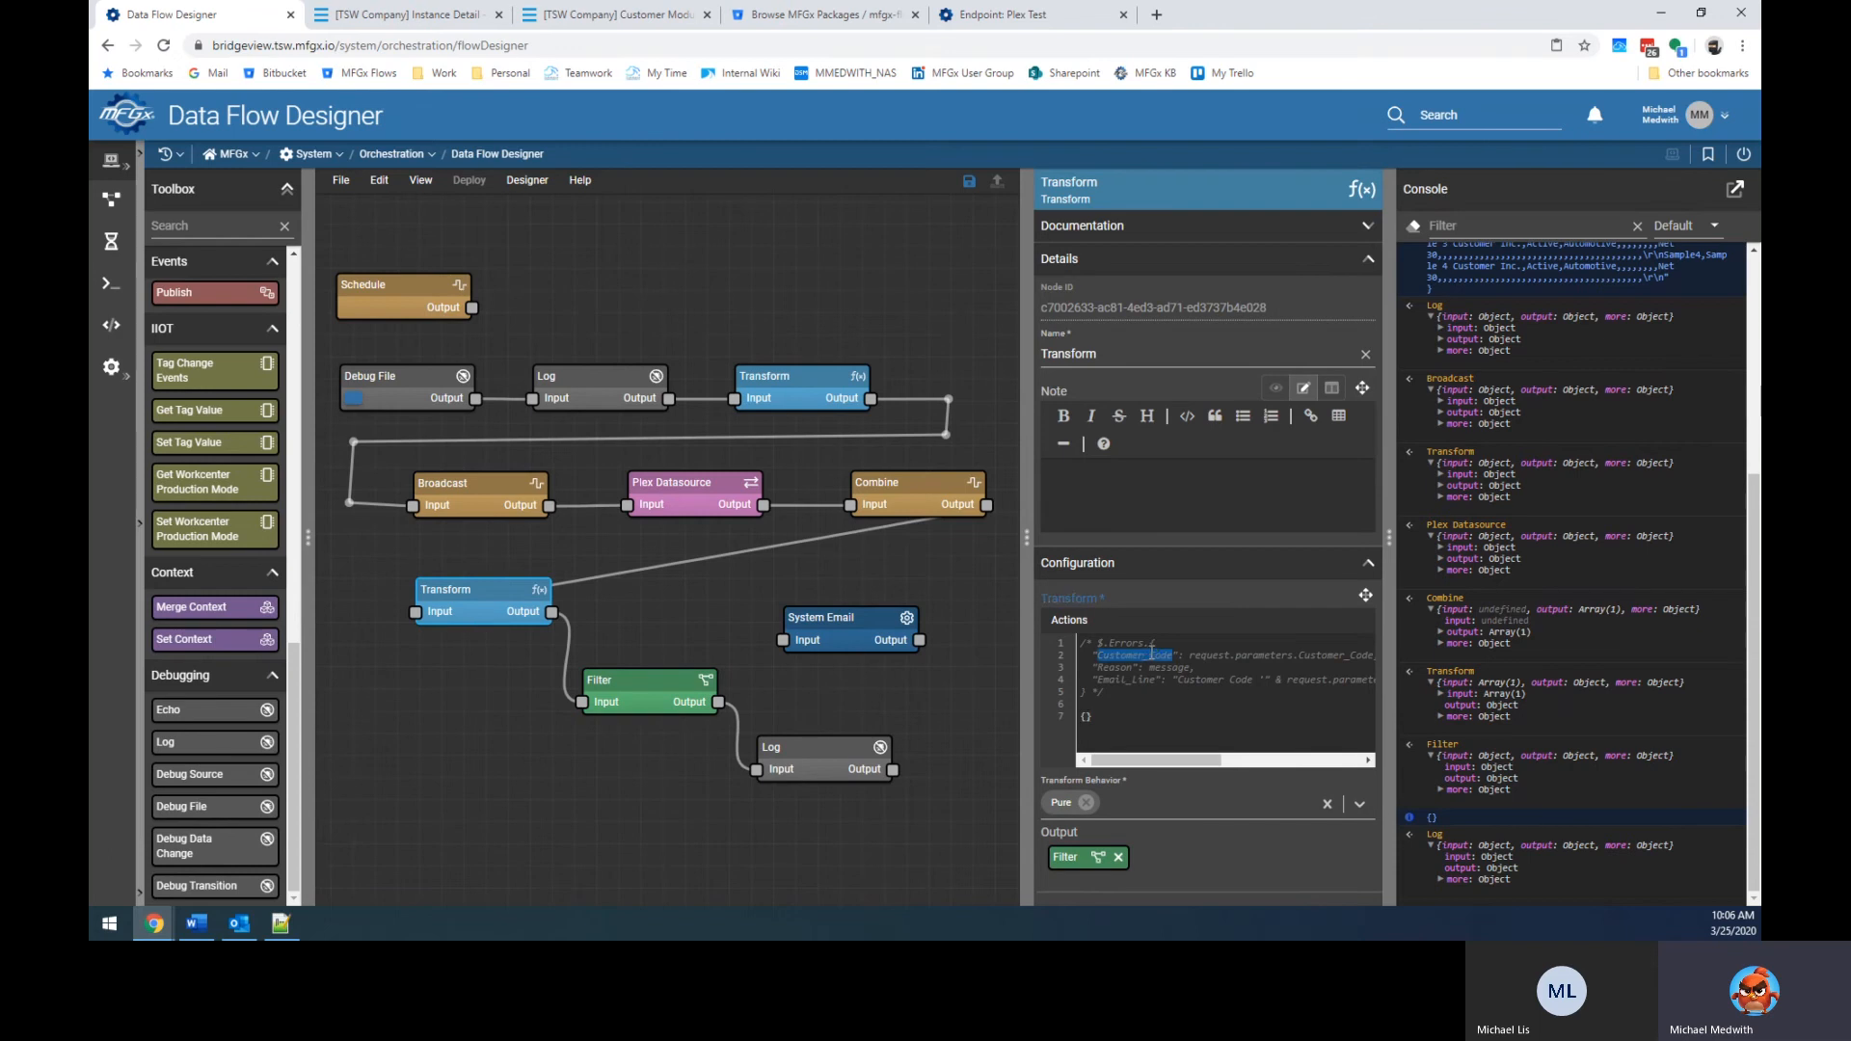
{"action": "left_click", "coordinate": [624, 696]}
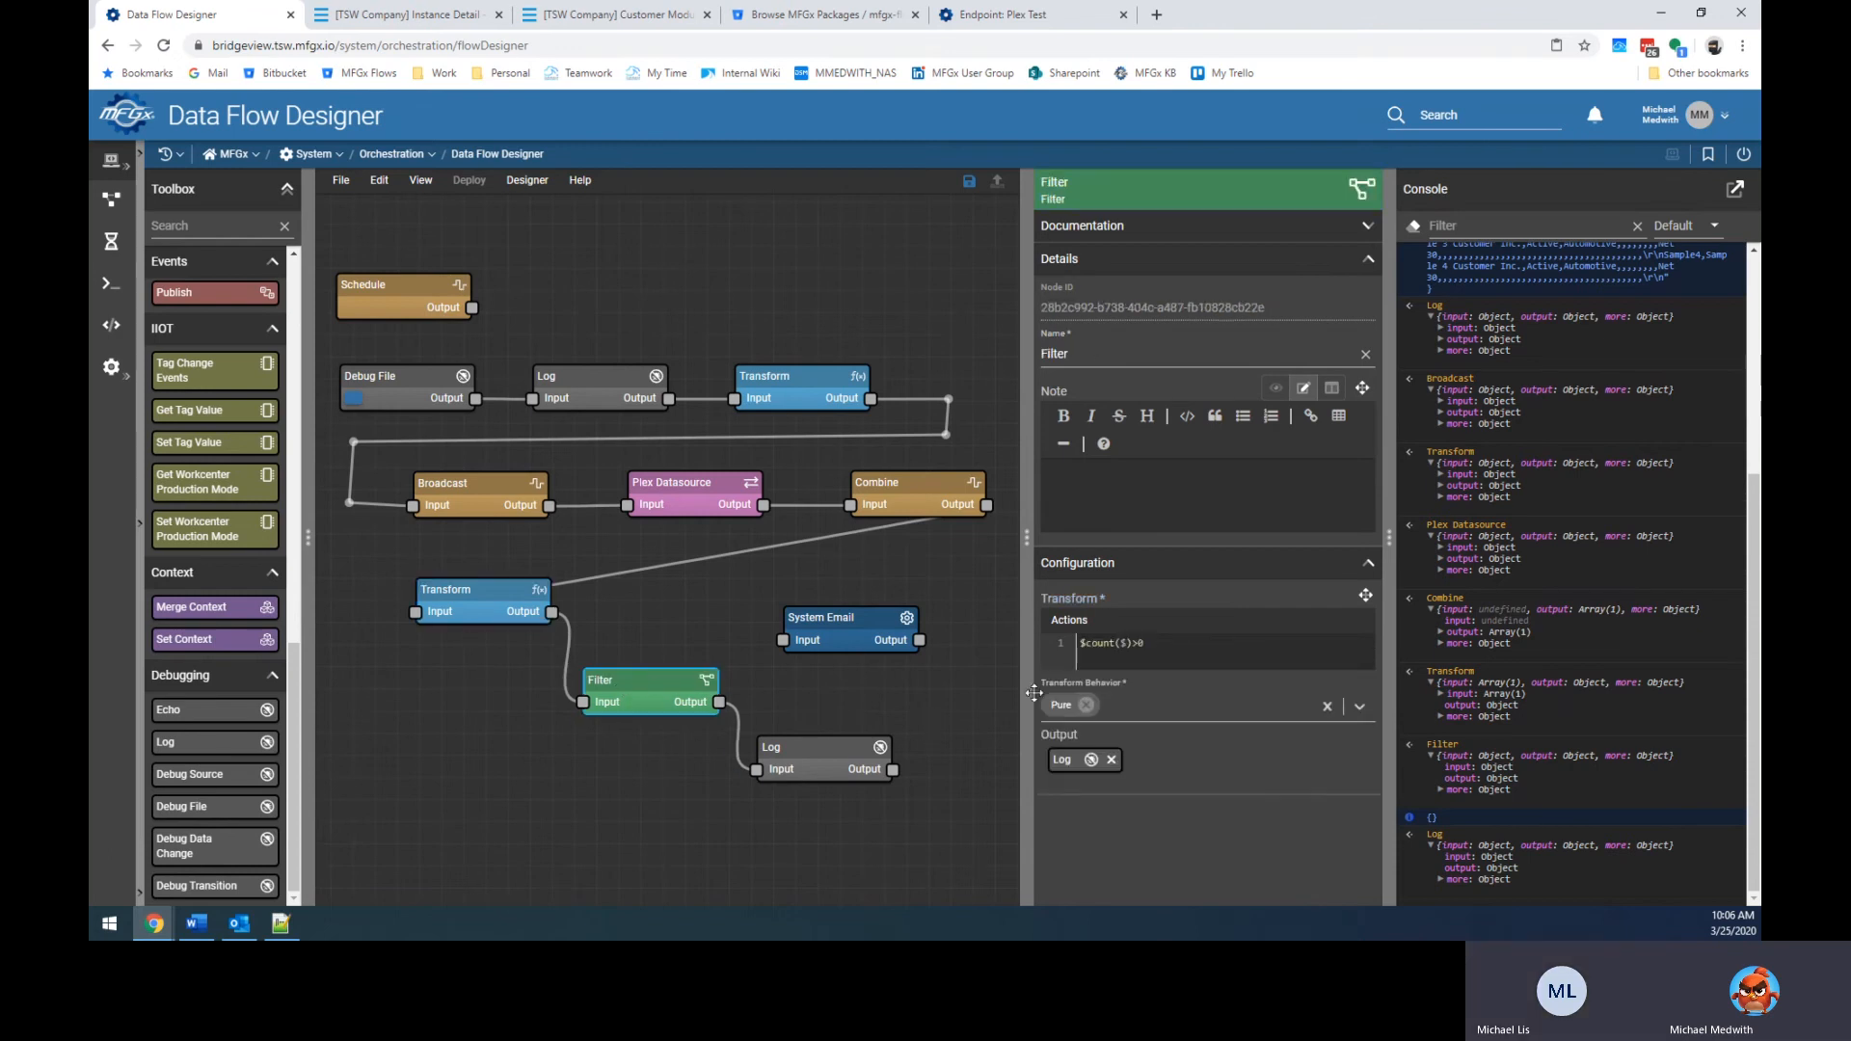
{"action": "key", "text": "ctrl+v"}
{"action": "left_click", "coordinate": [354, 398]}
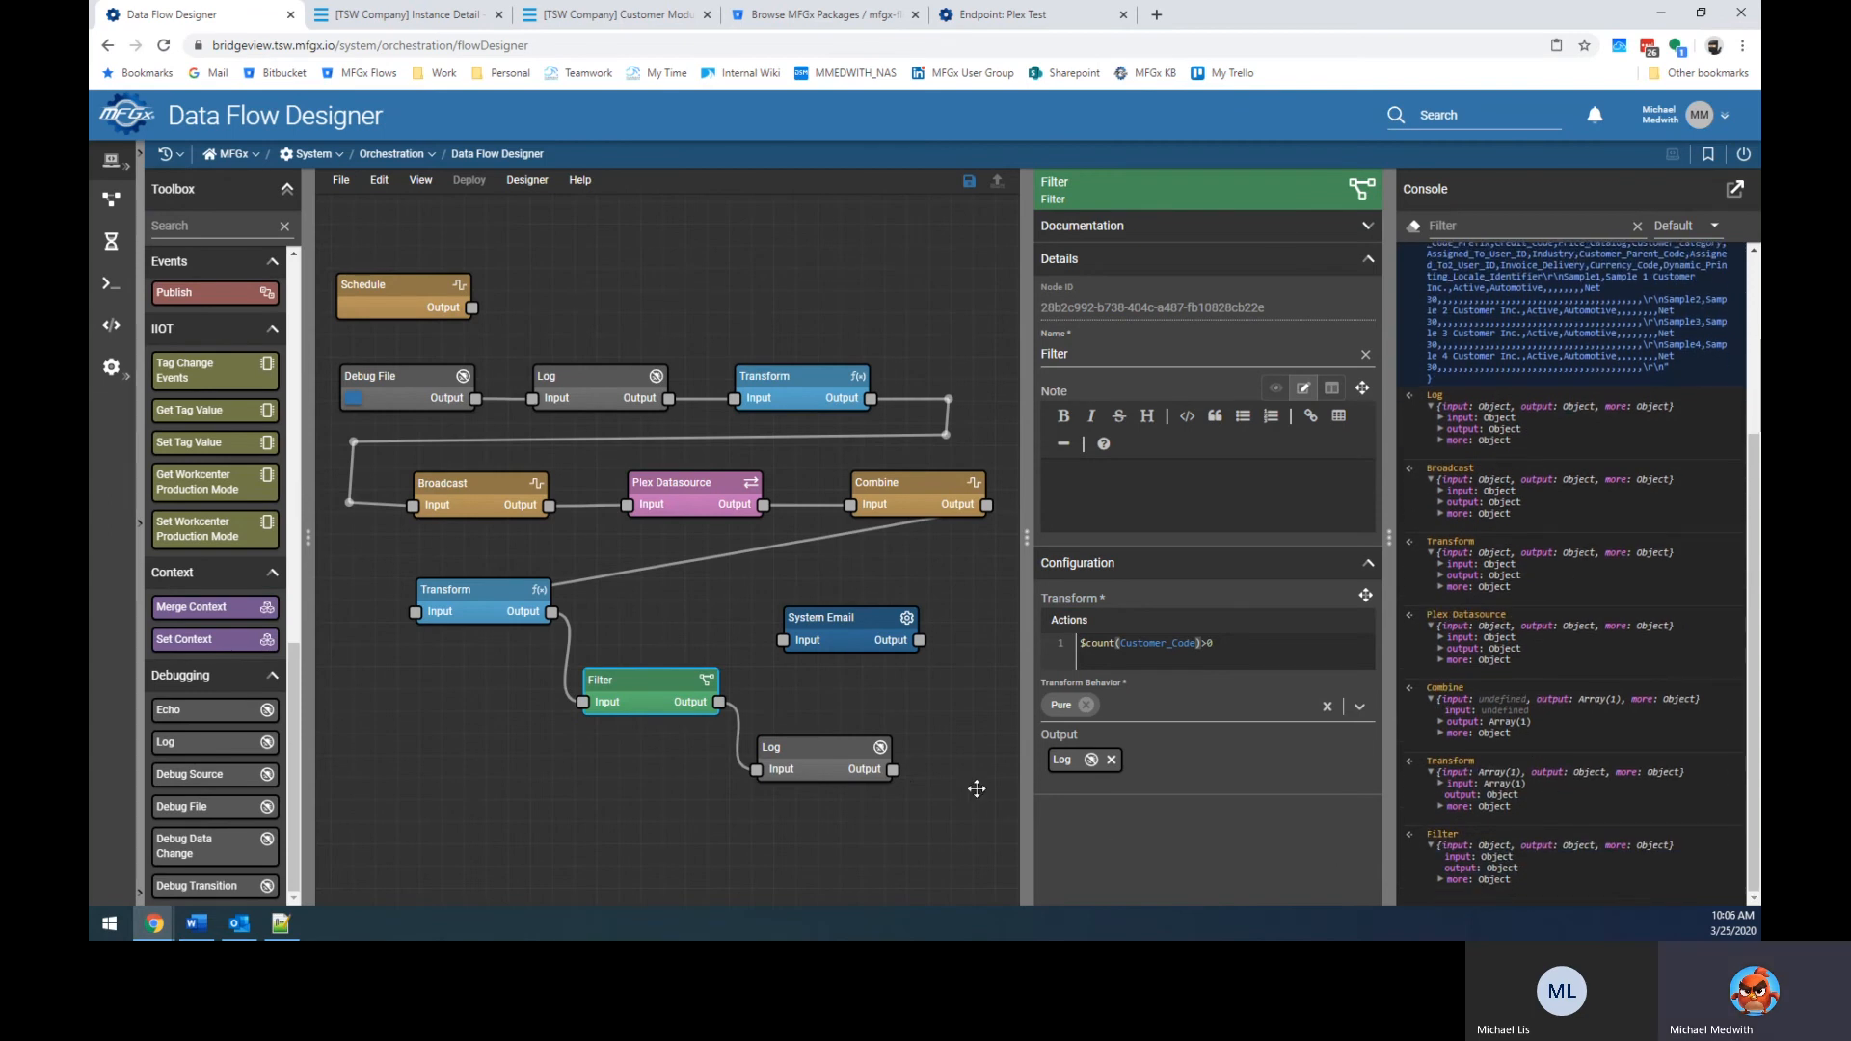
Delete the leftover lines after the Transform's error object and rerun the flow.
{"action": "left_click_drag", "start_coordinate": [632, 688], "coordinate": [637, 669]}
{"action": "left_click", "coordinate": [494, 606]}
{"action": "left_click", "coordinate": [1198, 665]}
{"action": "key", "text": "Down"}
{"action": "key", "text": "shift+Up"}
{"action": "key", "text": "shift+Up"}
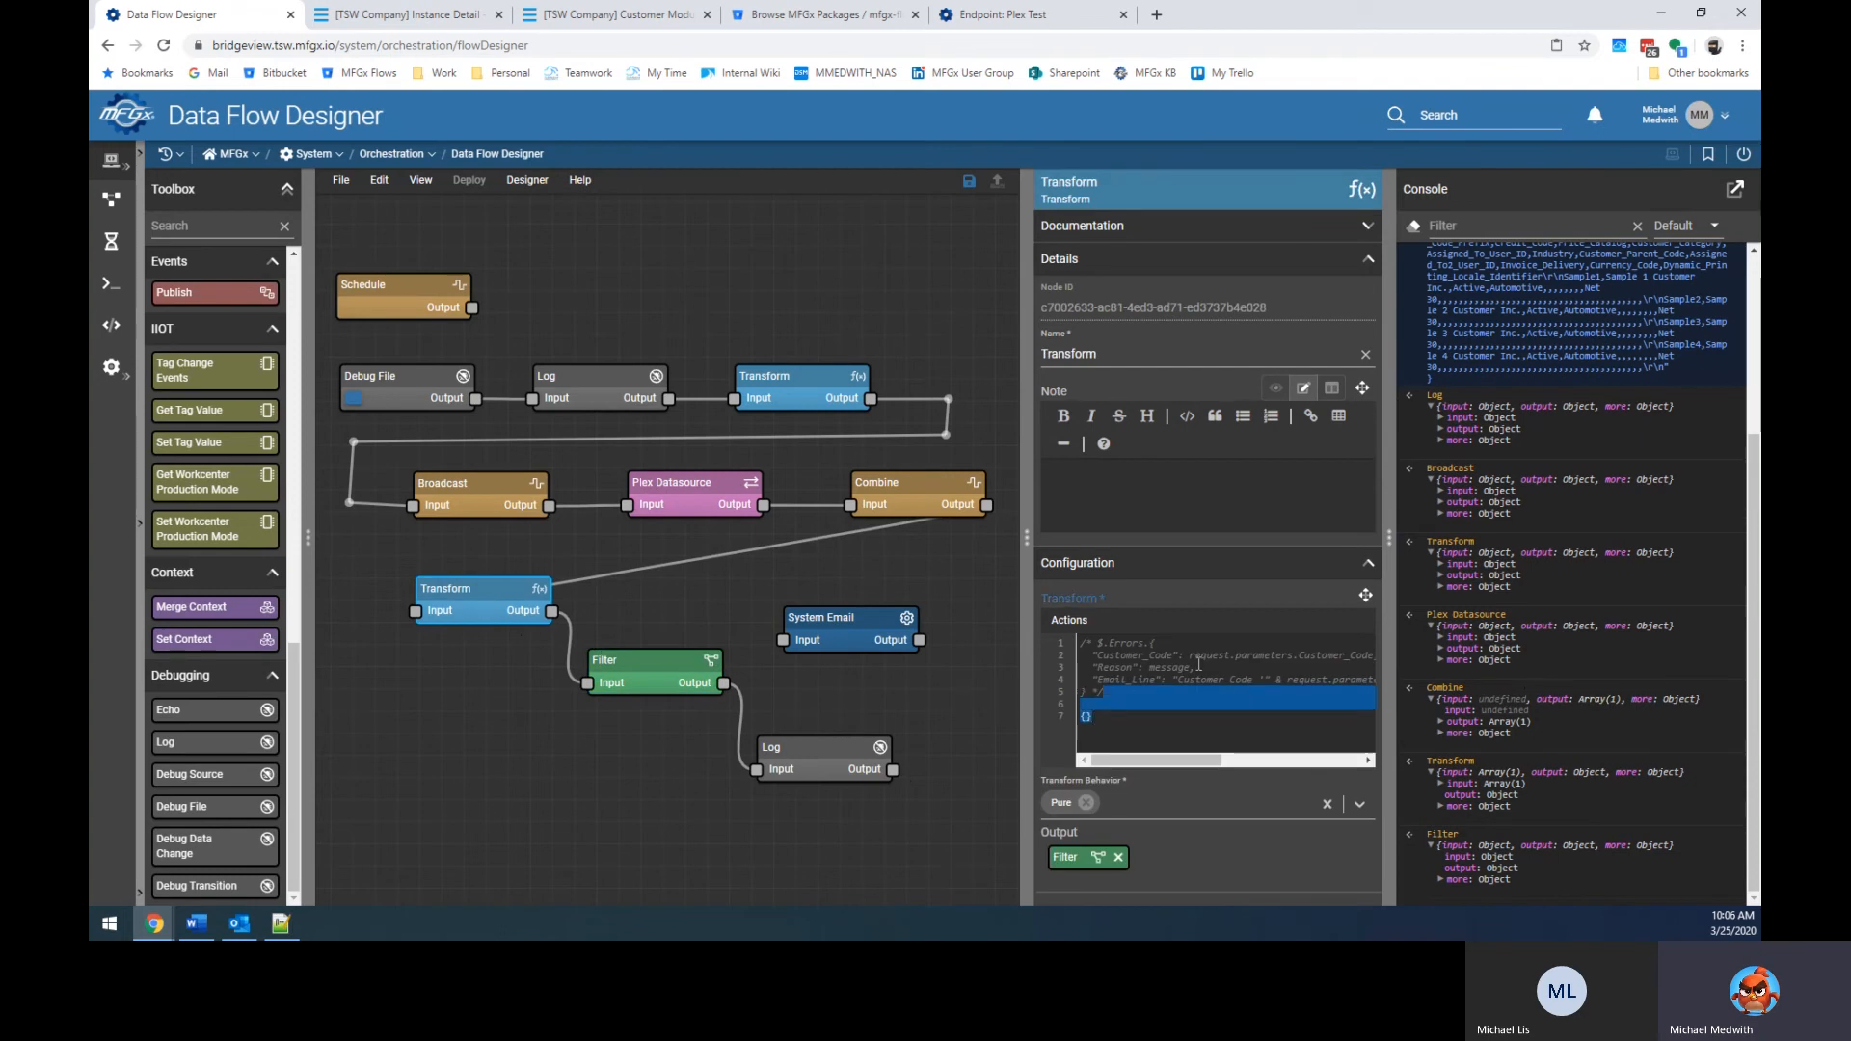
{"action": "key", "text": "BackSpace"}
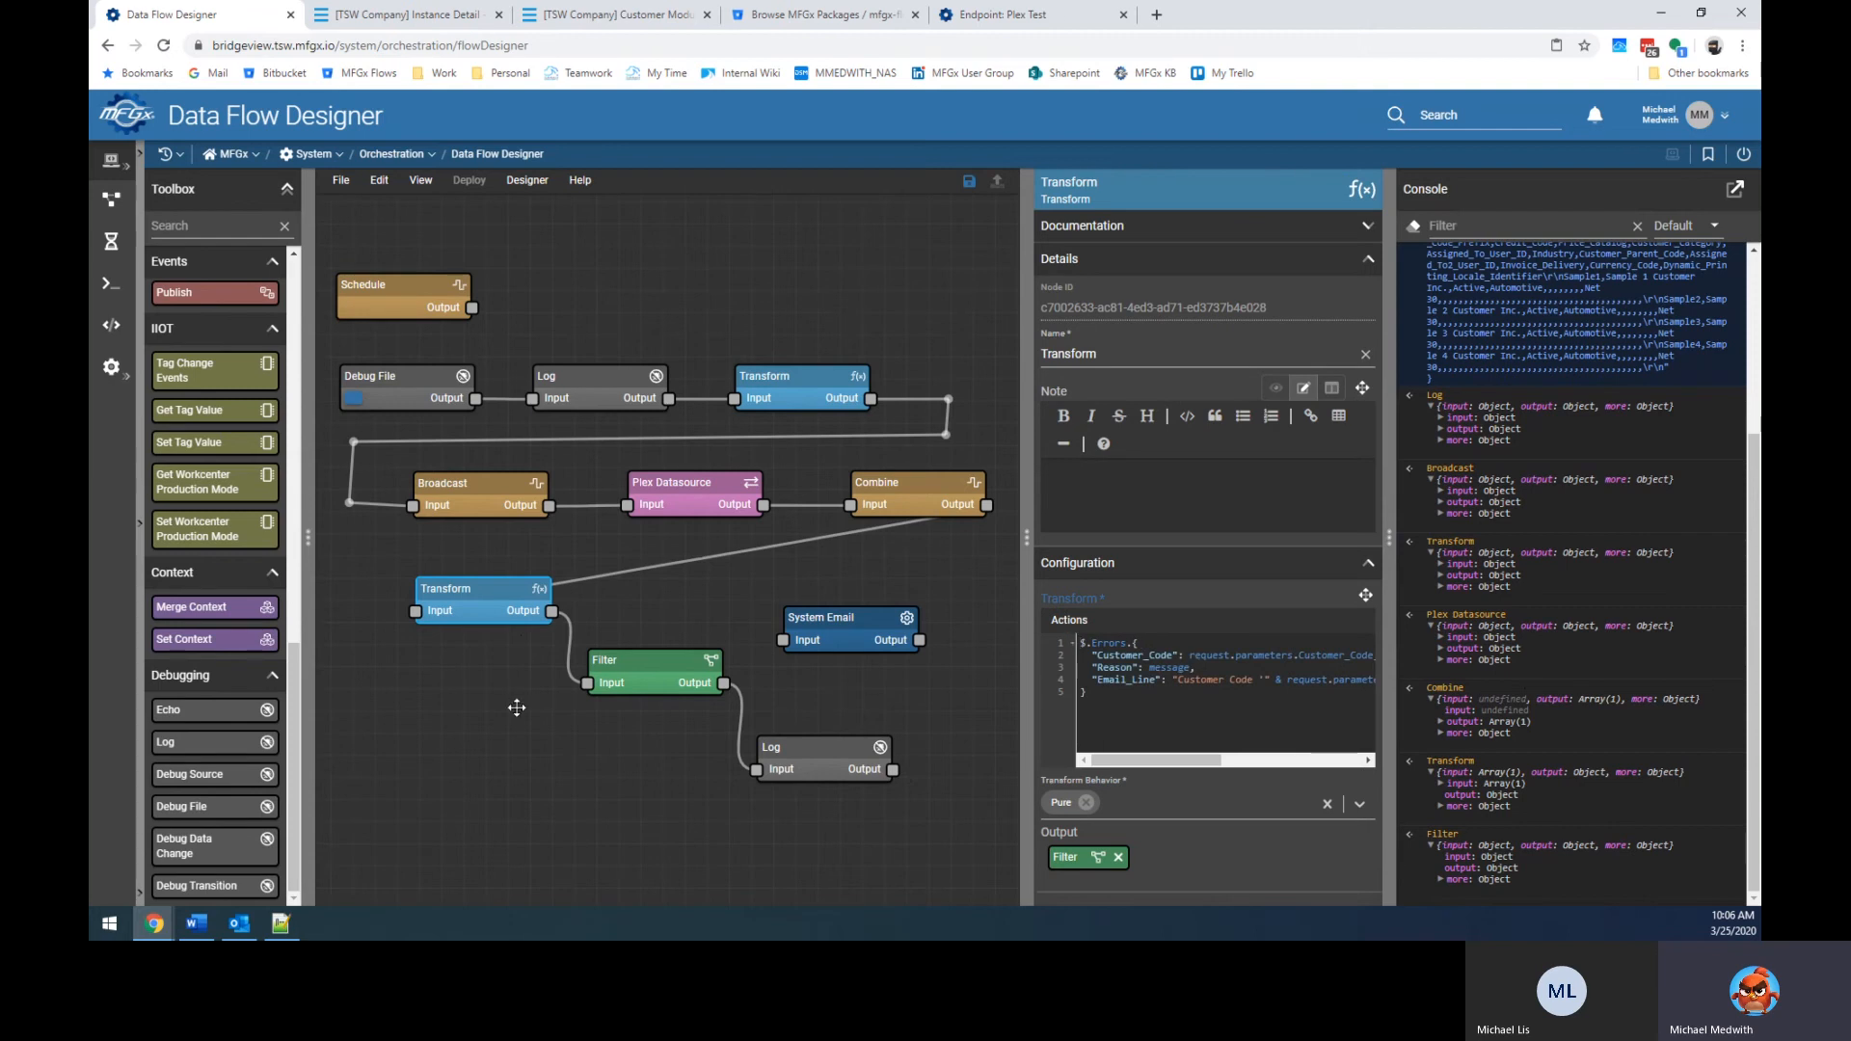
{"action": "left_click", "coordinate": [355, 400]}
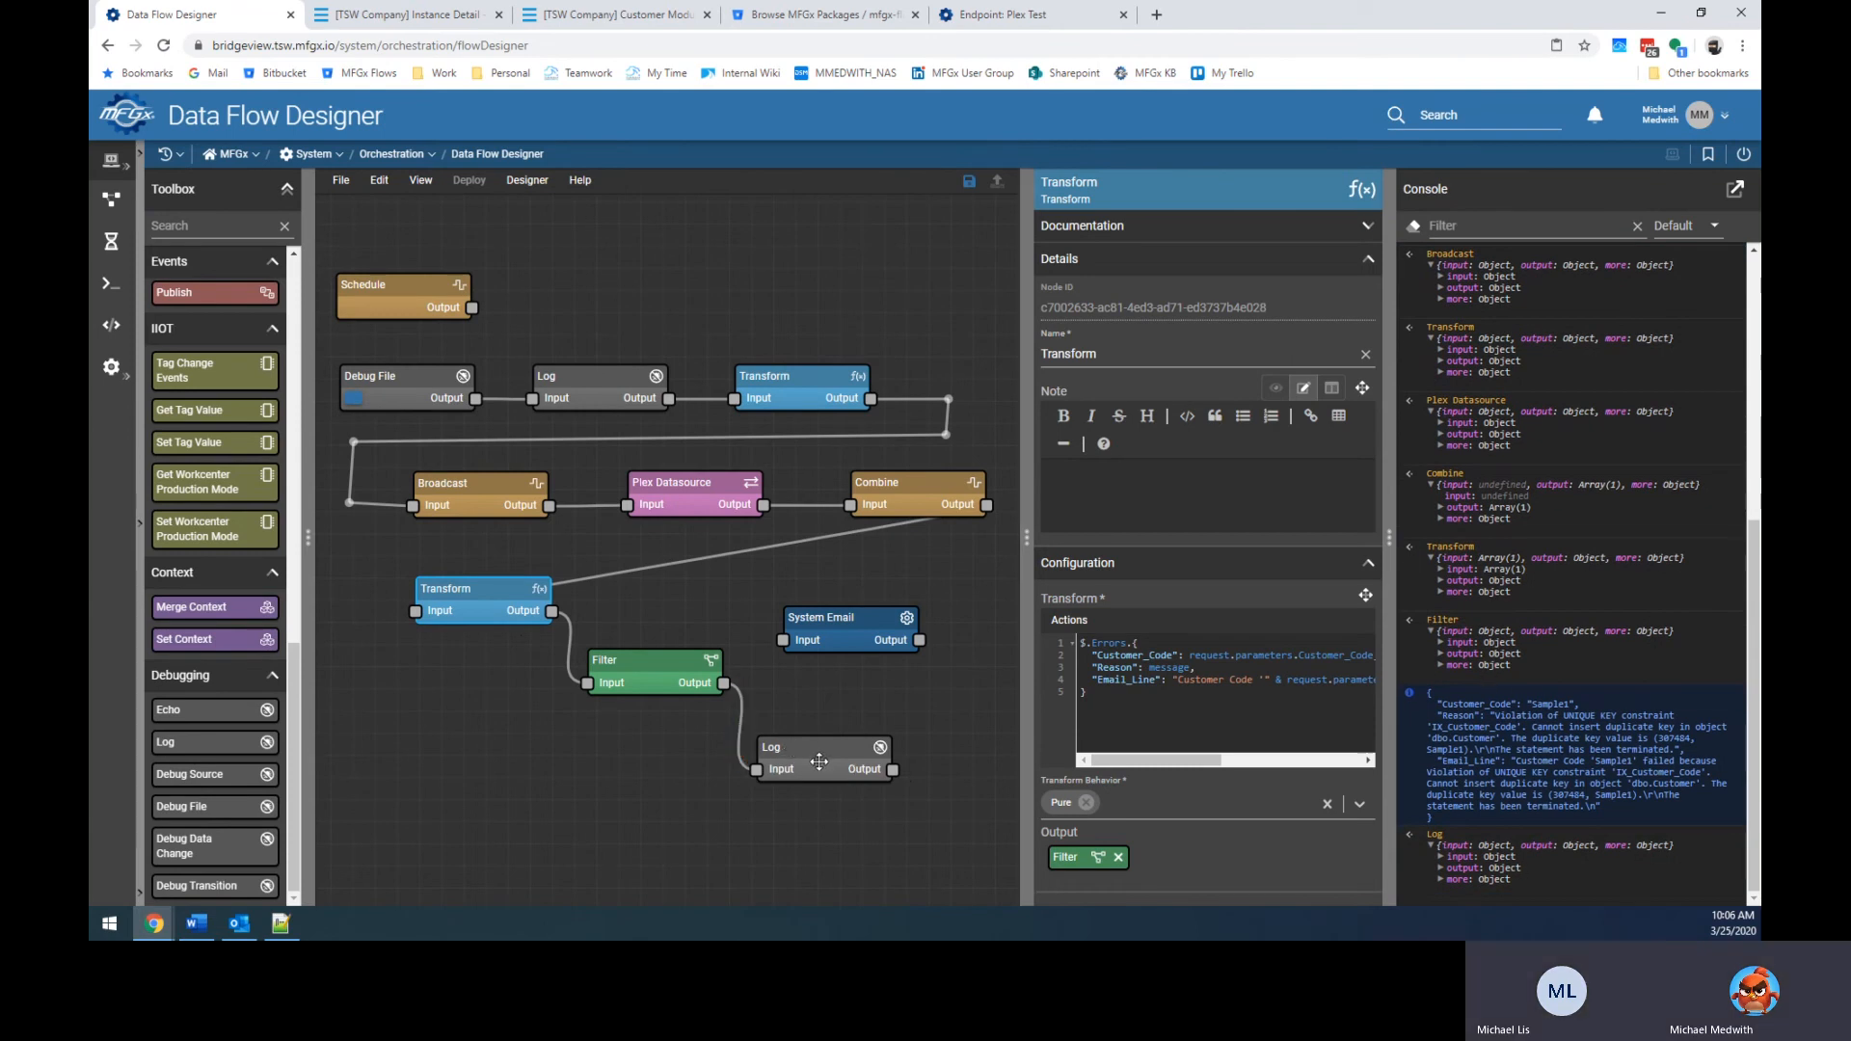
Delete the Log node after Filter and move Filter up beside System Email.
{"action": "left_click", "coordinate": [790, 749]}
{"action": "key", "text": "Delete"}
{"action": "left_click_drag", "start_coordinate": [666, 678], "coordinate": [683, 637]}
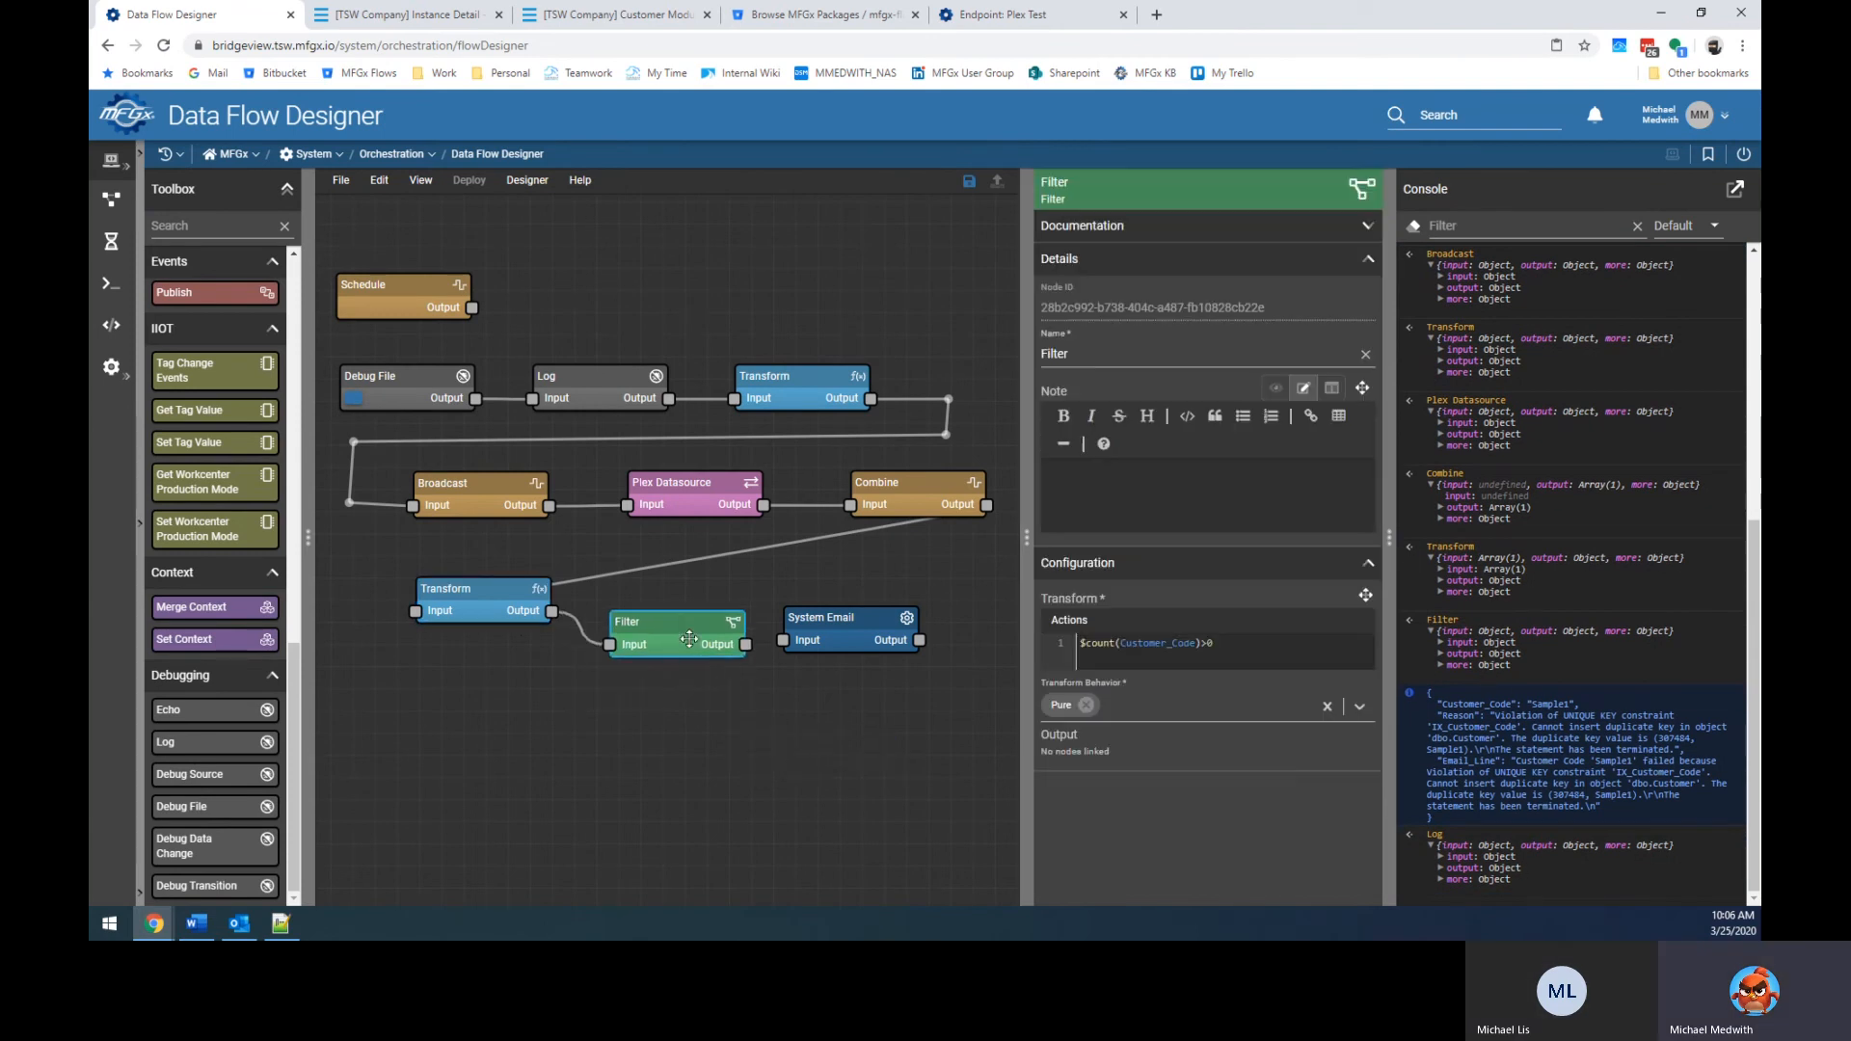
Shift System Email right and wire the Filter's output into its input.
{"action": "left_click_drag", "start_coordinate": [839, 626], "coordinate": [887, 628]}
{"action": "left_click_drag", "start_coordinate": [742, 642], "coordinate": [831, 641]}
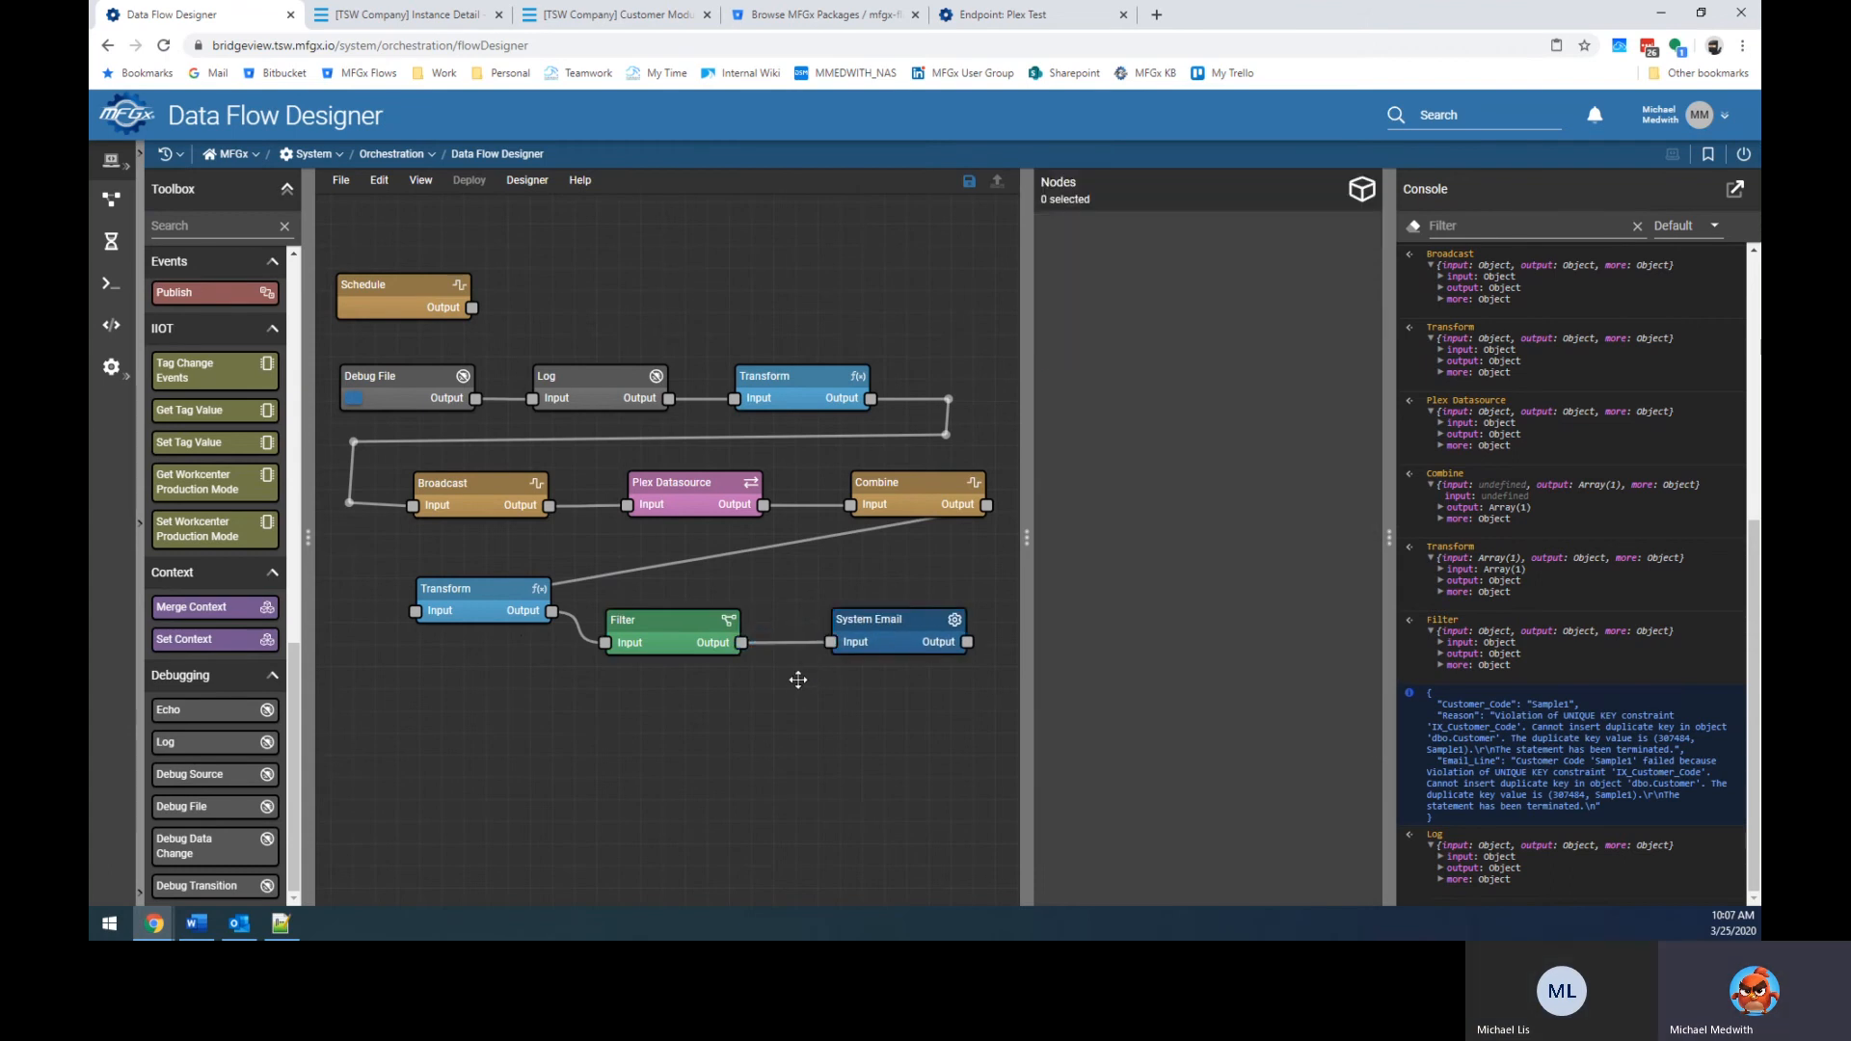
{"action": "left_click", "coordinate": [663, 621]}
{"action": "left_click_drag", "start_coordinate": [663, 621], "coordinate": [674, 617]}
Inspect the row-index line in the CSV-parsing Transform's code.
{"action": "left_click", "coordinate": [768, 385]}
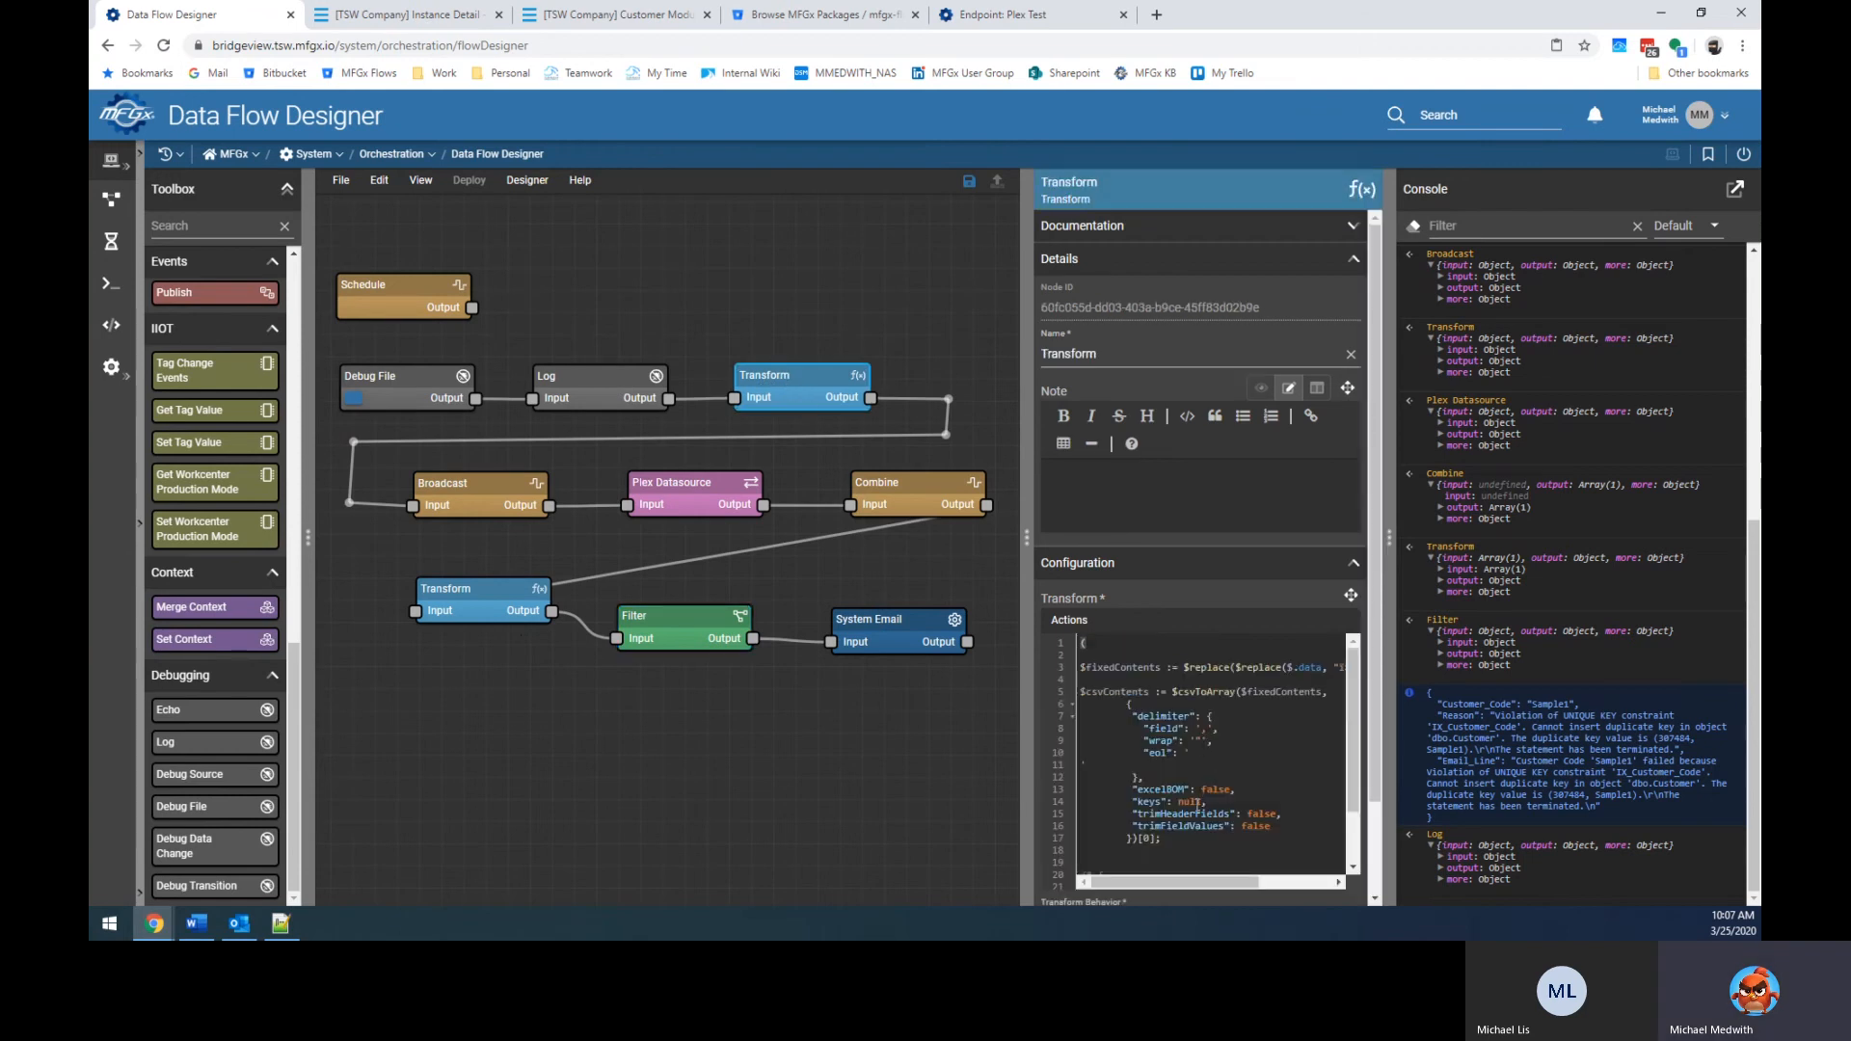
{"action": "scroll", "coordinate": [1198, 802], "scroll_direction": "down", "scroll_amount": 2}
{"action": "left_click", "coordinate": [1191, 770]}
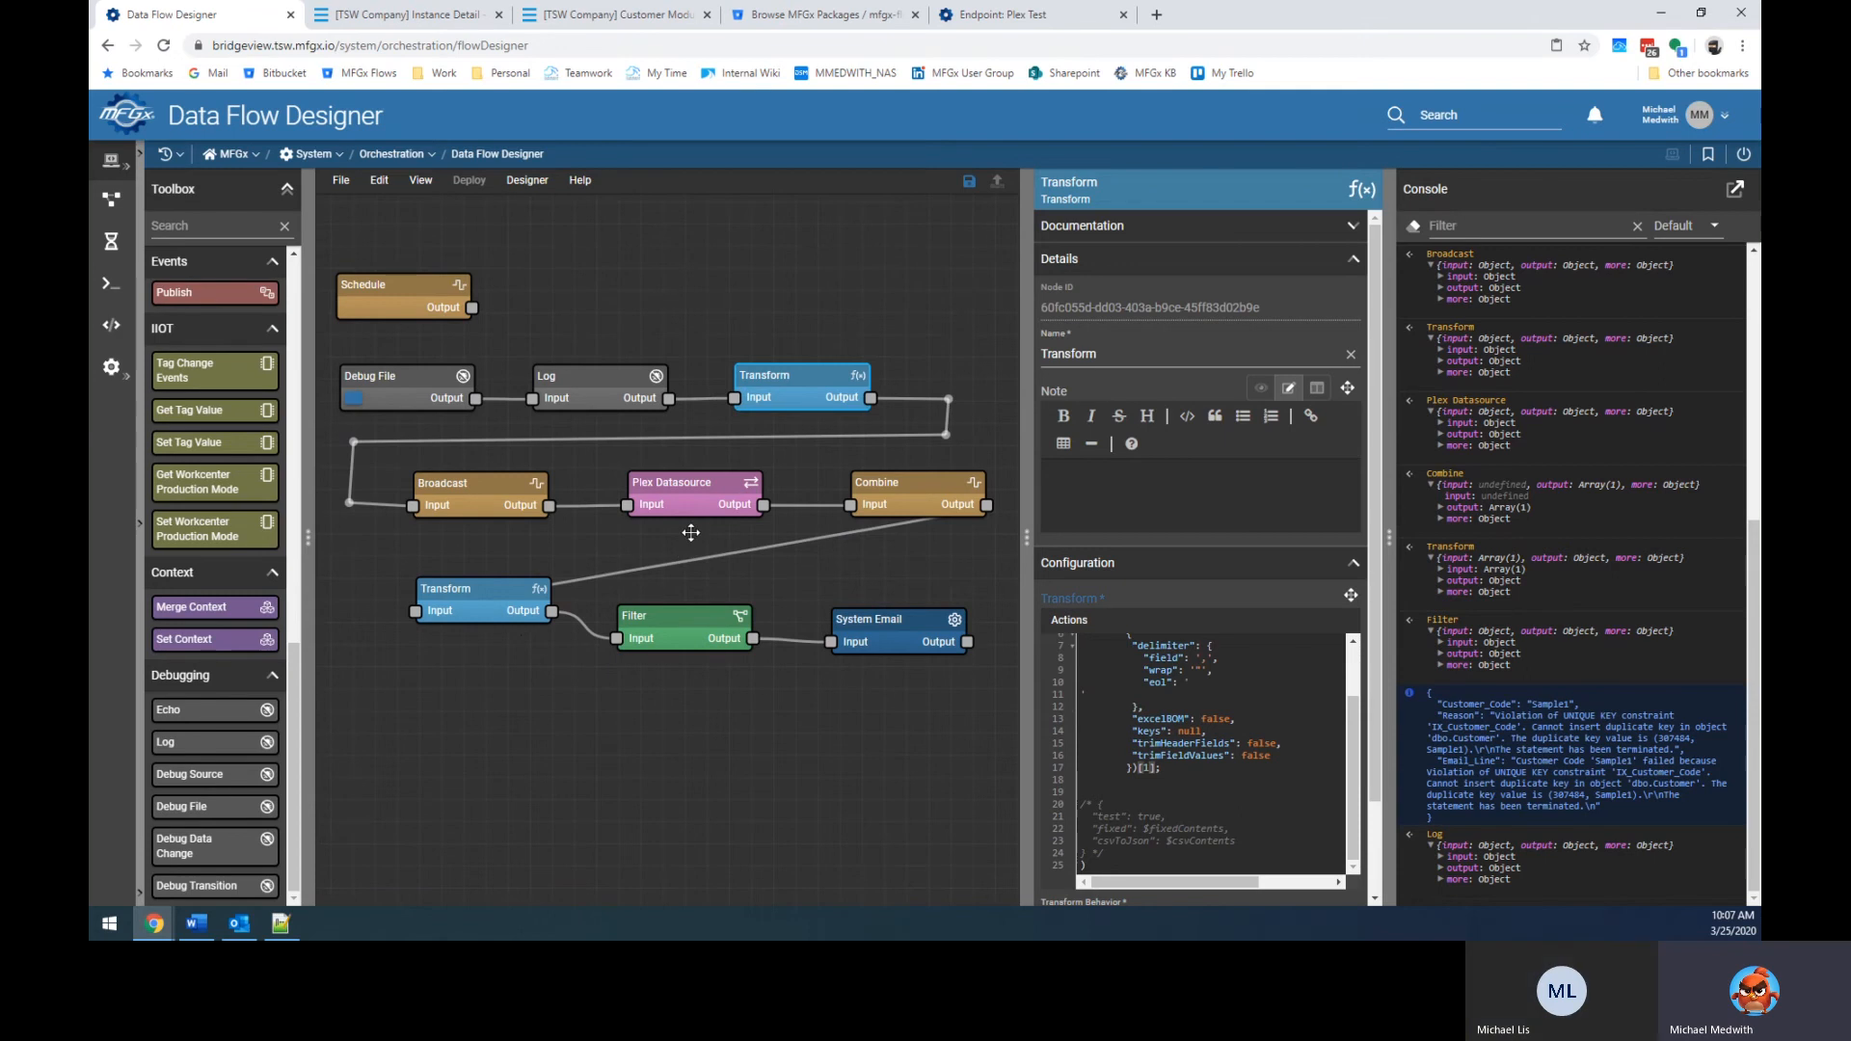
Refresh the Plex Customer List and check the Instance Detail and instances list.
{"action": "left_click", "coordinate": [607, 15]}
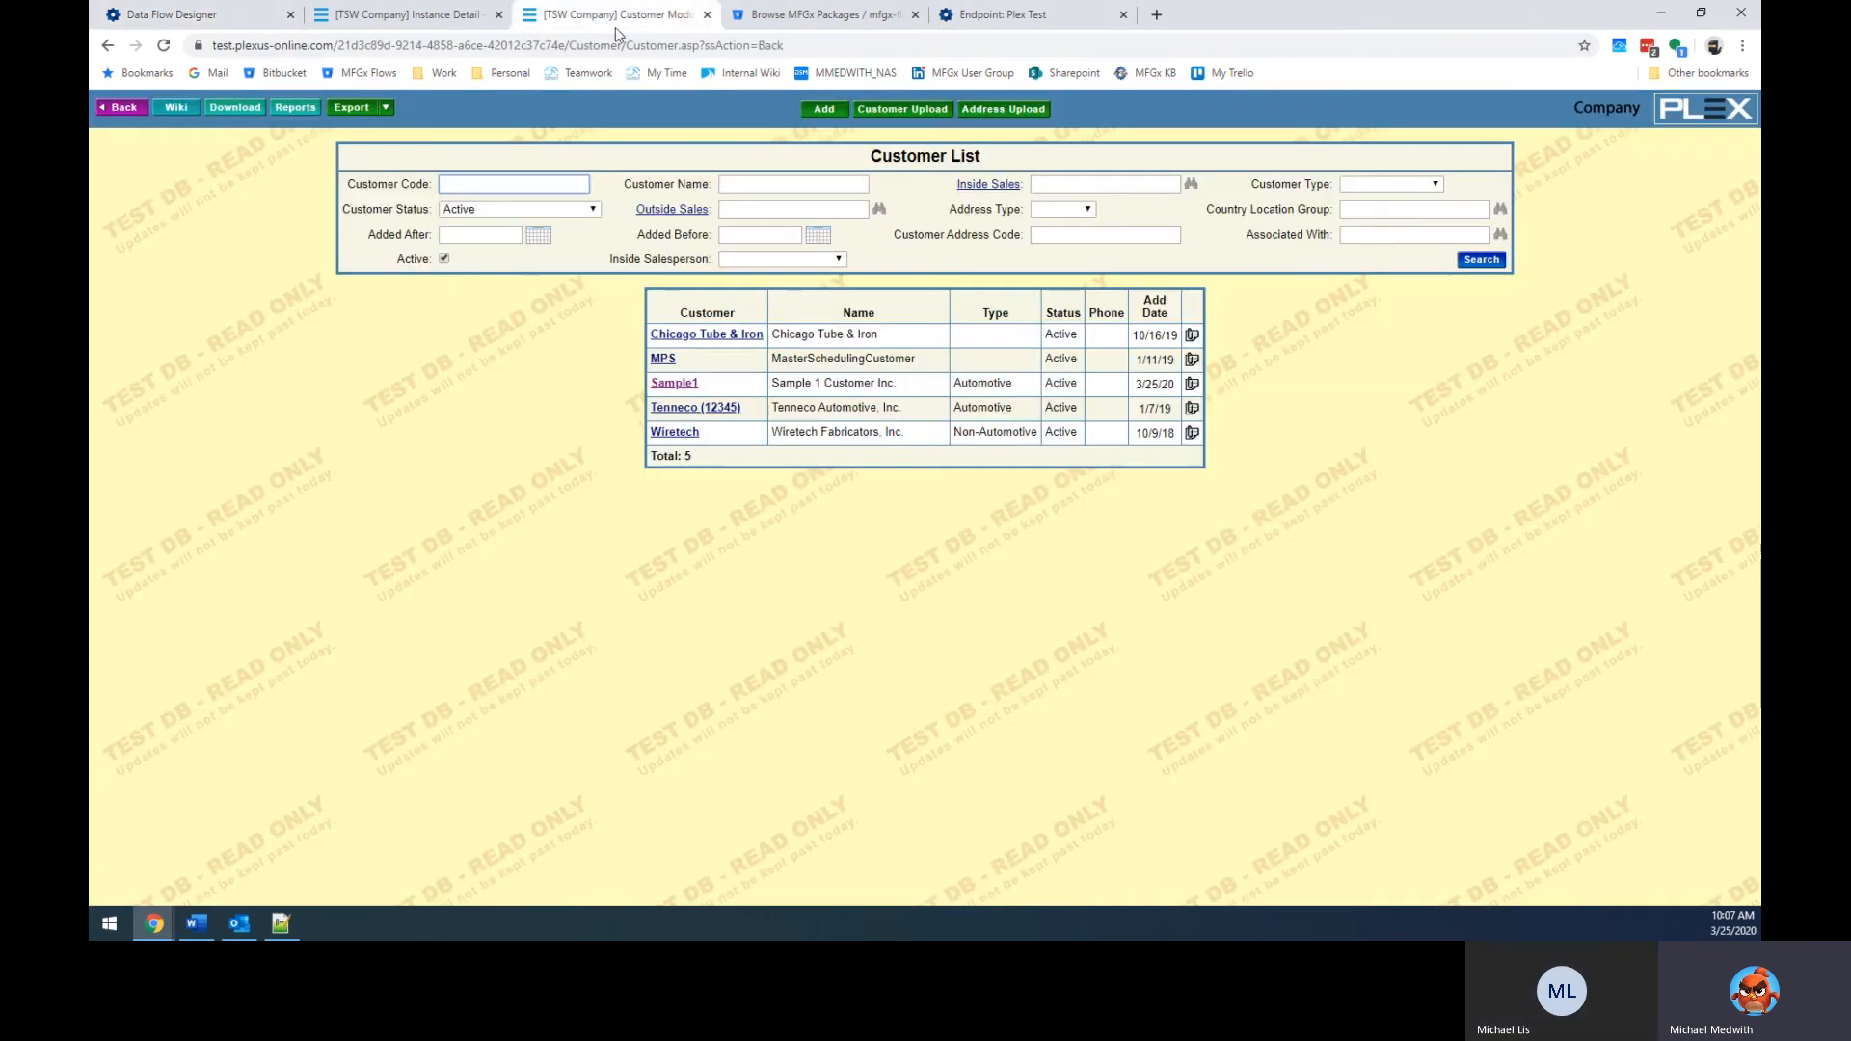
{"action": "left_click", "coordinate": [1479, 258]}
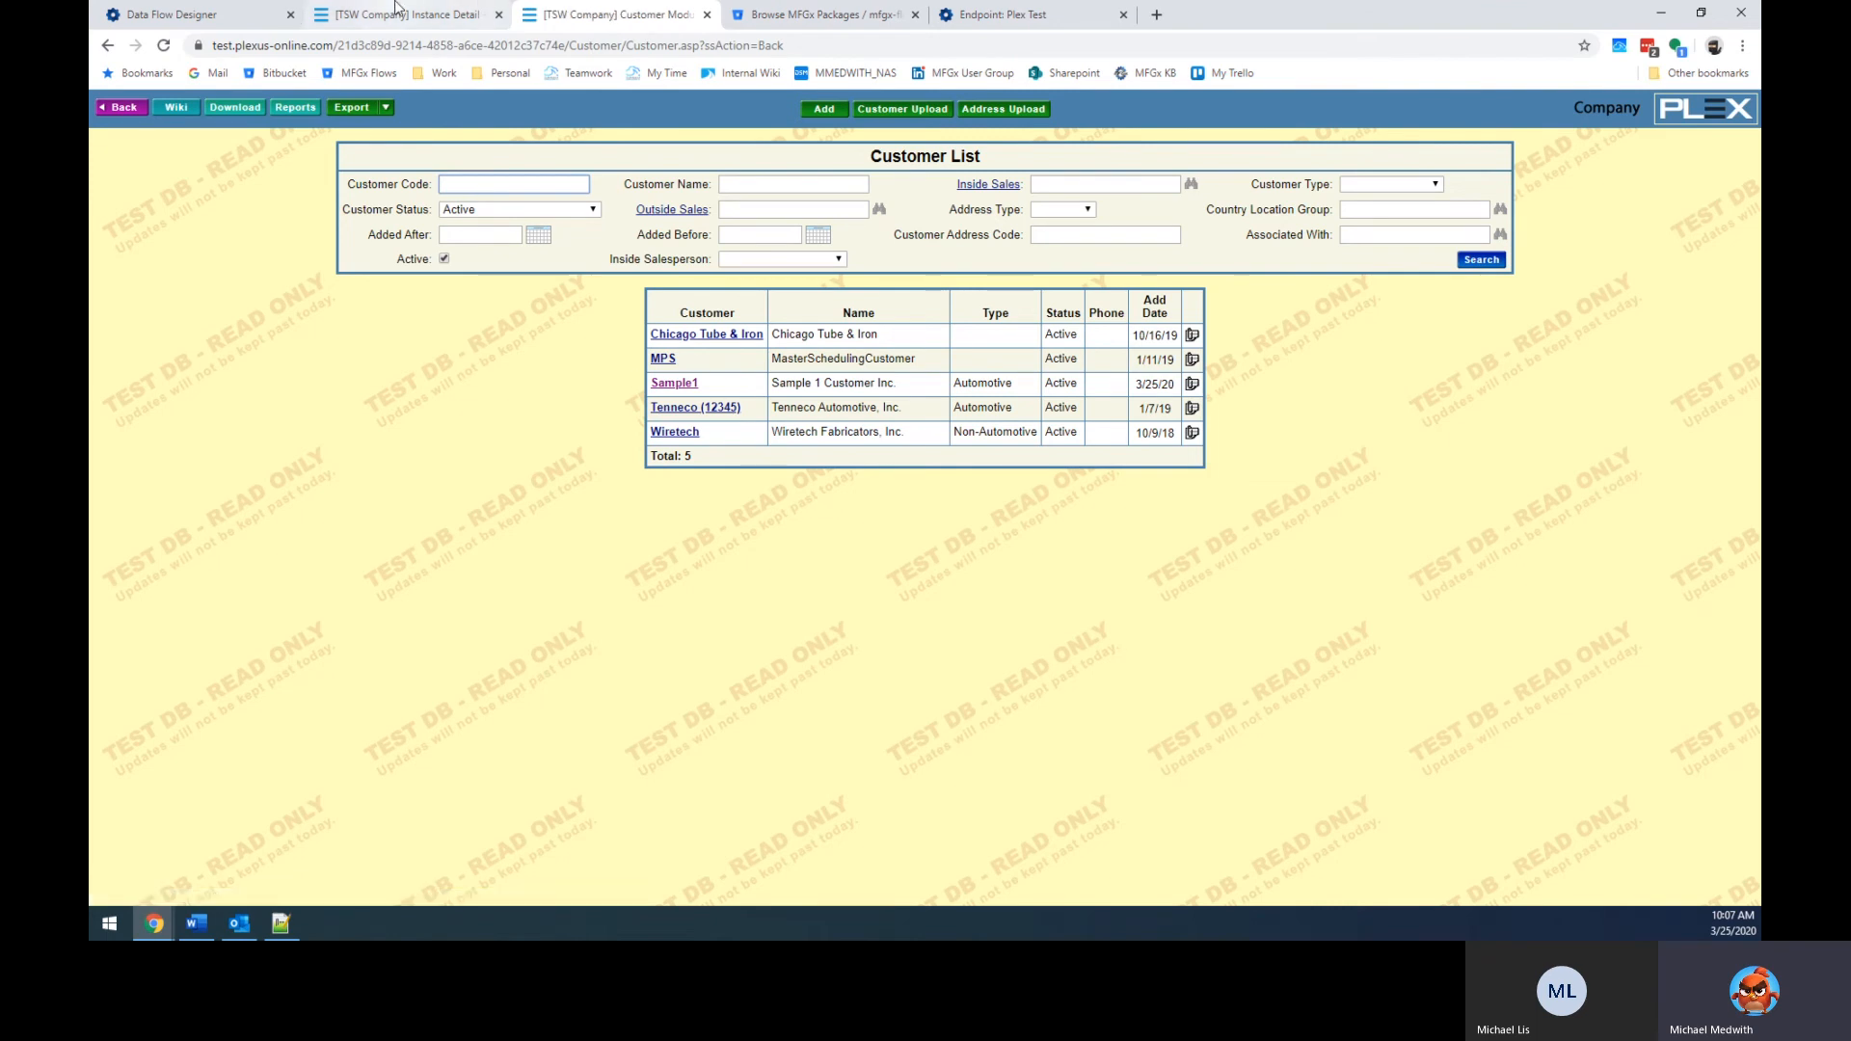
{"action": "left_click", "coordinate": [446, 14]}
{"action": "key", "text": "ctrl+shift+Tab"}
{"action": "left_click", "coordinate": [446, 9]}
{"action": "left_click", "coordinate": [135, 106]}
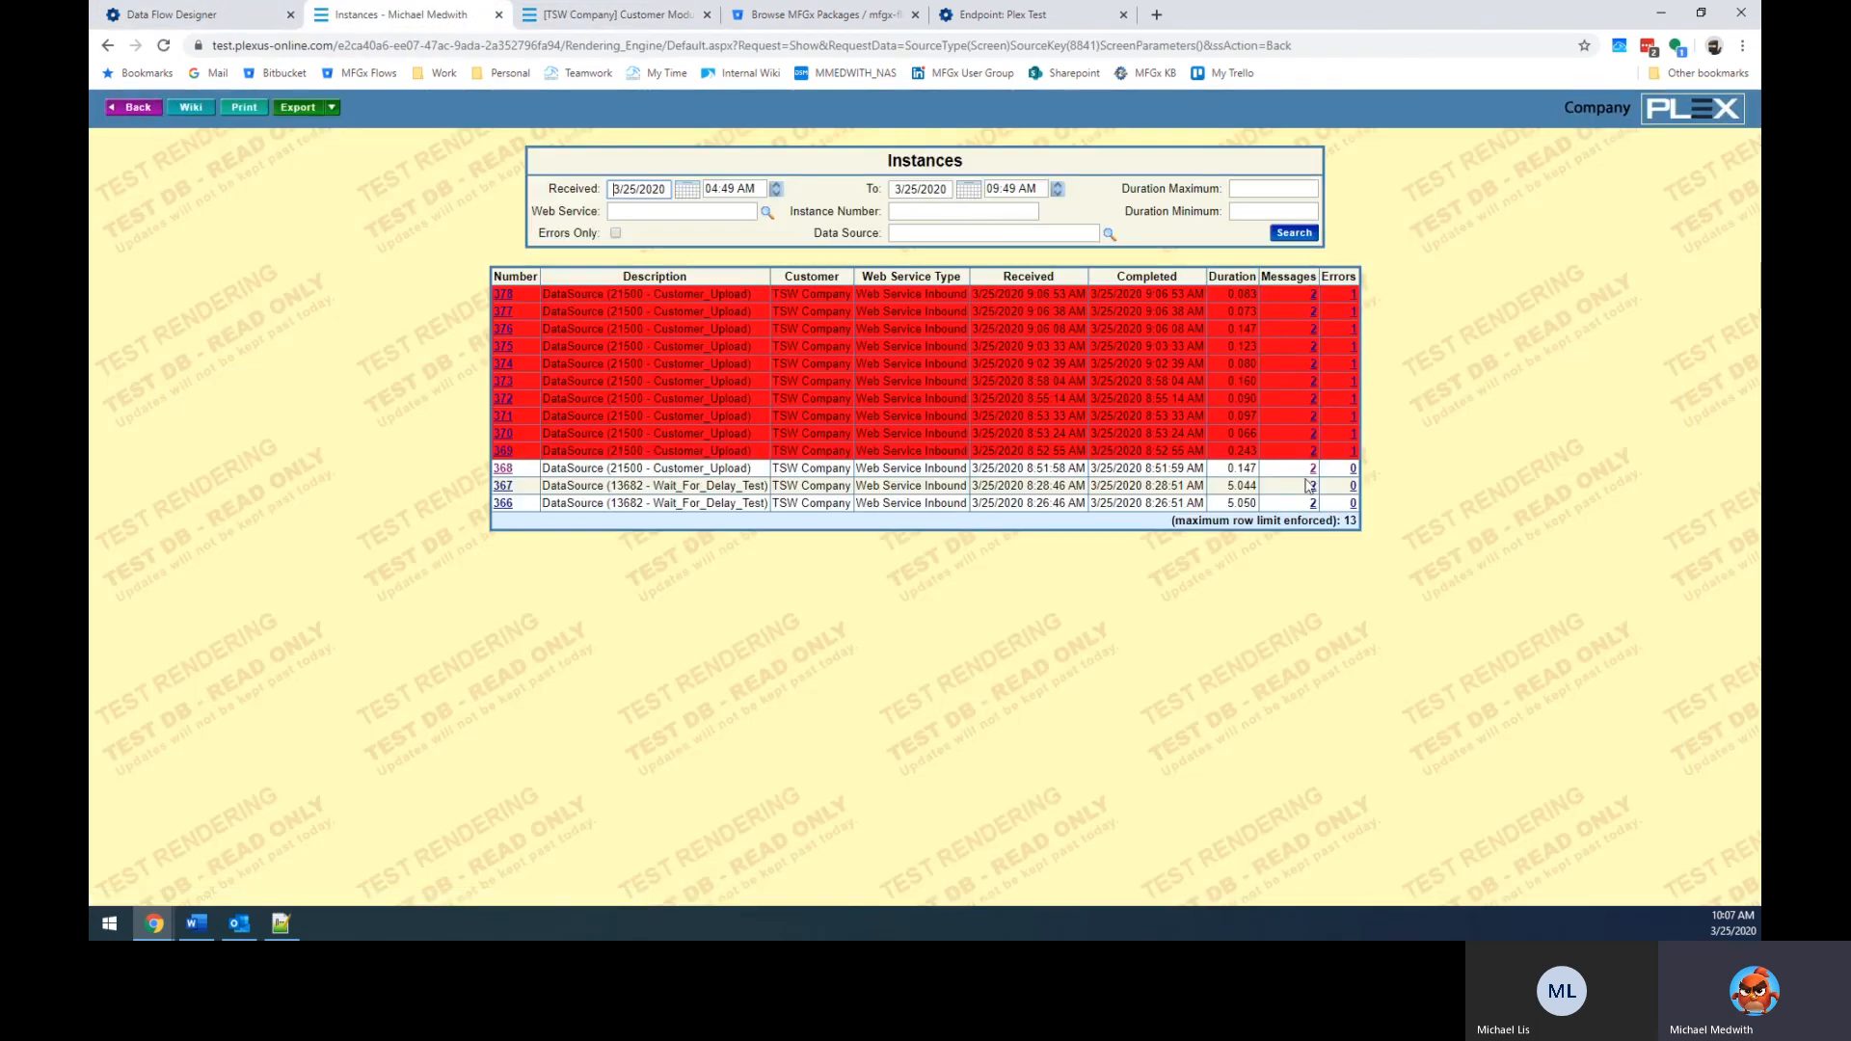
{"action": "left_click", "coordinate": [189, 12]}
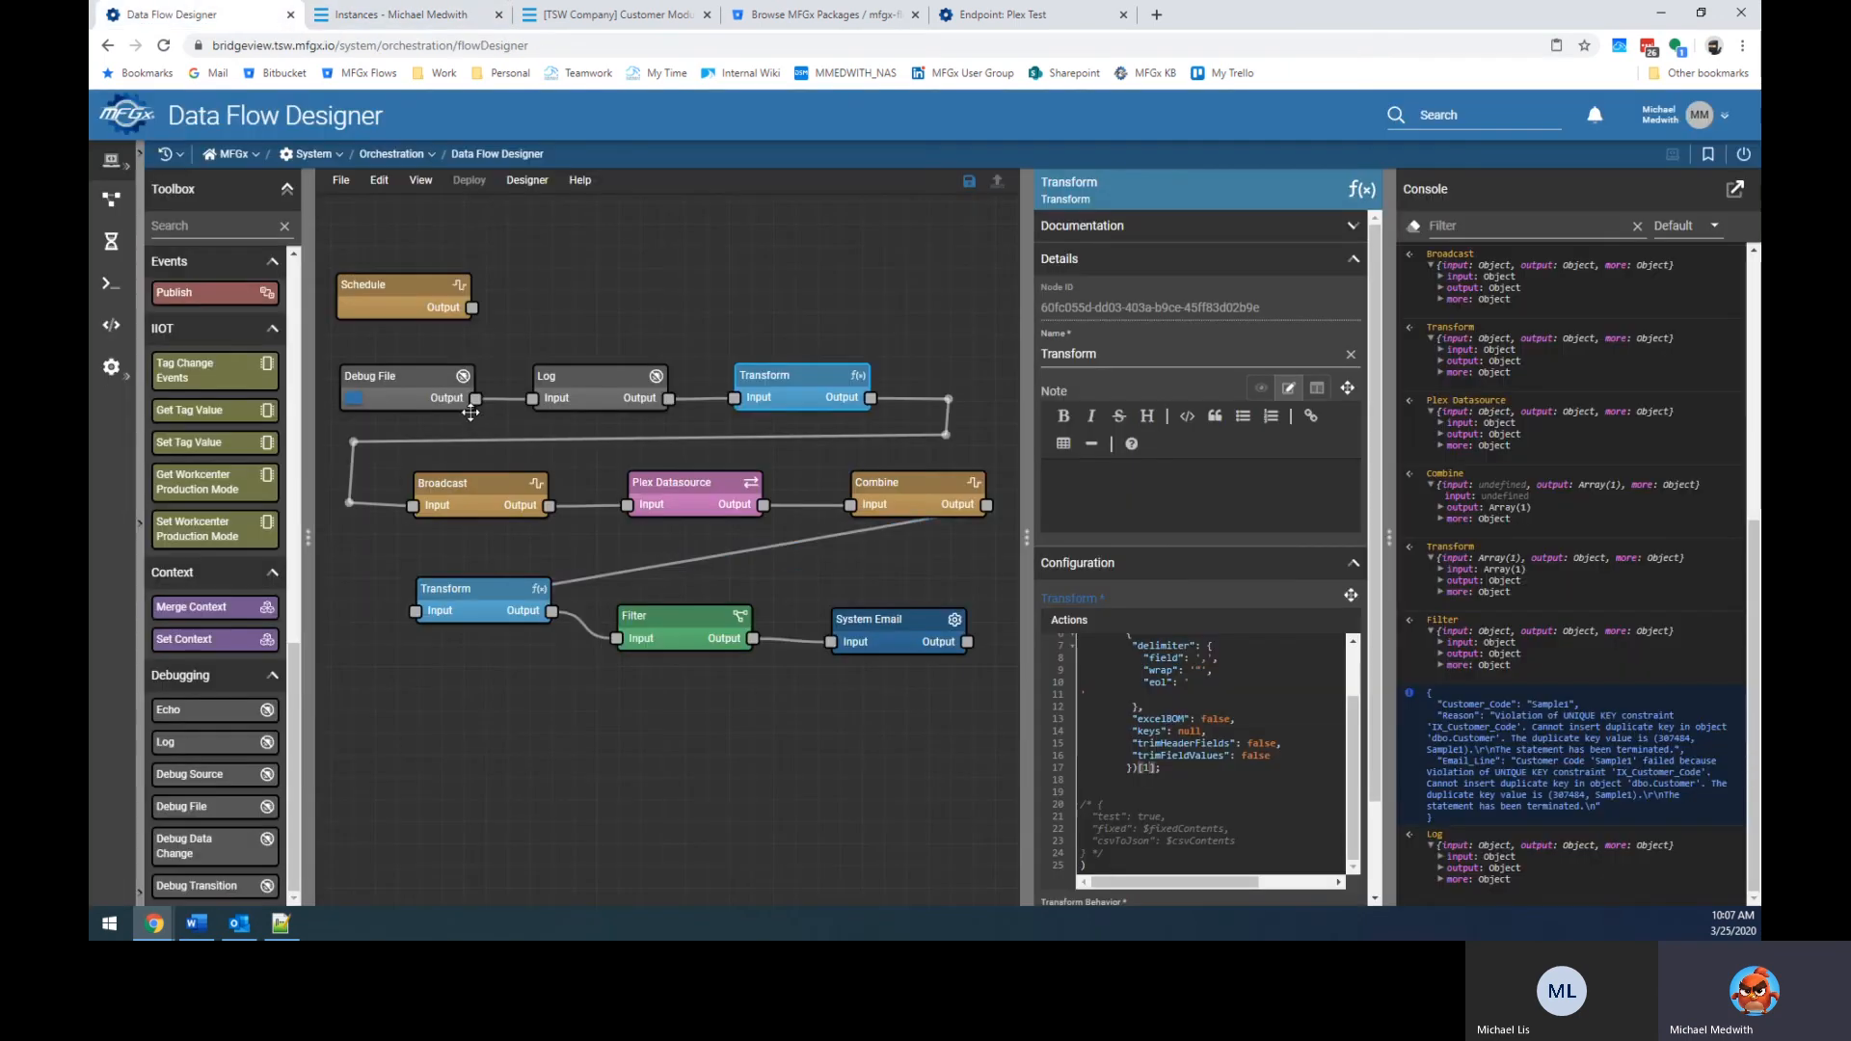
Rerun the flow from Debug File and refresh the Customer List to confirm Sample2.
{"action": "left_click", "coordinate": [354, 398]}
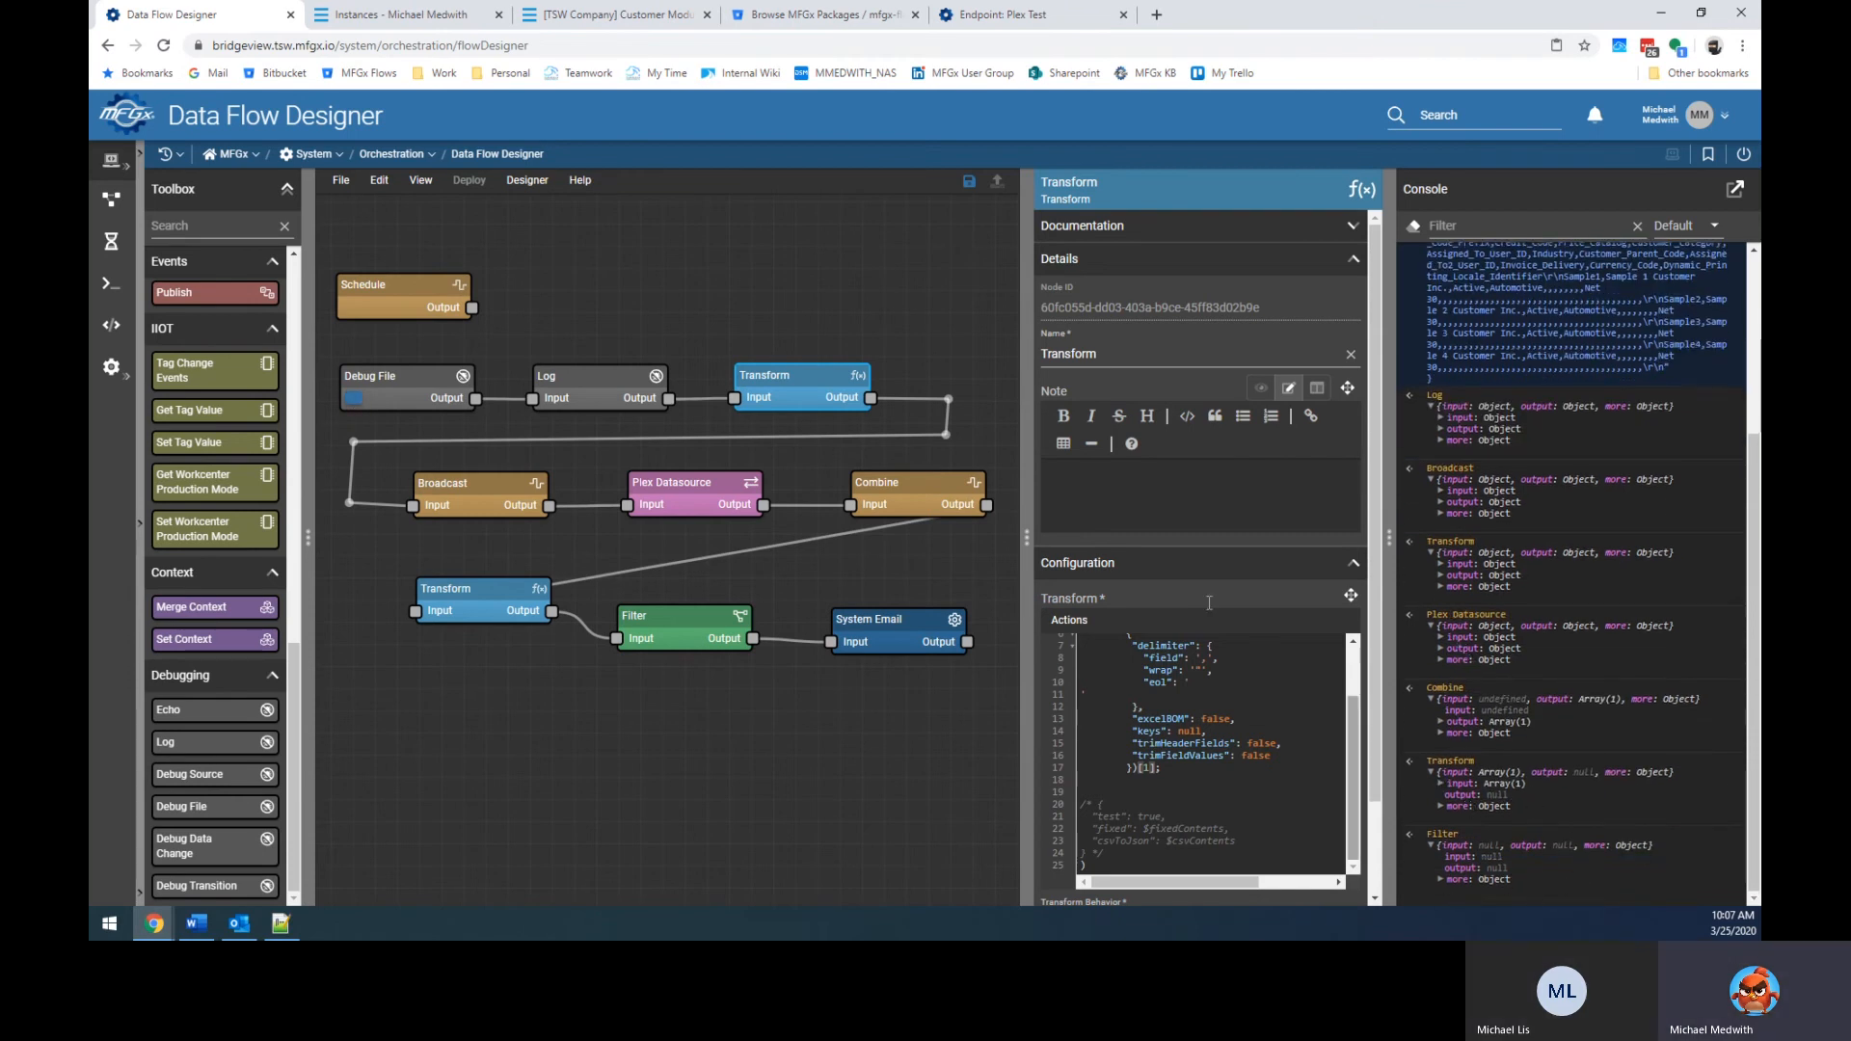
{"action": "left_click", "coordinate": [604, 22]}
{"action": "left_click", "coordinate": [1481, 260]}
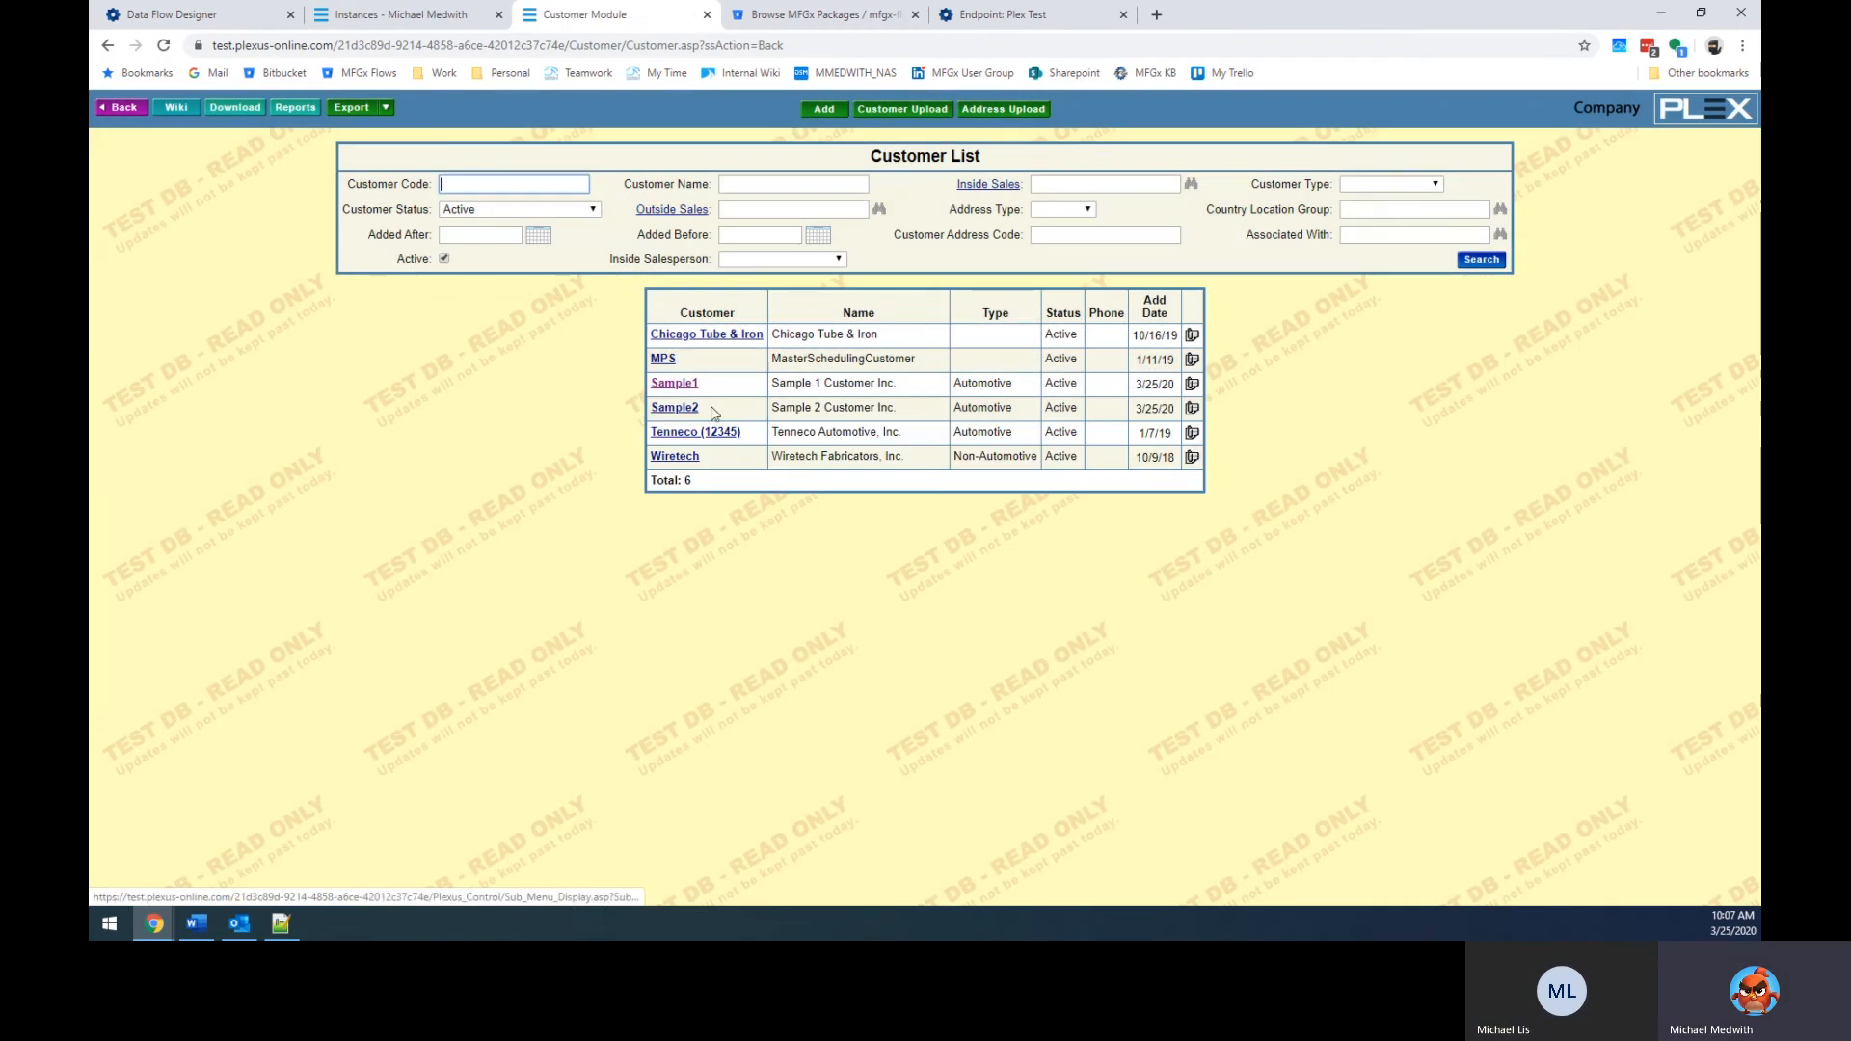
{"action": "left_click", "coordinate": [183, 15]}
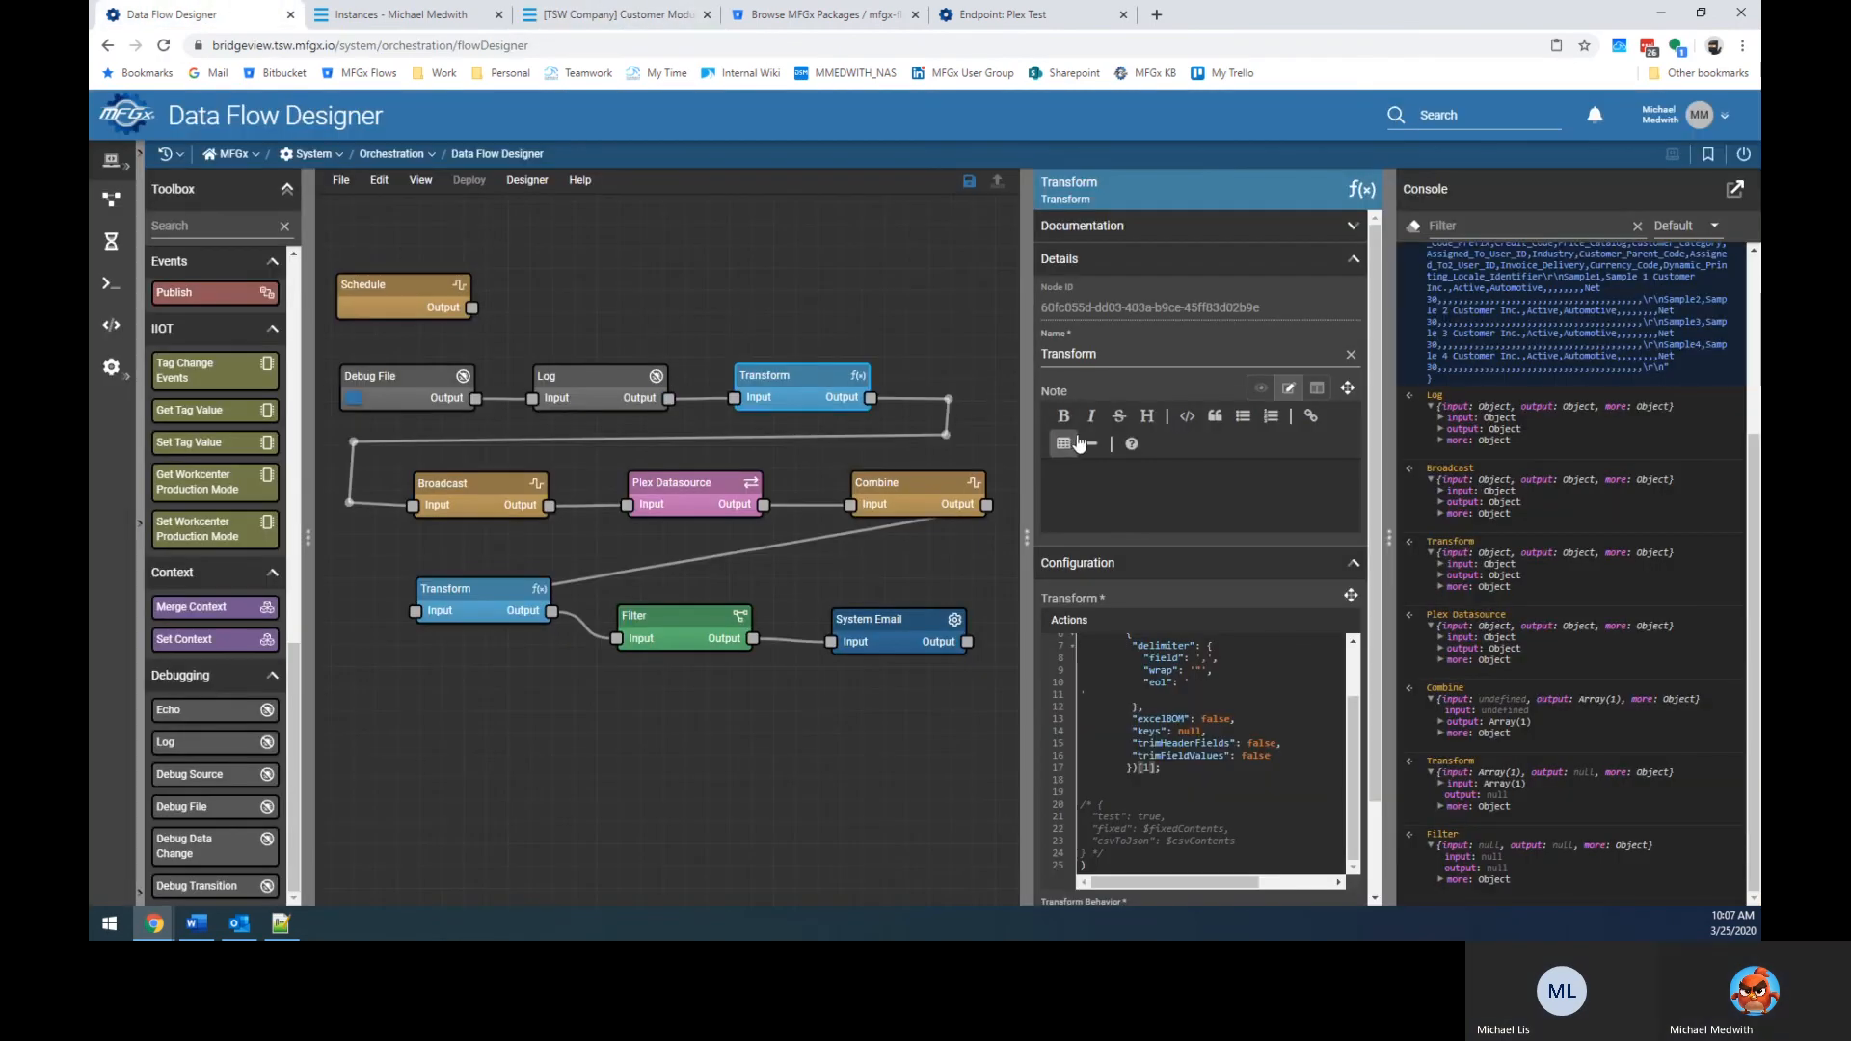
Rerun the flow, read the Customer Errors email on Sample2's duplicate key, and close it.
{"action": "left_click", "coordinate": [417, 436]}
{"action": "left_click", "coordinate": [353, 398]}
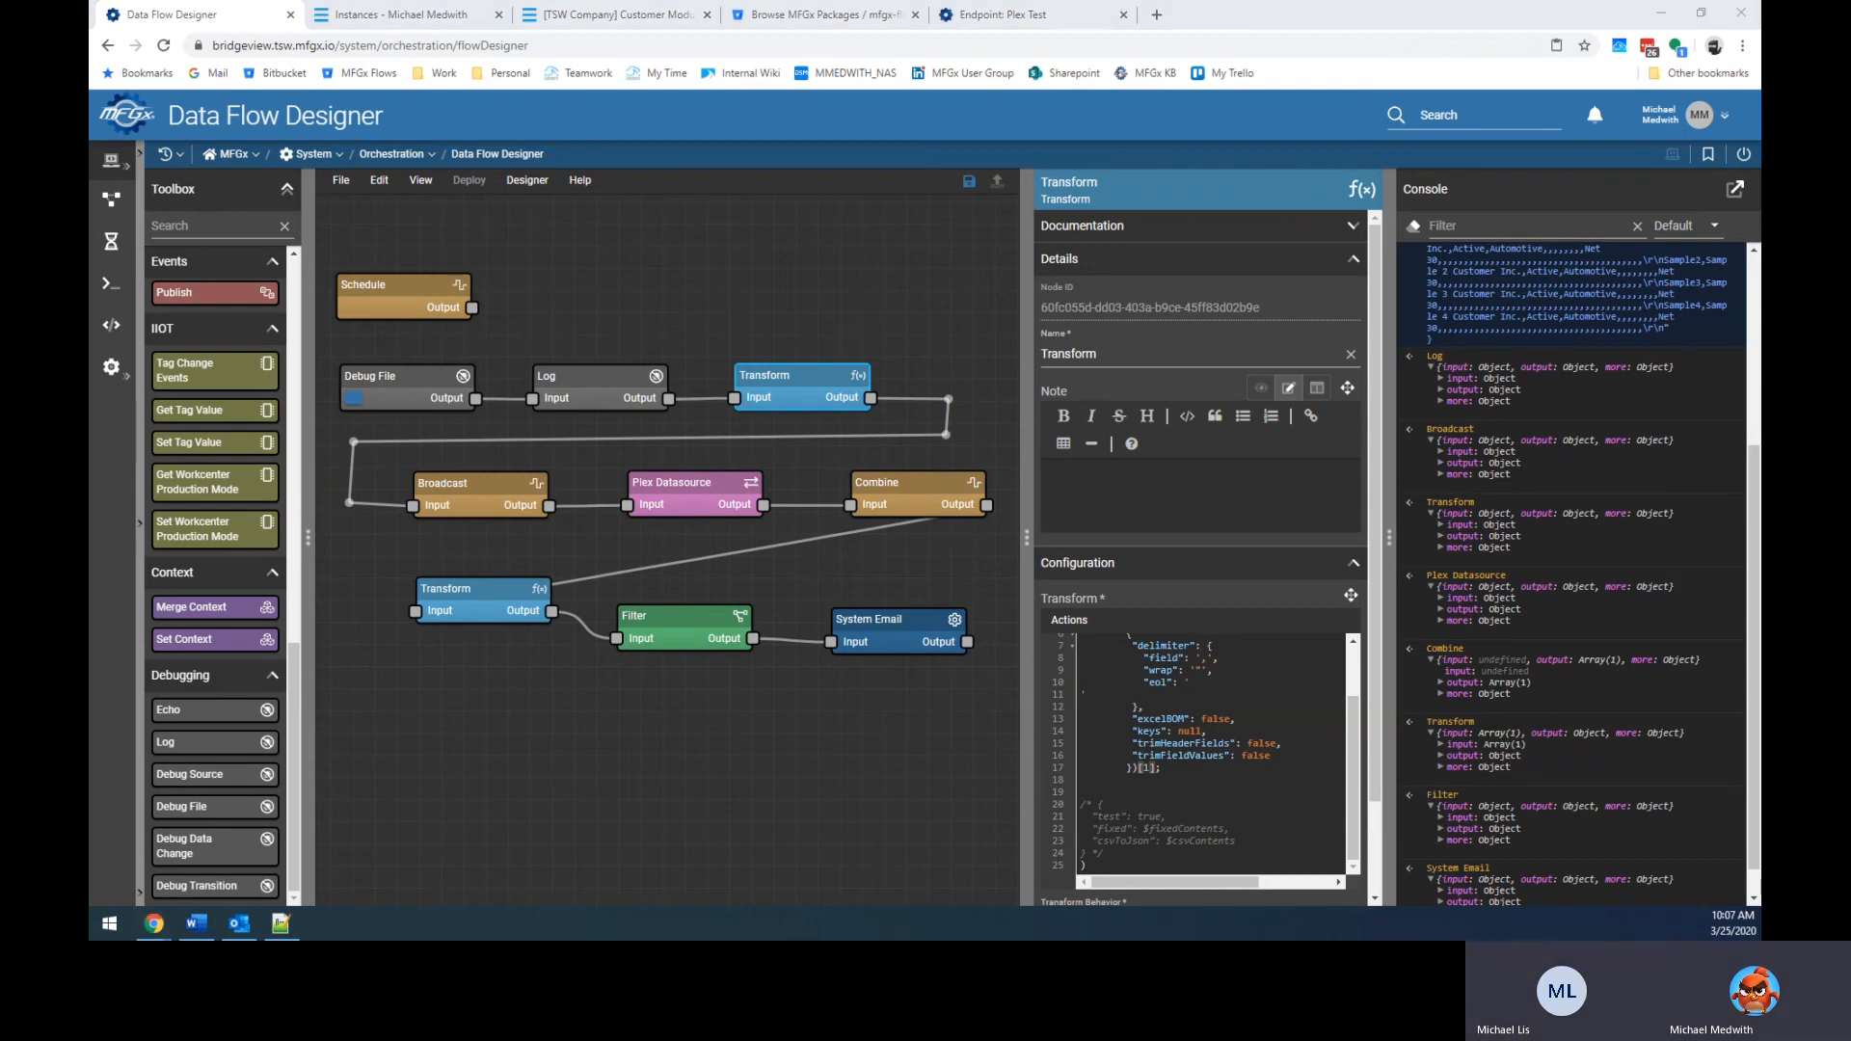
{"action": "left_click_drag", "start_coordinate": [91, 141], "coordinate": [1093, 141]}
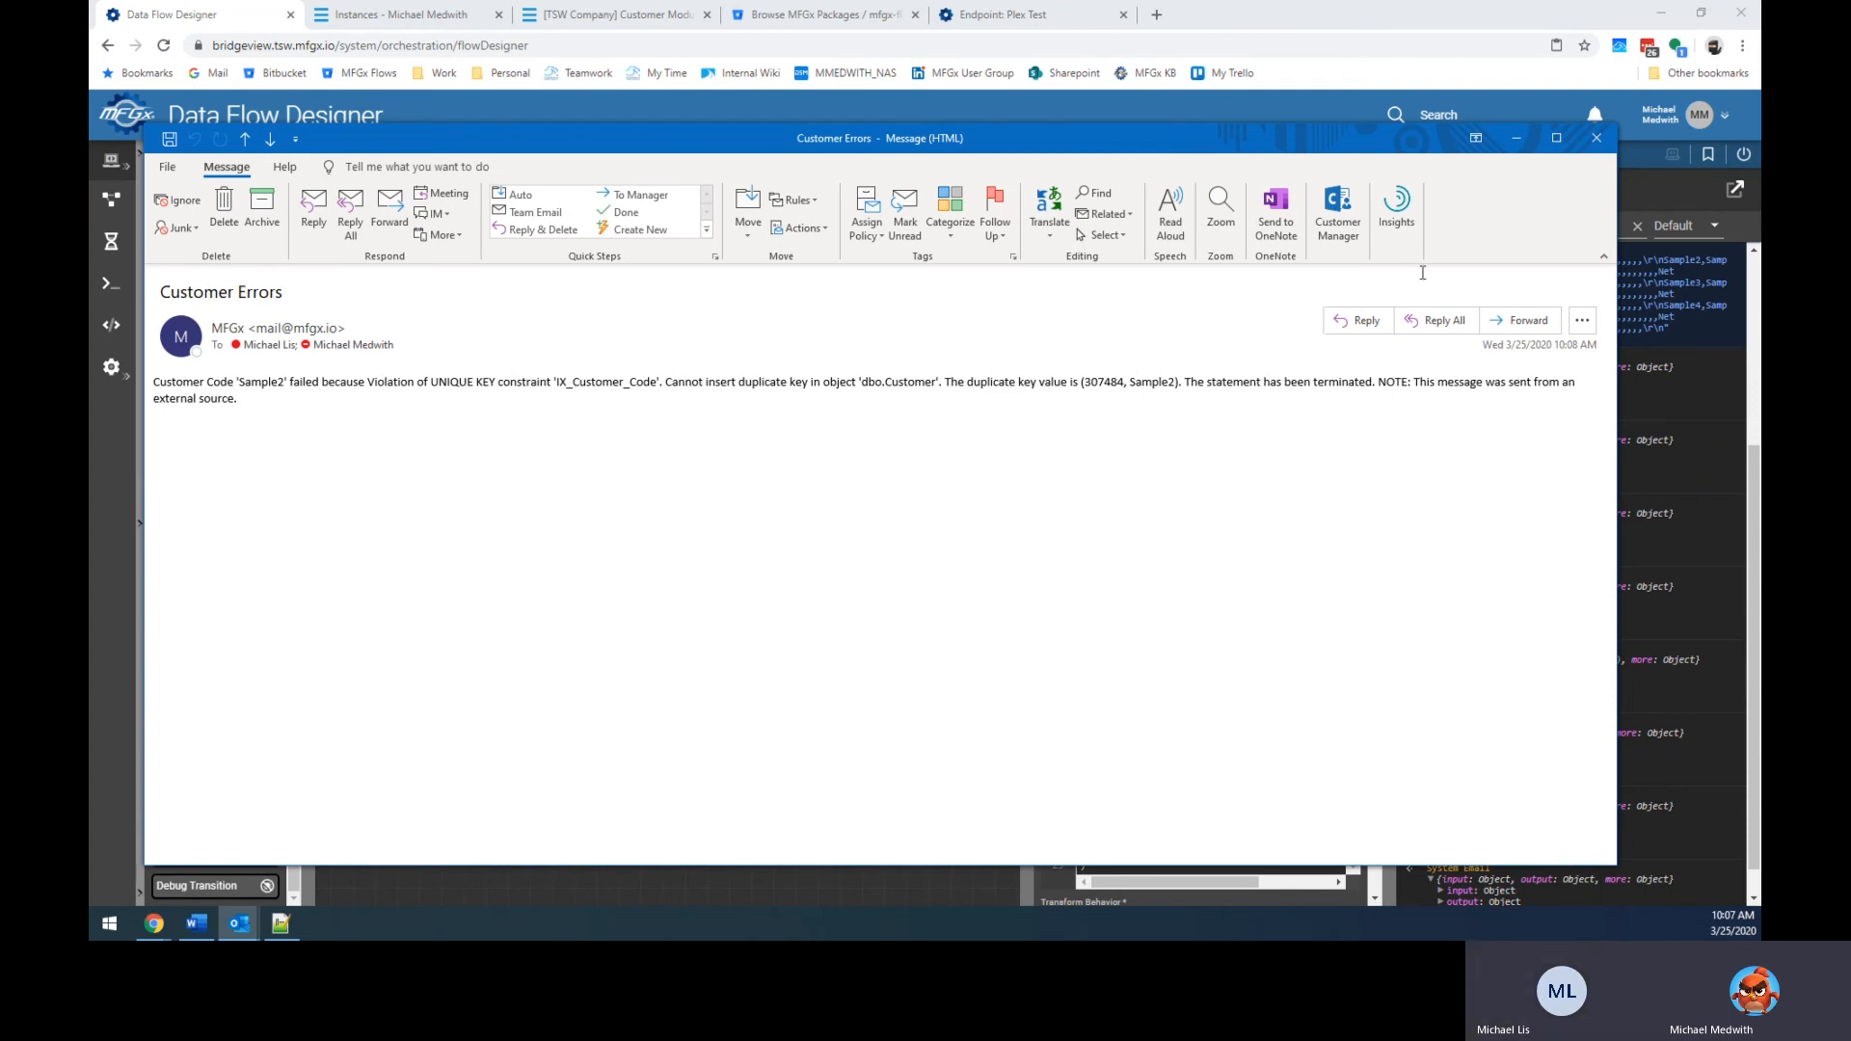
{"action": "left_click", "coordinate": [1600, 140]}
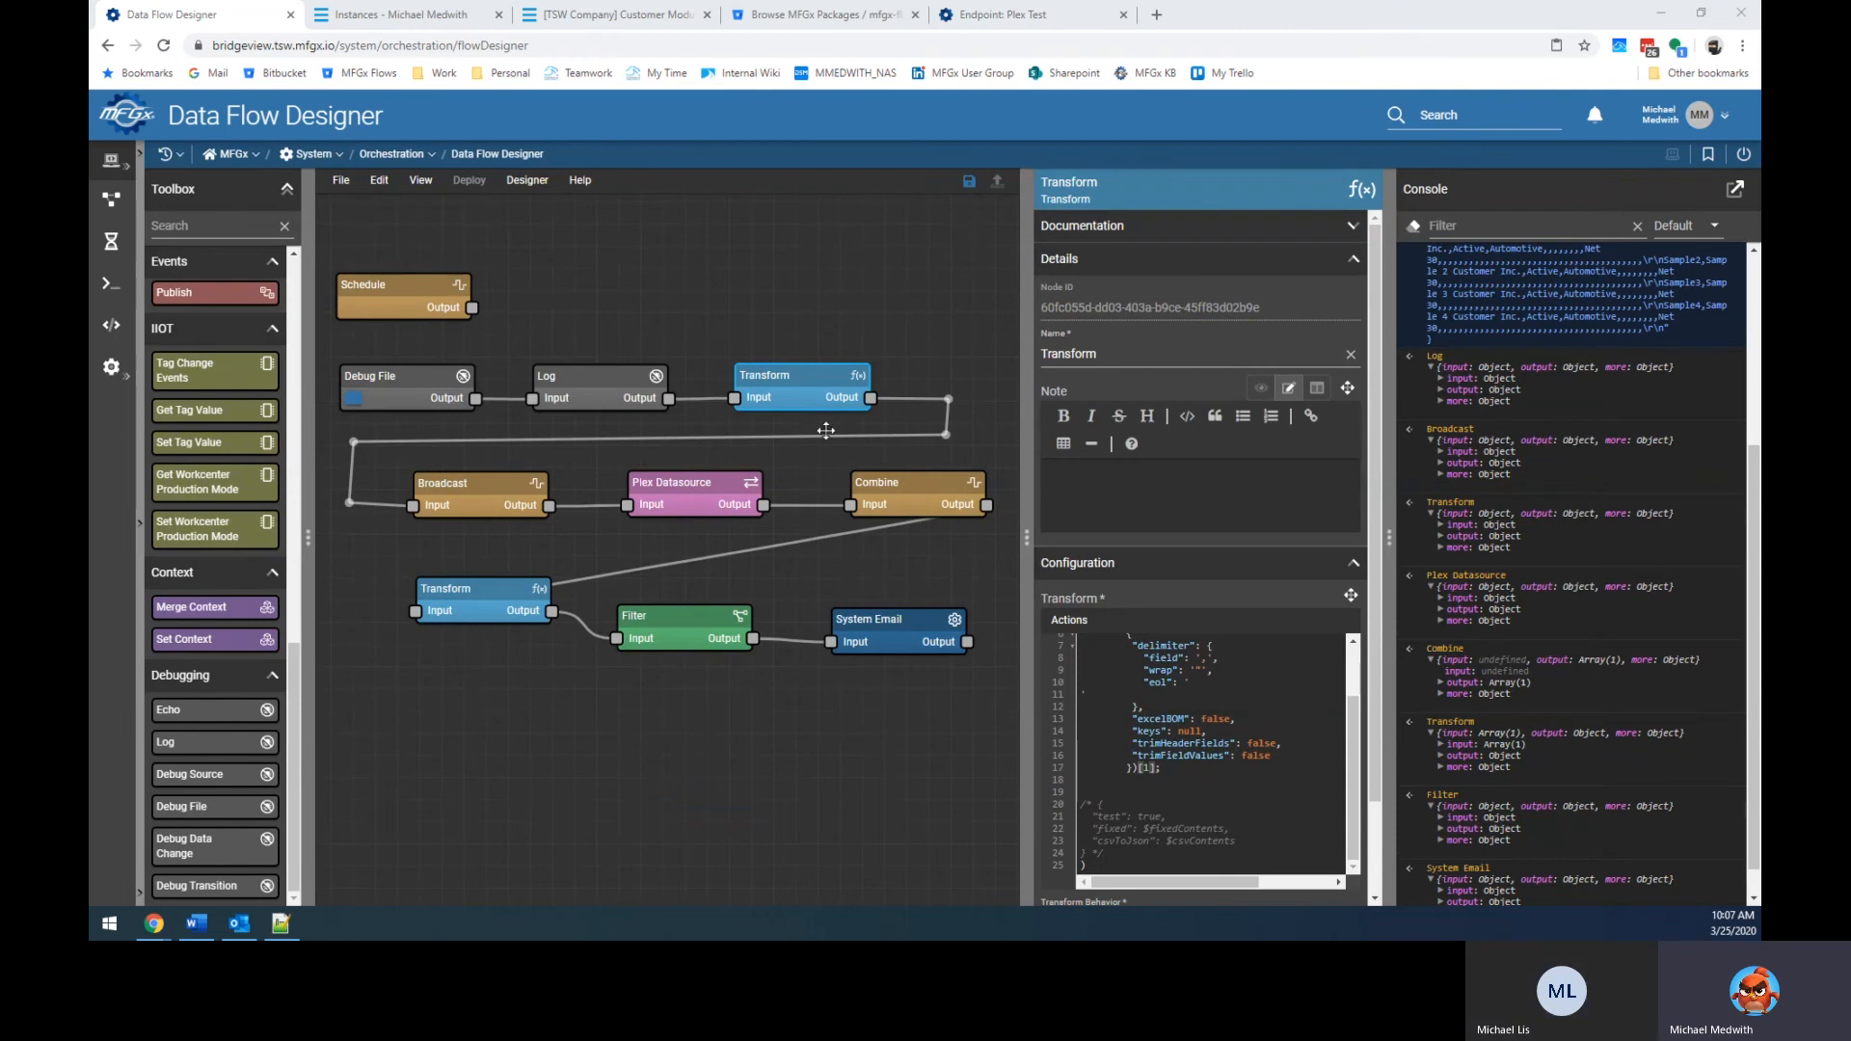
In the top Transform's CSV code, remove the [1] row index and delete the commented test block.
{"action": "left_click", "coordinate": [1166, 771]}
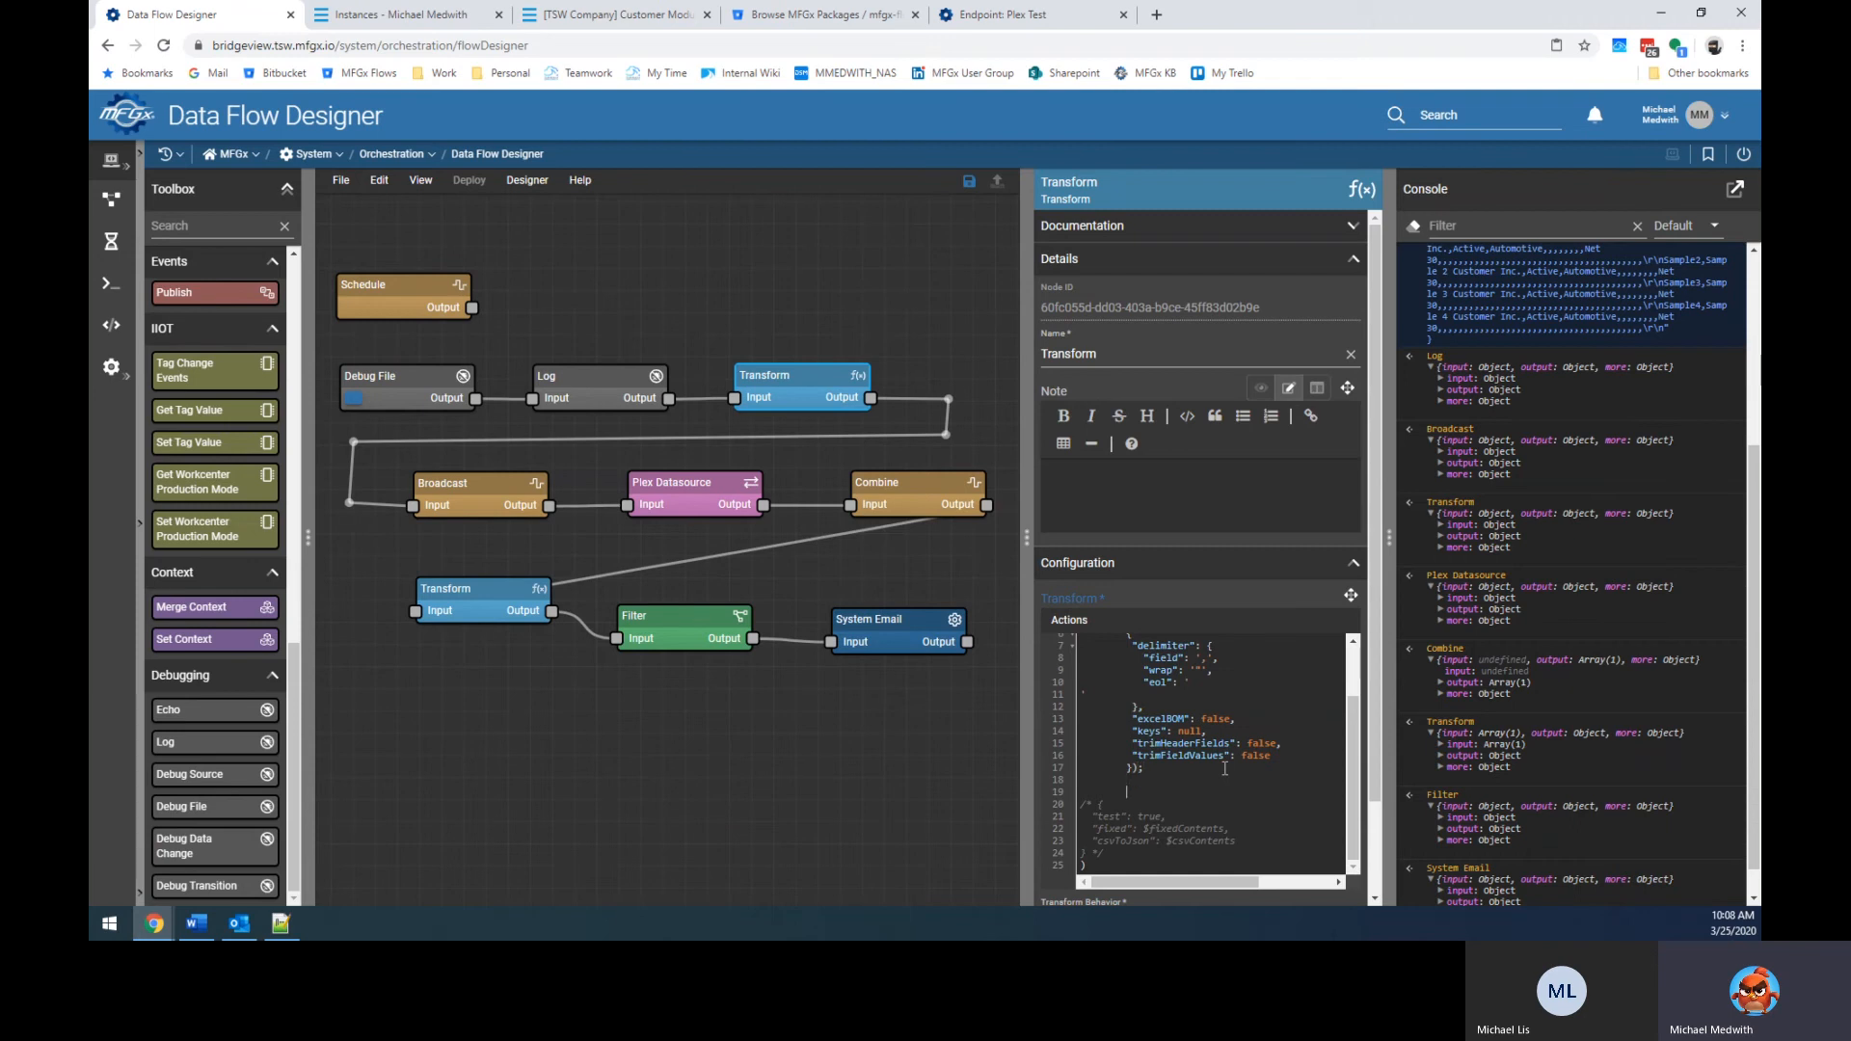
{"action": "key", "text": "shift+Down"}
{"action": "key", "text": "shift+Down"}
{"action": "key", "text": "shift+Down"}
{"action": "key", "text": "shift+Down"}
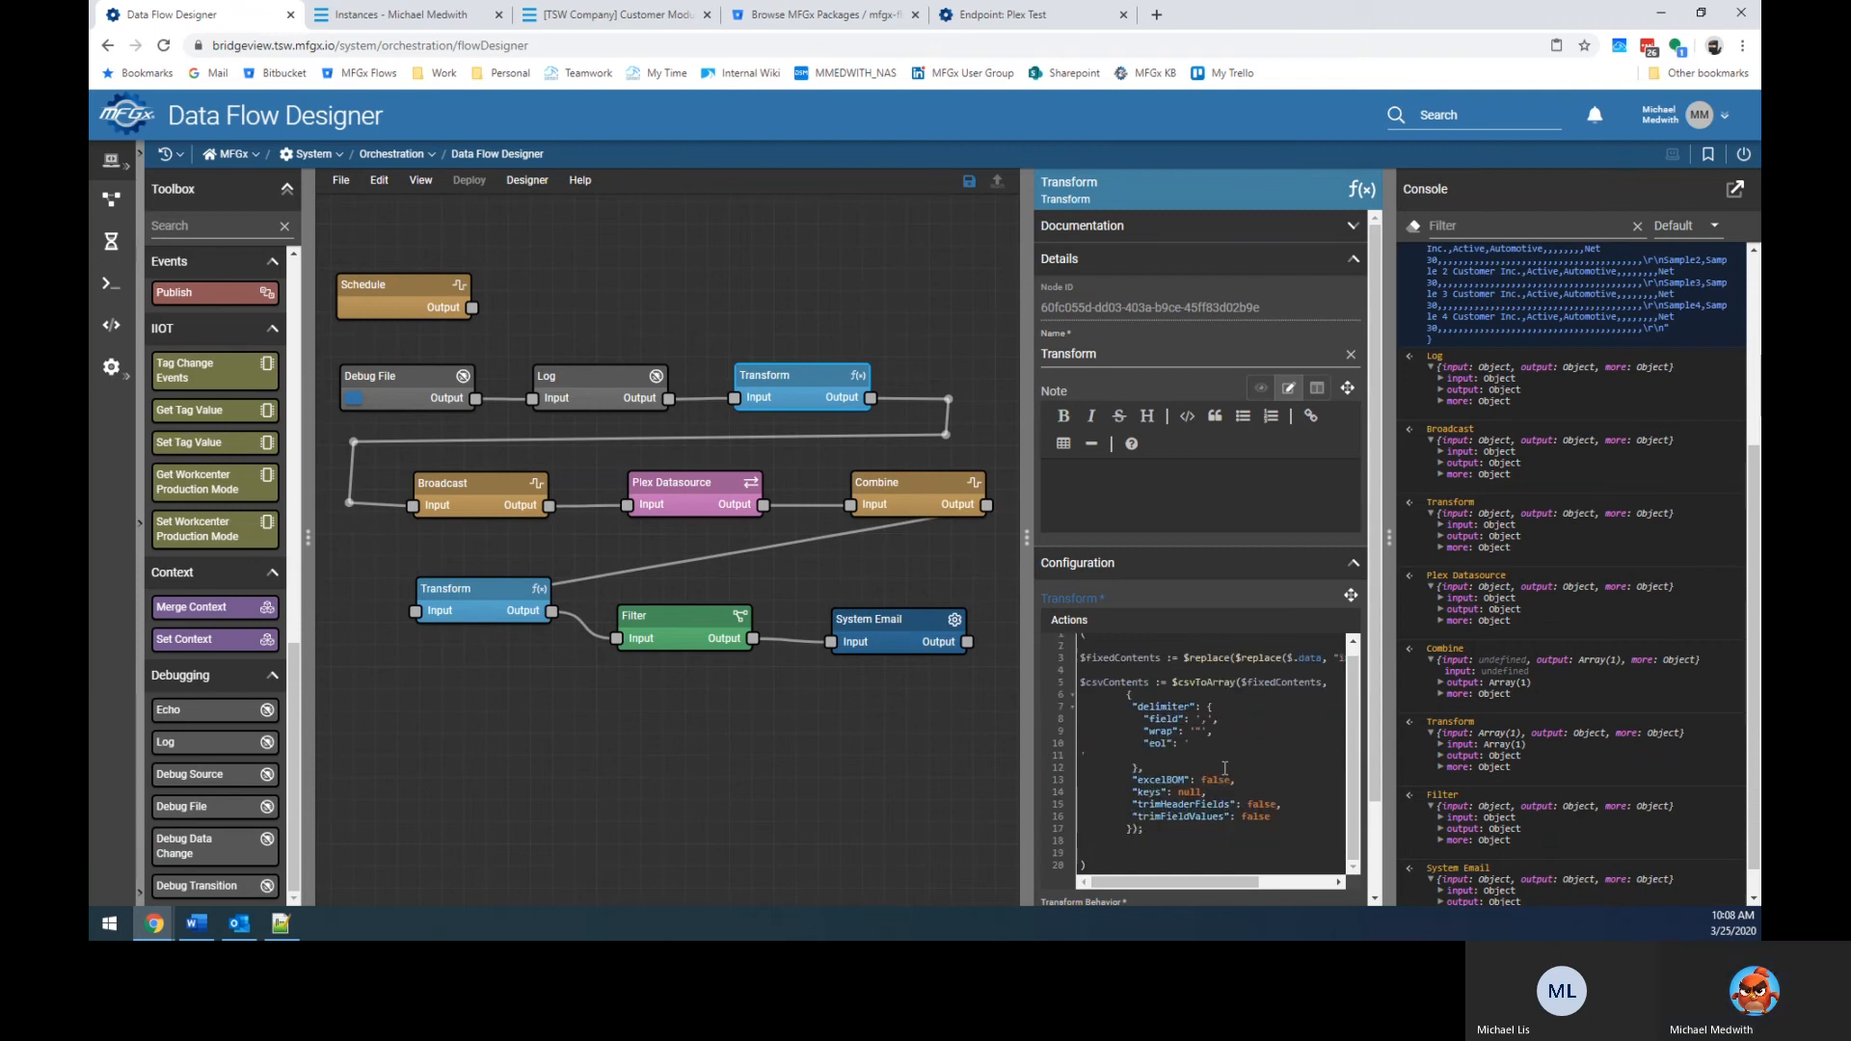
{"action": "key", "text": "BackSpace"}
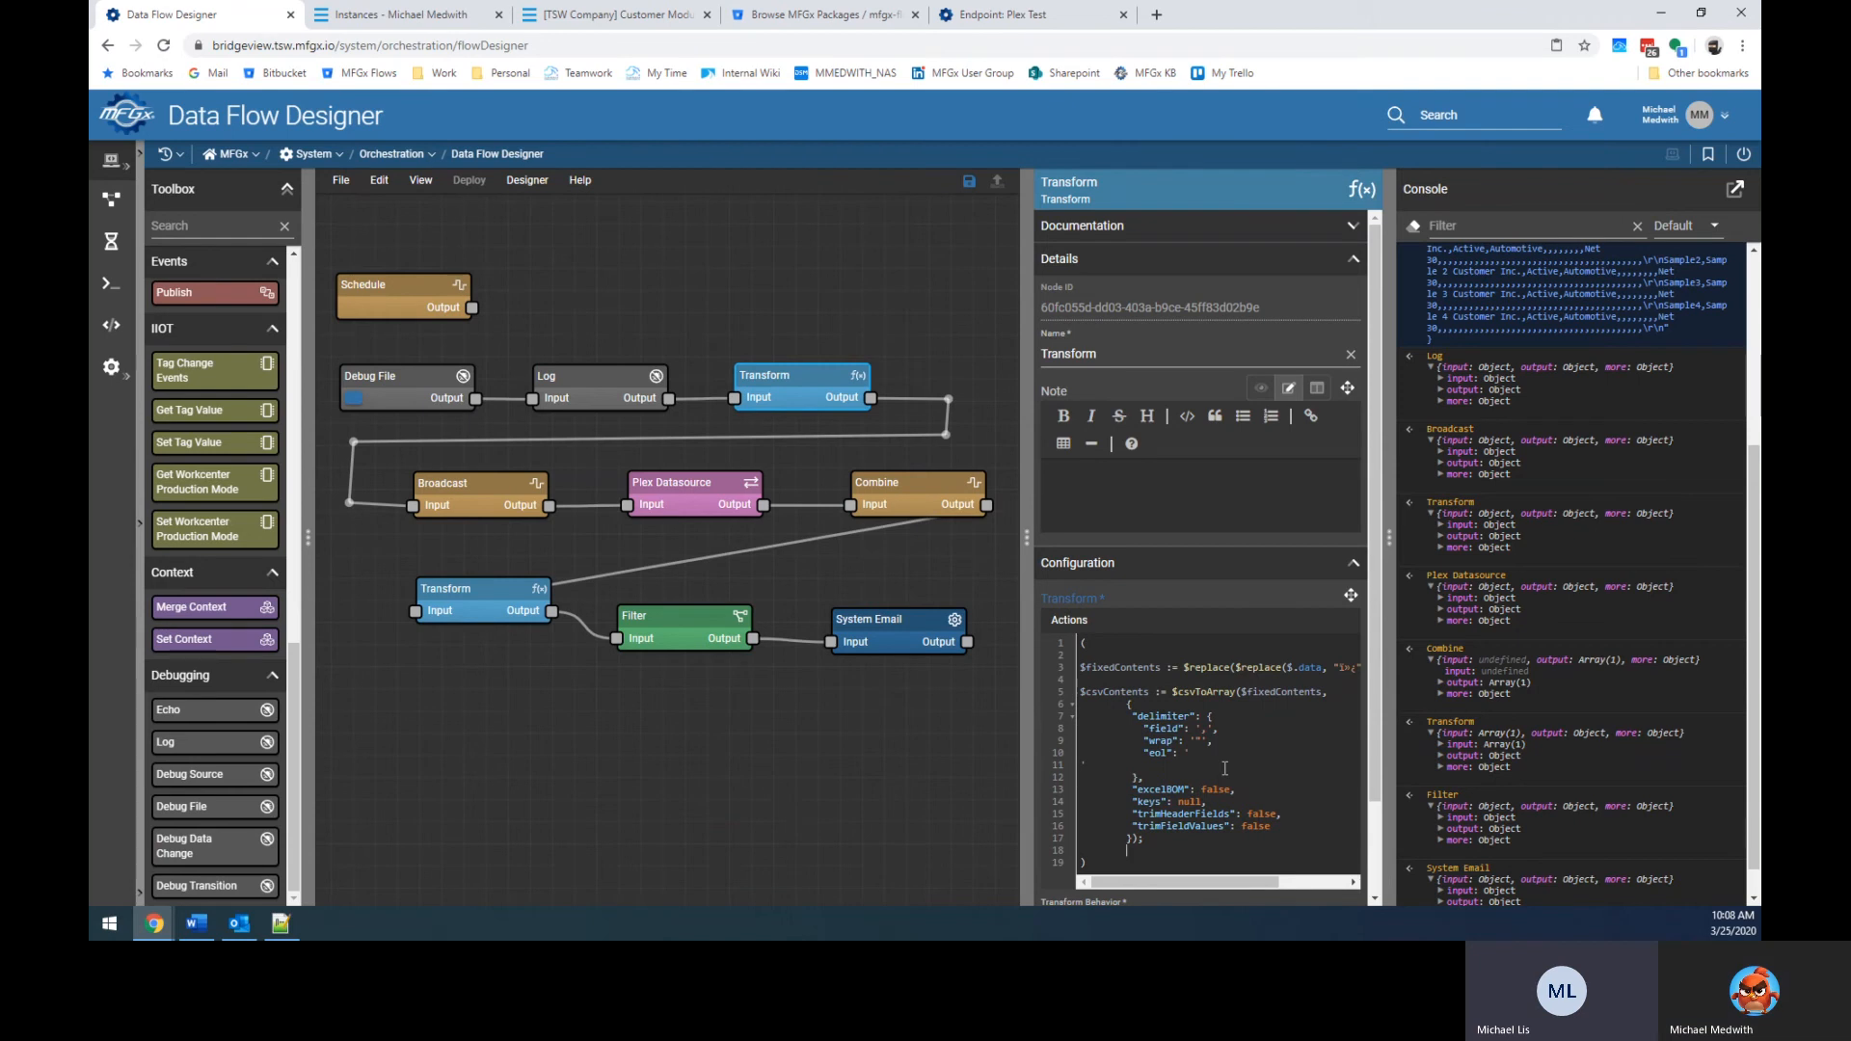
Check the Plex Customer List and Instances tabs, then return to the flow designer.
{"action": "left_click", "coordinate": [616, 15]}
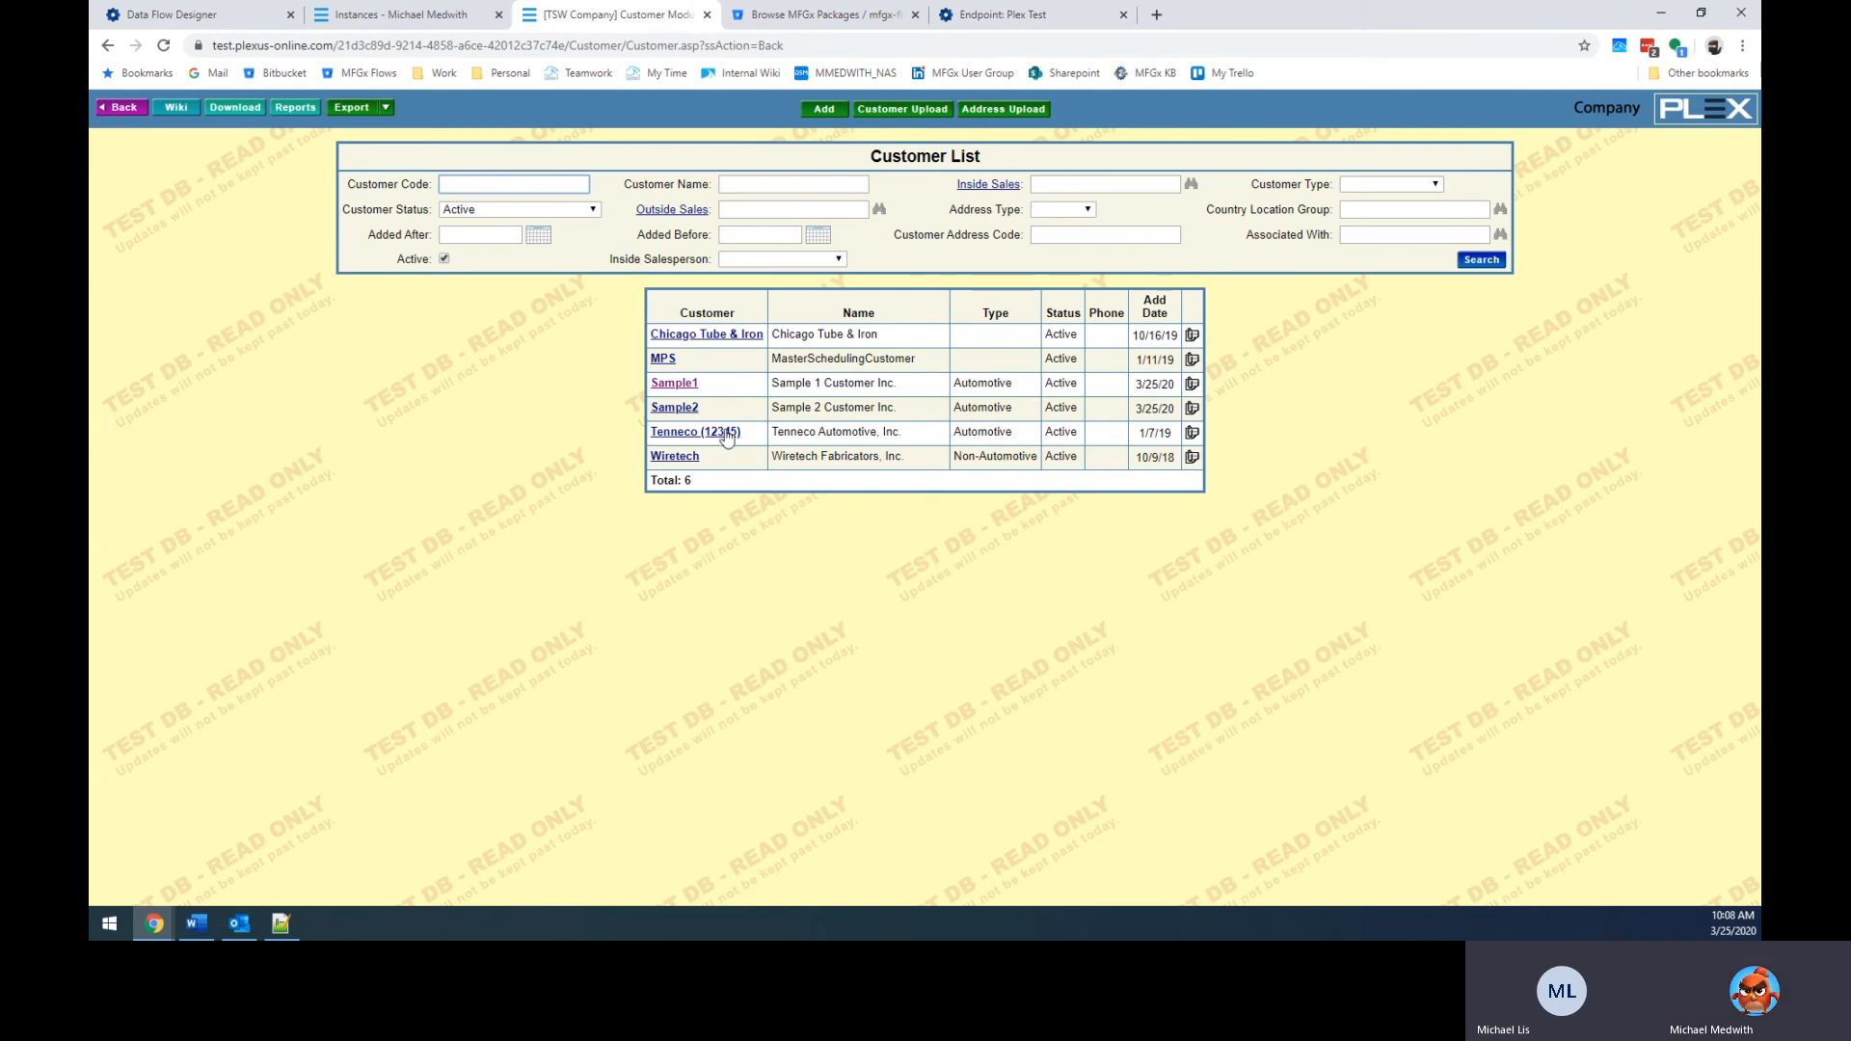
{"action": "left_click", "coordinate": [424, 13]}
{"action": "left_click", "coordinate": [258, 12]}
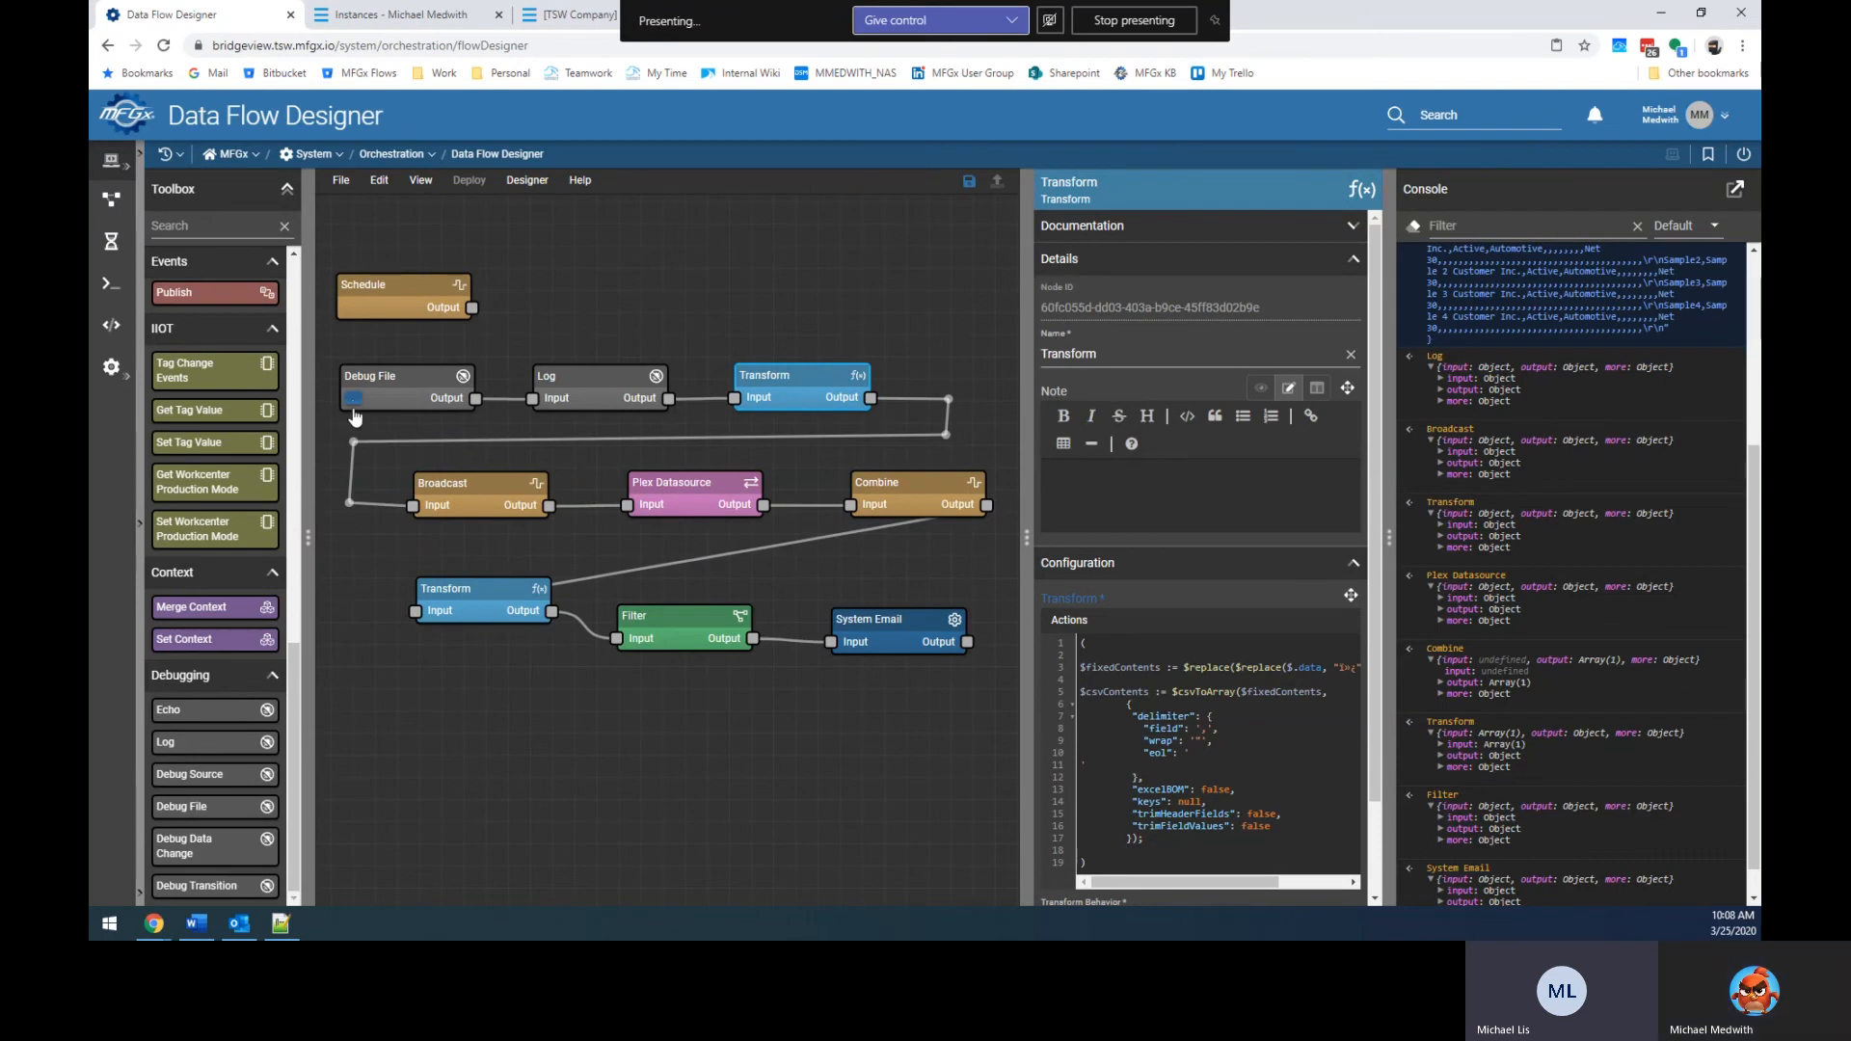
Run the flow with the debug file, expand the System Email error, and inspect the Filter node.
{"action": "left_click", "coordinate": [353, 398]}
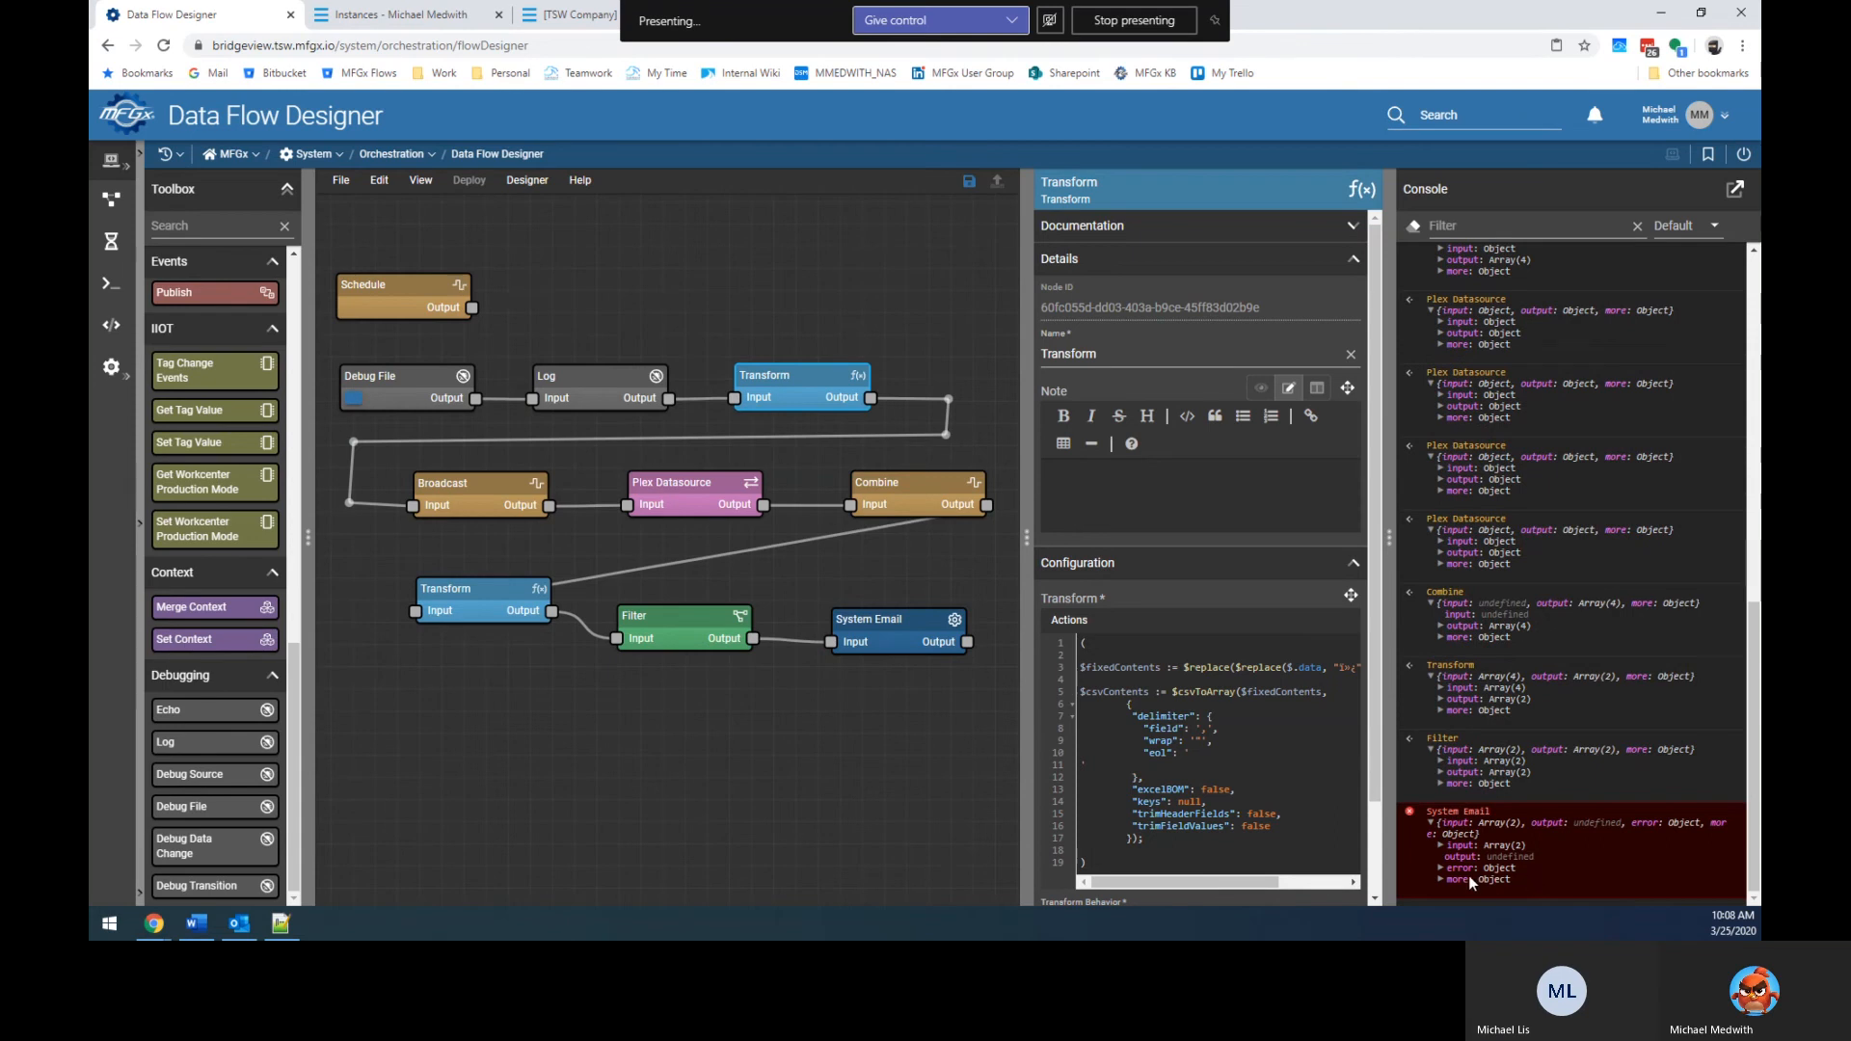
{"action": "left_click", "coordinate": [1439, 866]}
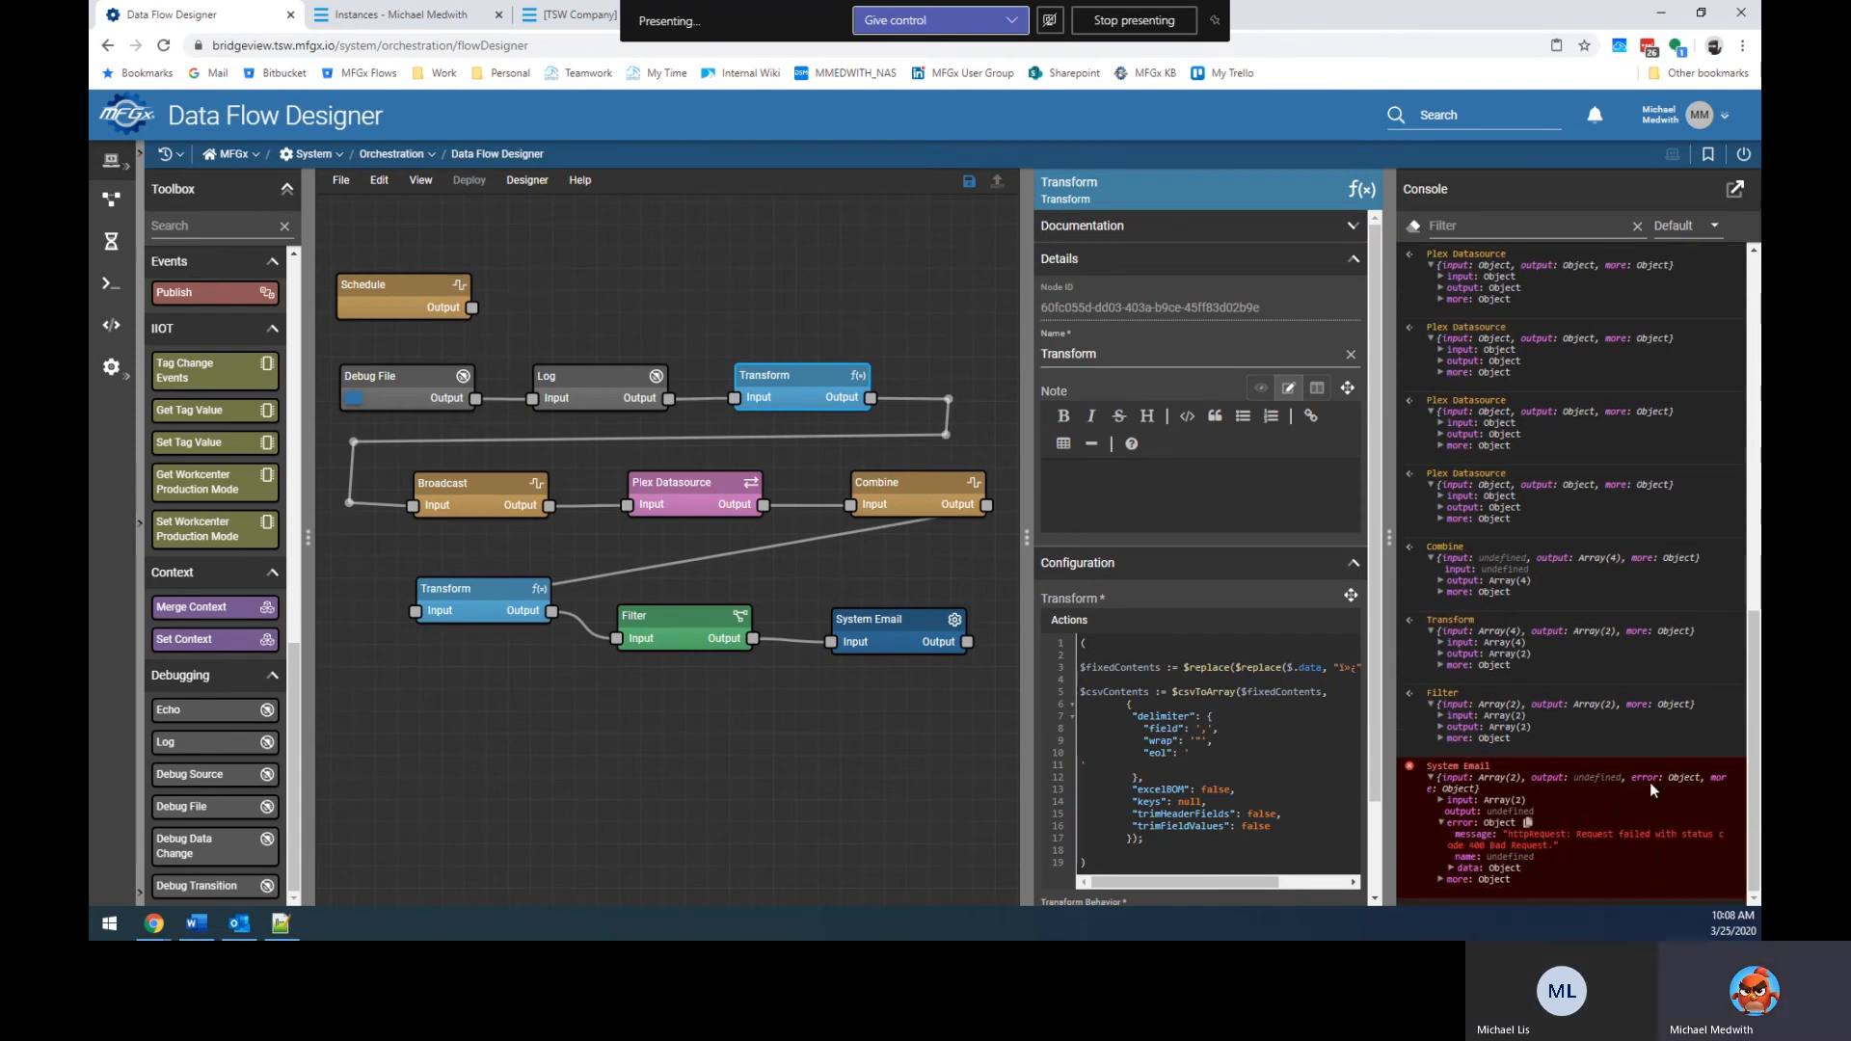
{"action": "left_click", "coordinate": [879, 694]}
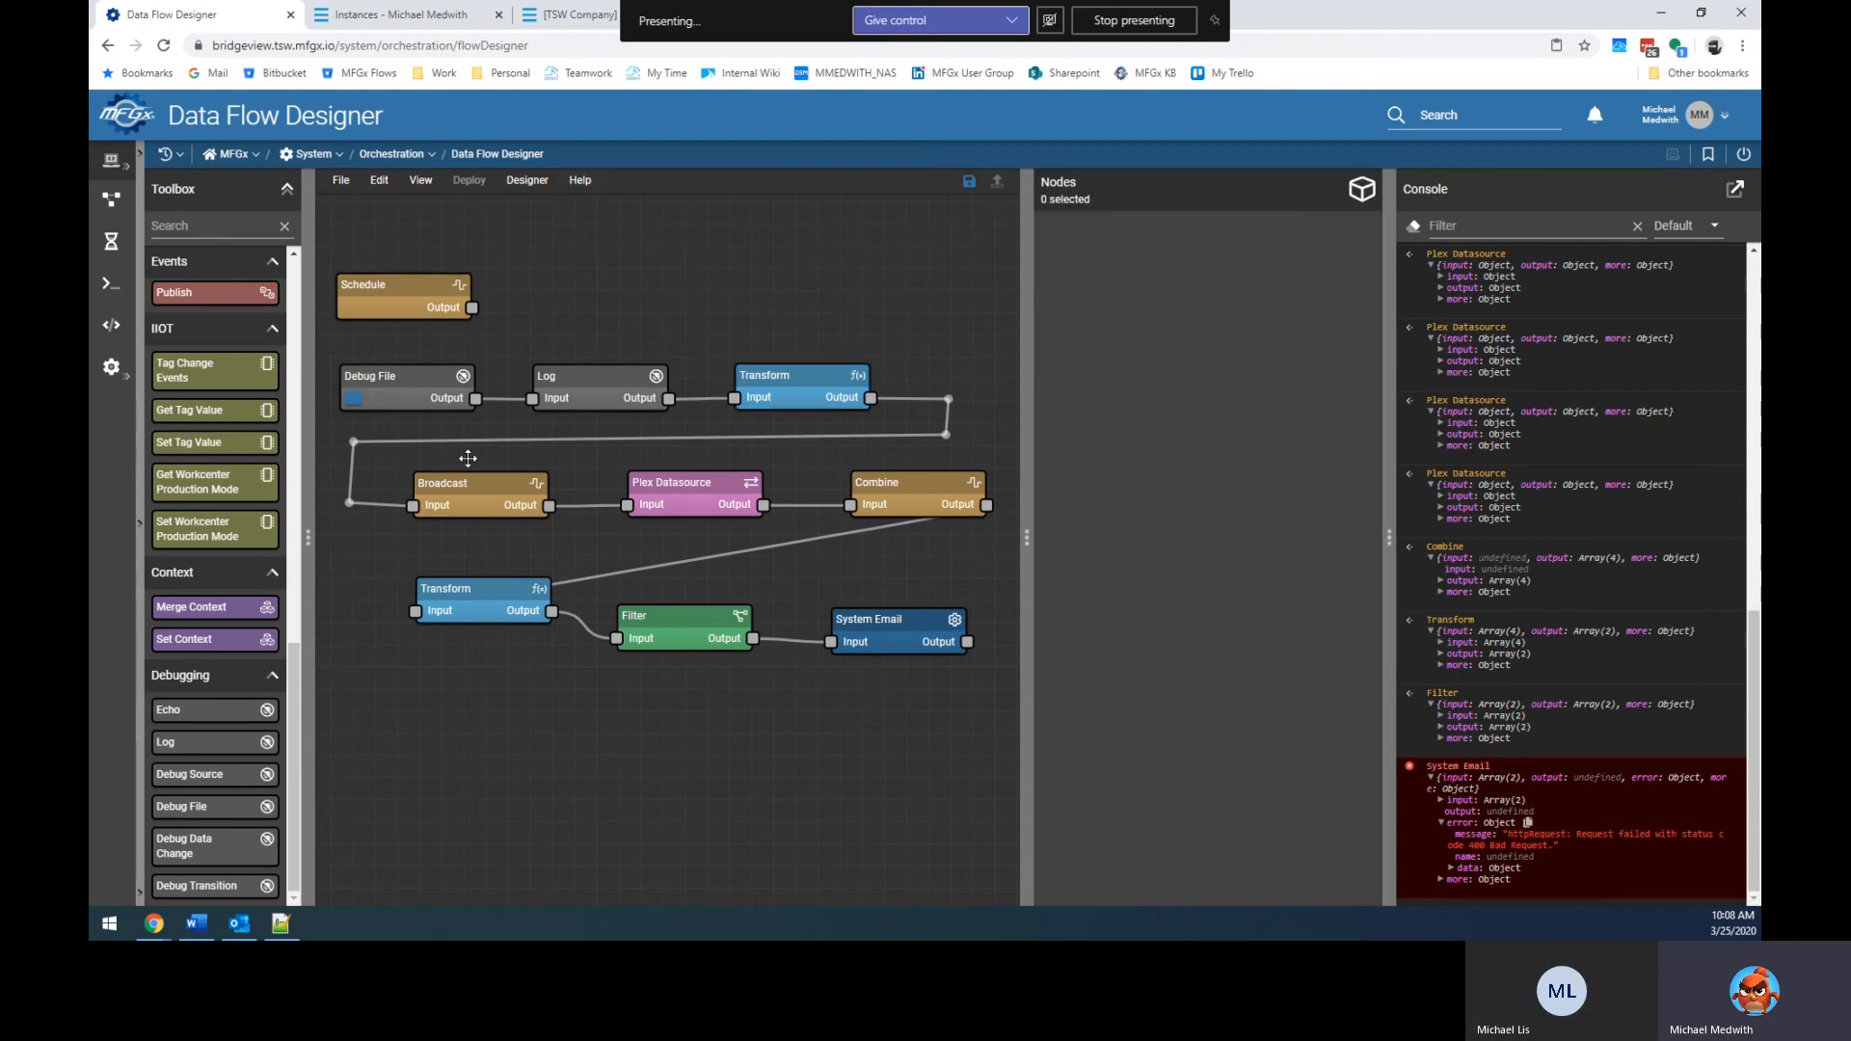
{"action": "left_click", "coordinate": [677, 641]}
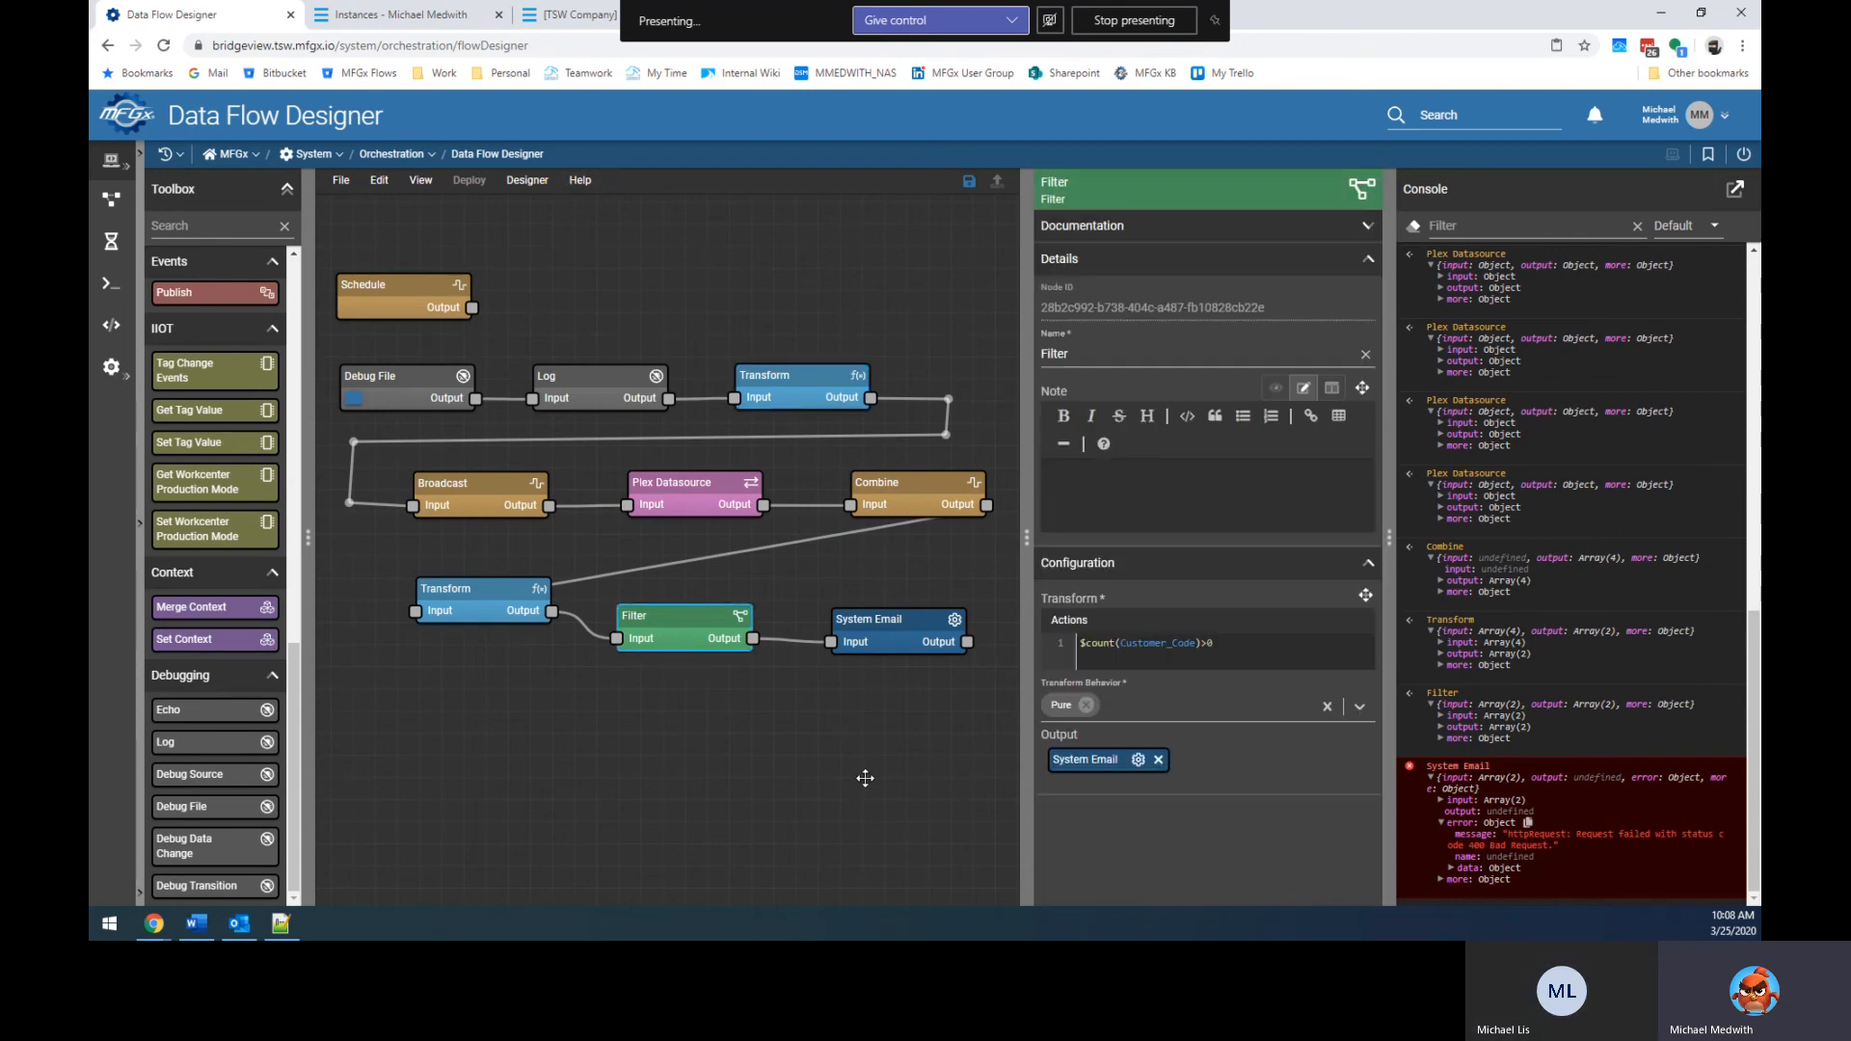
Refresh the Plex Customer List to confirm Sample1–Sample4 were uploaded.
{"action": "left_click", "coordinate": [552, 12]}
{"action": "left_click", "coordinate": [1494, 261]}
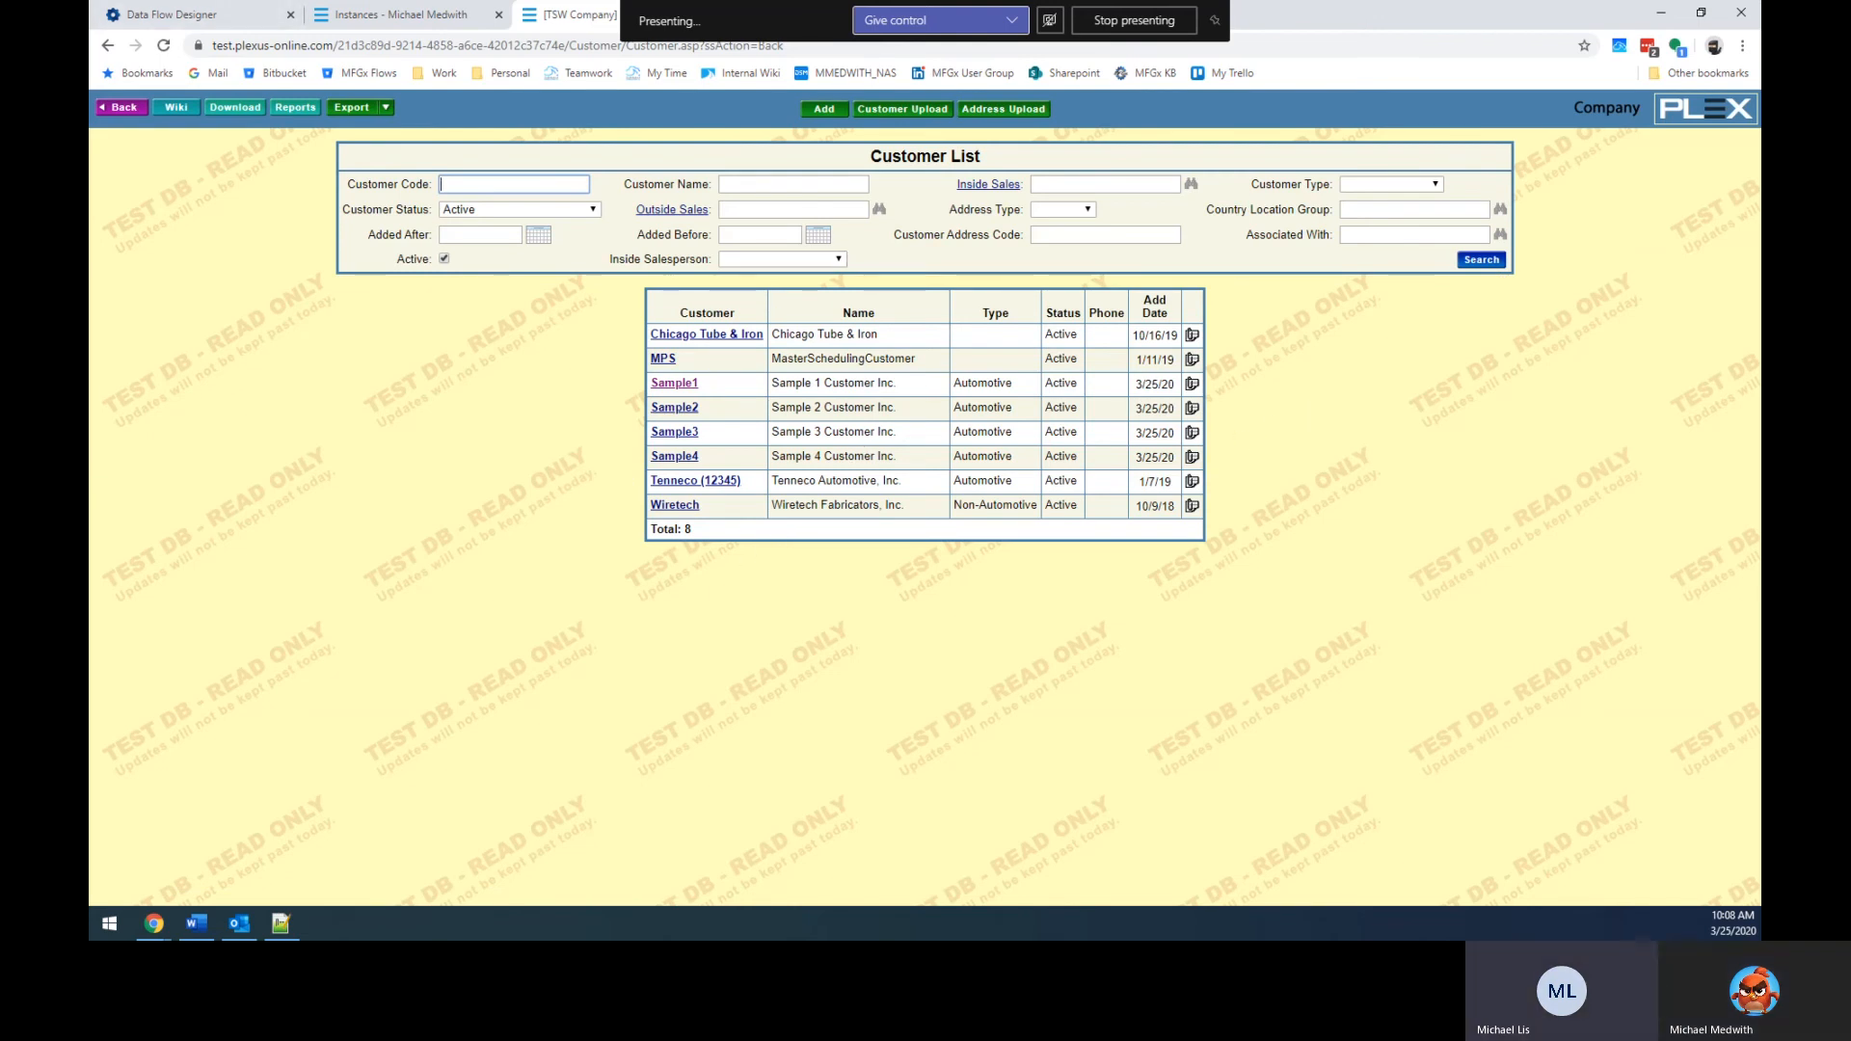
{"action": "left_click", "coordinate": [405, 15]}
{"action": "left_click", "coordinate": [212, 14]}
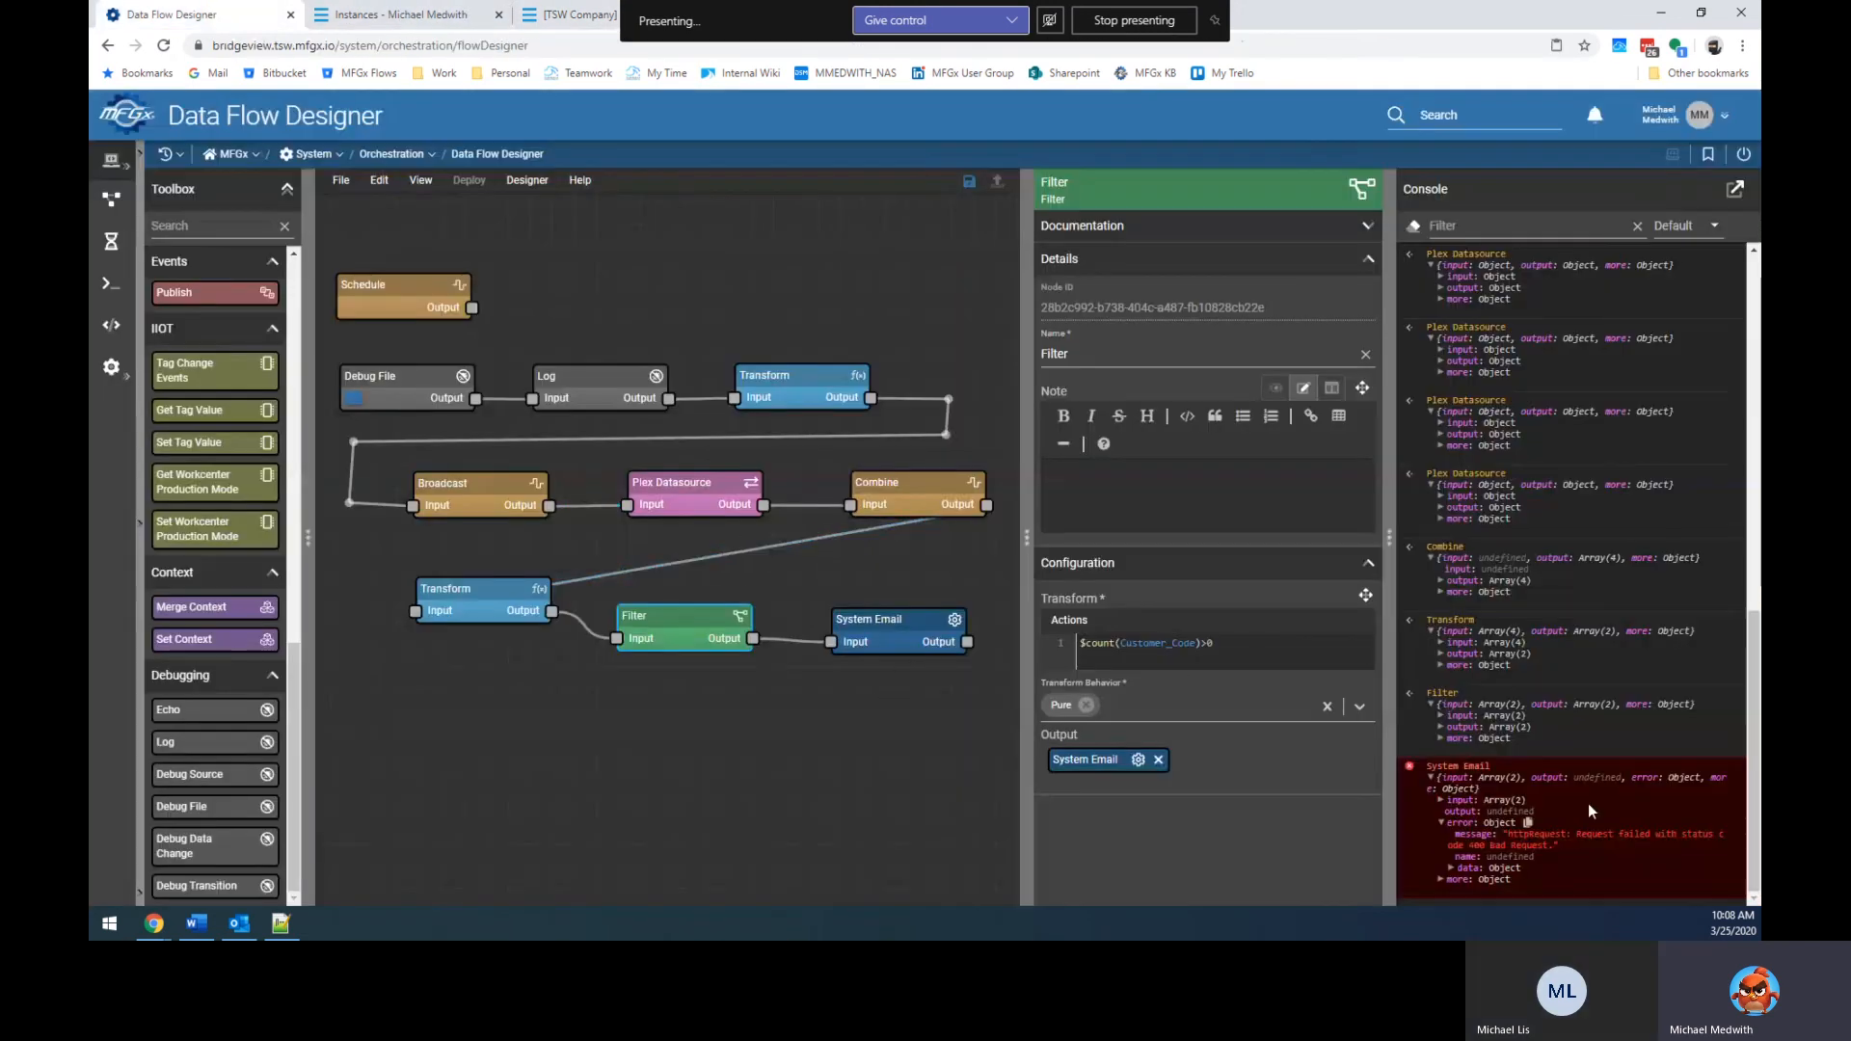
Inspect the System Email node's Body expression $.Email_Line and rerun the flow to test it.
{"action": "left_click", "coordinate": [873, 625]}
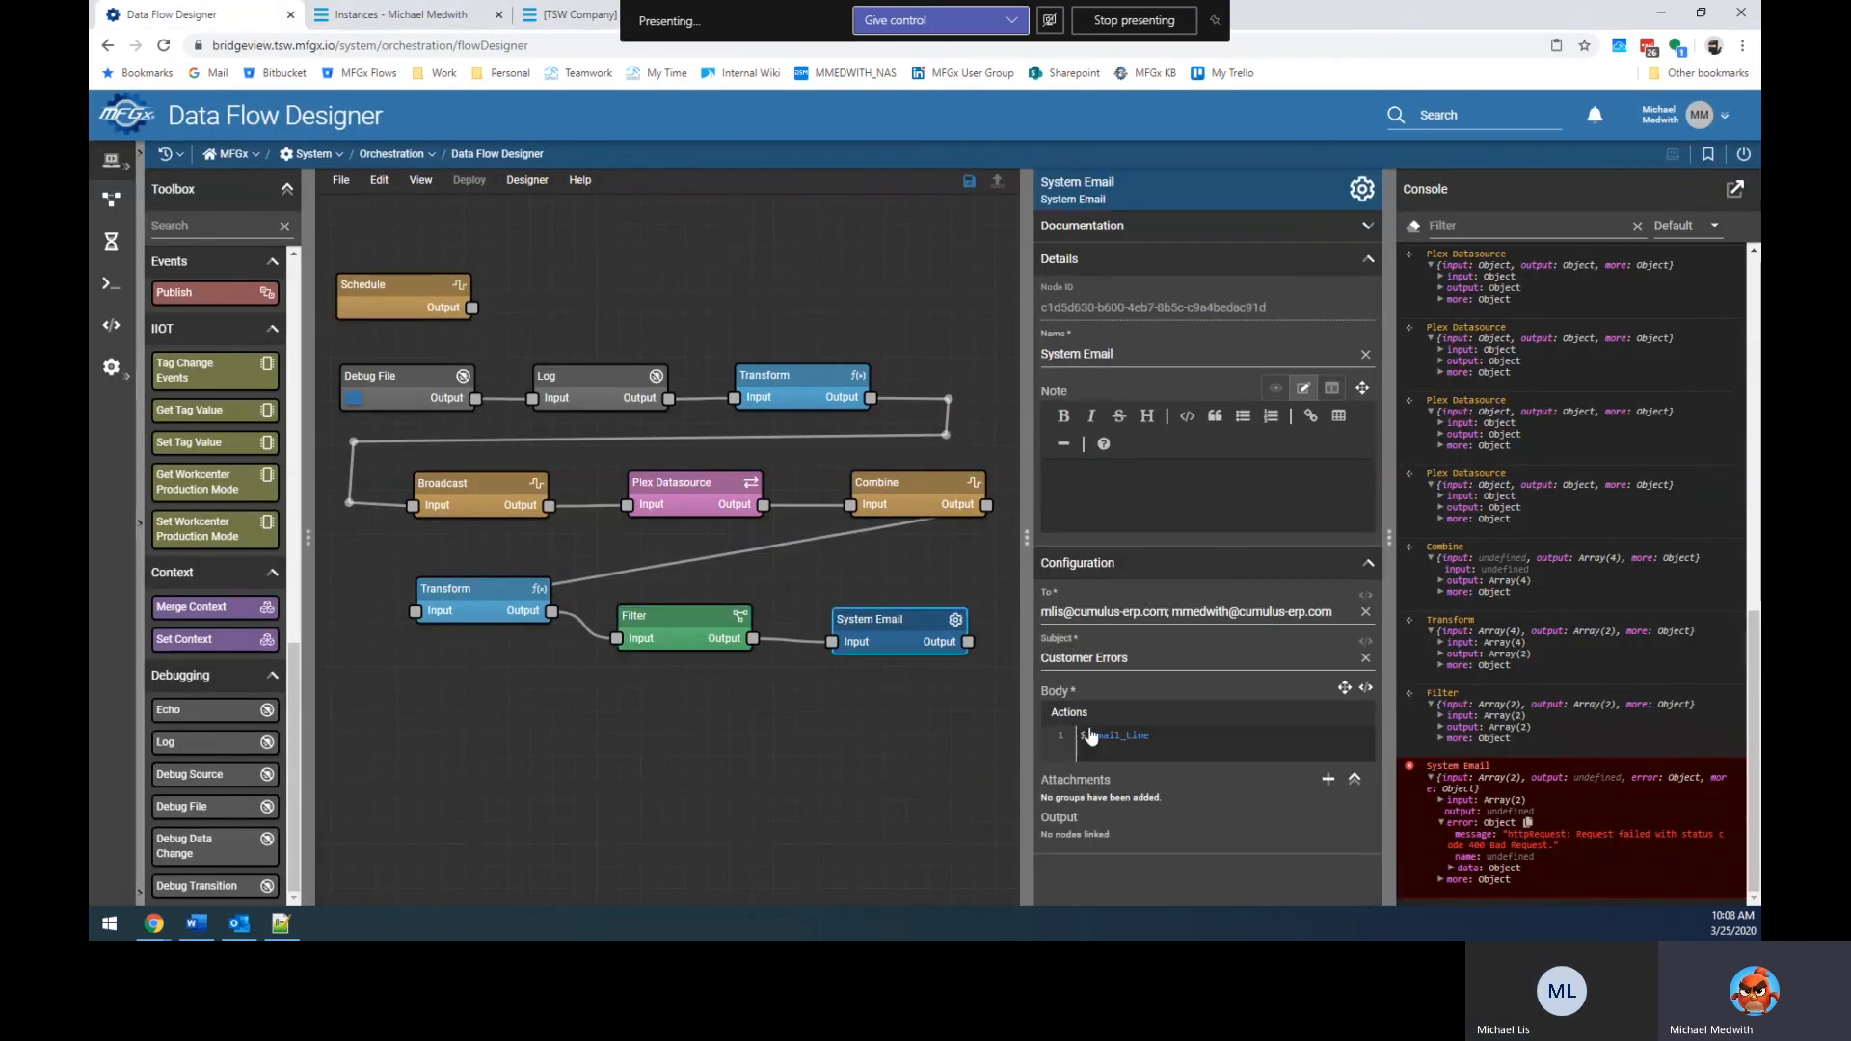
{"action": "left_click", "coordinate": [1200, 740]}
{"action": "left_click", "coordinate": [355, 398]}
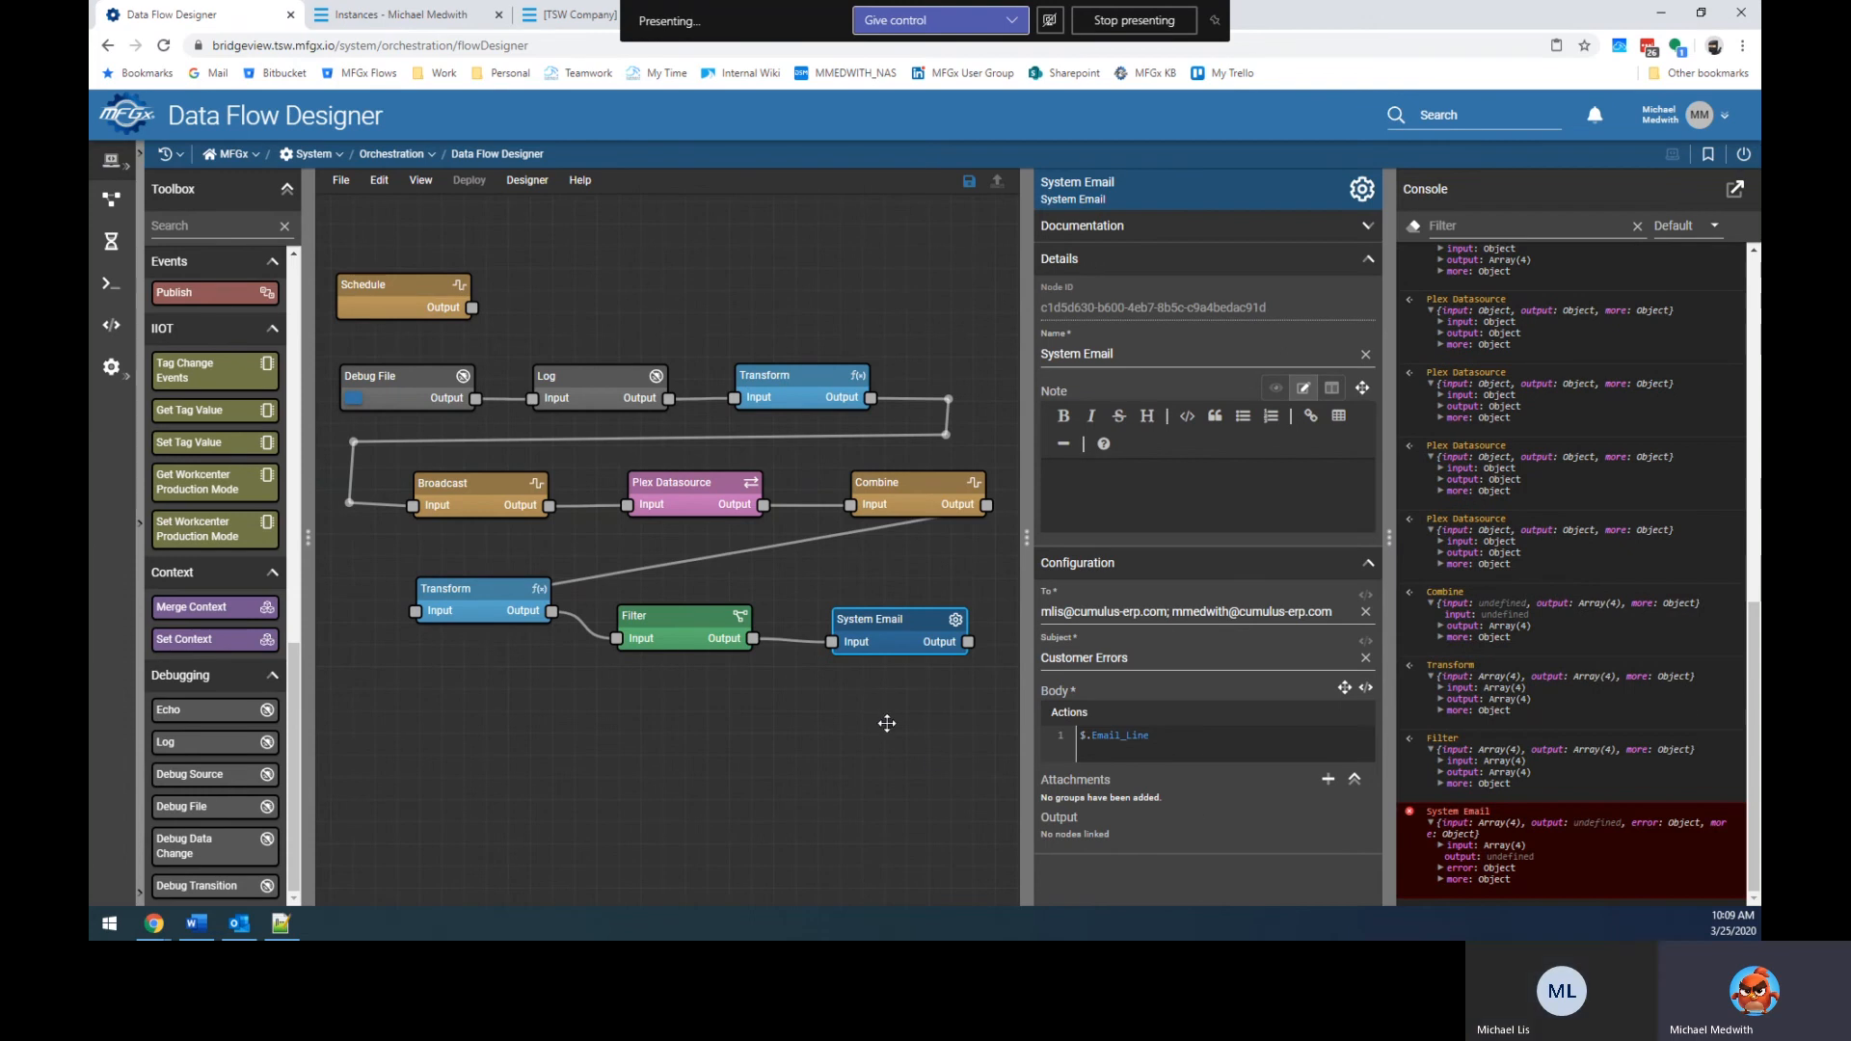
{"action": "left_click", "coordinate": [1195, 752]}
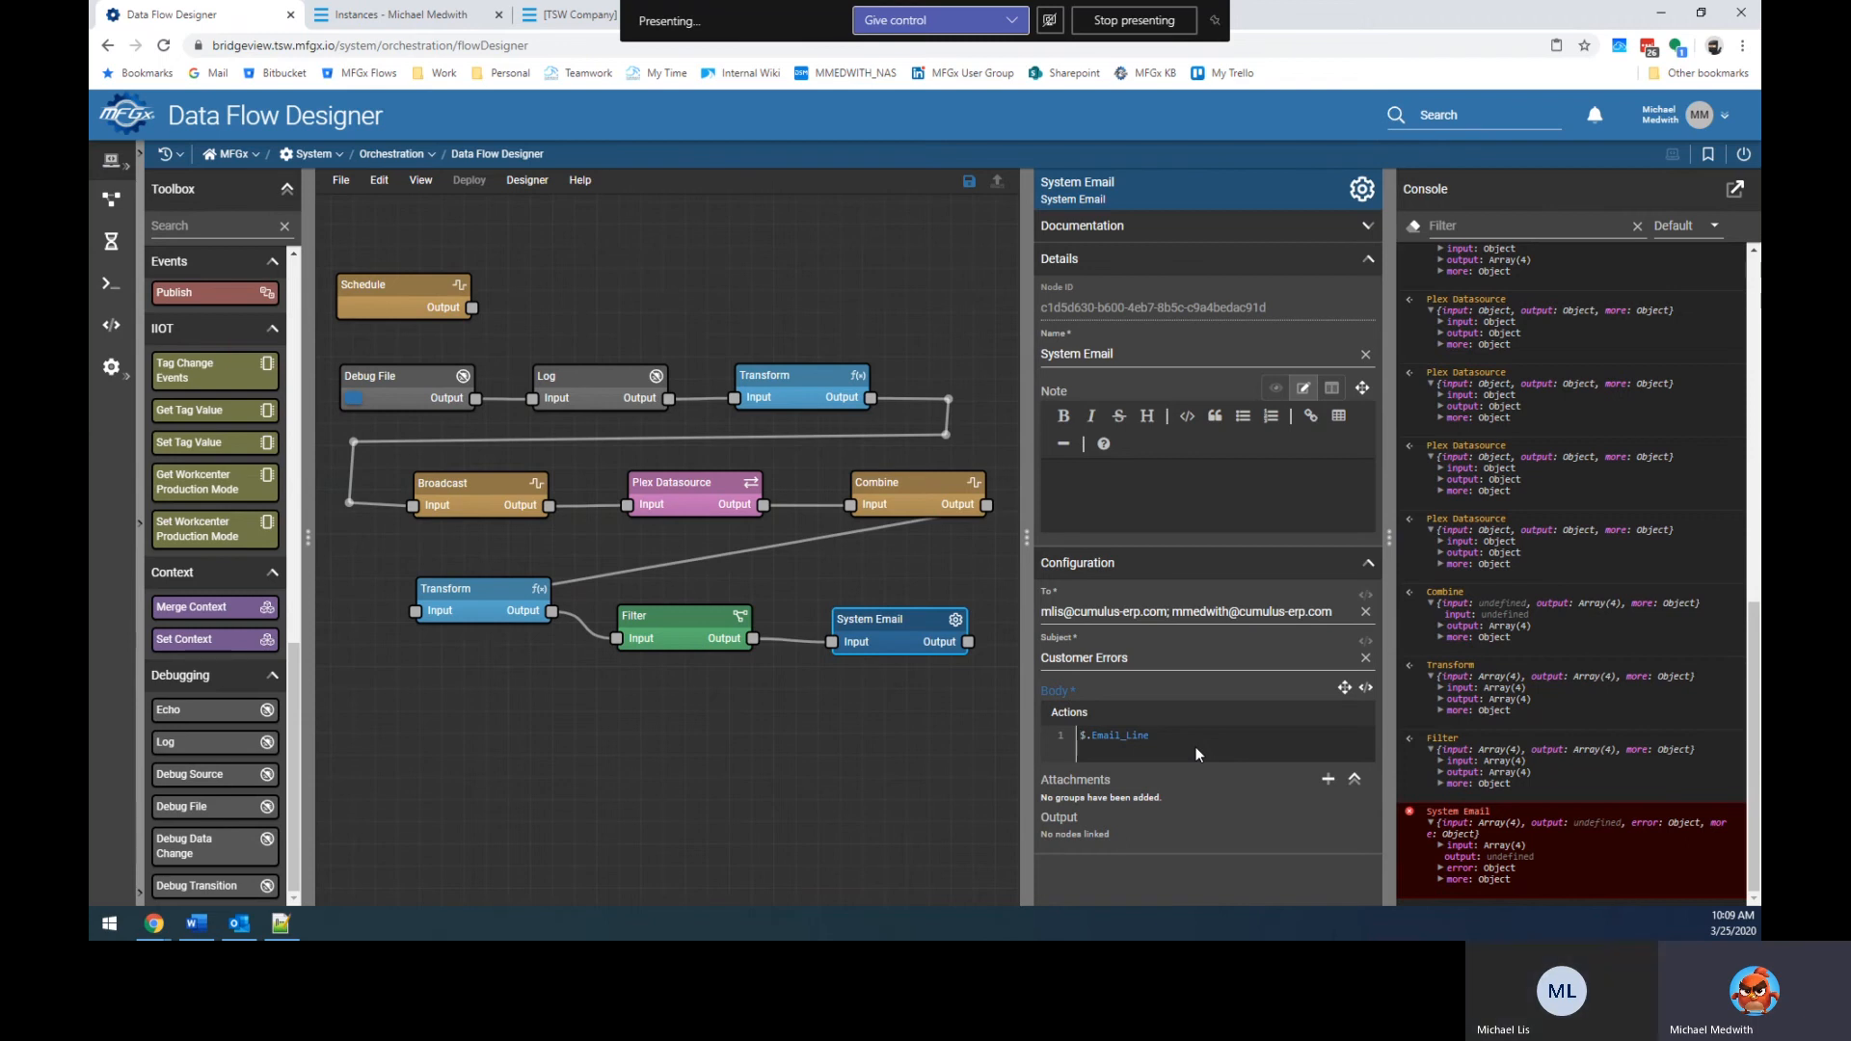
Expand the Filter output records and the failing record's error details.
{"action": "left_click", "coordinate": [1443, 773]}
{"action": "left_click", "coordinate": [1452, 817]}
{"action": "scroll", "coordinate": [1466, 829], "scroll_direction": "down", "scroll_amount": 2}
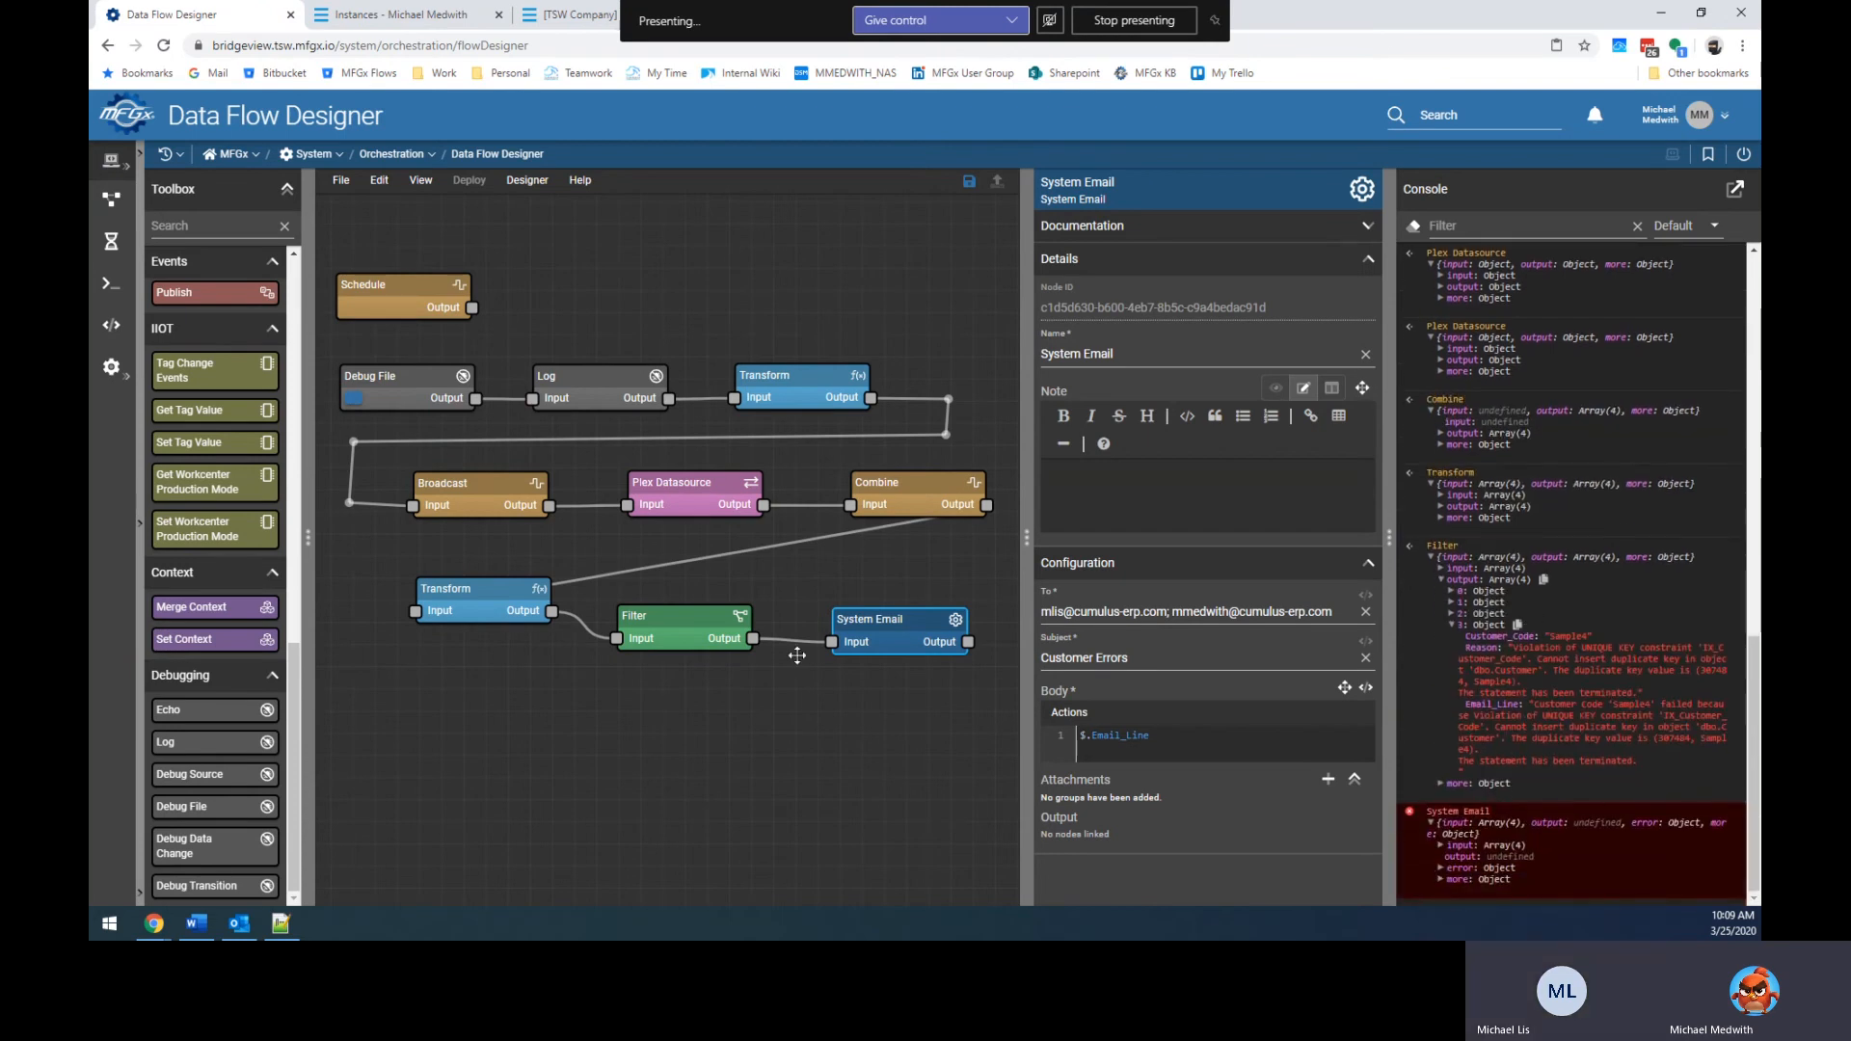
Change the System Email body expression to $jsonStringify($.Email_Line).
{"action": "left_click", "coordinate": [1184, 737]}
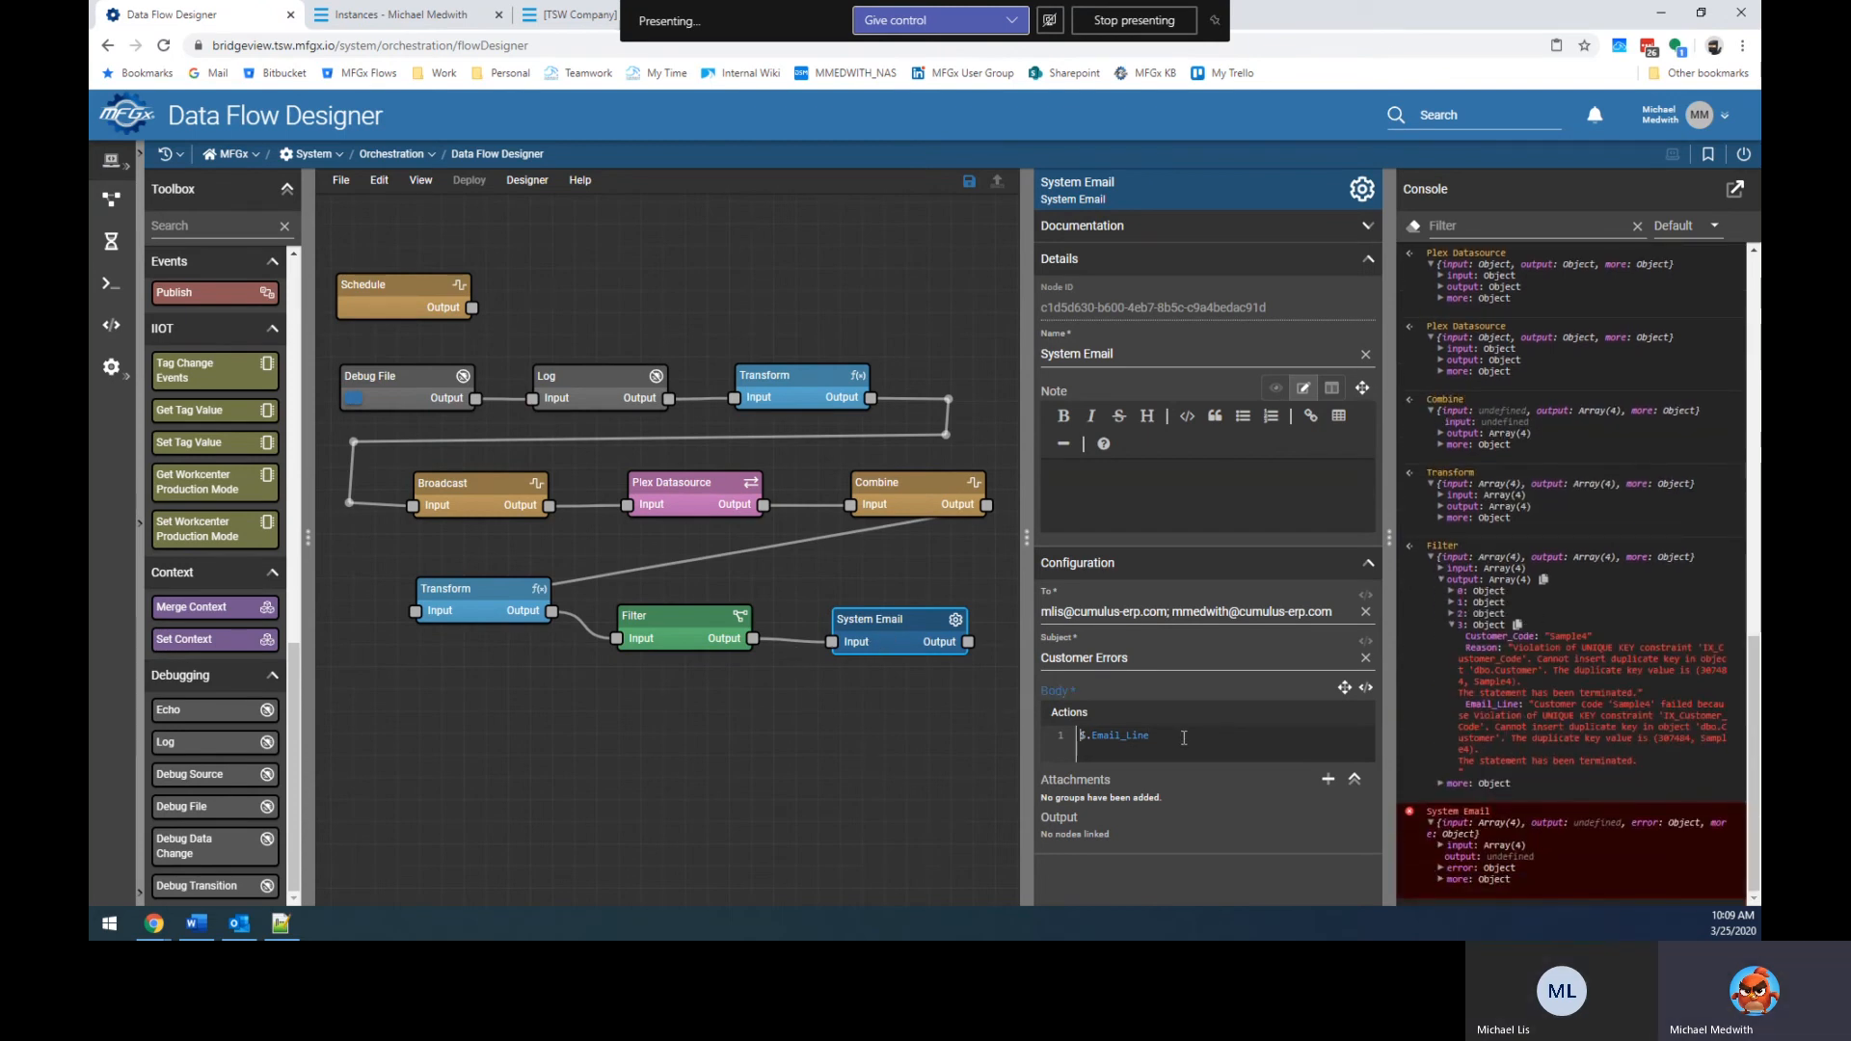
{"action": "key", "text": "Left"}
{"action": "type", "text": "$jsonst"}
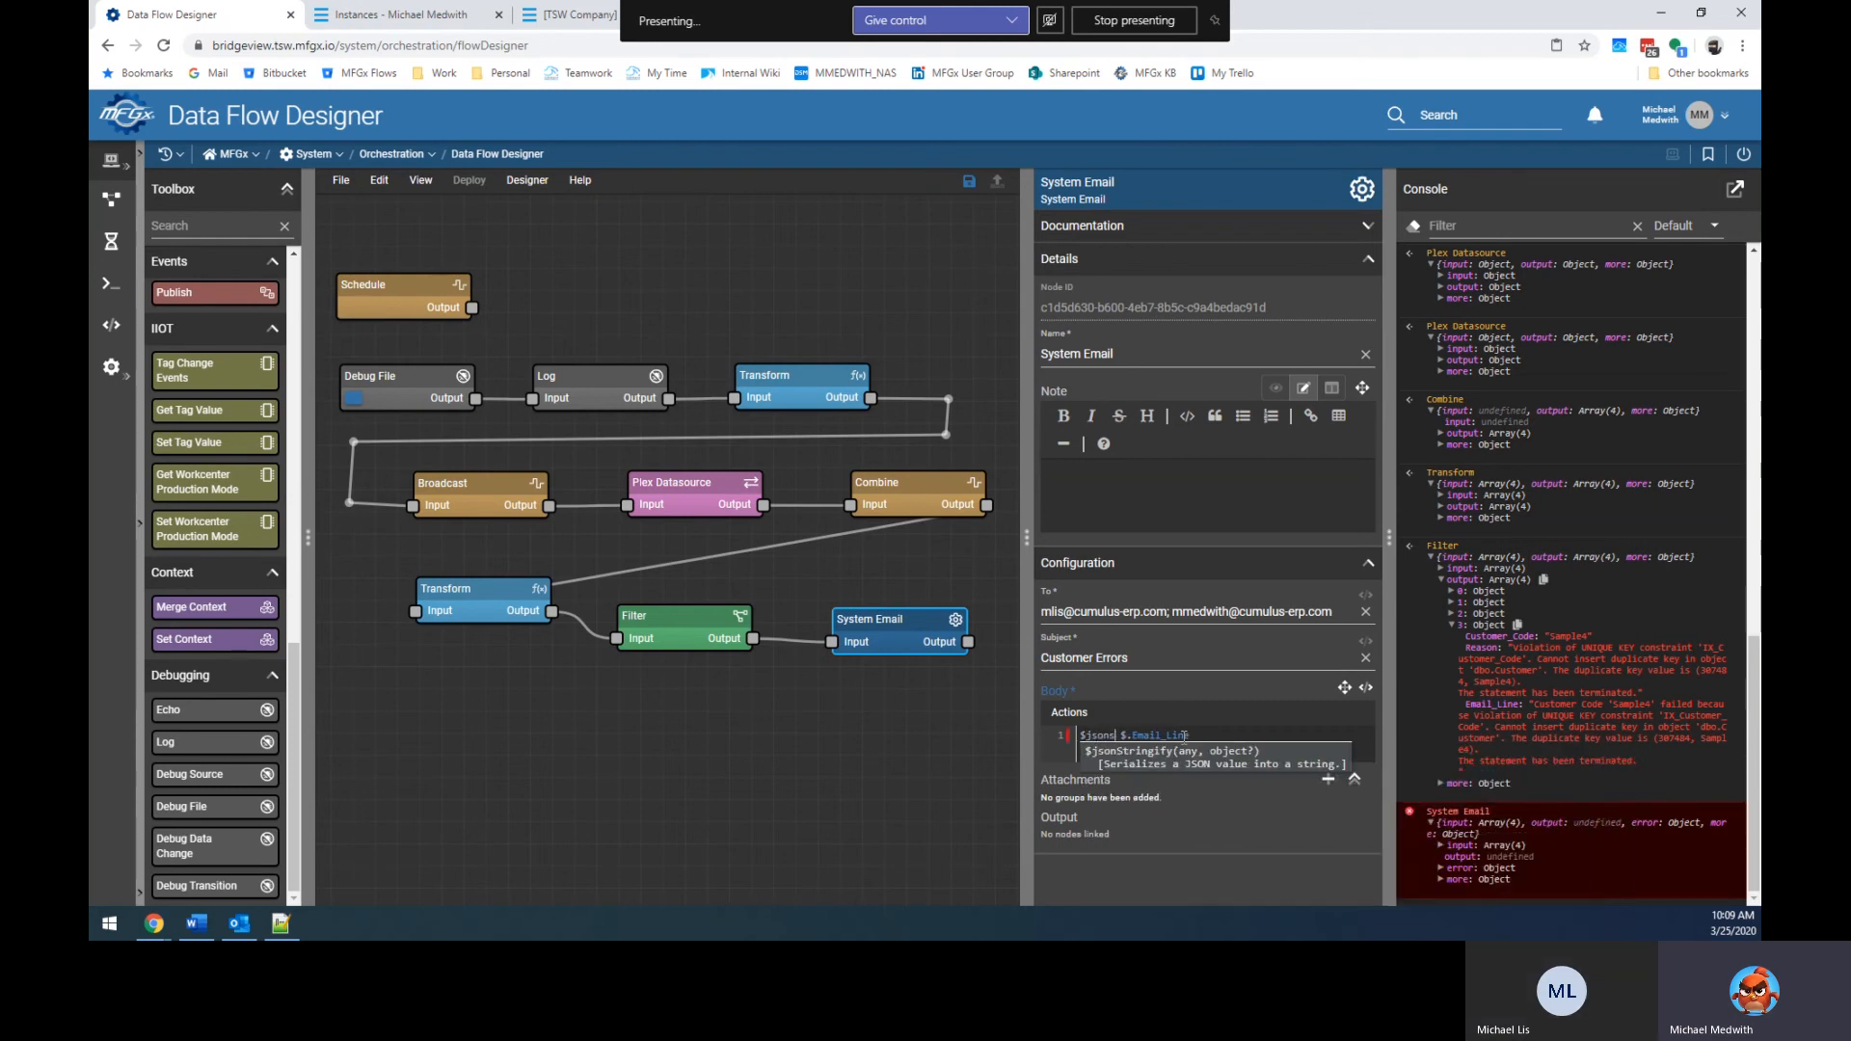
{"action": "key", "text": "Return"}
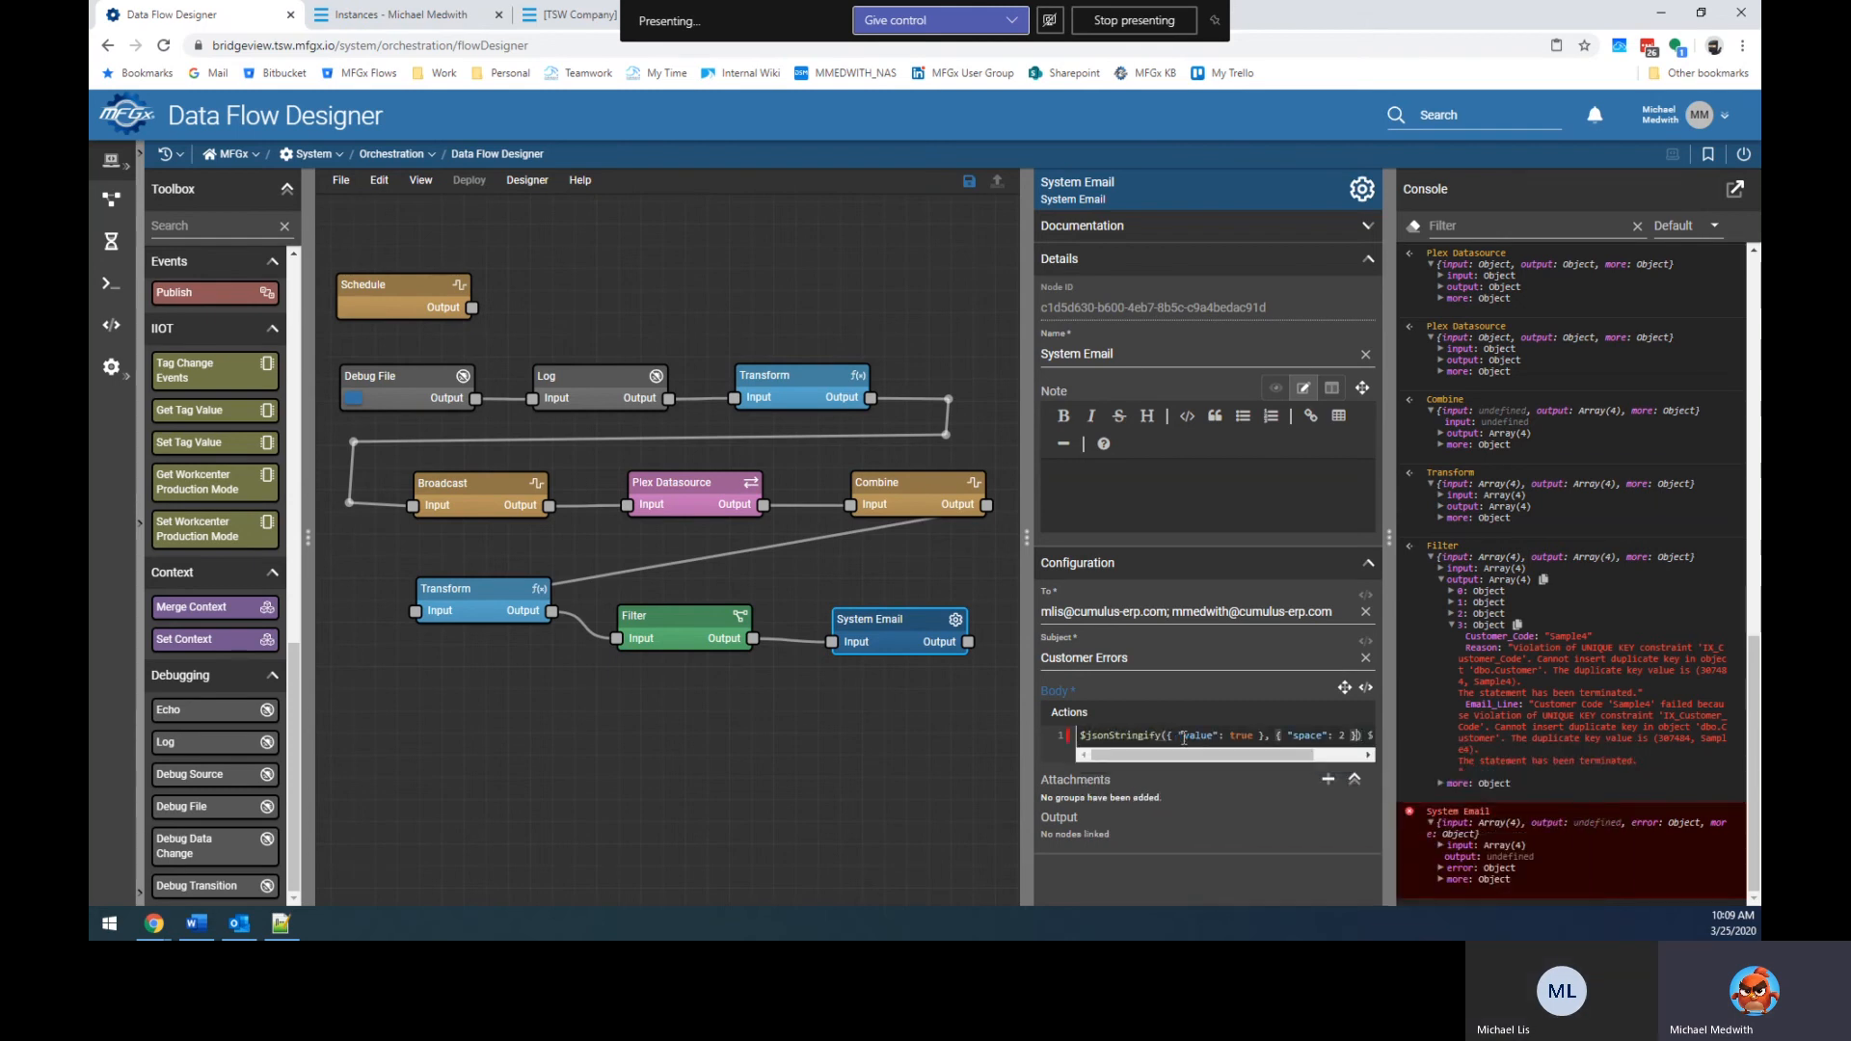
{"action": "key", "text": "ctrl+a"}
{"action": "key", "text": "shift+Right"}
{"action": "key", "text": "shift+Right"}
{"action": "key", "text": "shift+Right"}
{"action": "key", "text": "shift+Right"}
{"action": "key", "text": "shift+Right"}
{"action": "key", "text": "shift+Right"}
{"action": "key", "text": "shift+Right"}
{"action": "key", "text": "shift+Right"}
{"action": "key", "text": "shift+Right"}
{"action": "key", "text": "shift+Right"}
{"action": "key", "text": "shift+Right"}
{"action": "key", "text": "shift+Right"}
{"action": "key", "text": "shift+Right"}
{"action": "key", "text": "shift+Right"}
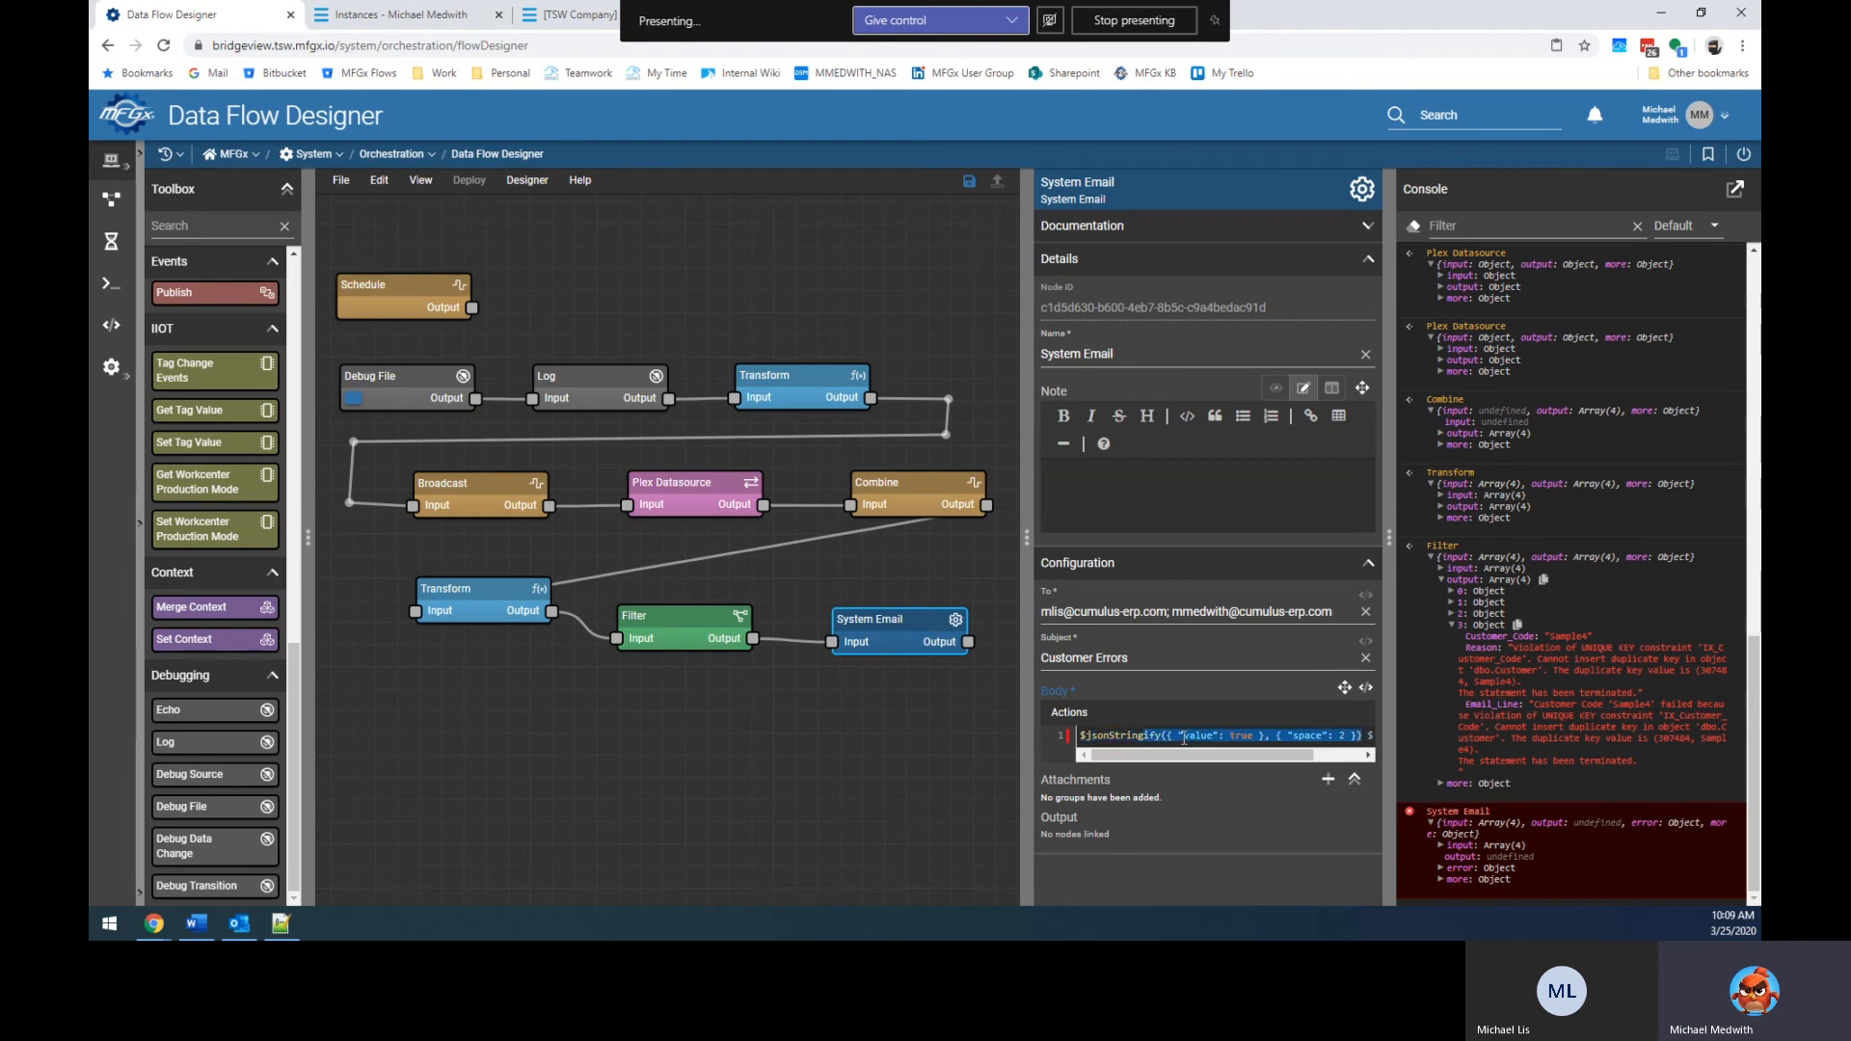
{"action": "key", "text": "BackSpace"}
{"action": "key", "text": "Delete"}
{"action": "type", "text": ")"}
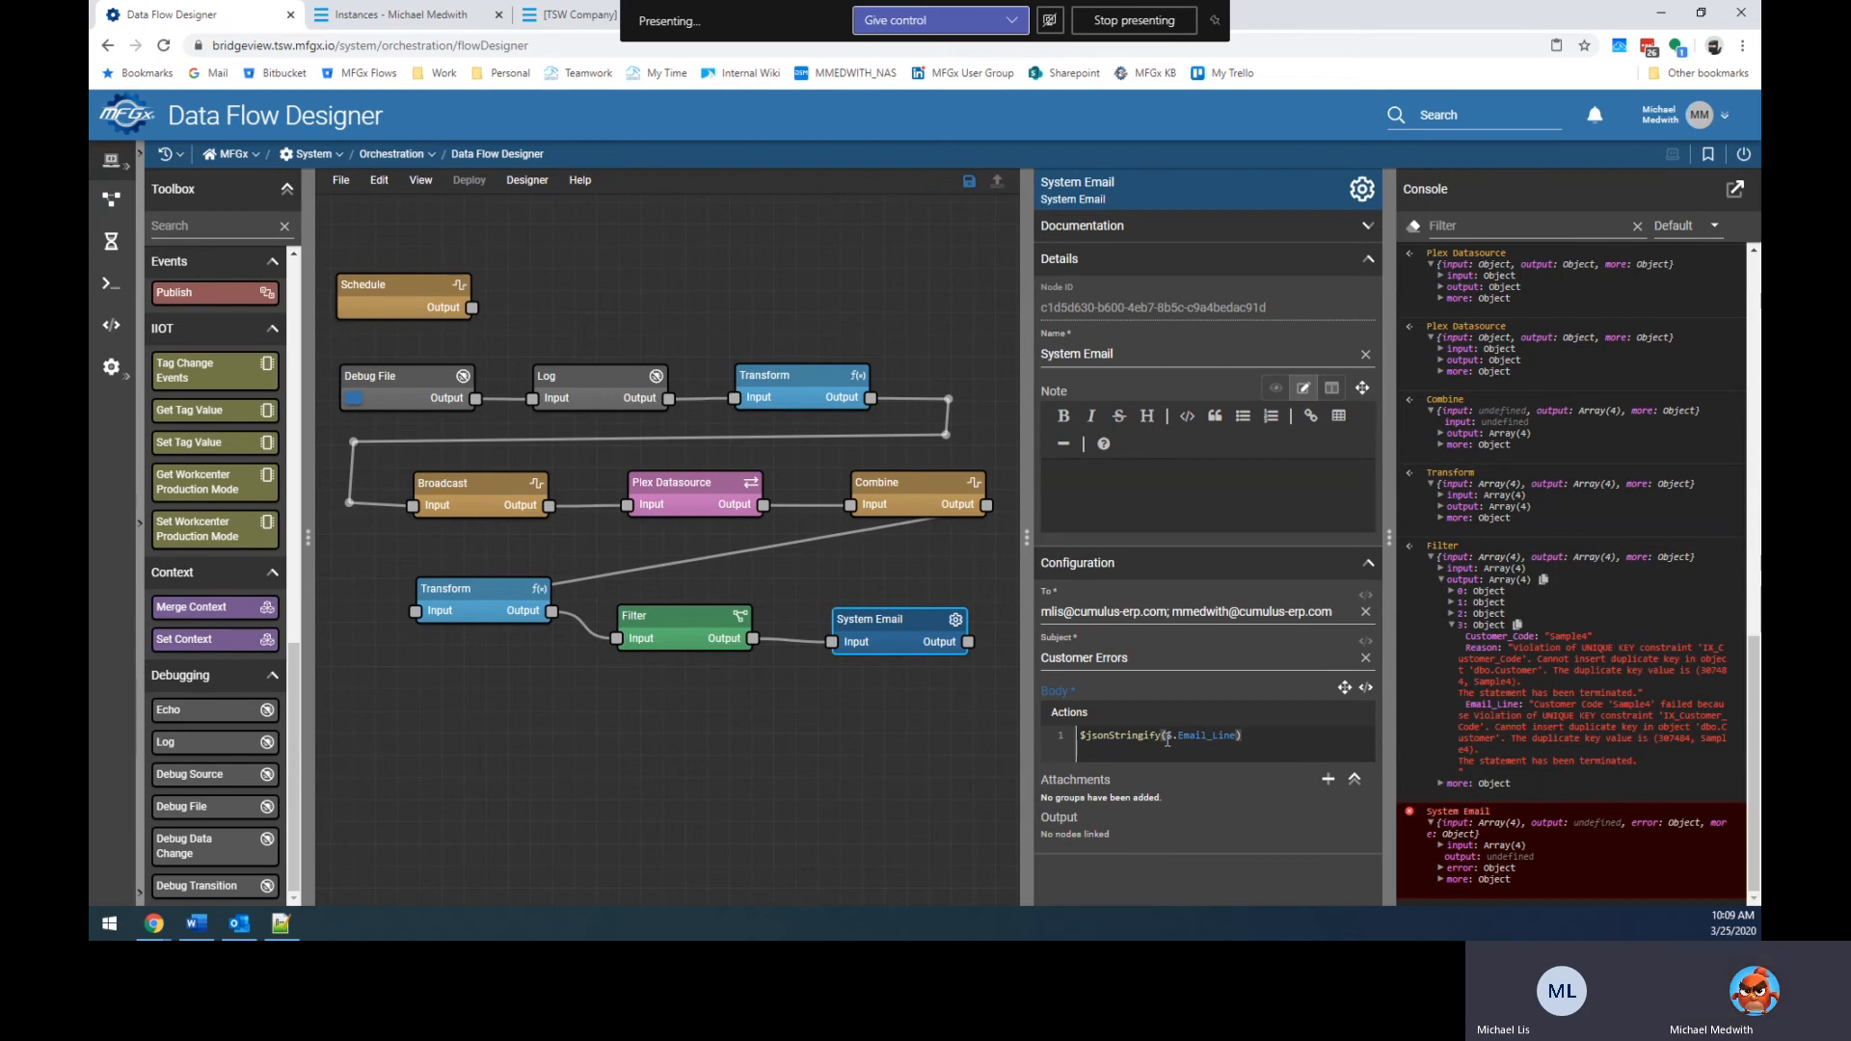
{"action": "key", "text": "ctrl+space"}
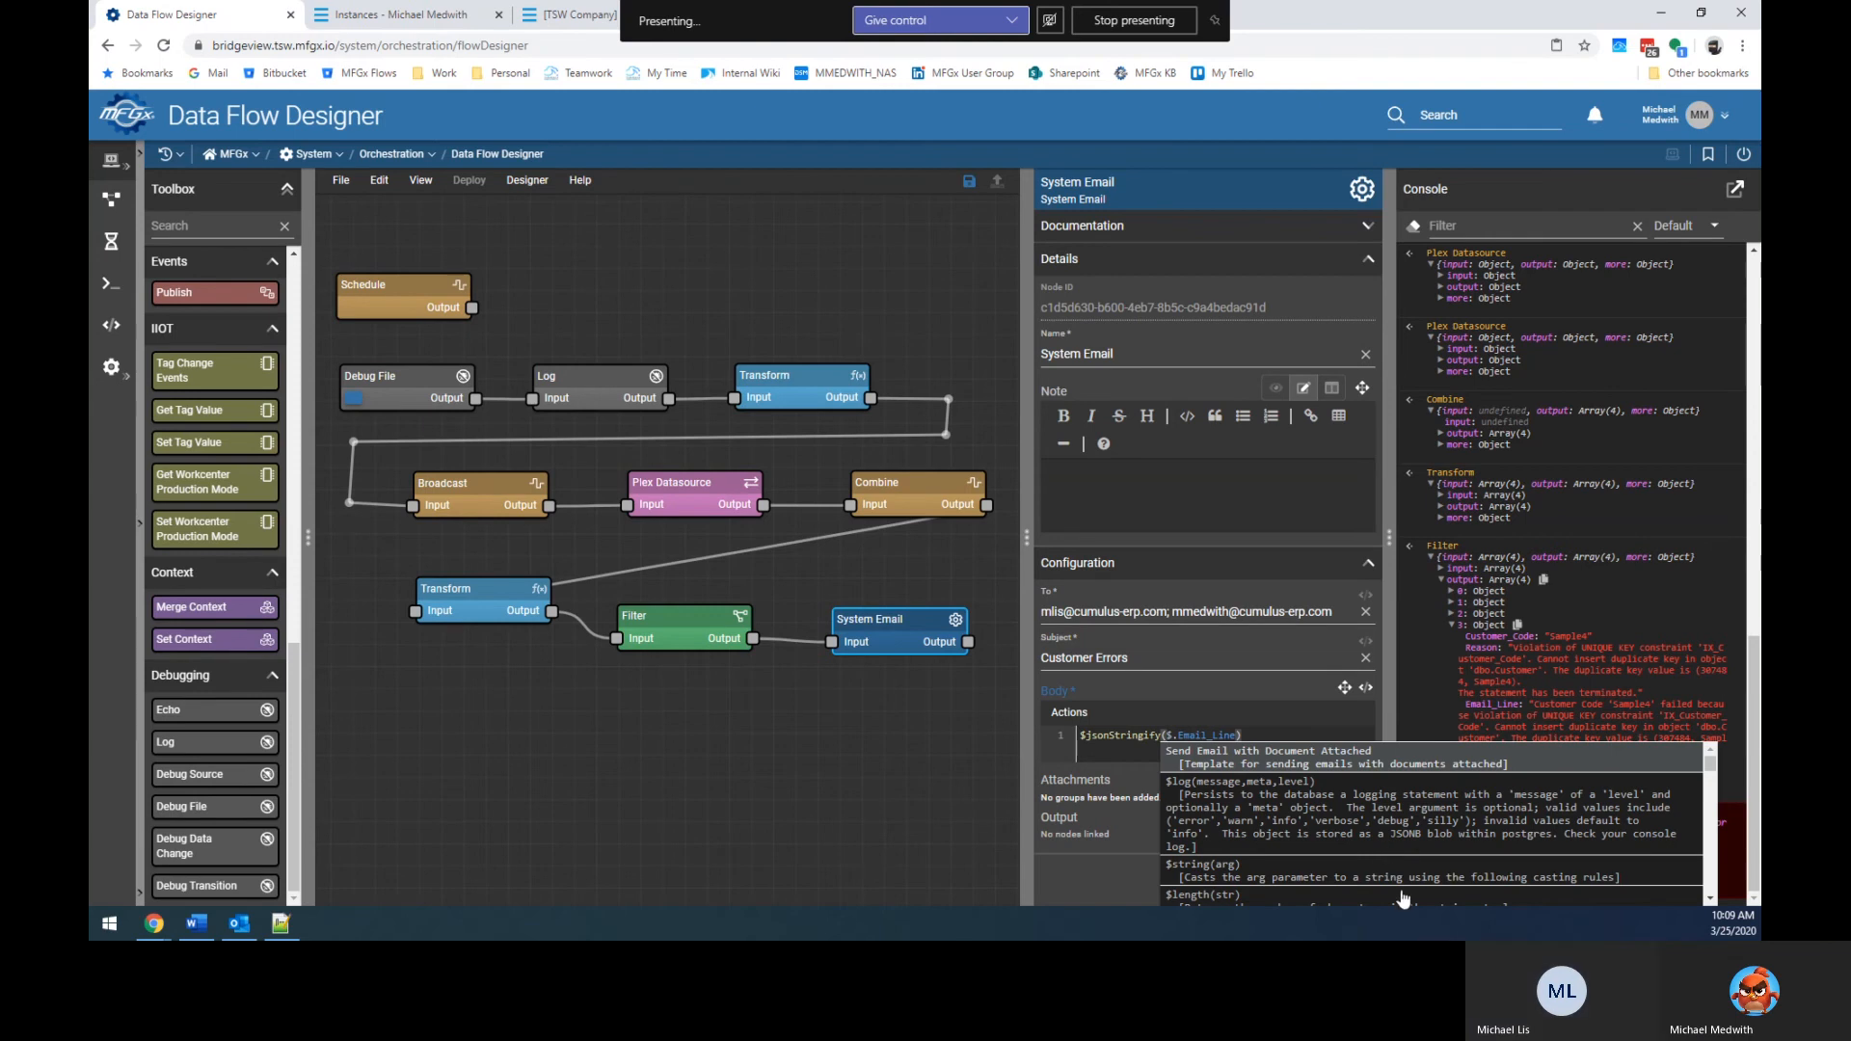
{"action": "left_click", "coordinate": [1132, 761]}
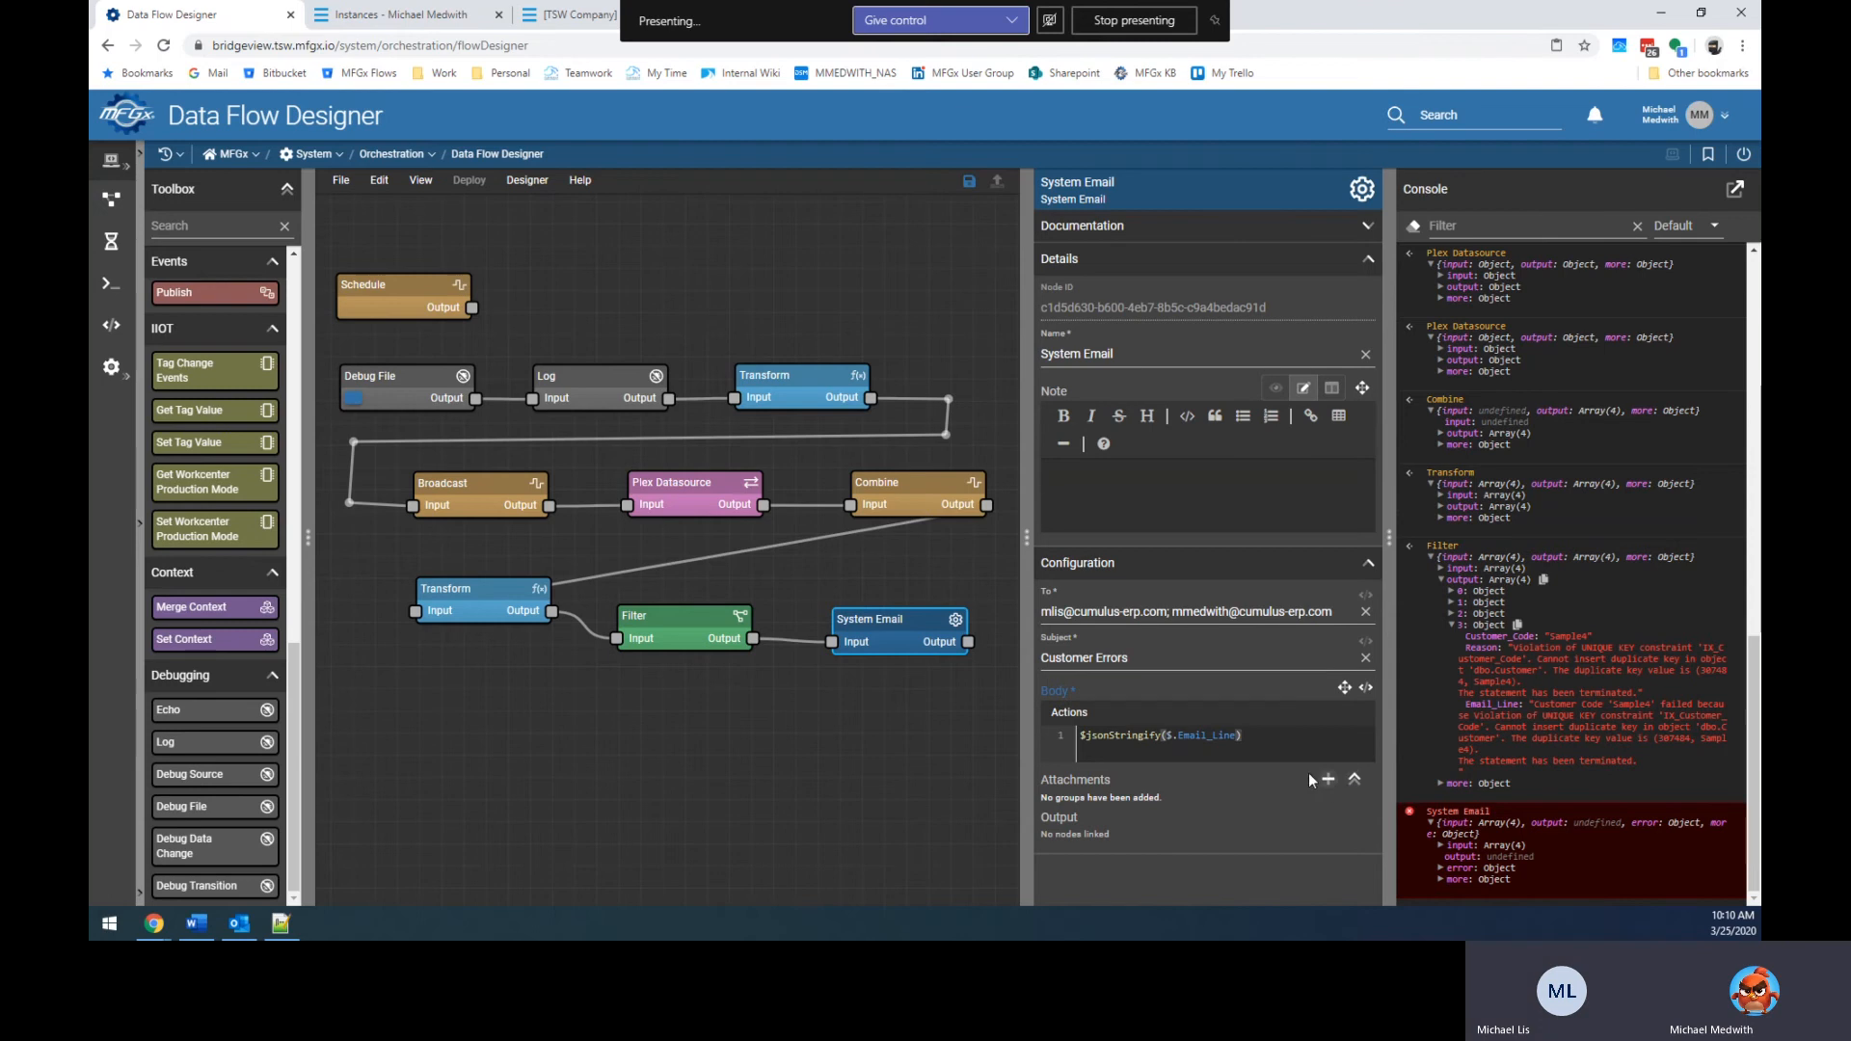
Try replacing the System Email body with a brace-wrapped expression, then undo it.
{"action": "key", "text": "Home"}
{"action": "key", "text": "ctrl+shift+Right"}
{"action": "key", "text": "ctrl+shift+Right"}
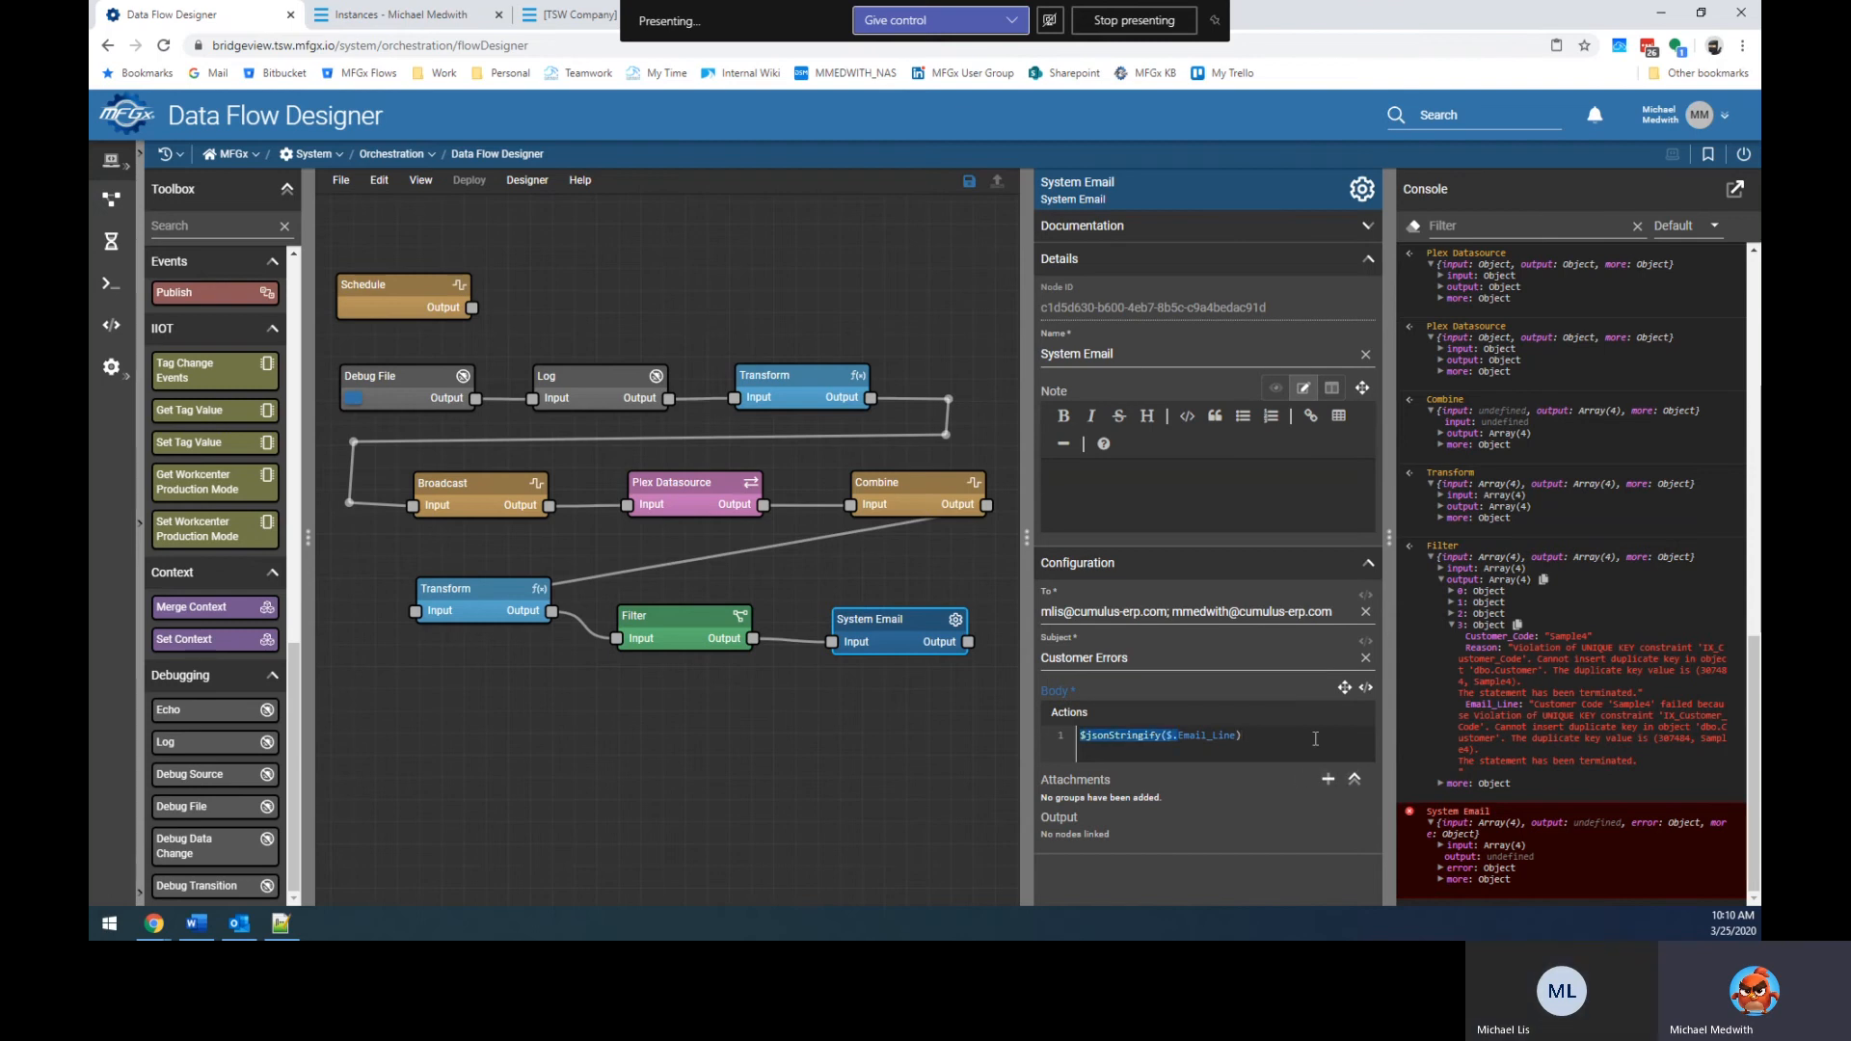
{"action": "type", "text": "$"}
{"action": "key", "text": "shift+End"}
{"action": "key", "text": "Delete"}
{"action": "type", "text": "{"}
{"action": "key", "text": "Return"}
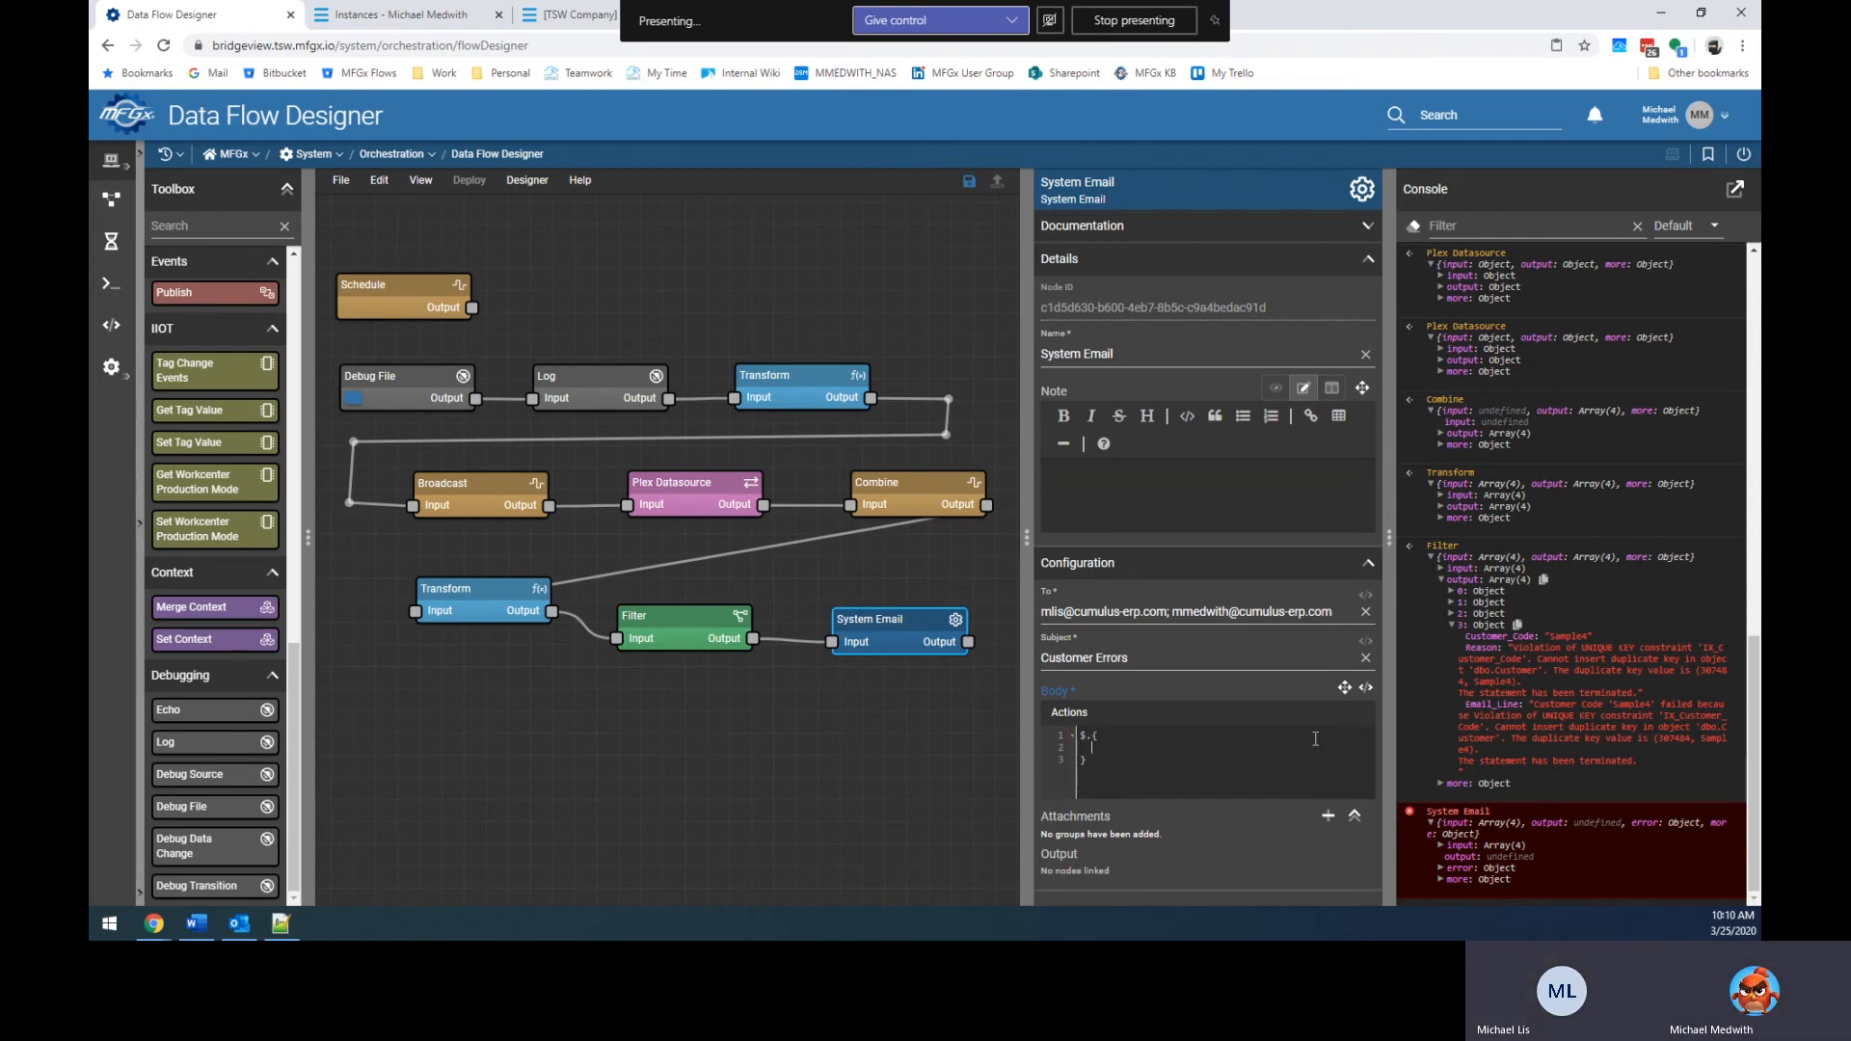
{"action": "key", "text": "ctrl+space"}
{"action": "key", "text": "Escape"}
{"action": "key", "text": "ctrl+z"}
{"action": "key", "text": "ctrl+z"}
{"action": "key", "text": "ctrl+z"}
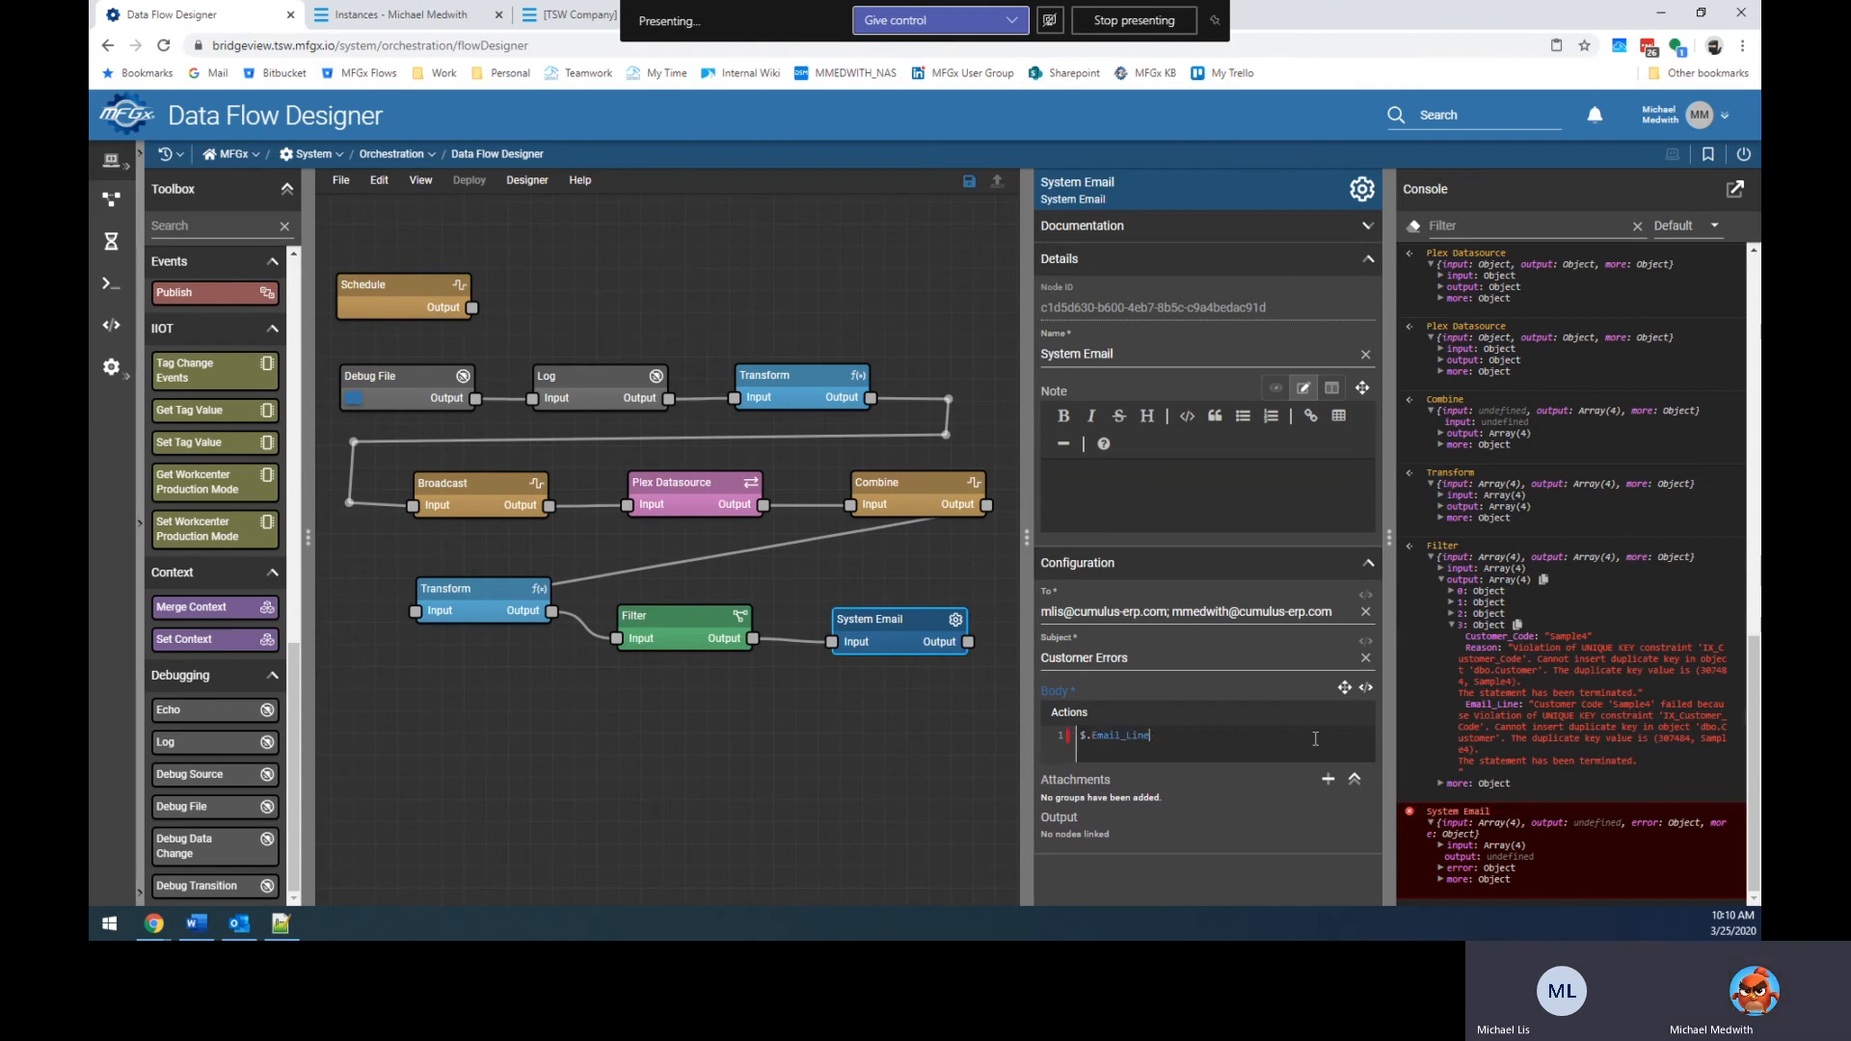
Try an object wrapper and sample stringify arguments around Email_Line, undoing both.
{"action": "type", "text": "{"}
{"action": "key", "text": "Return"}
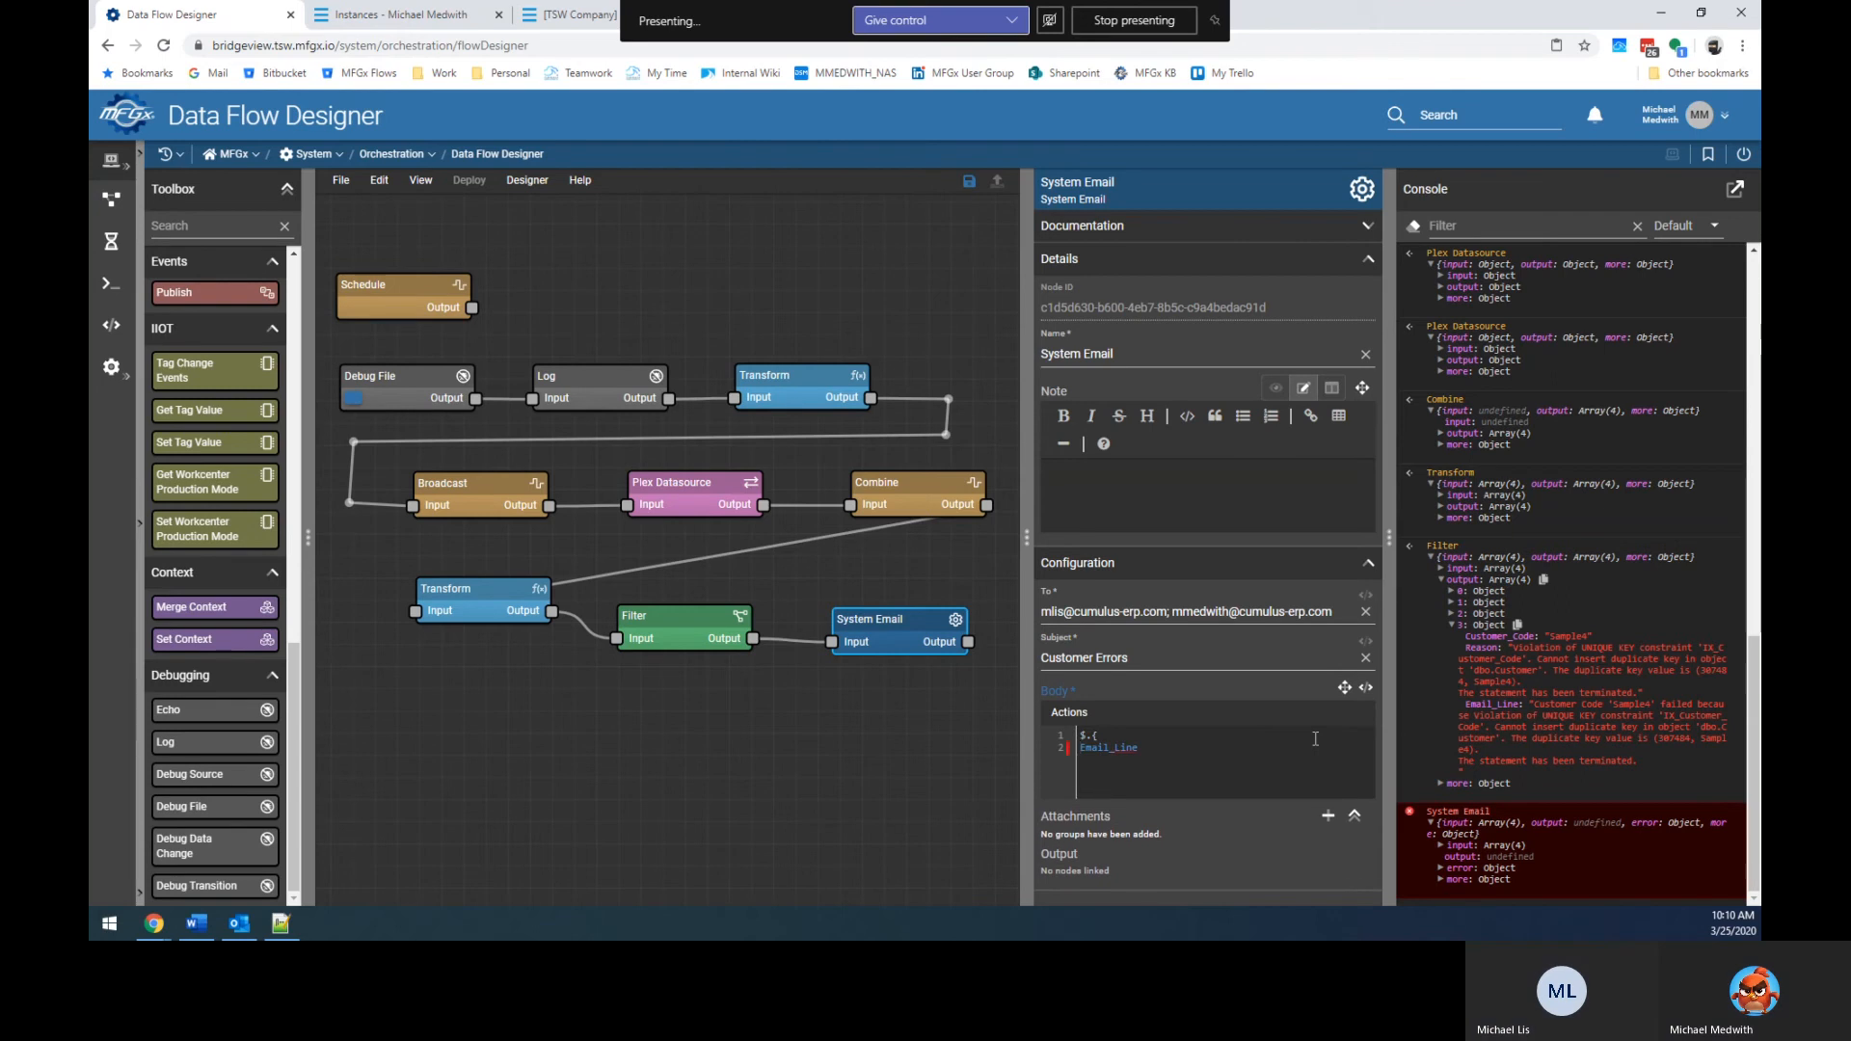
{"action": "type", "text": "}"}
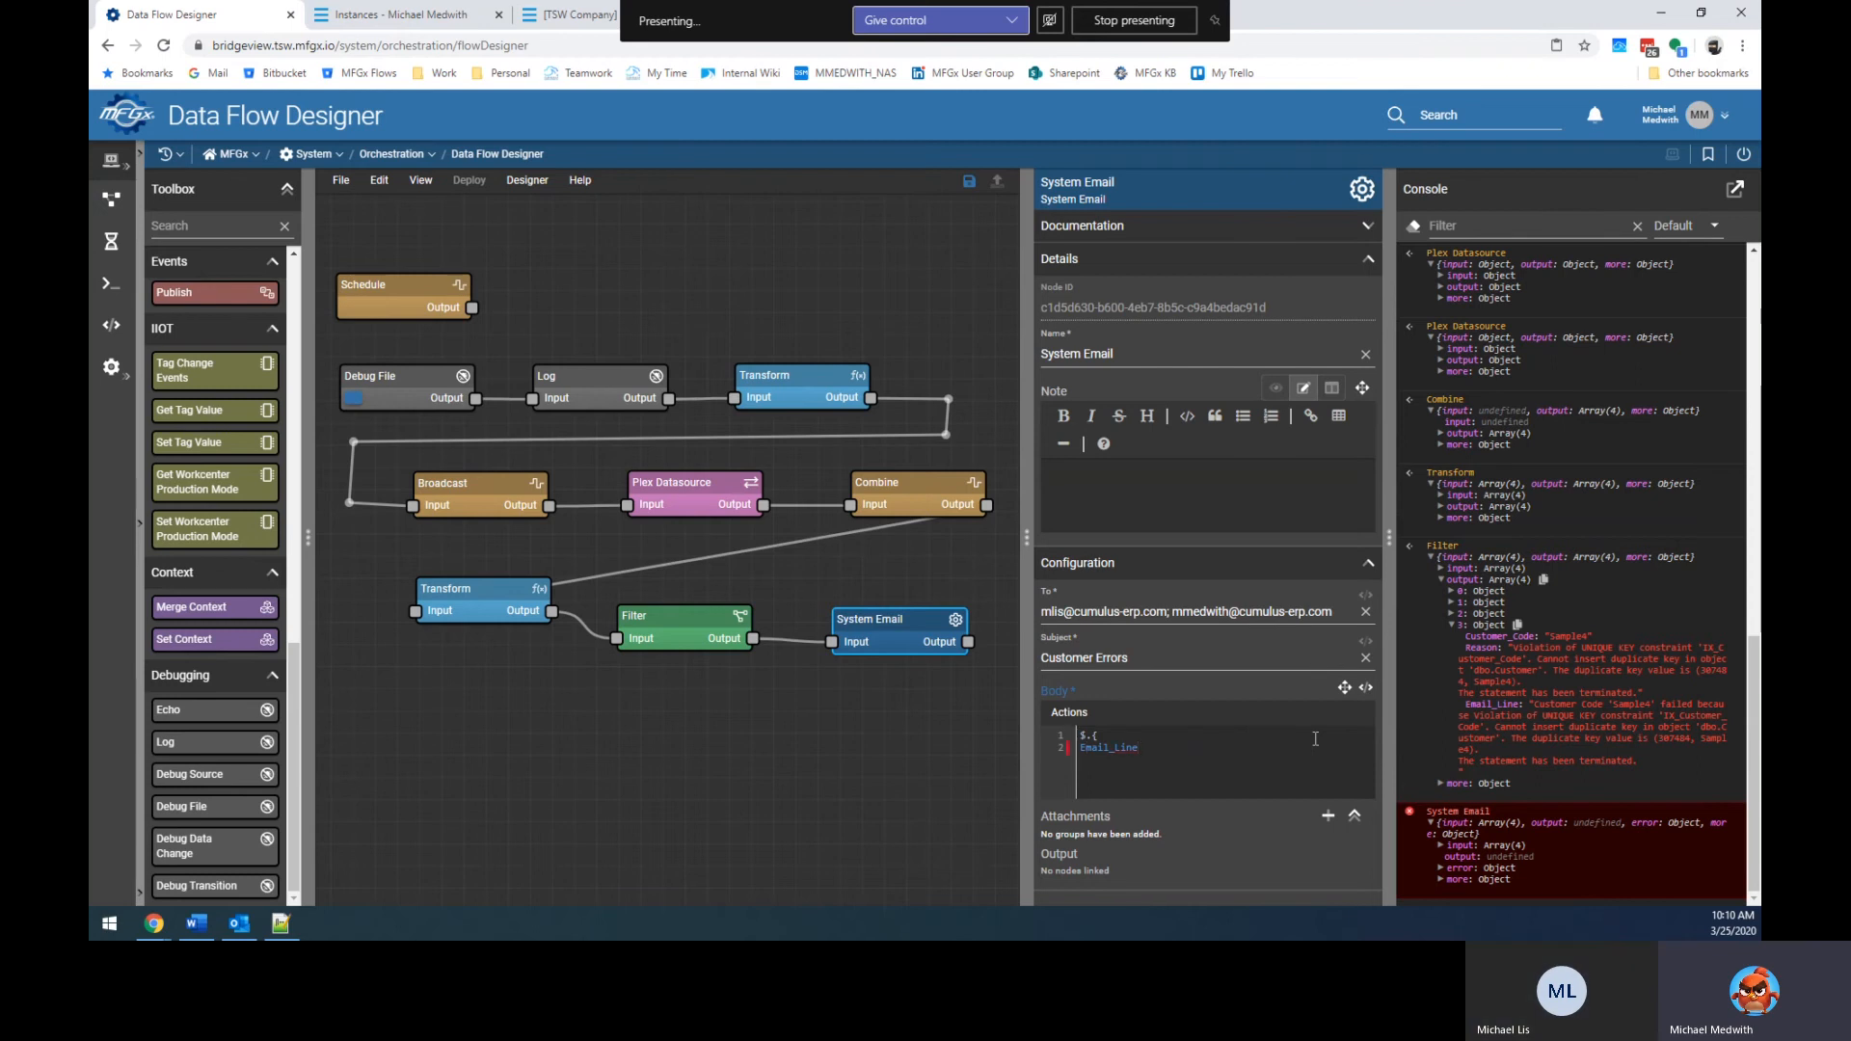
{"action": "key", "text": "ctrl+z"}
{"action": "key", "text": "ctrl+z"}
{"action": "key", "text": "ctrl+z"}
{"action": "key", "text": "ctrl+z"}
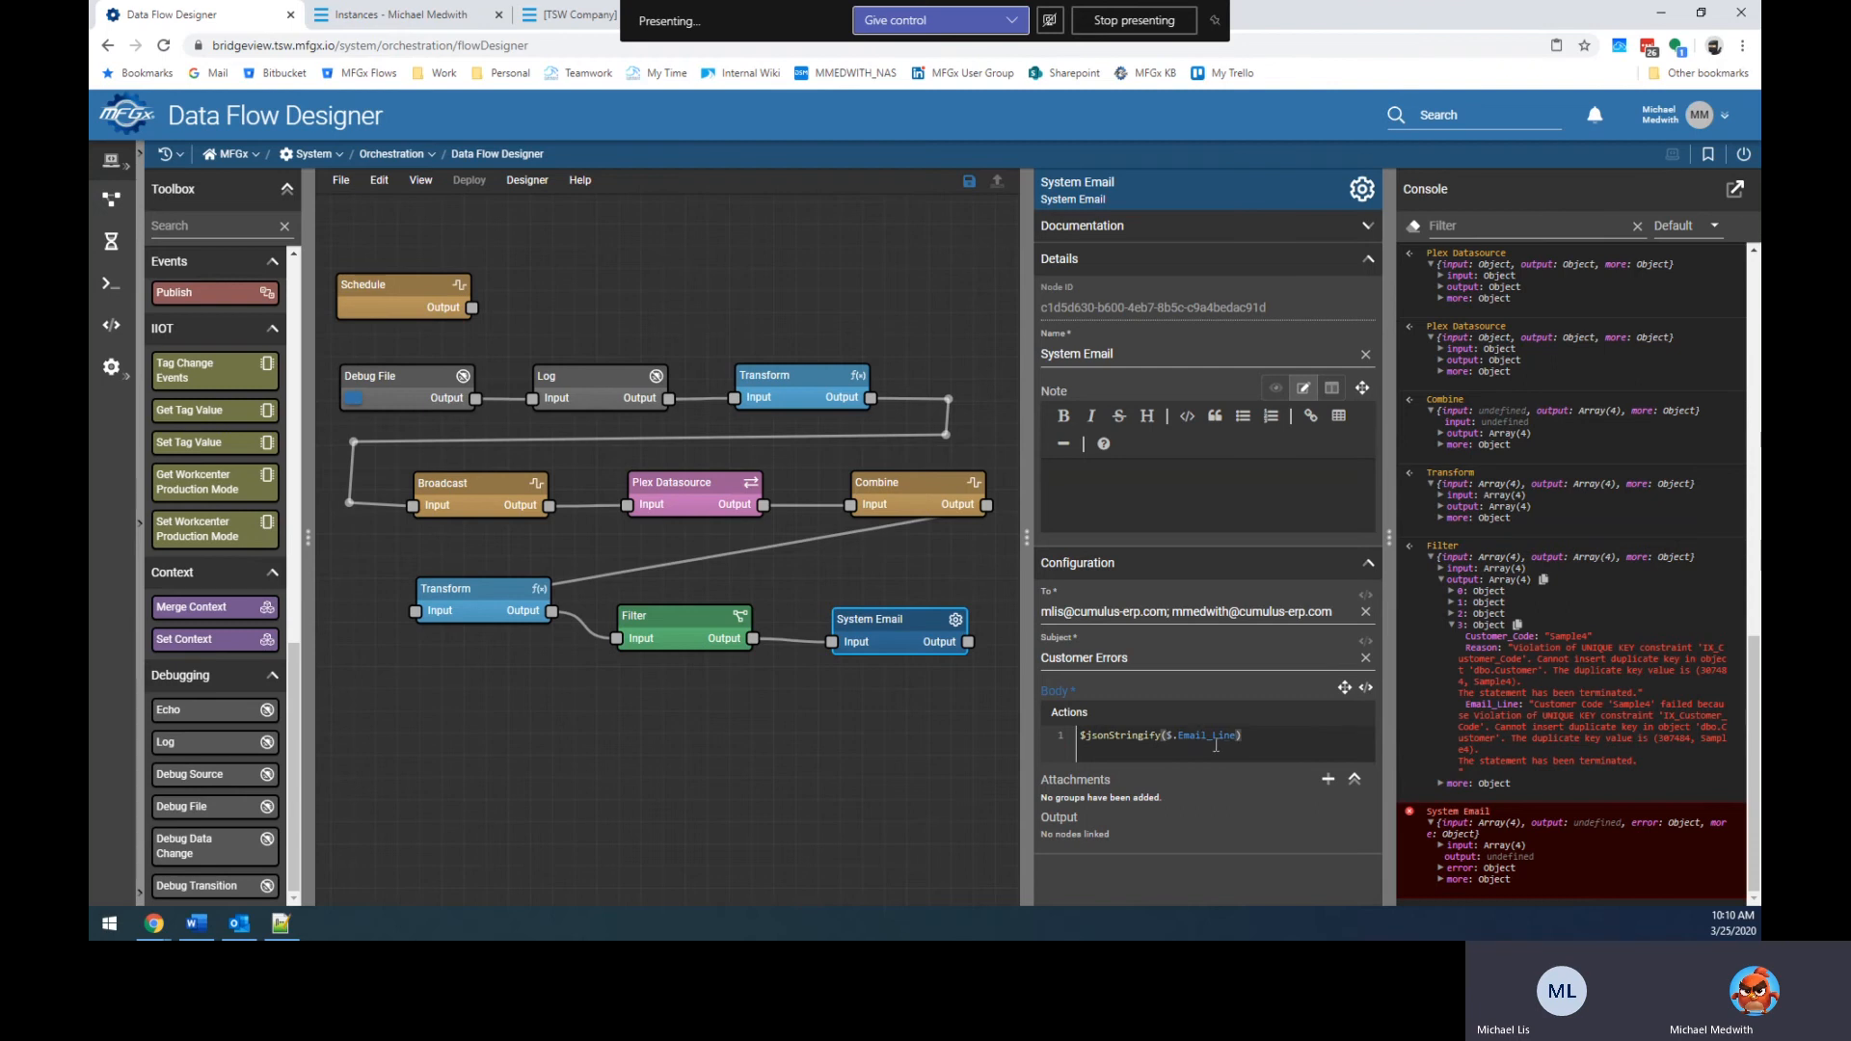
{"action": "left_click", "coordinate": [1162, 739]}
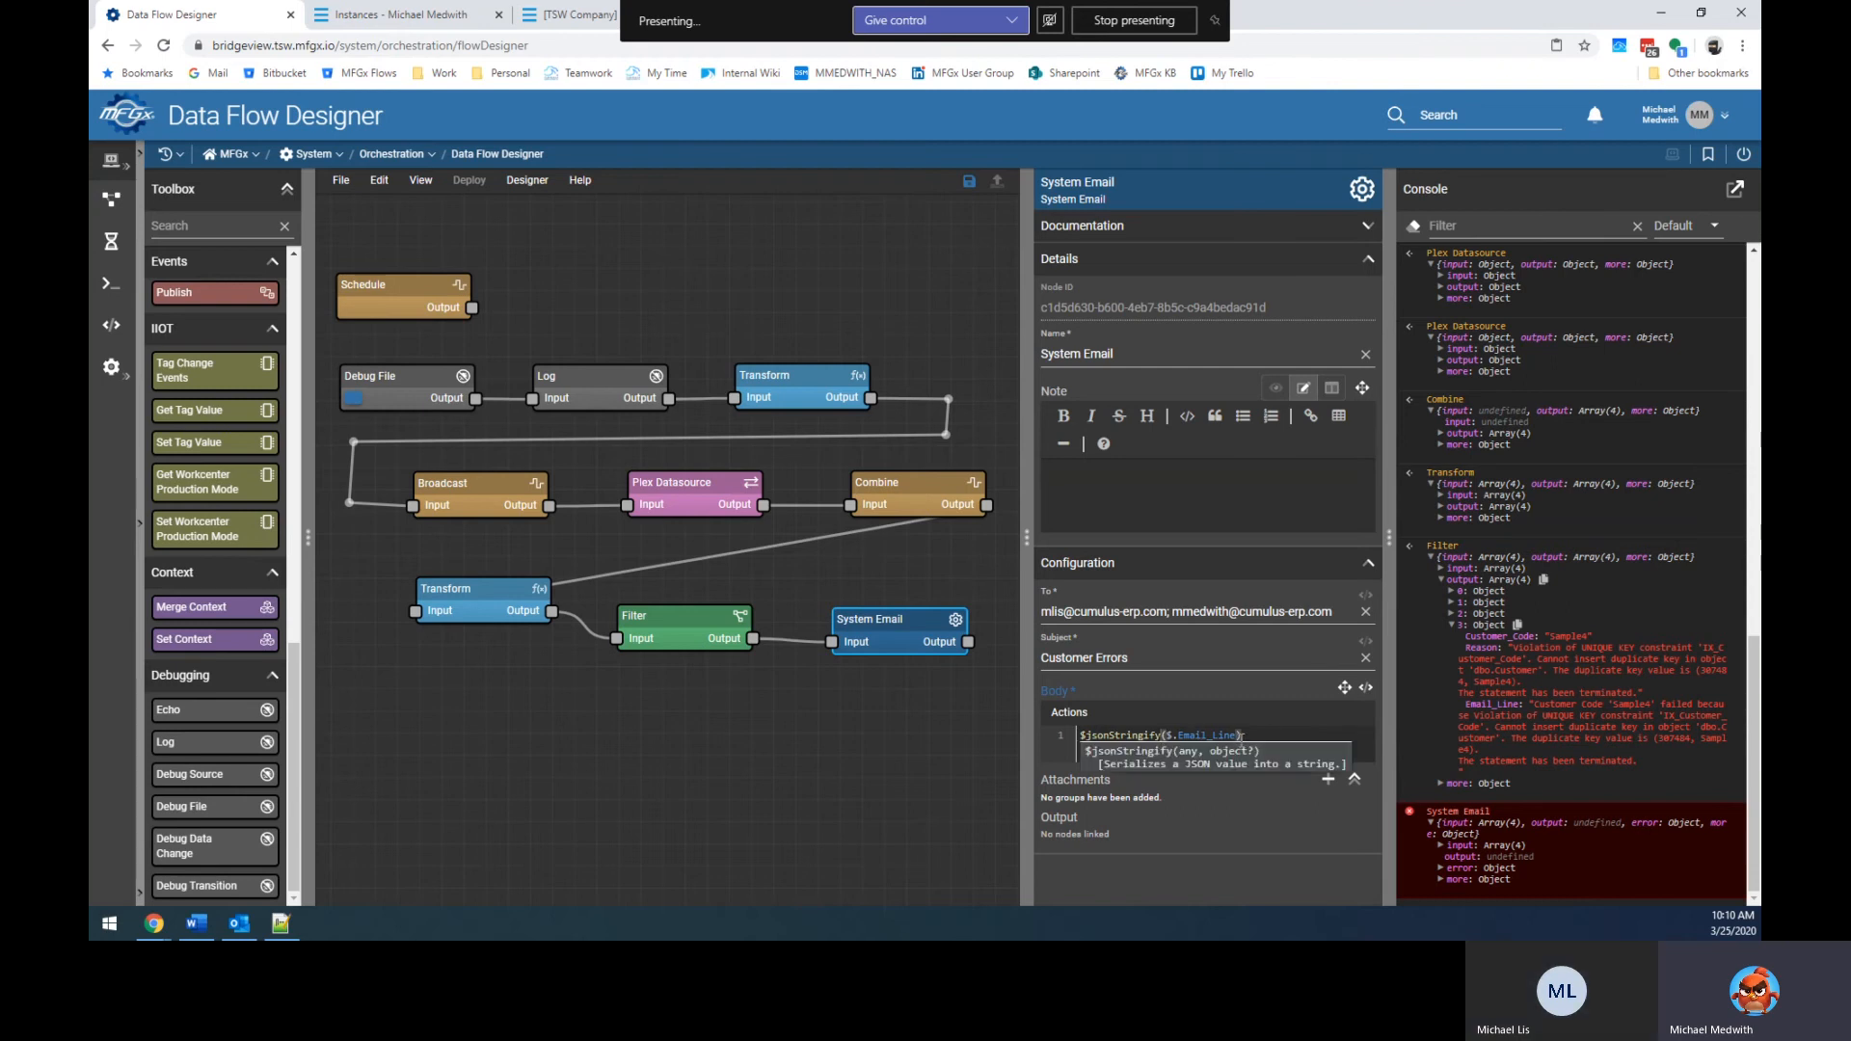
{"action": "type", "text": "({ \"value\": true }, { \"space\": 2 })"}
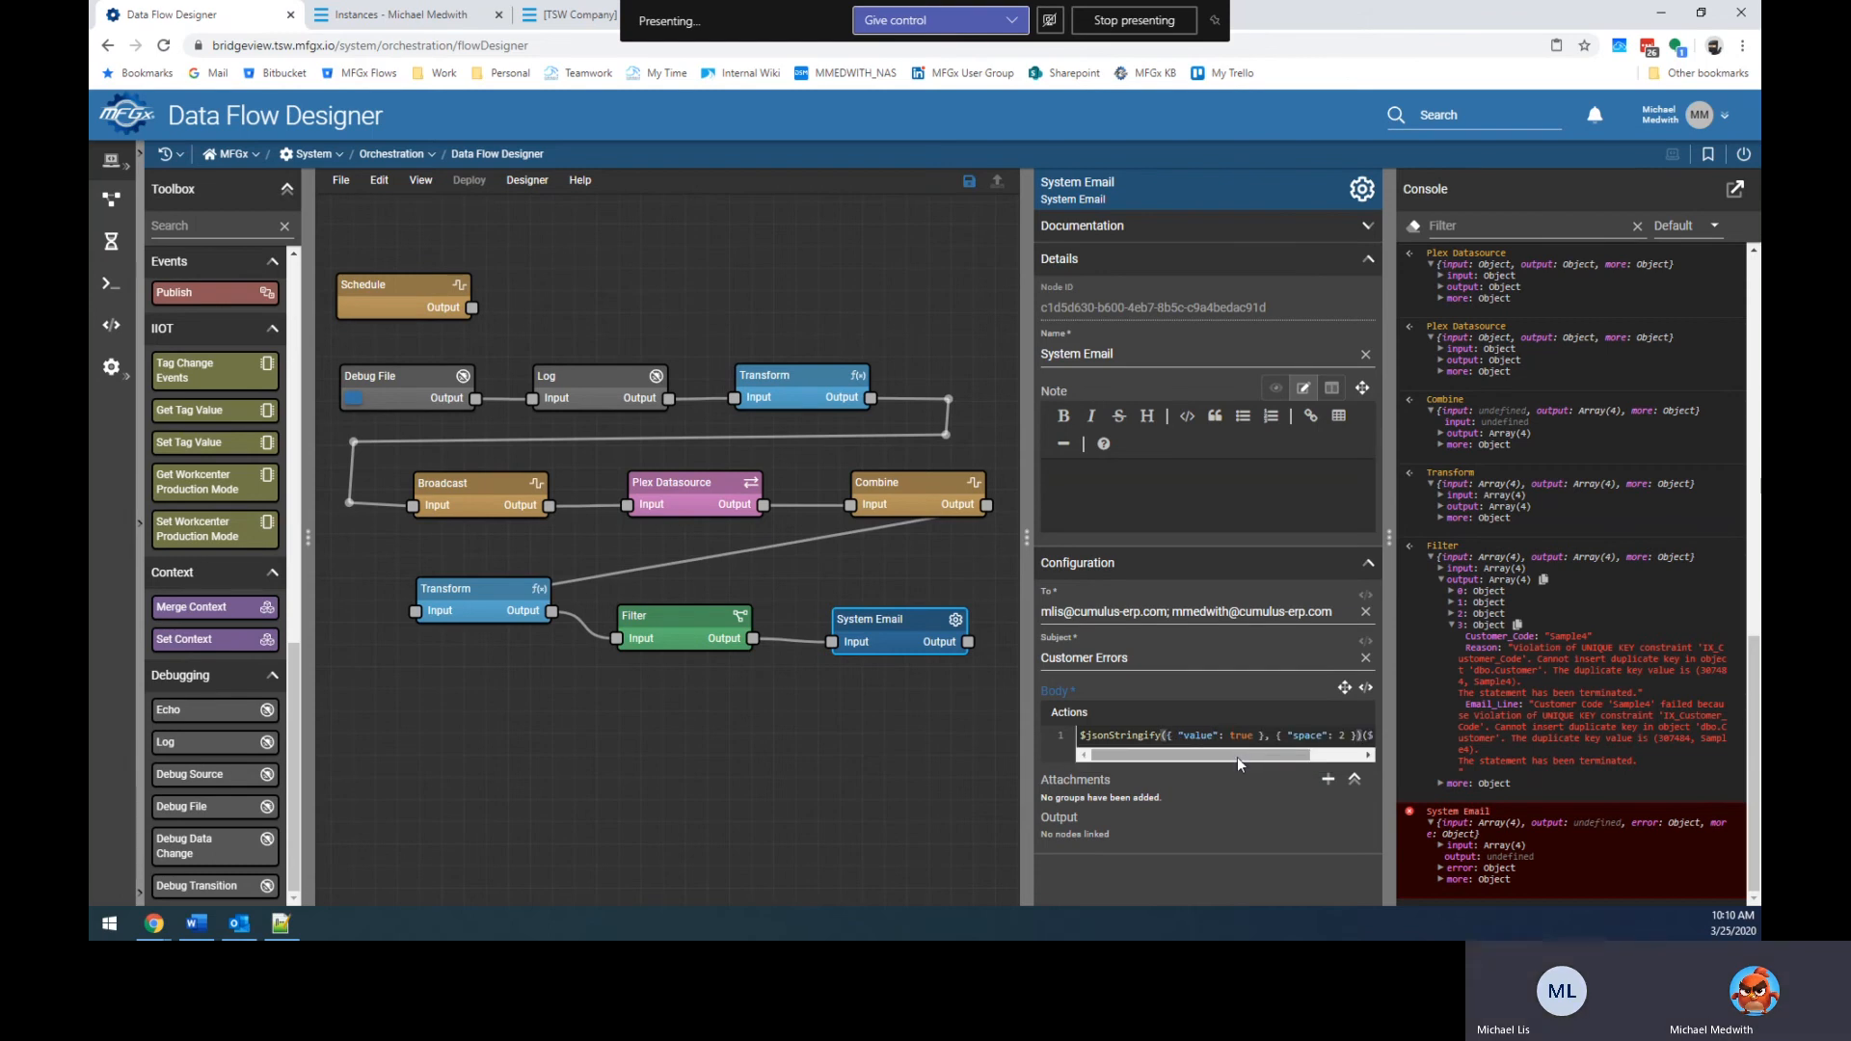
{"action": "left_click_drag", "start_coordinate": [1245, 754], "coordinate": [1281, 754]}
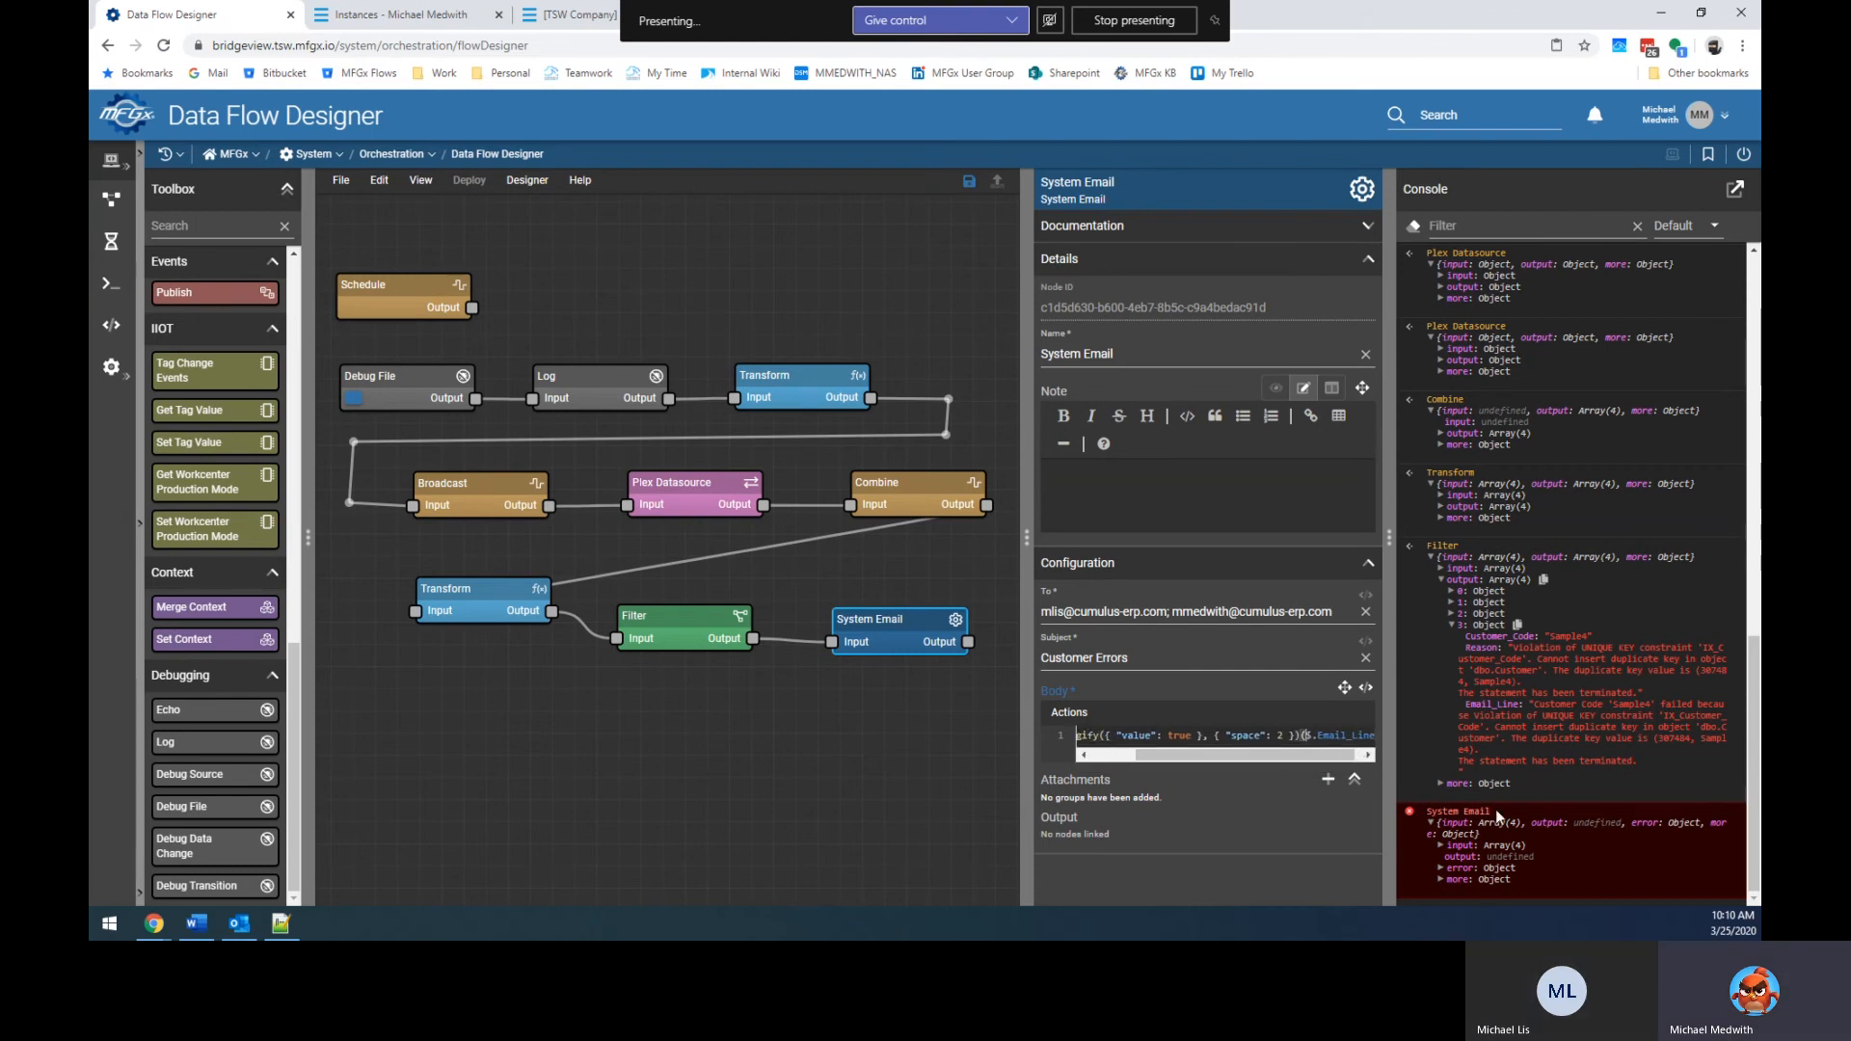
{"action": "key", "text": "ctrl+z"}
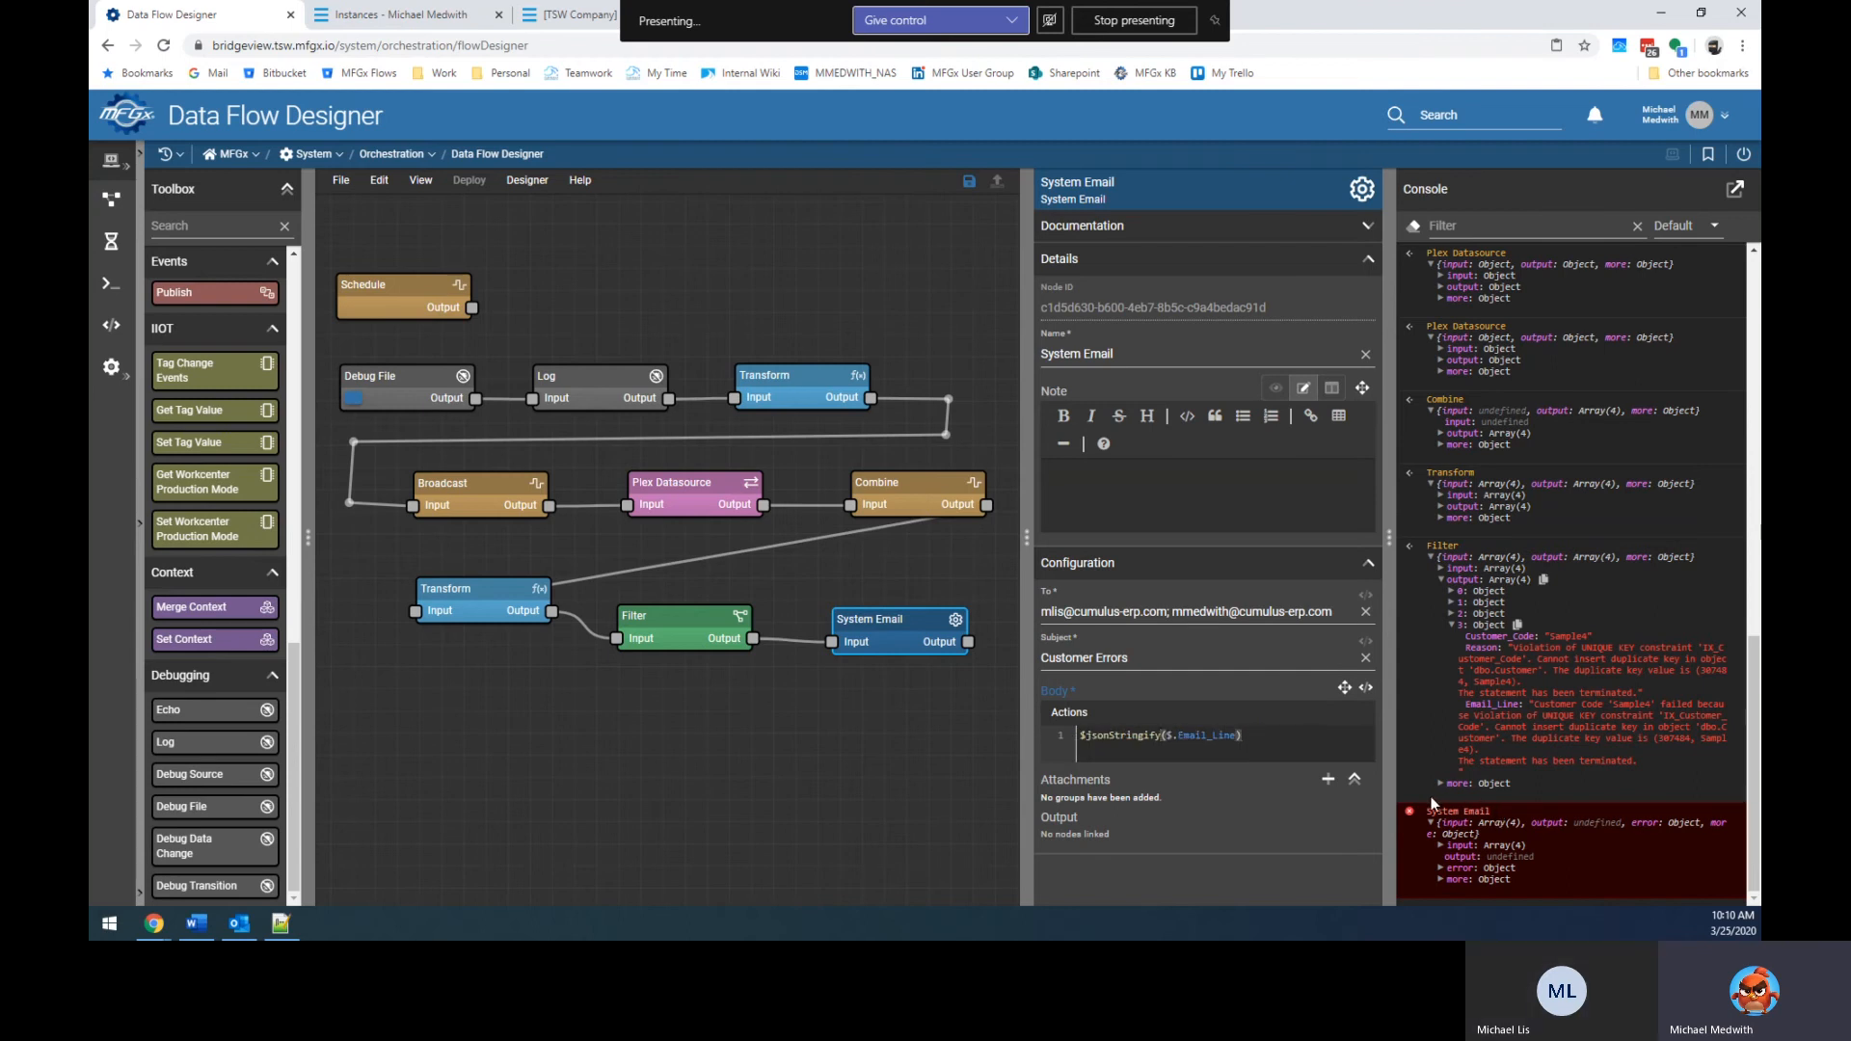
Rerun the flow from the Debug File node and cancel the page reload.
{"action": "left_click", "coordinate": [354, 398]}
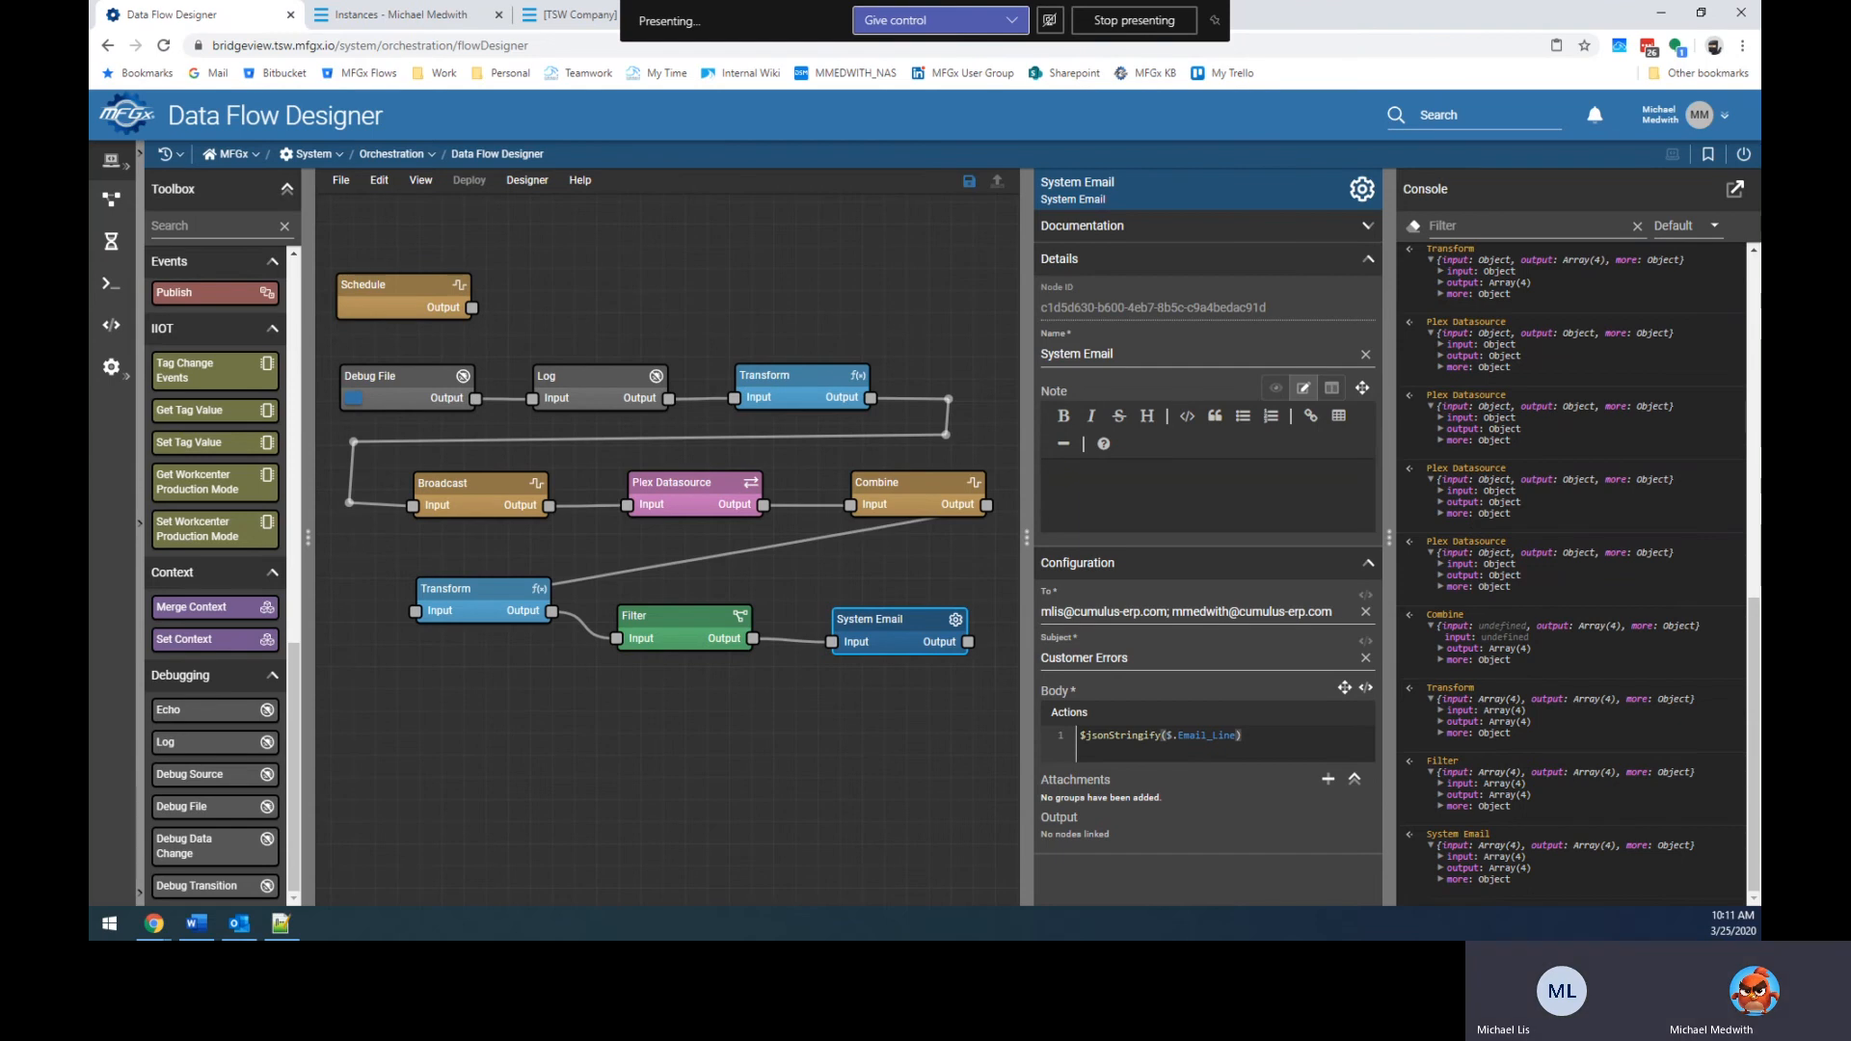
{"action": "key", "text": "F5"}
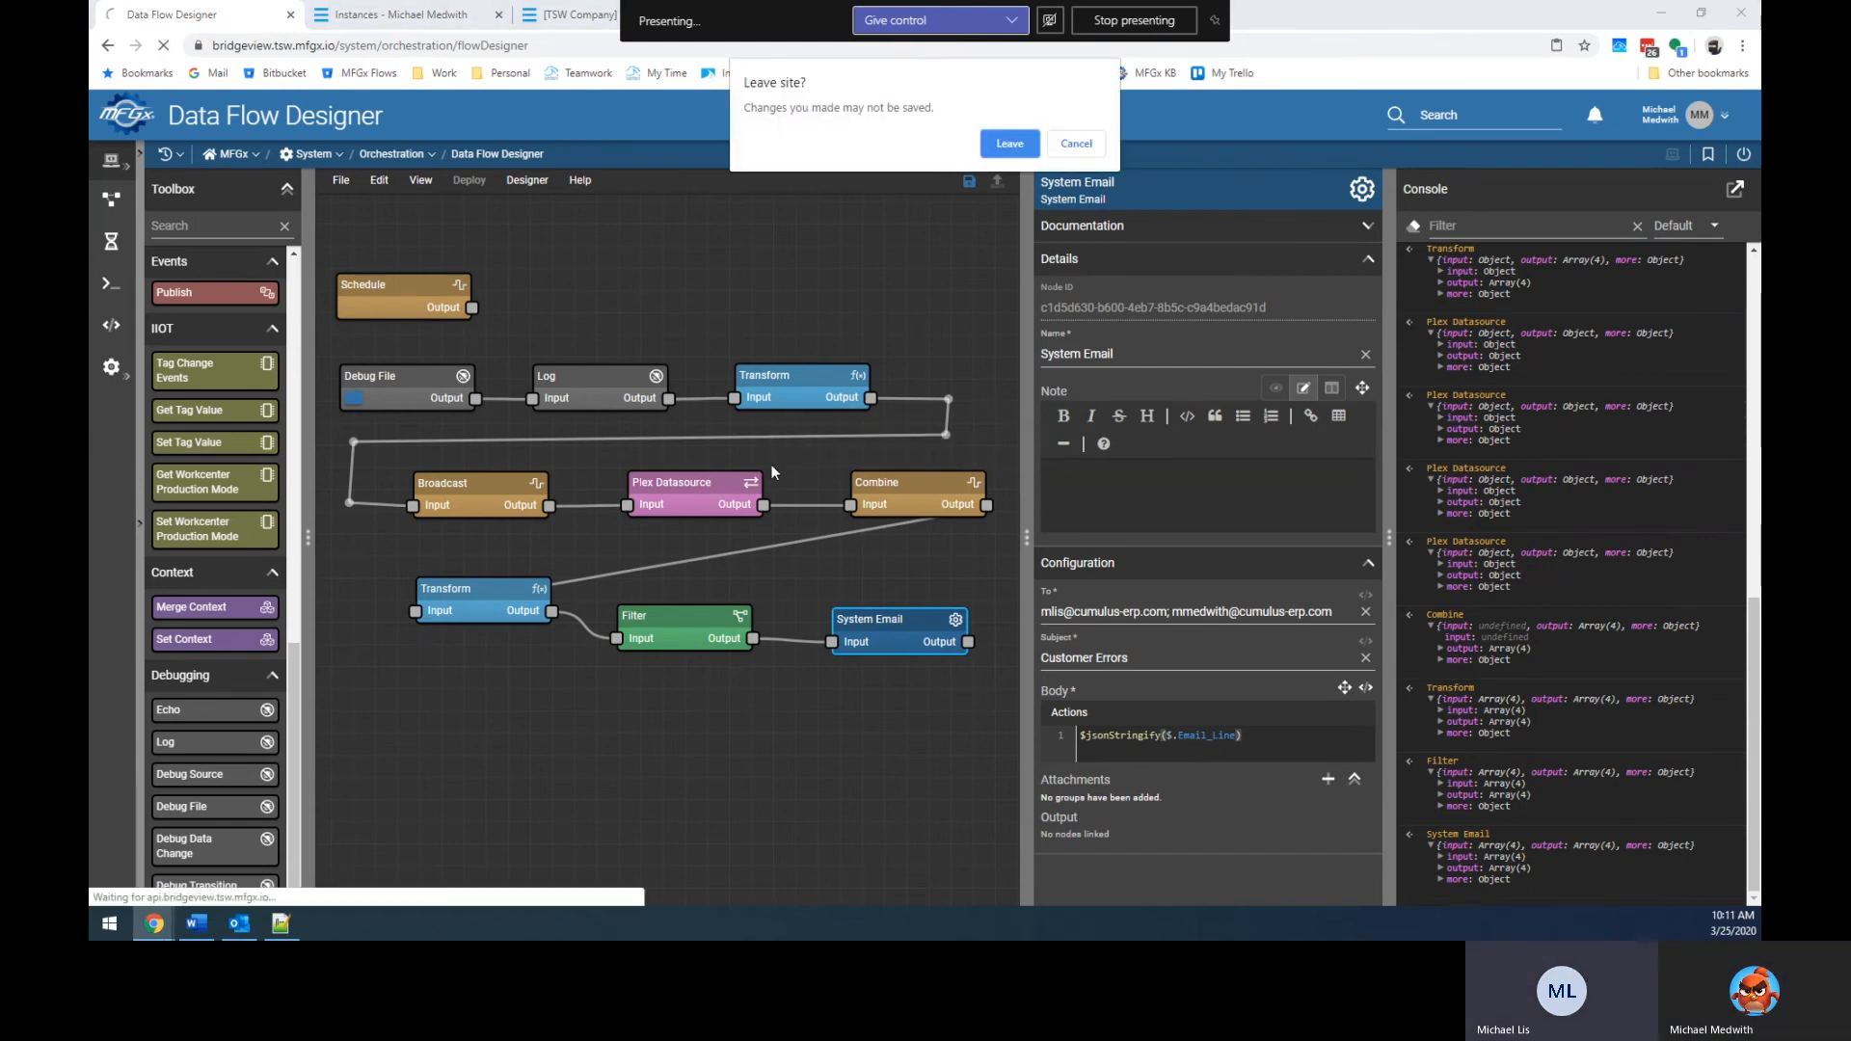
{"action": "left_click", "coordinate": [1074, 145]}
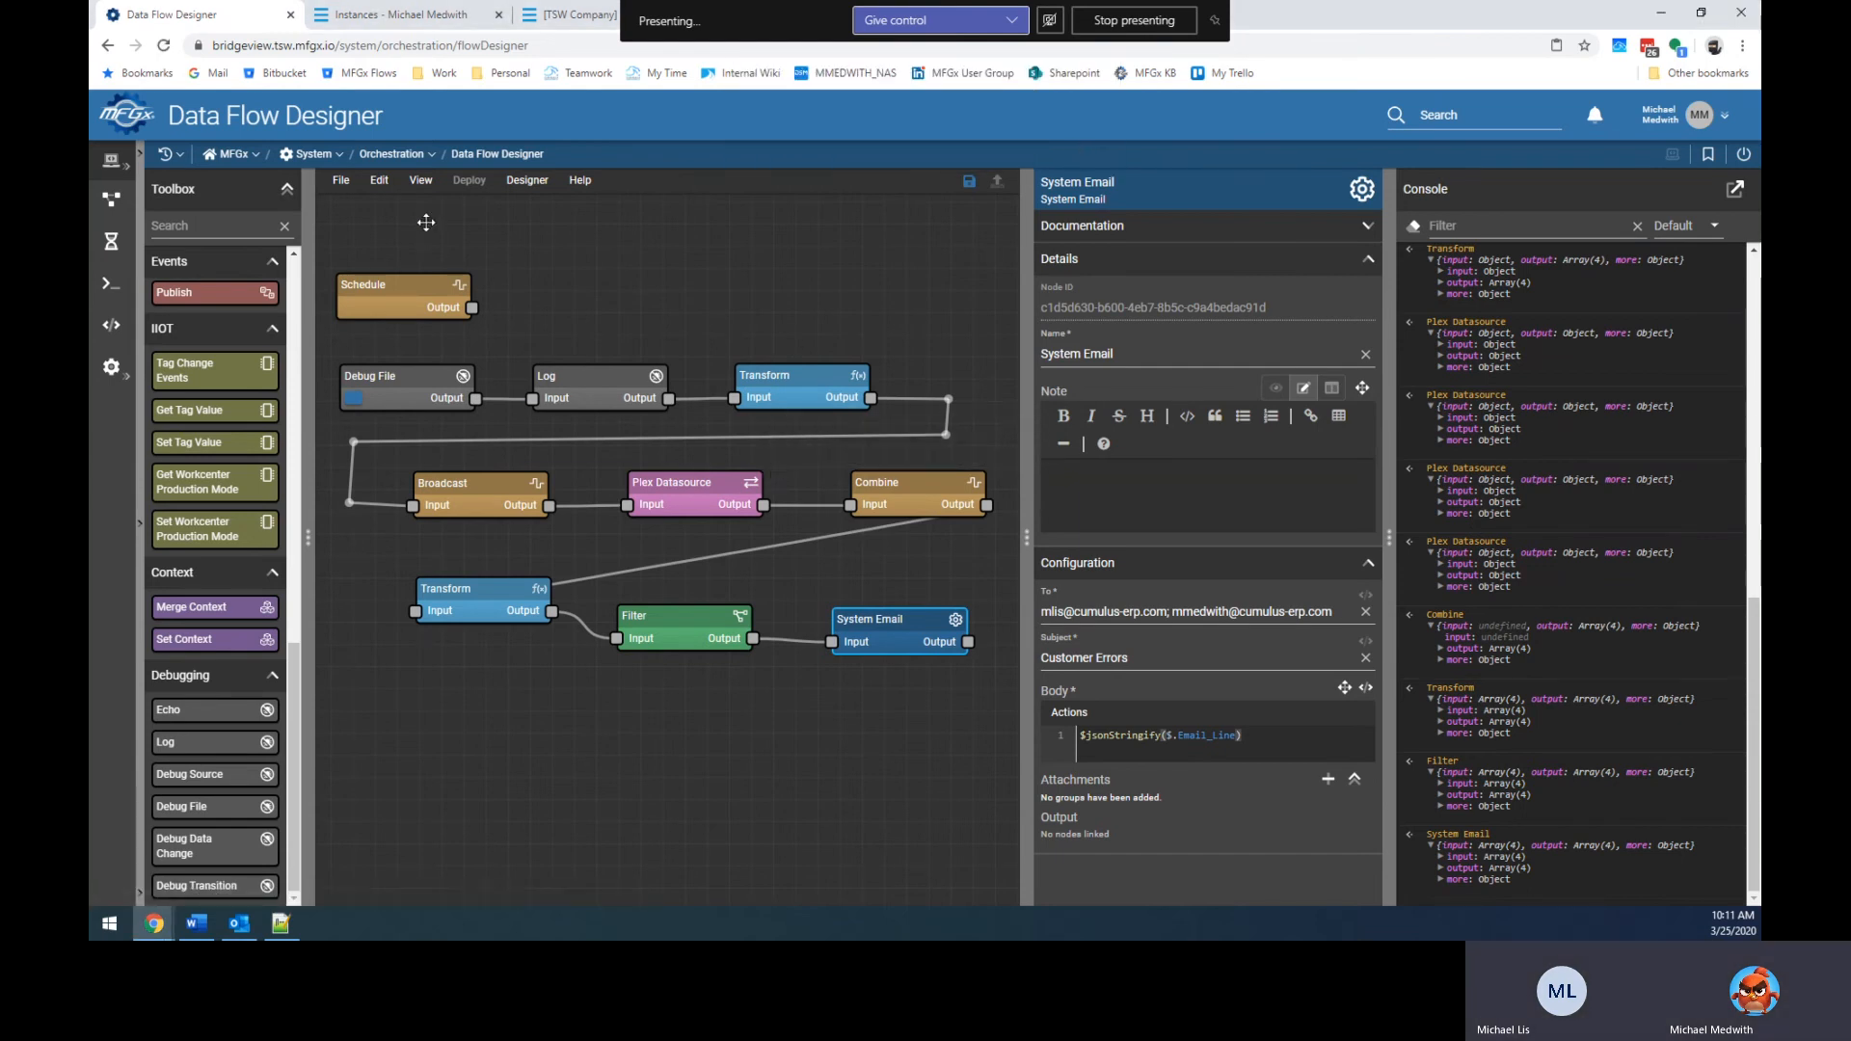
{"action": "left_click", "coordinate": [338, 181]}
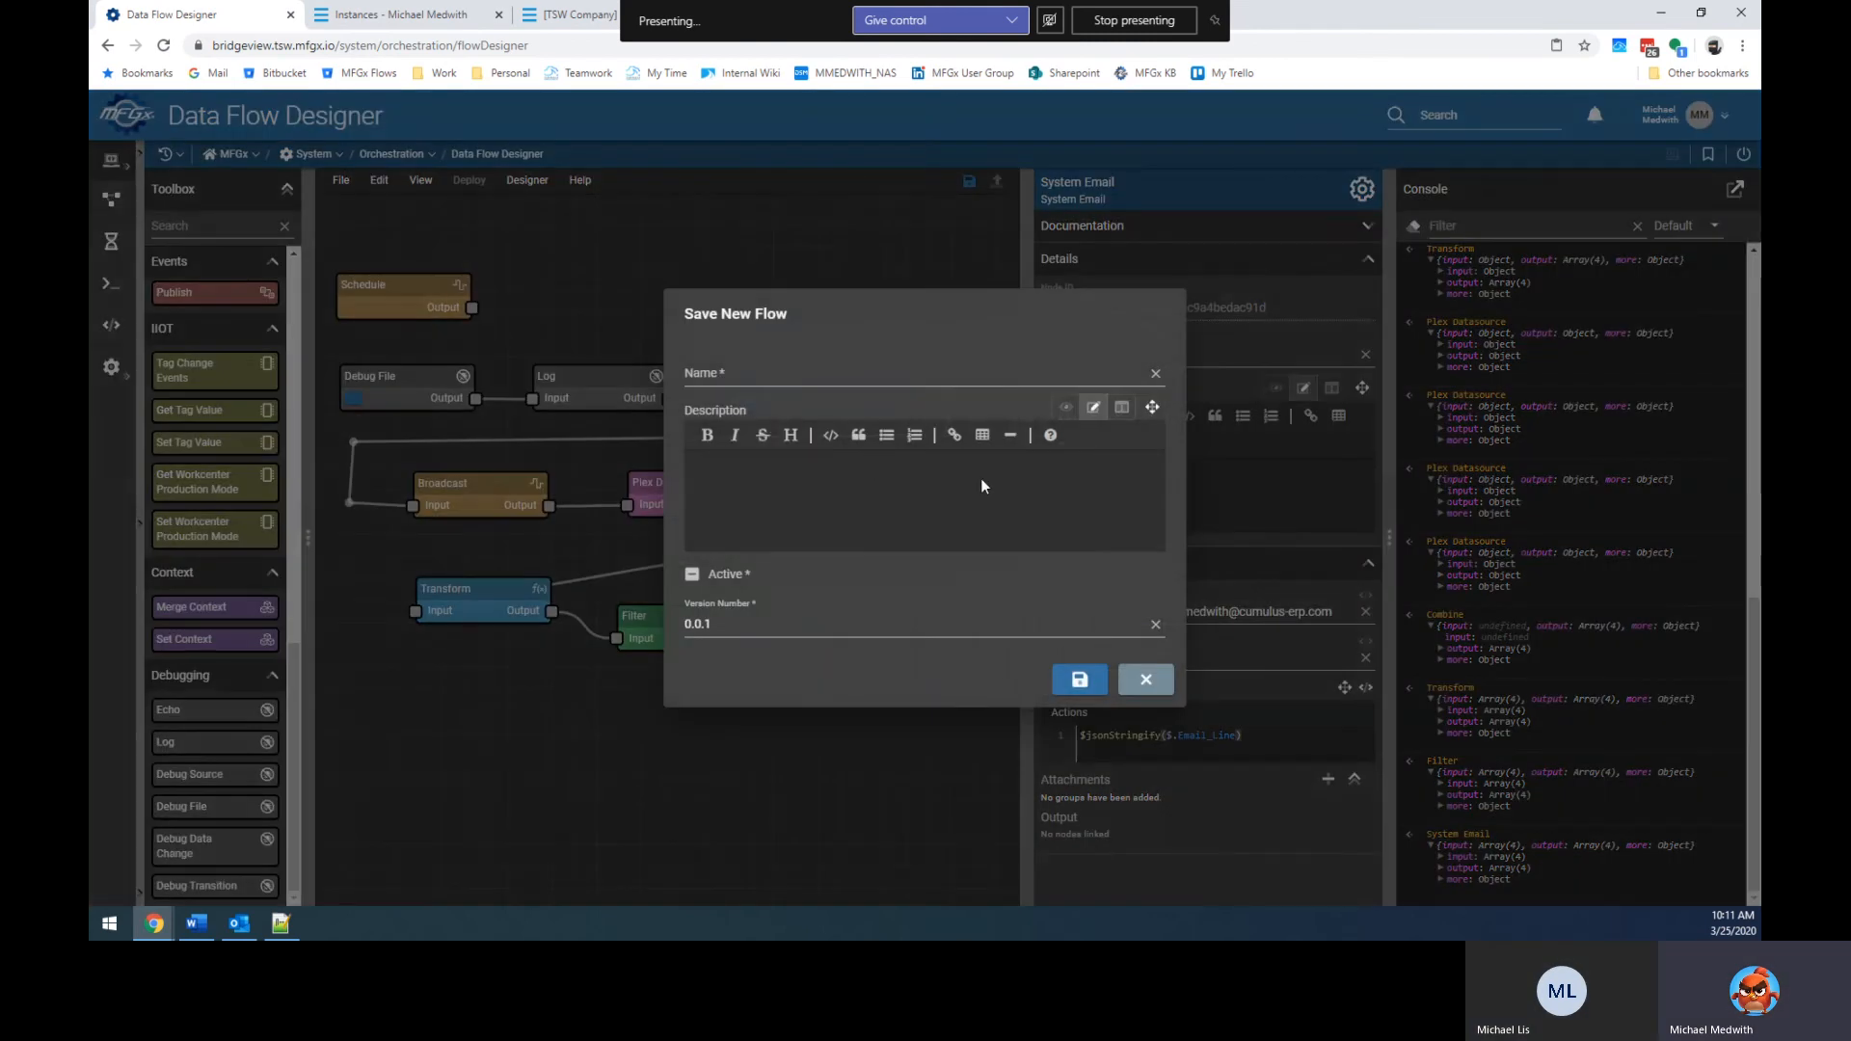
Save as a new flow named 'Customer Upload Example'.
{"action": "left_click", "coordinate": [858, 371]}
{"action": "type", "text": "Customer Uplaod E"}
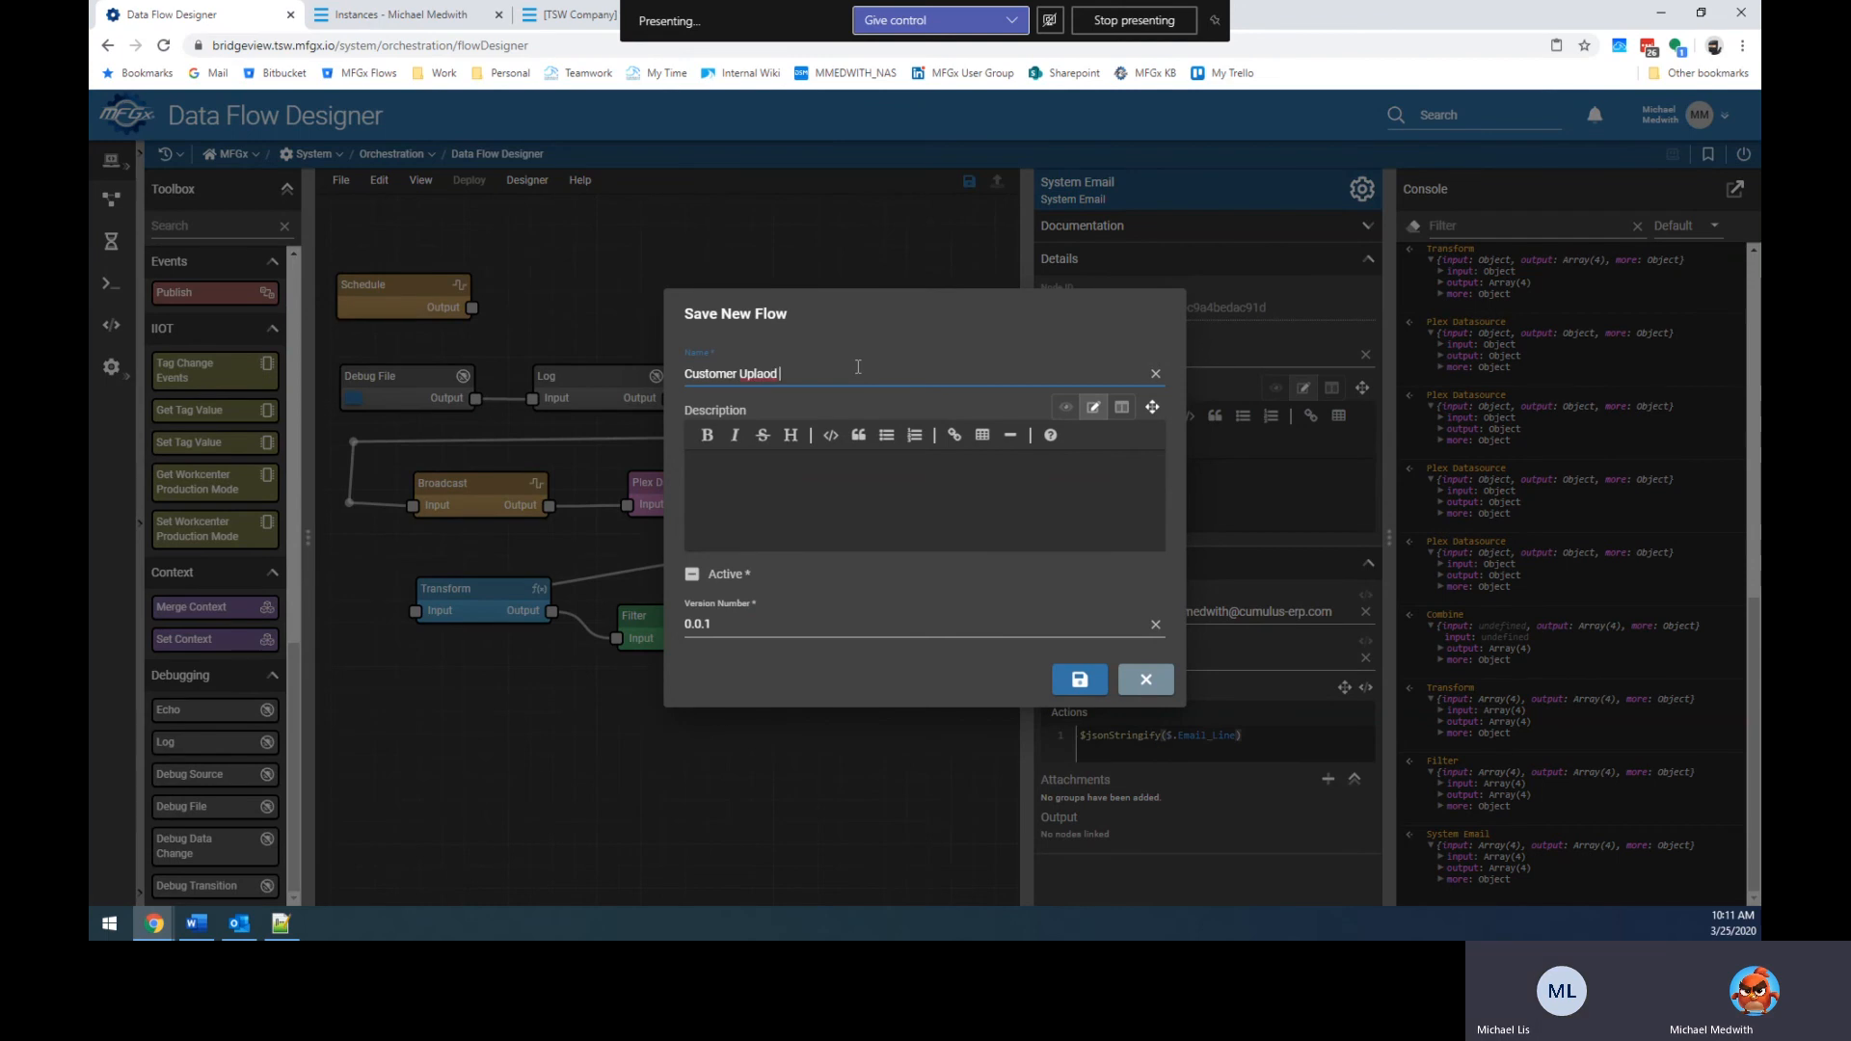
{"action": "key", "text": "BackSpace"}
{"action": "key", "text": "BackSpace"}
{"action": "key", "text": "BackSpace"}
{"action": "key", "text": "BackSpace"}
{"action": "type", "text": "oad Exampel"}
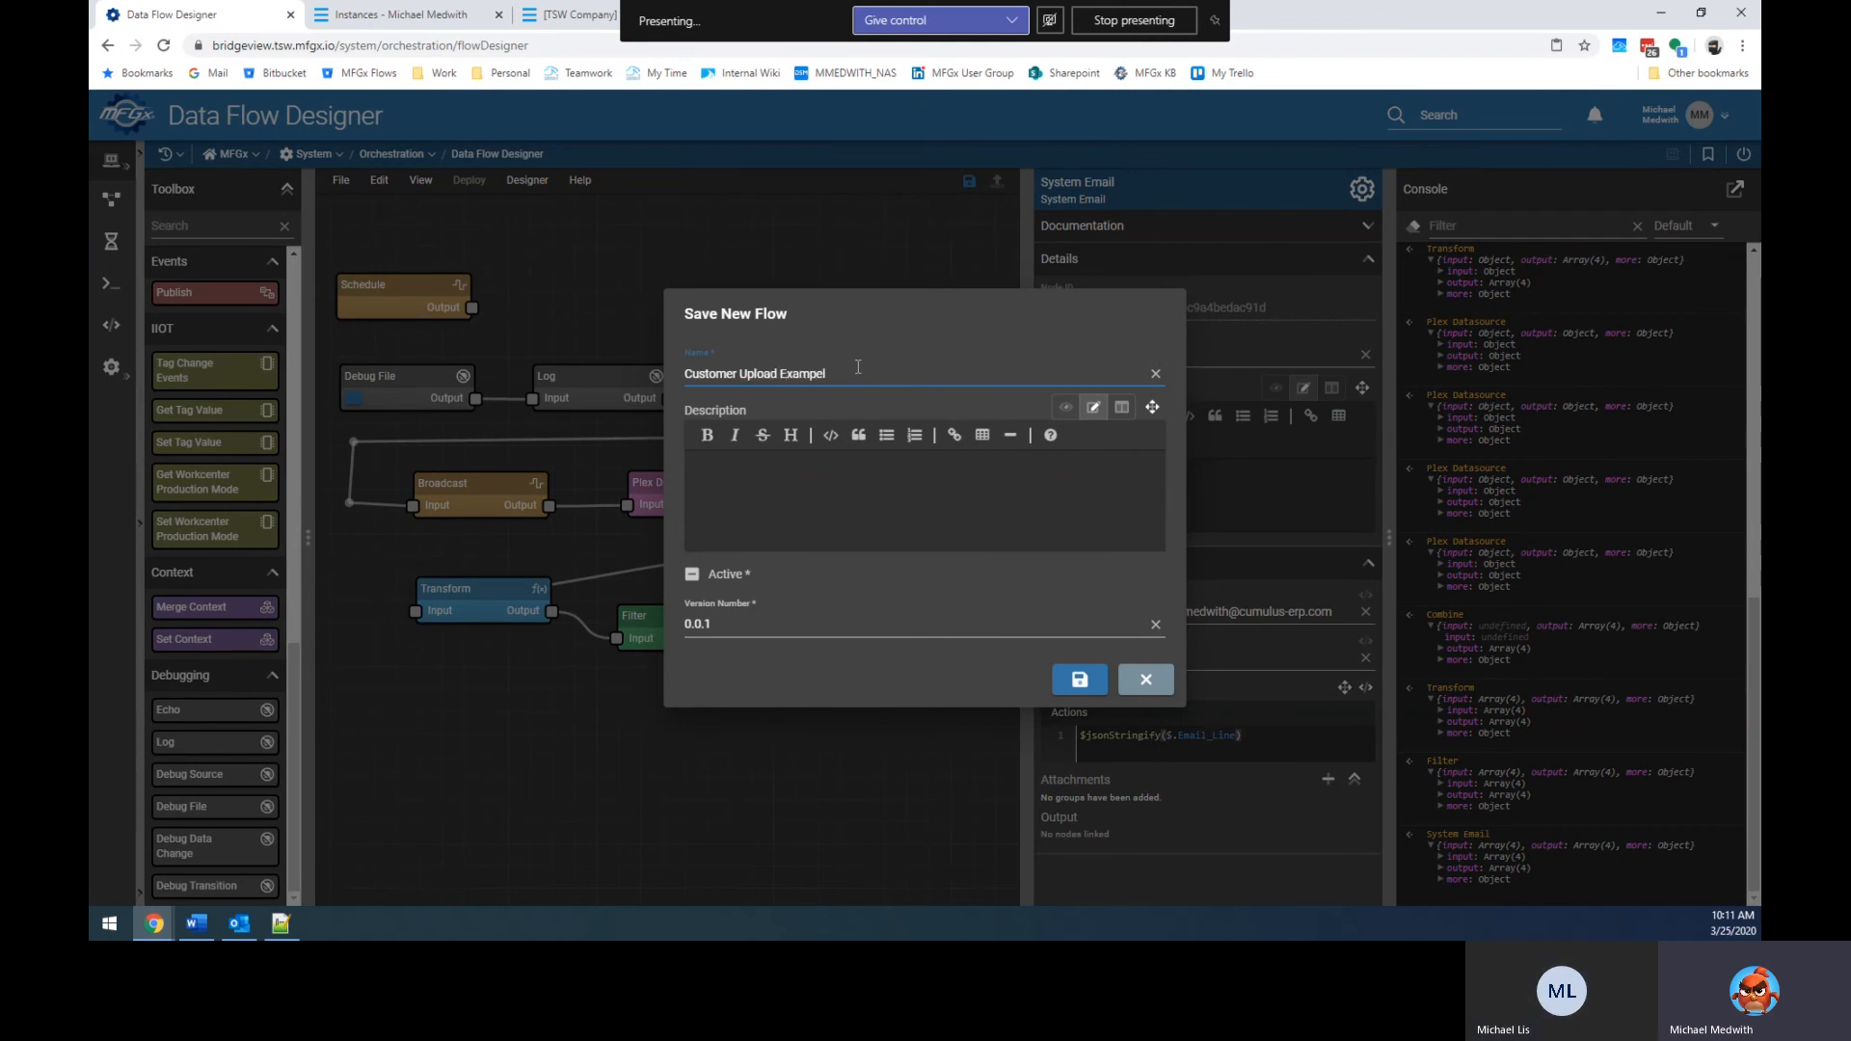
{"action": "key", "text": "Tab"}
{"action": "left_click", "coordinate": [852, 368]}
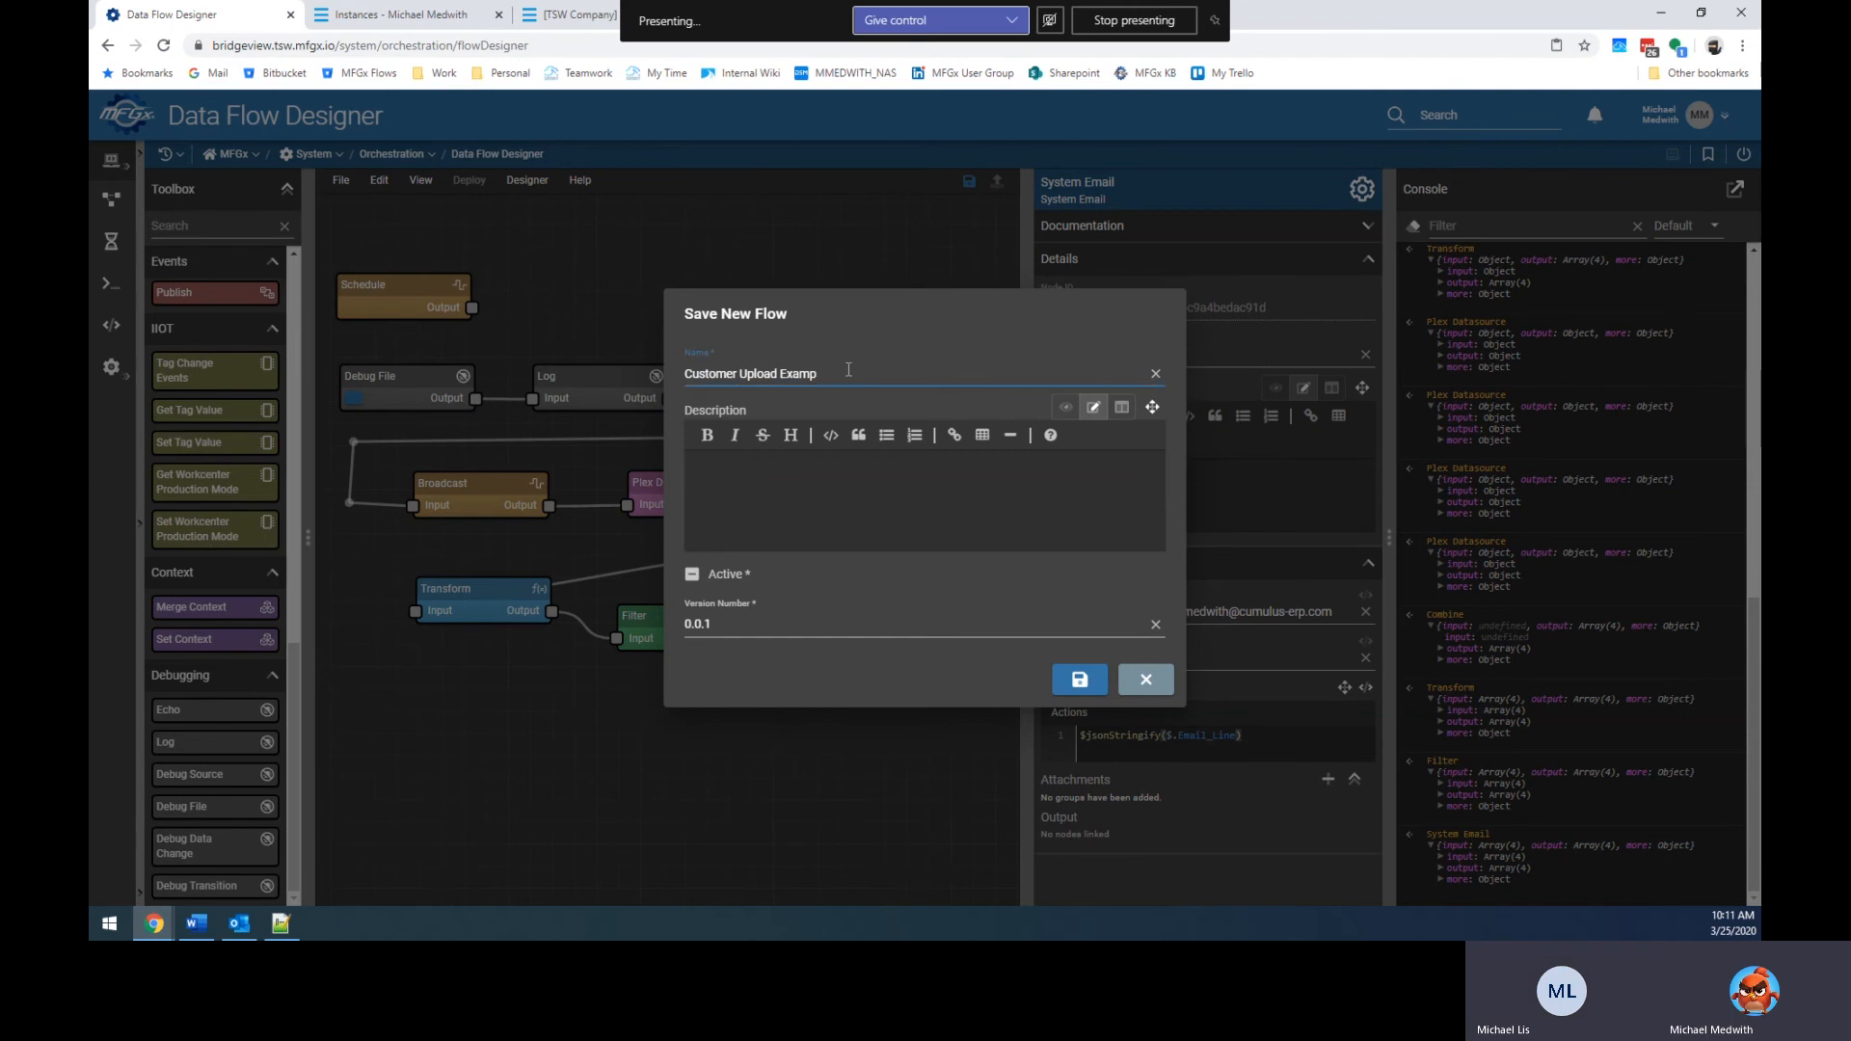
Describe it as 'This is an … of using a debug file node to start a customer upload process using'.
{"action": "left_click", "coordinate": [846, 482]}
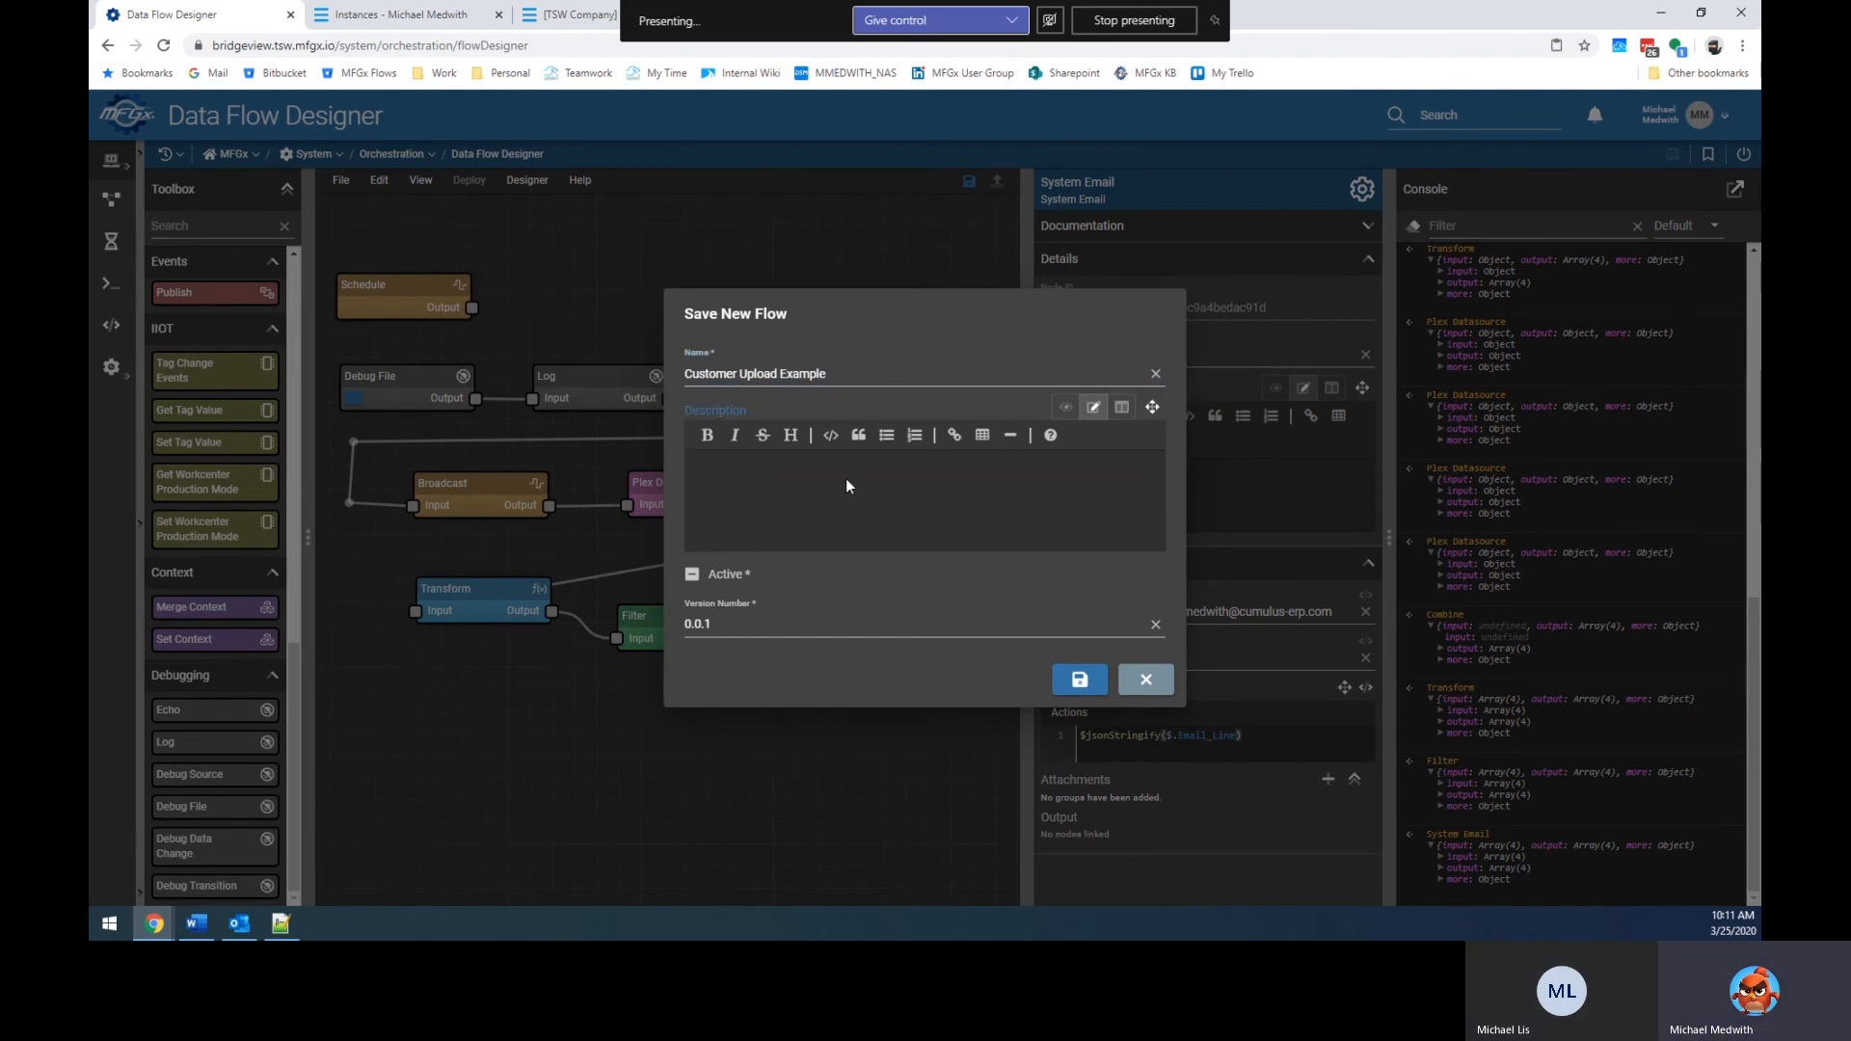
{"action": "type", "text": "THis is"}
{"action": "key", "text": "BackSpace"}
{"action": "key", "text": "BackSpace"}
{"action": "key", "text": "BackSpace"}
{"action": "key", "text": "BackSpace"}
{"action": "key", "text": "BackSpace"}
{"action": "key", "text": "BackSpace"}
{"action": "key", "text": "BackSpace"}
{"action": "key", "text": "BackSpace"}
{"action": "type", "text": "This is an"}
{"action": "type", "text": "of using"}
{"action": "type", "text": "a debug file node to start a customer"}
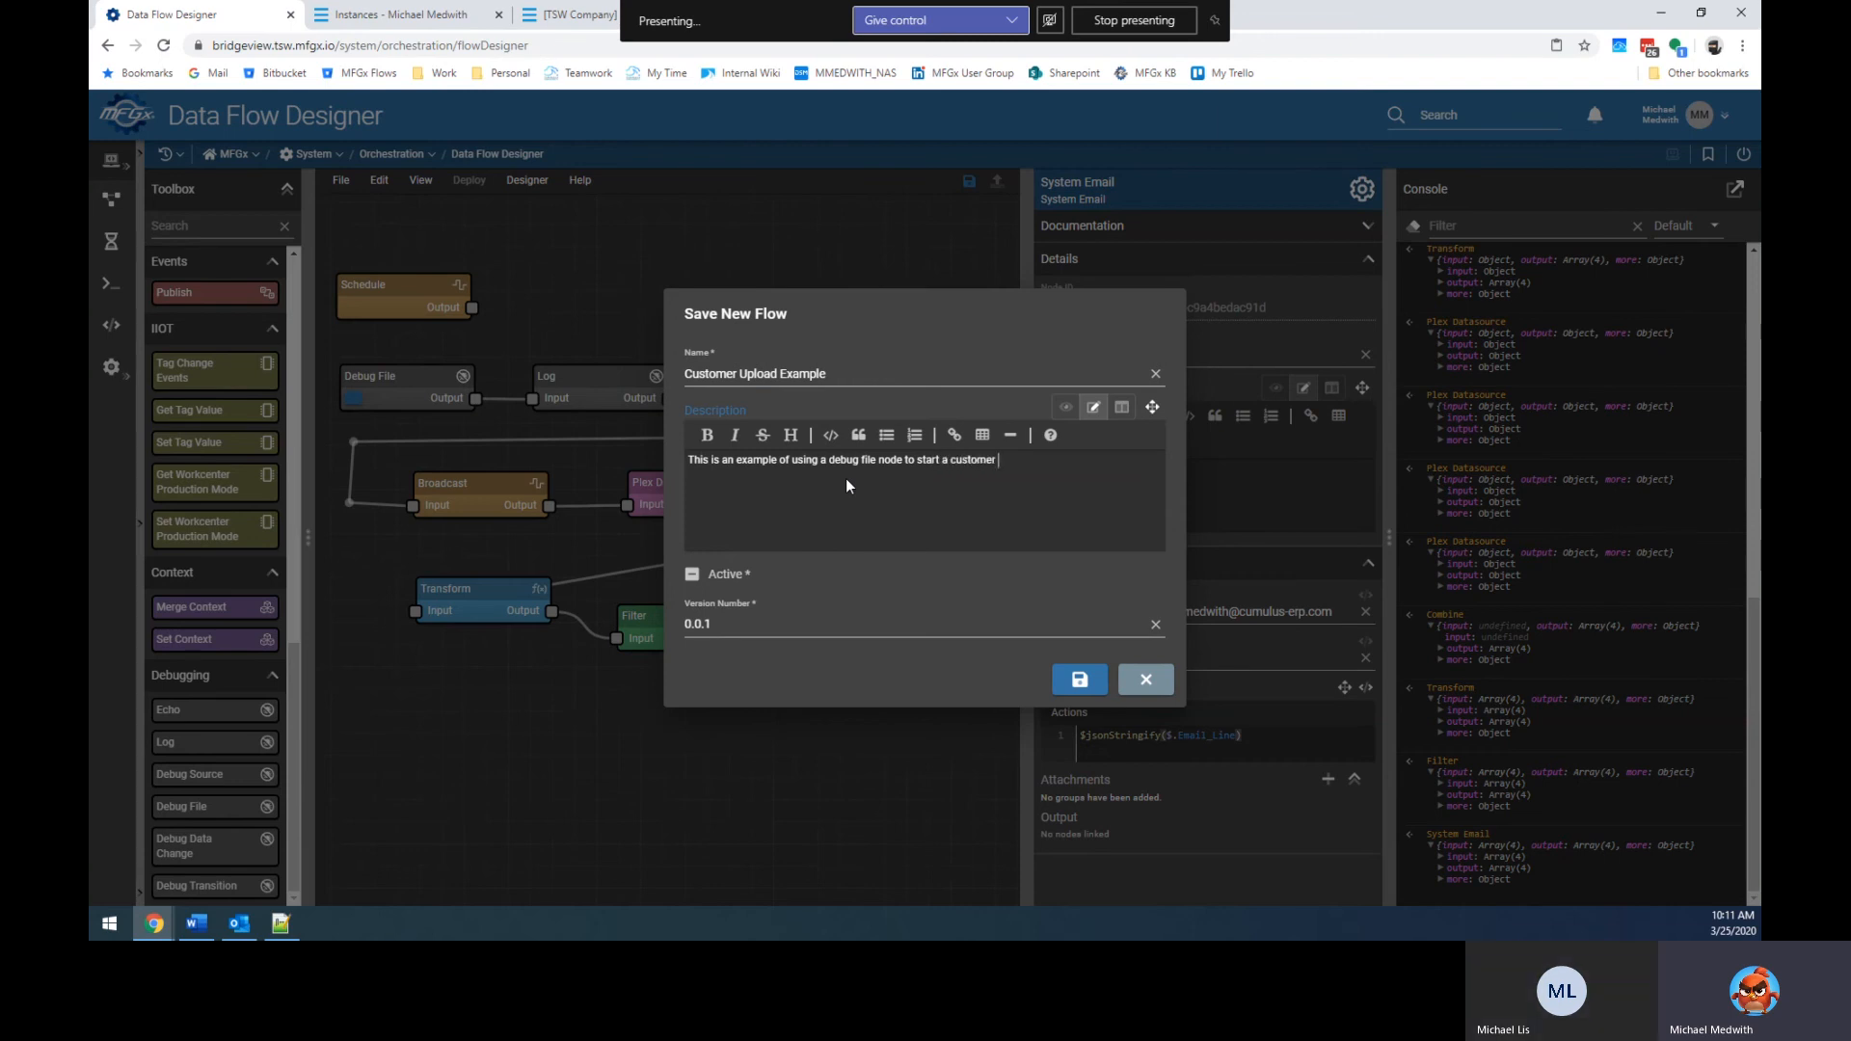
{"action": "type", "text": " upload proices"}
{"action": "key", "text": "BackSpace"}
{"action": "key", "text": "BackSpace"}
{"action": "key", "text": "BackSpace"}
{"action": "key", "text": "BackSpace"}
{"action": "type", "text": "cess using"}
Turn on bold and italic, then copy Customer_Upload from the Plex instances tab.
{"action": "left_click", "coordinate": [707, 435]}
{"action": "left_click", "coordinate": [734, 435]}
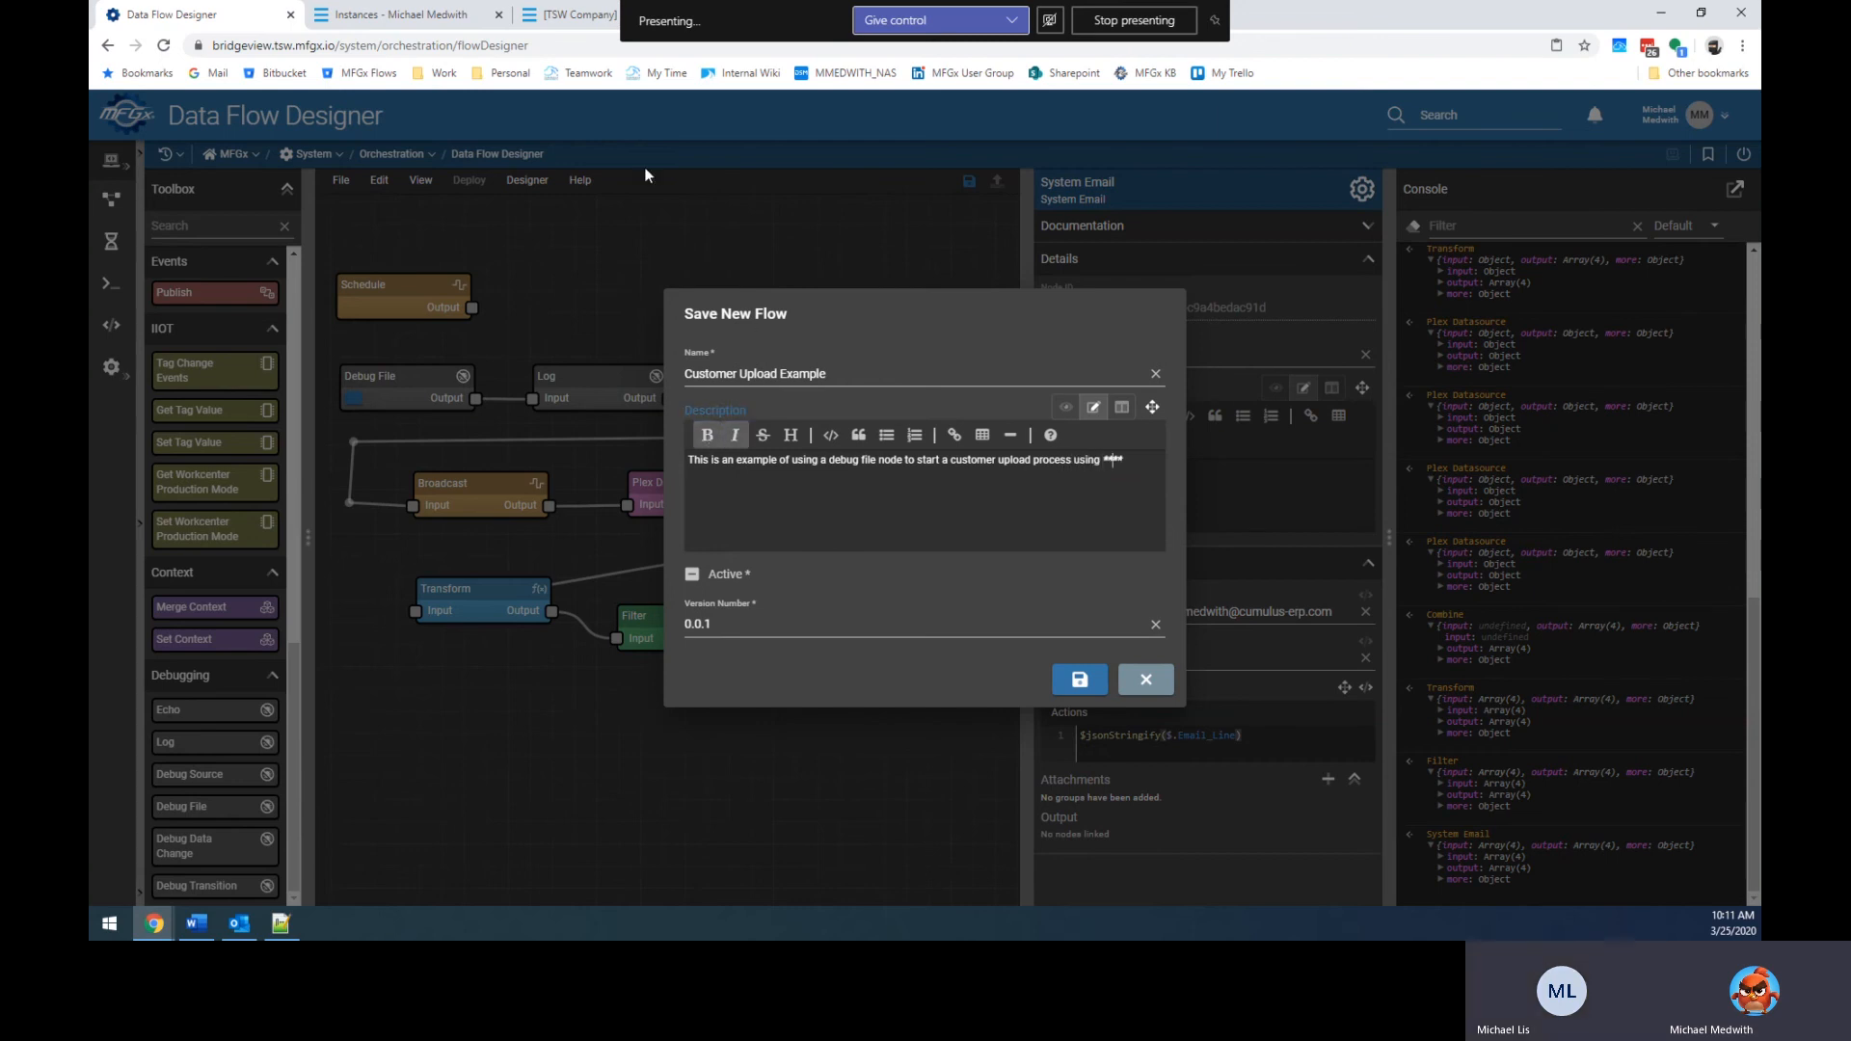
{"action": "left_click", "coordinate": [364, 14]}
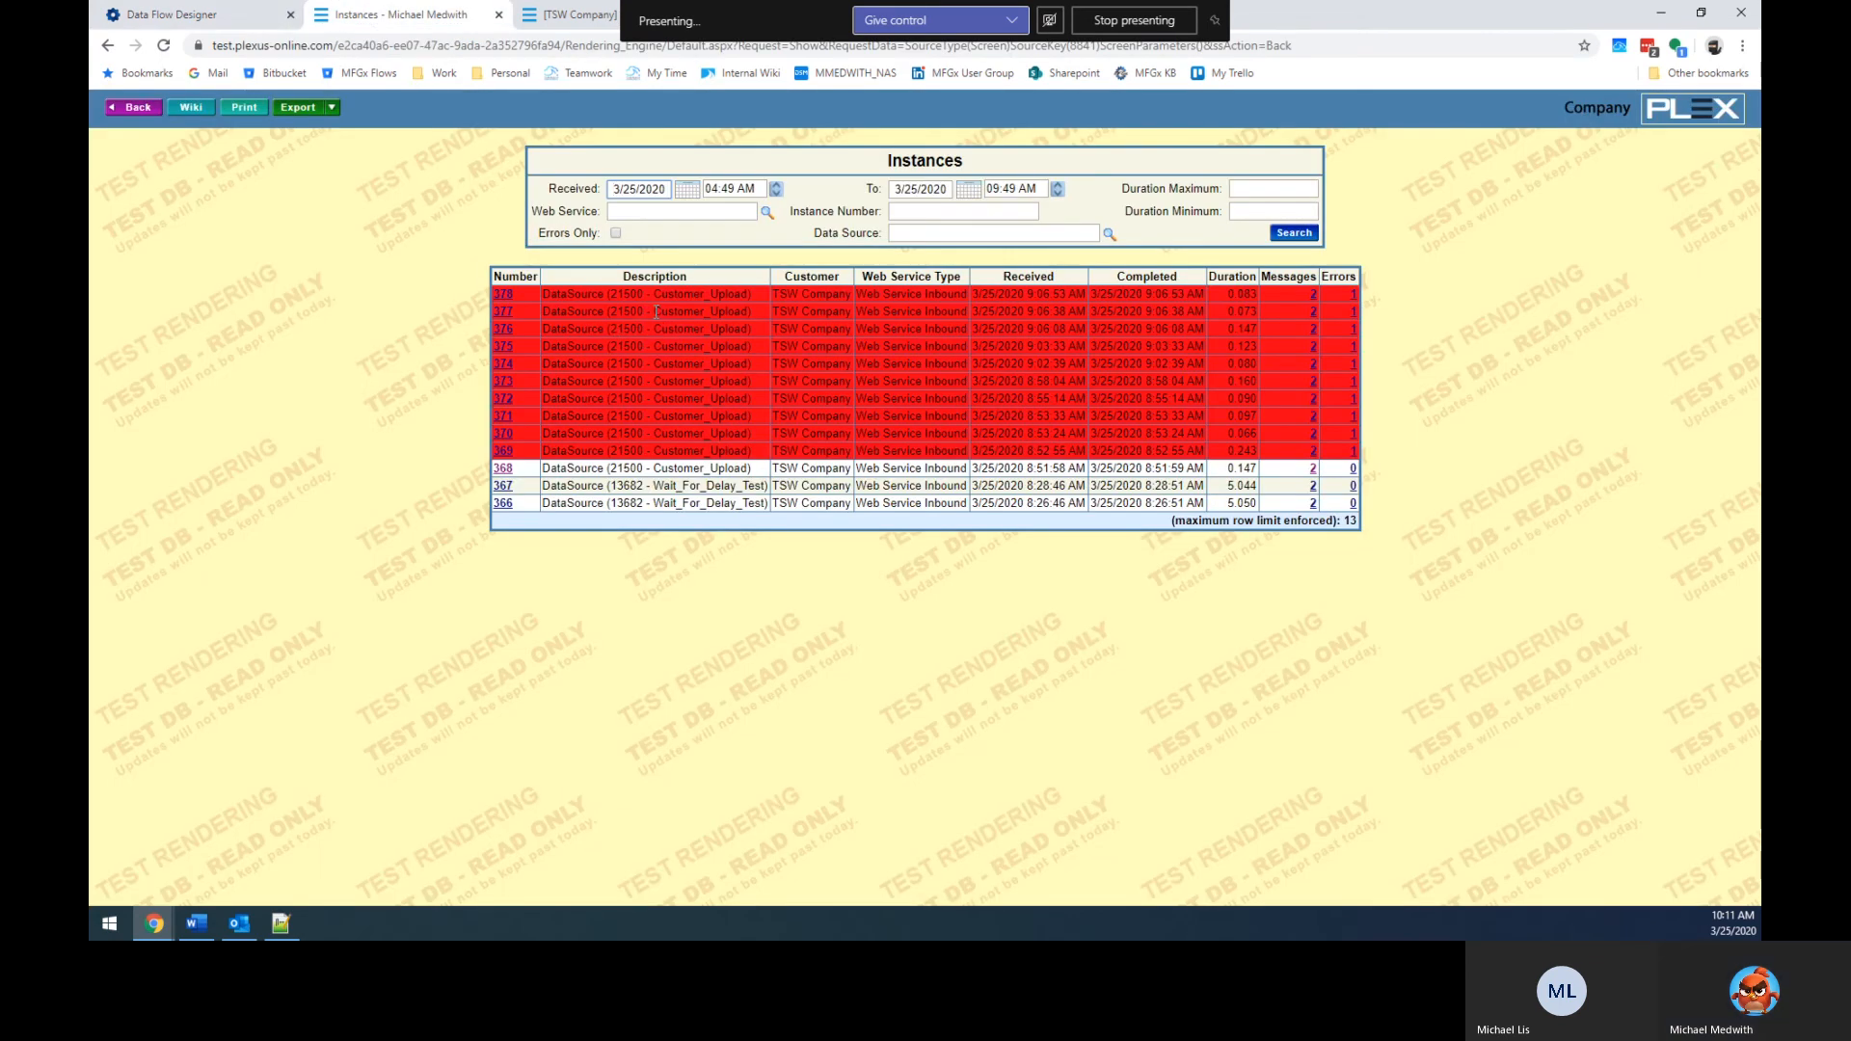
{"action": "left_click_drag", "start_coordinate": [655, 311], "coordinate": [720, 313]}
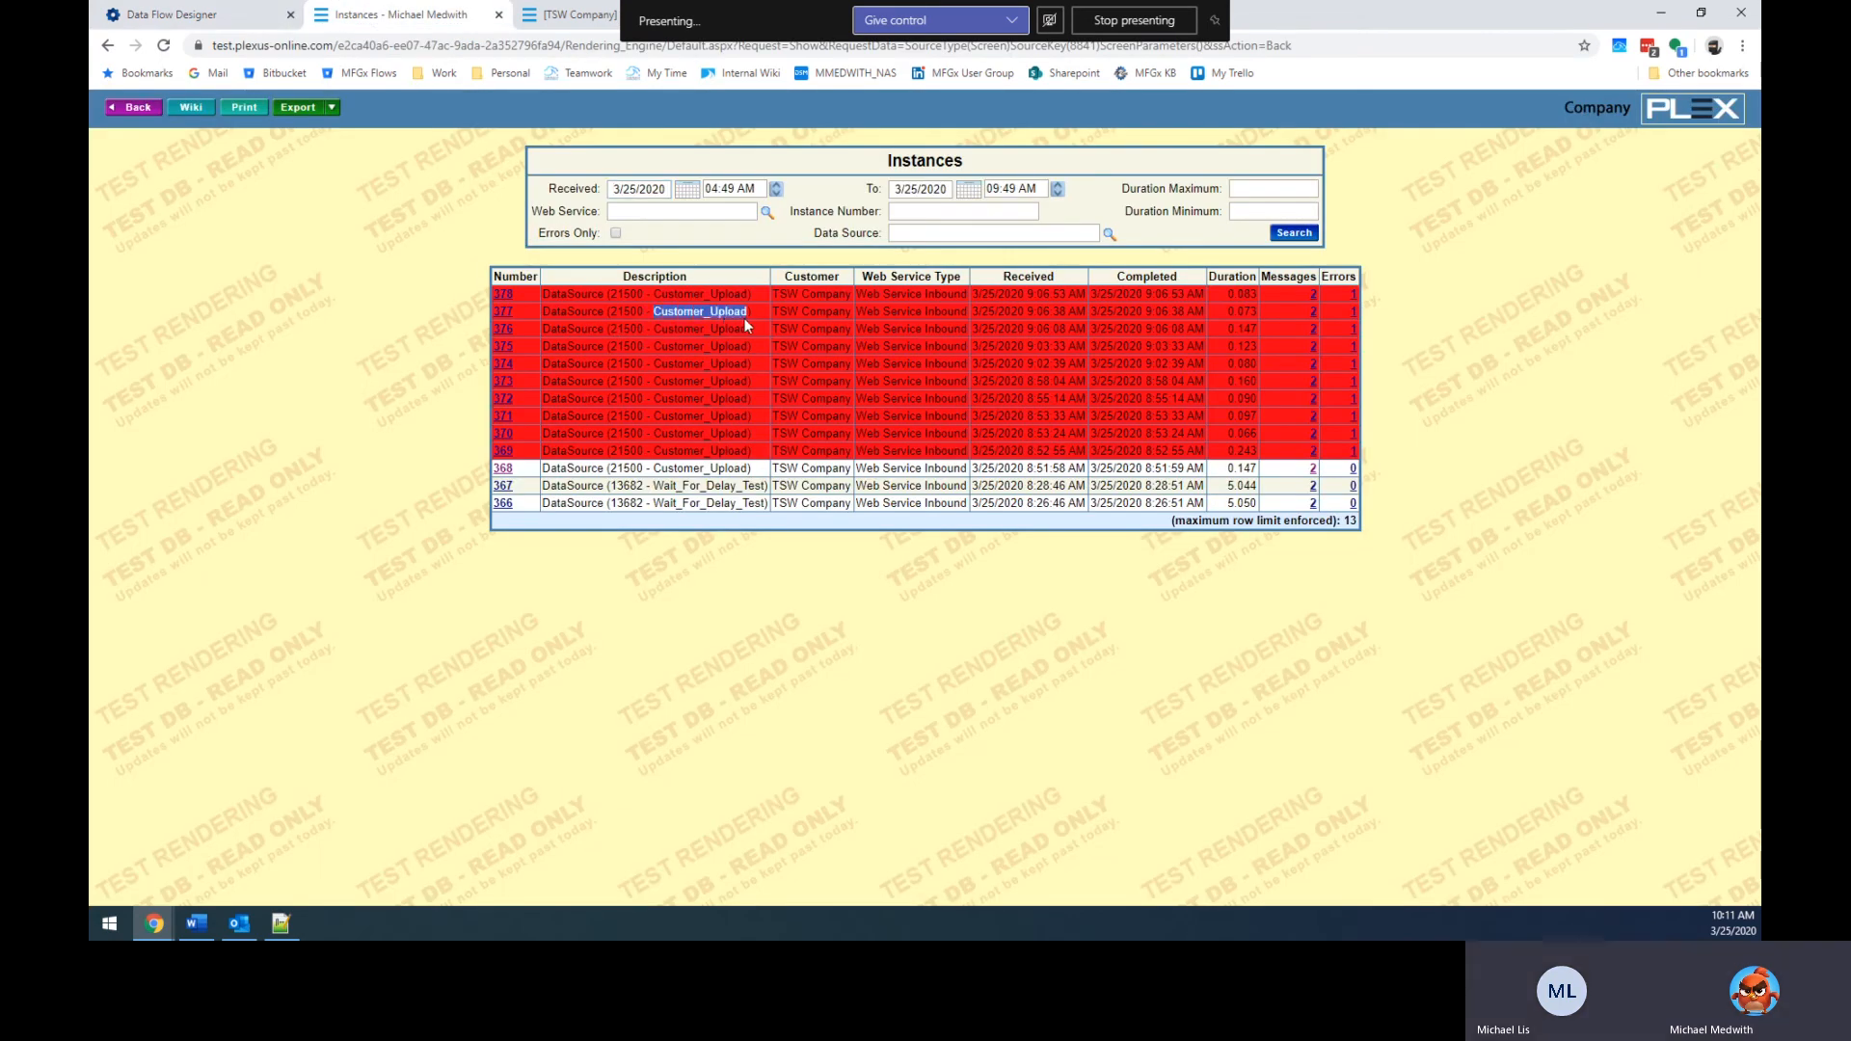
{"action": "key", "text": "ctrl+shift+Tab"}
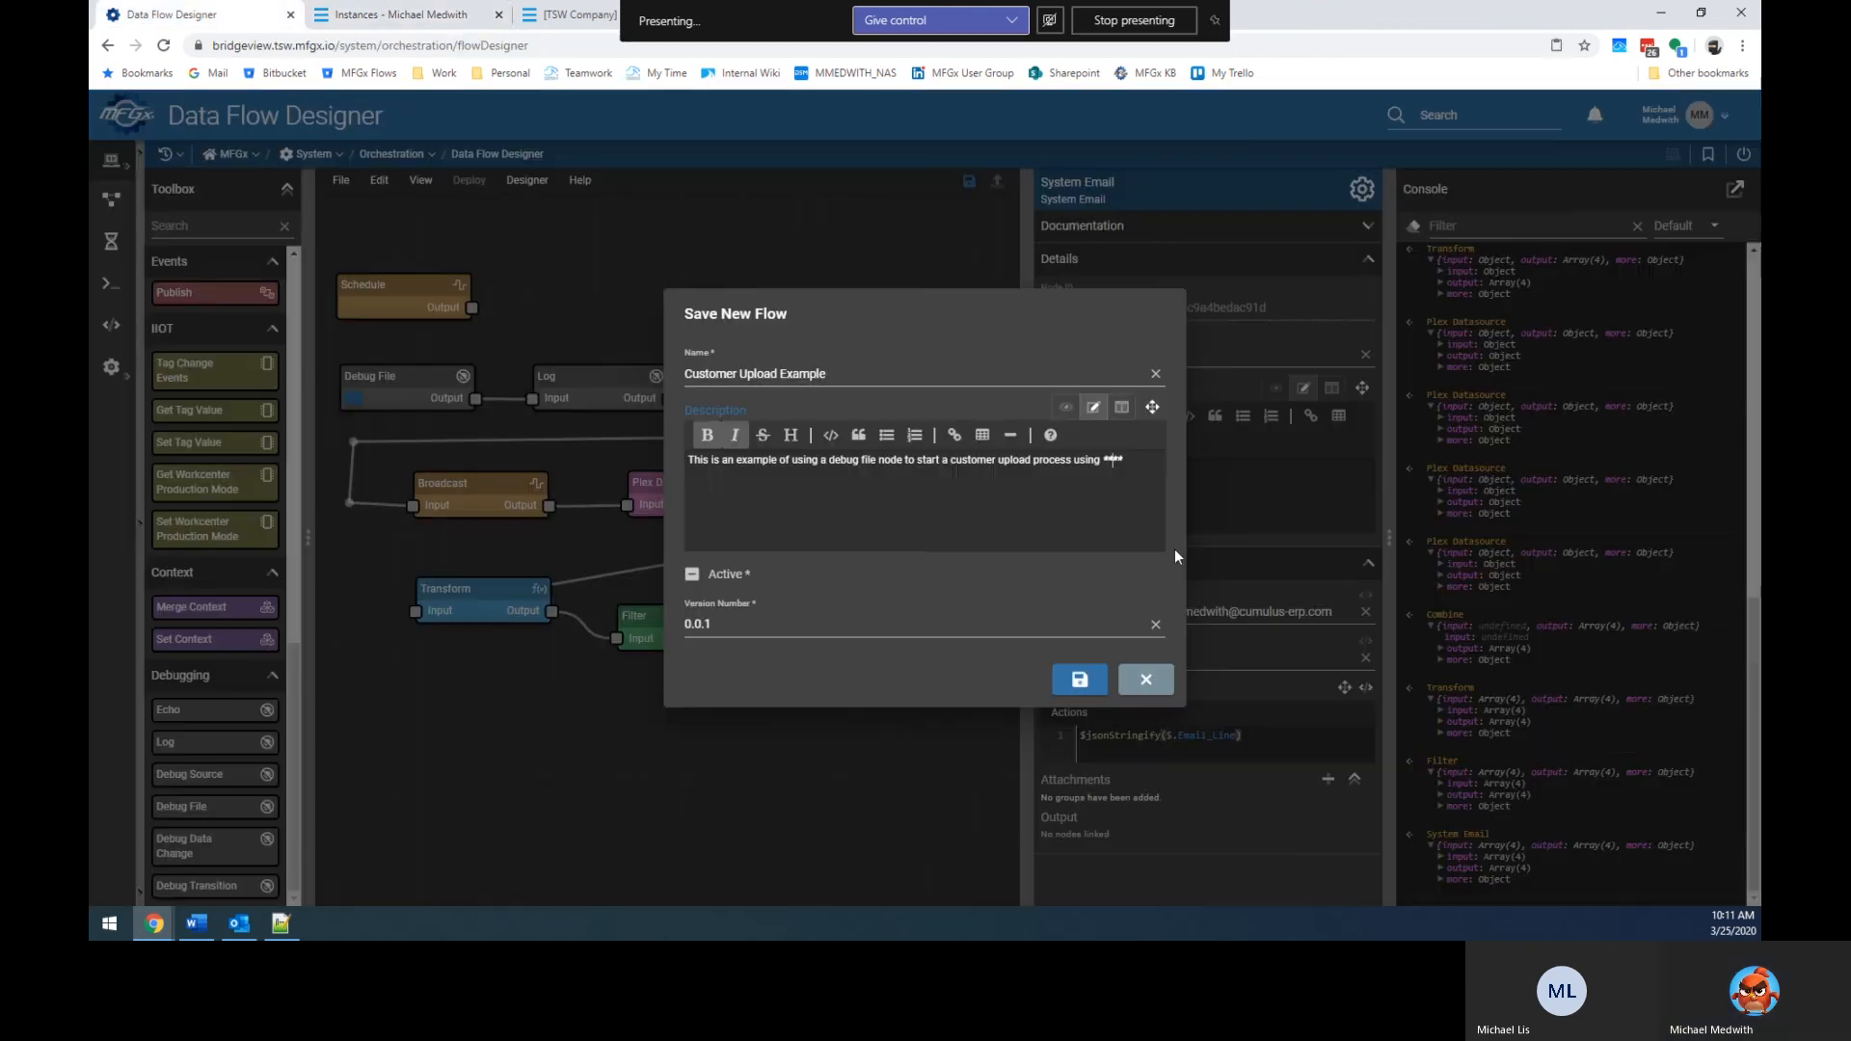
Paste Customer_Upload, then add 'ds from Plex. Classic DS Key: 21500' and a 'UX DS' line.
{"action": "type", "text": "Customer_Upload"}
{"action": "type", "text": "ds"}
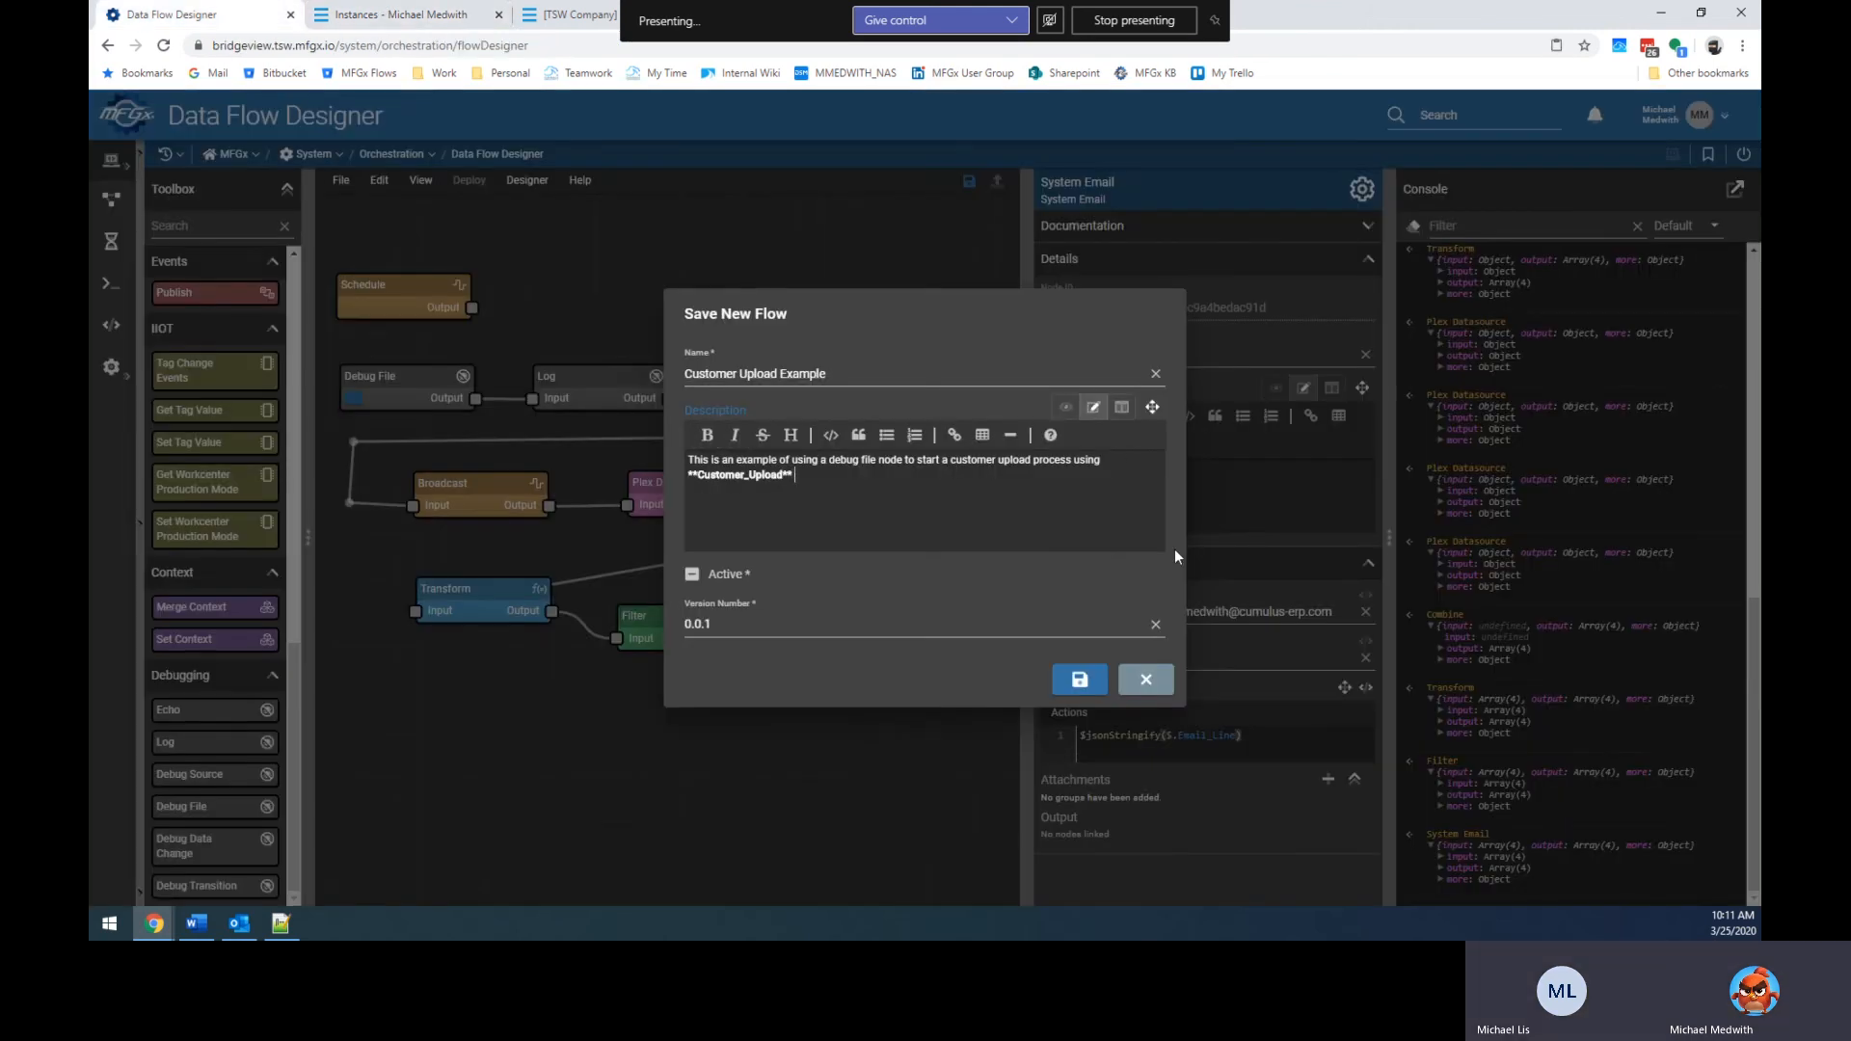
{"action": "type", "text": " from Plex.  "}
{"action": "type", "text": "Classic DS Key"}
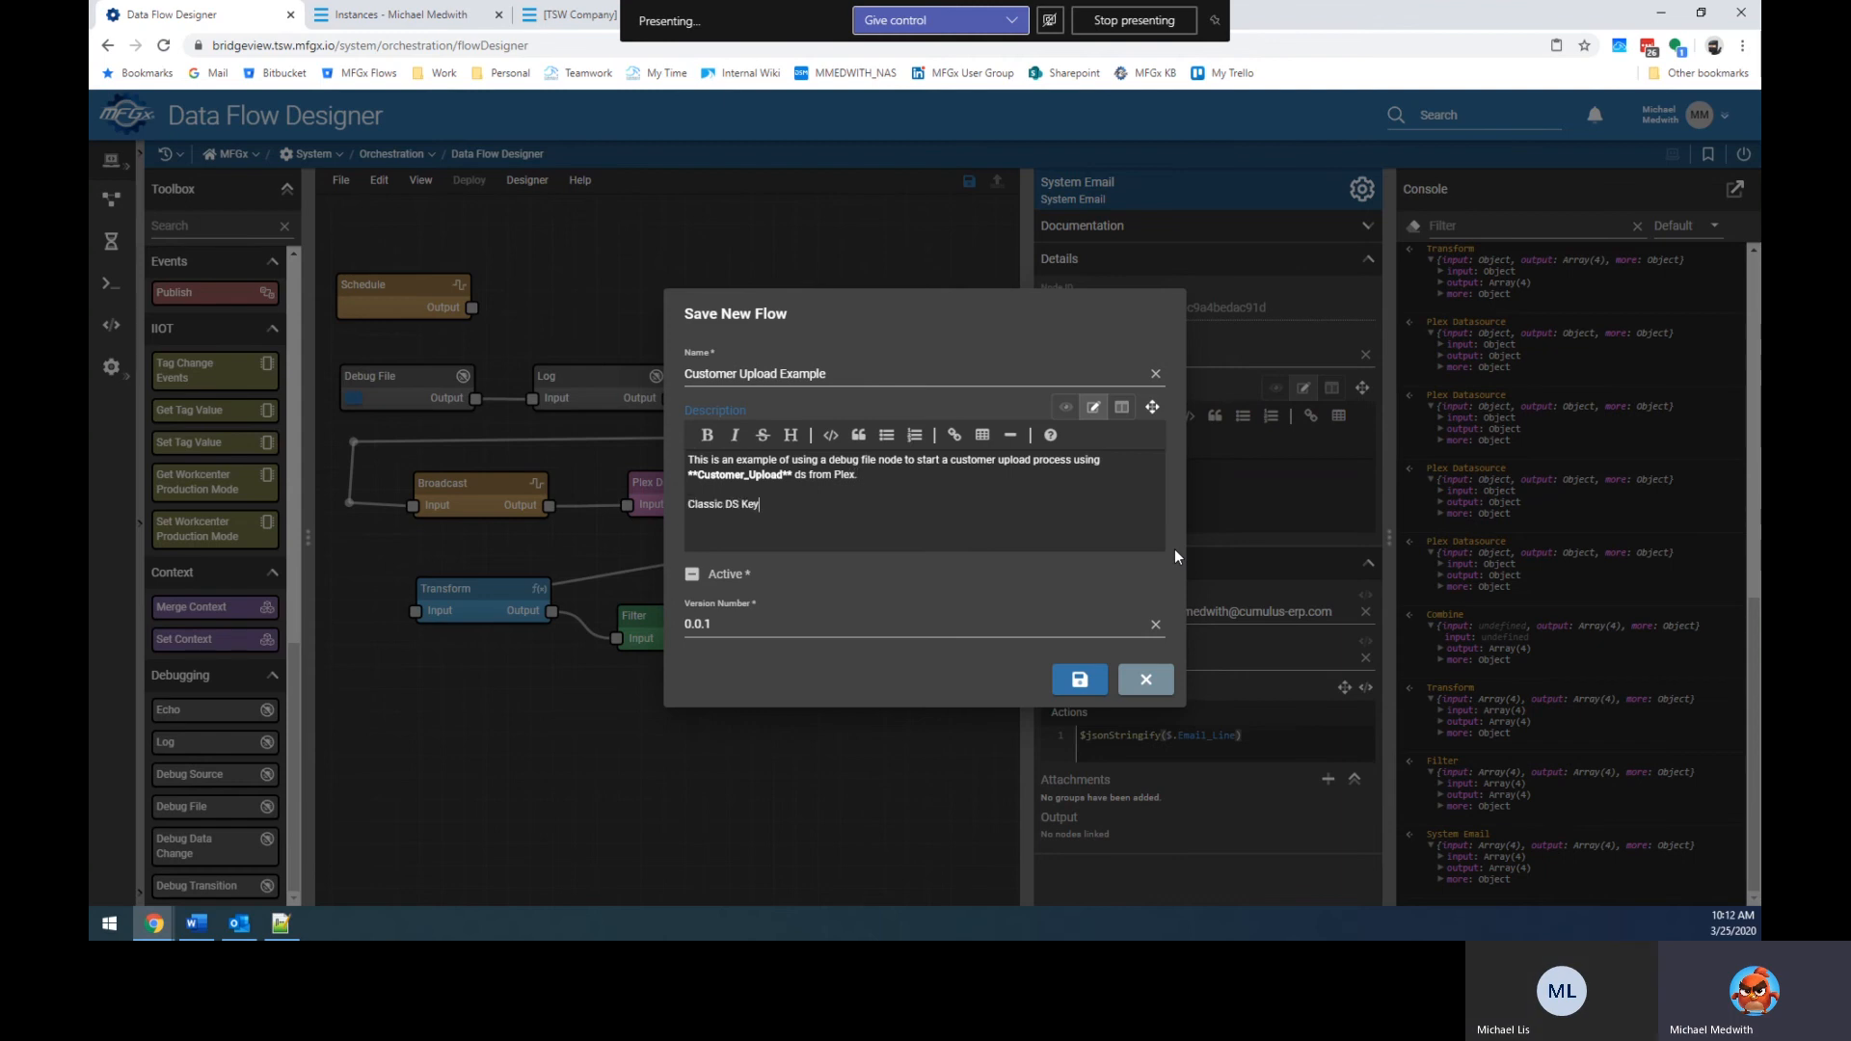
{"action": "type", "text": ": "}
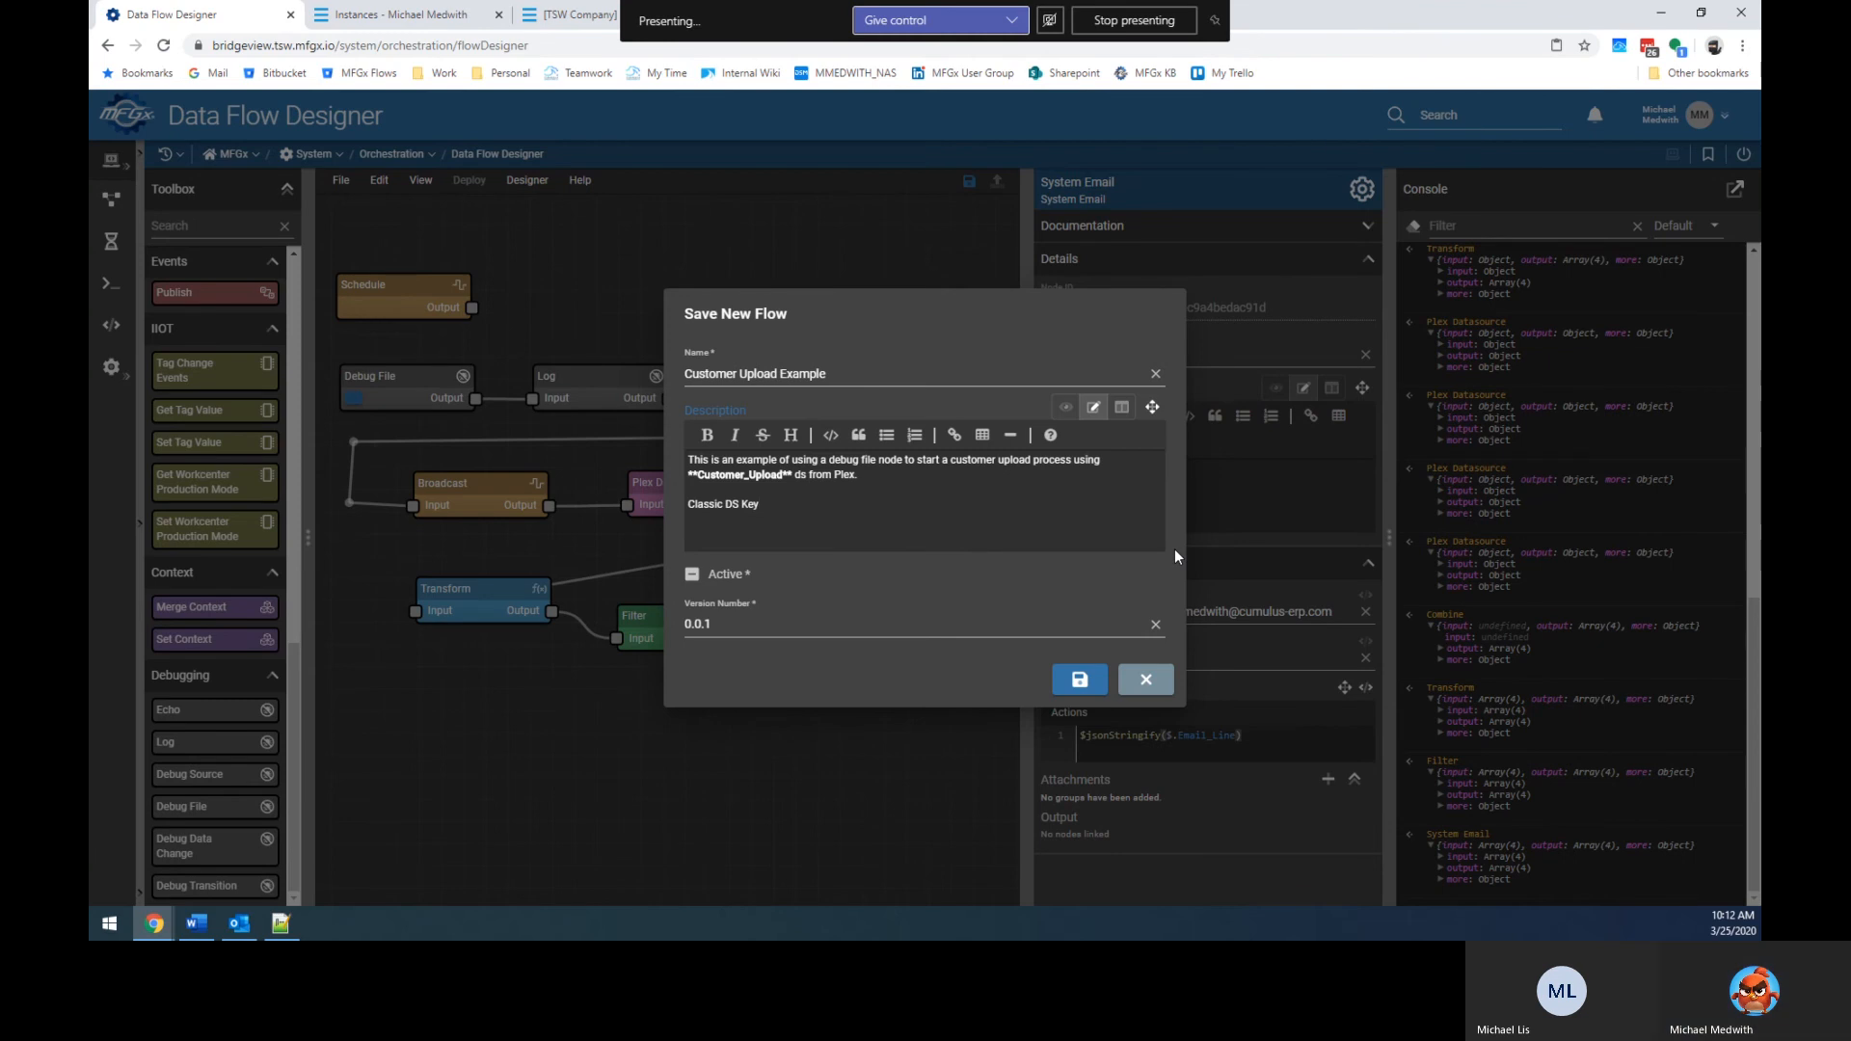
{"action": "type", "text": "21500"}
{"action": "key", "text": "Return"}
{"action": "type", "text": "UX DS Key:"}
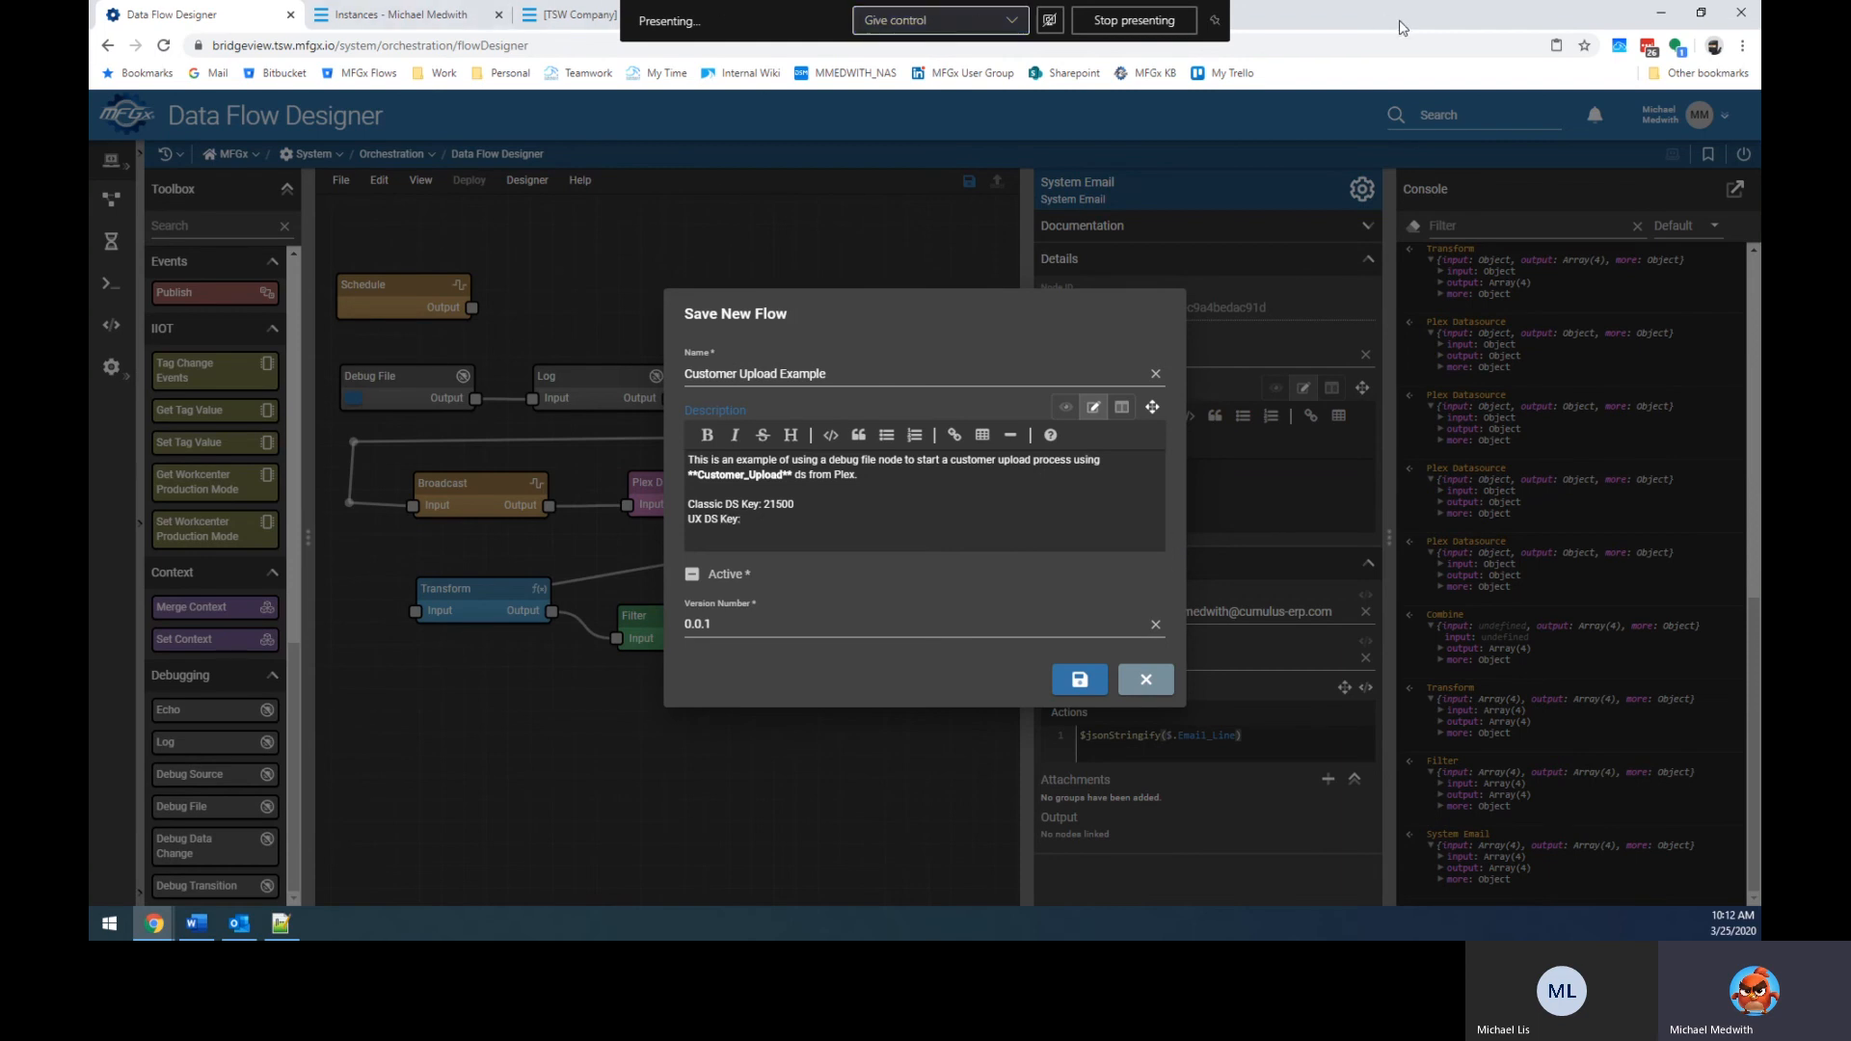
{"action": "left_click_drag", "start_coordinate": [1398, 18], "coordinate": [1390, 64]}
Sign into Plex in a new browser tab using a saved login.
{"action": "key", "text": "ctrl+t"}
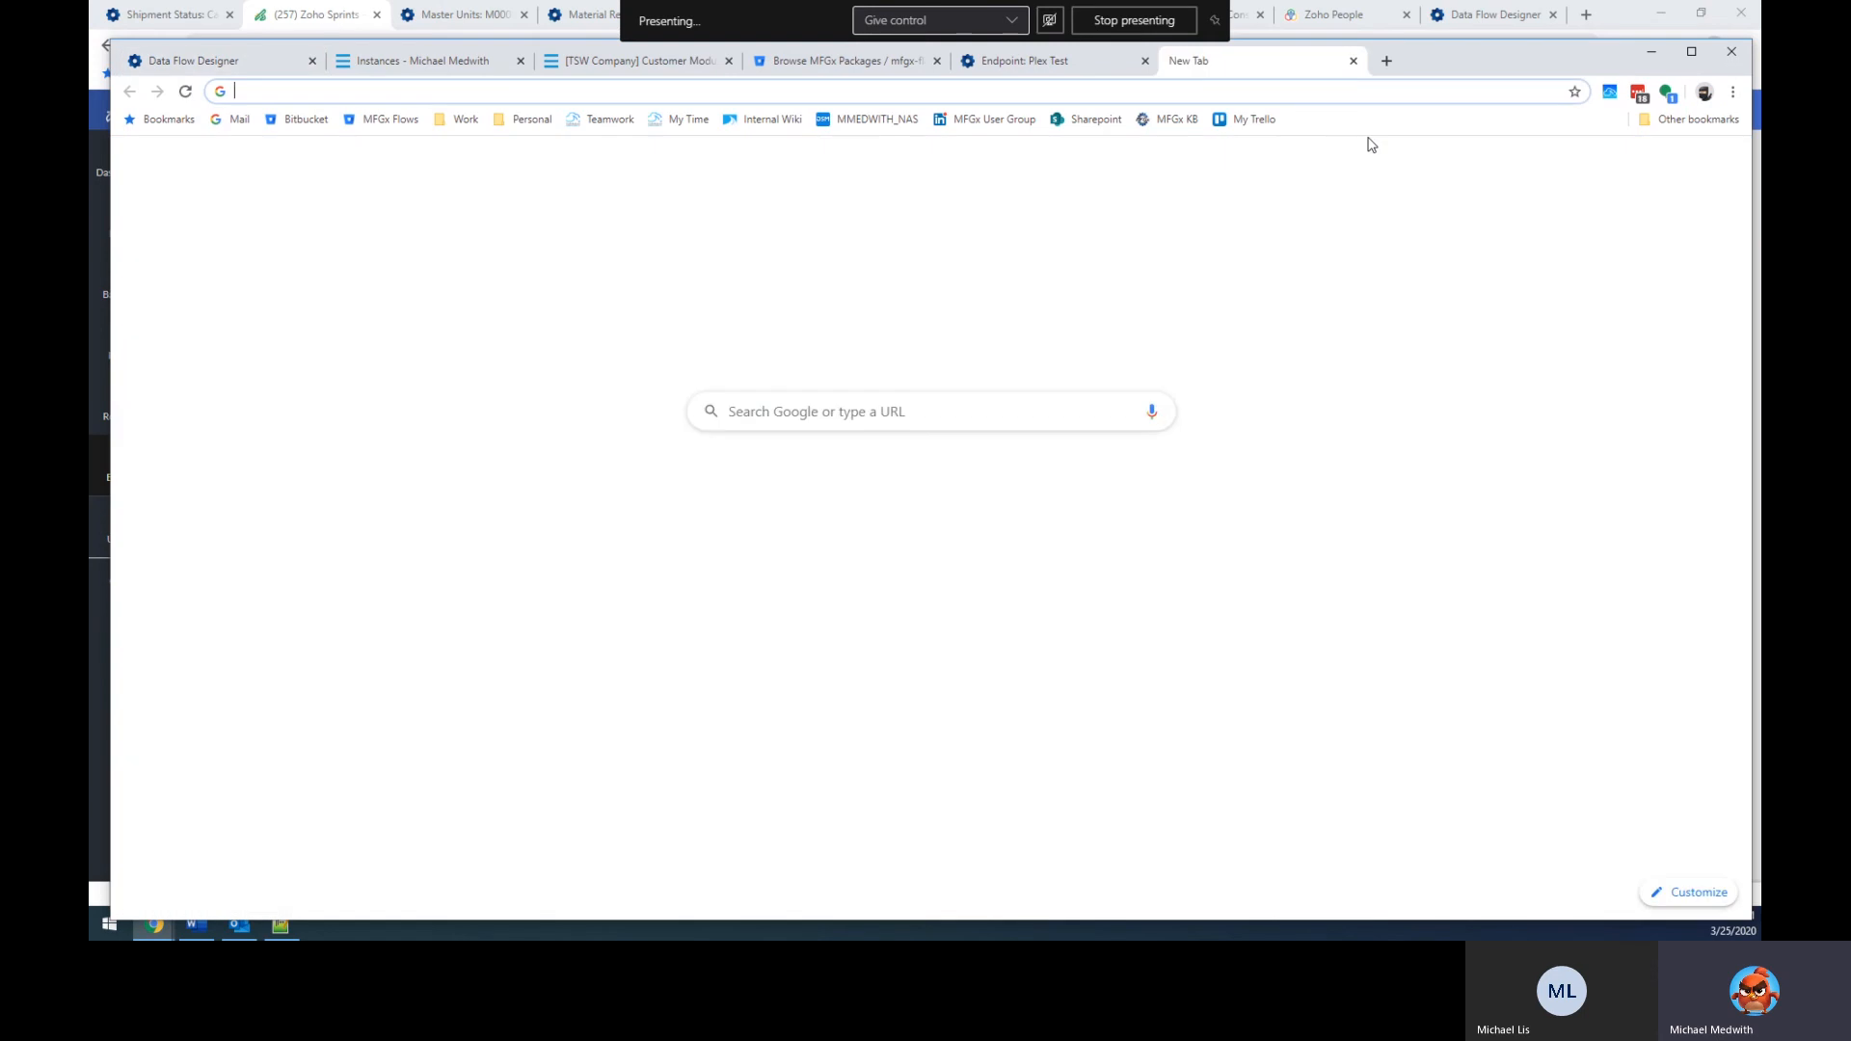
{"action": "type", "text": "plex"}
{"action": "key", "text": "Return"}
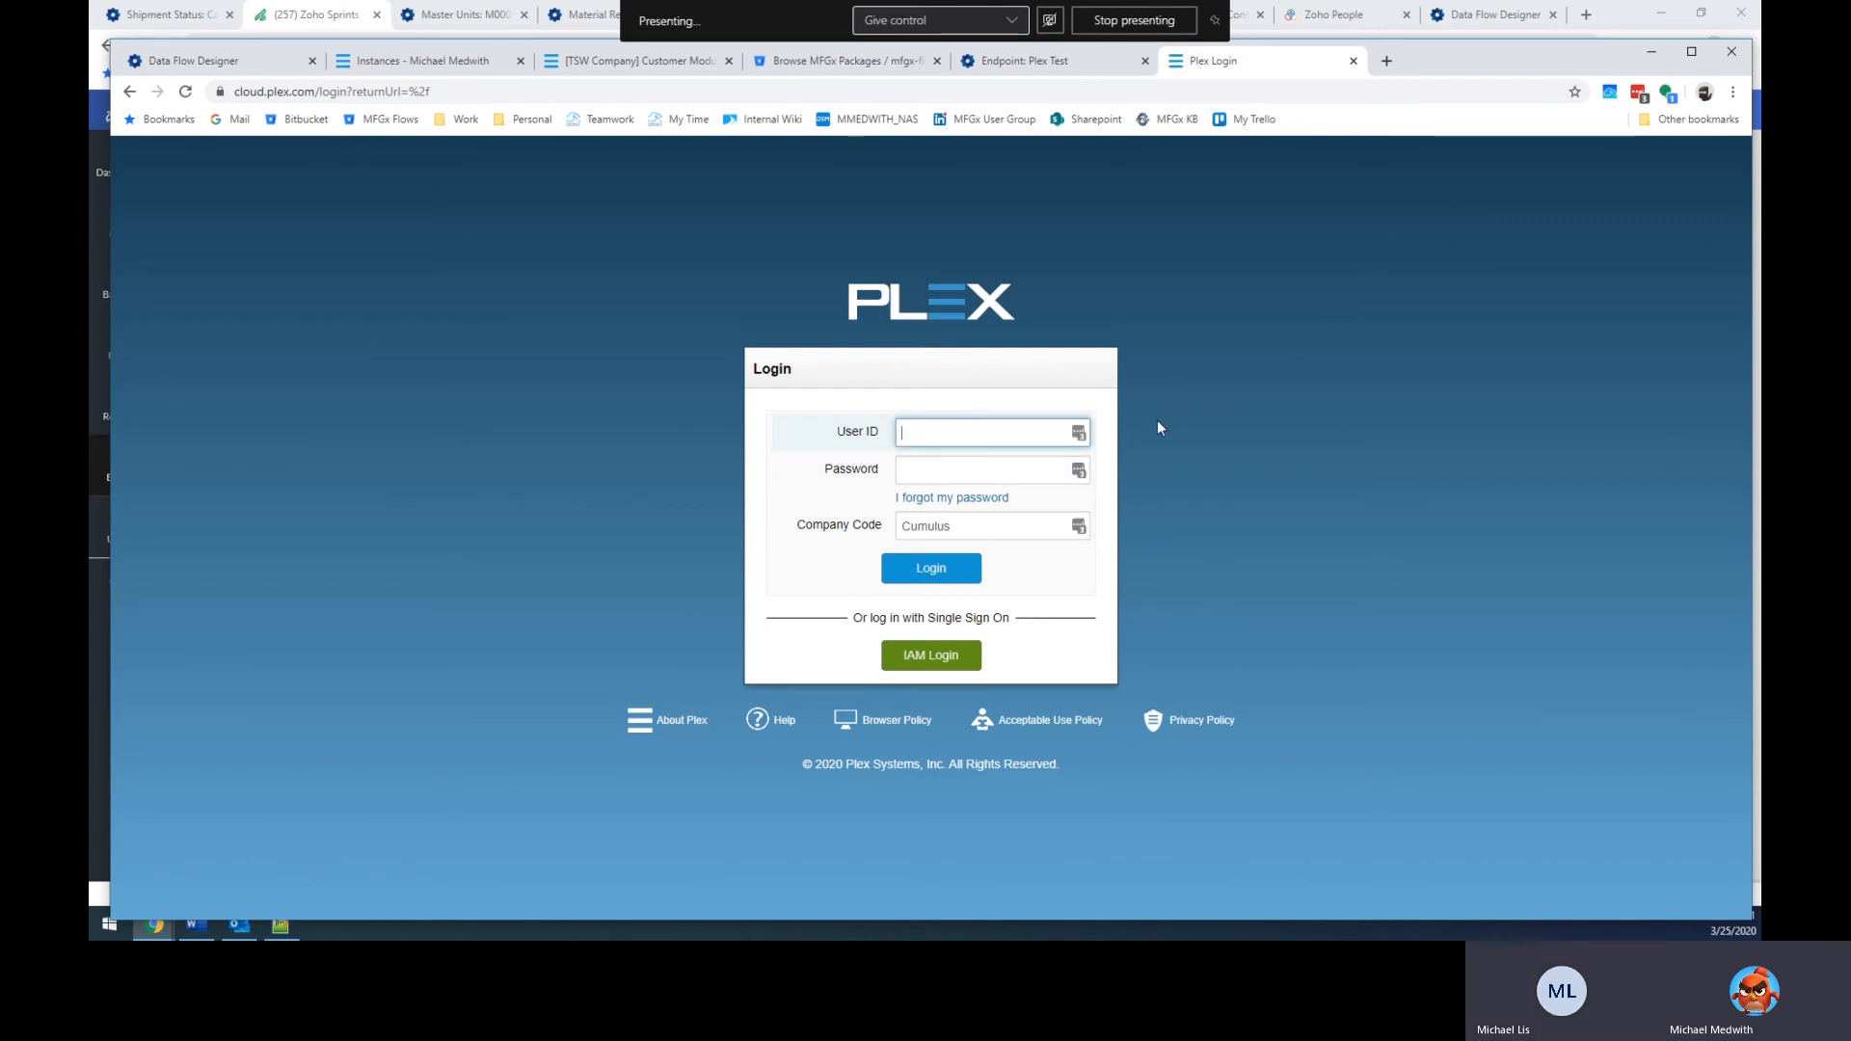
{"action": "type", "text": "cc.mm"}
{"action": "left_click", "coordinate": [1078, 434]}
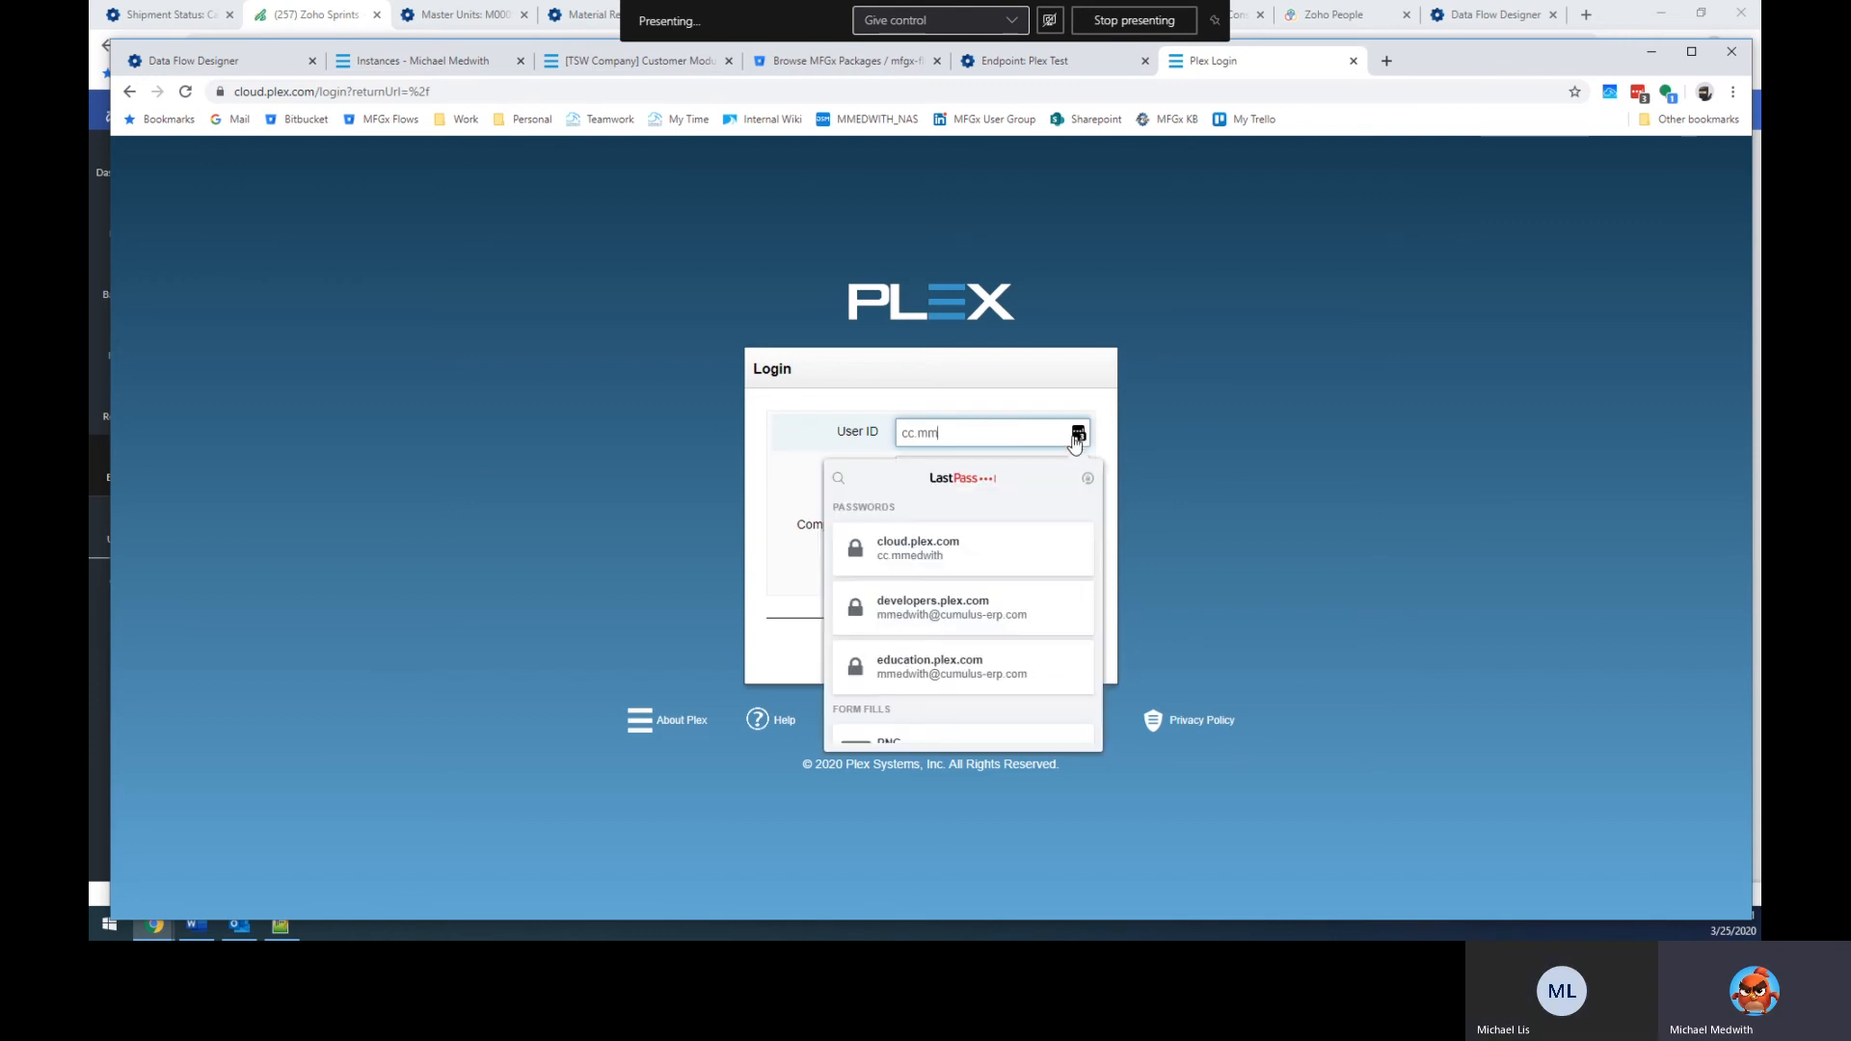
{"action": "left_click", "coordinate": [944, 548]}
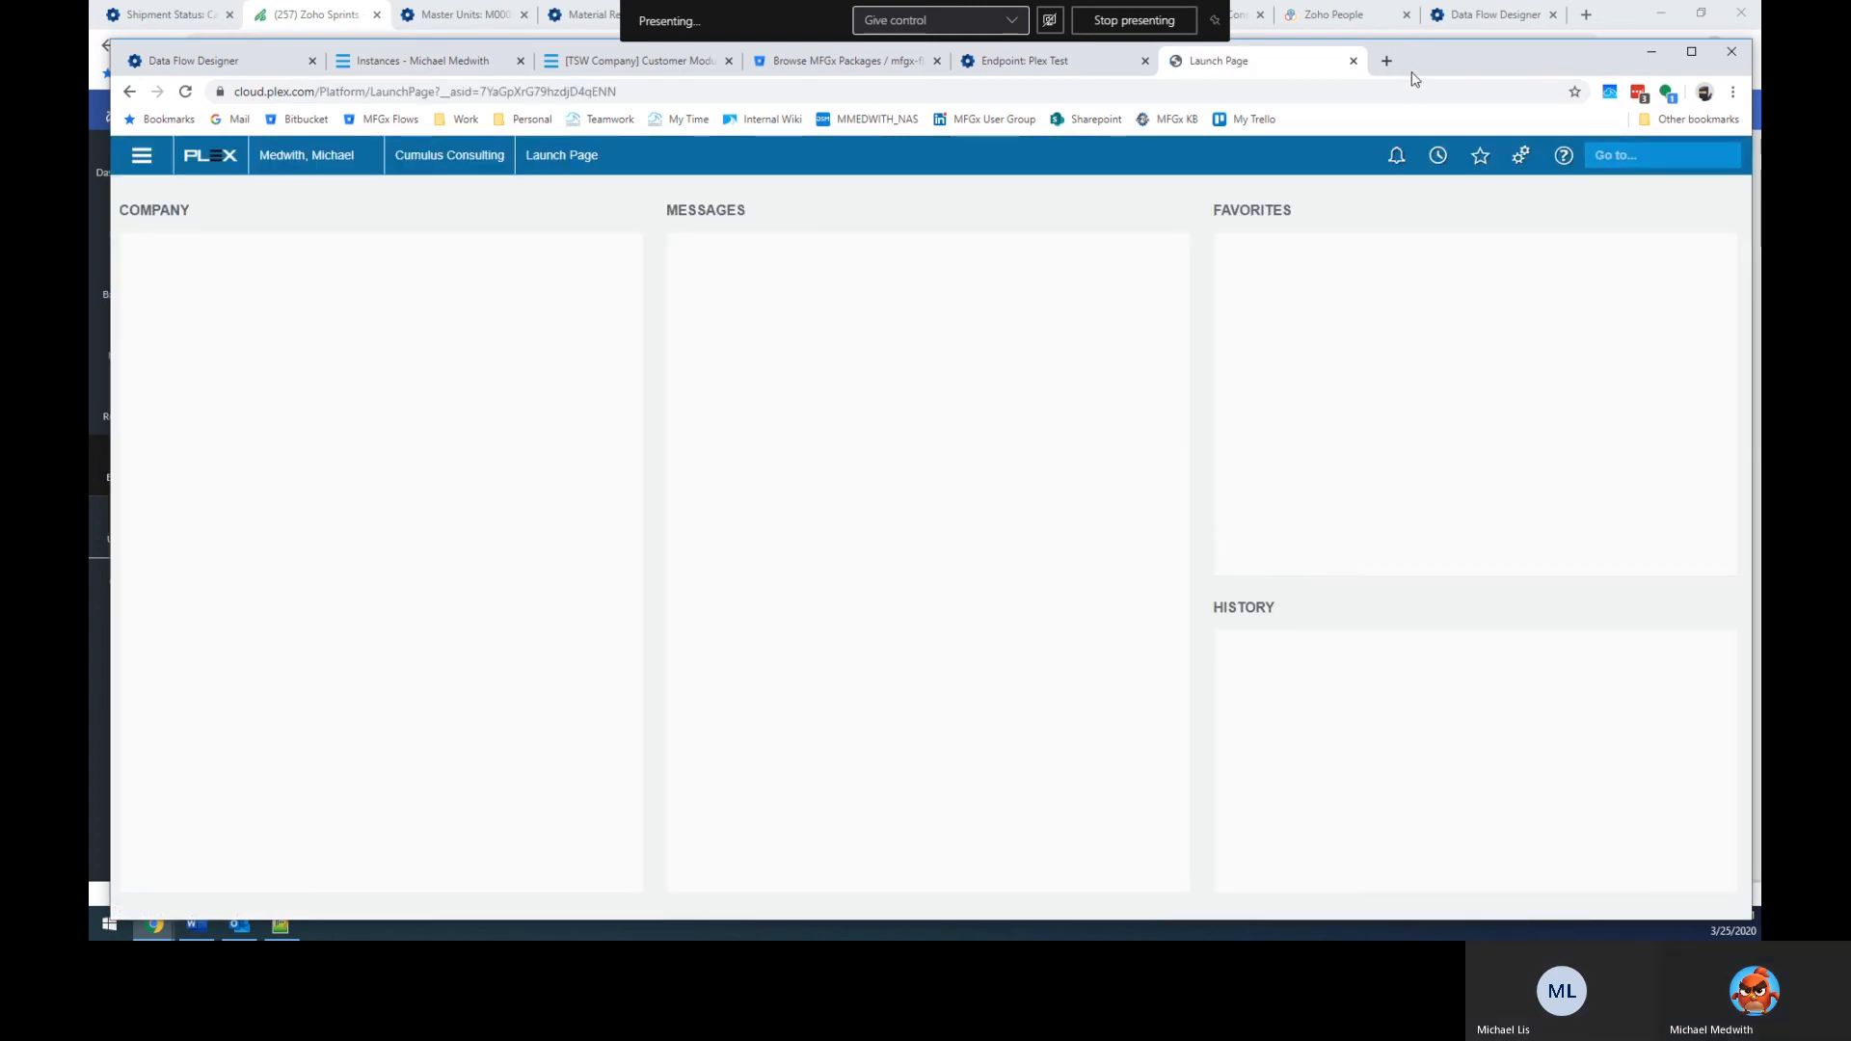
{"action": "double_click", "coordinate": [1446, 60]}
Find the Customer_Upload data source in Data Sources and copy its ID 20463.
{"action": "left_click", "coordinate": [1653, 109]}
{"action": "type", "text": "da"}
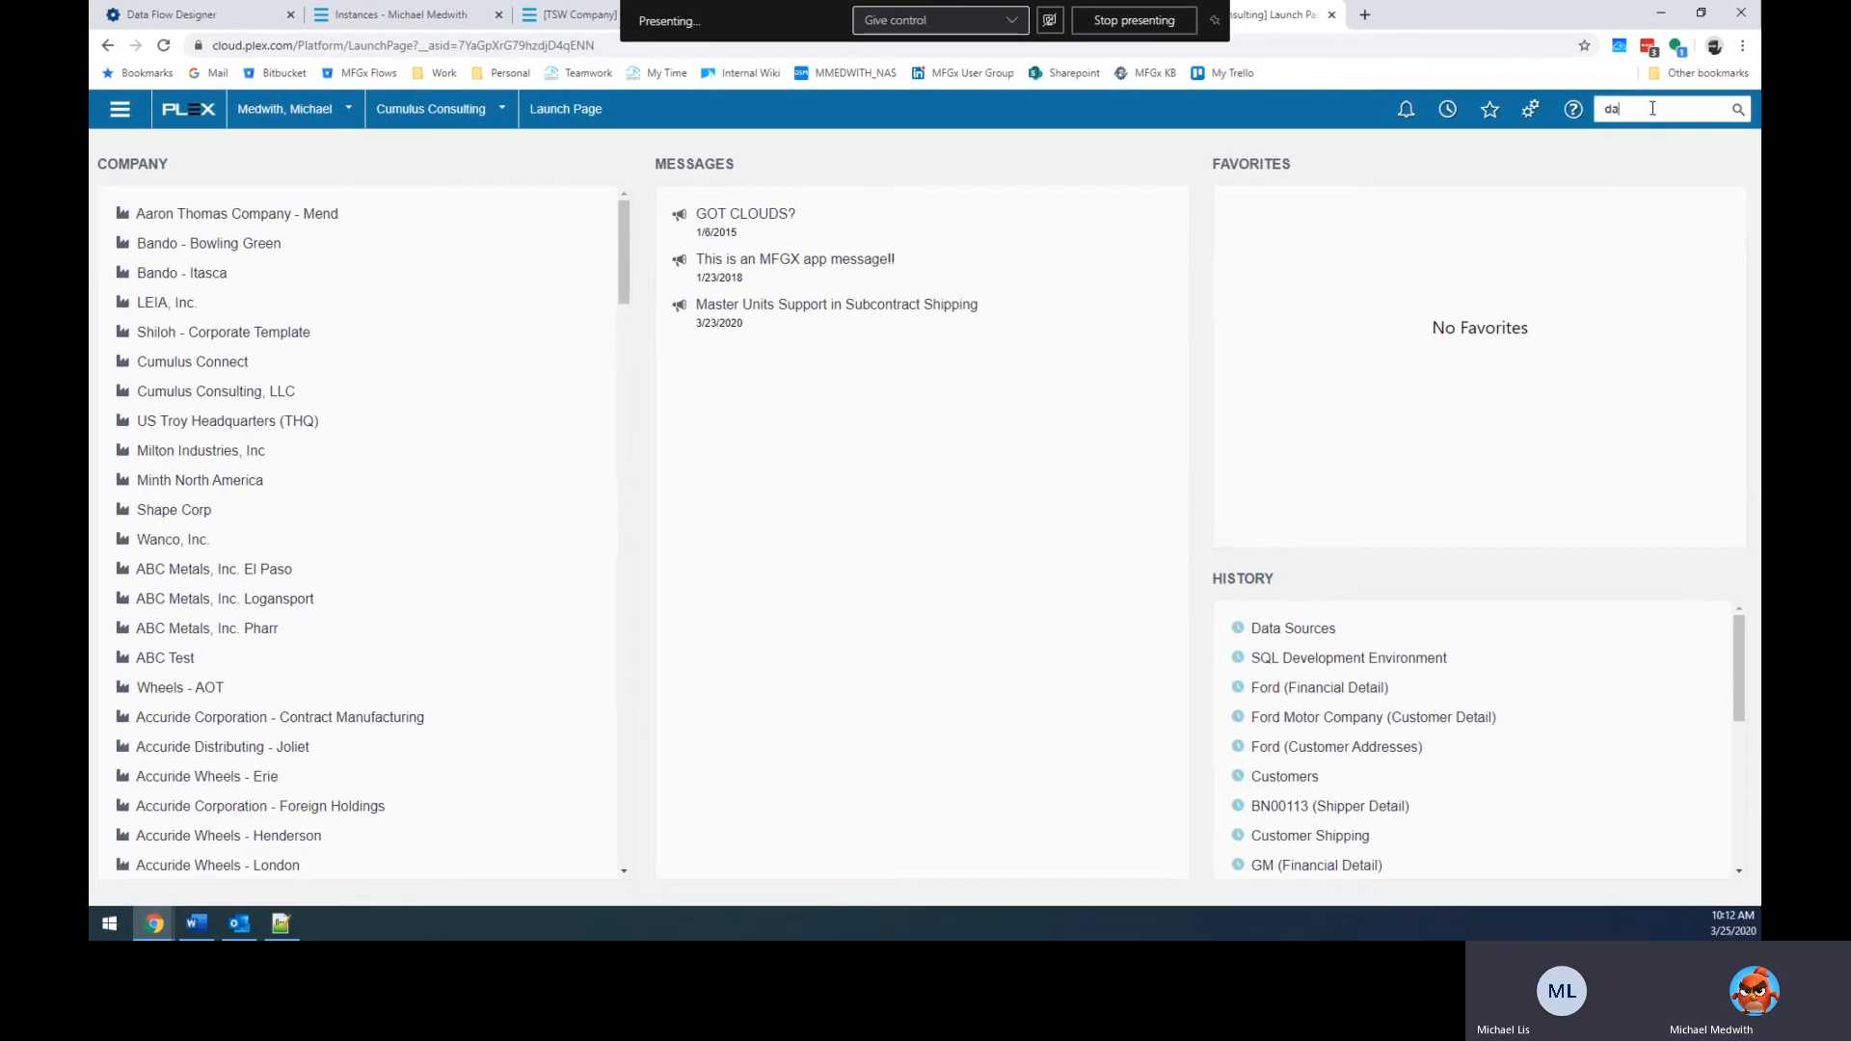
{"action": "type", "text": "ta"}
{"action": "left_click", "coordinate": [1446, 166]}
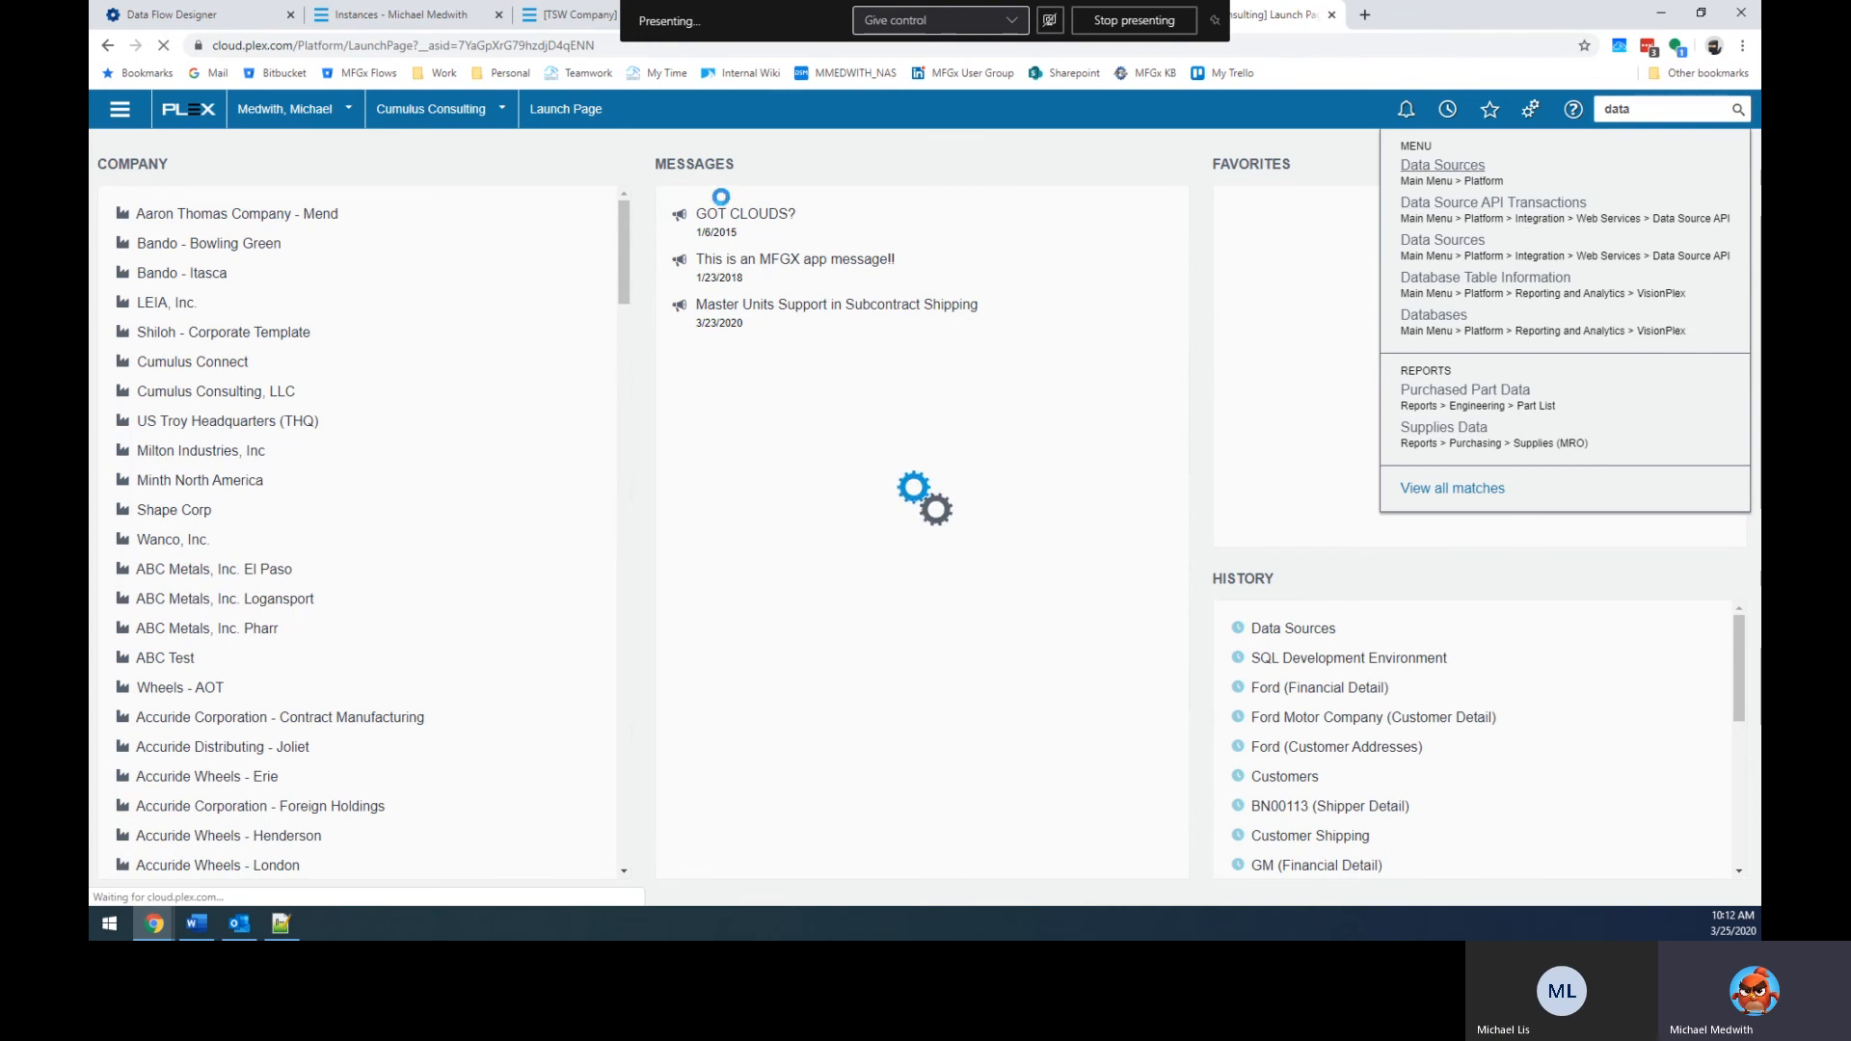
{"action": "type", "text": "customer_upload"}
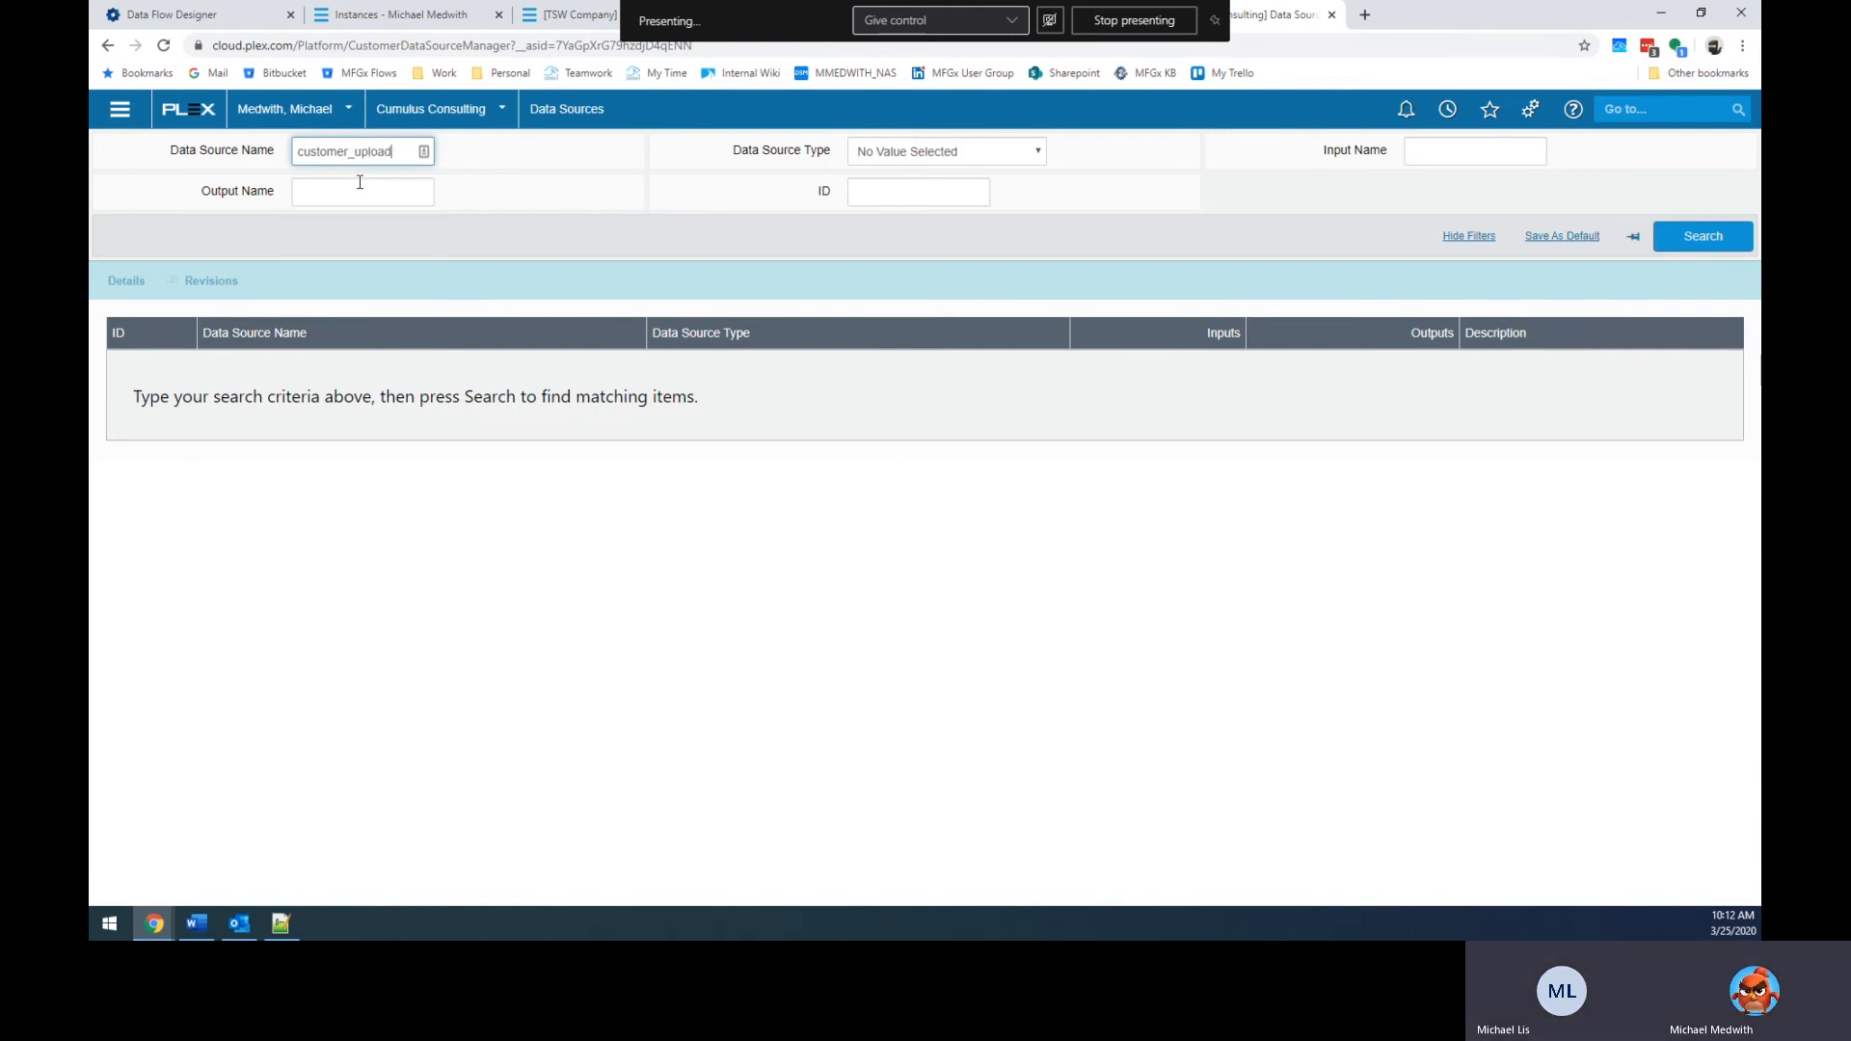
{"action": "key", "text": "Return"}
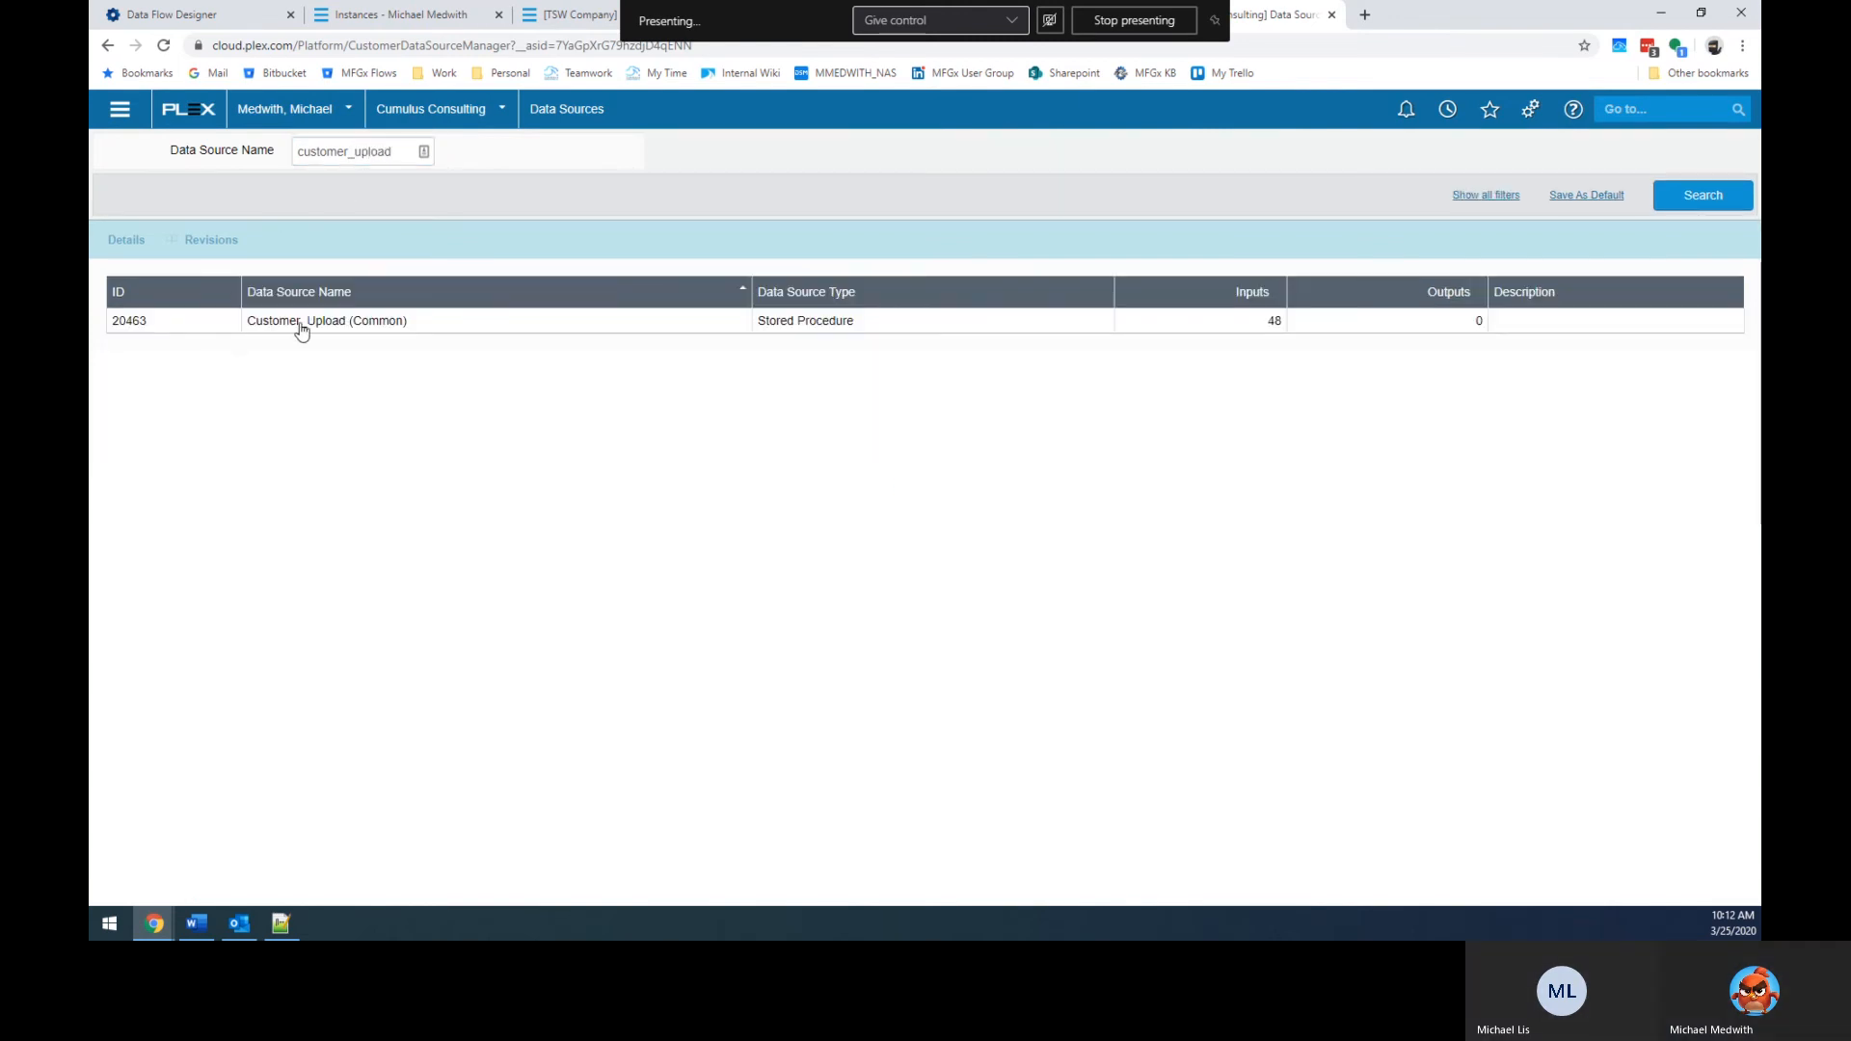
{"action": "left_click", "coordinate": [130, 324]}
{"action": "left_click", "coordinate": [127, 240]}
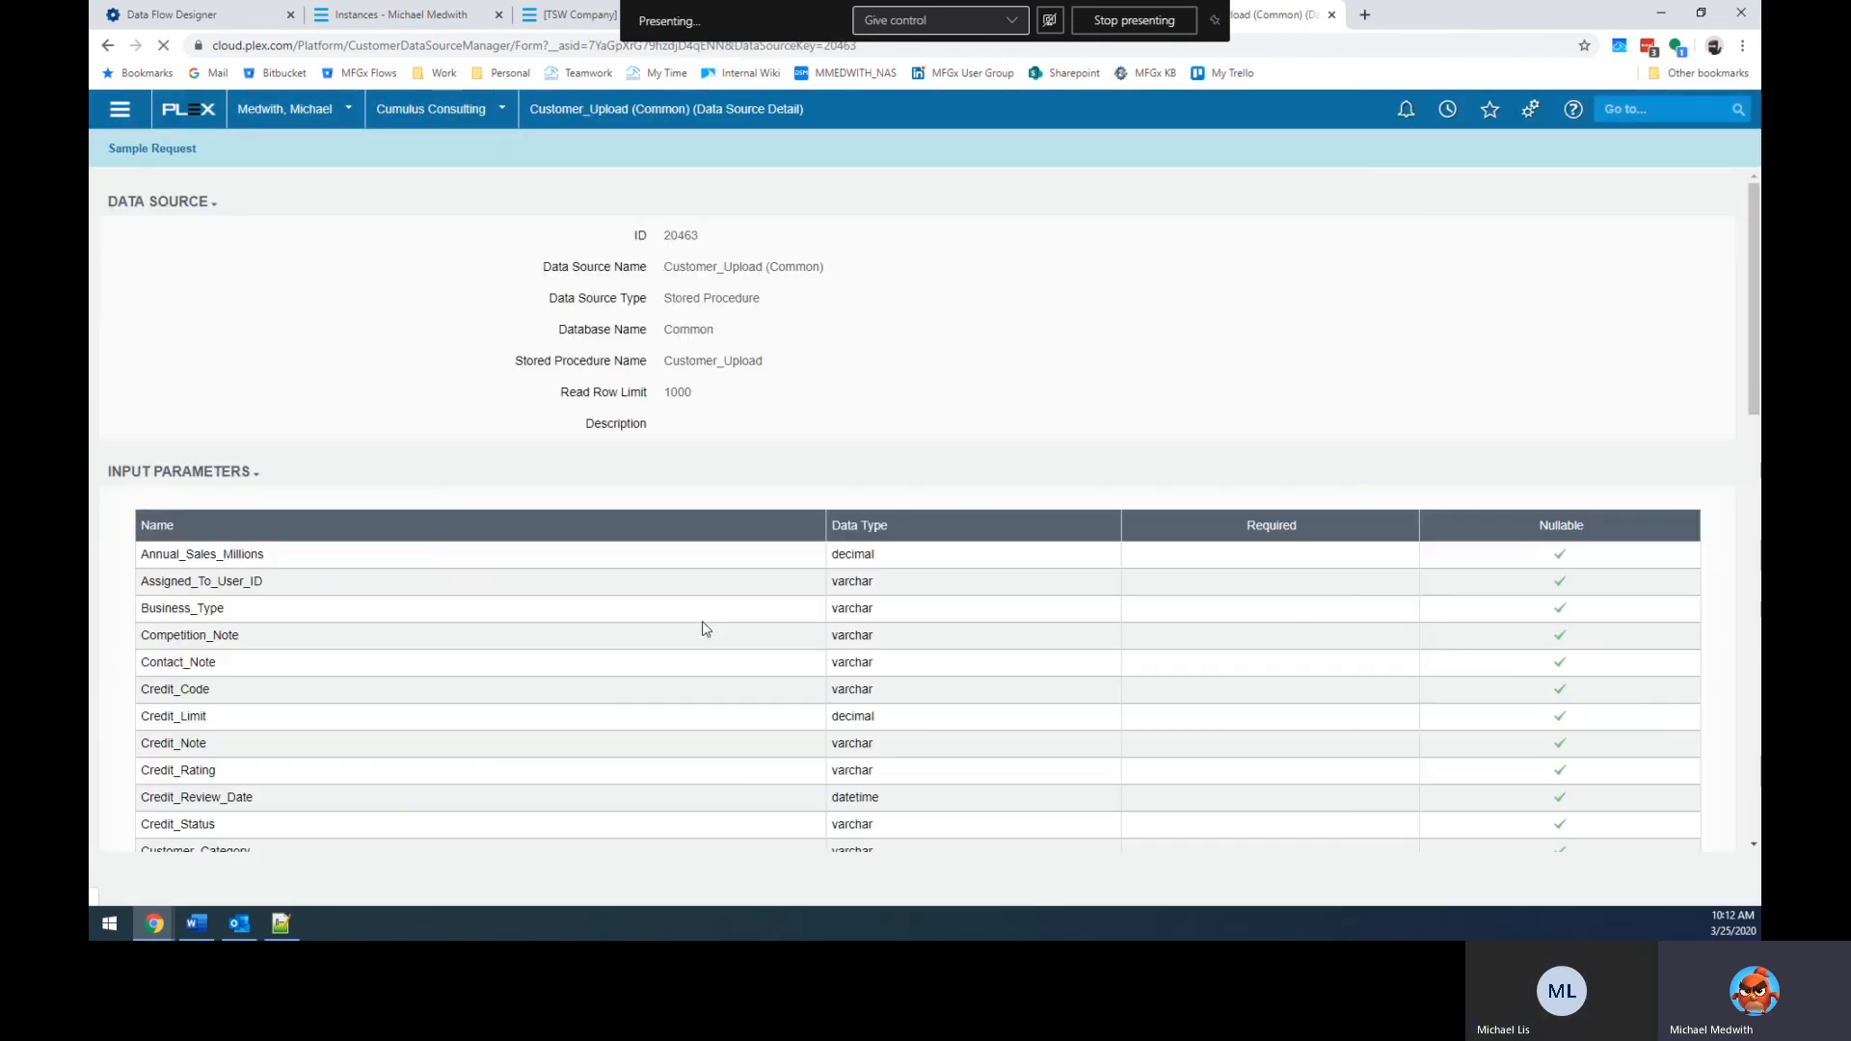
{"action": "scroll", "coordinate": [703, 629], "scroll_direction": "down", "scroll_amount": 8}
{"action": "scroll", "coordinate": [704, 628], "scroll_direction": "up", "scroll_amount": 10}
{"action": "double_click", "coordinate": [679, 234]}
{"action": "key", "text": "ctrl+c"}
Paste 20463 as the UX DS Key, mark the flow Active, save it, and resize panels.
{"action": "left_click", "coordinate": [172, 15]}
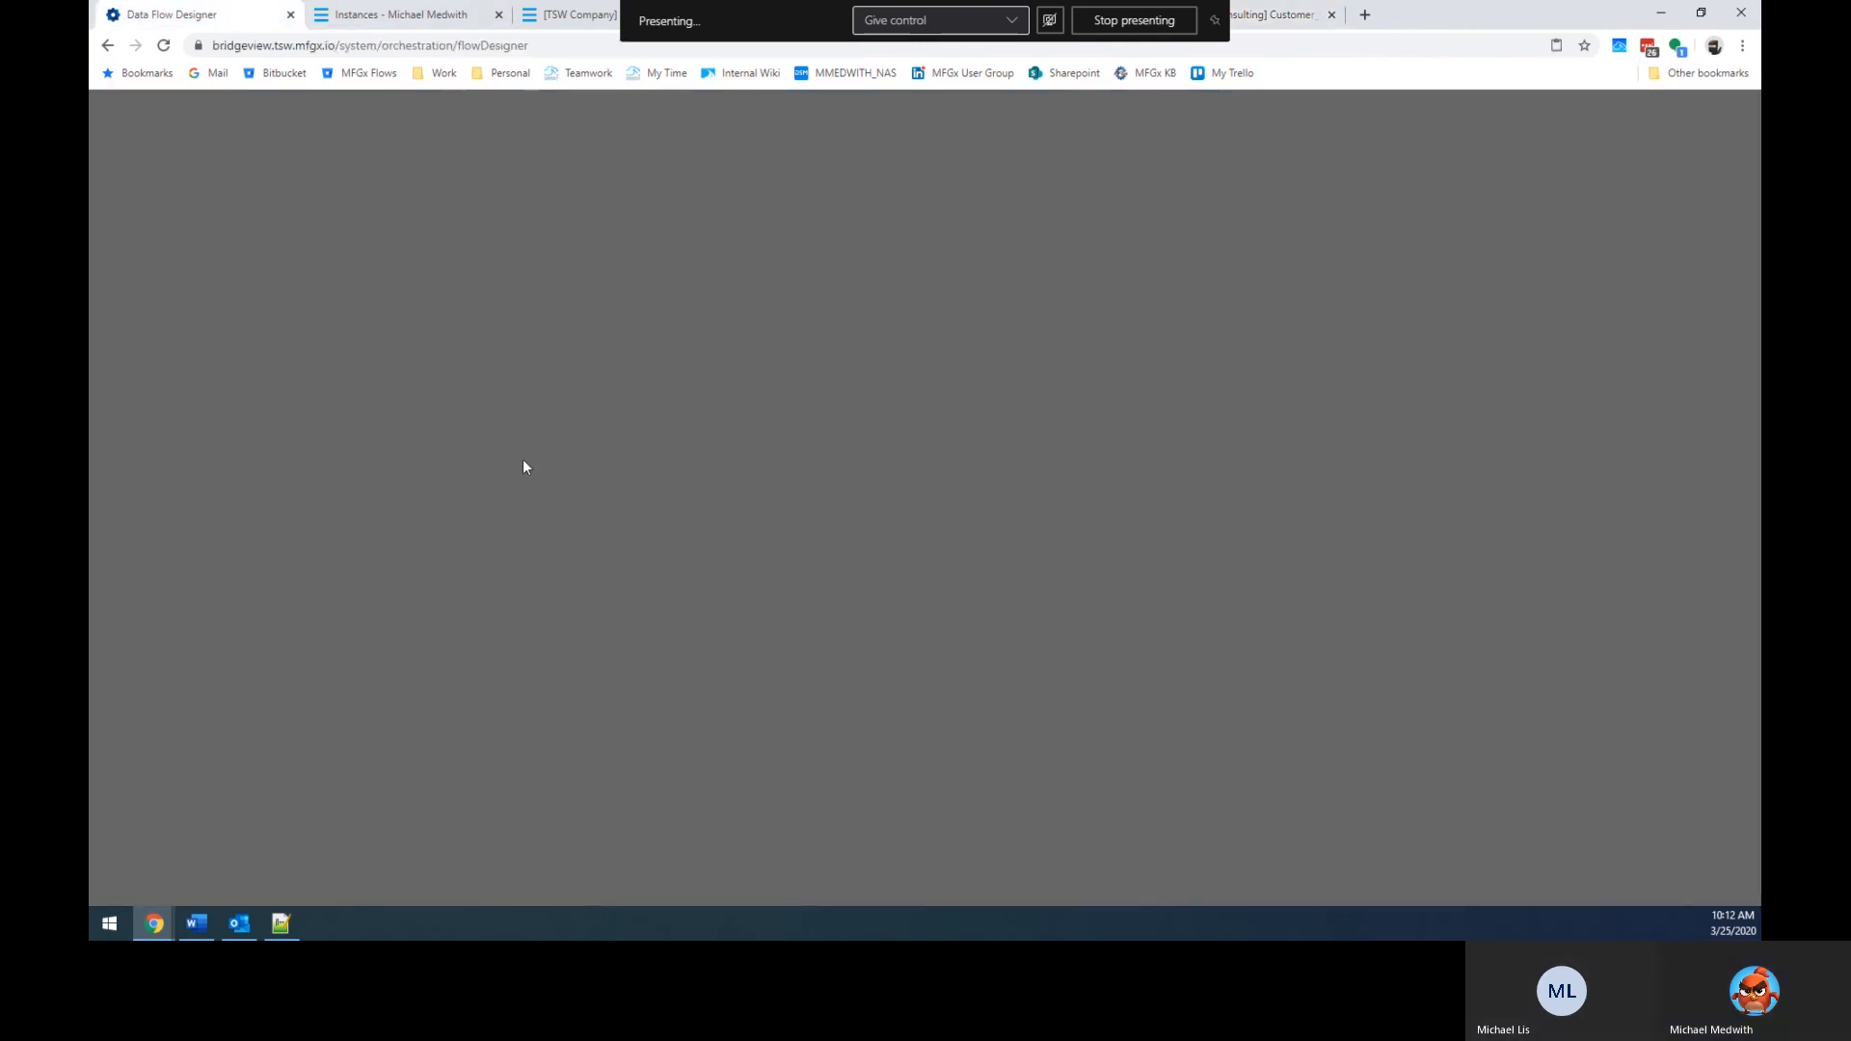
{"action": "key", "text": "ctrl+v"}
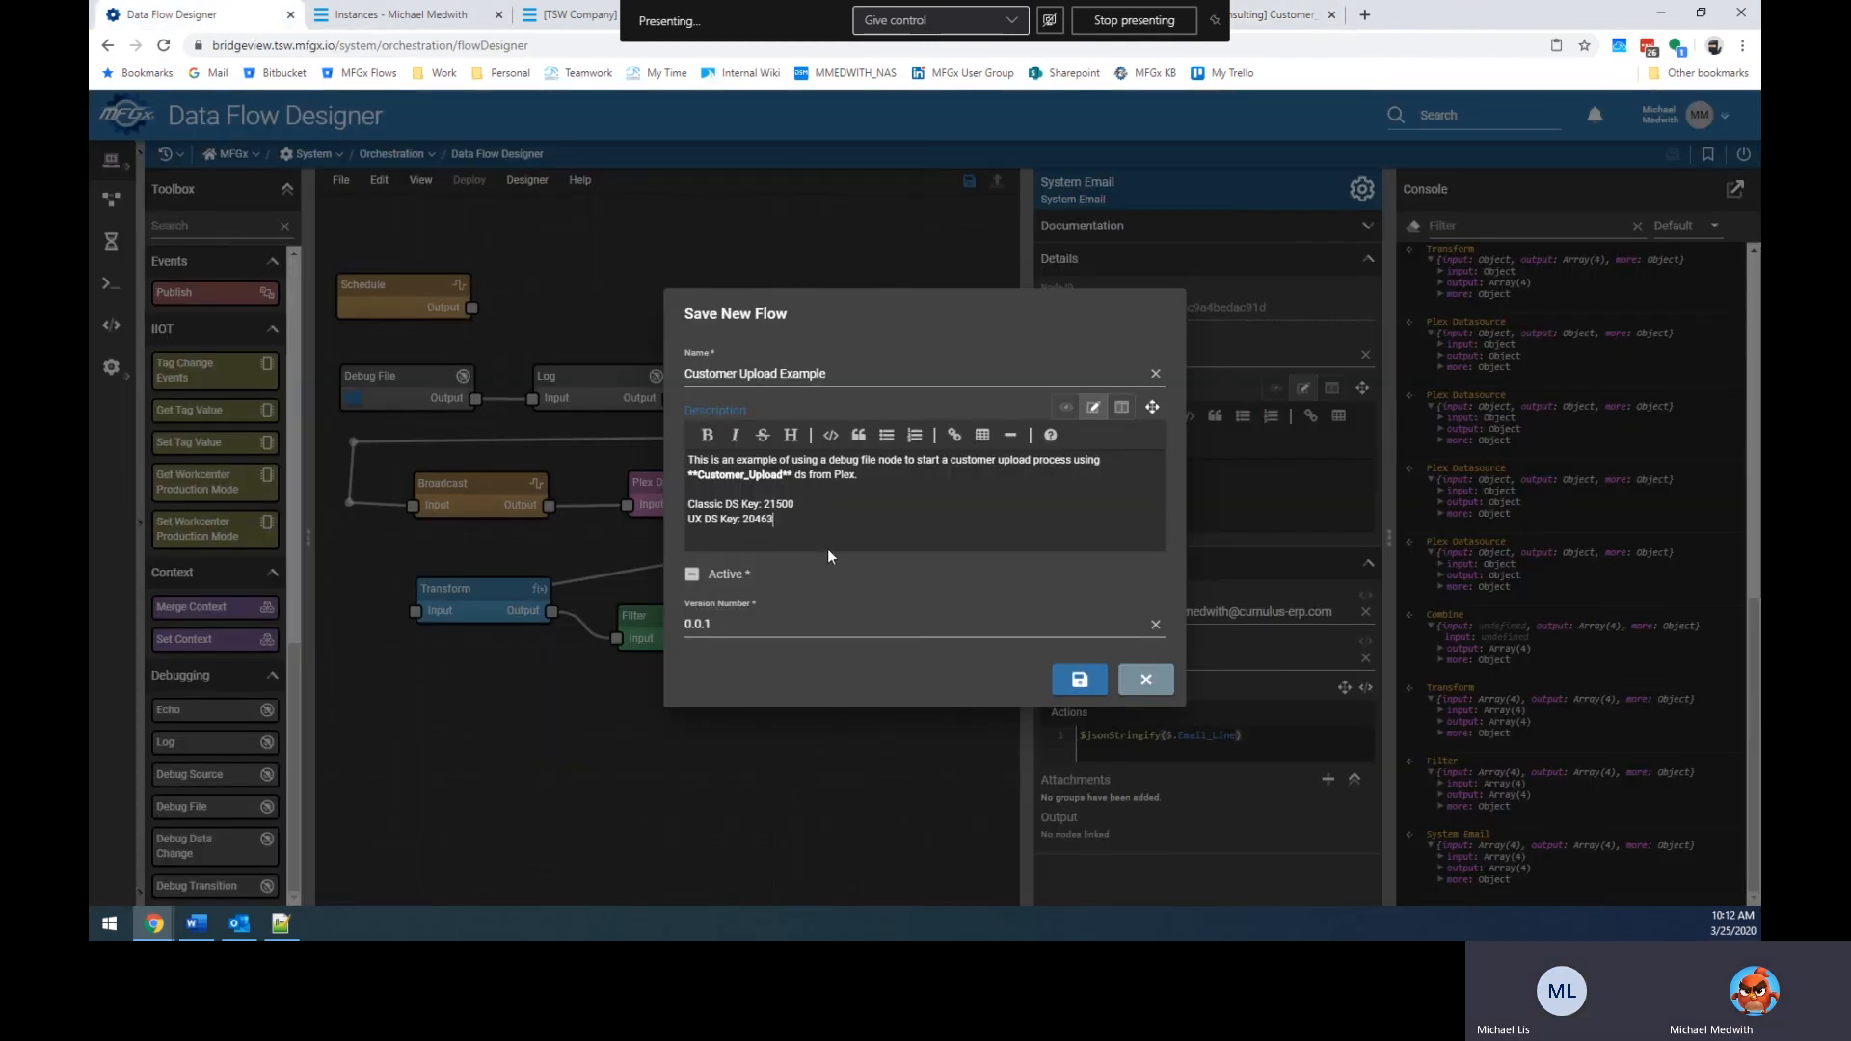
{"action": "left_click", "coordinate": [693, 575]}
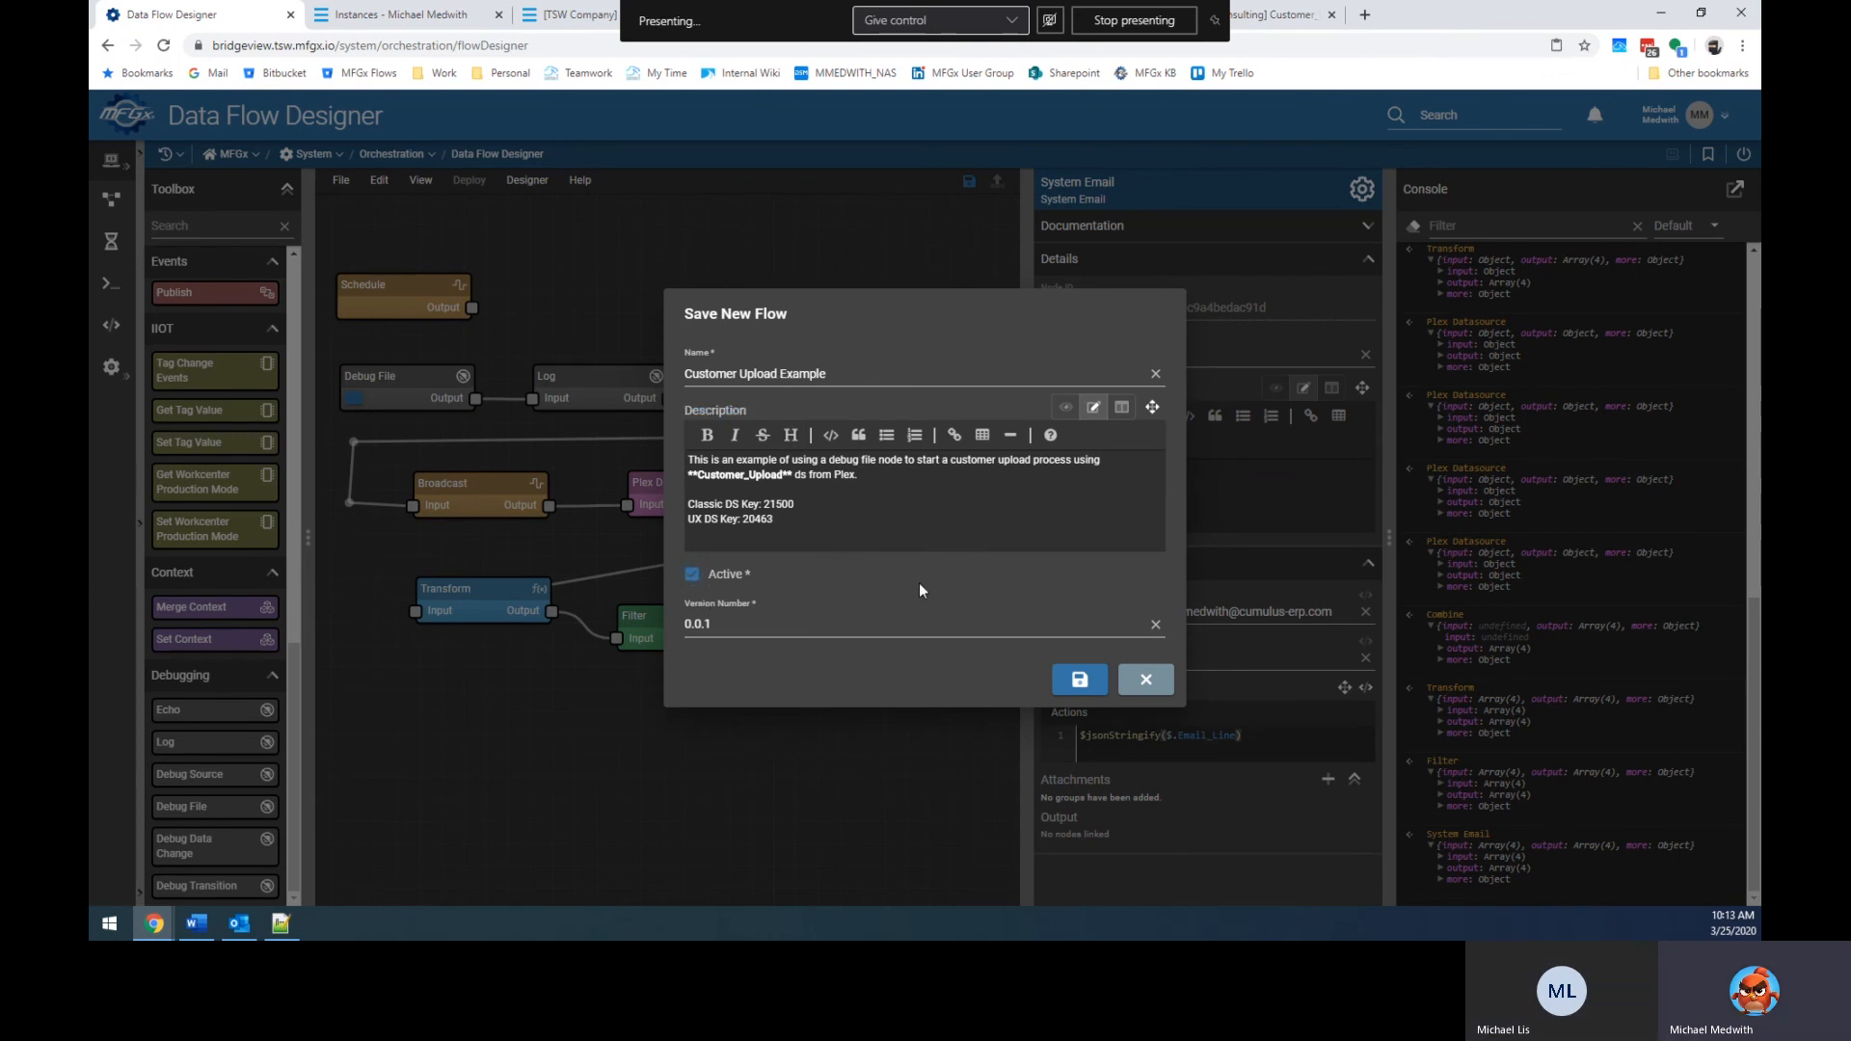
{"action": "left_click", "coordinate": [1072, 680]}
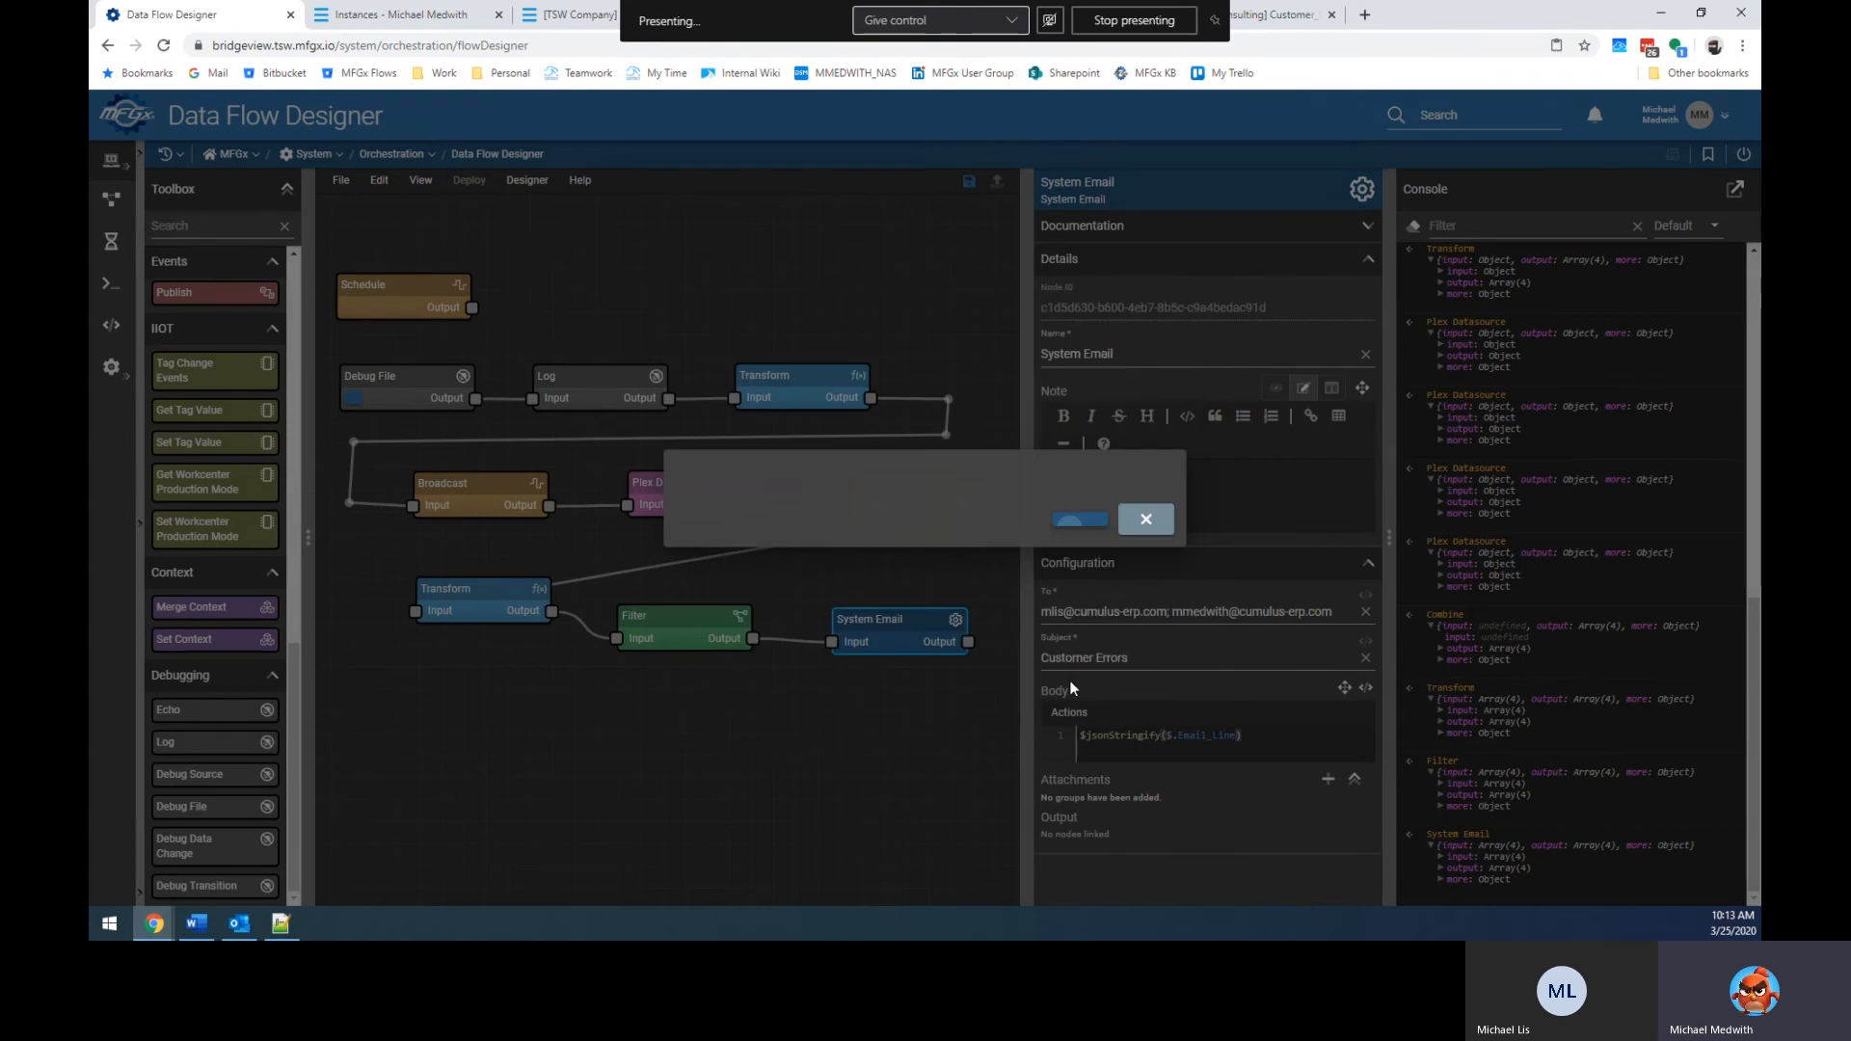
{"action": "left_click_drag", "start_coordinate": [1029, 542], "coordinate": [1193, 536]}
{"action": "left_click_drag", "start_coordinate": [1501, 530], "coordinate": [1406, 546]}
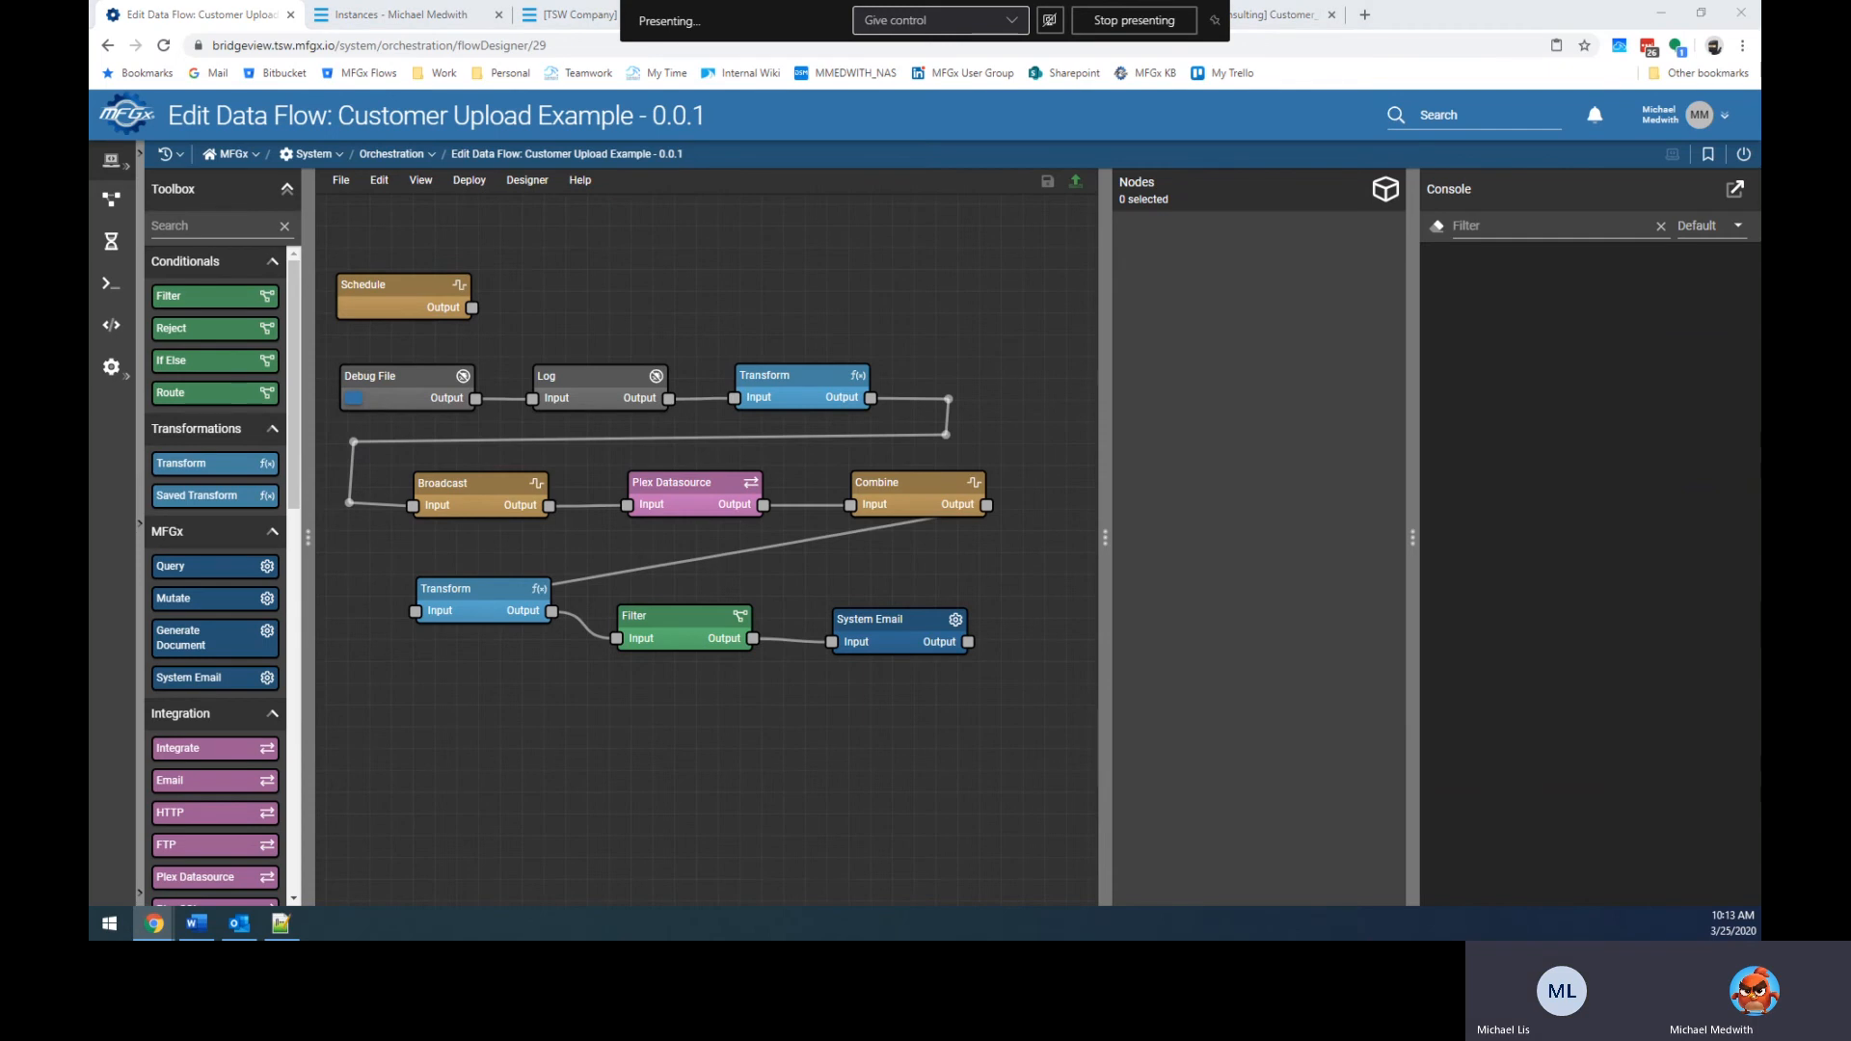
Close the Customer Errors email, rerun from Debug File, and expand System Email's Array(4) output.
{"action": "key", "text": "alt+Tab"}
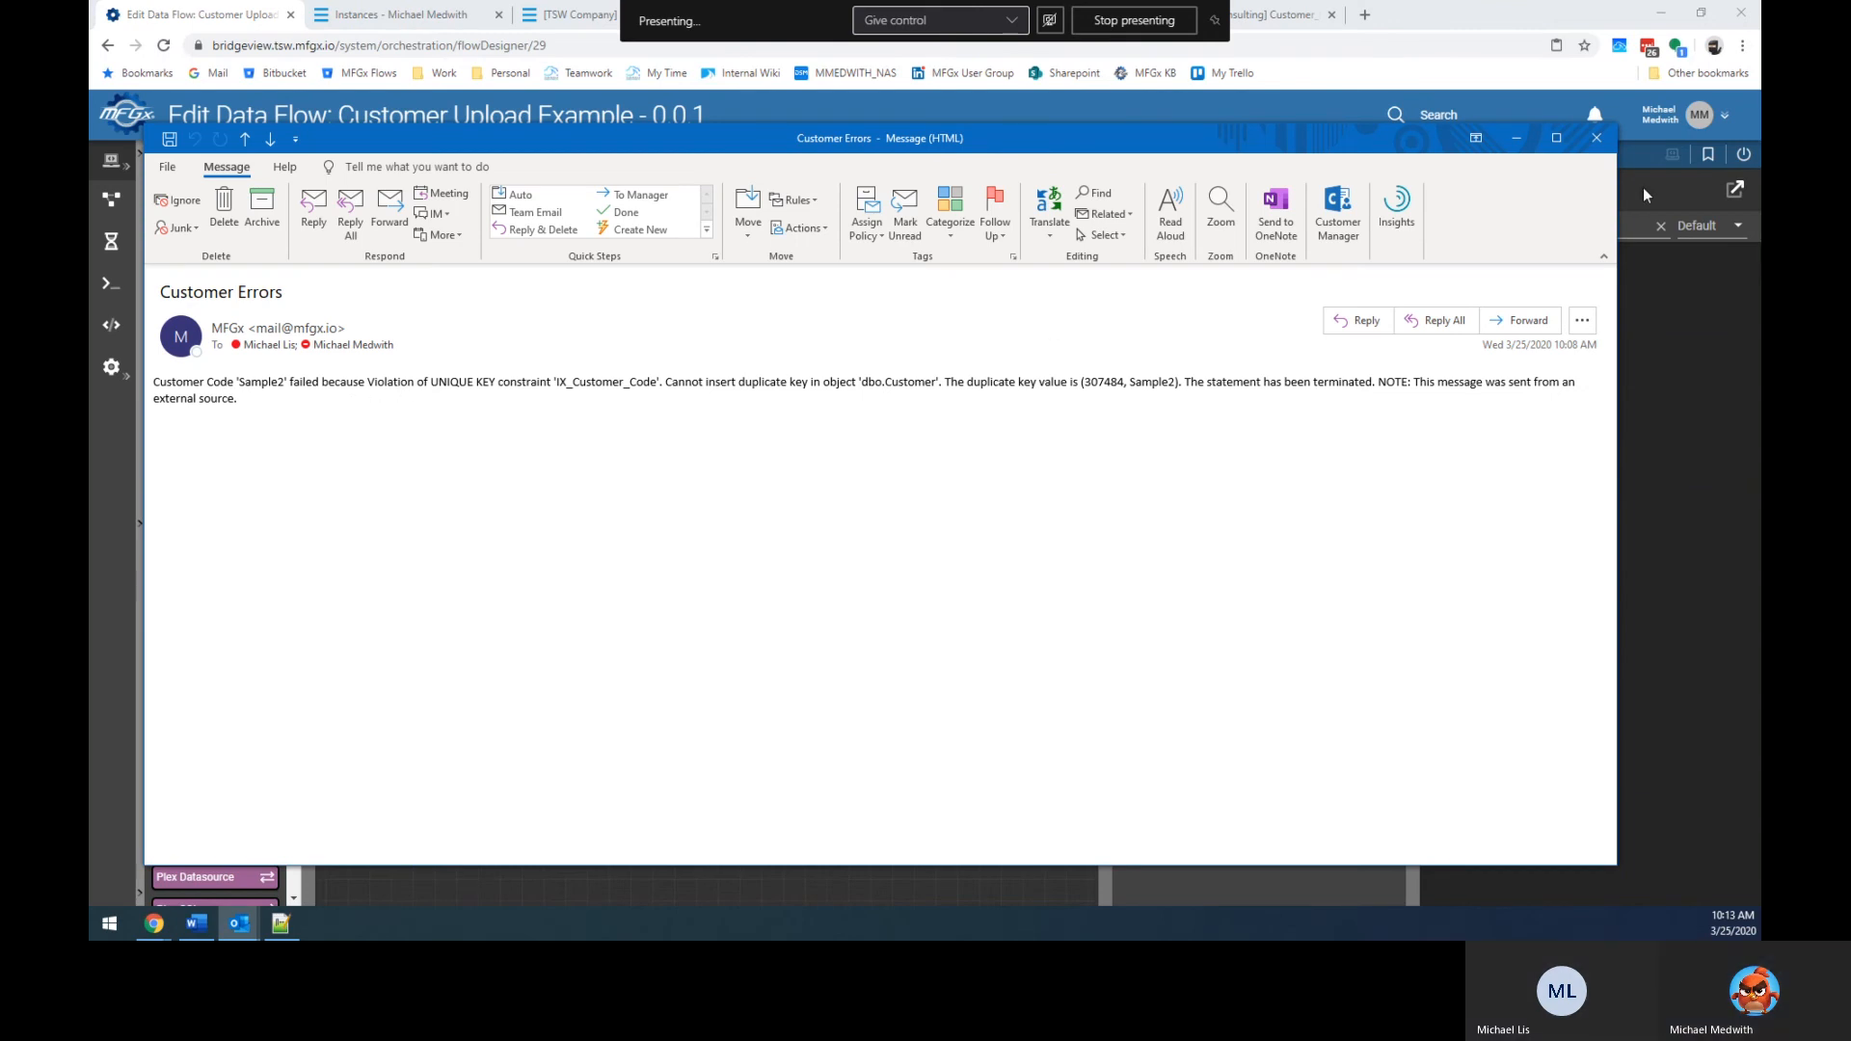
{"action": "left_click", "coordinate": [1596, 138]}
{"action": "left_click", "coordinate": [354, 401]}
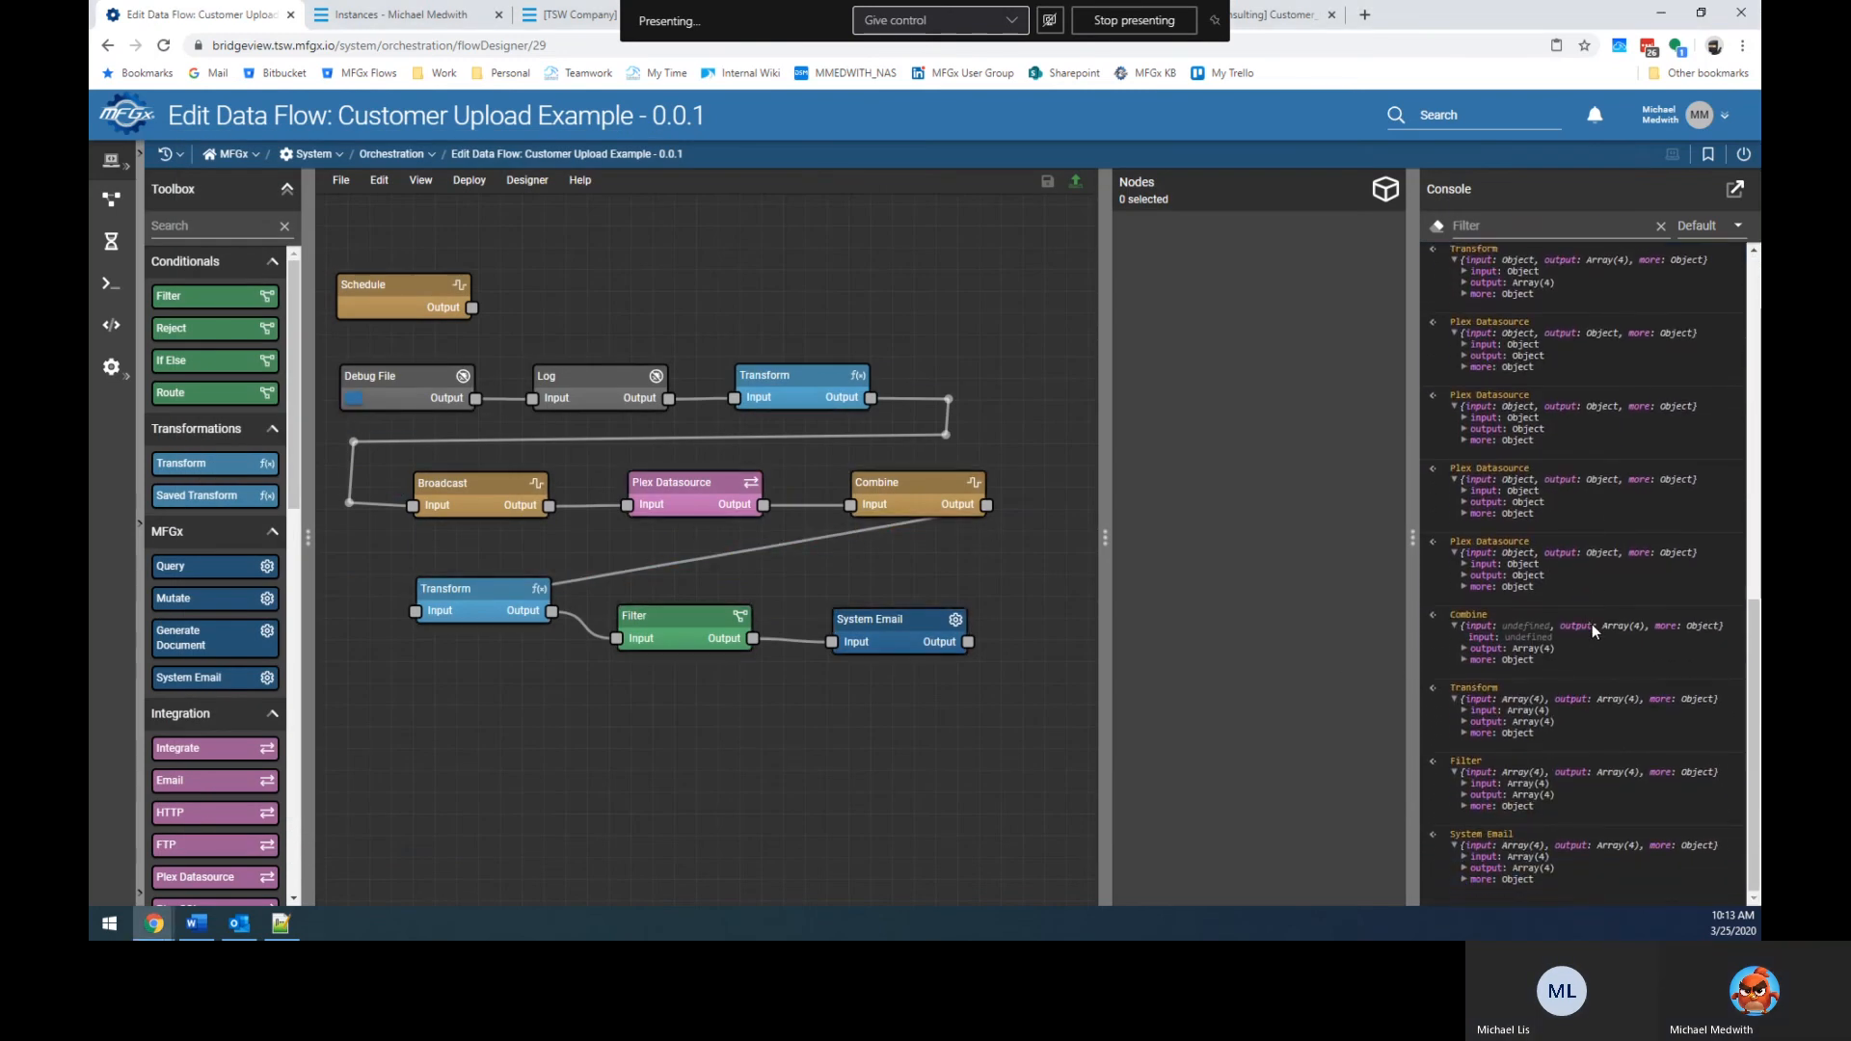
{"action": "left_click", "coordinate": [1464, 868]}
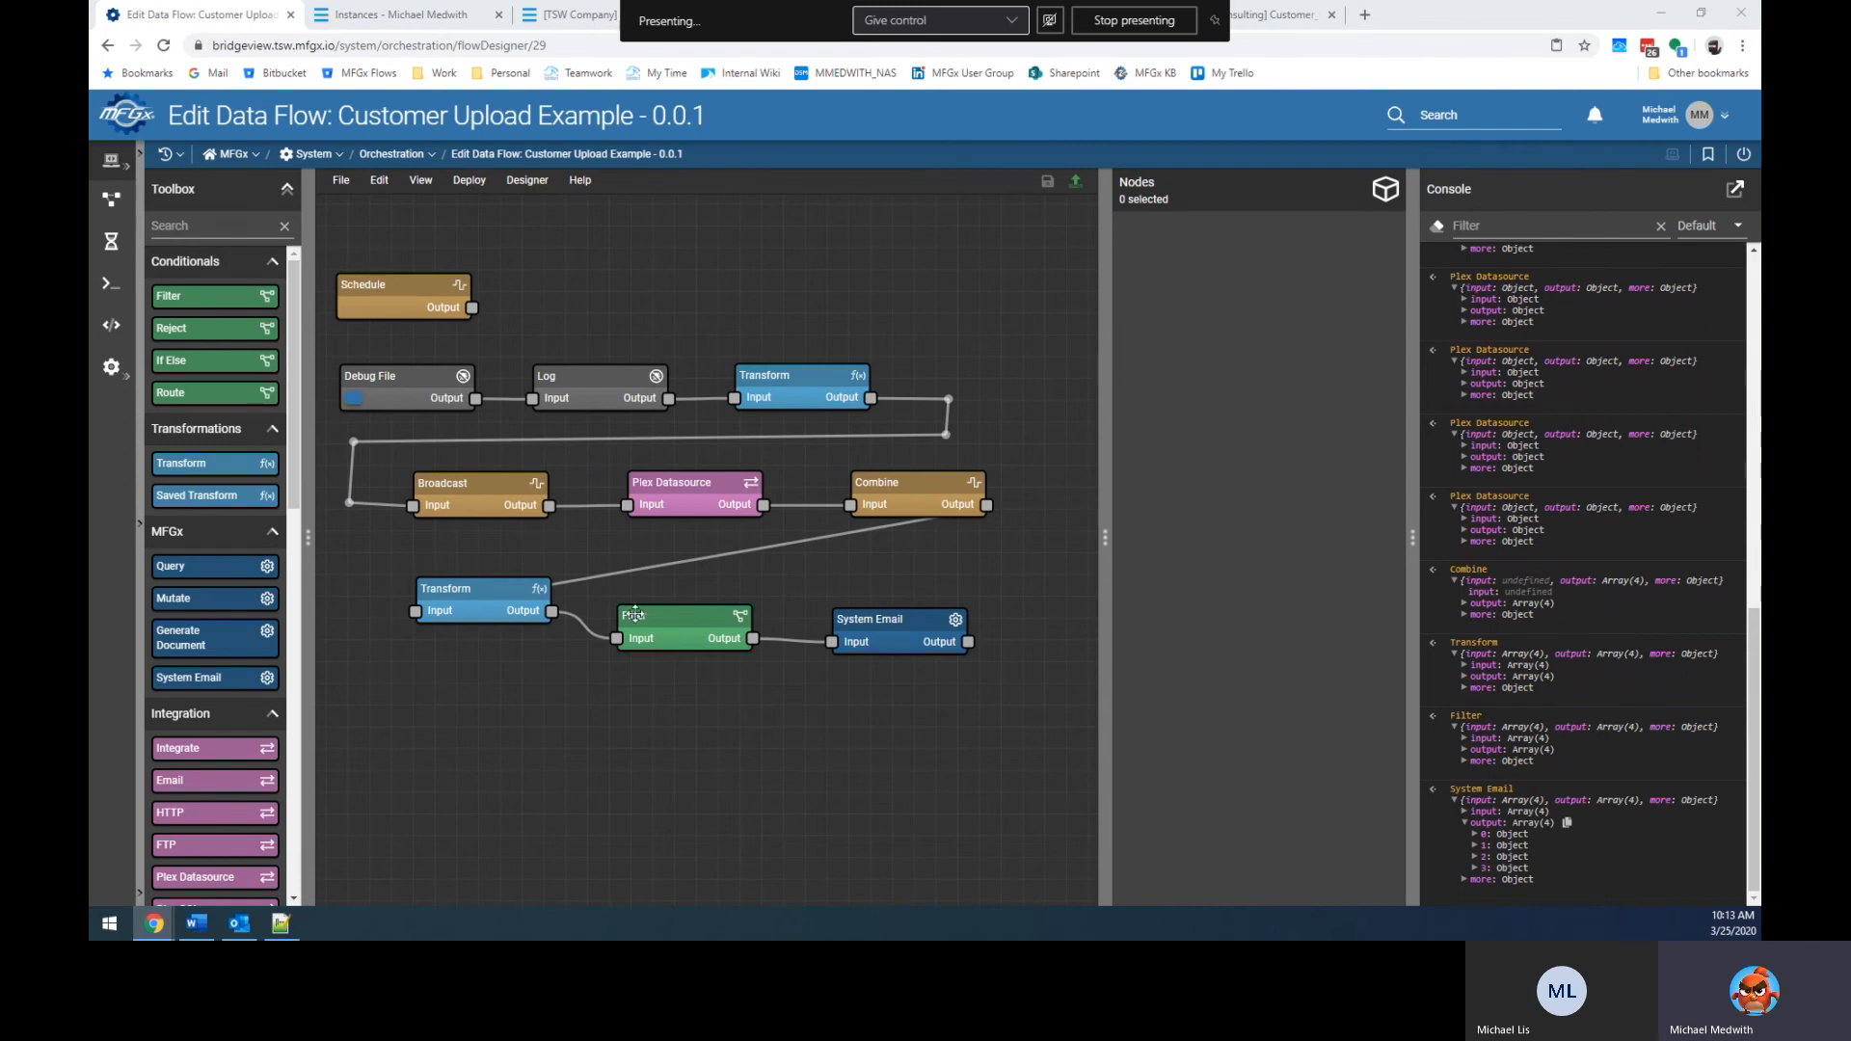
Inspect the lower Transform node's configuration, then switch to the Customer Errors email.
{"action": "left_click", "coordinate": [446, 604]}
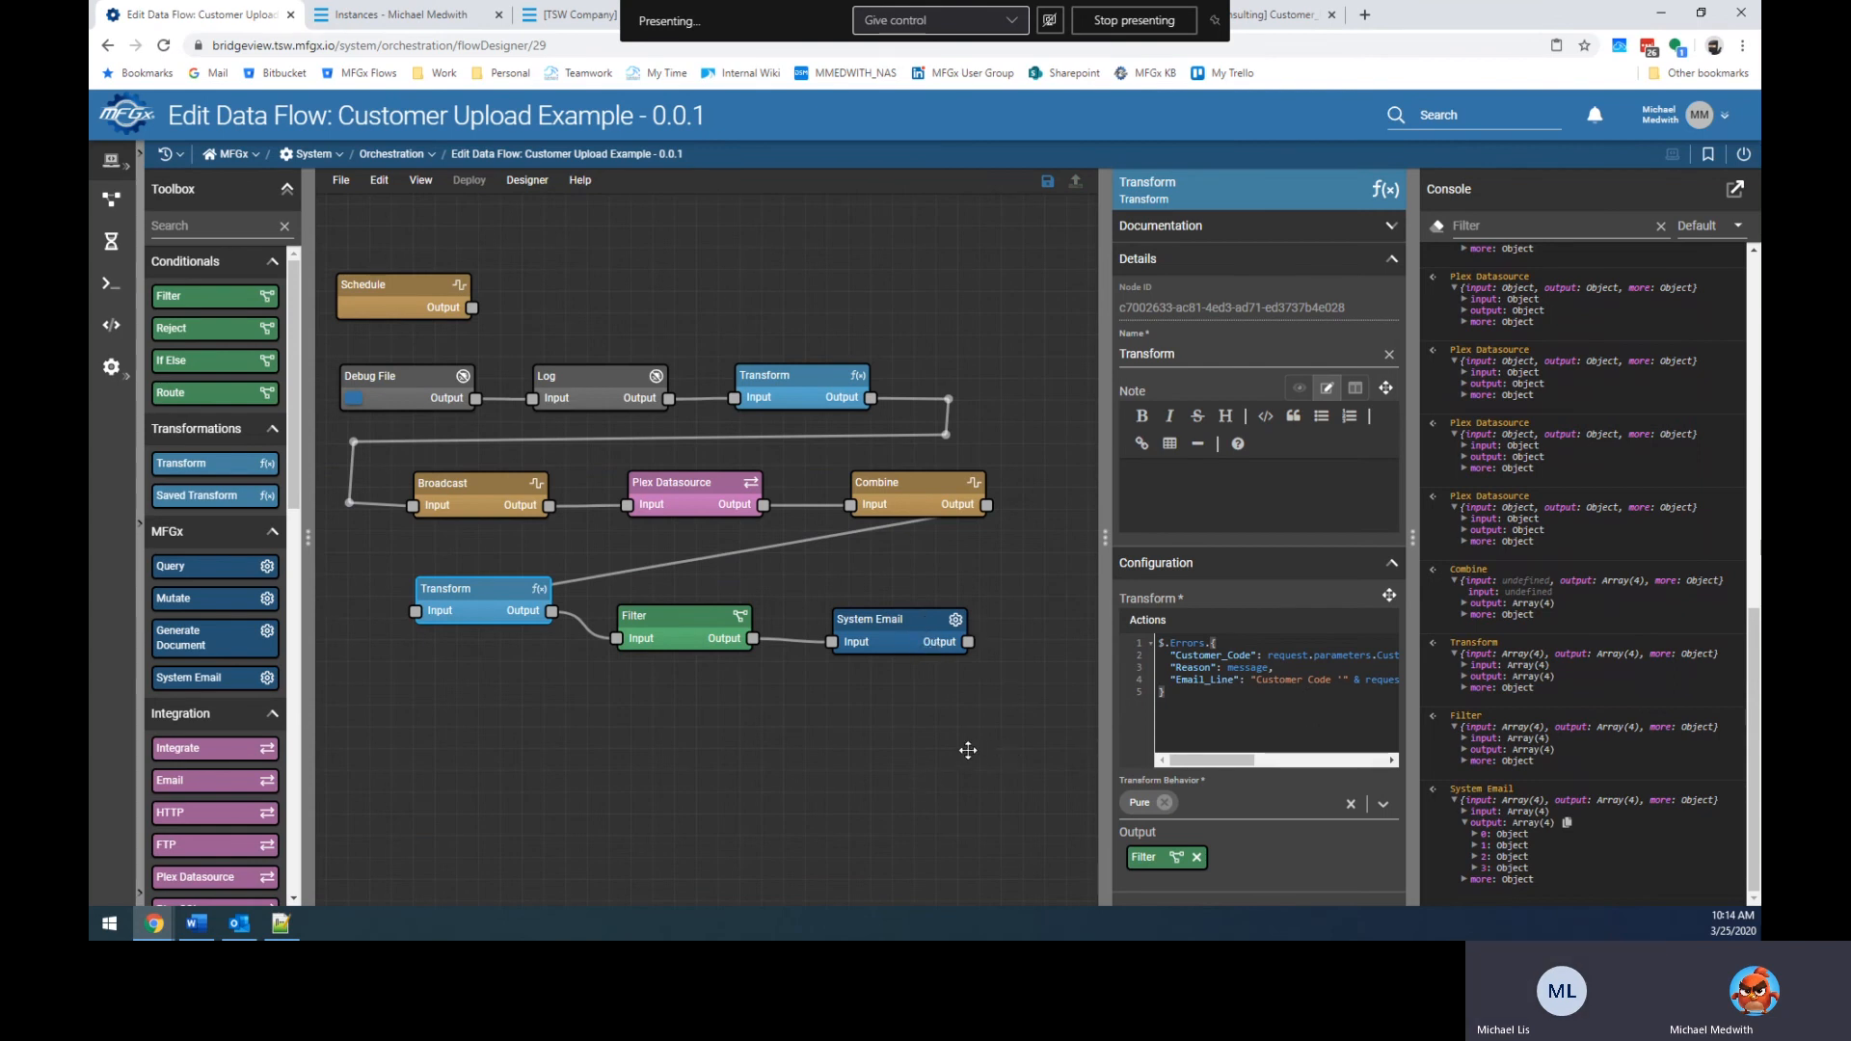
{"action": "key", "text": "alt+Tab"}
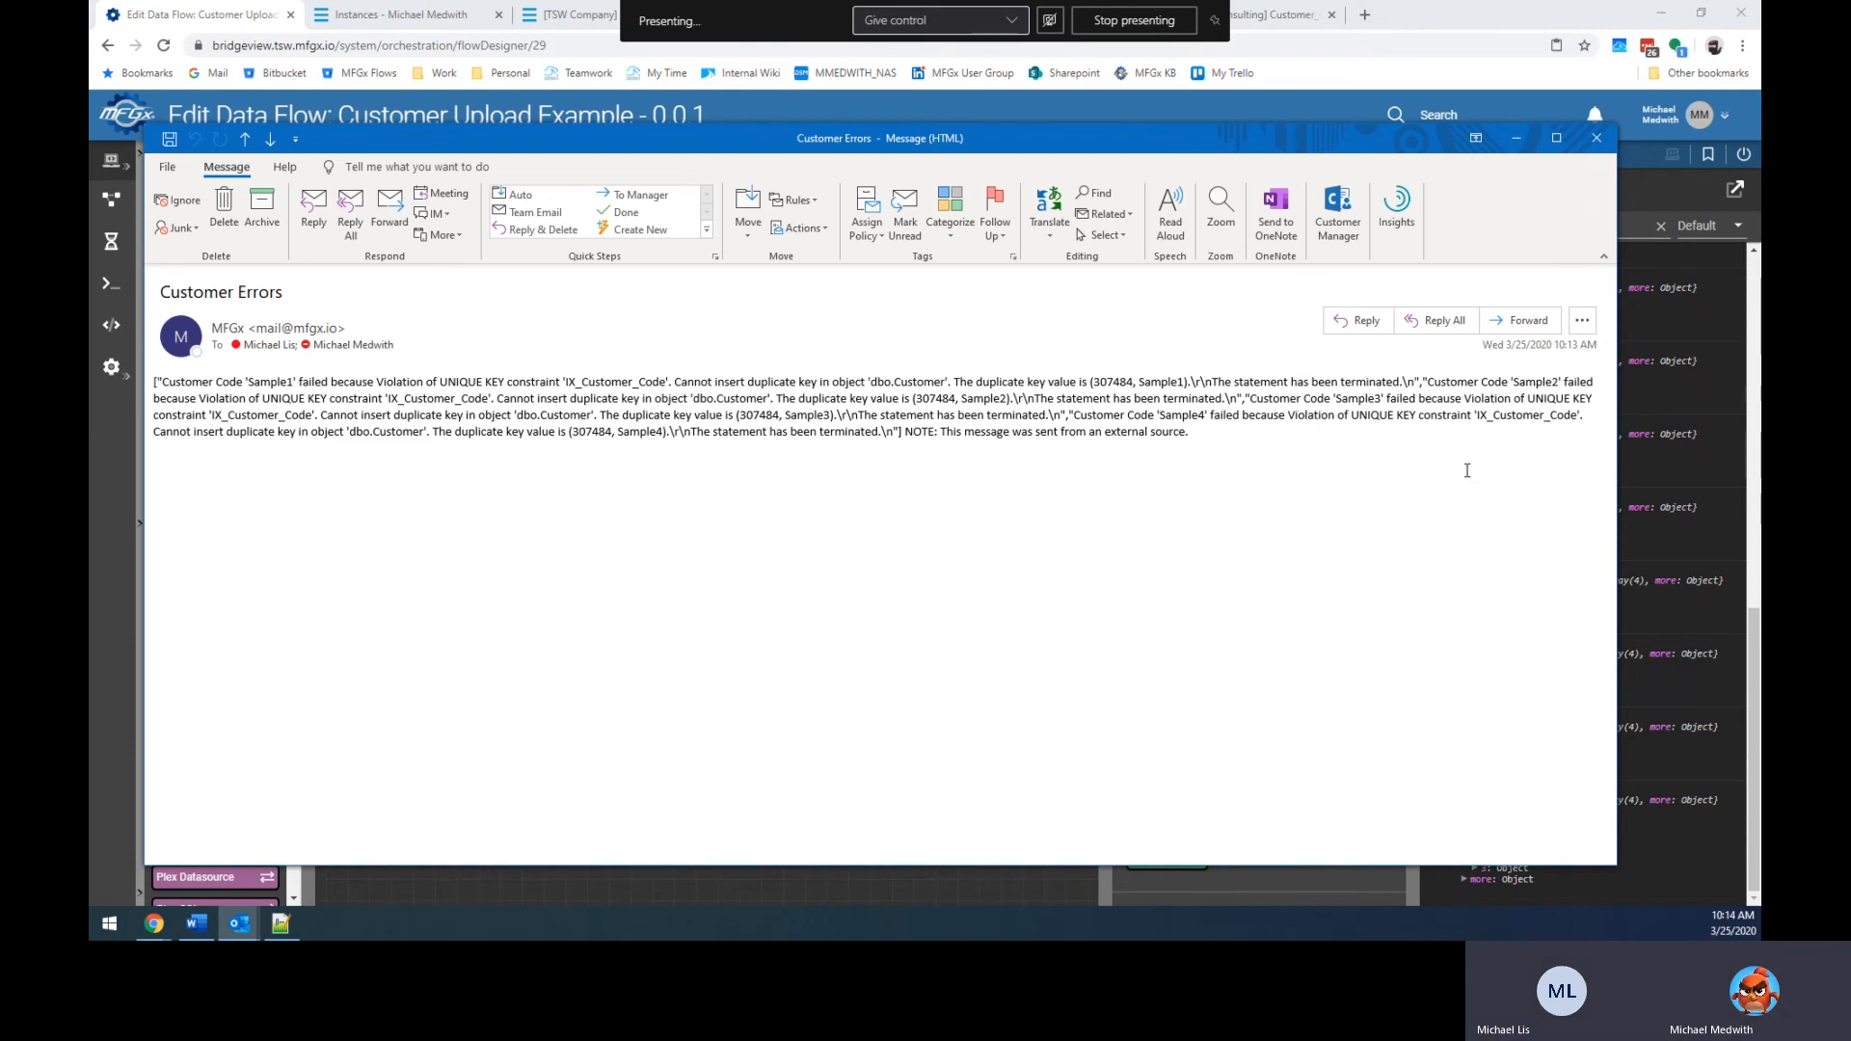
Close the Customer Errors email and drag the System Email node to the right.
{"action": "left_click", "coordinate": [1596, 150]}
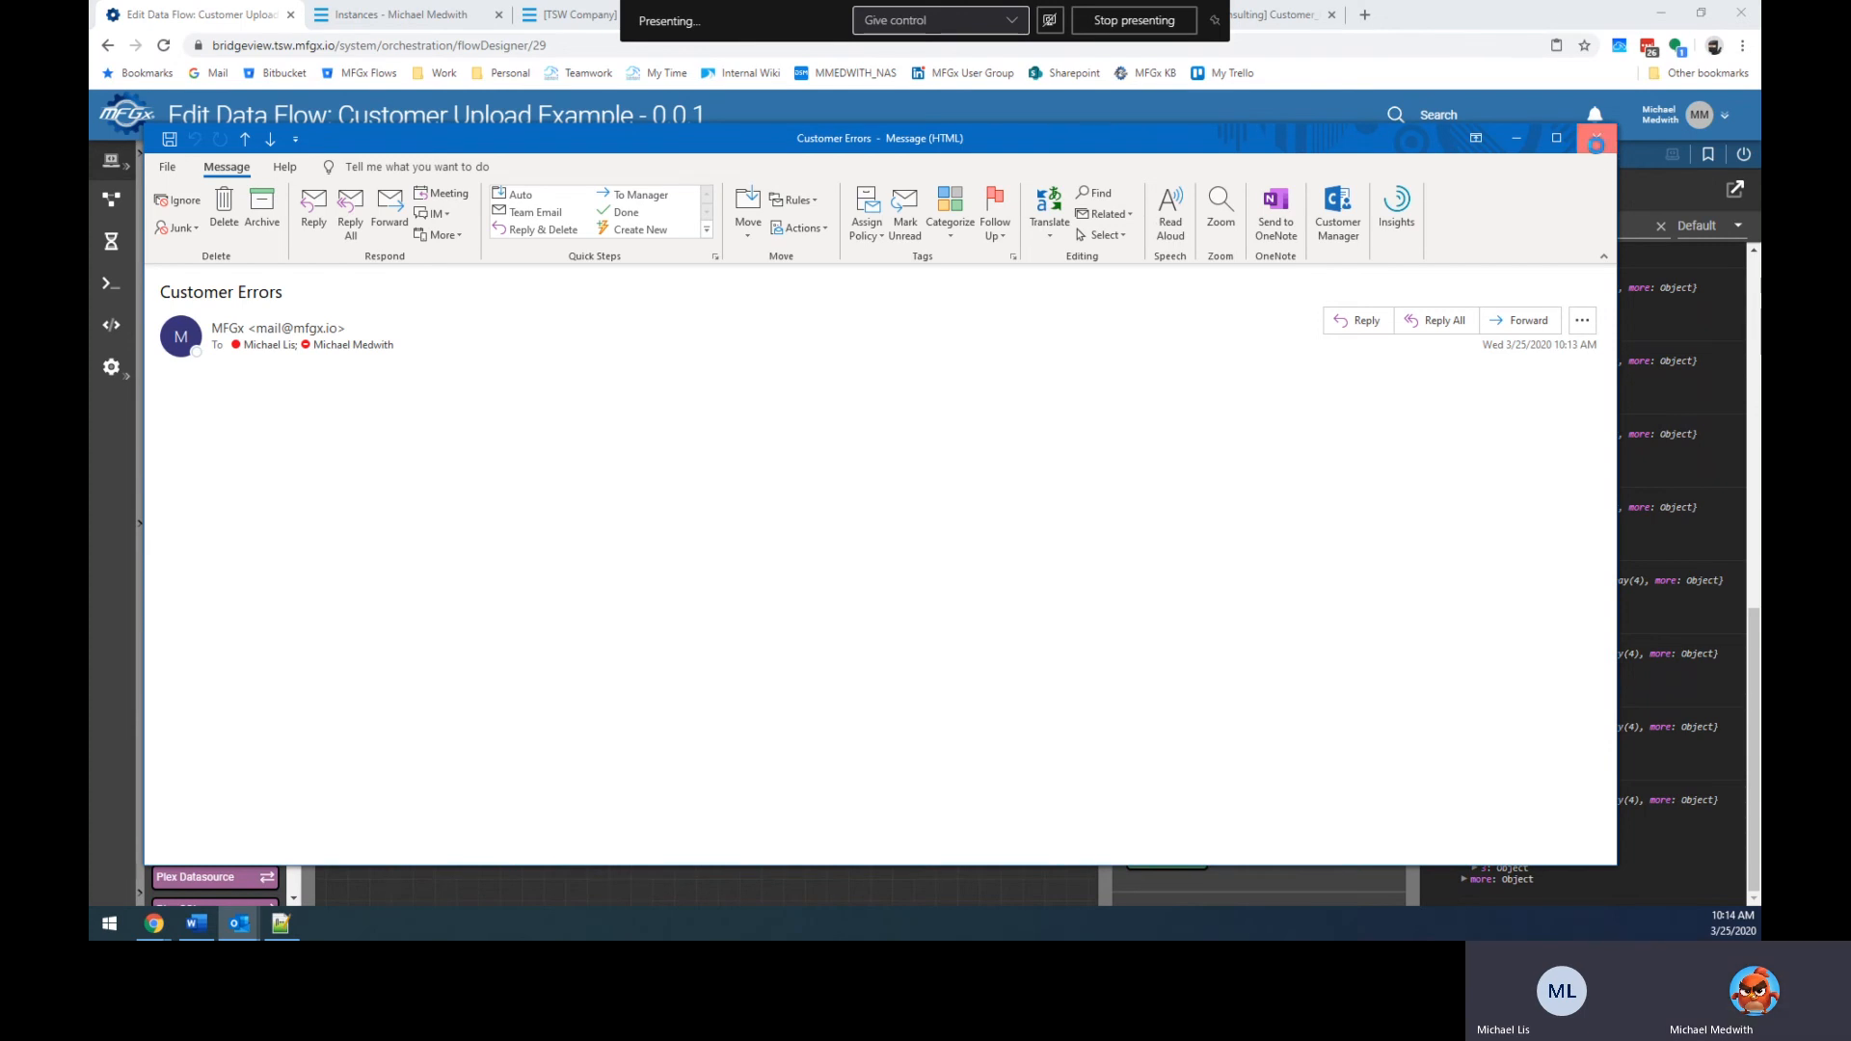
{"action": "left_click_drag", "start_coordinate": [926, 632], "coordinate": [1039, 627]}
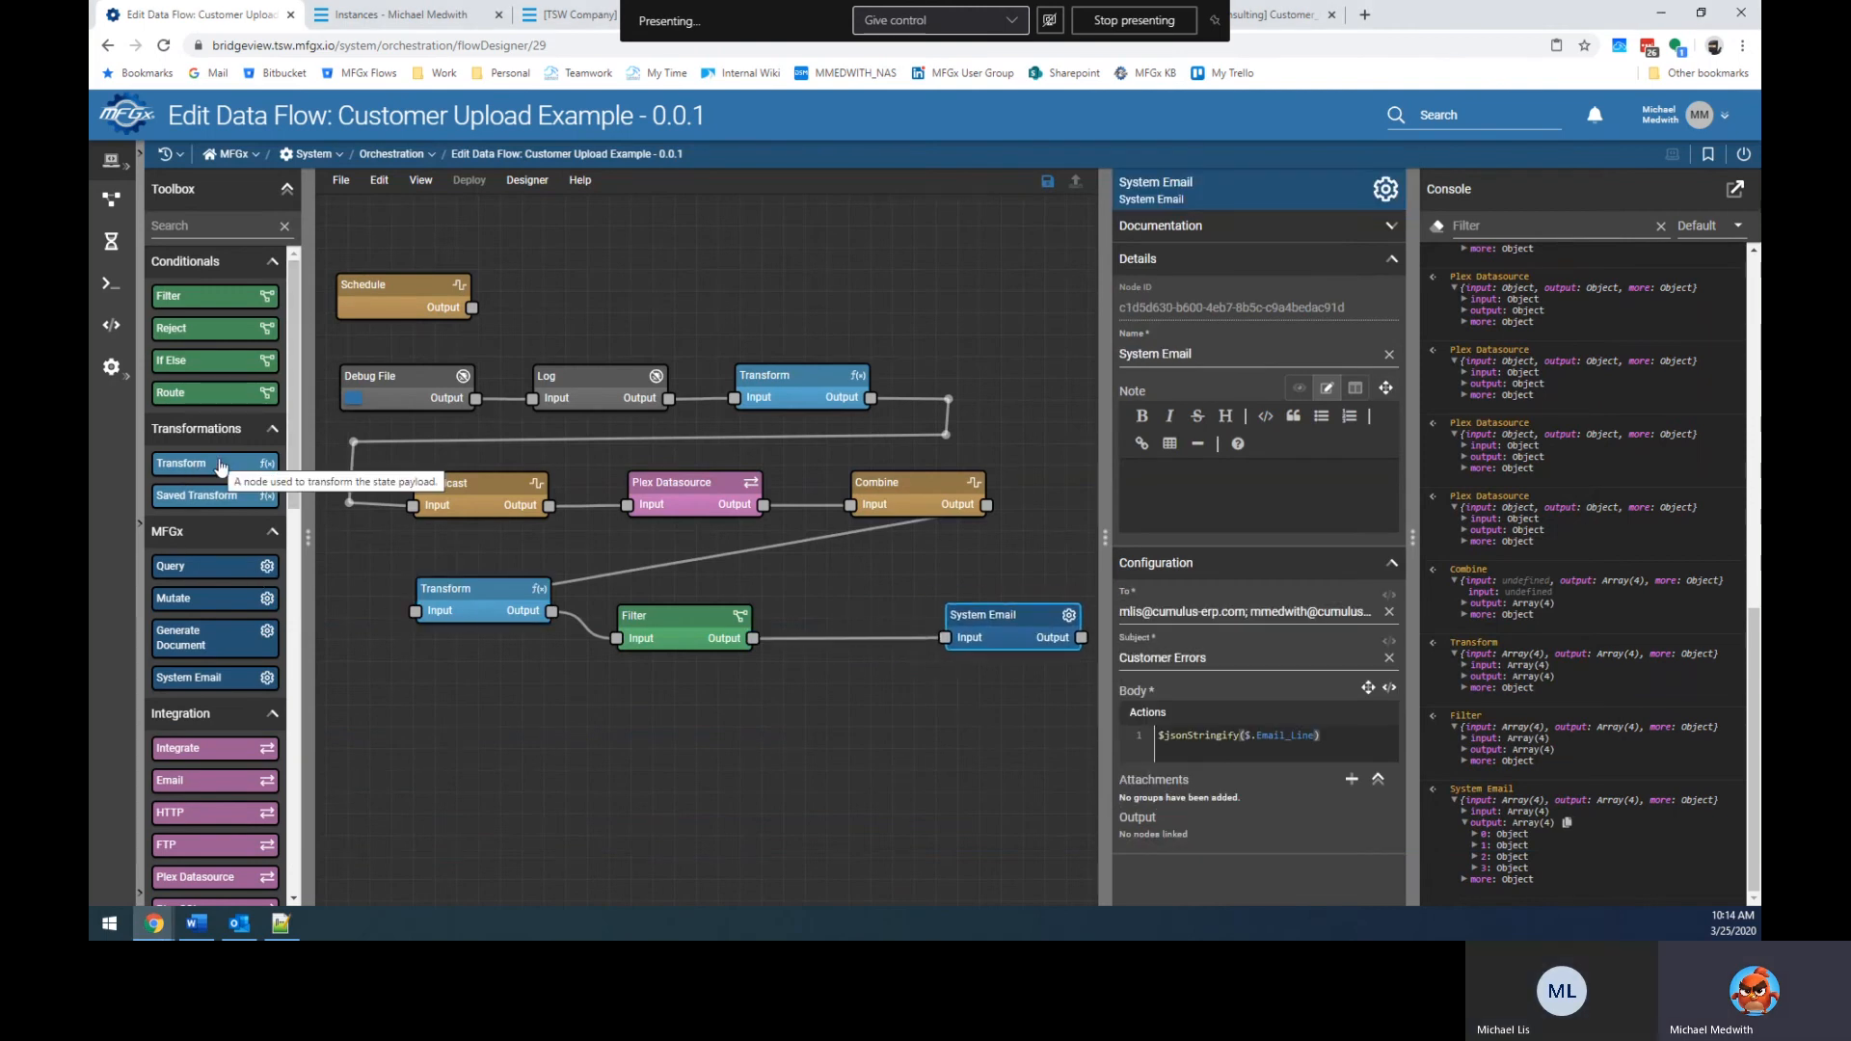
Add a new Transform node after Filter, unlink System Email, and move it below the flow.
{"action": "left_click", "coordinate": [439, 791]}
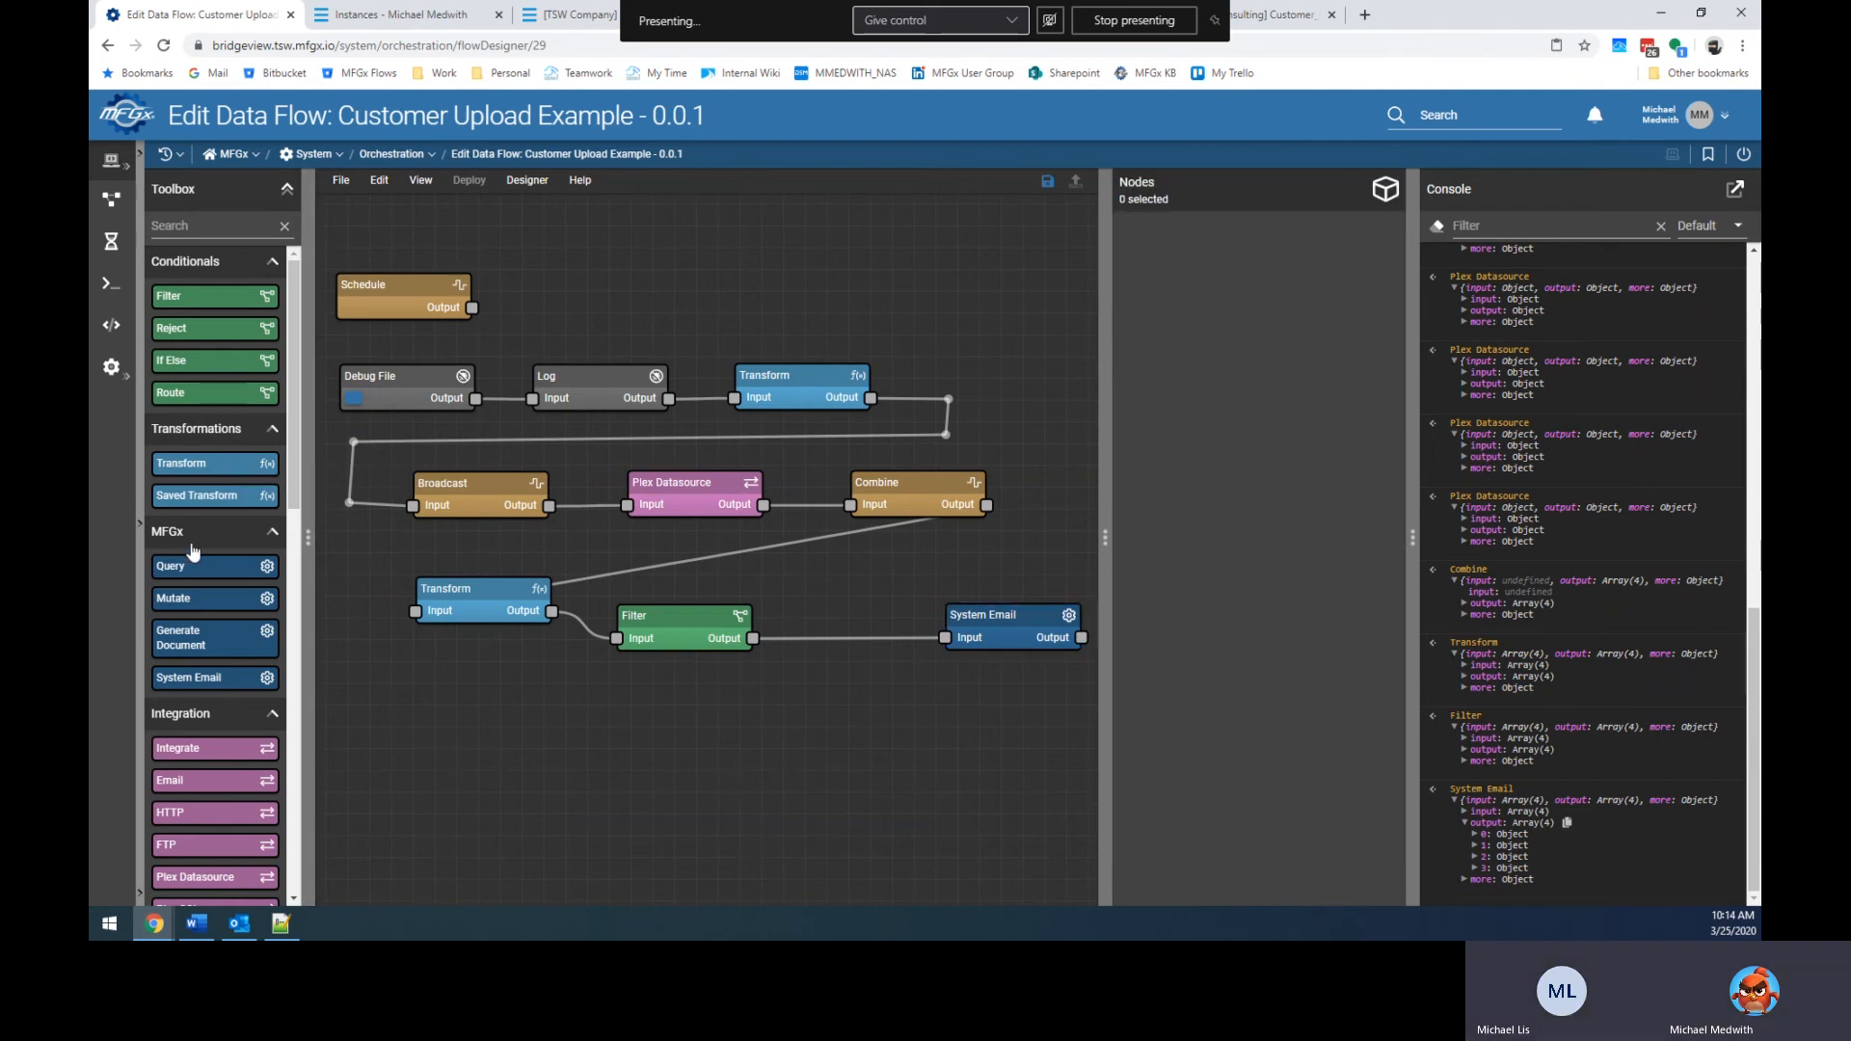
{"action": "left_click_drag", "start_coordinate": [204, 466], "coordinate": [833, 632]}
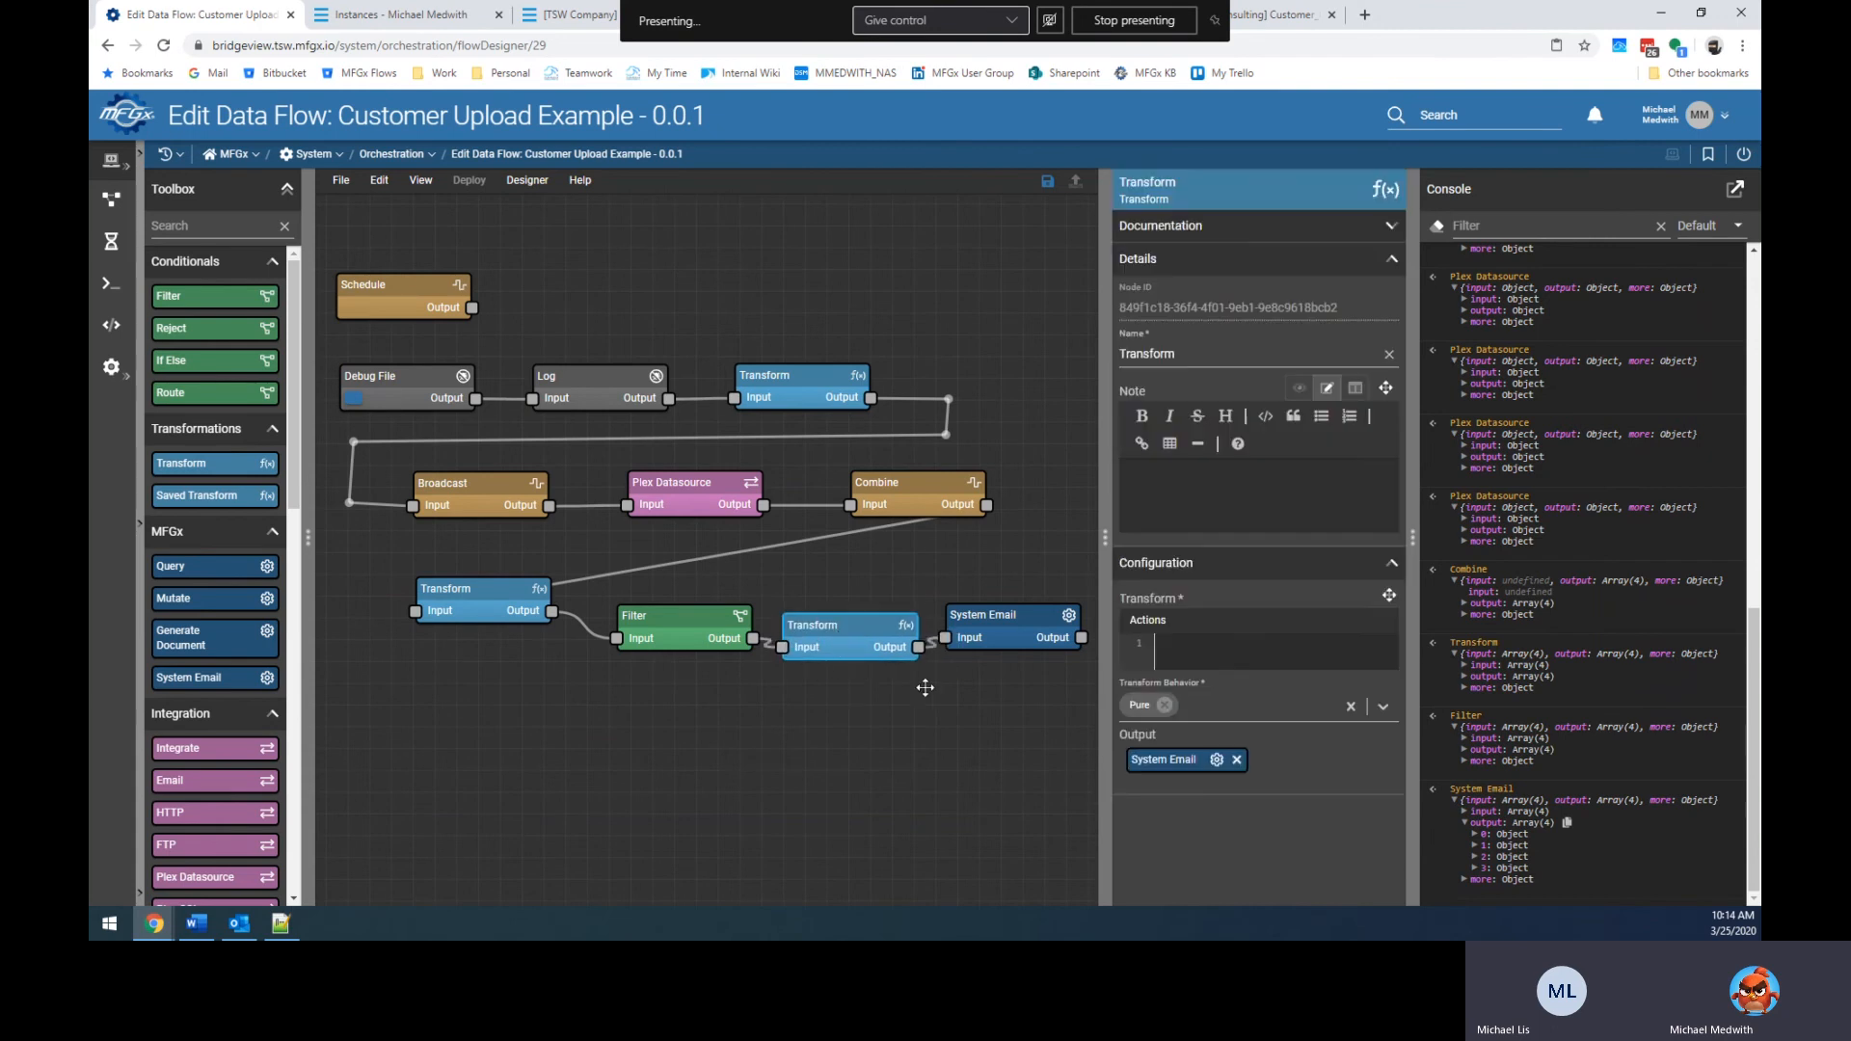
{"action": "left_click_drag", "start_coordinate": [848, 618], "coordinate": [849, 610]}
{"action": "left_click_drag", "start_coordinate": [1014, 638], "coordinate": [1039, 640]}
{"action": "left_click", "coordinate": [1201, 737]}
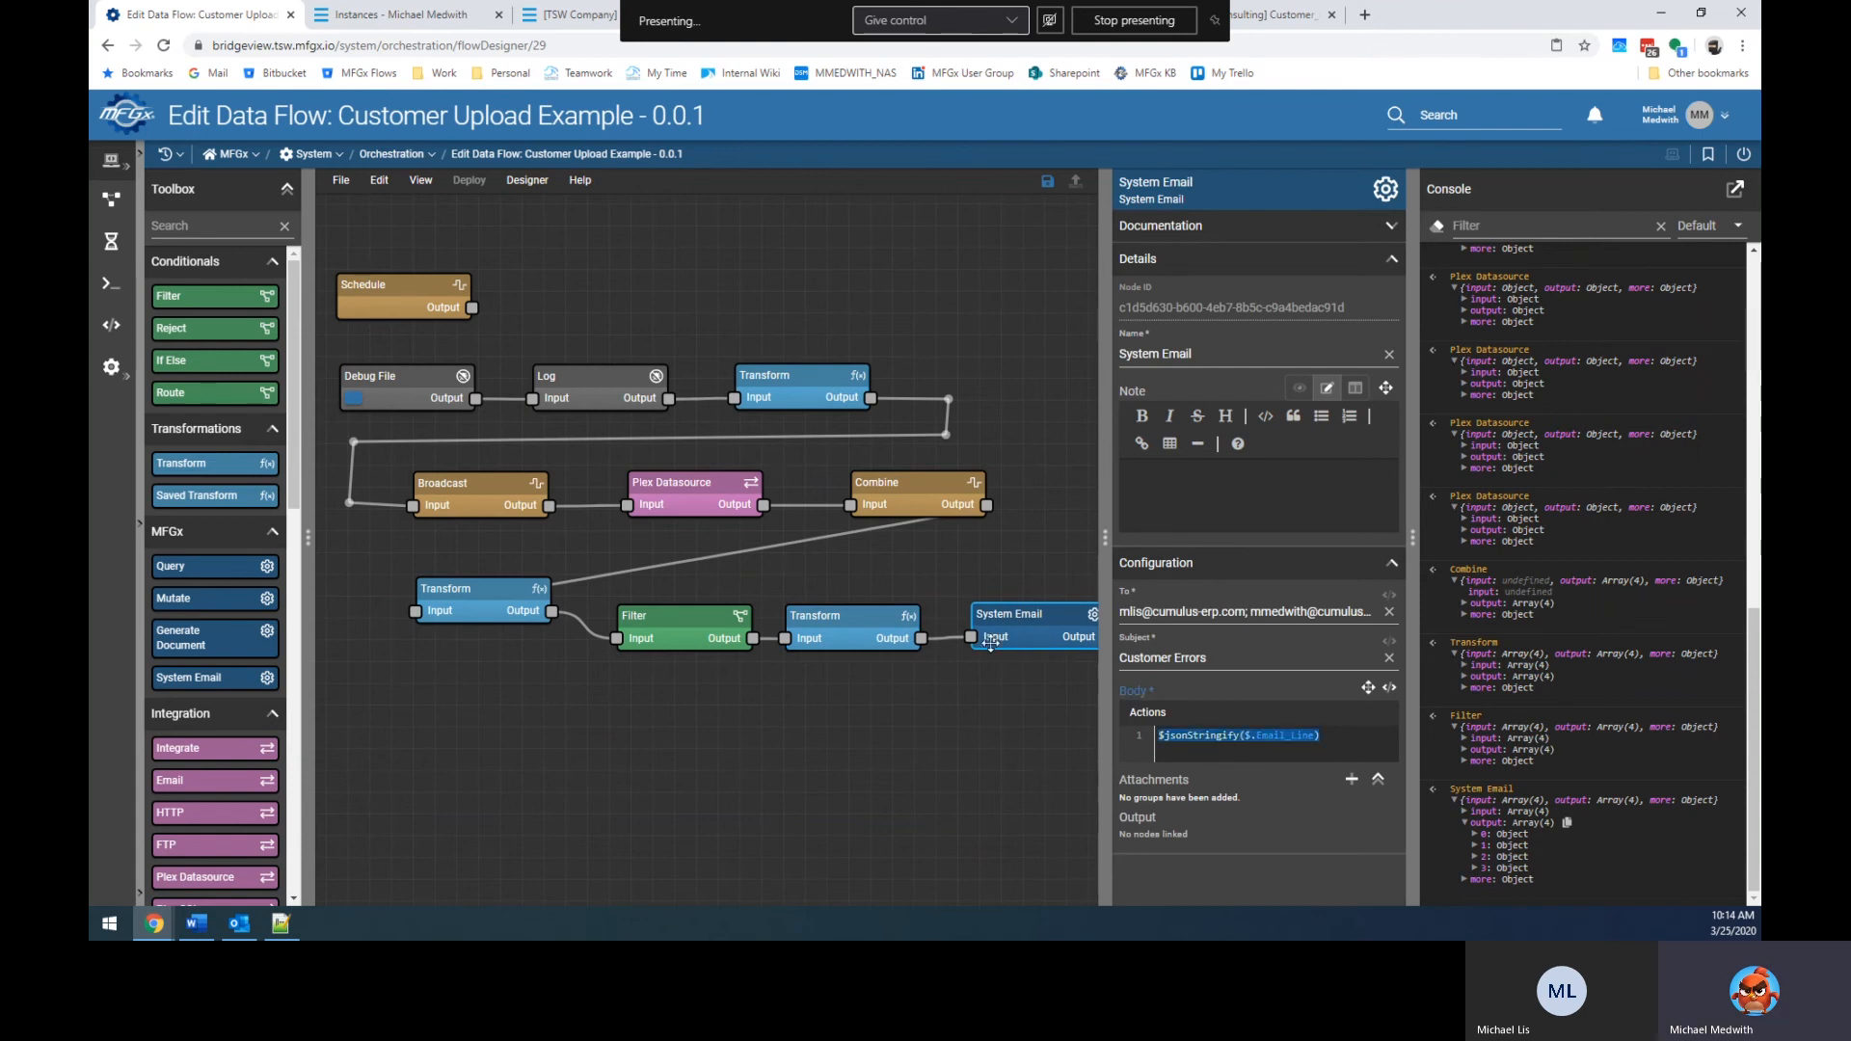
{"action": "left_click", "coordinate": [948, 640]}
{"action": "key", "text": "Delete"}
{"action": "left_click_drag", "start_coordinate": [1003, 622], "coordinate": [992, 754]}
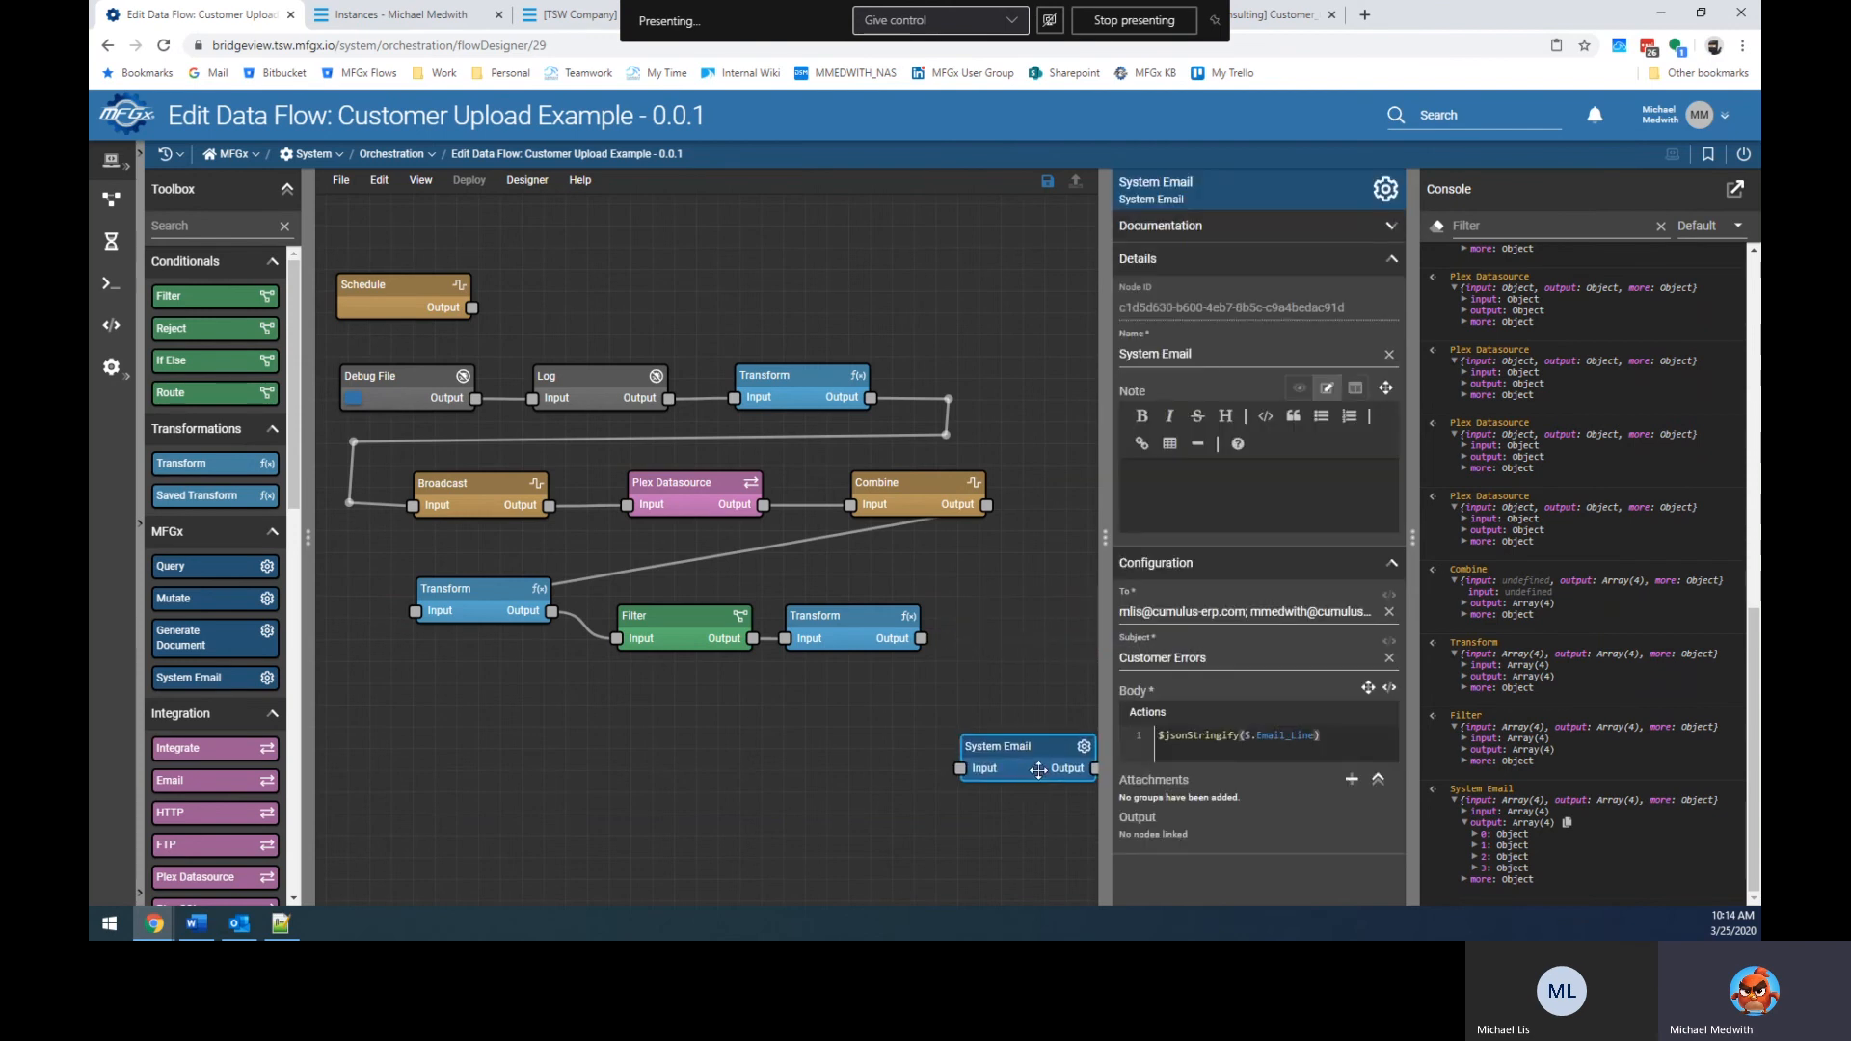
{"action": "left_click_drag", "start_coordinate": [864, 627], "coordinate": [885, 625]}
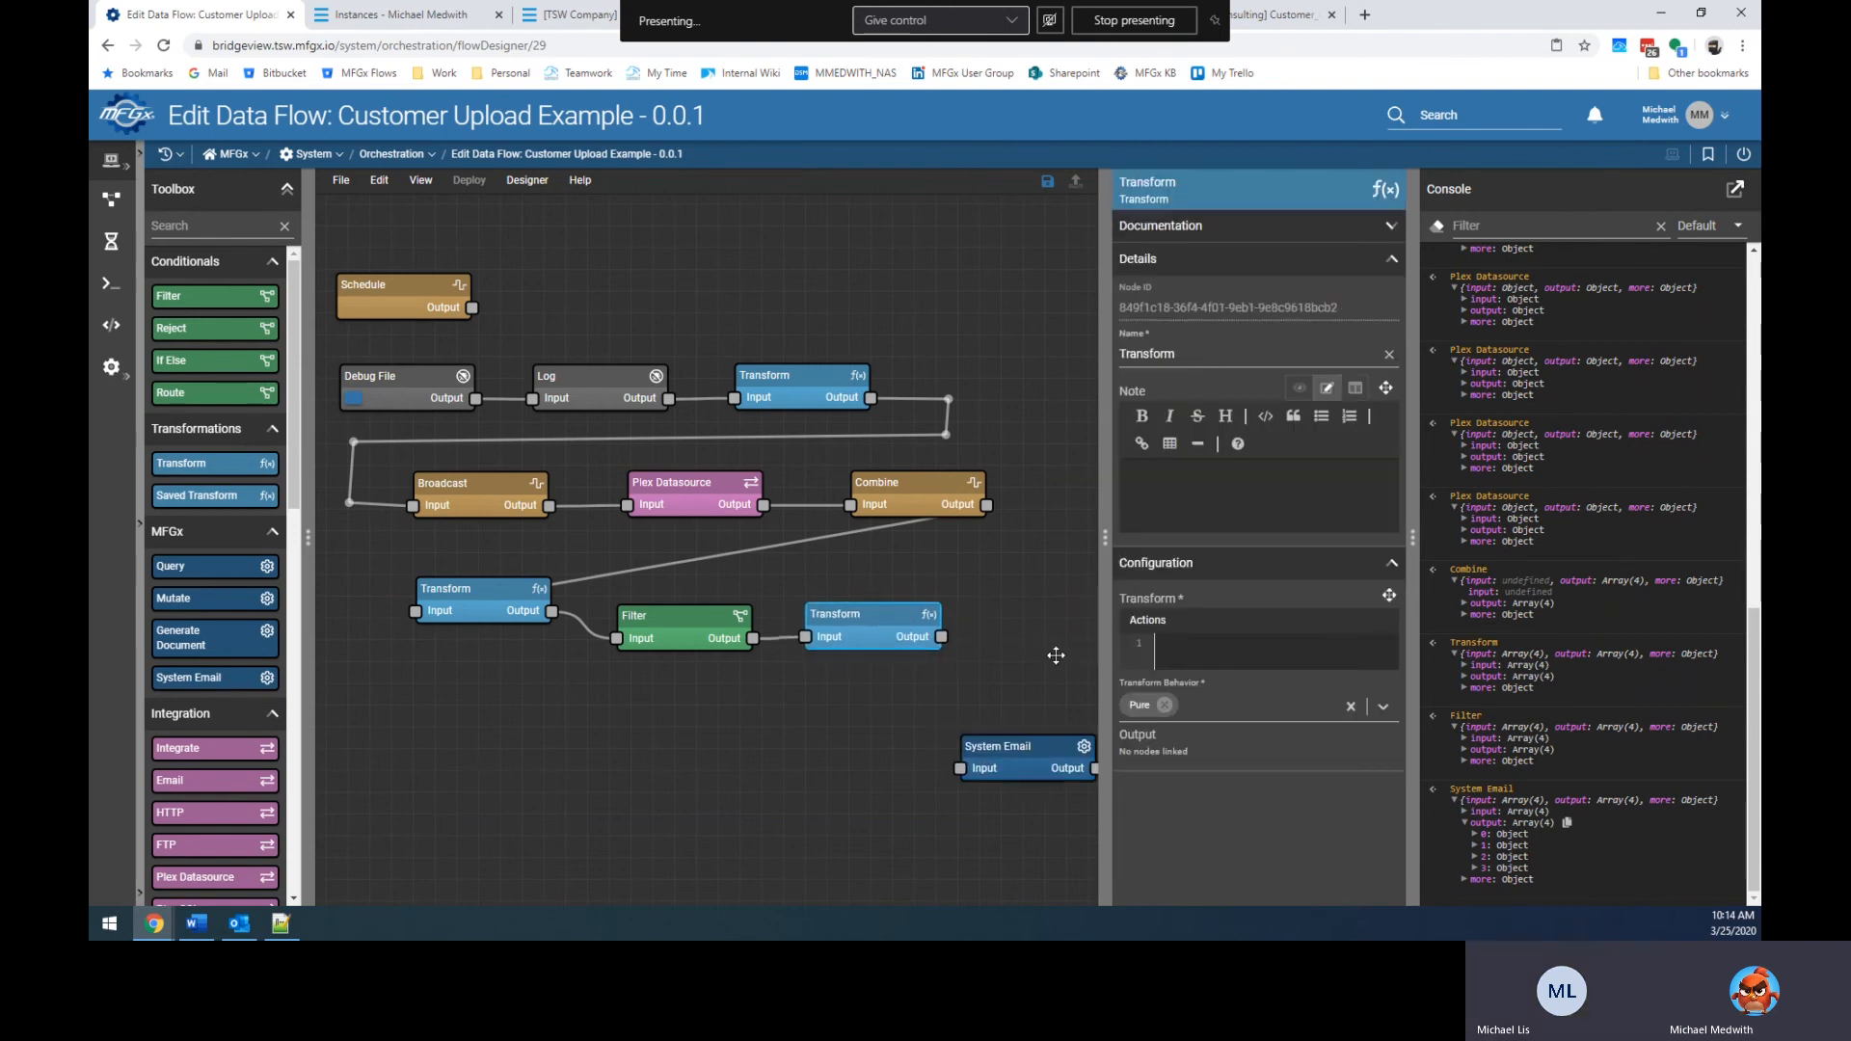
{"action": "left_click", "coordinate": [1002, 747]}
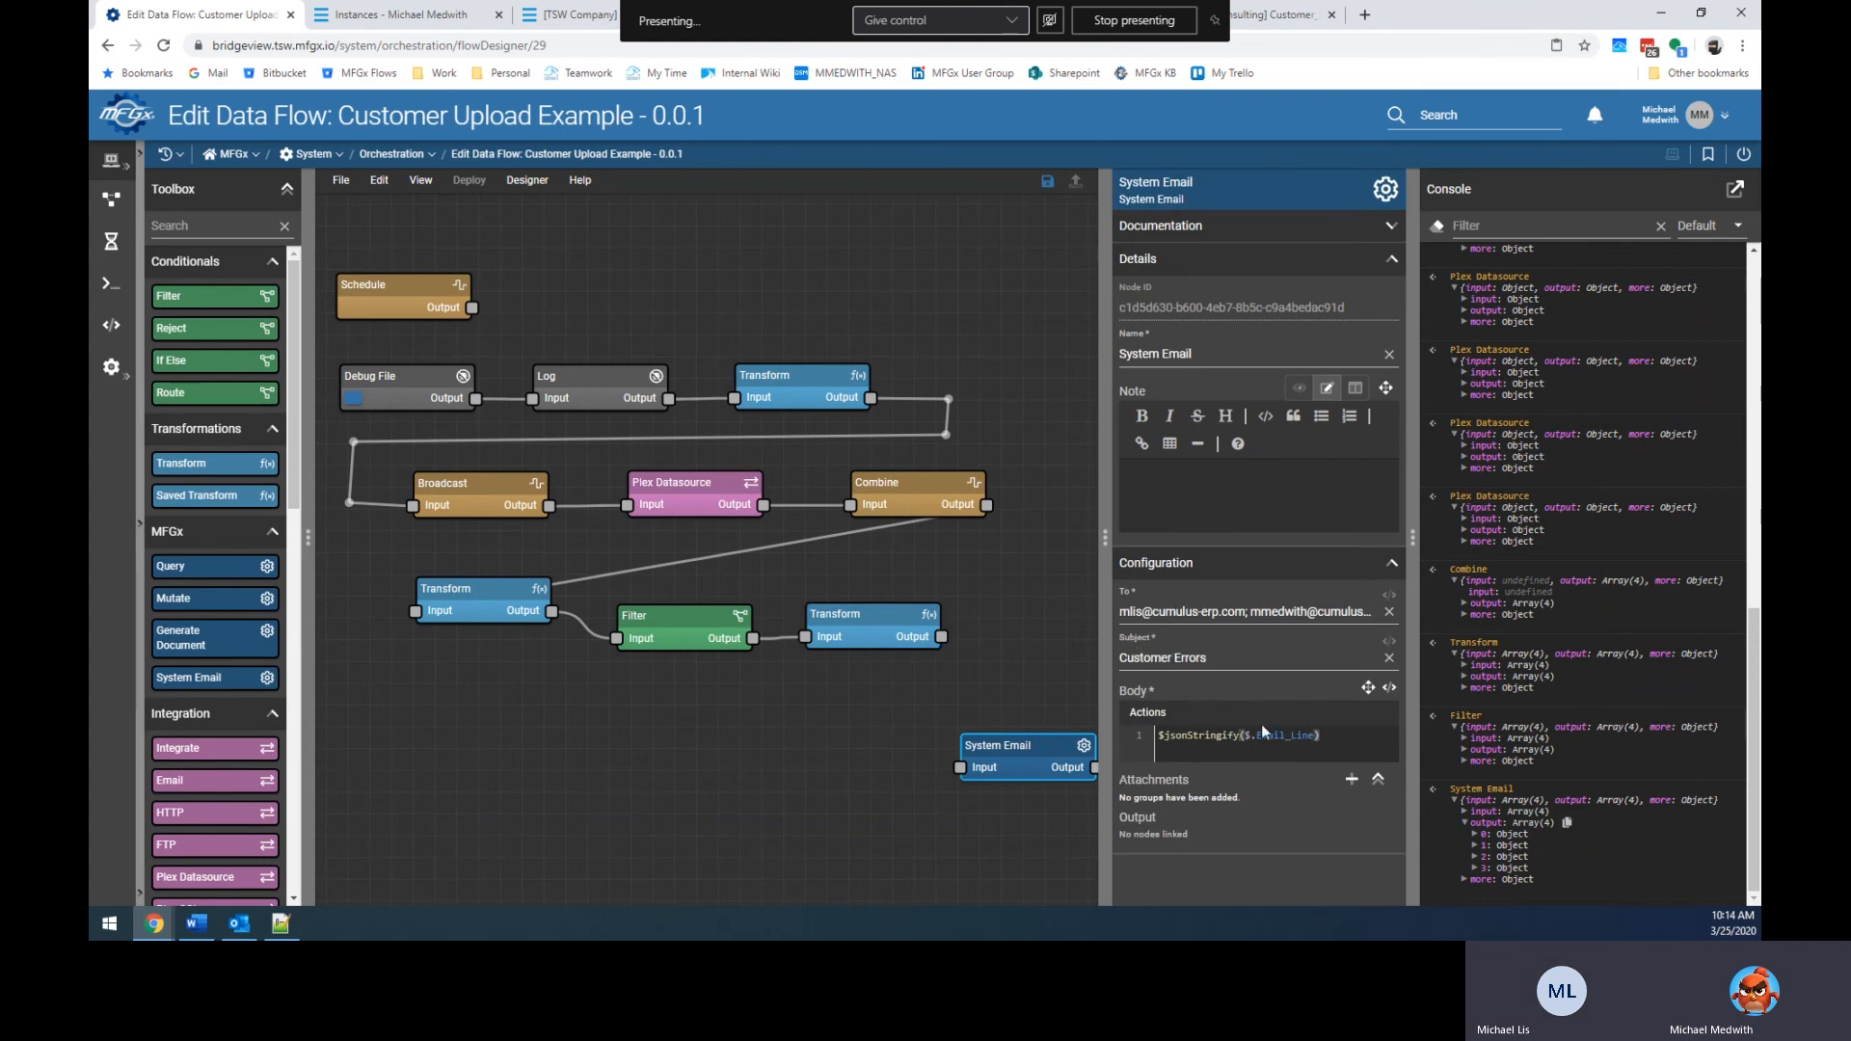
{"action": "left_click_drag", "start_coordinate": [1244, 734], "coordinate": [1291, 735]}
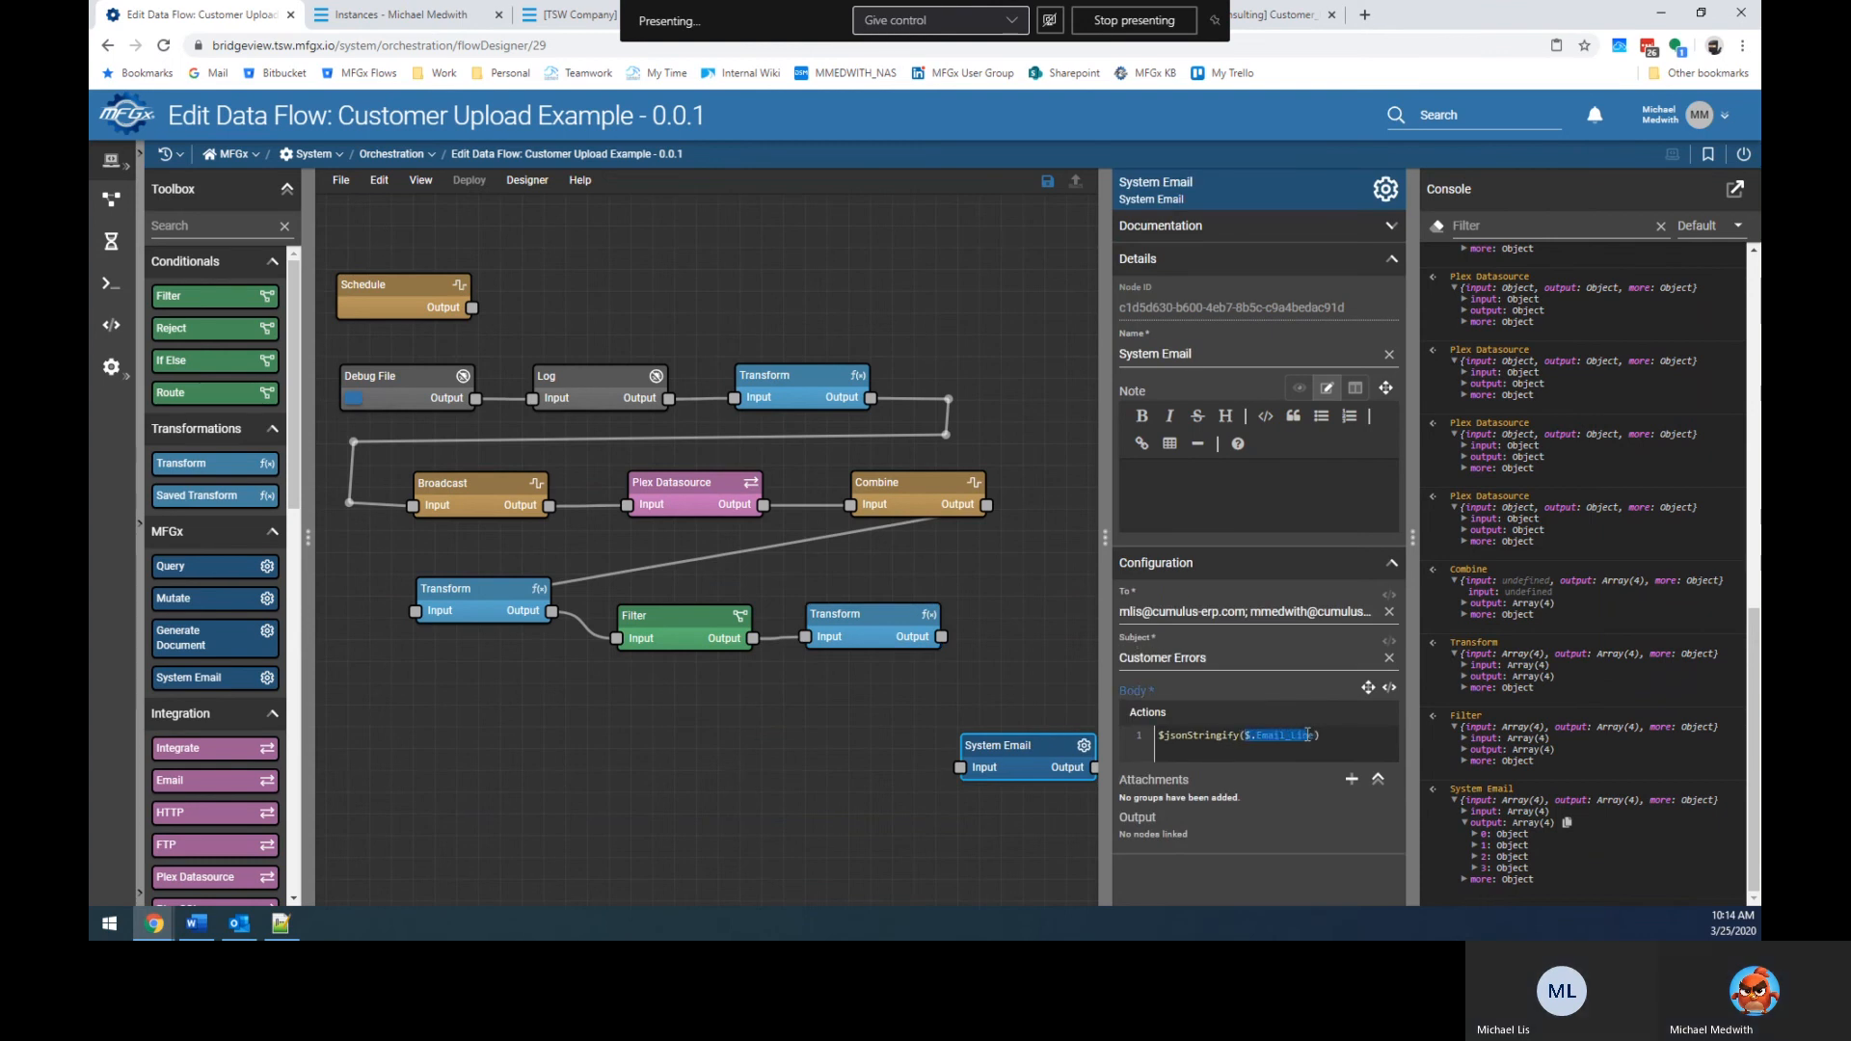
Try $comb and $app in the new Transform's actions, clear them, and widen the settings panel.
{"action": "left_click", "coordinate": [870, 629]}
{"action": "left_click", "coordinate": [1257, 648]}
{"action": "type", "text": "$com"}
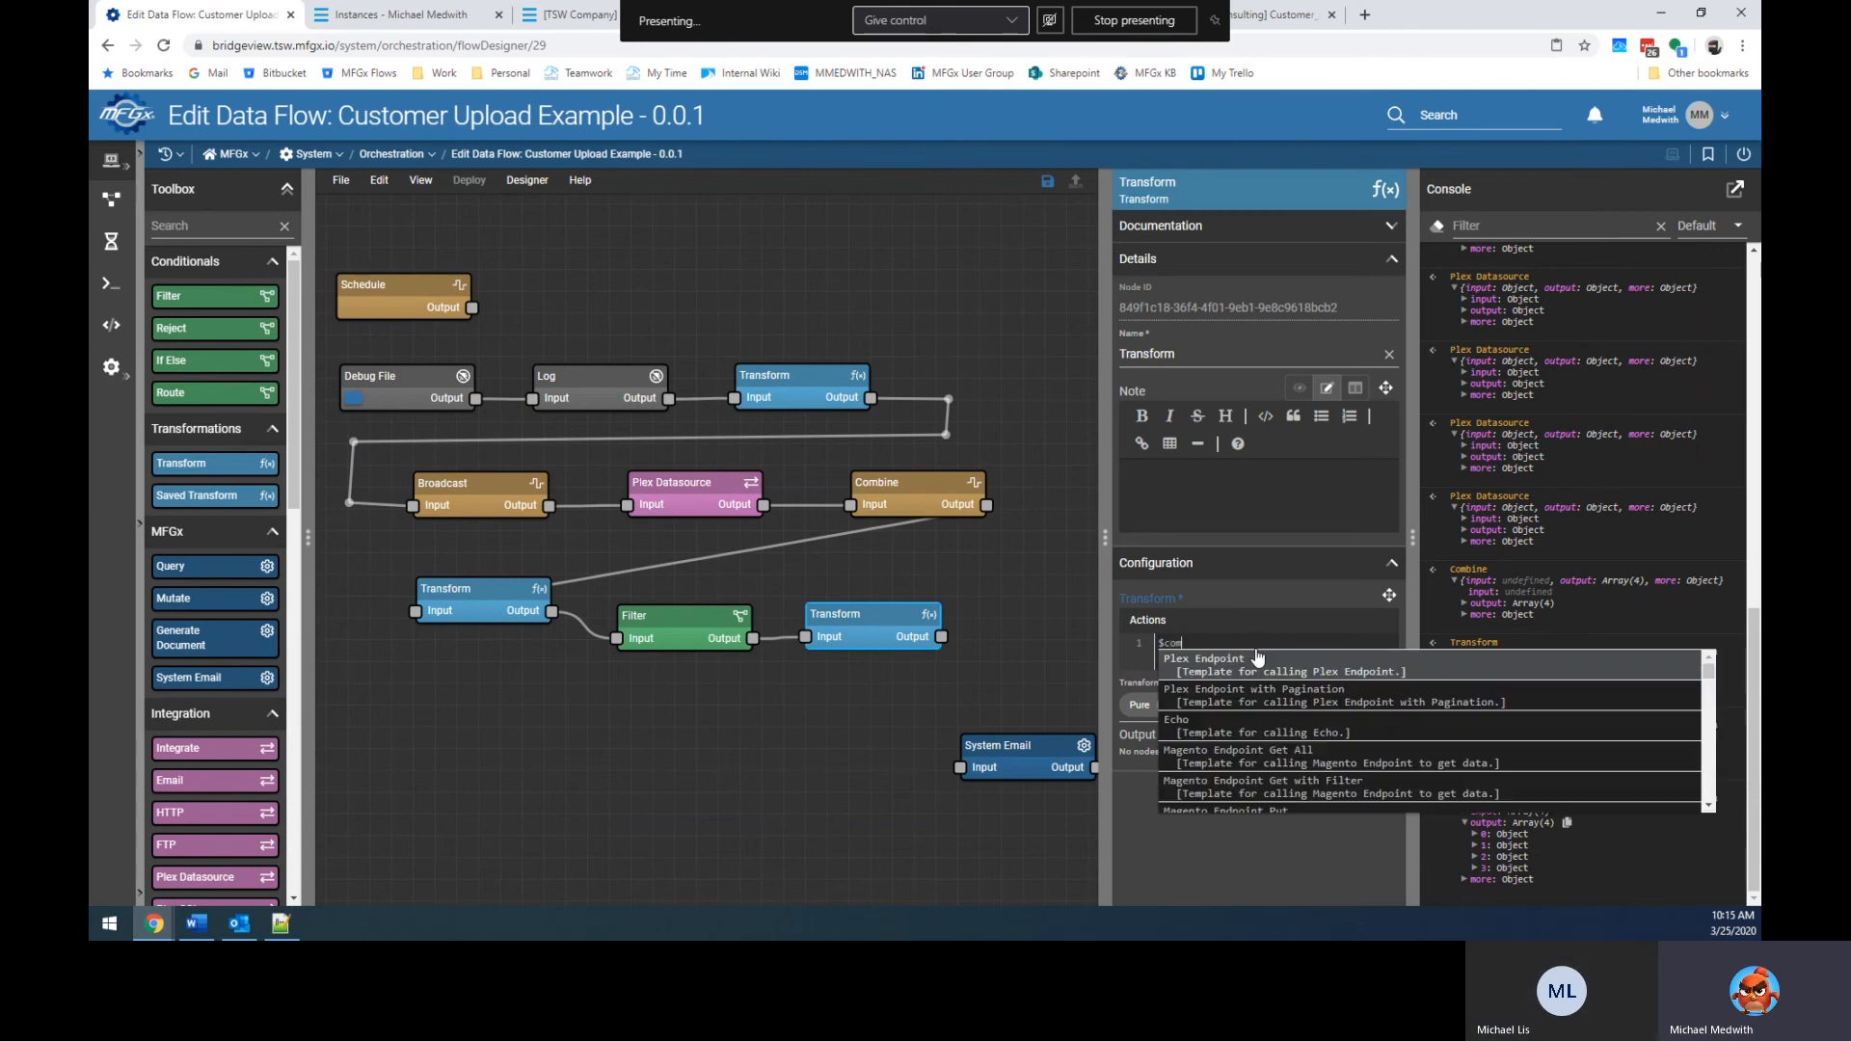
{"action": "type", "text": "b"}
{"action": "key", "text": "BackSpace"}
{"action": "key", "text": "BackSpace"}
{"action": "key", "text": "BackSpace"}
{"action": "key", "text": "BackSpace"}
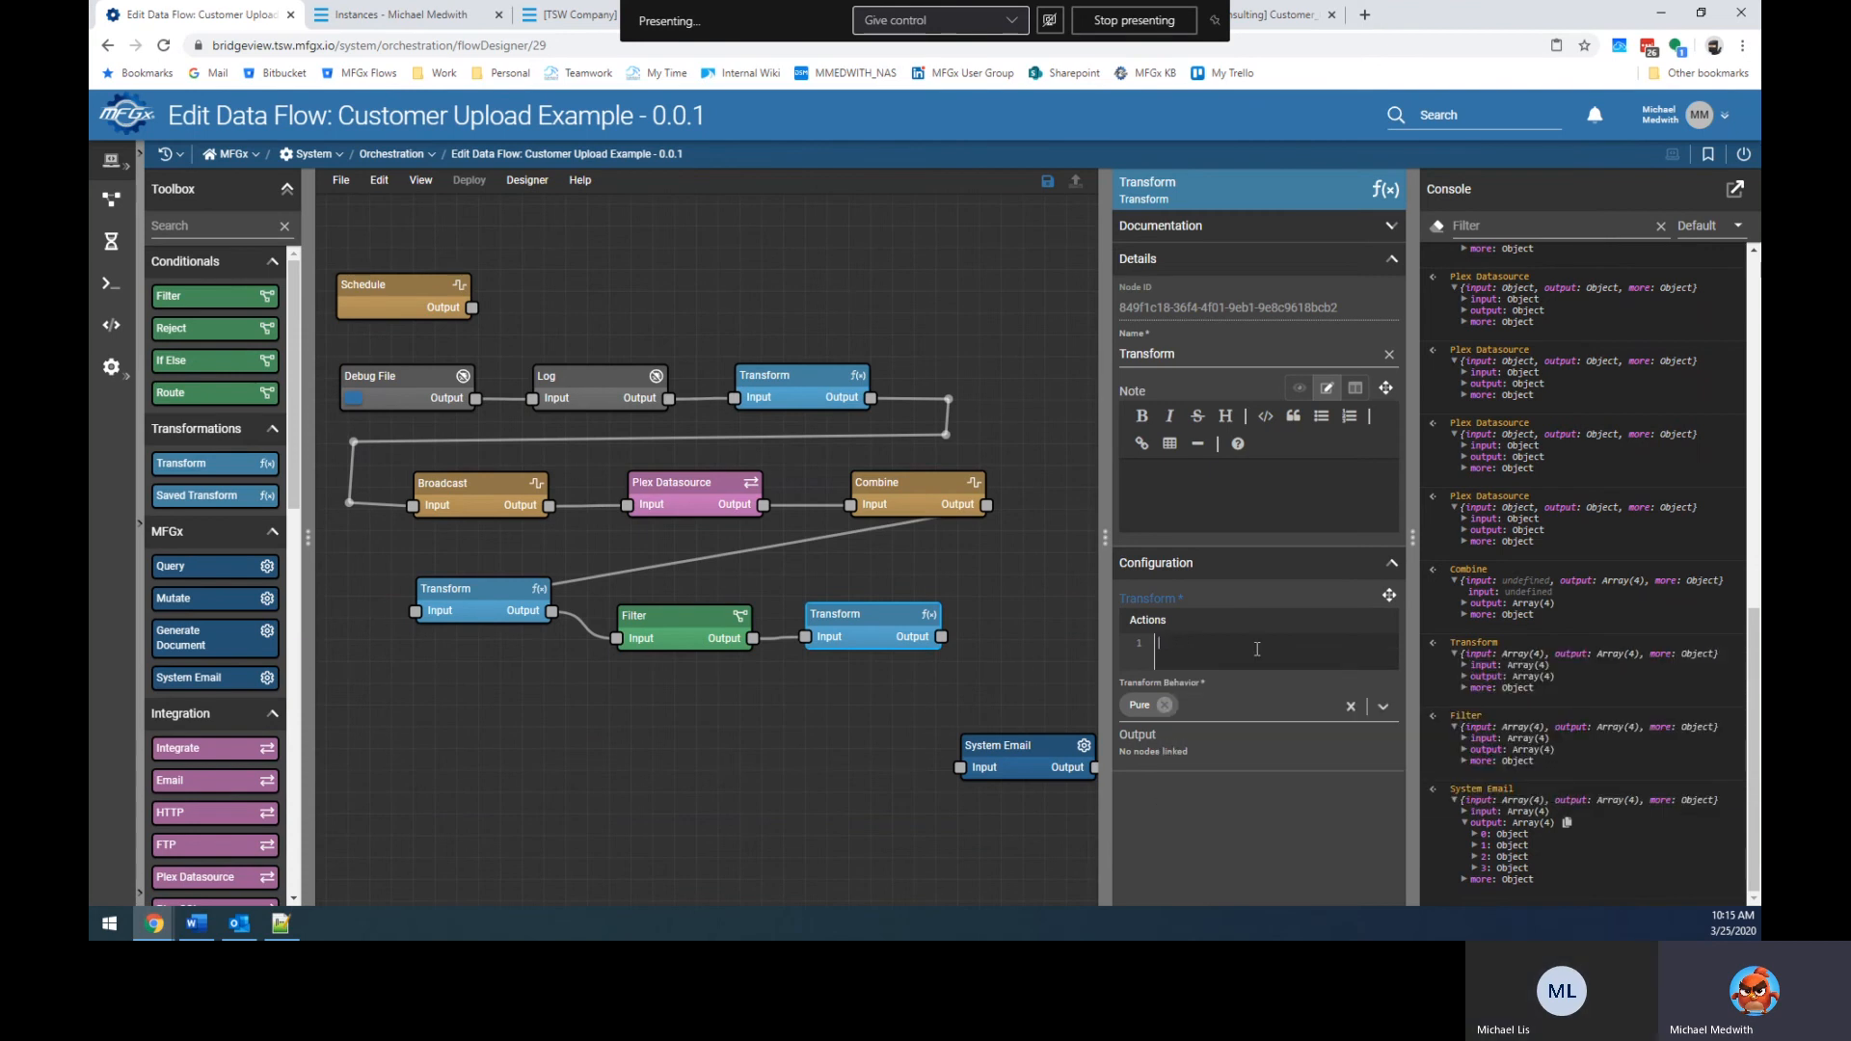
{"action": "key", "text": "ctrl+space"}
{"action": "type", "text": "$app"}
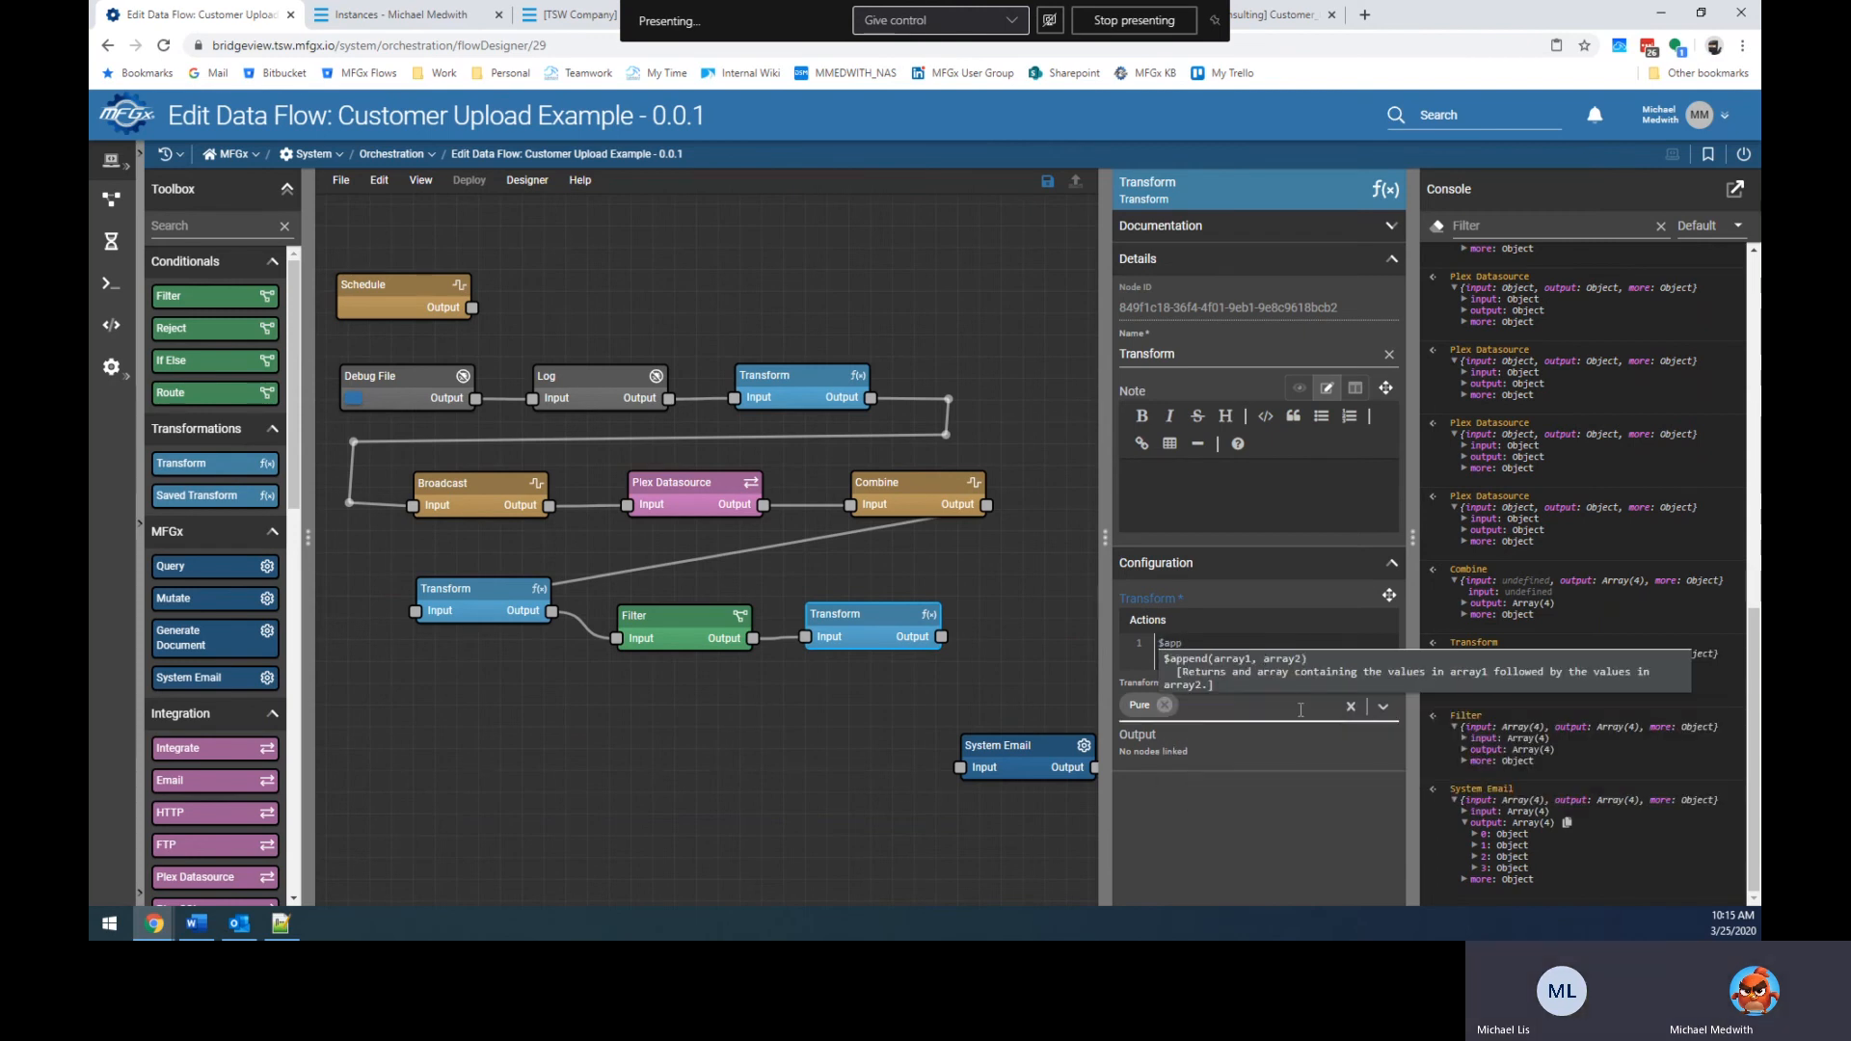
{"action": "key", "text": "ctrl+a"}
{"action": "key", "text": "BackSpace"}
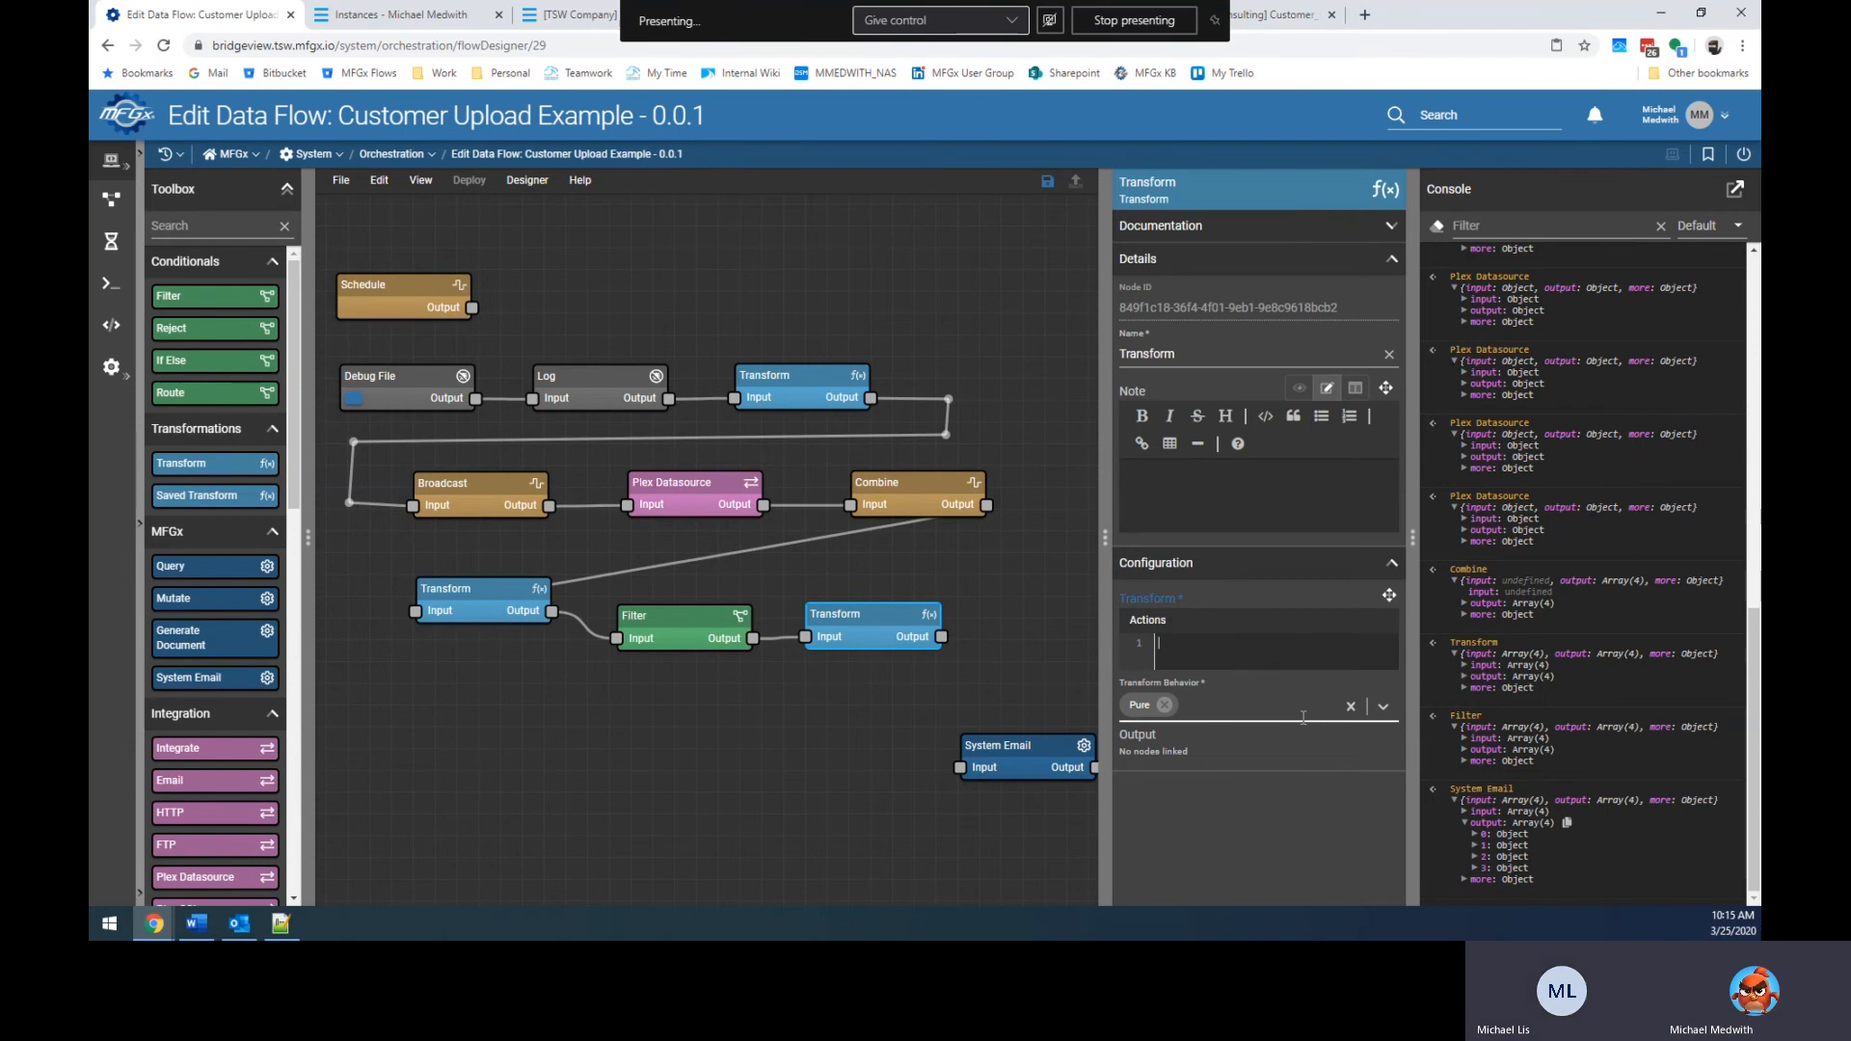
{"action": "left_click_drag", "start_coordinate": [1105, 674], "coordinate": [1032, 676]}
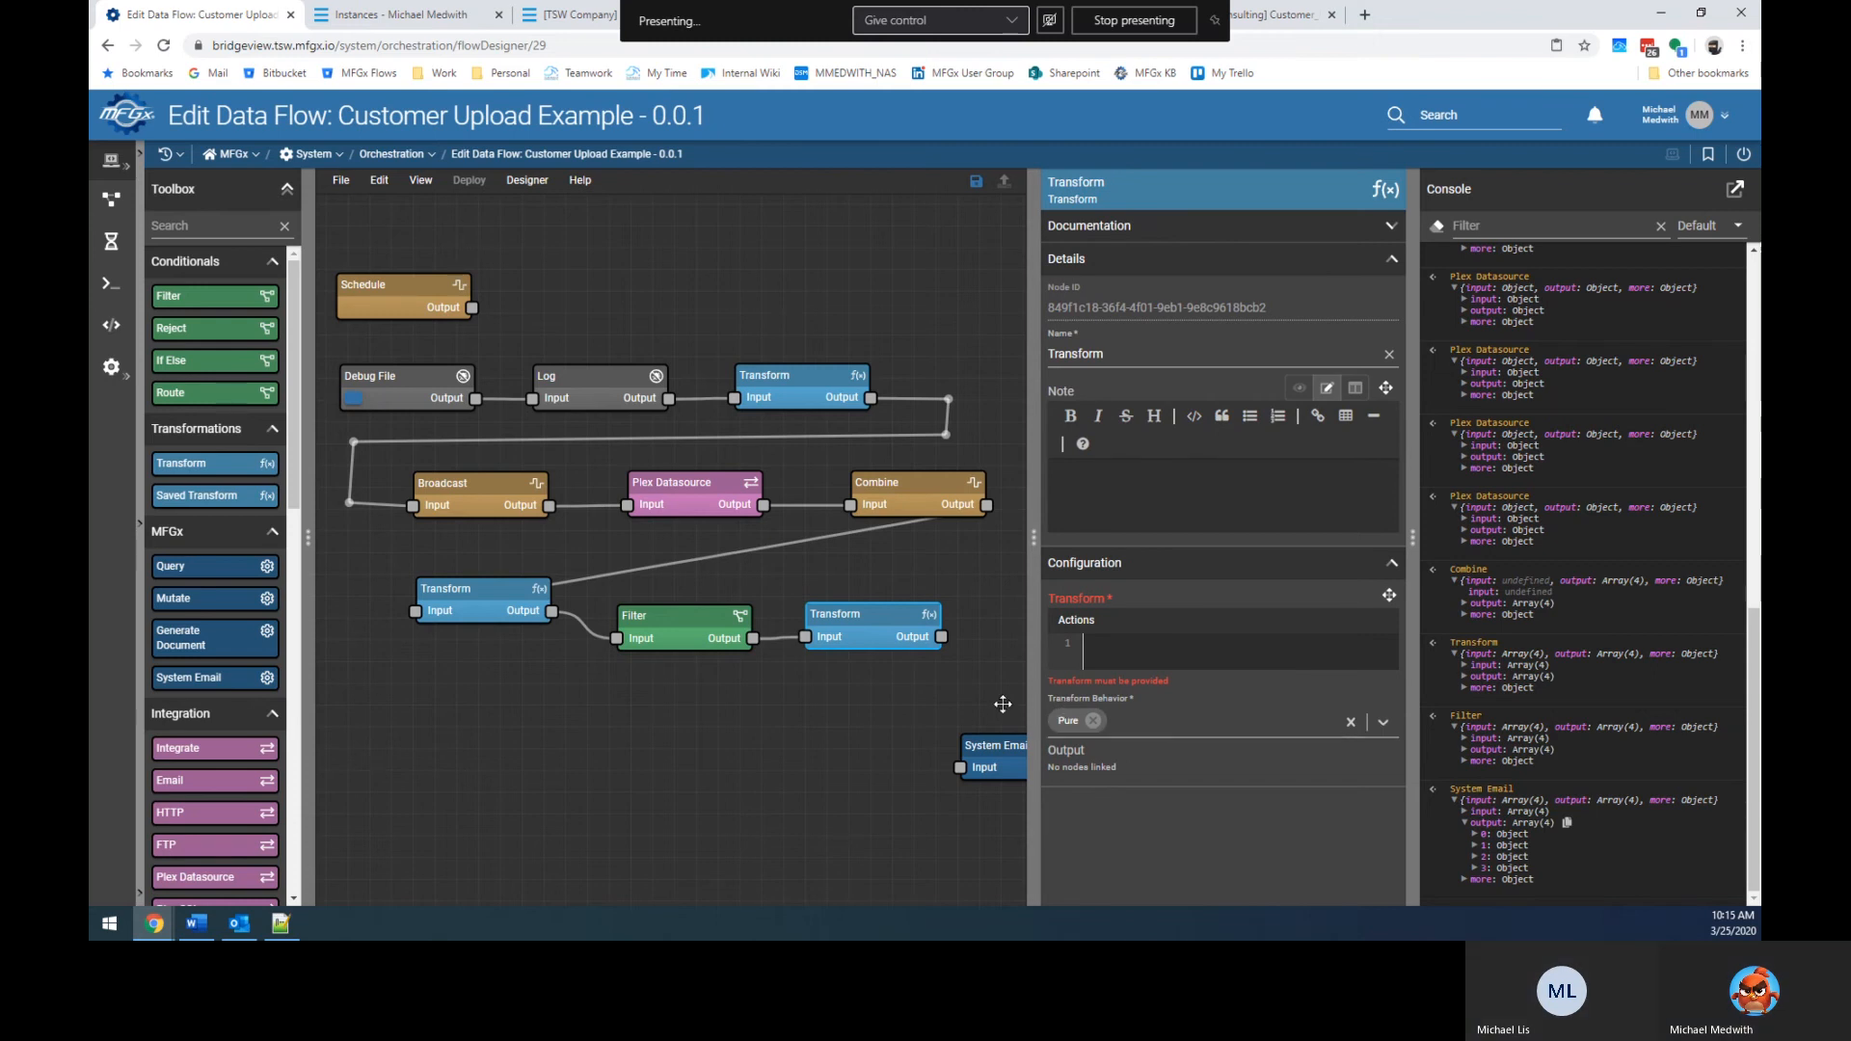
{"action": "left_click_drag", "start_coordinate": [911, 631], "coordinate": [925, 635]}
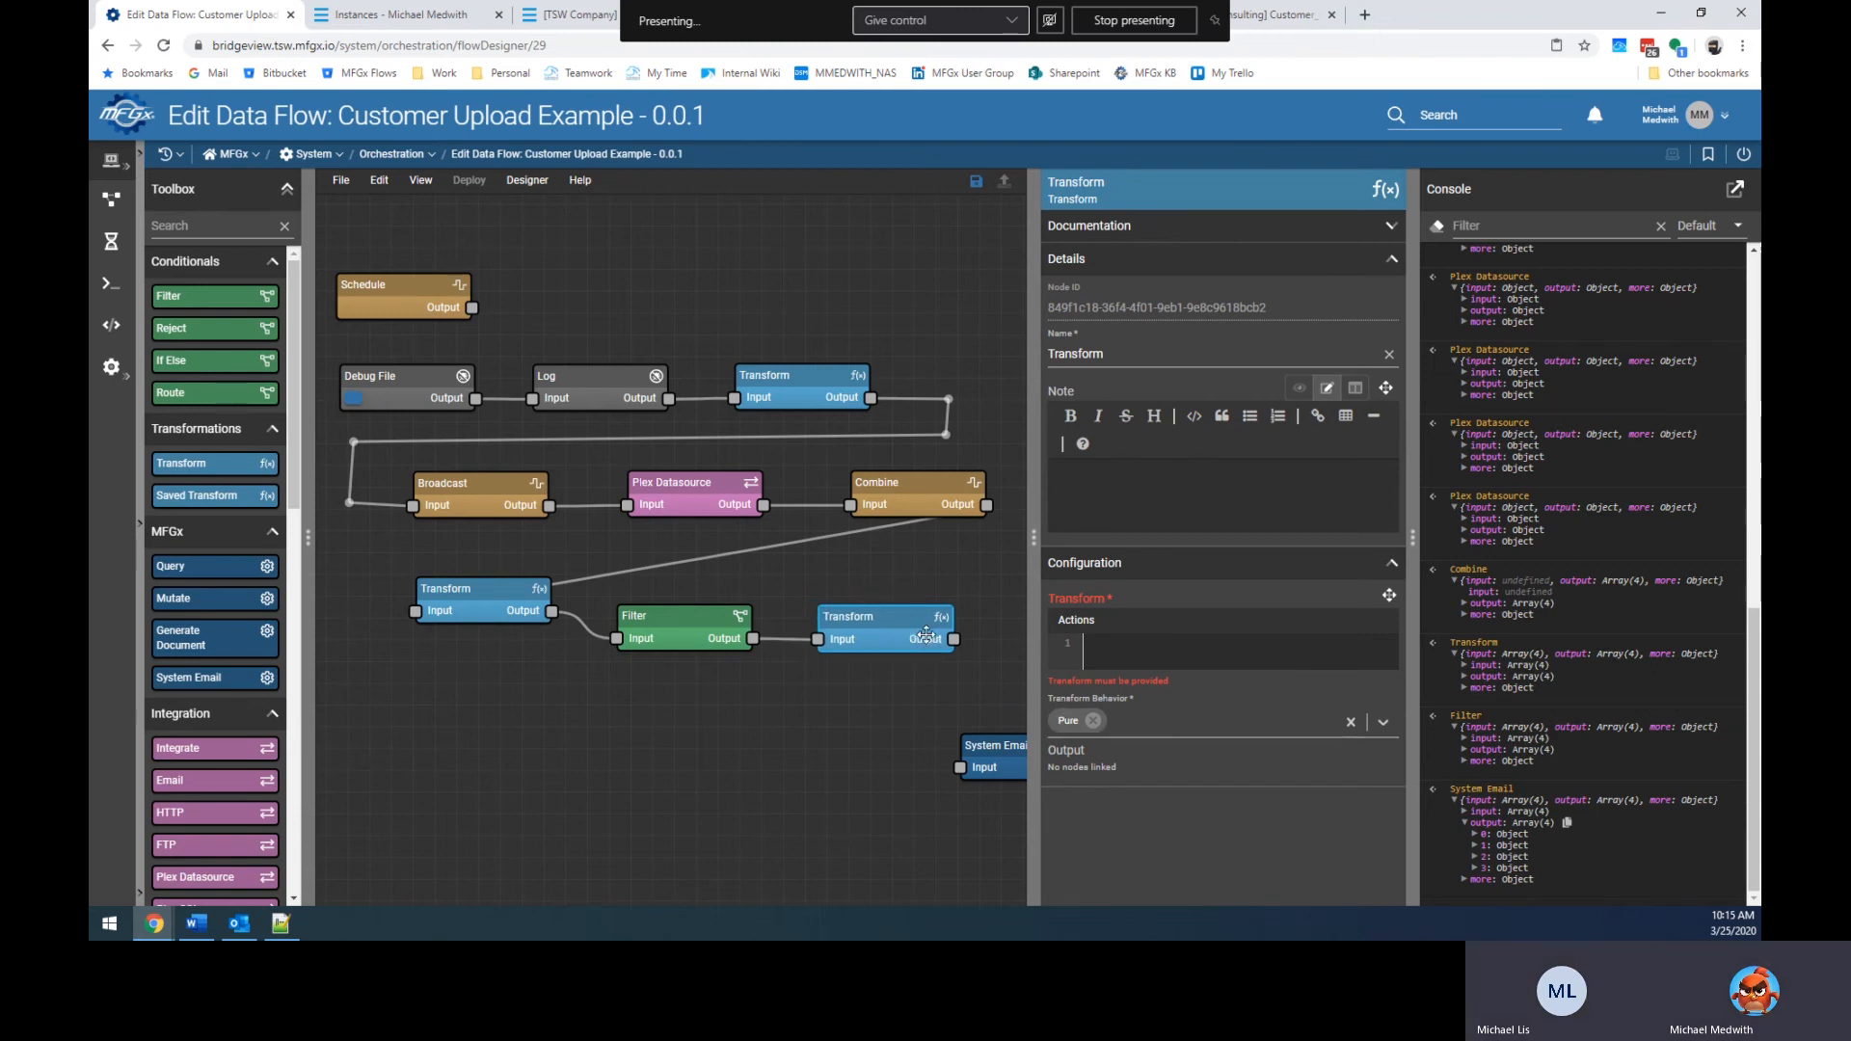
Copy Email_Line from the first Transform and start the last Transform's expression as $.Email_Line.
{"action": "left_click", "coordinate": [474, 596]}
{"action": "double_click", "coordinate": [1149, 682]}
{"action": "key", "text": "ctrl+c"}
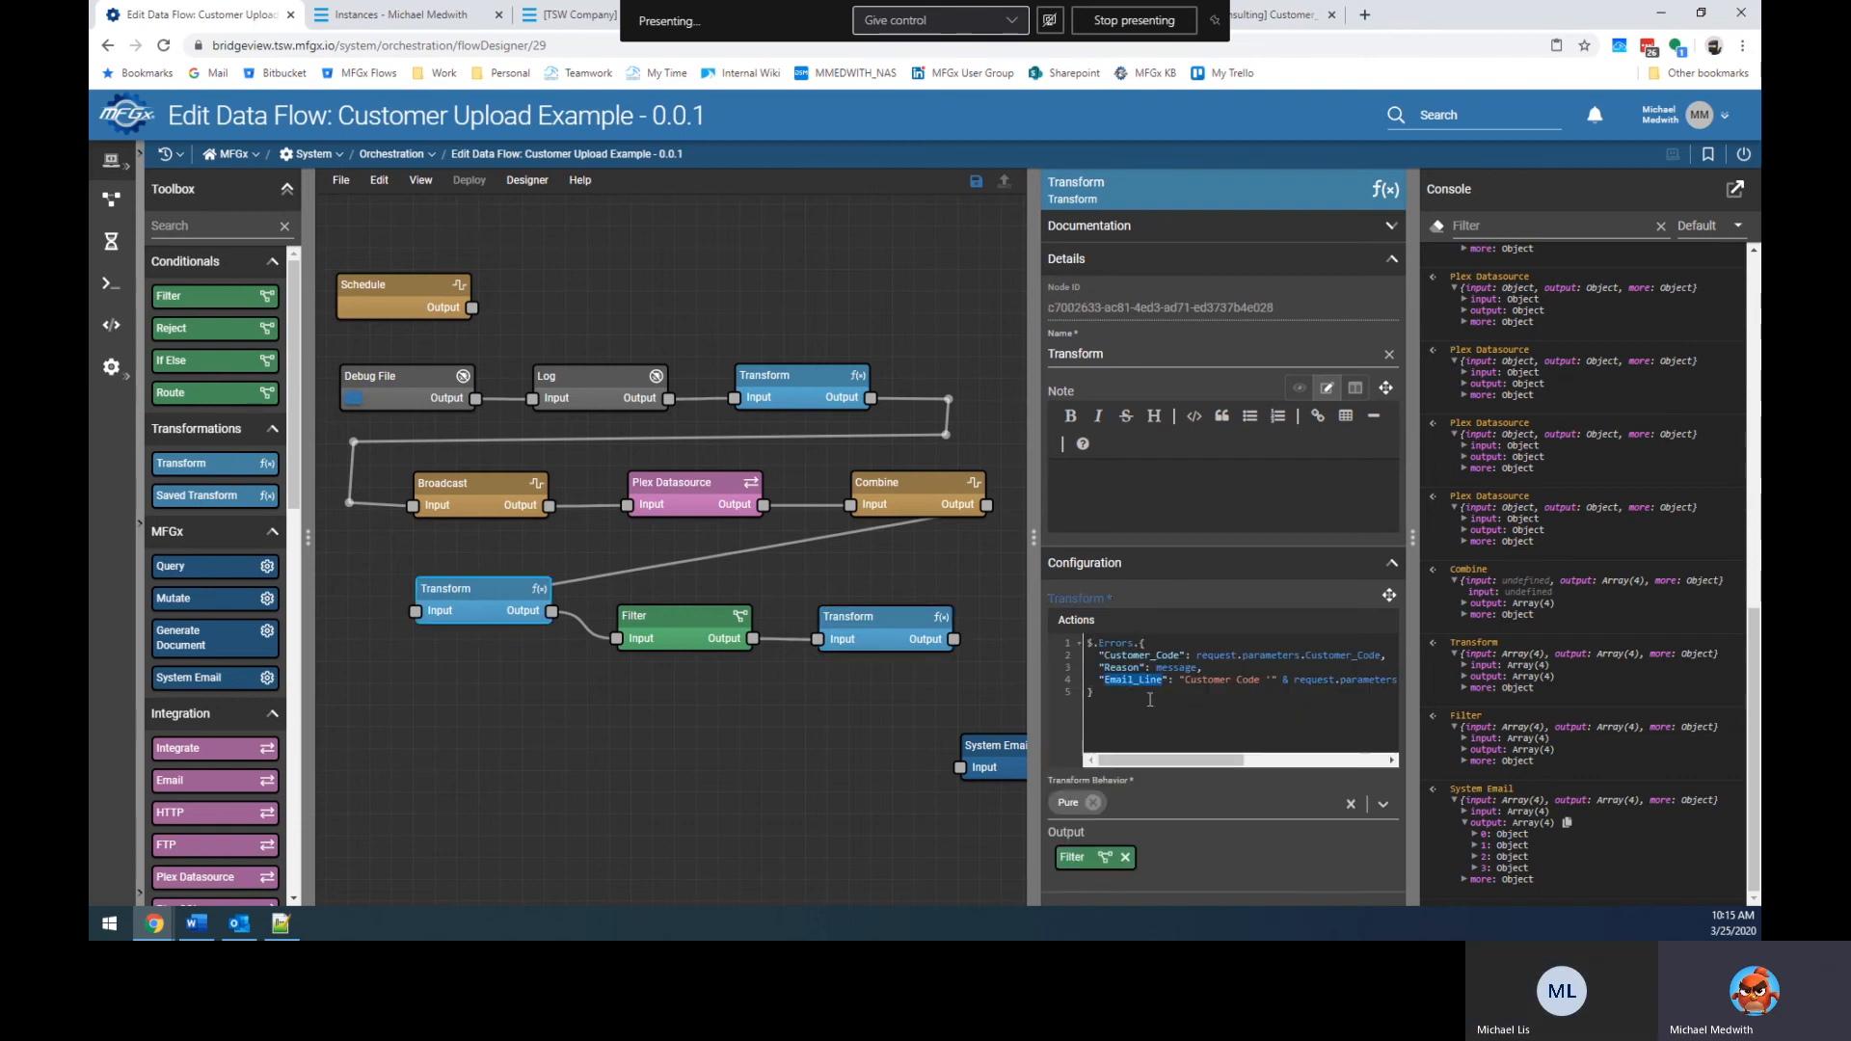
{"action": "left_click", "coordinate": [957, 649]}
{"action": "left_click", "coordinate": [1151, 640]}
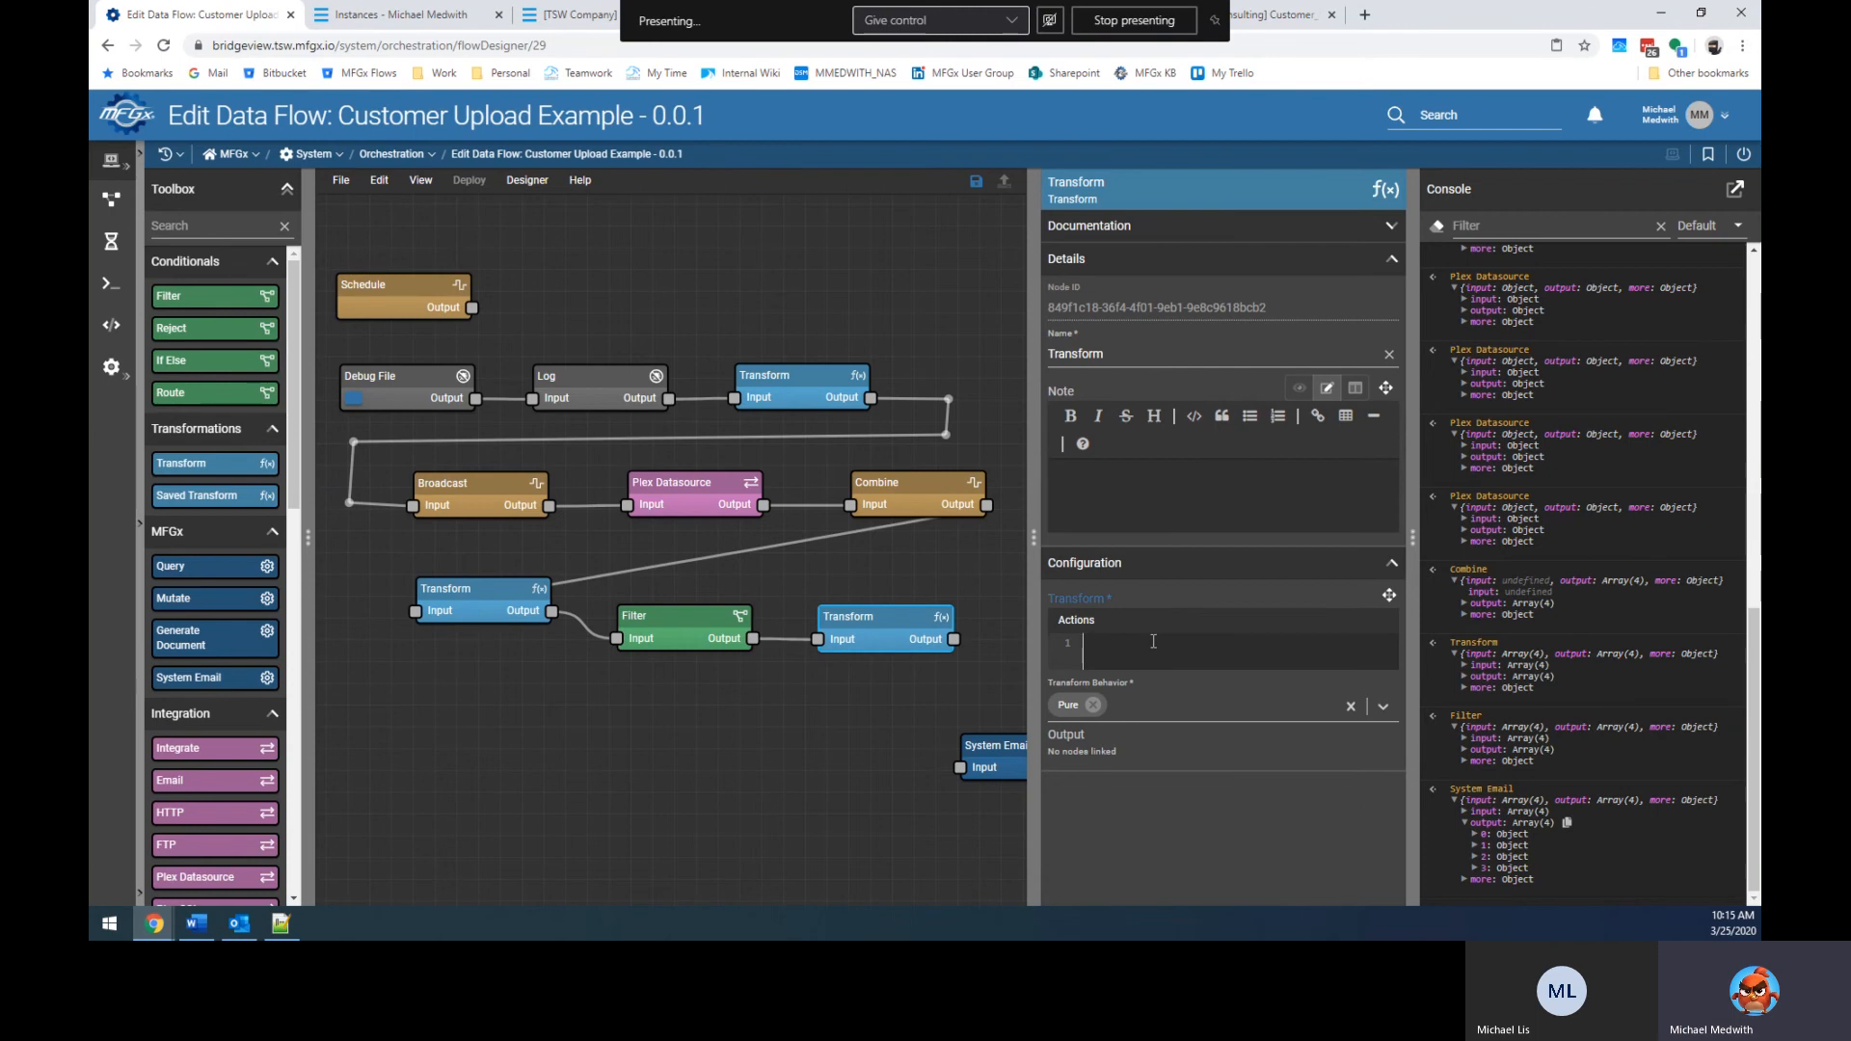
{"action": "type", "text": "$."}
{"action": "key", "text": "ctrl+v"}
{"action": "type", "text": "."}
Check the System Email body expression and begin a 'jsonstringi' search in a new browser tab.
{"action": "left_click", "coordinate": [1021, 762]}
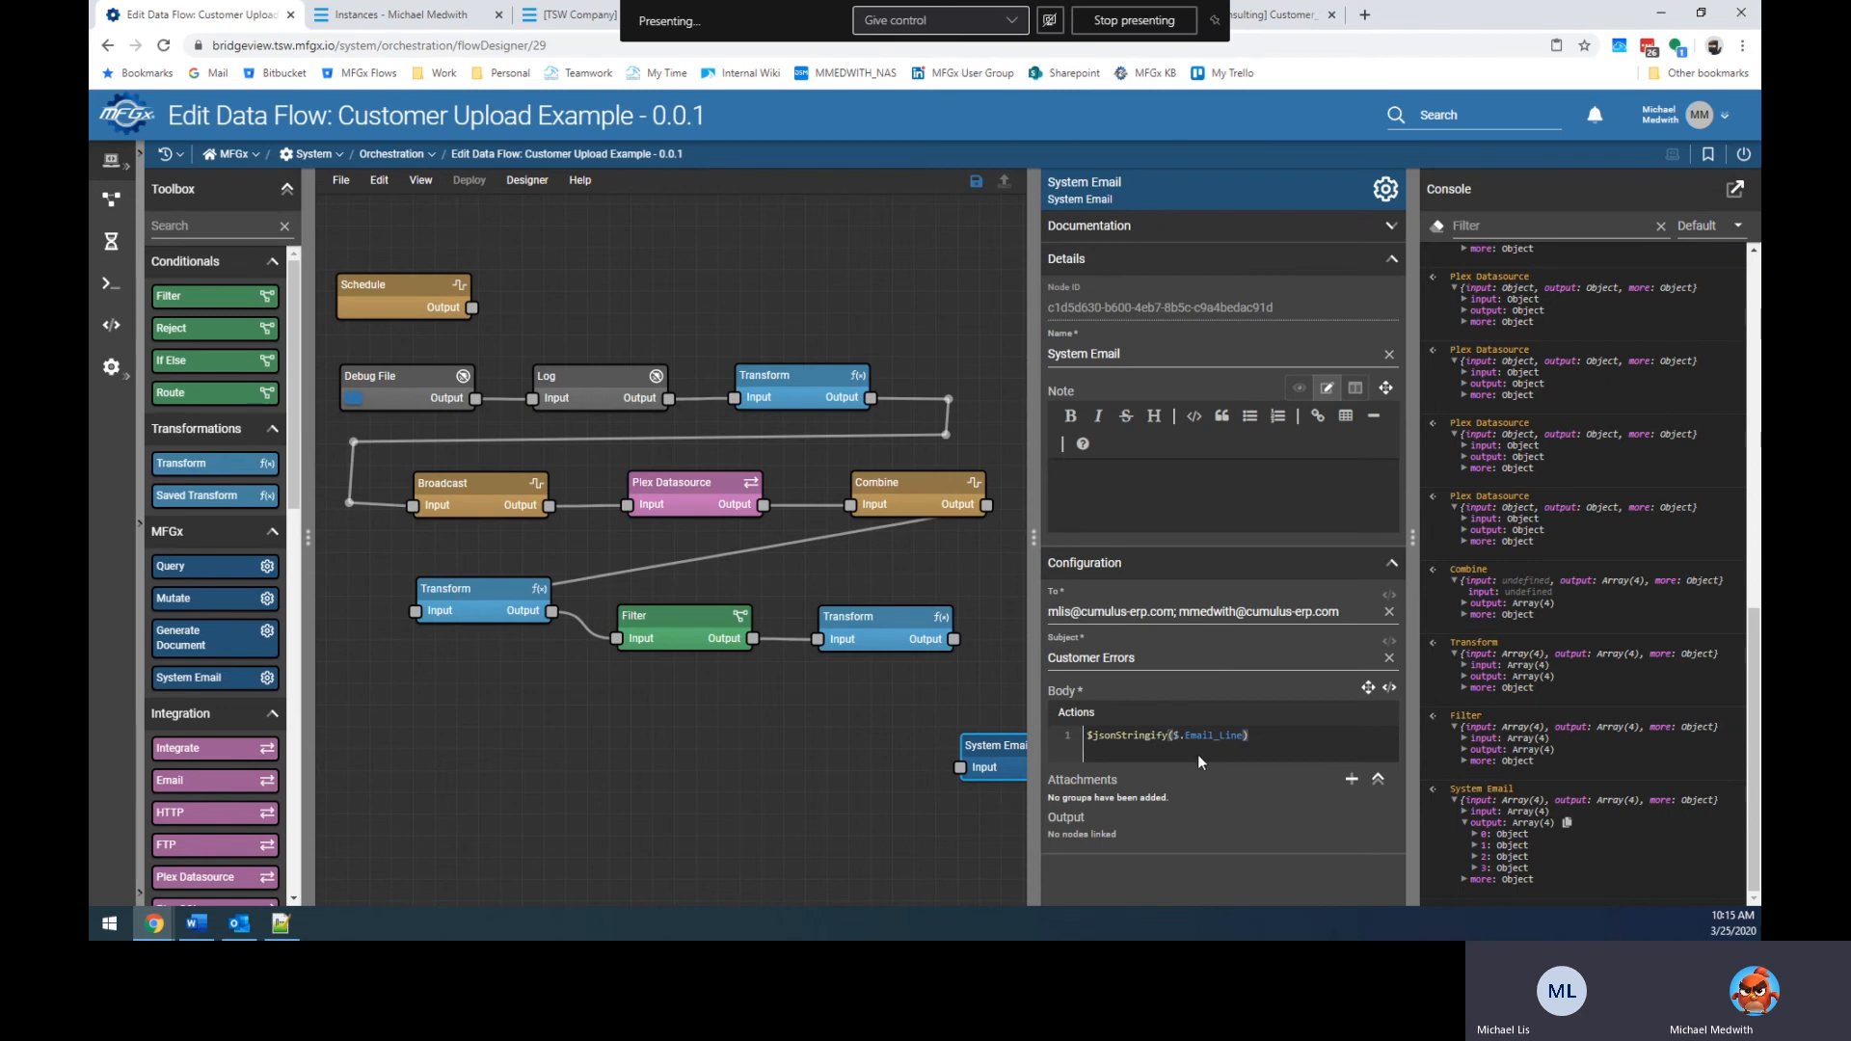
{"action": "left_click", "coordinate": [1364, 14]}
{"action": "type", "text": "jsonstringi"}
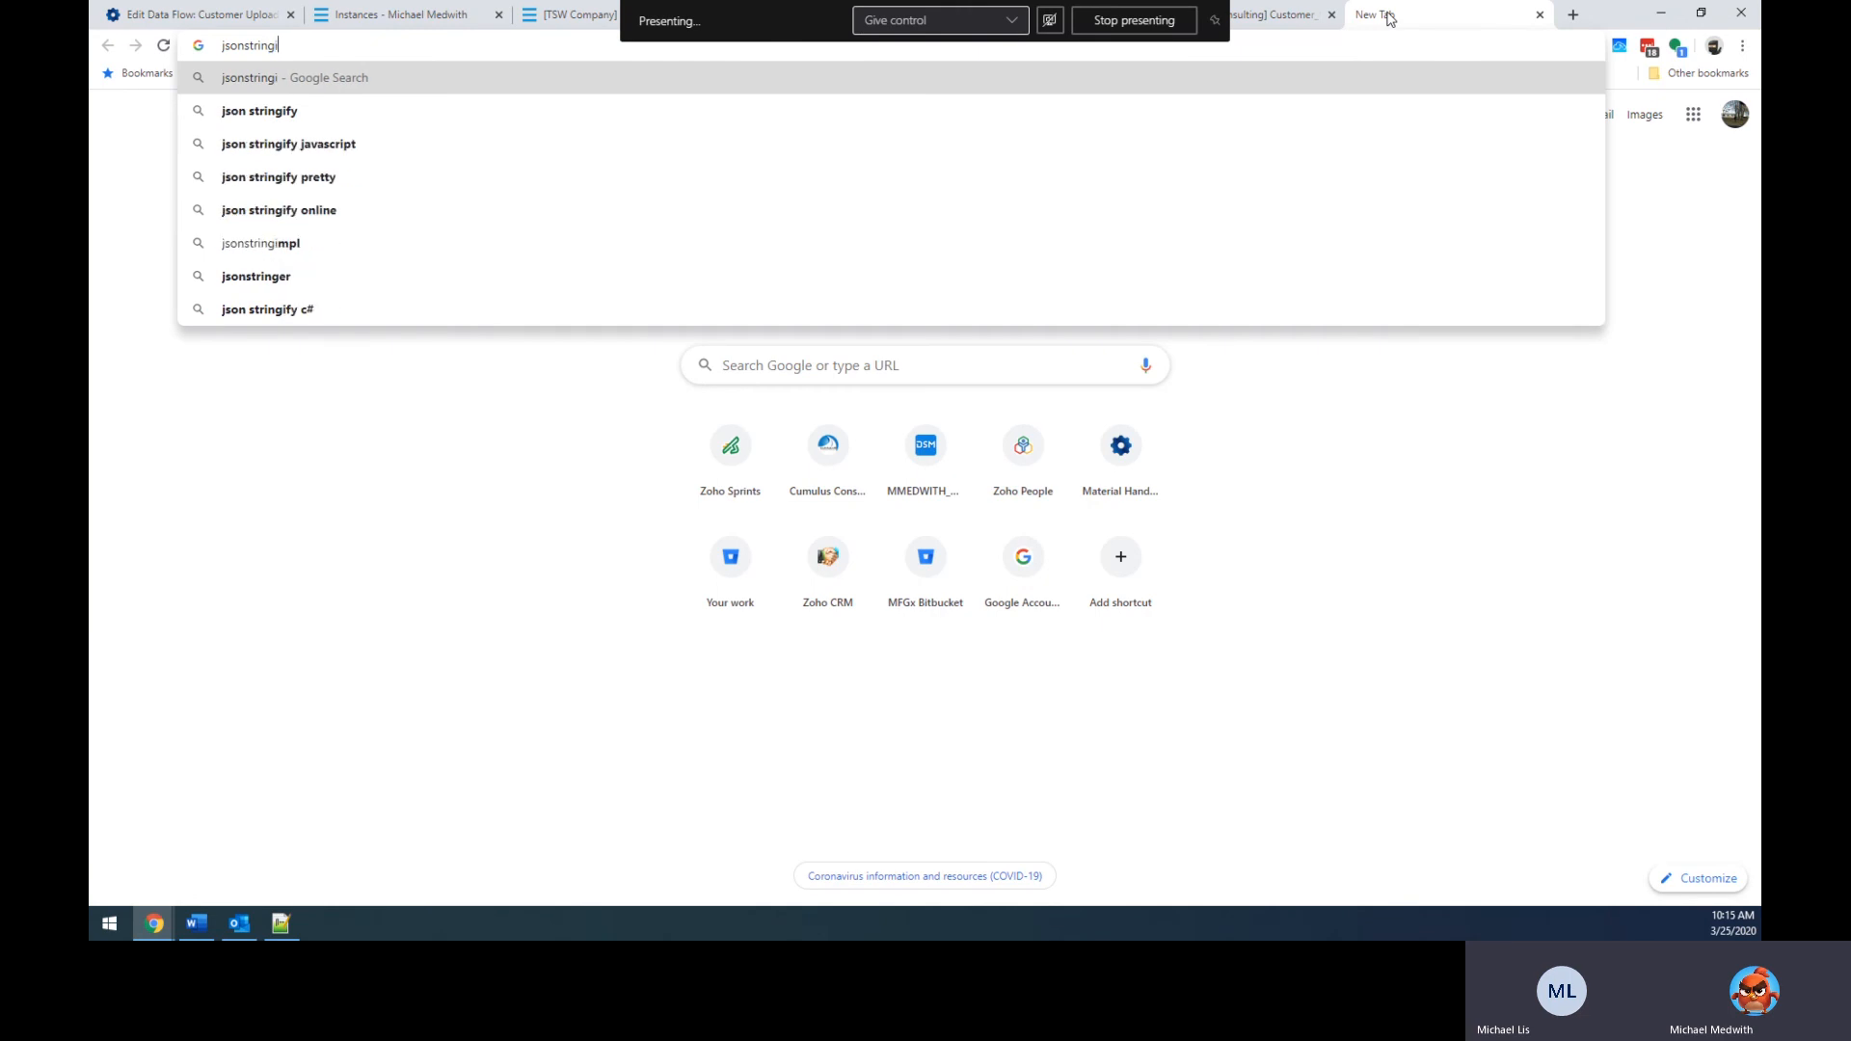
Search 'json stringify' and read the W3Schools JSON.stringify reference, then close it.
{"action": "key", "text": "Down"}
{"action": "key", "text": "Return"}
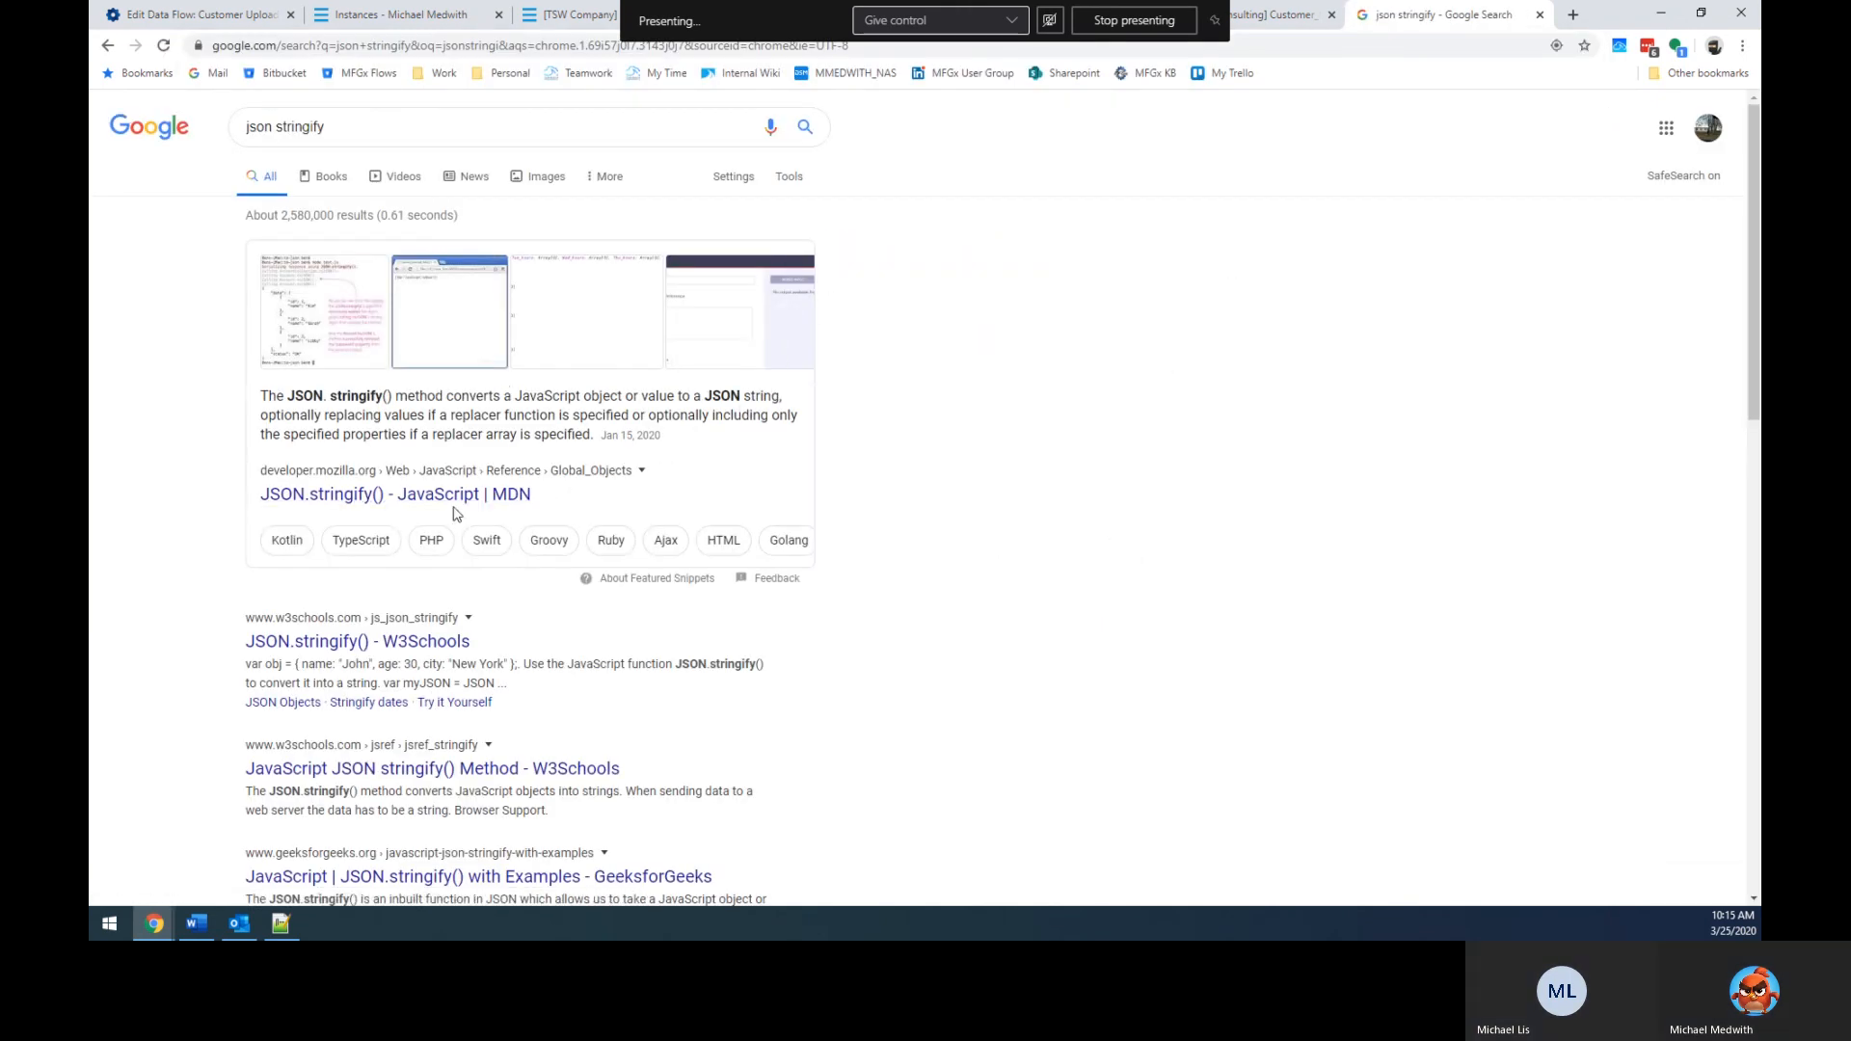
{"action": "left_click", "coordinate": [415, 642]}
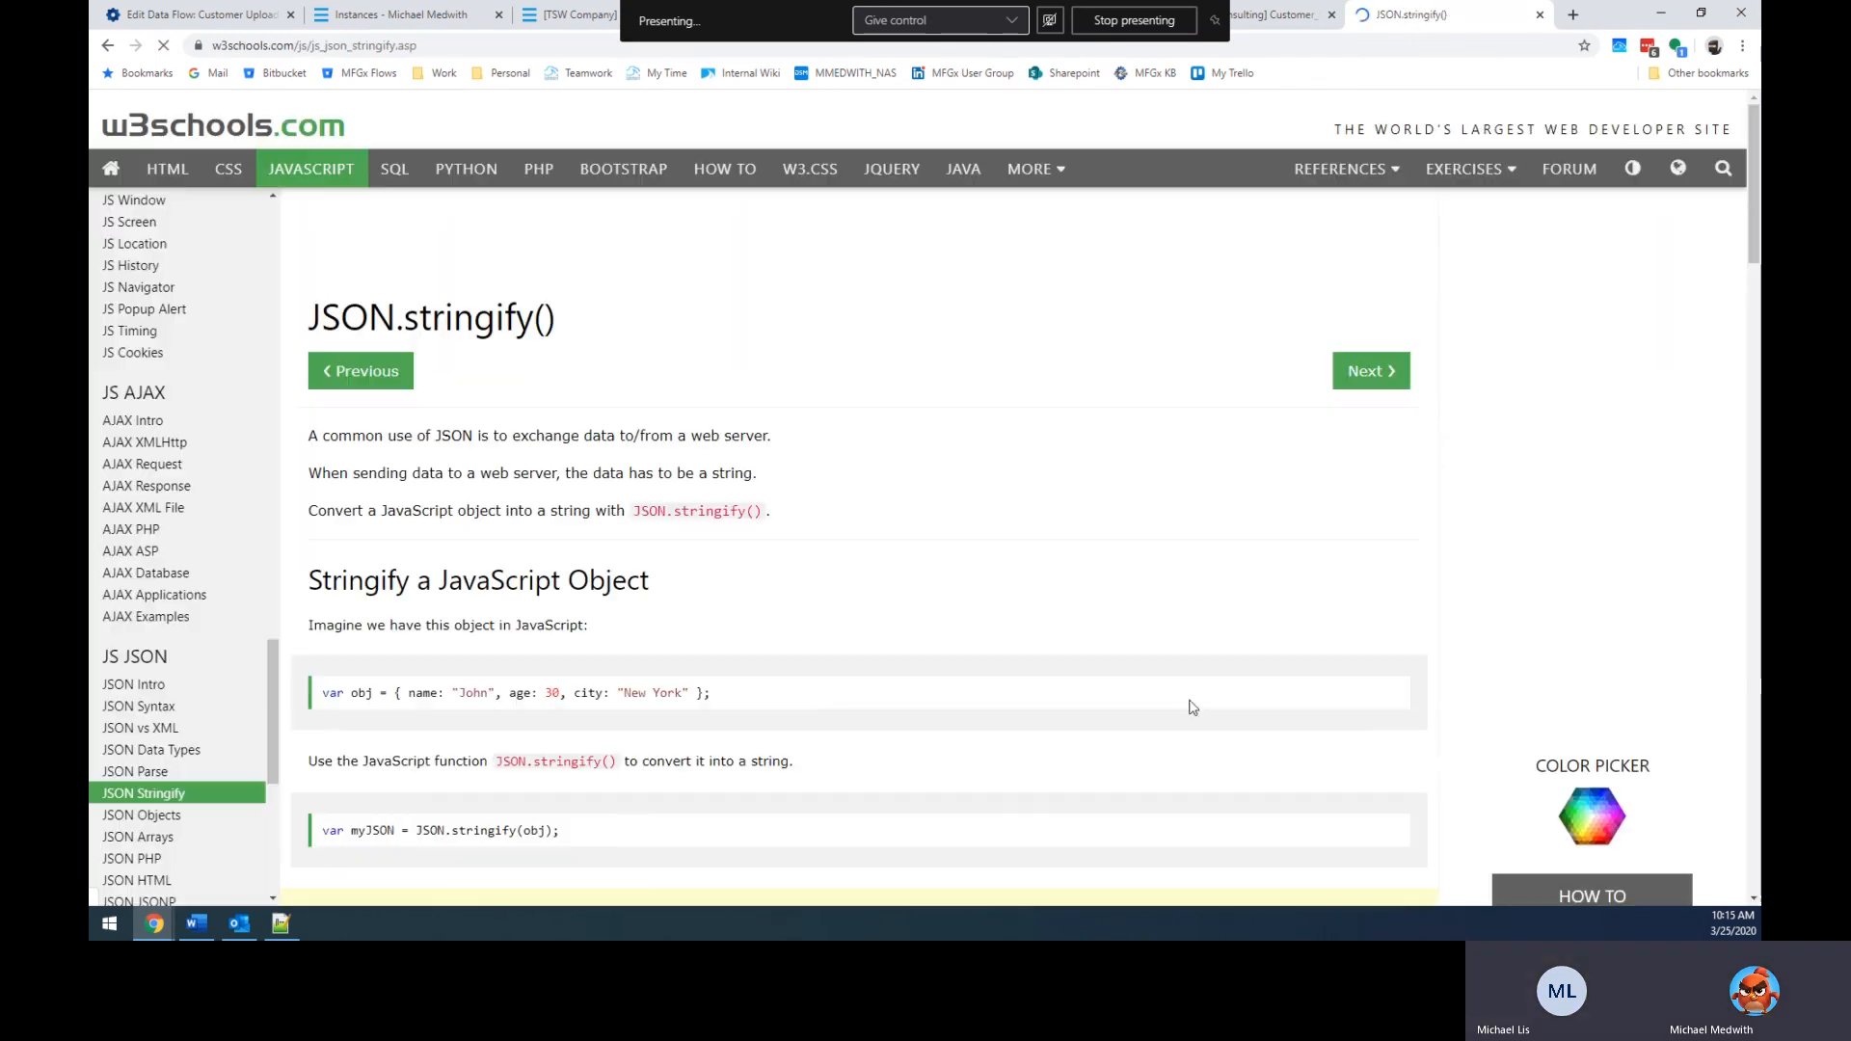
{"action": "scroll", "coordinate": [810, 721], "scroll_direction": "down", "scroll_amount": 3}
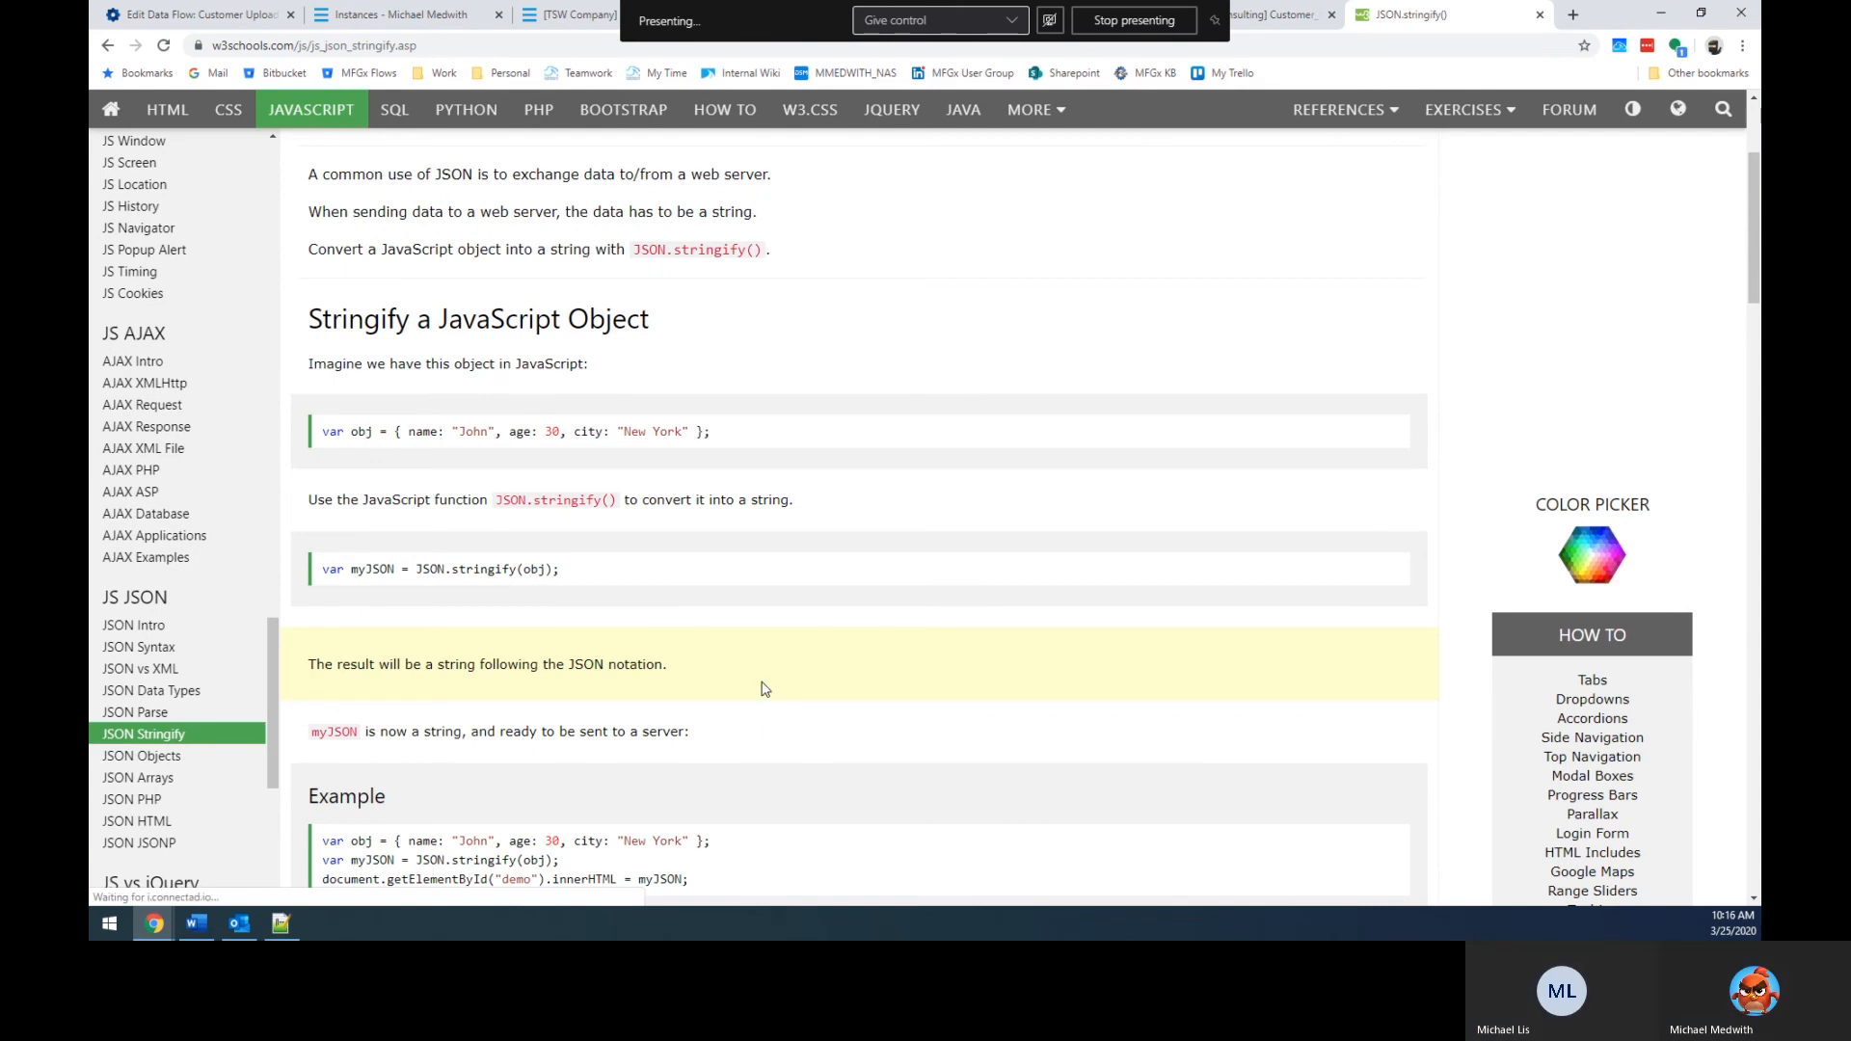
{"action": "scroll", "coordinate": [764, 690], "scroll_direction": "down", "scroll_amount": 3}
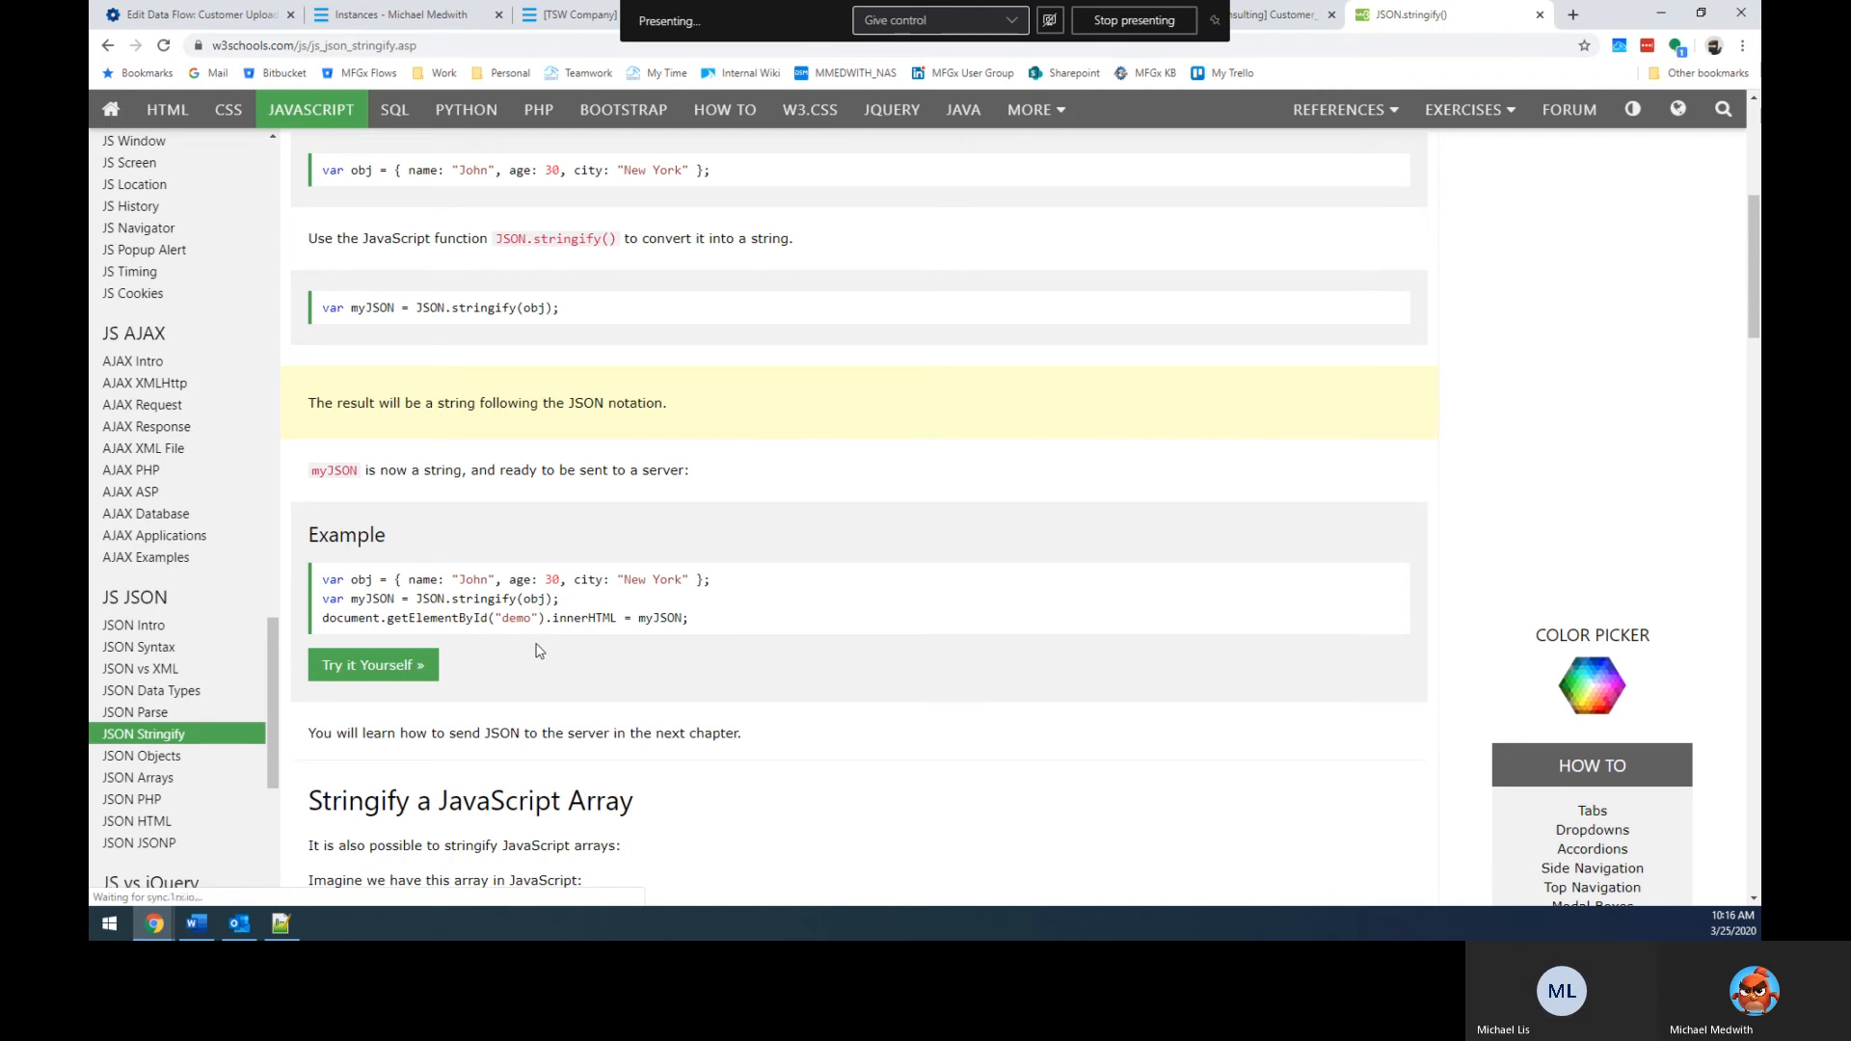
{"action": "scroll", "coordinate": [648, 692], "scroll_direction": "down", "scroll_amount": 5}
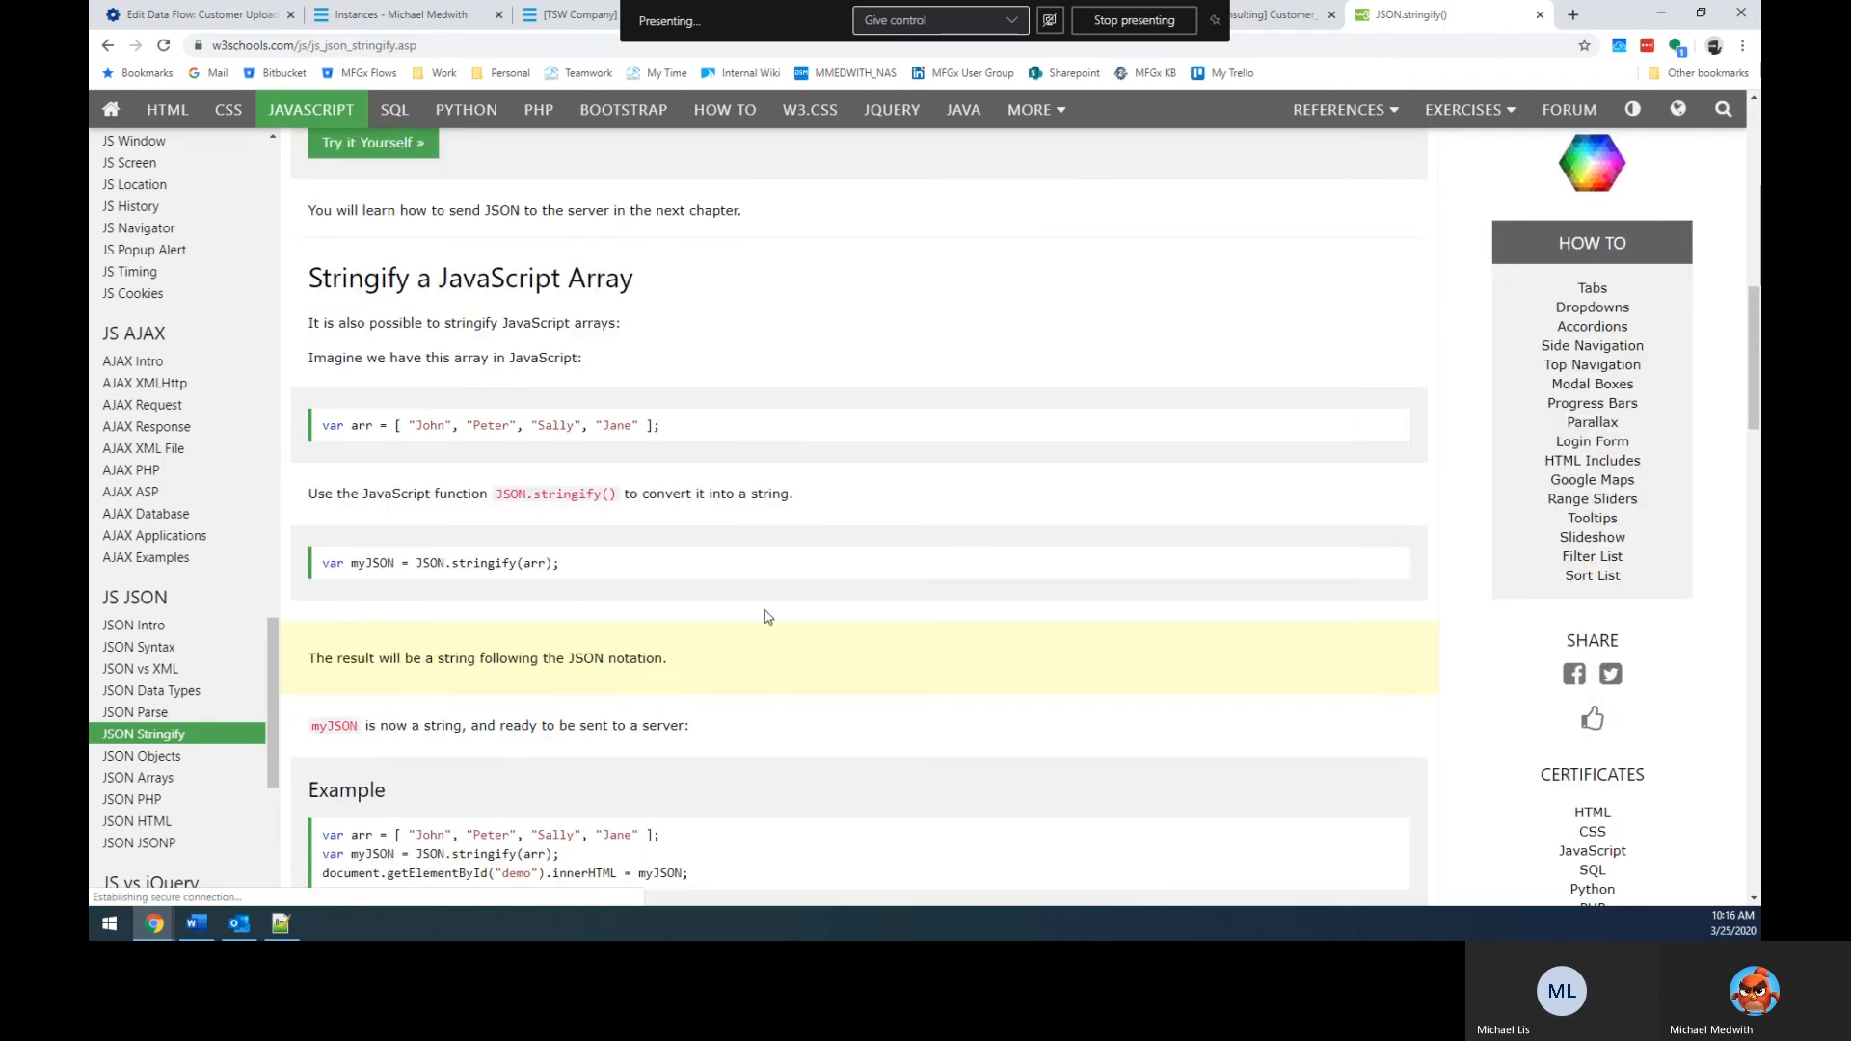
{"action": "scroll", "coordinate": [759, 634], "scroll_direction": "down", "scroll_amount": 2}
{"action": "scroll", "coordinate": [752, 641], "scroll_direction": "down", "scroll_amount": 4}
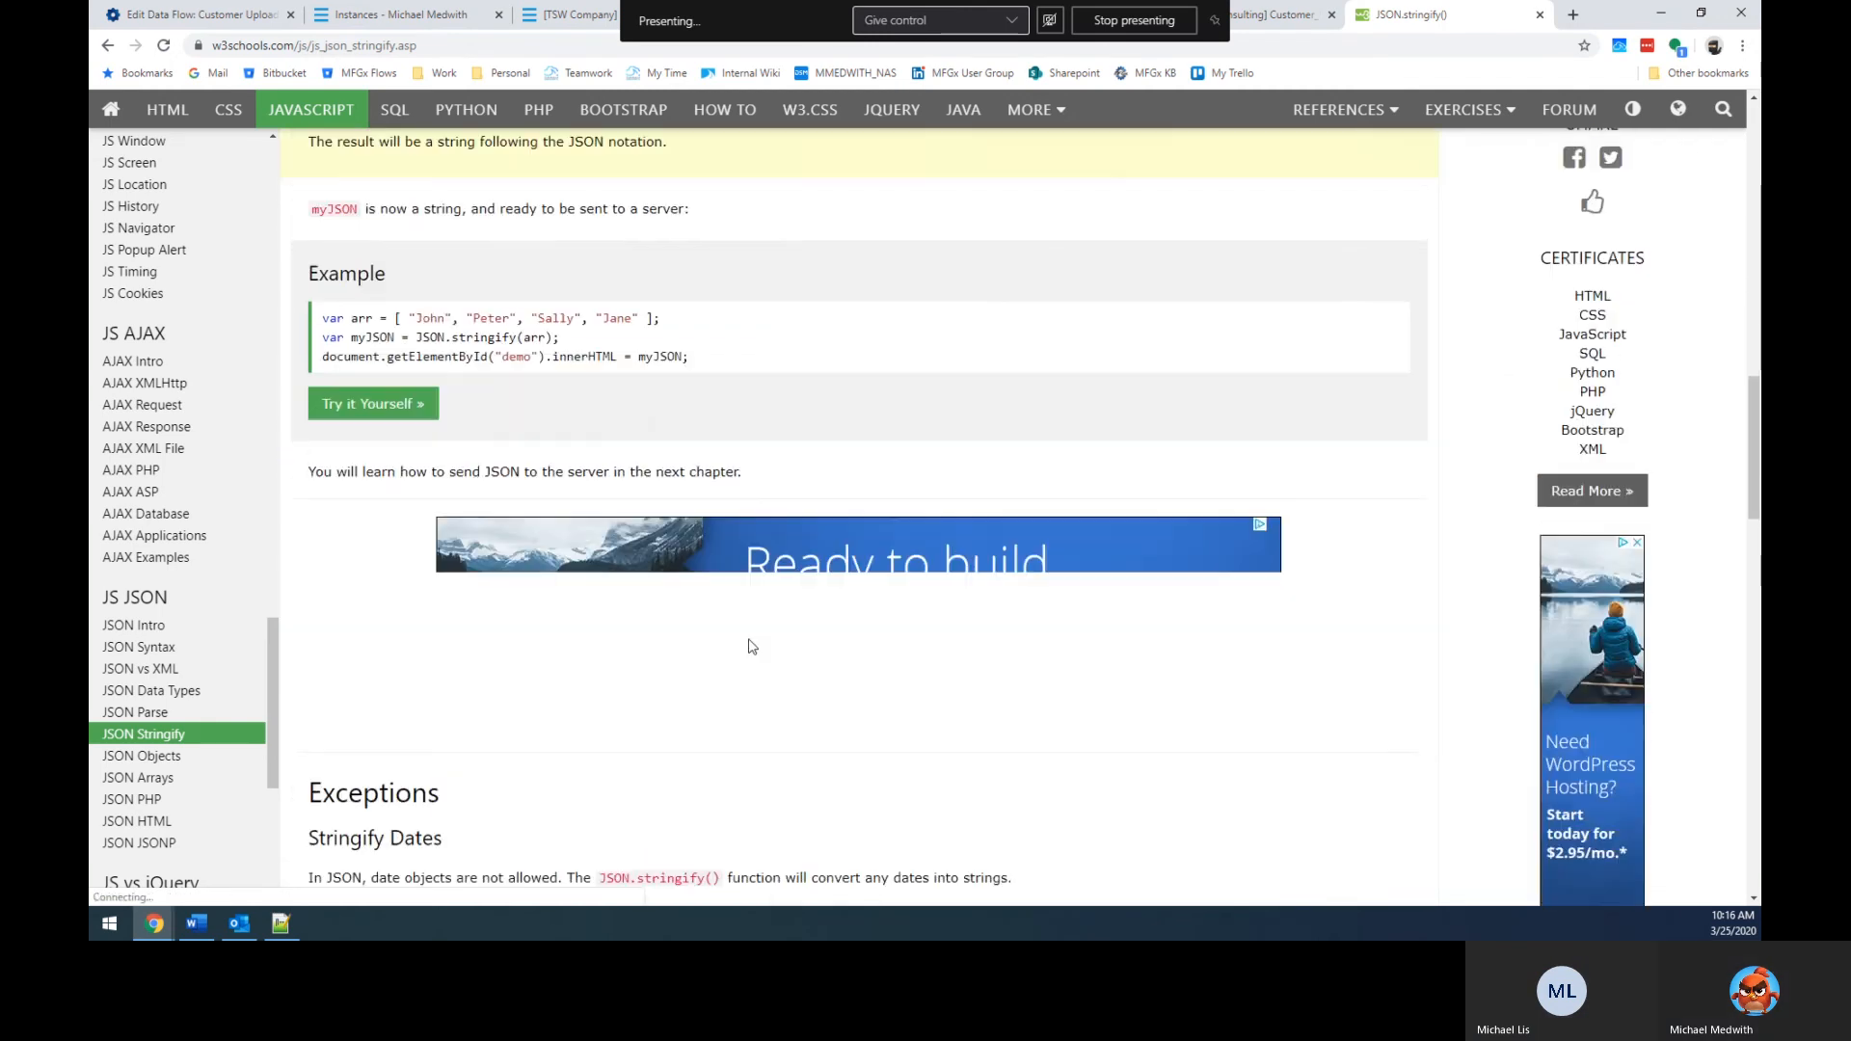
{"action": "scroll", "coordinate": [747, 648], "scroll_direction": "down", "scroll_amount": 9}
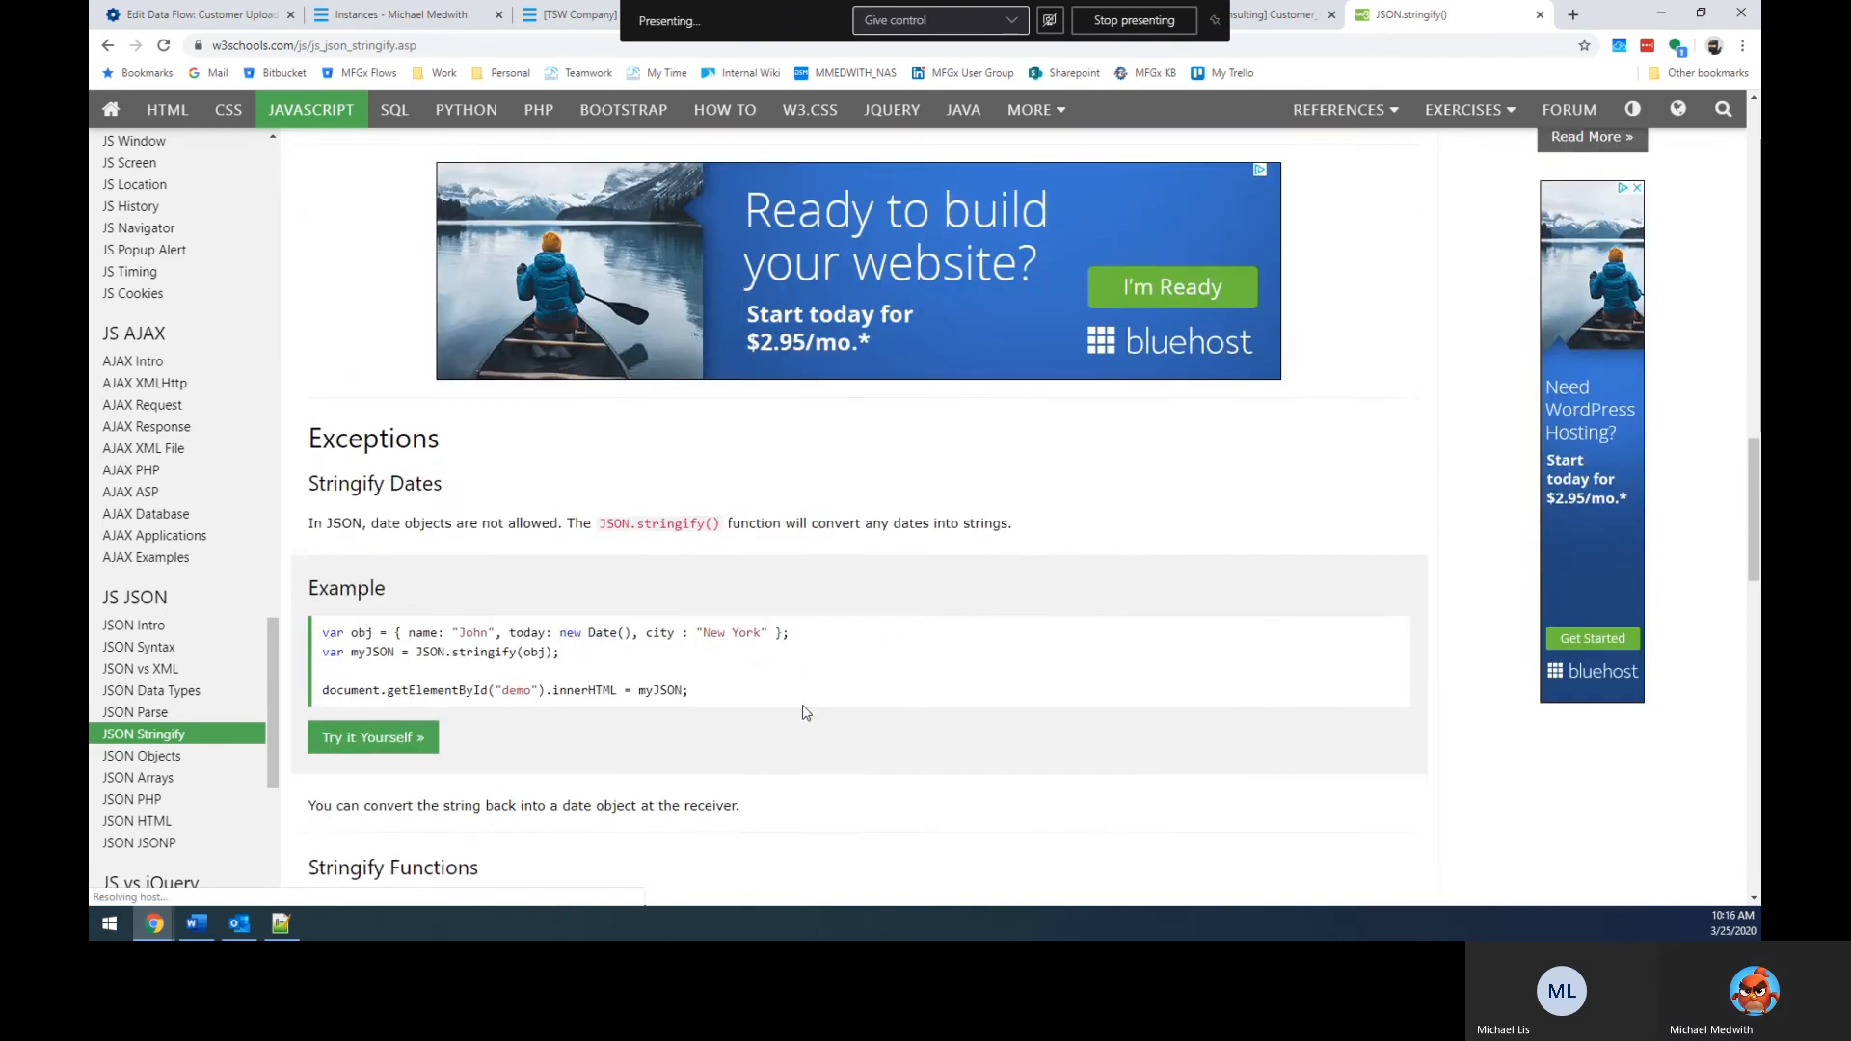
{"action": "scroll", "coordinate": [676, 463], "scroll_direction": "down", "scroll_amount": 3}
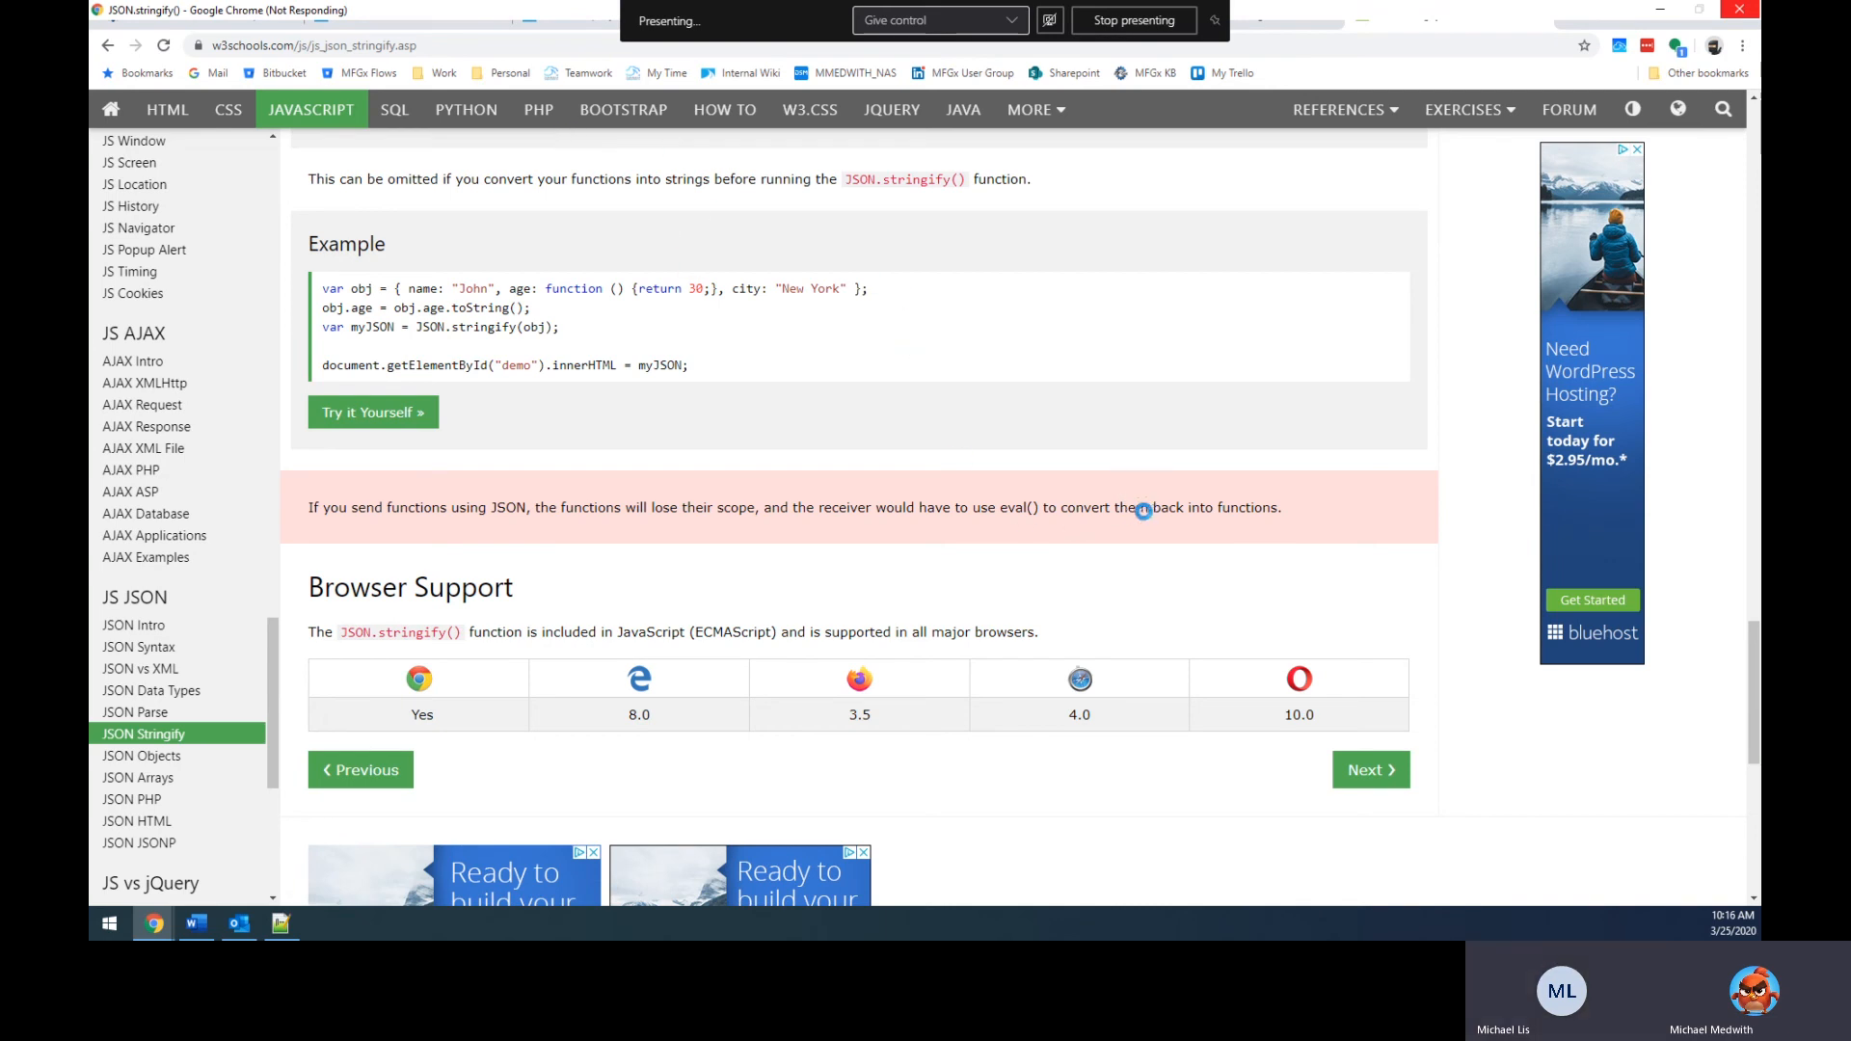
{"action": "key", "text": "ctrl+w"}
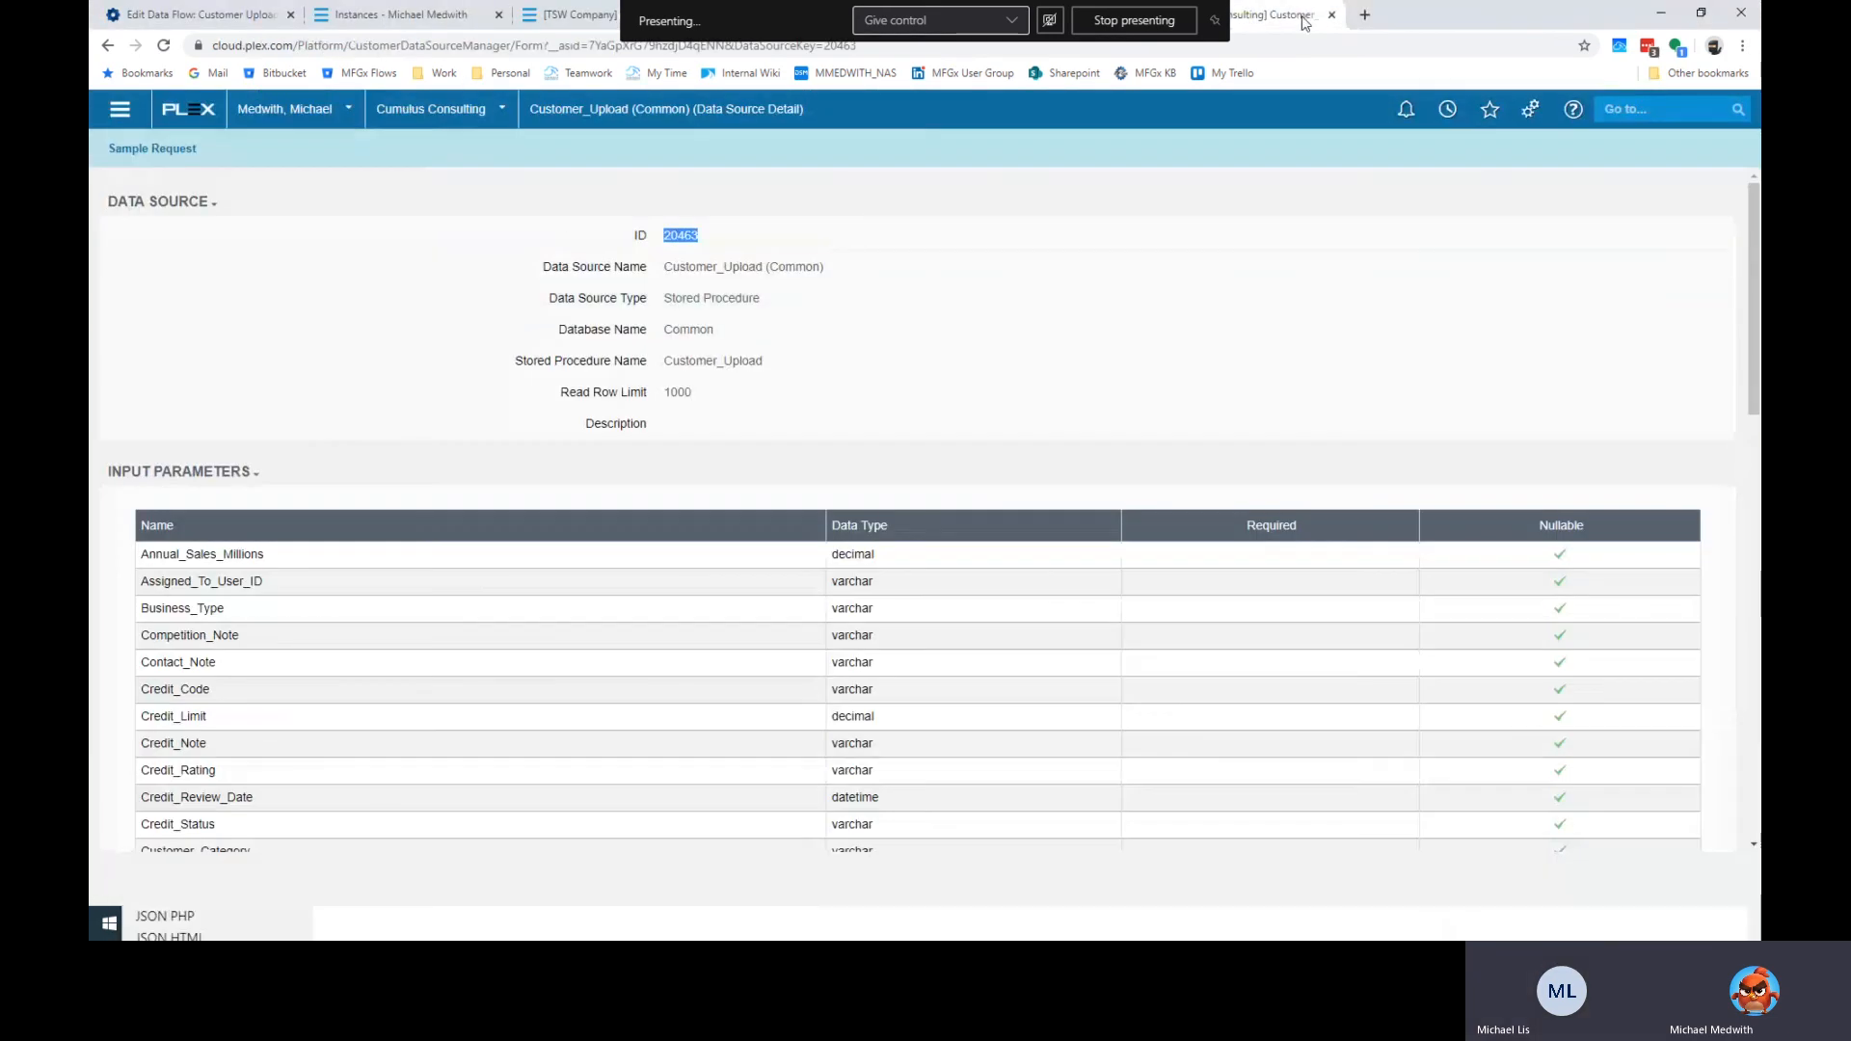
Search 'json stringify pretty print' and read the Stack Overflow answer using JSON.stringify(obj, null, 2).
{"action": "left_click", "coordinate": [1365, 15]}
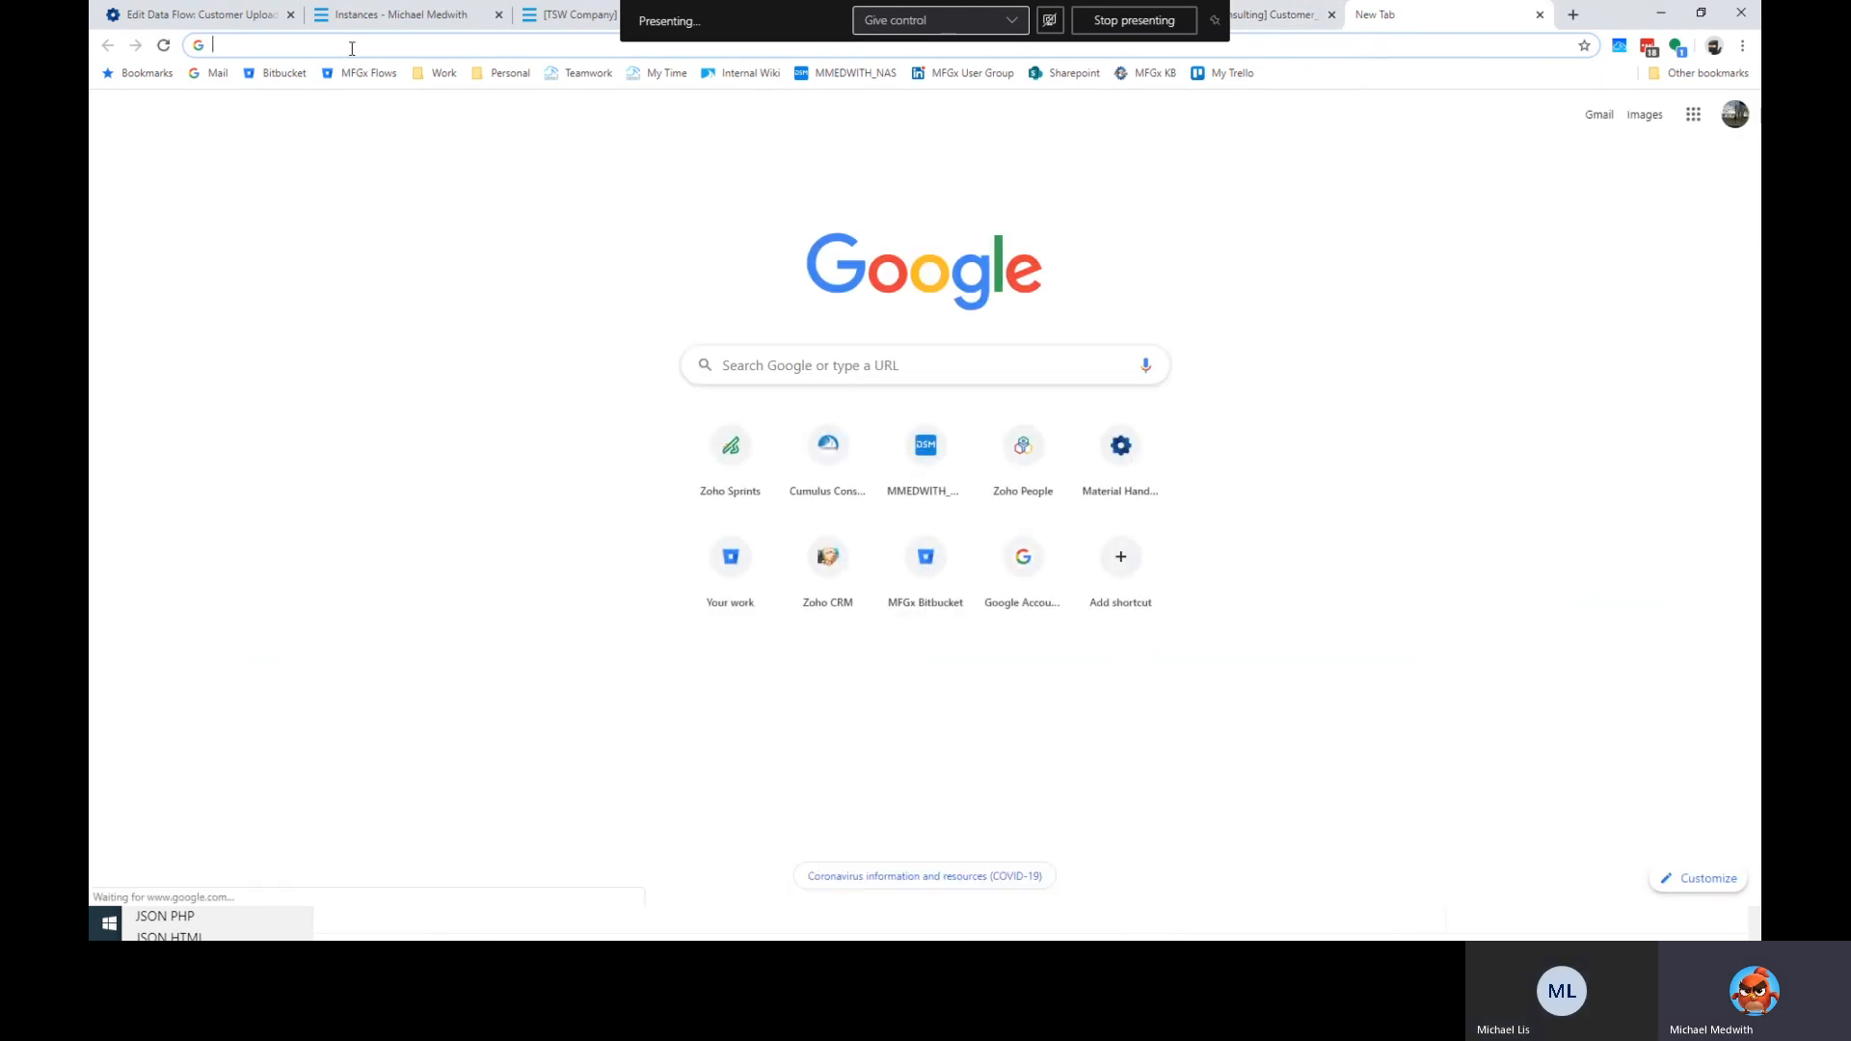
{"action": "type", "text": "json "}
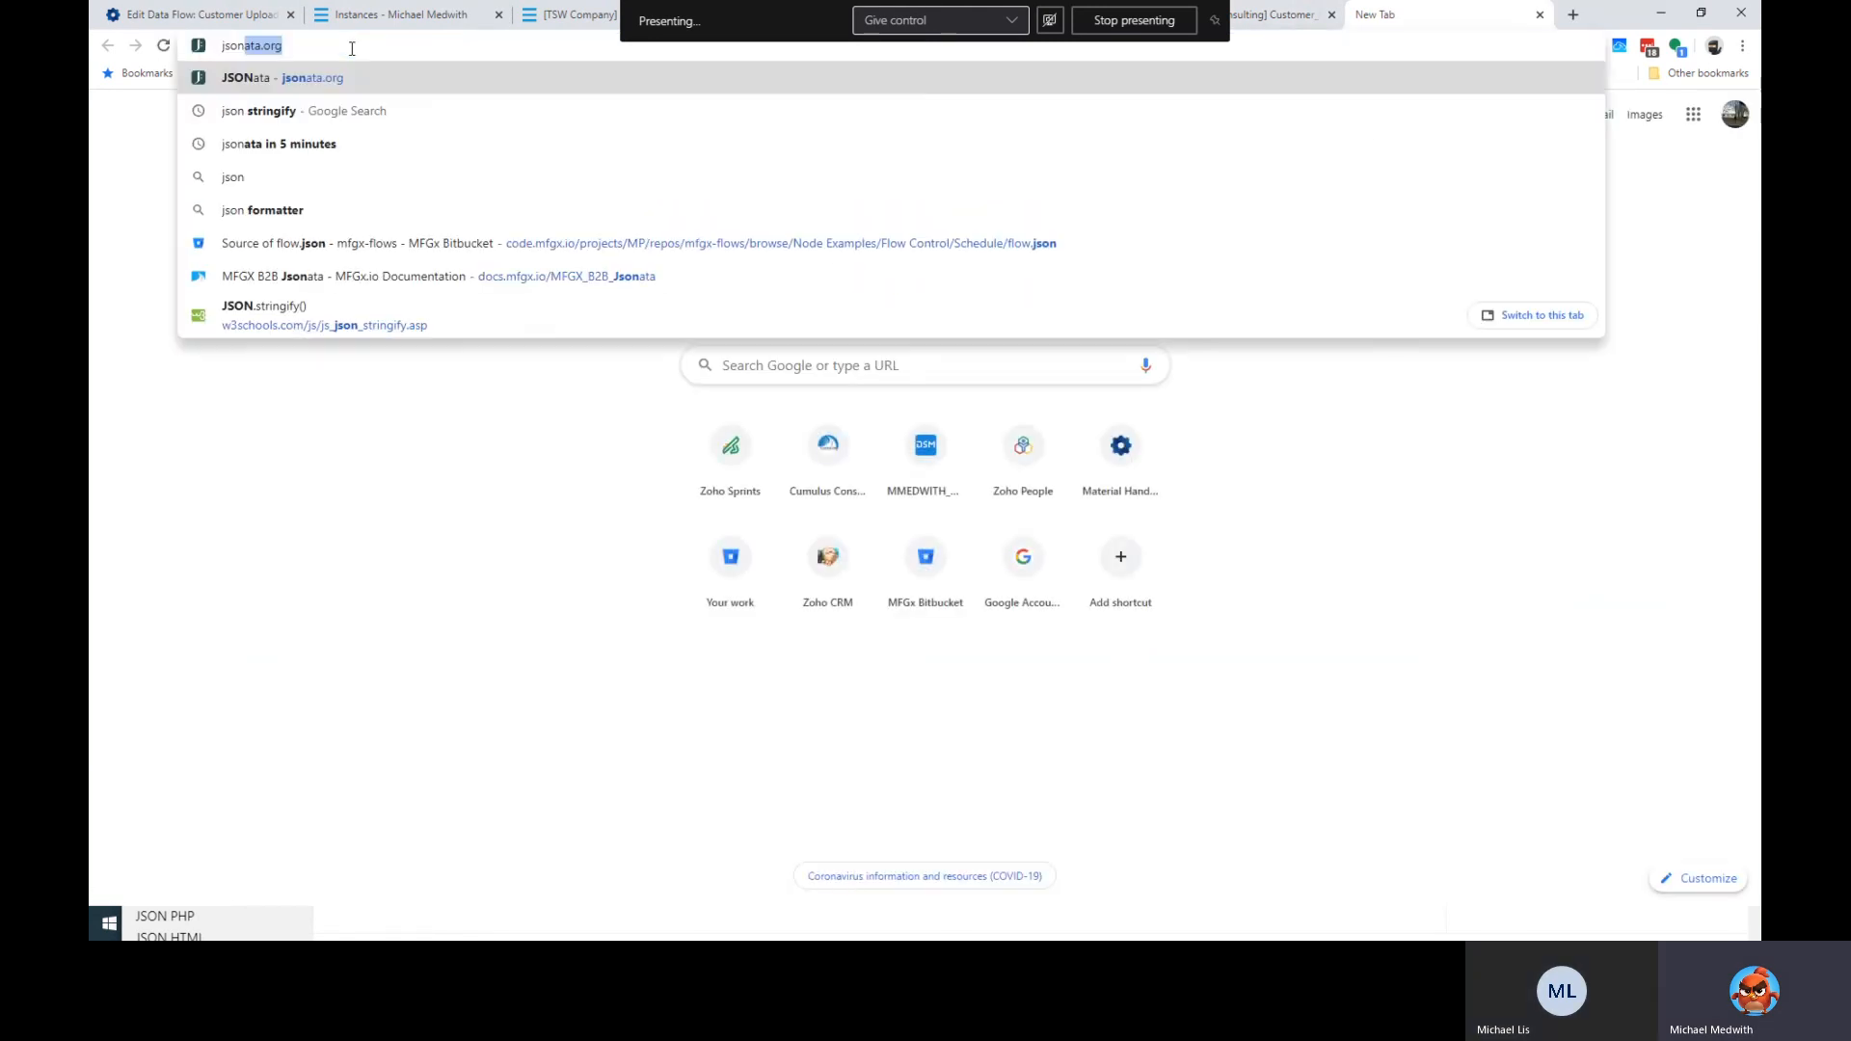
{"action": "type", "text": "strin"}
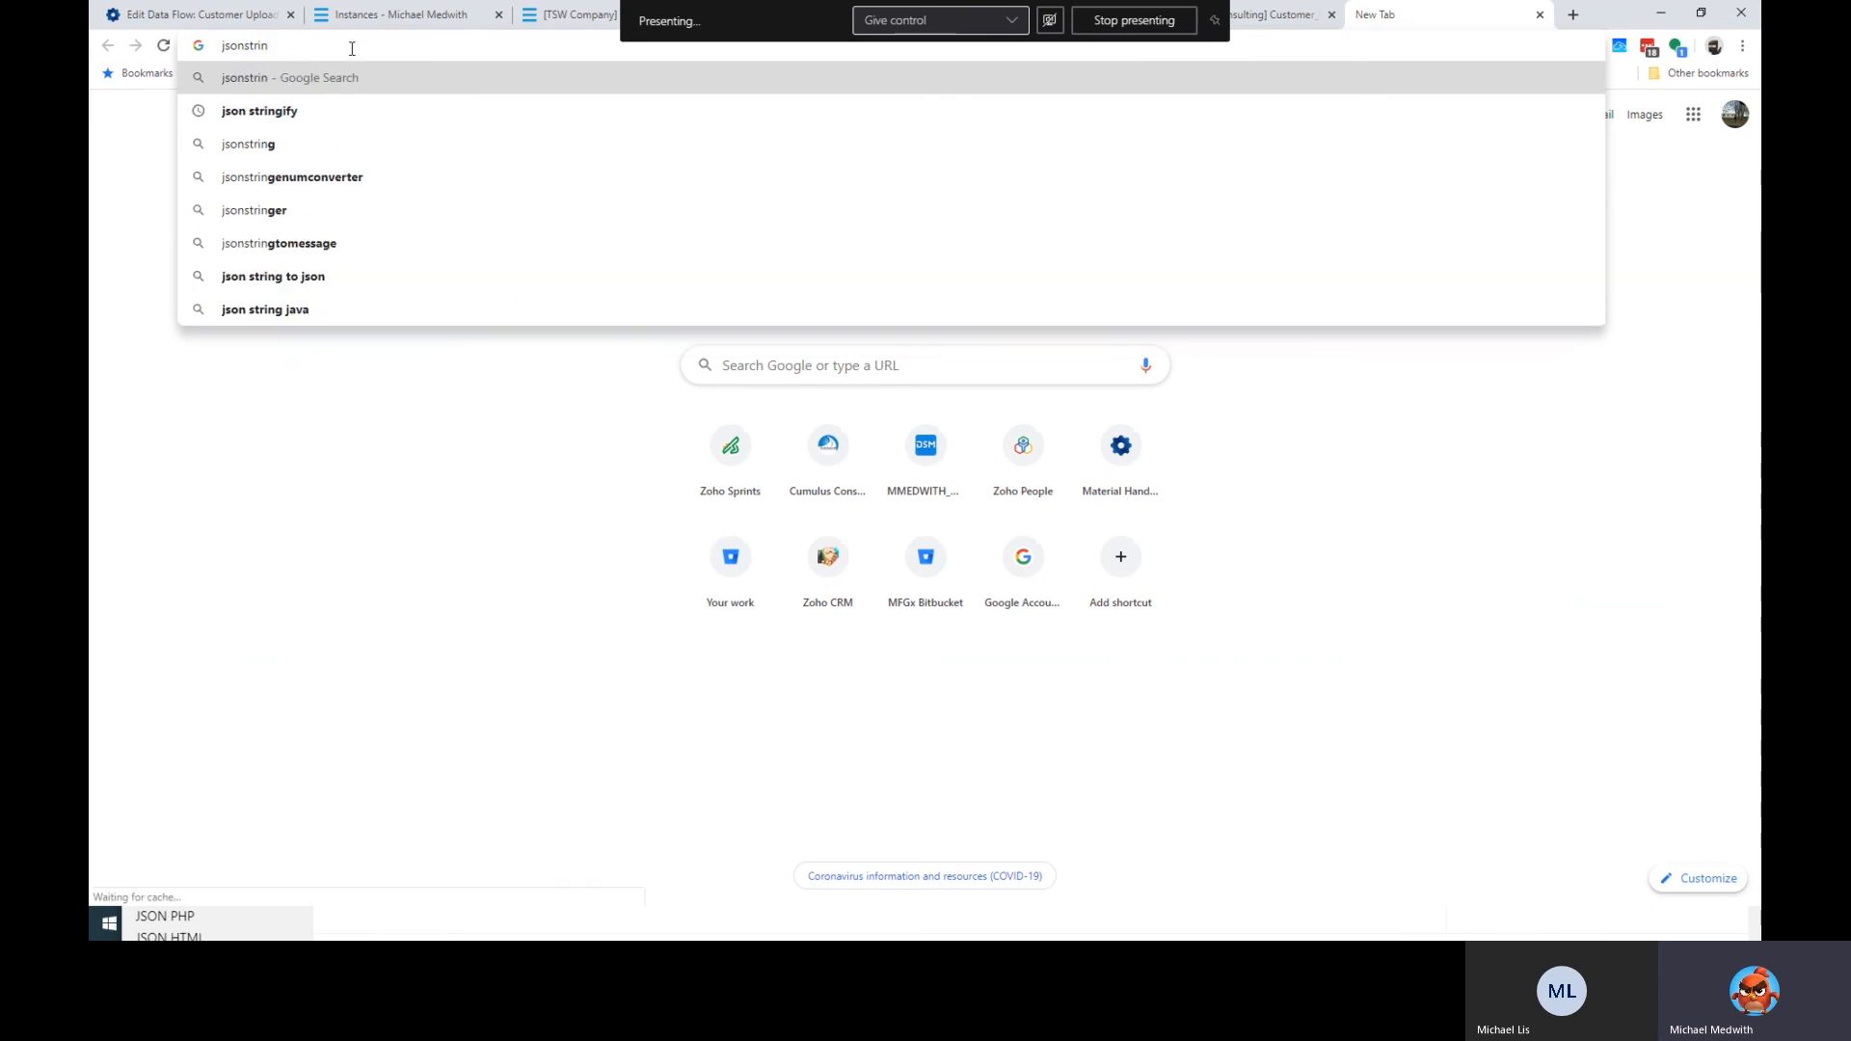
{"action": "key", "text": "Down"}
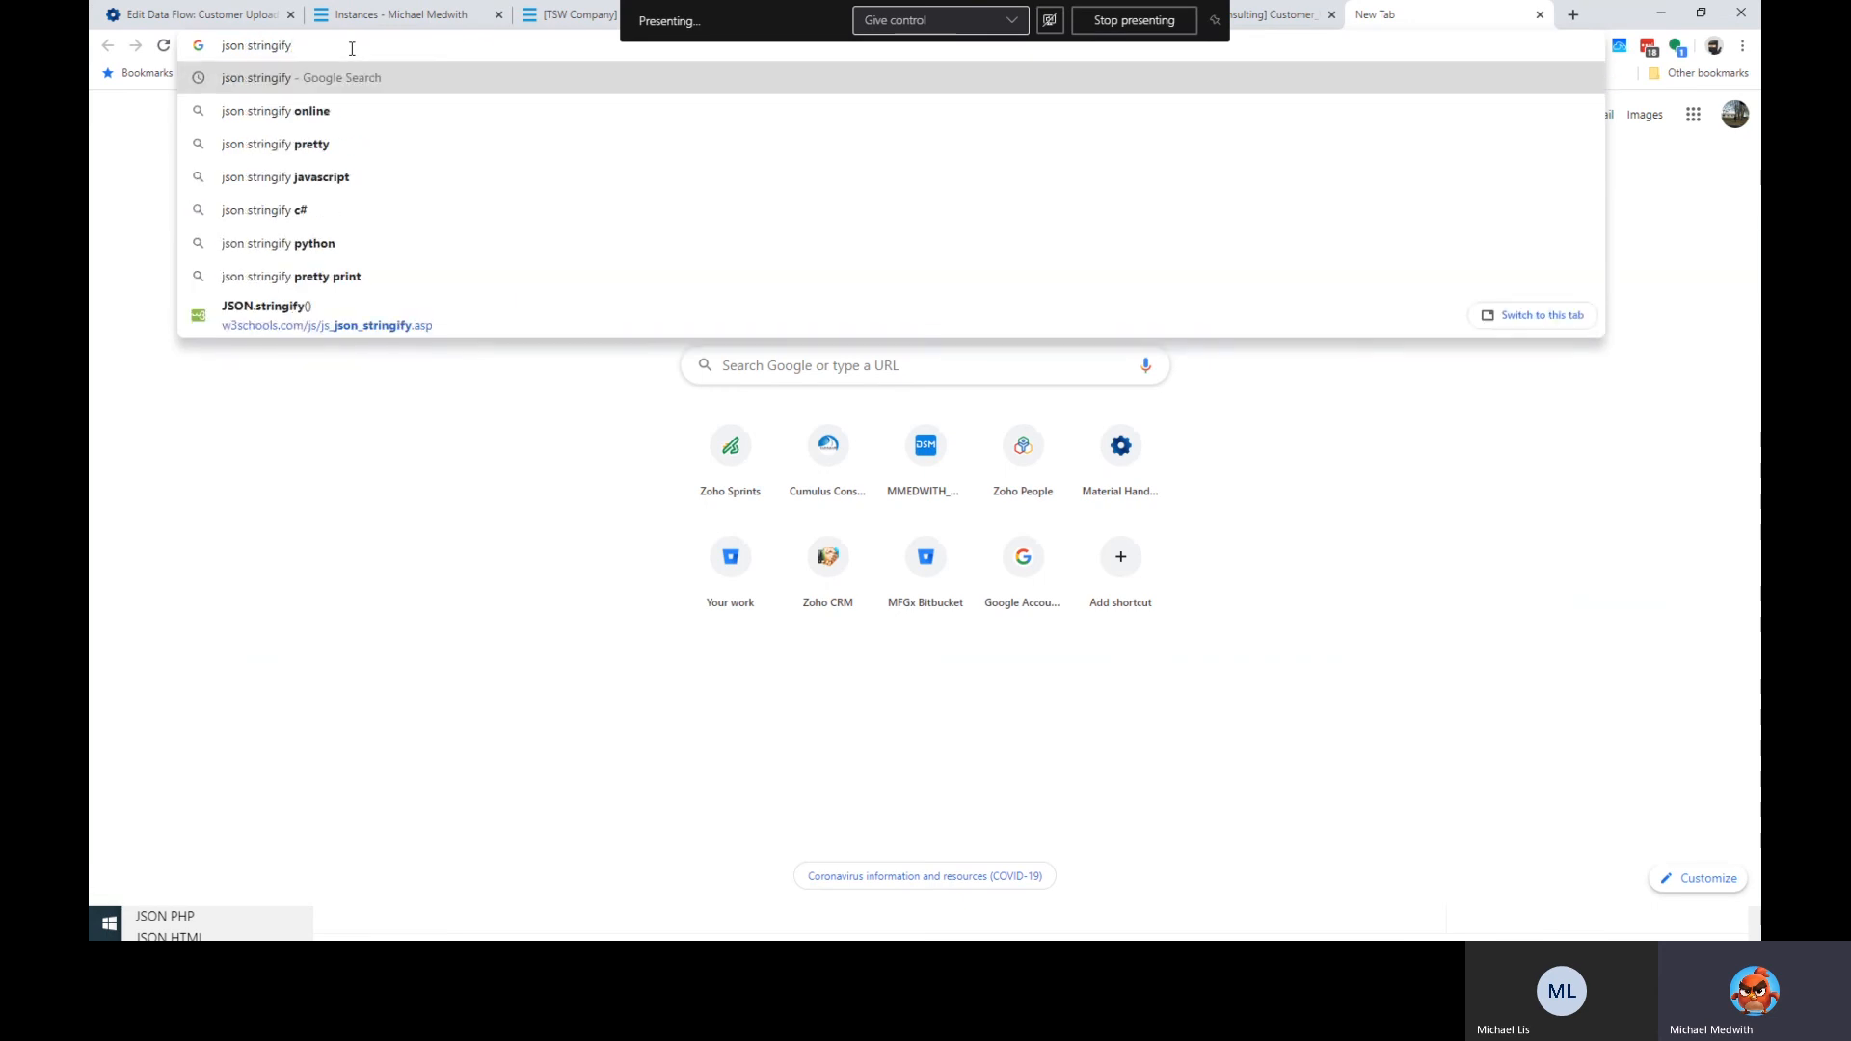
{"action": "type", "text": "pretty"}
{"action": "key", "text": "Down"}
{"action": "key", "text": "Down"}
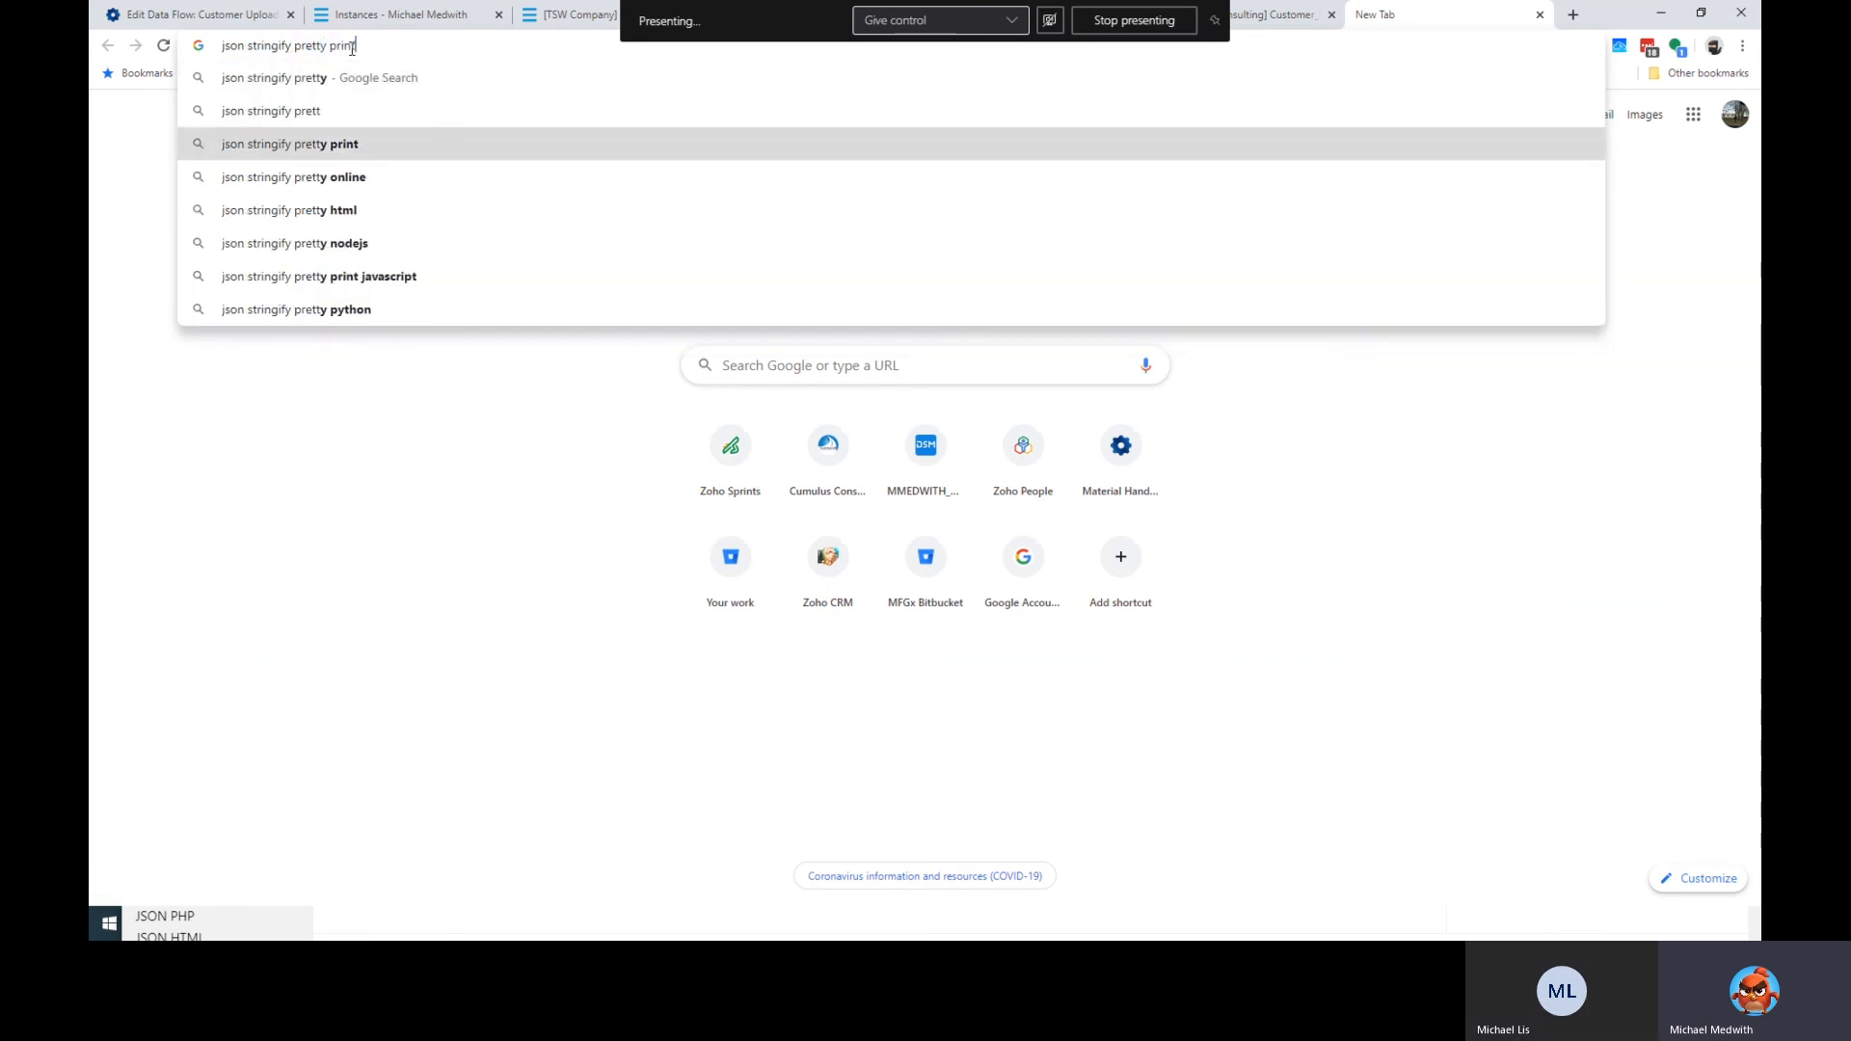
{"action": "key", "text": "Return"}
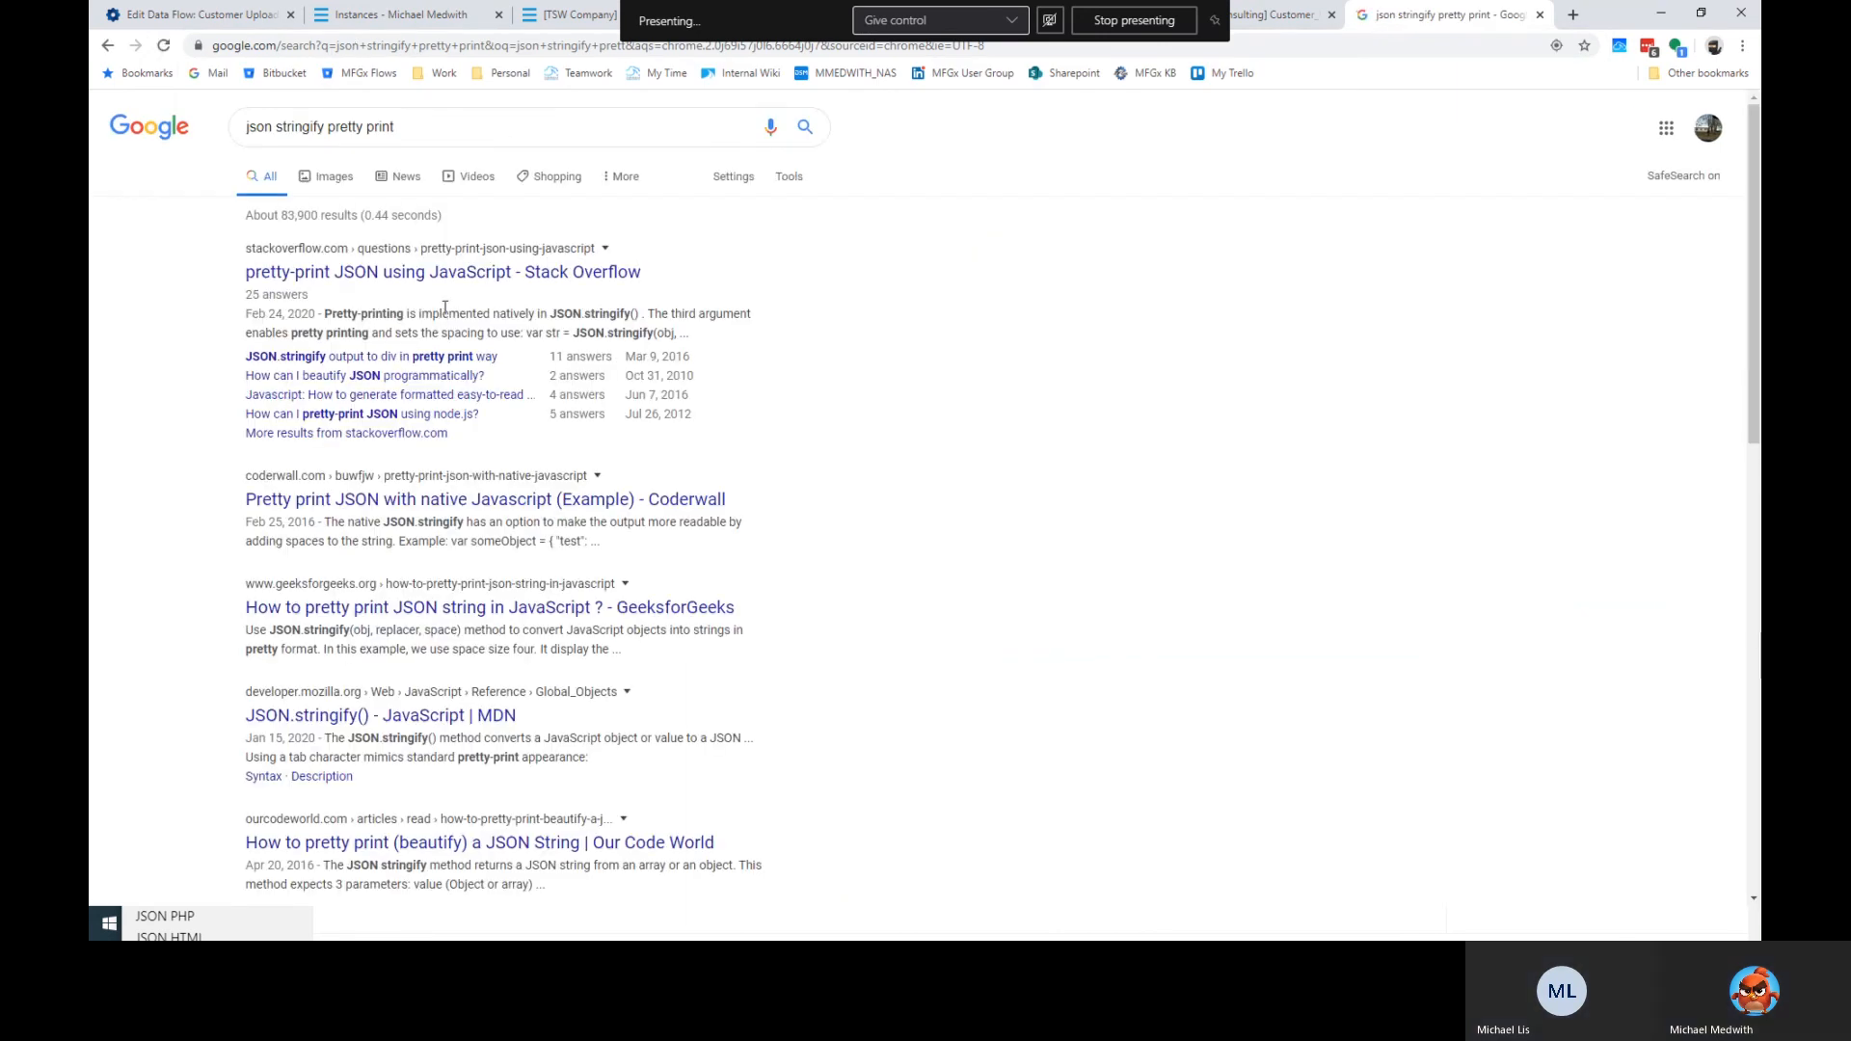
{"action": "left_click", "coordinate": [496, 280]}
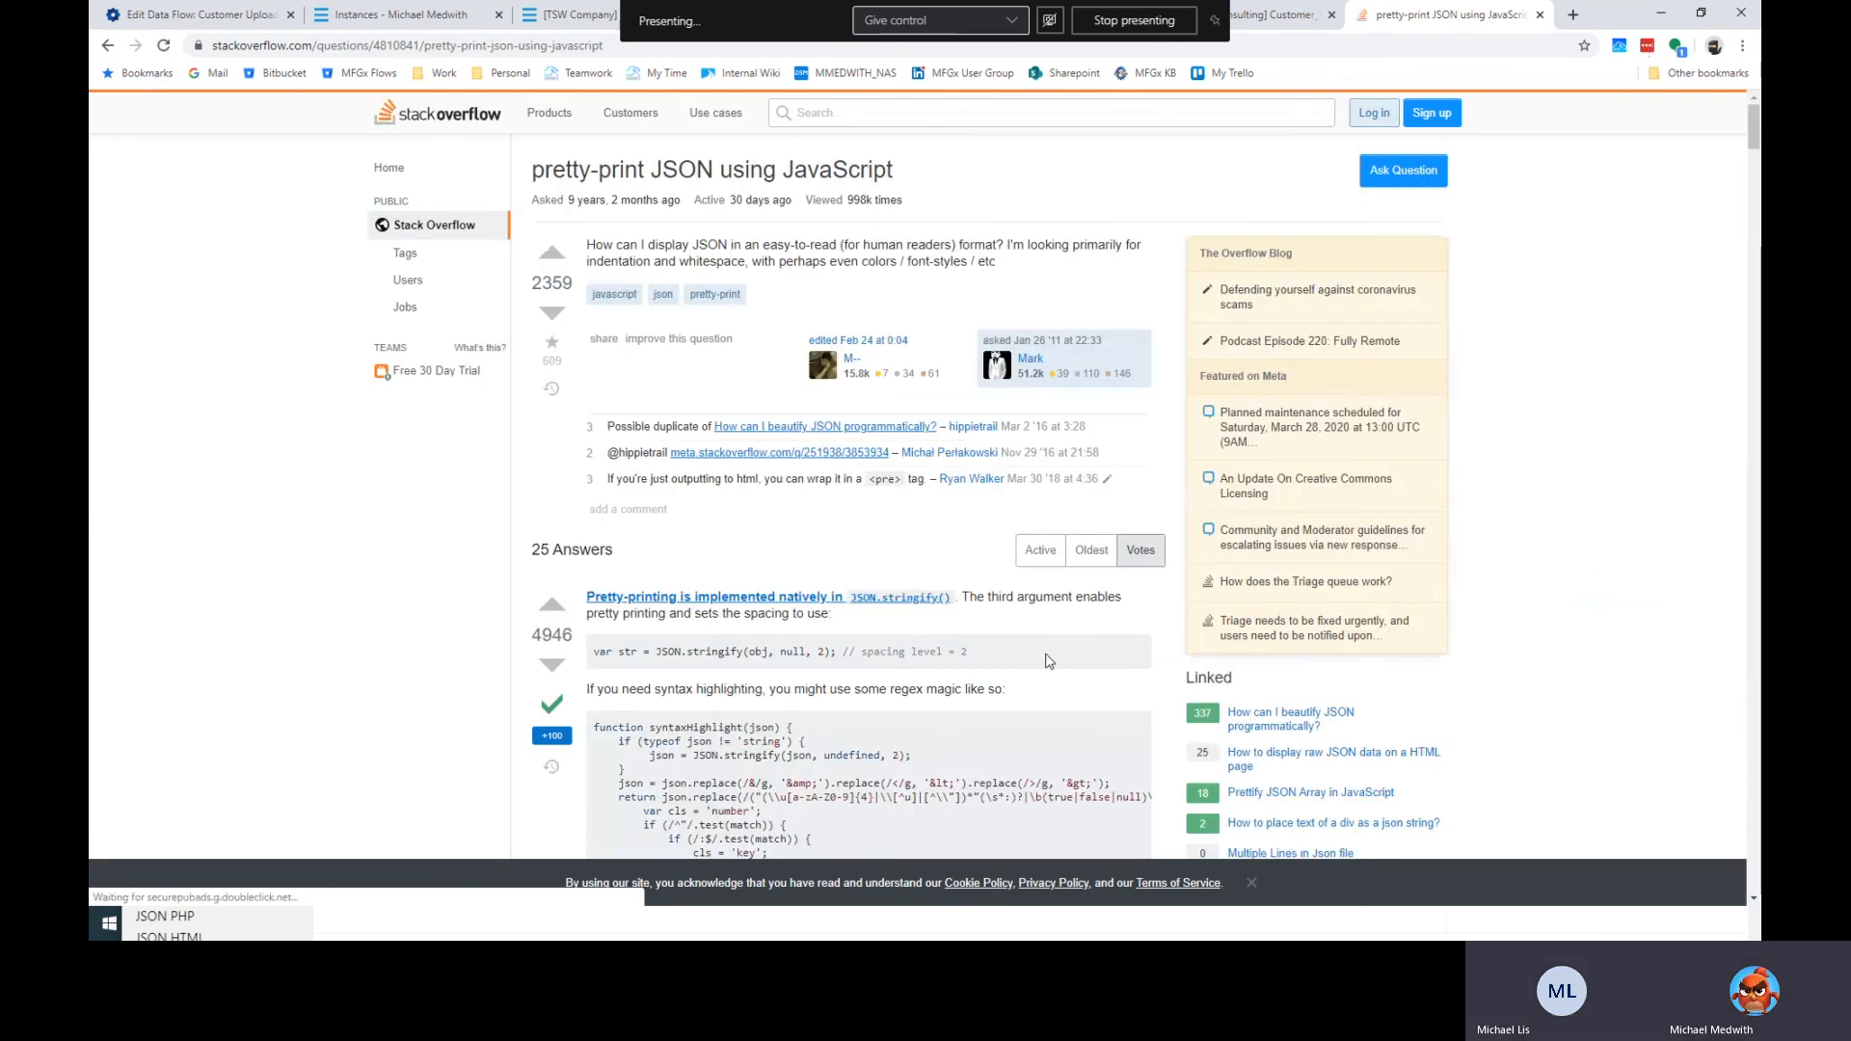
{"action": "scroll", "coordinate": [1022, 667], "scroll_direction": "down", "scroll_amount": 2}
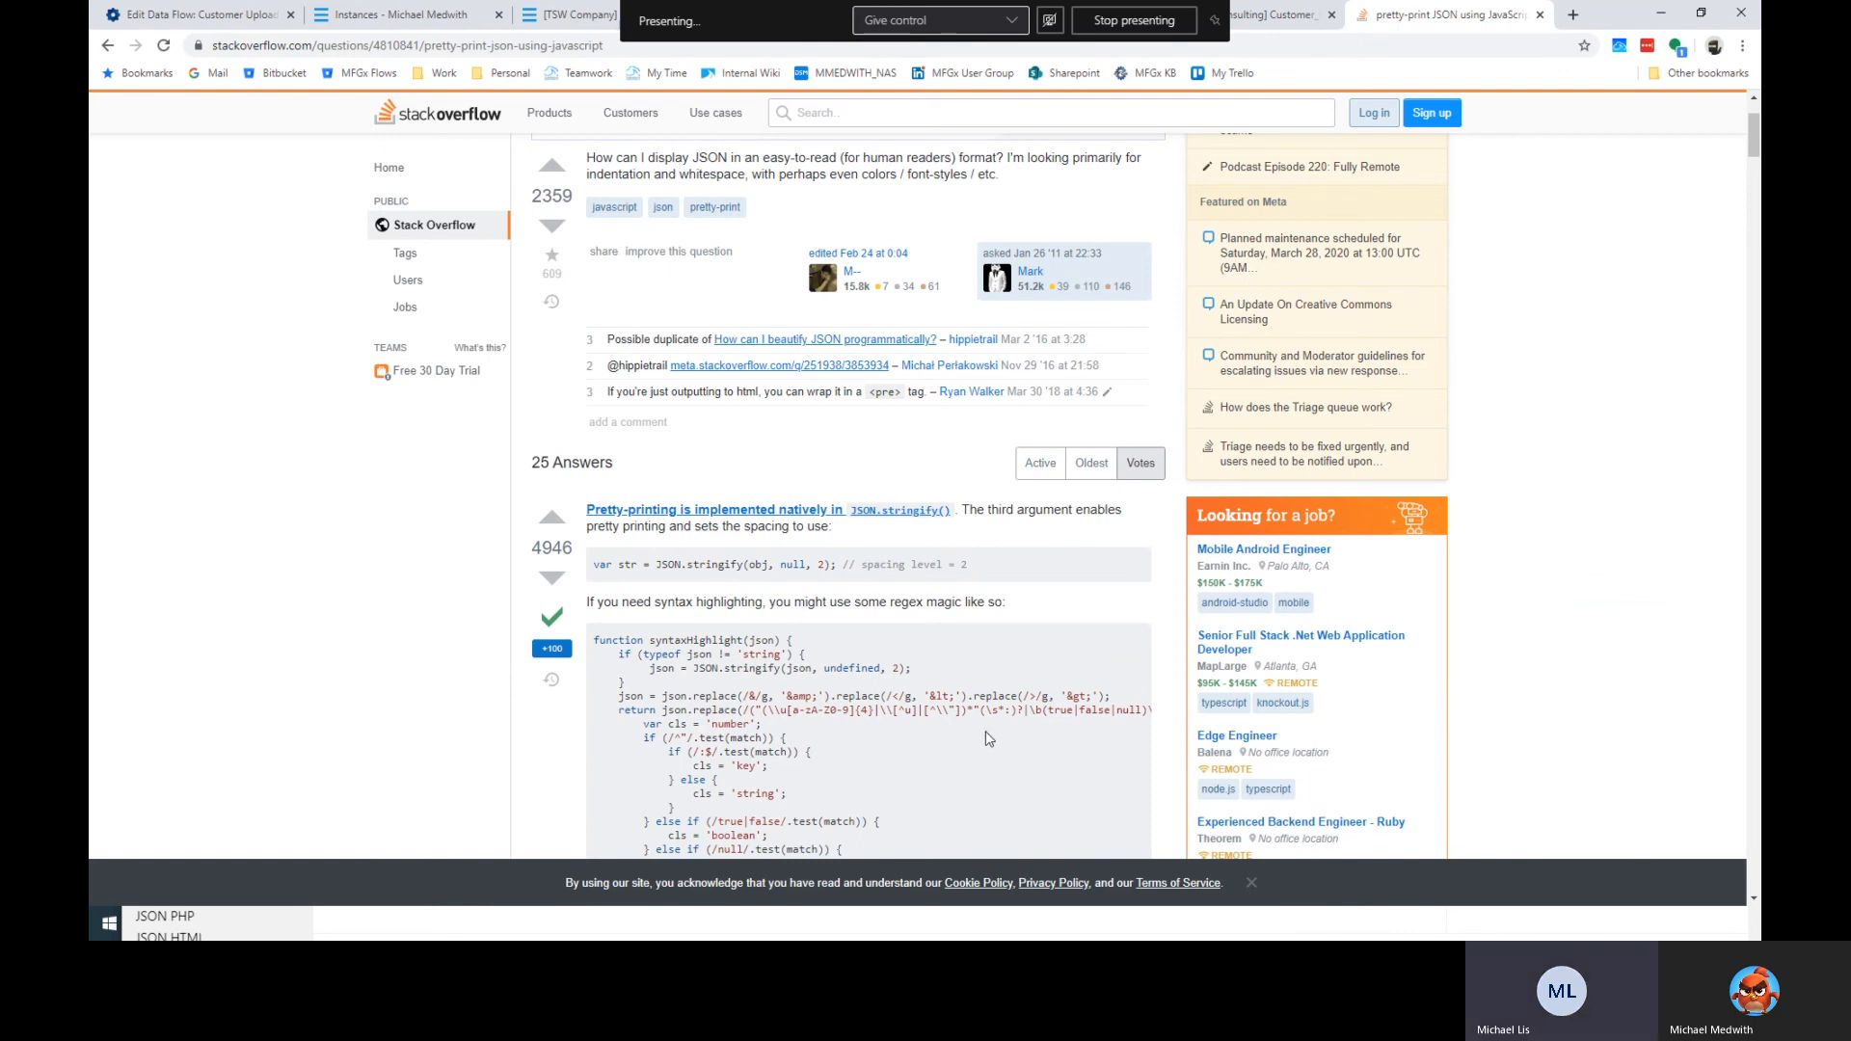
{"action": "scroll", "coordinate": [1003, 771], "scroll_direction": "down", "scroll_amount": 9}
{"action": "scroll", "coordinate": [967, 723], "scroll_direction": "up", "scroll_amount": 6}
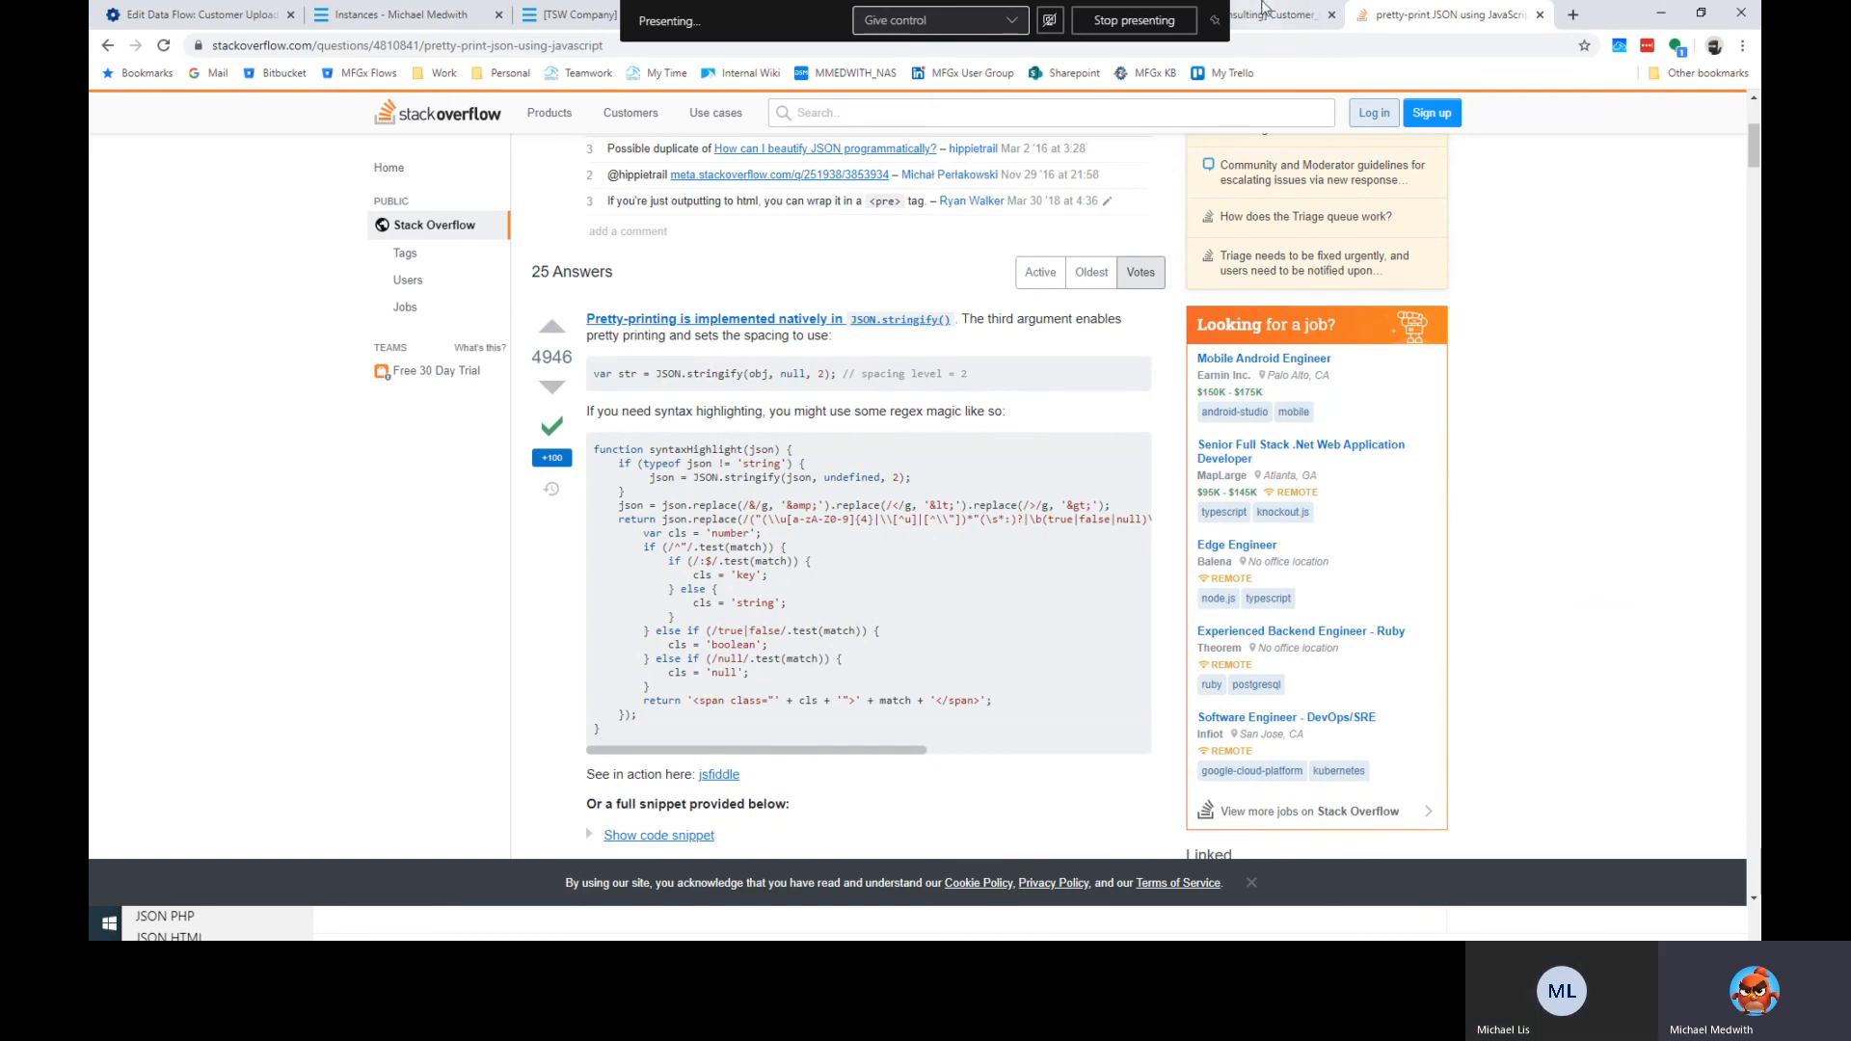
{"action": "left_click", "coordinate": [203, 11]}
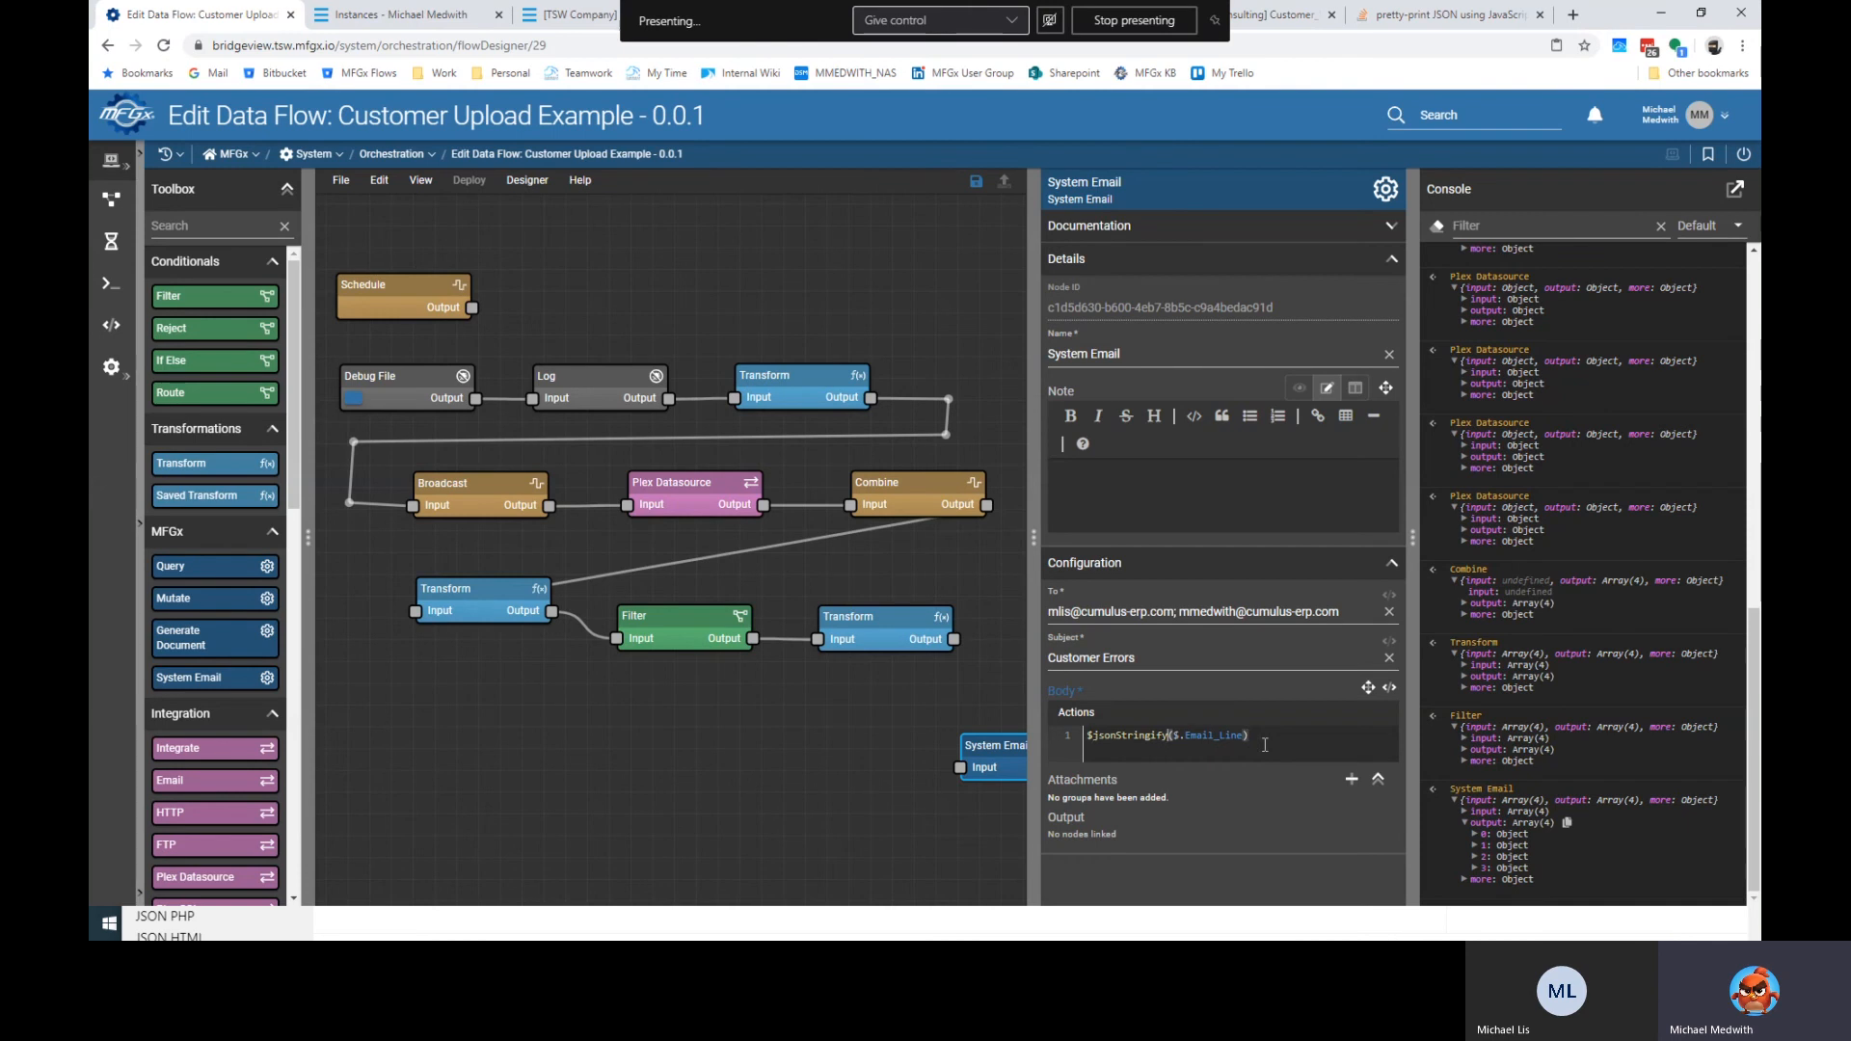
Rewrite the System Email body as $jsonStringify($.Email_Line, { "space": 2 }).
{"action": "key", "text": "ctrl+space"}
{"action": "type", "text": "({ \"value\": true }, { \"space\": 2 })"}
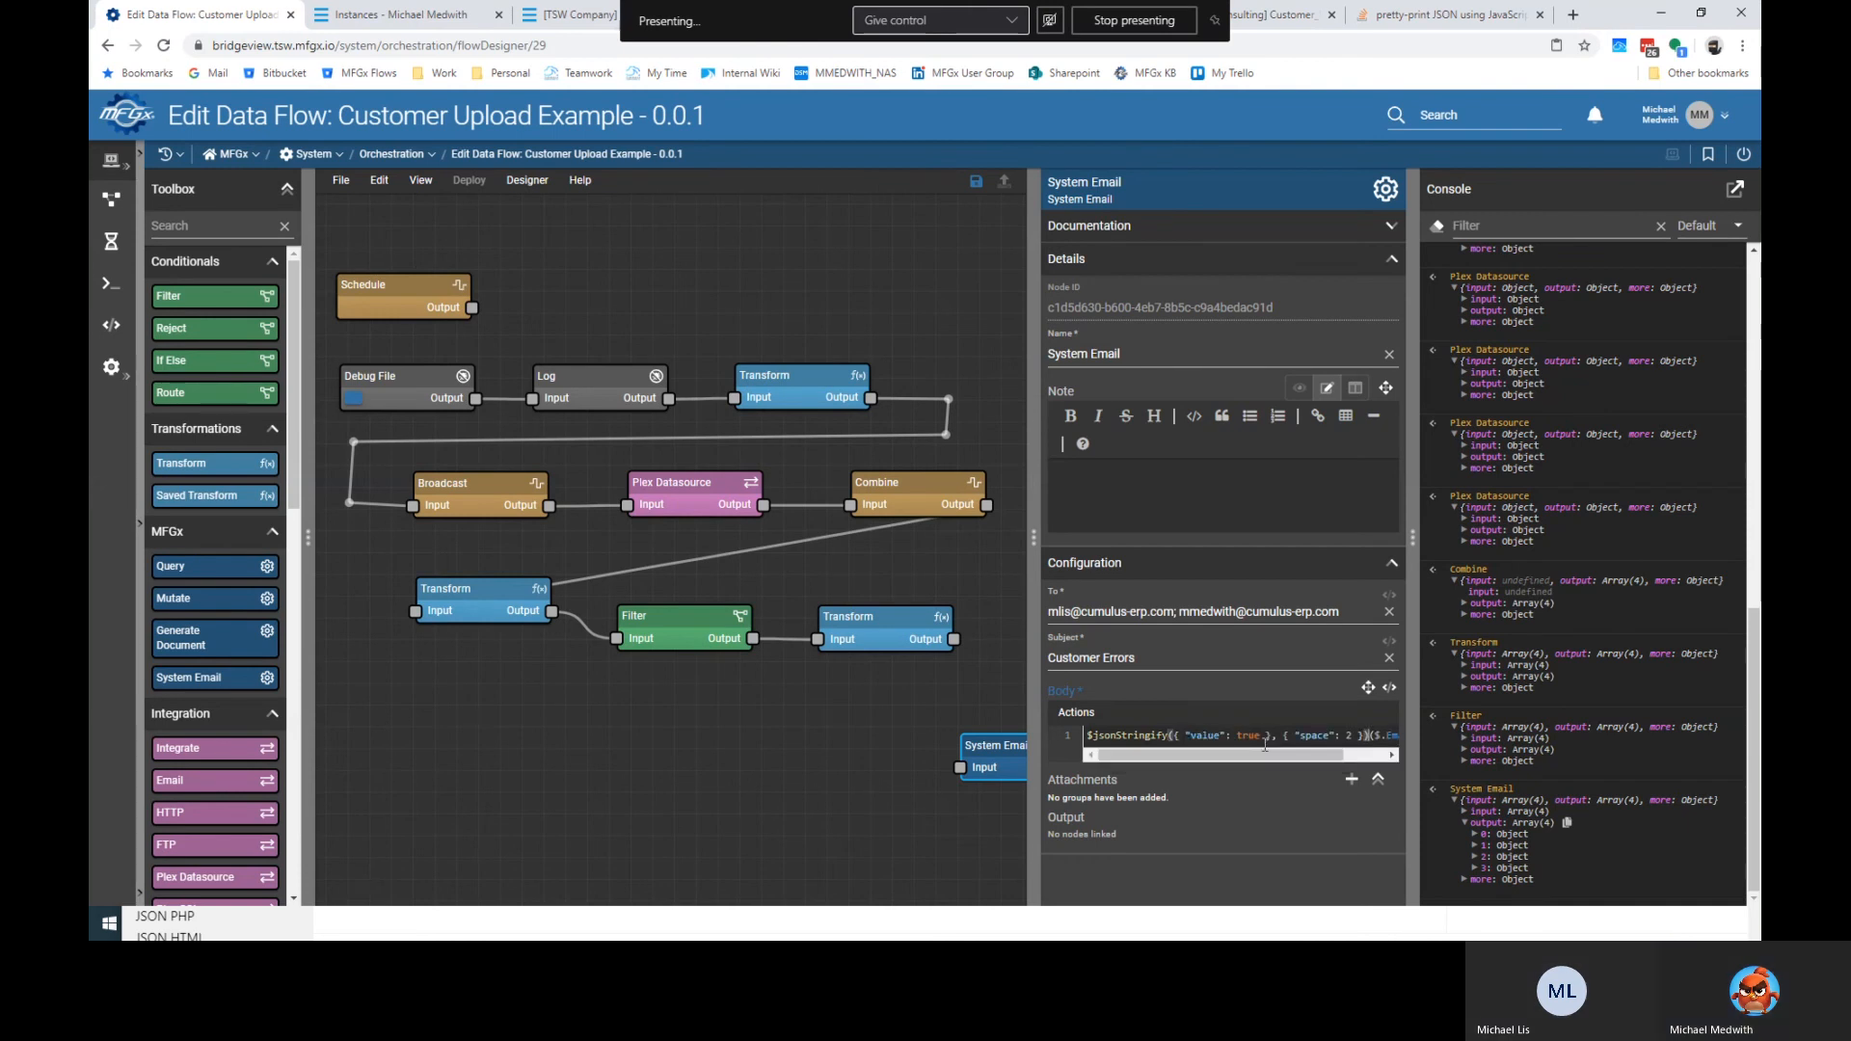
{"action": "key", "text": "Left"}
{"action": "key", "text": "ctrl+shift+Left"}
{"action": "key", "text": "ctrl+shift+Left"}
{"action": "key", "text": "ctrl+shift+Left"}
{"action": "key", "text": "ctrl+shift+Left"}
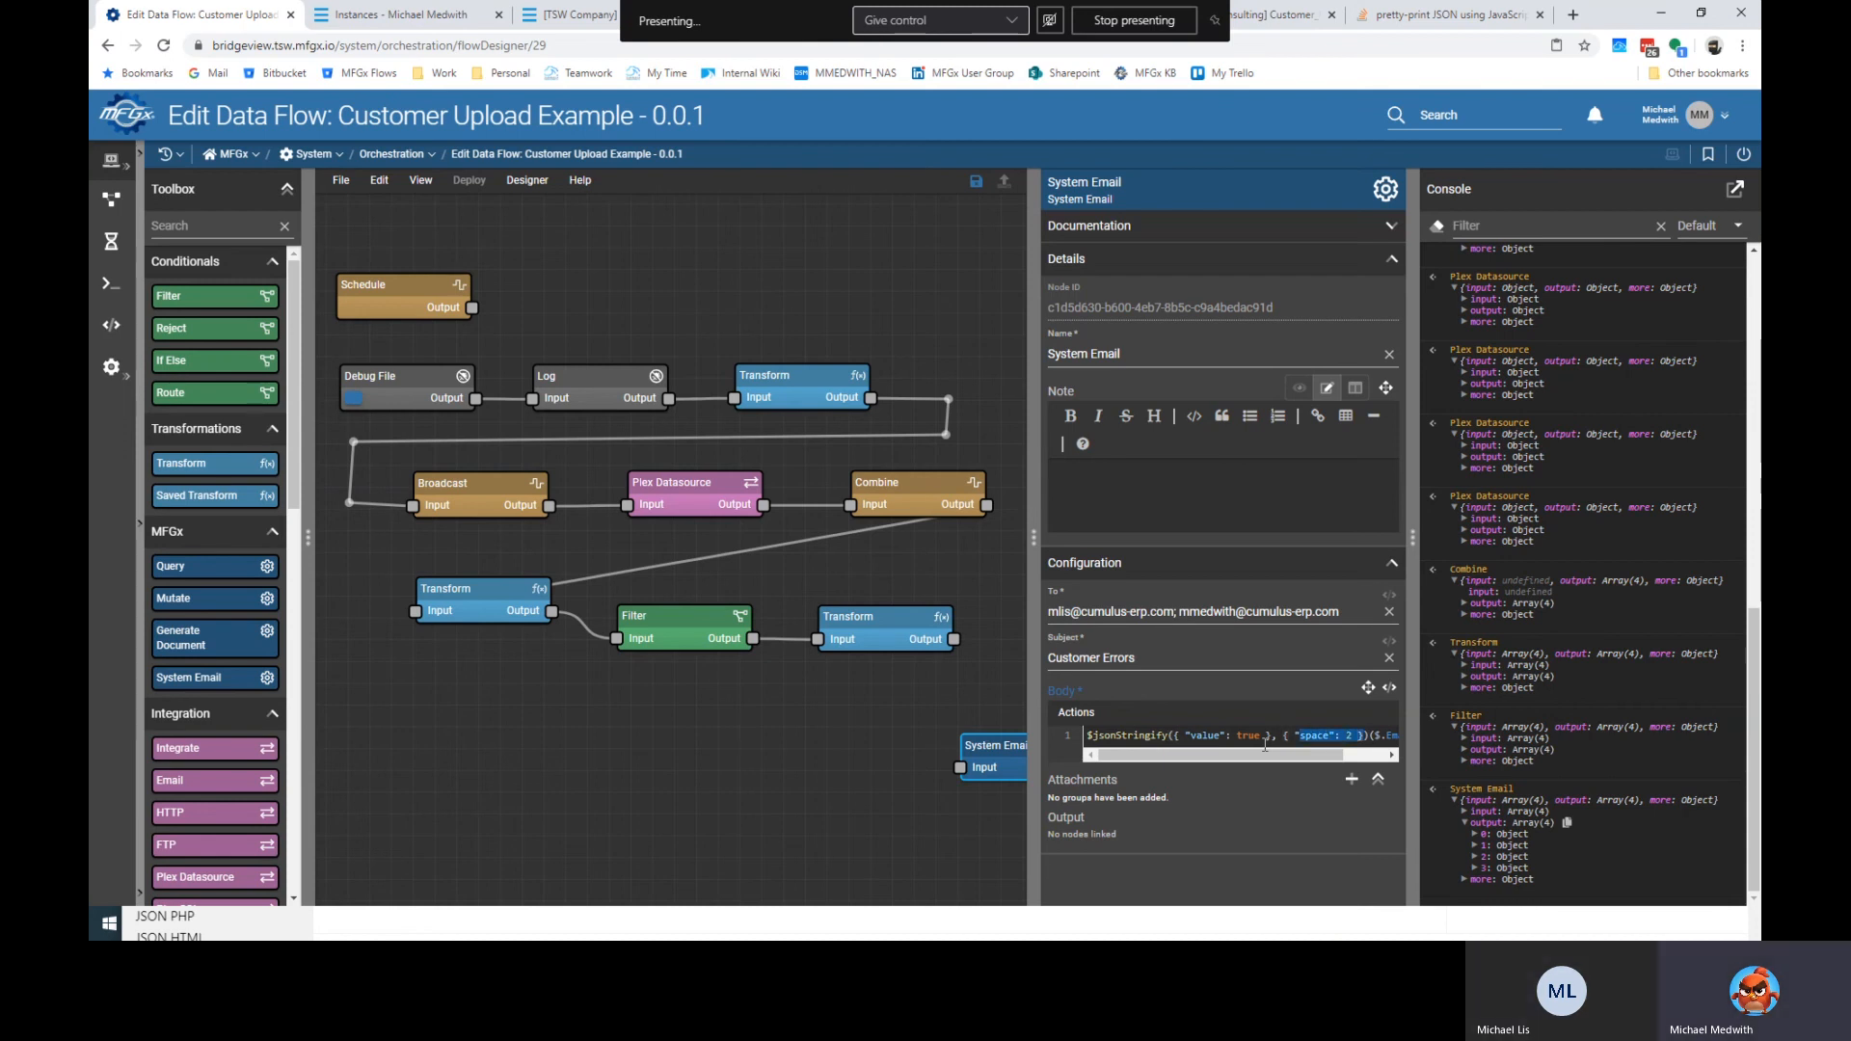
{"action": "key", "text": "shift+Left"}
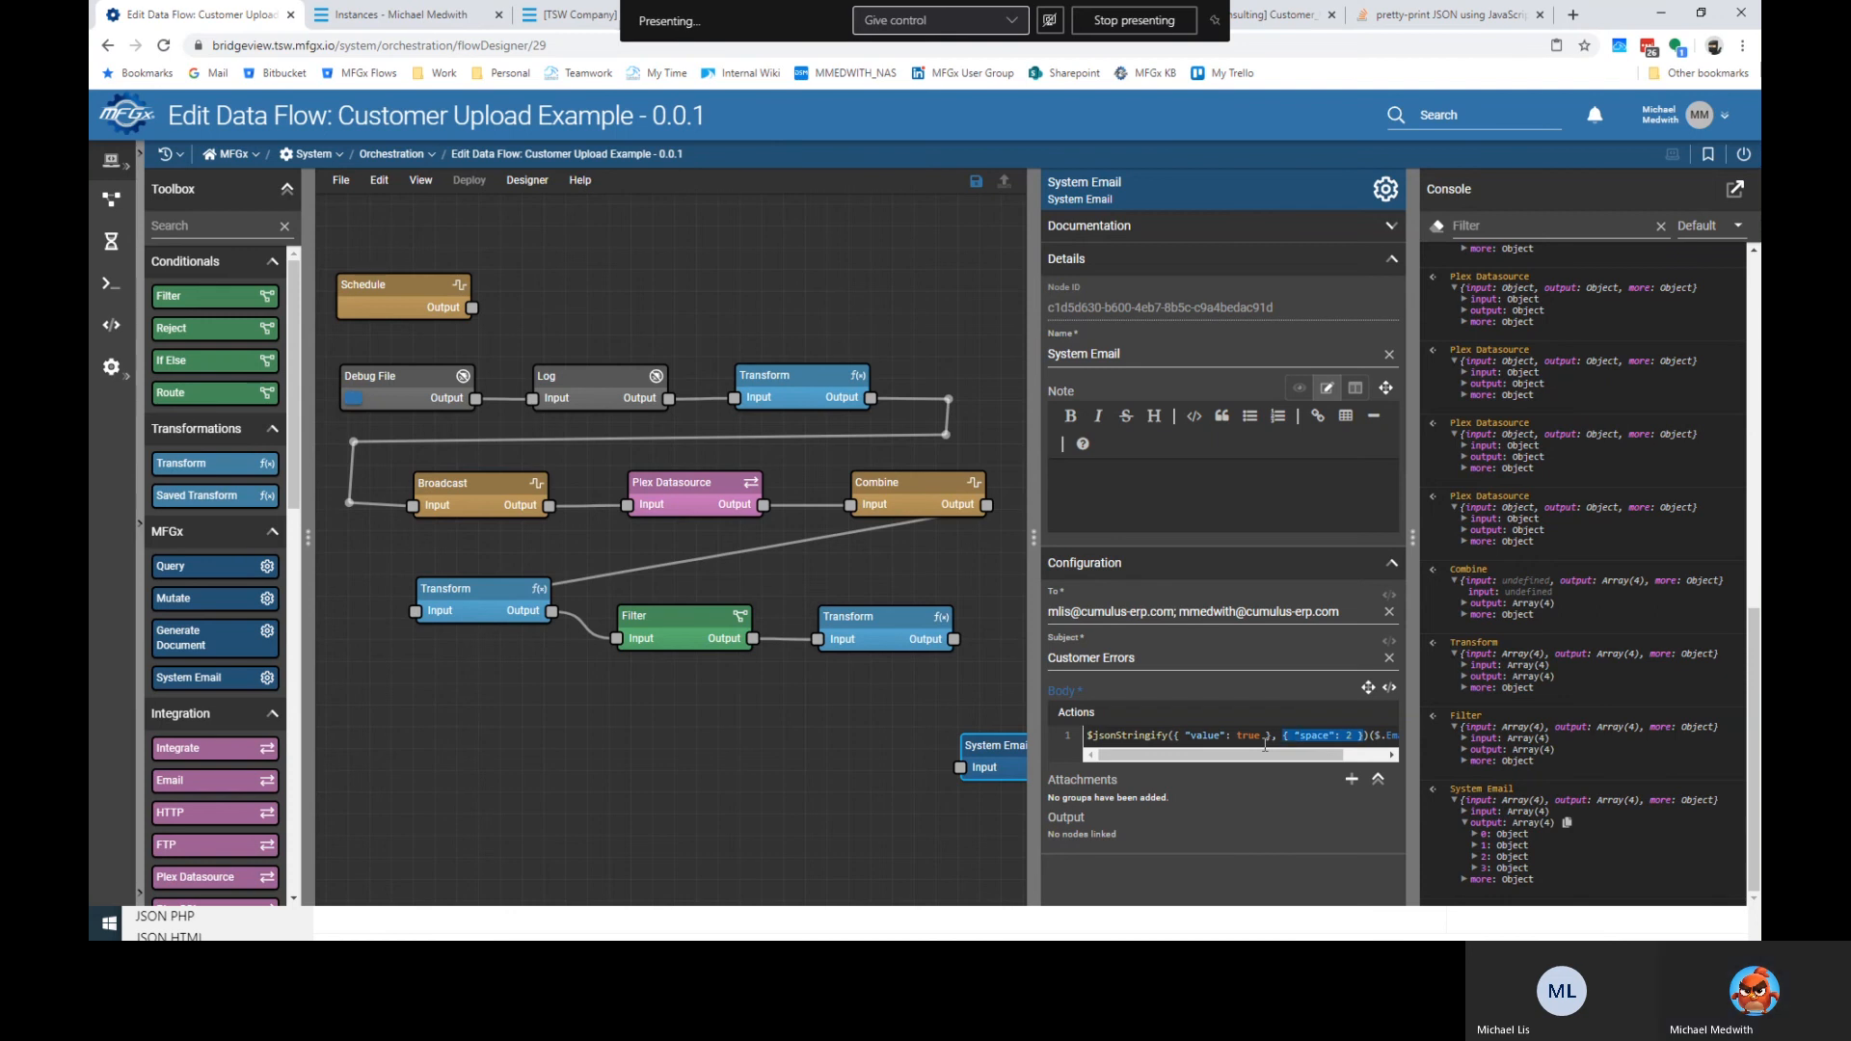
{"action": "key", "text": "BackSpace"}
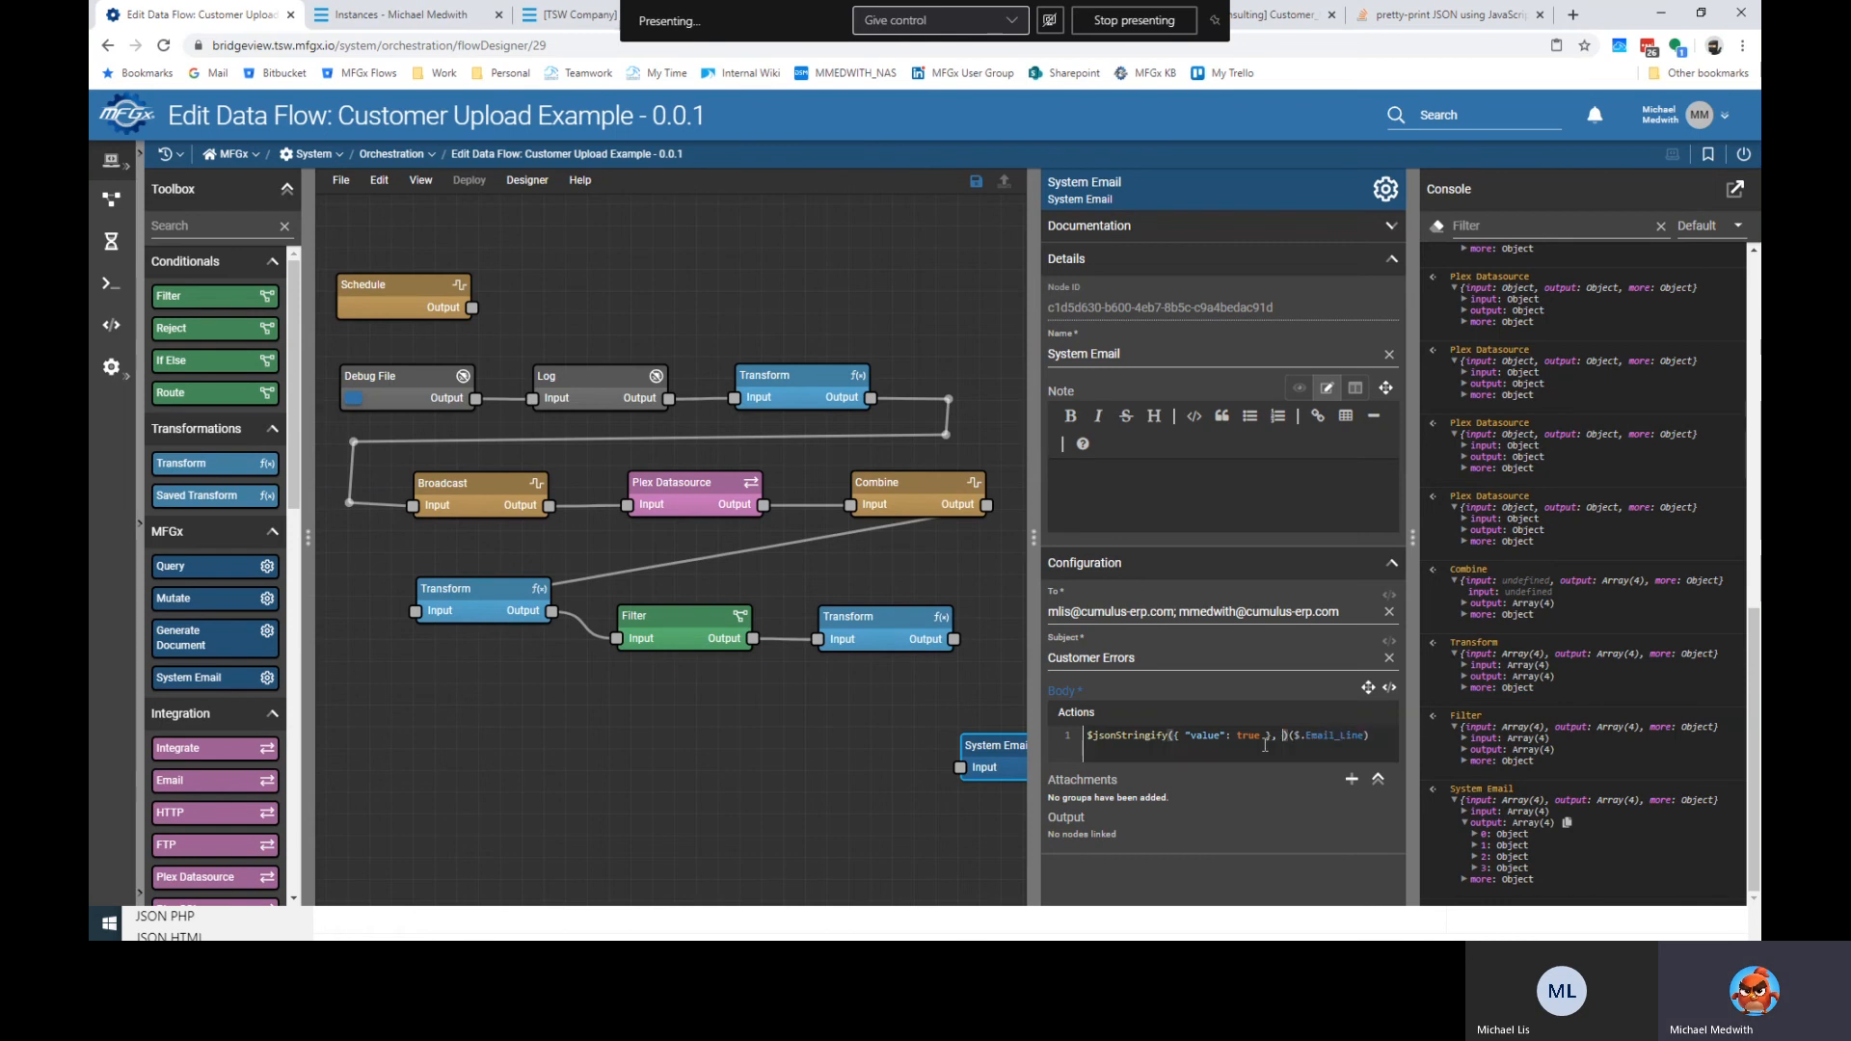
{"action": "type", "text": "{ \"space\": 2 }"}
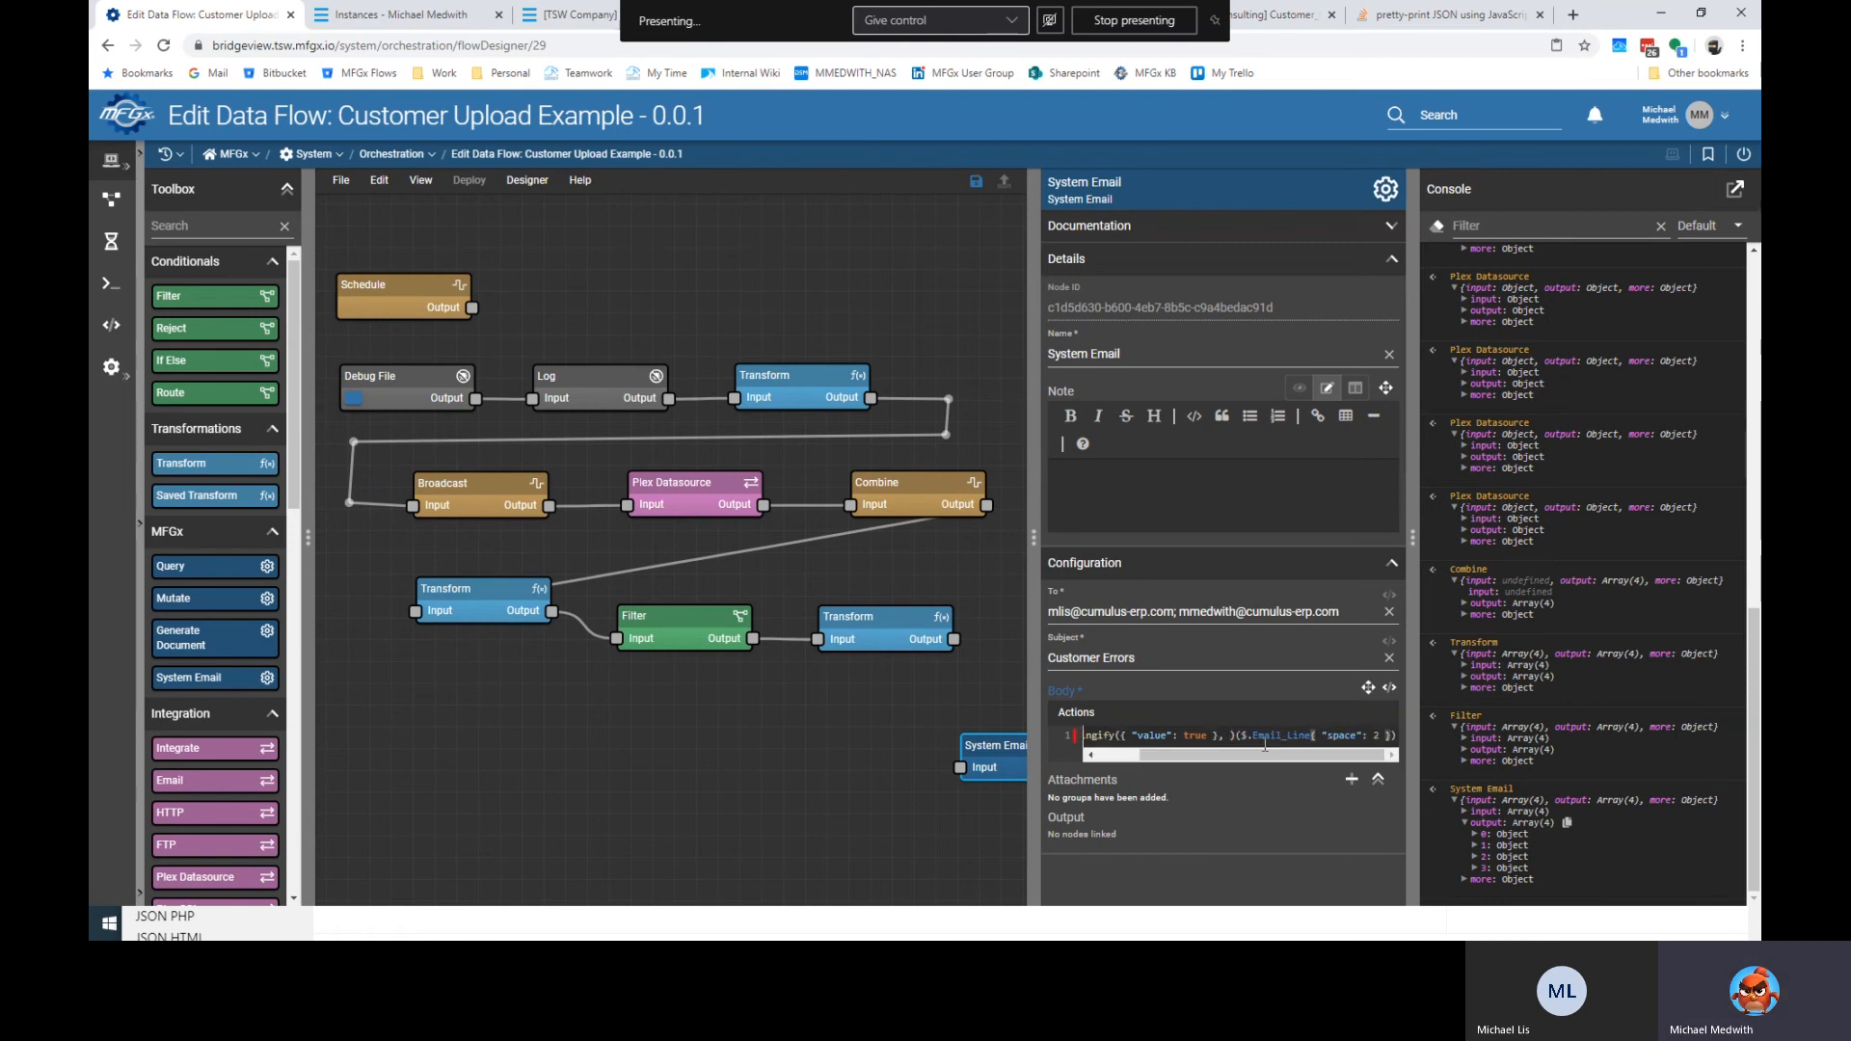
{"action": "type", "text": ","}
{"action": "key", "text": "shift+Home"}
{"action": "key", "text": "shift+Right"}
{"action": "key", "text": "shift+Right"}
{"action": "key", "text": "shift+Right"}
{"action": "key", "text": "shift+Right"}
{"action": "key", "text": "shift+Right"}
{"action": "key", "text": "shift+Right"}
{"action": "key", "text": "shift+Right"}
{"action": "key", "text": "shift+Right"}
{"action": "key", "text": "shift+Right"}
{"action": "key", "text": "shift+Right"}
{"action": "key", "text": "shift+Right"}
{"action": "key", "text": "shift+Right"}
{"action": "key", "text": "shift+Right"}
{"action": "key", "text": "shift+Right"}
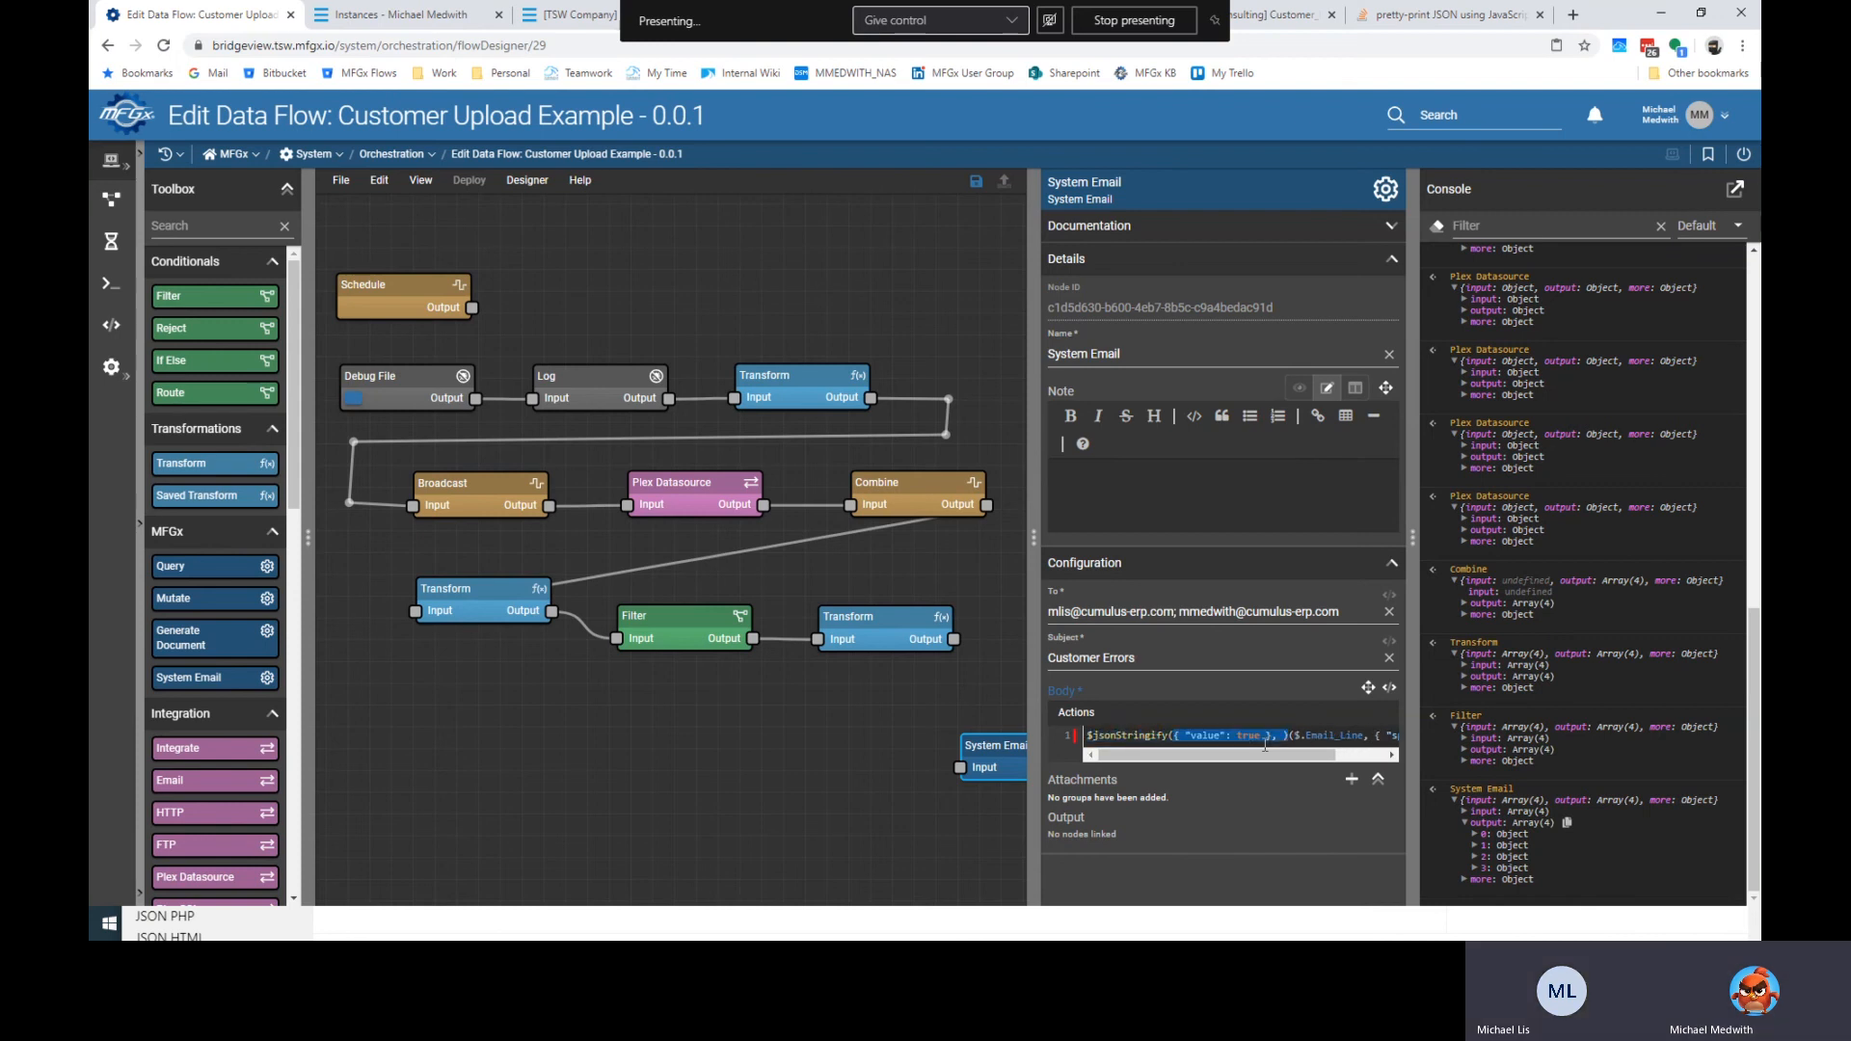
{"action": "key", "text": "BackSpace"}
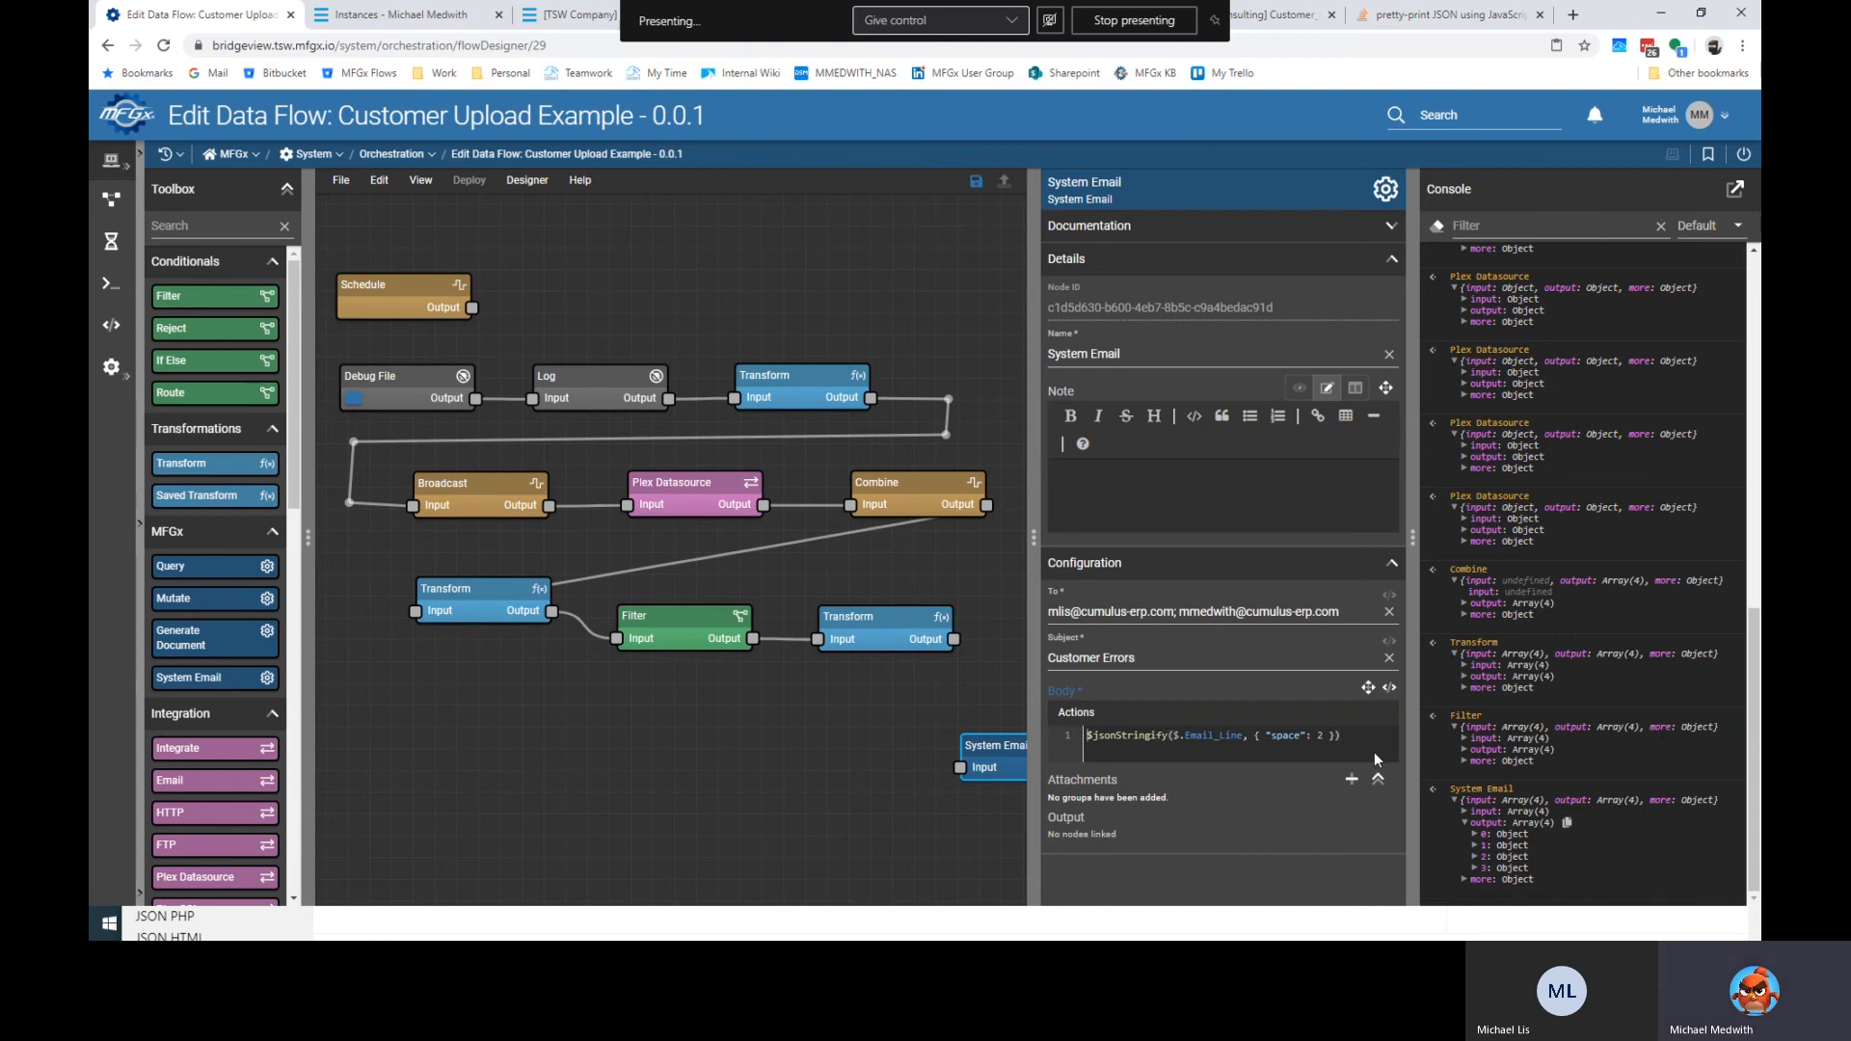
Place System Email on the canvas, wire Filter's output into it, and run the Debug File trigger.
{"action": "left_click", "coordinate": [945, 733]}
{"action": "left_click_drag", "start_coordinate": [995, 752], "coordinate": [860, 718]}
{"action": "left_click", "coordinate": [764, 640]}
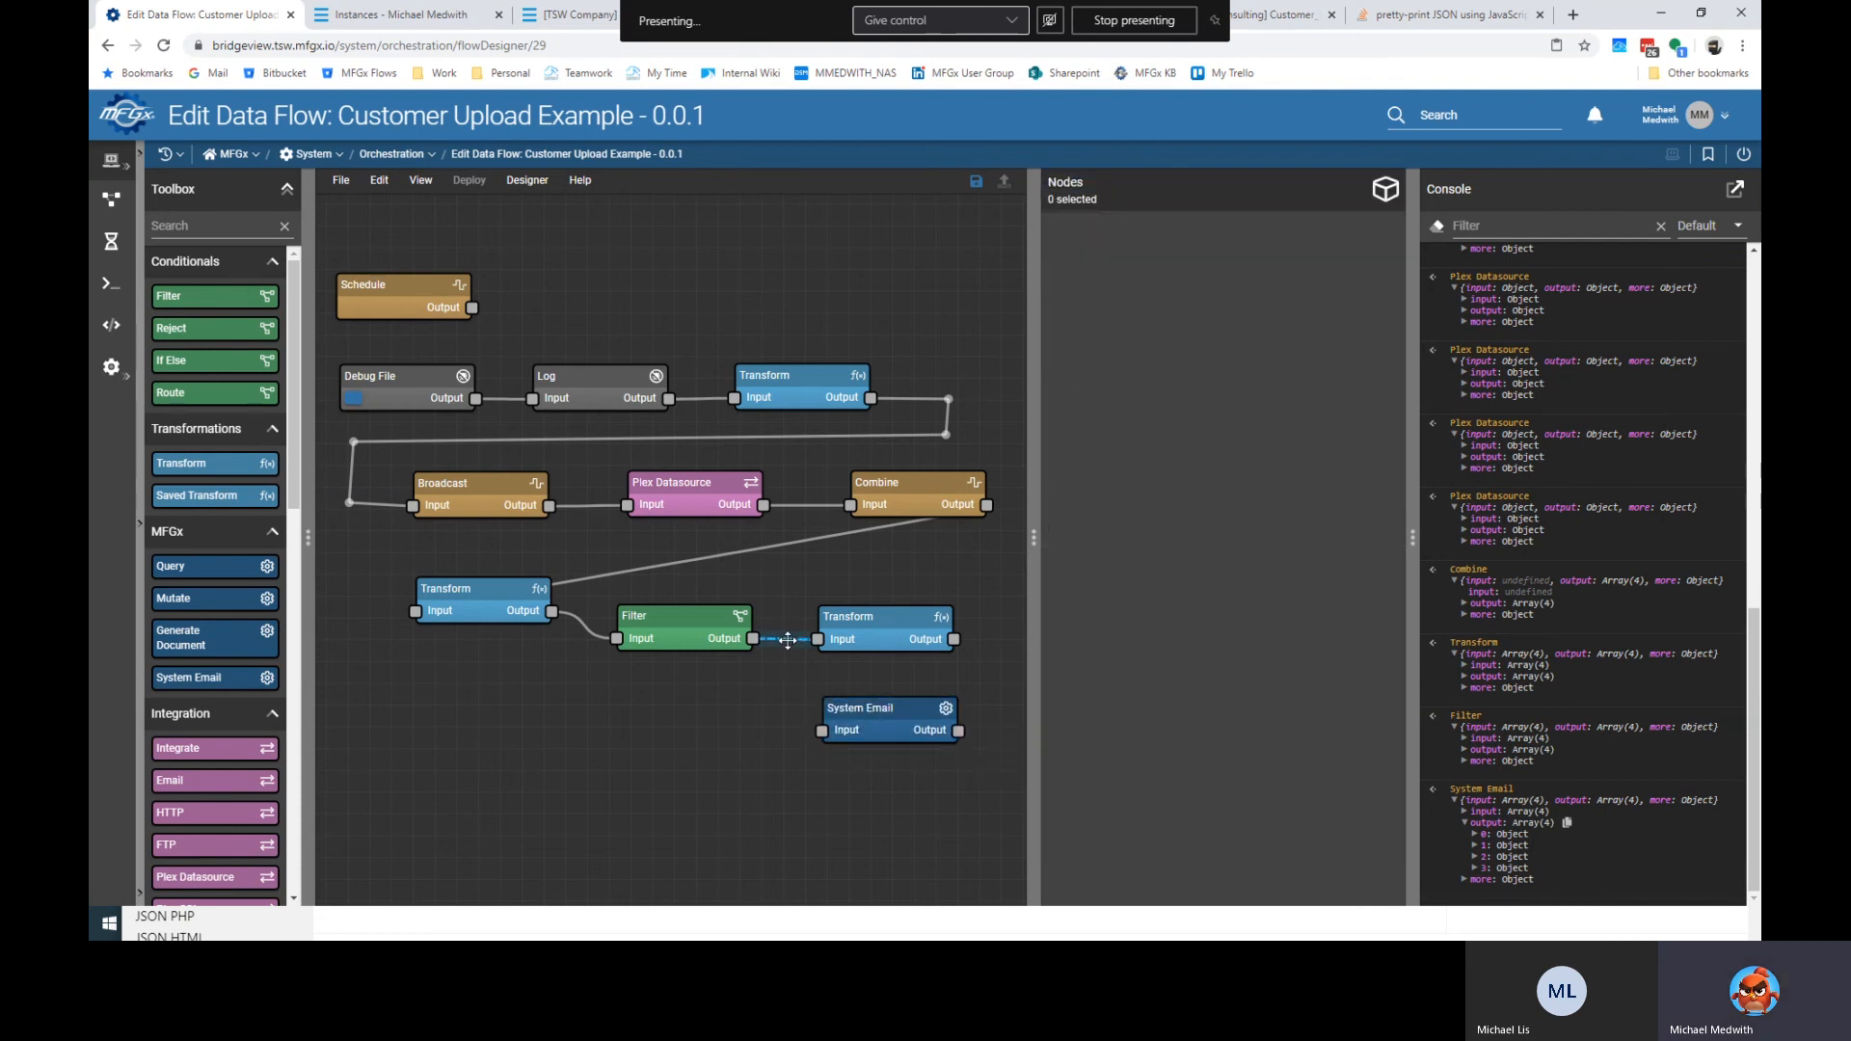
{"action": "left_click_drag", "start_coordinate": [755, 639], "coordinate": [822, 730]}
{"action": "left_click", "coordinate": [924, 718]}
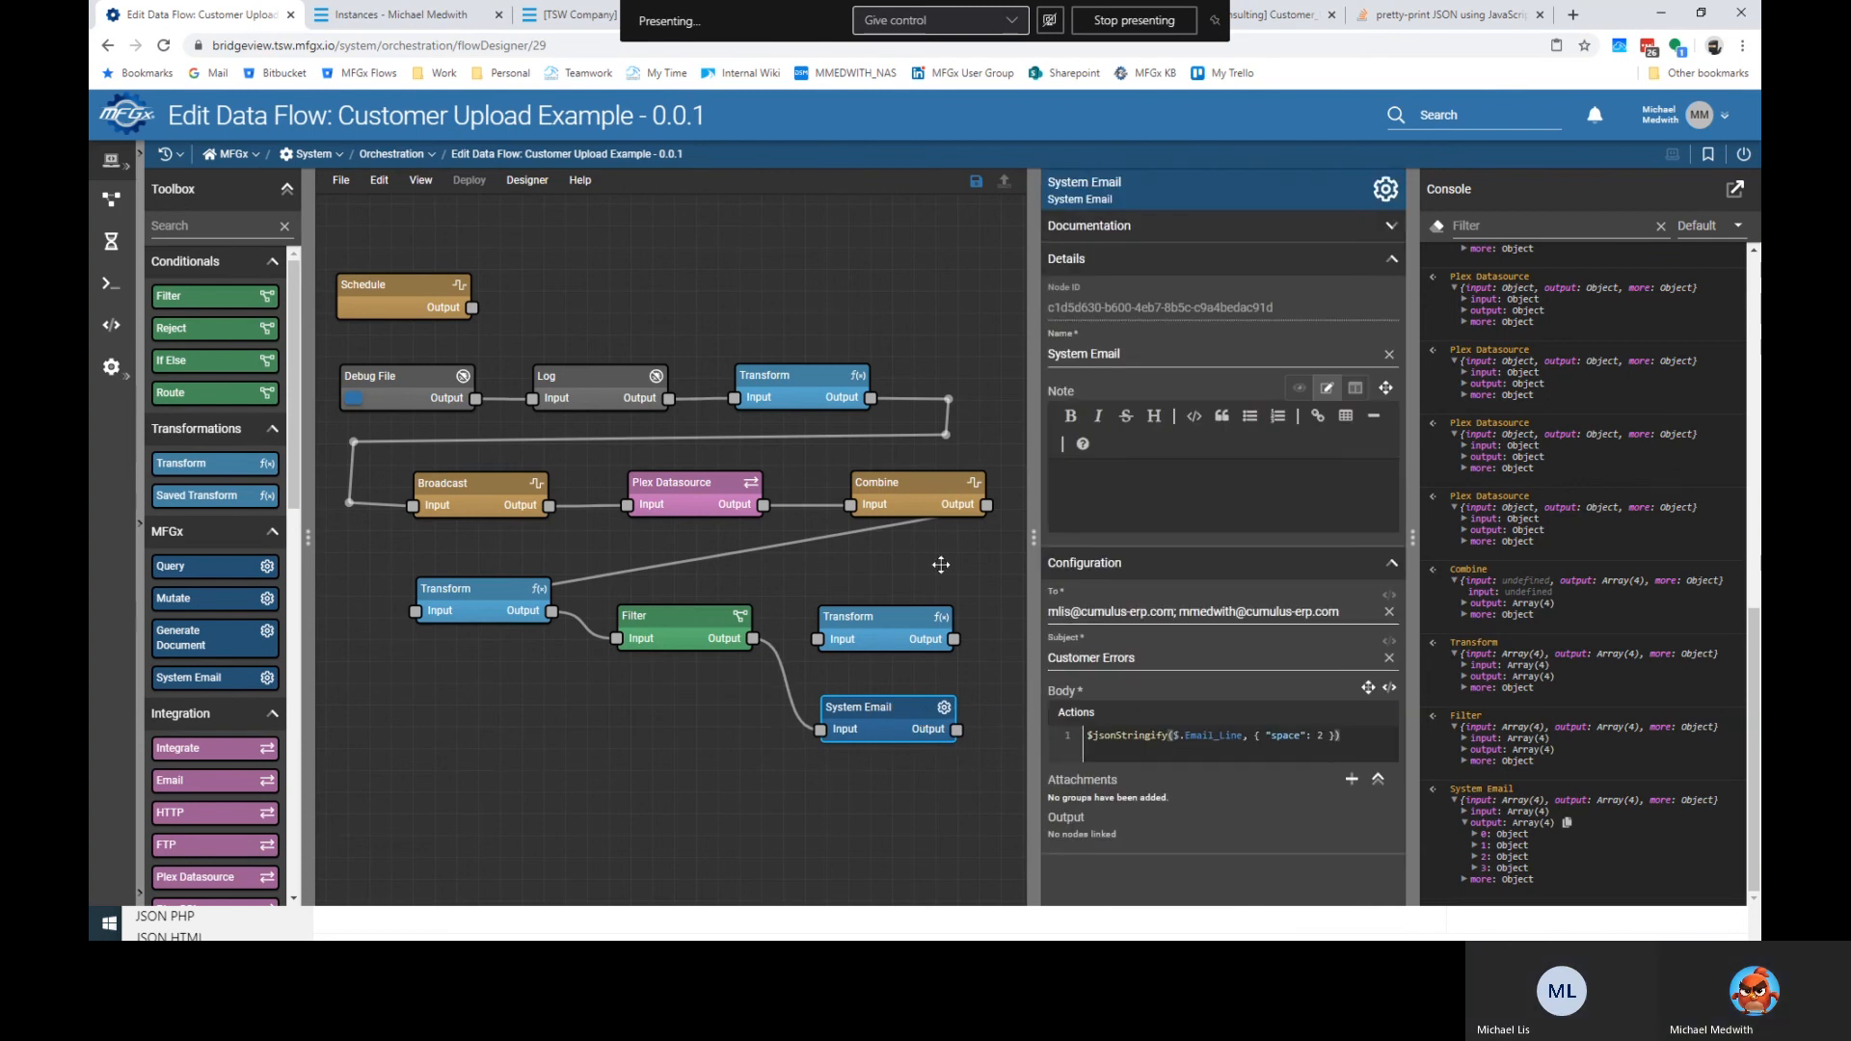
{"action": "left_click", "coordinate": [355, 401]}
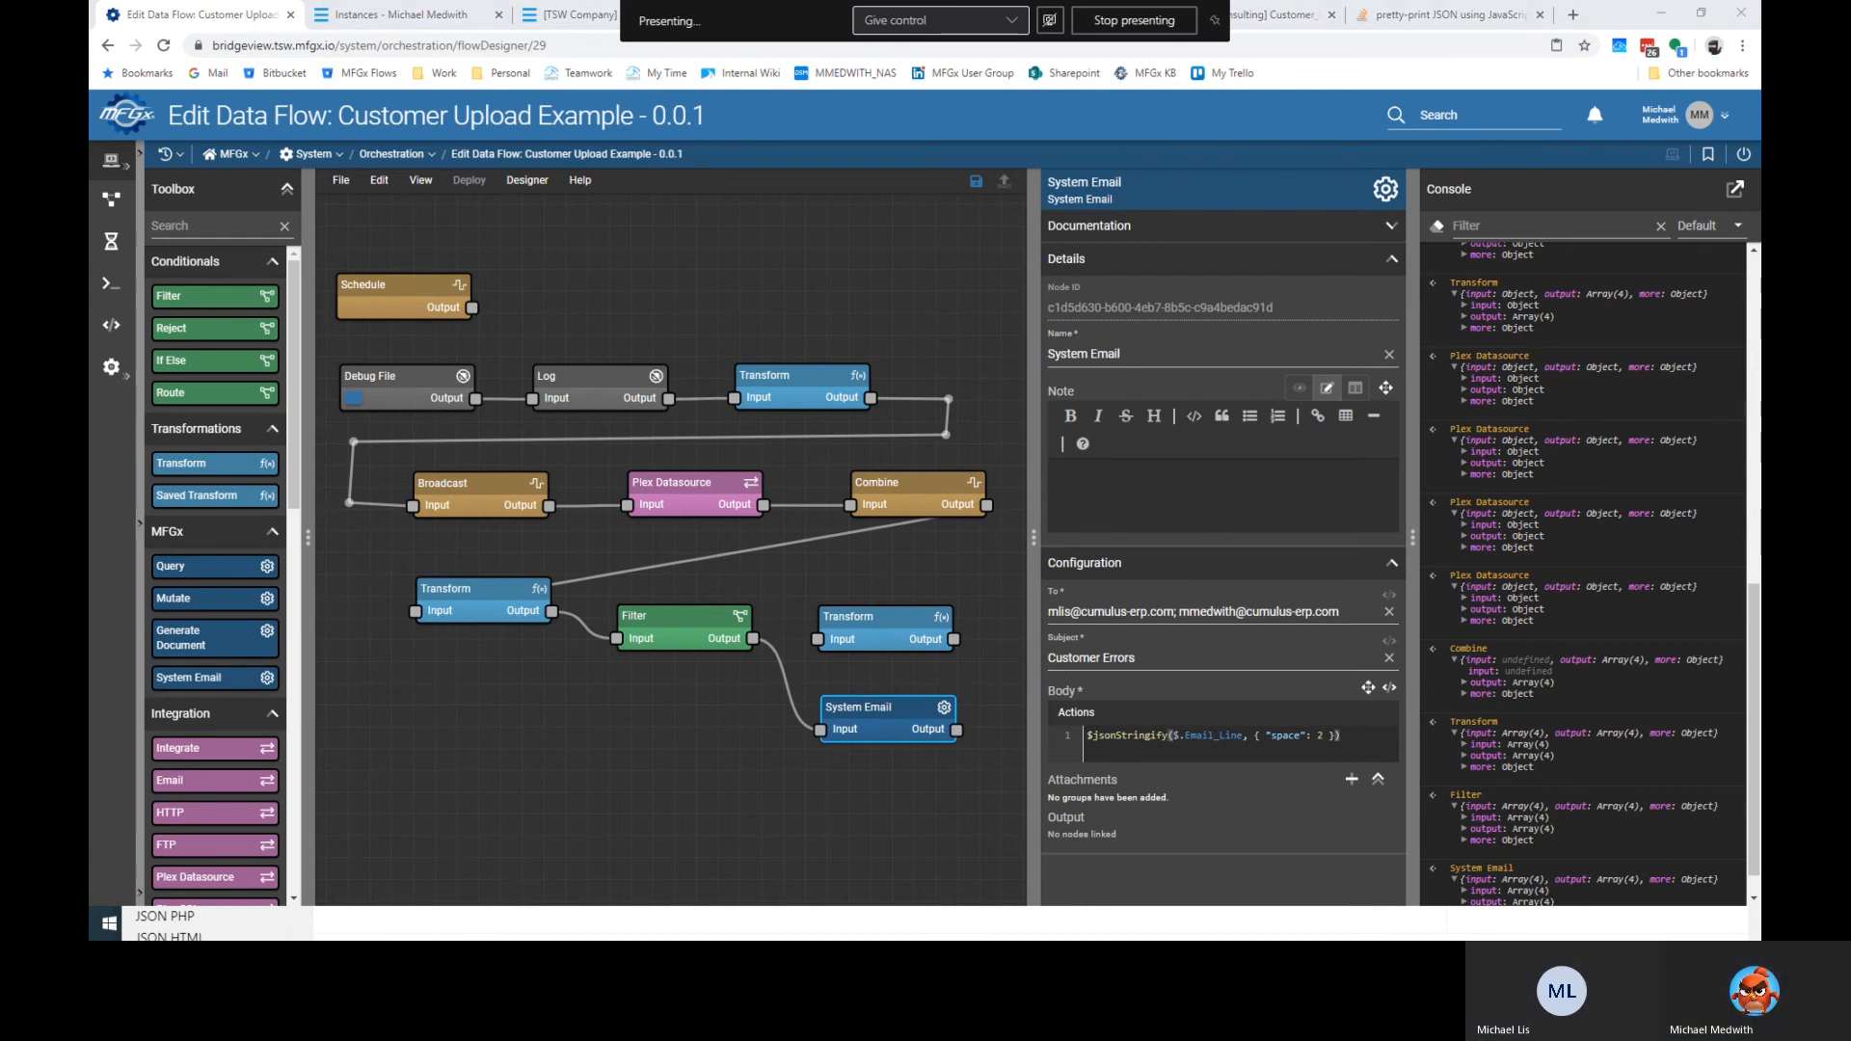
{"action": "key", "text": "alt+Tab"}
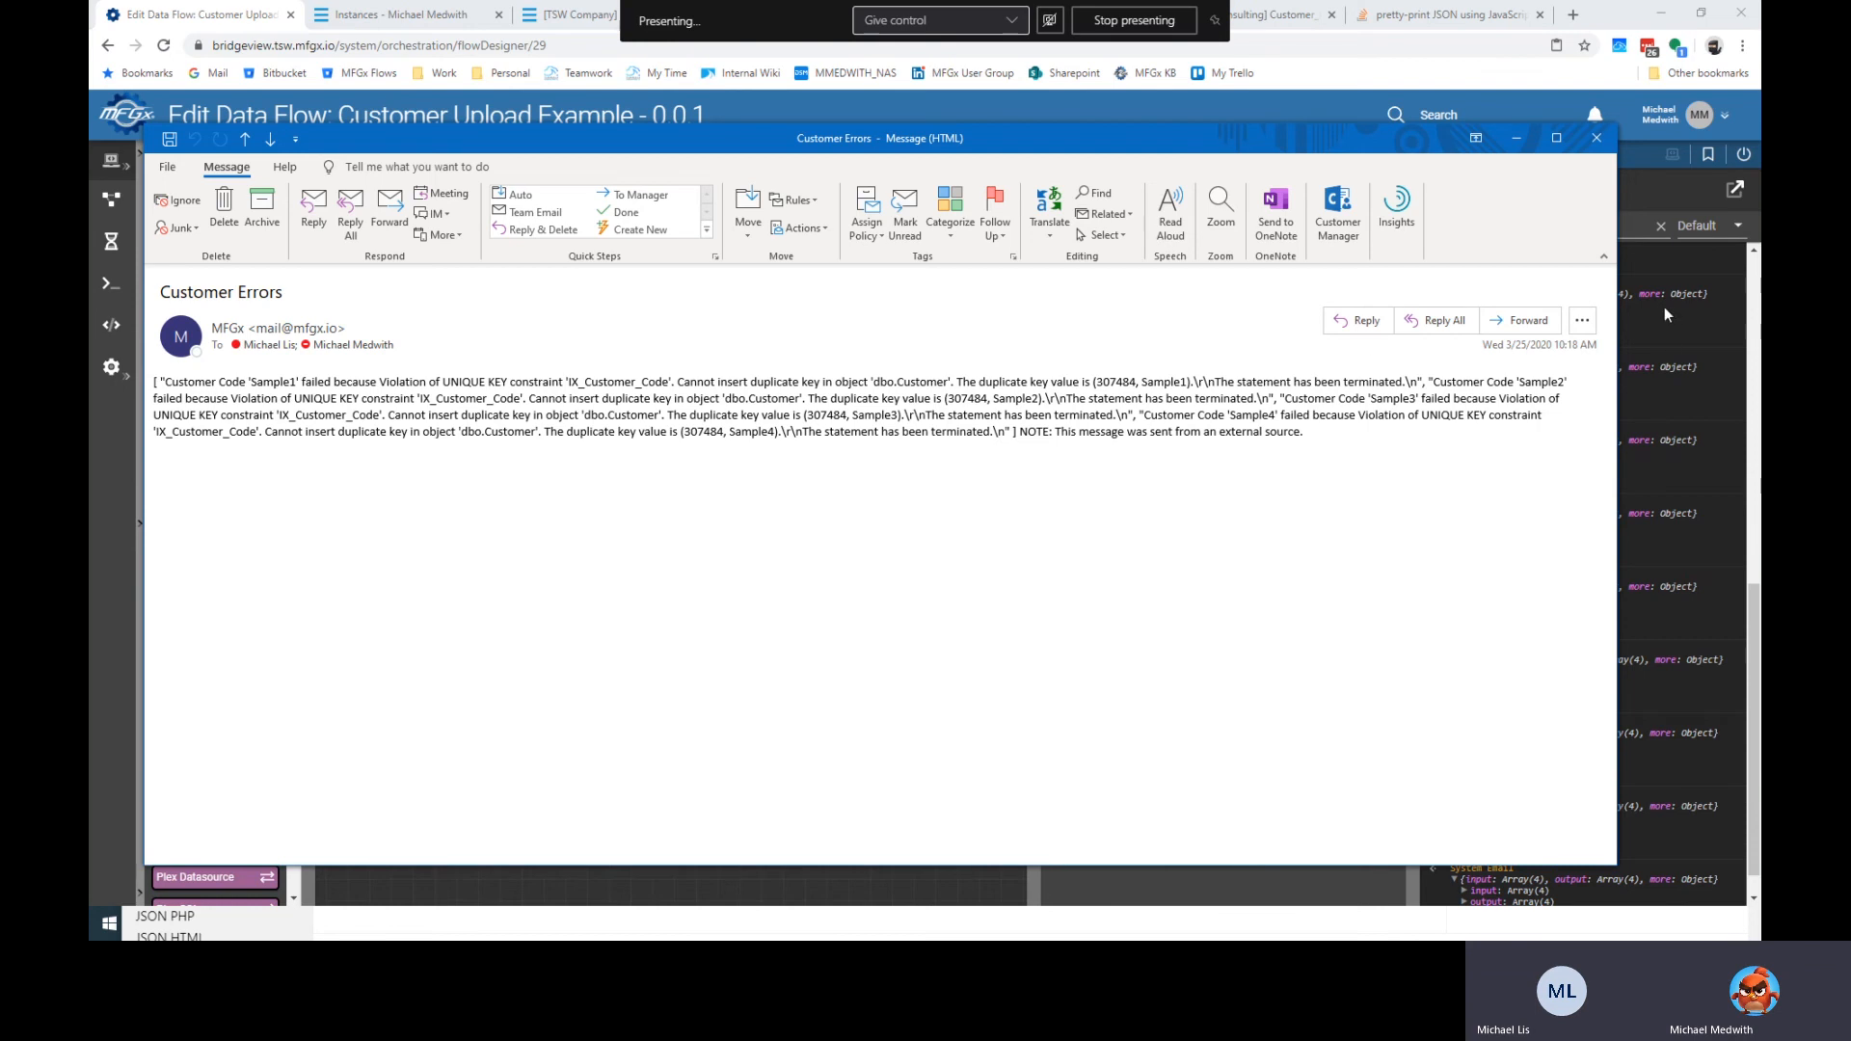
Move the Customer Errors email window out of view.
{"action": "left_click_drag", "start_coordinate": [1392, 143], "coordinate": [89, 178]}
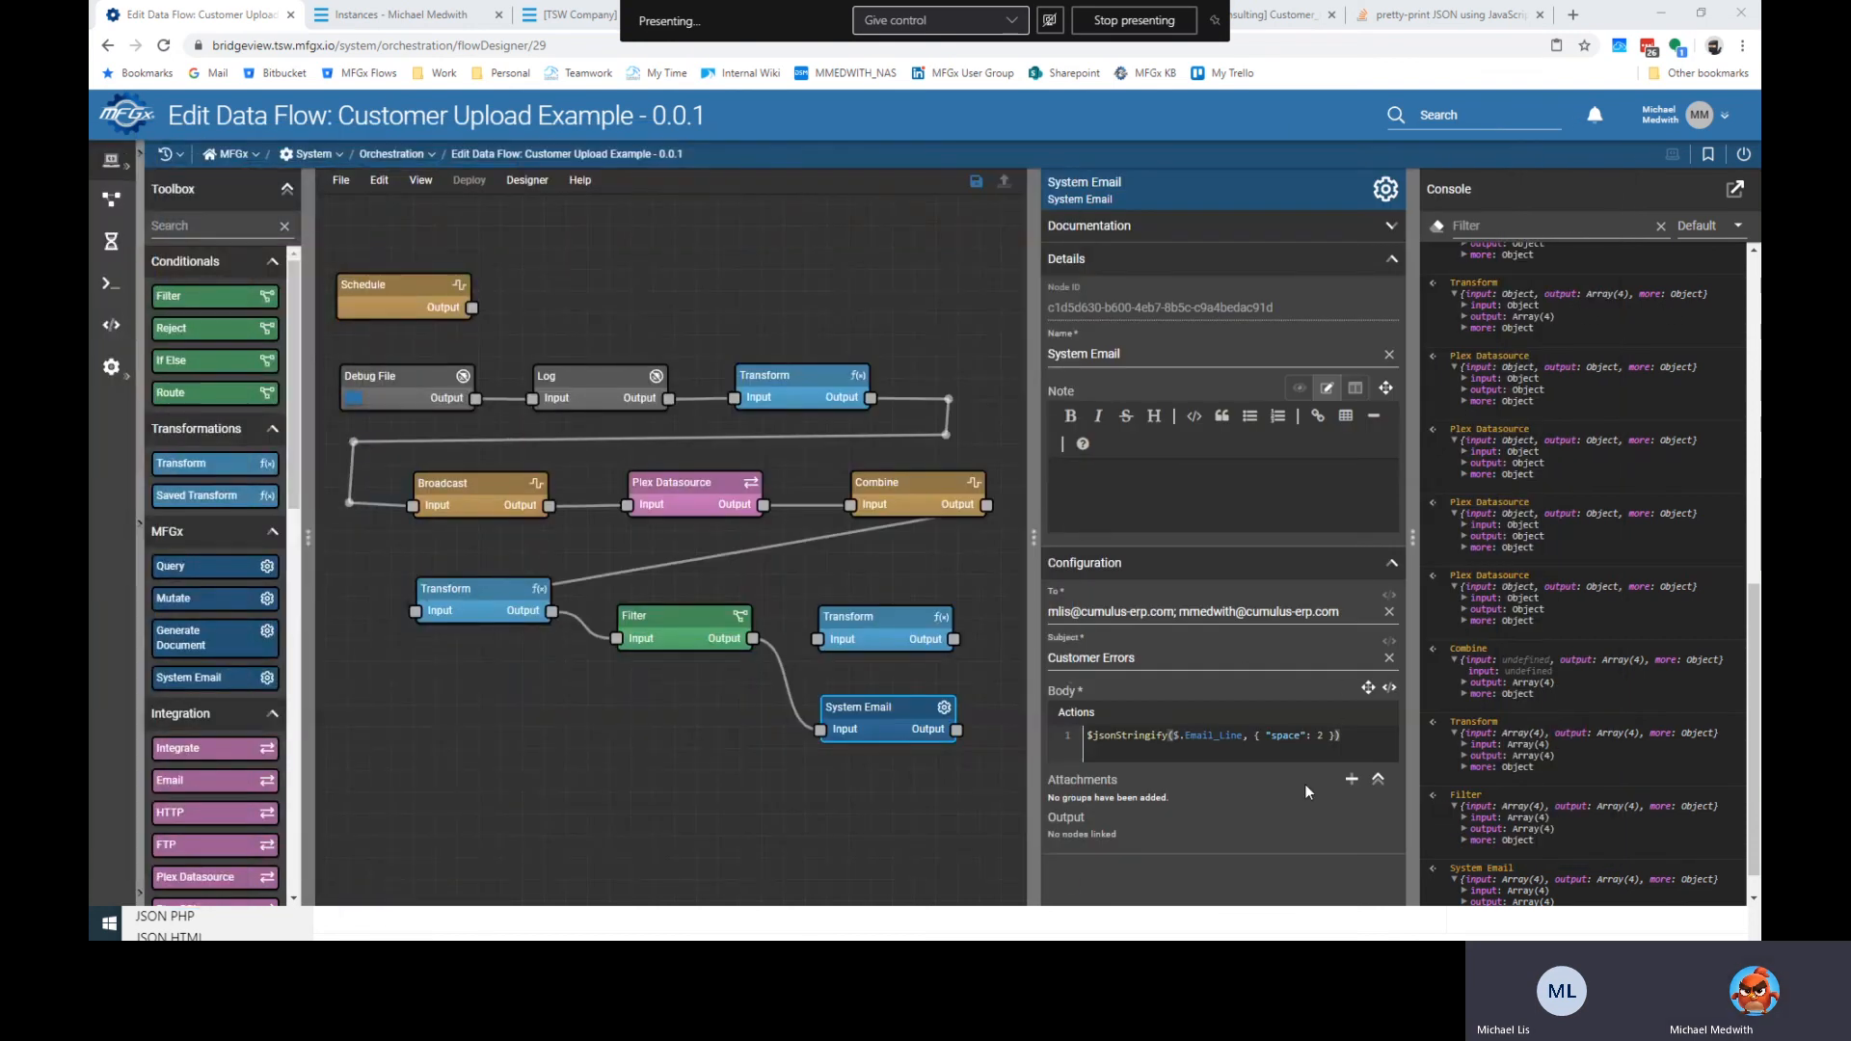
Delete the spare Transform, put System Email in its spot, save, and shift Schedule up-left.
{"action": "left_click", "coordinate": [789, 681]}
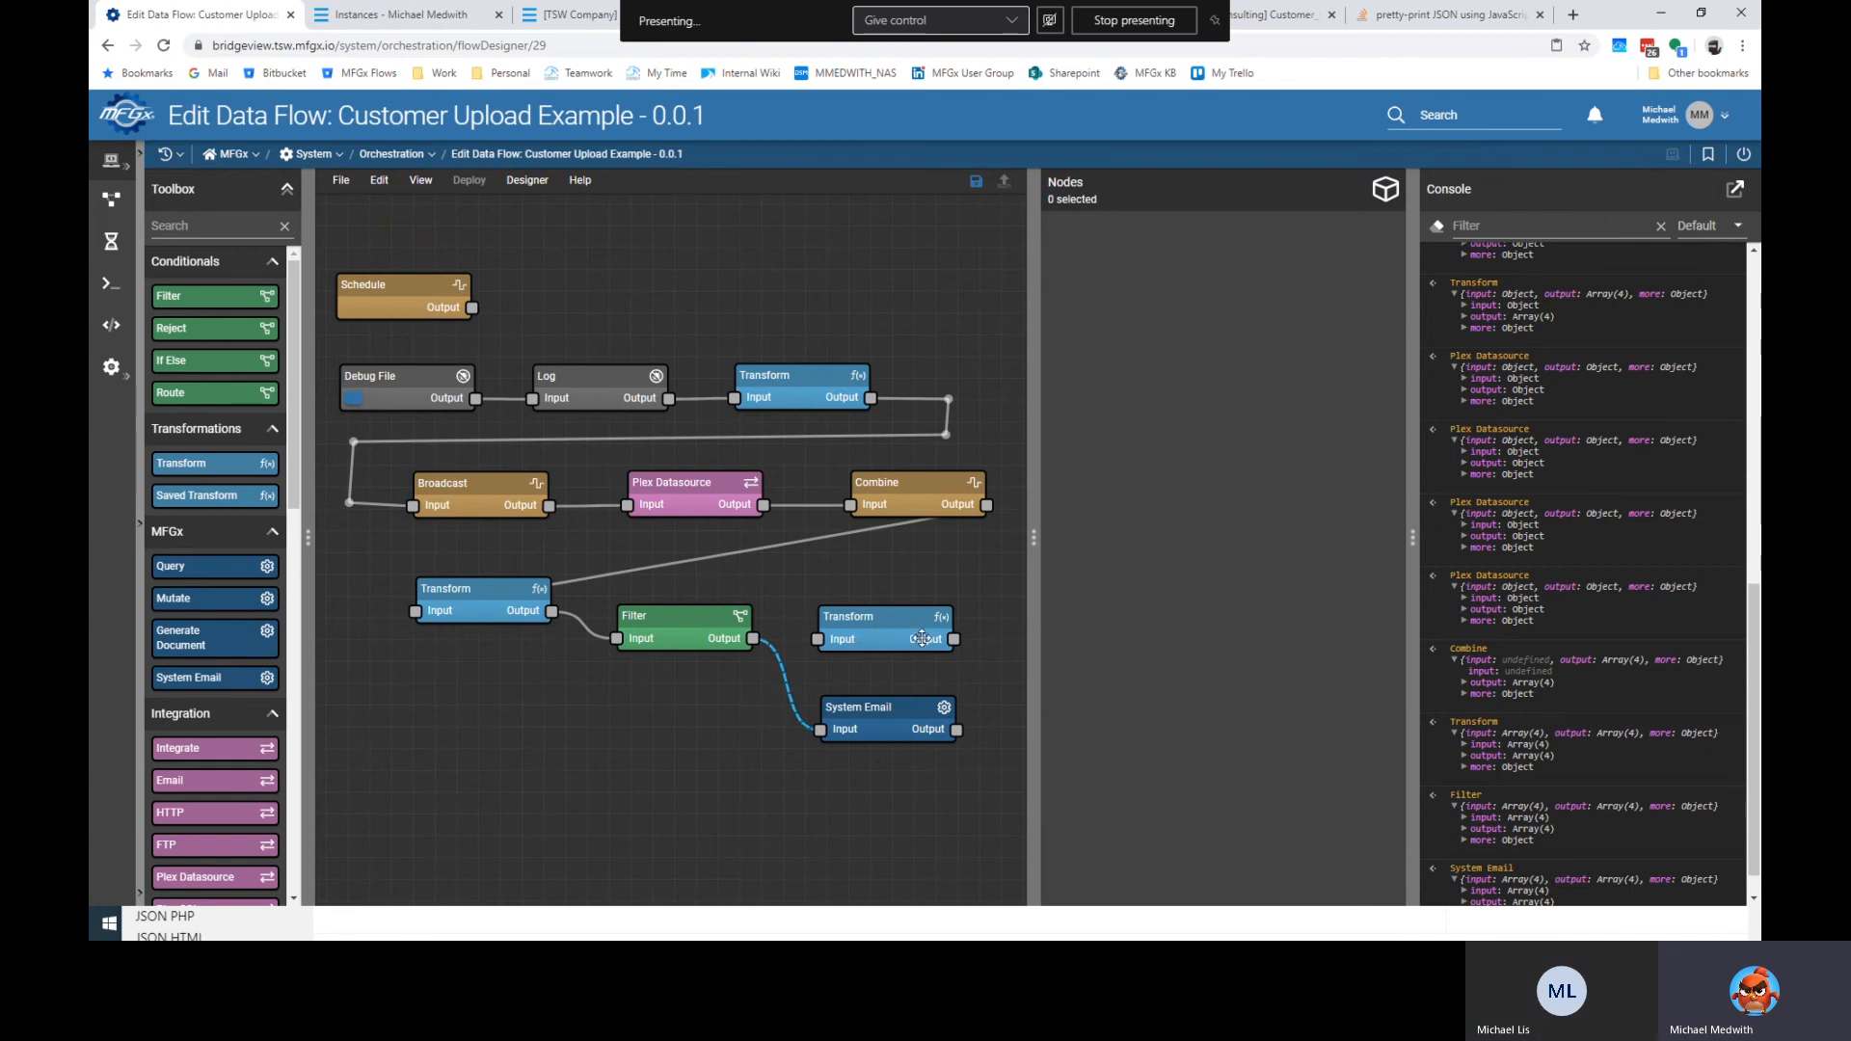
{"action": "left_click", "coordinate": [891, 639]}
{"action": "key", "text": "Delete"}
{"action": "left_click_drag", "start_coordinate": [892, 733], "coordinate": [916, 634]}
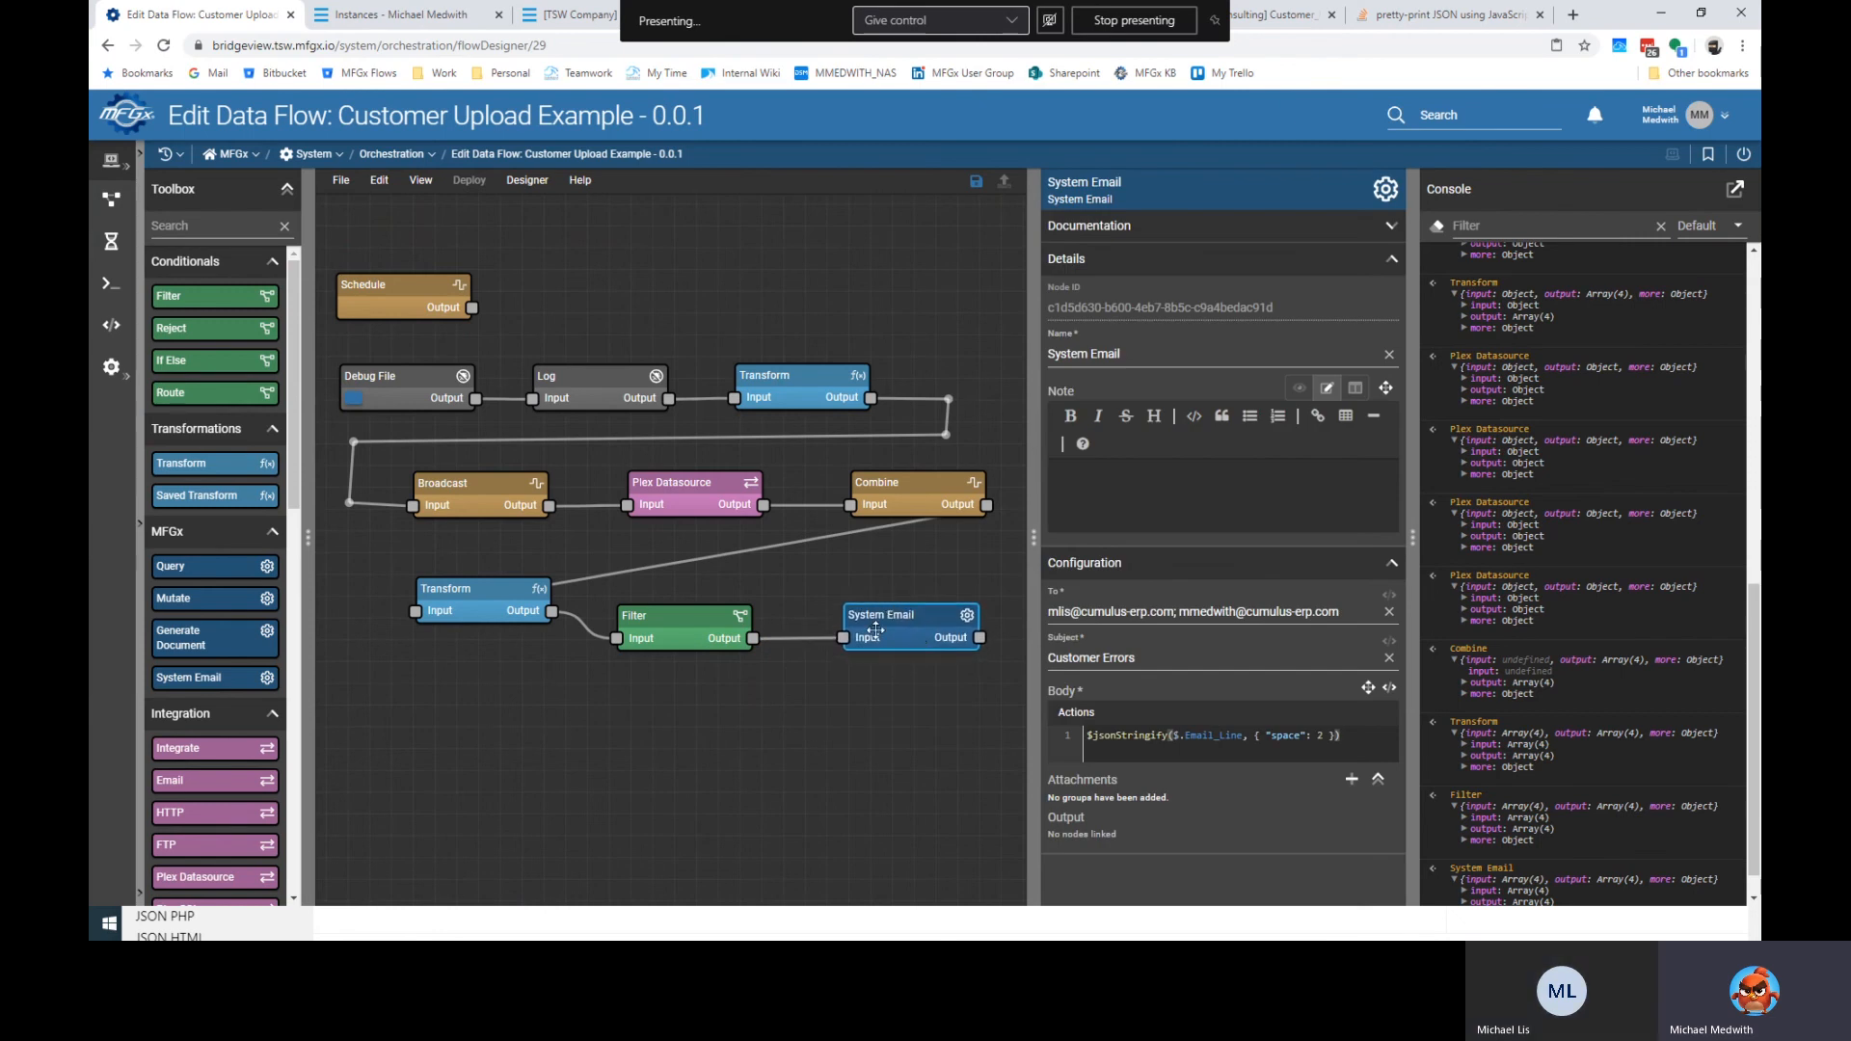
{"action": "key", "text": "ctrl+s"}
{"action": "left_click_drag", "start_coordinate": [389, 291], "coordinate": [382, 249]}
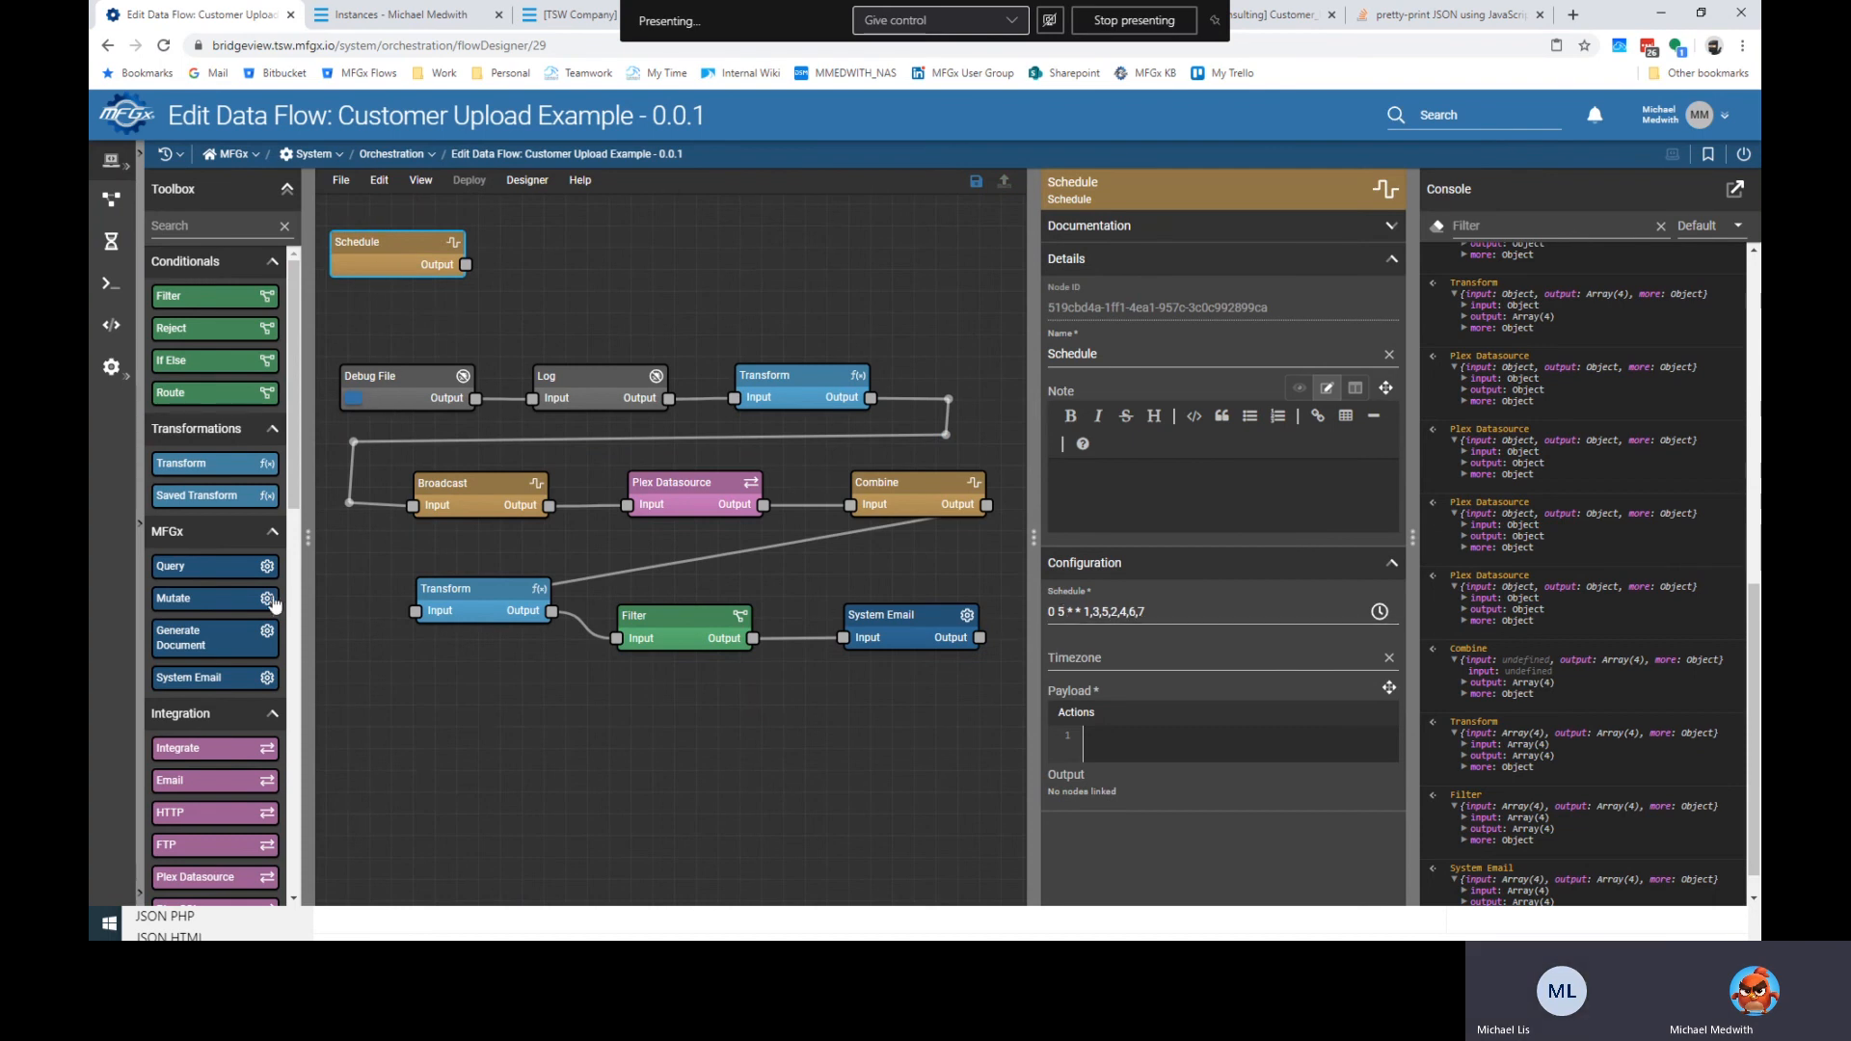
Add an FTP node from the Integration toolbox group beside Schedule with its action set to Get.
{"action": "scroll", "coordinate": [271, 785], "scroll_direction": "down", "scroll_amount": 1}
{"action": "scroll", "coordinate": [271, 786], "scroll_direction": "down", "scroll_amount": 3}
{"action": "left_click_drag", "start_coordinate": [212, 675], "coordinate": [614, 226]}
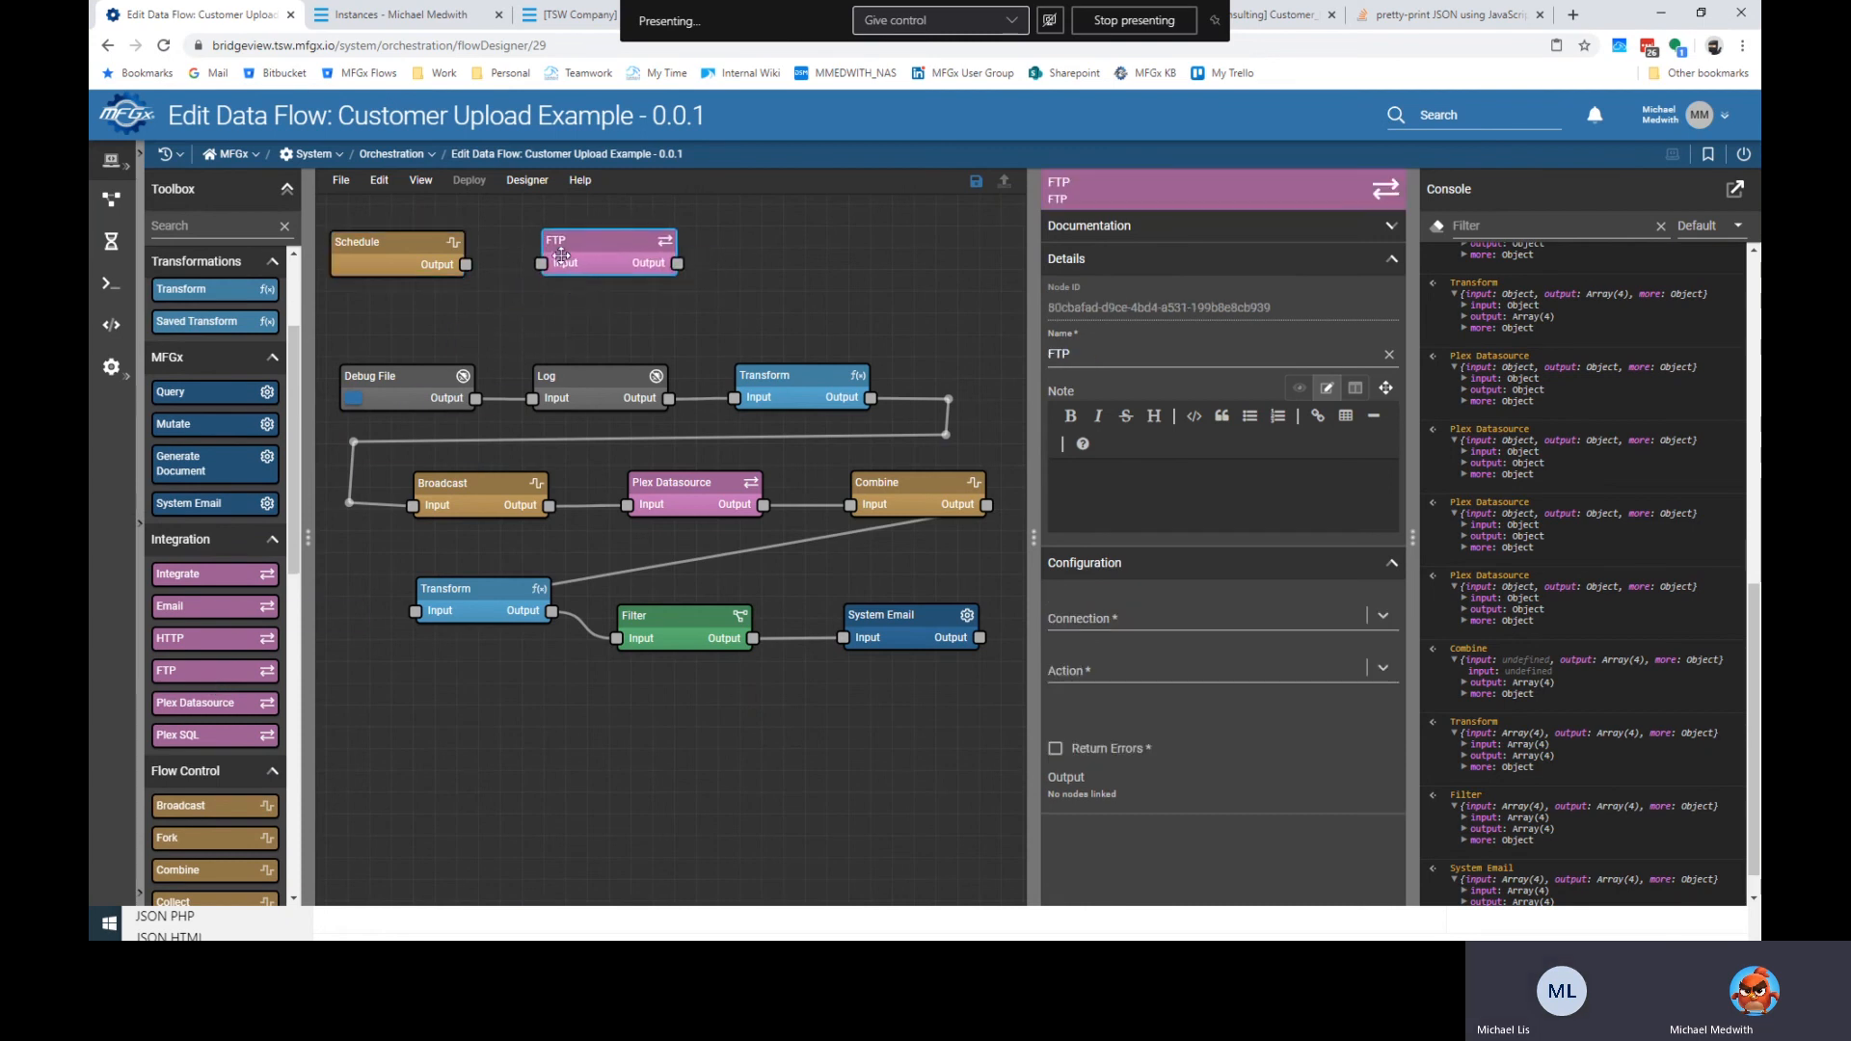
{"action": "left_click", "coordinate": [1110, 619]}
{"action": "left_click", "coordinate": [1183, 680]}
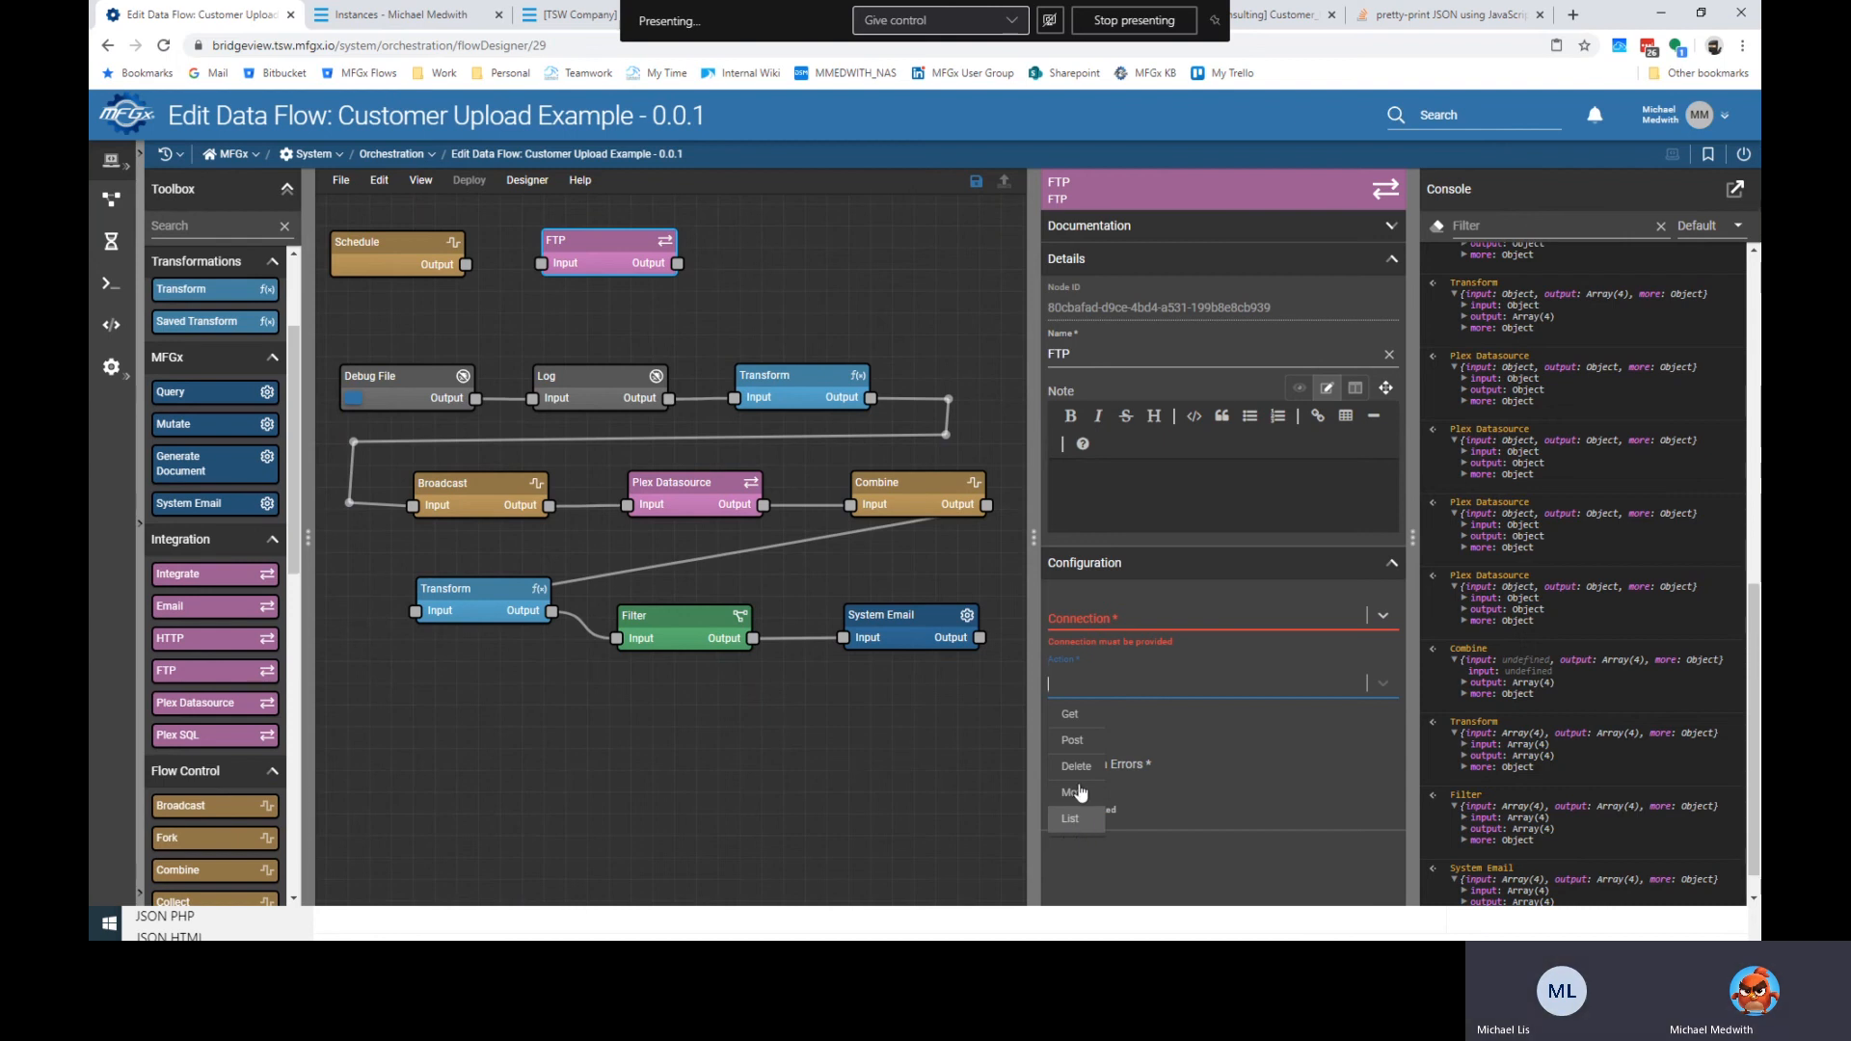
{"action": "left_click", "coordinate": [1072, 715]}
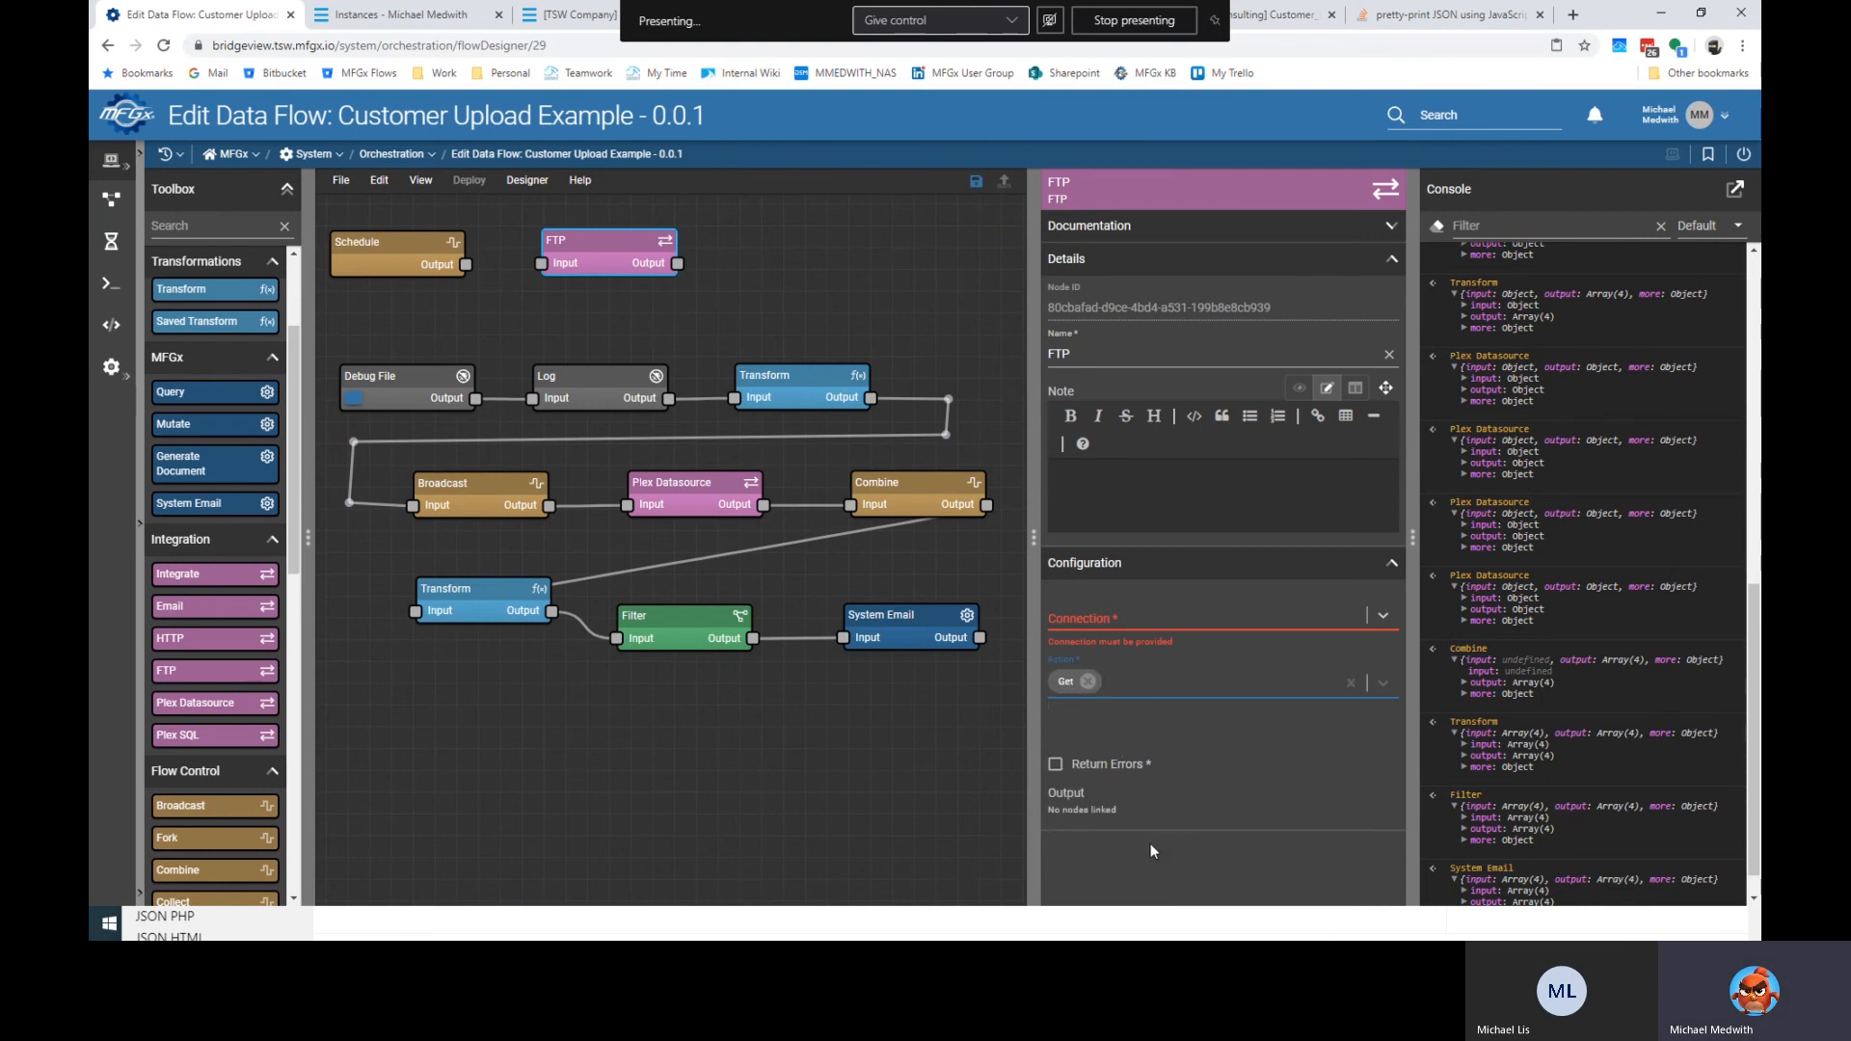
{"action": "left_click", "coordinate": [1141, 617]}
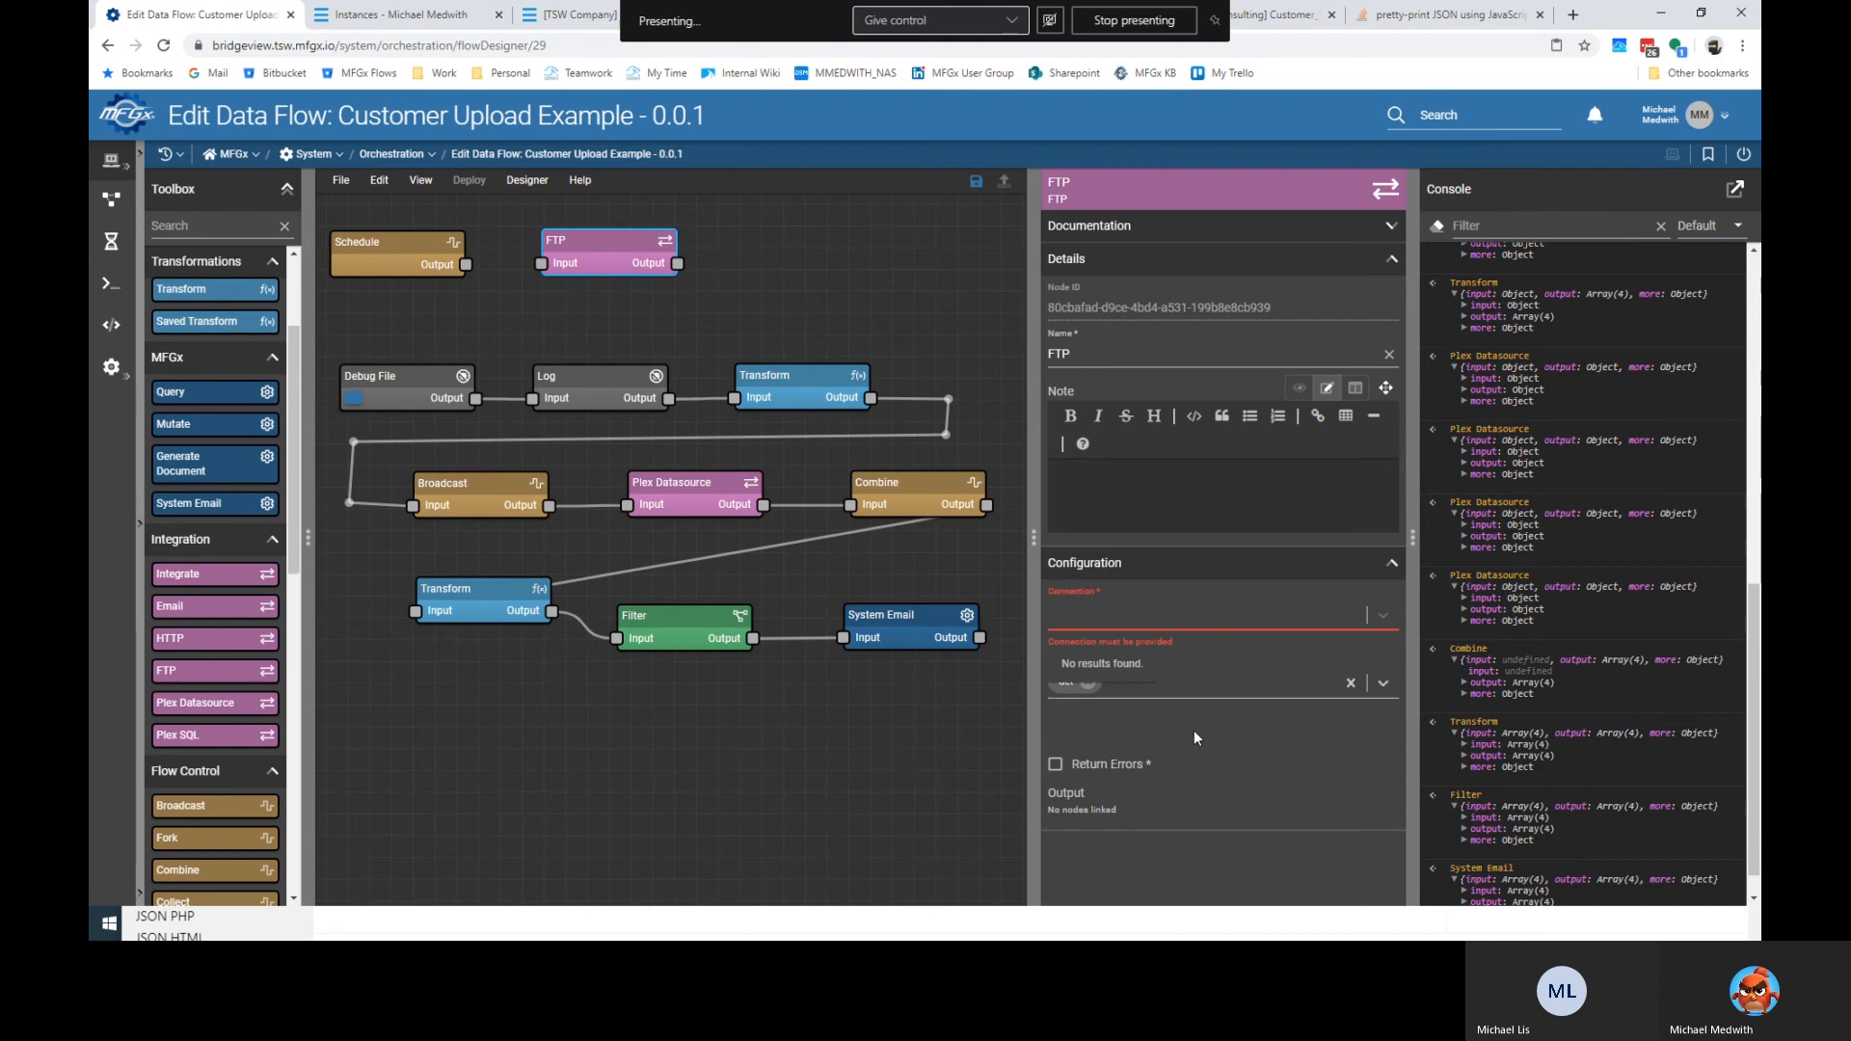
{"action": "left_click", "coordinate": [1143, 730]}
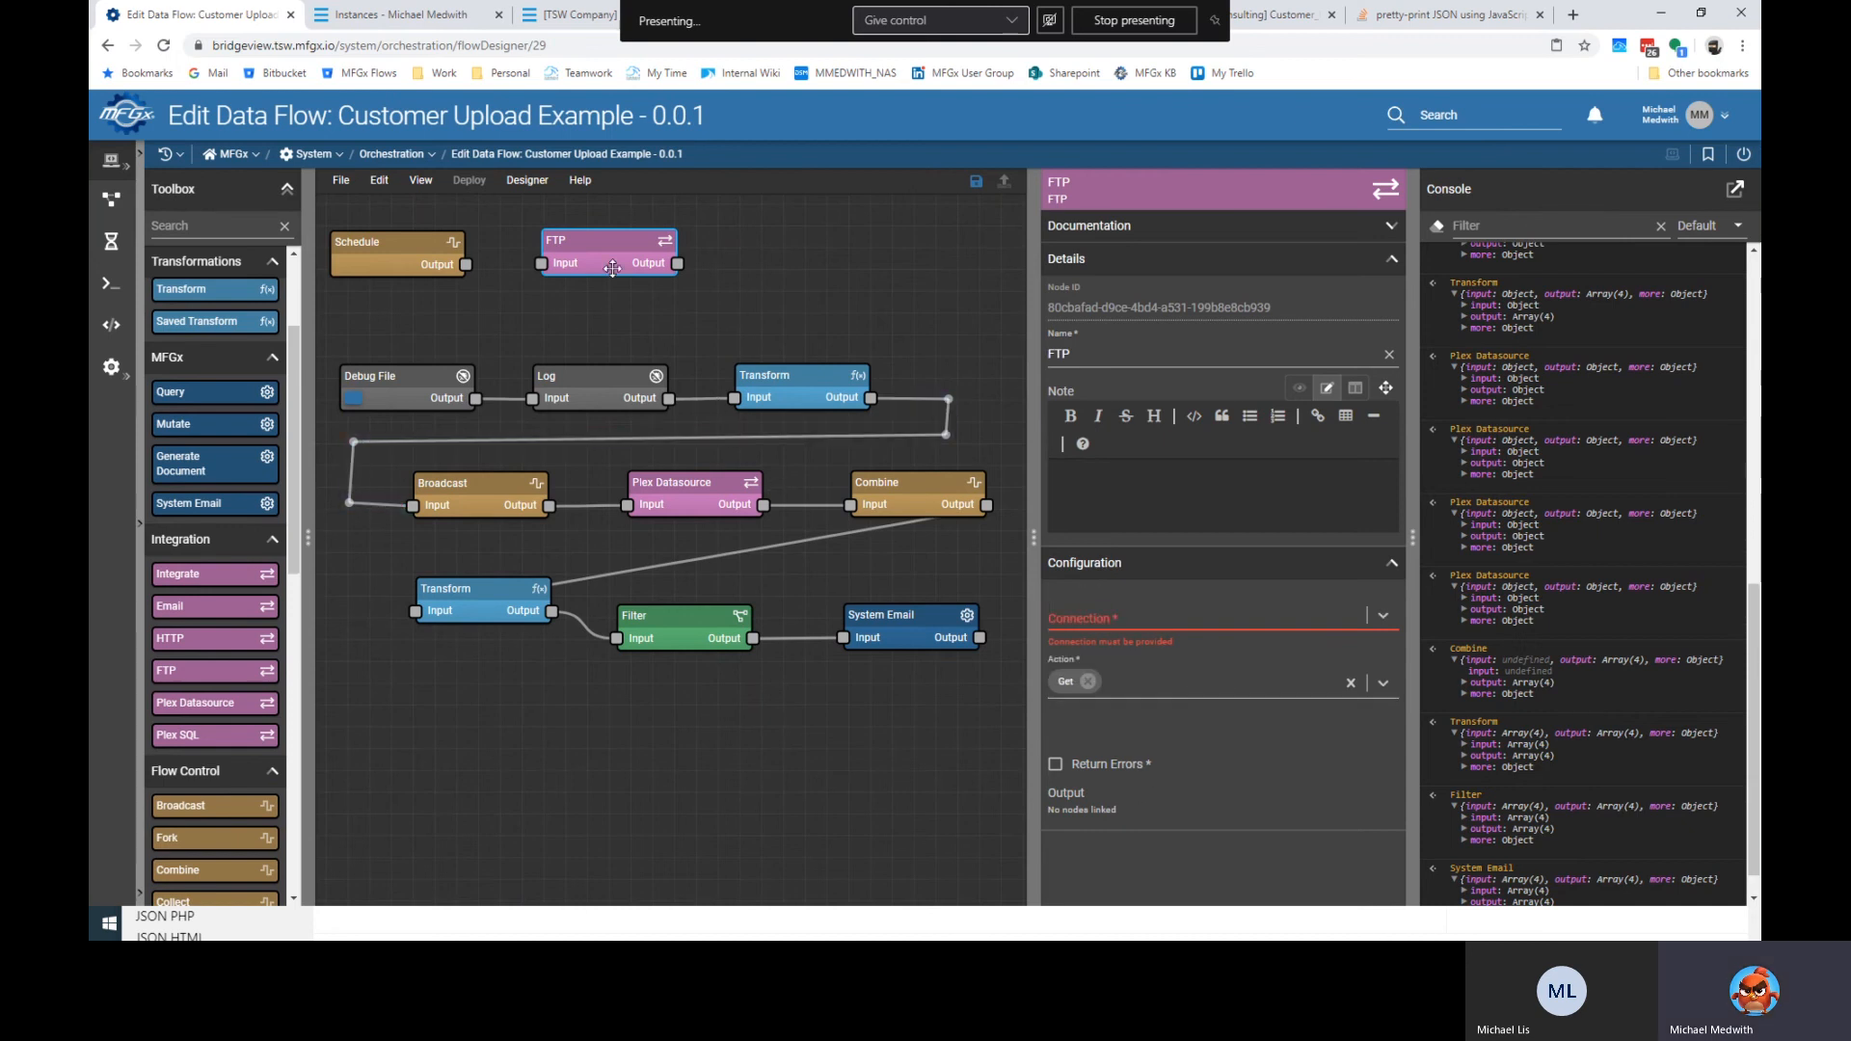
{"action": "left_click_drag", "start_coordinate": [605, 254], "coordinate": [623, 253]}
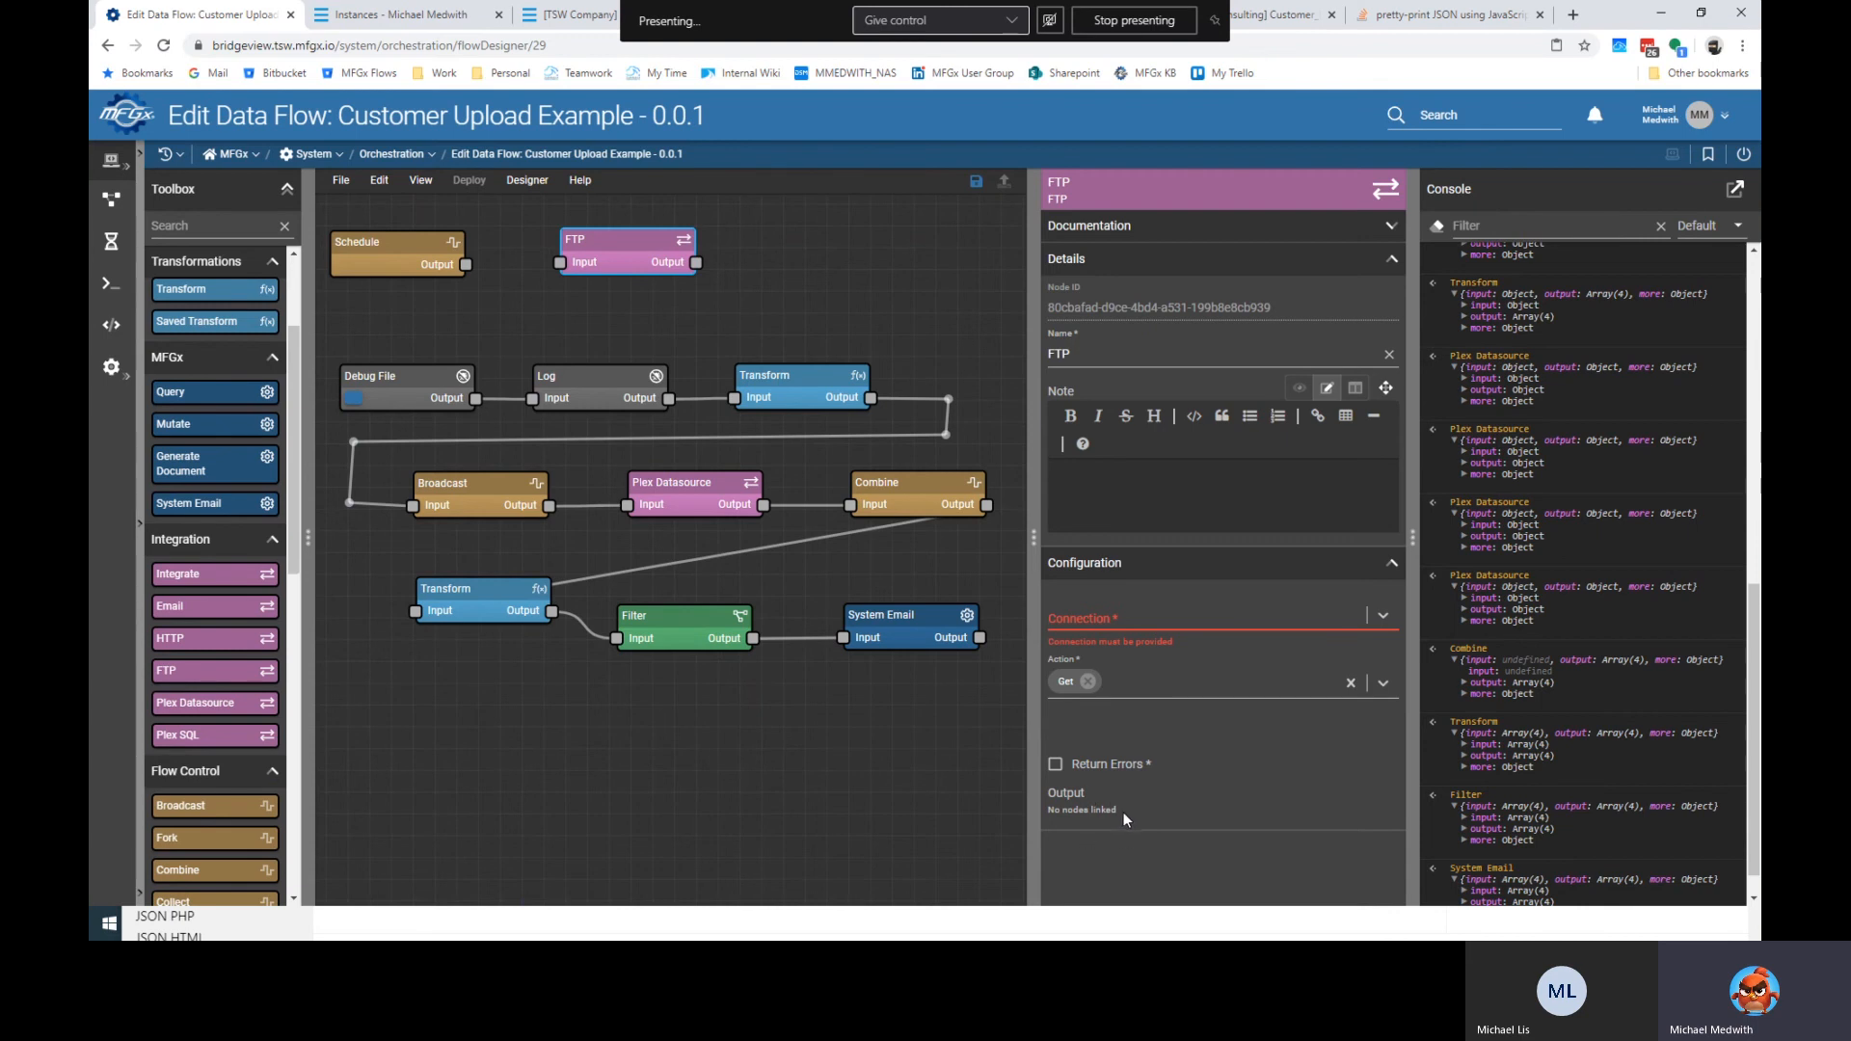
{"action": "left_click", "coordinate": [434, 262]}
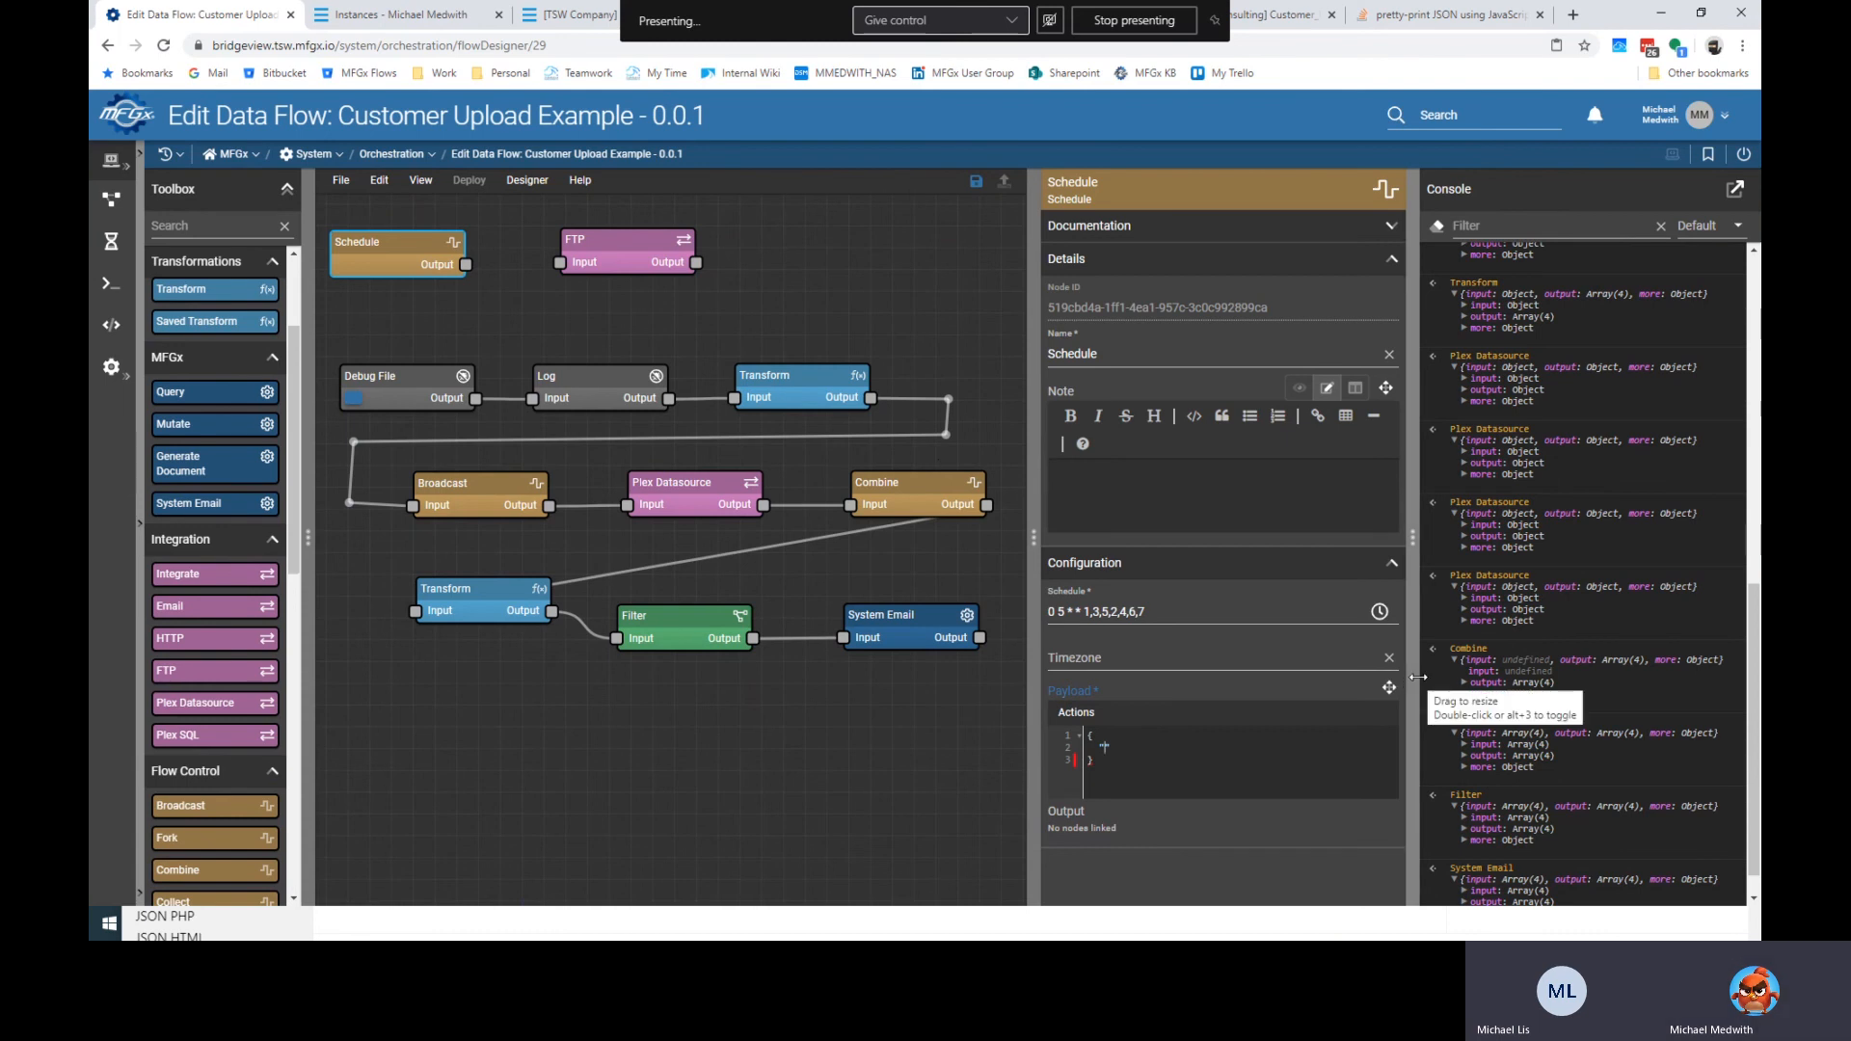
Set the Schedule payload's location to \uploads\customer\latest\customers.csv.
{"action": "type", "text": "cation"}
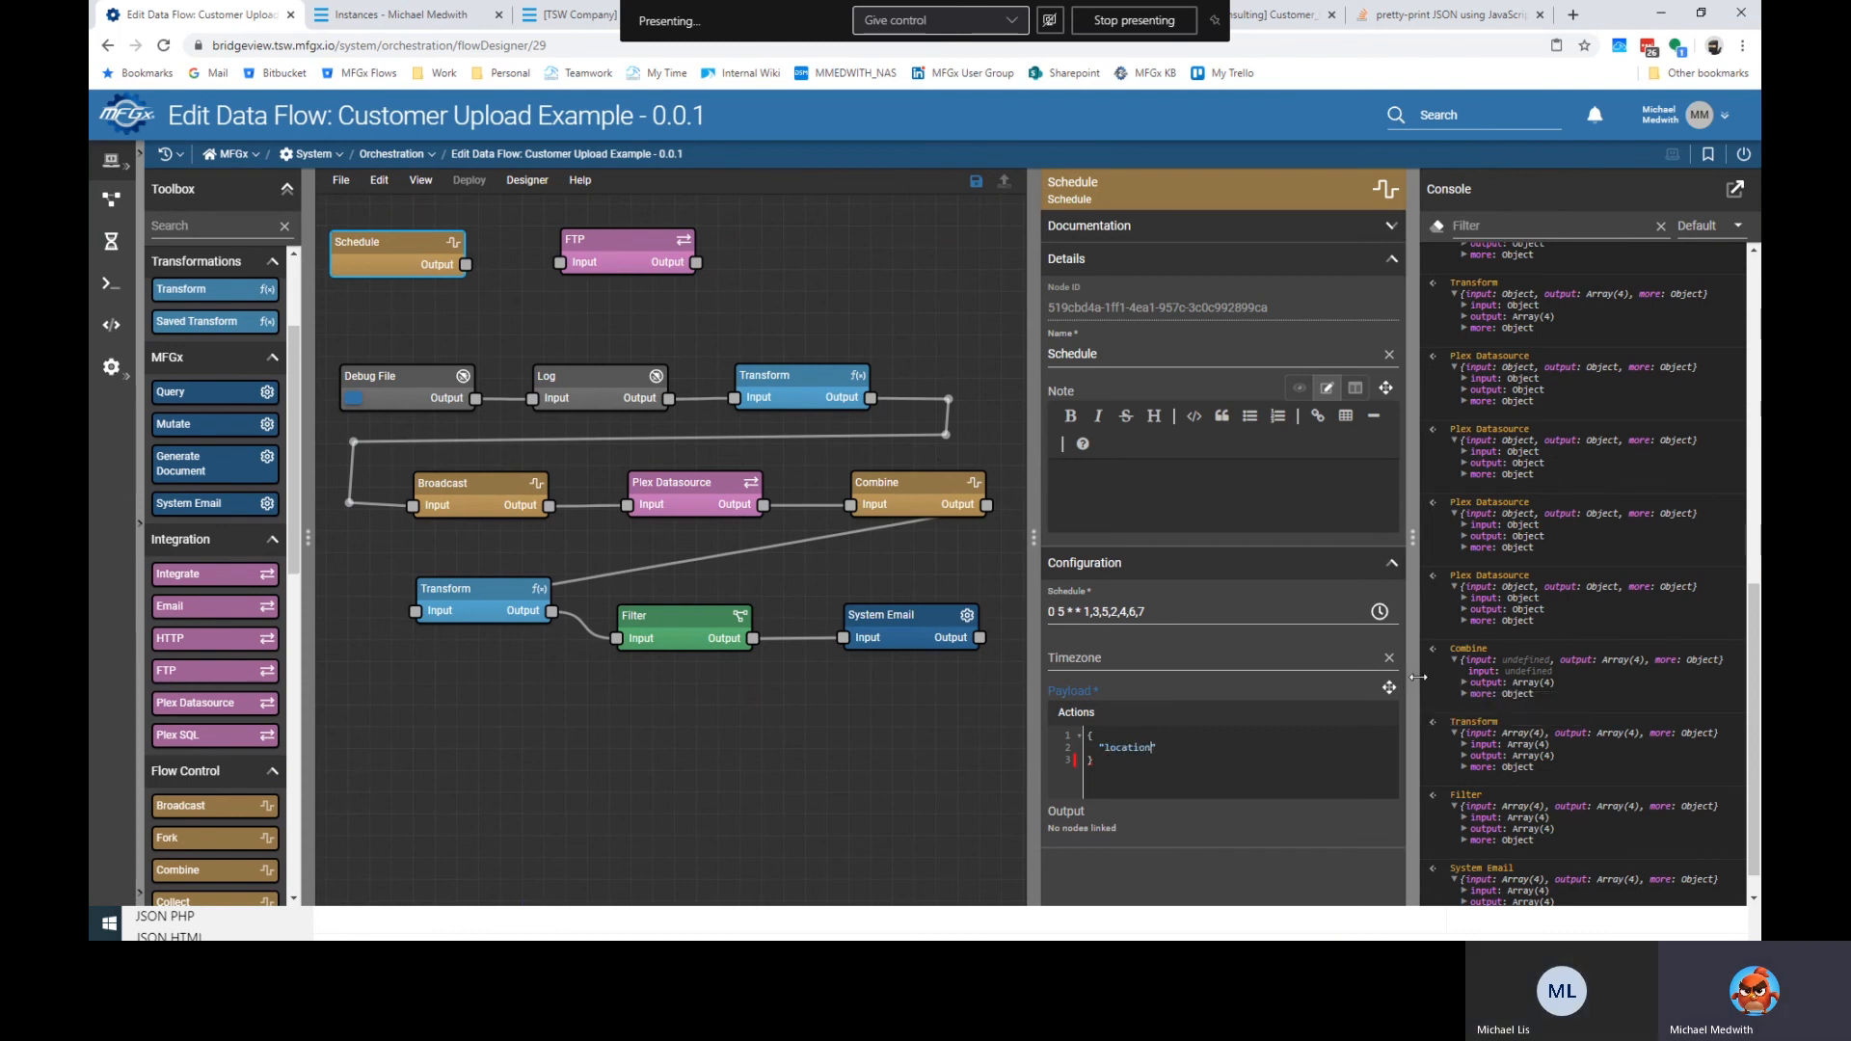
{"action": "type", "text": "\": \"\"\\uploads\\customer\\latest\\customers.csv"}
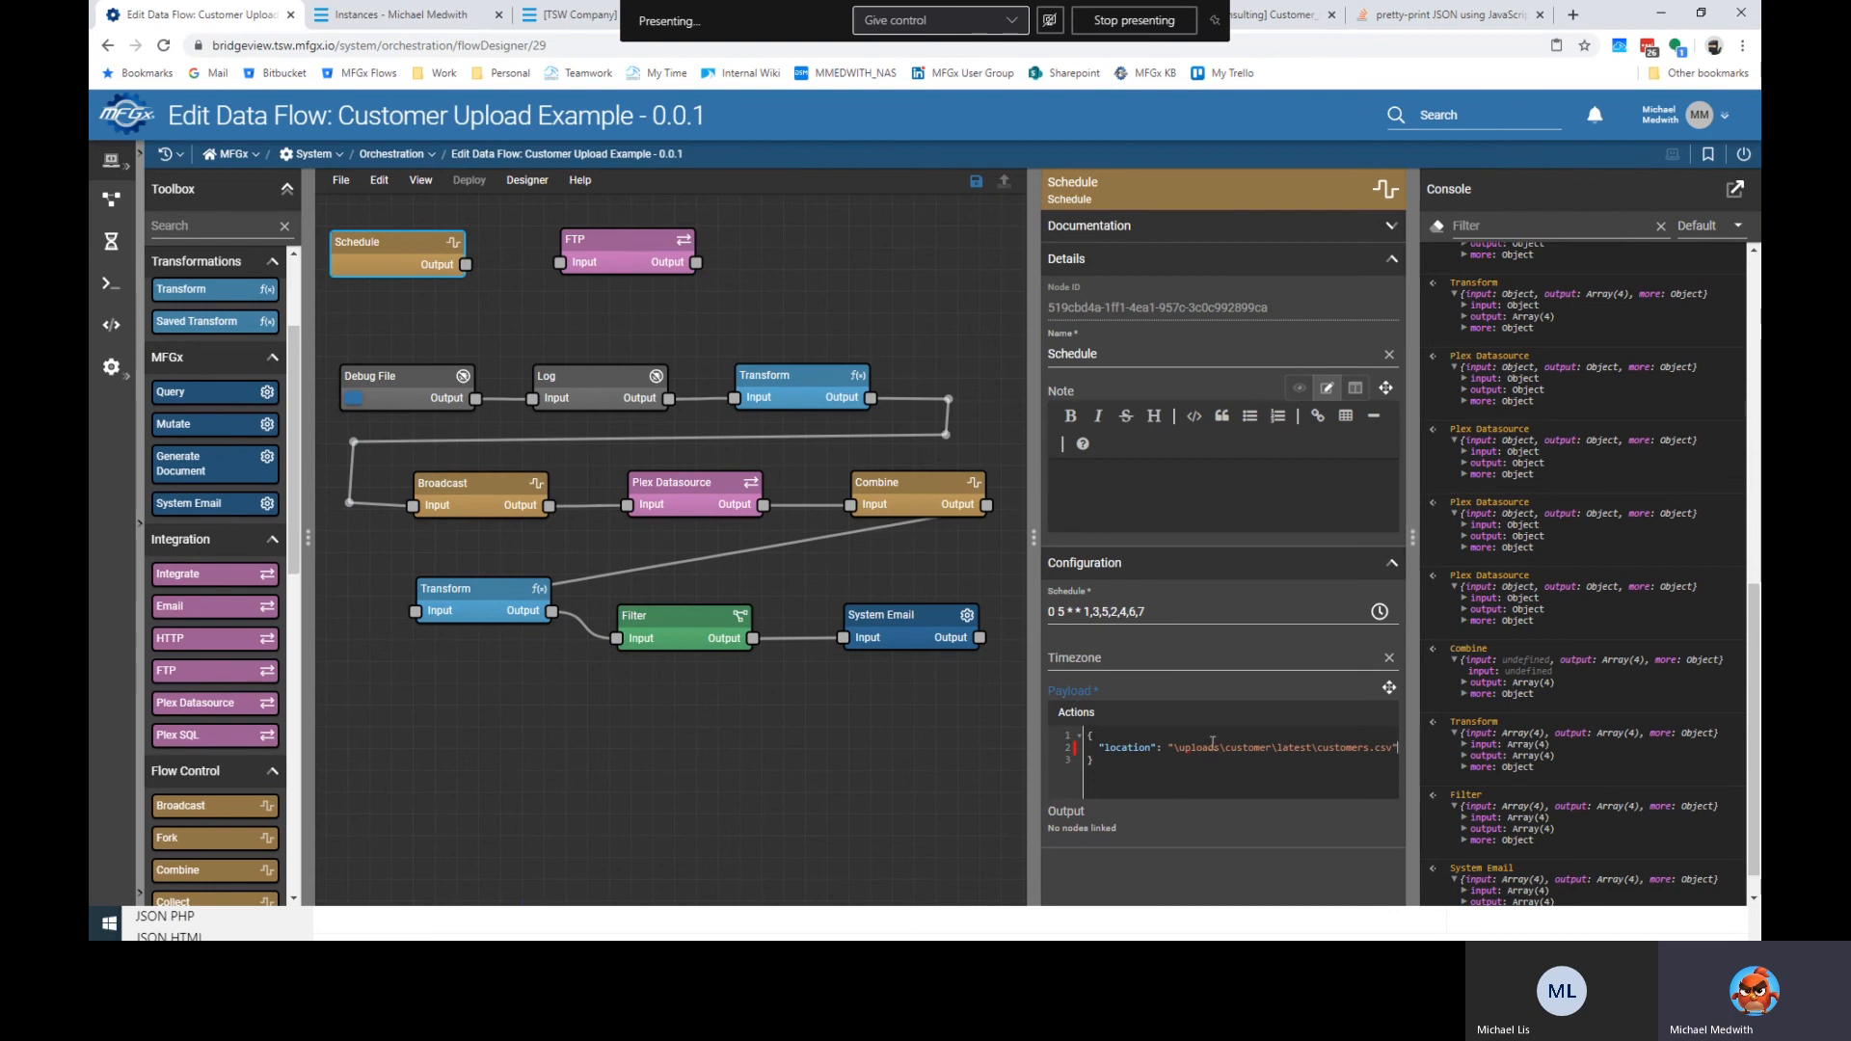
{"action": "left_click", "coordinate": [340, 180]}
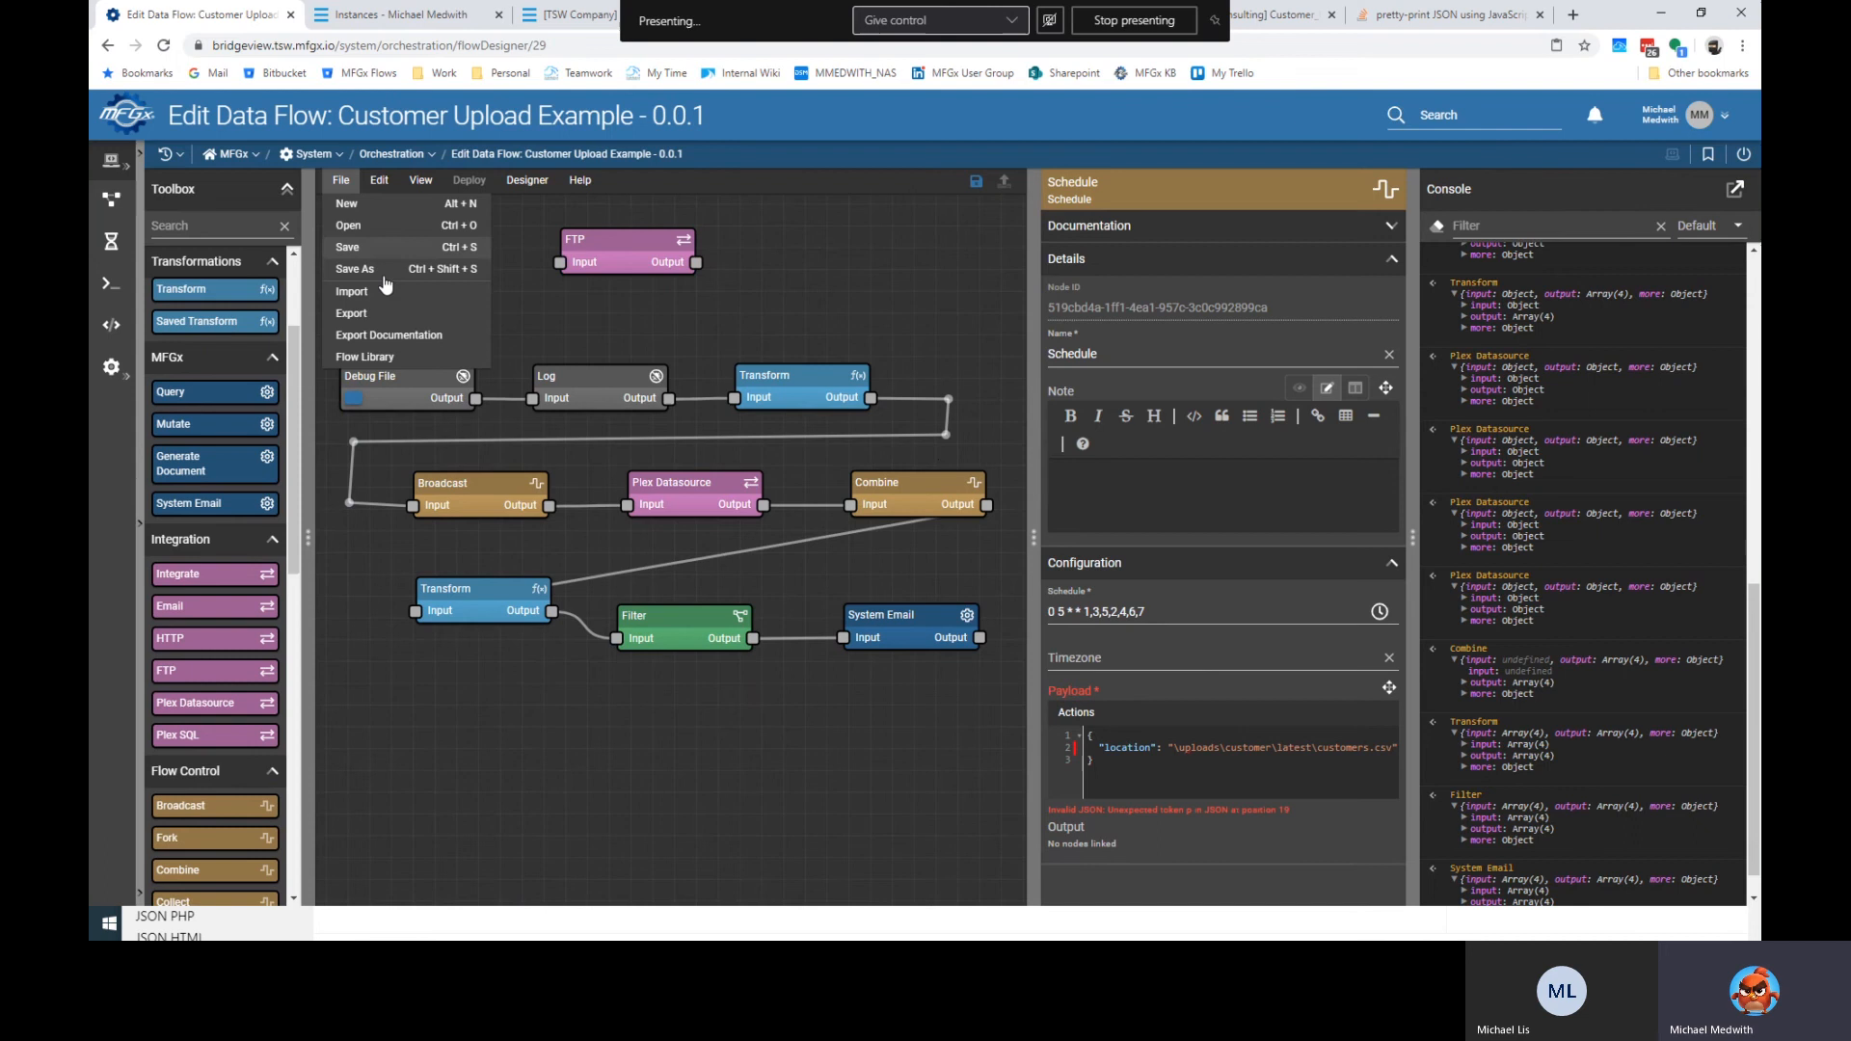
Open the Requisitions to Plex example under System Flows > Integrations by Source in the flow library.
{"action": "left_click", "coordinate": [385, 358]}
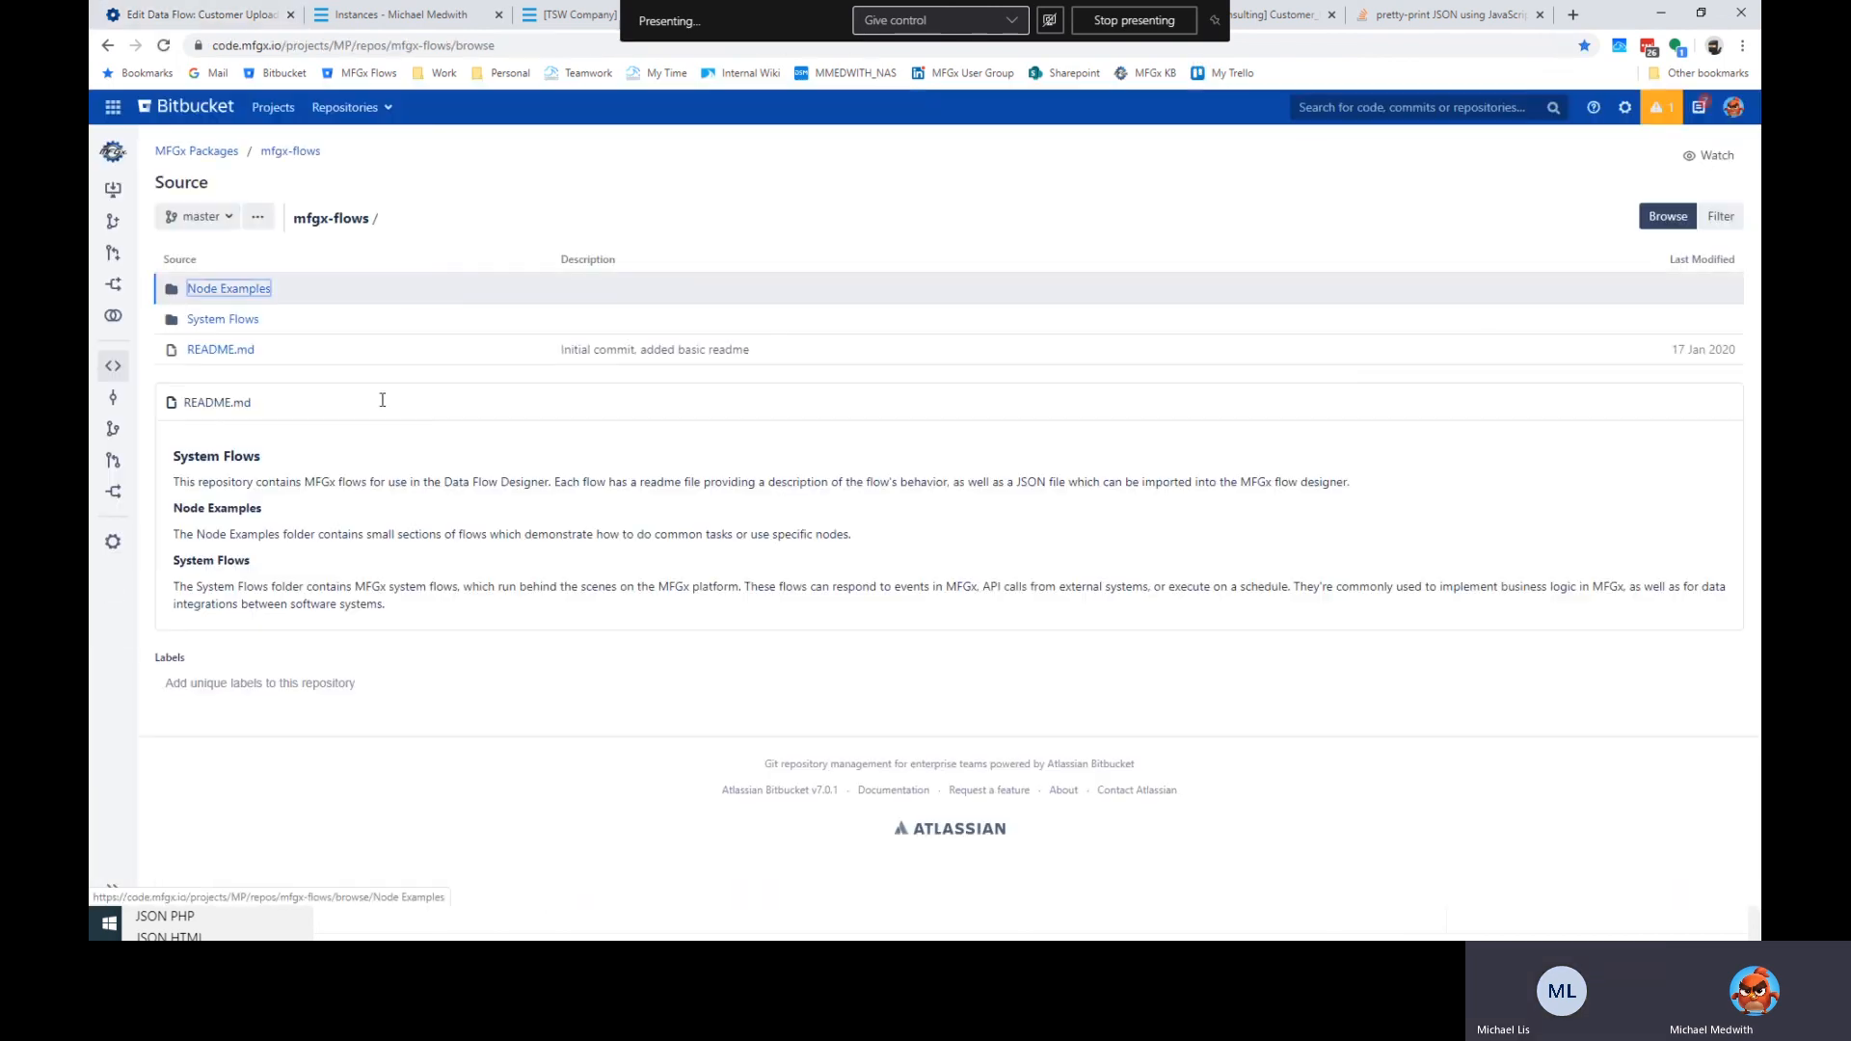
{"action": "left_click", "coordinate": [222, 319]}
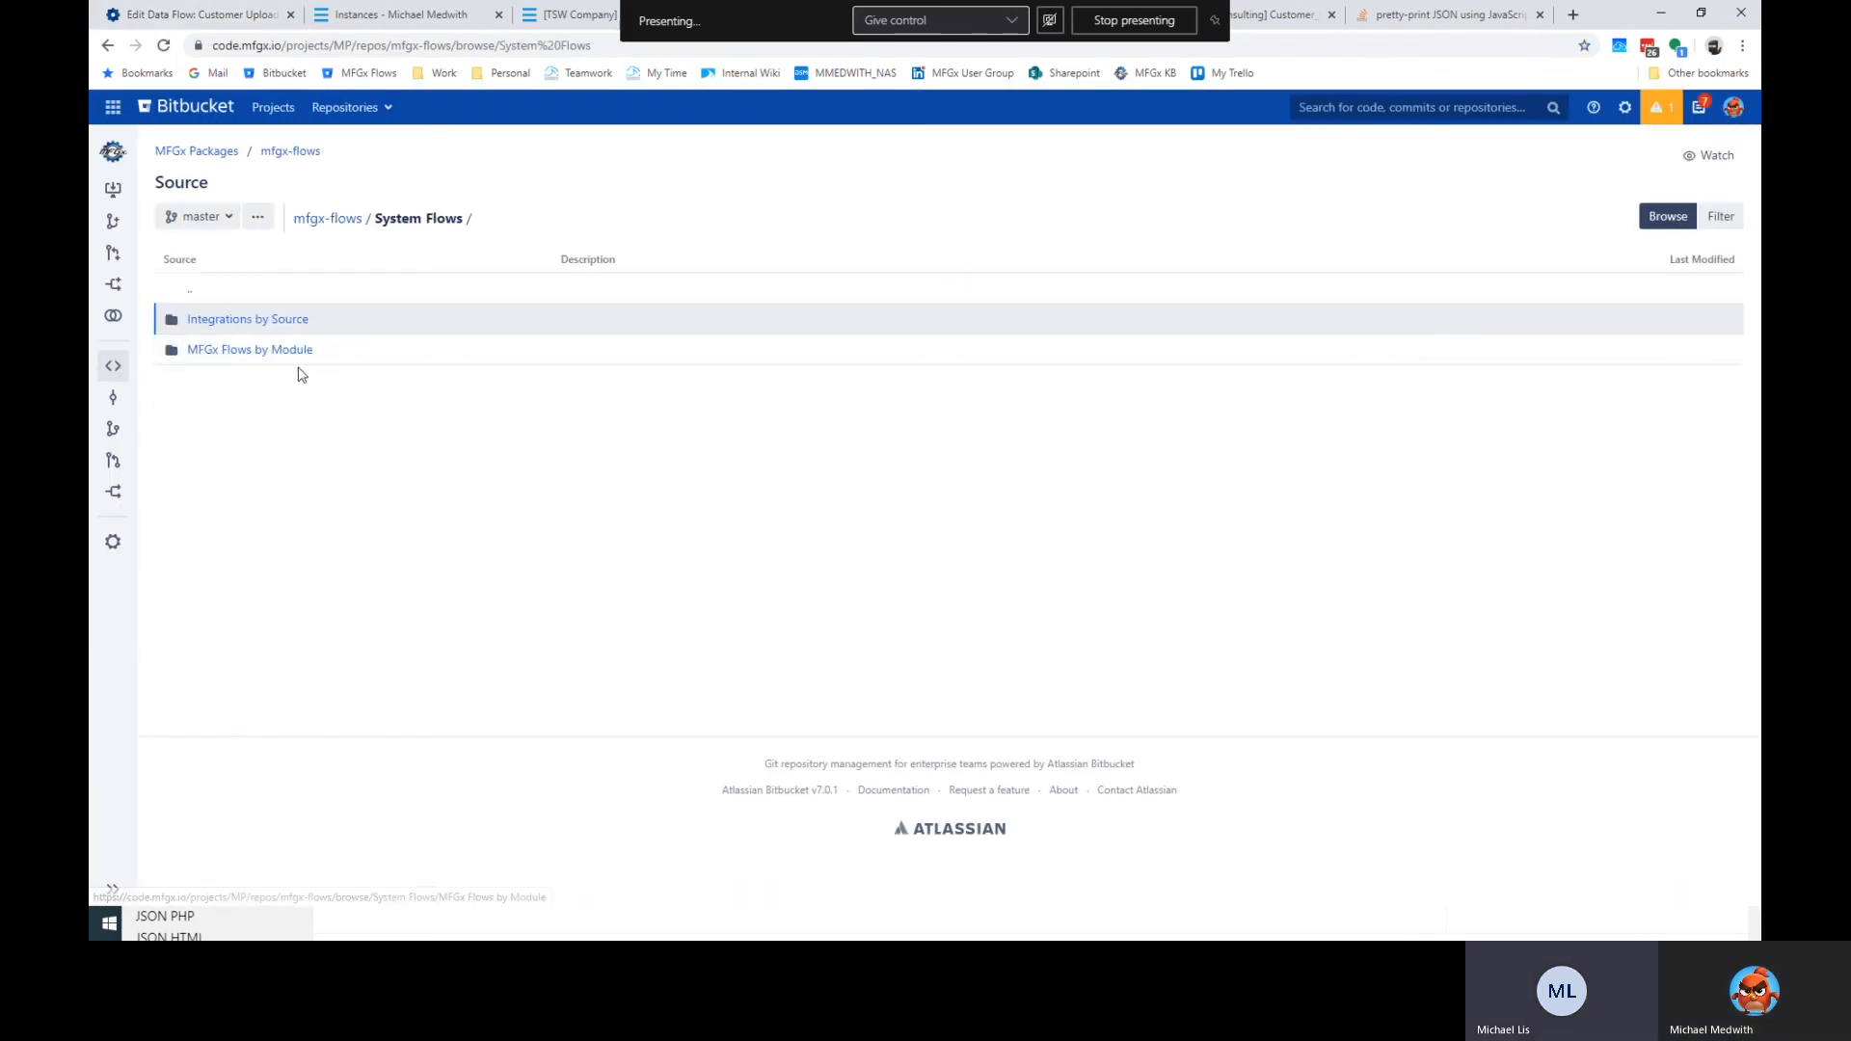
{"action": "left_click", "coordinate": [273, 319]}
{"action": "left_click", "coordinate": [252, 381]}
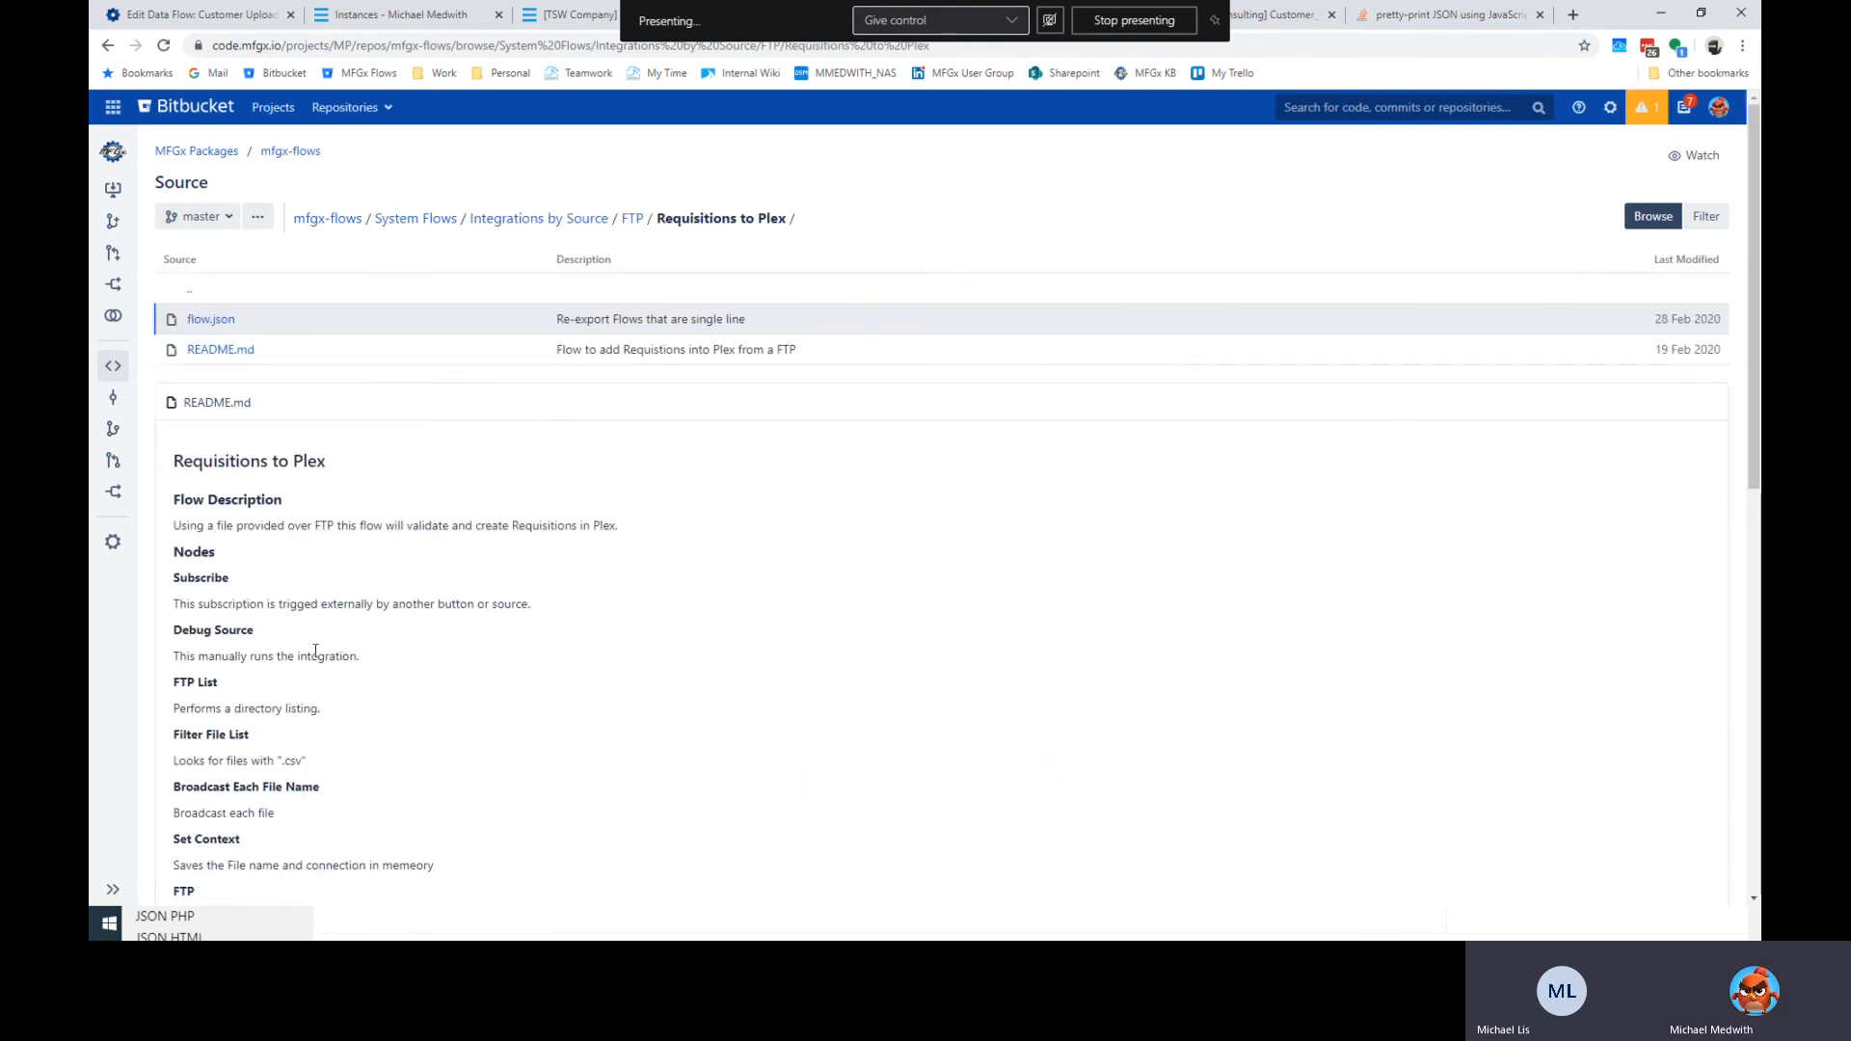
Highlight the README's Filter File List, Broadcast Each File Name and Set Context descriptions.
{"action": "scroll", "coordinate": [315, 652], "scroll_direction": "down", "scroll_amount": 1}
{"action": "left_click_drag", "start_coordinate": [204, 596], "coordinate": [332, 621]}
{"action": "left_click", "coordinate": [335, 626]}
{"action": "scroll", "coordinate": [338, 686], "scroll_direction": "down", "scroll_amount": 2}
{"action": "left_click_drag", "start_coordinate": [200, 499], "coordinate": [323, 510]}
{"action": "left_click_drag", "start_coordinate": [213, 526], "coordinate": [305, 660]}
{"action": "left_click", "coordinate": [350, 582]}
{"action": "scroll", "coordinate": [402, 656], "scroll_direction": "down", "scroll_amount": 2}
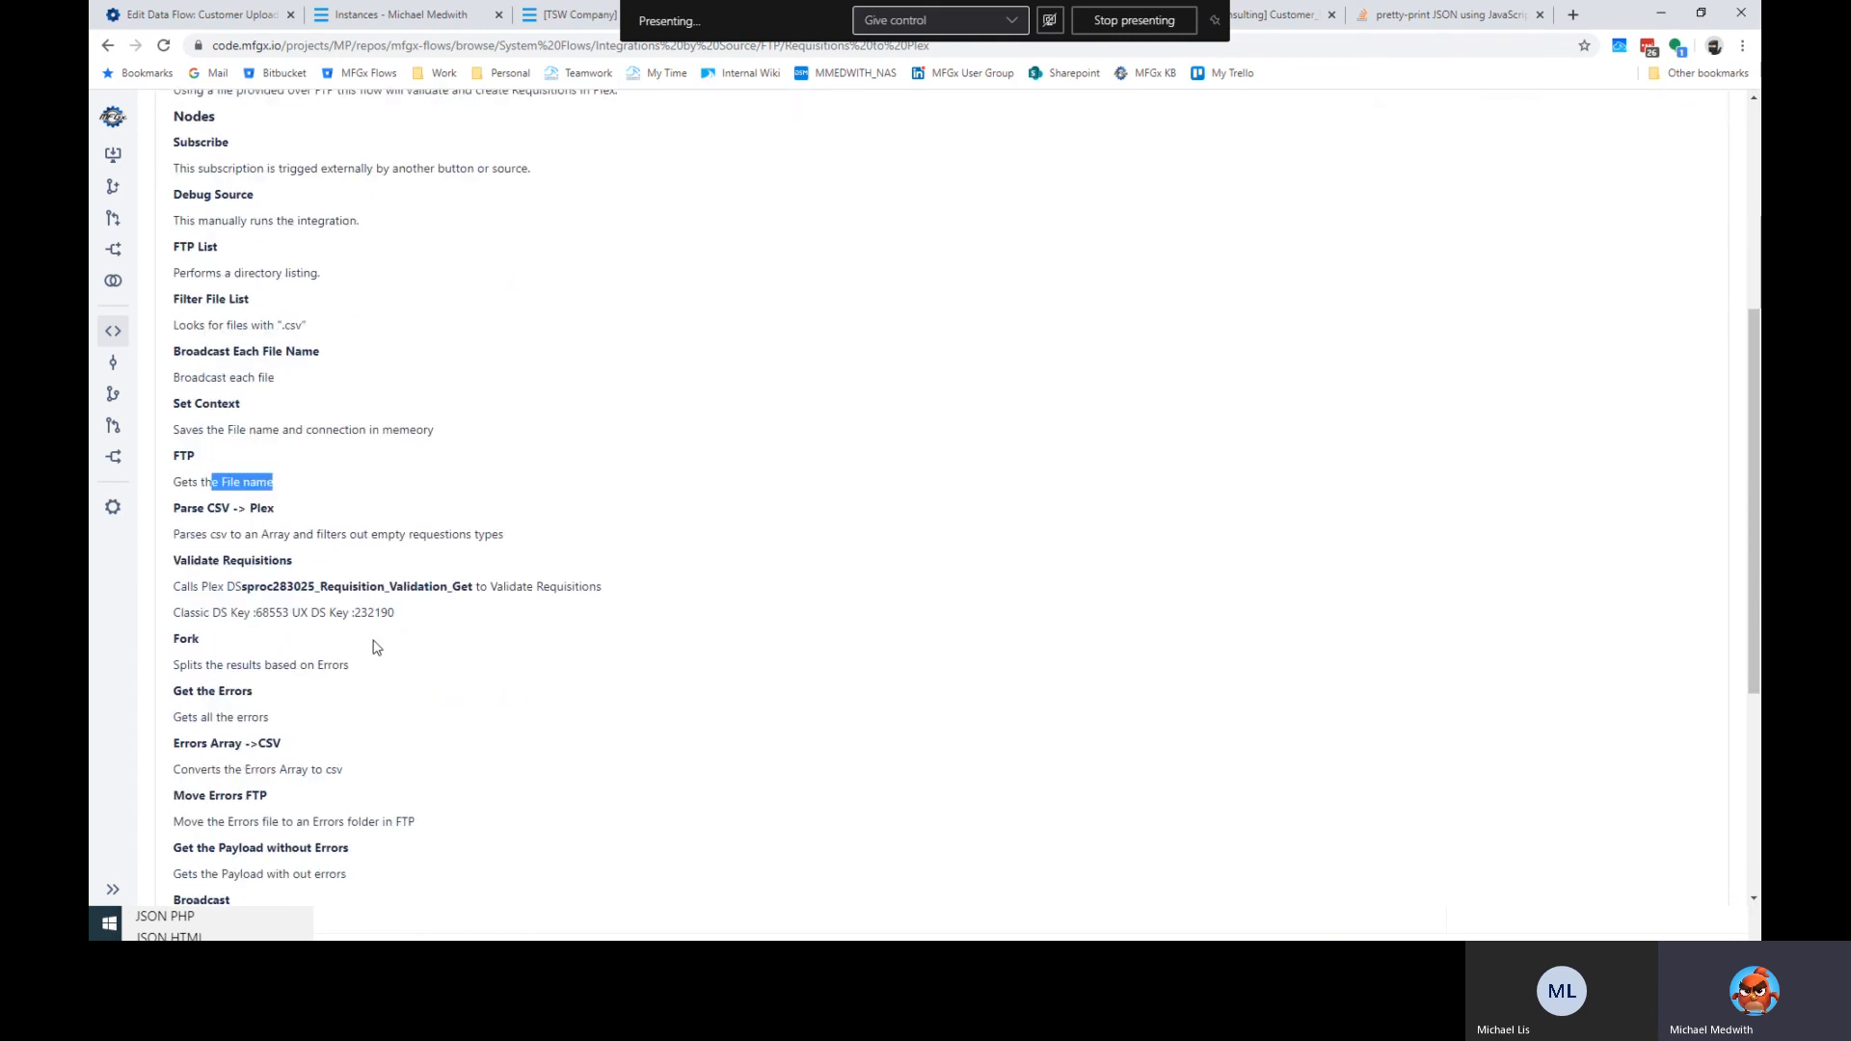
{"action": "left_click_drag", "start_coordinate": [248, 508], "coordinate": [417, 613]}
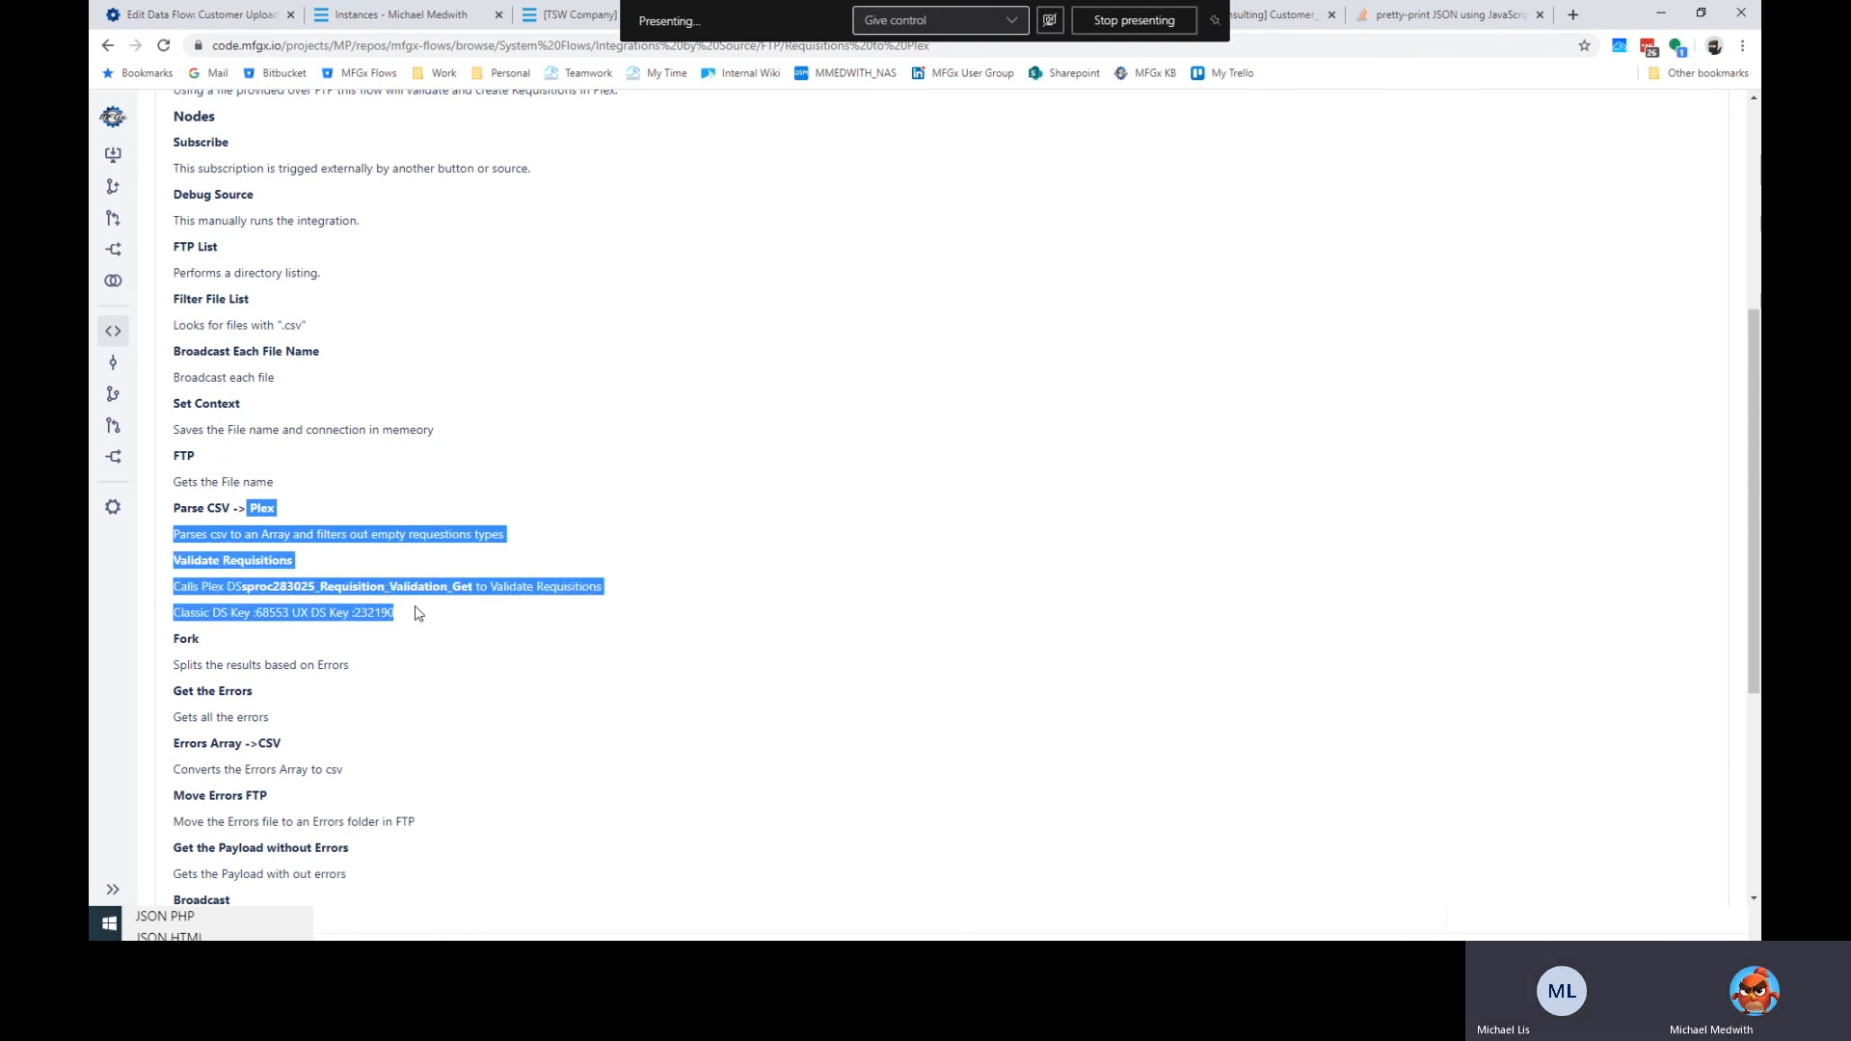
Finish reviewing the remaining node descriptions and switch back to the flow designer.
{"action": "left_click", "coordinate": [421, 613]}
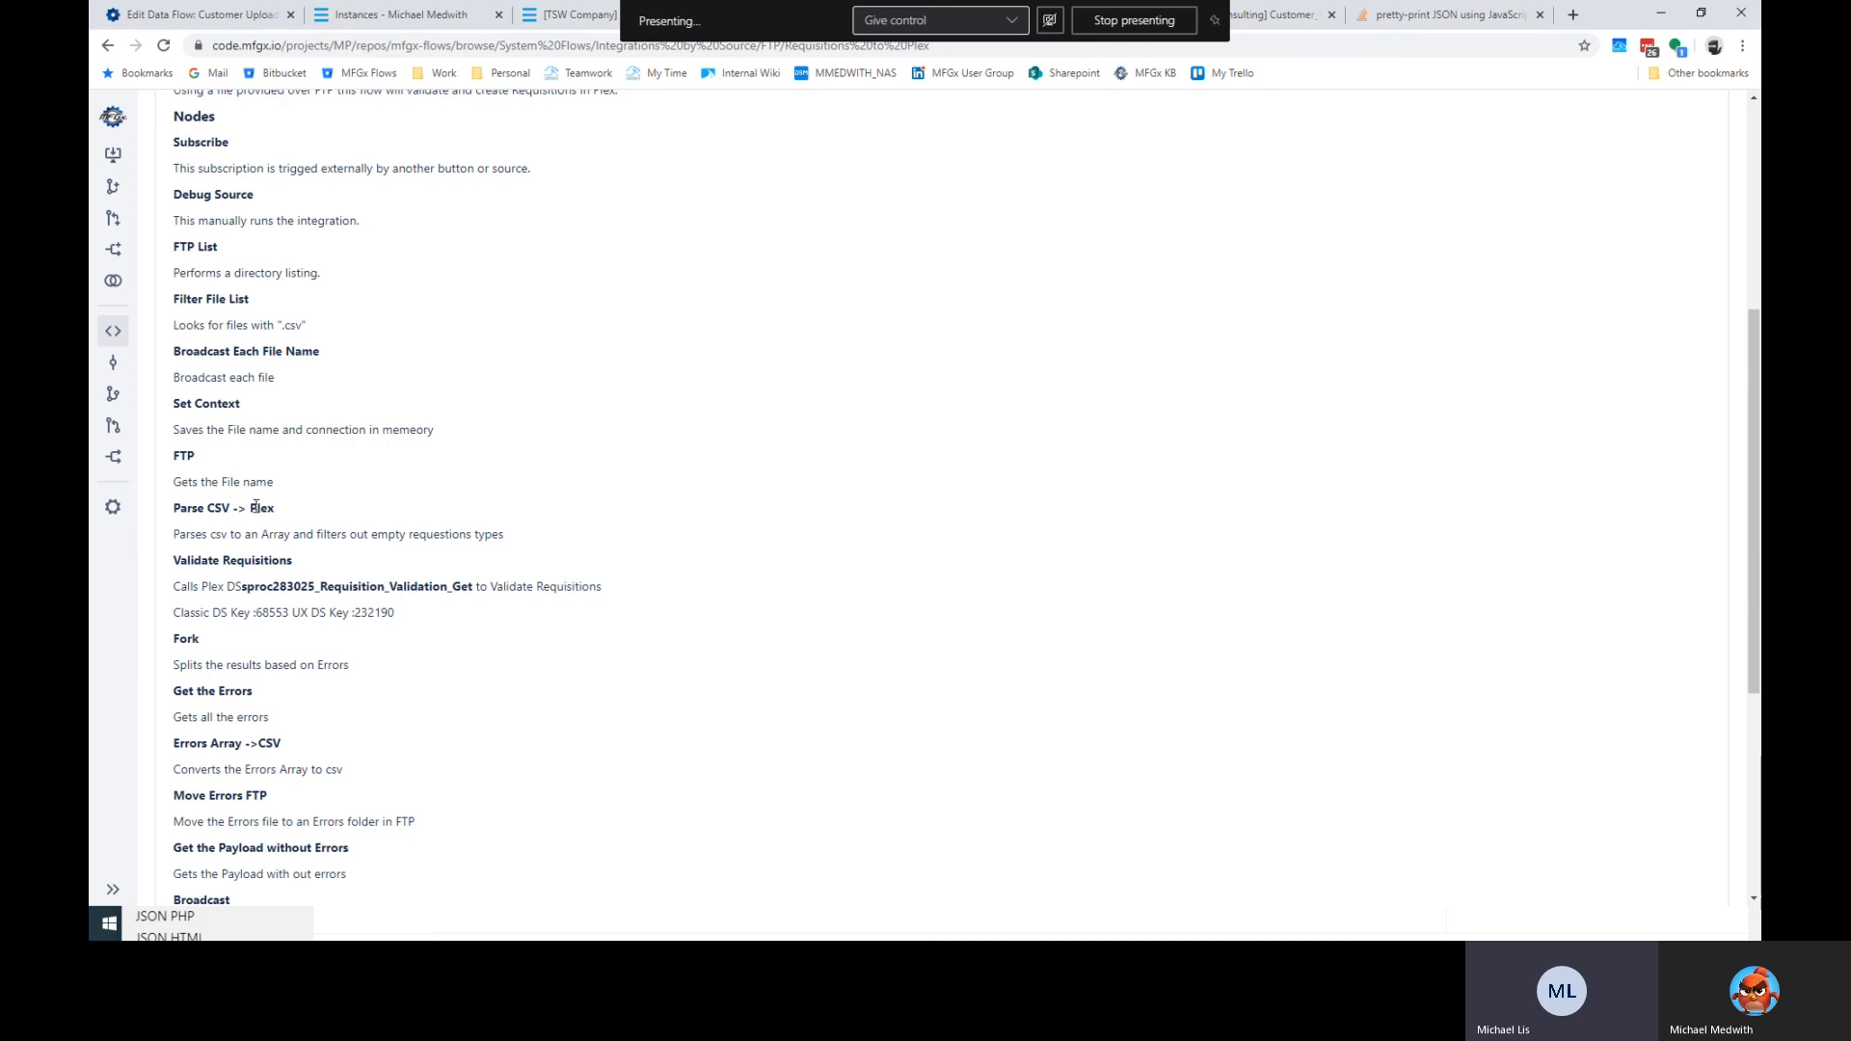
{"action": "left_click_drag", "start_coordinate": [179, 534], "coordinate": [483, 655]}
{"action": "left_click", "coordinate": [322, 689]}
{"action": "scroll", "coordinate": [406, 775], "scroll_direction": "down", "scroll_amount": 2}
{"action": "scroll", "coordinate": [463, 626], "scroll_direction": "up", "scroll_amount": 5}
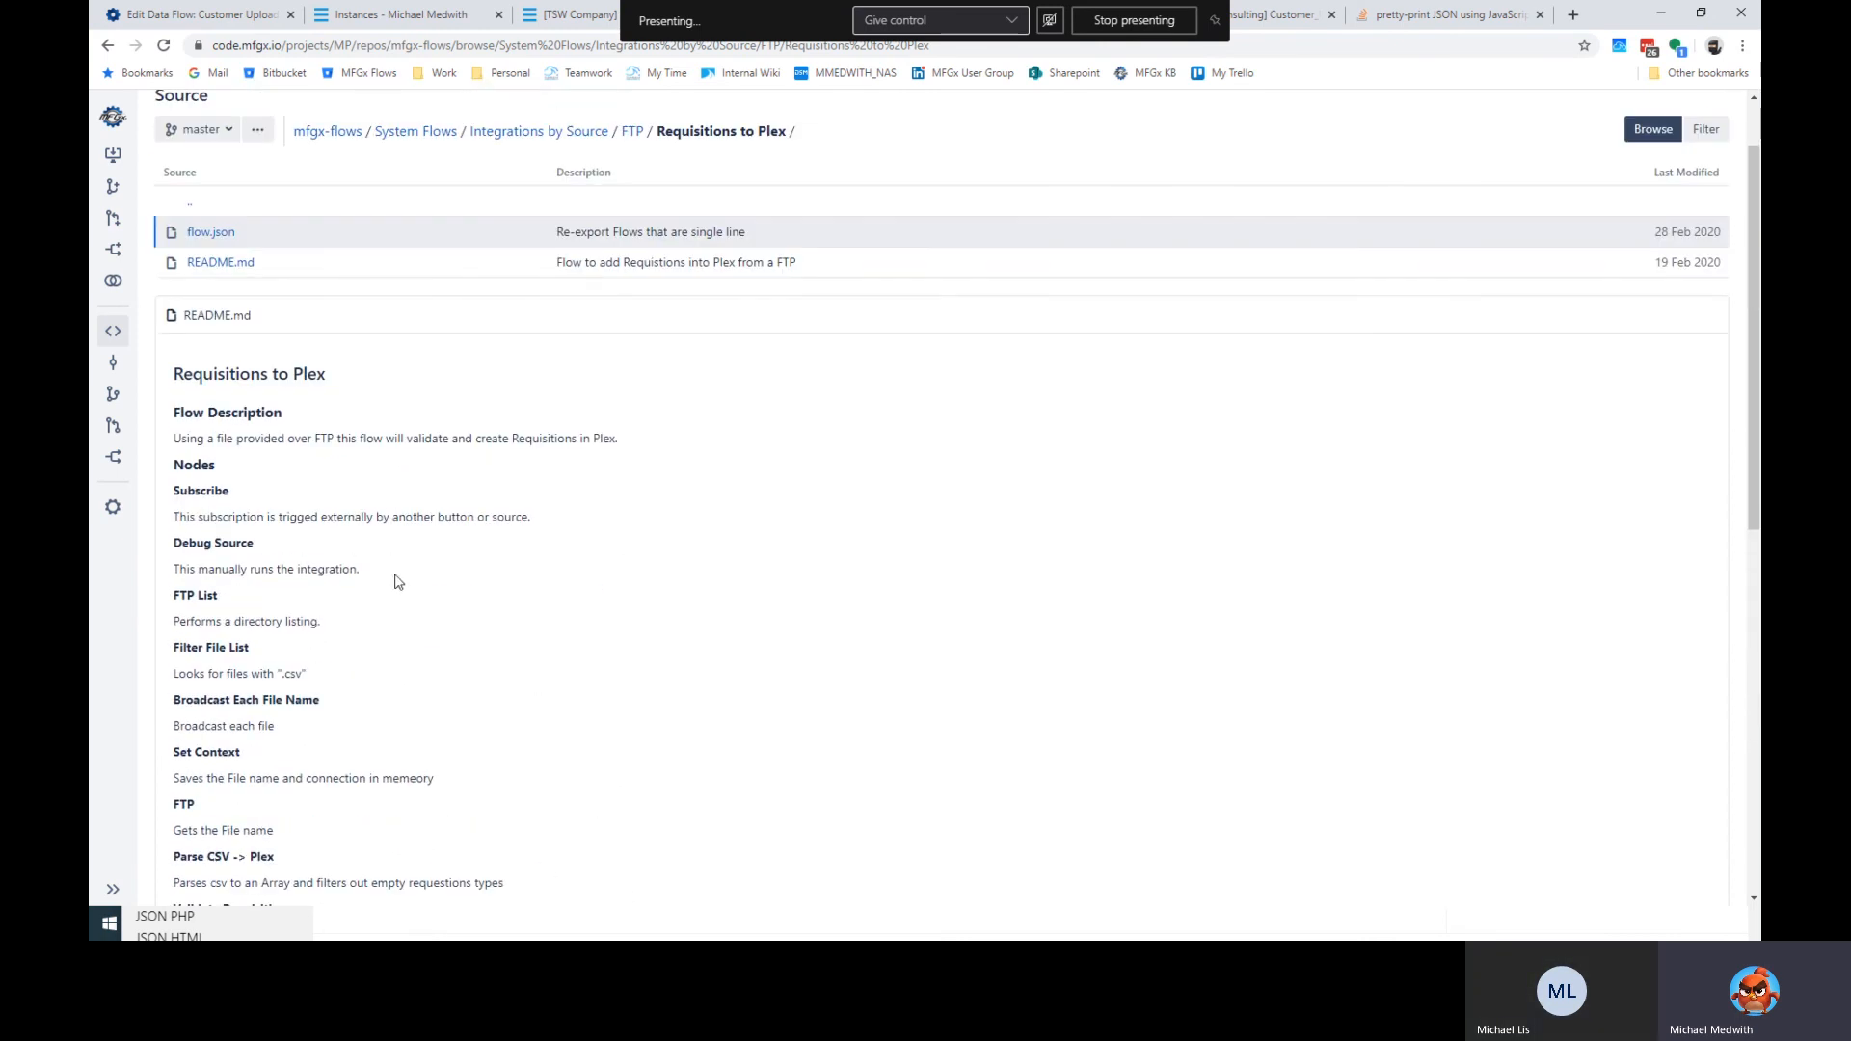
{"action": "scroll", "coordinate": [387, 598], "scroll_direction": "up", "scroll_amount": 1}
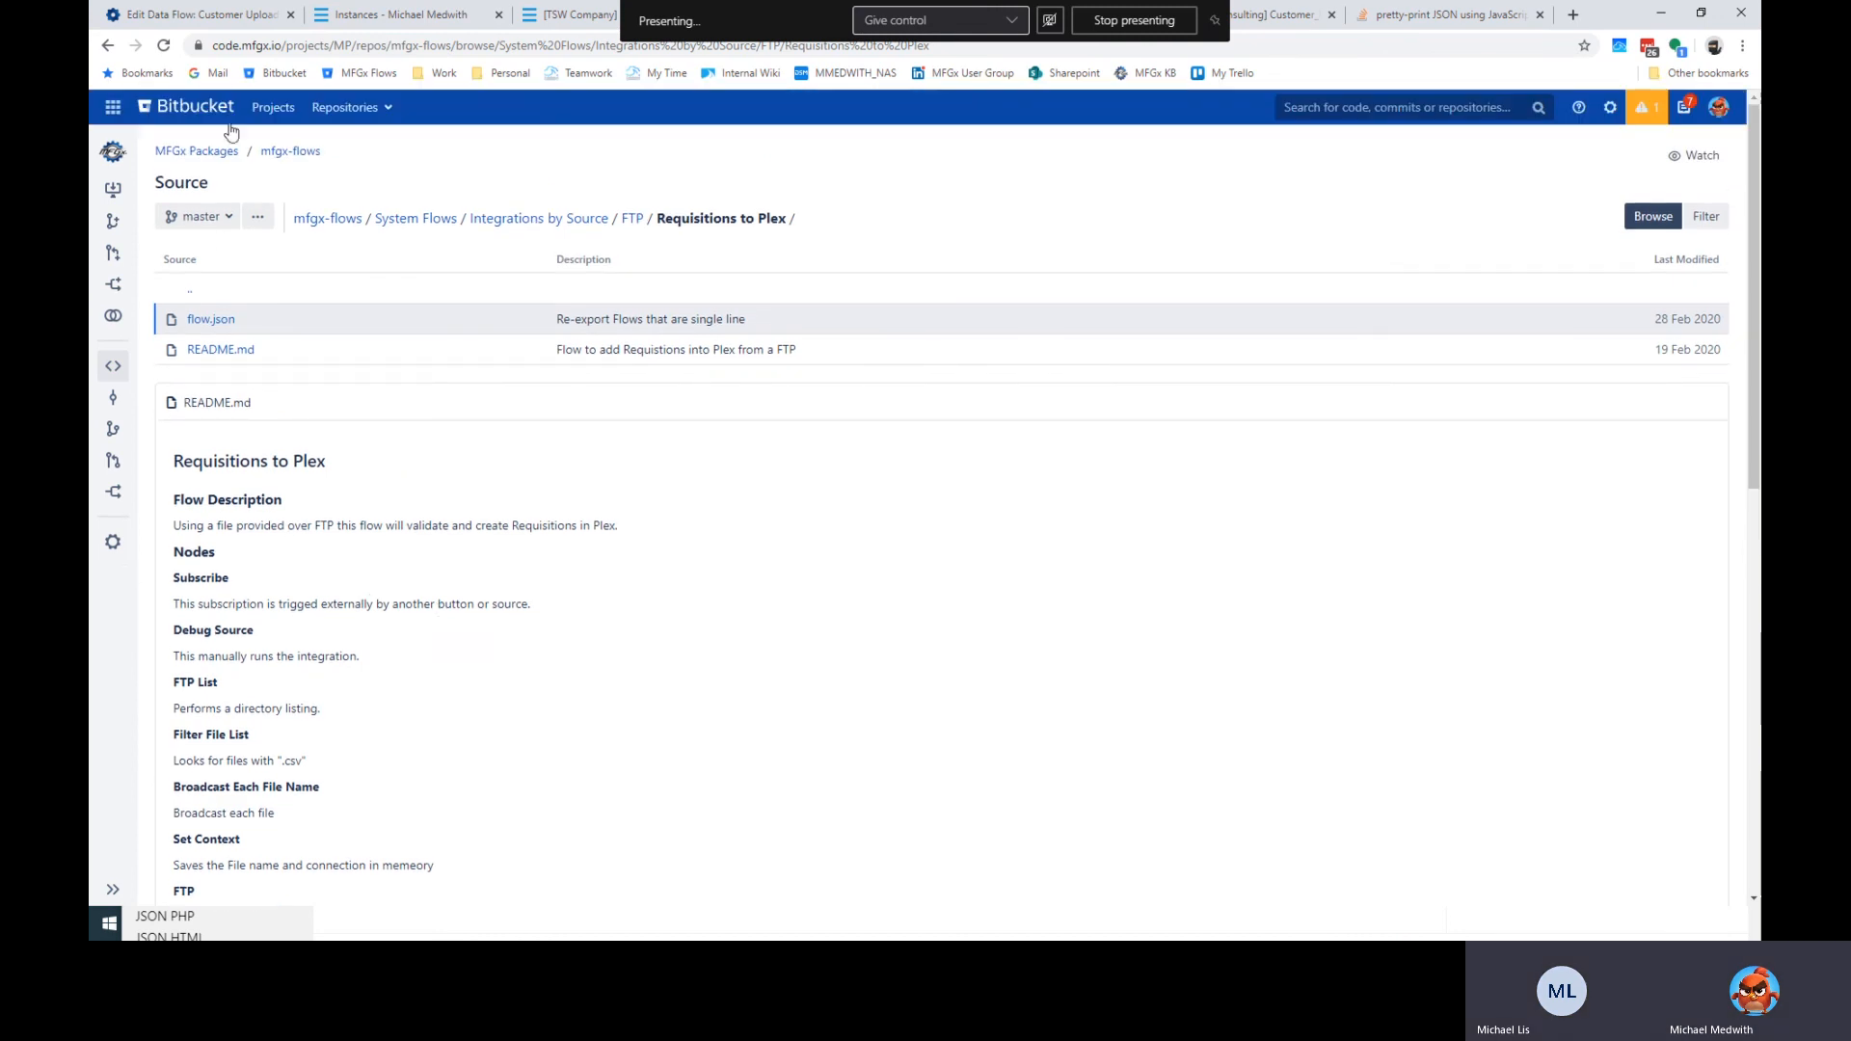
{"action": "left_click", "coordinate": [209, 20]}
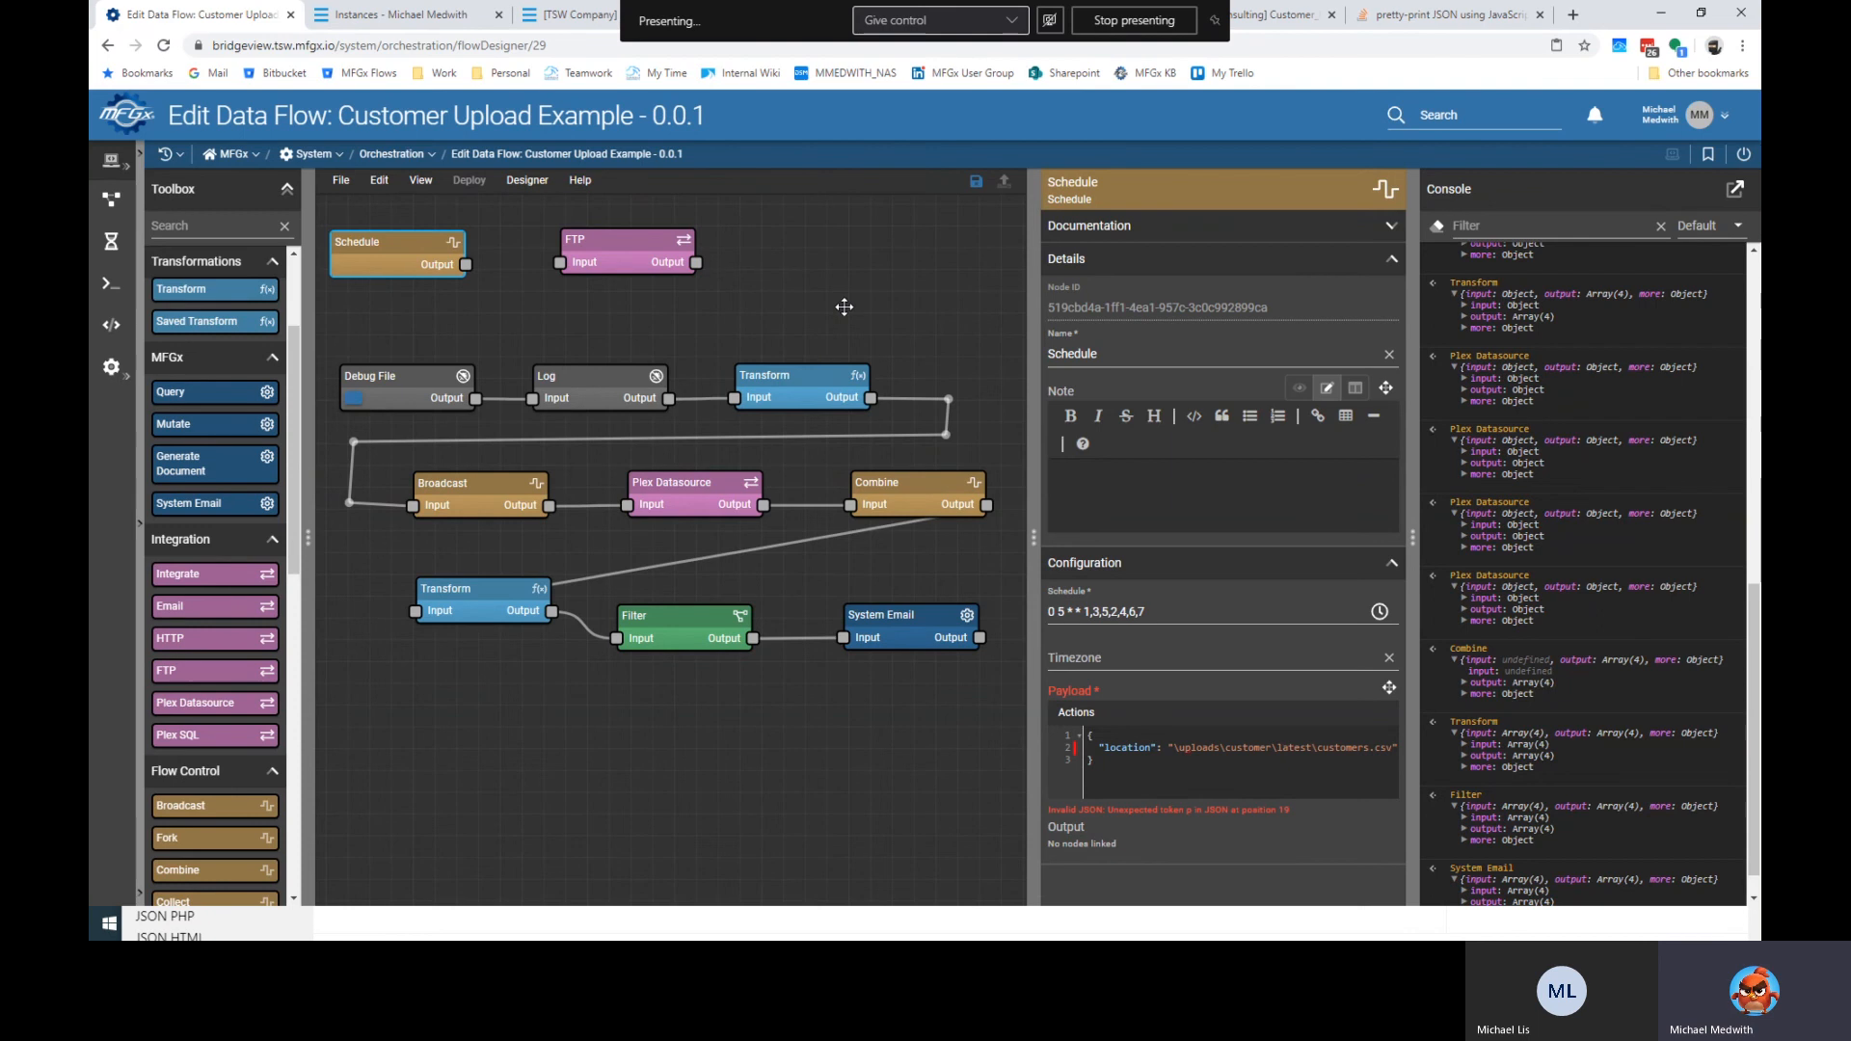
Wire Schedule into FTP and rearrange Debug File, FTP, Transform and Log, rerouting the FTP-to-Log wire.
{"action": "left_click", "coordinate": [709, 340]}
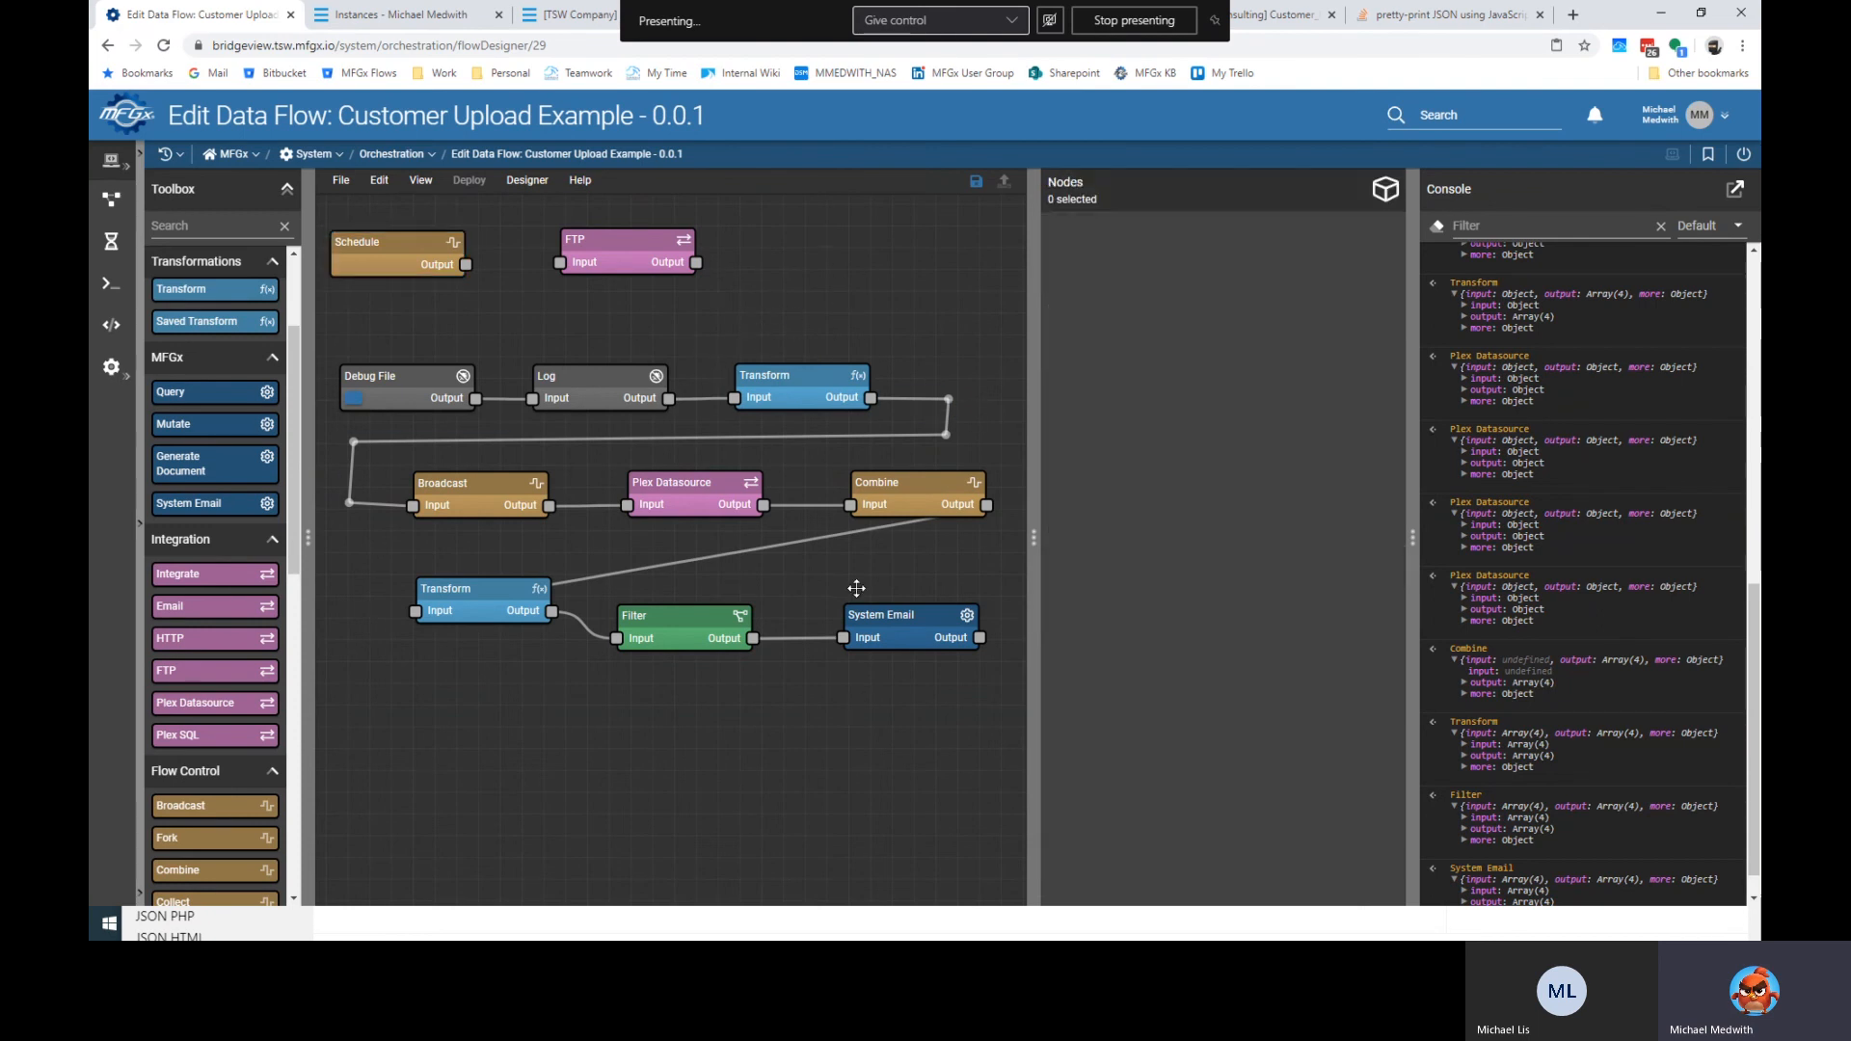
{"action": "left_click", "coordinate": [667, 262]}
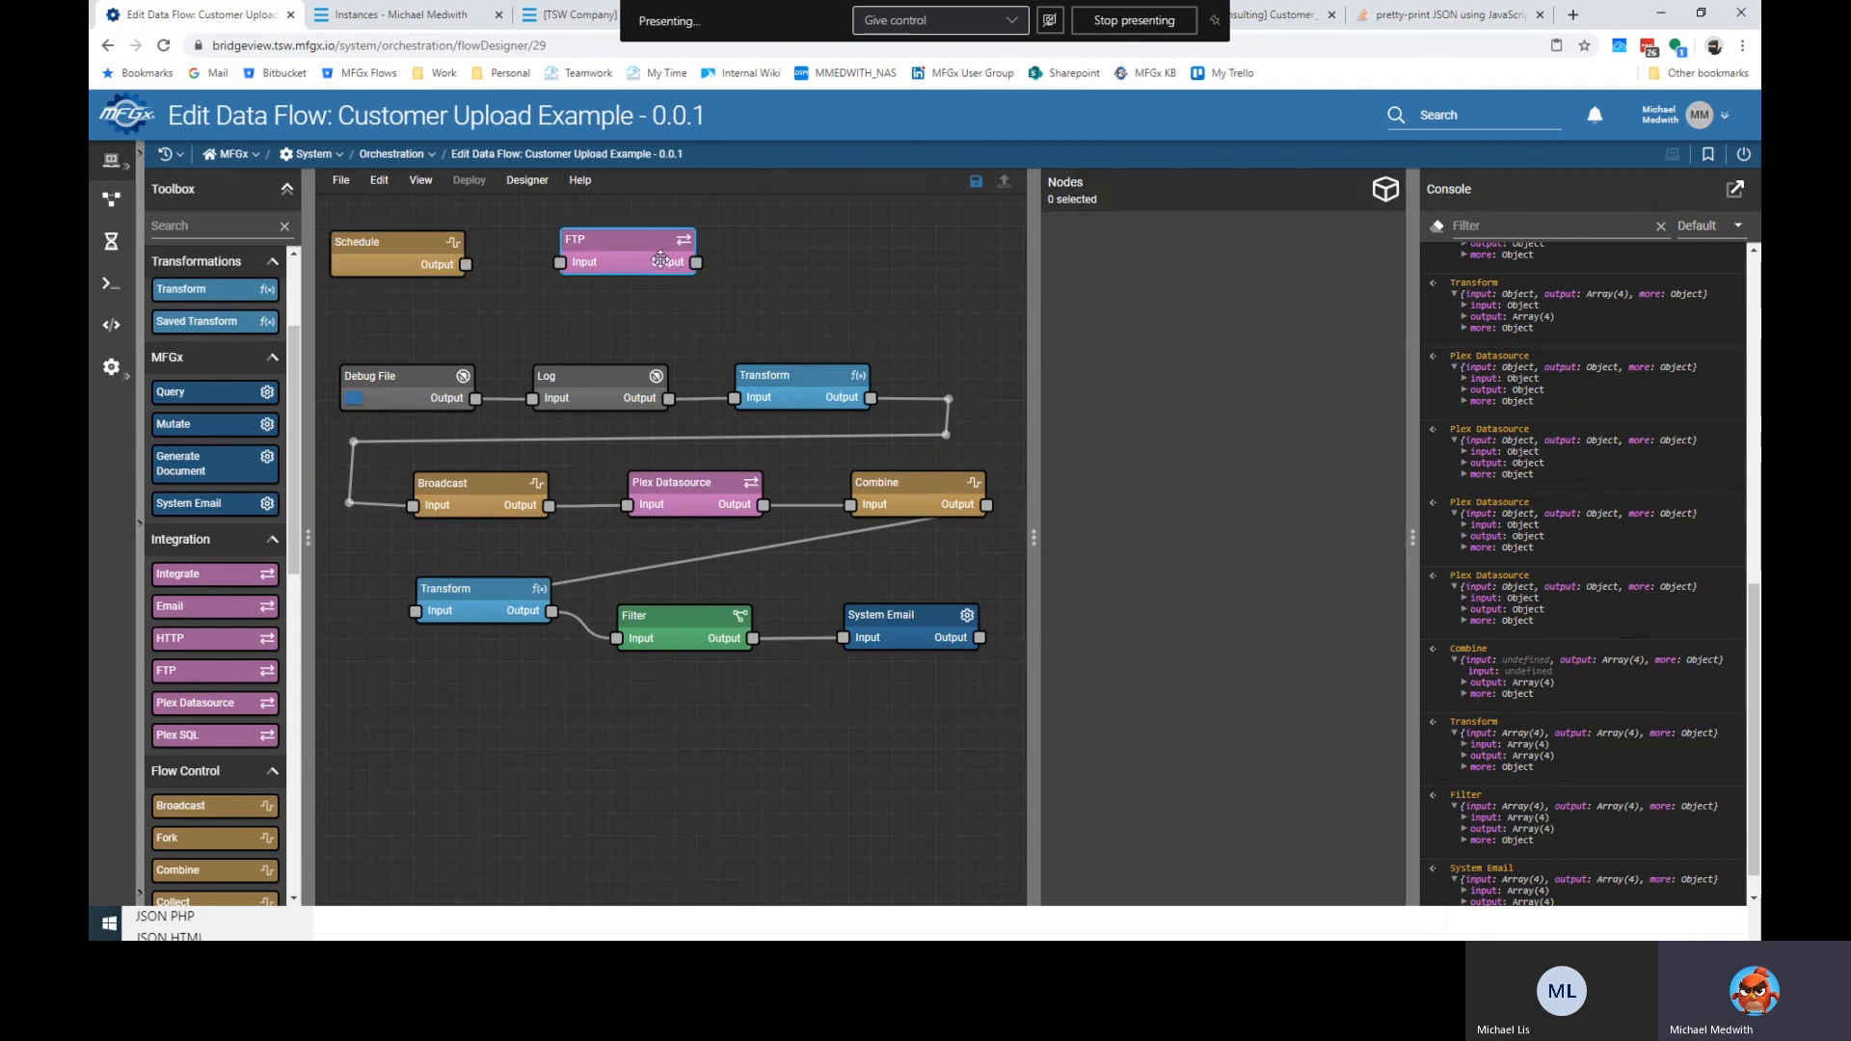
{"action": "left_click_drag", "start_coordinate": [417, 377], "coordinate": [407, 346]}
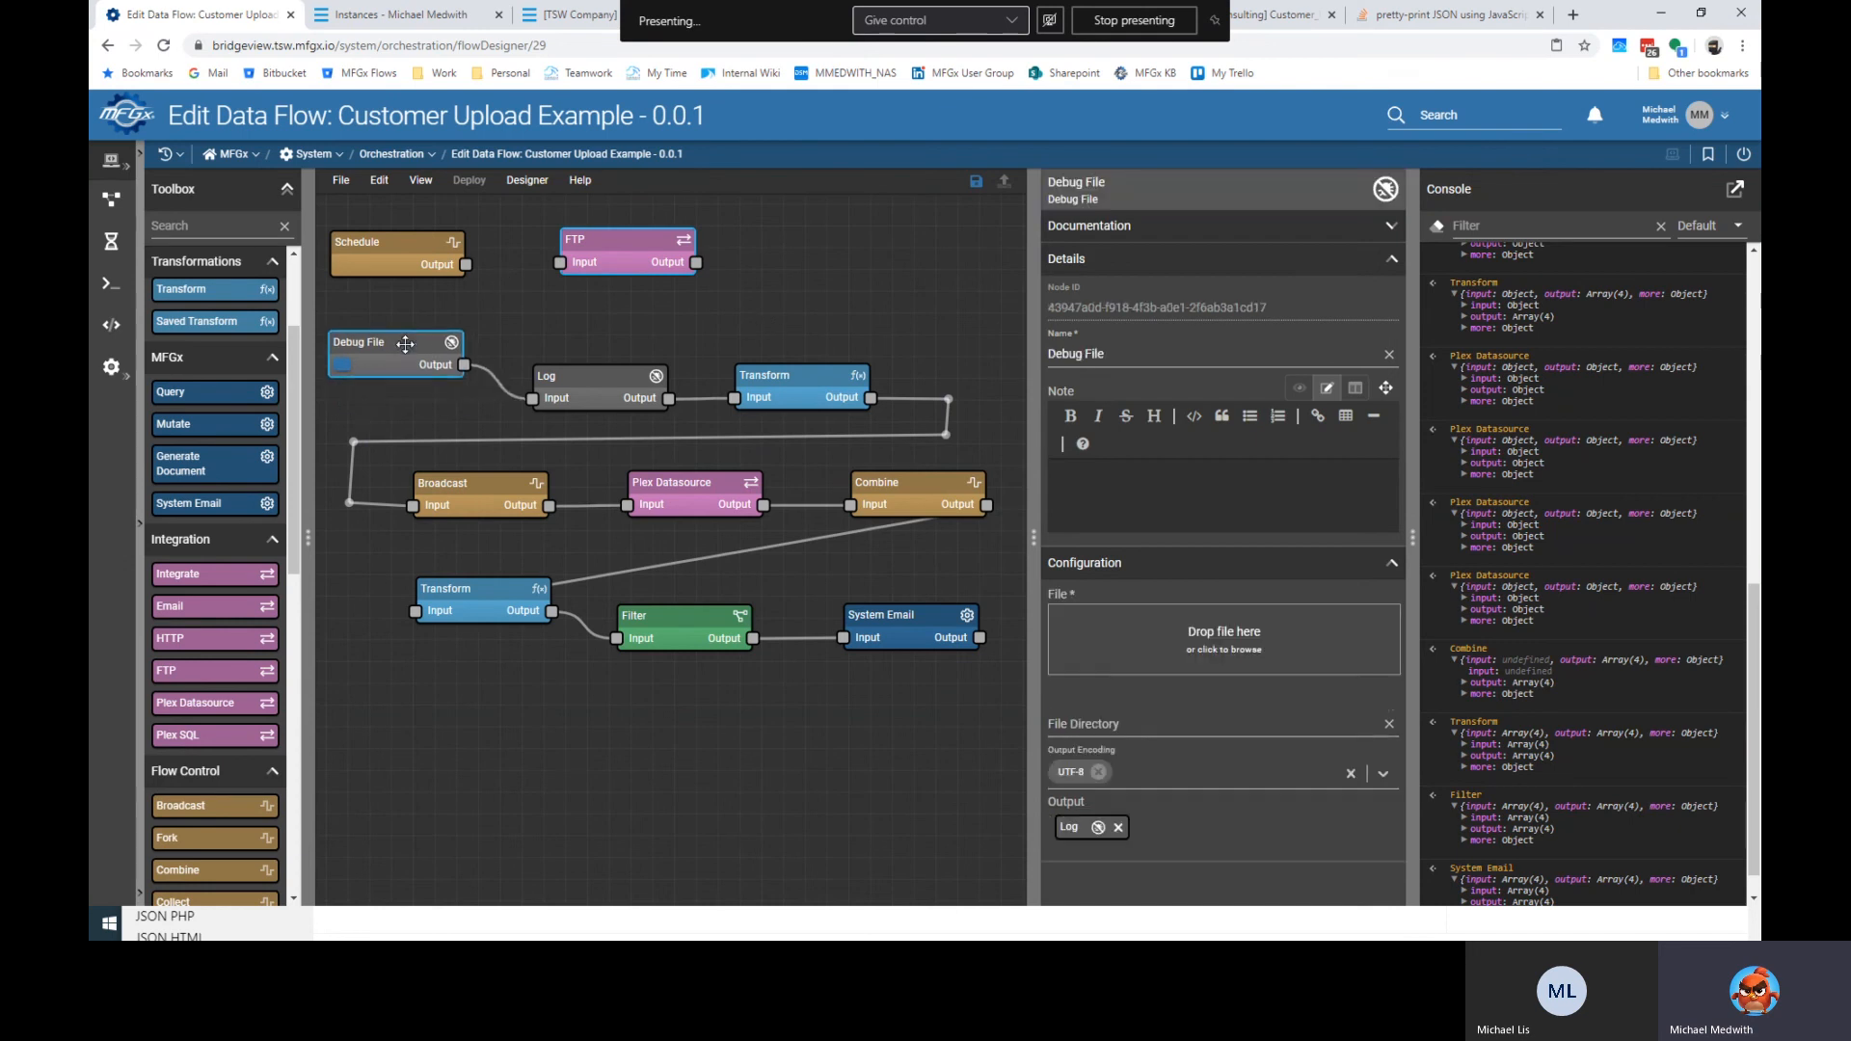
{"action": "left_click_drag", "start_coordinate": [611, 252], "coordinate": [591, 292]}
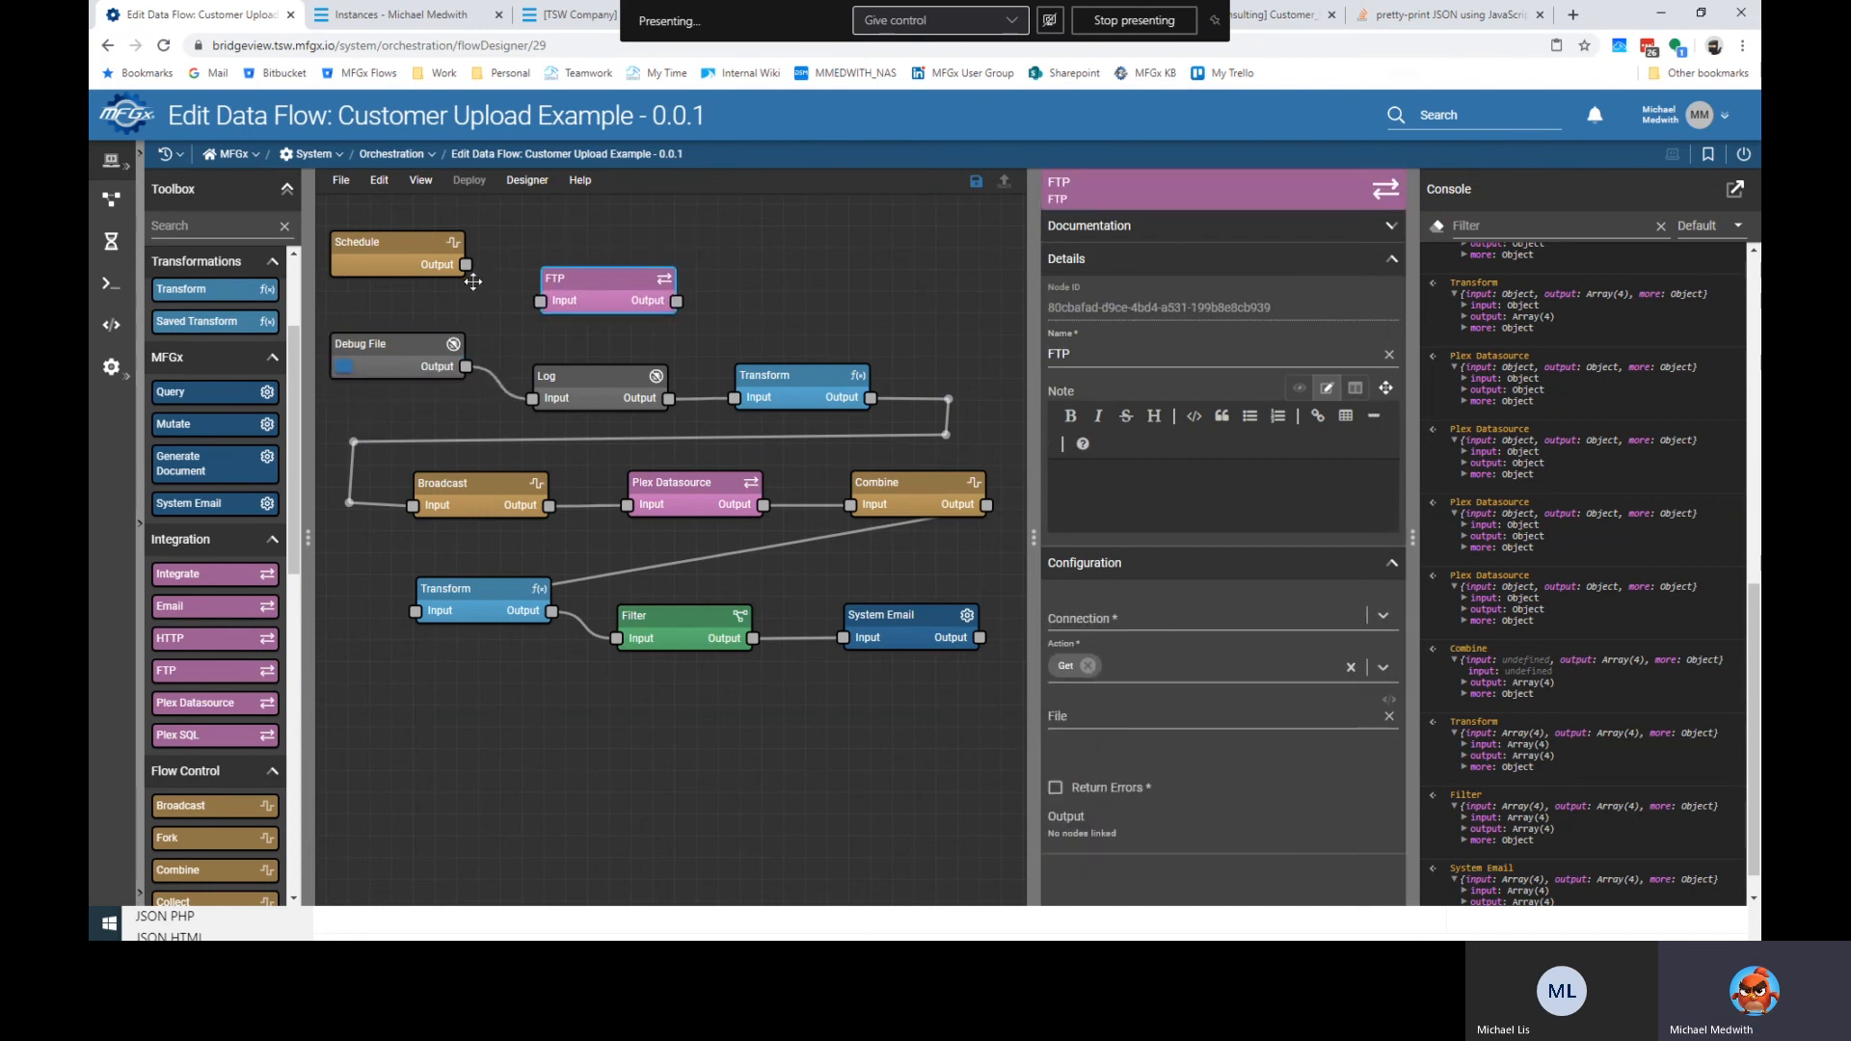
{"action": "left_click_drag", "start_coordinate": [465, 264], "coordinate": [585, 257]}
{"action": "left_click_drag", "start_coordinate": [795, 388], "coordinate": [836, 387]}
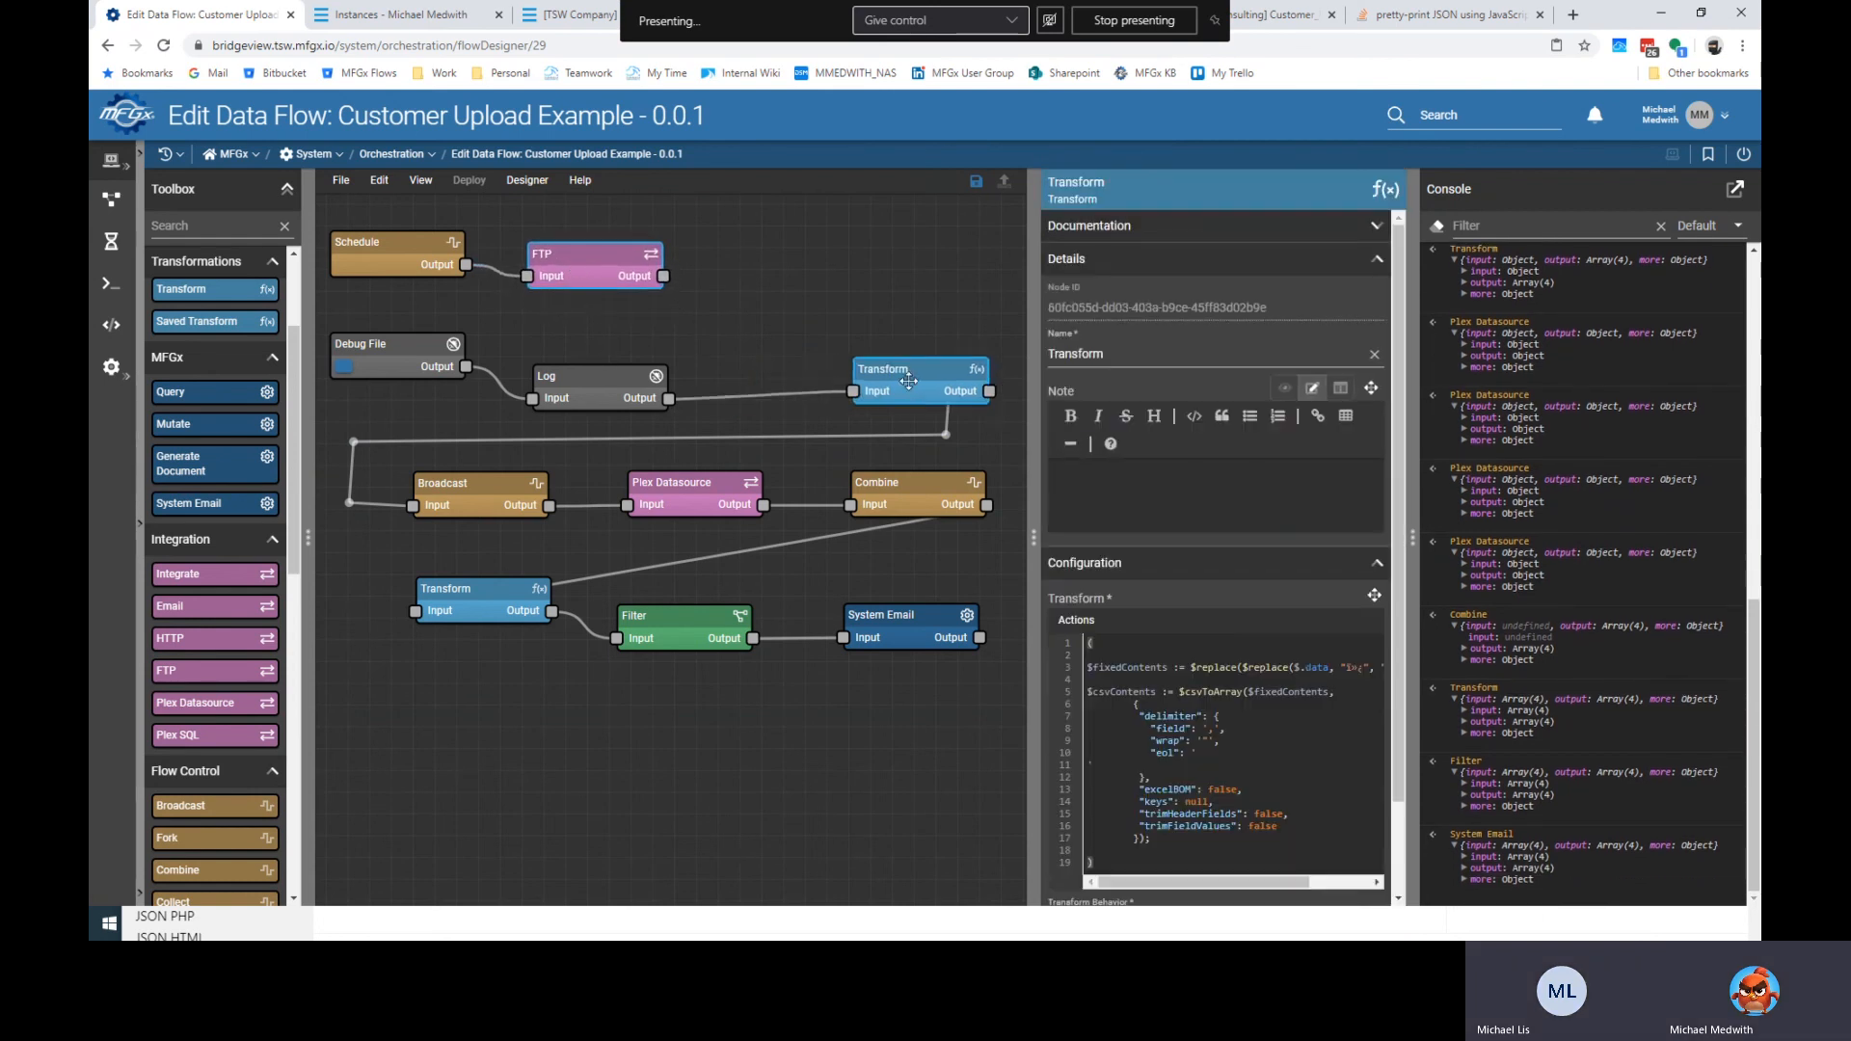
{"action": "left_click_drag", "start_coordinate": [651, 395], "coordinate": [712, 390]}
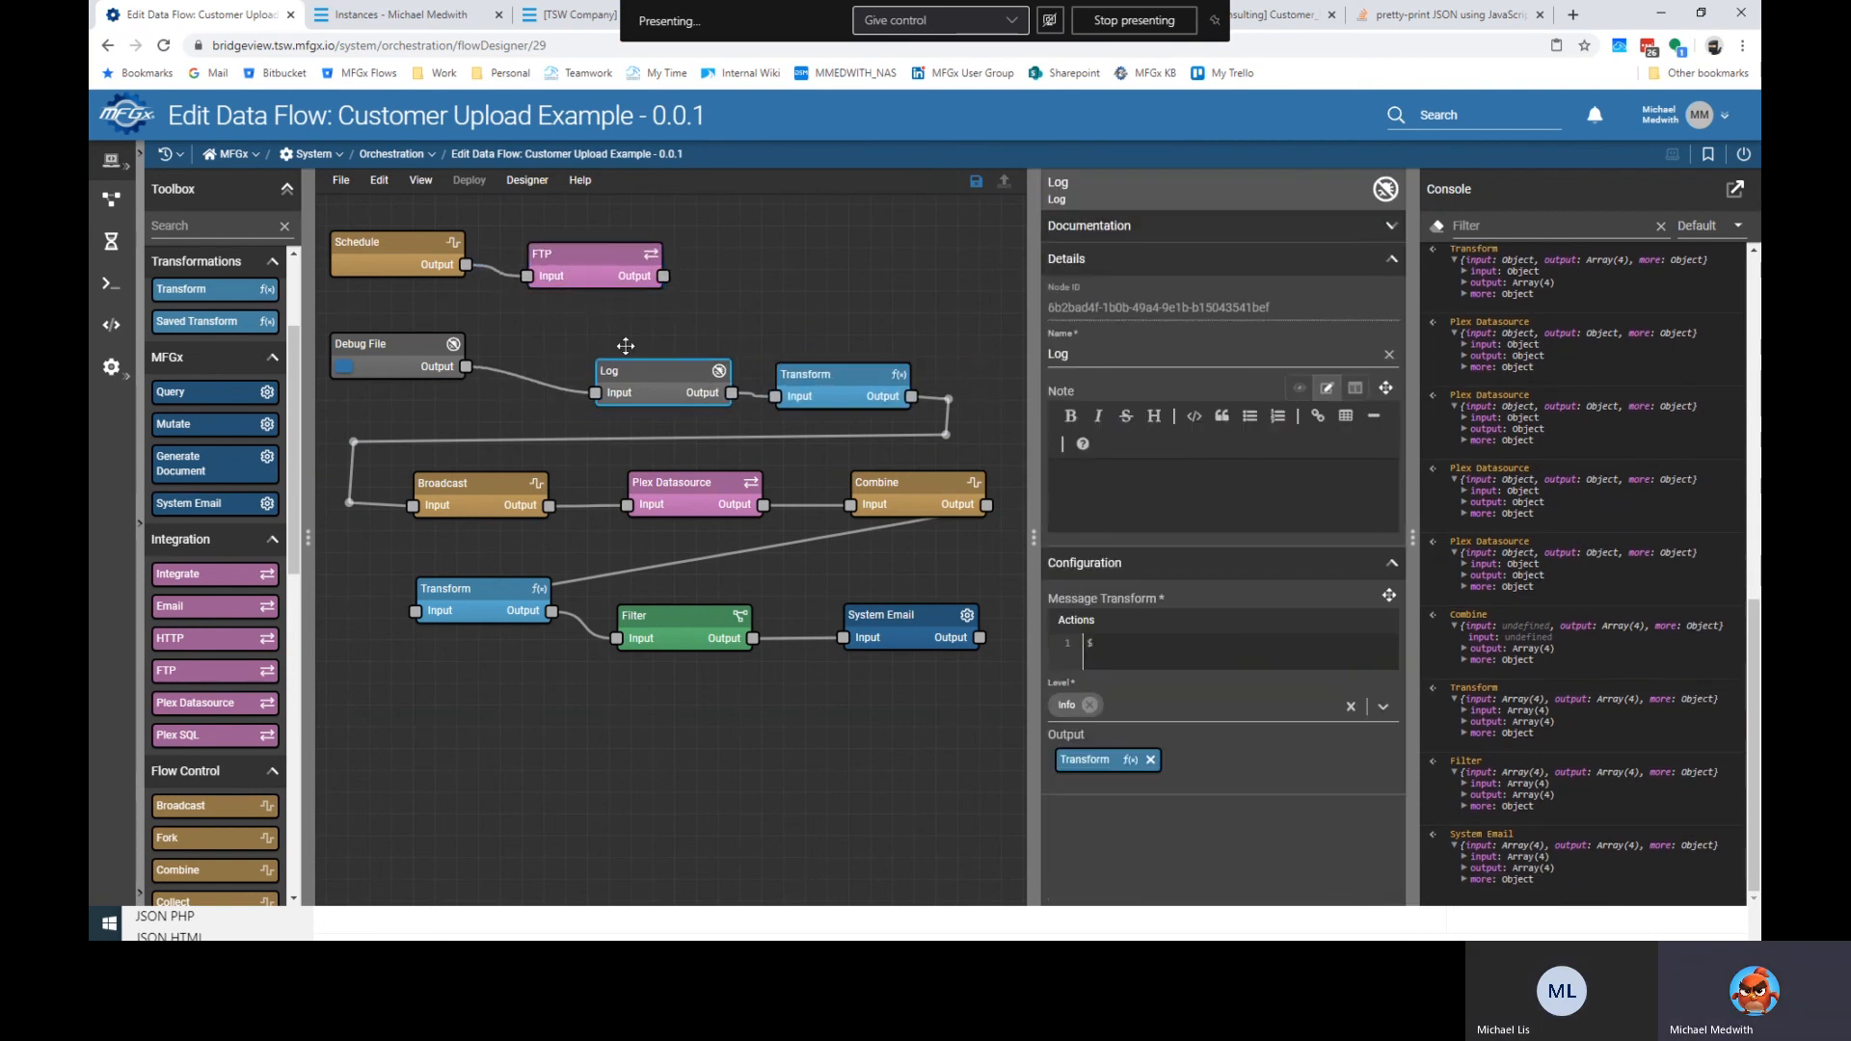
{"action": "left_click_drag", "start_coordinate": [664, 277], "coordinate": [594, 392]}
{"action": "left_click_drag", "start_coordinate": [637, 316], "coordinate": [554, 329]}
Add two bends to the Combine-to-Transform wire and collapse the Nodes panel and Console.
{"action": "left_click_drag", "start_coordinate": [867, 530], "coordinate": [1019, 521]}
{"action": "left_click_drag", "start_coordinate": [589, 584], "coordinate": [377, 558]}
{"action": "left_click", "coordinate": [512, 709]}
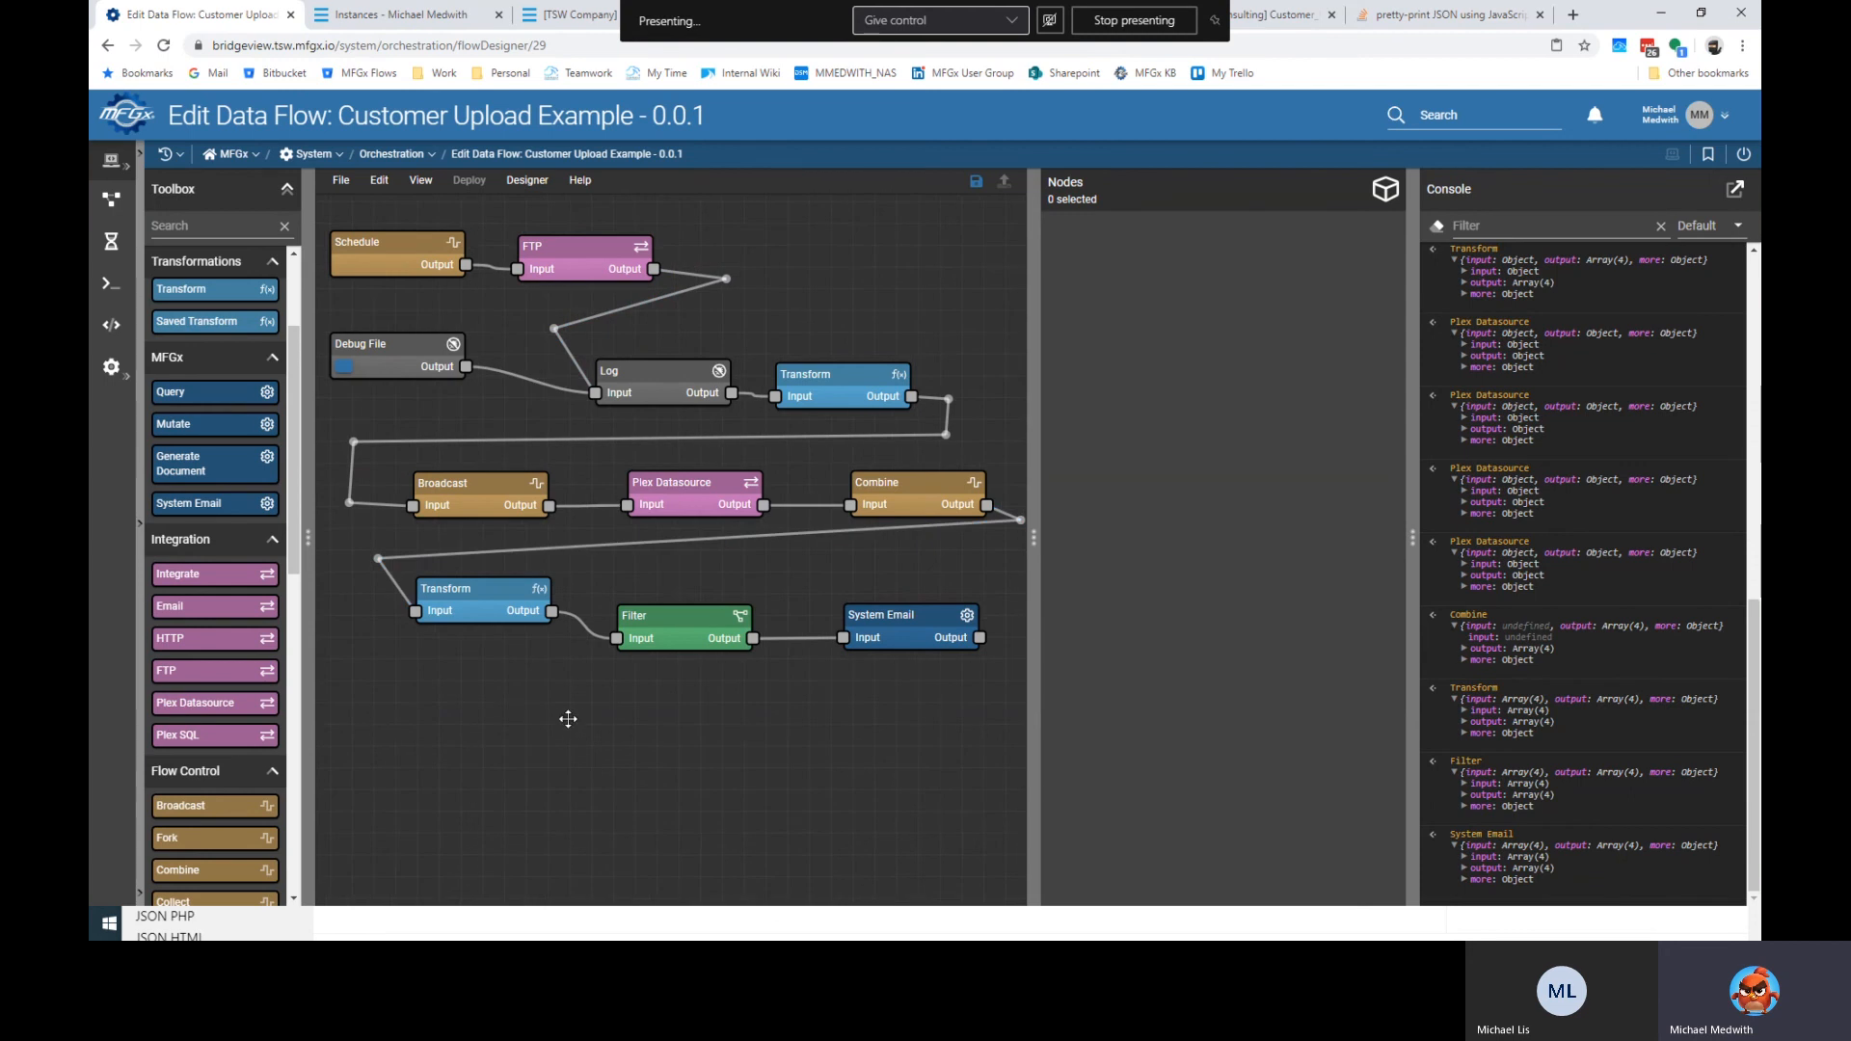
{"action": "left_click_drag", "start_coordinate": [1035, 535], "coordinate": [1400, 534]}
{"action": "left_click", "coordinate": [420, 269]}
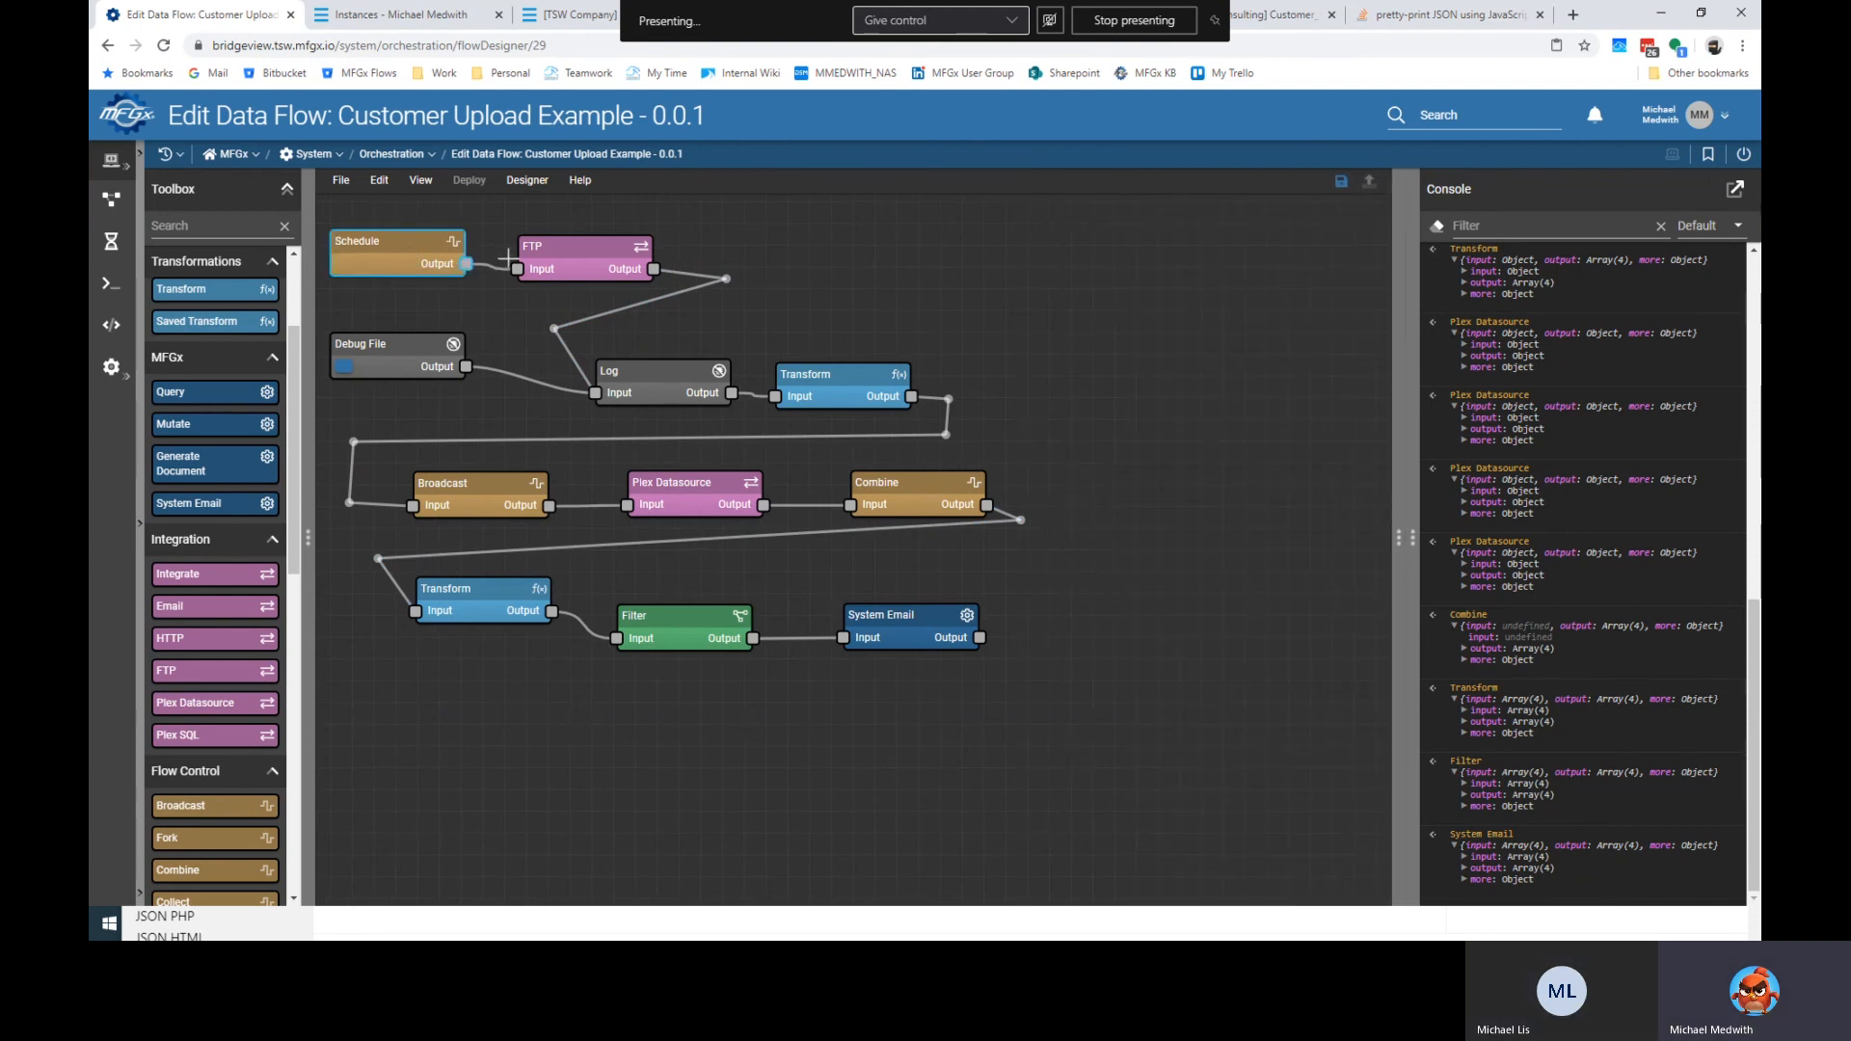
{"action": "left_click_drag", "start_coordinate": [1412, 486], "coordinate": [1724, 496]}
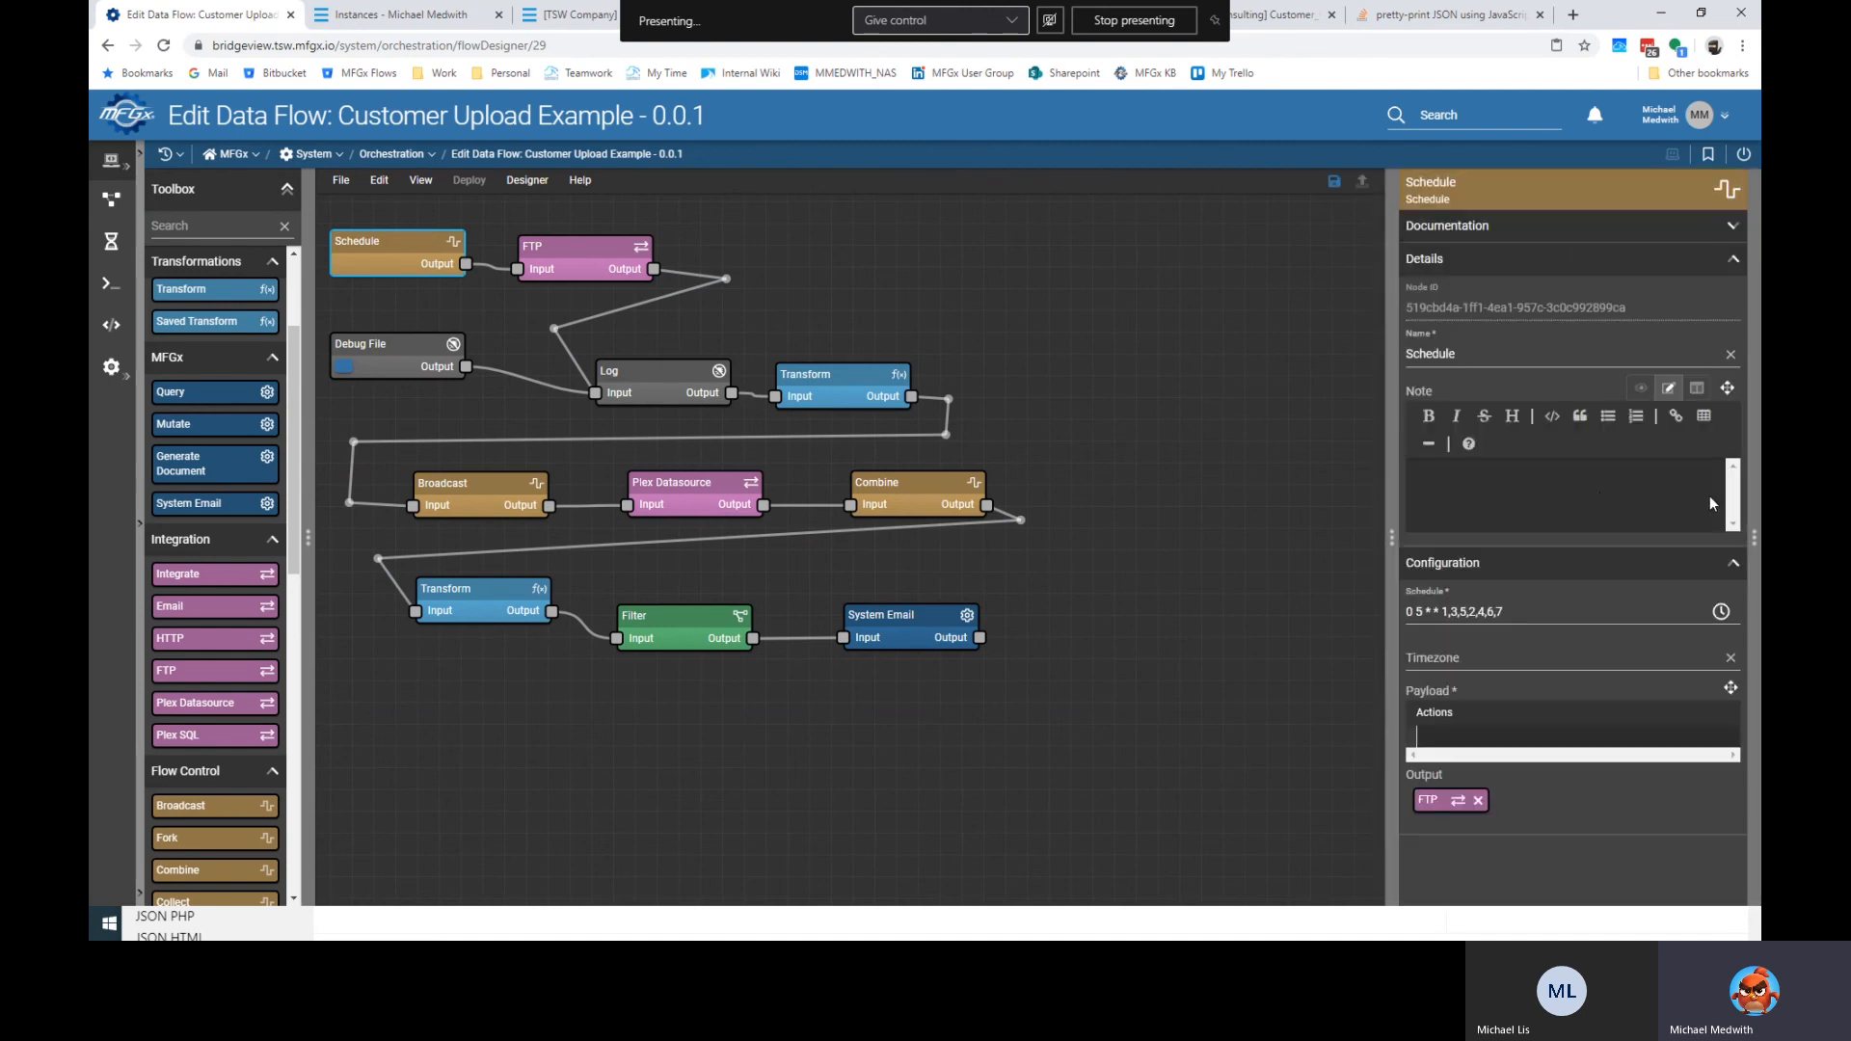
Write the Schedule node's note saying it runs the upload on a schedule.
{"action": "left_click", "coordinate": [1606, 493]}
{"action": "type", "text": "This "}
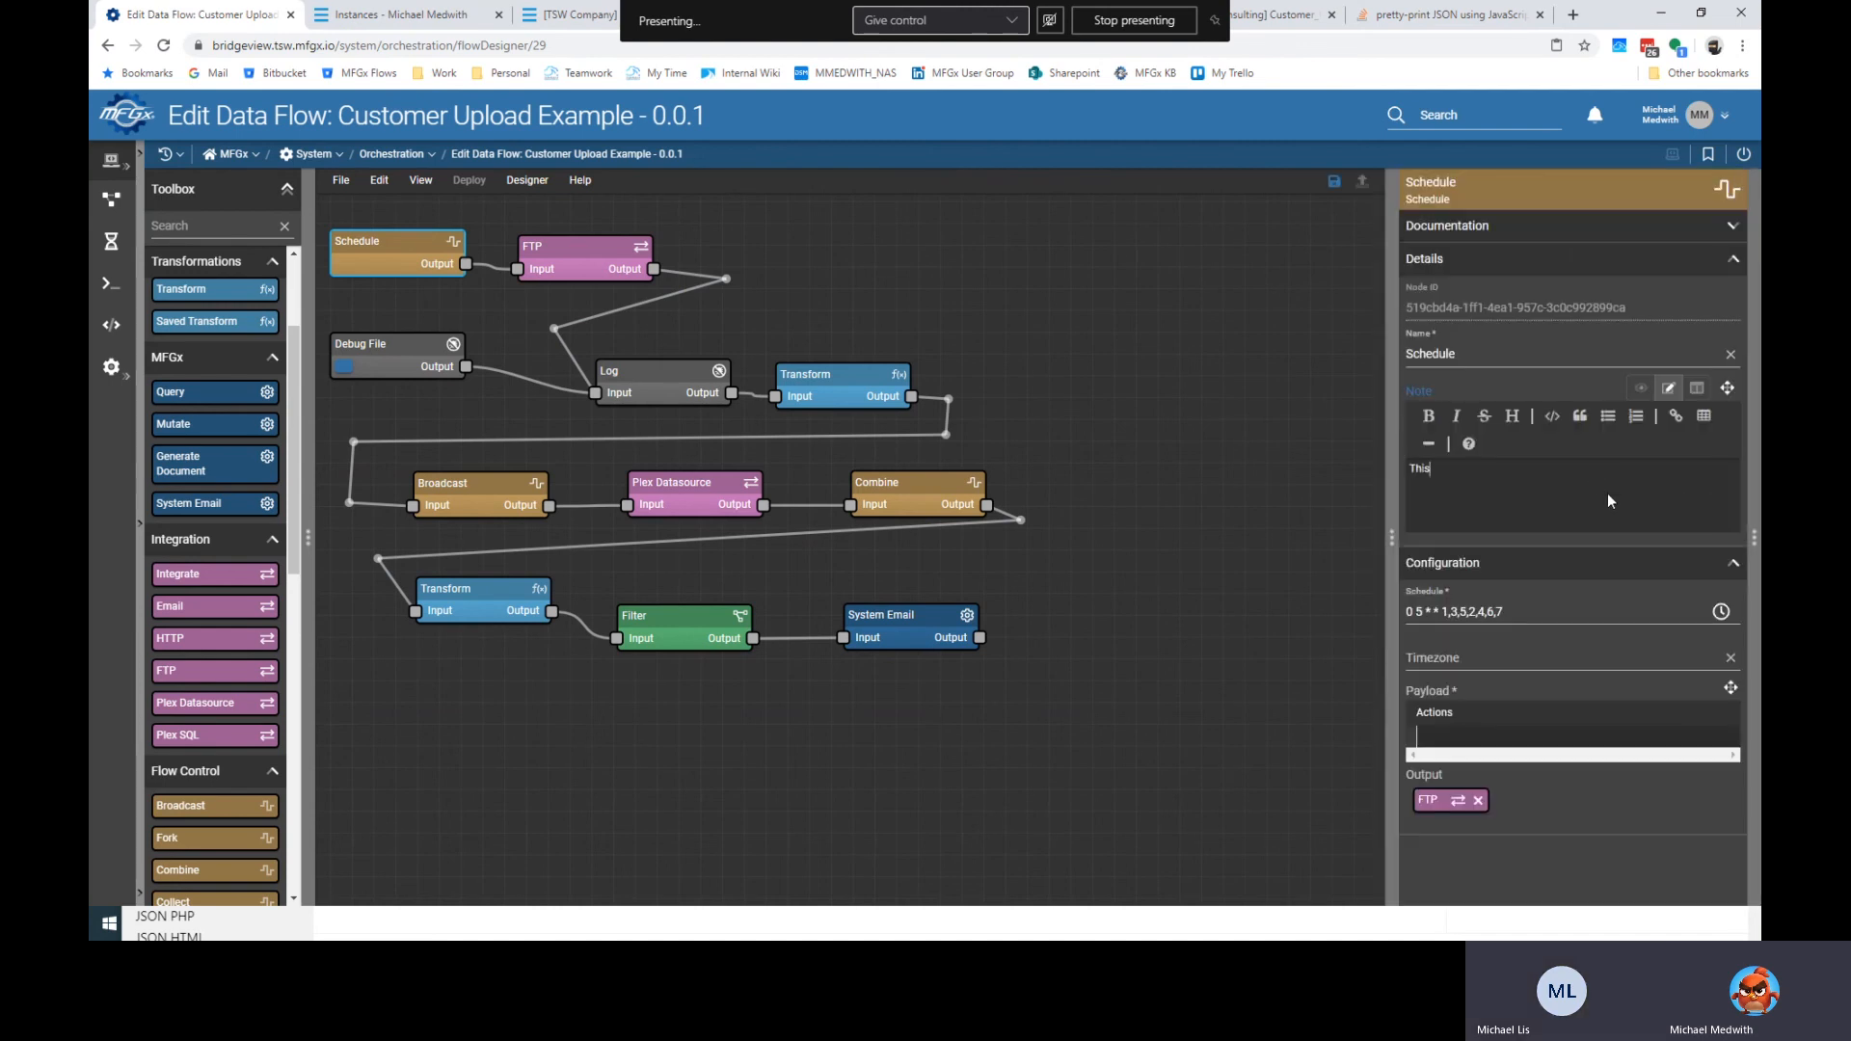
{"action": "type", "text": "h"}
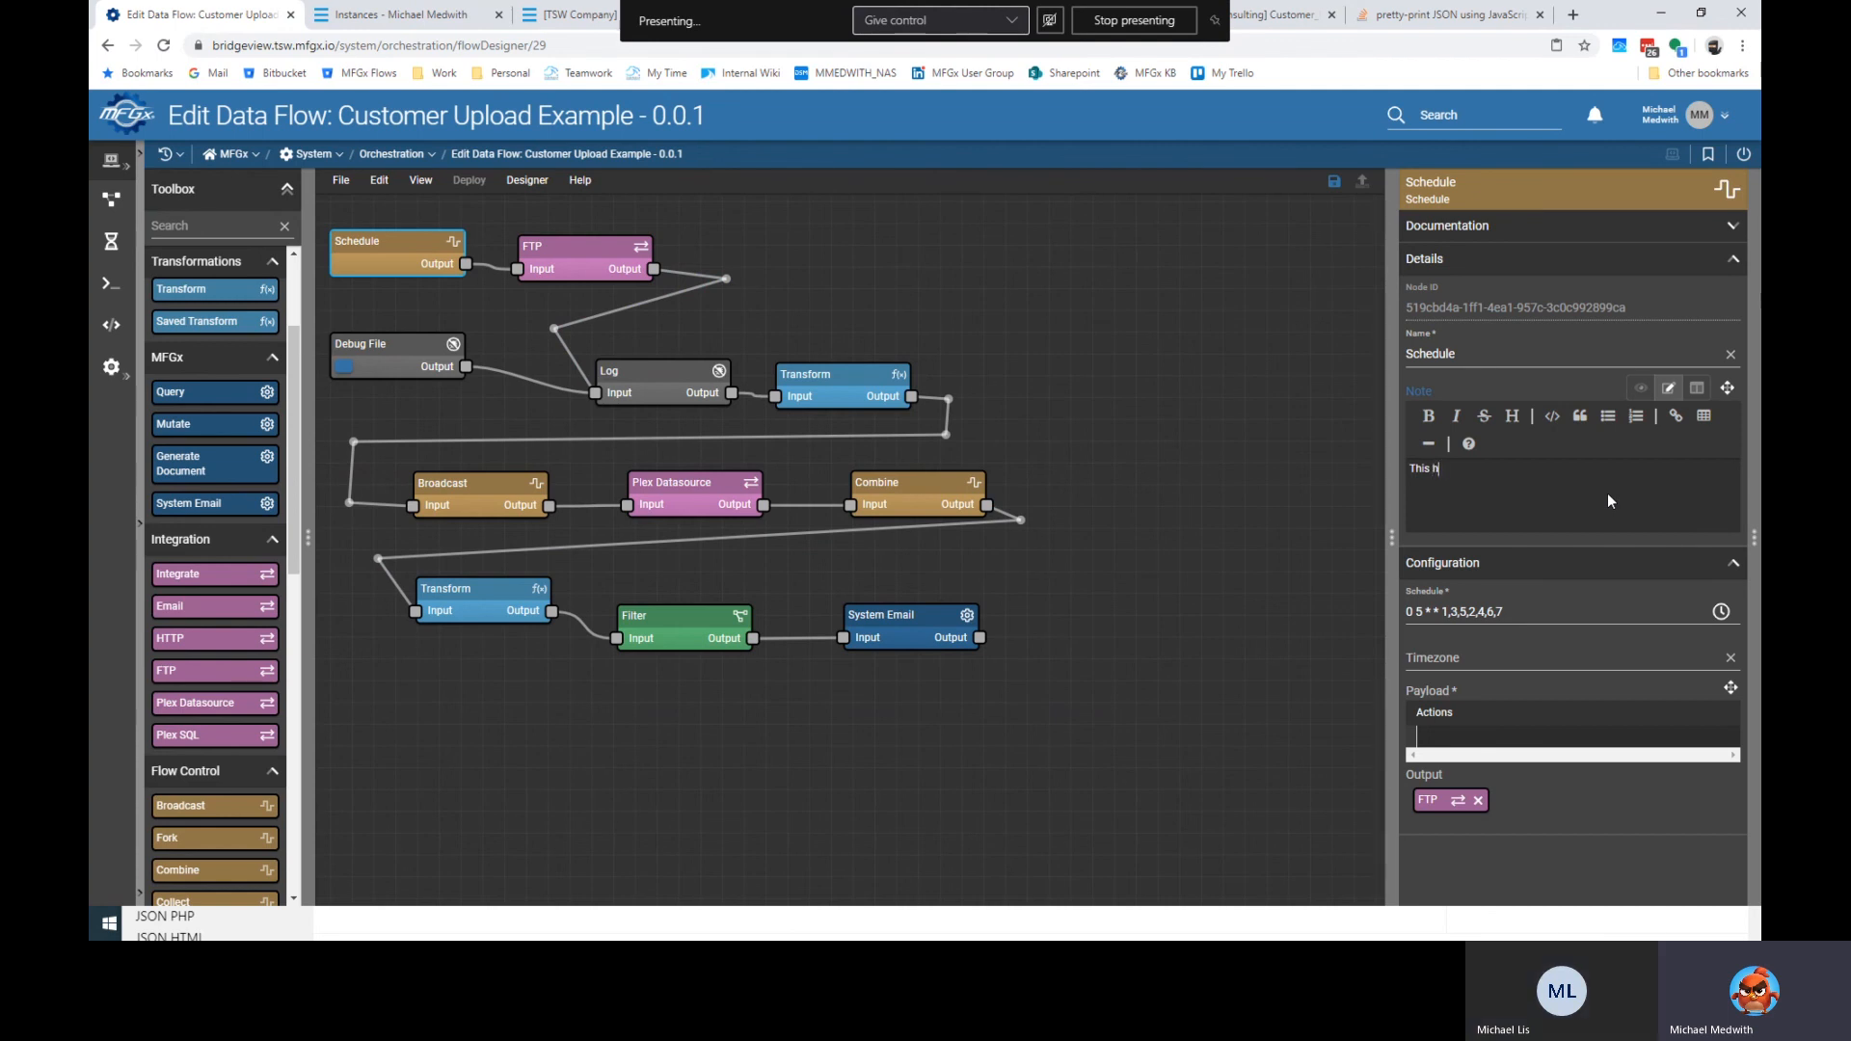
{"action": "type", "text": "elps us run the upload on a schedule."}
Note on the FTP node that it gets the customer.csv file from the FTP connection.
{"action": "left_click", "coordinate": [535, 252]}
{"action": "left_click", "coordinate": [1490, 495]}
{"action": "type", "text": "This "}
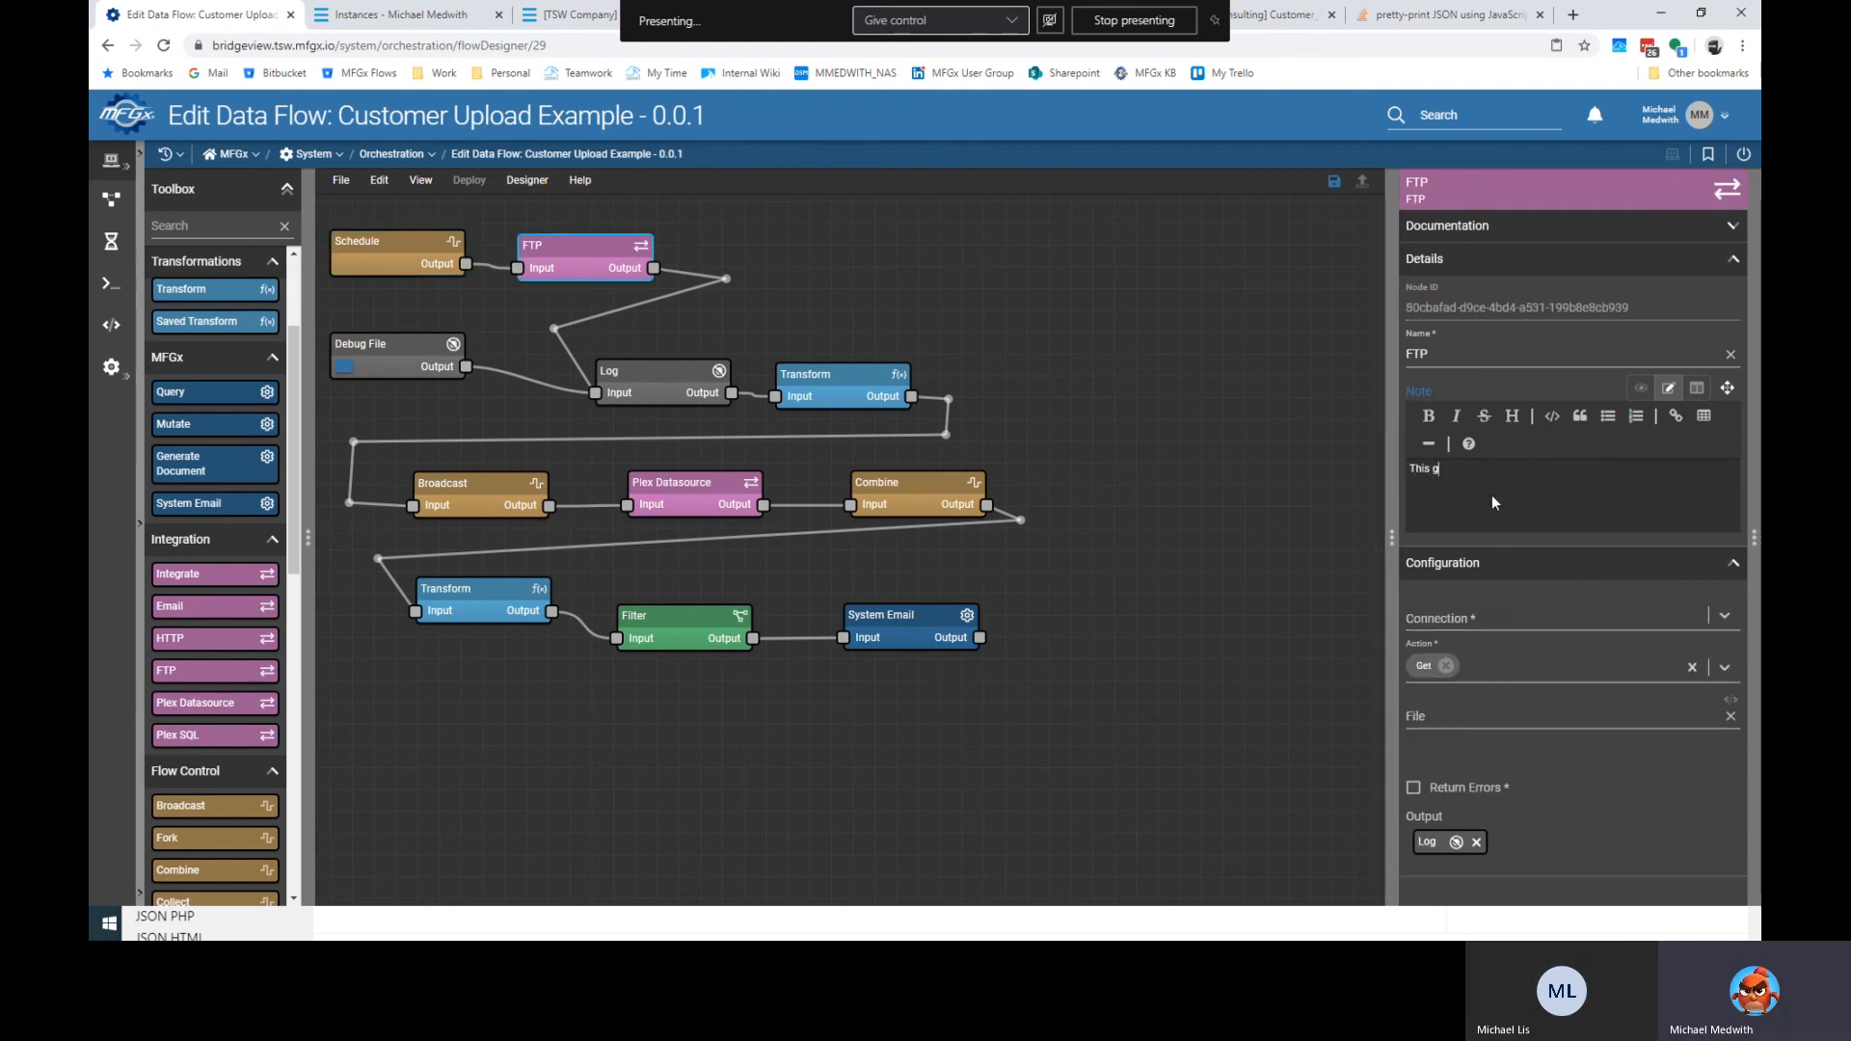
{"action": "type", "text": "gets a sepecifc file"}
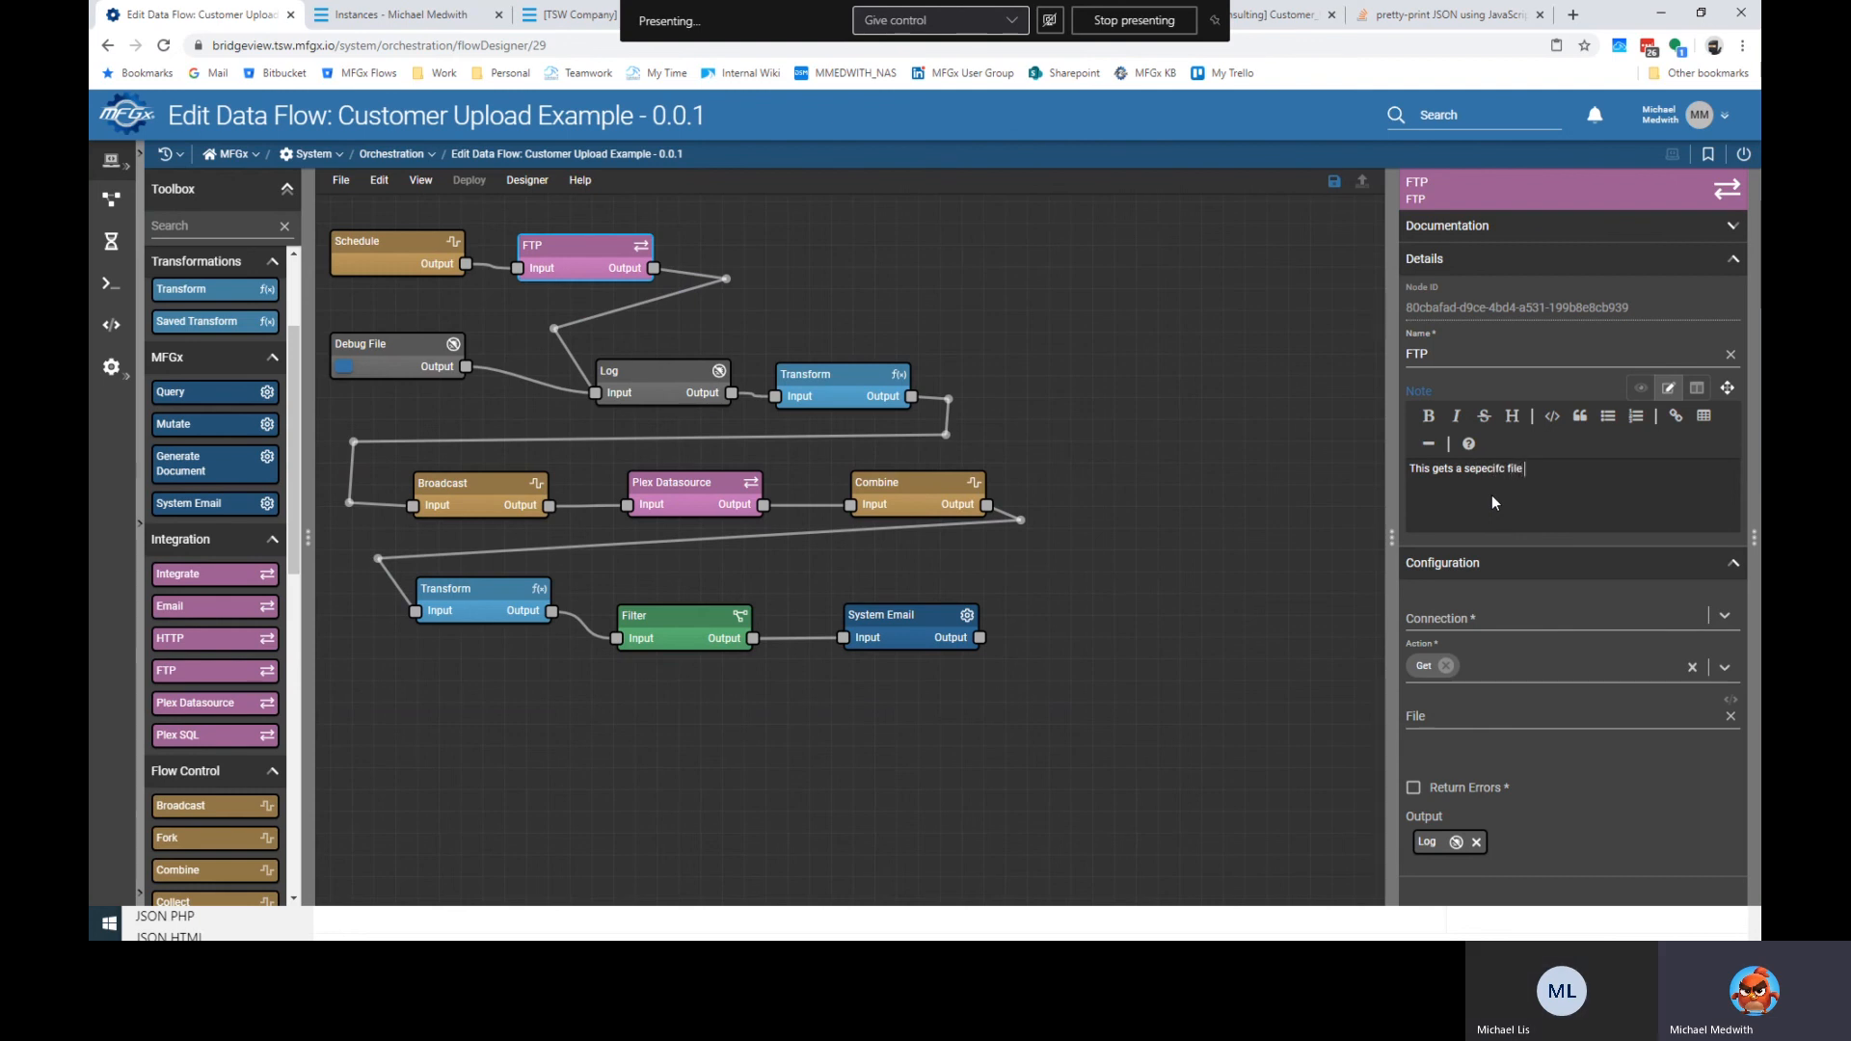
{"action": "type", "text": " \"customer"}
{"action": "type", "text": "\\"}
{"action": "type", "text": "uplaods\\customer"}
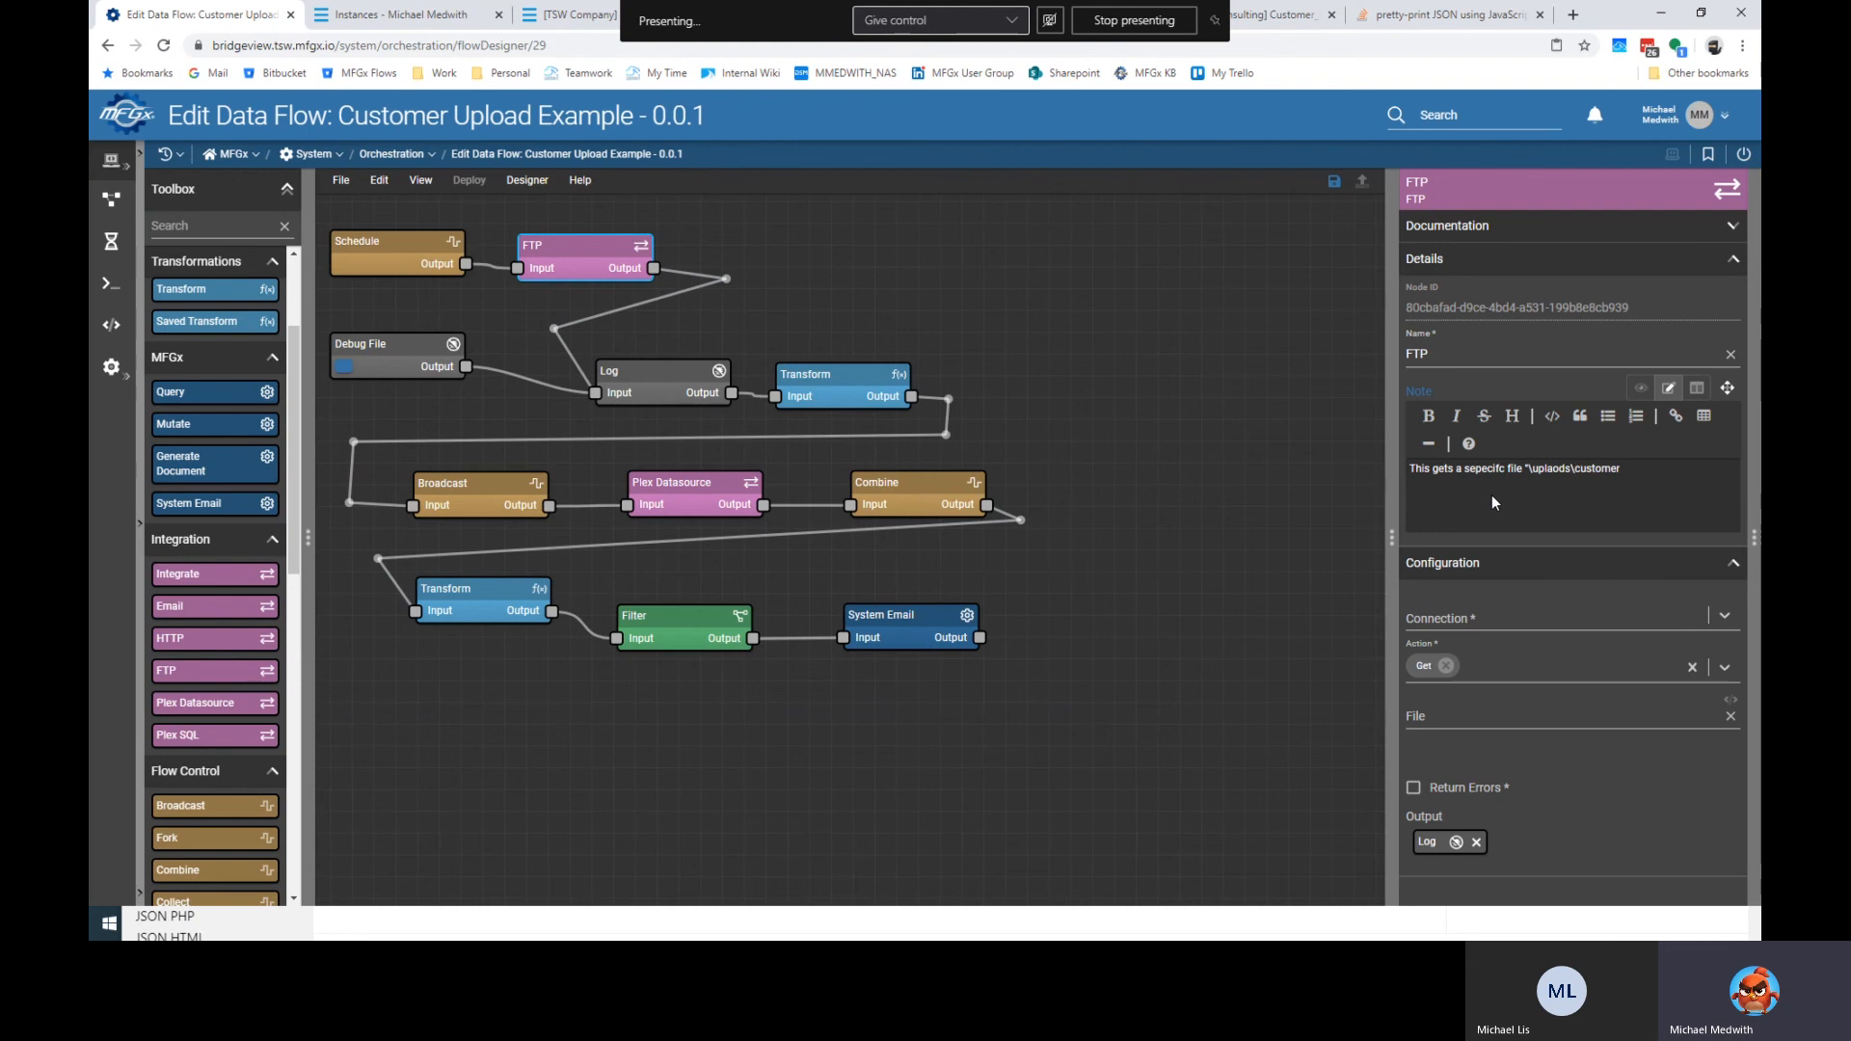
{"action": "type", "text": "\\latest\\customer.csv\" from our FTP connection"}
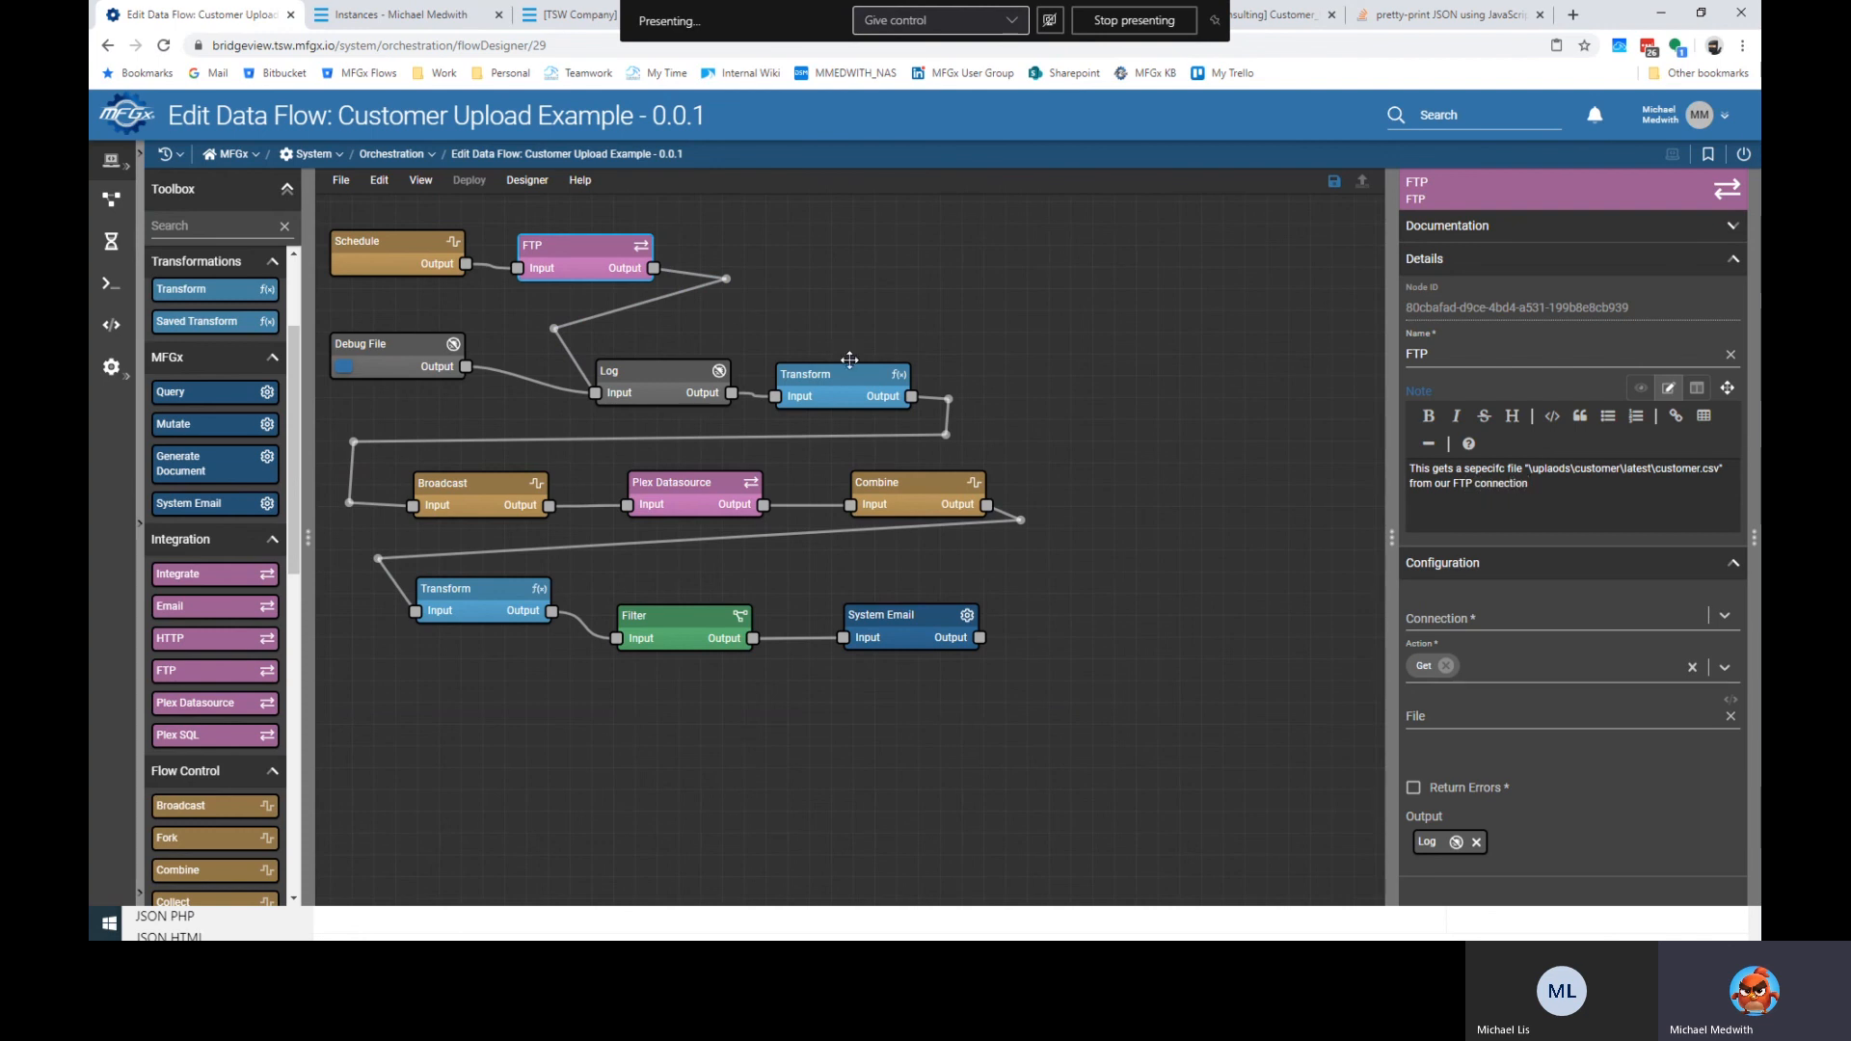
{"action": "left_click", "coordinate": [386, 345]}
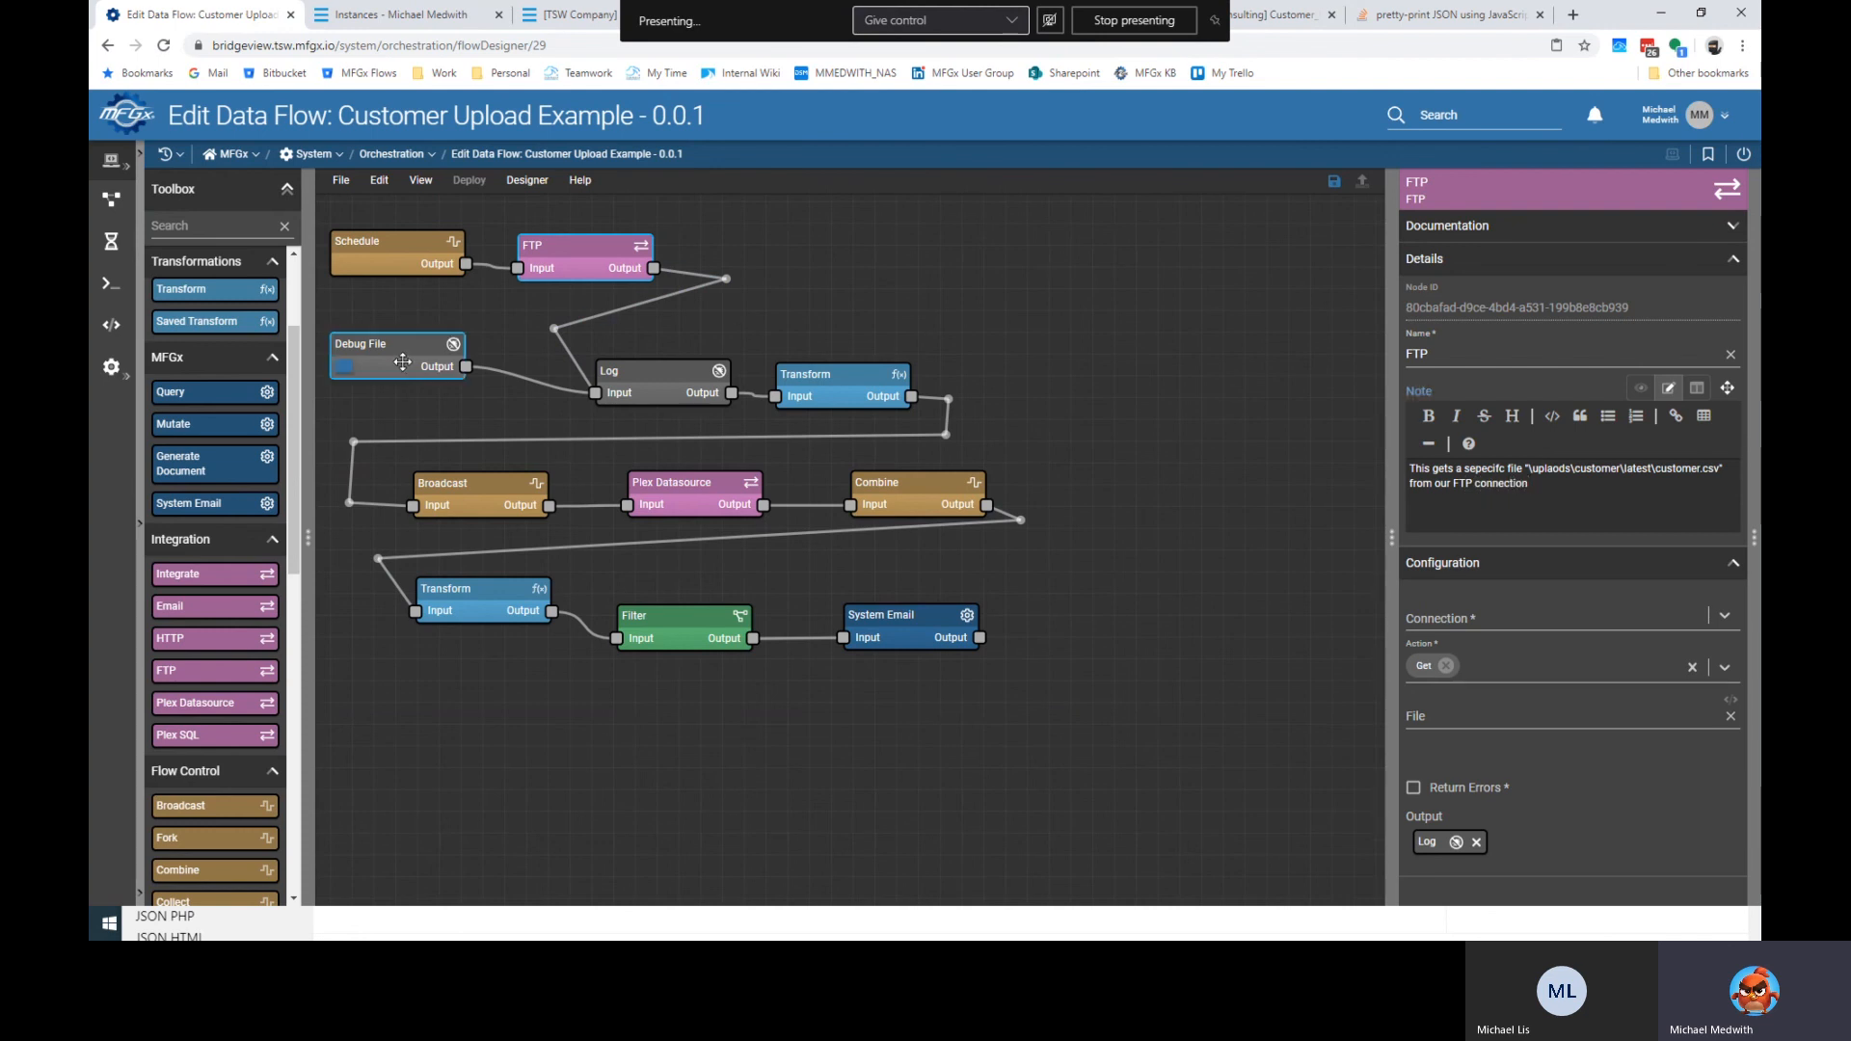
Note on Debug File: a testing tool; re-upload your own file after any changes.
{"action": "type", "text": "This i"}
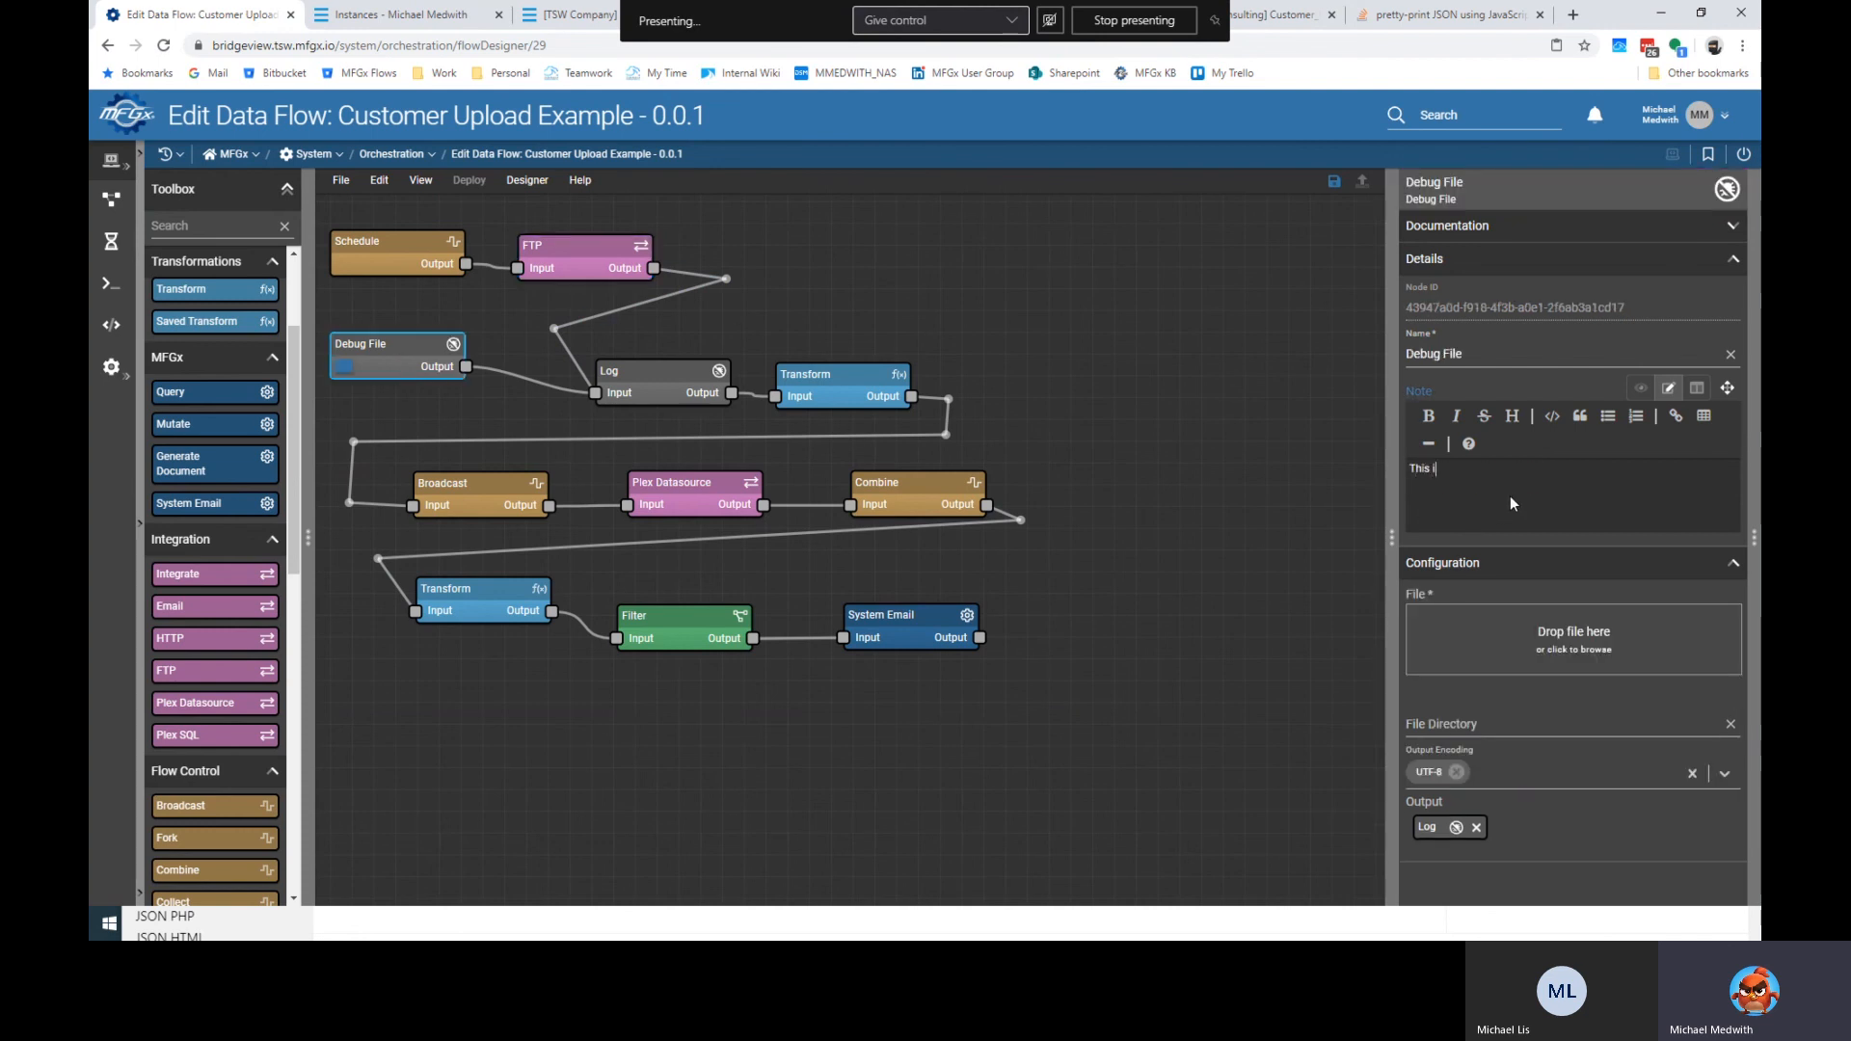
{"action": "type", "text": "s a testing tool, link to you "}
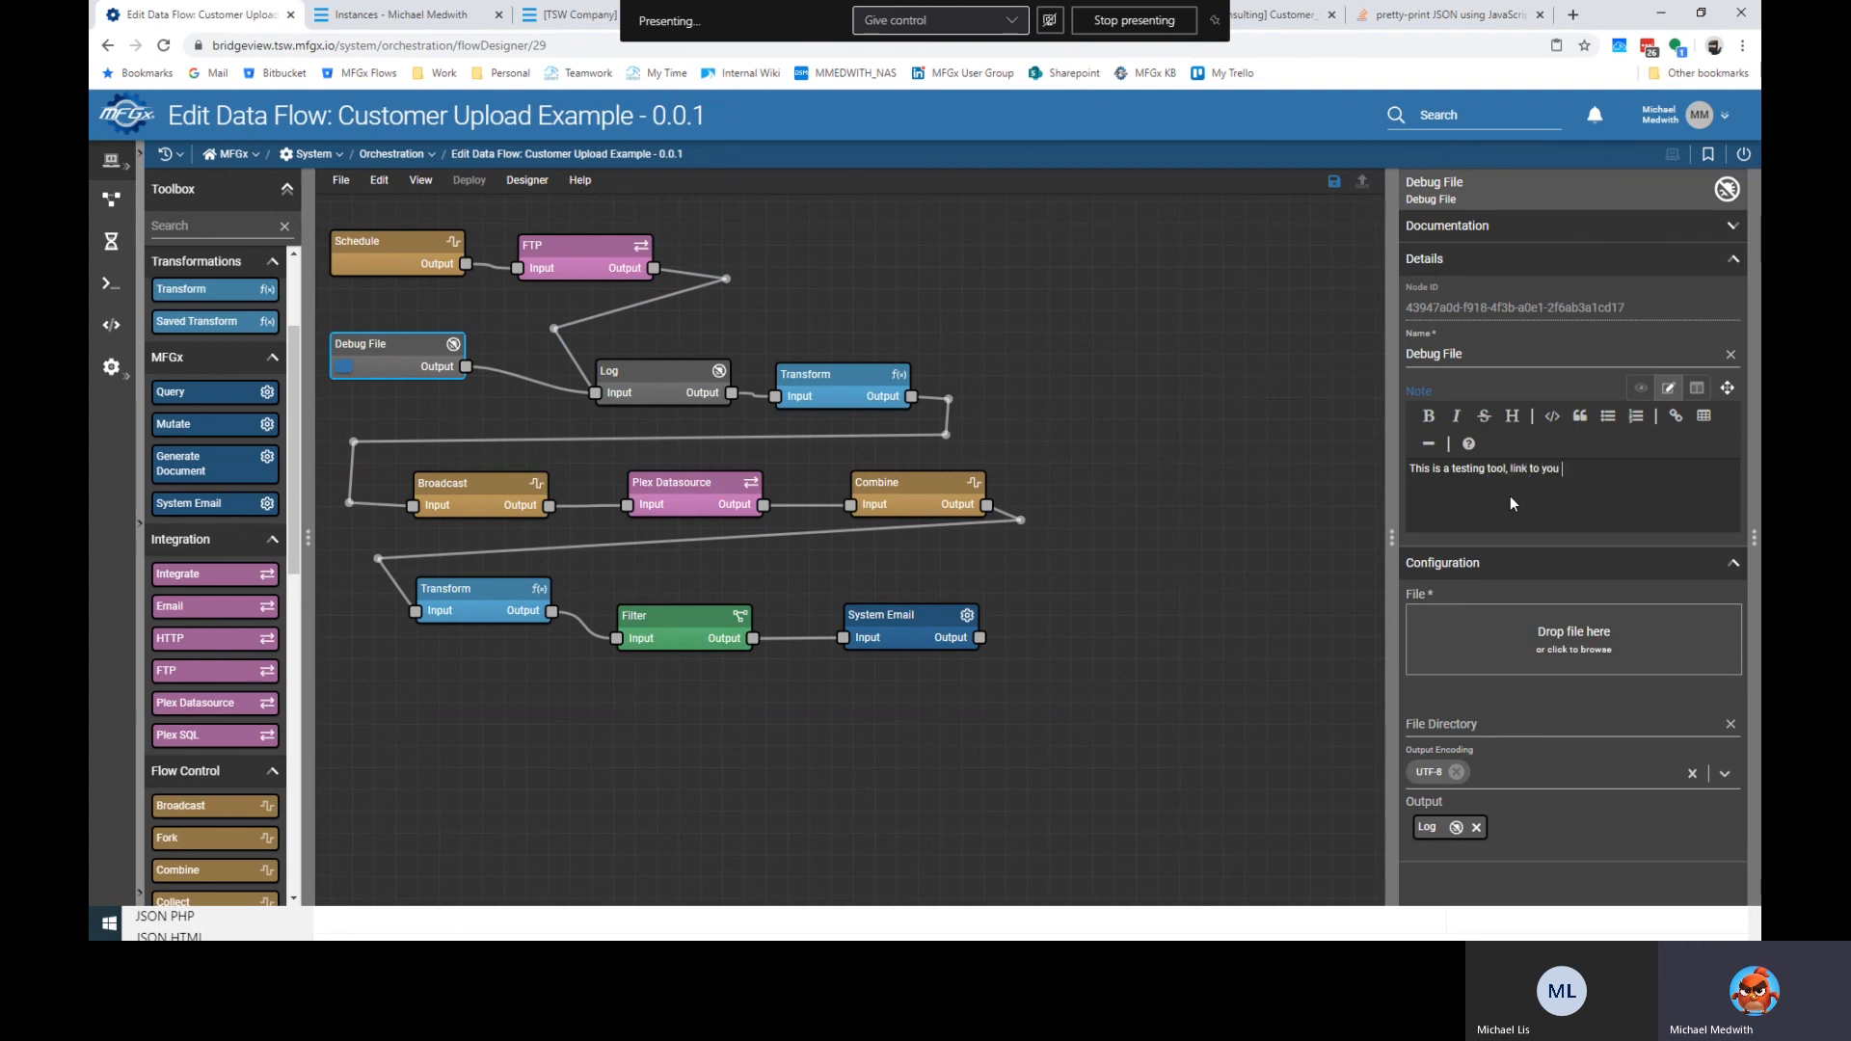
{"action": "type", "text": "own file.  Make sure yo"}
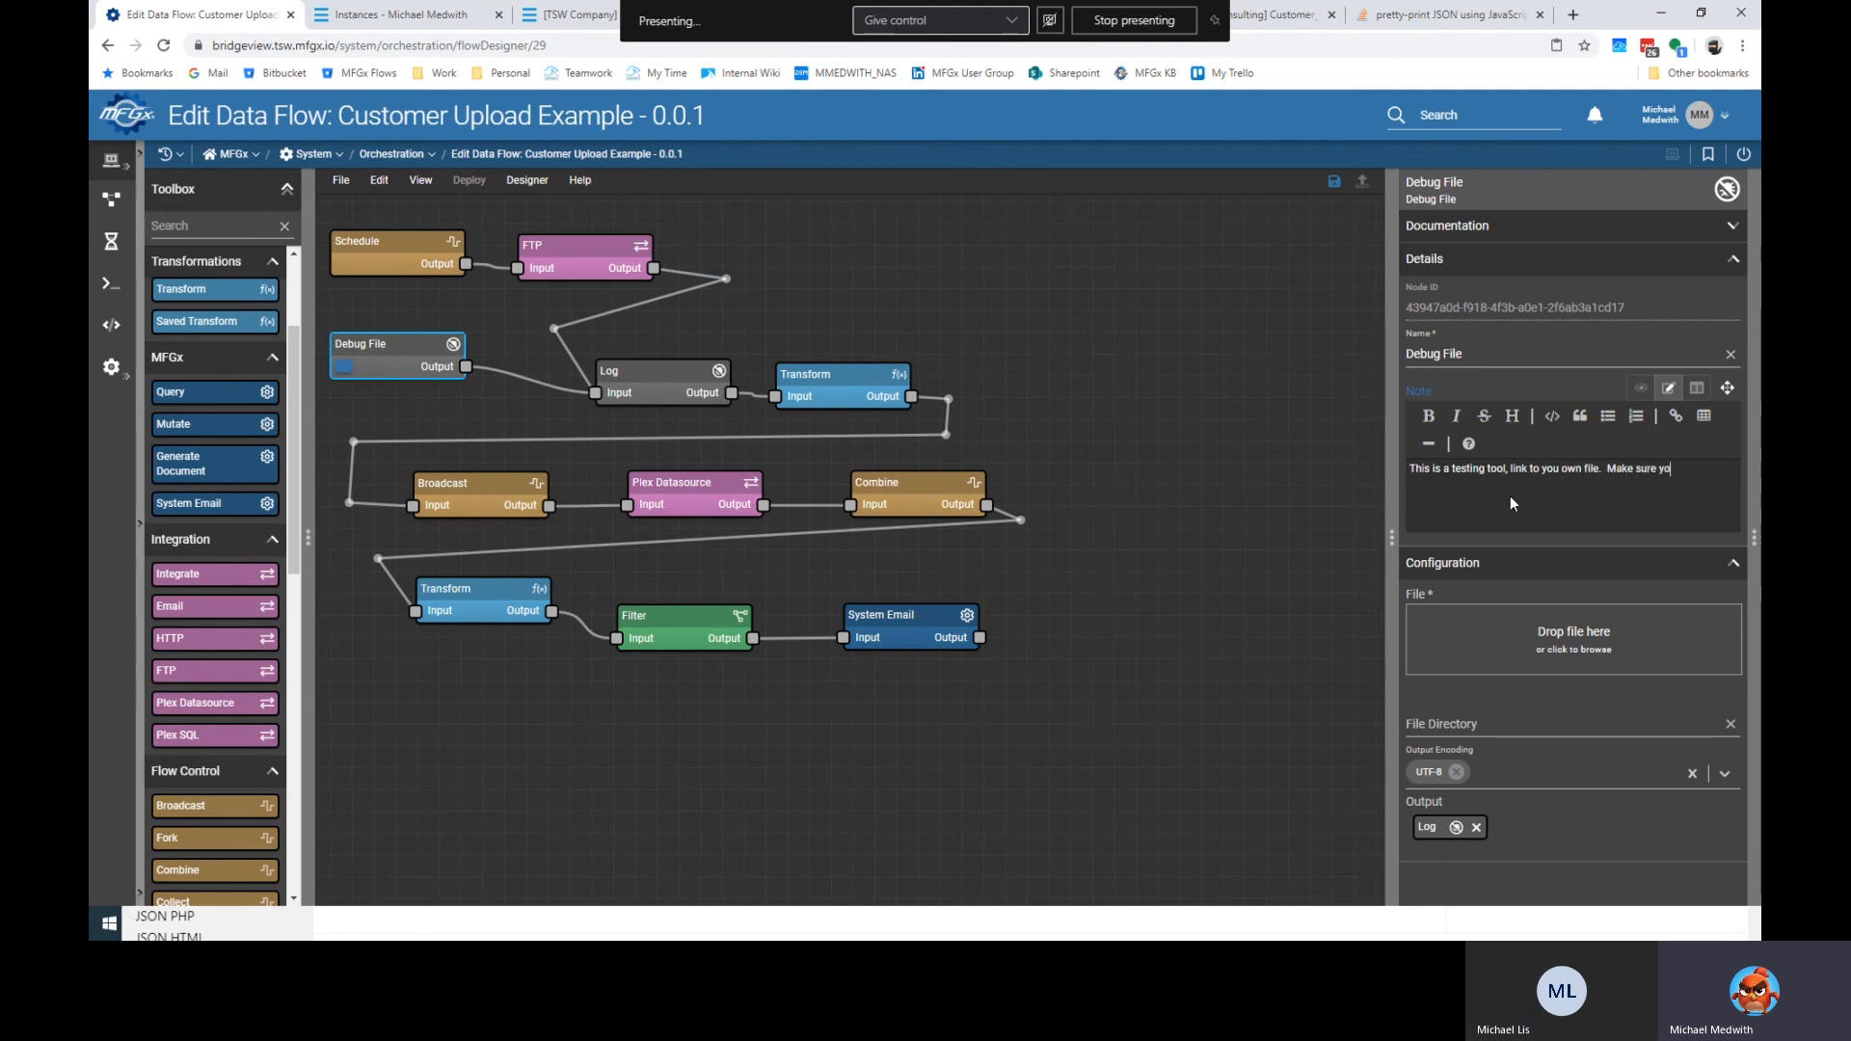
{"action": "type", "text": "u reupload"}
{"action": "key", "text": "Left"}
{"action": "key", "text": "Left"}
{"action": "key", "text": "Left"}
{"action": "key", "text": "Left"}
{"action": "key", "text": "Left"}
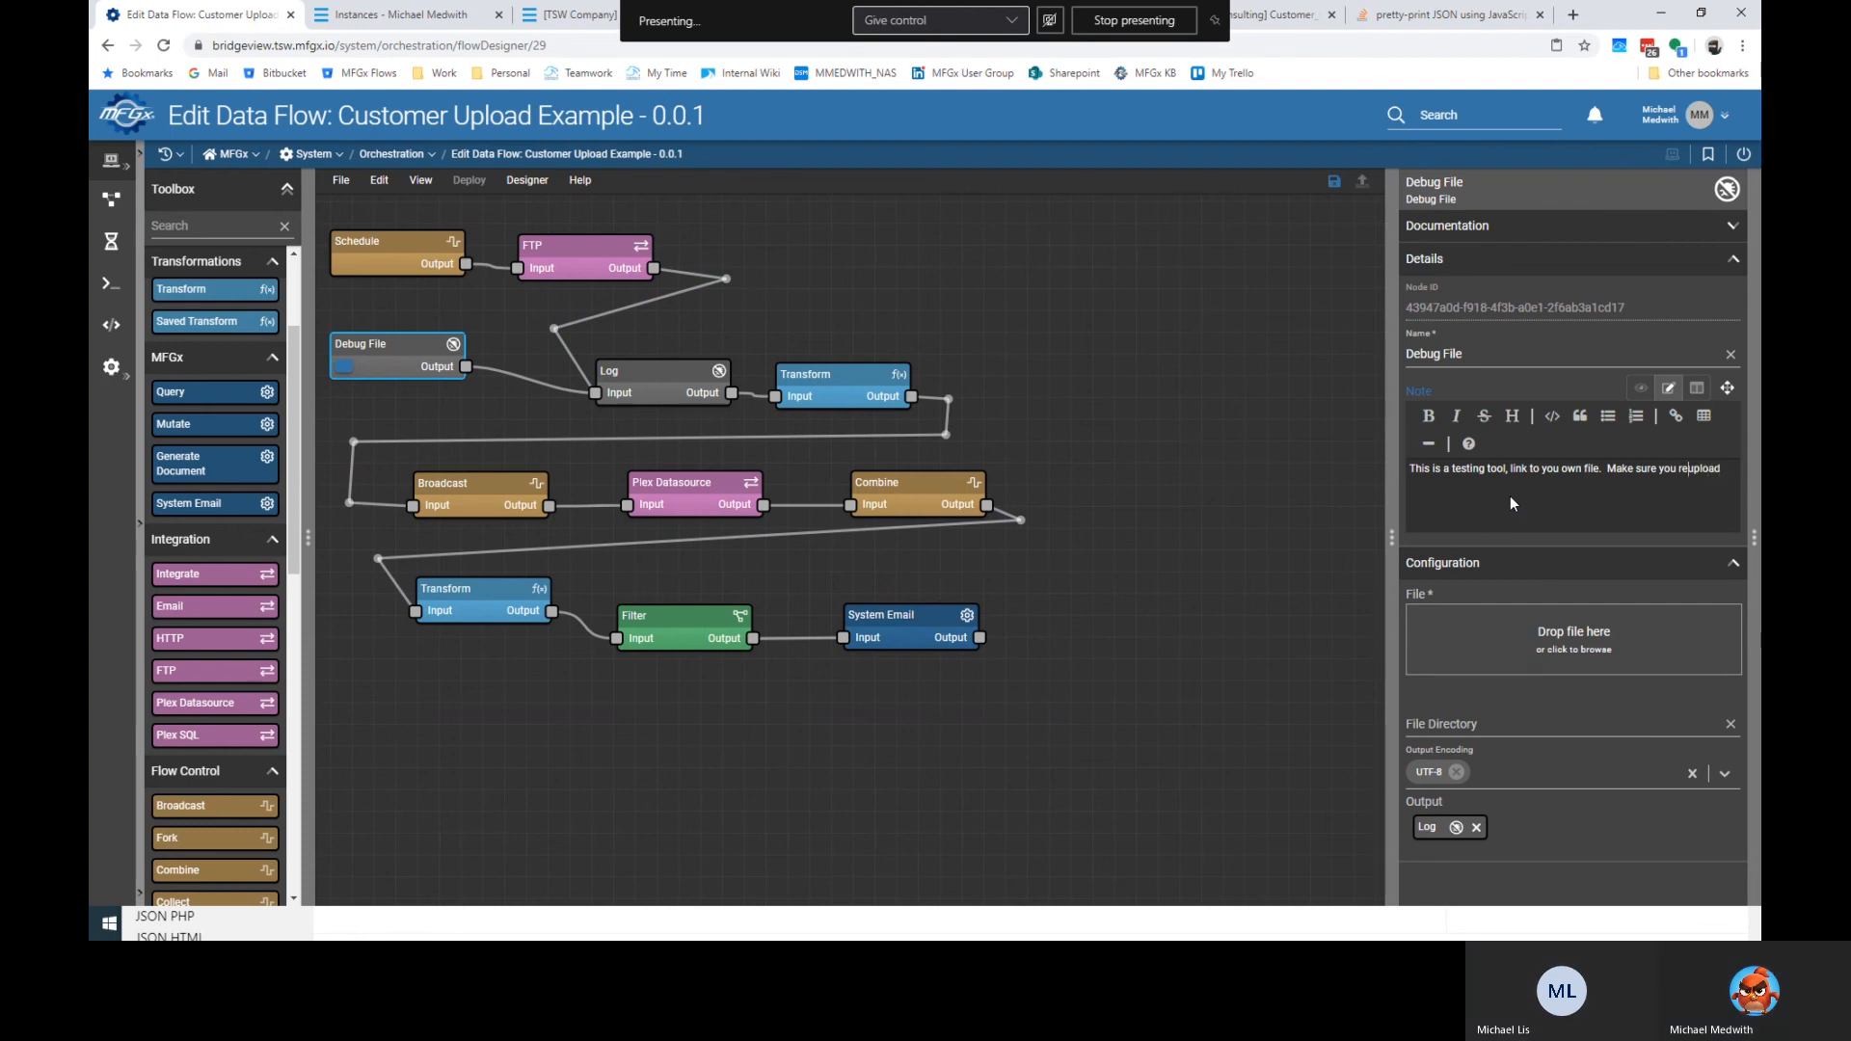
{"action": "type", "text": "-"}
{"action": "key", "text": "End"}
{"action": "type", "text": "if you mak"}
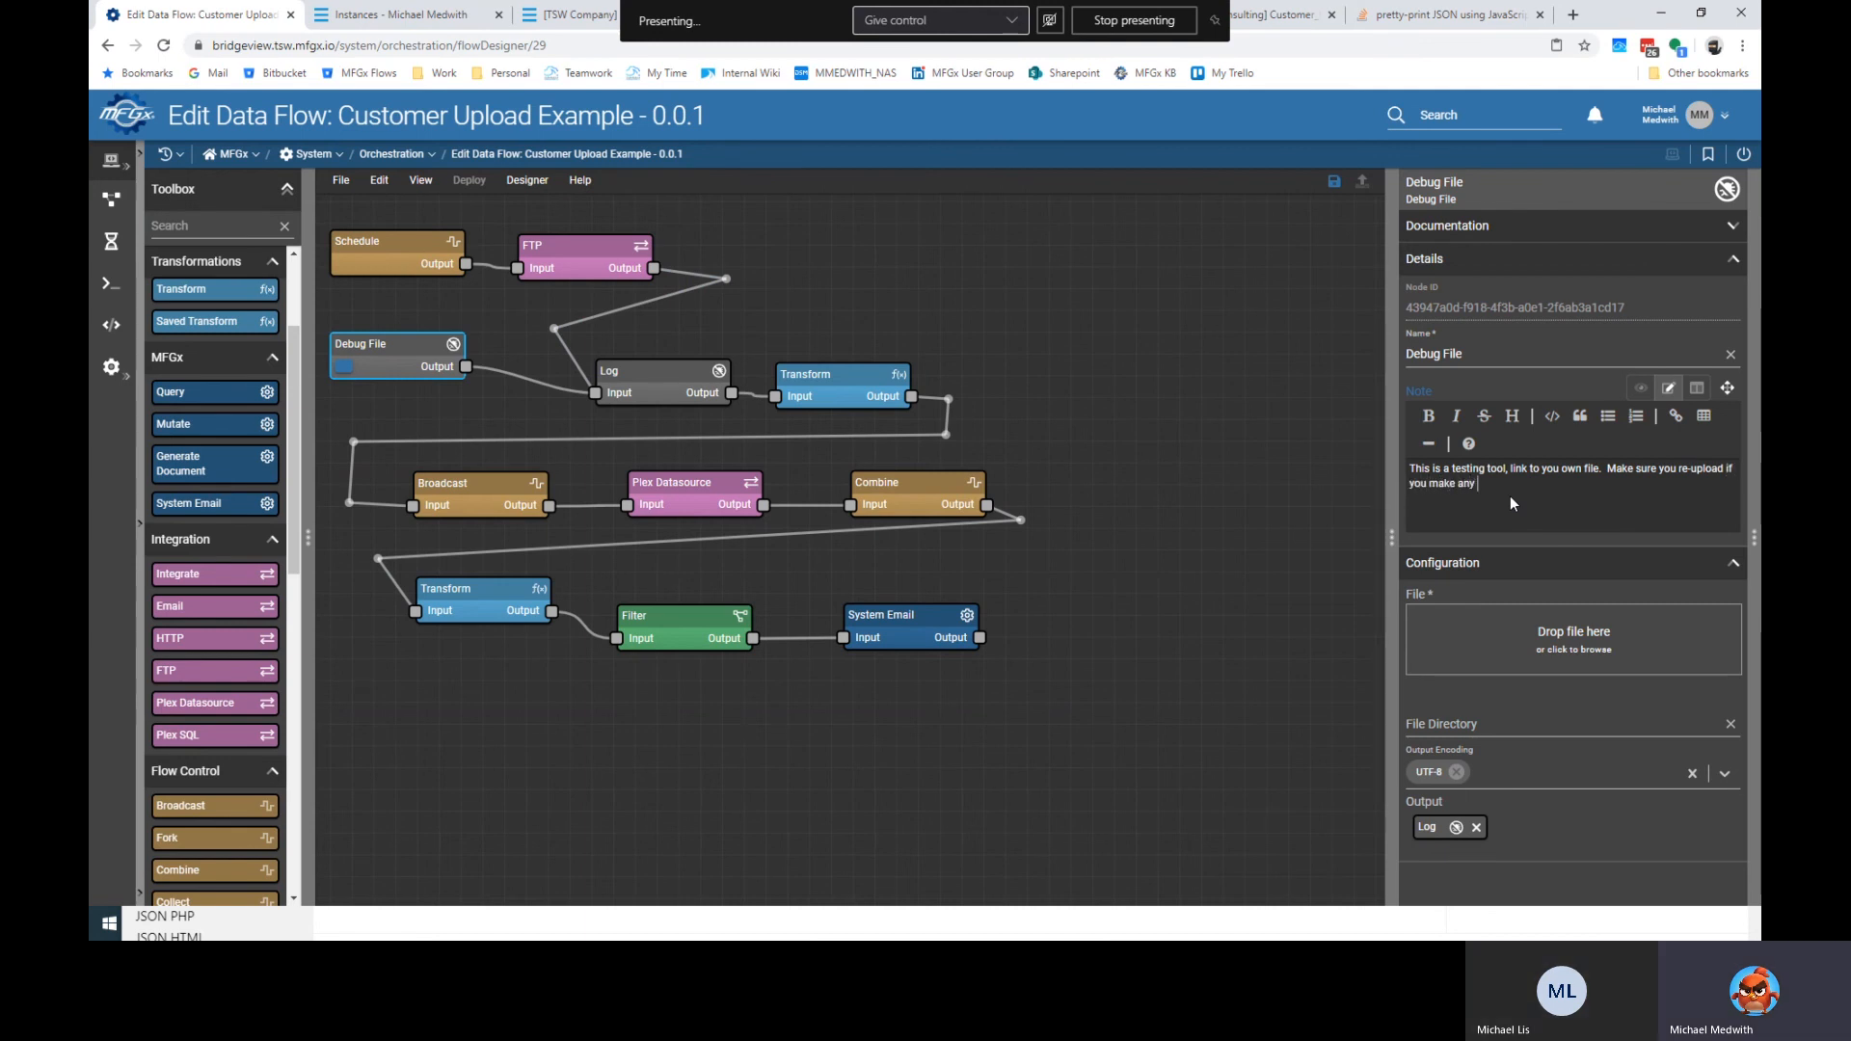
{"action": "type", "text": "e any changes tot eh"}
{"action": "key", "text": "BackSpace"}
{"action": "key", "text": "BackSpace"}
{"action": "key", "text": "BackSpace"}
{"action": "key", "text": "BackSpace"}
{"action": "type", "text": "the file while testing."}
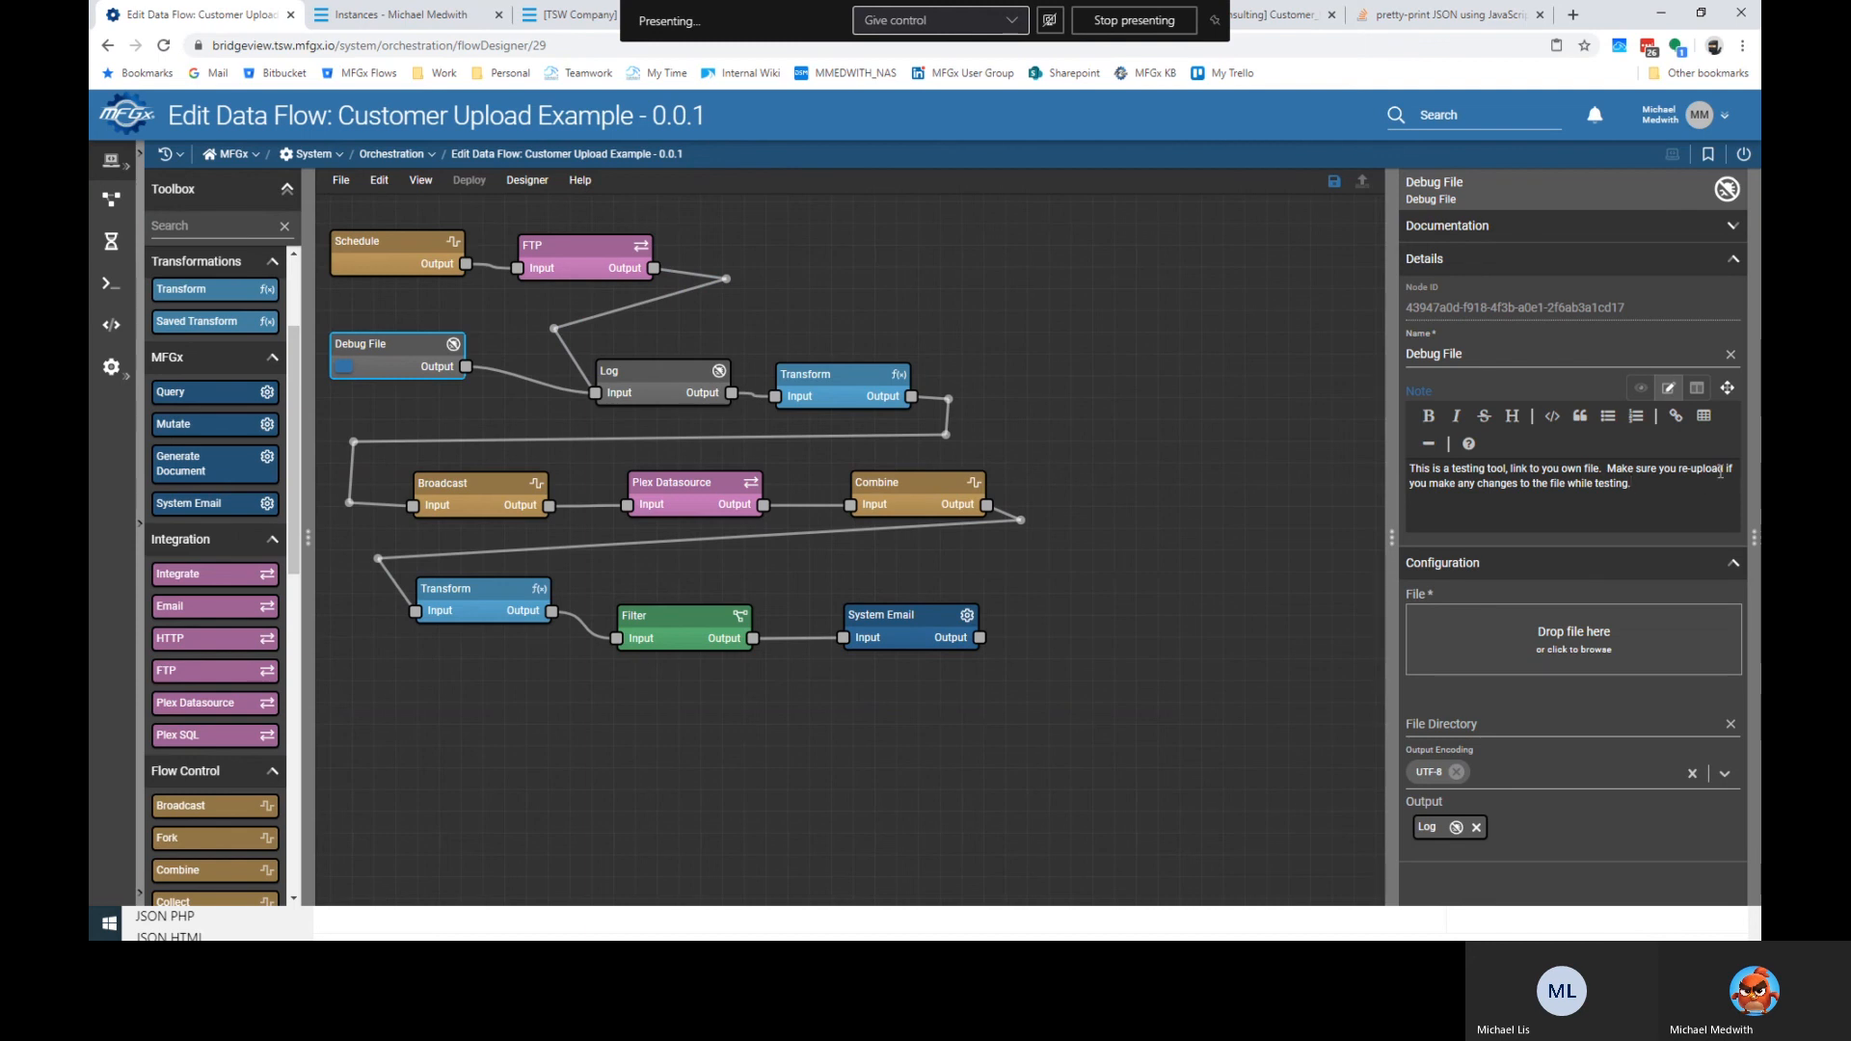
Give the Log node the note 'Simple log'.
{"action": "left_click", "coordinate": [659, 399]}
{"action": "type", "text": "Simple log of what we have"}
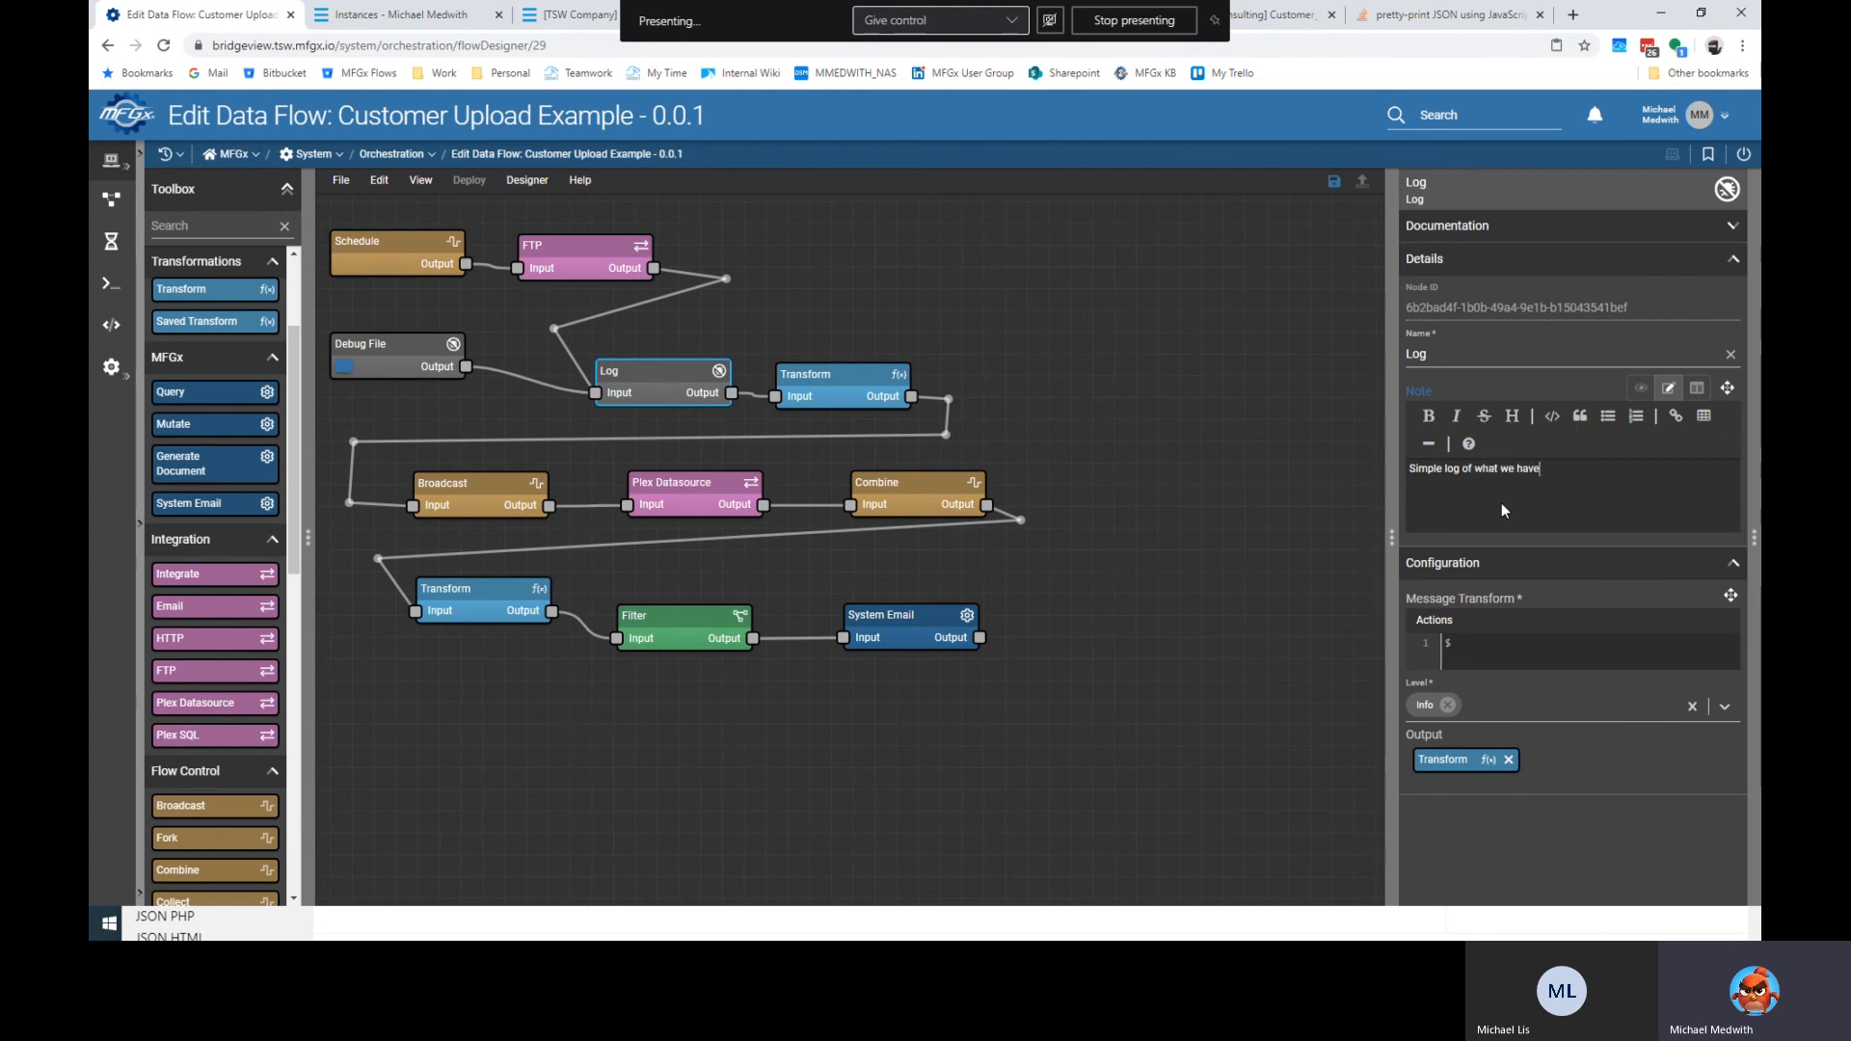
{"action": "left_click", "coordinate": [833, 384]}
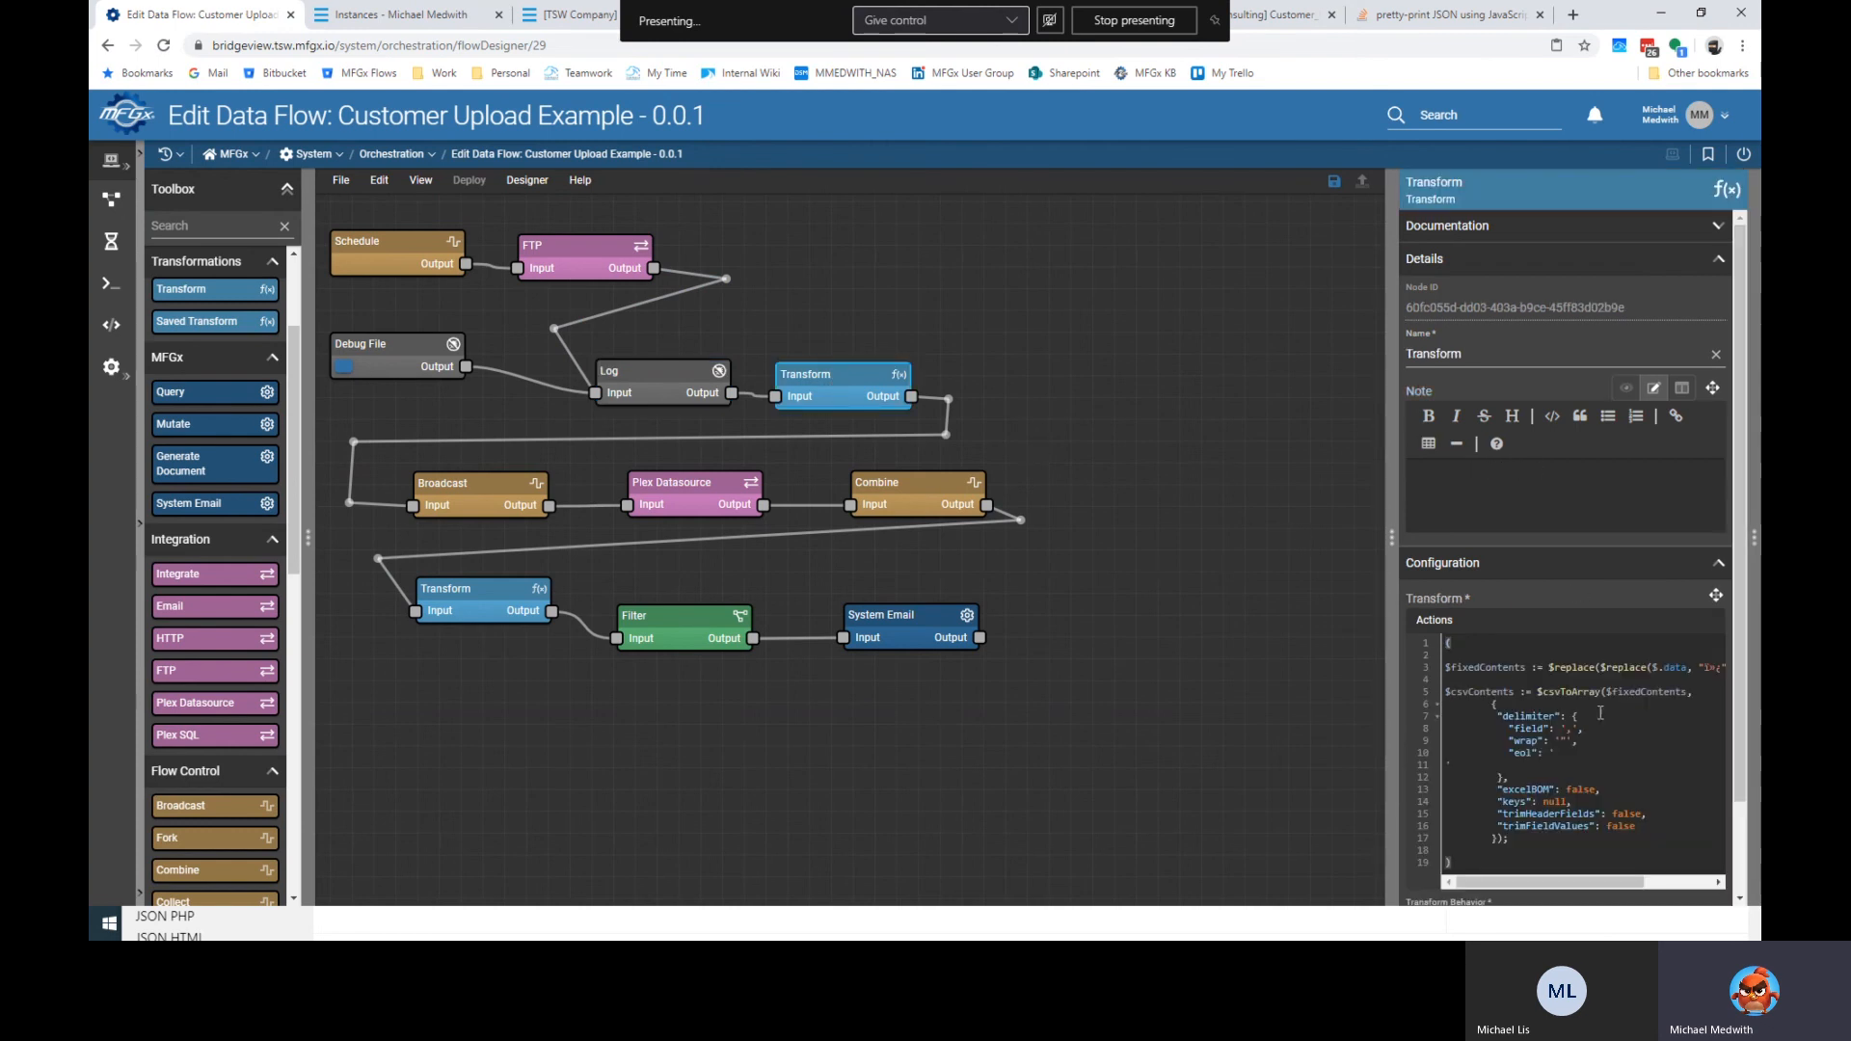
Write the Transform note lines 'Replaces a few weird characters:' and 'Converts CSV to array:'.
{"action": "left_click_drag", "start_coordinate": [1393, 555], "coordinate": [1153, 540]}
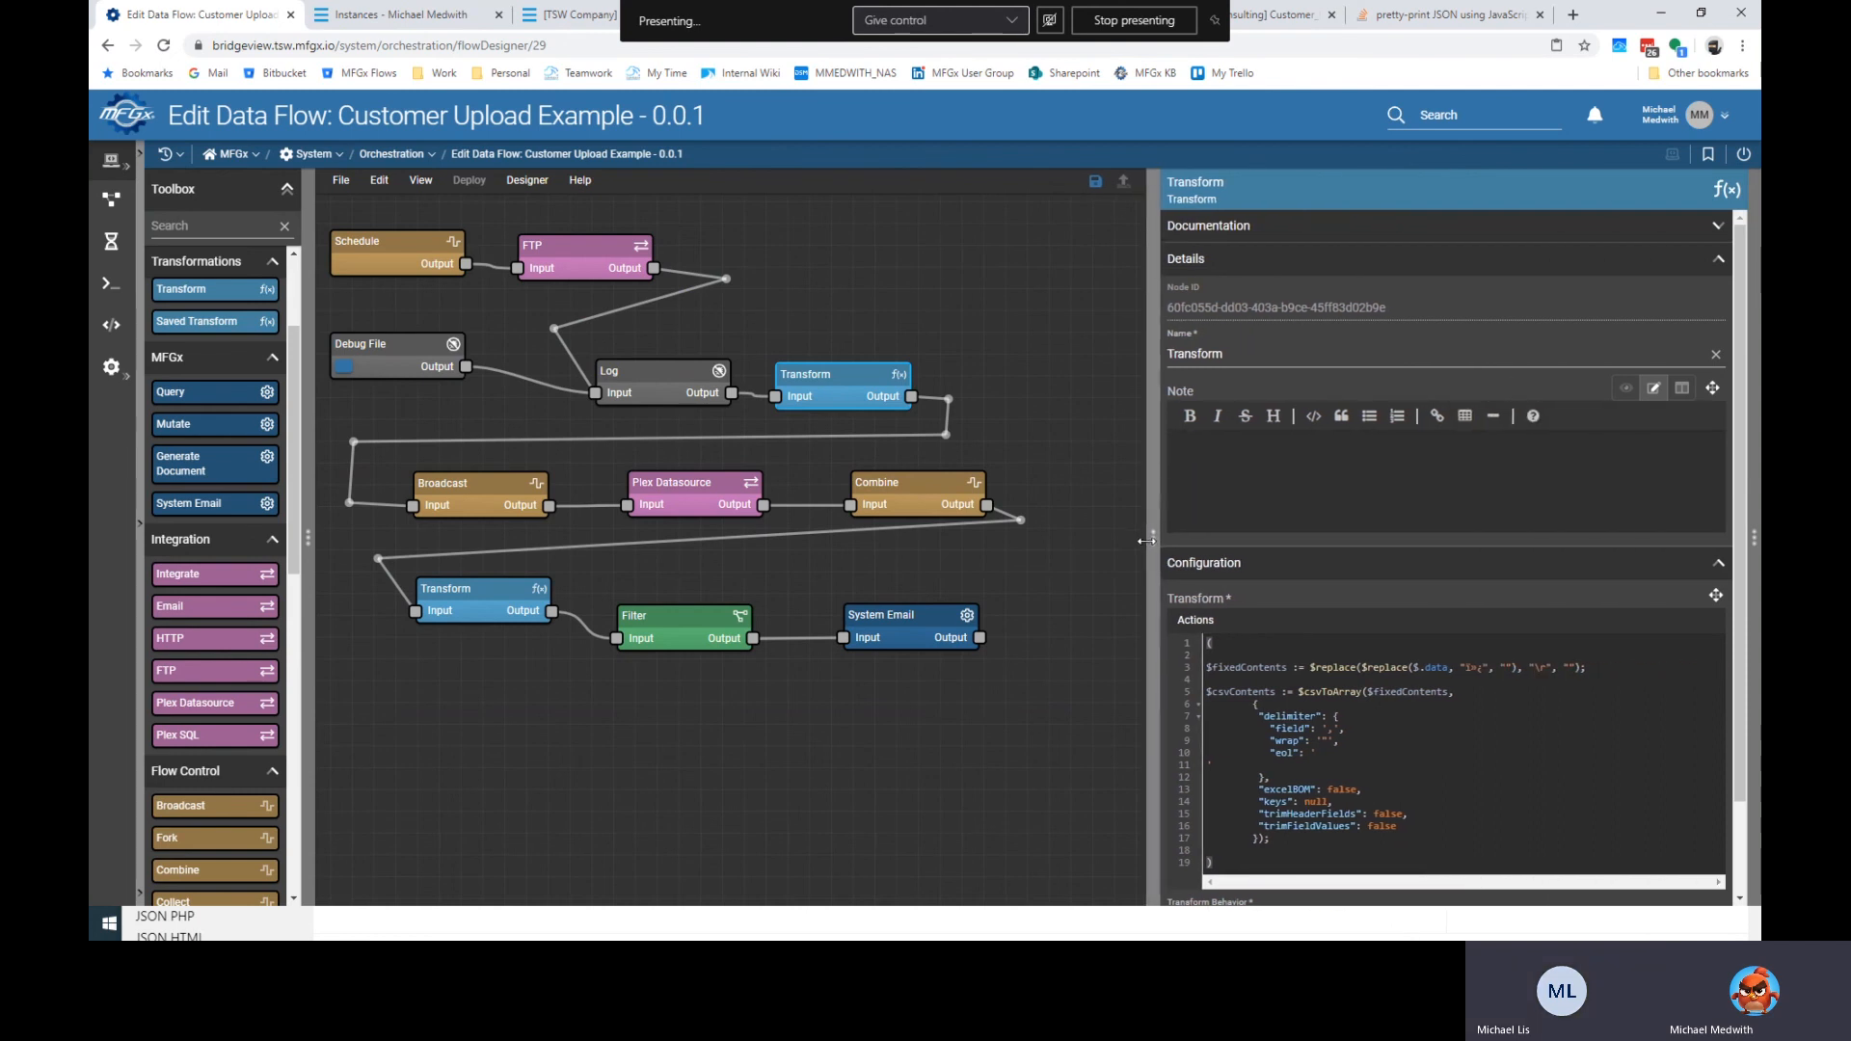
{"action": "left_click", "coordinate": [1263, 465]}
{"action": "type", "text": "Replace"}
{"action": "key", "text": "BackSpace"}
{"action": "key", "text": "BackSpace"}
{"action": "type", "text": "s a few weird characters:"}
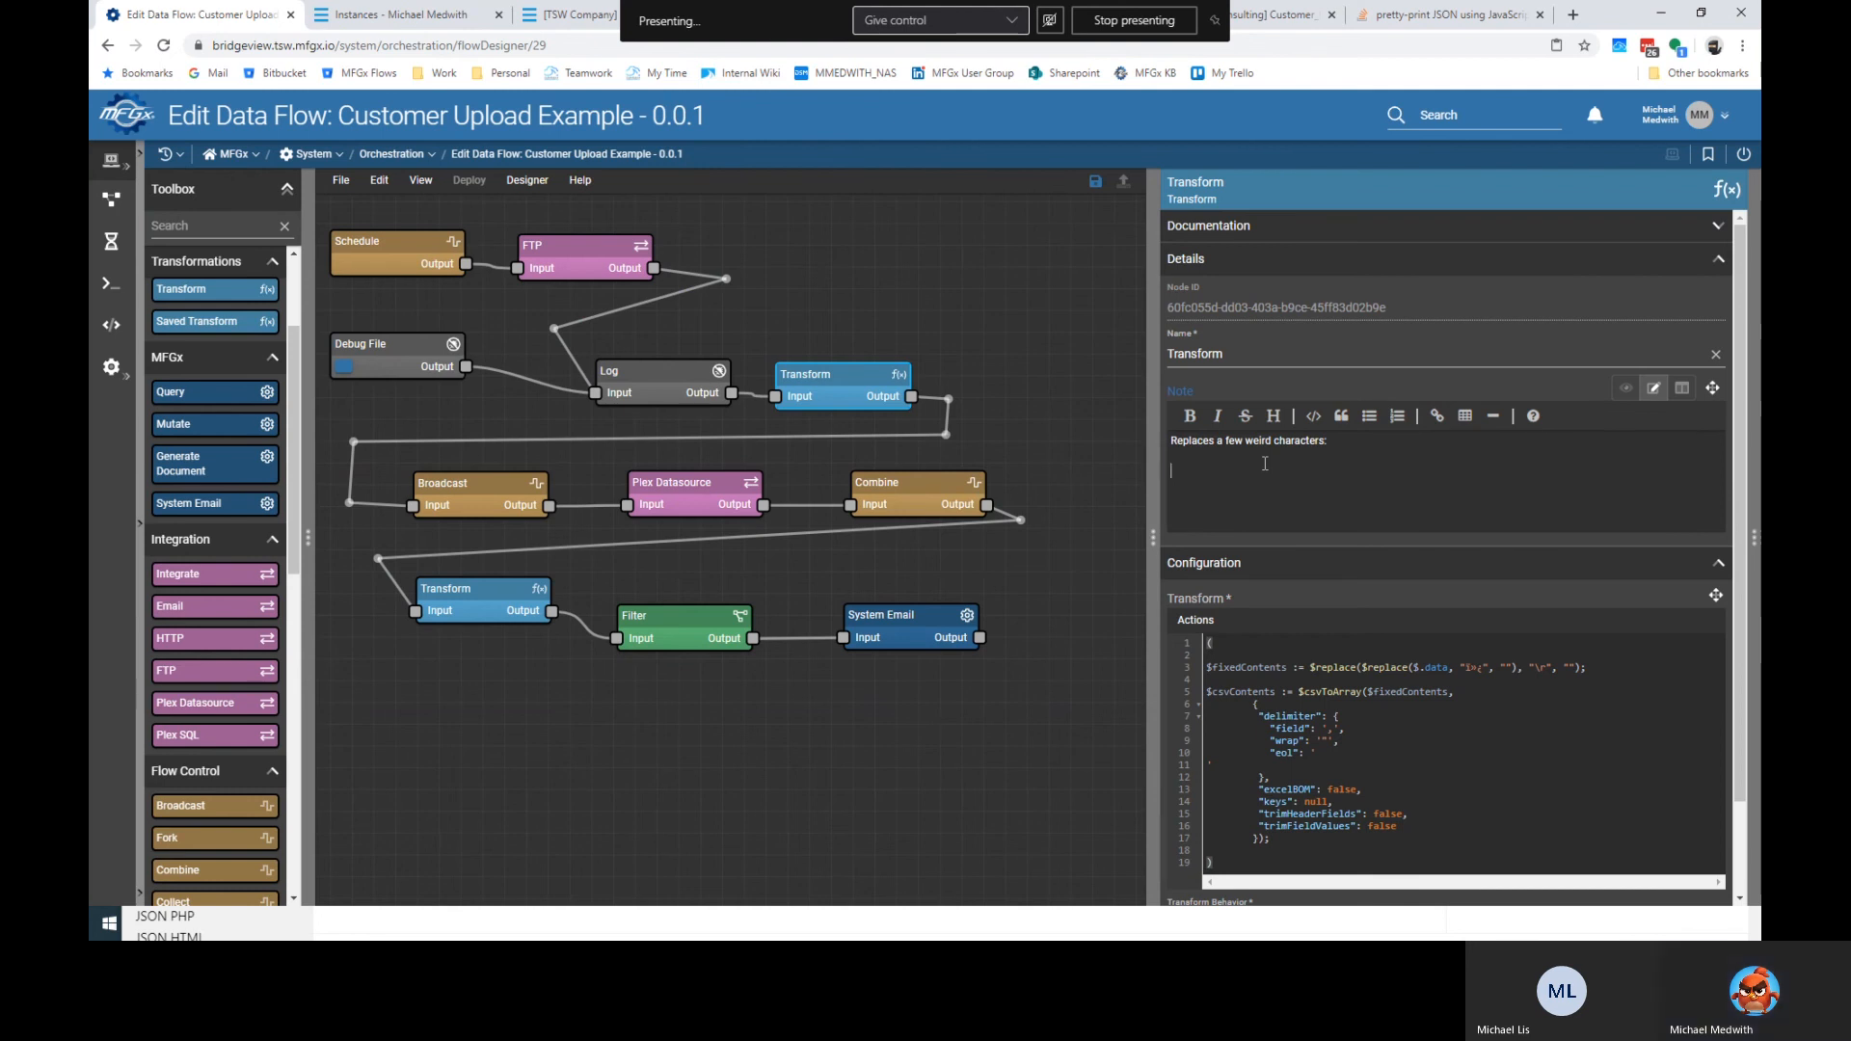
{"action": "key", "text": "Return"}
{"action": "type", "text": "Converts t"}
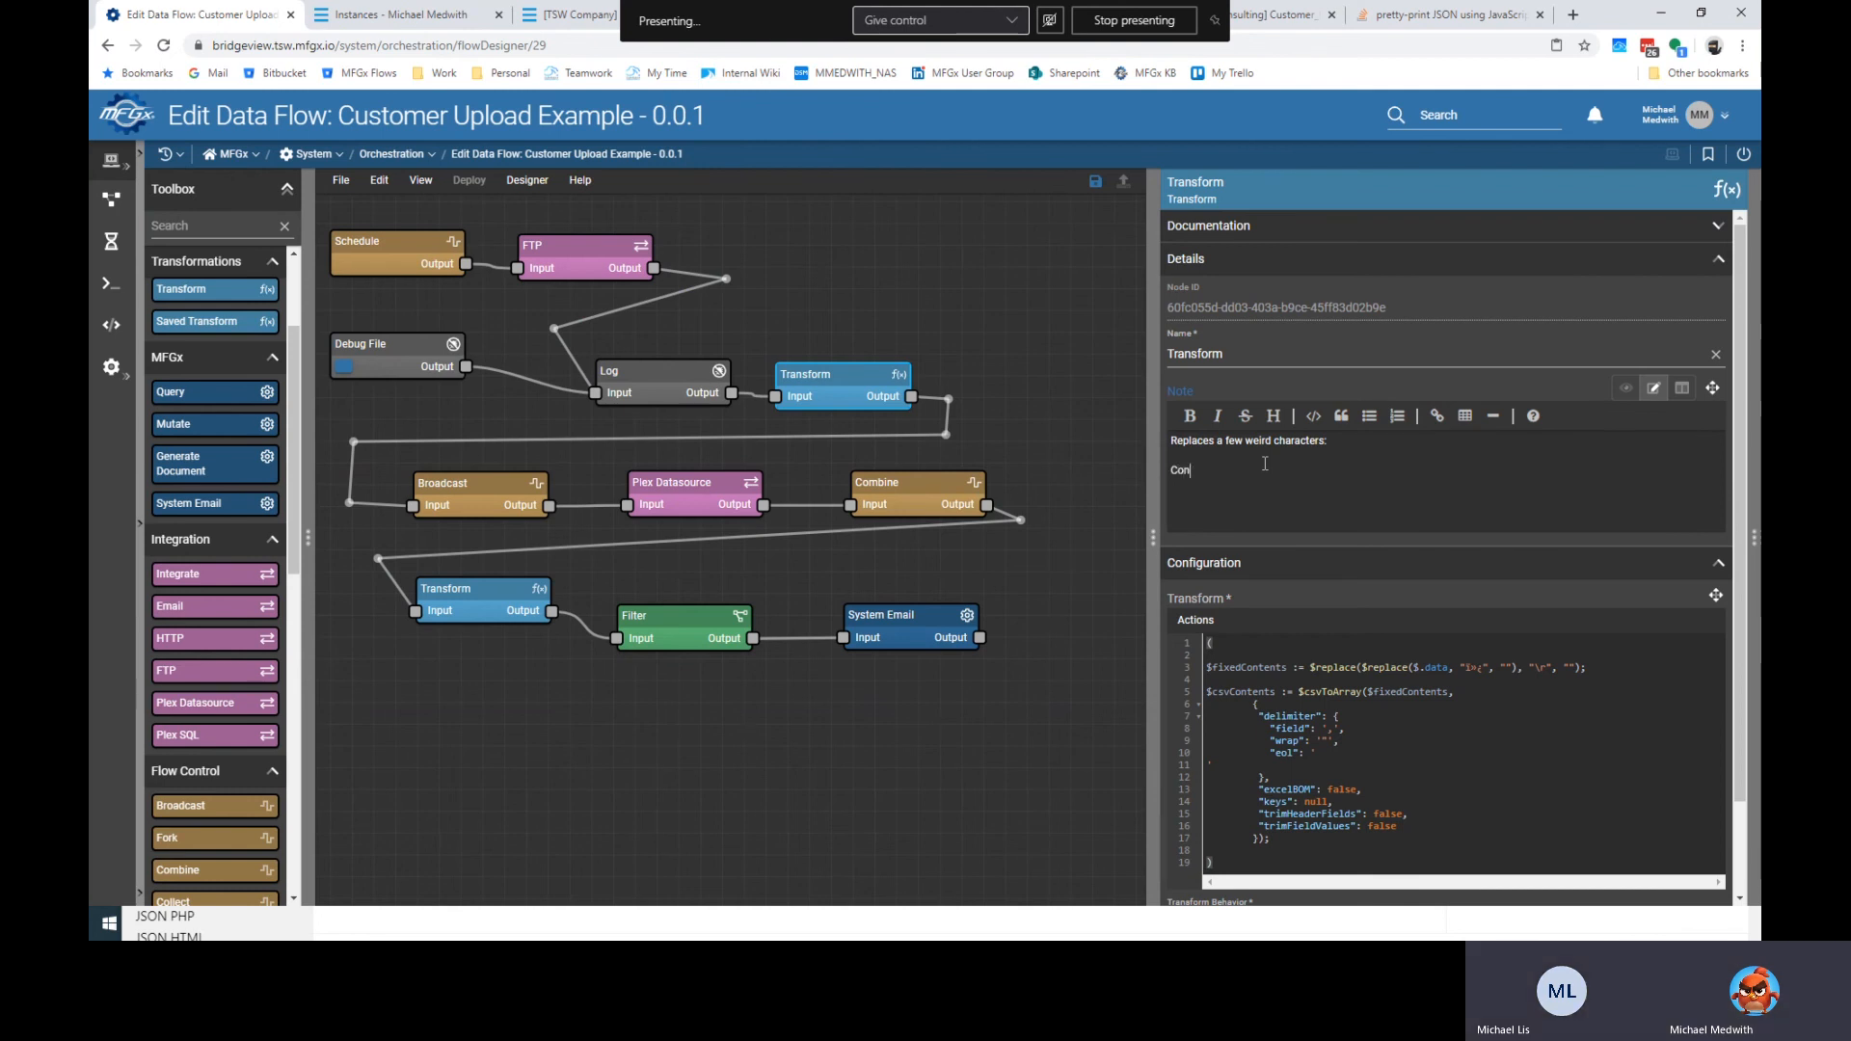
{"action": "key", "text": "BackSpace"}
{"action": "type", "text": "CSB"}
{"action": "key", "text": "BackSpace"}
{"action": "key", "text": "BackSpace"}
{"action": "type", "text": "V "}
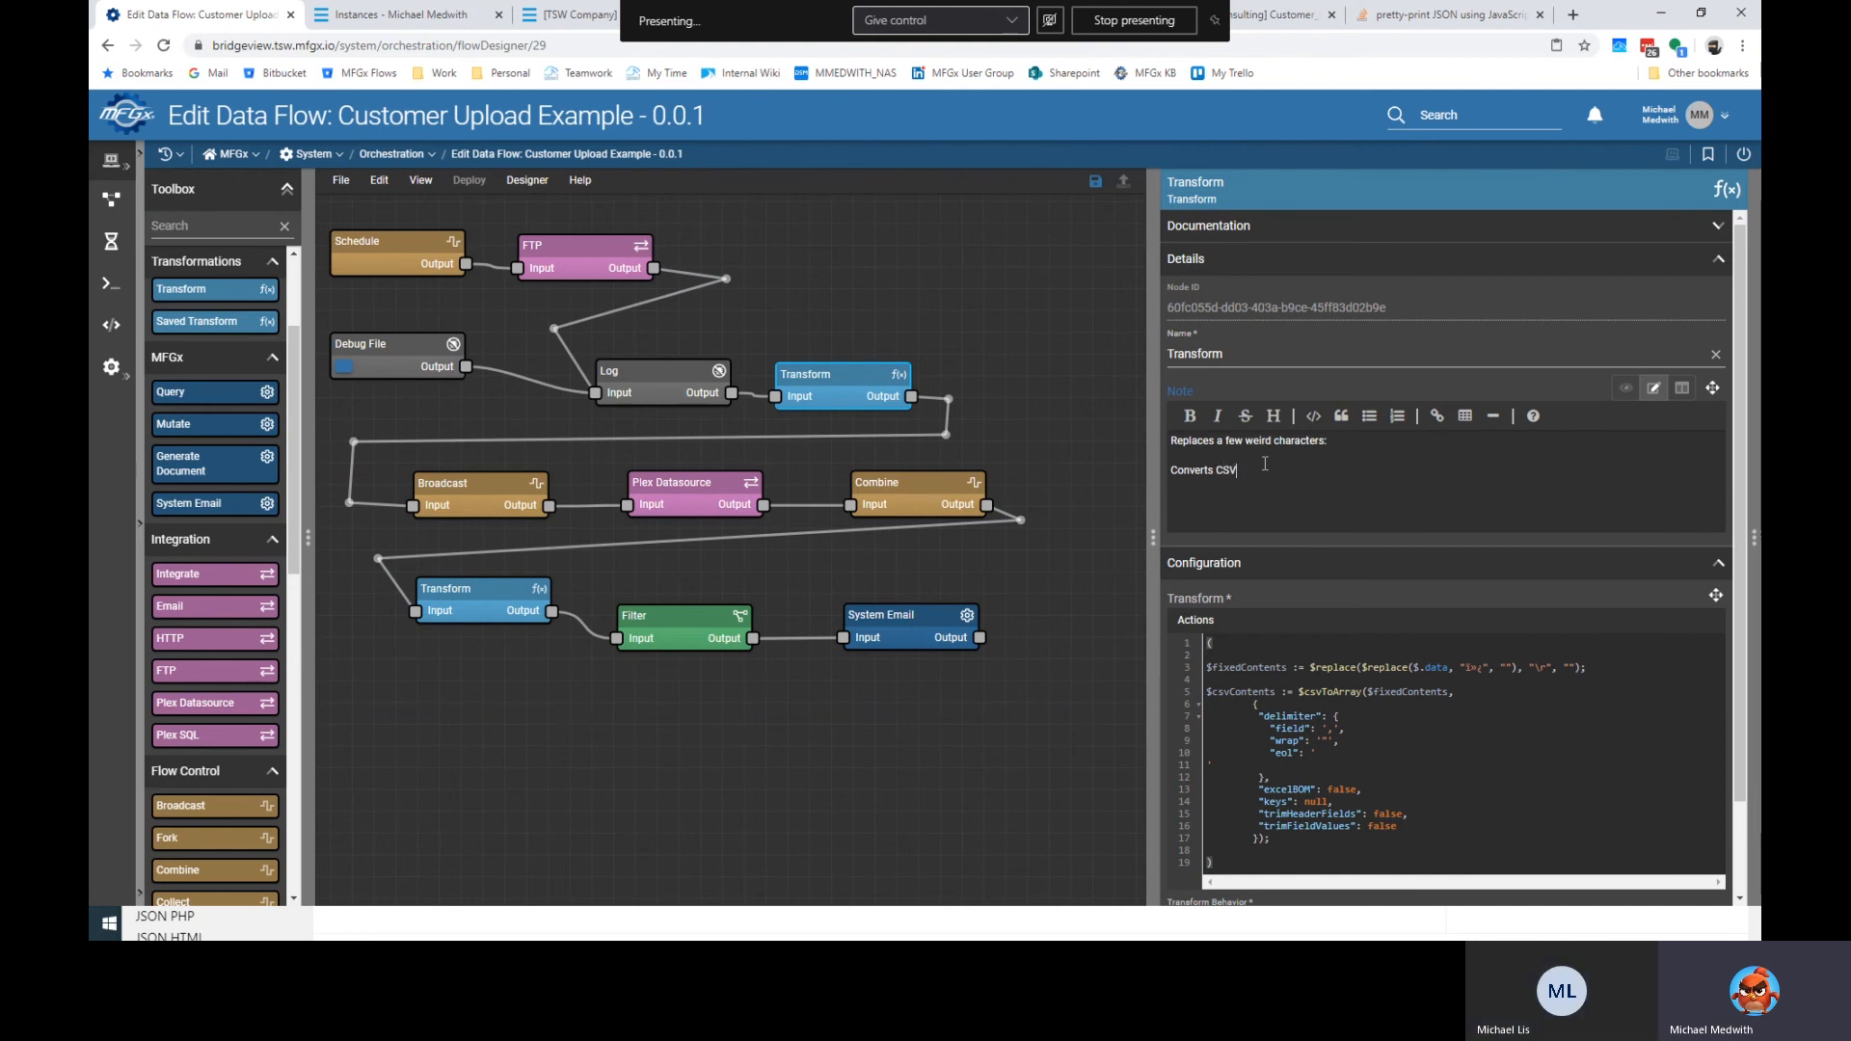
{"action": "type", "text": "to array"}
{"action": "key", "text": "Return"}
{"action": "key", "text": "Down"}
{"action": "key", "text": "End"}
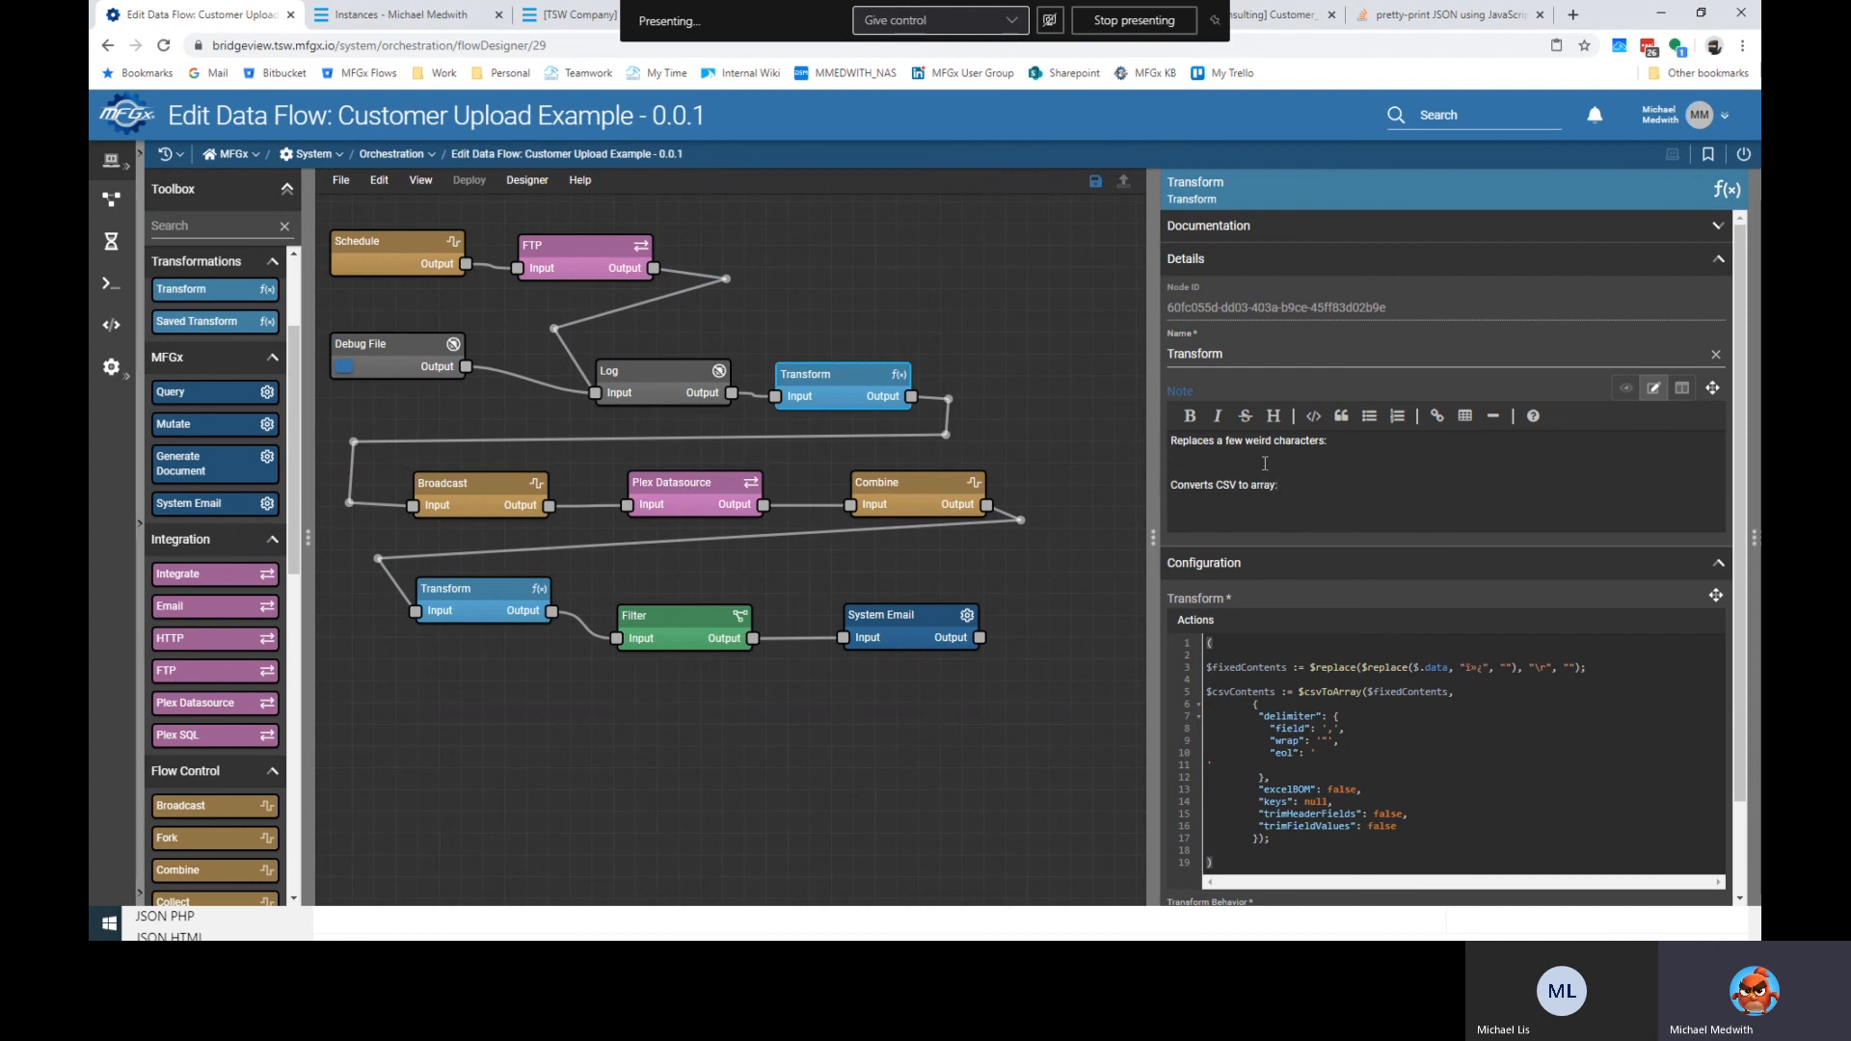
Add two code blocks holding the $fixedContents replace line and the csvToArray code.
{"action": "left_click", "coordinate": [1312, 415]}
{"action": "scroll", "coordinate": [1324, 405], "scroll_direction": "down", "scroll_amount": 1}
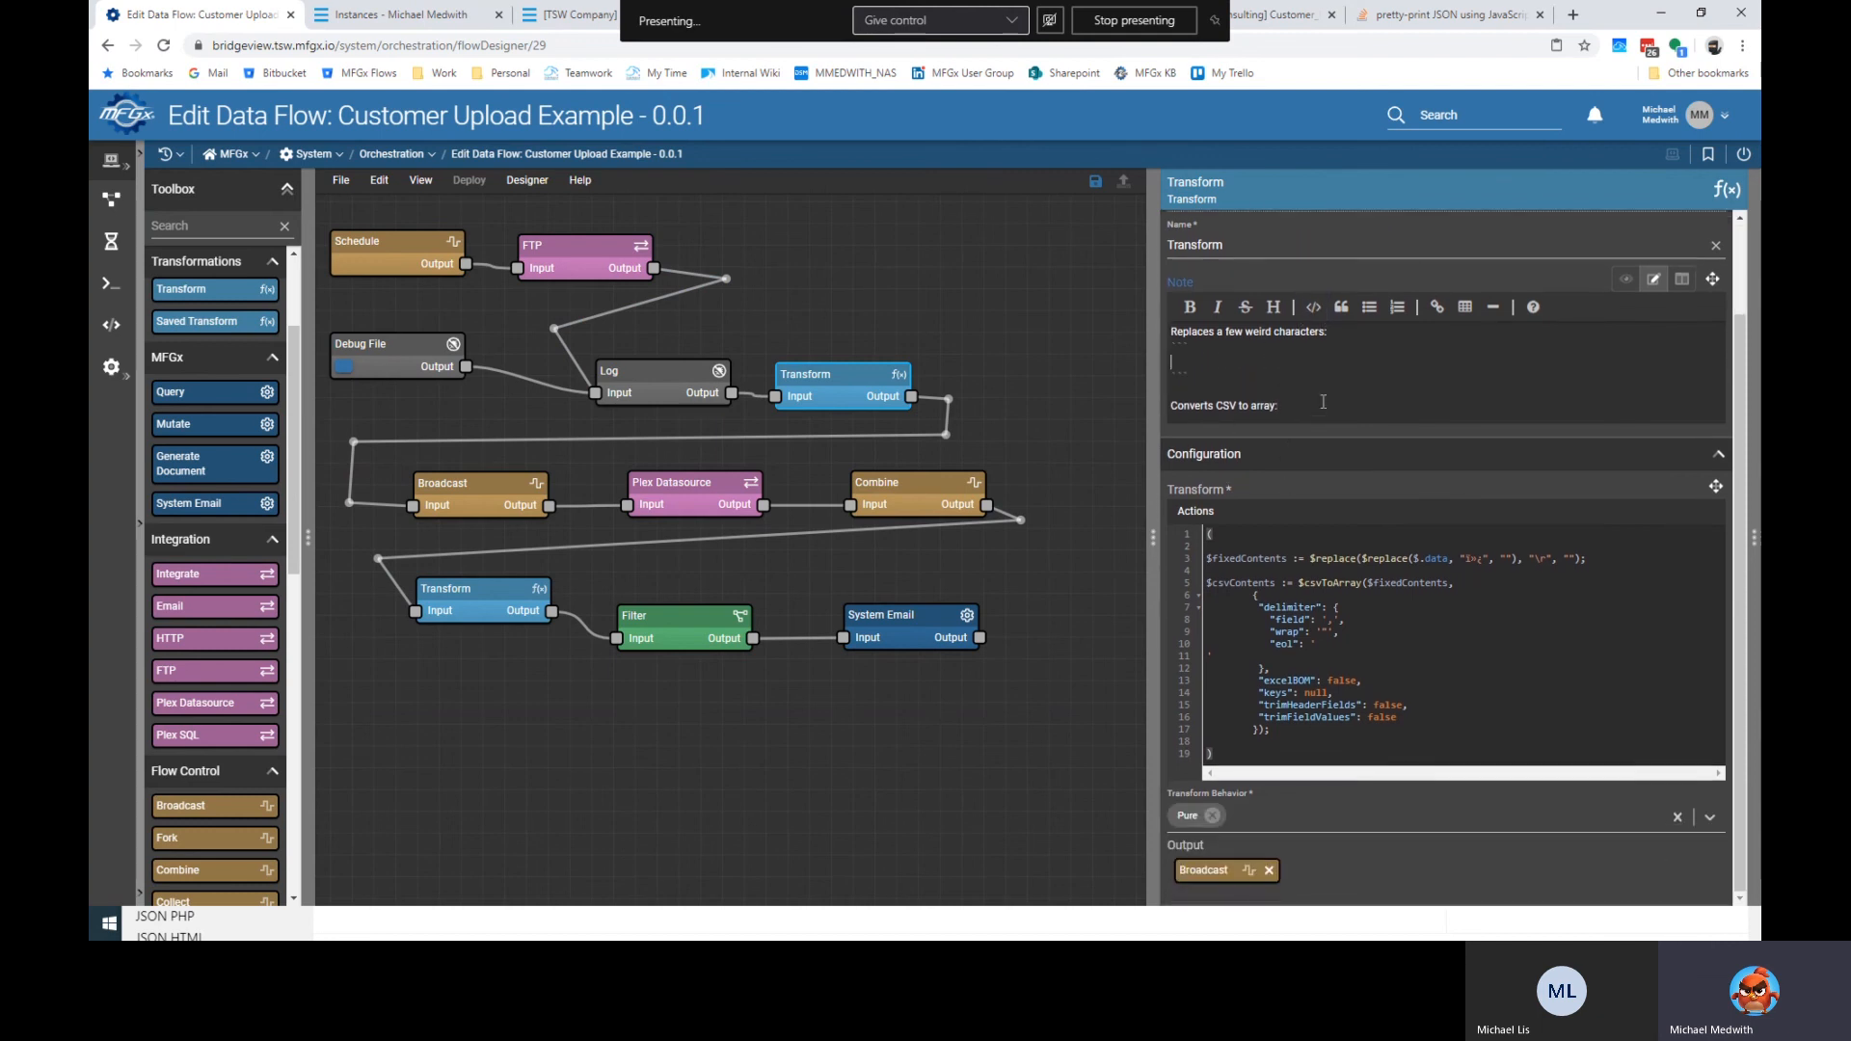
{"action": "left_click", "coordinate": [1323, 403]}
{"action": "key", "text": "Return"}
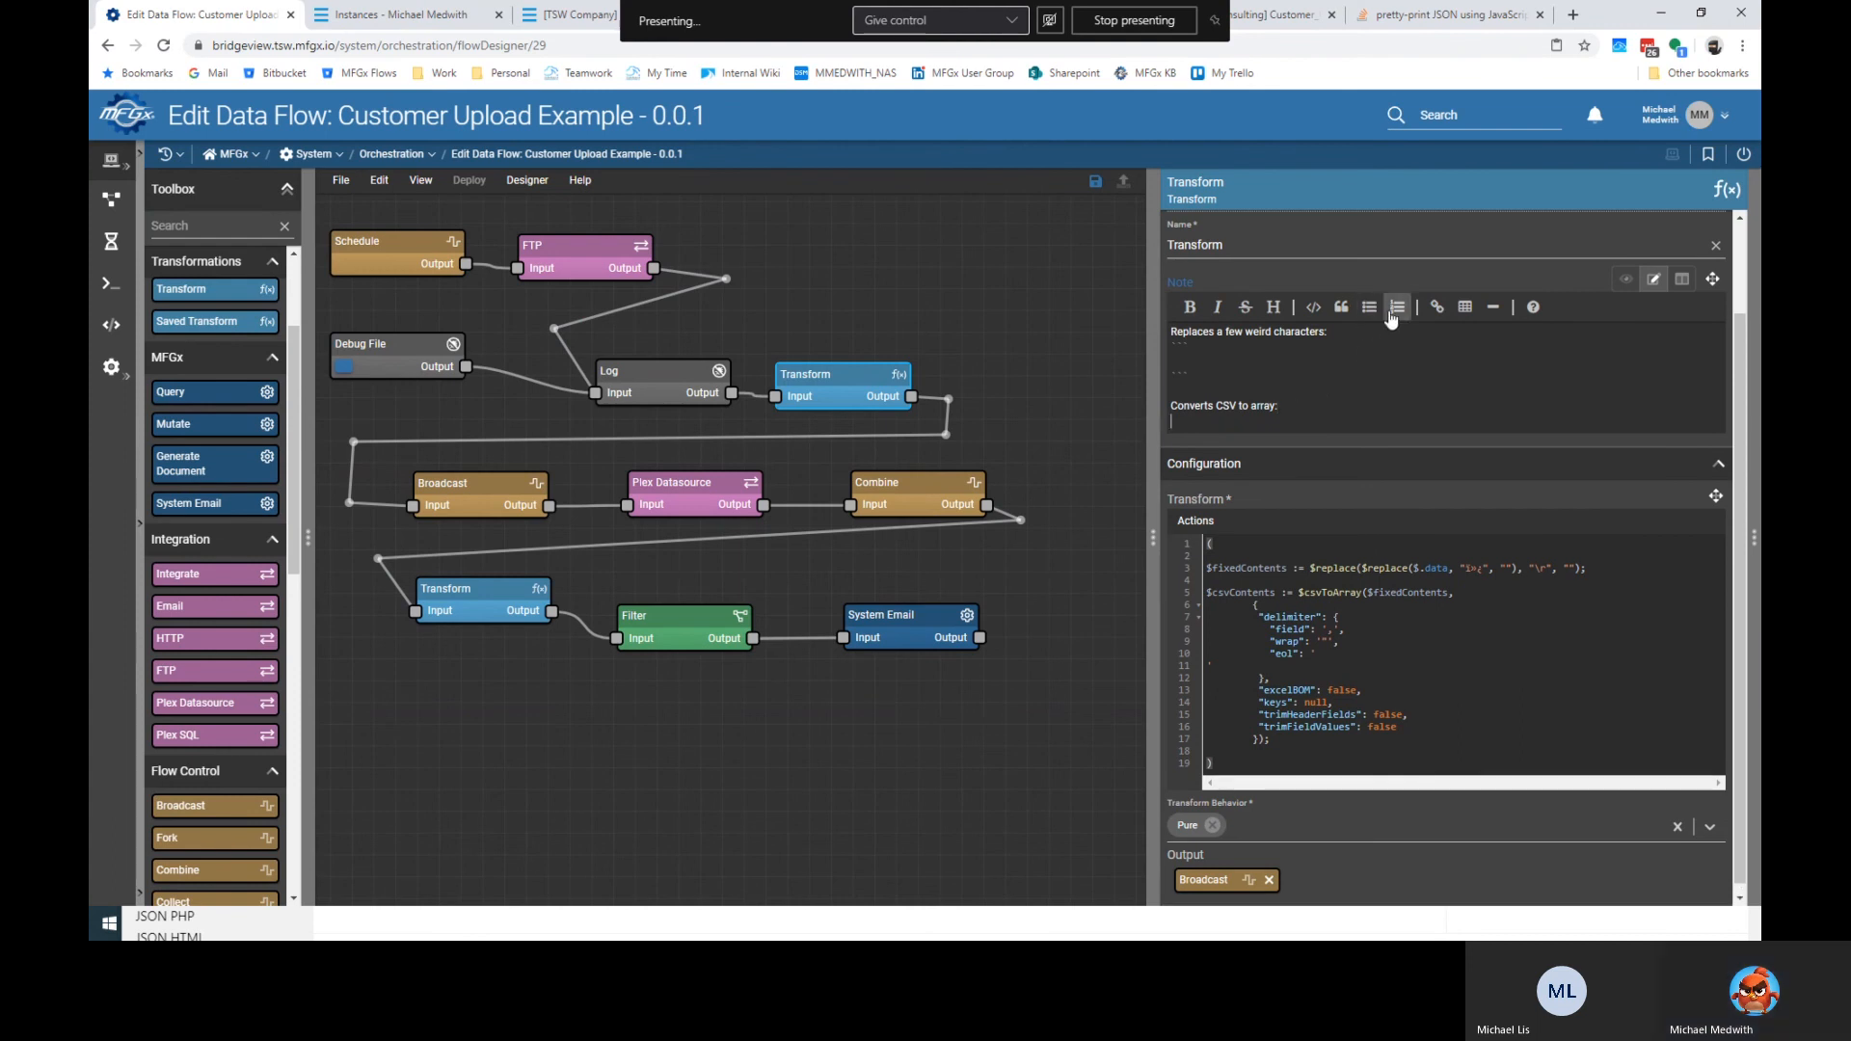
{"action": "left_click", "coordinate": [1313, 306]}
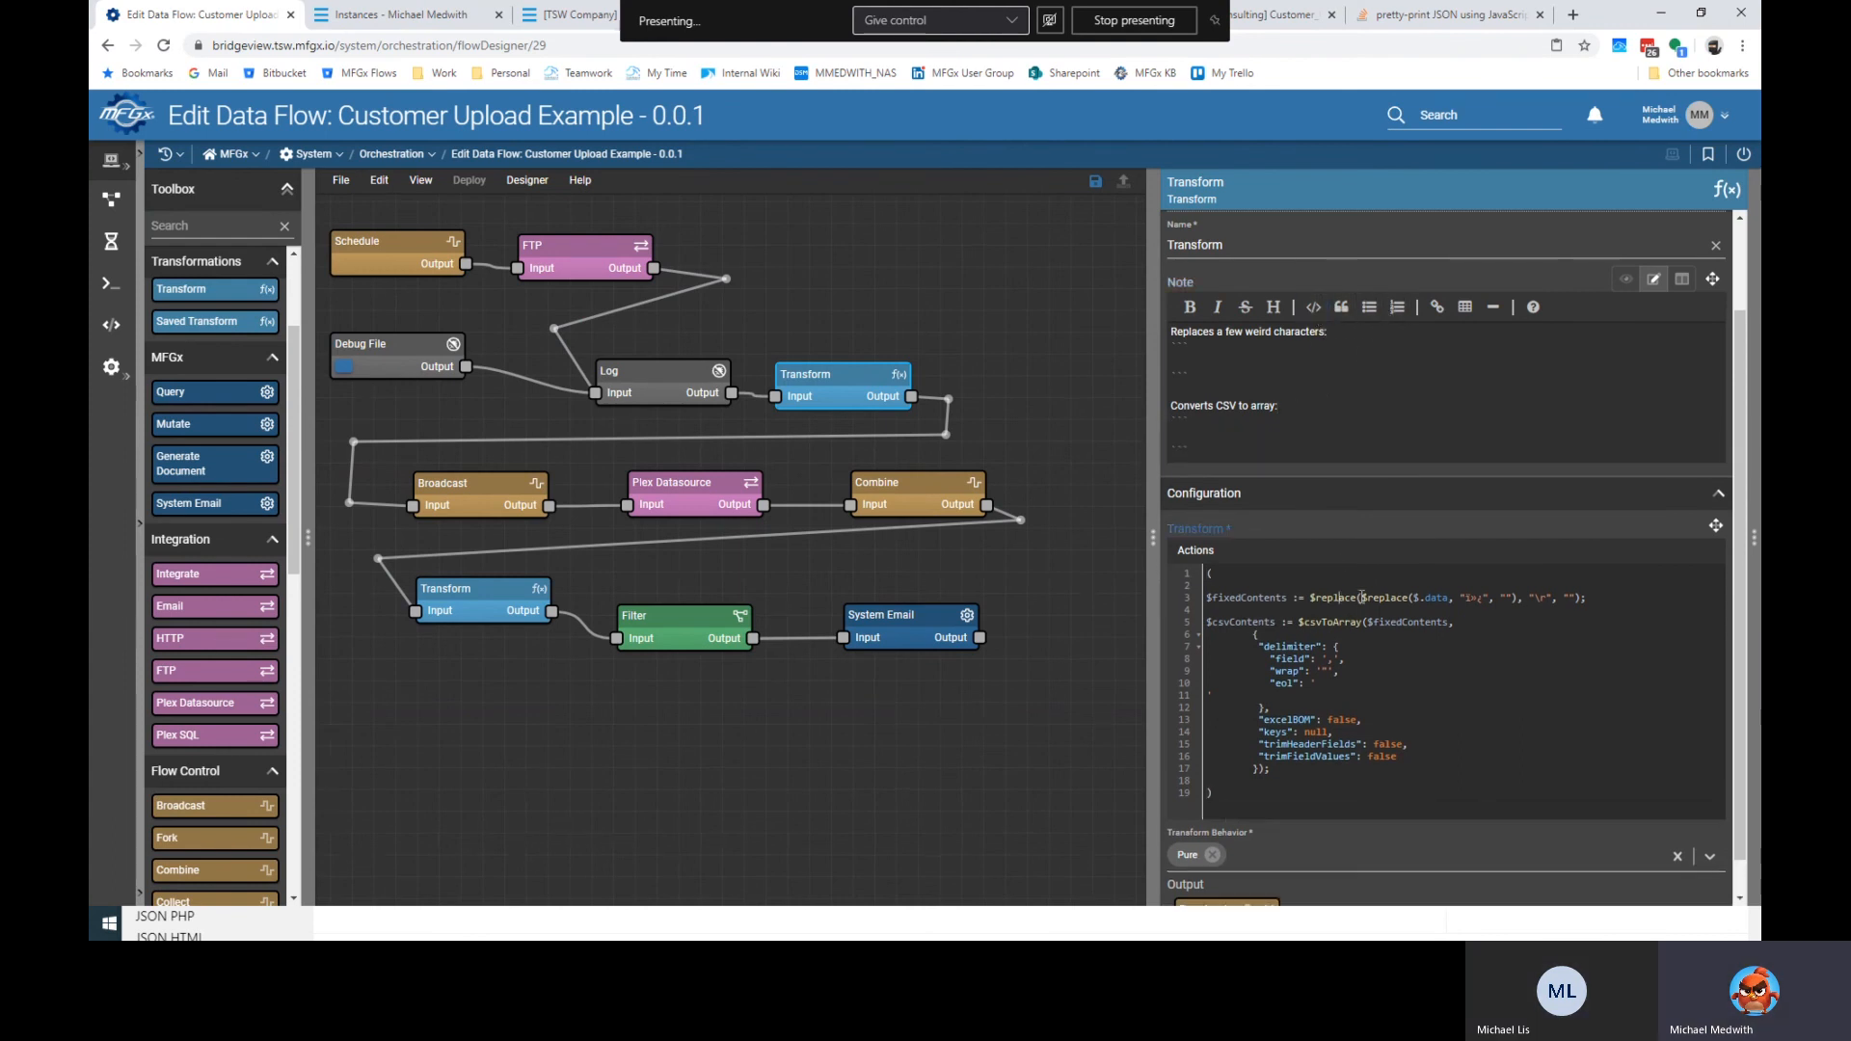
{"action": "triple_click", "coordinate": [1362, 597]}
{"action": "key", "text": "ctrl+c"}
{"action": "left_click", "coordinate": [1218, 359]}
{"action": "key", "text": "ctrl+v"}
{"action": "left_click_drag", "start_coordinate": [1255, 795], "coordinate": [1130, 619]}
{"action": "key", "text": "ctrl+c"}
{"action": "left_click", "coordinate": [1176, 431]}
{"action": "key", "text": "ctrl+v"}
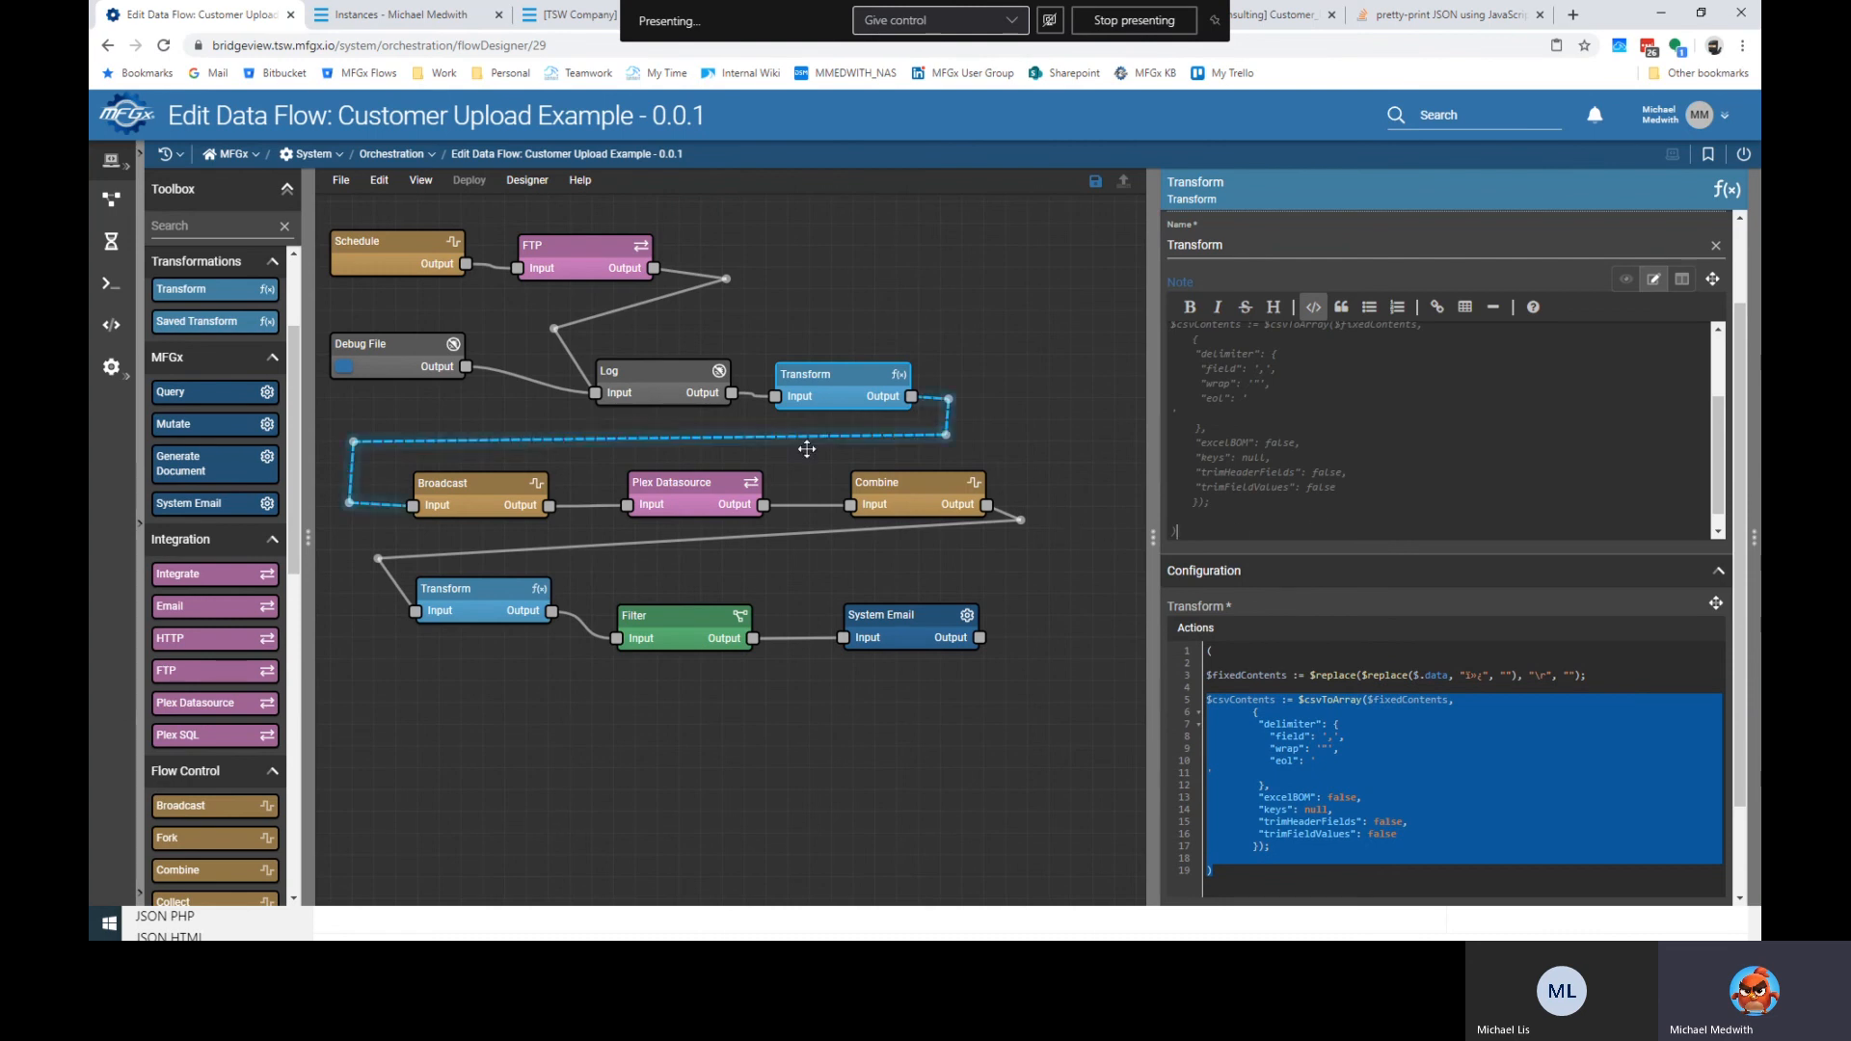
{"action": "left_click", "coordinate": [519, 482]}
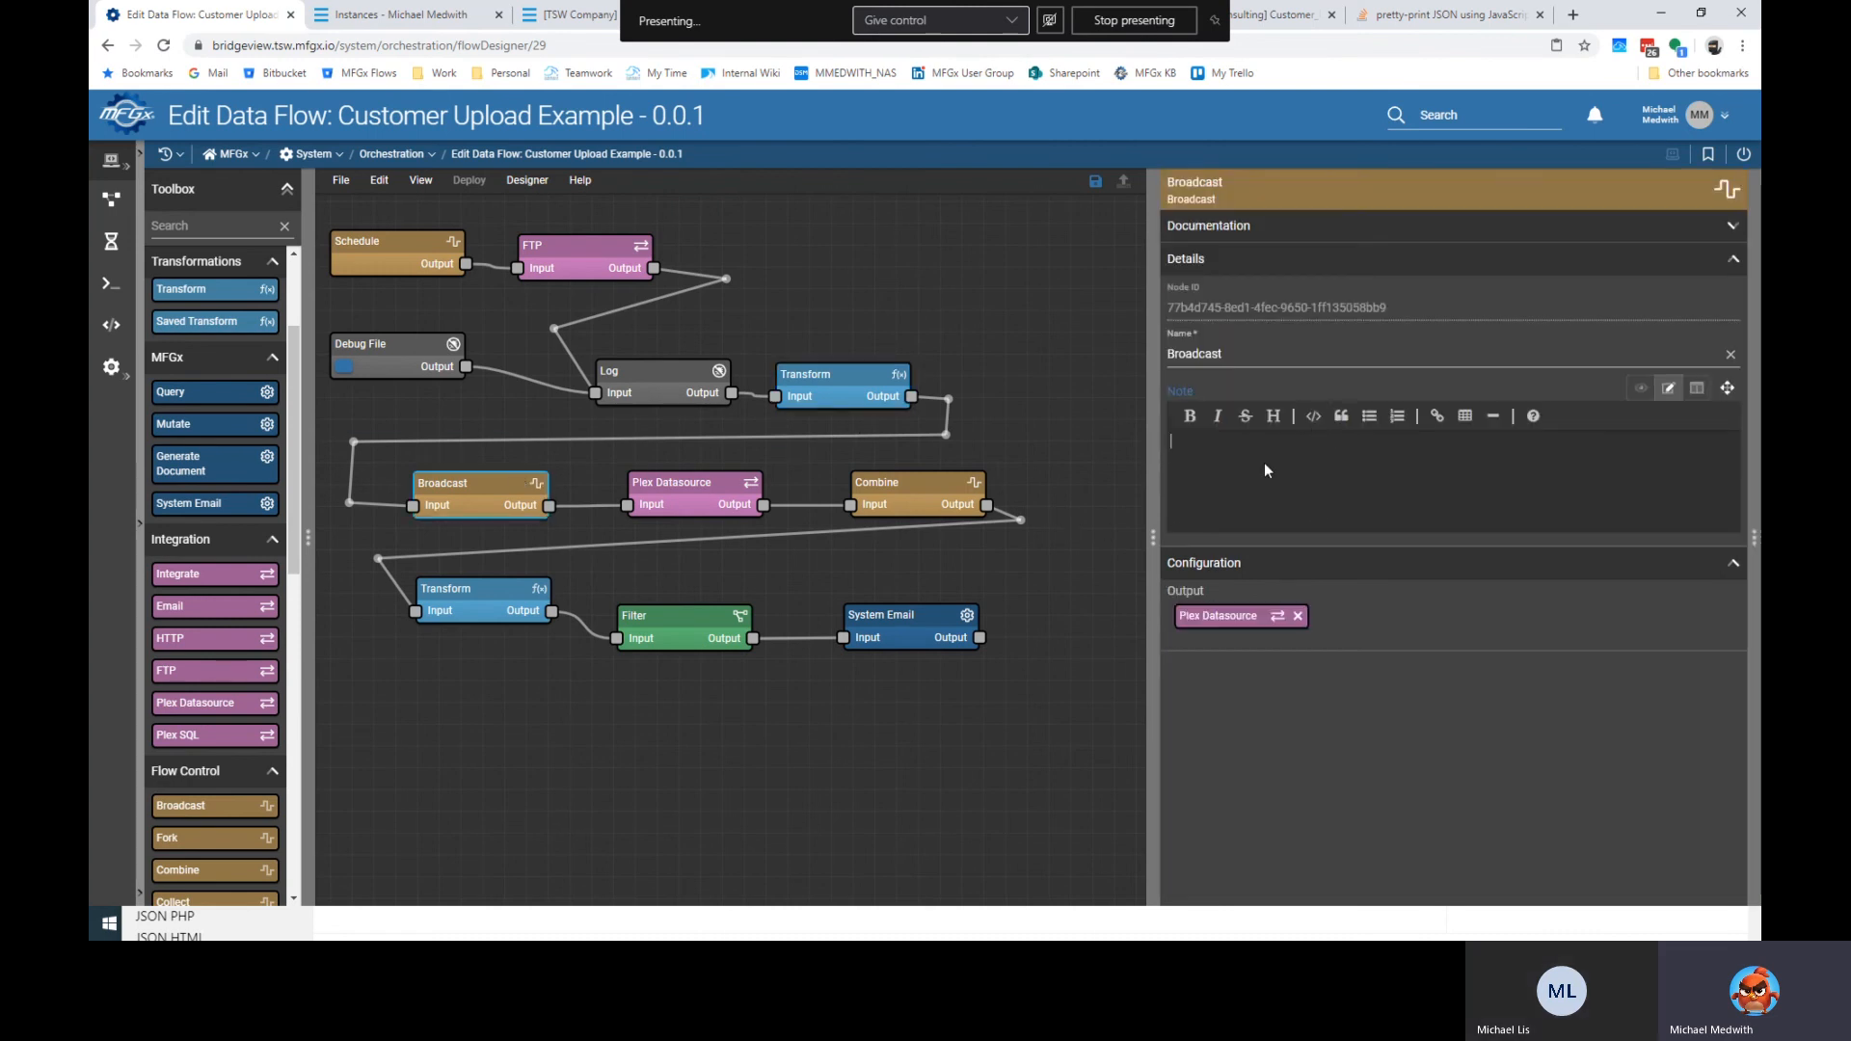
Enter the Broadcast note 'Splits up the lines of the array 1 loop for each customer.'.
{"action": "type", "text": "Splits up the lines of the array by1 loo"}
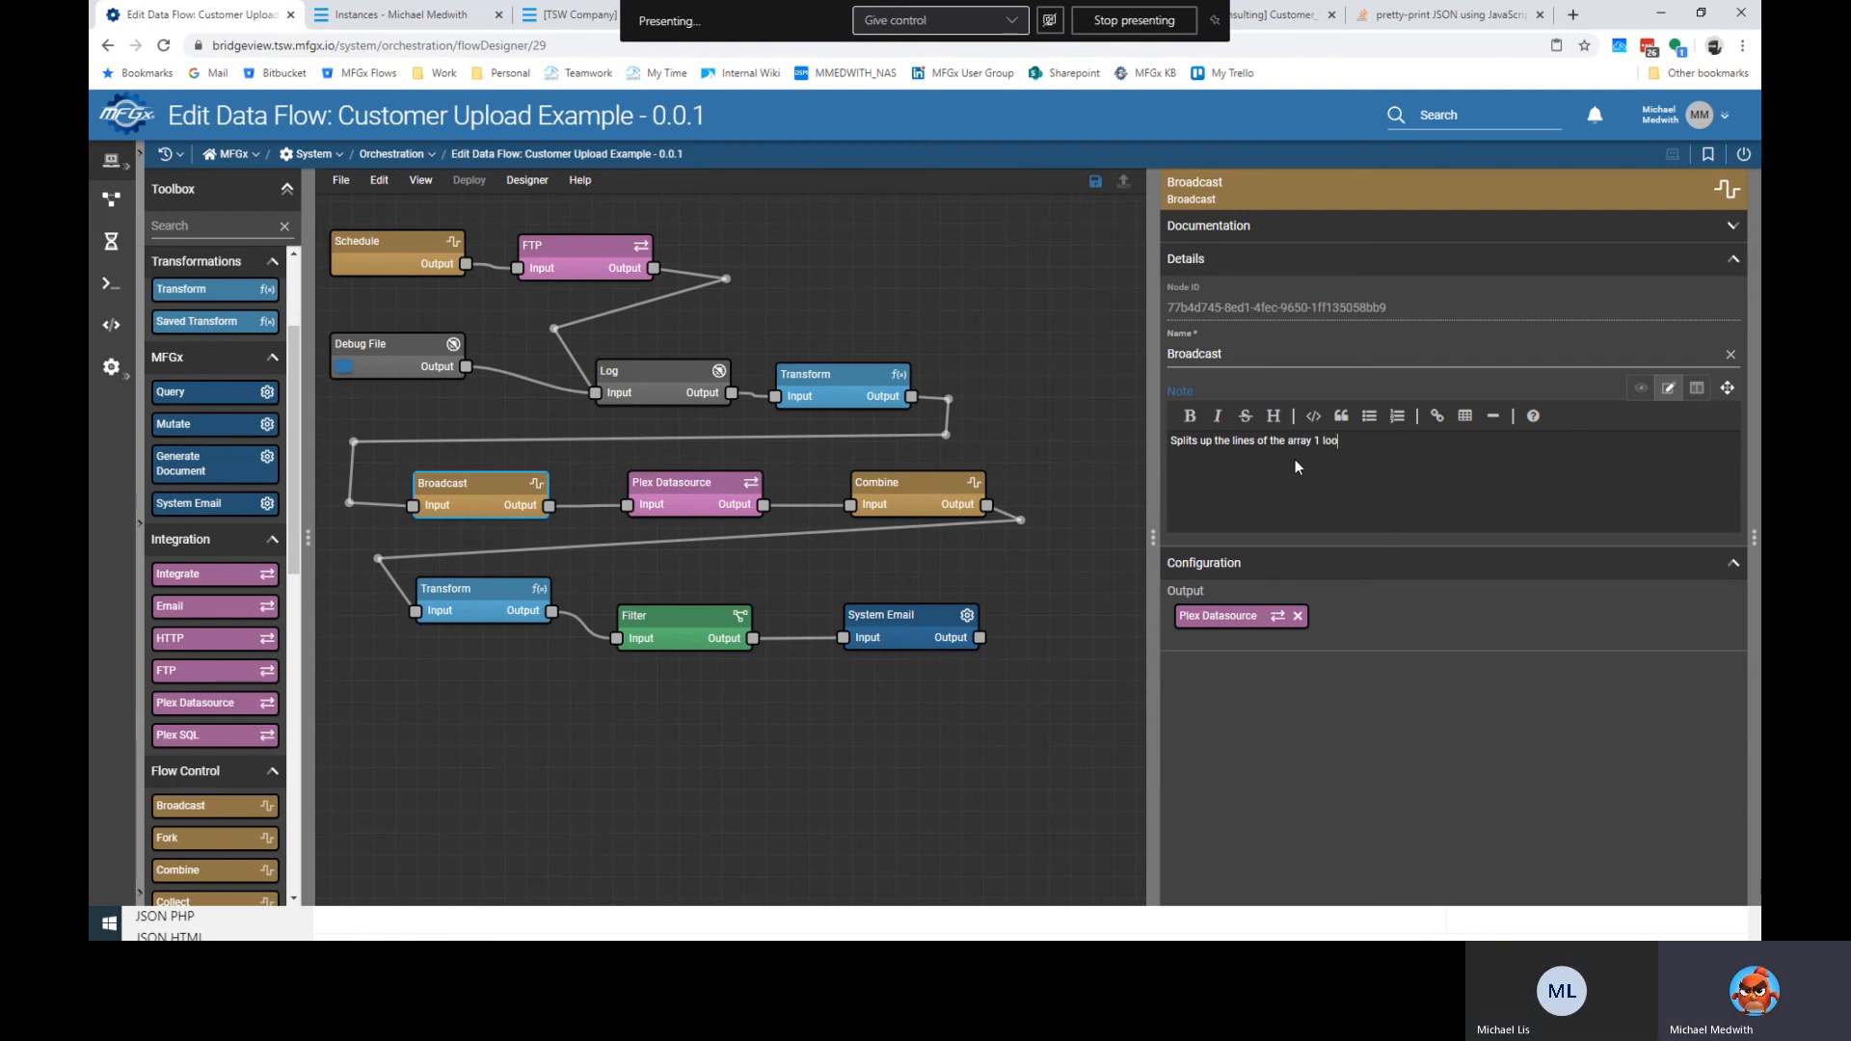
{"action": "type", "text": "p for each customer."}
Note on Plex Datasource: 'Calls Plex DS Customer_Upload' with Customer_Upload in bold, parameters from file.
{"action": "left_click", "coordinate": [740, 483]}
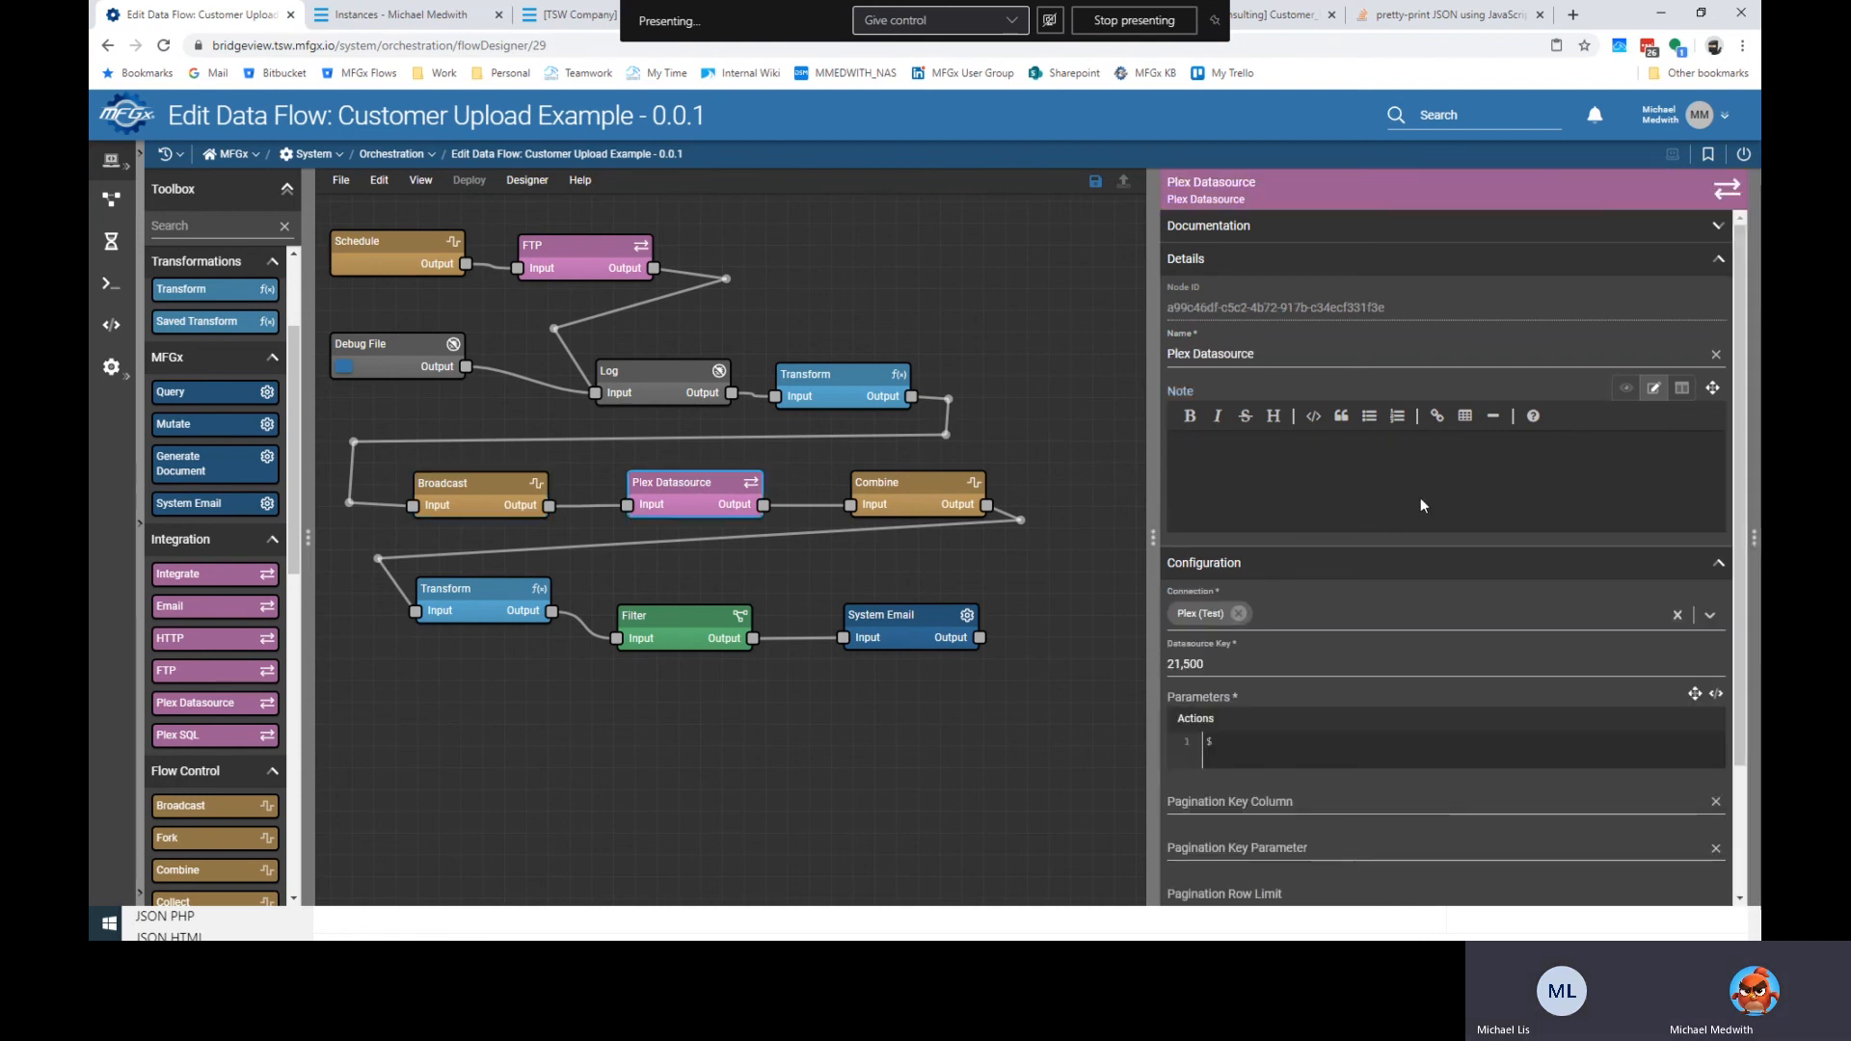
{"action": "type", "text": "Calls "}
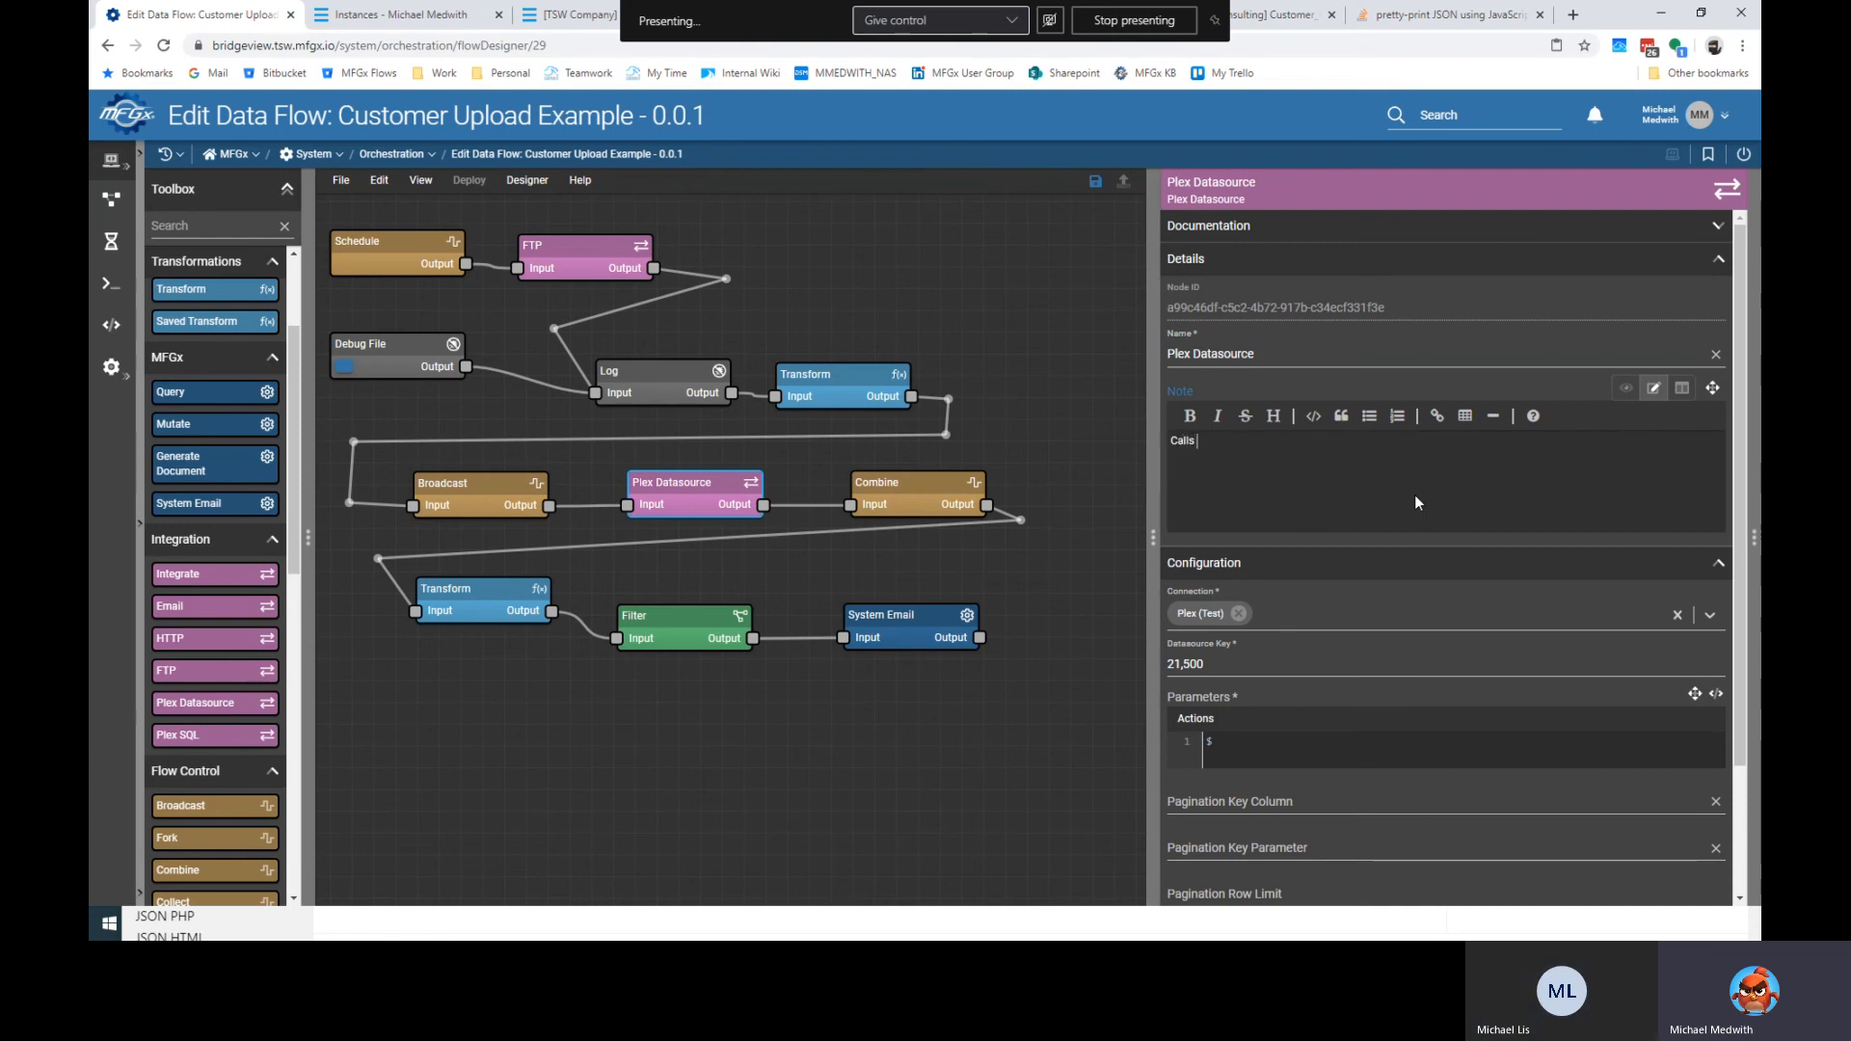
{"action": "type", "text": "Plex DS"}
{"action": "left_click", "coordinate": [1192, 415]}
{"action": "type", "text": "Customer_Upload**"}
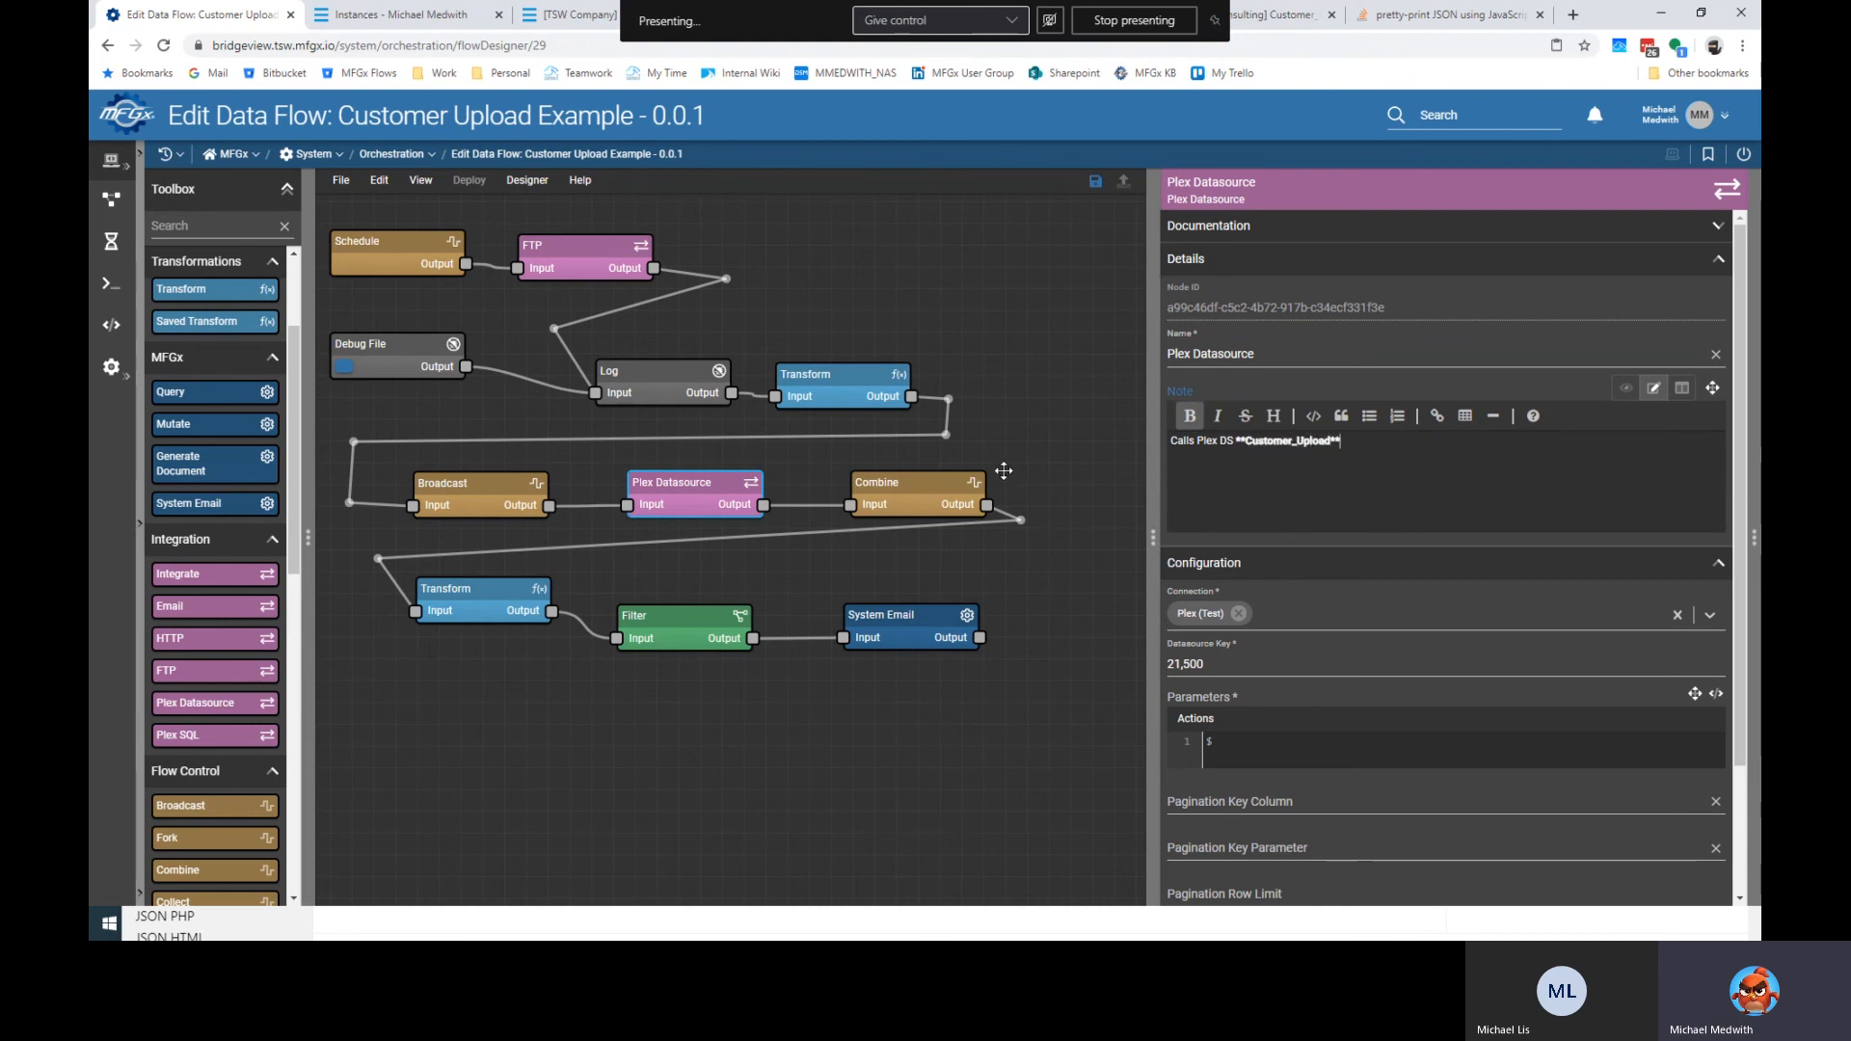
{"action": "left_click", "coordinate": [1283, 491]}
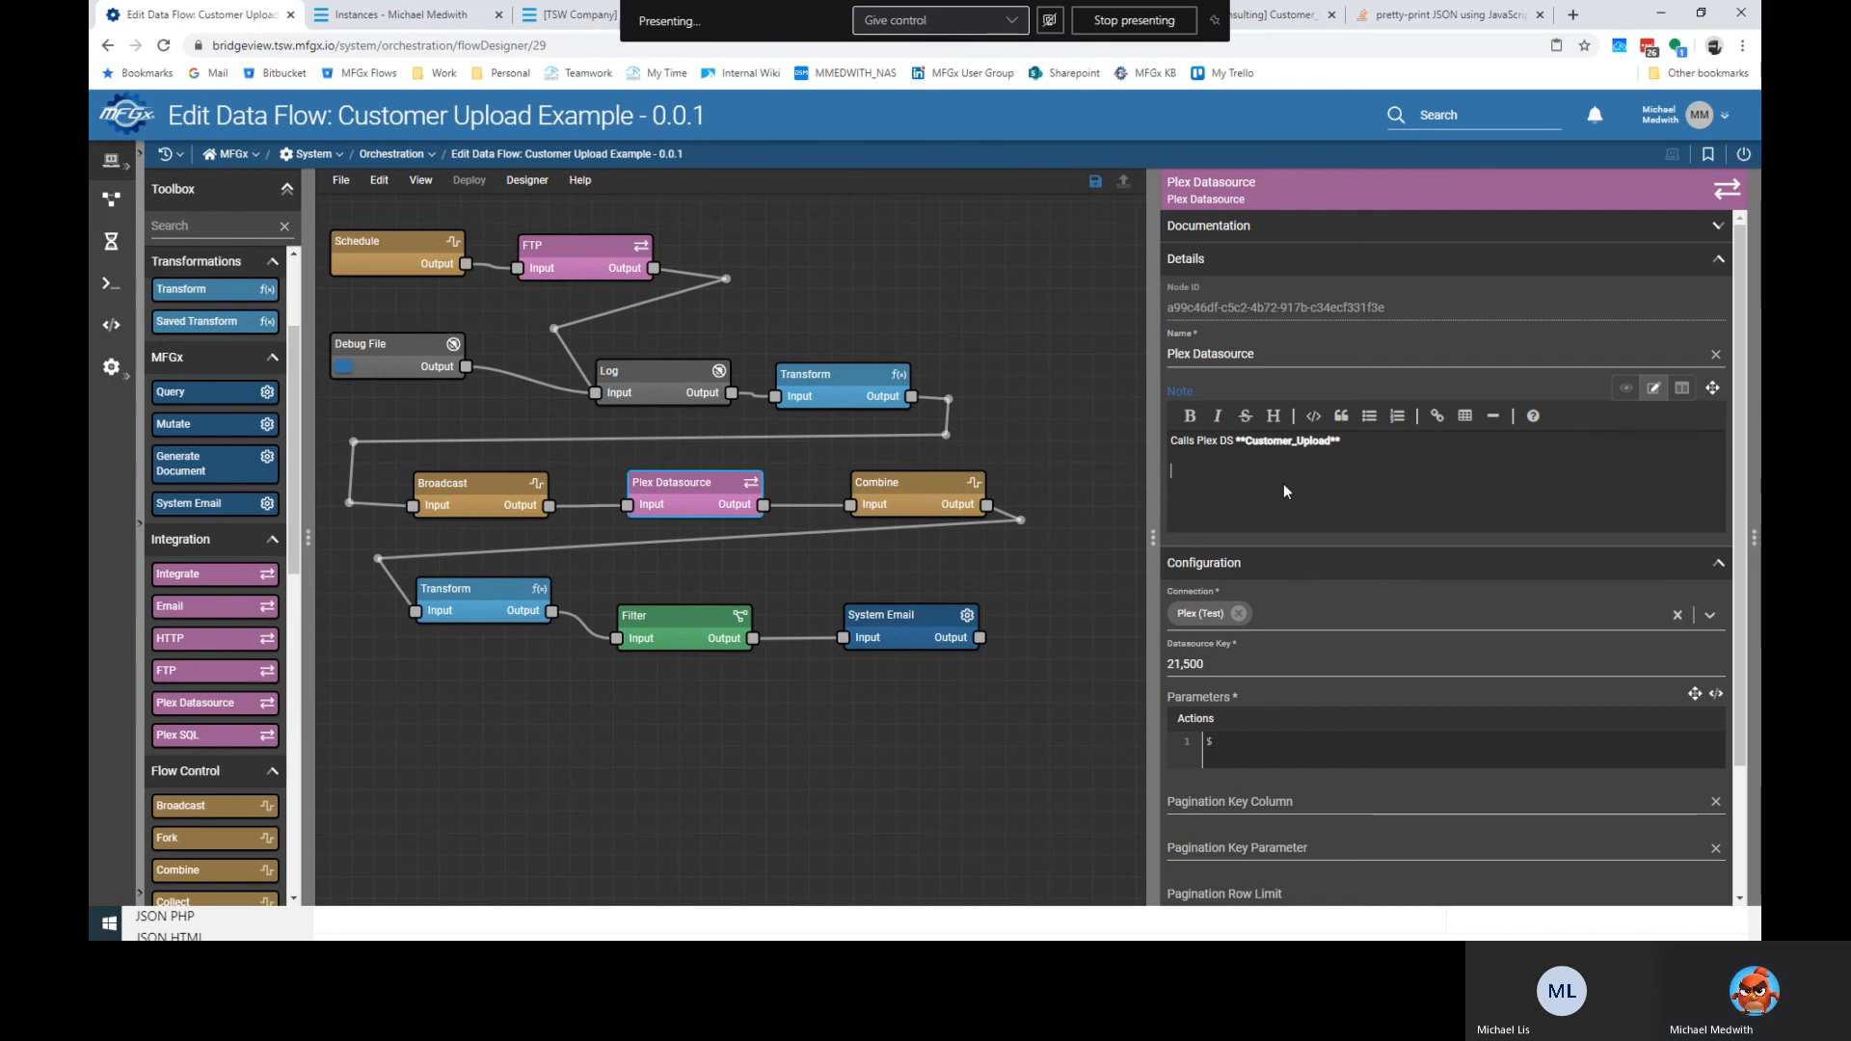
{"action": "type", "text": "with paramerts"}
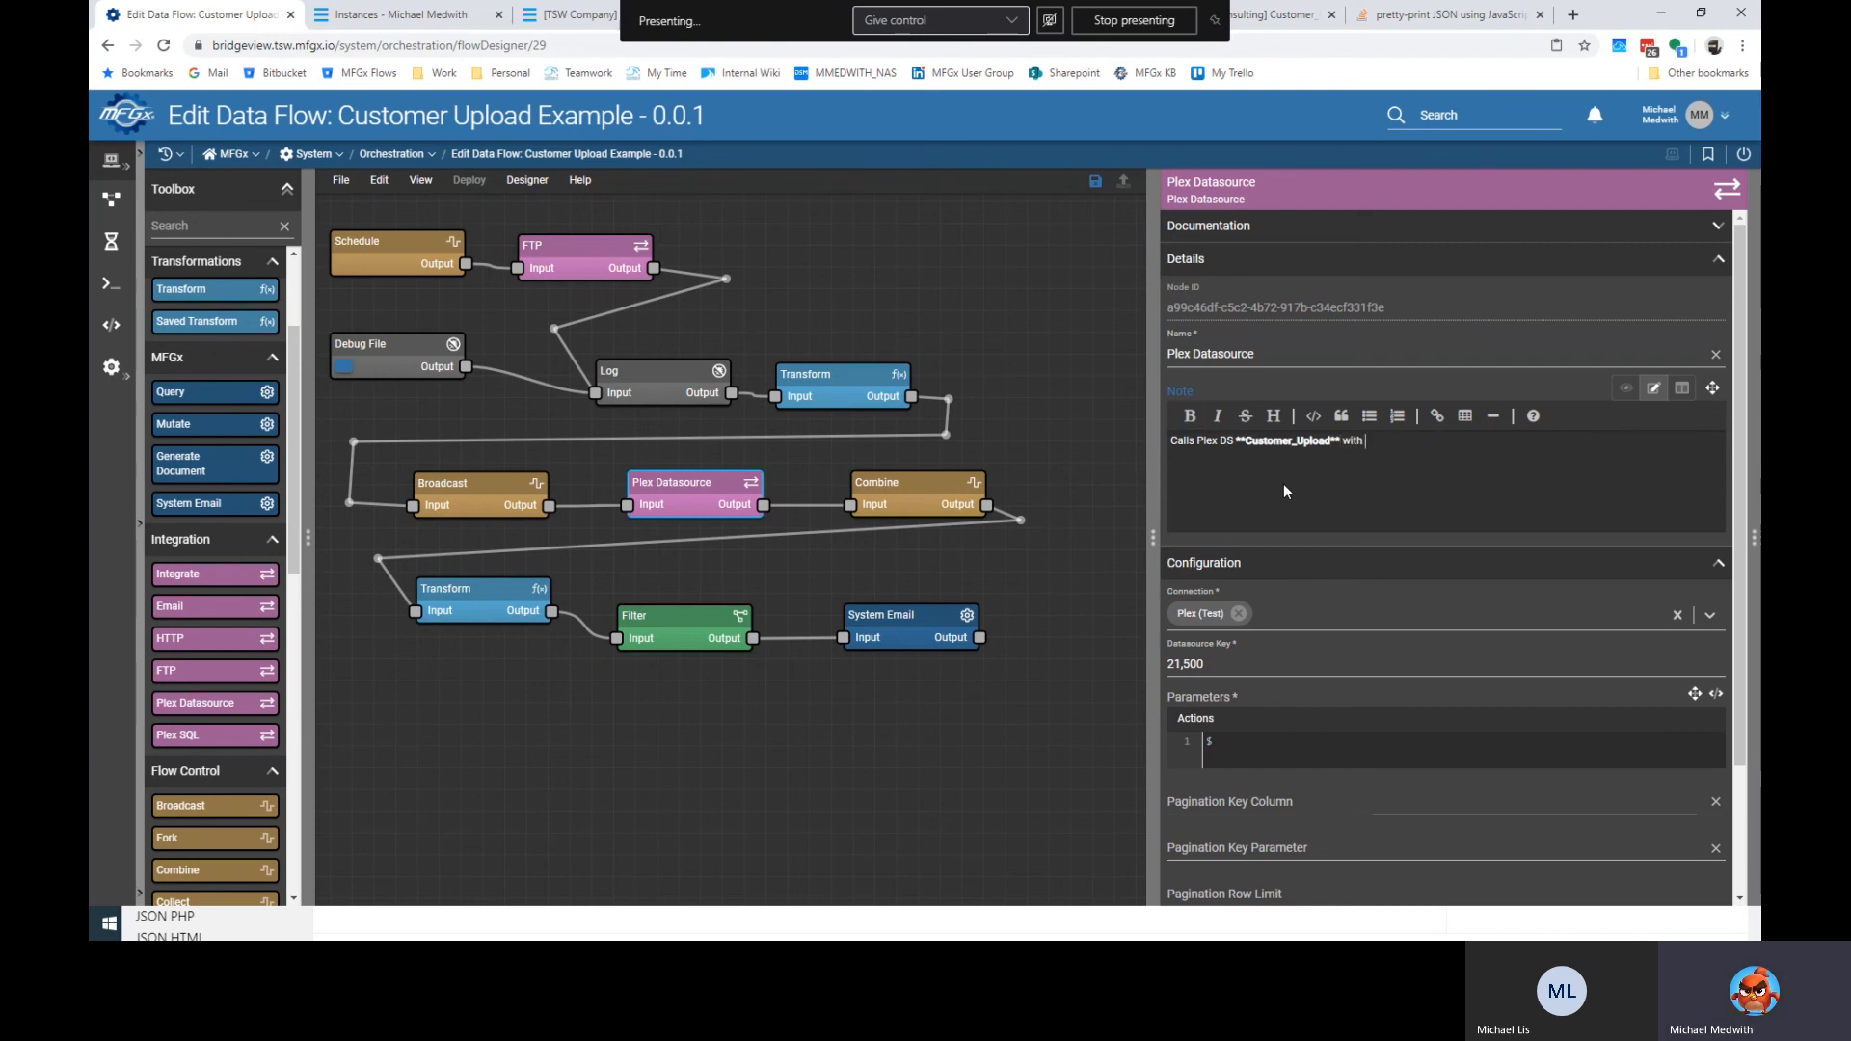
{"action": "key", "text": "BackSpace"}
{"action": "key", "text": "BackSpace"}
{"action": "key", "text": "BackSpace"}
{"action": "type", "text": "all parame"}
{"action": "type", "text": "ters comming i"}
{"action": "type", "text": "n f"}
{"action": "type", "text": "file."}
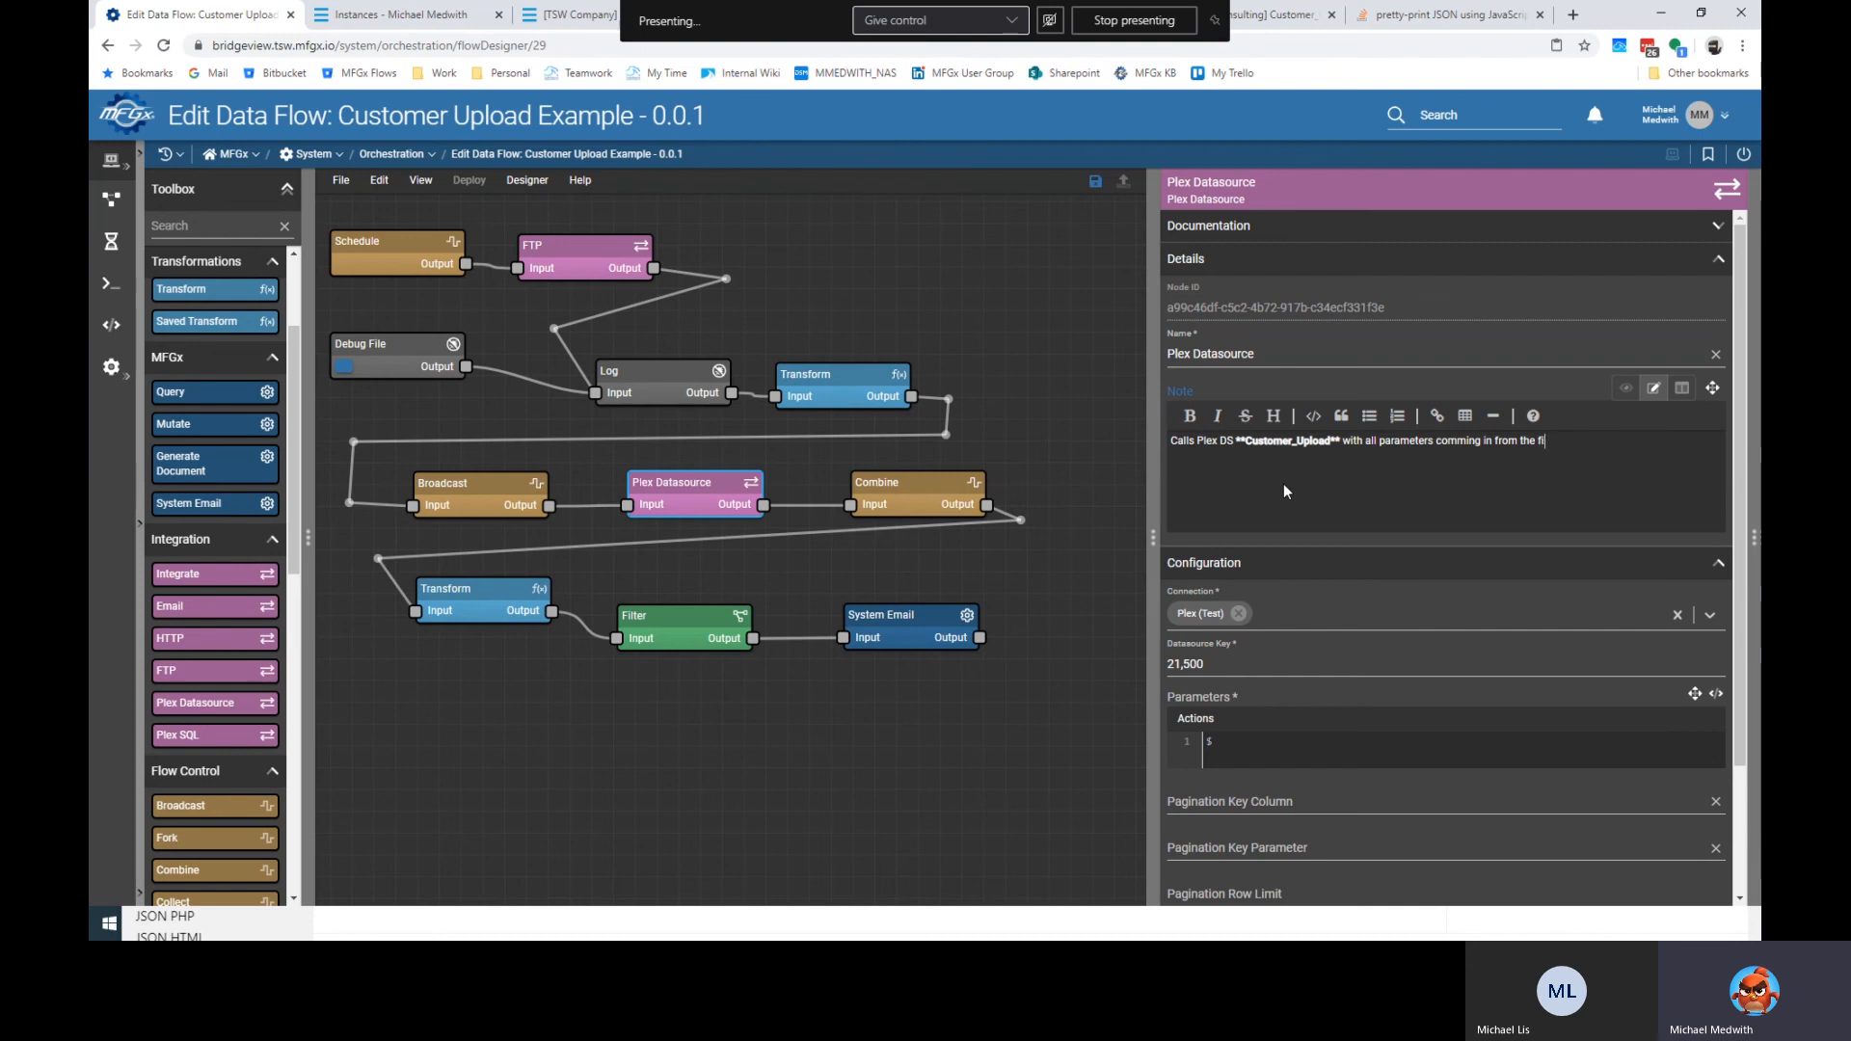
Add an italic line: the file's header must match the parameters, like a real upload file.
{"action": "key", "text": "Return"}
{"action": "key", "text": "Return"}
{"action": "left_click", "coordinate": [1221, 424]}
{"action": "type", "text": "Note:"}
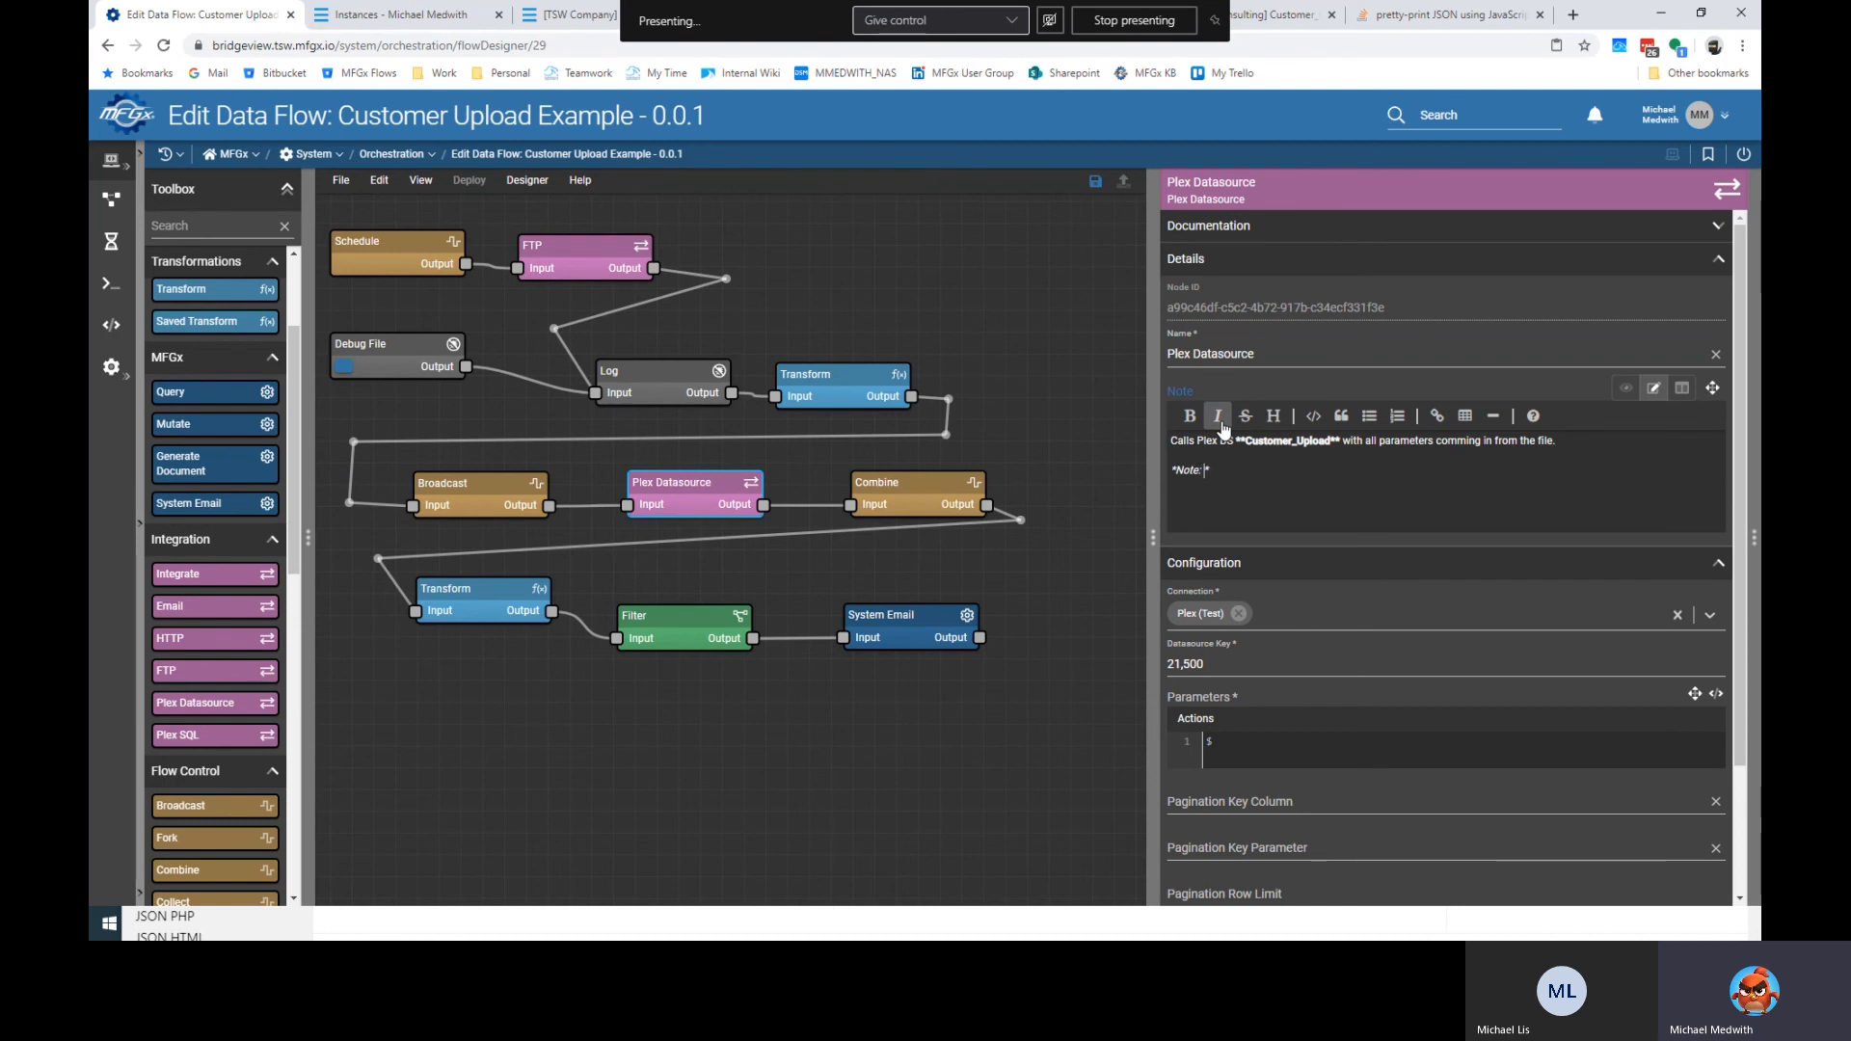
{"action": "type", "text": " the file's hearder must match the parameters mu"}
{"action": "key", "text": "BackSpace"}
{"action": "key", "text": "BackSpace"}
{"action": "type", "text": "just like a"}
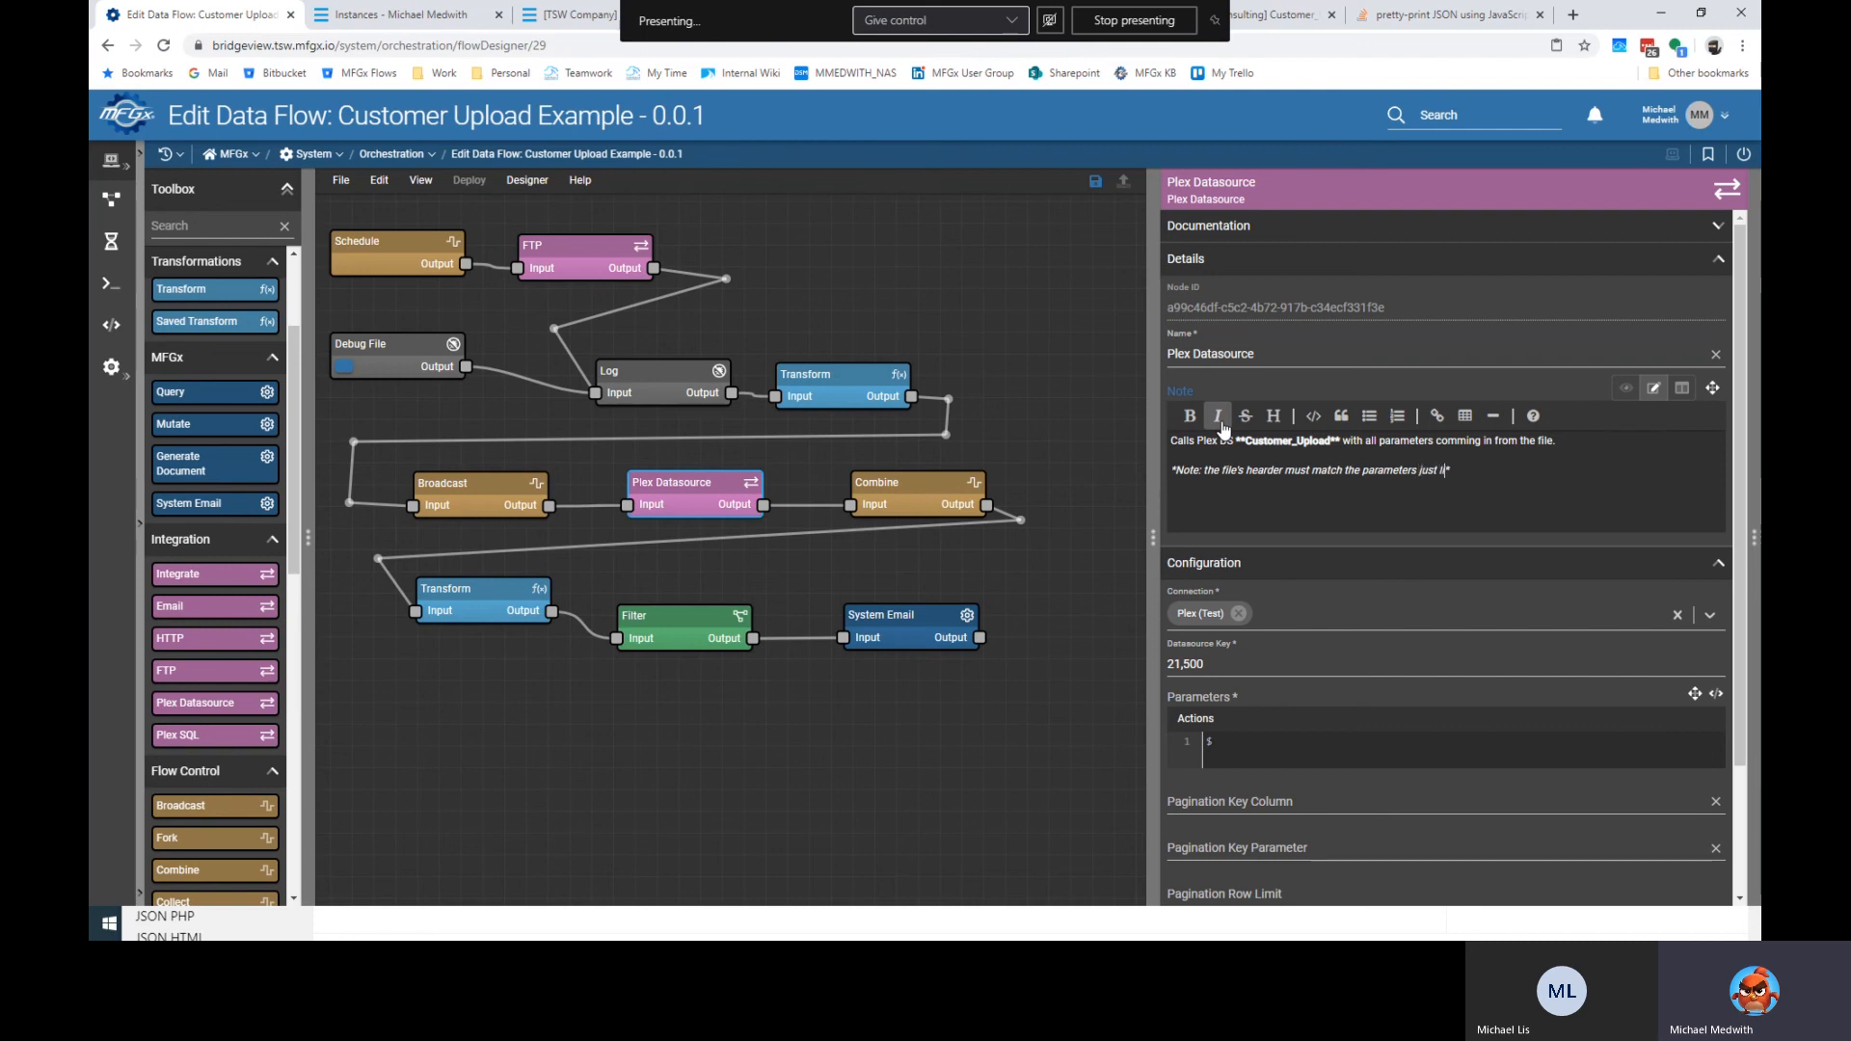
{"action": "type", "text": " real upload file."}
{"action": "left_click", "coordinate": [935, 482]}
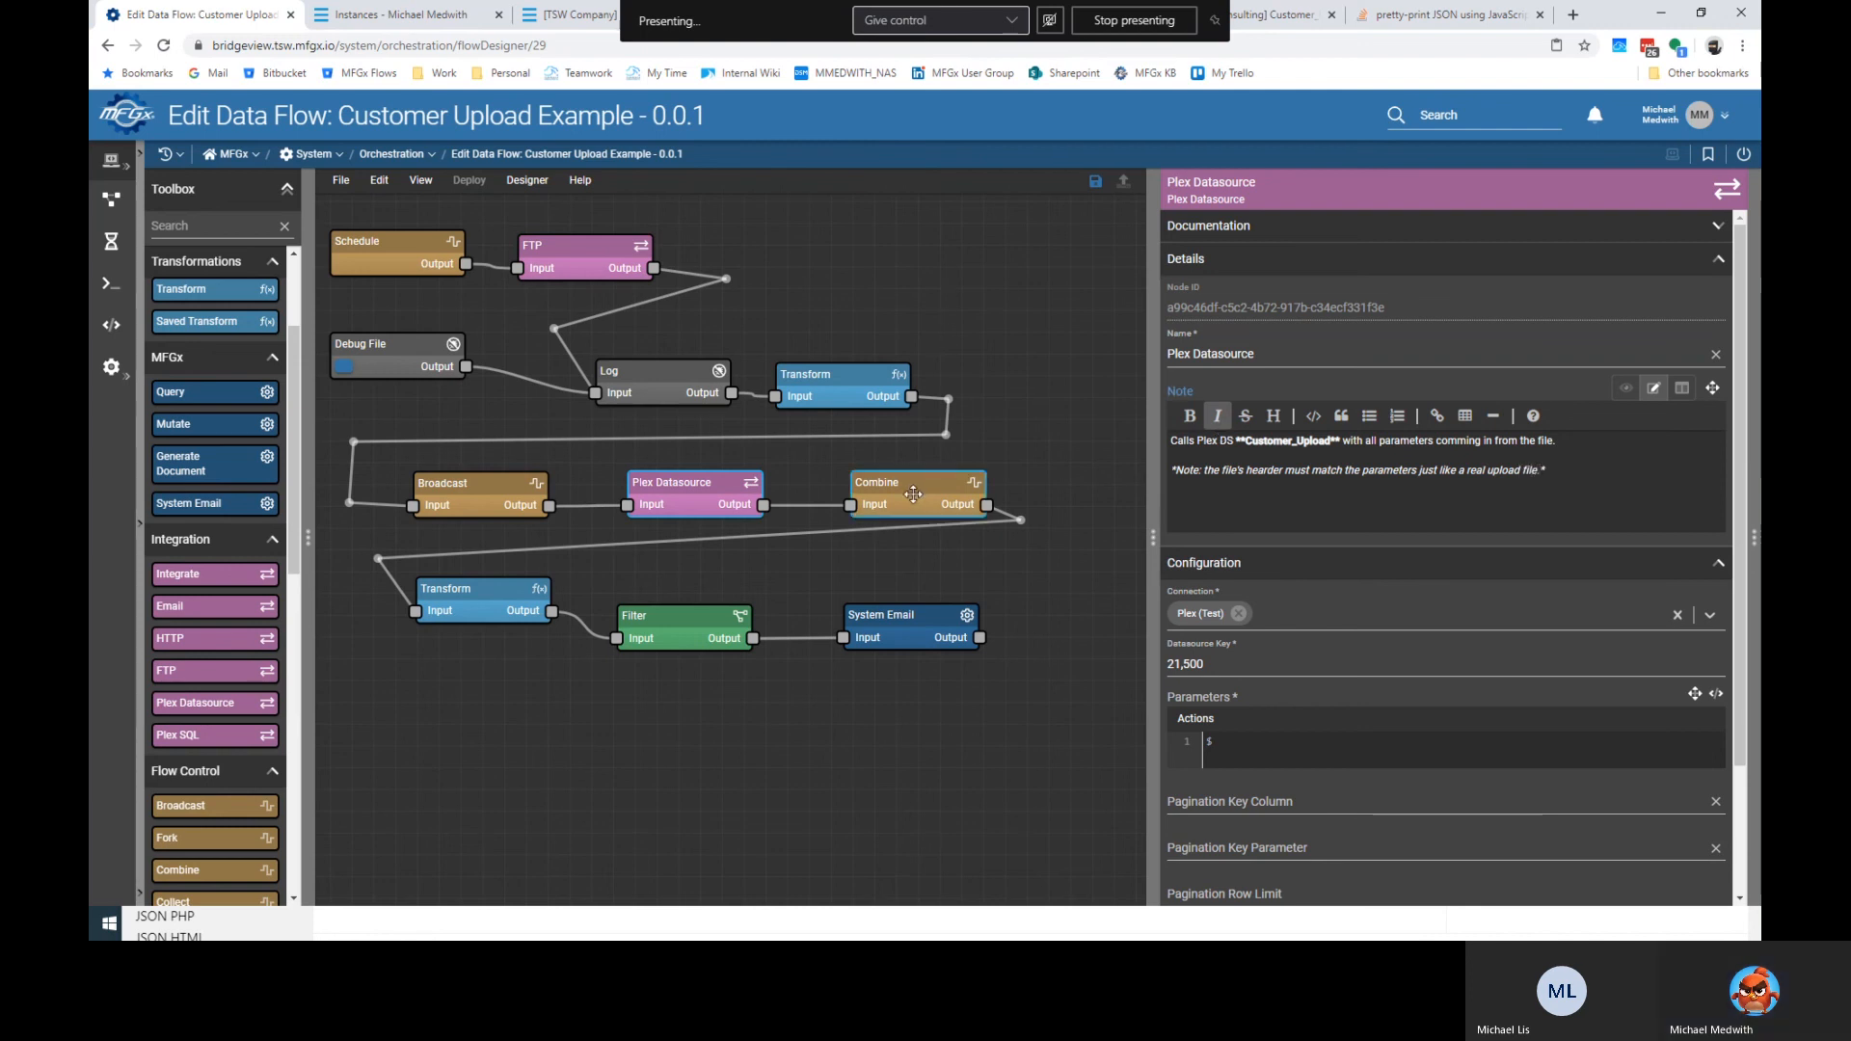
Write 'Waits for all calls from Plex to complete' on Combine, then recheck Broadcast and Combine.
{"action": "key", "text": "BackSpace"}
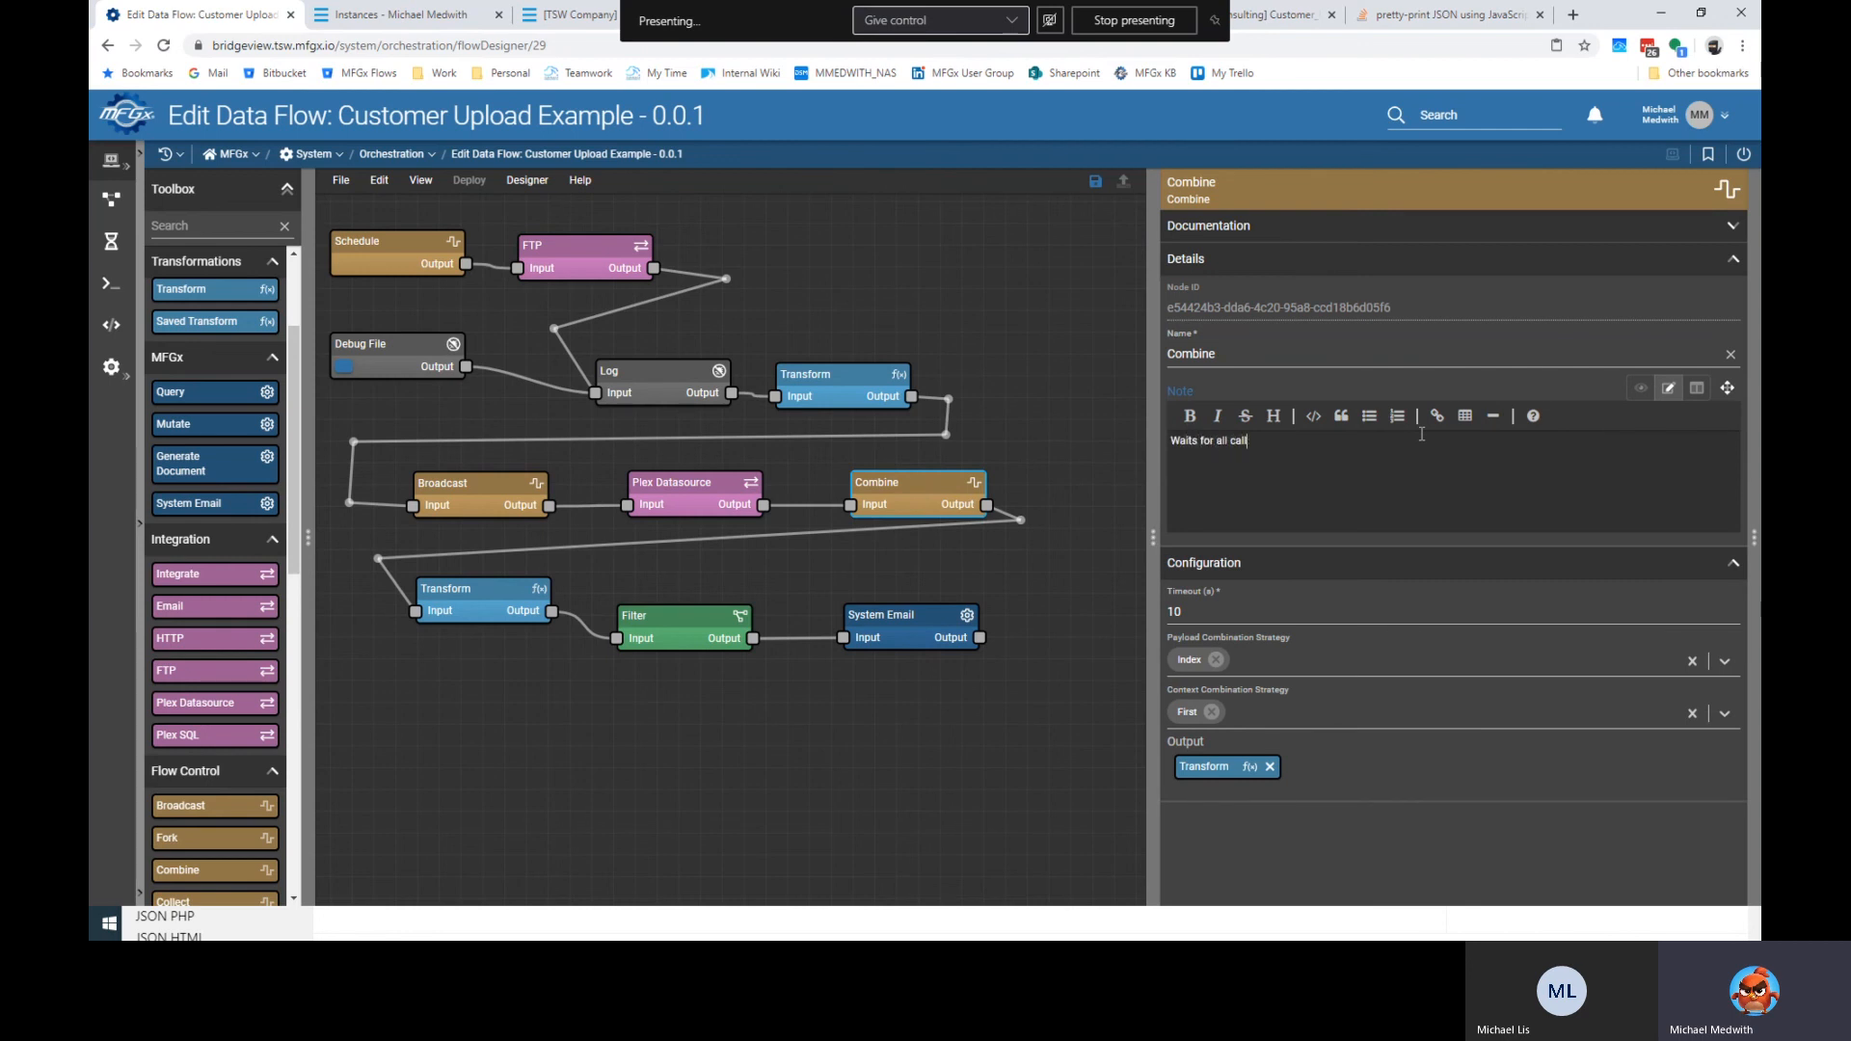
{"action": "type", "text": "Waits for all calls to"}
{"action": "key", "text": "BackSpace"}
{"action": "key", "text": "BackSpace"}
{"action": "type", "text": "from Plex to complete."}
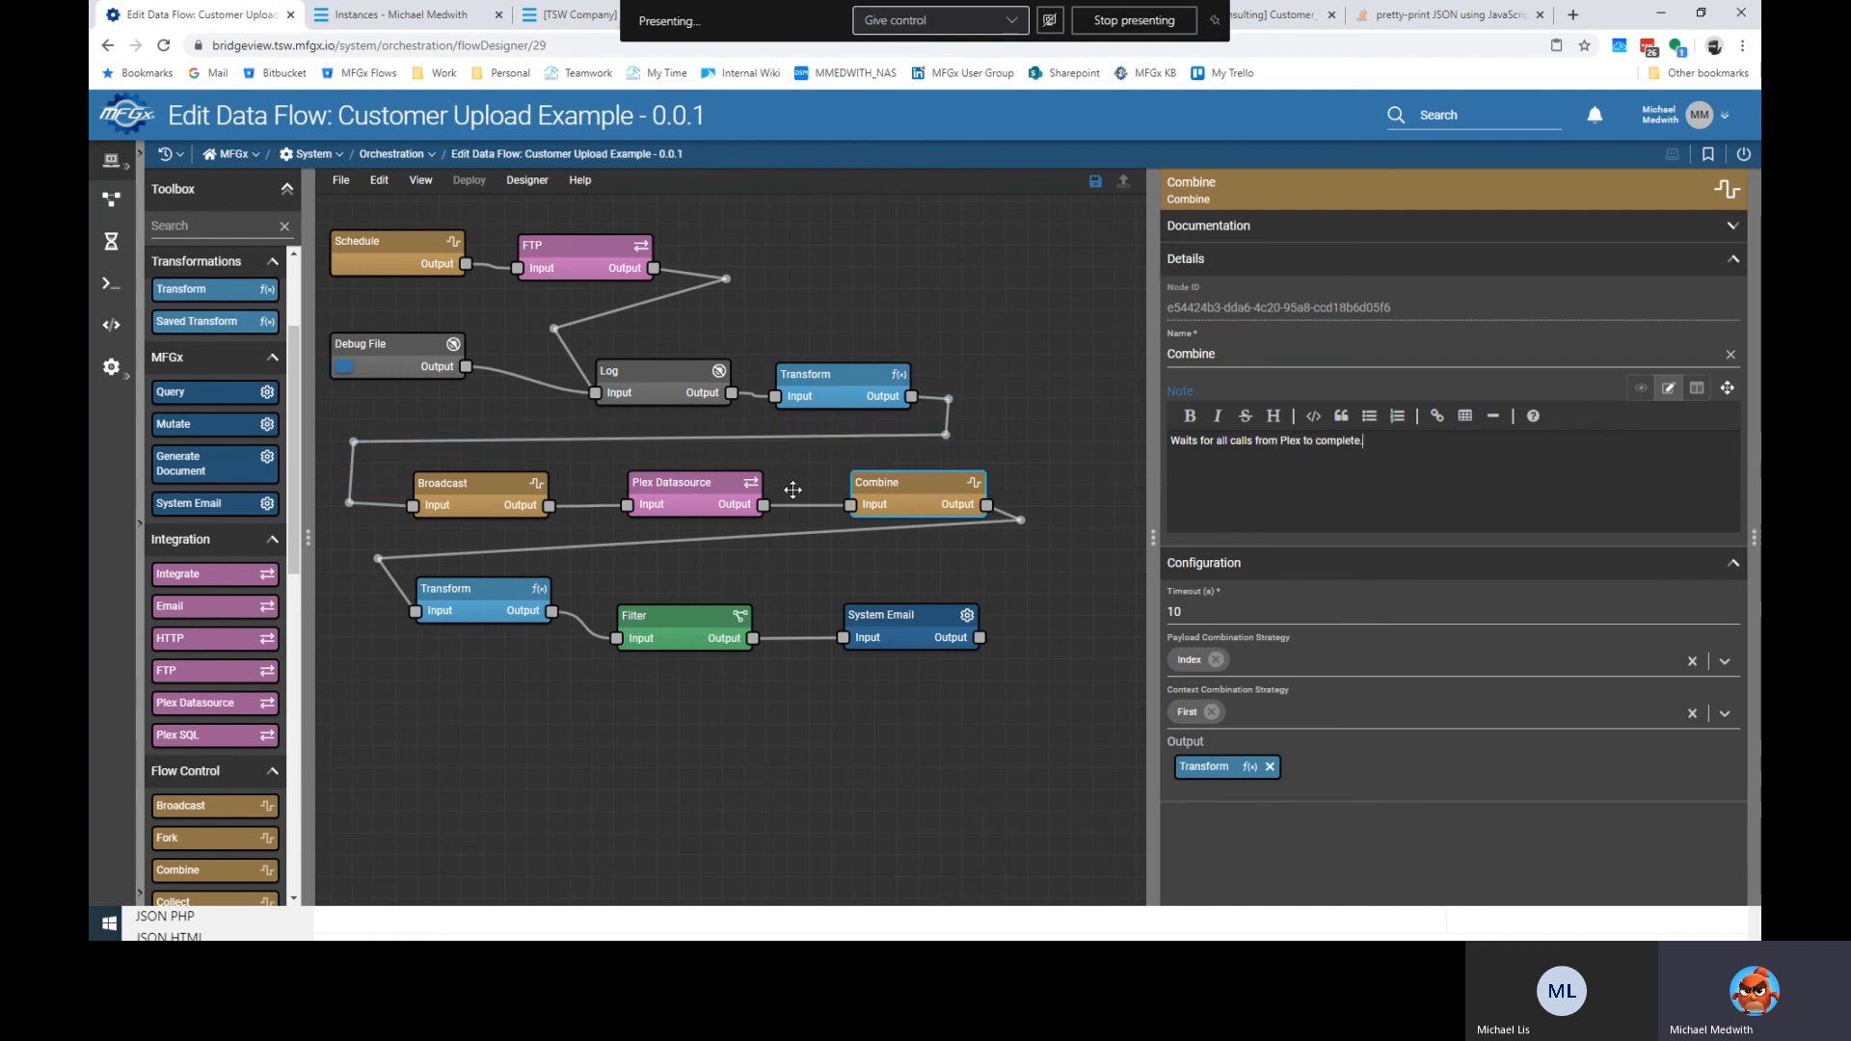
{"action": "left_click", "coordinate": [525, 497]}
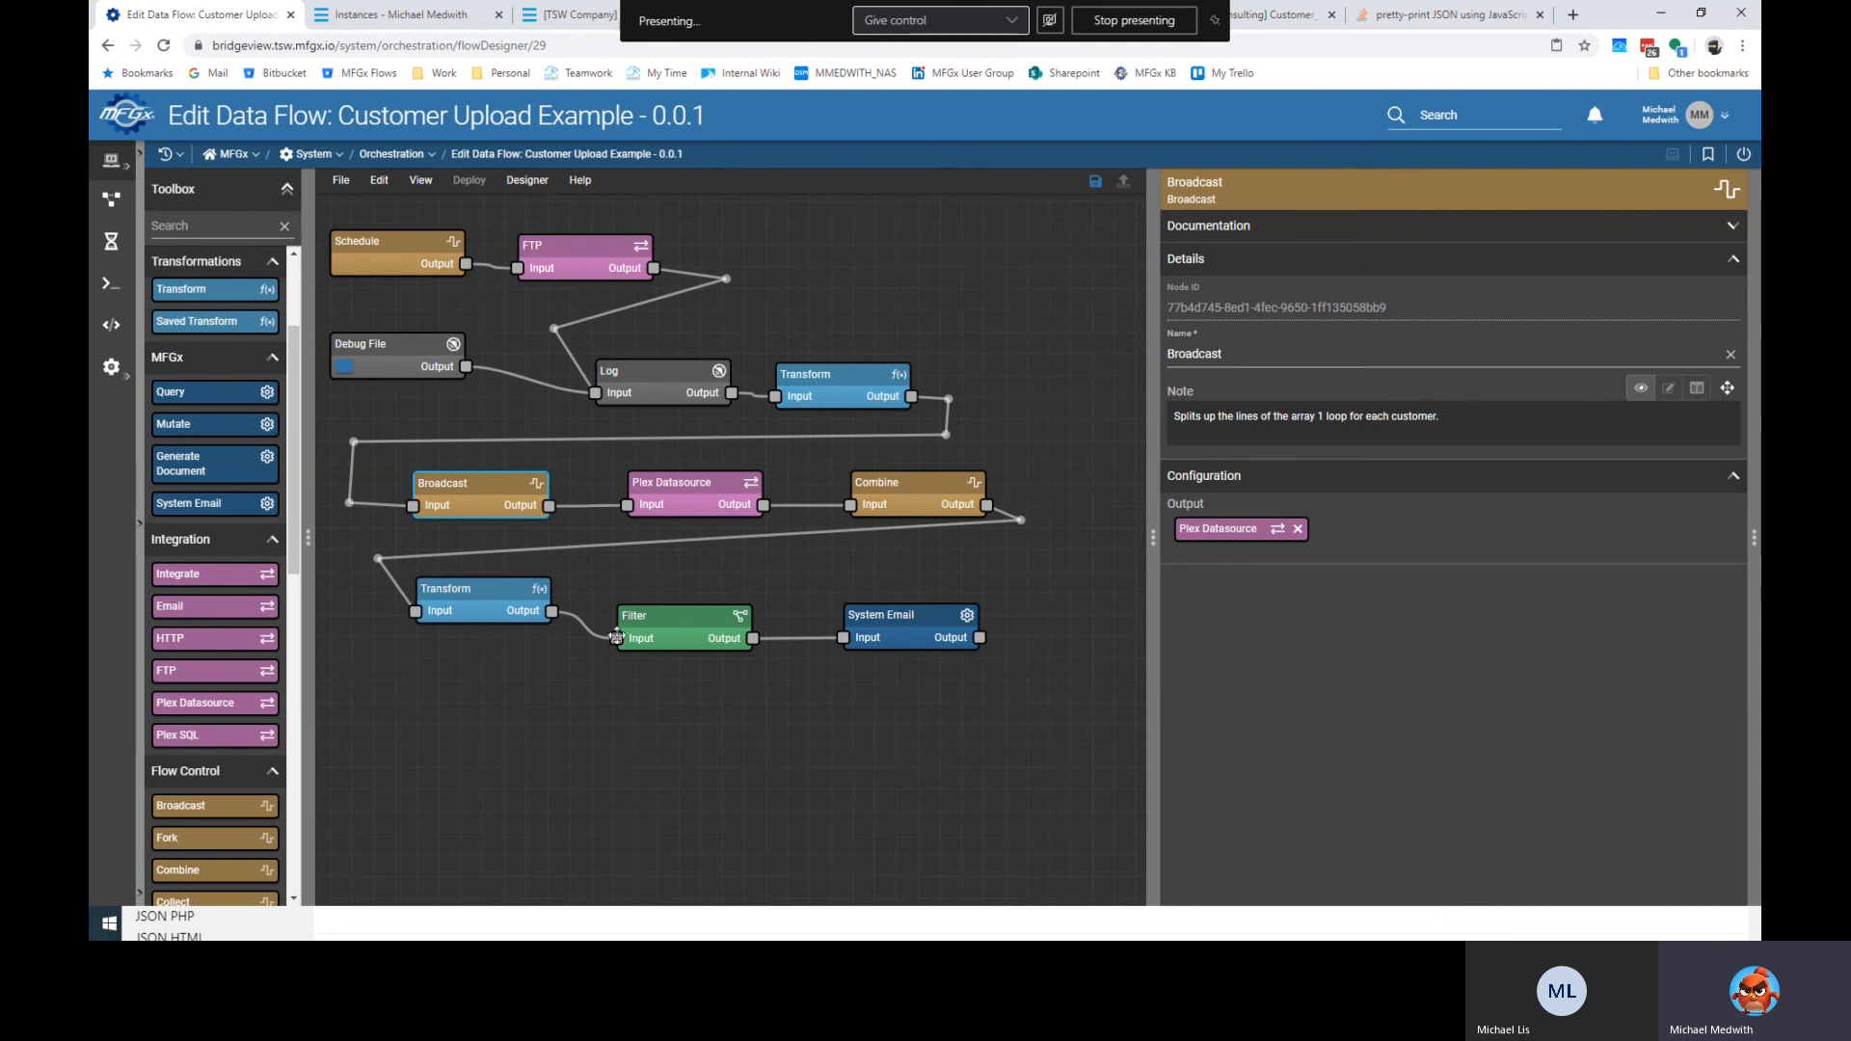
{"action": "left_click", "coordinate": [937, 490]}
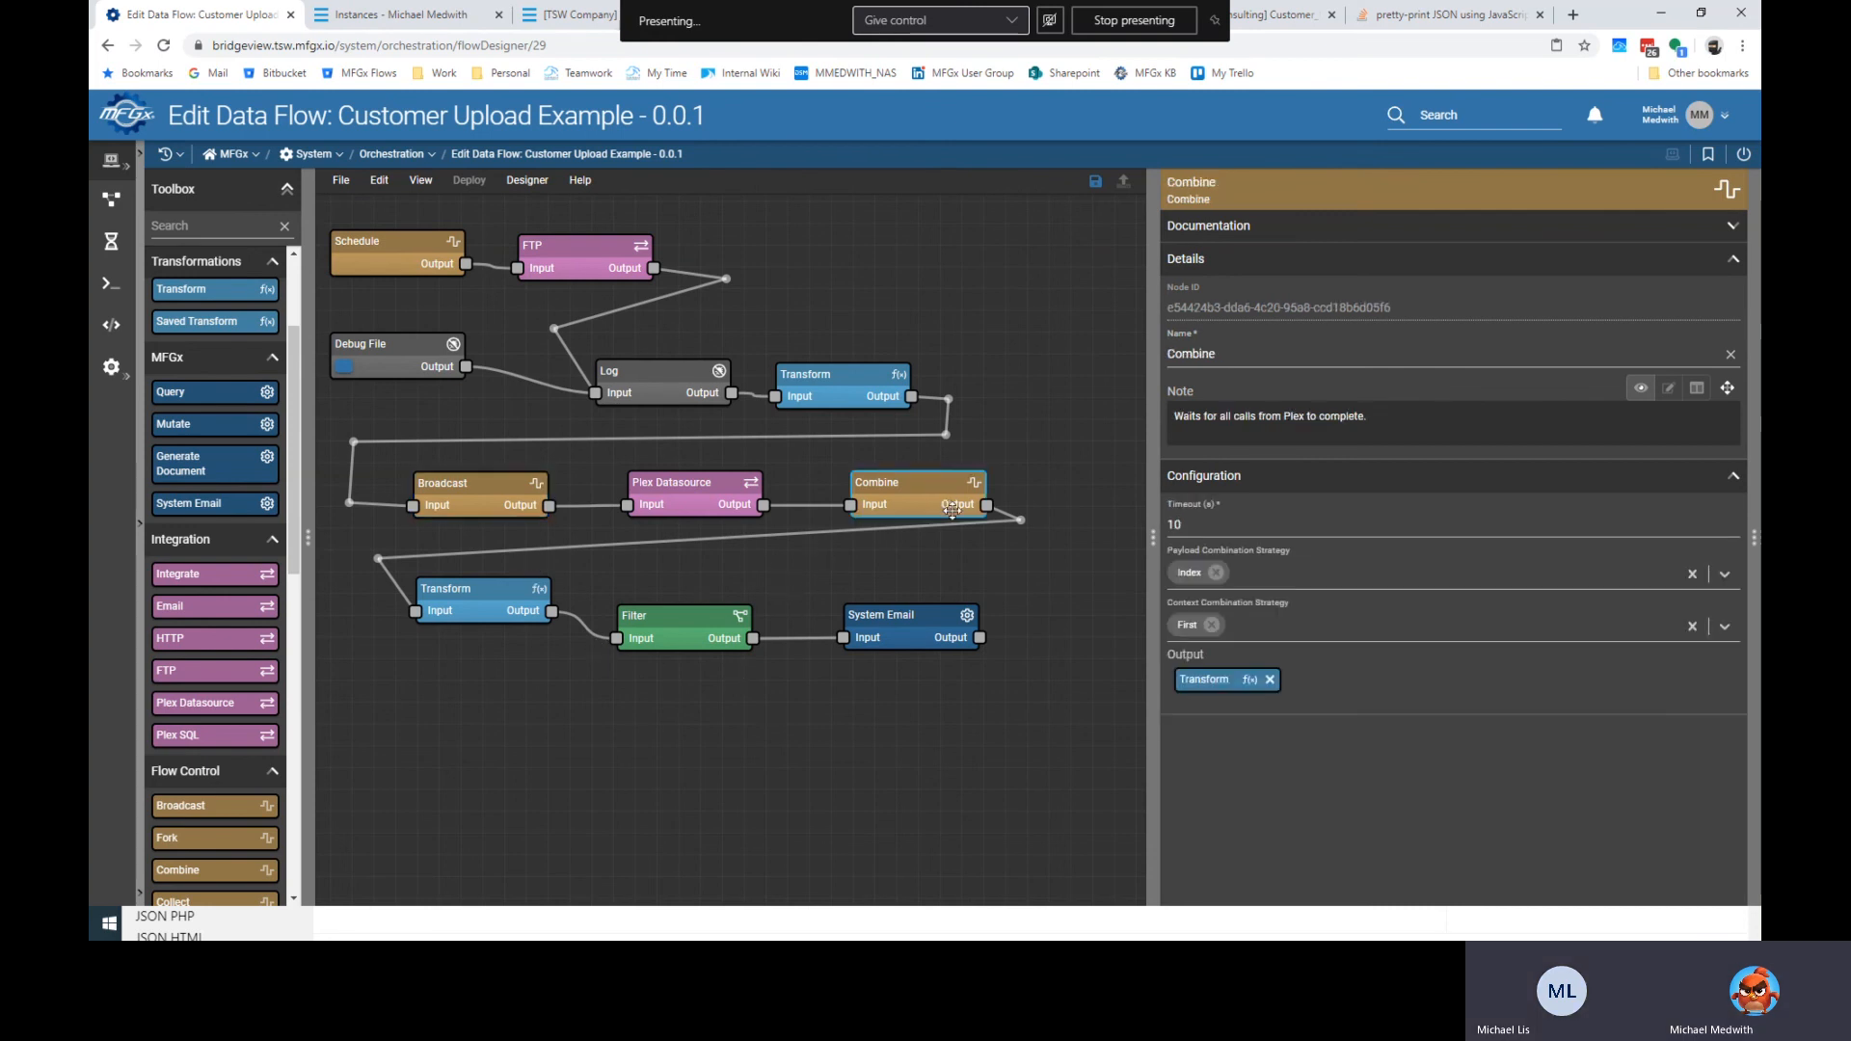
Note the lower Transform 'Looks for errors and makes a simple object:' plus its error-mapping code block.
{"action": "left_click", "coordinate": [476, 601]}
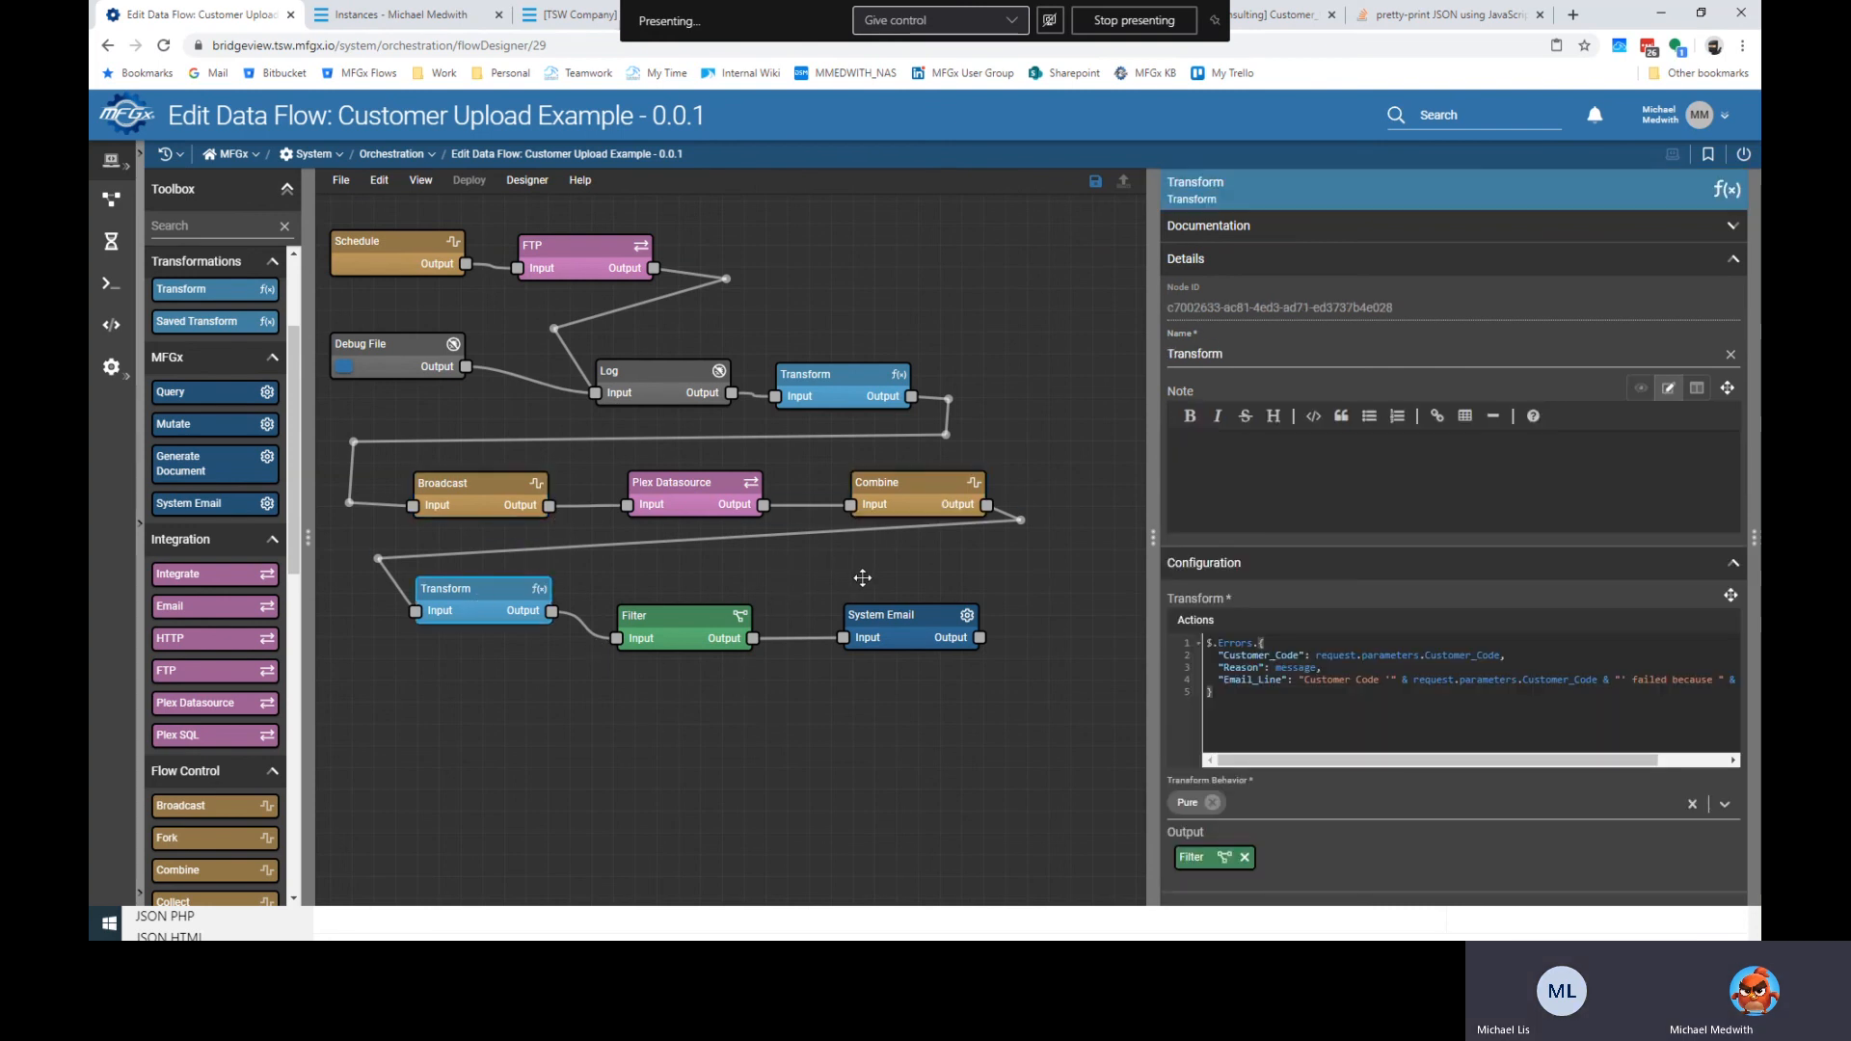
{"action": "left_click", "coordinate": [1299, 499]}
{"action": "type", "text": "Looks for errors"}
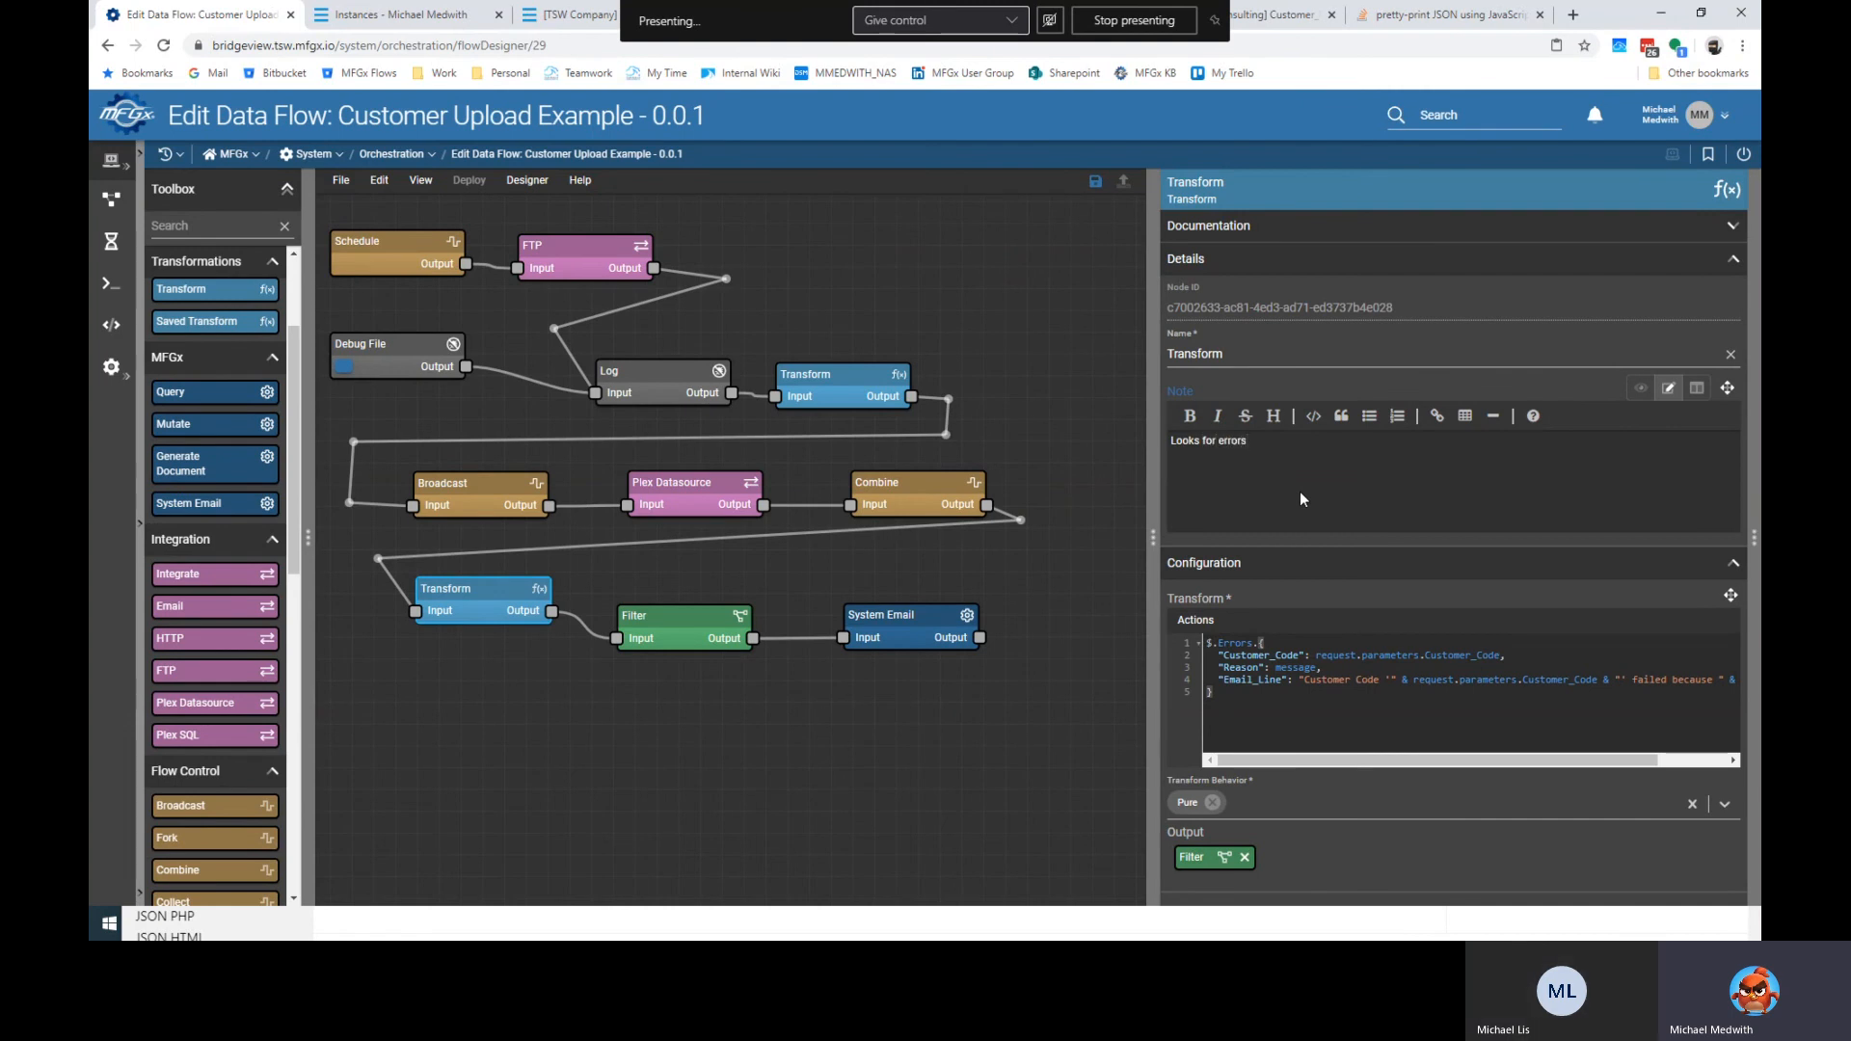
{"action": "type", "text": " and makes a simple object:"}
{"action": "left_click", "coordinate": [1305, 424]}
{"action": "left_click_drag", "start_coordinate": [1236, 694], "coordinate": [1157, 640]}
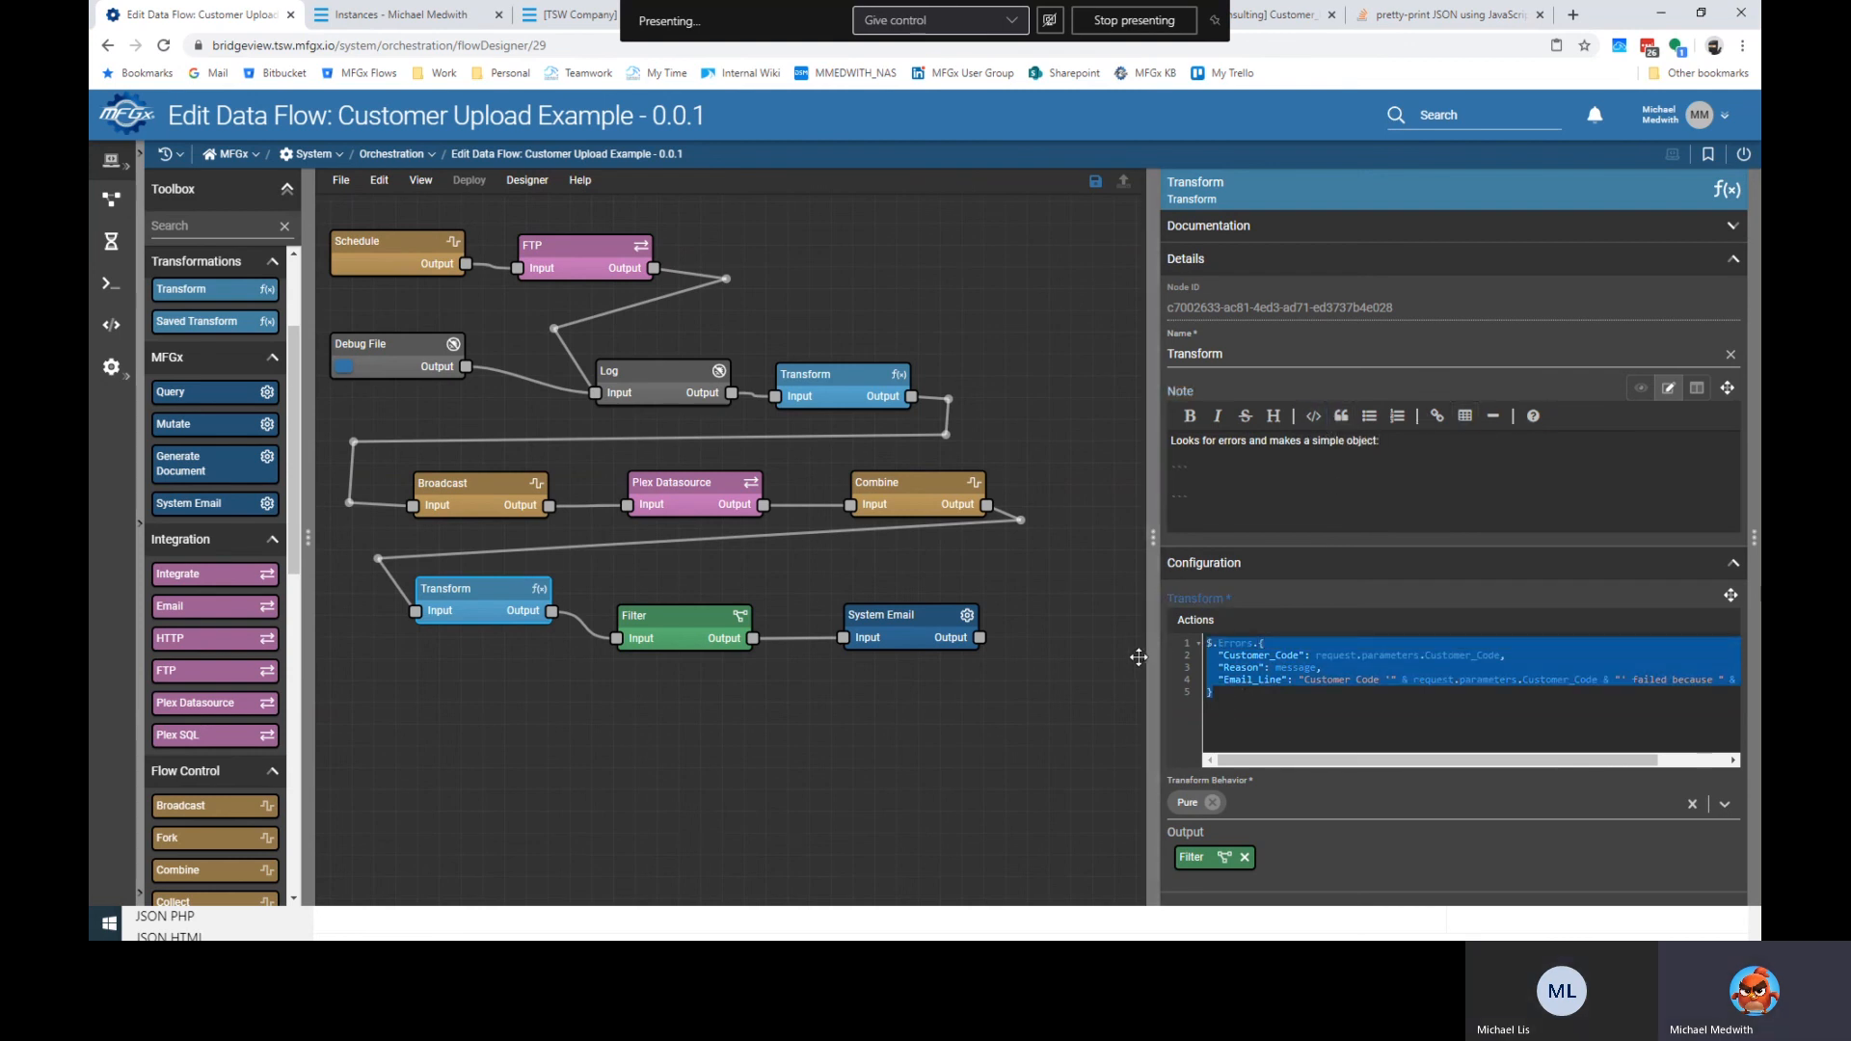
{"action": "left_click", "coordinate": [1198, 533]}
{"action": "key", "text": "ctrl+v"}
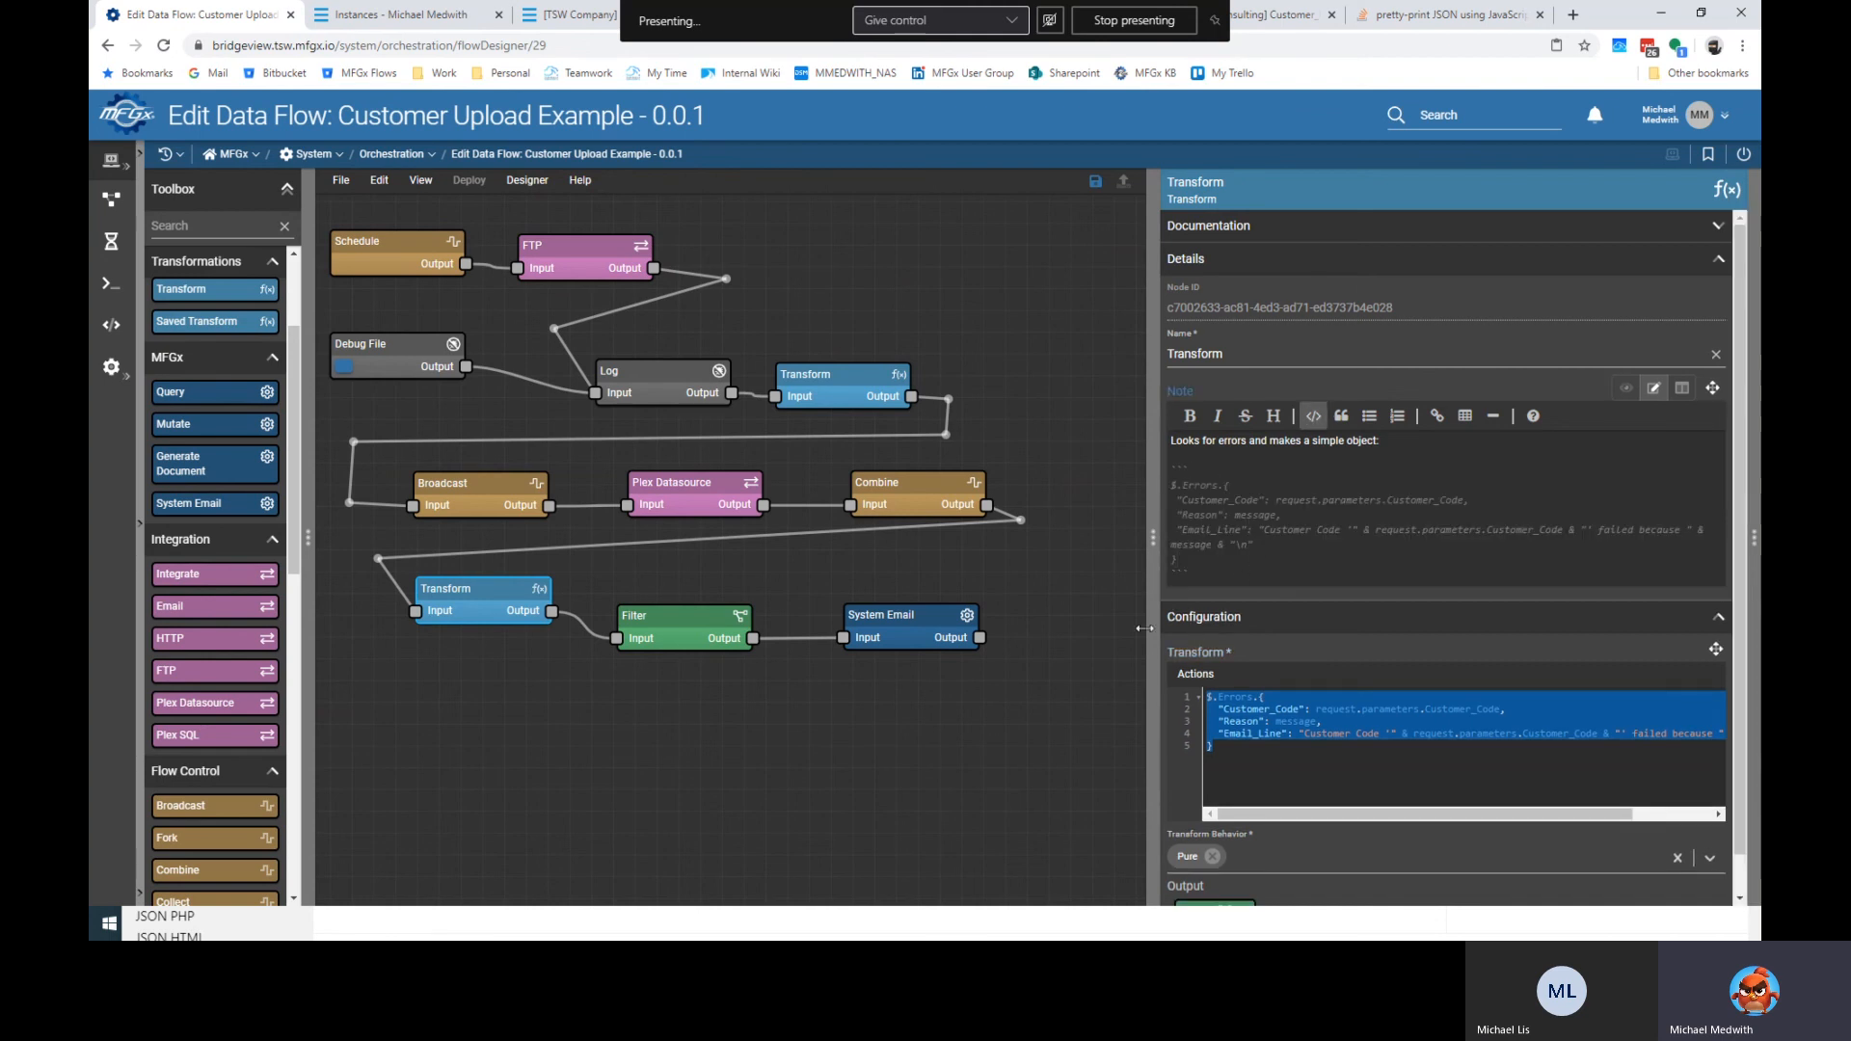
{"action": "left_click", "coordinate": [714, 631]}
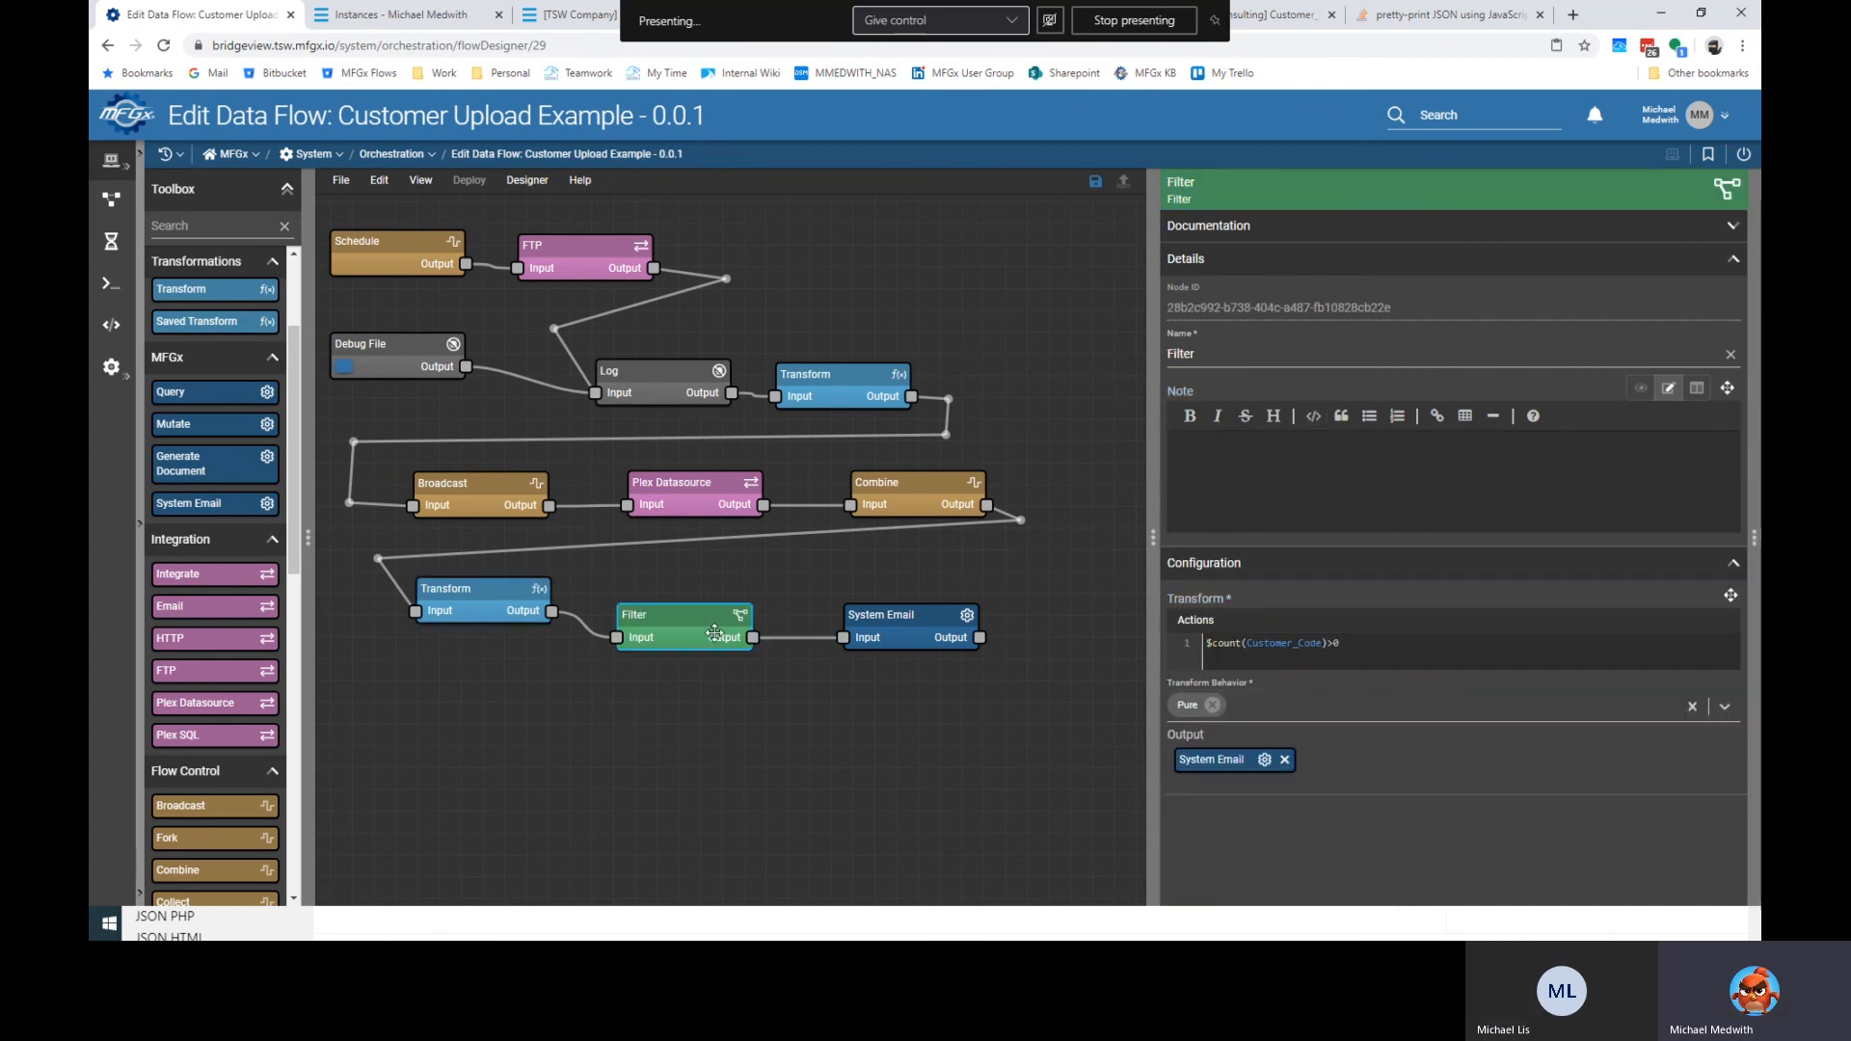
Note on Filter: 'Used to continue only if at least one error was found.'.
{"action": "left_click", "coordinate": [1280, 460]}
{"action": "type", "text": "Used to c"}
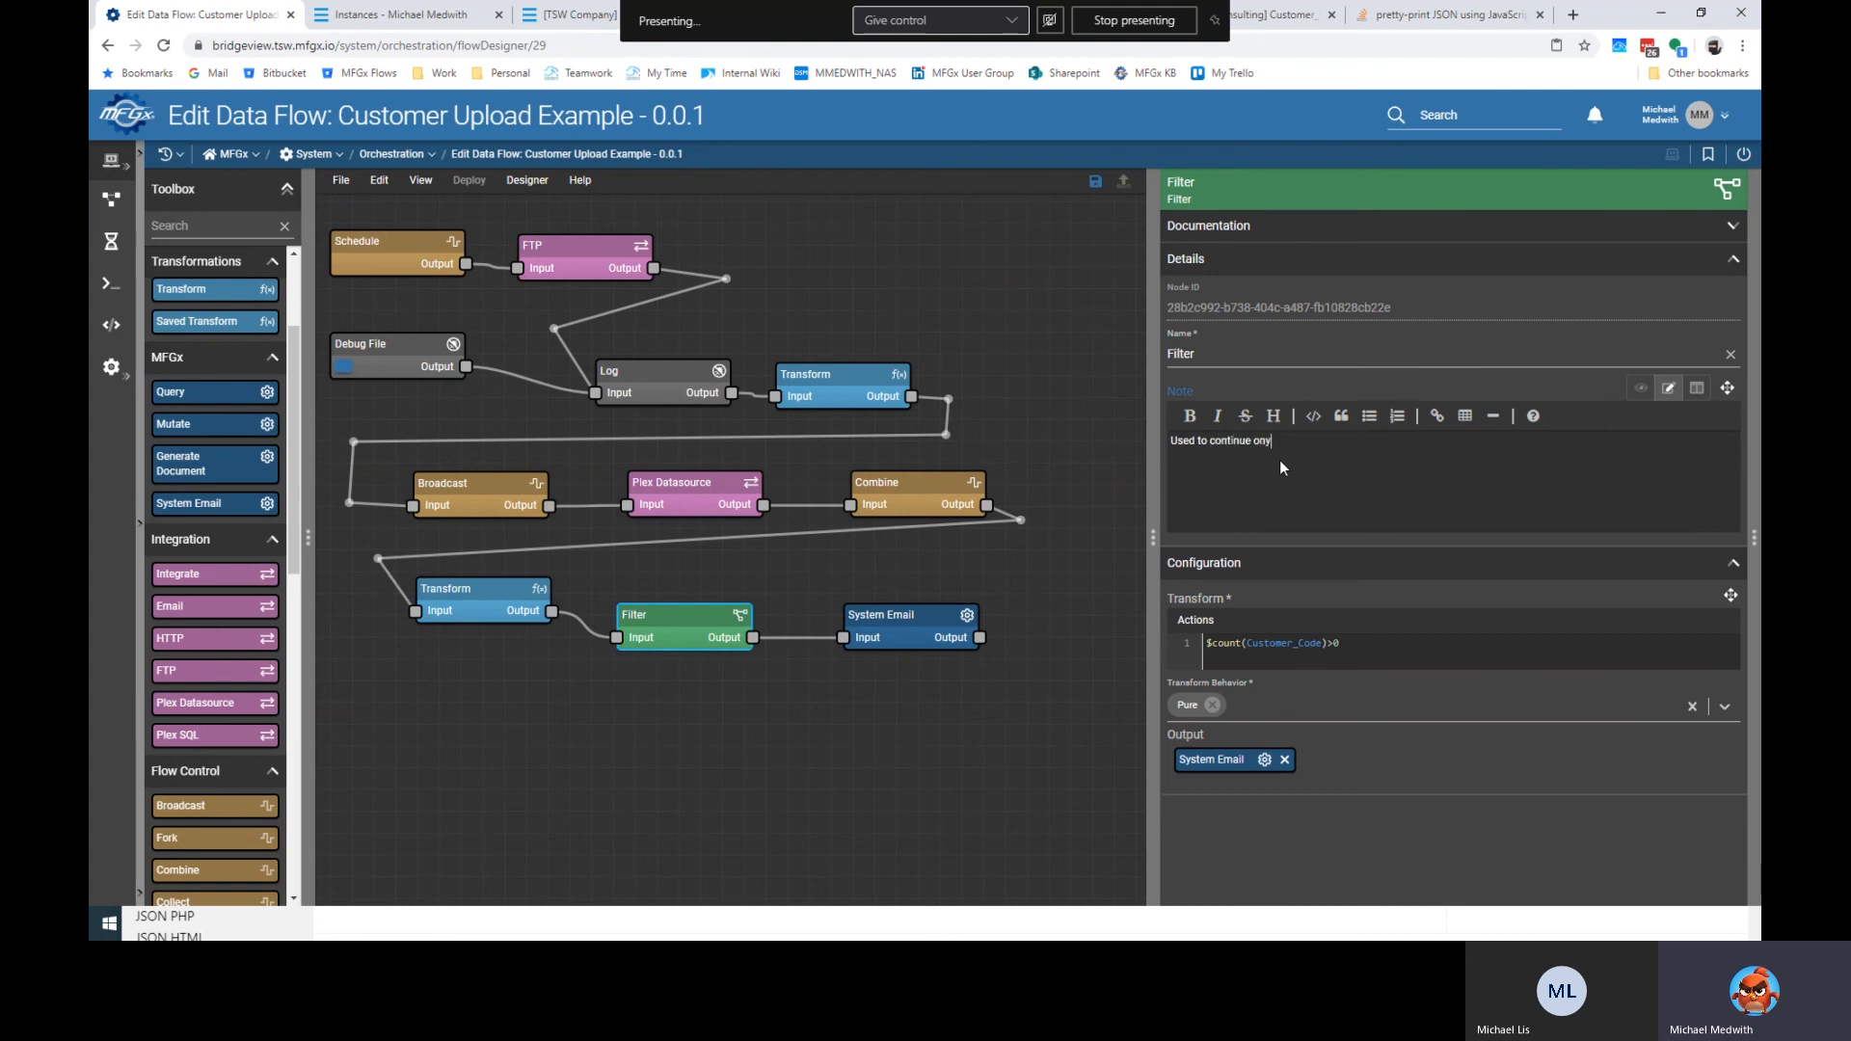
{"action": "type", "text": "ontinue only if at least one error was found."}
Note on System Email that it emails about any errors, better formatting coming soon.
{"action": "left_click", "coordinate": [904, 617]}
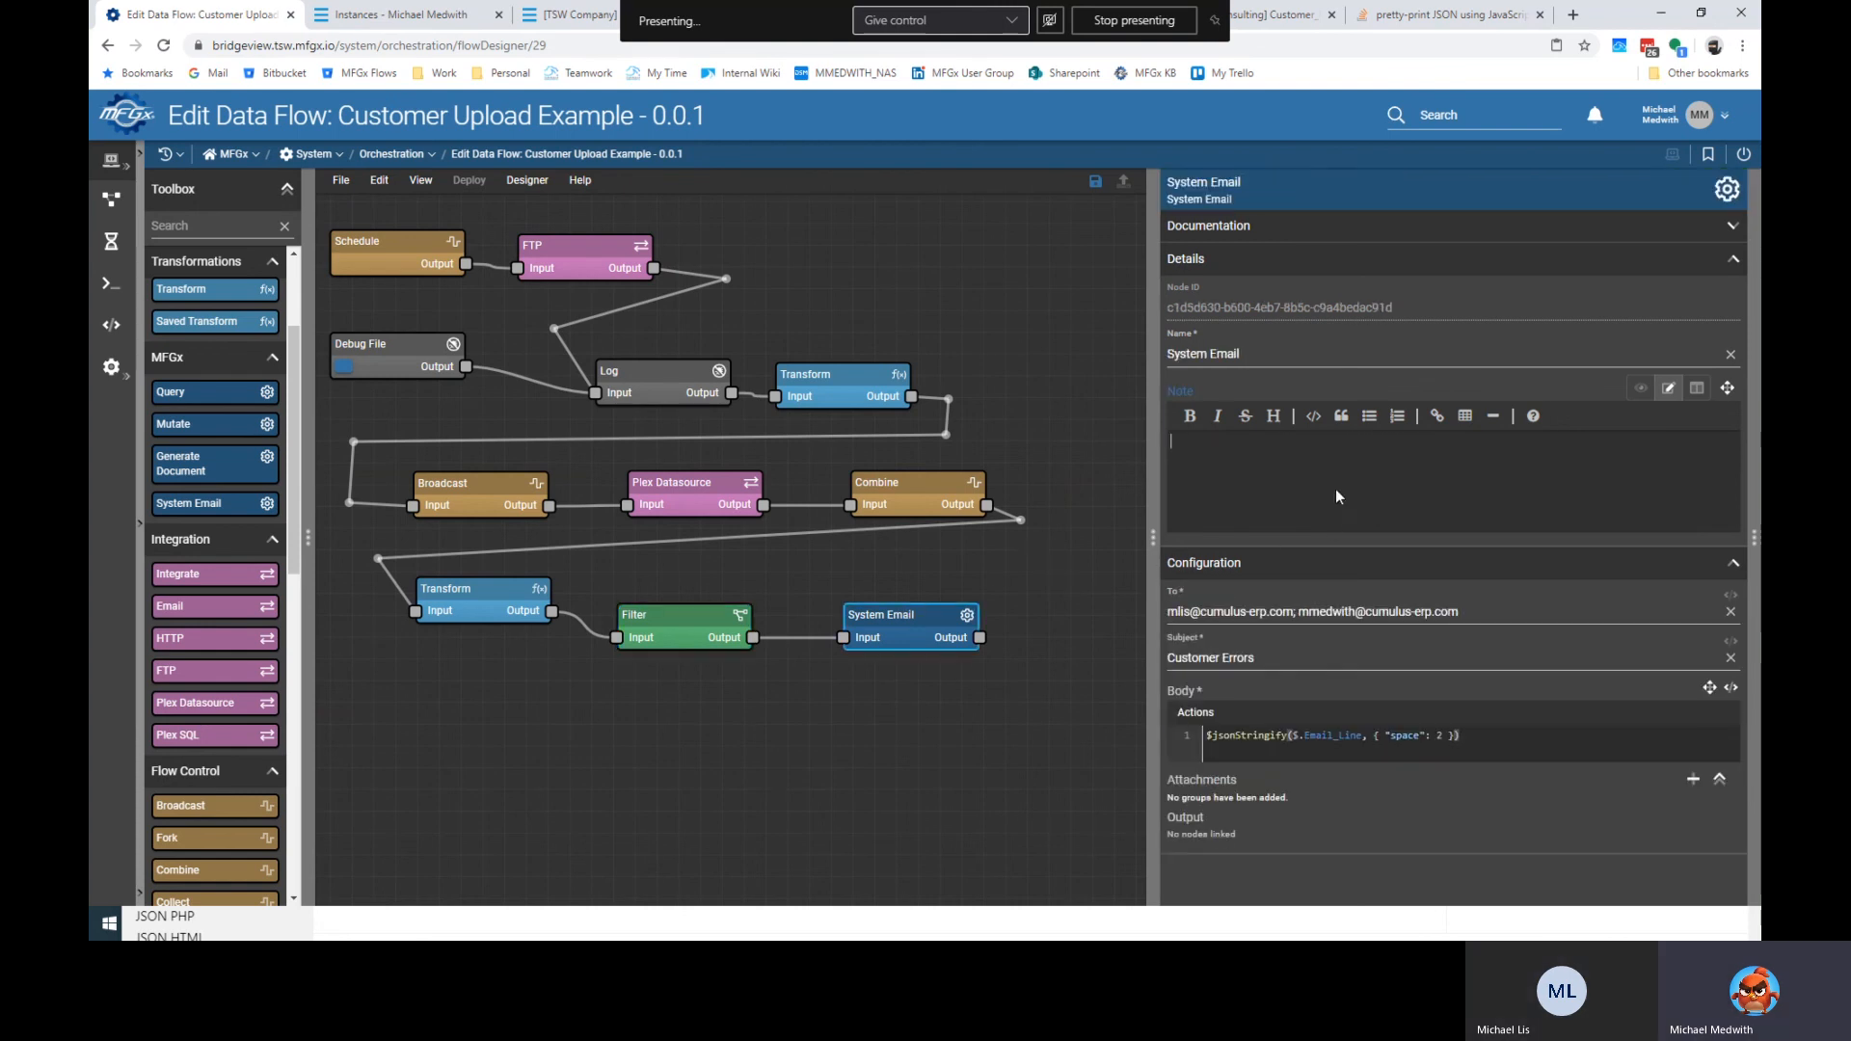
{"action": "left_click", "coordinate": [1309, 468]}
{"action": "type", "text": "Email to"}
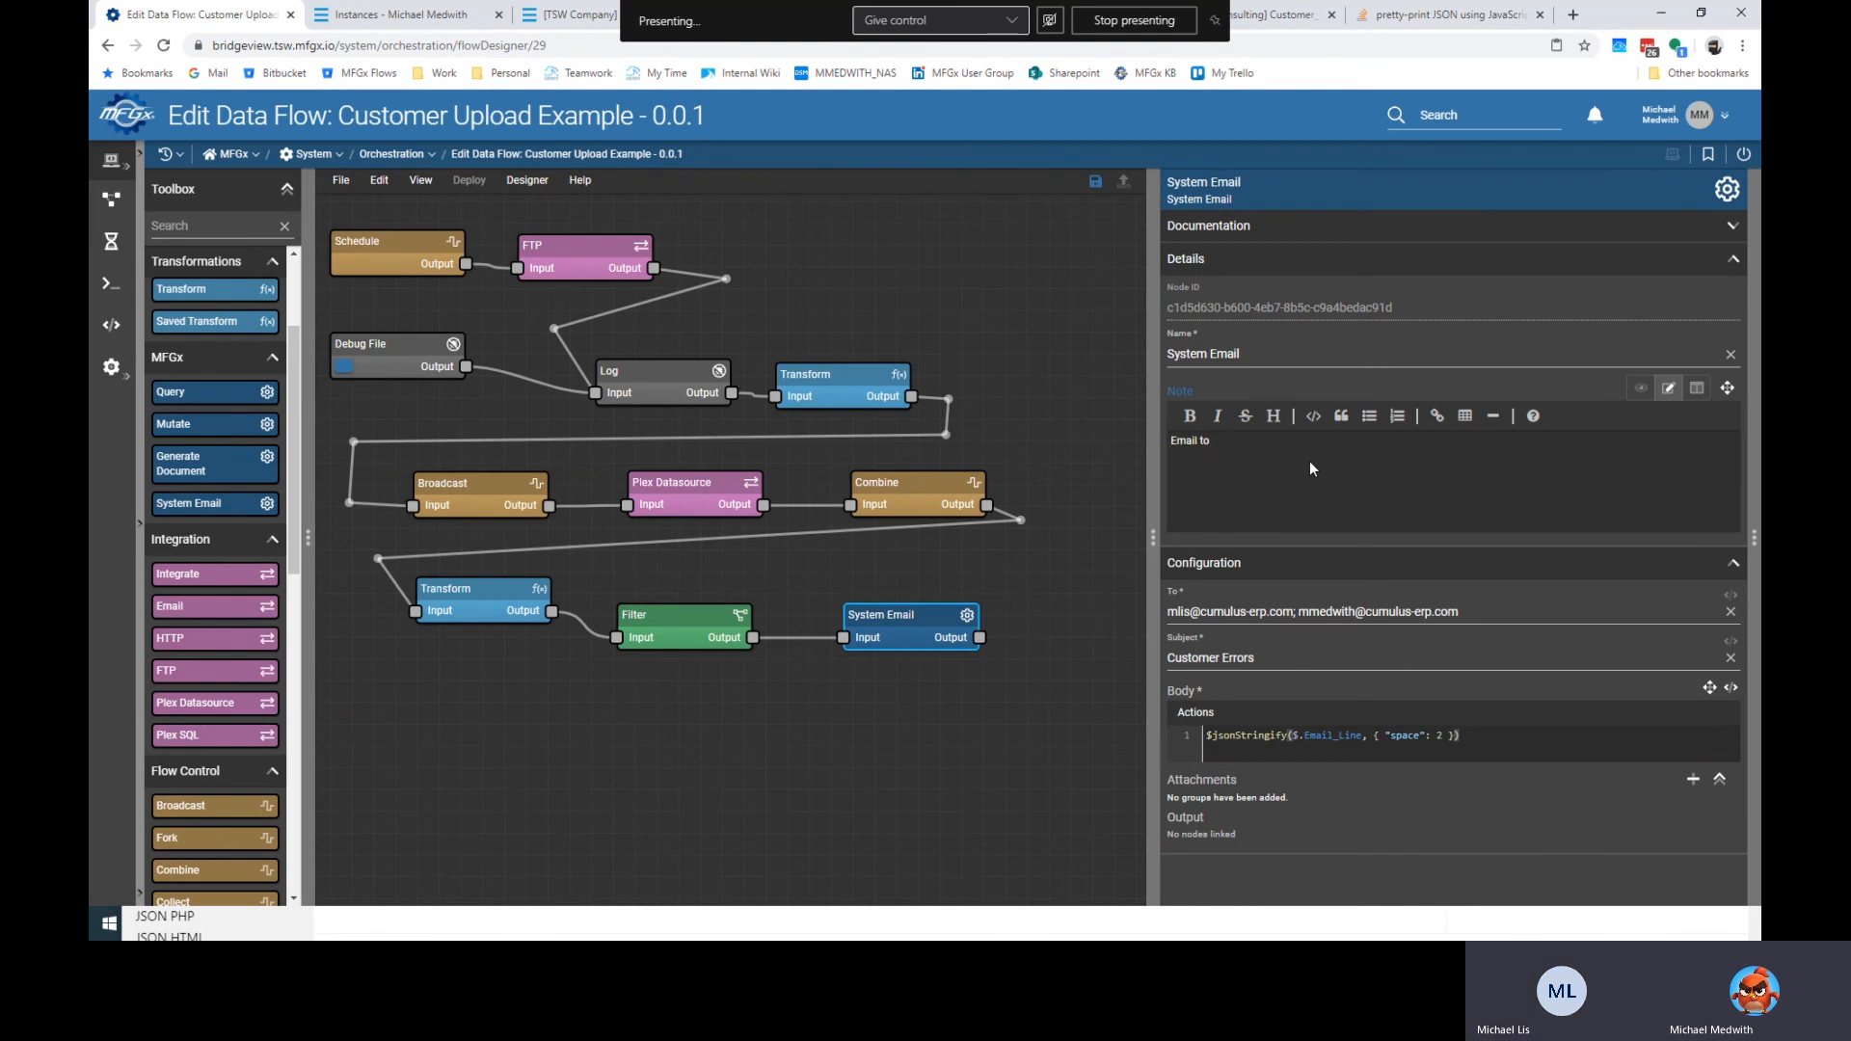
{"action": "type", "text": " Mike and Mike"}
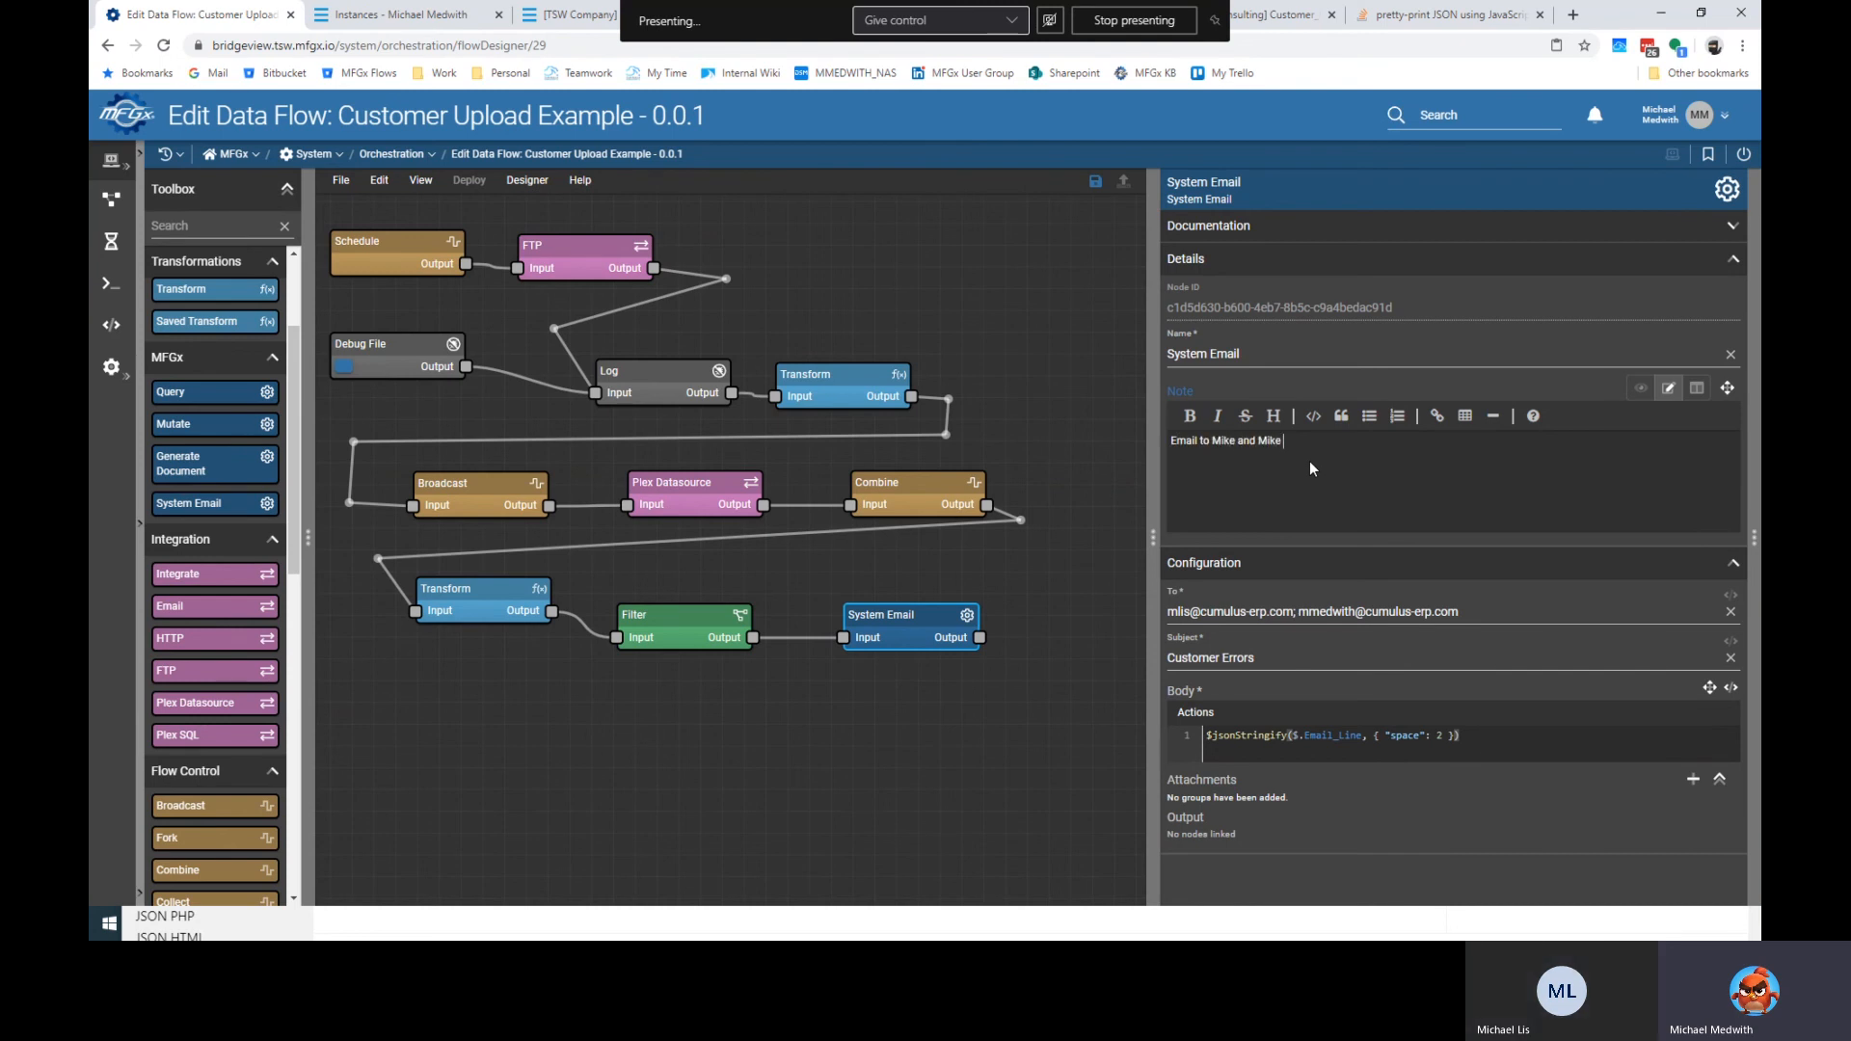
{"action": "type", "text": " about any eerrors.  Better formatt"}
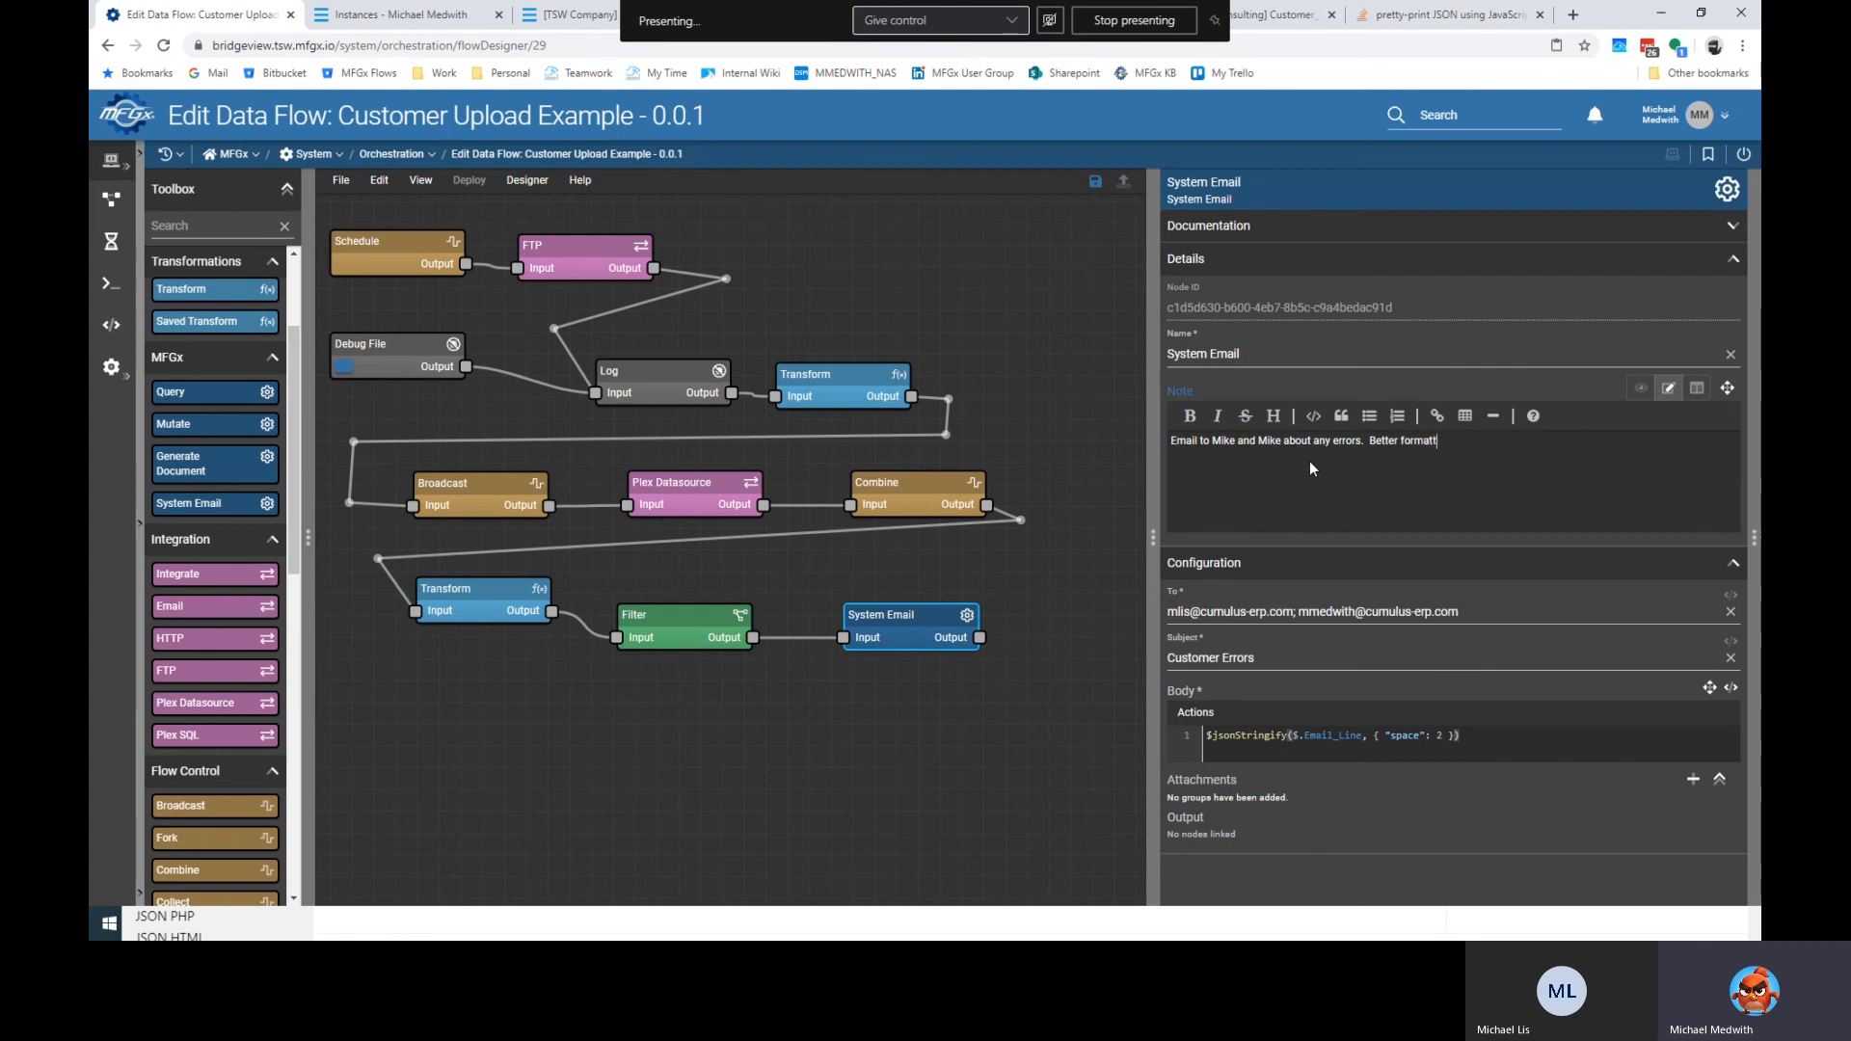
{"action": "type", "text": "ing to come soon."}
{"action": "left_click", "coordinate": [1068, 671]}
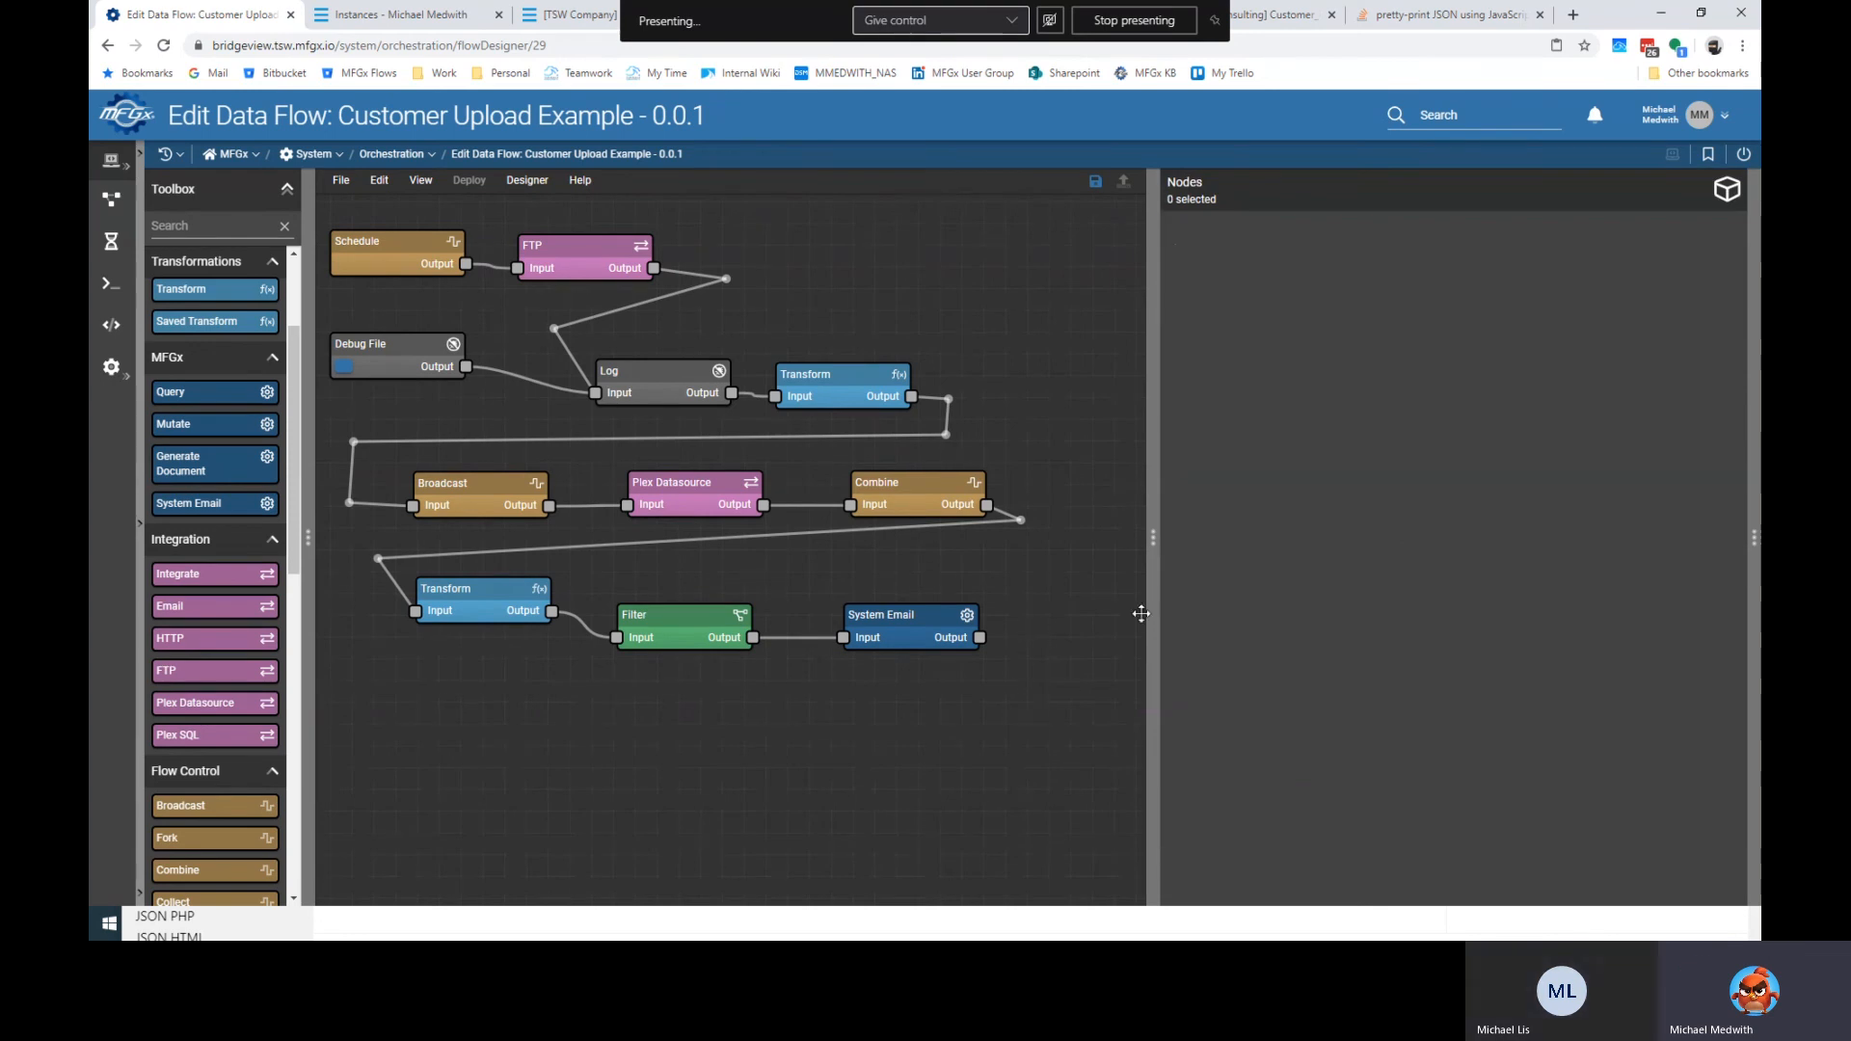
Open Help > Configure Walkthrough and enable Include Introduction.
{"action": "left_click", "coordinate": [583, 185]}
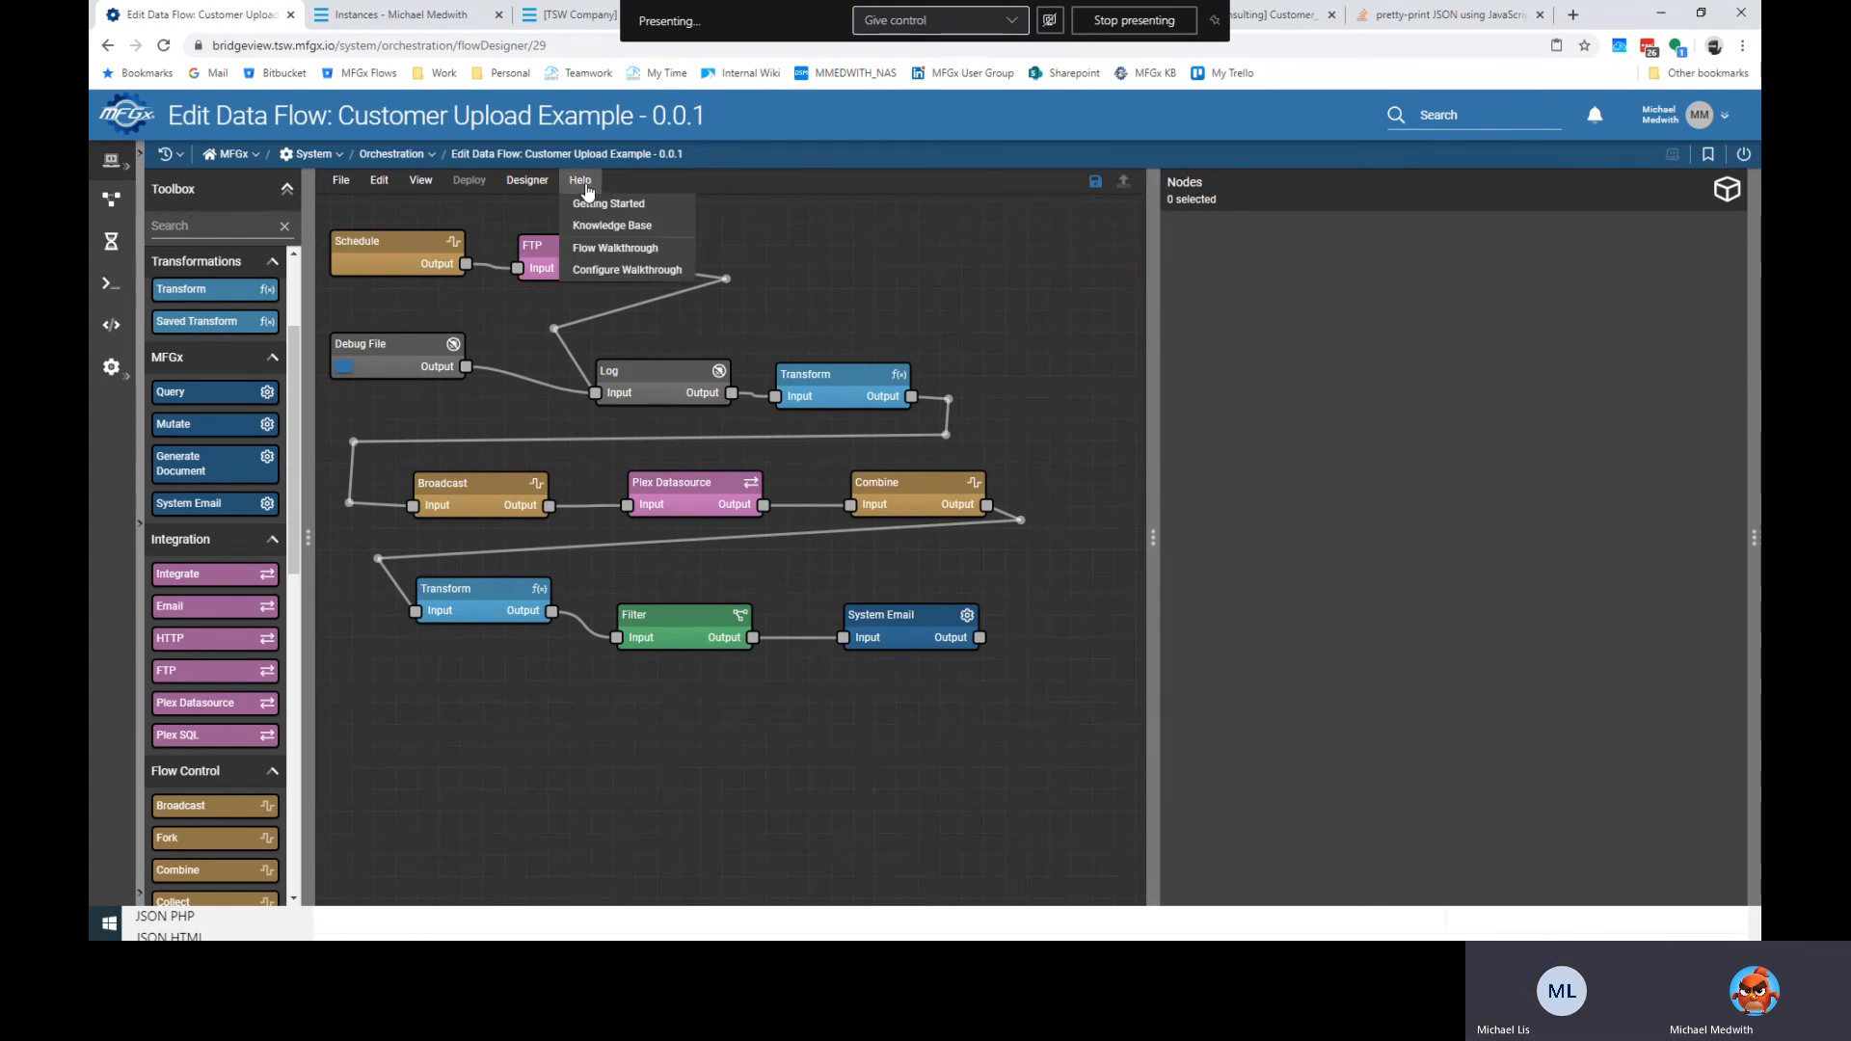
{"action": "left_click", "coordinate": [626, 269]}
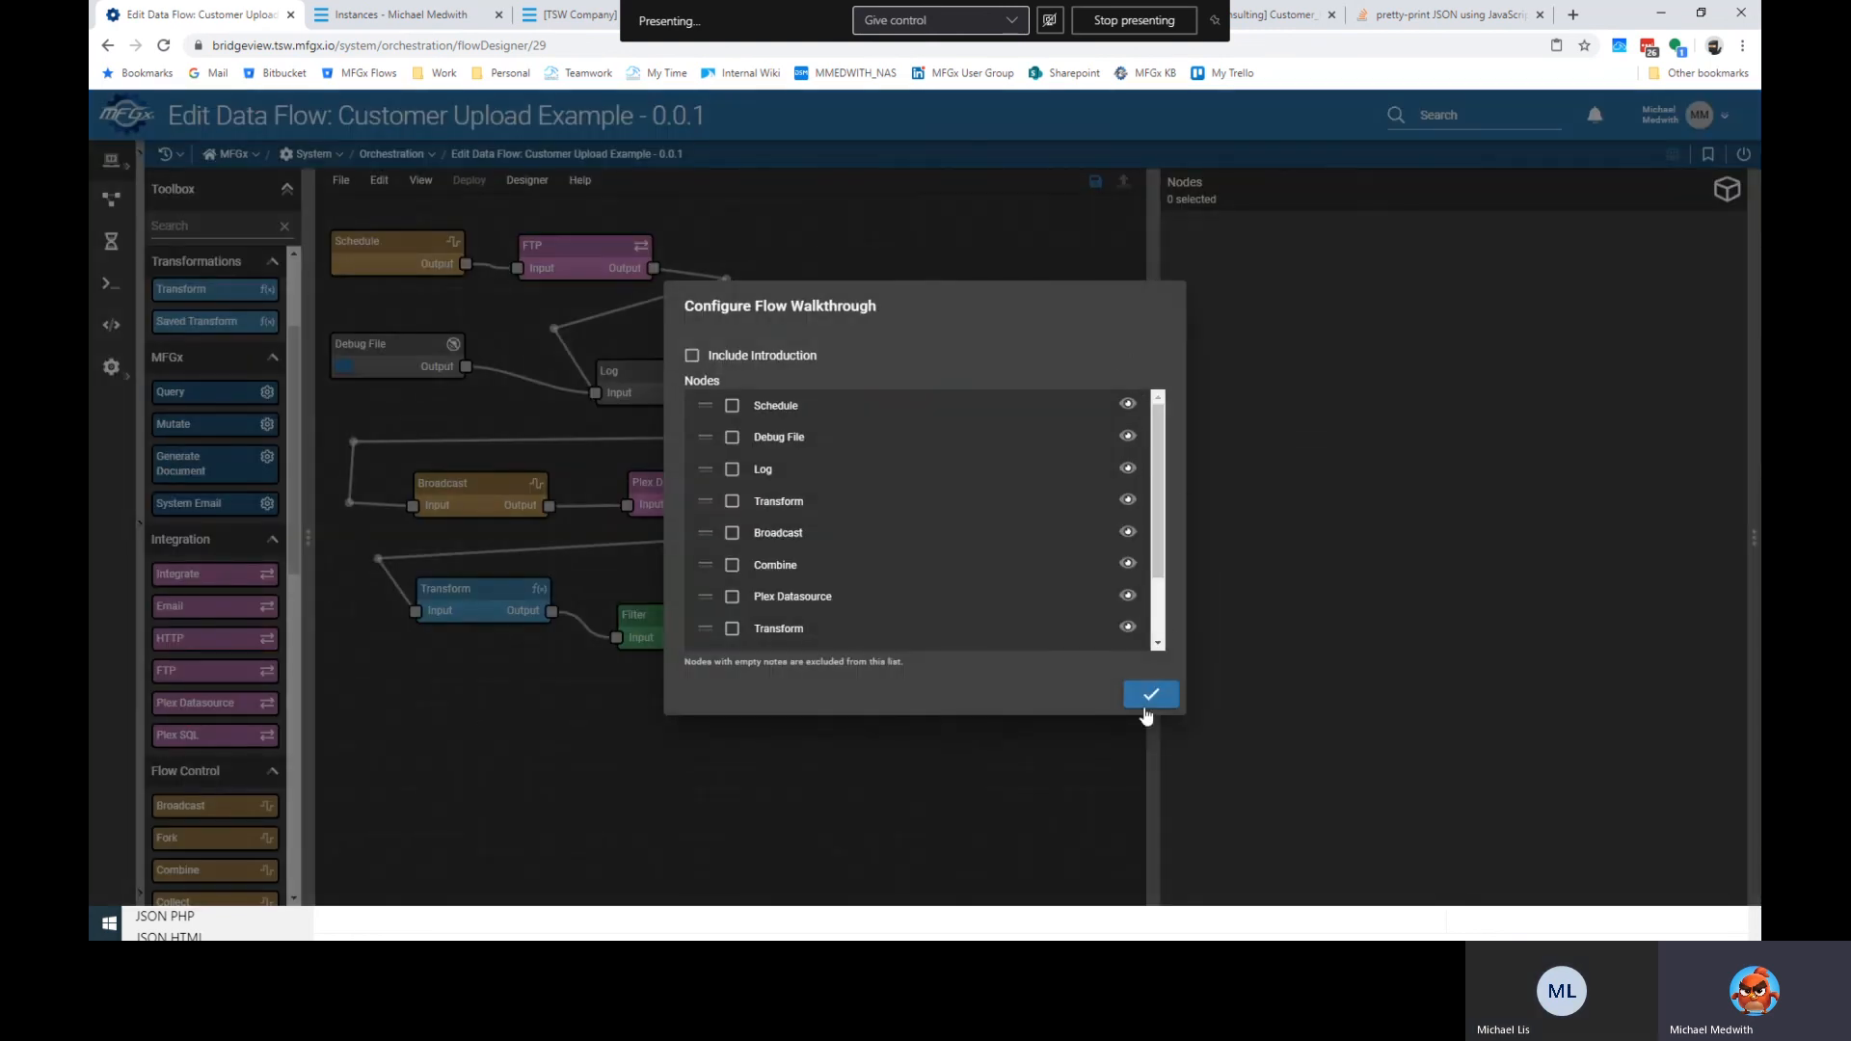
{"action": "left_click", "coordinate": [1151, 694]}
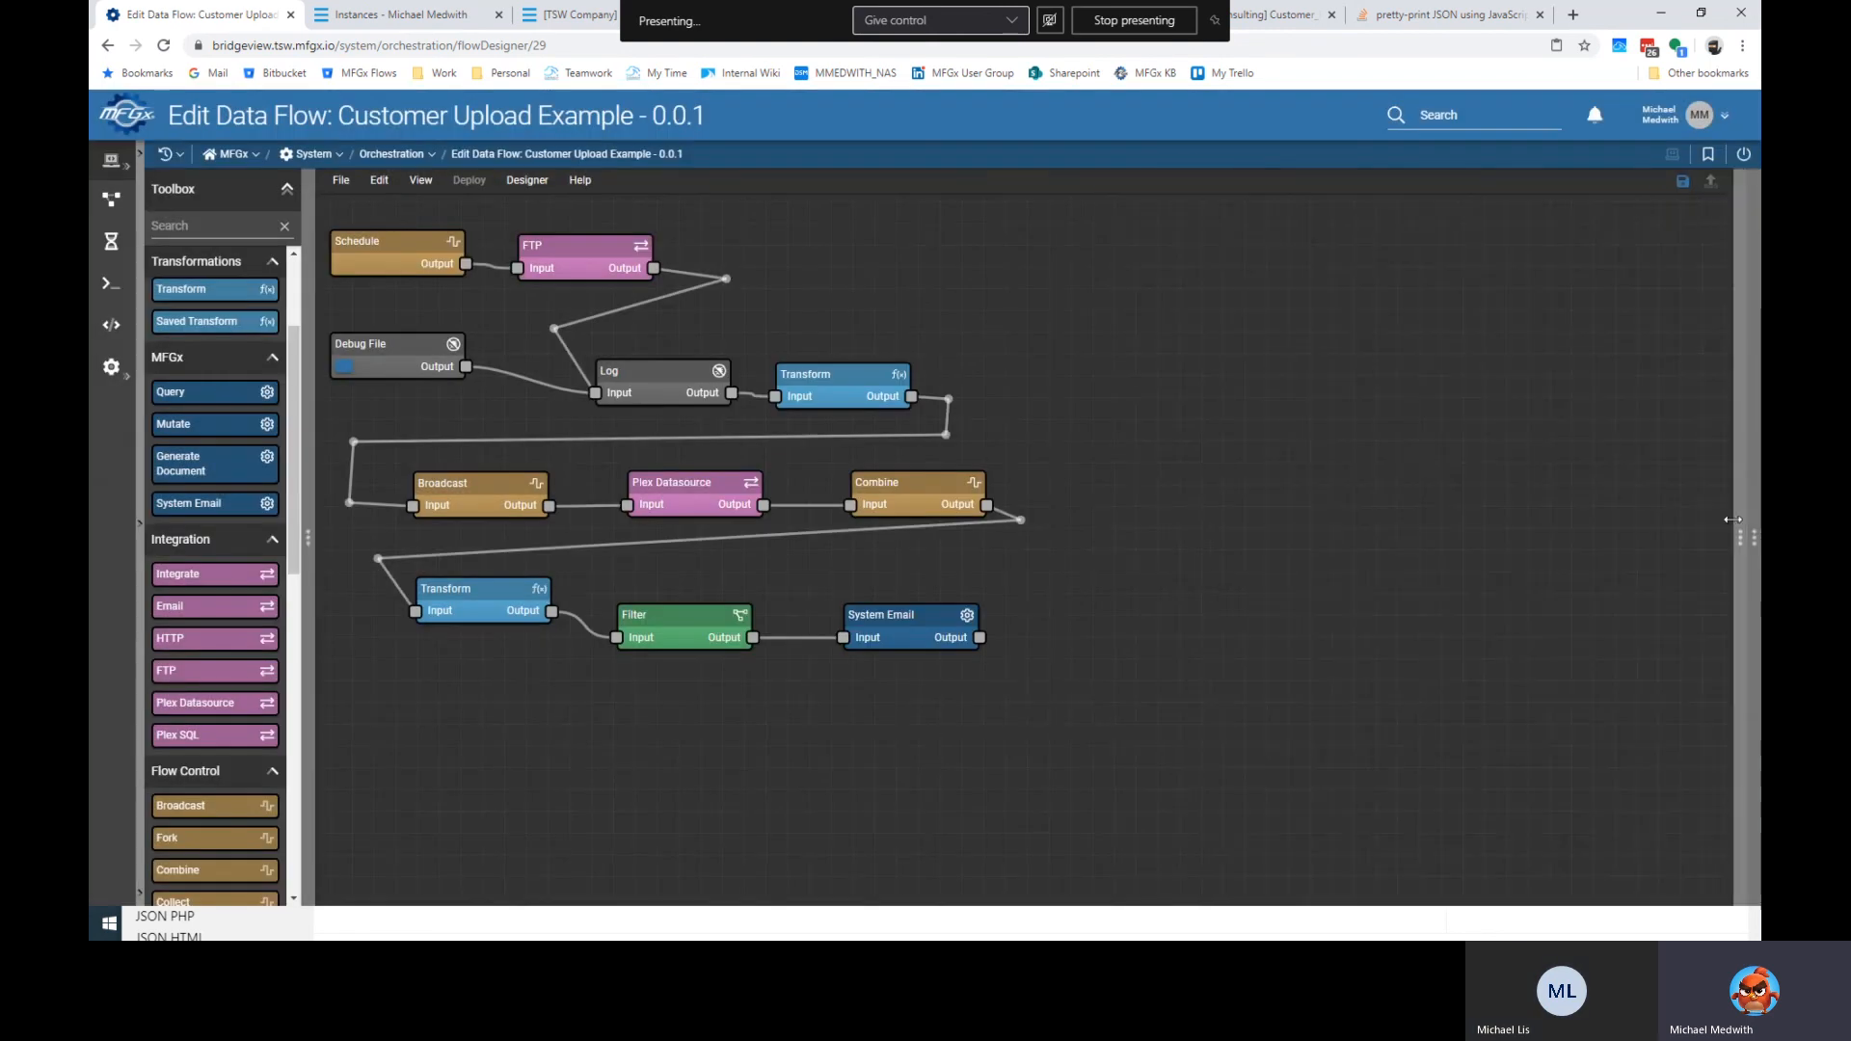
{"action": "left_click", "coordinate": [581, 180]}
{"action": "left_click", "coordinate": [627, 271]}
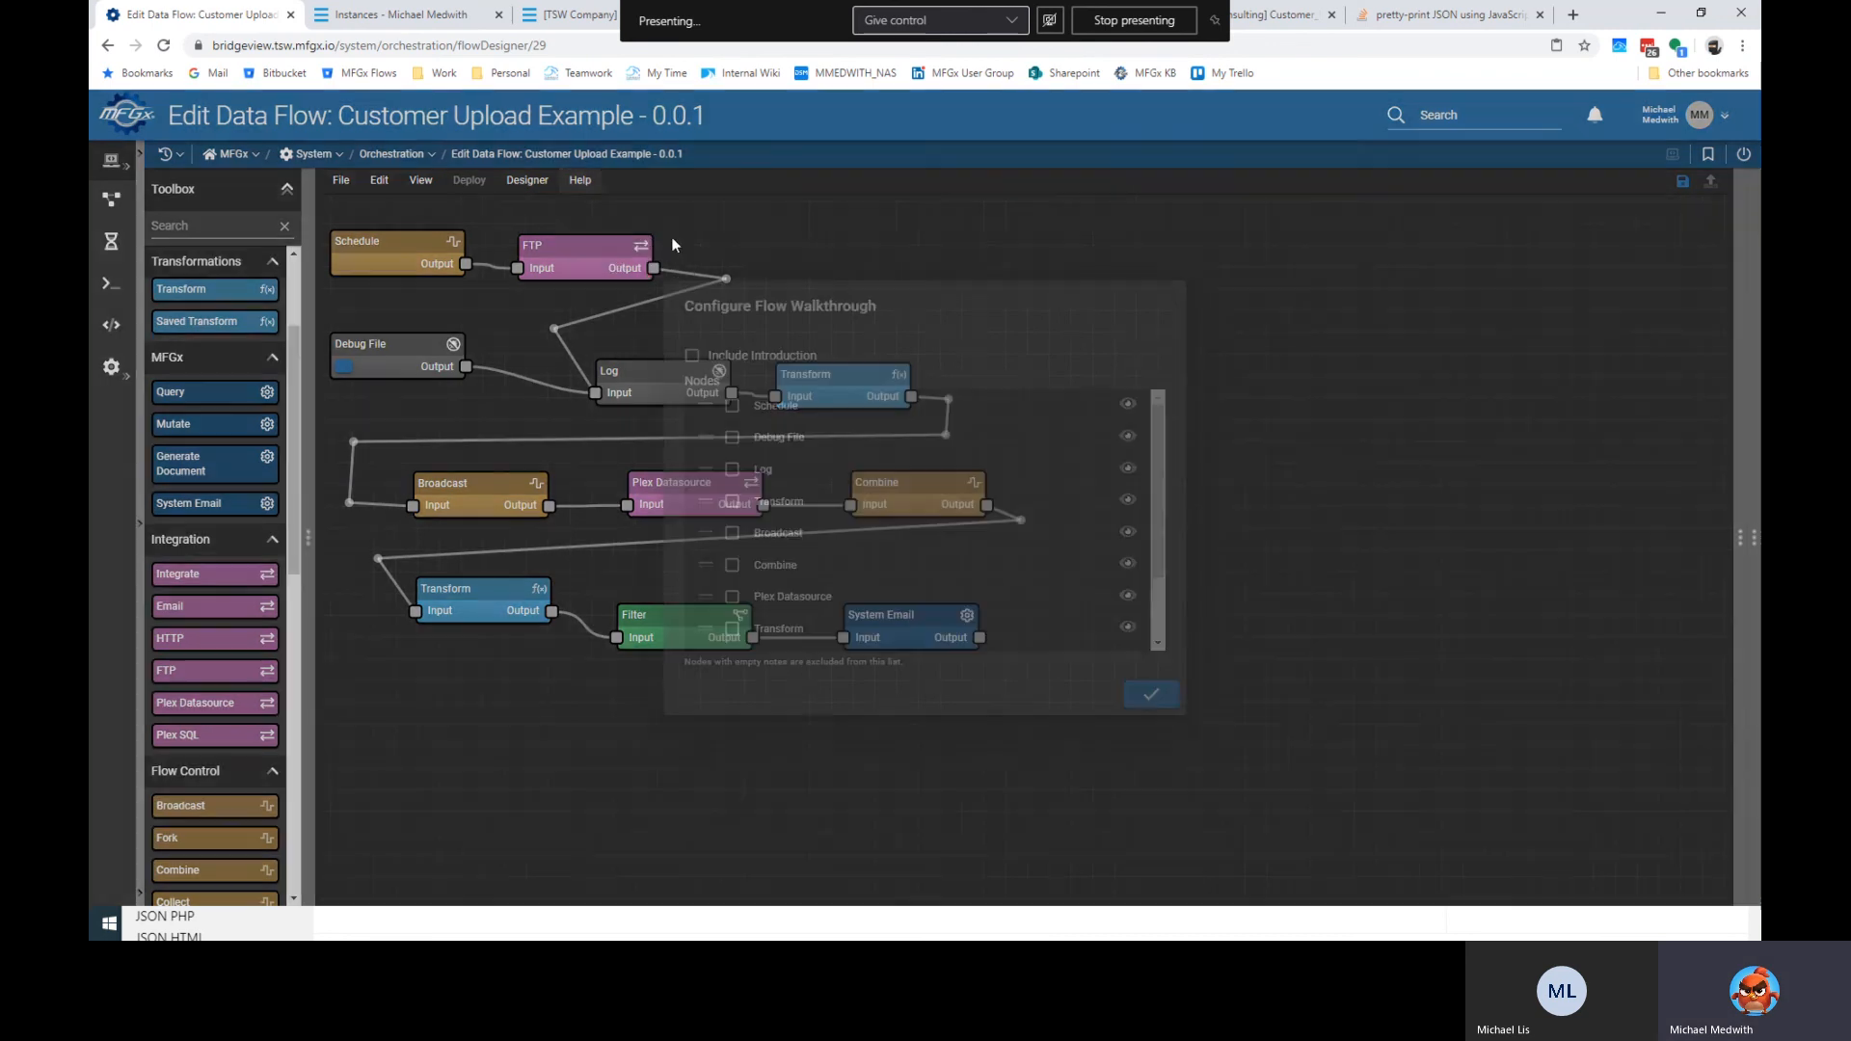
{"action": "left_click_drag", "start_coordinate": [747, 302], "coordinate": [1203, 300]}
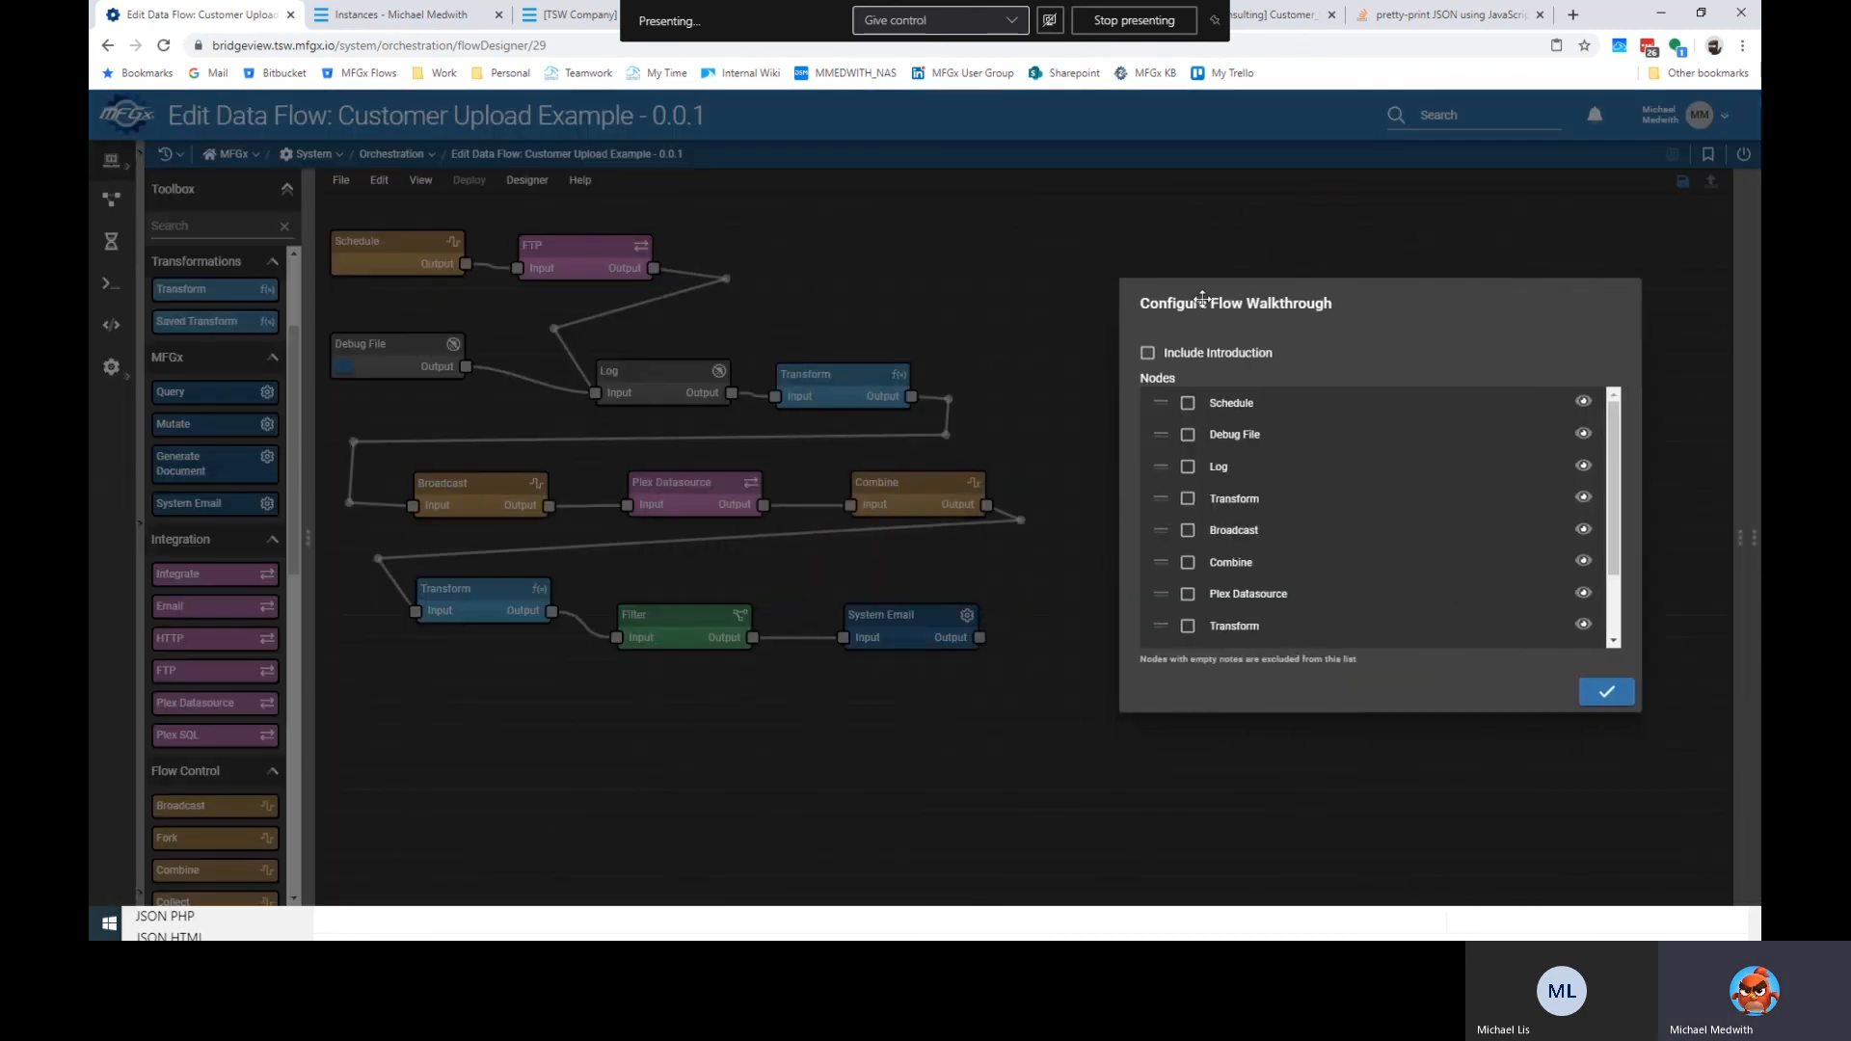
{"action": "left_click", "coordinate": [1147, 354]}
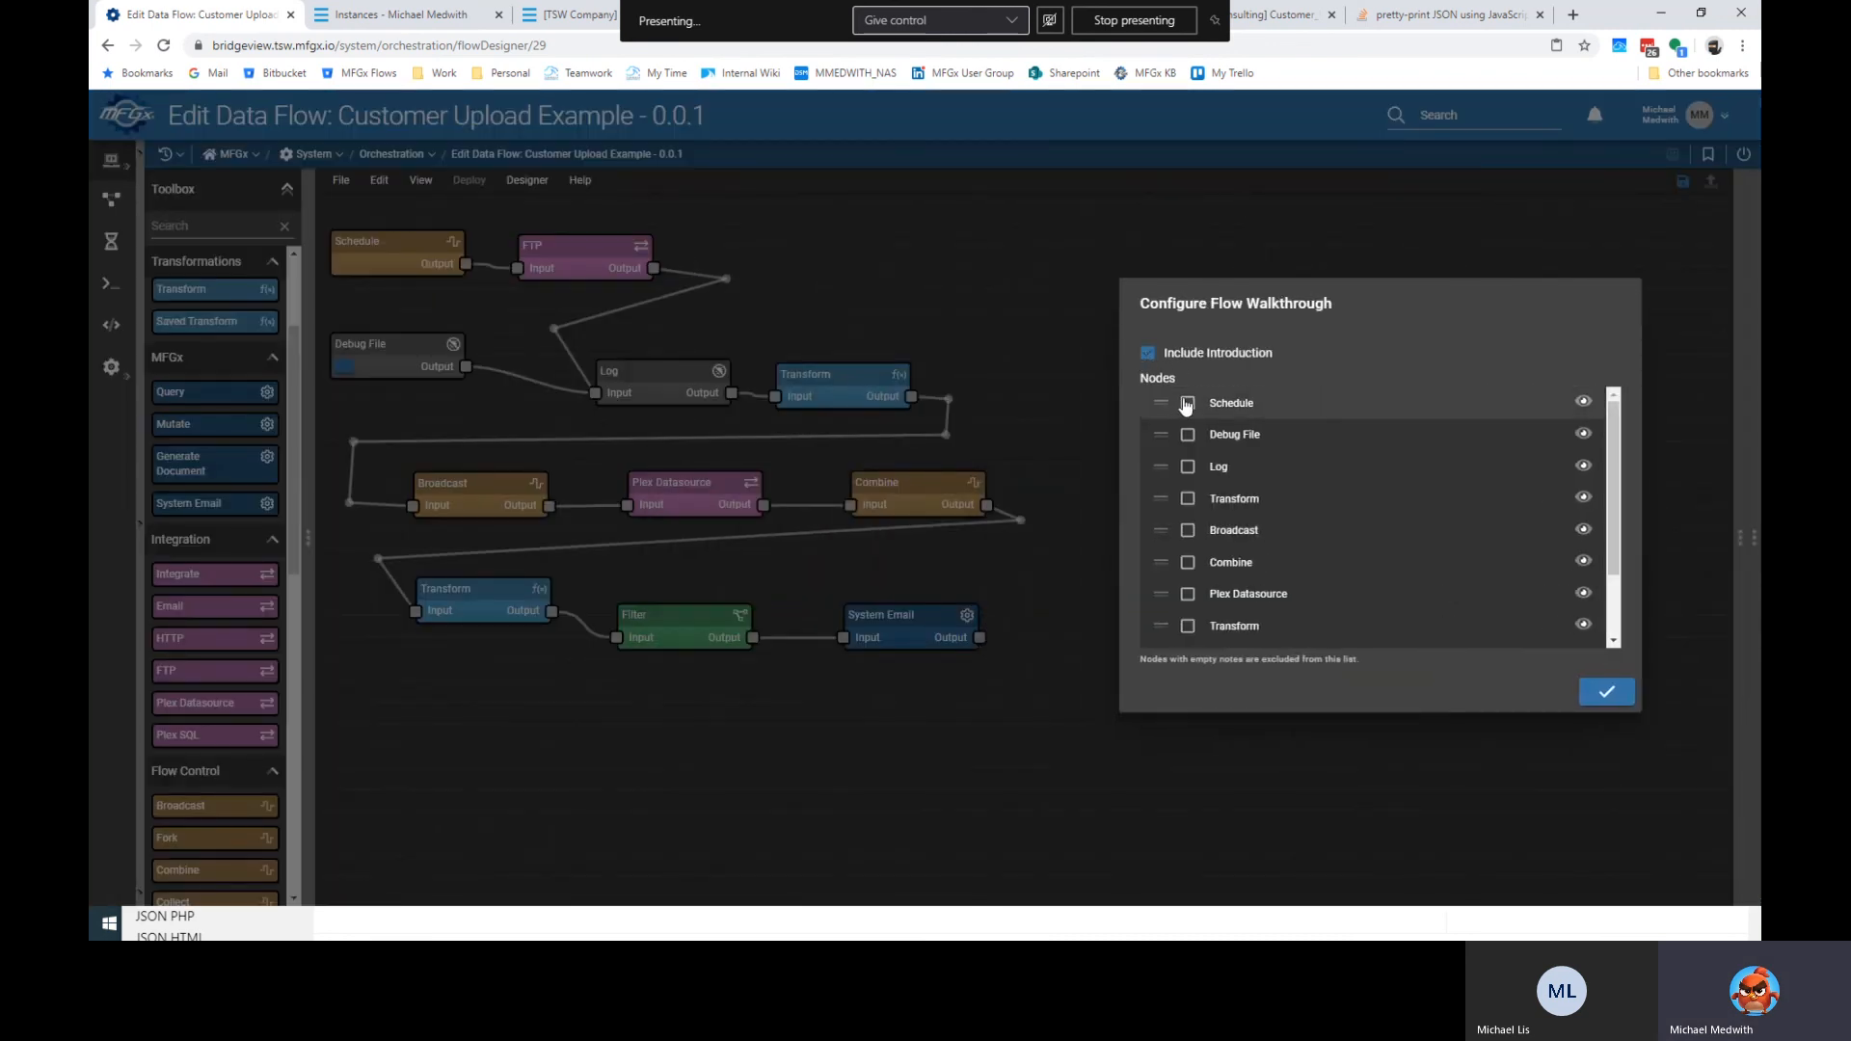
Tick FTP, Debug File, Log, the first Transform and Broadcast for the walkthrough.
{"action": "scroll", "coordinate": [1192, 530], "scroll_direction": "down", "scroll_amount": 2}
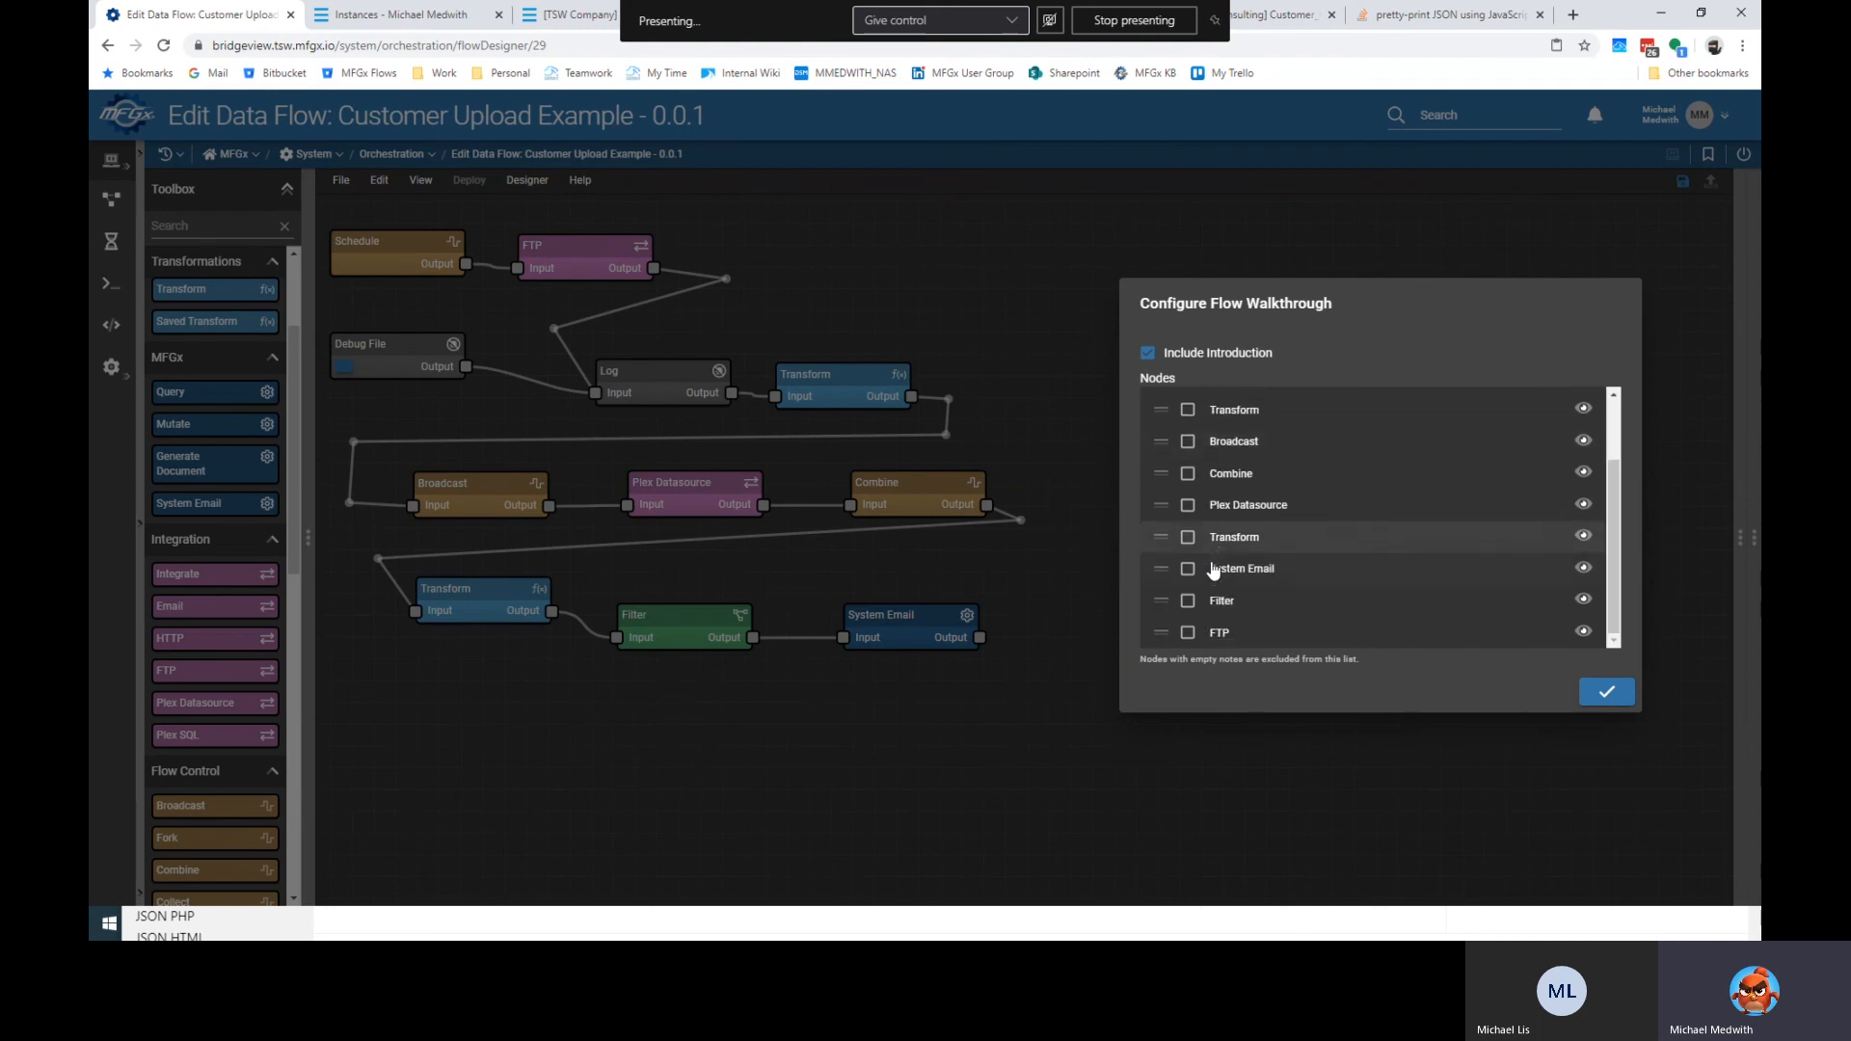
{"action": "left_click", "coordinate": [1189, 632]}
{"action": "scroll", "coordinate": [1212, 573], "scroll_direction": "up", "scroll_amount": 2}
{"action": "scroll", "coordinate": [1213, 569], "scroll_direction": "up", "scroll_amount": 1}
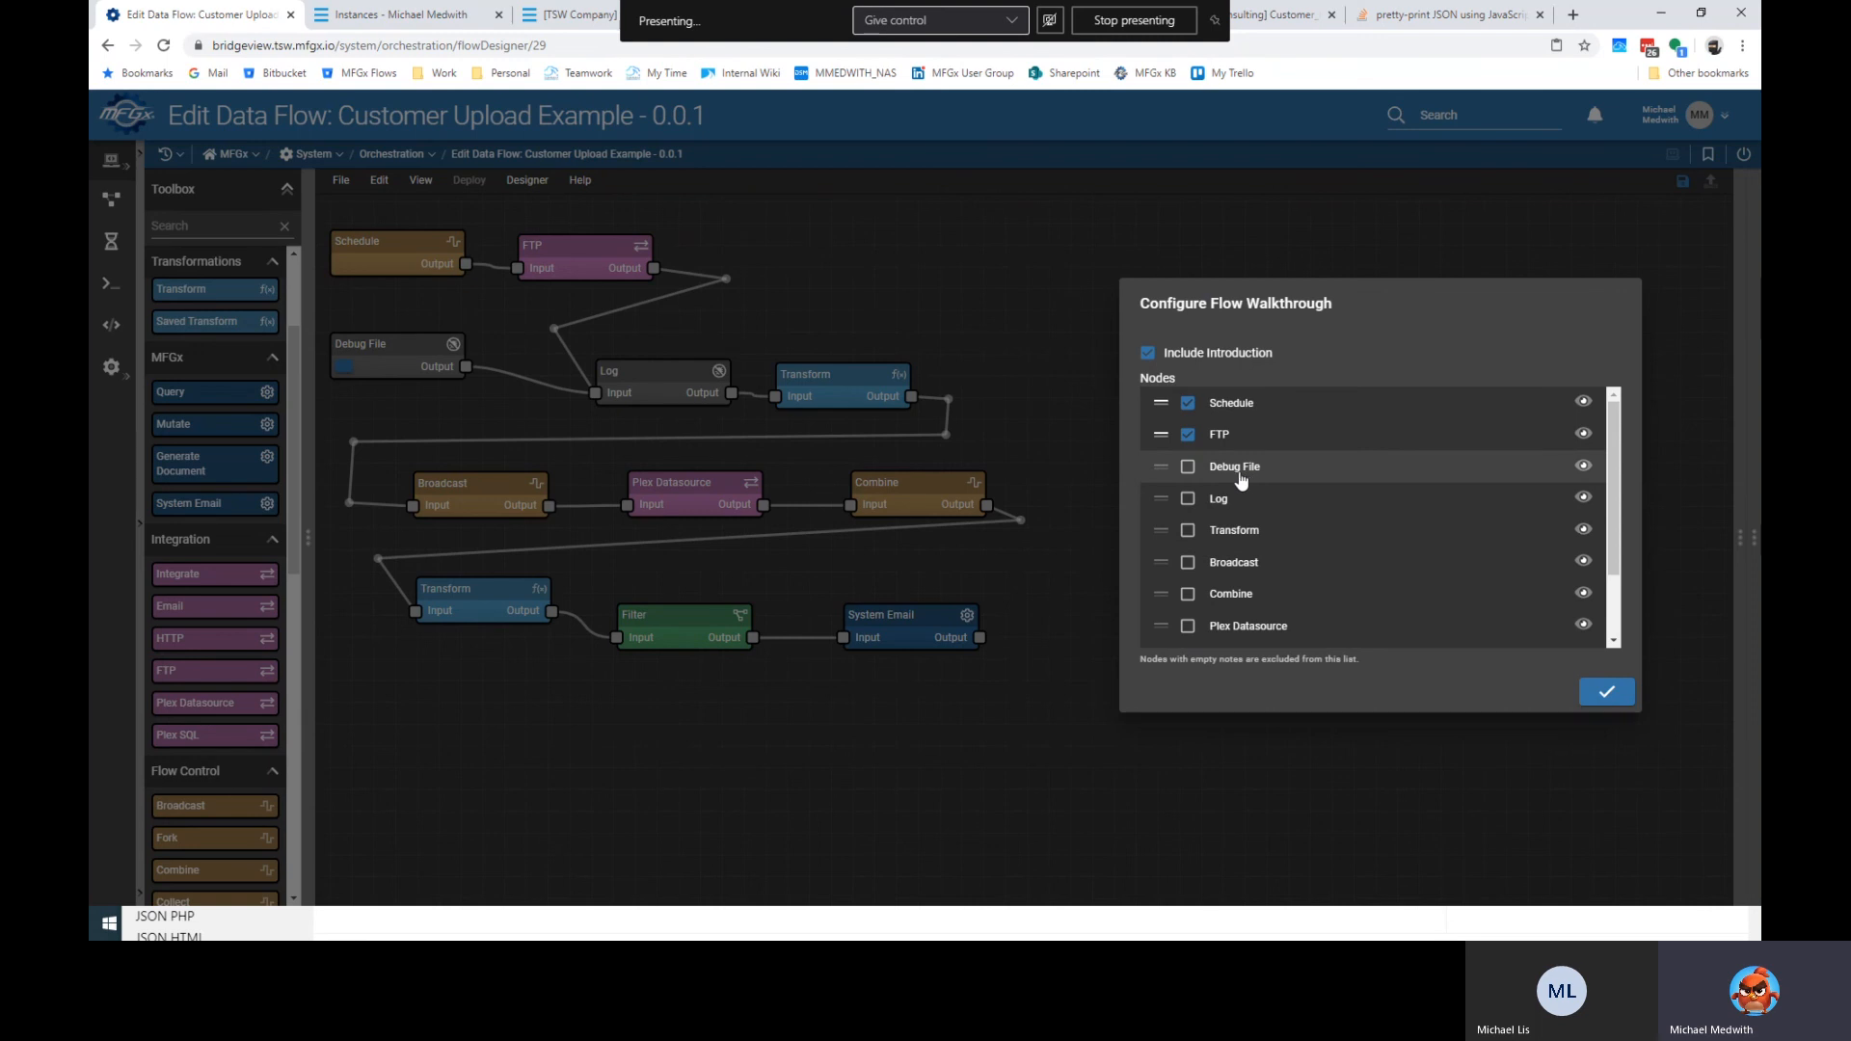
{"action": "left_click", "coordinate": [1187, 466]}
{"action": "left_click", "coordinate": [1188, 498]}
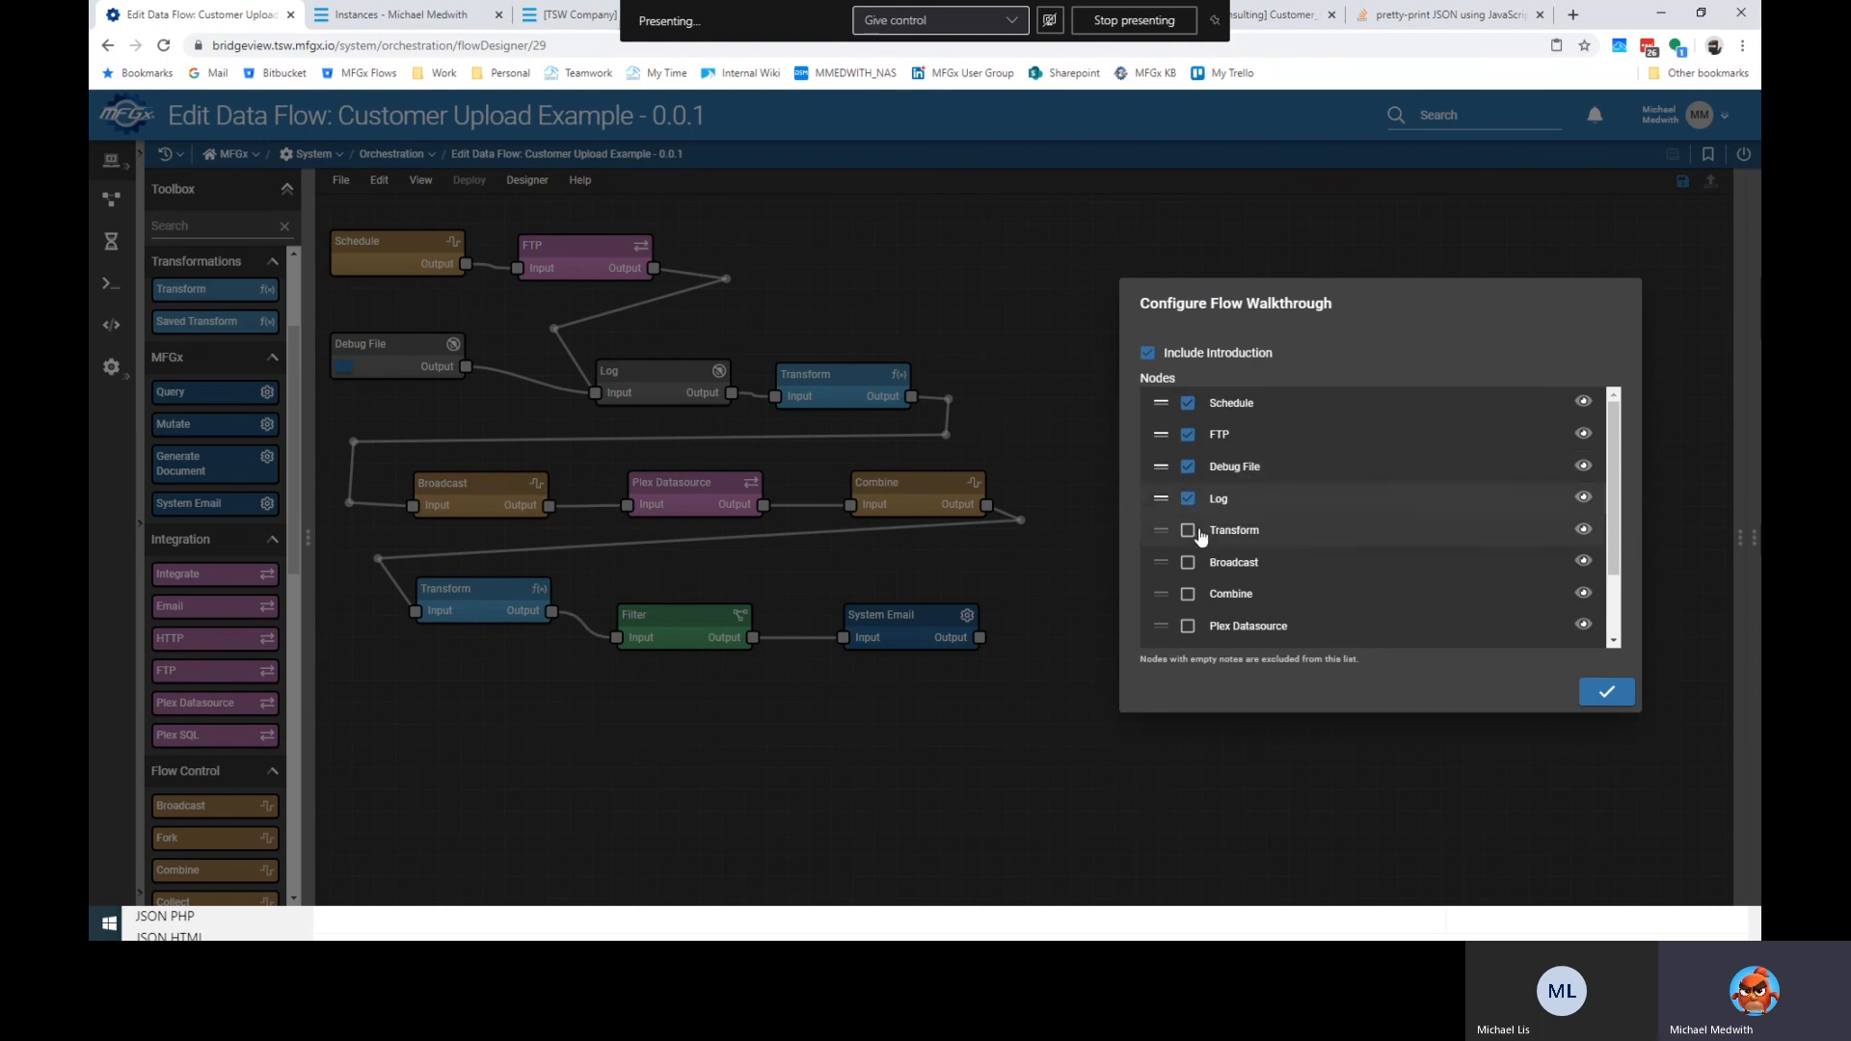
{"action": "left_click", "coordinate": [1189, 530]}
{"action": "left_click", "coordinate": [1189, 564]}
Tick Plex Datasource, Combine, the second Transform, Filter and System Email, and confirm.
{"action": "scroll", "coordinate": [1187, 578], "scroll_direction": "down", "scroll_amount": 1}
{"action": "left_click", "coordinate": [1188, 538]}
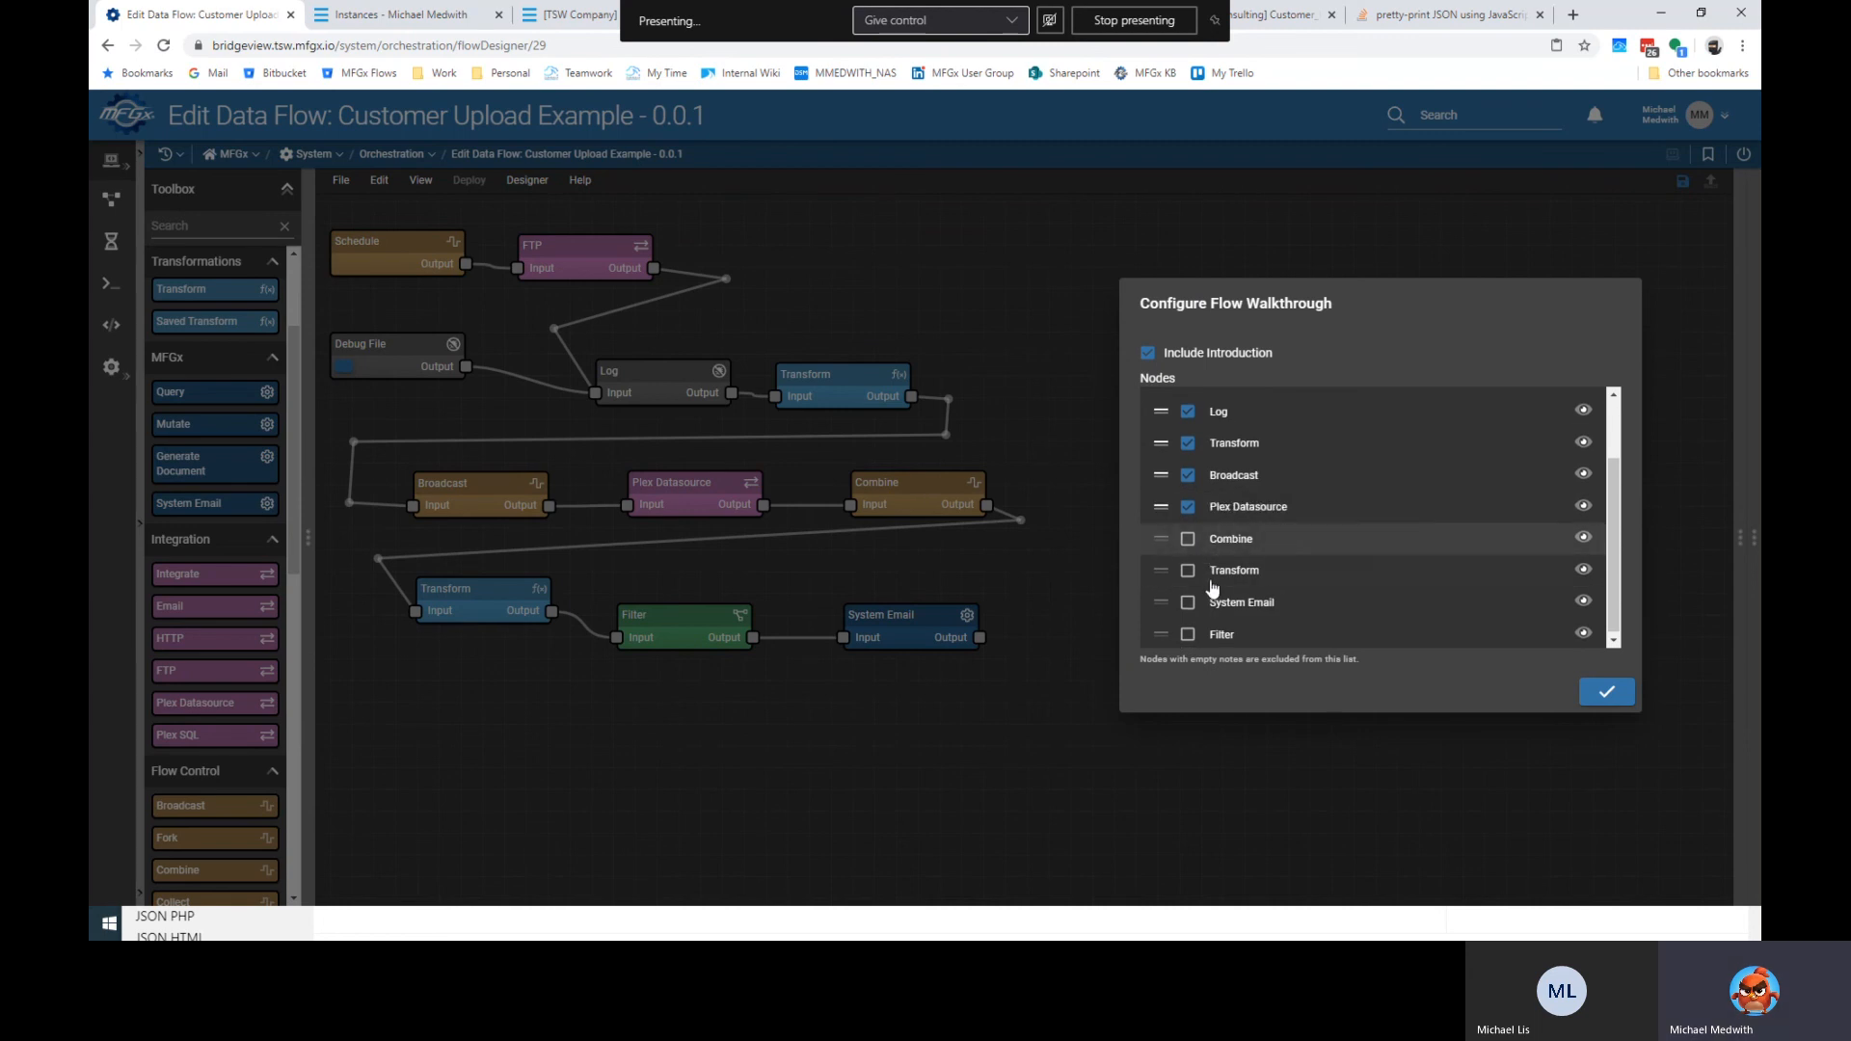
{"action": "left_click", "coordinate": [1187, 538]}
{"action": "left_click", "coordinate": [1189, 572]}
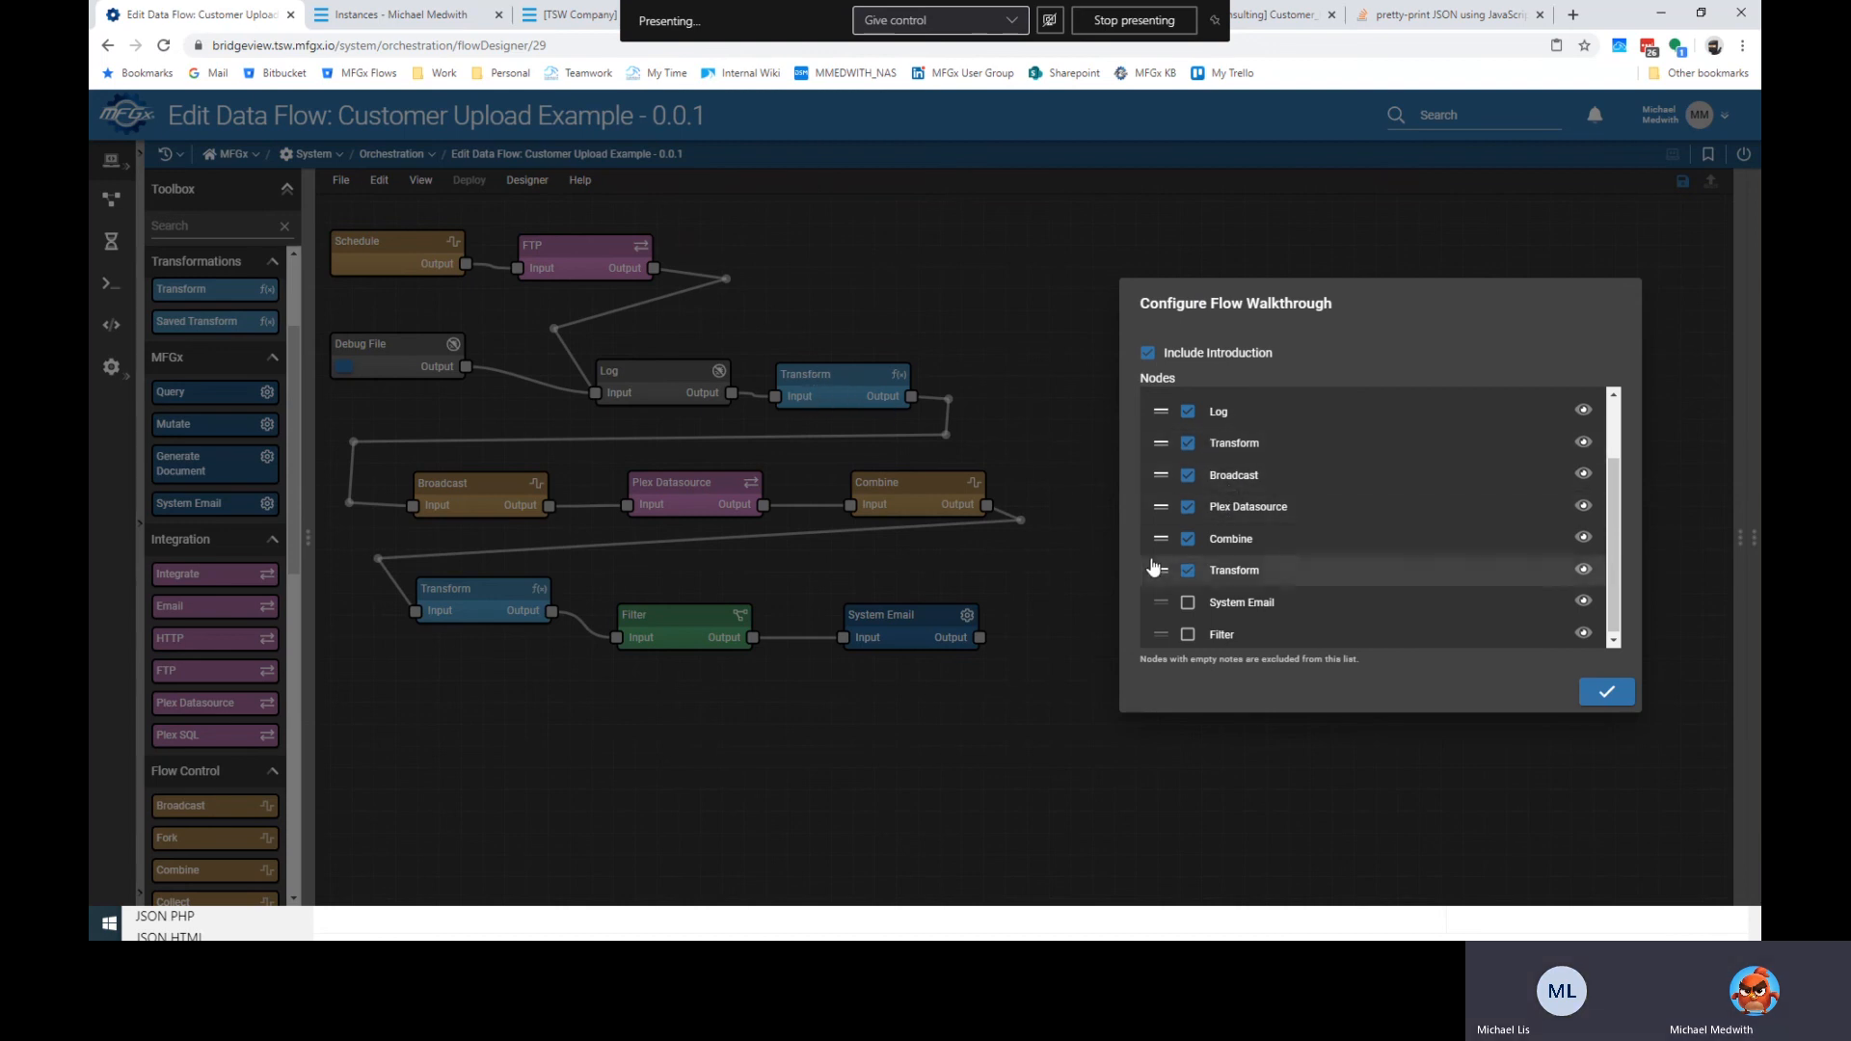
{"action": "left_click", "coordinate": [1187, 633]}
{"action": "left_click", "coordinate": [1188, 634]}
{"action": "left_click", "coordinate": [1602, 691]}
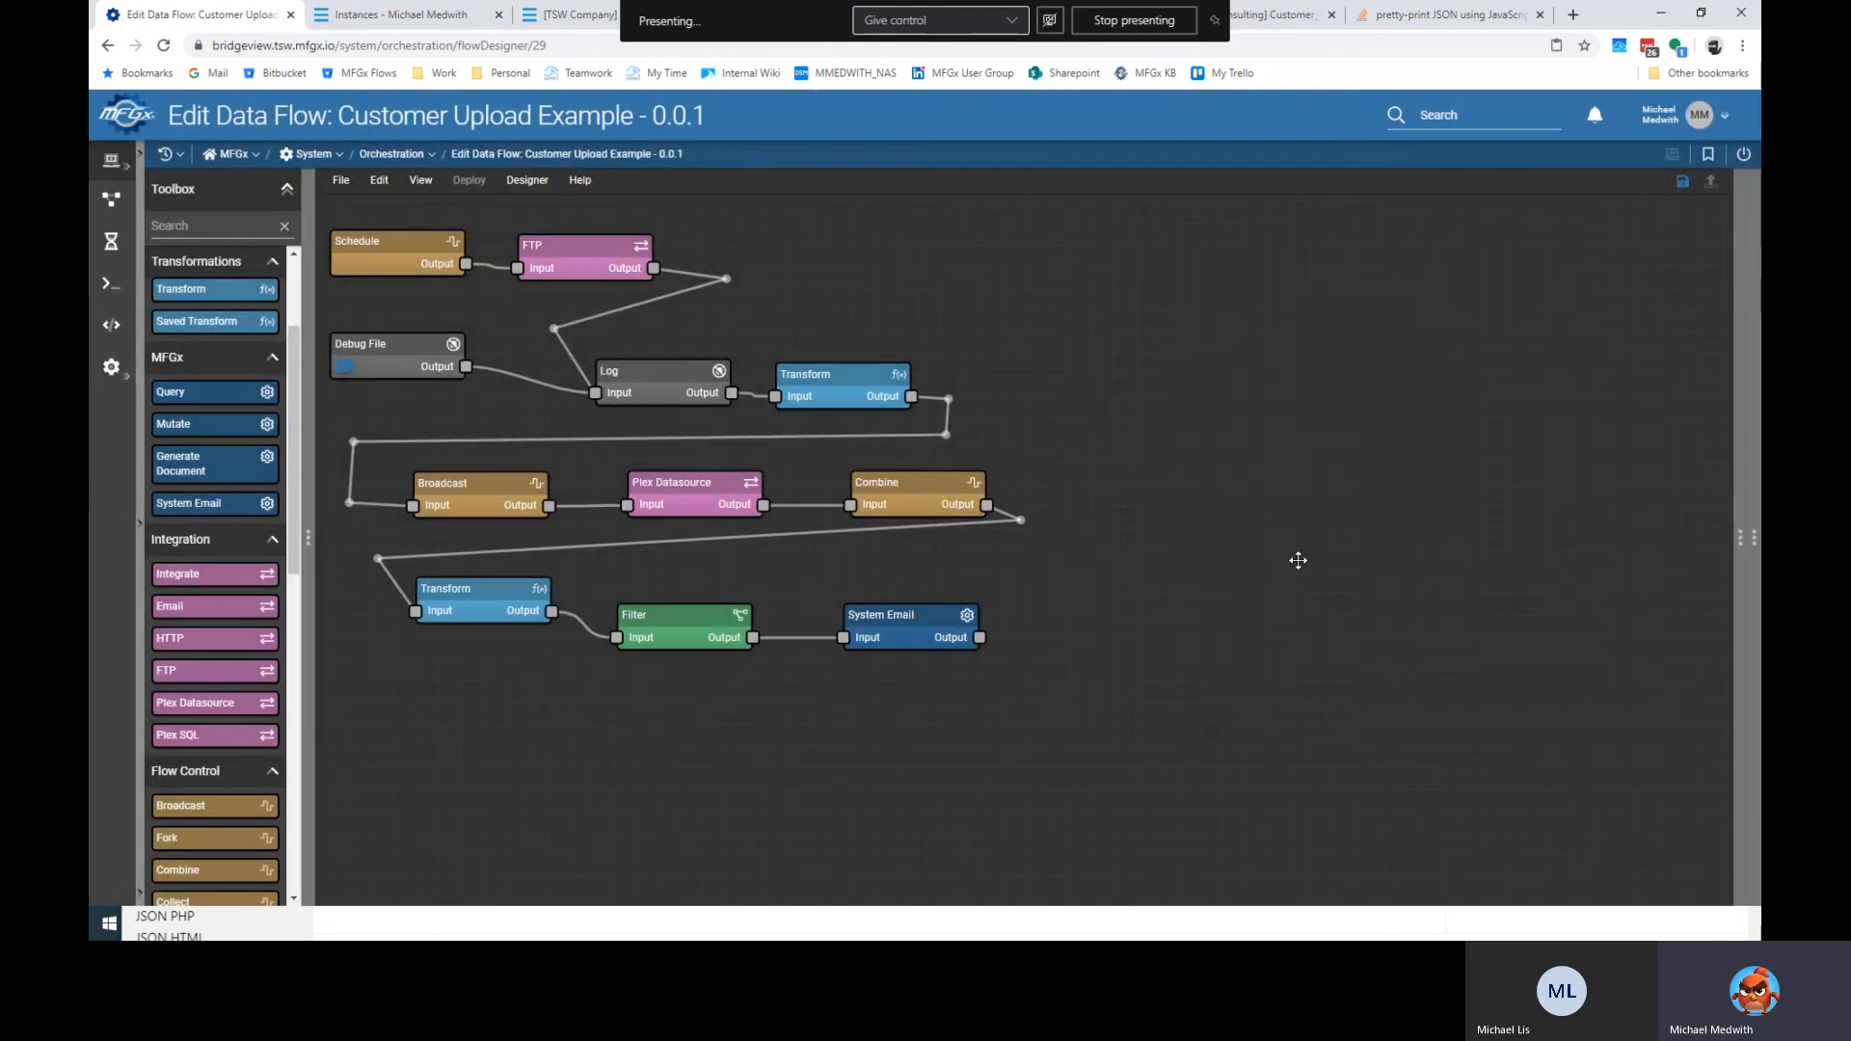
Rename the middle Transform node to 'CSV to Array'.
{"action": "left_click", "coordinate": [822, 378]}
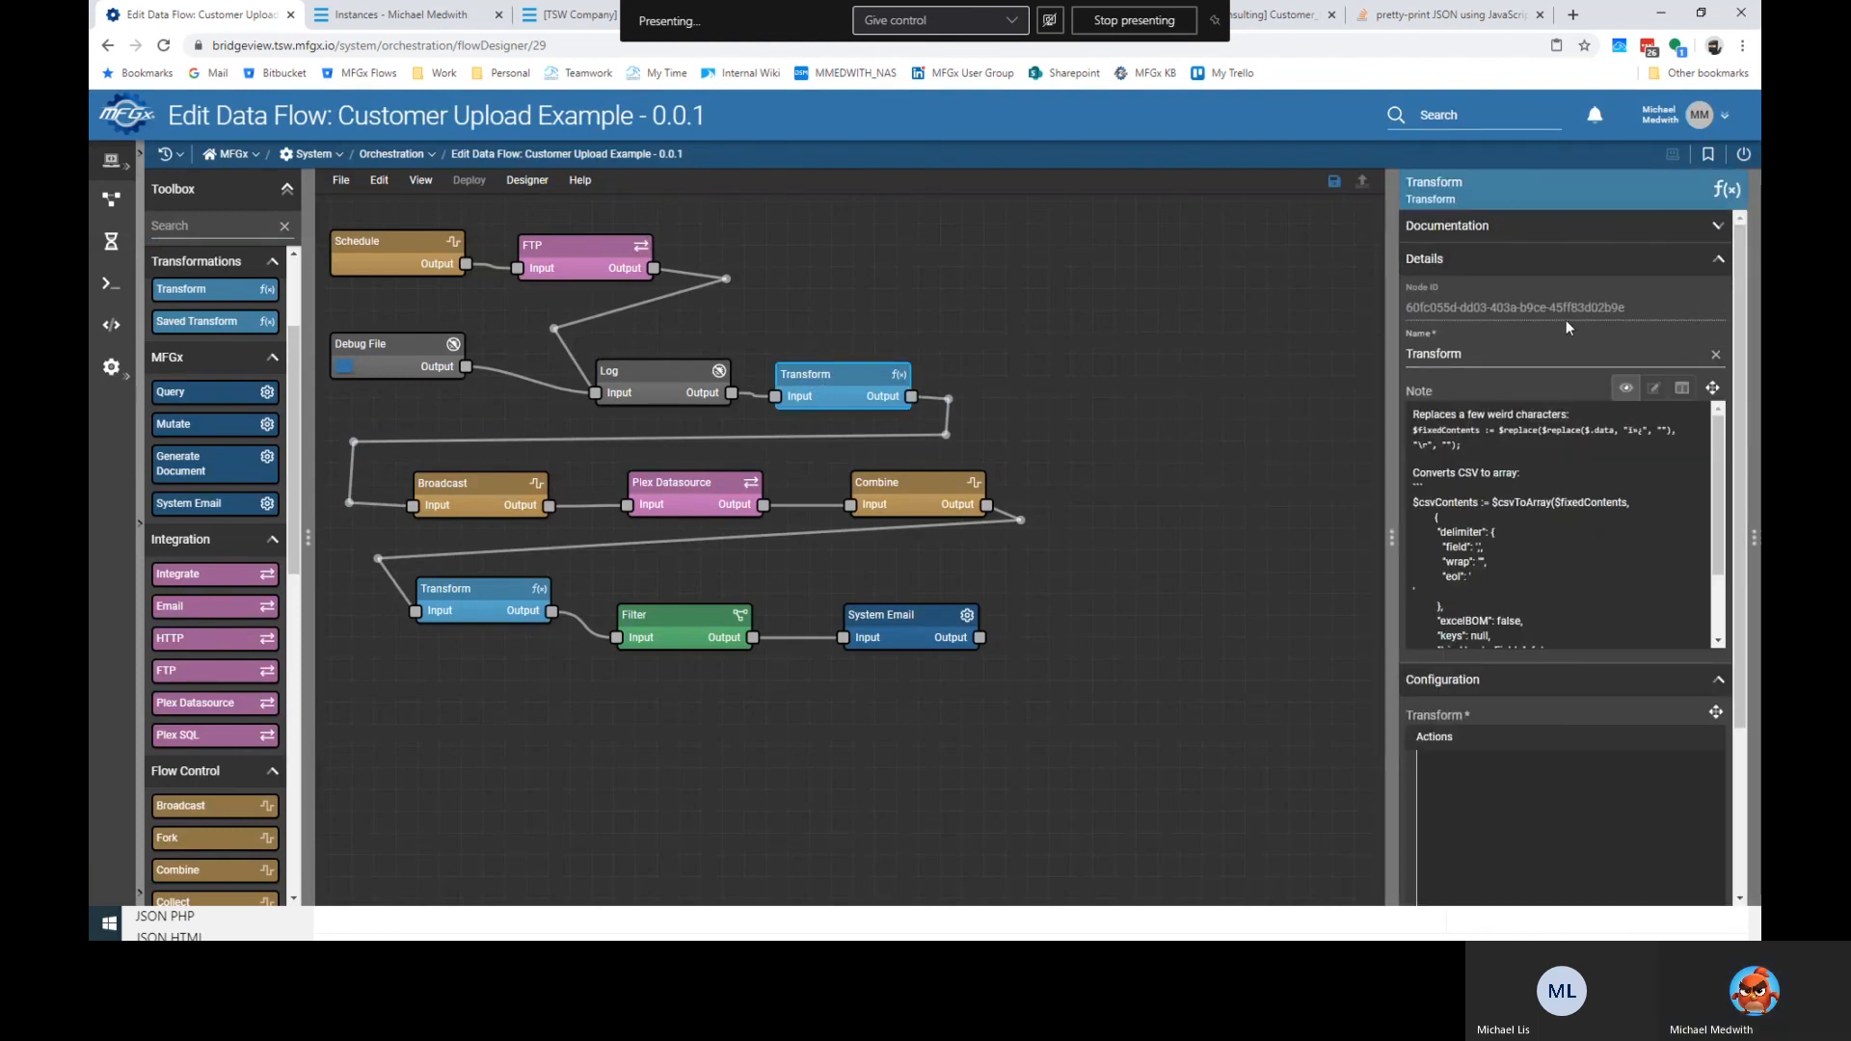
{"action": "double_click", "coordinate": [1496, 344]}
{"action": "type", "text": "Strip weird characters"}
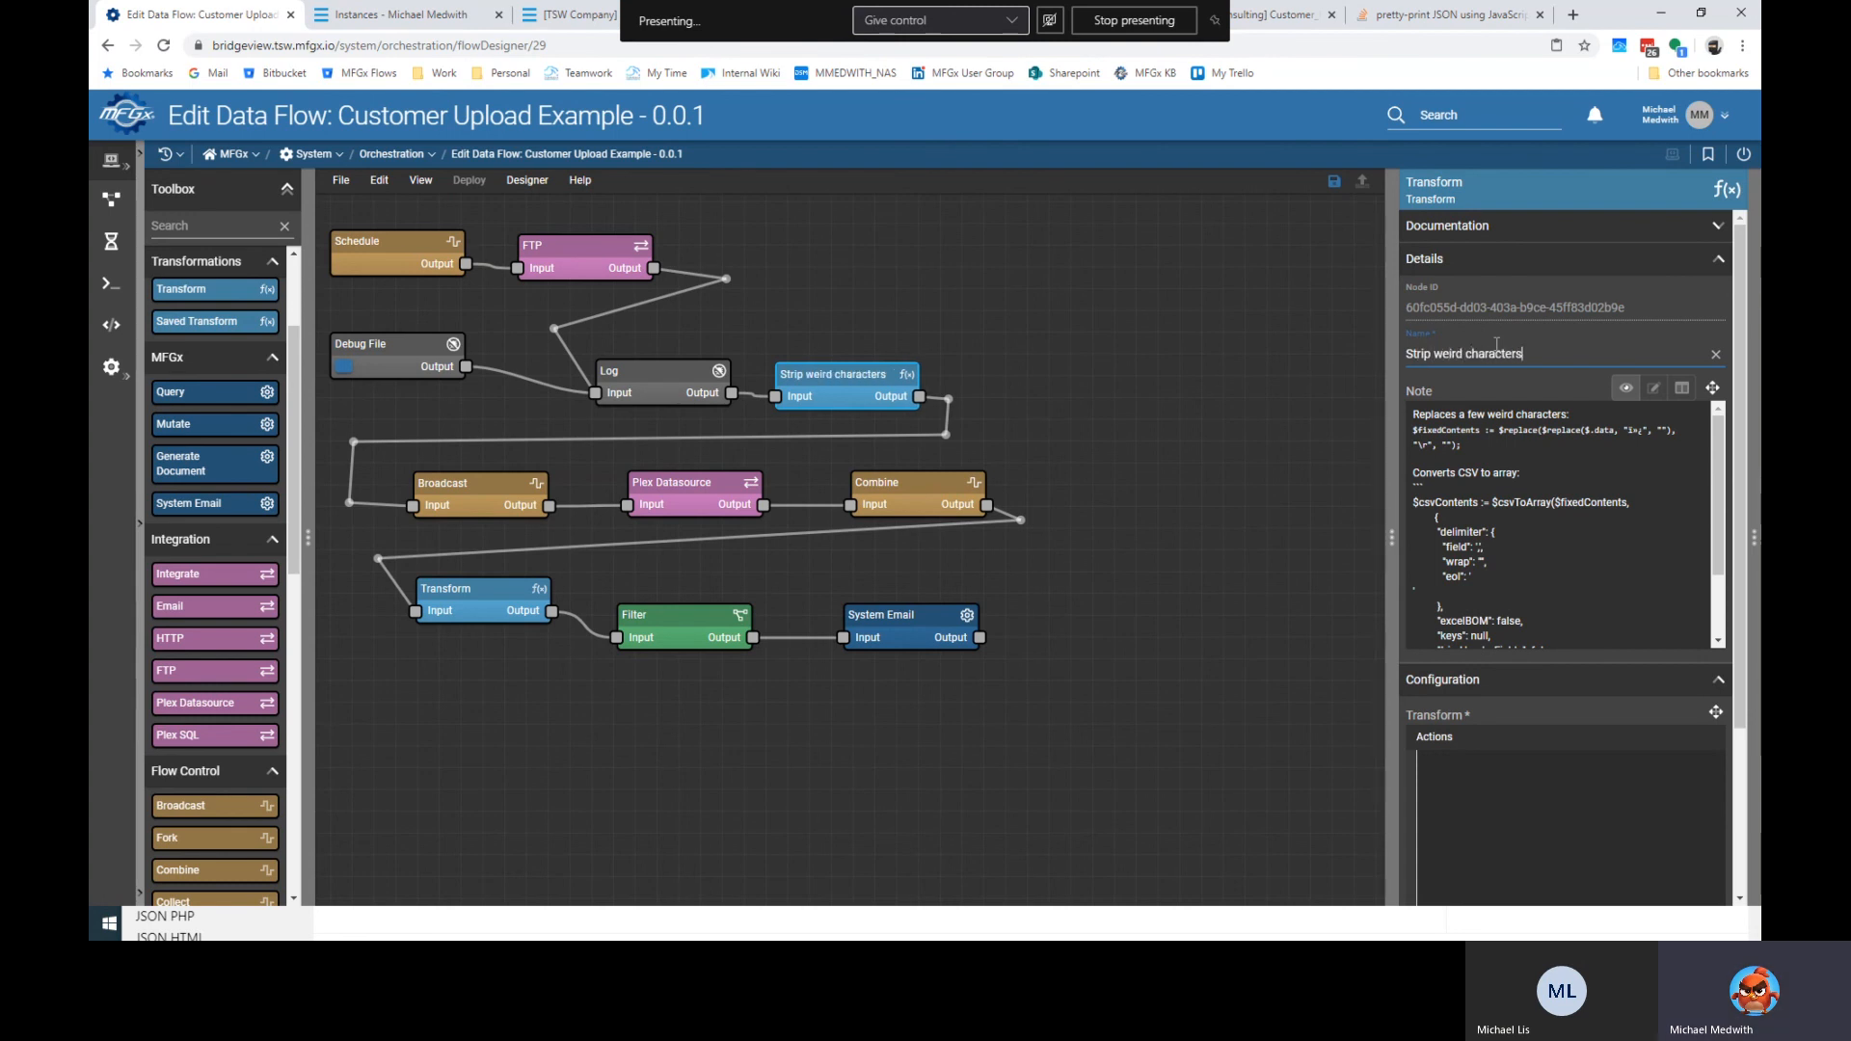
{"action": "key", "text": "ctrl+a"}
{"action": "type", "text": "Turn to Arra"}
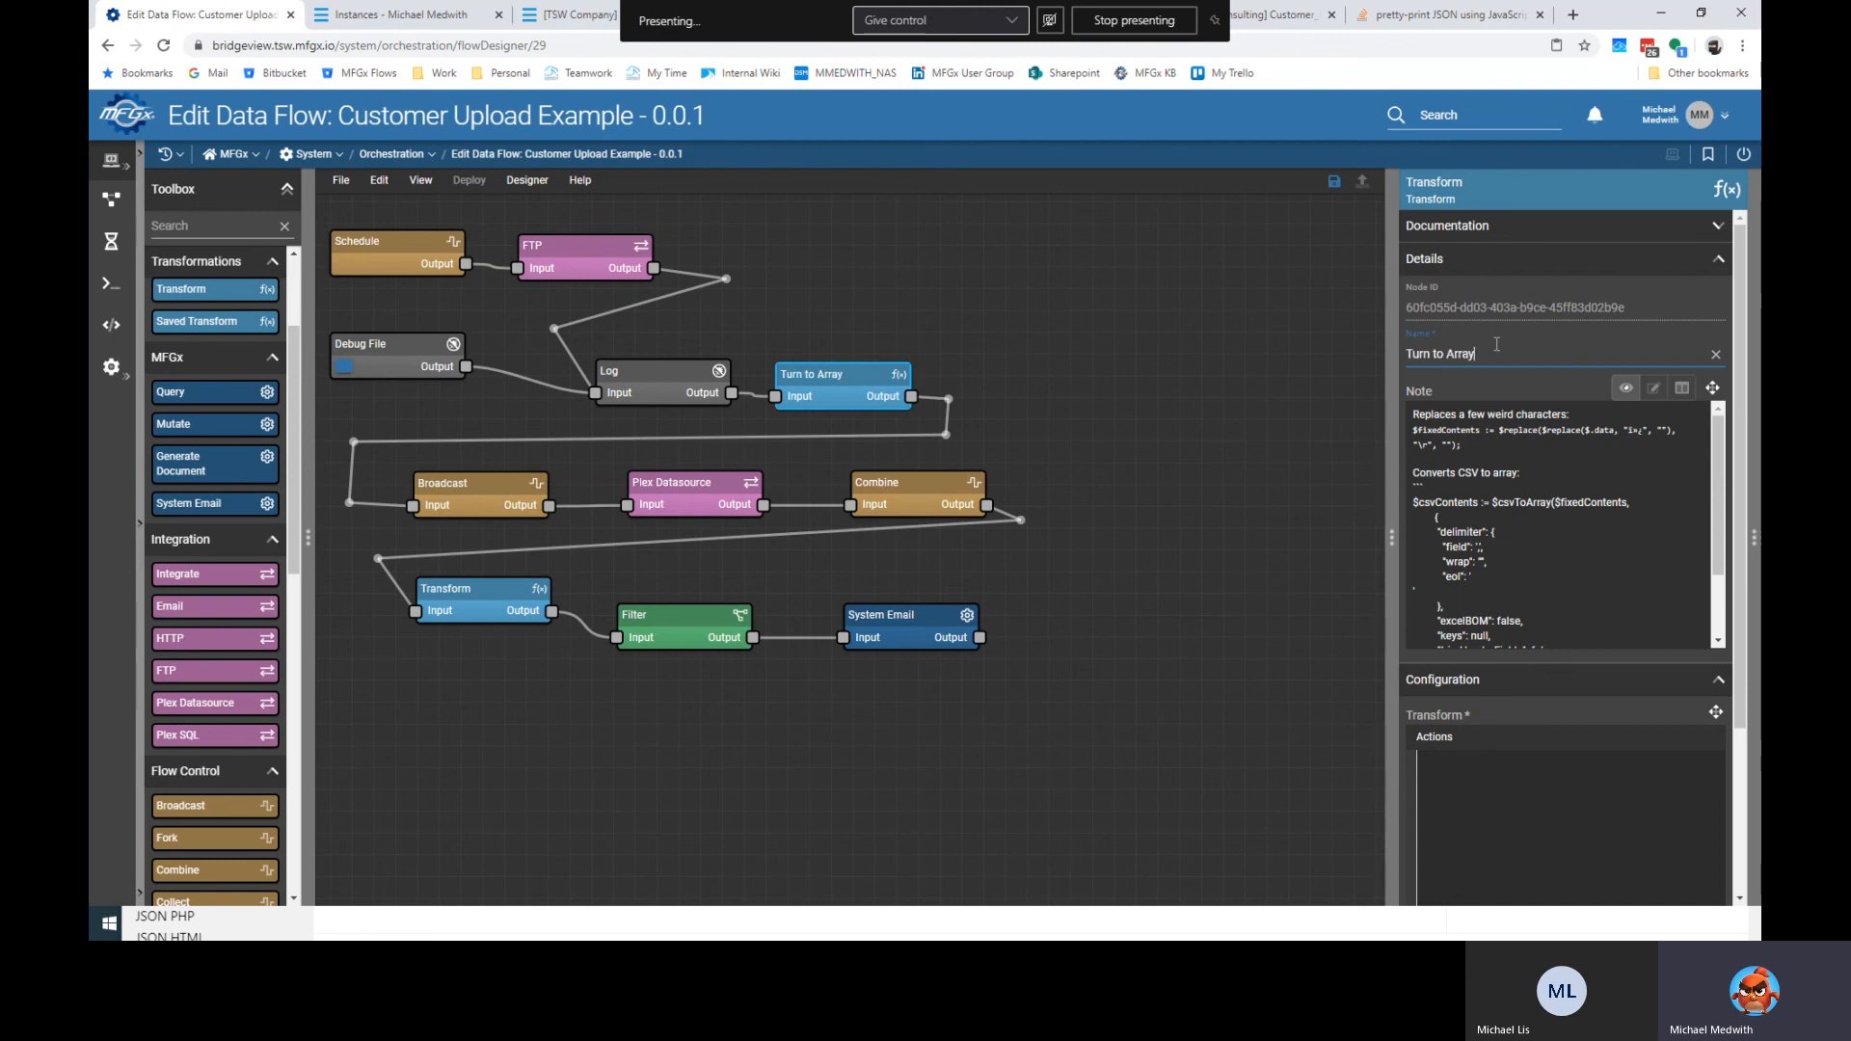
{"action": "key", "text": "ctrl+shift+Right"}
{"action": "key", "text": "Delete"}
{"action": "type", "text": "CSV"}
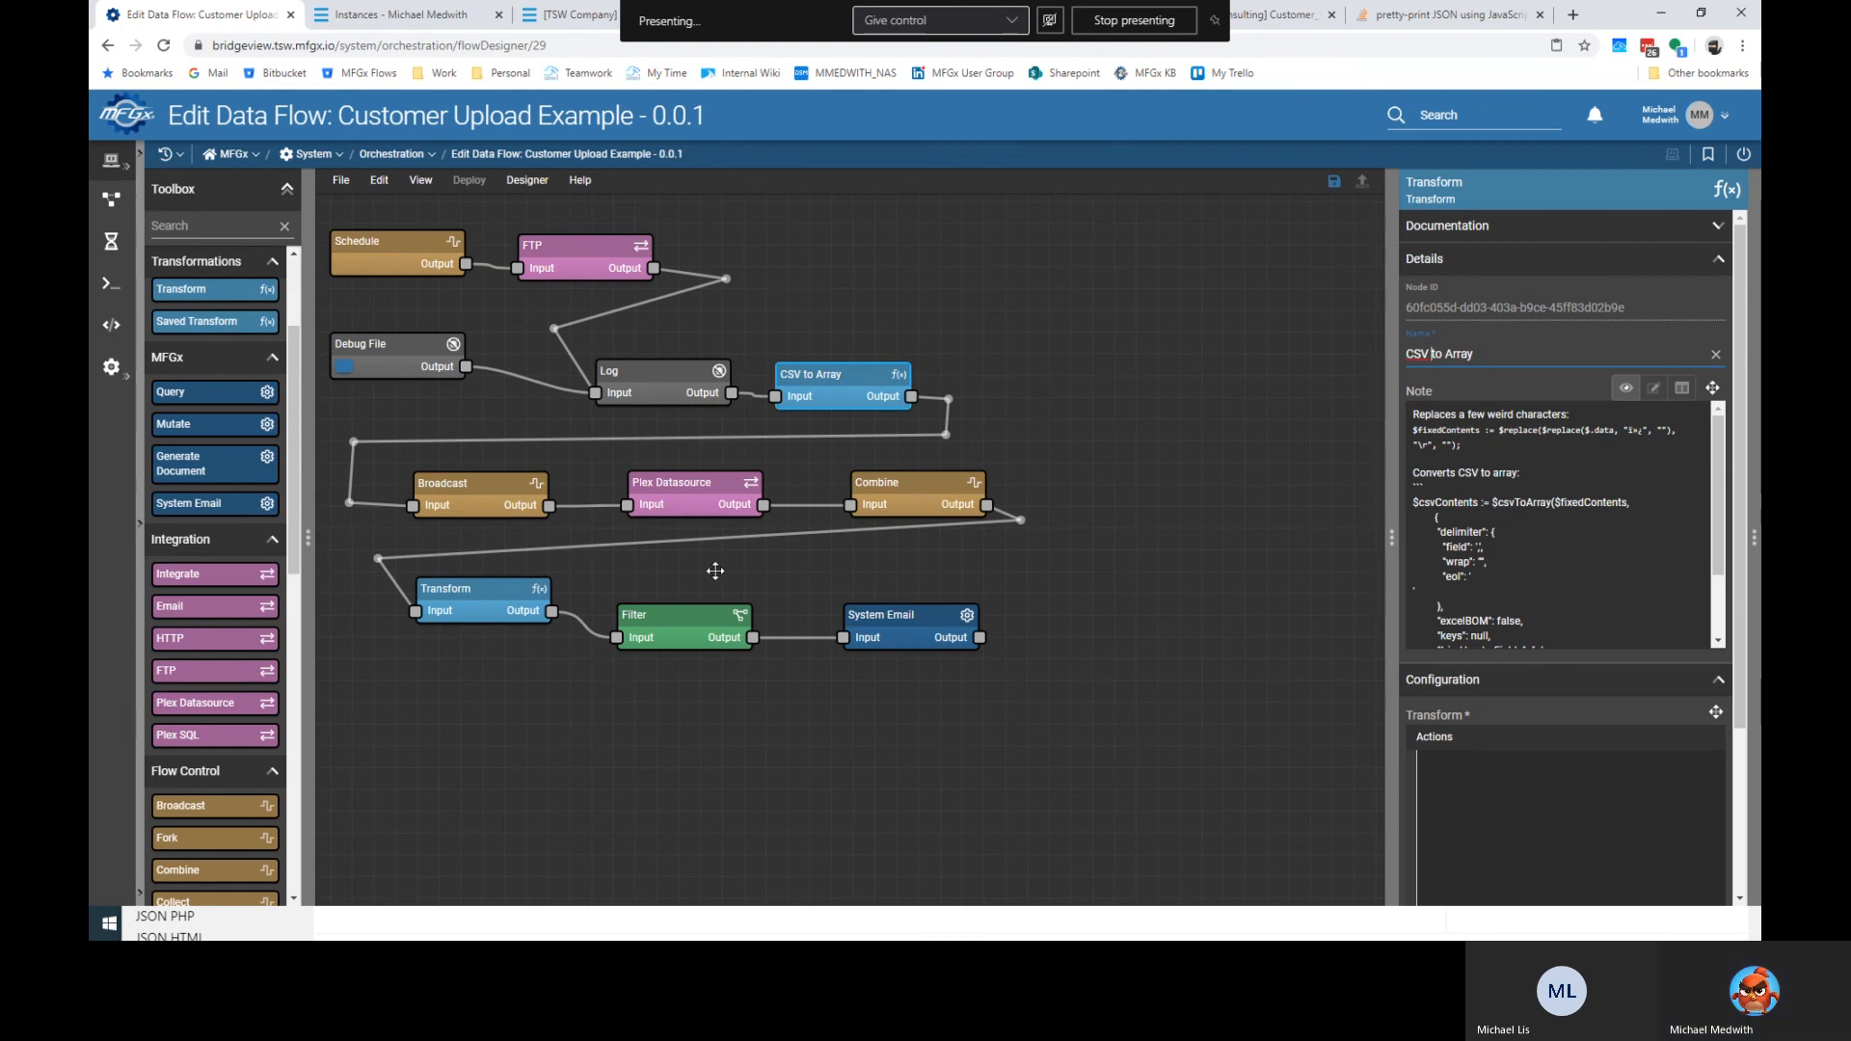
Rename Plex Datasource to 'Customer_Upload' and the bottom Transform to 'Transform Errors'.
{"action": "left_click", "coordinate": [704, 504]}
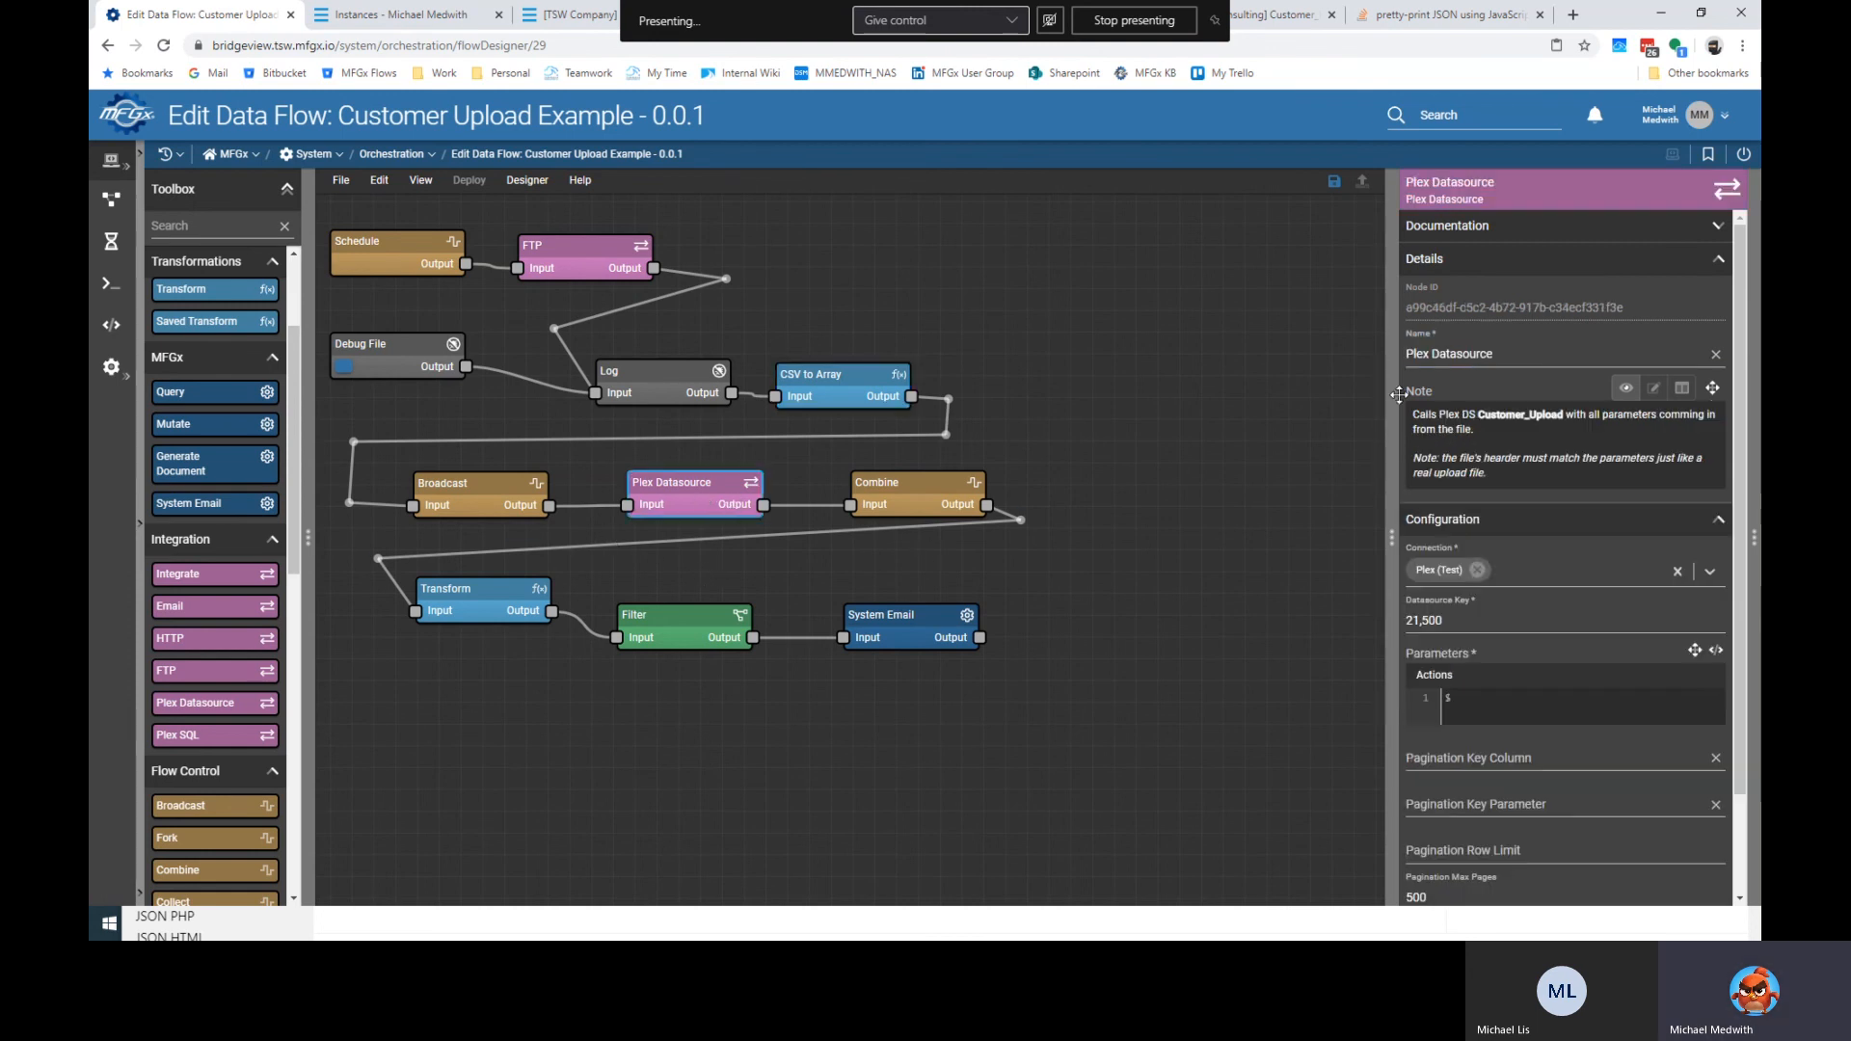
{"action": "triple_click", "coordinate": [1465, 355]}
{"action": "type", "text": "Custom"}
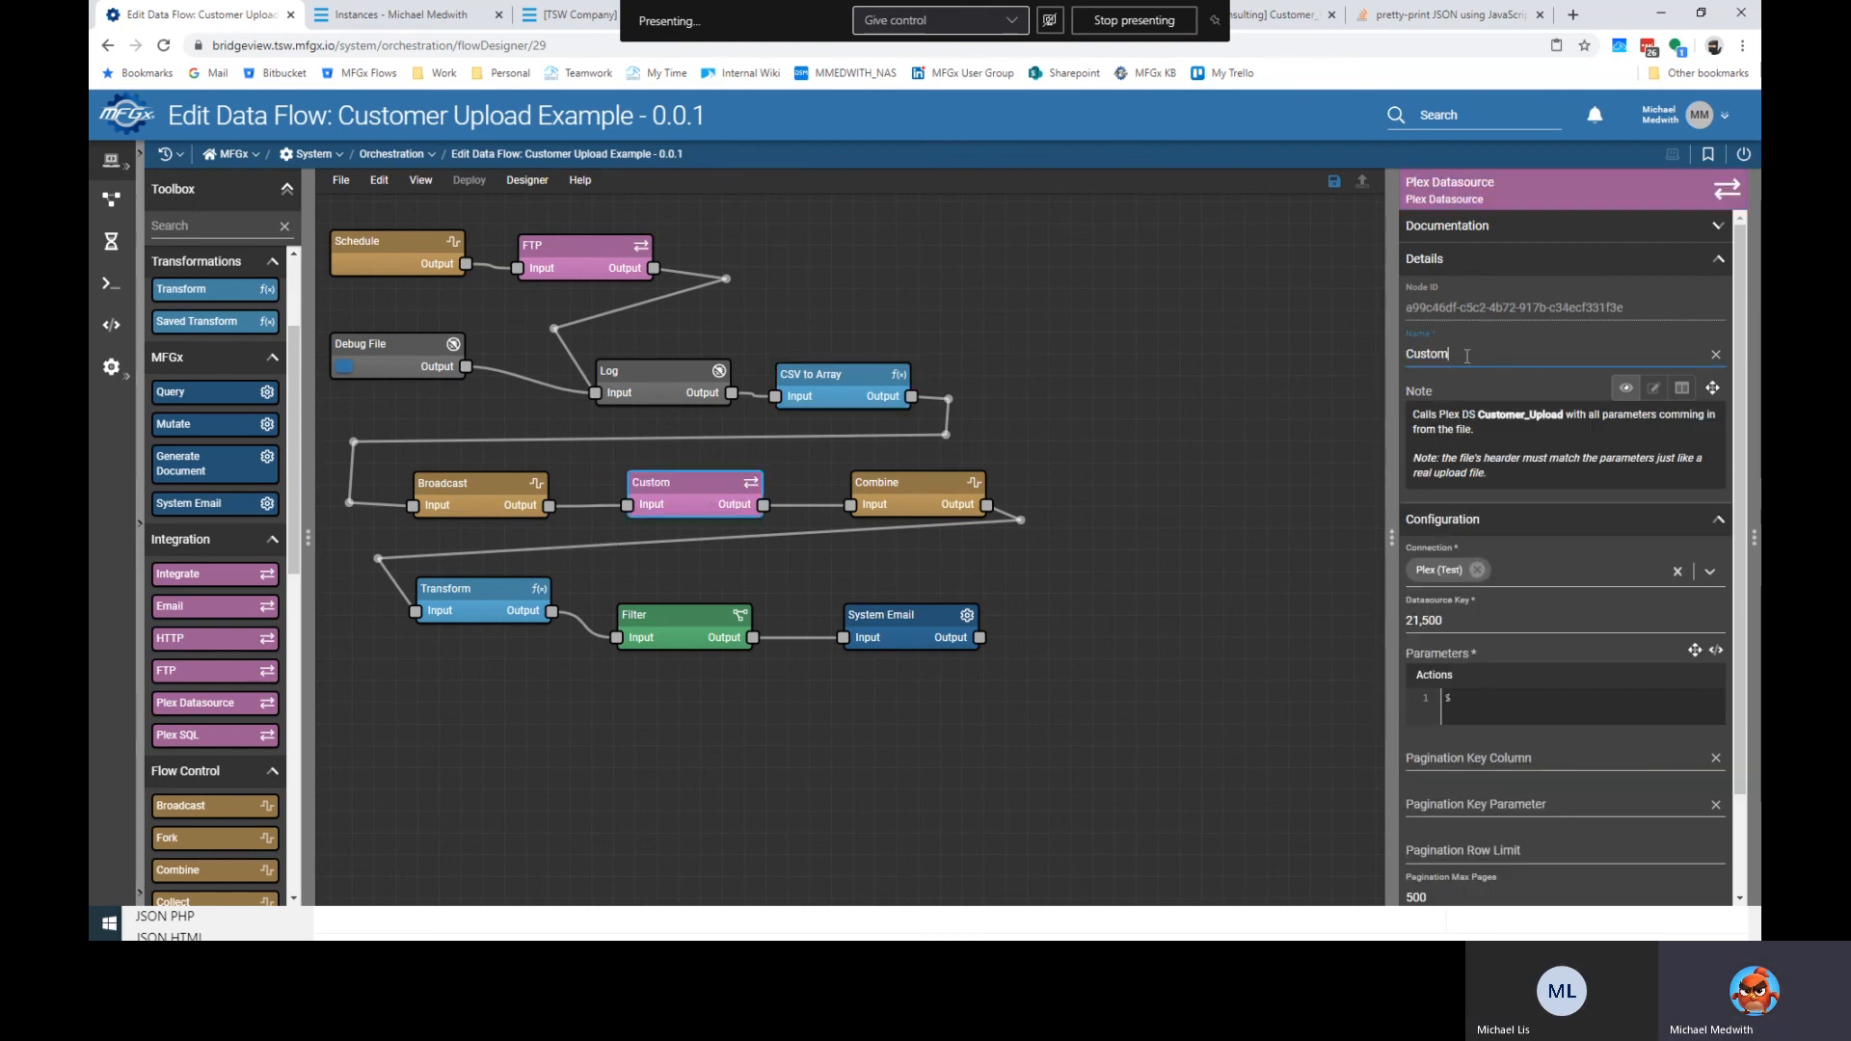
{"action": "type", "text": "er_Upload"}
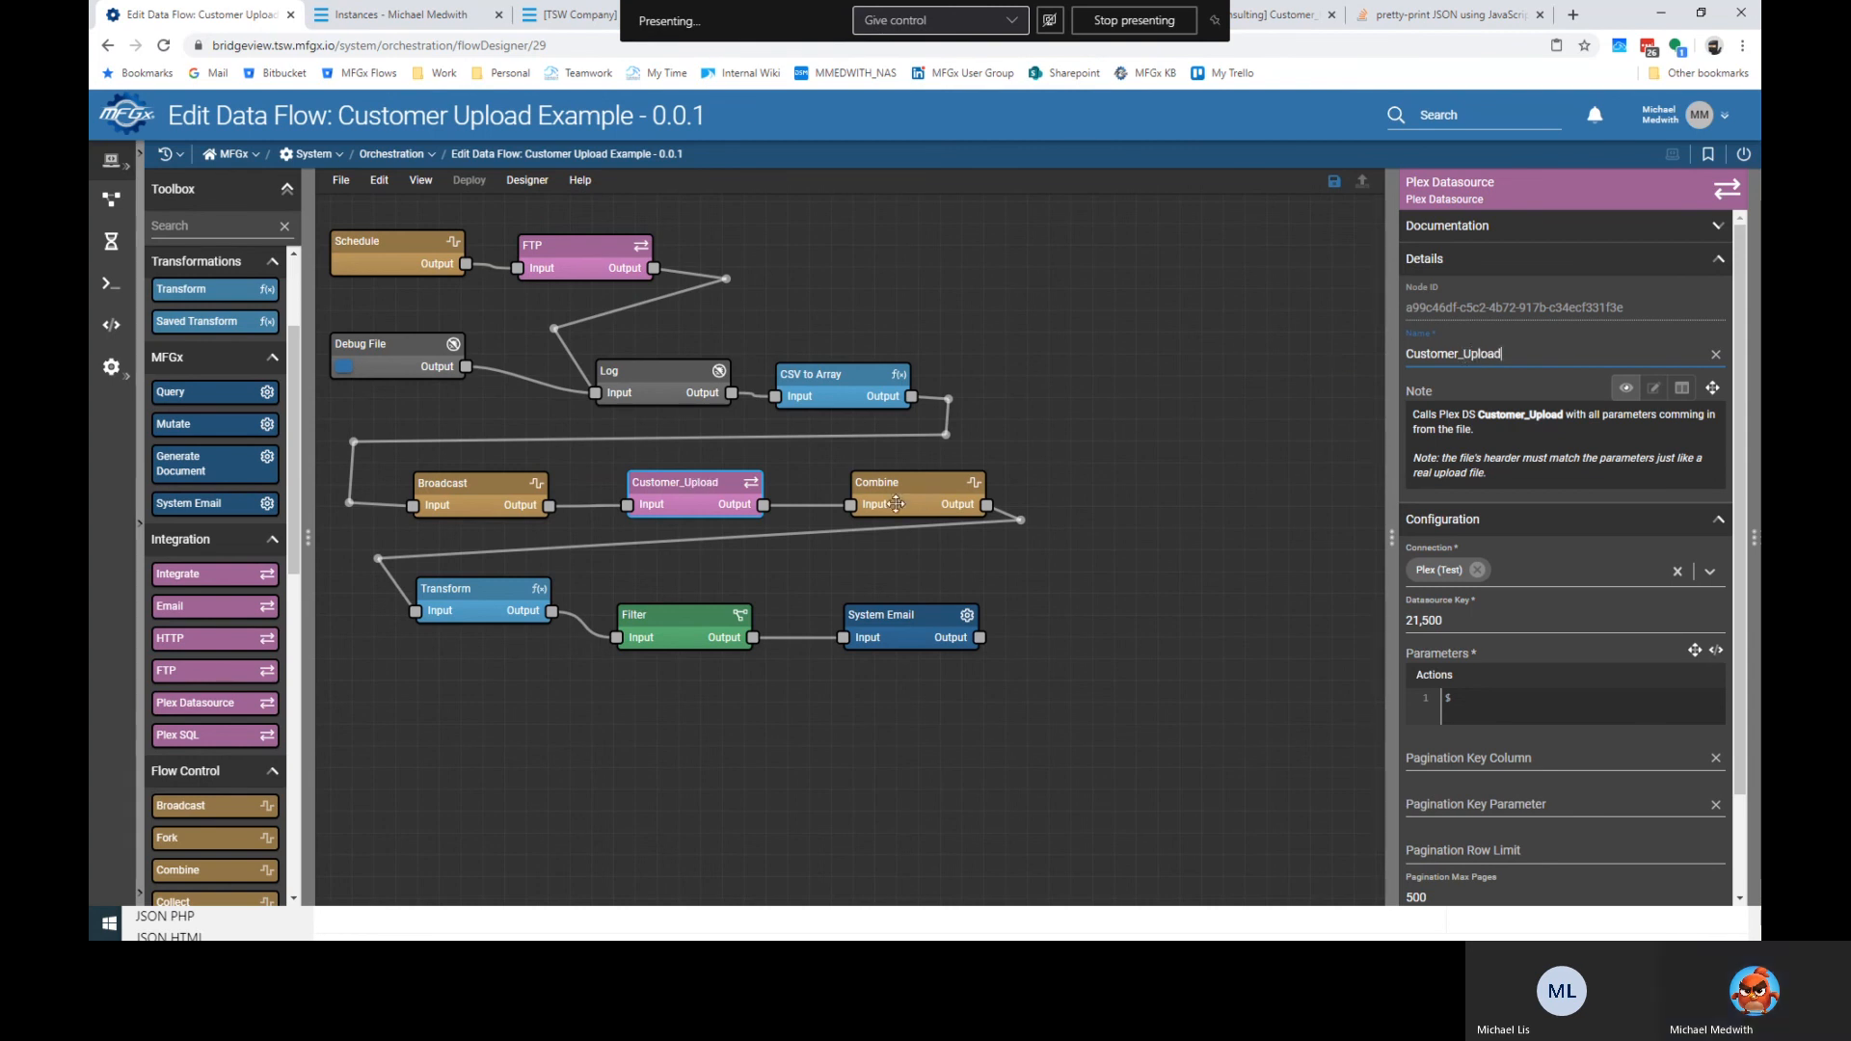
{"action": "left_click", "coordinate": [476, 598]}
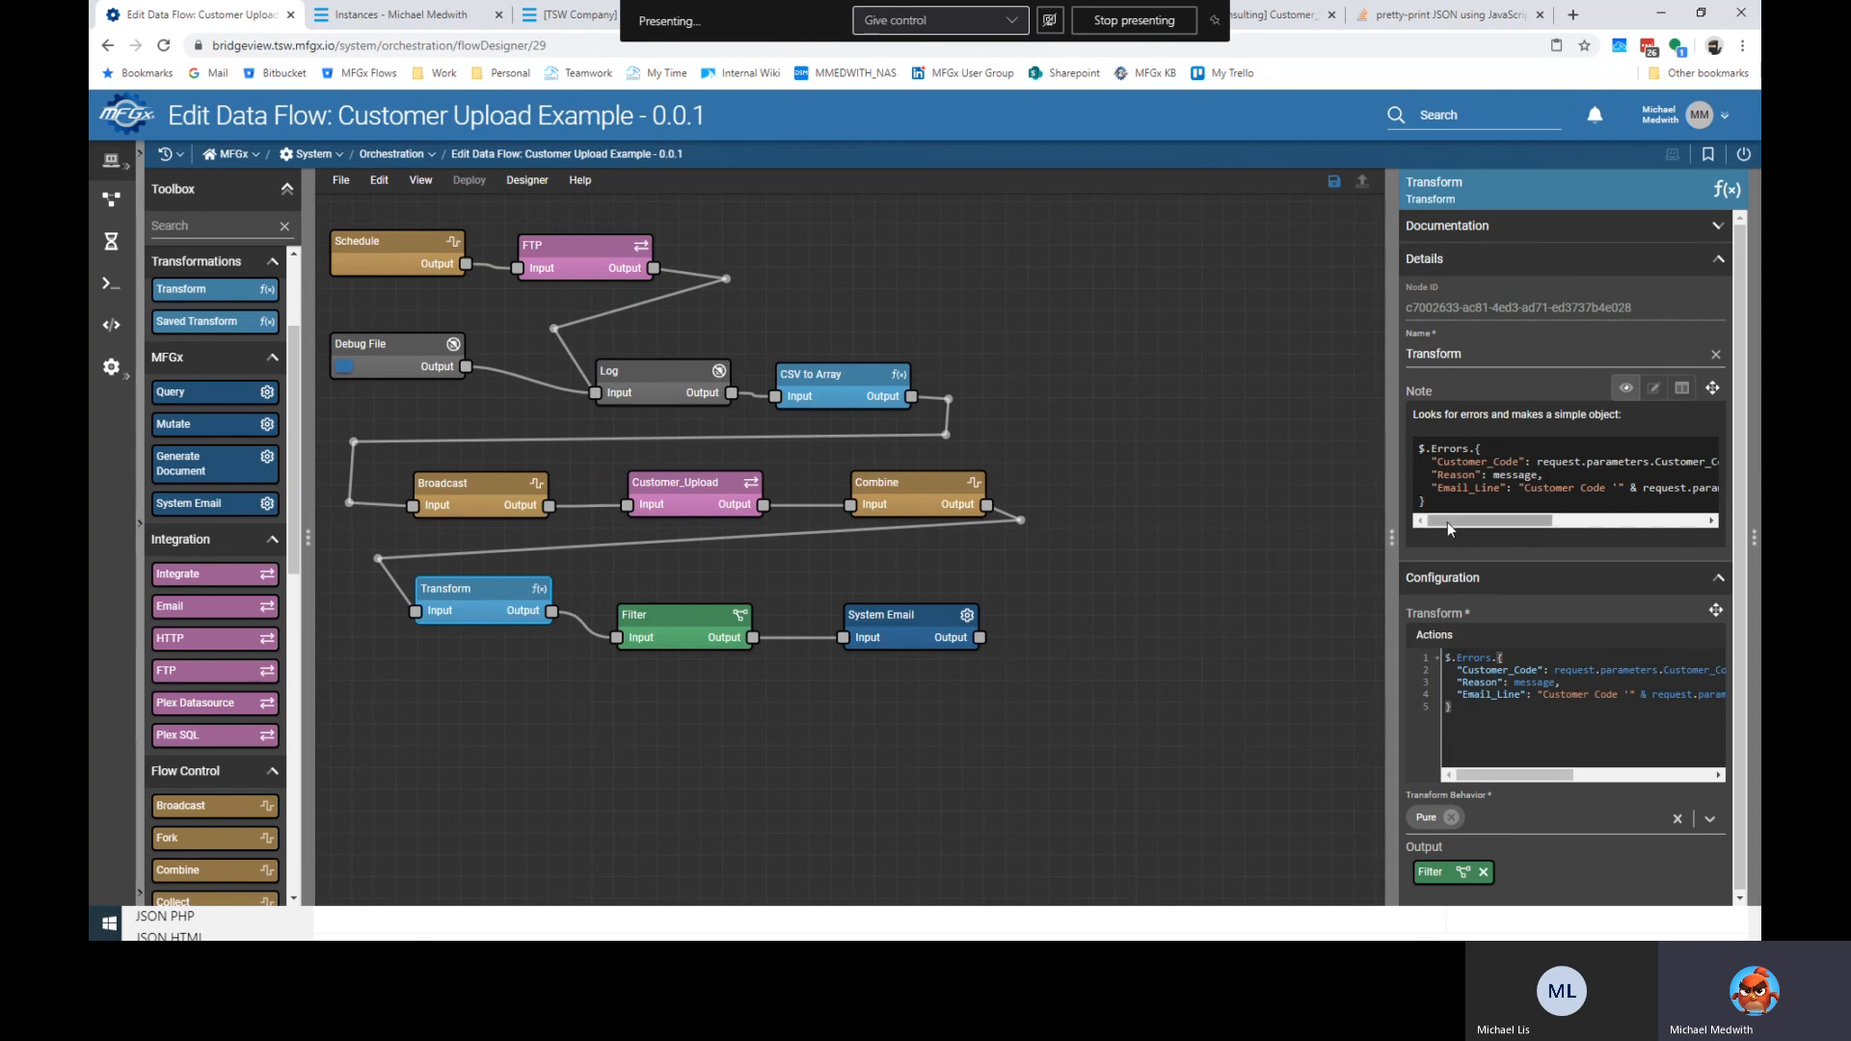
{"action": "double_click", "coordinate": [1485, 345]}
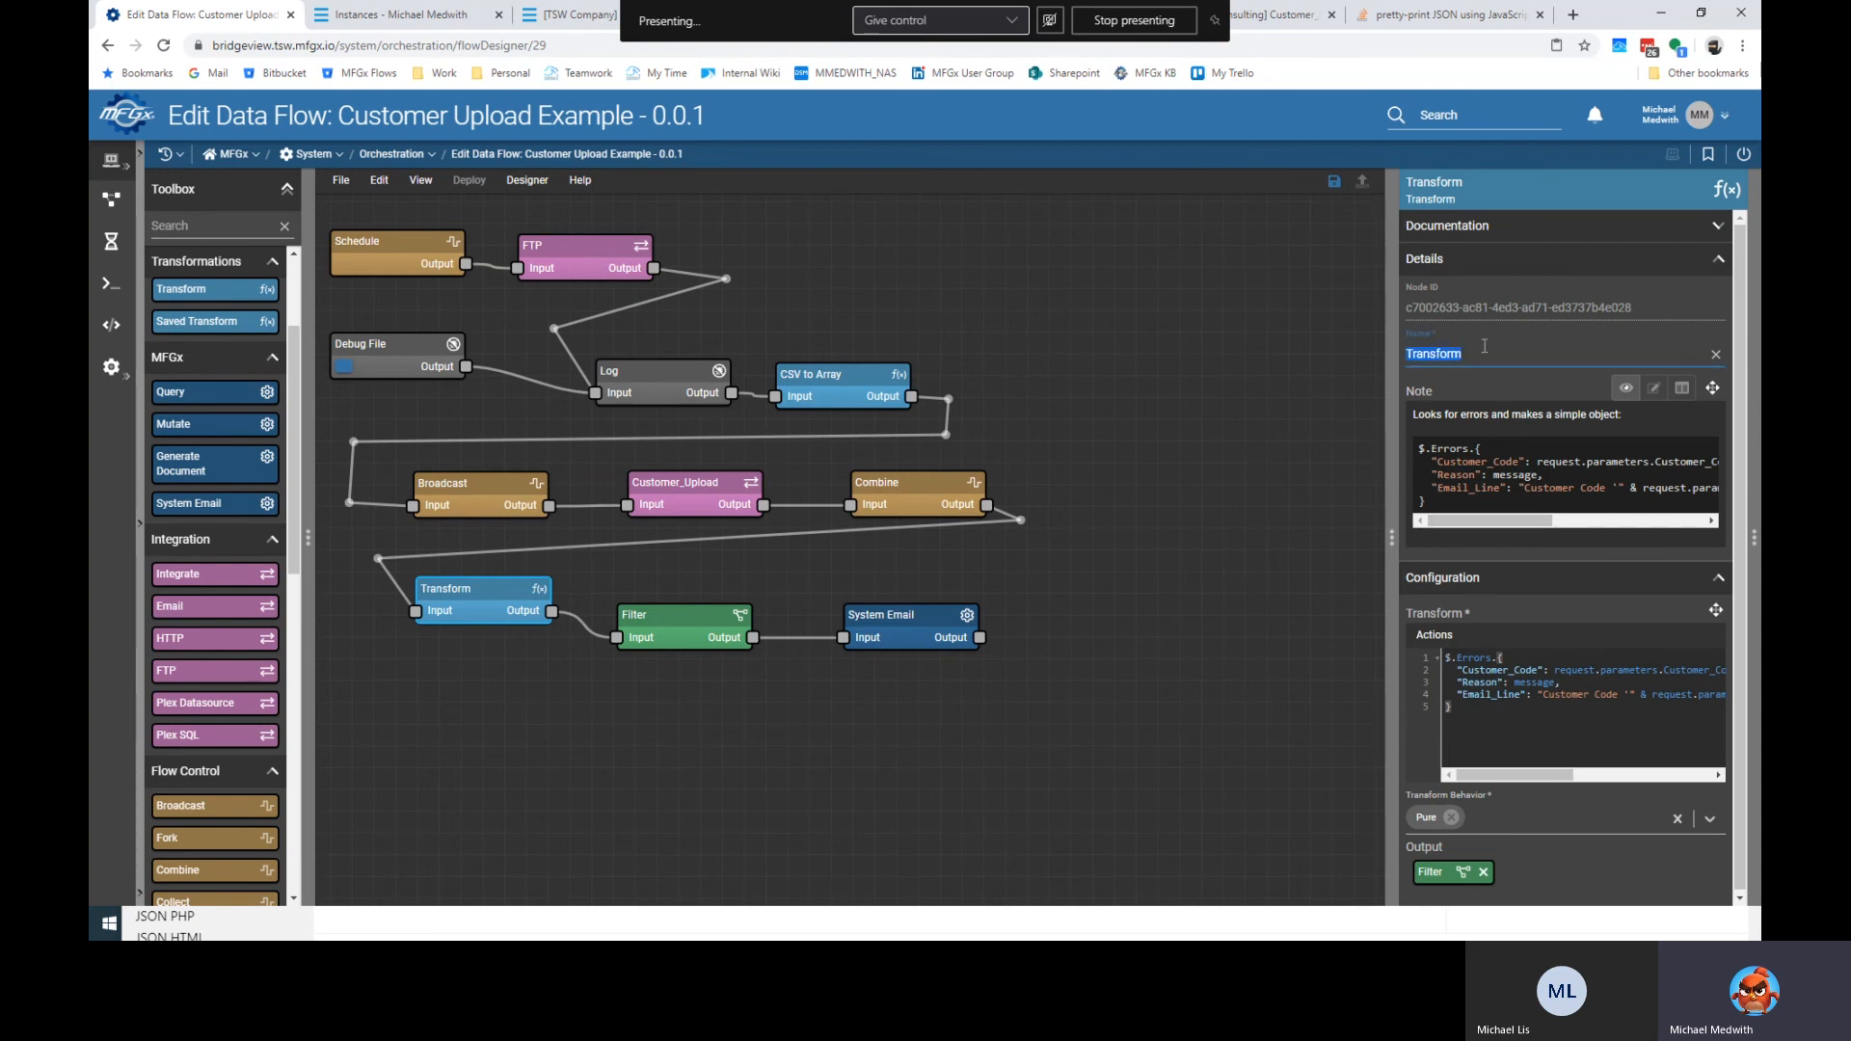
{"action": "type", "text": "T"}
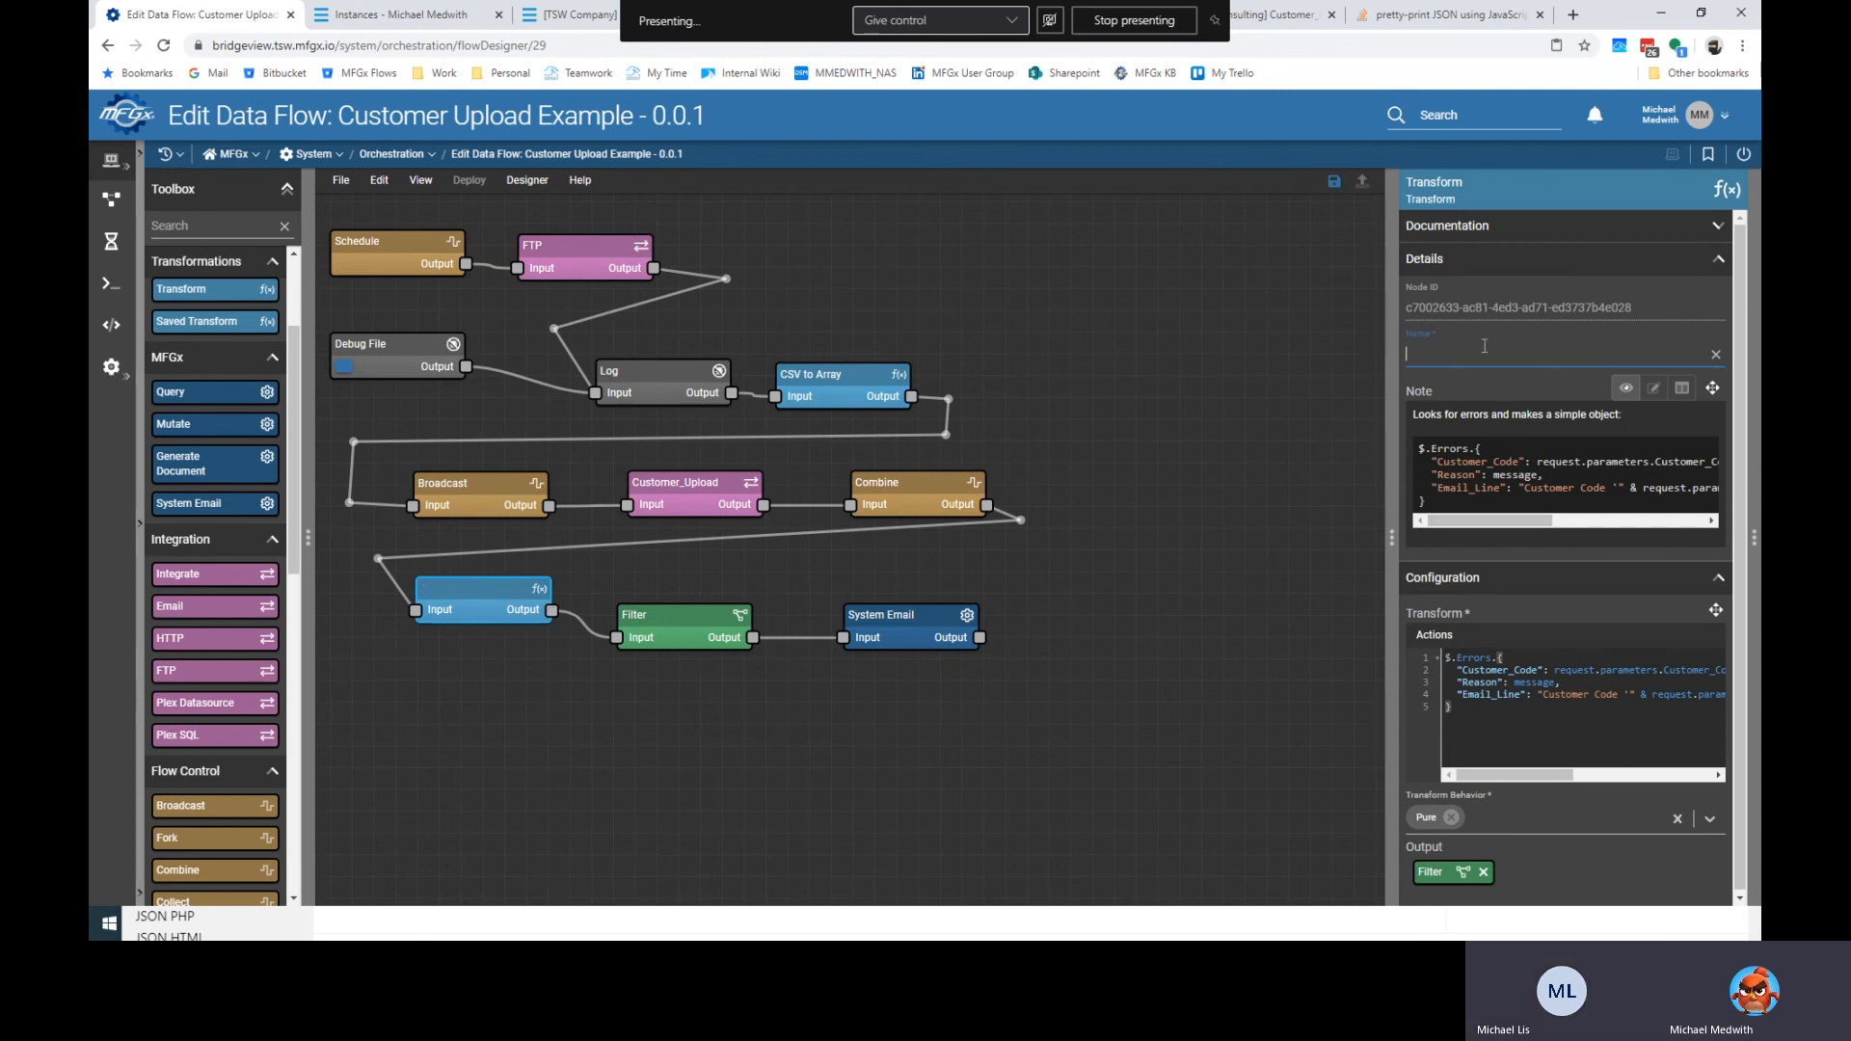
{"action": "type", "text": "ransform Errors"}
Rename the Filter node to 'Errors?', leave System Email's name unchanged, and deselect.
{"action": "left_click", "coordinate": [668, 626]}
{"action": "double_click", "coordinate": [1486, 354]}
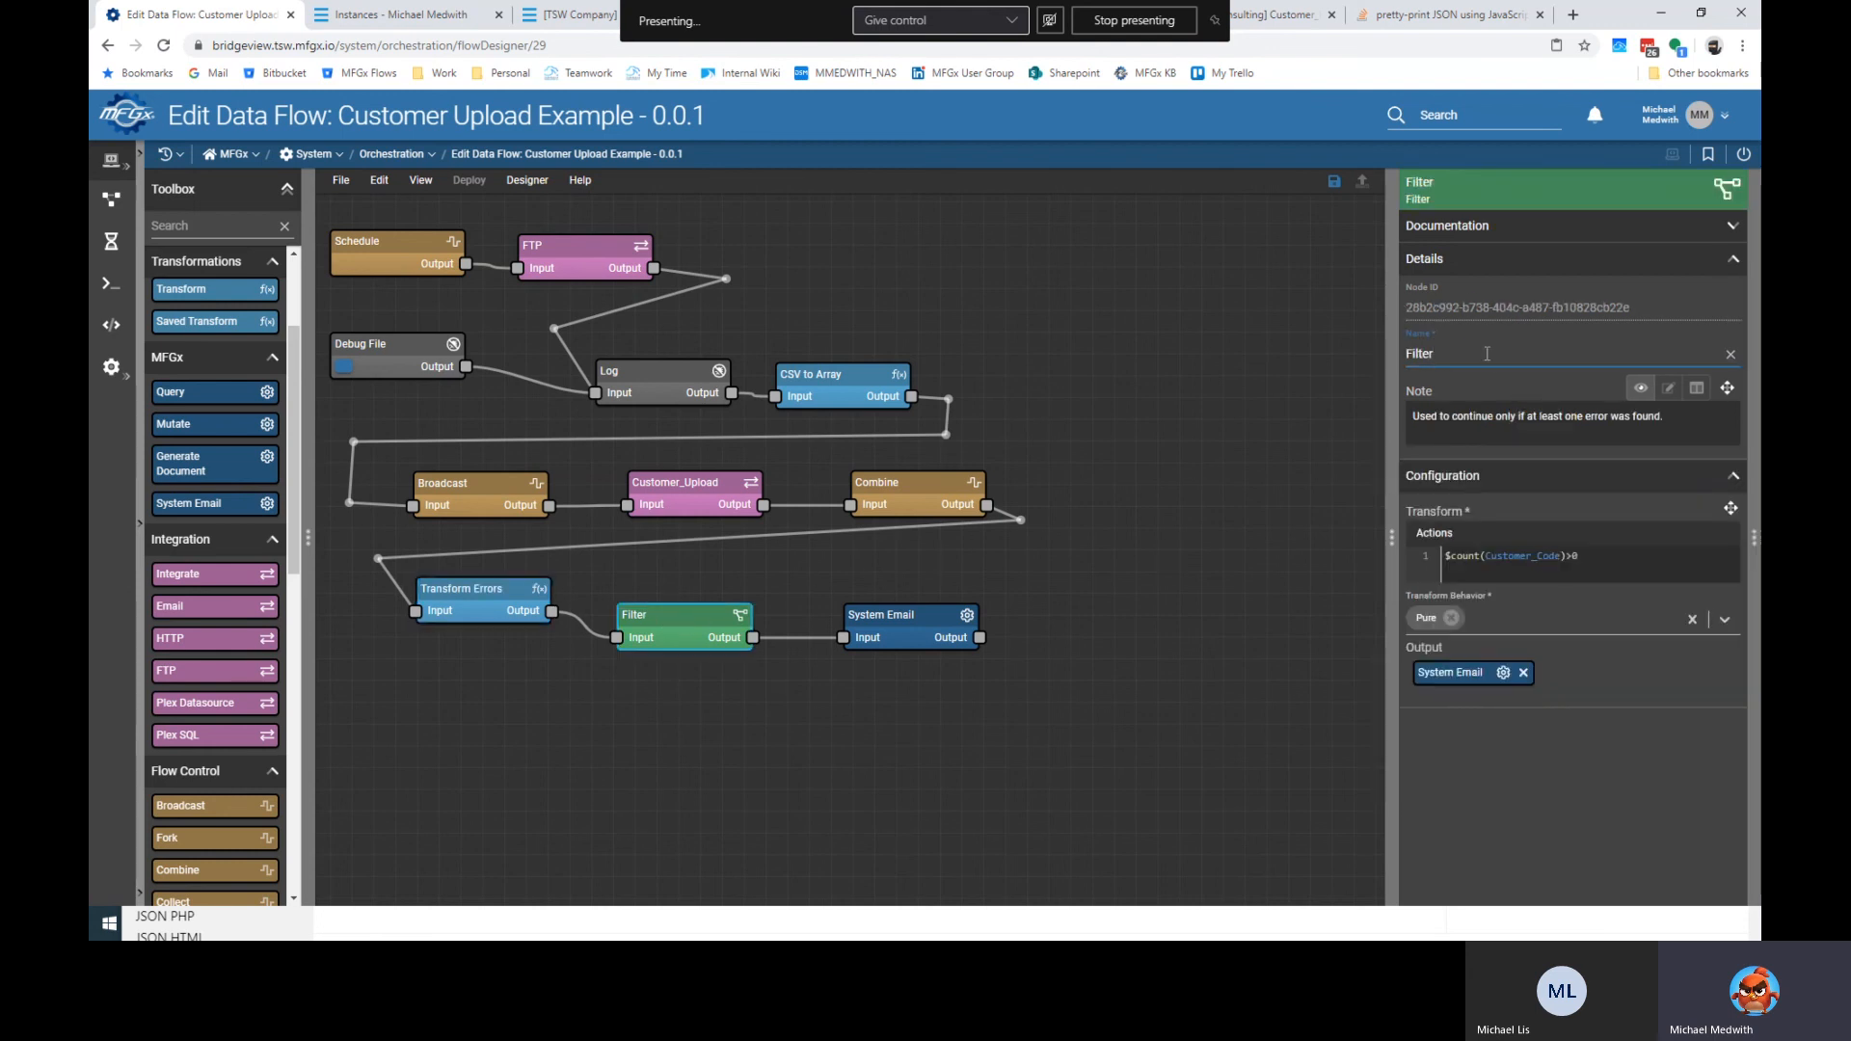
{"action": "type", "text": "Errors?"}
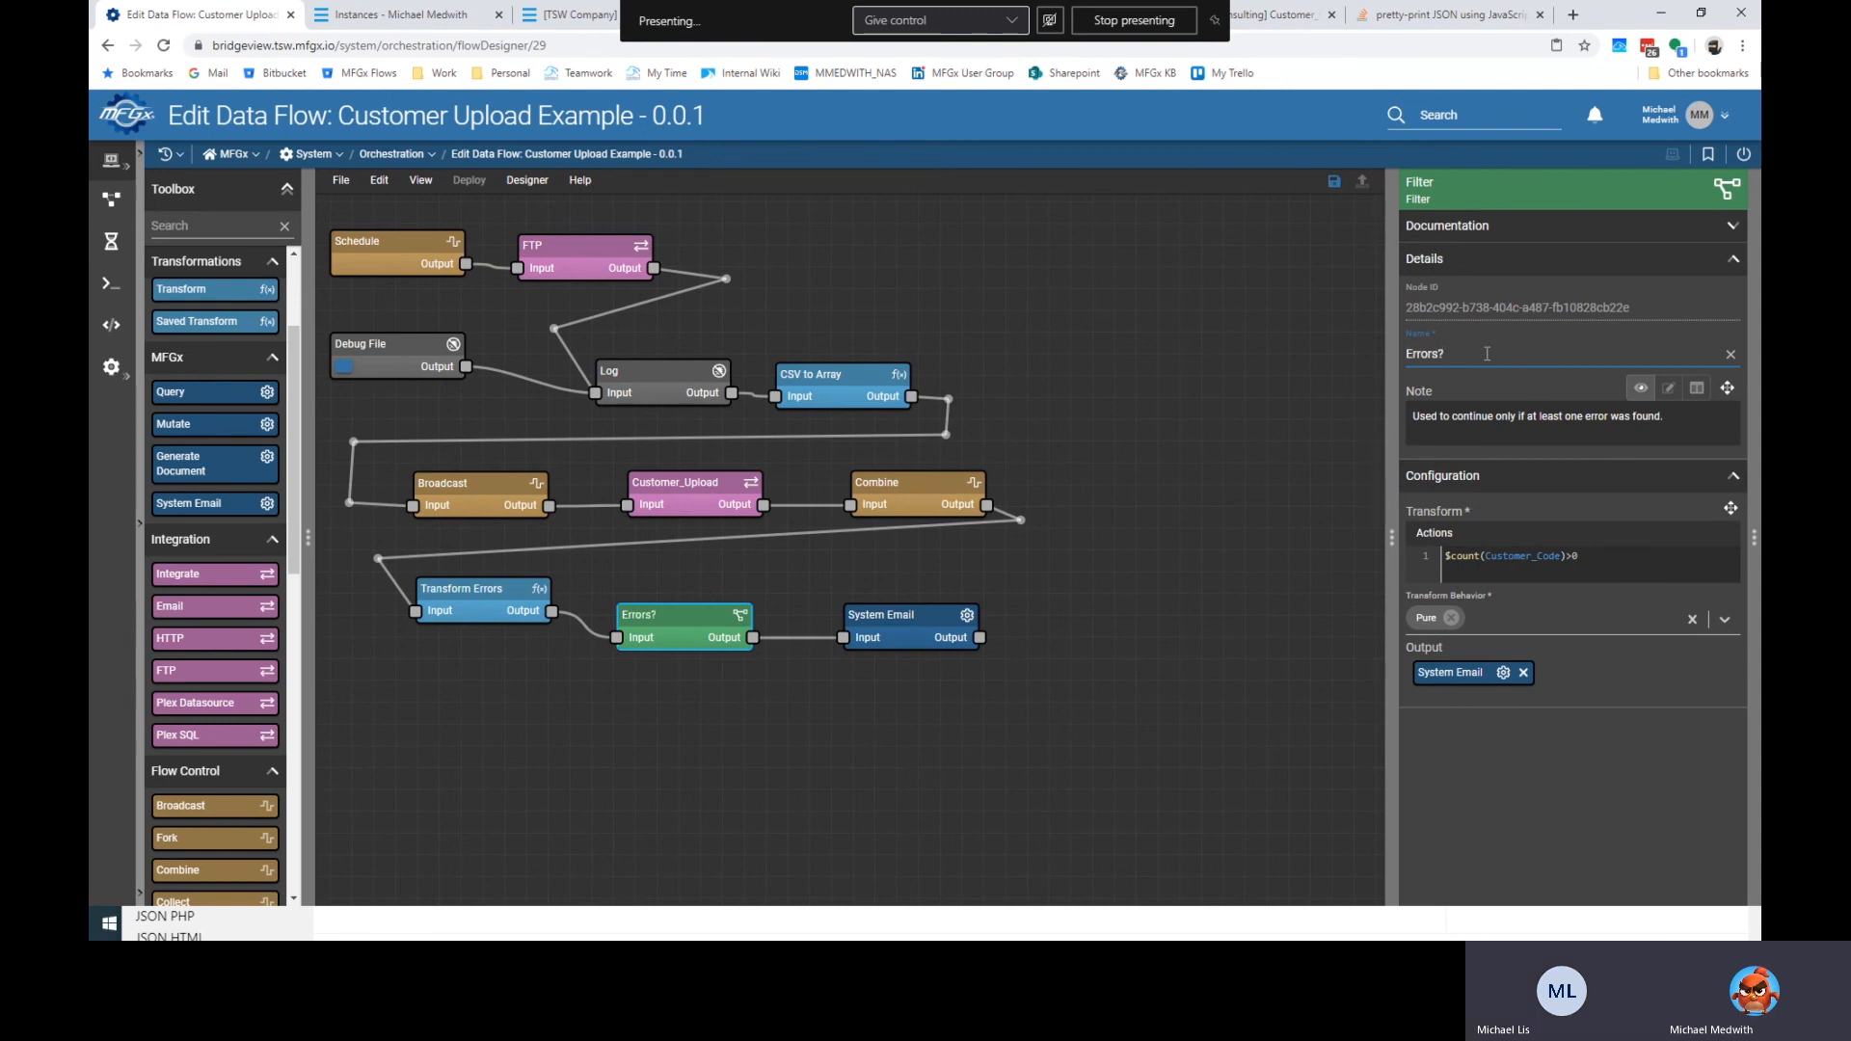
{"action": "left_click", "coordinate": [933, 607]}
{"action": "triple_click", "coordinate": [1508, 348]}
{"action": "left_click", "coordinate": [1501, 356]}
{"action": "left_click", "coordinate": [1165, 638]}
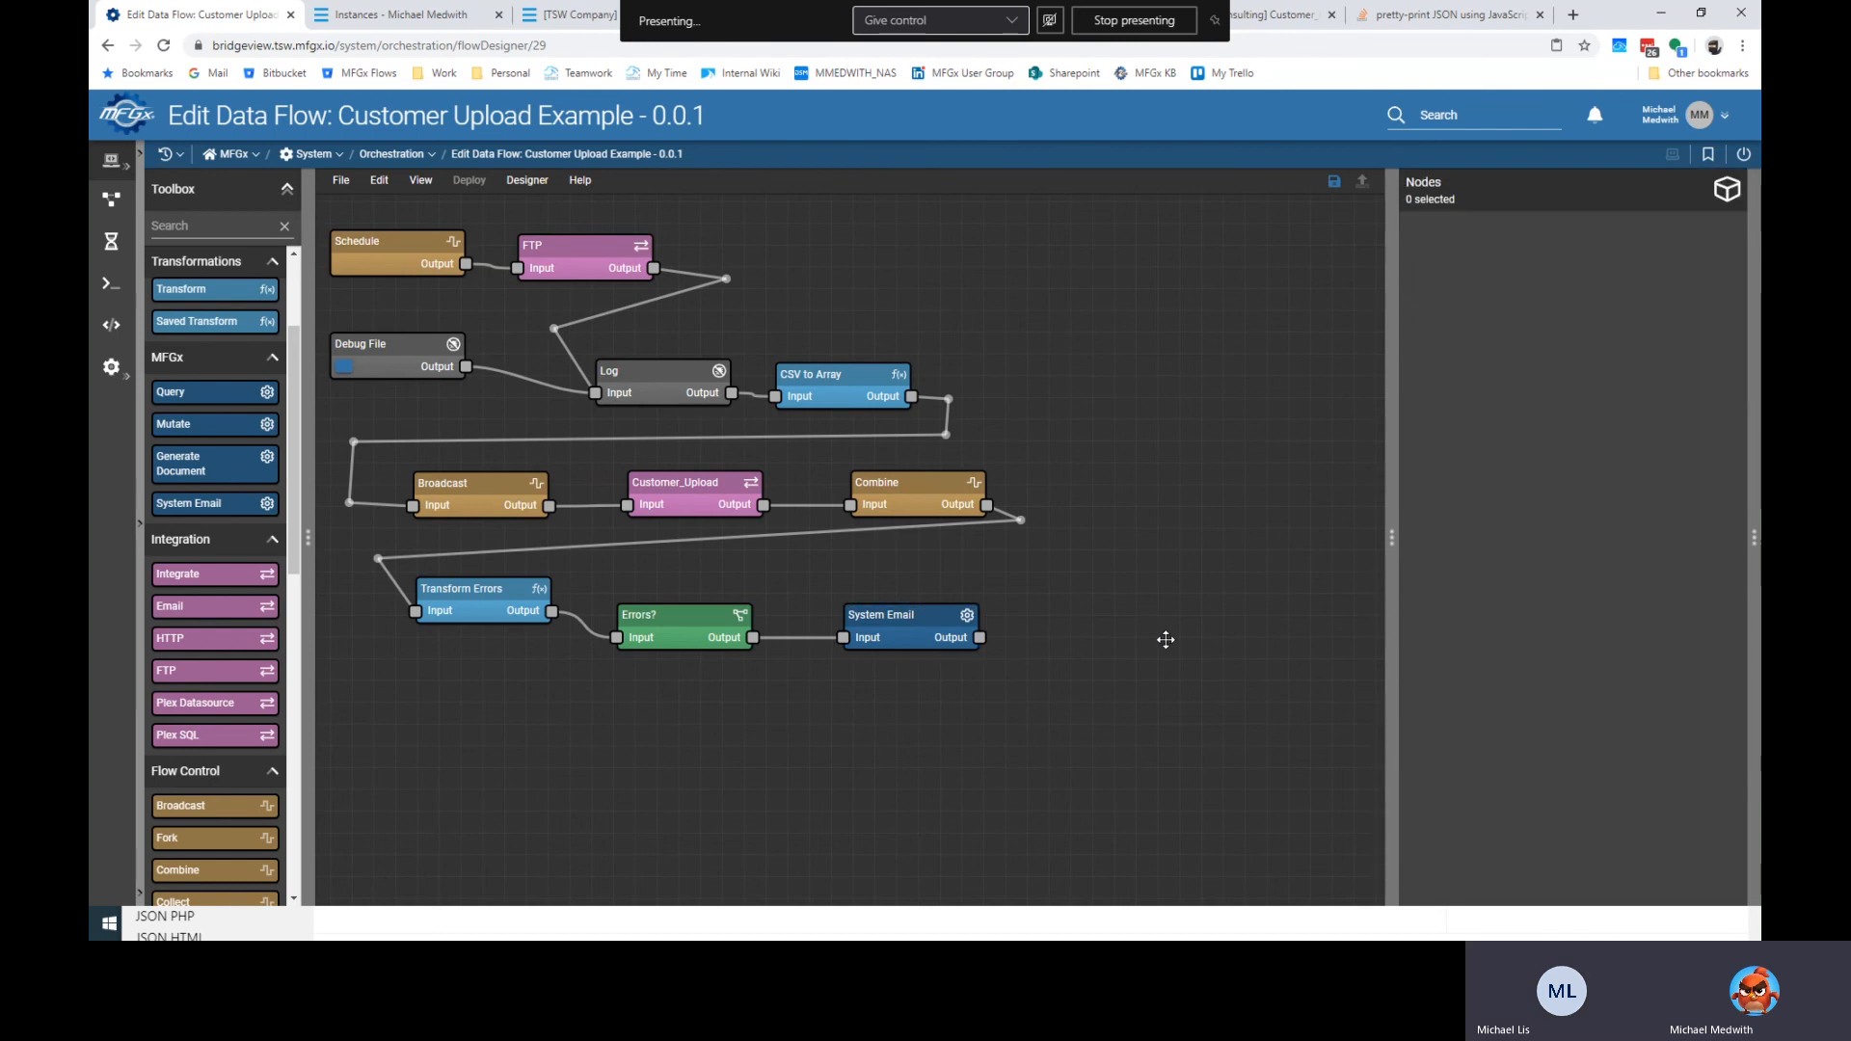
{"action": "left_click", "coordinate": [579, 181]}
{"action": "left_click", "coordinate": [625, 271]}
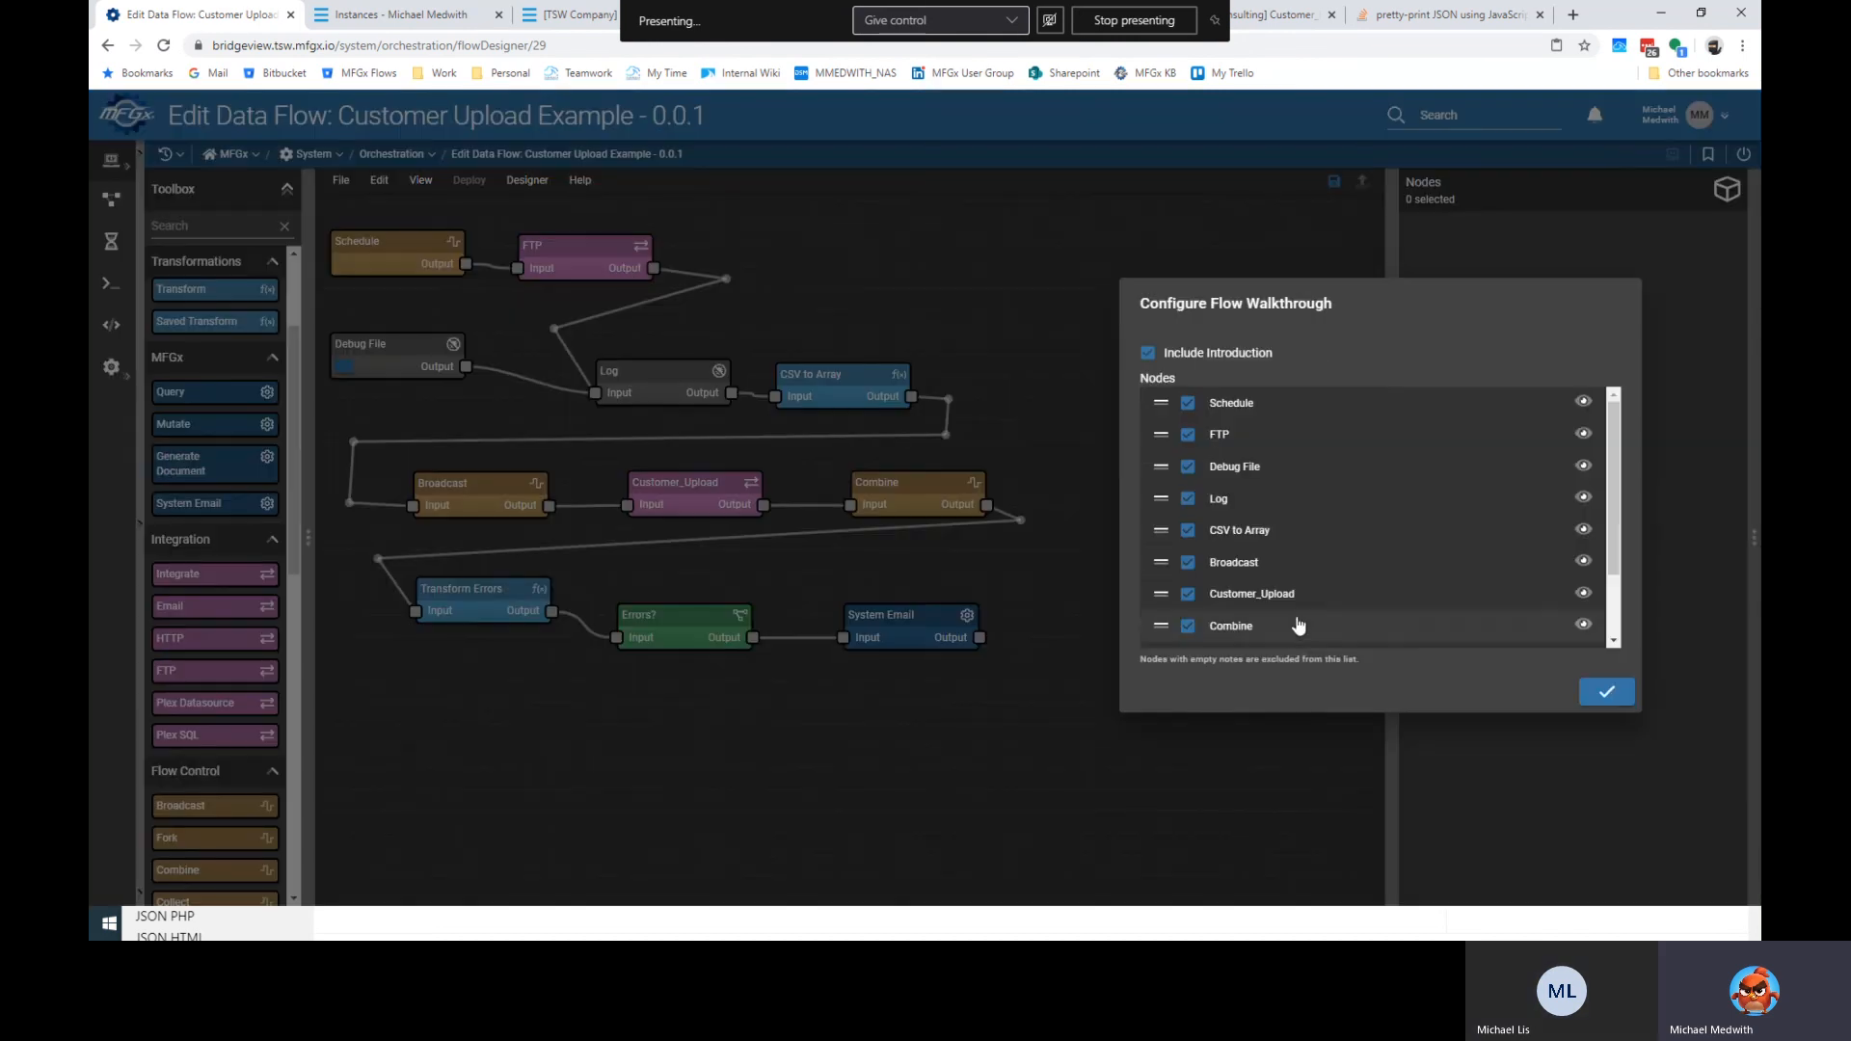
{"action": "scroll", "coordinate": [1610, 691], "scroll_direction": "down", "scroll_amount": 2}
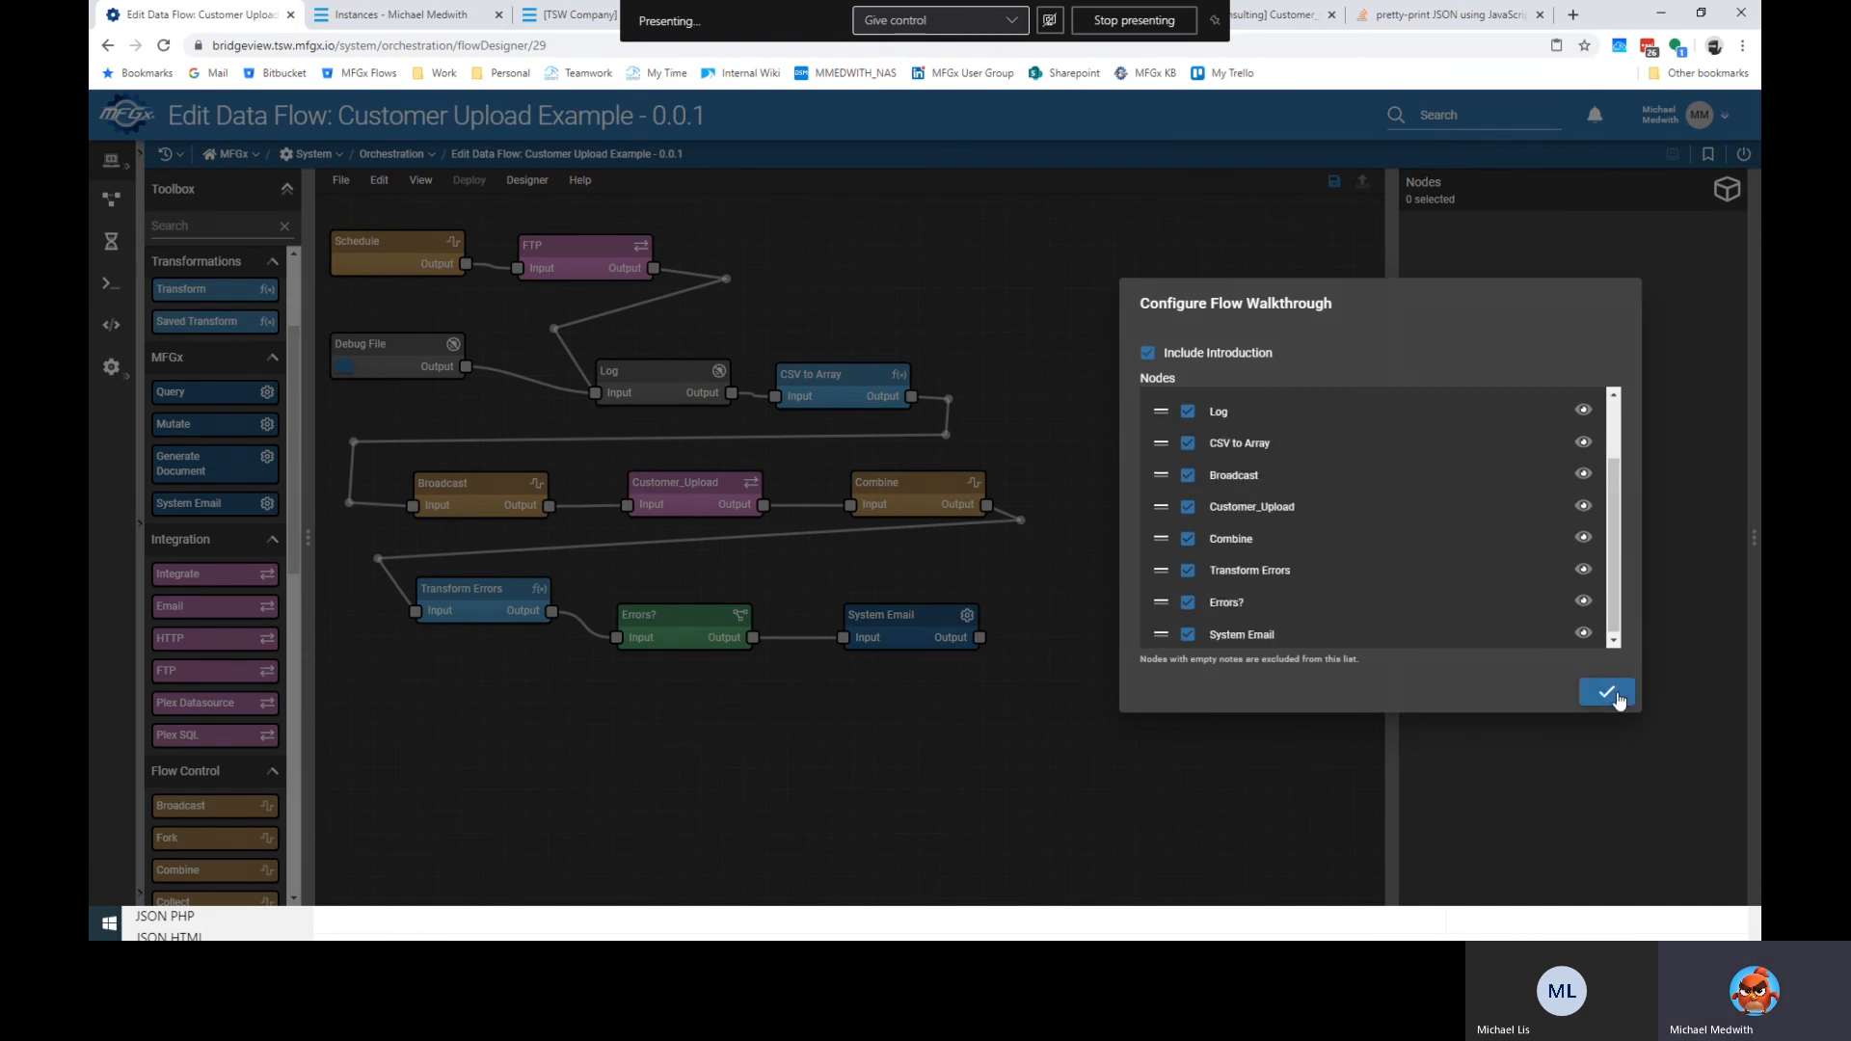
{"action": "left_click", "coordinate": [1607, 692]}
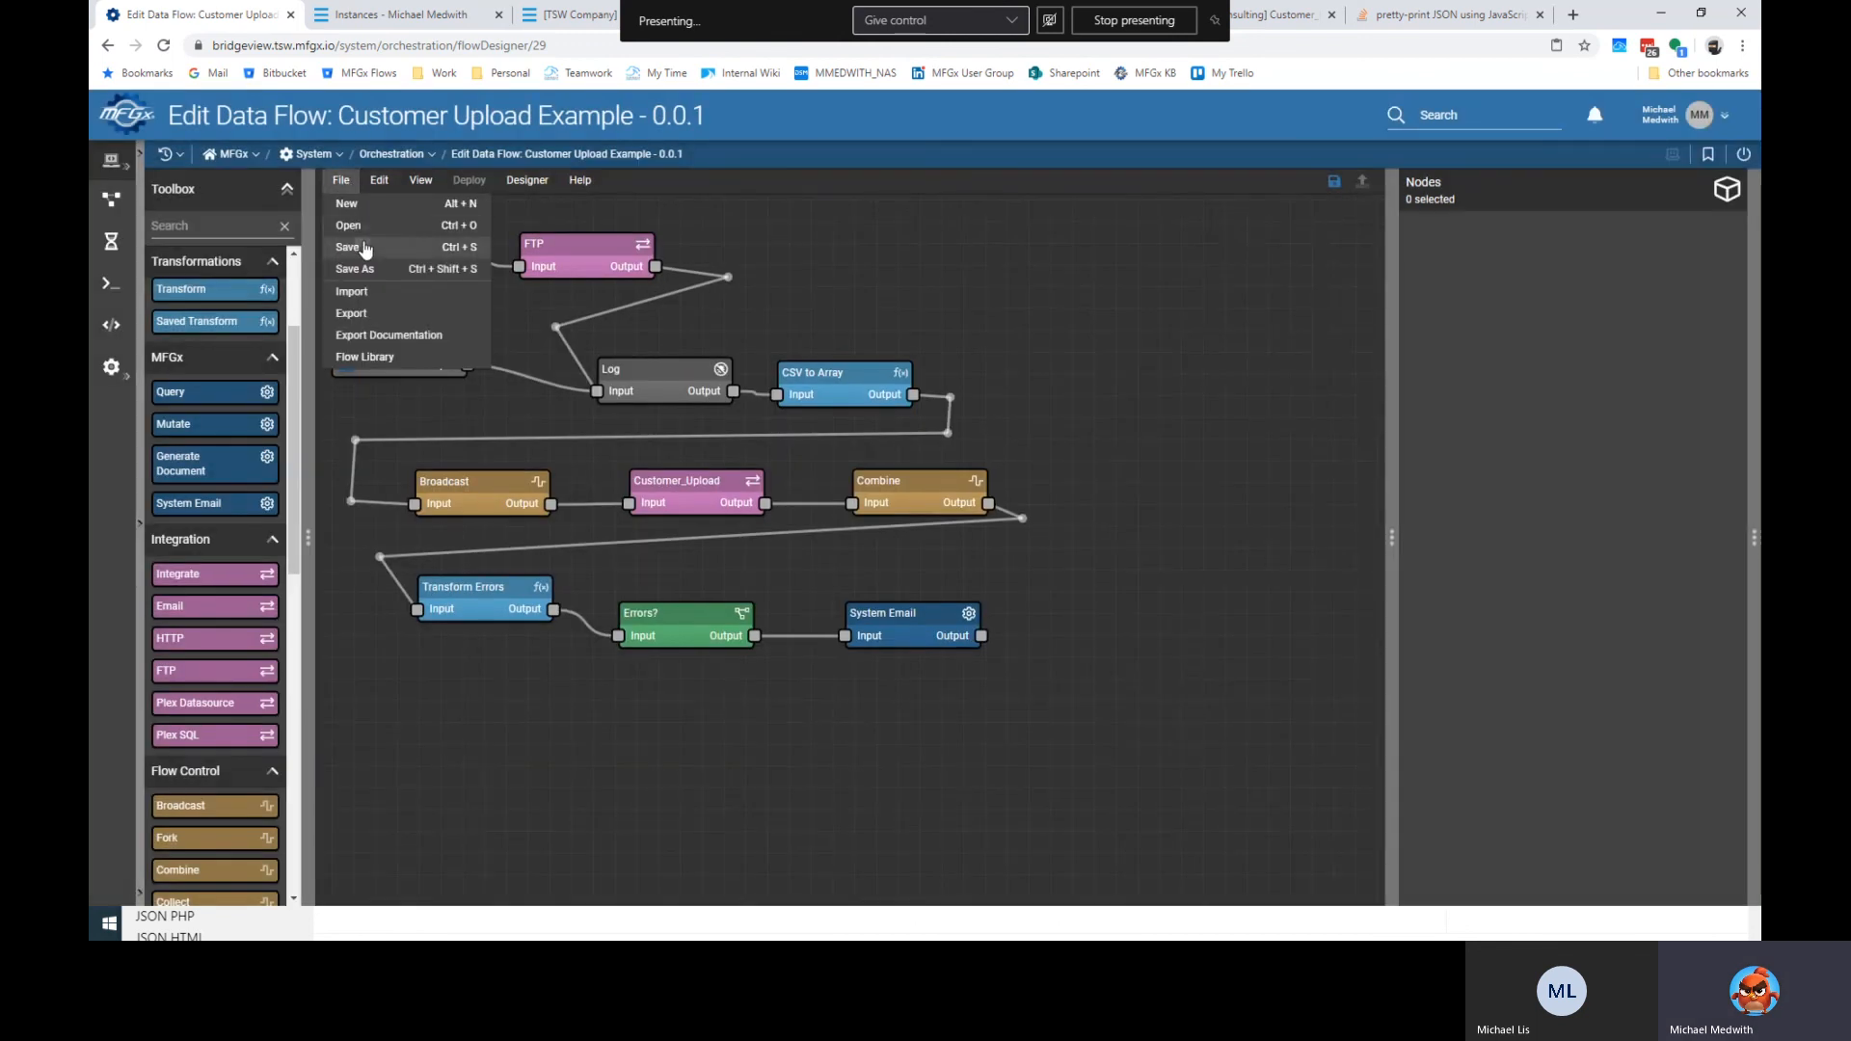
{"action": "left_click", "coordinate": [364, 247]}
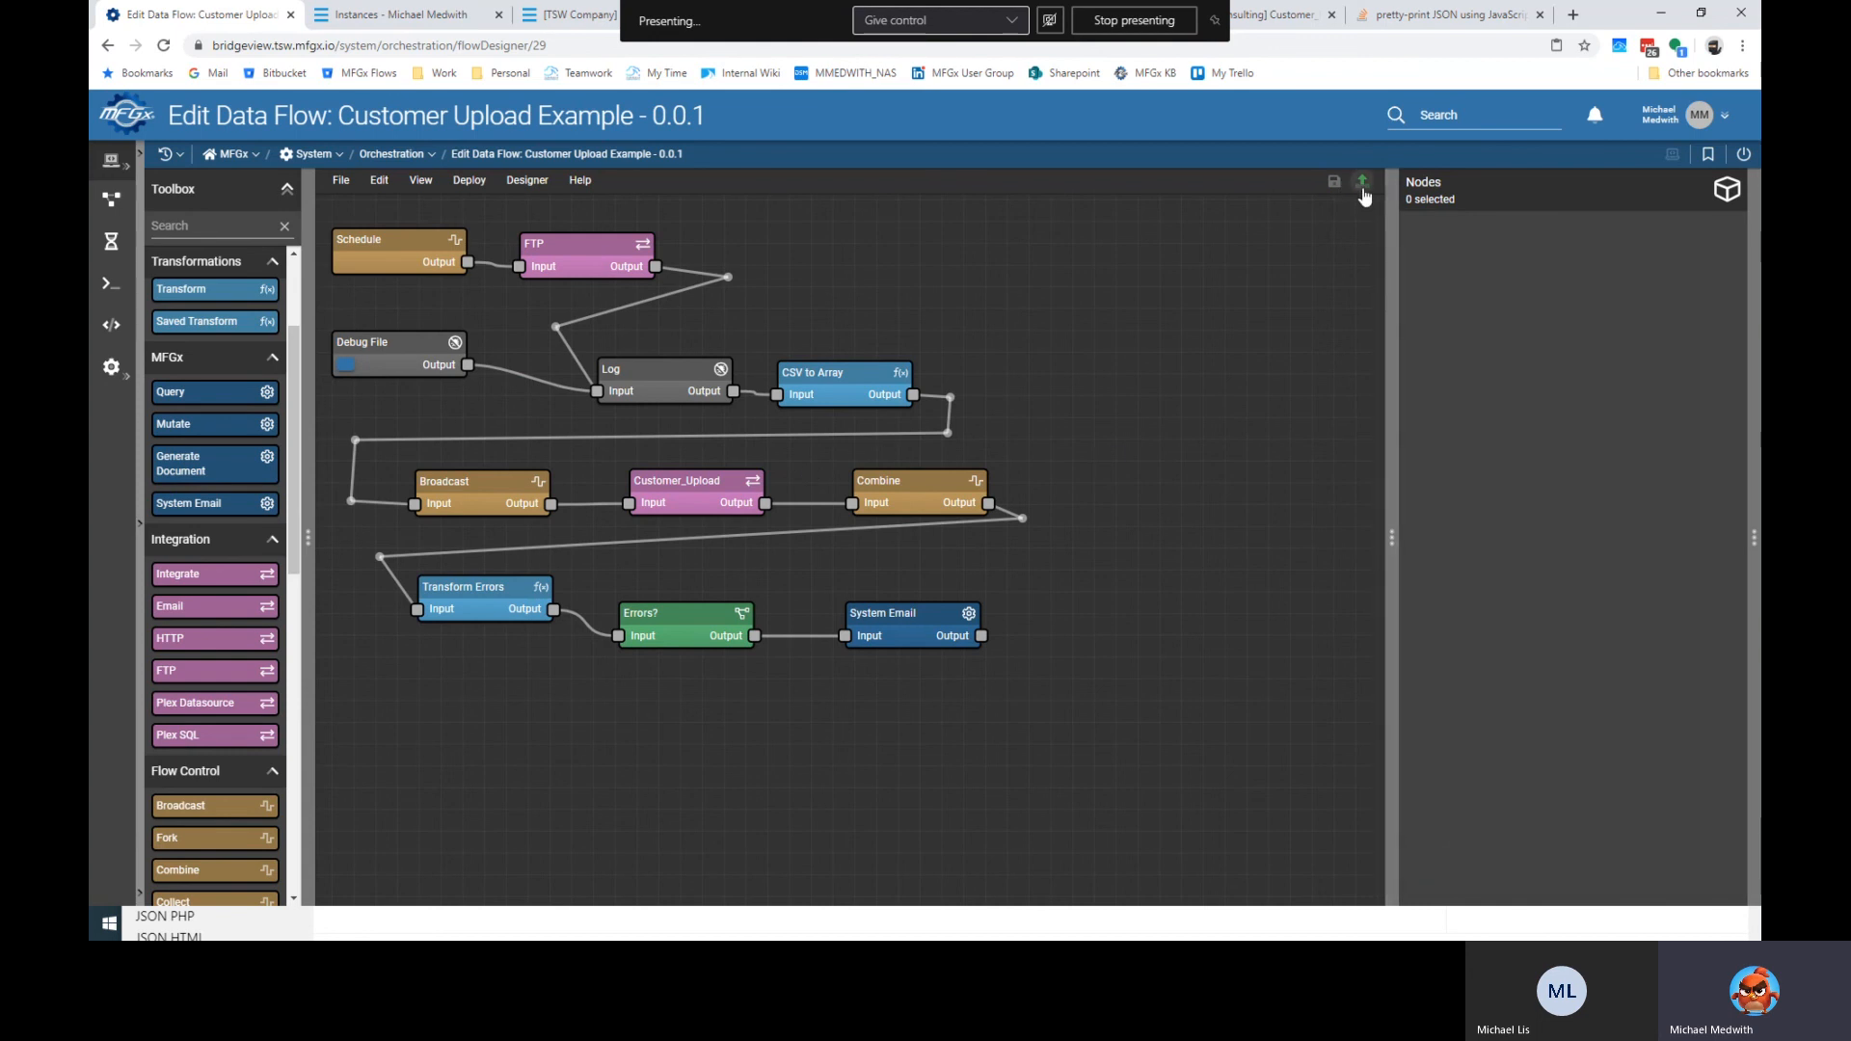
{"action": "left_click", "coordinate": [343, 182]}
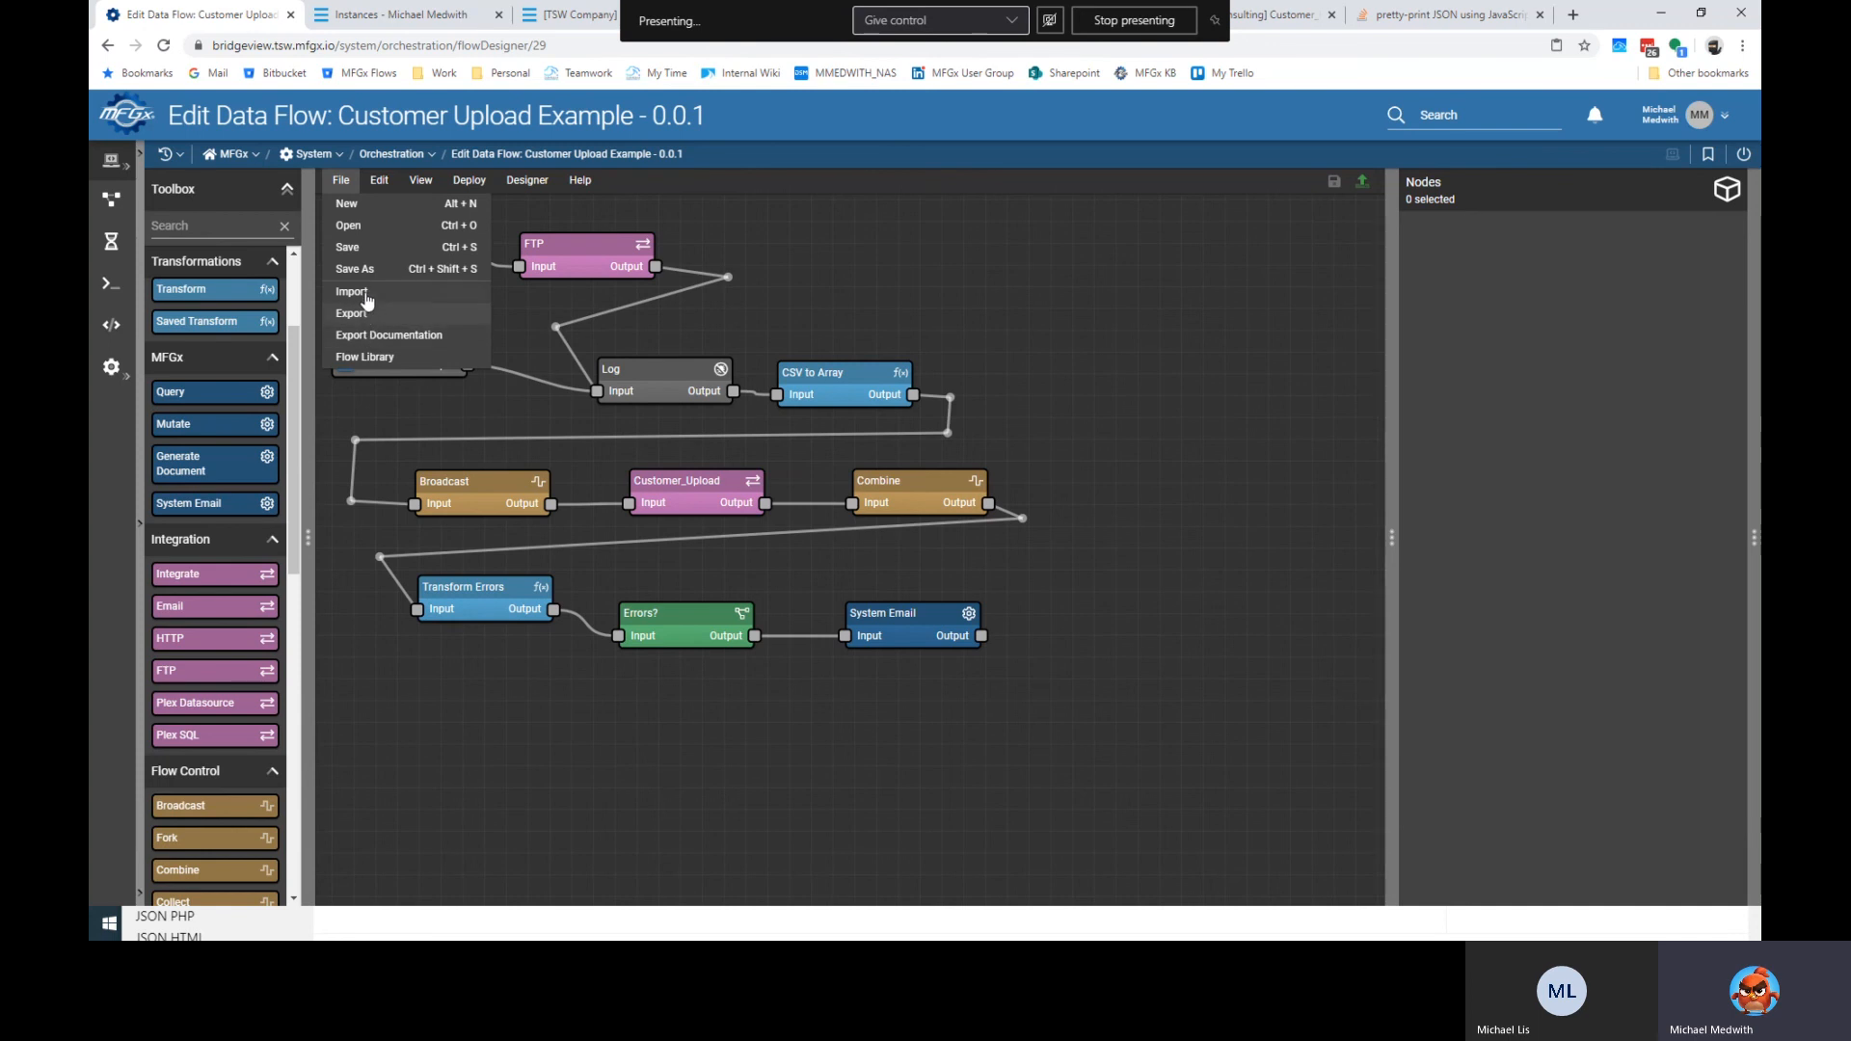
{"action": "left_click", "coordinate": [378, 180]}
{"action": "left_click", "coordinate": [469, 180]}
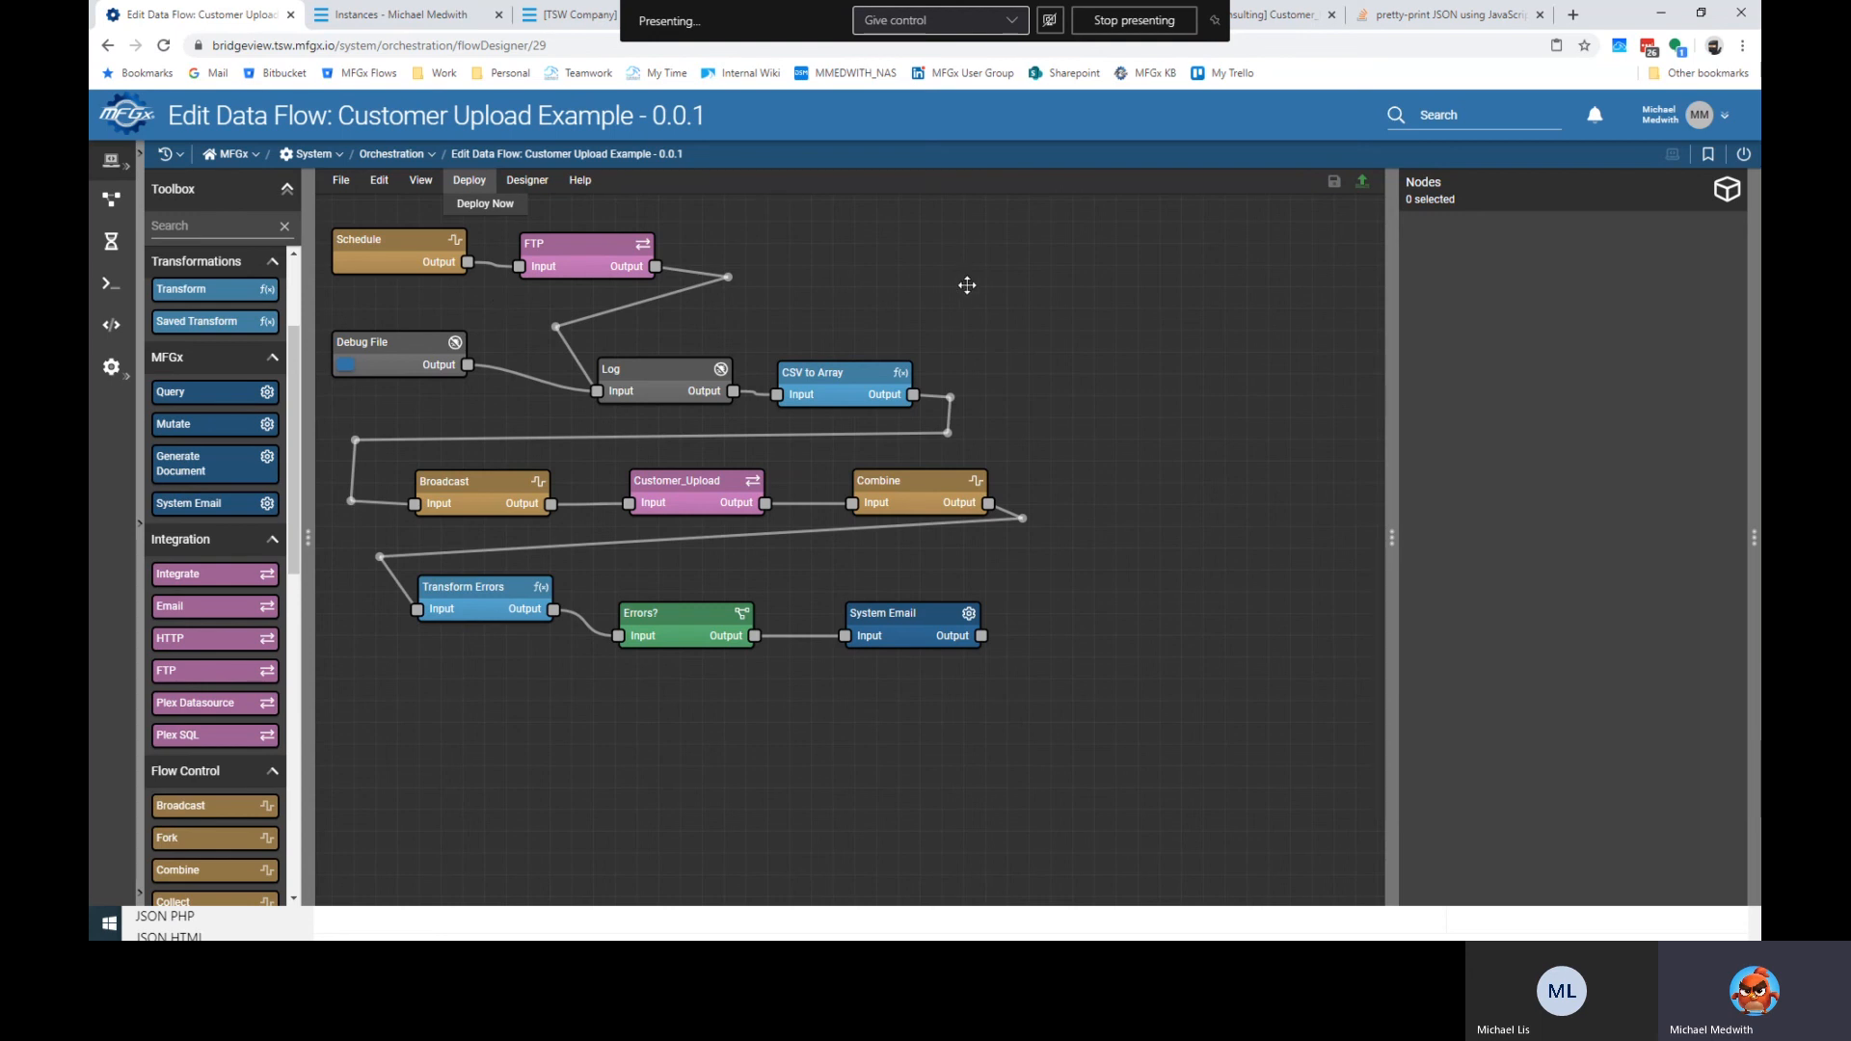
{"action": "left_click", "coordinate": [946, 331]}
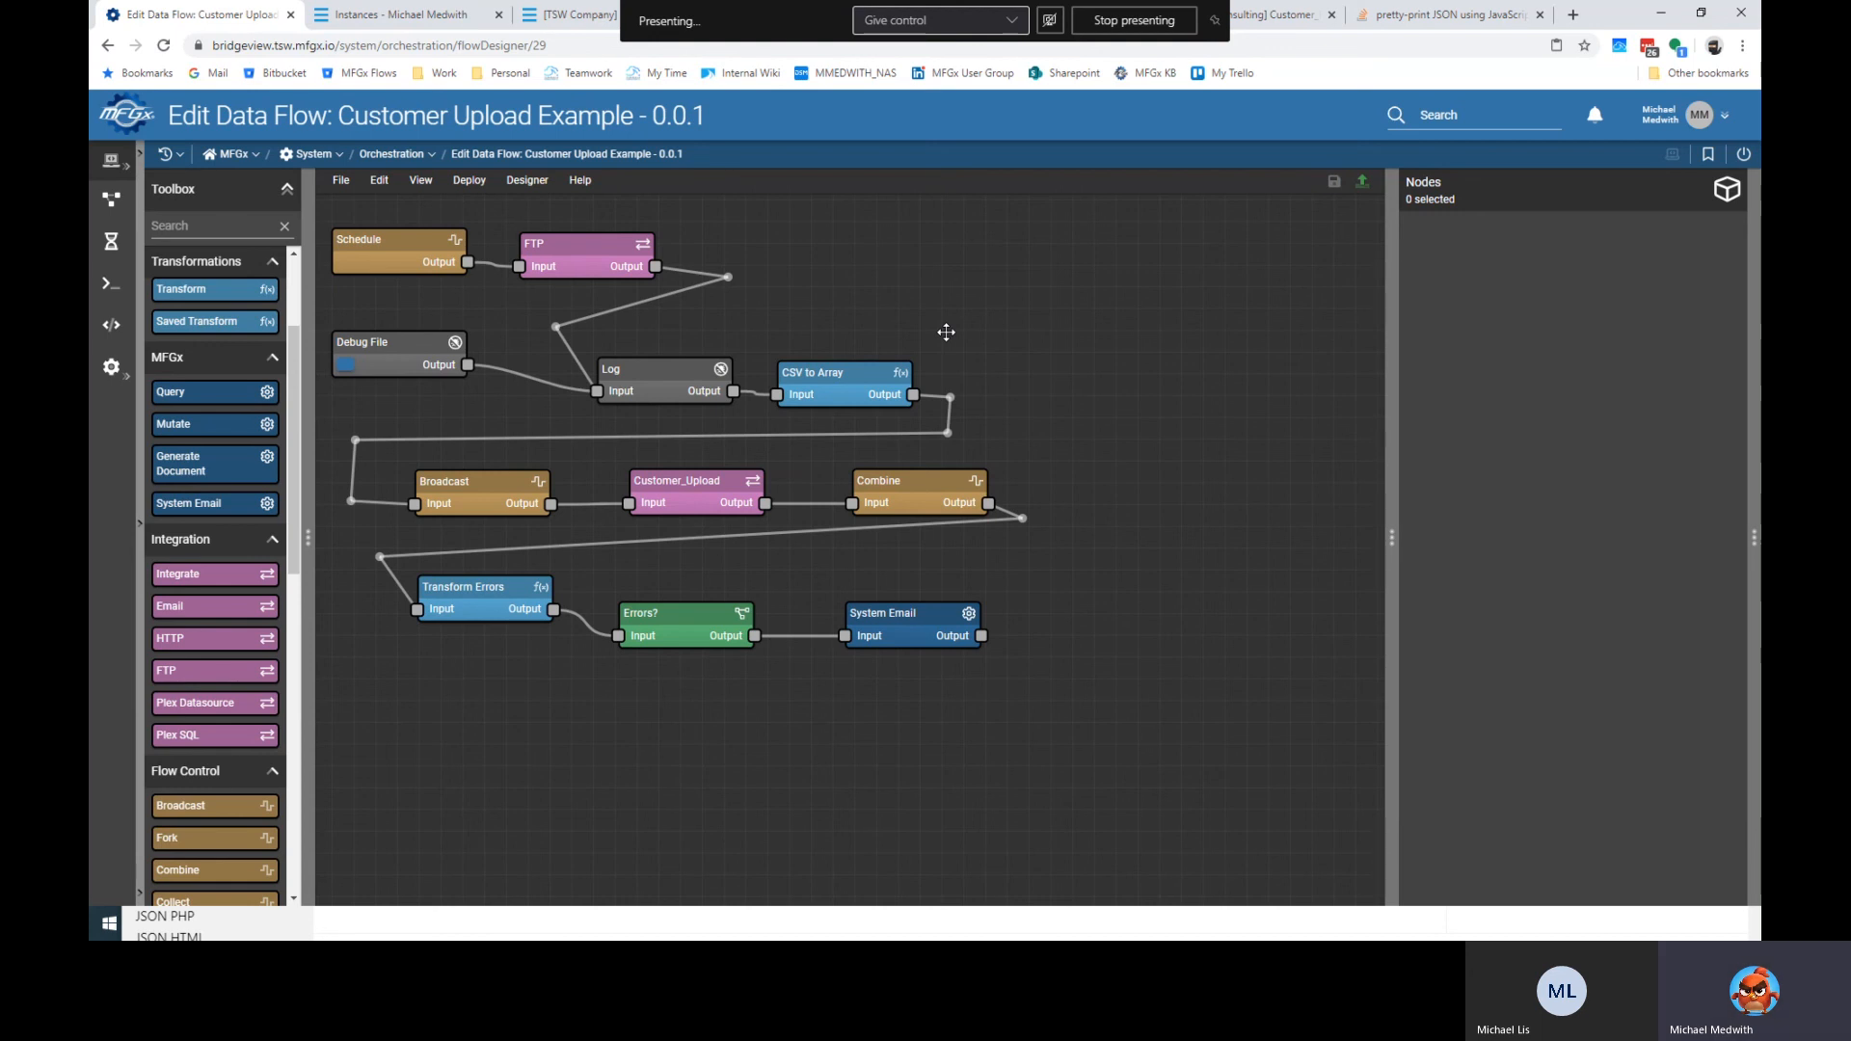
{"action": "left_click", "coordinate": [345, 184]}
{"action": "left_click", "coordinate": [380, 251]}
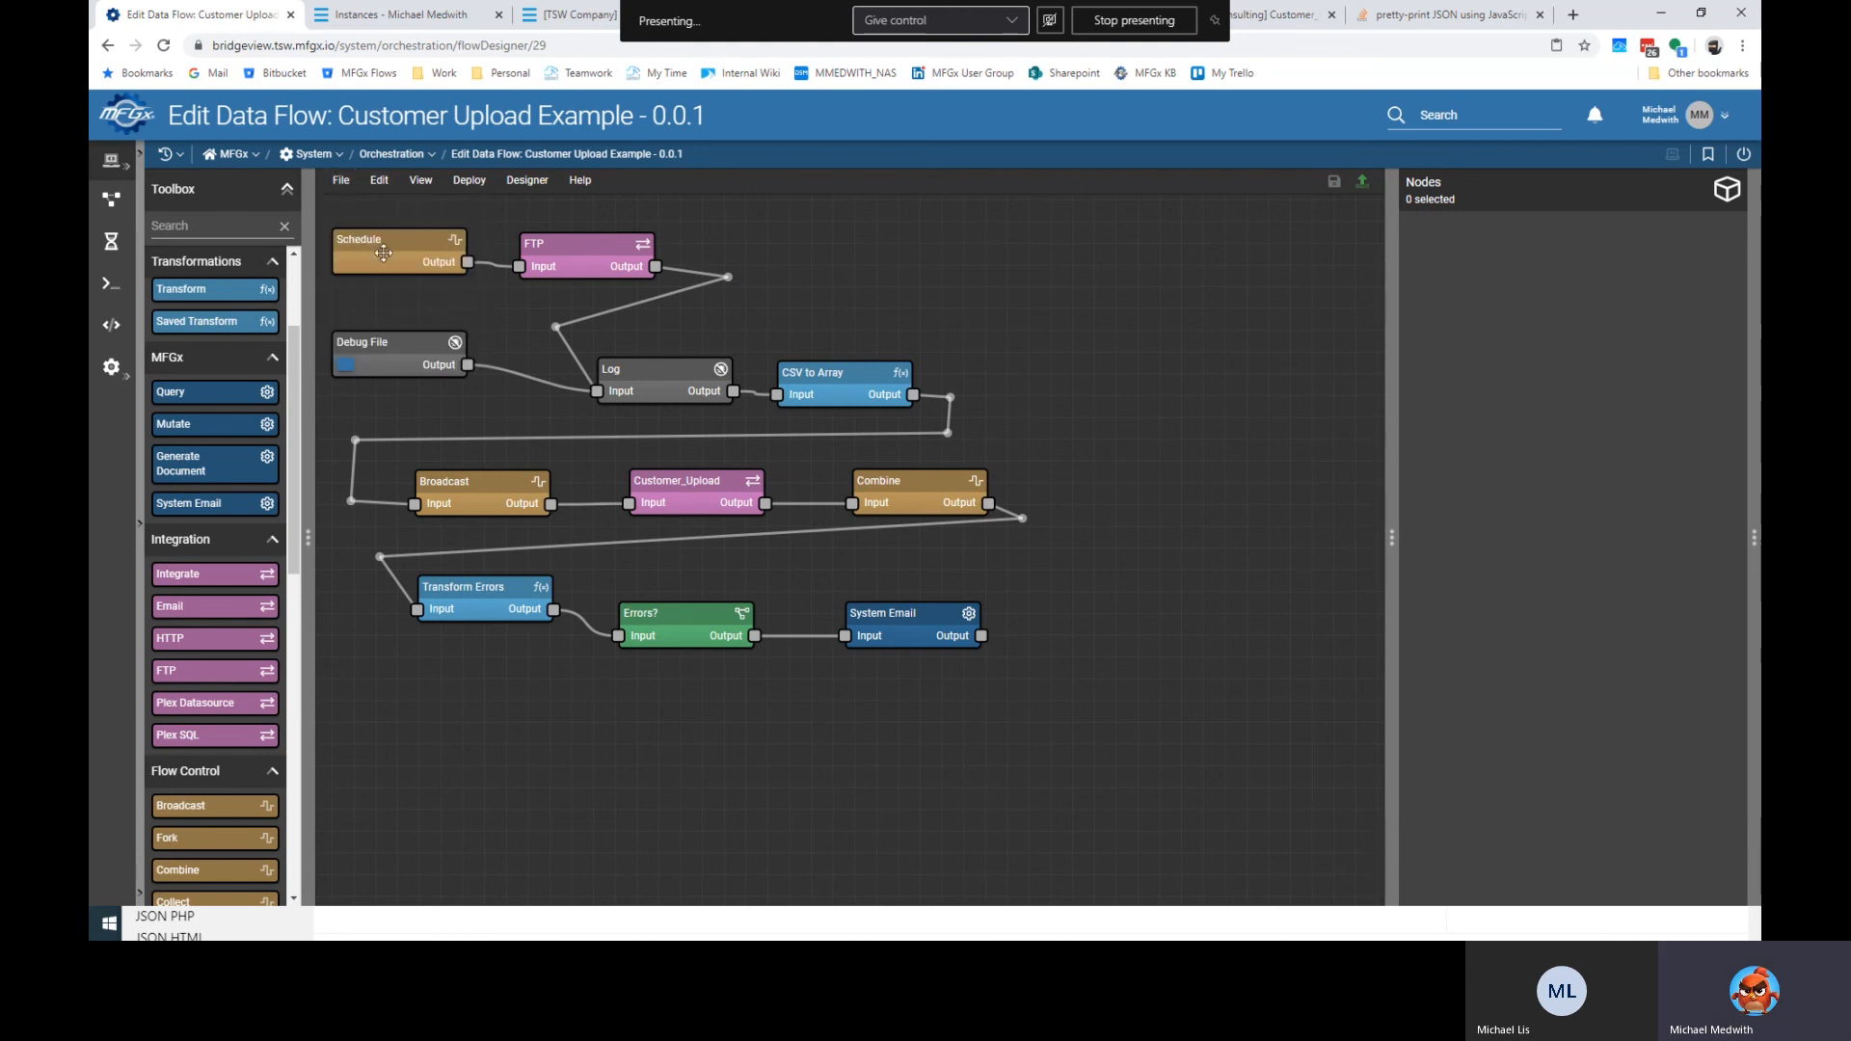
{"action": "left_click", "coordinate": [341, 180]}
{"action": "left_click", "coordinate": [376, 273]}
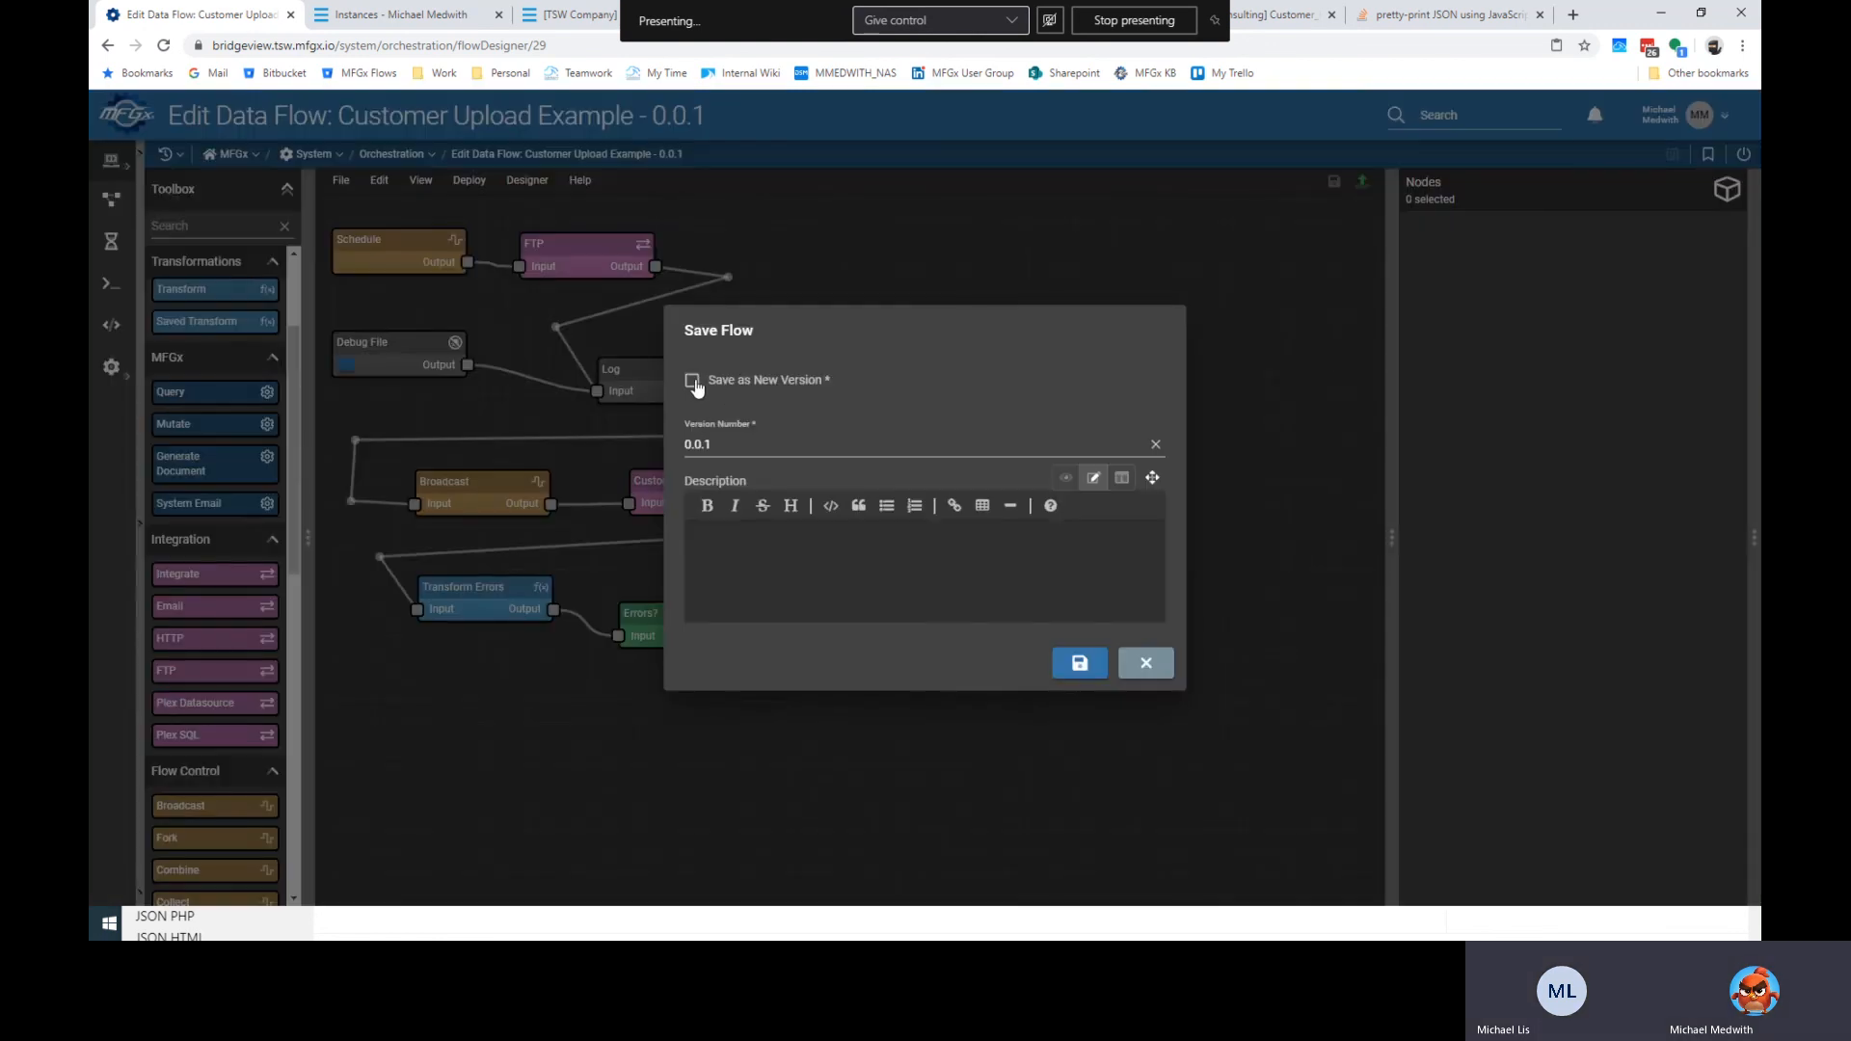
{"action": "left_click", "coordinate": [691, 382]}
{"action": "left_click", "coordinate": [724, 452]}
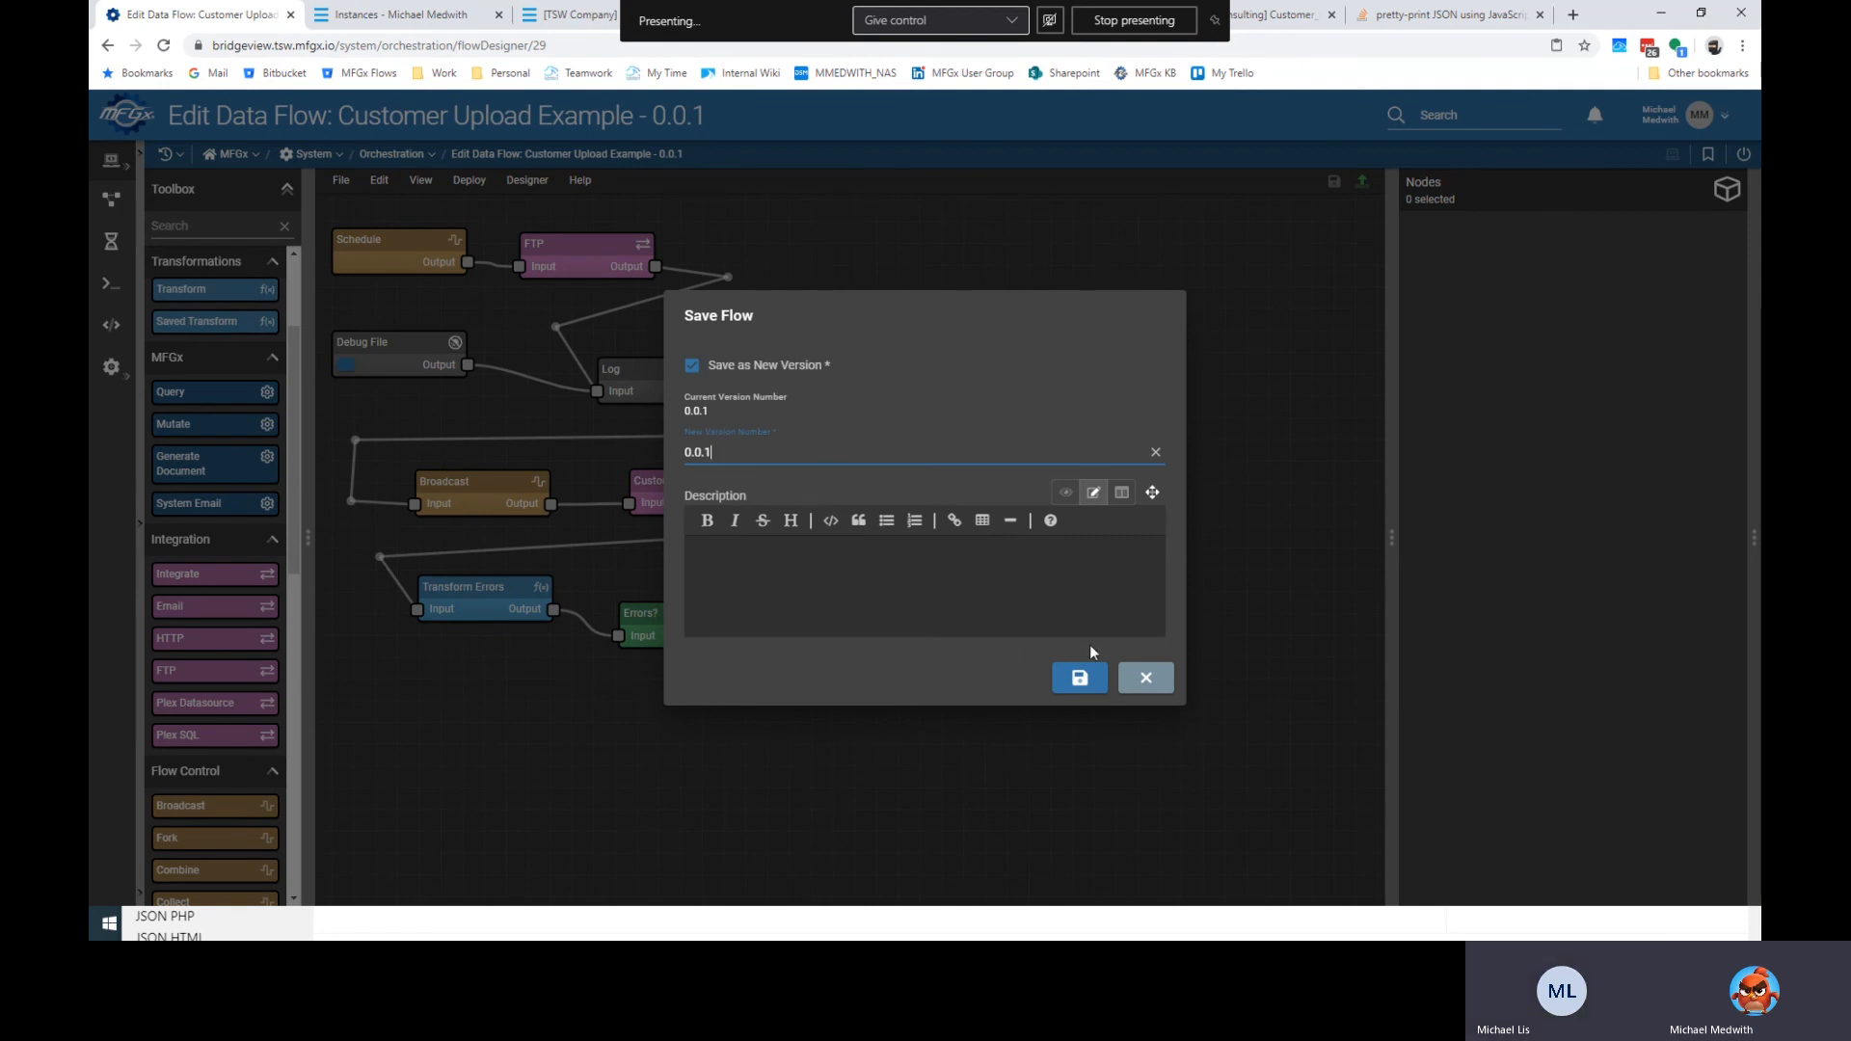
{"action": "left_click", "coordinate": [1146, 681]}
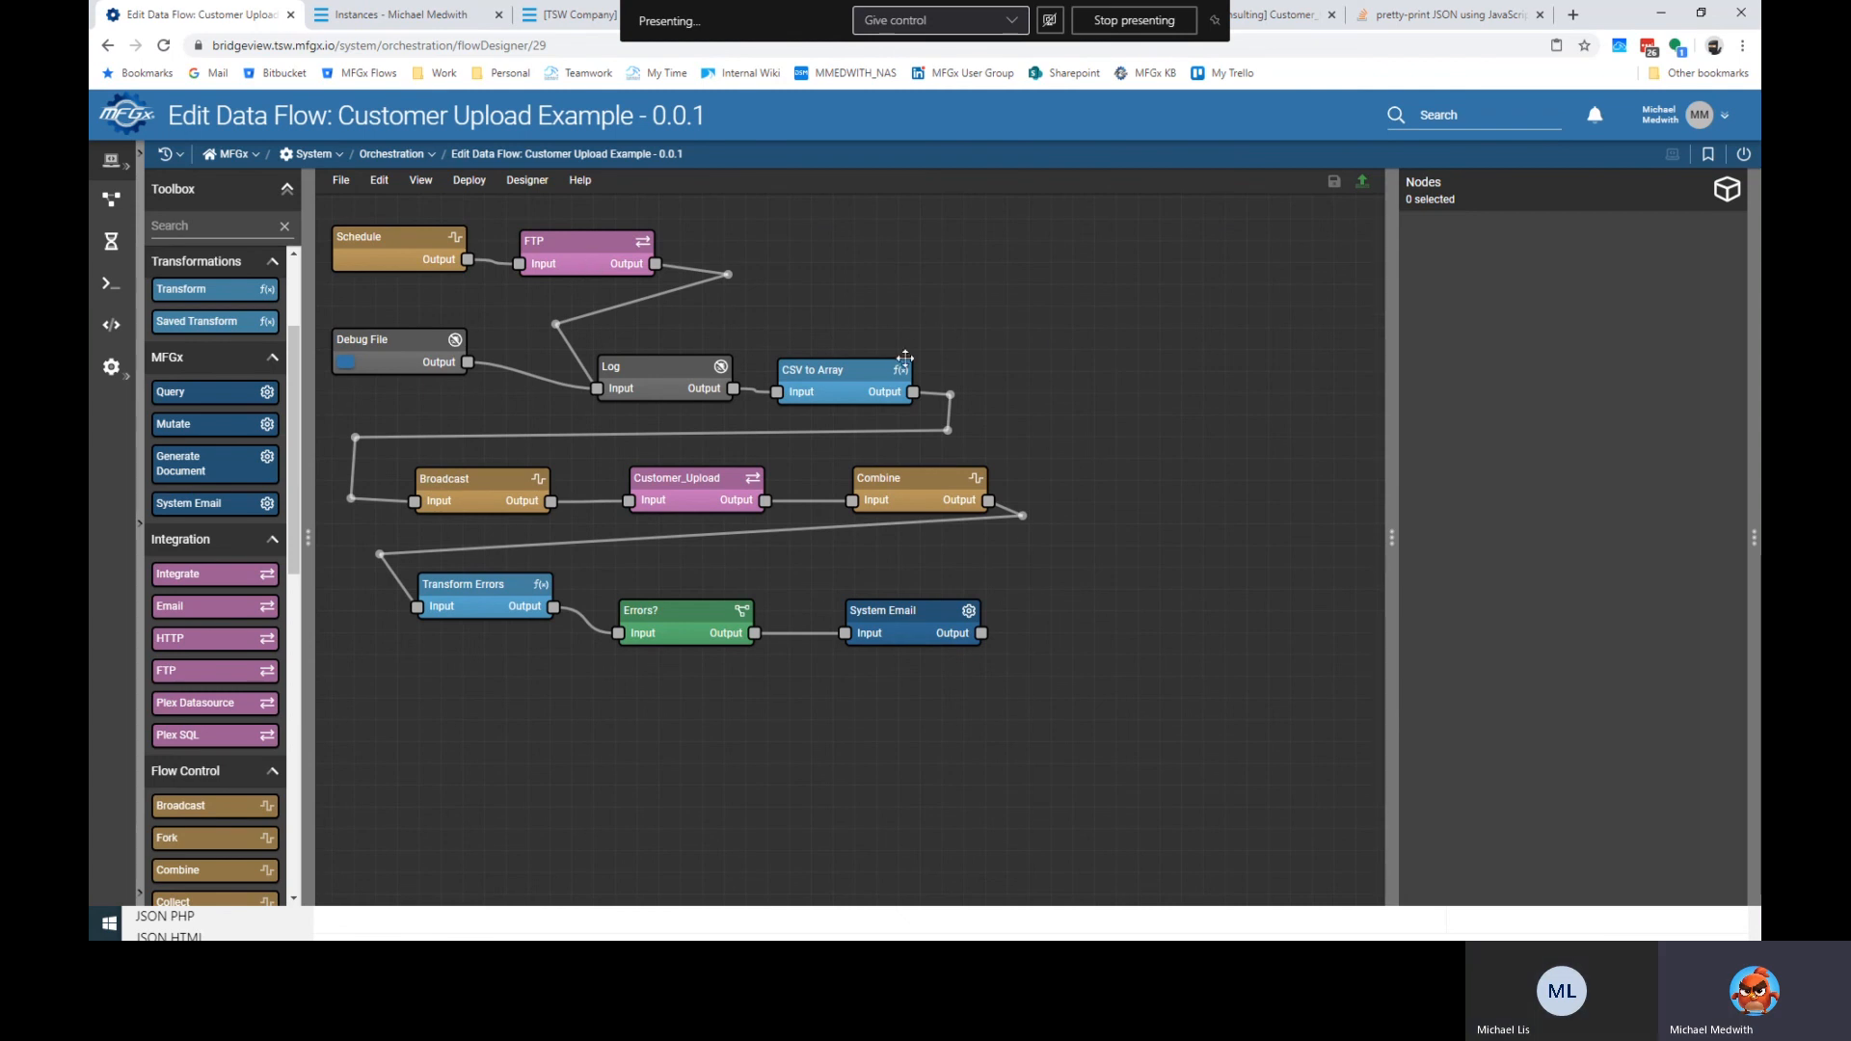
Select the FTP node, close the extra browser tabs and return to the flow designer tab.
{"action": "left_click_drag", "start_coordinate": [609, 253], "coordinate": [607, 252]}
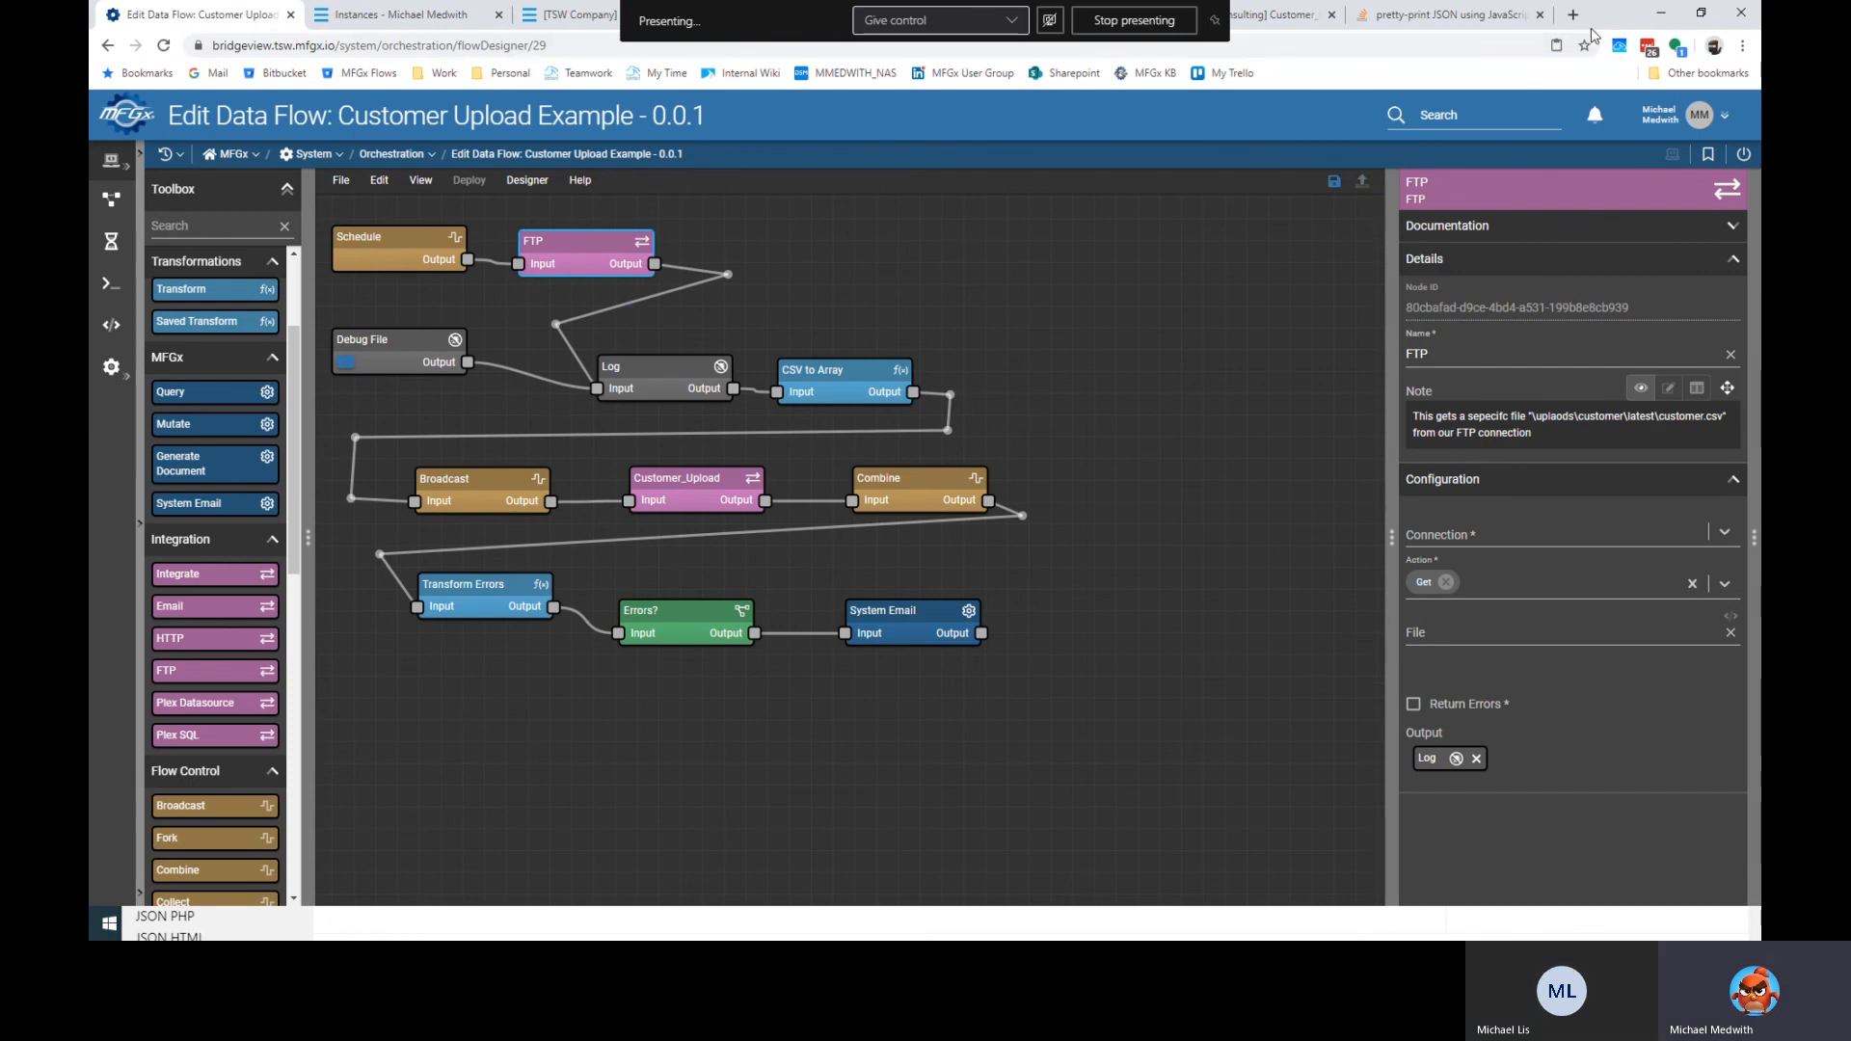
{"action": "left_click_drag", "start_coordinate": [1600, 27], "coordinate": [1485, 8]}
{"action": "left_click", "coordinate": [1533, 62]}
{"action": "key", "text": "ctrl+w"}
{"action": "key", "text": "ctrl+w"}
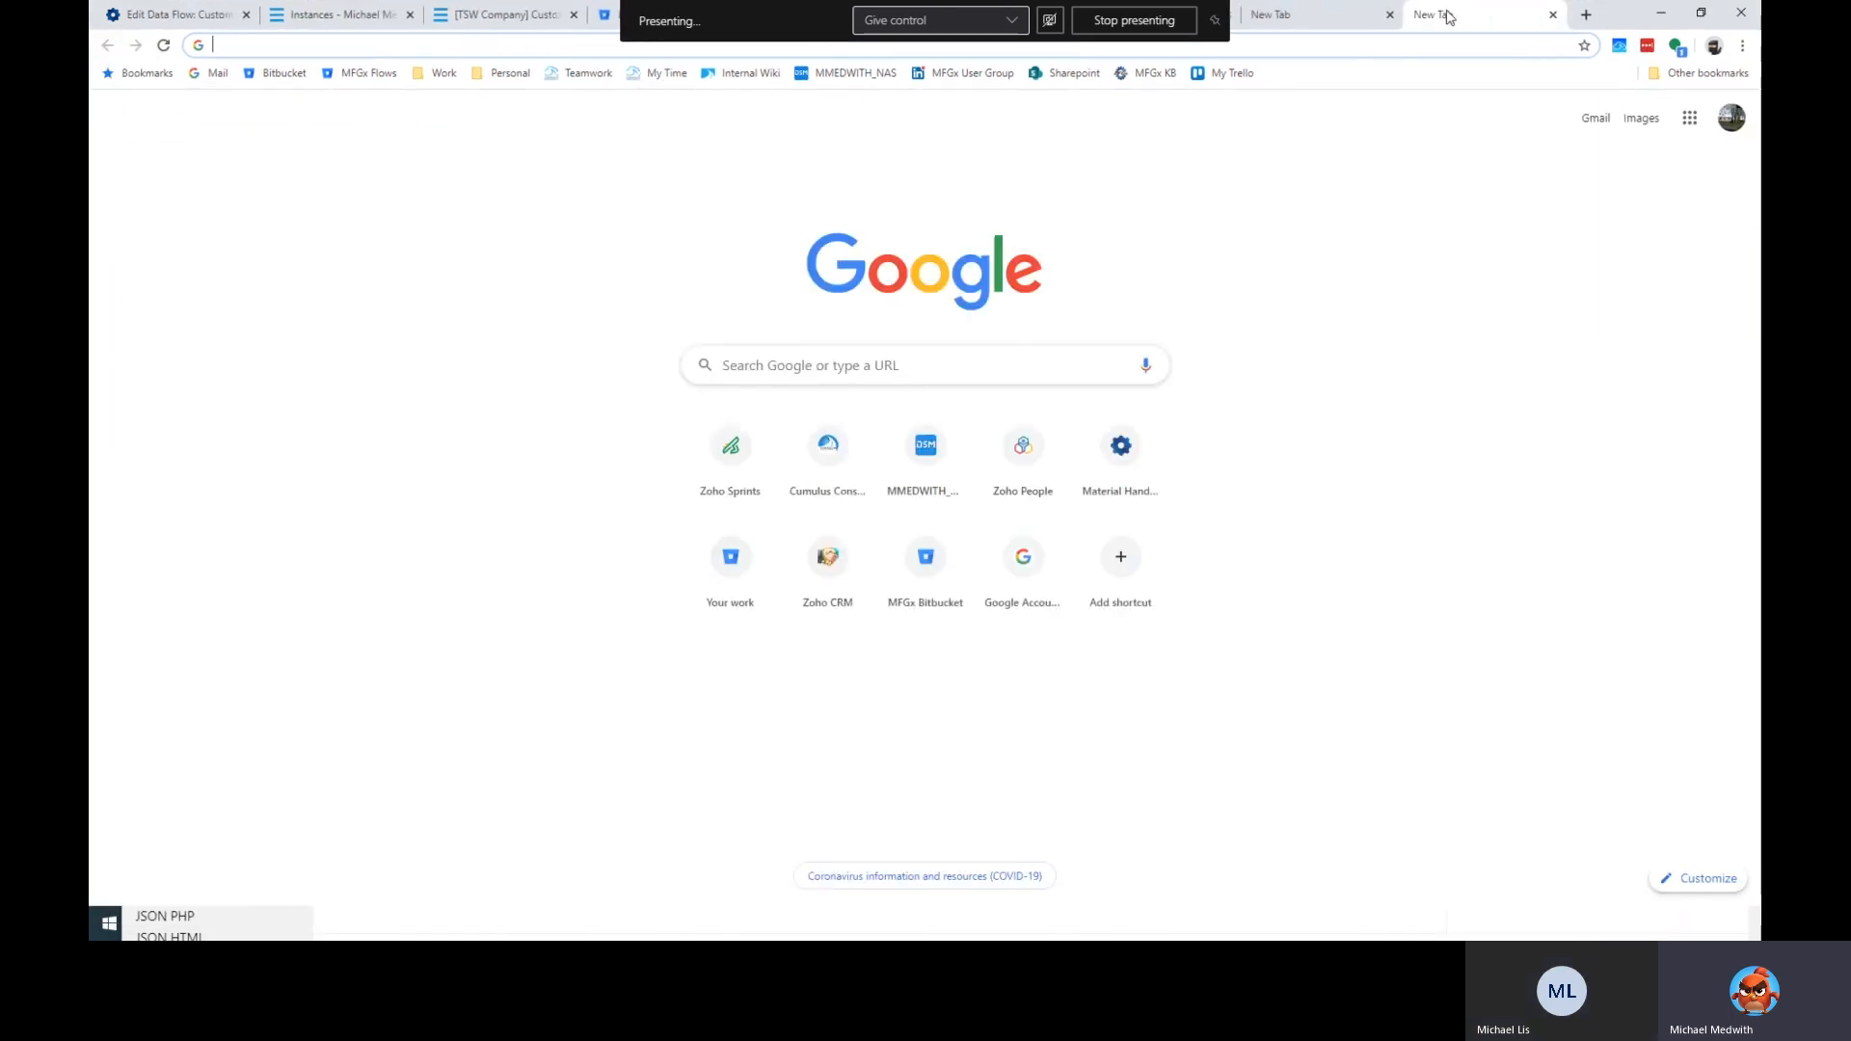
{"action": "key", "text": "ctrl+w"}
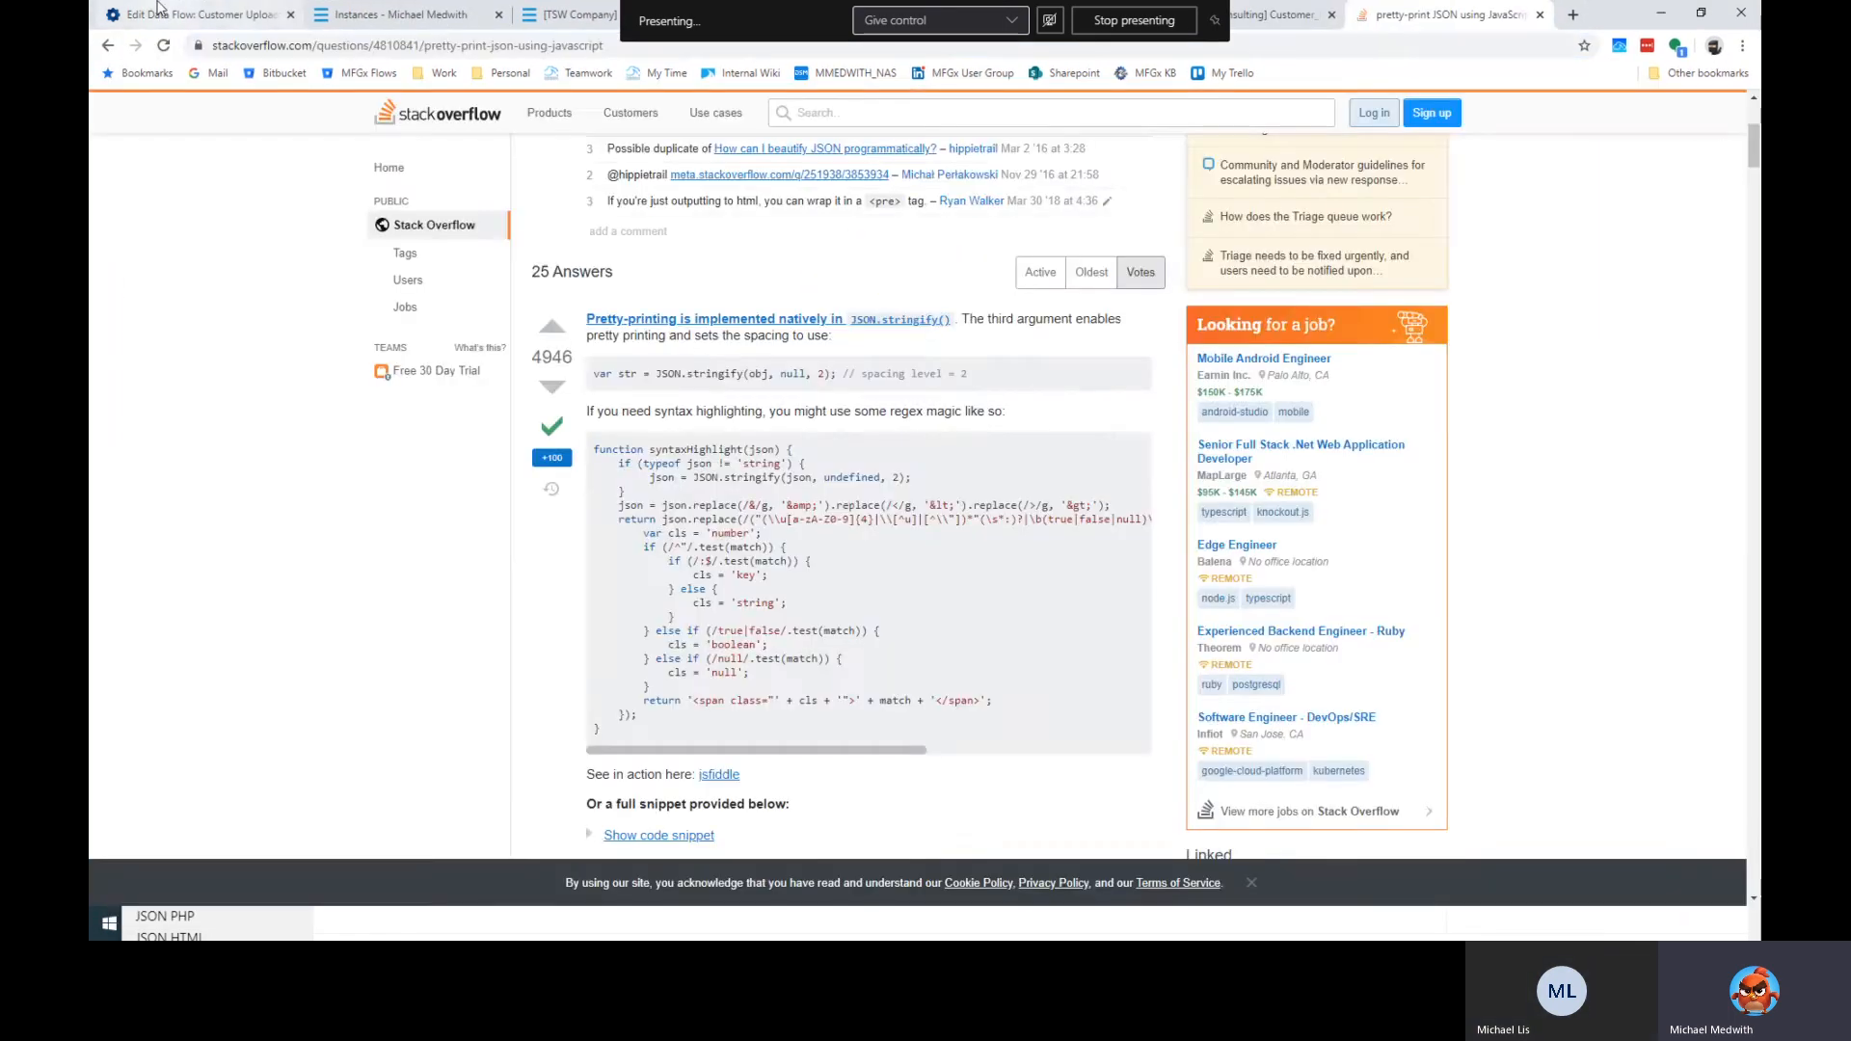
{"action": "key", "text": "ctrl+1"}
Save the flow with Ctrl+S and start the Help > Flow Walkthrough.
{"action": "left_click_drag", "start_coordinate": [570, 267], "coordinate": [568, 266]}
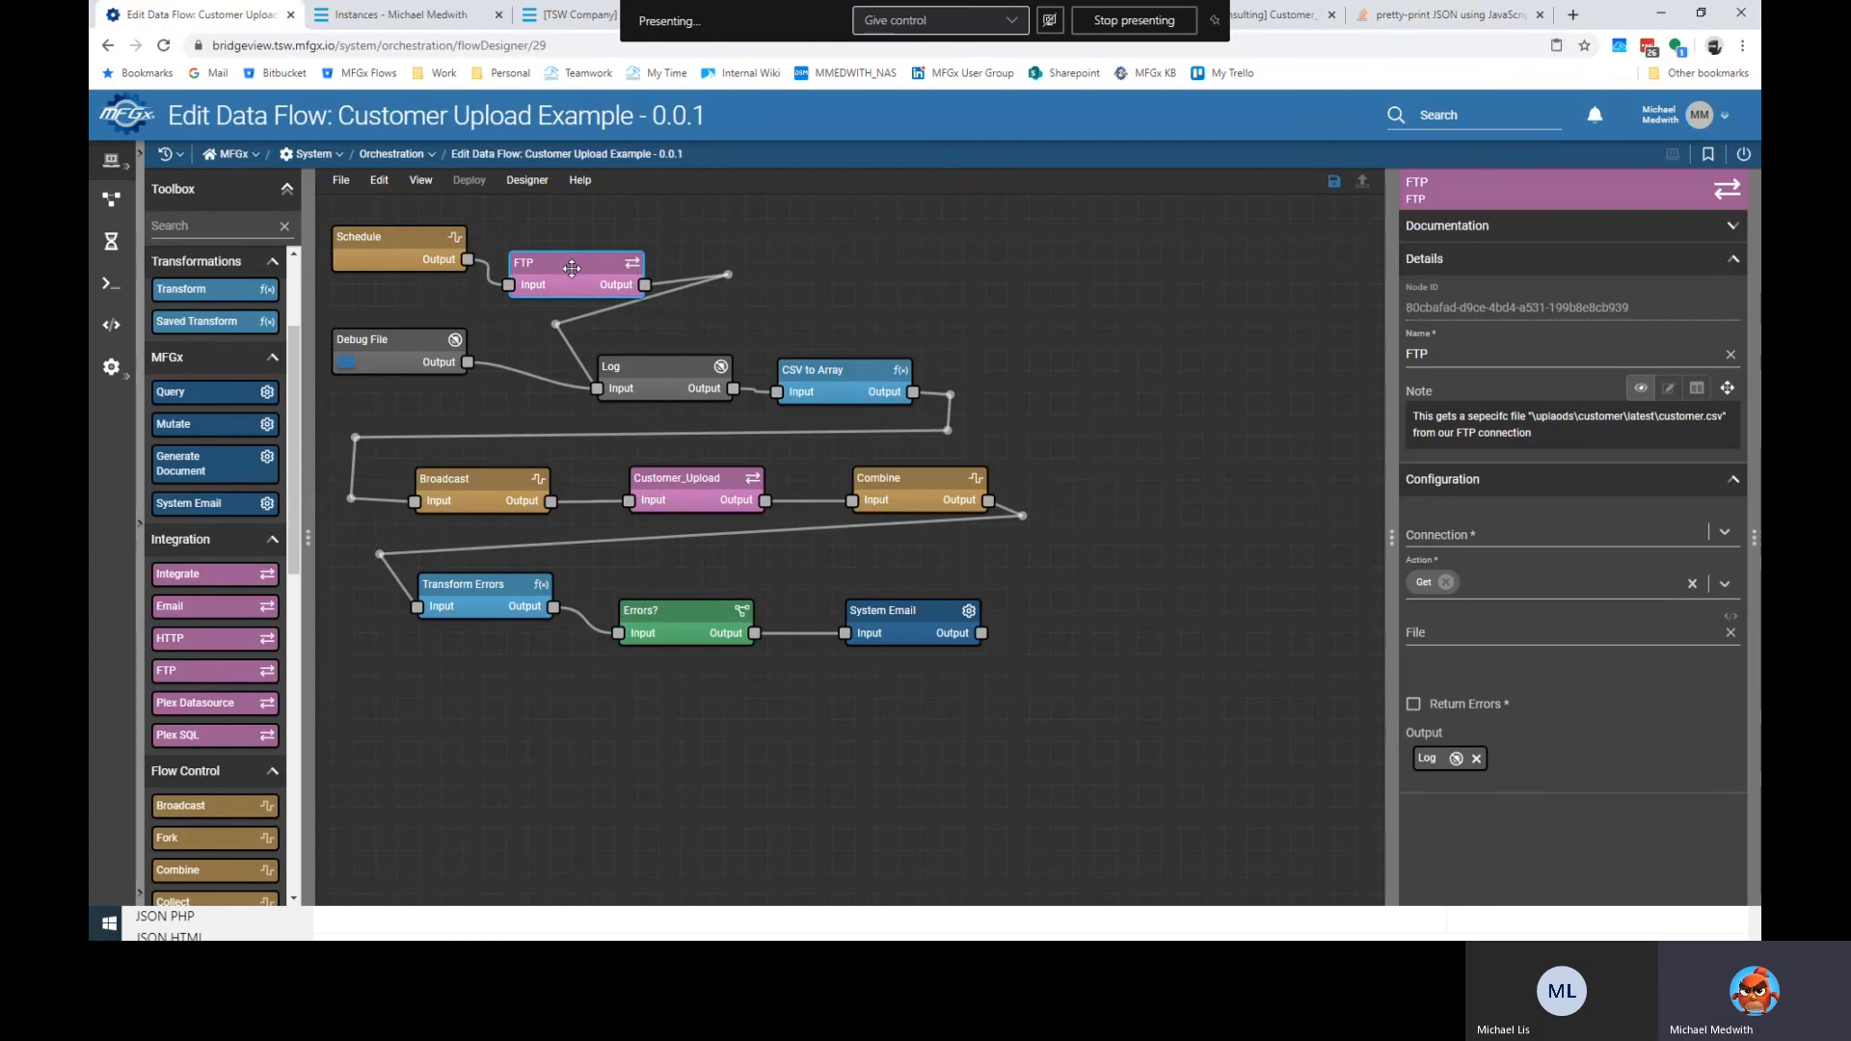
{"action": "key", "text": "ctrl+s"}
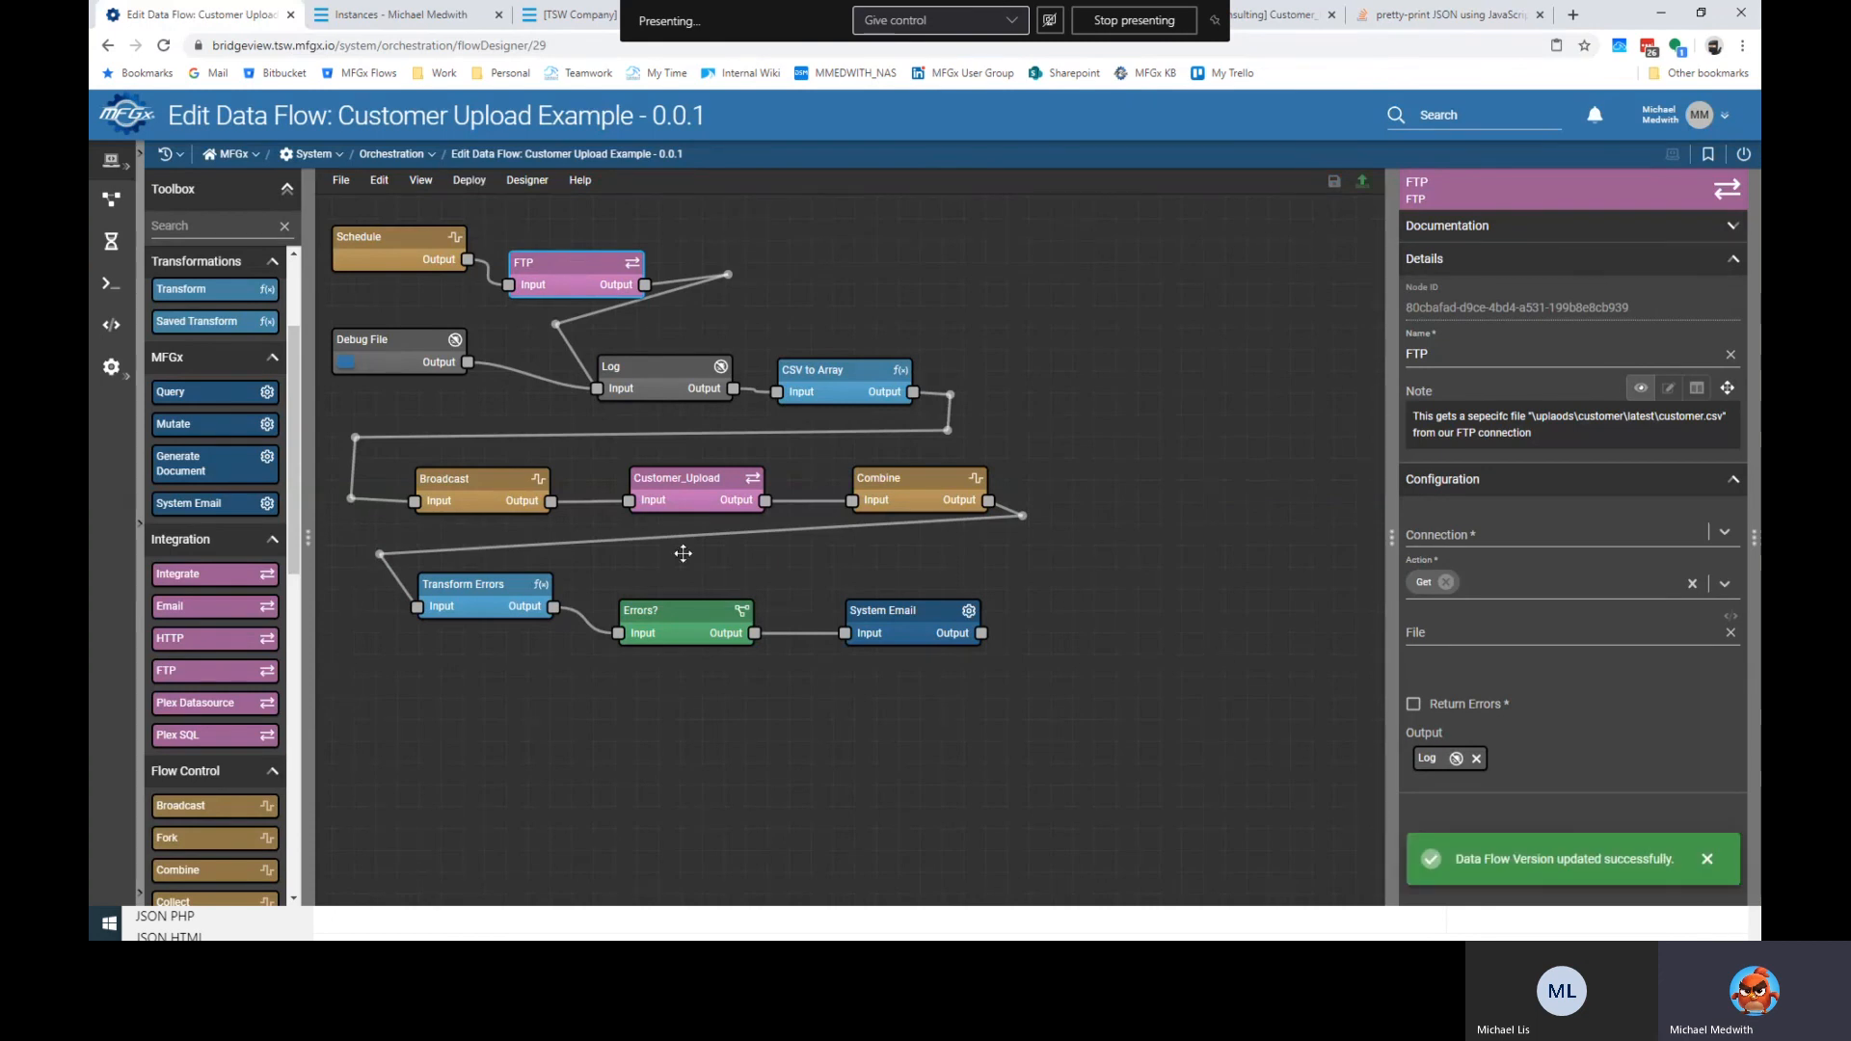
{"action": "left_click_drag", "start_coordinate": [578, 272], "coordinate": [575, 252]}
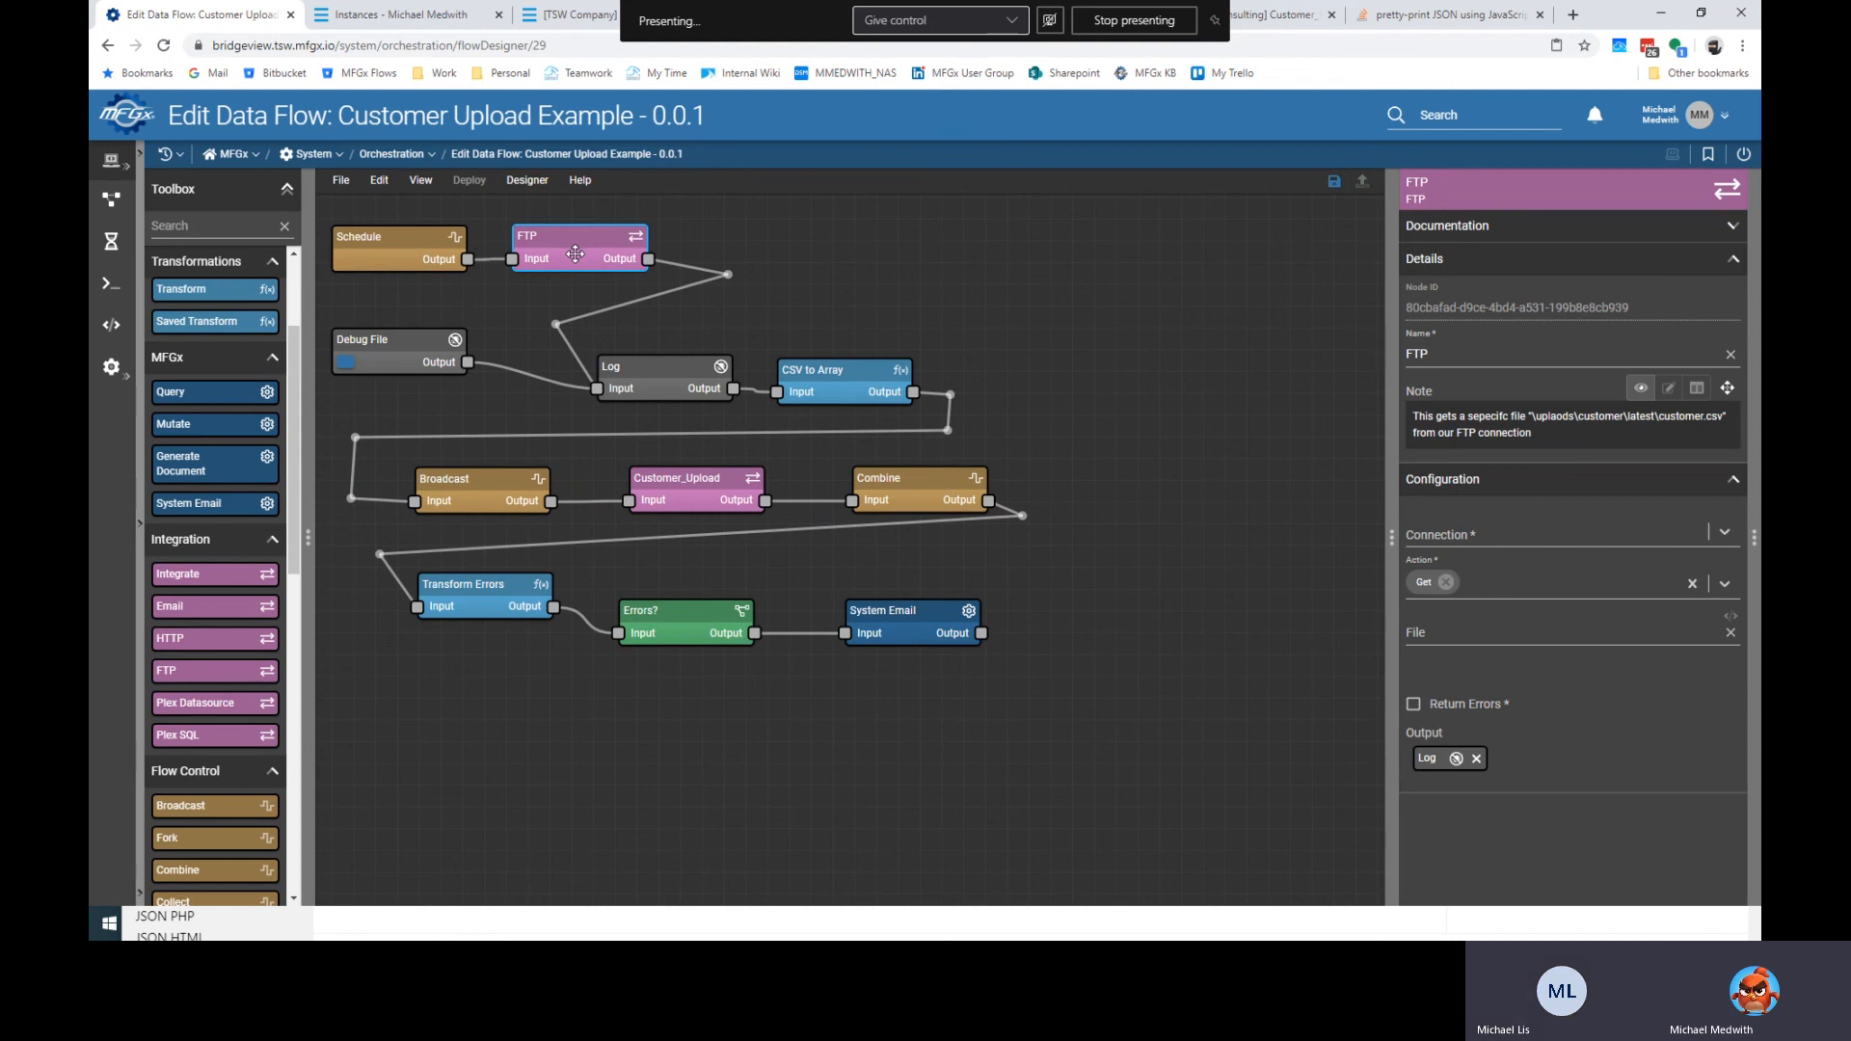
{"action": "left_click", "coordinate": [581, 181]}
{"action": "left_click", "coordinate": [622, 282]}
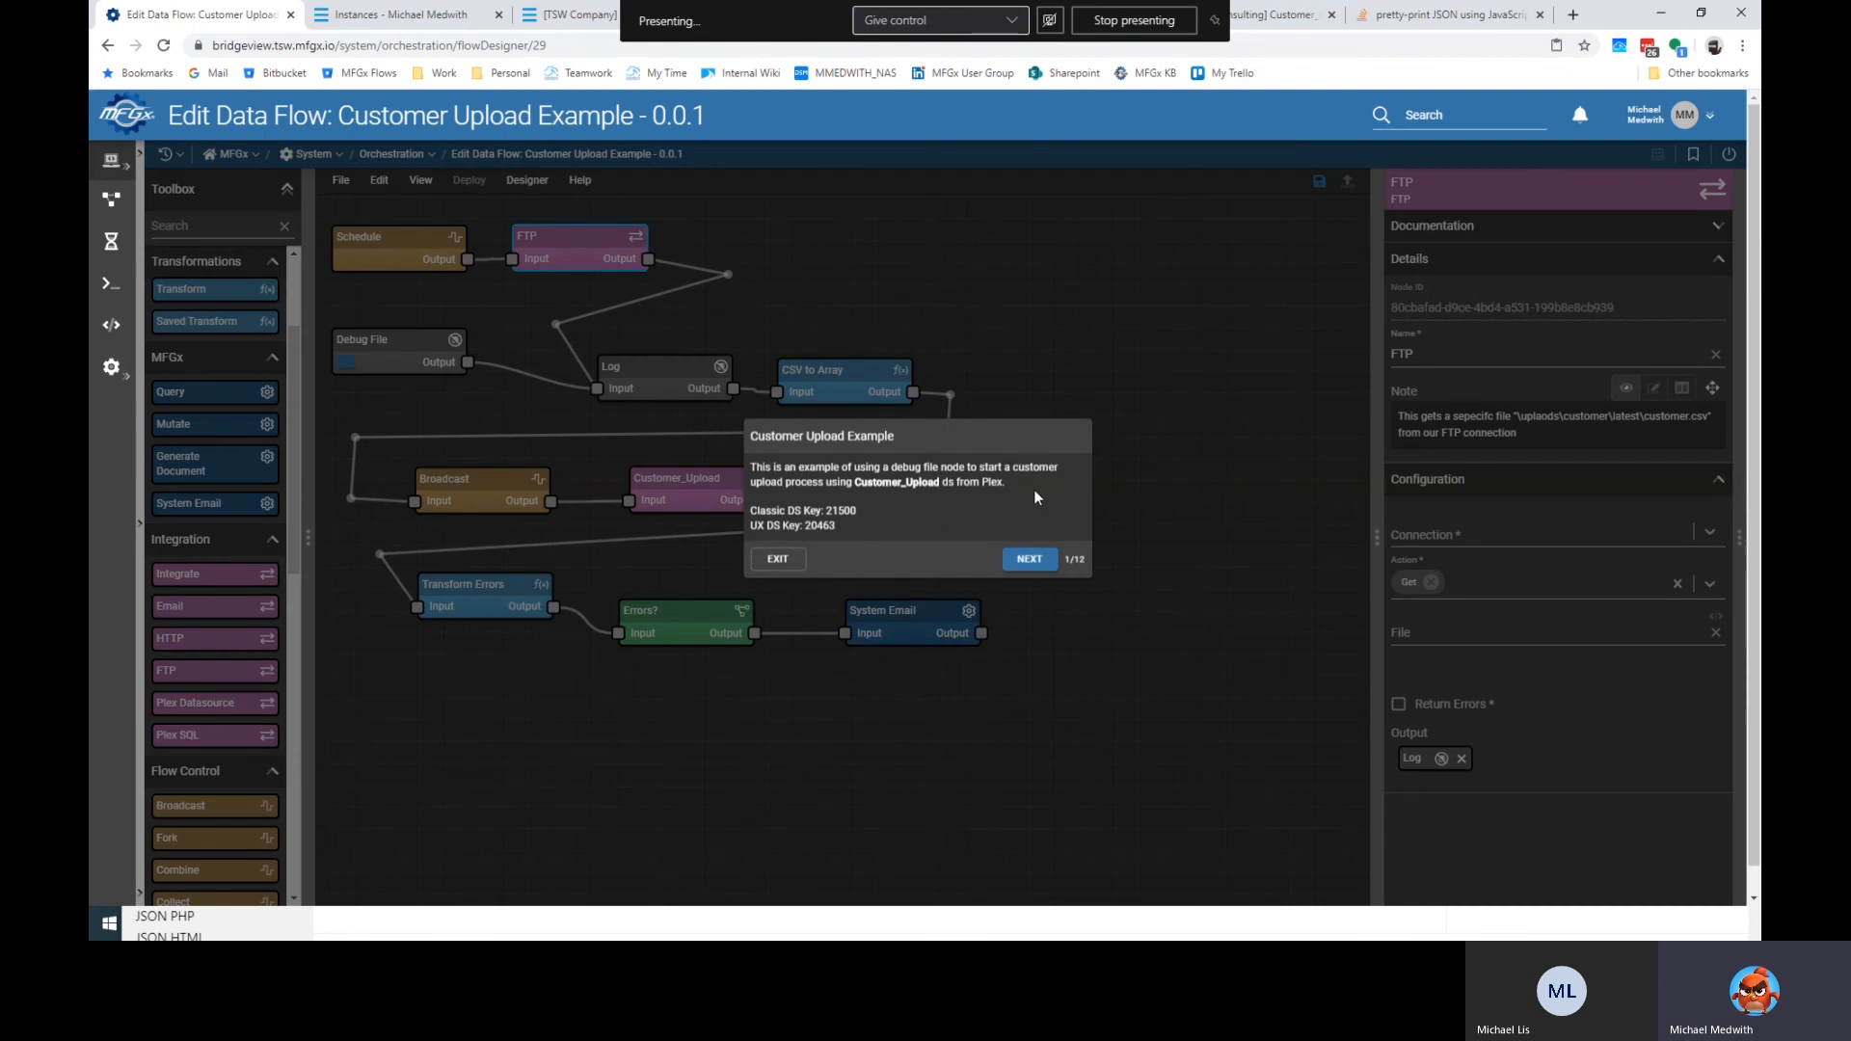
Copy the two DS Key lines from the walkthrough's introduction step.
{"action": "left_click_drag", "start_coordinate": [836, 526], "coordinate": [755, 508]}
{"action": "right_click", "coordinate": [755, 506]}
{"action": "left_click", "coordinate": [808, 521]}
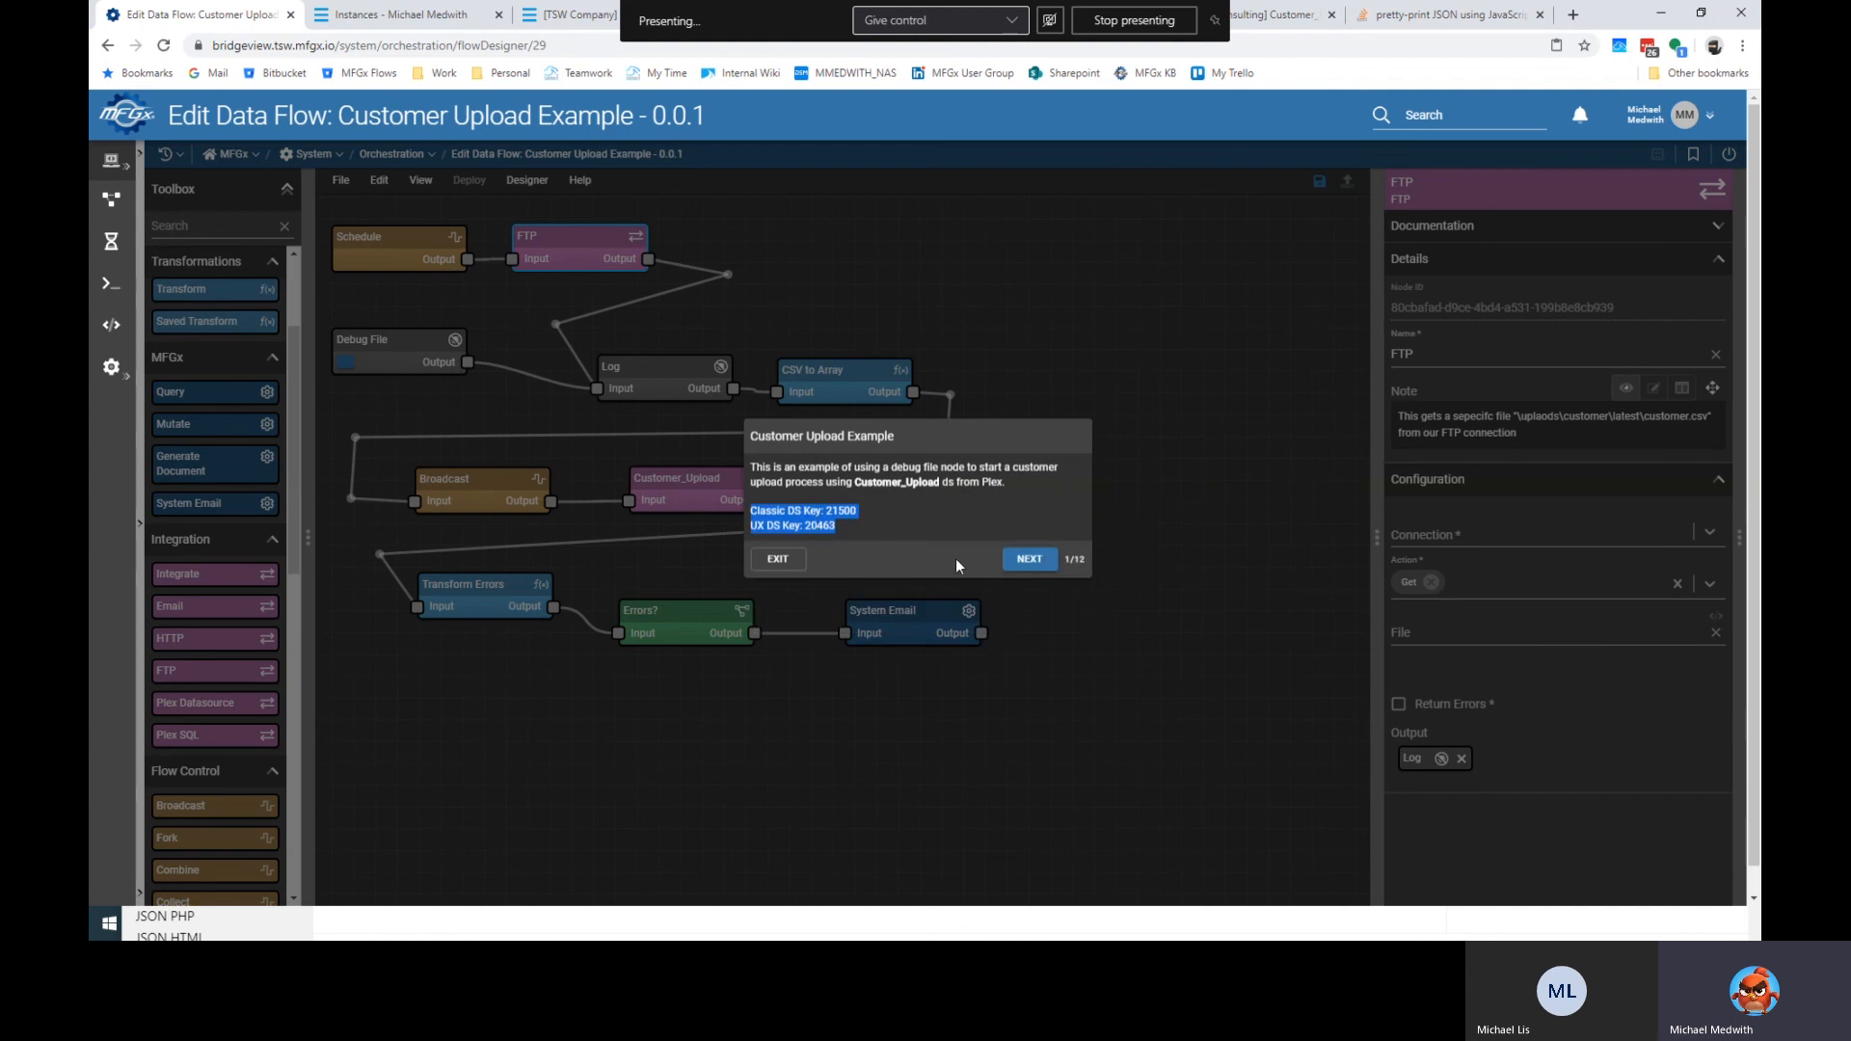
Step the walkthrough from Schedule through FTP, Debug File, Log, CSV to Array and Broadcast to Customer_Upload.
{"action": "left_click", "coordinate": [1027, 562]}
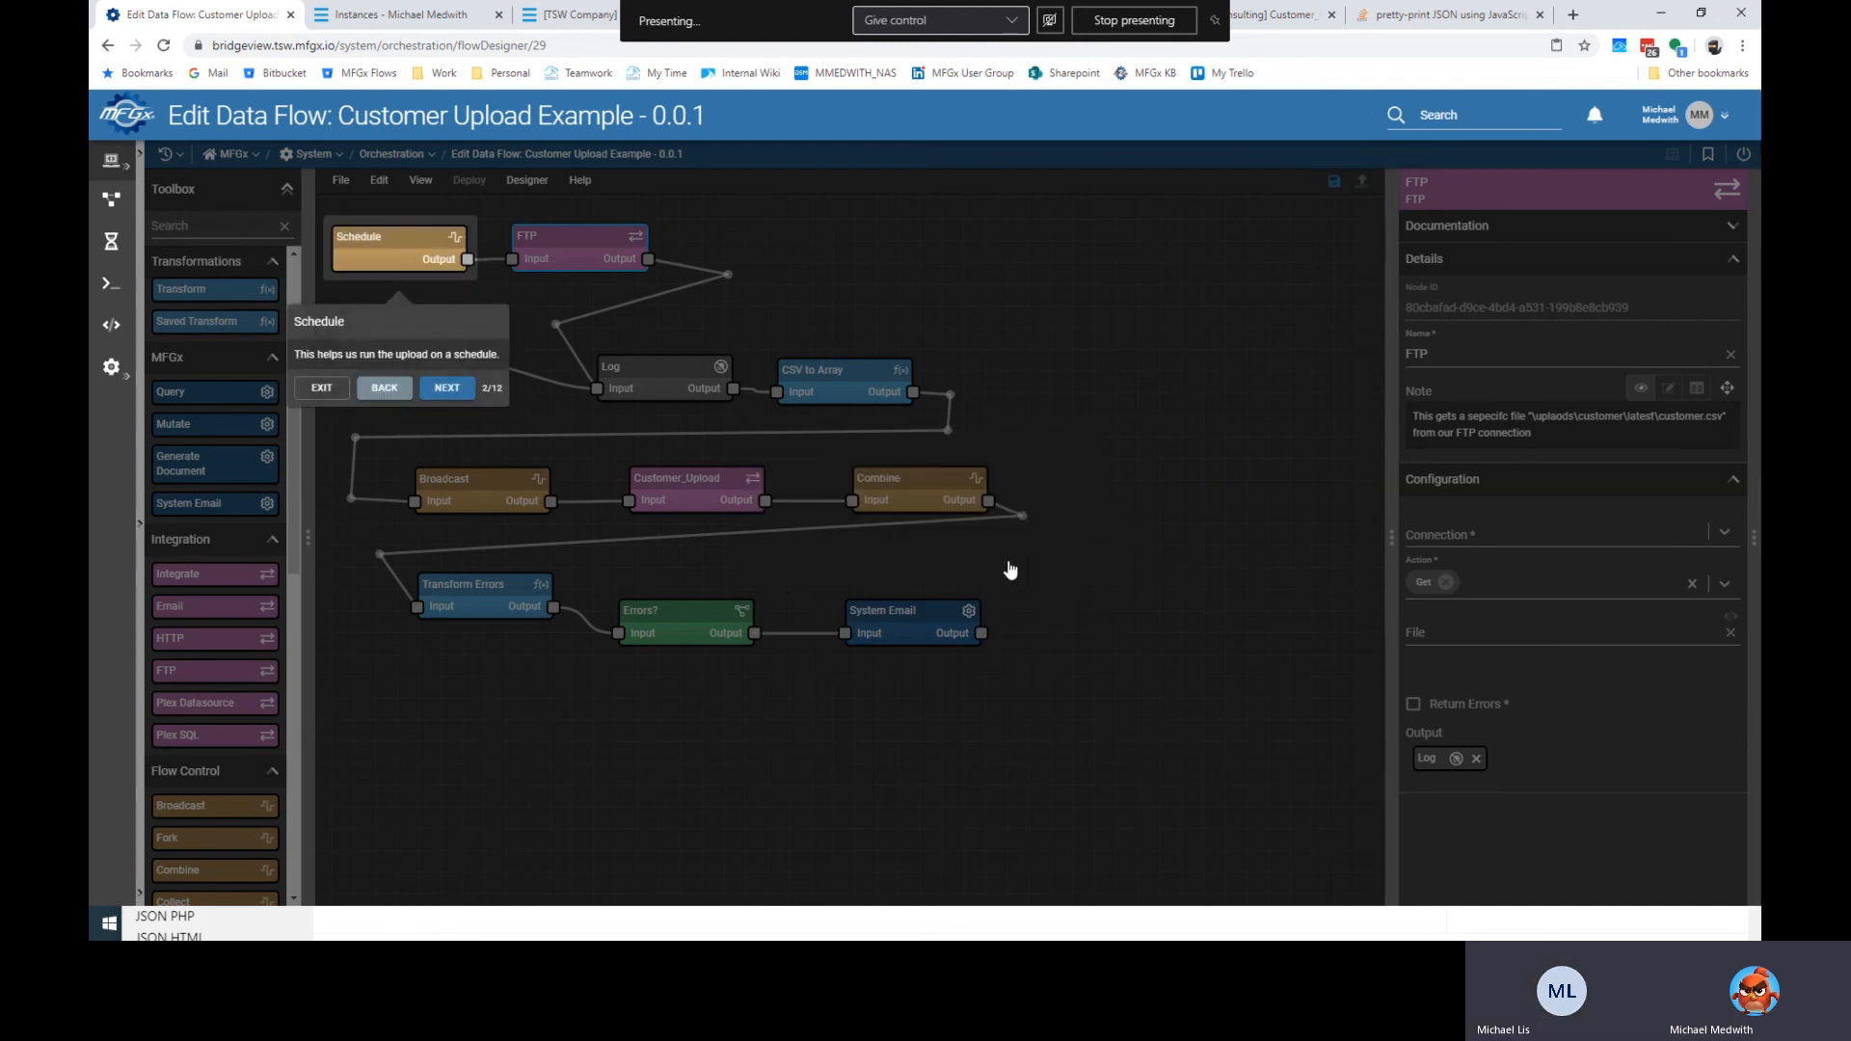
{"action": "left_click", "coordinate": [446, 395]}
{"action": "left_click", "coordinate": [689, 410]}
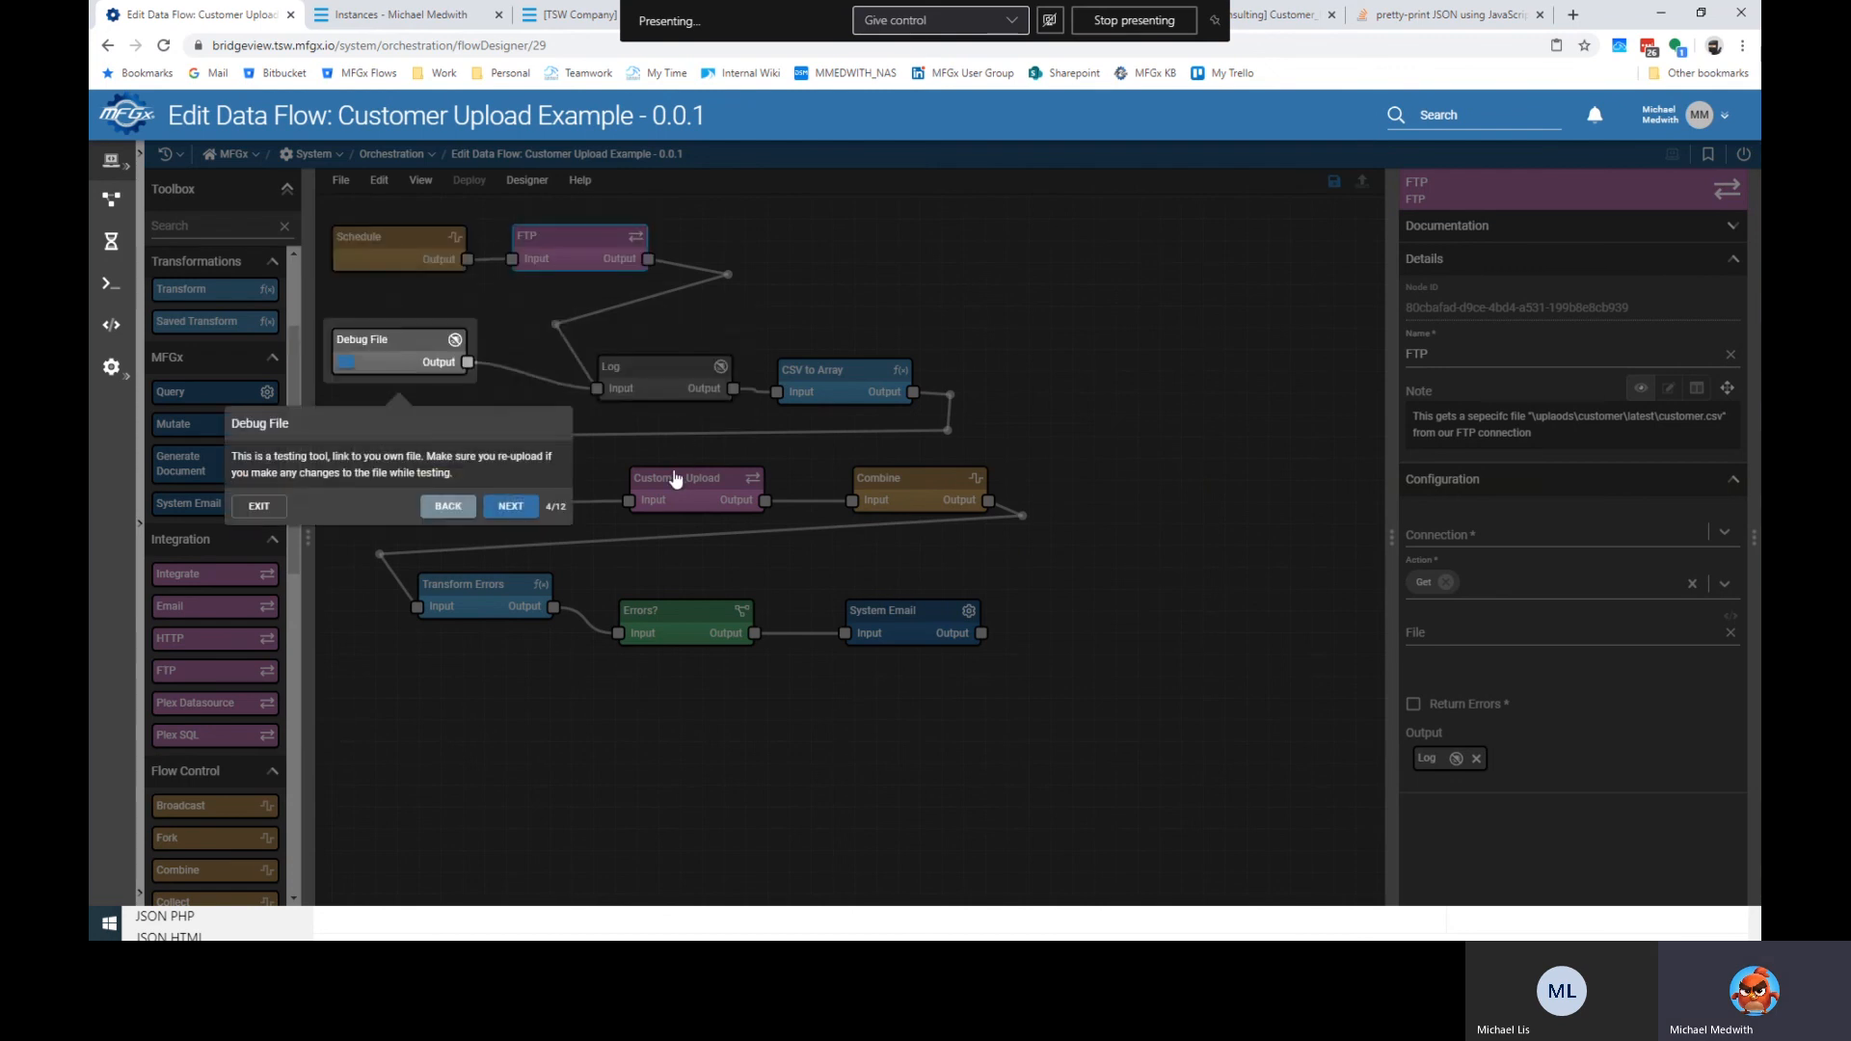
{"action": "left_click", "coordinate": [511, 507]}
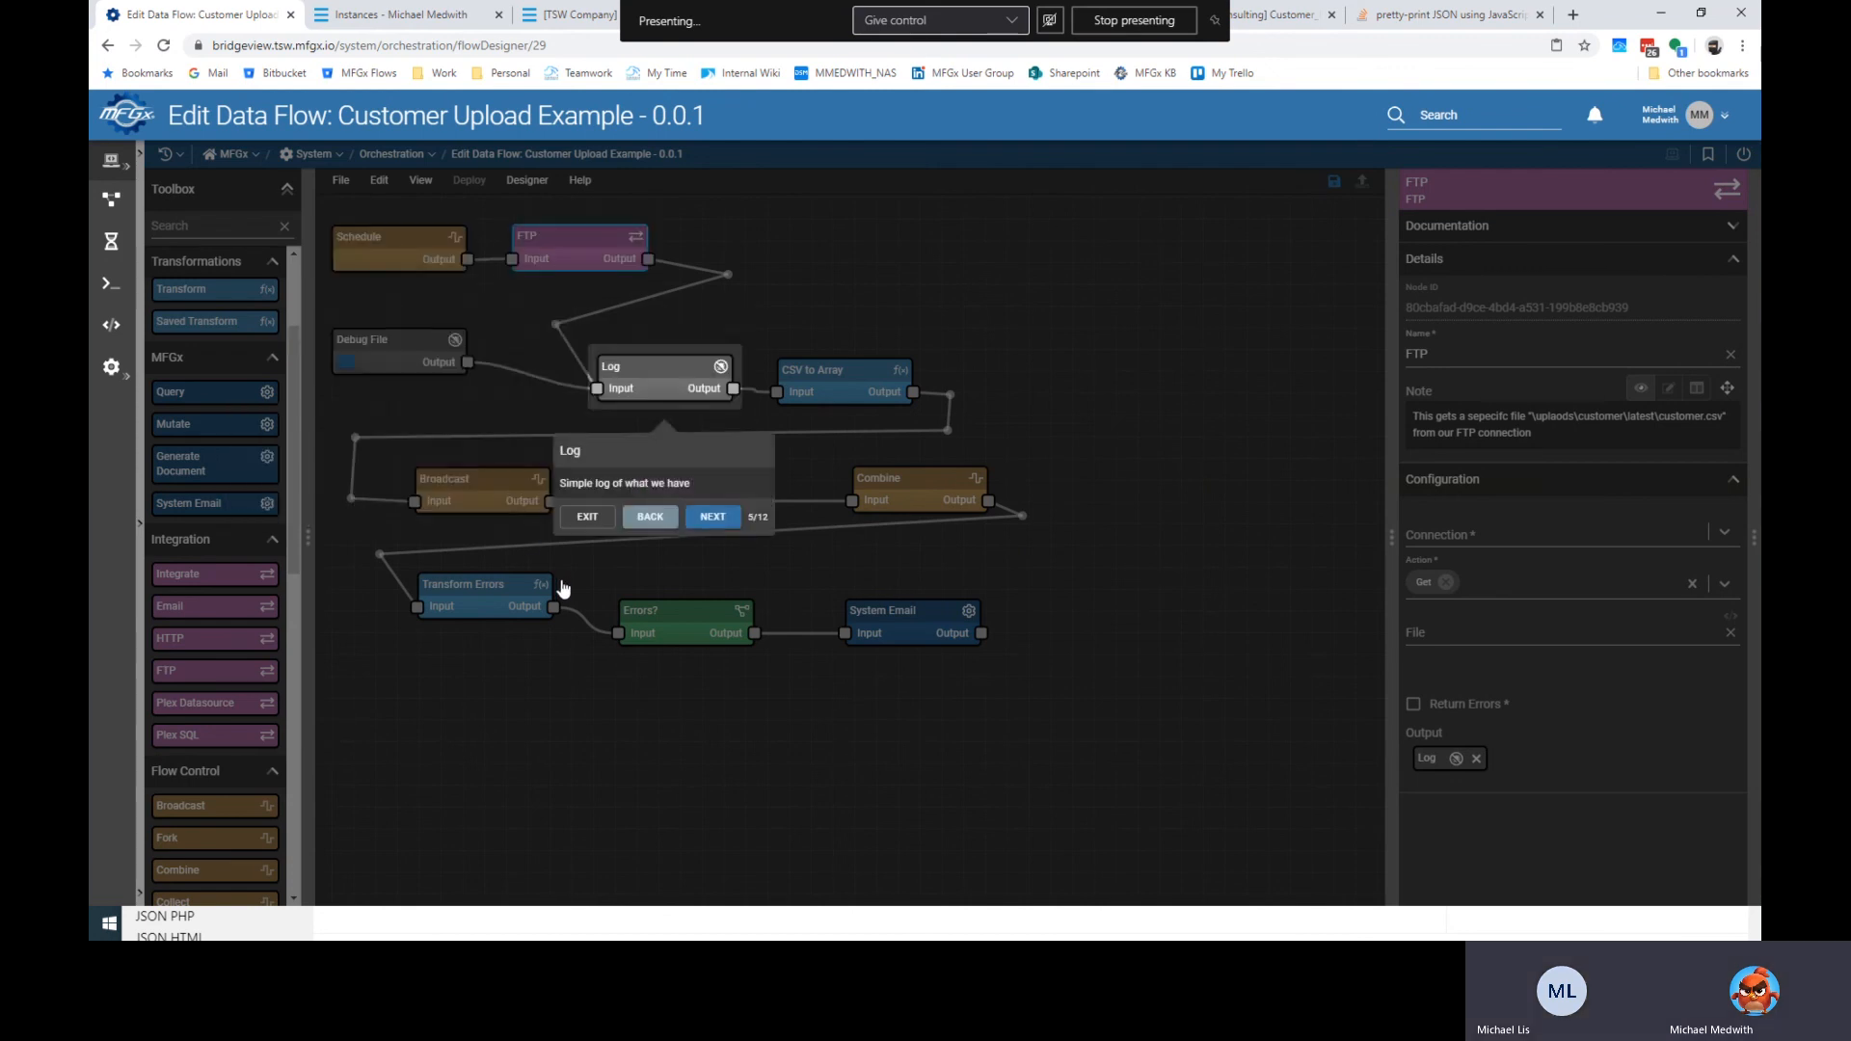
{"action": "left_click", "coordinate": [713, 517]}
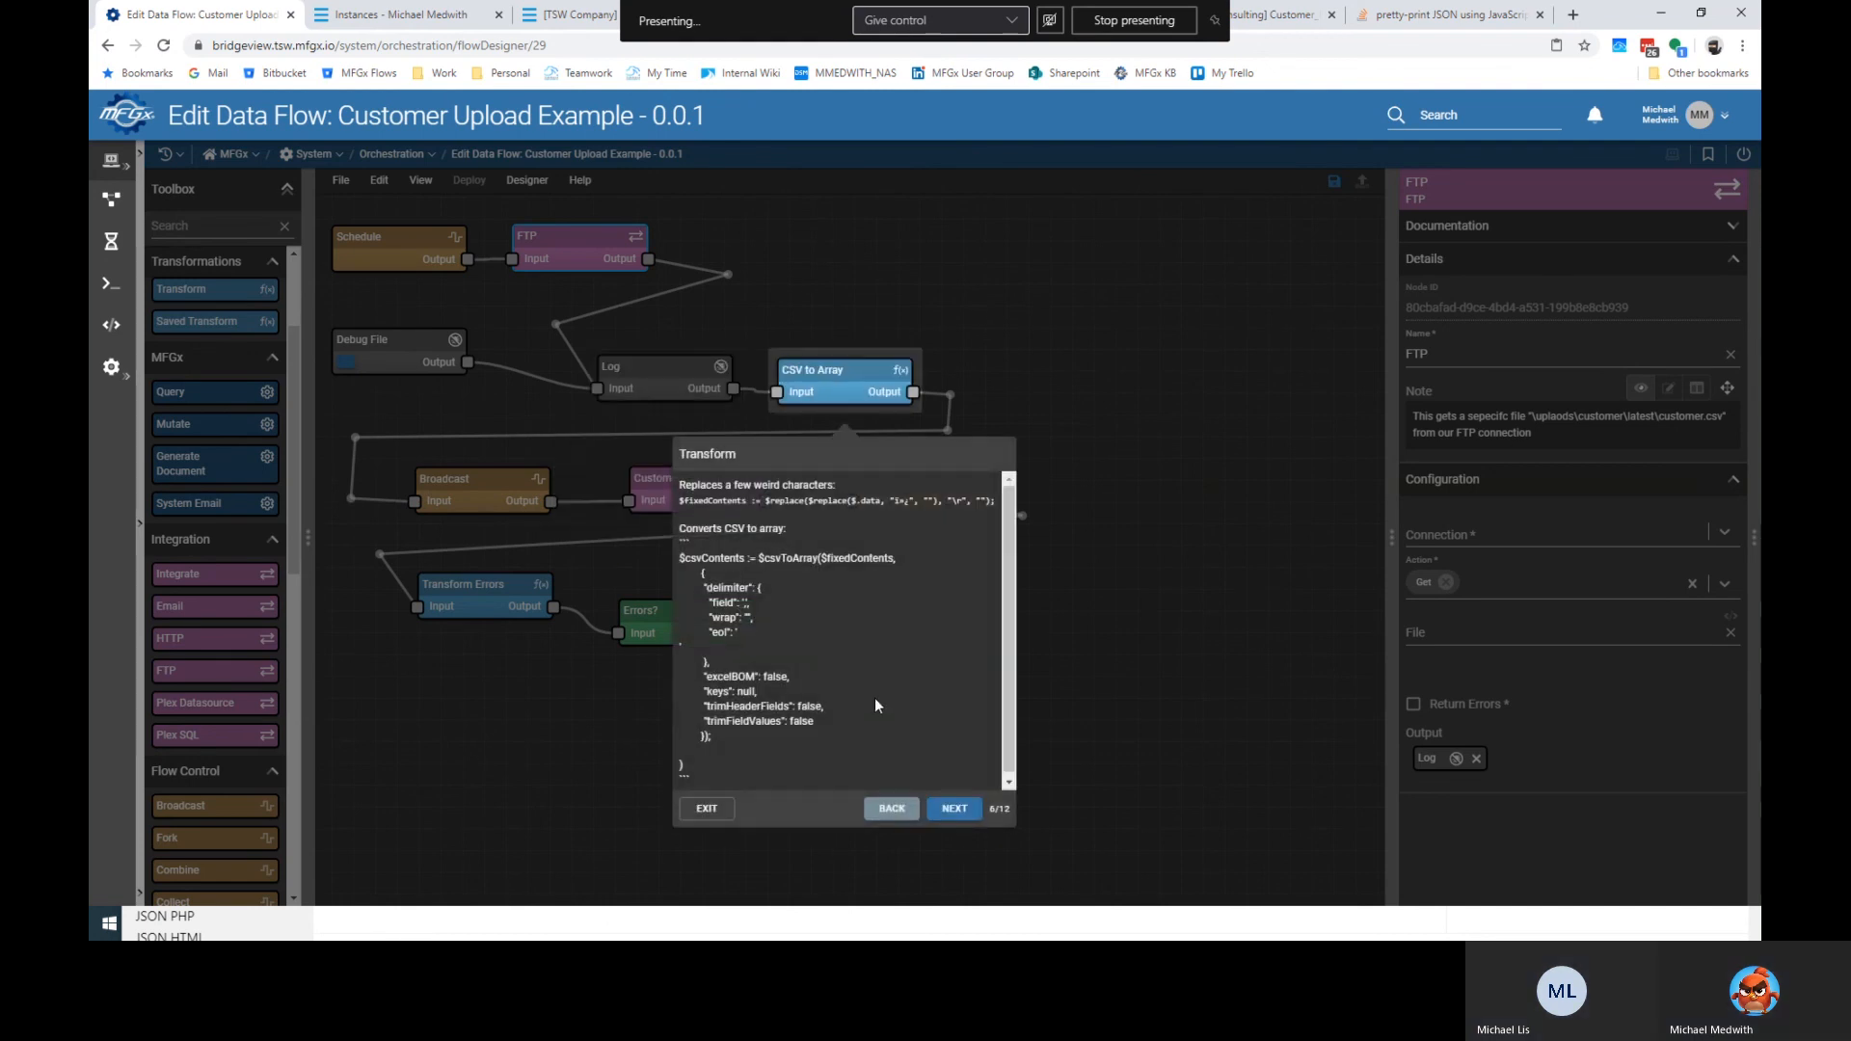
{"action": "left_click", "coordinate": [952, 809]}
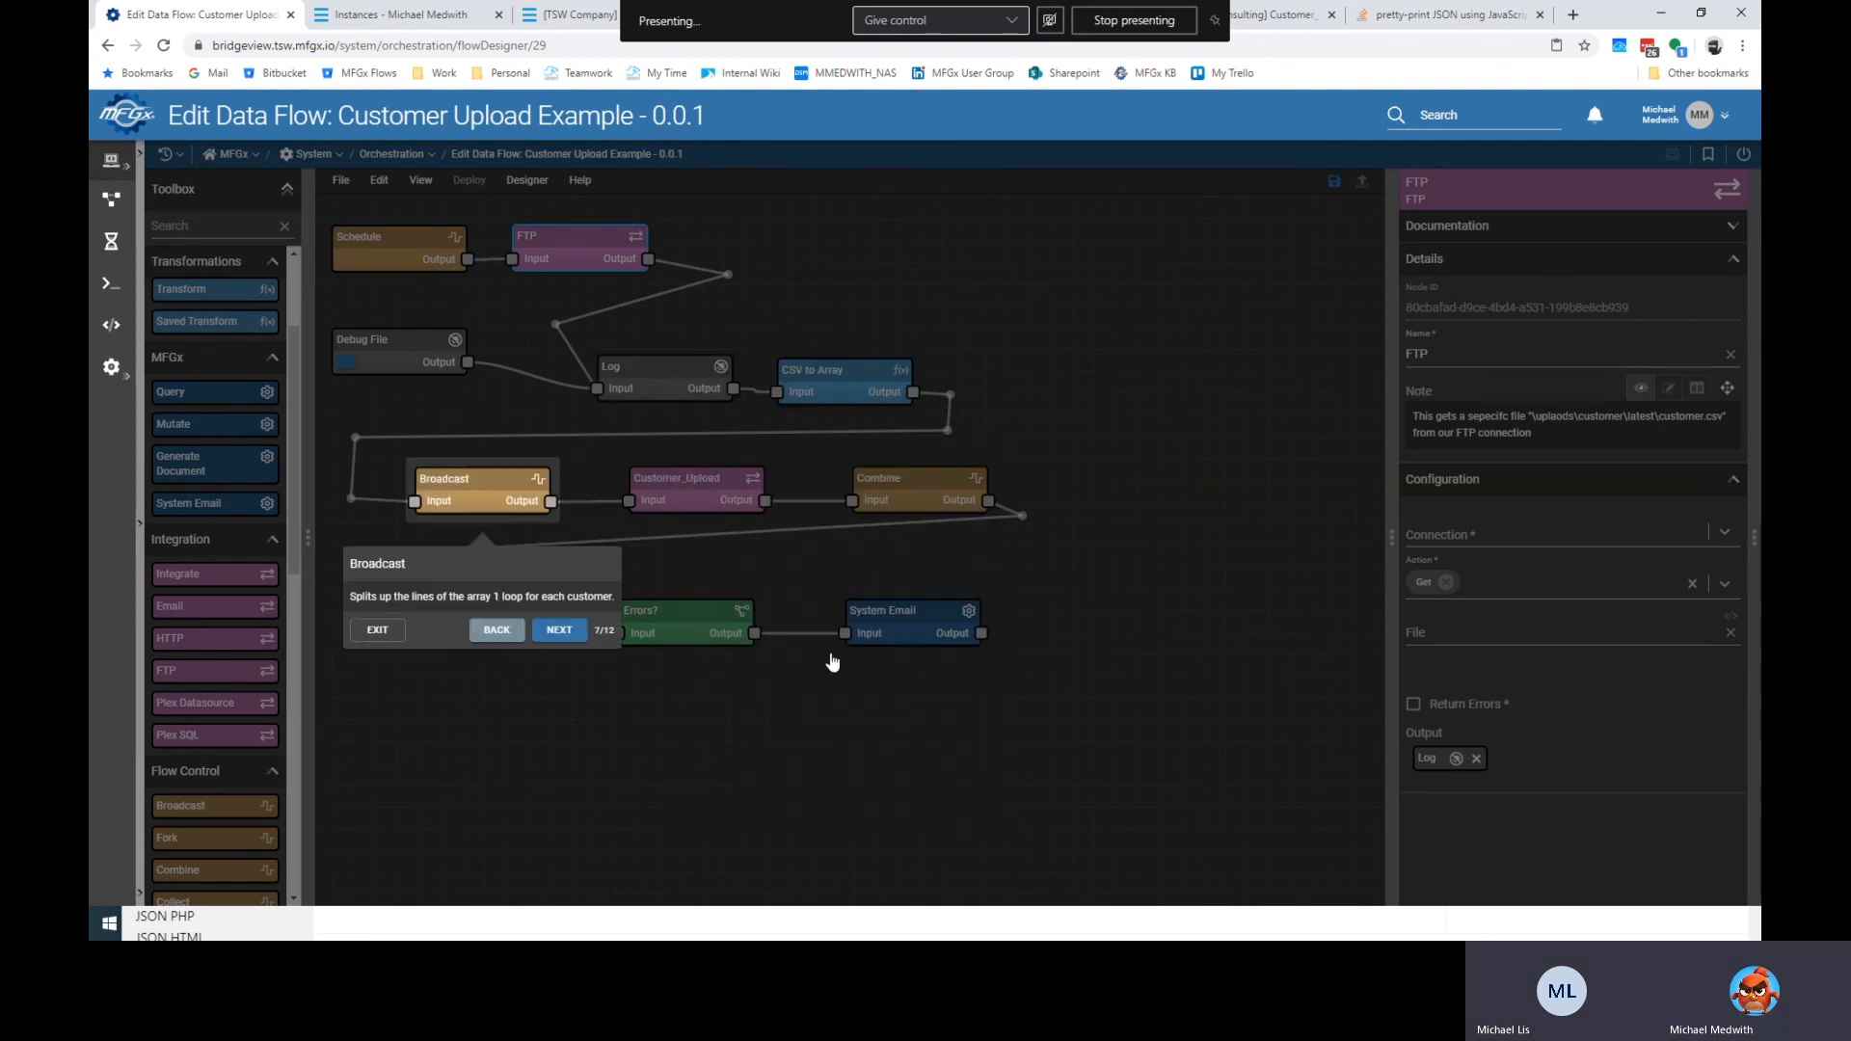
{"action": "left_click", "coordinate": [509, 632]}
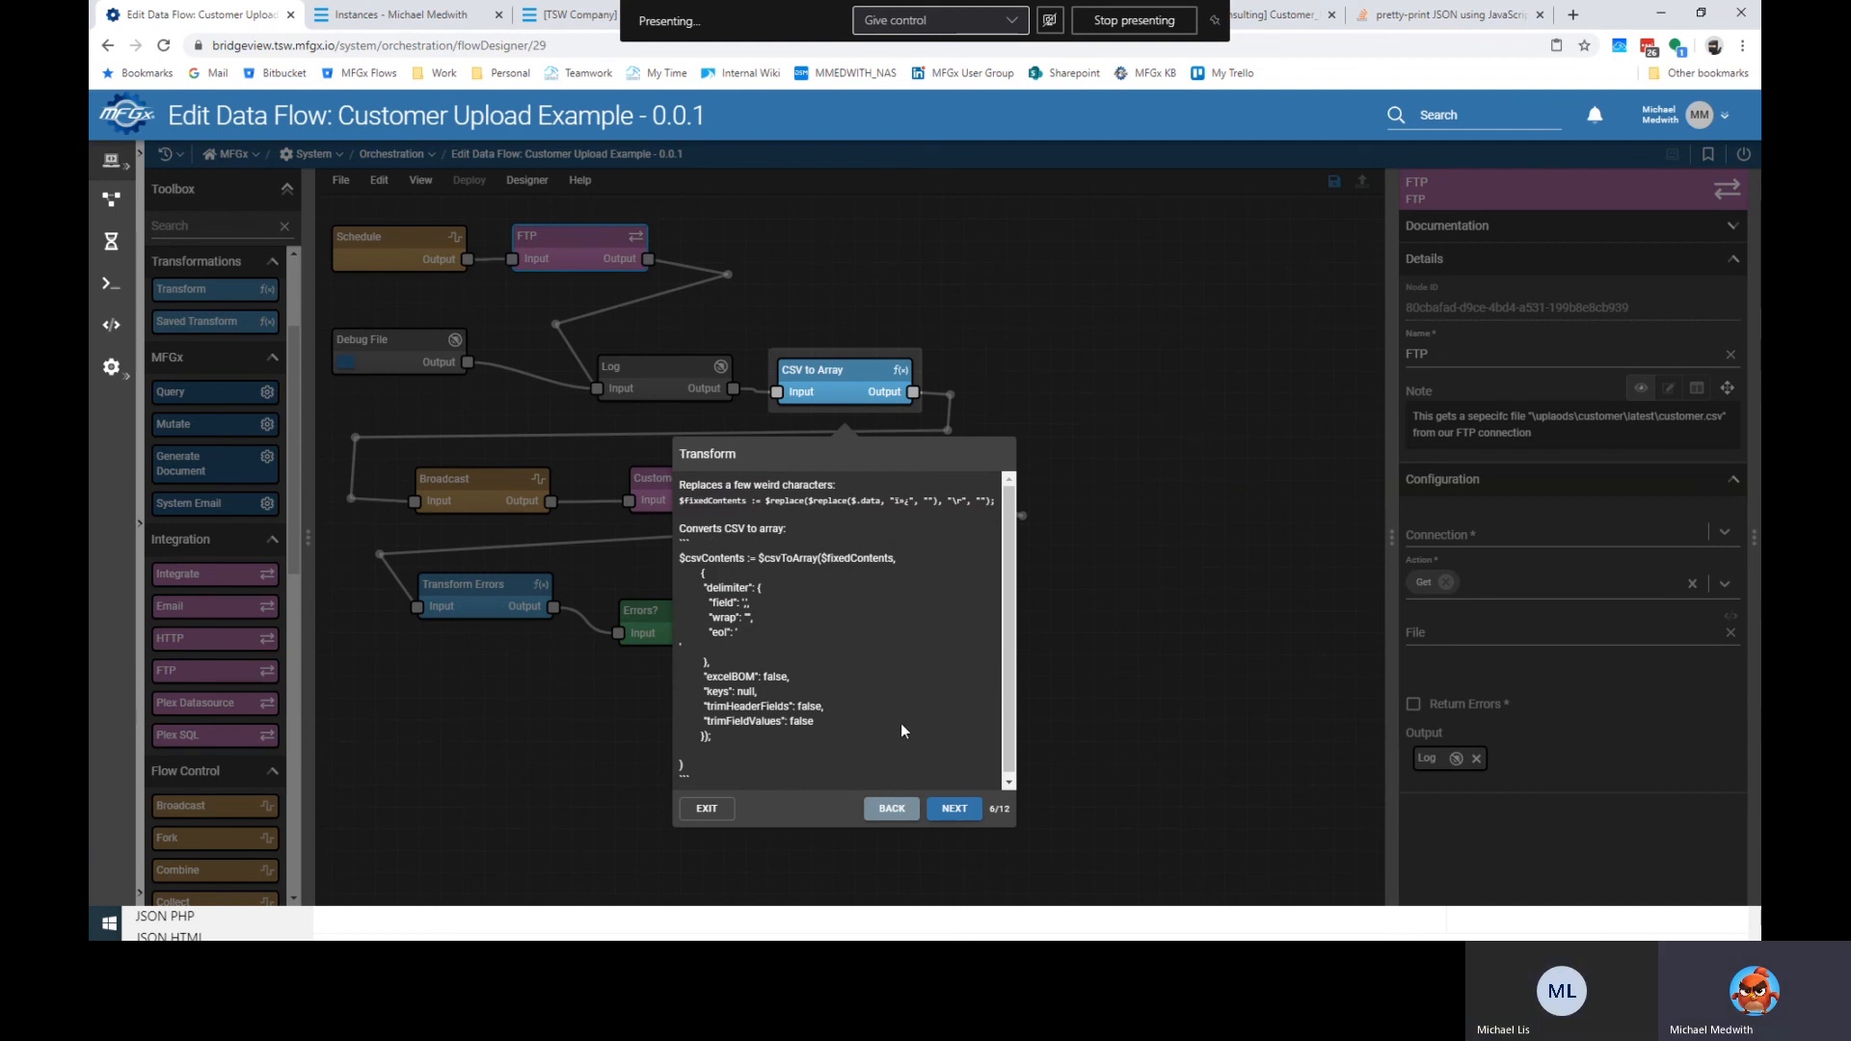
{"action": "left_click", "coordinate": [955, 808]}
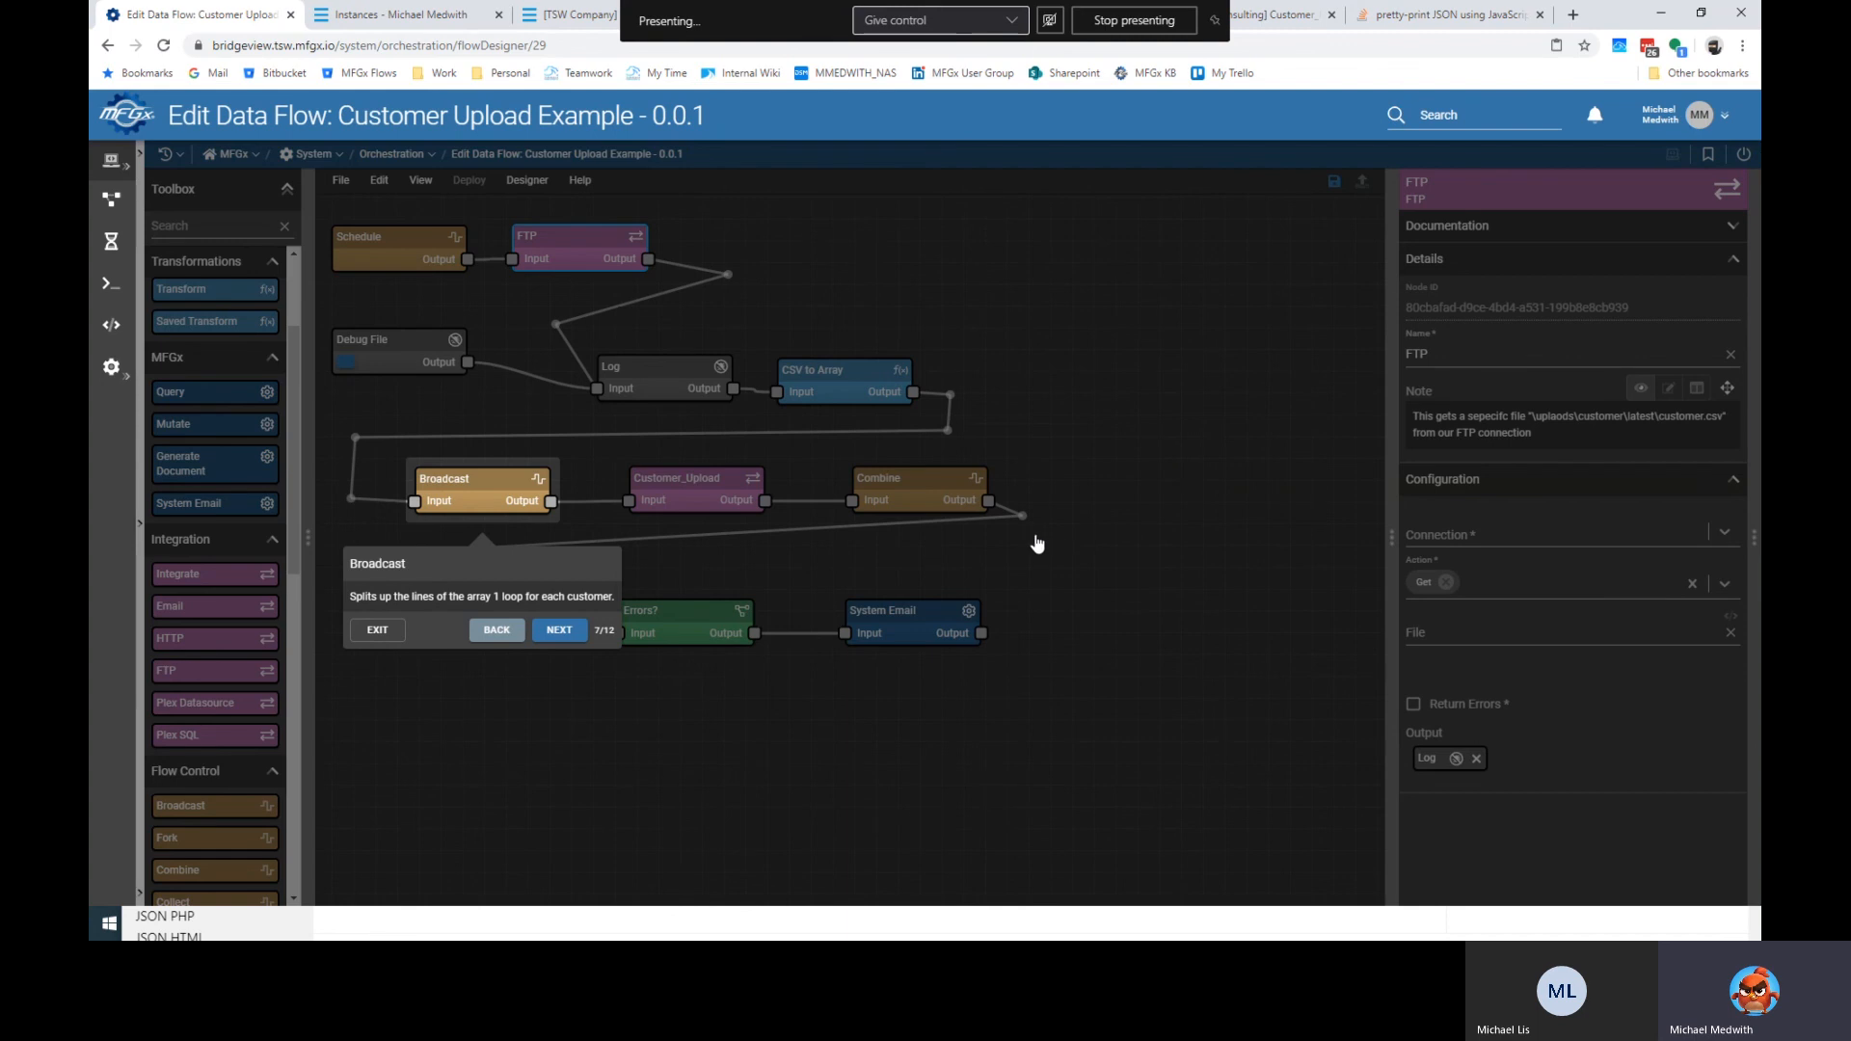
{"action": "left_click", "coordinate": [562, 631]}
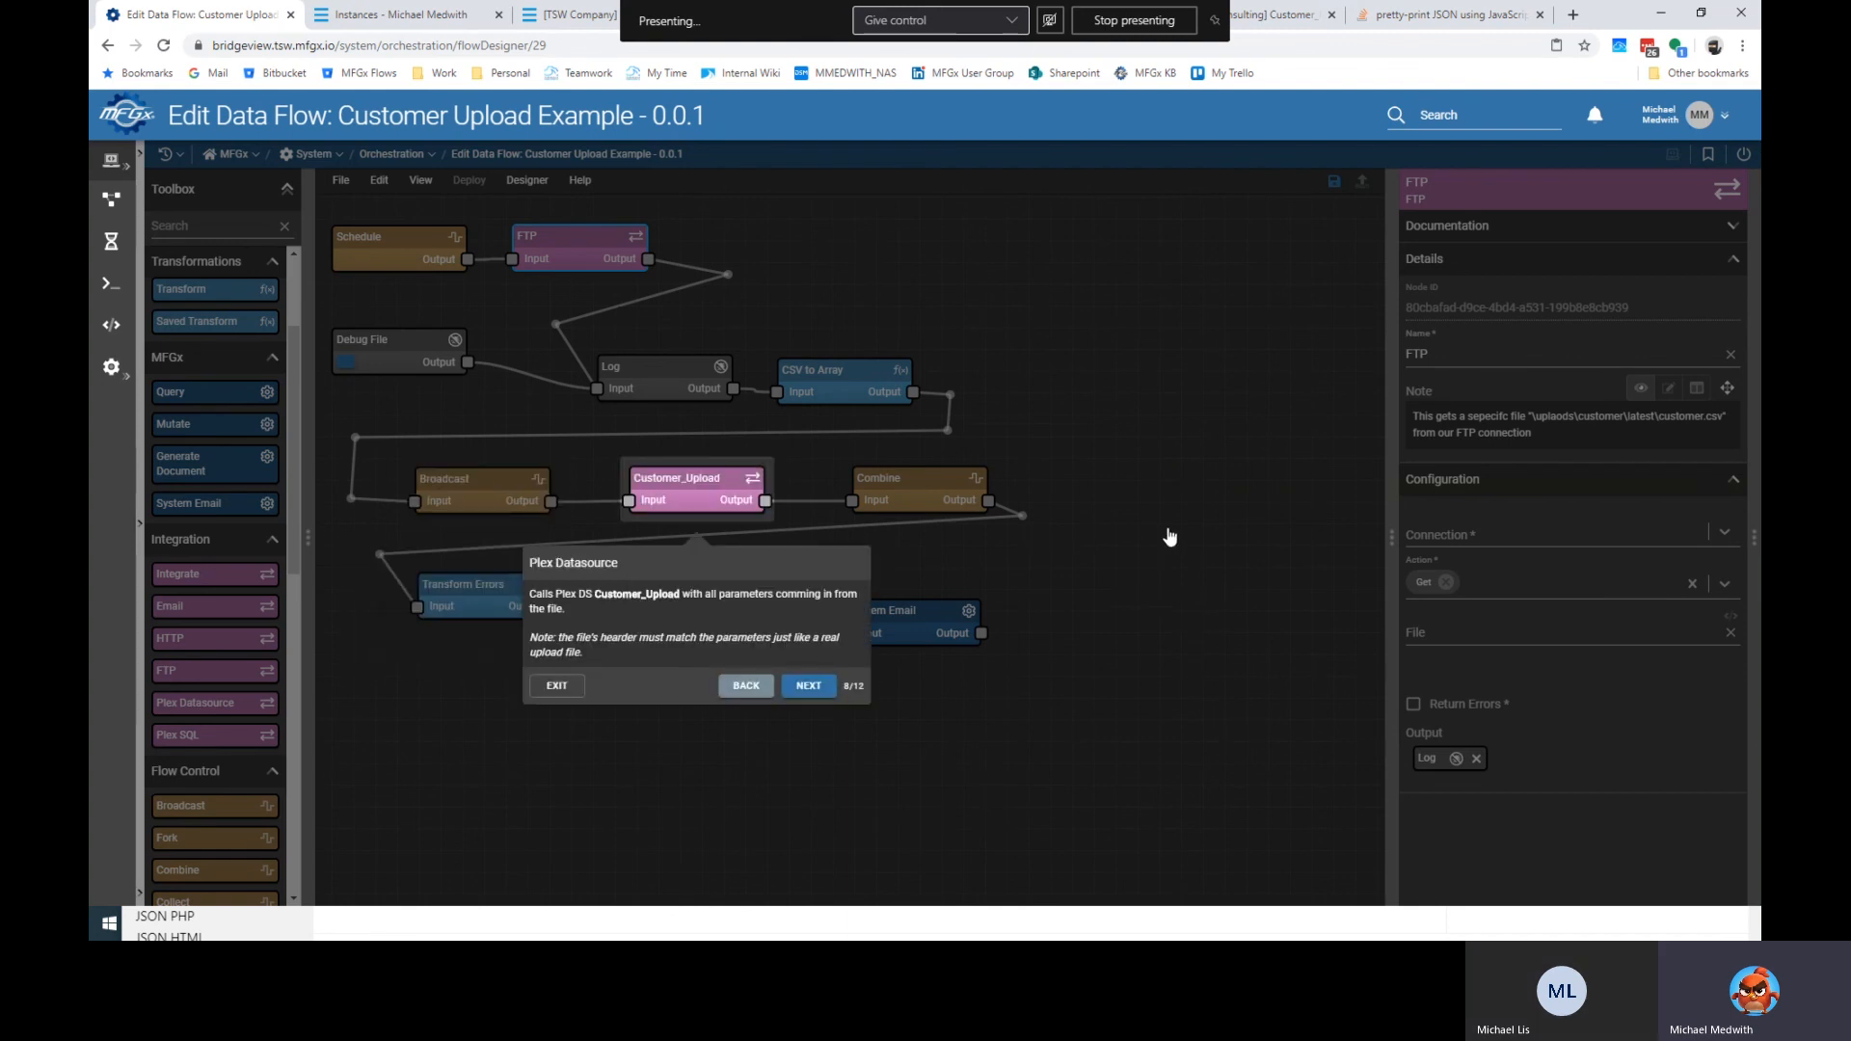
Advance through Transform Errors, Errors? and System Email, finish the walkthrough, then select Customer_Upload.
{"action": "key", "text": "Right"}
{"action": "key", "text": "Right"}
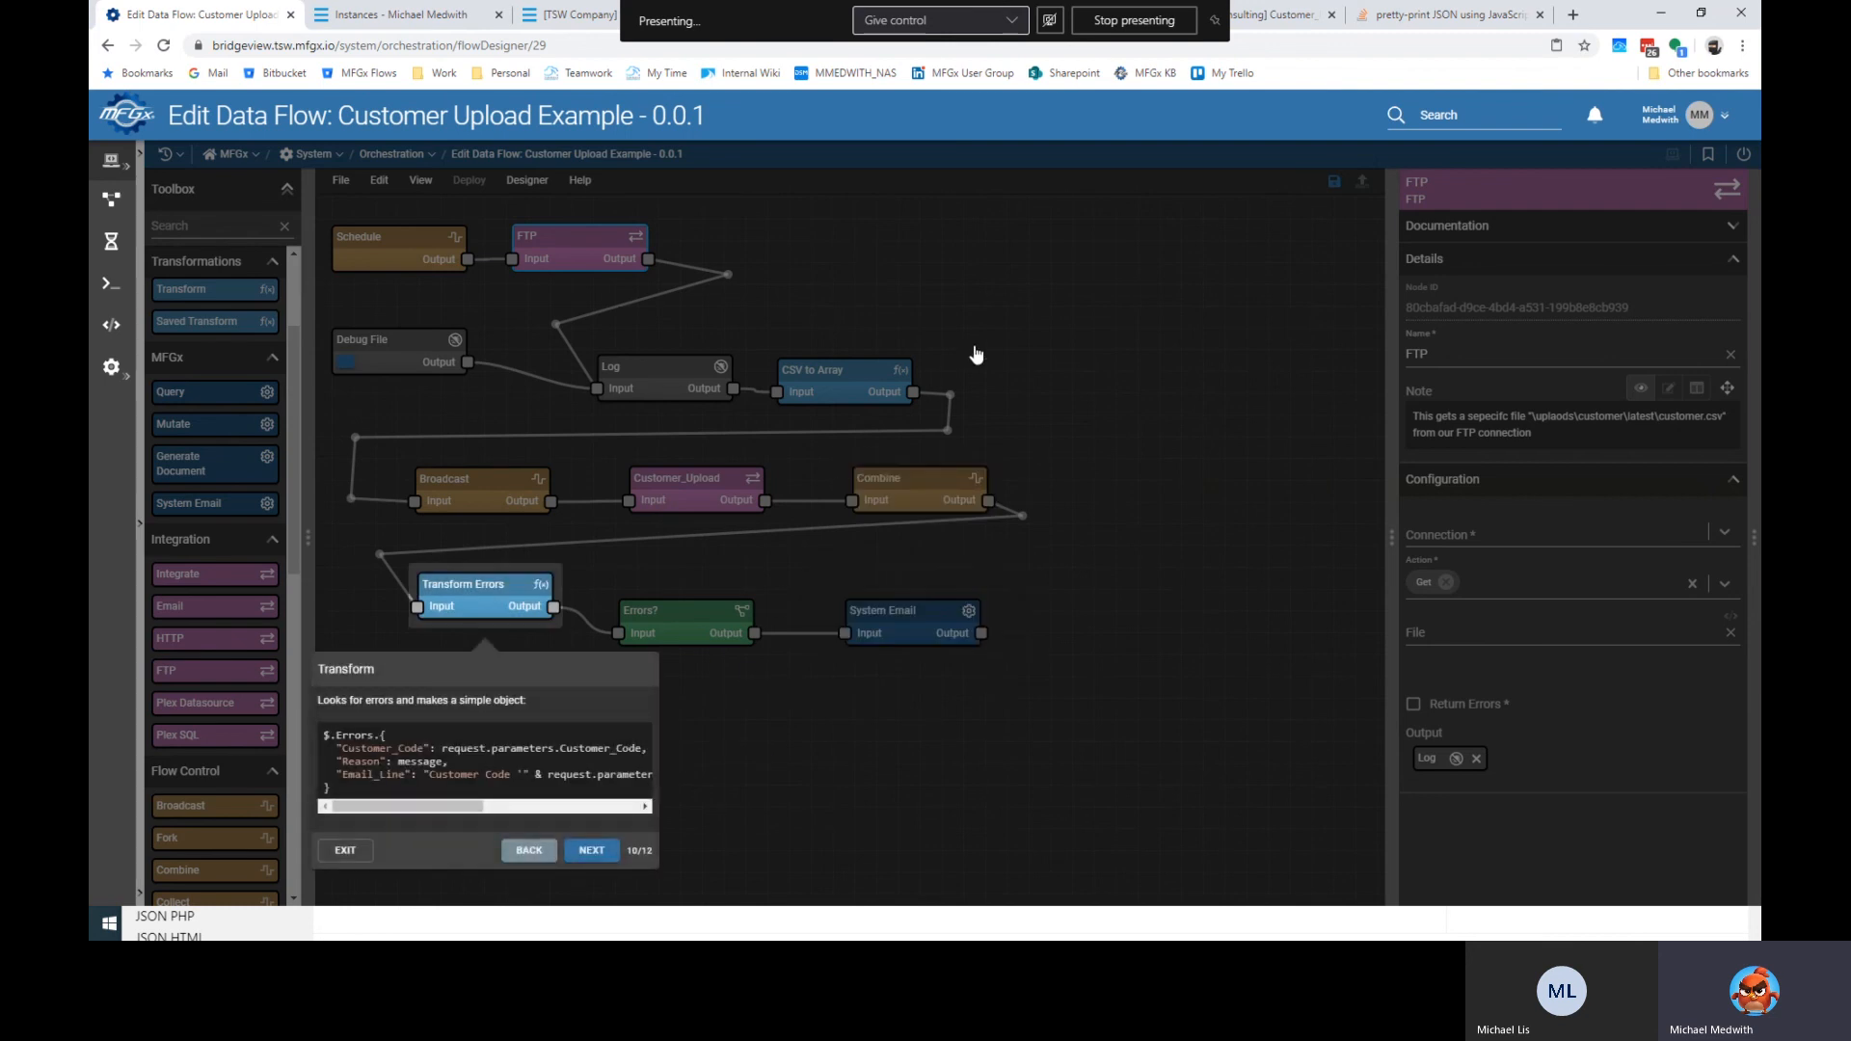
{"action": "key", "text": "Right"}
{"action": "left_click", "coordinate": [694, 761]}
{"action": "mouse_move", "coordinate": [441, 802]}
{"action": "left_mouse_down"}
{"action": "mouse_move", "coordinate": [561, 813]}
{"action": "mouse_move", "coordinate": [450, 808]}
{"action": "left_mouse_up"}
{"action": "key", "text": "Right"}
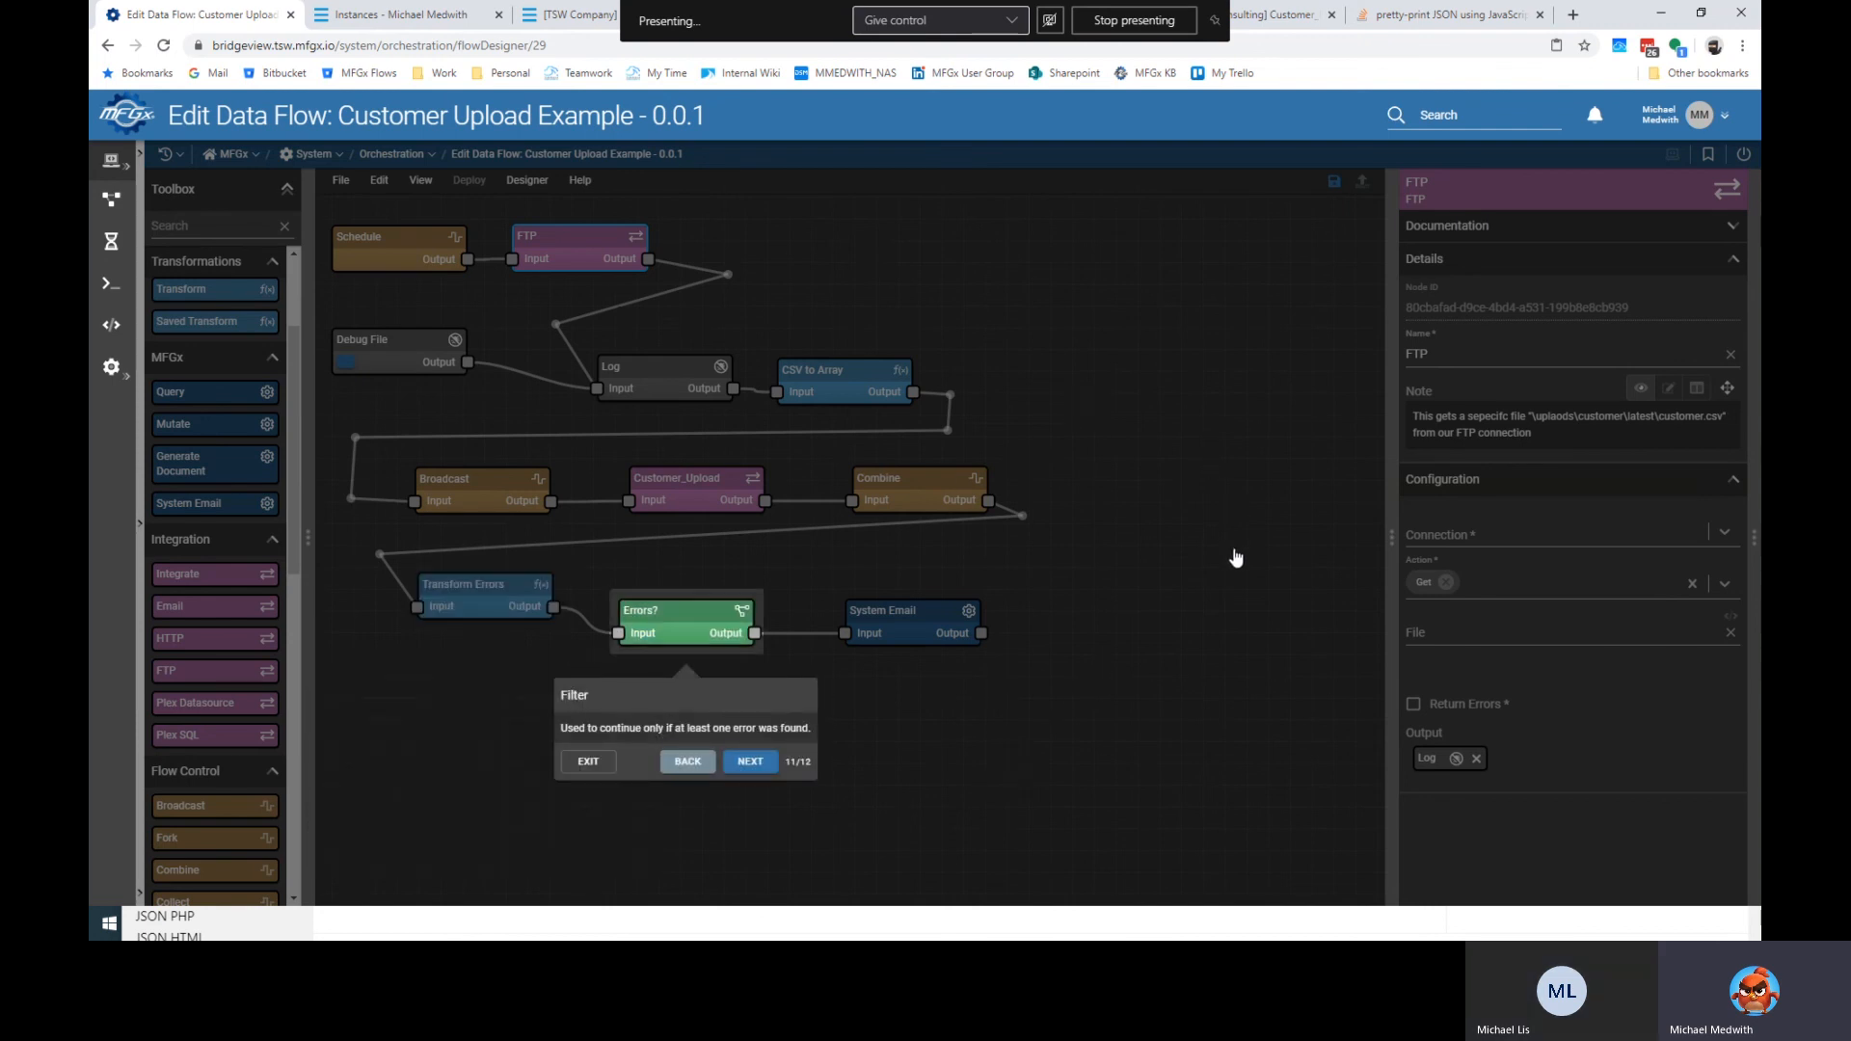
{"action": "key", "text": "Right"}
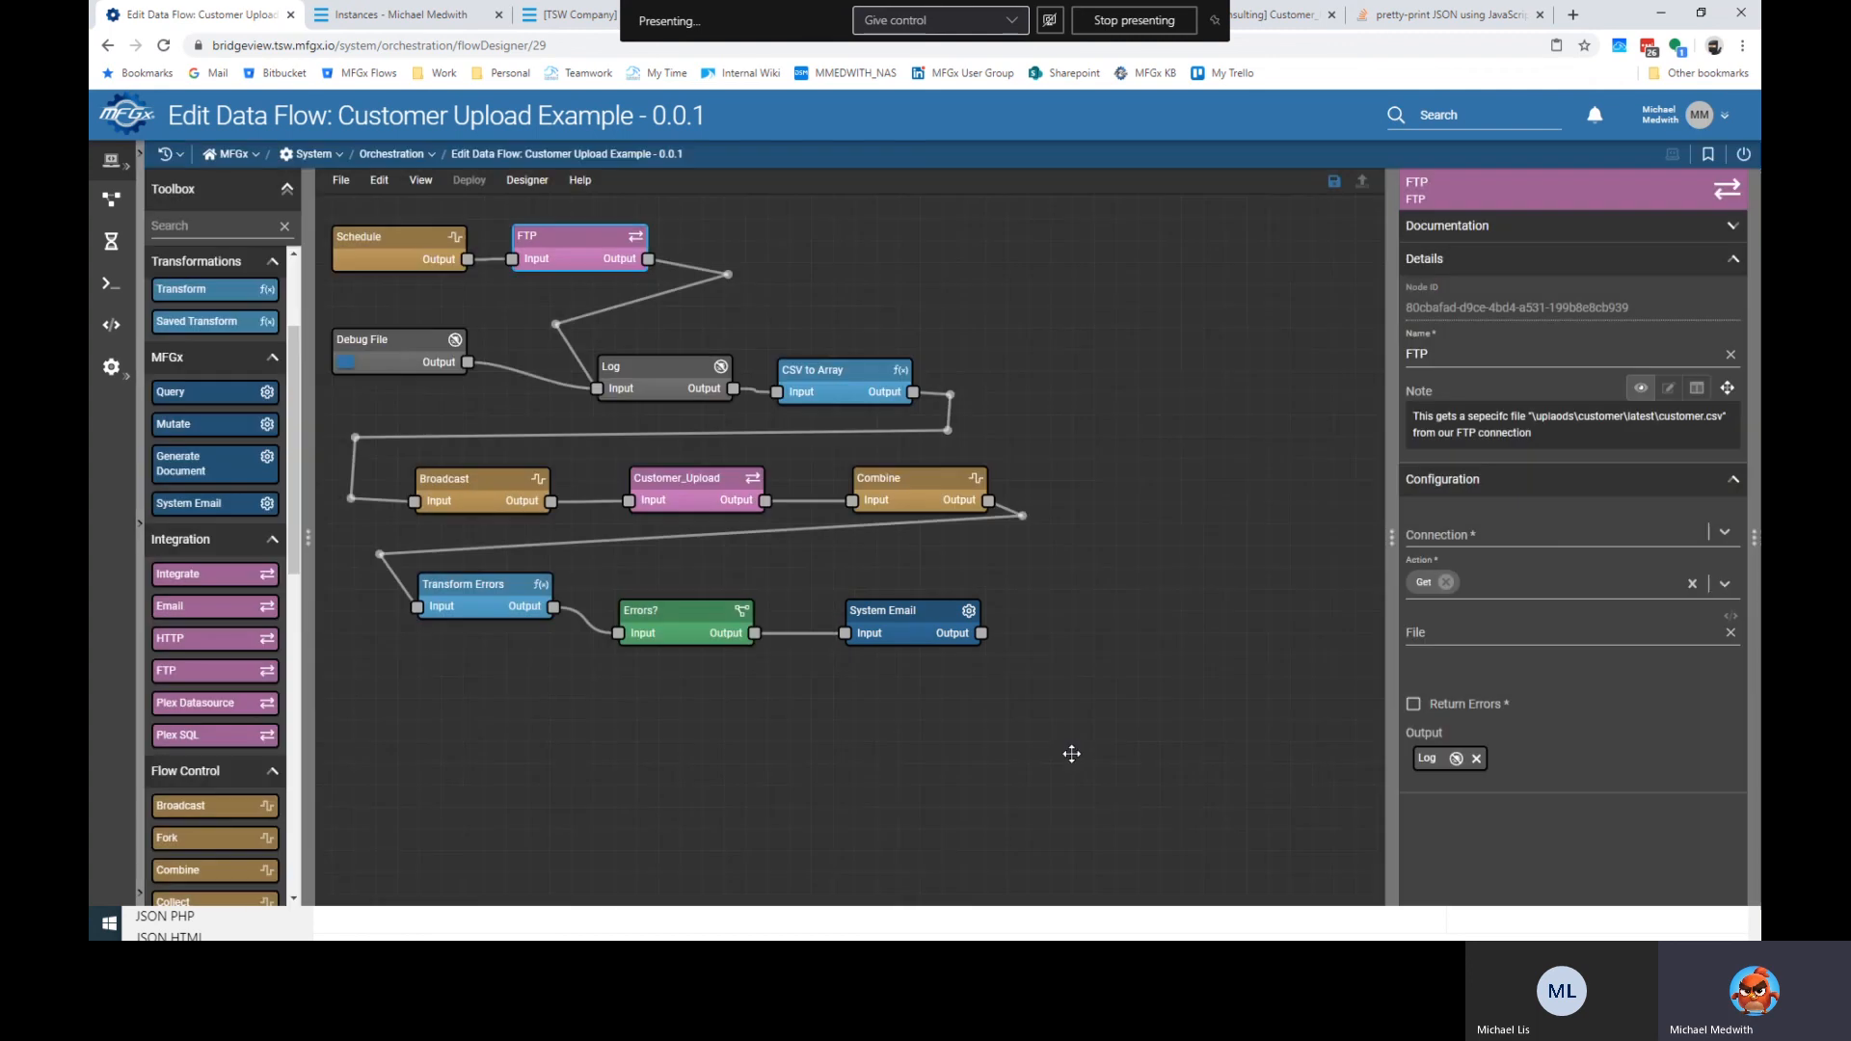
{"action": "left_click", "coordinate": [1018, 778]}
{"action": "left_click", "coordinate": [725, 476]}
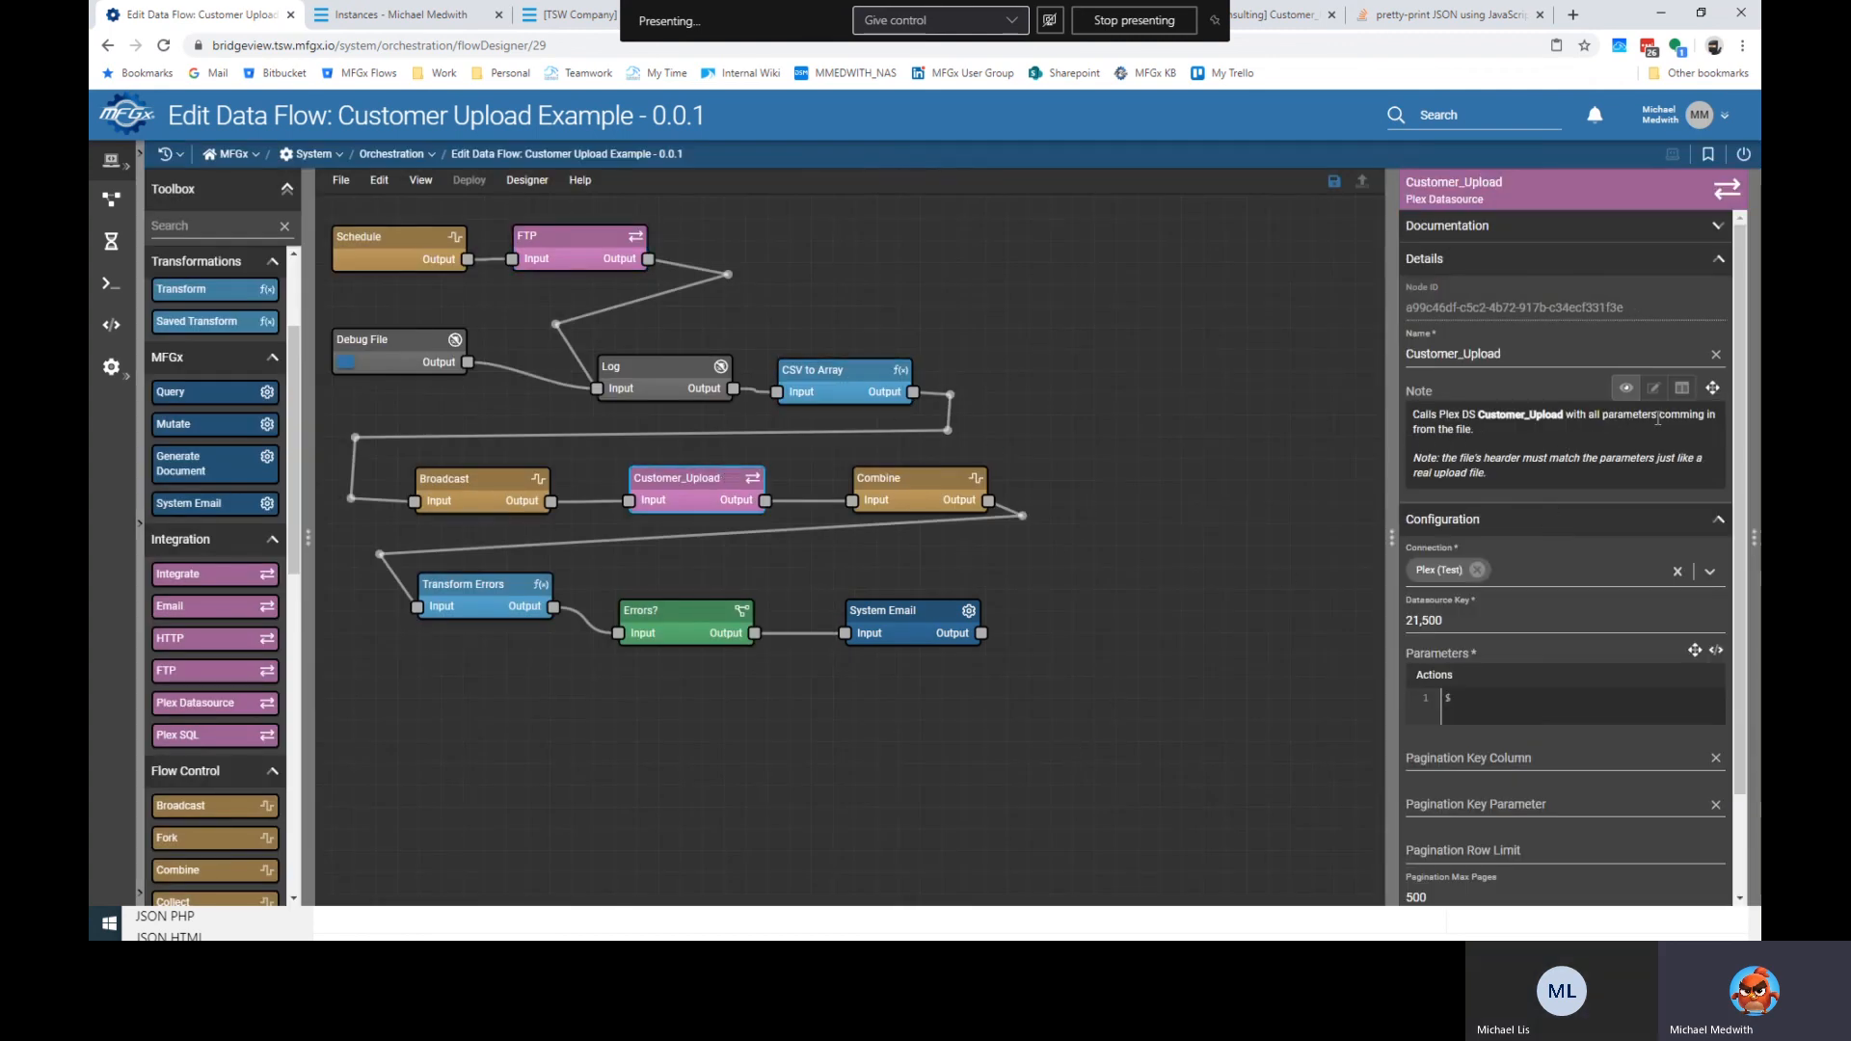
Paste Classic DS Key 21500 and UX DS Key 20463 on a new line in the Customer_Upload note, then save.
{"action": "left_click", "coordinate": [1652, 388]}
{"action": "left_click", "coordinate": [1521, 484]}
{"action": "key", "text": "Return"}
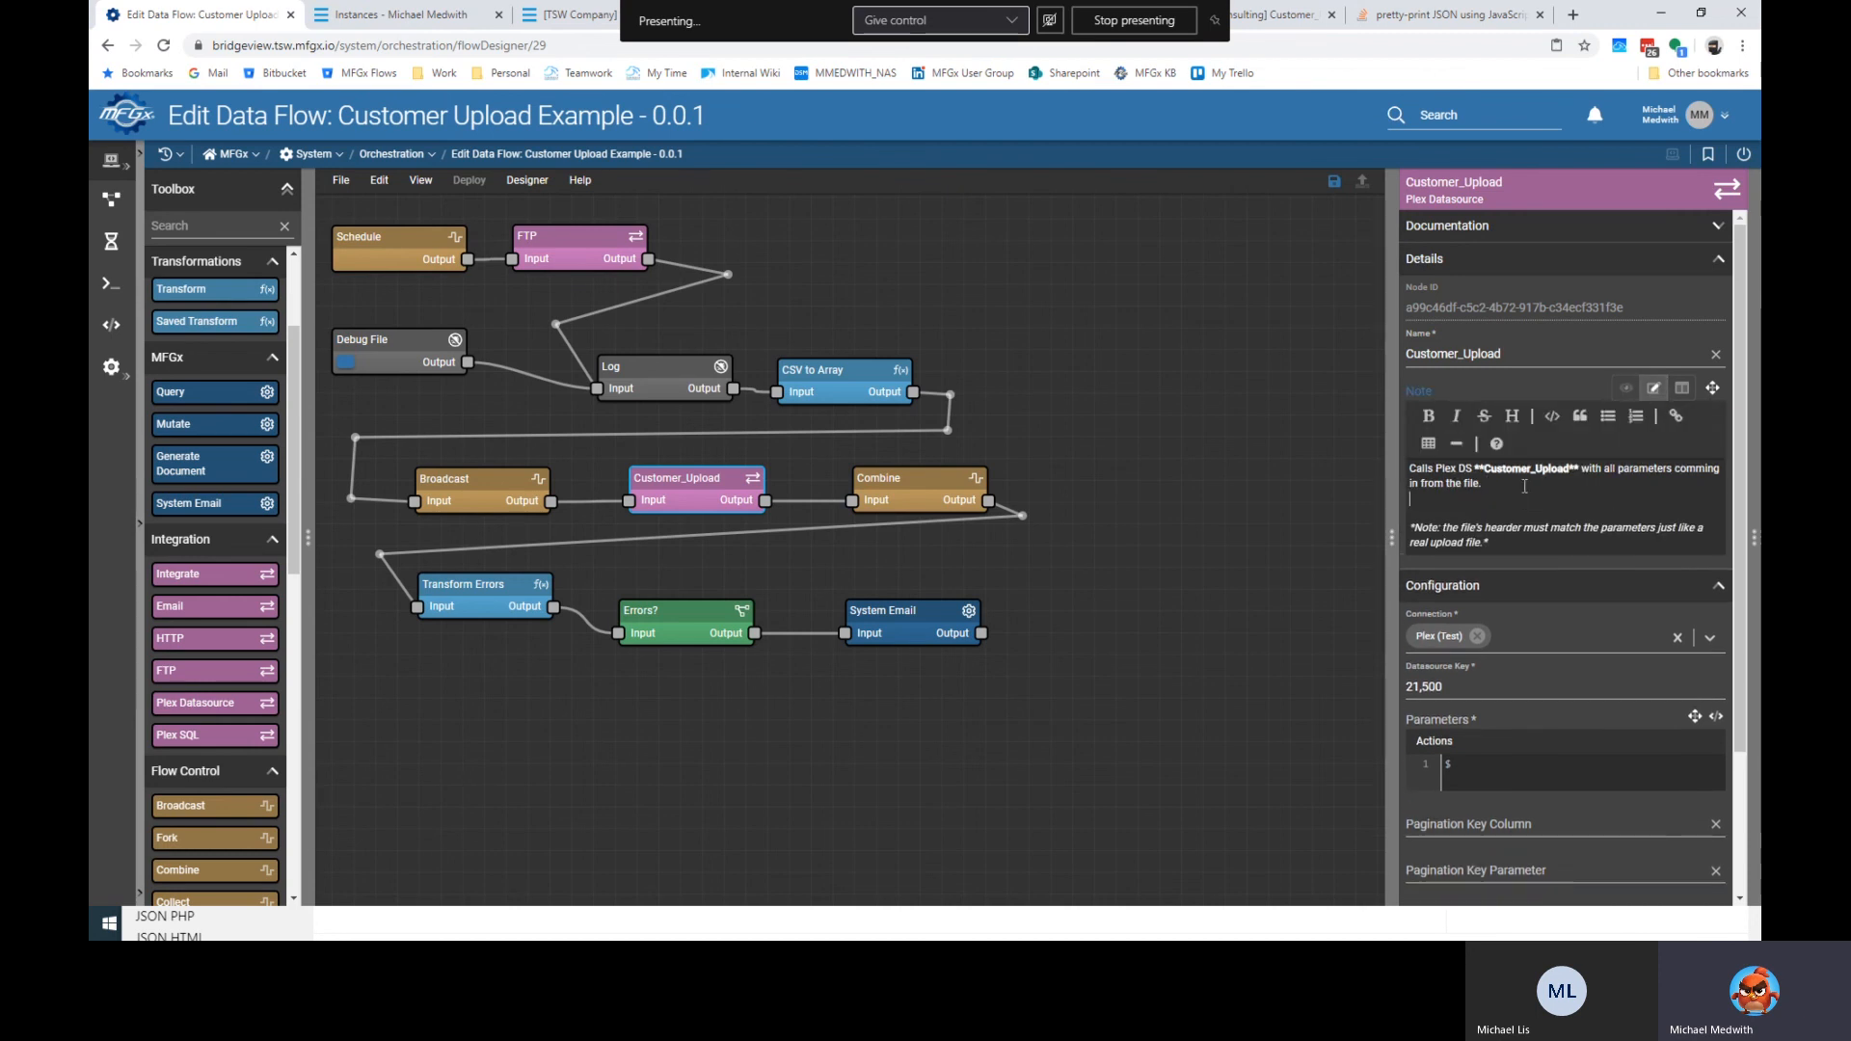
{"action": "key", "text": "ctrl+v"}
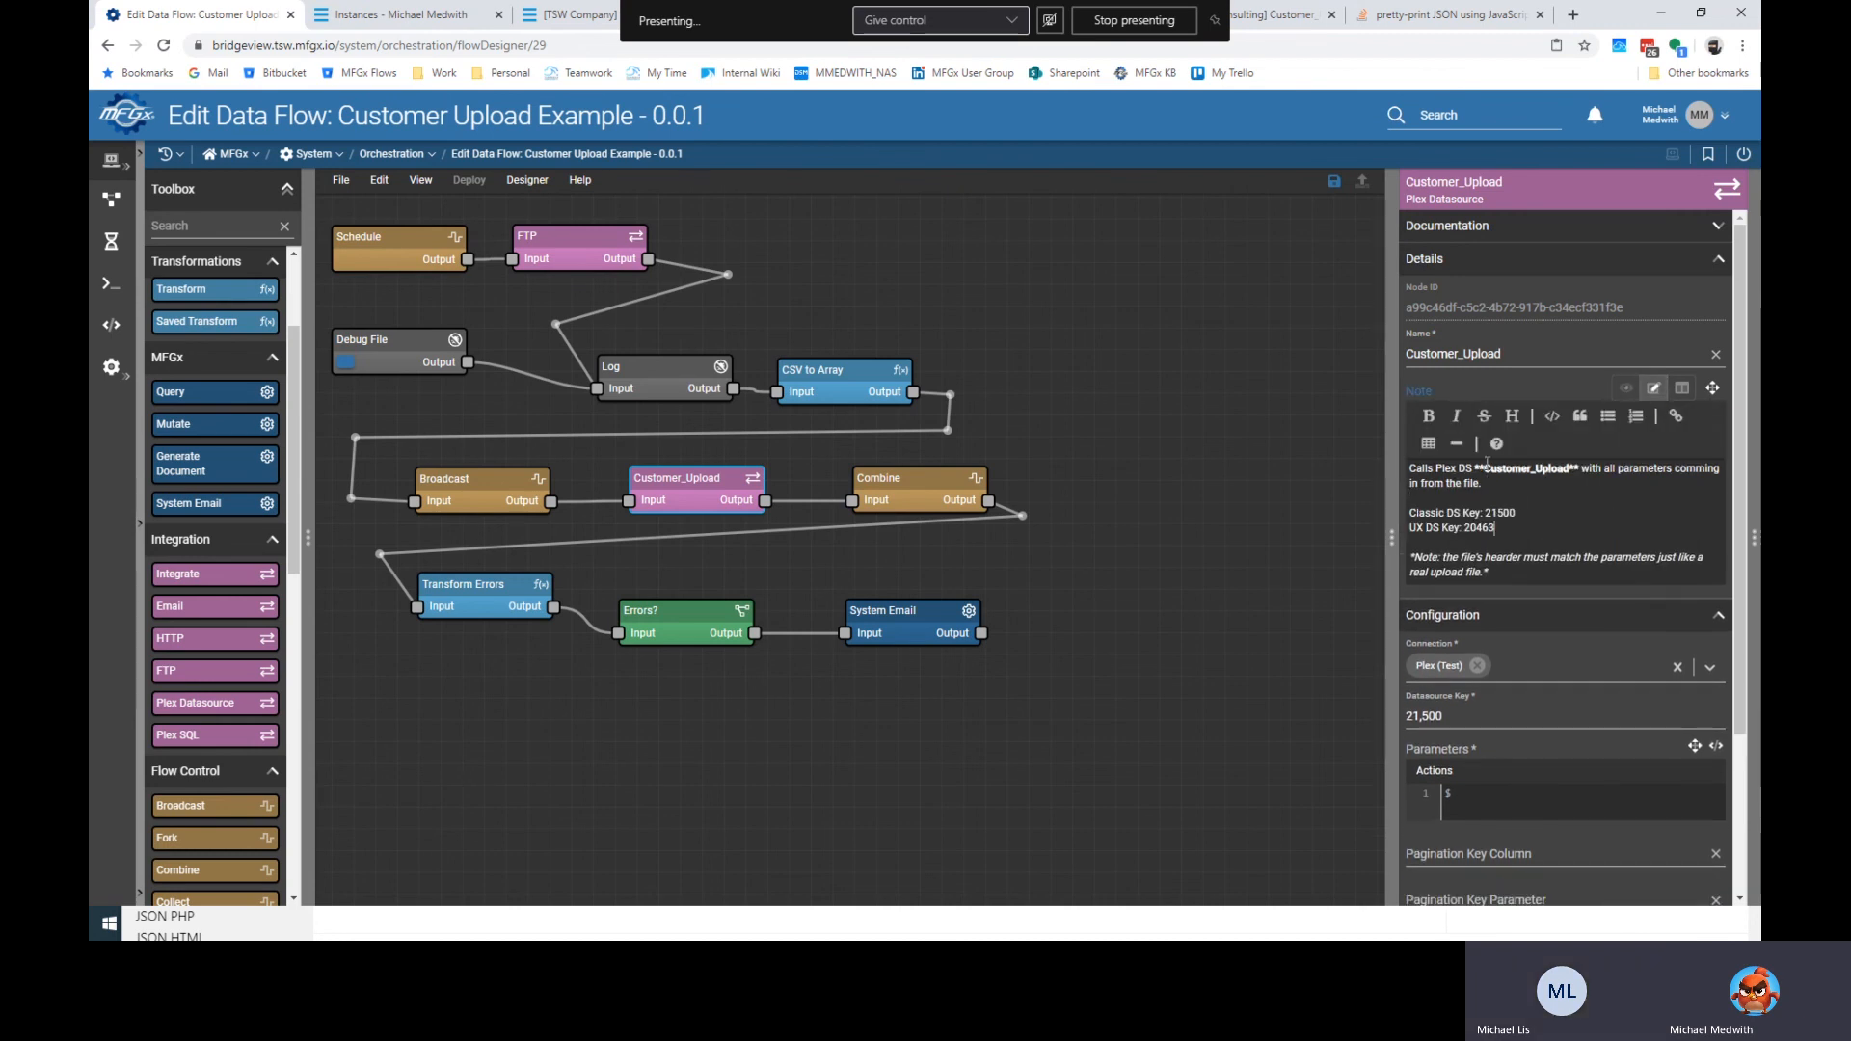
{"action": "left_click", "coordinate": [1105, 335]}
{"action": "key", "text": "ctrl+s"}
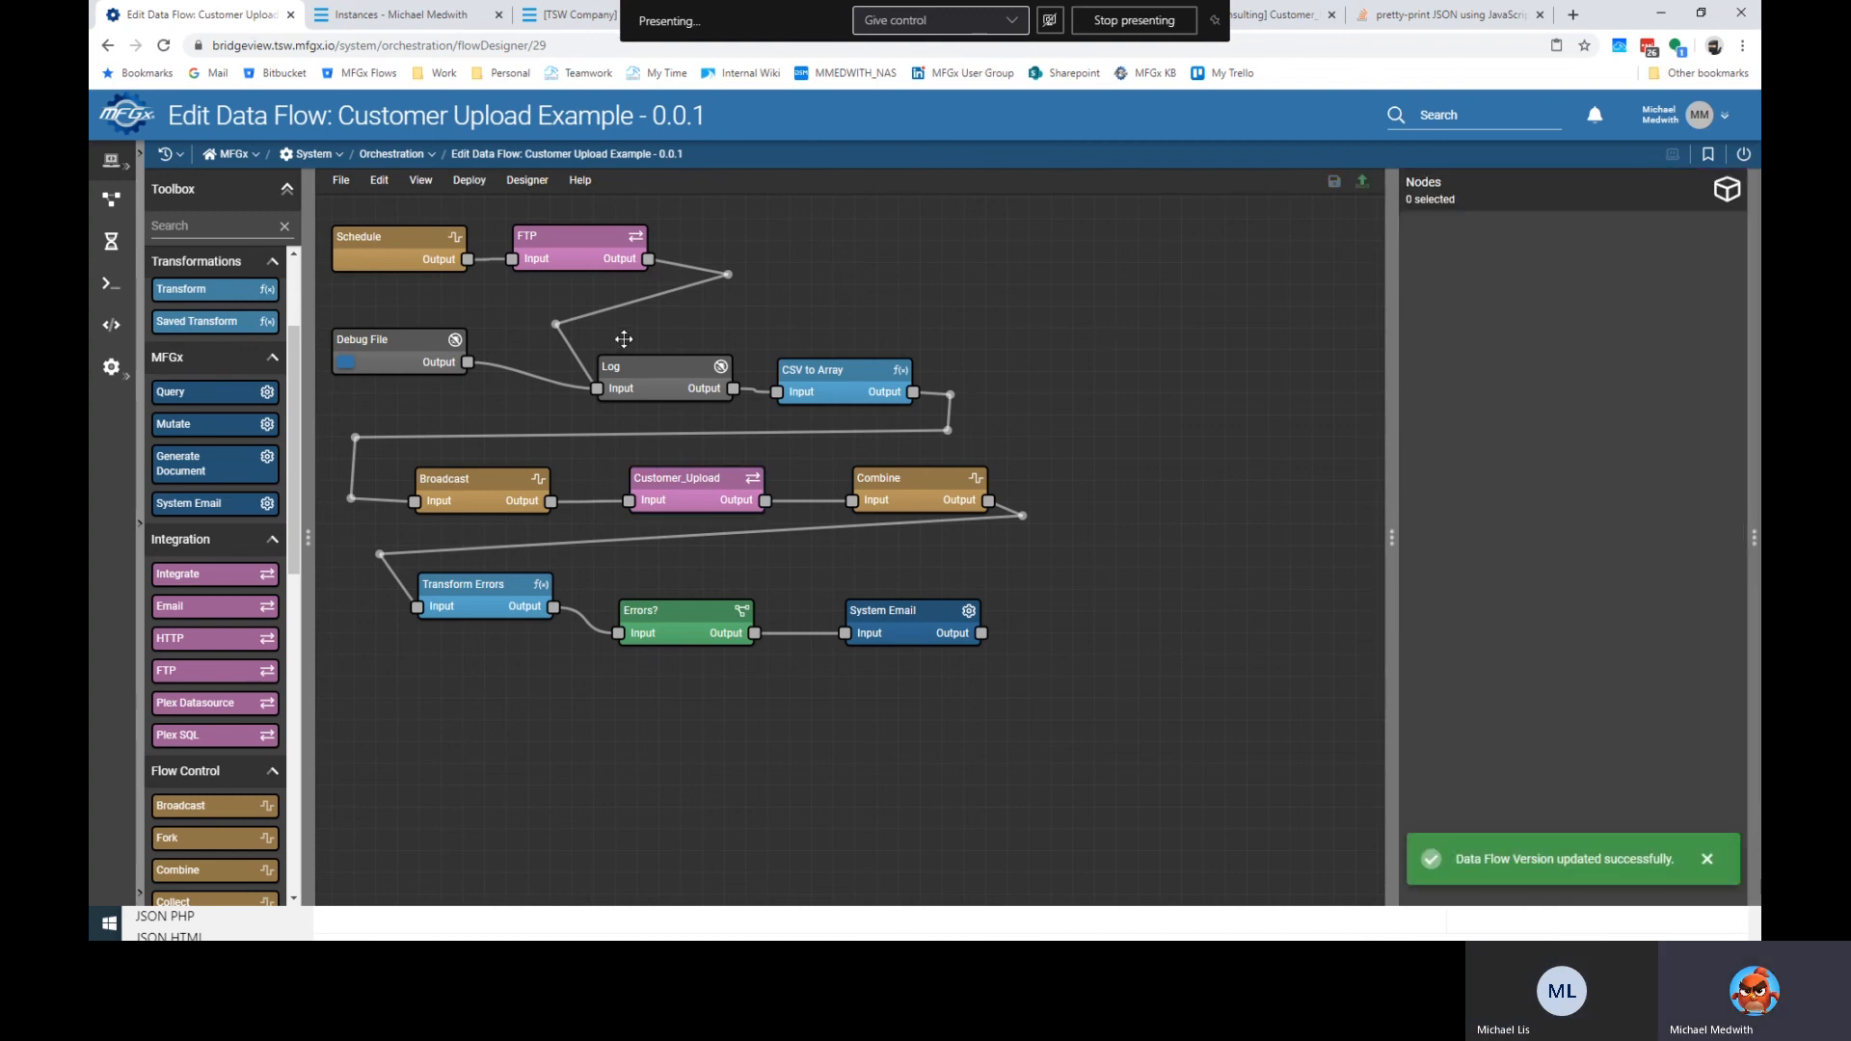
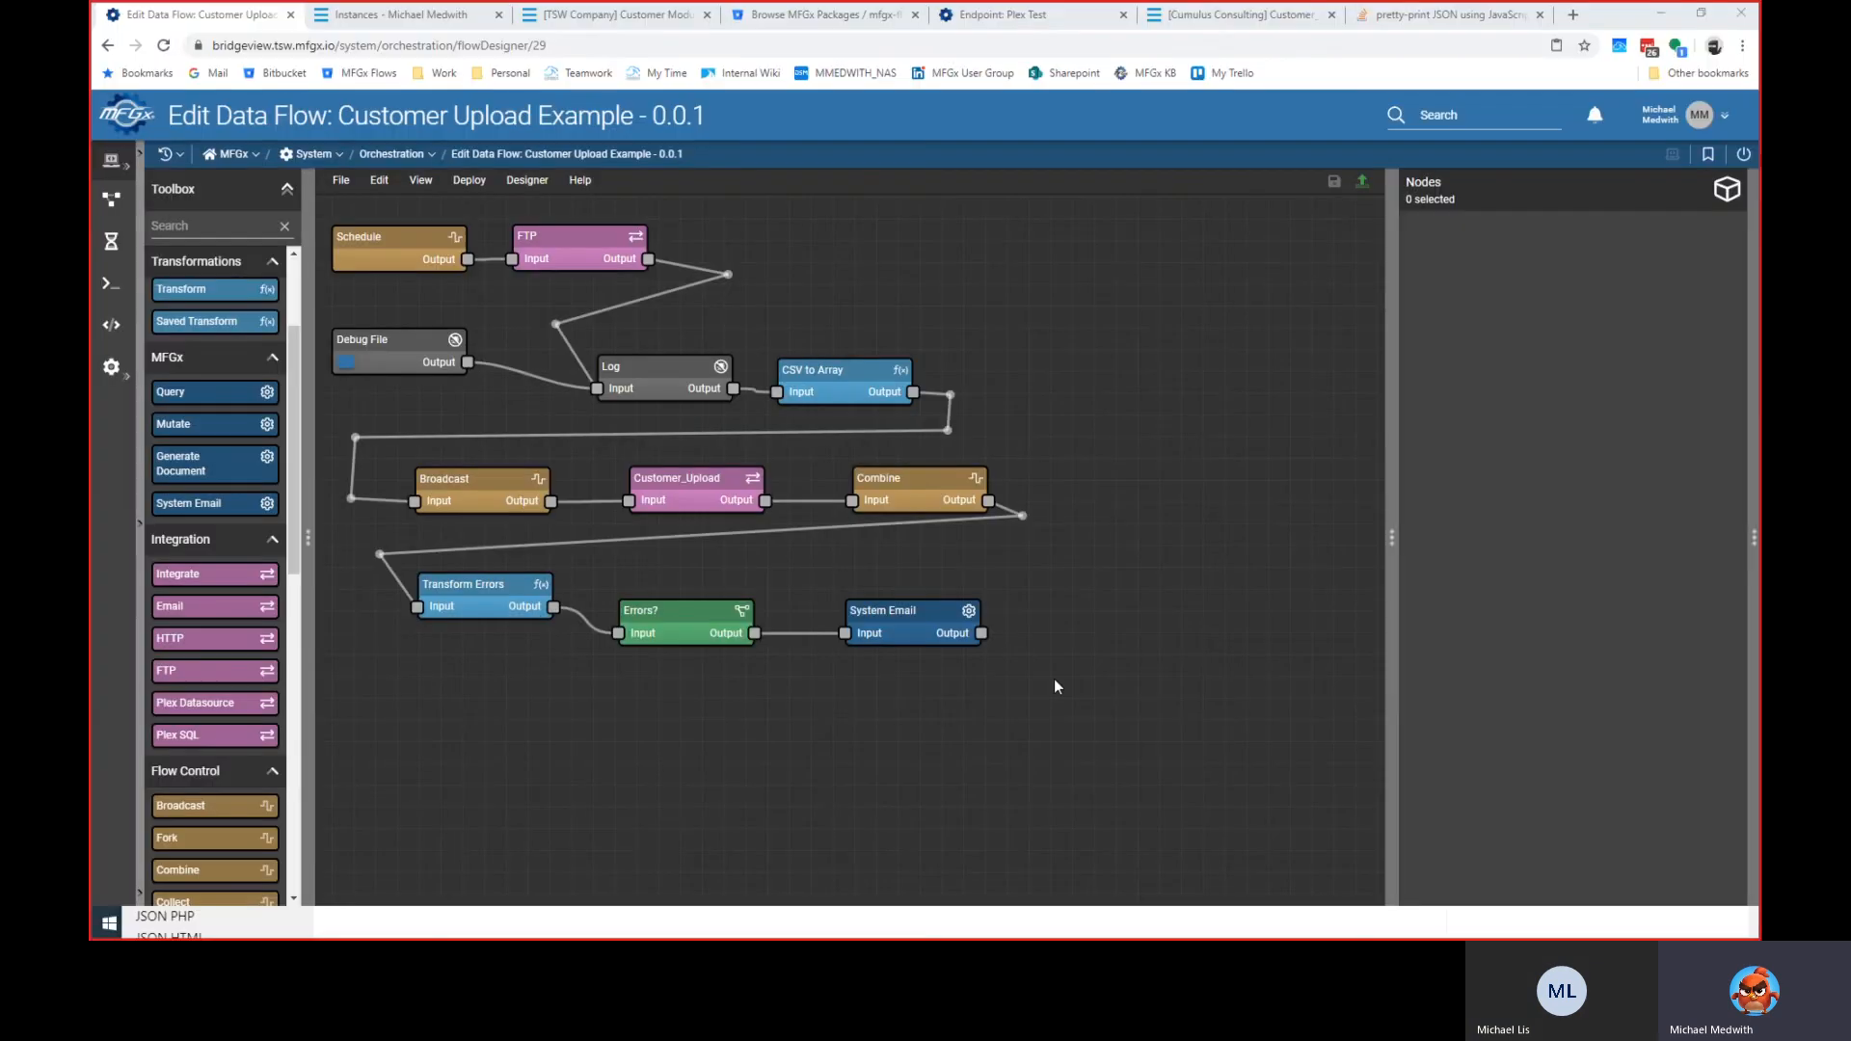
Shift all eleven flow nodes down and to the right to free space above them.
{"action": "left_click_drag", "start_coordinate": [1001, 643], "coordinate": [1030, 673]}
{"action": "left_click_drag", "start_coordinate": [1128, 734], "coordinate": [421, 372]}
{"action": "left_click", "coordinate": [511, 320]}
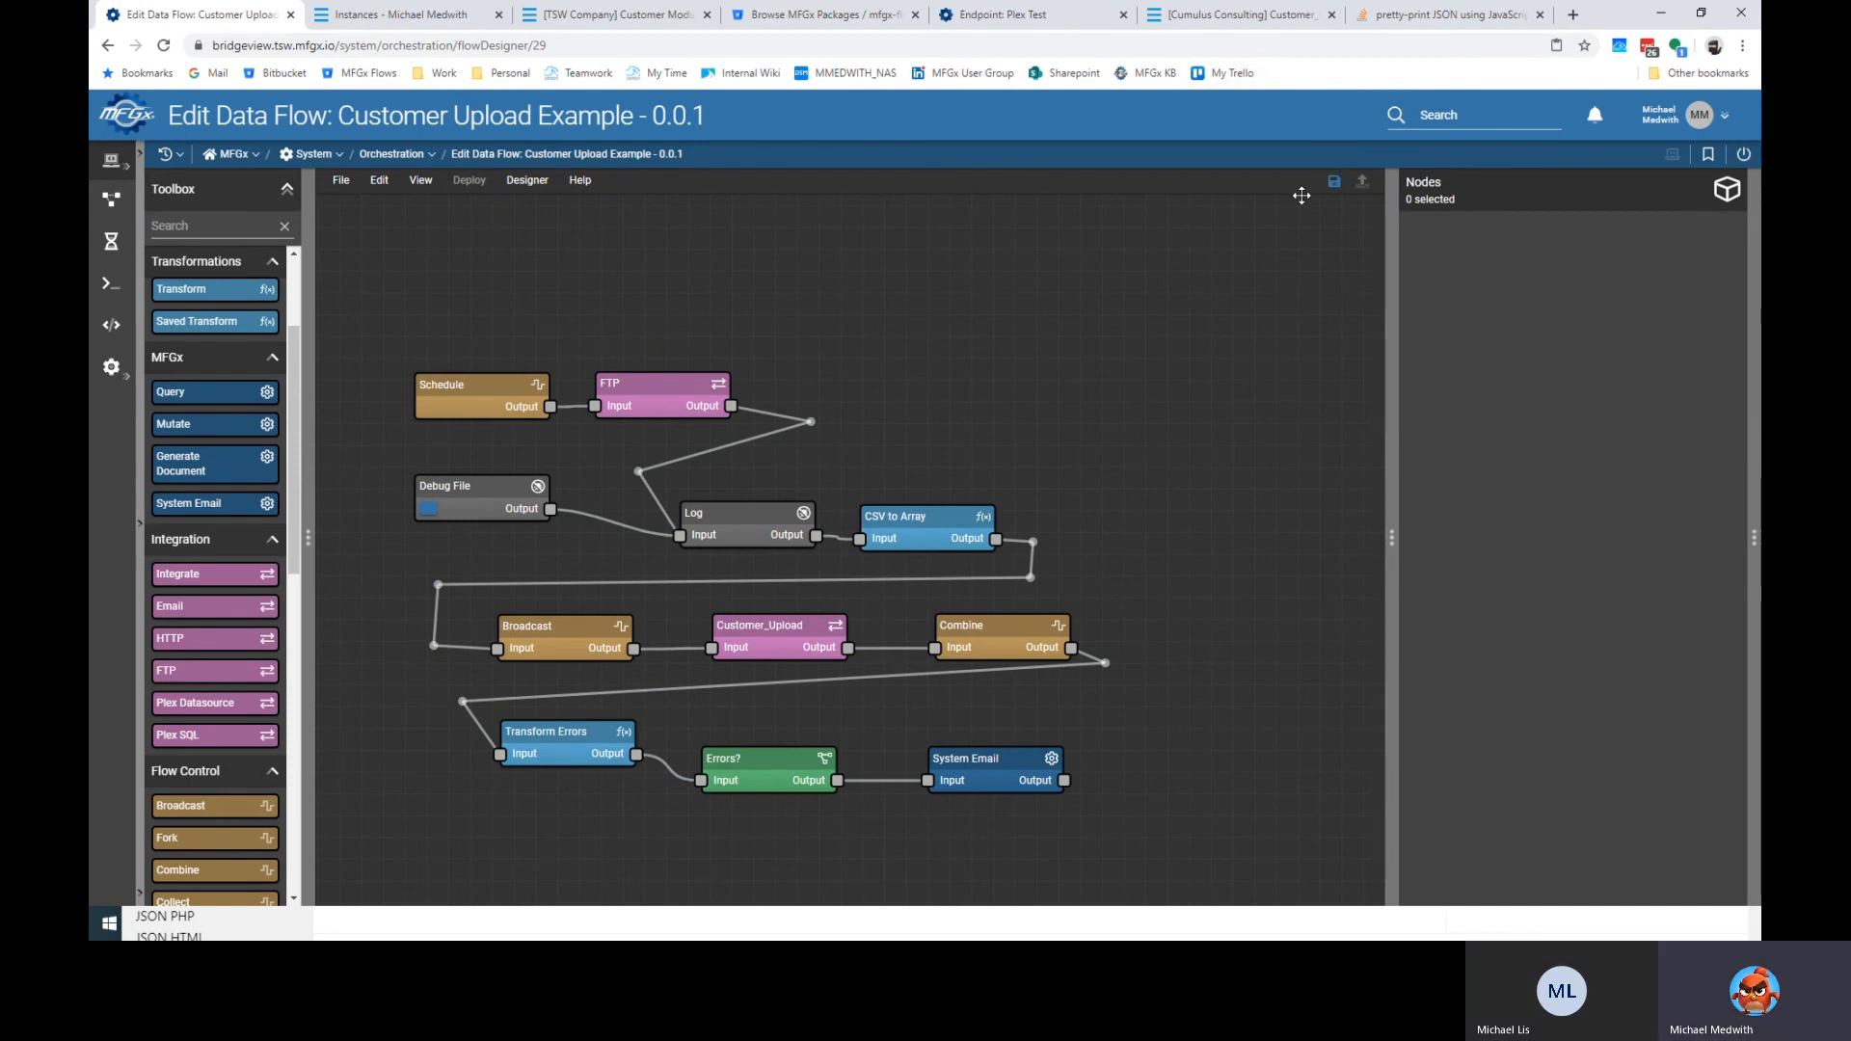
Search 'web' and open the Webhooks screen in a new tab.
{"action": "left_click", "coordinate": [1451, 115]}
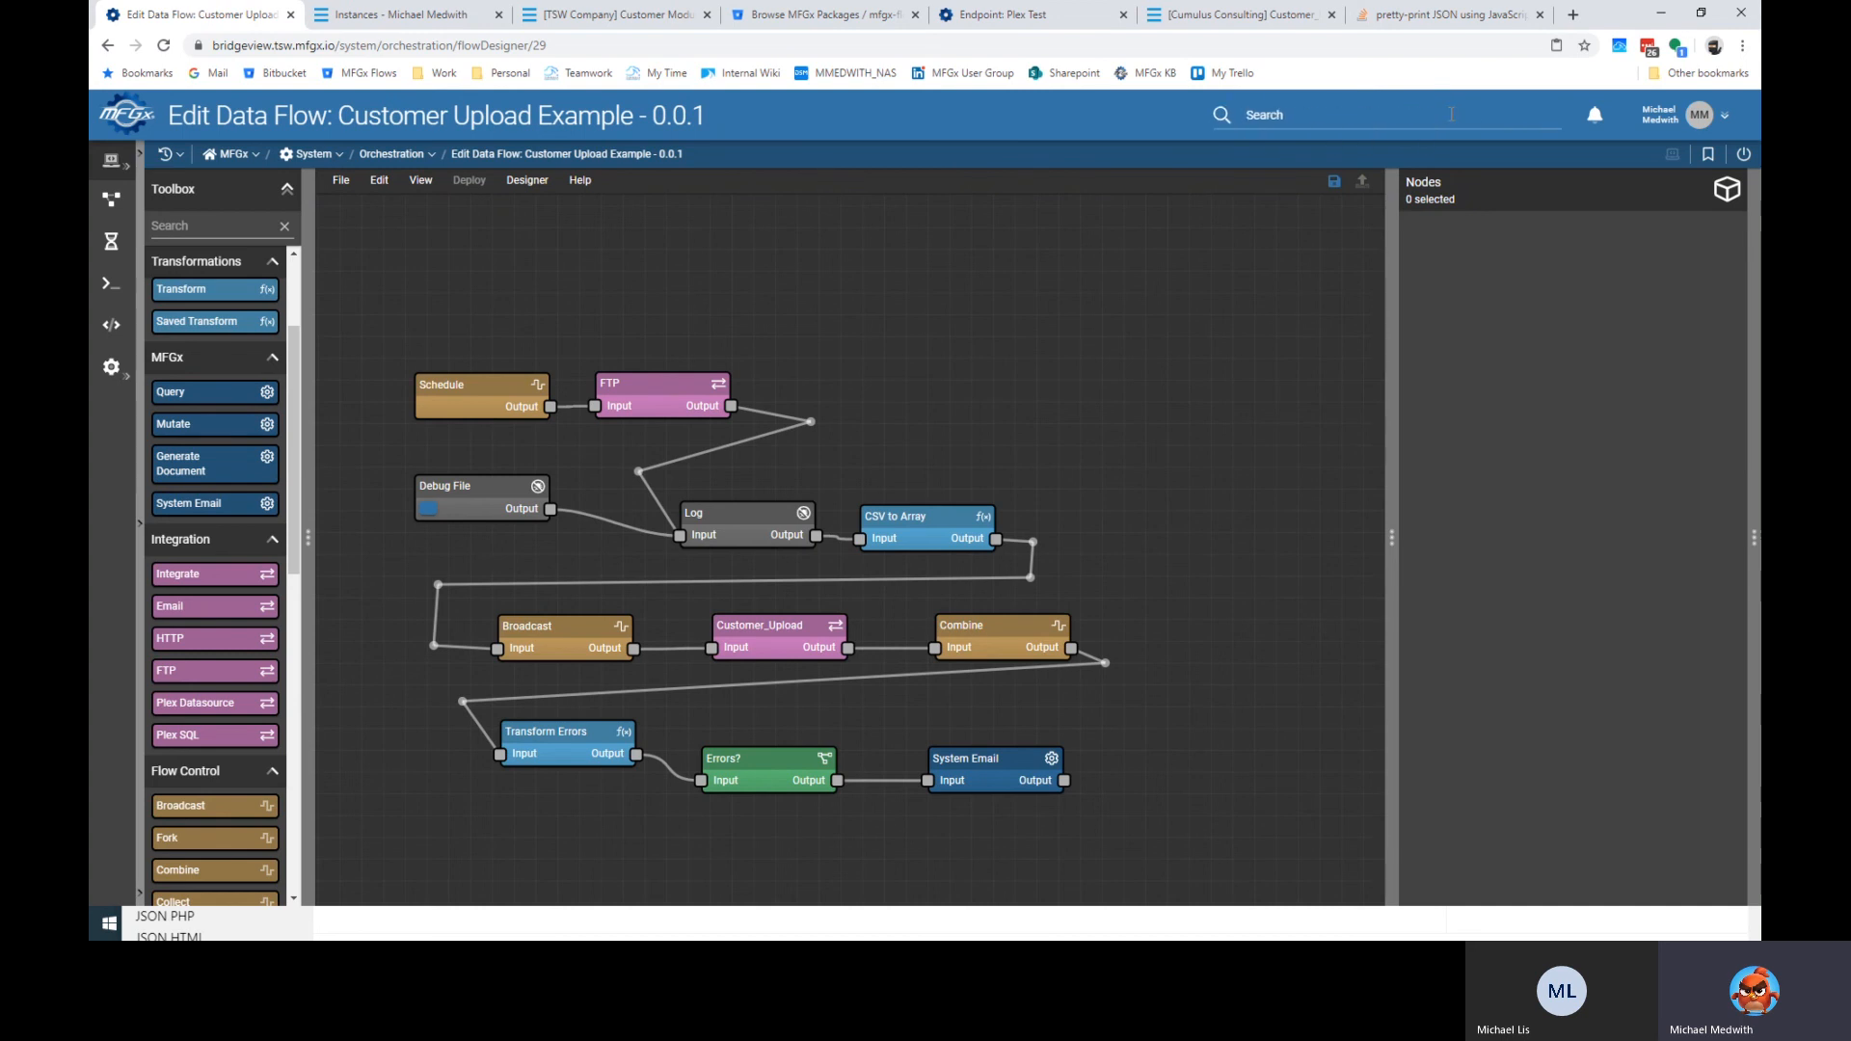
{"action": "type", "text": "web"}
{"action": "middle_click", "coordinate": [1286, 169]}
Find no suitable topic for a new webhook, cancel it, and open the Topics list.
{"action": "left_click", "coordinate": [332, 15]}
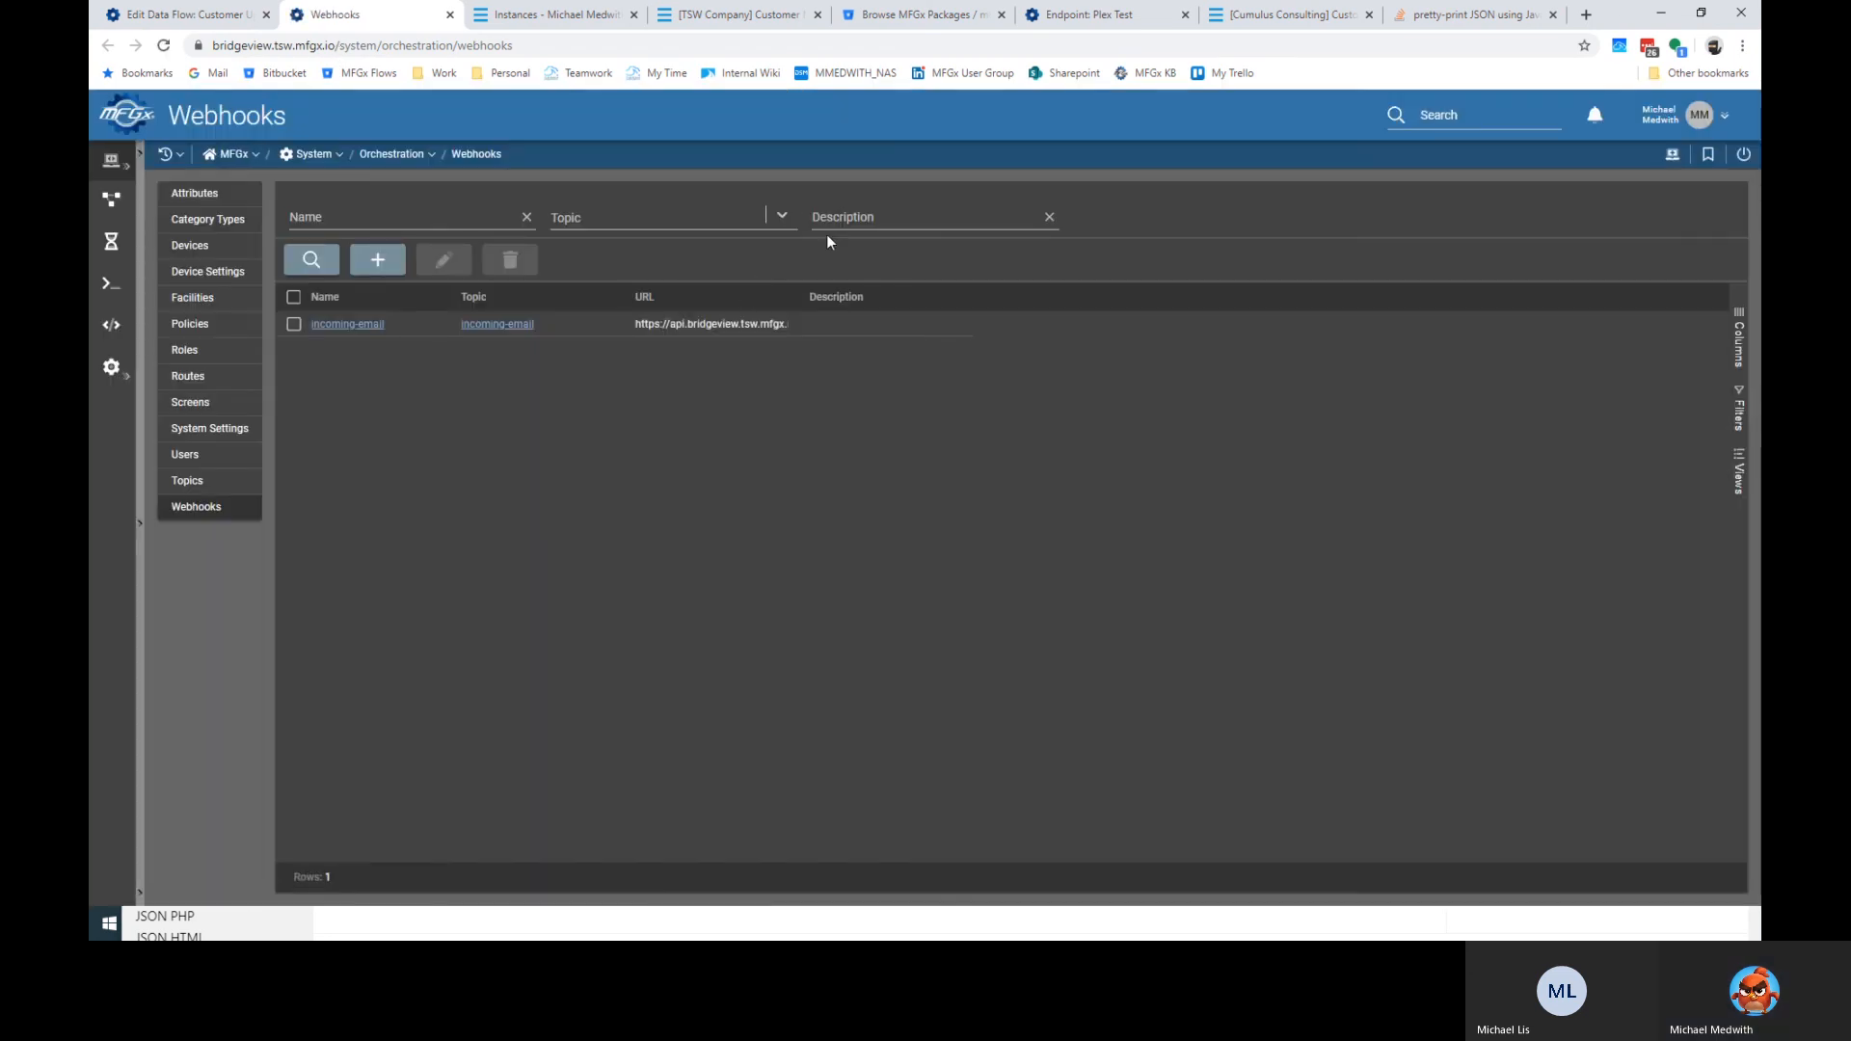
{"action": "left_click", "coordinate": [381, 262]}
{"action": "left_click", "coordinate": [774, 444]}
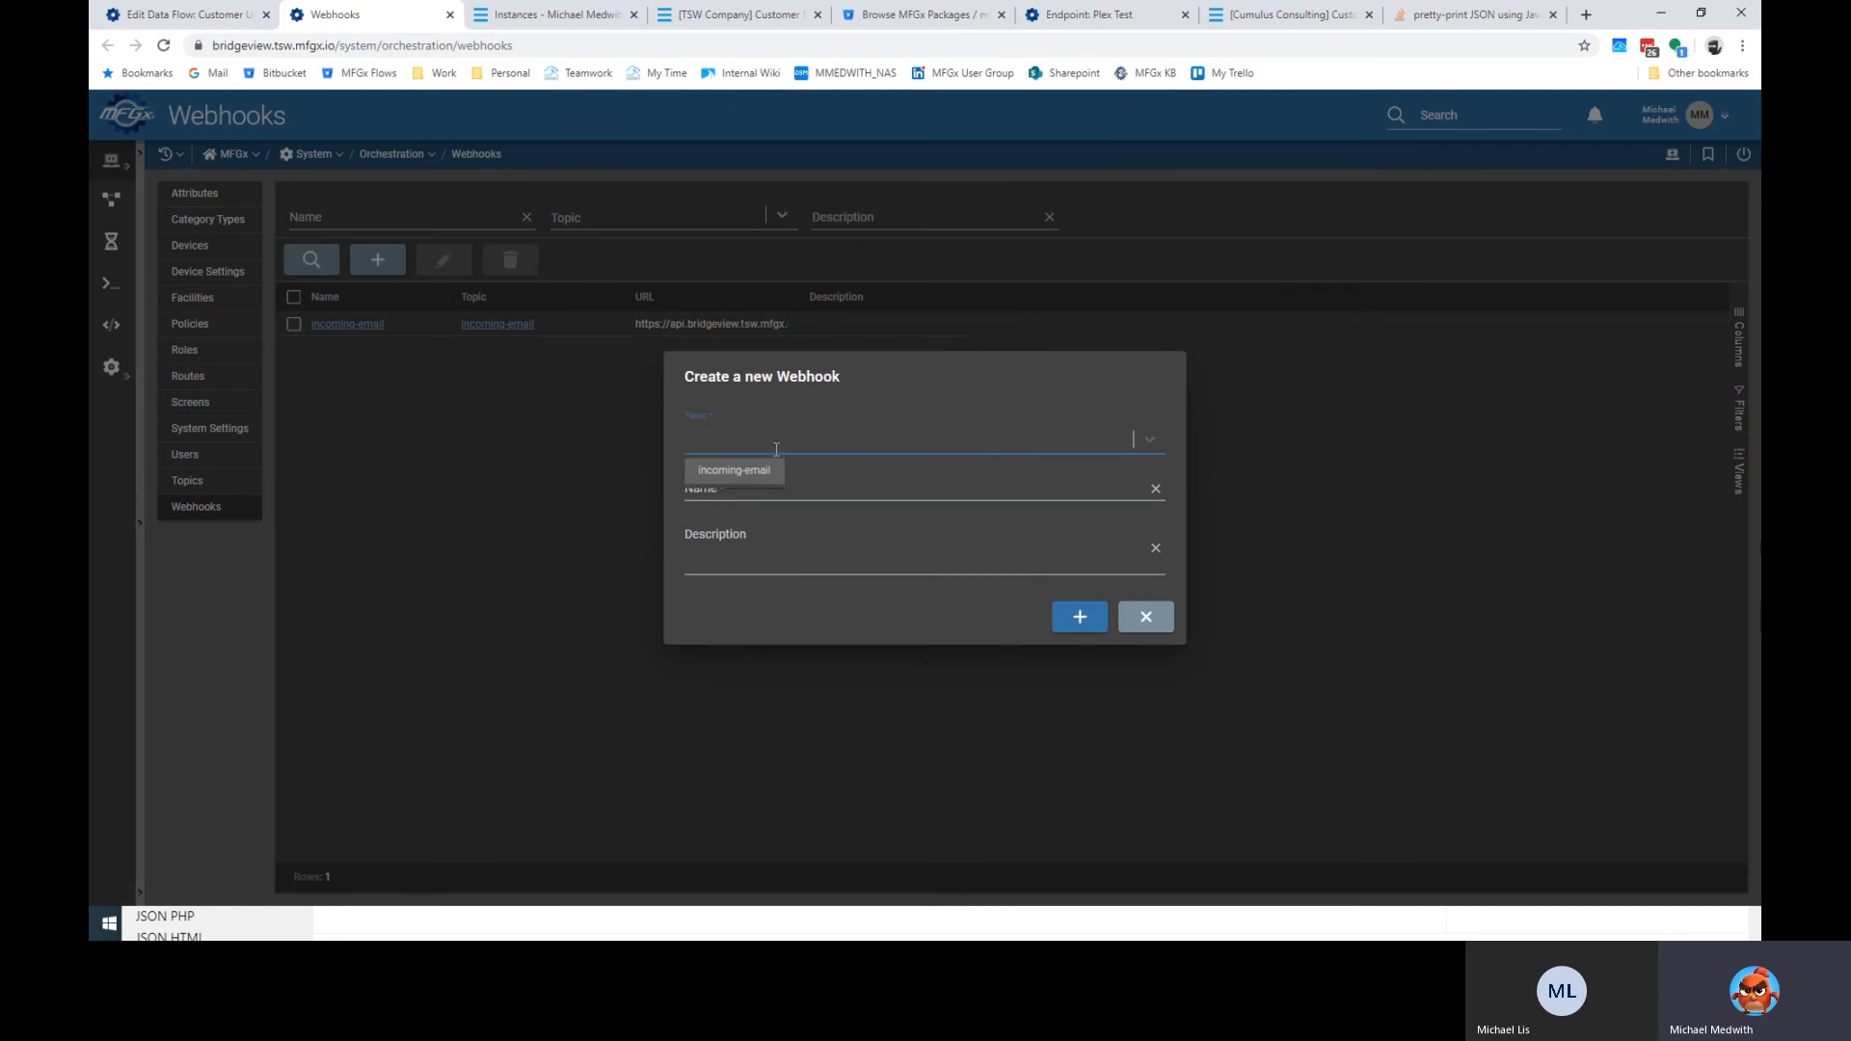
{"action": "key", "text": "Escape"}
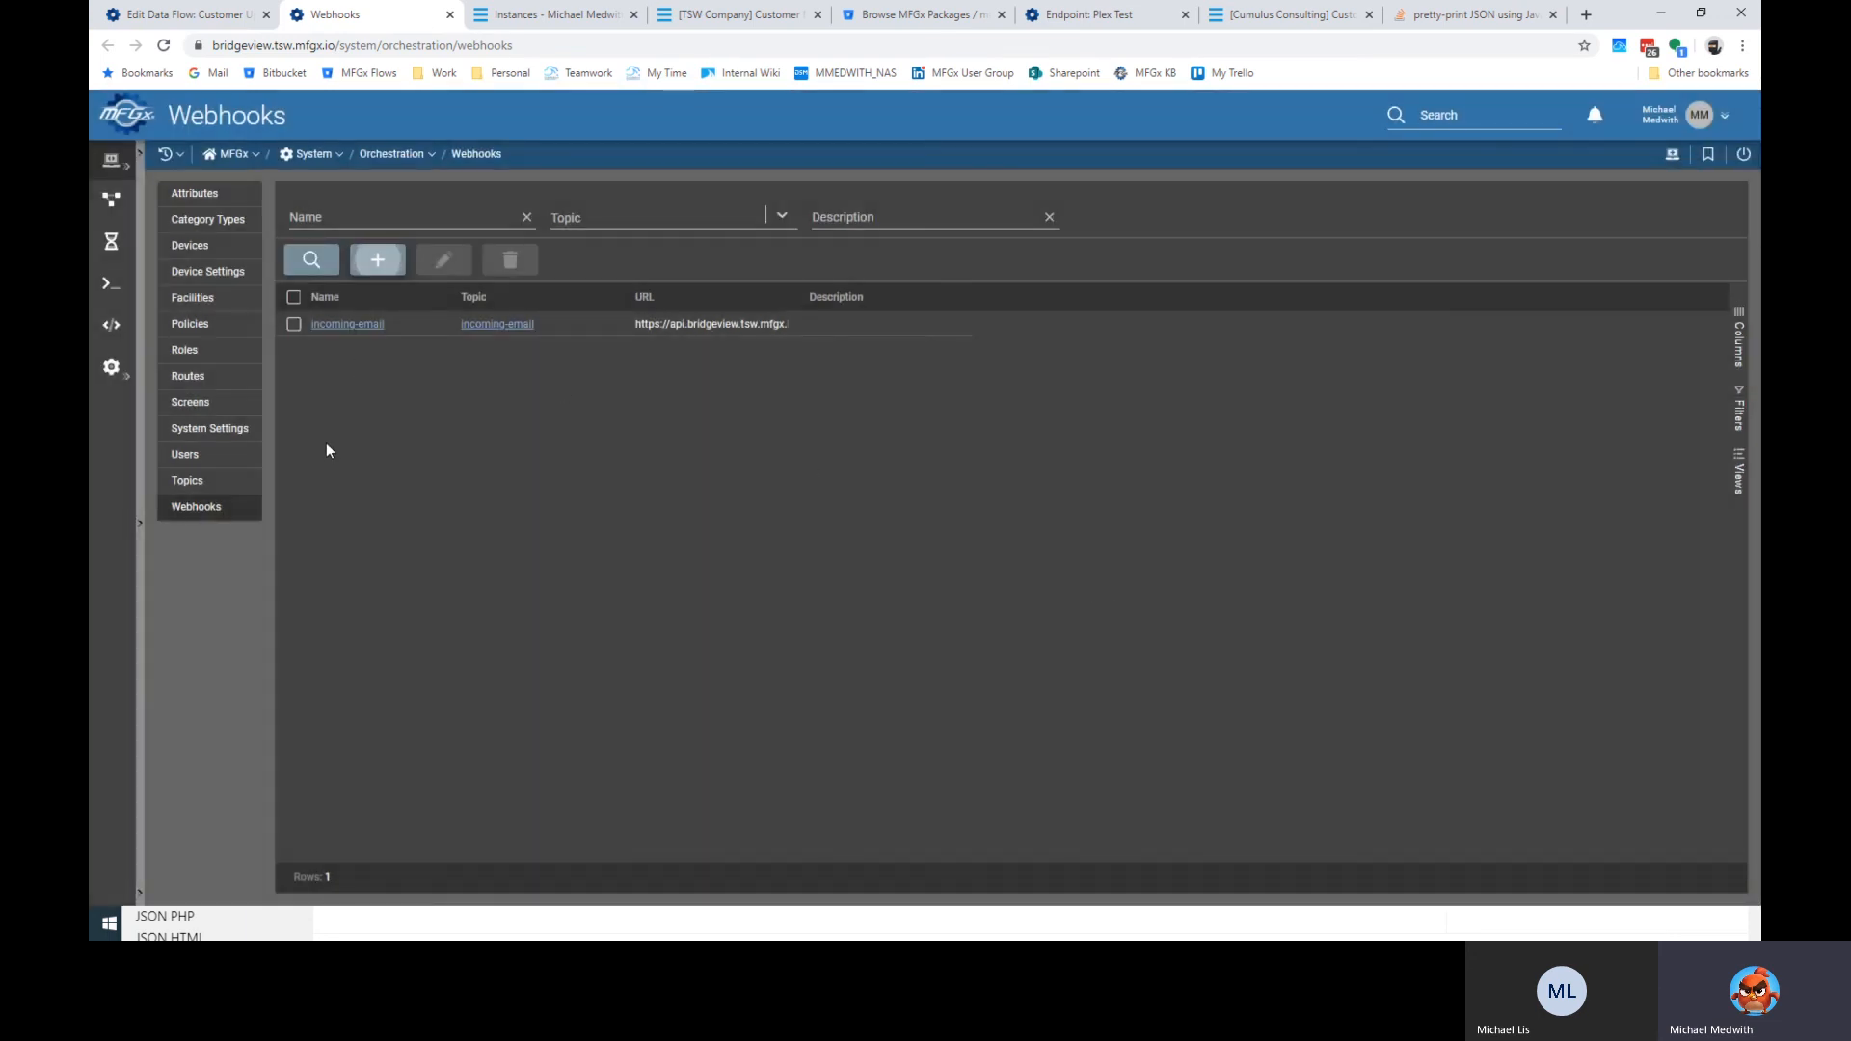
{"action": "left_click", "coordinate": [198, 480]}
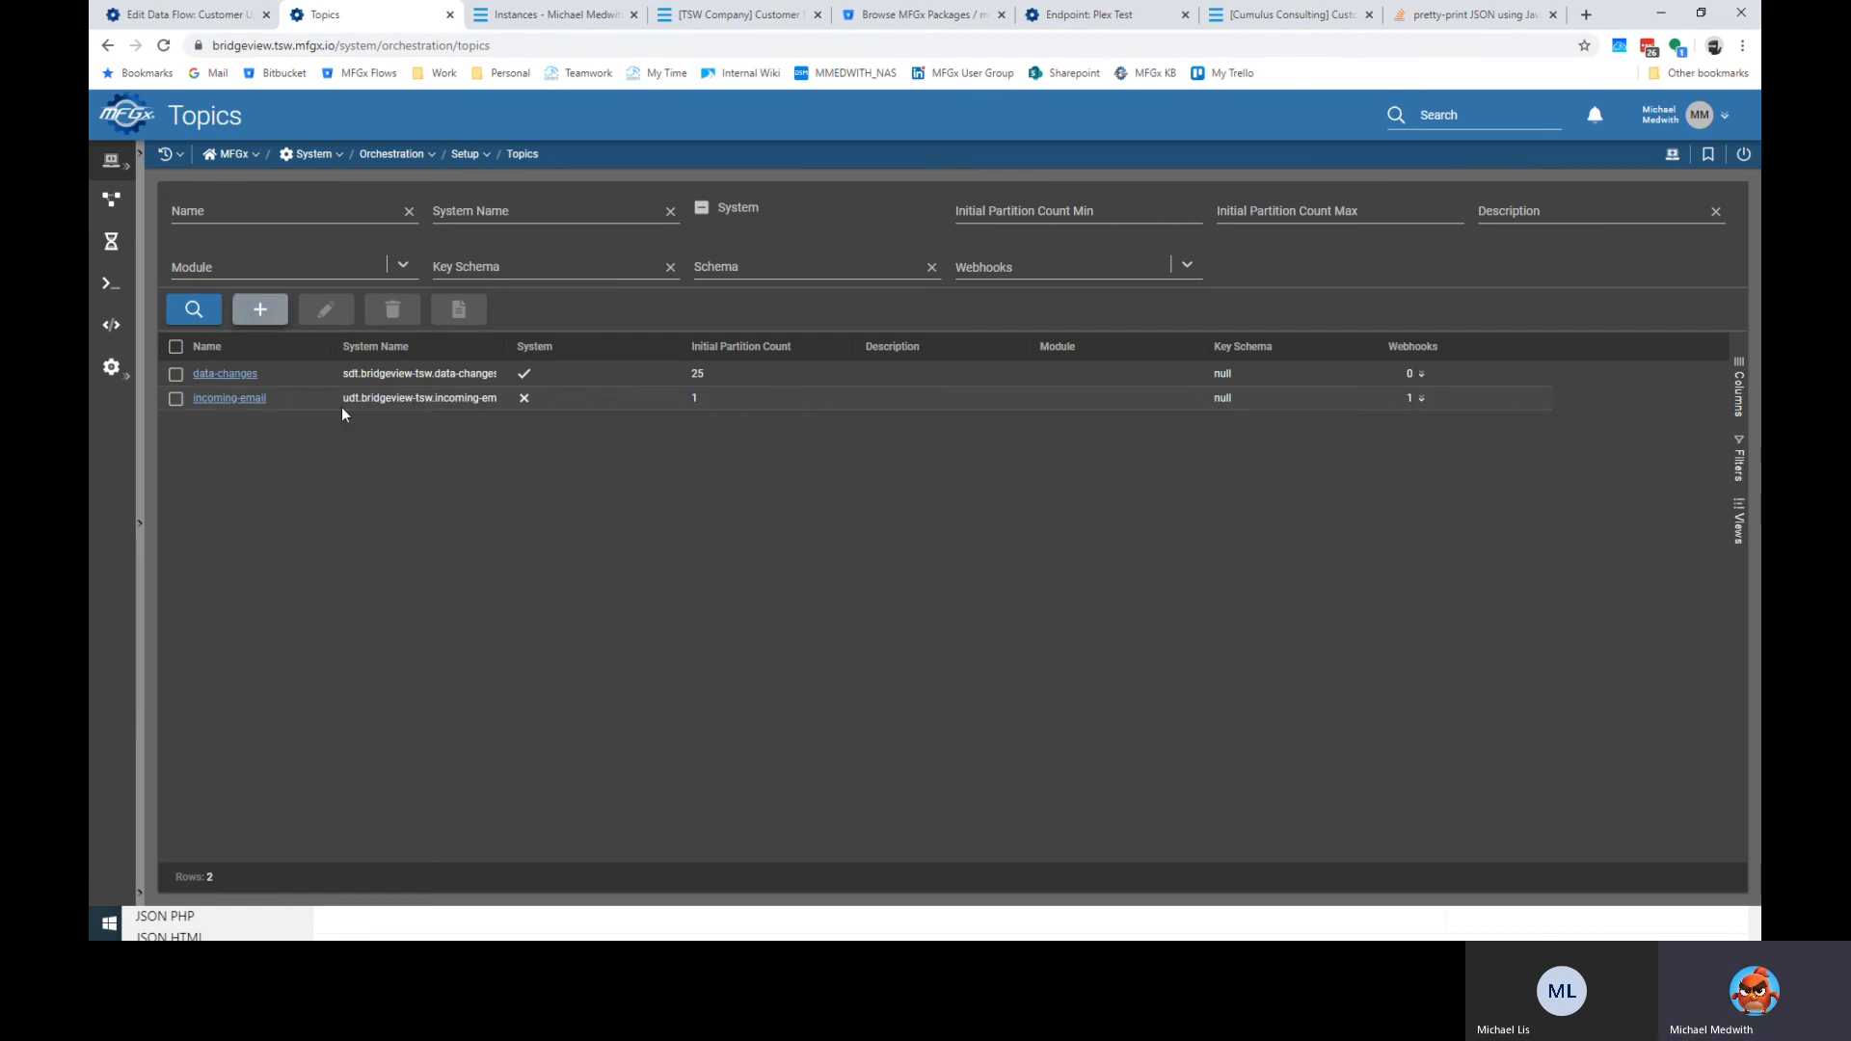
Start a new topic named customer-upload-request.
{"action": "key", "text": "Return"}
{"action": "left_click", "coordinate": [794, 388]}
{"action": "type", "text": "Customer_U"}
{"action": "type", "text": "pd"}
{"action": "key", "text": "BackSpace"}
{"action": "key", "text": "BackSpace"}
{"action": "key", "text": "BackSpace"}
{"action": "type", "text": "Upload"}
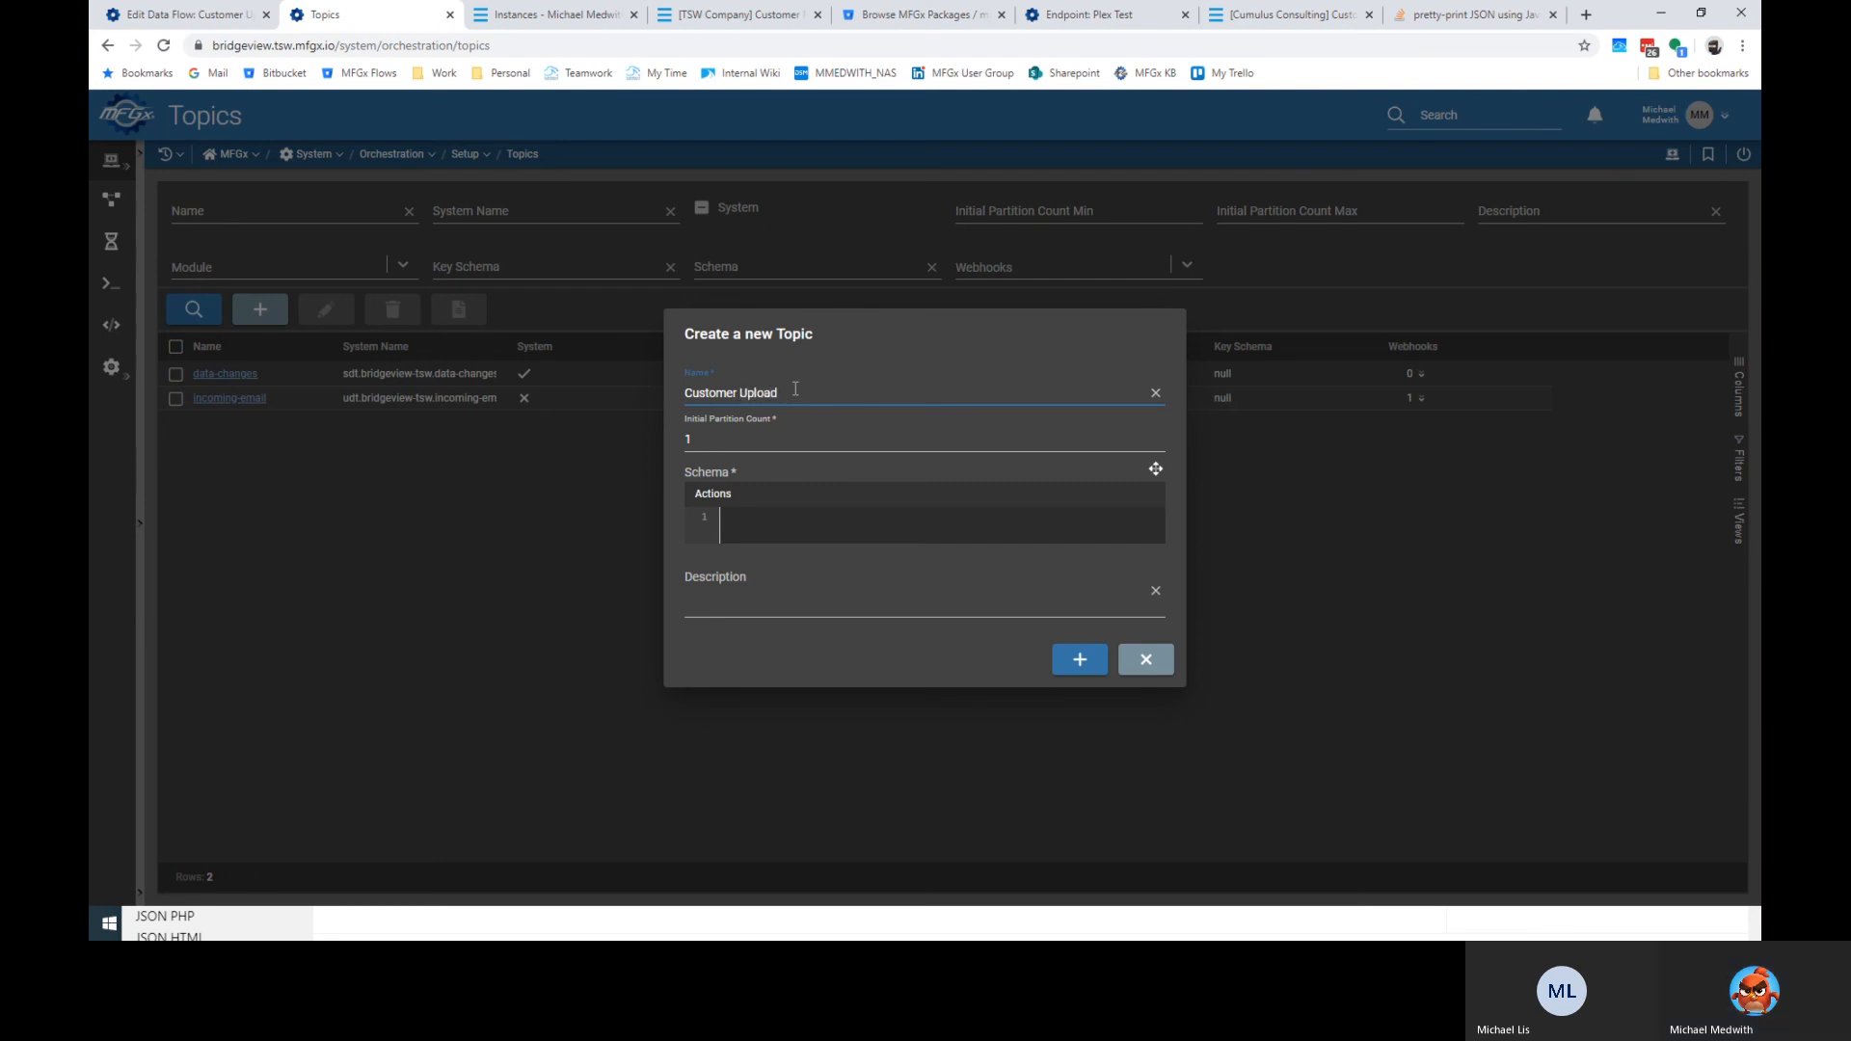
{"action": "key", "text": "ctrl+Left"}
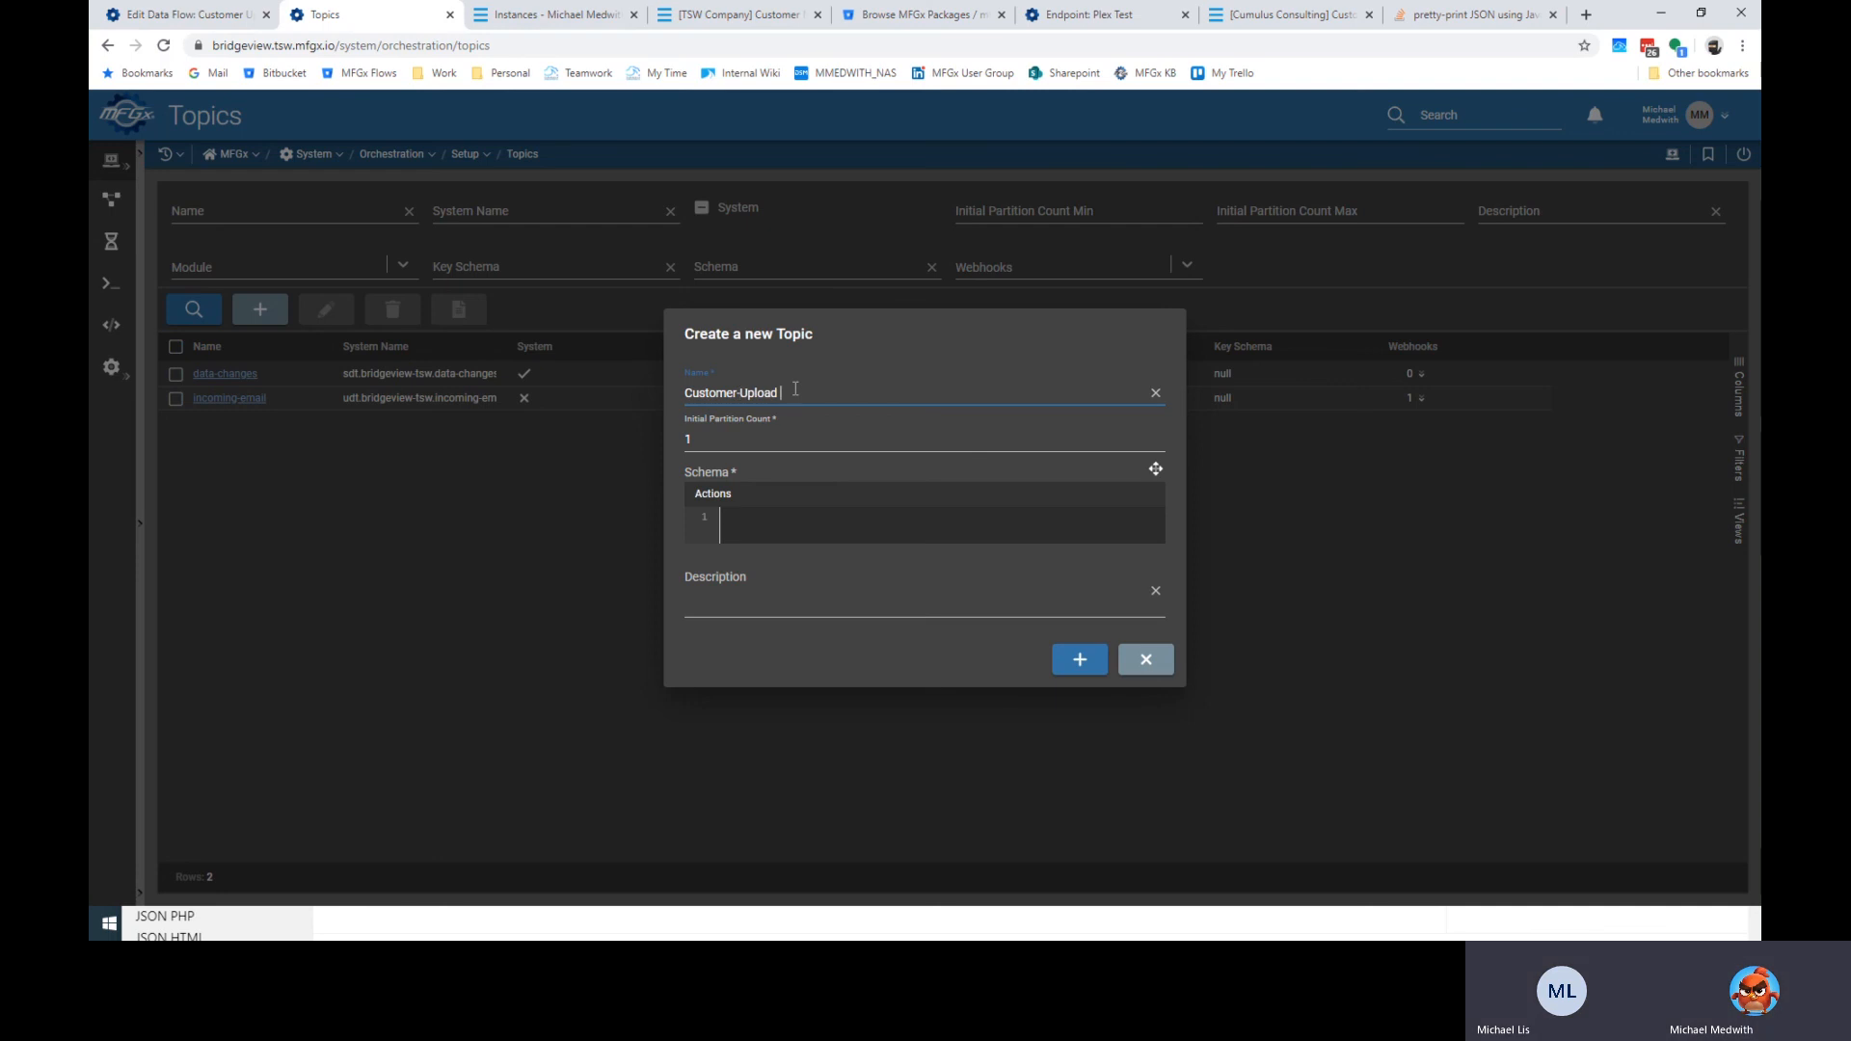
{"action": "key", "text": "ctrl+a"}
{"action": "type", "text": "customer-up"}
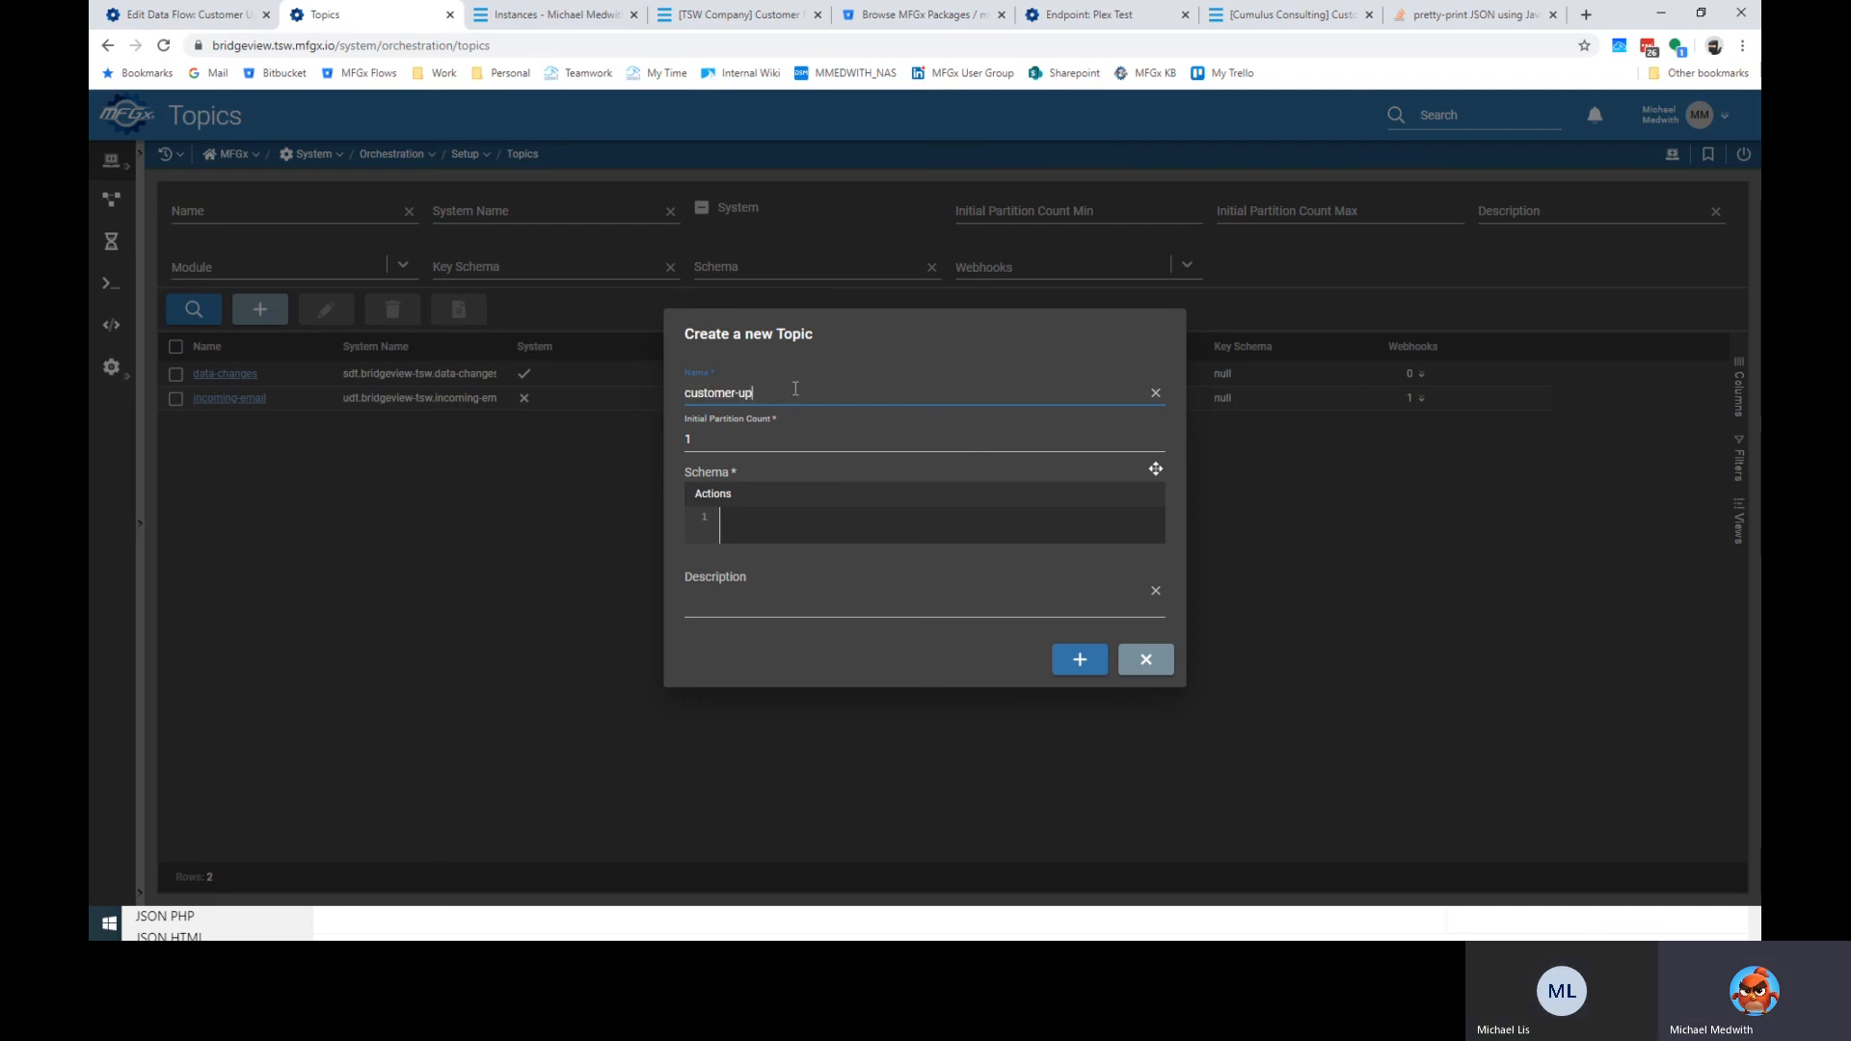
{"action": "type", "text": "load-request"}
Give the topic schema {} and description 'Used to trigger a customer upload remotely.', then create it.
{"action": "left_click", "coordinate": [753, 521]}
{"action": "type", "text": "{"}
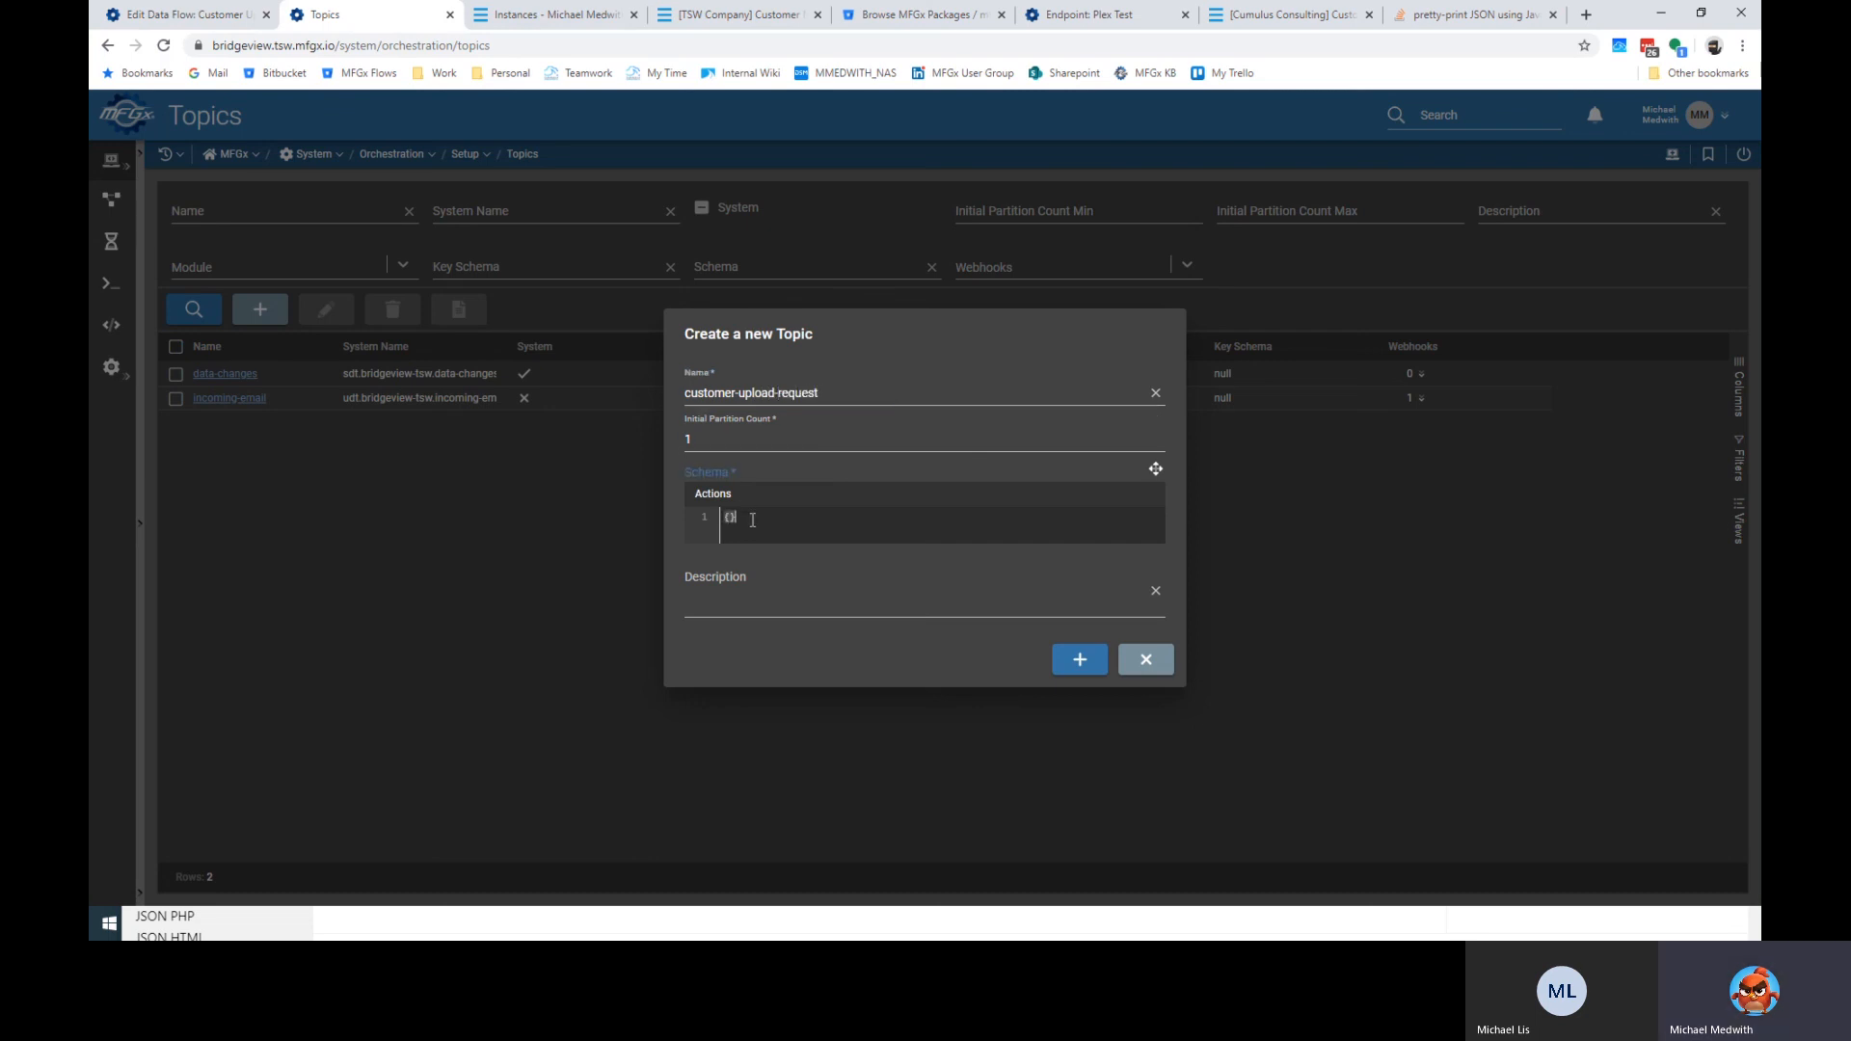
{"action": "left_click", "coordinate": [777, 605]}
{"action": "type", "text": "Used t"}
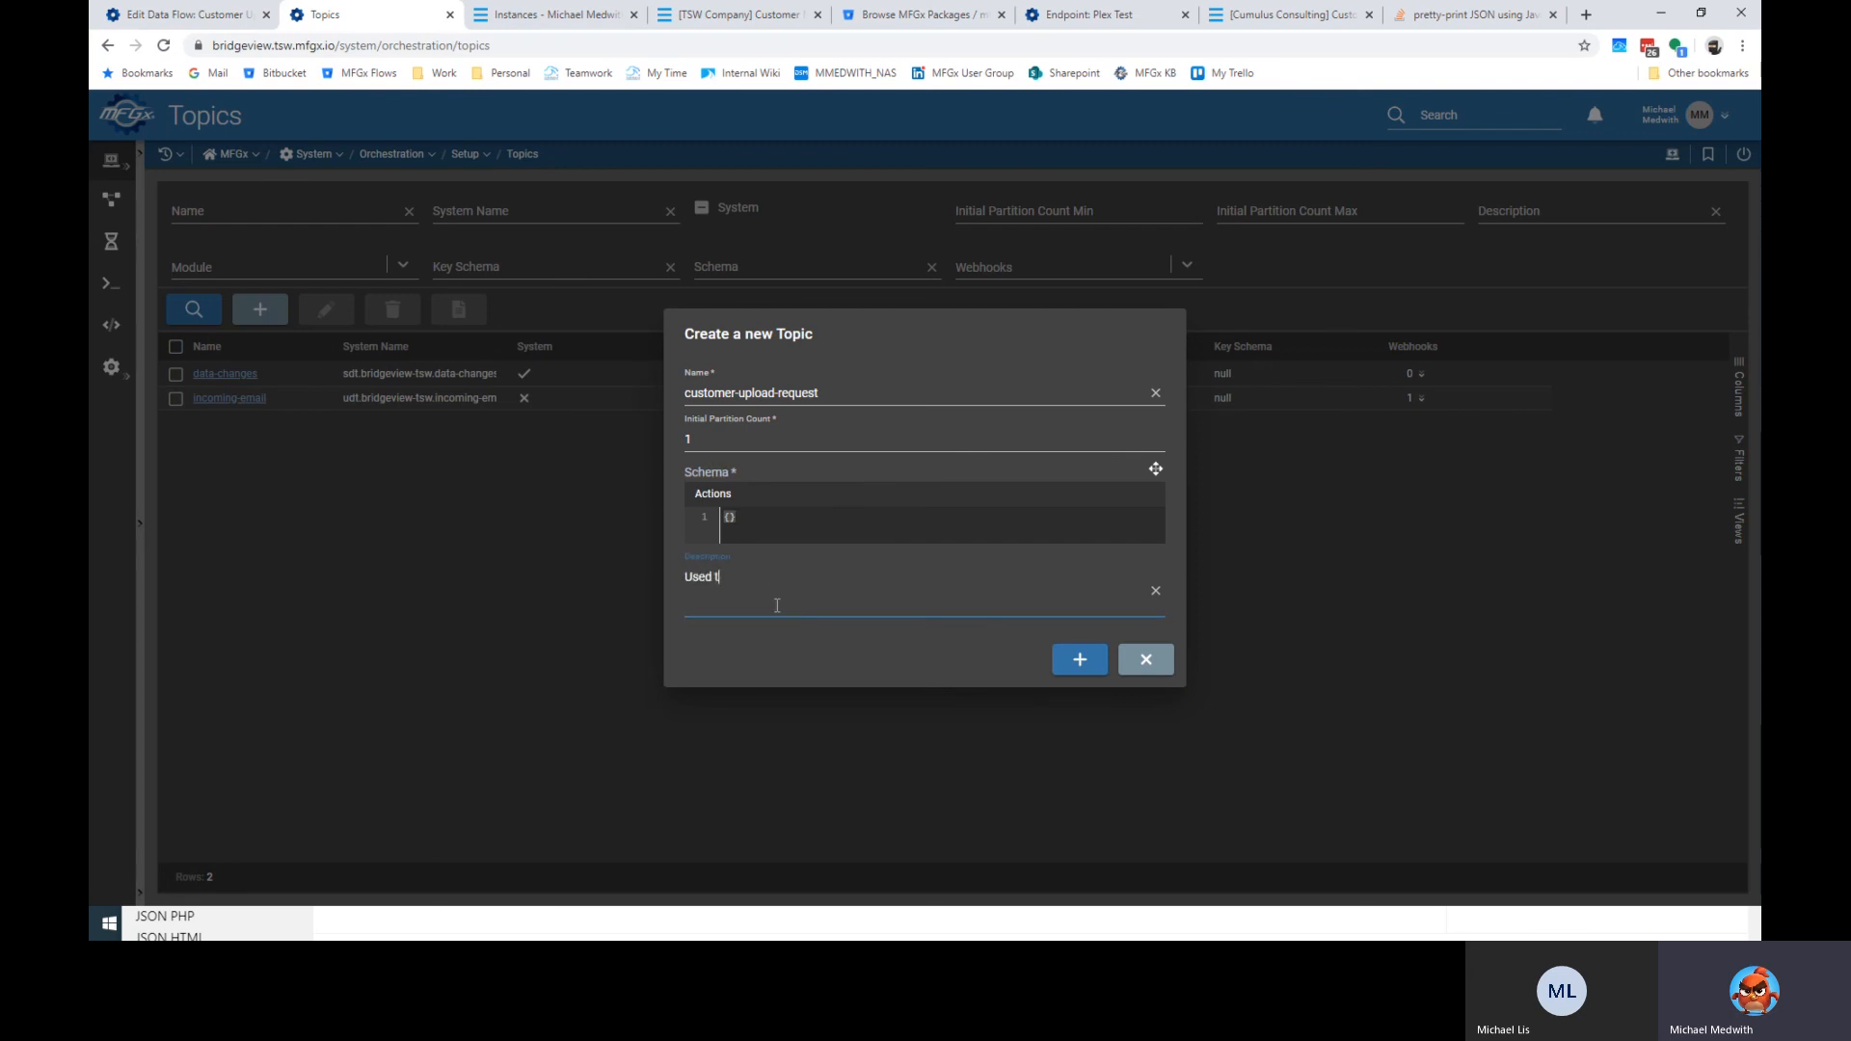
{"action": "type", "text": "o trigger a customer upload remotely."}
{"action": "left_click", "coordinate": [1081, 663]}
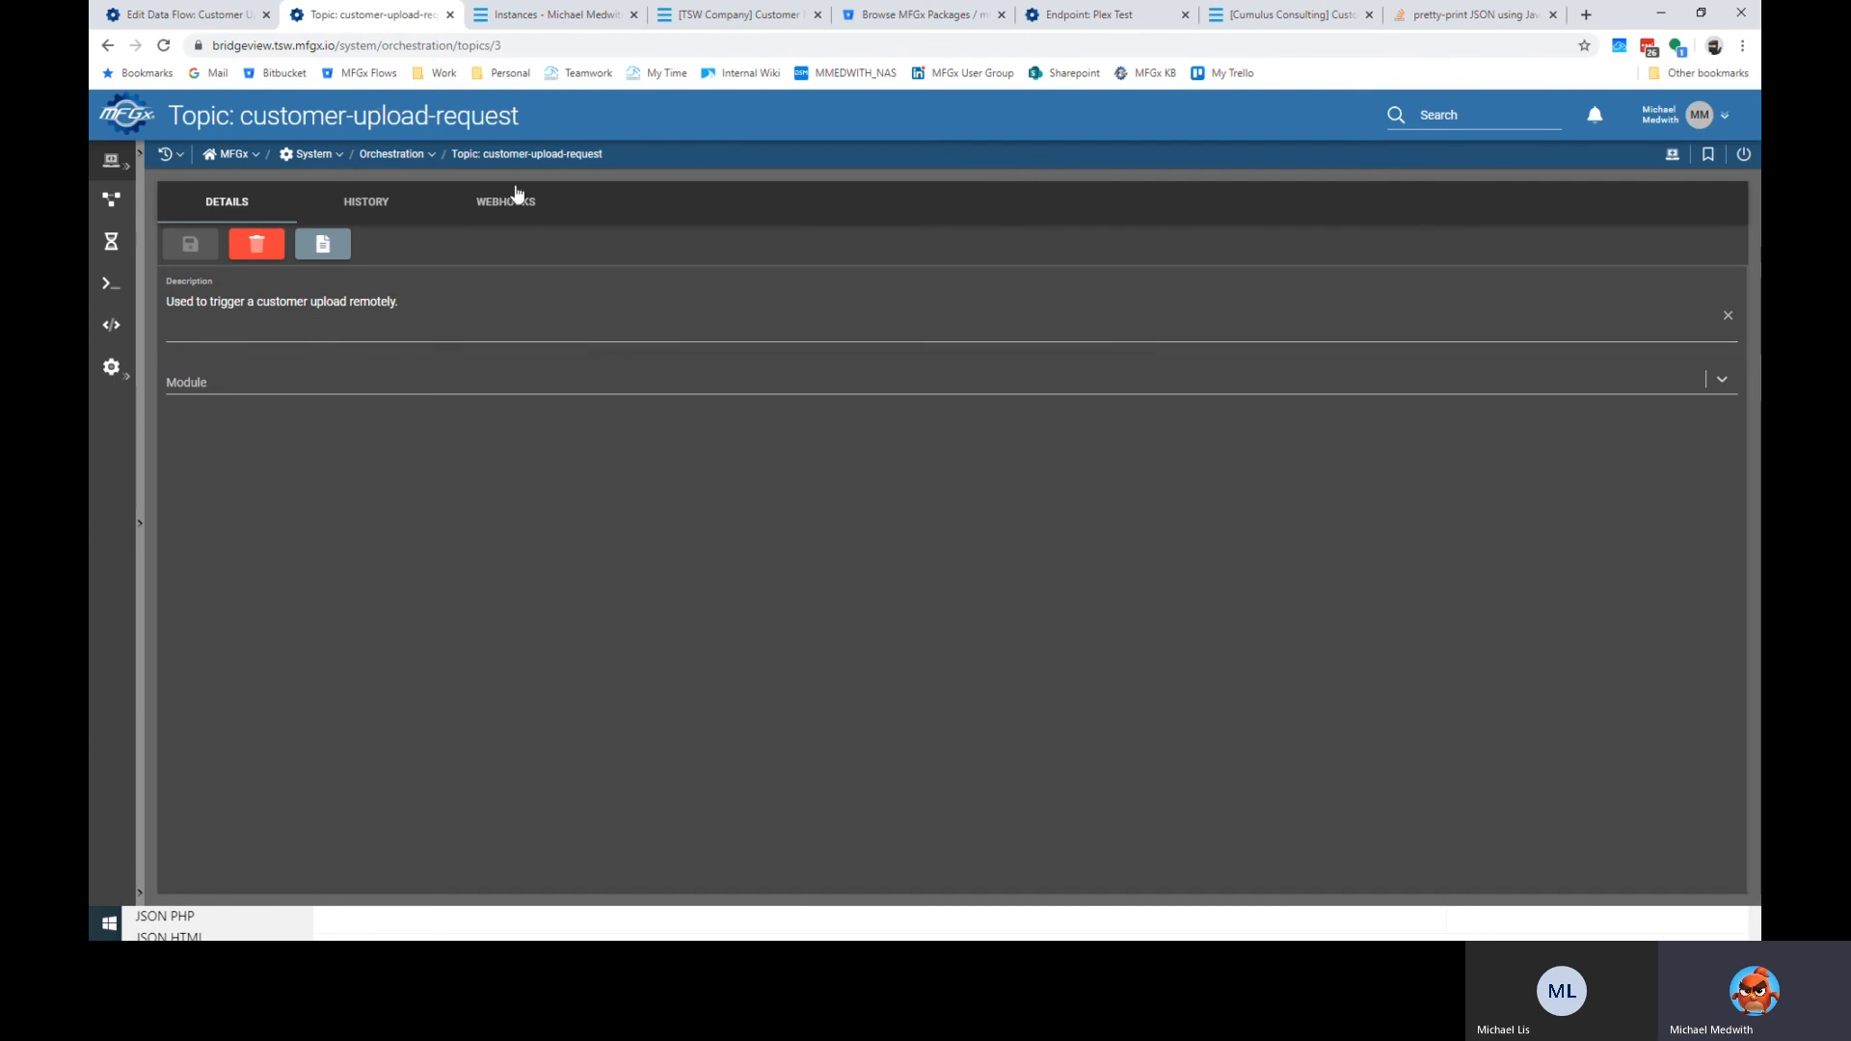
Add webhook customer-upload-request to the topic, described 'Used to trigger a customer upload remotely.'.
{"action": "left_click", "coordinate": [526, 210]}
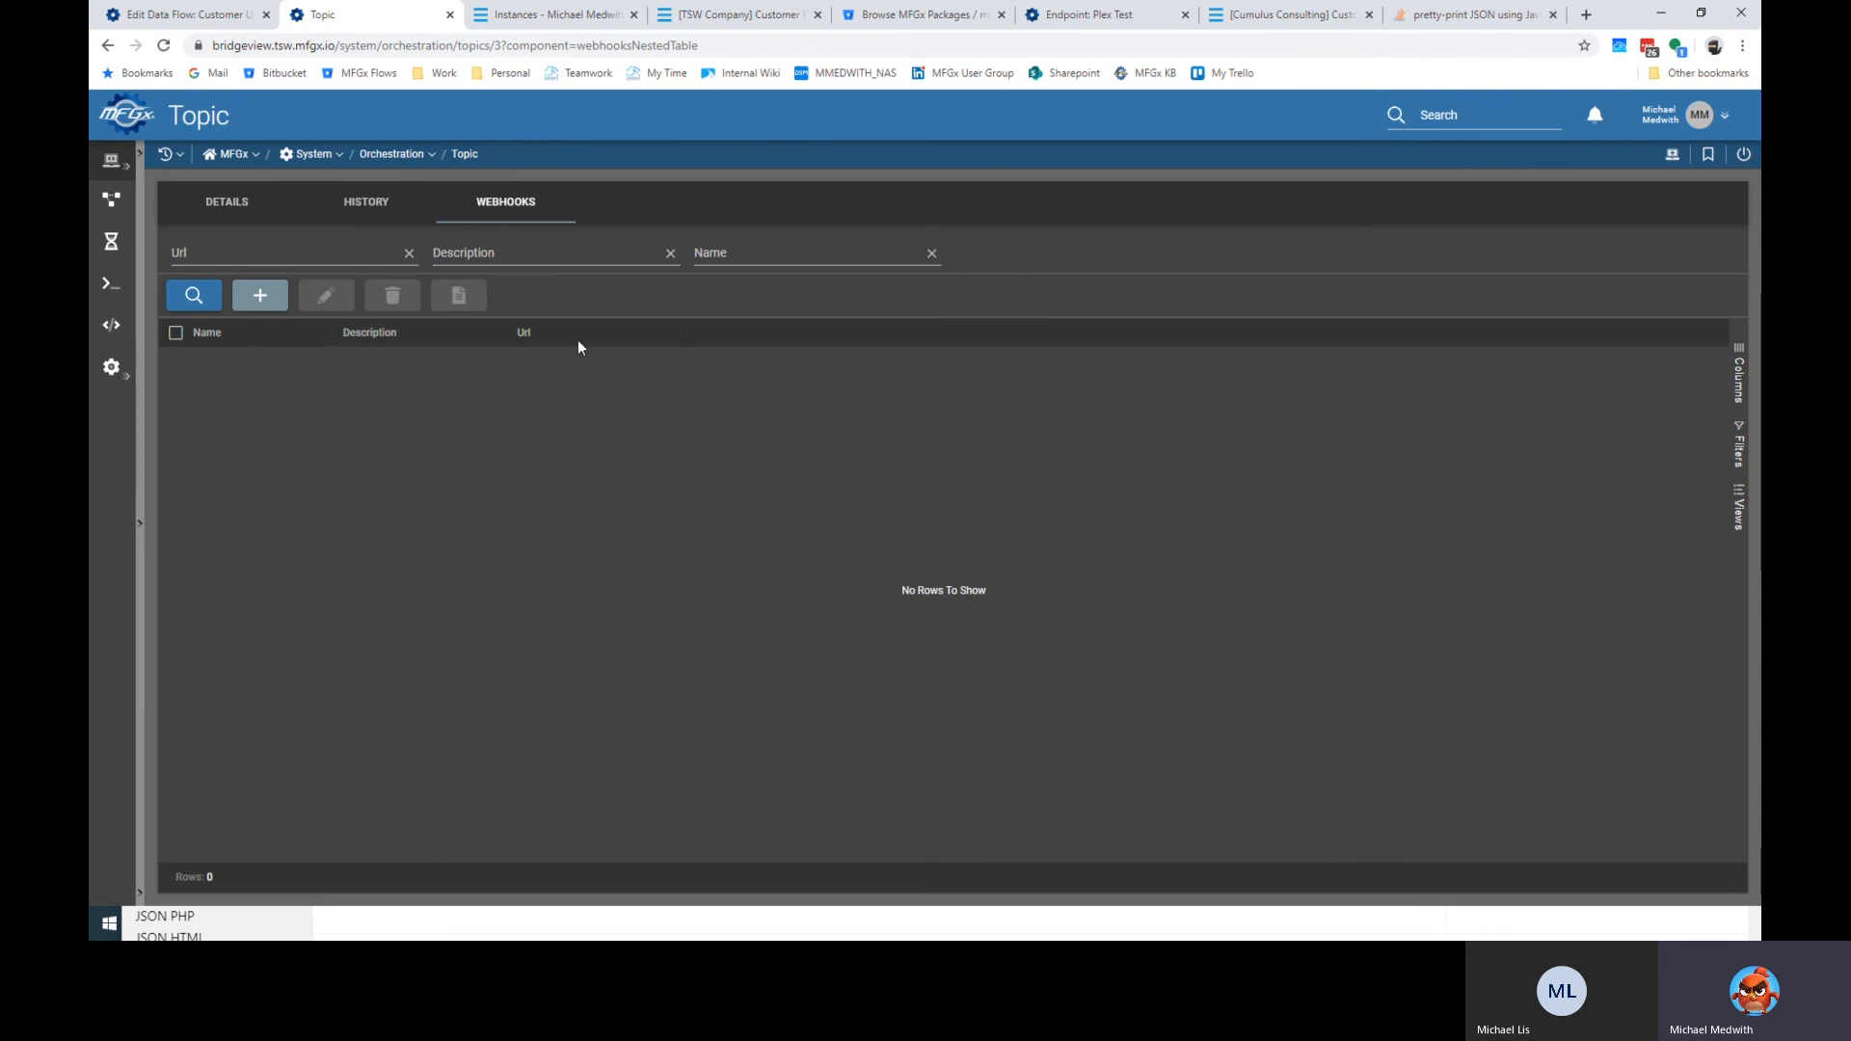
{"action": "left_click", "coordinate": [260, 295]}
{"action": "left_click", "coordinate": [756, 453]}
{"action": "type", "text": "cusotme"}
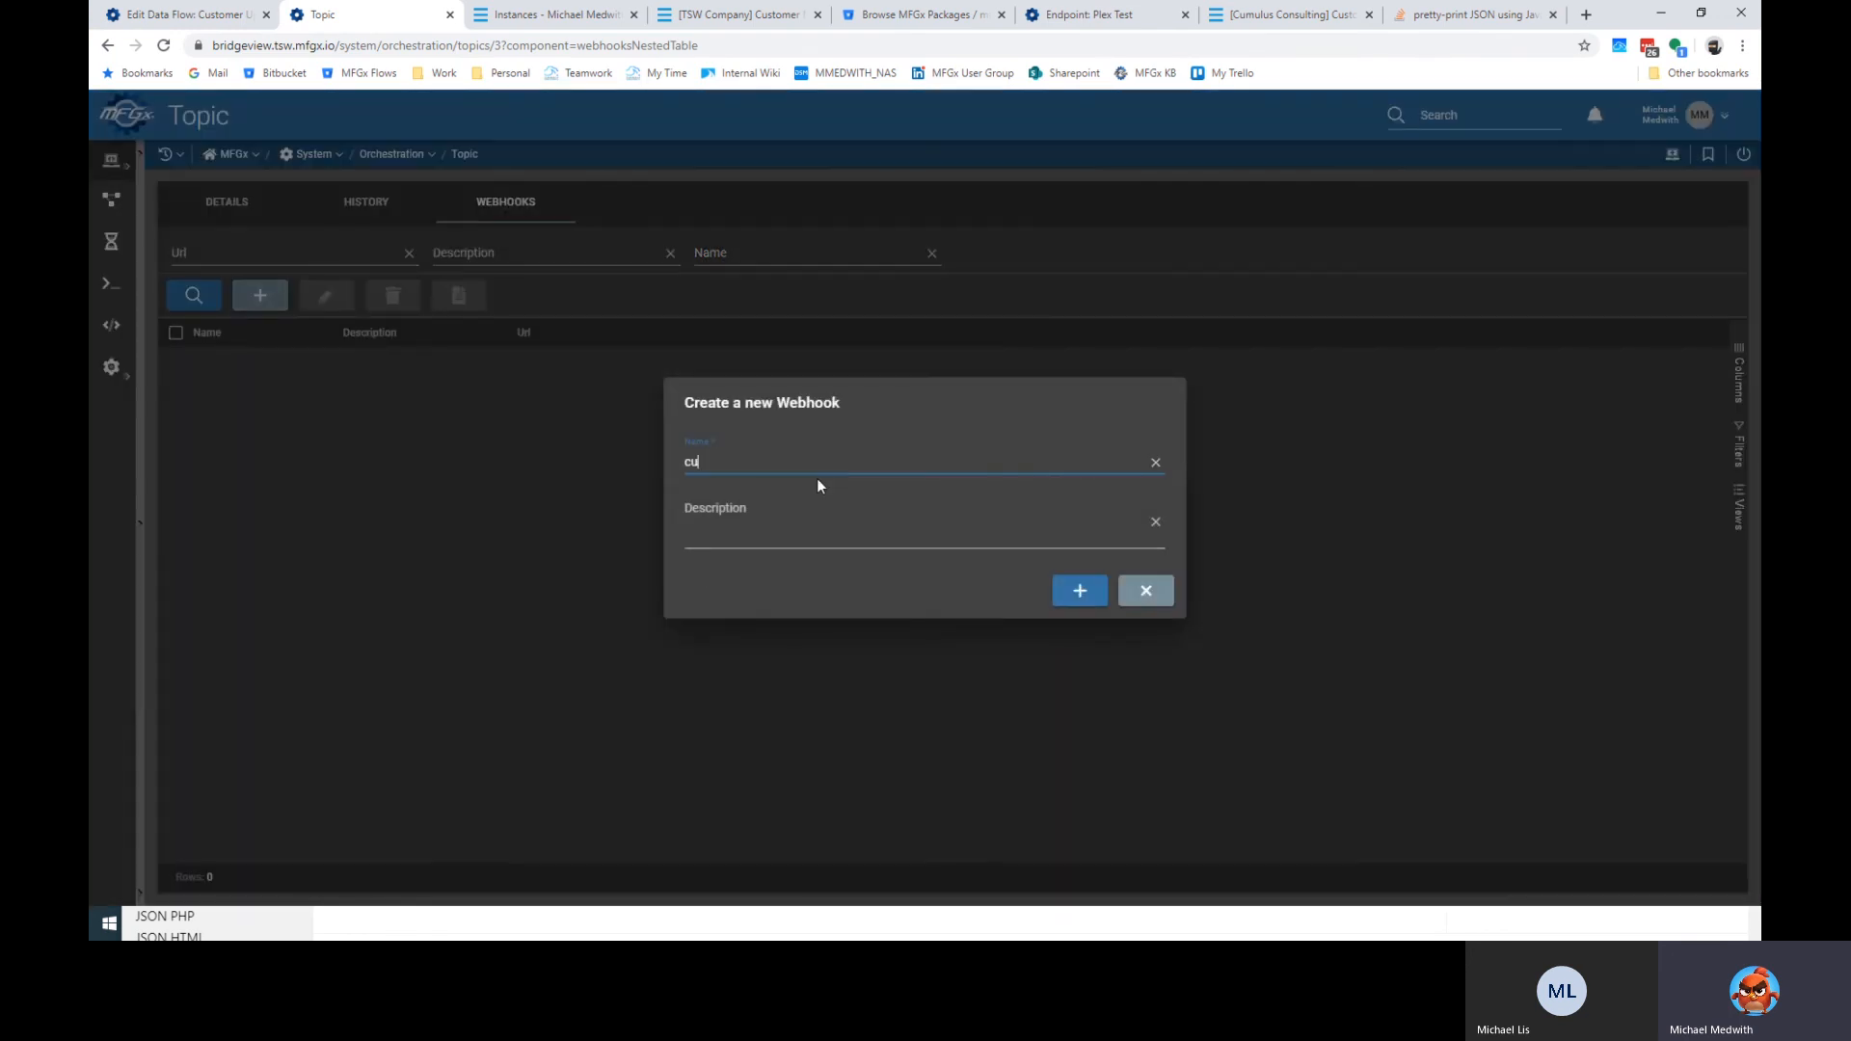
{"action": "key", "text": "BackSpace"}
{"action": "key", "text": "BackSpace"}
{"action": "key", "text": "BackSpace"}
{"action": "key", "text": "BackSpace"}
{"action": "type", "text": "tomer-upload-request"}
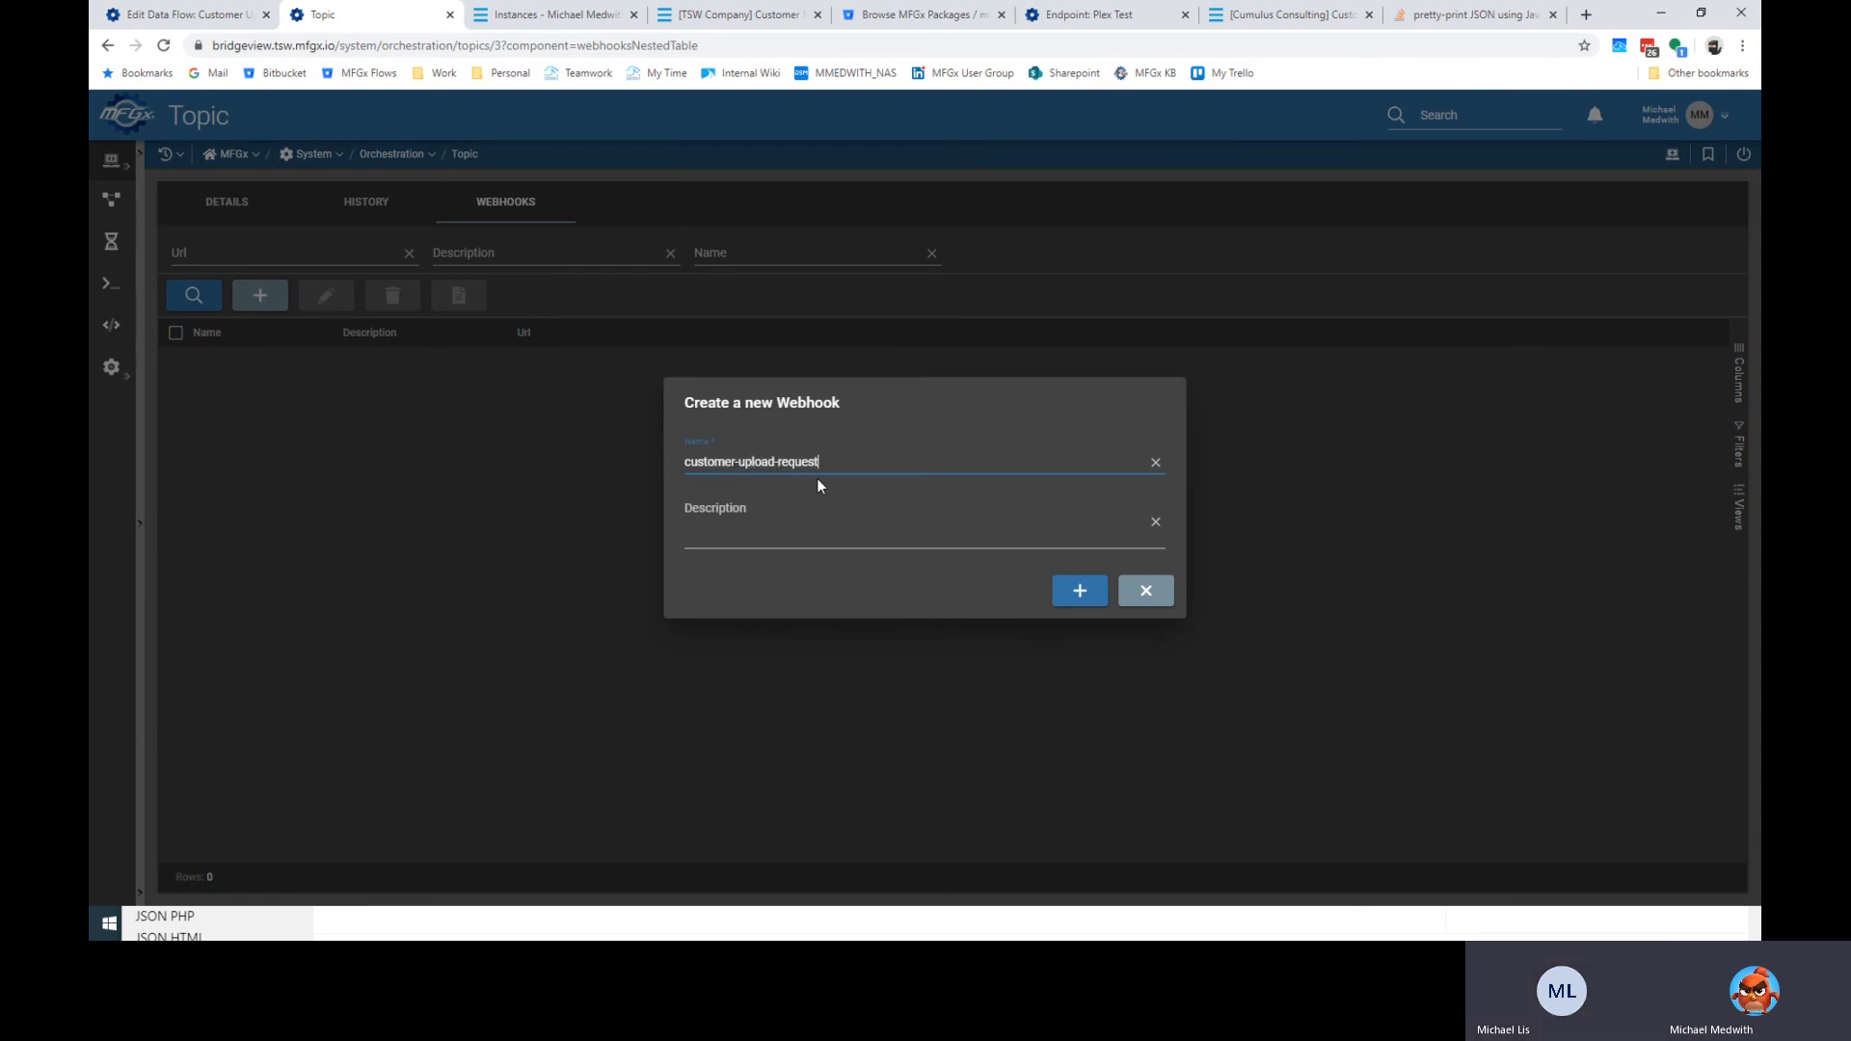
{"action": "left_click", "coordinate": [908, 526]}
{"action": "type", "text": "Us"}
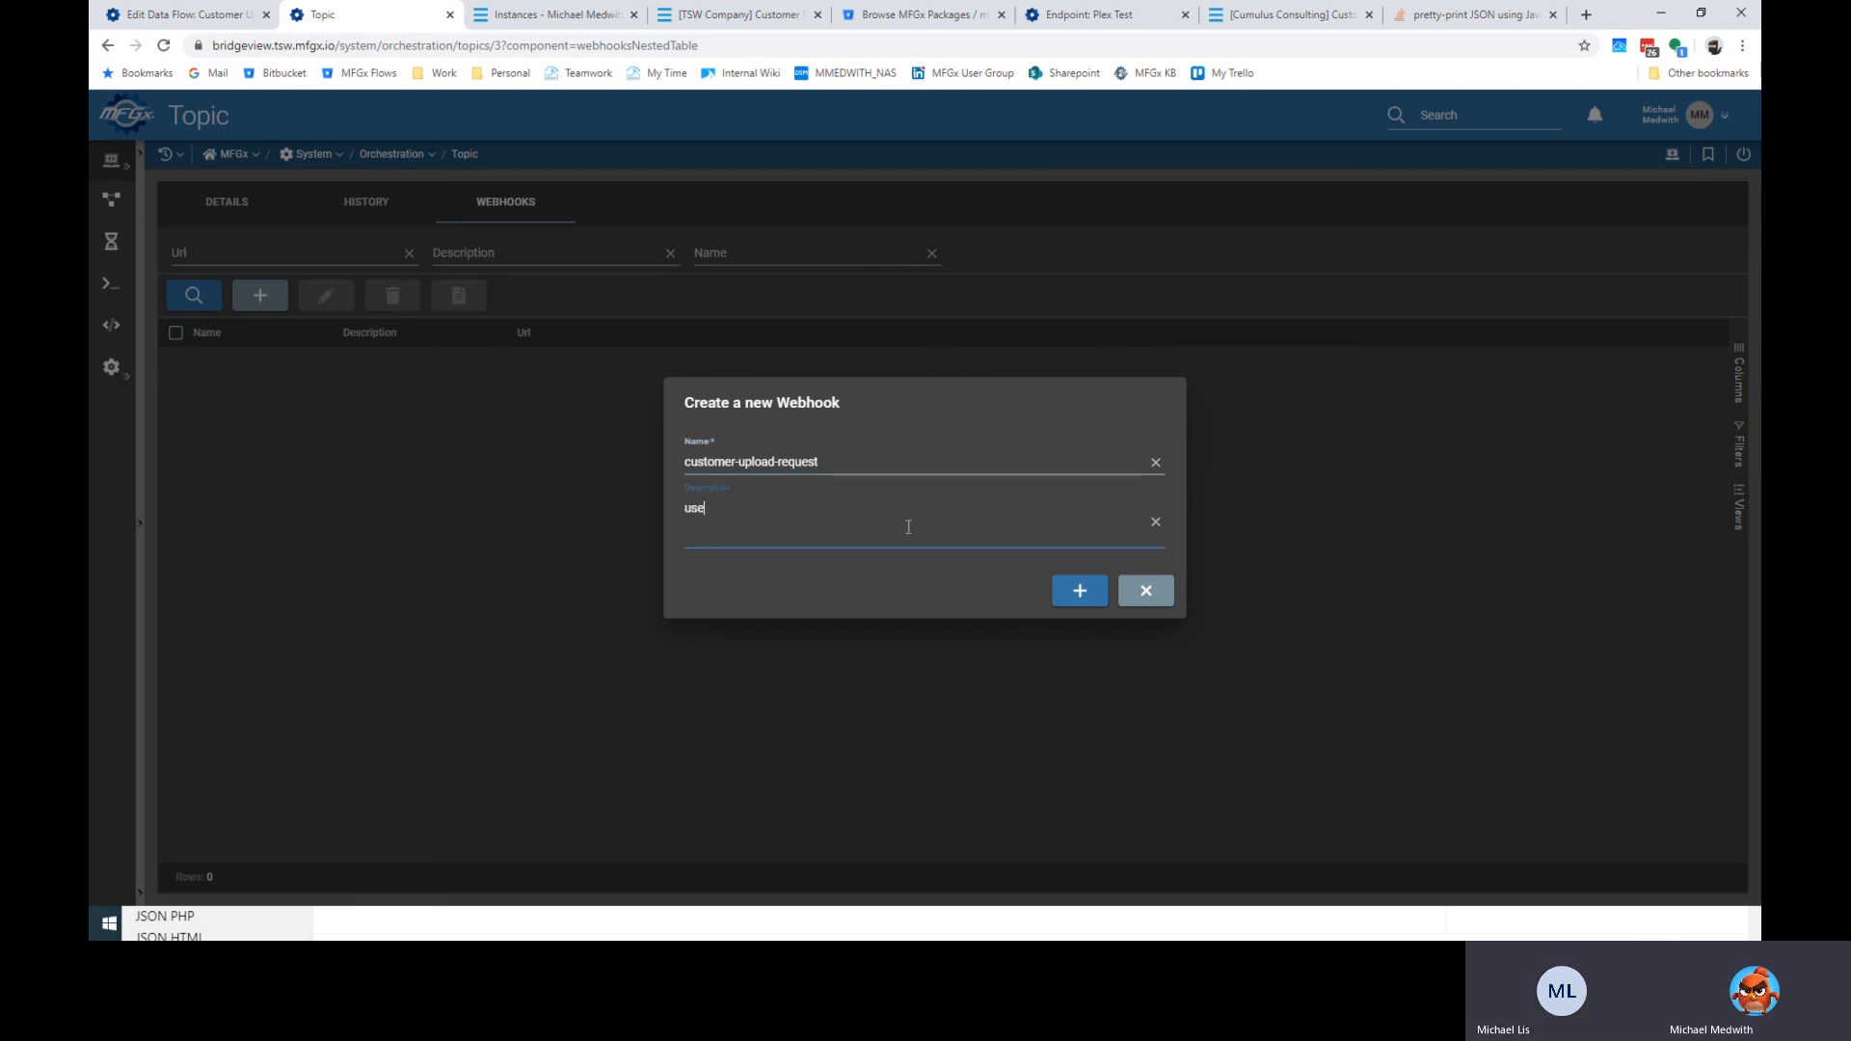
{"action": "type", "text": "ed to trigger a customer upload remotely"}
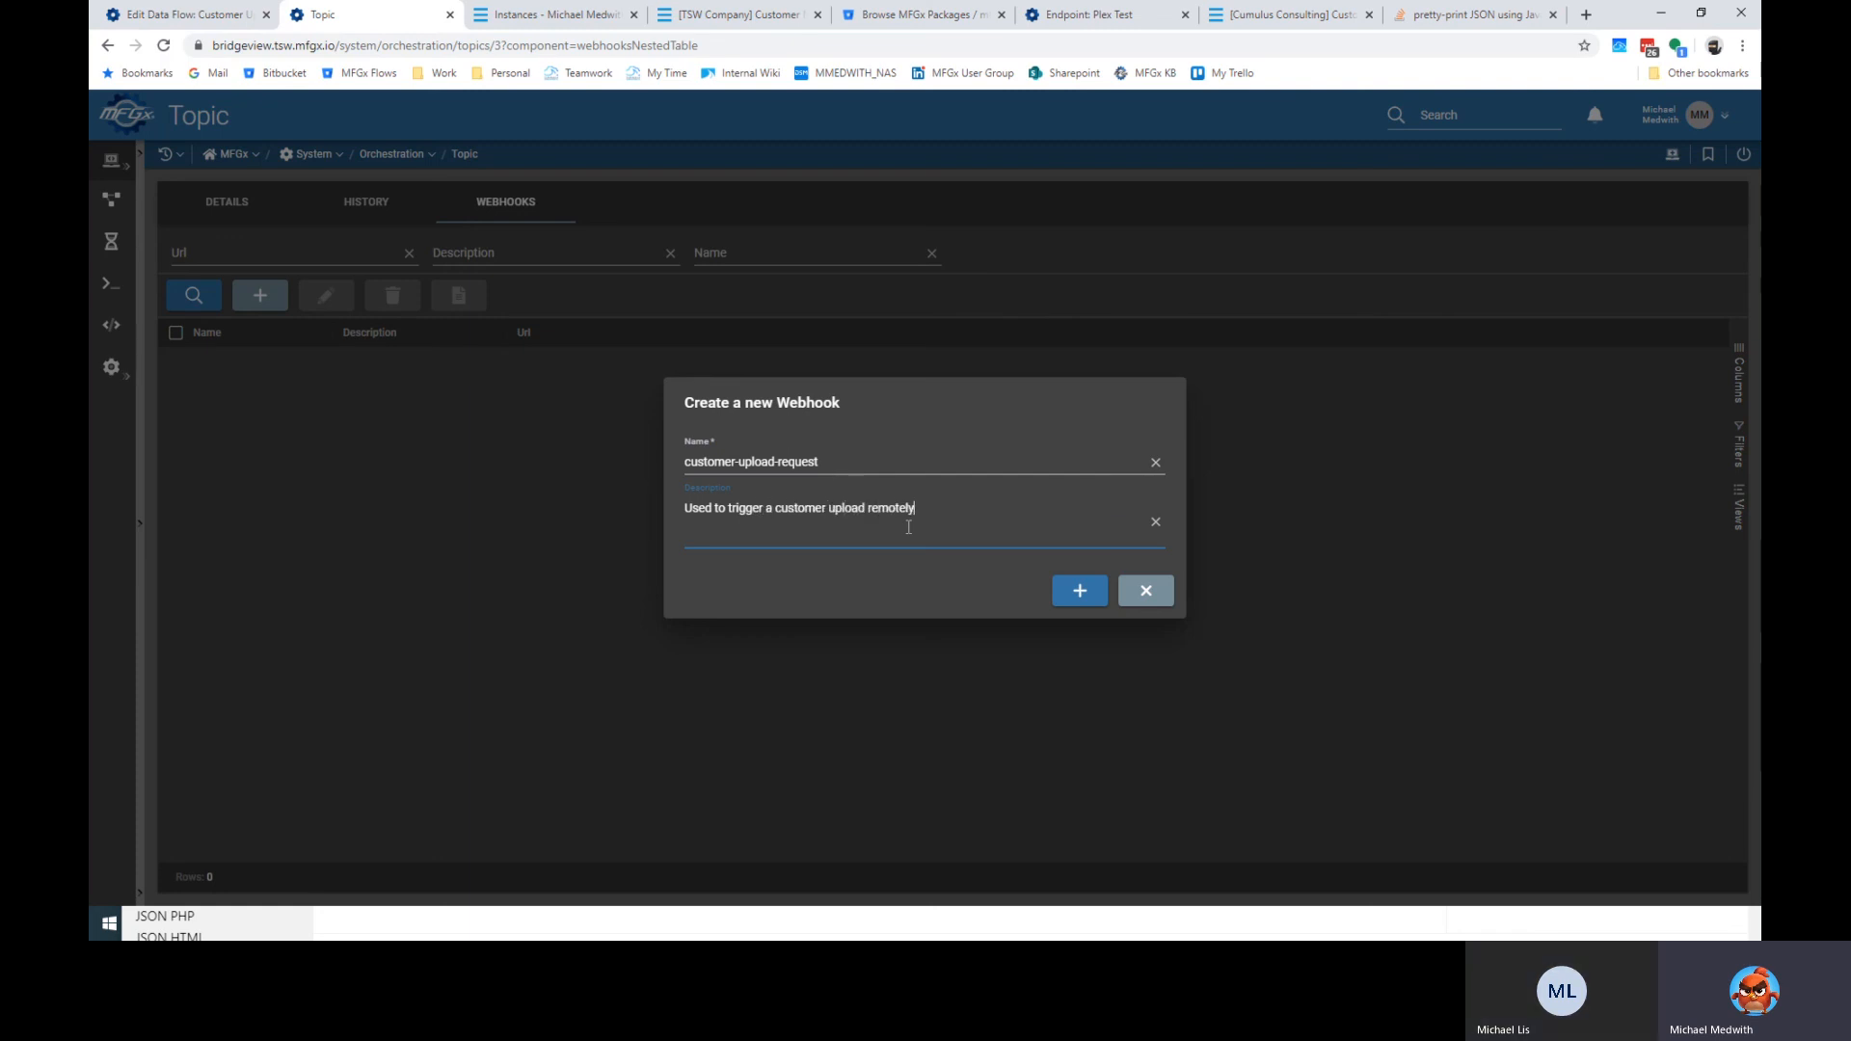
{"action": "type", "text": "."}
{"action": "left_click", "coordinate": [1093, 602]}
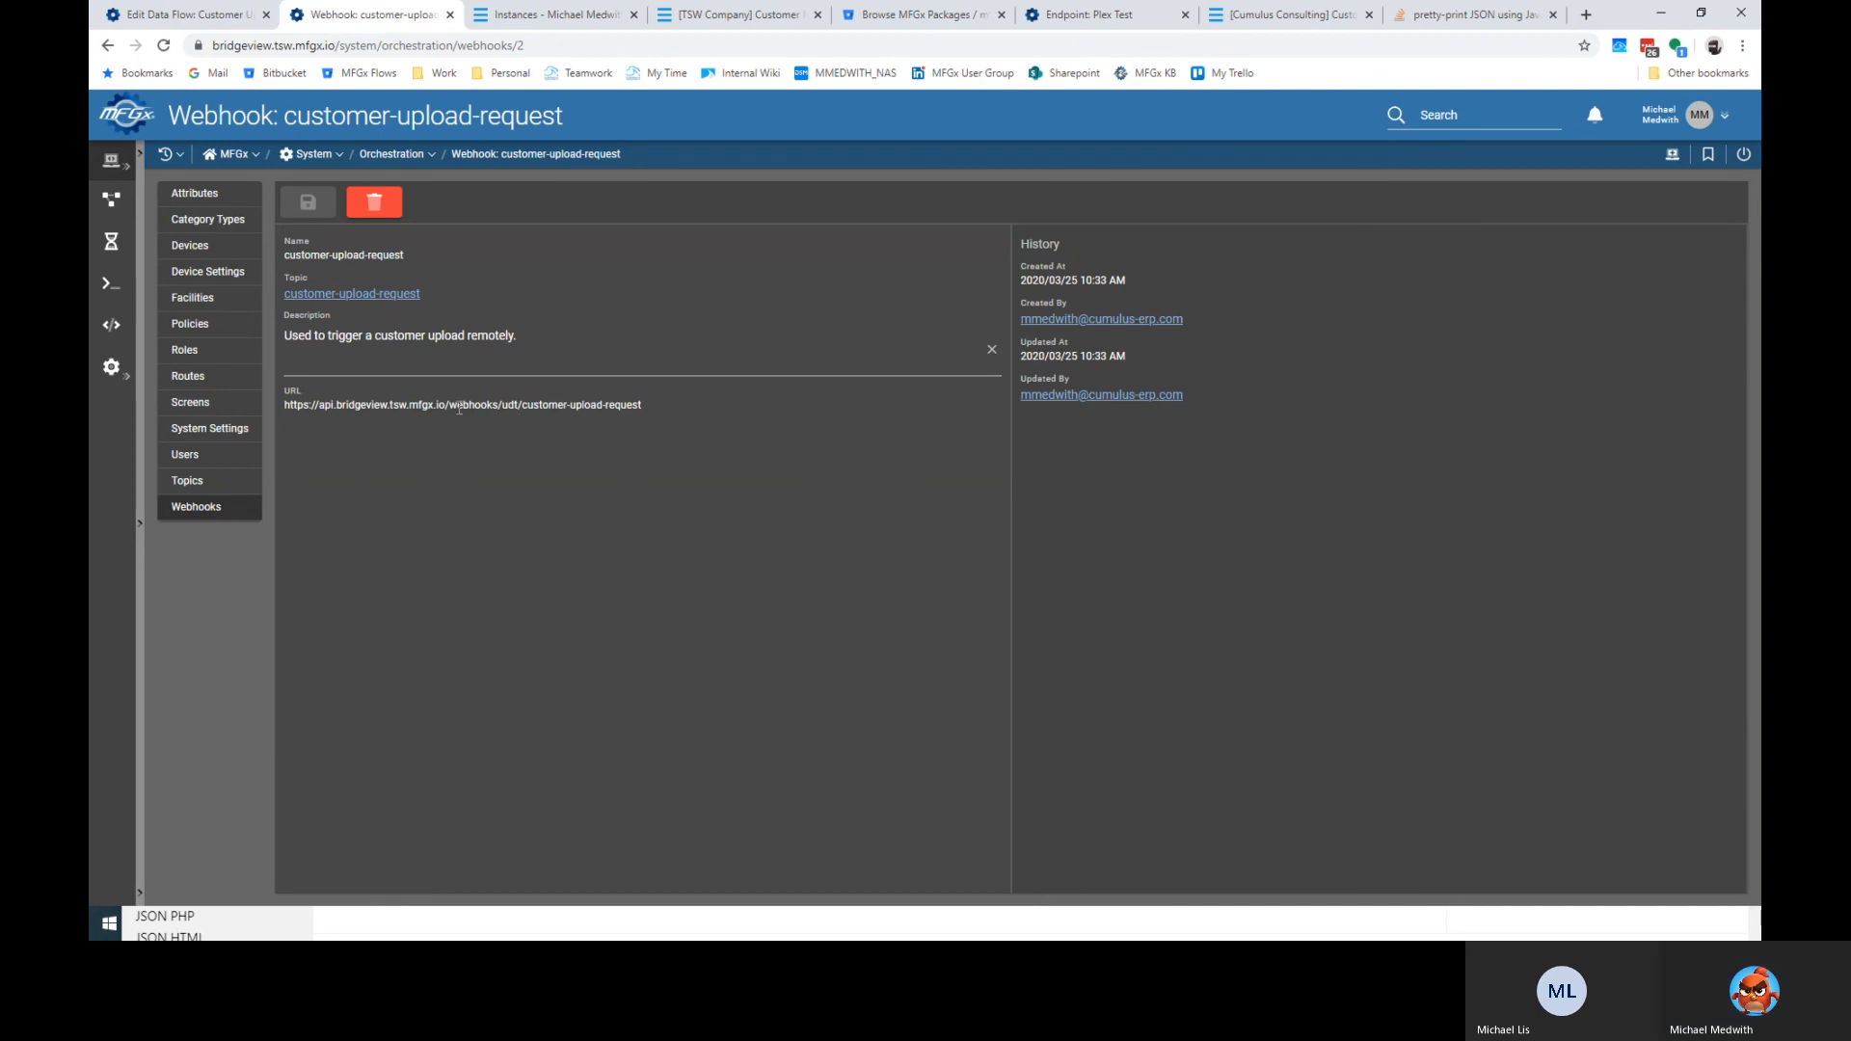
Select the generated webhook URL, then go back to the Customer Upload Example data flow.
{"action": "left_click_drag", "start_coordinate": [285, 405], "coordinate": [641, 410]}
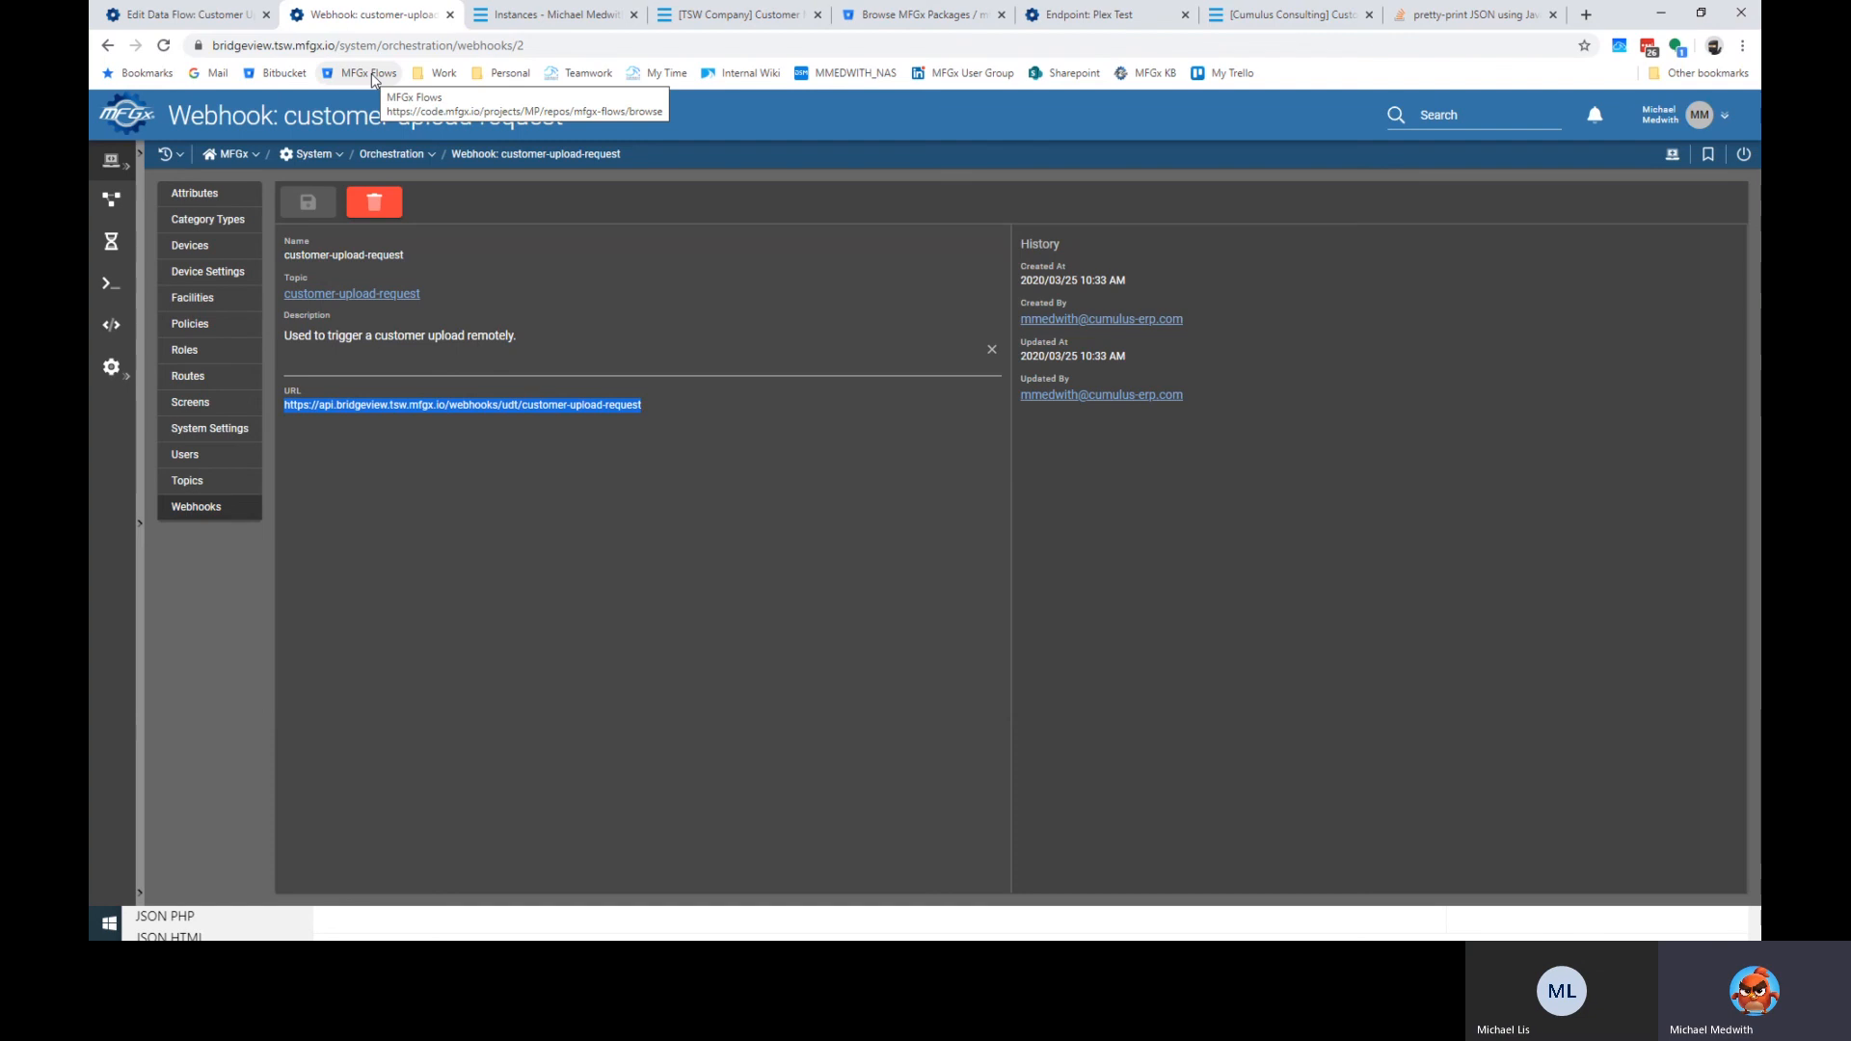
{"action": "left_click", "coordinate": [208, 19]}
{"action": "scroll", "coordinate": [243, 608], "scroll_direction": "down", "scroll_amount": 5}
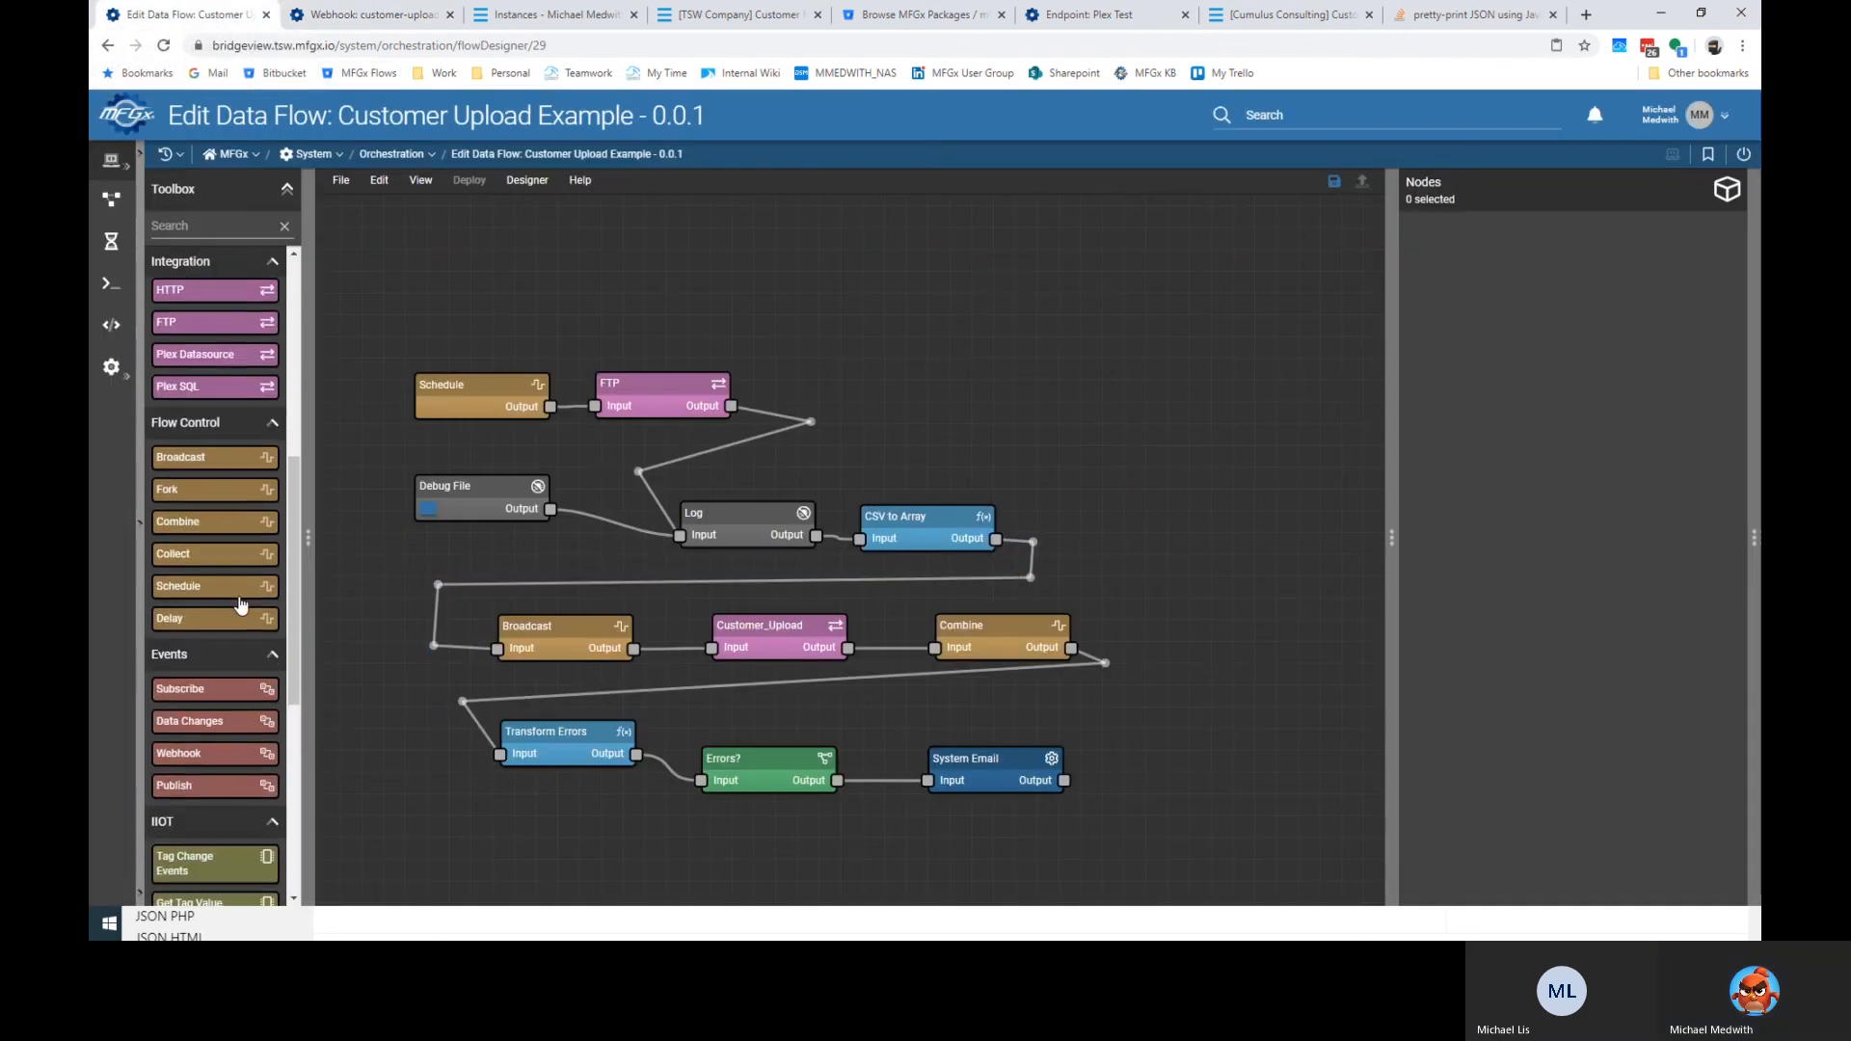
Add a Webhook node on customer-upload-request above Schedule, feeding FTP, and save the flow.
{"action": "left_click_drag", "start_coordinate": [248, 756], "coordinate": [594, 405]}
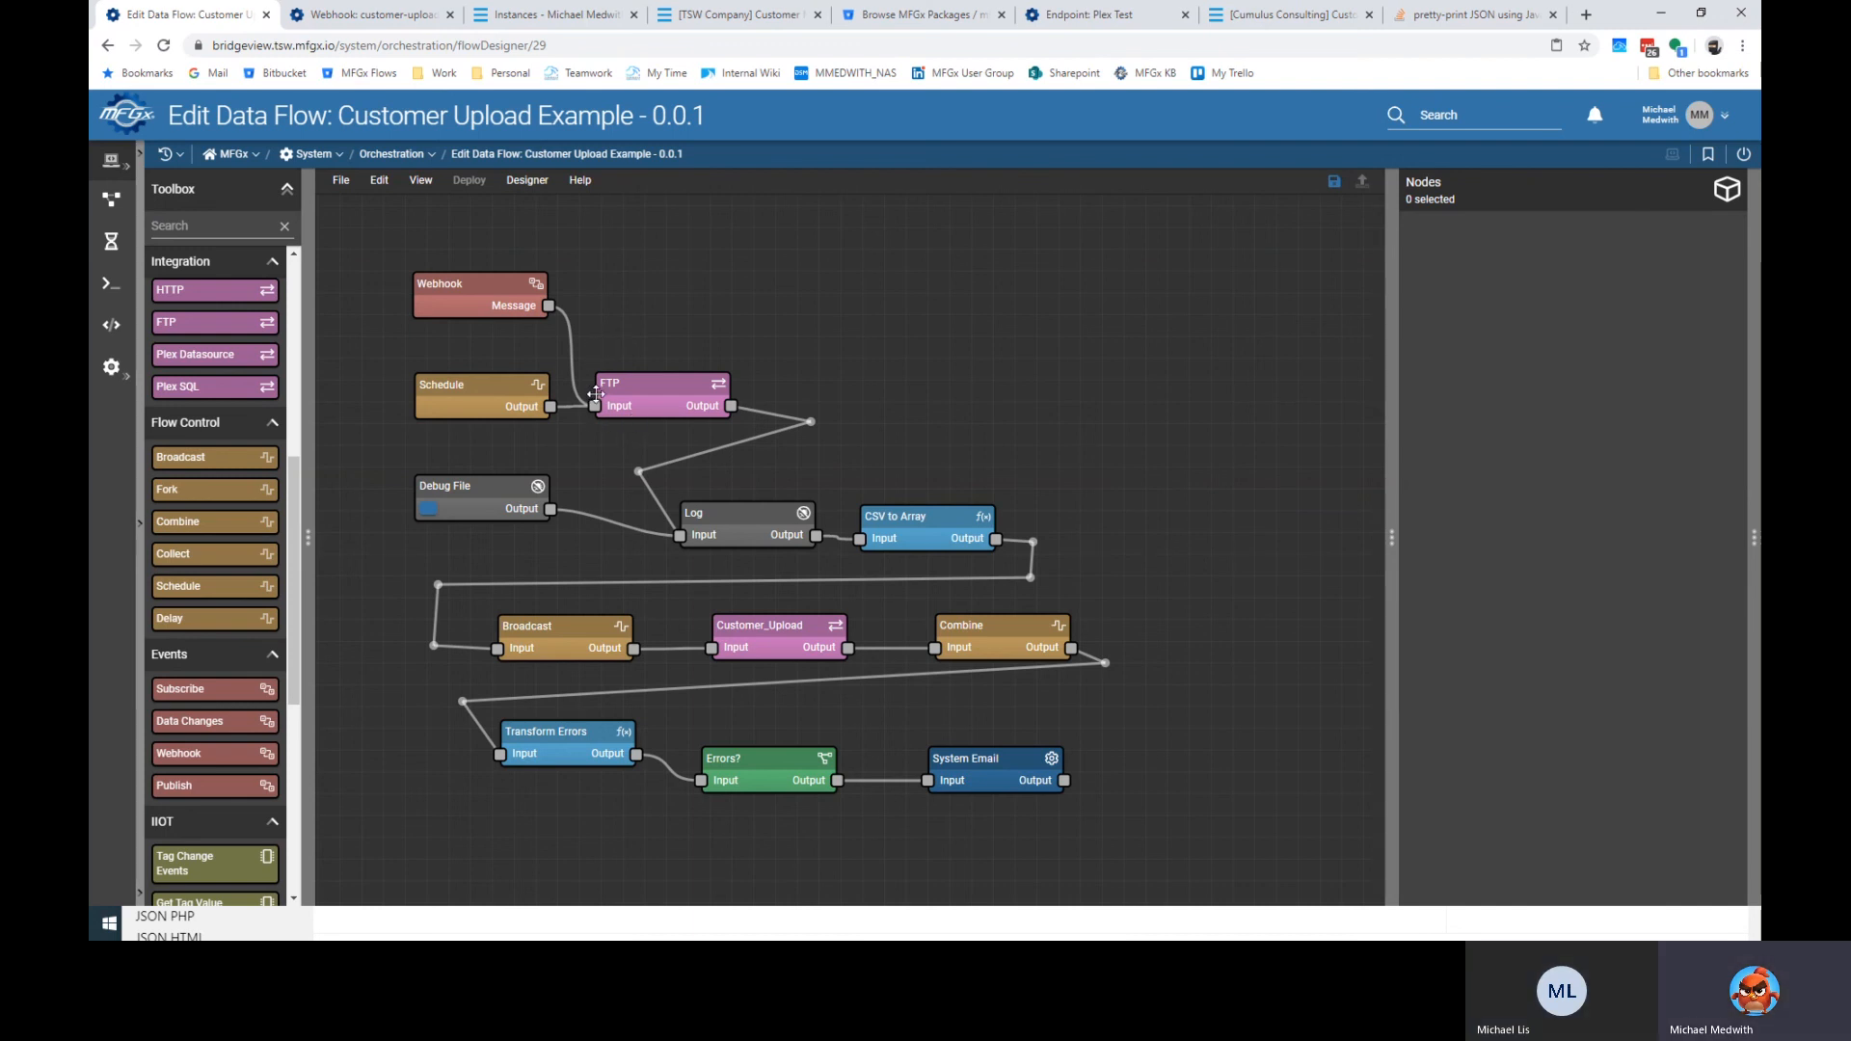
{"action": "left_click_drag", "start_coordinate": [478, 390], "coordinate": [475, 387]}
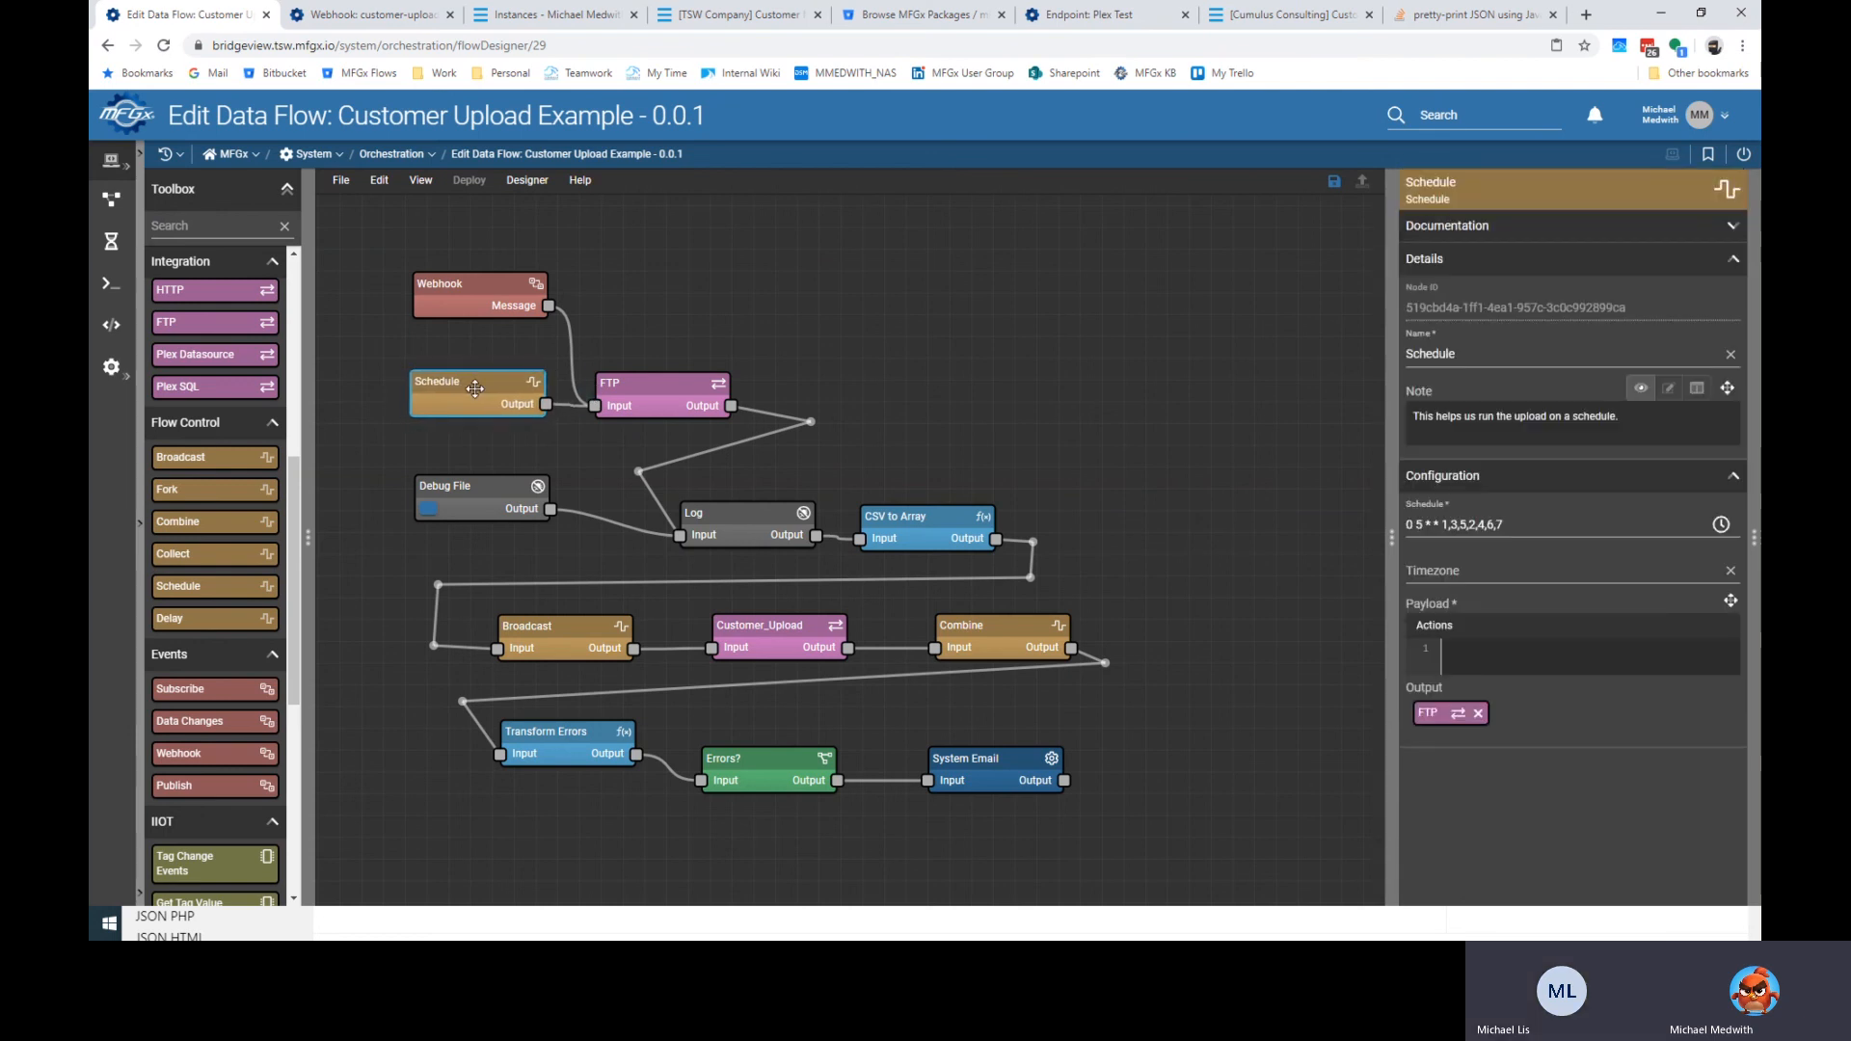
{"action": "left_click", "coordinate": [470, 289]}
{"action": "left_click", "coordinate": [1509, 619]}
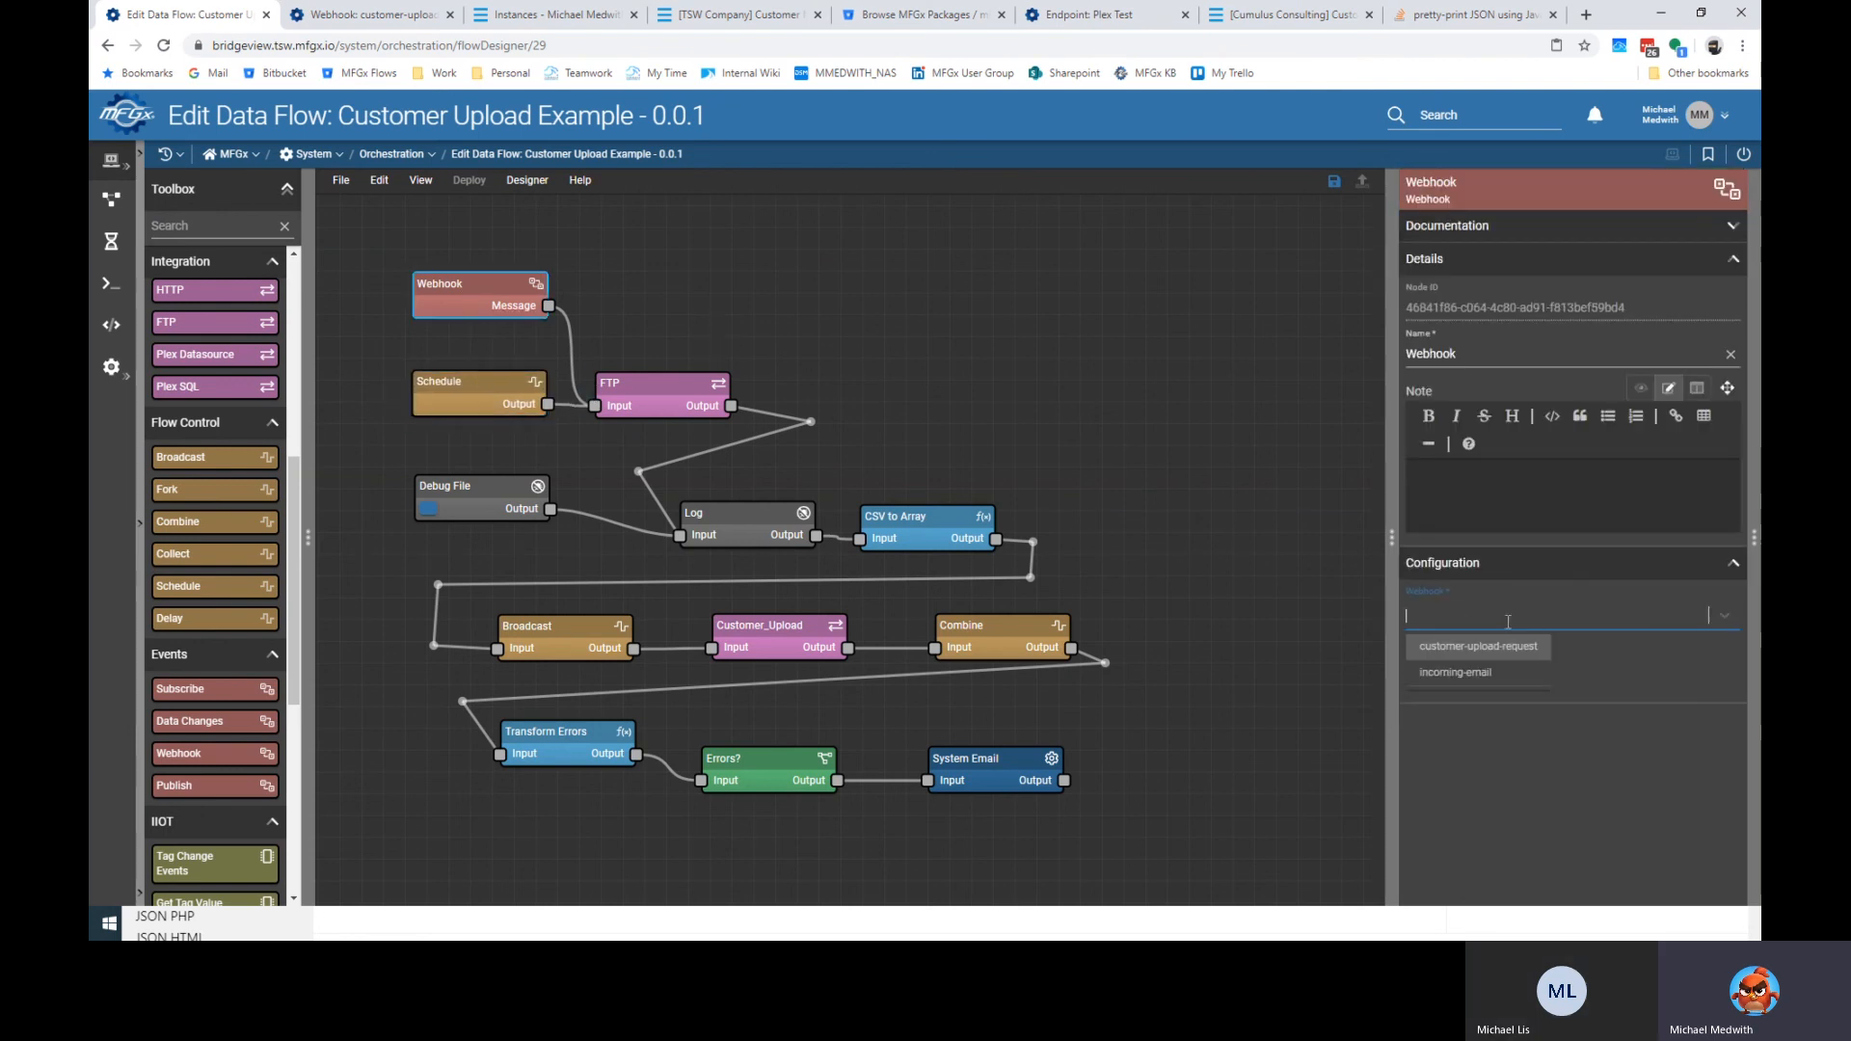
{"action": "left_click", "coordinate": [1508, 647]}
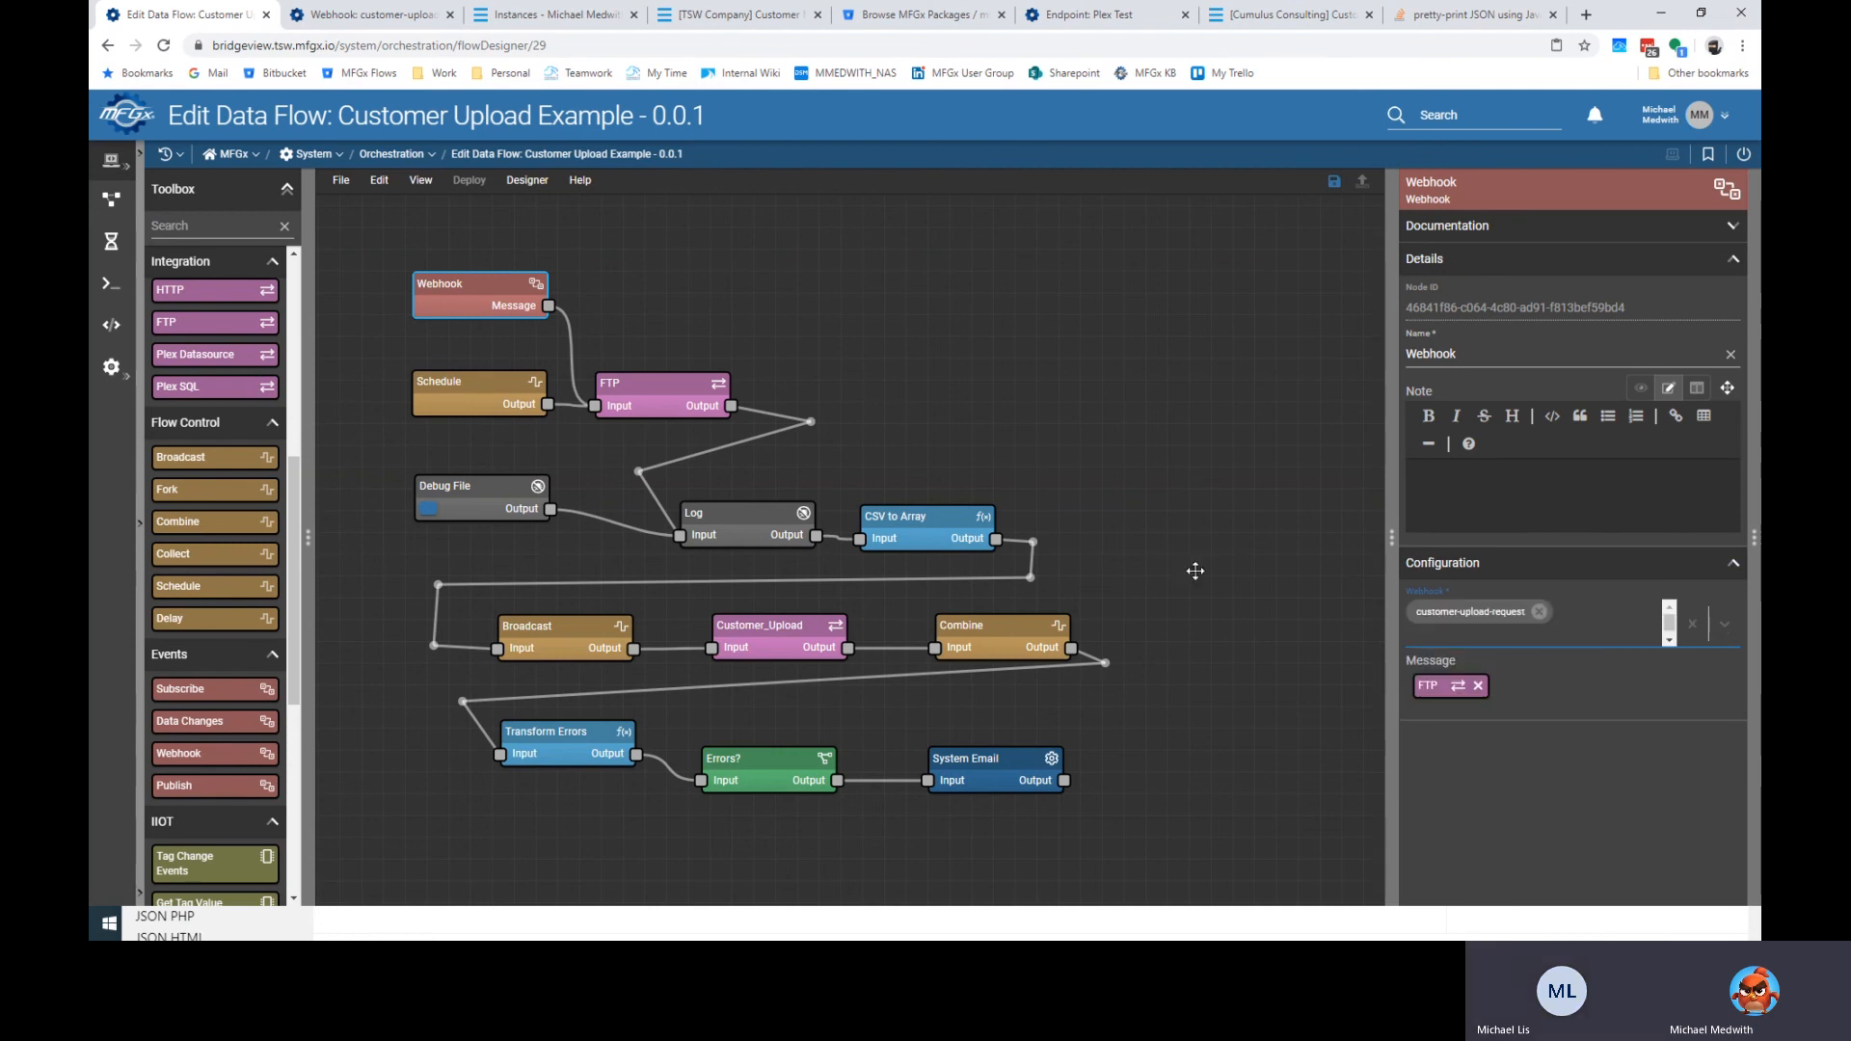
{"action": "left_click", "coordinate": [887, 386]}
{"action": "key", "text": "ctrl+s"}
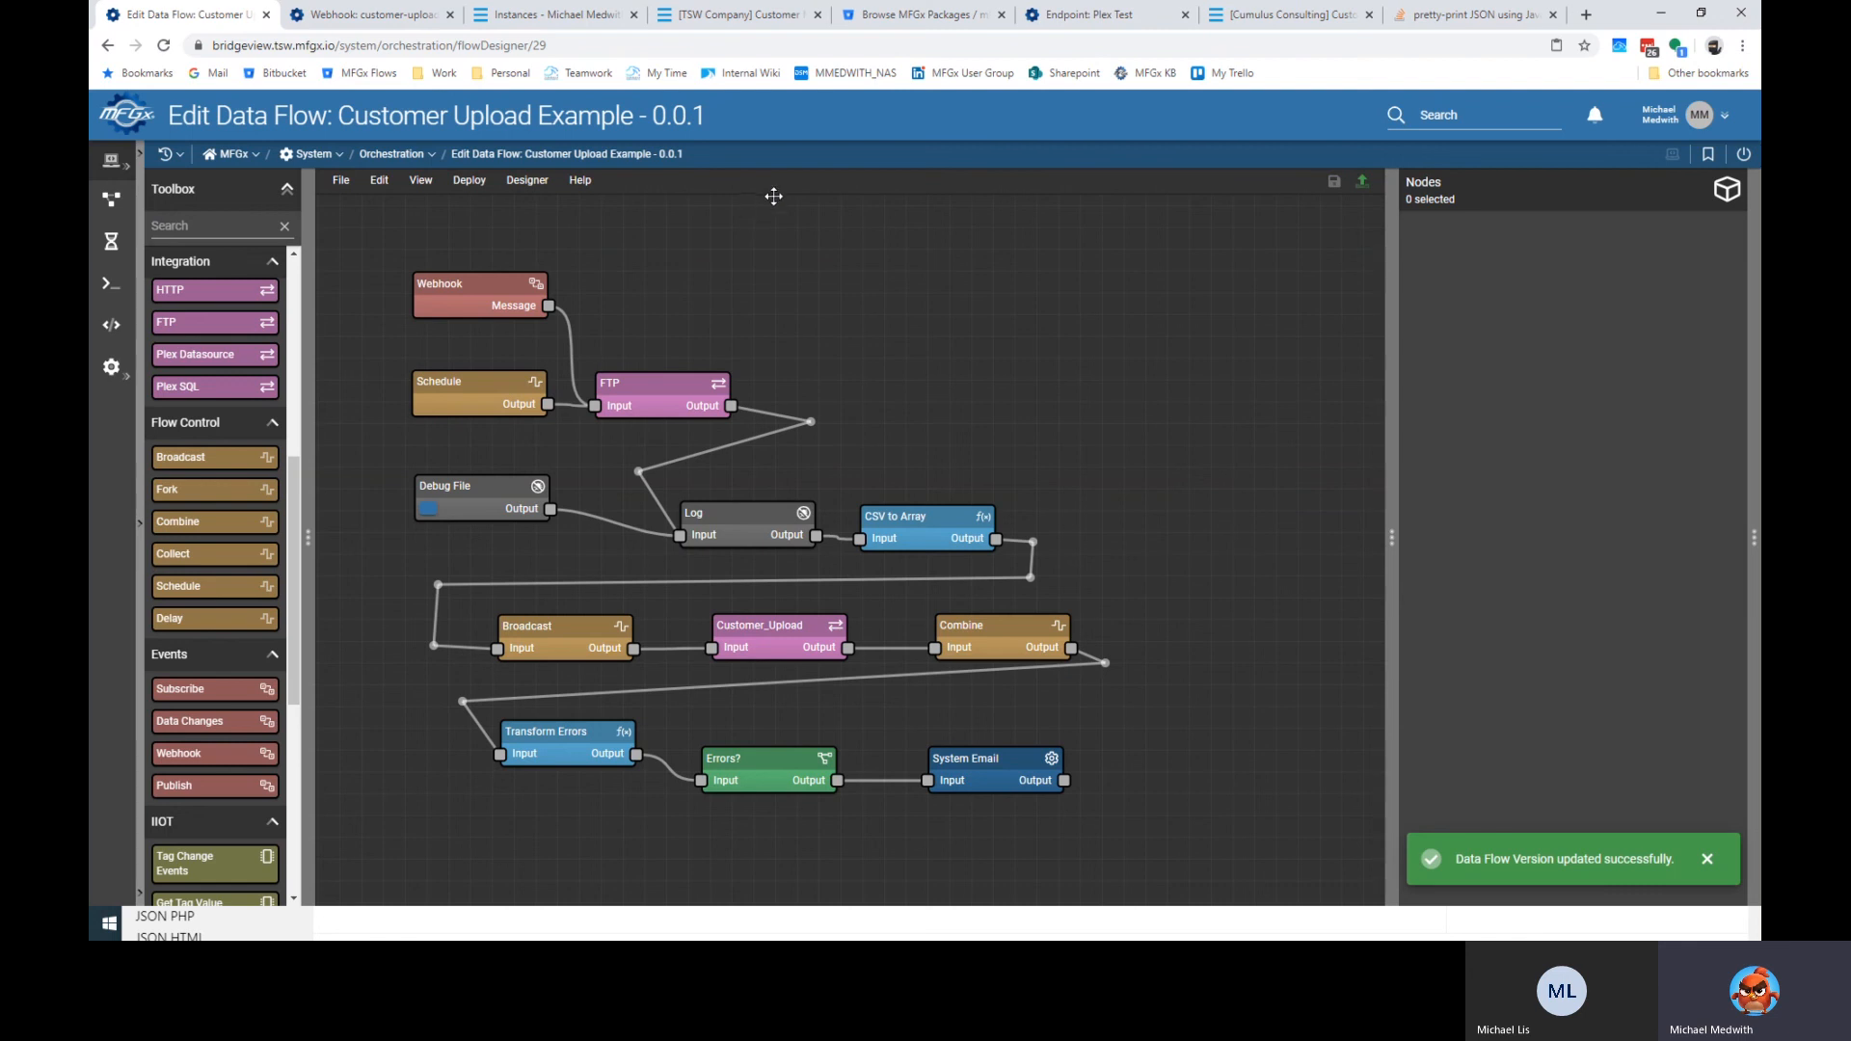
{"action": "left_click", "coordinate": [725, 23]}
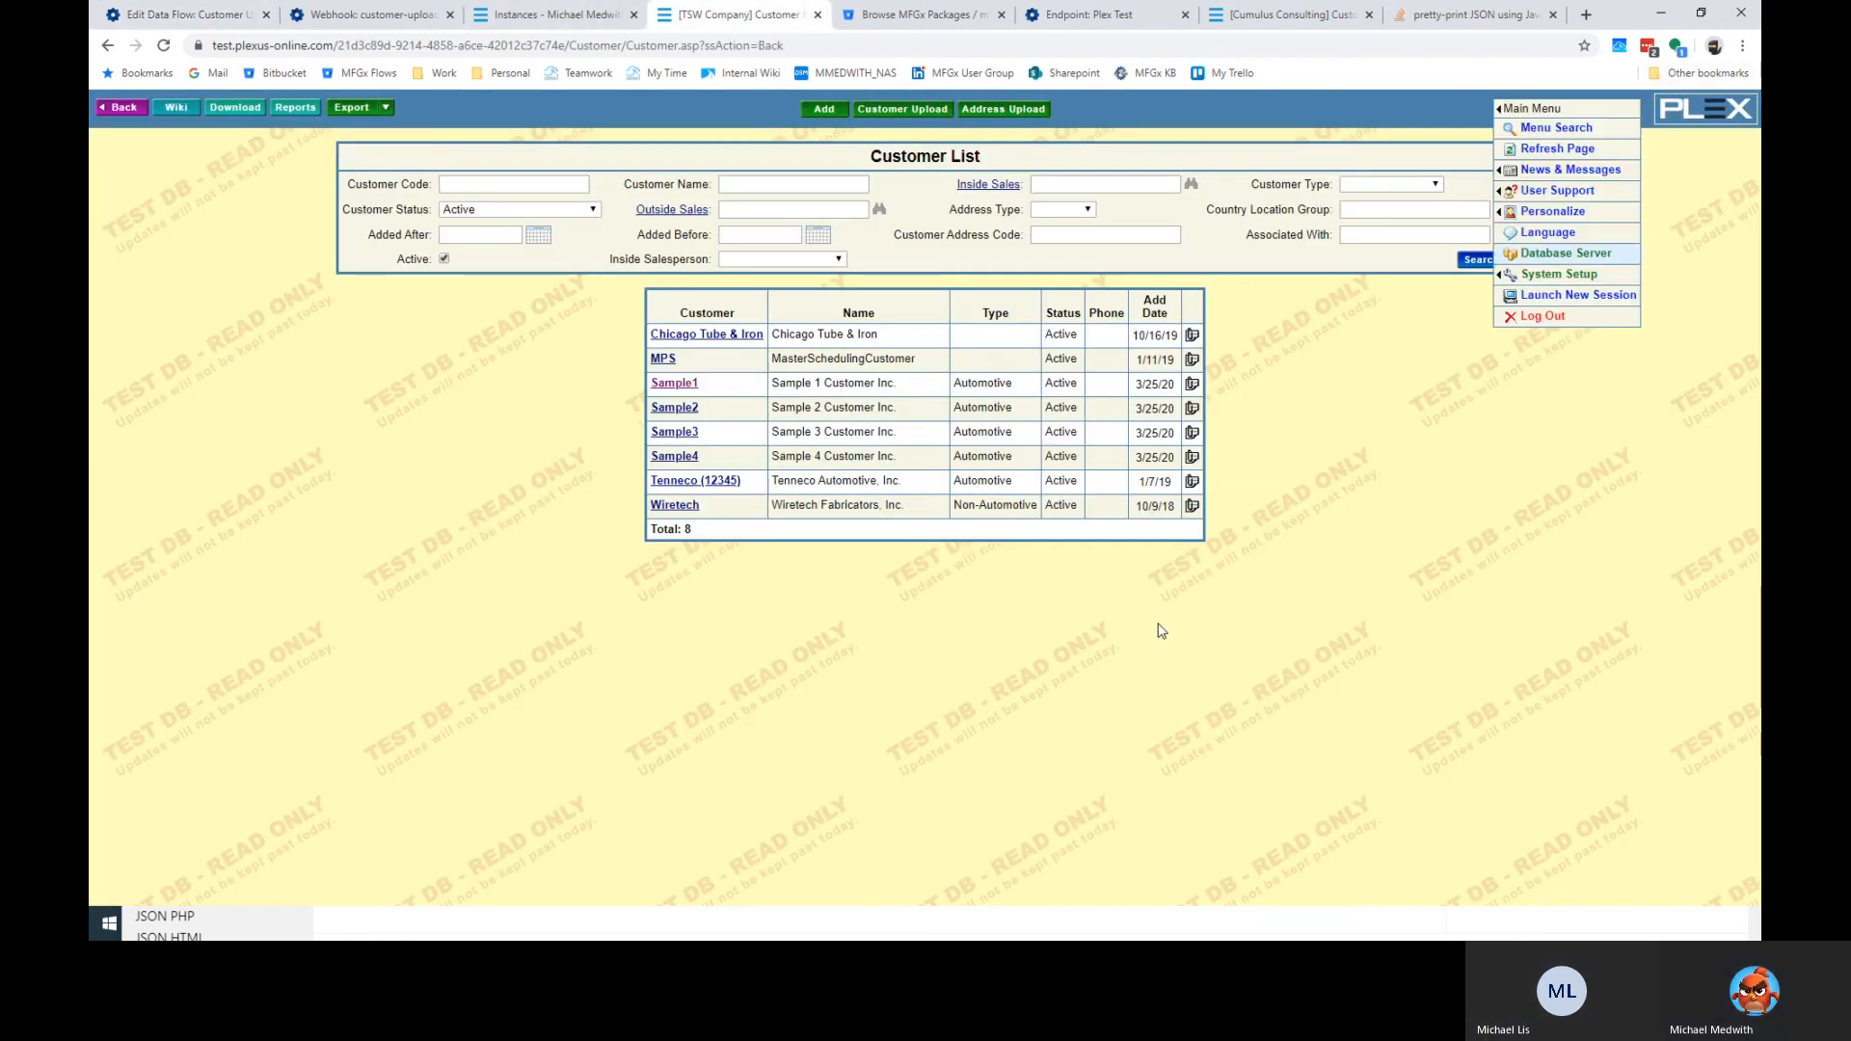
Open a new blank browser tab beside the Plex Customer List.
{"action": "left_click", "coordinate": [1743, 47]}
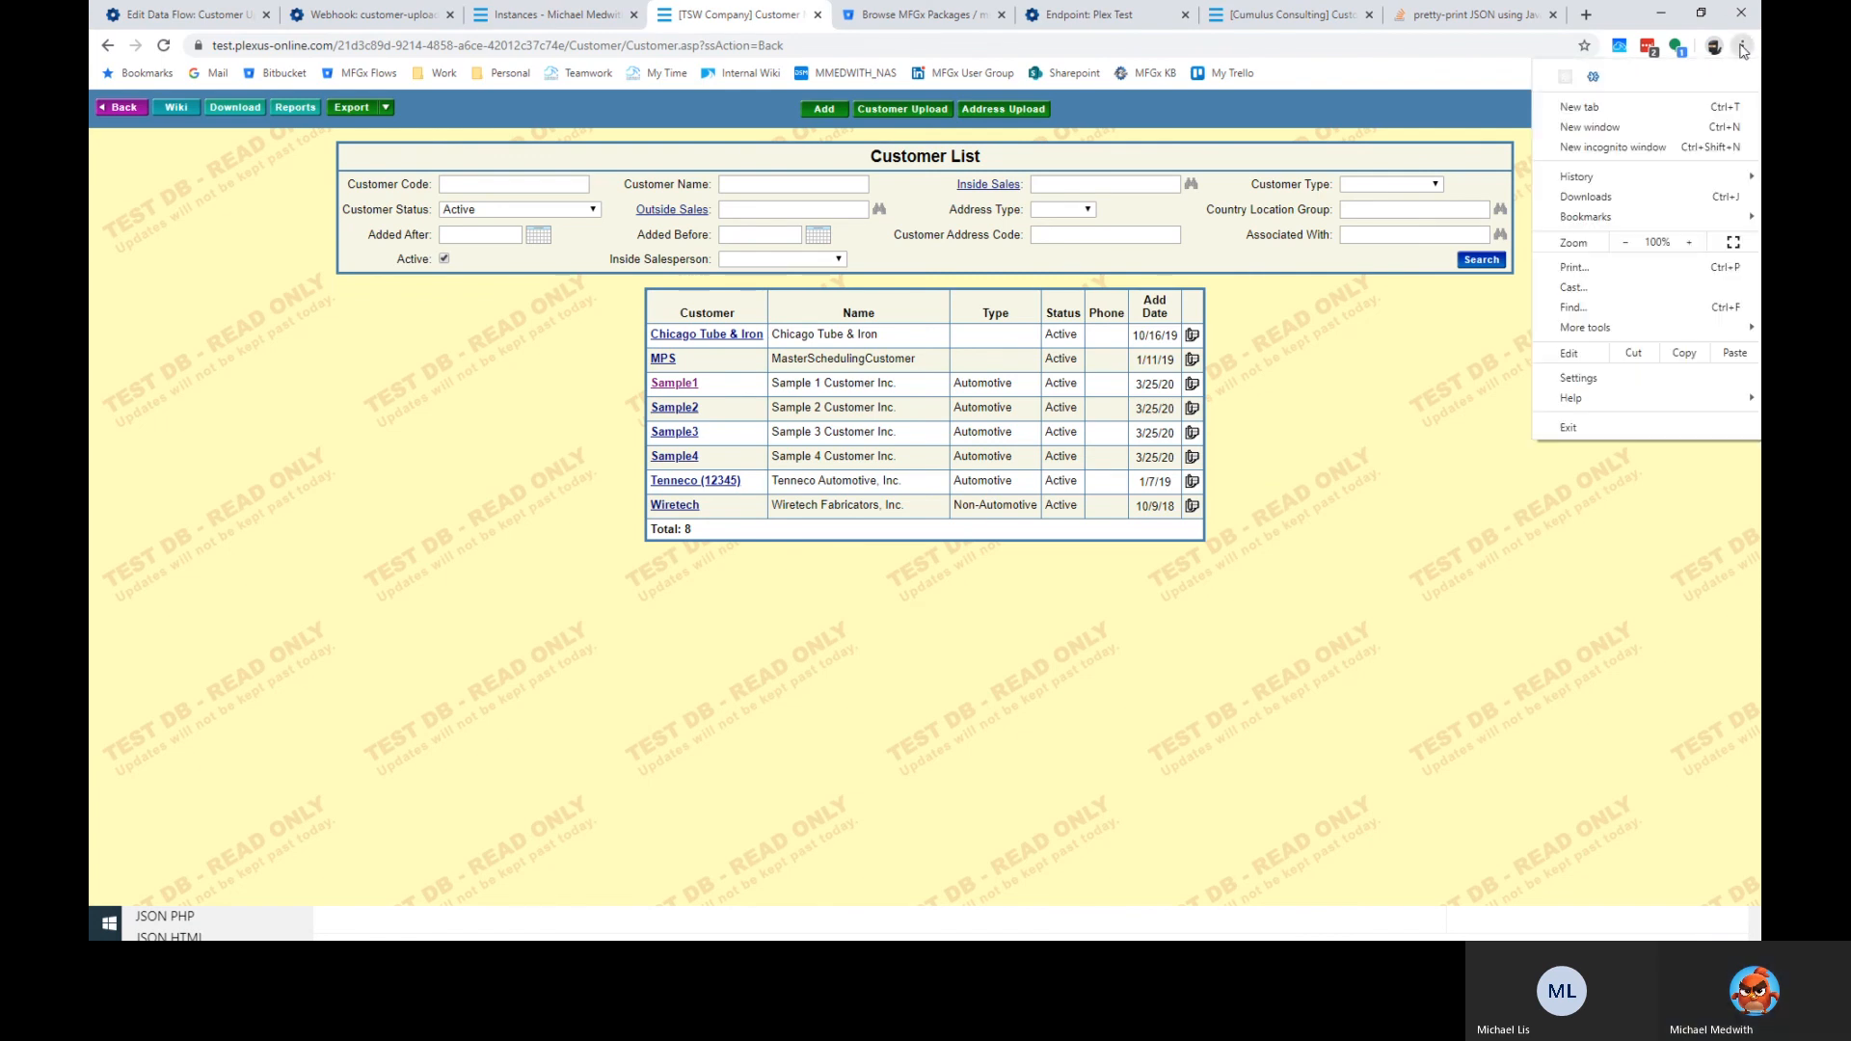
{"action": "left_click", "coordinate": [1743, 47]}
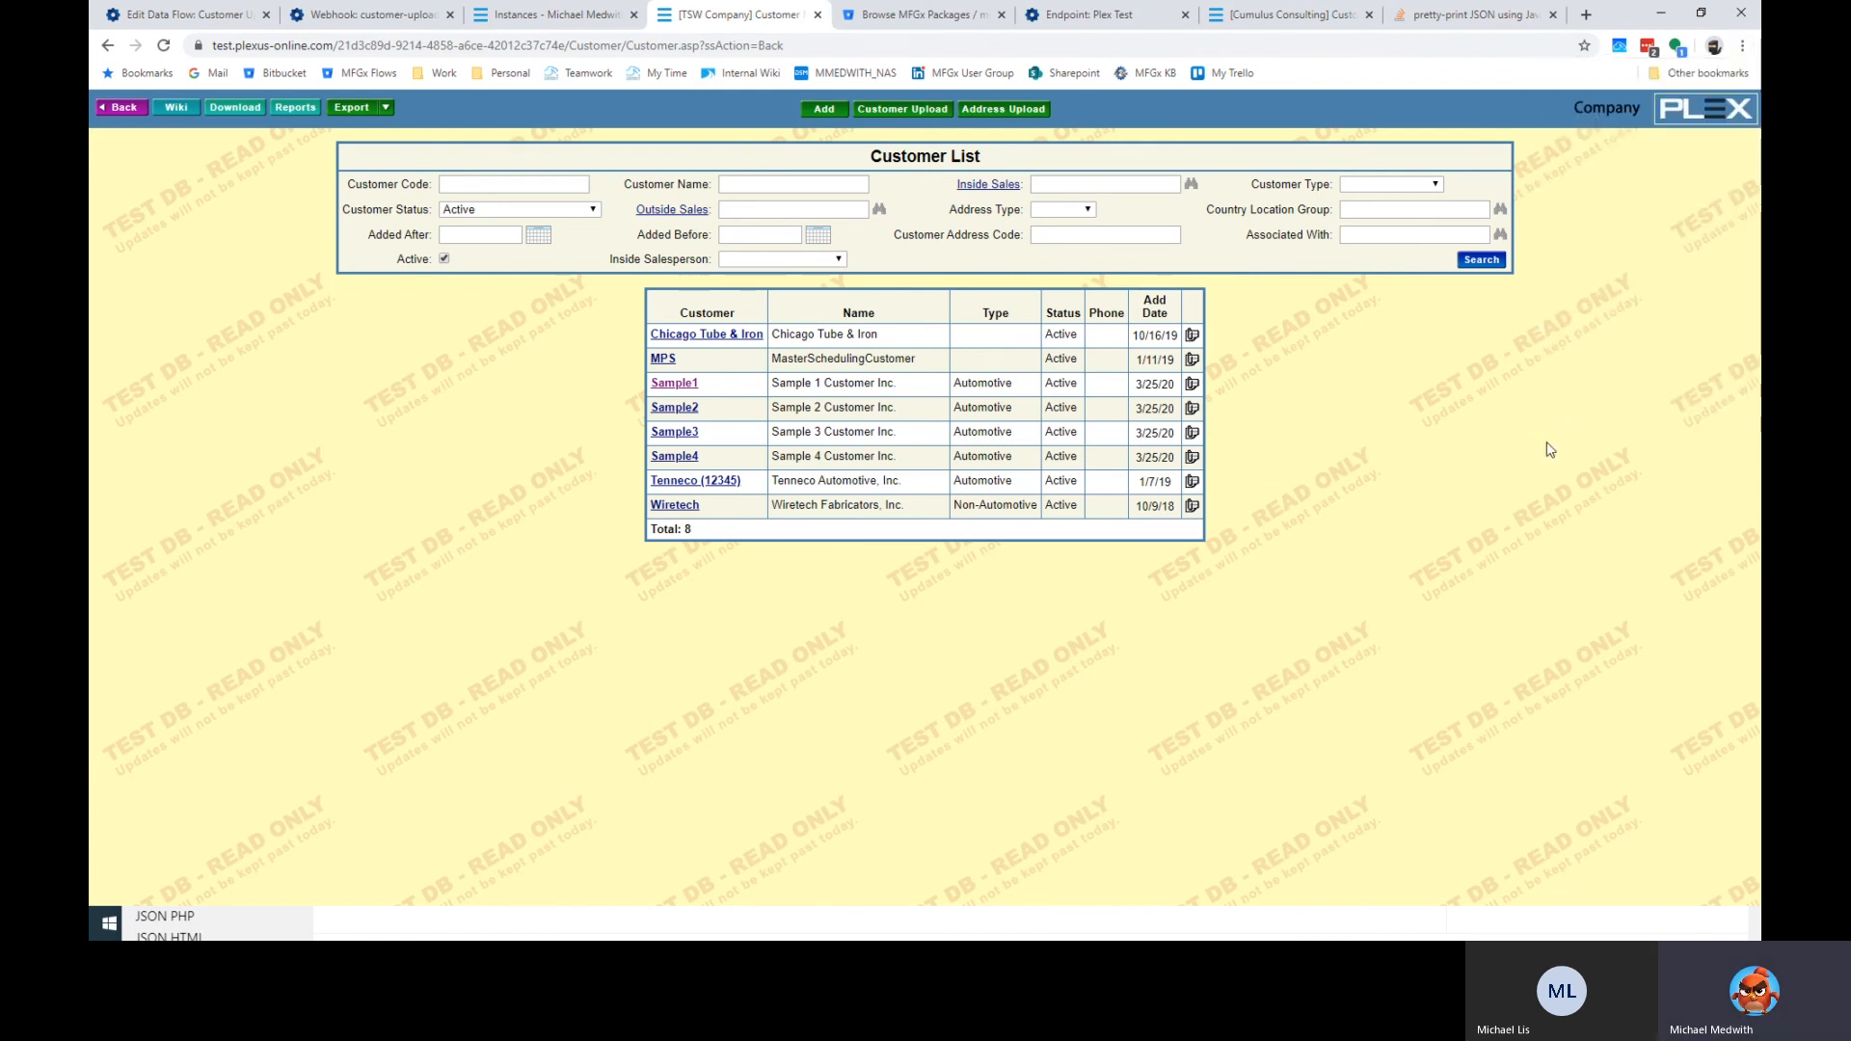
{"action": "left_click", "coordinate": [1586, 16]}
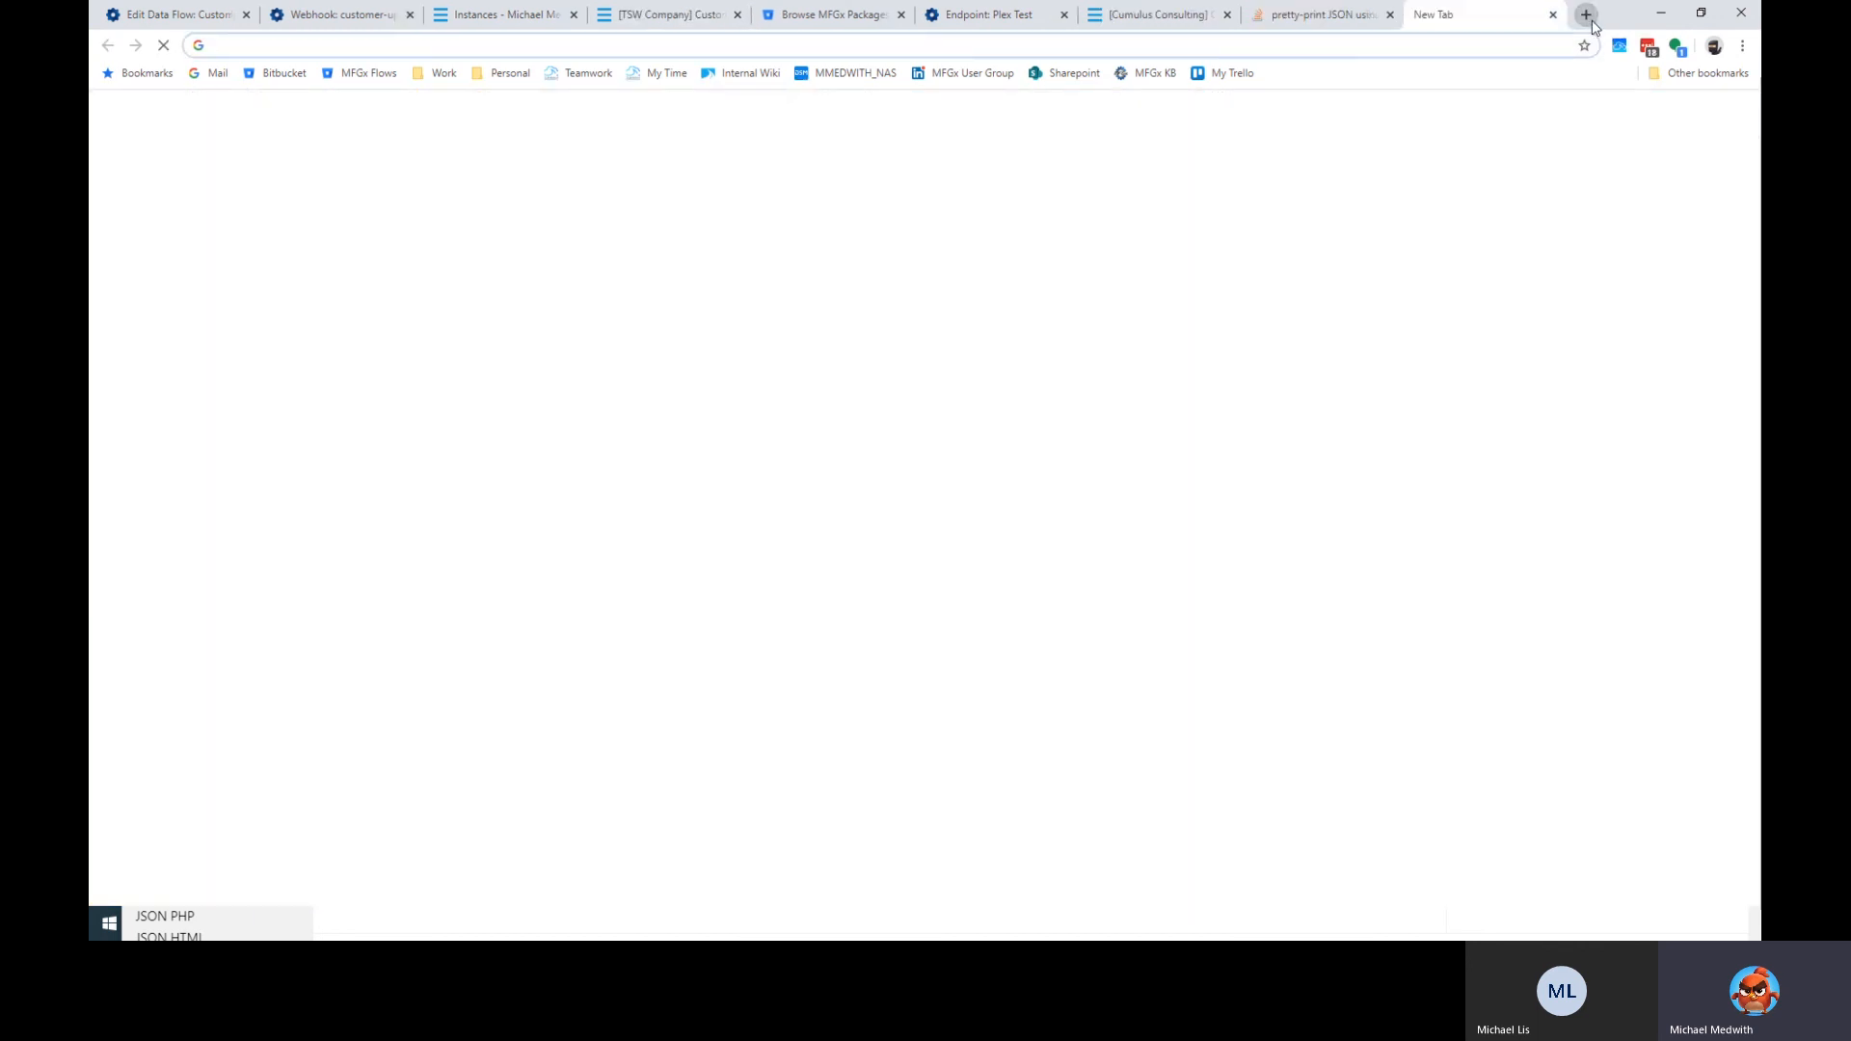
Search Google for 'cumulus web' and open its Chrome Web Store listing.
{"action": "type", "text": "cumuls"}
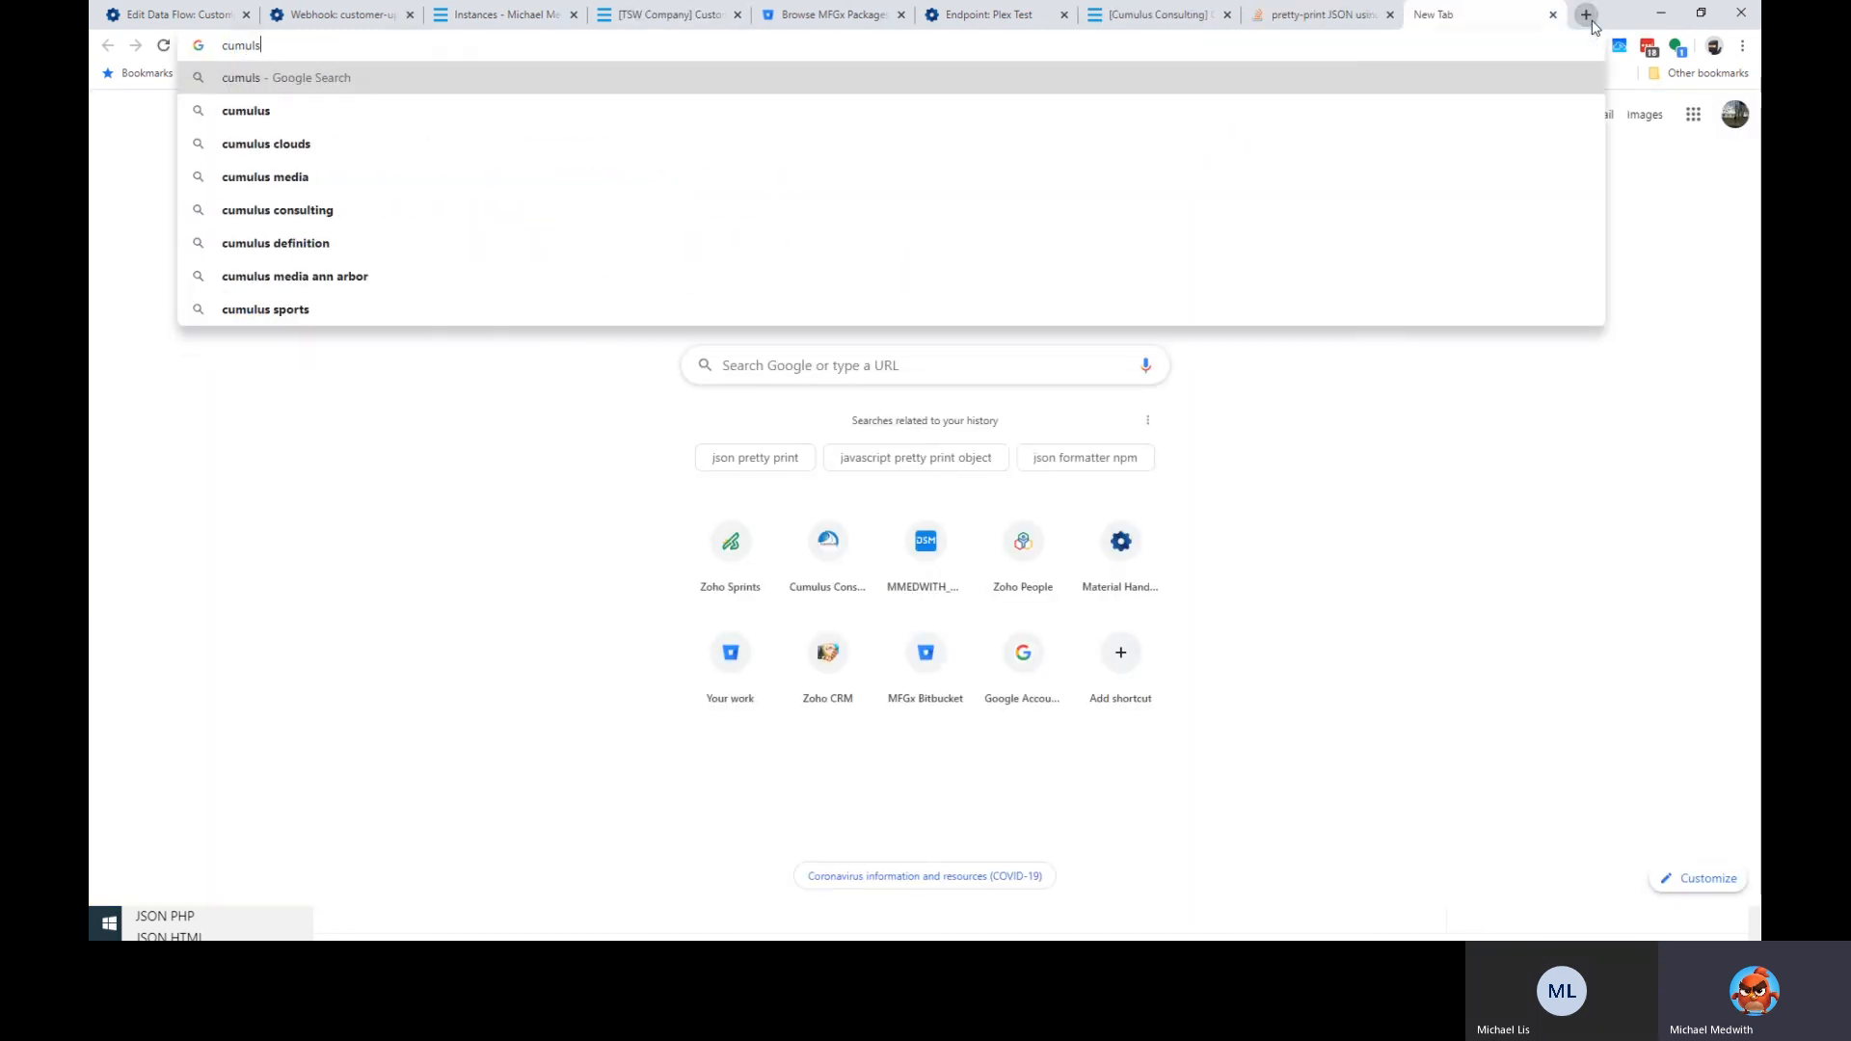
{"action": "key", "text": "BackSpace"}
{"action": "type", "text": "us we"}
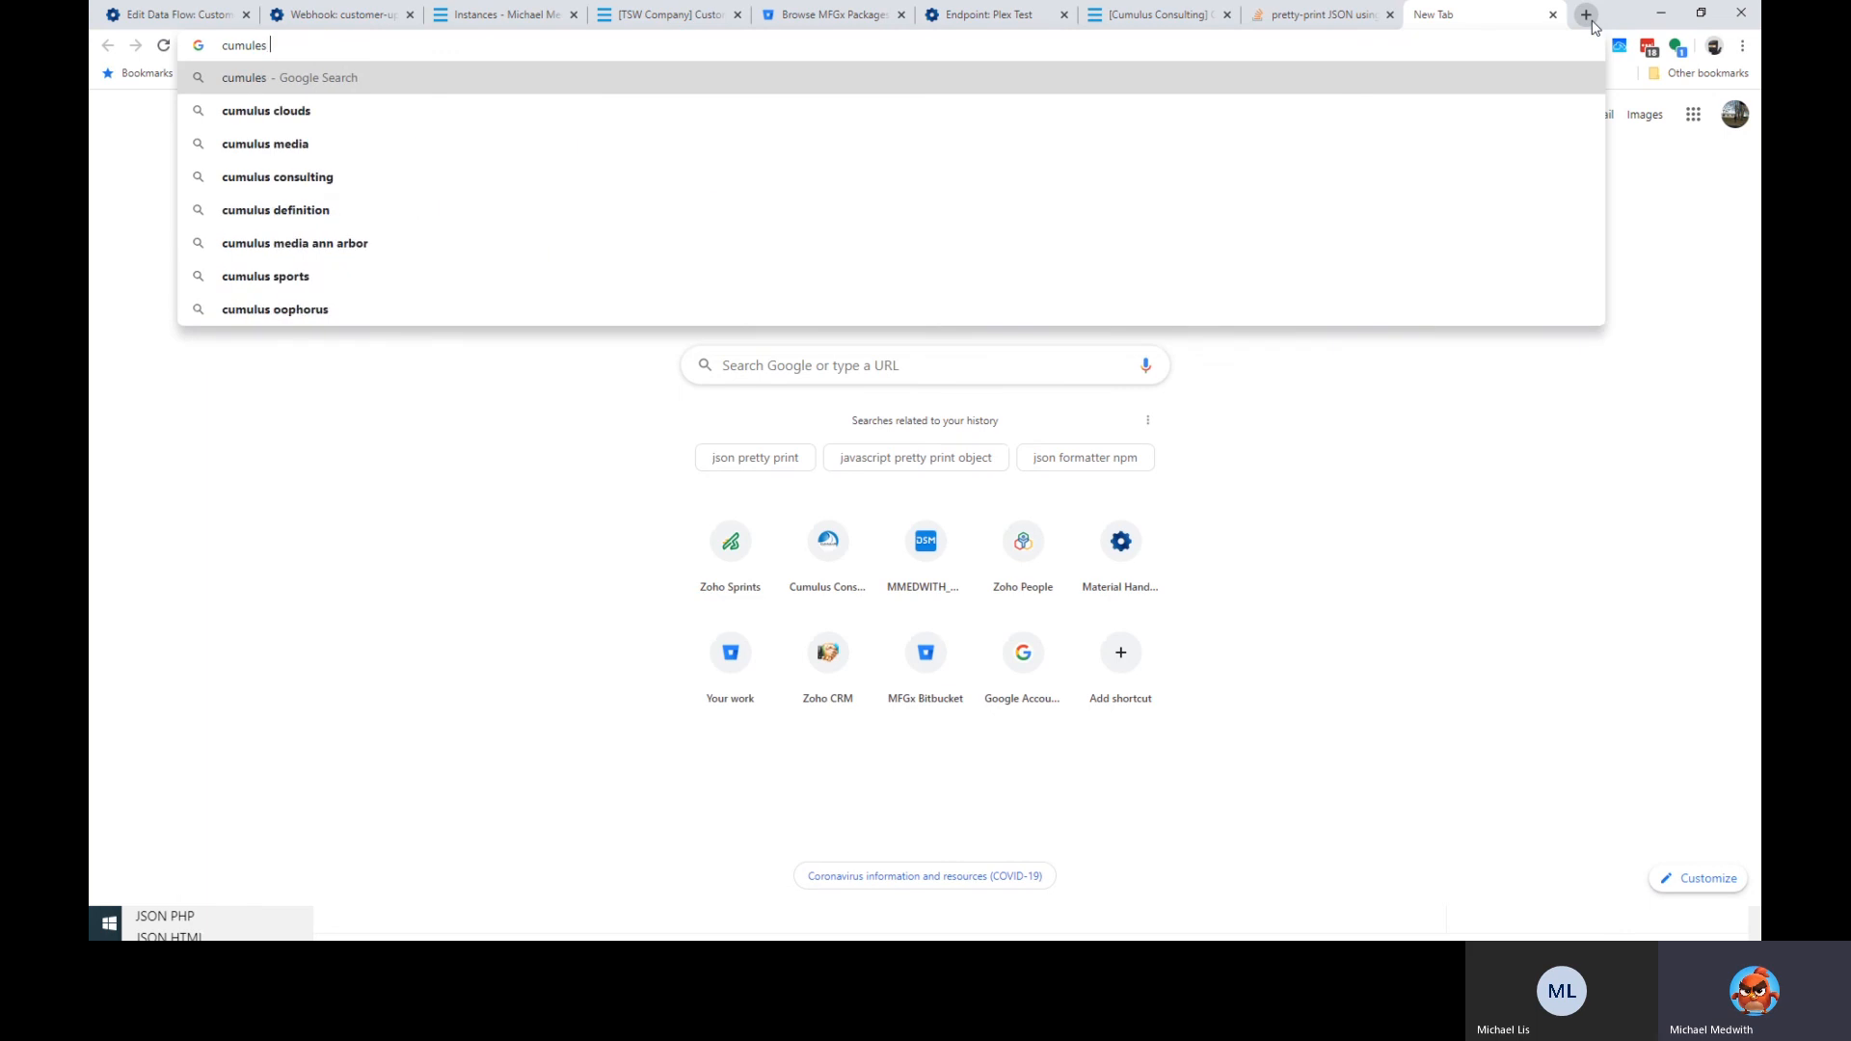
{"action": "type", "text": "b"}
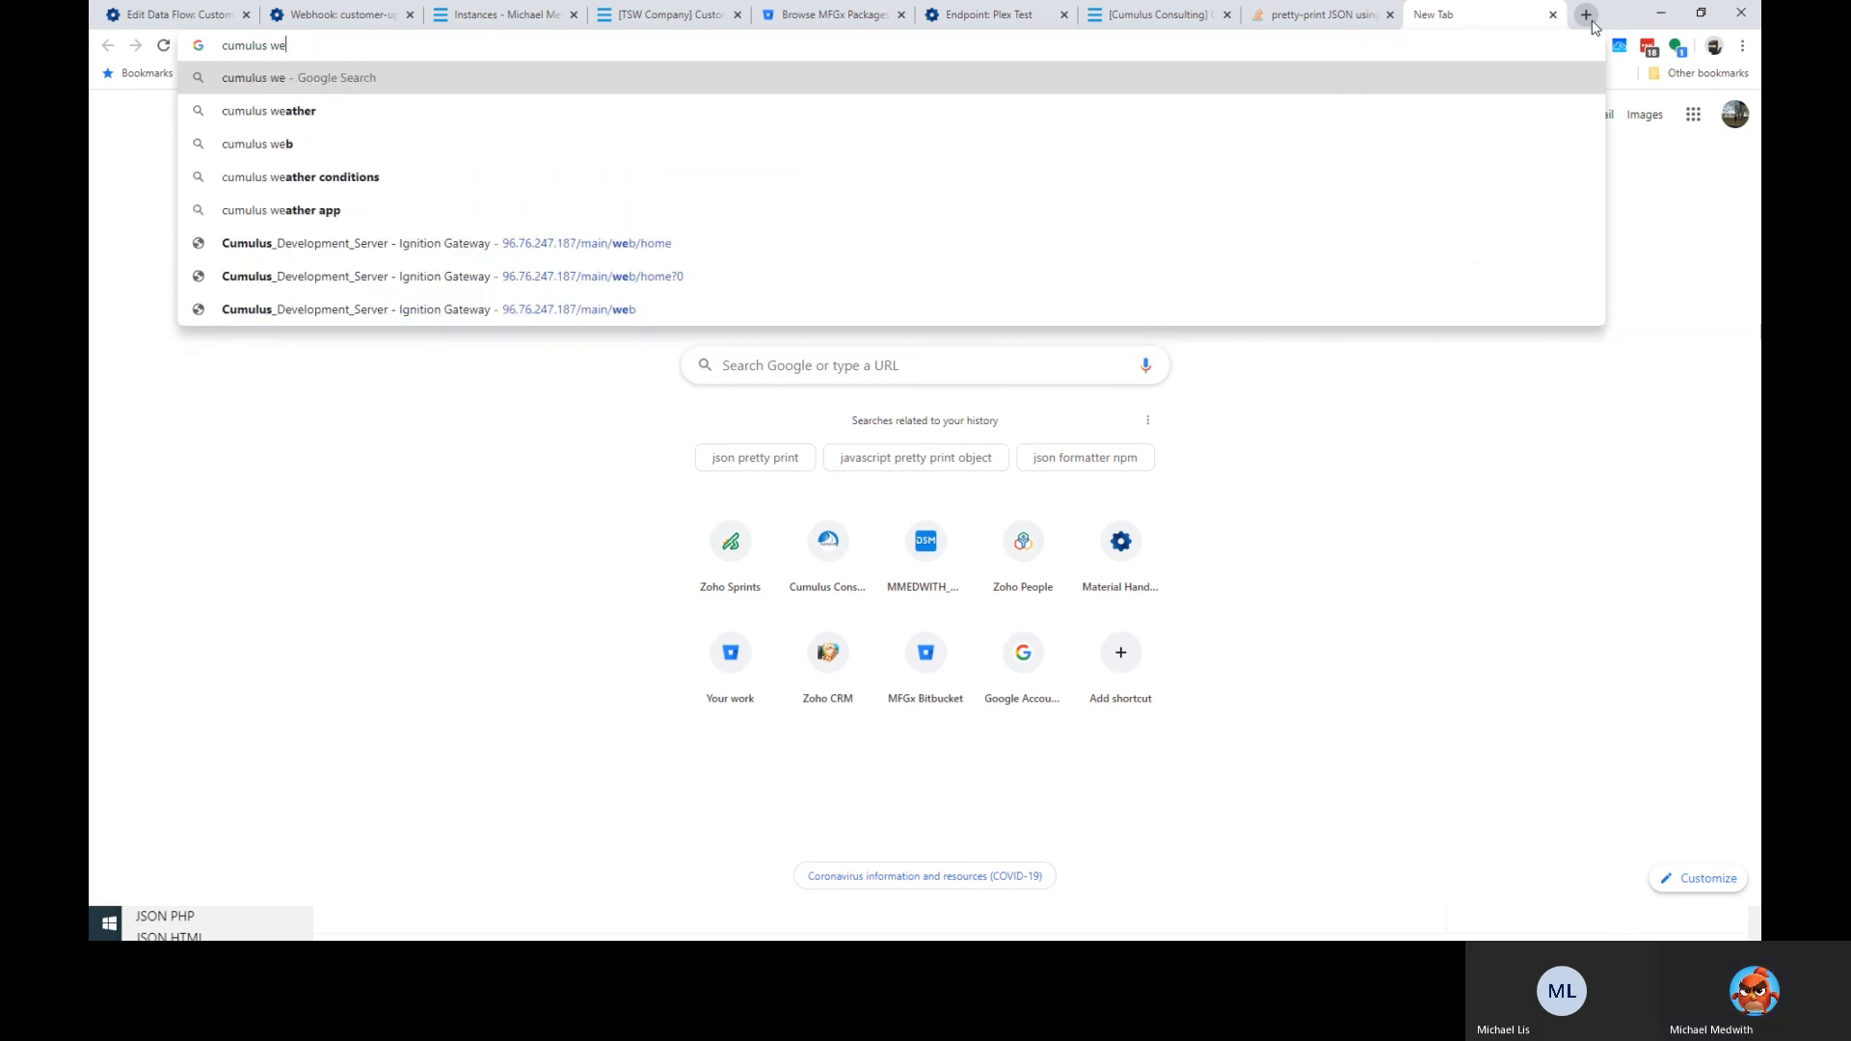
{"action": "key", "text": "Return"}
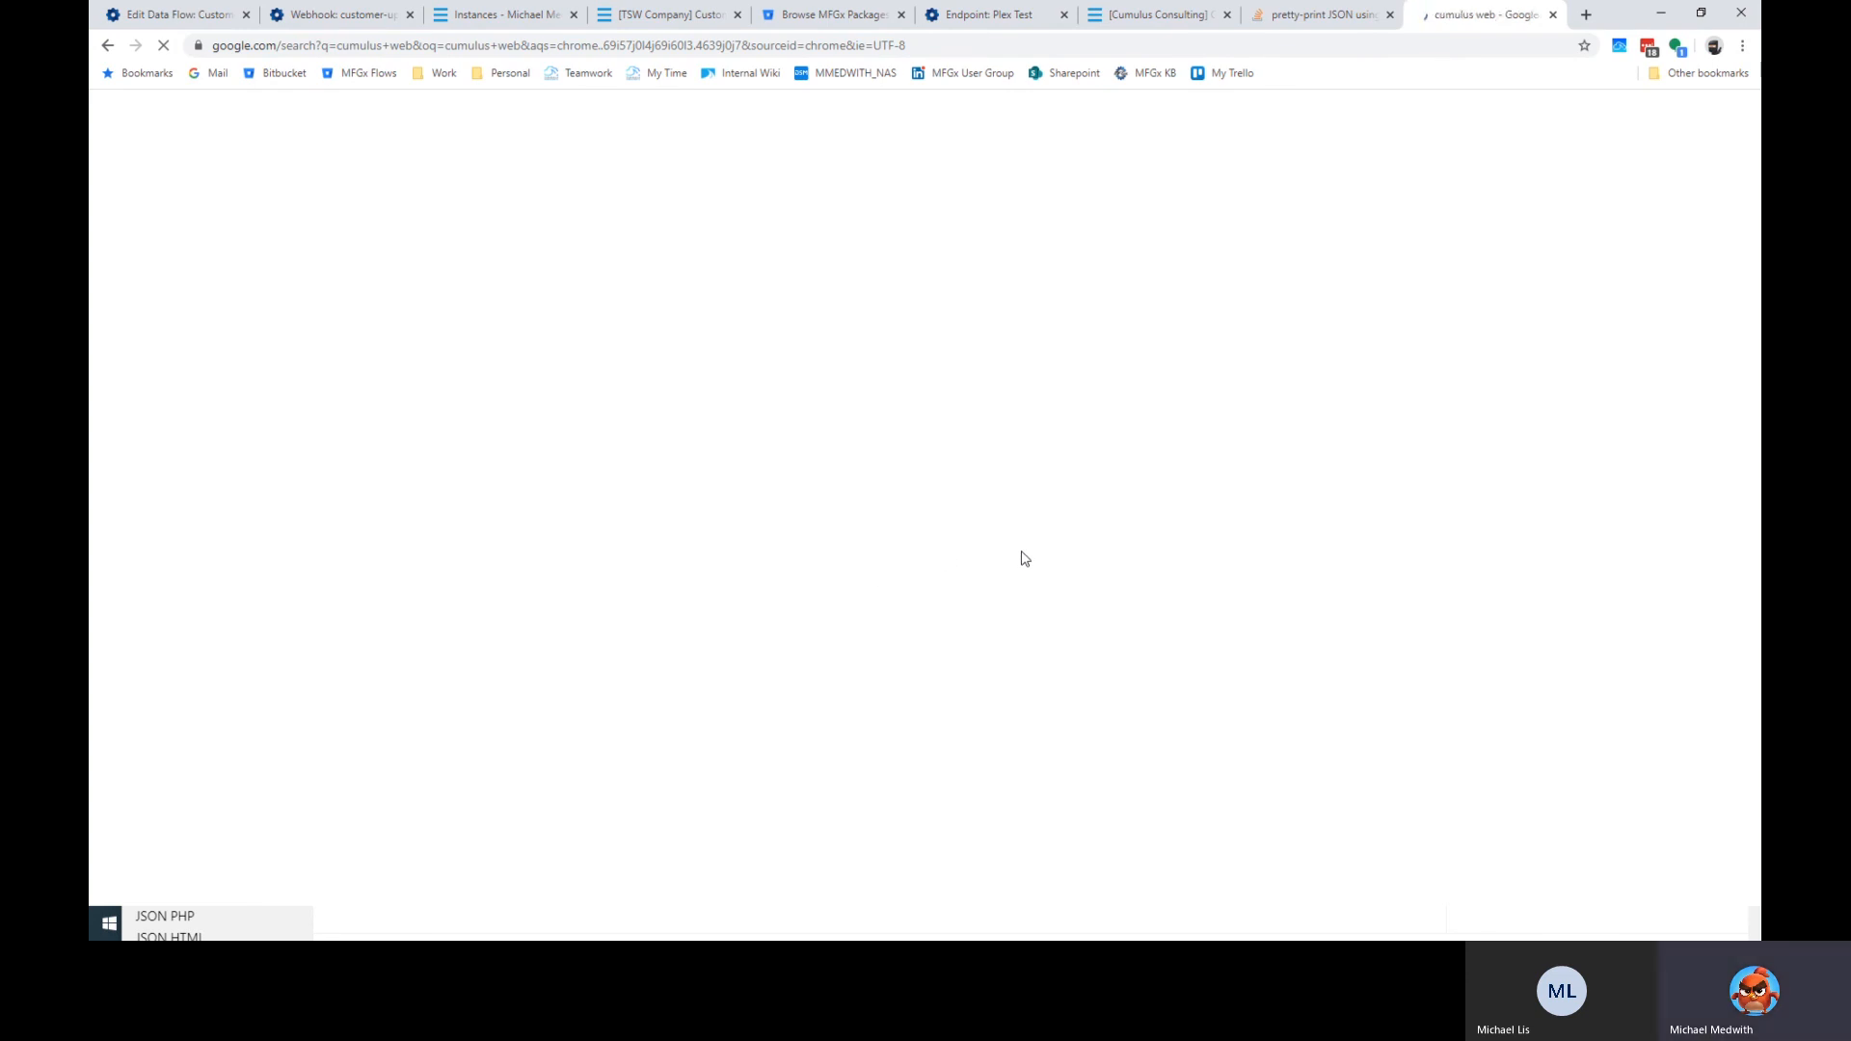
{"action": "left_click", "coordinate": [451, 46]}
{"action": "left_click", "coordinate": [443, 478]}
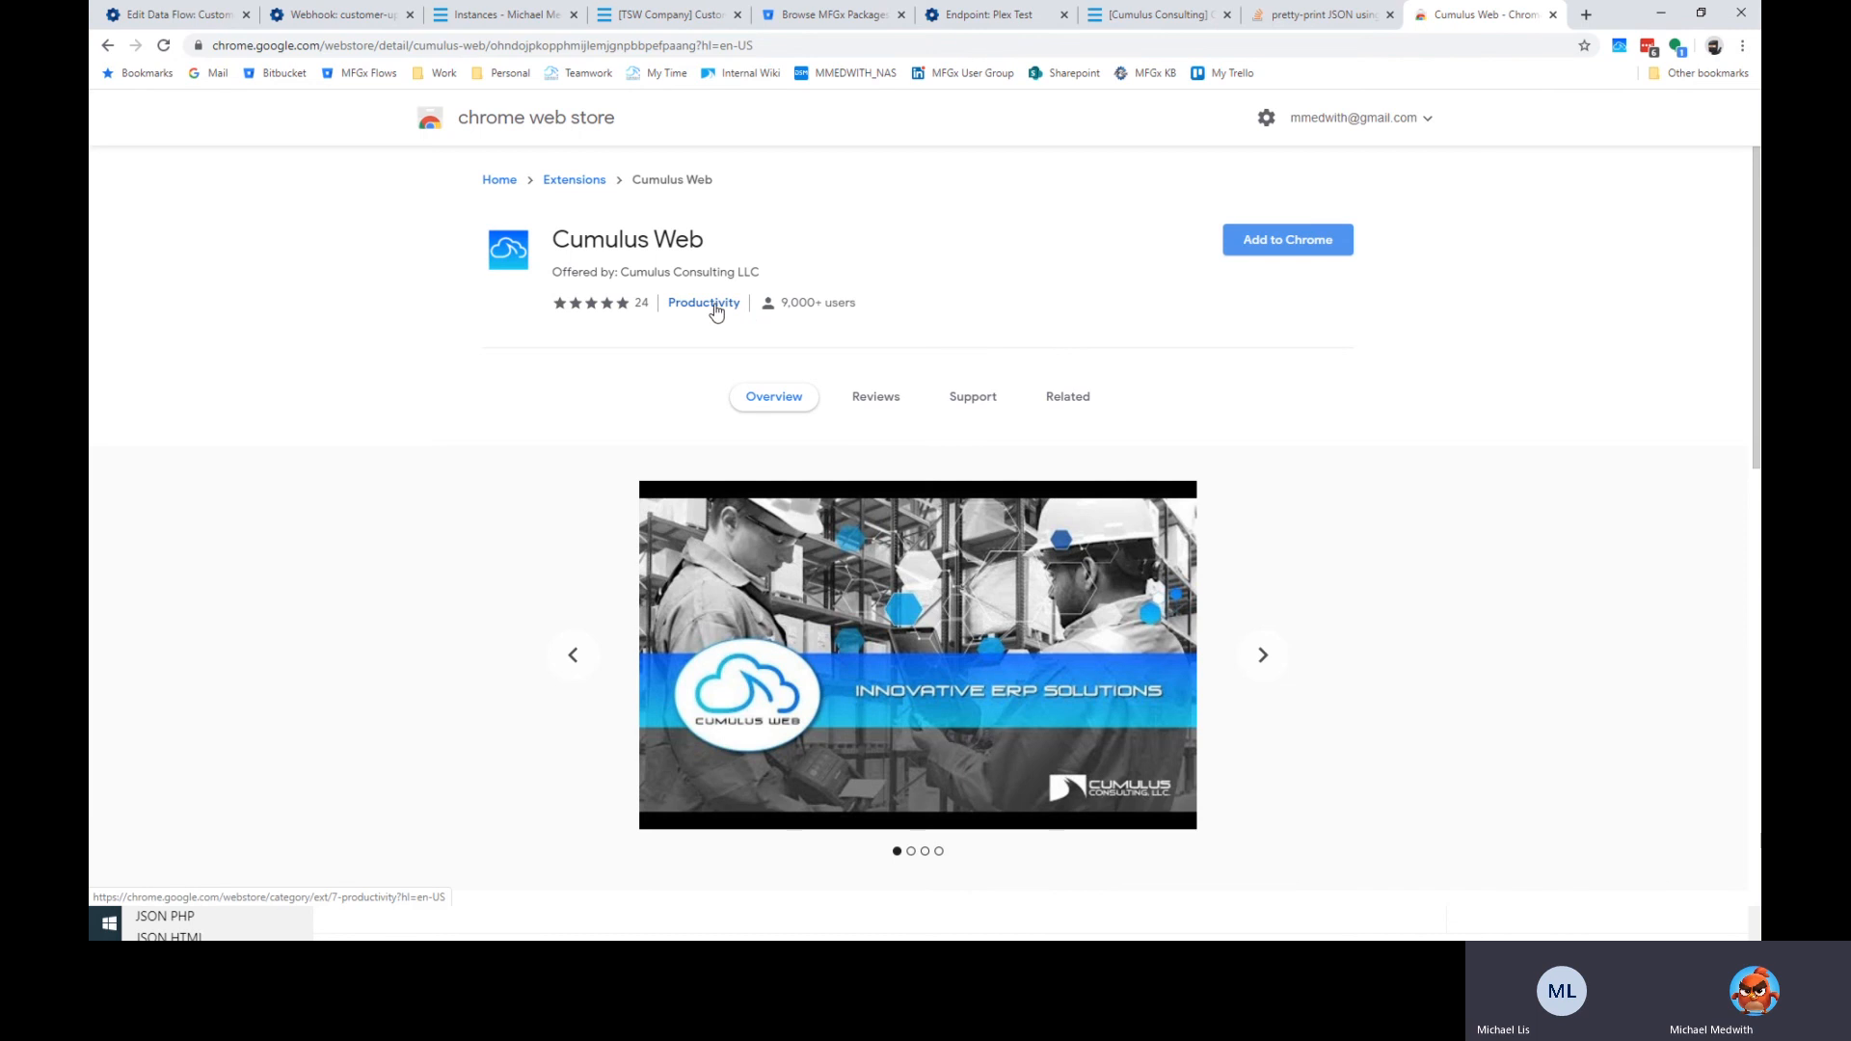
{"action": "scroll", "coordinate": [715, 321], "scroll_direction": "down", "scroll_amount": 5}
{"action": "scroll", "coordinate": [1088, 540], "scroll_direction": "down", "scroll_amount": 5}
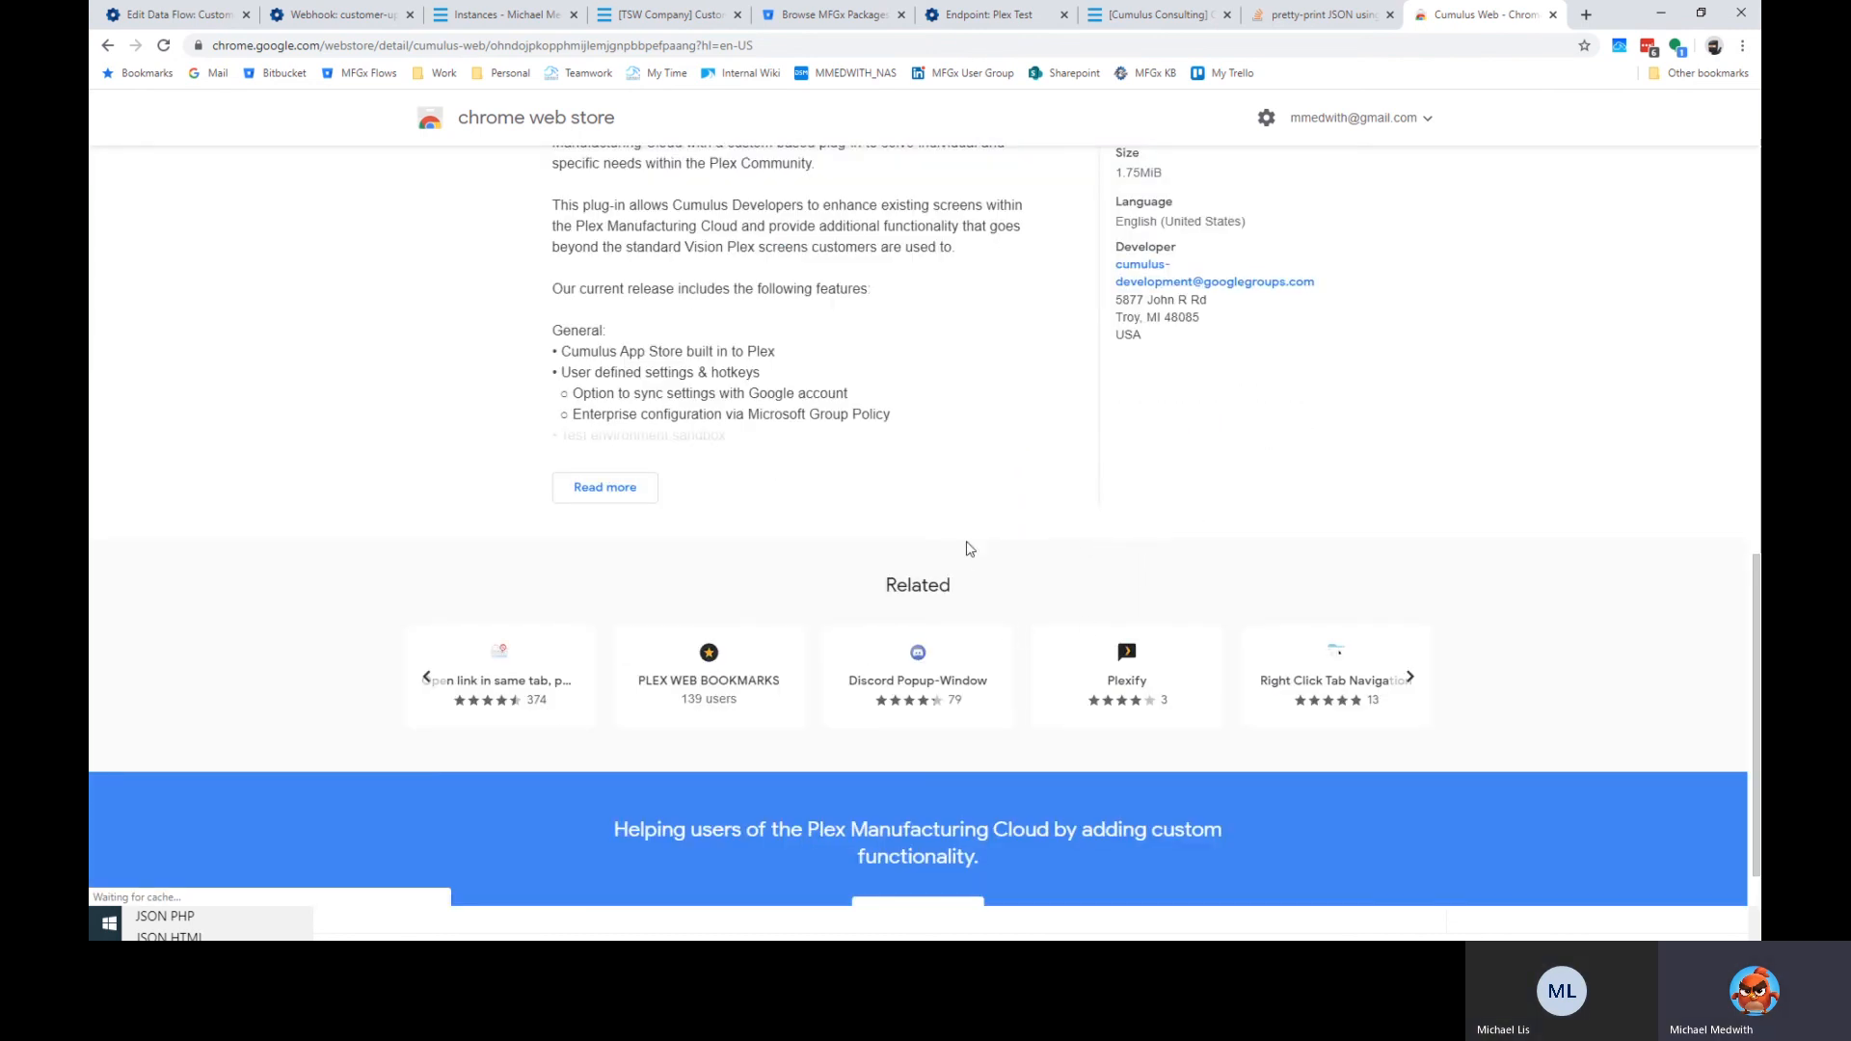
{"action": "scroll", "coordinate": [964, 407], "scroll_direction": "up", "scroll_amount": 10}
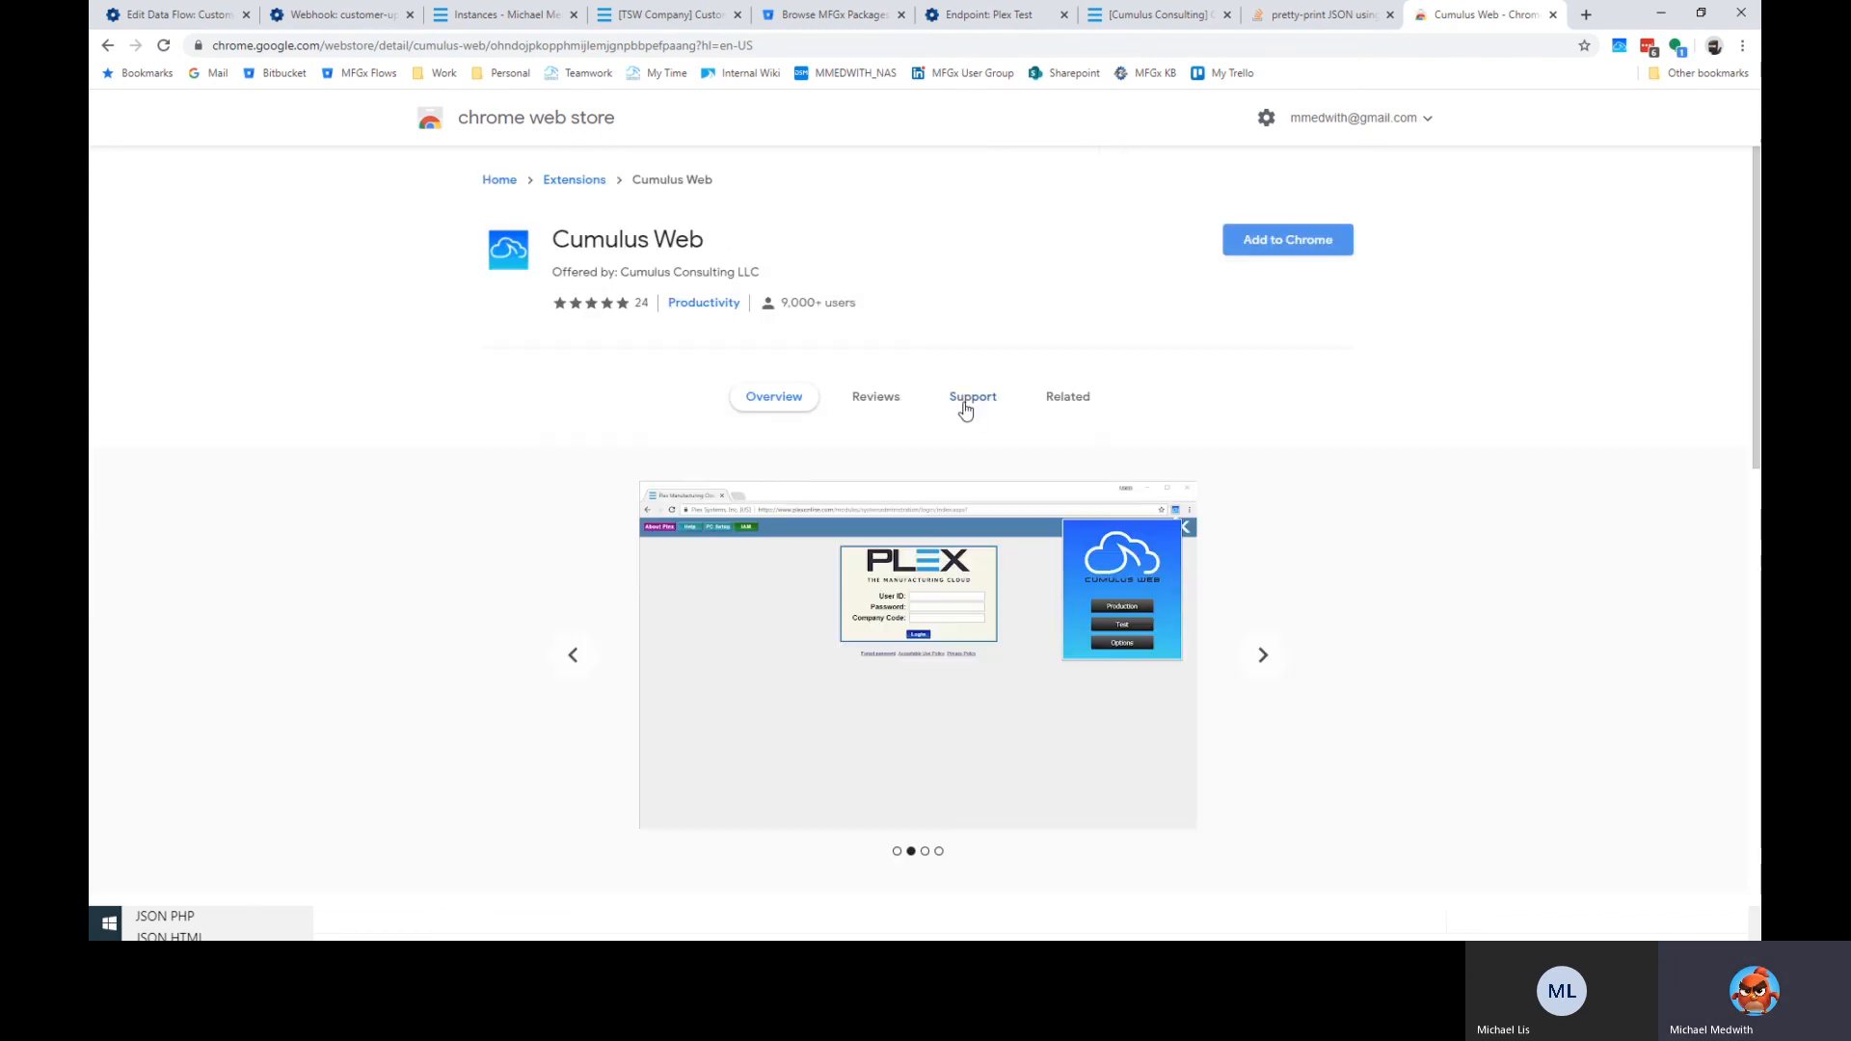
Search the Web Store for 'mfgx' and open the MFGx Browser Extension page.
{"action": "left_click", "coordinate": [578, 180]}
{"action": "type", "text": "mfgx"}
{"action": "key", "text": "Return"}
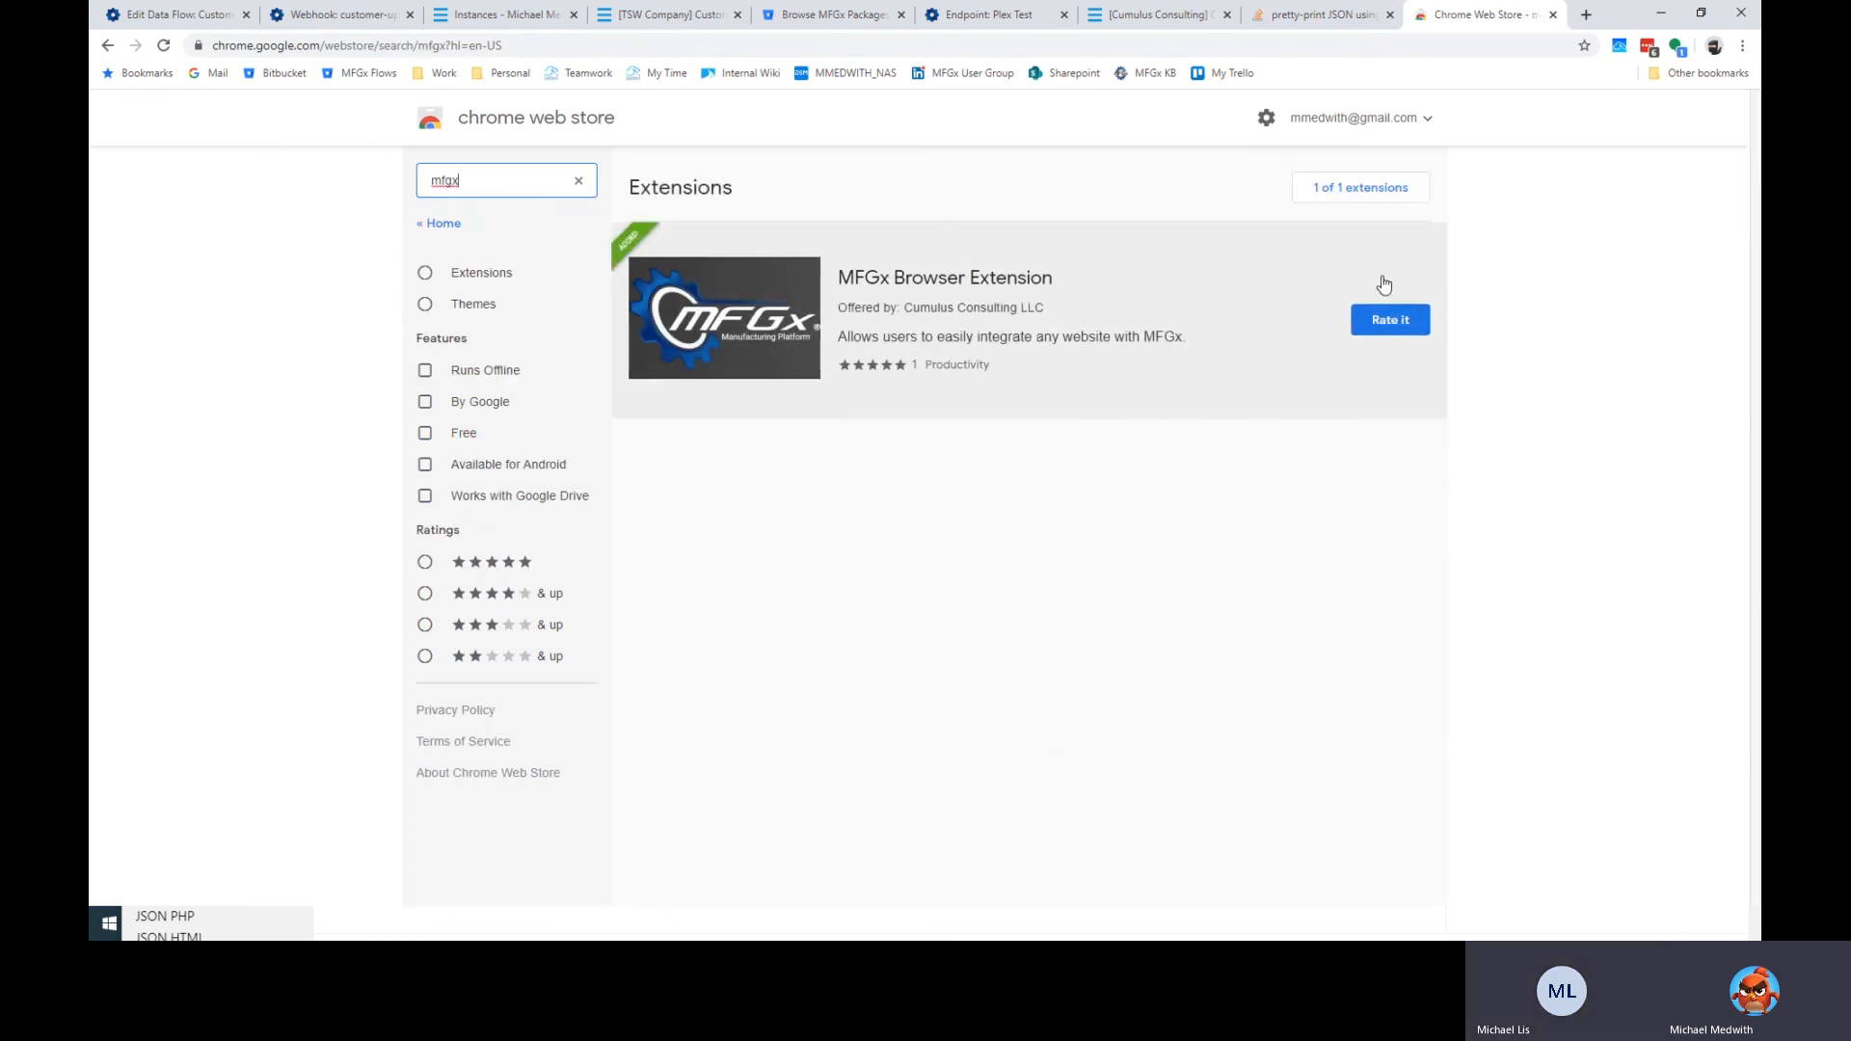
{"action": "left_click", "coordinate": [1263, 372]}
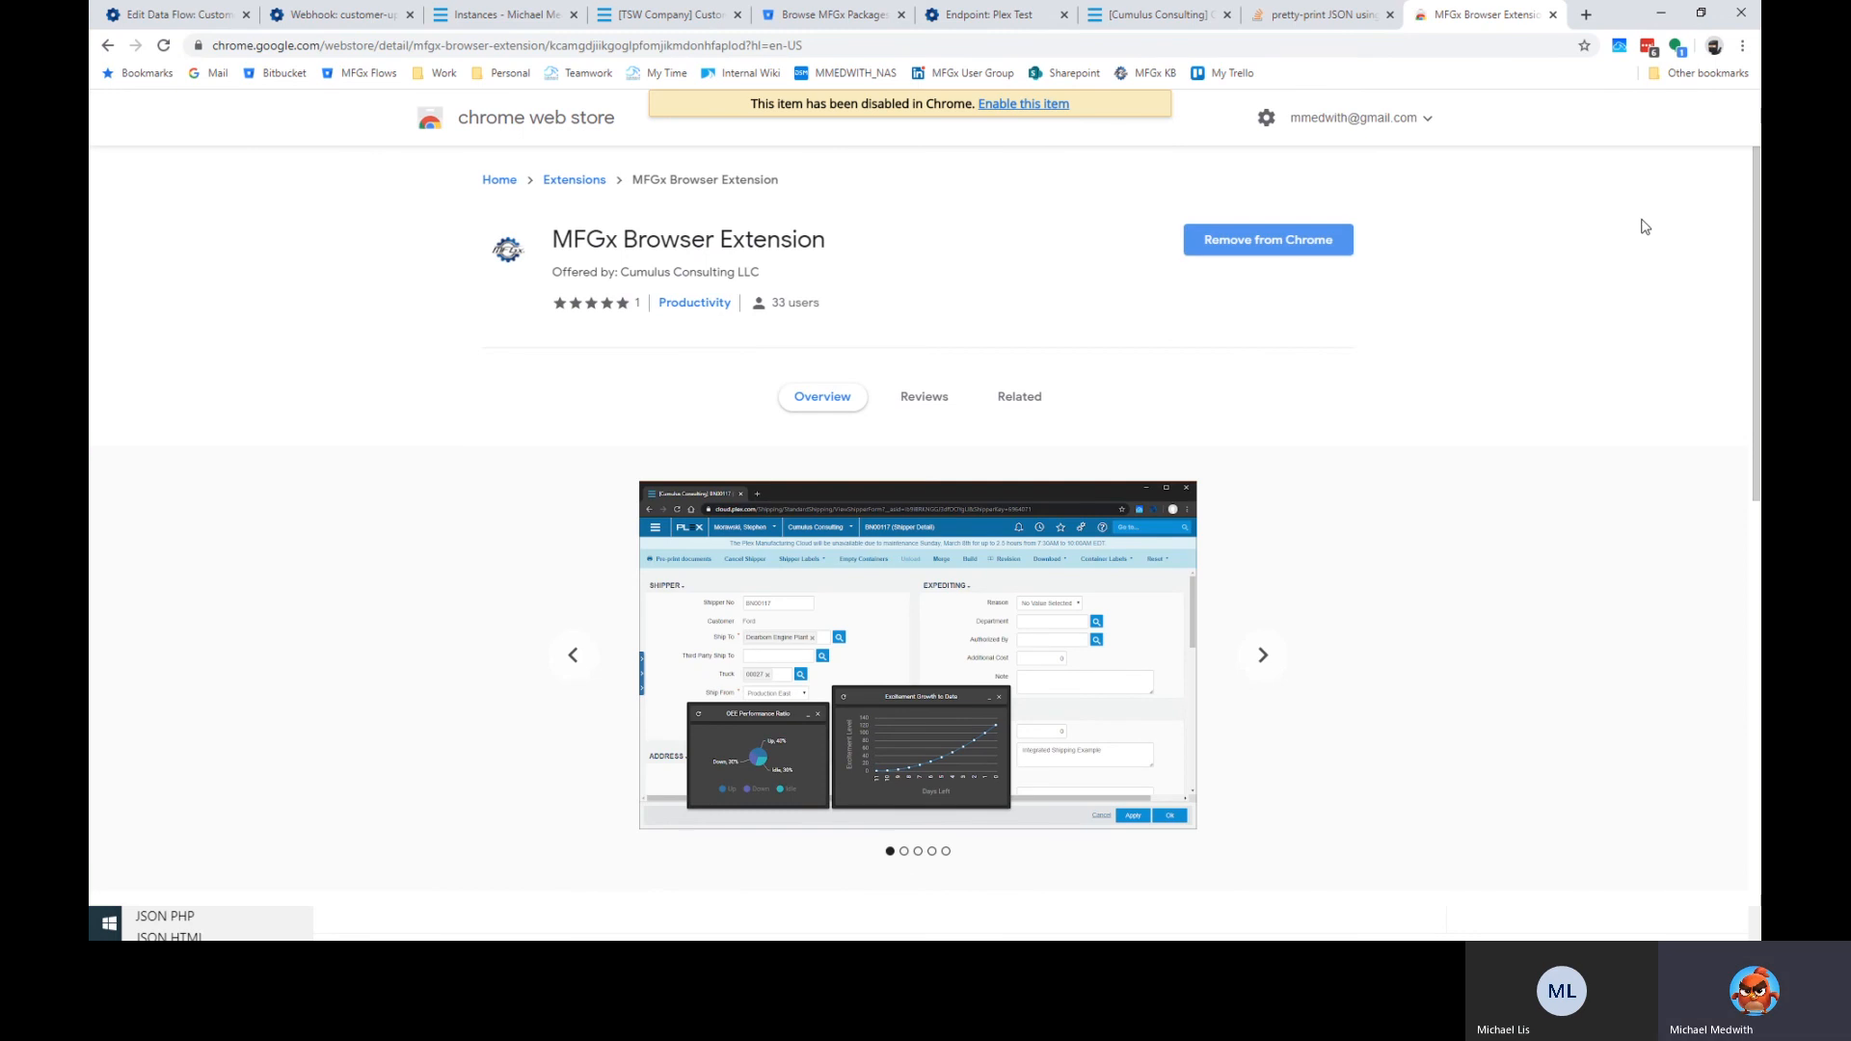
{"action": "left_click", "coordinate": [1743, 48]}
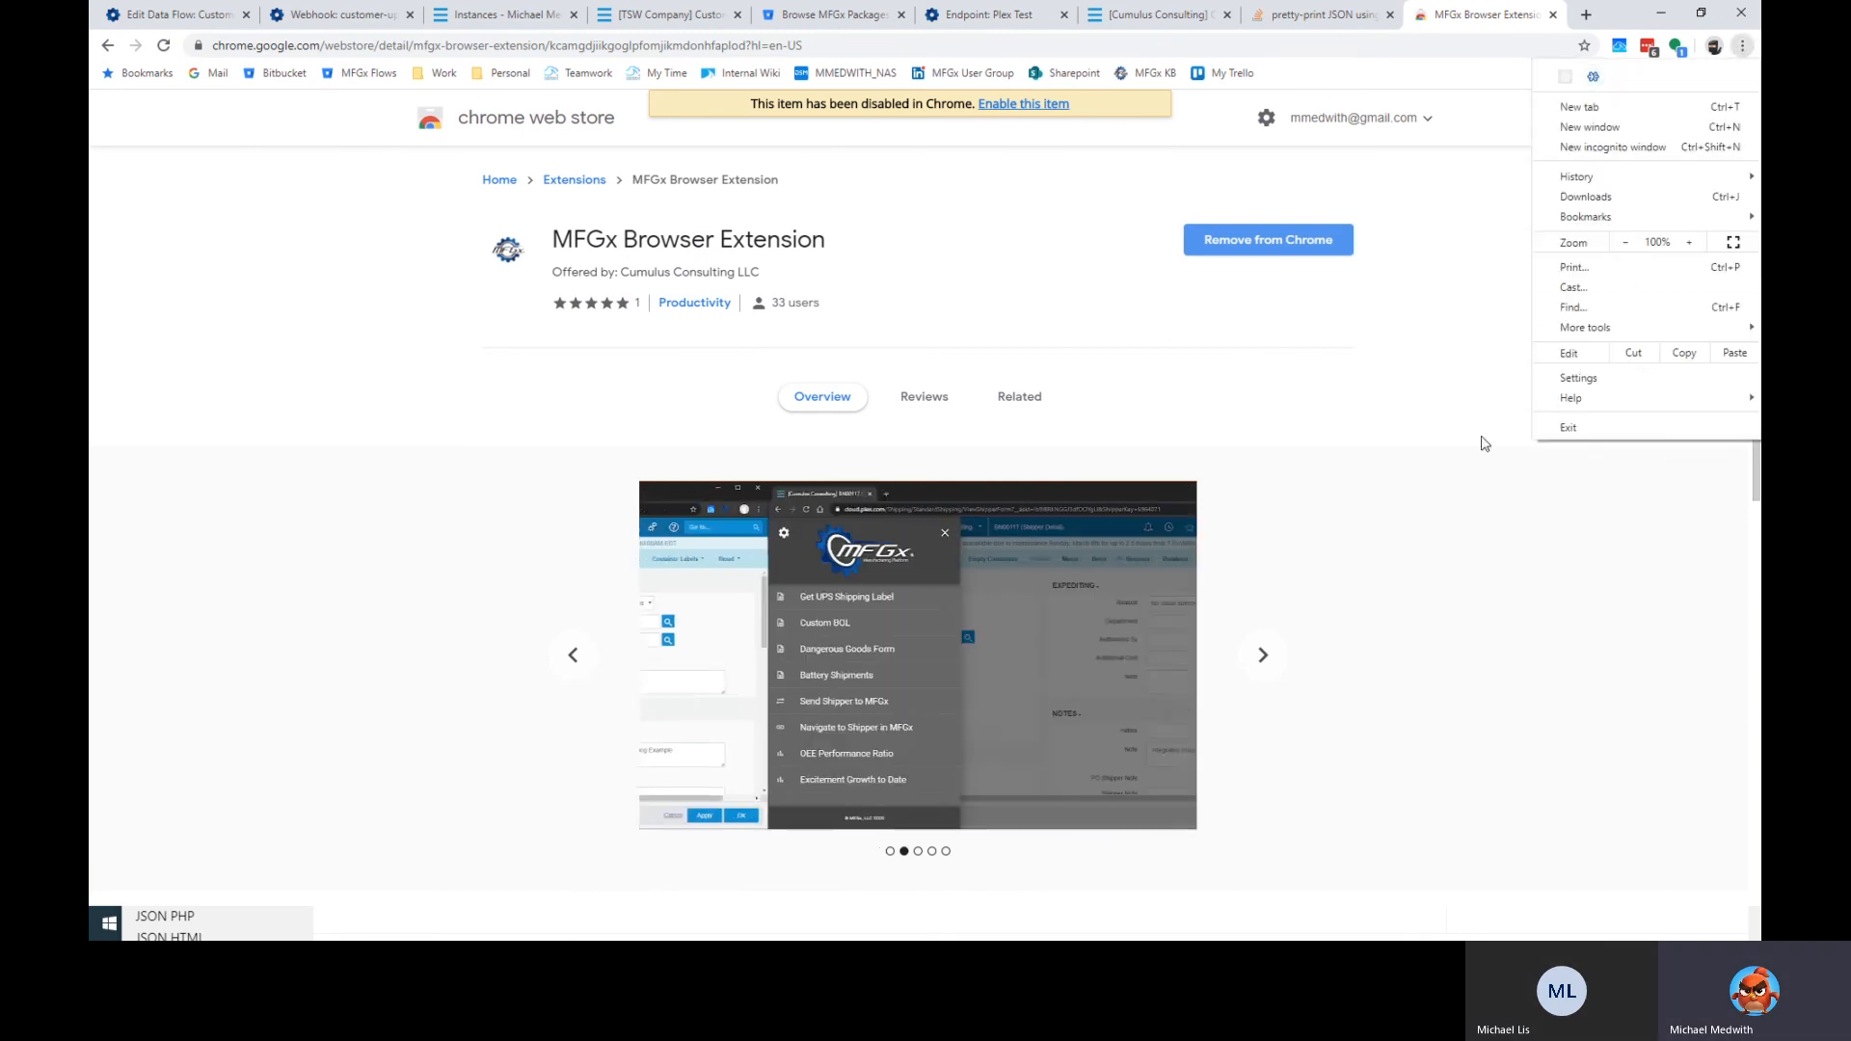
{"action": "left_click", "coordinate": [1464, 589]}
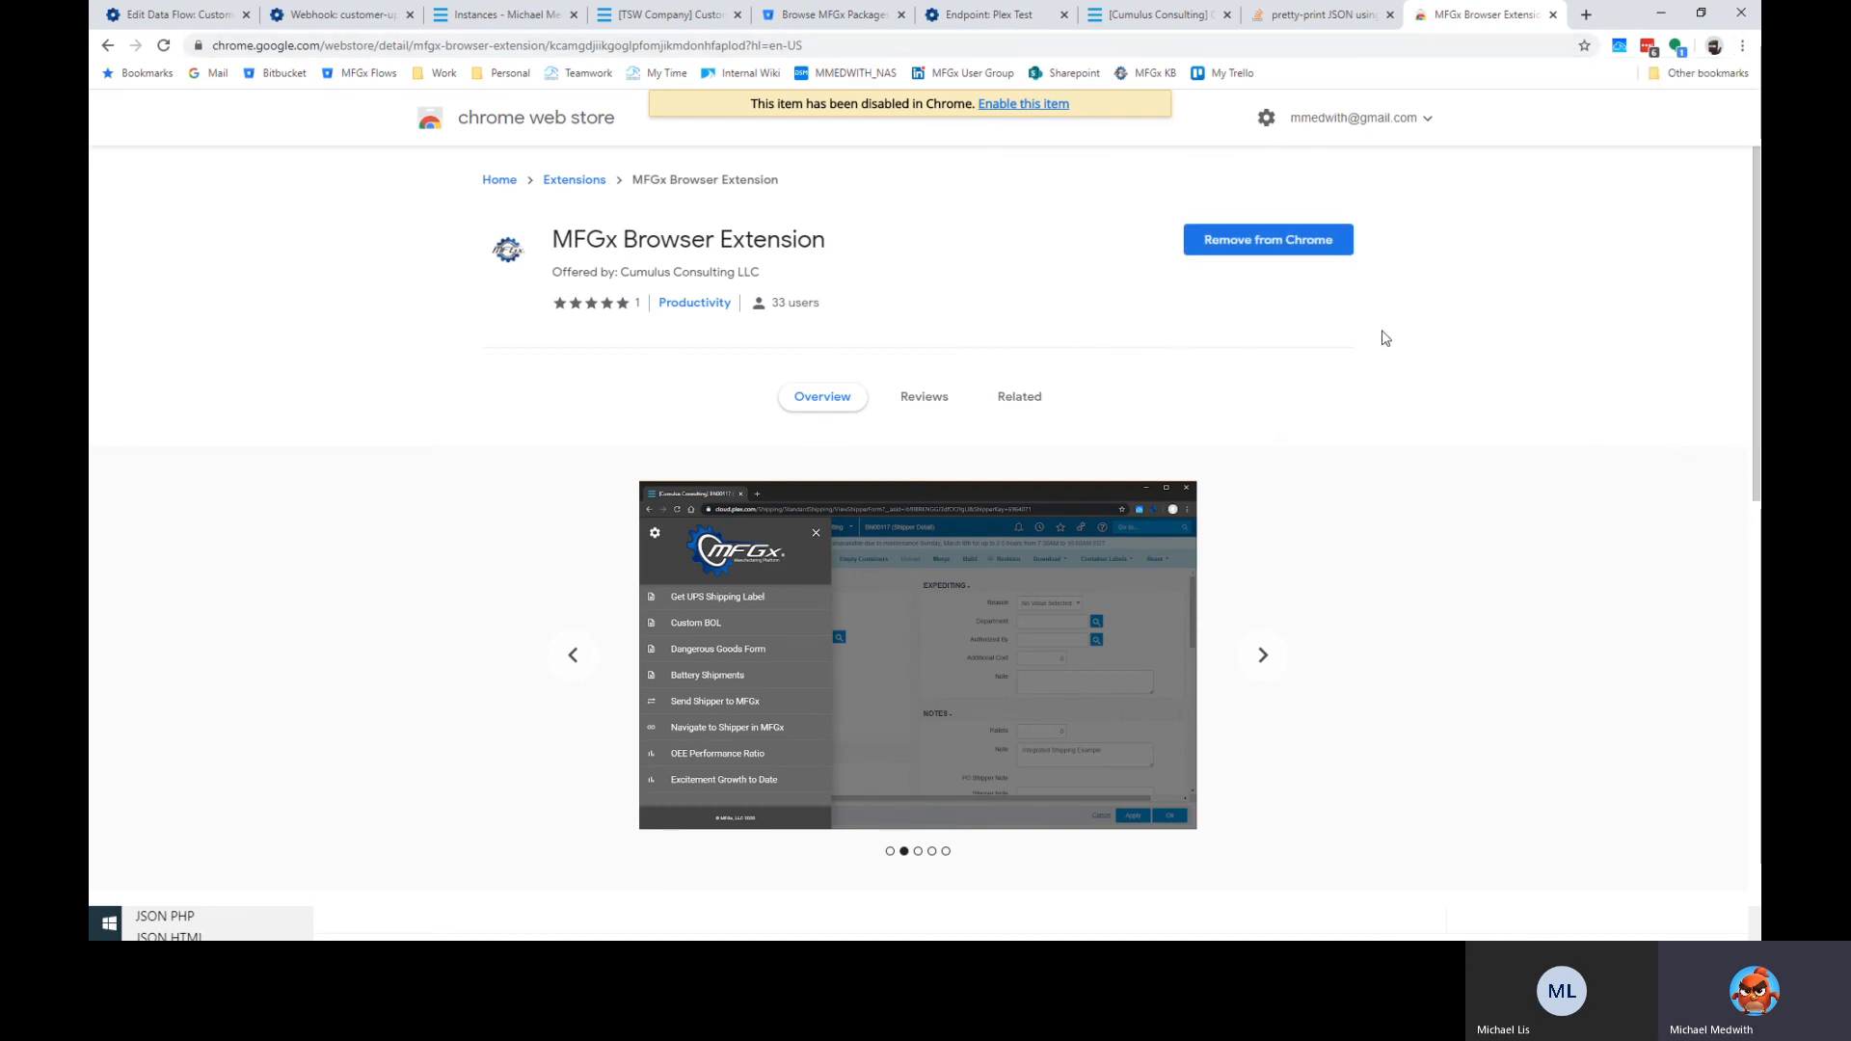
Enable the MFGx Browser Extension on the chrome://extensions page.
{"action": "left_click", "coordinate": [776, 45]}
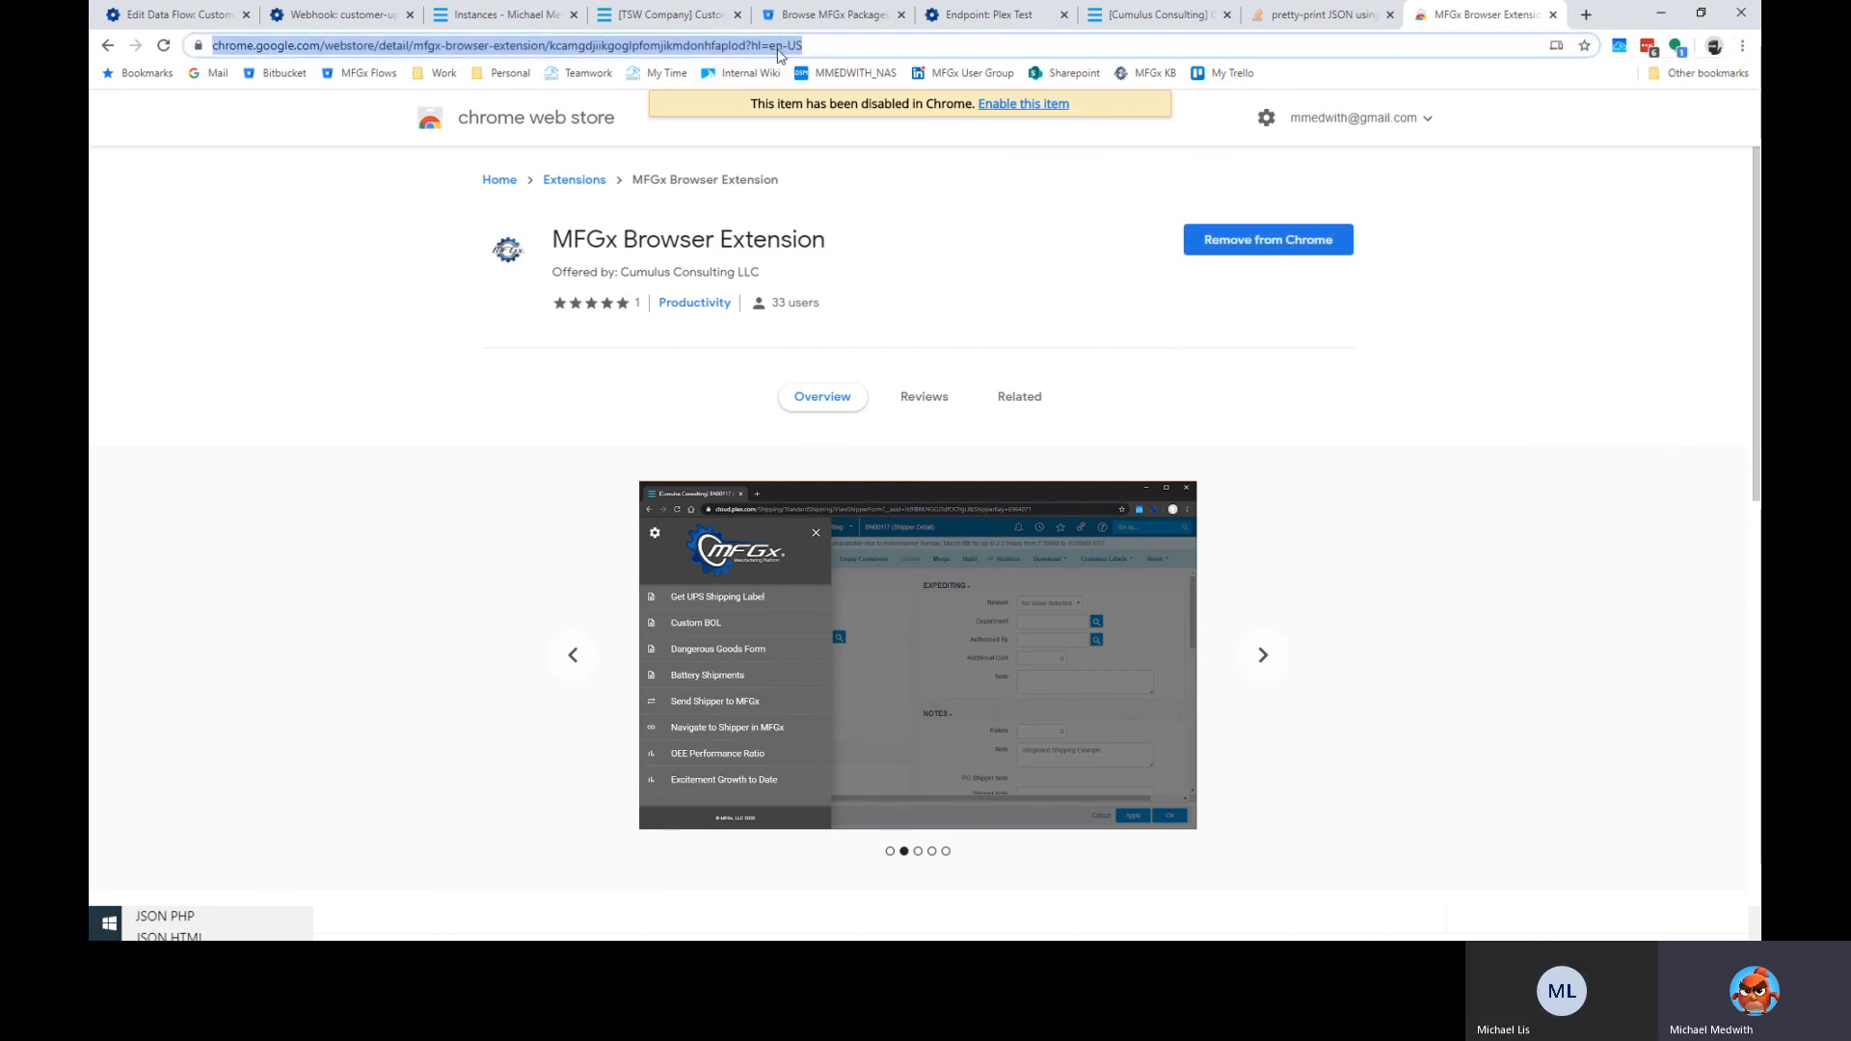
{"action": "type", "text": "chrome:"}
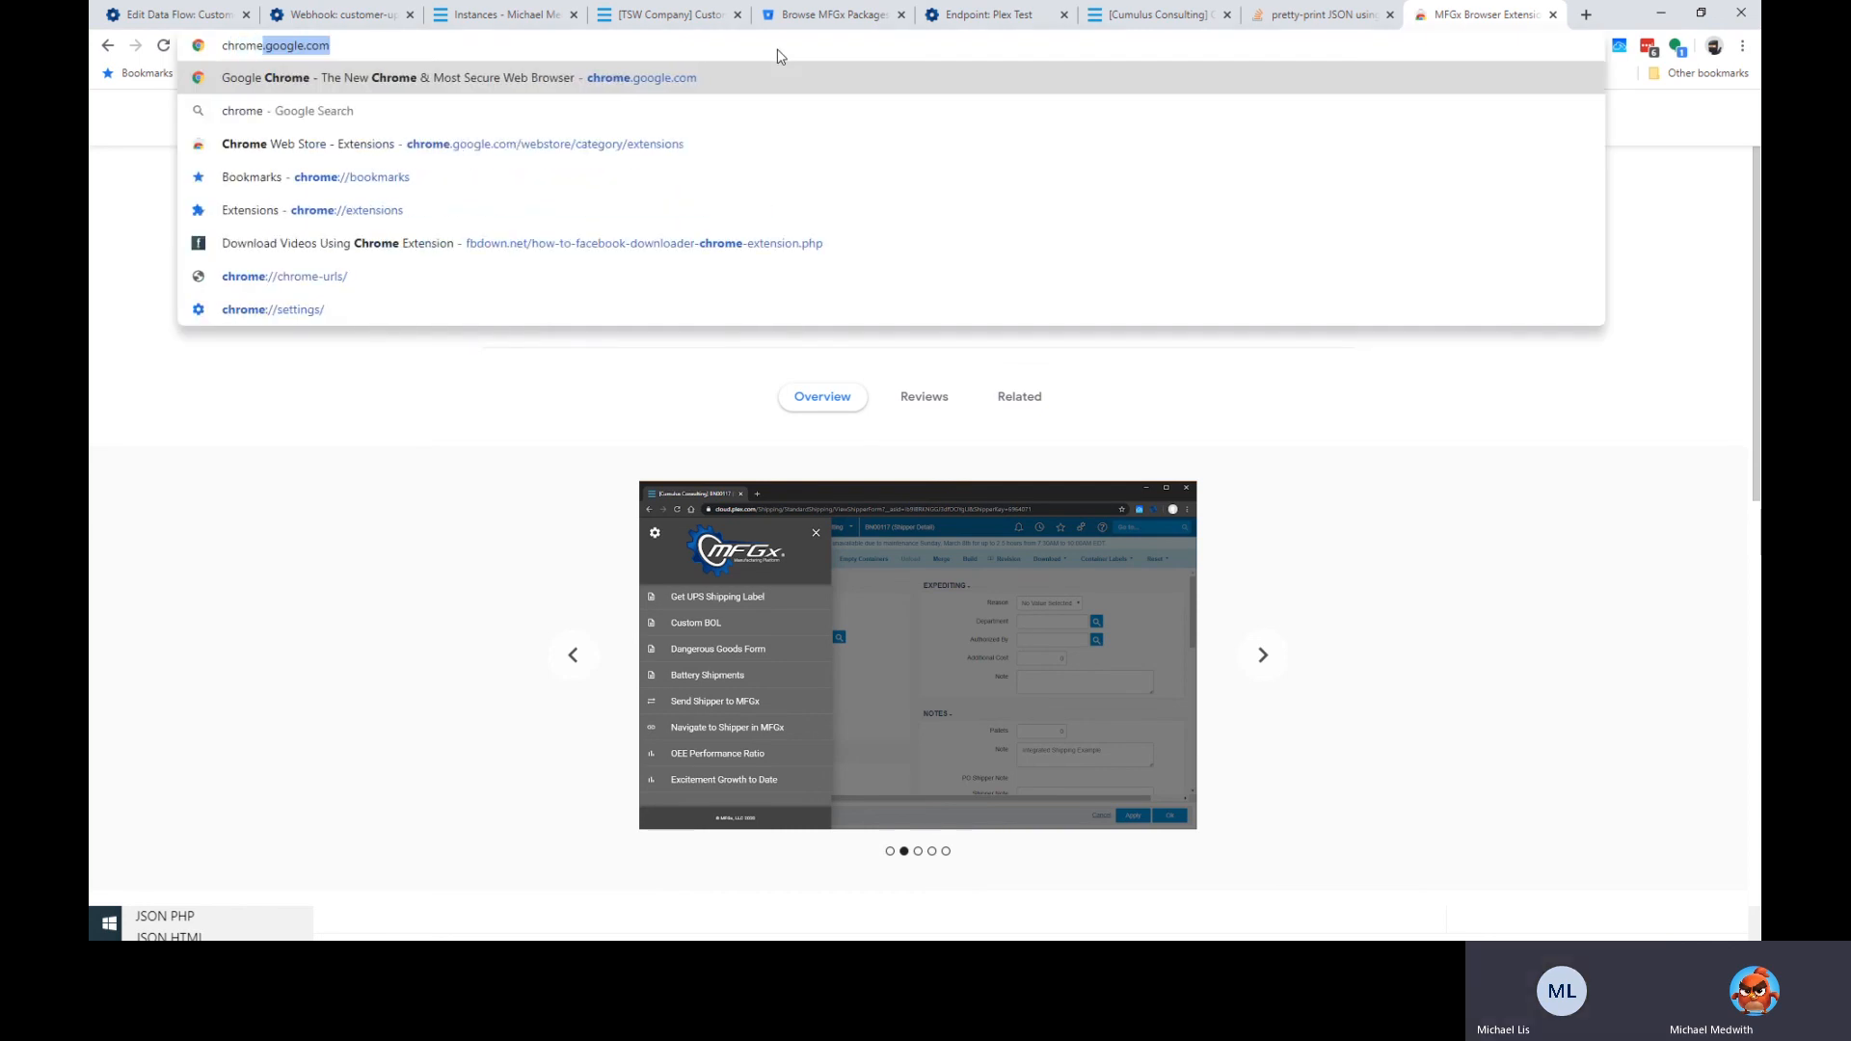
{"action": "key", "text": "Down"}
{"action": "key", "text": "Down"}
{"action": "key", "text": "Down"}
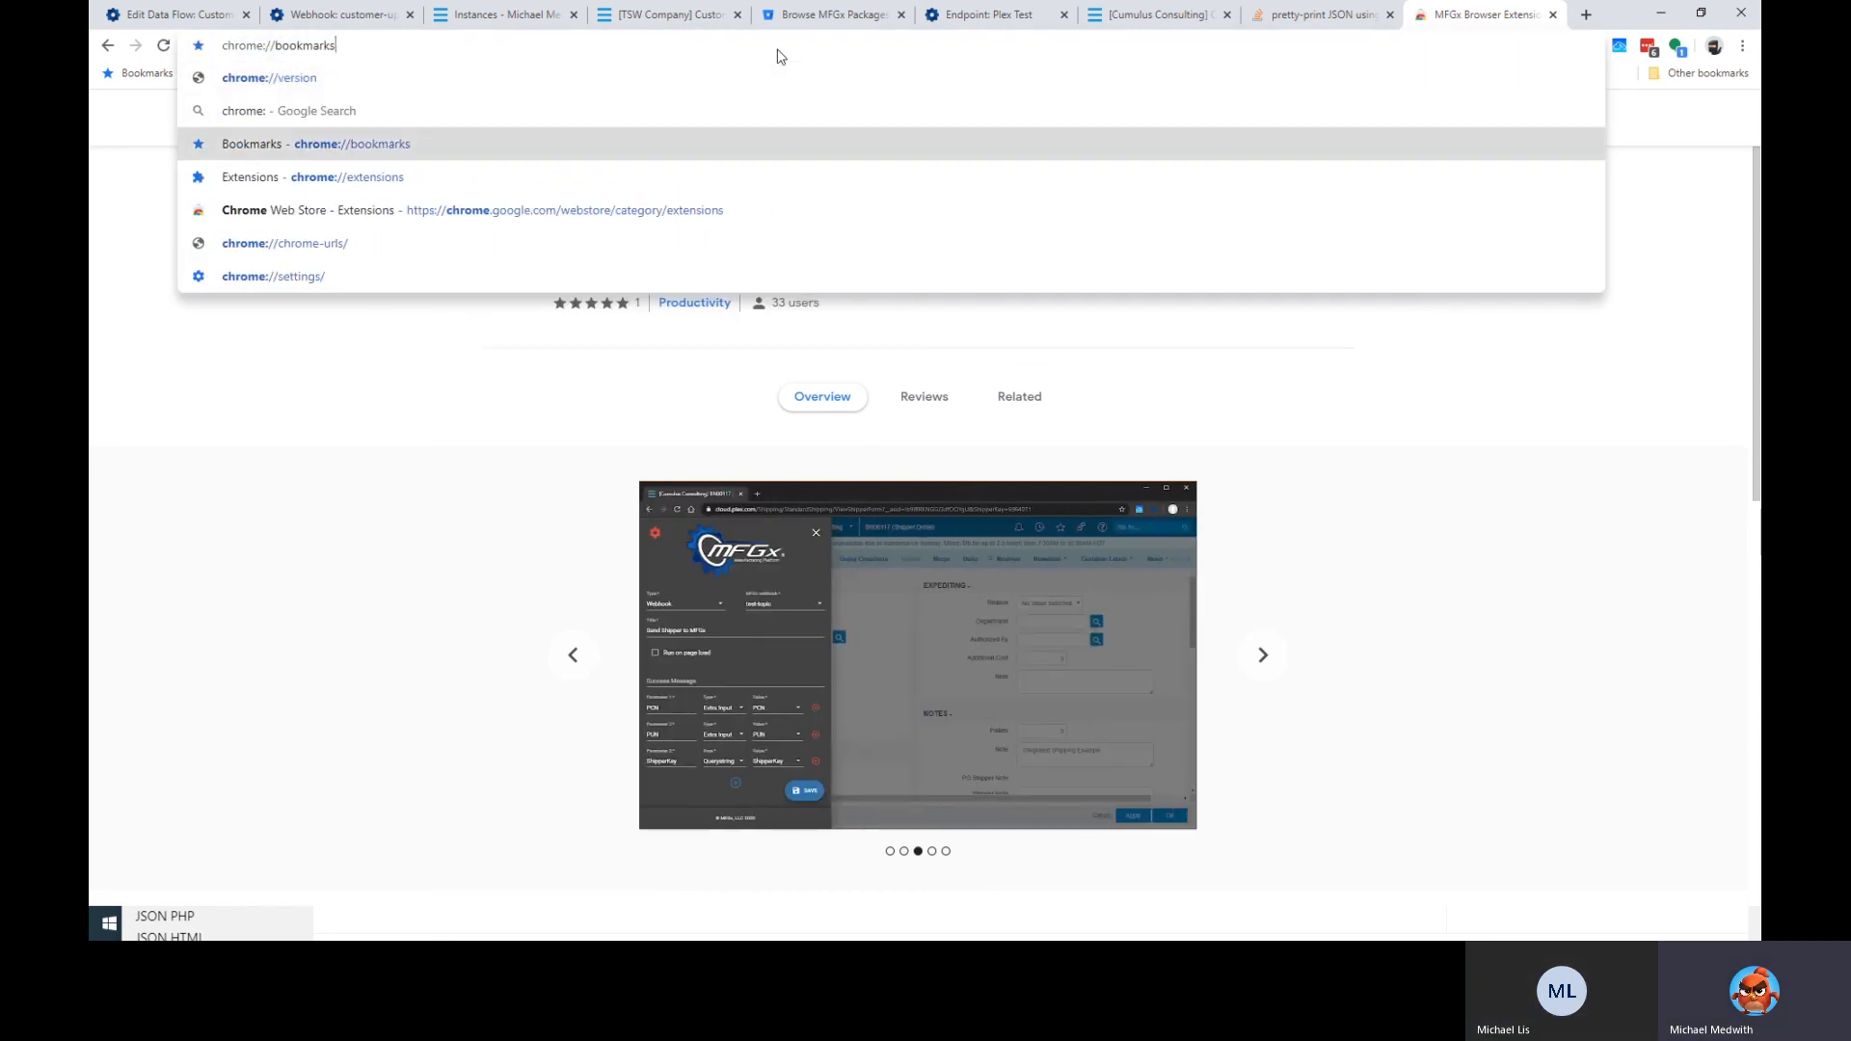
{"action": "key", "text": "Return"}
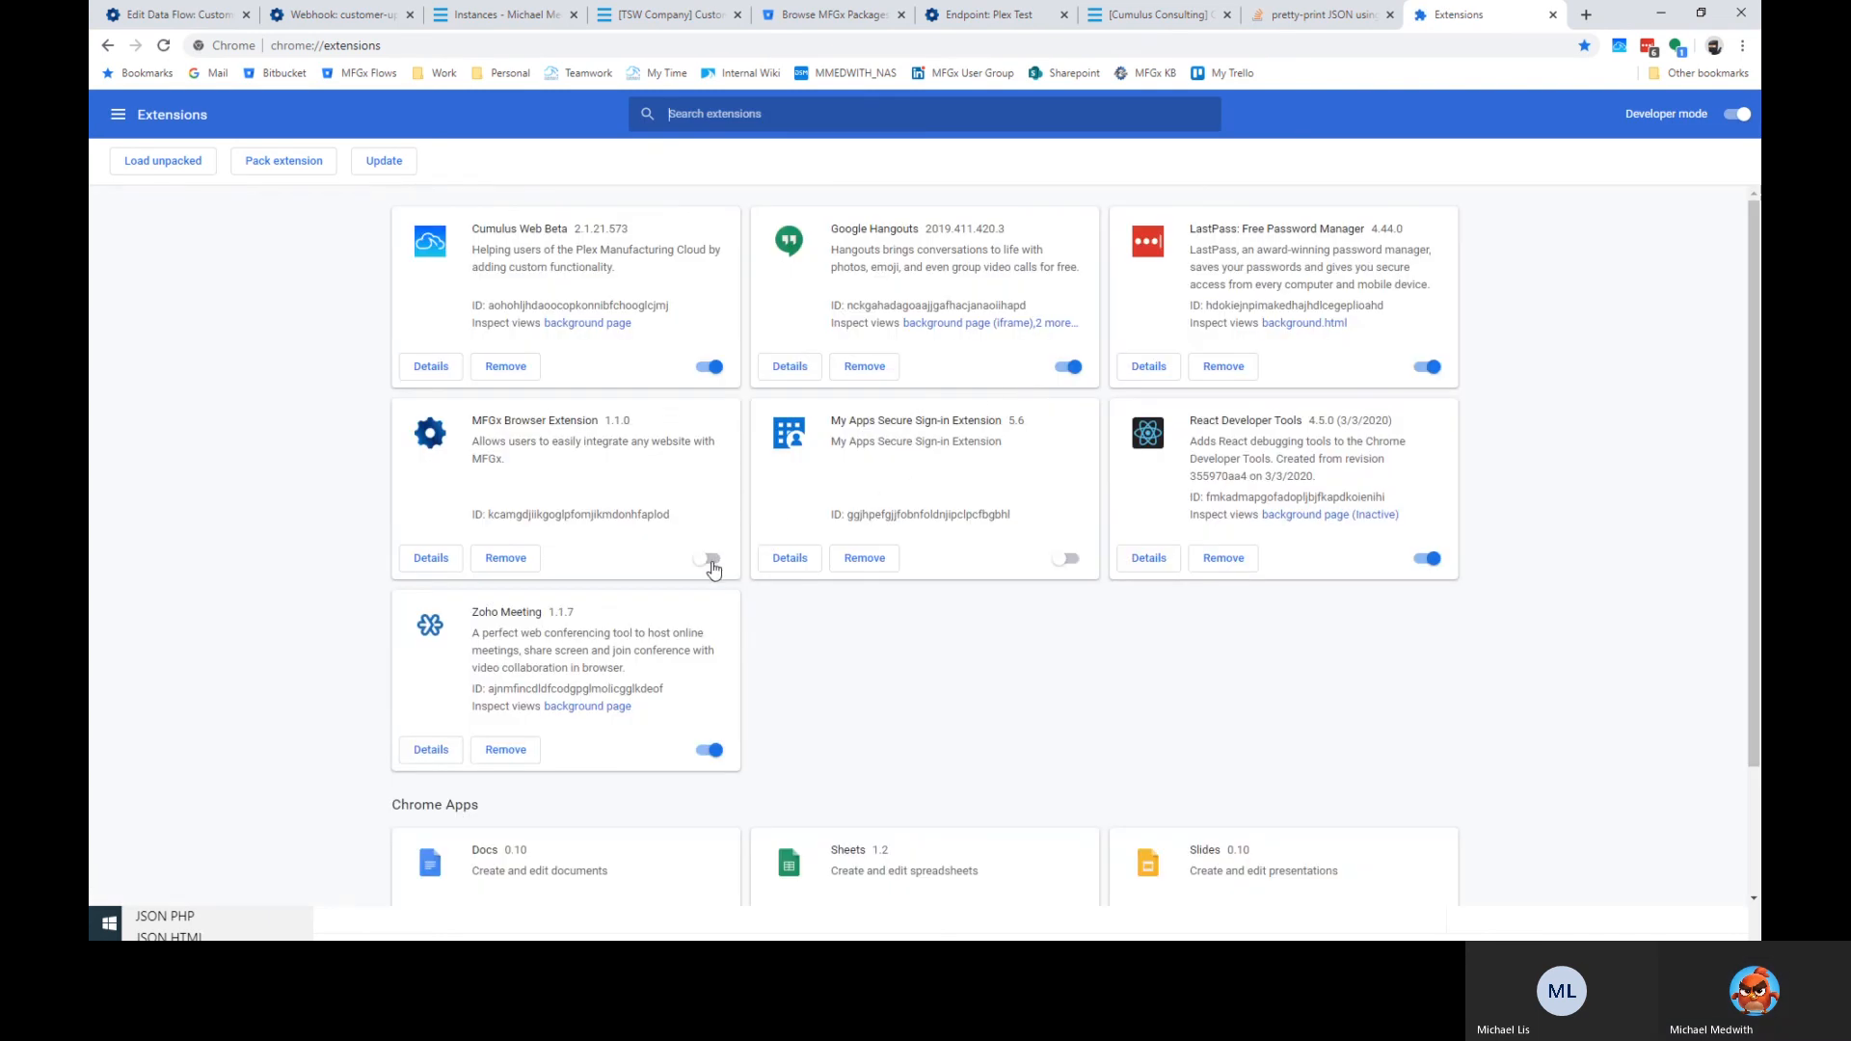
{"action": "left_click", "coordinate": [710, 559]}
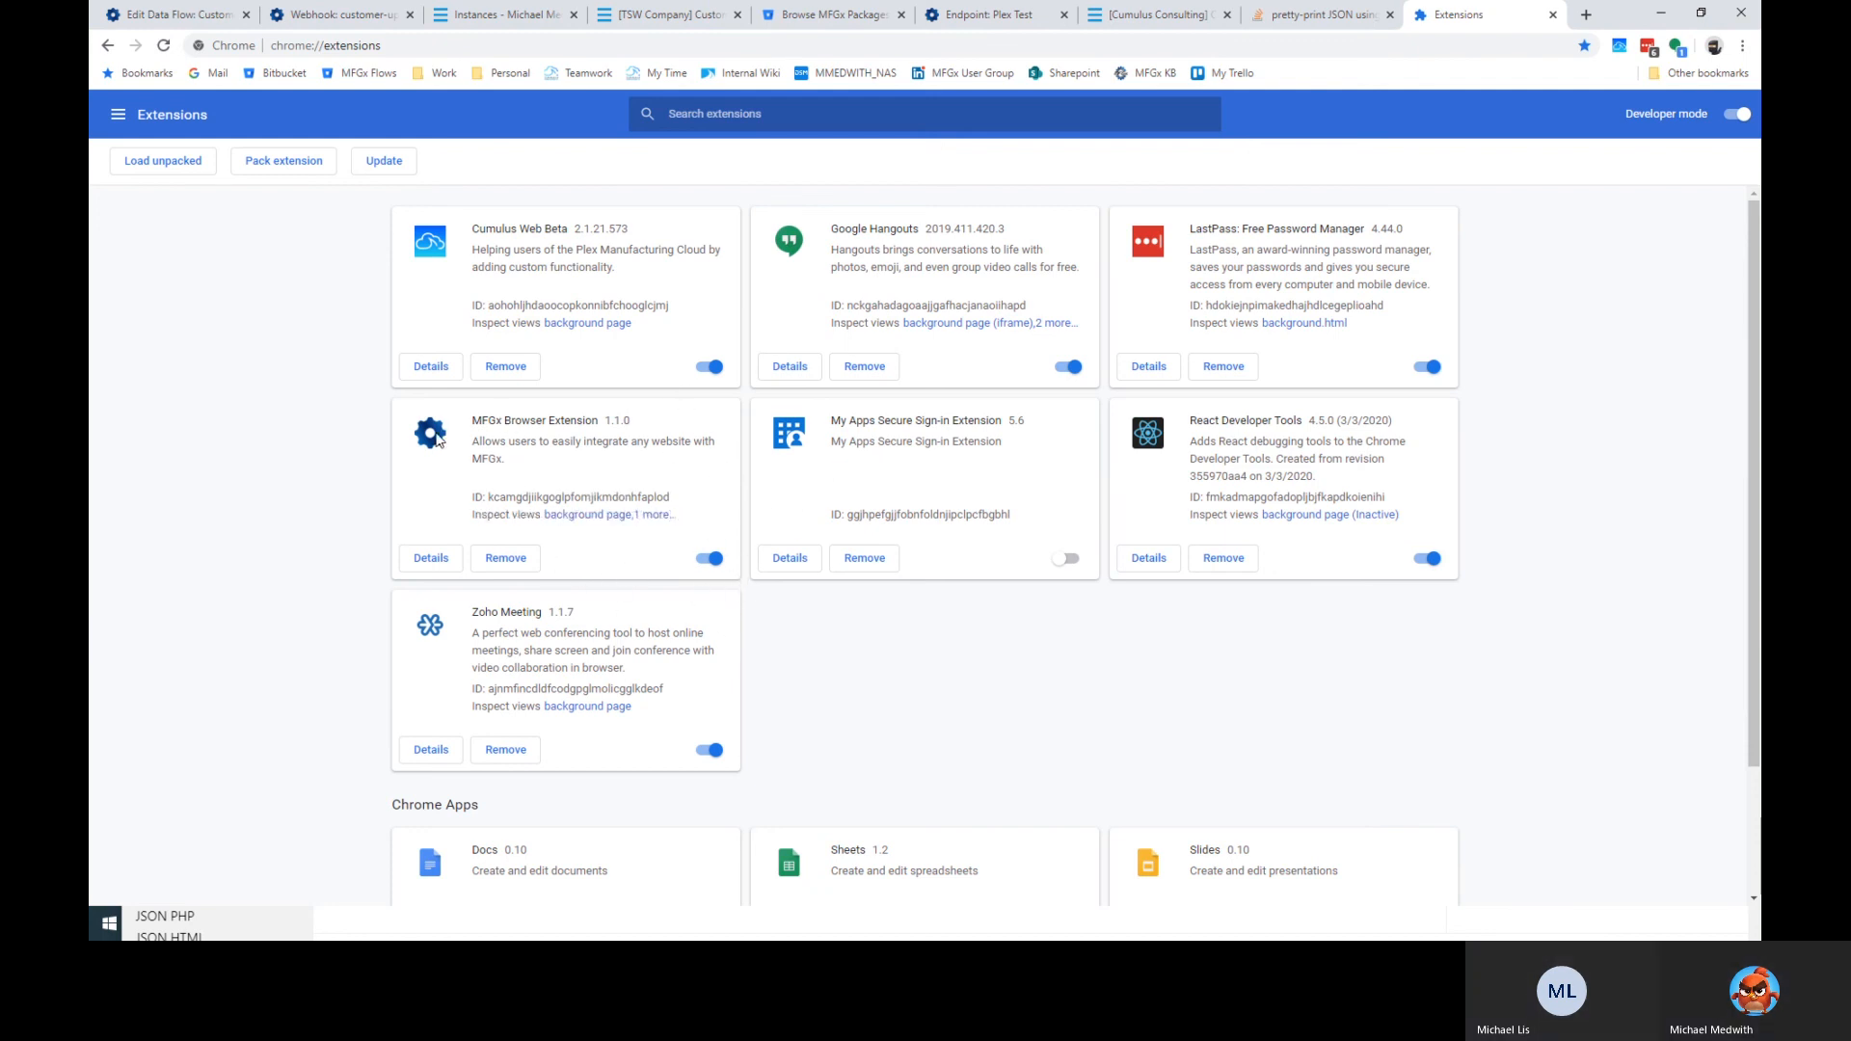
Update the installed extensions from the MFGx extension's details page, then return to Plex.
{"action": "left_click", "coordinate": [436, 561]}
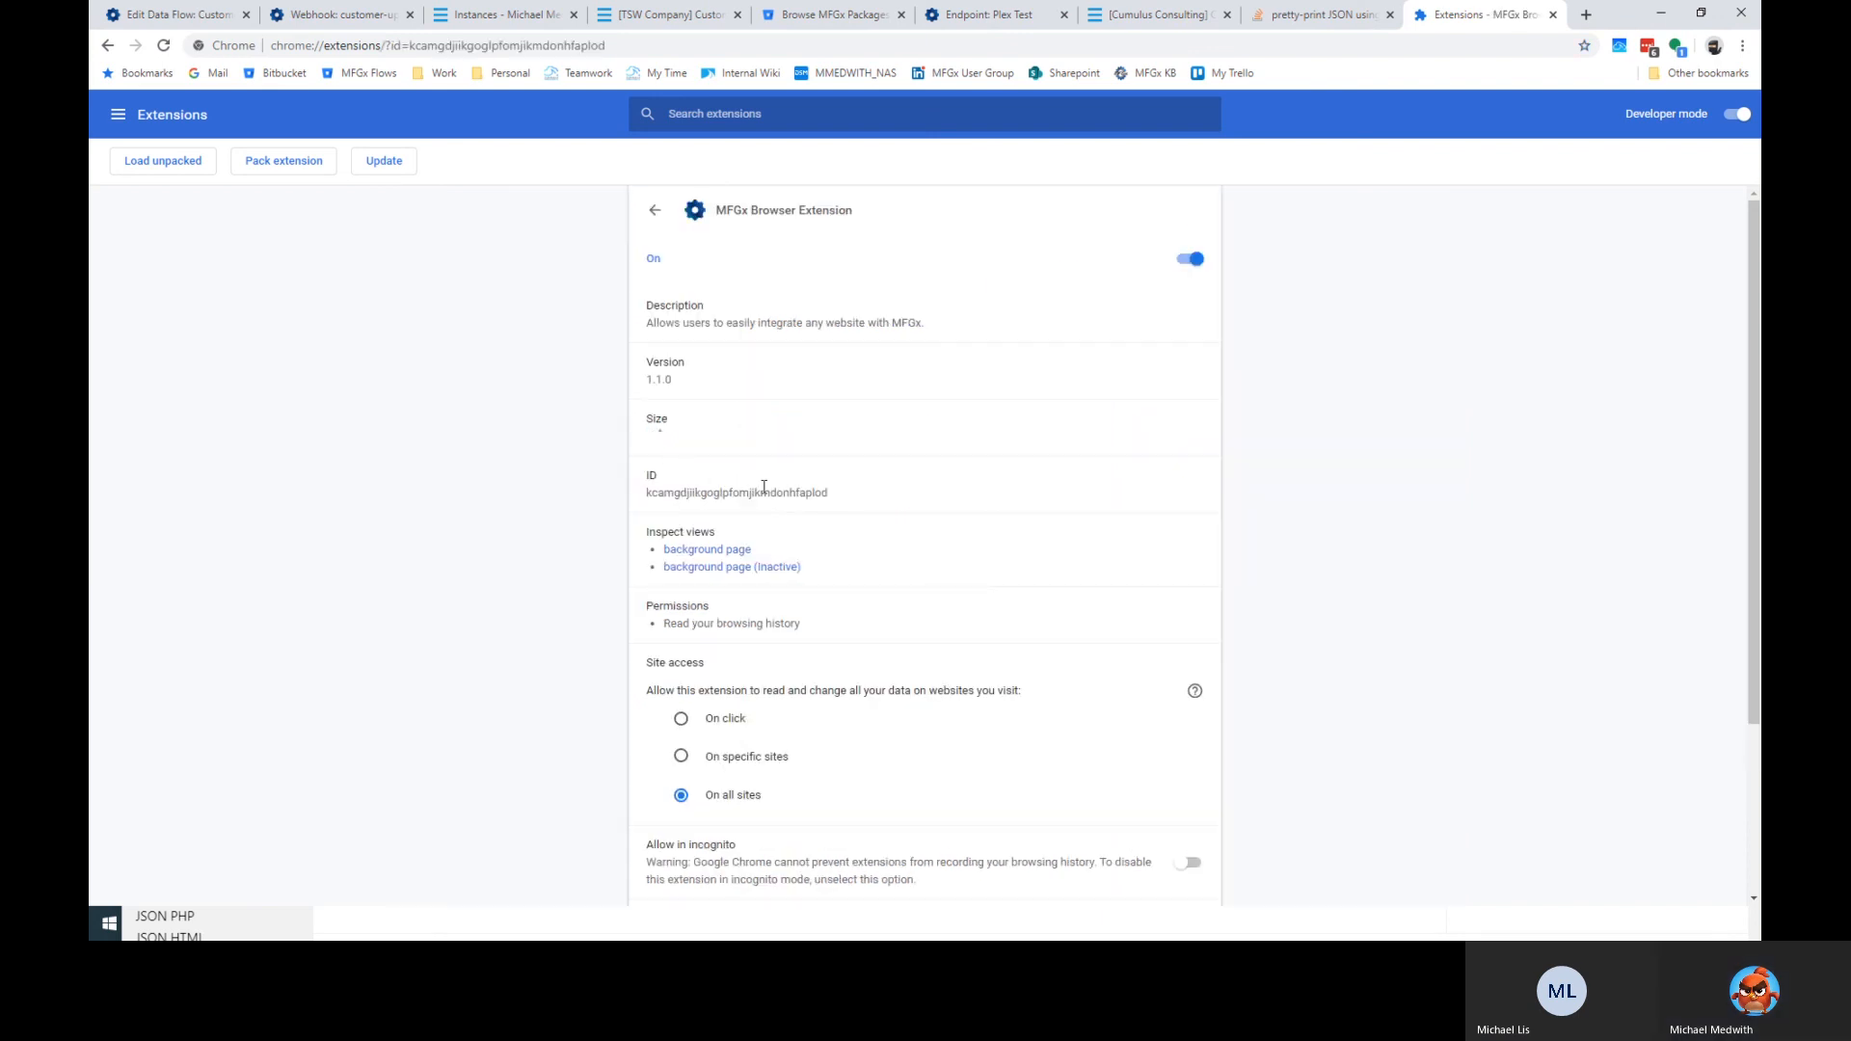
{"action": "left_click", "coordinate": [384, 164]}
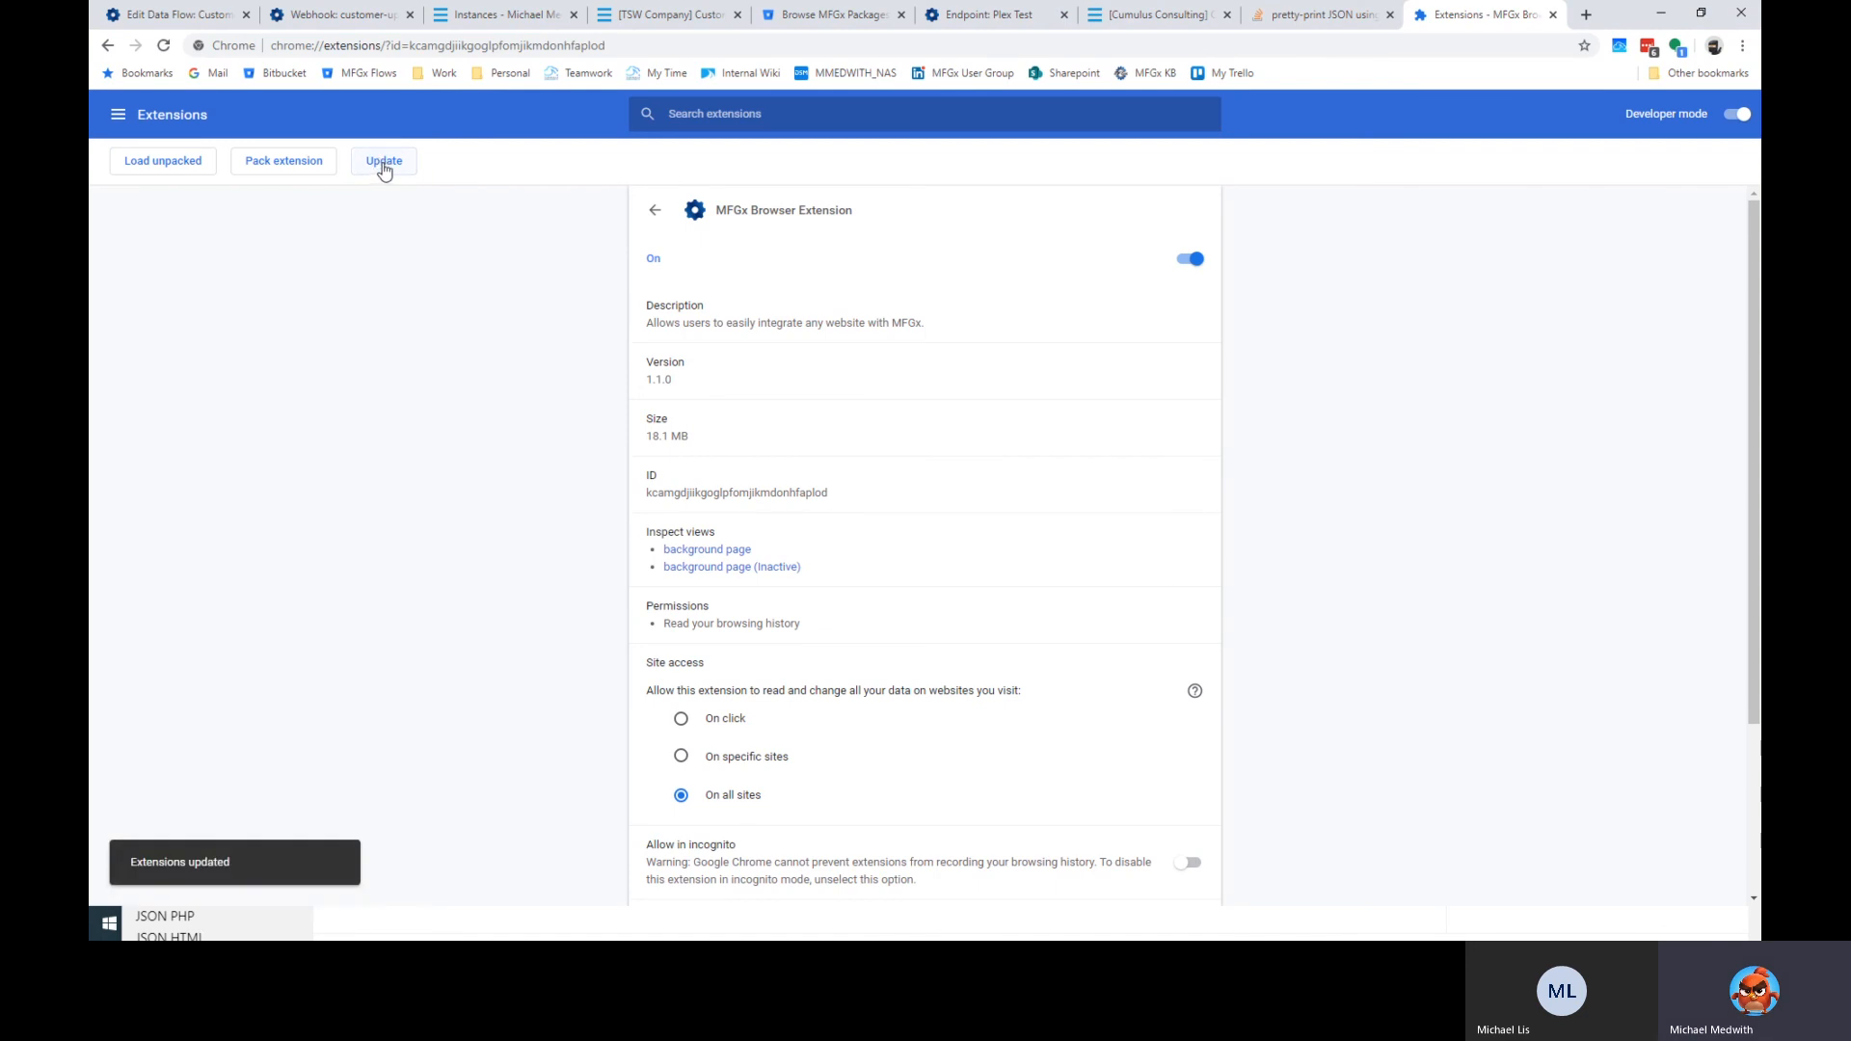
{"action": "left_click", "coordinate": [384, 164]}
{"action": "left_click", "coordinate": [385, 166]}
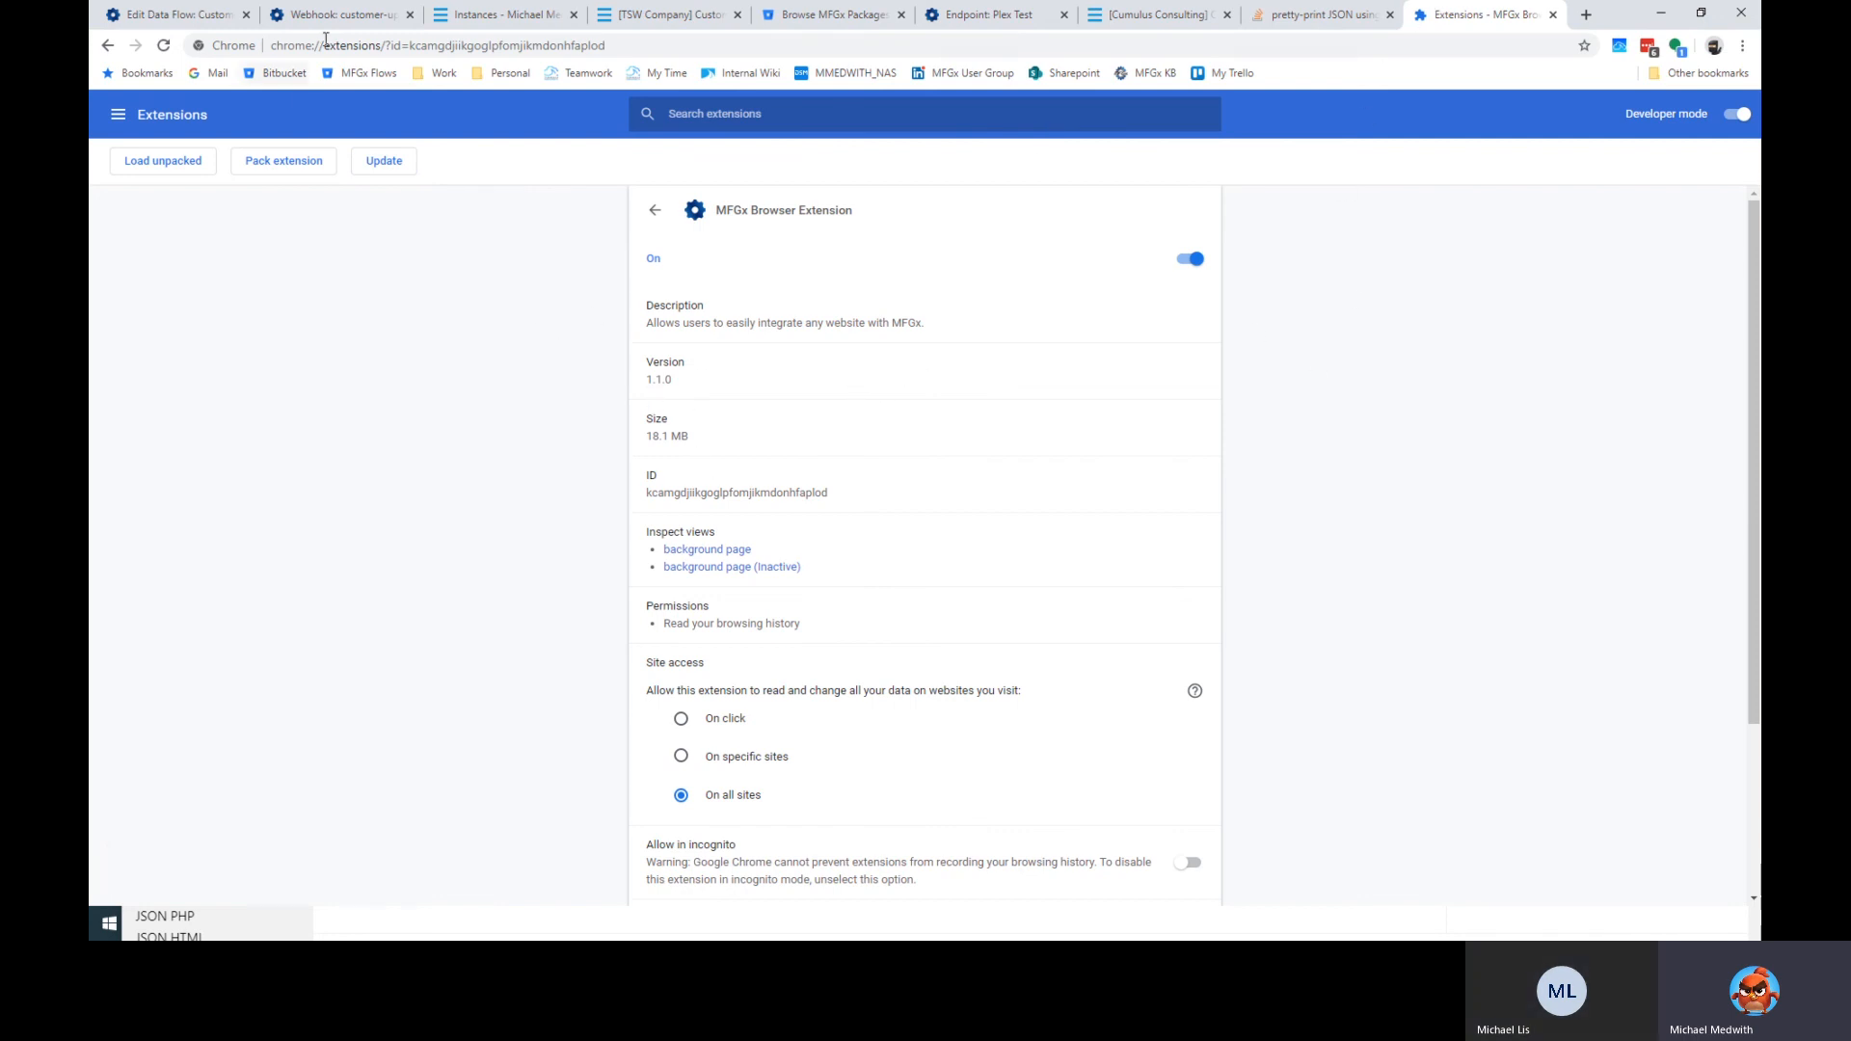
{"action": "left_click", "coordinate": [686, 23]}
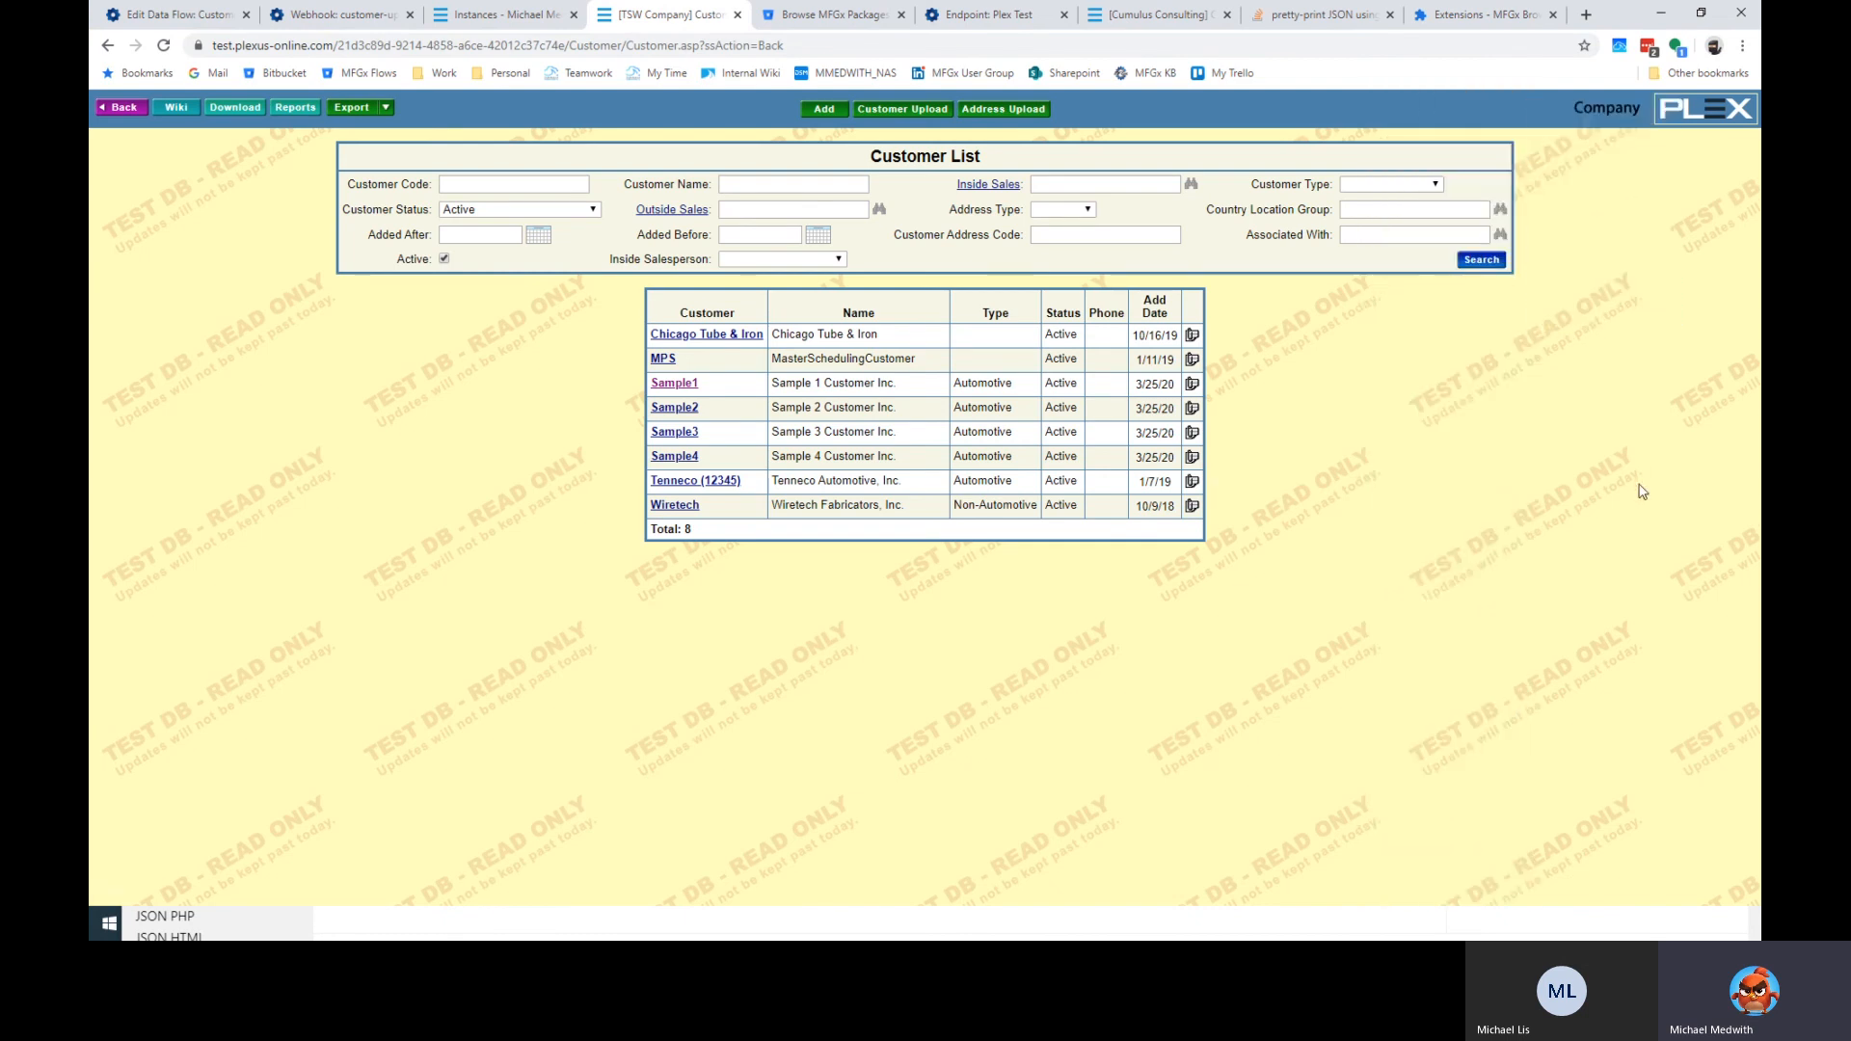
Reload the Plex Customer List and launch the MFGx extension, then close its sign-in popup.
{"action": "key", "text": "F5"}
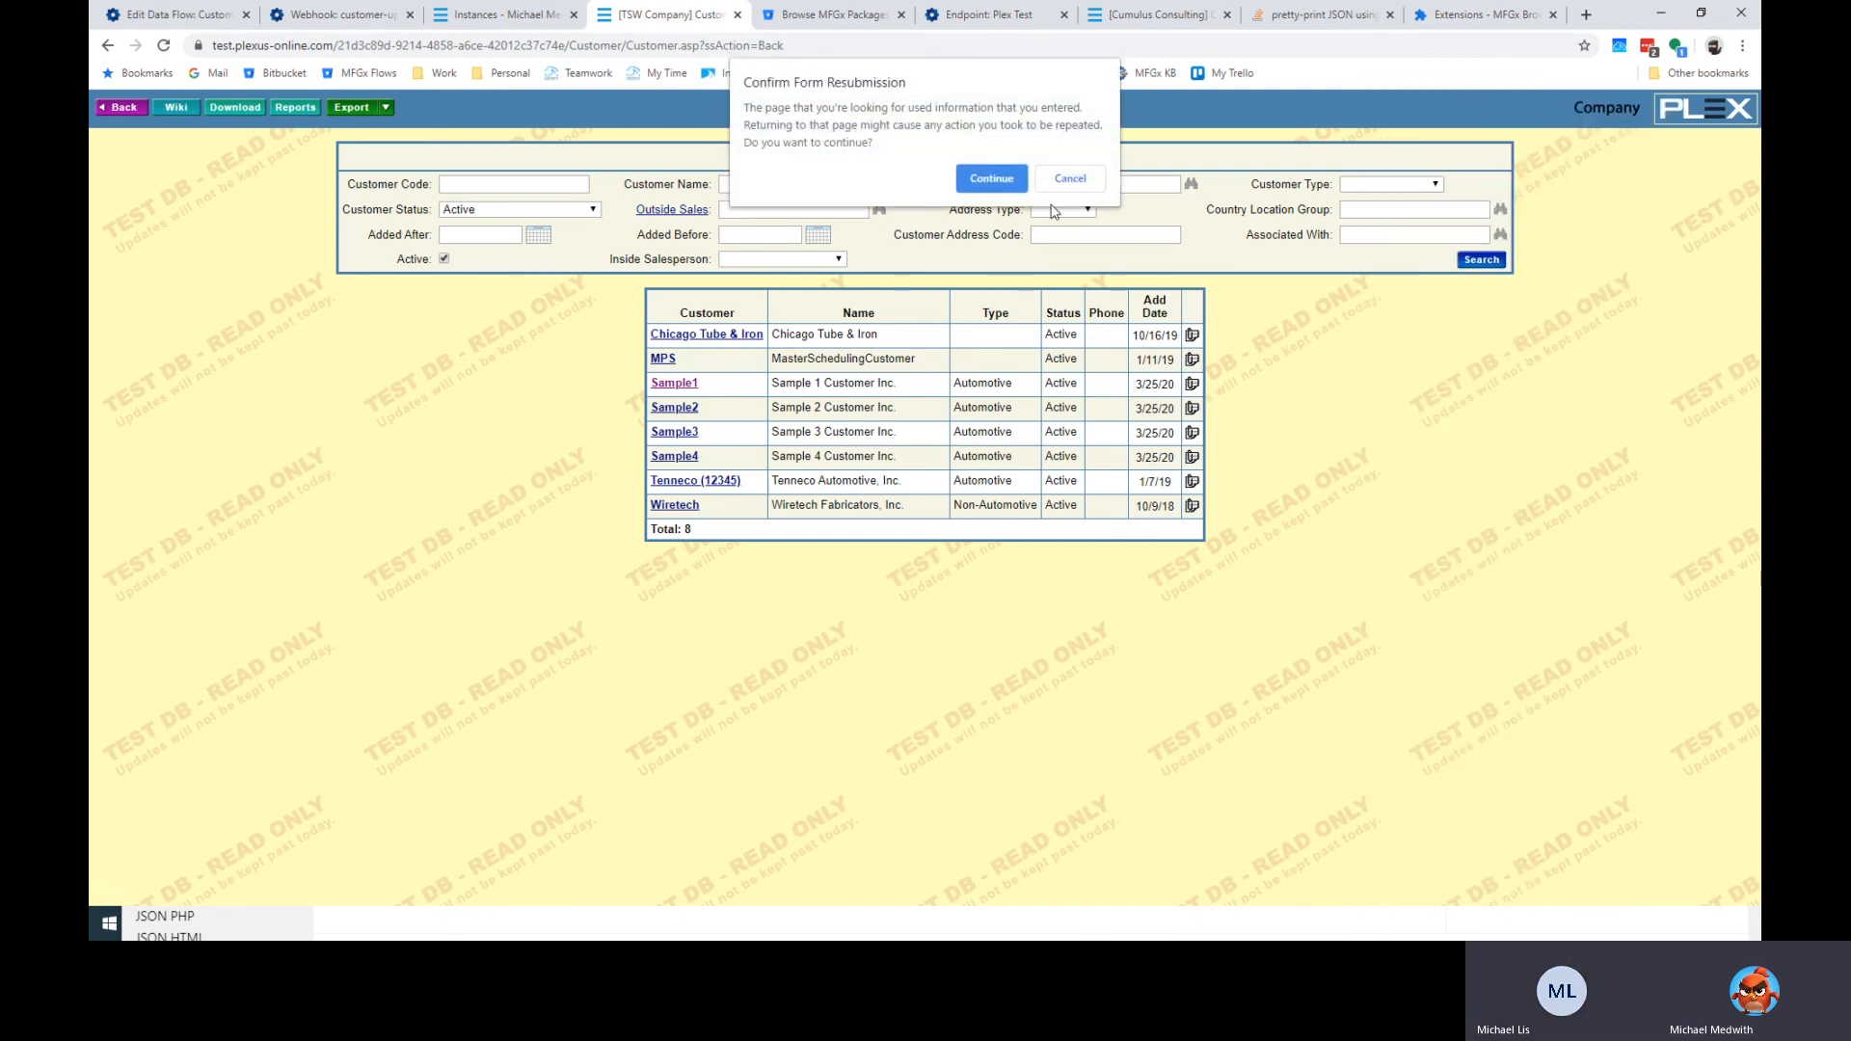
{"action": "left_click", "coordinate": [995, 173]}
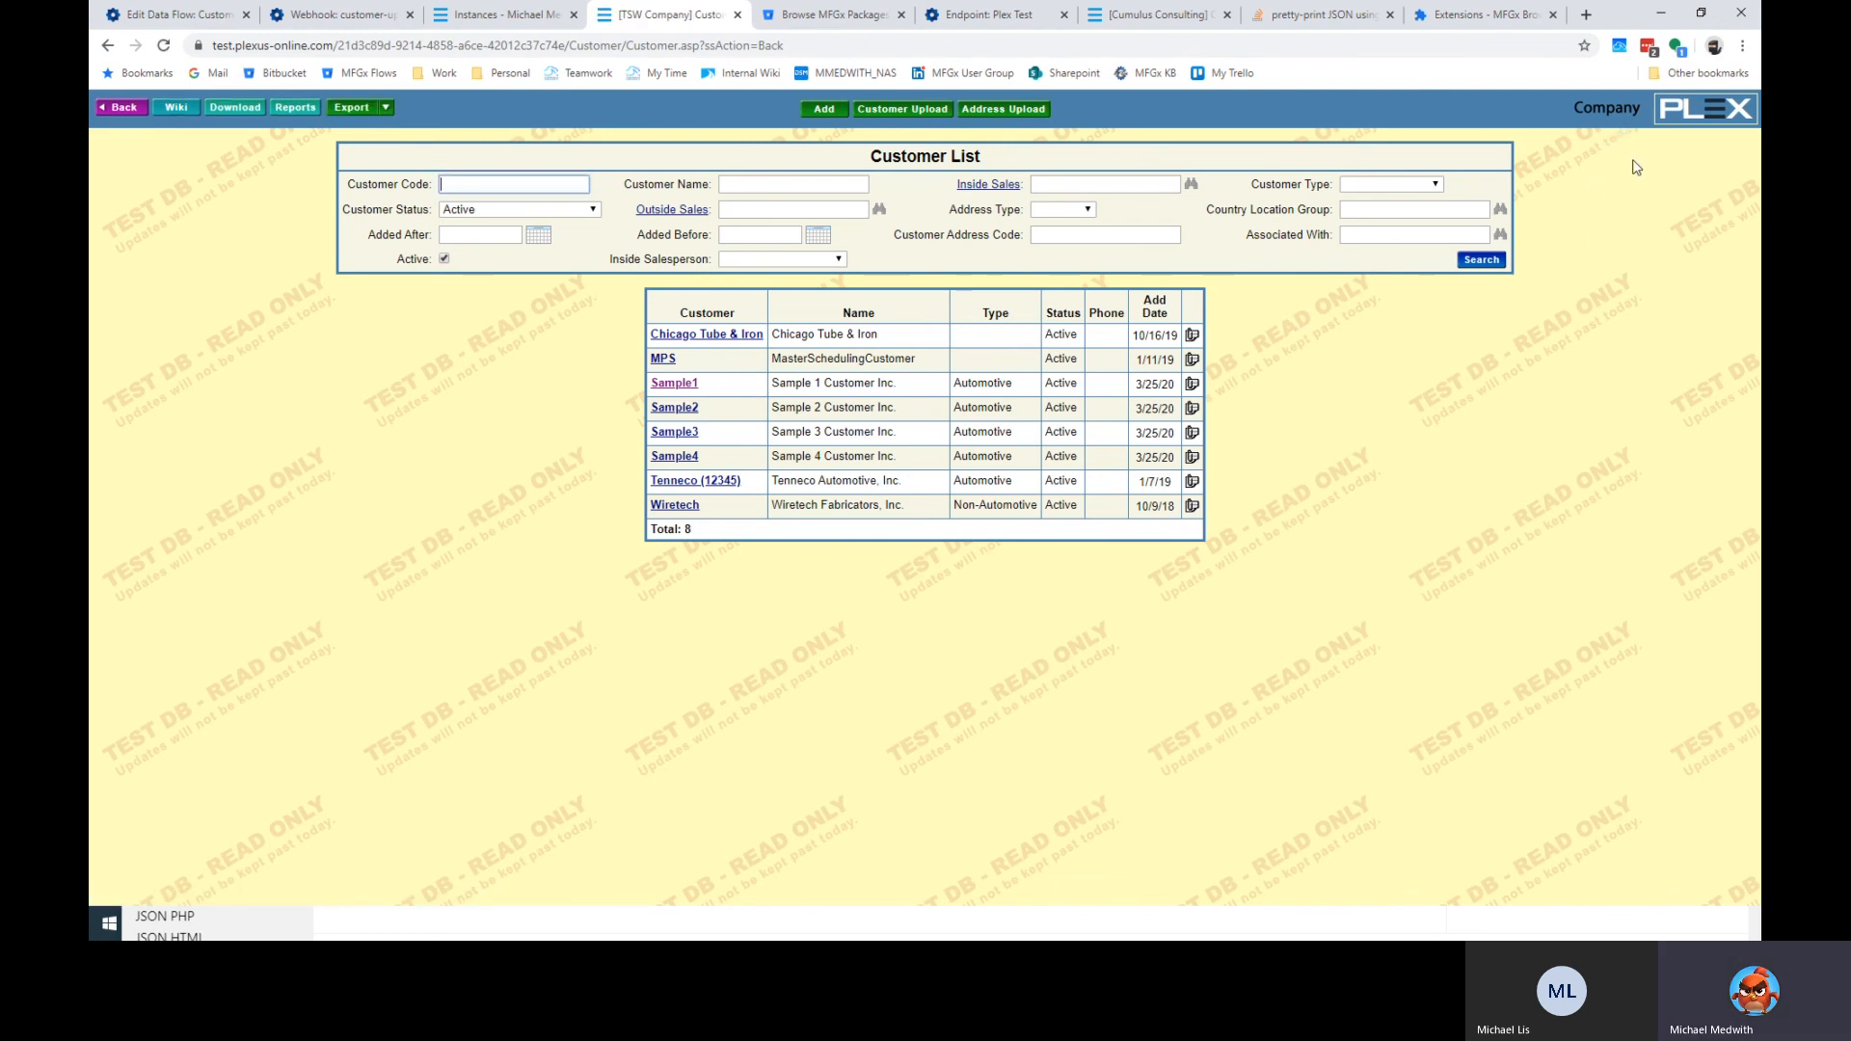
{"action": "left_click", "coordinate": [1740, 48]}
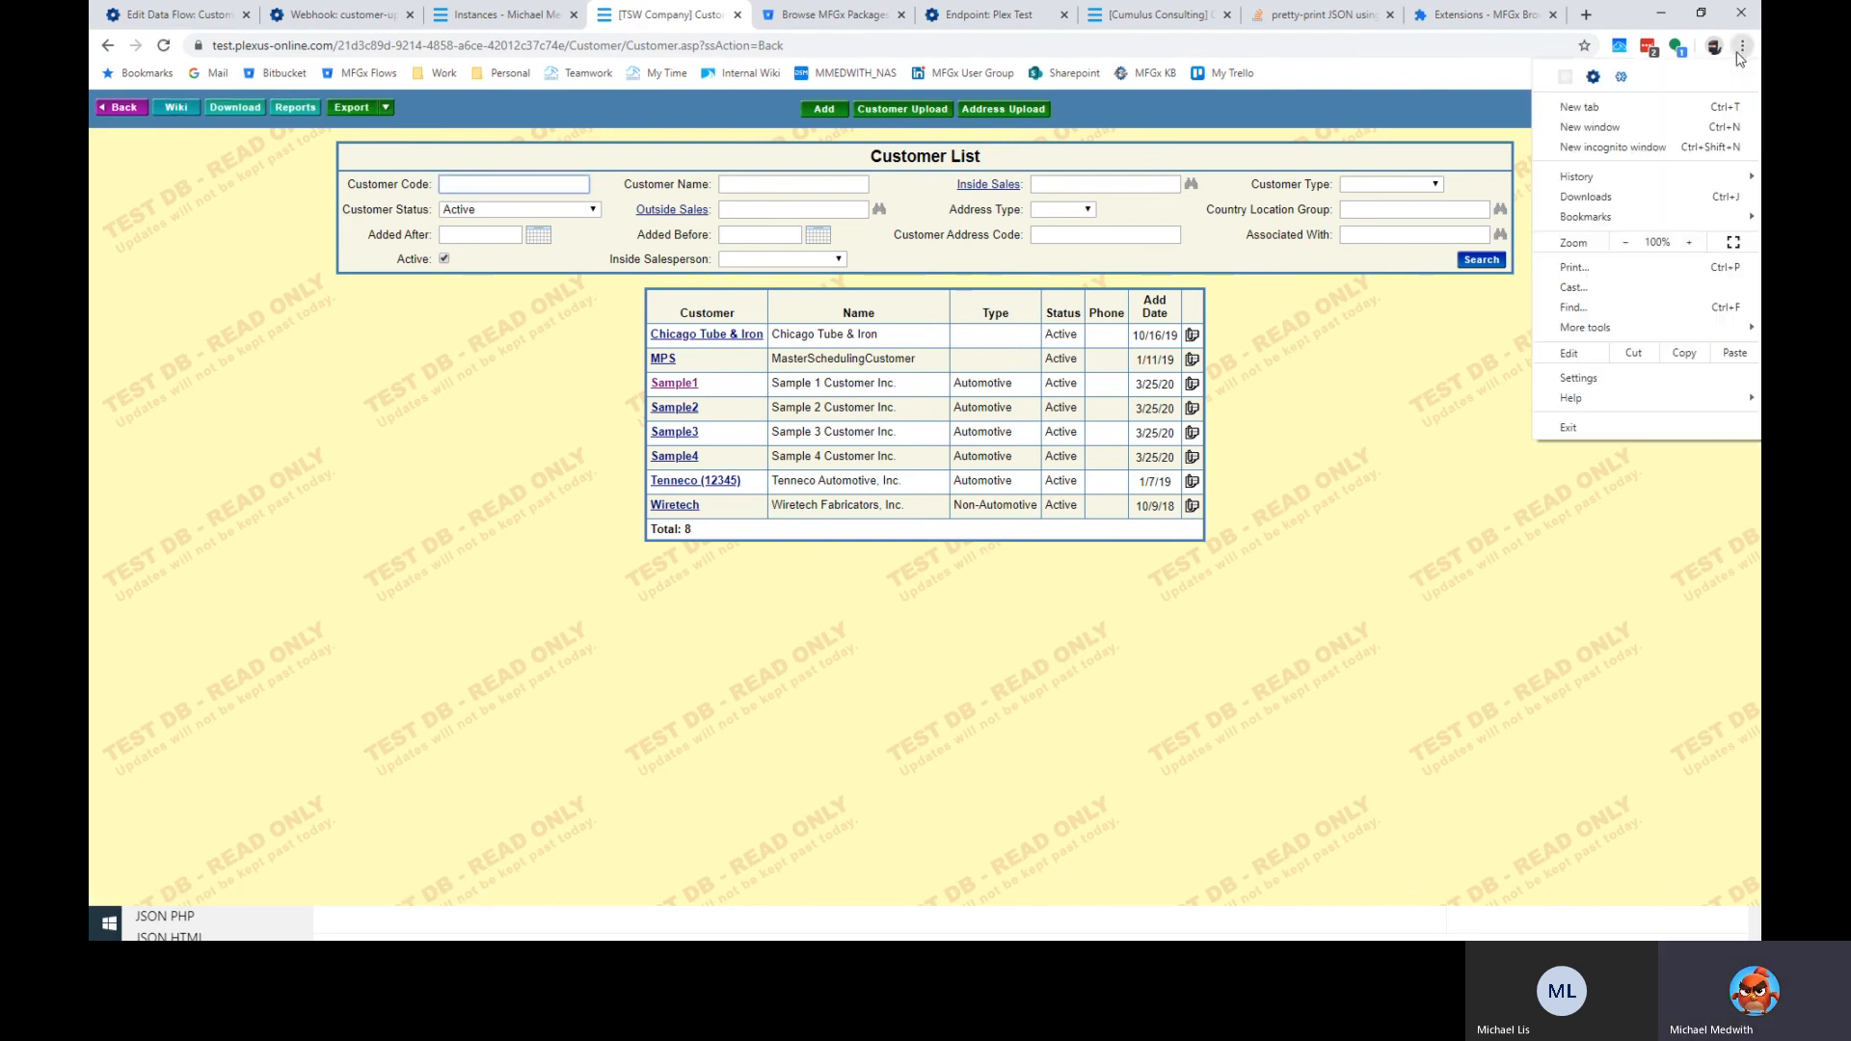
{"action": "left_click", "coordinate": [1593, 77]}
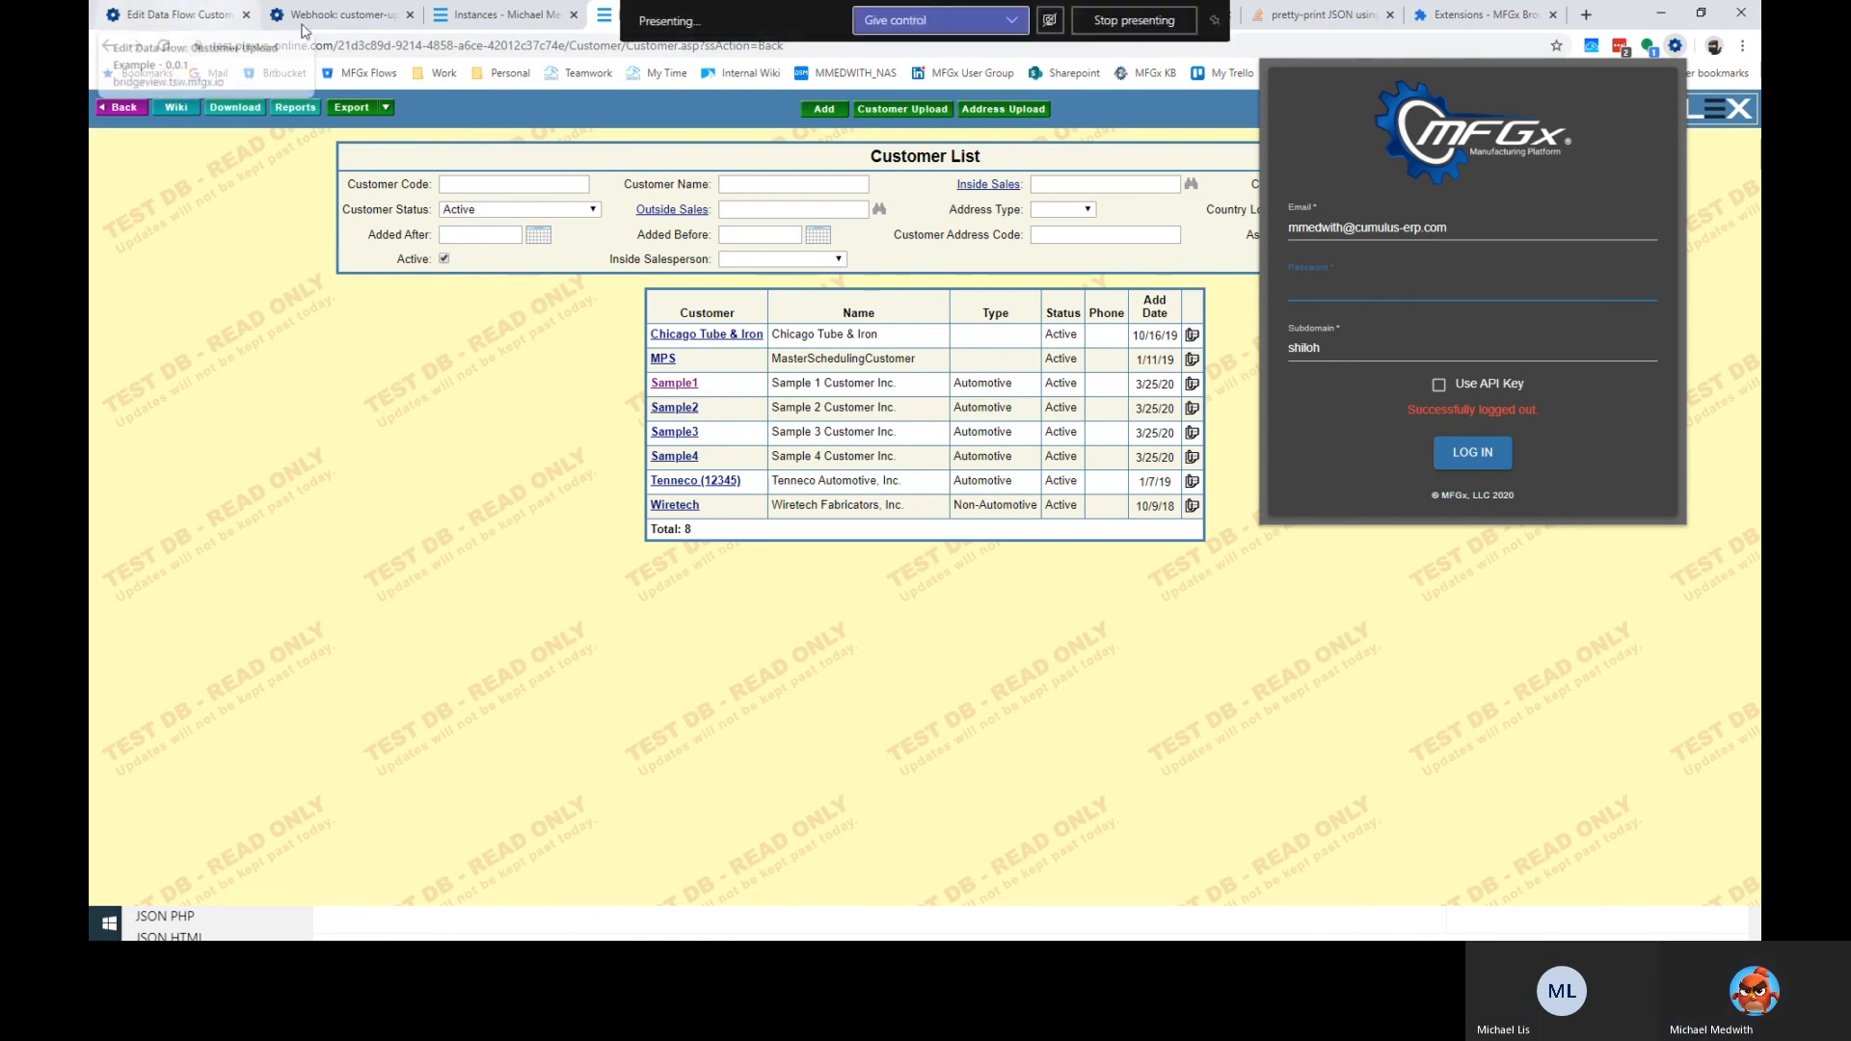
{"action": "left_click", "coordinate": [1615, 47]}
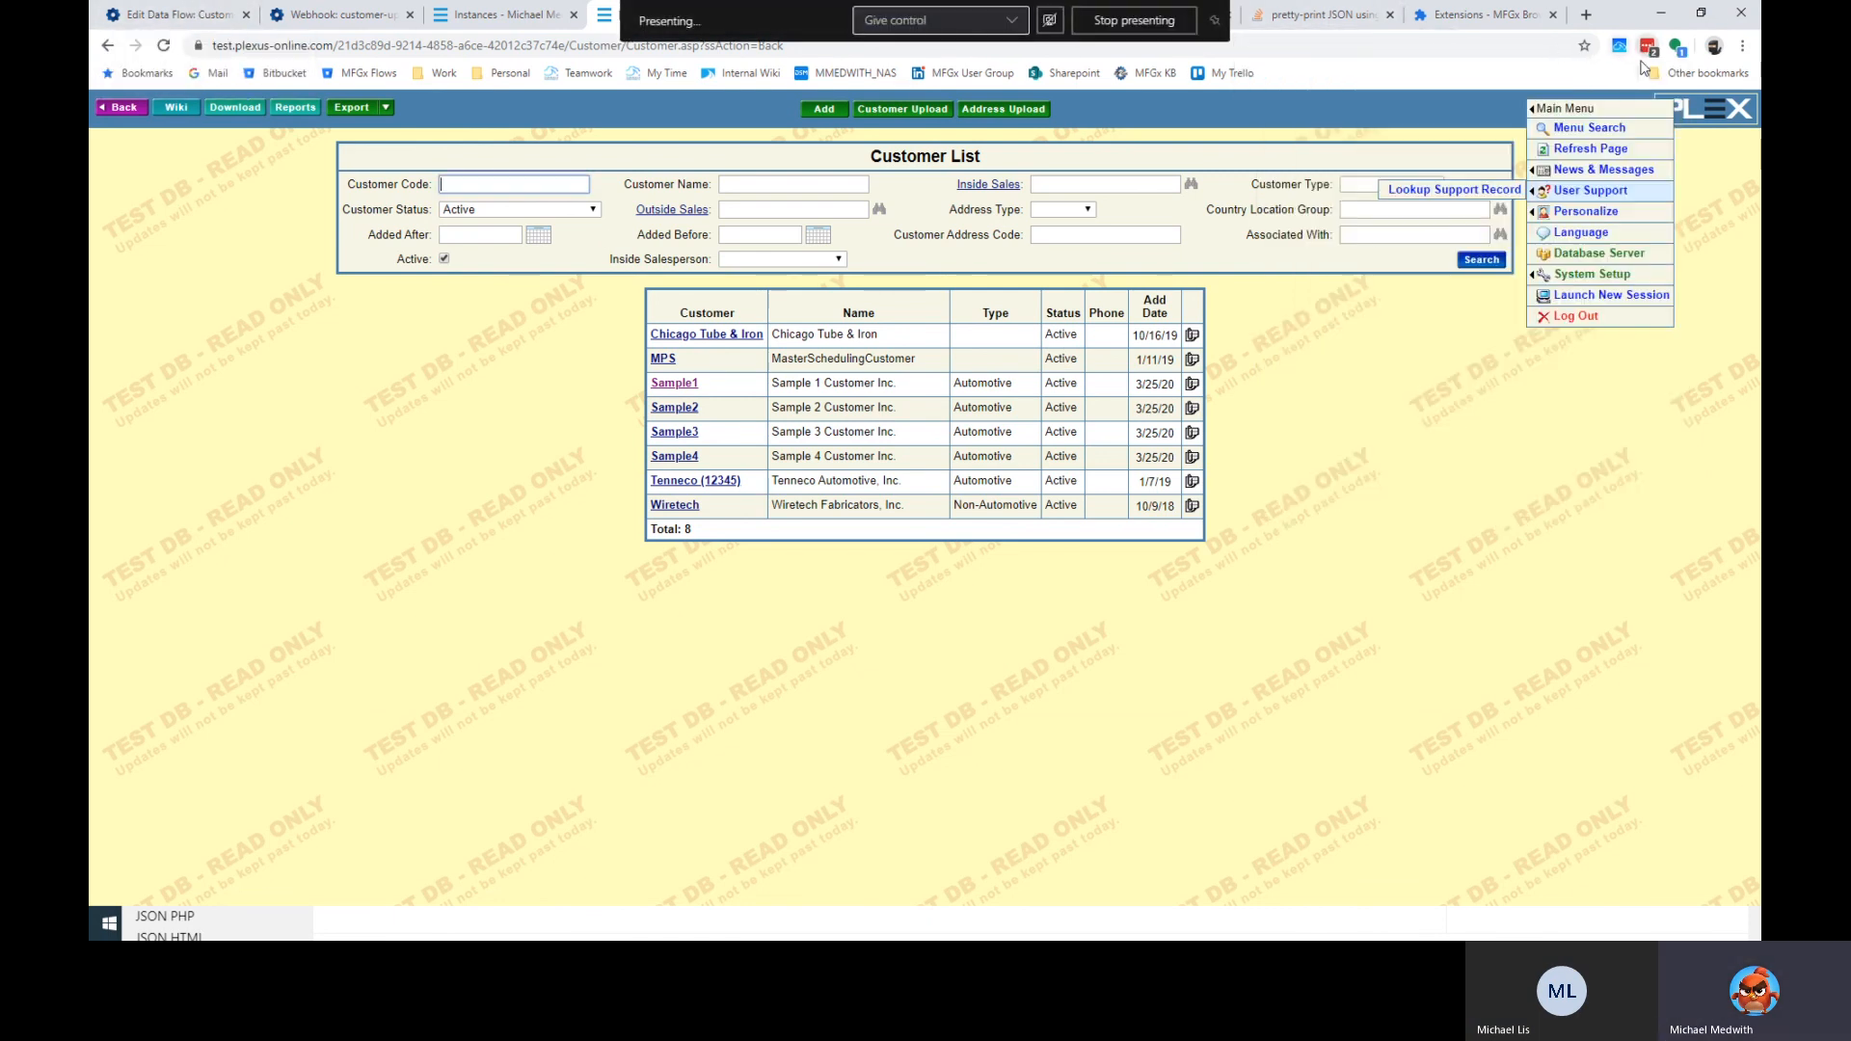
Copy the bridgeview.tsw subdomain from the MFGx data flow's address bar.
{"action": "left_click", "coordinate": [292, 16]}
{"action": "left_click", "coordinate": [370, 413]}
{"action": "left_click", "coordinate": [155, 9]}
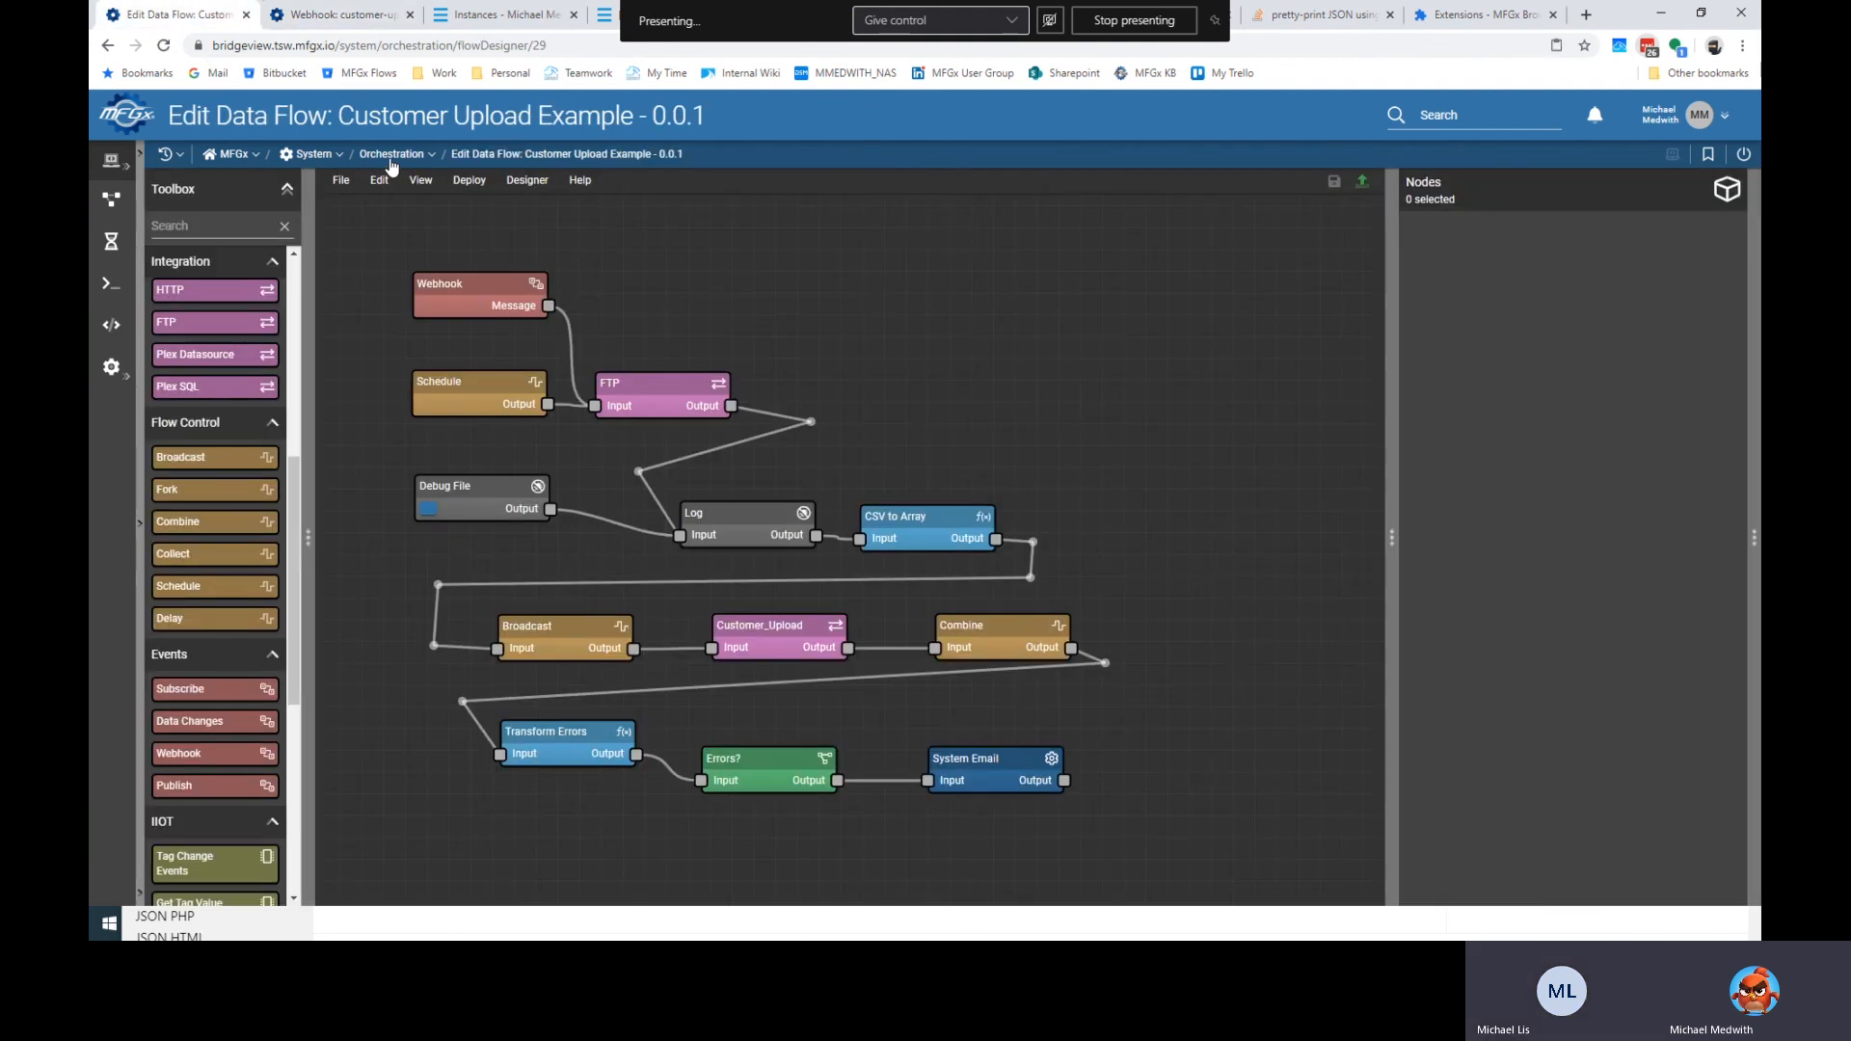
{"action": "left_click_drag", "start_coordinate": [293, 44], "coordinate": [212, 45]}
{"action": "key", "text": "ctrl+c"}
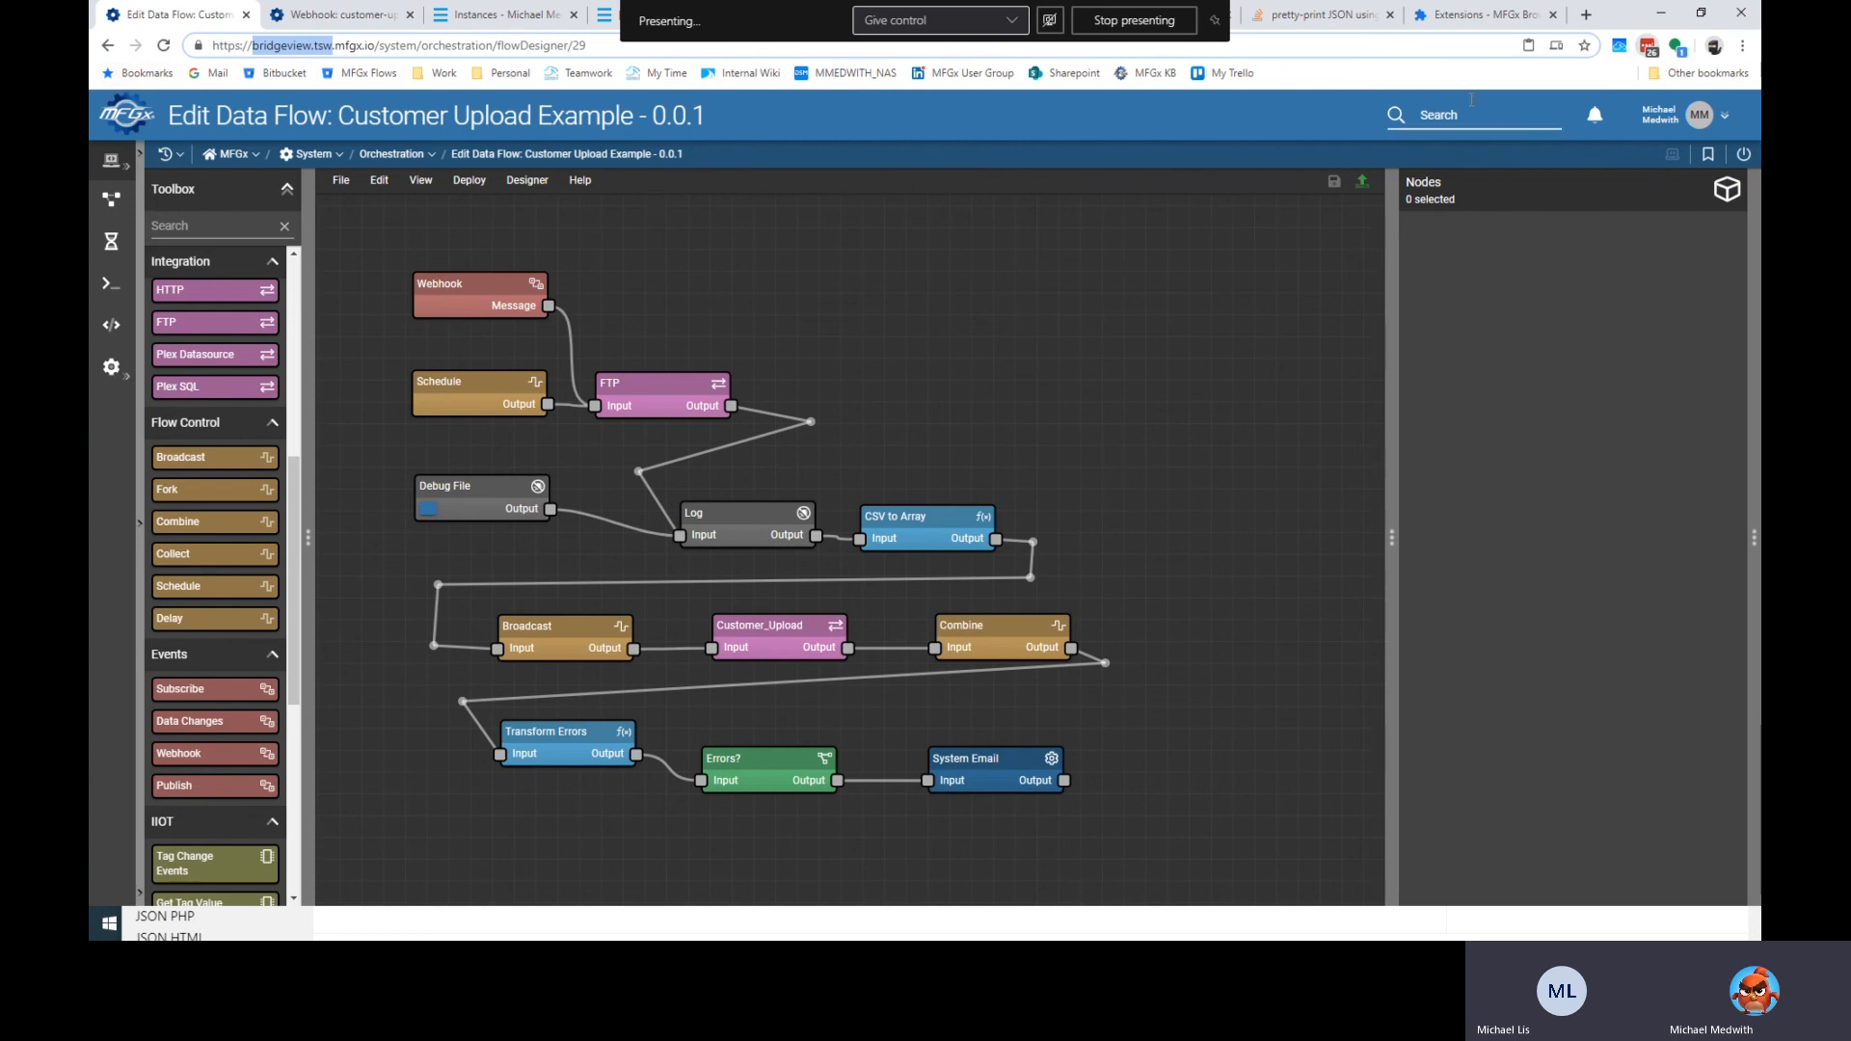
{"action": "left_click", "coordinate": [606, 12]}
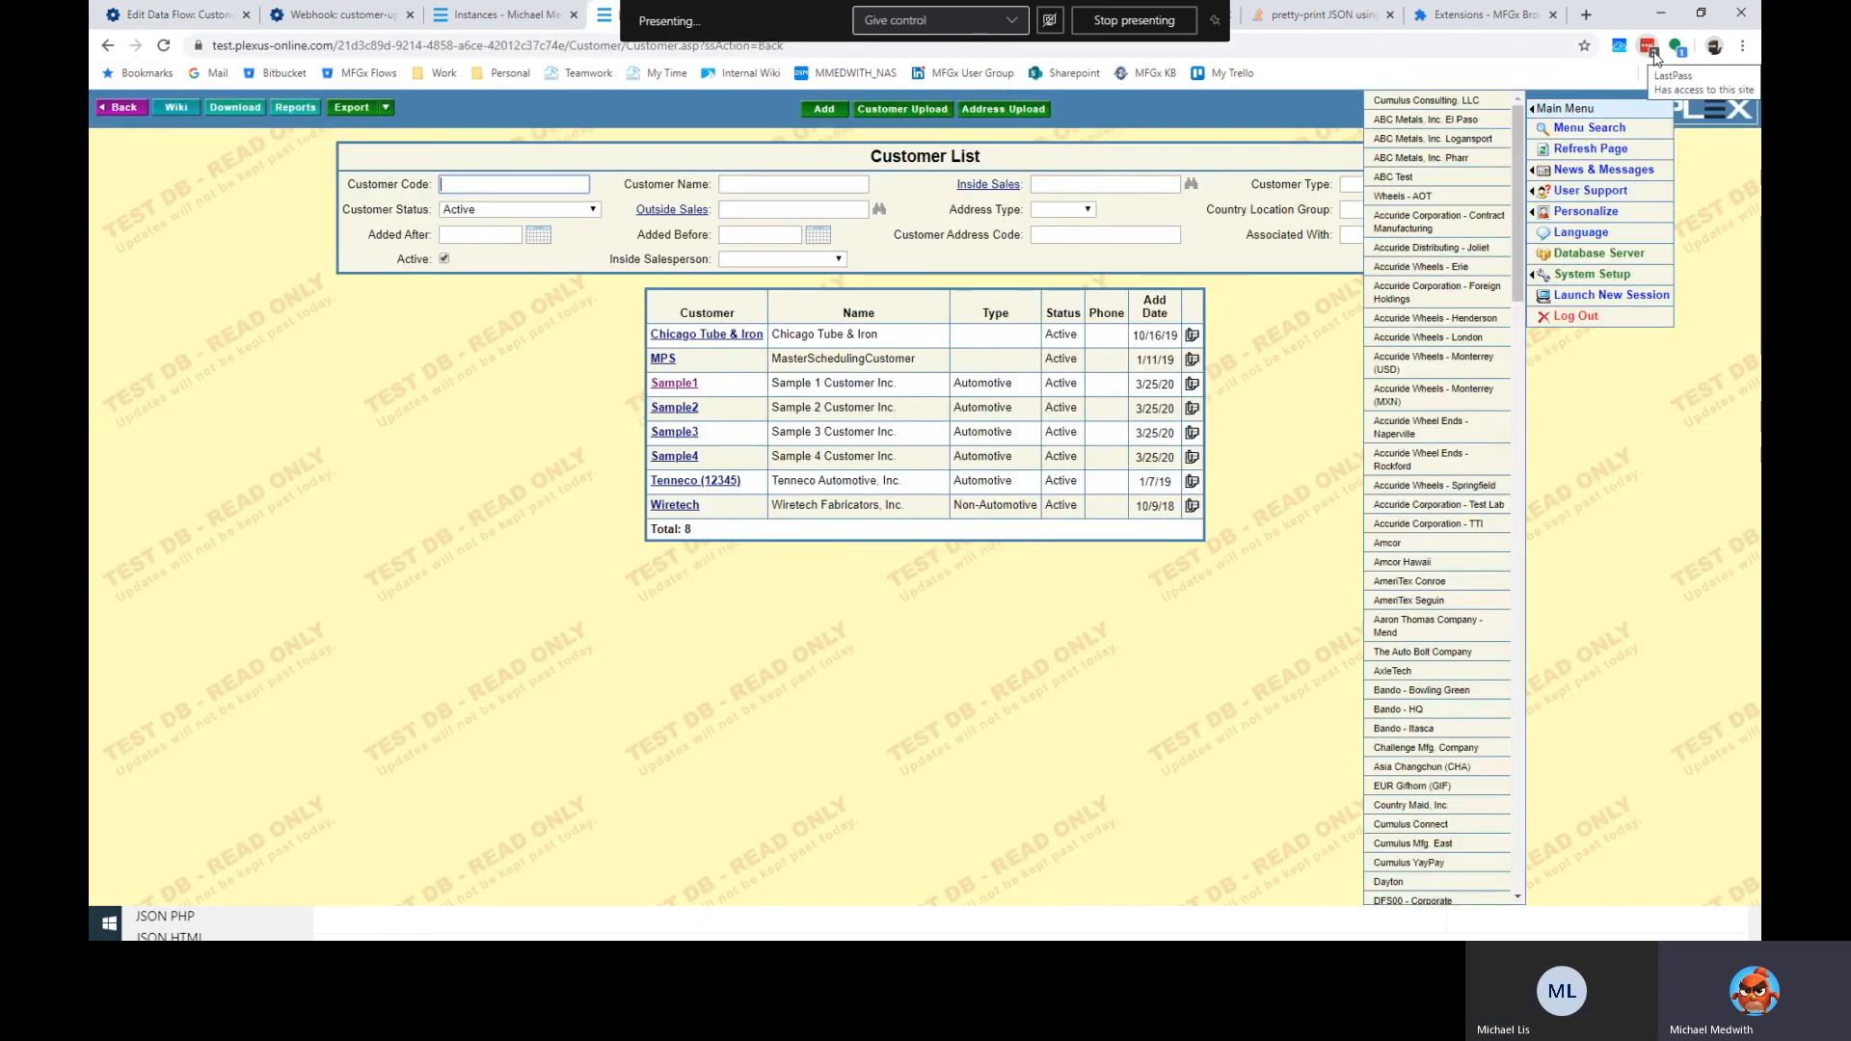
Paste bridgeview.tsw into the MFGx sign-in's subdomain field, then close the popup.
{"action": "left_click", "coordinate": [1741, 45]}
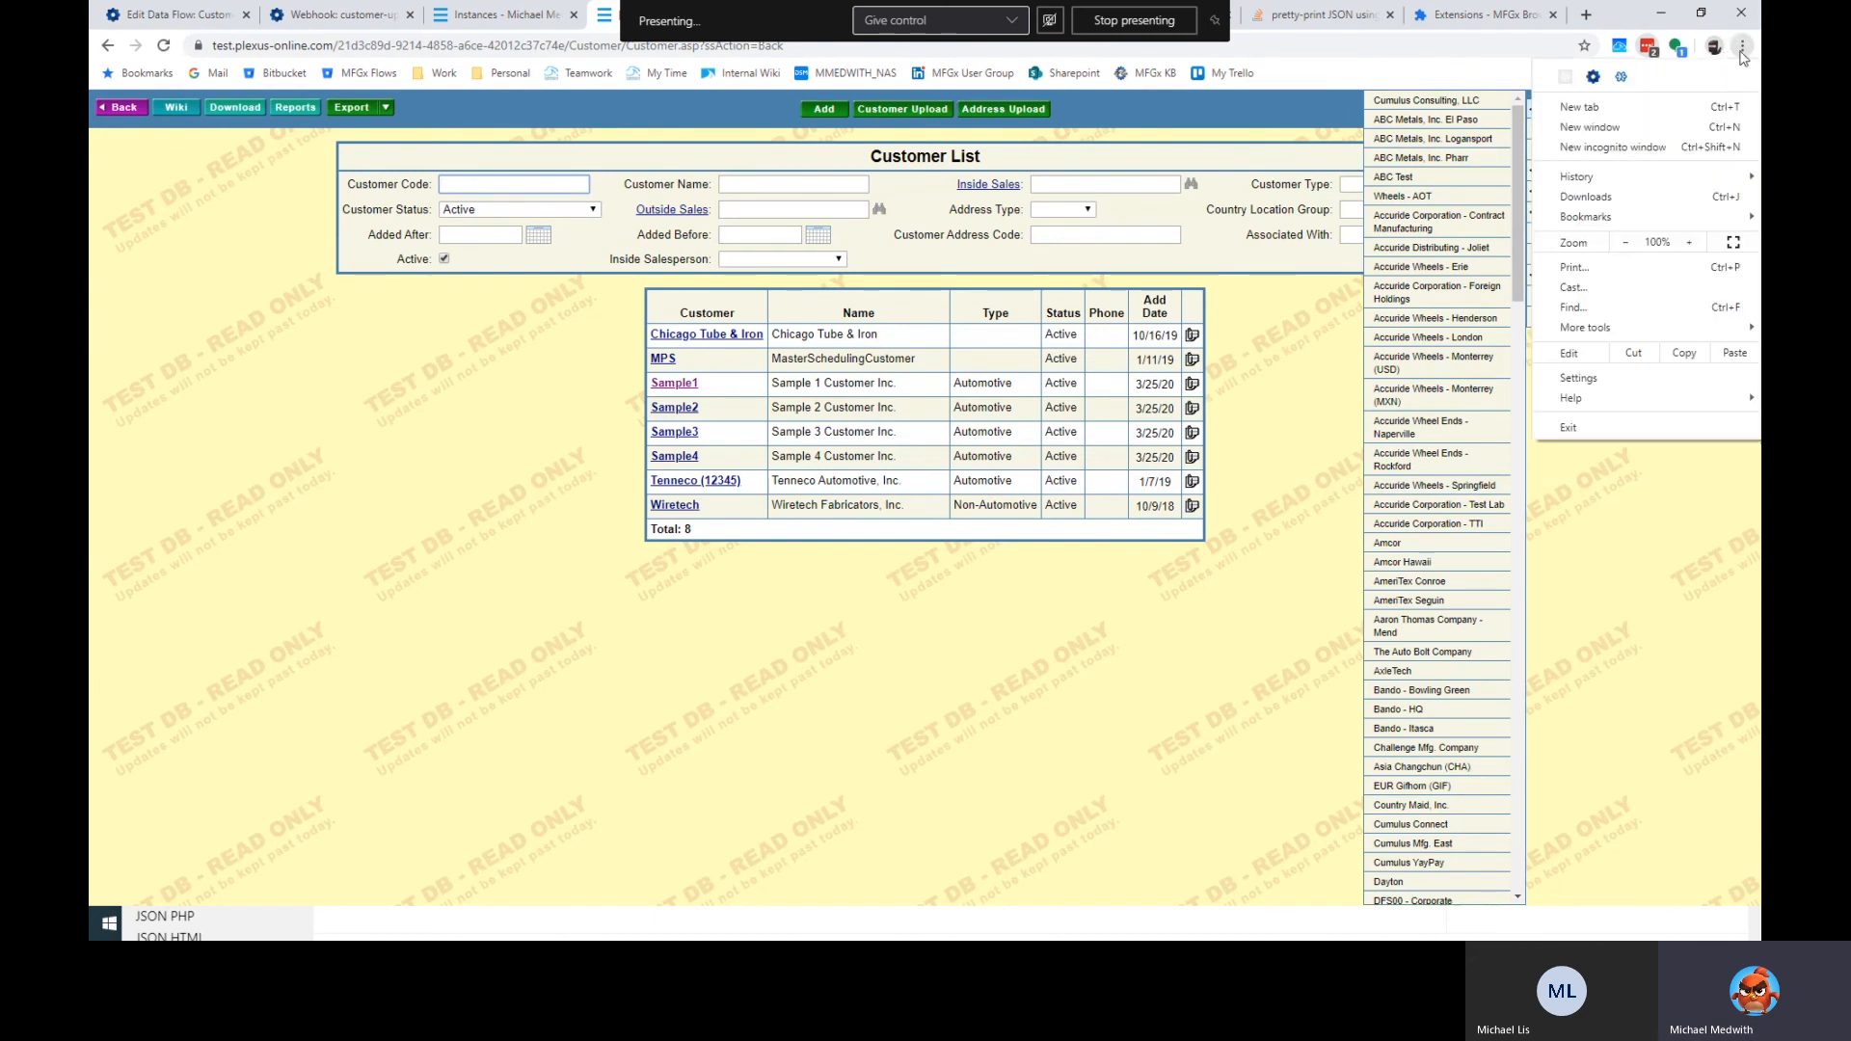
{"action": "left_click", "coordinate": [1593, 78]}
{"action": "left_click", "coordinate": [1334, 344]}
{"action": "key", "text": "ctrl+v"}
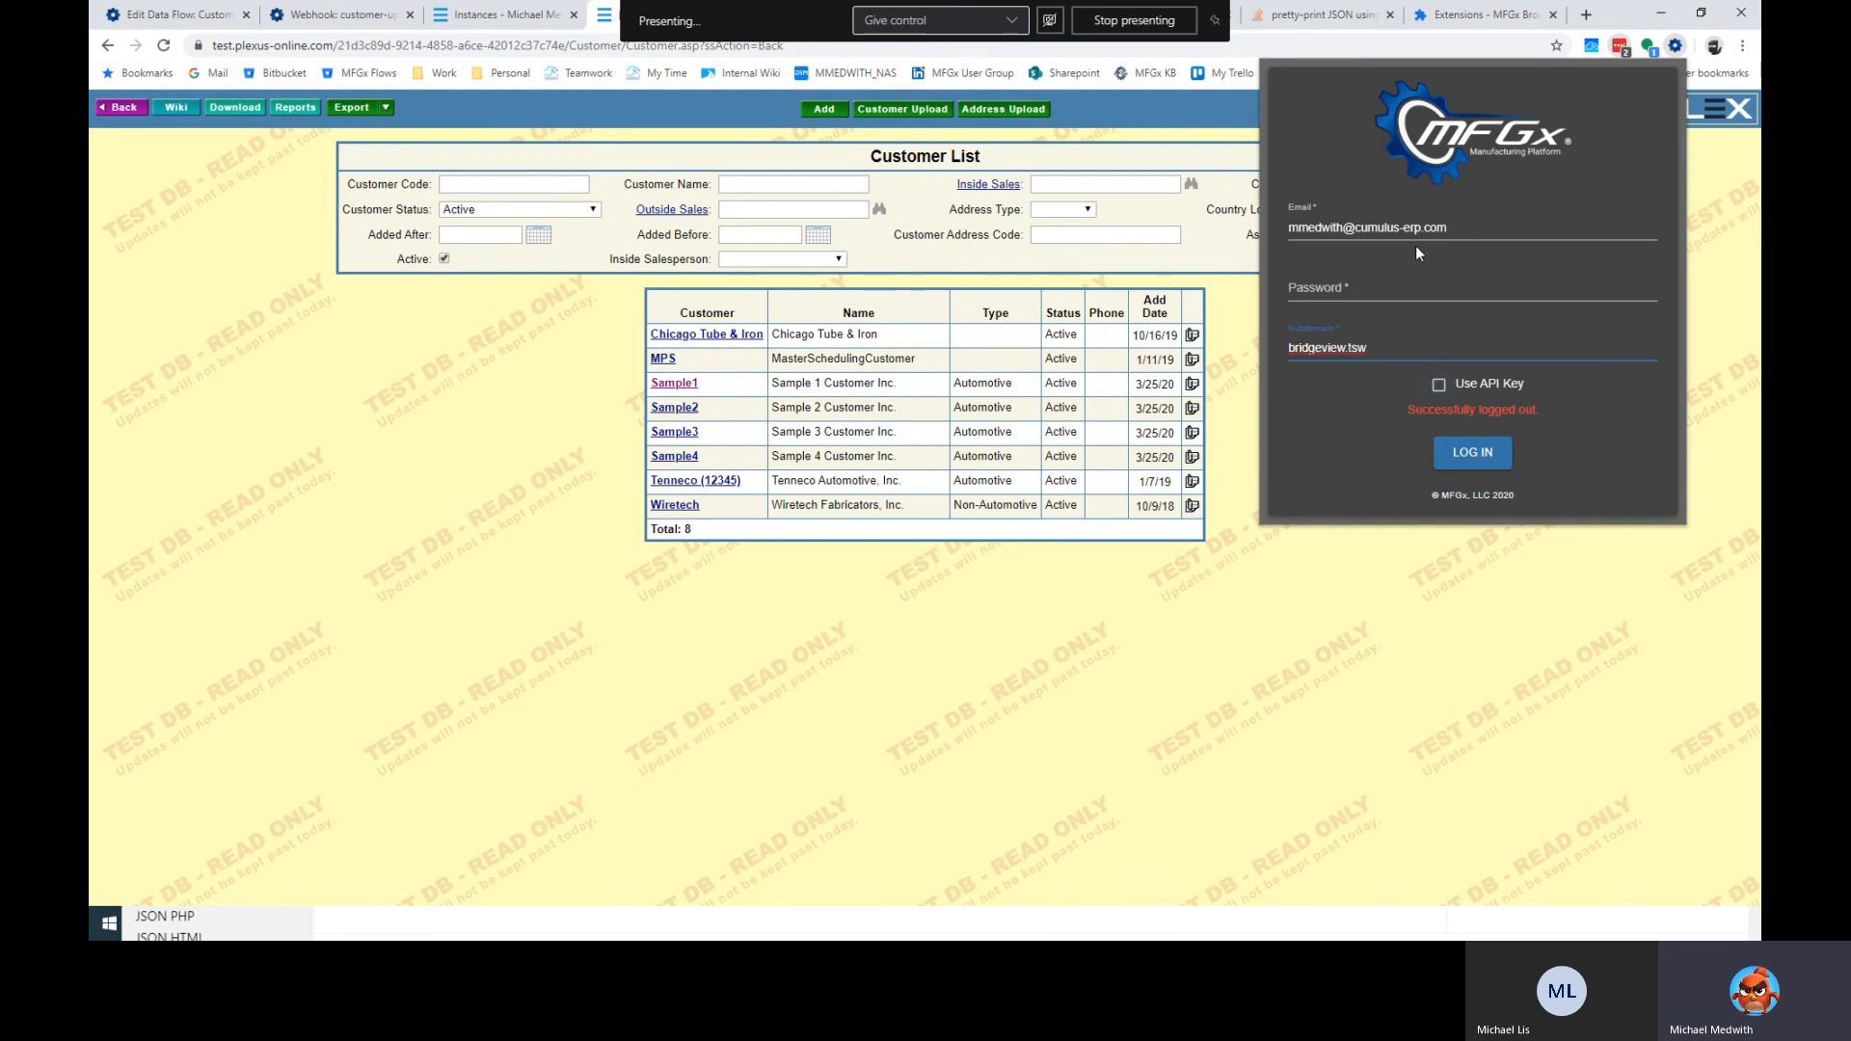
{"action": "left_click", "coordinate": [1359, 294]}
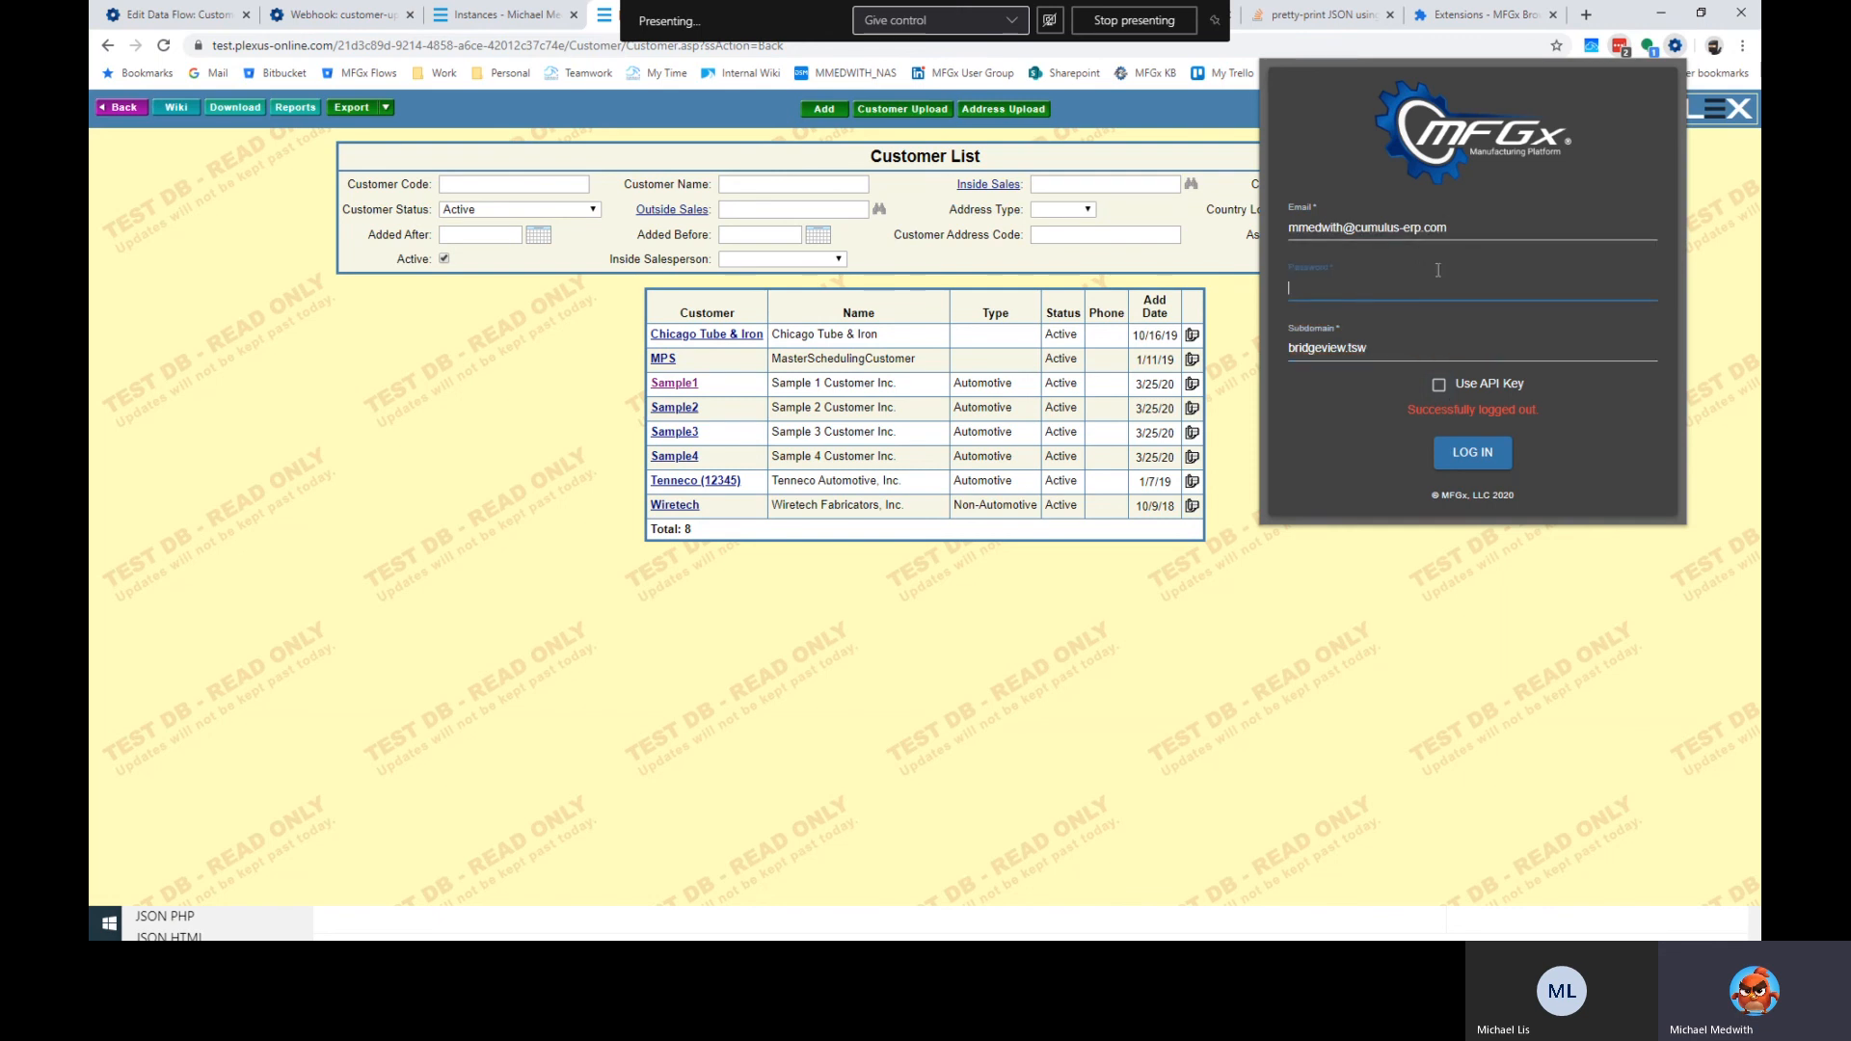
{"action": "left_click", "coordinate": [1626, 51]}
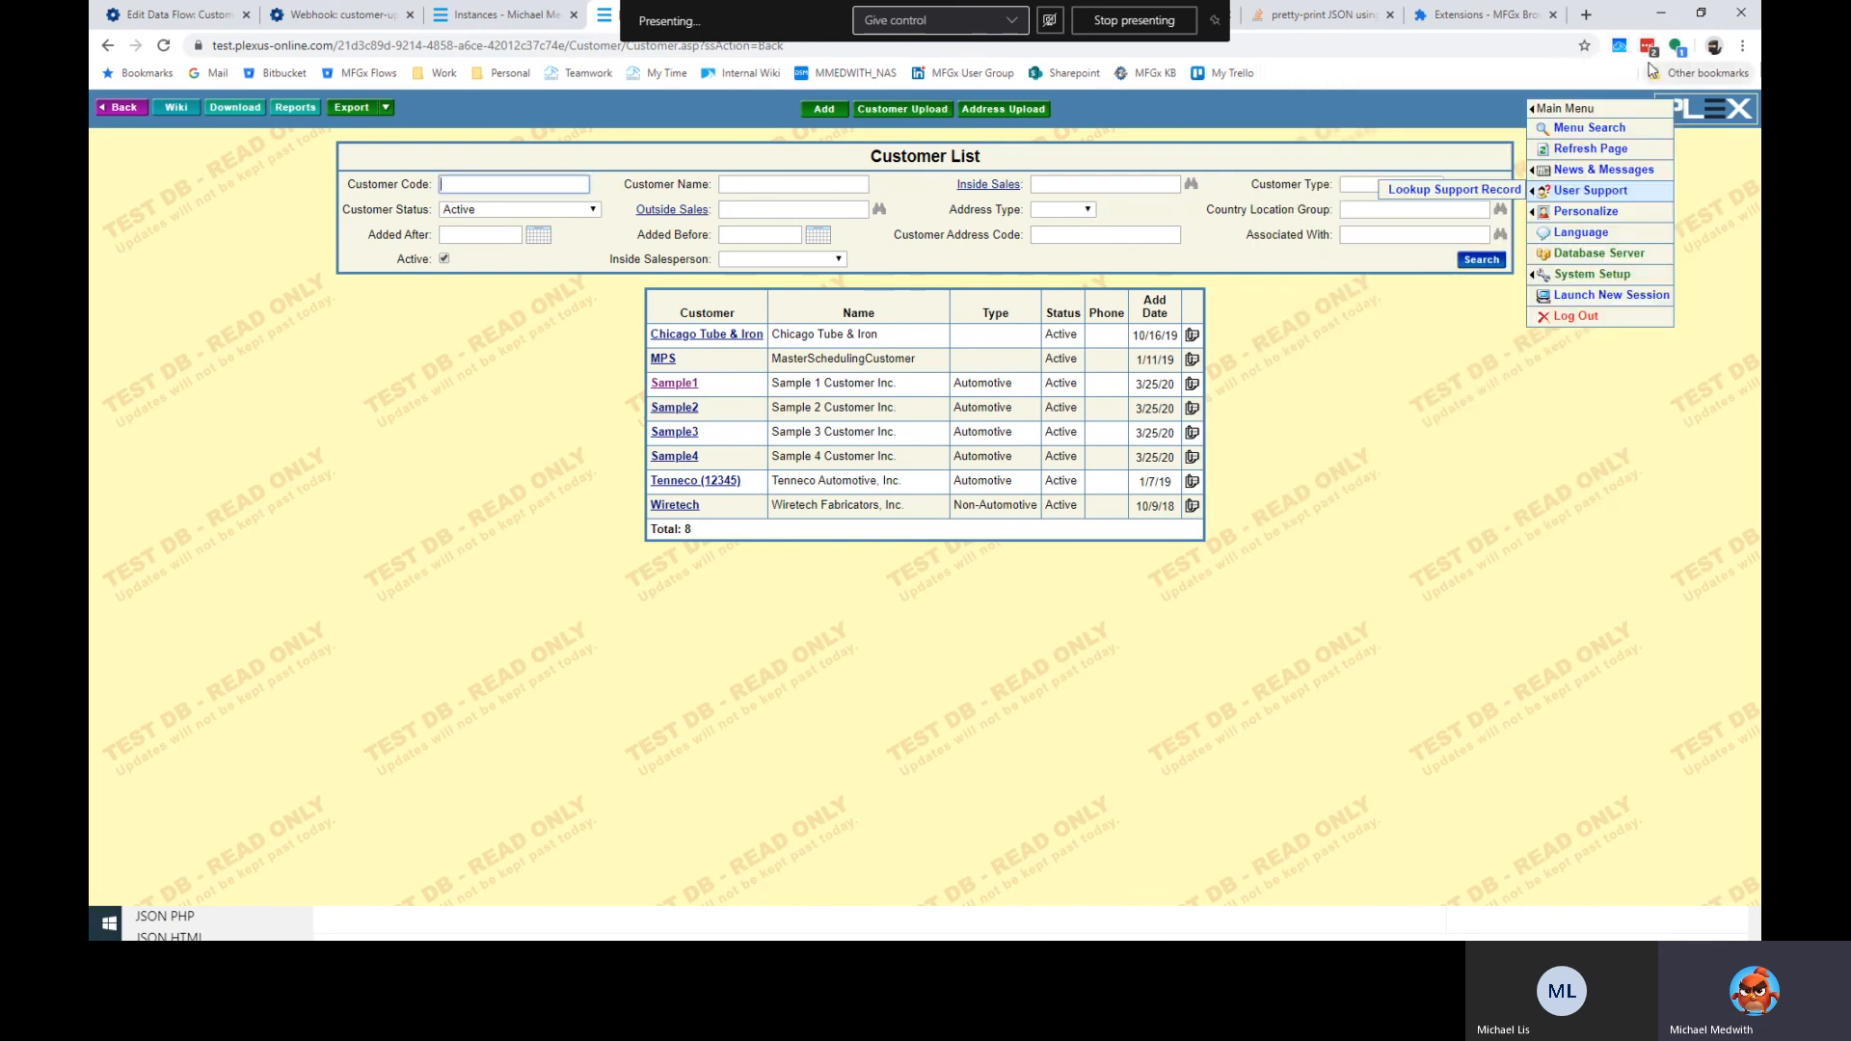
Copy the bridgeview login's saved password from the LastPass vault.
{"action": "left_click", "coordinate": [1650, 56]}
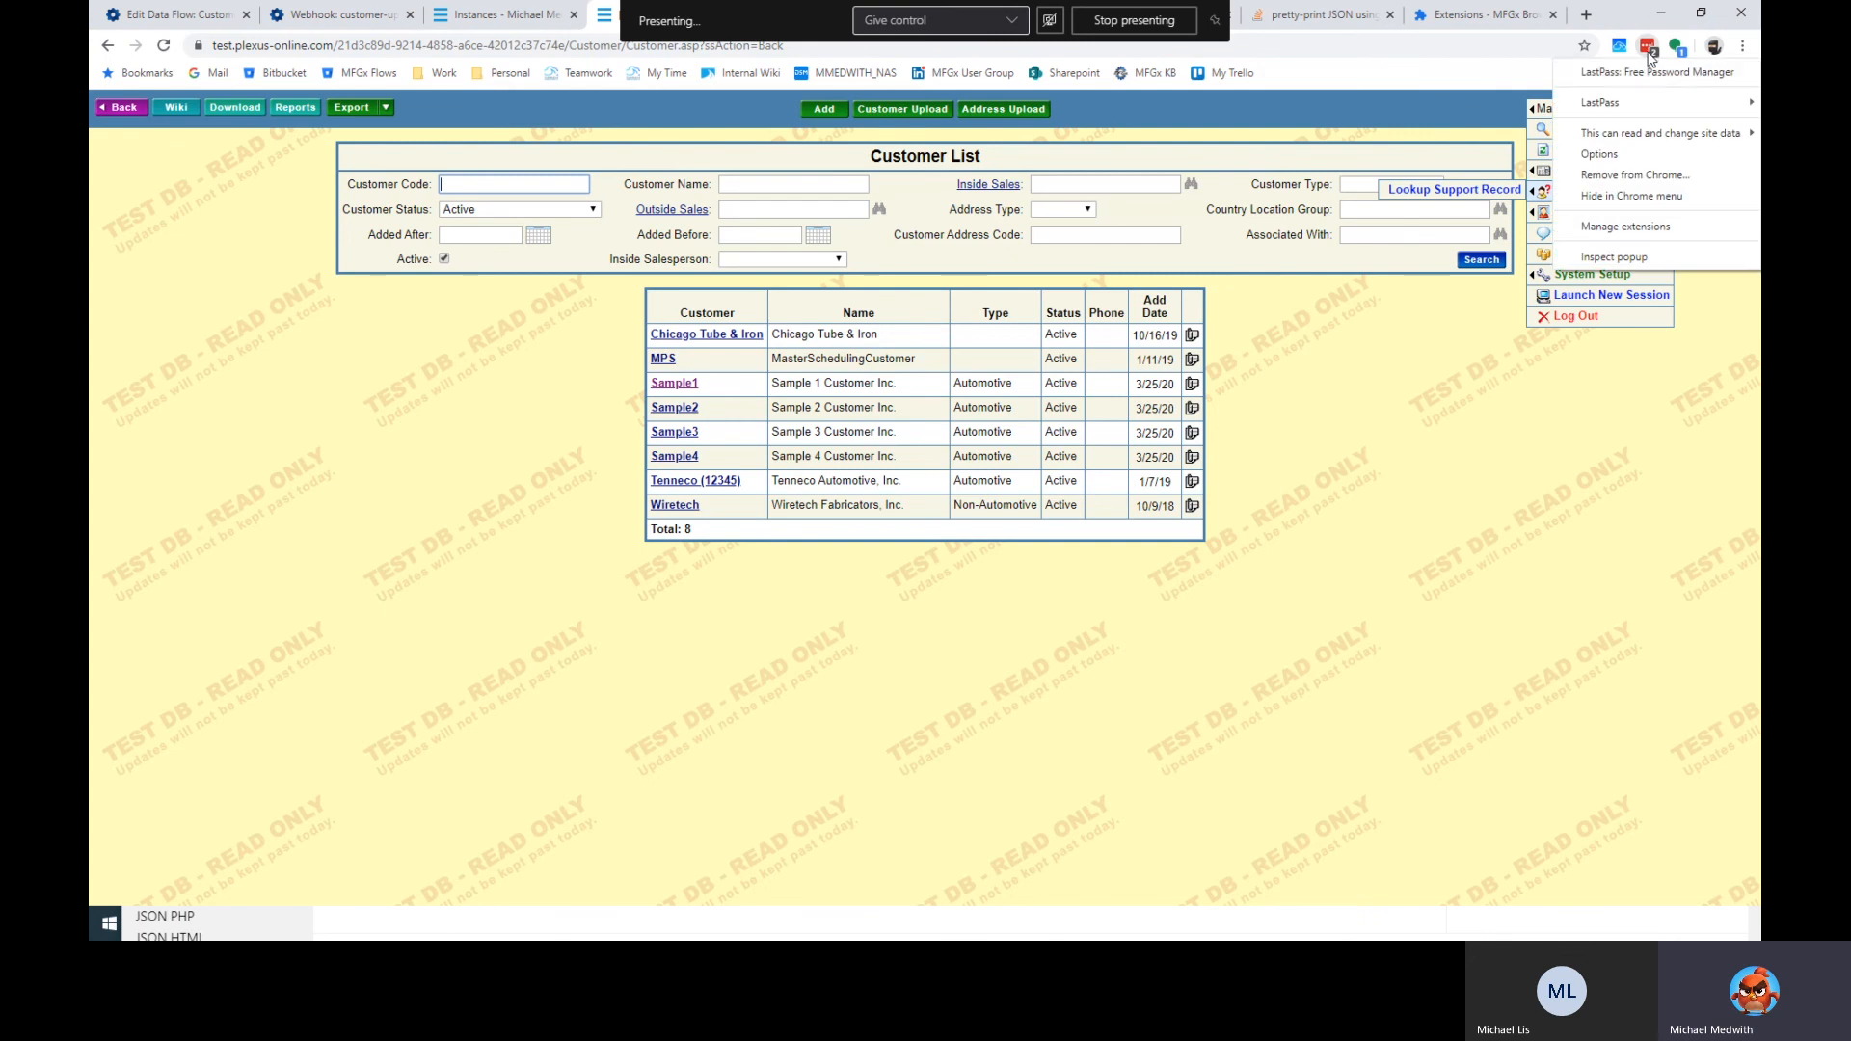
{"action": "left_click", "coordinate": [1650, 55]}
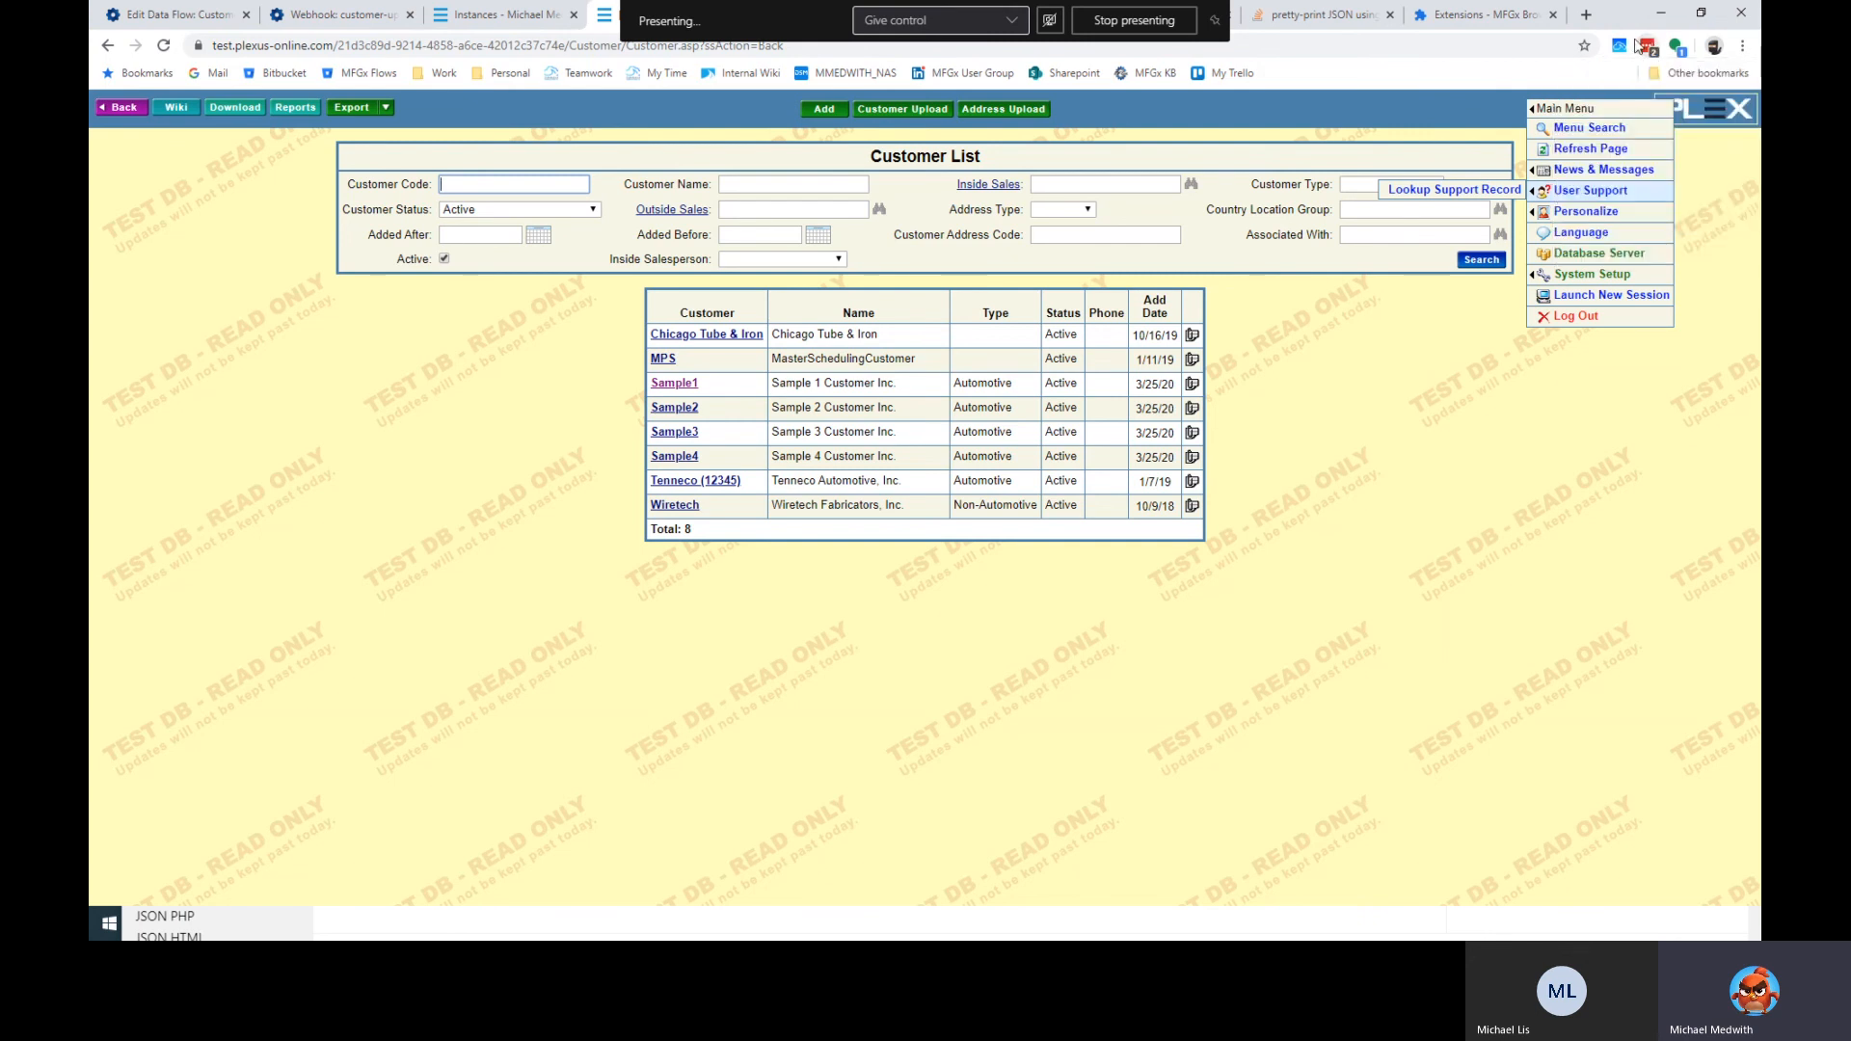
{"action": "left_click", "coordinate": [211, 14]}
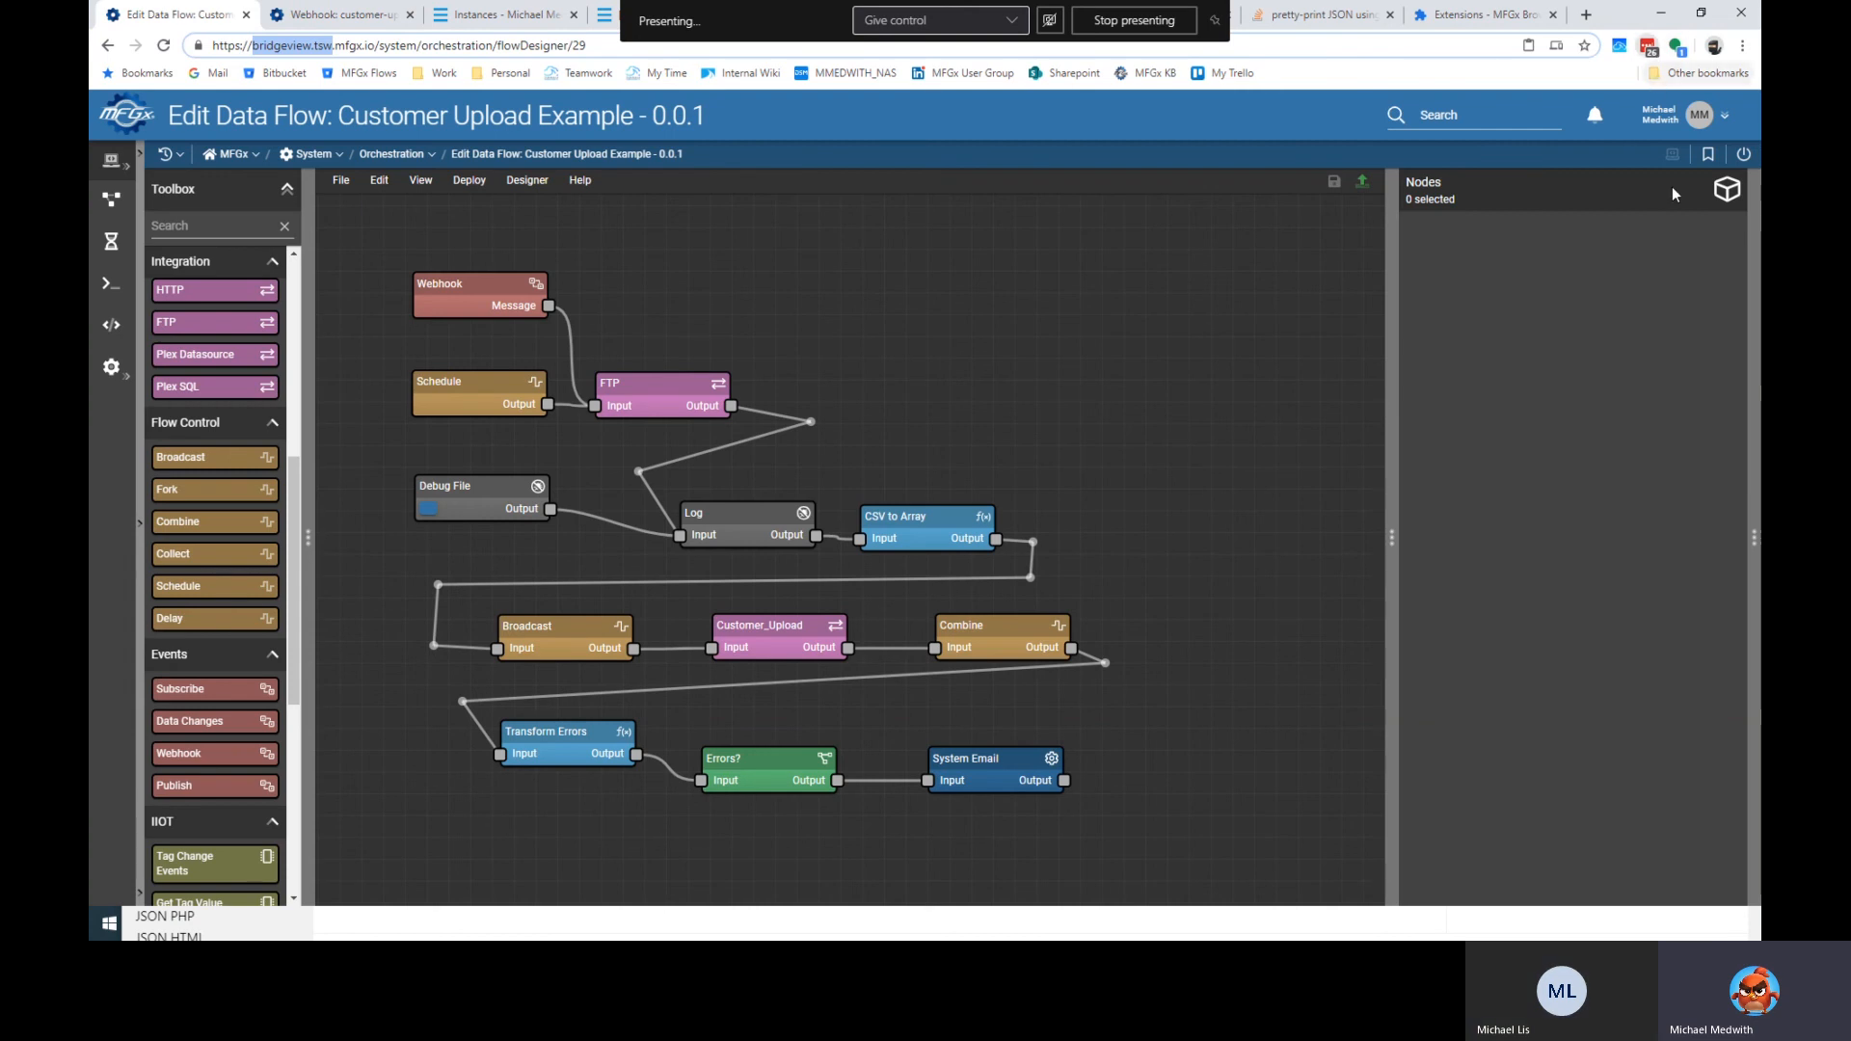
{"action": "left_click", "coordinate": [1647, 46]}
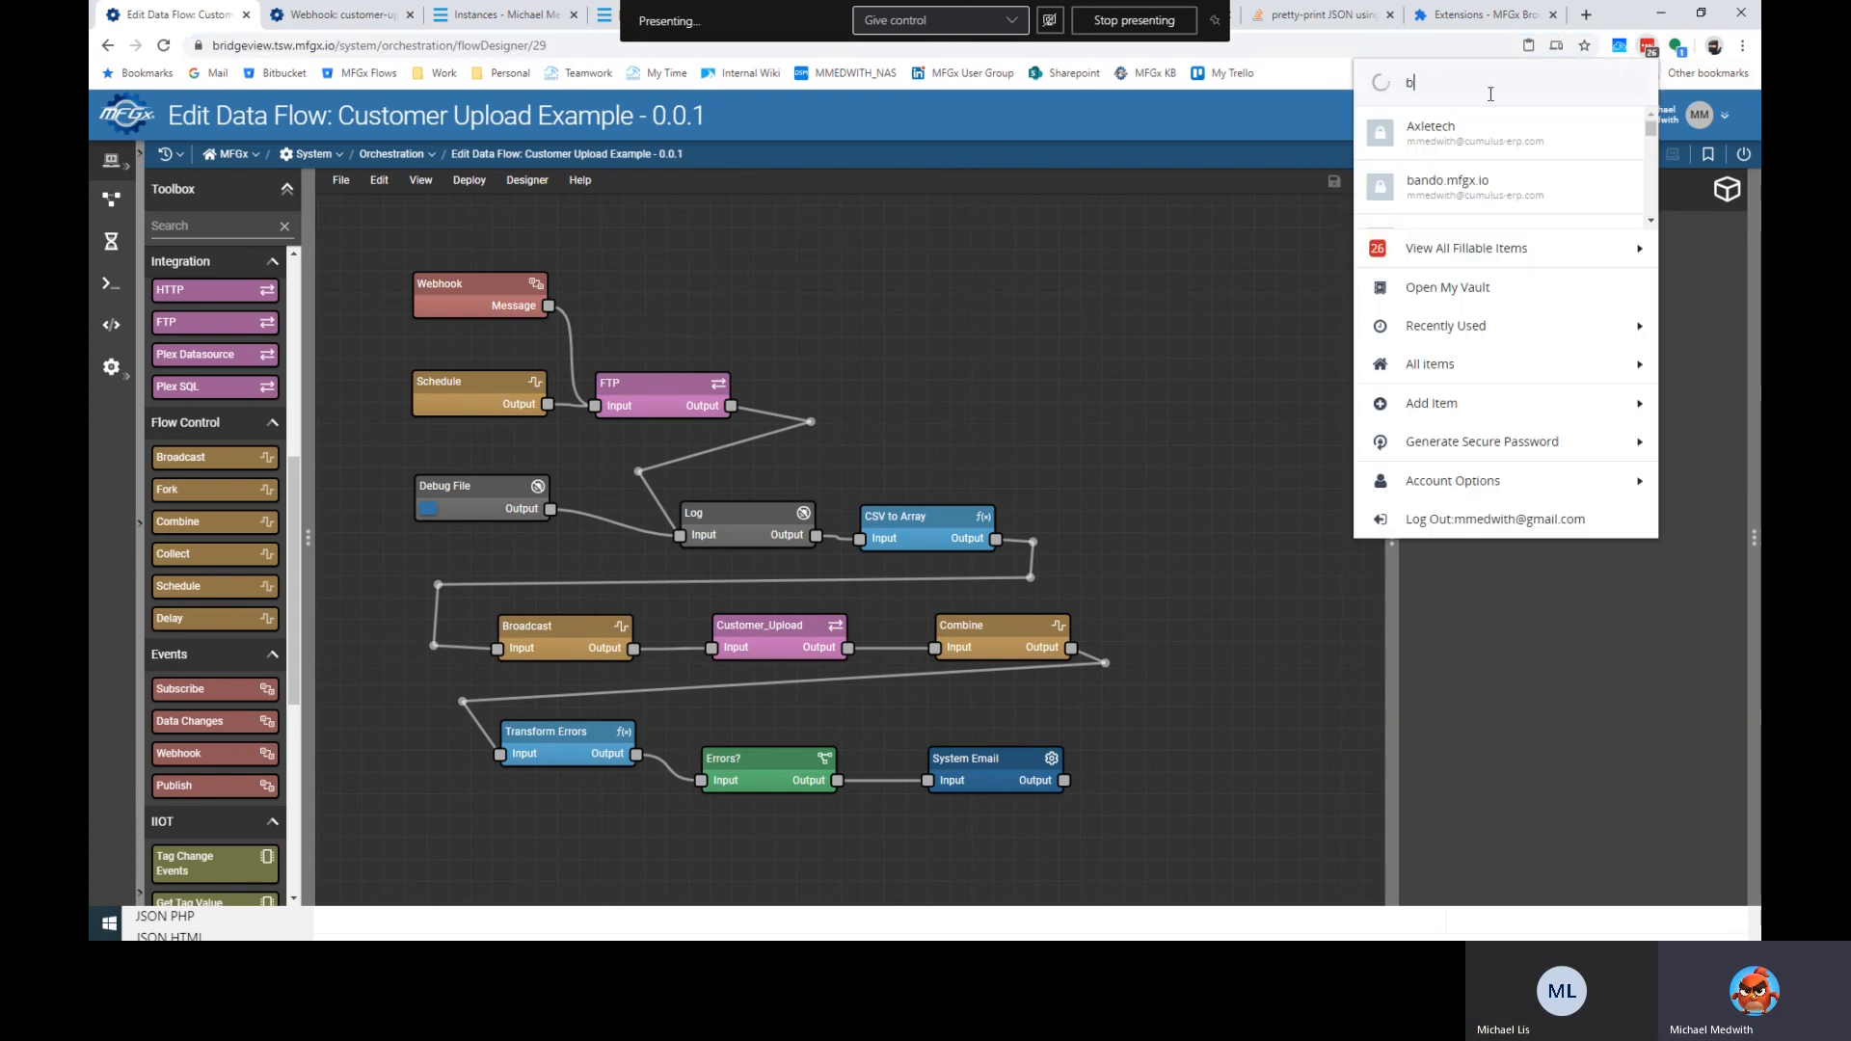
{"action": "type", "text": "brid"}
{"action": "left_click", "coordinate": [1589, 147]}
{"action": "left_click", "coordinate": [1539, 224]}
{"action": "left_click", "coordinate": [1447, 15]}
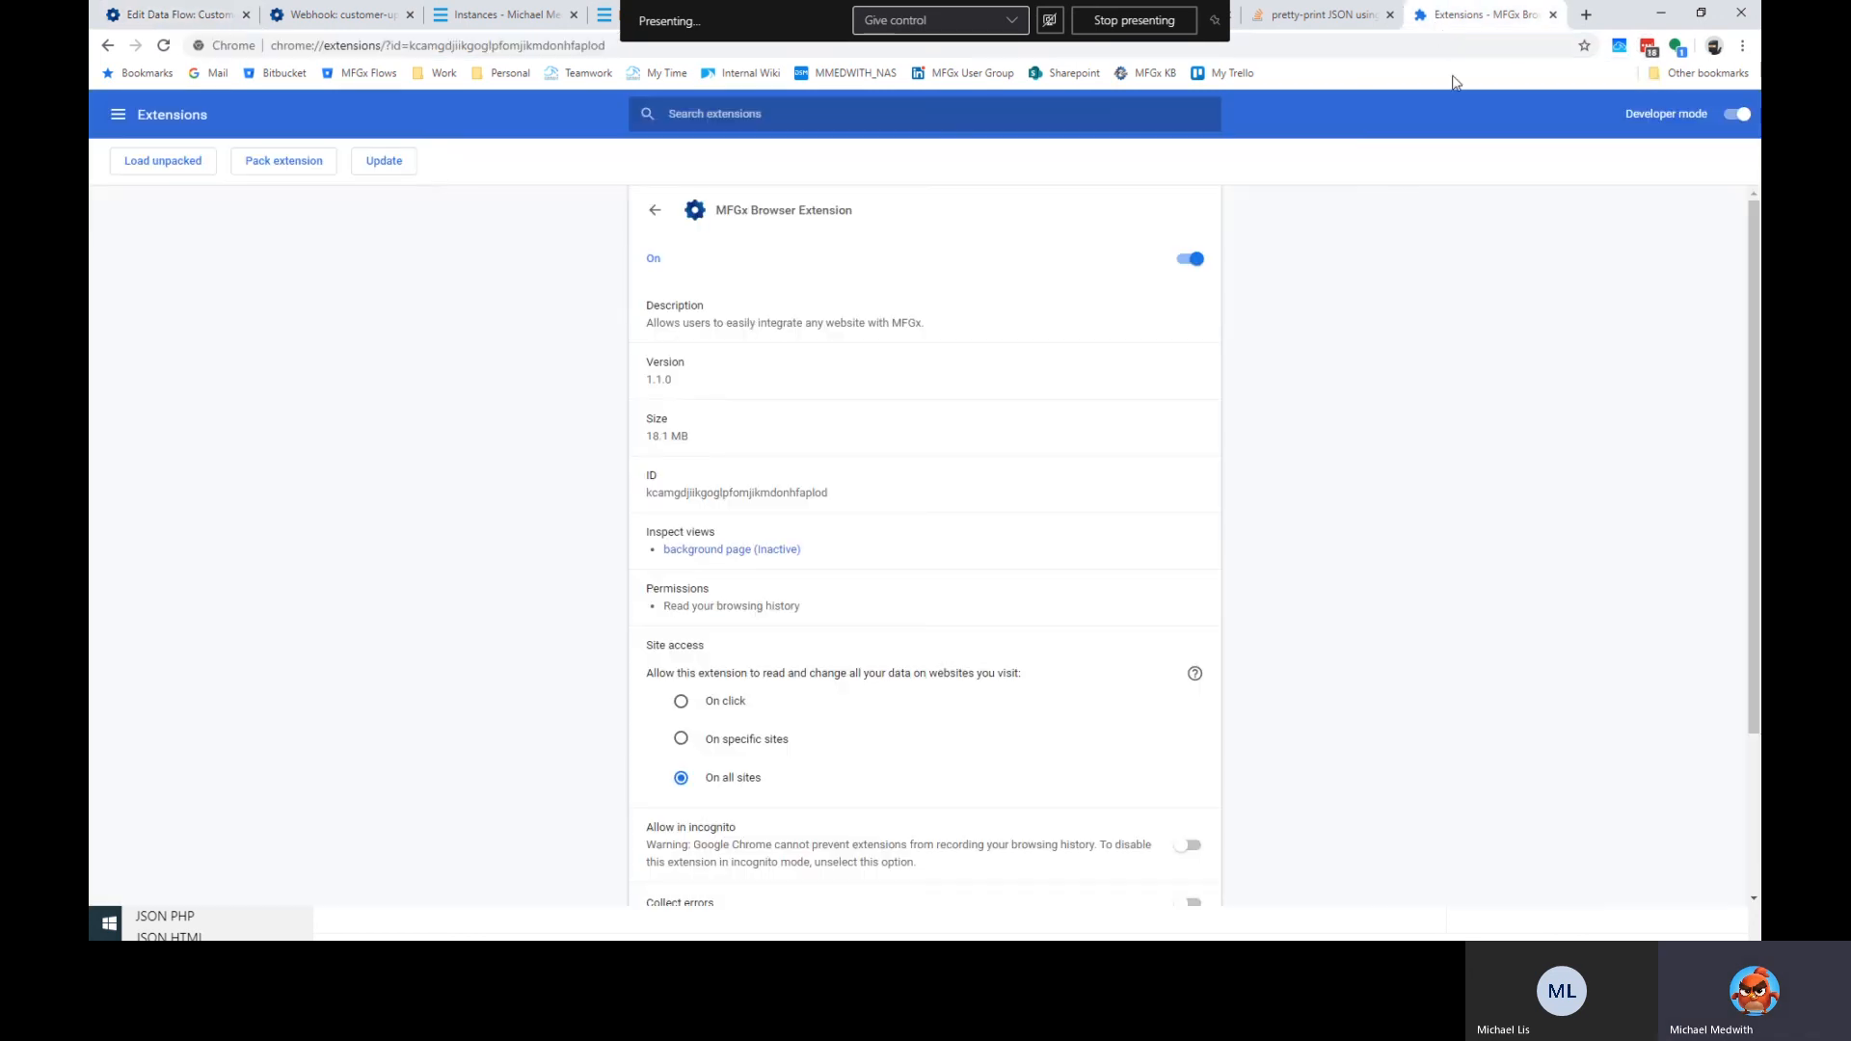
{"action": "left_click", "coordinate": [611, 16]}
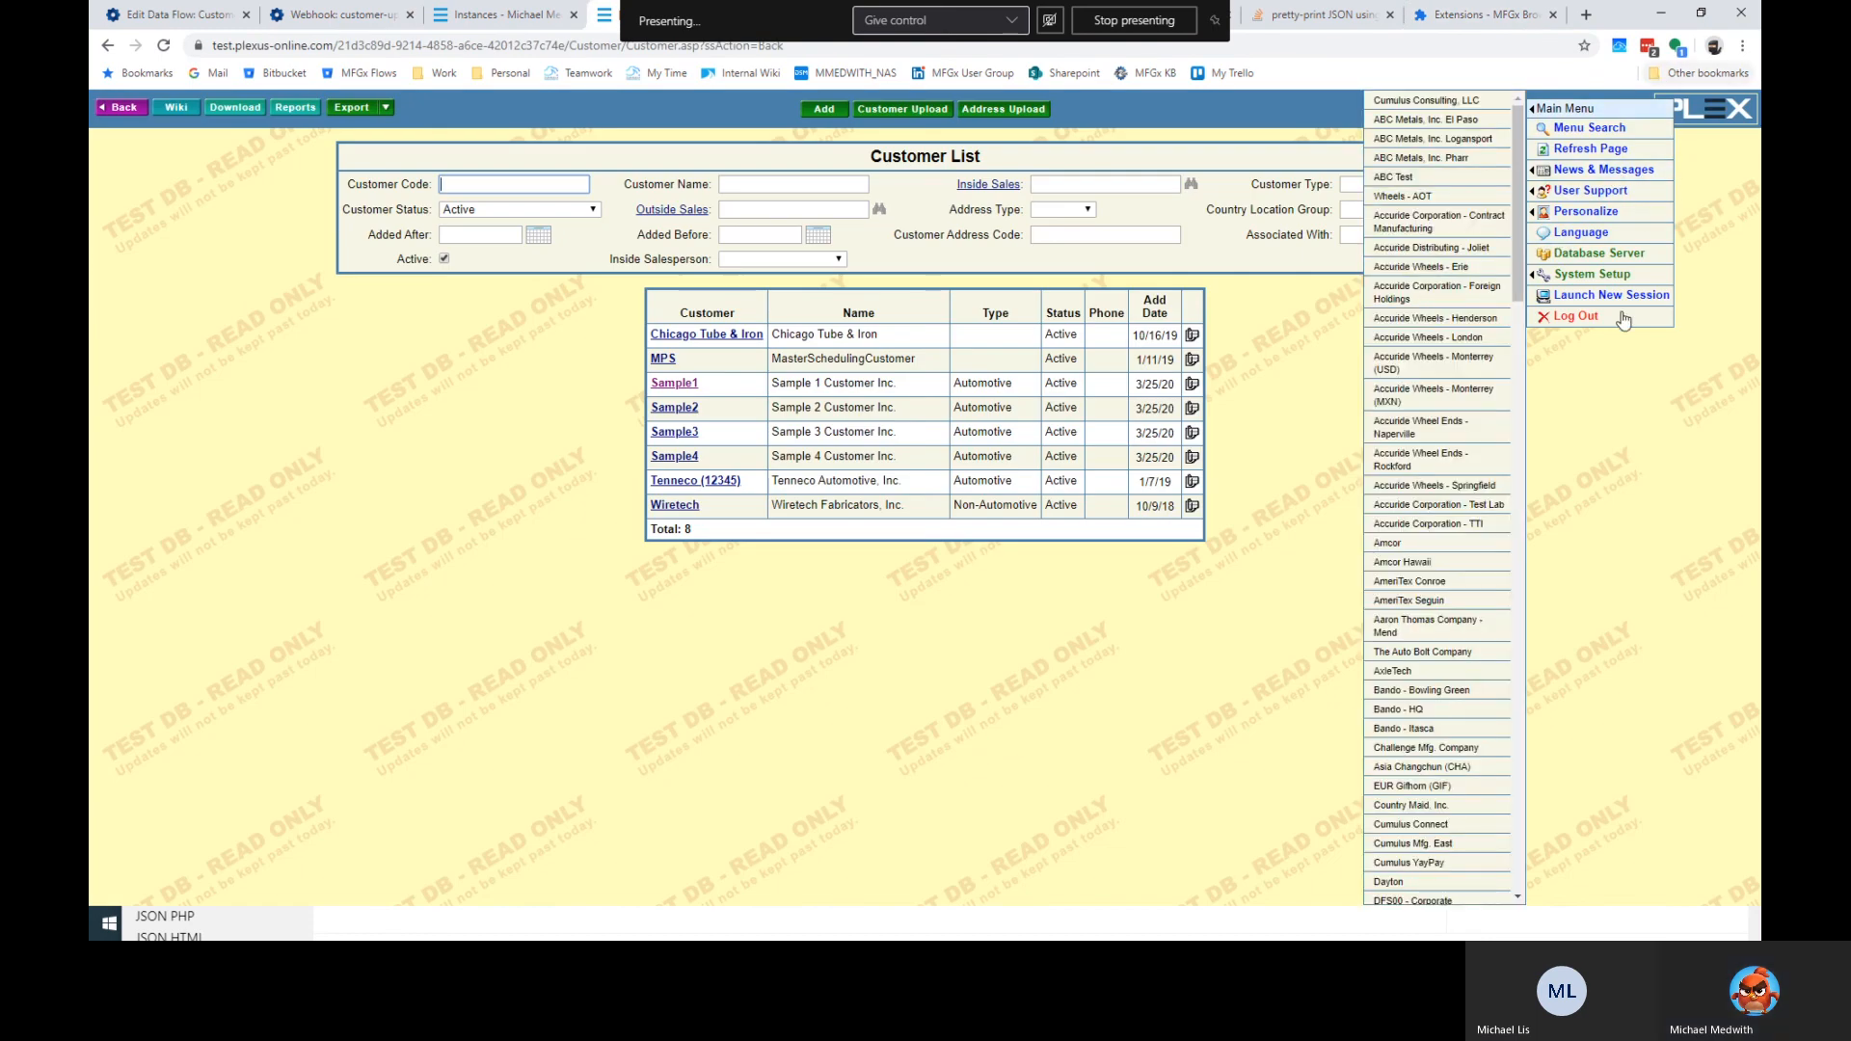
Reopen the MFGx sign-in on the Customer List and replace the shiloh subdomain with bridgeview.tsw.
{"action": "left_click", "coordinate": [1739, 47]}
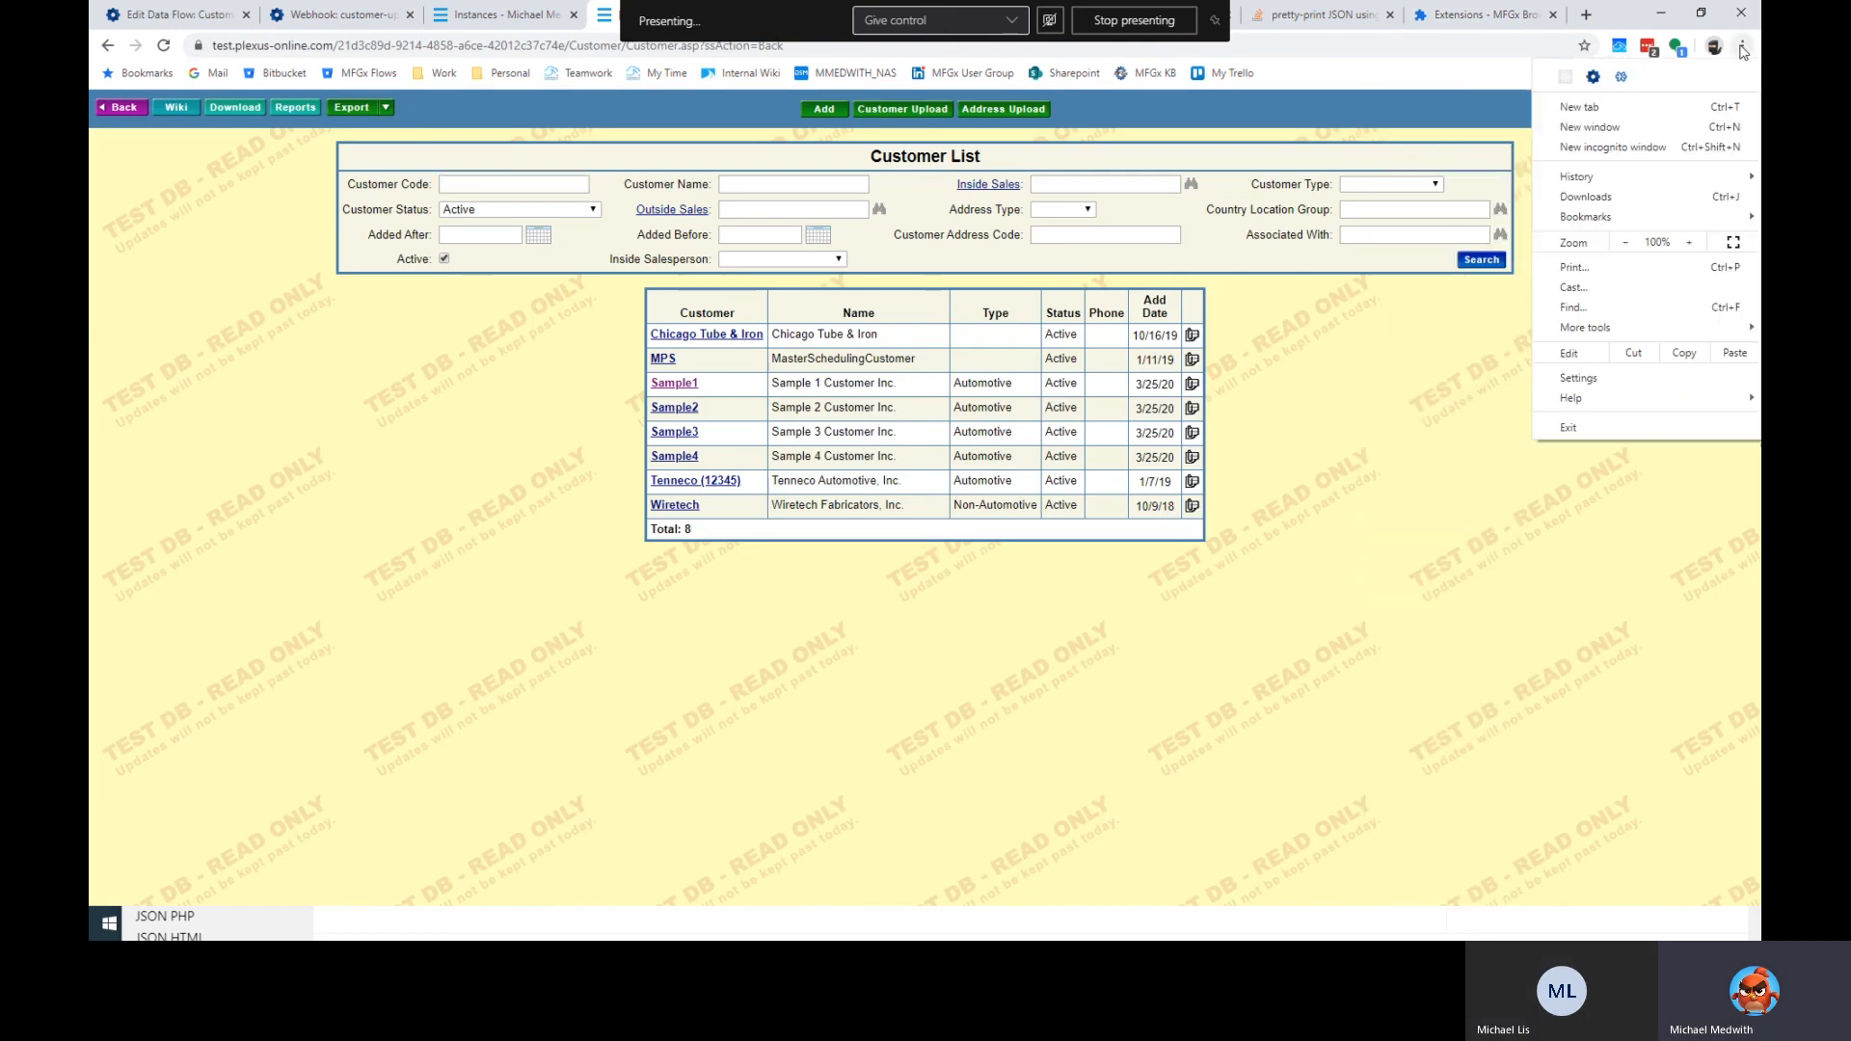
{"action": "left_click", "coordinate": [1592, 77]}
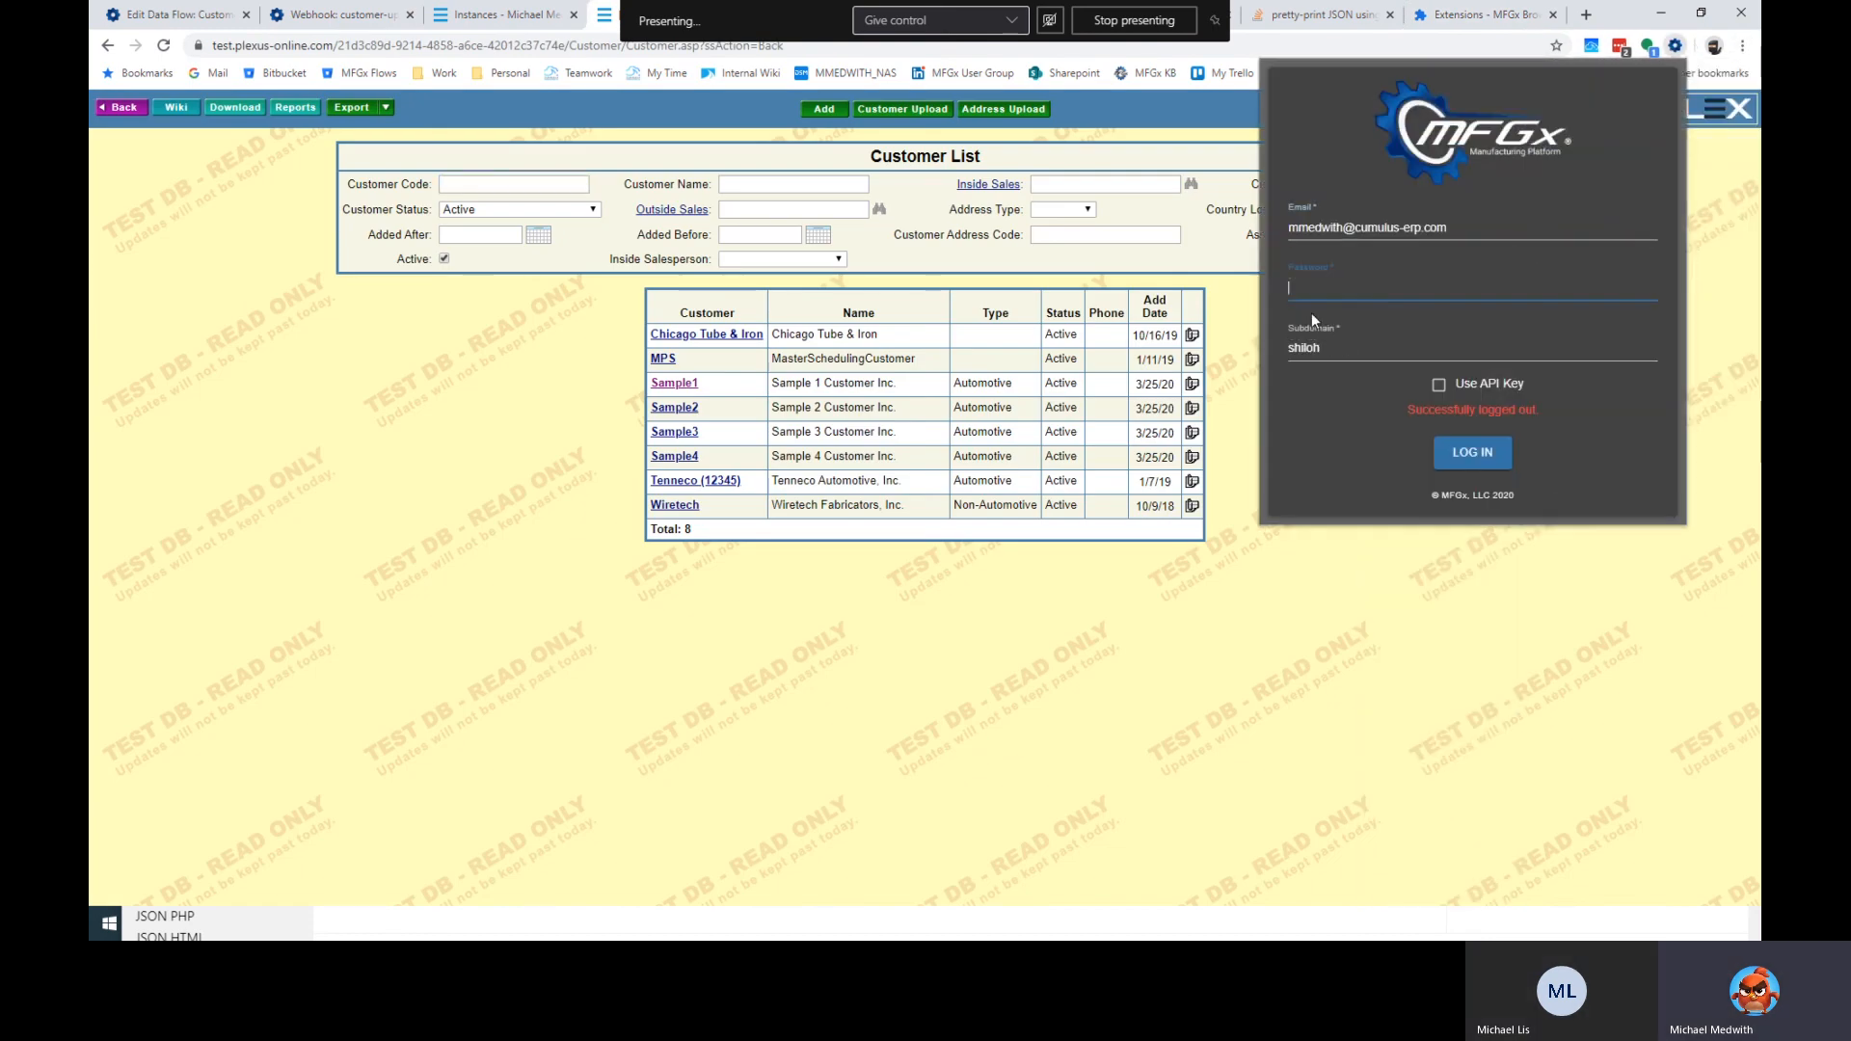
{"action": "left_click", "coordinate": [1333, 348]}
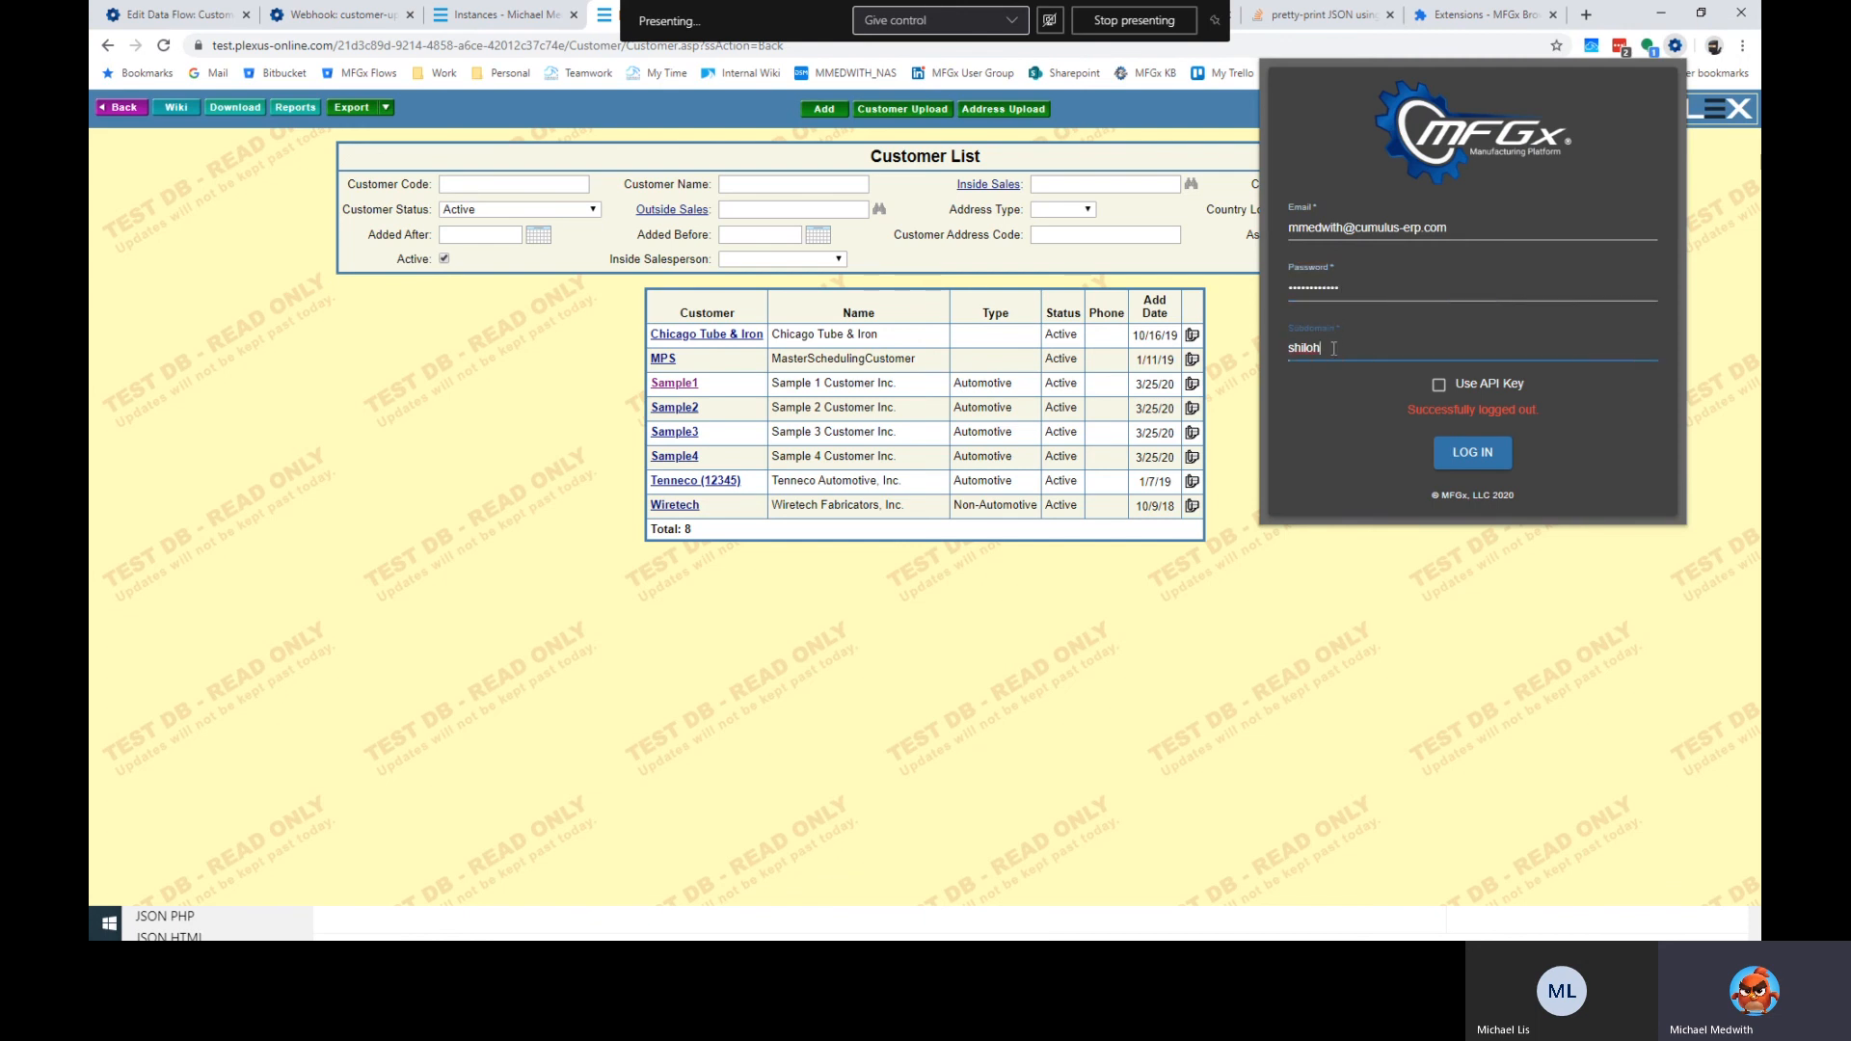
{"action": "key", "text": "ctrl+a"}
{"action": "type", "text": "bridgeview.tsw"}
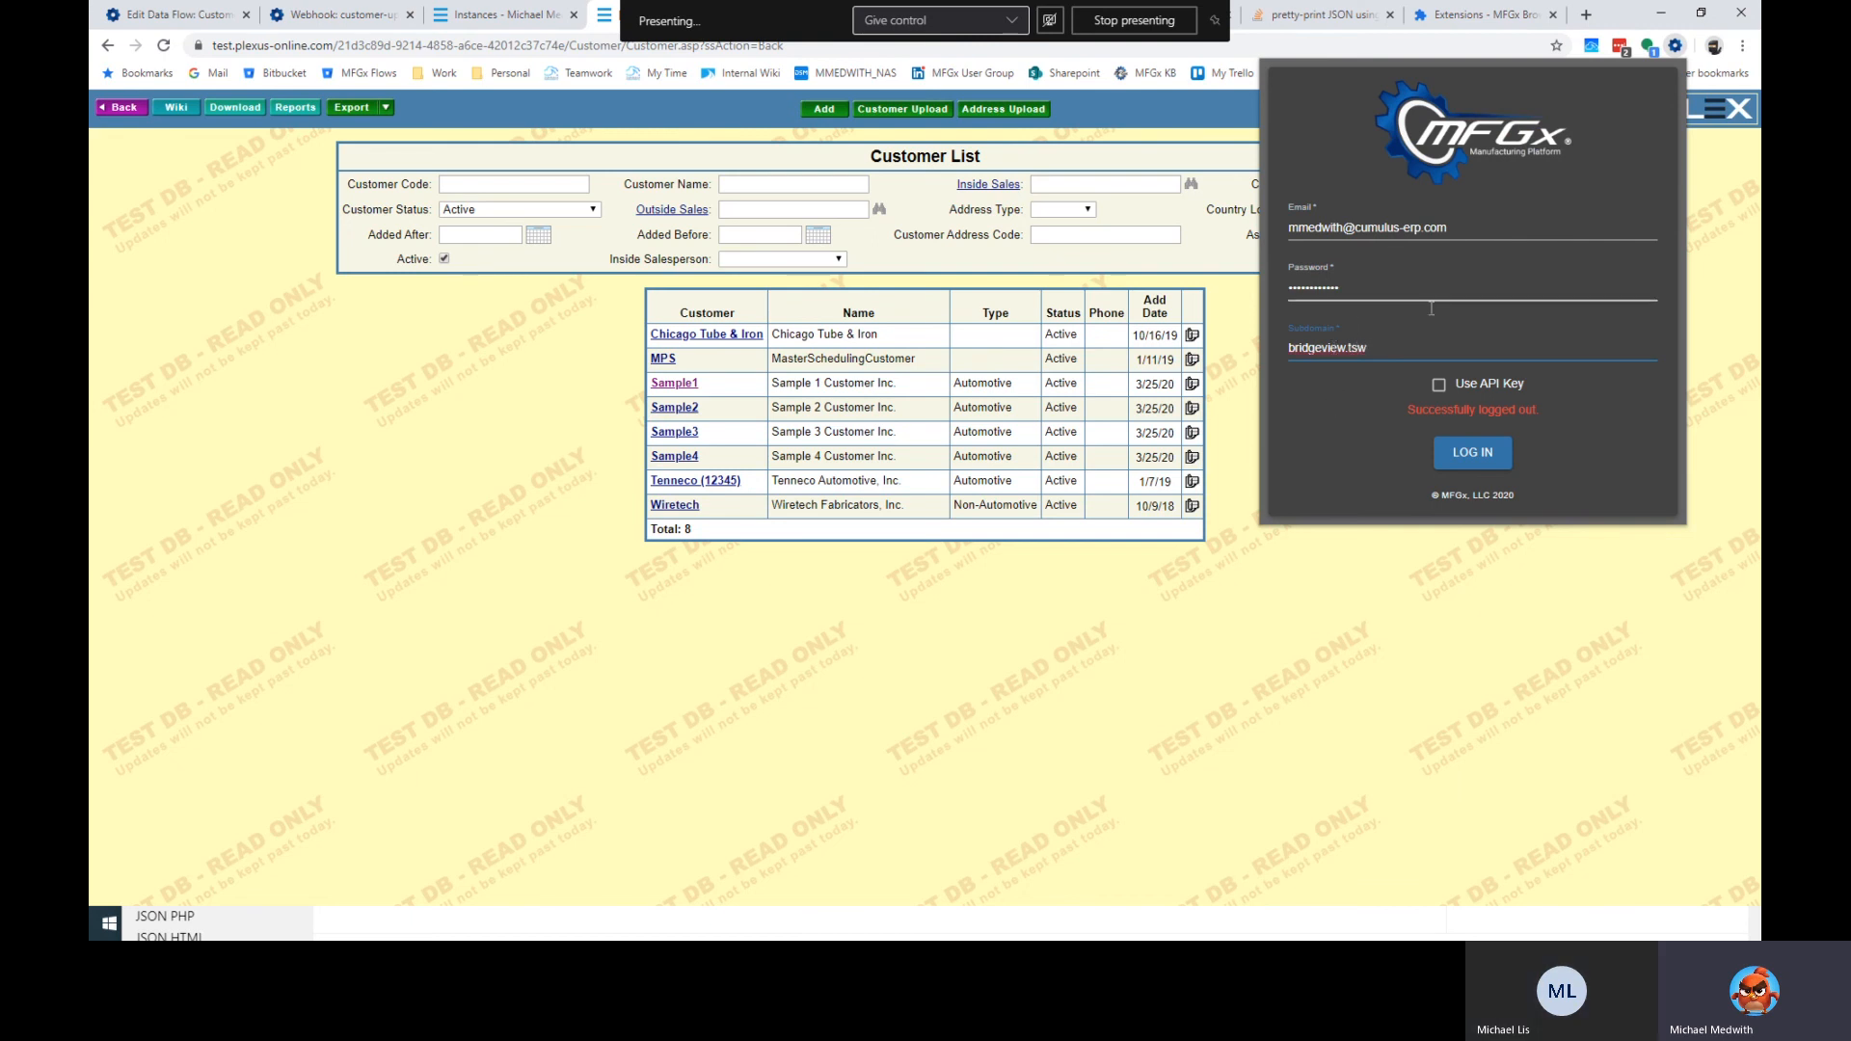
Sign in to MFGx and enable it for the whole bridgeview.tsw website.
{"action": "left_click", "coordinate": [1478, 460]}
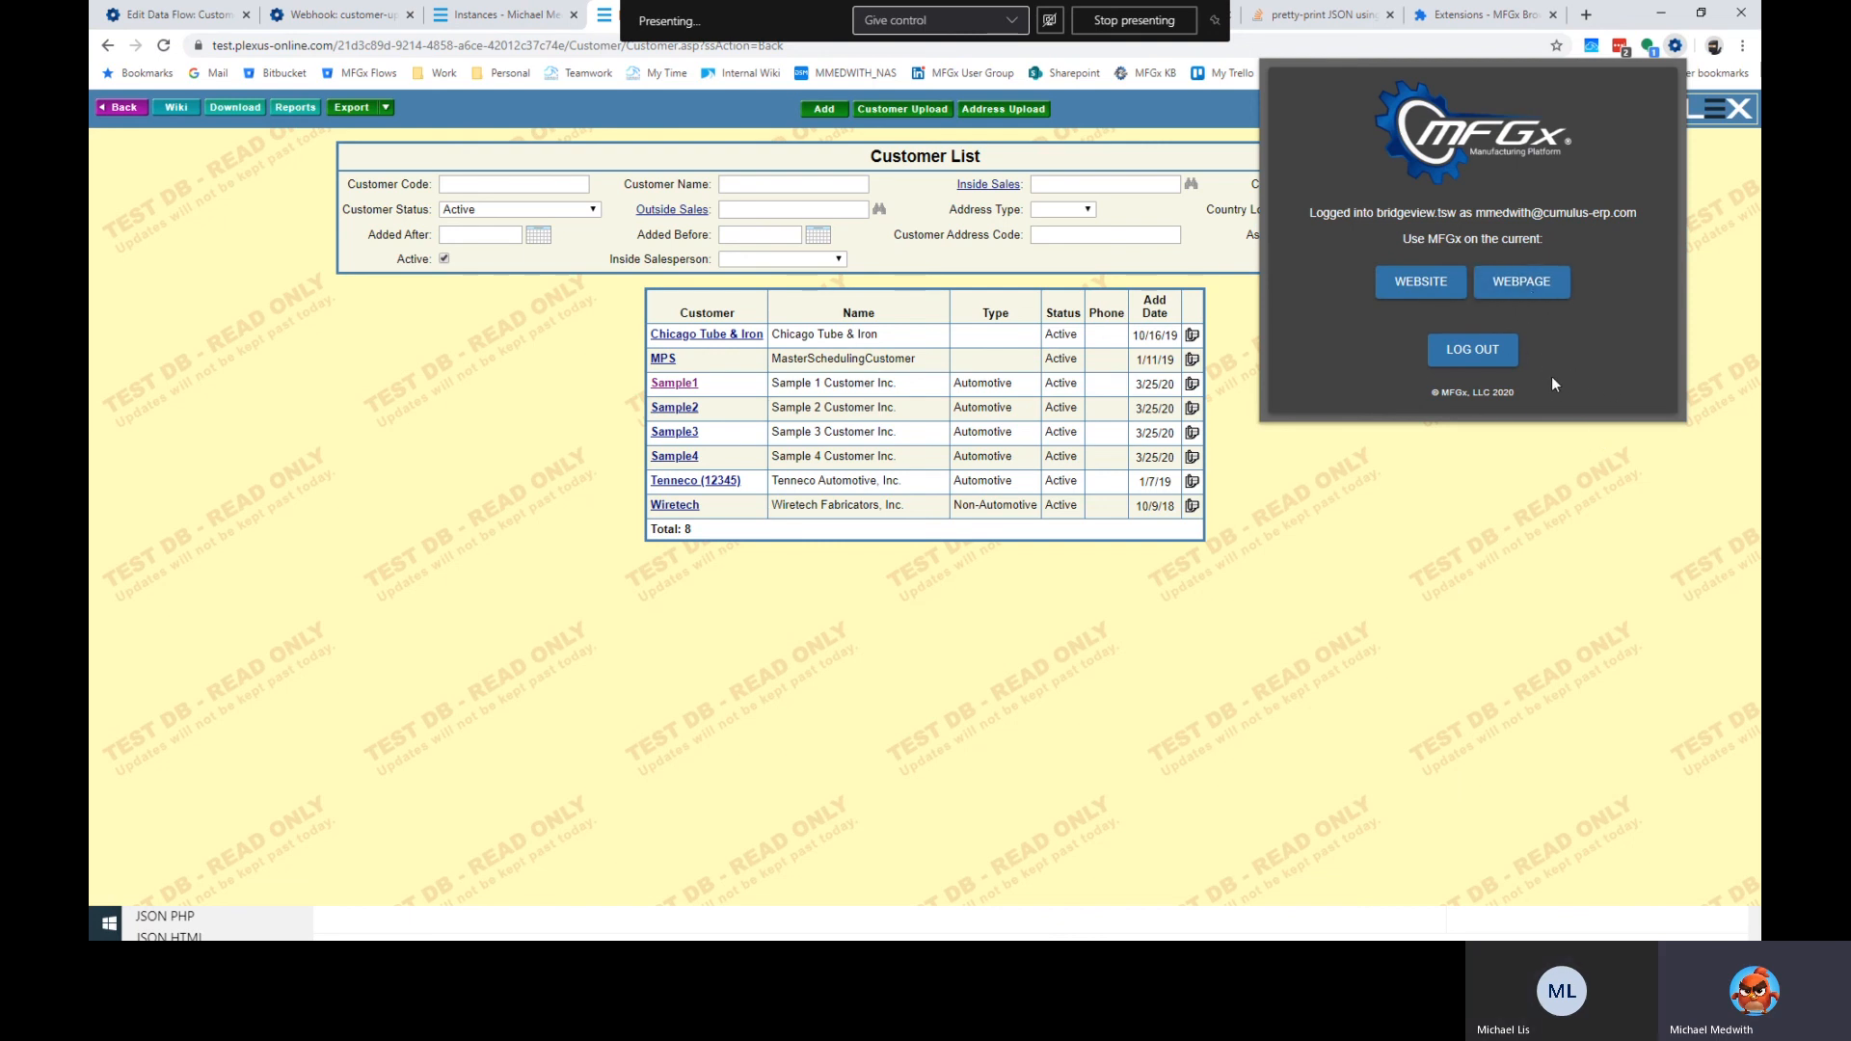
{"action": "left_click", "coordinate": [1437, 281]}
{"action": "left_click", "coordinate": [1496, 358]}
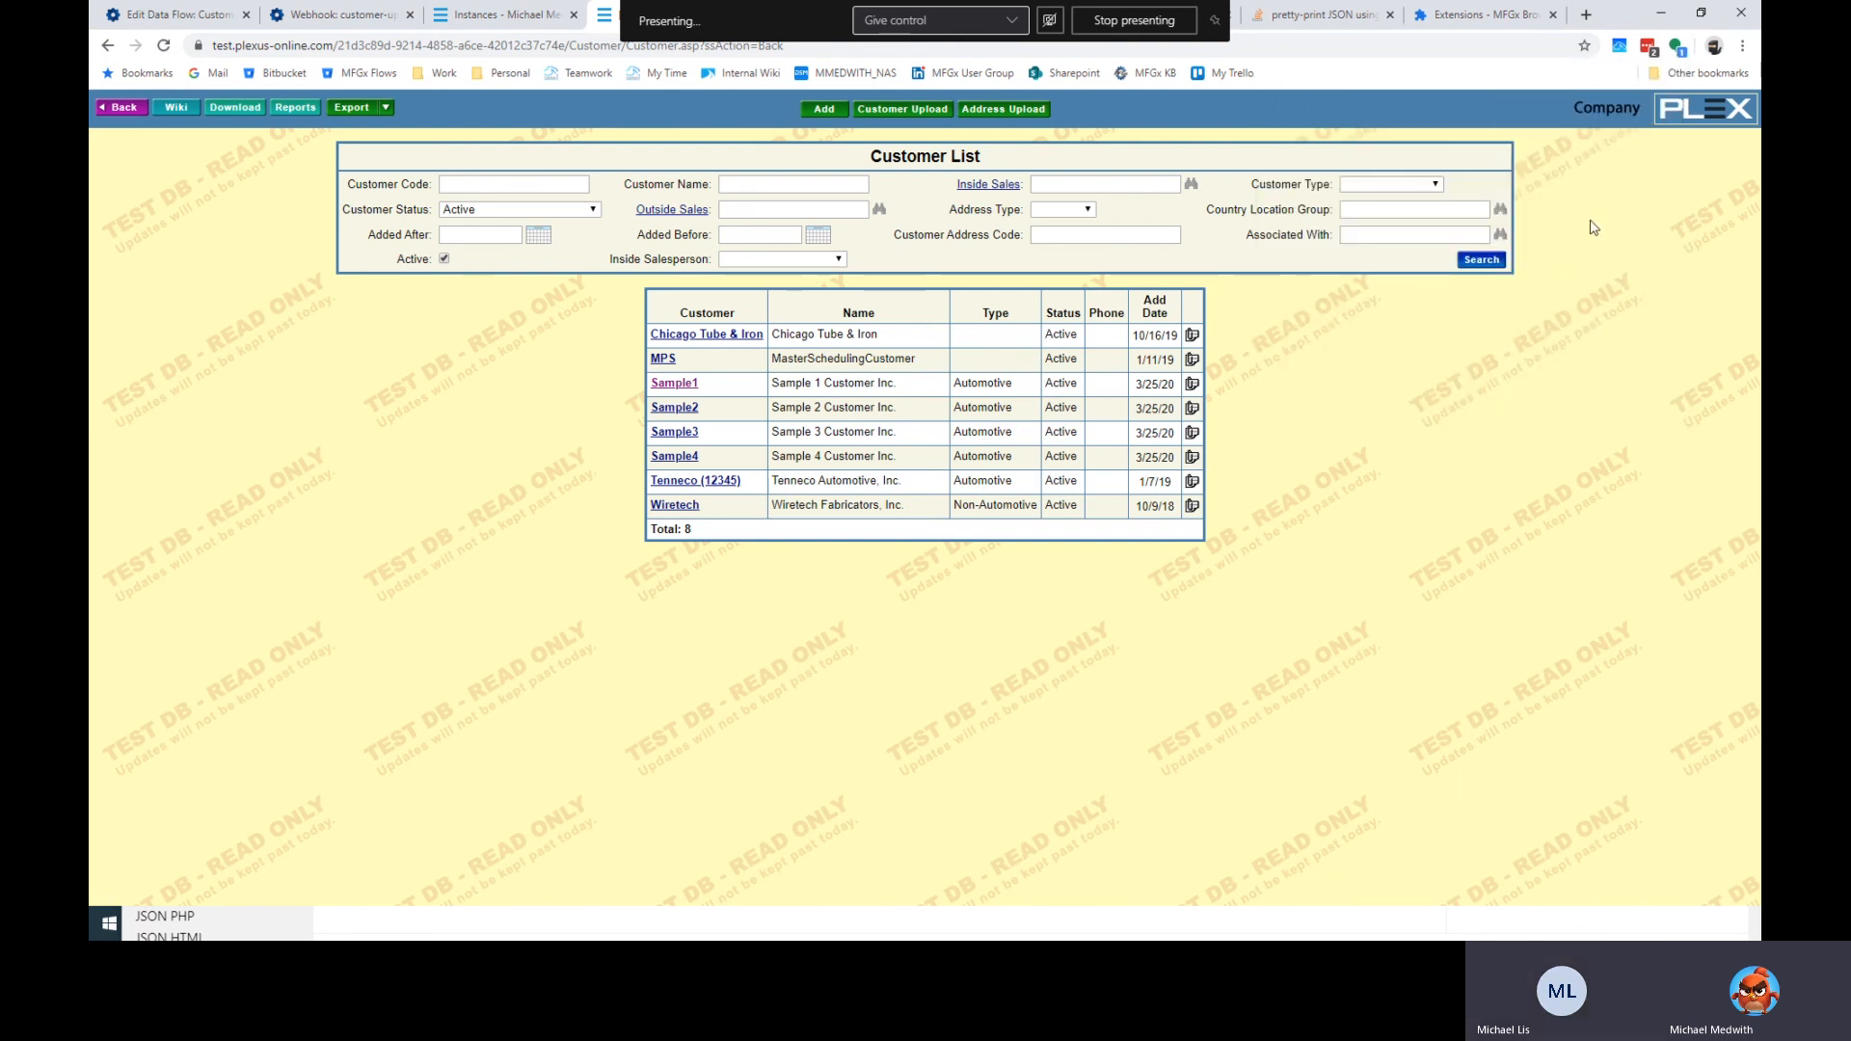
Reload the Plex Customer List page and open the MFGx side panel.
{"action": "mouse_move", "coordinate": [1600, 112]}
{"action": "left_click", "coordinate": [1598, 154]}
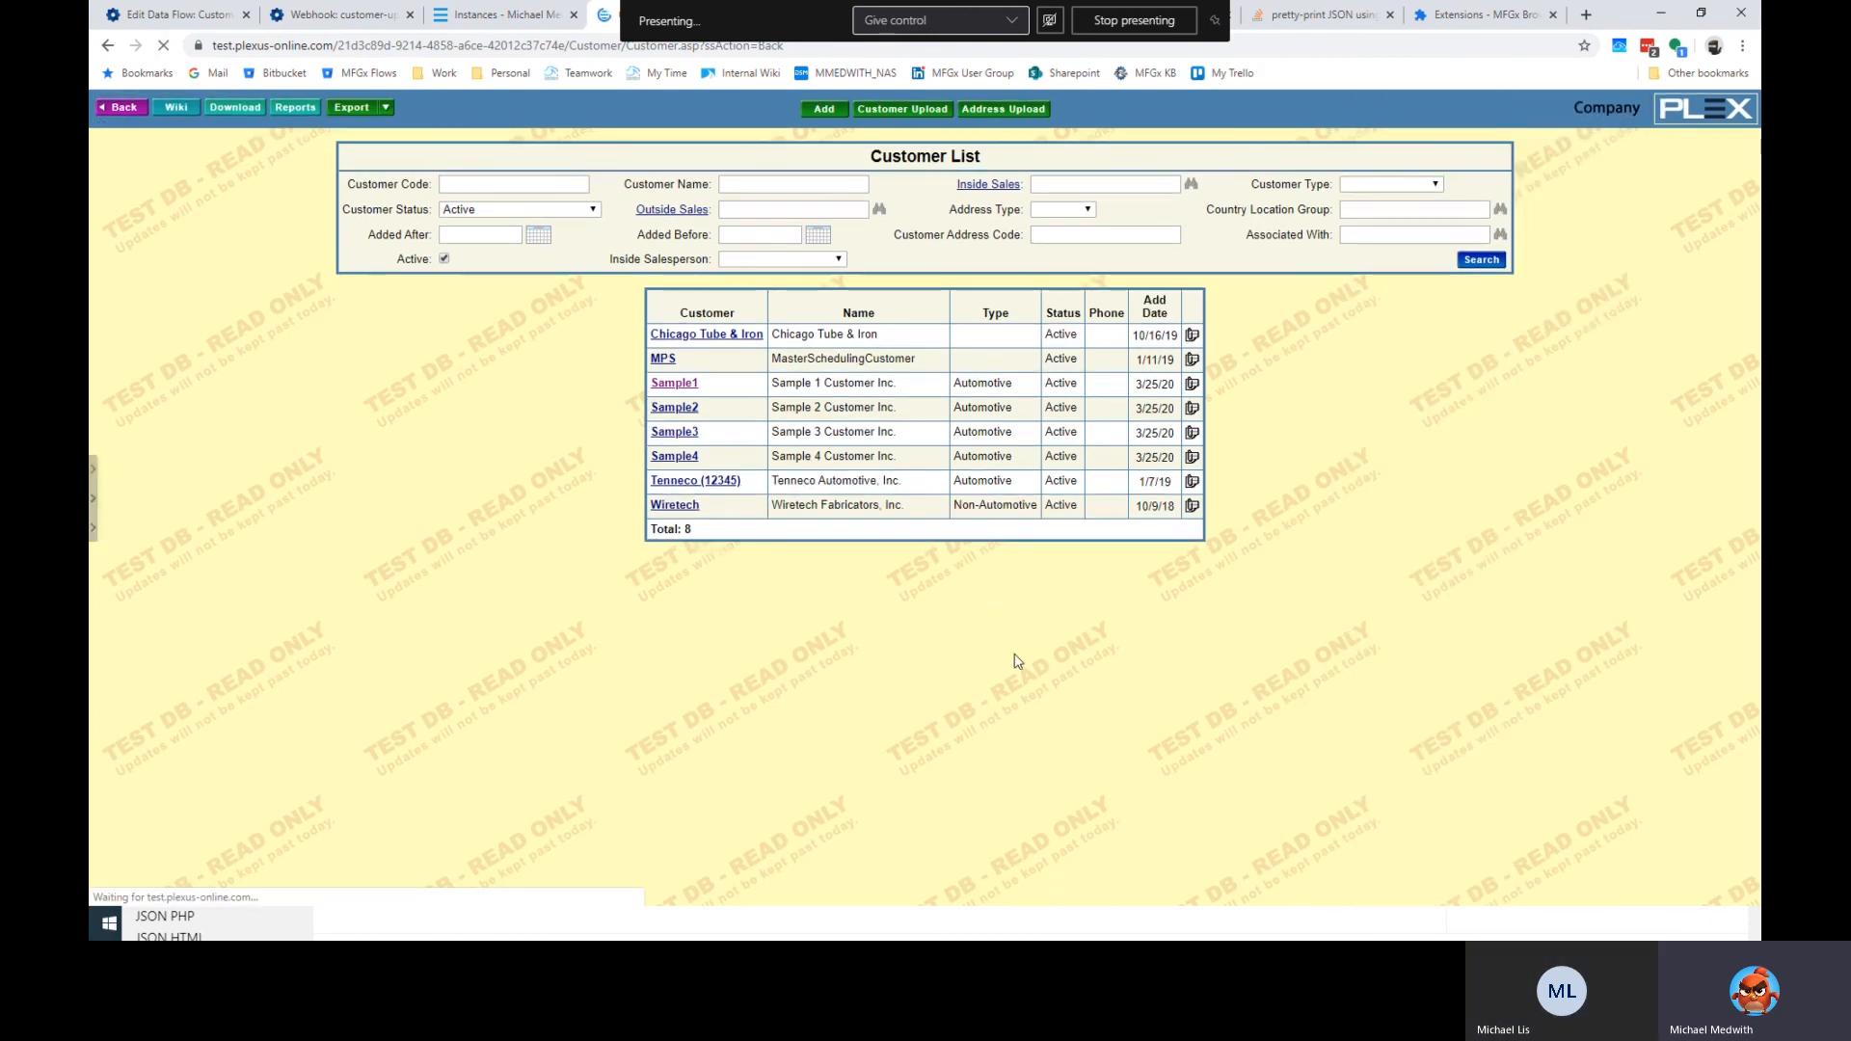
{"action": "left_click", "coordinate": [93, 474]}
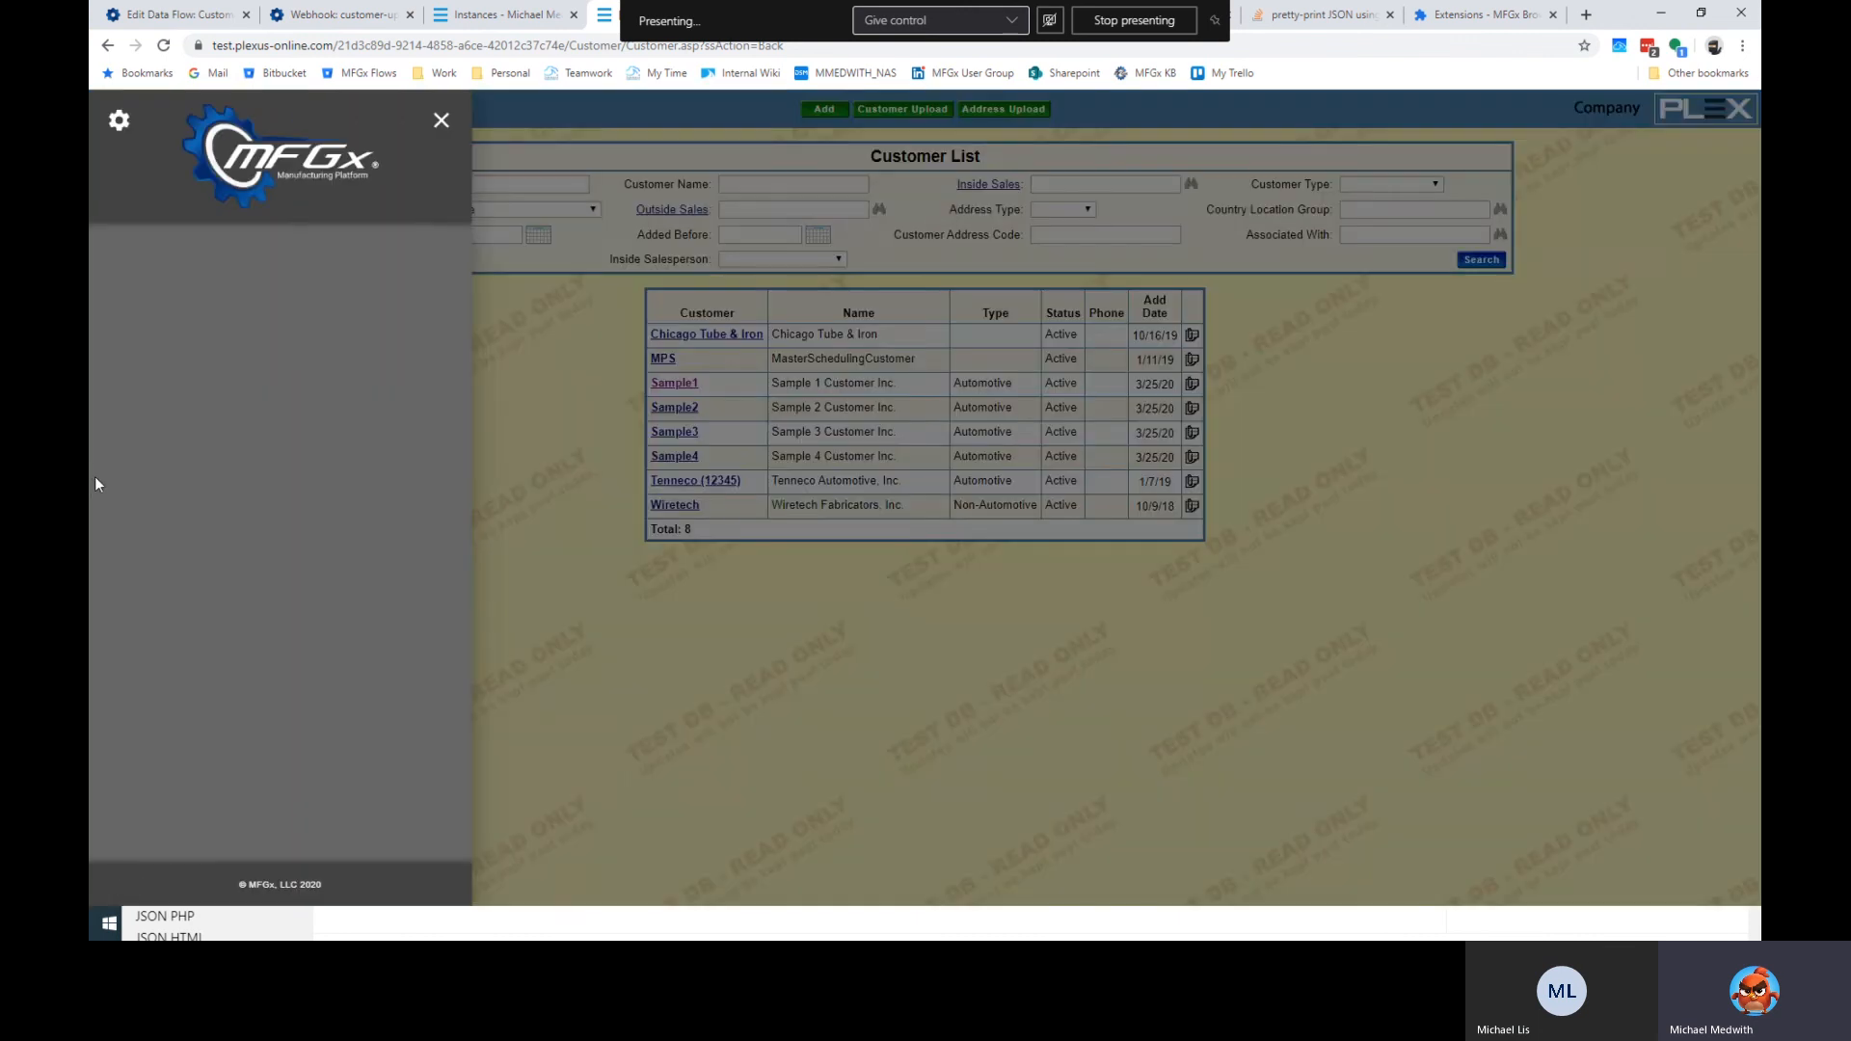
Add a panel button for the customer-upload-request webhook titled 'Re-run Customer Upload from FTP'.
{"action": "left_click", "coordinate": [119, 121]}
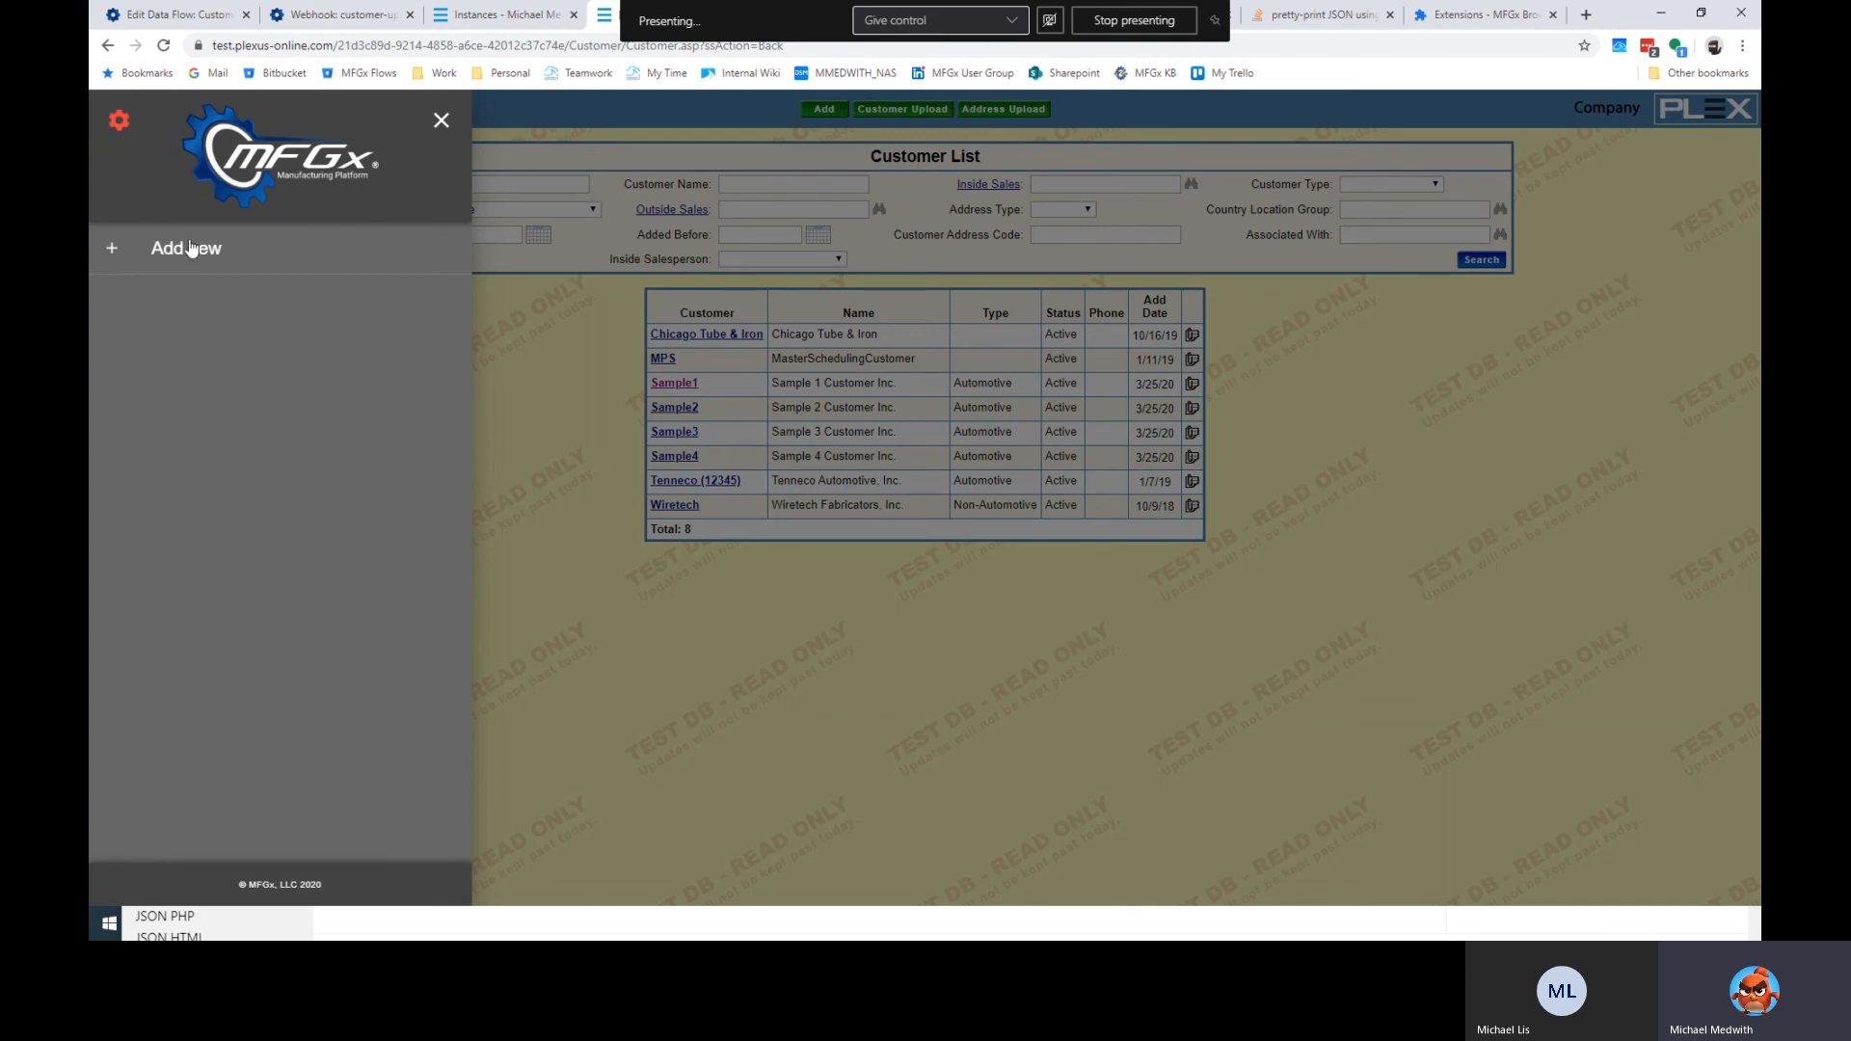
{"action": "left_click", "coordinate": [189, 253]}
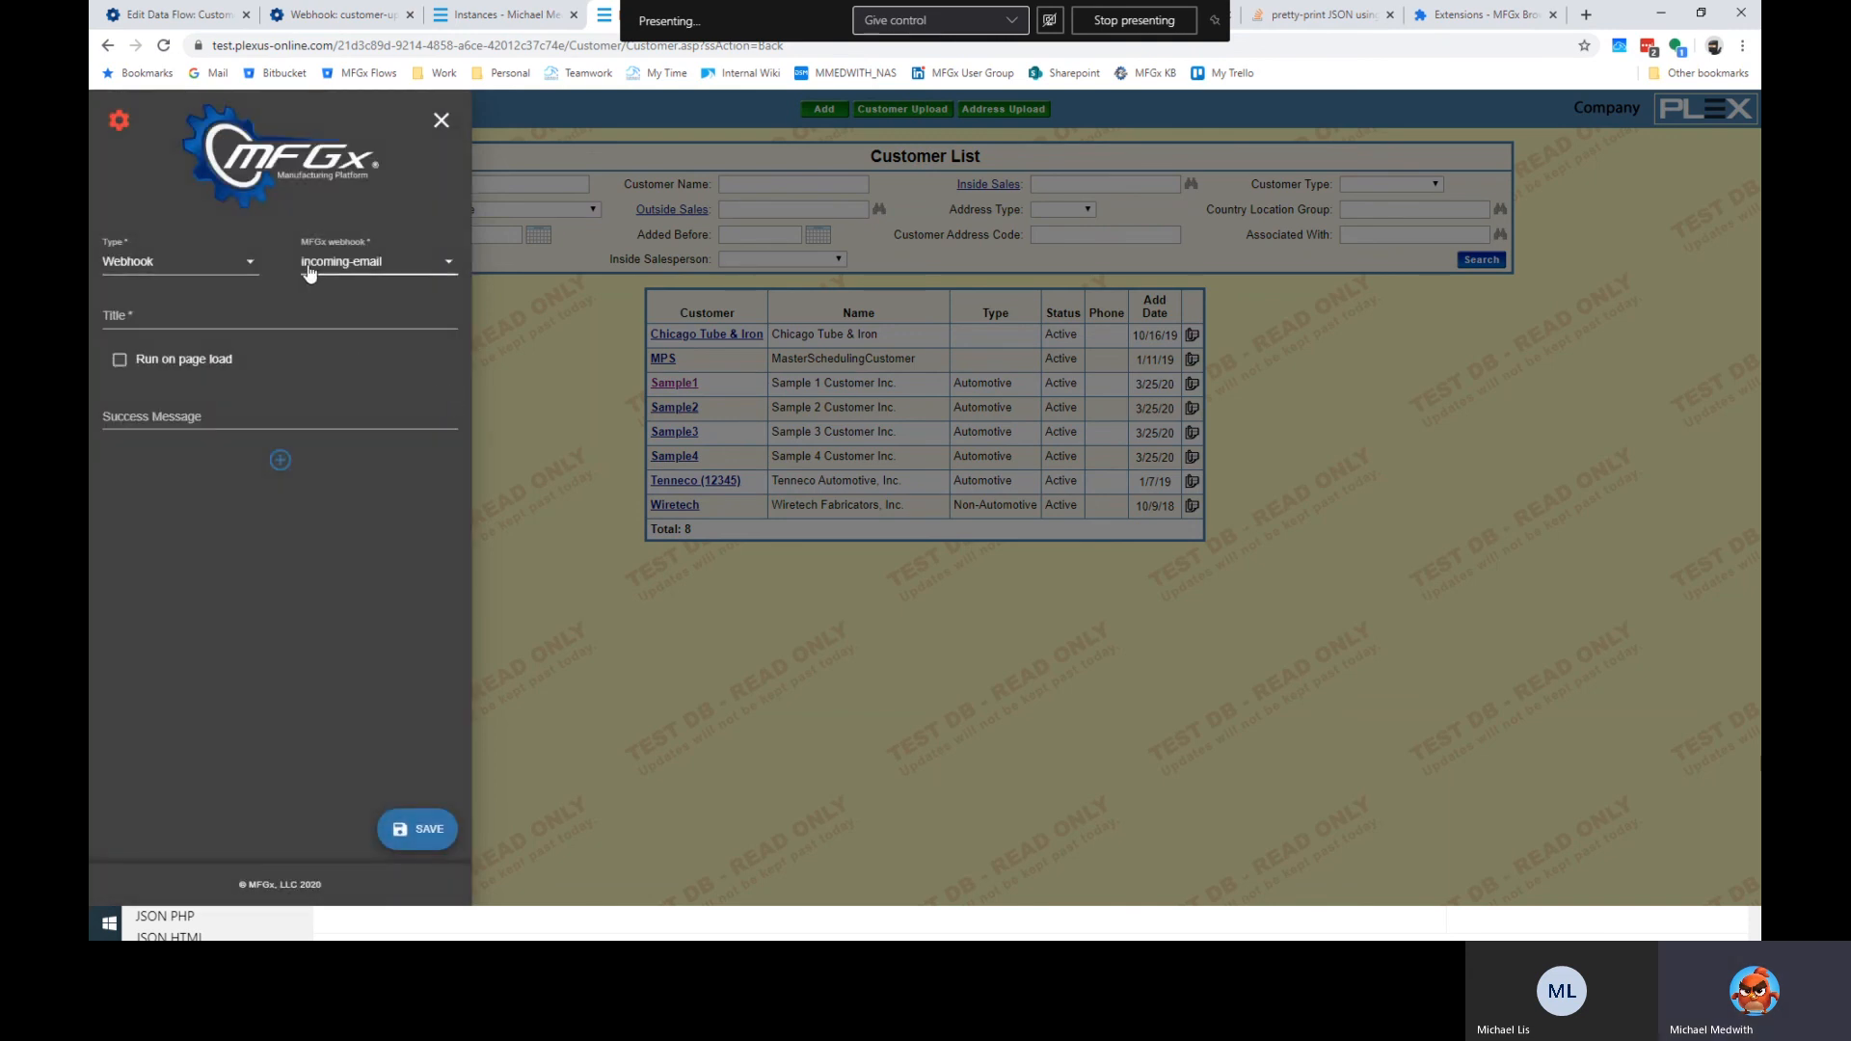
{"action": "left_click", "coordinate": [361, 274]}
{"action": "left_click", "coordinate": [372, 296]}
{"action": "left_click", "coordinate": [372, 297]}
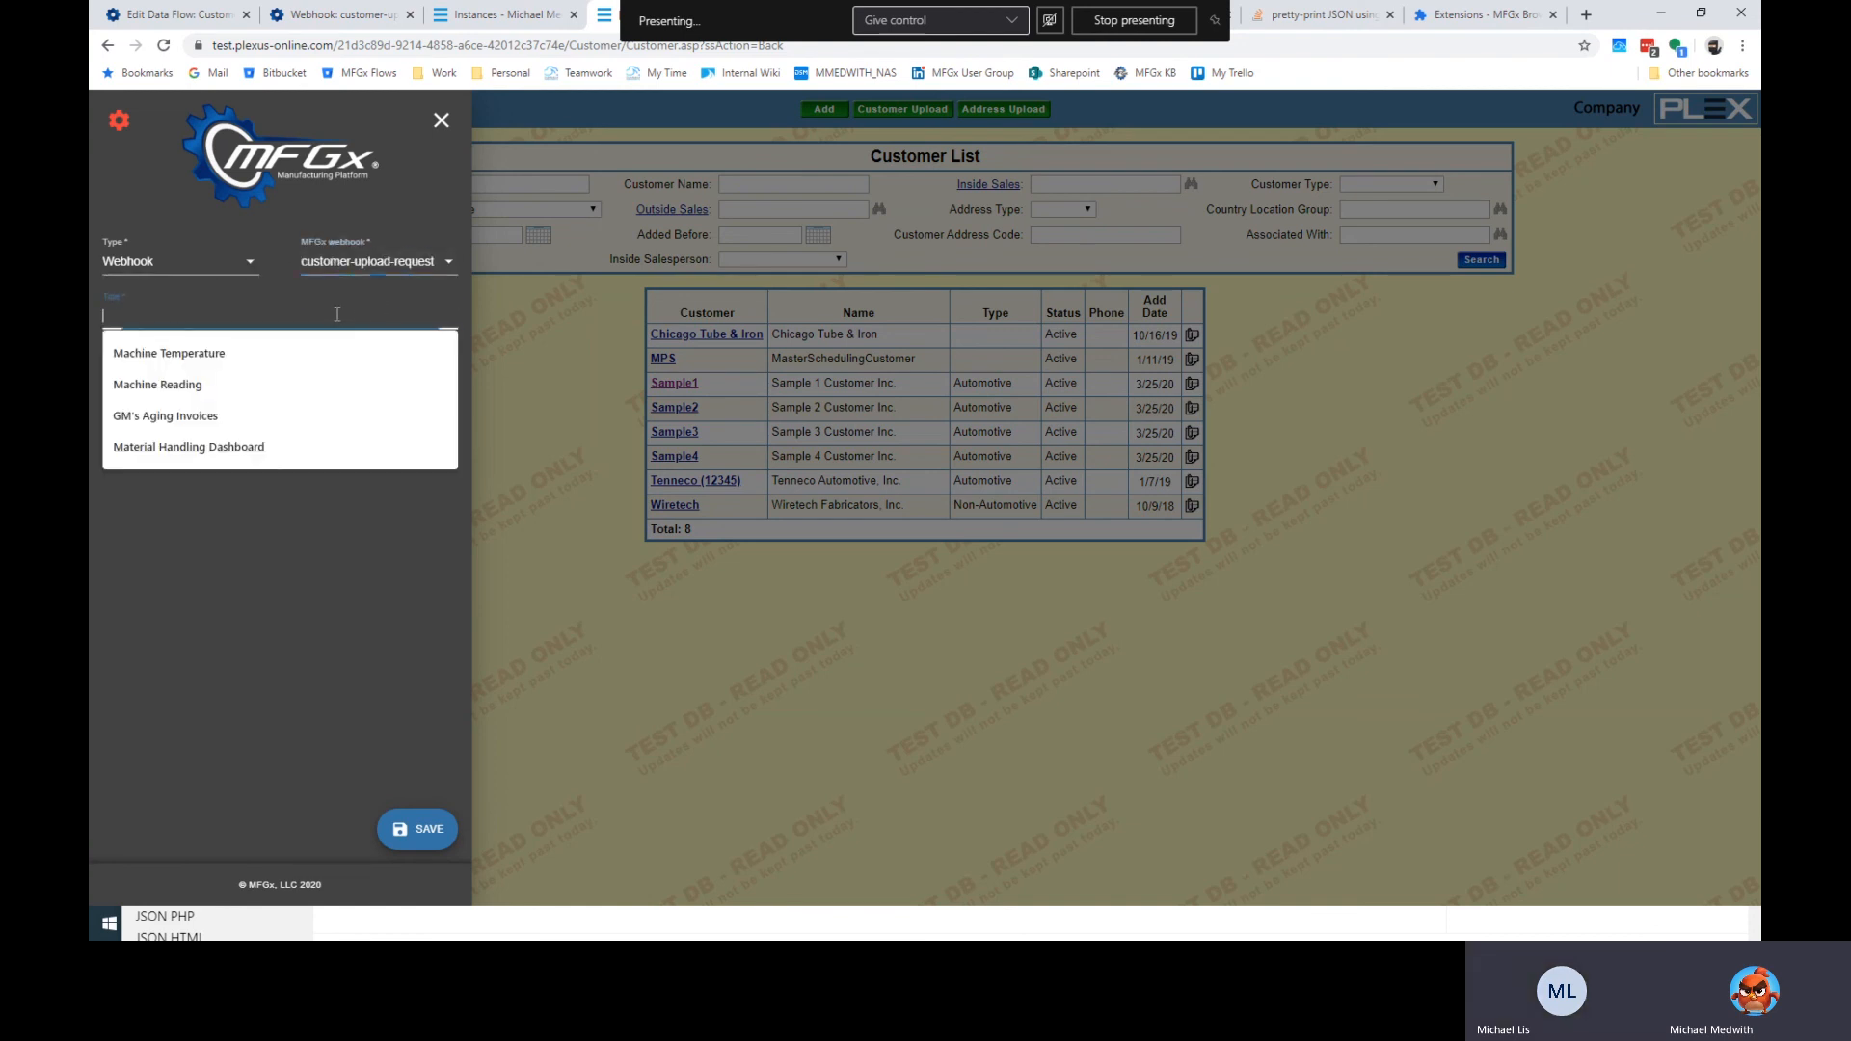
{"action": "type", "text": "Re"}
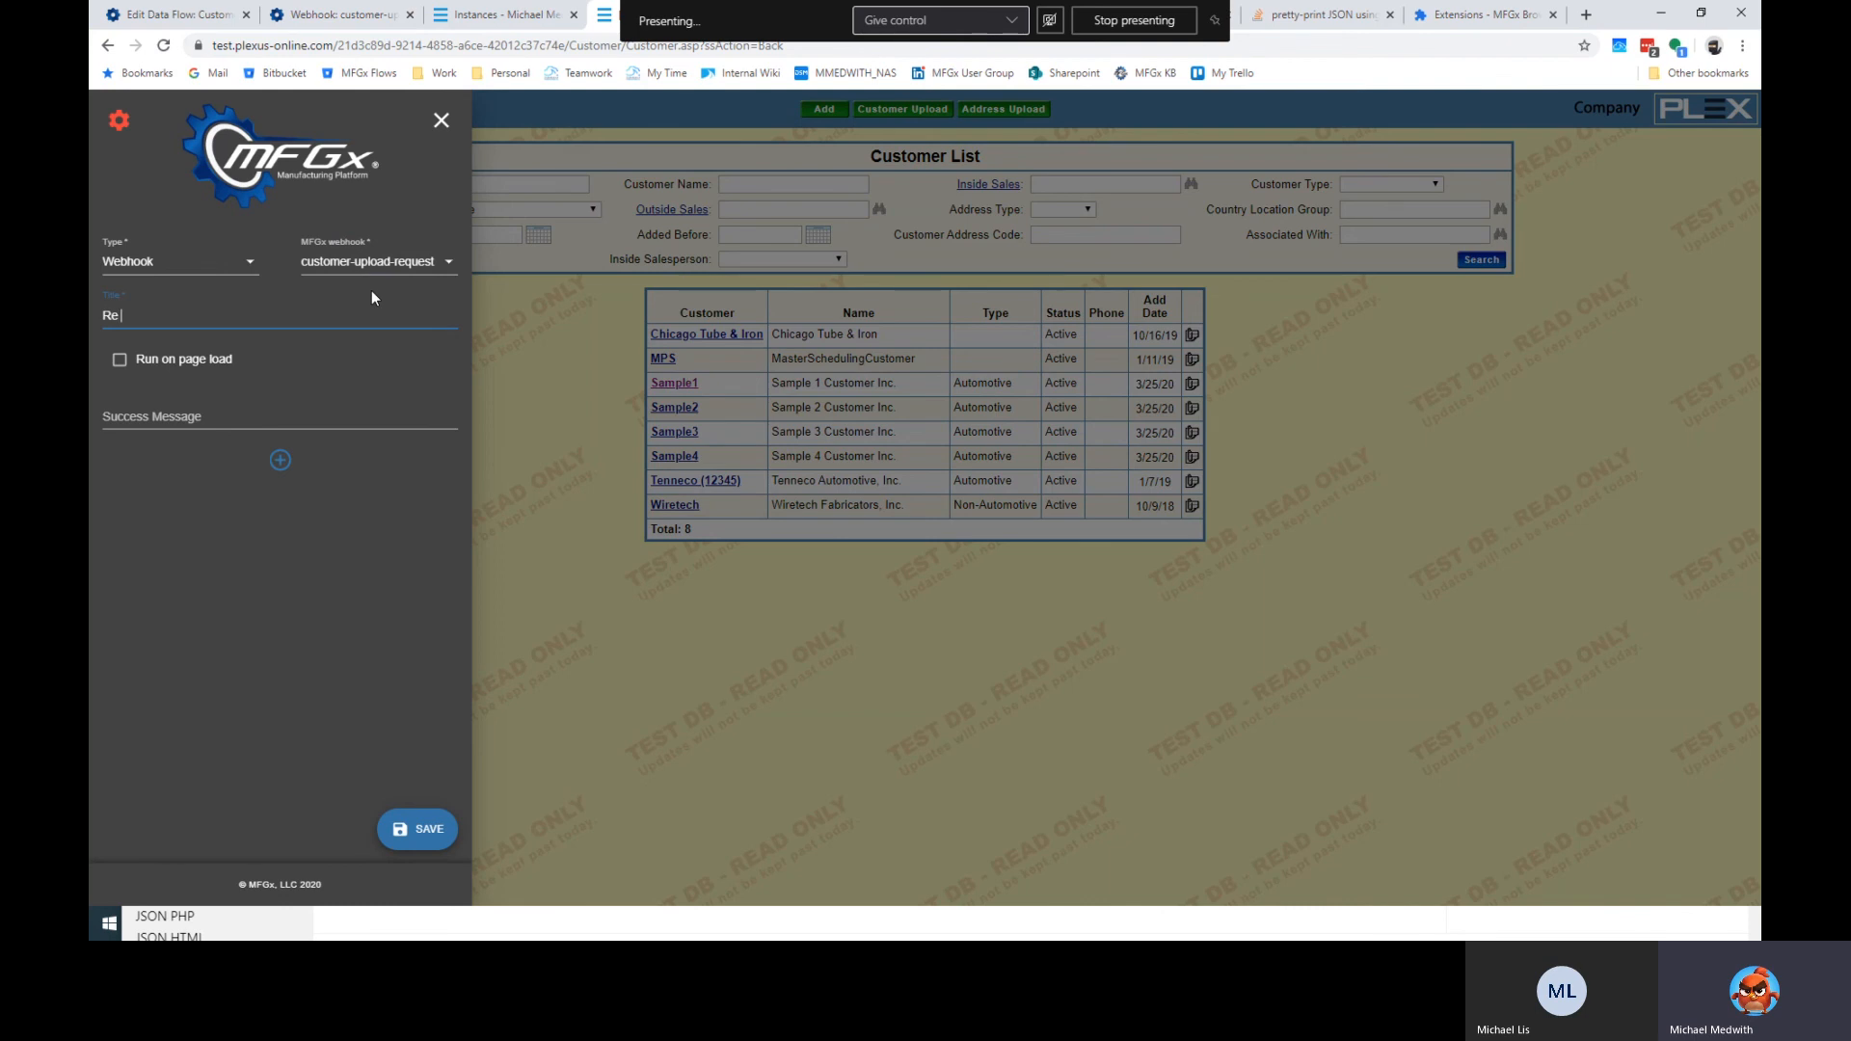
{"action": "type", "text": "-run Customer Upload from FTP"}
Set the button's success message to 'Your request is being processed.' and save it.
{"action": "left_click", "coordinate": [201, 420]}
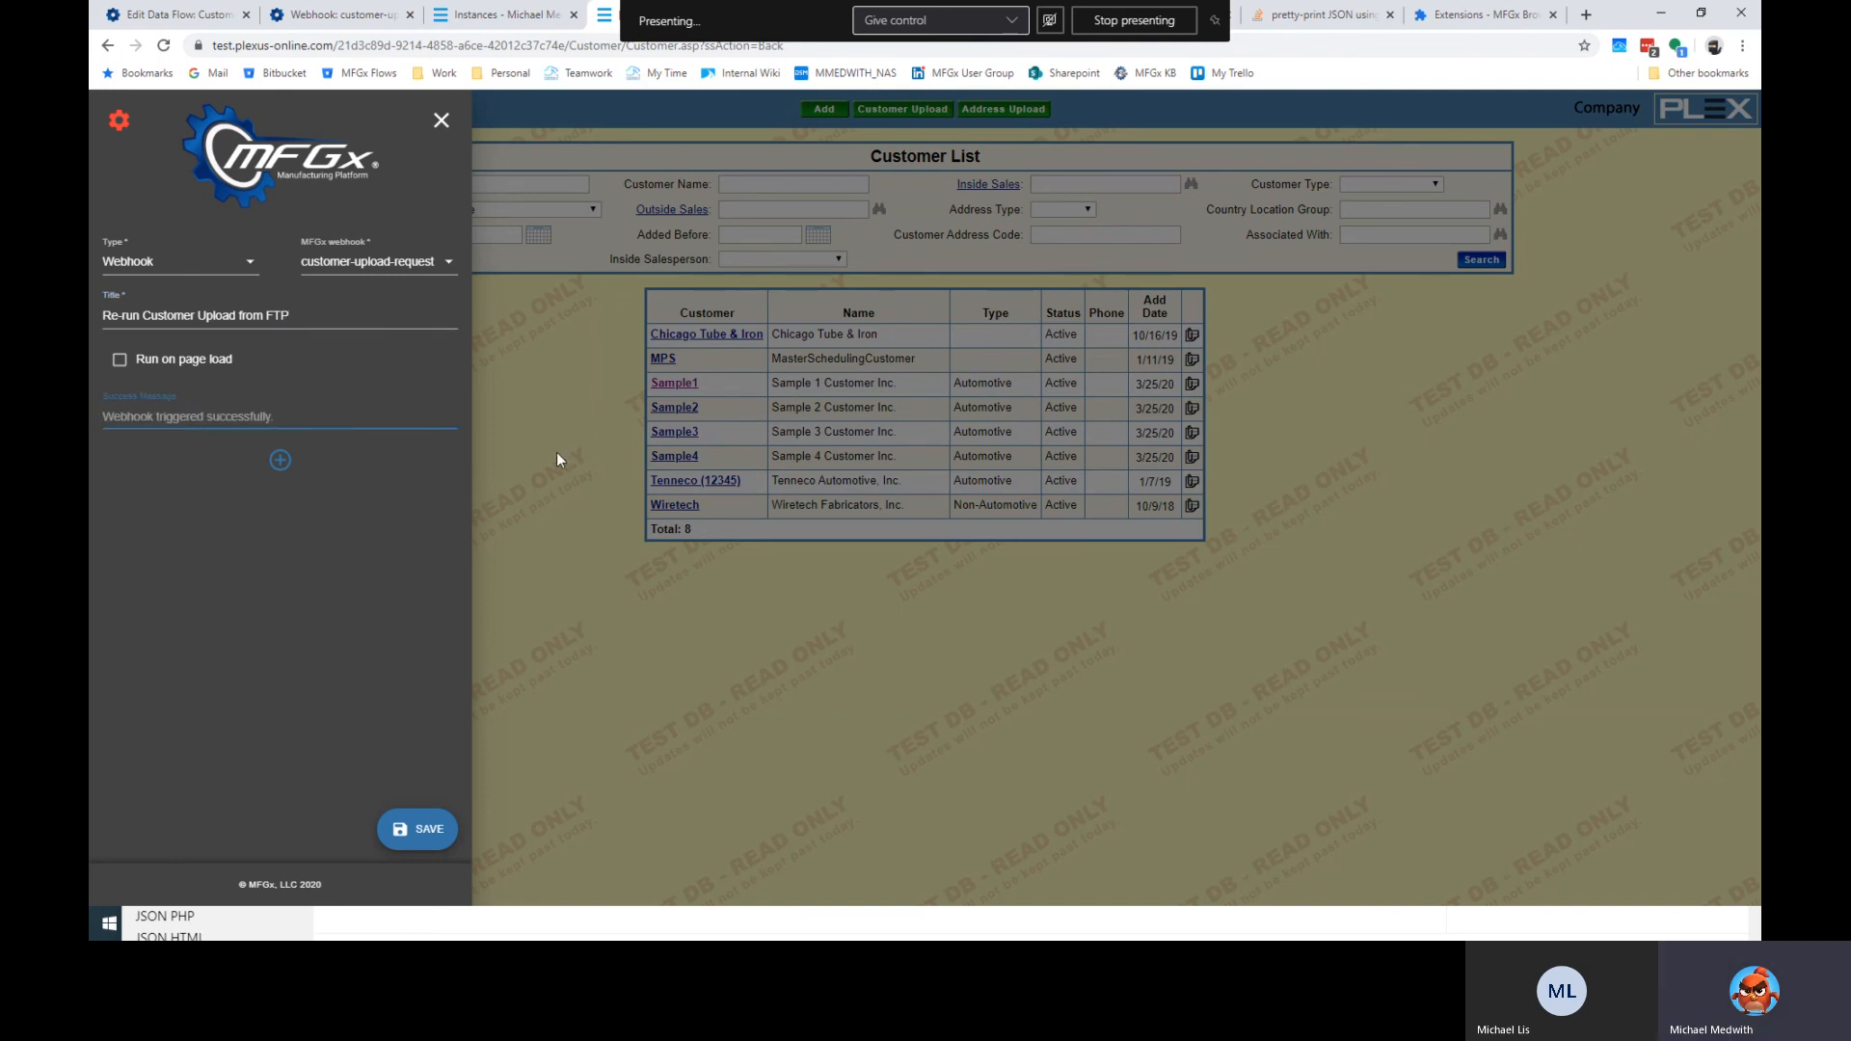
{"action": "type", "text": "You"}
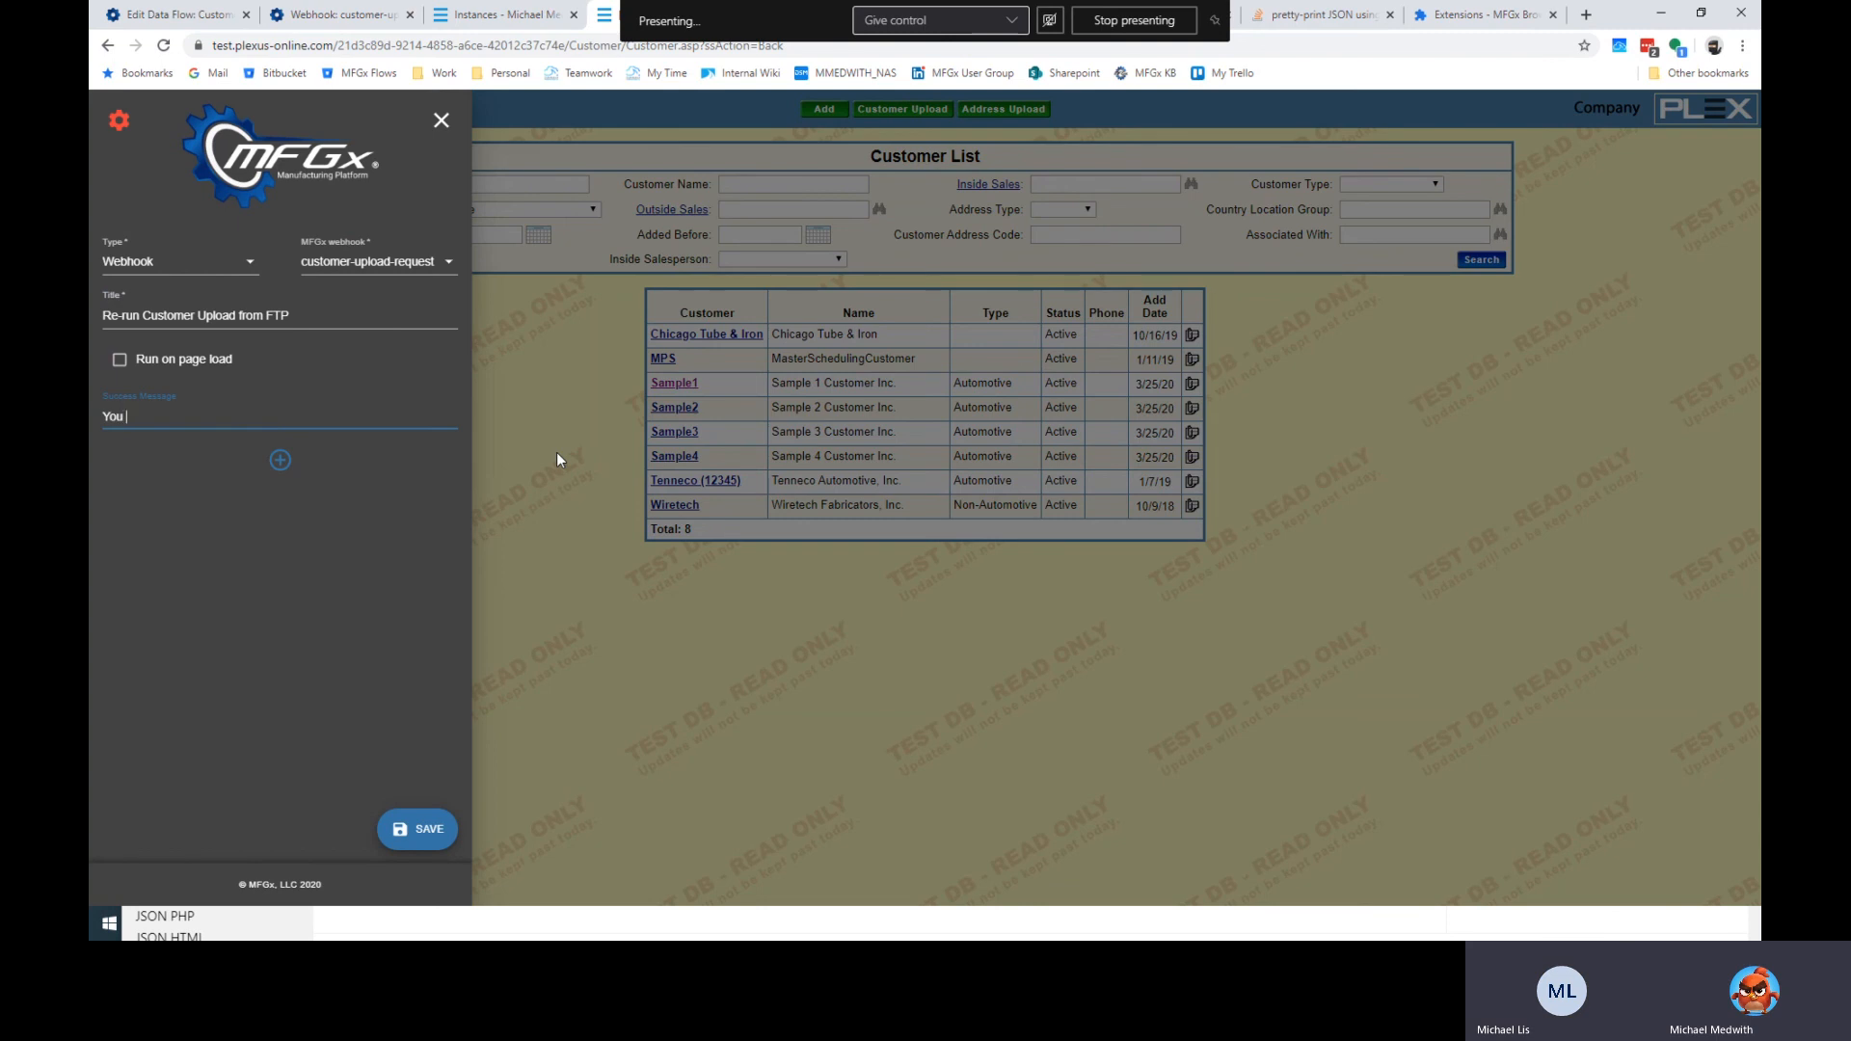
{"action": "key", "text": "BackSpace"}
{"action": "key", "text": "BackSpace"}
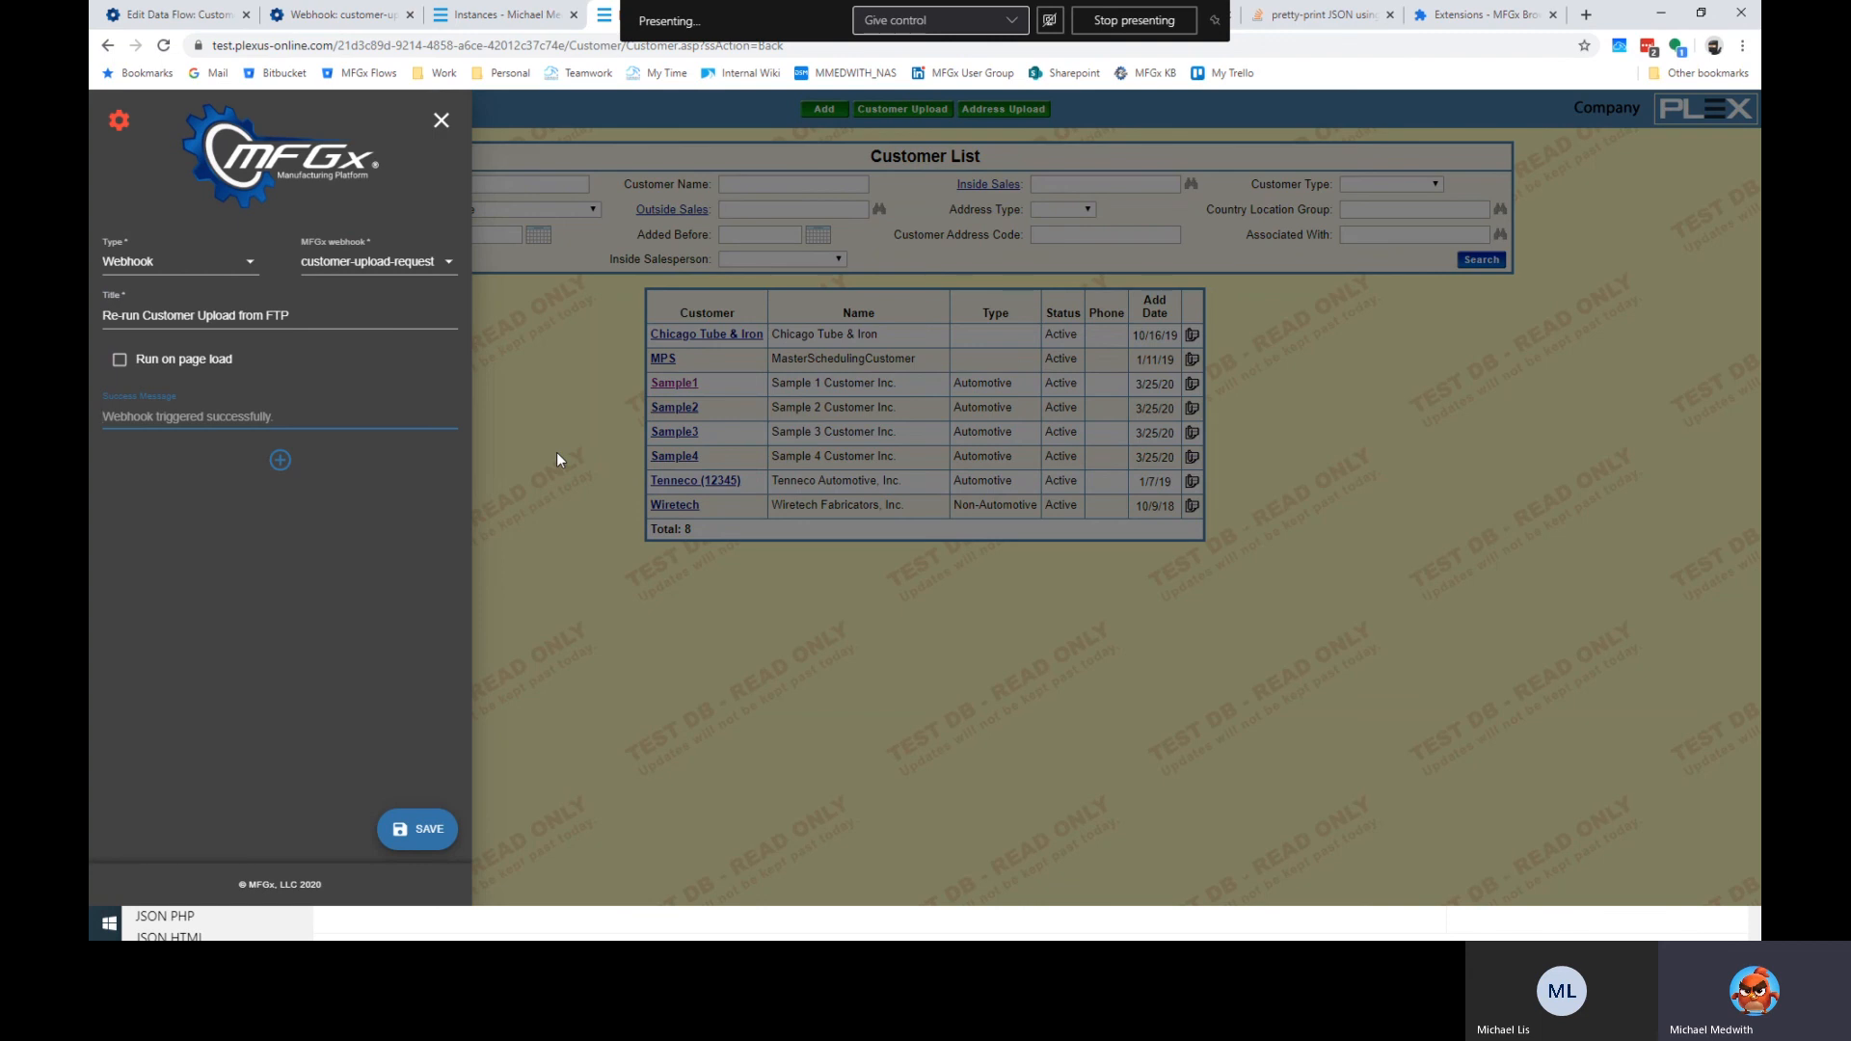
{"action": "left_click", "coordinate": [222, 557]}
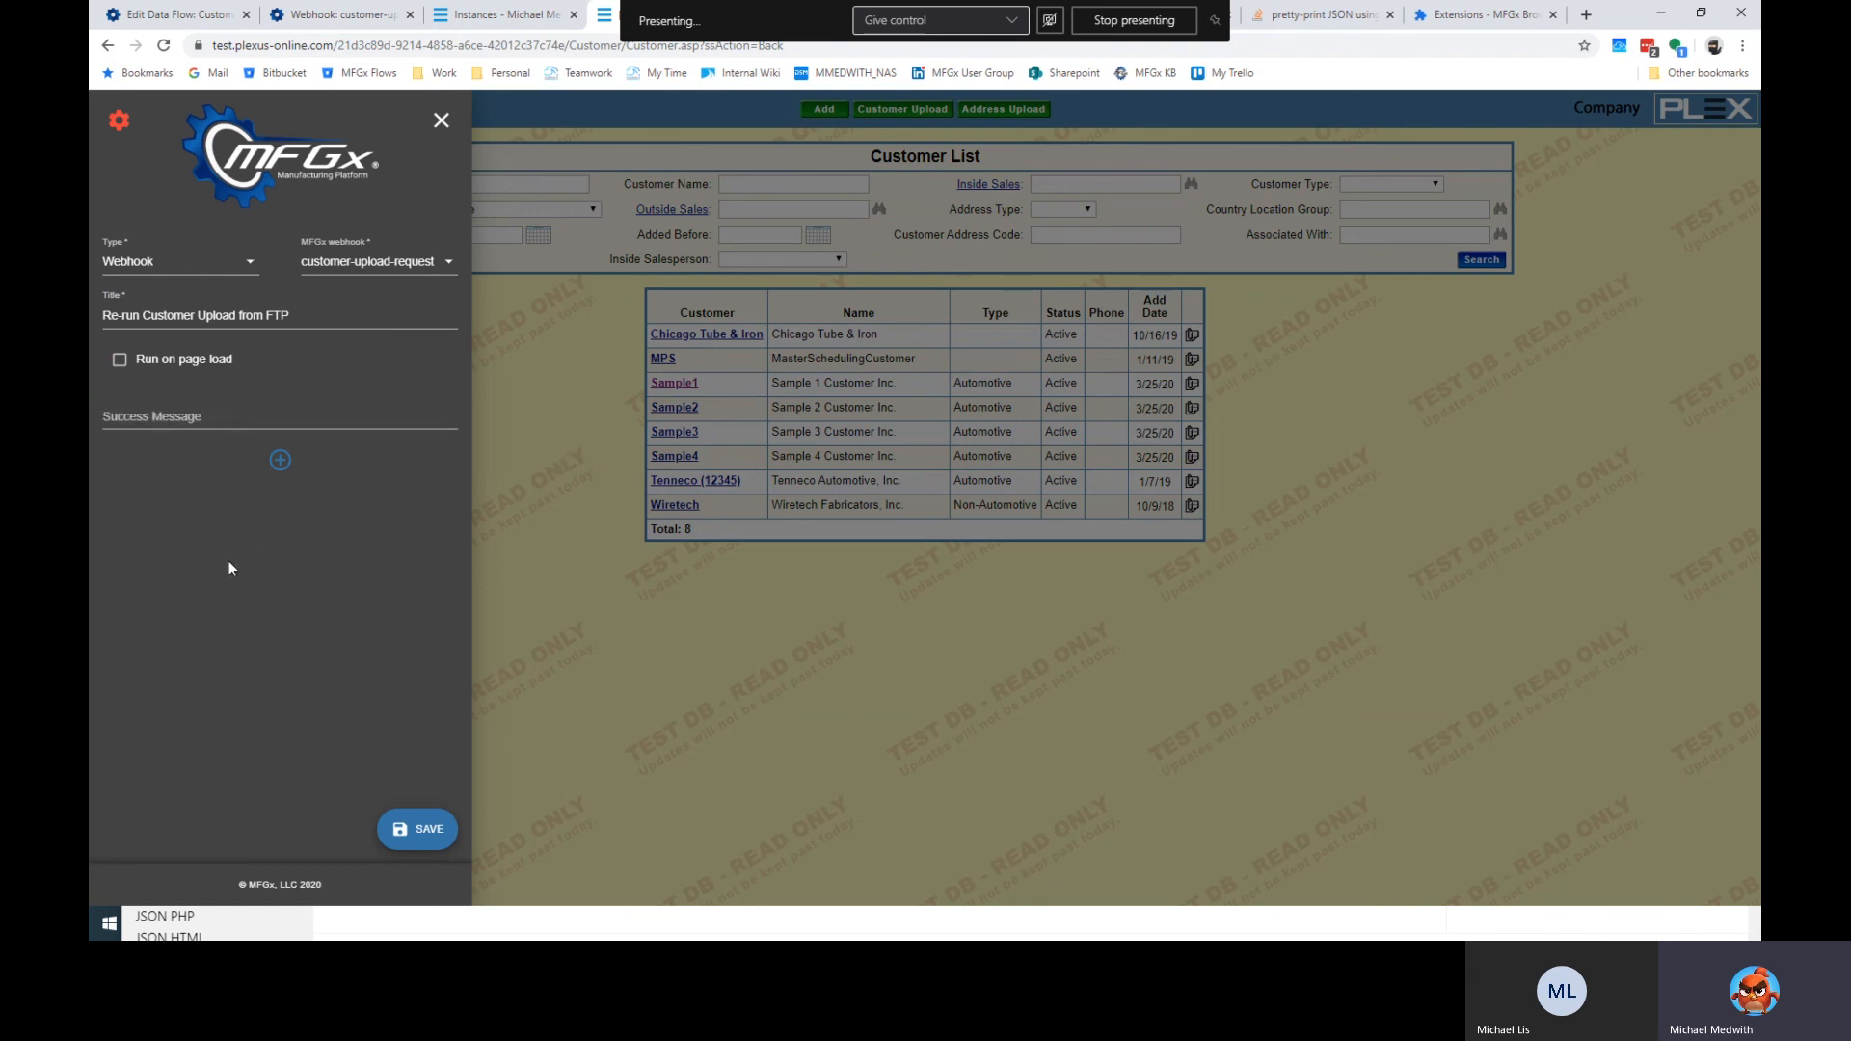
{"action": "left_click", "coordinate": [182, 431]}
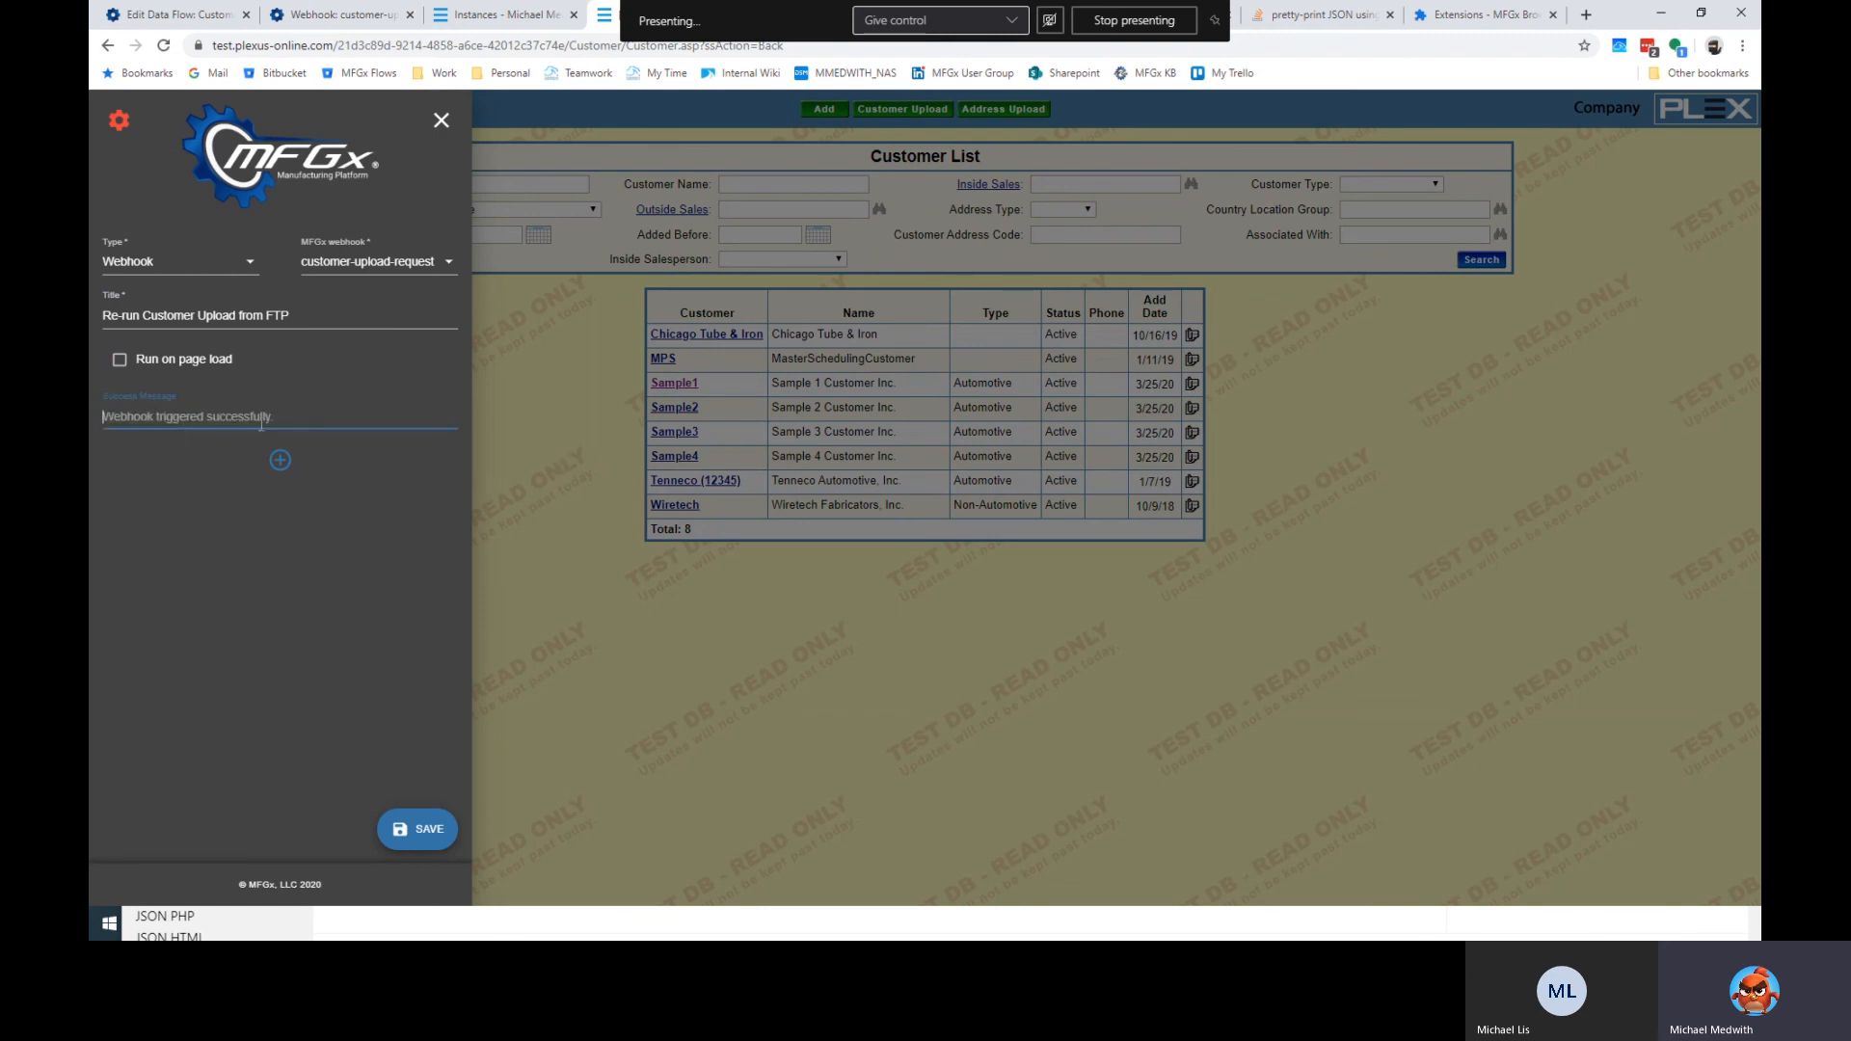
{"action": "type", "text": "Your request is being processed.  Any eror"}
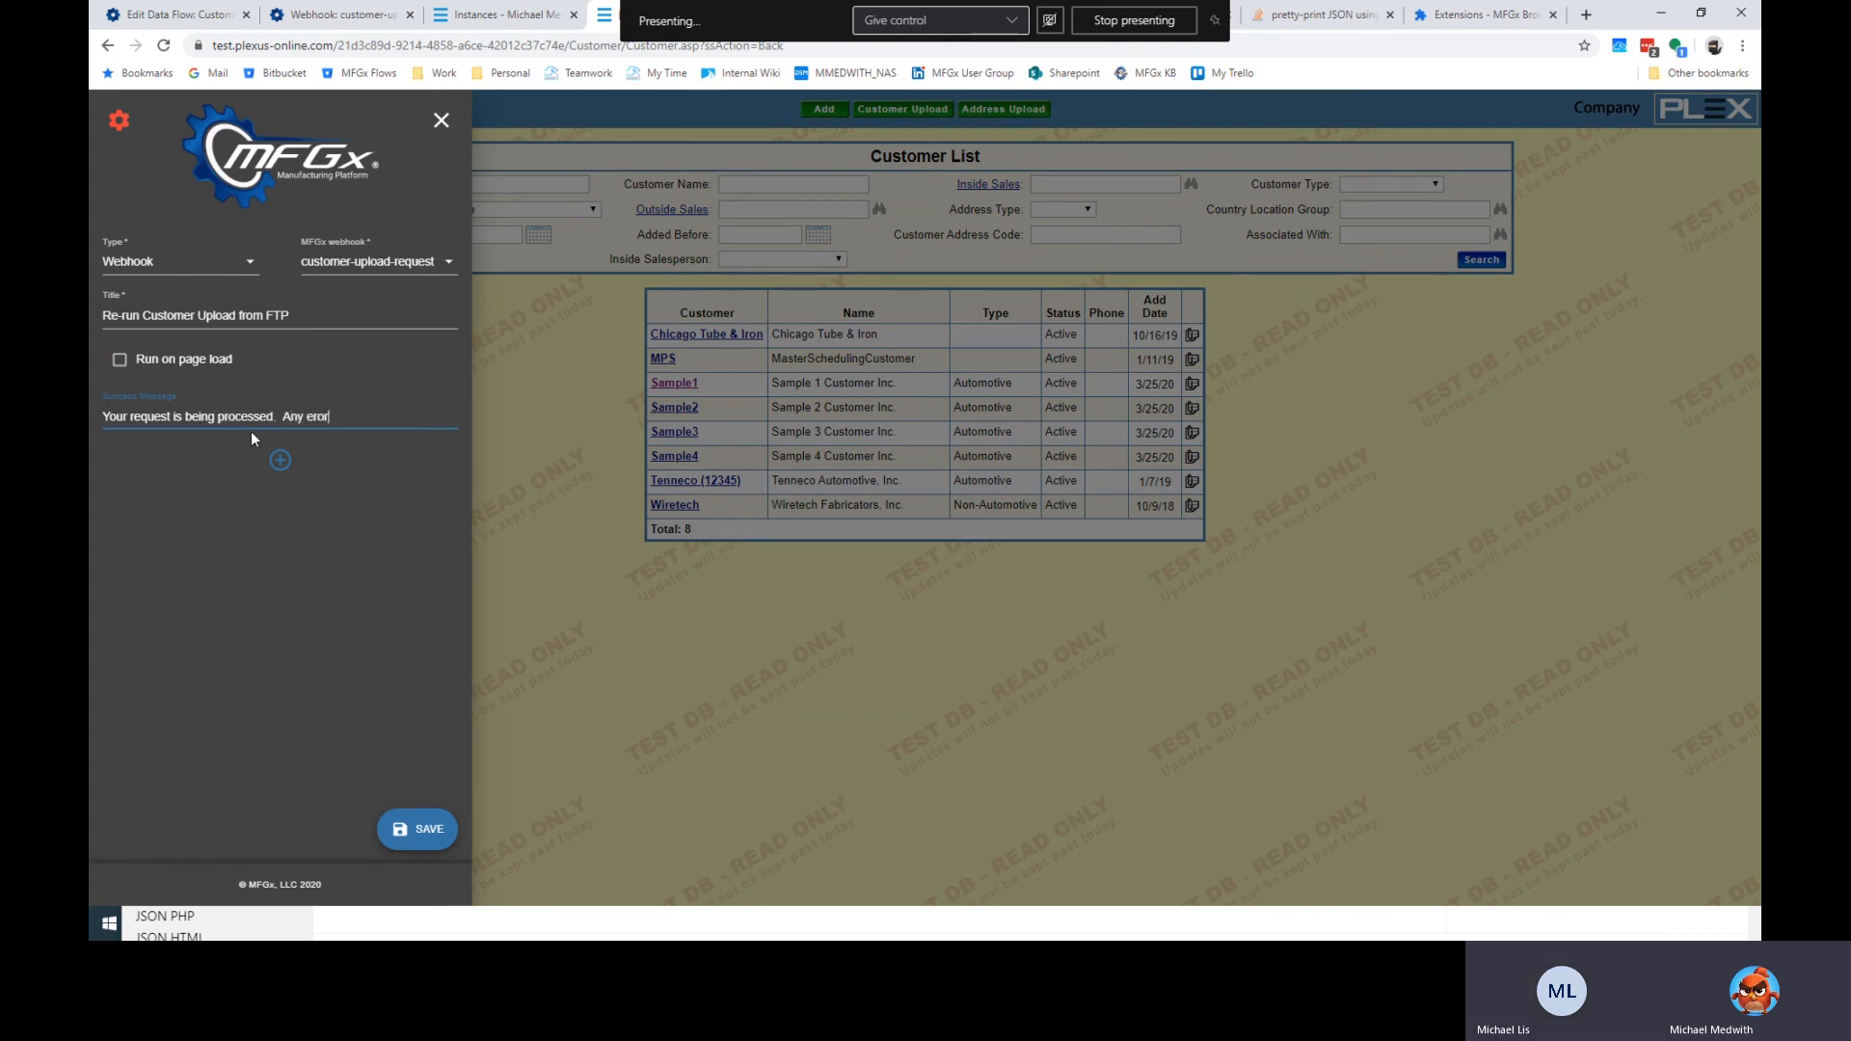
{"action": "key", "text": "ctrl+shift+Left"}
{"action": "key", "text": "ctrl+shift+Left"}
{"action": "key", "text": "BackSpace"}
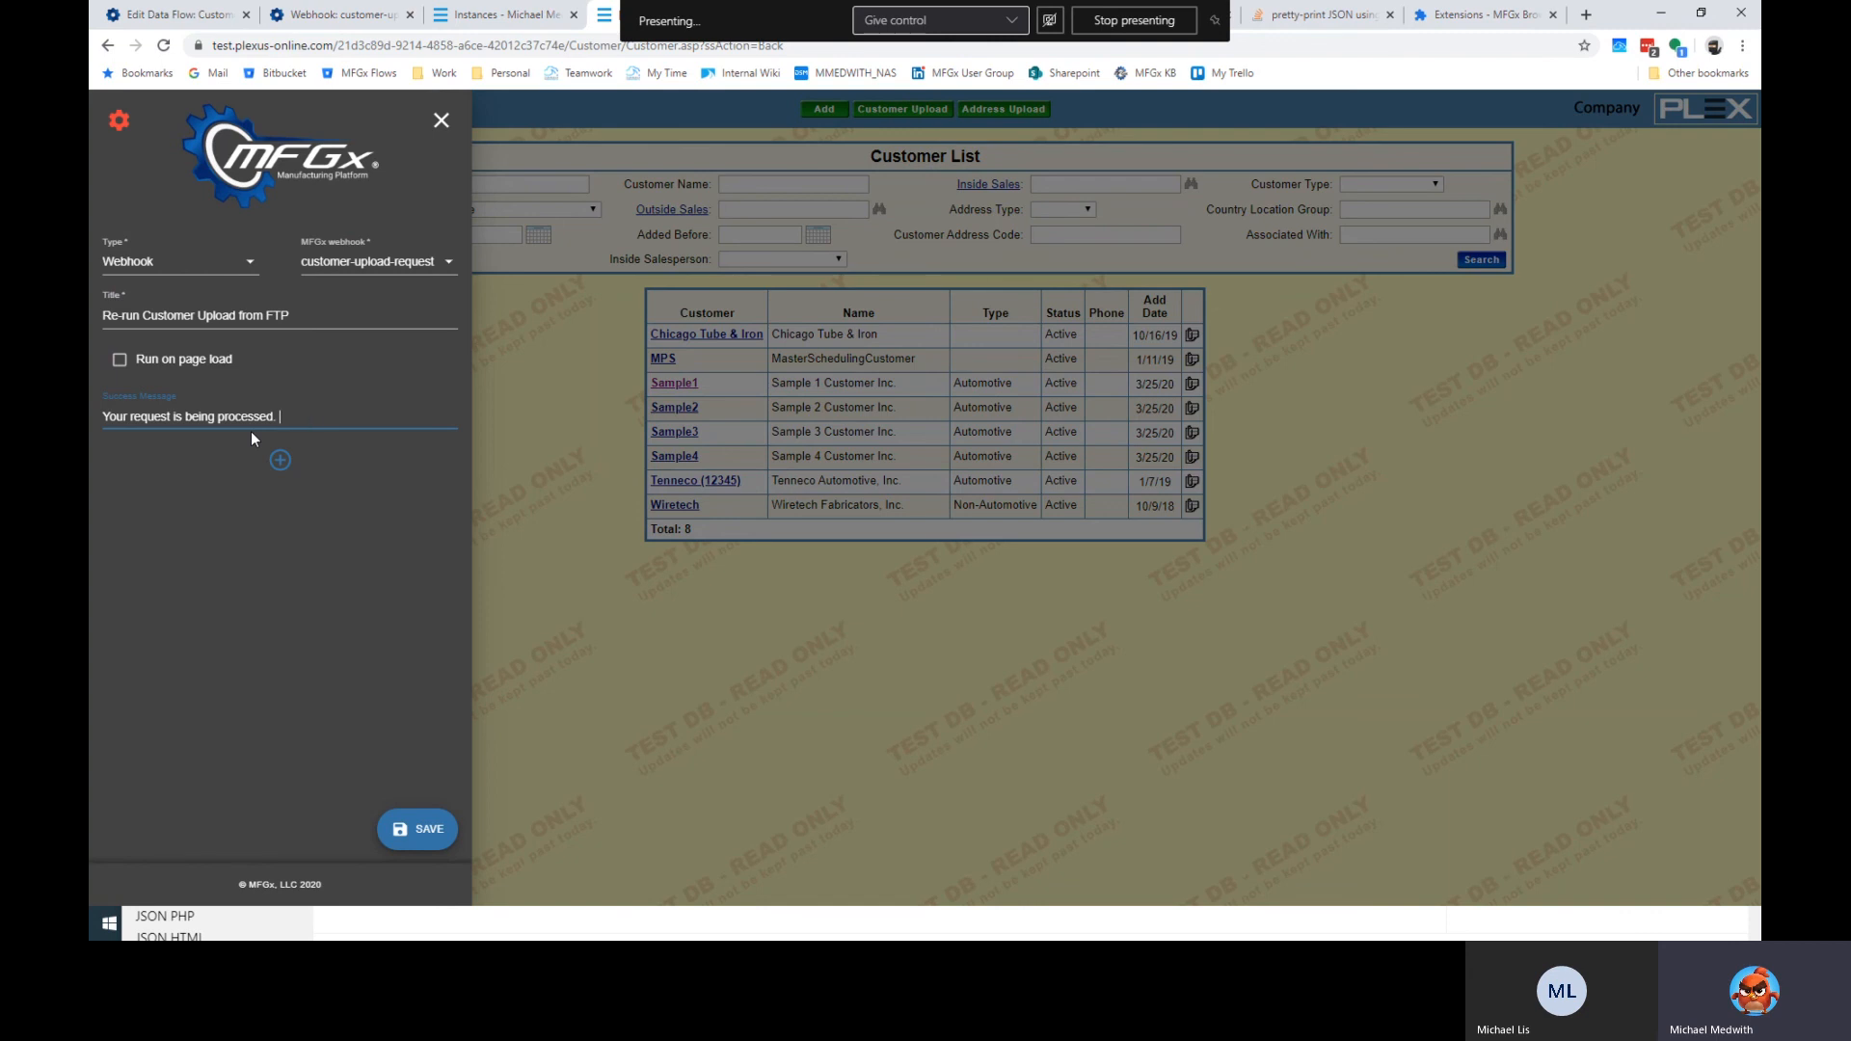
{"action": "left_click", "coordinate": [381, 730]}
{"action": "left_click", "coordinate": [421, 839]}
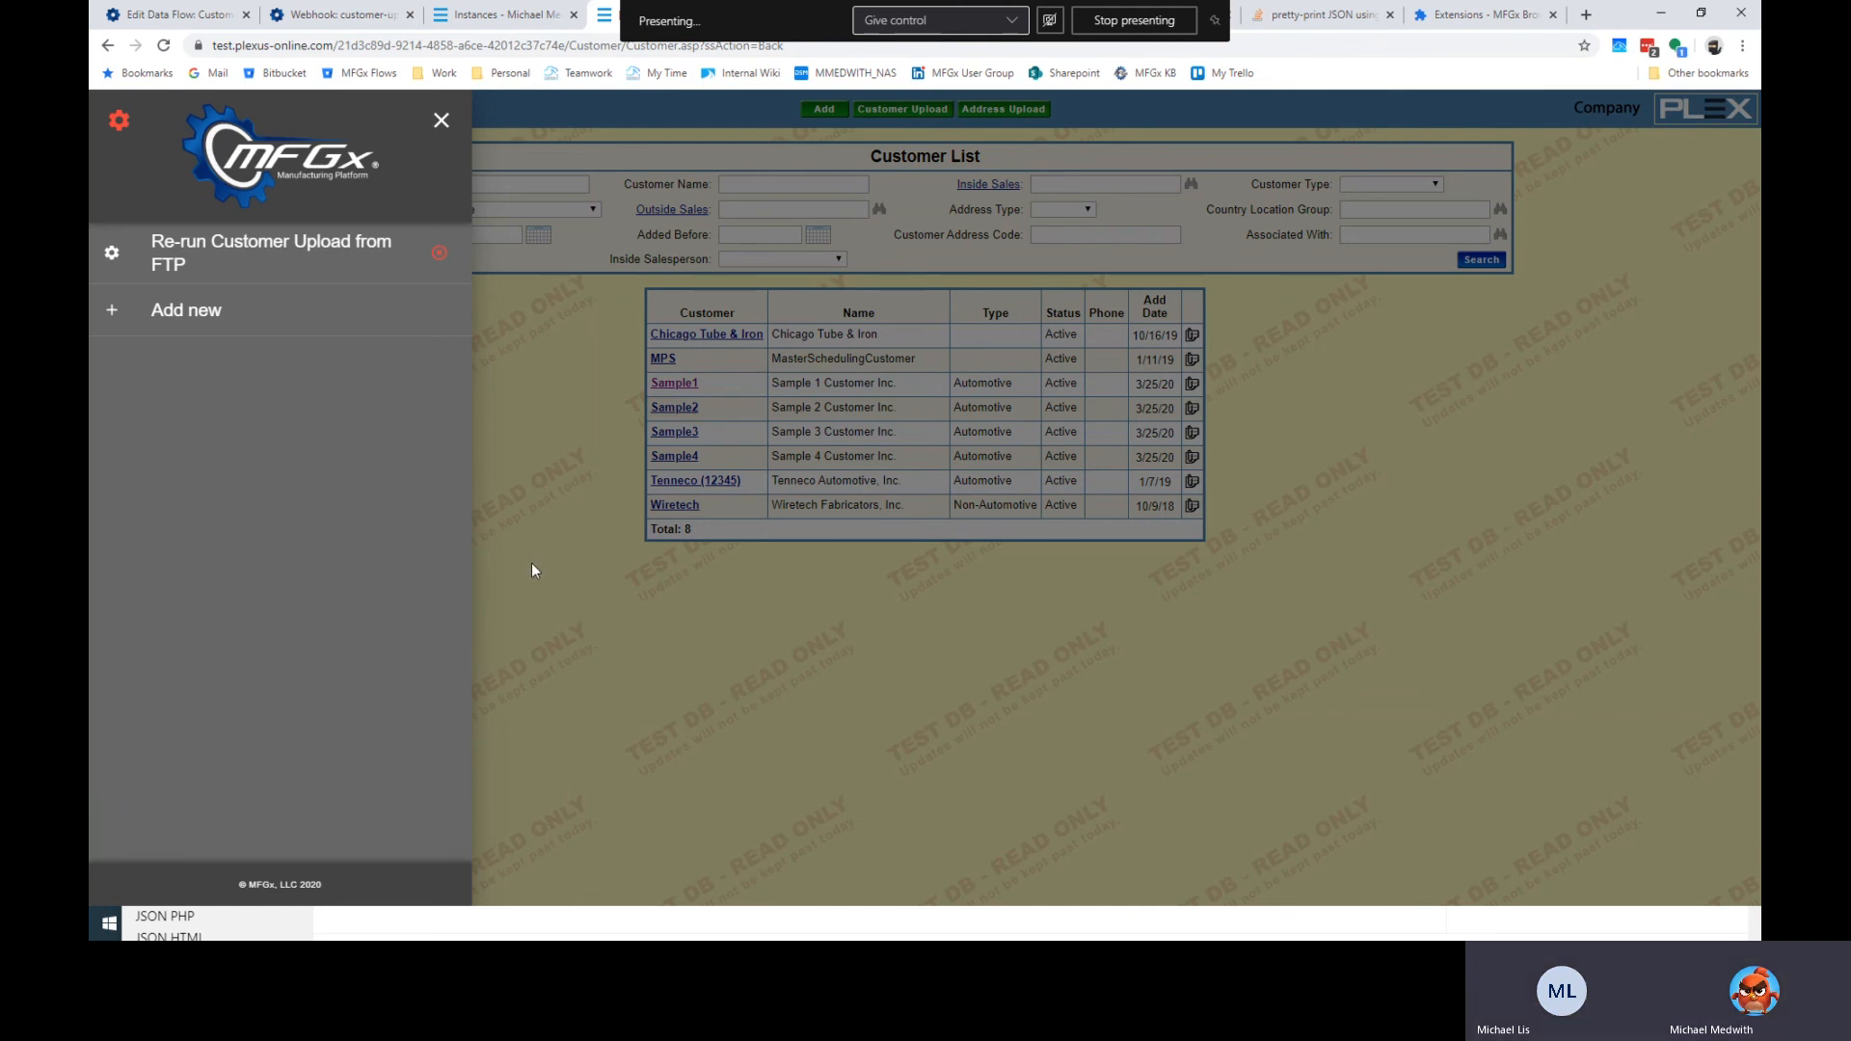
Reopen the MFGx panel and run the new Re-run Customer Upload from FTP button.
{"action": "left_click", "coordinate": [506, 432]}
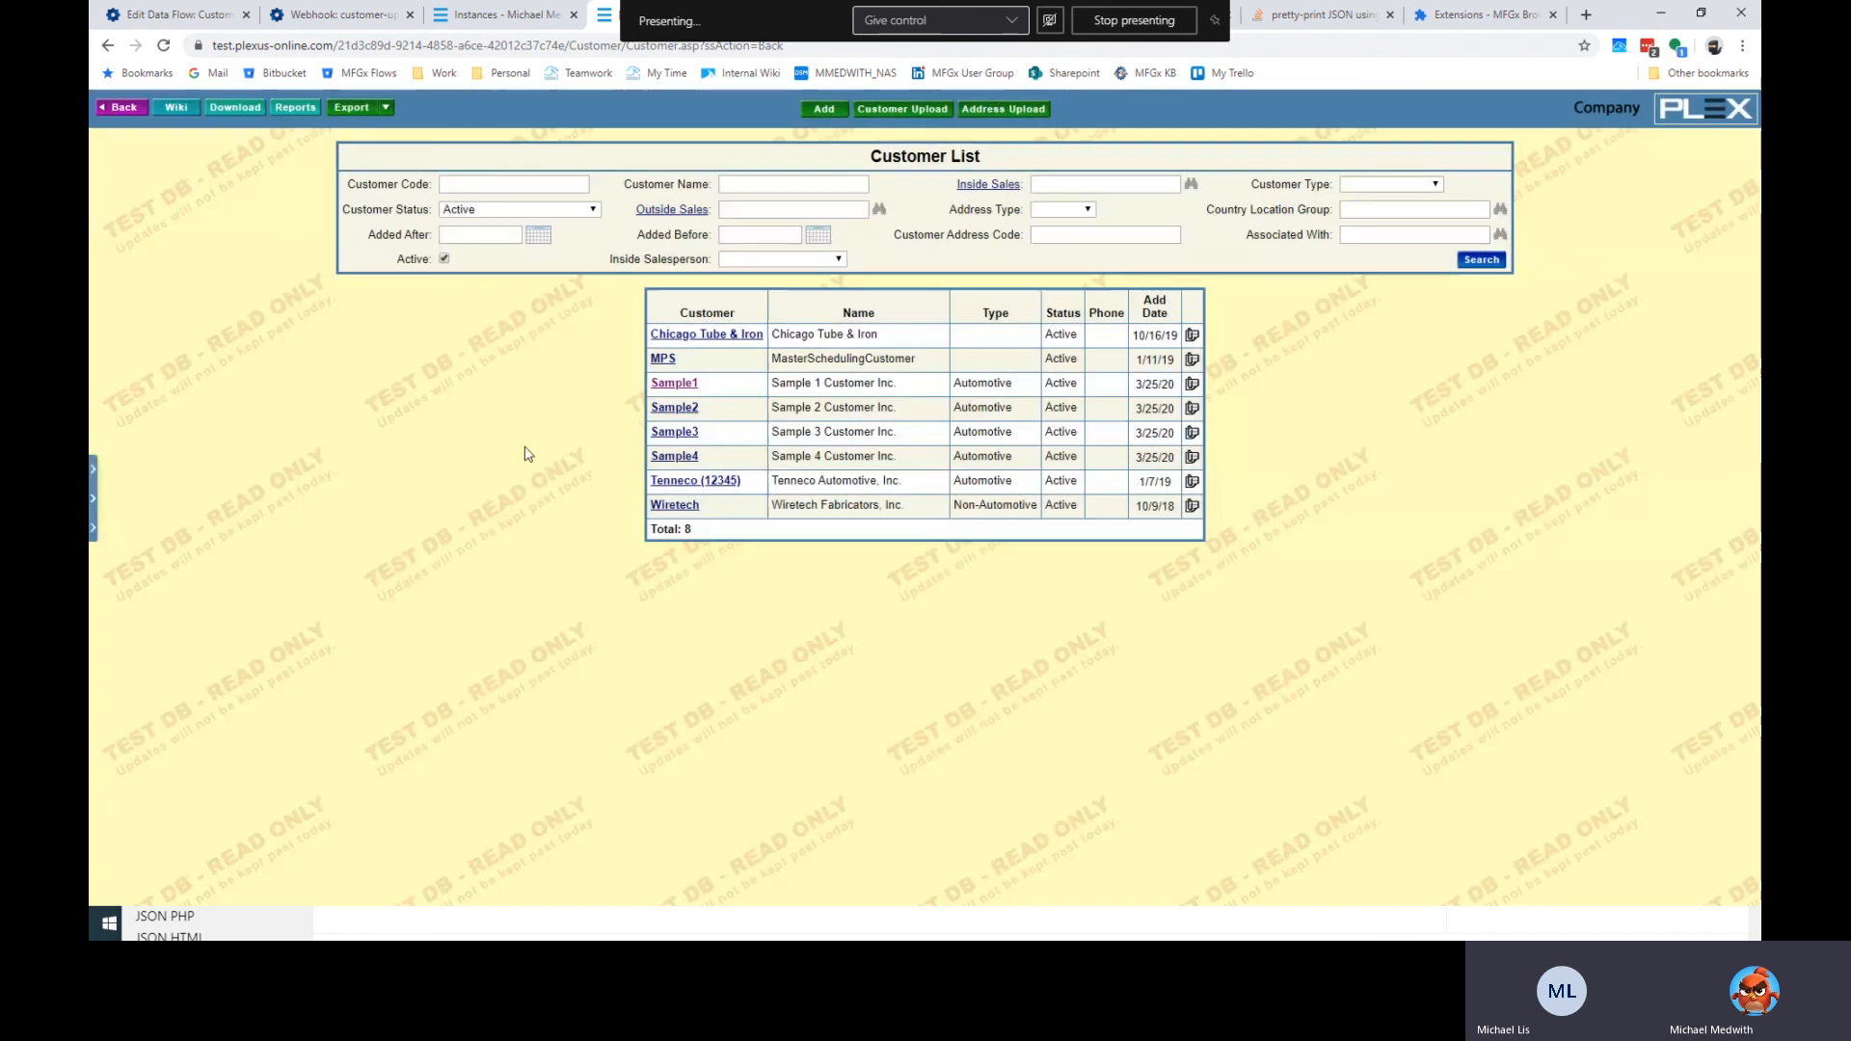
{"action": "left_click", "coordinate": [93, 482]}
{"action": "left_click", "coordinate": [311, 254]}
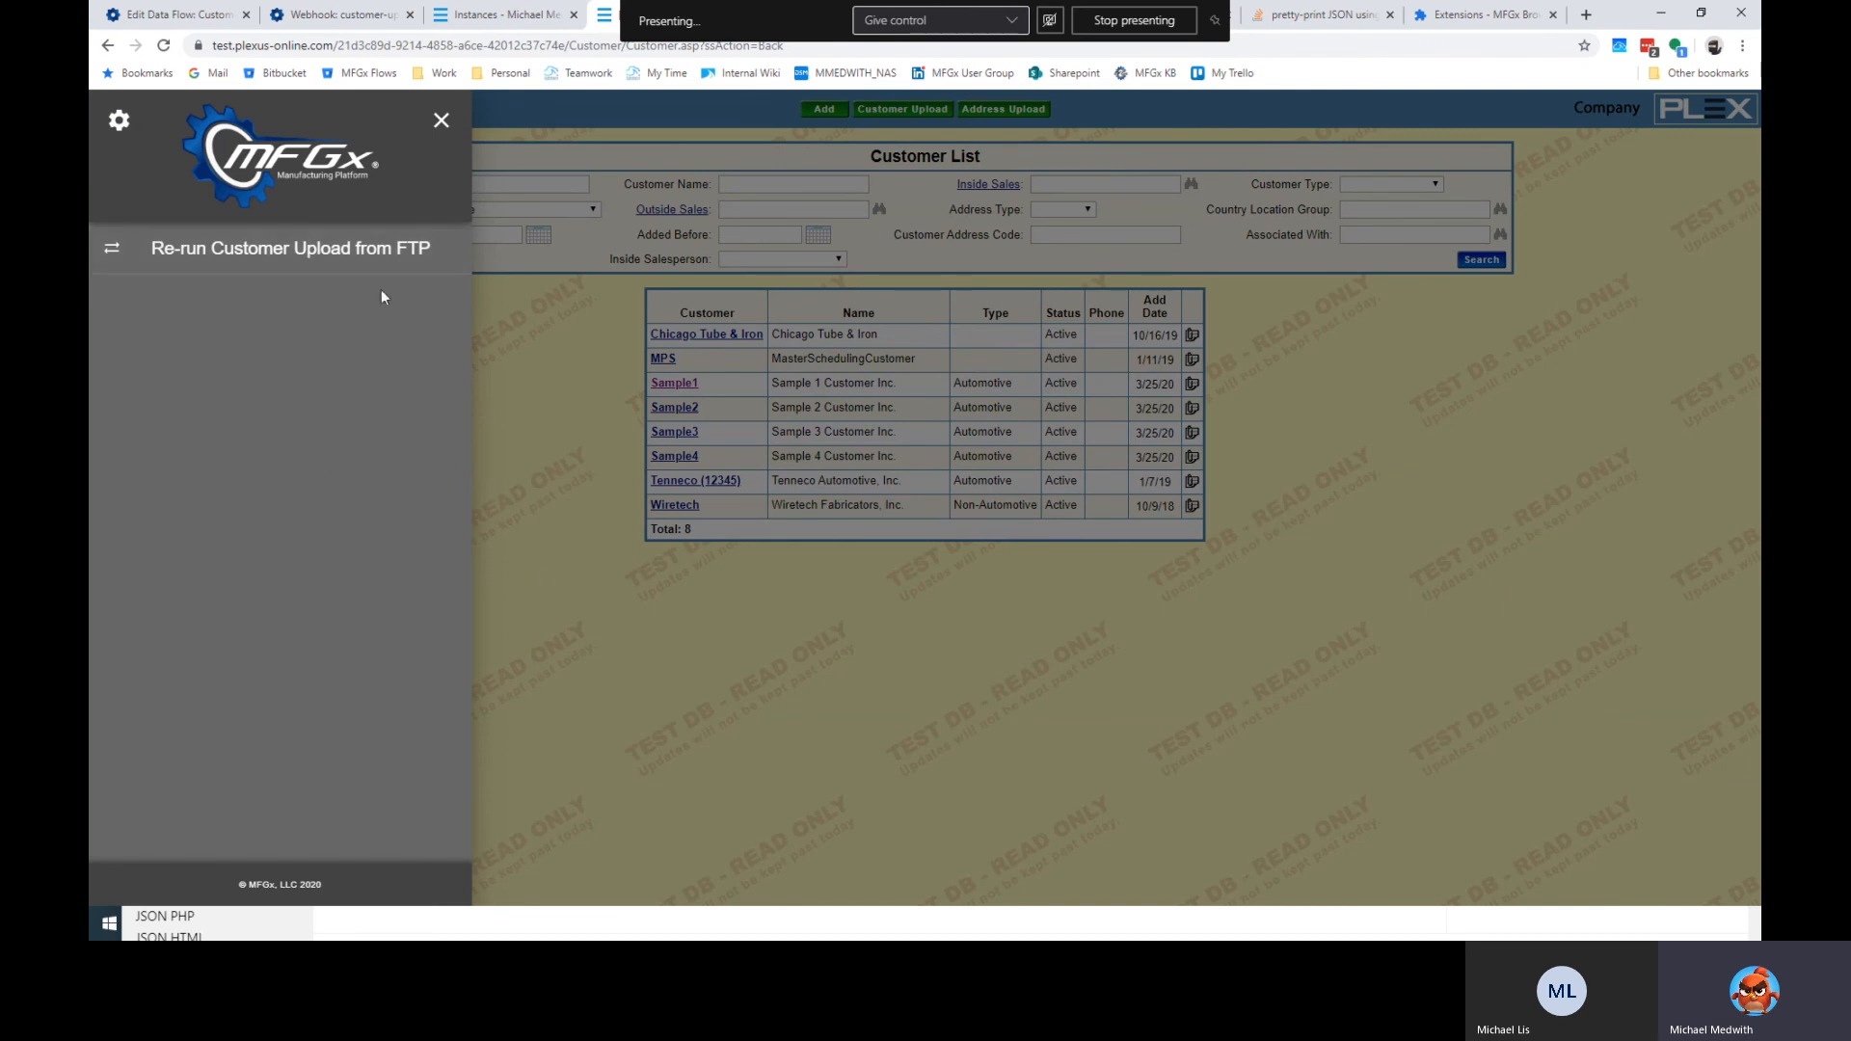
{"action": "left_click", "coordinate": [881, 714]}
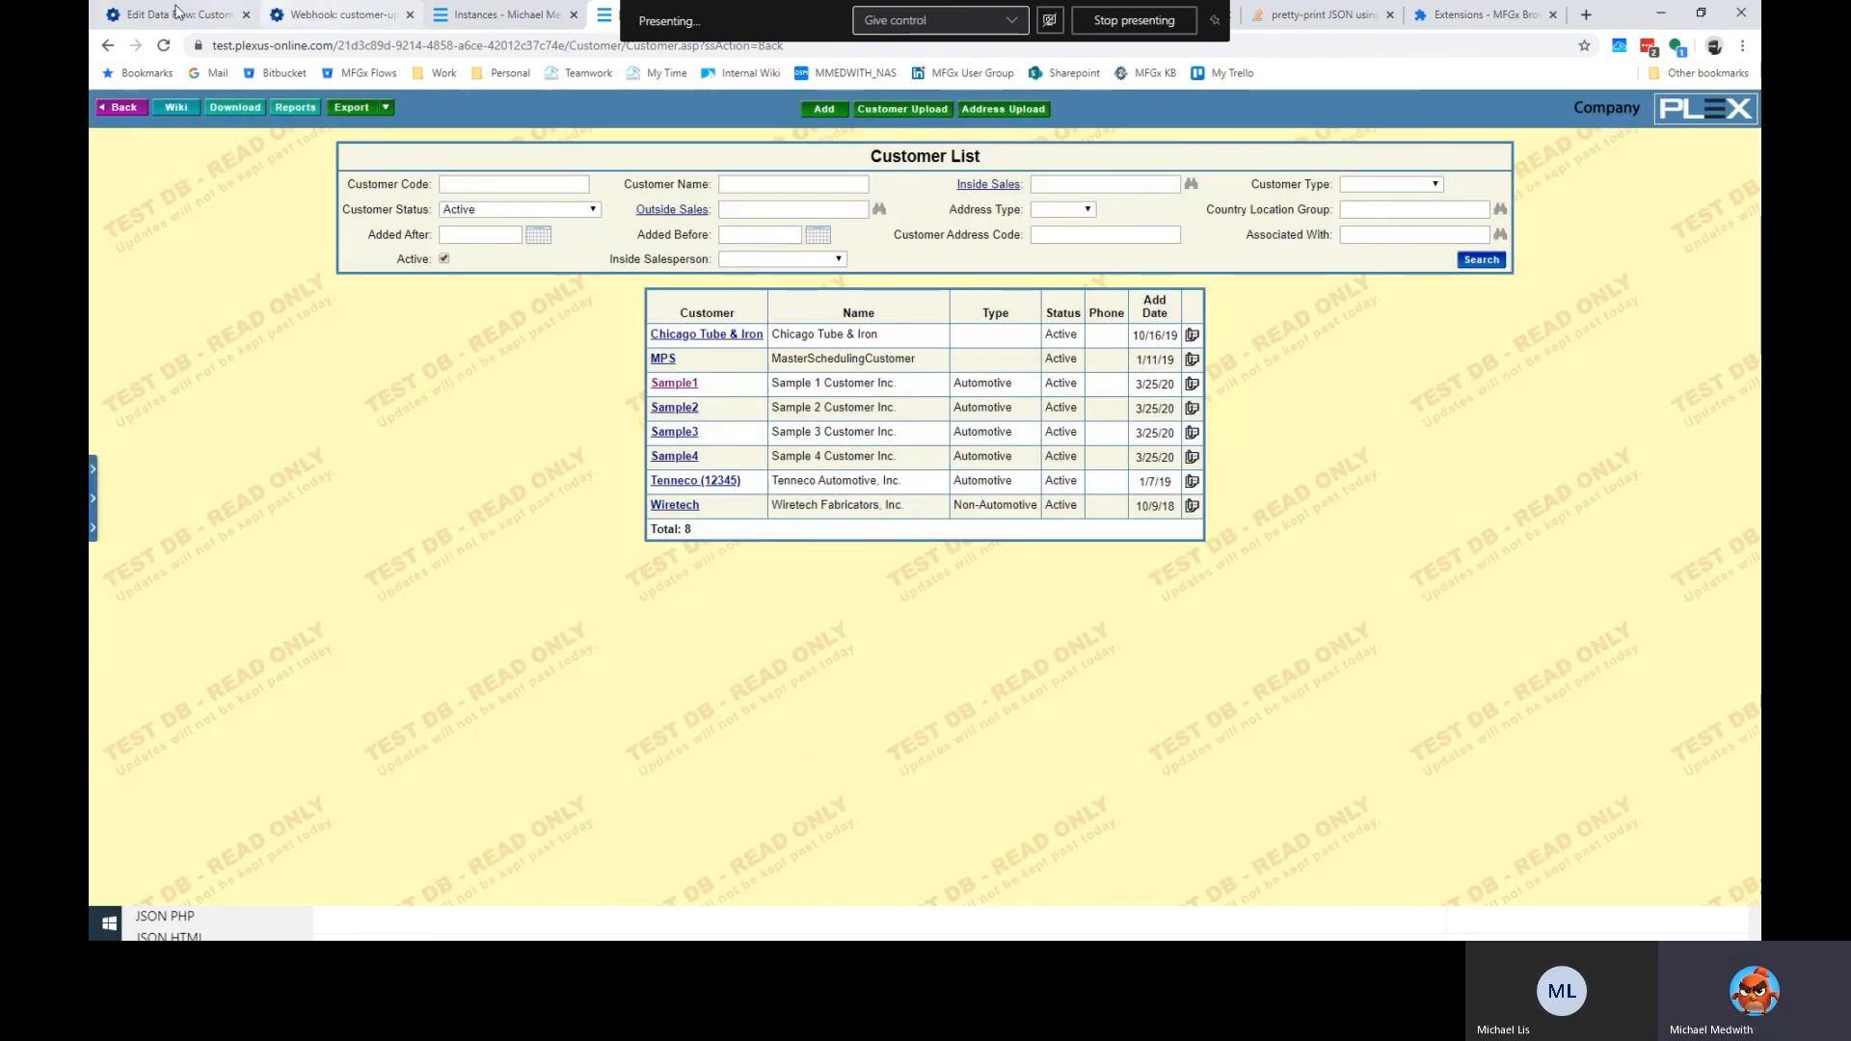
{"action": "left_click", "coordinate": [179, 15]}
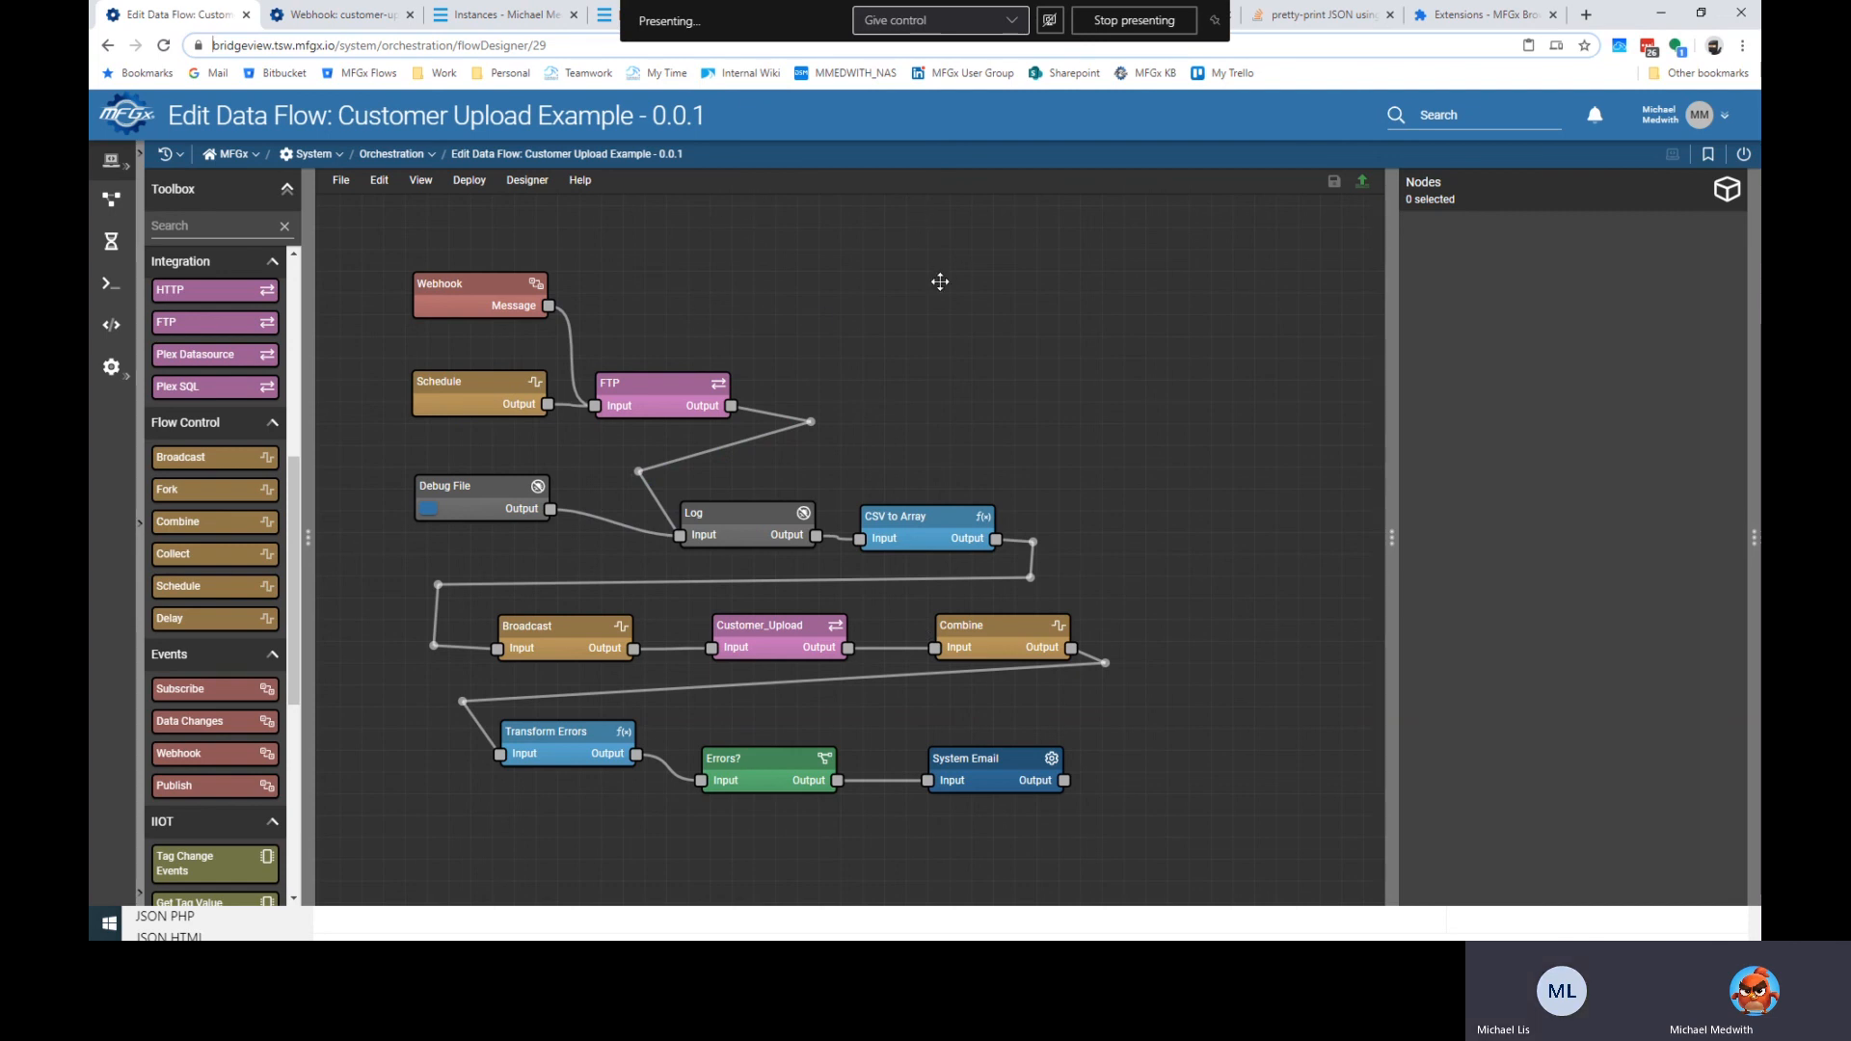
Deploy the Customer Upload Example flow version 0.0.1, nudging the Schedule node left between deploys.
{"action": "left_click", "coordinate": [1362, 185]}
{"action": "left_click", "coordinate": [1072, 528]}
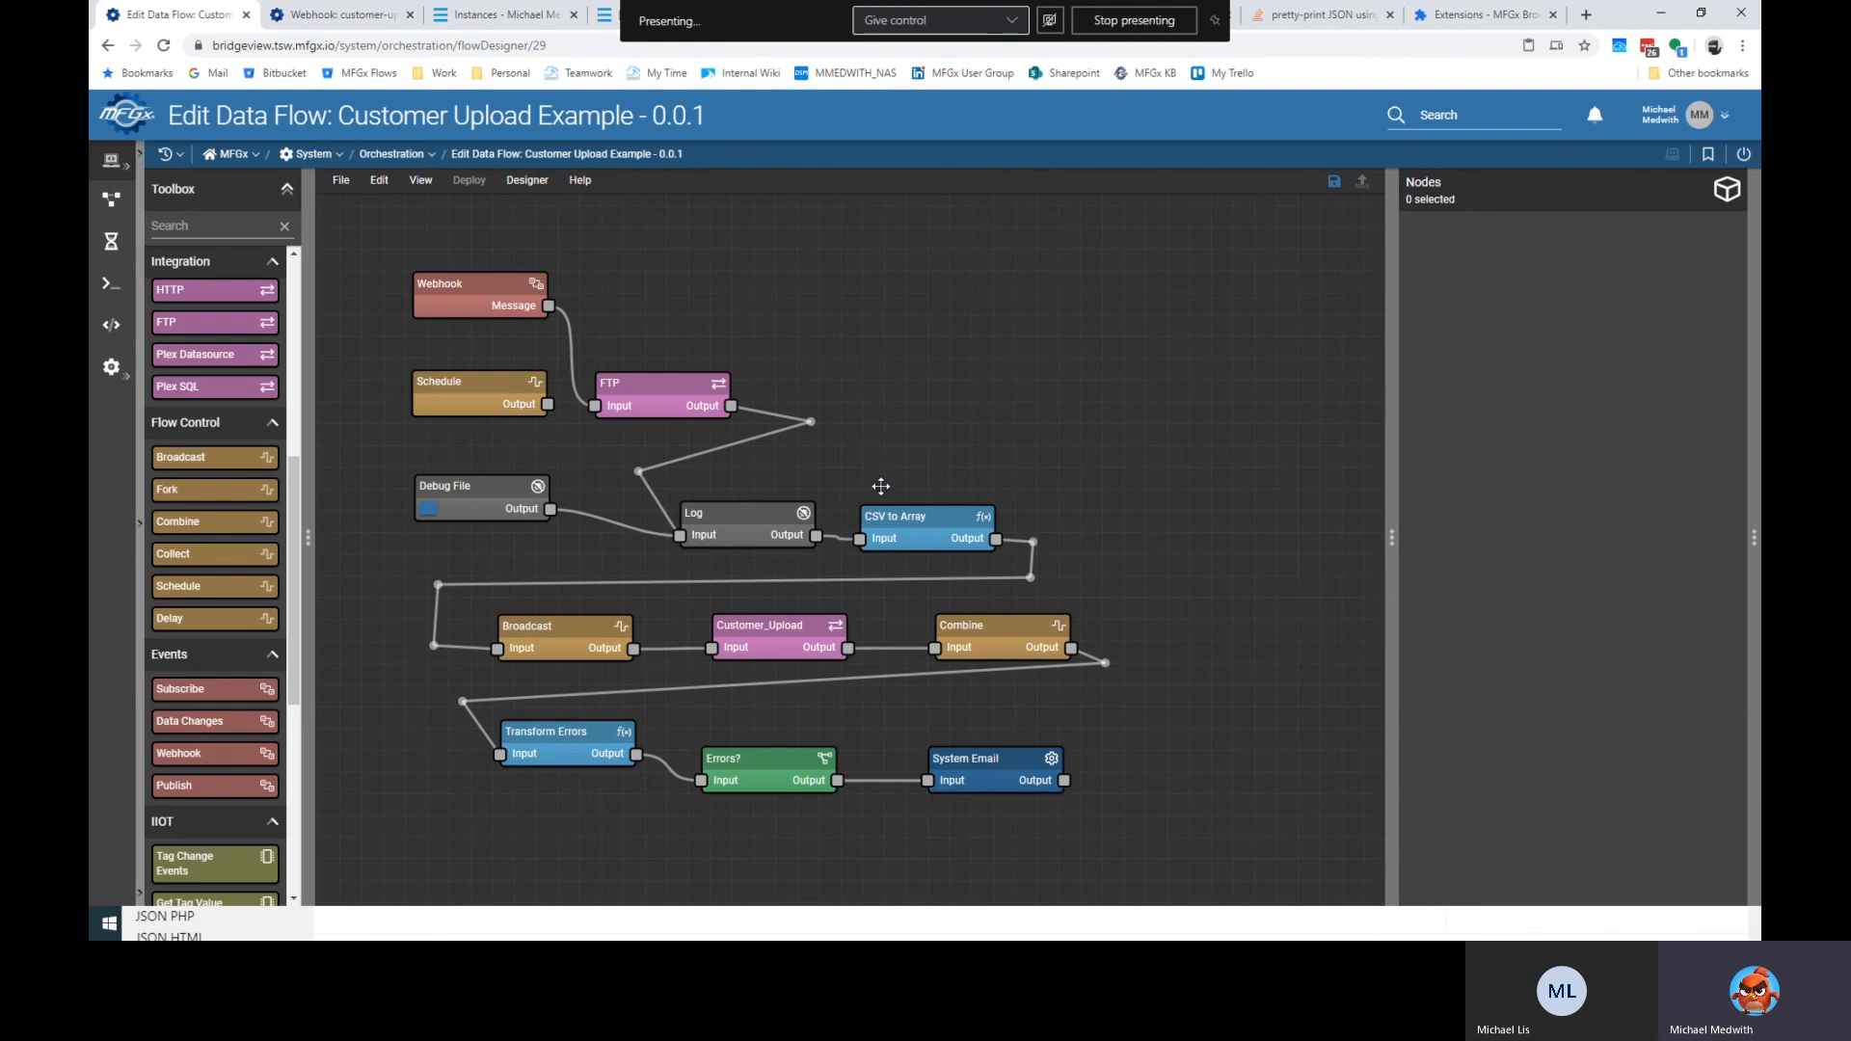
{"action": "left_click", "coordinate": [458, 383]}
{"action": "left_click_drag", "start_coordinate": [458, 383], "coordinate": [438, 381]}
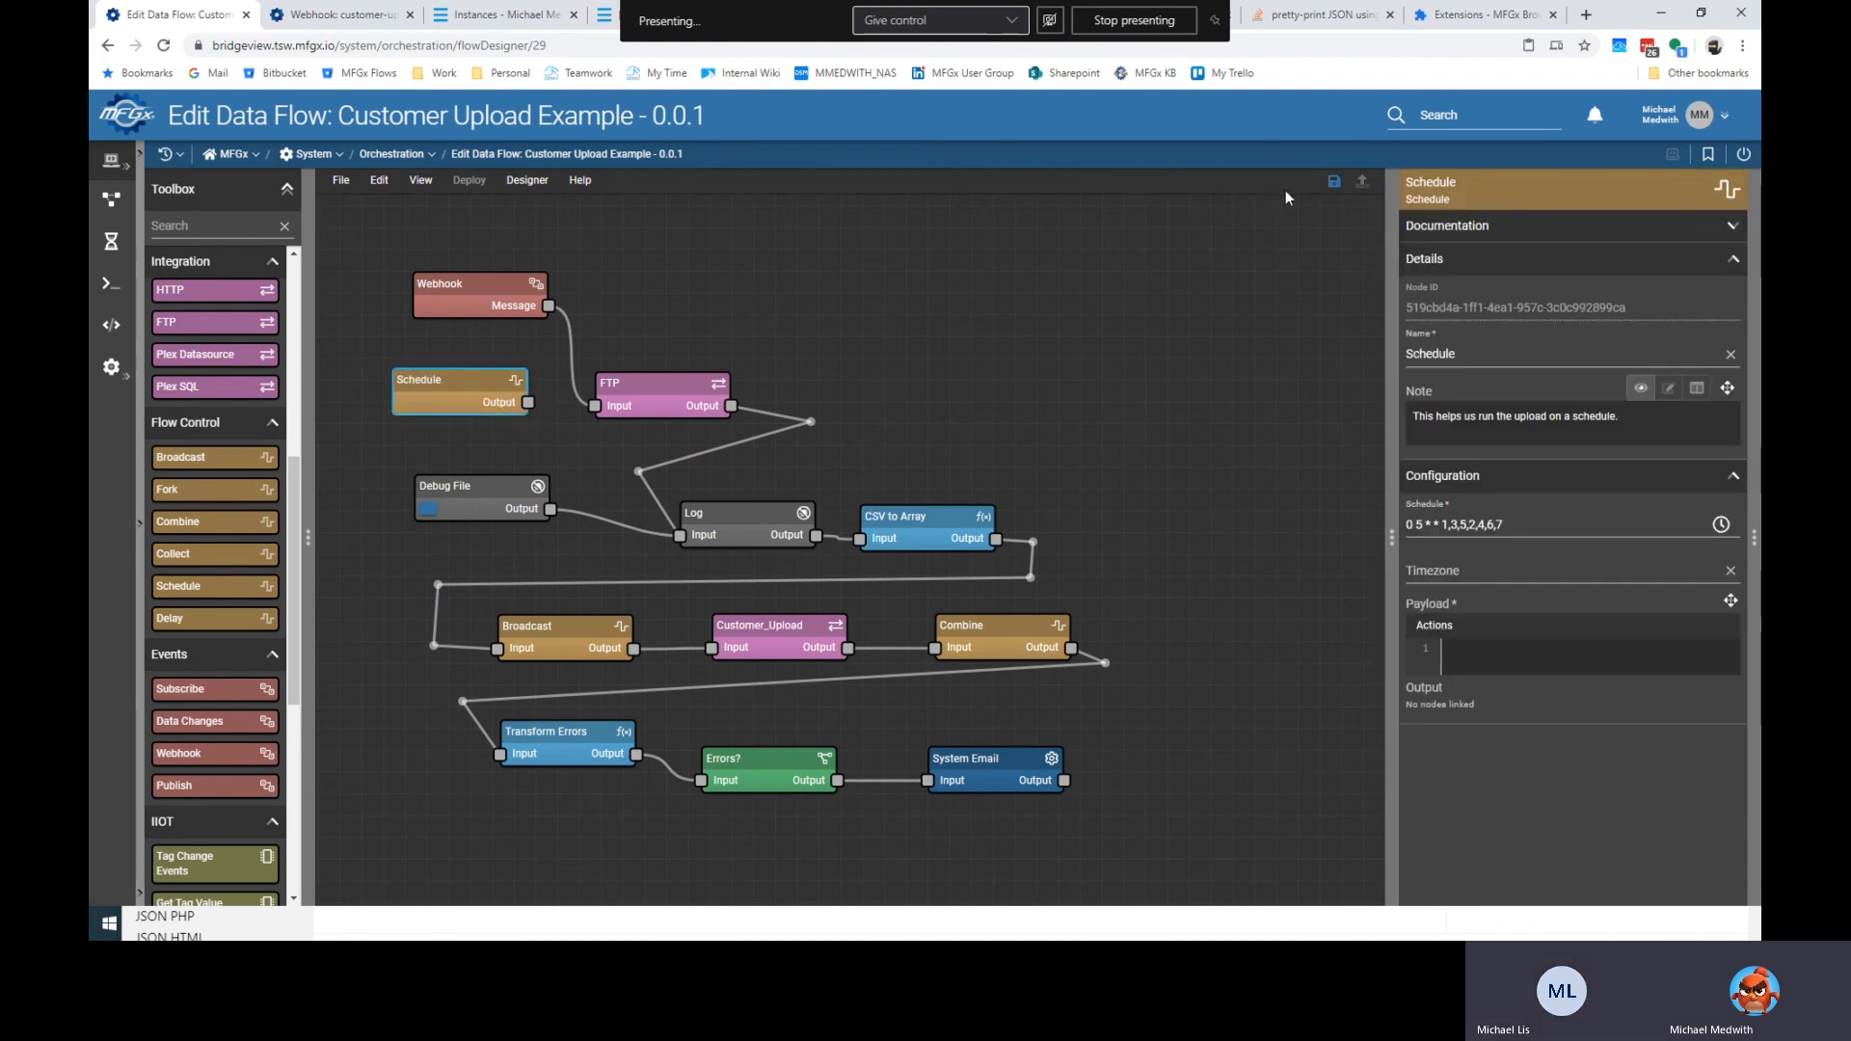
{"action": "left_click", "coordinate": [1361, 181]}
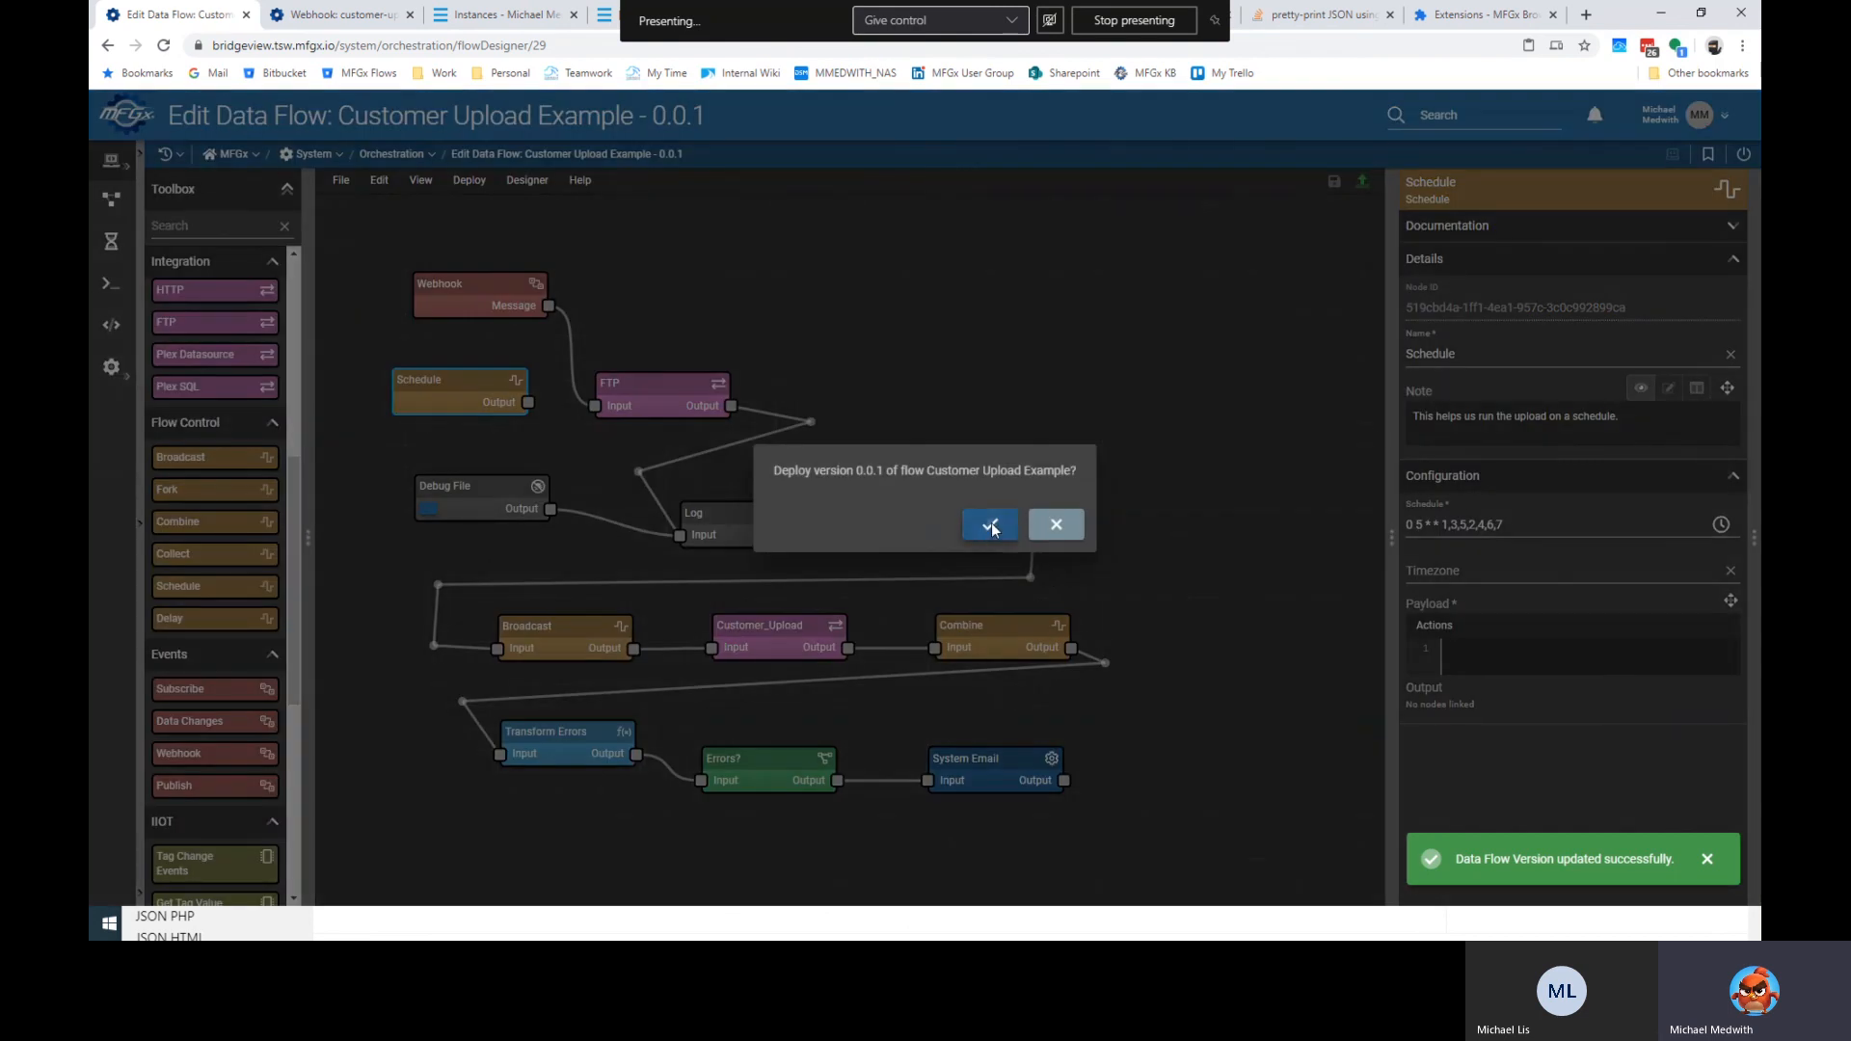
{"action": "left_click", "coordinate": [992, 524]}
Align the Schedule node with the FTP node, cancelling the Save Flow dialog without saving.
{"action": "left_click", "coordinate": [340, 180]}
{"action": "left_click", "coordinate": [745, 367]}
{"action": "left_click_drag", "start_coordinate": [453, 380], "coordinate": [465, 403]}
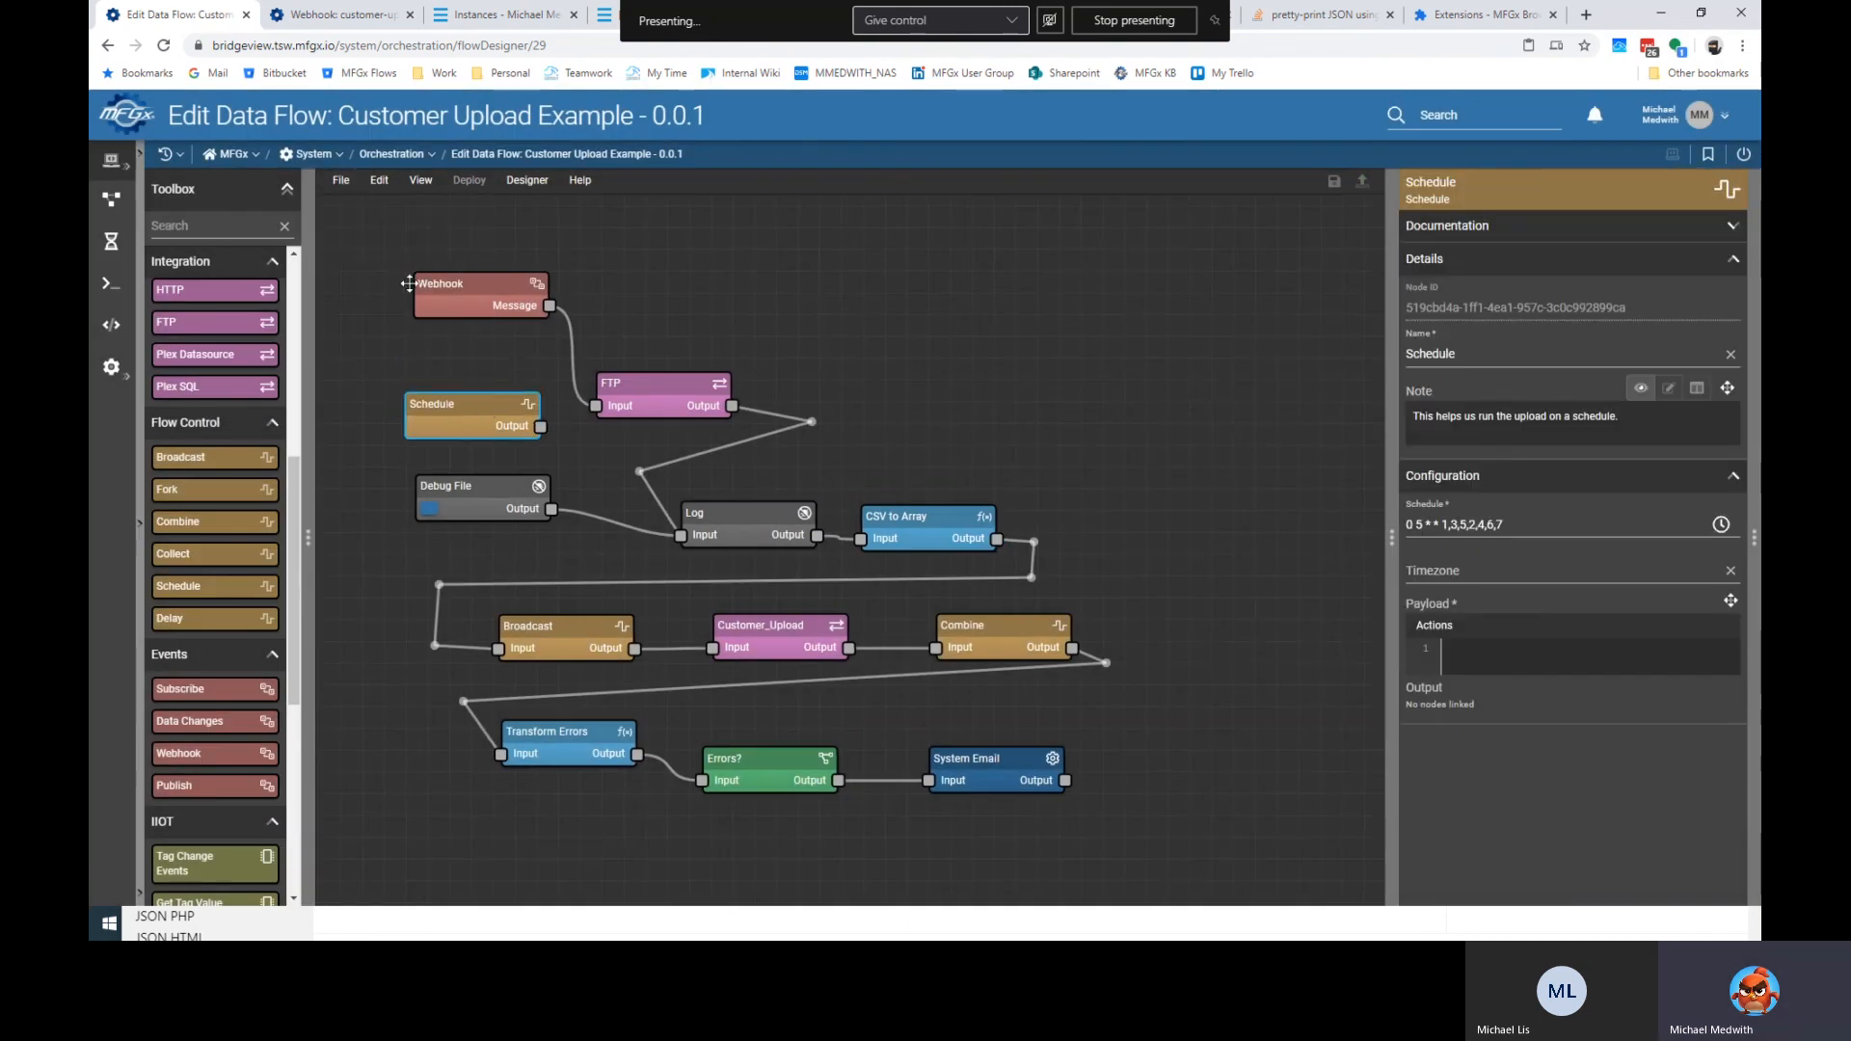
{"action": "left_click", "coordinate": [341, 180]}
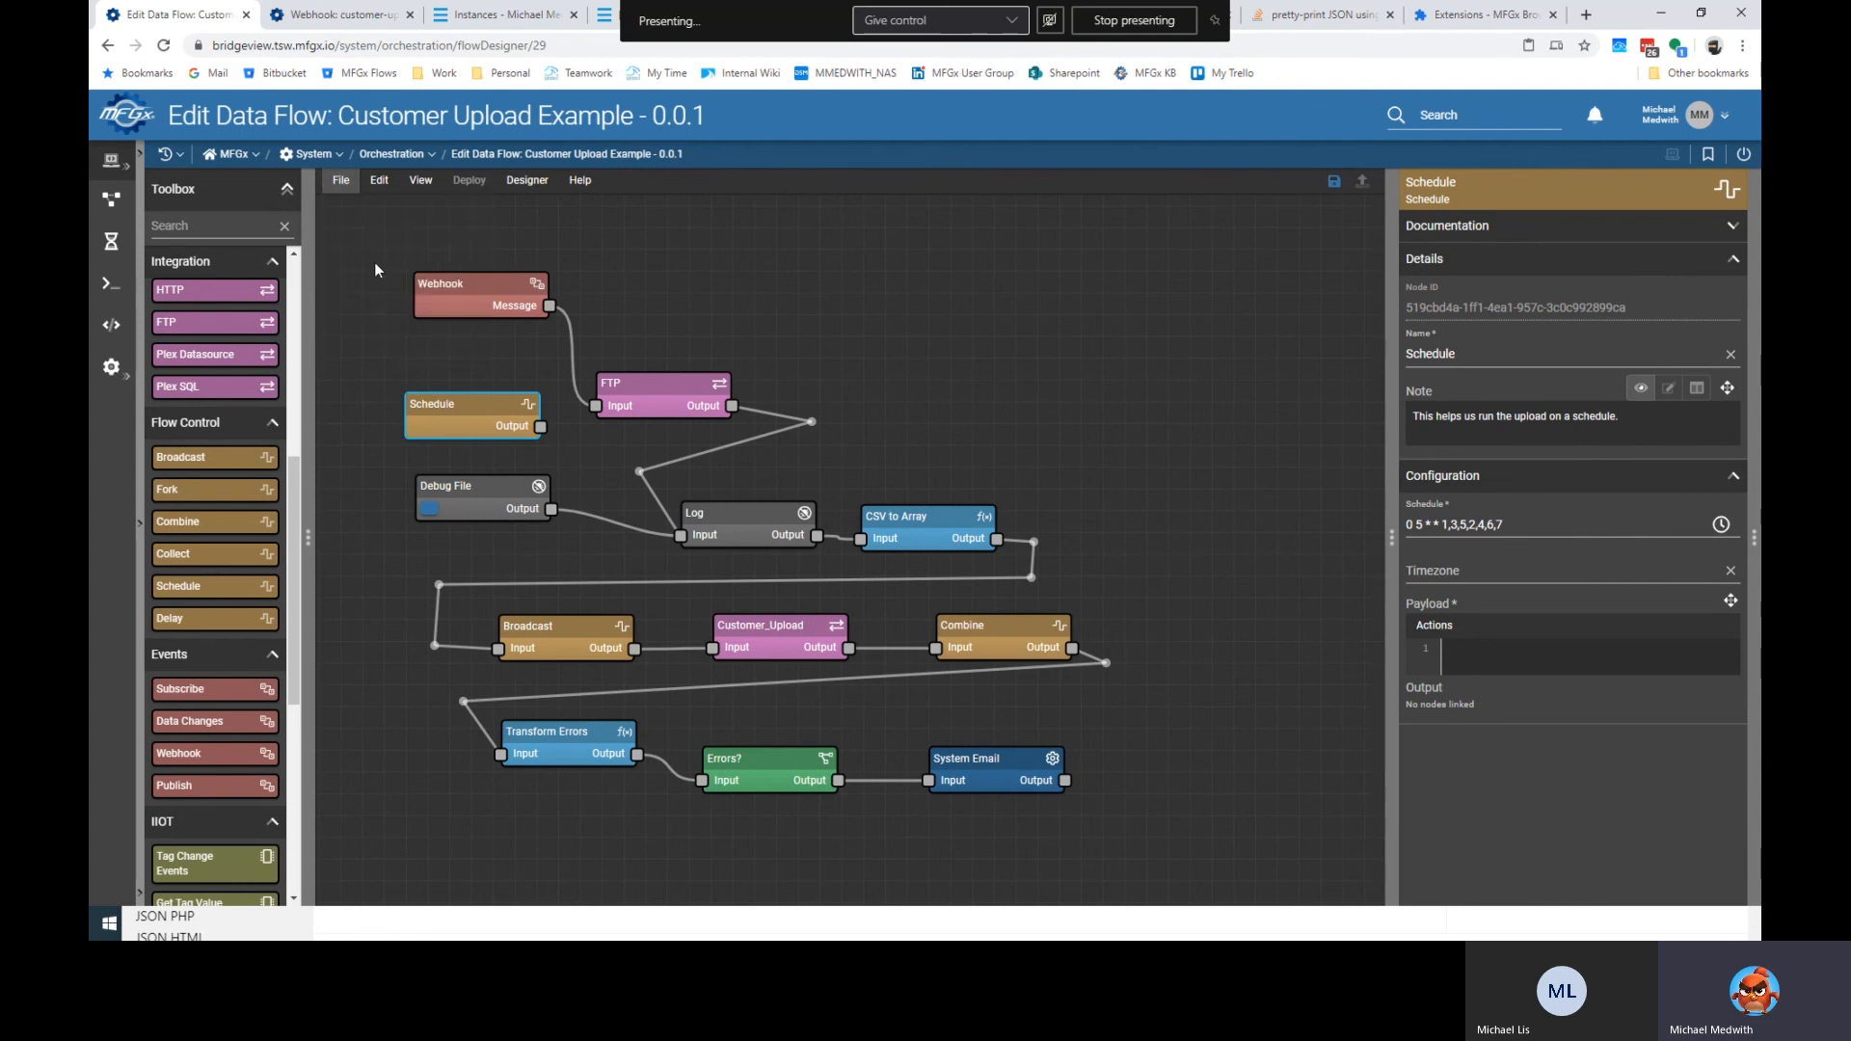
{"action": "left_click", "coordinate": [378, 270]}
{"action": "key", "text": "Escape"}
{"action": "left_click", "coordinate": [341, 181]}
{"action": "left_click", "coordinate": [376, 258]}
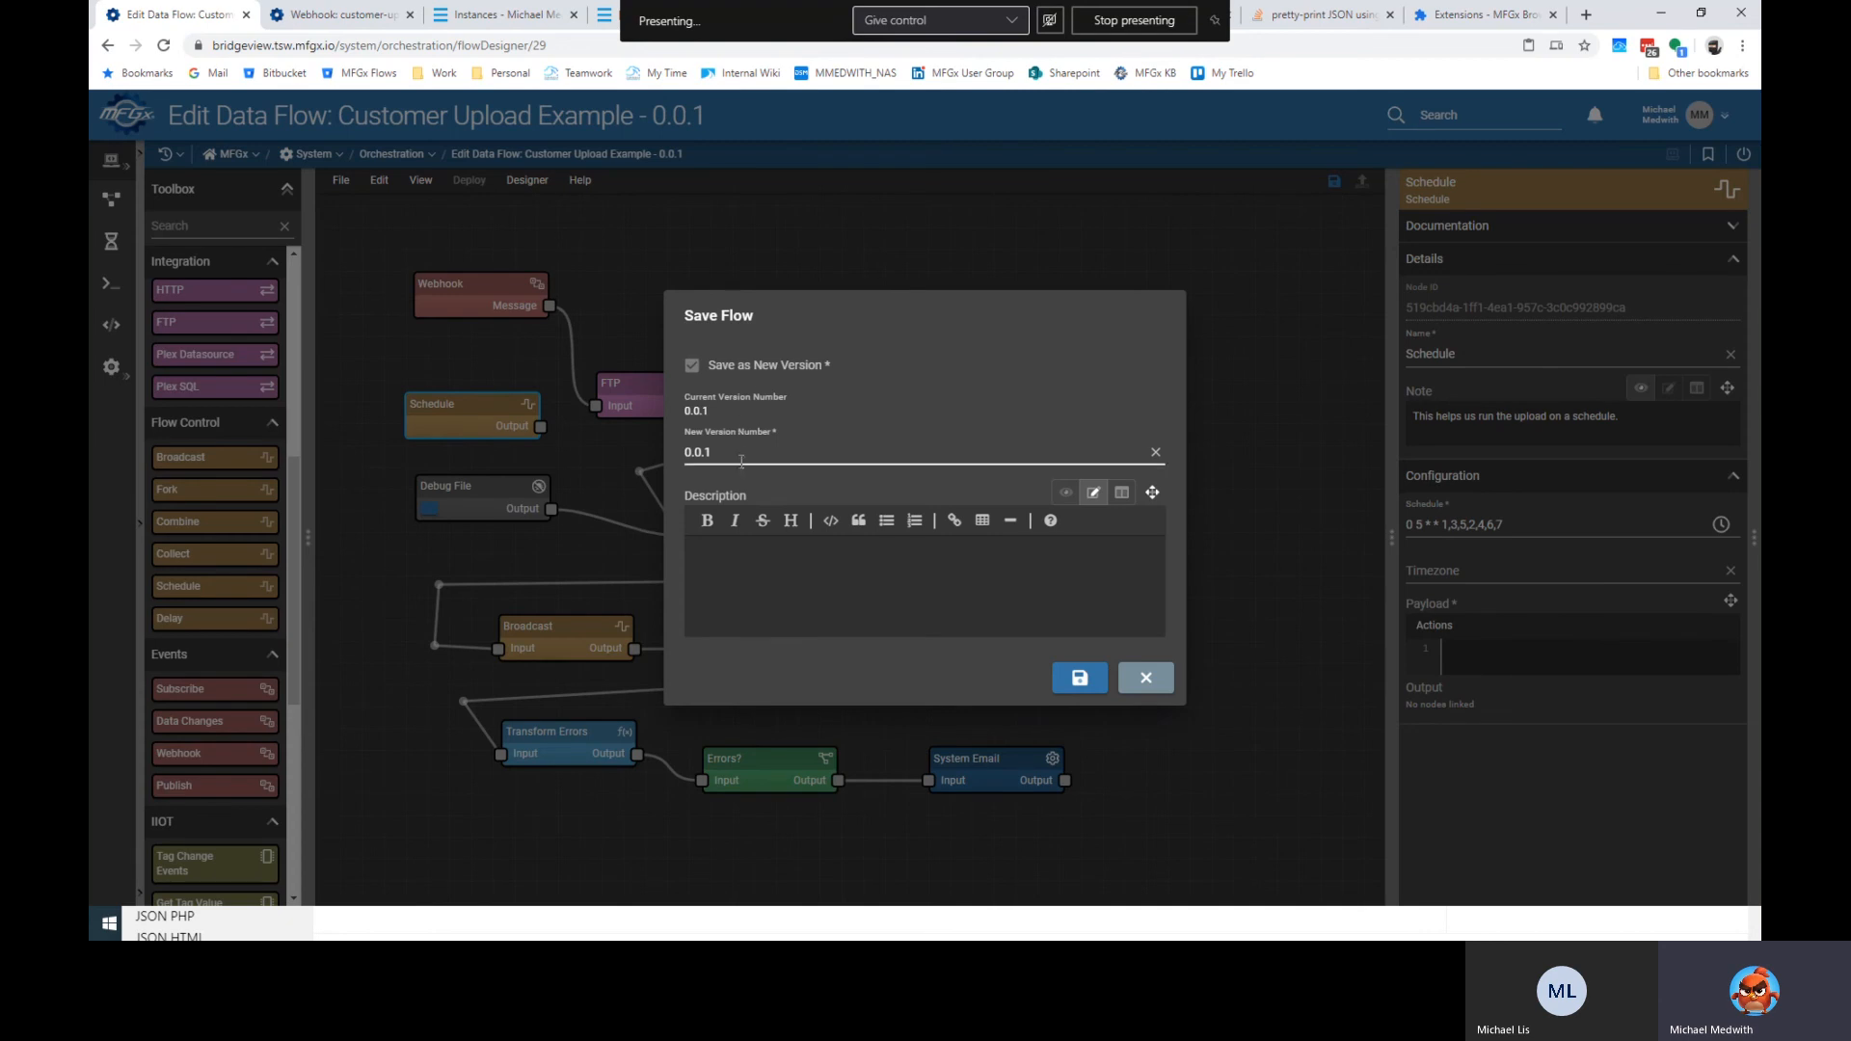
{"action": "left_click", "coordinate": [1144, 678]}
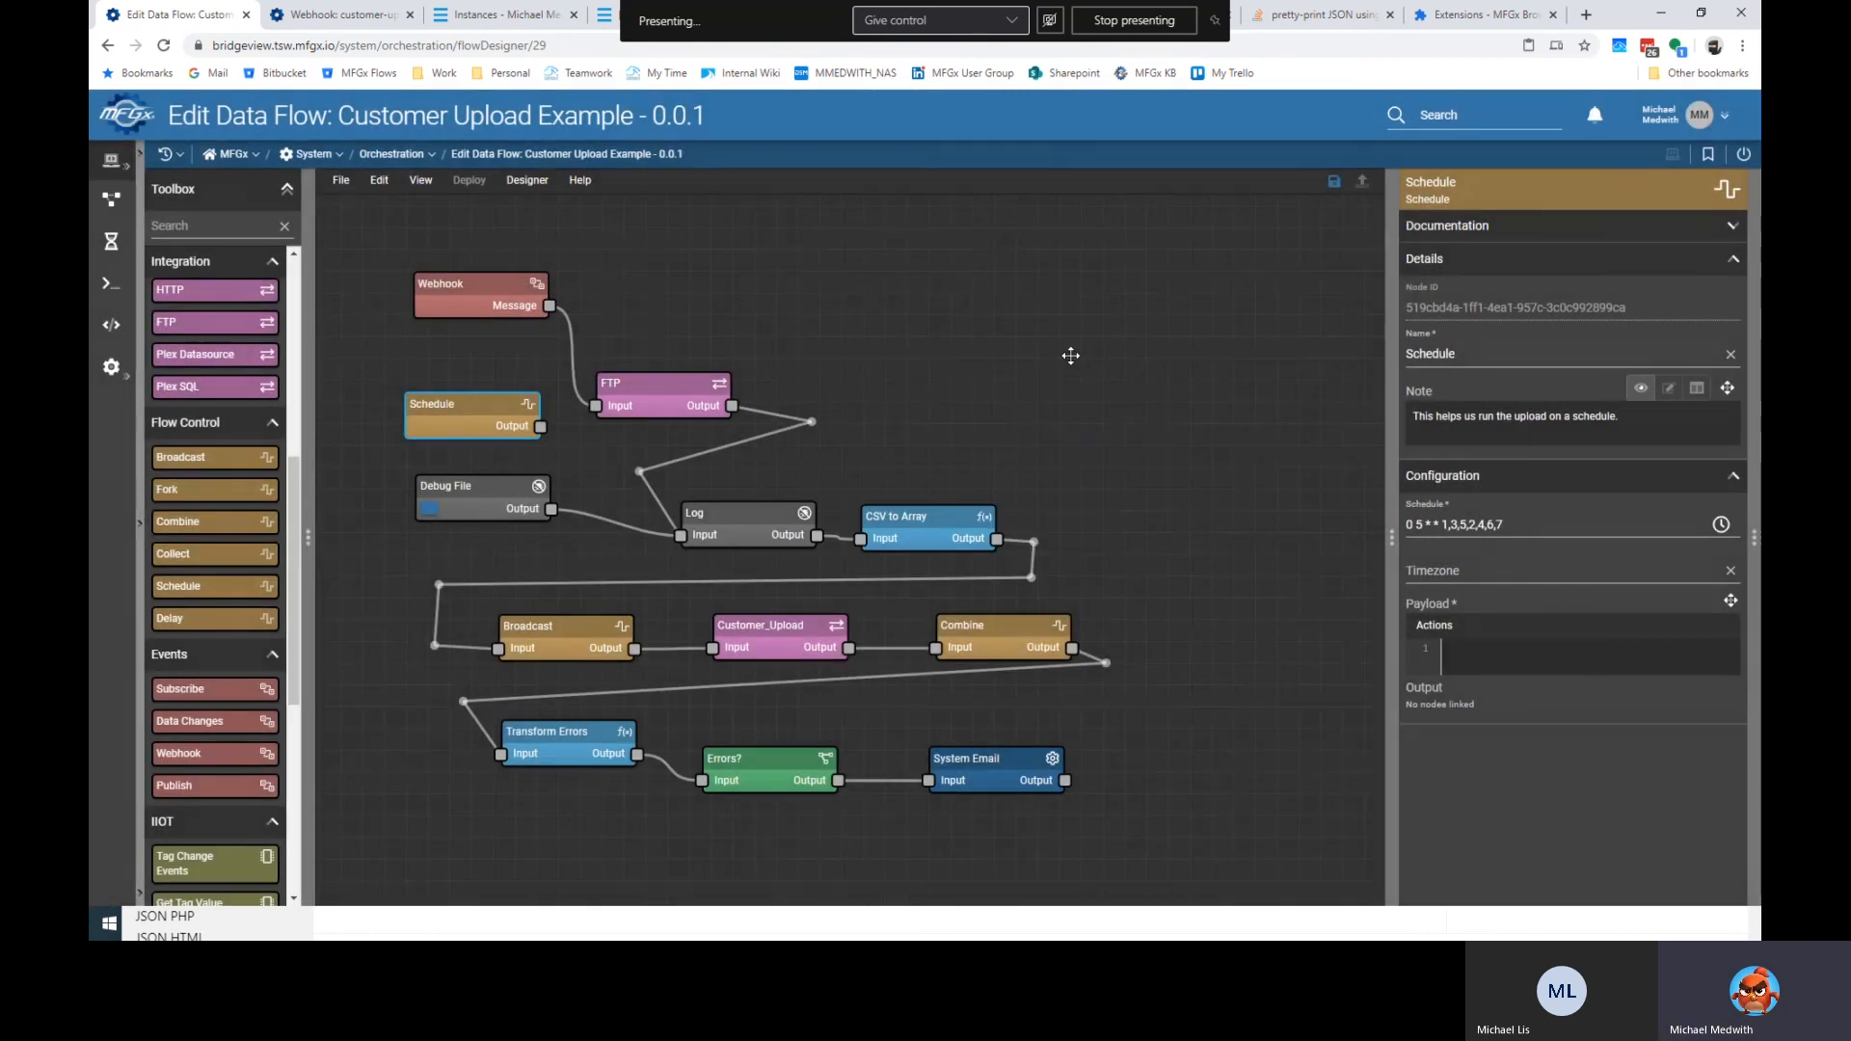
{"action": "left_click_drag", "start_coordinate": [497, 418], "coordinate": [493, 395]}
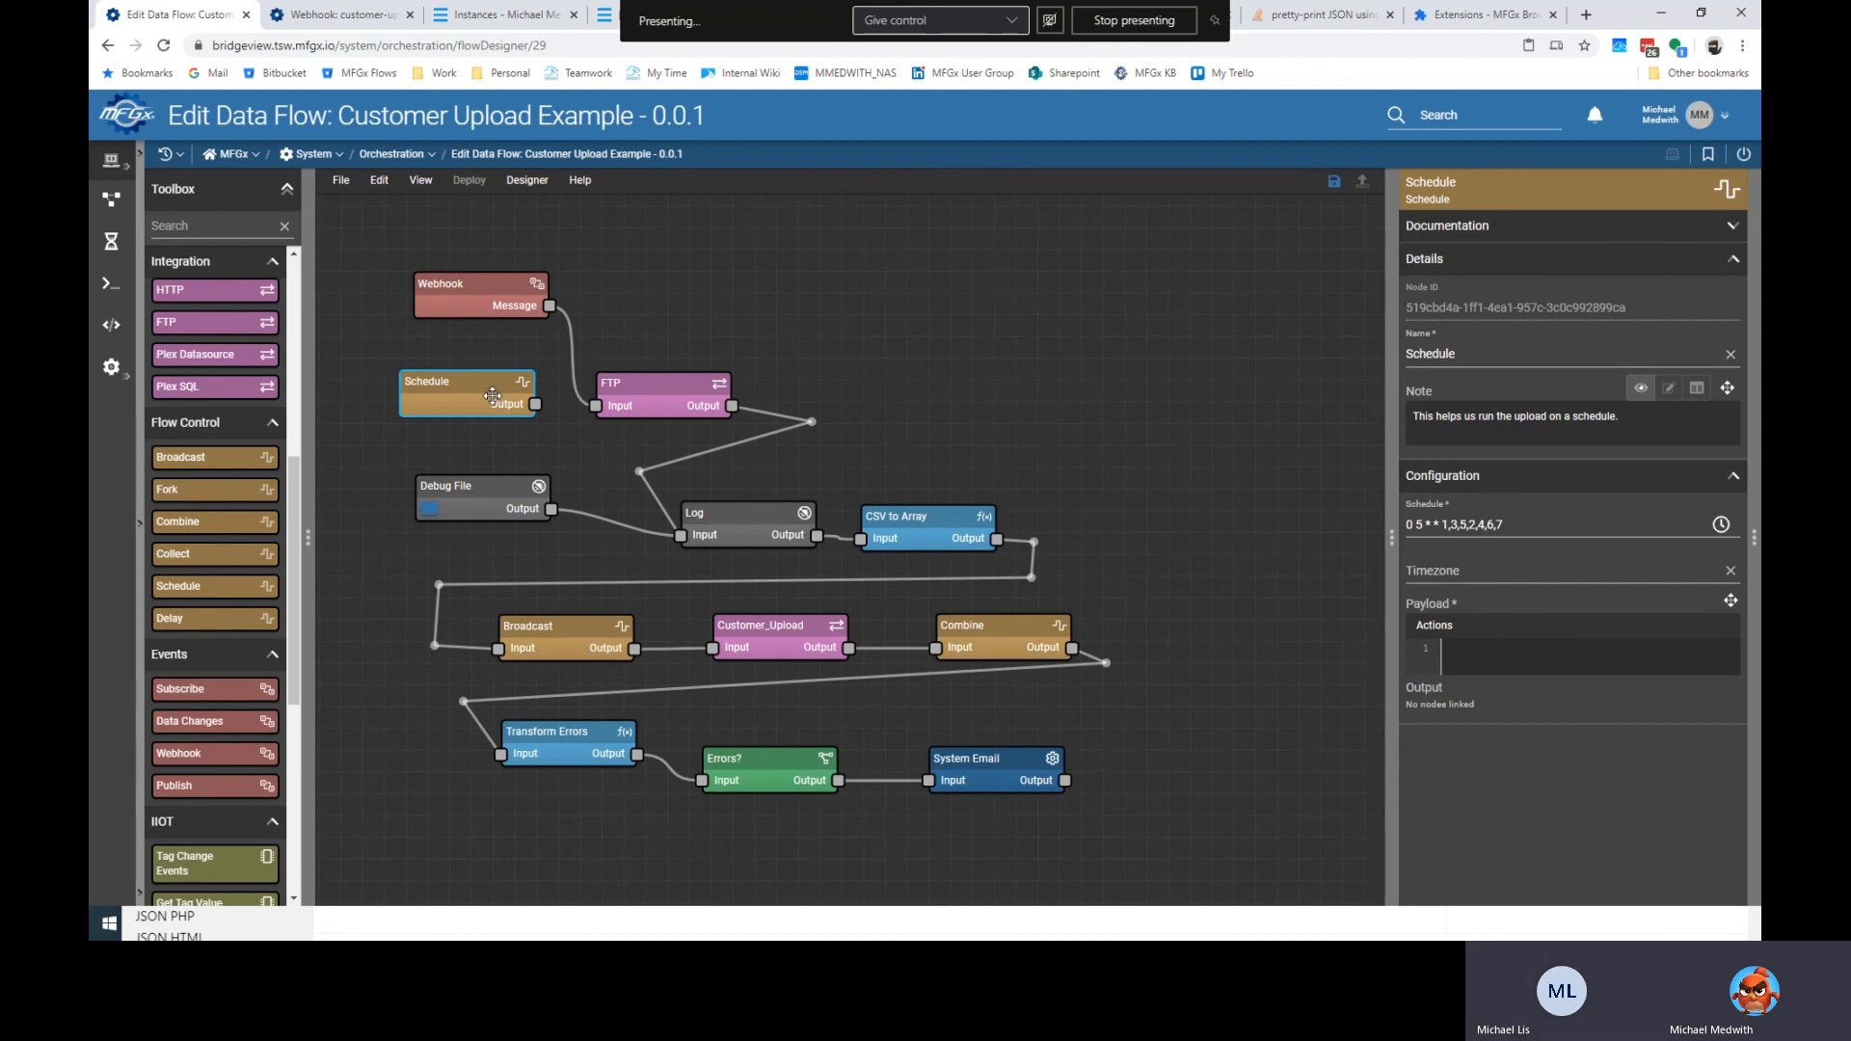
Place a Publish node beside the Combine node and wire Combine's output into it.
{"action": "left_click_drag", "start_coordinate": [192, 786], "coordinate": [889, 289]}
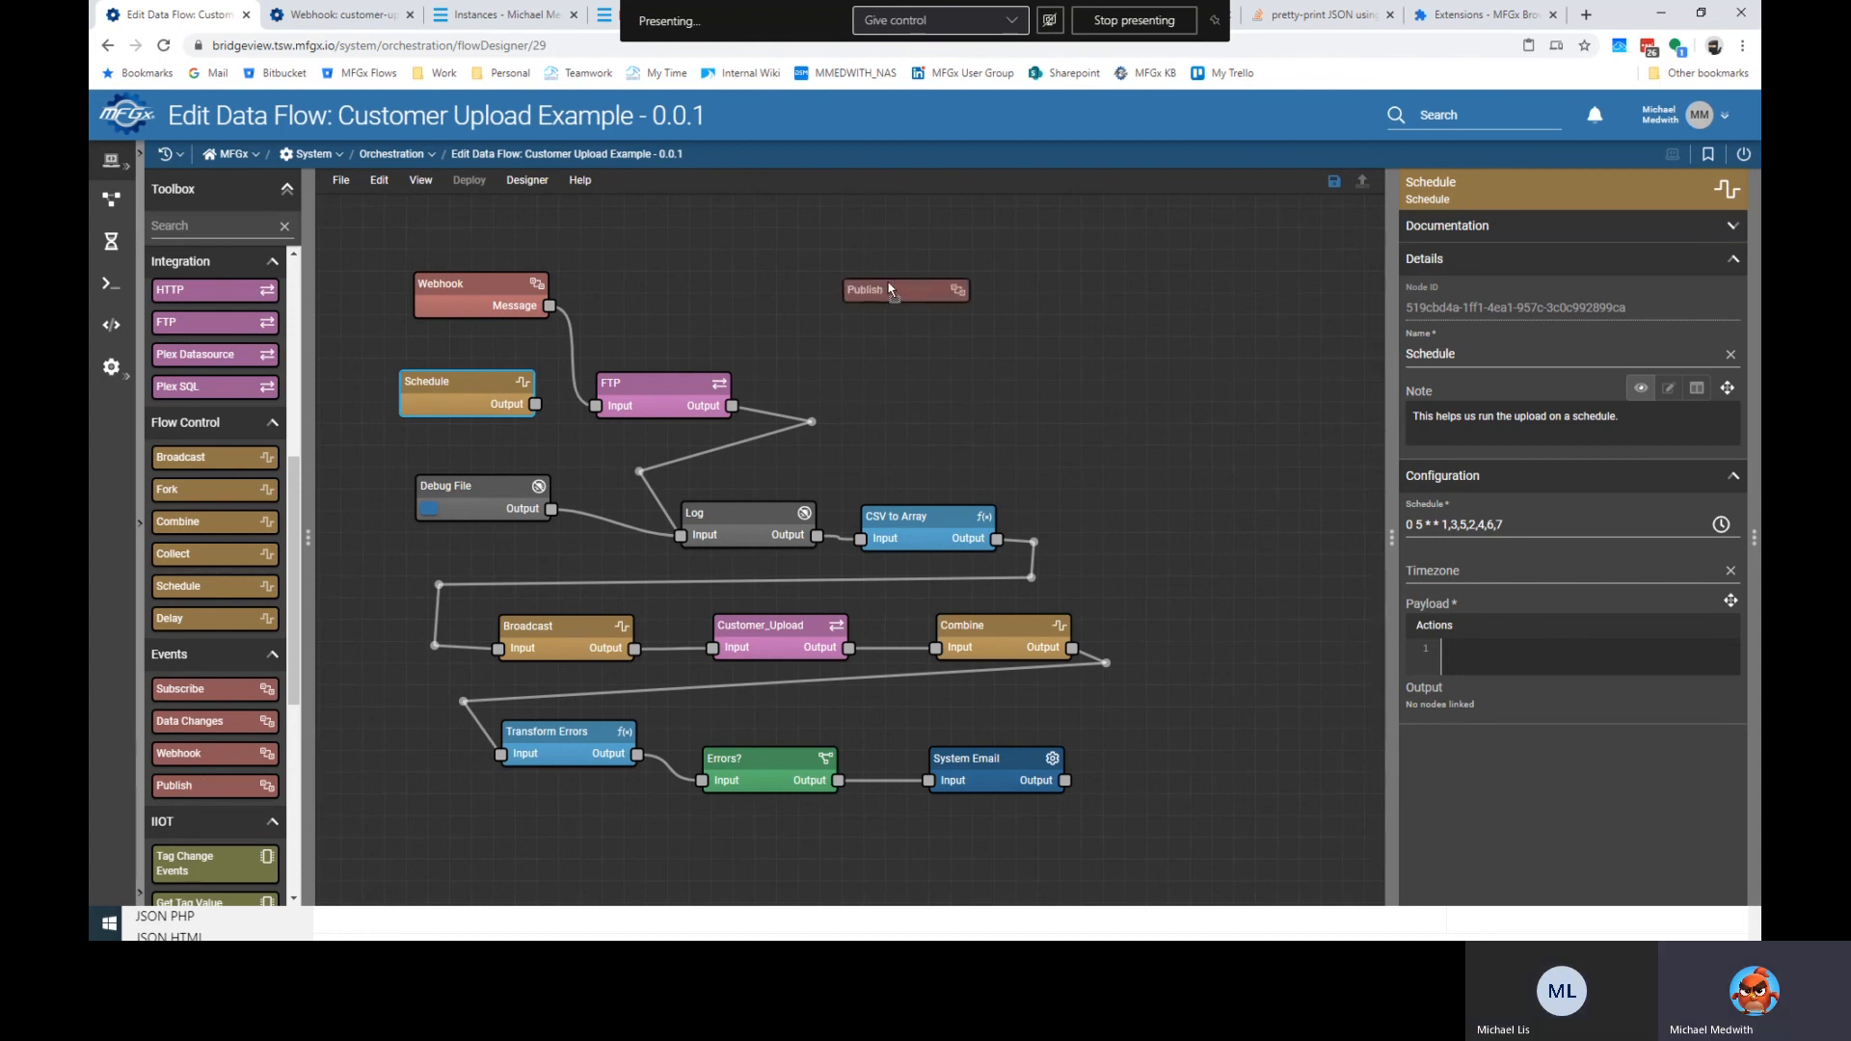
{"action": "left_click", "coordinate": [939, 285]}
{"action": "left_click", "coordinate": [1492, 617]}
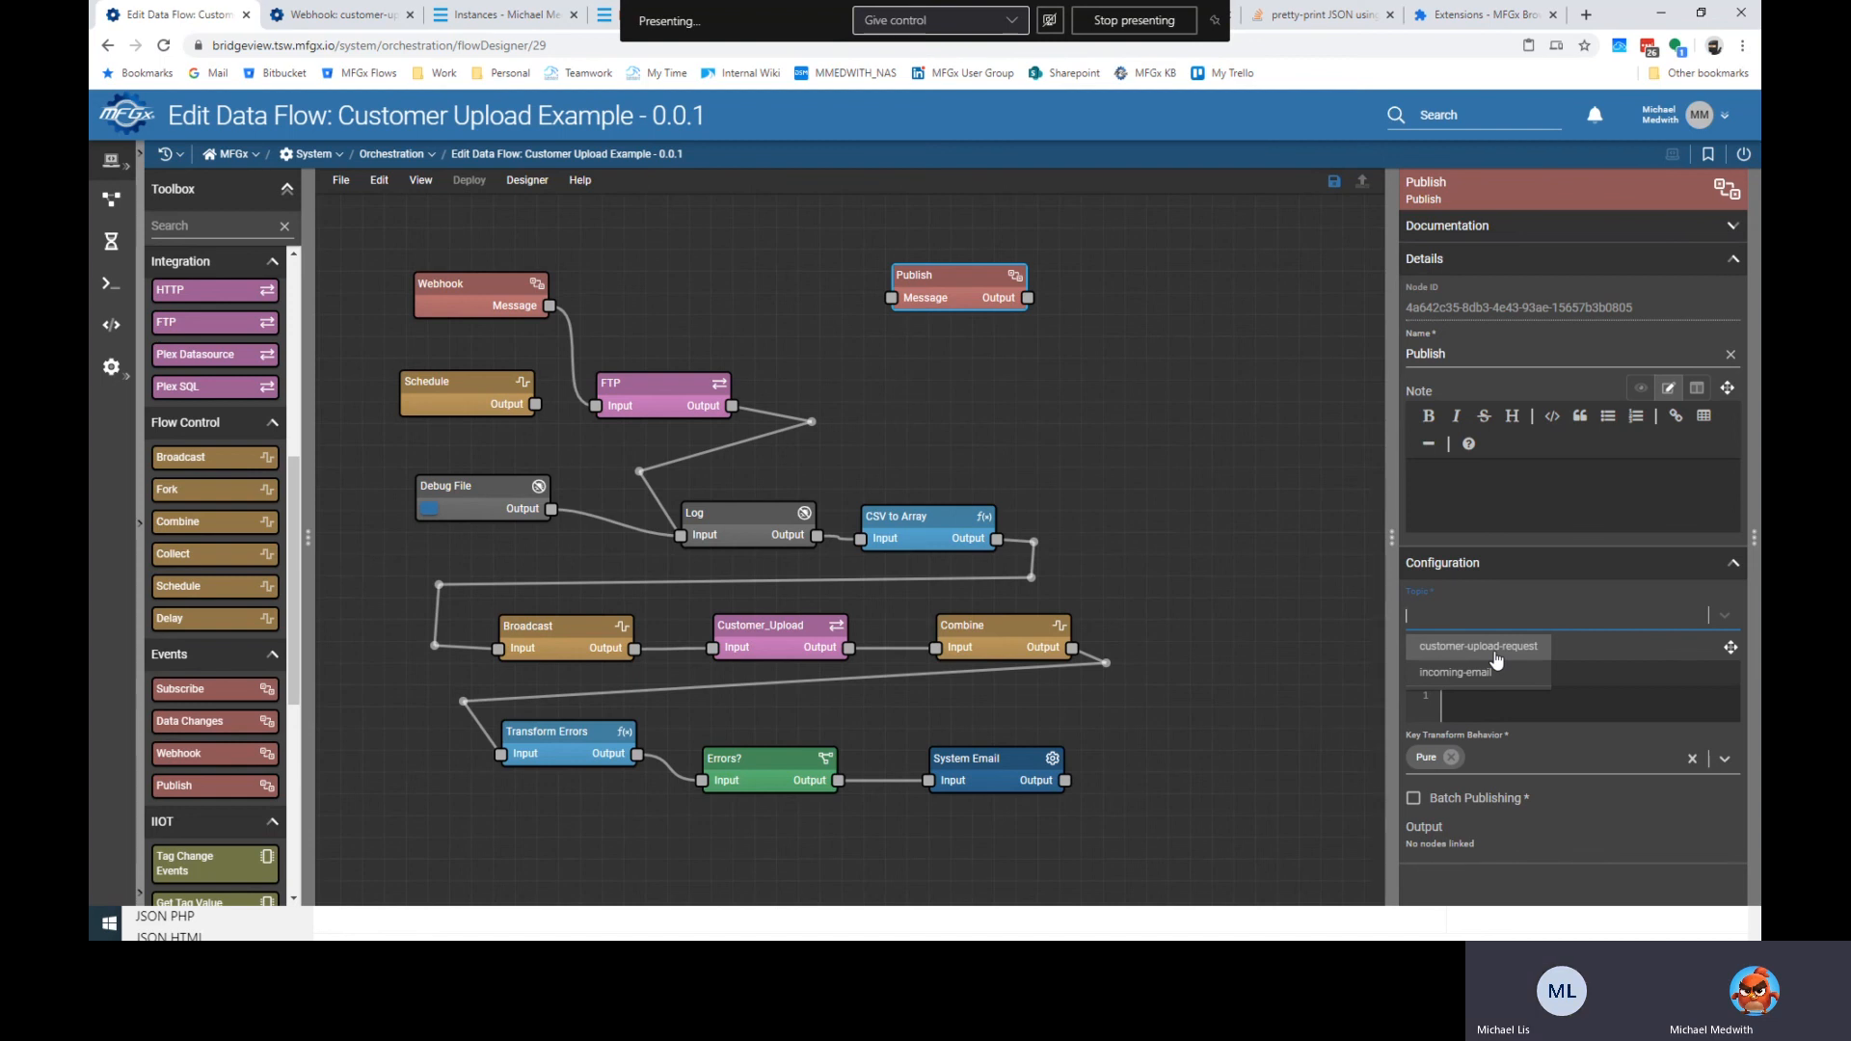
{"action": "left_click_drag", "start_coordinate": [950, 290], "coordinate": [1168, 575]}
{"action": "left_click", "coordinate": [1108, 829]}
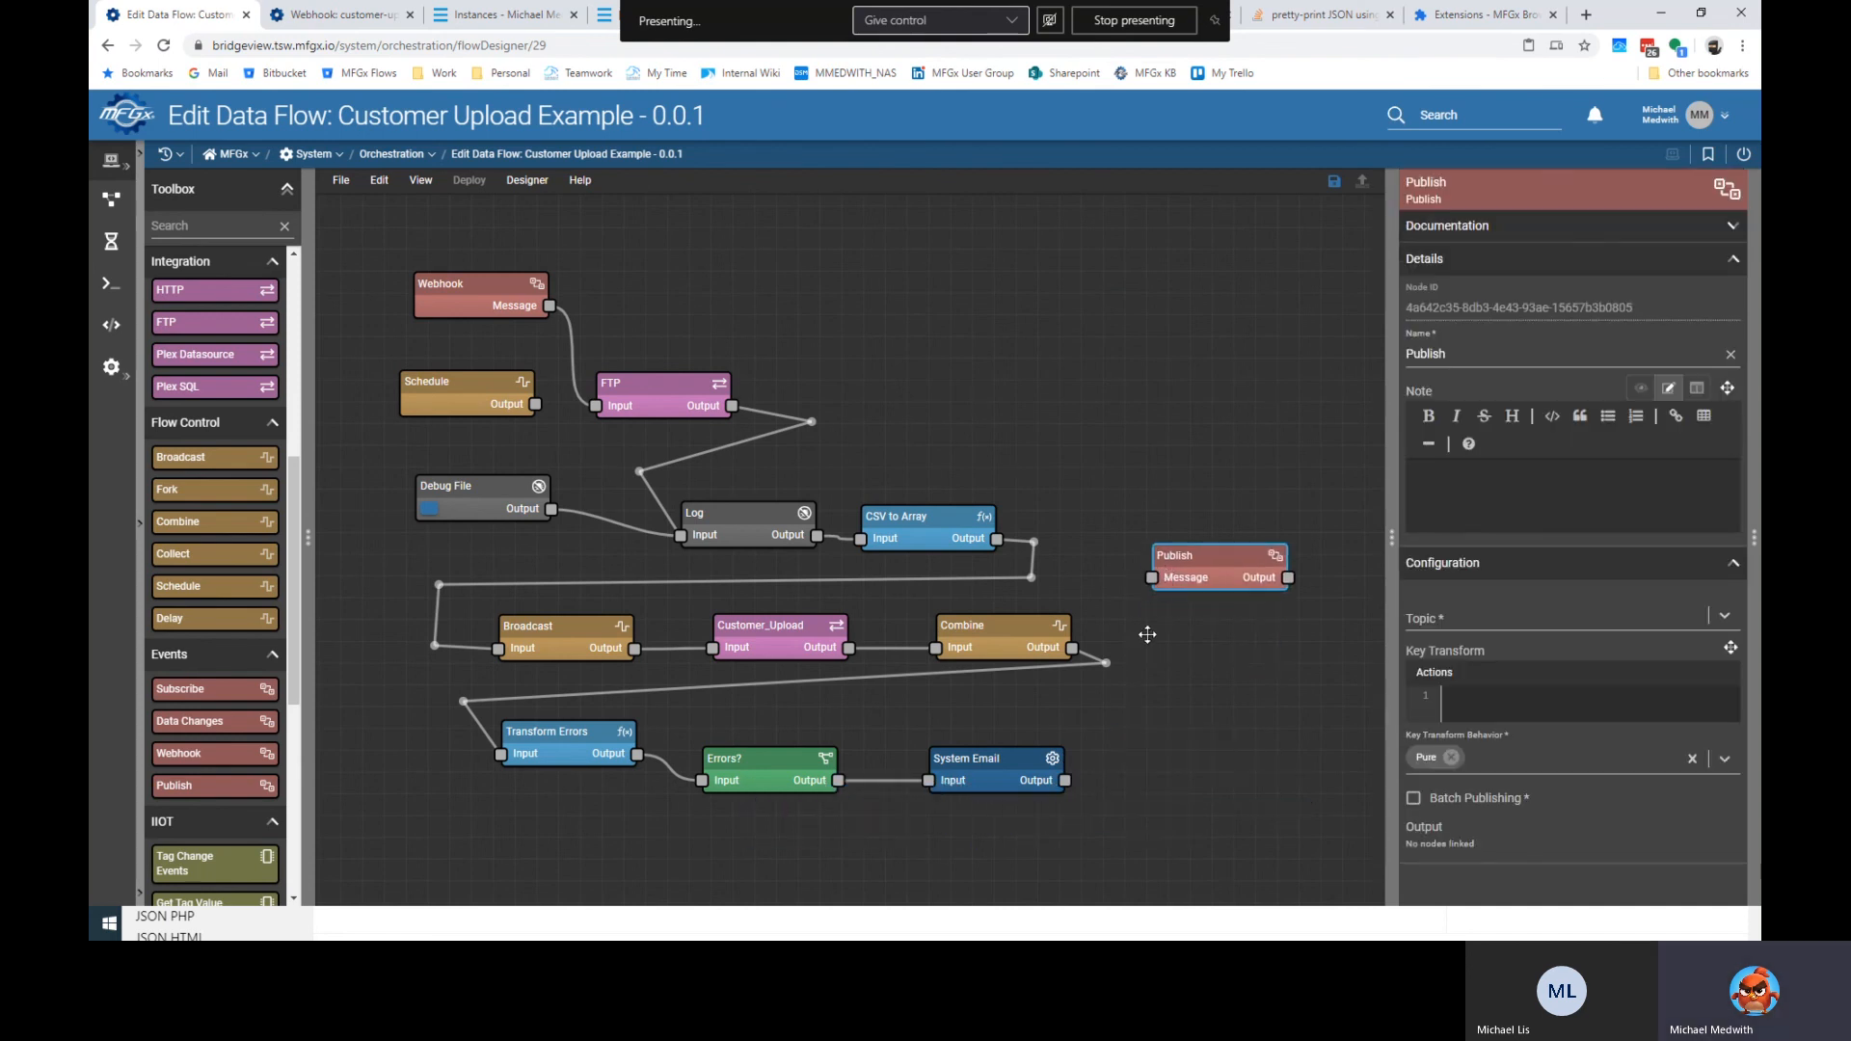
{"action": "left_click_drag", "start_coordinate": [1085, 647], "coordinate": [1152, 577]}
Rename the Publish node to 'Publish Customer Addresses'.
{"action": "double_click", "coordinate": [1501, 348]}
{"action": "left_click", "coordinate": [1501, 349]}
{"action": "type", "text": "Customers"}
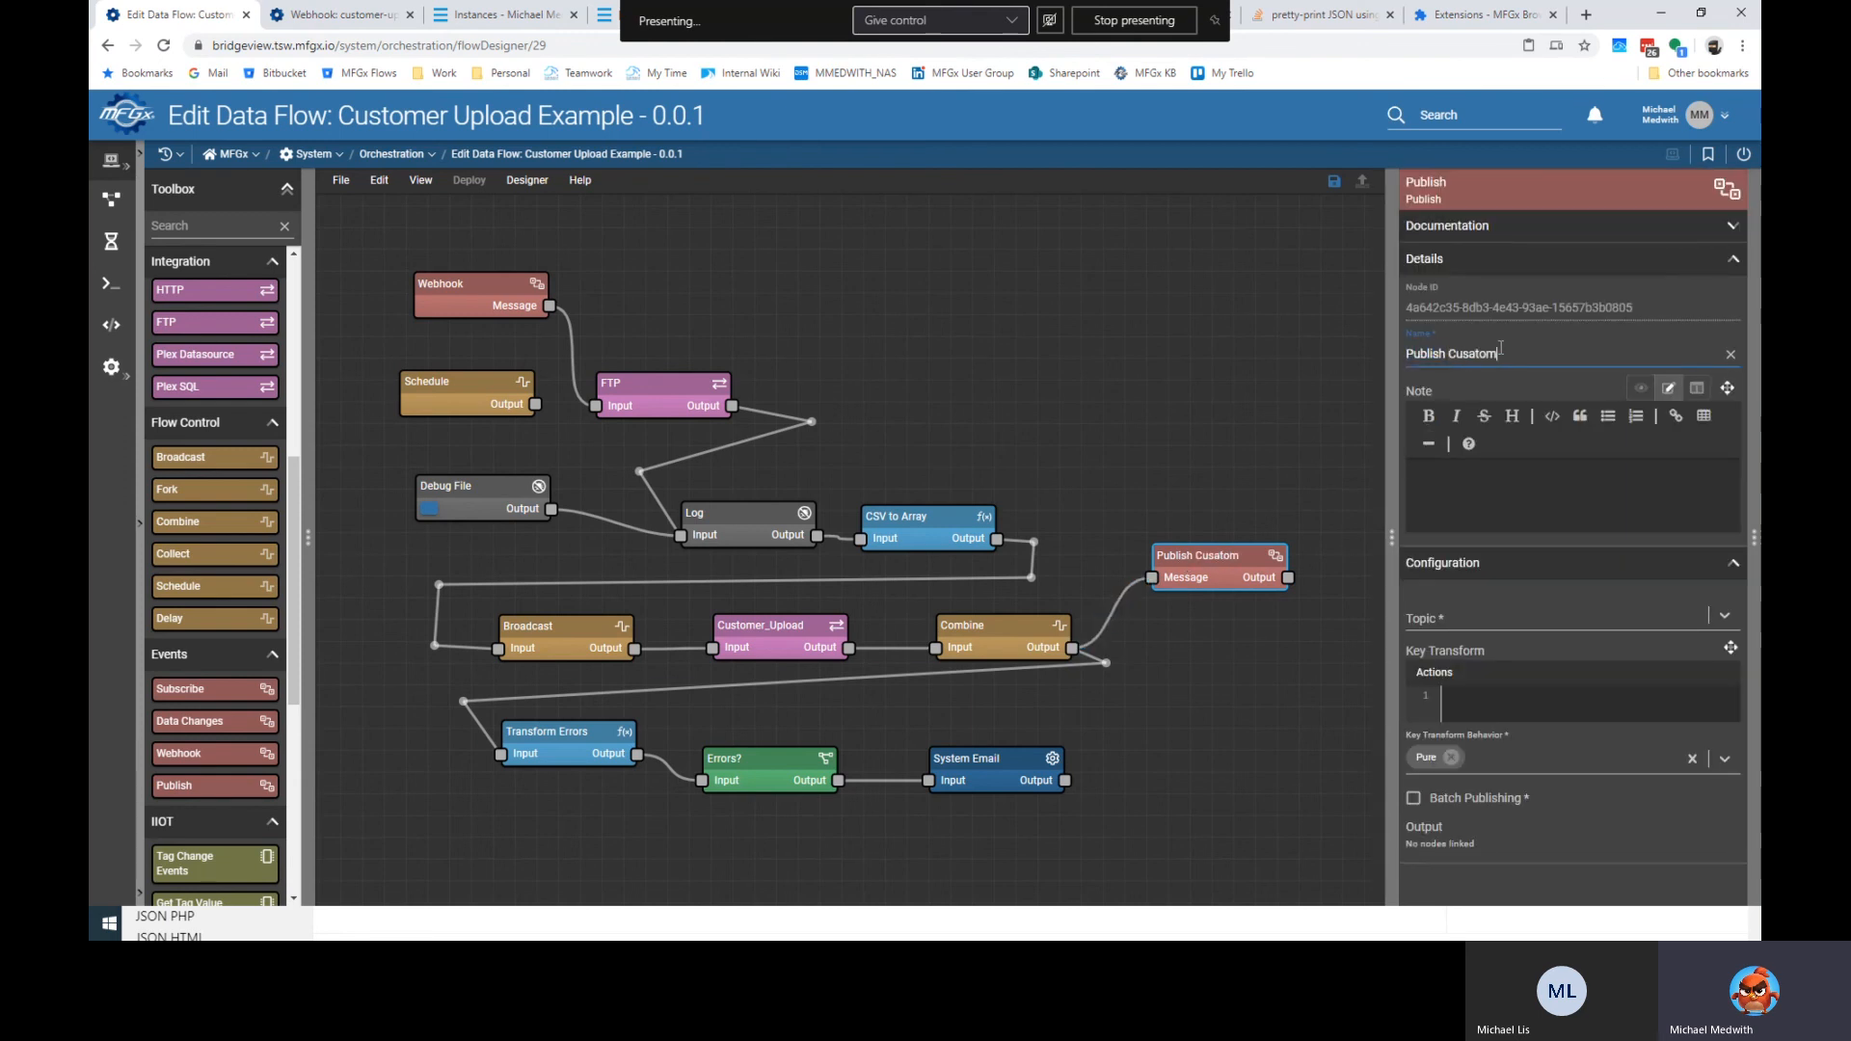
{"action": "key", "text": "BackSpace"}
{"action": "key", "text": "BackSpace"}
{"action": "key", "text": "BackSpace"}
{"action": "key", "text": "BackSpace"}
{"action": "key", "text": "BackSpace"}
{"action": "key", "text": "BackSpace"}
{"action": "key", "text": "BackSpace"}
{"action": "type", "text": "stomer Addresses"}
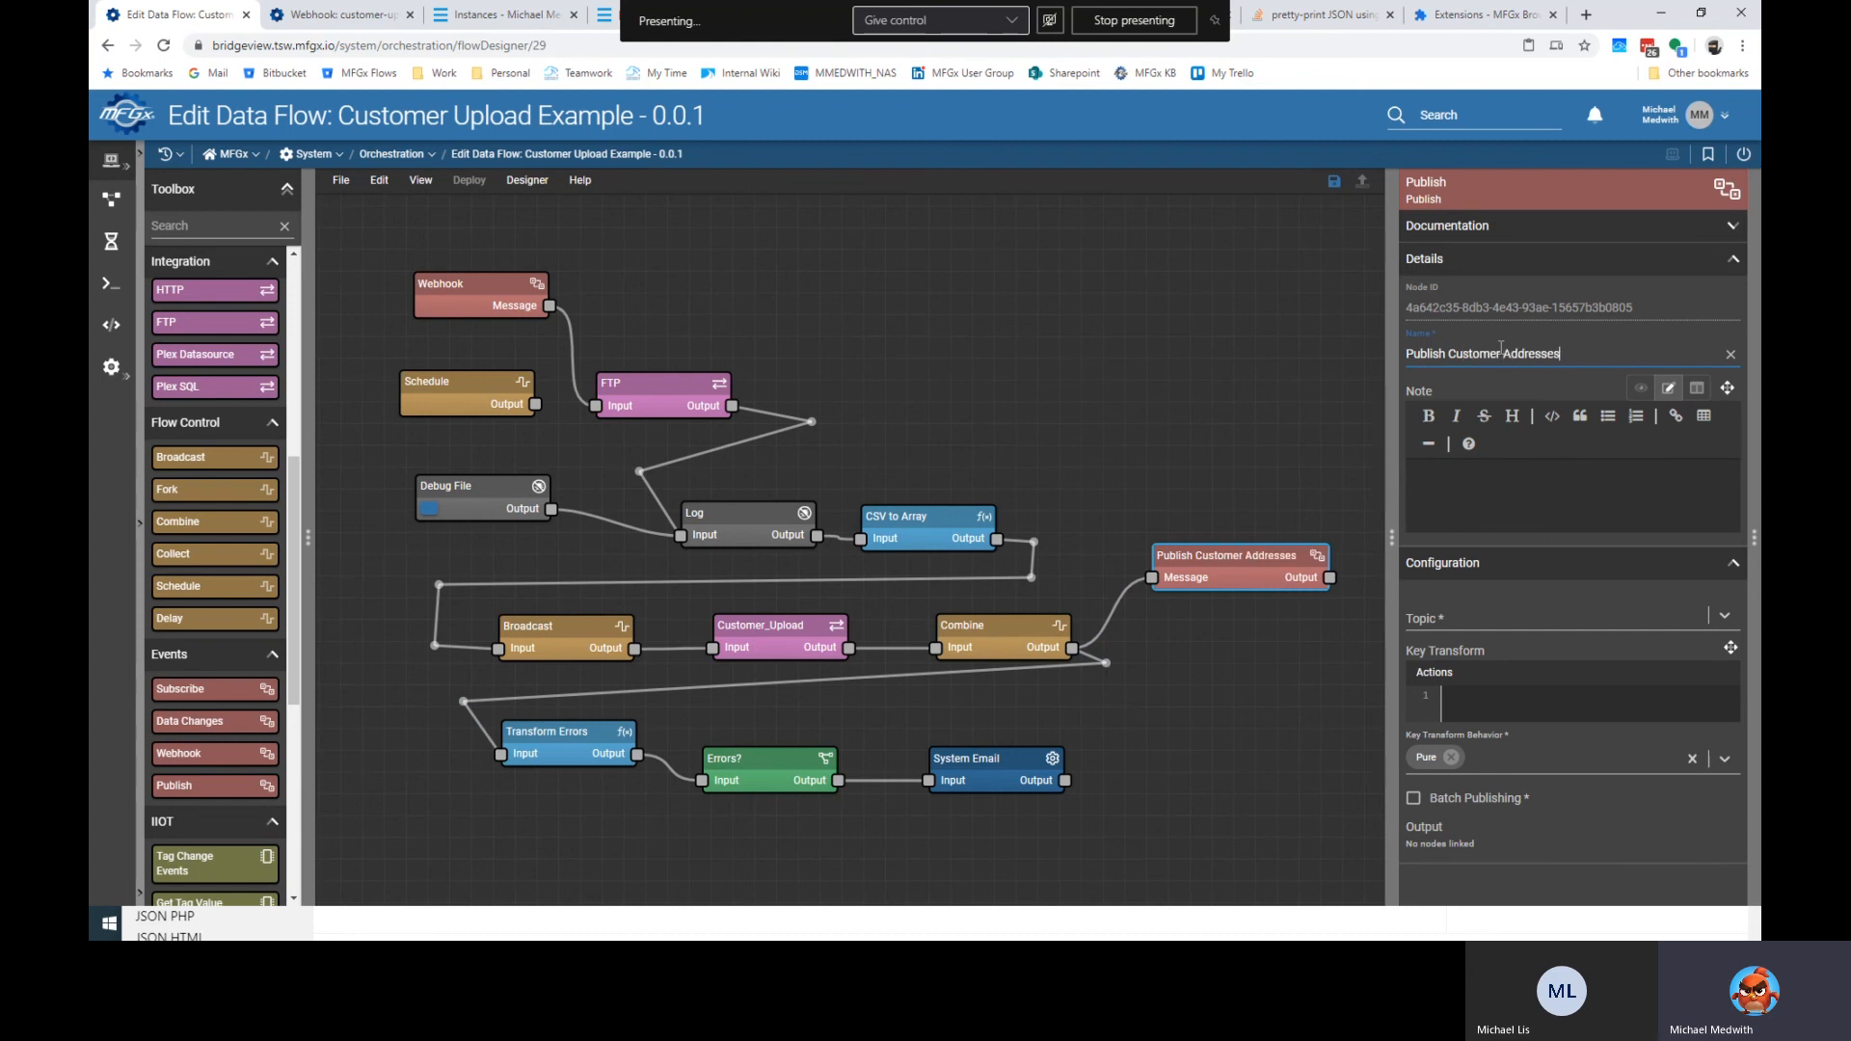
{"action": "left_click", "coordinate": [1249, 429]}
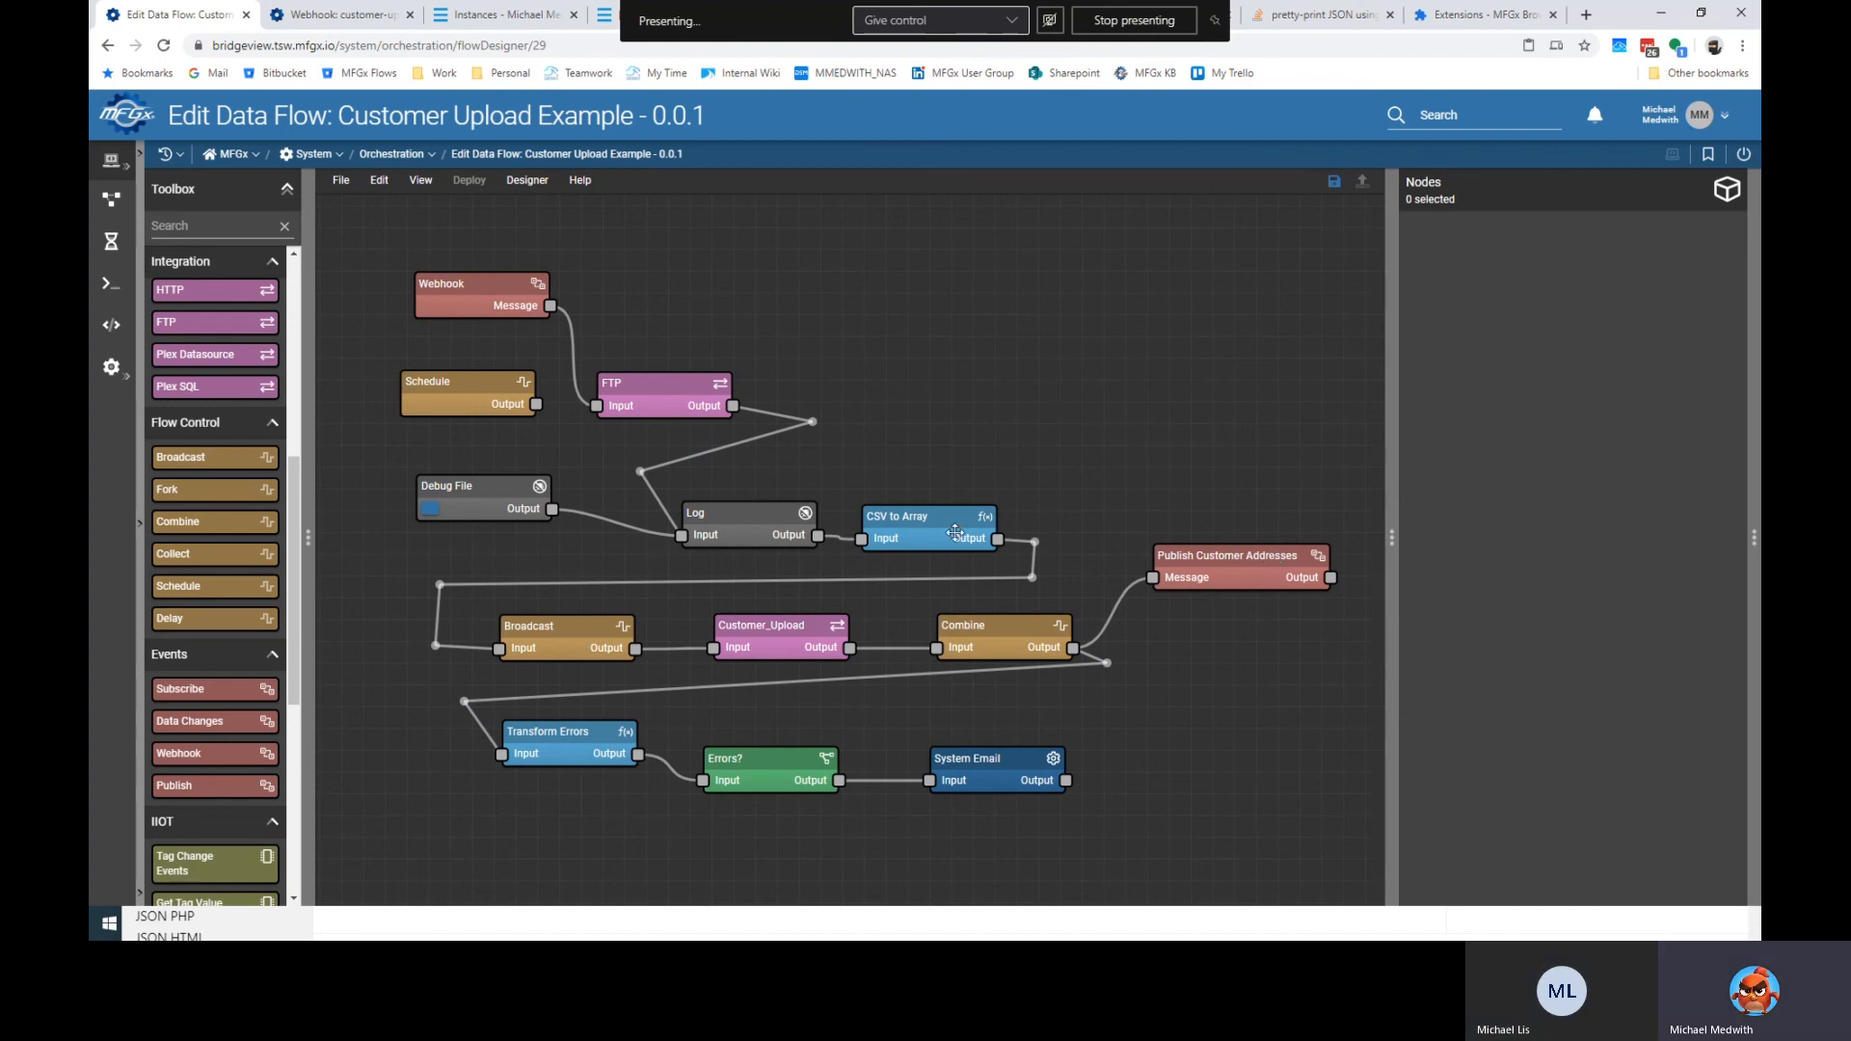
Insert a Filter node on the FTP-to-Log link and name it 'File?'.
{"action": "left_click", "coordinate": [736, 452]}
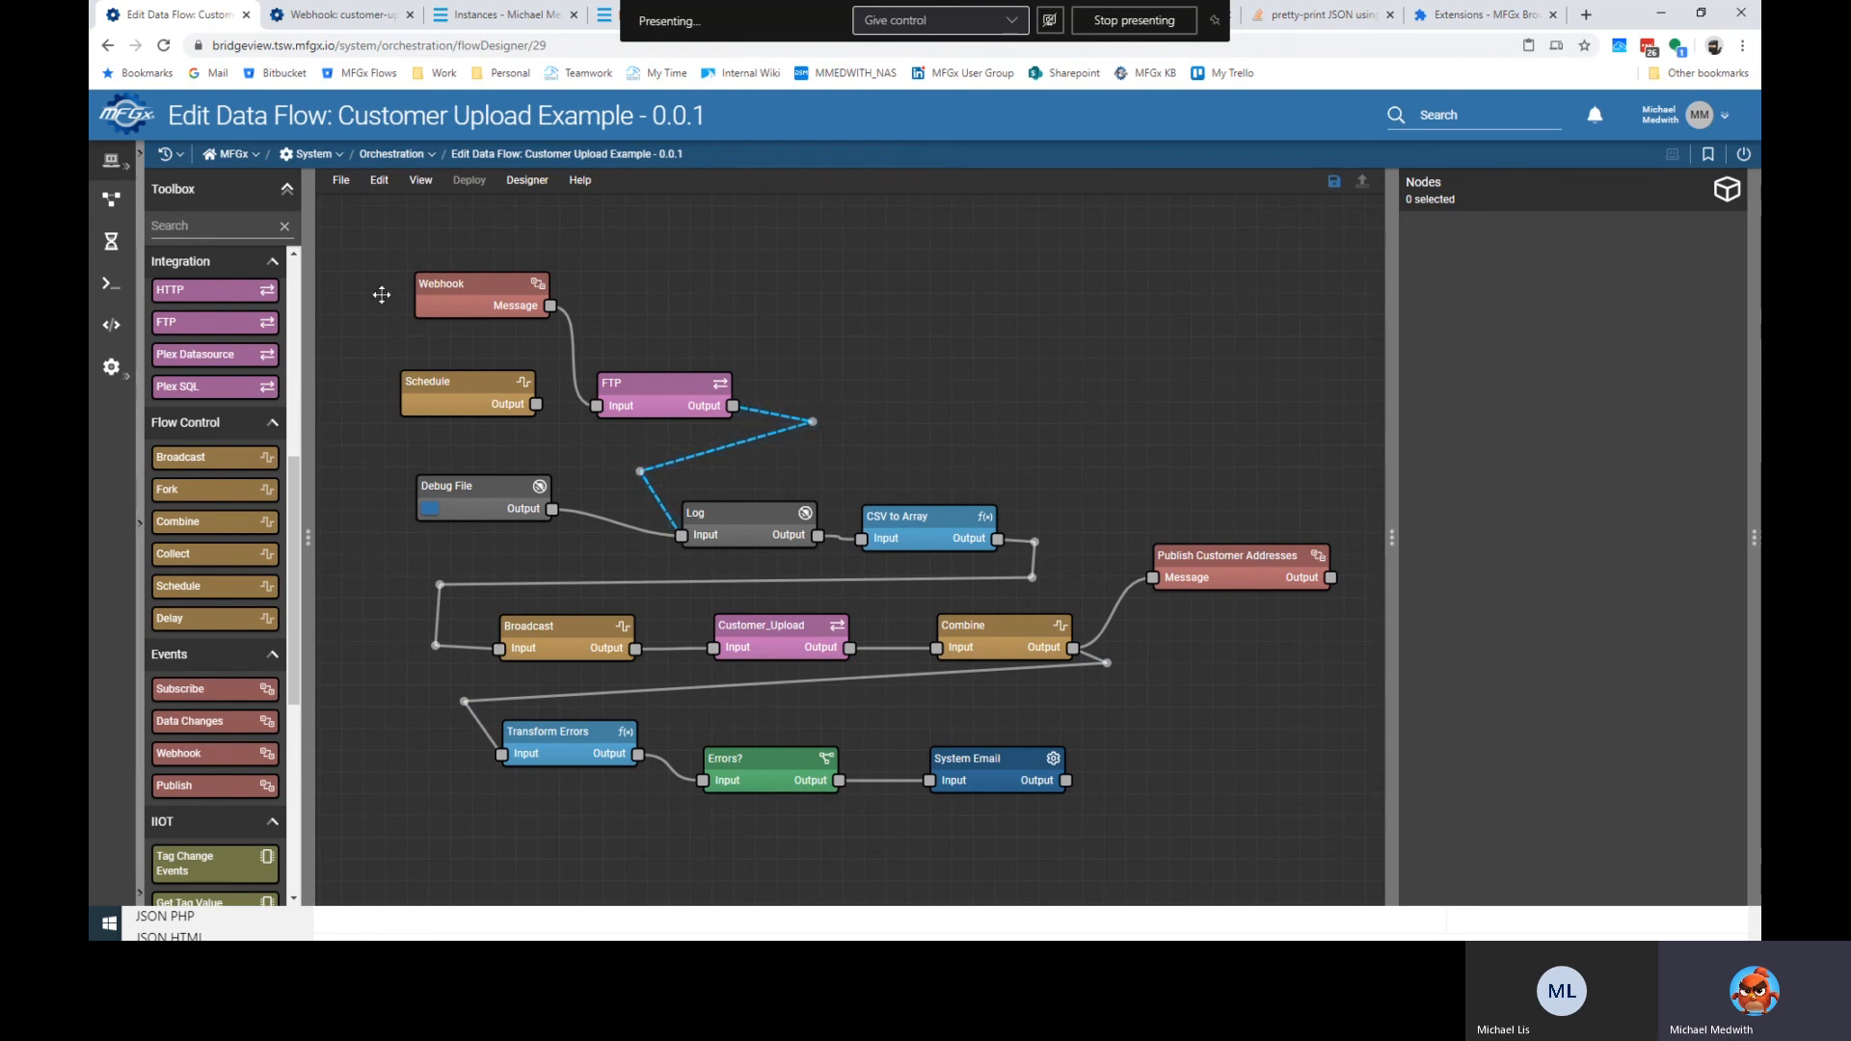
{"action": "scroll", "coordinate": [240, 524], "scroll_direction": "up", "scroll_amount": 5}
{"action": "left_click_drag", "start_coordinate": [228, 298], "coordinate": [892, 407]}
{"action": "left_click", "coordinate": [1479, 358]}
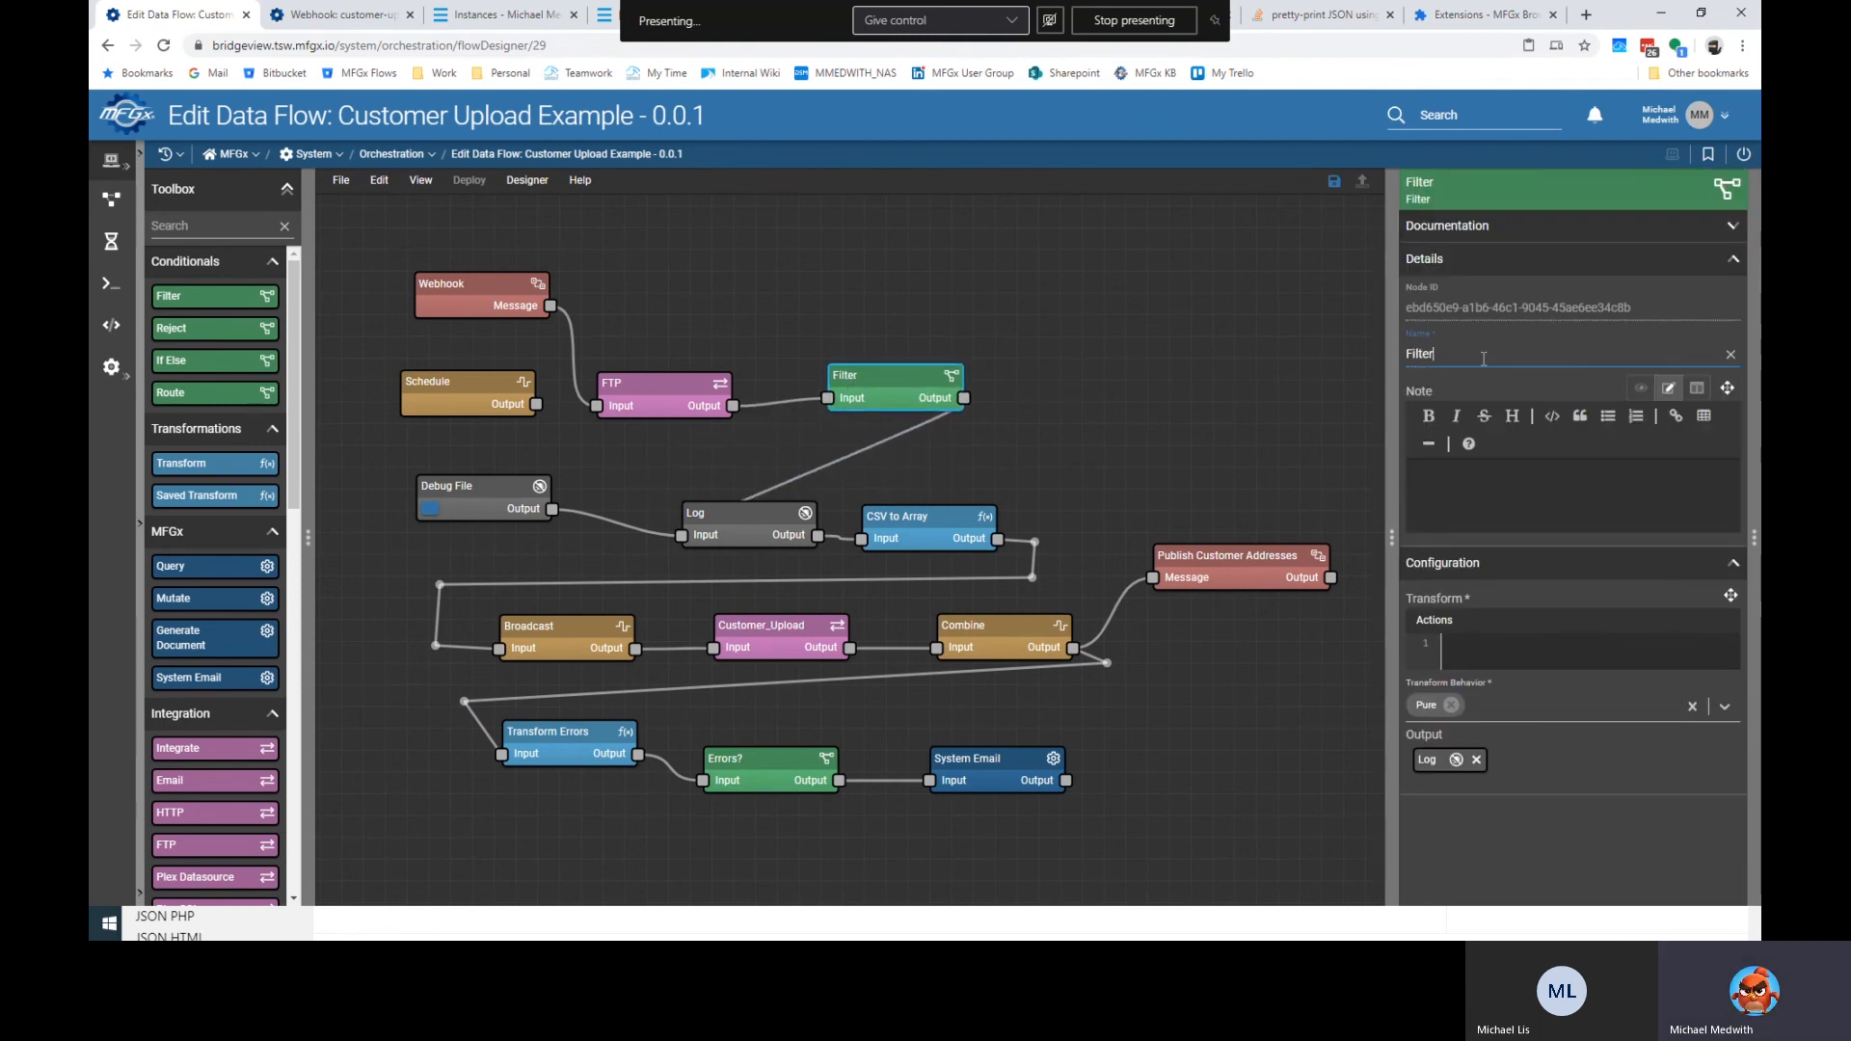
{"action": "key", "text": "ctrl+a"}
{"action": "type", "text": "File?"}
Set the FTP node's file path to /uploads/customer/latest/customer.csv.
{"action": "left_click", "coordinate": [677, 398]}
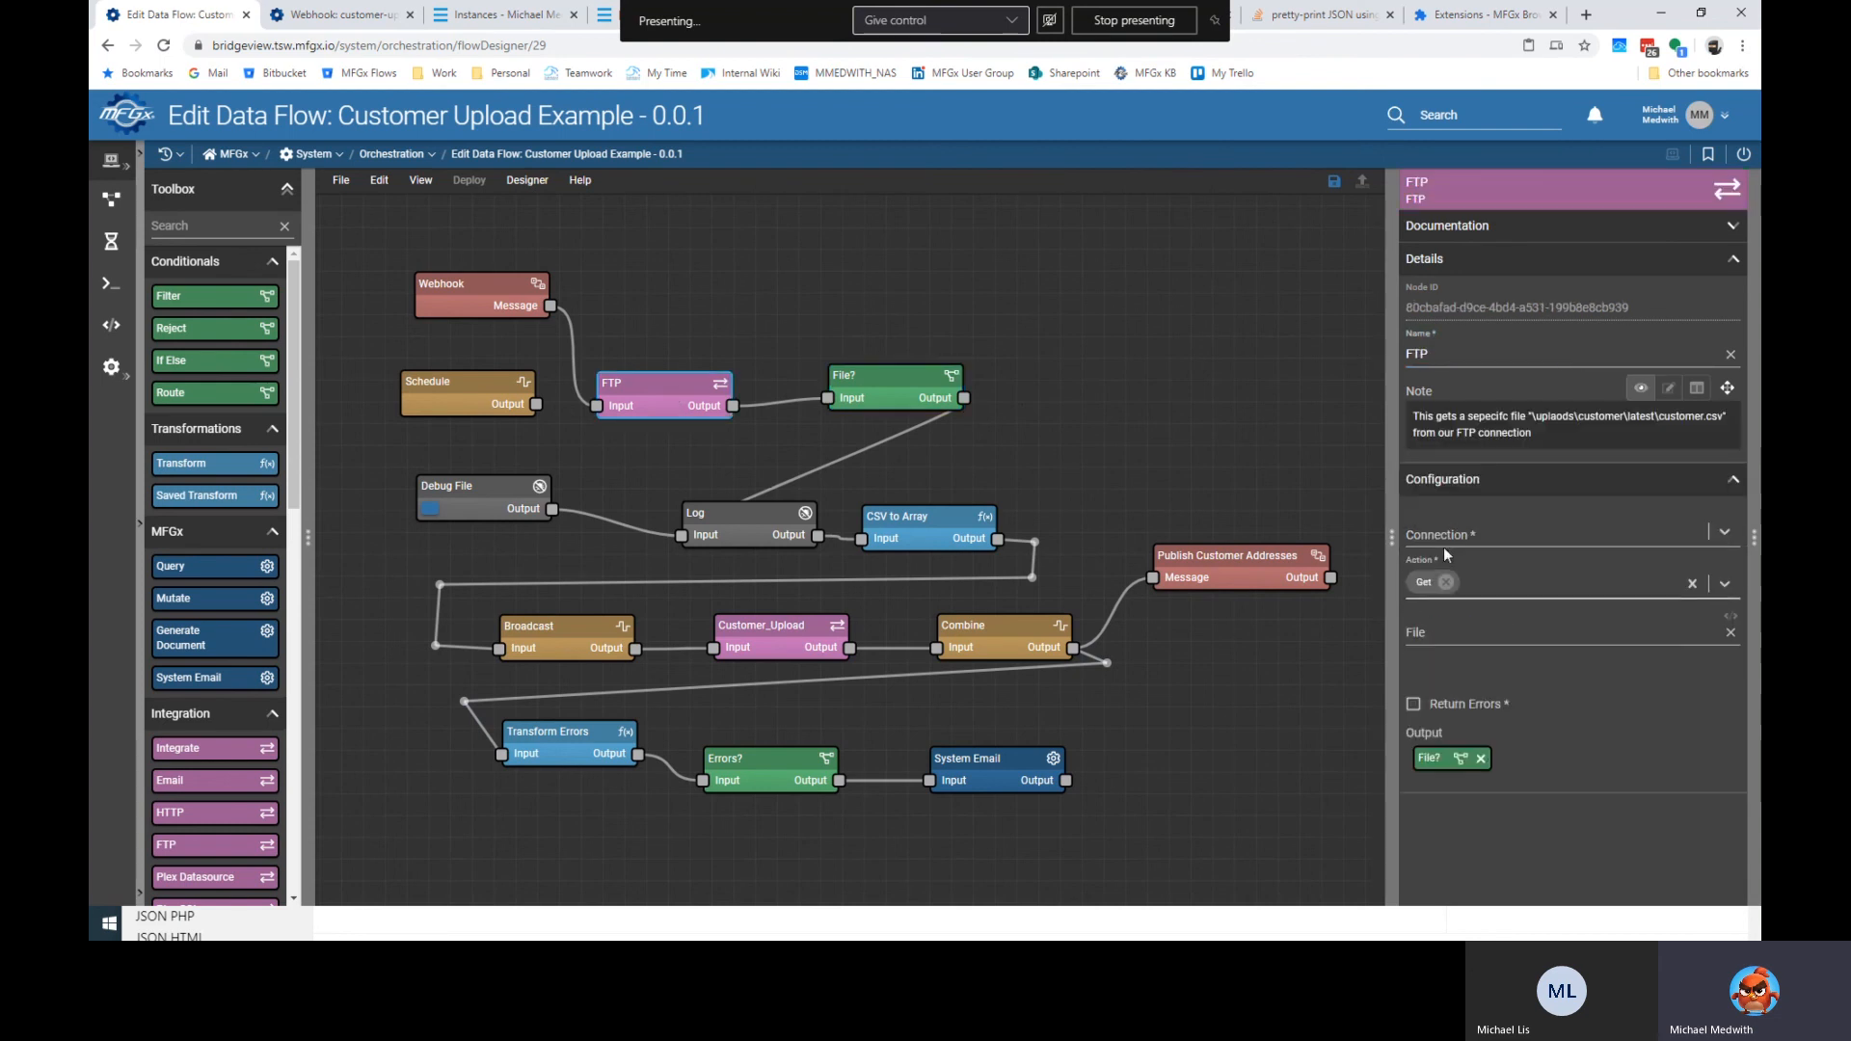
{"action": "left_click", "coordinate": [1483, 629]}
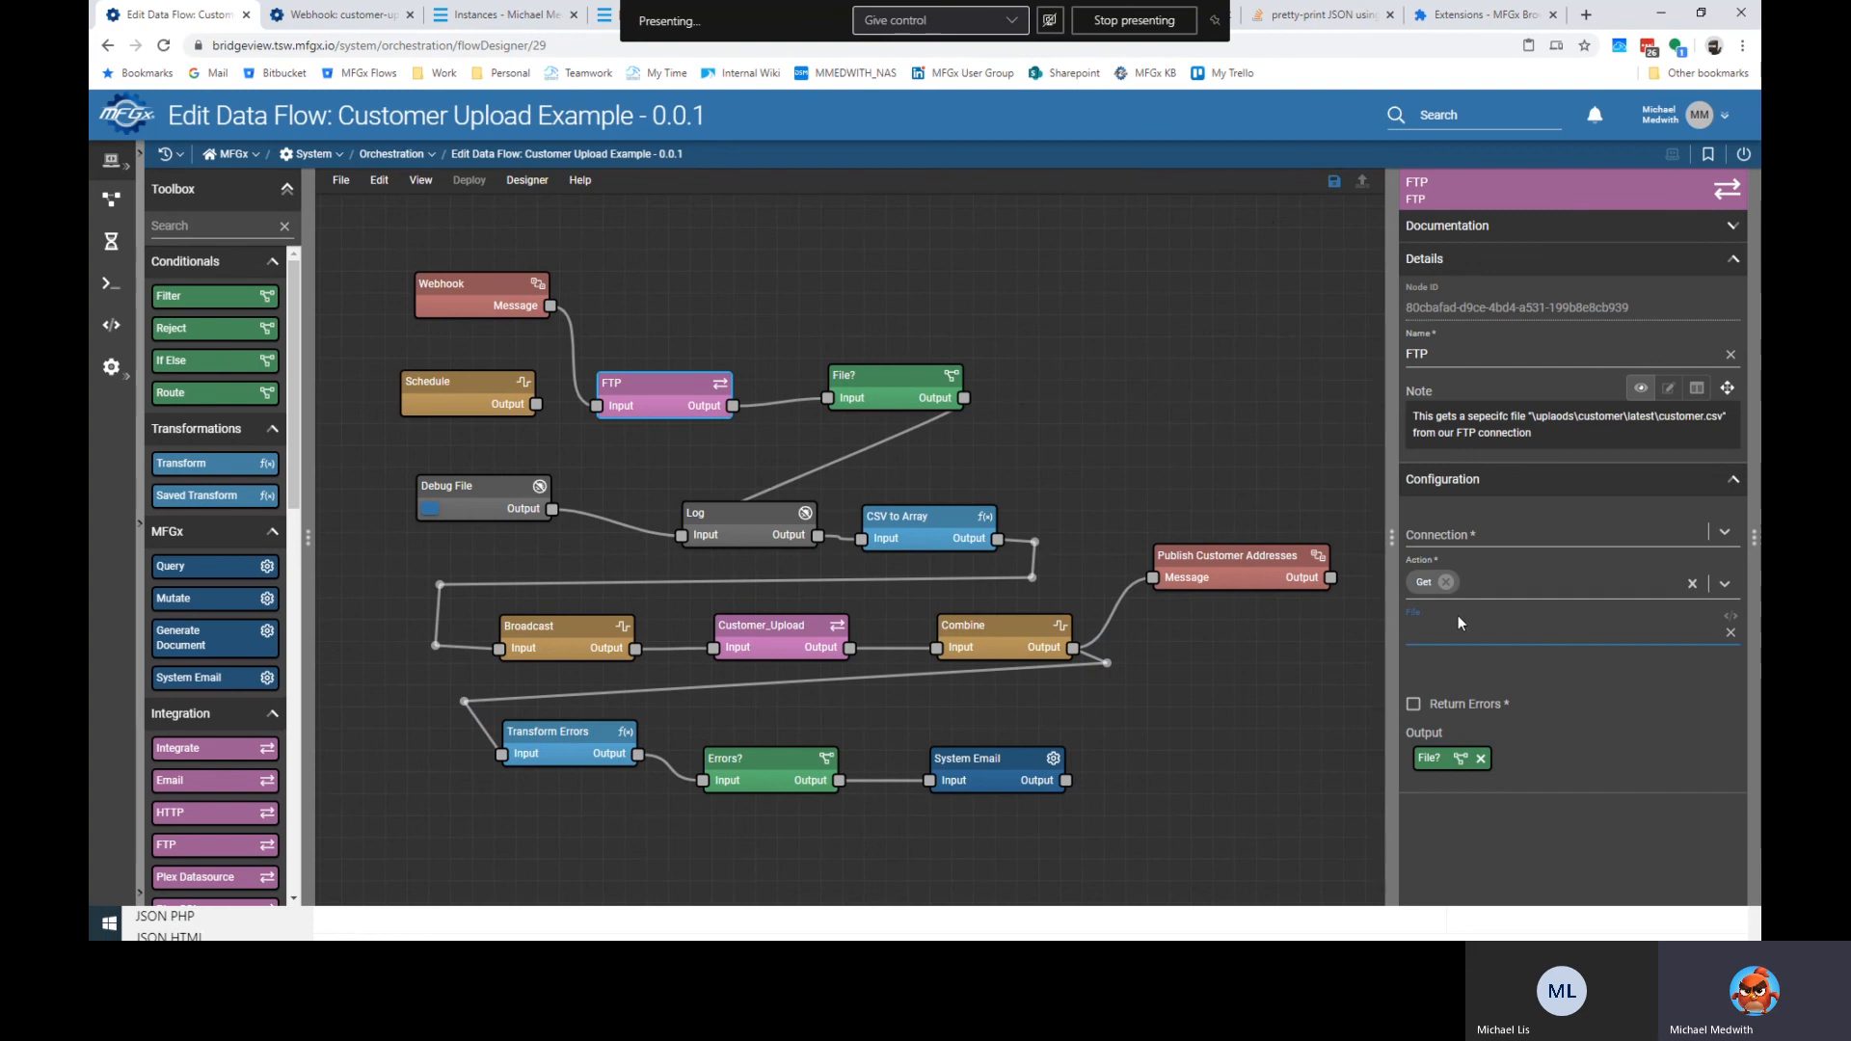
{"action": "type", "text": "/"}
{"action": "key", "text": "BackSpace"}
{"action": "type", "text": "/uploads/customer/latest/customer.csv"}
Enter $customer as the File? filter's transform expression.
{"action": "left_click", "coordinate": [883, 390]}
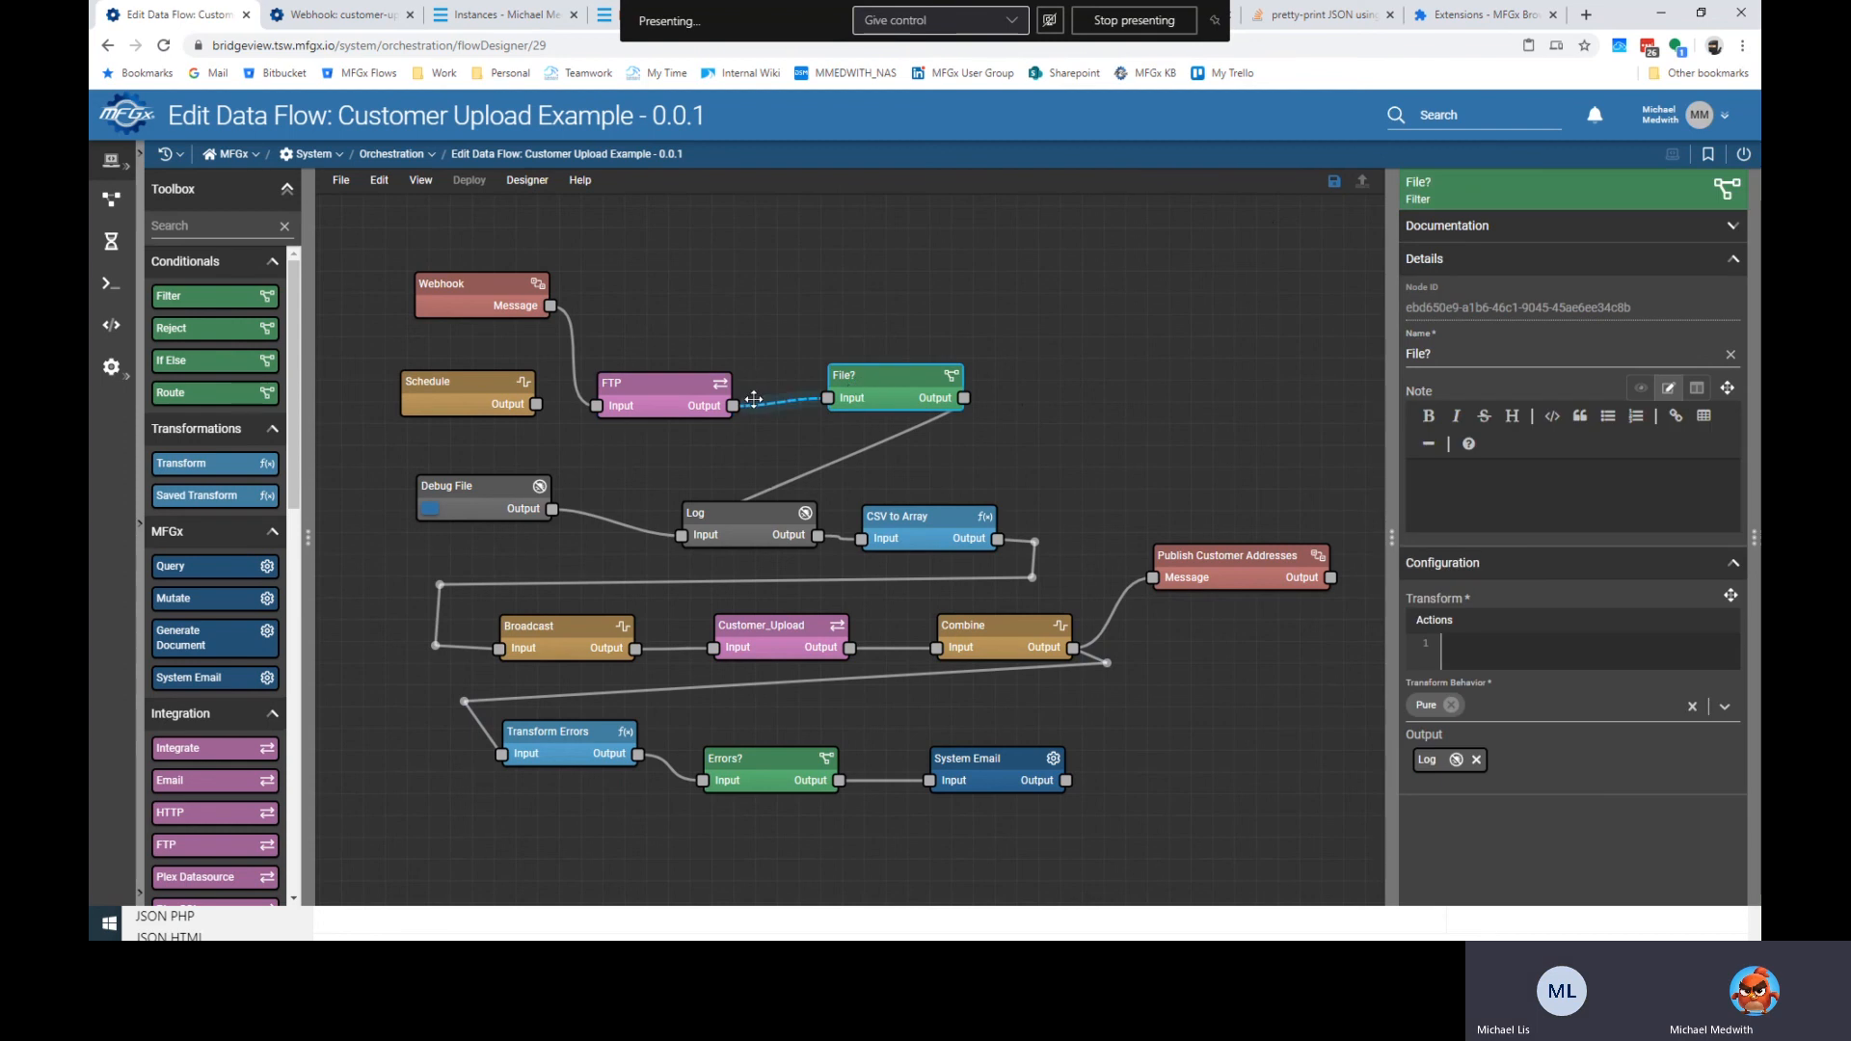
{"action": "left_click", "coordinate": [1491, 344]}
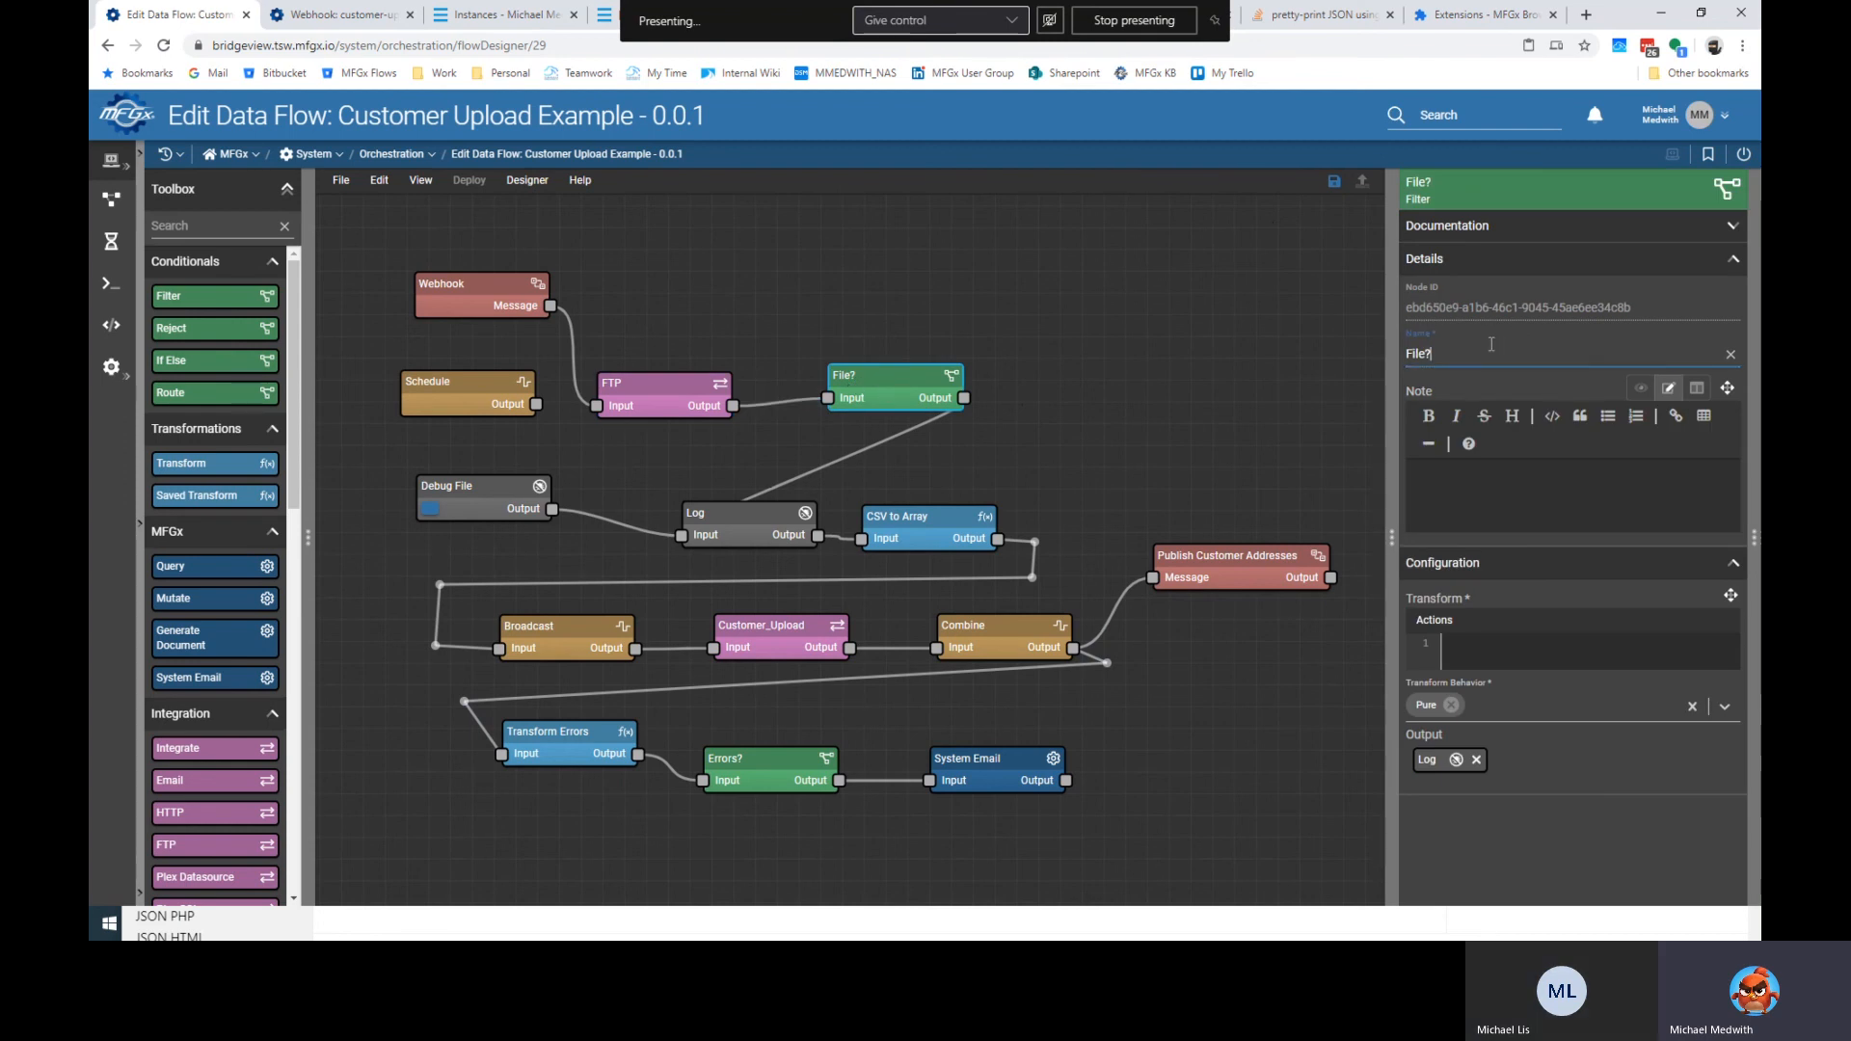
{"action": "left_click", "coordinate": [1575, 638]}
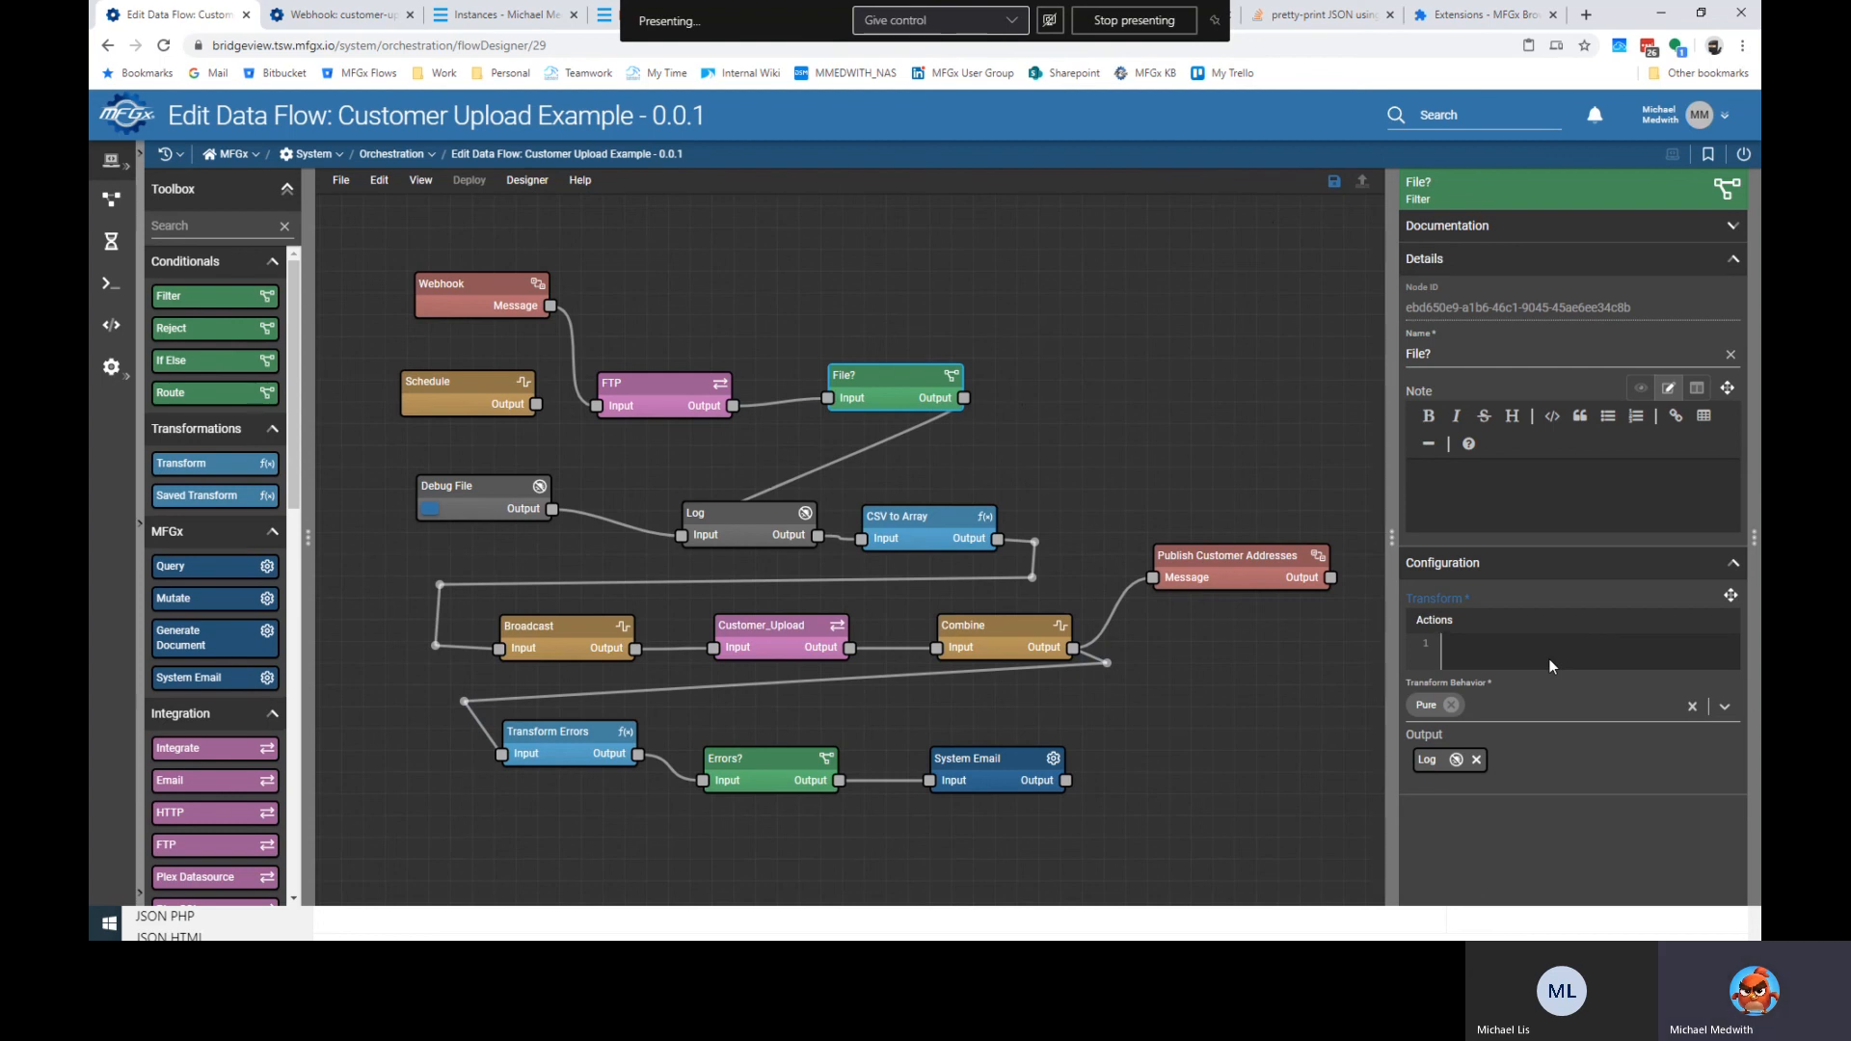
{"action": "type", "text": "$in"}
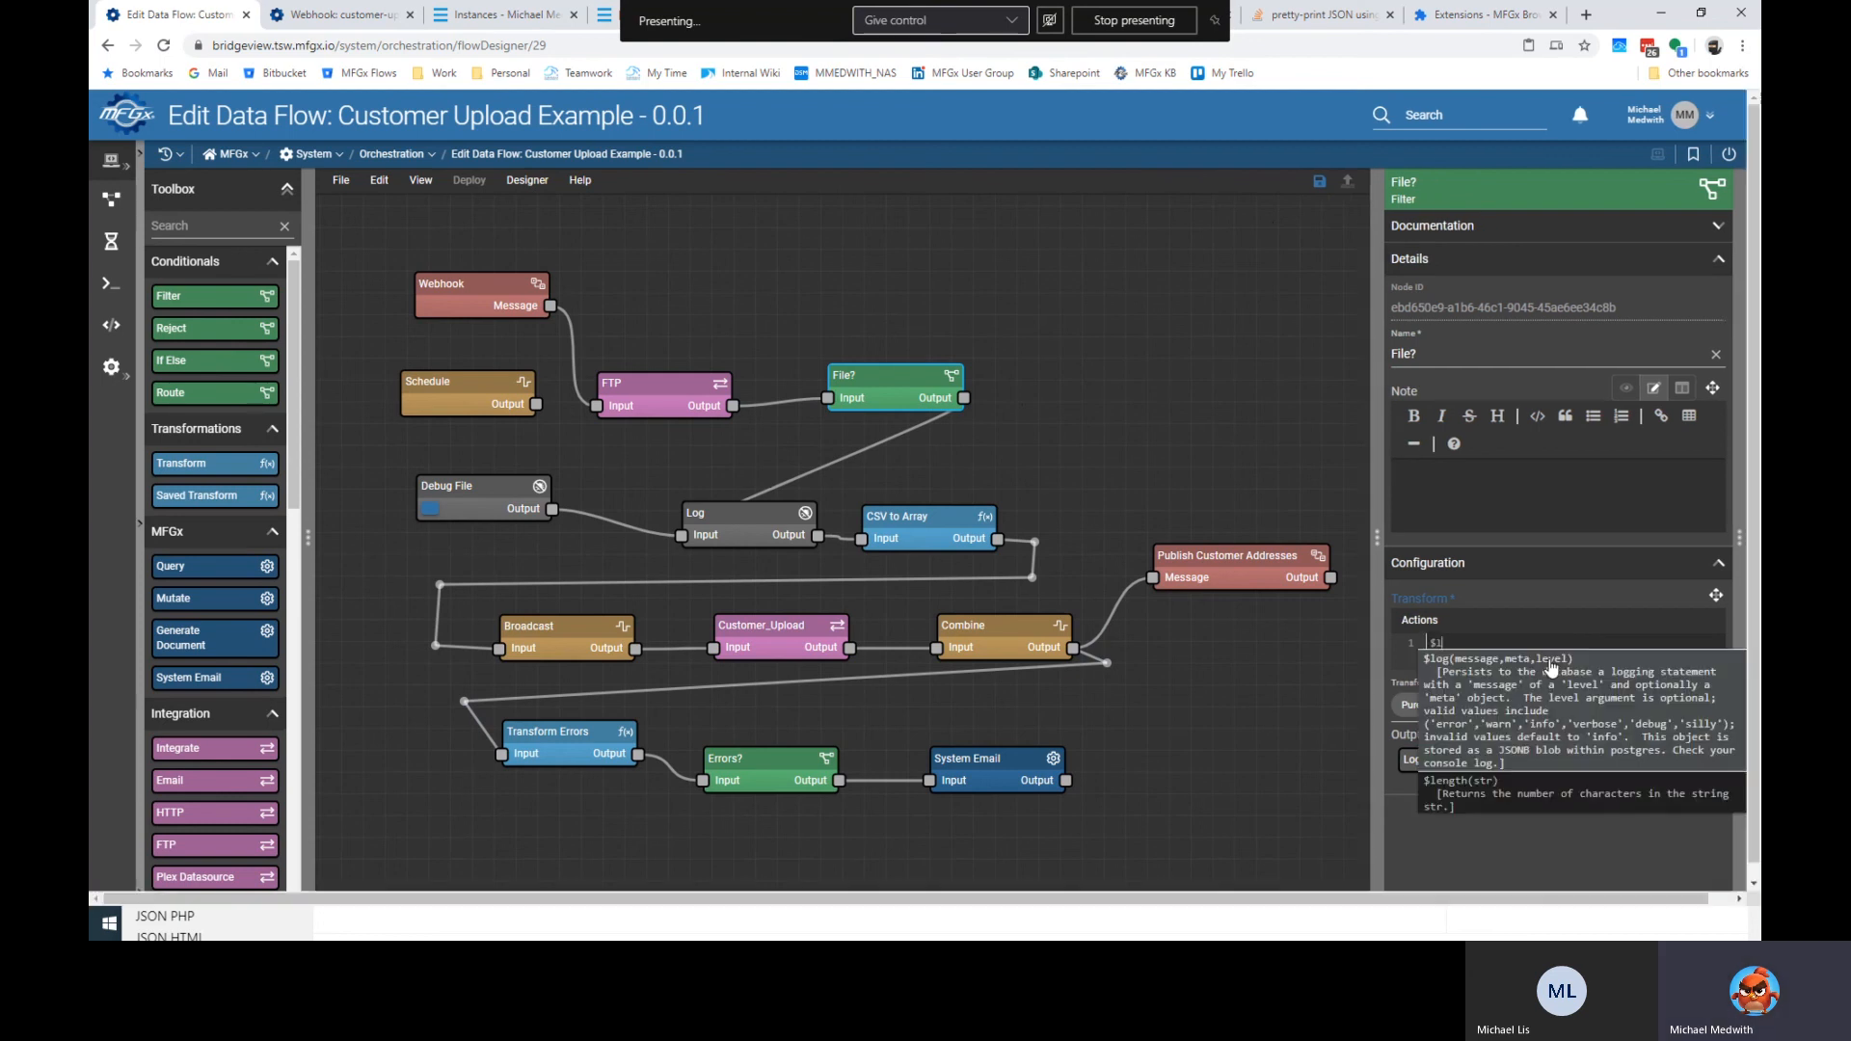
{"action": "type", "text": "e"}
{"action": "key", "text": "BackSpace"}
{"action": "key", "text": "BackSpace"}
{"action": "type", "text": "en"}
{"action": "key", "text": "BackSpace"}
{"action": "key", "text": "BackSpace"}
{"action": "key", "text": "BackSpace"}
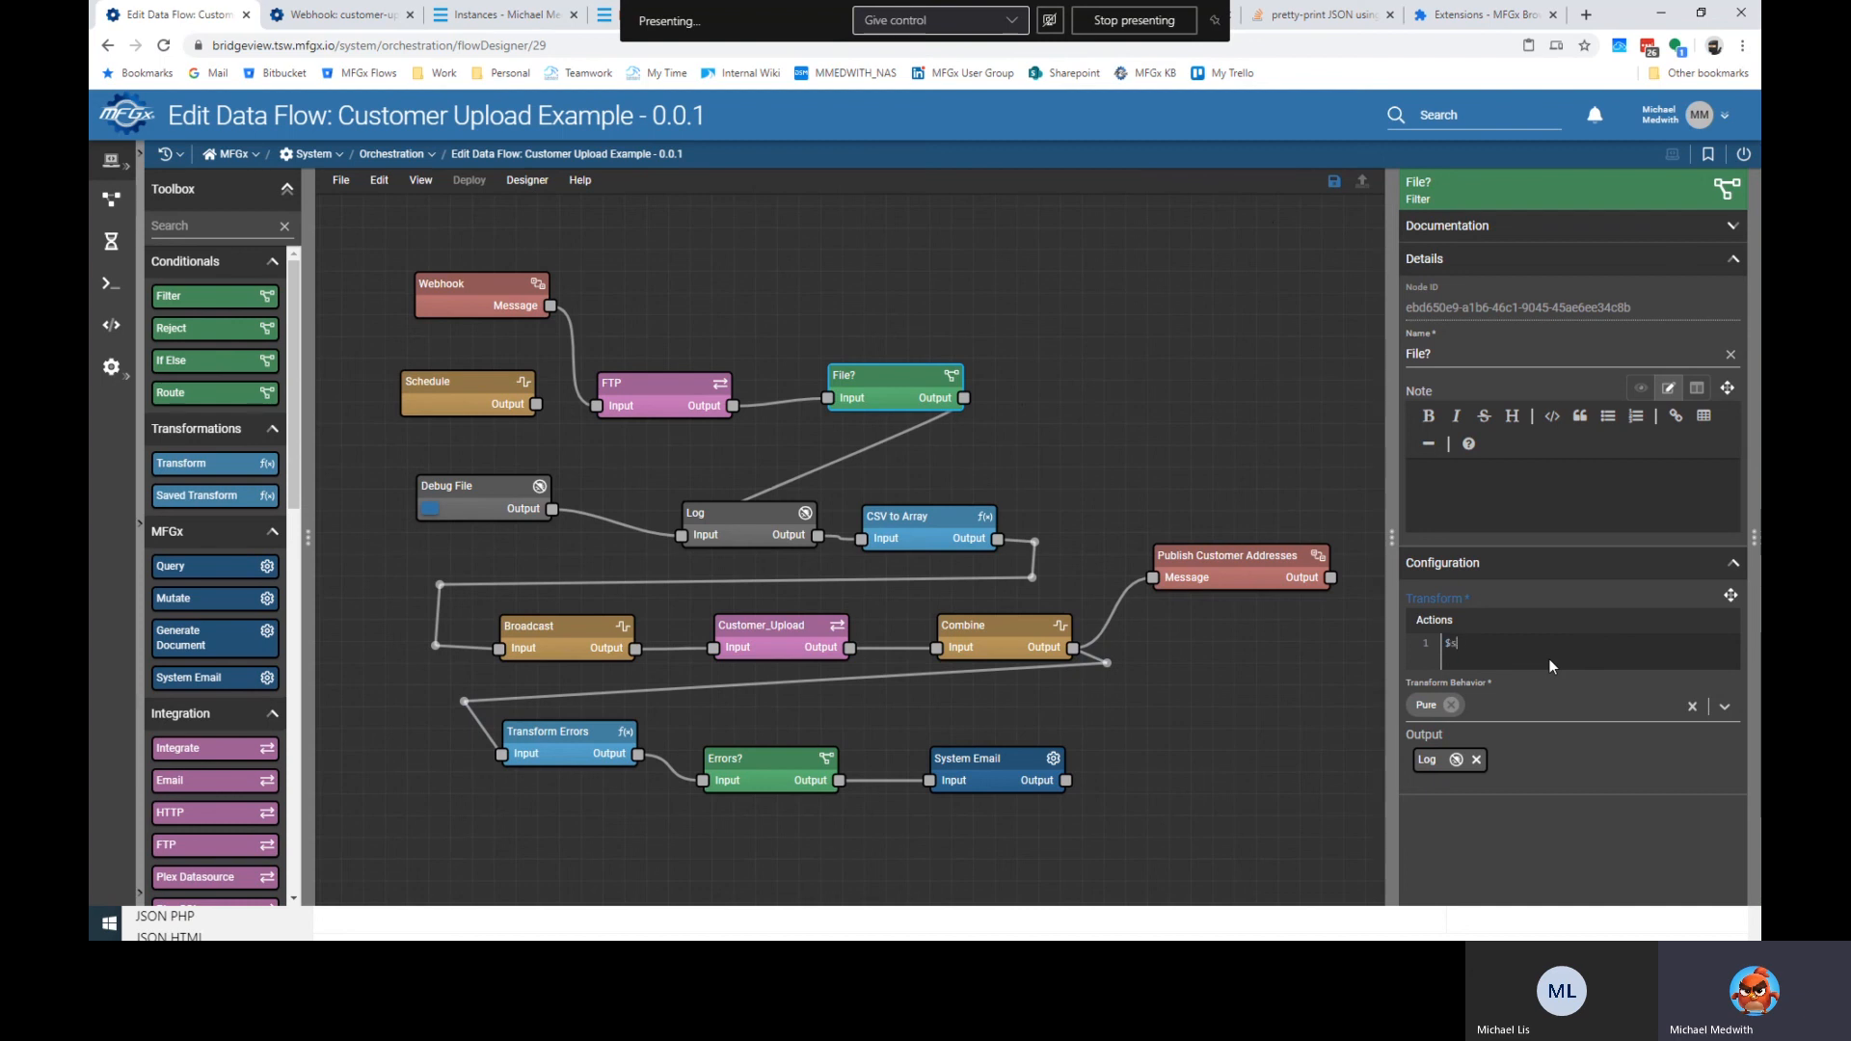
{"action": "key", "text": "BackSpace"}
{"action": "type", "text": "$customer"}
{"action": "left_click", "coordinate": [895, 381]}
Delete the File? filter and connect FTP's output directly to Log's input.
{"action": "key", "text": "Delete"}
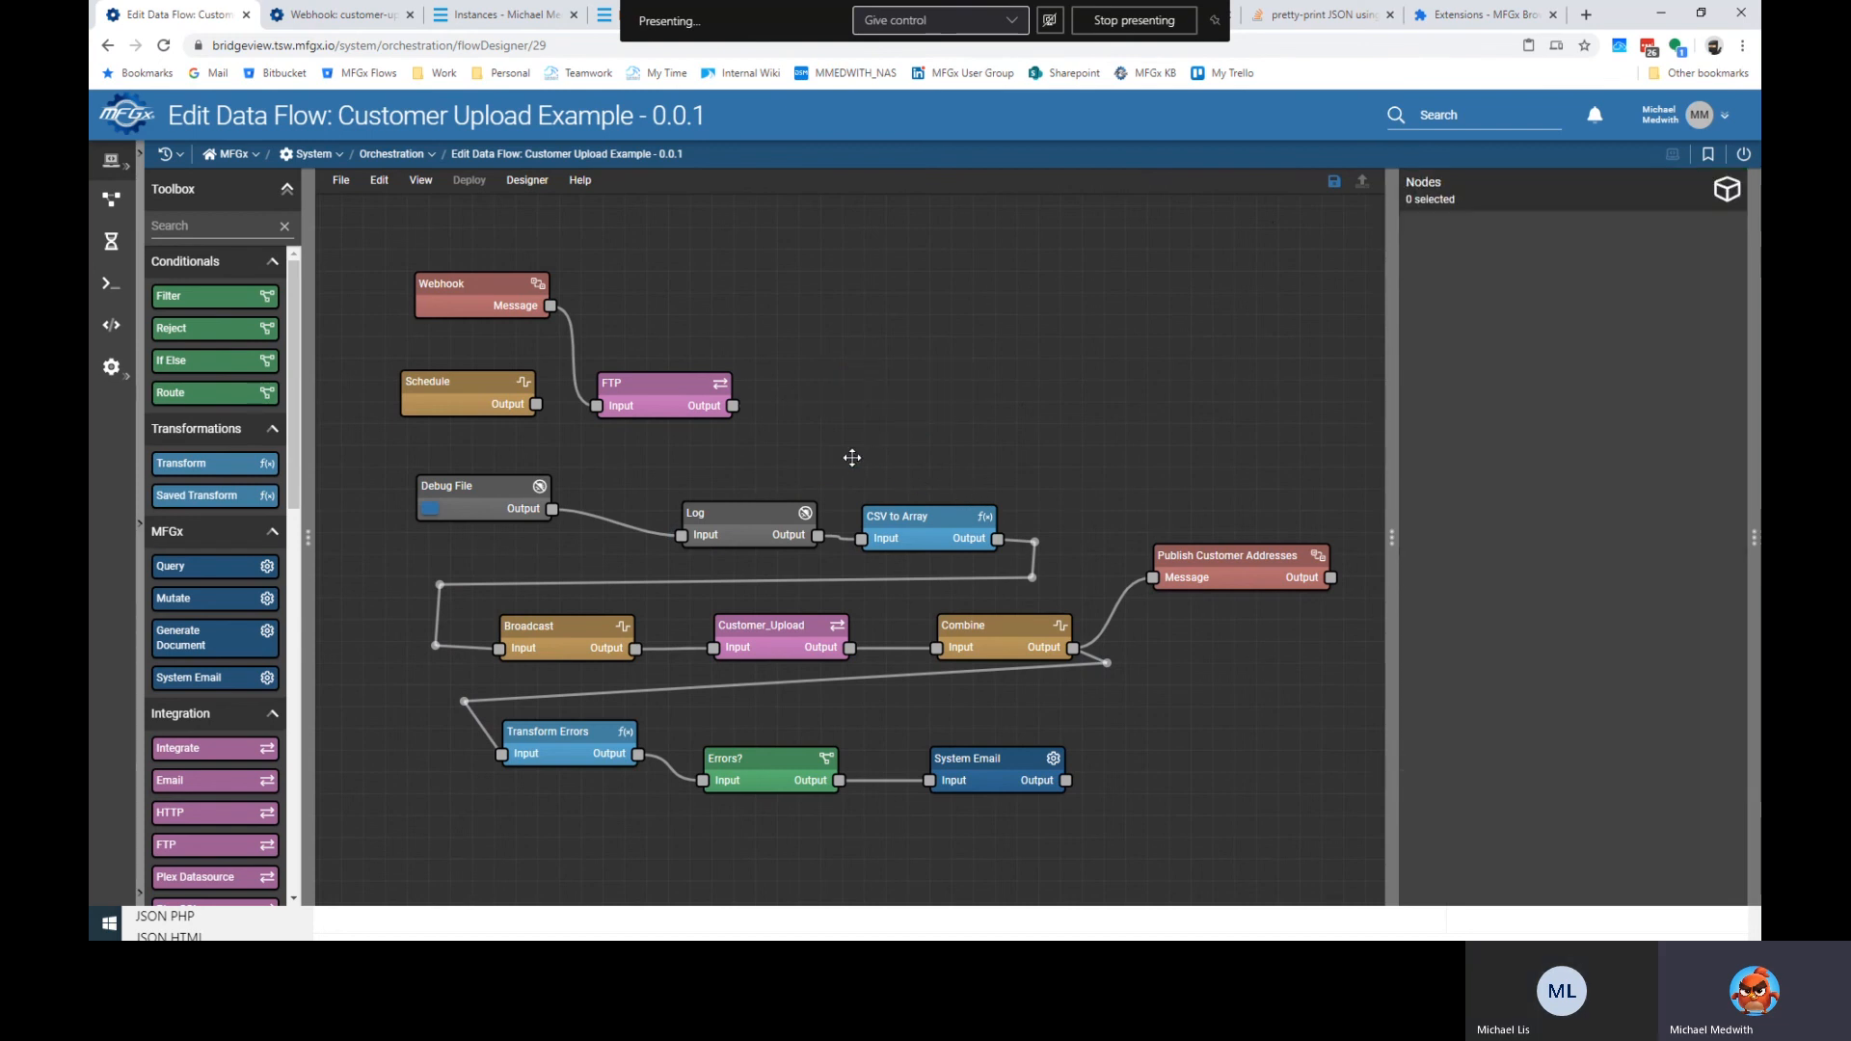
{"action": "left_click_drag", "start_coordinate": [733, 406], "coordinate": [681, 535]}
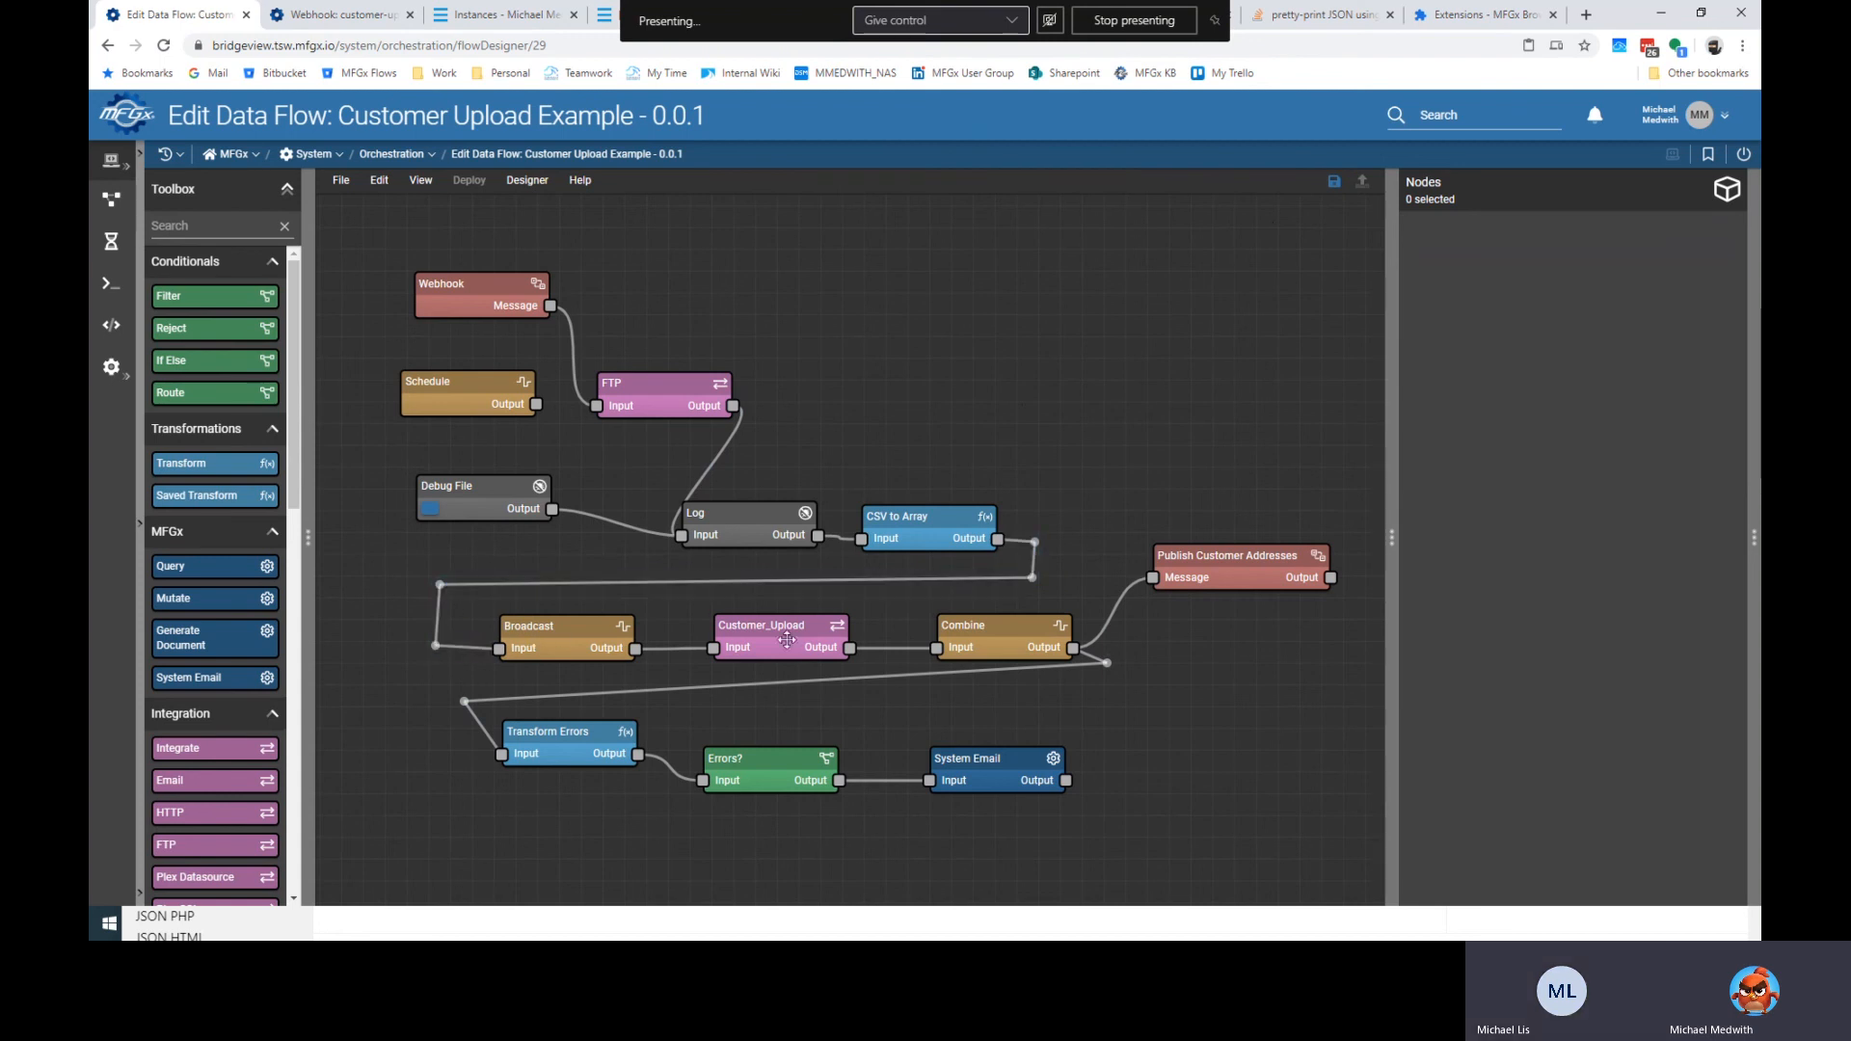
{"action": "left_click", "coordinate": [921, 521]}
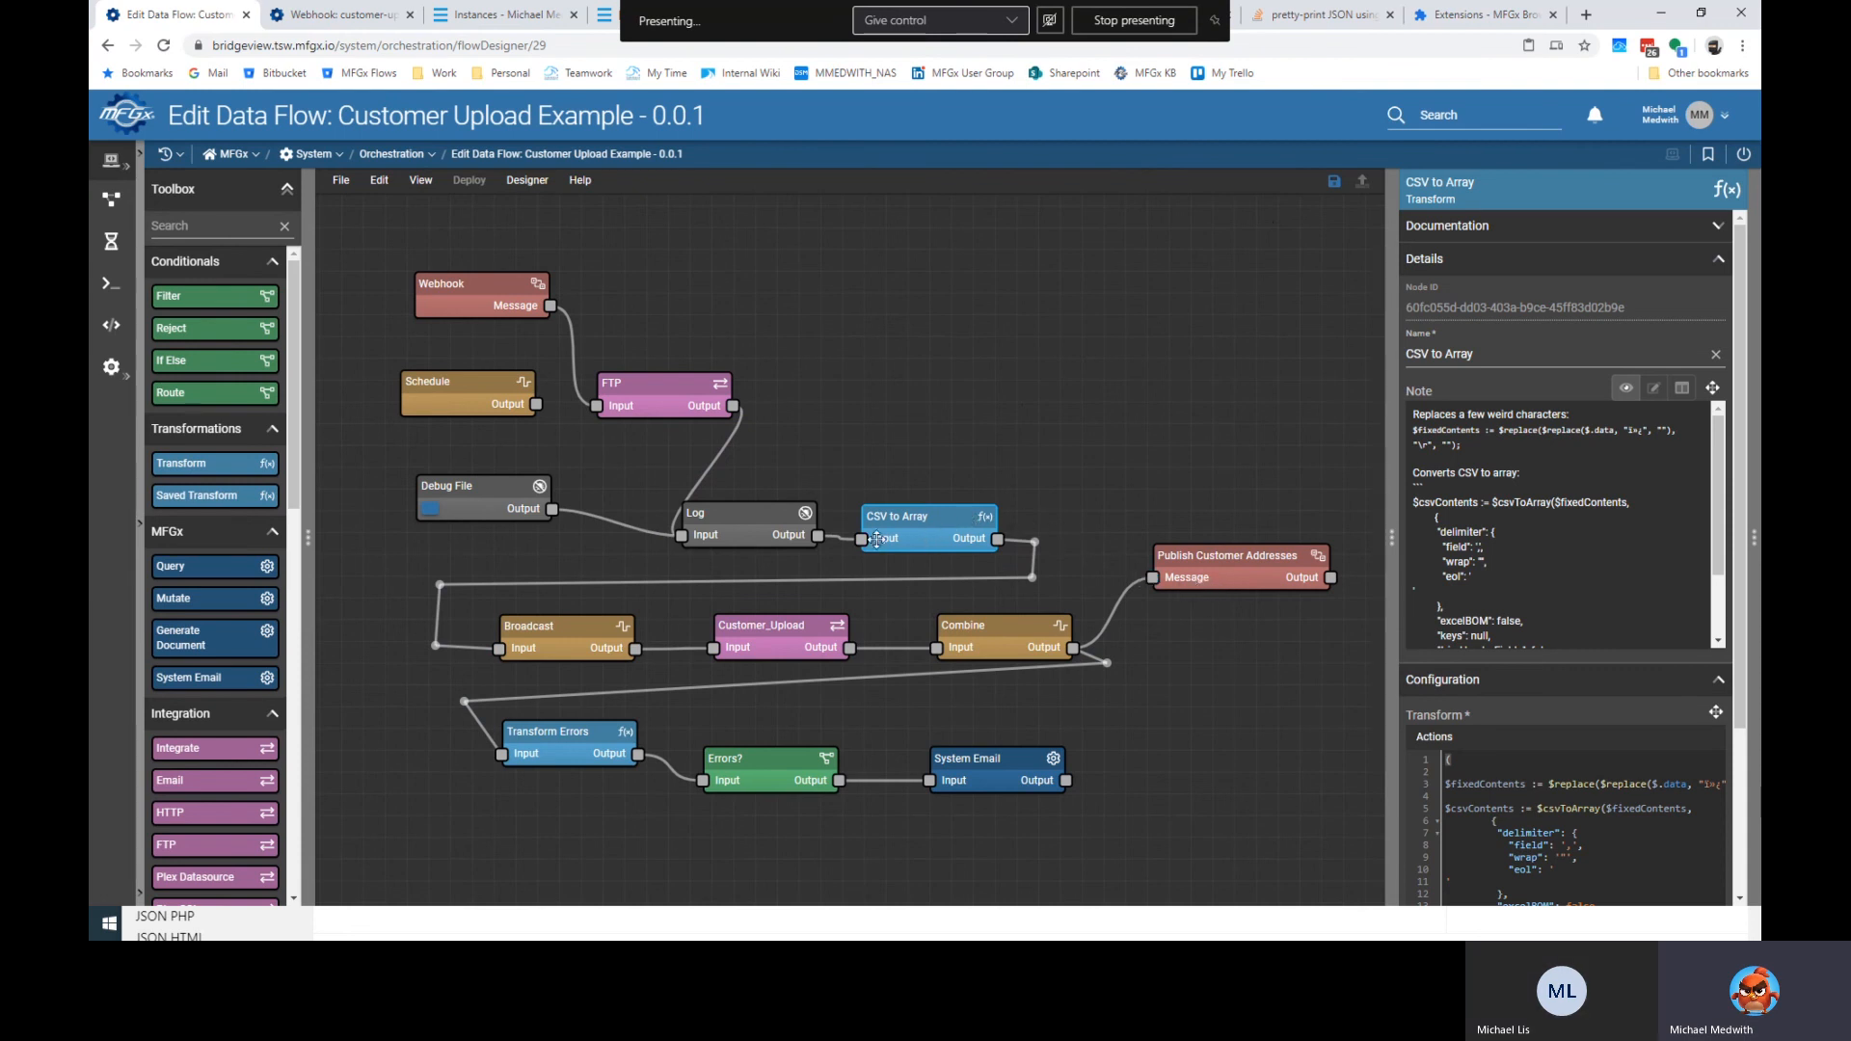
{"action": "left_click", "coordinate": [627, 581]}
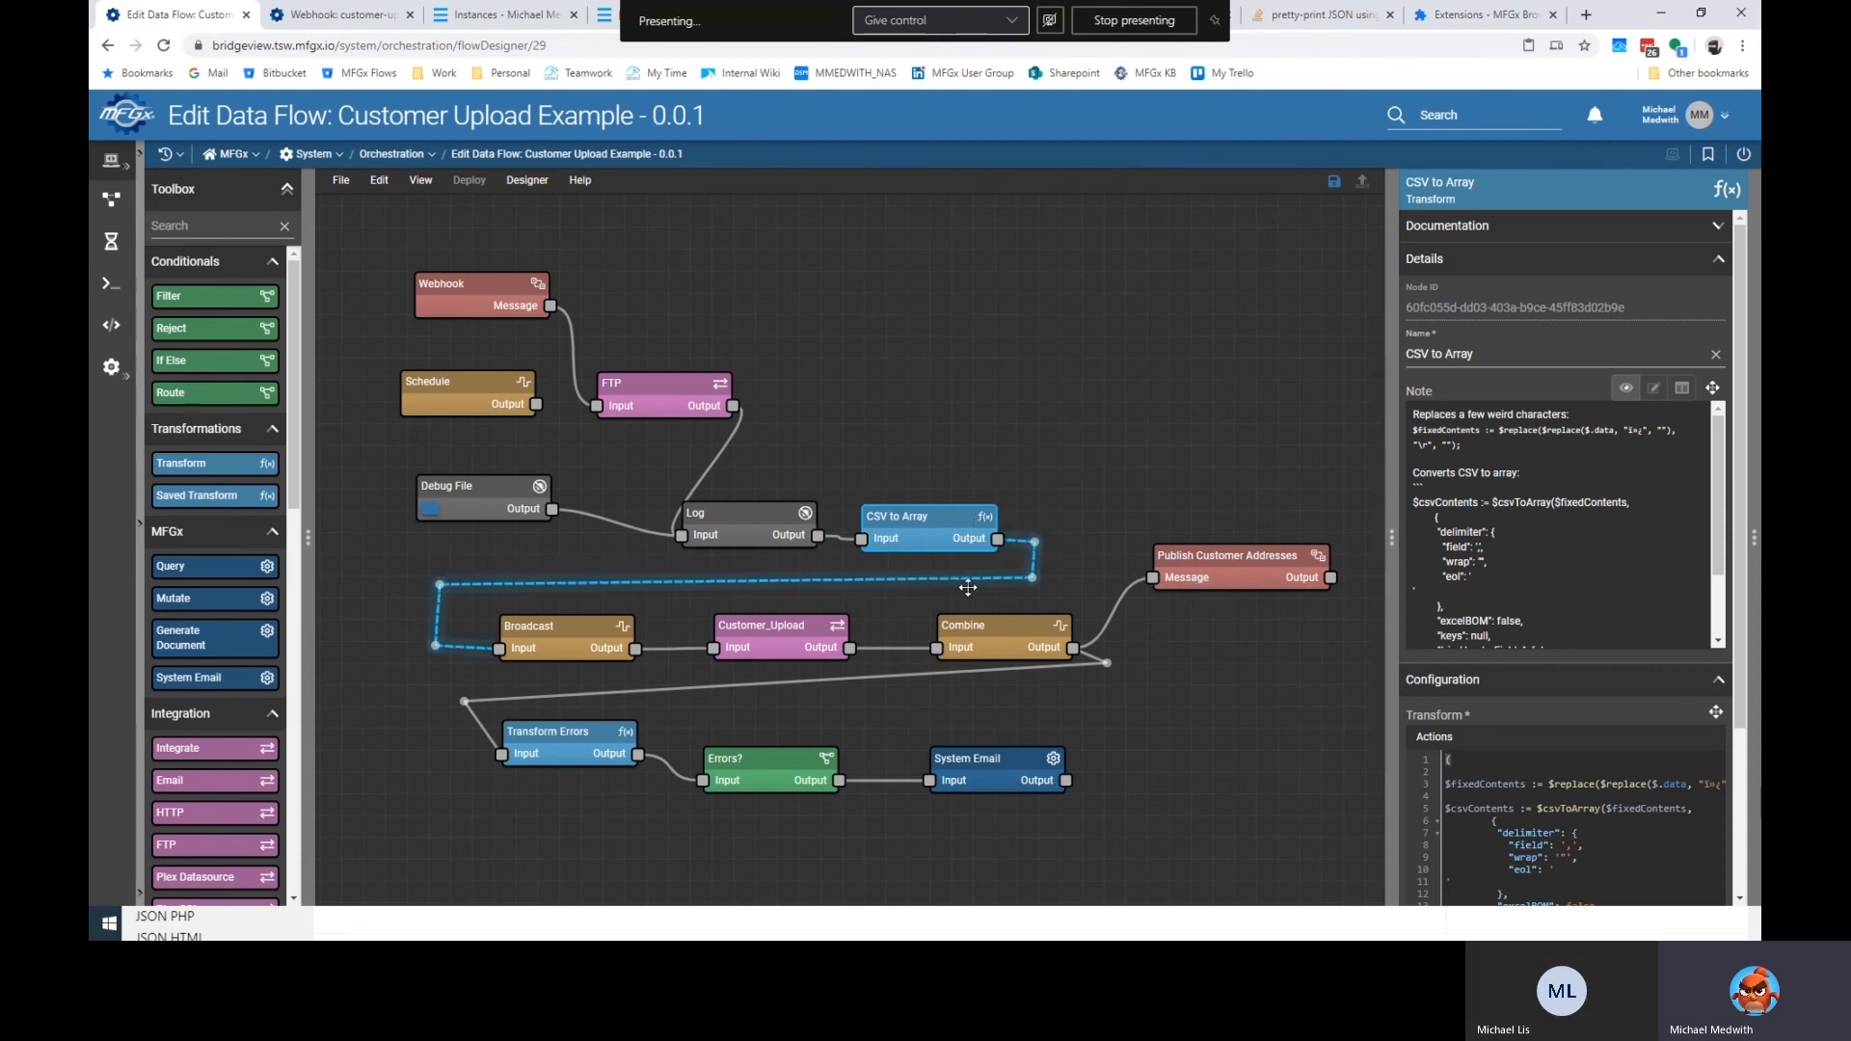
{"action": "left_click", "coordinate": [518, 595]}
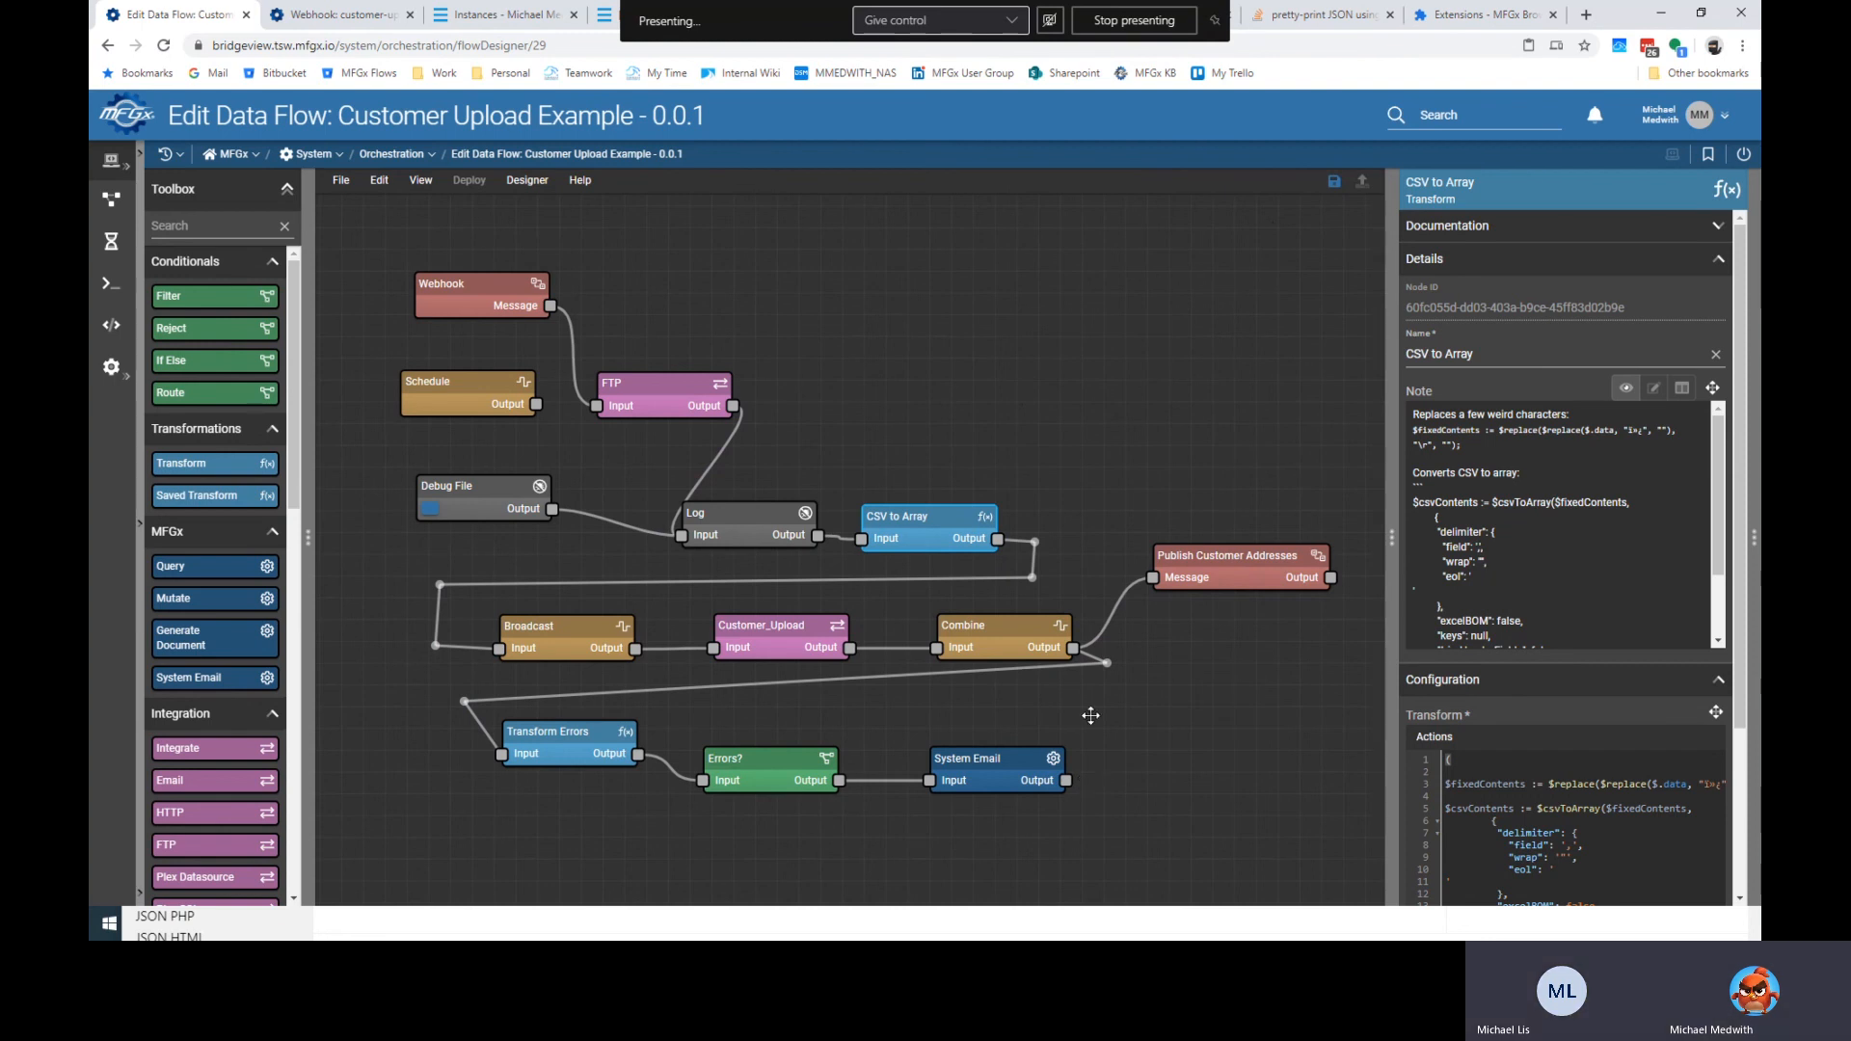
{"action": "left_click", "coordinate": [938, 350]}
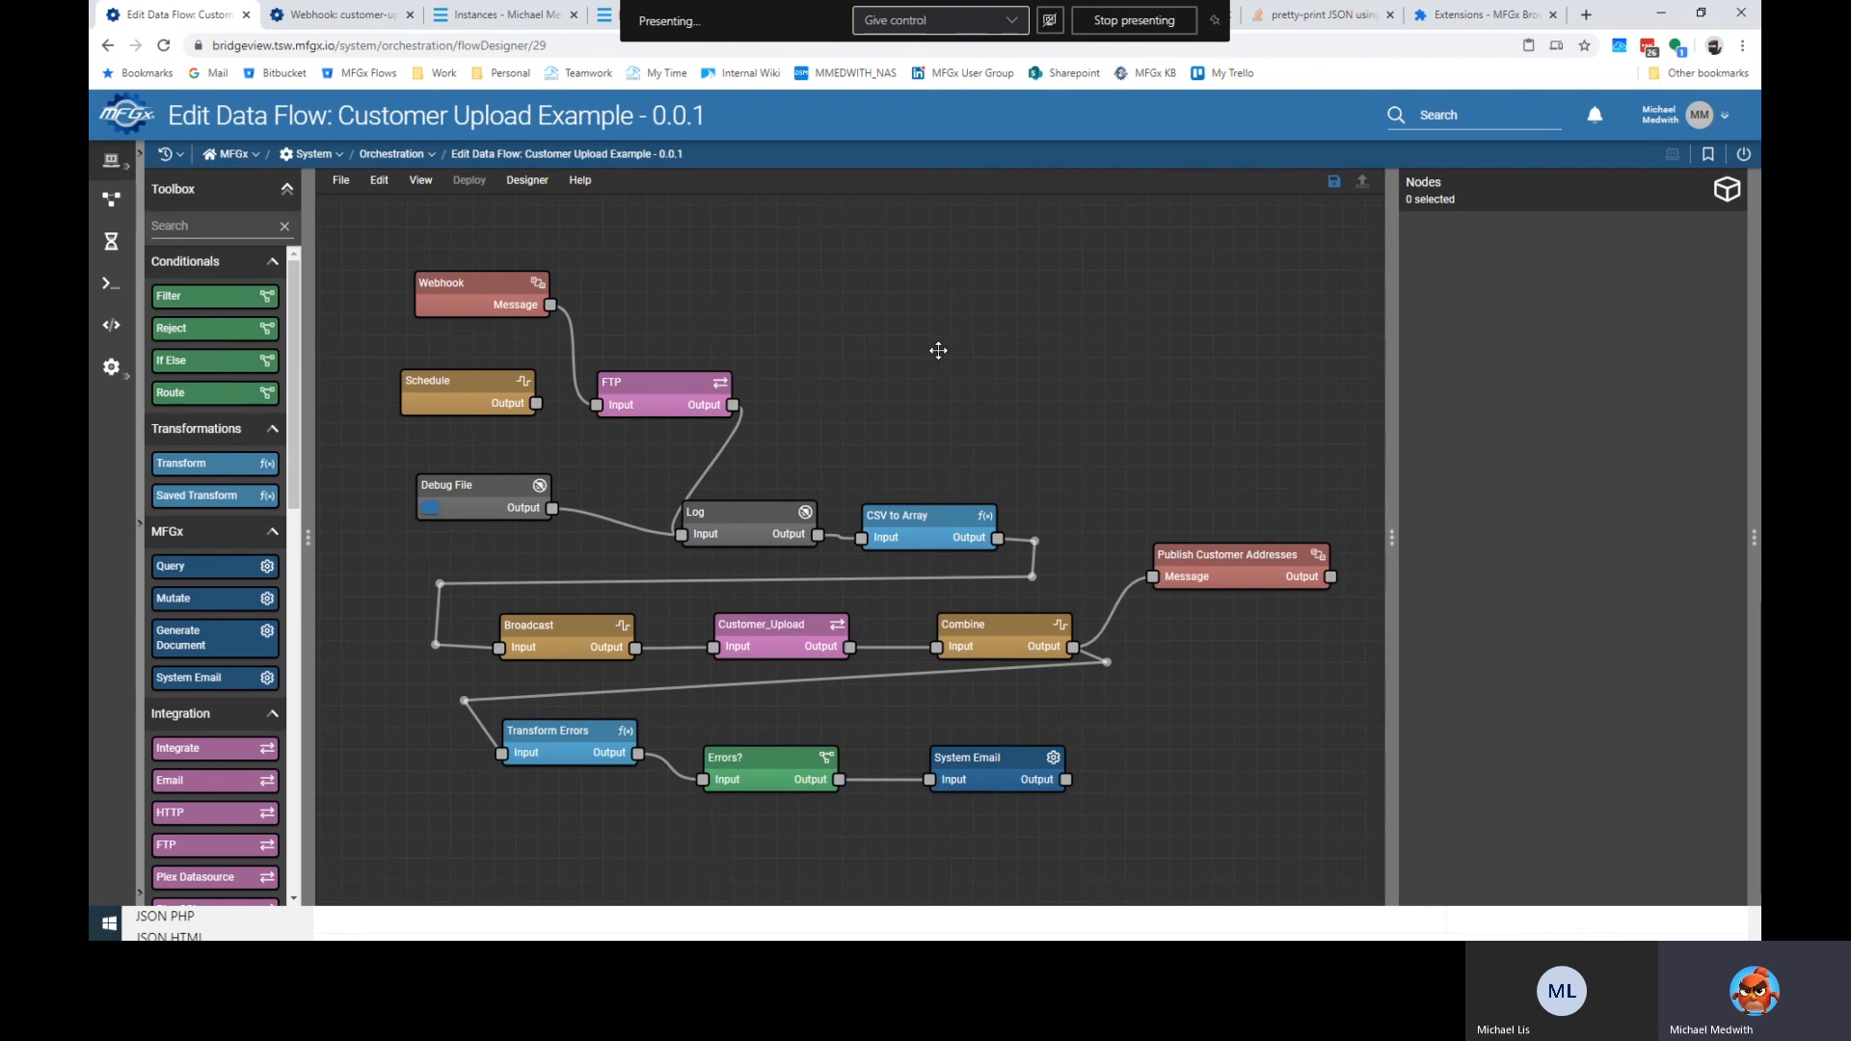
Select all nodes, clear the selection, then view the Customer_Upload node's Plex Datasource settings.
{"action": "key", "text": "ctrl+a"}
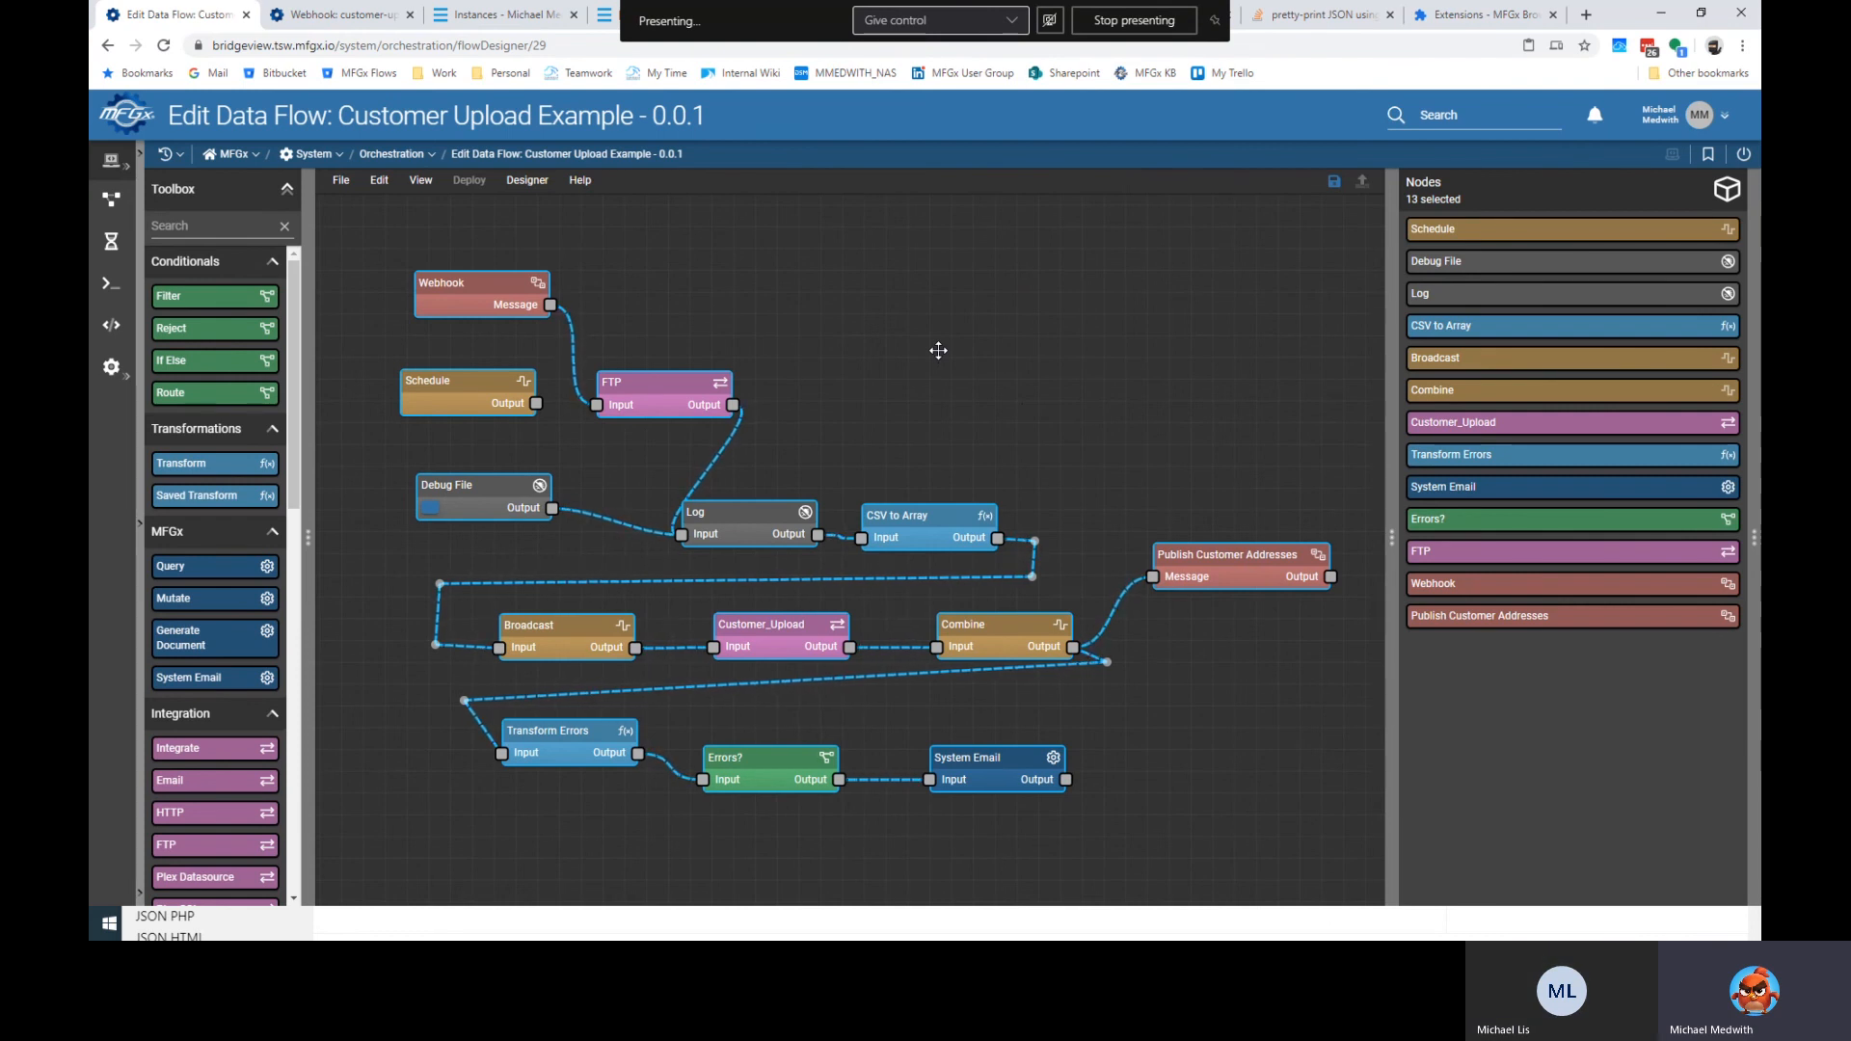
{"action": "left_click", "coordinate": [938, 350]}
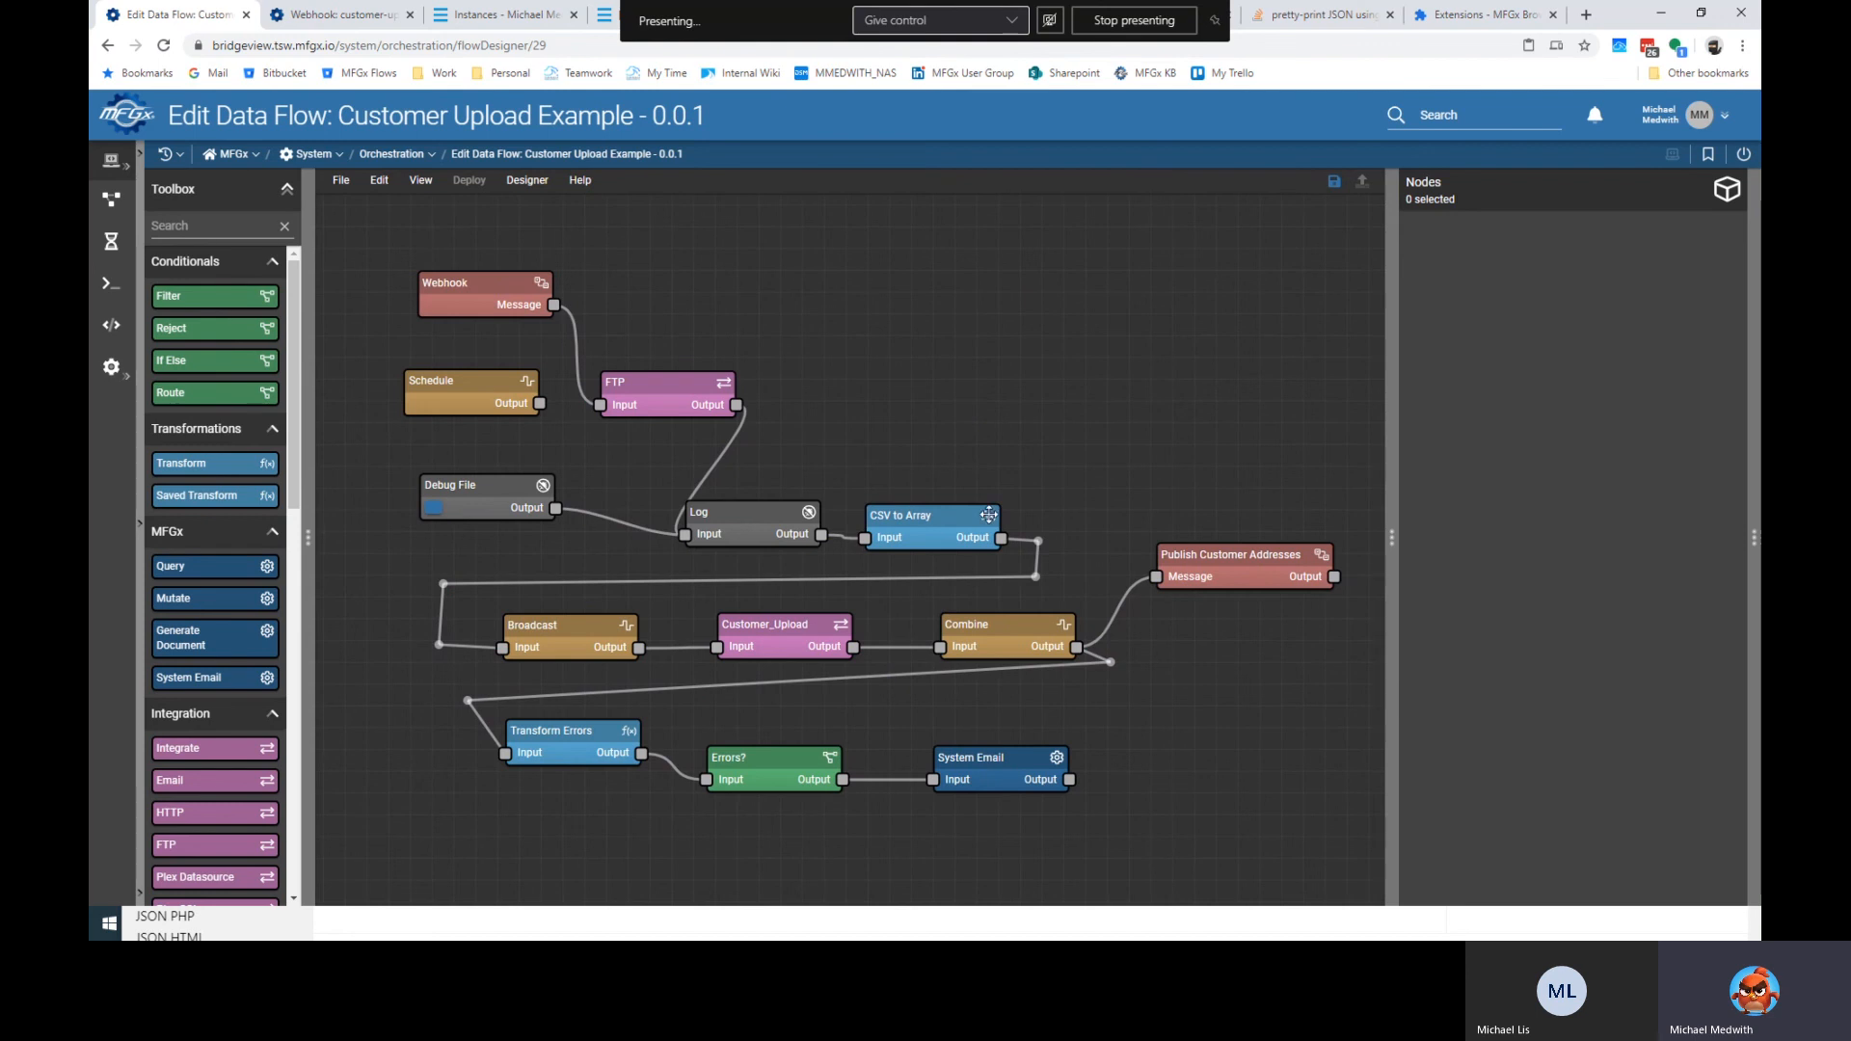
{"action": "left_click", "coordinate": [792, 640]}
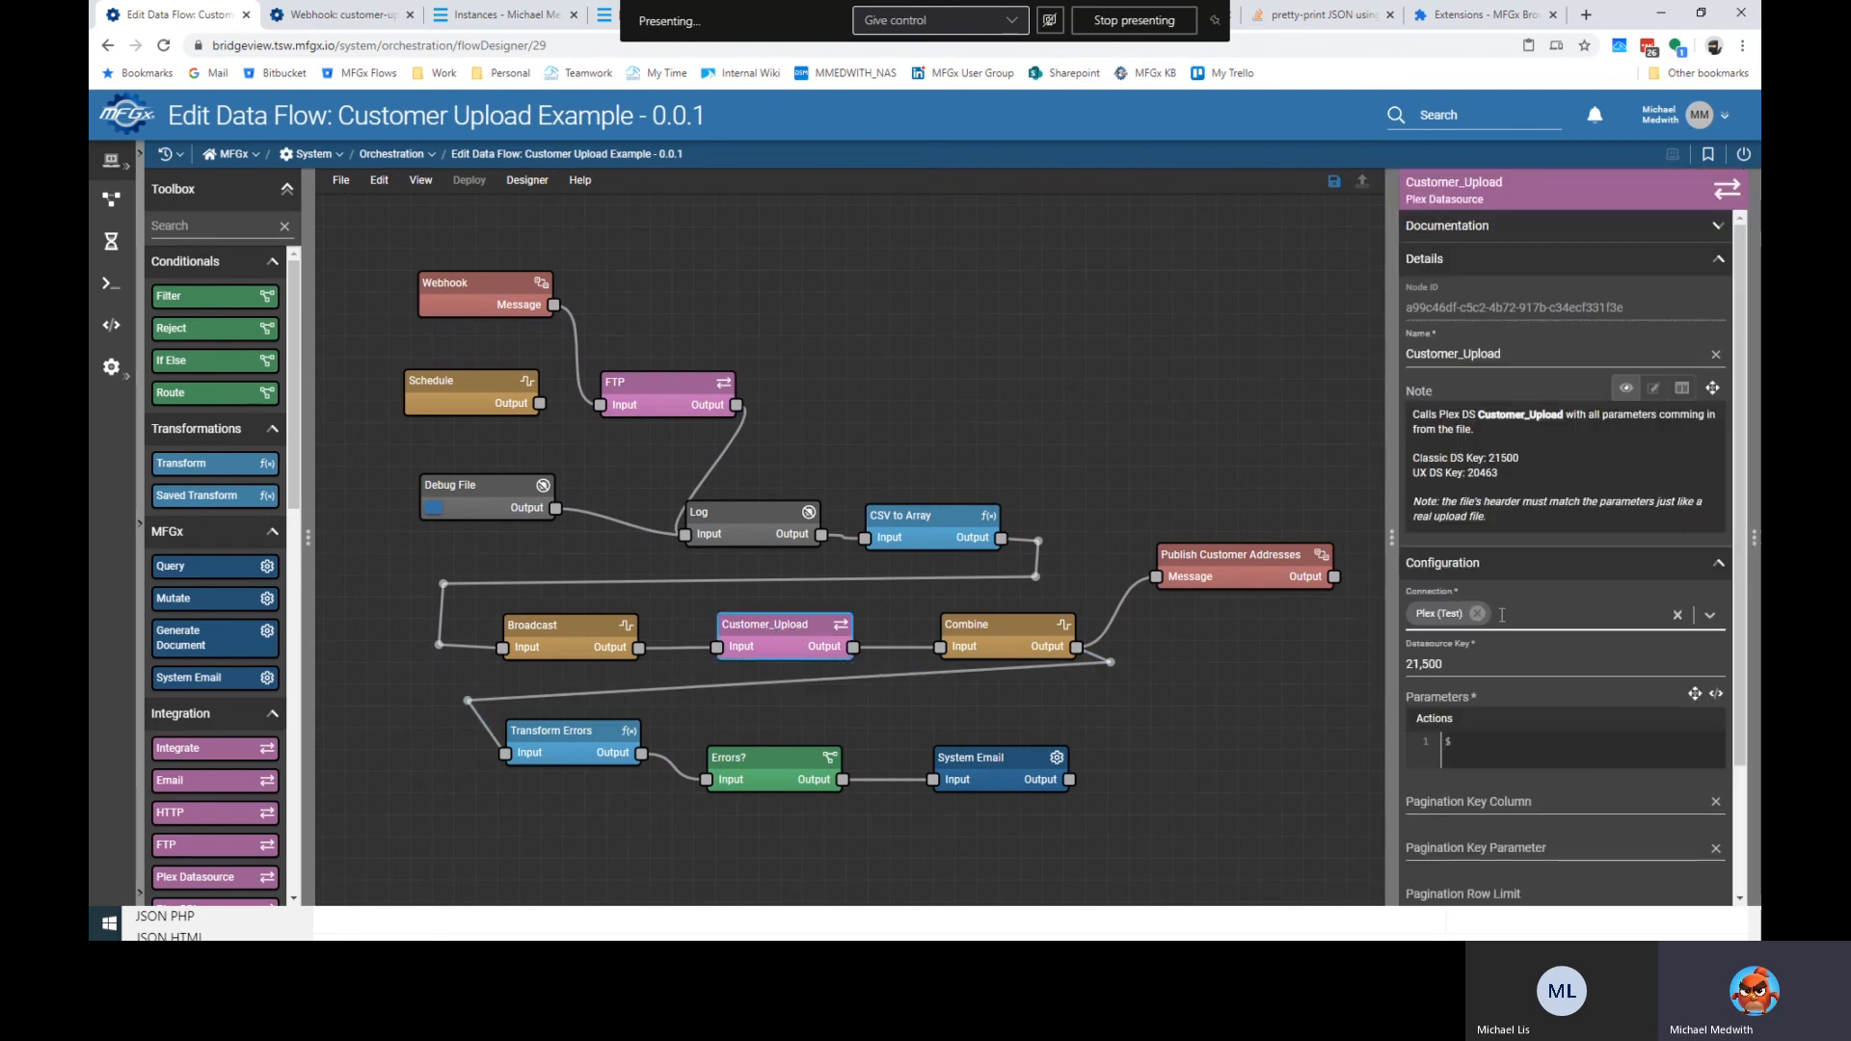